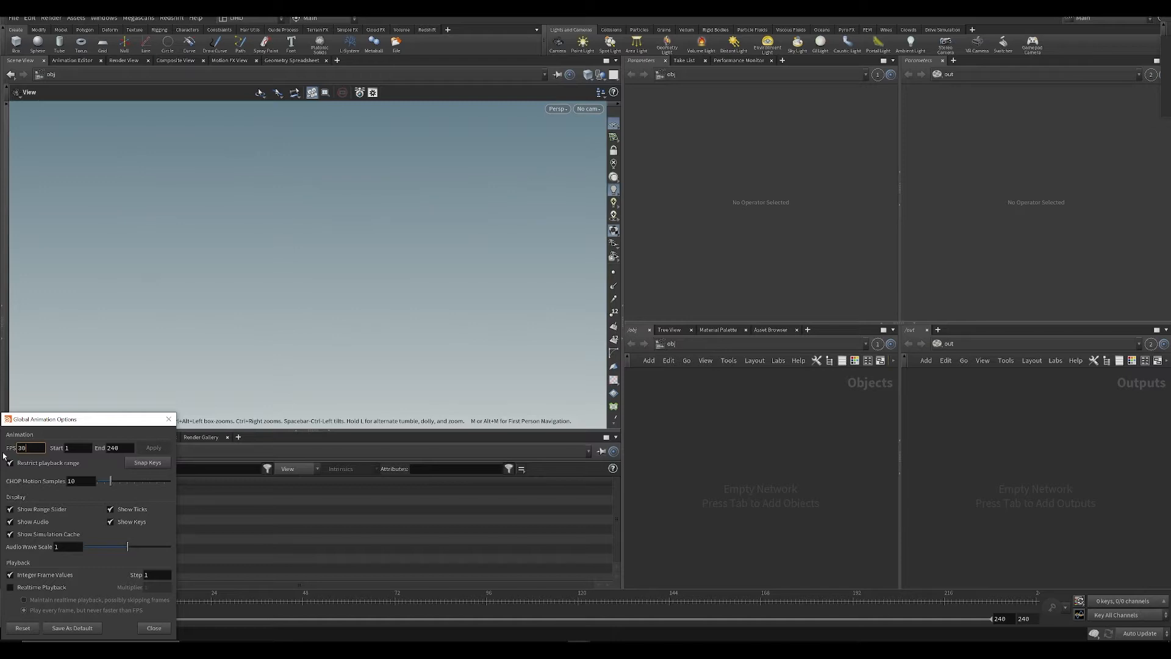
Step: Set the global animation range to start at frame 1001 and end at 1200, then apply and close the options
{"action": "key", "text": "Tab"}
{"action": "type", "text": "1001"}
{"action": "key", "text": "Tab"}
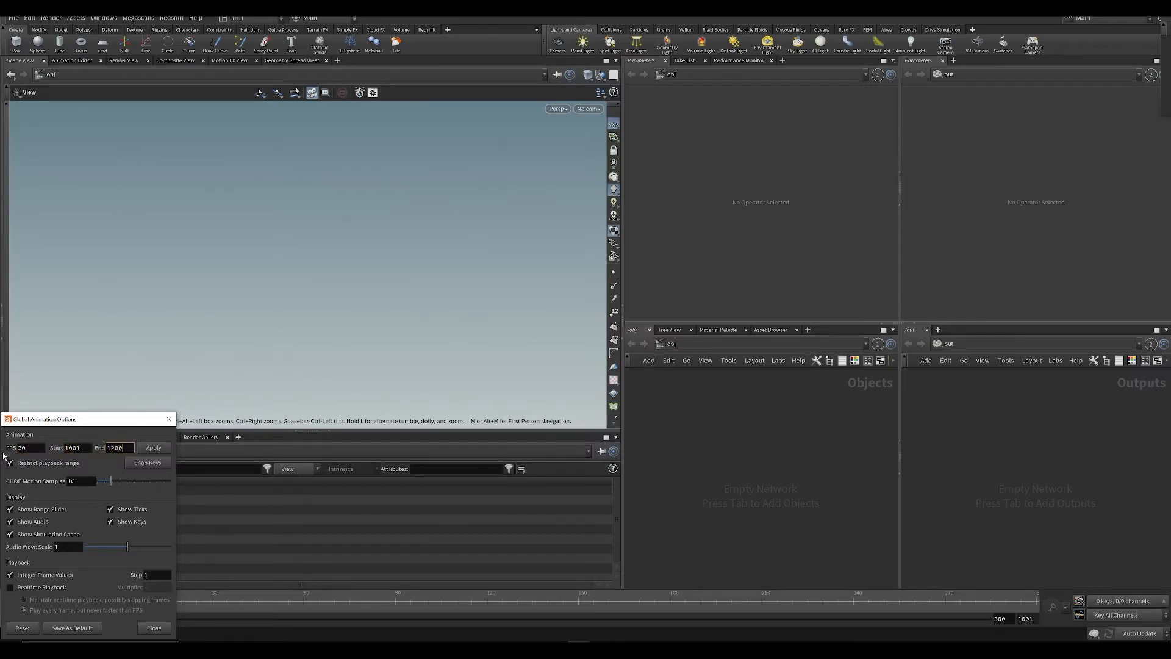
{"action": "left_click", "coordinate": [160, 448]}
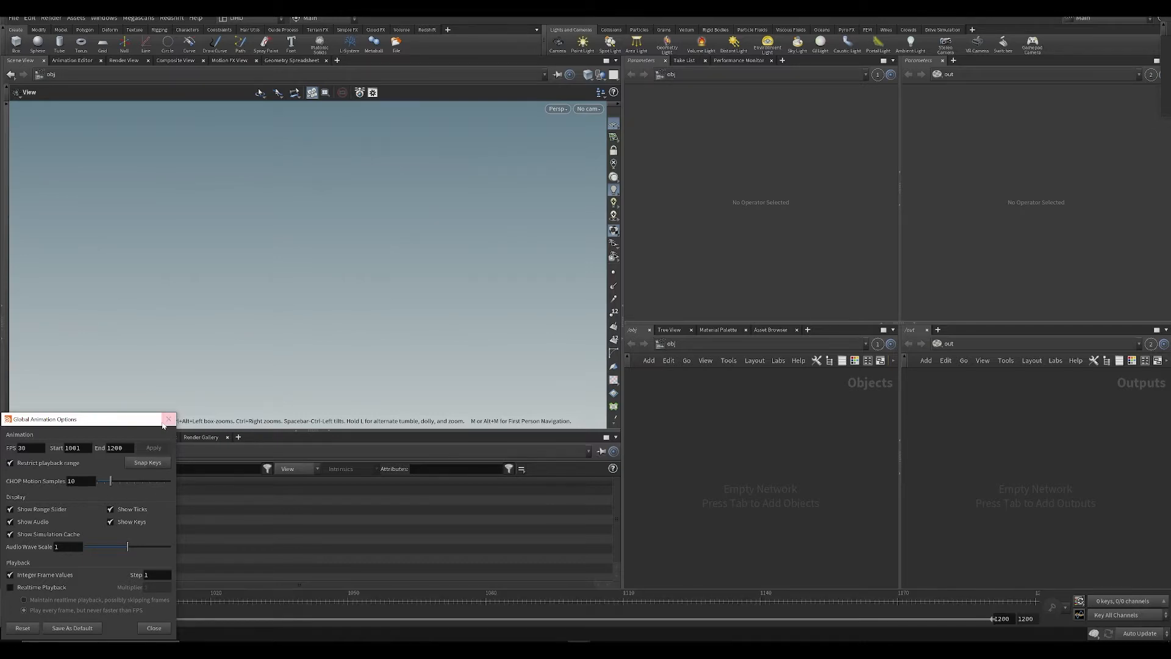
{"action": "left_click", "coordinate": [168, 419]}
Step: Copy the ShotSetup1 node from the SH020 scene into the untitled scene and set its shot to SH010
{"action": "mouse_move", "coordinate": [579, 649]}
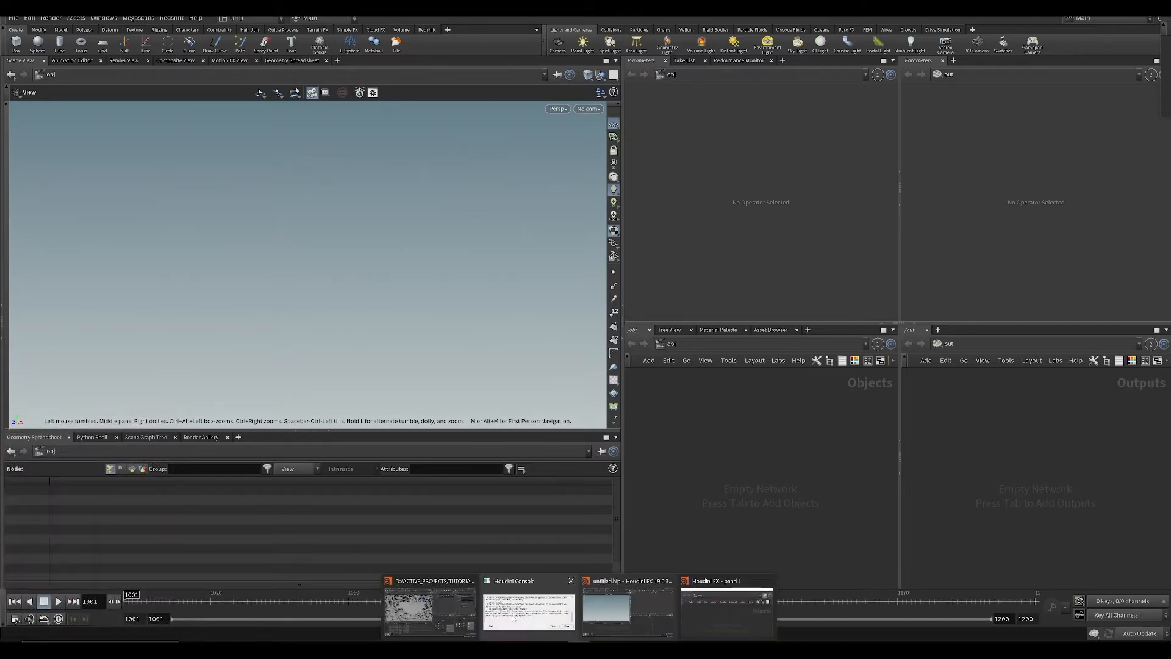
{"action": "left_click", "coordinate": [422, 607]}
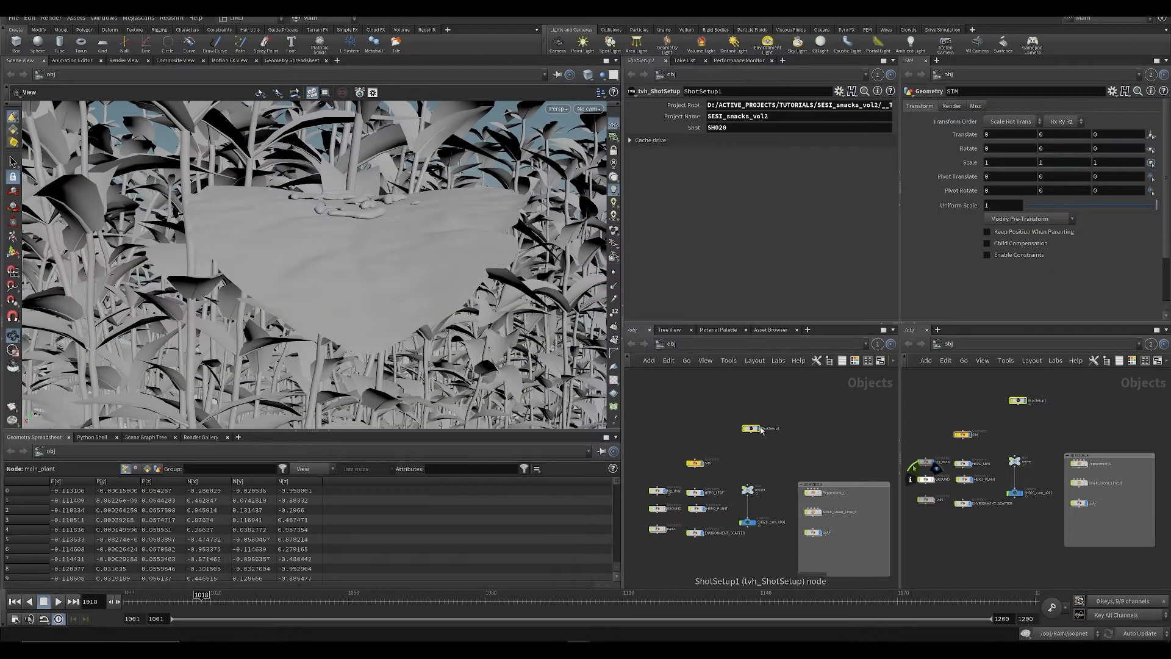
{"action": "left_click_drag", "start_coordinate": [751, 428], "coordinate": [749, 443]}
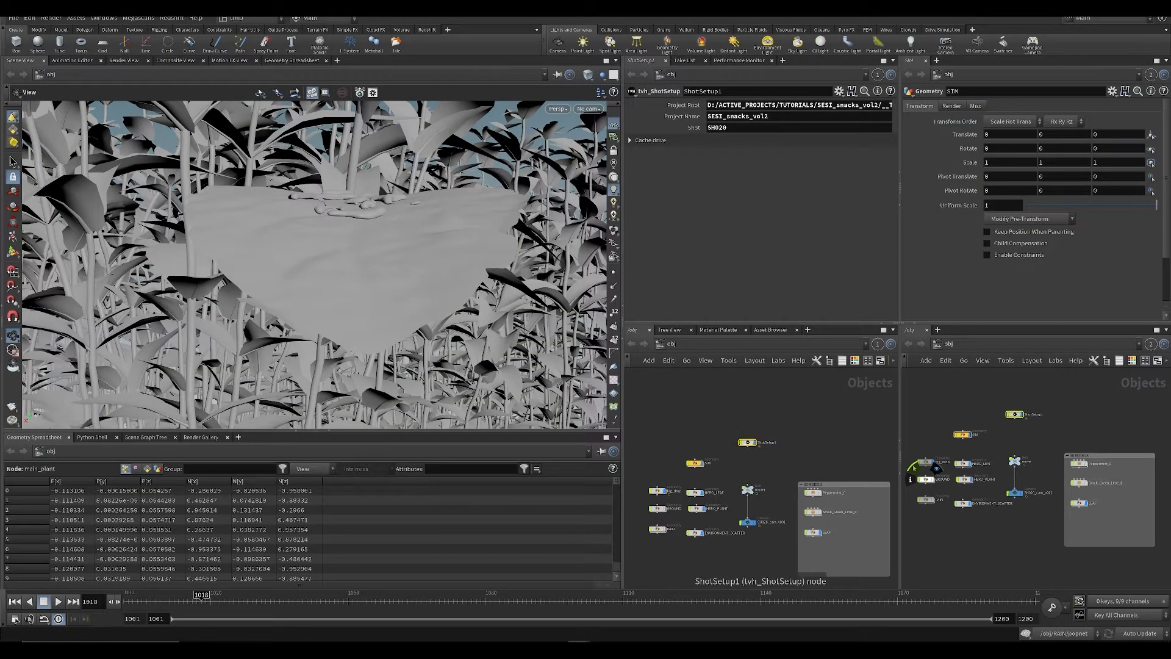
{"action": "mouse_move", "coordinate": [579, 649]}
{"action": "left_click", "coordinate": [632, 606]}
{"action": "key", "text": "ctrl+v"}
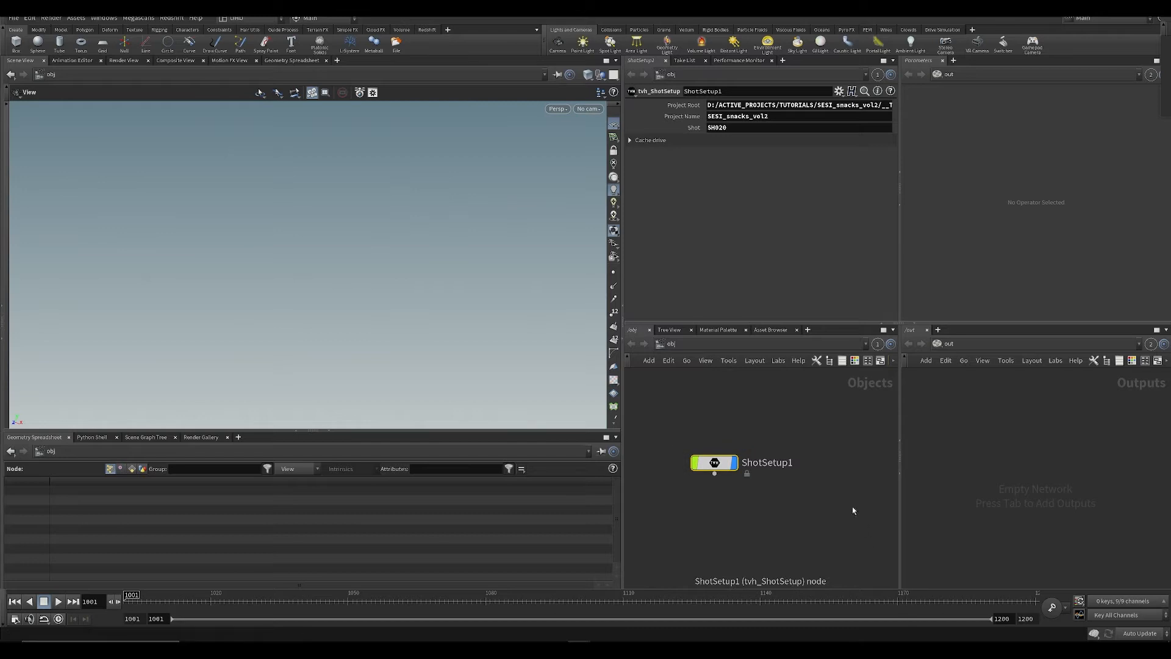
{"action": "left_click", "coordinate": [792, 125]}
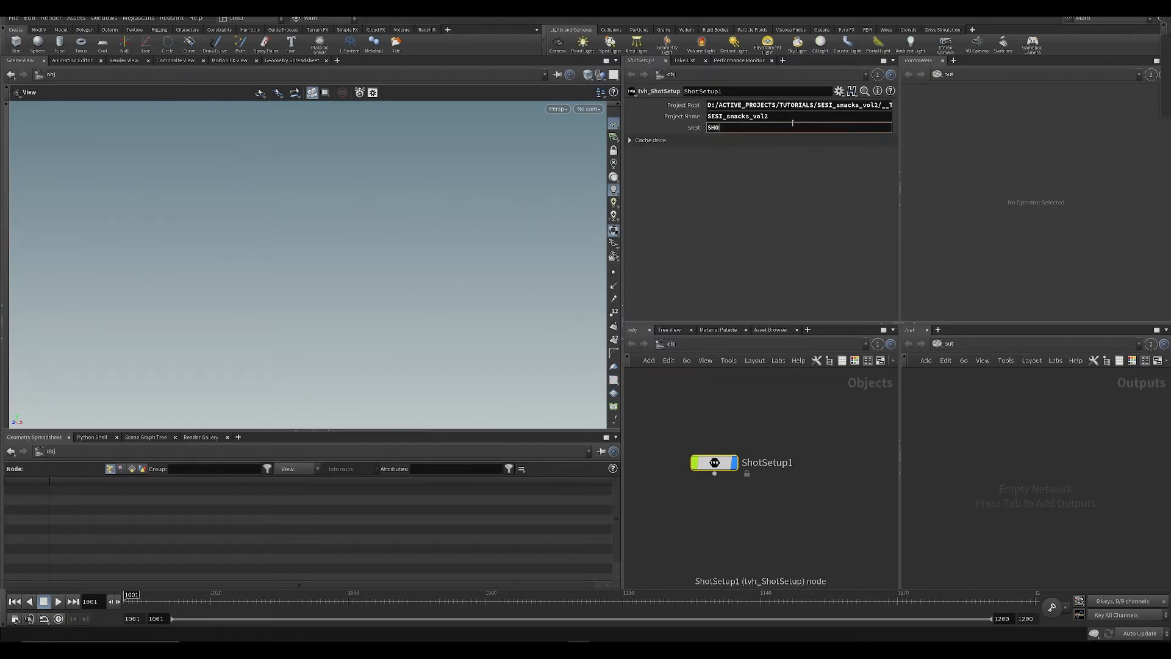
{"action": "key", "text": "Return"}
Step: Start saving the scene under a new name and browse to the $ROOT/3D/ folder
{"action": "key", "text": "ctrl+shift+s"}
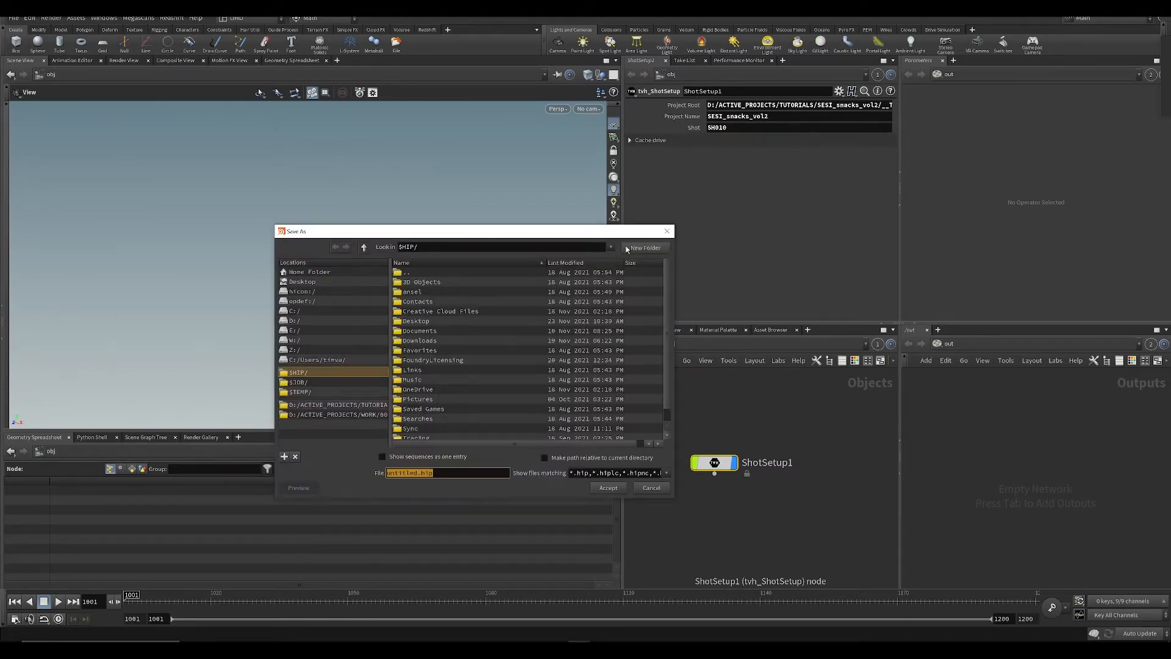
{"action": "left_click", "coordinate": [667, 232]}
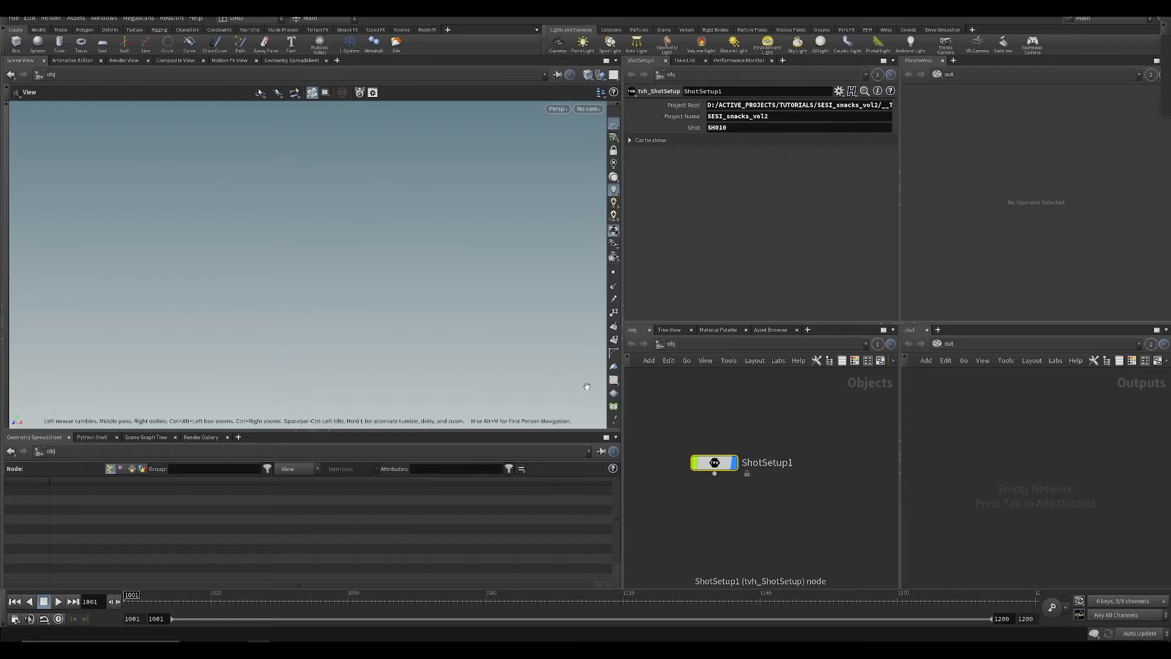
{"action": "key", "text": "ctrl+shift+s"}
{"action": "left_click", "coordinate": [477, 253]}
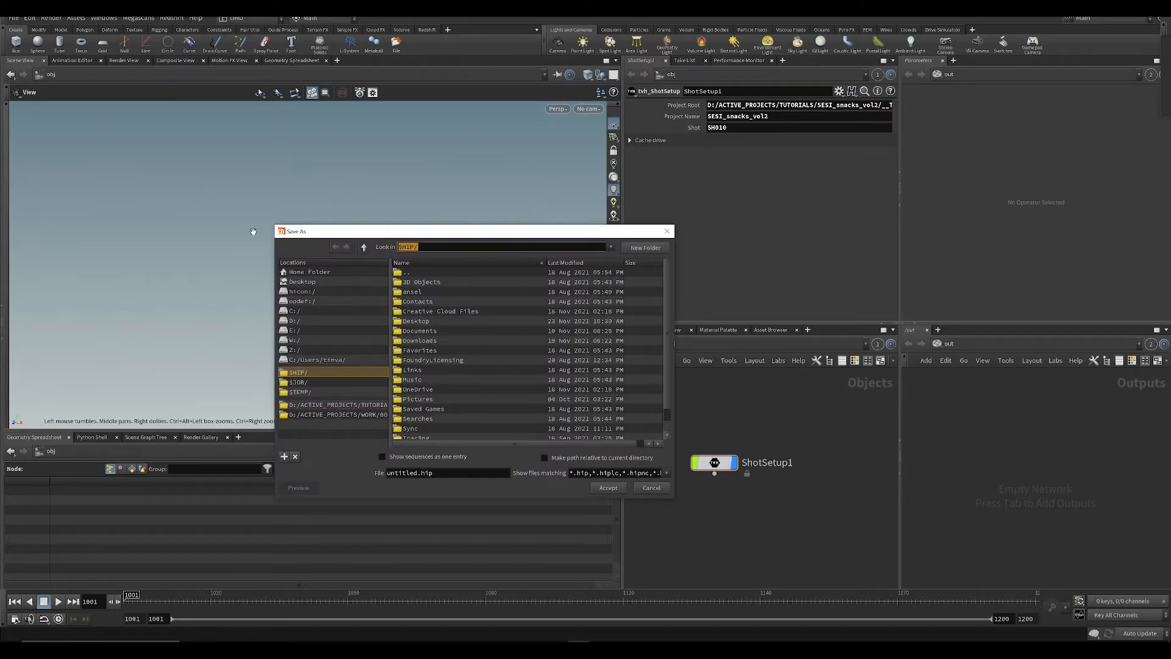
{"action": "key", "text": "Return"}
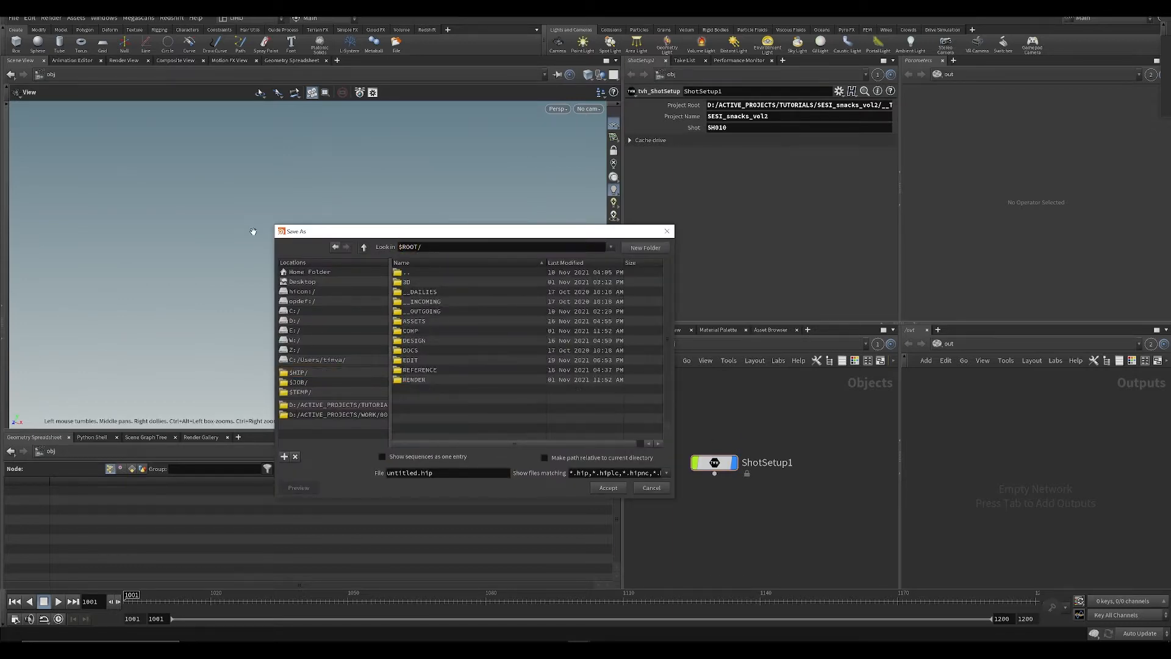
{"action": "double_click", "coordinate": [426, 281]}
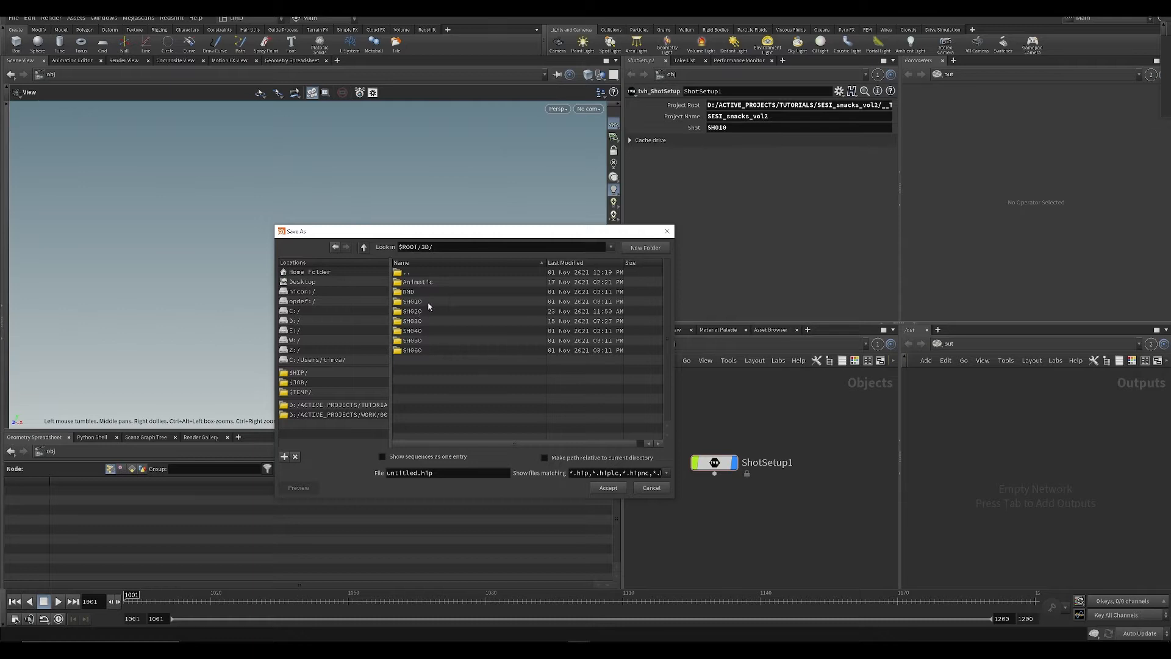
Step: Save the scene in the SH010 folder as SESI_SNACKS_SH010_v001.hip, based on the SH020 file's name, and move the ShotSetup1 node higher in the network
{"action": "double_click", "coordinate": [413, 302]}
{"action": "double_click", "coordinate": [415, 274]}
{"action": "double_click", "coordinate": [412, 313]}
{"action": "left_click", "coordinate": [430, 313]}
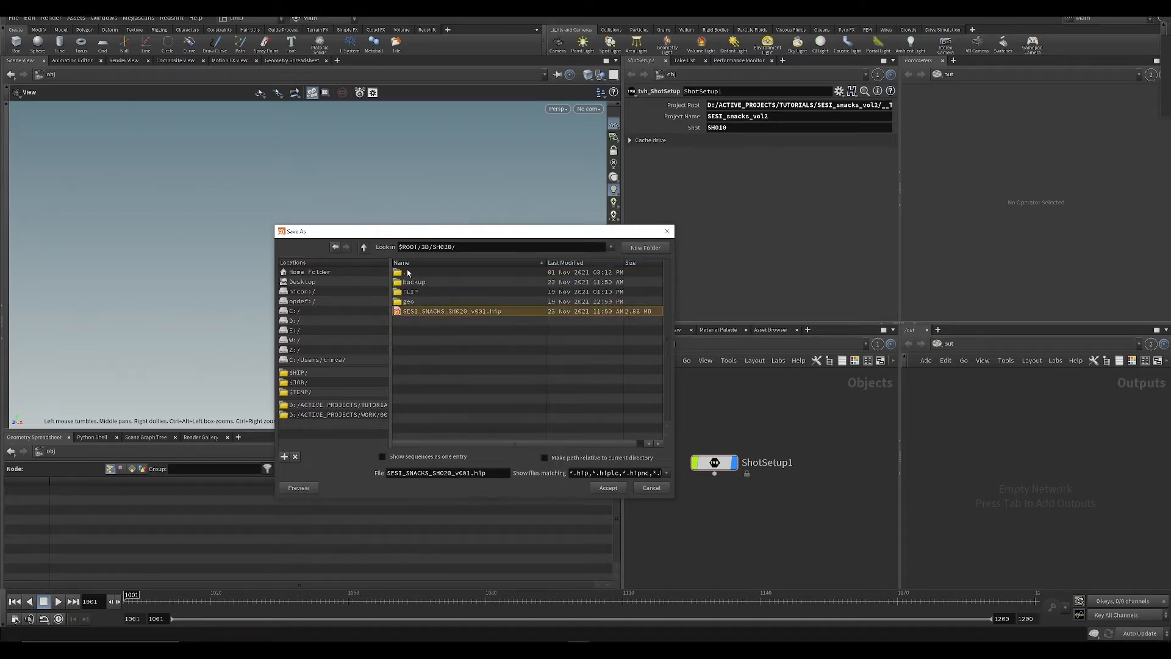
{"action": "double_click", "coordinate": [406, 272]}
{"action": "double_click", "coordinate": [413, 301]}
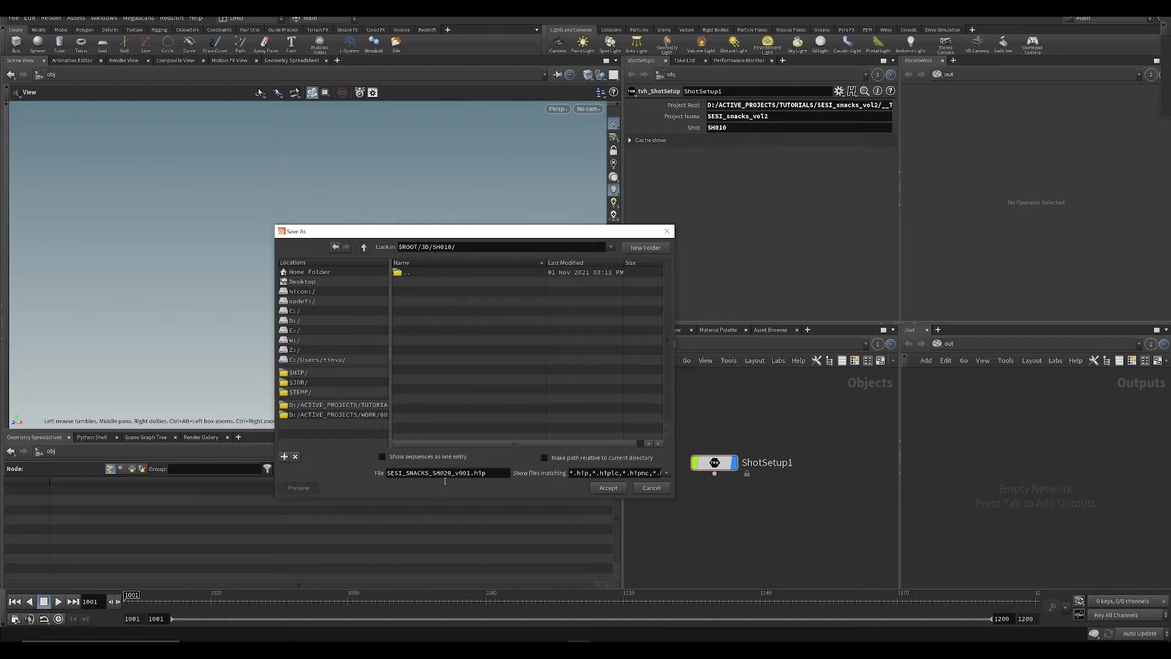
{"action": "left_click", "coordinate": [482, 472]}
{"action": "key", "text": "Return"}
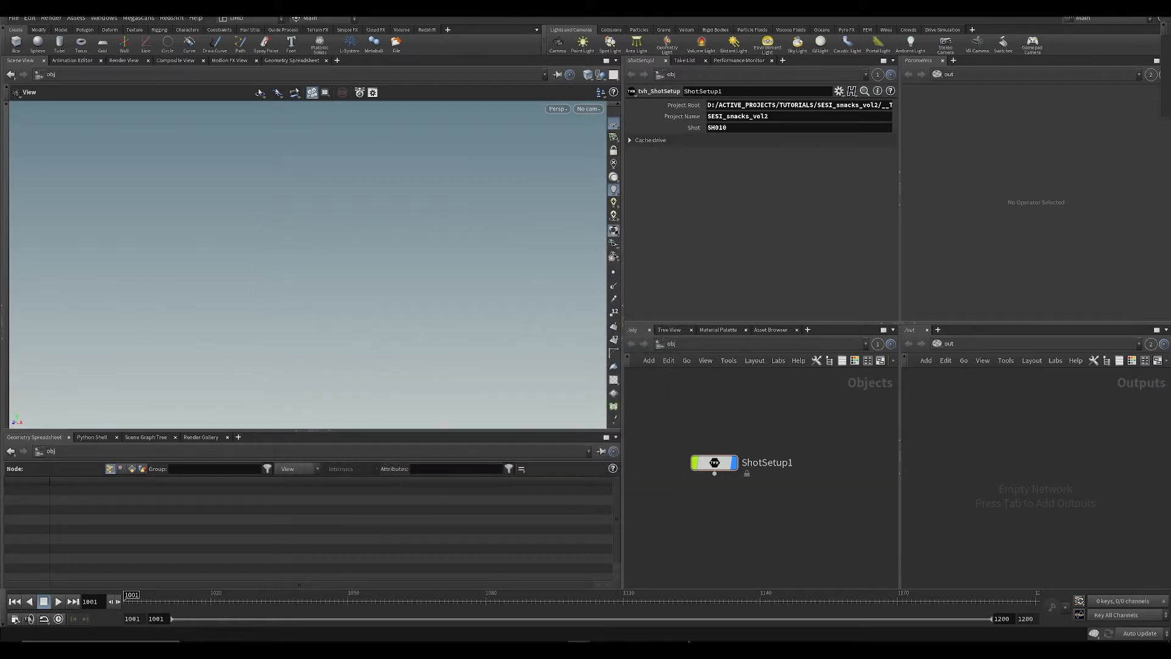
{"action": "left_click_drag", "start_coordinate": [715, 465], "coordinate": [742, 424]}
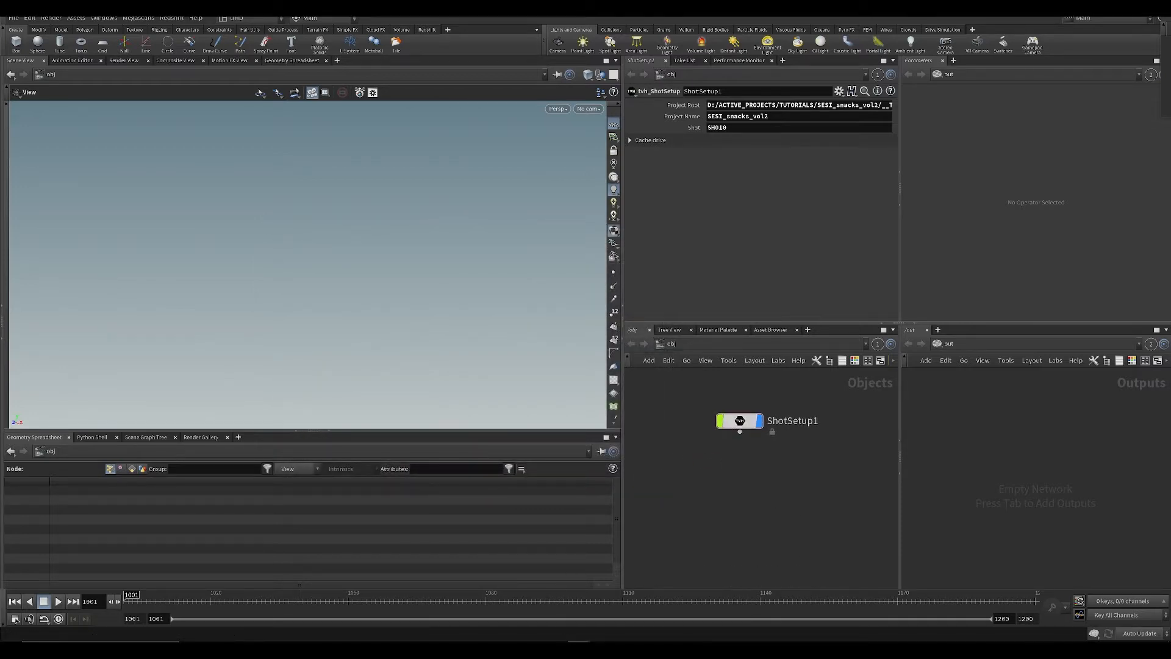
Step: Switch to the SH020 scene and examine its object nodes for reusable elements
{"action": "mouse_move", "coordinate": [580, 649]}
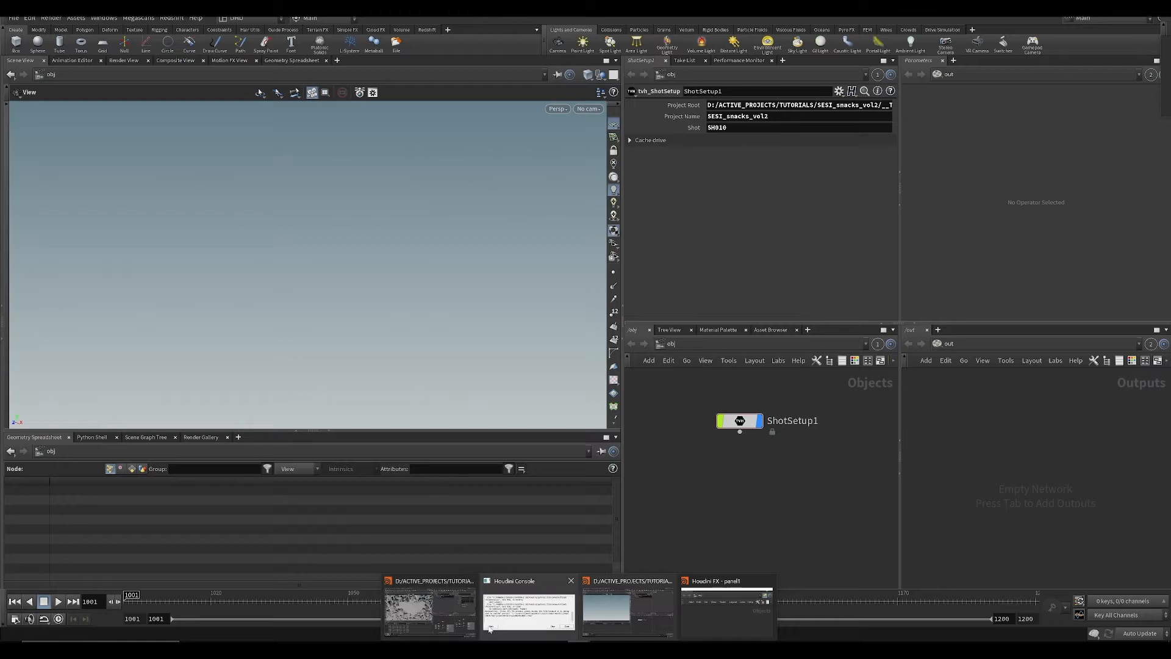
{"action": "left_click", "coordinate": [428, 604]}
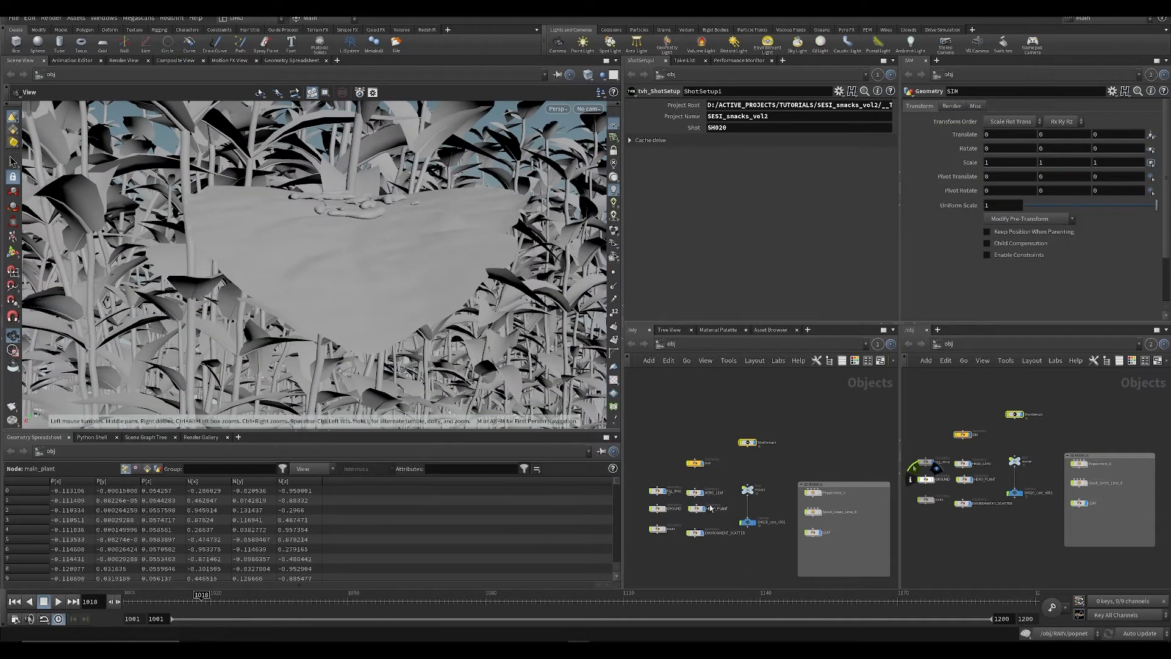
{"action": "middle_click_drag", "start_coordinate": [658, 469], "coordinate": [703, 364]}
{"action": "scroll", "coordinate": [705, 445], "scroll_direction": "up", "scroll_amount": 2}
{"action": "left_click", "coordinate": [692, 433]}
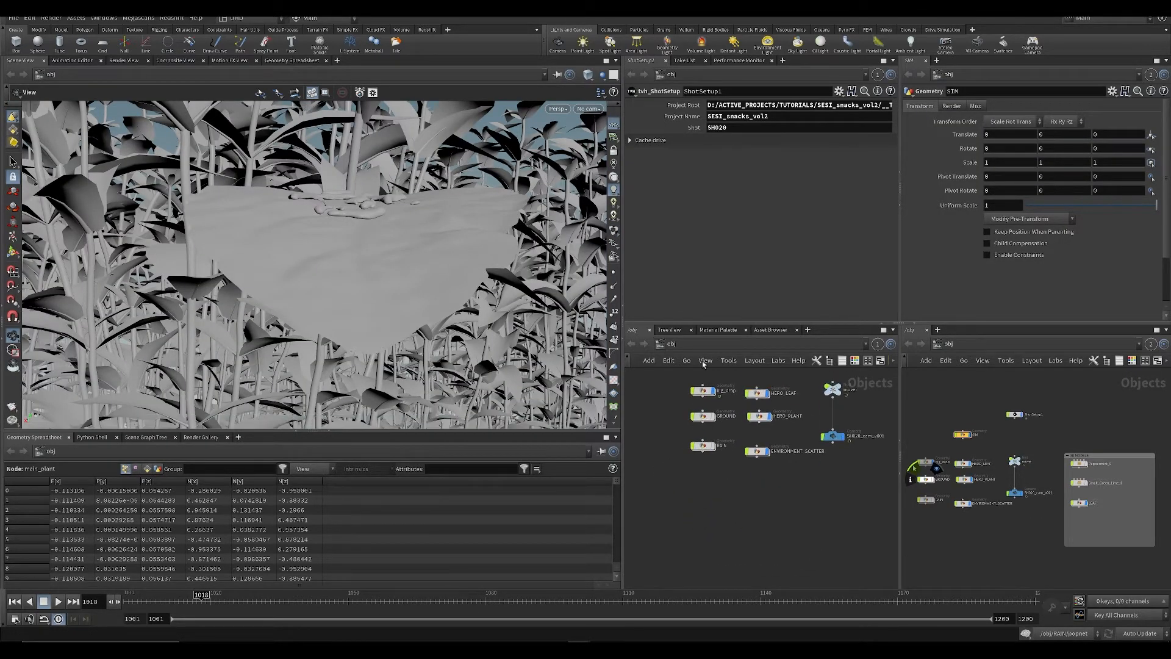
{"action": "middle_click_drag", "start_coordinate": [718, 506], "coordinate": [685, 554]}
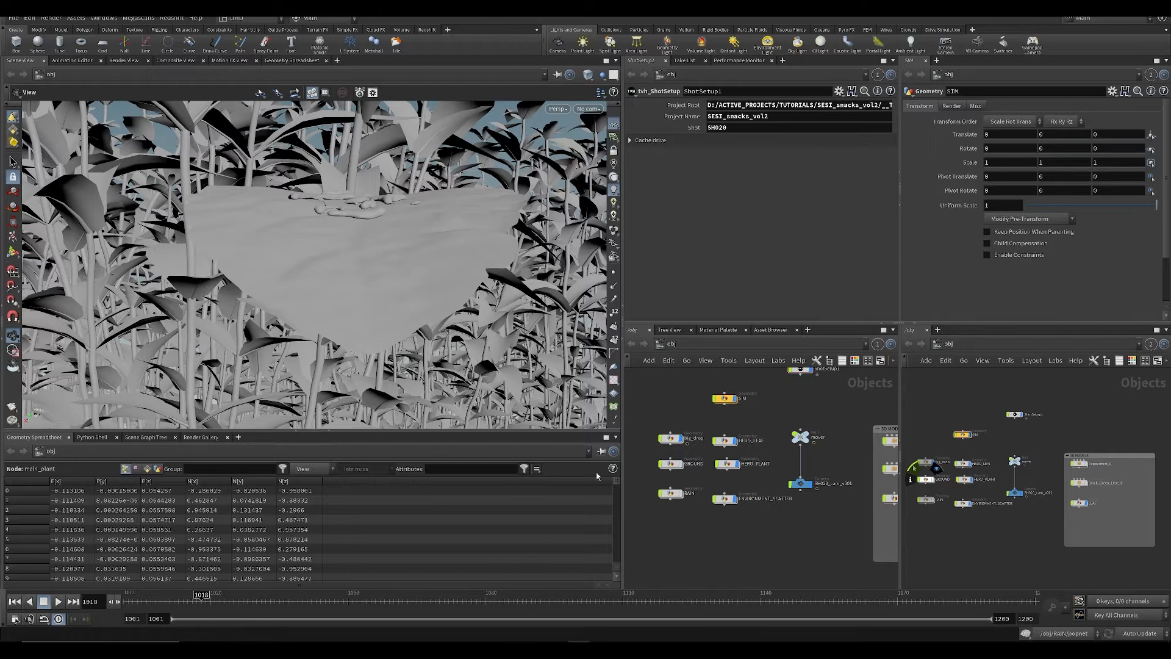
{"action": "middle_click_drag", "start_coordinate": [675, 499], "coordinate": [673, 528]}
{"action": "scroll", "coordinate": [671, 531], "scroll_direction": "down", "scroll_amount": 1}
Step: Copy the SH010 subnetwork from the Animatic scene into the new SH010 scene, placing it beside ShotSetup1
{"action": "left_click", "coordinate": [577, 648]}
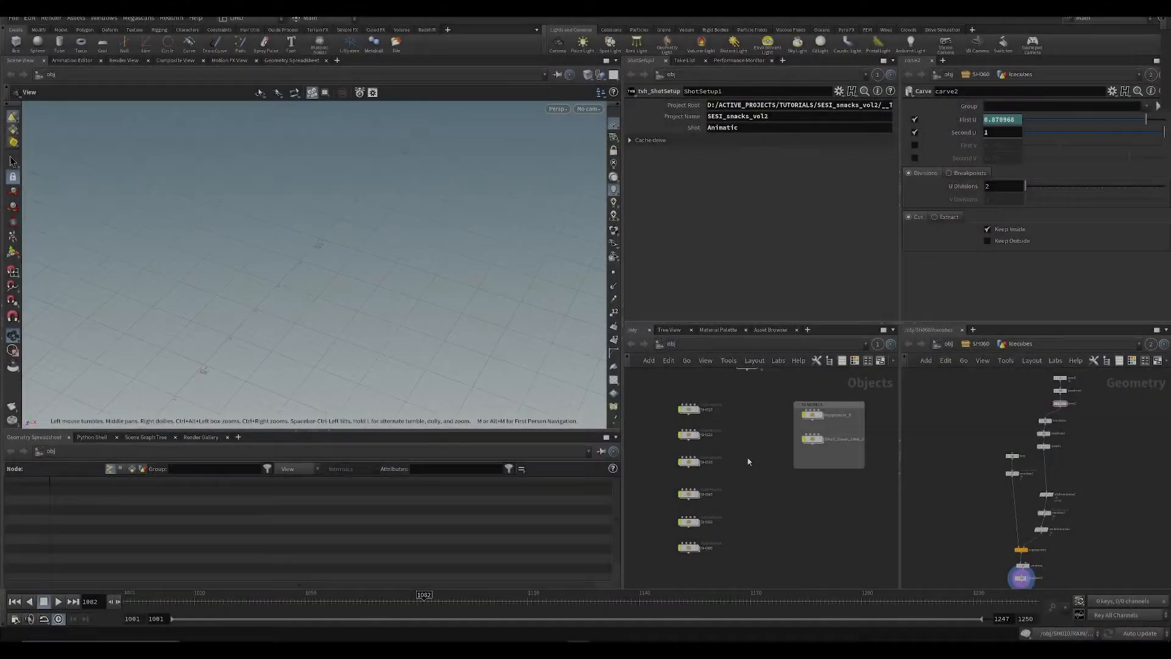
{"action": "scroll", "coordinate": [722, 441], "scroll_direction": "up", "scroll_amount": 1}
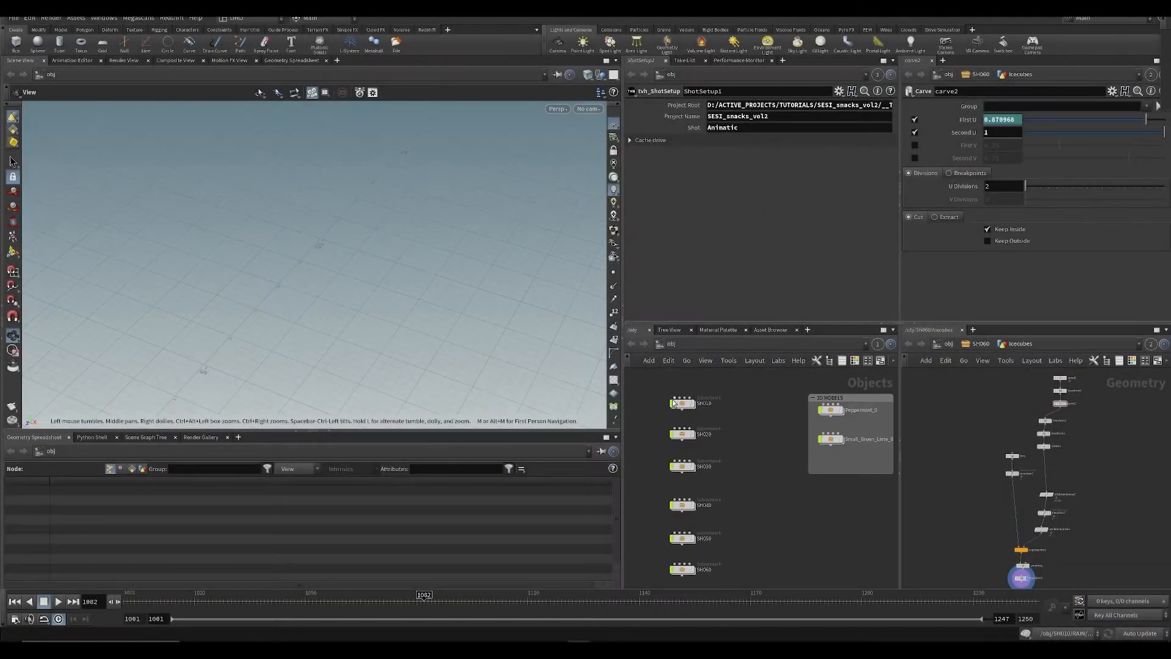
{"action": "left_click_drag", "start_coordinate": [717, 419], "coordinate": [717, 417]}
{"action": "key", "text": "ctrl+c"}
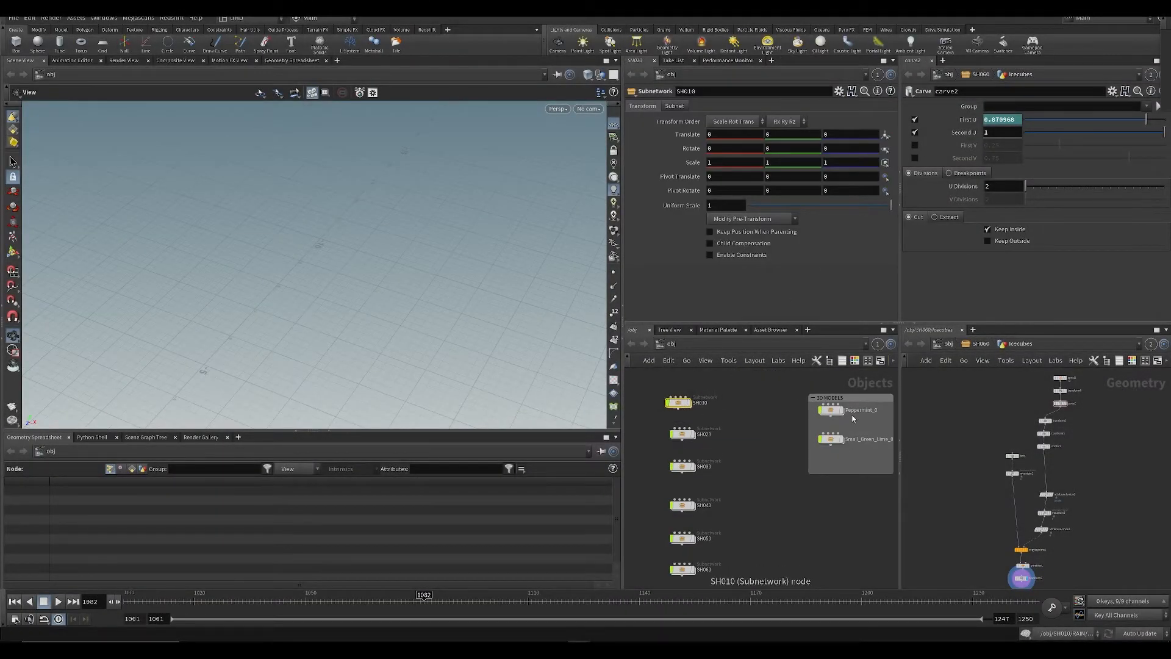
{"action": "mouse_move", "coordinate": [573, 636]}
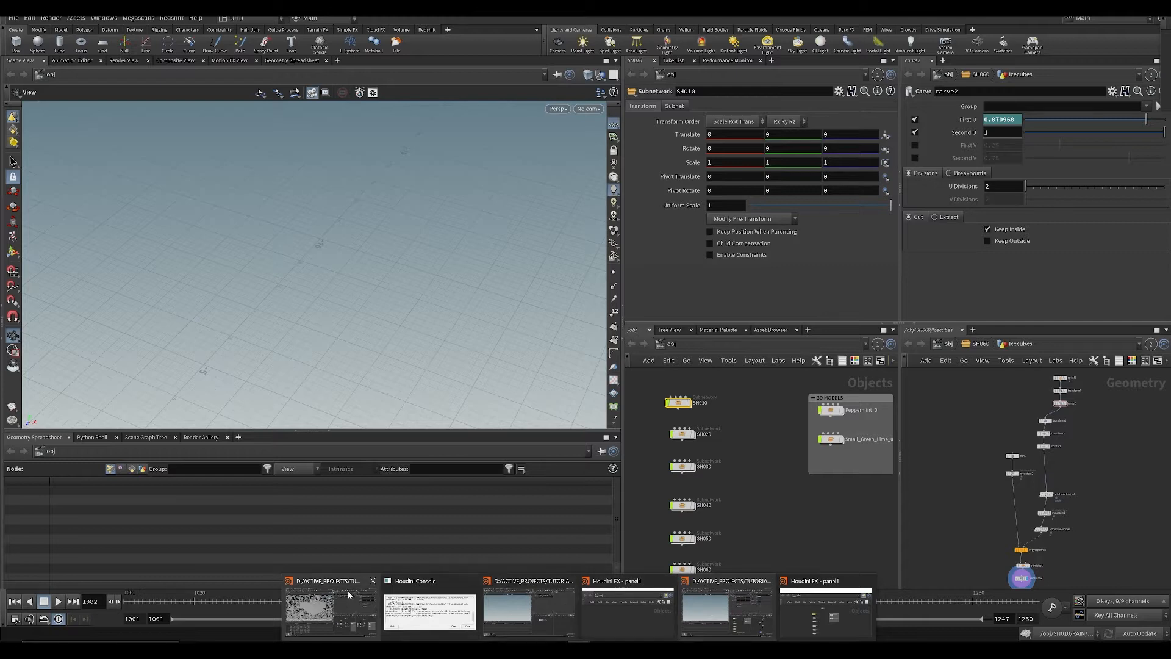
{"action": "left_click", "coordinate": [535, 604]}
{"action": "middle_click_drag", "start_coordinate": [694, 470], "coordinate": [766, 512]}
{"action": "scroll", "coordinate": [761, 508], "scroll_direction": "down", "scroll_amount": 3}
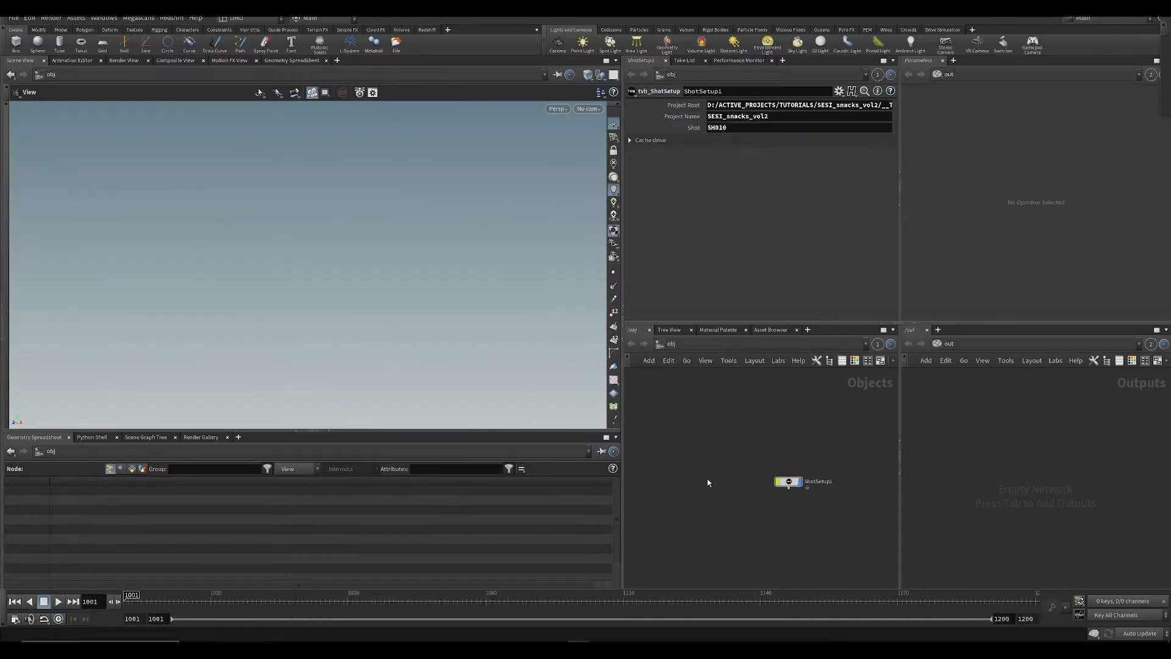
{"action": "key", "text": "ctrl+v"}
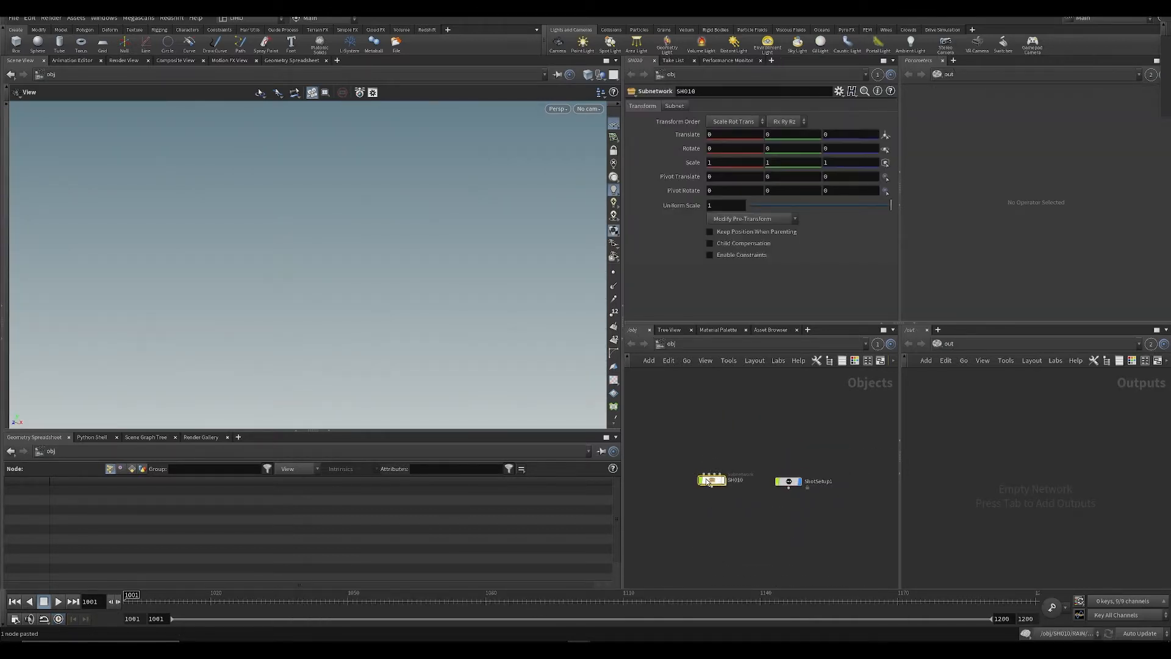
{"action": "left_click_drag", "start_coordinate": [708, 481], "coordinate": [680, 474]}
Step: In the SH020 scene, copy the SIM, big_drop, GROUND, RAIN, HERO_LEAF, HERO_PLANT and ENVIRONMENT_SCATTER nodes
{"action": "mouse_move", "coordinate": [574, 637]}
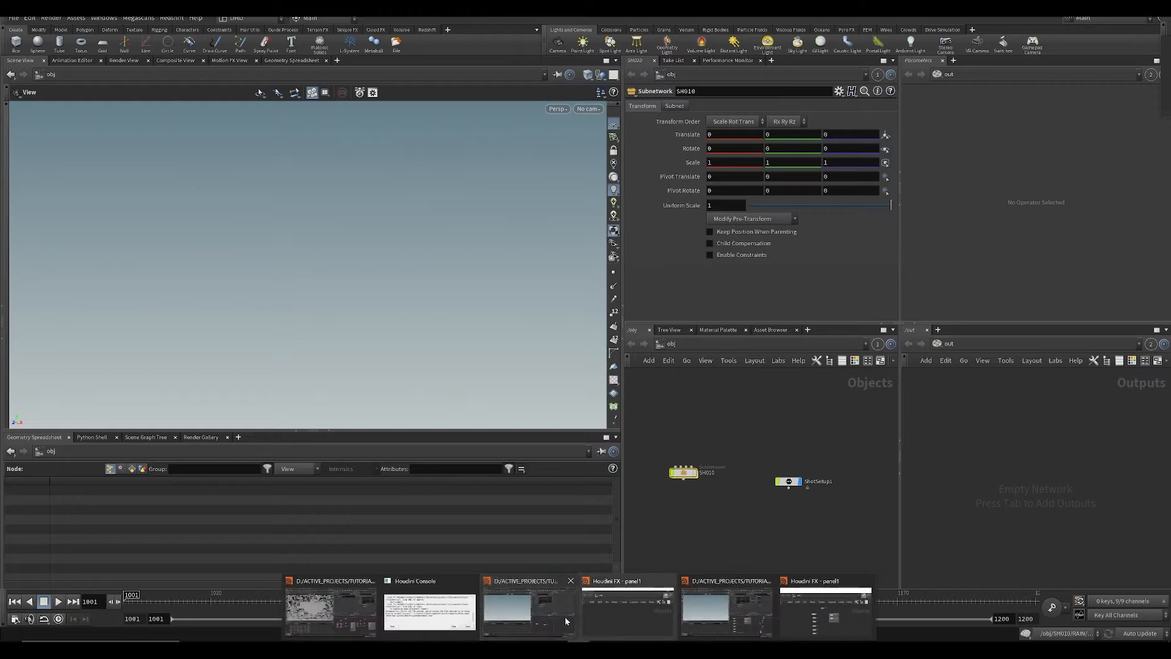
{"action": "left_click", "coordinate": [334, 614]}
{"action": "left_click_drag", "start_coordinate": [636, 461], "coordinate": [732, 547]}
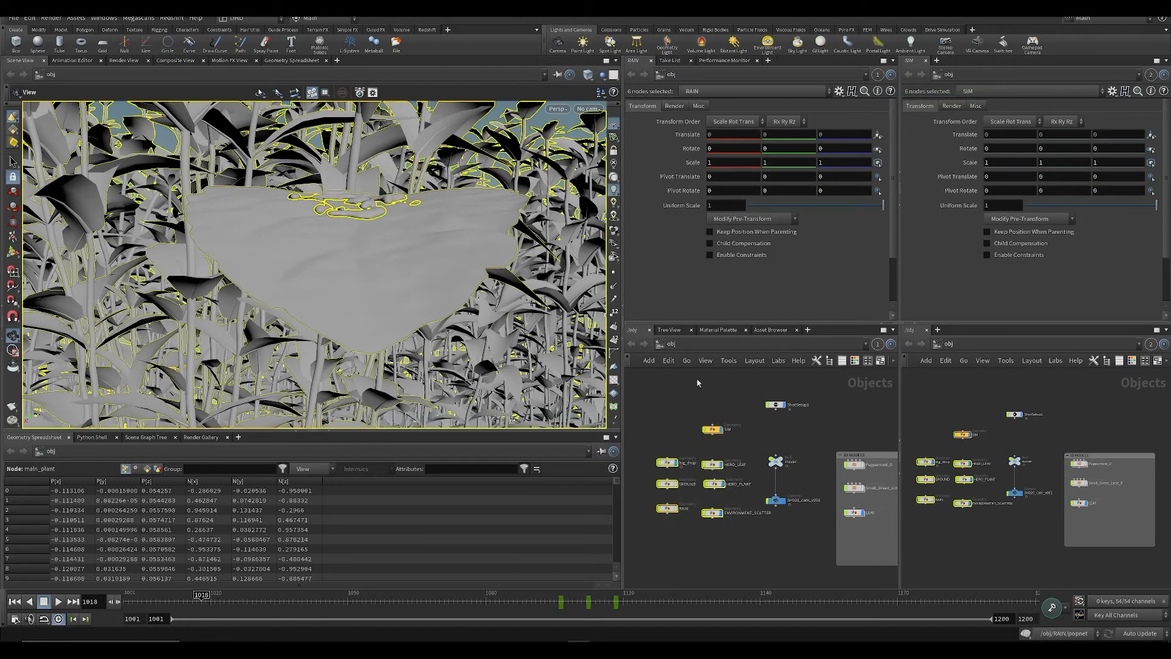
{"action": "left_click_drag", "start_coordinate": [655, 404], "coordinate": [742, 584]}
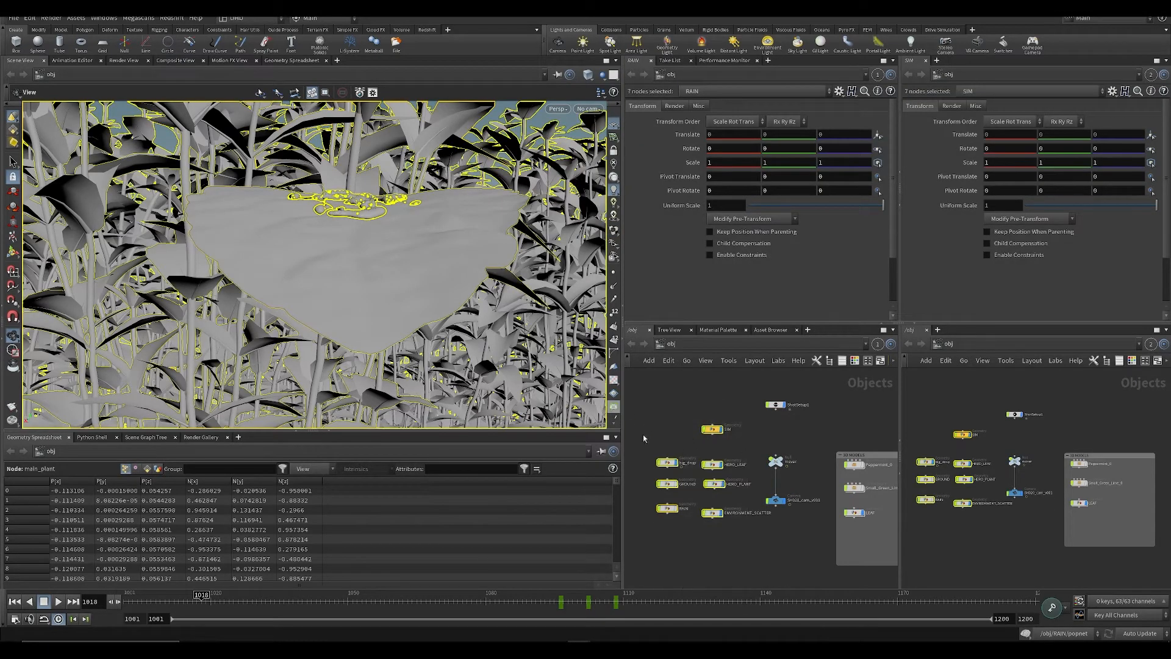
{"action": "left_click_drag", "start_coordinate": [653, 404], "coordinate": [732, 567]}
{"action": "key", "text": "ctrl+c"}
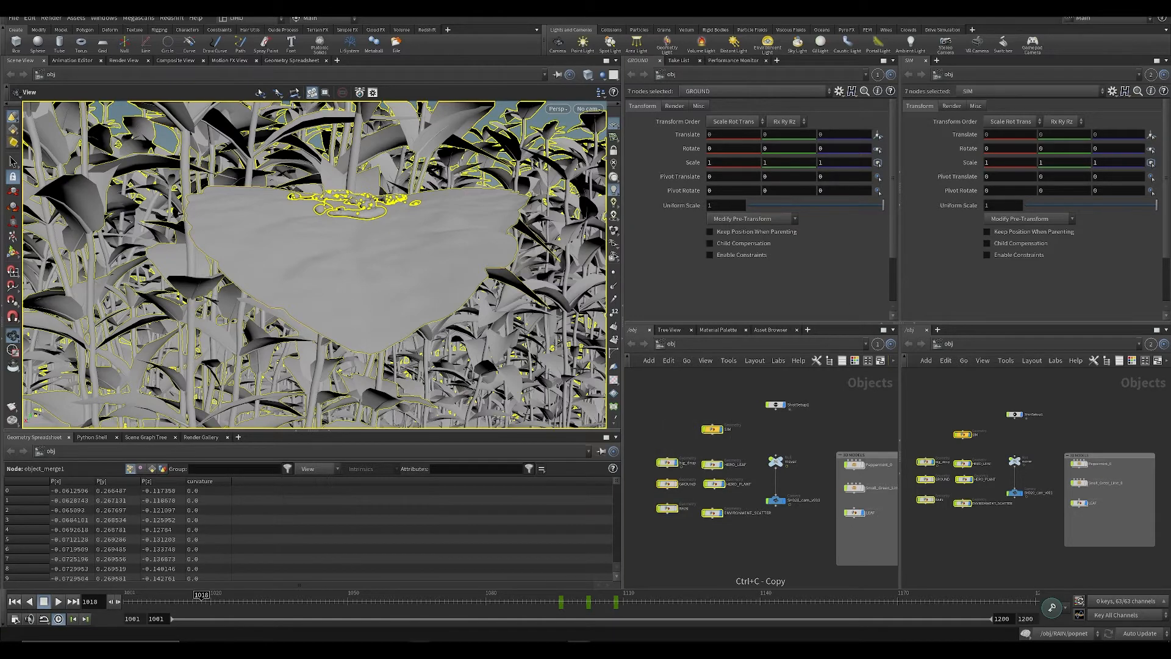
Step: Paste the seven copied geometry nodes below the SH010 subnetwork in the new scene, and save the file
{"action": "mouse_move", "coordinate": [569, 641]}
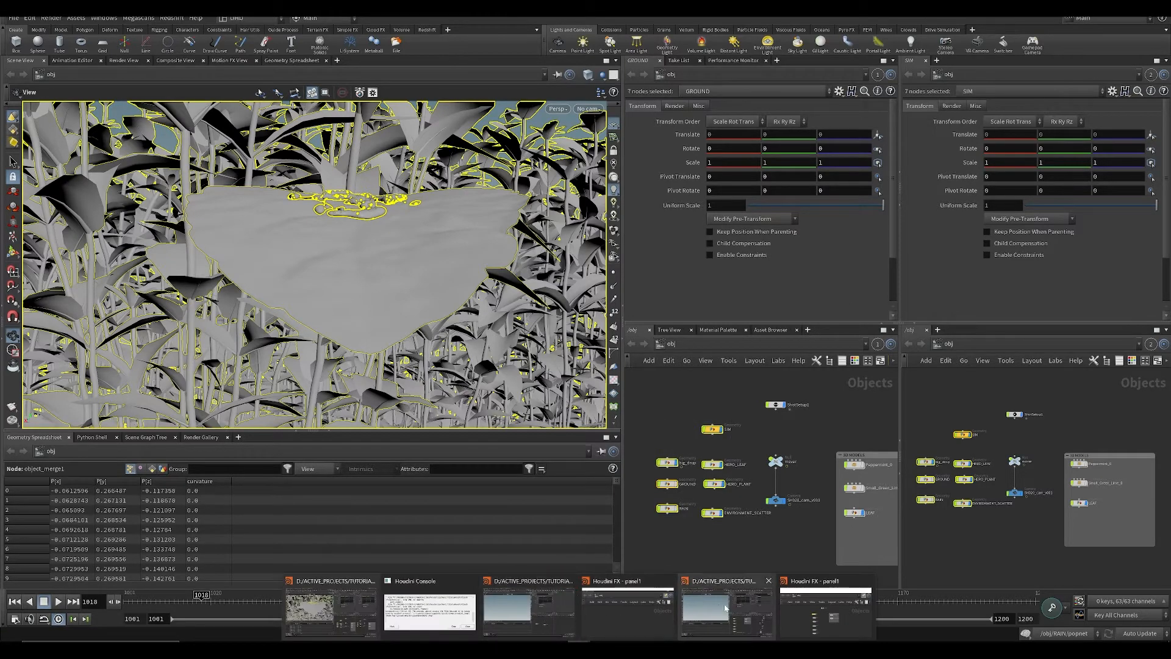
{"action": "left_click", "coordinate": [659, 627]}
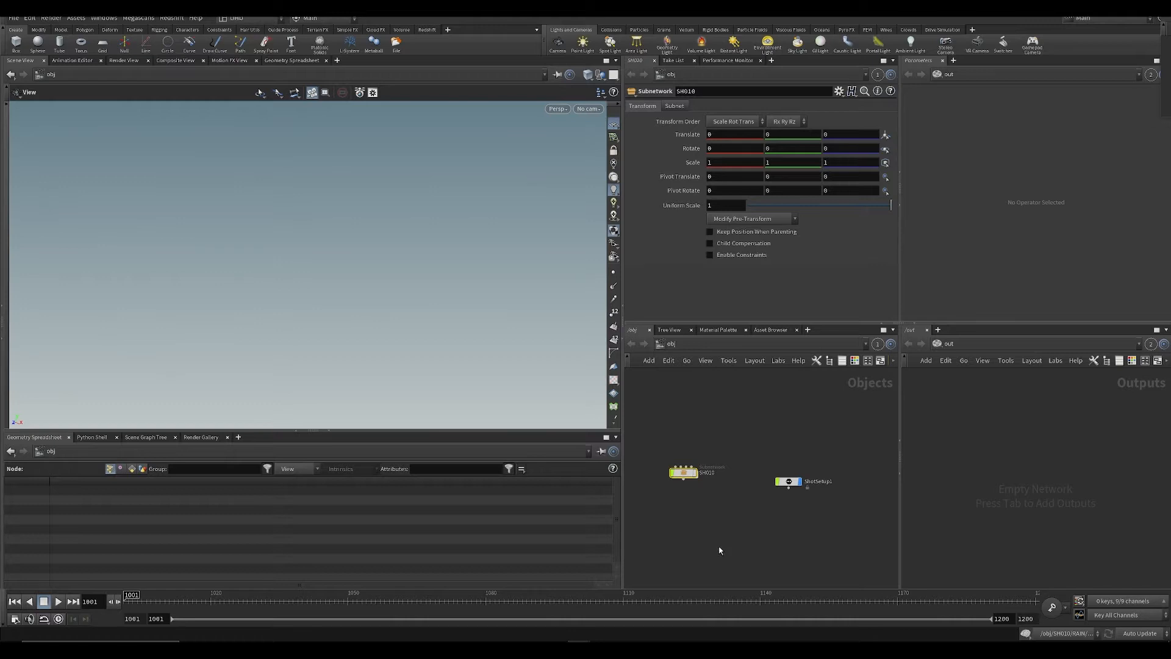
{"action": "left_click", "coordinate": [729, 575]}
{"action": "middle_click_drag", "start_coordinate": [705, 572], "coordinate": [717, 484]}
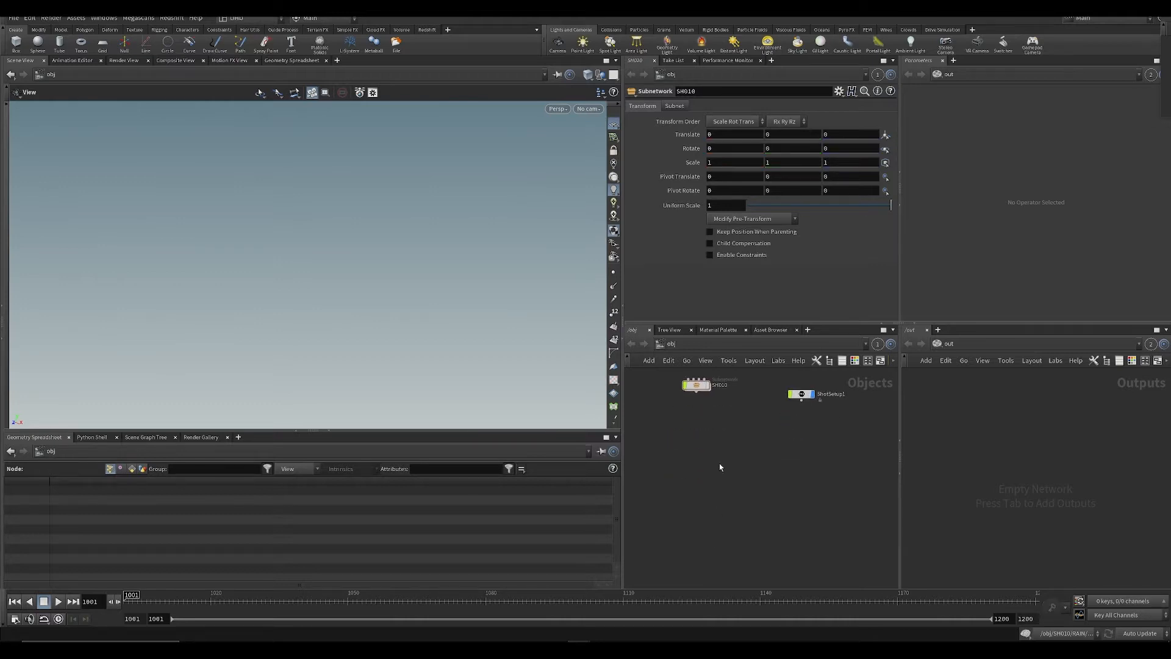
{"action": "key", "text": "ctrl+v"}
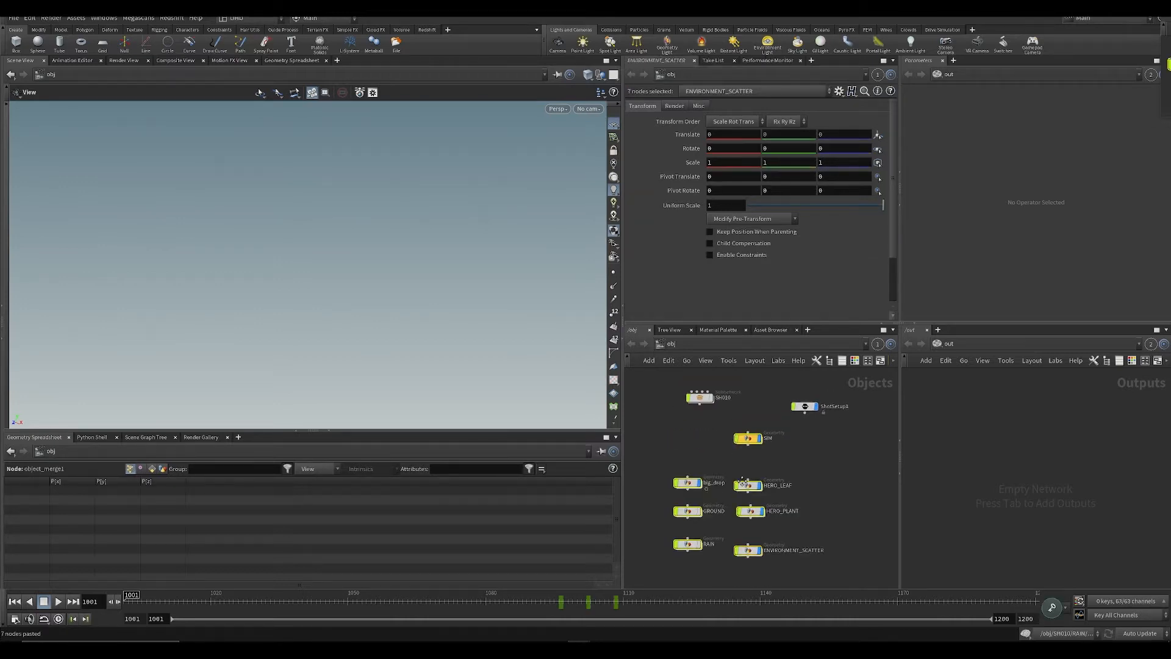
{"action": "middle_click_drag", "start_coordinate": [742, 481], "coordinate": [751, 517]}
{"action": "left_click_drag", "start_coordinate": [754, 475], "coordinate": [708, 476]}
{"action": "left_click", "coordinate": [807, 531]}
{"action": "scroll", "coordinate": [786, 396], "scroll_direction": "up", "scroll_amount": 1}
{"action": "mouse_move", "coordinate": [798, 504]}
{"action": "middle_mouse_down"}
{"action": "mouse_move", "coordinate": [785, 396]}
{"action": "mouse_move", "coordinate": [796, 500]}
{"action": "middle_mouse_up"}
{"action": "key", "text": "ctrl+s"}
Step: Inside the SH010 subnetwork, set updates to Manual and cut the mover null and SH010_cam_v001 camera
{"action": "double_click", "coordinate": [689, 463]}
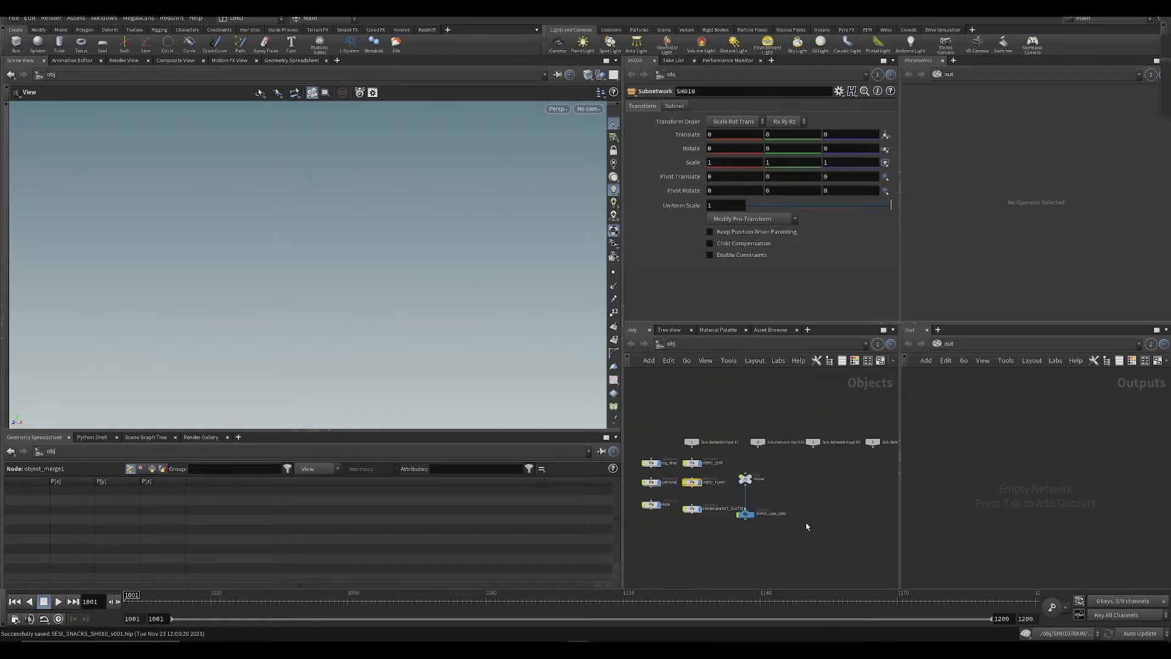
{"action": "left_click_drag", "start_coordinate": [737, 469], "coordinate": [791, 562]}
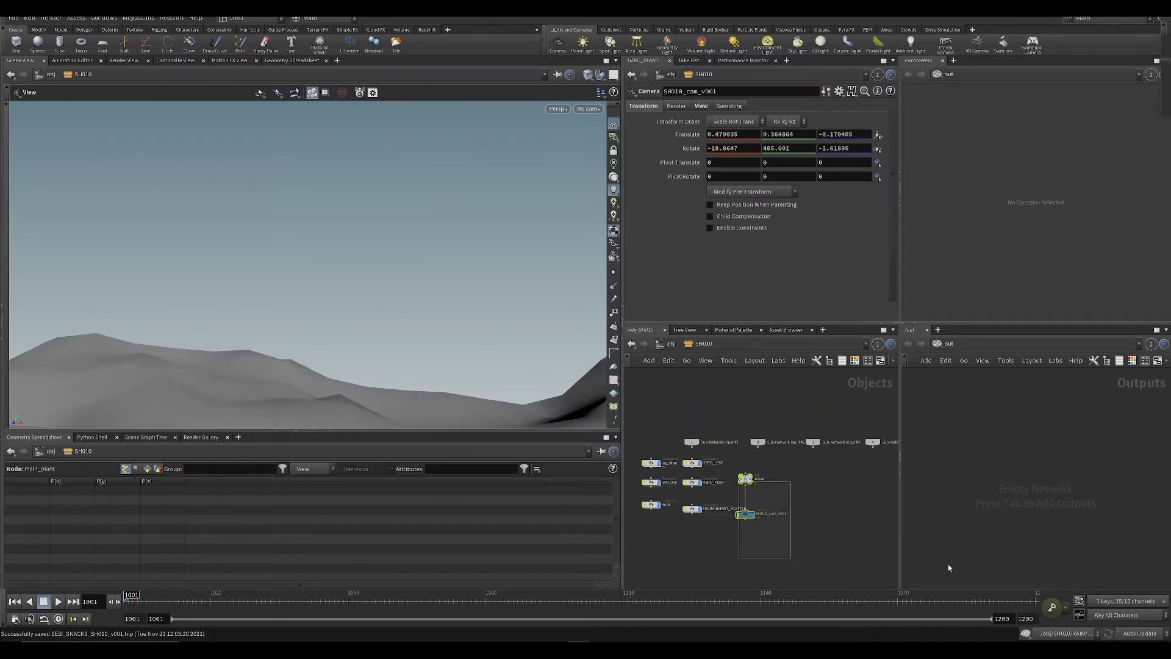
{"action": "left_click", "coordinate": [1136, 630]}
{"action": "left_click", "coordinate": [1135, 622]}
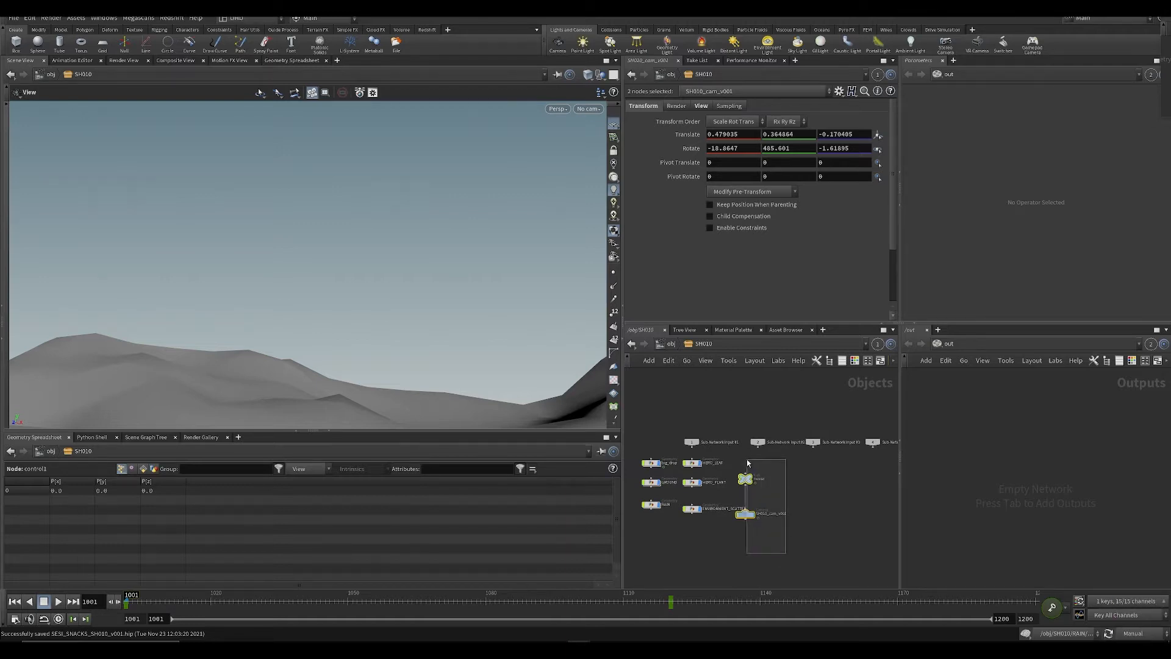
{"action": "key", "text": "ctrl+x"}
Step: Paste the mover null and SH010_cam_v001 camera below ShotSetup1 at the object level and save the scene
{"action": "left_click", "coordinate": [667, 345]}
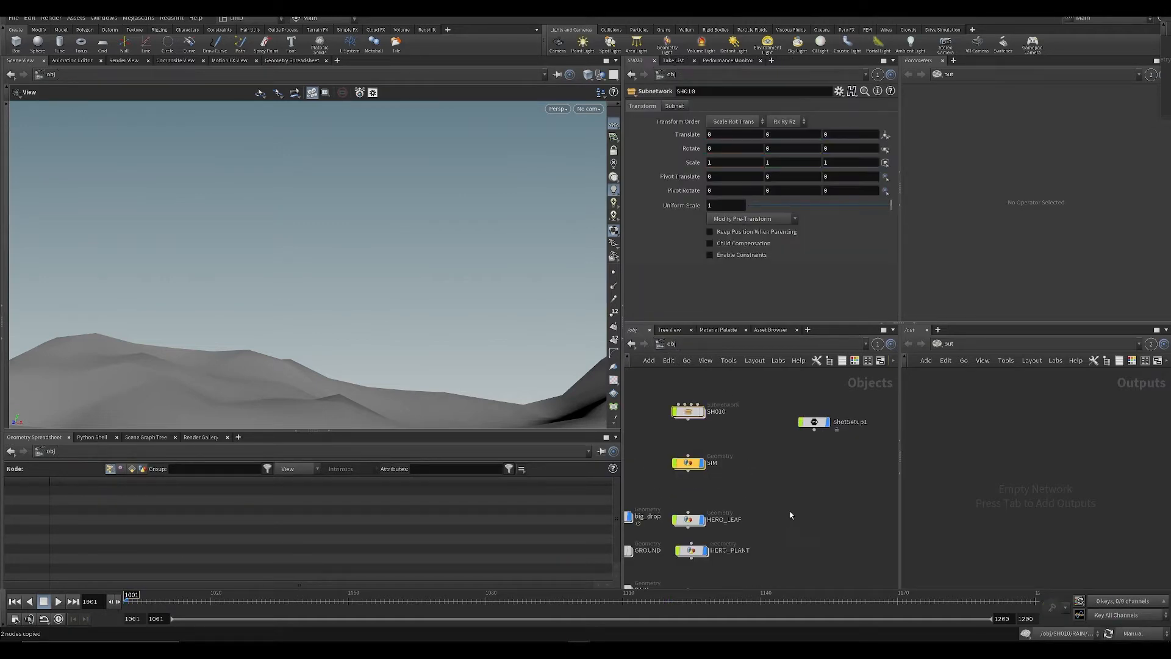
{"action": "key", "text": "ctrl+v"}
{"action": "key", "text": "ctrl+s"}
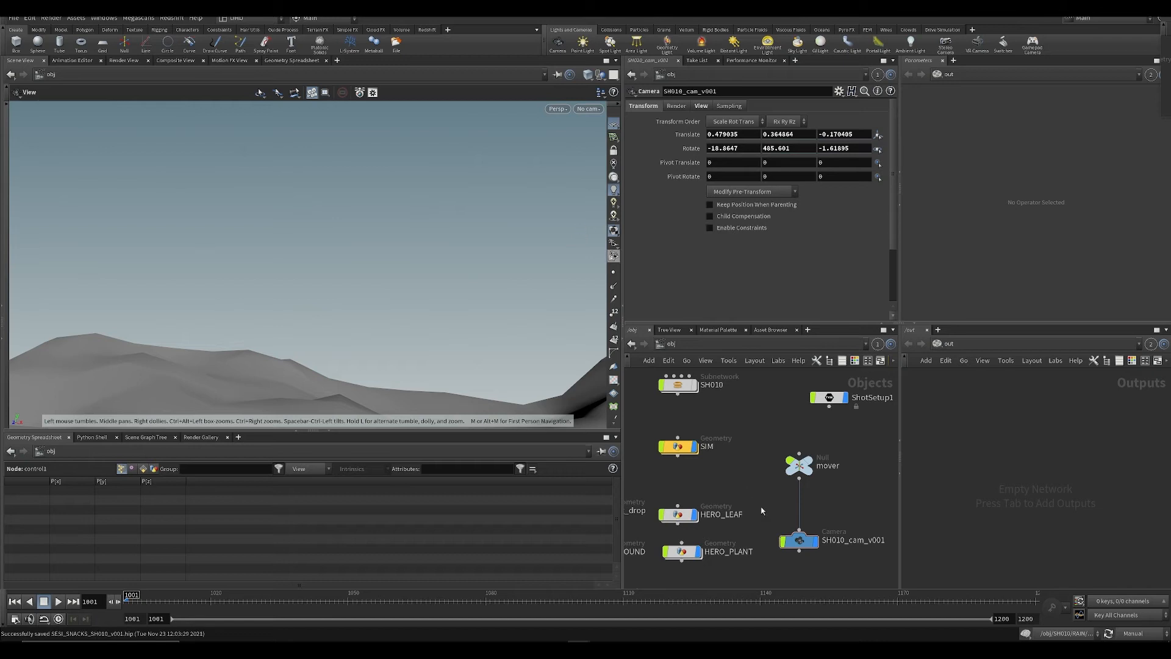
Step: Frame the object nodes and set the scene's update mode back to Auto Update
{"action": "key", "text": "h"}
{"action": "left_click", "coordinate": [1127, 634]}
{"action": "left_click", "coordinate": [1139, 598]}
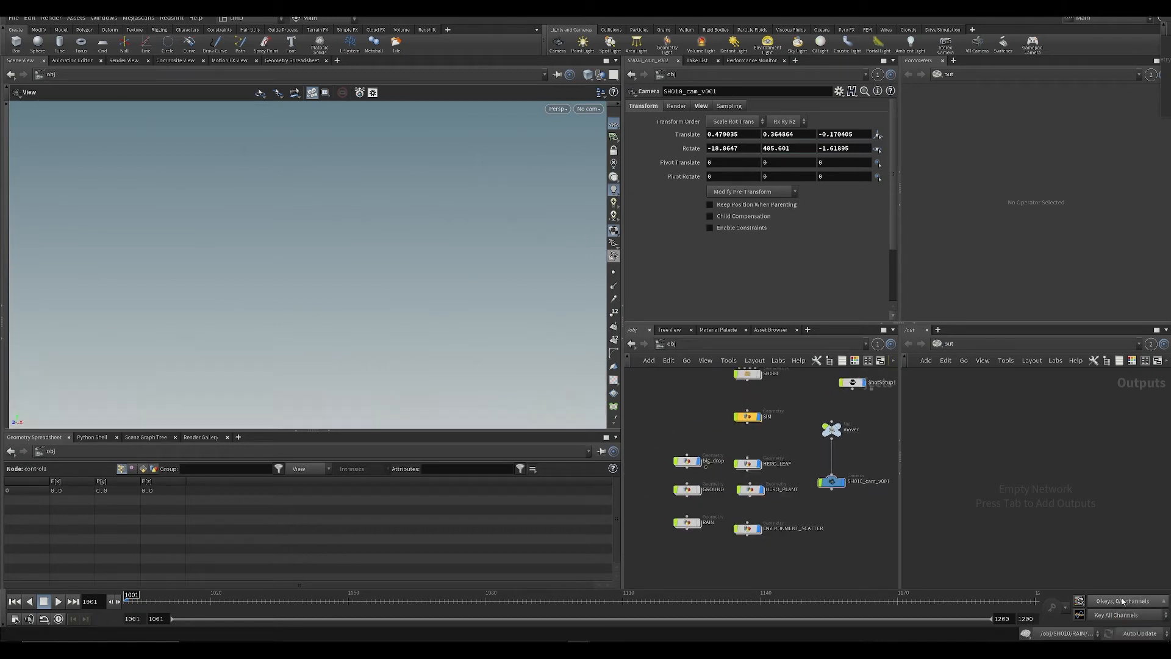
Step: Check inside ENVIRONMENT_SCATTER, and copy the Peppermint_0 subnetwork from the 3D MODELS box in the SH020 scene
{"action": "double_click", "coordinate": [748, 529]}
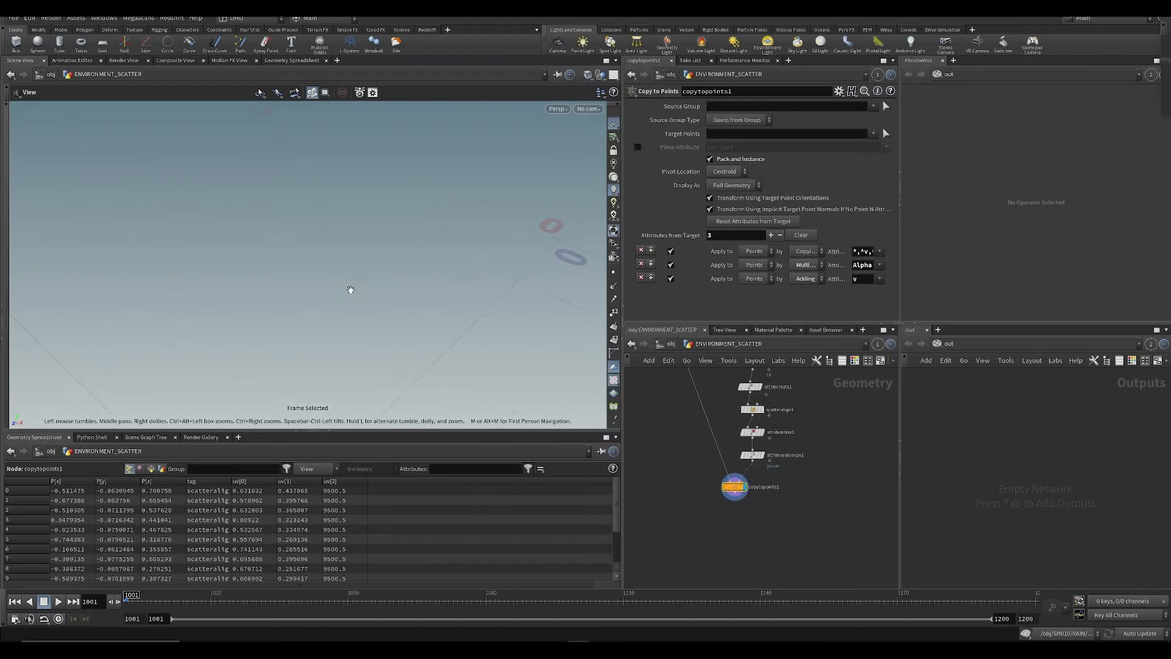
{"action": "mouse_move", "coordinate": [577, 648]}
{"action": "left_click", "coordinate": [359, 607]}
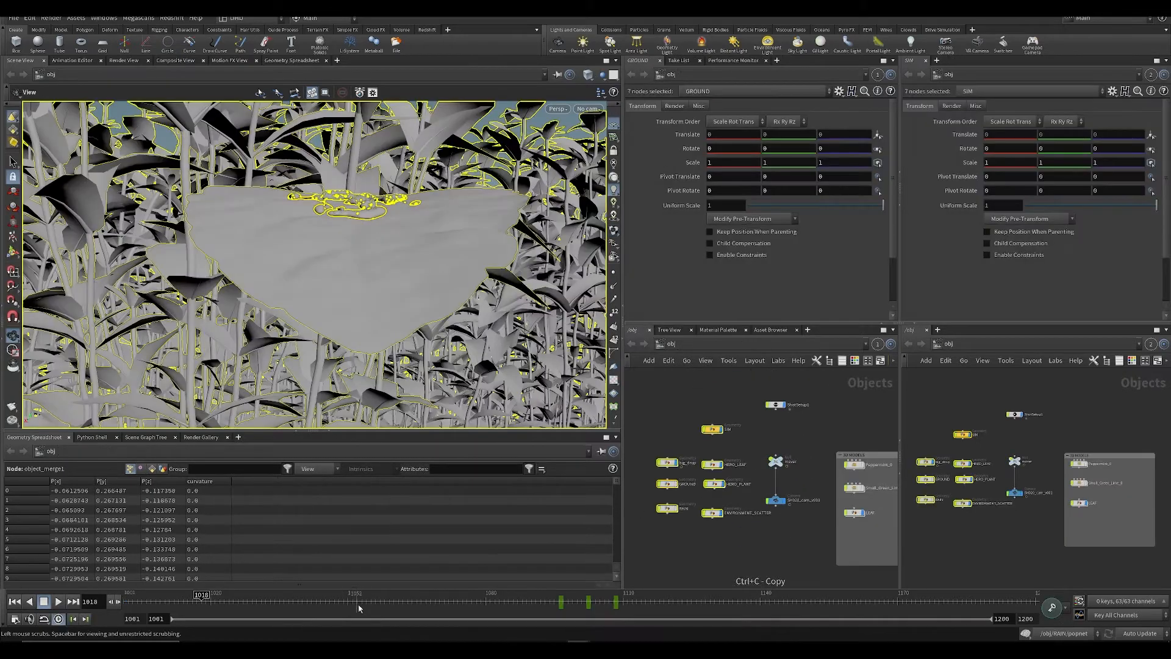
{"action": "middle_click_drag", "start_coordinate": [841, 496], "coordinate": [691, 431]}
{"action": "scroll", "coordinate": [691, 431], "scroll_direction": "up", "scroll_amount": 3}
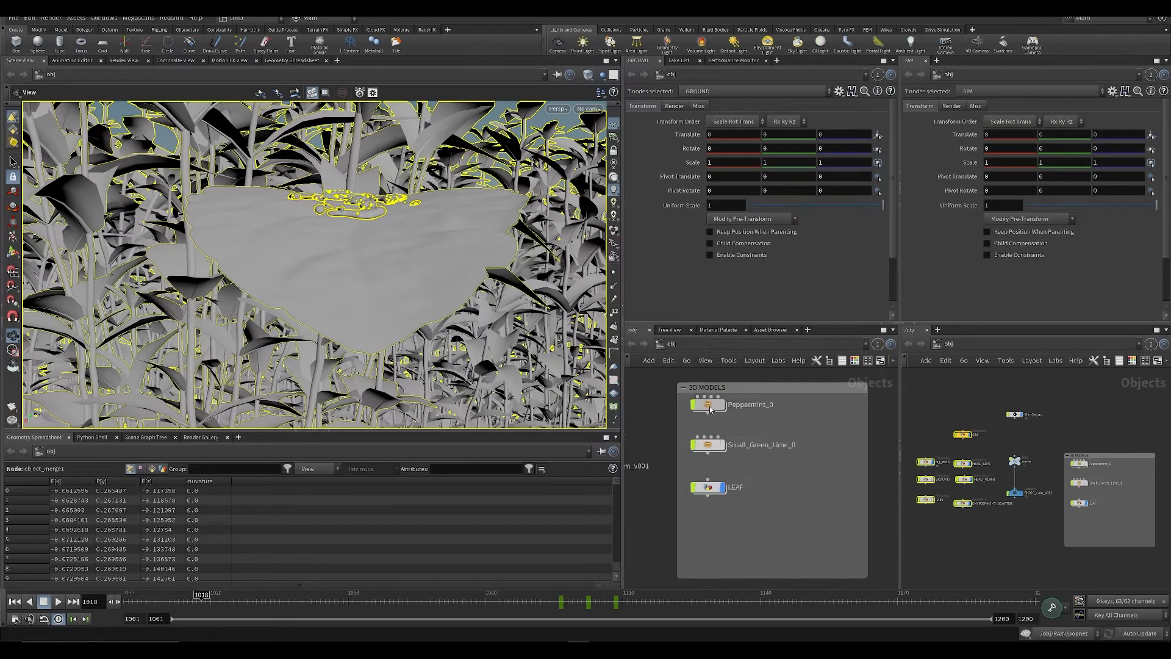
{"action": "left_click", "coordinate": [707, 405]}
{"action": "key", "text": "ctrl+c"}
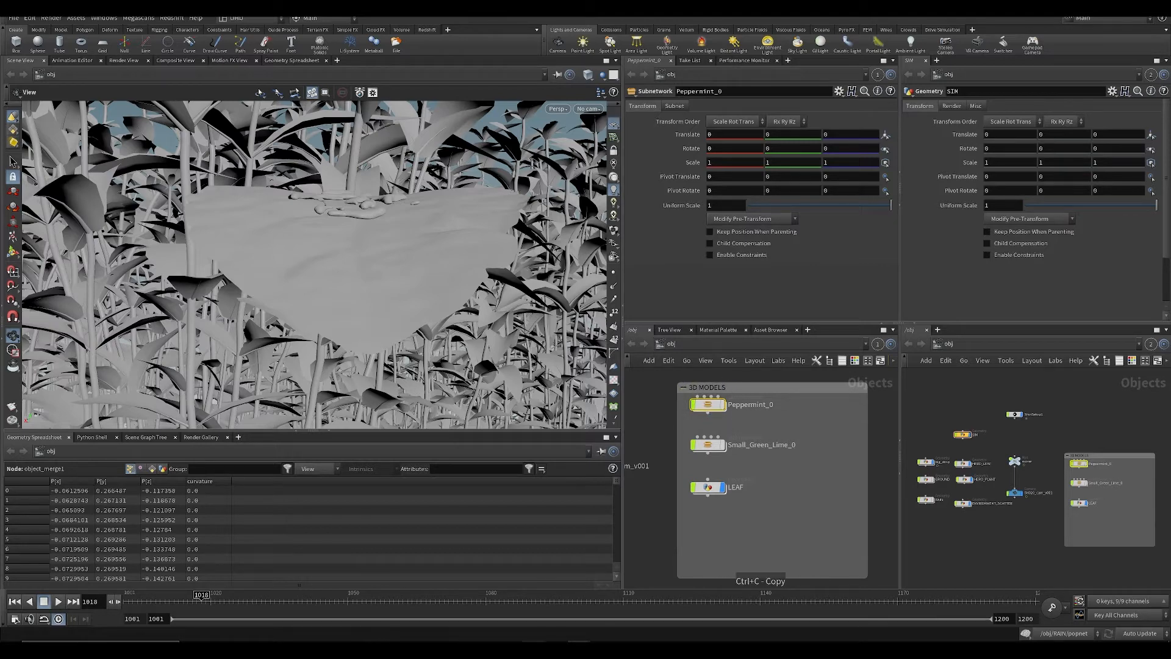
Step: Switch back to the SH010 scene and paste the Peppermint_0 subnetwork beside the camera at the object level
{"action": "mouse_move", "coordinate": [577, 648]}
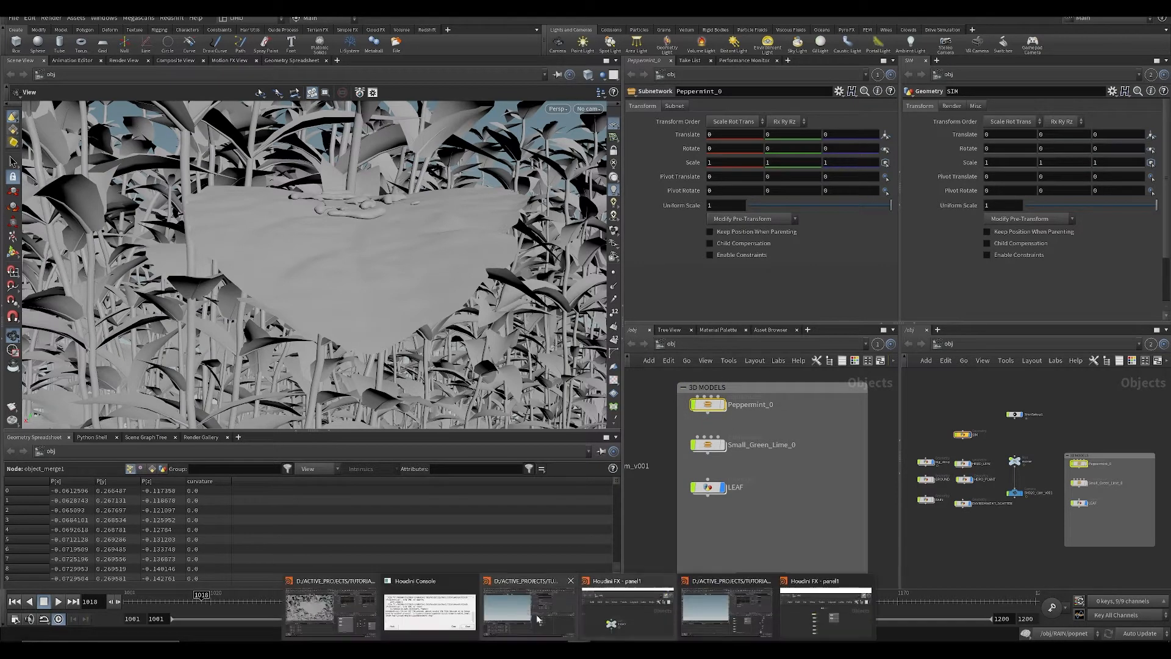
{"action": "left_click", "coordinate": [538, 617]}
{"action": "scroll", "coordinate": [693, 368], "scroll_direction": "down", "scroll_amount": 3}
{"action": "left_click", "coordinate": [669, 344]}
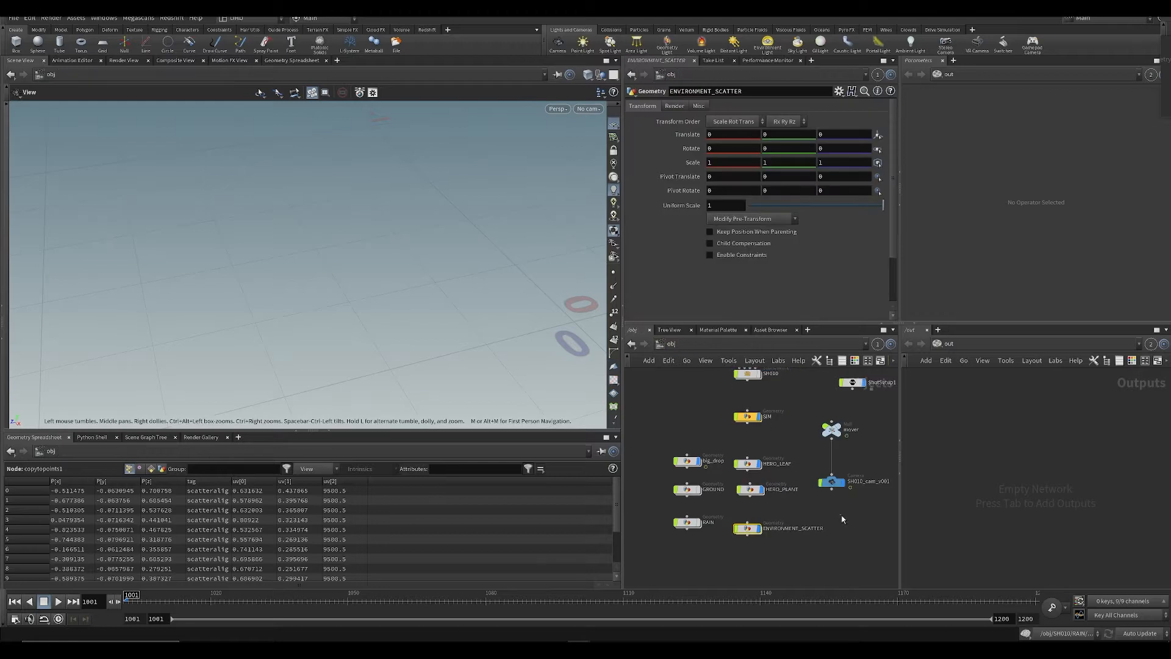
{"action": "scroll", "coordinate": [773, 541], "scroll_direction": "down", "scroll_amount": 2}
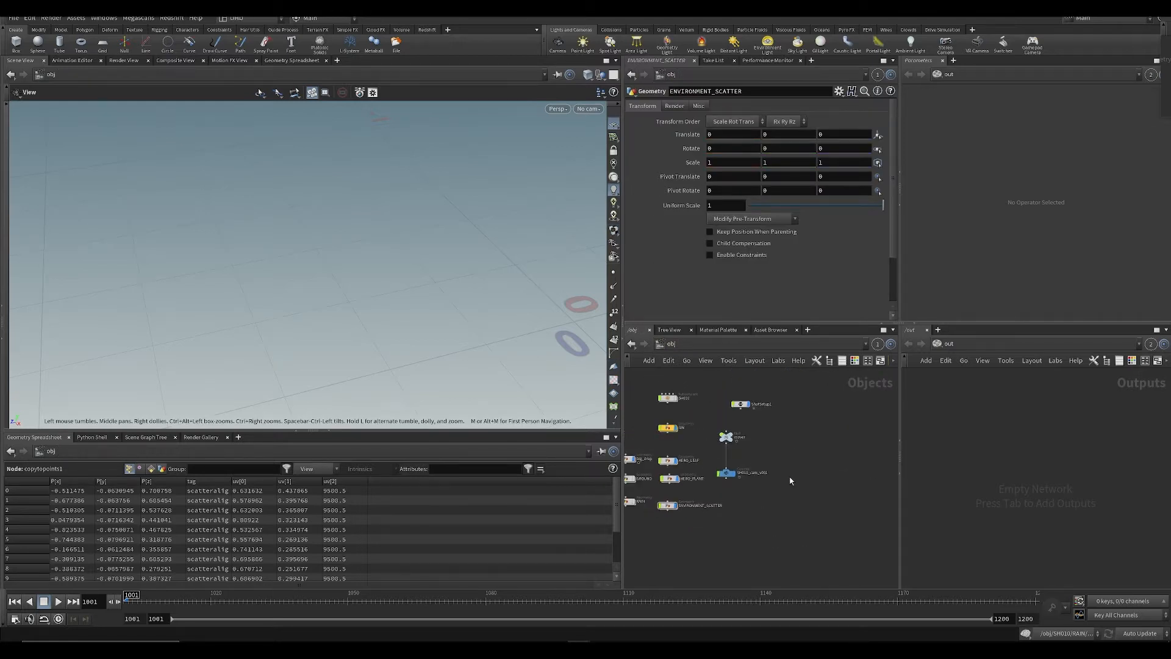
{"action": "key", "text": "ctrl+v"}
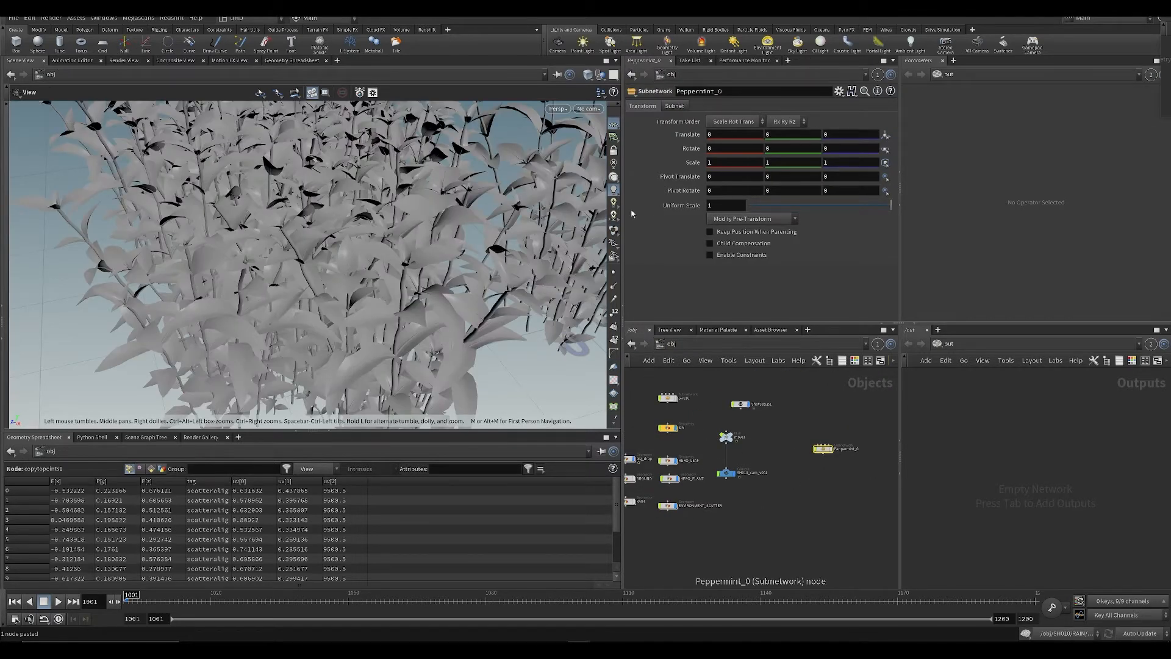
Step: Look through SH010_cam_v001 in the viewport and save the scene
{"action": "left_click", "coordinate": [588, 109]}
{"action": "left_click", "coordinate": [588, 161]}
{"action": "key", "text": "ctrl+s"}
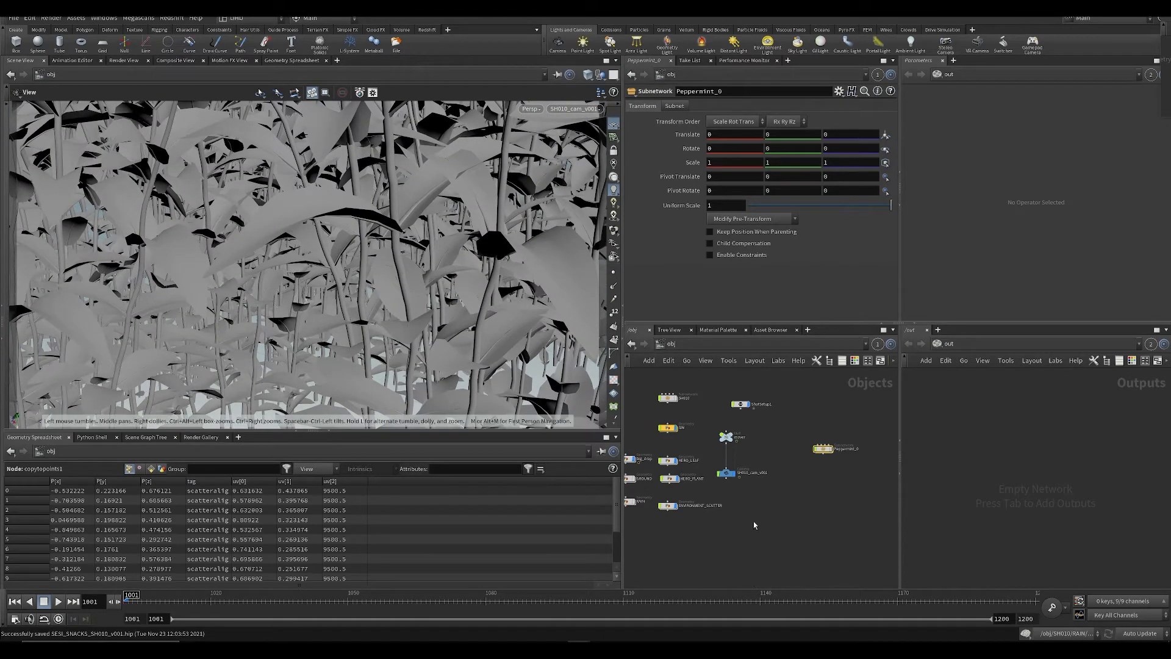
Step: Open the SH010 subnetwork and hide objects outside it in the viewport
{"action": "scroll", "coordinate": [696, 408], "scroll_direction": "up", "scroll_amount": 3}
{"action": "left_click", "coordinate": [699, 404]}
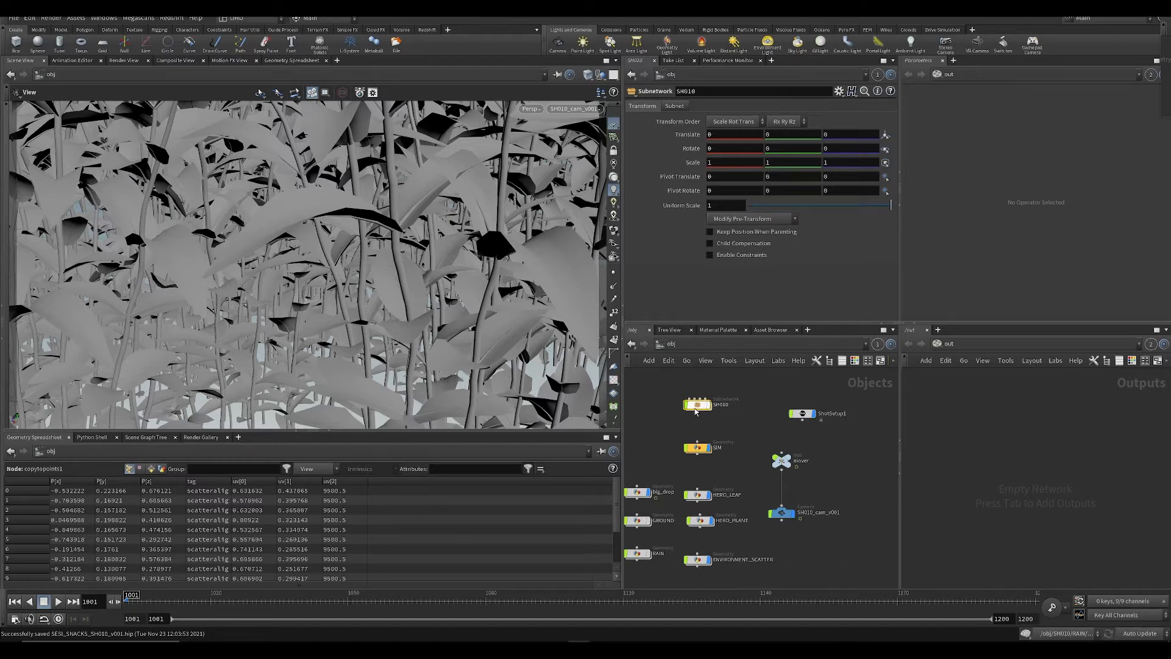
{"action": "double_click", "coordinate": [696, 409]}
{"action": "scroll", "coordinate": [693, 486], "scroll_direction": "up", "scroll_amount": 4}
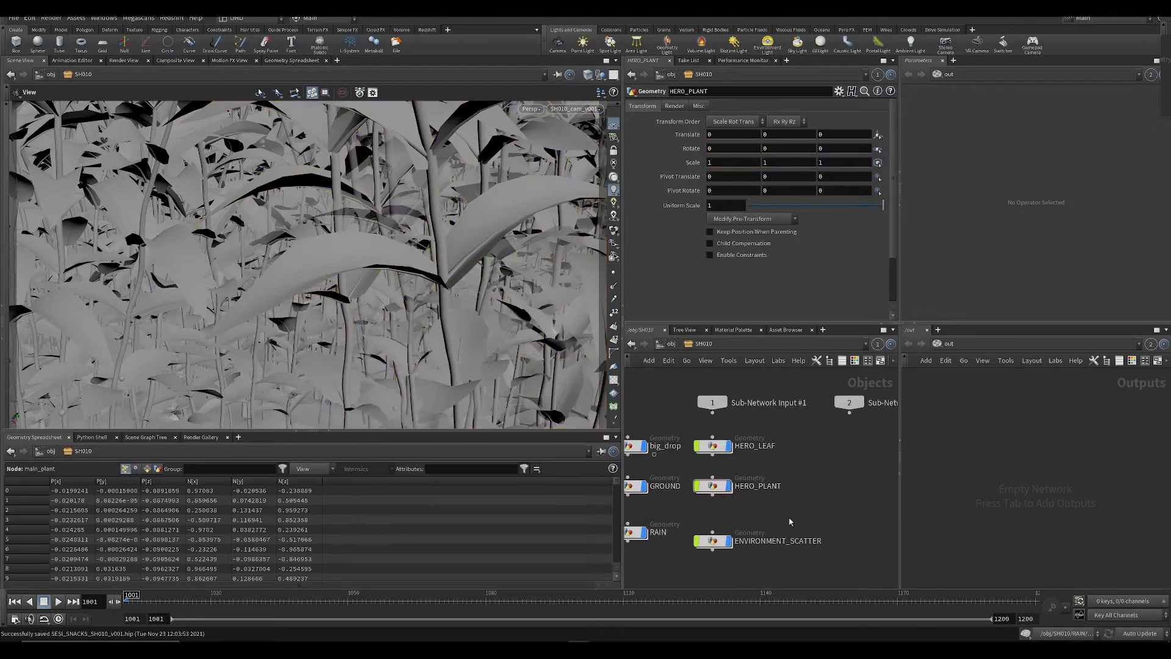
{"action": "left_click", "coordinate": [600, 77]}
{"action": "left_click", "coordinate": [613, 111]}
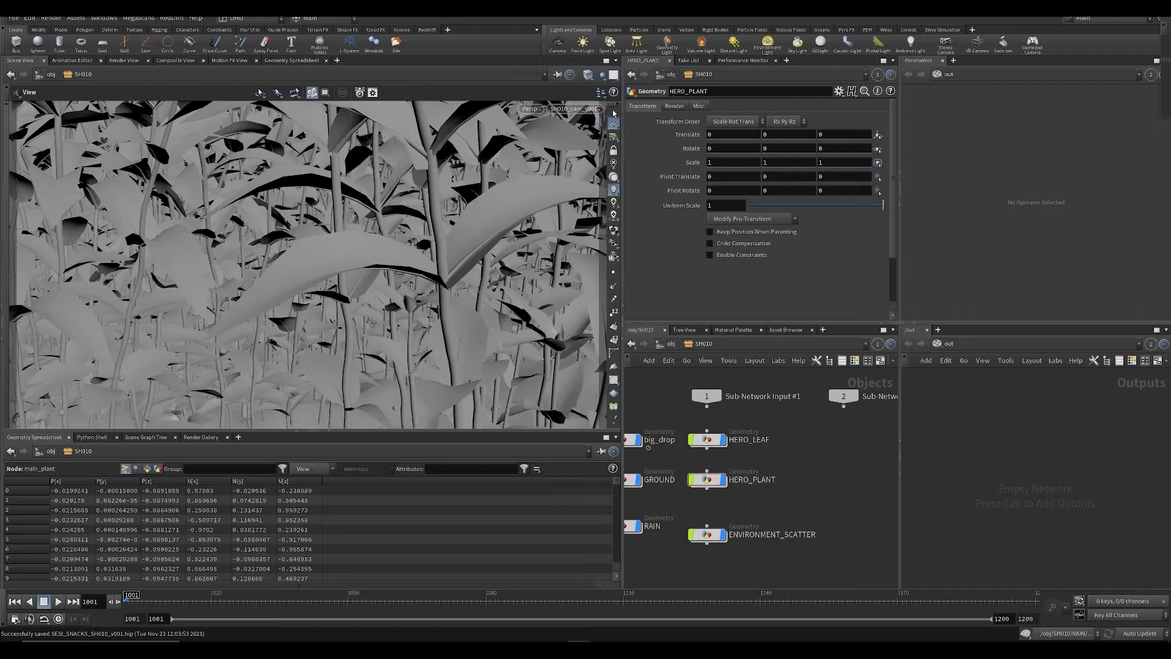
{"action": "key", "text": "h"}
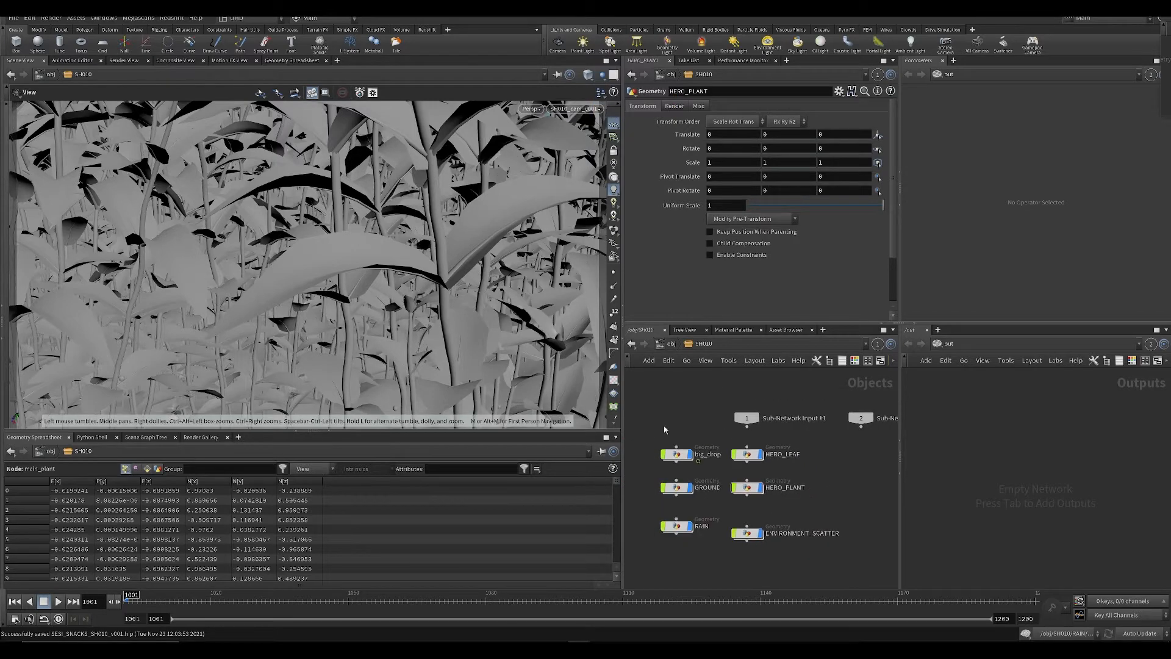
Step: Turn off the display of HERO_LEAF, HERO_PLANT, big_drop, GROUND and RAIN inside the SH010 subnetwork
{"action": "left_click", "coordinate": [748, 454]}
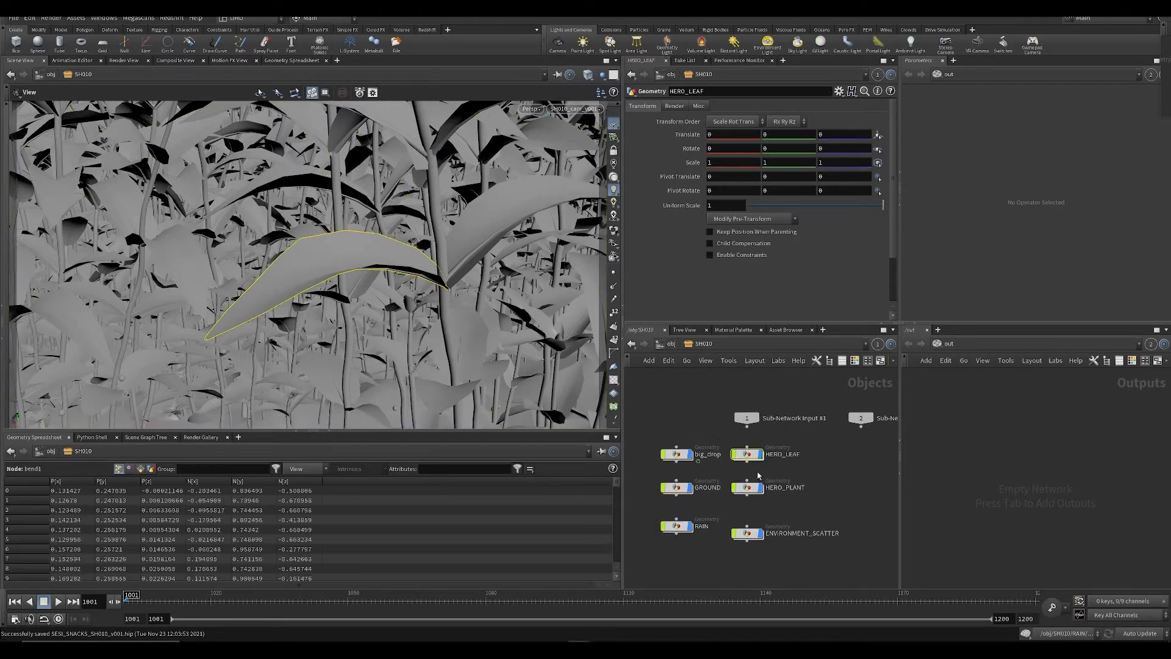
{"action": "left_click_drag", "start_coordinate": [793, 506], "coordinate": [746, 453]}
{"action": "left_click", "coordinate": [764, 438]}
{"action": "left_click_drag", "start_coordinate": [675, 425], "coordinate": [669, 588]}
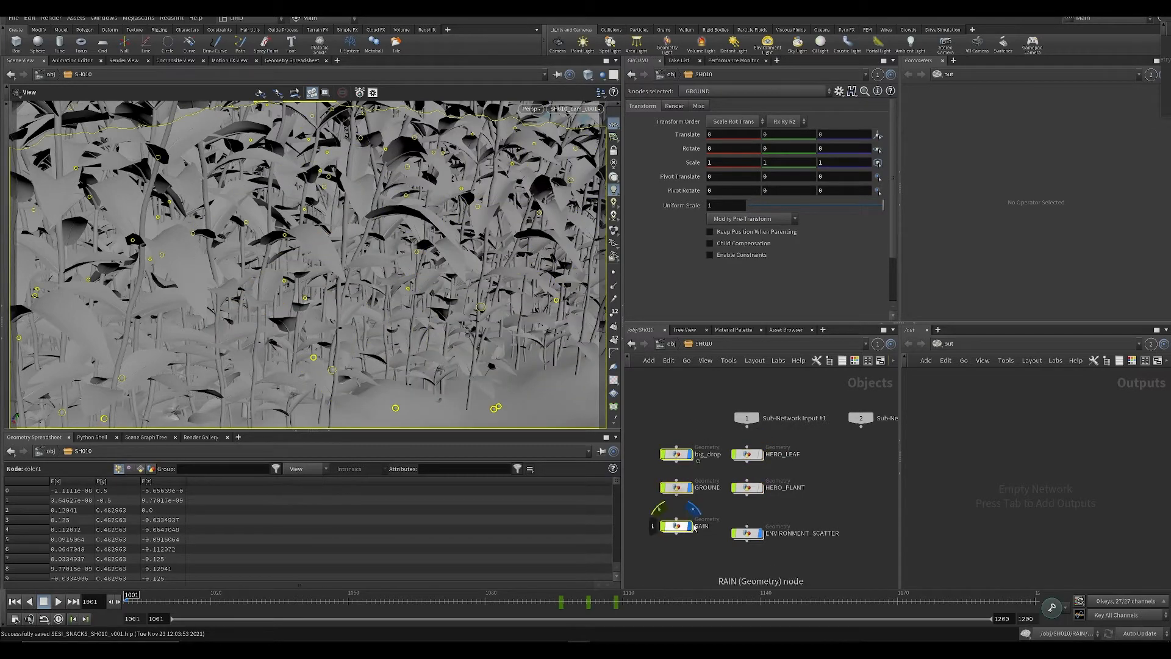
{"action": "left_click", "coordinate": [693, 528]}
{"action": "left_click", "coordinate": [709, 420]}
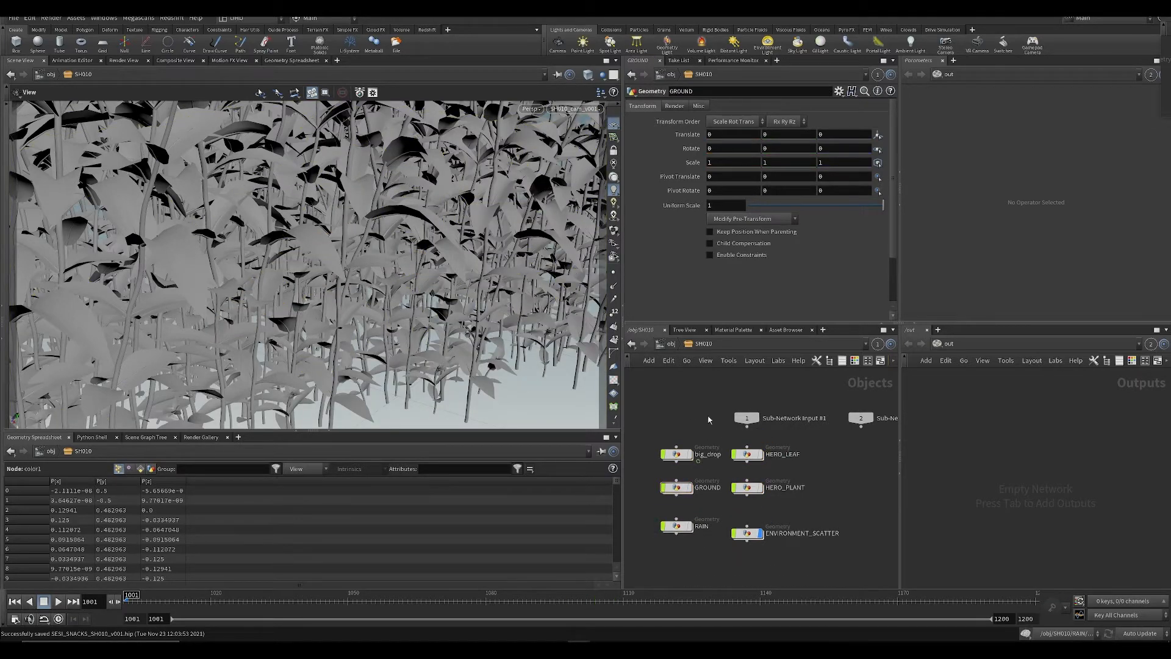
{"action": "left_click", "coordinate": [661, 345]}
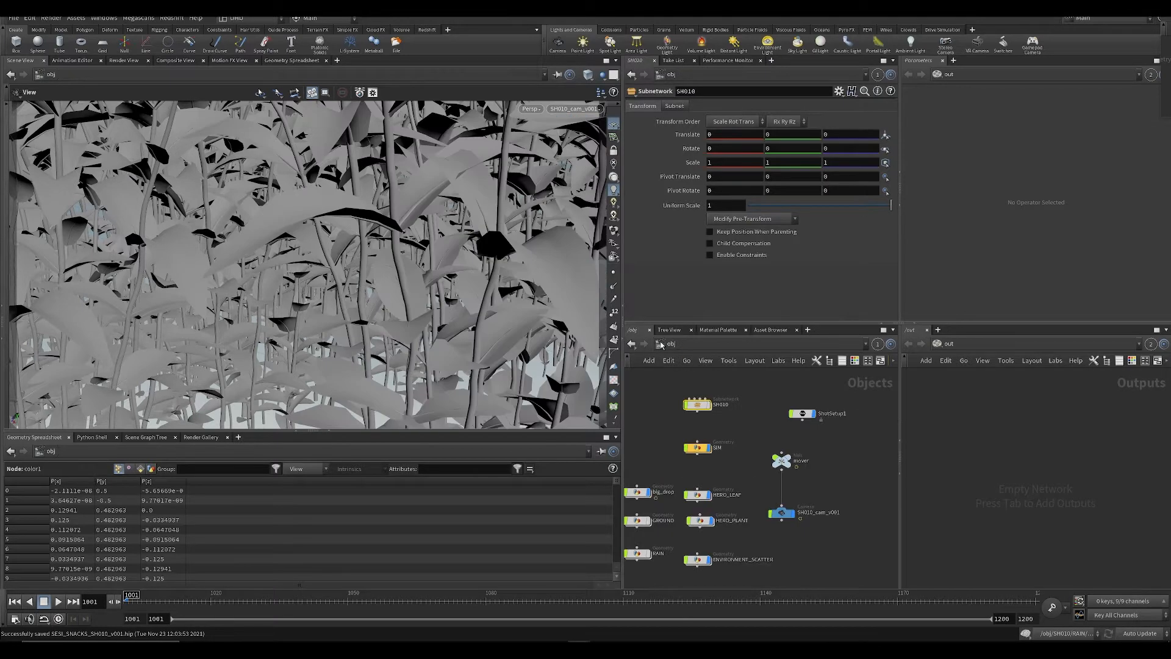
{"action": "scroll", "coordinate": [732, 390], "scroll_direction": "down", "scroll_amount": 3}
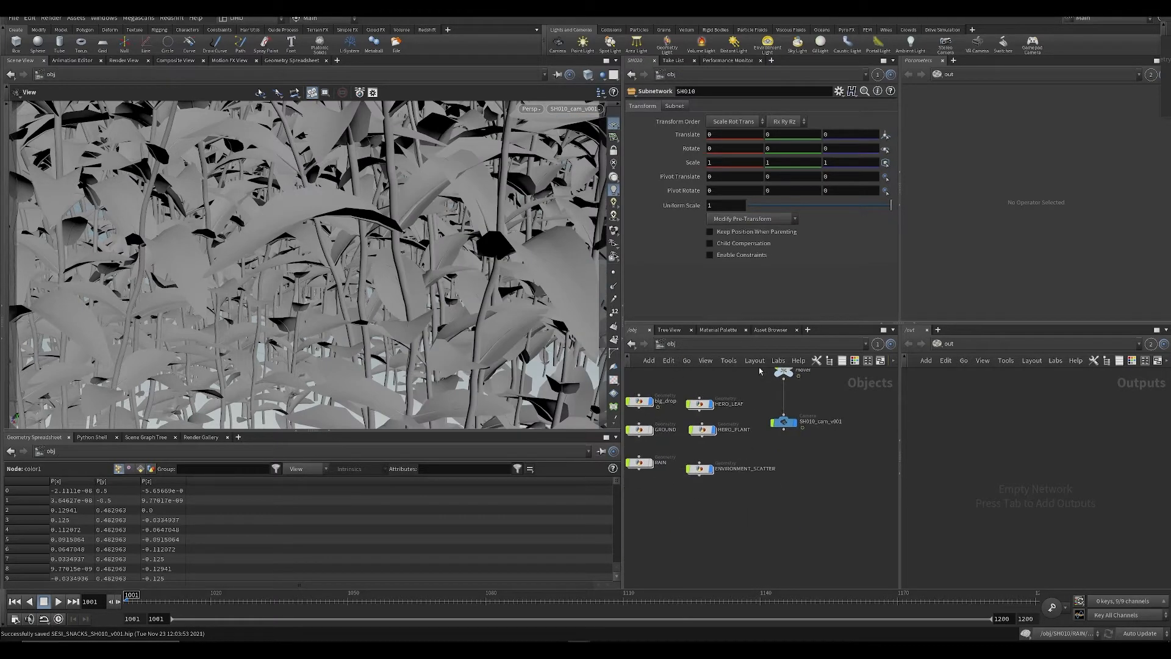
{"action": "middle_click_drag", "start_coordinate": [761, 497], "coordinate": [785, 522]}
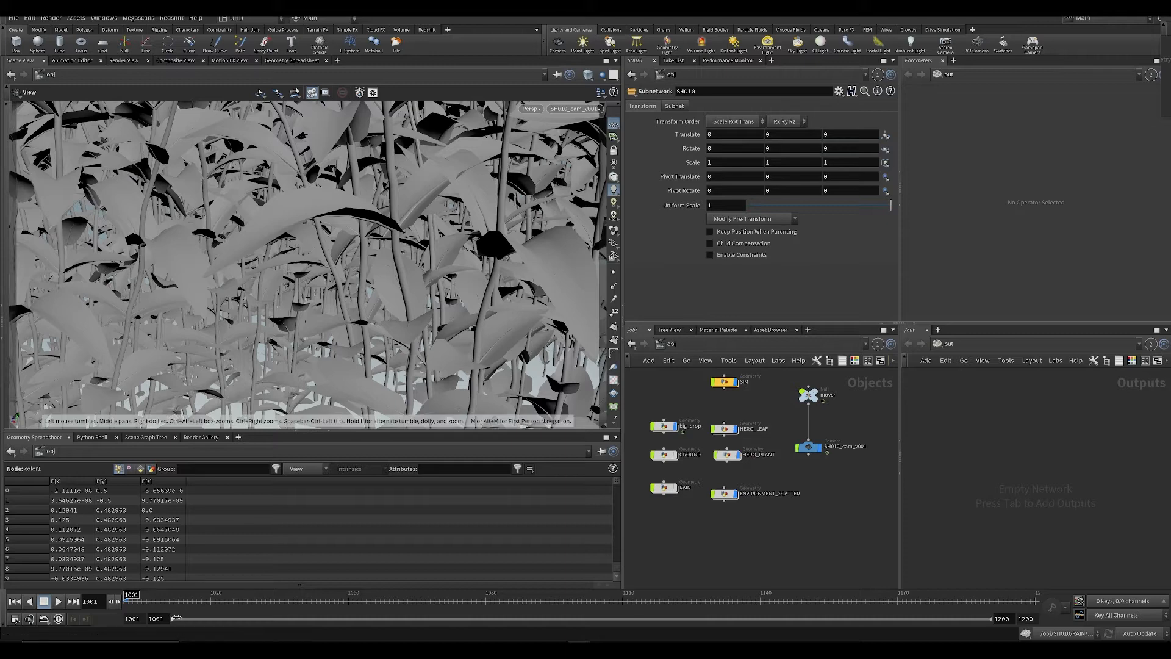
{"action": "mouse_move", "coordinate": [131, 595]}
{"action": "left_mouse_down"}
{"action": "mouse_move", "coordinate": [285, 593]}
{"action": "mouse_move", "coordinate": [132, 596]}
{"action": "left_mouse_up"}
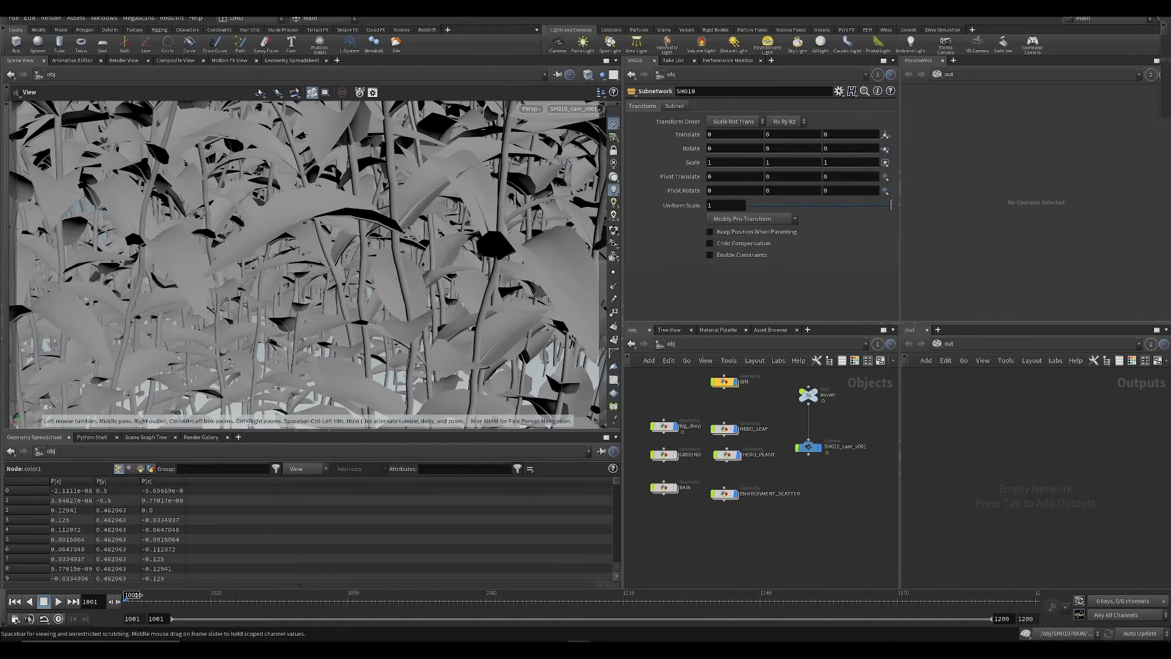
{"action": "middle_click_drag", "start_coordinate": [710, 393], "coordinate": [703, 451]}
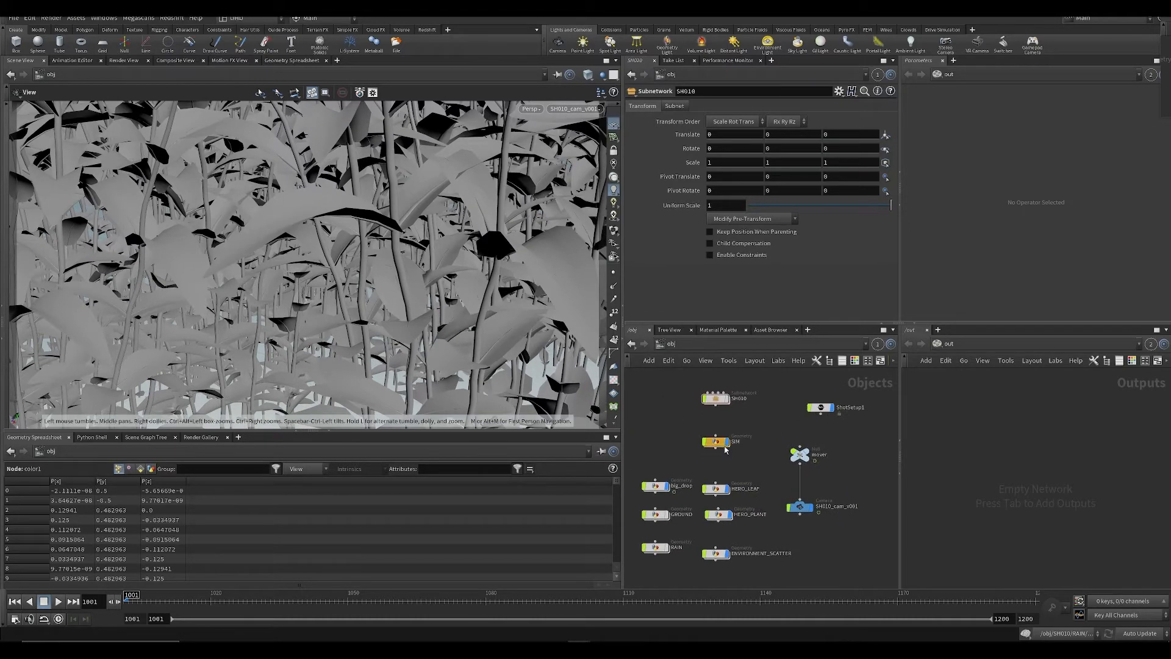
Step: Copy the HERO_PLANT geometry node from inside the SH010 subnetwork
{"action": "scroll", "coordinate": [726, 449], "scroll_direction": "up", "scroll_amount": 3}
{"action": "middle_click_drag", "start_coordinate": [675, 397], "coordinate": [704, 421]}
{"action": "double_click", "coordinate": [745, 399]}
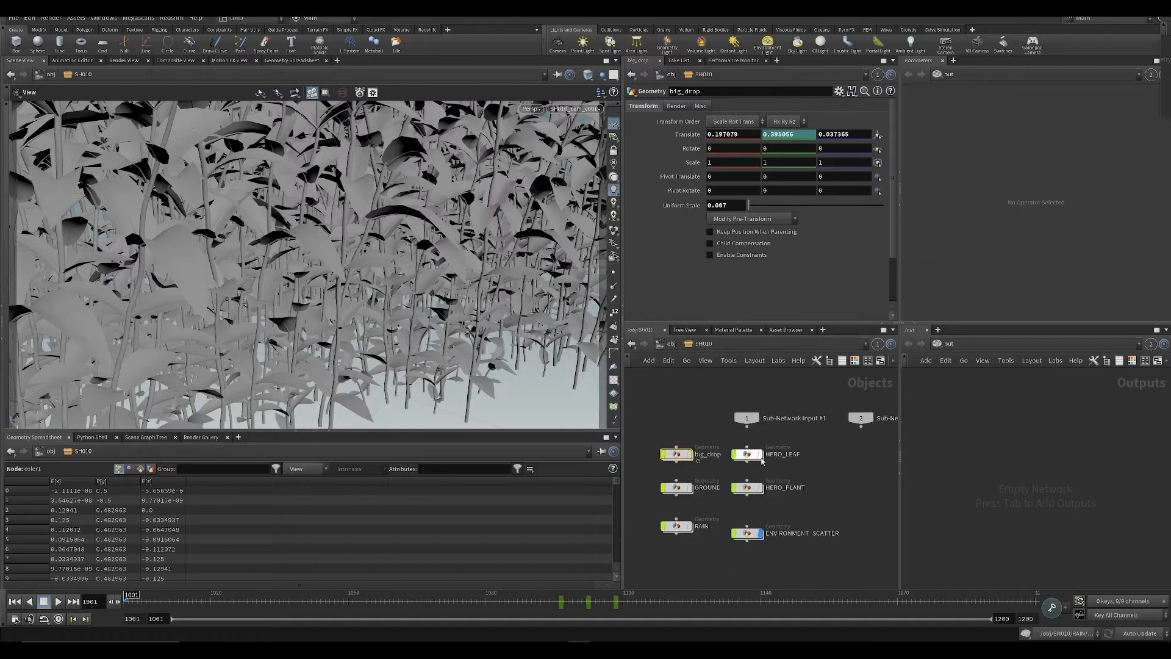
{"action": "left_click", "coordinate": [747, 487]}
{"action": "key", "text": "ctrl+c"}
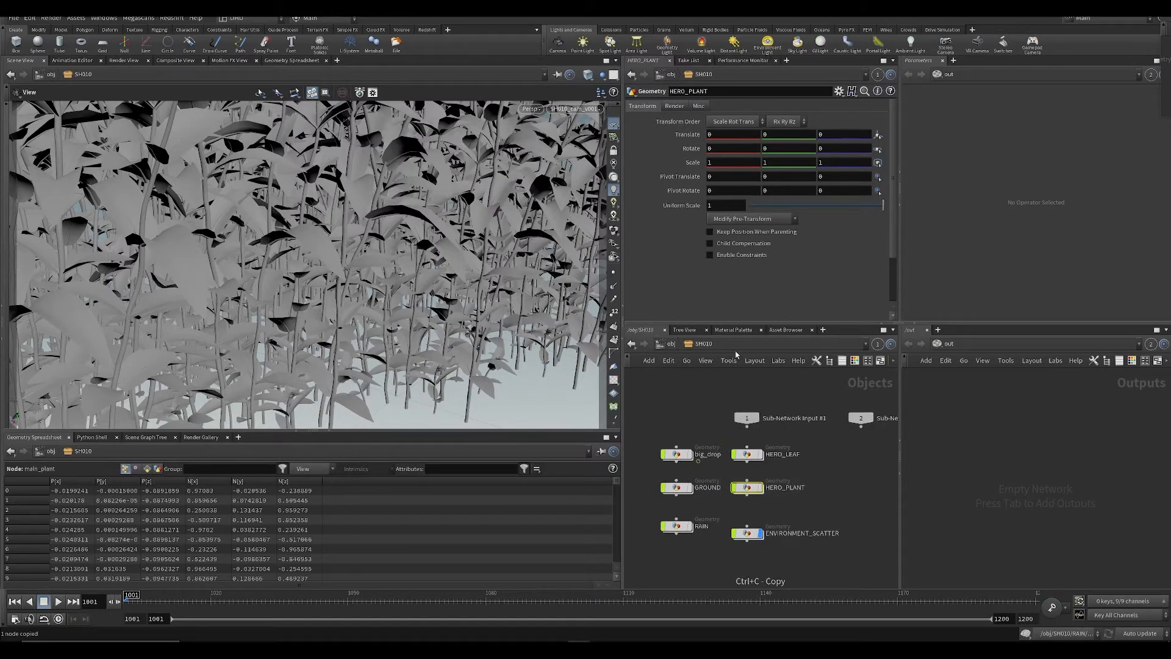
Step: Delete the object-level HERO_PLANT and paste the copied HERO_PLANT between HERO_LEAF and ENVIRONMENT_SCATTER
{"action": "left_click", "coordinate": [671, 343]}
{"action": "scroll", "coordinate": [738, 489], "scroll_direction": "down", "scroll_amount": 3}
{"action": "middle_click_drag", "start_coordinate": [770, 518], "coordinate": [742, 421]}
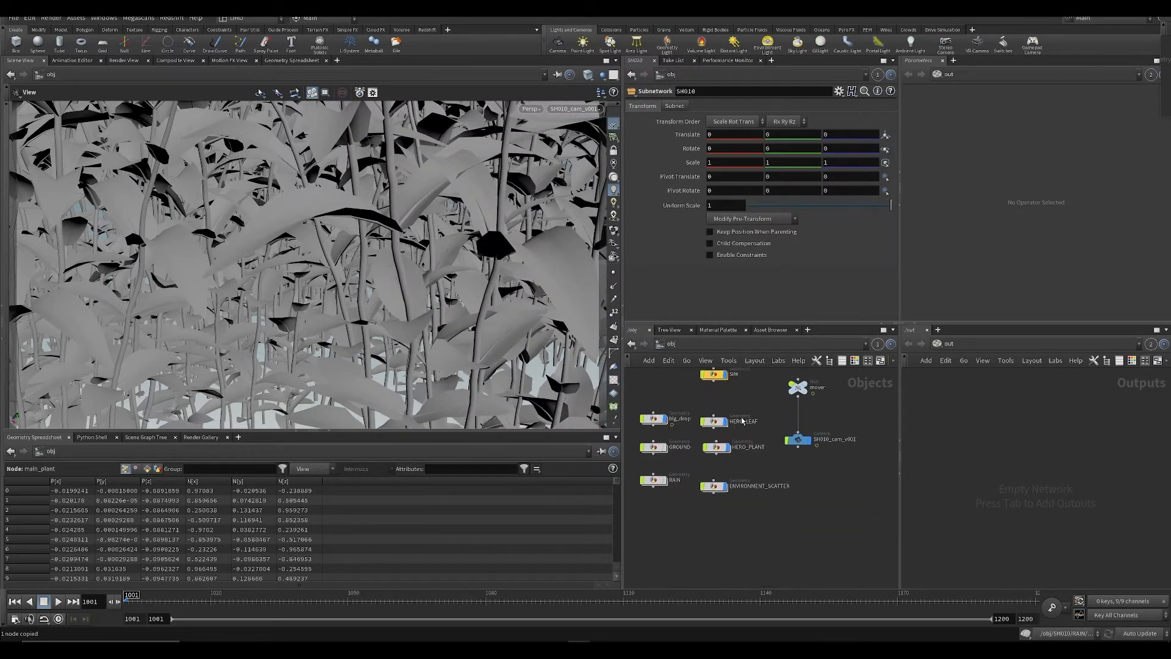
{"action": "double_click", "coordinate": [716, 449]}
{"action": "key", "text": "u"}
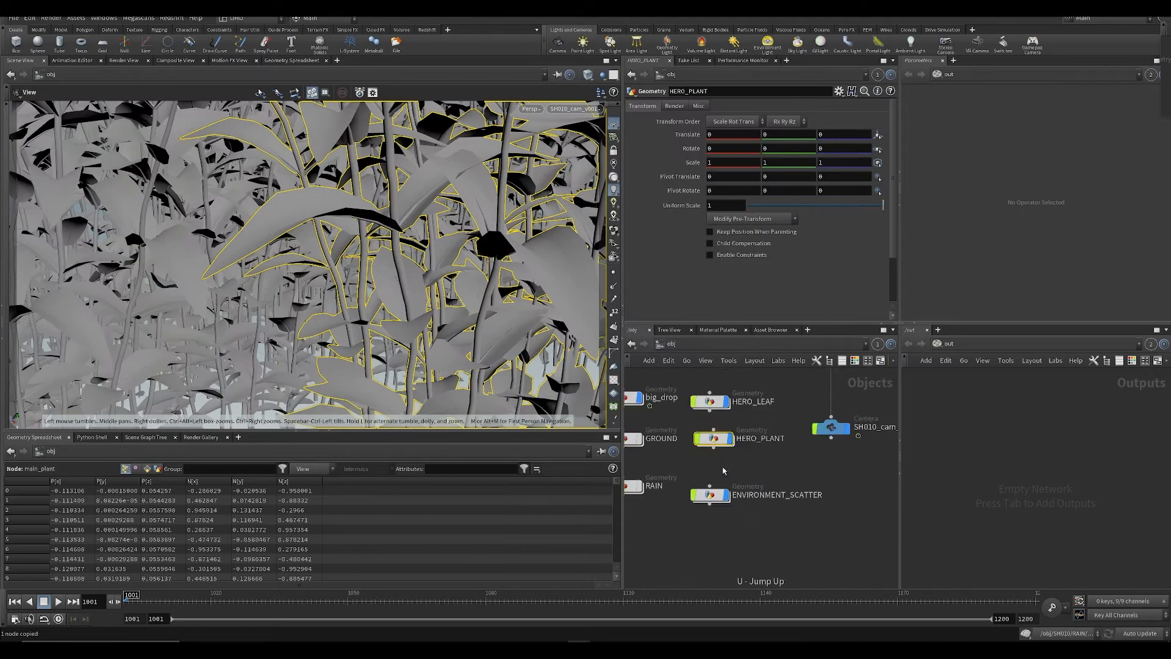
{"action": "key", "text": "Delete"}
{"action": "scroll", "coordinate": [726, 454], "scroll_direction": "up", "scroll_amount": 2}
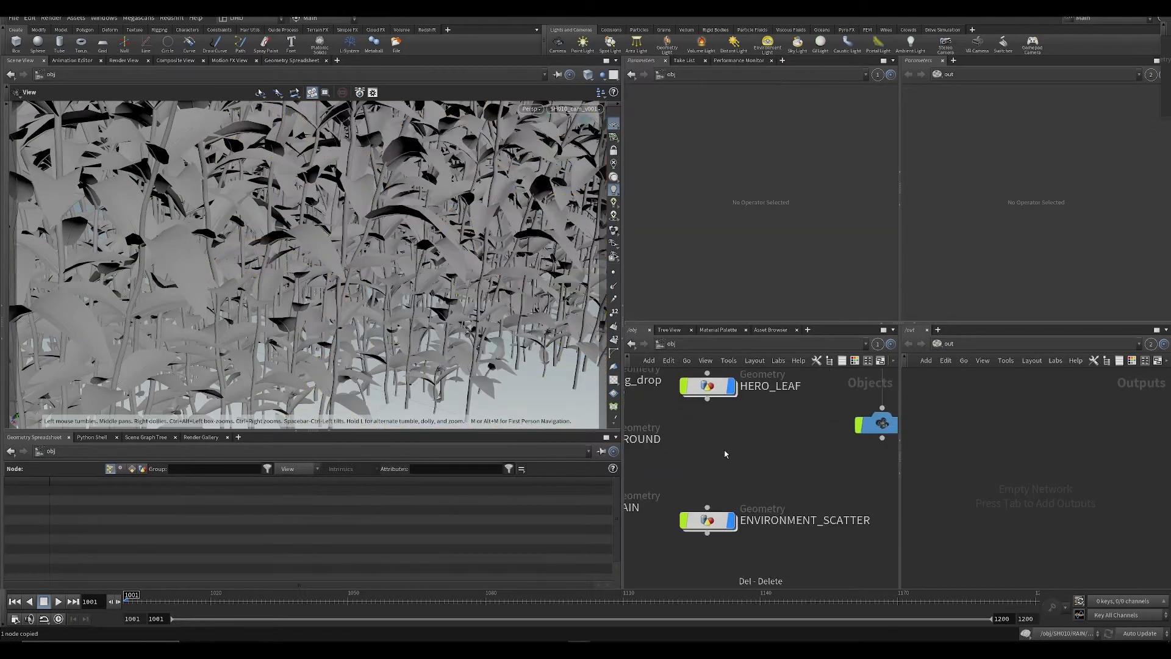
{"action": "key", "text": "ctrl+v"}
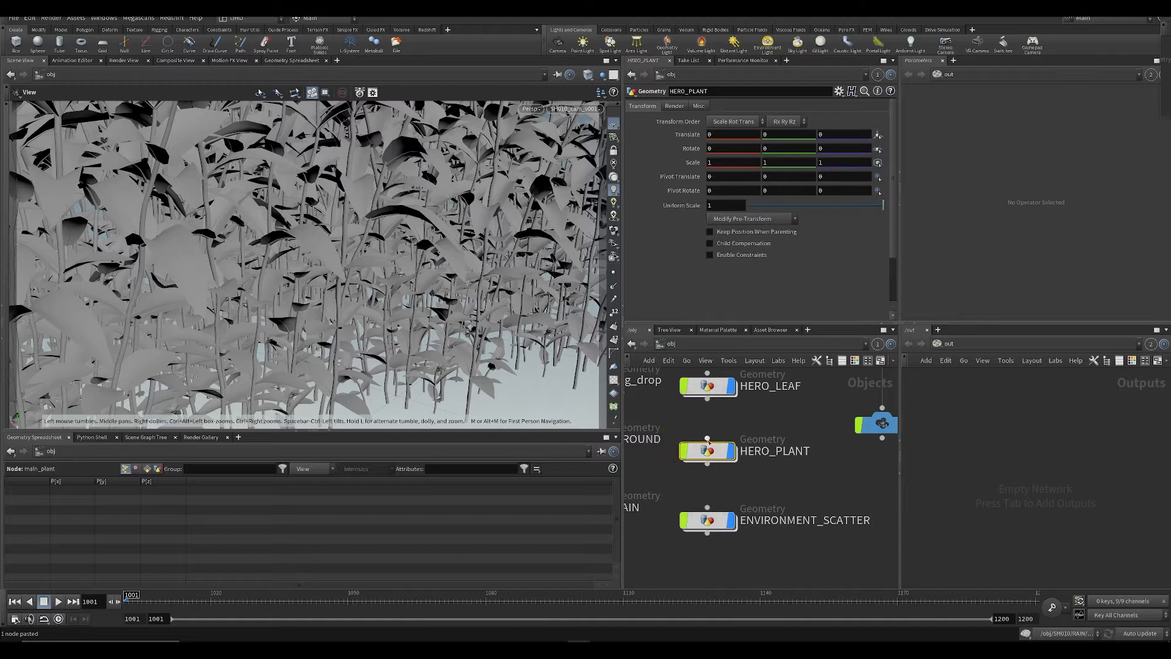
Step: Inside HERO_PLANT, point object_merge1's Object 1 reference to the Var2_LOD0 geometry in the Peppermint_0 subnetwork
{"action": "double_click", "coordinate": [709, 447]}
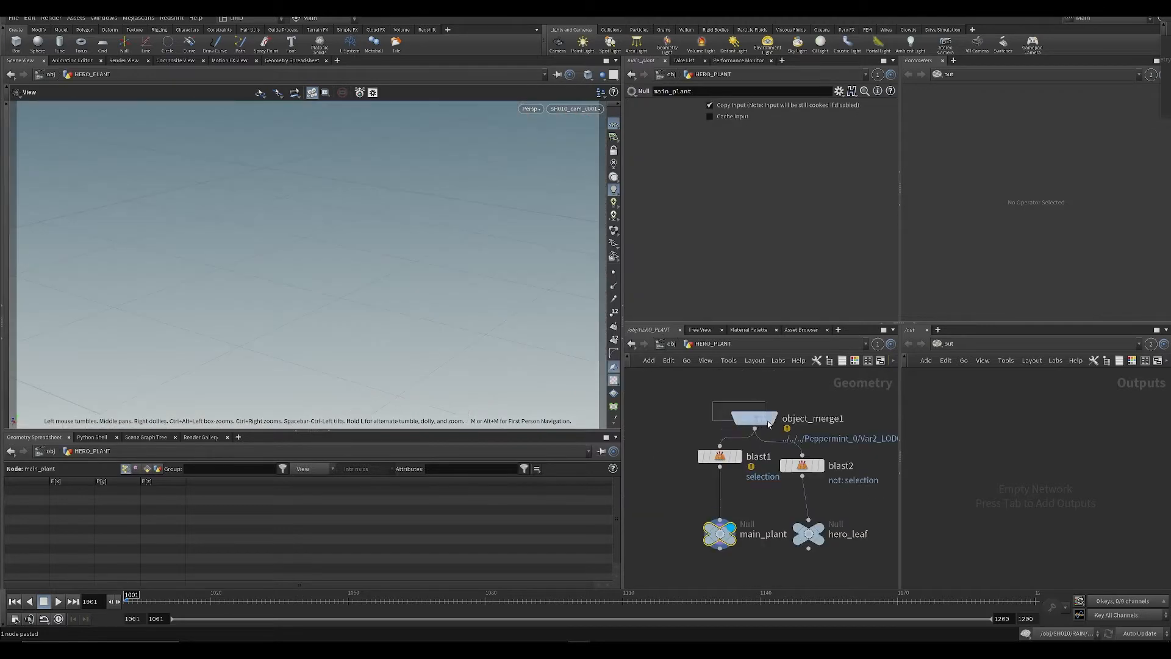
{"action": "left_click", "coordinate": [768, 422]}
{"action": "left_click", "coordinate": [944, 344]}
{"action": "left_click", "coordinate": [980, 398]}
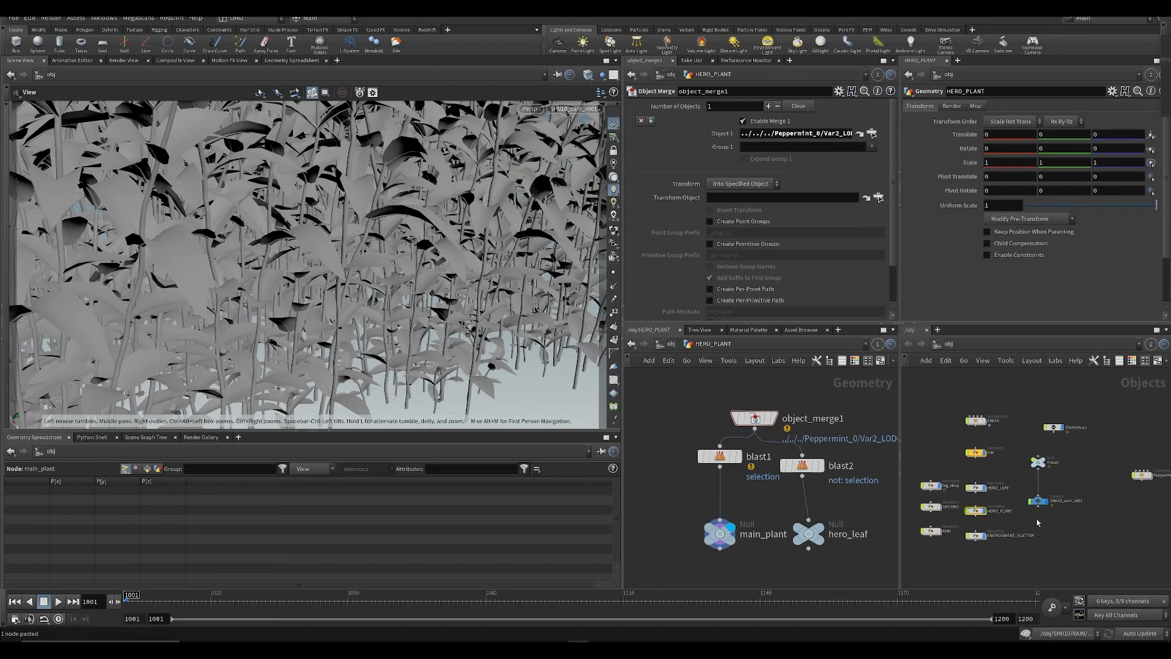
{"action": "middle_click_drag", "start_coordinate": [1107, 482], "coordinate": [921, 466]}
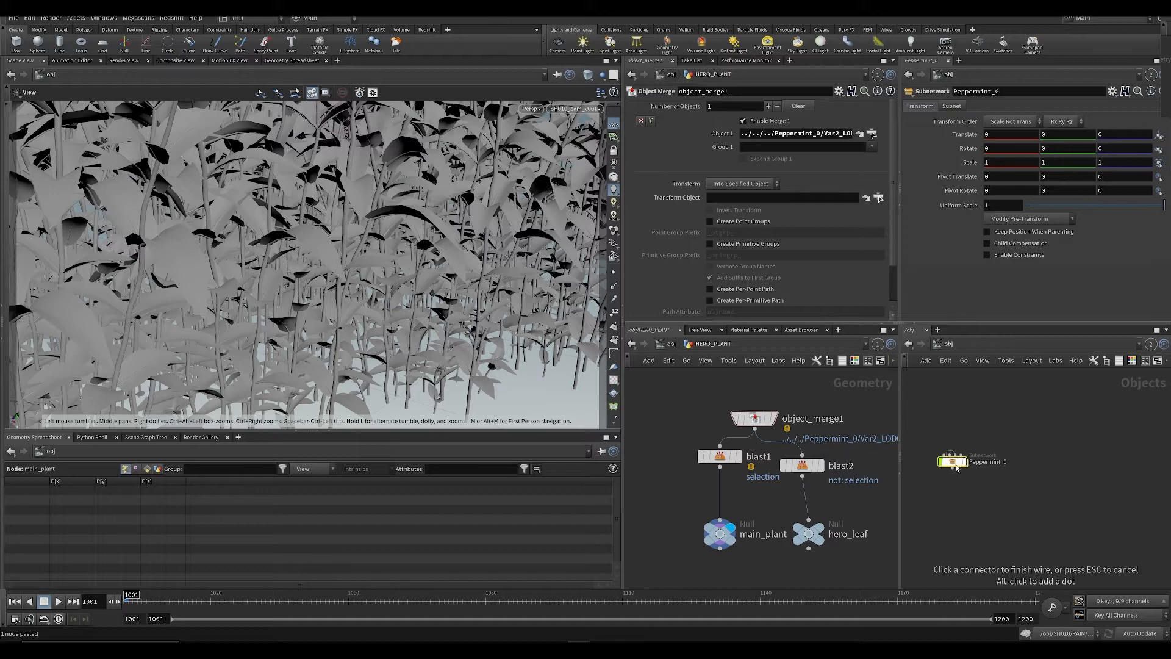
{"action": "double_click", "coordinate": [952, 460]}
{"action": "left_click_drag", "start_coordinate": [1000, 503], "coordinate": [783, 133]}
{"action": "left_click", "coordinate": [732, 551]}
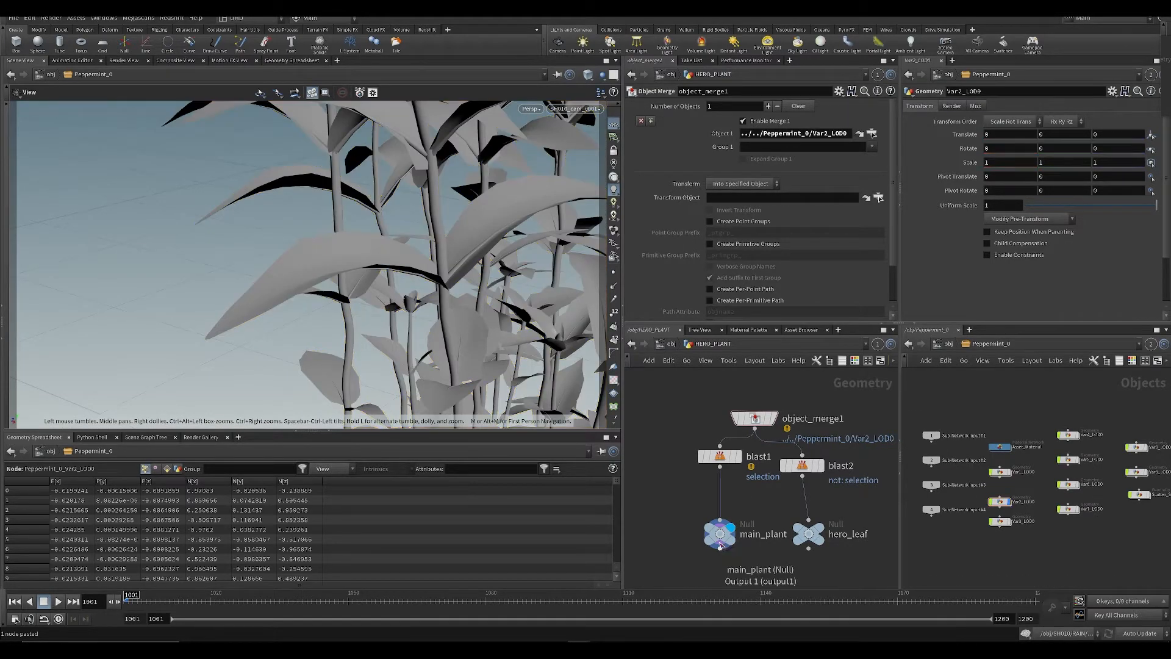
Step: Return to the object level, frame the network nodes and save the scene
{"action": "key", "text": "u"}
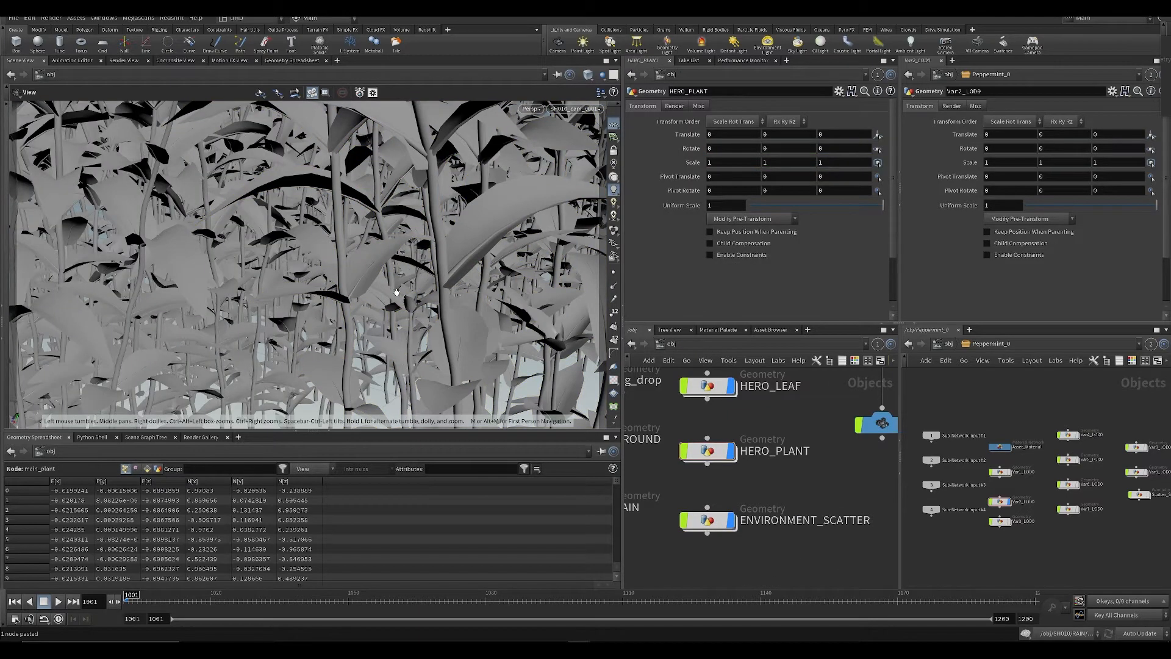
{"action": "left_click_drag", "start_coordinate": [262, 599], "coordinate": [86, 513]}
{"action": "key", "text": "h"}
{"action": "key", "text": "ctrl+s"}
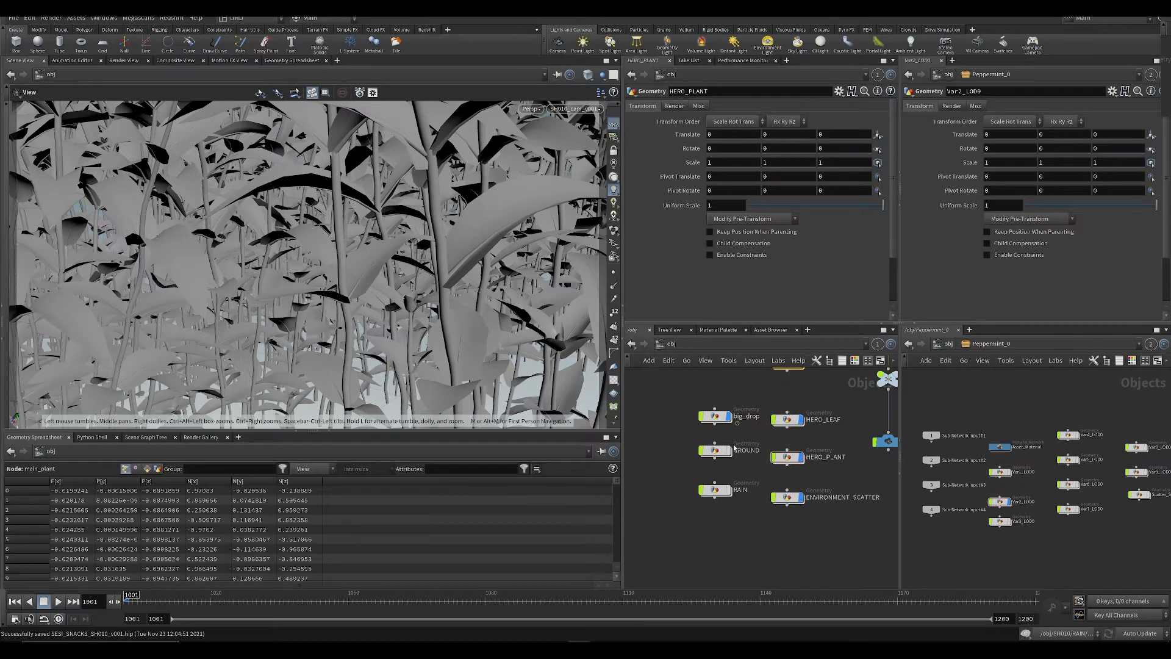
Step: Inspect the two blast branches inside HERO_PLANT and display the hero_leaf null to view the isolated leaf
{"action": "double_click", "coordinate": [787, 457]}
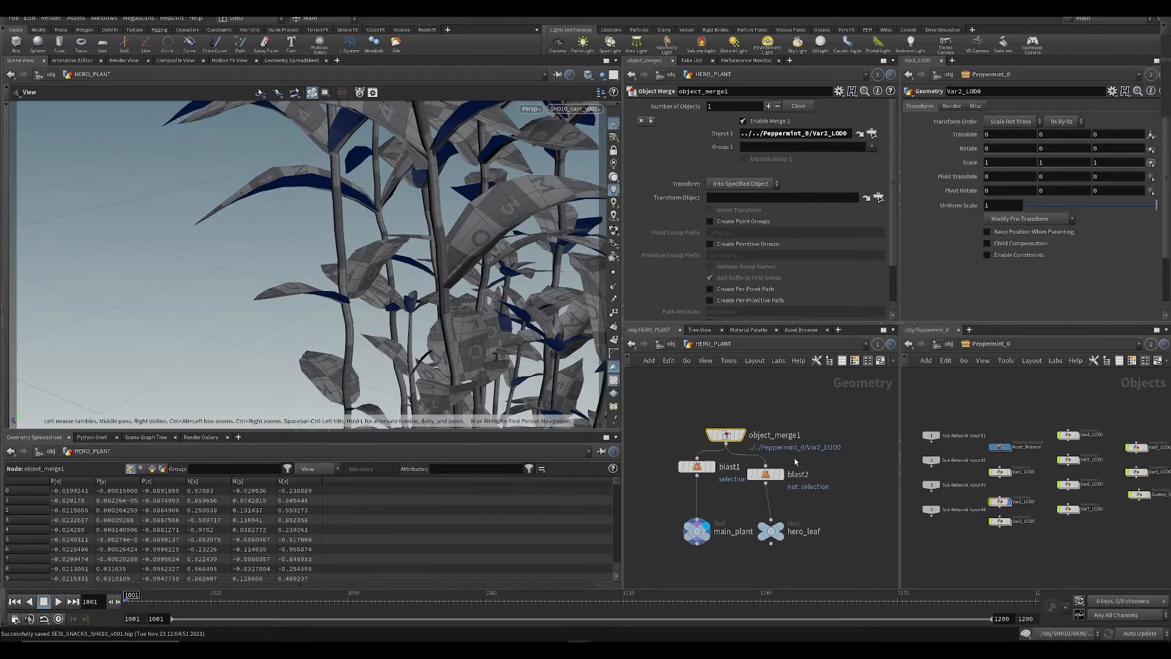
{"action": "left_click_drag", "start_coordinate": [819, 442], "coordinate": [740, 552]}
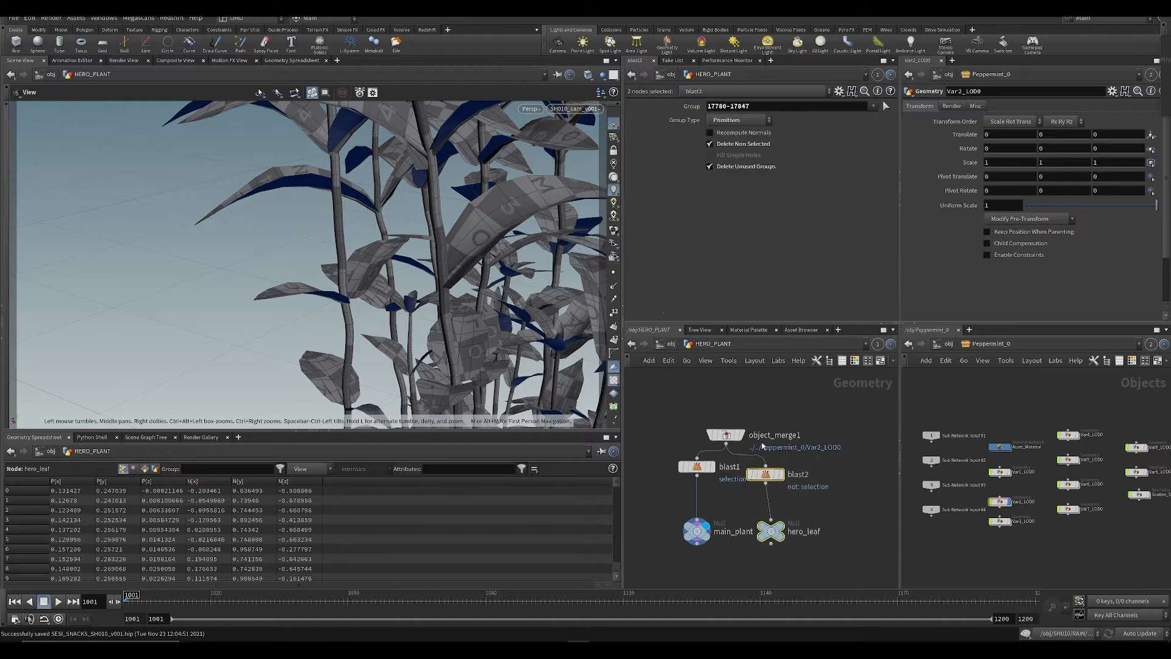
{"action": "left_click", "coordinate": [765, 414]}
{"action": "middle_click_drag", "start_coordinate": [784, 452], "coordinate": [777, 431]}
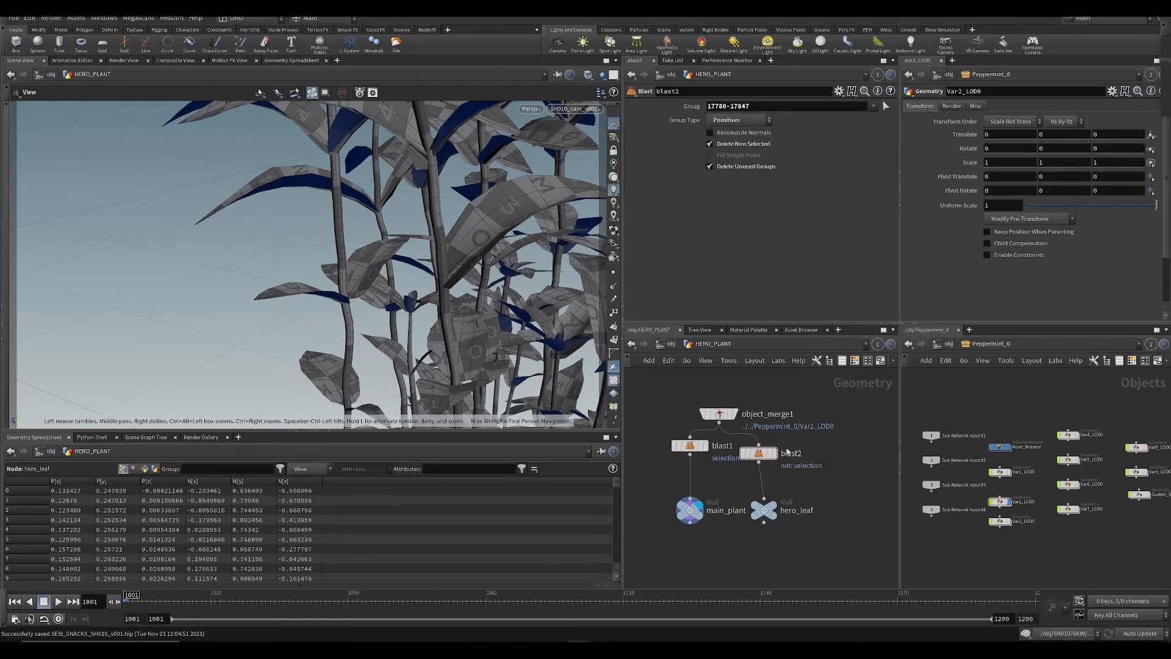
{"action": "left_click", "coordinate": [772, 510]}
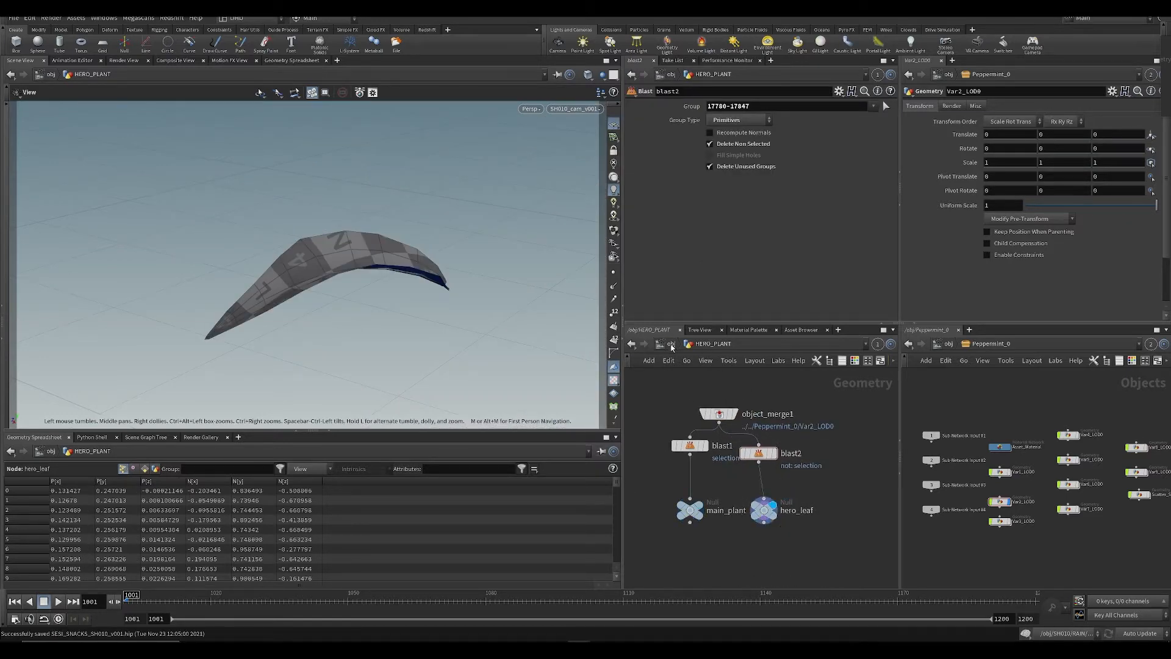
Step: Inside HERO_LEAF, set object_merge1's Object 1 to ../../HERO_PLANT/hero_leaf
{"action": "left_click", "coordinate": [671, 345]}
{"action": "double_click", "coordinate": [735, 426]}
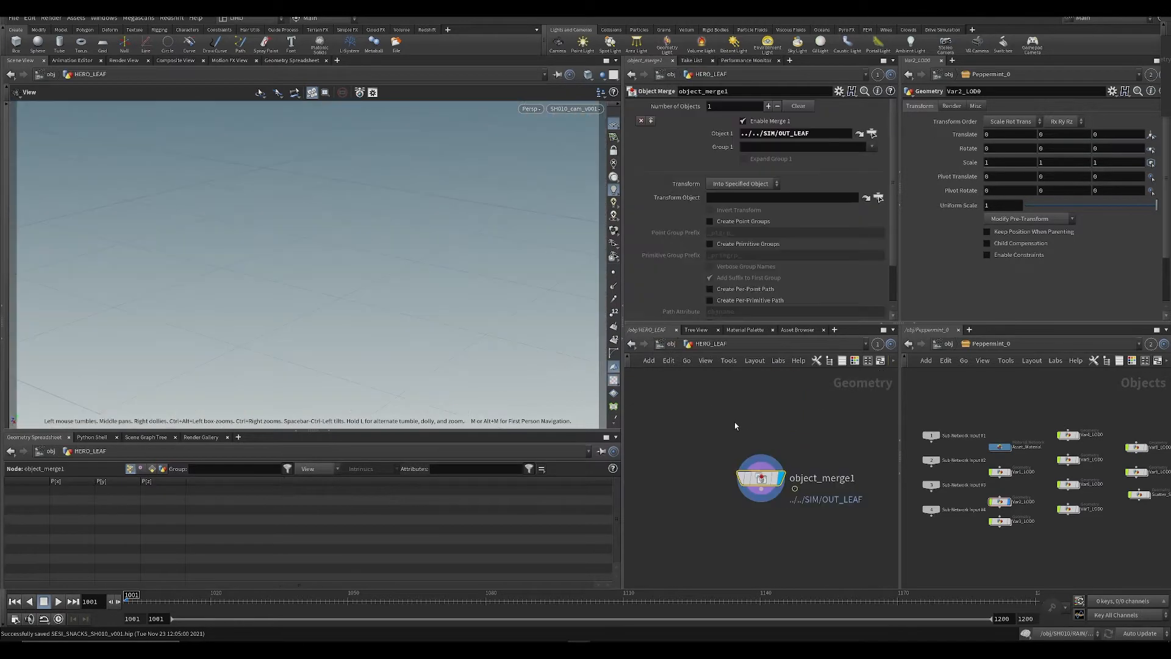
{"action": "left_click", "coordinate": [937, 344]}
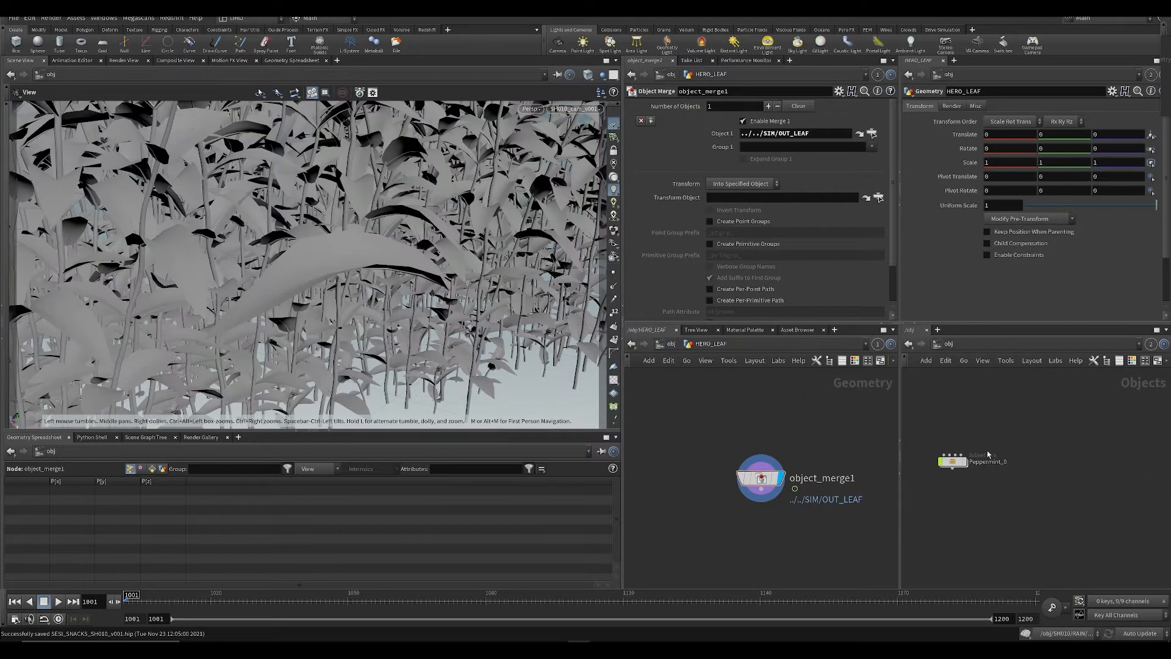
{"action": "left_click", "coordinate": [953, 343]}
{"action": "left_click", "coordinate": [967, 395]}
{"action": "scroll", "coordinate": [985, 433], "scroll_direction": "down", "scroll_amount": 4}
{"action": "middle_click_drag", "start_coordinate": [976, 452], "coordinate": [1031, 451]}
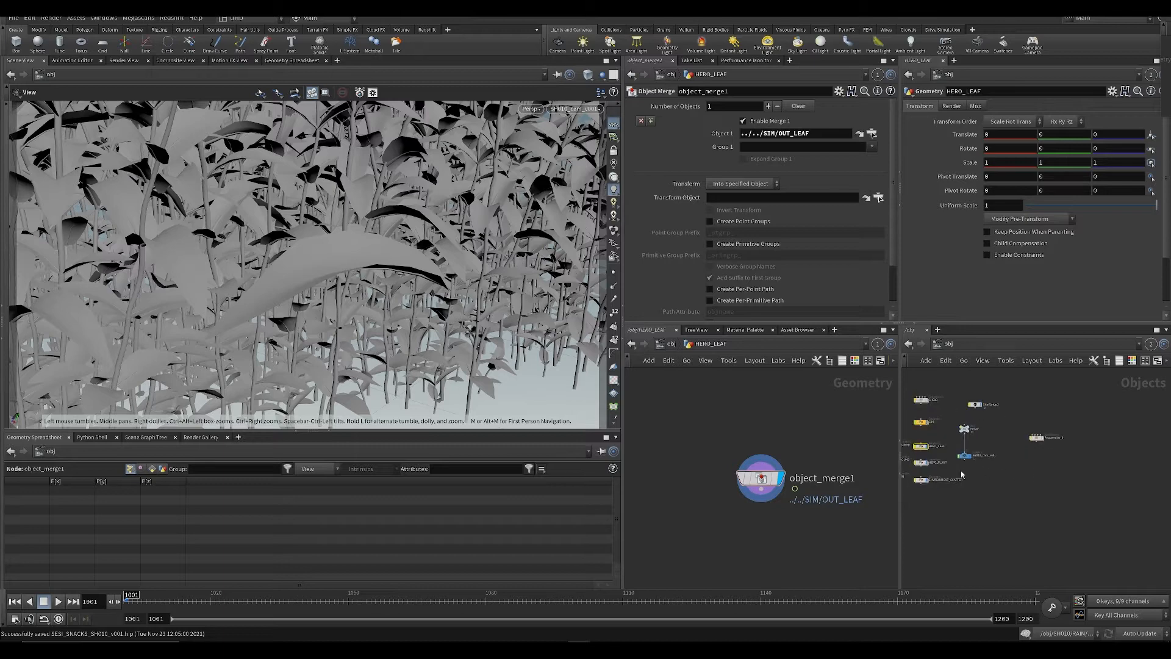
{"action": "scroll", "coordinate": [963, 474], "scroll_direction": "up", "scroll_amount": 4}
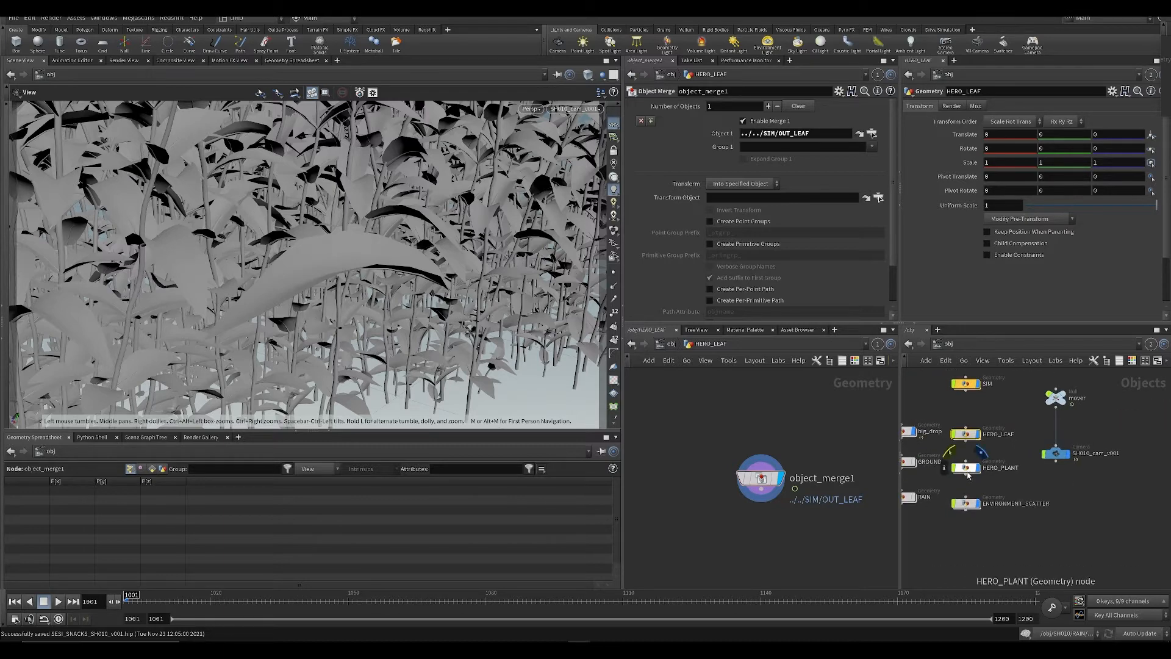
{"action": "double_click", "coordinate": [967, 470]}
{"action": "left_click_drag", "start_coordinate": [1084, 534], "coordinate": [768, 137]}
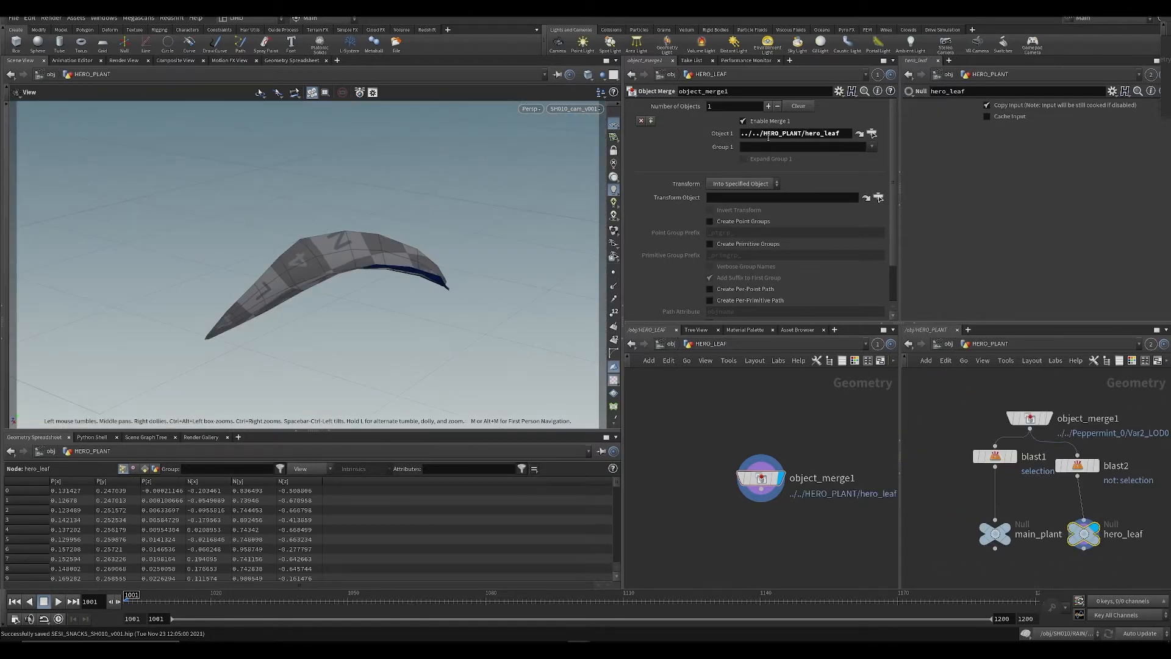
Step: Move the display flag inside HERO_PLANT to the main_plant null and return to the object level
{"action": "left_click", "coordinate": [662, 344]}
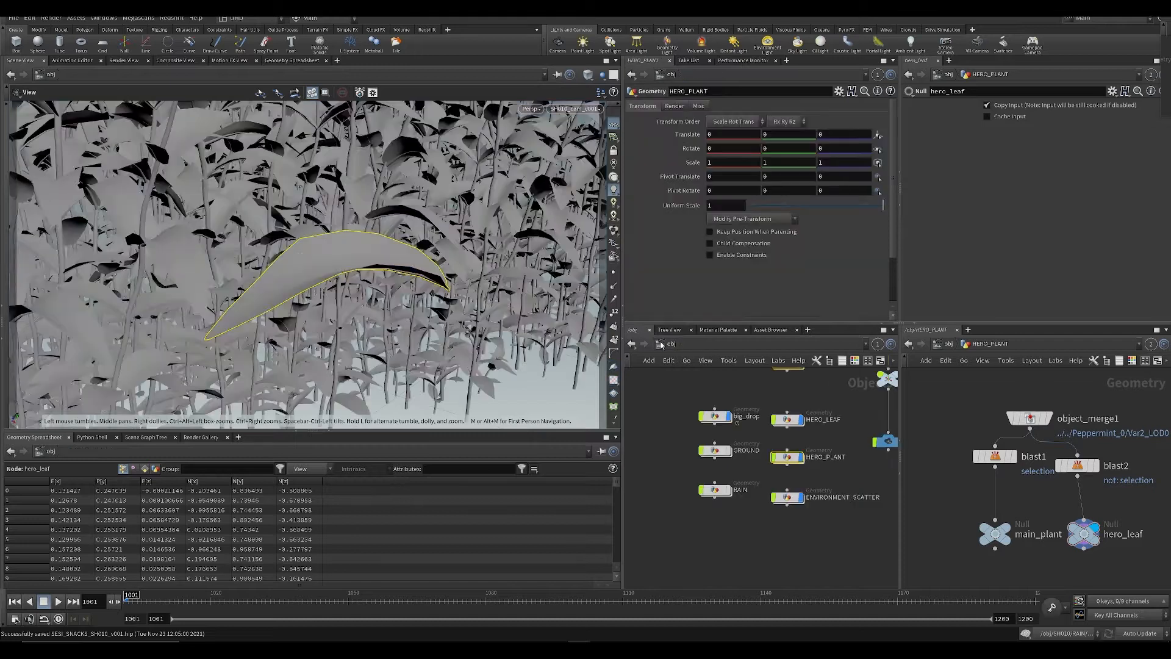
{"action": "left_click", "coordinate": [718, 529]}
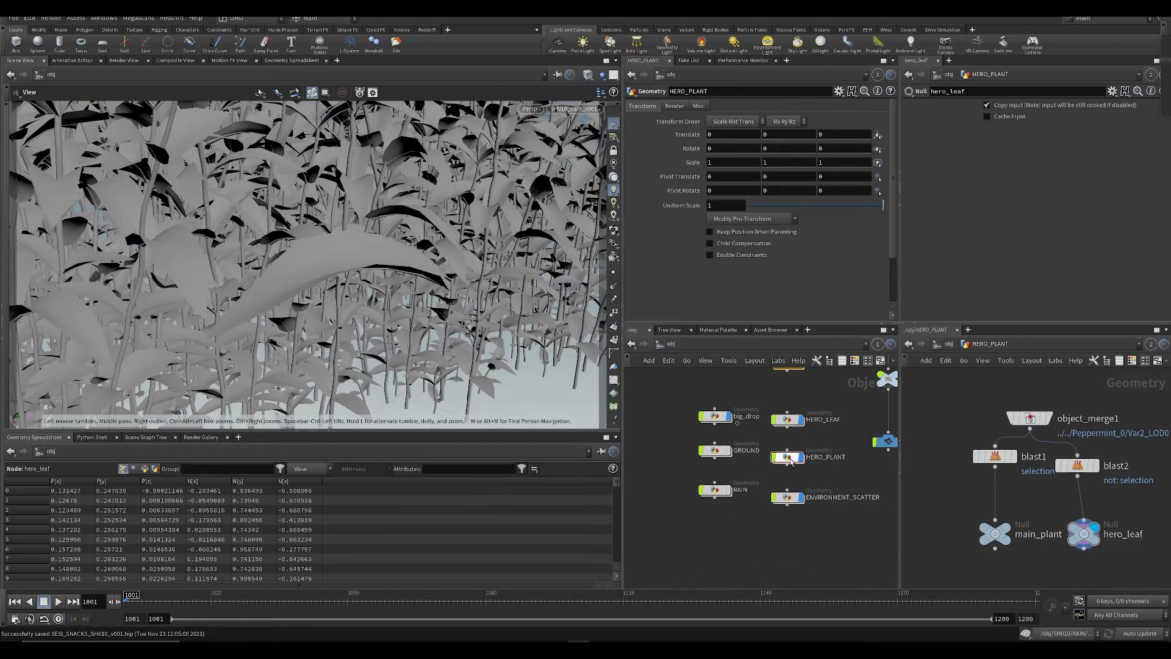
{"action": "double_click", "coordinate": [788, 458]}
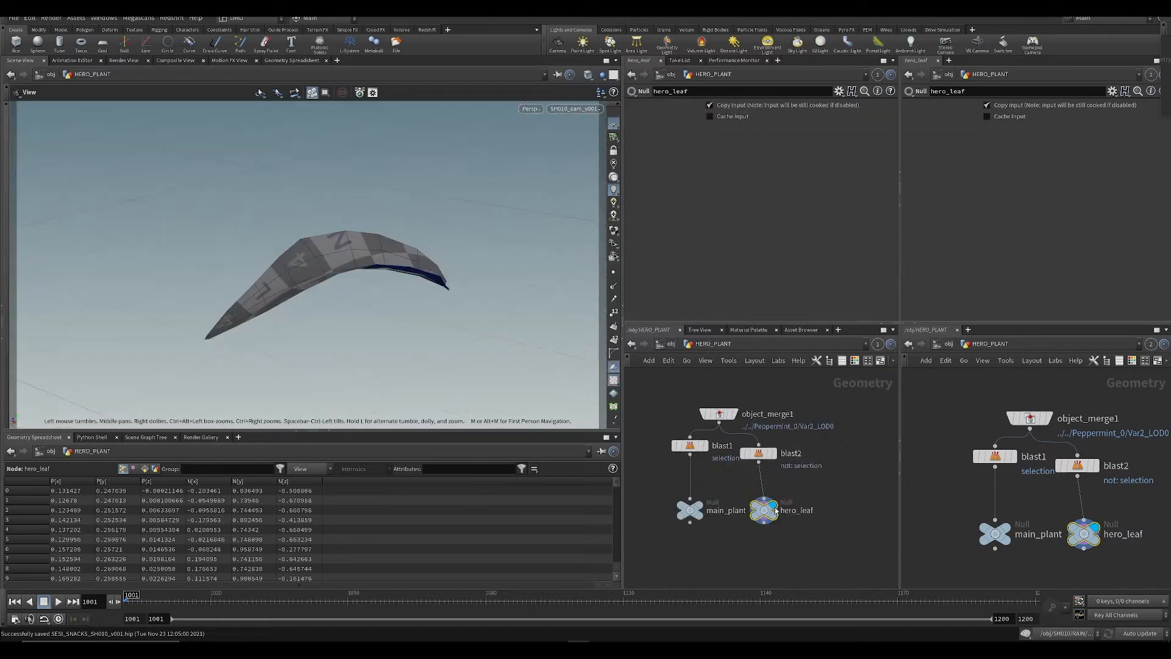
{"action": "left_click", "coordinate": [699, 510]}
{"action": "key", "text": "u"}
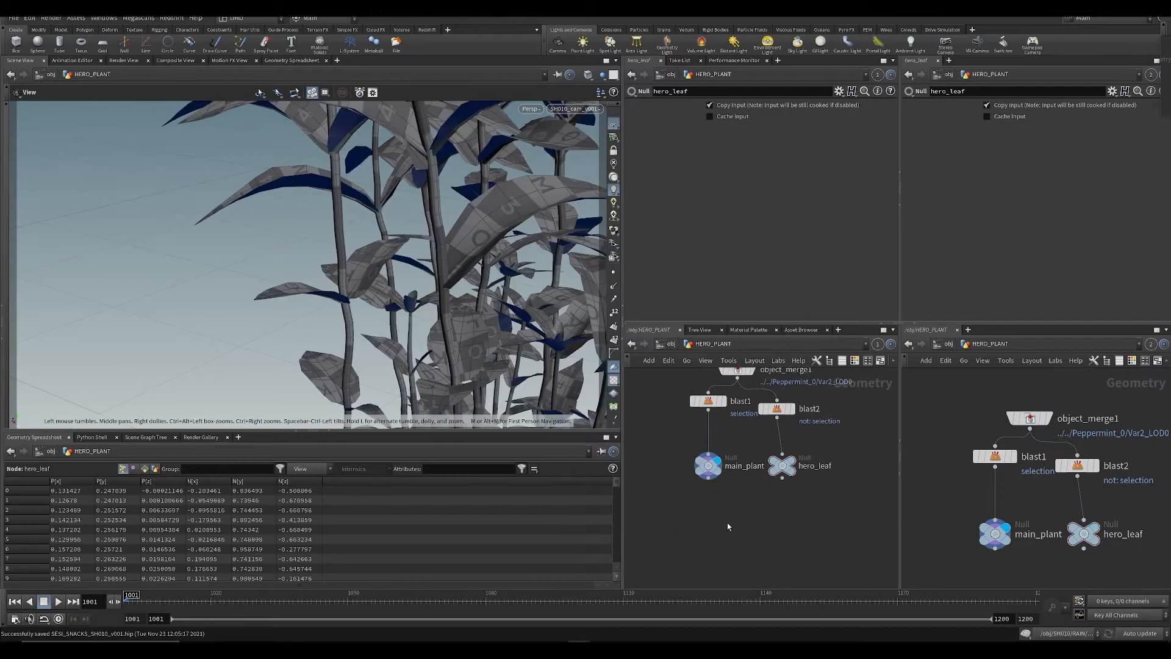
Step: Scrub through the timeline to check the shot in the camera view, ending back at frame 1001
{"action": "left_click_drag", "start_coordinate": [170, 601], "coordinate": [444, 564]}
{"action": "left_click", "coordinate": [729, 451]}
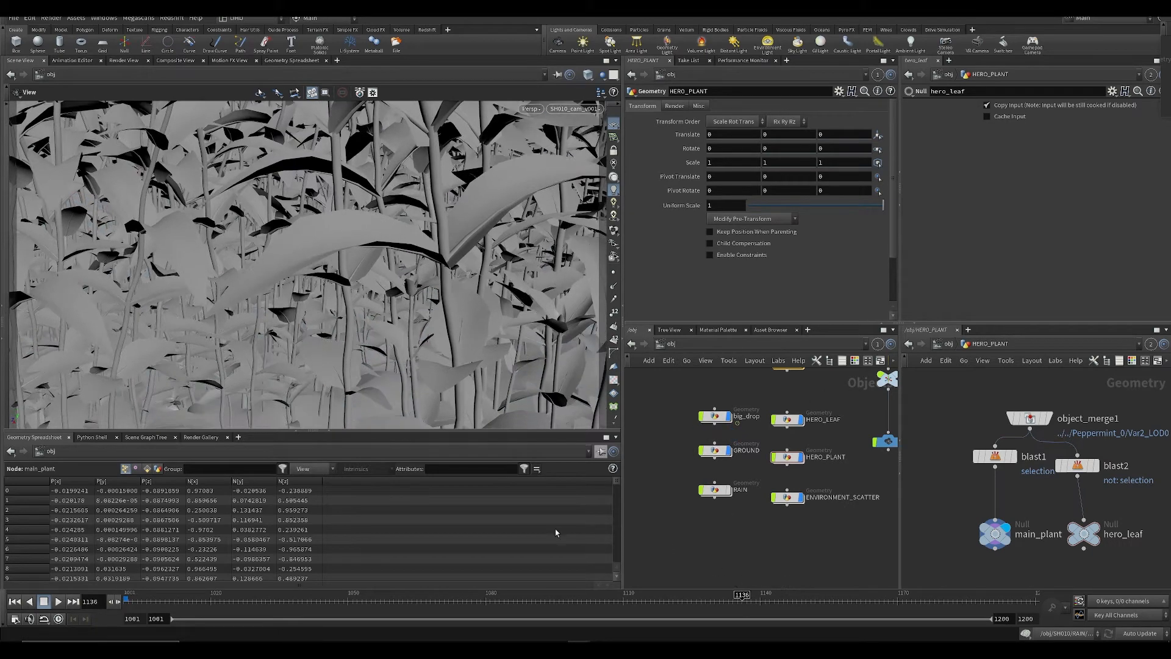
{"action": "left_click_drag", "start_coordinate": [160, 603], "coordinate": [101, 519]}
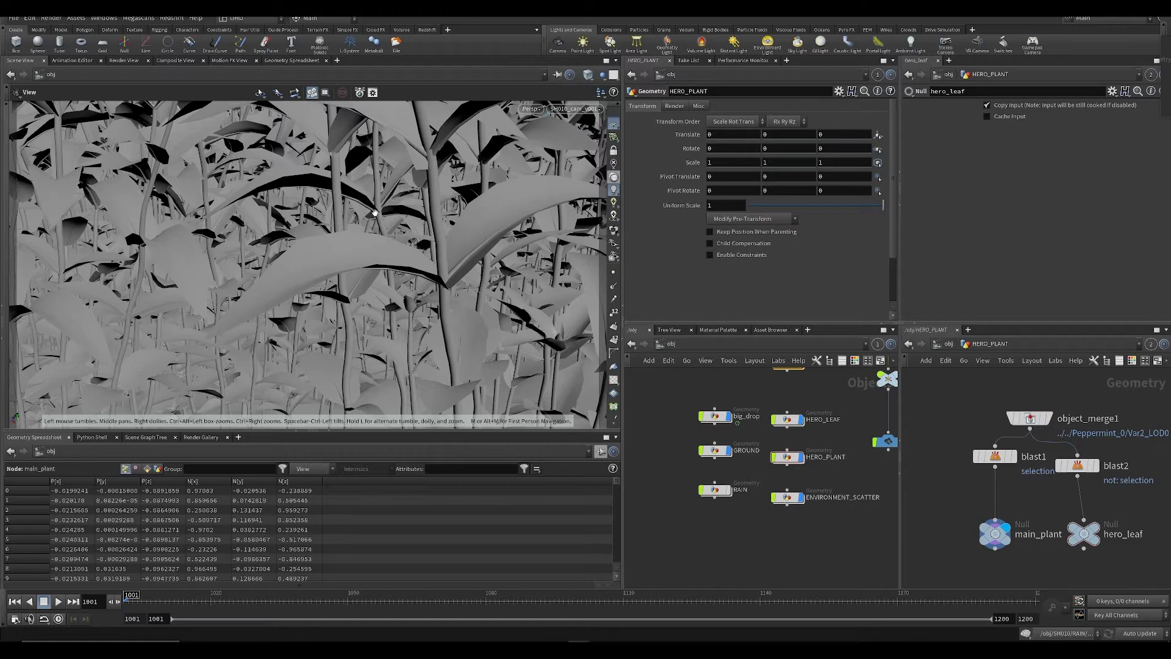
Step: Look over the node network inside SIM, return to the object level and save the scene
{"action": "middle_click_drag", "start_coordinate": [668, 508], "coordinate": [699, 521]}
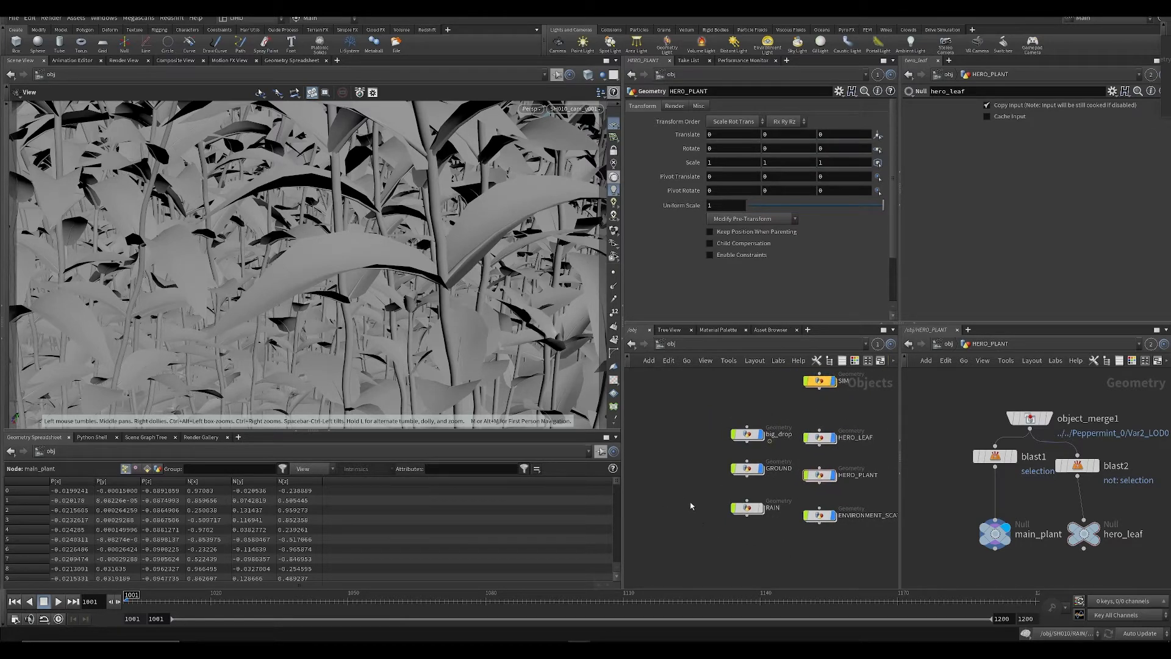
{"action": "scroll", "coordinate": [698, 526], "scroll_direction": "down", "scroll_amount": 3}
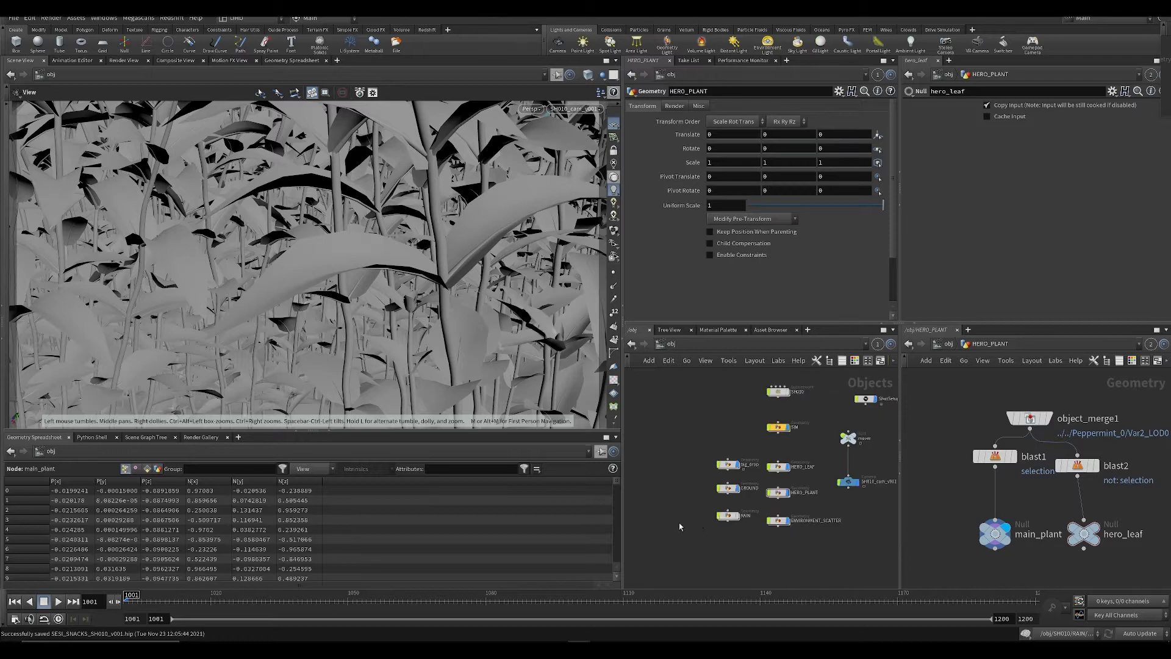
{"action": "scroll", "coordinate": [679, 484], "scroll_direction": "up", "scroll_amount": 2}
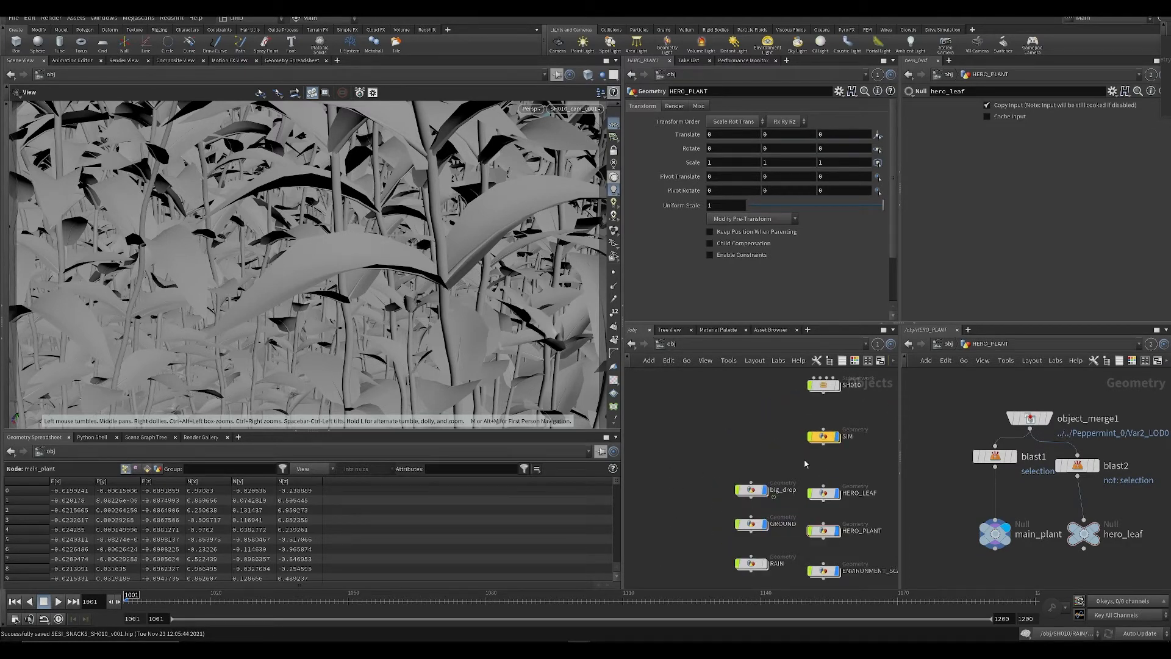
{"action": "double_click", "coordinate": [822, 437]}
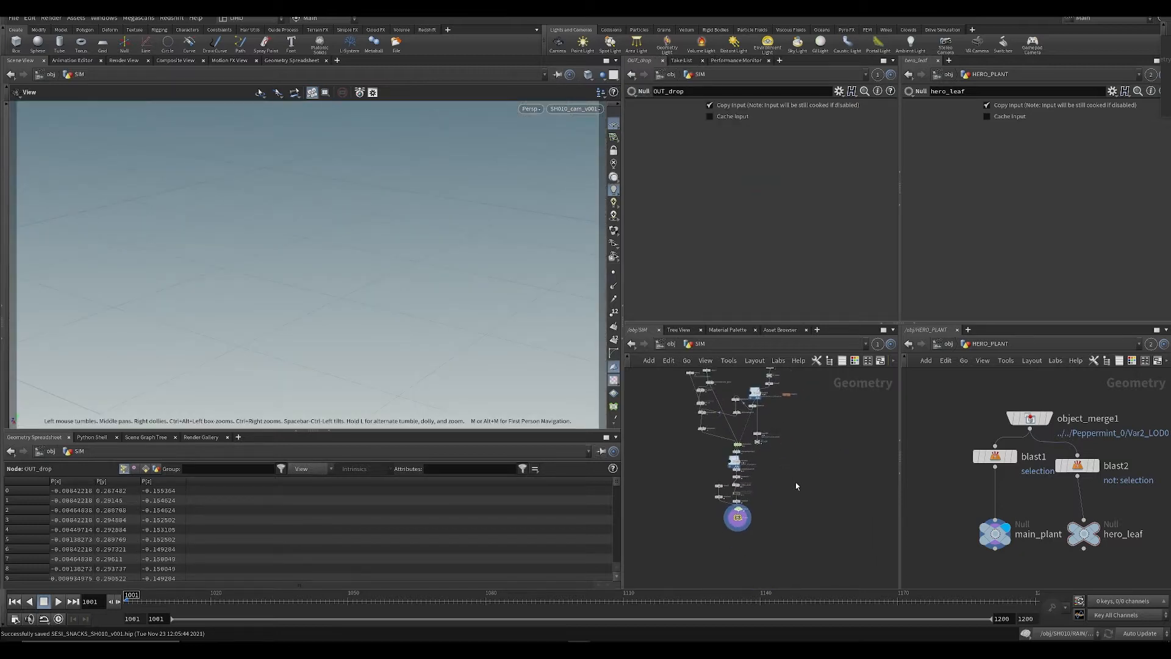
{"action": "left_click", "coordinate": [672, 345]}
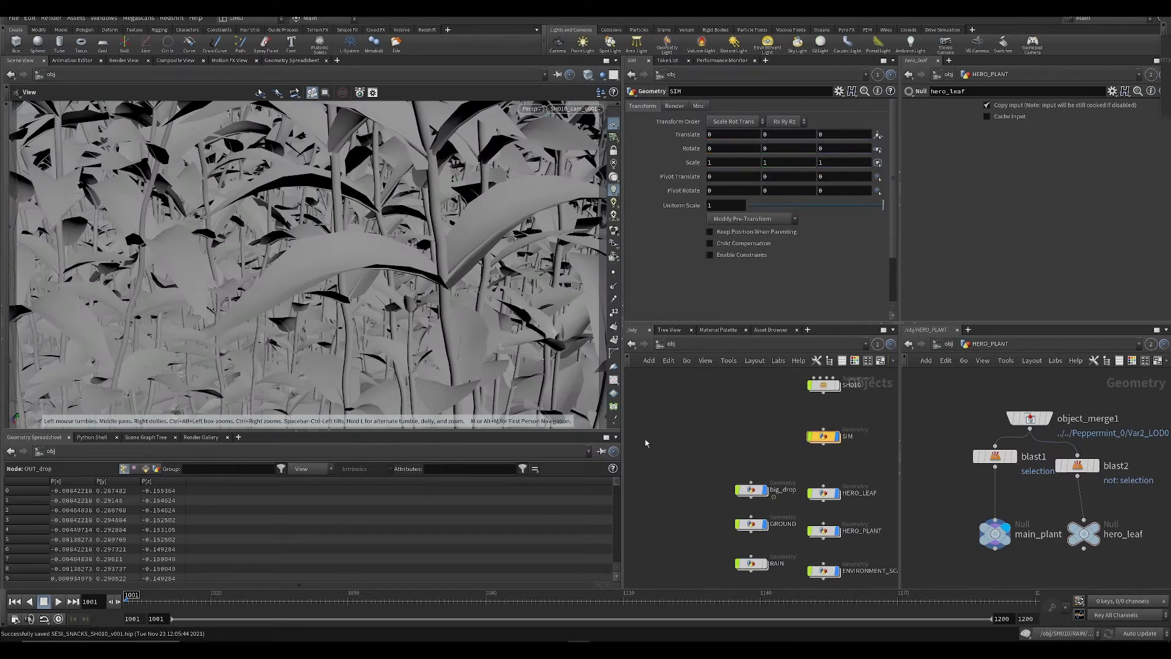
{"action": "key", "text": "ctrl+s"}
Step: Leave the shot camera view and examine the scattered plants and ground from outside
{"action": "left_click_drag", "start_coordinate": [484, 218], "coordinate": [473, 256]}
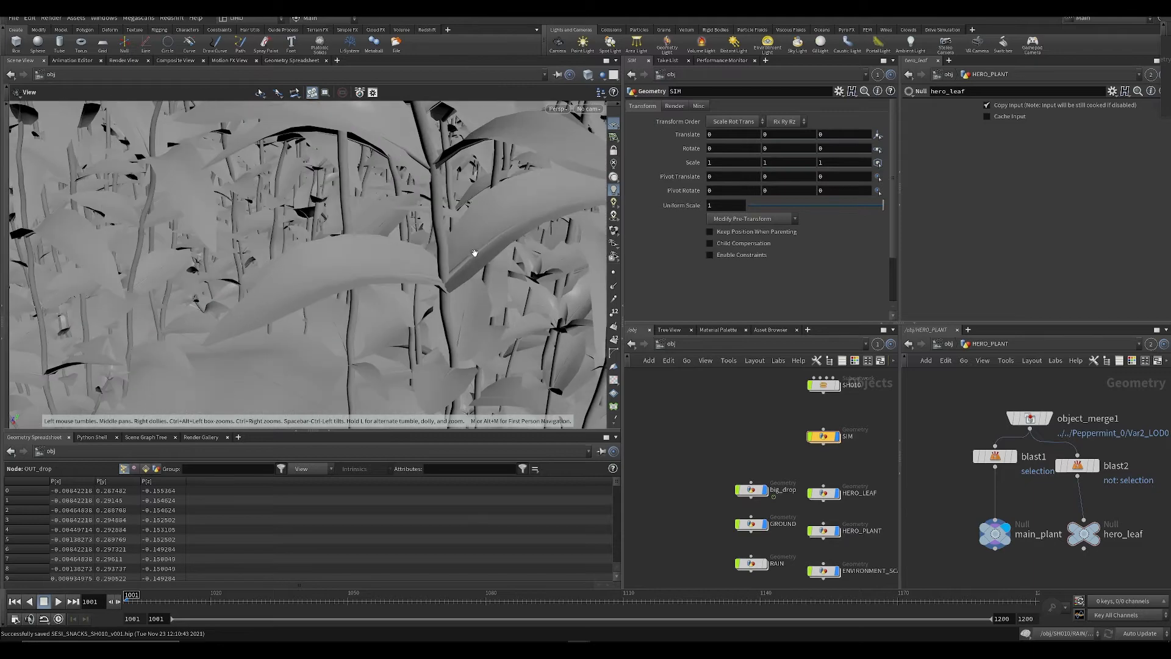
{"action": "right_click_drag", "start_coordinate": [473, 257], "coordinate": [412, 209]}
{"action": "left_click_drag", "start_coordinate": [378, 211], "coordinate": [323, 254]}
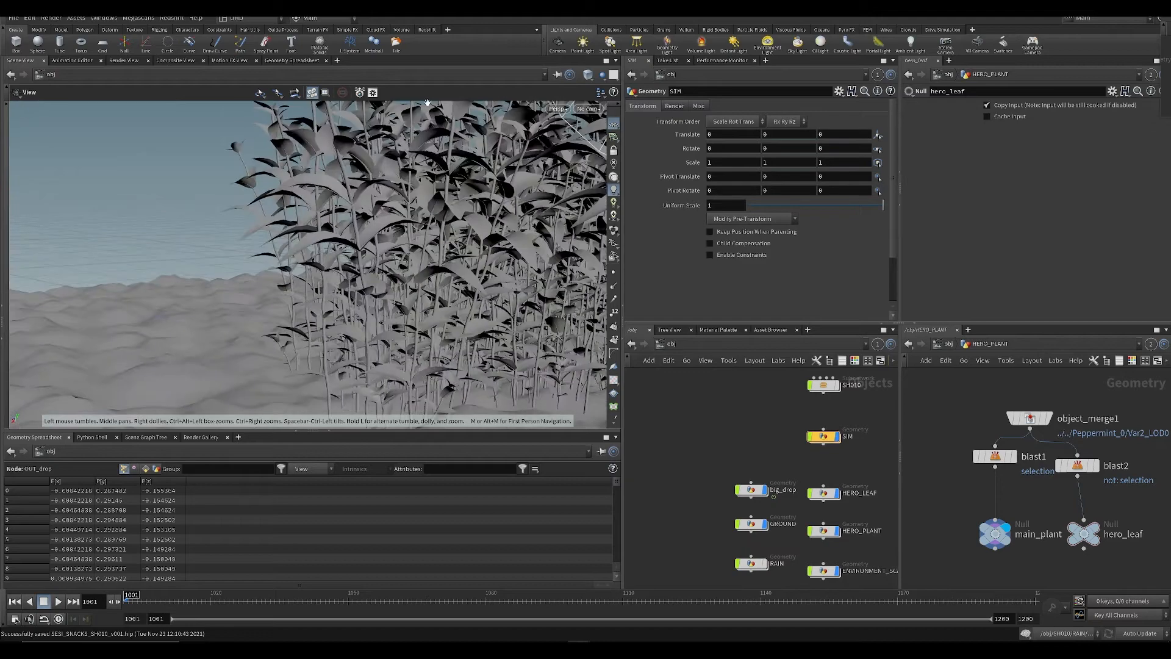
{"action": "left_click_drag", "start_coordinate": [498, 187], "coordinate": [488, 293]}
{"action": "key", "text": "h"}
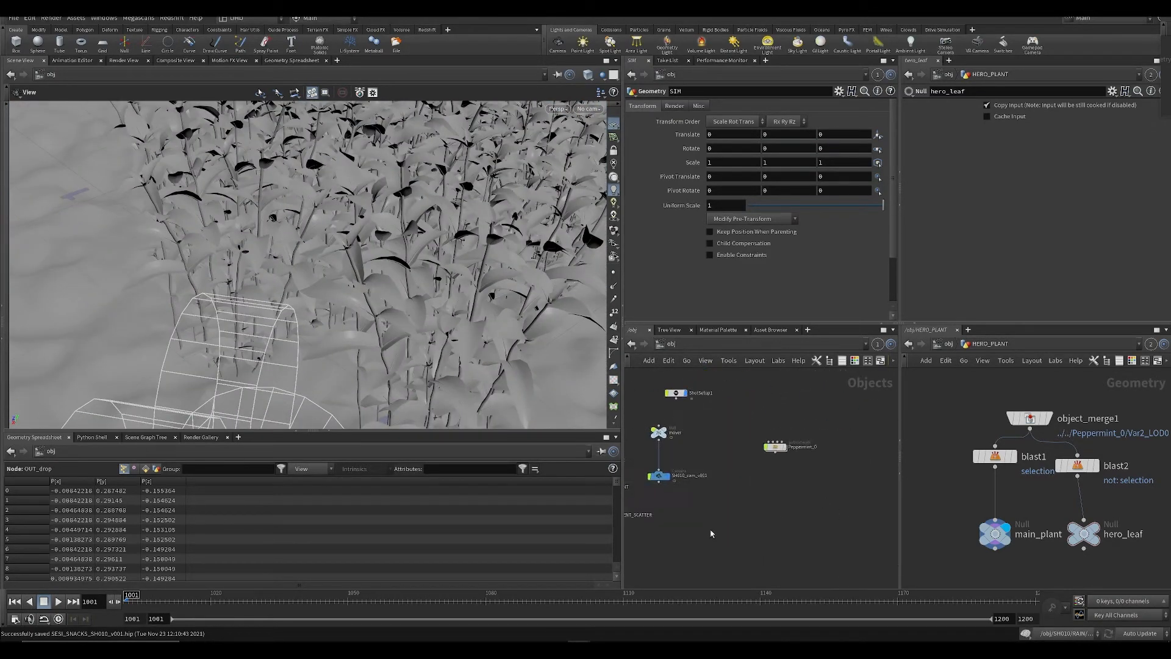
{"action": "middle_click_drag", "start_coordinate": [781, 484], "coordinate": [684, 480]}
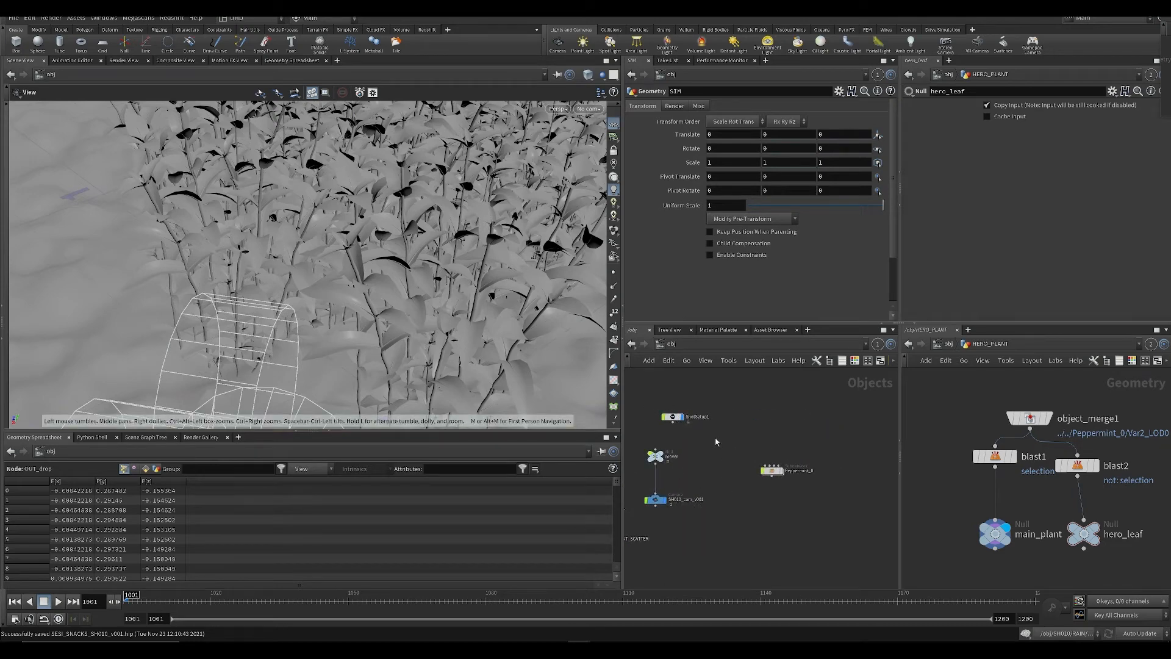
{"action": "scroll", "coordinate": [716, 441], "scroll_direction": "up", "scroll_amount": 2}
{"action": "key", "text": "Tab"}
{"action": "type", "text": "ge"}
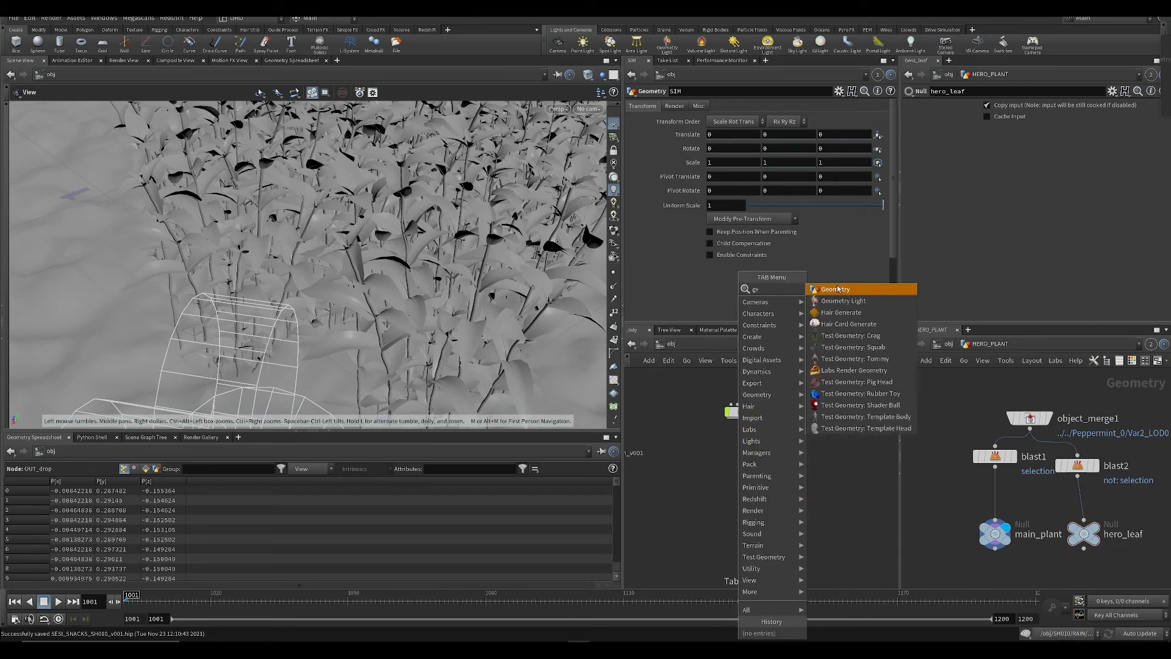
{"action": "key", "text": "Escape"}
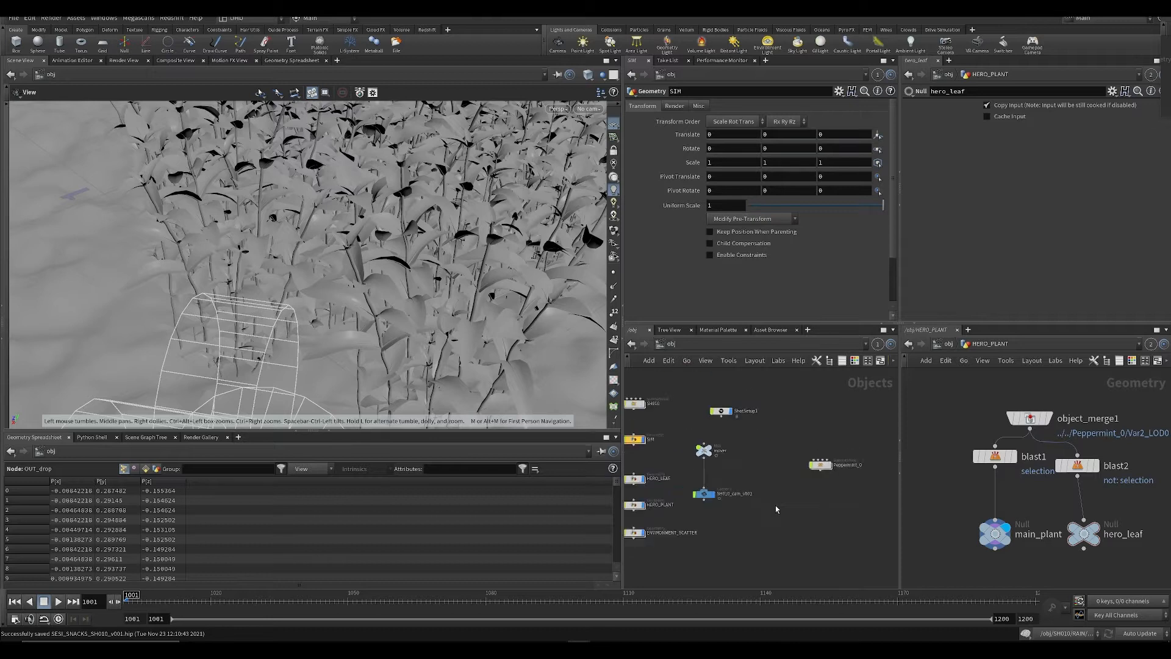
Step: Duplicate the SIM geometry node, place the copy below Peppermint_0 and rename it PLANT_DROPS
{"action": "scroll", "coordinate": [776, 509], "scroll_direction": "down", "scroll_amount": 1}
{"action": "left_click", "coordinate": [642, 450]}
{"action": "key", "text": "ctrl+c"}
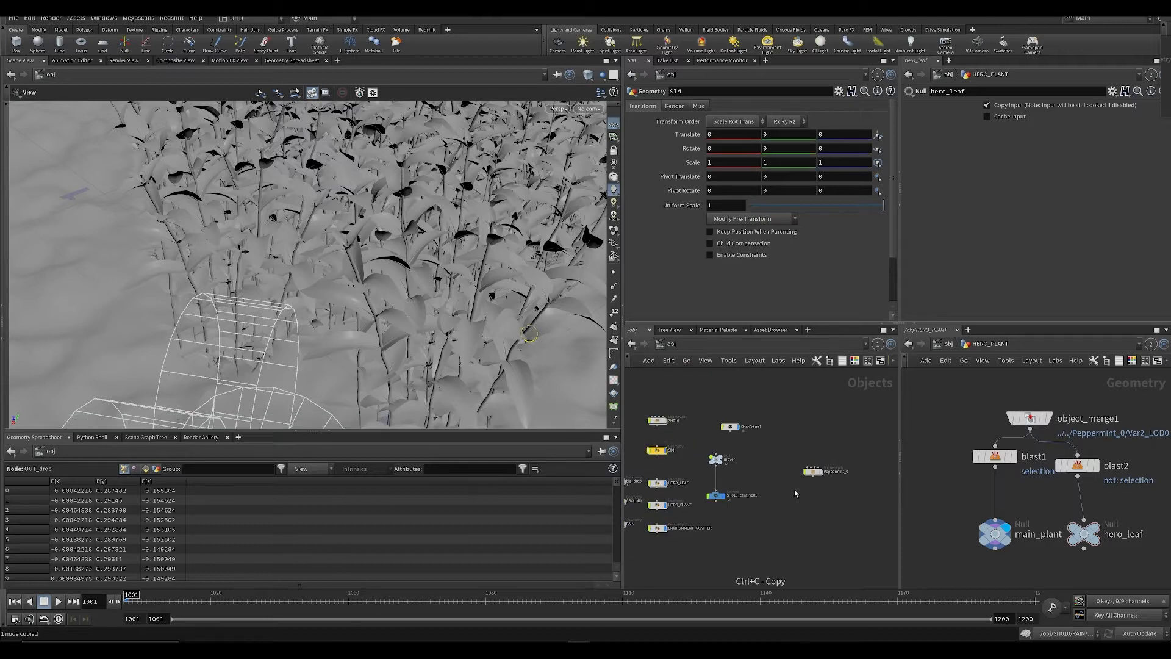
{"action": "key", "text": "ctrl+v"}
{"action": "scroll", "coordinate": [808, 497], "scroll_direction": "up", "scroll_amount": 4}
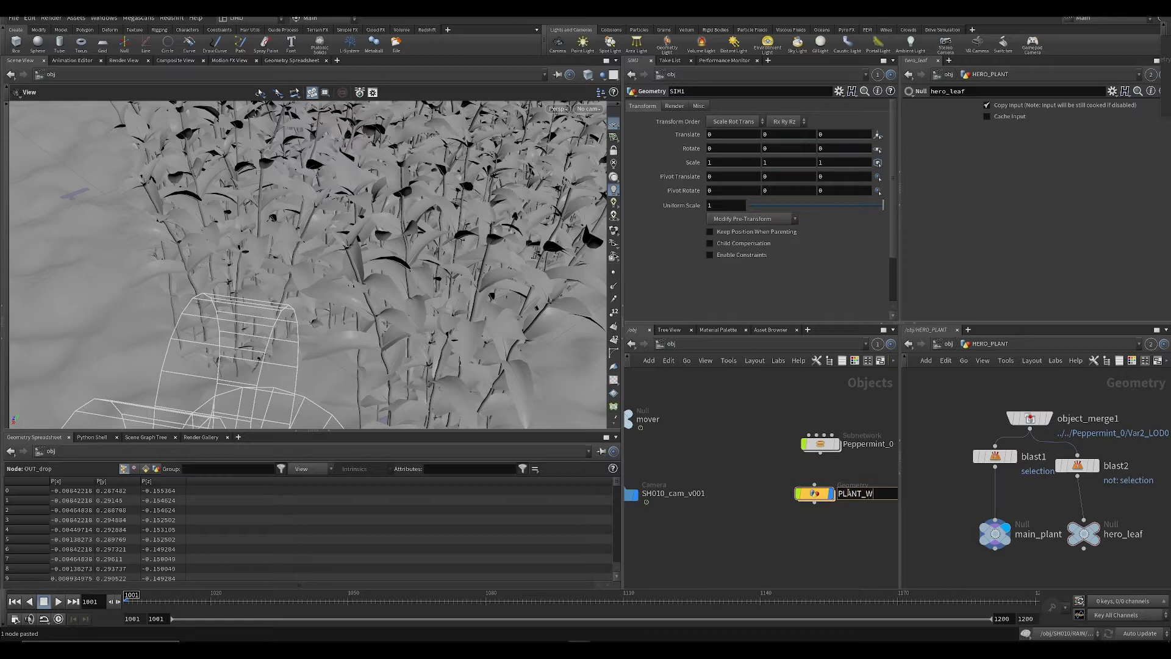
{"action": "key", "text": "Return"}
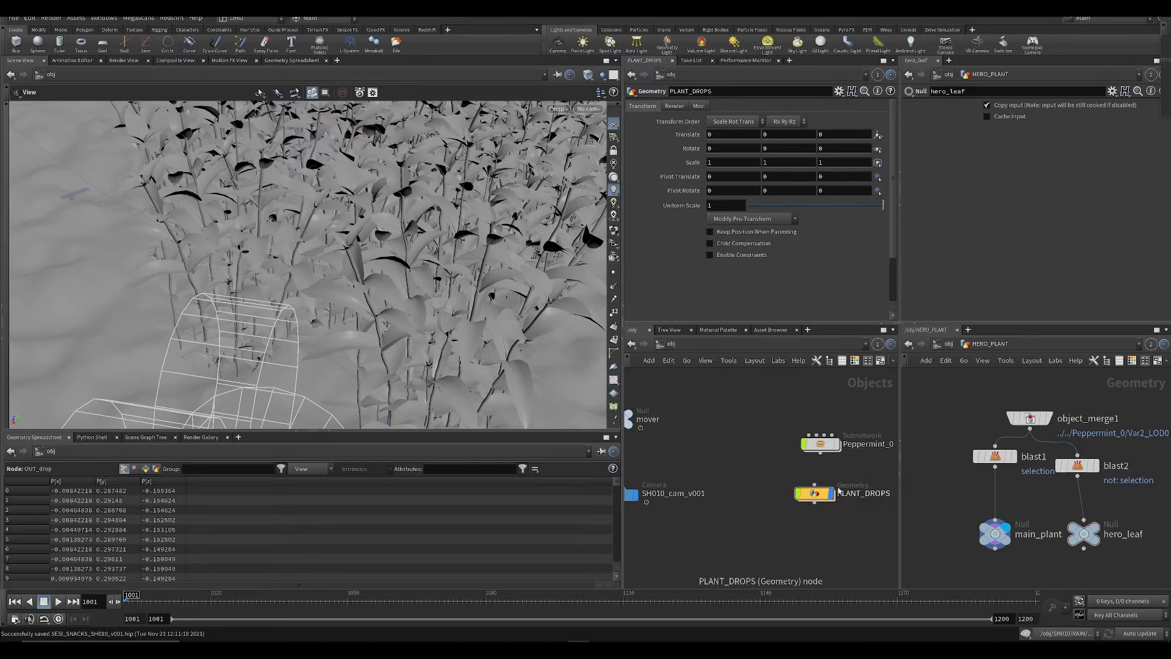
Step: Open the PLANT_DROPS network and display its Object Merge node that references LEAF
{"action": "double_click", "coordinate": [822, 500]}
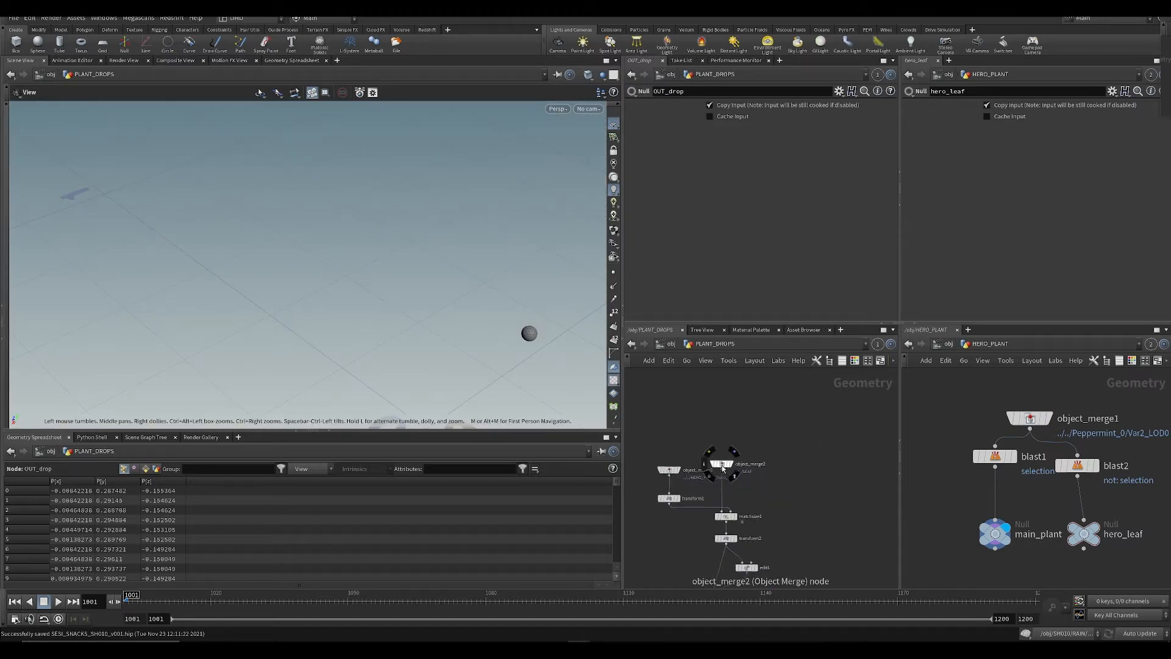
{"action": "left_click", "coordinate": [721, 466]}
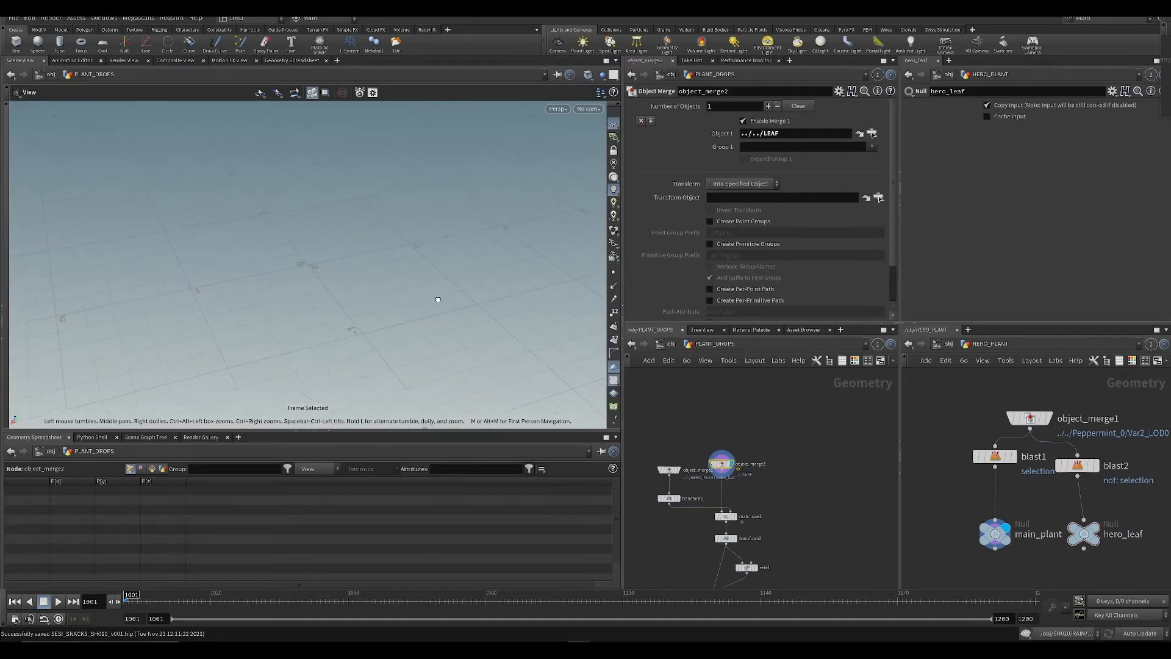
{"action": "key", "text": "ctrl+s"}
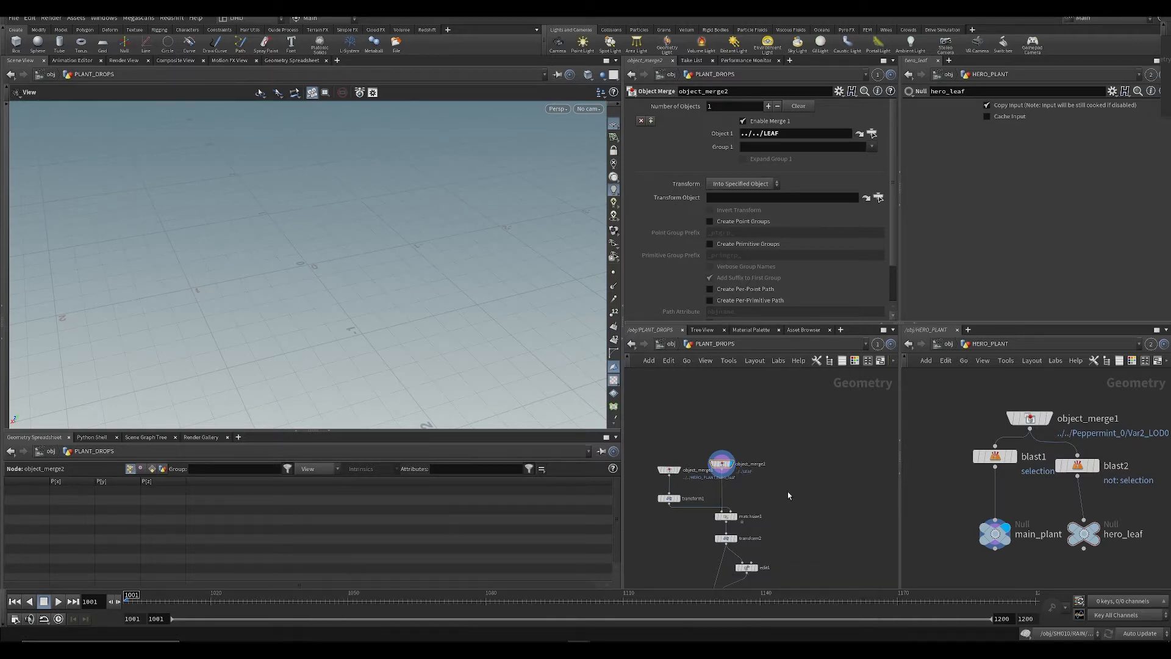
Step: Look over the copied network and move the old leaf and drop input chain away from the IN_DROPS null
{"action": "scroll", "coordinate": [788, 492], "scroll_direction": "up", "scroll_amount": 4}
{"action": "mouse_move", "coordinate": [749, 431]}
{"action": "middle_mouse_down"}
{"action": "mouse_move", "coordinate": [794, 397]}
{"action": "mouse_move", "coordinate": [729, 424]}
{"action": "middle_mouse_up"}
{"action": "left_click_drag", "start_coordinate": [786, 491], "coordinate": [748, 459]}
{"action": "scroll", "coordinate": [776, 472], "scroll_direction": "down", "scroll_amount": 3}
{"action": "scroll", "coordinate": [795, 458], "scroll_direction": "down", "scroll_amount": 1}
{"action": "middle_click_drag", "start_coordinate": [854, 494], "coordinate": [855, 405]}
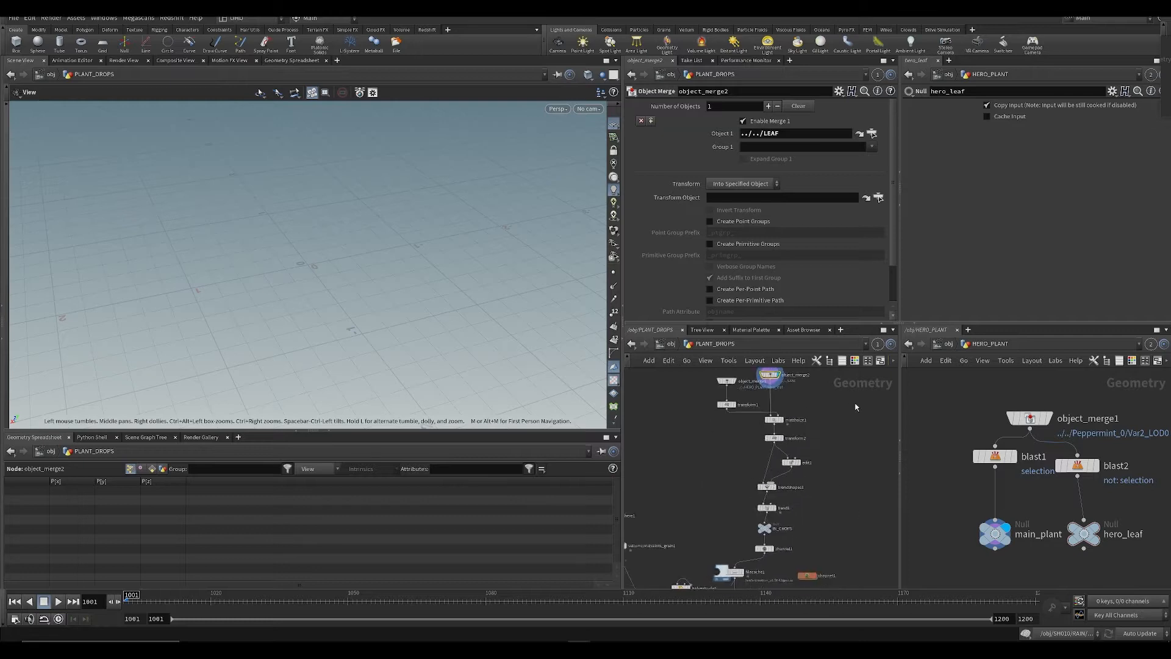
{"action": "scroll", "coordinate": [834, 477], "scroll_direction": "down", "scroll_amount": 2}
{"action": "middle_click_drag", "start_coordinate": [834, 477], "coordinate": [809, 512]}
{"action": "left_click_drag", "start_coordinate": [689, 410], "coordinate": [683, 468]}
Step: Return the second network view to the object level and add a new Object Merge beside the old input chain in PLANT_DROPS
{"action": "left_click", "coordinate": [950, 344]}
{"action": "key", "text": "Tab"}
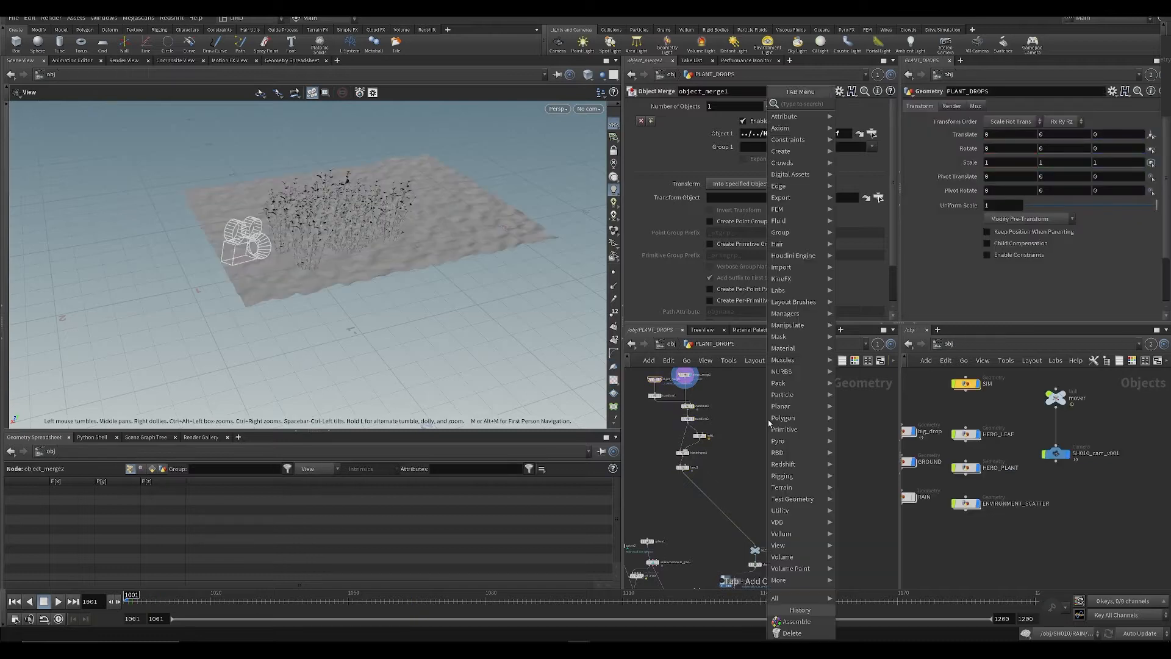
{"action": "type", "text": "obj"}
{"action": "key", "text": "Return"}
{"action": "left_click", "coordinate": [767, 420]}
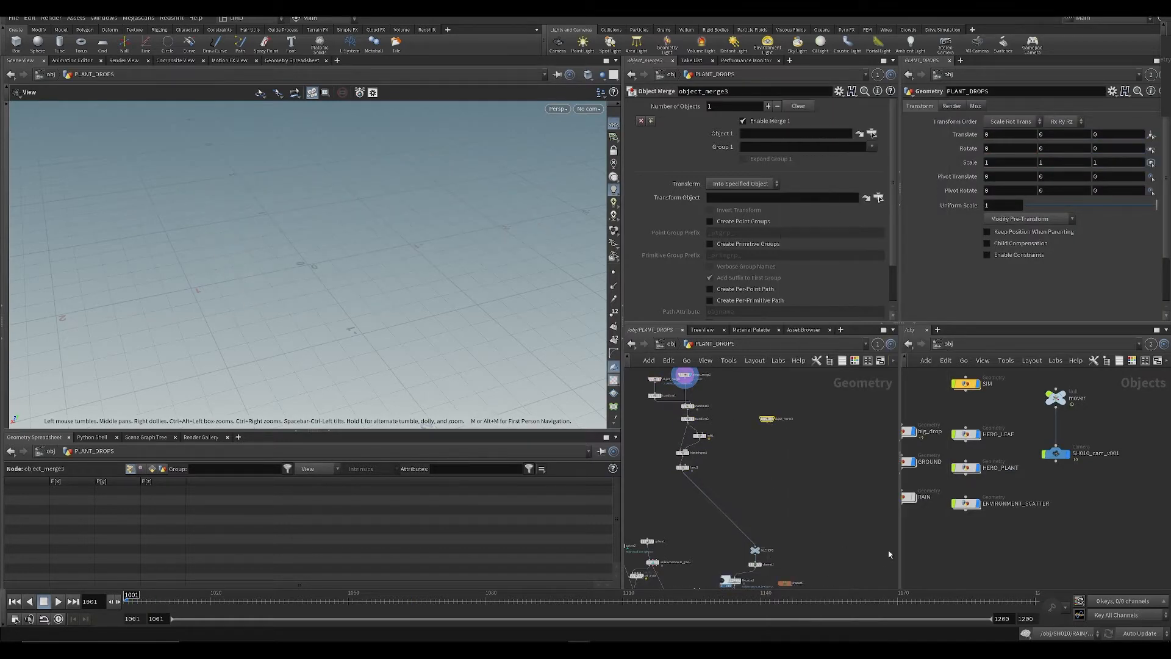
Step: Open the Peppermint_0 subnetwork in the second network view and wire the new Object Merge into the IN_DROPS null
{"action": "middle_click_drag", "start_coordinate": [1130, 454], "coordinate": [977, 511]}
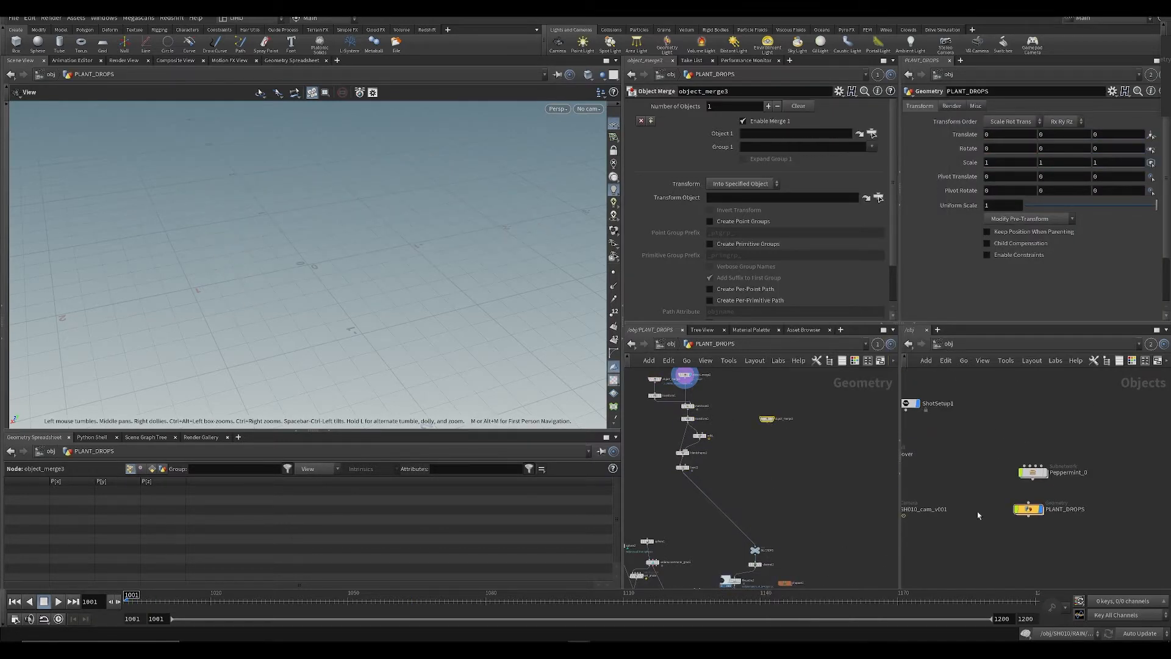
{"action": "double_click", "coordinate": [1033, 476]}
{"action": "scroll", "coordinate": [755, 559], "scroll_direction": "up", "scroll_amount": 3}
{"action": "left_click", "coordinate": [764, 559]}
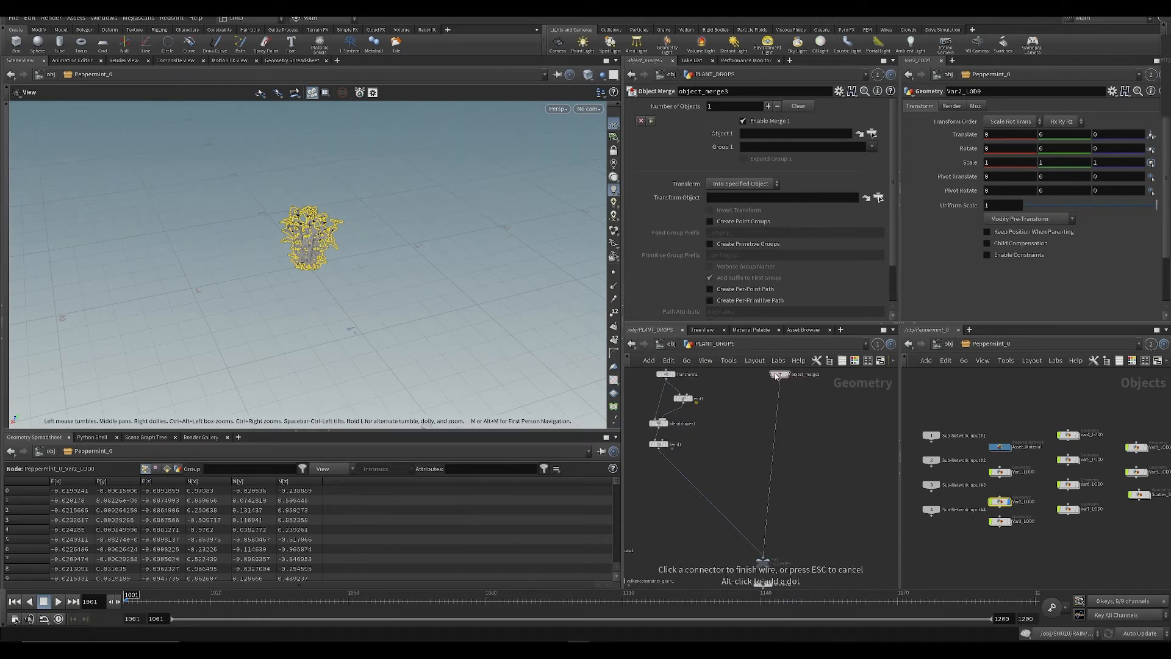
{"action": "left_click", "coordinate": [781, 379]}
Step: Reference Peppermint_0/Var2_LOD0 as Object 1 of the new Object Merge and set its Transform to Into This Object
{"action": "left_click_drag", "start_coordinate": [999, 501], "coordinate": [787, 133]}
{"action": "left_click", "coordinate": [742, 183]}
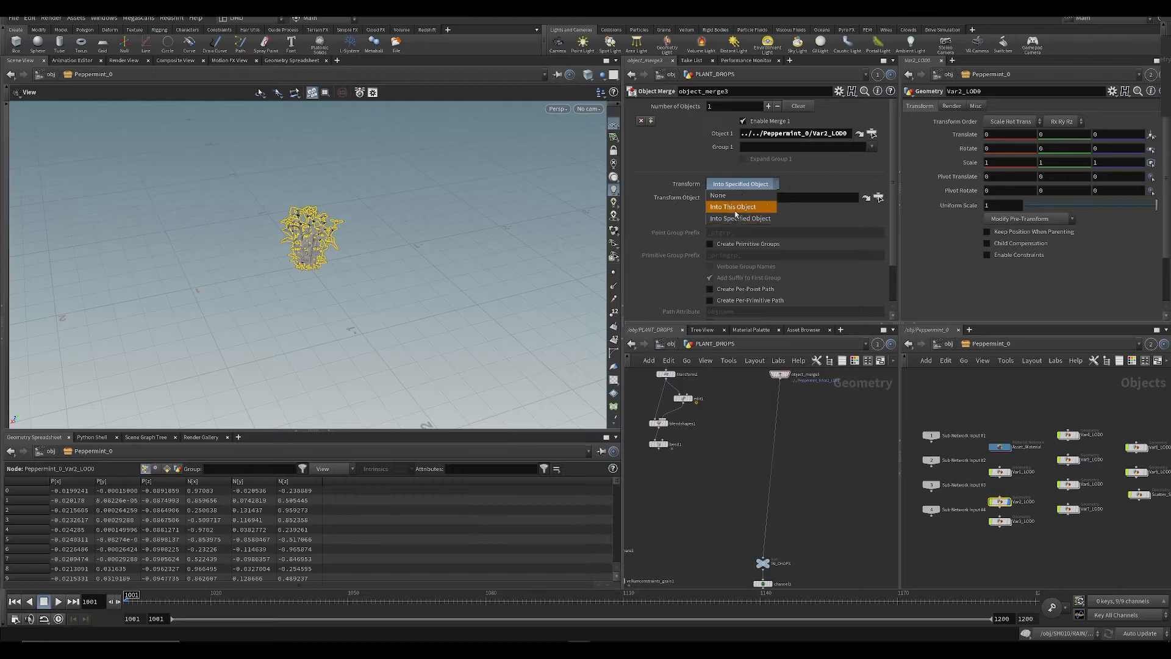
{"action": "left_click", "coordinate": [740, 204]}
{"action": "left_click", "coordinate": [798, 360]}
{"action": "left_click", "coordinate": [800, 419]}
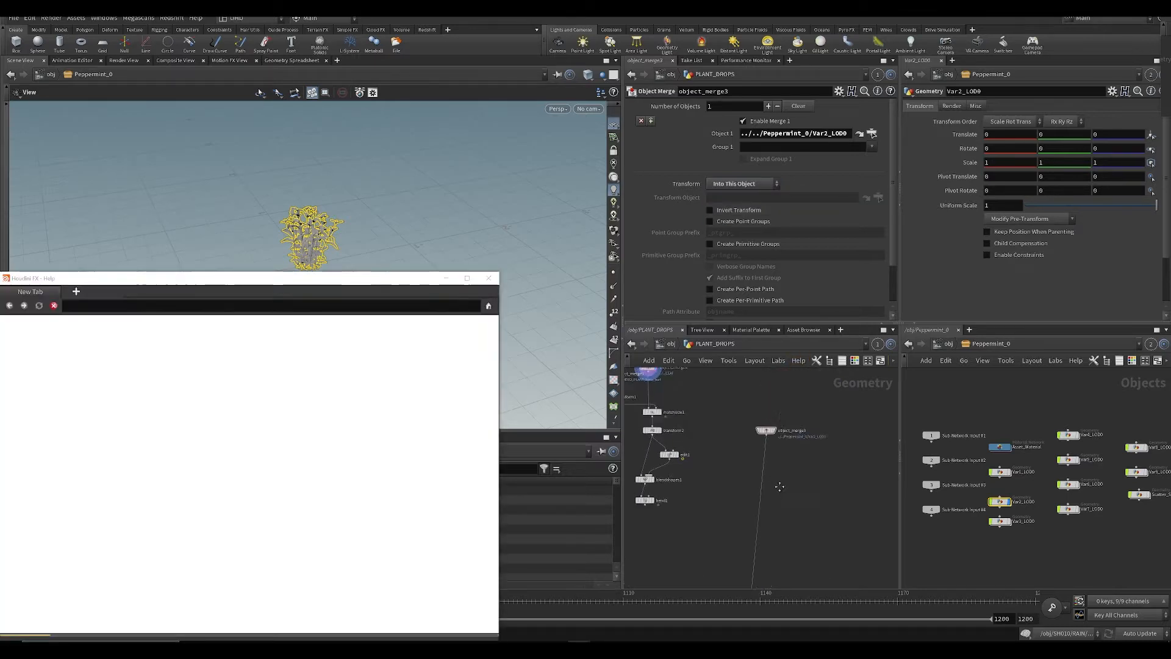
{"action": "left_click", "coordinate": [488, 278]}
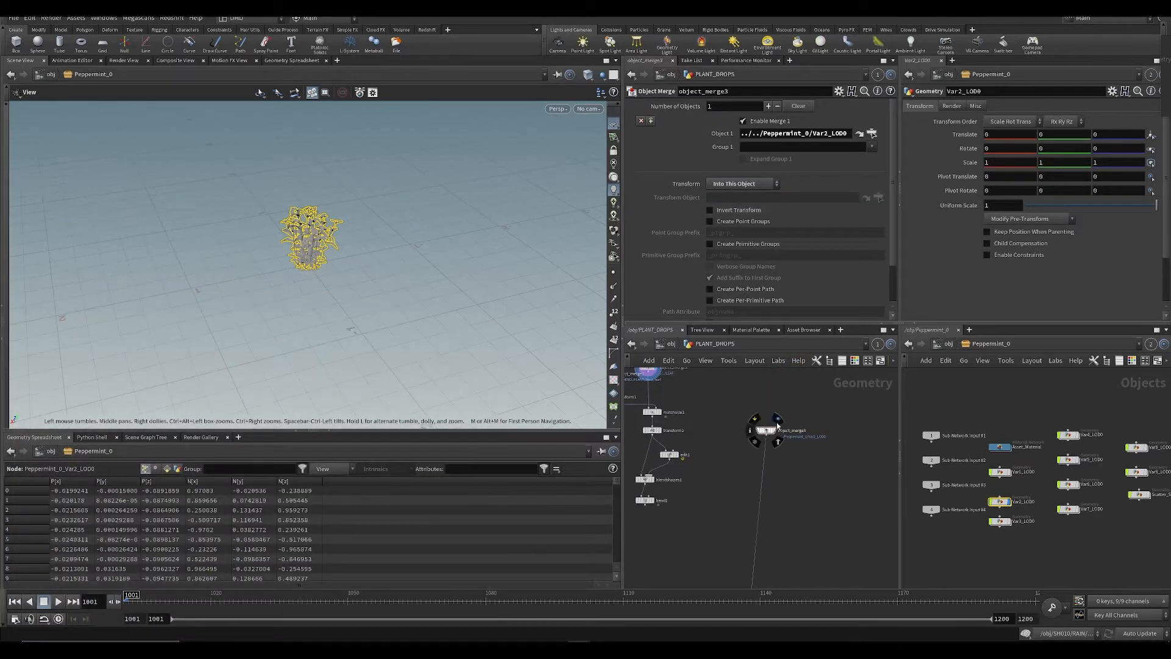
Step: Display and frame the merged Peppermint plant, save the scene and examine its leaves from several angles
{"action": "left_click", "coordinate": [779, 421]}
{"action": "key", "text": "ctrl+s"}
{"action": "key", "text": "f"}
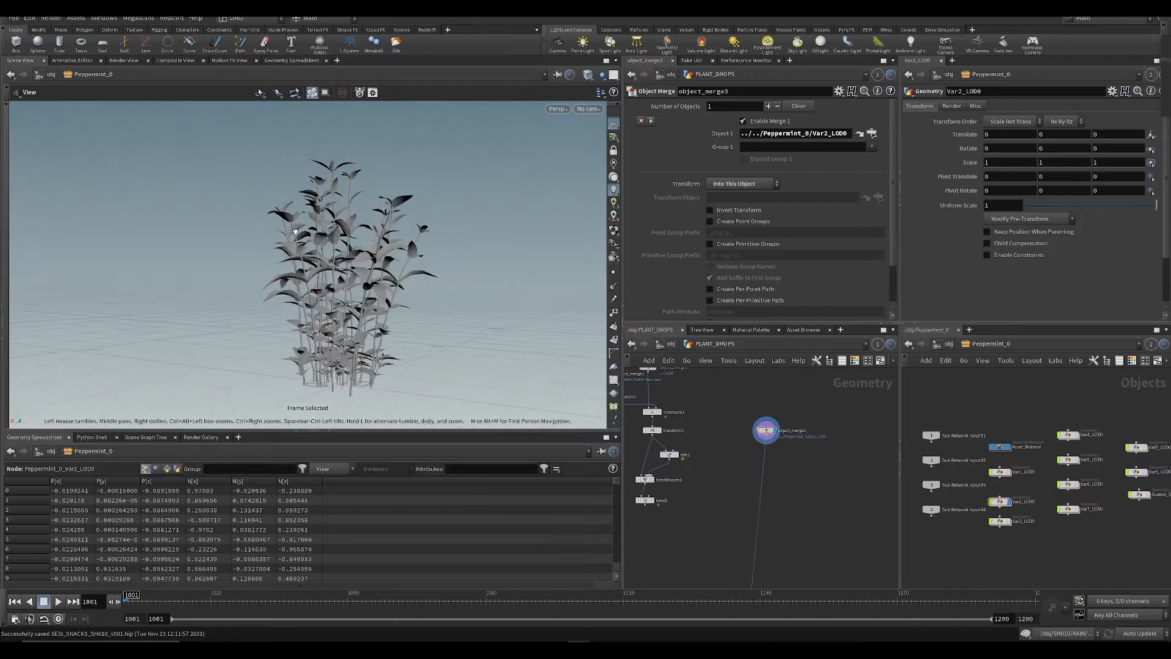
{"action": "left_click_drag", "start_coordinate": [295, 231], "coordinate": [300, 243]}
{"action": "key", "text": "ctrl+s"}
{"action": "middle_click_drag", "start_coordinate": [762, 561], "coordinate": [713, 544]}
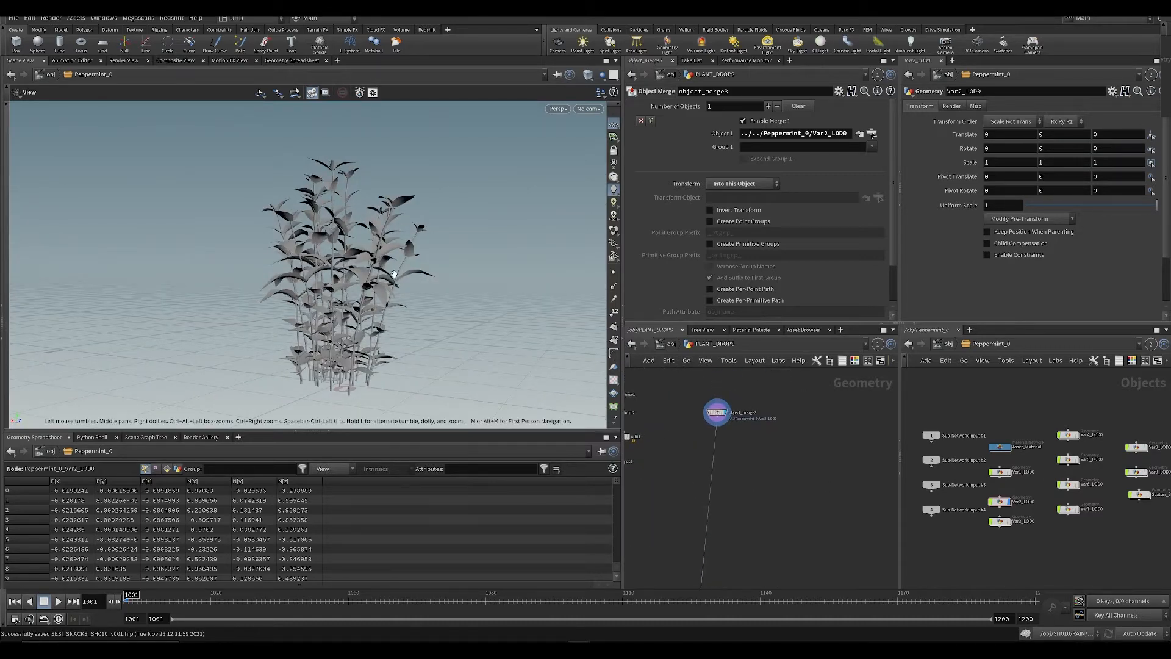
{"action": "left_click_drag", "start_coordinate": [394, 274], "coordinate": [397, 342]}
{"action": "mouse_move", "coordinate": [398, 342]}
{"action": "right_mouse_down"}
{"action": "mouse_move", "coordinate": [431, 345]}
{"action": "mouse_move", "coordinate": [415, 333]}
{"action": "right_mouse_up"}
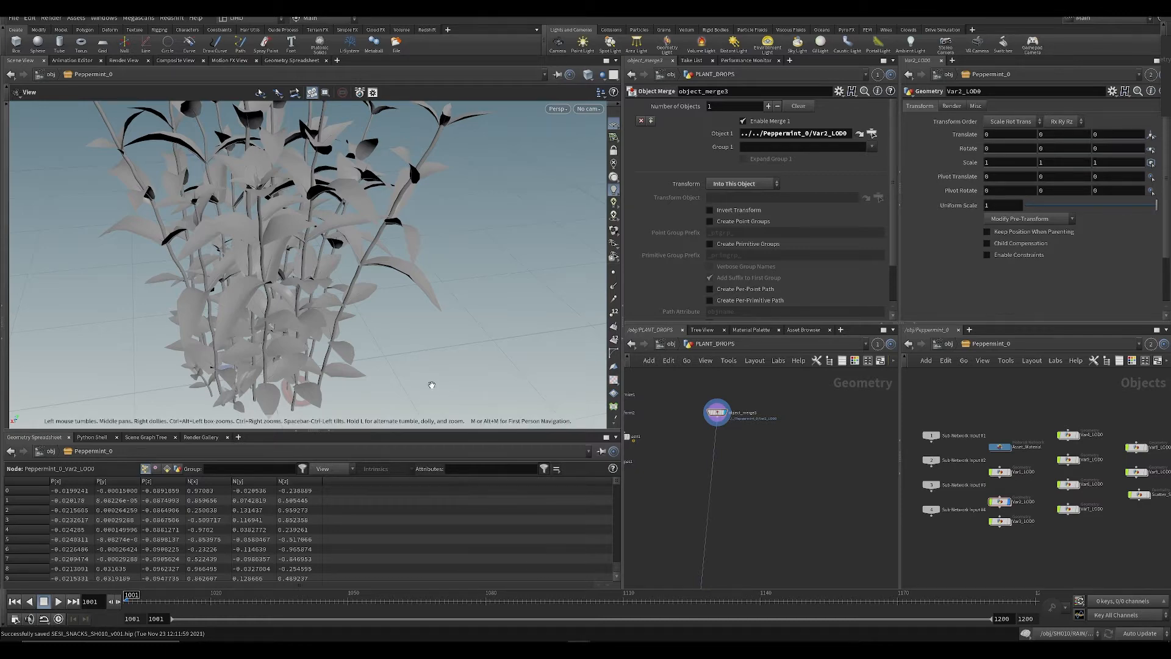
{"action": "left_click_drag", "start_coordinate": [432, 385], "coordinate": [250, 302]}
{"action": "right_click_drag", "start_coordinate": [250, 302], "coordinate": [319, 275]}
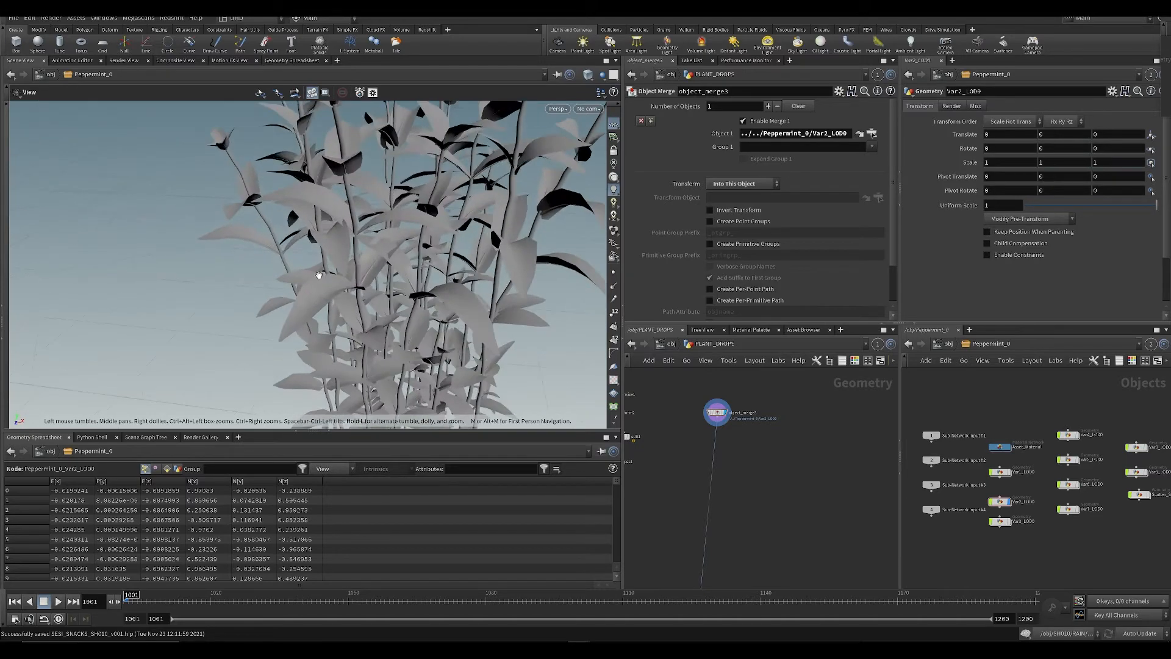
{"action": "left_click_drag", "start_coordinate": [337, 295], "coordinate": [391, 287]}
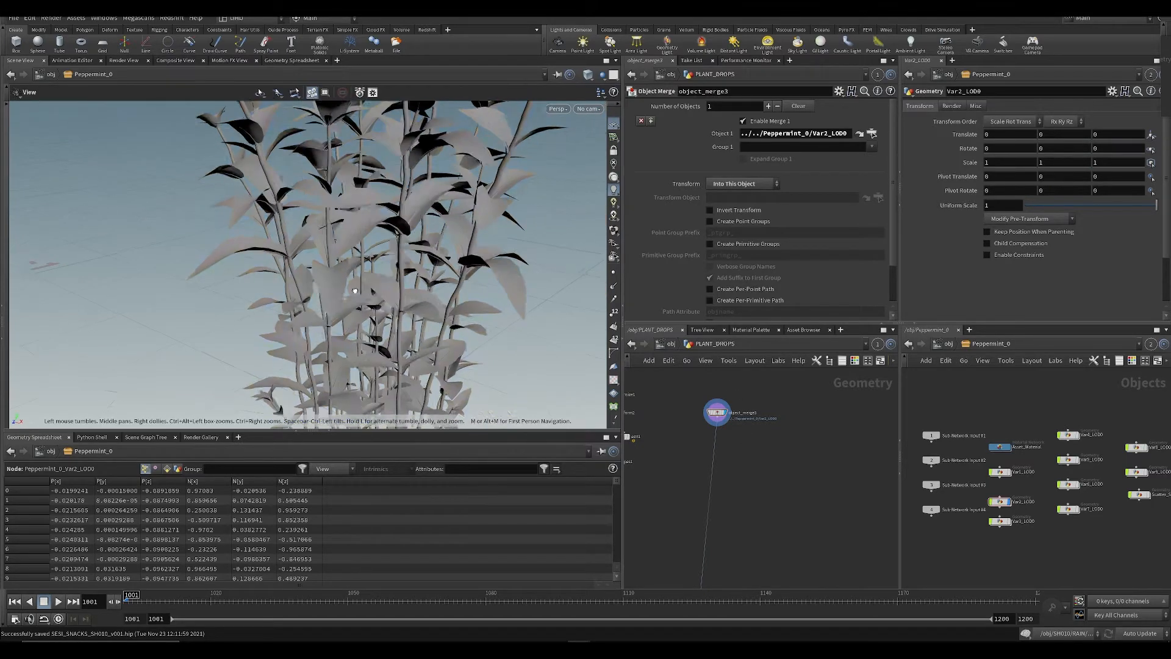
Step: Show the viewport's selection tools and assign the viewport to link group 1 so it follows the PLANT_DROPS network
{"action": "left_click", "coordinate": [1000, 502]}
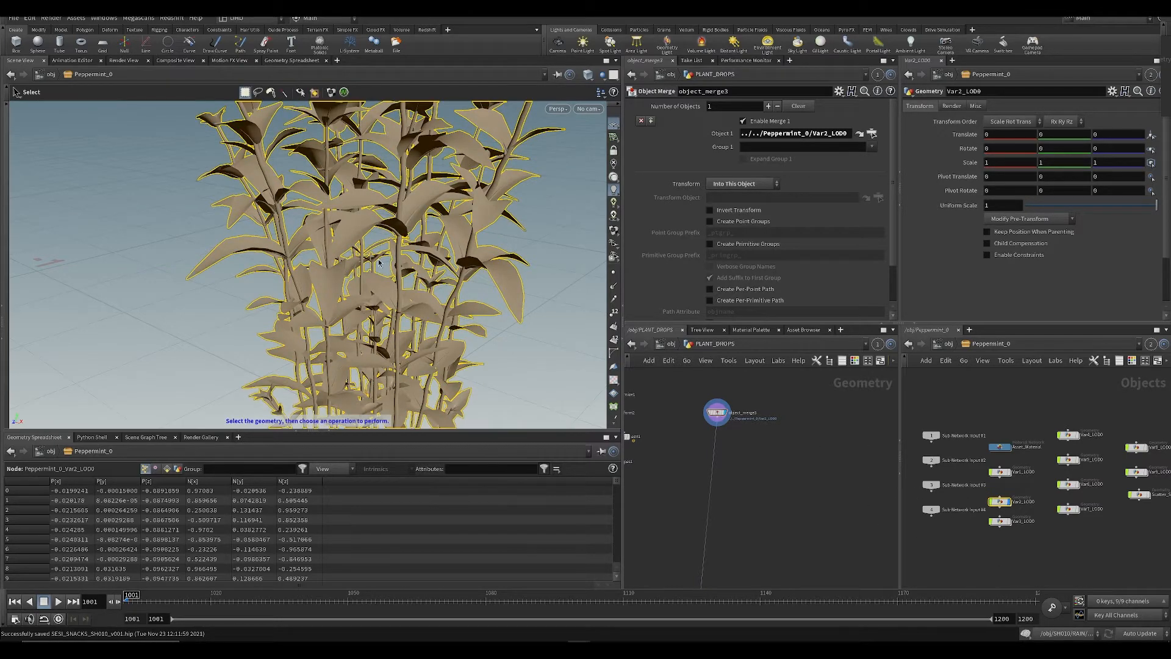
{"action": "left_click", "coordinate": [8, 172]}
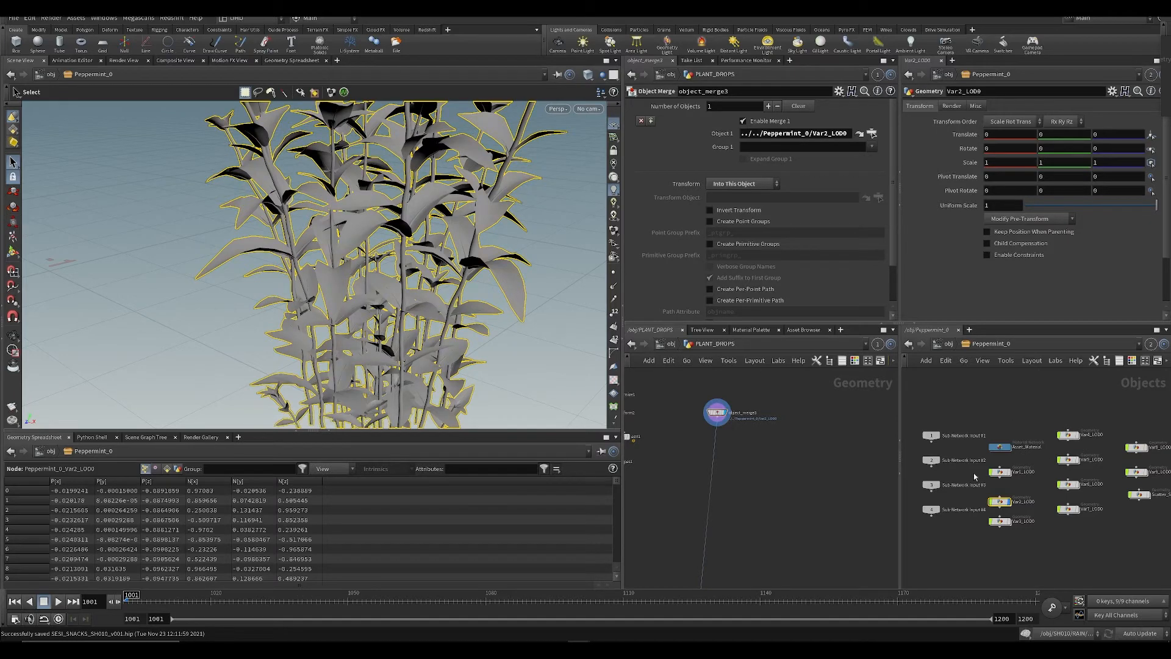
{"action": "double_click", "coordinate": [1001, 502]}
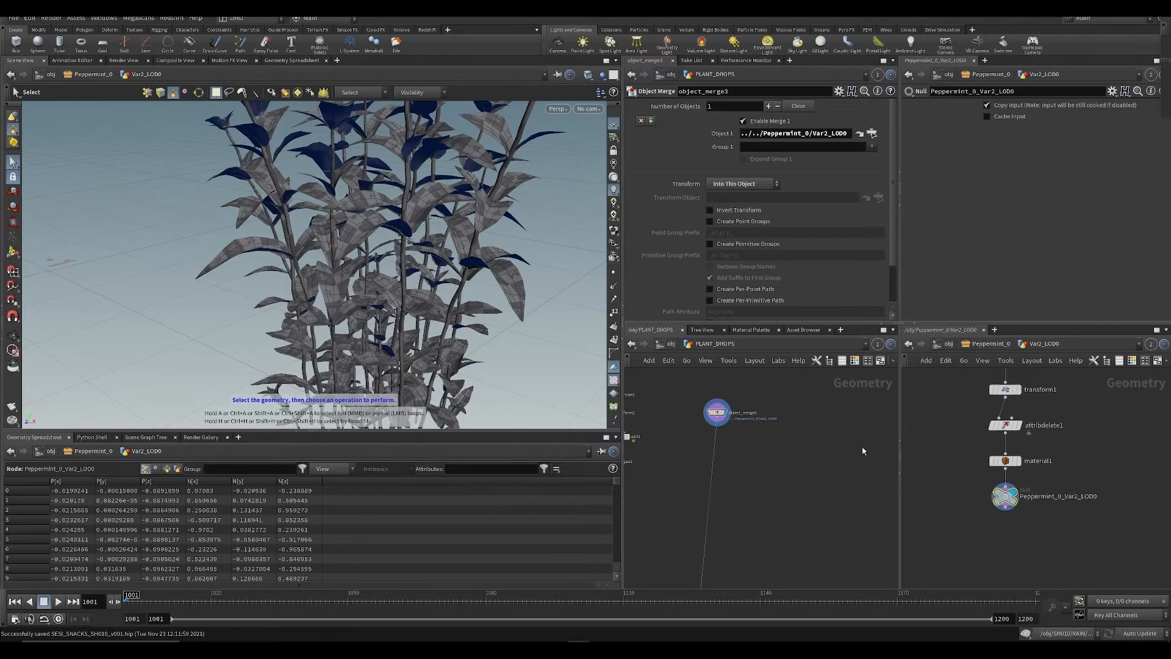
{"action": "left_click", "coordinate": [557, 74]}
{"action": "left_click", "coordinate": [585, 117]}
Step: Select one whole leaf on the plant and isolate it with a Blast node set to Delete Non Selected
{"action": "left_click_drag", "start_coordinate": [365, 235], "coordinate": [341, 247], "text": "alt"}
{"action": "right_click_drag", "start_coordinate": [342, 247], "coordinate": [333, 253], "text": "alt"}
{"action": "key", "text": "ctrl+s"}
{"action": "left_click_drag", "start_coordinate": [332, 253], "coordinate": [470, 330], "text": "alt"}
{"action": "left_click_drag", "start_coordinate": [366, 269], "coordinate": [372, 244]}
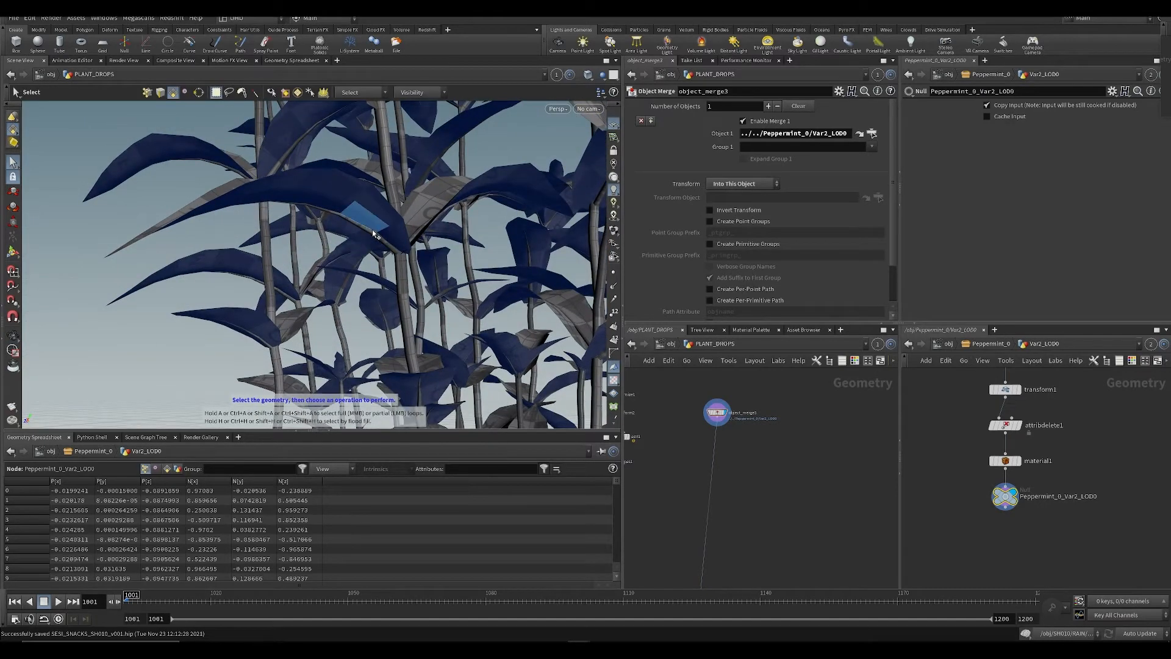
{"action": "left_click", "coordinate": [372, 205]}
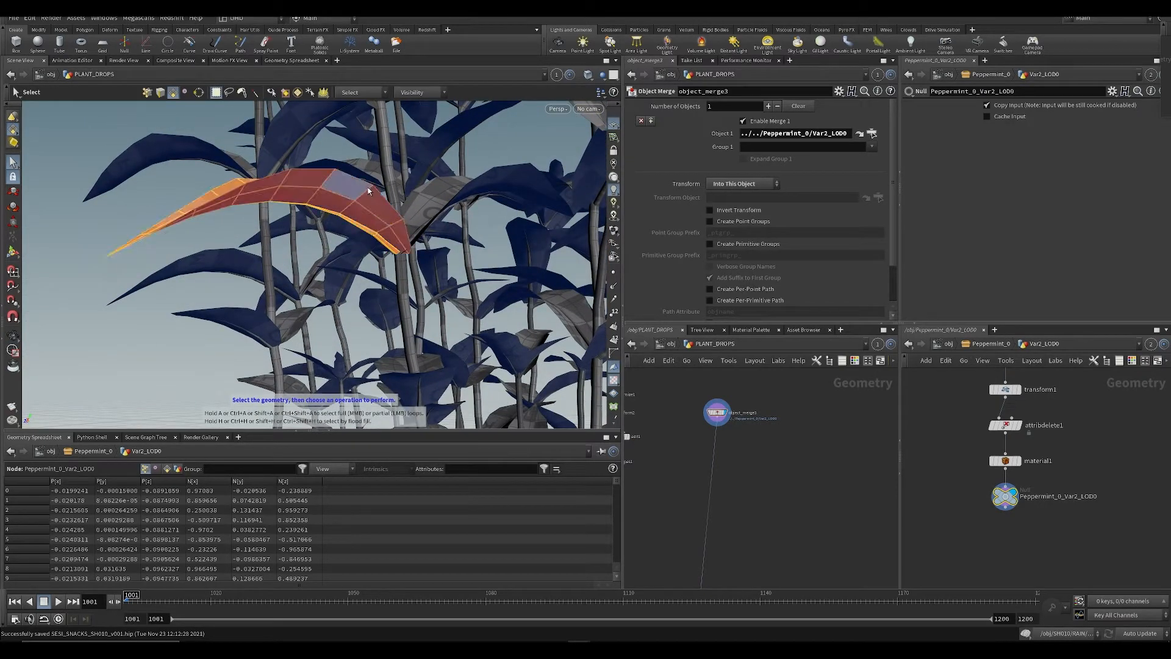
{"action": "left_click_drag", "start_coordinate": [323, 173], "coordinate": [365, 229]}
{"action": "key", "text": "Delete"}
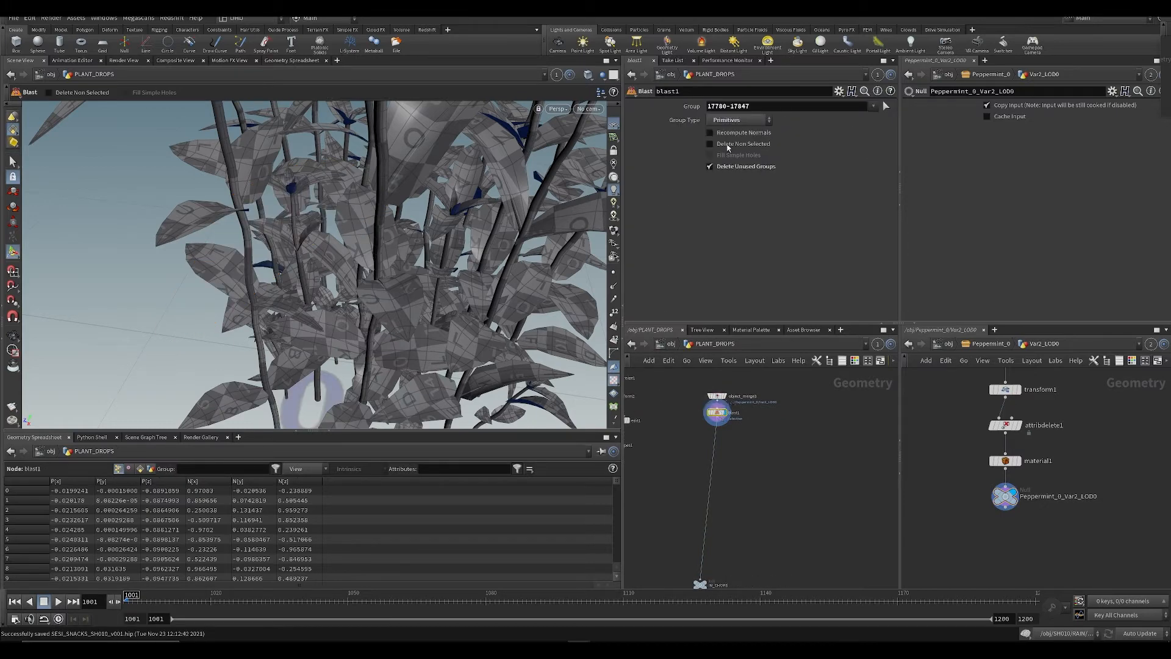
{"action": "left_click", "coordinate": [728, 147]}
Step: Examine the isolated leaf from several sides and save the scene
{"action": "left_click_drag", "start_coordinate": [350, 280], "coordinate": [342, 294], "text": "alt"}
{"action": "right_click_drag", "start_coordinate": [343, 294], "coordinate": [350, 266], "text": "alt"}
{"action": "left_click_drag", "start_coordinate": [350, 266], "coordinate": [361, 337], "text": "alt"}
{"action": "key", "text": "ctrl+s"}
{"action": "middle_click_drag", "start_coordinate": [824, 468], "coordinate": [787, 450]}
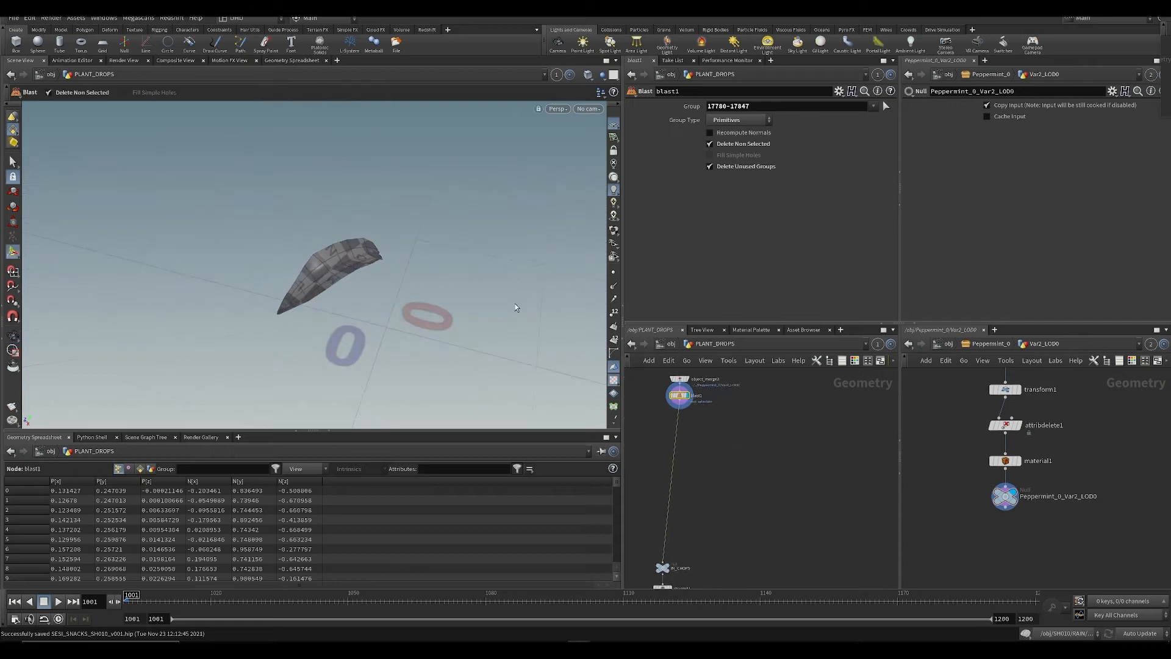
Step: Add a Transform node below the Blast, move the leaf's centroid to the origin and frame it
{"action": "middle_click_drag", "start_coordinate": [693, 446], "coordinate": [717, 515]}
{"action": "key", "text": "Tab"}
{"action": "mouse_move", "coordinate": [728, 496]}
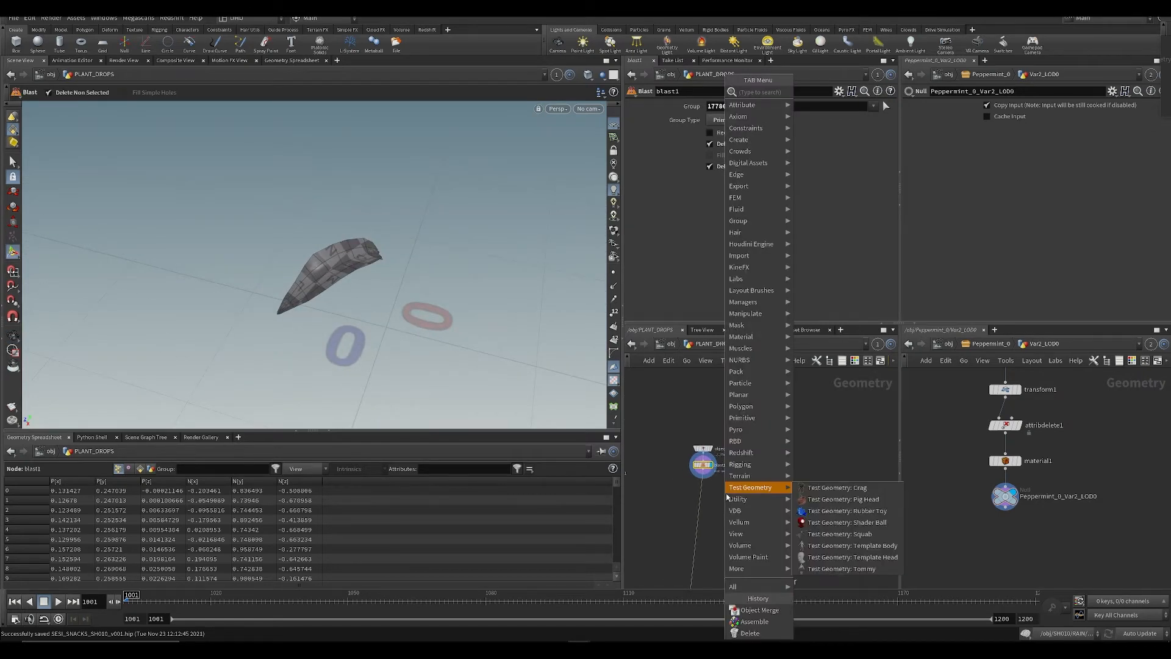
{"action": "type", "text": "transf"}
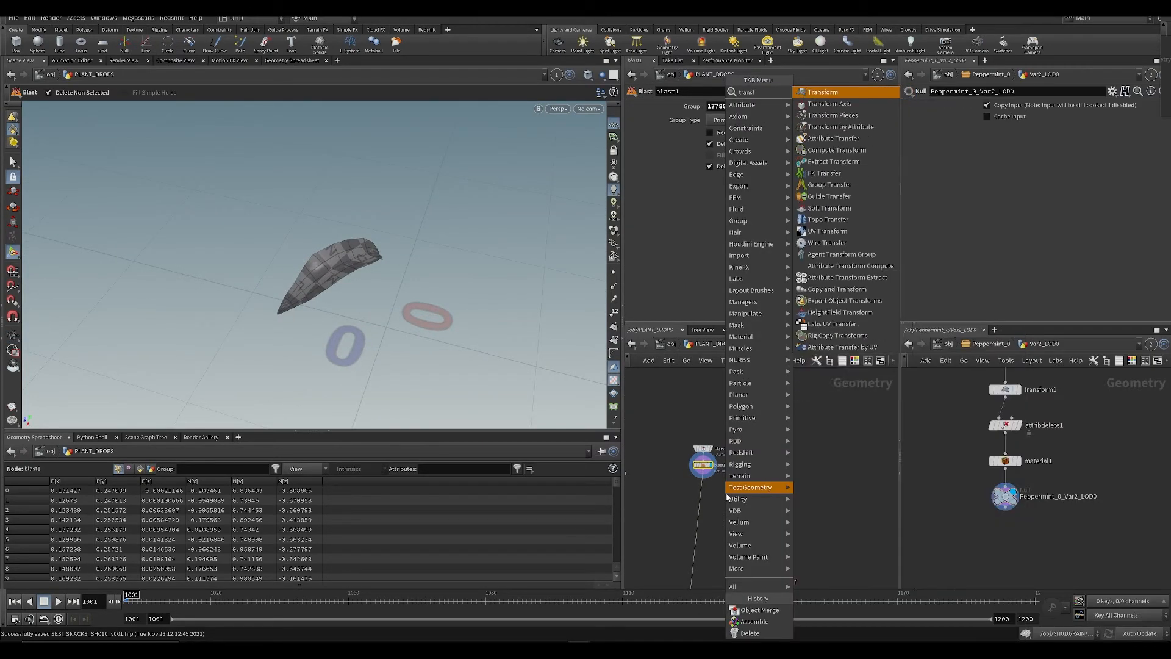
{"action": "key", "text": "Return"}
{"action": "scroll", "coordinate": [727, 496], "scroll_direction": "up", "scroll_amount": 3}
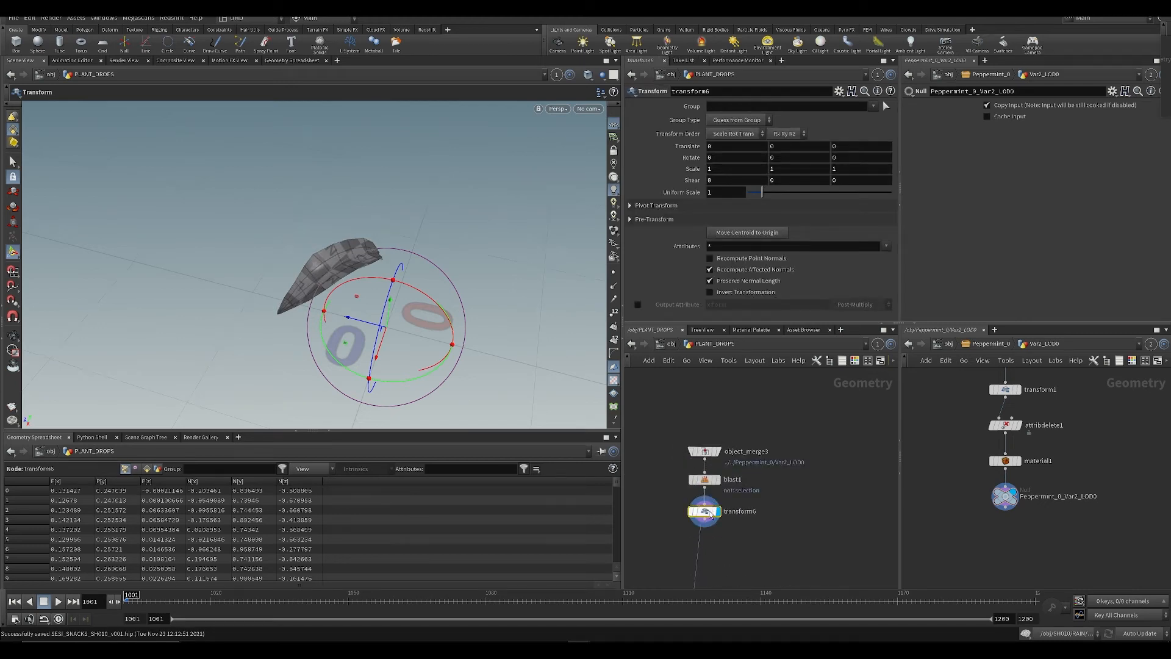
{"action": "left_click", "coordinate": [749, 235]}
{"action": "key", "text": "space+g"}
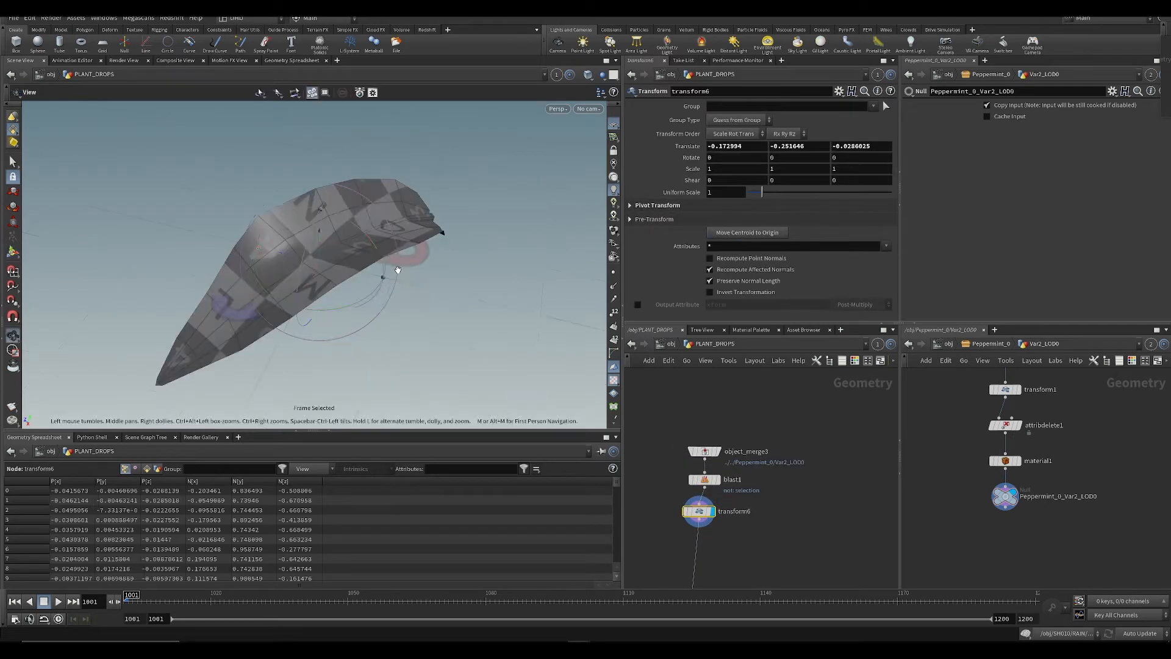
Step: Straighten the leaf by rotating it to about 8.4, 33.6, -1.07 degrees in the Transform node, and save the scene
{"action": "left_click_drag", "start_coordinate": [397, 269], "coordinate": [371, 317]}
{"action": "right_click_drag", "start_coordinate": [371, 316], "coordinate": [345, 137]}
{"action": "left_click_drag", "start_coordinate": [344, 138], "coordinate": [327, 241]}
{"action": "middle_click_drag", "start_coordinate": [390, 198], "coordinate": [397, 272]}
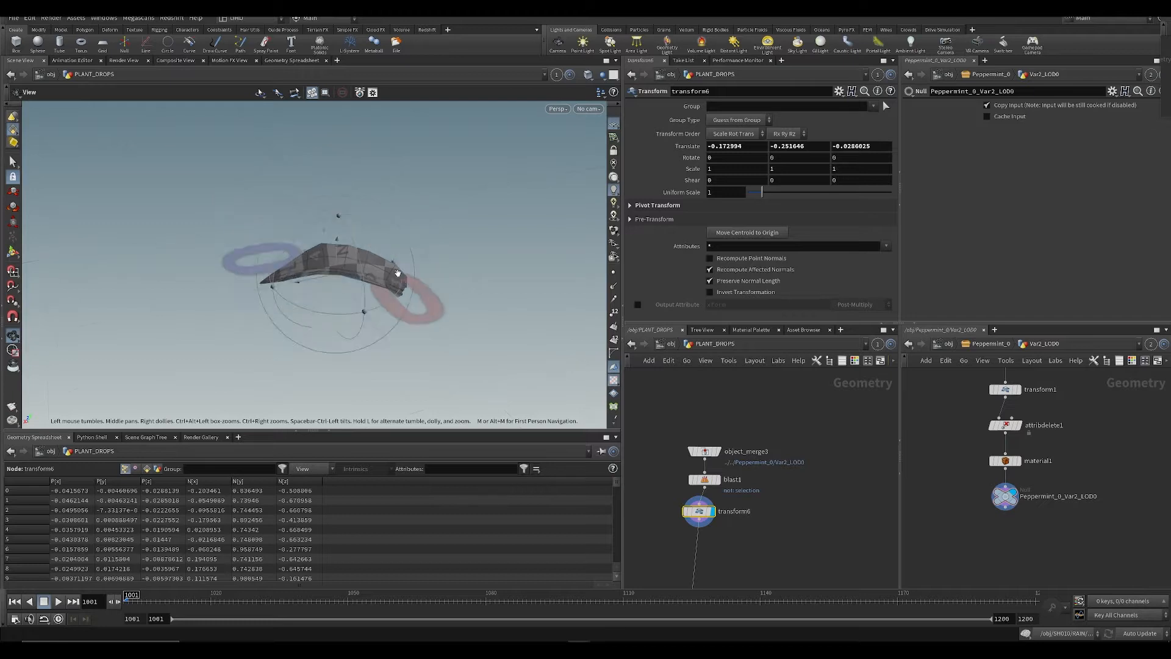
{"action": "left_click_drag", "start_coordinate": [397, 272], "coordinate": [357, 264]}
{"action": "left_click_drag", "start_coordinate": [354, 305], "coordinate": [357, 366]}
{"action": "left_click_drag", "start_coordinate": [361, 285], "coordinate": [356, 295]}
{"action": "mouse_move", "coordinate": [368, 240]}
{"action": "left_mouse_down"}
{"action": "mouse_move", "coordinate": [336, 304]}
{"action": "mouse_move", "coordinate": [368, 342]}
{"action": "mouse_move", "coordinate": [370, 255]}
{"action": "left_mouse_up"}
{"action": "key", "text": "ctrl+s"}
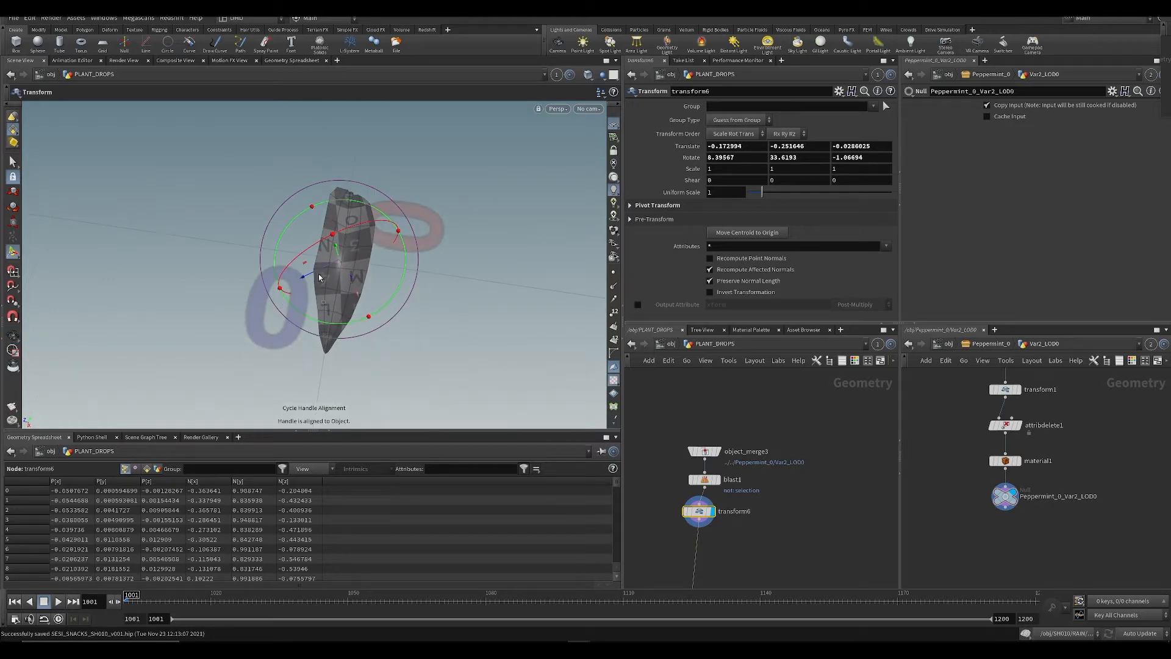
Step: Move the leaf's stem end onto the origin with a Translate of about -0.121, -0.257, -0.028, and save the scene
{"action": "left_click_drag", "start_coordinate": [319, 278], "coordinate": [356, 230]}
{"action": "key", "text": "ctrl+z"}
{"action": "key", "text": "ctrl+s"}
{"action": "key", "text": "Return"}
{"action": "left_click_drag", "start_coordinate": [299, 290], "coordinate": [344, 298], "text": "alt"}
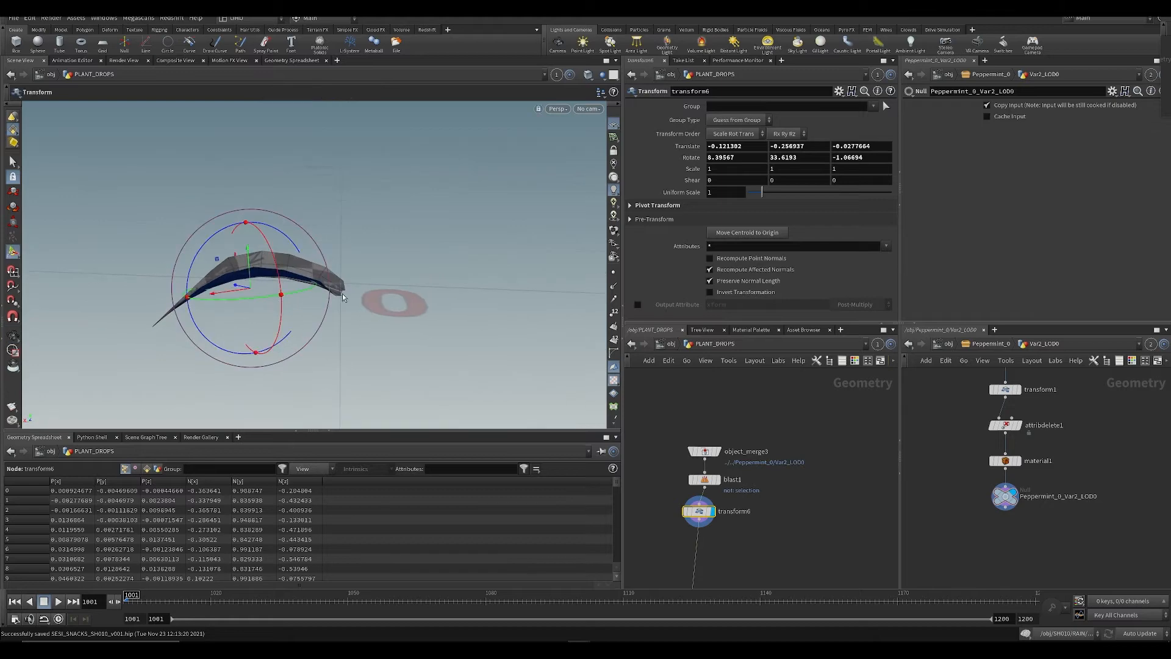
{"action": "key", "text": "ctrl+s"}
{"action": "scroll", "coordinate": [305, 184], "scroll_direction": "down", "scroll_amount": 6, "text": "alt"}
{"action": "key", "text": "Return"}
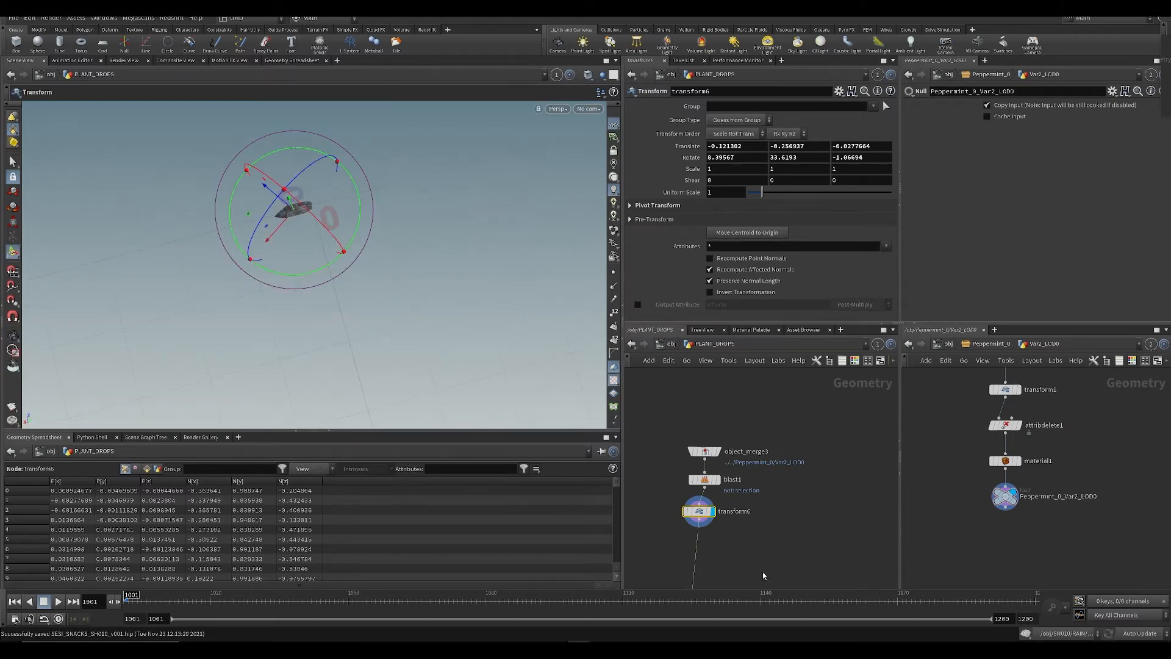
Step: Add a second Transform node below the first, set its Uniform Scale to 10 and display it
{"action": "key", "text": "Tab"}
{"action": "type", "text": "tran"}
{"action": "key", "text": "Return"}
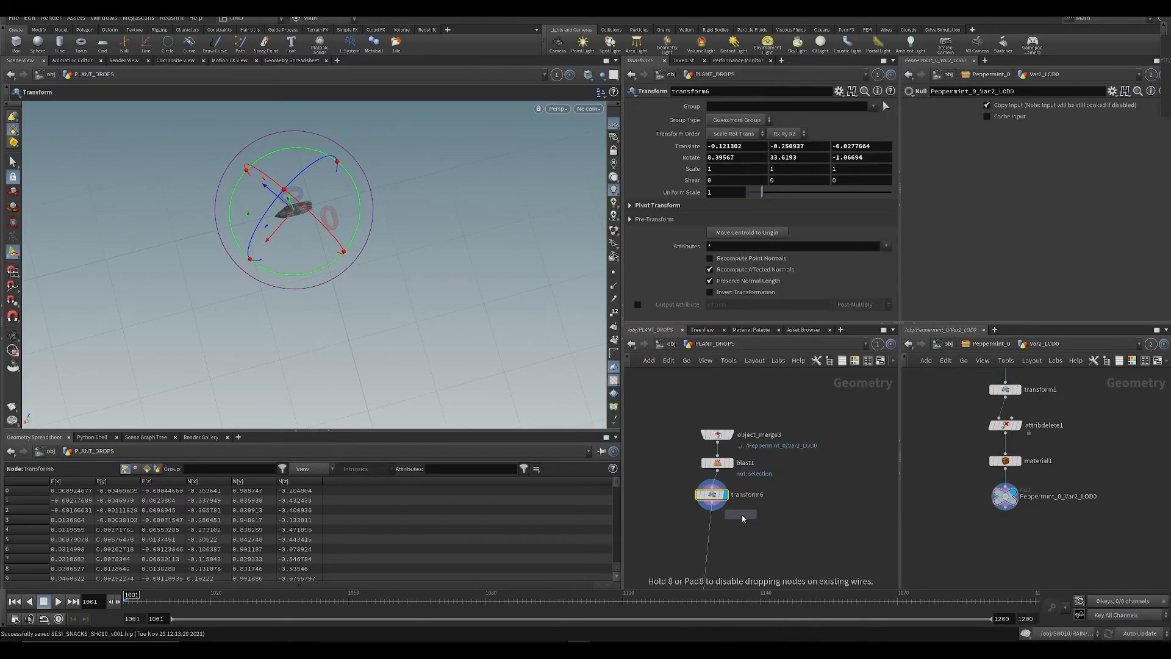
{"action": "left_click", "coordinate": [654, 548]}
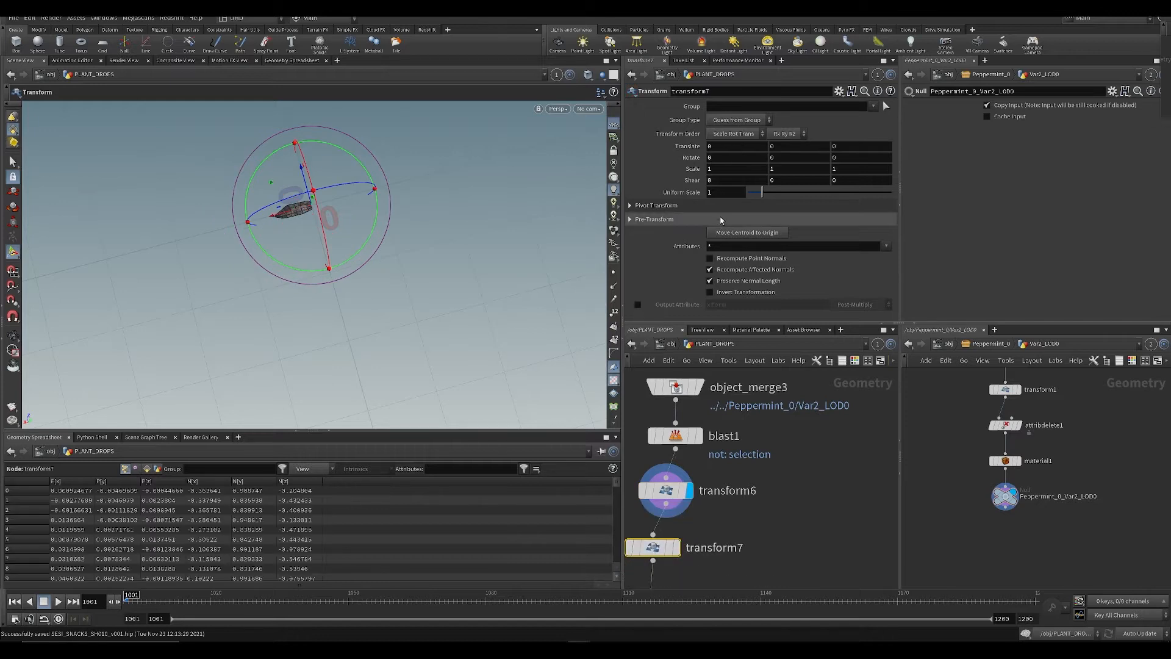
{"action": "left_click", "coordinate": [729, 195]}
{"action": "type", "text": "0"}
{"action": "key", "text": "Return"}
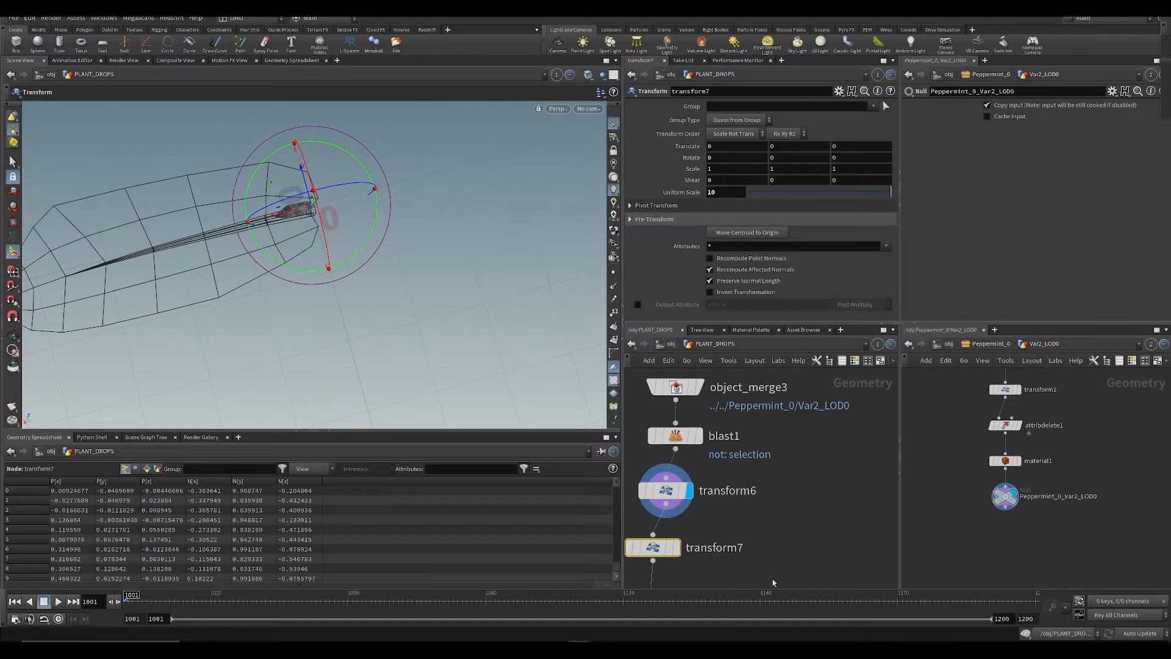
{"action": "left_click", "coordinate": [676, 548]}
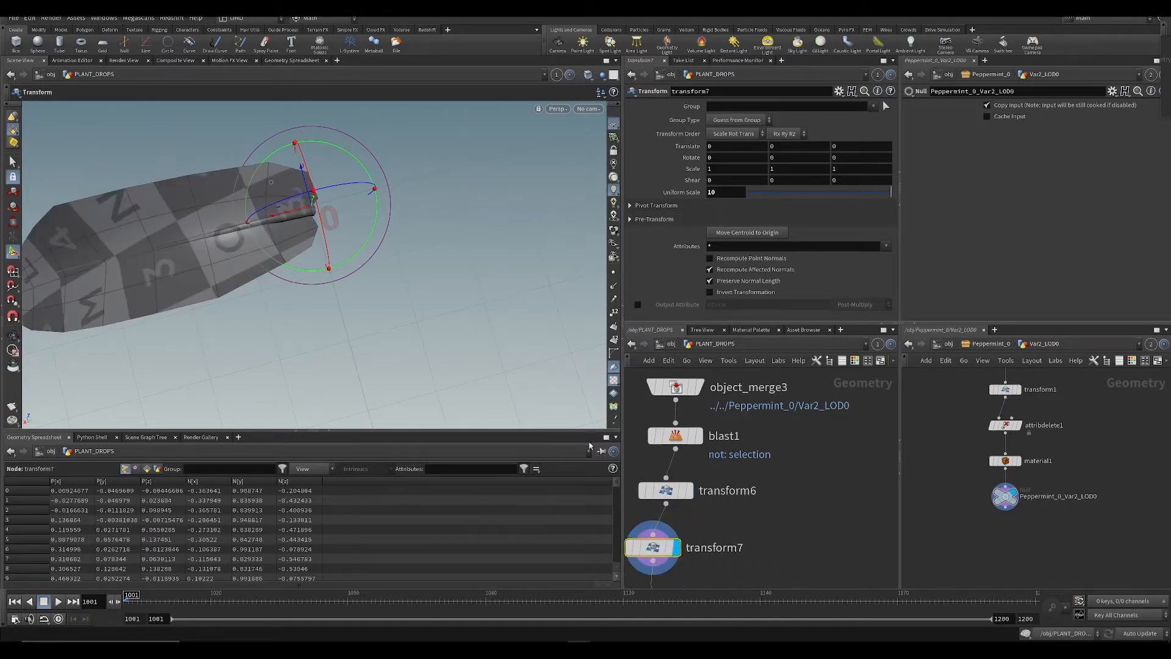
Step: Select the stem primitives on the leaf's underside and add a Group node for them named stem
{"action": "key", "text": "space+g"}
{"action": "left_click_drag", "start_coordinate": [324, 331], "coordinate": [478, 334]}
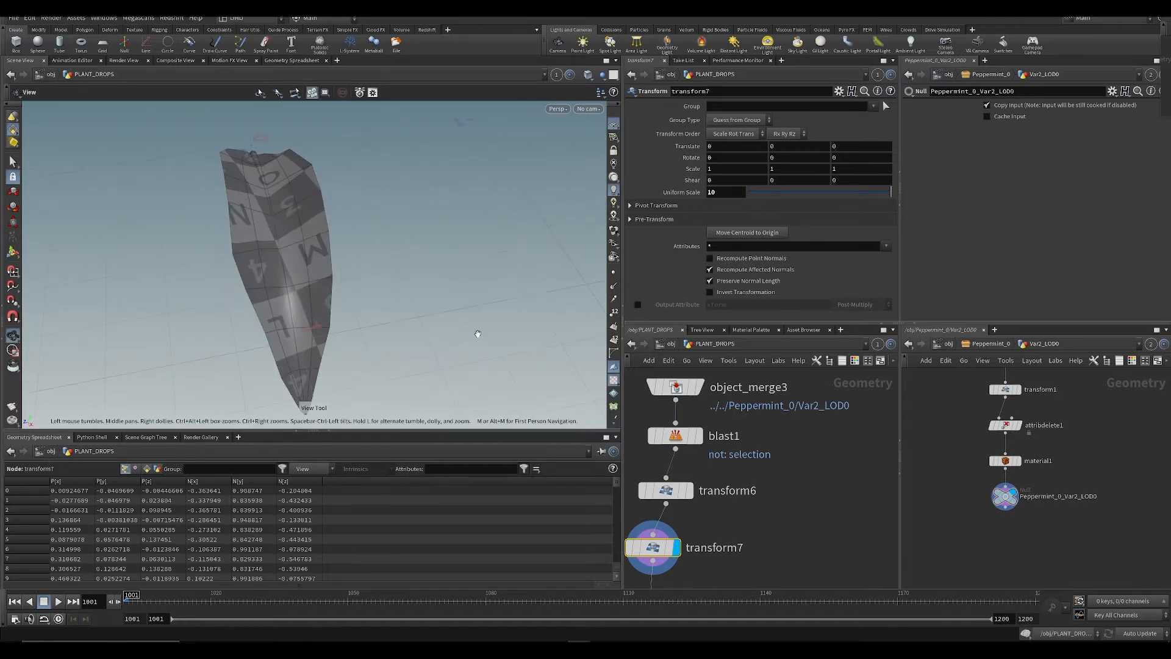
{"action": "left_click_drag", "start_coordinate": [316, 298], "coordinate": [158, 194]}
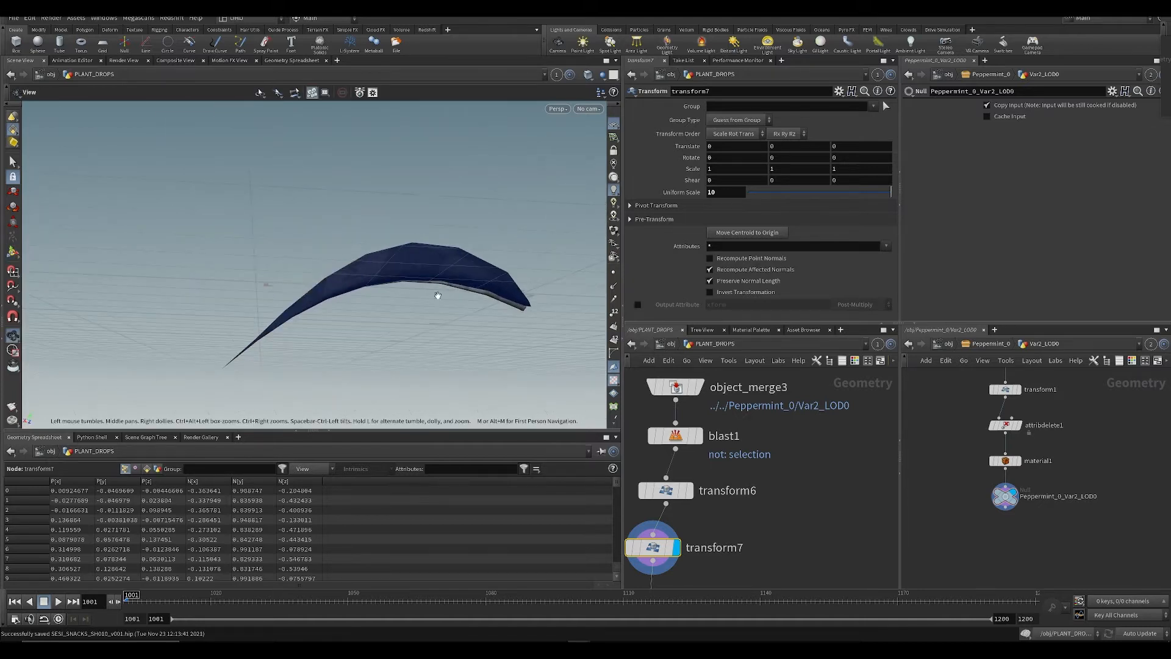
{"action": "left_click_drag", "start_coordinate": [438, 295], "coordinate": [497, 305]}
{"action": "middle_click_drag", "start_coordinate": [497, 305], "coordinate": [395, 267]}
{"action": "scroll", "coordinate": [395, 267], "scroll_direction": "up", "scroll_amount": 3}
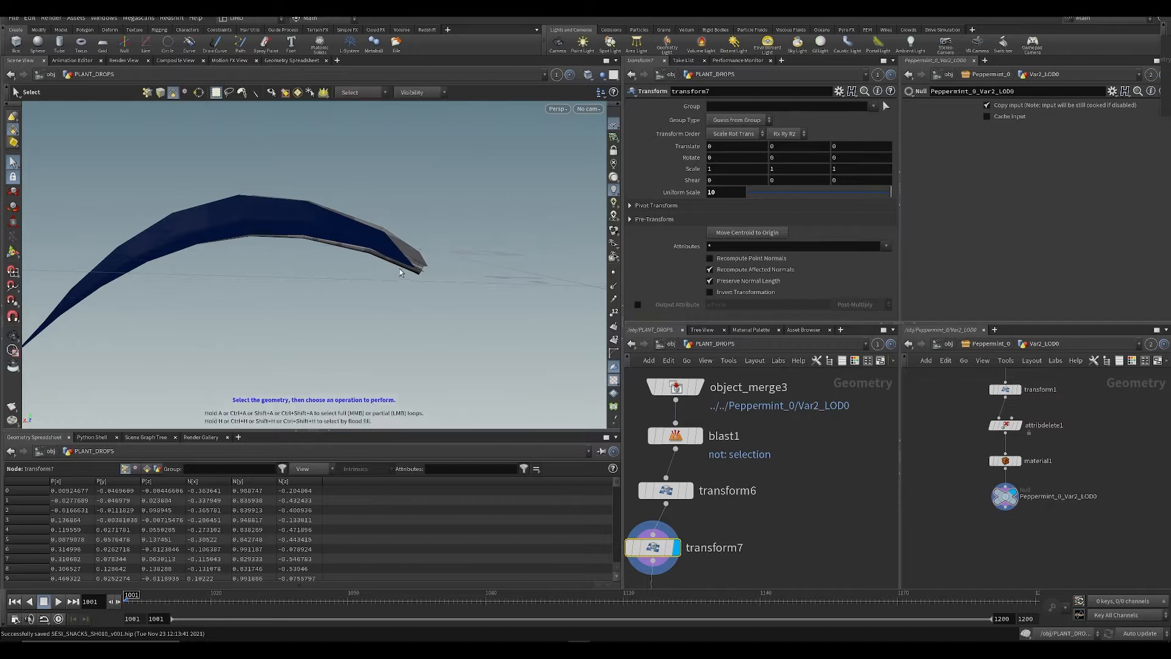
{"action": "left_click_drag", "start_coordinate": [400, 272], "coordinate": [393, 263]}
{"action": "left_click", "coordinate": [397, 266]}
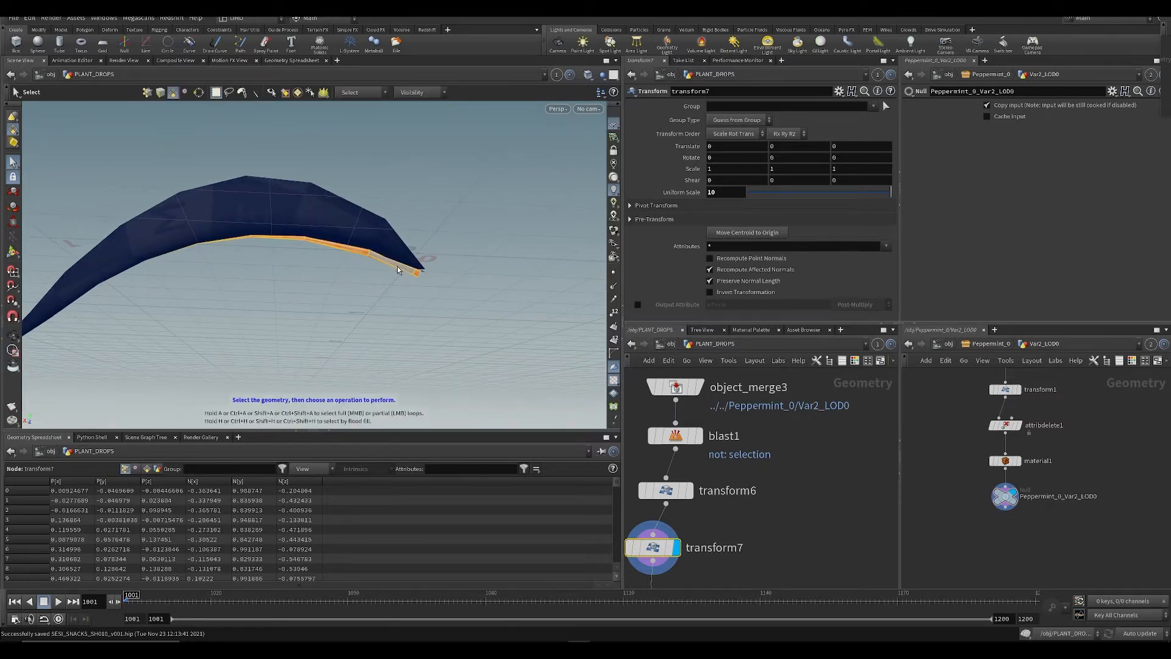
{"action": "key", "text": "Tab"}
{"action": "type", "text": "group"}
{"action": "key", "text": "Return"}
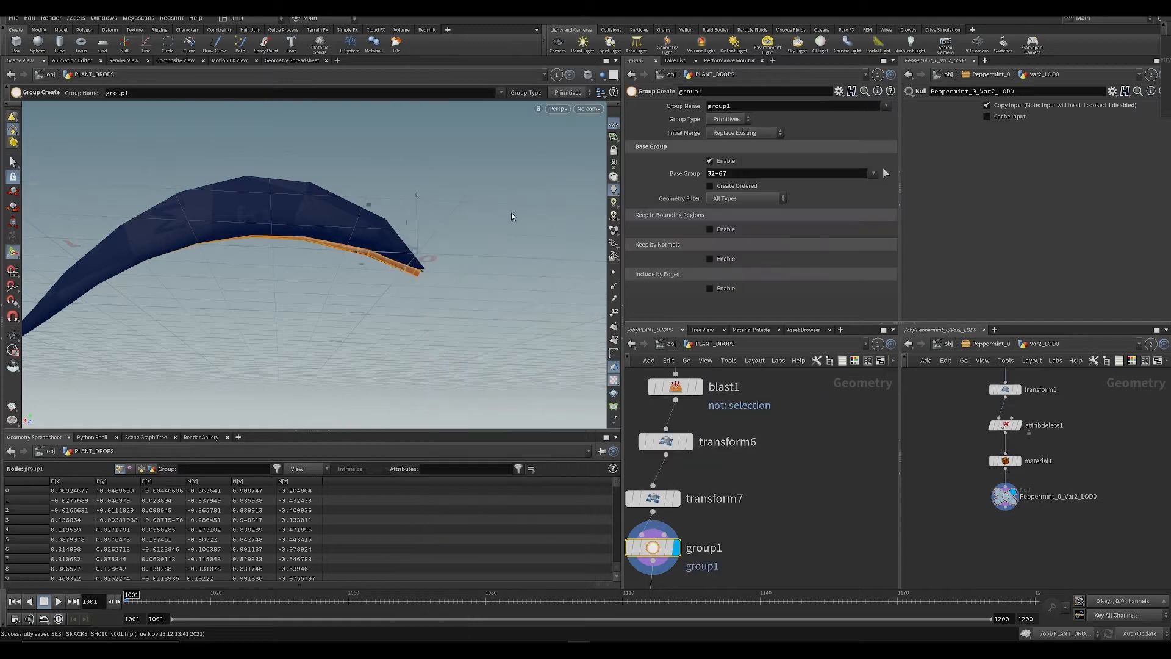
{"action": "type", "text": "ste"}
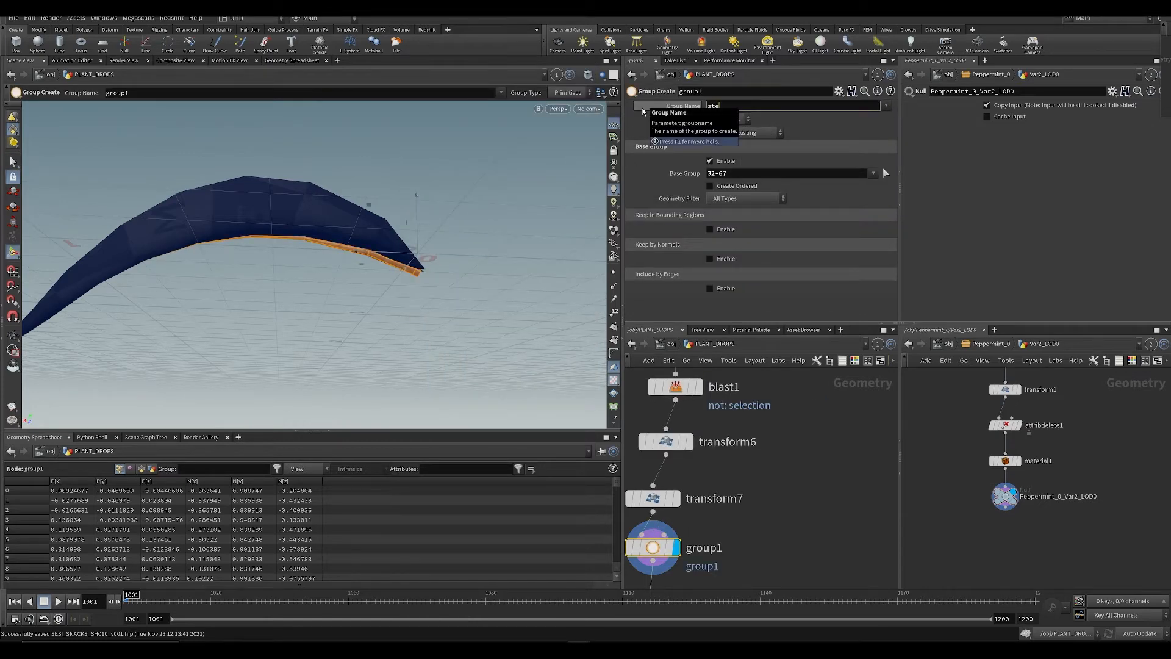
Step: Select the leaf blade primitives, add a second Group node for them named leaf, and save the scene
{"action": "type", "text": "s"}
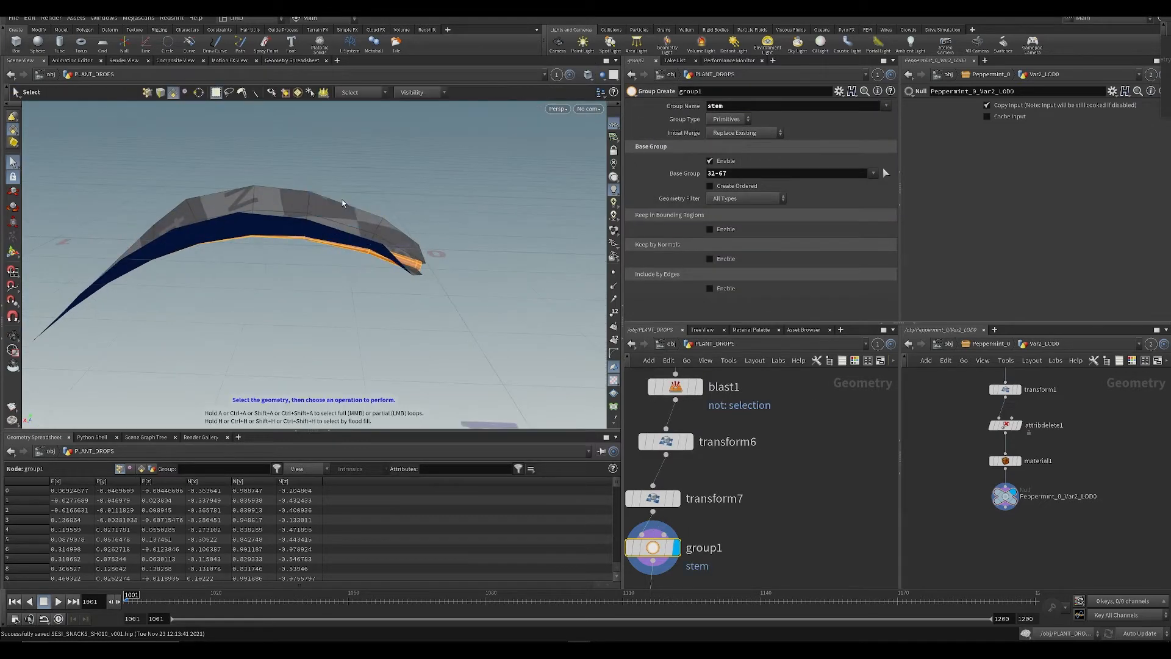
{"action": "double_click", "coordinate": [340, 210]}
{"action": "key", "text": "Tab"}
{"action": "type", "text": "group"}
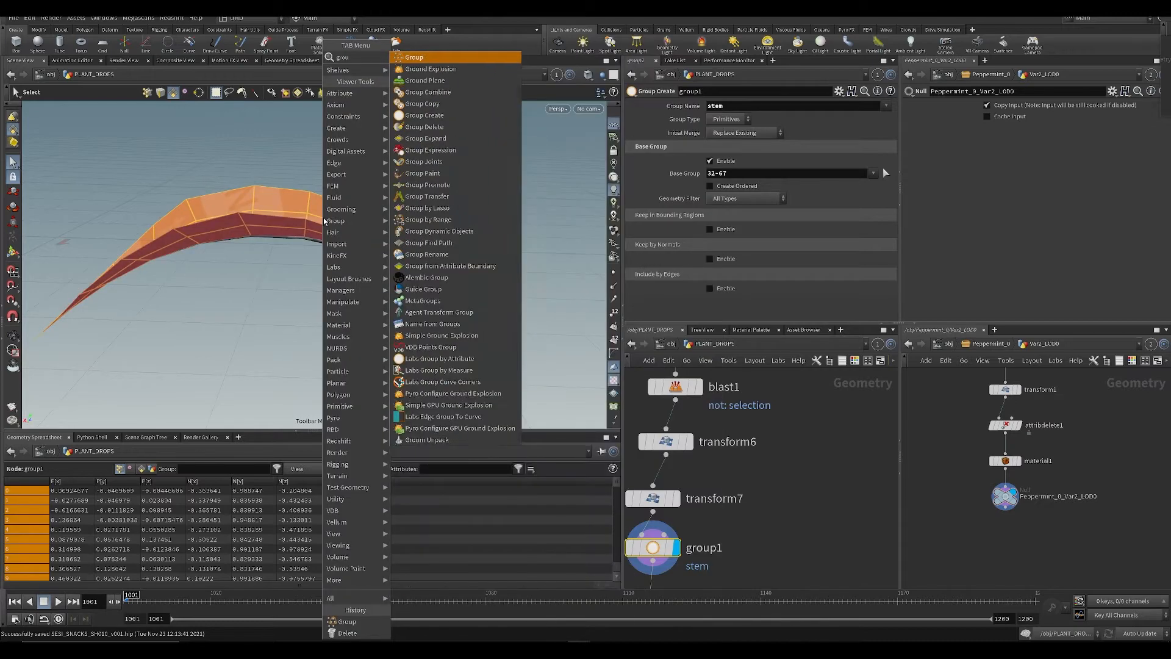
{"action": "key", "text": "Return"}
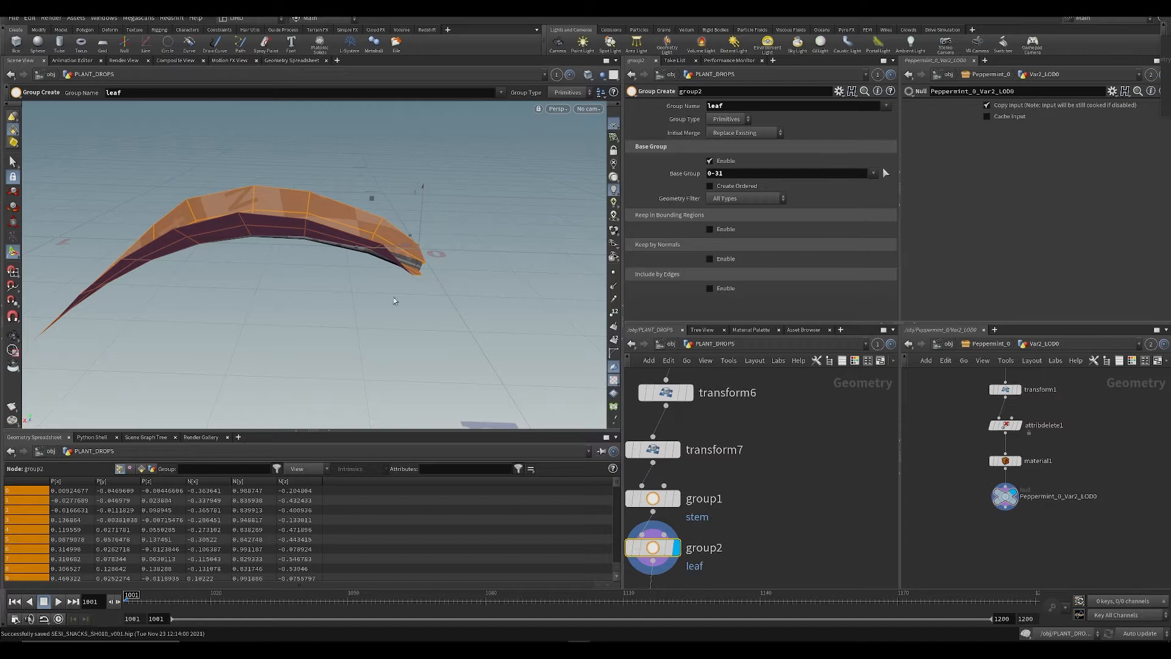
{"action": "left_click_drag", "start_coordinate": [394, 301], "coordinate": [390, 327], "text": "alt"}
{"action": "key", "text": "ctrl+s"}
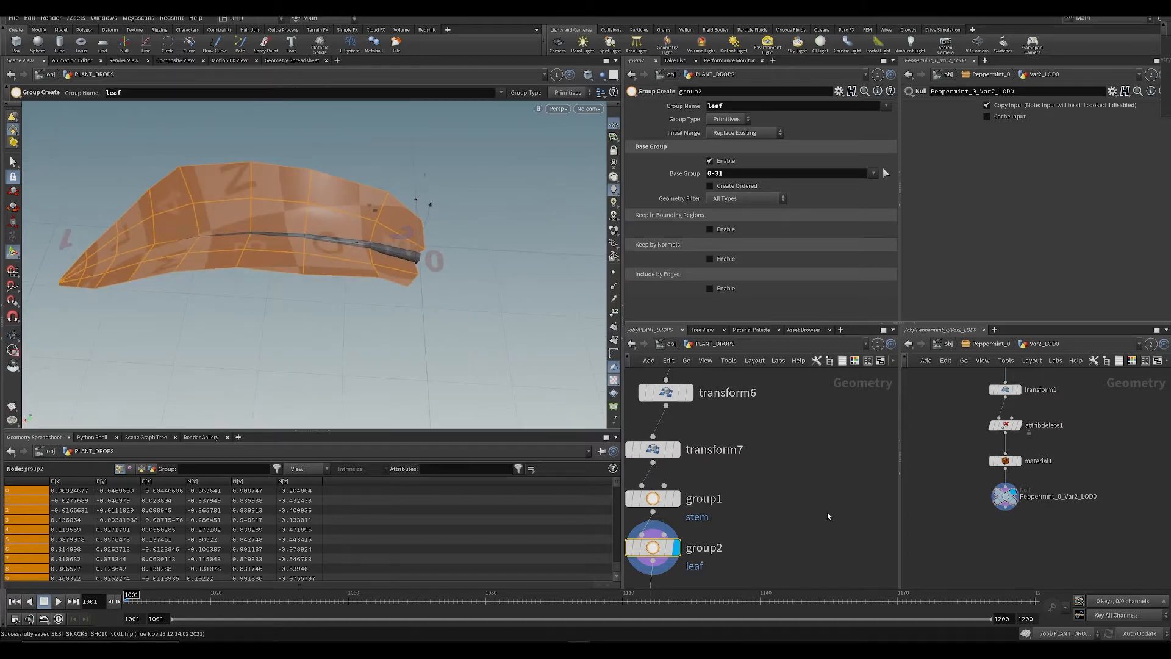
Step: Insert a Subdivide node below the leaf group node, display it and save the scene
{"action": "middle_click_drag", "start_coordinate": [828, 517], "coordinate": [800, 465]}
{"action": "scroll", "coordinate": [767, 499], "scroll_direction": "down", "scroll_amount": 2}
{"action": "key", "text": "ctrl+s"}
{"action": "middle_click_drag", "start_coordinate": [766, 499], "coordinate": [818, 450]}
{"action": "scroll", "coordinate": [818, 450], "scroll_direction": "down", "scroll_amount": 1}
{"action": "left_click", "coordinate": [772, 478]}
{"action": "key", "text": "Tab"}
{"action": "type", "text": "s"}
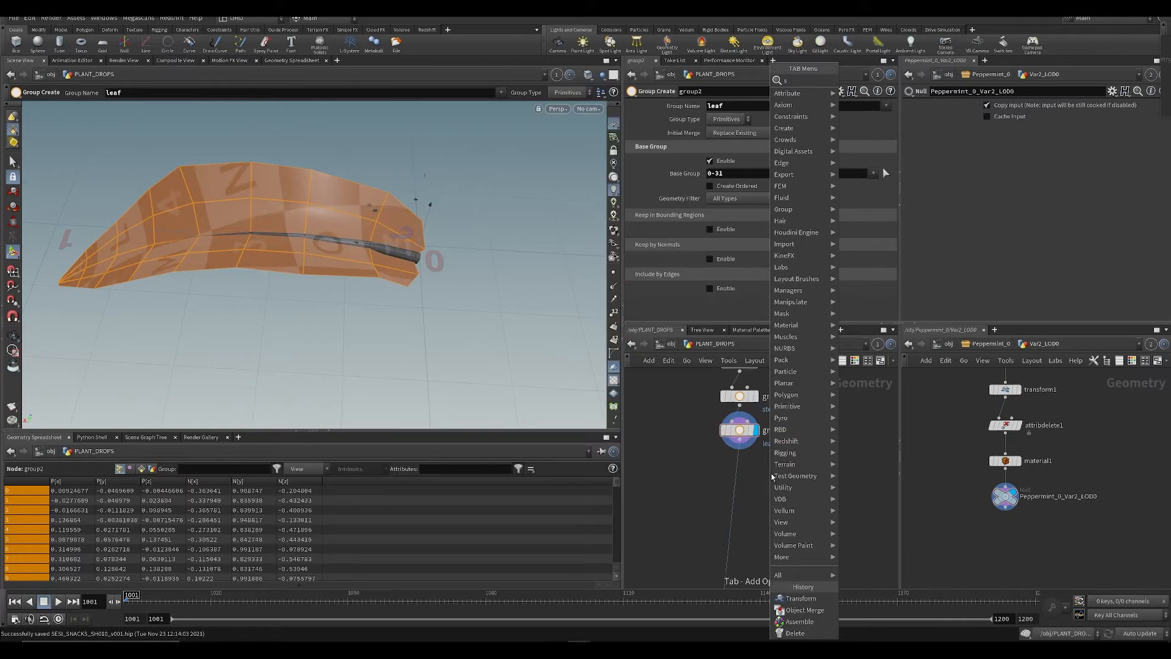
{"action": "type", "text": "ubd"}
{"action": "key", "text": "Return"}
{"action": "scroll", "coordinate": [747, 465], "scroll_direction": "up", "scroll_amount": 3}
{"action": "left_click", "coordinate": [713, 492]}
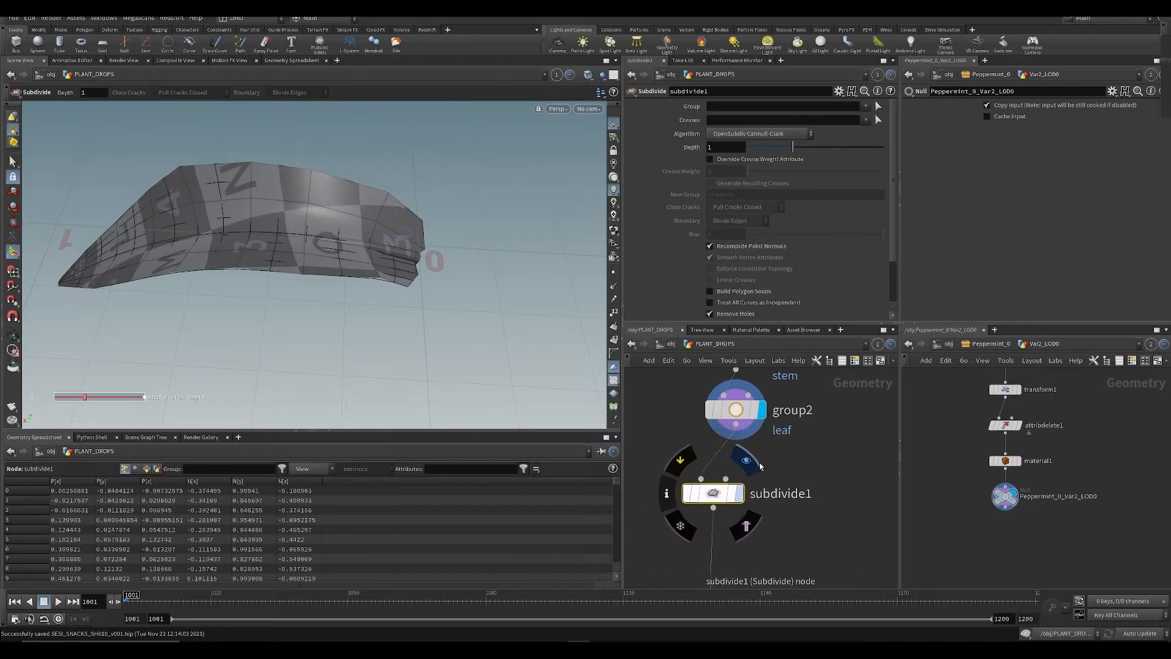
{"action": "left_click", "coordinate": [758, 465]}
{"action": "key", "text": "ctrl+s"}
Step: Compare the leaf at subdivision Depth 0 and 1, and examine where the stem runs under the blade
{"action": "left_click_drag", "start_coordinate": [411, 262], "coordinate": [244, 171], "text": "alt"}
{"action": "left_click_drag", "start_coordinate": [340, 358], "coordinate": [220, 259], "text": "alt"}
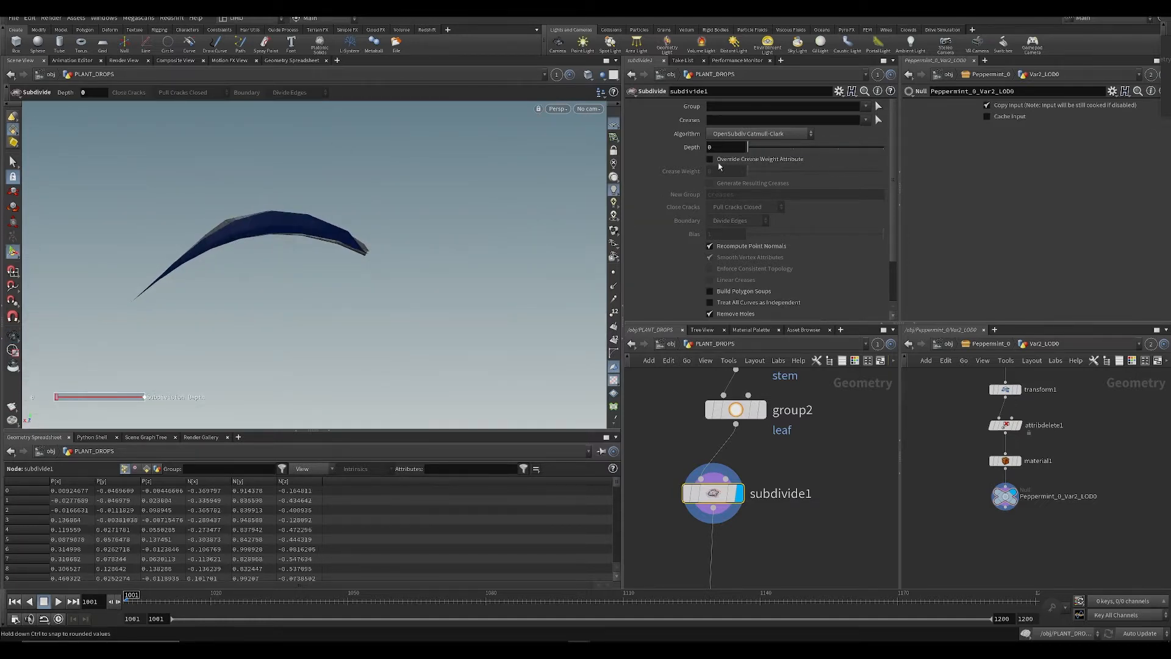
{"action": "left_click_drag", "start_coordinate": [465, 261], "coordinate": [298, 172], "text": "alt"}
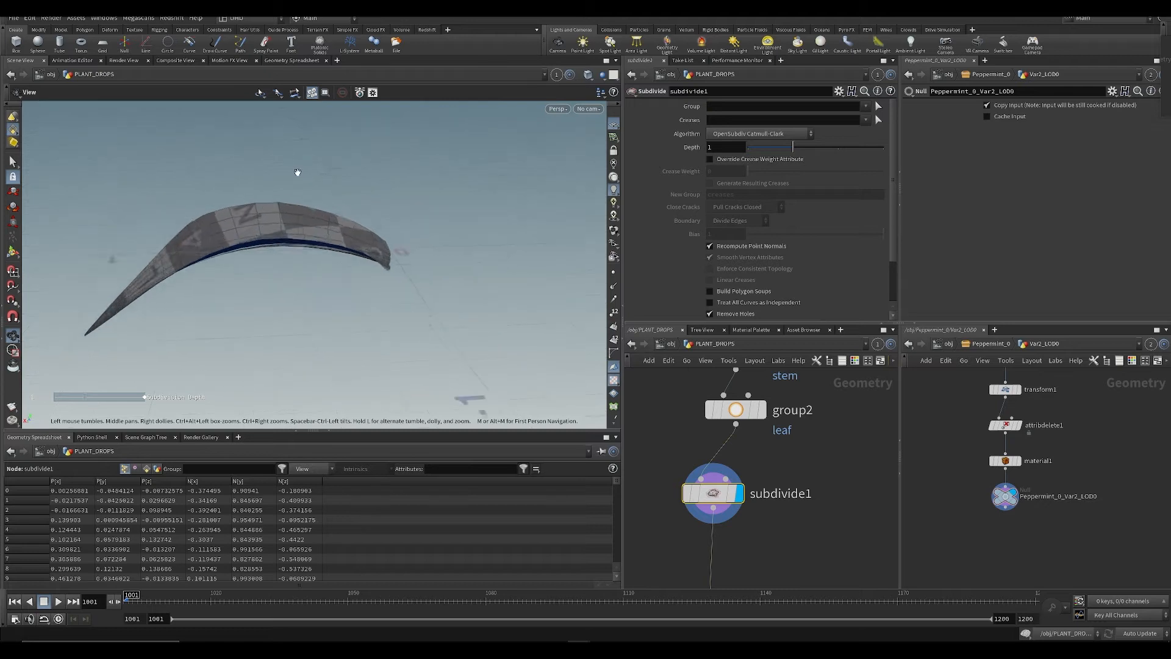
{"action": "right_click_drag", "start_coordinate": [298, 172], "coordinate": [288, 261], "text": "alt"}
{"action": "left_click_drag", "start_coordinate": [287, 261], "coordinate": [262, 260], "text": "alt"}
{"action": "right_click_drag", "start_coordinate": [262, 260], "coordinate": [273, 291], "text": "alt"}
{"action": "left_click_drag", "start_coordinate": [713, 495], "coordinate": [744, 493]}
{"action": "left_click_drag", "start_coordinate": [360, 350], "coordinate": [287, 294], "text": "alt"}
Step: Try to raise a ring of mid-stem points by about 0.009 in Y with an Edit node, setting its Soft Radius to 0.568
{"action": "key", "text": "s"}
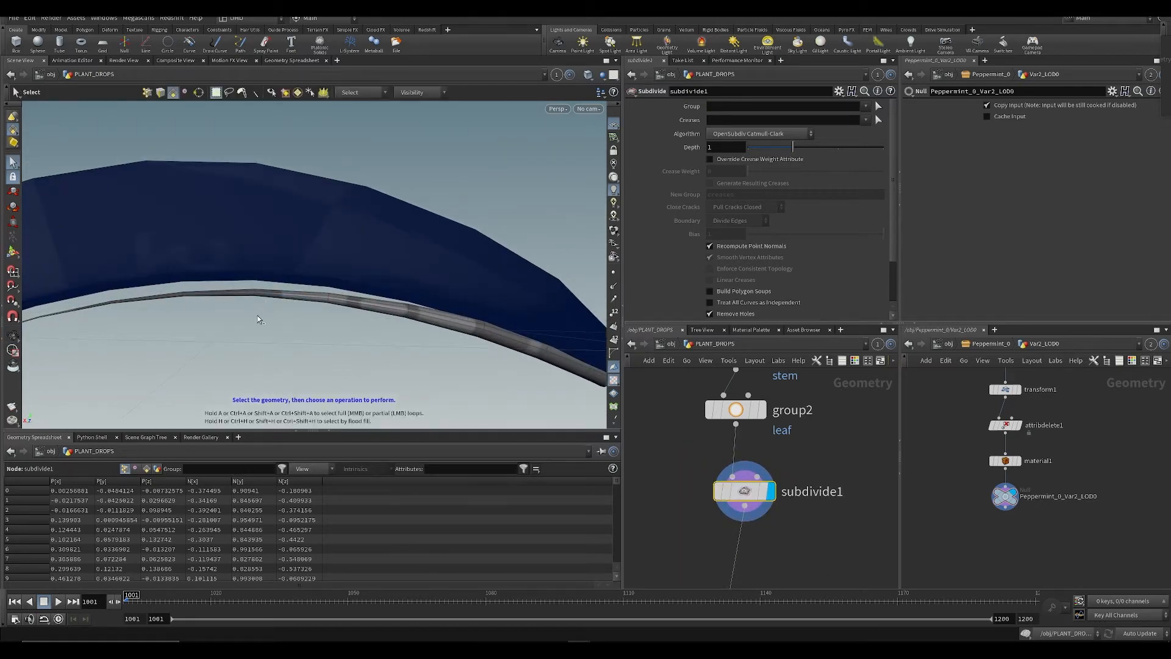
{"action": "key", "text": "ctrl+s"}
{"action": "key", "text": "2"}
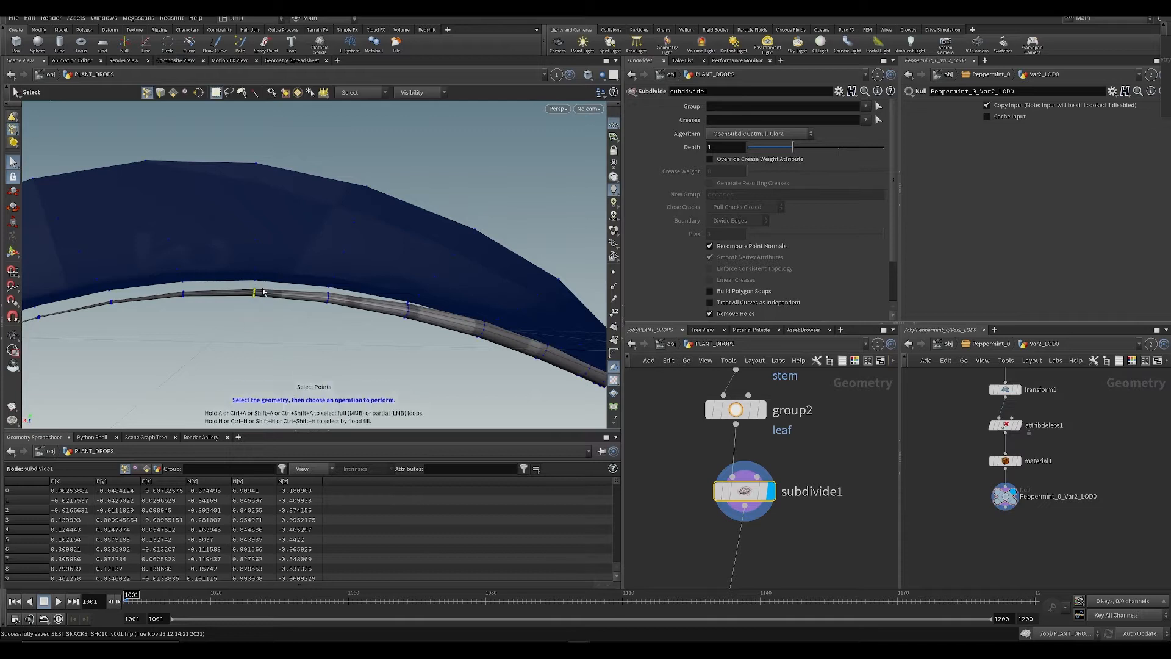
{"action": "key", "text": "t"}
{"action": "left_click_drag", "start_coordinate": [255, 275], "coordinate": [255, 266]}
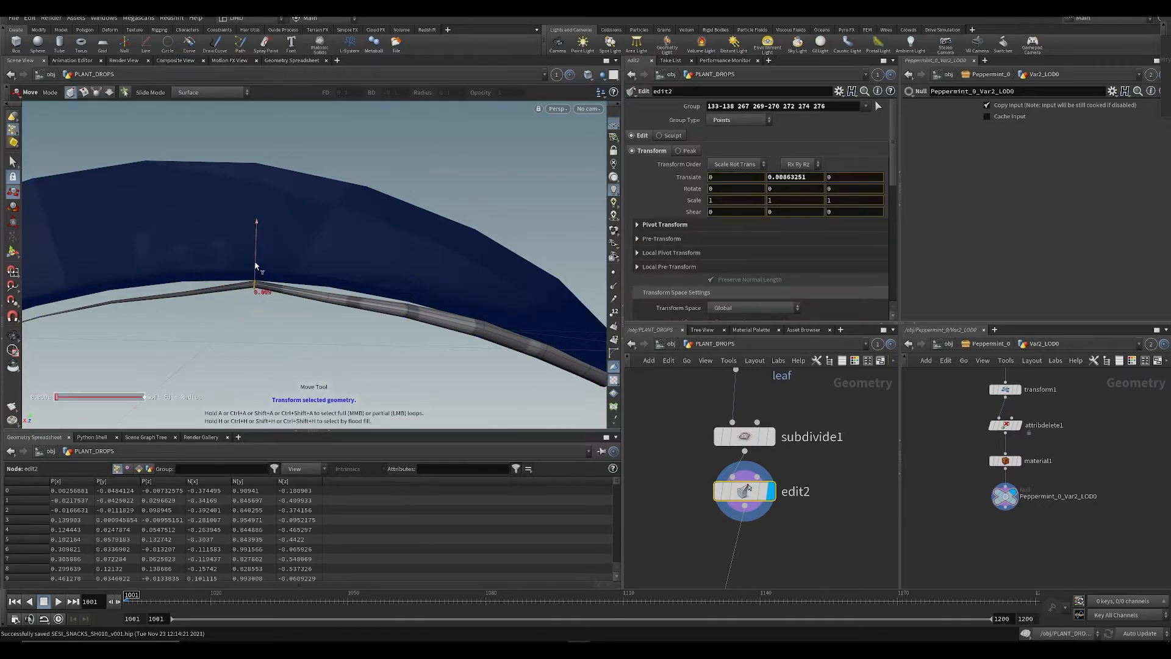
{"action": "scroll", "coordinate": [732, 284], "scroll_direction": "down", "scroll_amount": 5}
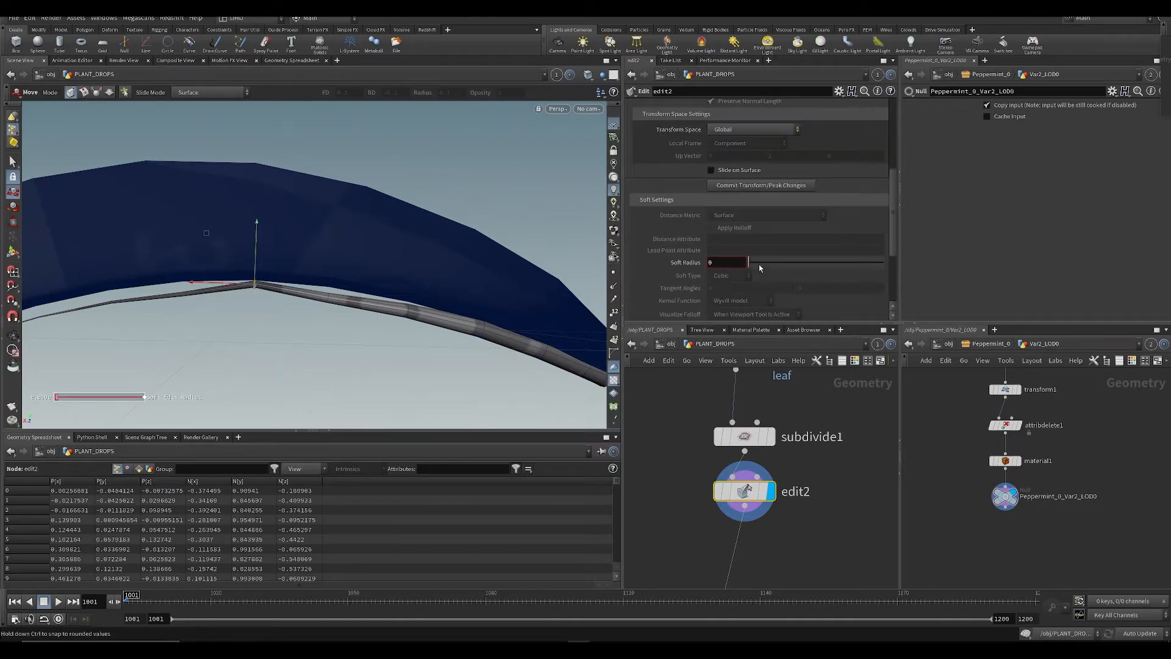
{"action": "left_click_drag", "start_coordinate": [759, 265], "coordinate": [827, 278]}
Step: Try to raise another stem ring nearer the leaf tip with the same soft falloff, and save the scene
{"action": "middle_click_drag", "start_coordinate": [137, 318], "coordinate": [292, 304], "text": "alt"}
{"action": "key", "text": "s"}
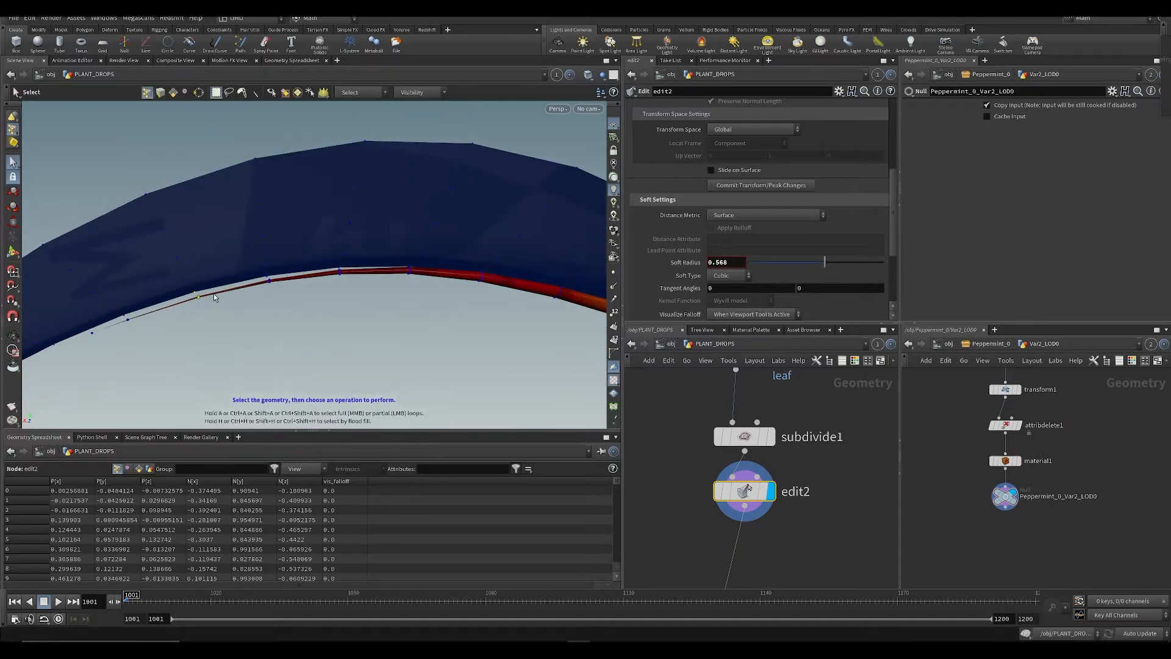
{"action": "left_click", "coordinate": [198, 296]}
{"action": "key", "text": "t"}
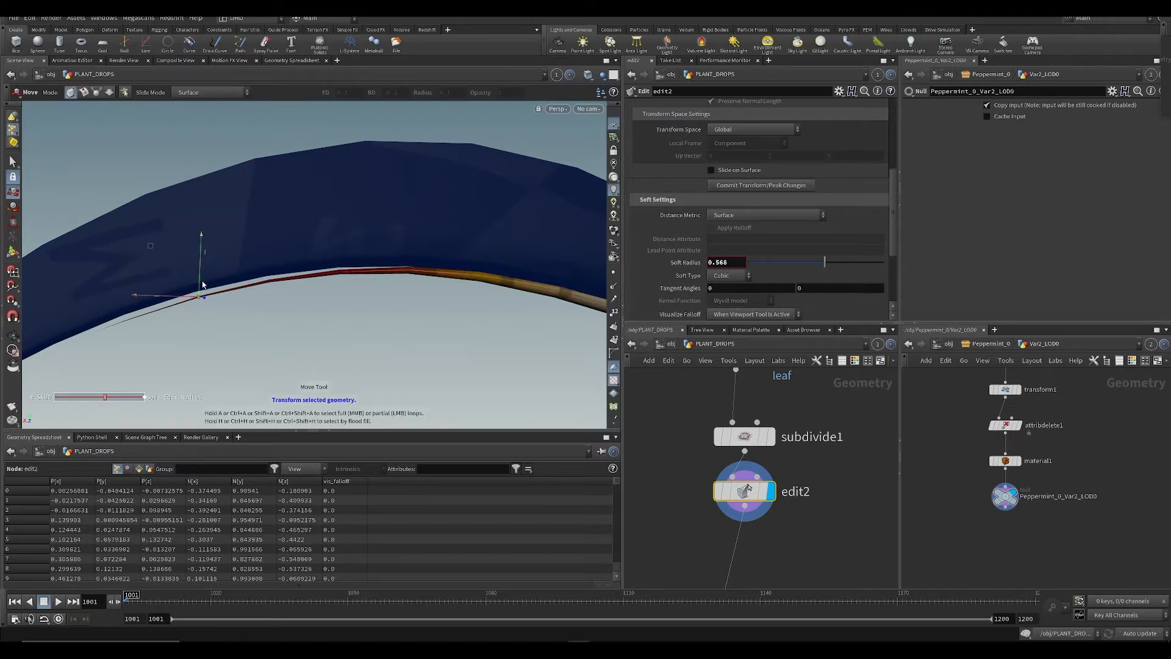
{"action": "left_click_drag", "start_coordinate": [202, 284], "coordinate": [333, 237]}
{"action": "key", "text": "Escape"}
{"action": "right_click_drag", "start_coordinate": [333, 236], "coordinate": [345, 350]}
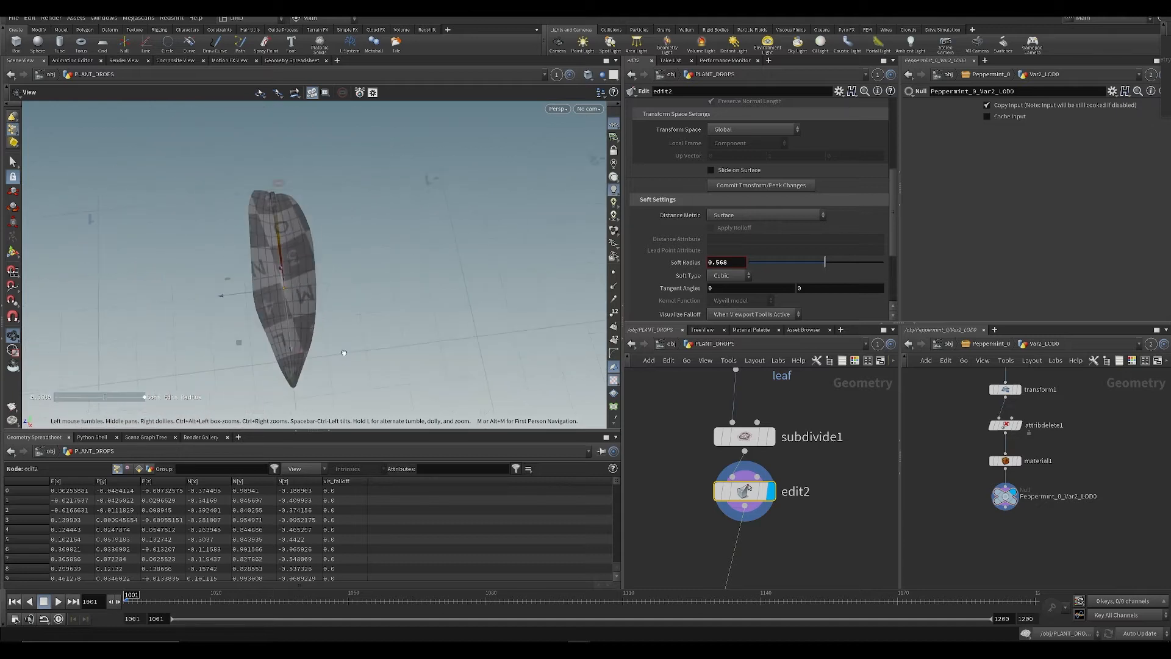
{"action": "key", "text": "Escape"}
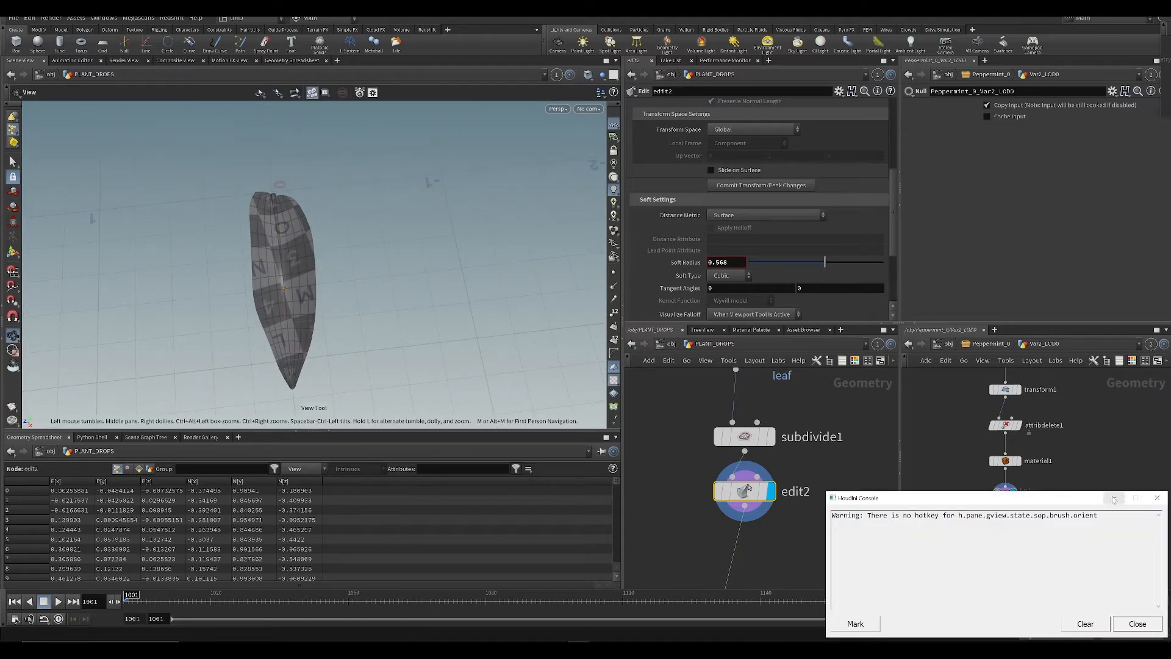
{"action": "left_click", "coordinate": [1113, 499]}
{"action": "mouse_move", "coordinate": [350, 282]}
{"action": "left_mouse_down"}
{"action": "mouse_move", "coordinate": [305, 275]}
{"action": "mouse_move", "coordinate": [191, 191]}
{"action": "mouse_move", "coordinate": [268, 271]}
{"action": "mouse_move", "coordinate": [338, 272]}
{"action": "left_mouse_up"}
{"action": "key", "text": "ctrl+s"}
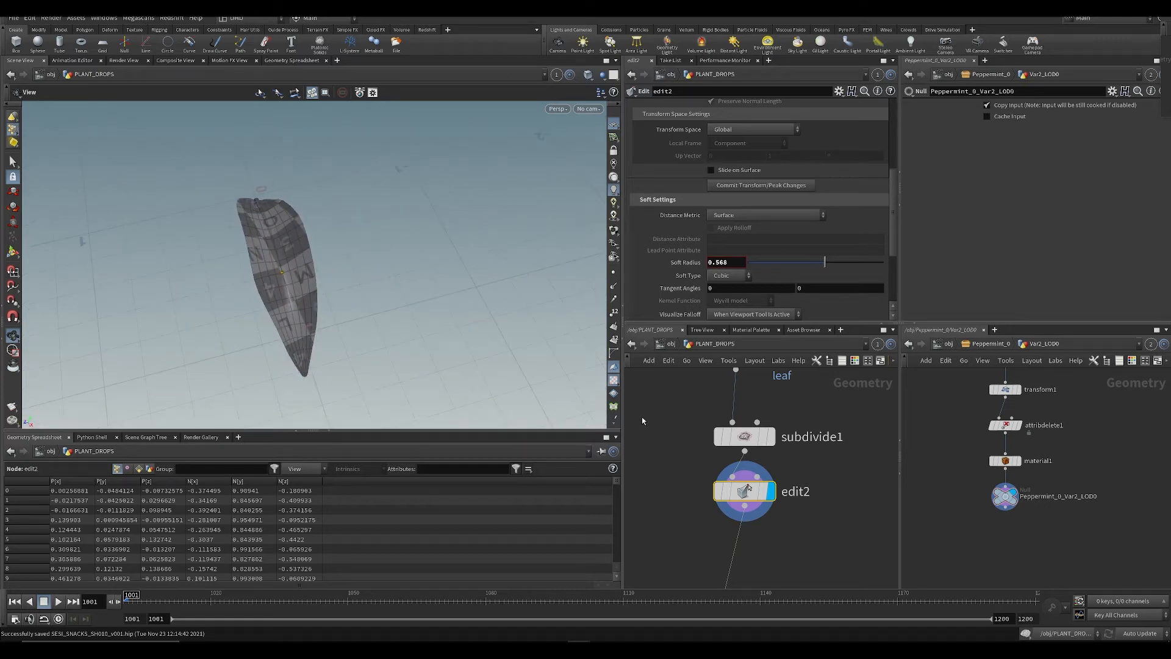
Step: Set Translate Y to 0.04 in the Transform node that scales the leaf by 10
{"action": "left_click_drag", "start_coordinate": [399, 346], "coordinate": [439, 307]}
{"action": "middle_click_drag", "start_coordinate": [689, 422], "coordinate": [679, 516]}
{"action": "scroll", "coordinate": [673, 474], "scroll_direction": "down", "scroll_amount": 2}
{"action": "left_click", "coordinate": [723, 421]}
{"action": "middle_click_drag", "start_coordinate": [779, 169], "coordinate": [810, 177]}
{"action": "mouse_move", "coordinate": [488, 201]}
{"action": "left_mouse_down"}
{"action": "mouse_move", "coordinate": [492, 382]}
{"action": "mouse_move", "coordinate": [472, 202]}
{"action": "left_mouse_up"}
{"action": "left_click_drag", "start_coordinate": [341, 292], "coordinate": [400, 282]}
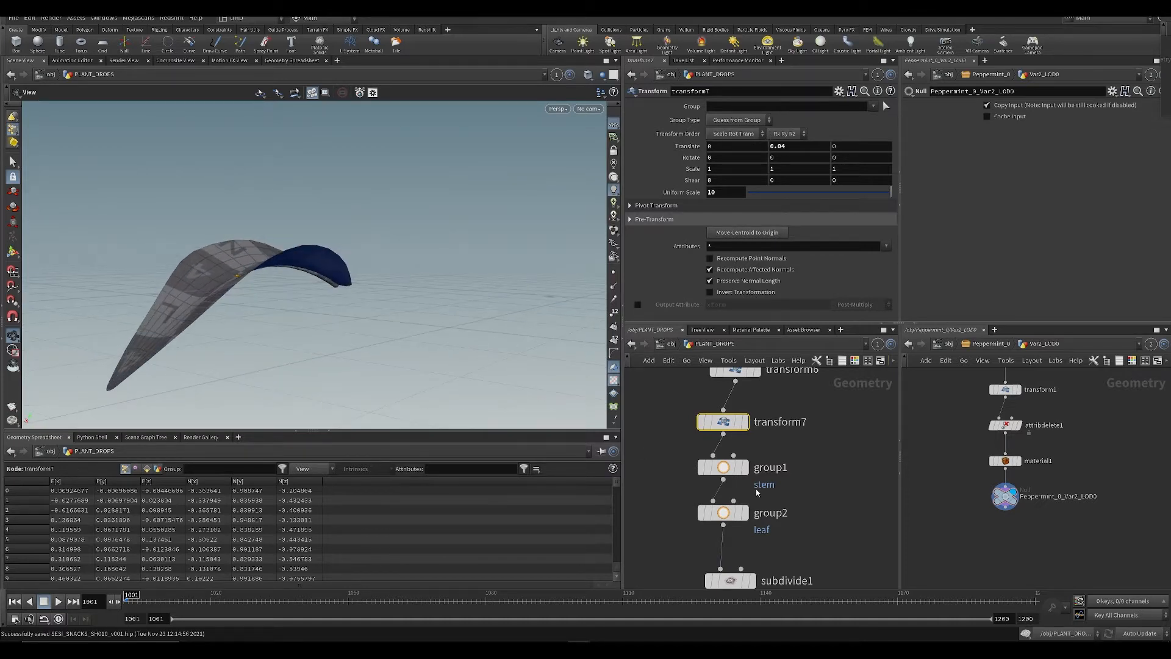
Step: Flatten the leaf's curvature by setting Scale Y to 0.4 in the first Transform node, and save the scene
{"action": "scroll", "coordinate": [683, 488], "scroll_direction": "down", "scroll_amount": 4}
{"action": "middle_click_drag", "start_coordinate": [668, 567], "coordinate": [659, 403]}
{"action": "left_click_drag", "start_coordinate": [287, 285], "coordinate": [217, 251]}
{"action": "middle_click_drag", "start_coordinate": [745, 437], "coordinate": [726, 579]}
{"action": "middle_click_drag", "start_coordinate": [677, 411], "coordinate": [683, 457]}
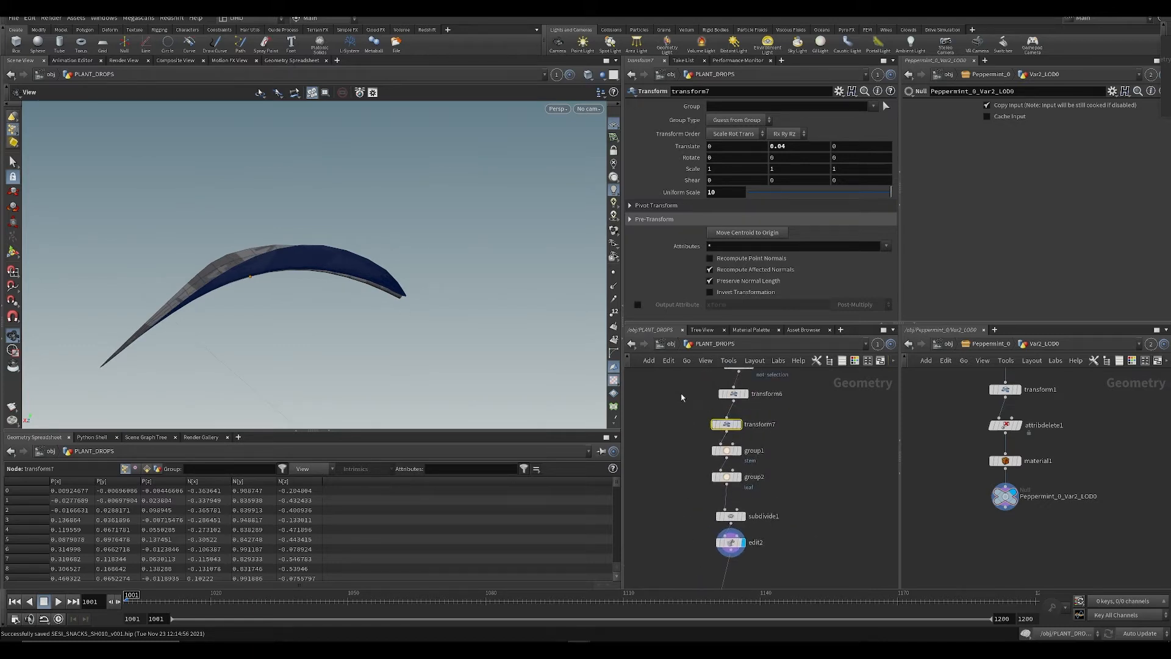
{"action": "left_click", "coordinate": [733, 394]}
{"action": "middle_click_drag", "start_coordinate": [802, 171], "coordinate": [438, 205]}
{"action": "left_click_drag", "start_coordinate": [441, 207], "coordinate": [603, 240]}
{"action": "middle_click_drag", "start_coordinate": [806, 171], "coordinate": [886, 192]}
{"action": "left_click_drag", "start_coordinate": [498, 271], "coordinate": [236, 235]}
{"action": "key", "text": "ctrl+s"}
{"action": "left_click_drag", "start_coordinate": [377, 276], "coordinate": [234, 276]}
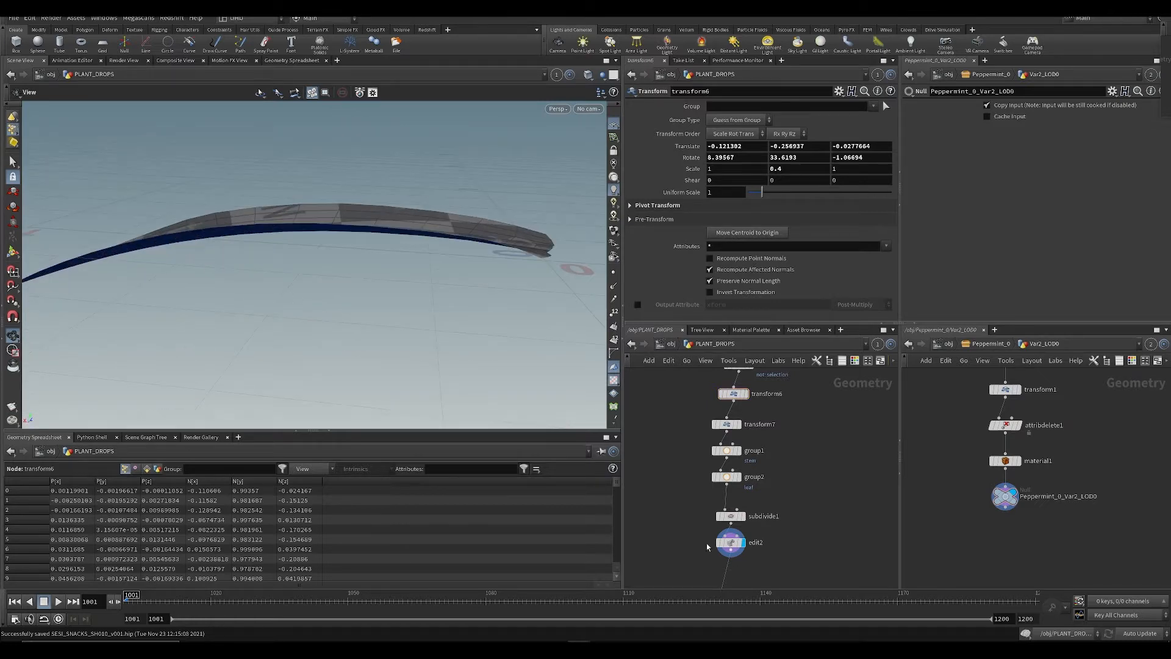
Step: Remove the Edit node below the Subdivide node and check the flattened leaf from above and from the side
{"action": "left_click", "coordinate": [726, 542]}
{"action": "key", "text": "ctrl+x"}
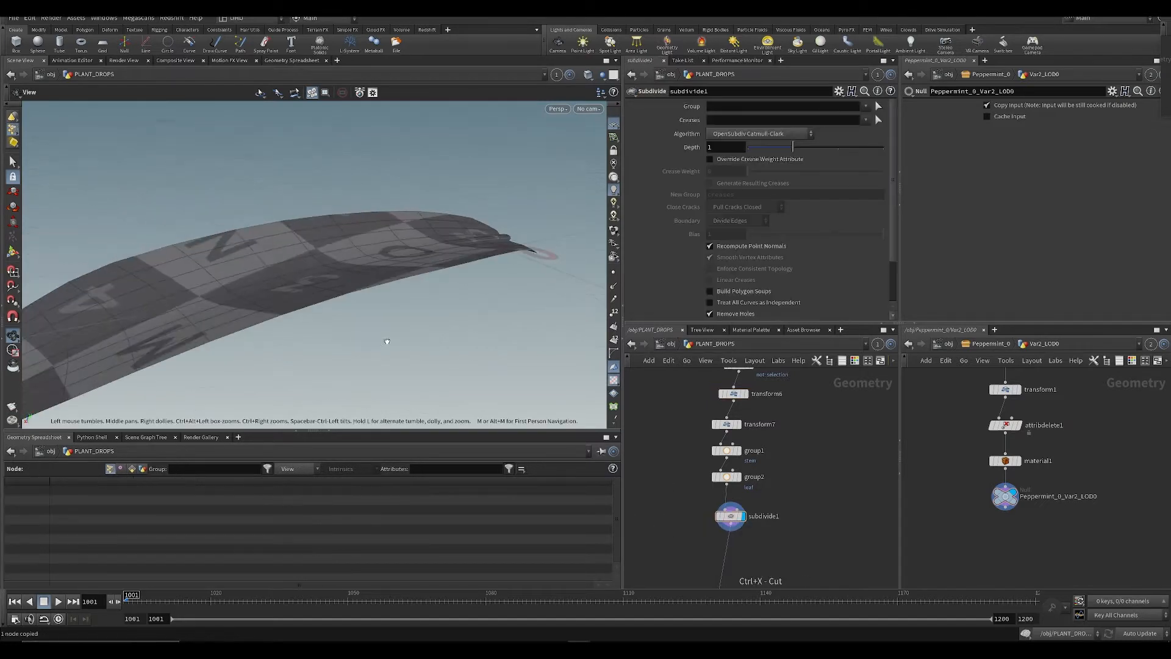
{"action": "left_click_drag", "start_coordinate": [415, 366], "coordinate": [275, 293]}
{"action": "key", "text": "space+2"}
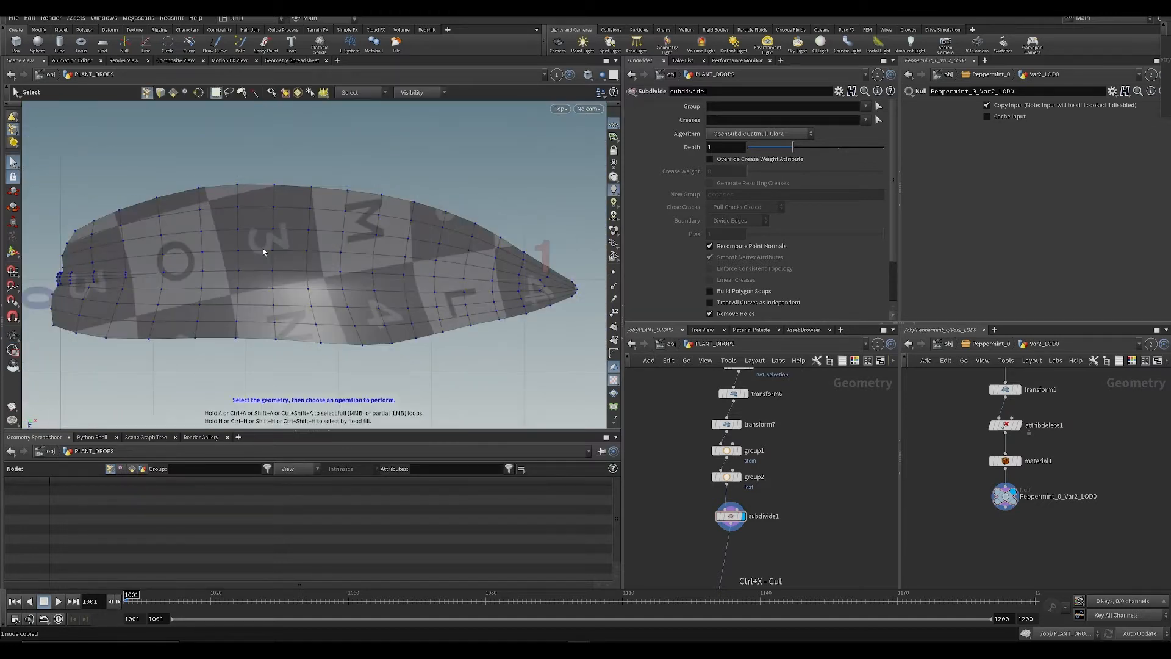
{"action": "key", "text": "space+1"}
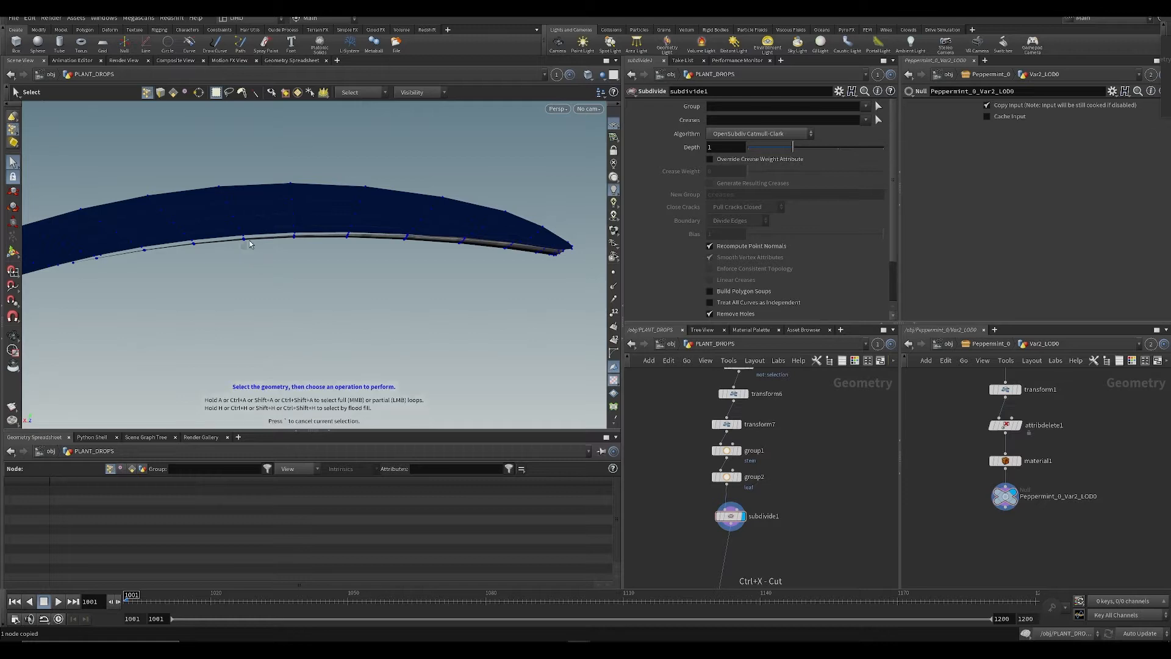
Step: Raise a ring of mid-stem points up to the blade with a new Edit node, using a Soft Radius of 0.731
{"action": "left_click", "coordinate": [246, 239]}
{"action": "key", "text": "t"}
{"action": "left_click_drag", "start_coordinate": [246, 252], "coordinate": [245, 236], "text": "alt"}
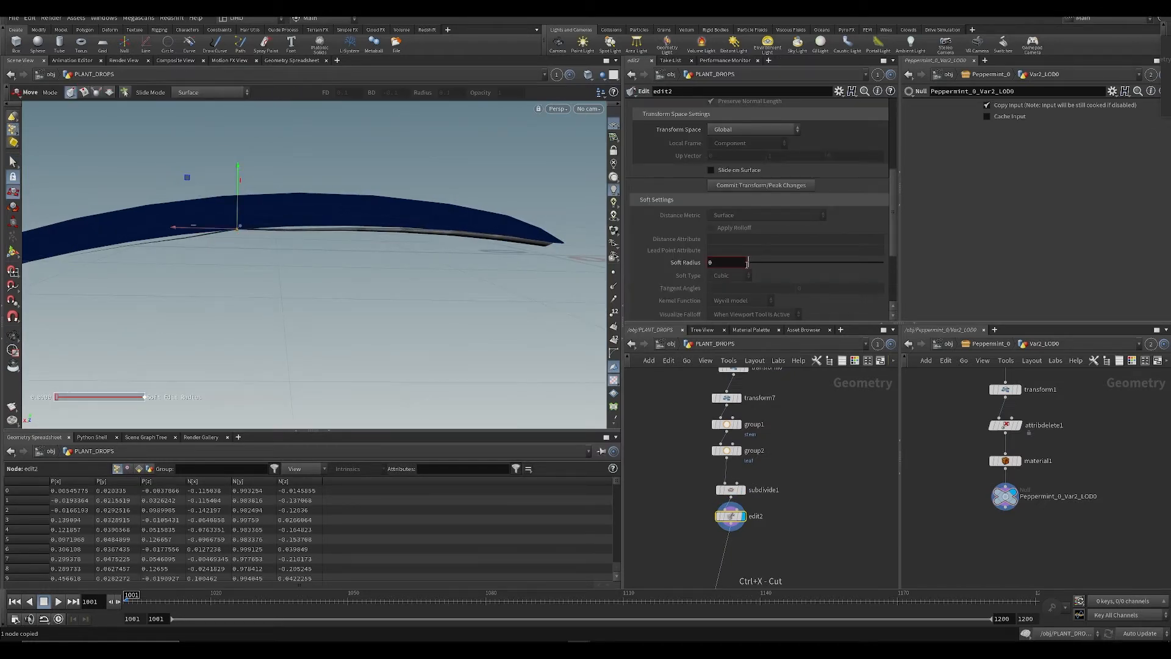
{"action": "left_click_drag", "start_coordinate": [747, 263], "coordinate": [825, 260]}
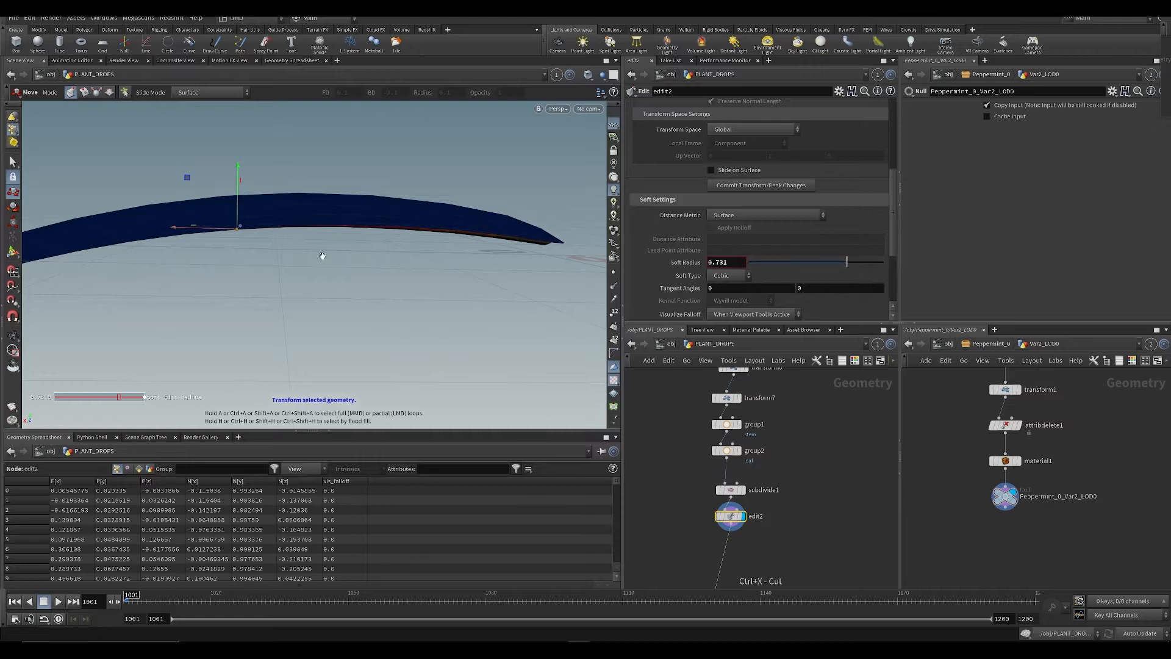
{"action": "left_click_drag", "start_coordinate": [323, 256], "coordinate": [223, 219], "text": "alt"}
{"action": "key", "text": "Escape"}
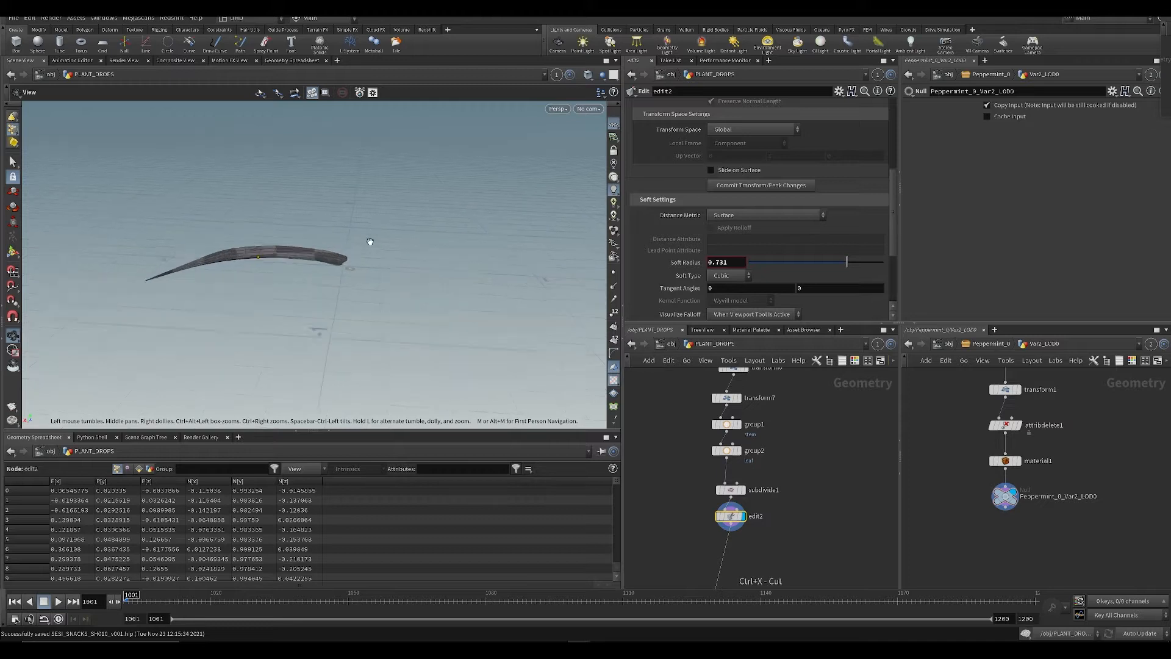
Step: Switch the viewport shading to hide the wireframe and inspect the edited leaf from several angles
{"action": "left_click_drag", "start_coordinate": [370, 242], "coordinate": [563, 161]}
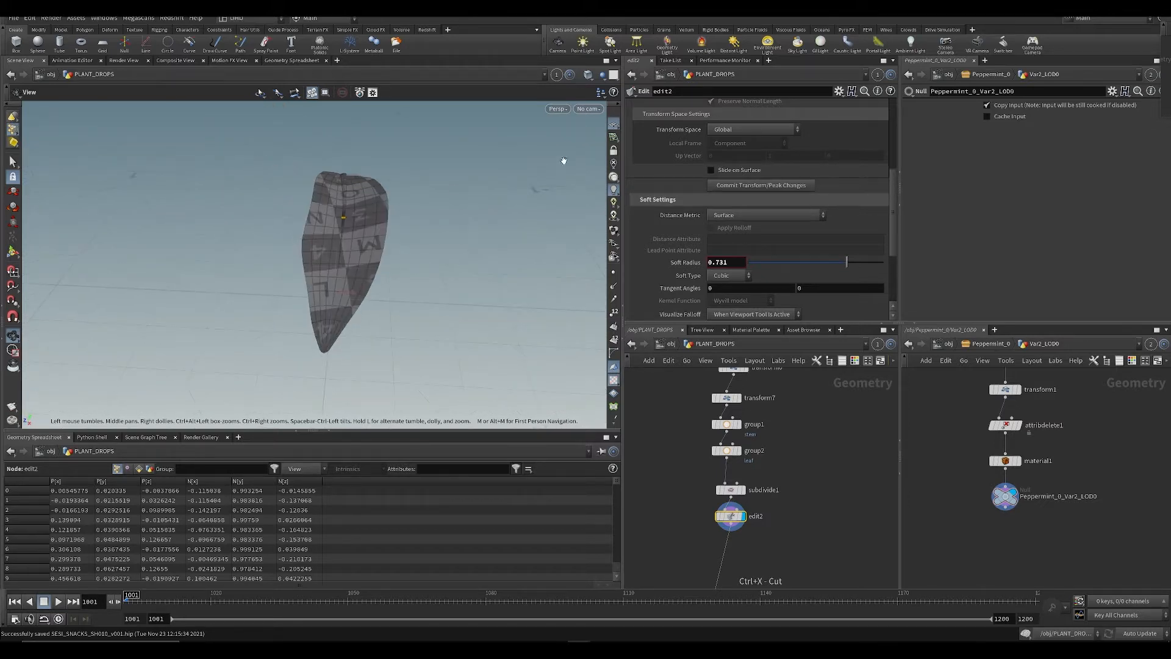
{"action": "left_click", "coordinate": [590, 80]}
{"action": "left_click", "coordinate": [601, 204]}
{"action": "mouse_move", "coordinate": [455, 262]}
{"action": "left_mouse_down"}
{"action": "mouse_move", "coordinate": [393, 306]}
{"action": "mouse_move", "coordinate": [316, 234]}
{"action": "left_mouse_up"}
{"action": "middle_click_drag", "start_coordinate": [321, 209], "coordinate": [295, 264]}
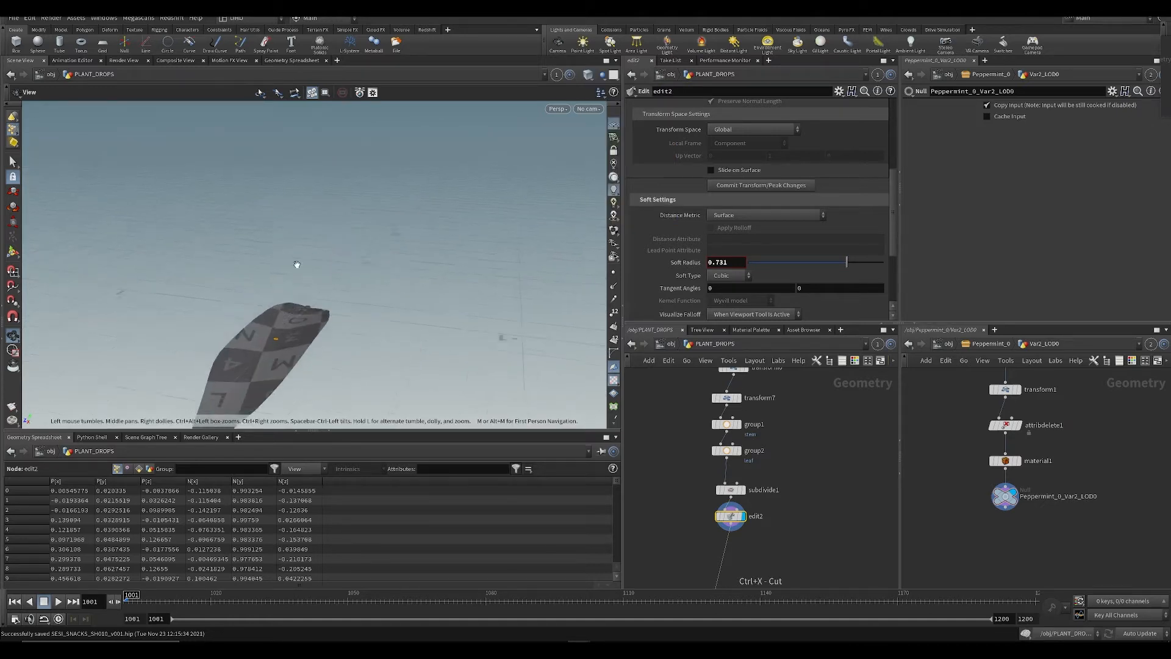
{"action": "right_click_drag", "start_coordinate": [296, 264], "coordinate": [201, 247]}
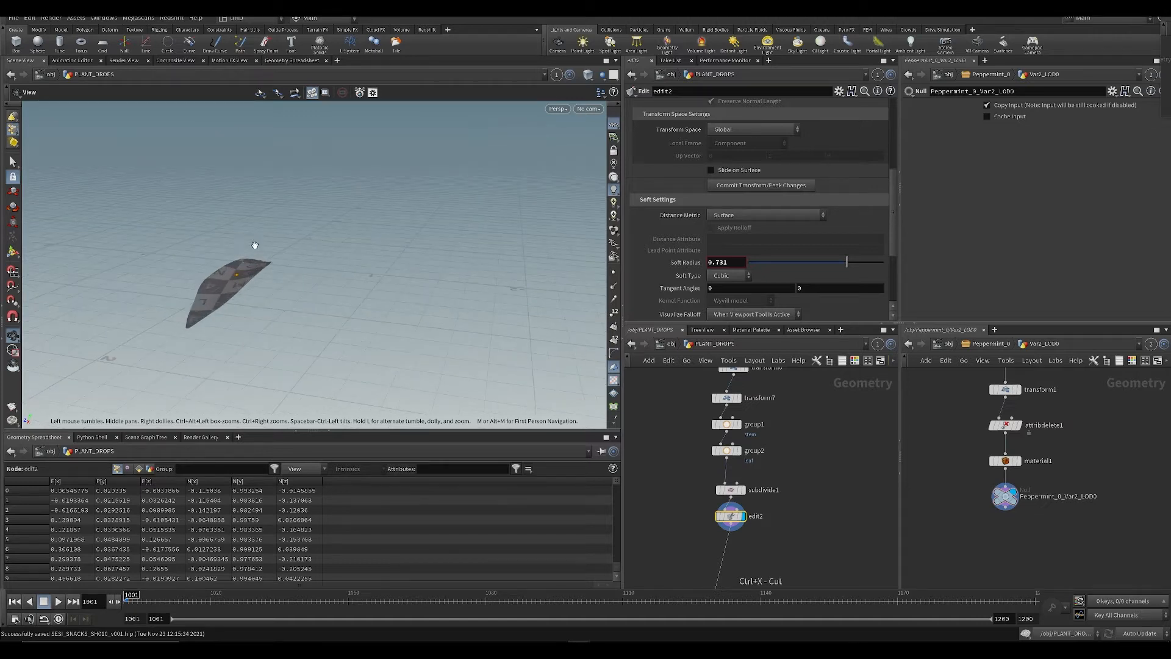
Step: Examine the edited leaf's curvature from above and at an oblique angle
{"action": "left_click_drag", "start_coordinate": [330, 284], "coordinate": [181, 302]}
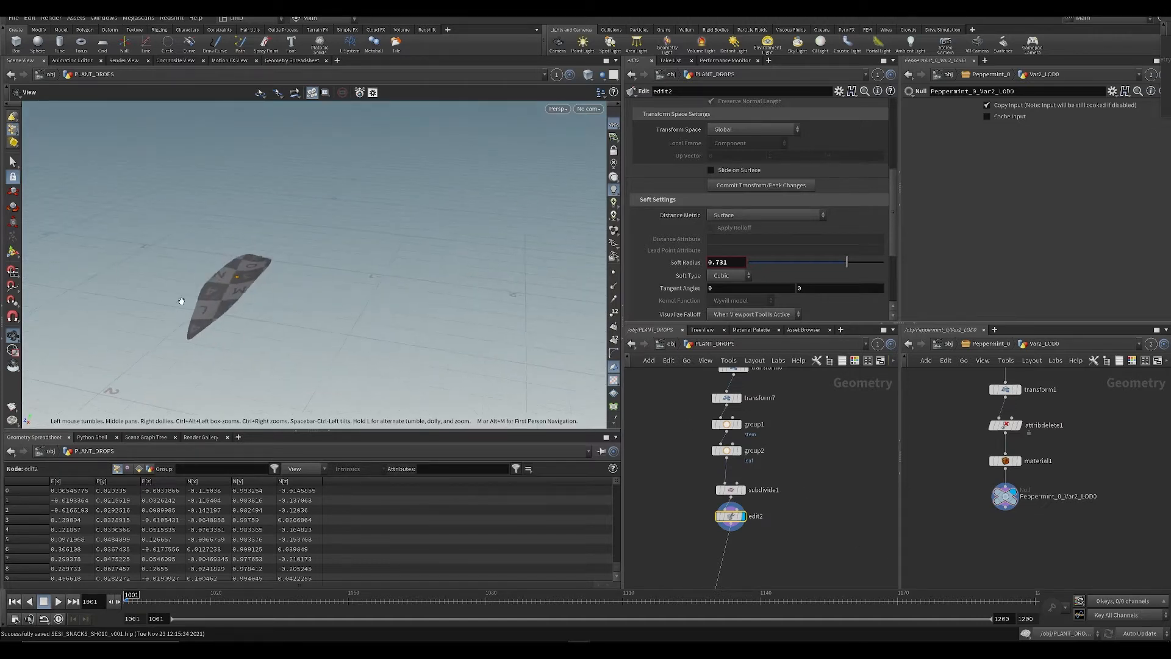
{"action": "right_click_drag", "start_coordinate": [260, 290], "coordinate": [243, 255]}
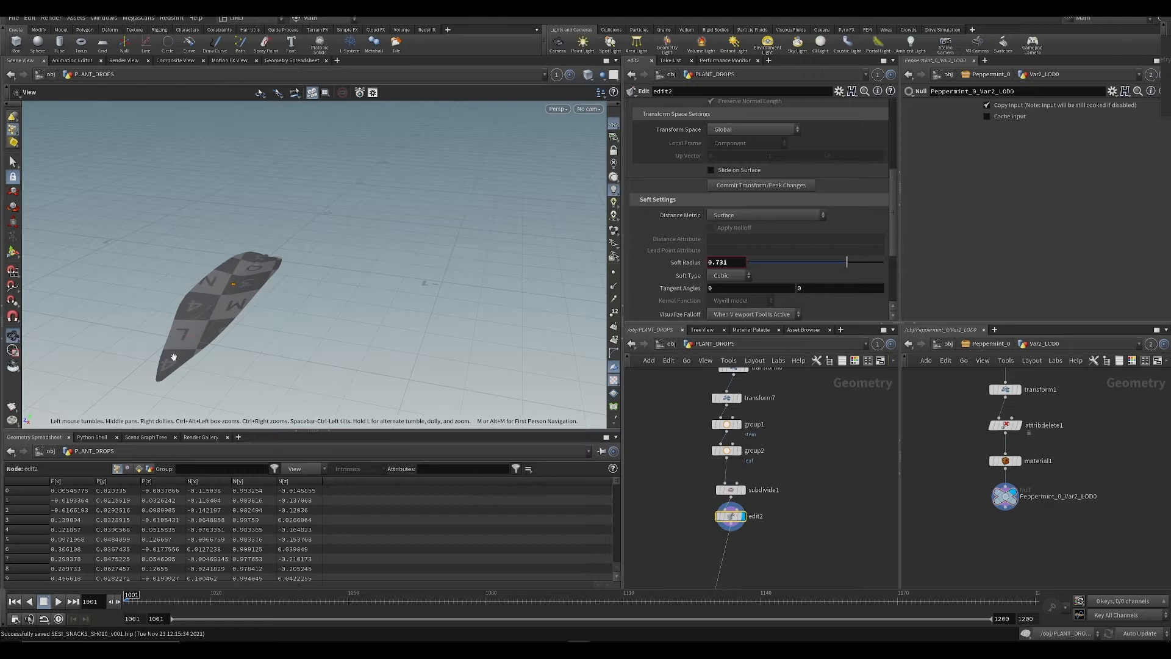
{"action": "left_click_drag", "start_coordinate": [174, 357], "coordinate": [232, 317]}
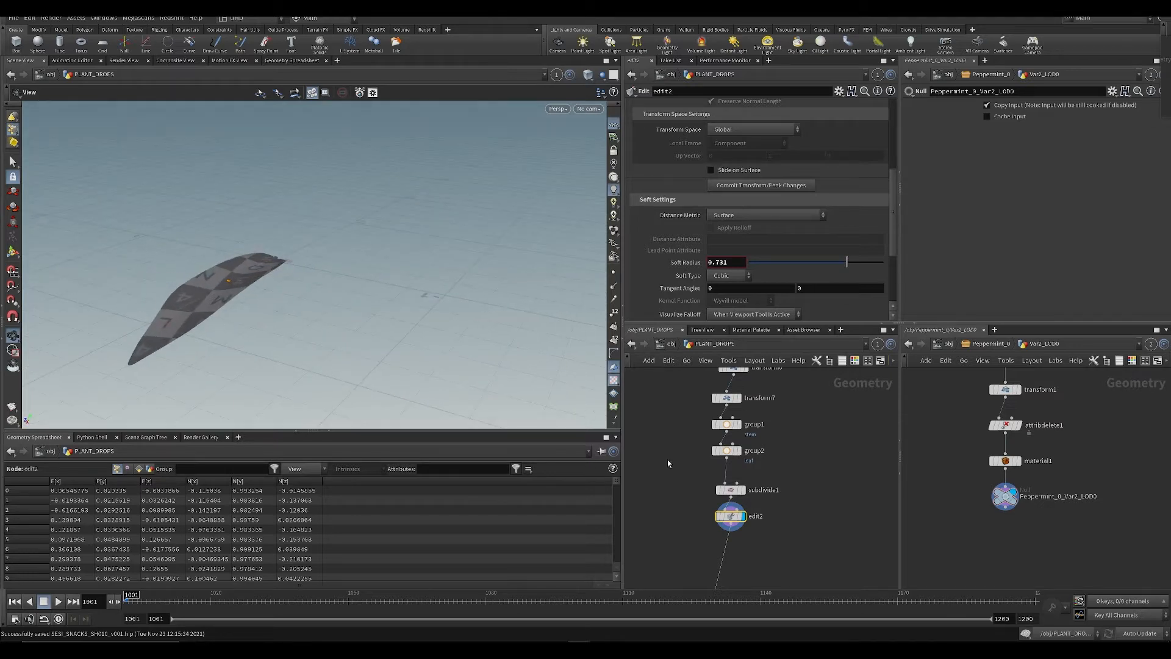
Step: Display the full Peppermint plant from the object_merge3 node and examine its leaf shapes from several angles
{"action": "middle_click_drag", "start_coordinate": [687, 434], "coordinate": [664, 507]}
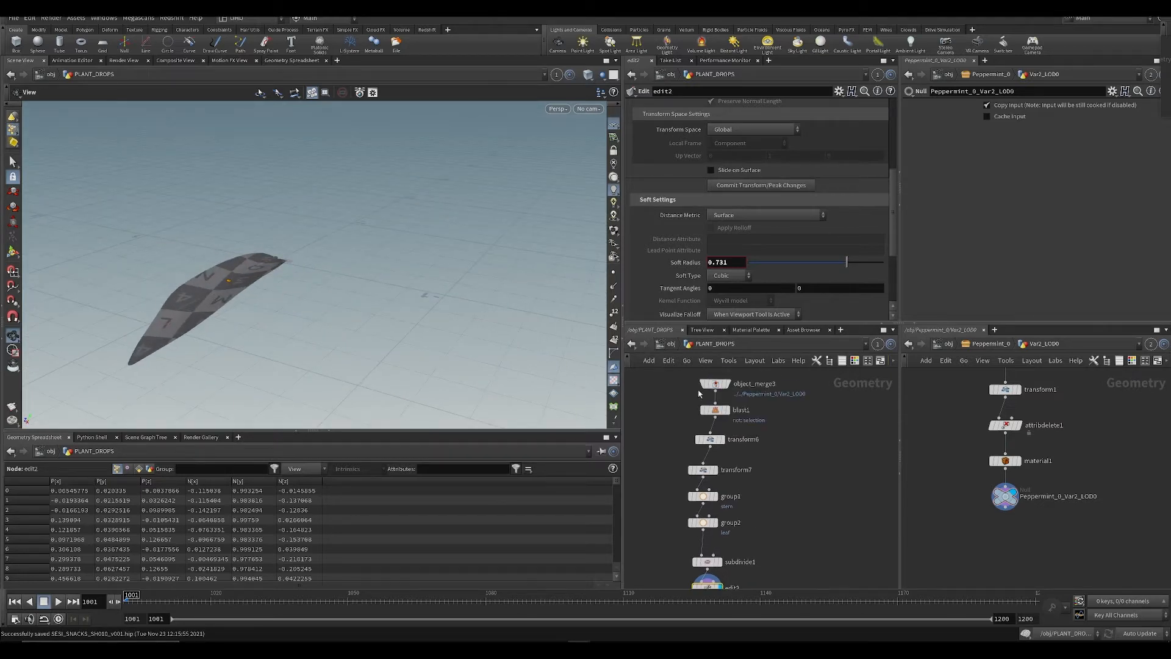
{"action": "left_click", "coordinate": [734, 383]}
{"action": "key", "text": "f"}
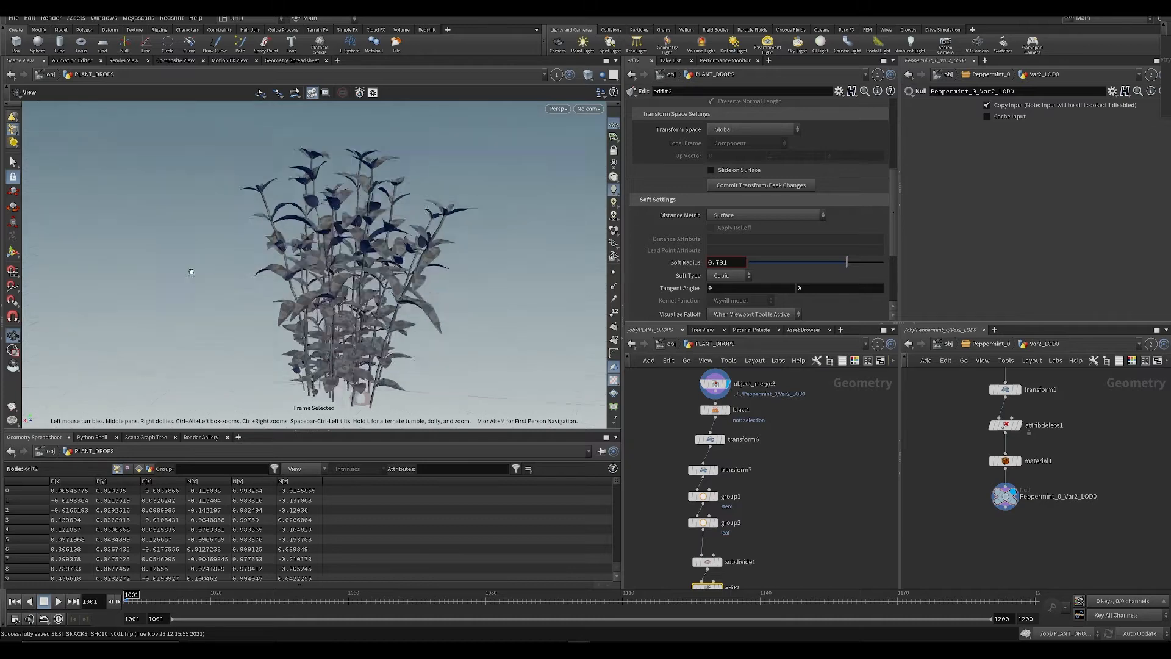
{"action": "left_click_drag", "start_coordinate": [191, 271], "coordinate": [244, 336]}
{"action": "scroll", "coordinate": [374, 167], "scroll_direction": "up", "scroll_amount": 3}
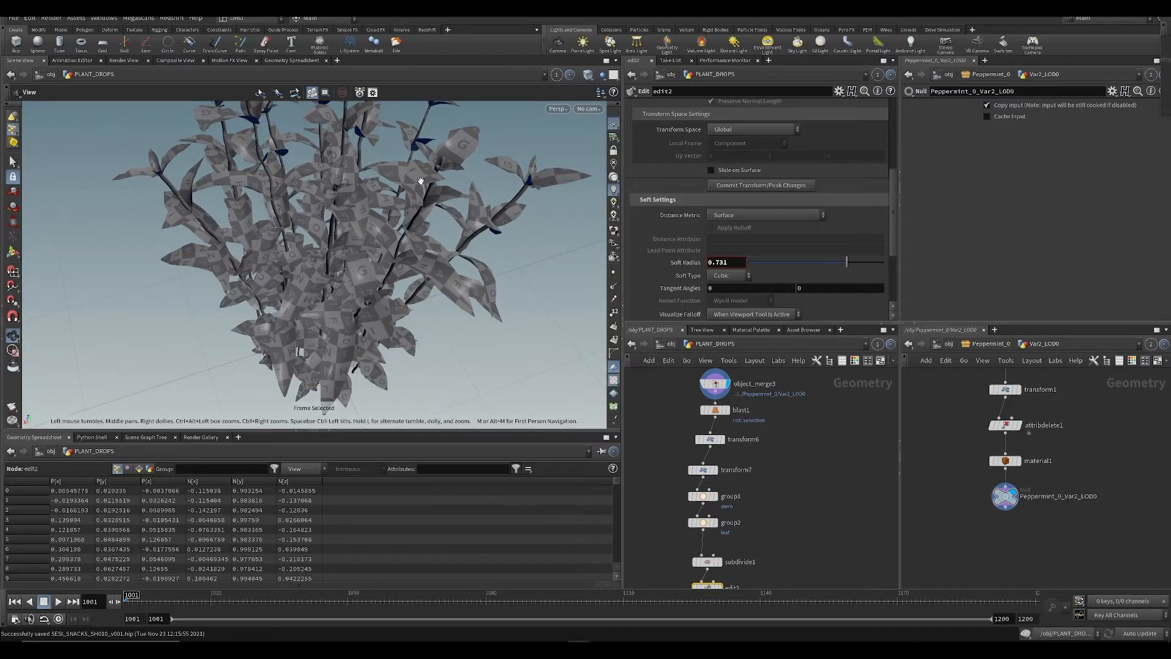
{"action": "left_click_drag", "start_coordinate": [429, 281], "coordinate": [372, 220]}
{"action": "scroll", "coordinate": [333, 282], "scroll_direction": "down", "scroll_amount": 4}
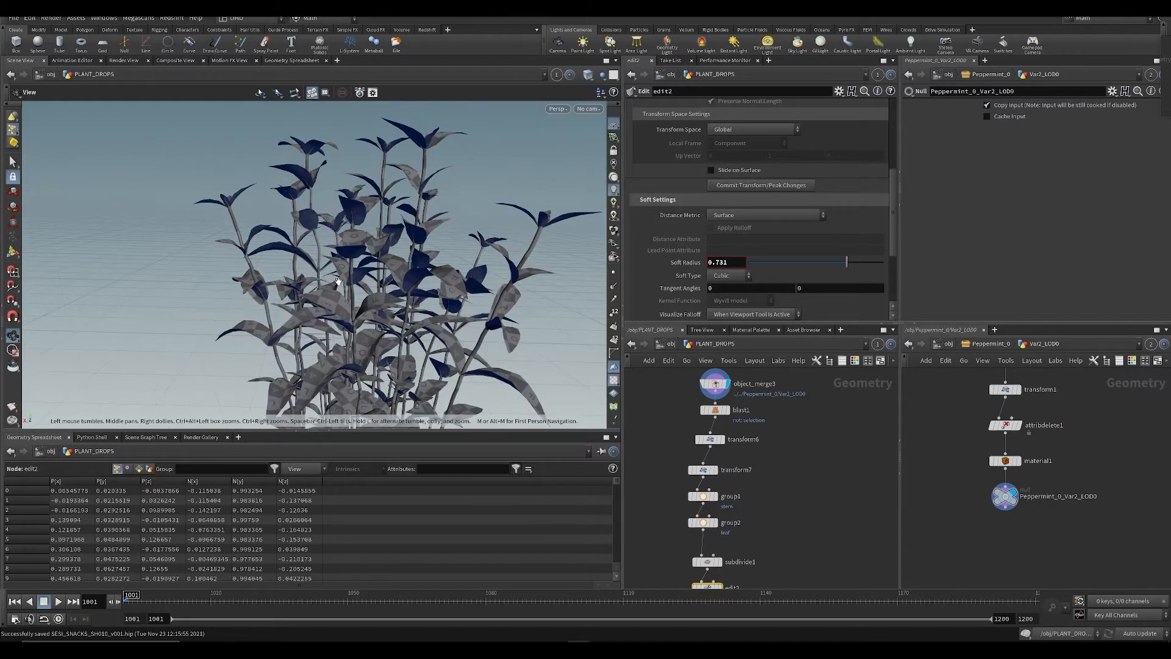
{"action": "middle_click_drag", "start_coordinate": [326, 302], "coordinate": [254, 237]}
{"action": "left_click_drag", "start_coordinate": [250, 237], "coordinate": [500, 289]}
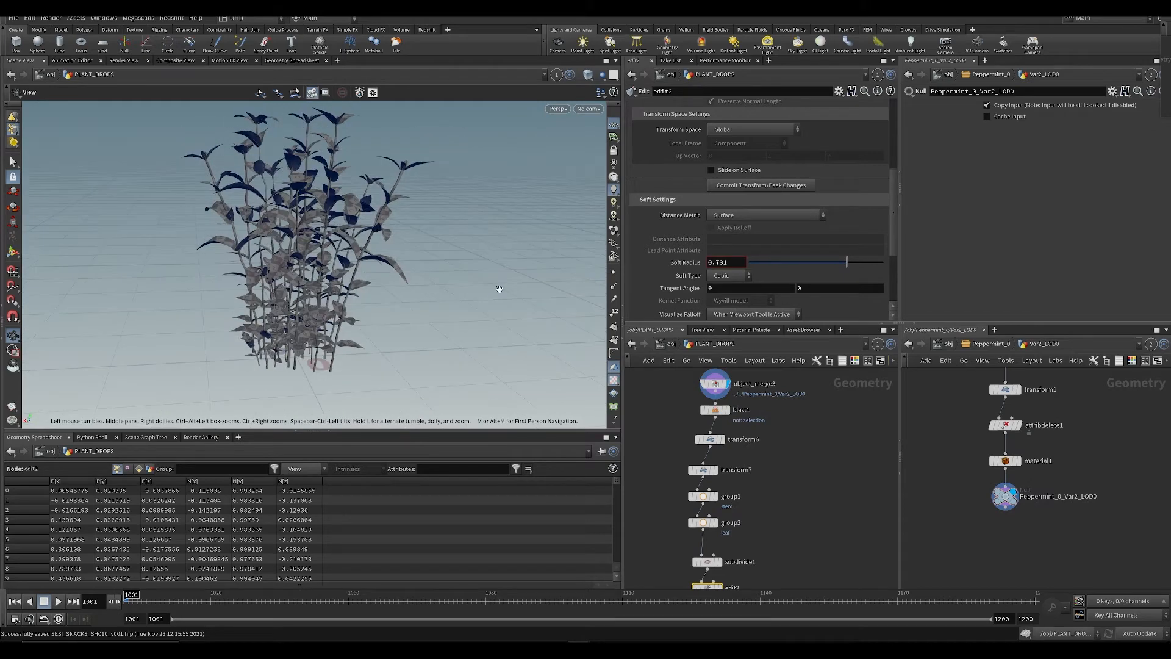
{"action": "left_click_drag", "start_coordinate": [367, 131], "coordinate": [502, 255]}
{"action": "left_click_drag", "start_coordinate": [303, 260], "coordinate": [358, 290]}
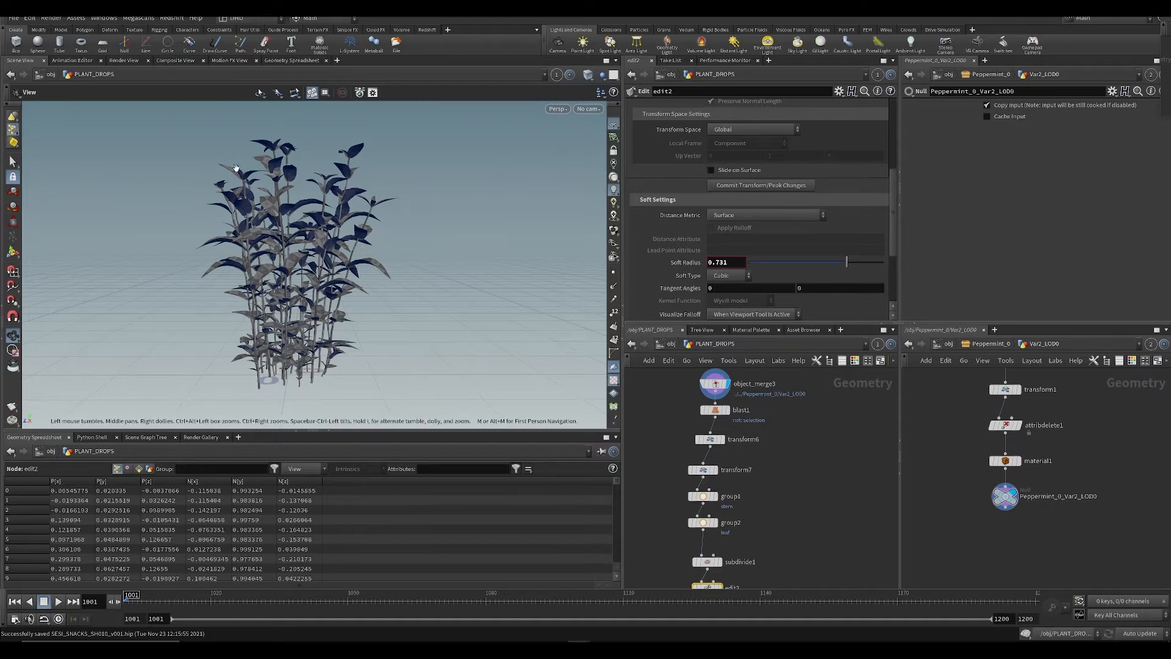
{"action": "left_click_drag", "start_coordinate": [261, 122], "coordinate": [302, 278]}
{"action": "scroll", "coordinate": [318, 270], "scroll_direction": "up", "scroll_amount": 6}
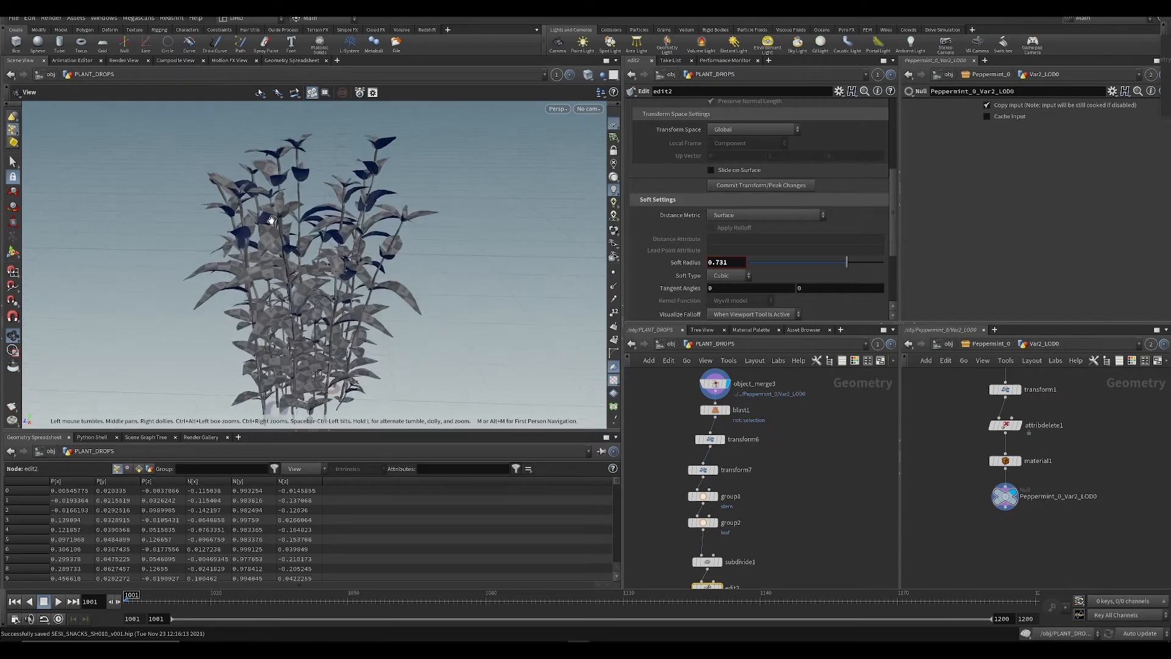
{"action": "left_click_drag", "start_coordinate": [318, 258], "coordinate": [301, 29]}
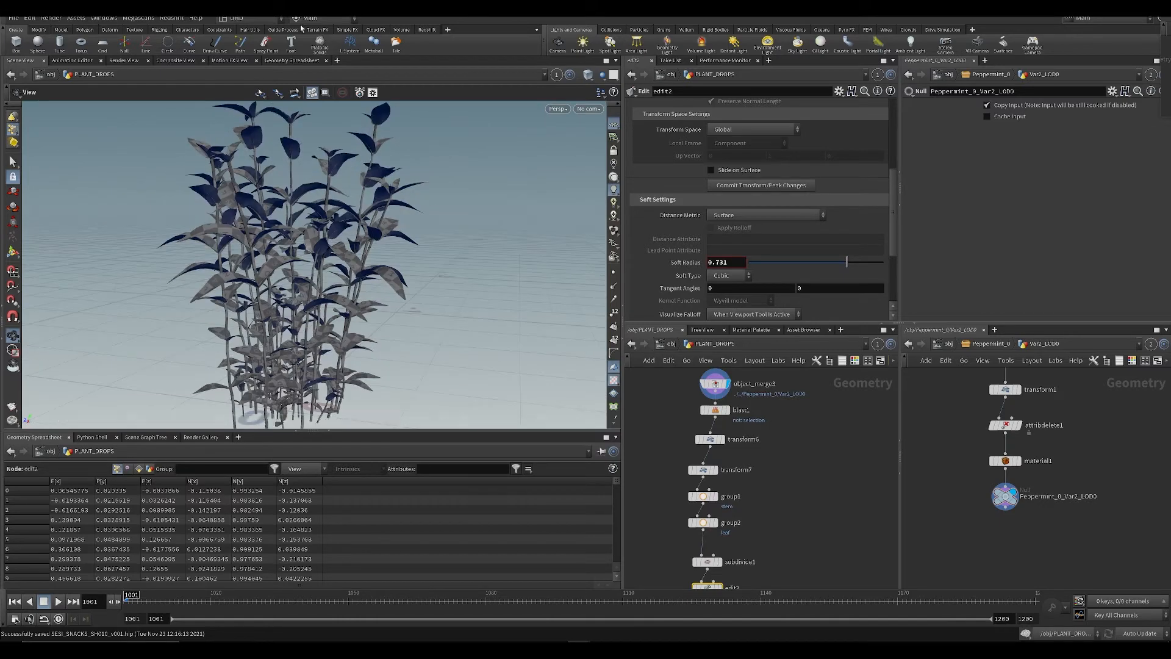
{"action": "left_click_drag", "start_coordinate": [254, 258], "coordinate": [199, 157]}
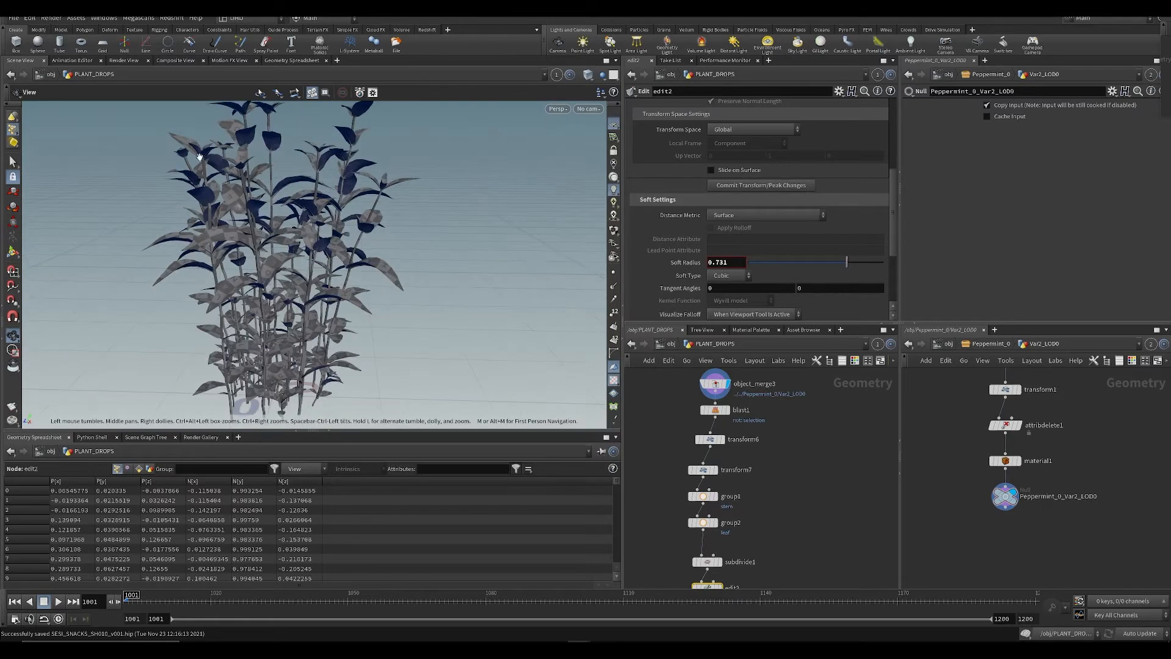
Step: Display the edit2 result again and check the single leaf's arch from the side
{"action": "middle_click_drag", "start_coordinate": [763, 543], "coordinate": [763, 432]}
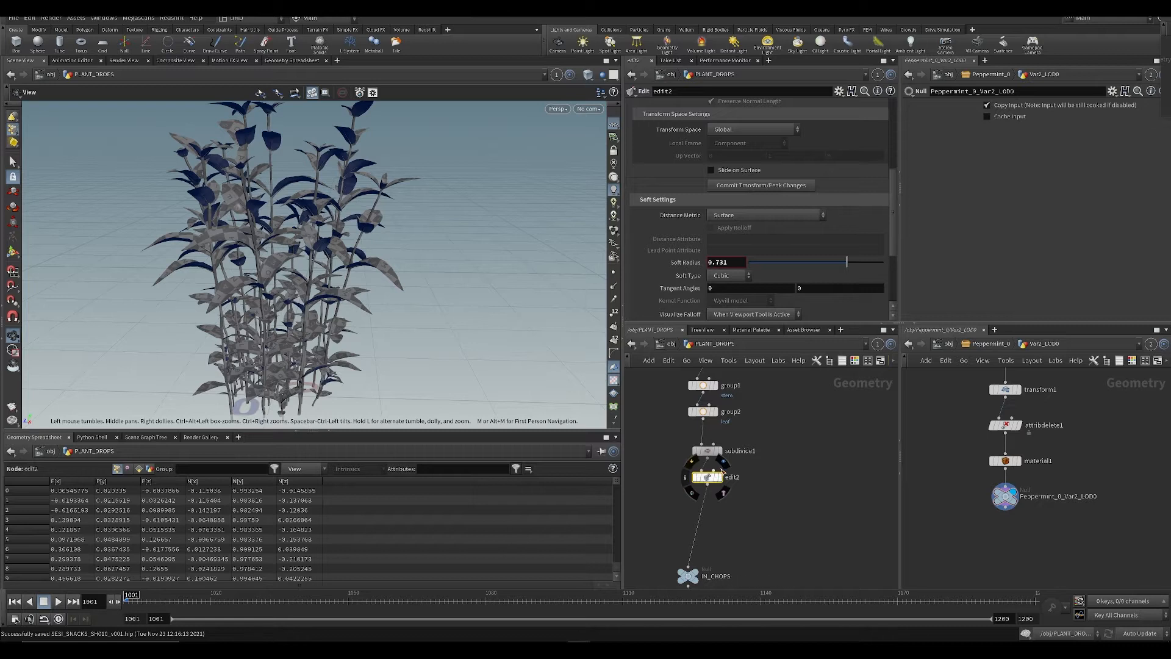
{"action": "left_click", "coordinate": [714, 470]}
{"action": "left_click", "coordinate": [724, 461]}
{"action": "left_click_drag", "start_coordinate": [366, 349], "coordinate": [314, 311]}
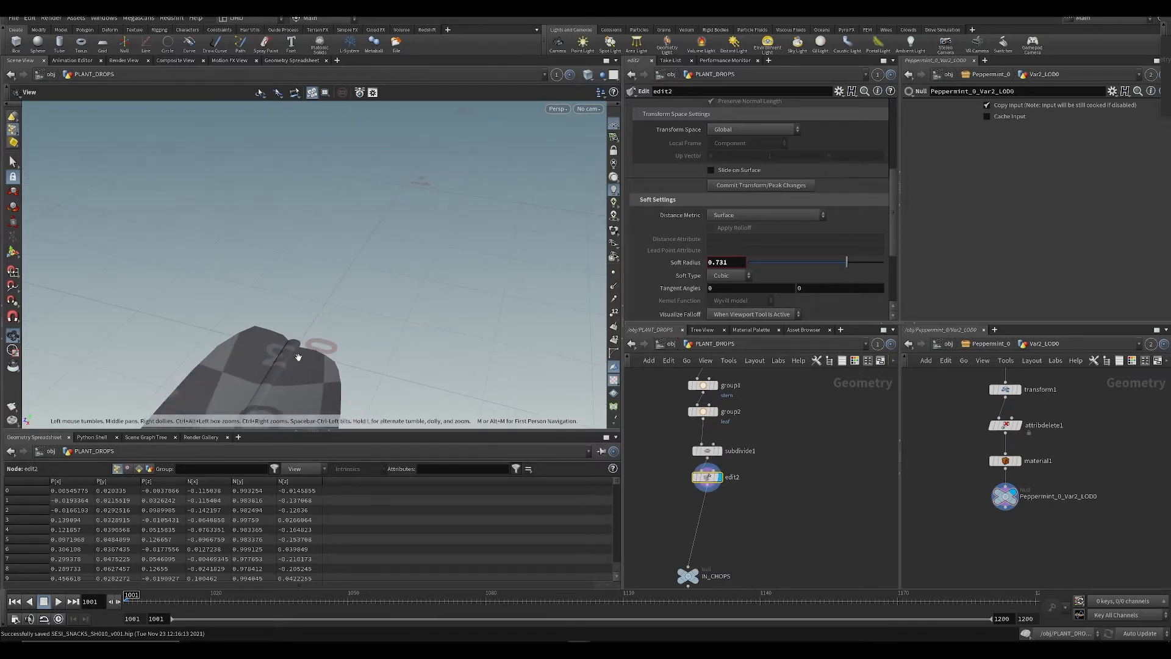
{"action": "left_click_drag", "start_coordinate": [298, 357], "coordinate": [266, 272]}
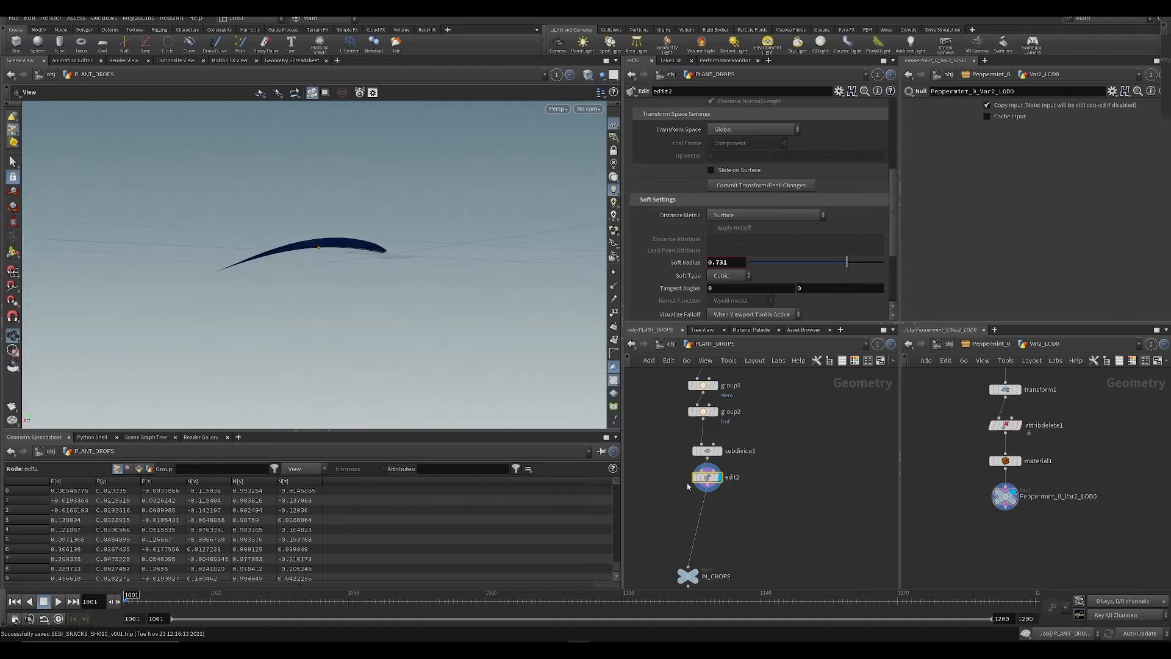
Step: Switch the display back to object_merge3 and compare the leaf with those on the whole plant
{"action": "middle_click_drag", "start_coordinate": [725, 523], "coordinate": [758, 533]}
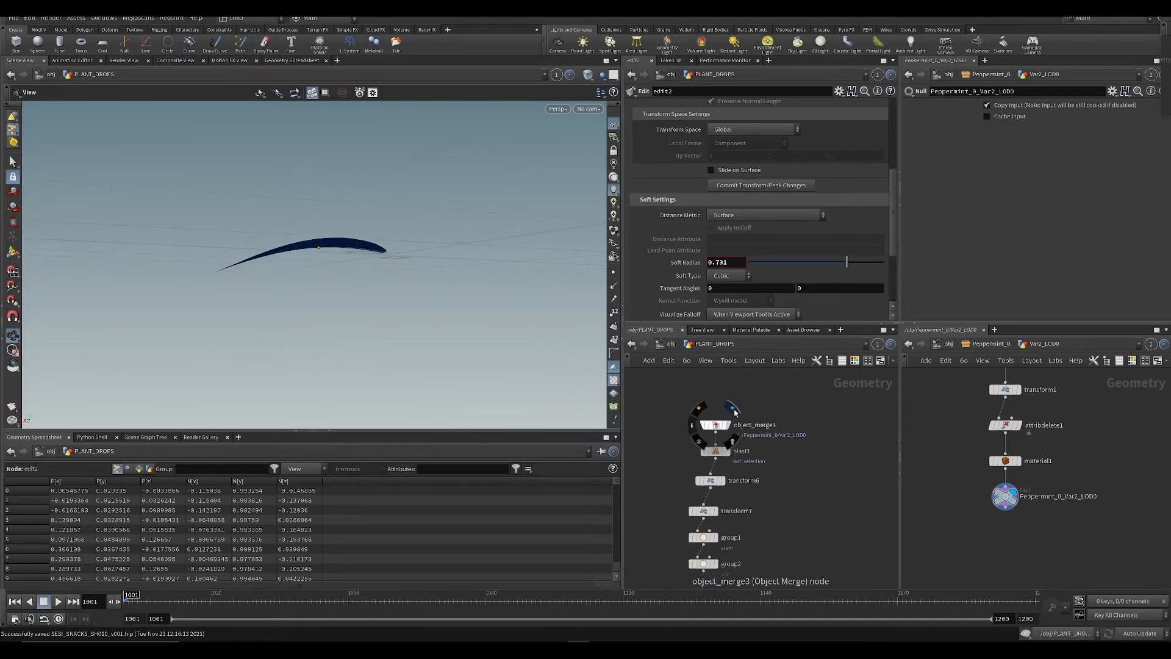
{"action": "left_click", "coordinate": [735, 412]}
{"action": "scroll", "coordinate": [370, 228], "scroll_direction": "up", "scroll_amount": 3}
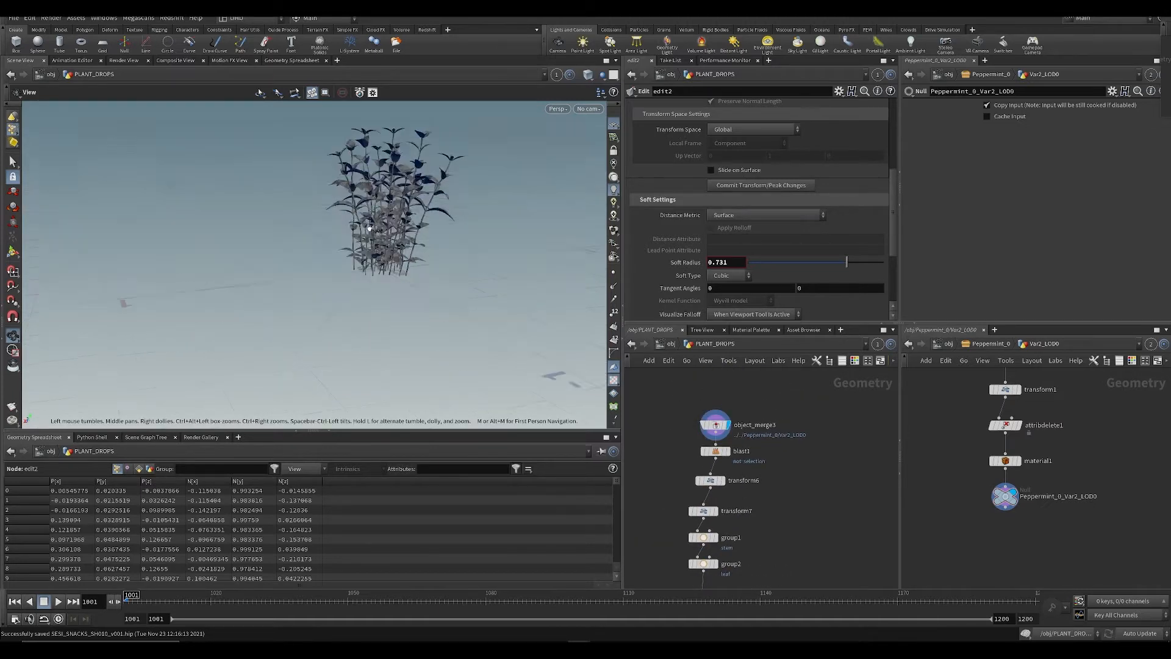
{"action": "left_click_drag", "start_coordinate": [369, 228], "coordinate": [367, 293]}
{"action": "middle_click_drag", "start_coordinate": [650, 513], "coordinate": [652, 385]}
{"action": "left_click_drag", "start_coordinate": [384, 313], "coordinate": [360, 249]}
{"action": "right_click_drag", "start_coordinate": [387, 222], "coordinate": [402, 256]}
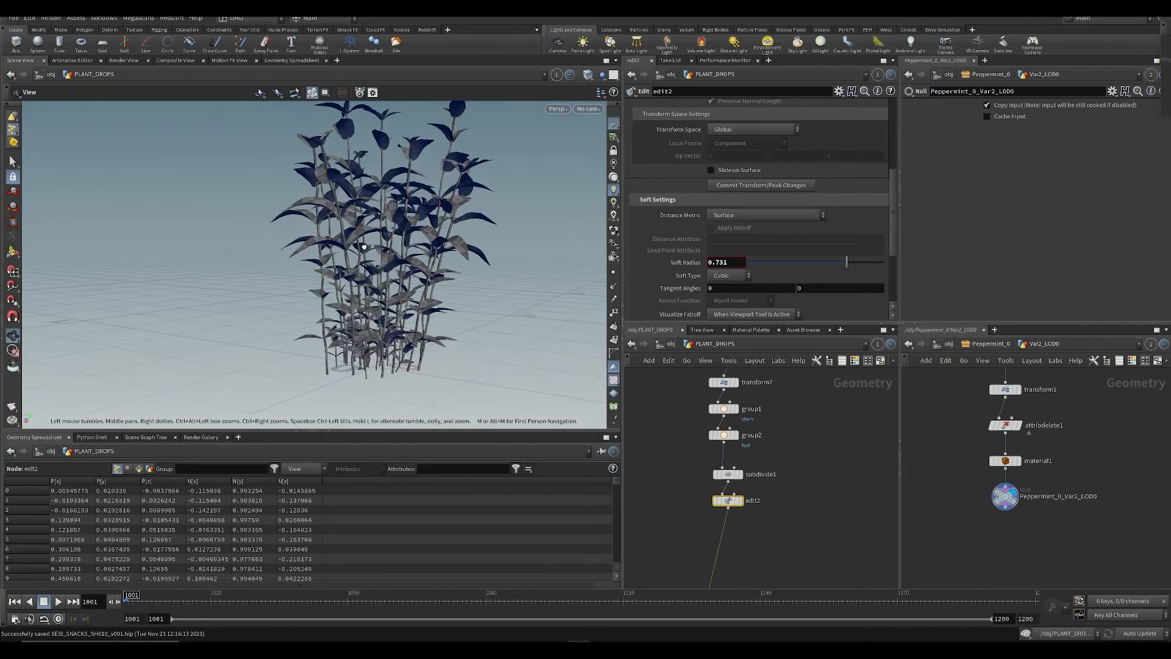
{"action": "left_click_drag", "start_coordinate": [403, 256], "coordinate": [275, 260]}
Step: Cut the wires running from transform2 to edit1 and blendshapes1 in the neighbouring node chain
{"action": "middle_click_drag", "start_coordinate": [809, 534], "coordinate": [805, 502]}
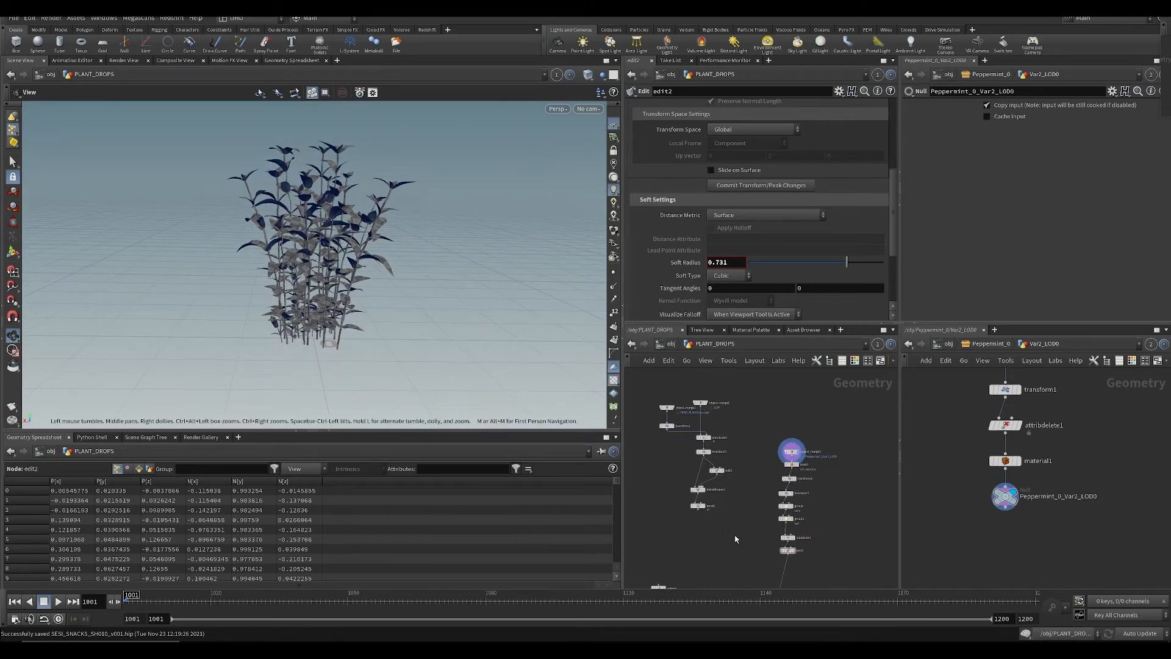
{"action": "middle_click_drag", "start_coordinate": [689, 499], "coordinate": [776, 497]}
{"action": "left_click_drag", "start_coordinate": [648, 410], "coordinate": [737, 523]}
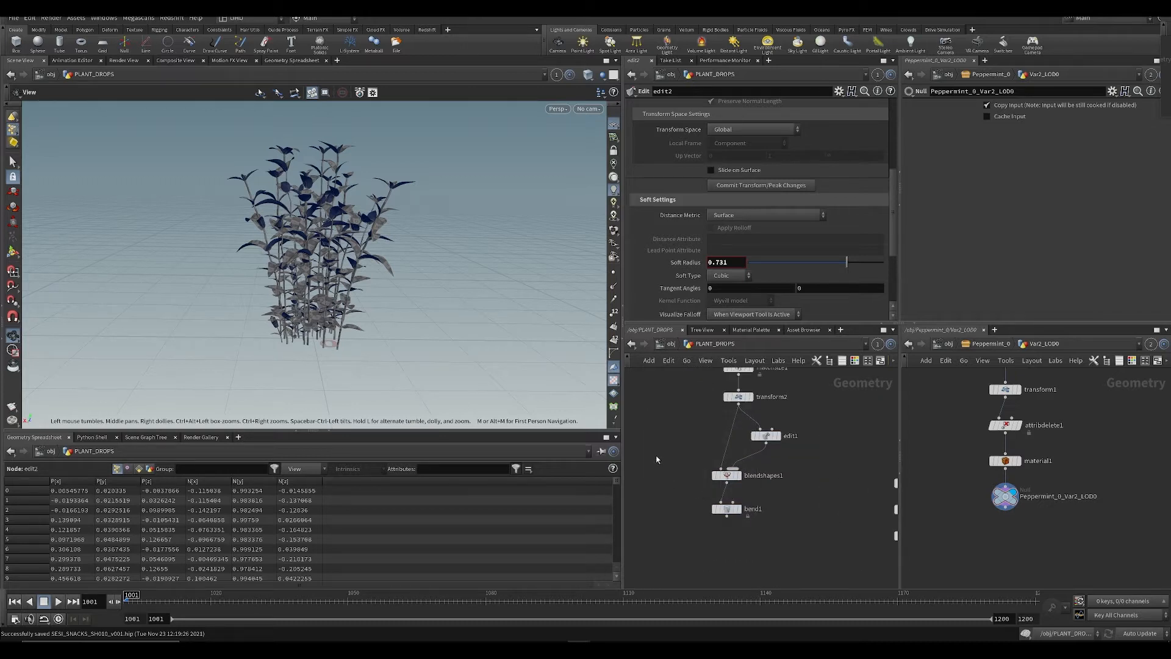
{"action": "left_click_drag", "start_coordinate": [659, 462], "coordinate": [743, 525]}
{"action": "middle_click_drag", "start_coordinate": [692, 467], "coordinate": [693, 500]}
{"action": "scroll", "coordinate": [693, 500], "scroll_direction": "up", "scroll_amount": 1}
{"action": "scroll", "coordinate": [680, 476], "scroll_direction": "down", "scroll_amount": 2}
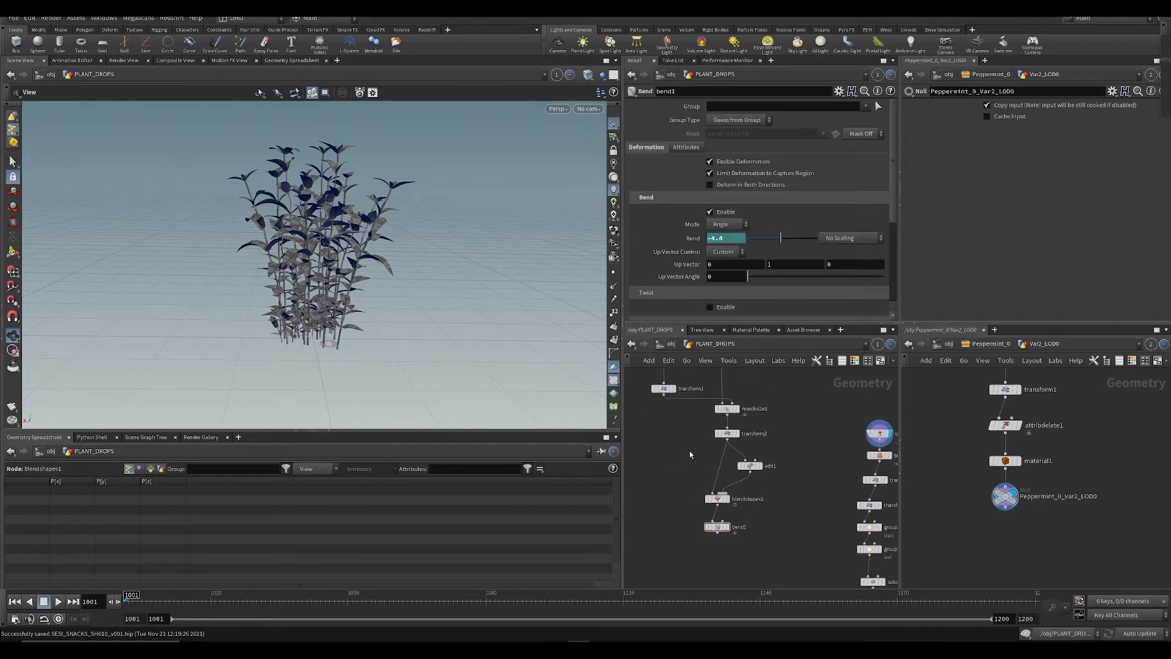
{"action": "key", "text": "y"}
{"action": "mouse_move", "coordinate": [692, 458]}
{"action": "left_mouse_down"}
{"action": "mouse_move", "coordinate": [732, 467]}
{"action": "mouse_move", "coordinate": [747, 455]}
{"action": "left_mouse_up"}
Step: Move the edit1, blendshapes1 and bend1 nodes together beside the lower end of the leaf chain
{"action": "middle_click_drag", "start_coordinate": [782, 482], "coordinate": [737, 429]}
{"action": "scroll", "coordinate": [737, 429], "scroll_direction": "down", "scroll_amount": 2}
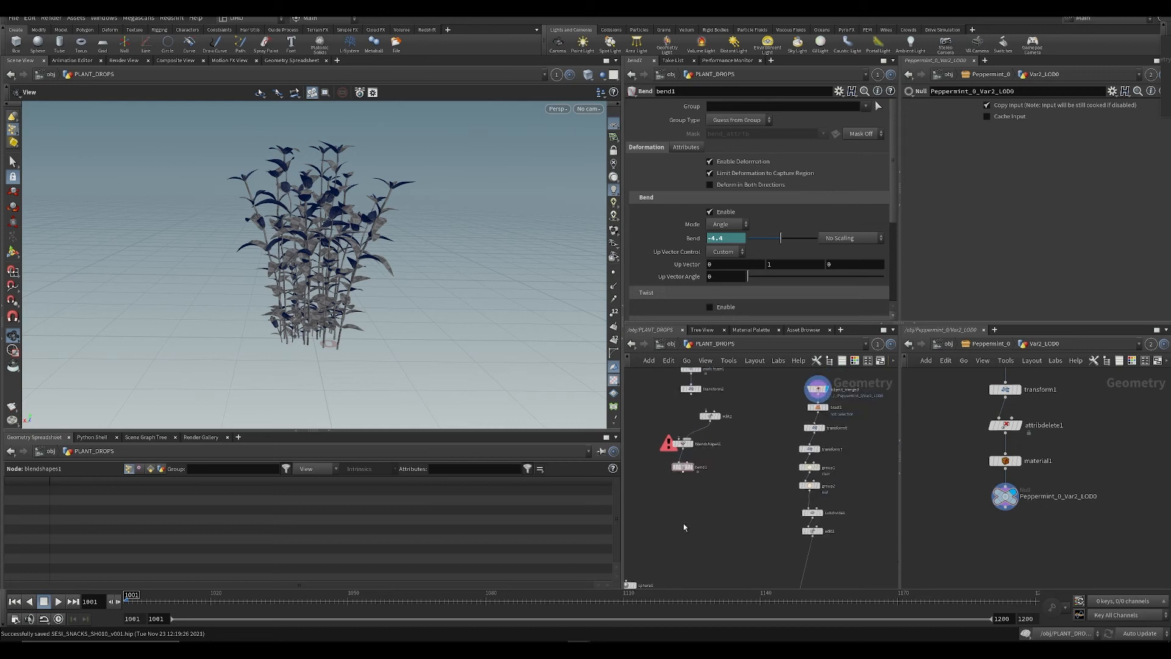
{"action": "left_click_drag", "start_coordinate": [687, 429], "coordinate": [765, 535]}
{"action": "middle_click_drag", "start_coordinate": [762, 491], "coordinate": [754, 414]}
{"action": "scroll", "coordinate": [807, 468], "scroll_direction": "up", "scroll_amount": 2}
Step: Display edit2, insert a Null named OUT_basemodel between it and IN_CHOPS, and save the scene
{"action": "left_click", "coordinate": [815, 452]}
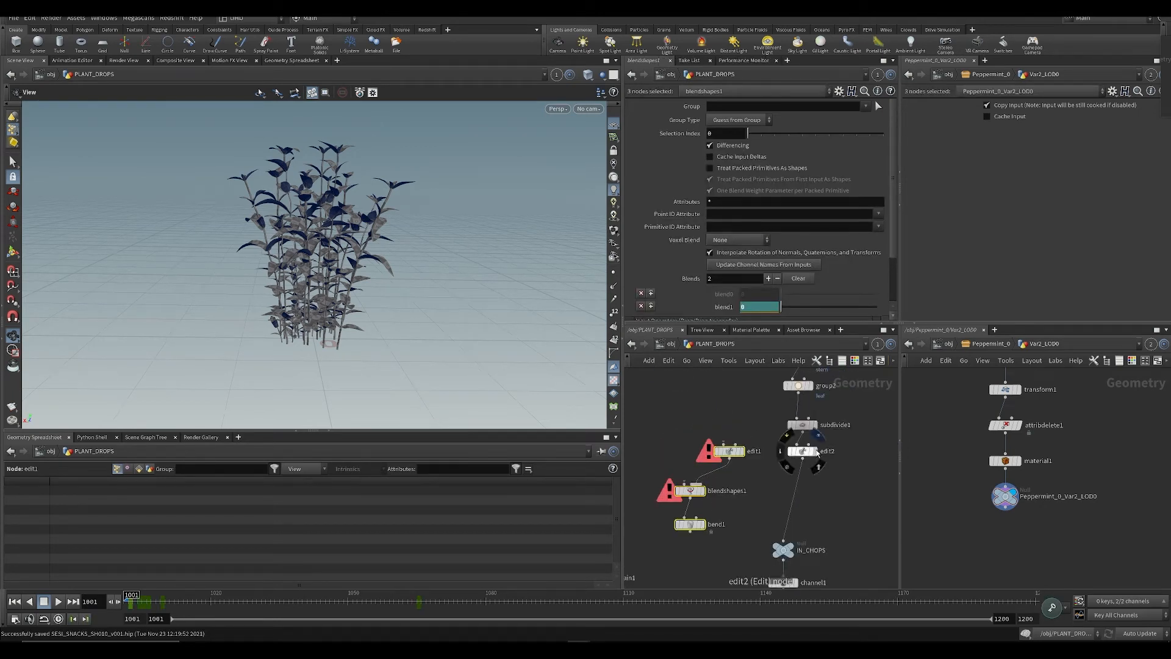
{"action": "left_click_drag", "start_coordinate": [776, 559], "coordinate": [791, 586]}
{"action": "left_click", "coordinate": [792, 511]}
{"action": "key", "text": "Tab"}
{"action": "type", "text": "nul"}
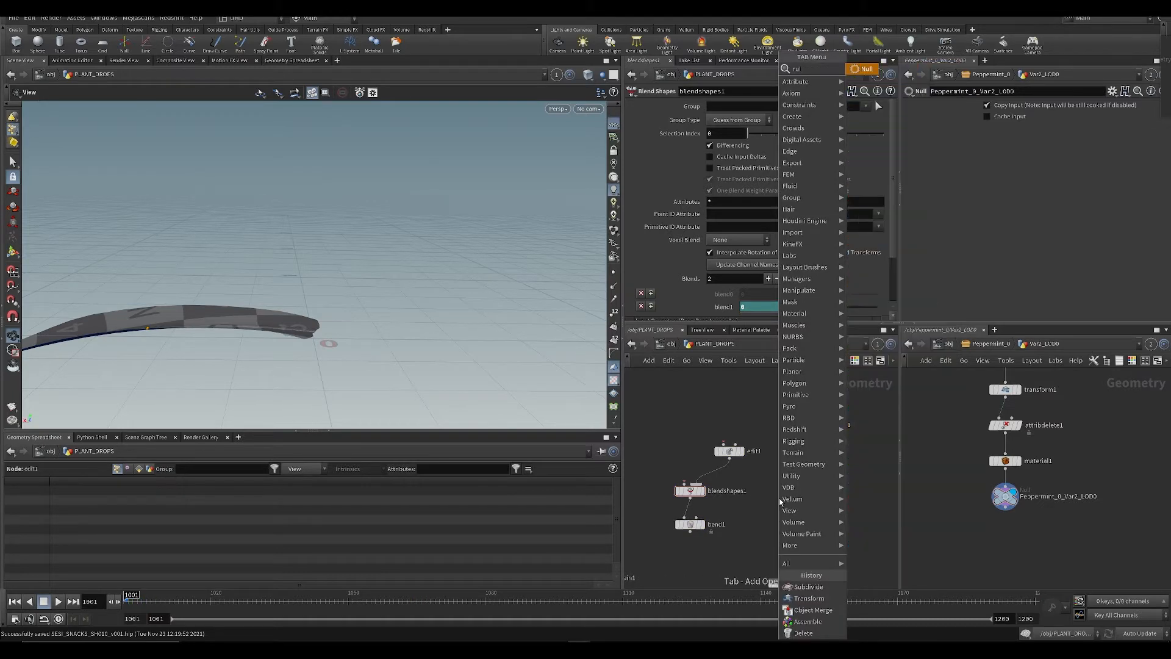
{"action": "type", "text": "l"}
{"action": "key", "text": "Return"}
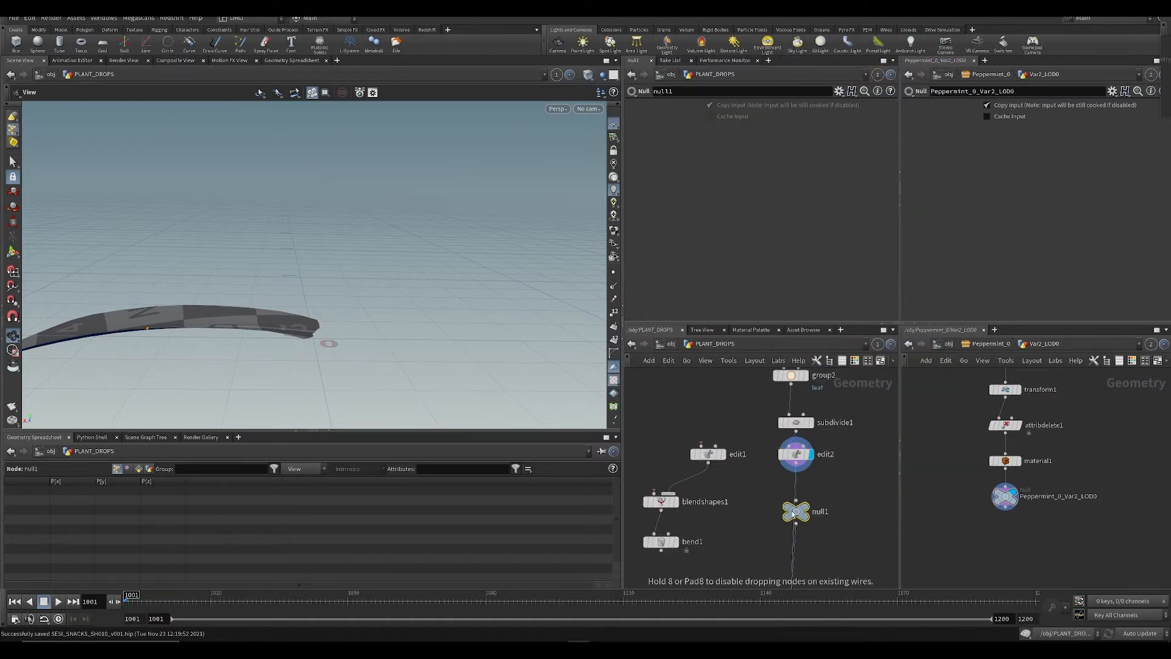
{"action": "left_click", "coordinate": [797, 512]}
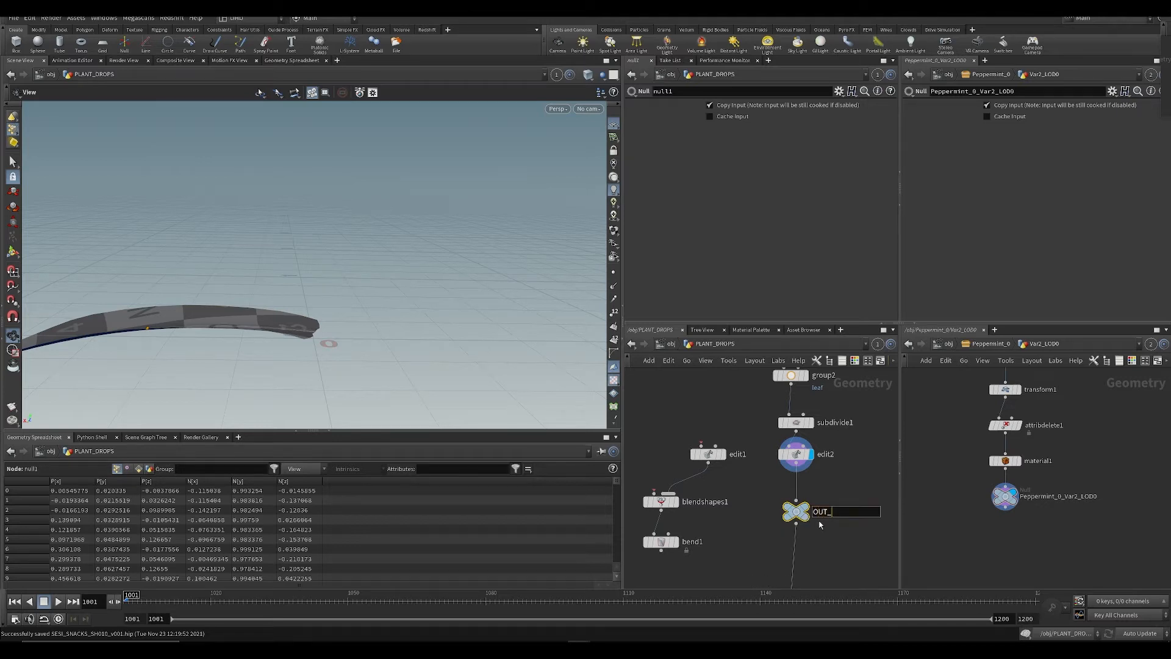
{"action": "key", "text": "Return"}
{"action": "key", "text": "ctrl+s"}
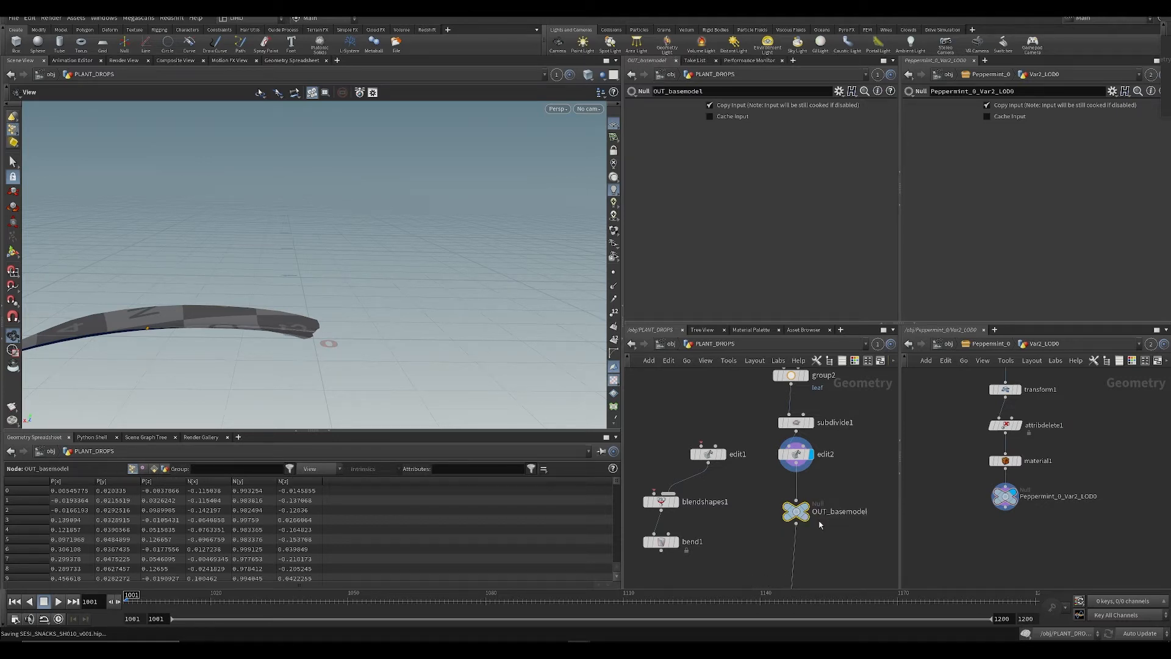
Step: Add an Edit node as a separate branch from OUT_basemodel, display it, and save the scene
{"action": "middle_click_drag", "start_coordinate": [812, 514], "coordinate": [812, 416]}
{"action": "key", "text": "Tab"}
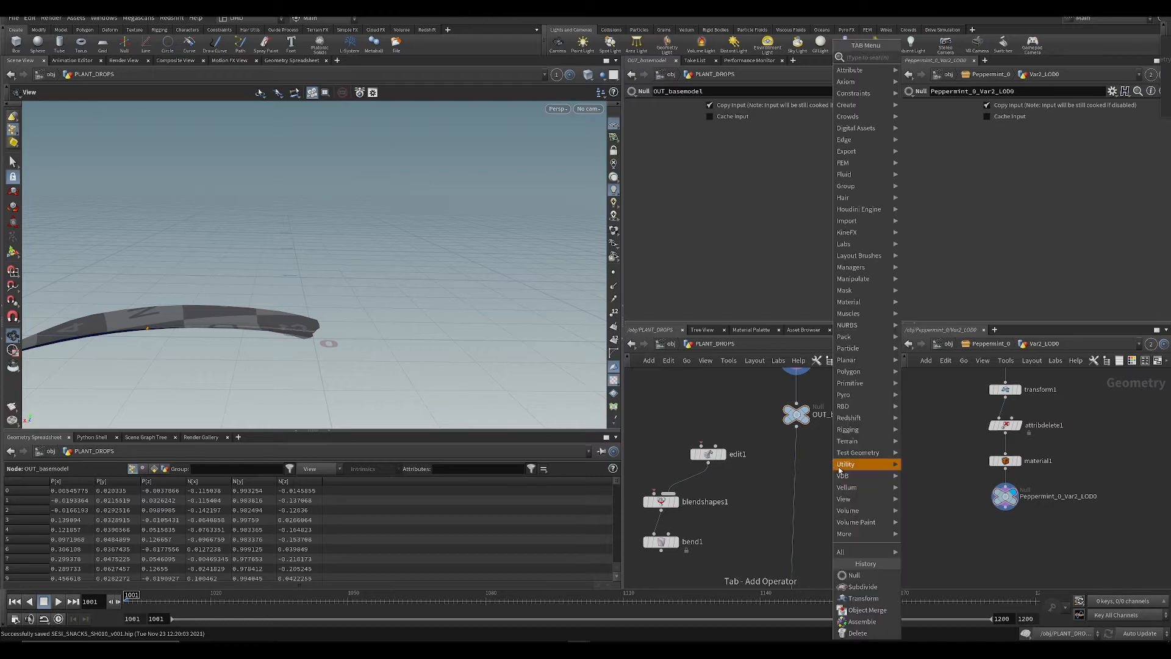
{"action": "type", "text": "ed"}
{"action": "left_click", "coordinate": [928, 56]}
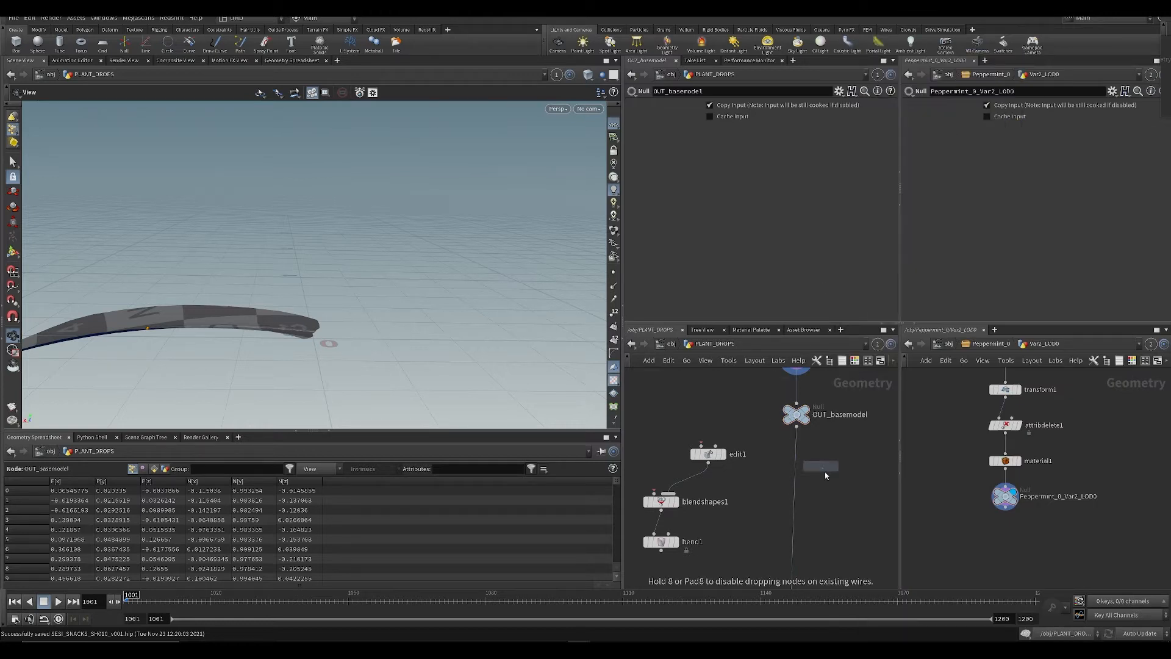
{"action": "left_click", "coordinate": [824, 476]}
{"action": "left_click_drag", "start_coordinate": [796, 427], "coordinate": [819, 469]}
{"action": "left_click", "coordinate": [846, 462]}
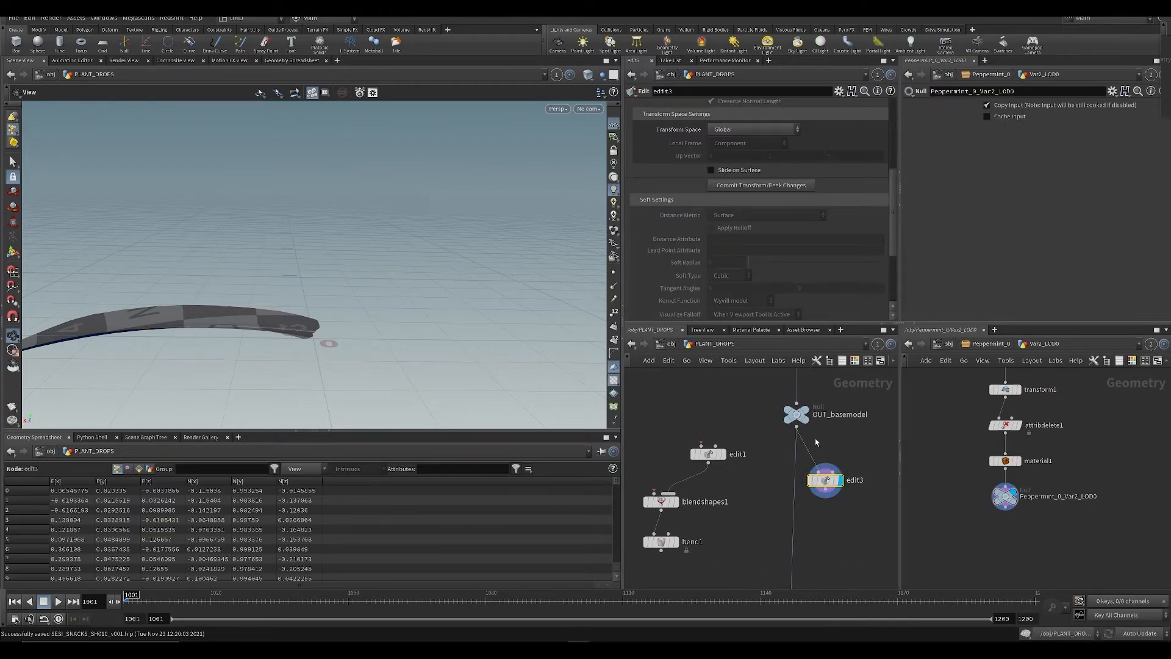
{"action": "key", "text": "ctrl+s"}
Step: Turn on point selection for the new Edit node and examine the leaf from above and from the side
{"action": "left_click_drag", "start_coordinate": [179, 338], "coordinate": [232, 350]}
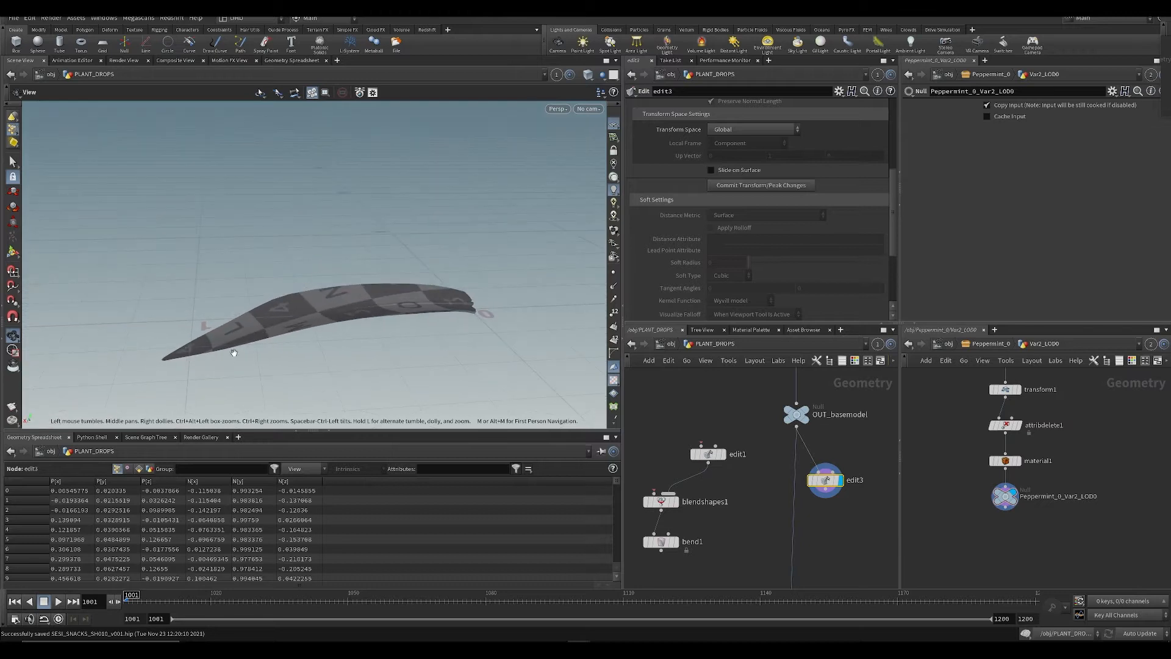
{"action": "key", "text": "s"}
{"action": "right_click_drag", "start_coordinate": [233, 350], "coordinate": [309, 330]}
{"action": "left_click_drag", "start_coordinate": [308, 329], "coordinate": [341, 345], "text": "alt"}
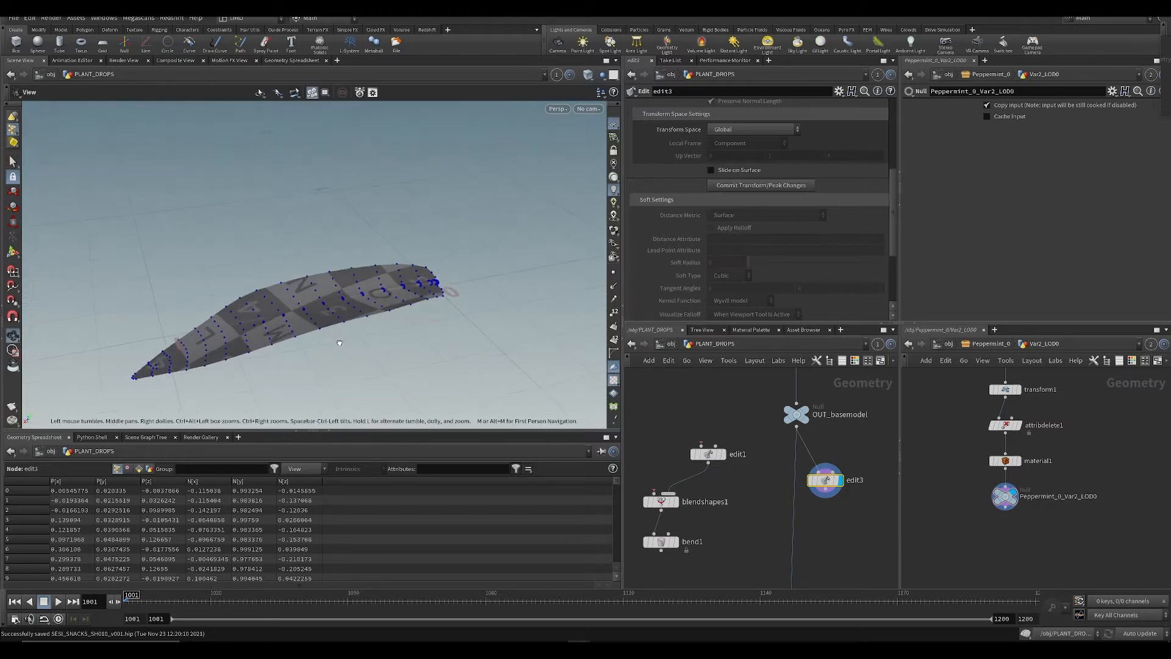
{"action": "middle_click_drag", "start_coordinate": [340, 345], "coordinate": [343, 359], "text": "alt"}
{"action": "left_click_drag", "start_coordinate": [831, 483], "coordinate": [836, 499]}
{"action": "scroll", "coordinate": [816, 501], "scroll_direction": "down", "scroll_amount": 4}
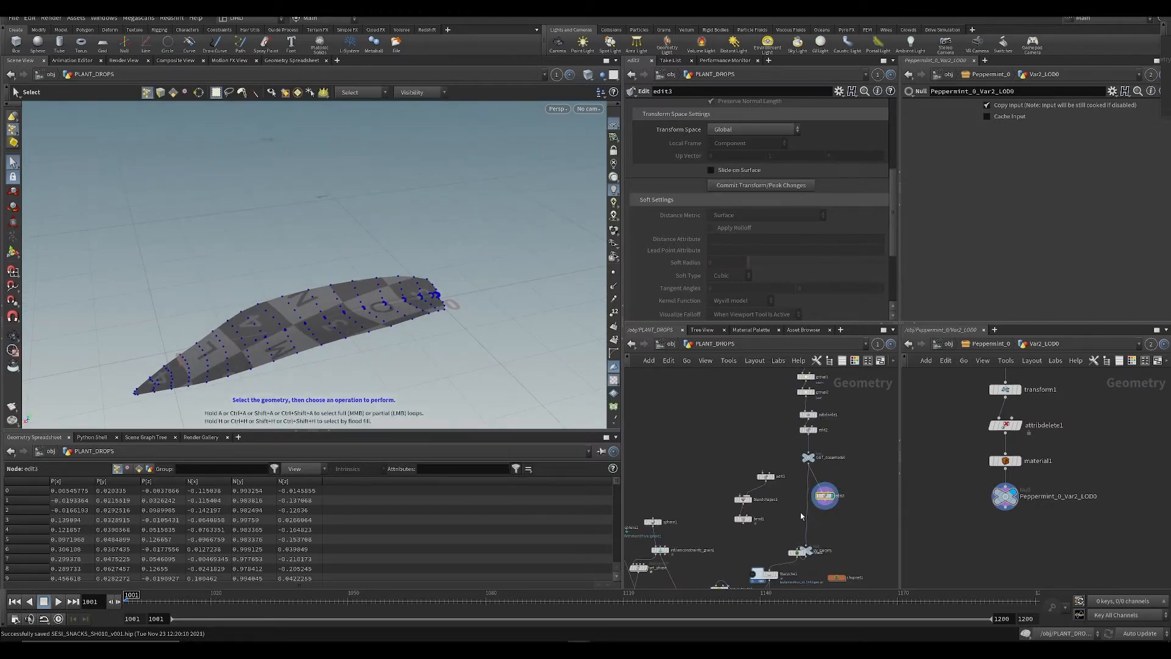
{"action": "middle_click_drag", "start_coordinate": [804, 517], "coordinate": [740, 506]}
{"action": "scroll", "coordinate": [753, 437], "scroll_direction": "up", "scroll_amount": 4}
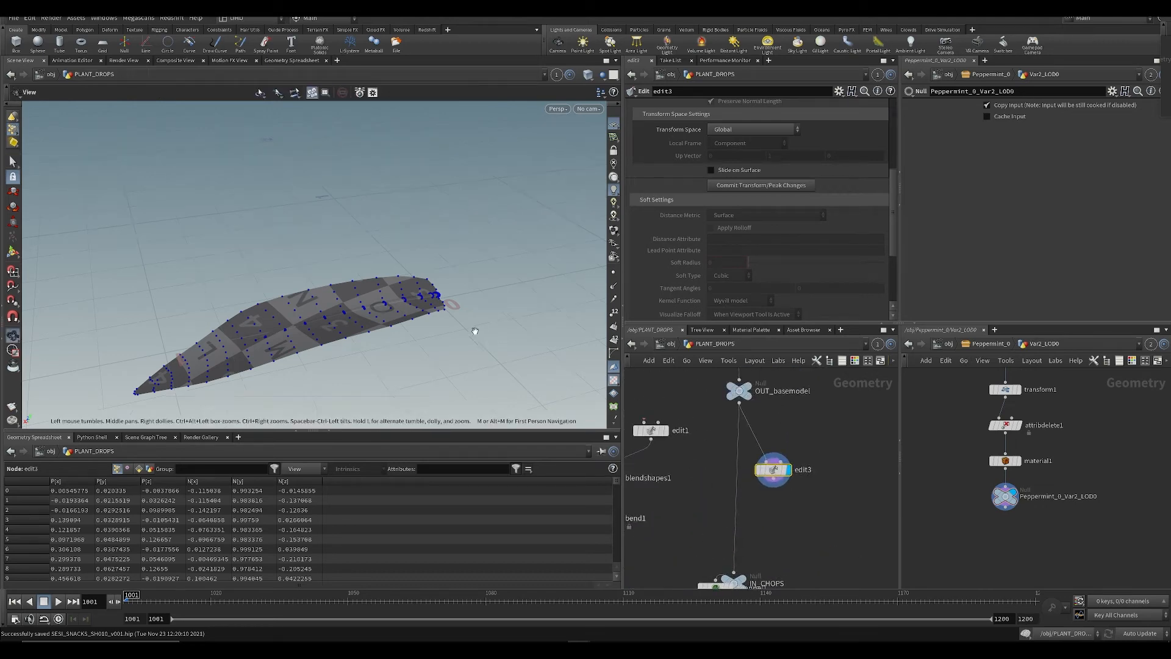
{"action": "left_click_drag", "start_coordinate": [473, 329], "coordinate": [453, 277], "text": "alt"}
{"action": "left_click_drag", "start_coordinate": [416, 340], "coordinate": [420, 306], "text": "alt"}
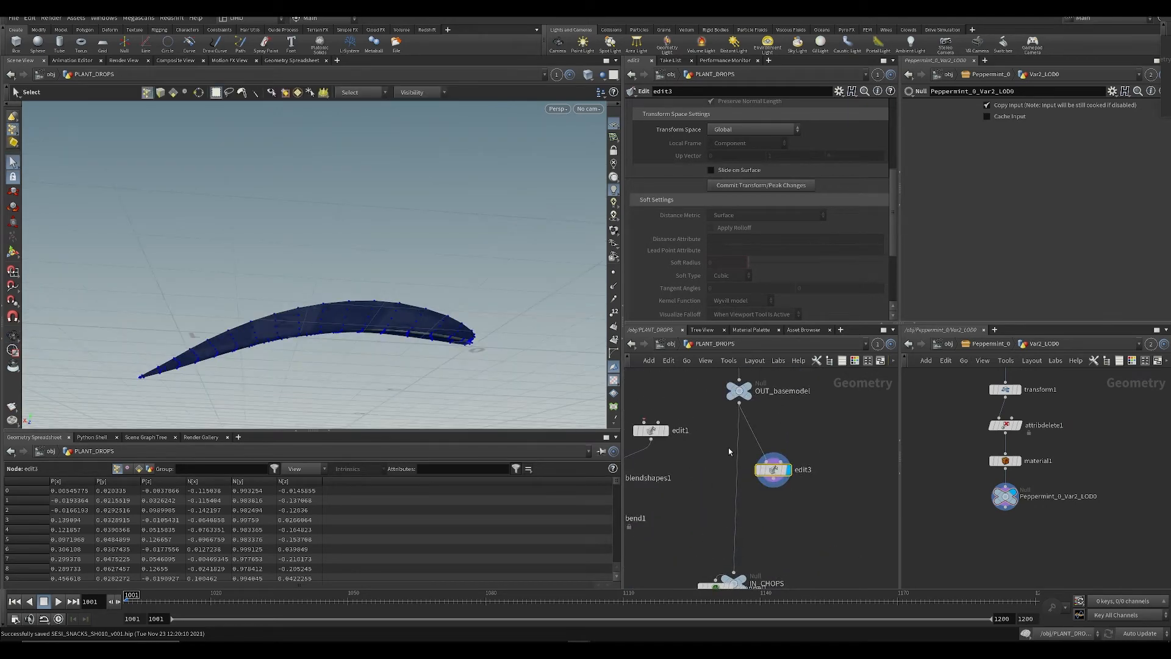
Step: Add a Delete node as a separate branch from OUT_basemodel and display its result
{"action": "scroll", "coordinate": [730, 449], "scroll_direction": "up", "scroll_amount": 2}
{"action": "scroll", "coordinate": [778, 435], "scroll_direction": "down", "scroll_amount": 3}
{"action": "key", "text": "Tab"}
{"action": "type", "text": "bend"}
{"action": "key", "text": "Return"}
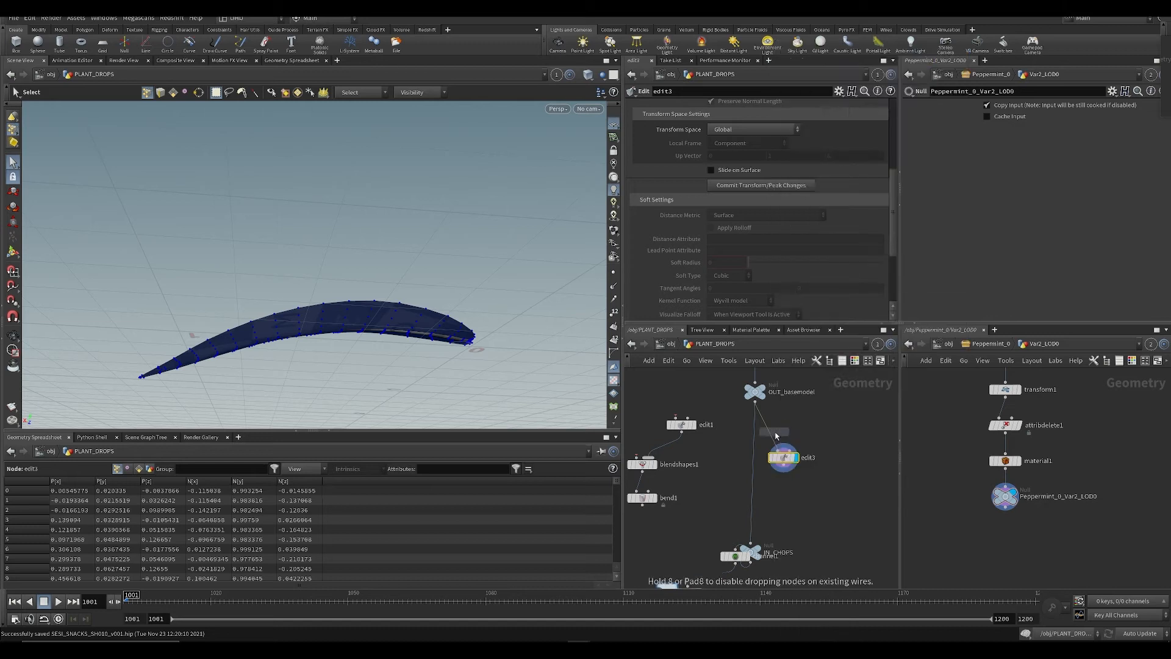
{"action": "scroll", "coordinate": [771, 422], "scroll_direction": "up", "scroll_amount": 1}
{"action": "mouse_move", "coordinate": [772, 411]}
{"action": "middle_mouse_down"}
{"action": "mouse_move", "coordinate": [773, 503]}
{"action": "mouse_move", "coordinate": [747, 544]}
{"action": "mouse_move", "coordinate": [760, 405]}
{"action": "middle_mouse_up"}
{"action": "left_click", "coordinate": [799, 500]}
{"action": "left_click_drag", "start_coordinate": [771, 374], "coordinate": [764, 417]}
{"action": "left_click", "coordinate": [772, 416]}
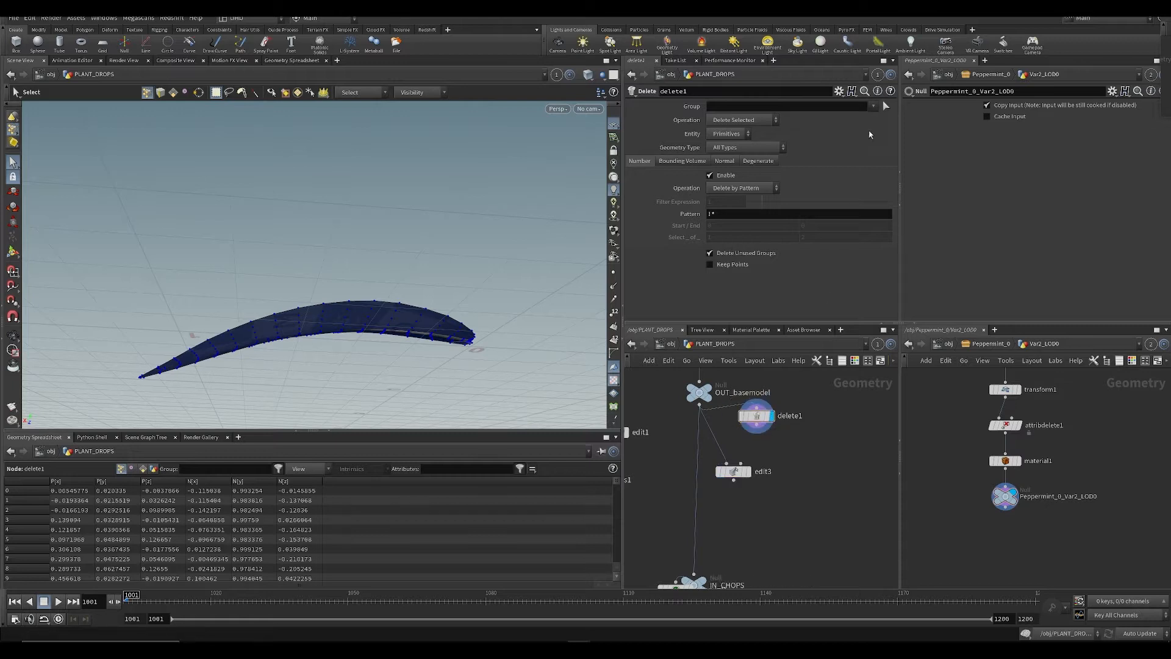
Step: Set delete1's group to stem and insert the node between OUT_basemodel and both edit3 and IN_CHOPS, displaying edit3
{"action": "left_click", "coordinate": [873, 107]}
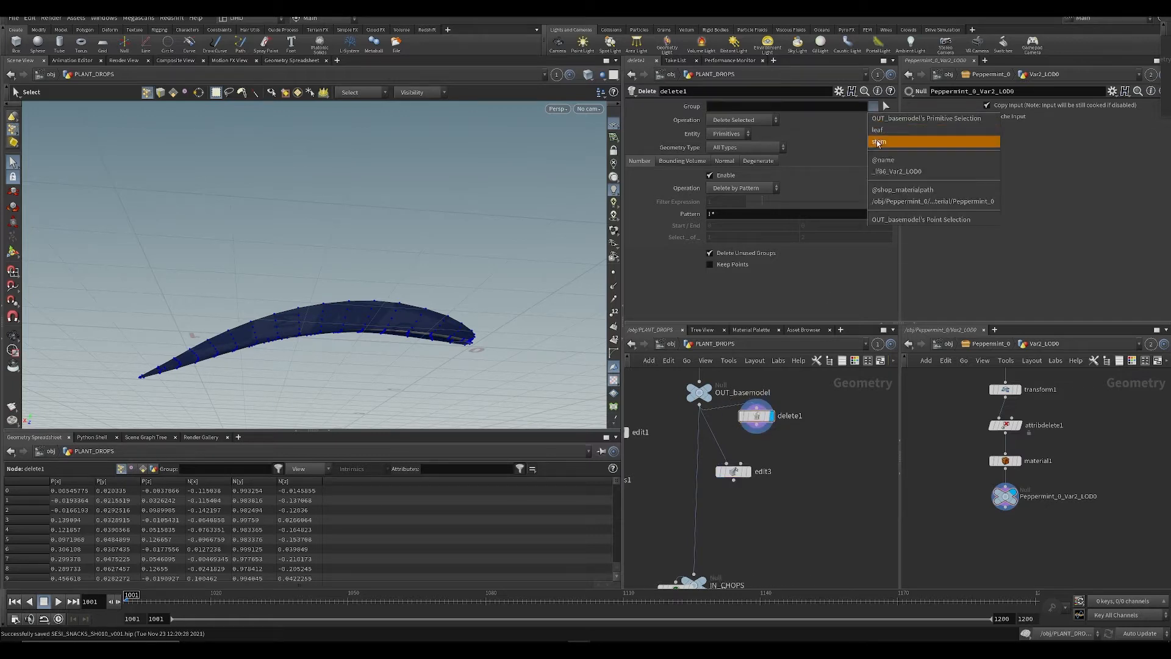
{"action": "left_click", "coordinate": [879, 141]}
{"action": "left_click_drag", "start_coordinate": [478, 302], "coordinate": [467, 285], "text": "alt"}
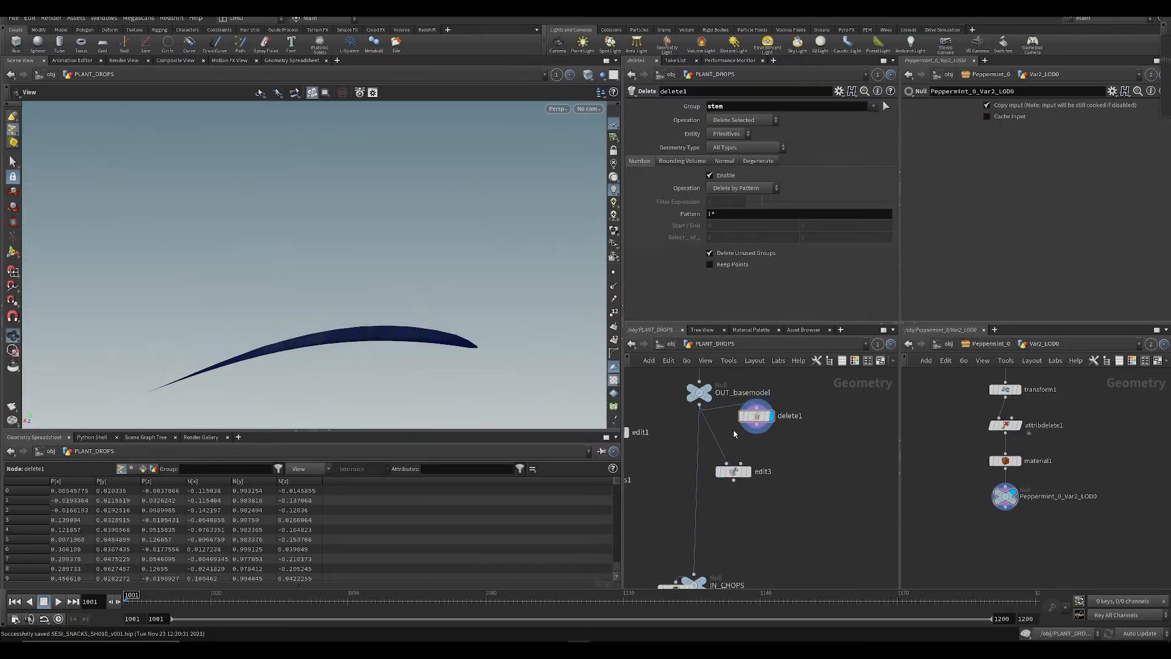
{"action": "left_click_drag", "start_coordinate": [757, 416], "coordinate": [699, 445]}
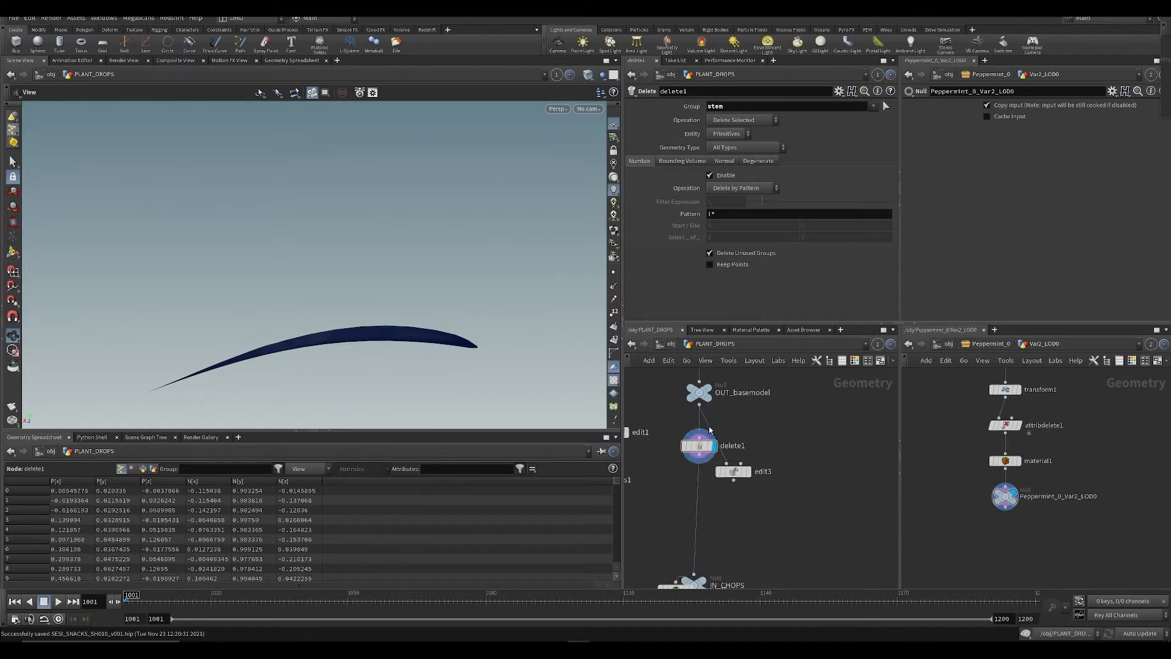
{"action": "left_click", "coordinate": [748, 471]}
{"action": "left_click", "coordinate": [733, 471]}
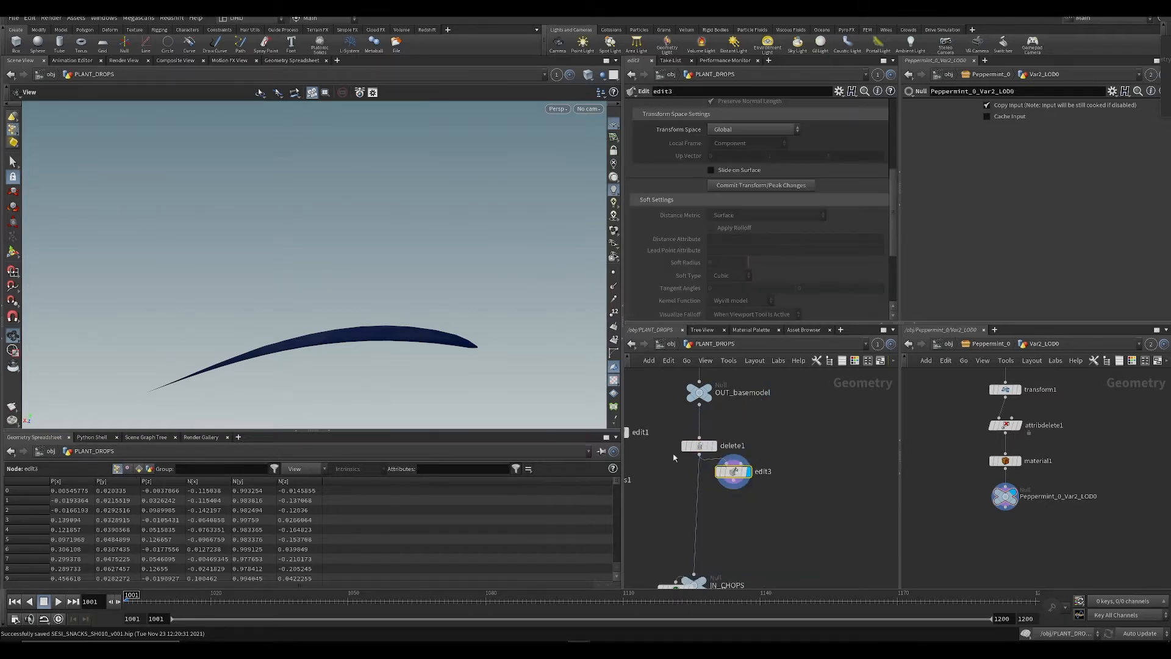
Step: Select the points around the middle of the leaf in side view and move them downward with edit3
{"action": "left_click_drag", "start_coordinate": [437, 347], "coordinate": [423, 397]}
{"action": "middle_click_drag", "start_coordinate": [362, 357], "coordinate": [345, 298]}
{"action": "key", "text": "s"}
{"action": "mouse_move", "coordinate": [346, 299]}
{"action": "left_mouse_down"}
{"action": "mouse_move", "coordinate": [335, 321]}
{"action": "mouse_move", "coordinate": [367, 280]}
{"action": "mouse_move", "coordinate": [348, 264]}
{"action": "mouse_move", "coordinate": [362, 265]}
{"action": "mouse_move", "coordinate": [356, 294]}
{"action": "mouse_move", "coordinate": [353, 280]}
{"action": "left_mouse_up"}
{"action": "key", "text": "t"}
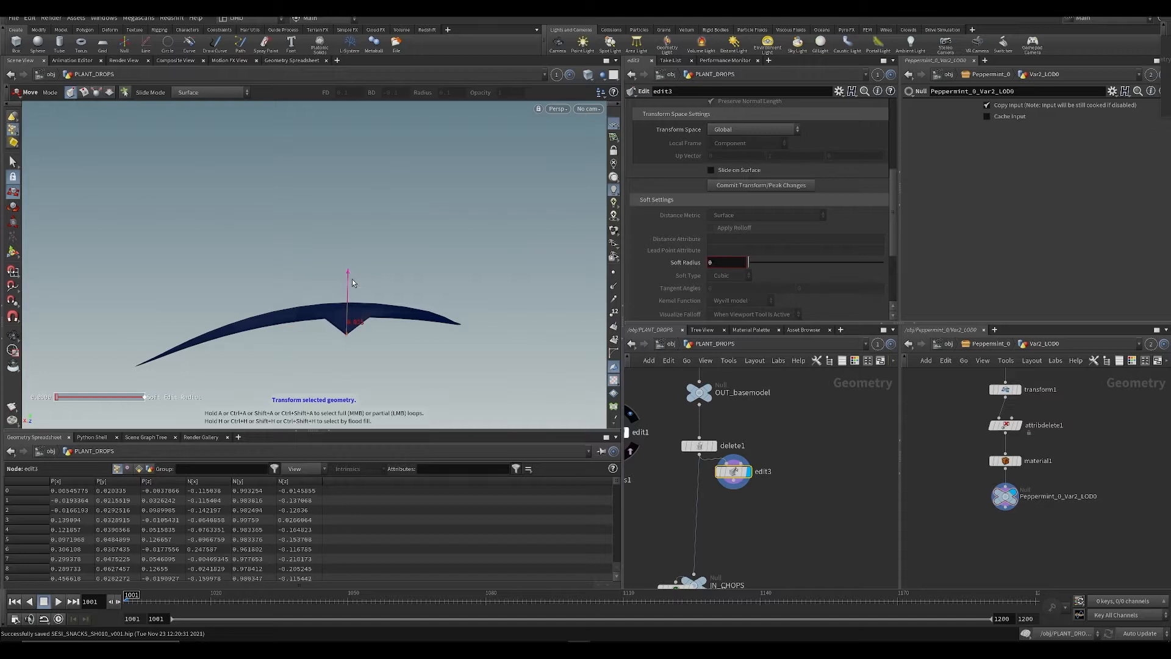
Step: Set edit3's soft radius to 0.161 and save the scene
{"action": "left_click_drag", "start_coordinate": [749, 263], "coordinate": [773, 277]}
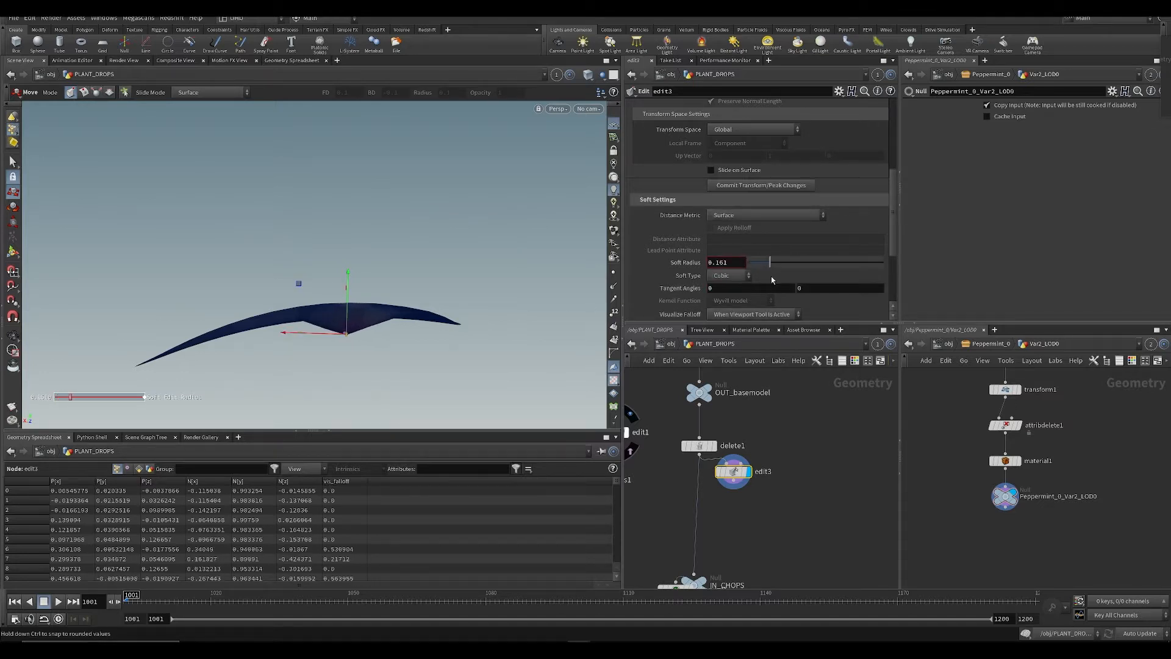
{"action": "left_click_drag", "start_coordinate": [310, 272], "coordinate": [348, 315], "text": "alt"}
{"action": "key", "text": "ctrl+s"}
Step: Move blendshapes1 closer to delete1 and cut its connection from edit1
{"action": "middle_click_drag", "start_coordinate": [636, 489], "coordinate": [642, 432]}
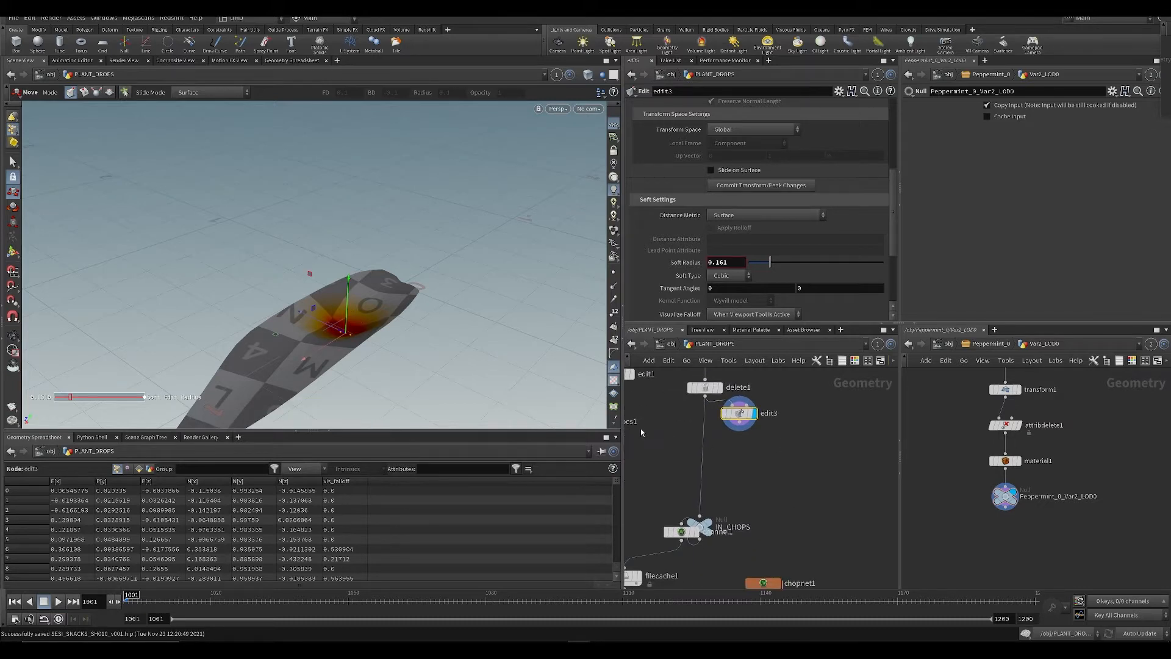
{"action": "scroll", "coordinate": [647, 436], "scroll_direction": "down", "scroll_amount": 2}
{"action": "mouse_move", "coordinate": [637, 449]}
{"action": "left_mouse_down"}
{"action": "mouse_move", "coordinate": [689, 460]}
{"action": "mouse_move", "coordinate": [734, 450]}
{"action": "left_mouse_up"}
{"action": "scroll", "coordinate": [652, 434], "scroll_direction": "up", "scroll_amount": 3}
{"action": "left_click", "coordinate": [676, 458]}
{"action": "key", "text": "y"}
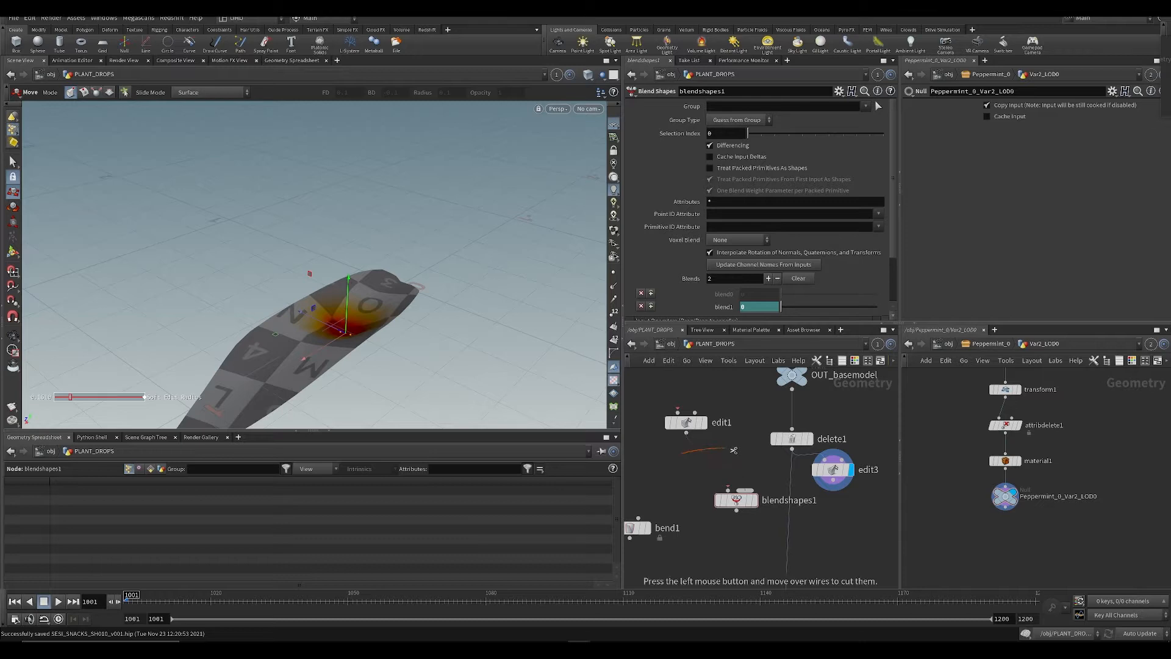
Step: Wire delete1 and edit3 into blendshapes1 as the blend inputs and display blendshapes1
{"action": "middle_click_drag", "start_coordinate": [722, 465], "coordinate": [689, 458]}
{"action": "left_click", "coordinate": [695, 481]}
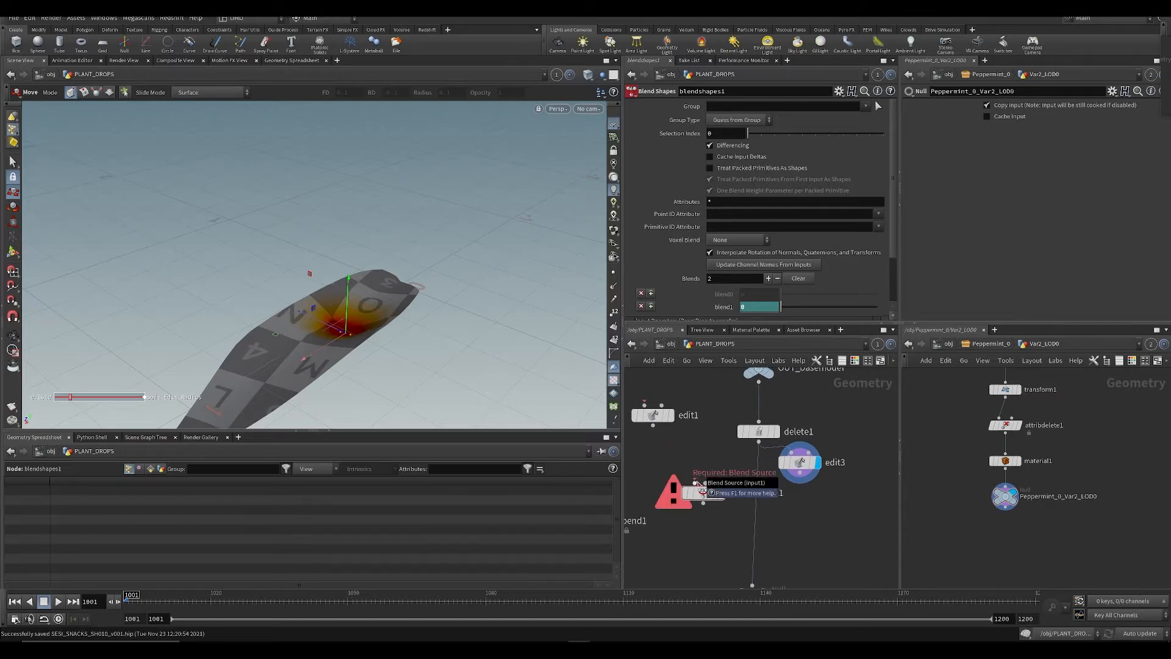
{"action": "left_click", "coordinate": [732, 448]}
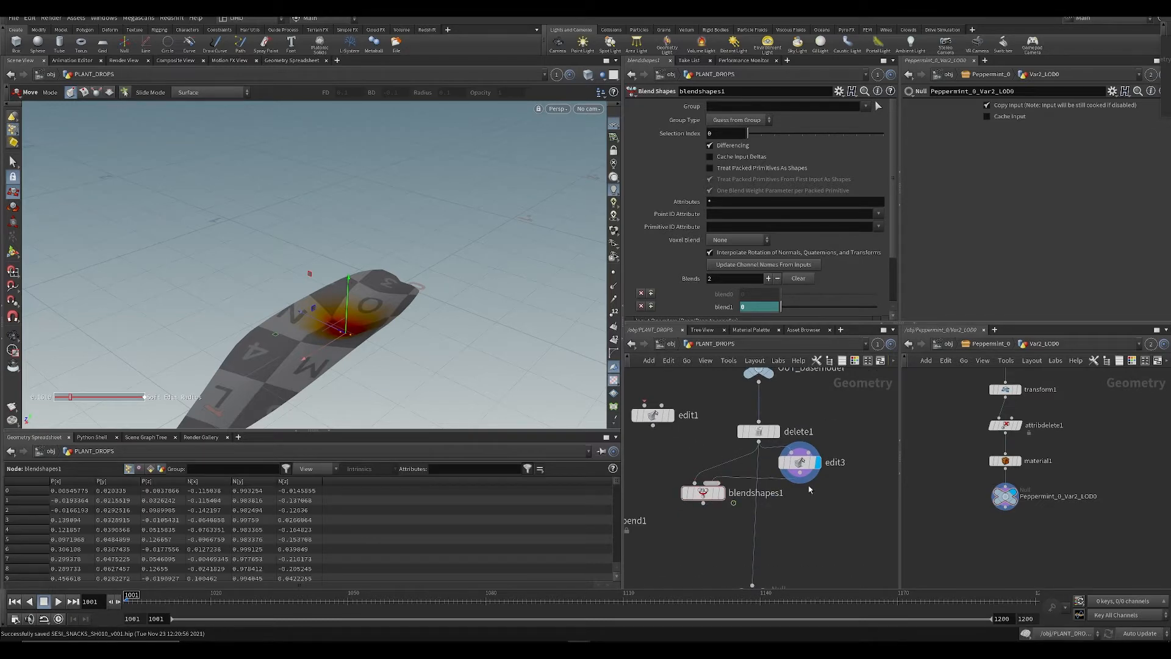
{"action": "left_click", "coordinate": [729, 472]}
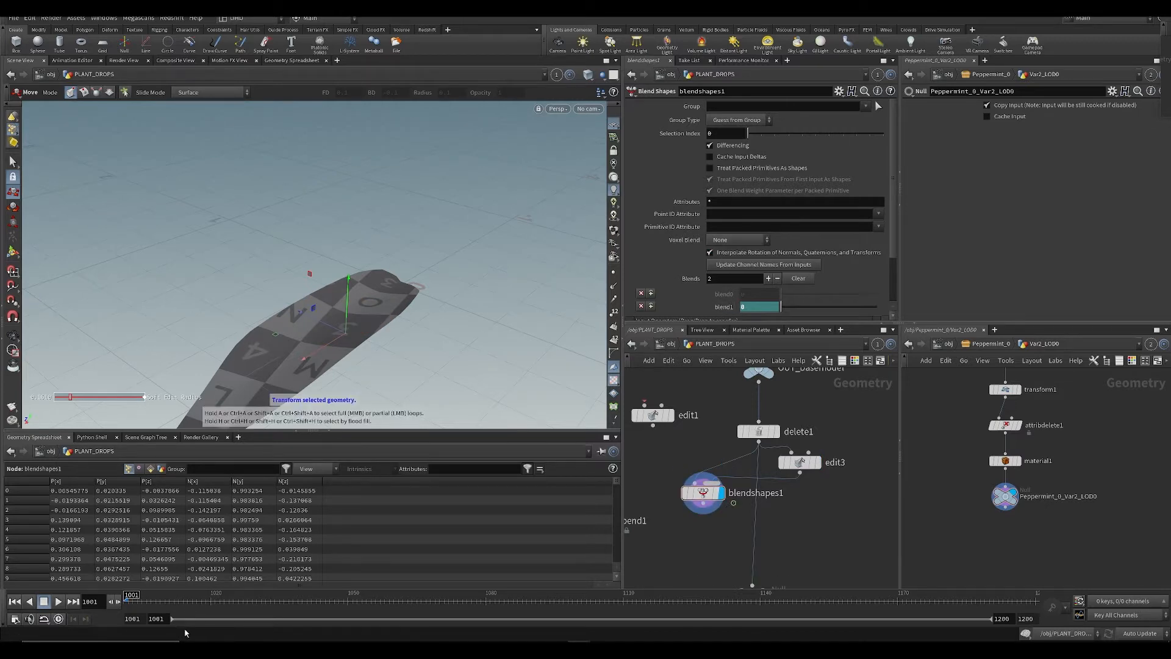
Step: Re-key blendshapes1's blend1 from 0 to 1 at frame 1003 and back to 0 at frame 1004, then save the scene
{"action": "left_click_drag", "start_coordinate": [141, 598], "coordinate": [142, 617]}
{"action": "right_click", "coordinate": [721, 308]}
{"action": "left_click", "coordinate": [734, 446]}
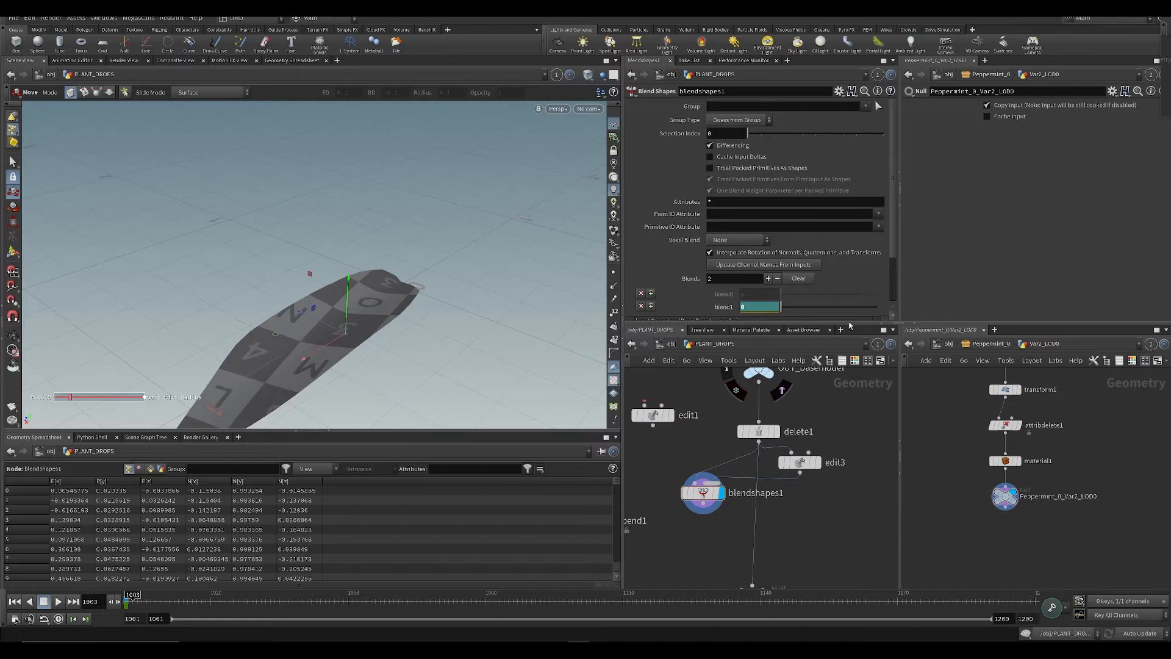
{"action": "left_click_drag", "start_coordinate": [790, 314], "coordinate": [848, 299]}
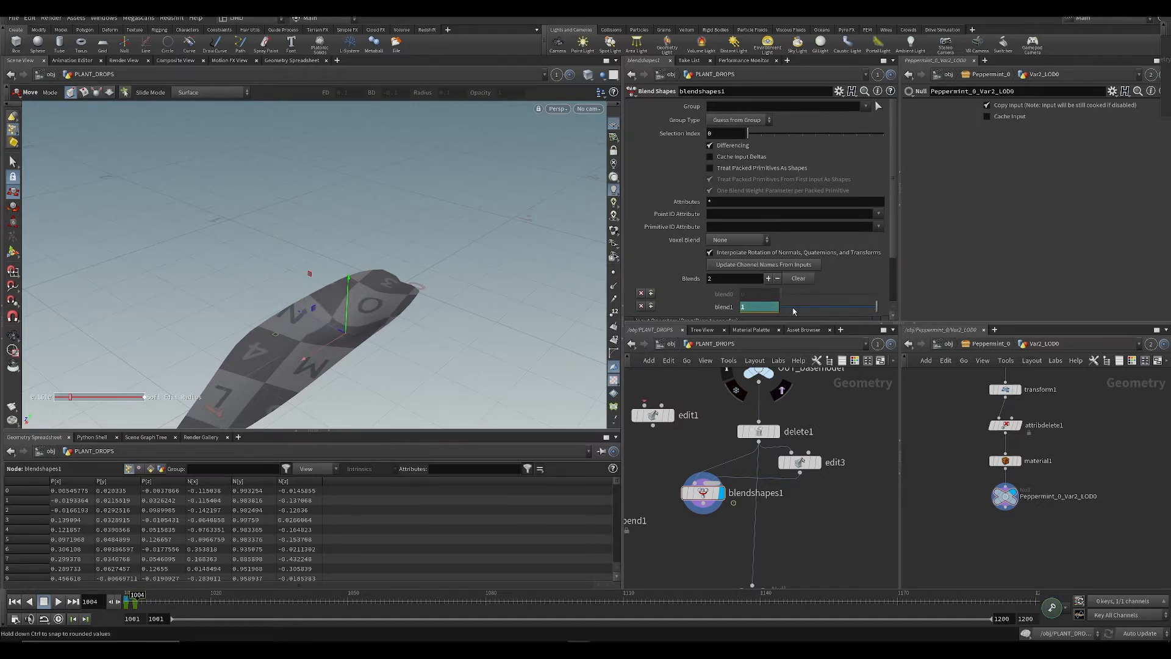
{"action": "left_click_drag", "start_coordinate": [794, 312], "coordinate": [759, 308]}
{"action": "key", "text": "ctrl+s"}
Step: Feed blendshapes1 into IN_CHOPS, display channel1 and play the animation
{"action": "scroll", "coordinate": [692, 499], "scroll_direction": "up", "scroll_amount": 2}
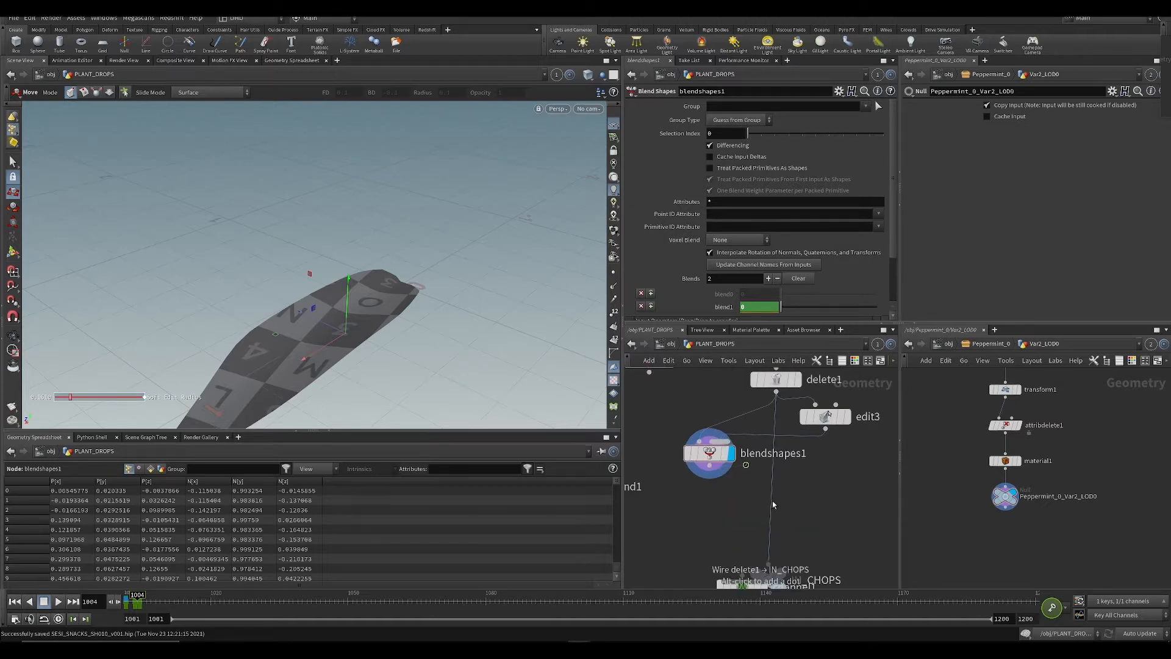
{"action": "scroll", "coordinate": [769, 500], "scroll_direction": "down", "scroll_amount": 2}
{"action": "left_click_drag", "start_coordinate": [744, 488], "coordinate": [711, 447]}
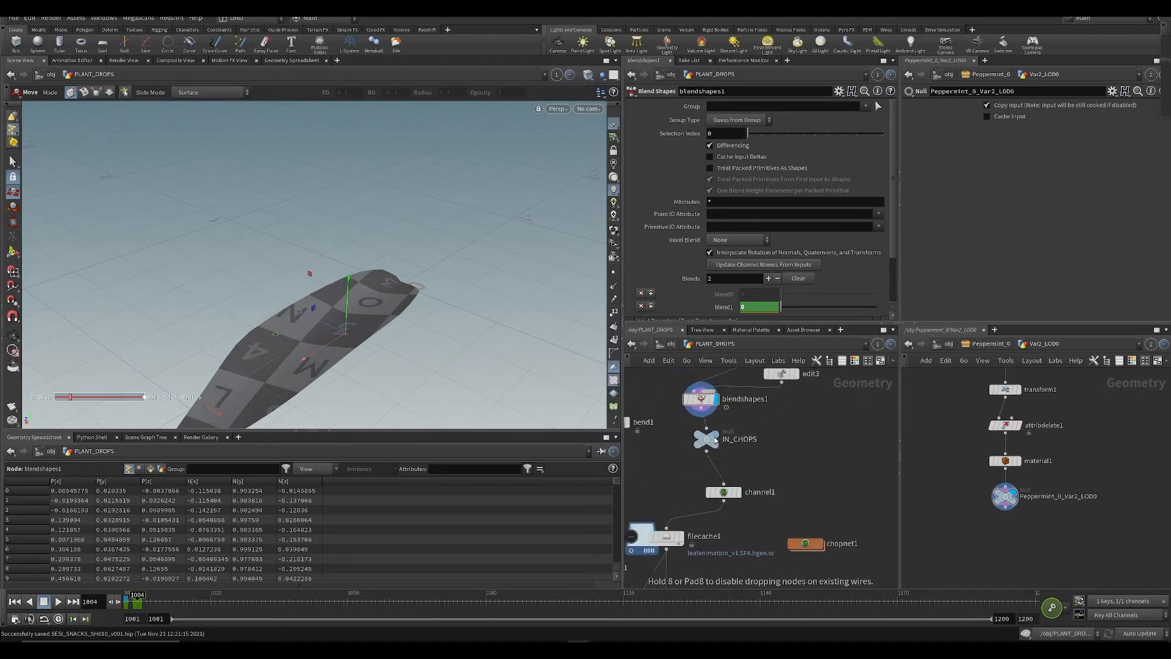
{"action": "key", "text": "Up"}
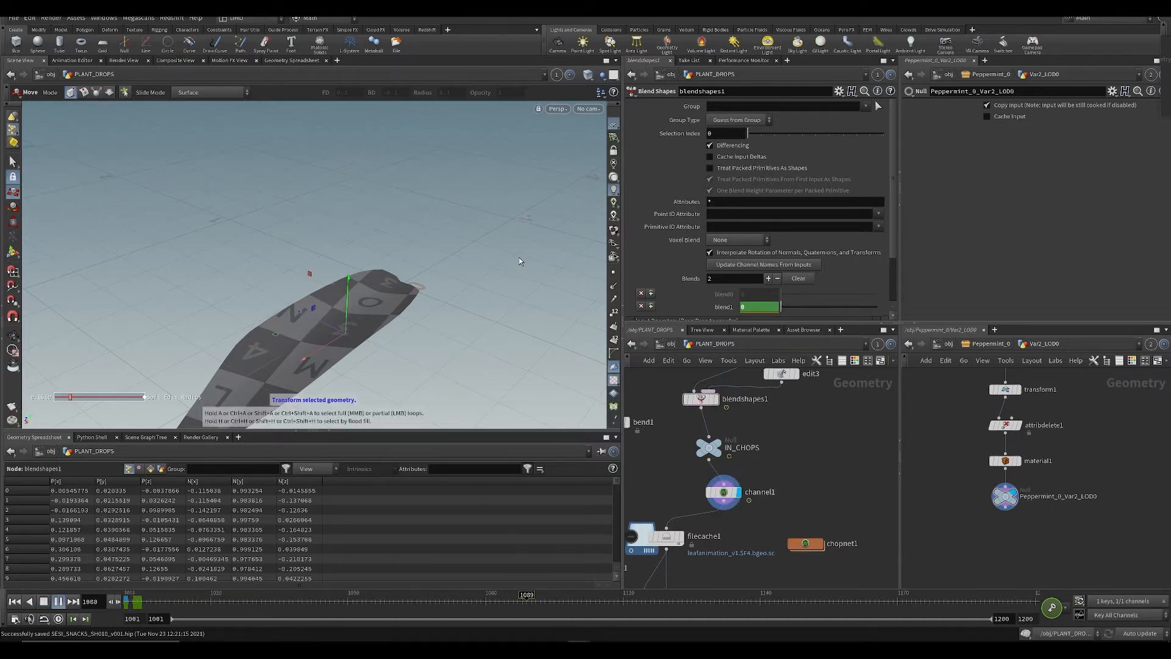
Step: Align IN_CHOPS and channel1 below blendshapes1 and delete the unused edit1 node
{"action": "scroll", "coordinate": [722, 384], "scroll_direction": "down", "scroll_amount": 5}
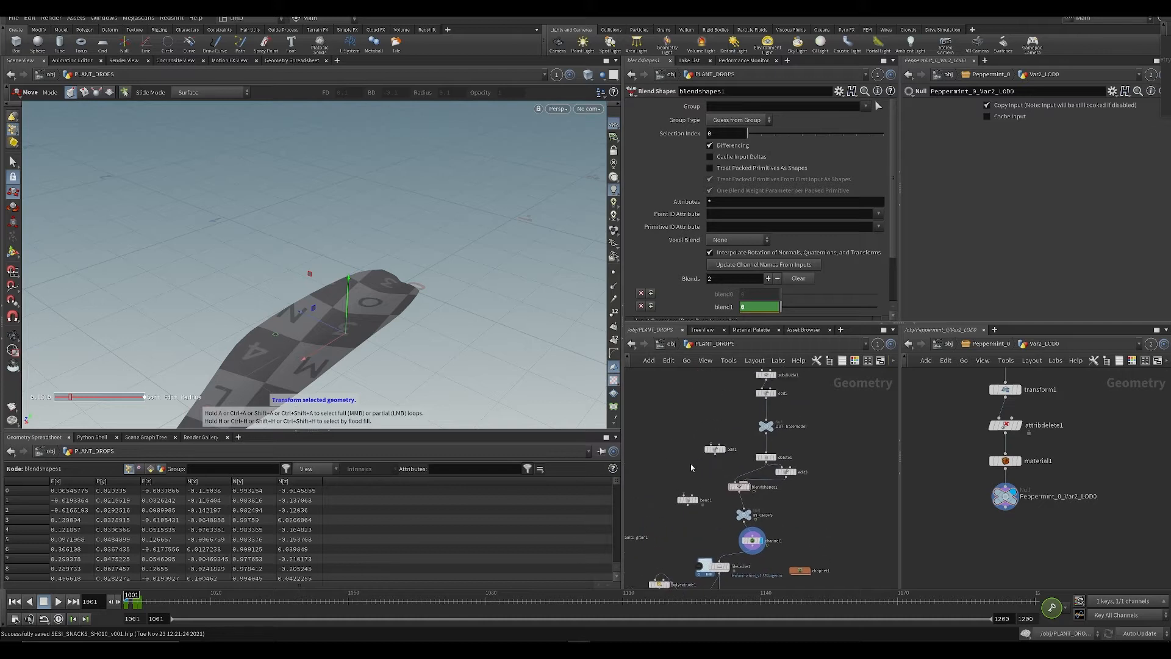
{"action": "left_click", "coordinate": [687, 499]}
{"action": "left_click_drag", "start_coordinate": [743, 543], "coordinate": [728, 496], "text": "shift"}
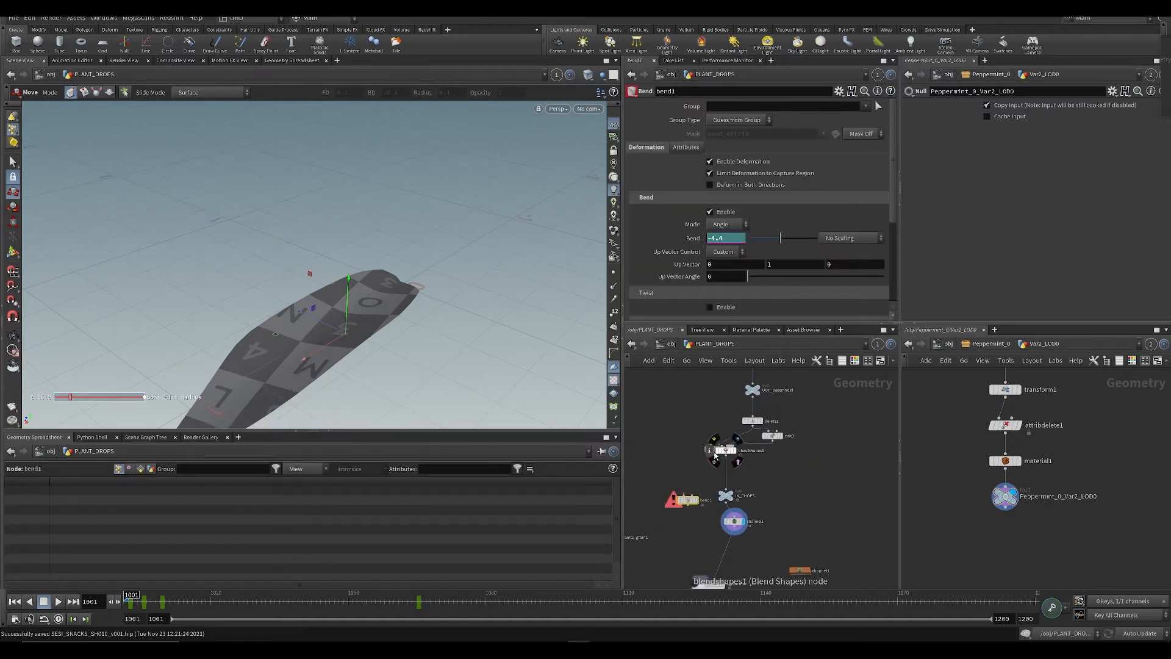
{"action": "scroll", "coordinate": [685, 421], "scroll_direction": "up", "scroll_amount": 2}
{"action": "left_click_drag", "start_coordinate": [686, 421], "coordinate": [716, 488]}
{"action": "key", "text": "Delete"}
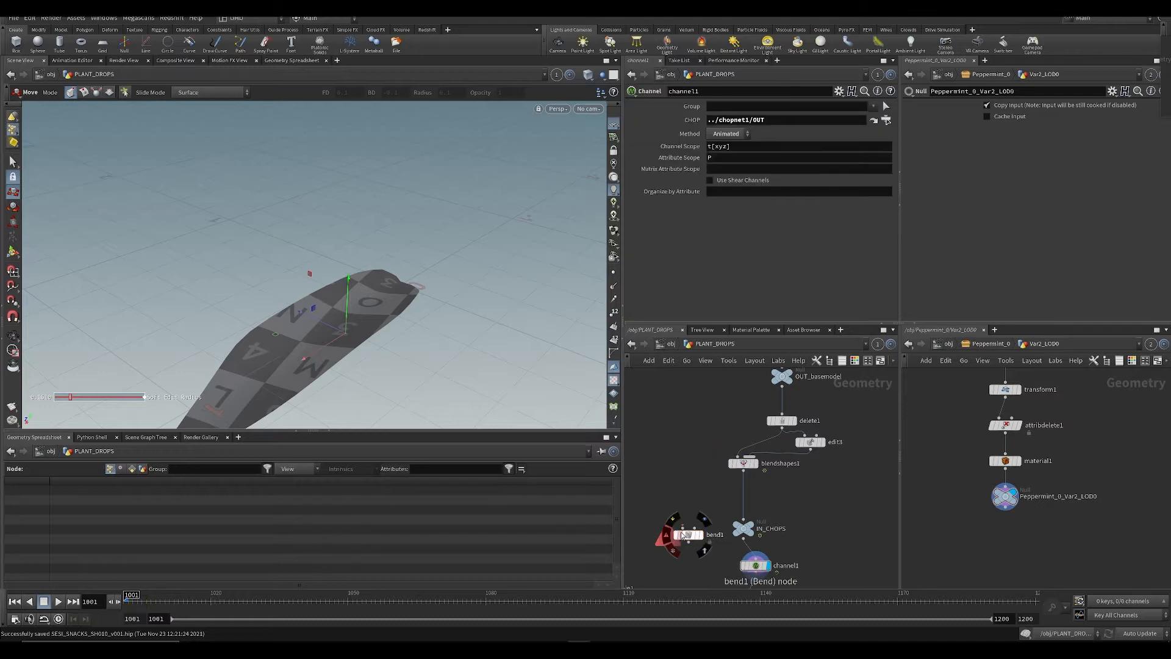
Step: Insert bend1 between blendshapes1 and IN_CHOPS, display it, and delete the existing animation on its Bend angle
{"action": "left_click_drag", "start_coordinate": [687, 535], "coordinate": [745, 498]}
{"action": "left_click", "coordinate": [761, 498]}
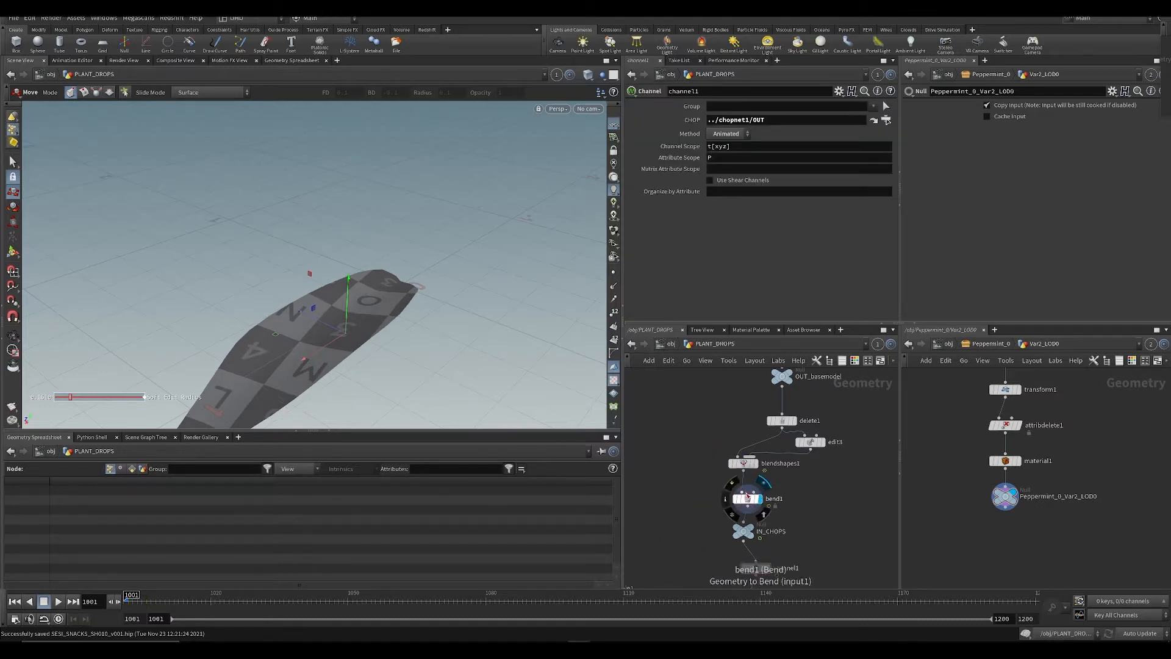
{"action": "left_click", "coordinate": [746, 498]}
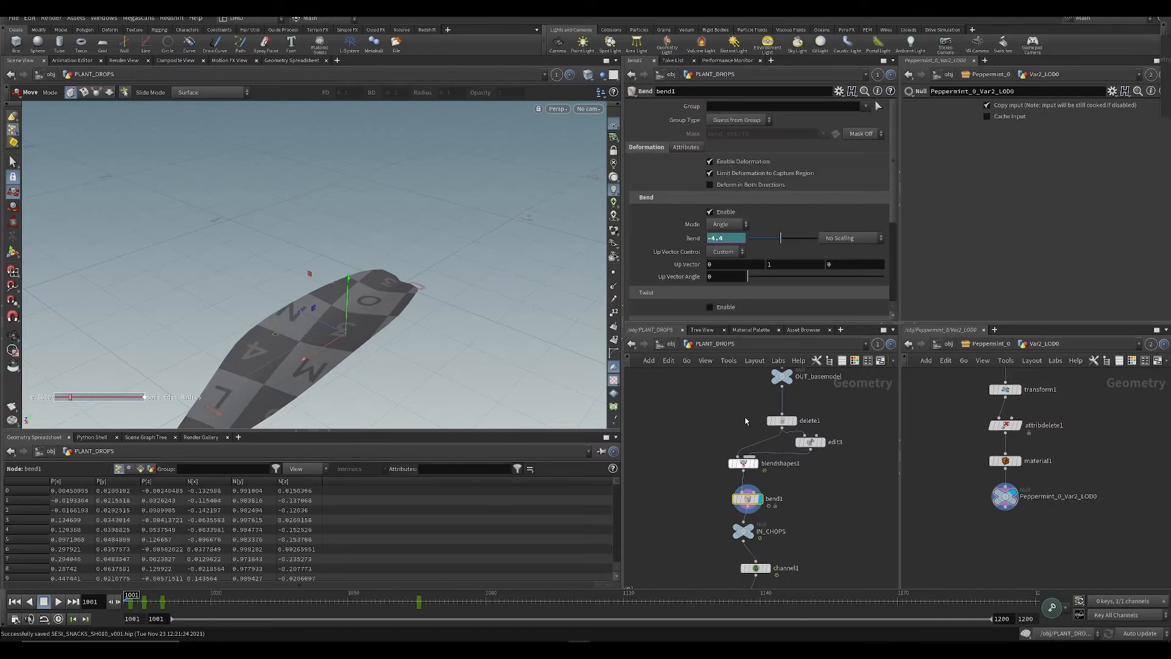
{"action": "right_click", "coordinate": [705, 238]}
{"action": "left_click", "coordinate": [714, 370]}
Step: Set bend1's capture region along the leaf from its blunt end to its pointed tip and save the scene
{"action": "left_click_drag", "start_coordinate": [492, 274], "coordinate": [366, 295], "text": "alt"}
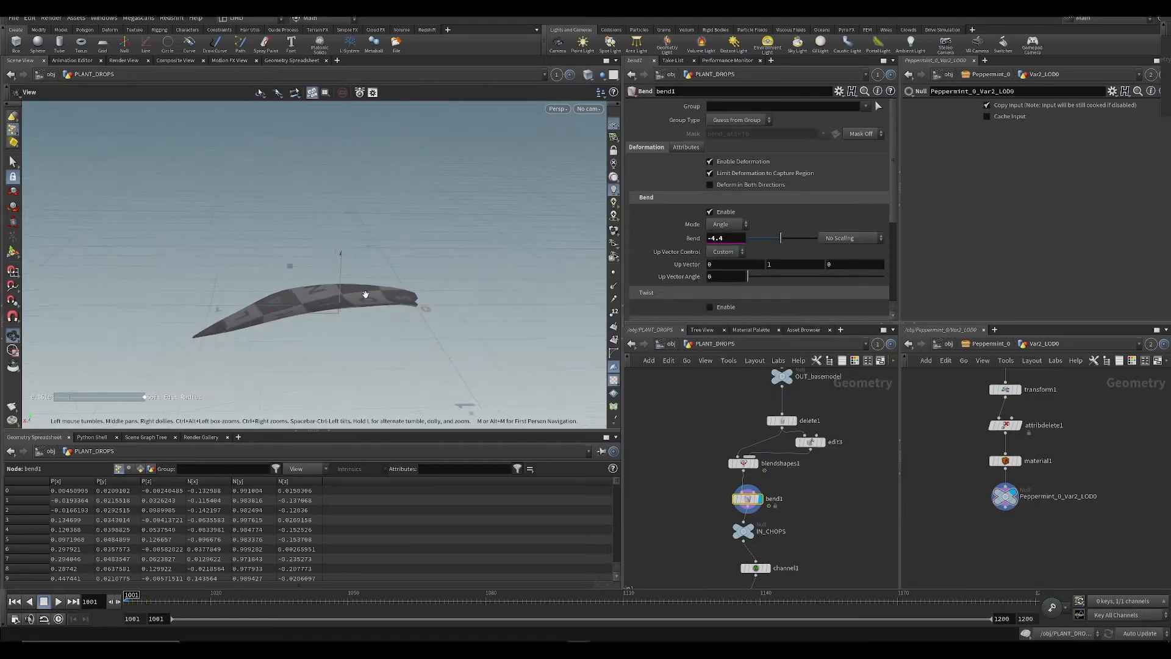
{"action": "key", "text": "t"}
{"action": "scroll", "coordinate": [756, 244], "scroll_direction": "down", "scroll_amount": 3}
{"action": "left_click", "coordinate": [750, 274]}
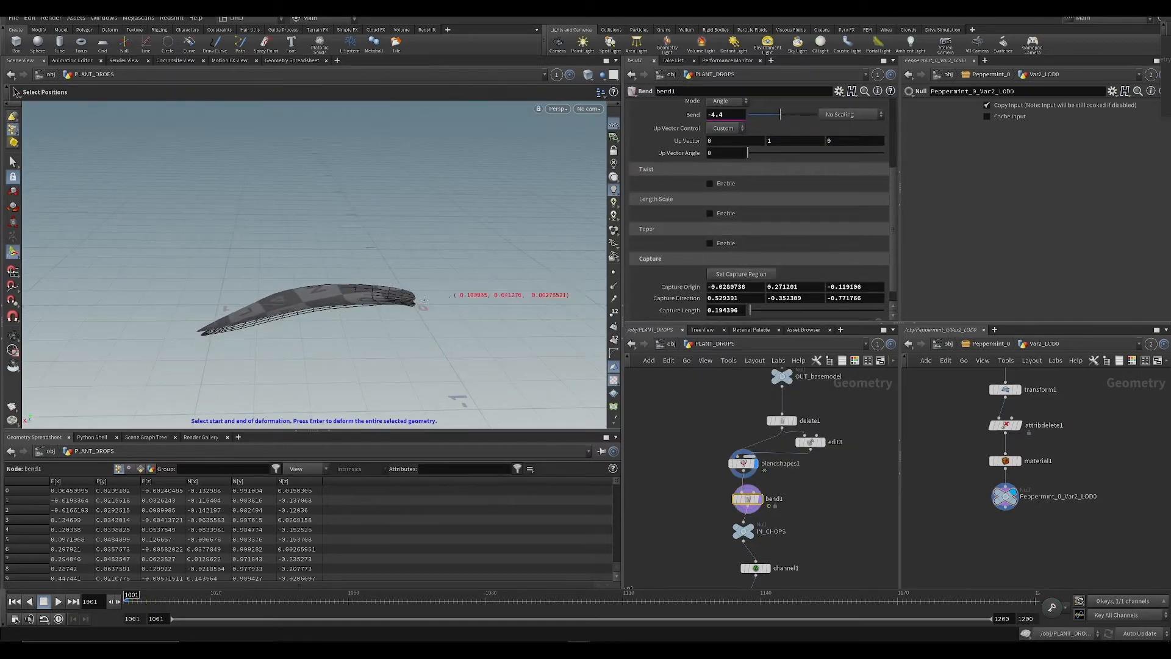
{"action": "left_click_drag", "start_coordinate": [476, 296], "coordinate": [427, 294], "text": "alt"}
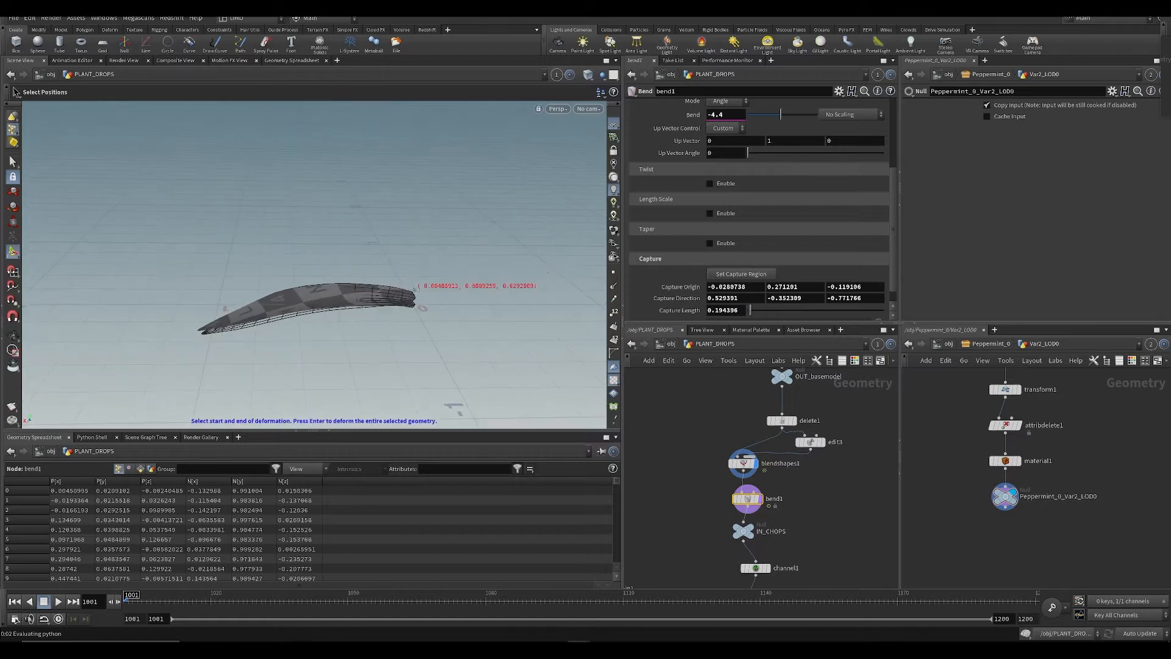
{"action": "left_click", "coordinate": [418, 294]}
{"action": "left_click", "coordinate": [197, 331]}
{"action": "scroll", "coordinate": [741, 198], "scroll_direction": "up", "scroll_amount": 3}
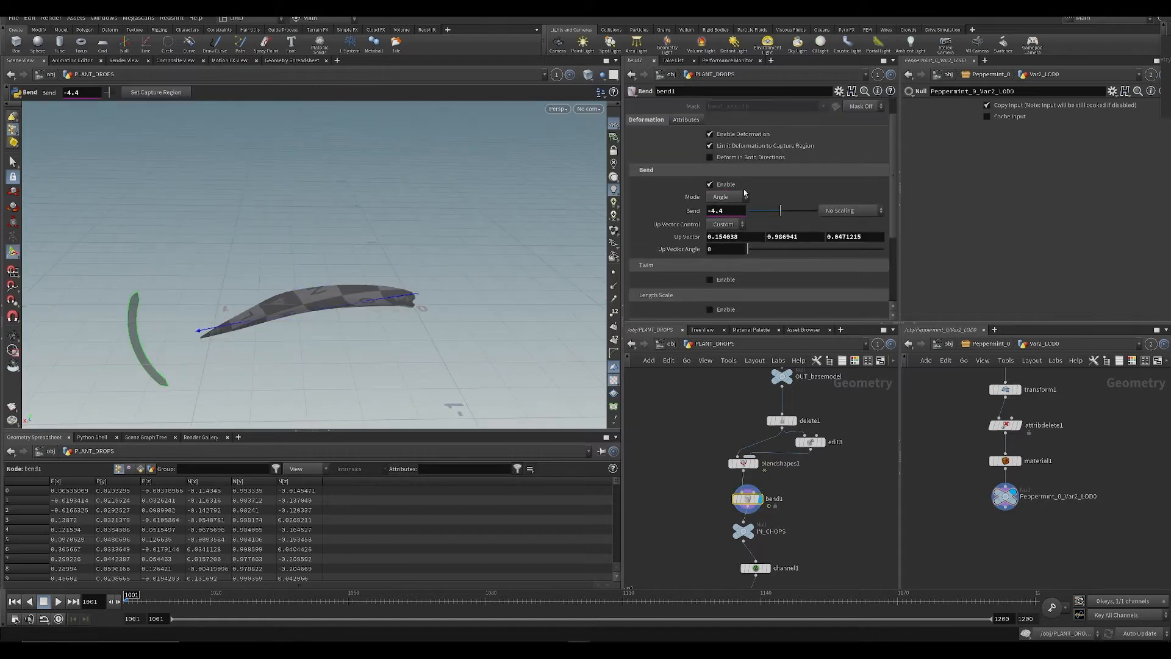
{"action": "key", "text": "ctrl+s"}
{"action": "scroll", "coordinate": [763, 267], "scroll_direction": "down", "scroll_amount": 4}
{"action": "left_click_drag", "start_coordinate": [347, 308], "coordinate": [404, 279], "text": "alt"}
{"action": "scroll", "coordinate": [803, 189], "scroll_direction": "up", "scroll_amount": 4}
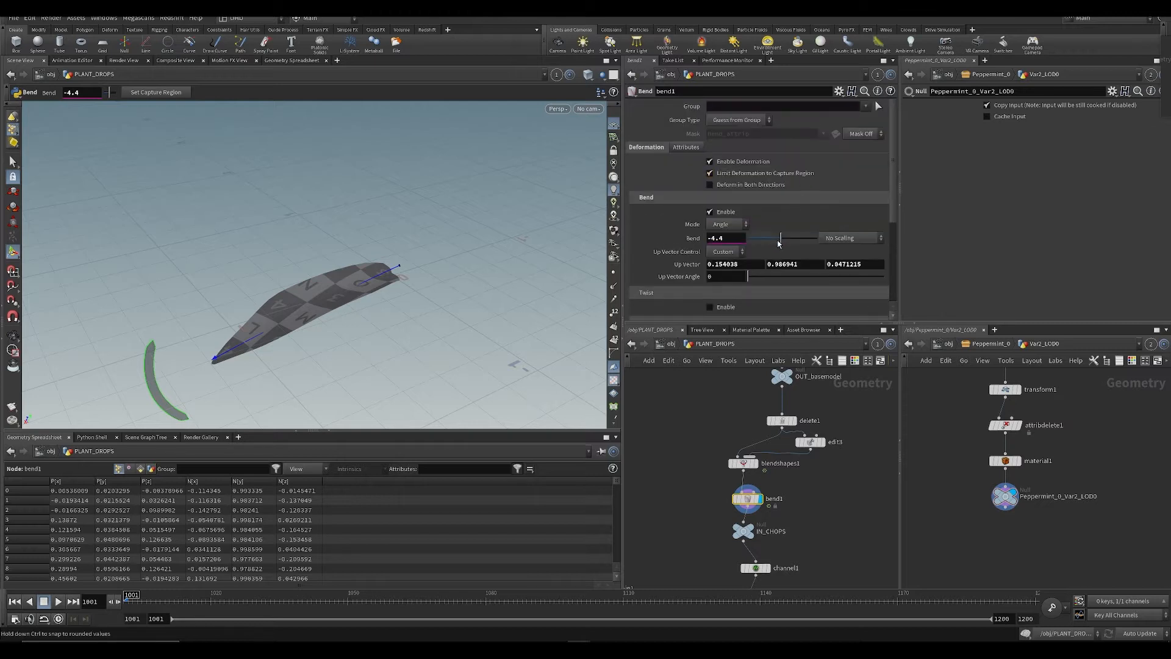
{"action": "left_click_drag", "start_coordinate": [777, 243], "coordinate": [776, 248]}
{"action": "key", "text": "ctrl+z"}
Step: Save the scene, then set bend1's Bend angle to -25.8 and its capture length to 1.17
{"action": "left_click_drag", "start_coordinate": [454, 333], "coordinate": [393, 299], "text": "alt"}
{"action": "key", "text": "ctrl+s"}
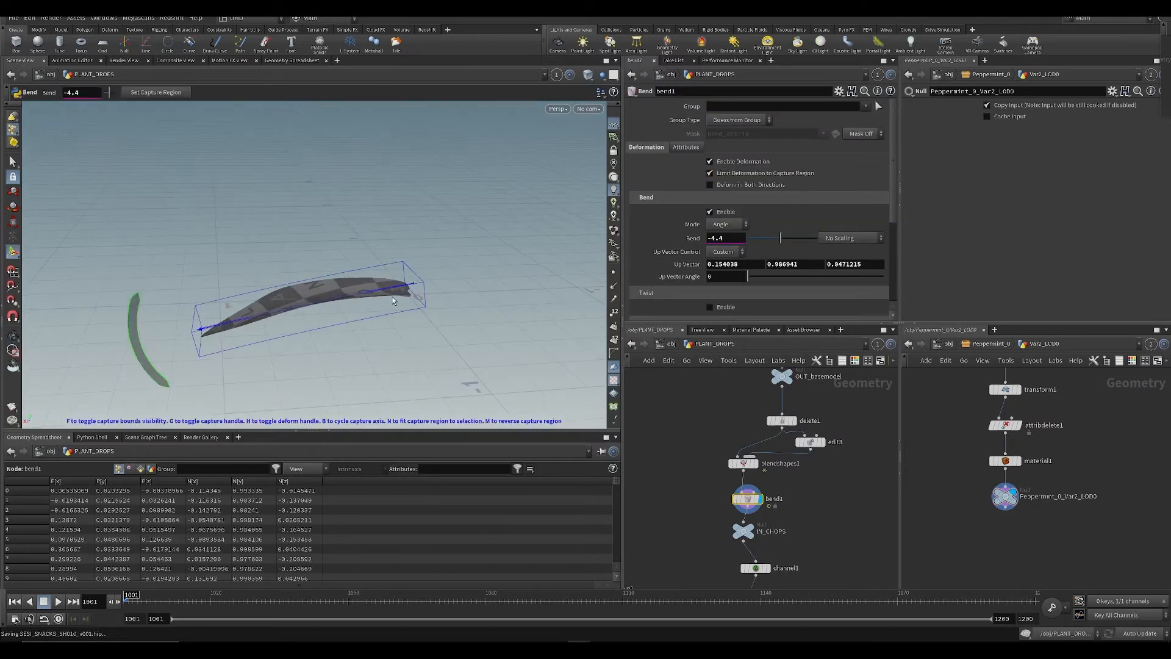
{"action": "left_click_drag", "start_coordinate": [780, 241], "coordinate": [775, 244]}
{"action": "scroll", "coordinate": [738, 277], "scroll_direction": "down", "scroll_amount": 3}
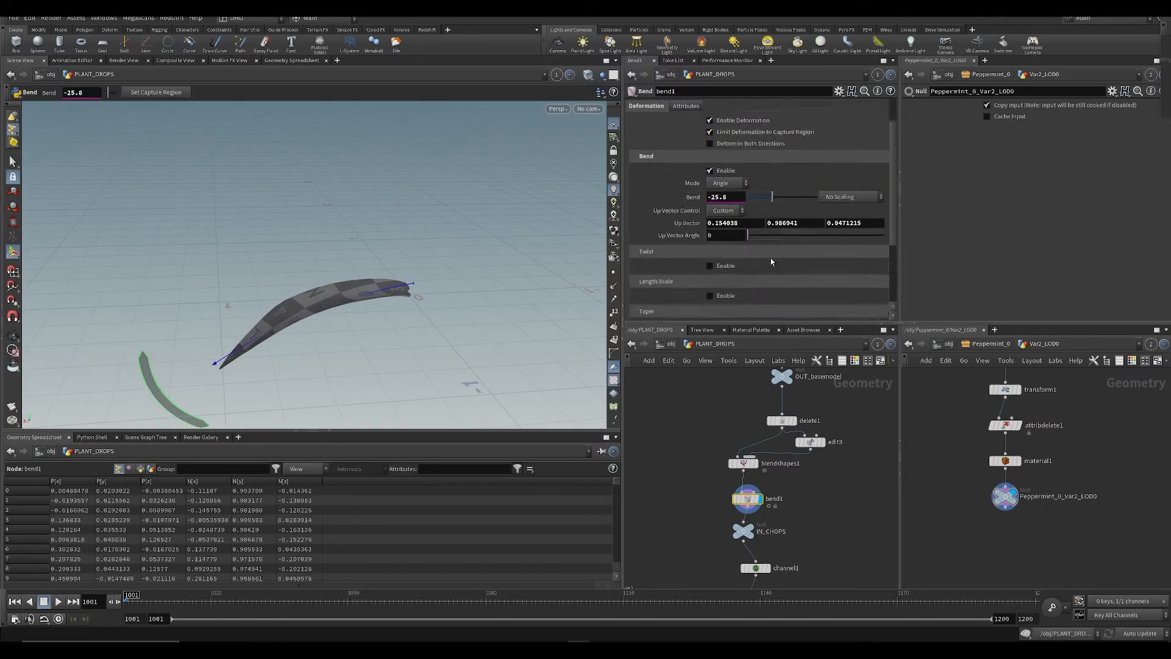
{"action": "left_click_drag", "start_coordinate": [768, 298], "coordinate": [766, 304]}
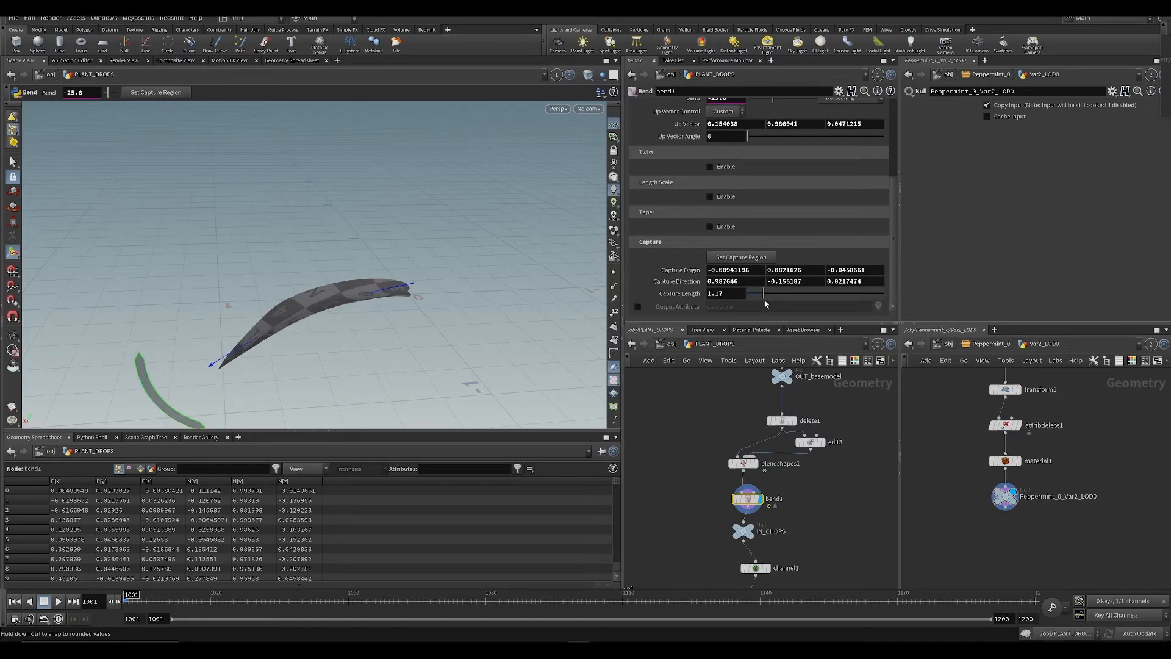
{"action": "left_click_drag", "start_coordinate": [450, 333], "coordinate": [441, 291], "text": "alt"}
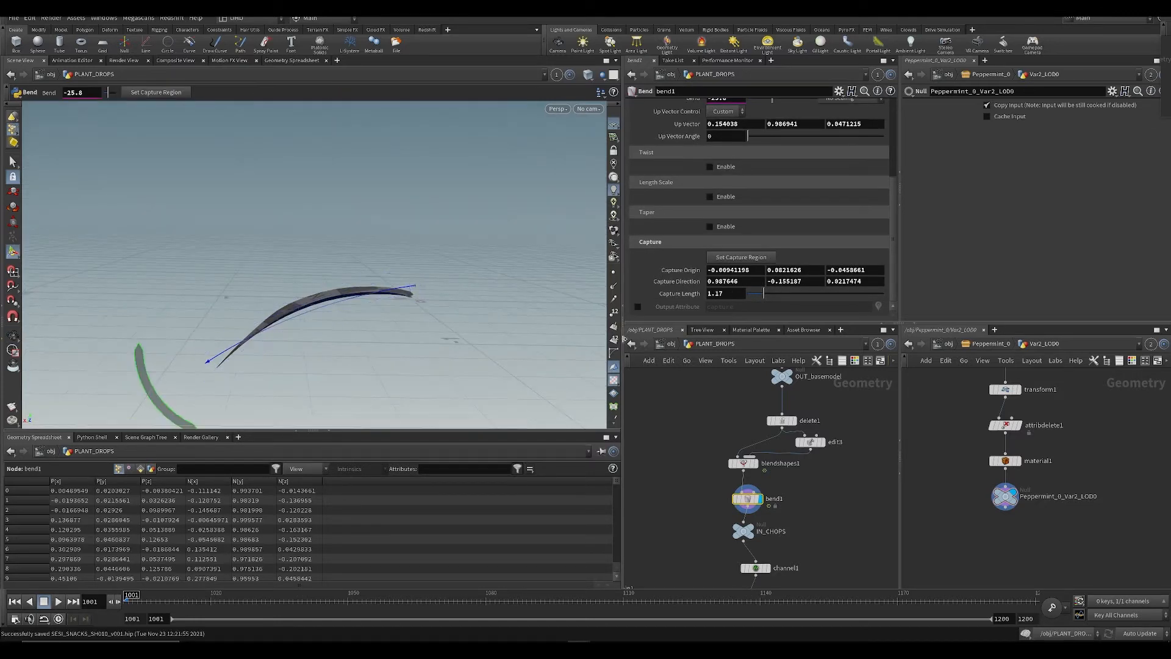
Step: Set bend1's Bend angle to -15.5 and keyframe it at frame 1001
{"action": "middle_click_drag", "start_coordinate": [698, 535], "coordinate": [692, 527]}
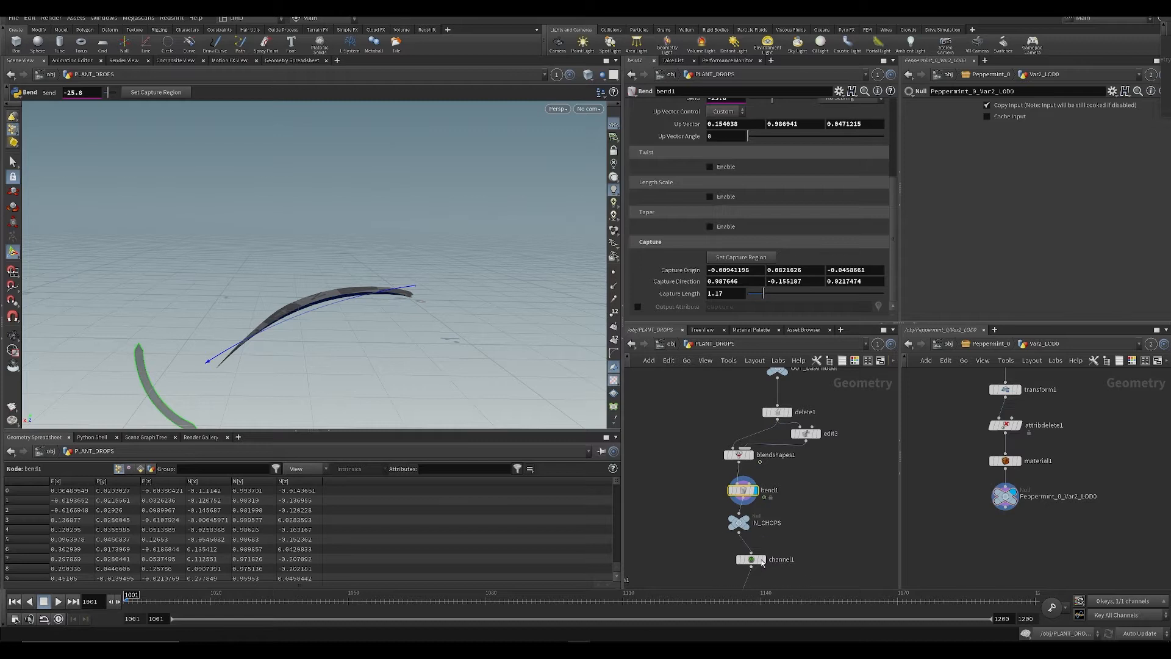
{"action": "mouse_move", "coordinate": [769, 545]}
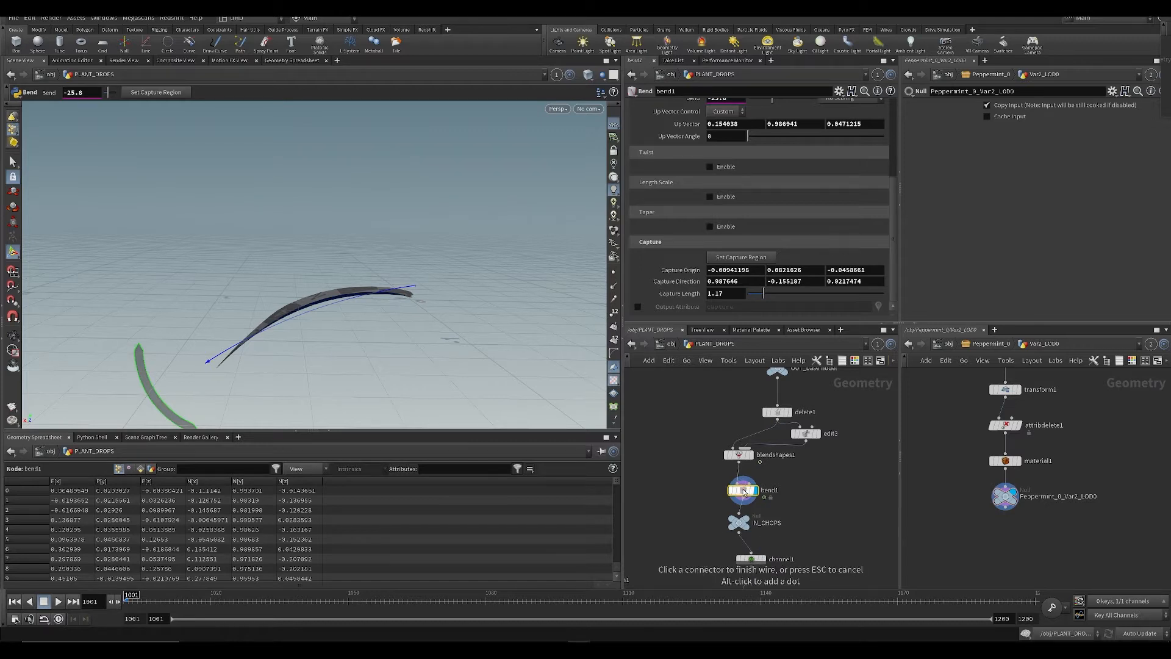
{"action": "scroll", "coordinate": [744, 147], "scroll_direction": "up", "scroll_amount": 3}
{"action": "left_click_drag", "start_coordinate": [772, 194], "coordinate": [777, 194]}
{"action": "left_click", "coordinate": [729, 197], "text": "alt"}
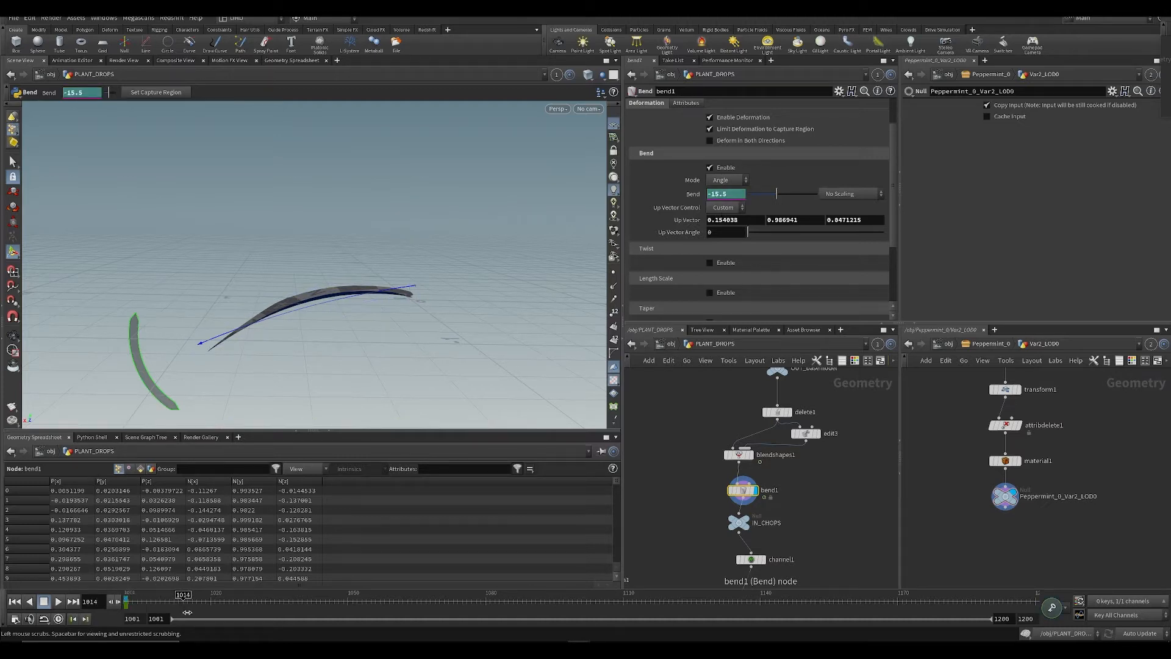
Step: Keyframe bend1's Bend angle at -30.5 a few frames after the start and at -5.9 on frame 1011
{"action": "left_click_drag", "start_coordinate": [777, 194], "coordinate": [771, 195]}
{"action": "left_click", "coordinate": [118, 603]}
{"action": "left_click", "coordinate": [157, 602]}
{"action": "left_click_drag", "start_coordinate": [777, 197], "coordinate": [765, 198]}
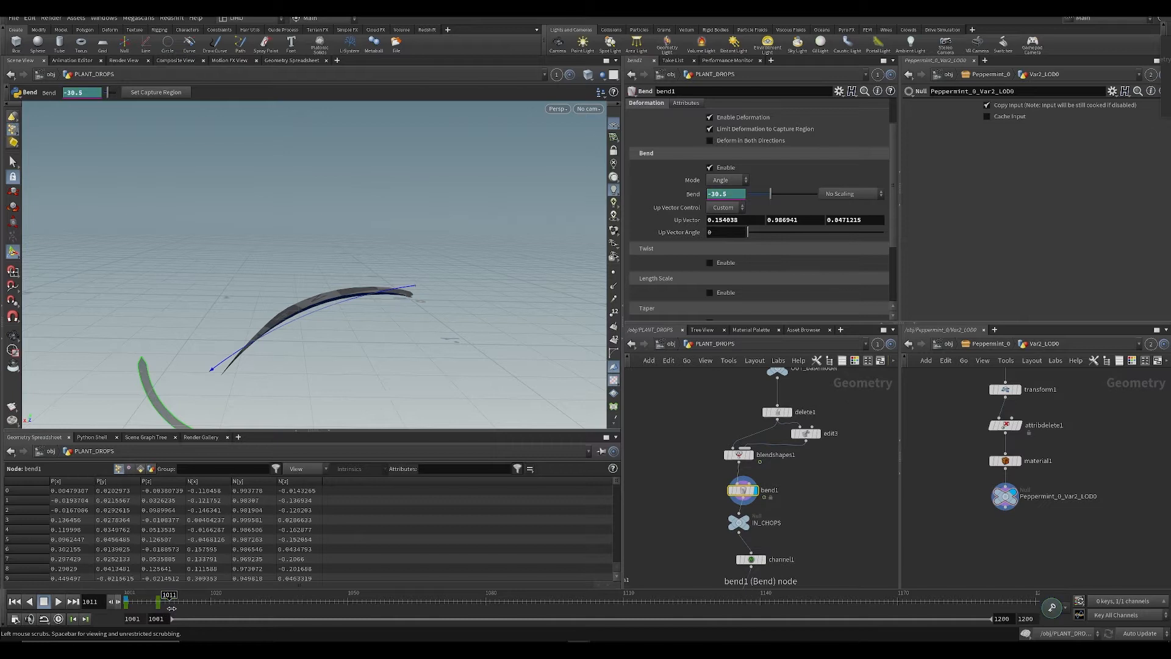
{"action": "left_click_drag", "start_coordinate": [771, 194], "coordinate": [780, 194]}
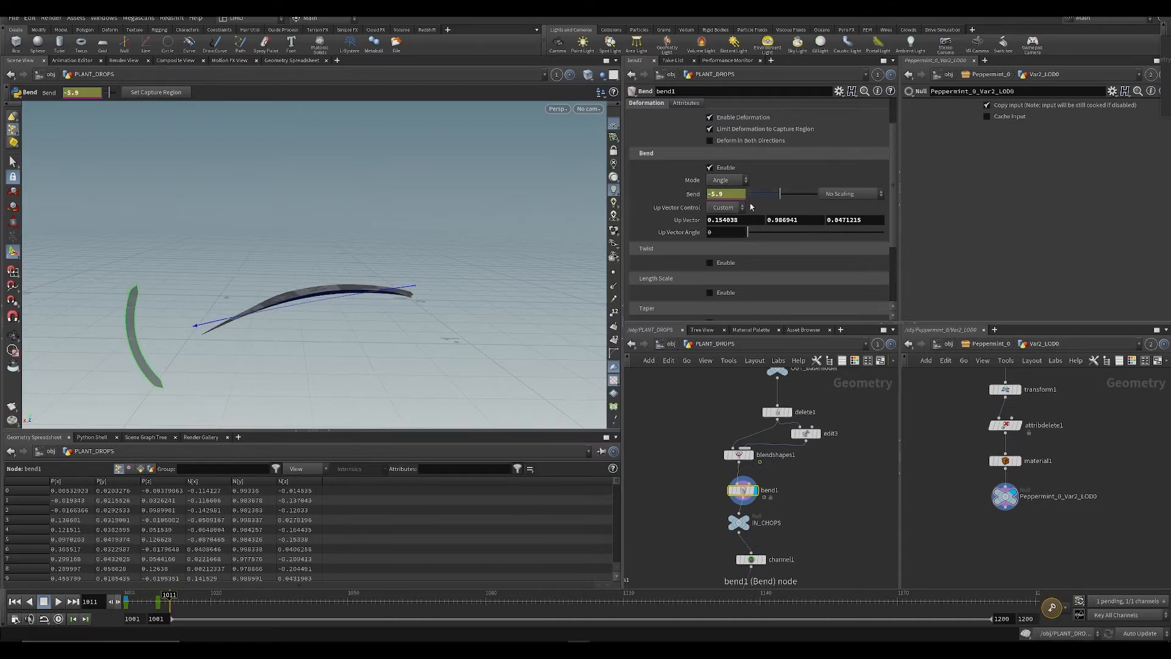
{"action": "left_click", "coordinate": [247, 603]}
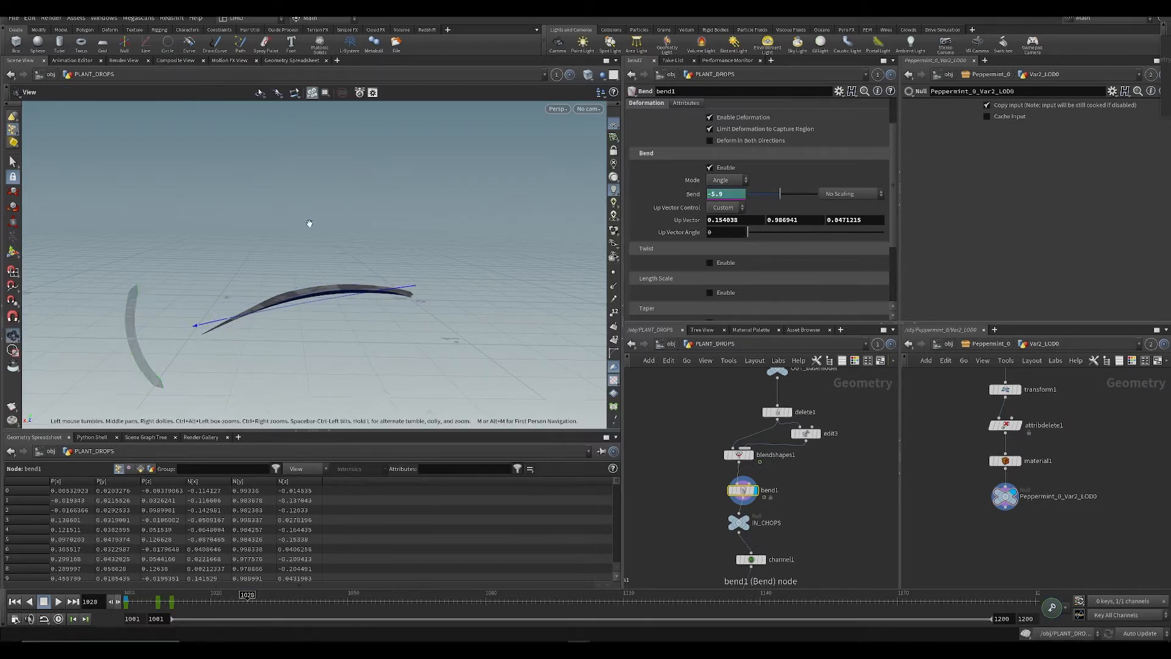
Step: Keyframe bend1's Bend angle at -24.2 on frame 1076 and save the scene
{"action": "left_click_drag", "start_coordinate": [309, 224], "coordinate": [350, 343], "text": "alt"}
{"action": "left_click_drag", "start_coordinate": [251, 599], "coordinate": [333, 587]}
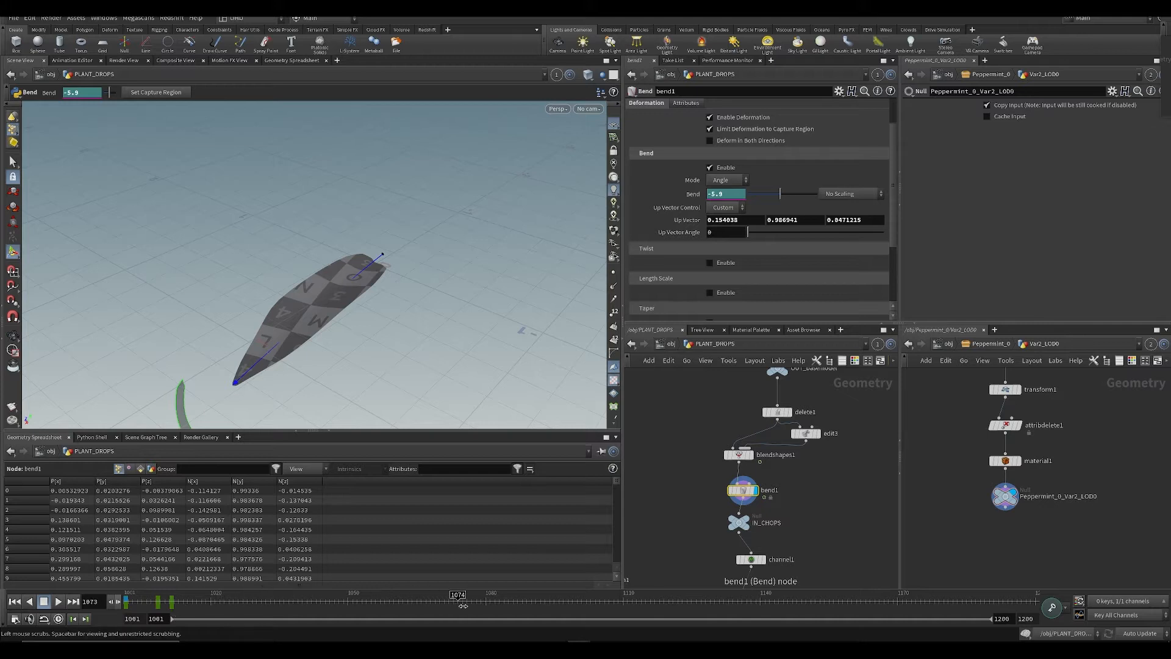
{"action": "left_click_drag", "start_coordinate": [463, 605], "coordinate": [468, 604]}
{"action": "left_click_drag", "start_coordinate": [780, 195], "coordinate": [773, 195]}
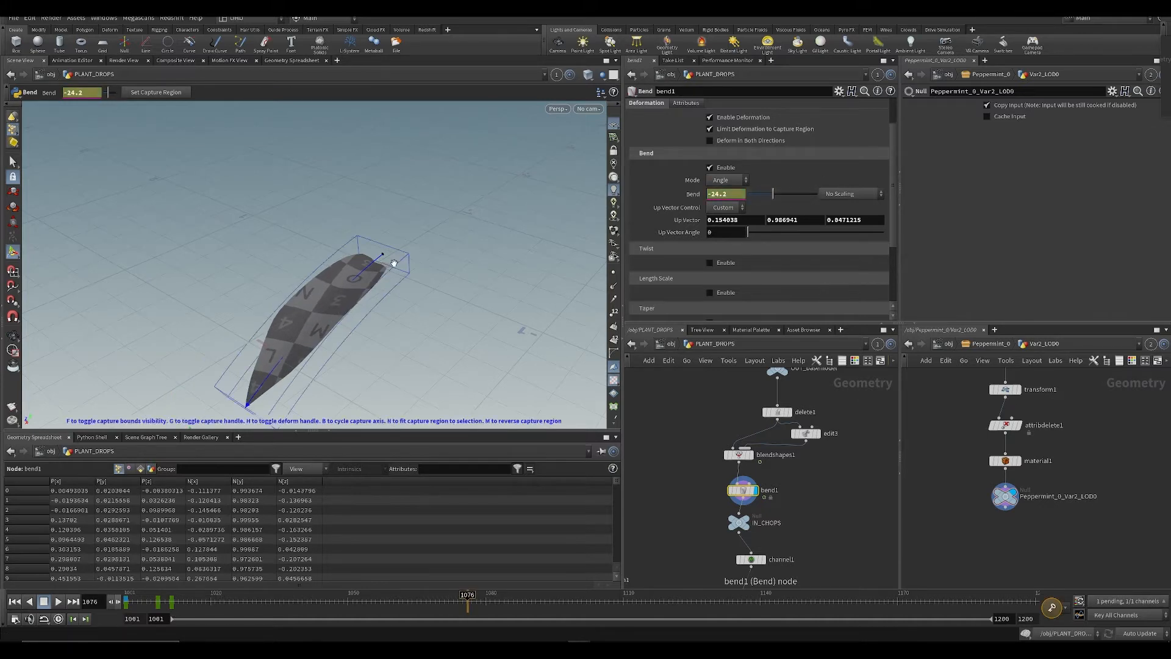
{"action": "key", "text": "k"}
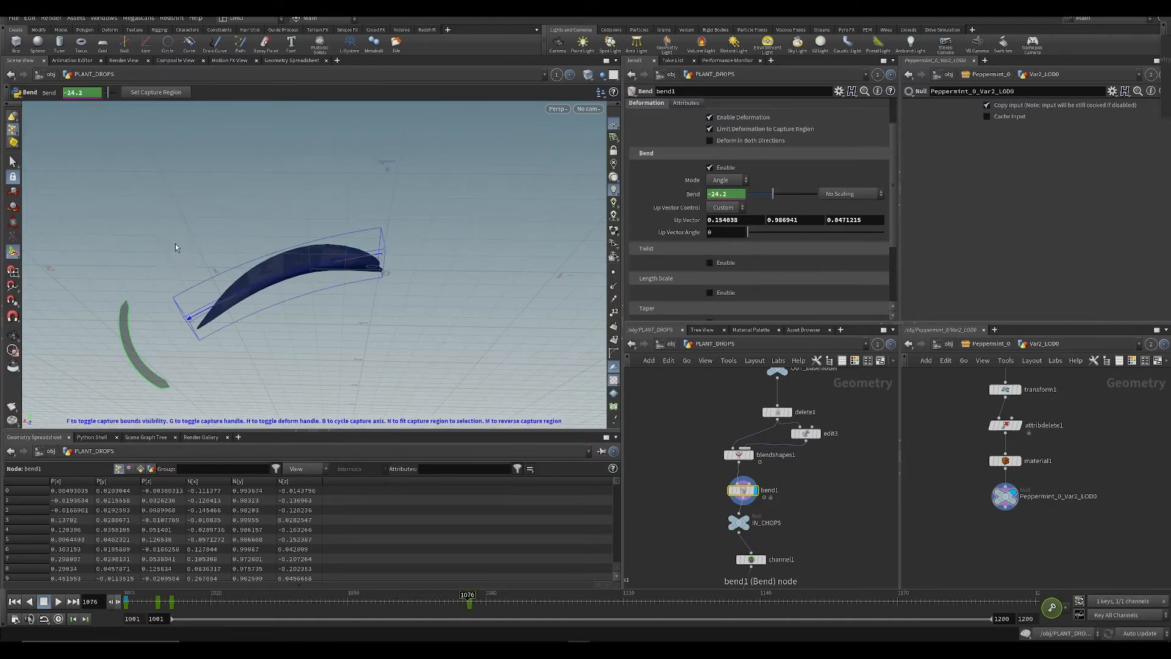
{"action": "left_click_drag", "start_coordinate": [301, 299], "coordinate": [406, 289], "text": "alt"}
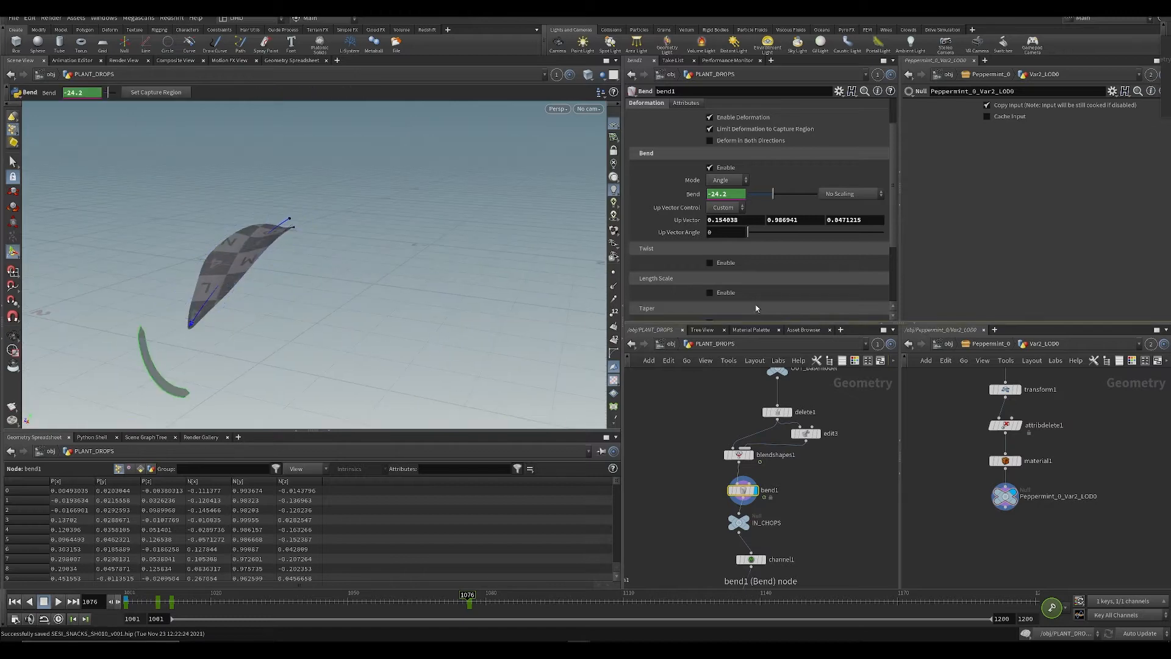
Step: Inspect bend1's Bend animation curve by scrubbing to frame 1051, and close the curve view
{"action": "left_click", "coordinate": [728, 196], "text": "shift"}
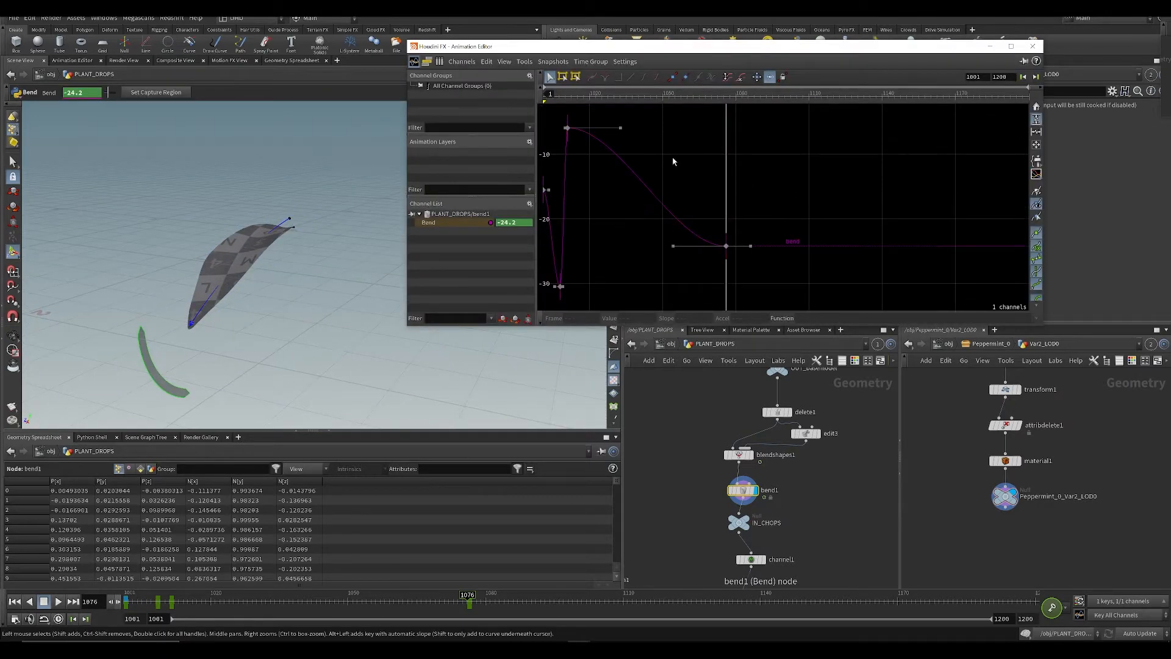
{"action": "left_click_drag", "start_coordinate": [572, 96], "coordinate": [665, 96]}
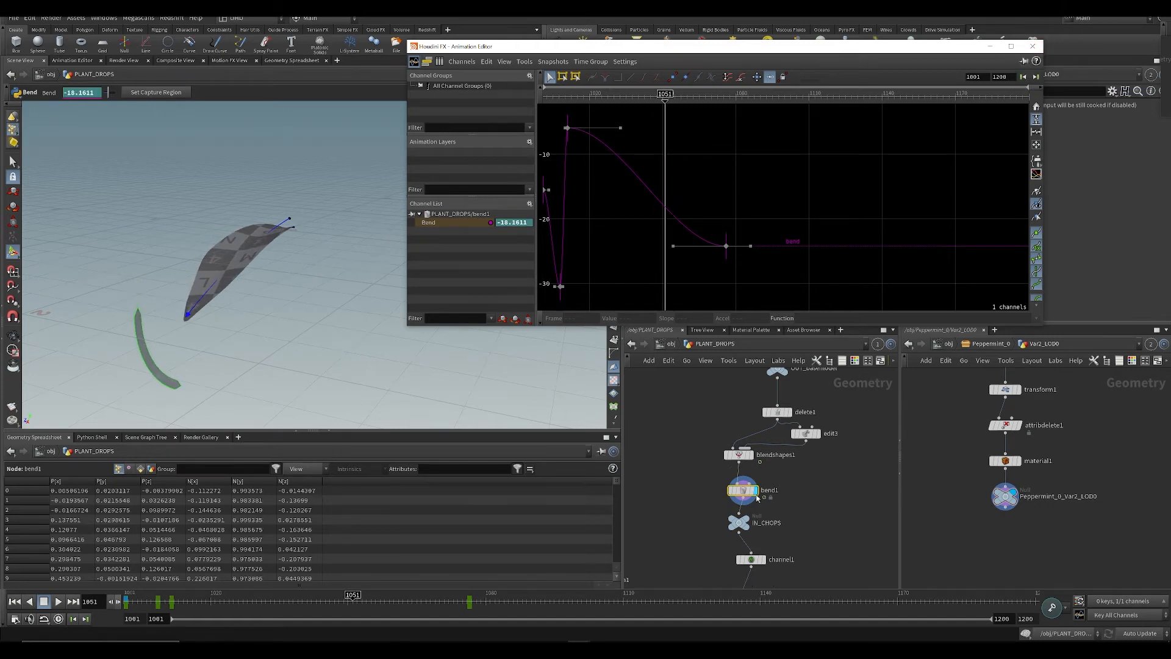
{"action": "left_click", "coordinate": [1033, 45]}
Step: Display channel1 and play back its leaf animation from frame 1001
{"action": "middle_click_drag", "start_coordinate": [776, 539], "coordinate": [828, 476]}
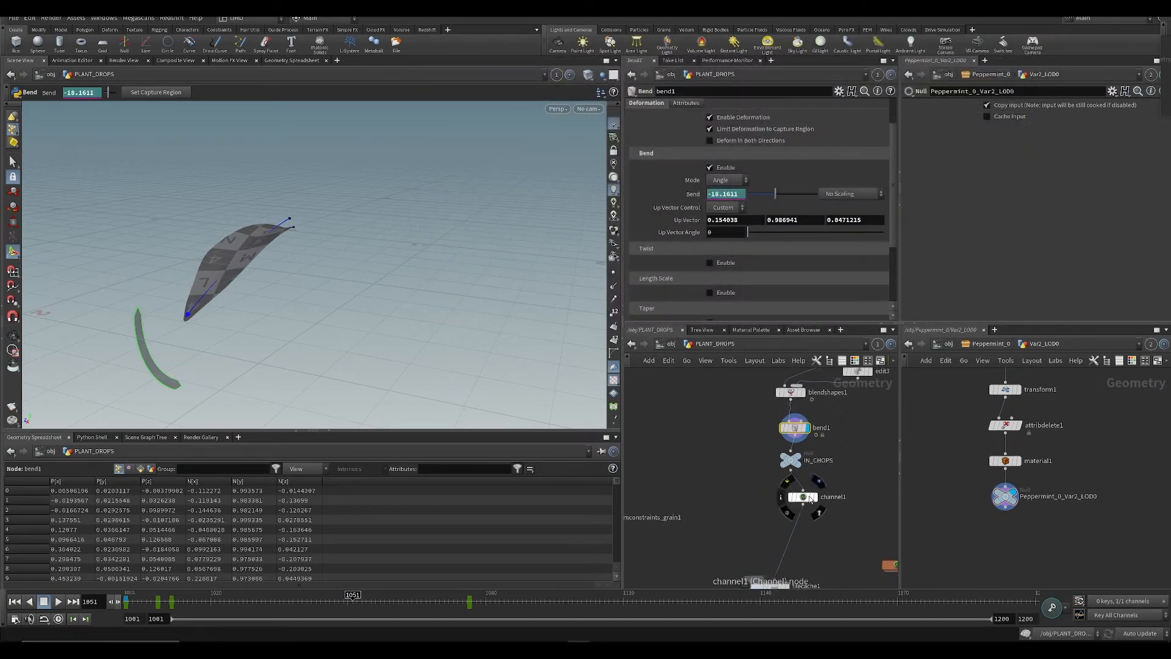
{"action": "left_click", "coordinate": [832, 473]}
{"action": "left_click", "coordinate": [819, 481]}
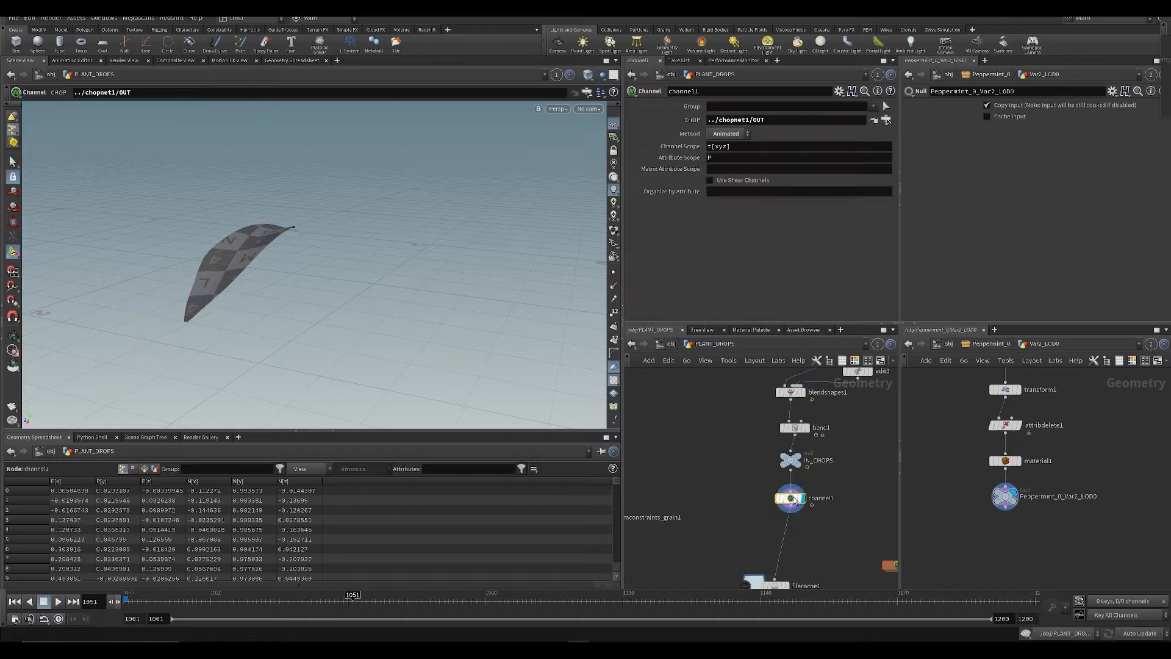
{"action": "key", "text": "Up"}
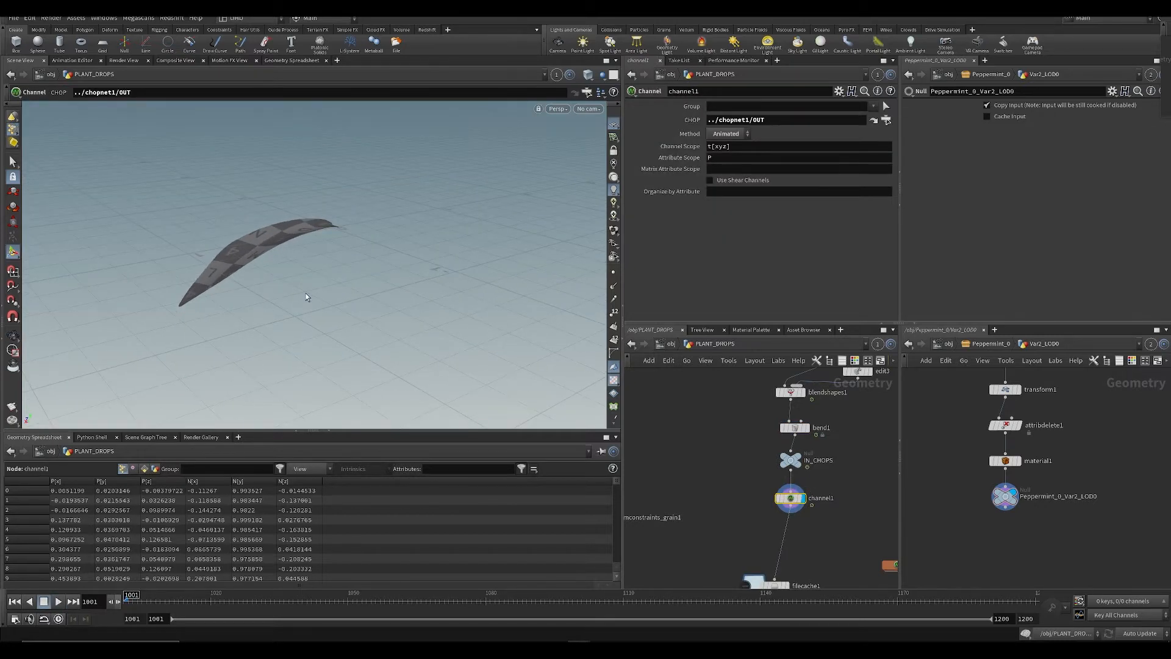
{"action": "key", "text": "ctrl+Up"}
{"action": "key", "text": "Up"}
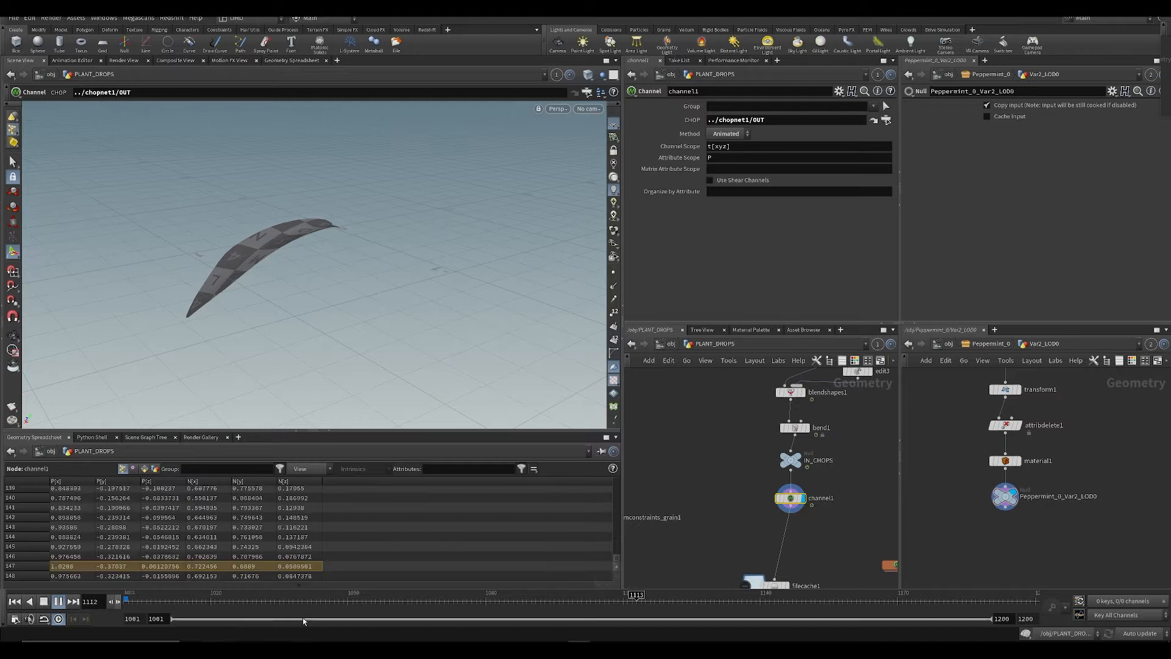
{"action": "left_click", "coordinate": [294, 601]}
Step: Move the last key of bend1's Bend curve from frame 1076 to frame 1095 and save the scene
{"action": "middle_click_drag", "start_coordinate": [861, 438], "coordinate": [845, 486]}
{"action": "key", "text": "ctrl+s"}
{"action": "left_click", "coordinate": [779, 476]}
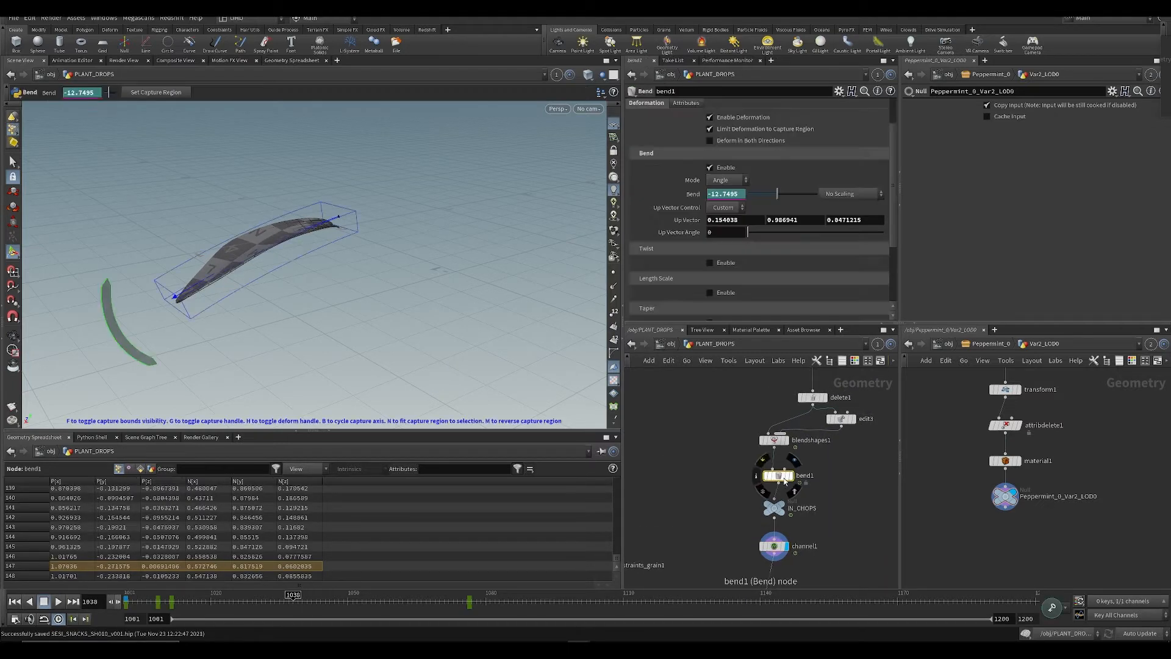
{"action": "left_click", "coordinate": [463, 602]}
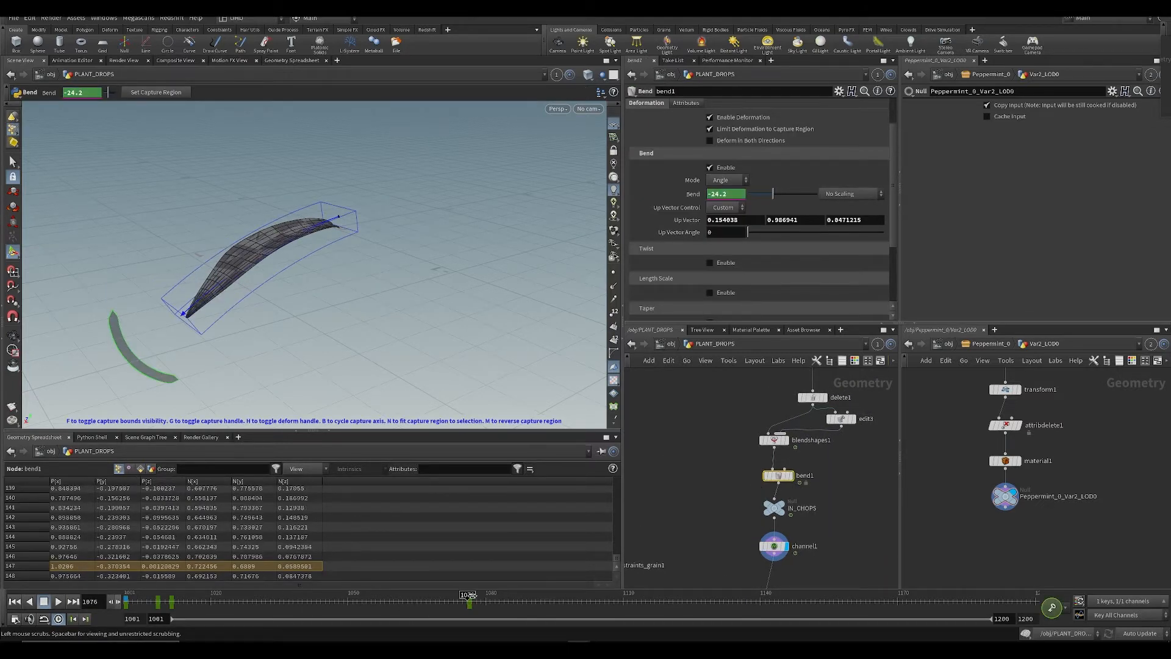
{"action": "left_click", "coordinate": [730, 193], "text": "shift"}
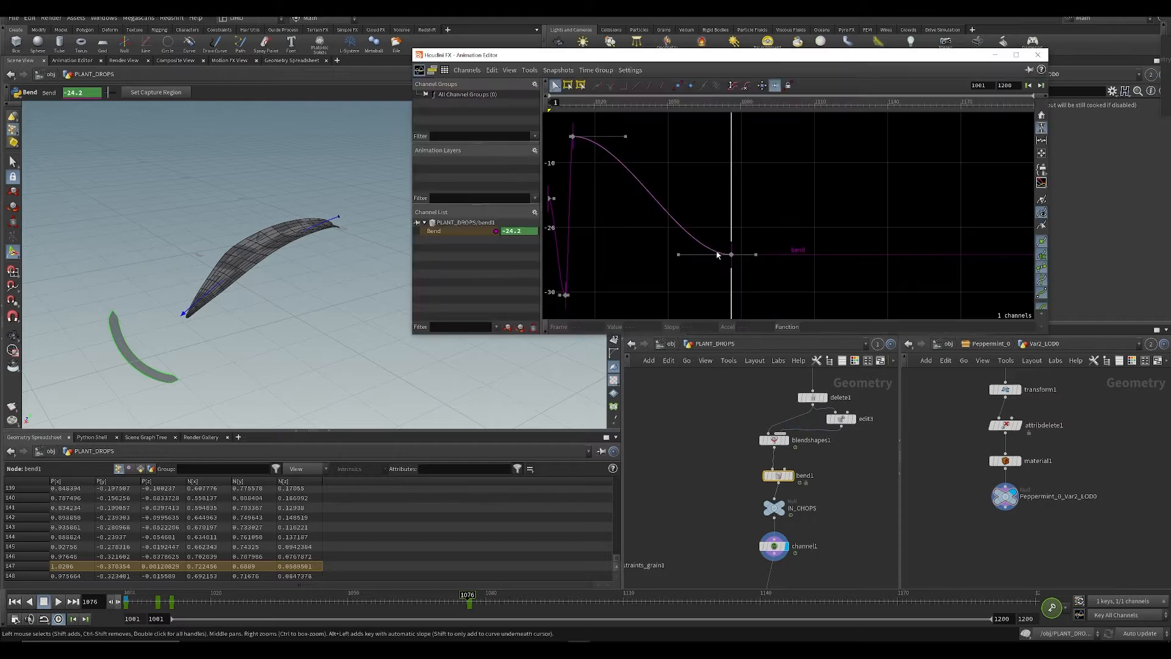
{"action": "left_click_drag", "start_coordinate": [733, 264], "coordinate": [780, 264]}
{"action": "key", "text": "ctrl+s"}
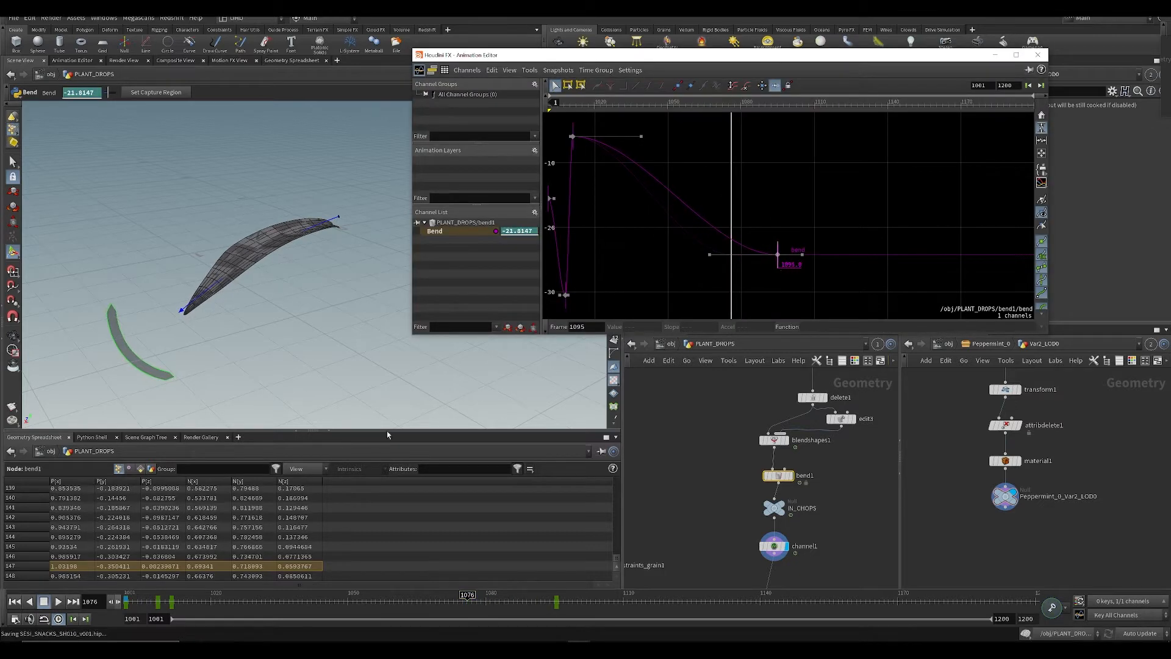
Step: Play back channel1's leaf motion from frame 1001 to check the retimed bend, and close the Animation Editor
{"action": "left_click_drag", "start_coordinate": [134, 604], "coordinate": [125, 604]}
{"action": "left_click", "coordinate": [776, 547]}
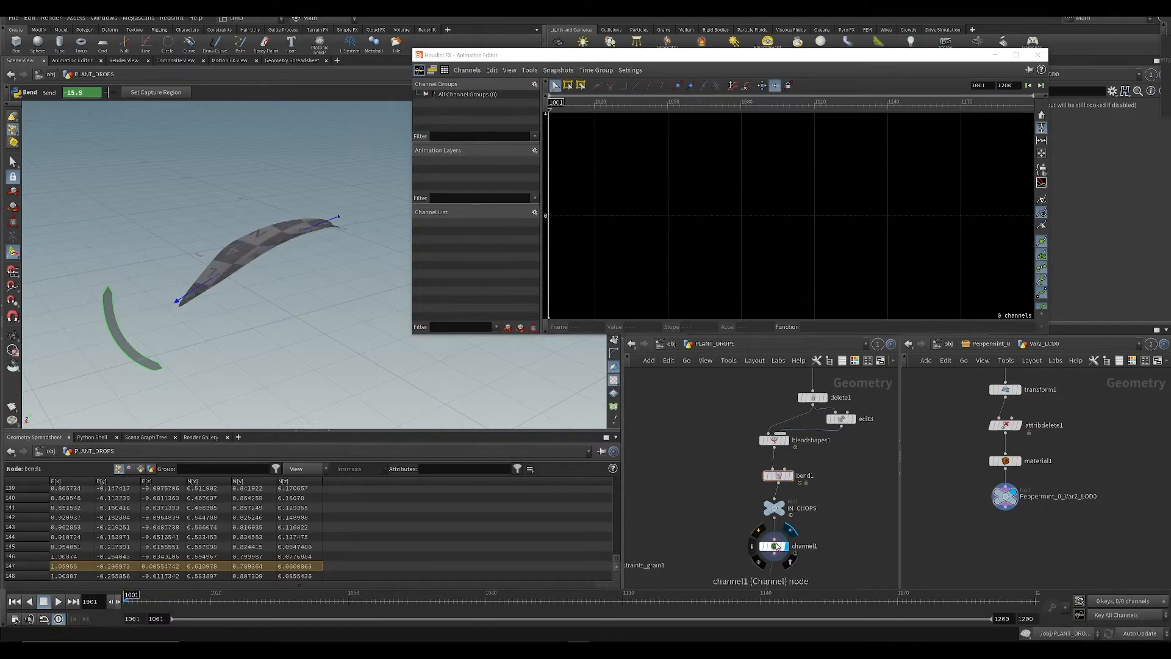
{"action": "key", "text": "Up"}
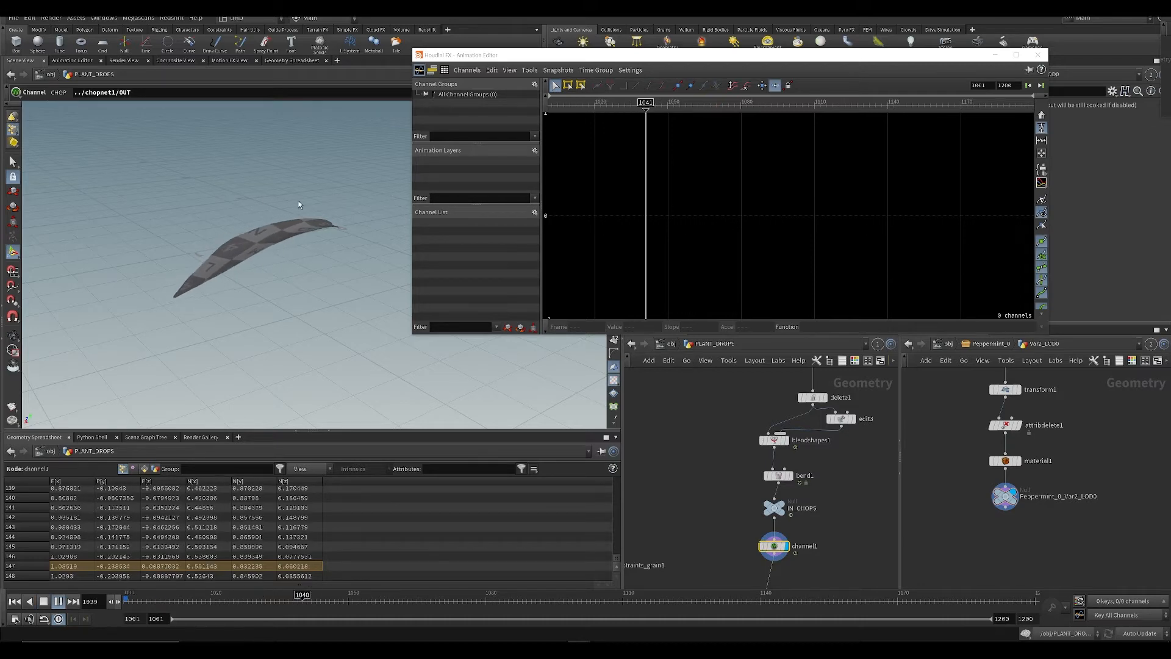
{"action": "key", "text": "Up"}
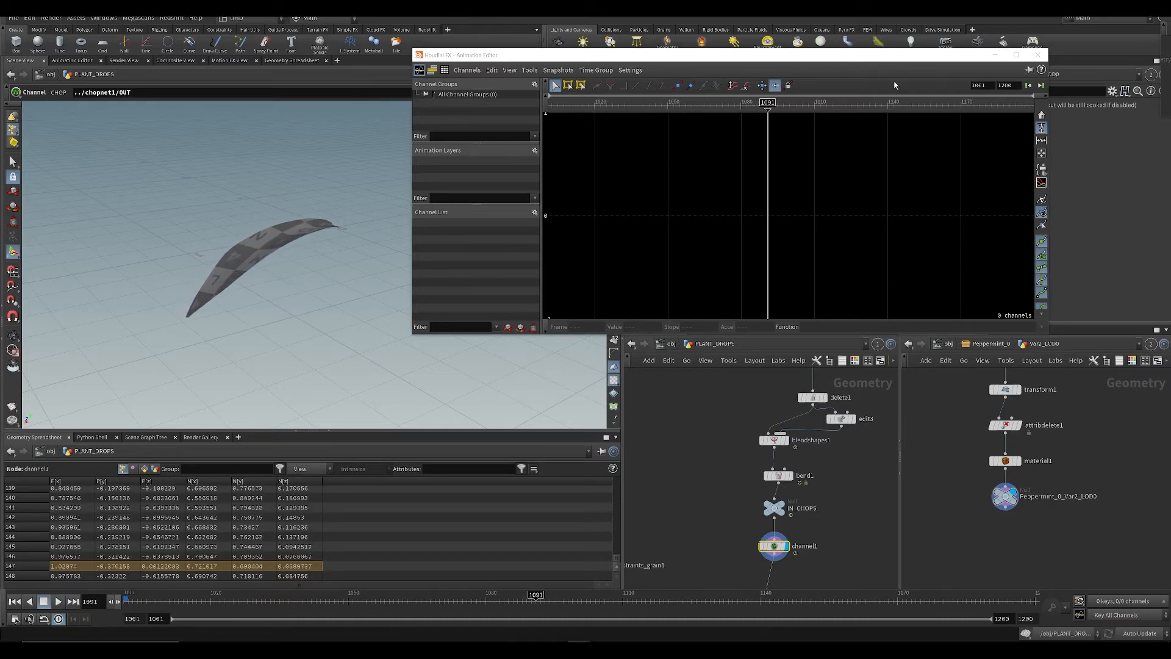
{"action": "left_click", "coordinate": [1039, 55]}
Step: Select filecache1, set the project directory to the $HIP folder, dismiss the error dialog and save the scene
{"action": "middle_click_drag", "start_coordinate": [736, 444], "coordinate": [749, 518]}
{"action": "left_click_drag", "start_coordinate": [757, 521], "coordinate": [778, 493]}
{"action": "middle_click_drag", "start_coordinate": [696, 444], "coordinate": [663, 459]}
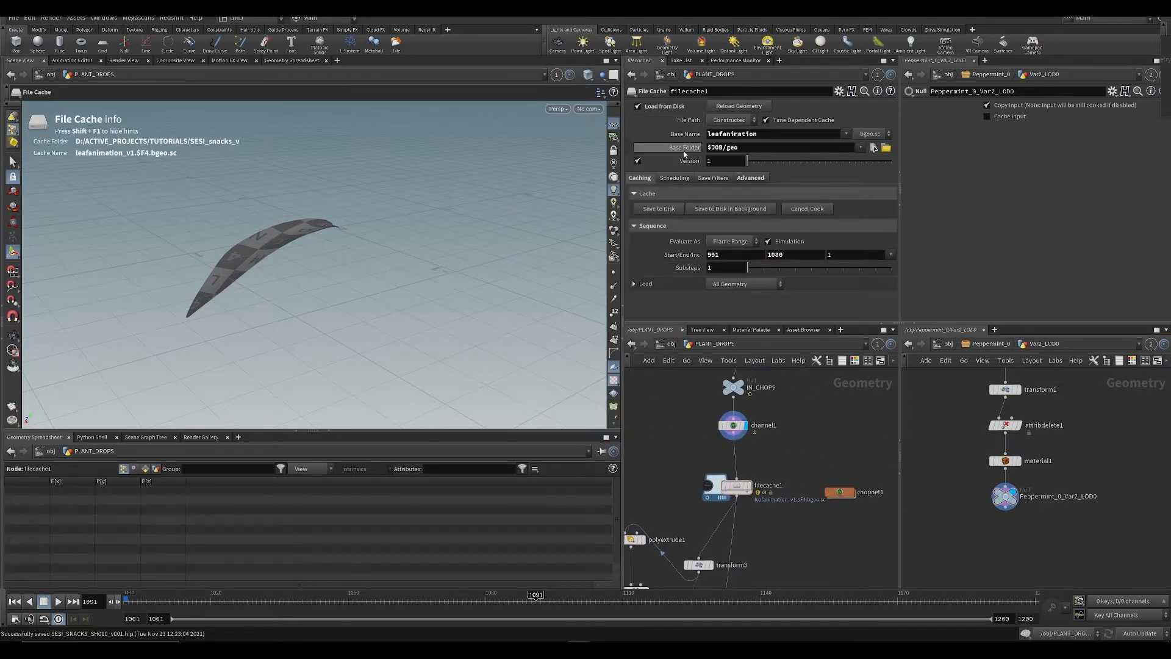
{"action": "left_click", "coordinate": [873, 148]}
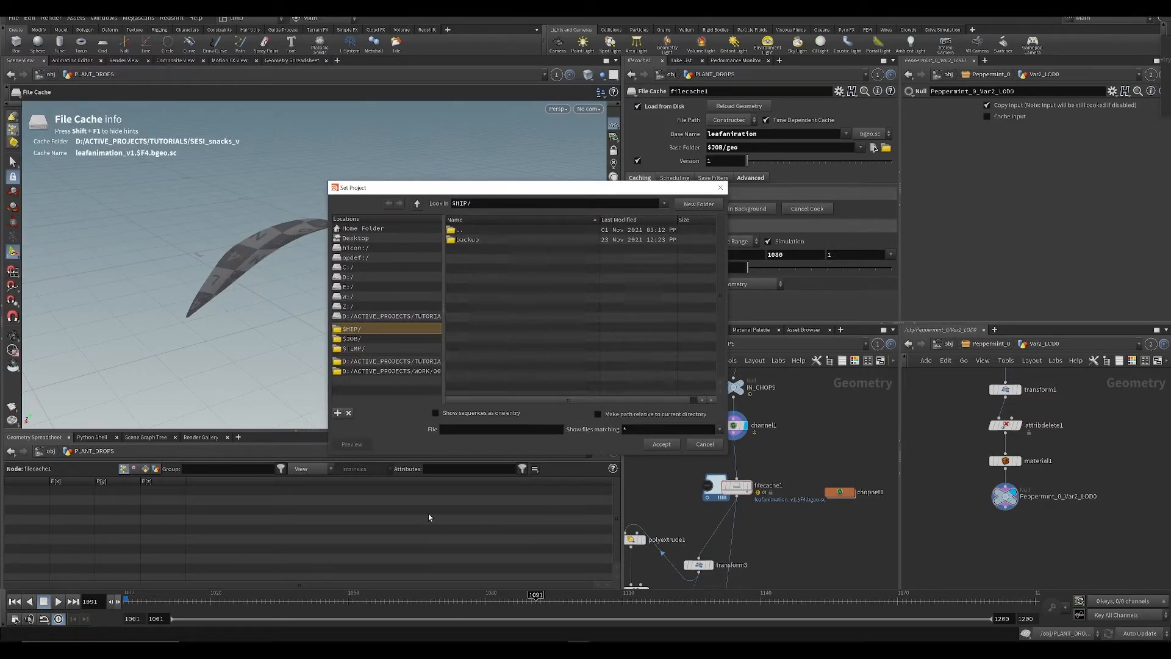
{"action": "left_click", "coordinate": [347, 340]}
{"action": "left_click", "coordinate": [343, 329]}
{"action": "left_click", "coordinate": [651, 447]}
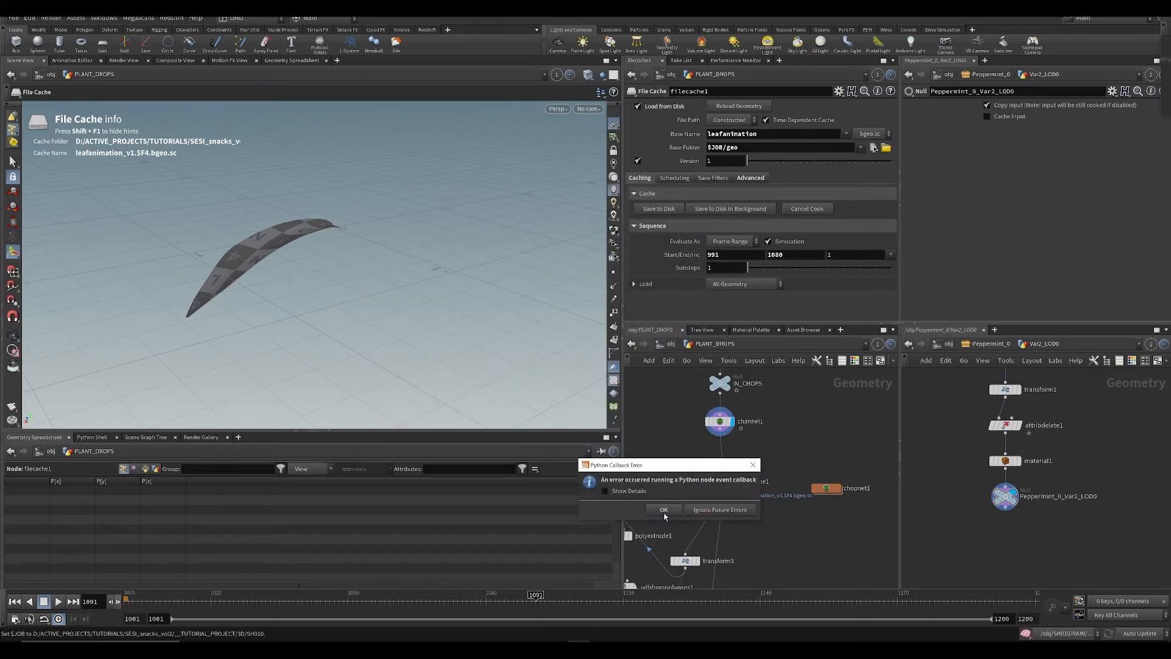
{"action": "left_click", "coordinate": [665, 513]}
{"action": "left_click", "coordinate": [661, 534]}
{"action": "left_click", "coordinate": [709, 556]}
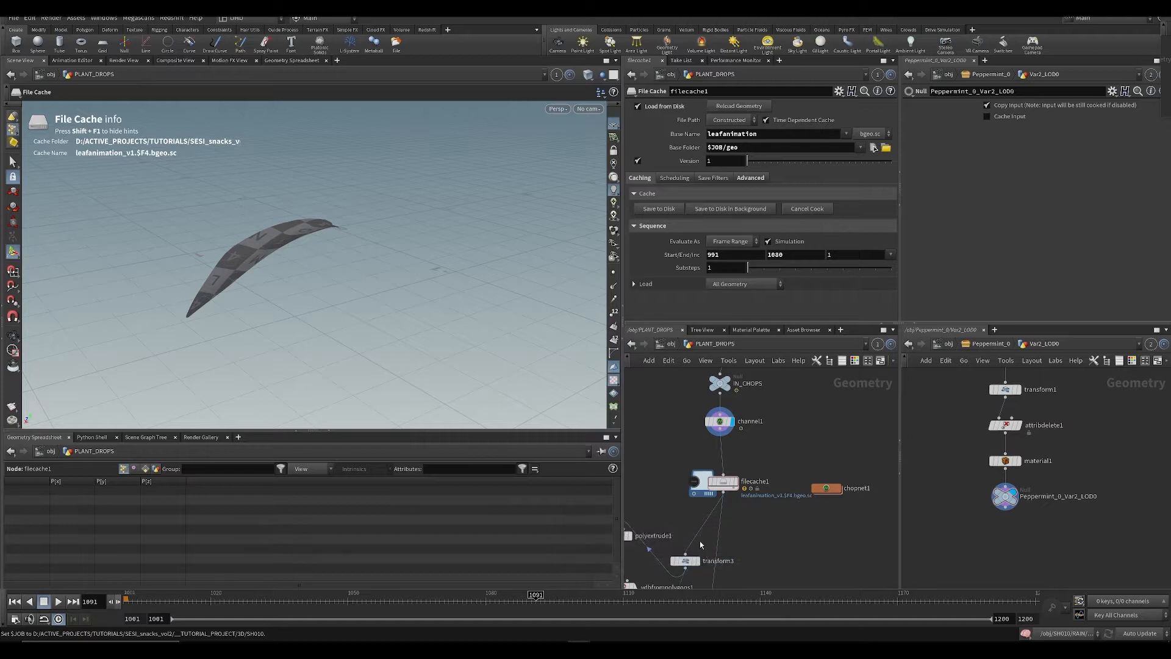
{"action": "middle_click_drag", "start_coordinate": [736, 493], "coordinate": [735, 515]}
{"action": "key", "text": "ctrl+s"}
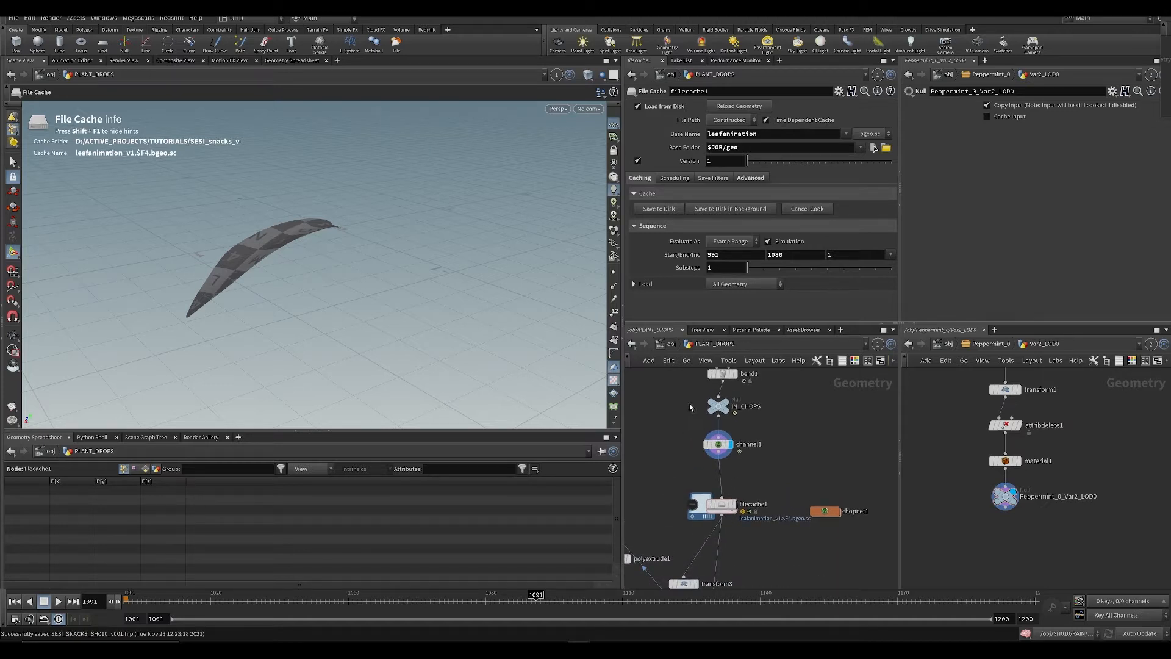
Step: Check the expanded path of filecache1's Base Folder, set its Version to 1 and save the scene
{"action": "left_click", "coordinate": [686, 147]}
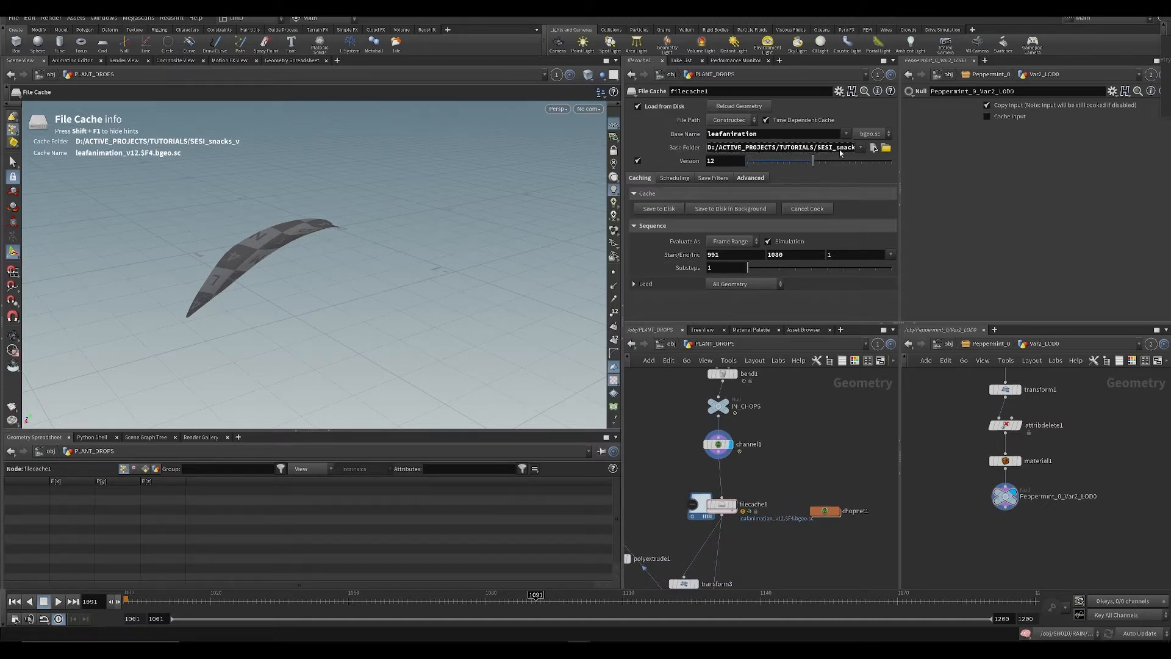
{"action": "left_click_drag", "start_coordinate": [811, 149], "coordinate": [955, 151]}
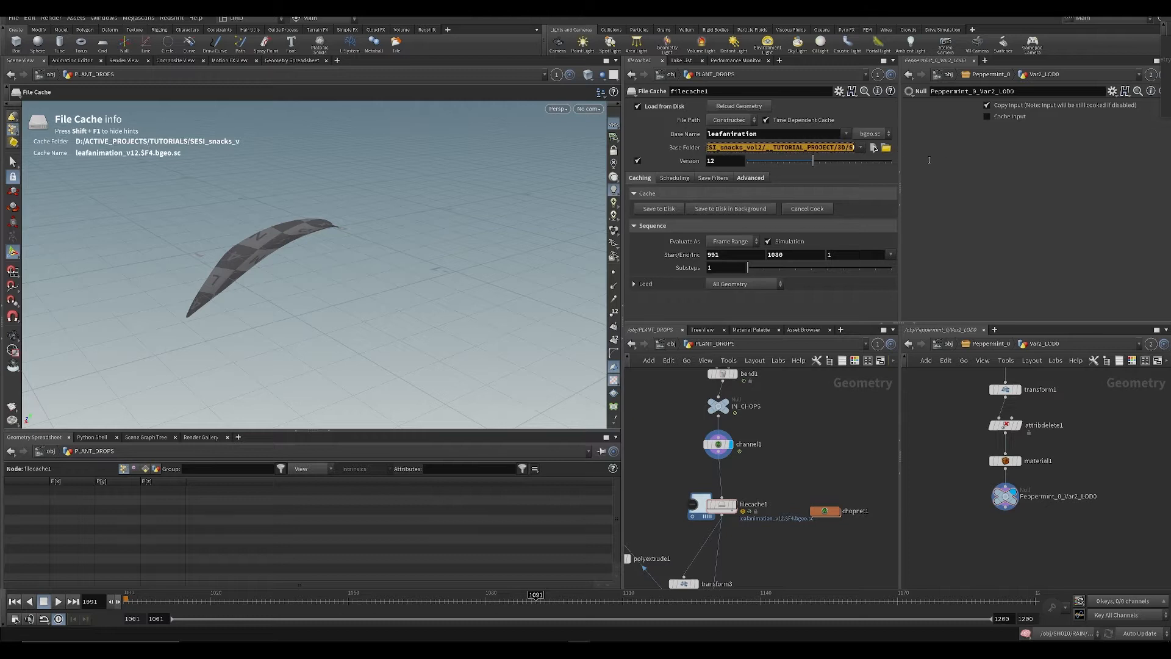
{"action": "left_click", "coordinate": [686, 147]}
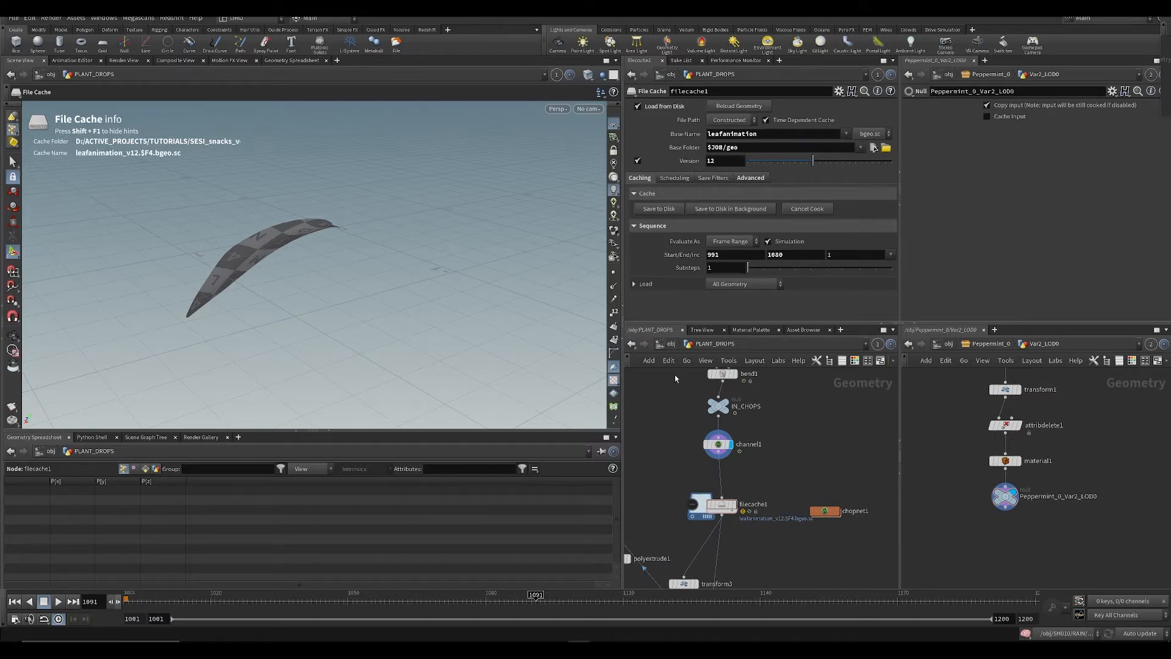
{"action": "left_click_drag", "start_coordinate": [786, 160], "coordinate": [747, 161]}
{"action": "key", "text": "ctrl+s"}
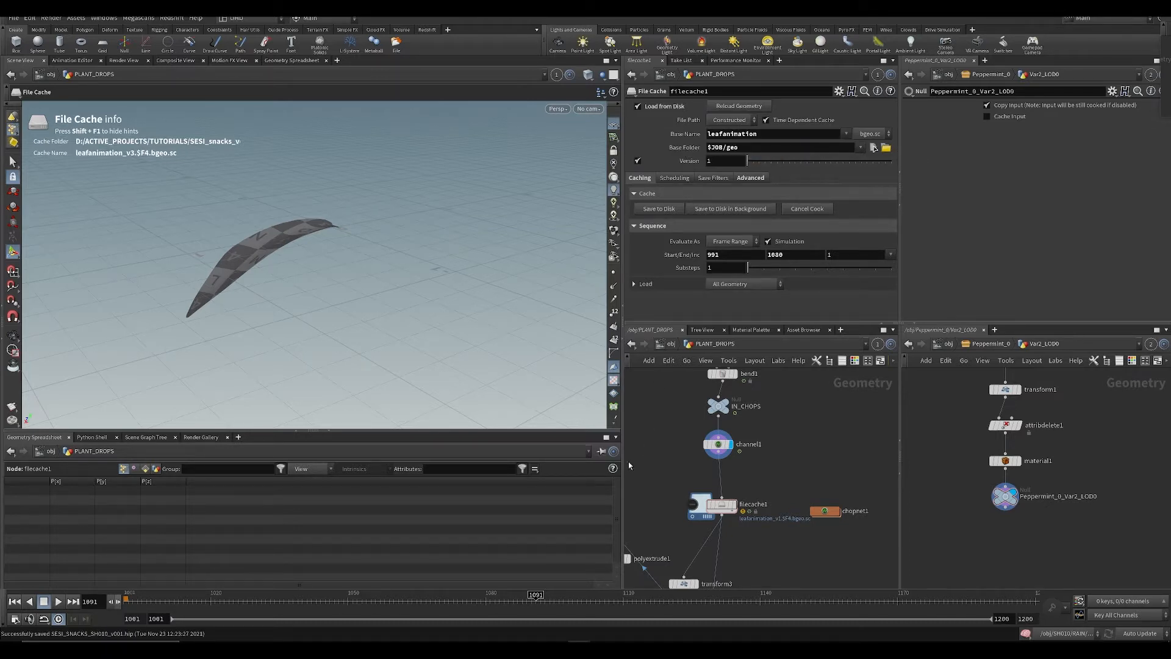
Step: Display filecache1 and play the cached leaf animation from the first frame
{"action": "middle_click_drag", "start_coordinate": [695, 391], "coordinate": [646, 431]}
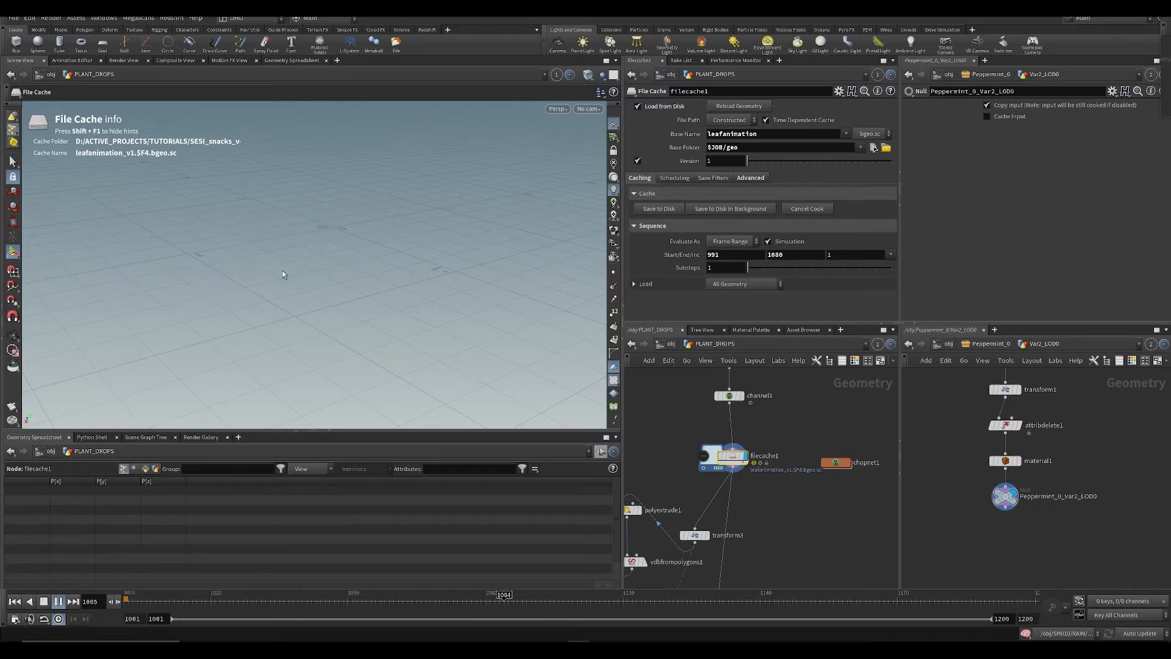
{"action": "key", "text": "ctrl+Up"}
{"action": "key", "text": "Up"}
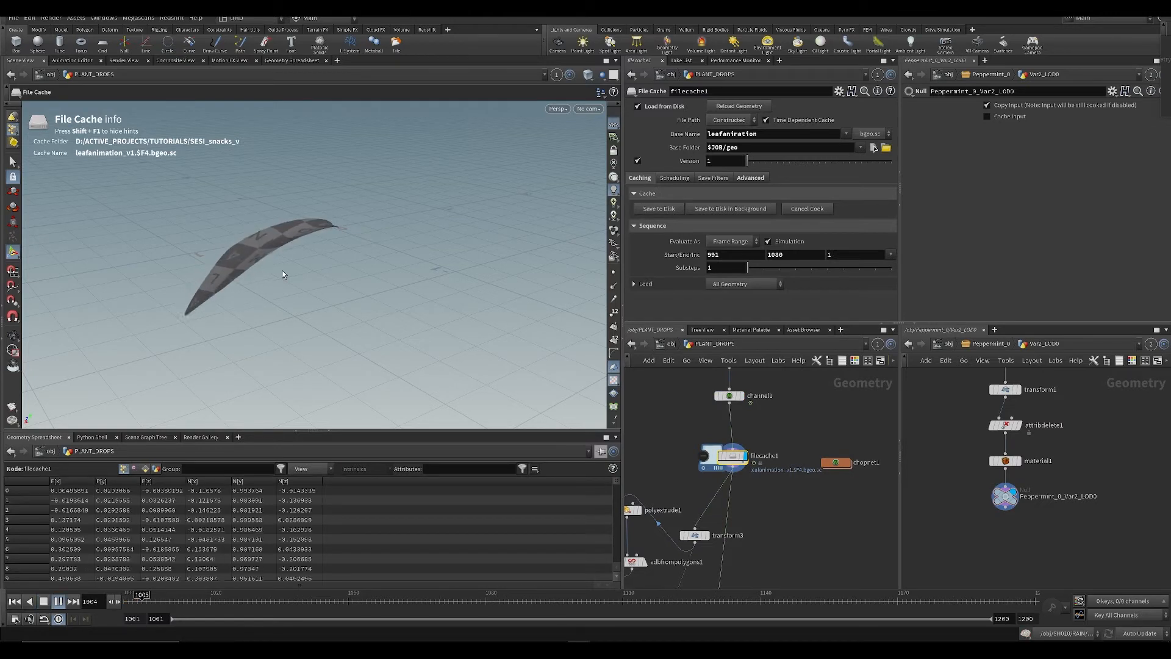
Step: Return to frame 1001, set filecache1's end frame to 1300 and save the scene
{"action": "key", "text": "ctrl+Up"}
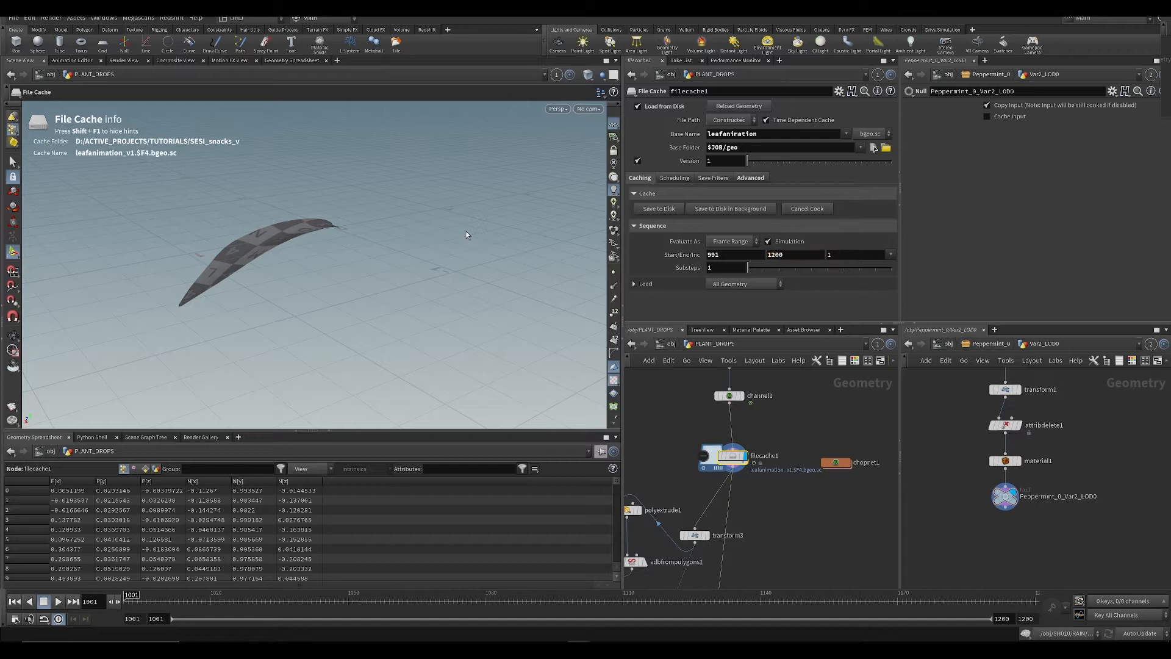
{"action": "key", "text": "ctrl+s"}
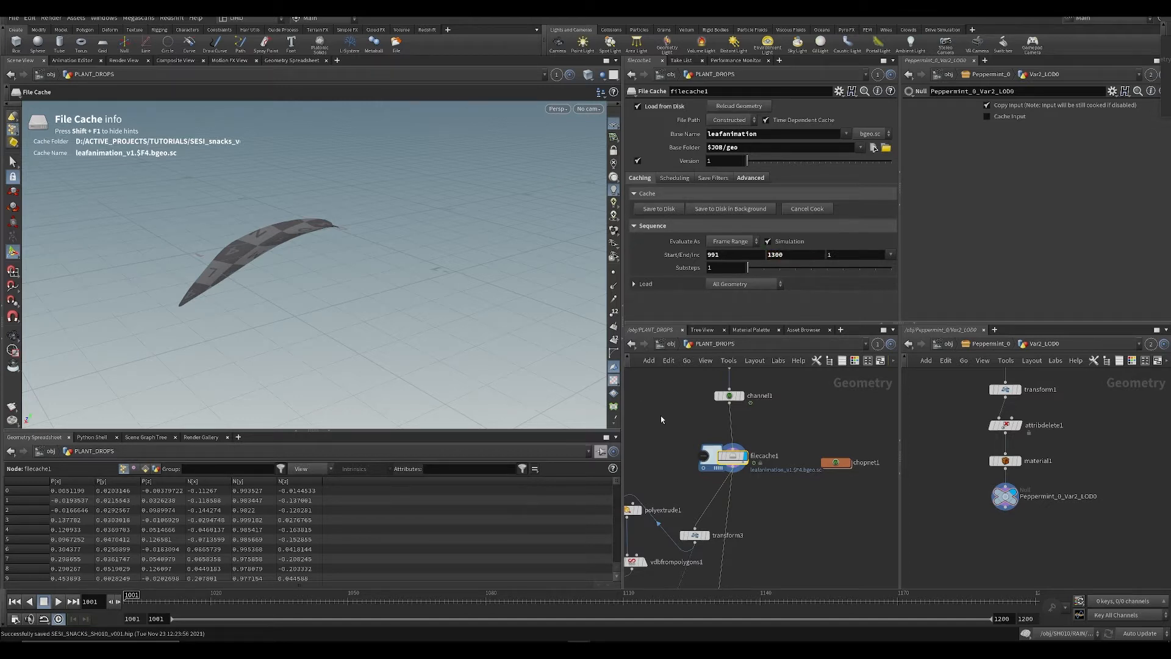
Step: Play back filecache1's leaf animation with the extended frame range
{"action": "middle_click_drag", "start_coordinate": [661, 415], "coordinate": [672, 451]}
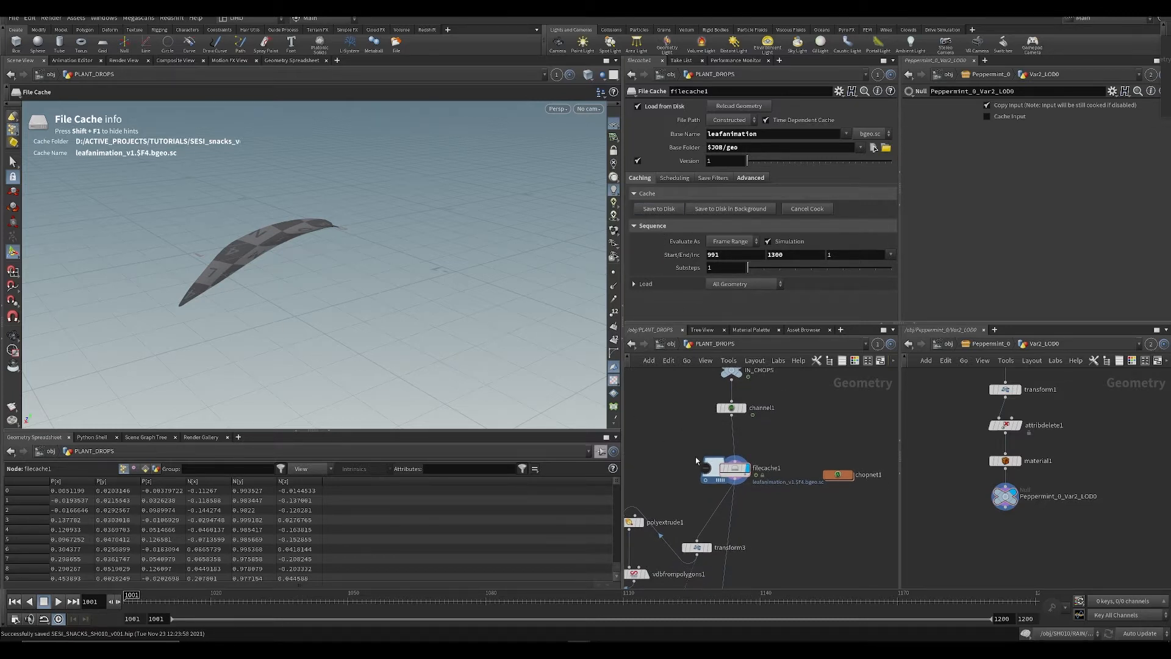
{"action": "middle_click_drag", "start_coordinate": [695, 457], "coordinate": [695, 479]}
{"action": "key", "text": "Up"}
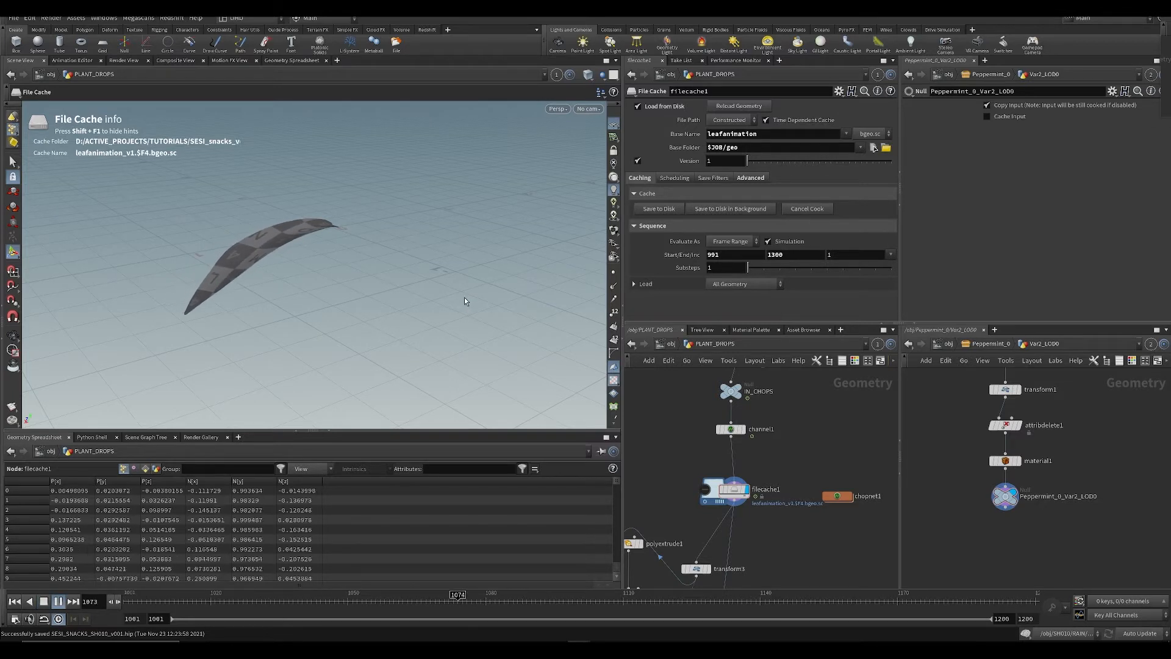
Step: Return to frame 1001 and template filecache1 so the leaf stays visible as a reference
{"action": "key", "text": "ctrl+Up"}
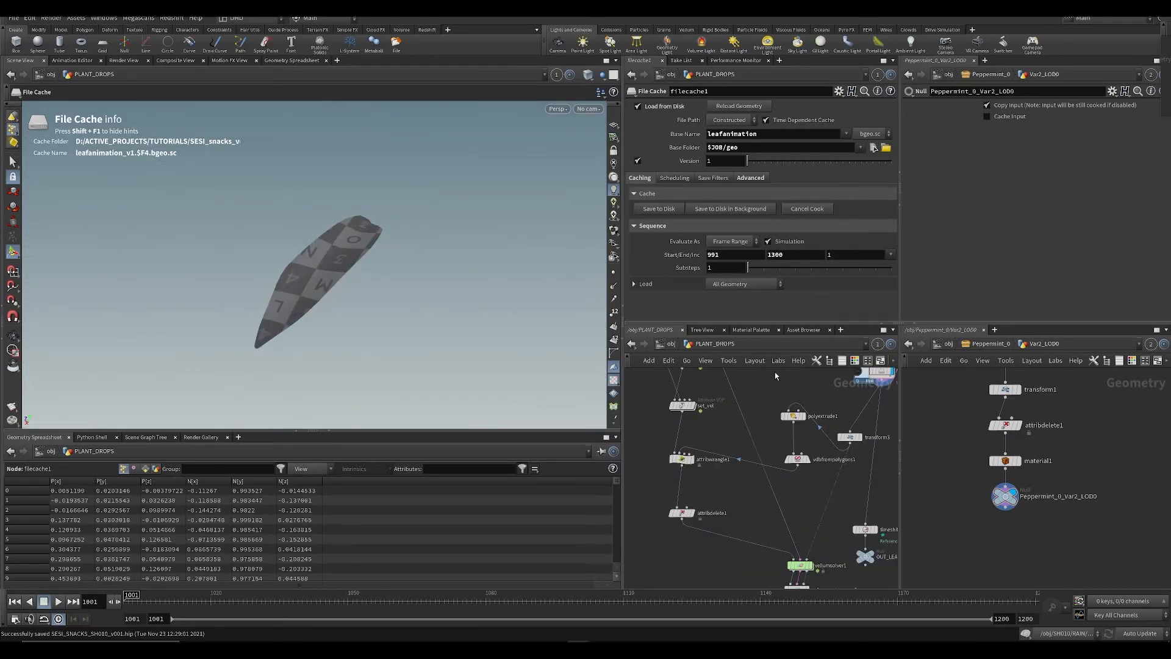
{"action": "middle_click_drag", "start_coordinate": [775, 376], "coordinate": [771, 559]}
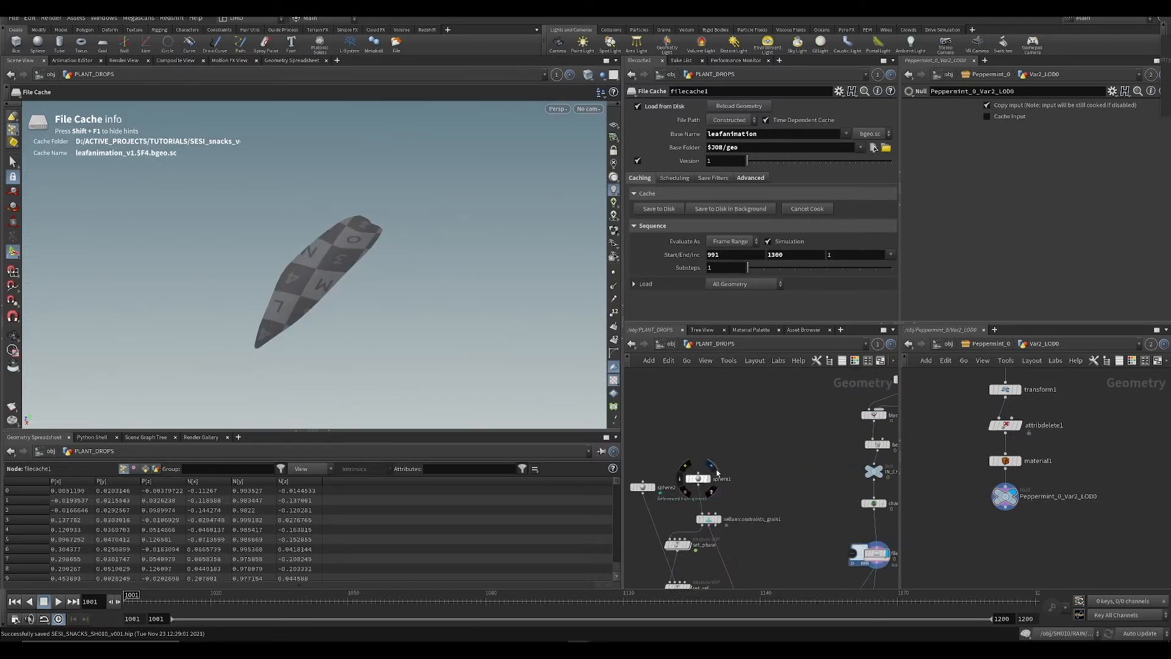
{"action": "left_click", "coordinate": [707, 471]}
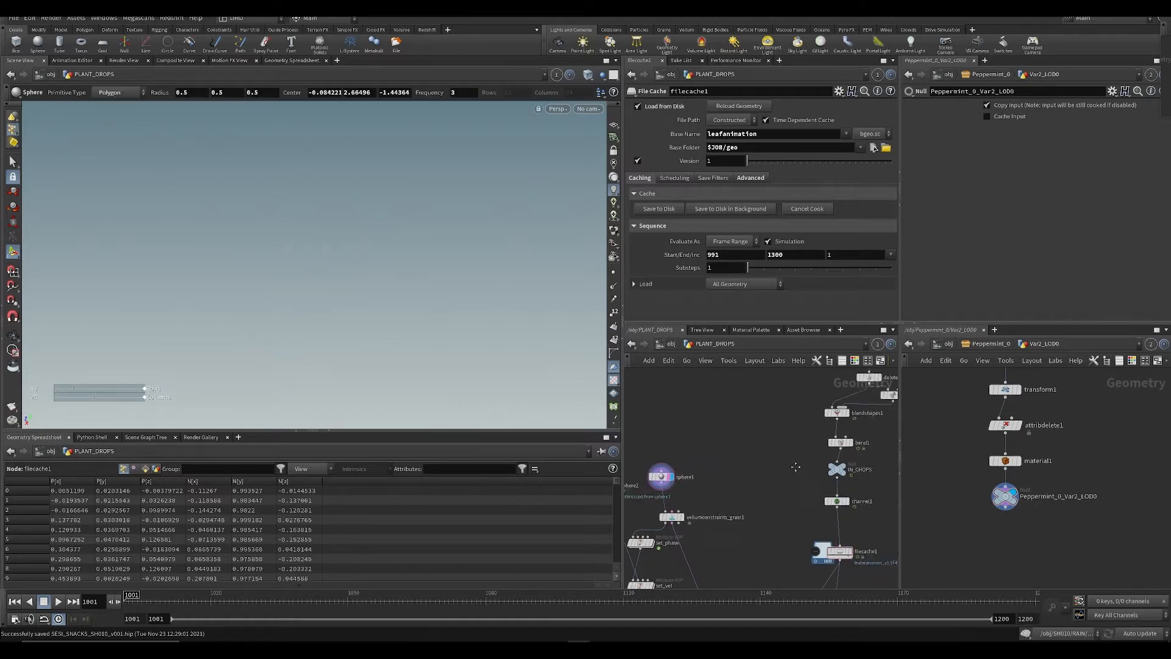
{"action": "middle_click_drag", "start_coordinate": [802, 548], "coordinate": [796, 490]}
{"action": "left_click", "coordinate": [781, 526]}
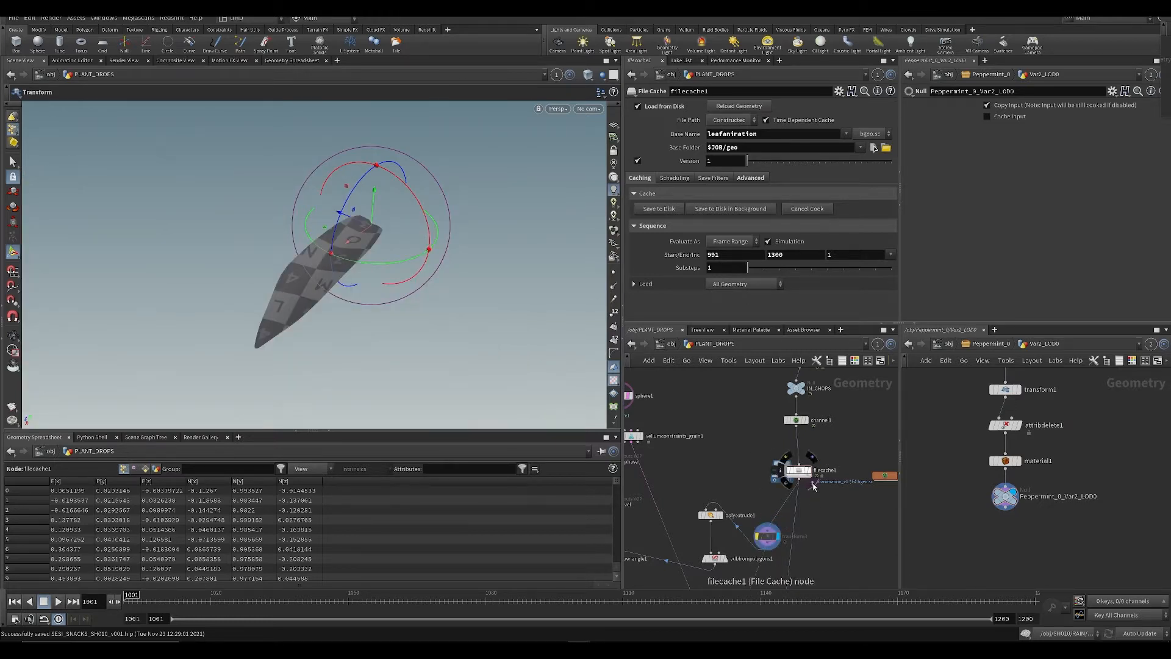
{"action": "left_click", "coordinate": [814, 481]}
{"action": "left_click_drag", "start_coordinate": [415, 349], "coordinate": [374, 361], "text": "alt"}
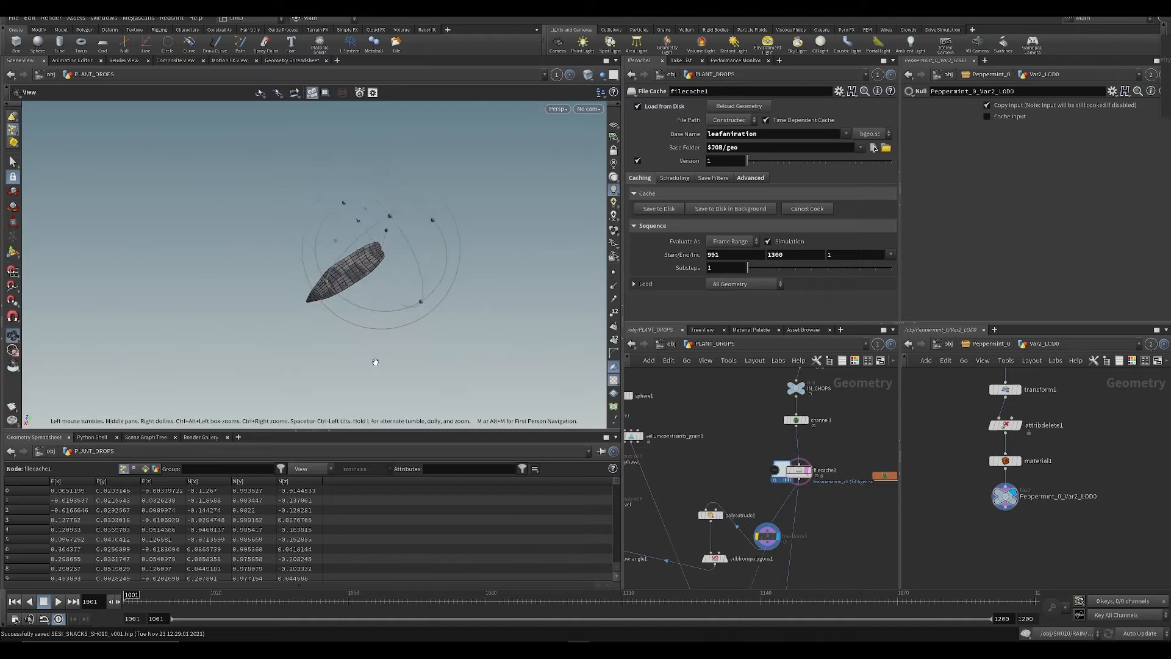
{"action": "scroll", "coordinate": [374, 361], "scroll_direction": "down", "scroll_amount": 4}
{"action": "middle_click_drag", "start_coordinate": [707, 439], "coordinate": [746, 455]}
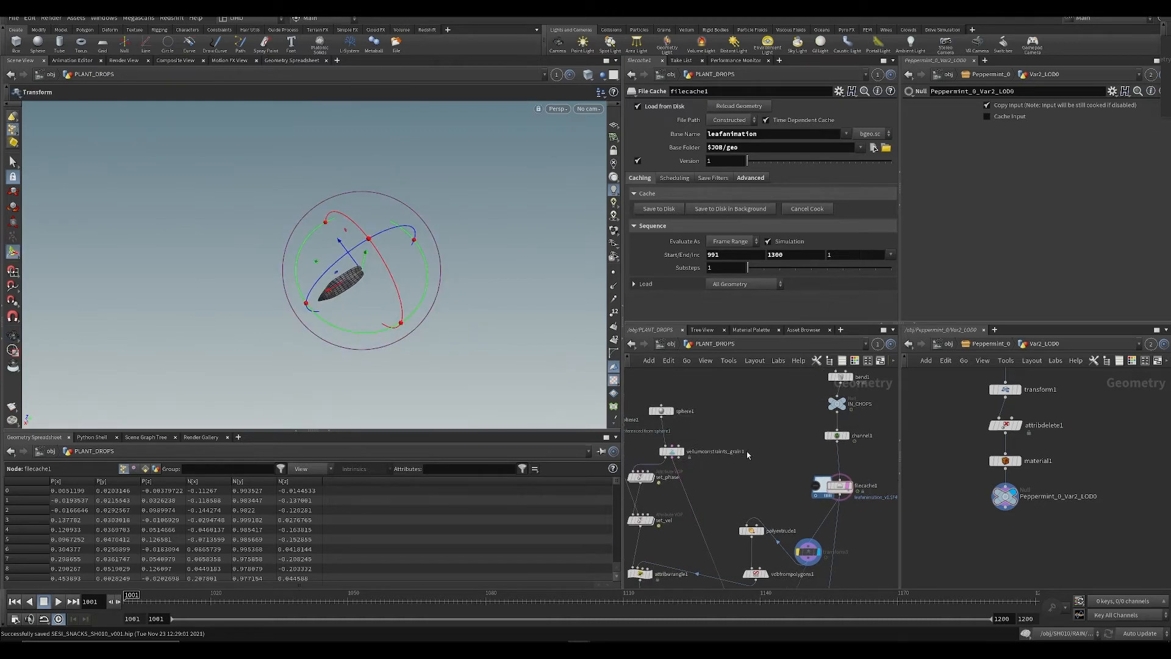
Step: Move sphere1 above the leaf, to a Center of about 0.245, 0.268, -0.084
{"action": "left_click", "coordinate": [660, 411]}
{"action": "key", "text": "Return"}
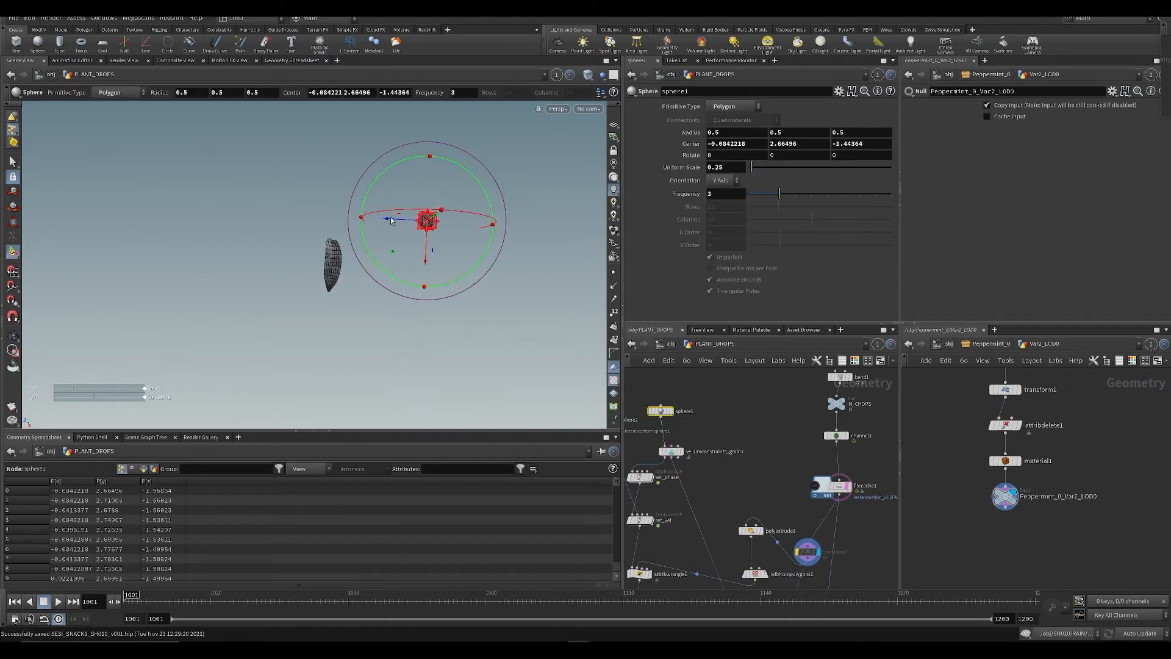
{"action": "left_click_drag", "start_coordinate": [394, 218], "coordinate": [326, 174]}
{"action": "key", "text": "Escape"}
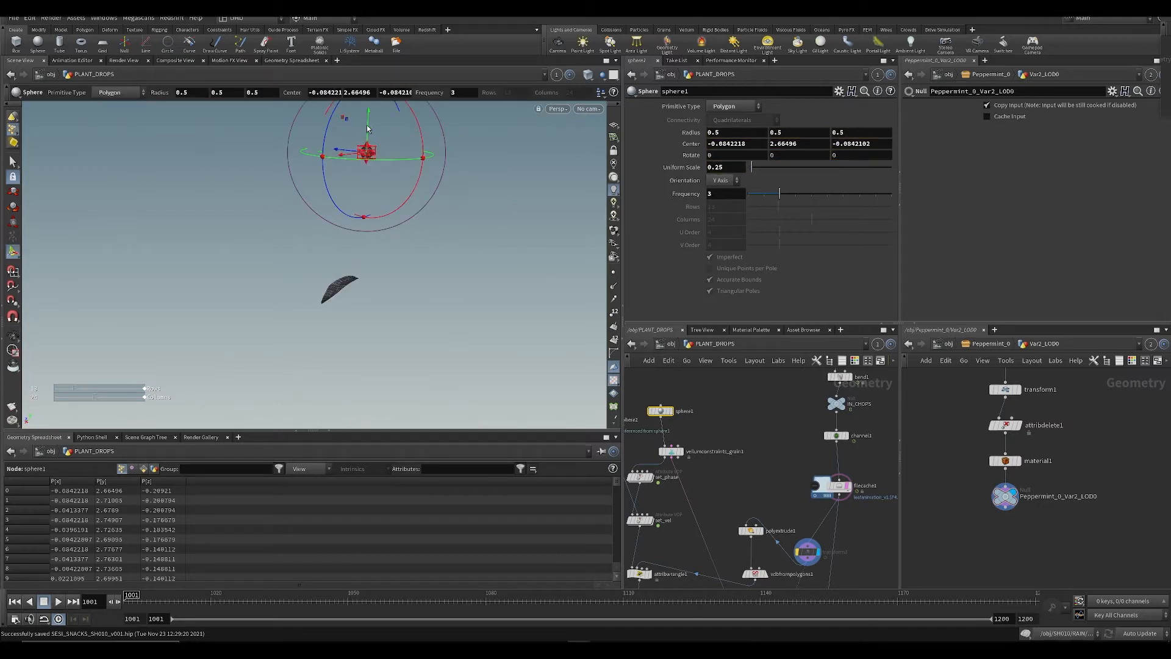
{"action": "left_click_drag", "start_coordinate": [370, 124], "coordinate": [355, 238]}
{"action": "scroll", "coordinate": [364, 283], "scroll_direction": "up", "scroll_amount": 5}
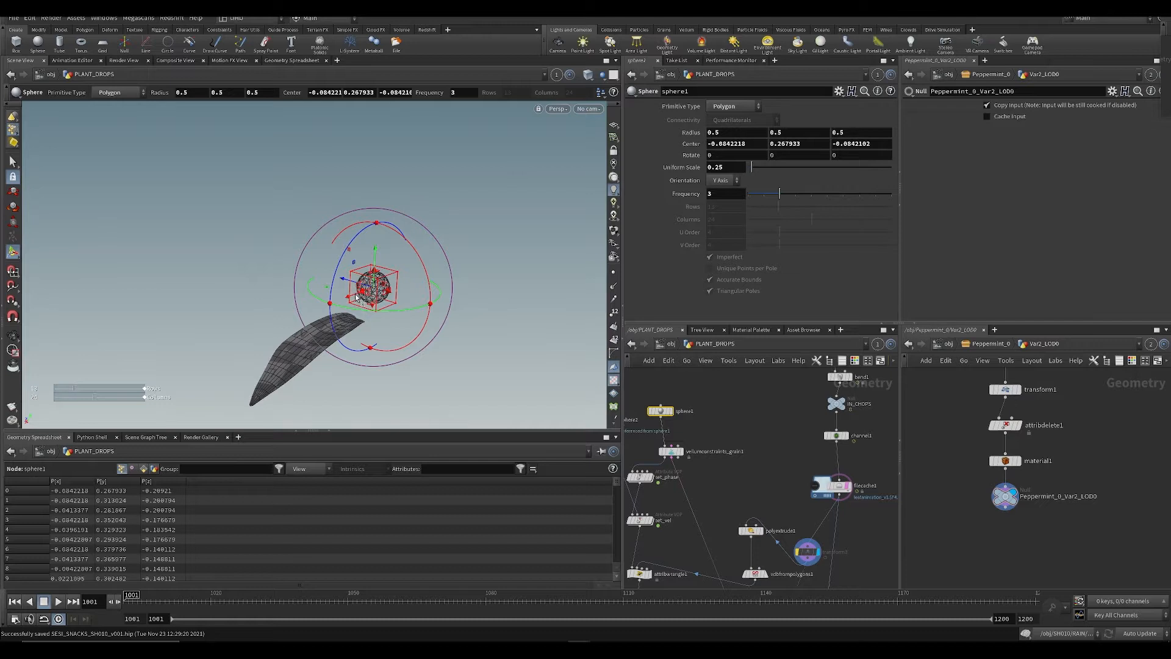
{"action": "left_click_drag", "start_coordinate": [358, 294], "coordinate": [369, 352]}
{"action": "scroll", "coordinate": [325, 309], "scroll_direction": "up", "scroll_amount": 2}
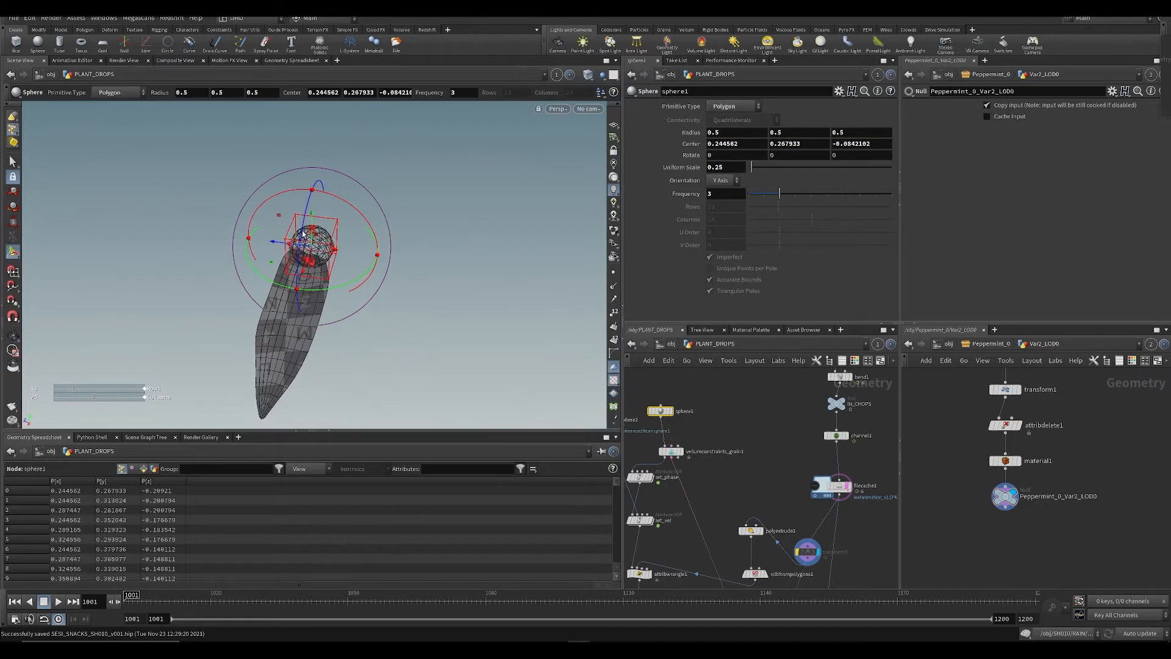
Step: Undo the accidental bounding-box change, shift sphere1's Center Z to about -0.015 and save the scene
{"action": "scroll", "coordinate": [306, 291], "scroll_direction": "up", "scroll_amount": 4}
{"action": "left_click_drag", "start_coordinate": [306, 291], "coordinate": [330, 217], "text": "alt"}
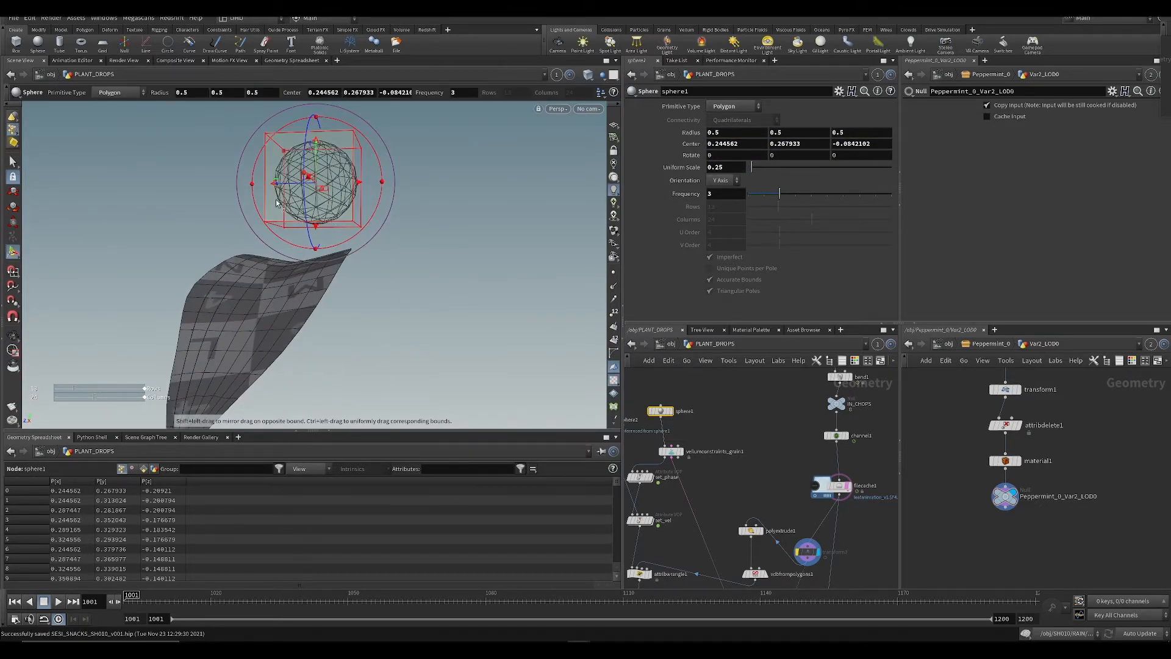
{"action": "key", "text": "ctrl+z"}
{"action": "key", "text": "ctrl+z"}
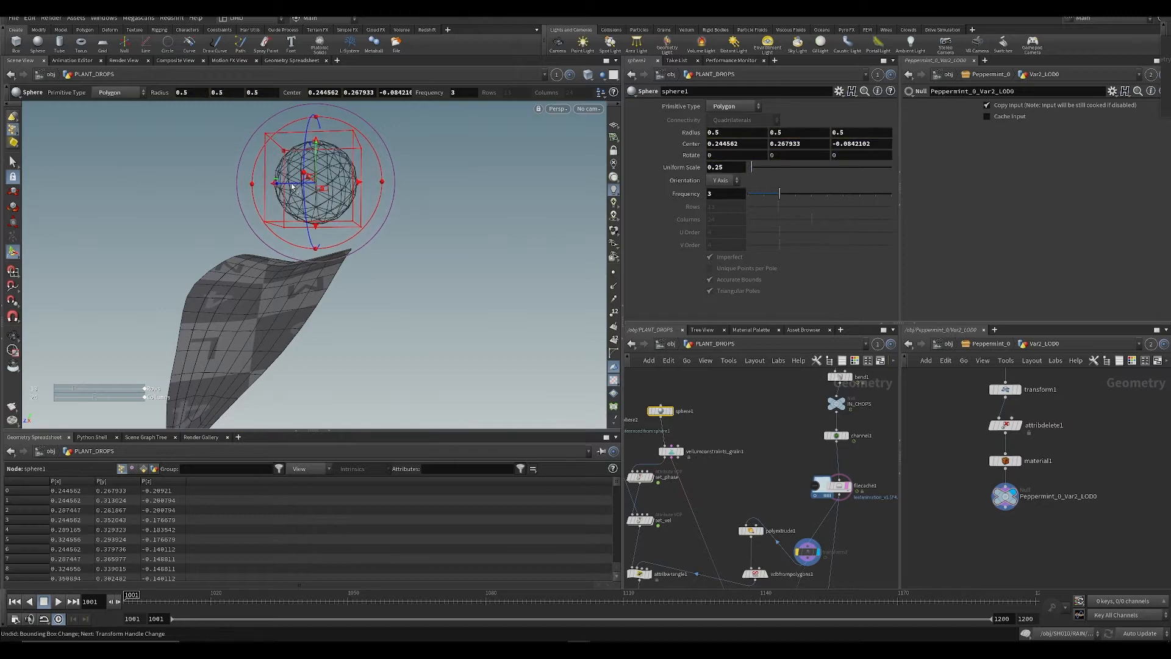
{"action": "left_click_drag", "start_coordinate": [292, 186], "coordinate": [268, 185]}
{"action": "left_click_drag", "start_coordinate": [295, 211], "coordinate": [324, 200], "text": "alt"}
{"action": "key", "text": "ctrl+s"}
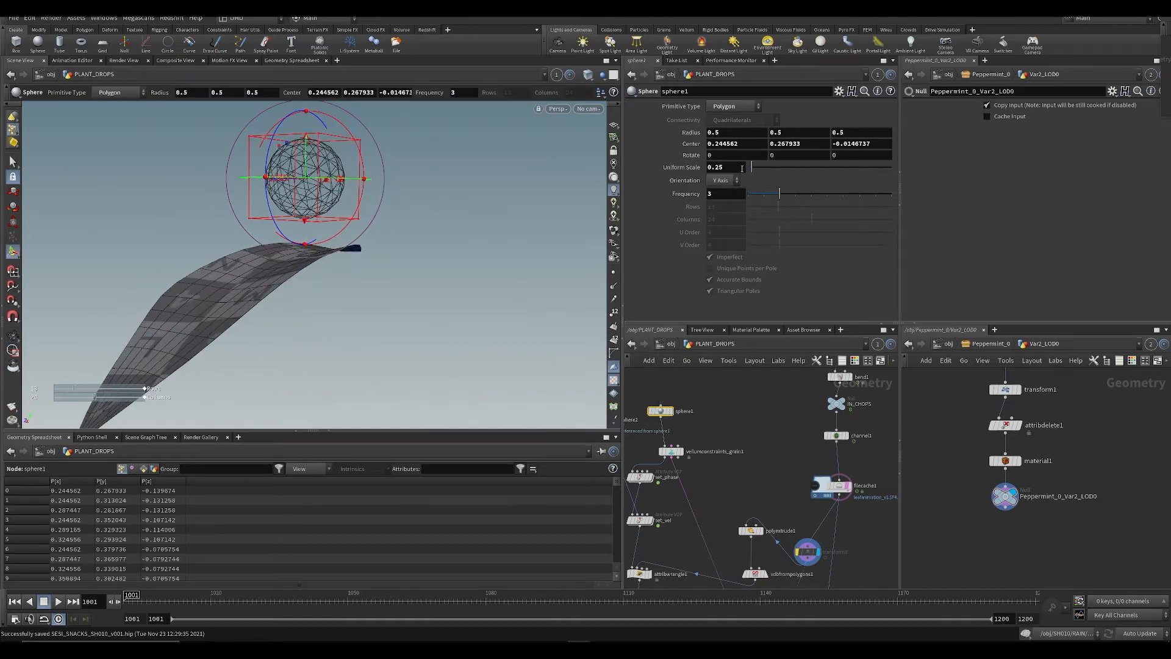
Step: Set sphere1's Uniform Scale to 0.12
{"action": "left_click", "coordinate": [740, 168]}
{"action": "type", "text": "0.15"}
{"action": "key", "text": "Return"}
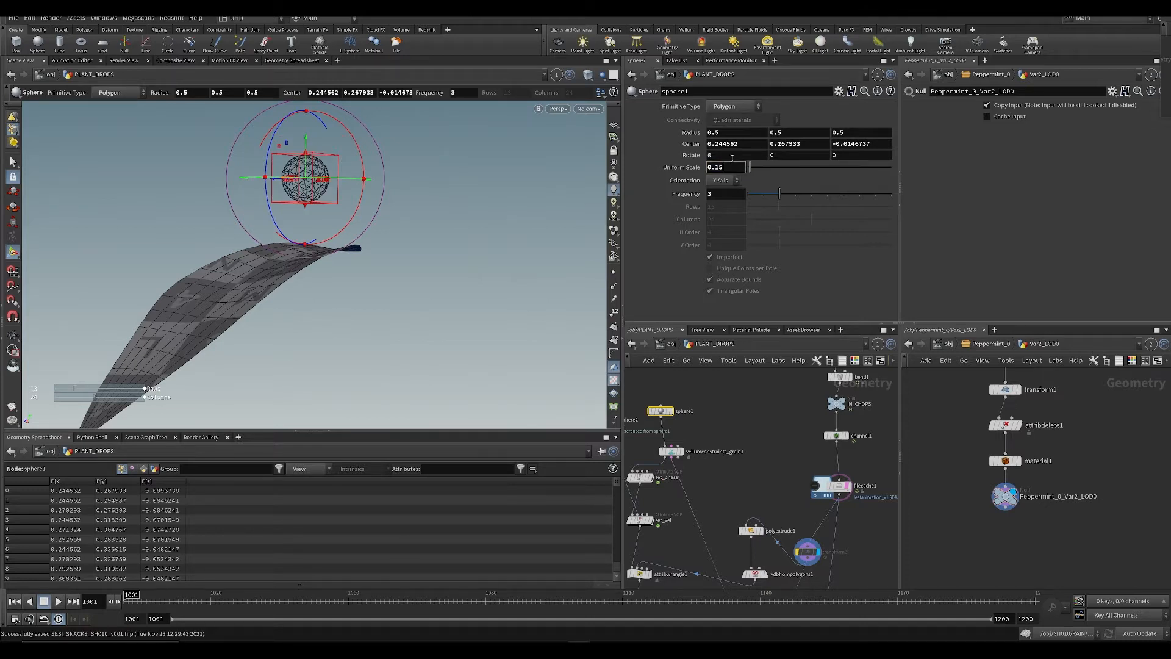
{"action": "key", "text": "BackSpace"}
{"action": "type", "text": "2\\"}
{"action": "key", "text": "Return"}
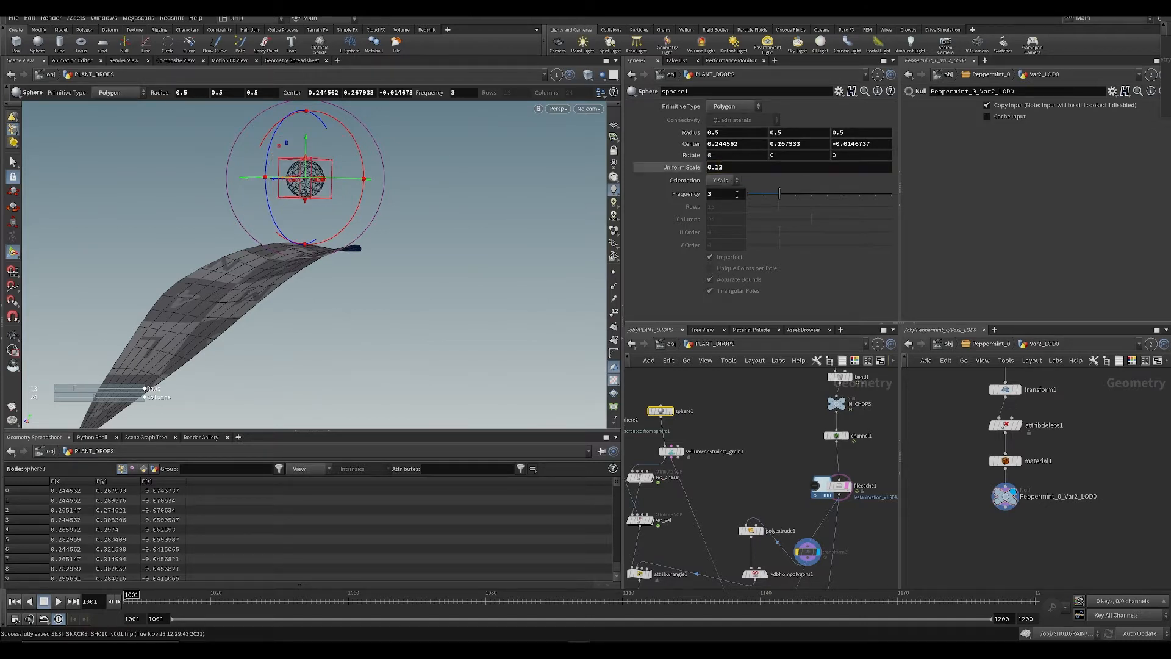
{"action": "key", "text": "Escape"}
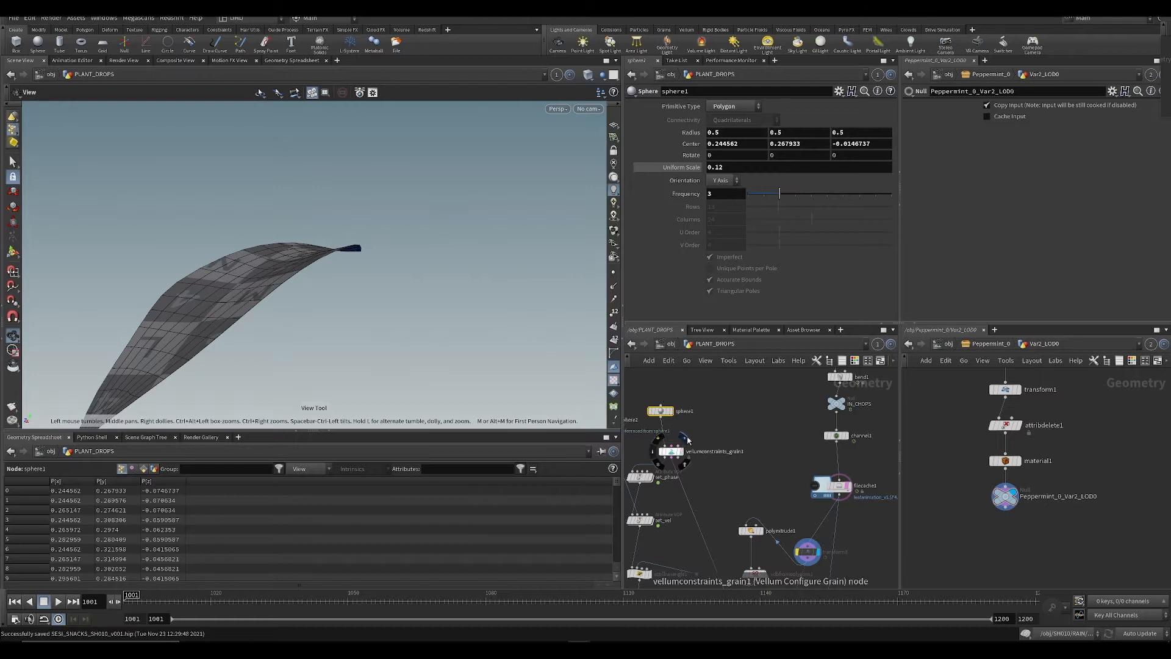
Step: Display vellumconstraints_grain1's particles and set sphere1's Uniform Scale to 0.15
{"action": "left_click", "coordinate": [679, 450]}
{"action": "middle_click_drag", "start_coordinate": [650, 371], "coordinate": [668, 375]}
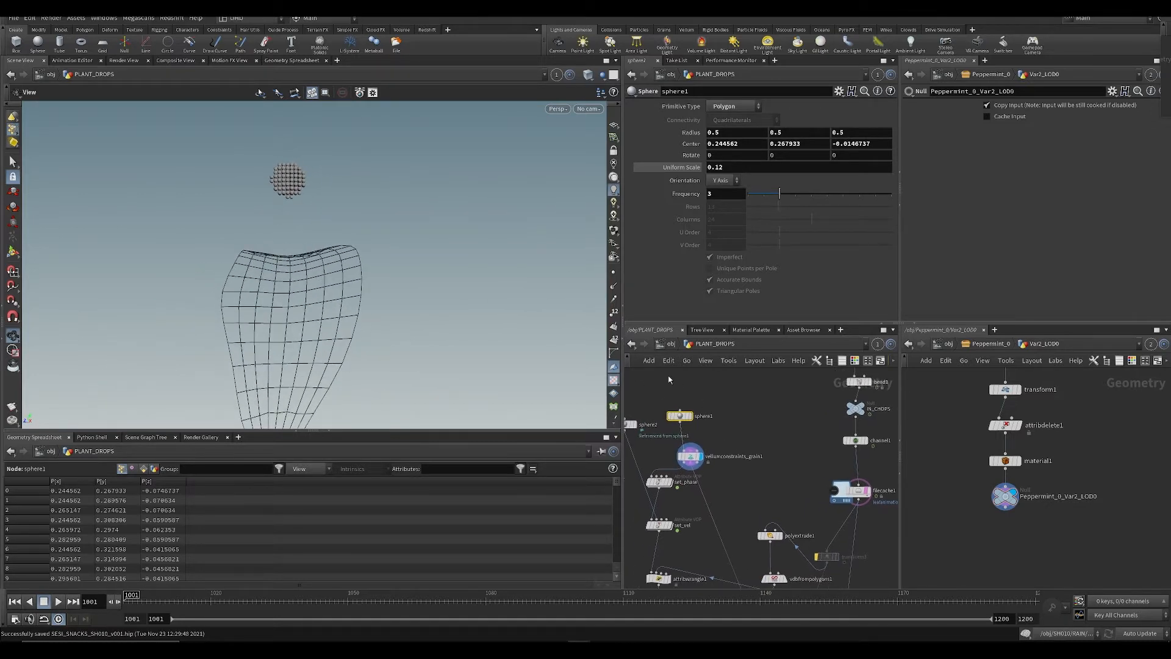
{"action": "left_click", "coordinate": [738, 170]}
{"action": "type", "text": "5"}
{"action": "key", "text": "Return"}
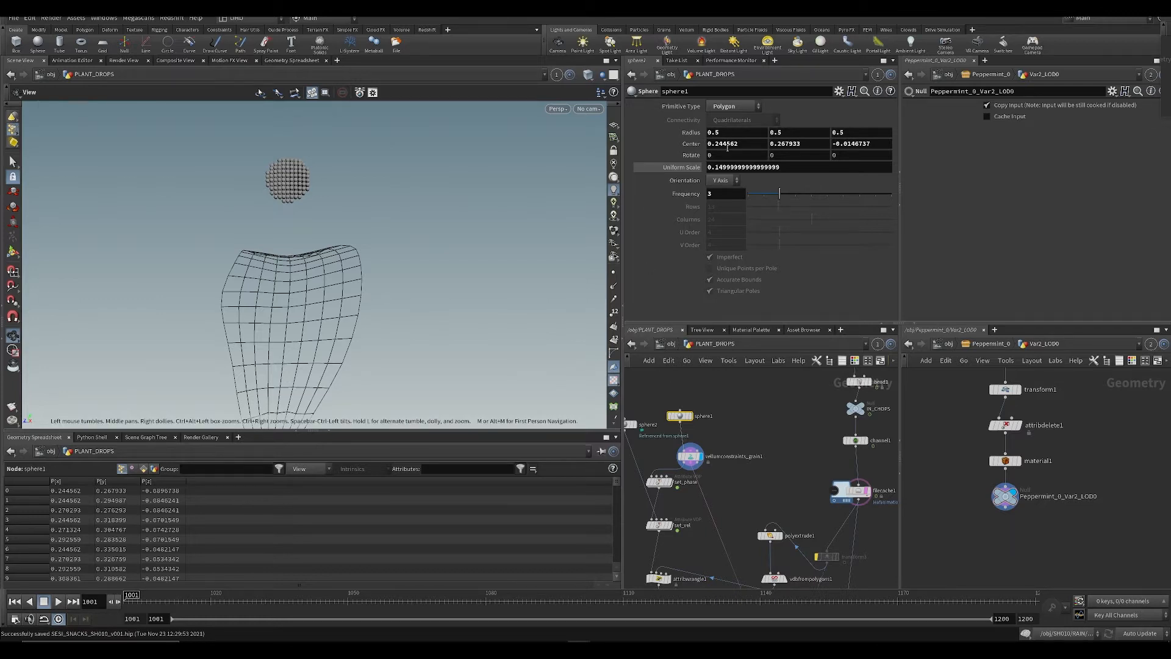
Step: Shift sphere1's Center Z to about -0.031 to line it up over the leaf, and save the scene
{"action": "middle_click_drag", "start_coordinate": [727, 148], "coordinate": [728, 166]}
{"action": "middle_click_drag", "start_coordinate": [874, 148], "coordinate": [890, 177]}
{"action": "middle_click_drag", "start_coordinate": [779, 188], "coordinate": [801, 186]}
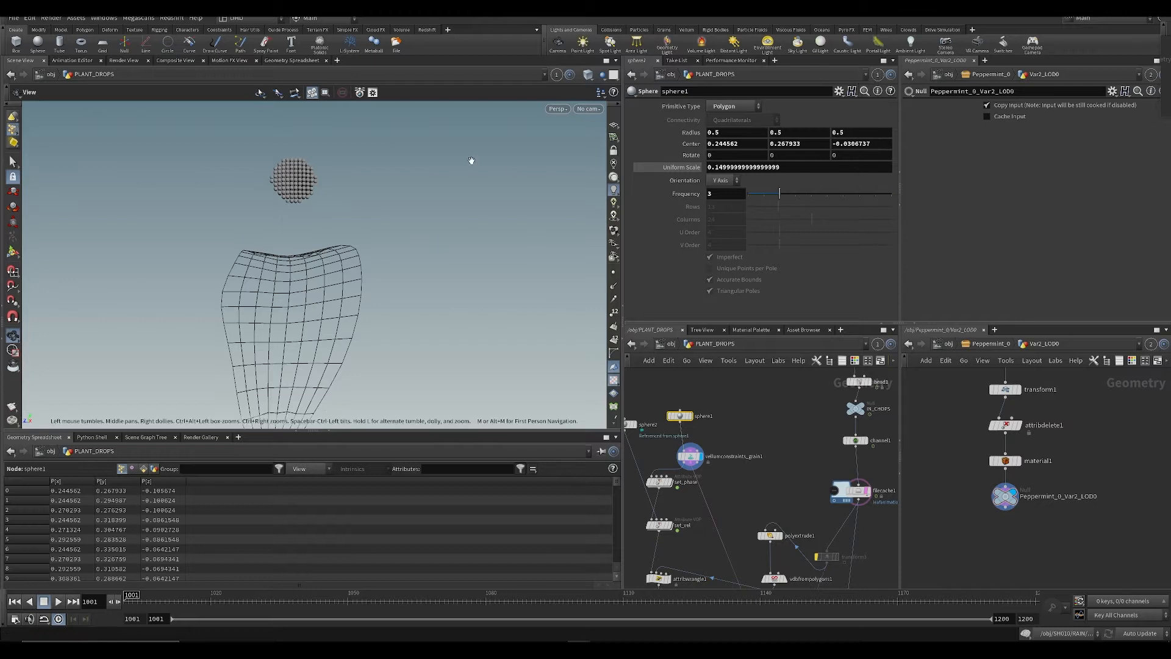
{"action": "left_click_drag", "start_coordinate": [471, 160], "coordinate": [368, 279]}
{"action": "key", "text": "ctrl+s"}
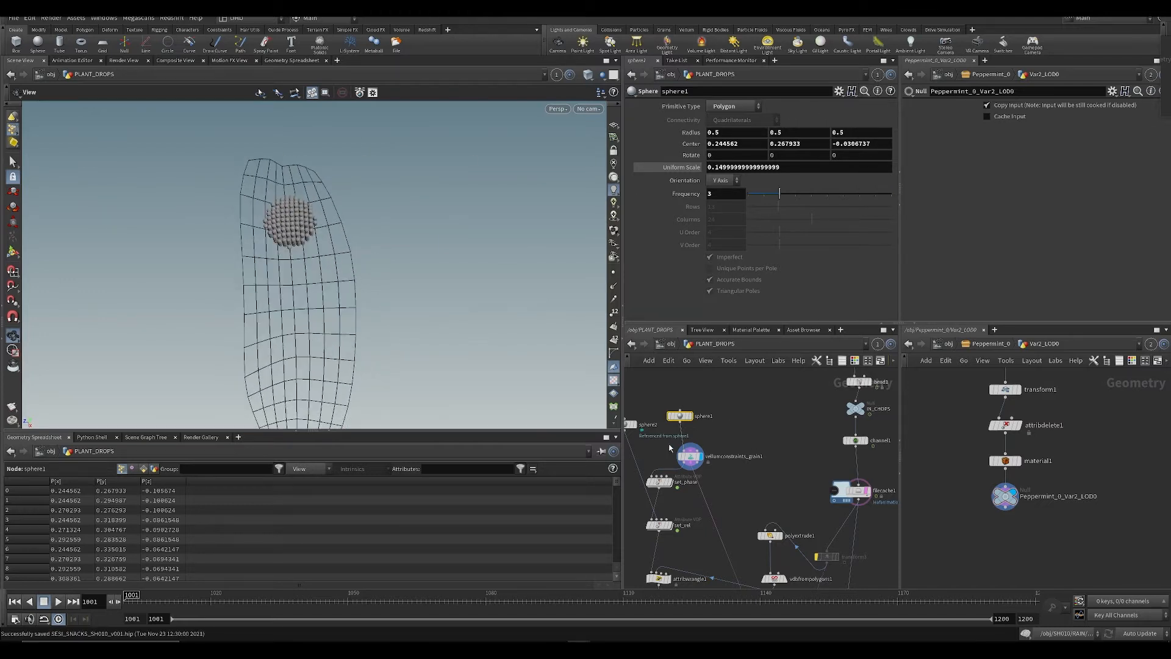
Step: Set the Particle Size of vellumconstraints_grain1 to 0.008
{"action": "left_click", "coordinate": [690, 456]}
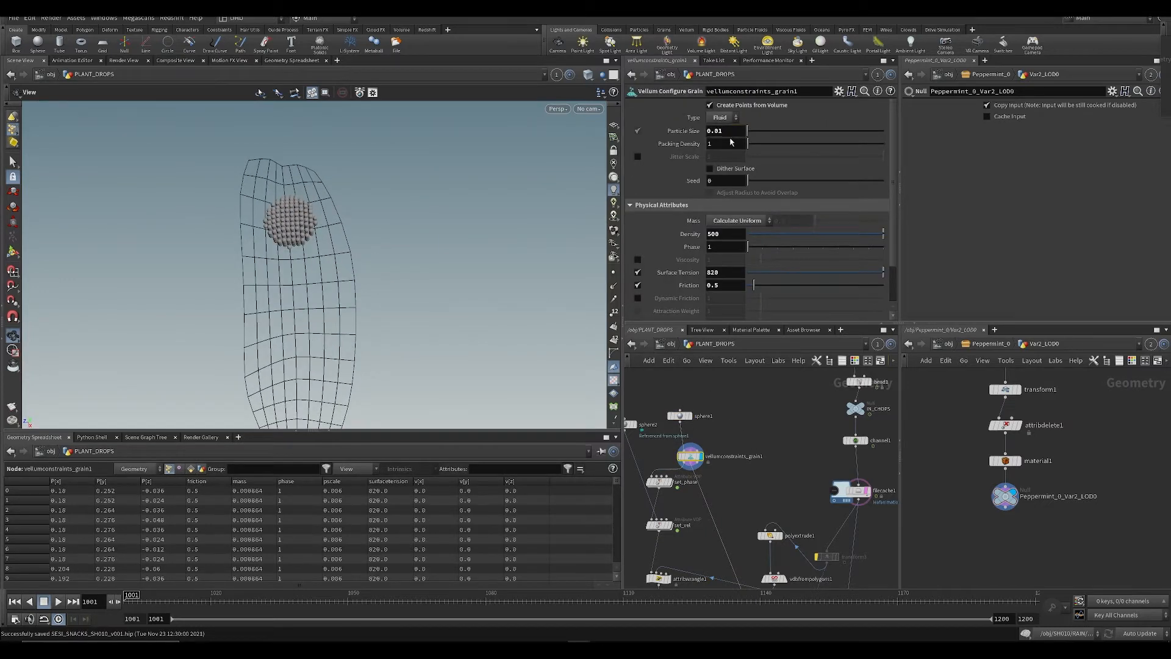
{"action": "left_click_drag", "start_coordinate": [271, 273], "coordinate": [382, 167]}
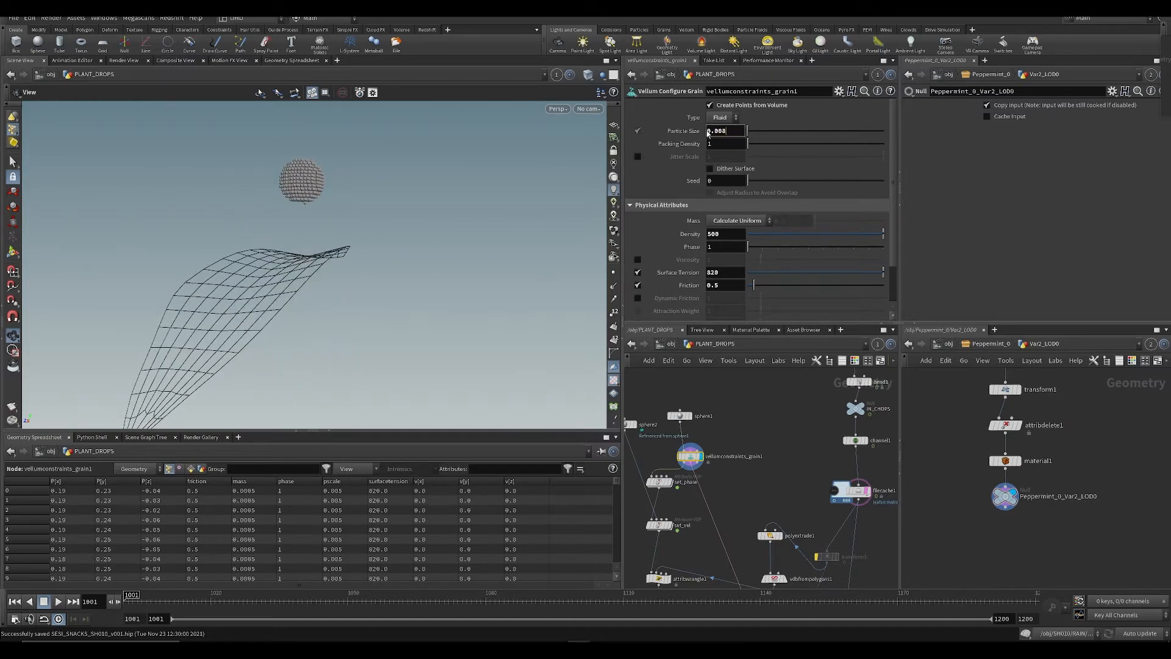
{"action": "key", "text": "Return"}
{"action": "middle_click_drag", "start_coordinate": [646, 498], "coordinate": [719, 457]}
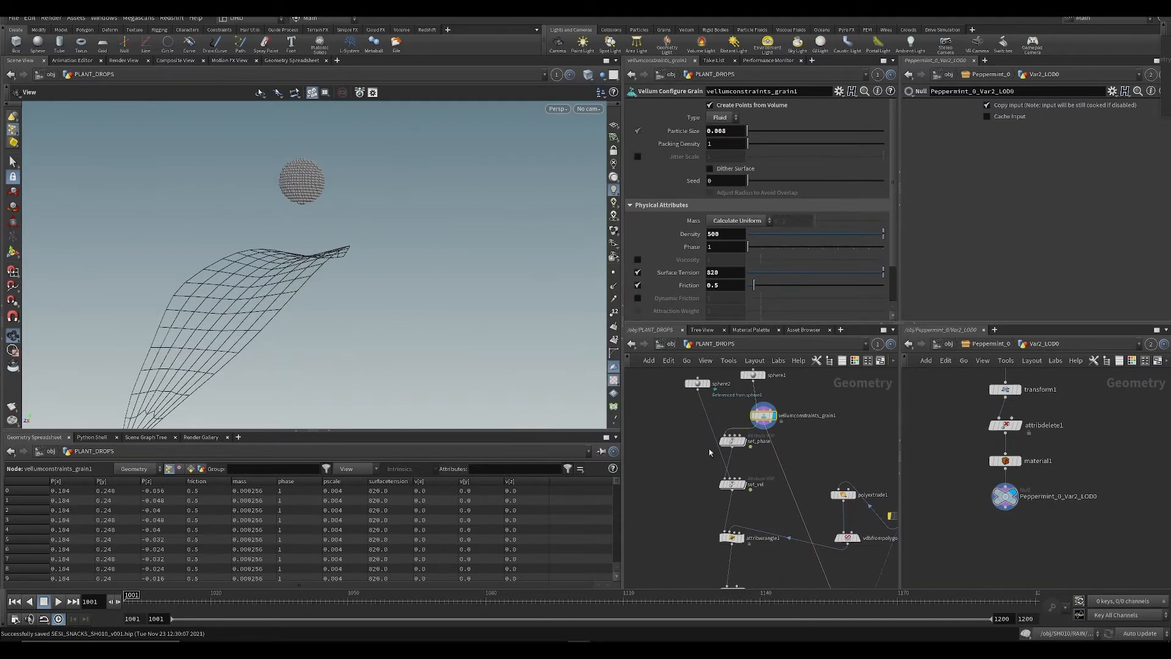
Step: Preview sphere2, display set_phase and set its Alligator Noise frequency to 9.6 on all axes
{"action": "left_click", "coordinate": [685, 386]}
{"action": "left_click", "coordinate": [707, 384]}
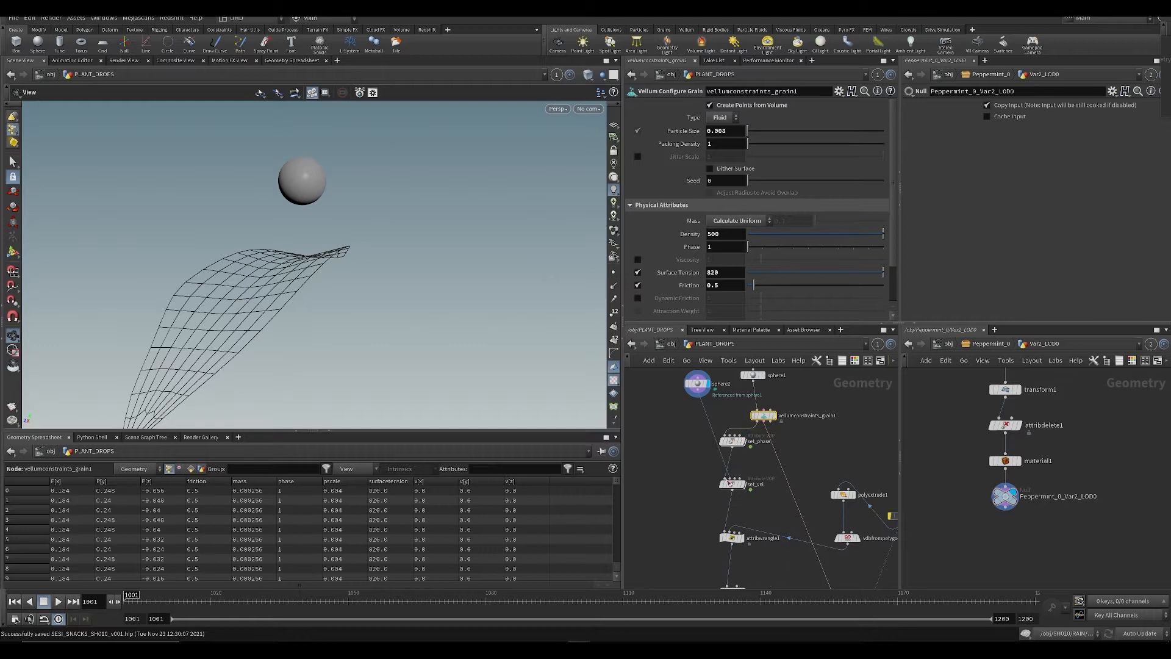
{"action": "left_click", "coordinate": [743, 440]}
{"action": "left_click", "coordinate": [731, 440]}
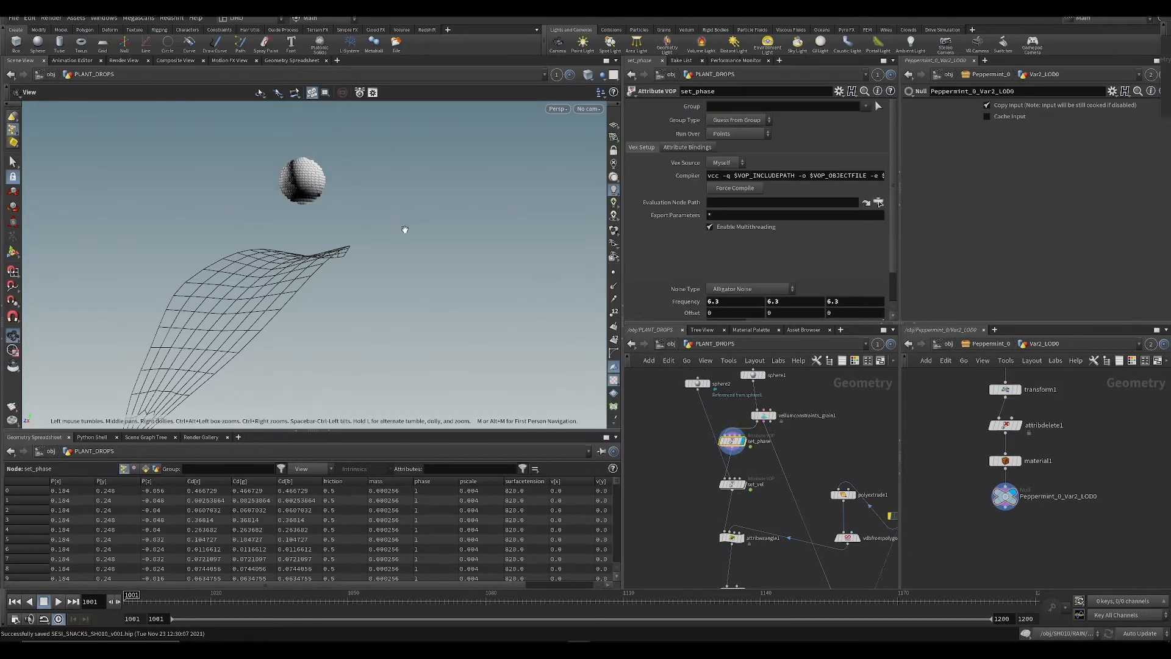
{"action": "middle_click_drag", "start_coordinate": [709, 302], "coordinate": [738, 311]}
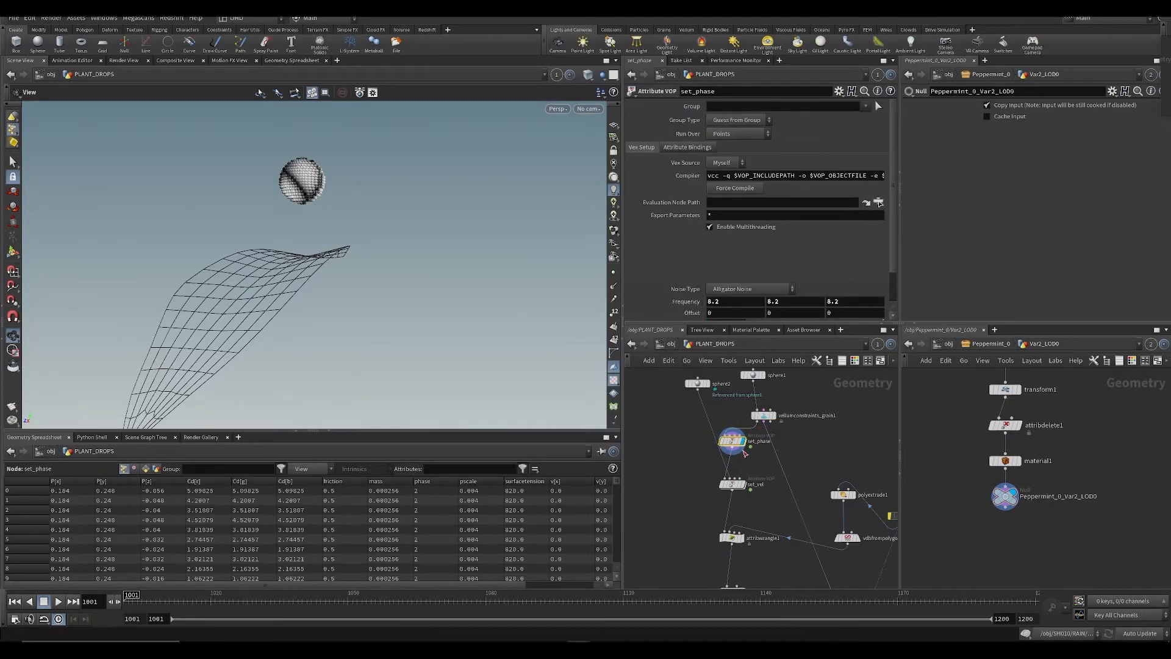
{"action": "scroll", "coordinate": [767, 304], "scroll_direction": "down", "scroll_amount": 3}
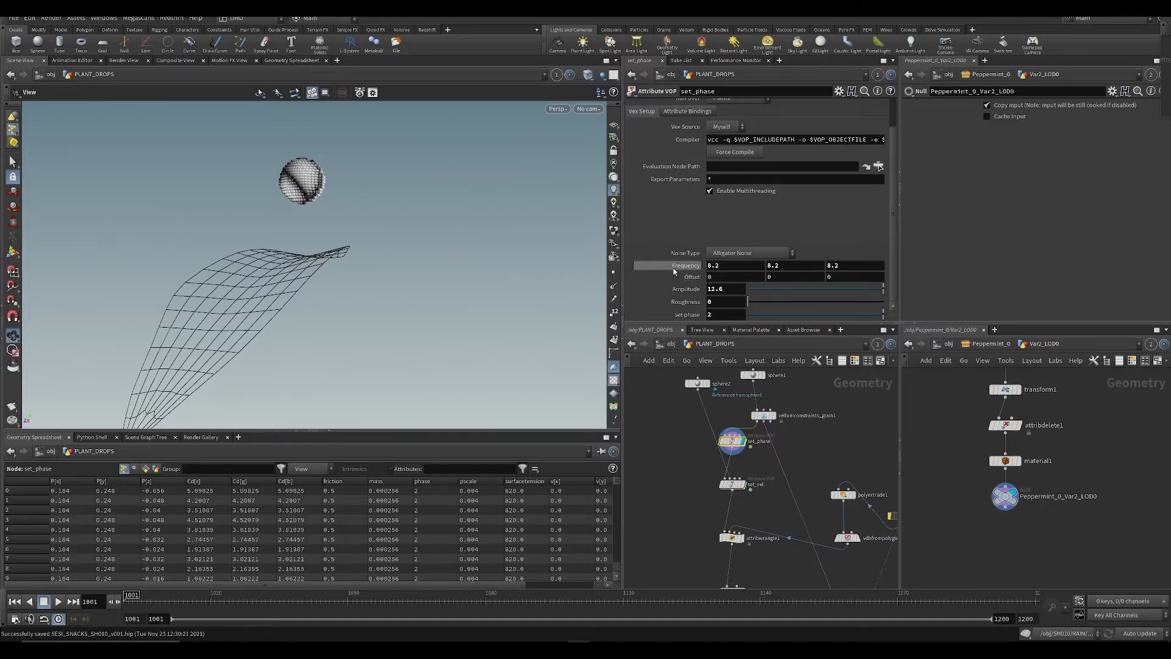
{"action": "middle_click_drag", "start_coordinate": [675, 271], "coordinate": [660, 297]}
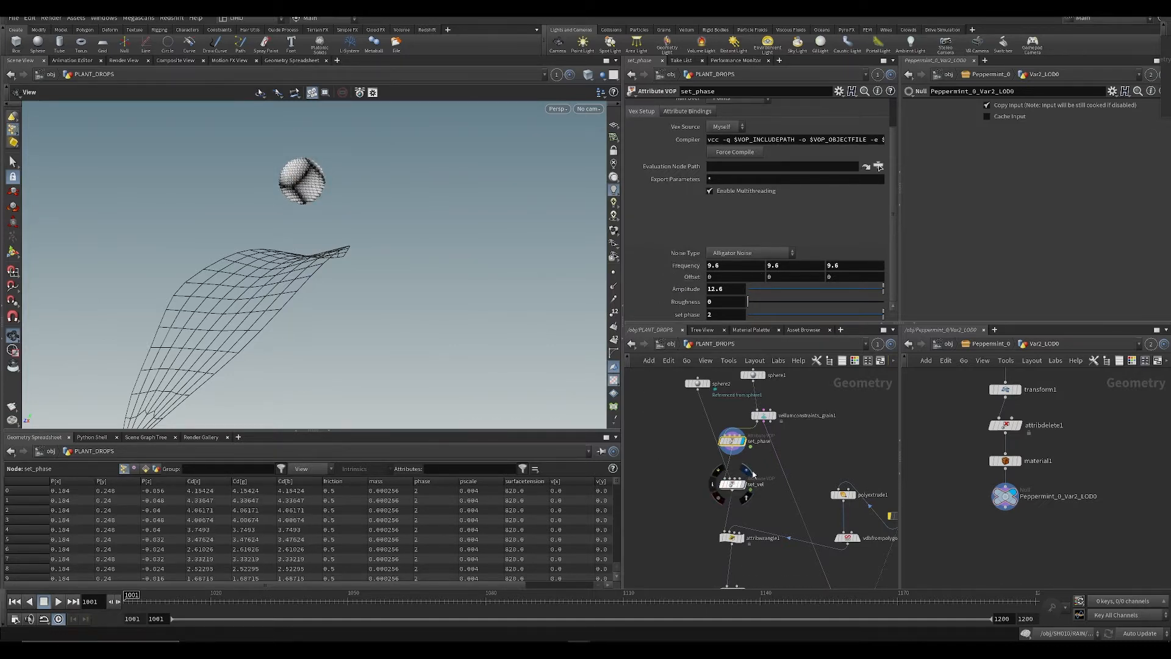
Step: Display set_vel, save the scene and lower sphere1 onto the leaf with a Center Y of about 0.078
{"action": "left_click", "coordinate": [749, 474]}
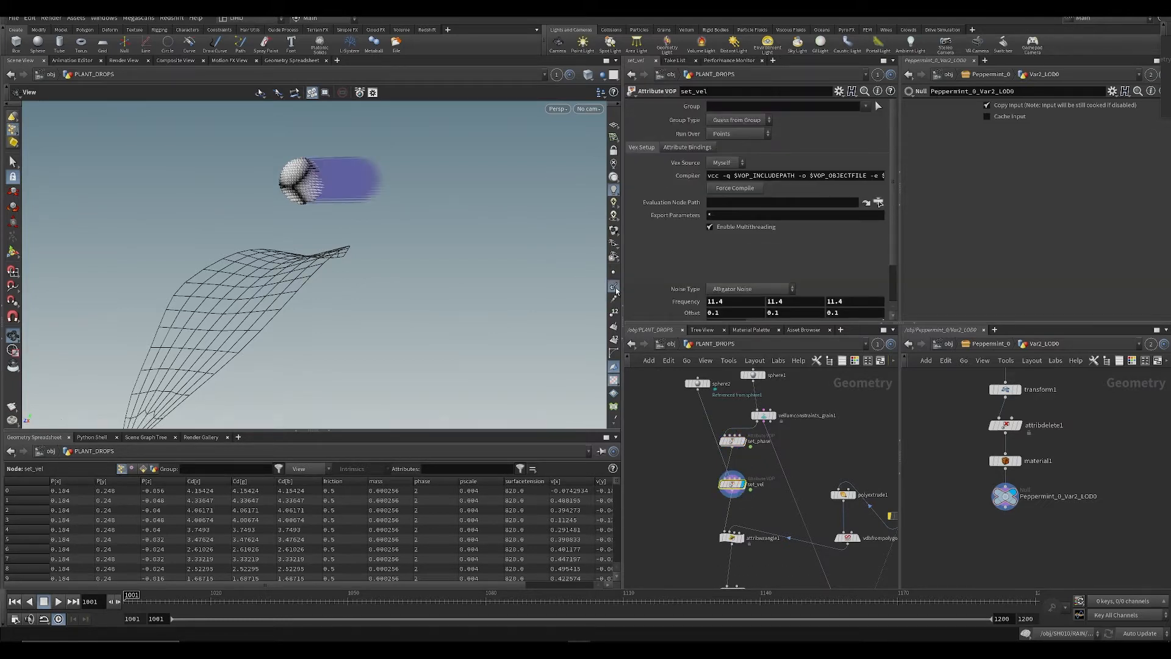
{"action": "key", "text": "ctrl+s"}
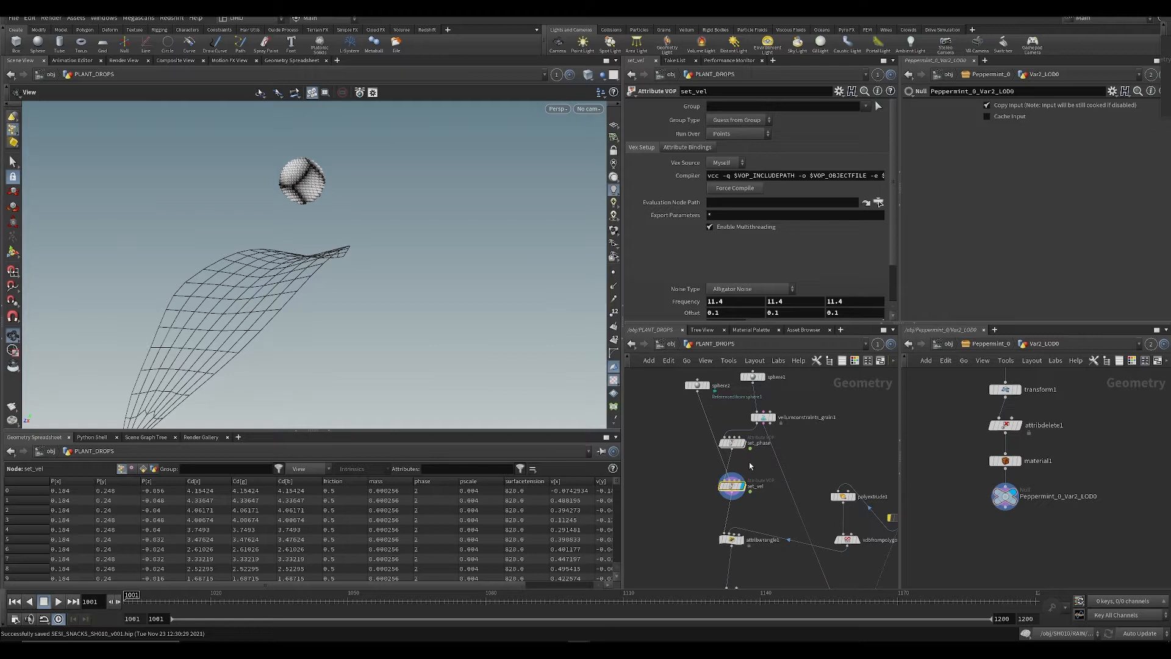
{"action": "scroll", "coordinate": [735, 414], "scroll_direction": "up", "scroll_amount": 2}
{"action": "left_click", "coordinate": [745, 407]}
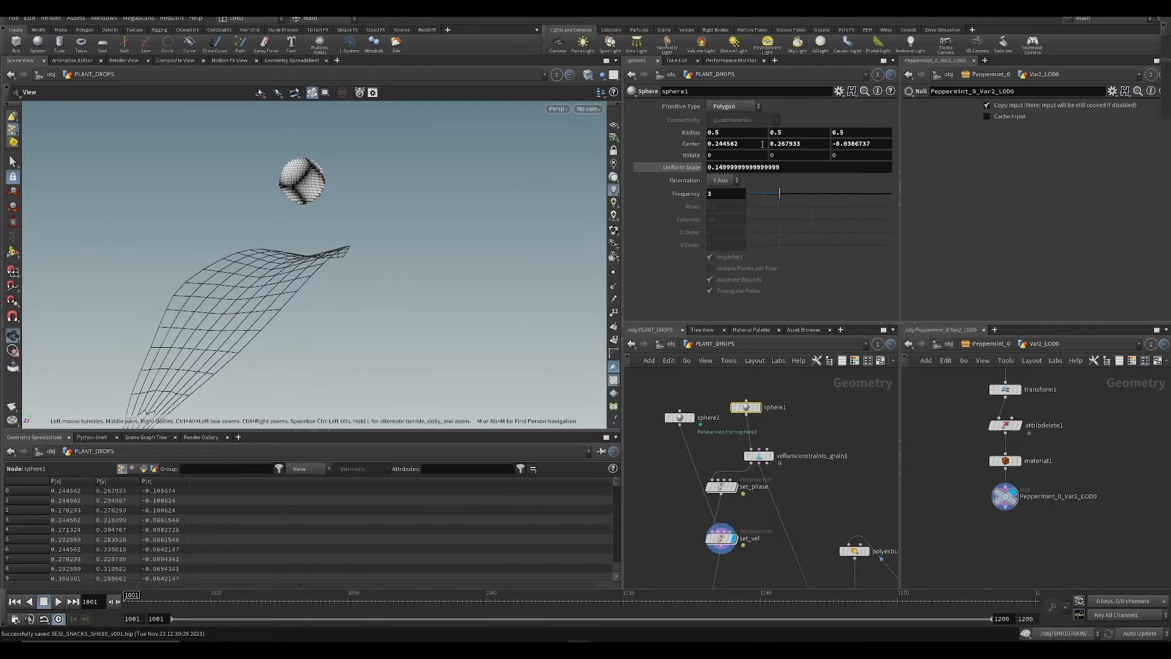
{"action": "middle_click_drag", "start_coordinate": [779, 137], "coordinate": [707, 176]}
{"action": "key", "text": "ctrl+z"}
Step: Examine the outputs of polyextrude1, vdbfrompolygons1 and attribwrangle1 in turn
{"action": "middle_click_drag", "start_coordinate": [883, 508], "coordinate": [823, 422]}
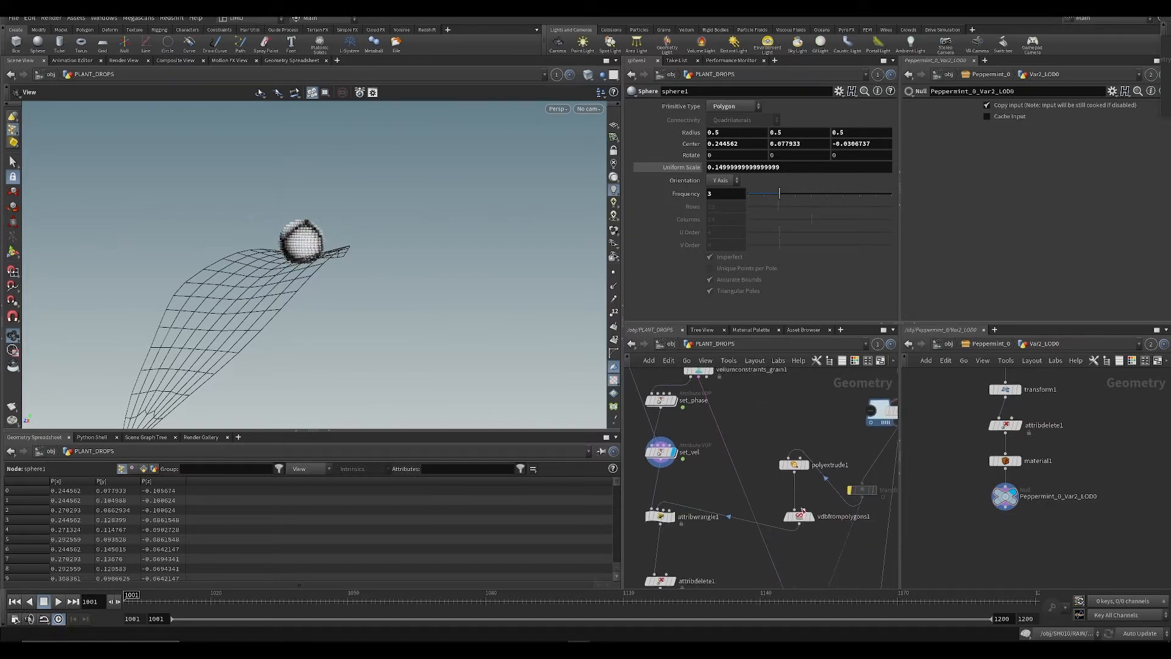
{"action": "left_click", "coordinate": [805, 465]}
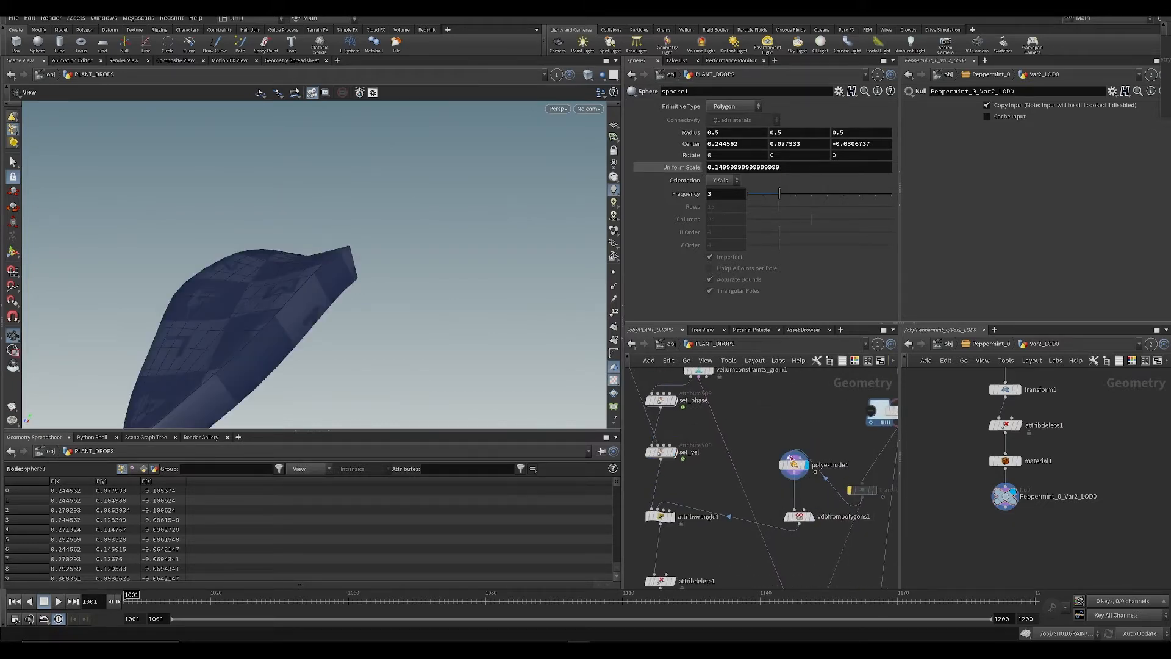
{"action": "left_click", "coordinate": [816, 500]}
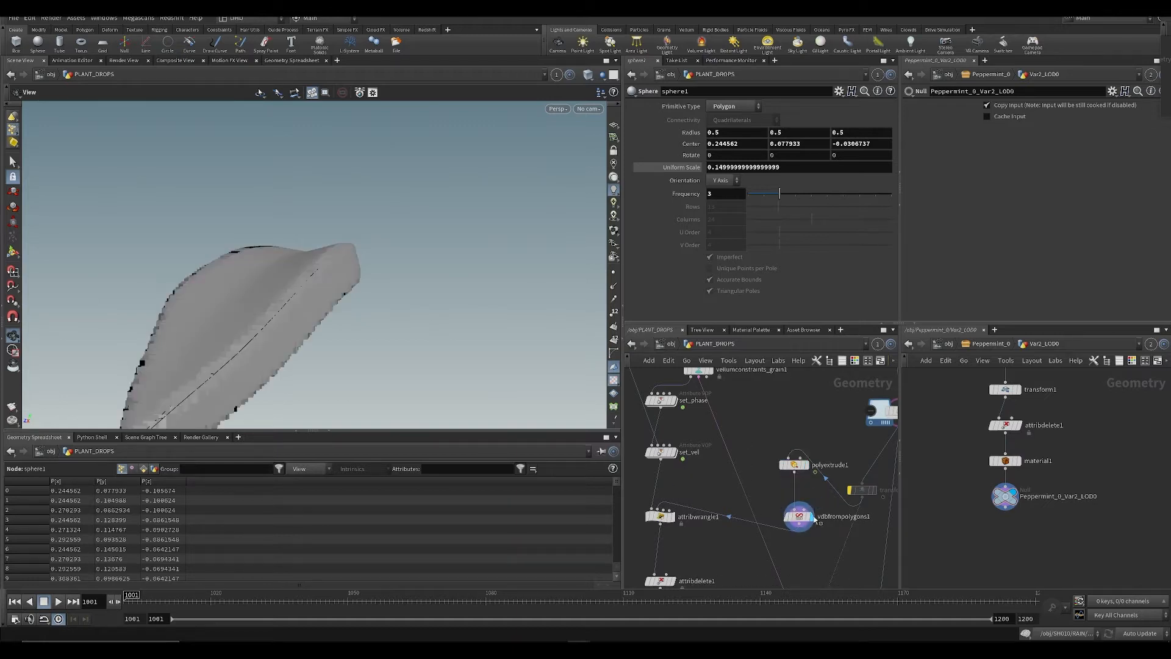
{"action": "left_click", "coordinate": [677, 504]}
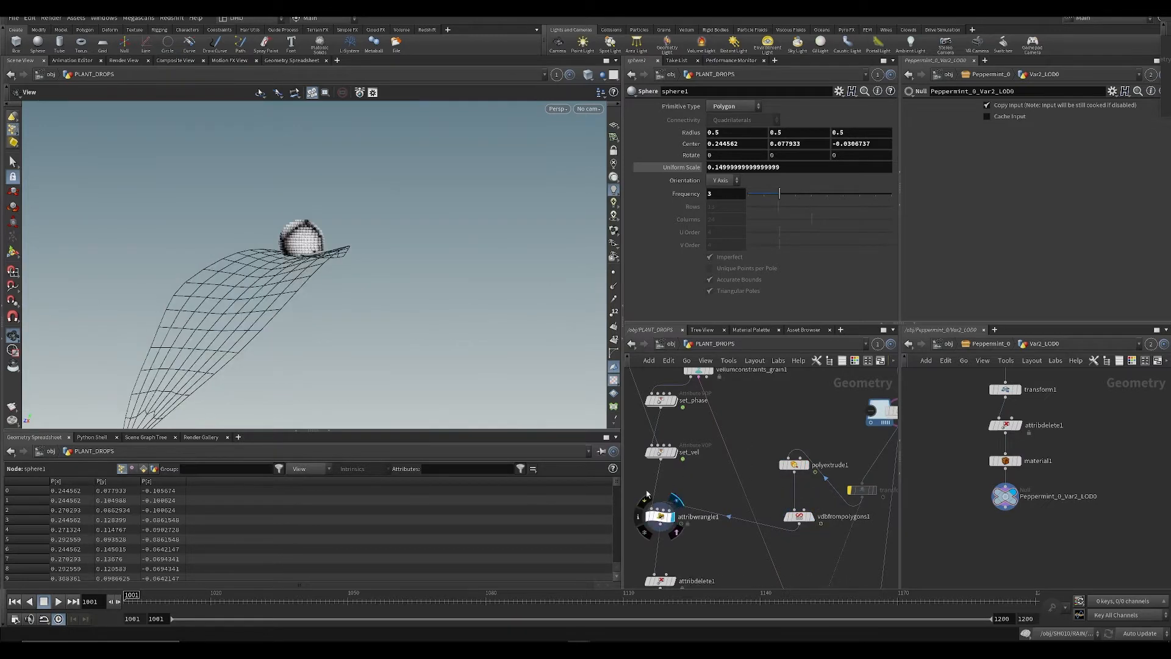
Step: Save the scene and display attribdelete1 to examine the drop particles on the leaf
{"action": "left_click_drag", "start_coordinate": [305, 266], "coordinate": [473, 256]}
{"action": "key", "text": "ctrl+s"}
{"action": "middle_click_drag", "start_coordinate": [687, 519], "coordinate": [679, 390]}
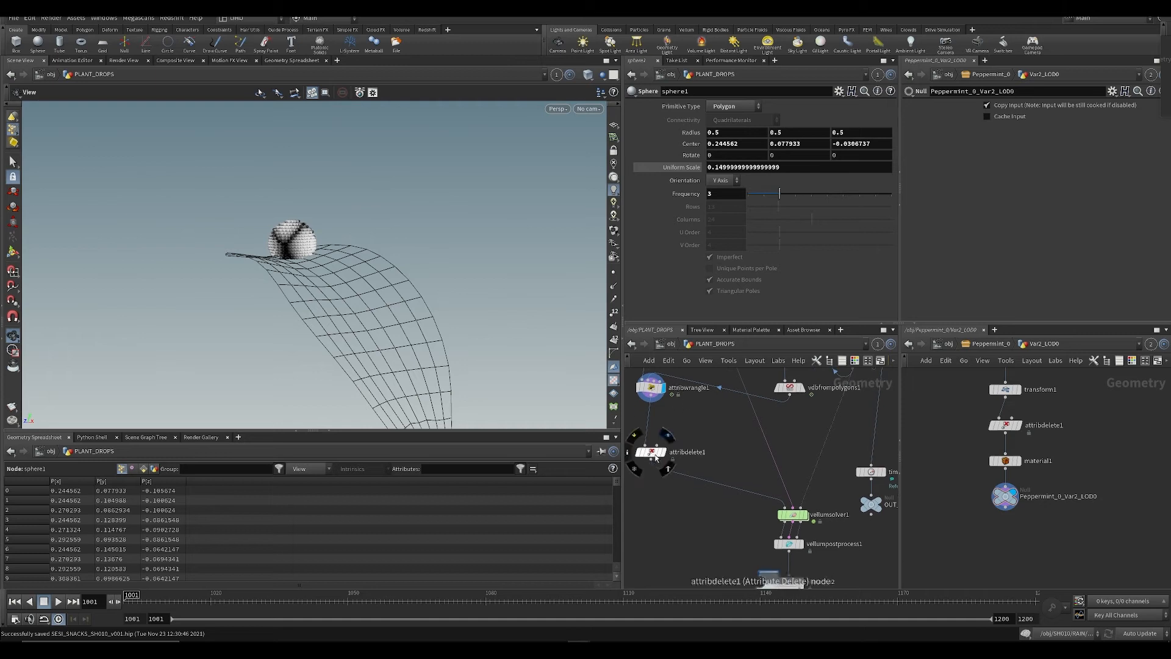
{"action": "left_click", "coordinate": [668, 441]}
{"action": "left_click_drag", "start_coordinate": [421, 372], "coordinate": [608, 415]}
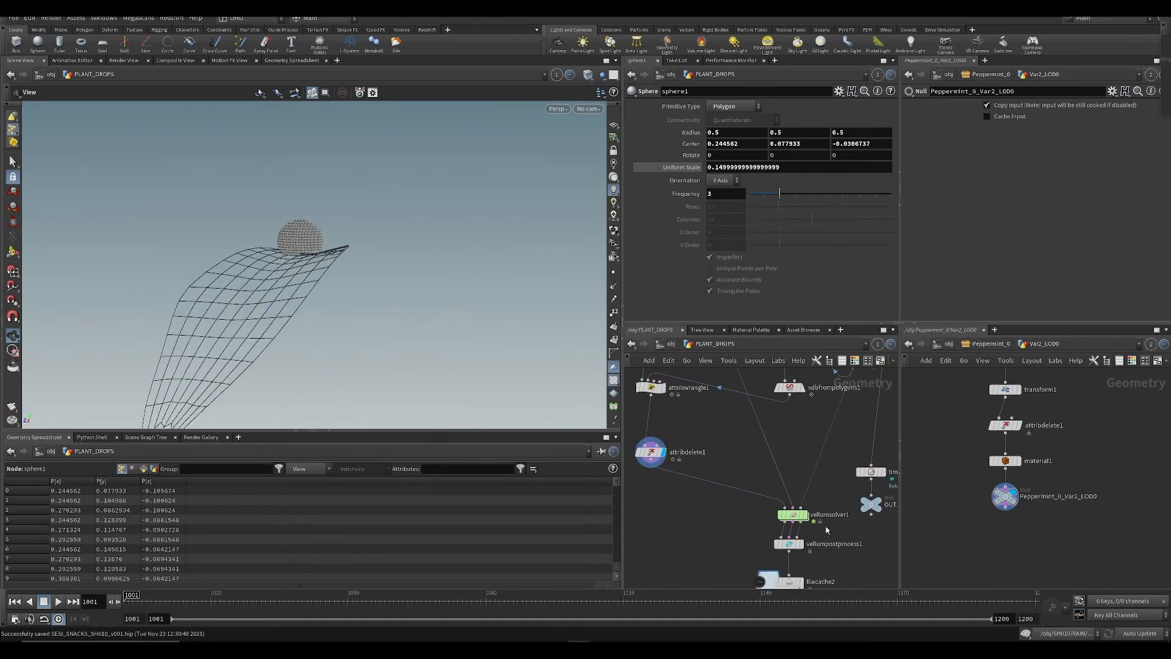
Step: Display vellumsolver1, preview the drop simulation, return to frame 1001 and save the scene
{"action": "middle_click_drag", "start_coordinate": [791, 551], "coordinate": [747, 510]}
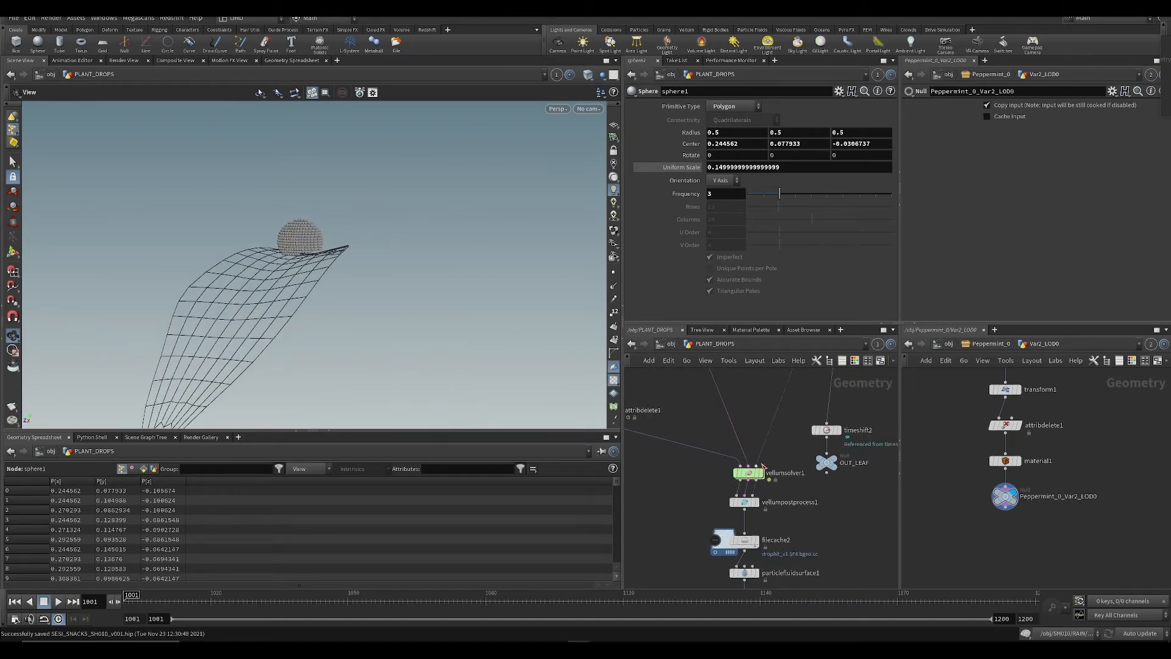
{"action": "mouse_move", "coordinate": [763, 463]}
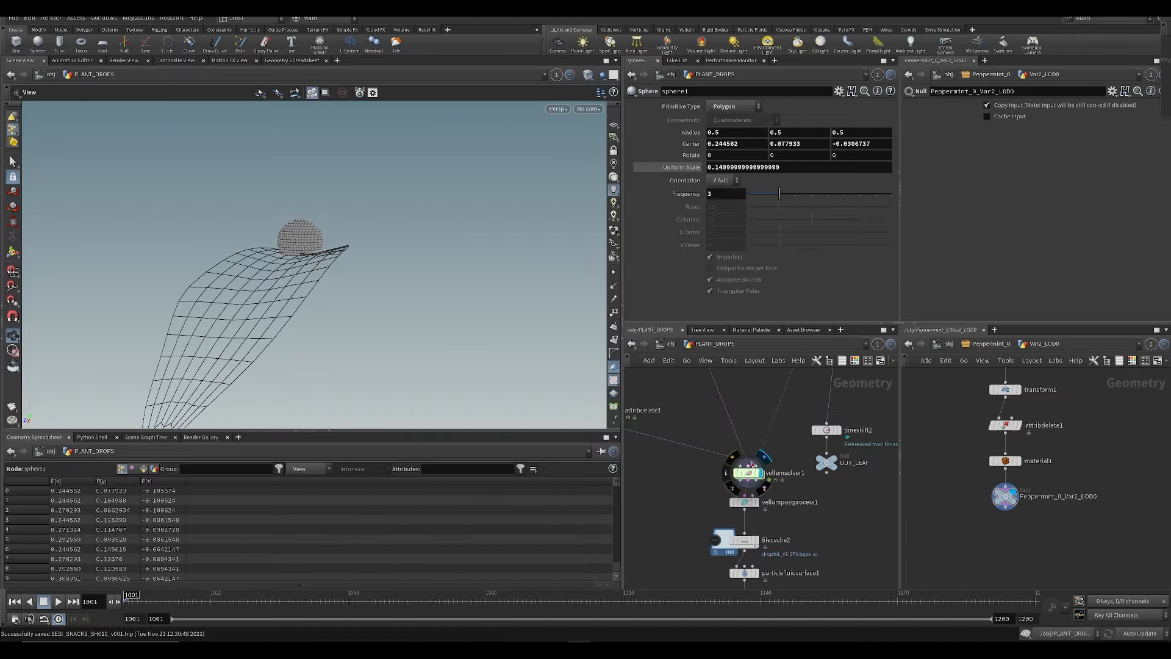
{"action": "left_click", "coordinate": [749, 473]}
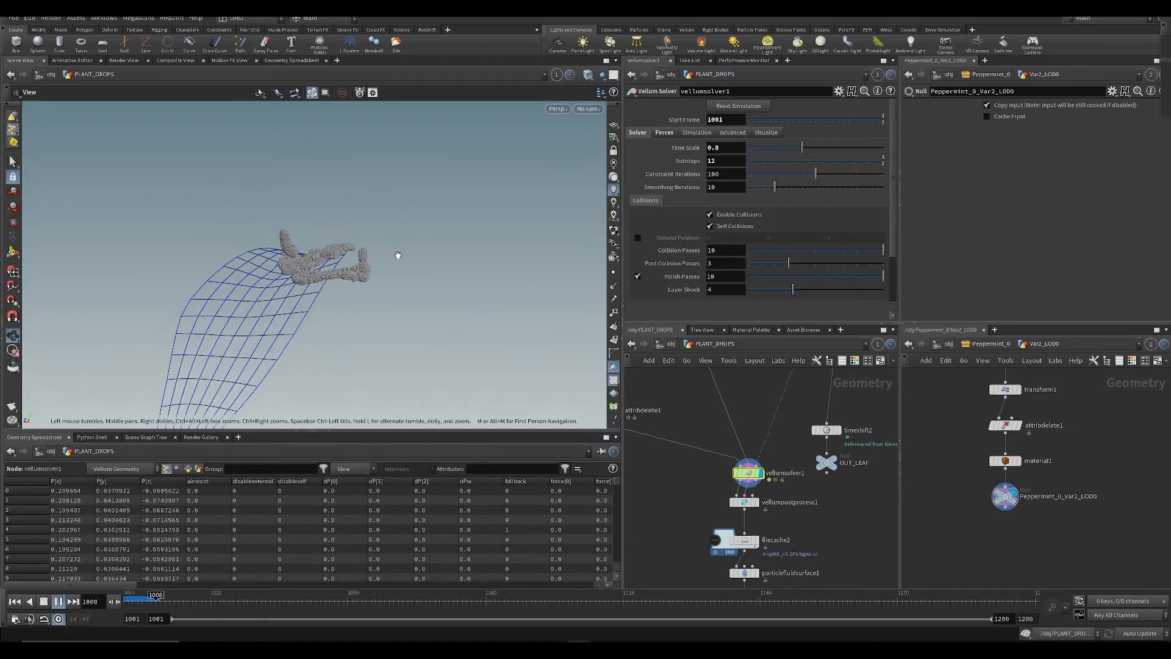
{"action": "key", "text": "Up"}
{"action": "key", "text": "ctrl+Up"}
{"action": "key", "text": "ctrl+s"}
{"action": "left_click_drag", "start_coordinate": [342, 220], "coordinate": [451, 259]}
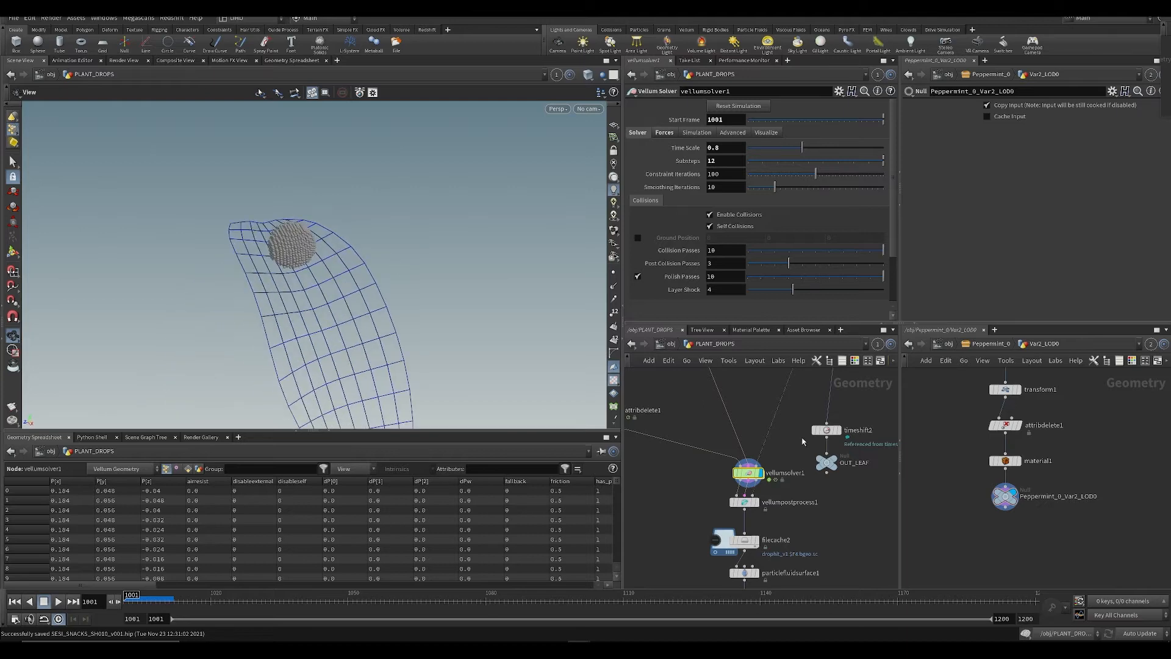
Step: Insert a Transform node directly after filecache1, display it and set its Uniform Scale to 2
{"action": "middle_click_drag", "start_coordinate": [732, 397], "coordinate": [716, 551]}
{"action": "middle_click_drag", "start_coordinate": [755, 470], "coordinate": [722, 486]}
{"action": "key", "text": "Tab"}
{"action": "type", "text": "tran"}
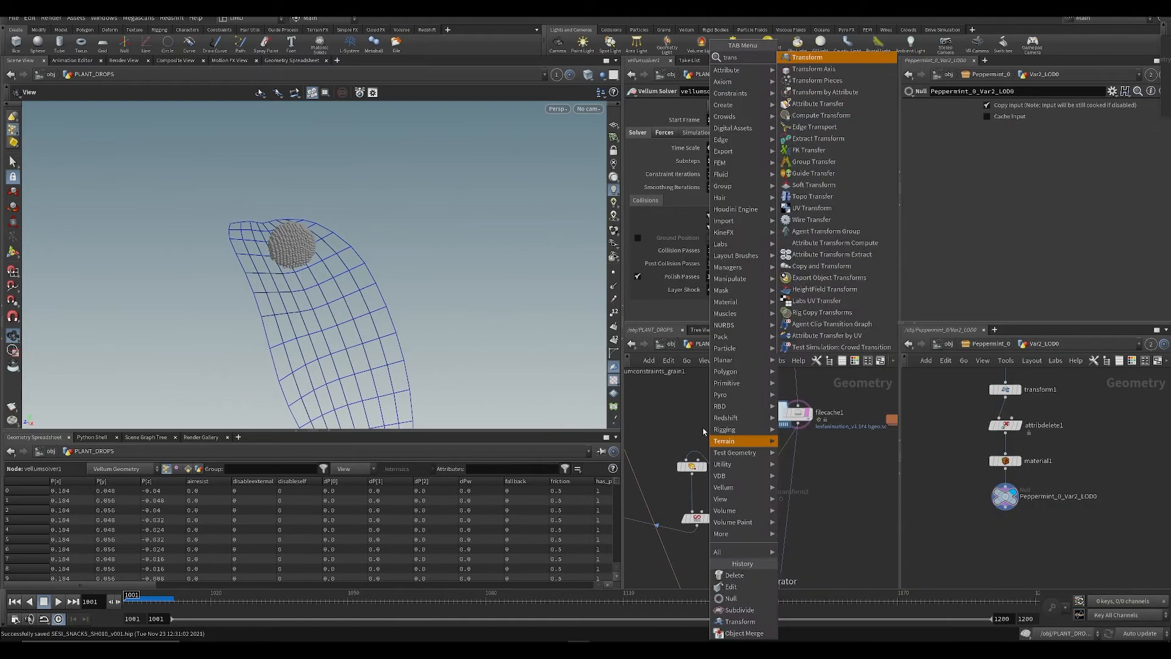
{"action": "key", "text": "Return"}
{"action": "scroll", "coordinate": [816, 441], "scroll_direction": "up", "scroll_amount": 3}
{"action": "left_click", "coordinate": [717, 435]}
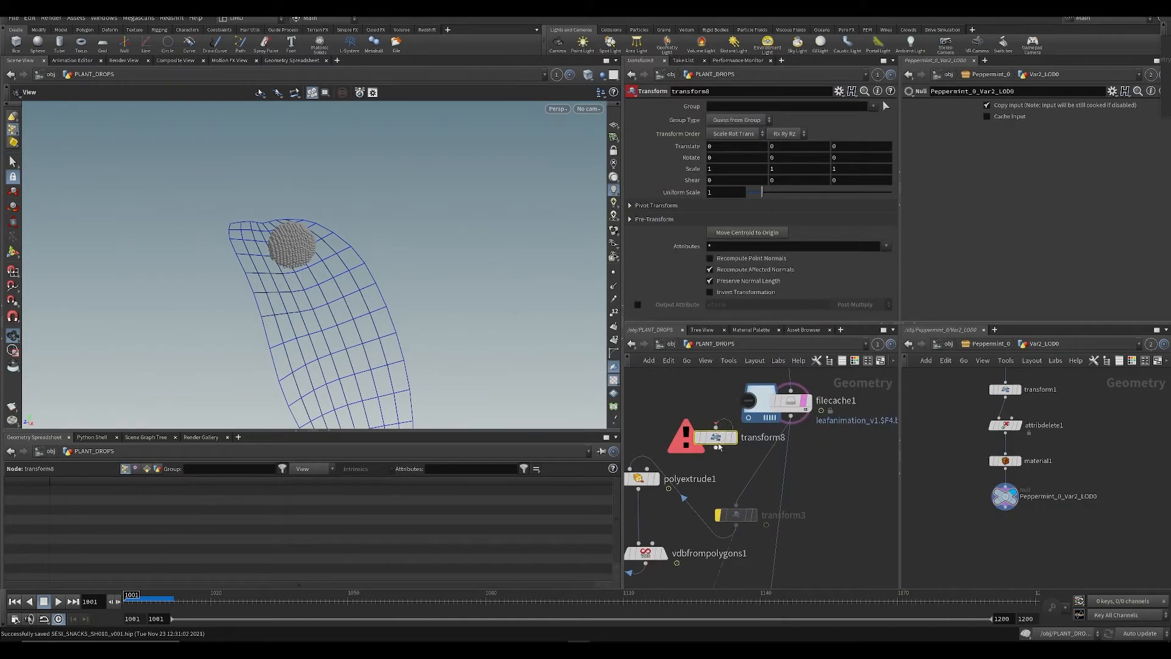
{"action": "left_click_drag", "start_coordinate": [721, 441], "coordinate": [756, 467]}
{"action": "left_click", "coordinate": [774, 440]}
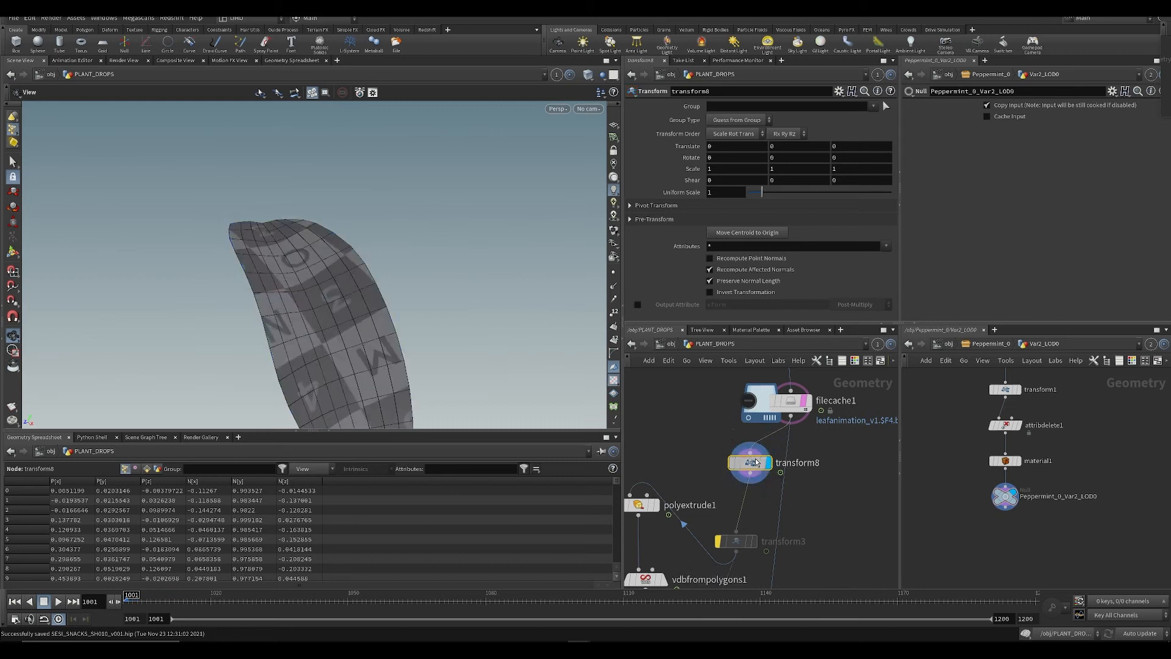
{"action": "key", "text": "Return"}
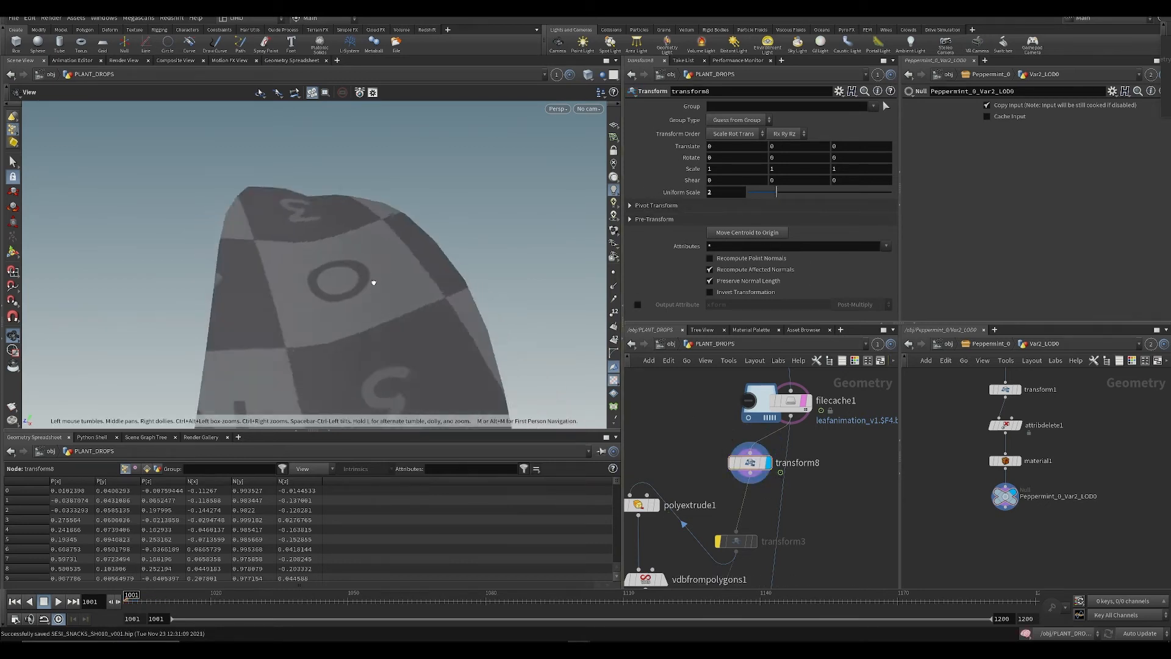
Step: Move sphere1 onto the tip of the enlarged leaf, to a Center X of about 0.535 and Y of about 0.117
{"action": "scroll", "coordinate": [374, 267], "scroll_direction": "down", "scroll_amount": 5}
{"action": "scroll", "coordinate": [756, 493], "scroll_direction": "down", "scroll_amount": 3}
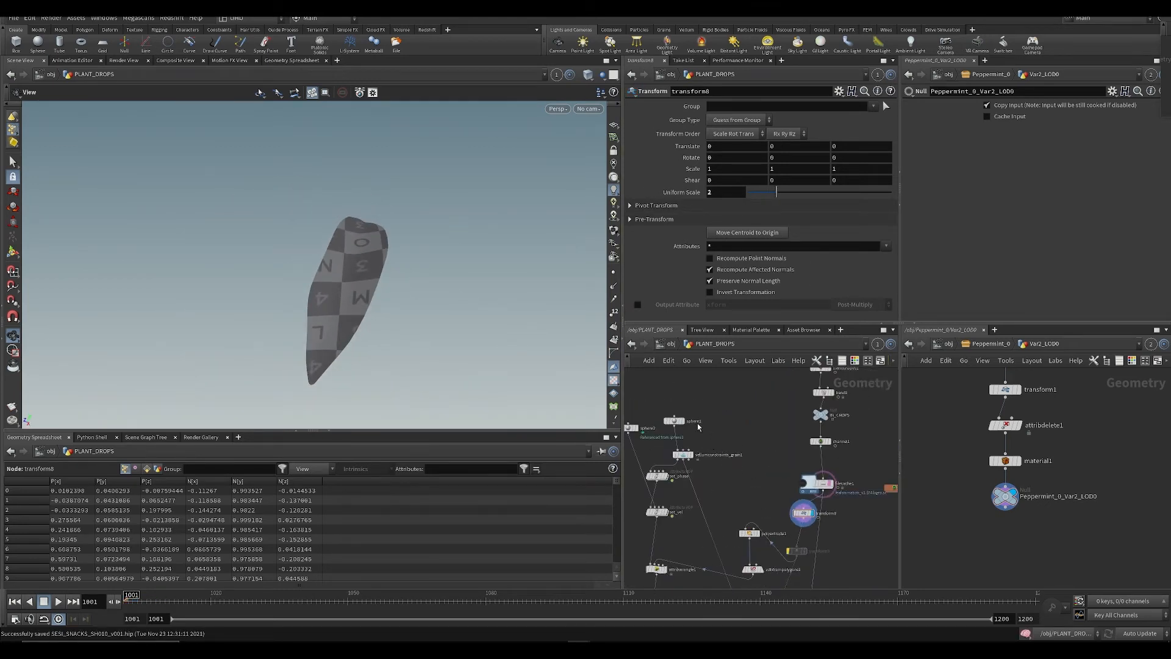
{"action": "left_click_drag", "start_coordinate": [387, 244], "coordinate": [480, 289]}
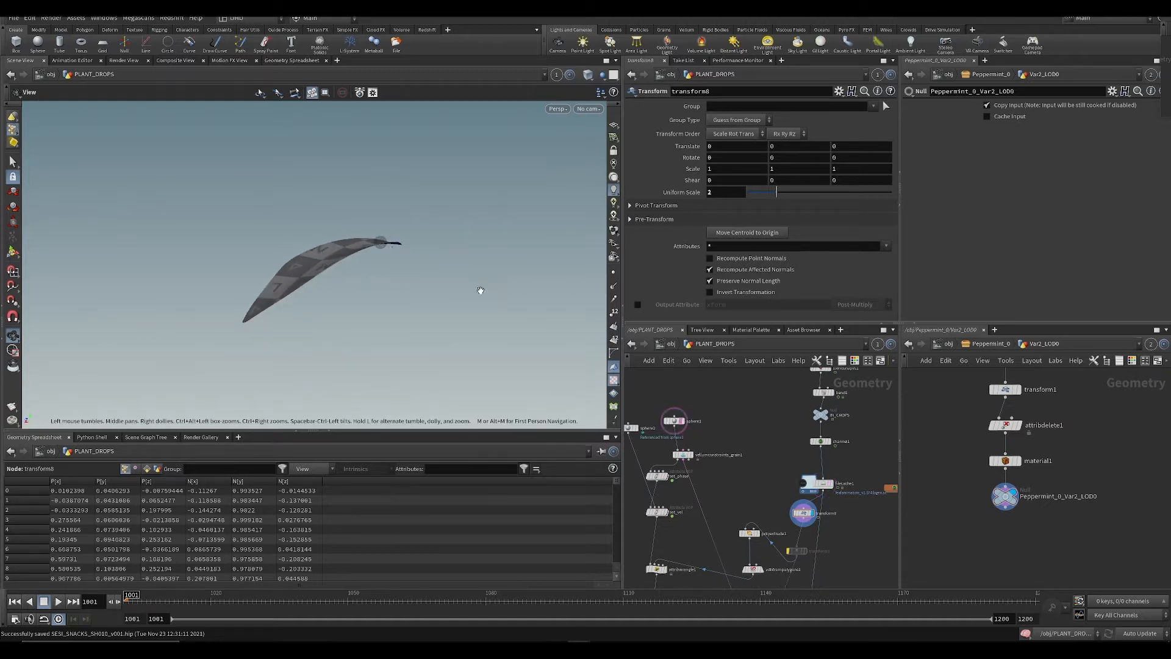
{"action": "left_click_drag", "start_coordinate": [318, 278], "coordinate": [392, 308]}
{"action": "left_click", "coordinate": [674, 422]}
{"action": "key", "text": "Return"}
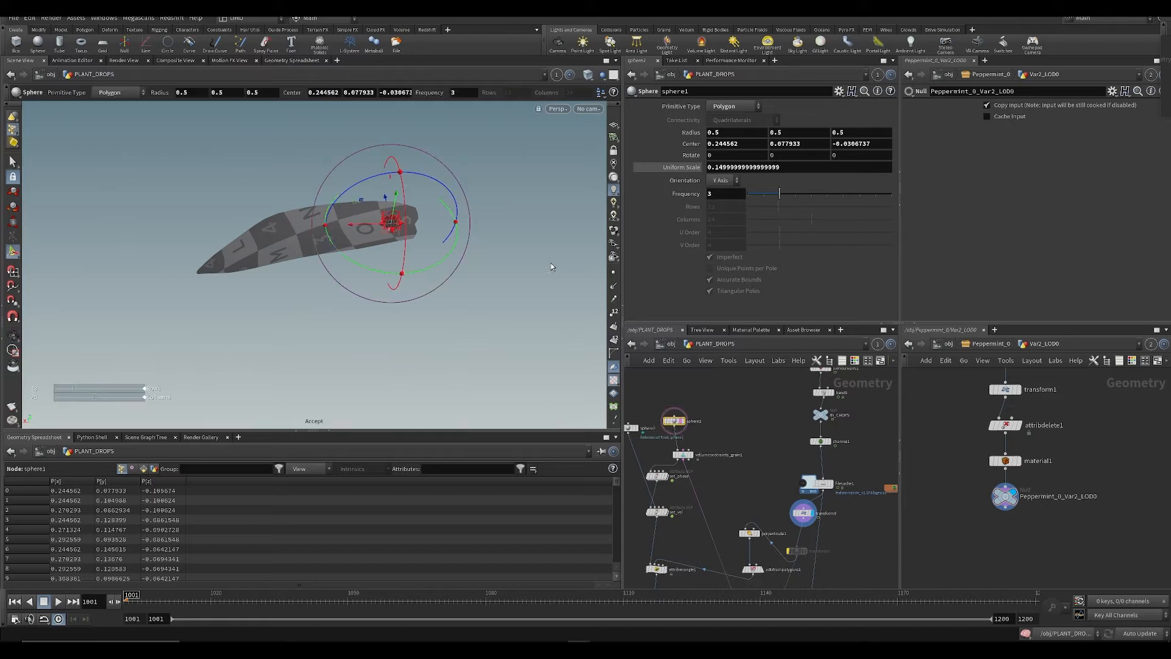
{"action": "scroll", "coordinate": [390, 233], "scroll_direction": "up", "scroll_amount": 2}
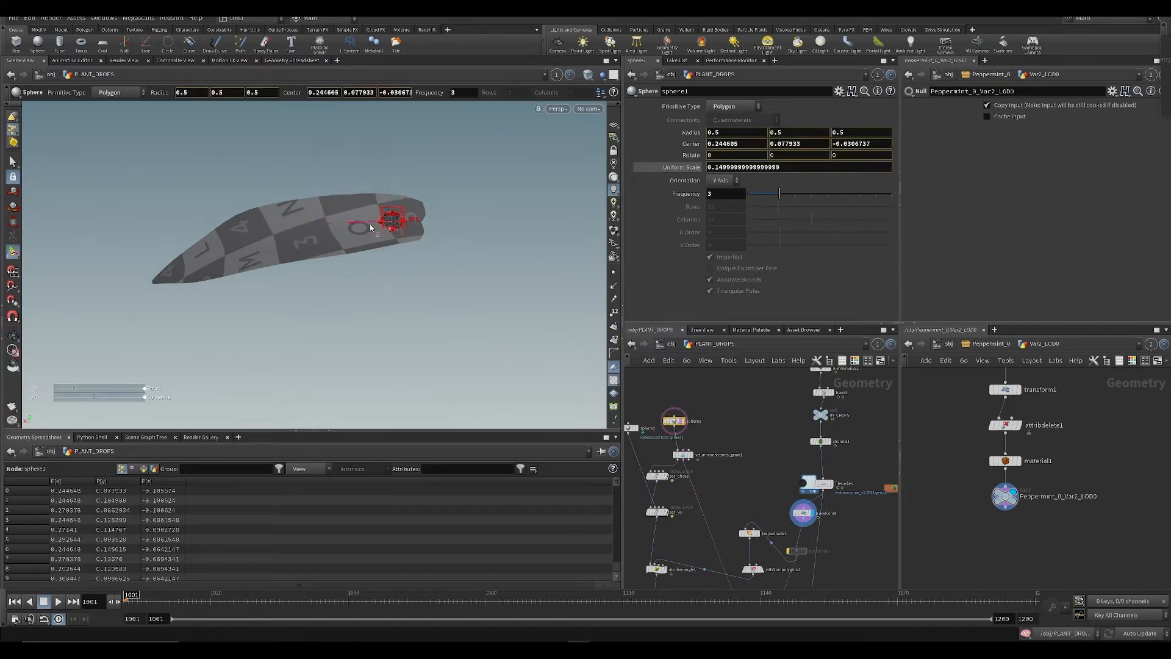
{"action": "left_click_drag", "start_coordinate": [370, 224], "coordinate": [361, 179]}
{"action": "key", "text": "ctrl+s"}
{"action": "mouse_move", "coordinate": [360, 182]}
{"action": "left_mouse_down", "text": "alt"}
{"action": "mouse_move", "coordinate": [345, 203]}
{"action": "mouse_move", "coordinate": [390, 204]}
{"action": "mouse_move", "coordinate": [360, 183]}
{"action": "left_mouse_up", "text": "alt"}
{"action": "scroll", "coordinate": [345, 203], "scroll_direction": "up", "scroll_amount": 4}
{"action": "left_click_drag", "start_coordinate": [357, 181], "coordinate": [350, 129]}
Step: Display vellumsolver1, play the simulation of the repositioned drop and save the scene
{"action": "middle_click_drag", "start_coordinate": [749, 549], "coordinate": [738, 498]}
{"action": "scroll", "coordinate": [738, 499], "scroll_direction": "down", "scroll_amount": 3}
{"action": "mouse_move", "coordinate": [750, 484]}
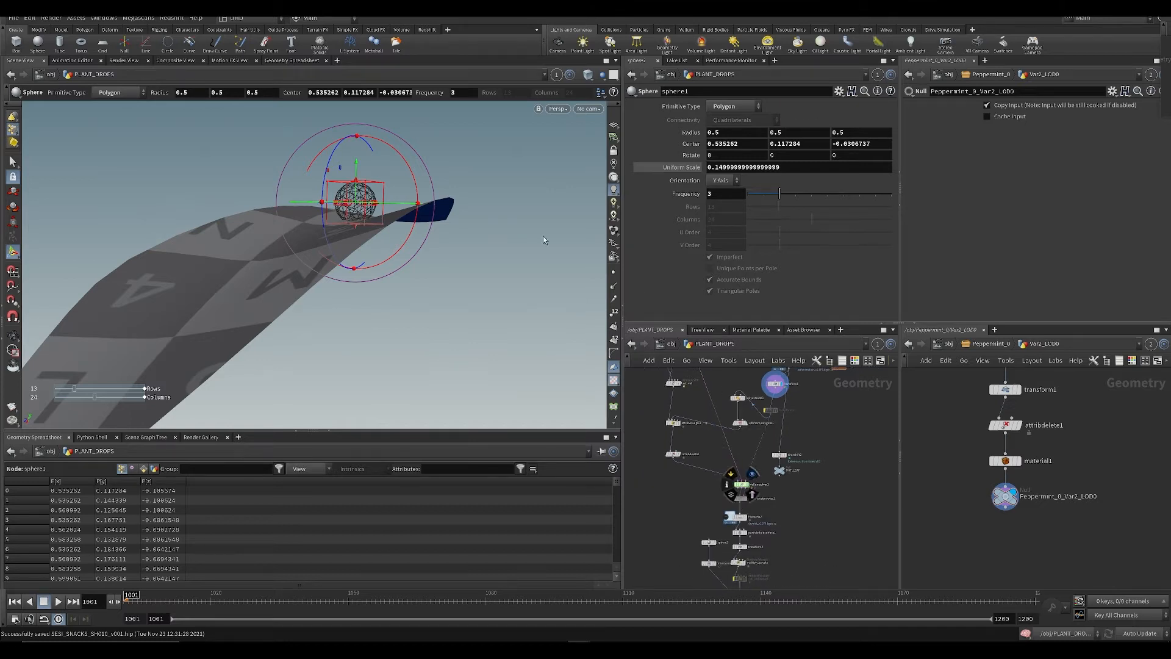
{"action": "left_click_drag", "start_coordinate": [309, 175], "coordinate": [453, 245], "text": "alt"}
{"action": "left_click", "coordinate": [738, 484]}
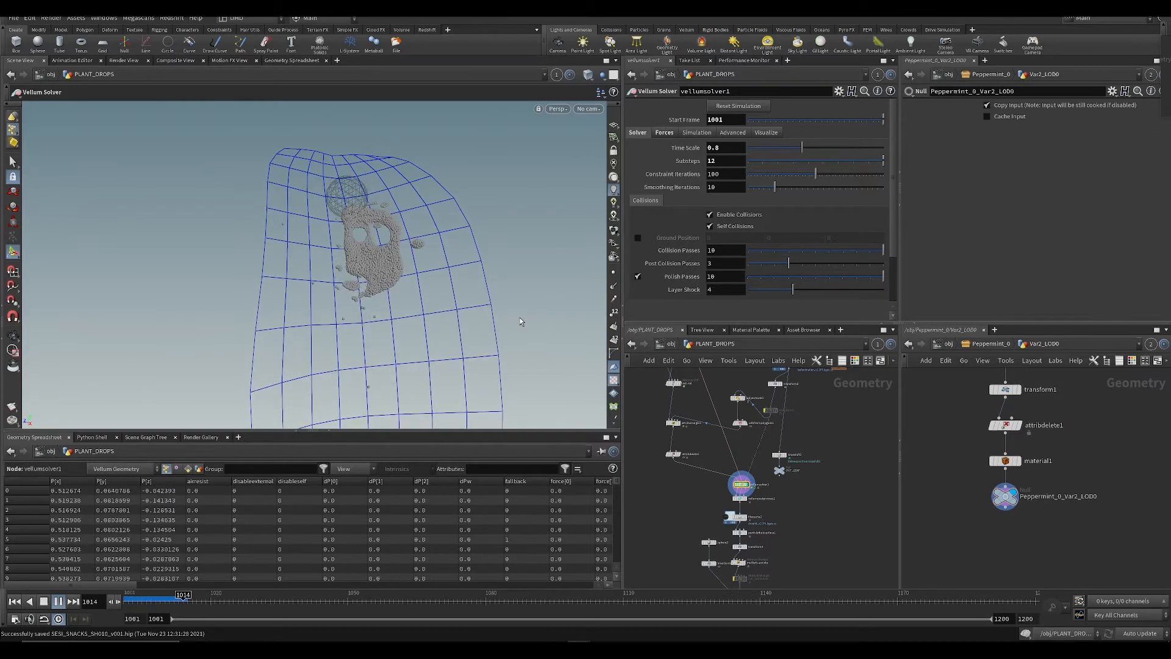
{"action": "key", "text": "ctrl+s"}
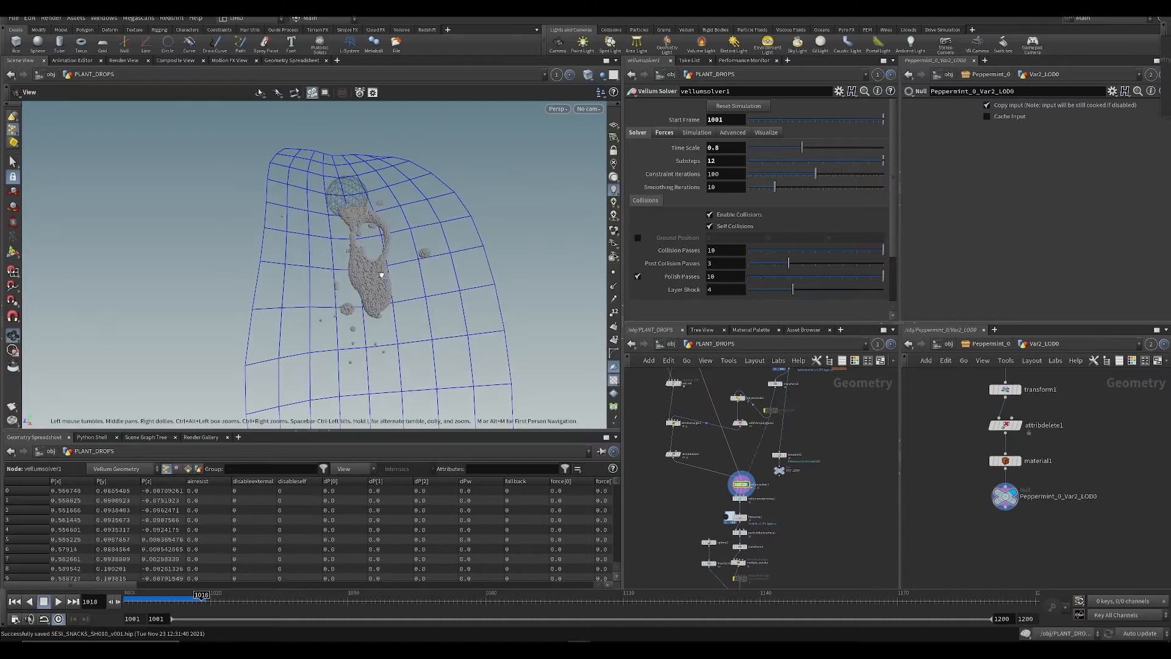
Step: Examine the drop's motion along the leaf from the side and from above, replaying it from frame 1001, and rewind
{"action": "left_click_drag", "start_coordinate": [518, 317], "coordinate": [244, 201], "text": "alt"}
{"action": "key", "text": "ctrl+Up"}
{"action": "key", "text": "Up"}
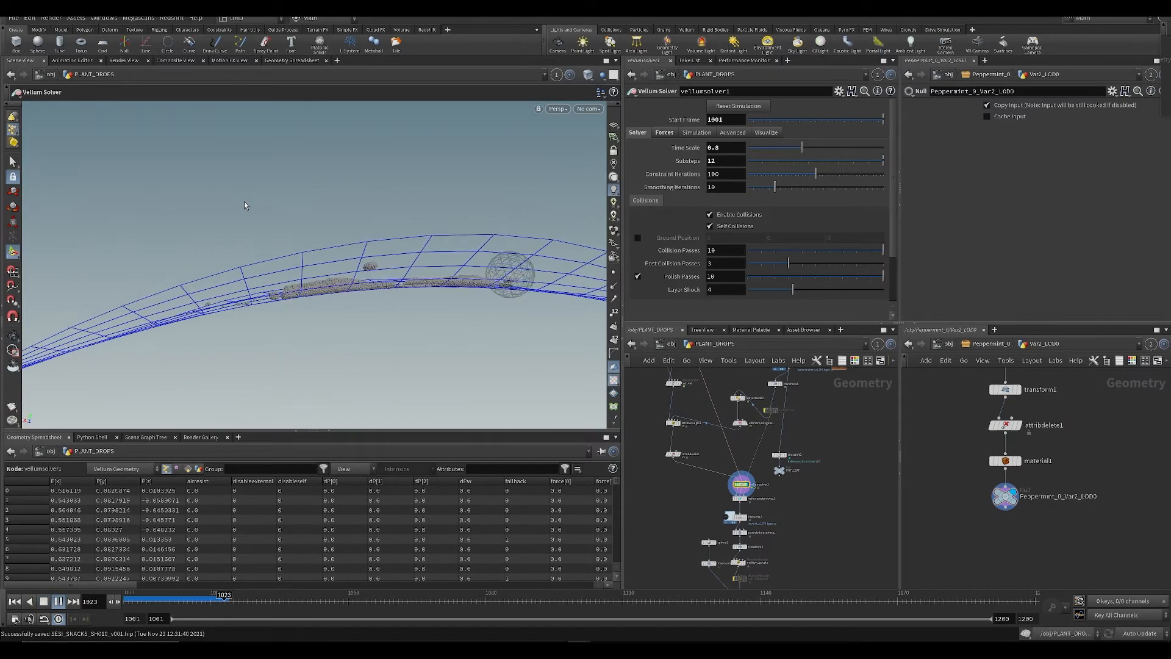
{"action": "key", "text": "Up"}
{"action": "left_click_drag", "start_coordinate": [346, 292], "coordinate": [425, 374]}
{"action": "key", "text": "Up"}
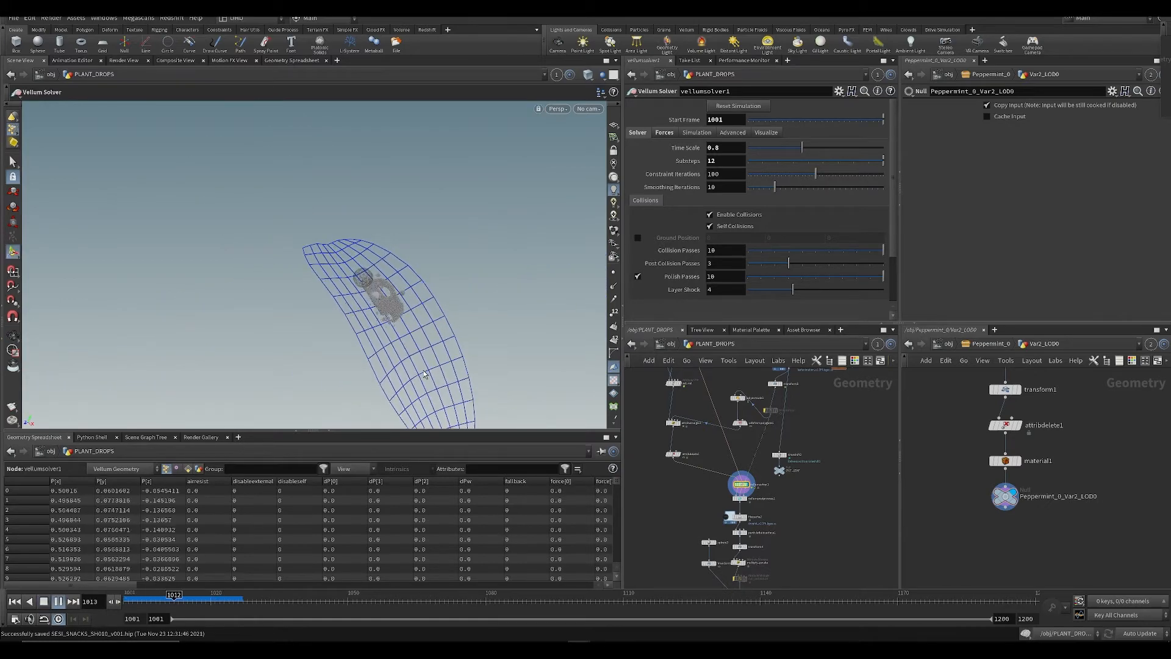
{"action": "left_click_drag", "start_coordinate": [229, 600], "coordinate": [128, 598]}
Step: Set the Alligator Noise Amplitude of set_vel to 33
{"action": "middle_click_drag", "start_coordinate": [662, 467], "coordinate": [726, 545]}
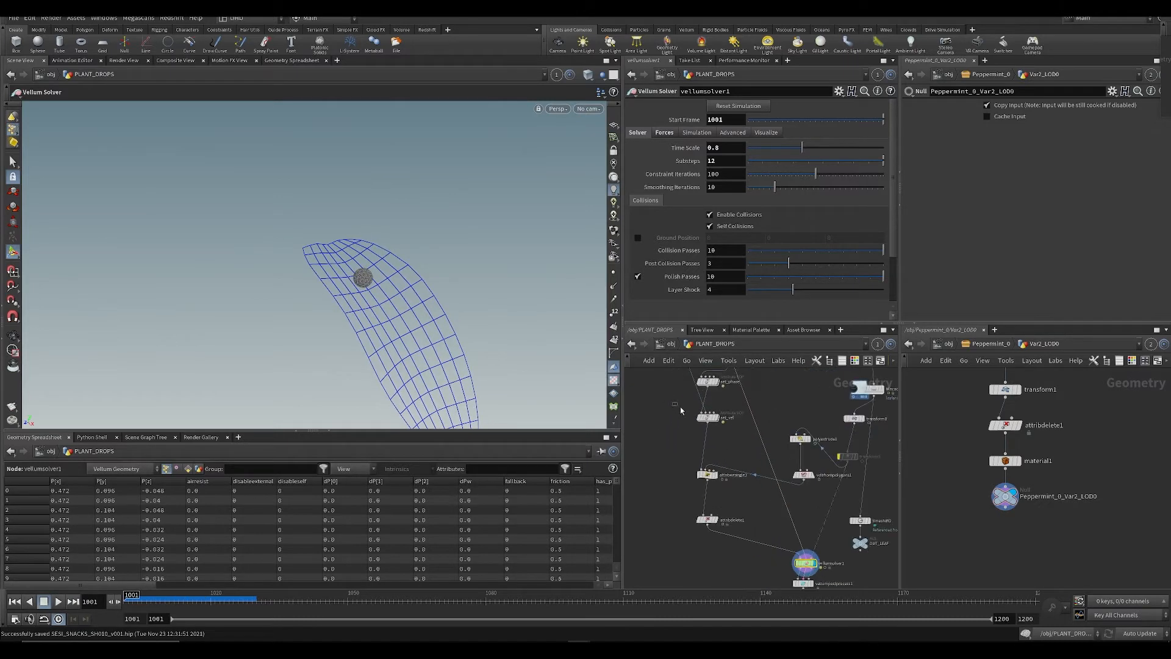
{"action": "left_click", "coordinate": [707, 417]}
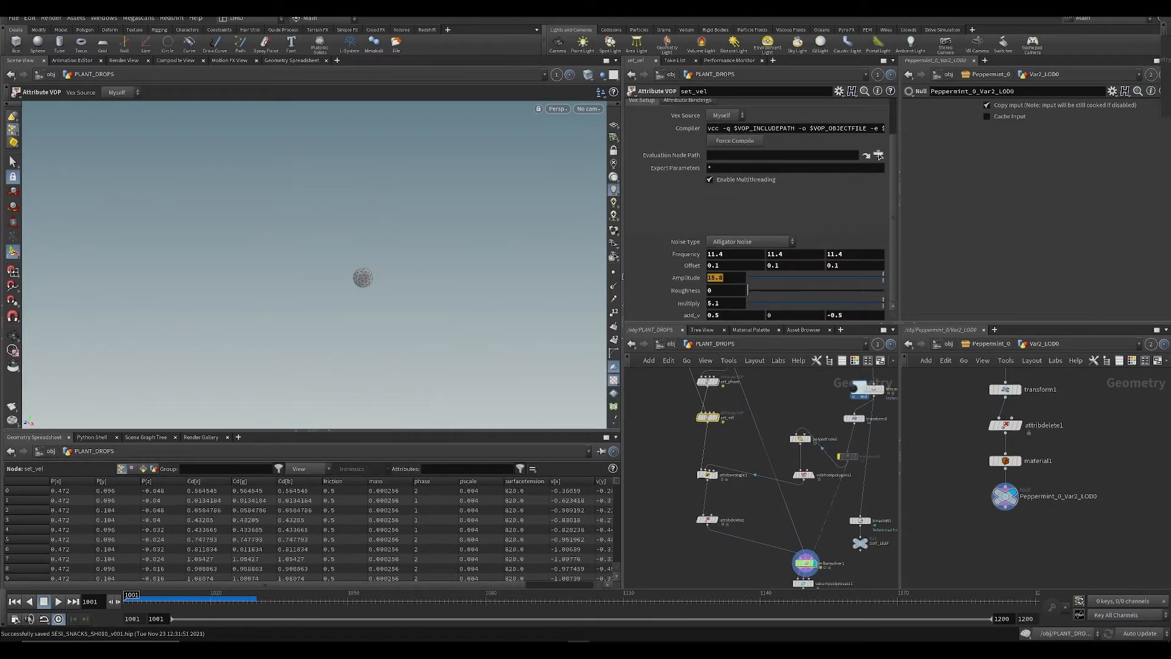
{"action": "left_click", "coordinate": [670, 450]}
{"action": "middle_click_drag", "start_coordinate": [655, 398], "coordinate": [666, 451]}
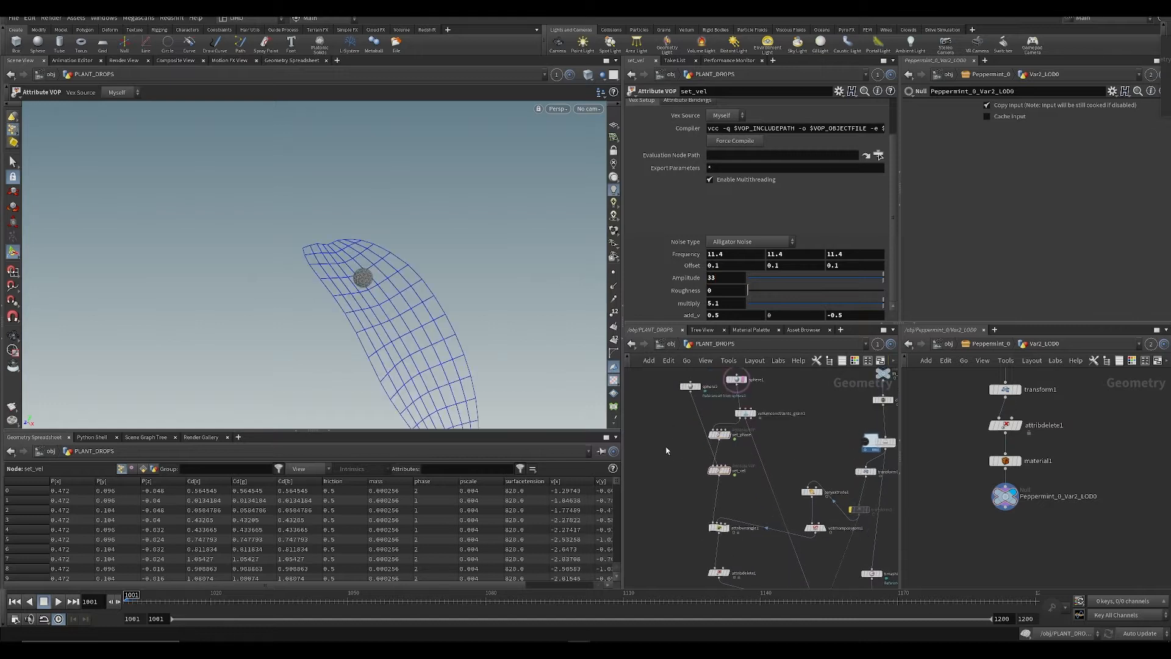
Step: Set the Friction of vellumconstraints_grain1 to 0.8 and preview the simulation through vellumsolver1, returning to frame 1001
{"action": "left_click", "coordinate": [743, 413]}
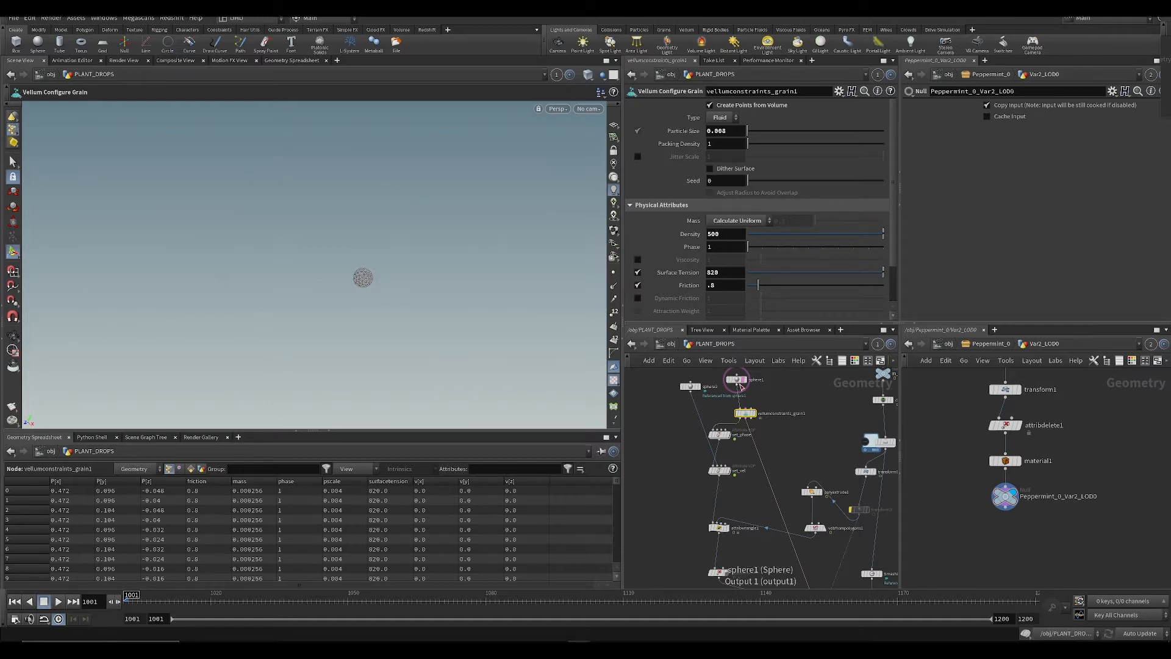
{"action": "middle_click_drag", "start_coordinate": [711, 496], "coordinate": [674, 393]}
{"action": "scroll", "coordinate": [677, 403], "scroll_direction": "down", "scroll_amount": 2}
{"action": "left_click", "coordinate": [744, 476]}
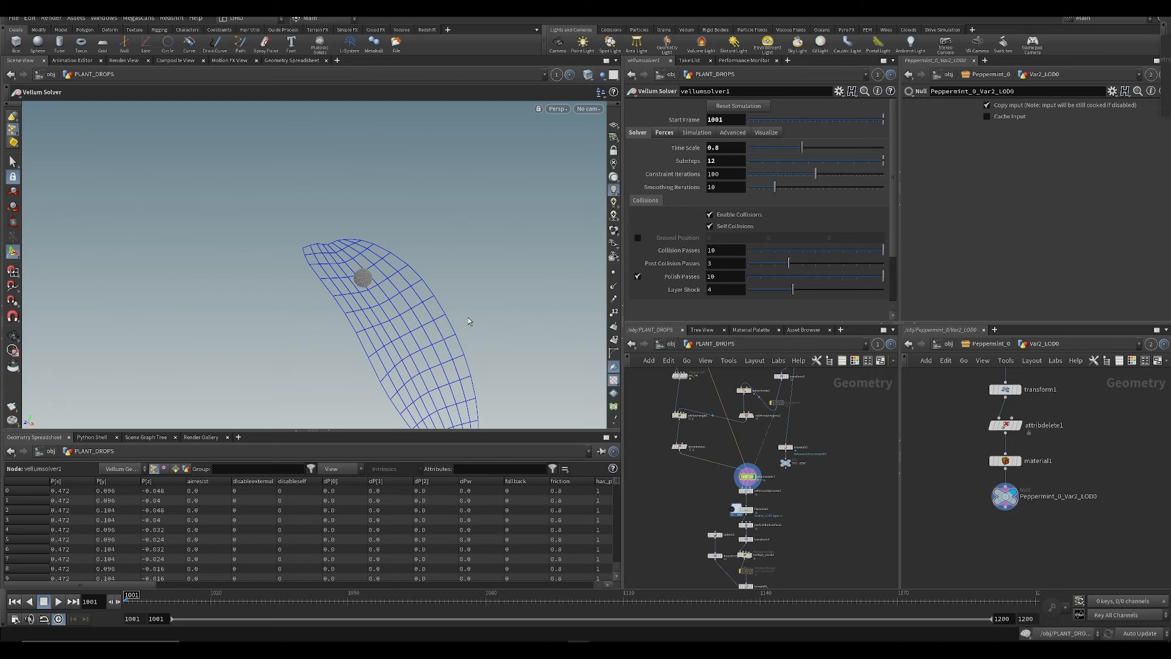
{"action": "key", "text": "Up"}
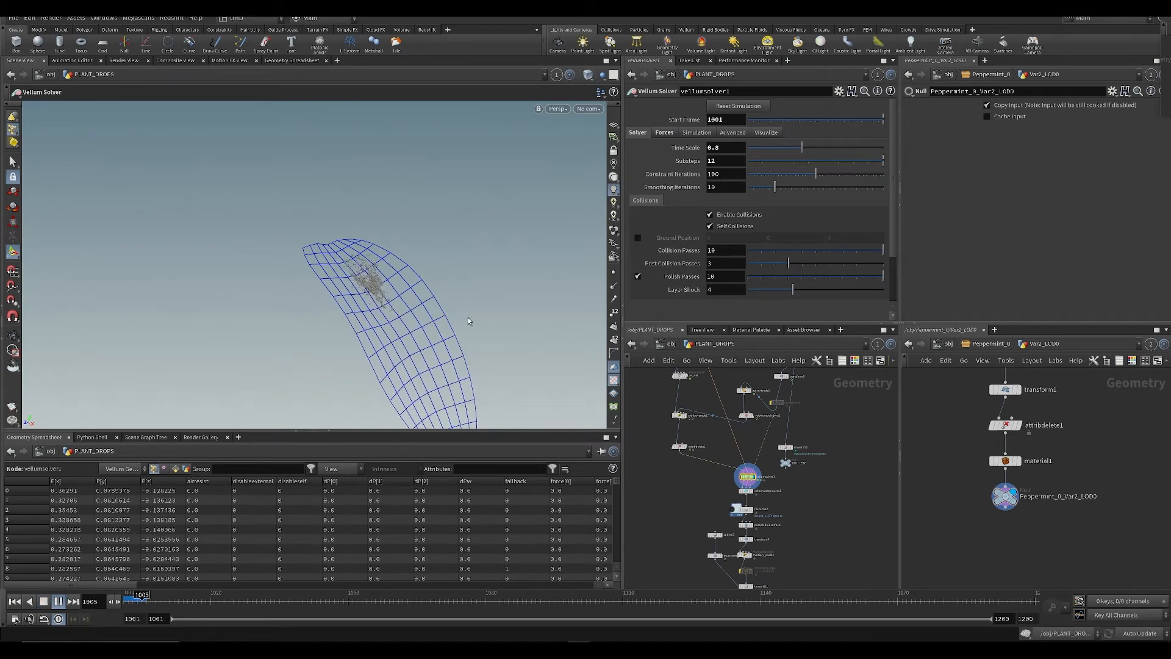
{"action": "key", "text": "Up"}
{"action": "key", "text": "ctrl+Up"}
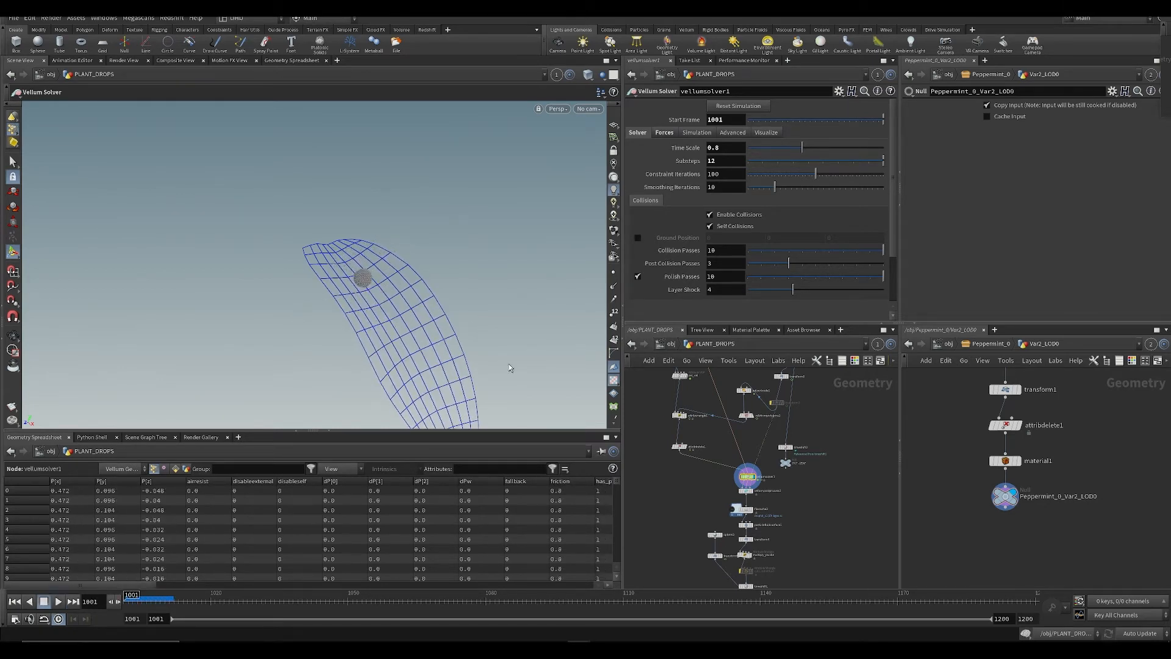
Step: Set the noise Amplitude of set_vel to 18 and save the scene
{"action": "middle_click_drag", "start_coordinate": [640, 436], "coordinate": [666, 508]}
{"action": "left_click", "coordinate": [706, 447]}
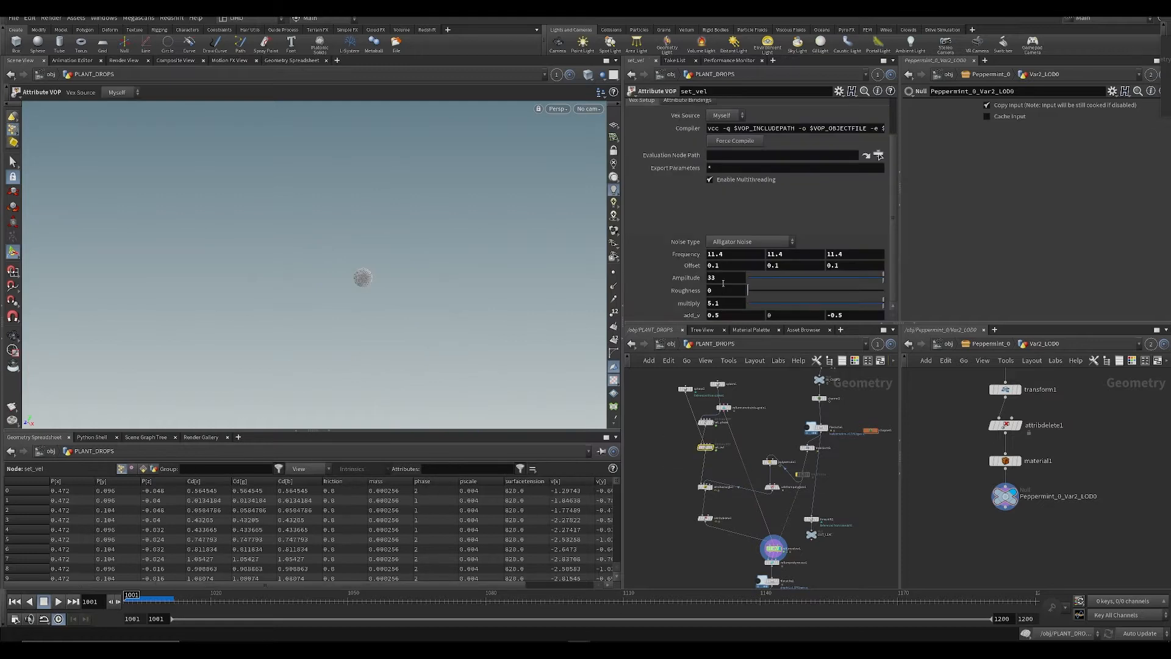
{"action": "type", "text": "18"}
{"action": "key", "text": "Return"}
{"action": "key", "text": "ctrl+s"}
Step: Display set_phase and set its Alligator Noise frequency to 11.2 on all axes
{"action": "scroll", "coordinate": [666, 434], "scroll_direction": "up", "scroll_amount": 3}
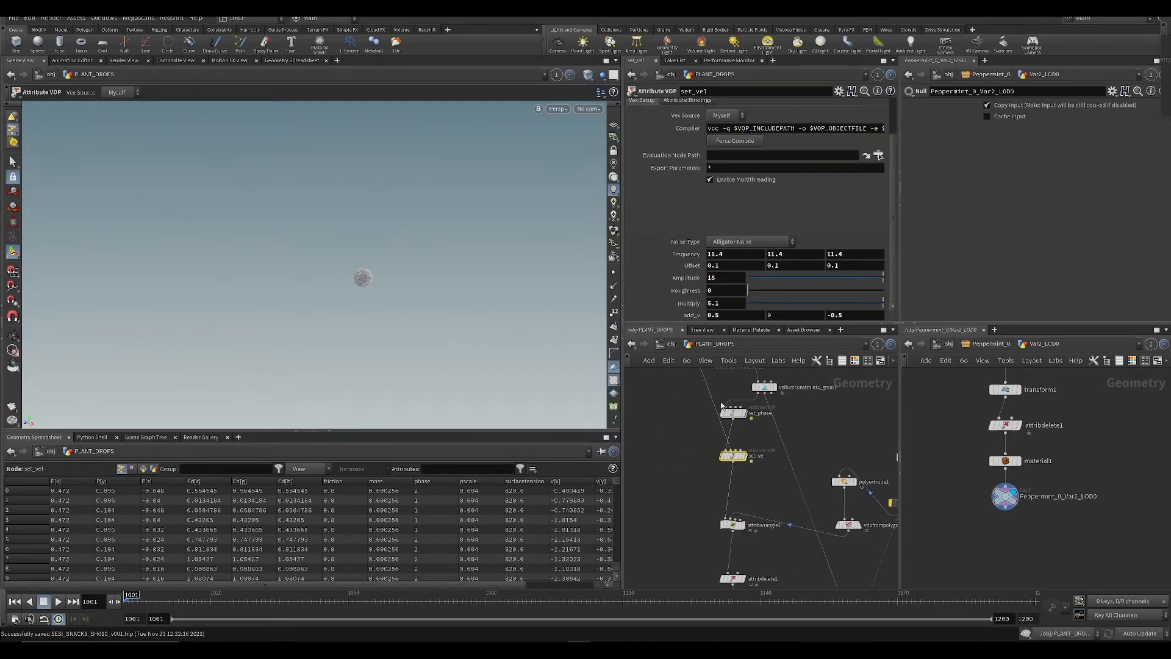
{"action": "left_click", "coordinate": [736, 412]}
{"action": "scroll", "coordinate": [374, 241], "scroll_direction": "up", "scroll_amount": 6}
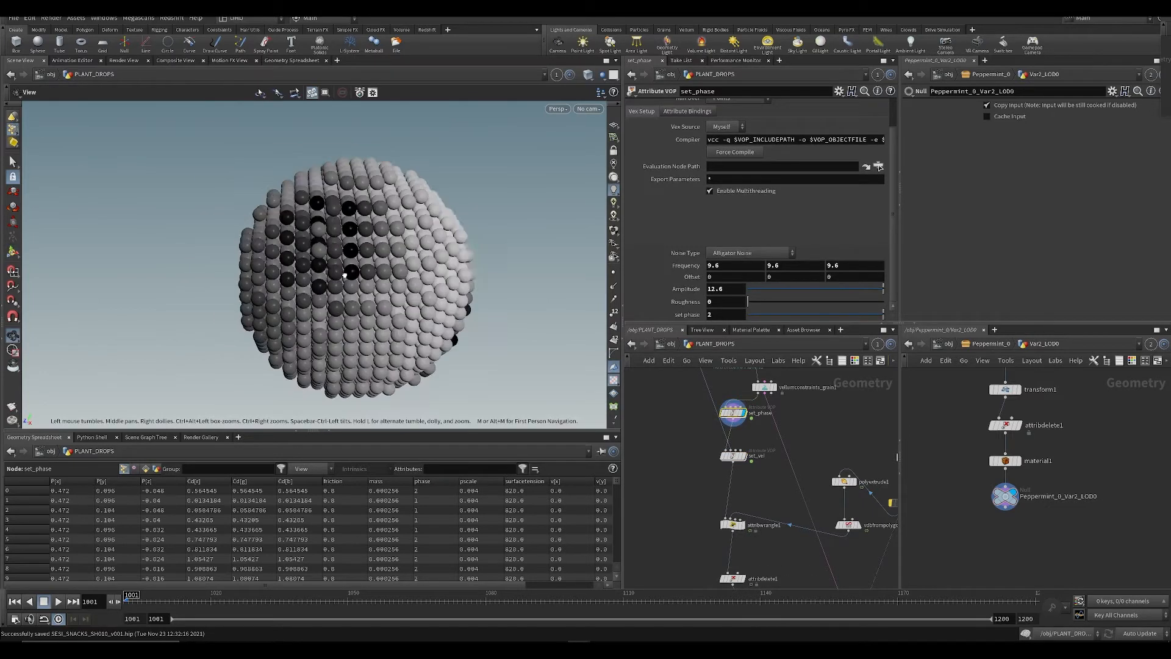
{"action": "scroll", "coordinate": [391, 247], "scroll_direction": "down", "scroll_amount": 5}
{"action": "mouse_move", "coordinate": [678, 267]}
{"action": "middle_mouse_down"}
{"action": "mouse_move", "coordinate": [722, 286]}
{"action": "mouse_move", "coordinate": [679, 288]}
{"action": "mouse_move", "coordinate": [685, 266]}
{"action": "mouse_move", "coordinate": [691, 285]}
{"action": "middle_mouse_up"}
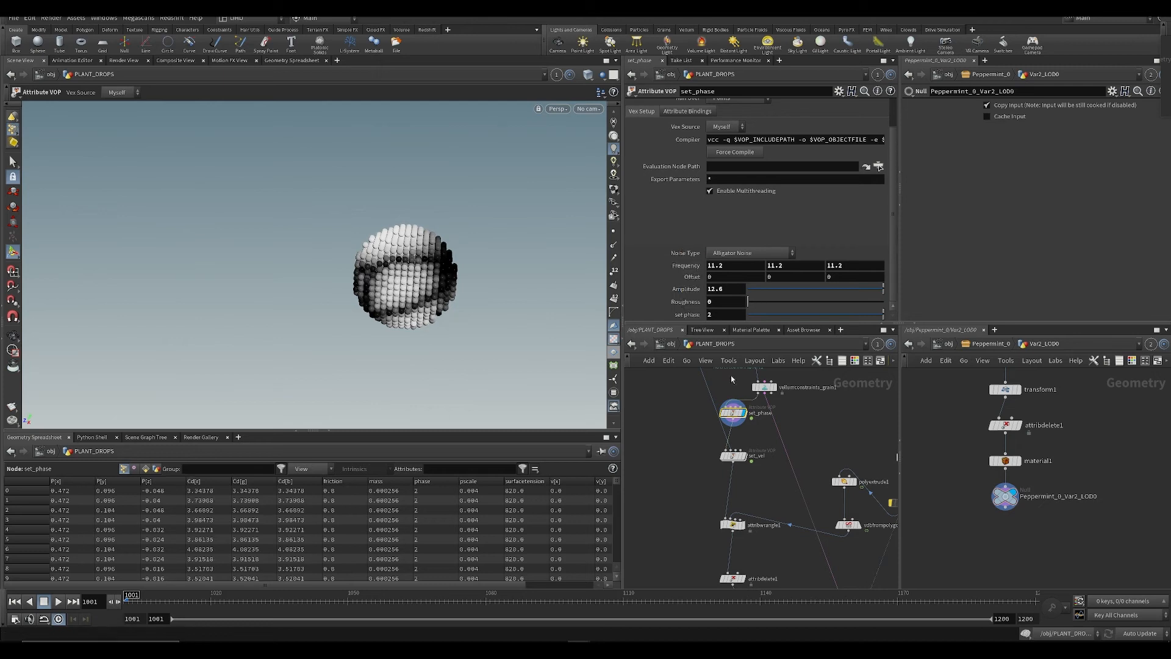
Step: Set the noise Amplitude of set_phase to 8 and save the scene
{"action": "middle_click_drag", "start_coordinate": [676, 504], "coordinate": [651, 410]}
{"action": "scroll", "coordinate": [649, 391], "scroll_direction": "down", "scroll_amount": 3}
{"action": "middle_click_drag", "start_coordinate": [651, 473], "coordinate": [625, 368]}
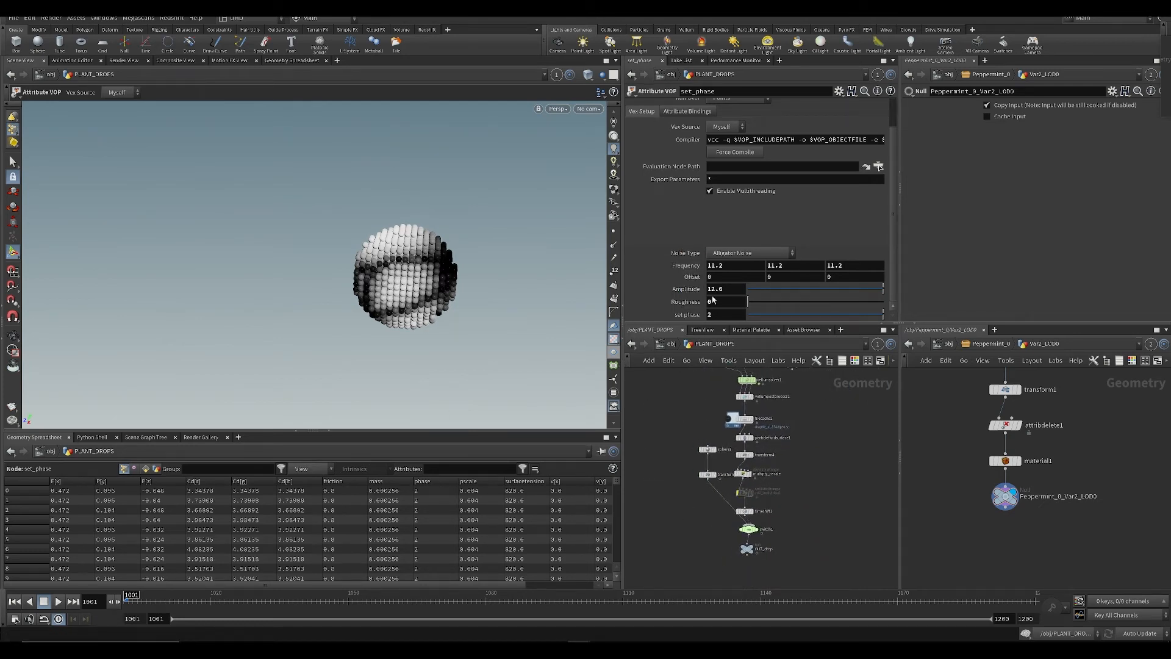
{"action": "type", "text": "8"}
{"action": "key", "text": "Return"}
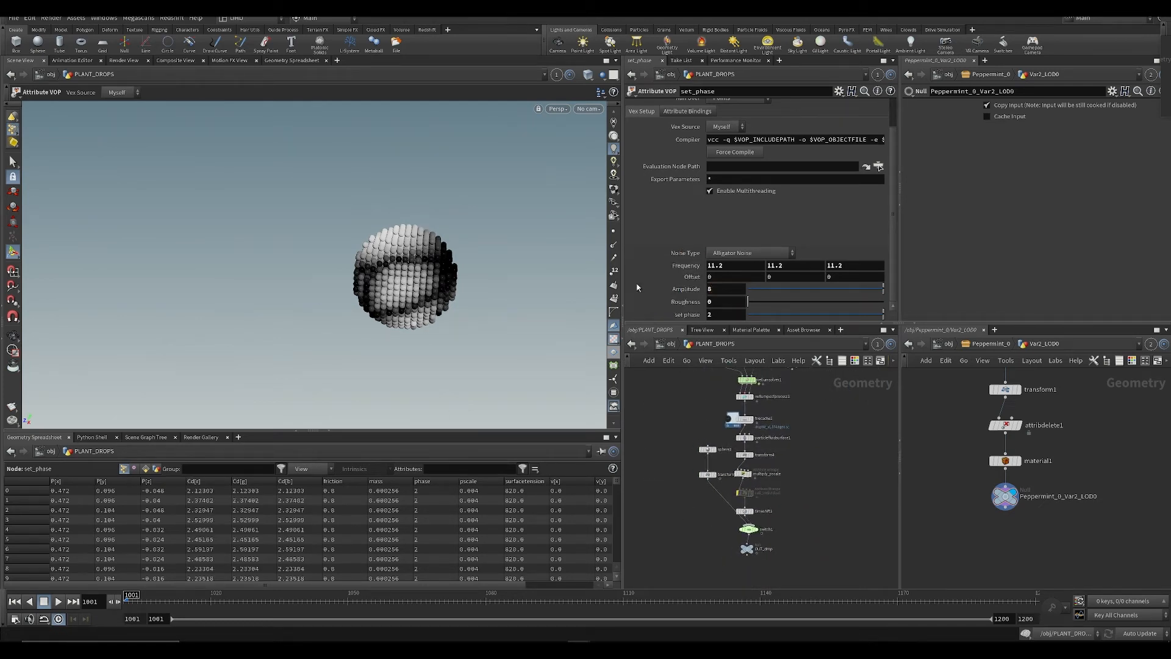
{"action": "key", "text": "ctrl+s"}
Step: Display vellumsolver1, simulate the drop with the new phase noise and inspect it on the leaf from the side
{"action": "scroll", "coordinate": [739, 485], "scroll_direction": "down", "scroll_amount": 5}
{"action": "scroll", "coordinate": [746, 431], "scroll_direction": "up", "scroll_amount": 6}
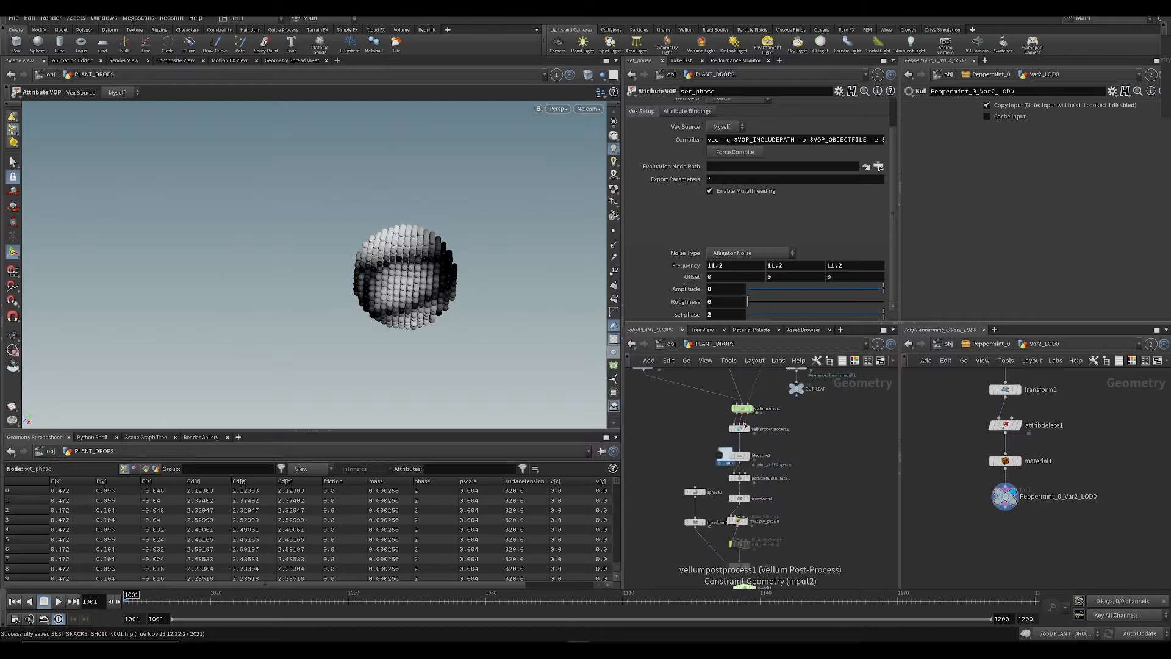
{"action": "left_click", "coordinate": [753, 397]}
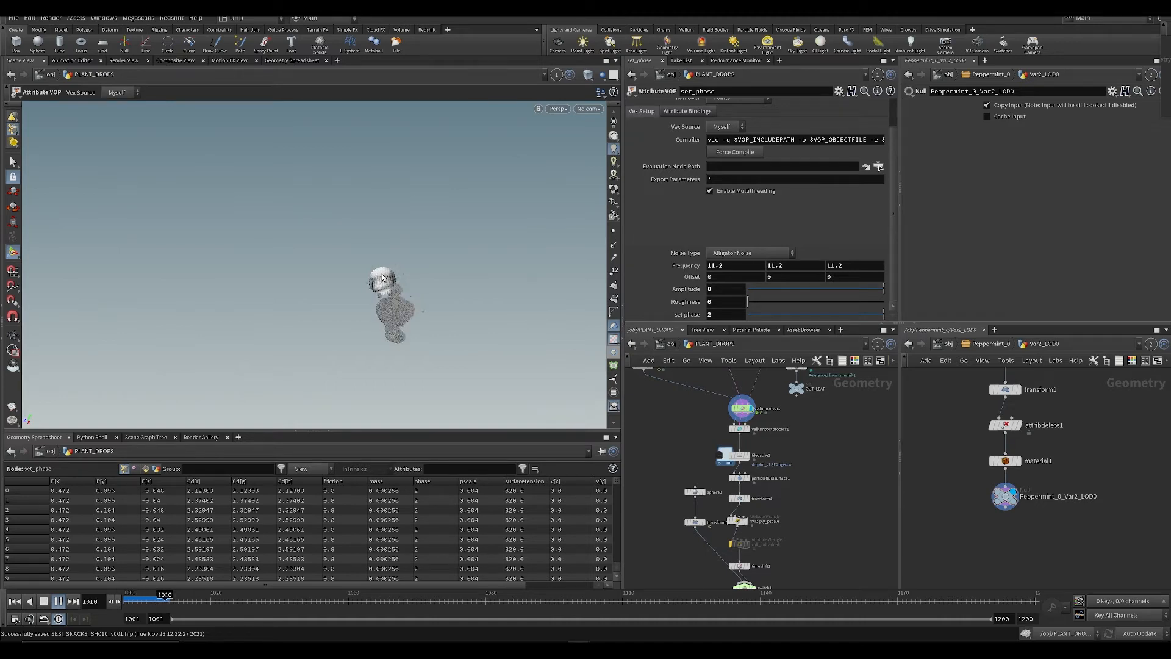
{"action": "key", "text": "Escape"}
{"action": "middle_click_drag", "start_coordinate": [795, 455], "coordinate": [742, 472]}
{"action": "left_click_drag", "start_coordinate": [479, 324], "coordinate": [383, 317], "text": "alt"}
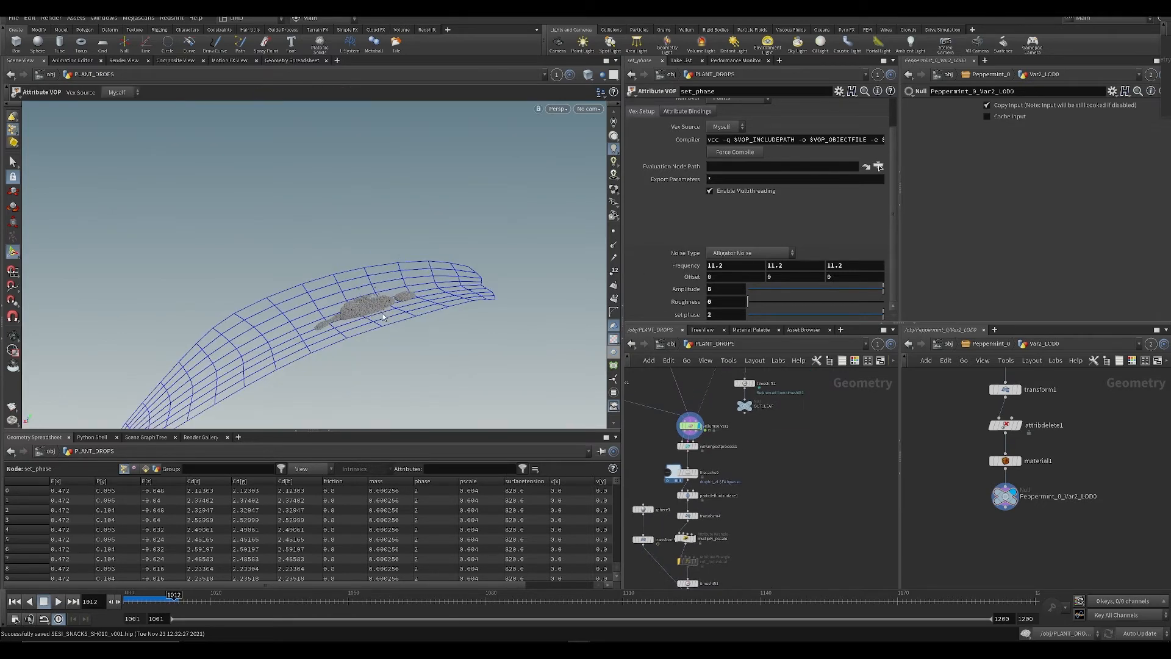
Step: Play the drop simulation with the new phase noise, inspect it from the side and above, and return to frame 1001
{"action": "key", "text": "Up"}
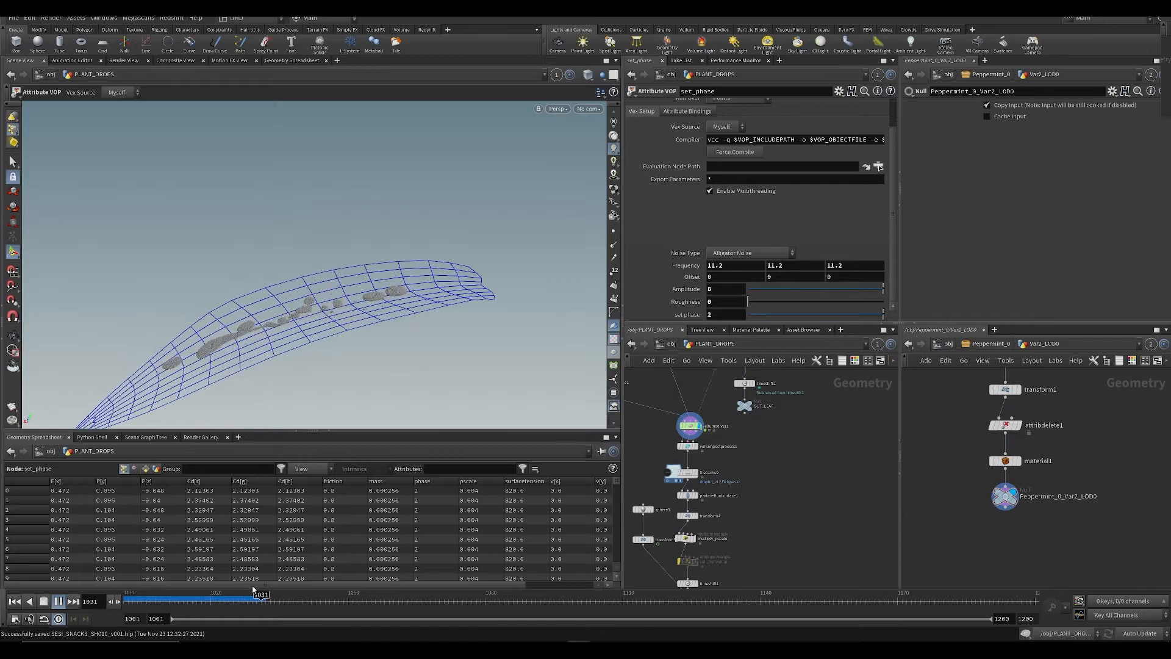
{"action": "scroll", "coordinate": [180, 539], "scroll_direction": "down", "scroll_amount": 15}
{"action": "left_click_drag", "start_coordinate": [225, 320], "coordinate": [231, 518], "text": "alt"}
{"action": "left_click", "coordinate": [229, 602]}
{"action": "left_click_drag", "start_coordinate": [204, 323], "coordinate": [219, 350], "text": "alt"}
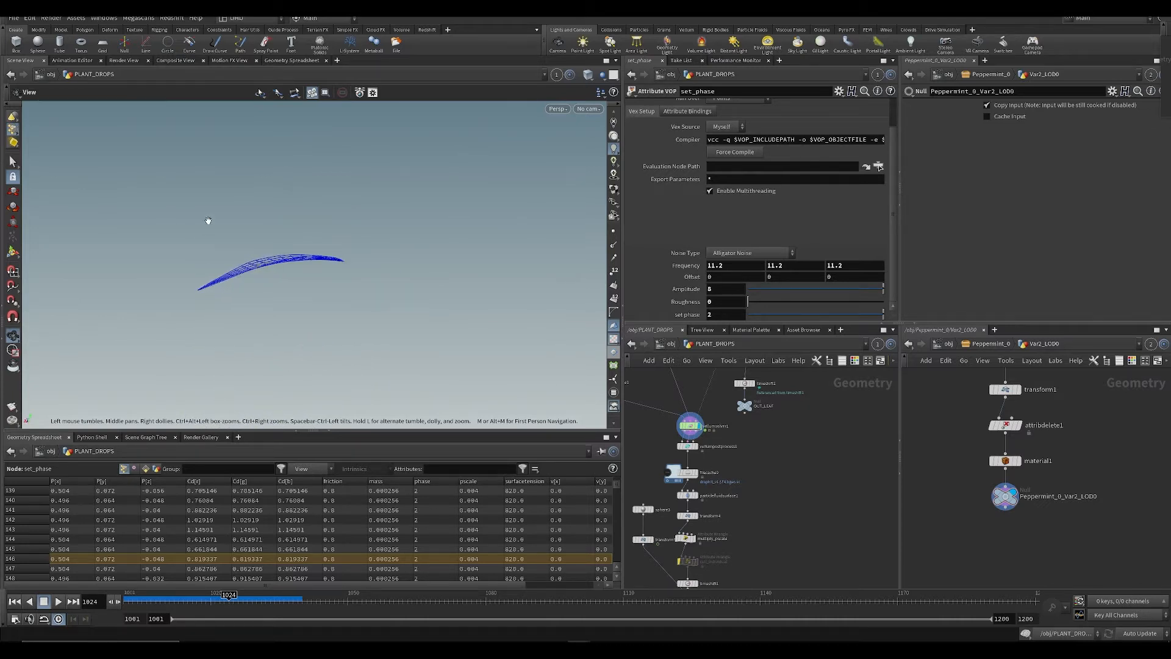
{"action": "left_click_drag", "start_coordinate": [245, 244], "coordinate": [328, 333], "text": "alt"}
{"action": "key", "text": "ctrl+Up"}
{"action": "key", "text": "Up"}
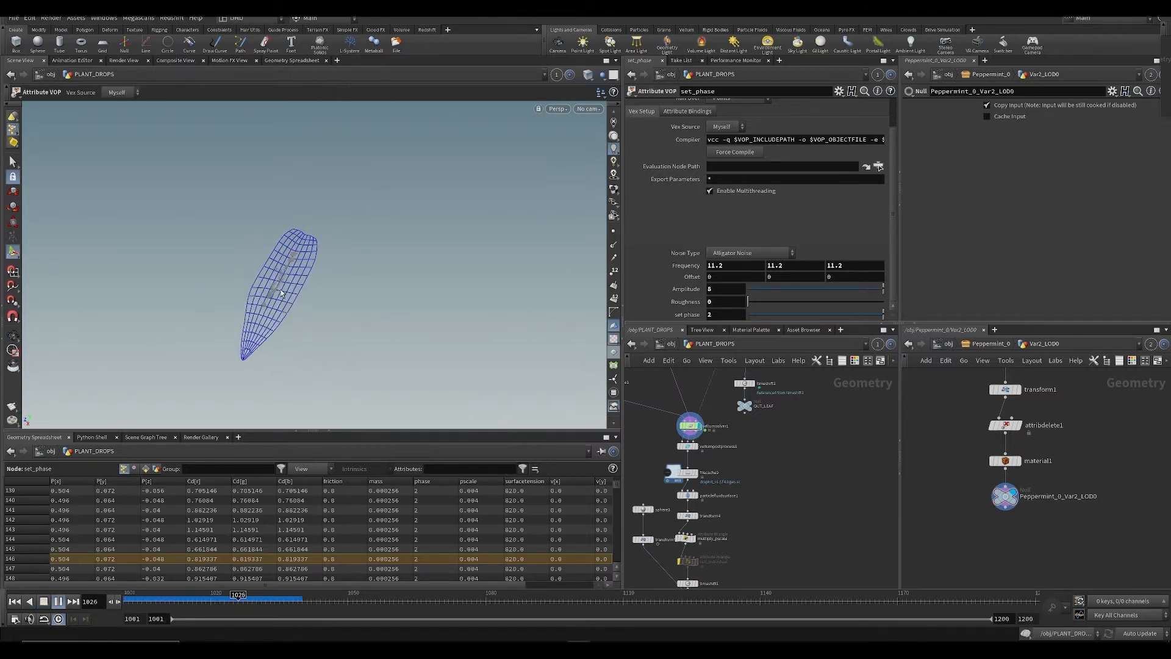
{"action": "key", "text": "ctrl+Up"}
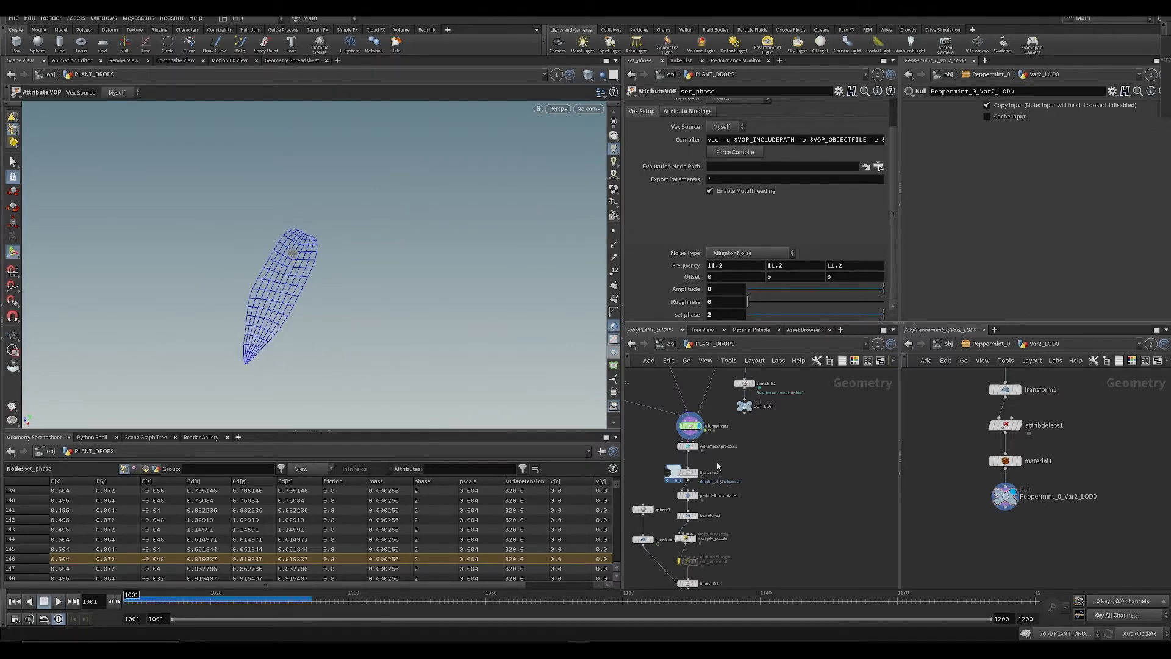
Step: Try a Friction of 5 on vellumconstraints_grain1 and simulate the drop on the leaf
{"action": "middle_click_drag", "start_coordinate": [649, 415], "coordinate": [745, 510]}
{"action": "middle_click_drag", "start_coordinate": [657, 437], "coordinate": [666, 546]}
{"action": "left_click", "coordinate": [718, 428]}
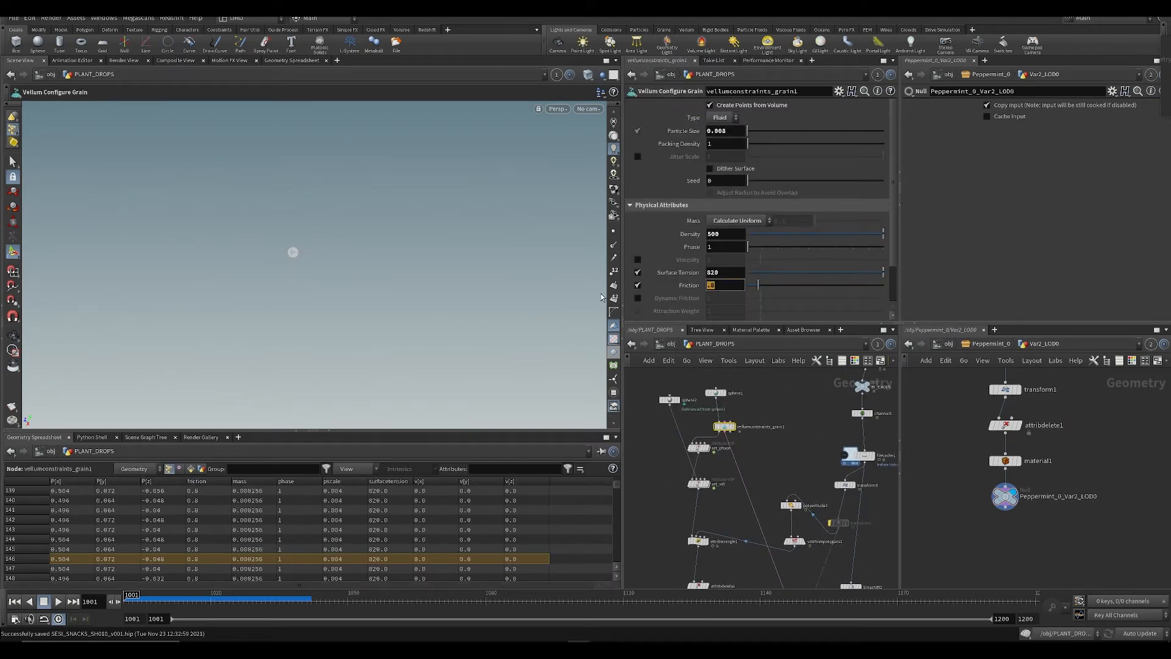
{"action": "type", "text": "5"}
{"action": "key", "text": "Return"}
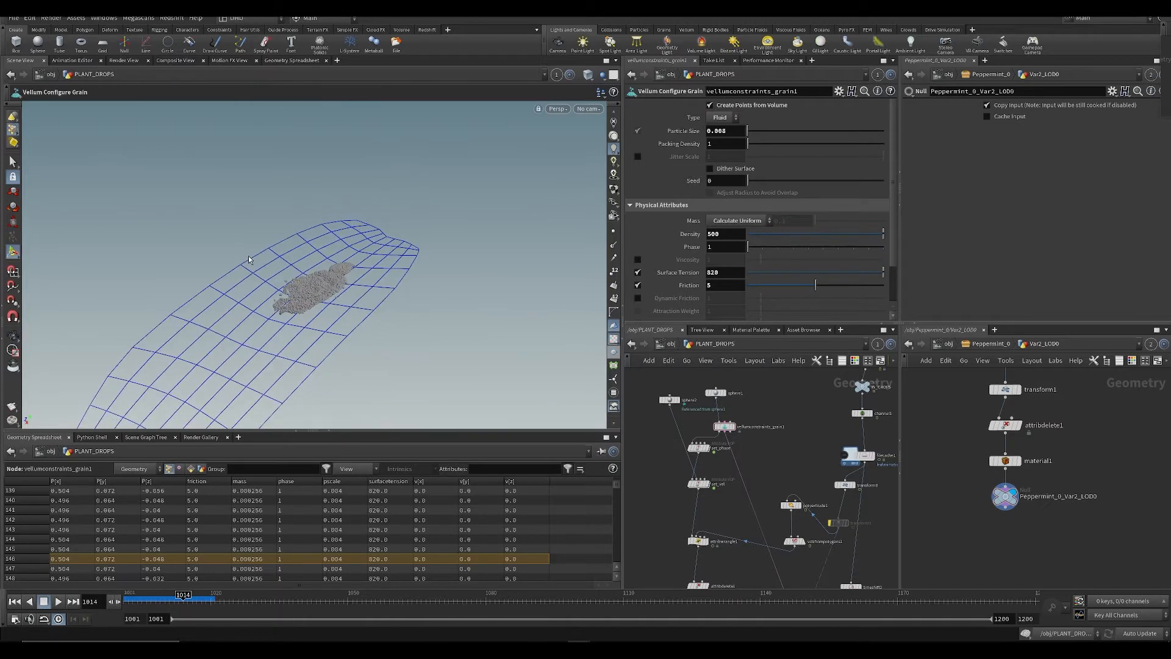
{"action": "key", "text": "ctrl+Up"}
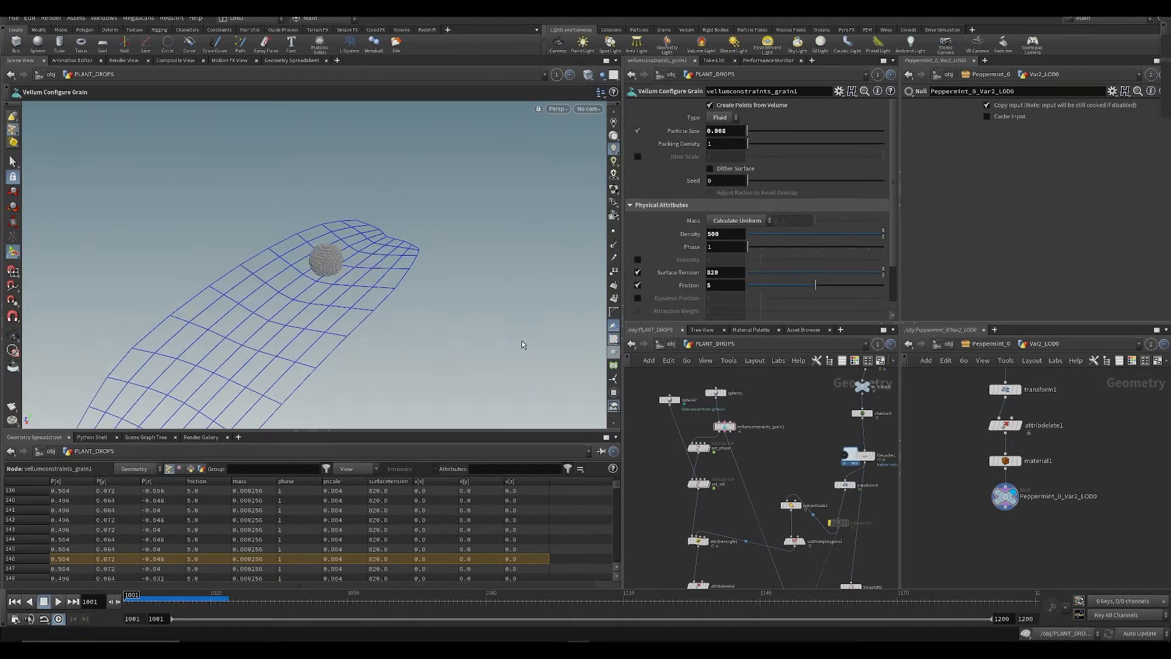
Step: Try Friction values of 3 and 2 on vellumconstraints_grain1, simulating the drop from frame 1001 with each
{"action": "key", "text": "Return"}
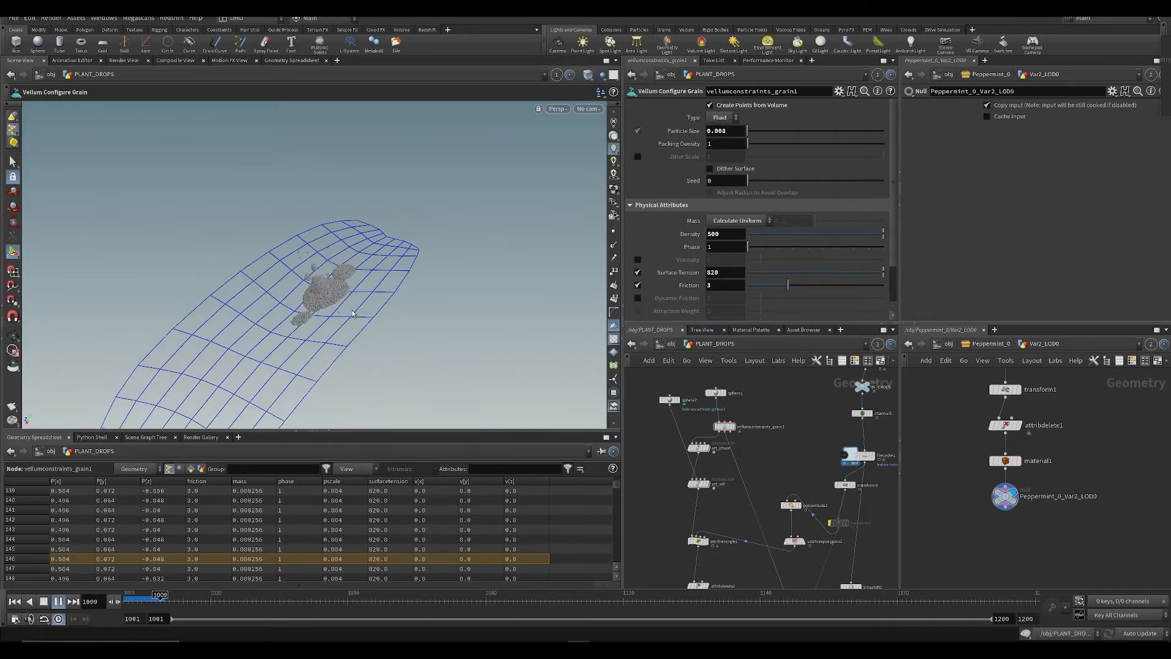
{"action": "key", "text": "ctrl+Up"}
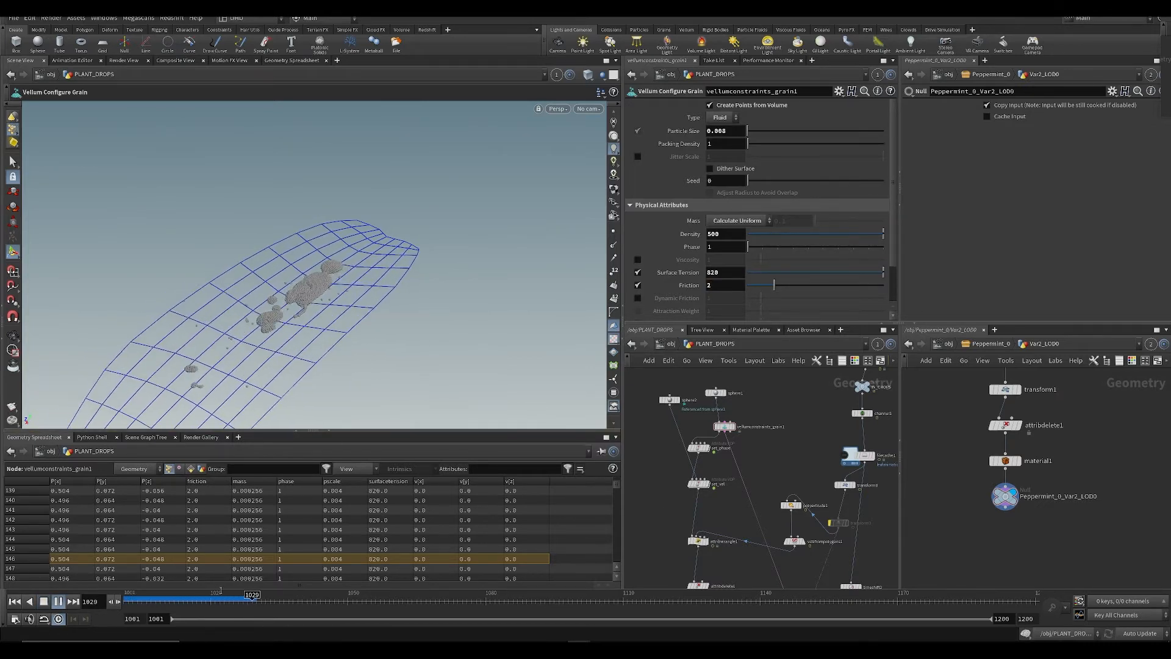
{"action": "key", "text": "Up"}
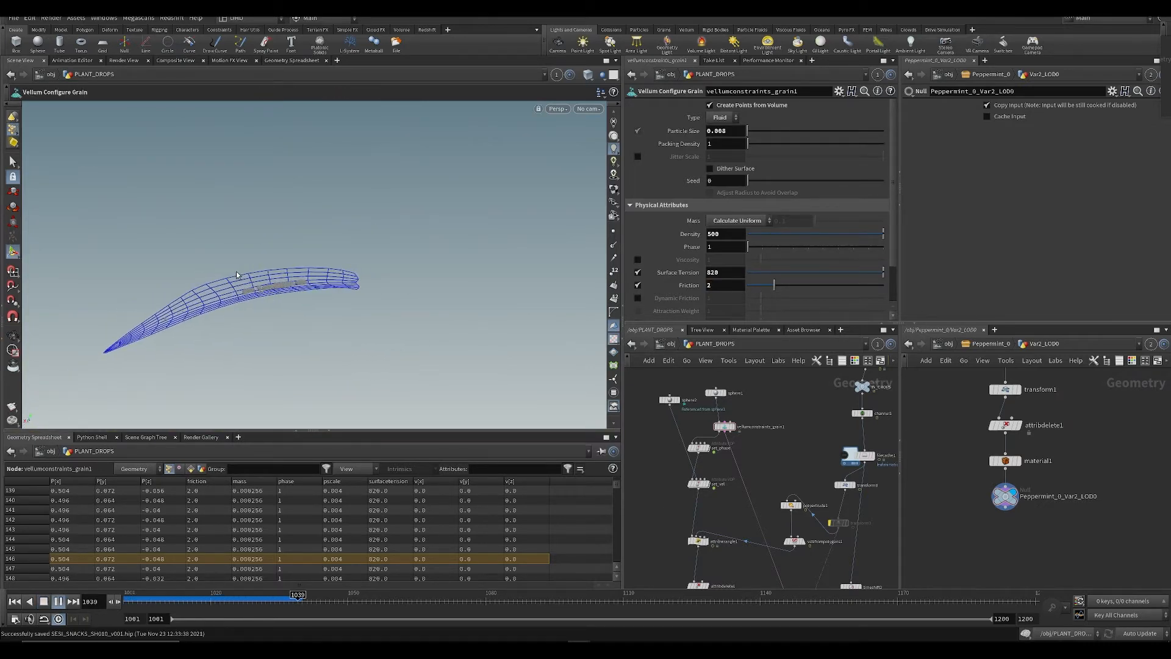
{"action": "key", "text": "Up"}
{"action": "key", "text": "ctrl+Up"}
Step: Set the Friction of vellumconstraints_grain1 to 2.5 and simulate the drop, checking it on the leaf from above
{"action": "key", "text": "ctrl+s"}
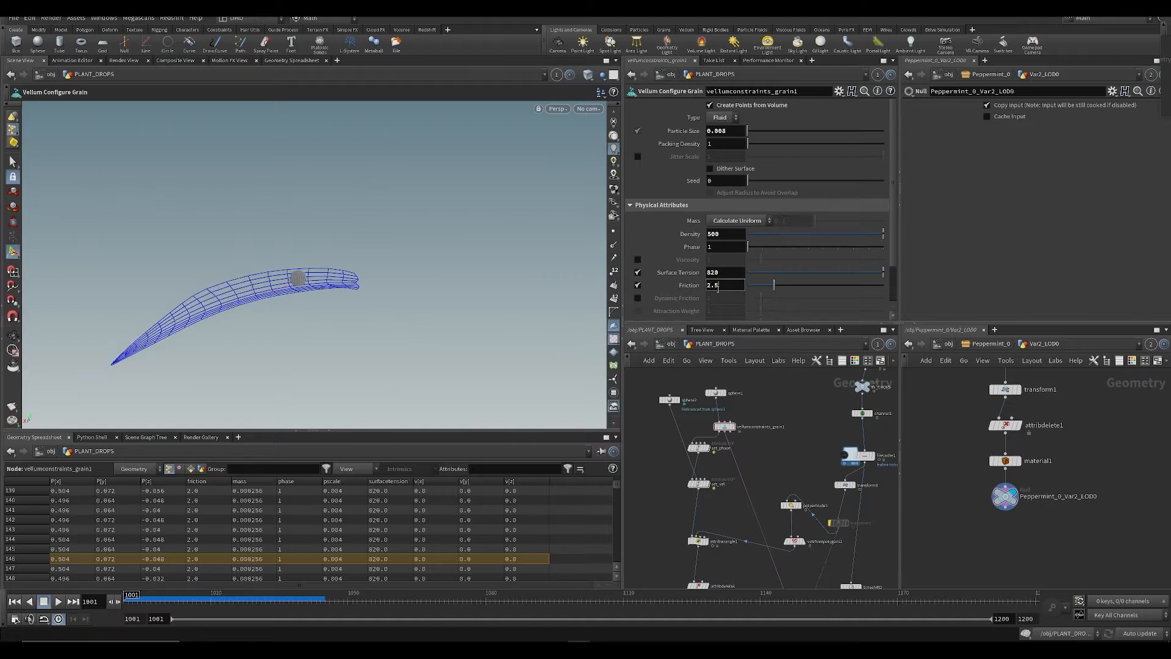
{"action": "key", "text": "Return"}
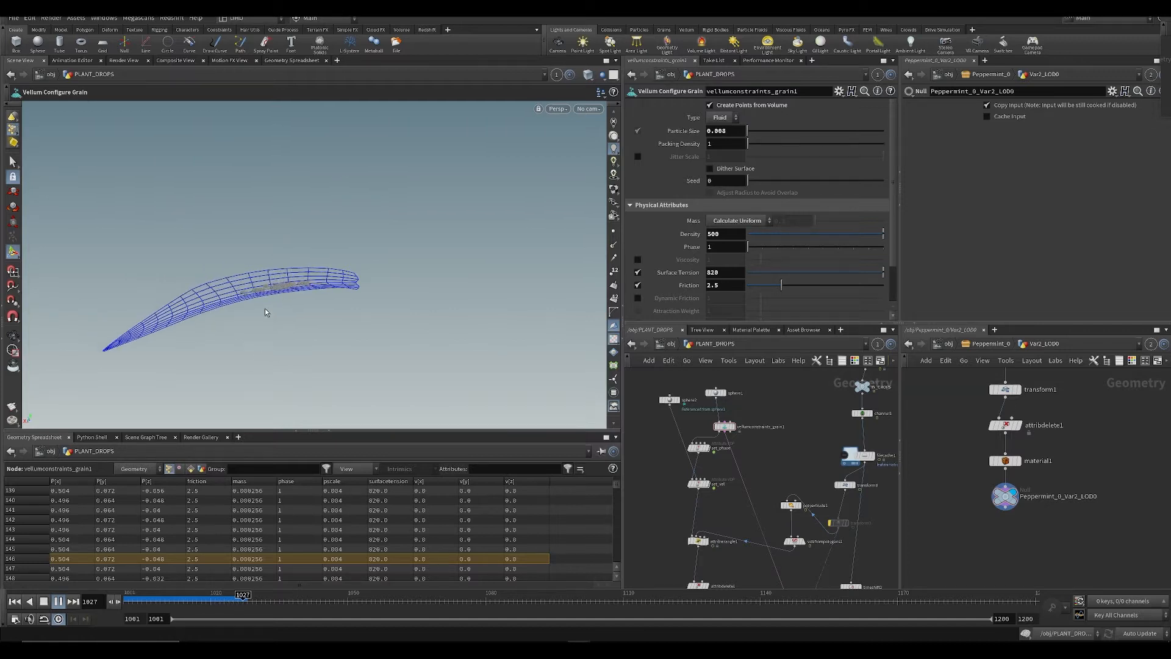
{"action": "left_click", "coordinate": [206, 601]}
{"action": "left_click_drag", "start_coordinate": [244, 272], "coordinate": [294, 299], "text": "alt"}
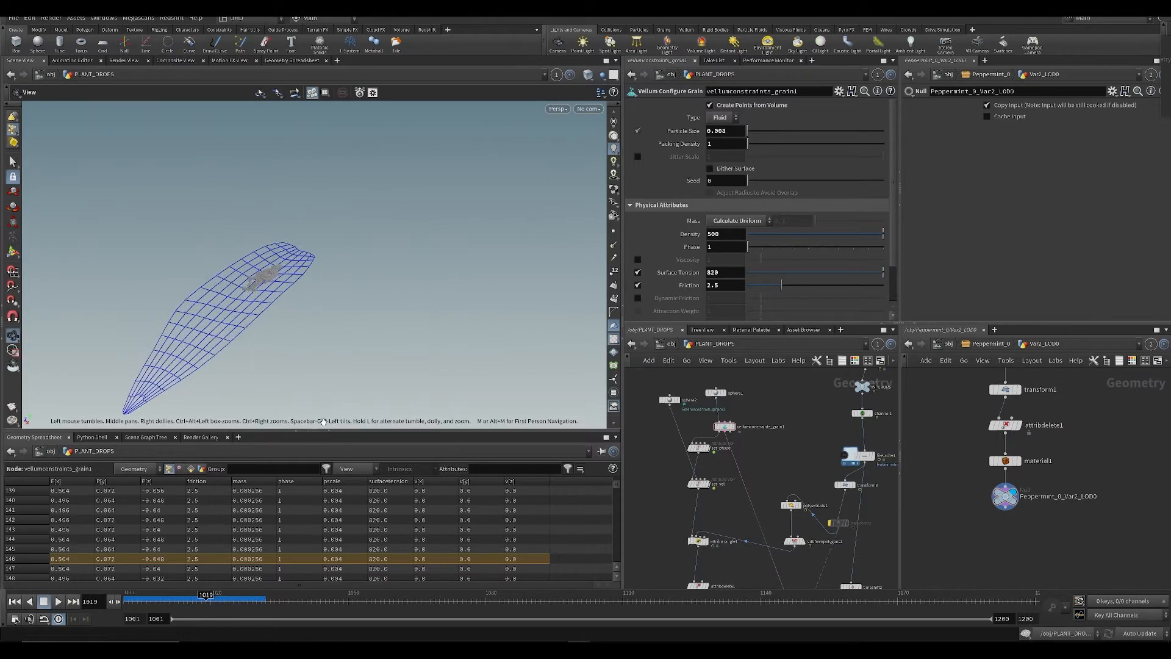
{"action": "key", "text": "Up"}
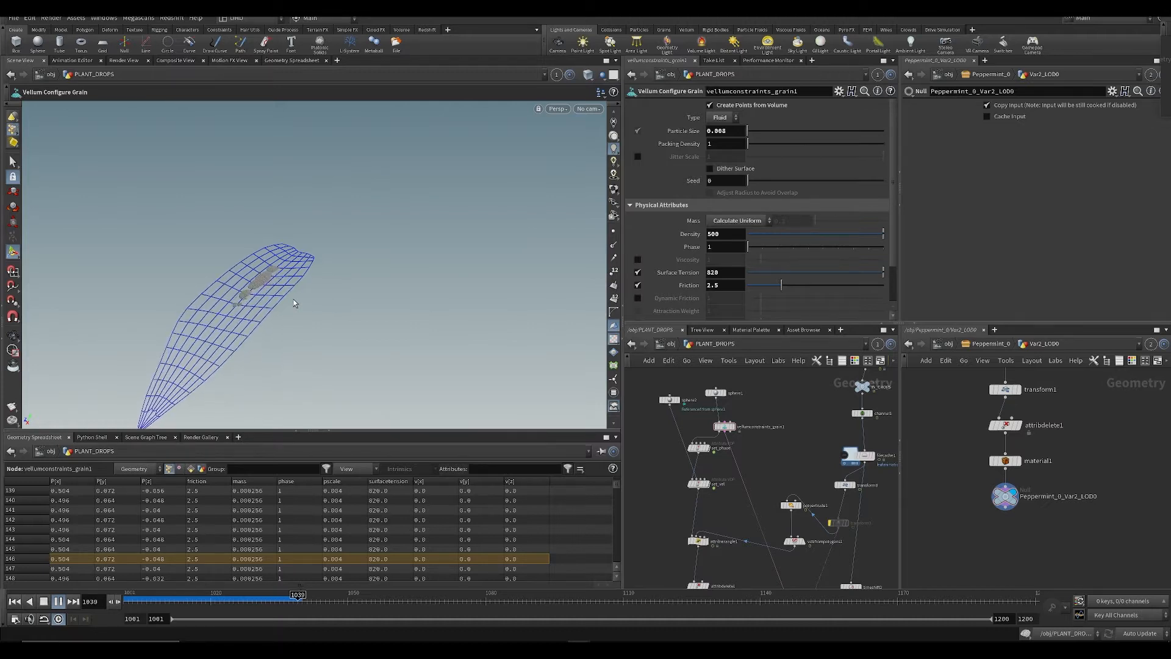
Step: Replay the drop simulation, return to frame 1001 and save the scene
{"action": "key", "text": "ctrl+Up"}
{"action": "key", "text": "Up"}
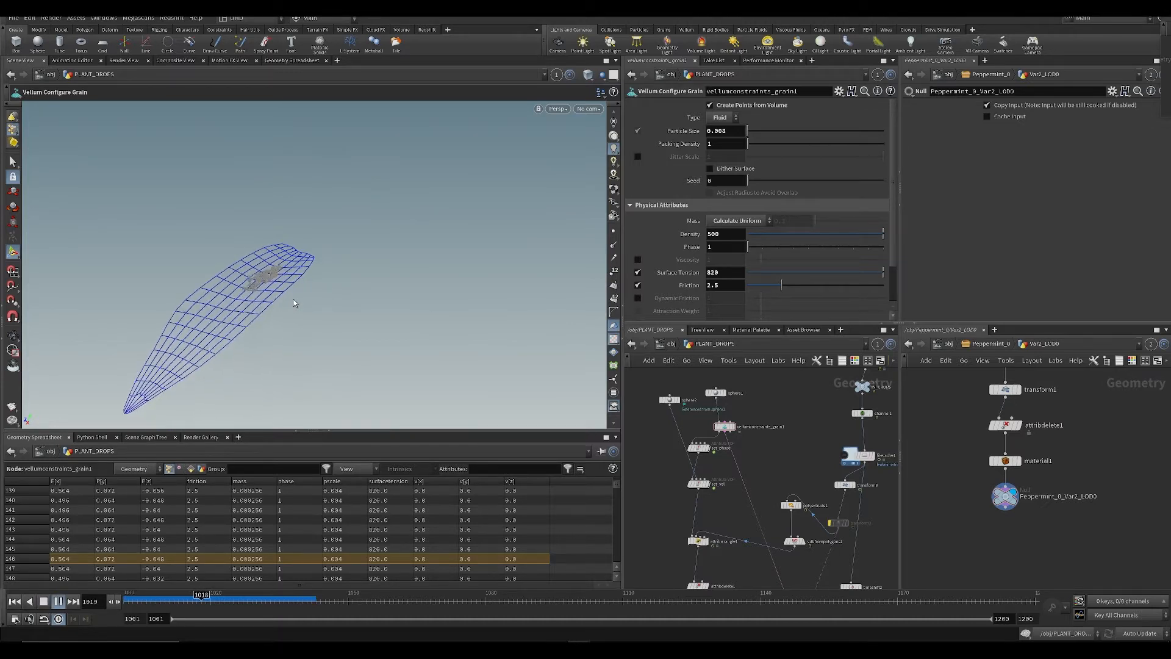
{"action": "key", "text": "ctrl+Up"}
{"action": "key", "text": "ctrl+s"}
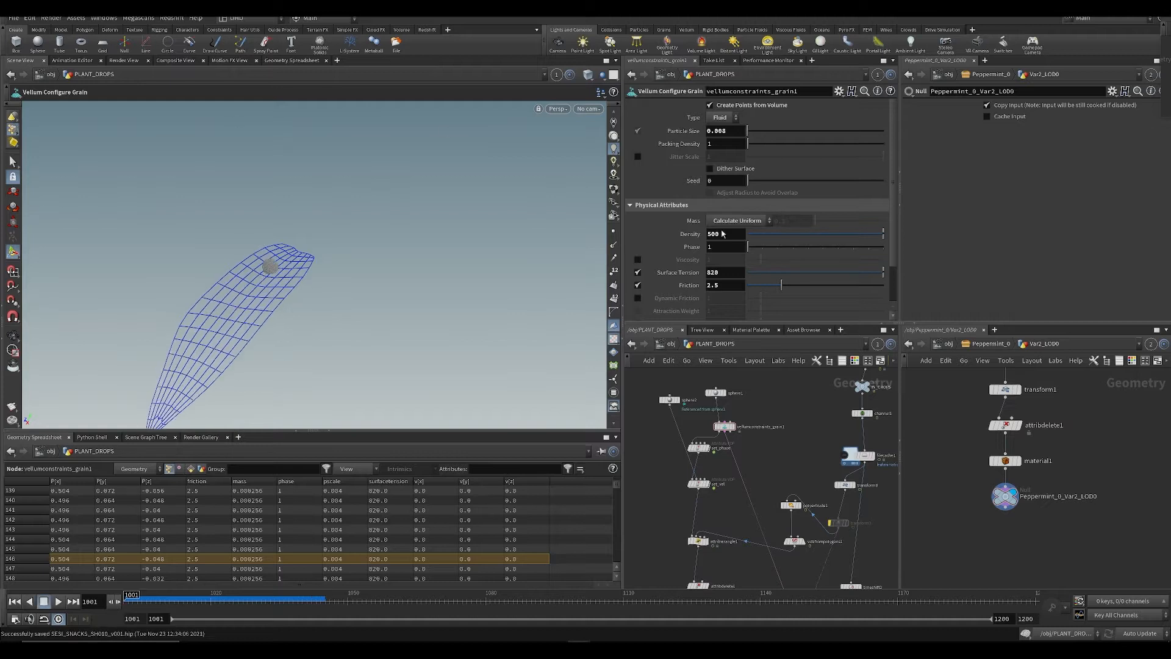
Step: Save the scene and cache the drop simulation to disk with filecache2, using base name drophit and frames 1001 to 1200
{"action": "scroll", "coordinate": [740, 535], "scroll_direction": "down", "scroll_amount": 3}
{"action": "middle_click_drag", "start_coordinate": [740, 535], "coordinate": [700, 453]}
{"action": "scroll", "coordinate": [697, 526], "scroll_direction": "up", "scroll_amount": 4}
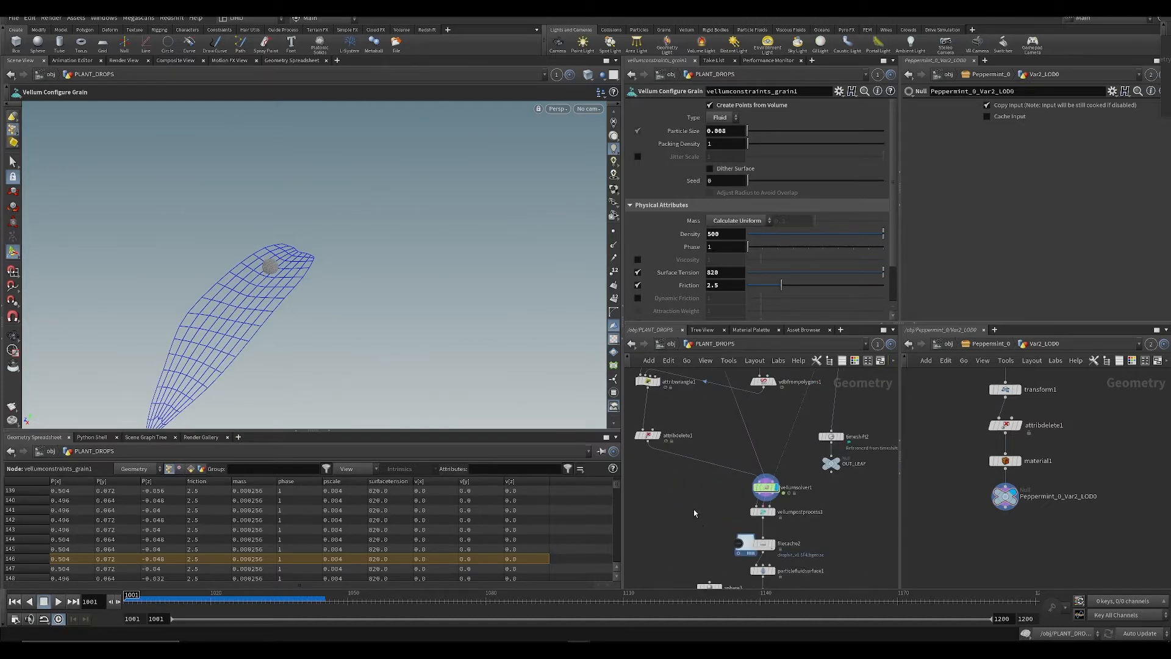
{"action": "left_click_drag", "start_coordinate": [741, 520], "coordinate": [741, 521]}
{"action": "middle_click_drag", "start_coordinate": [723, 513], "coordinate": [704, 469]}
{"action": "left_click", "coordinate": [742, 500]}
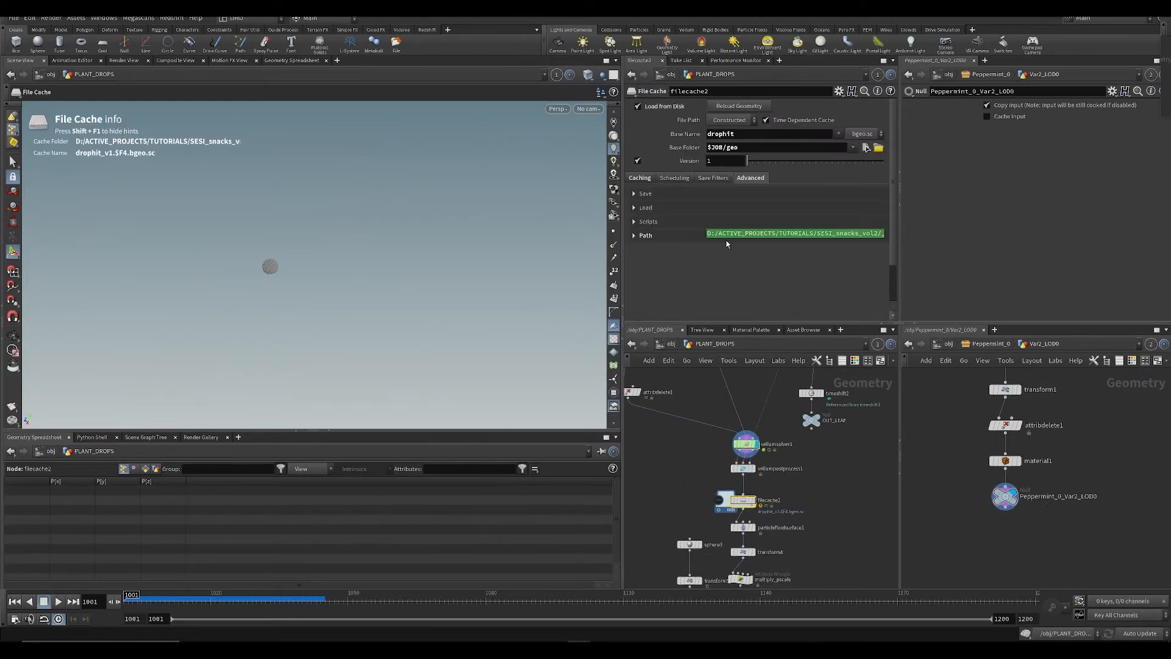
{"action": "key", "text": "ctrl+s"}
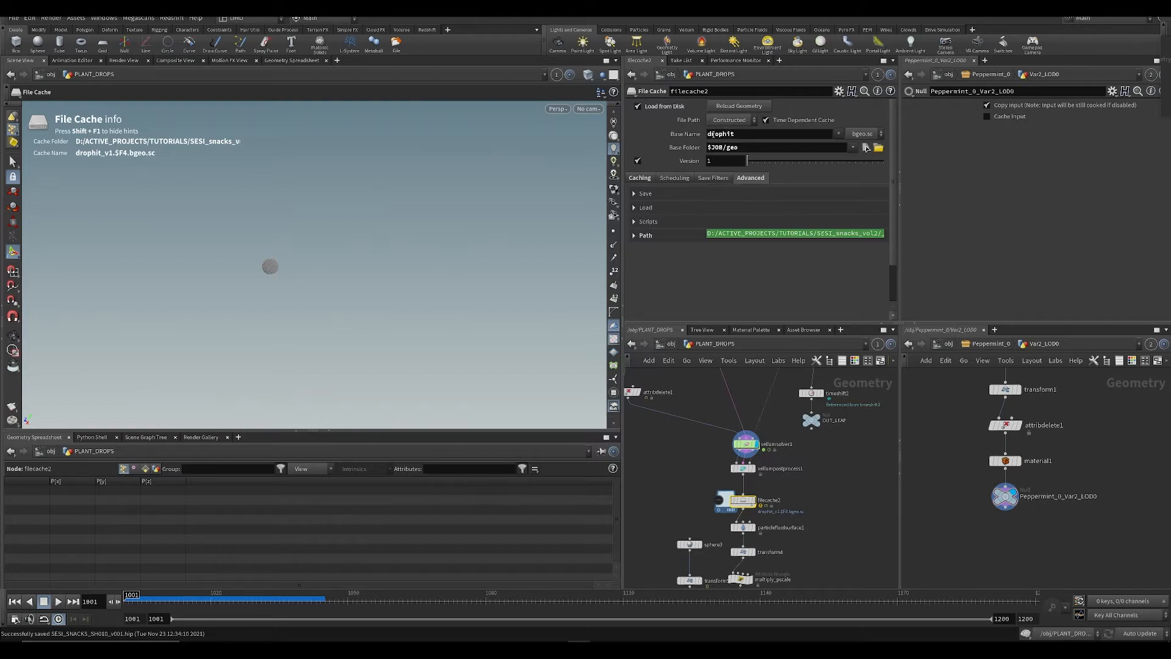
{"action": "left_click", "coordinate": [654, 179]}
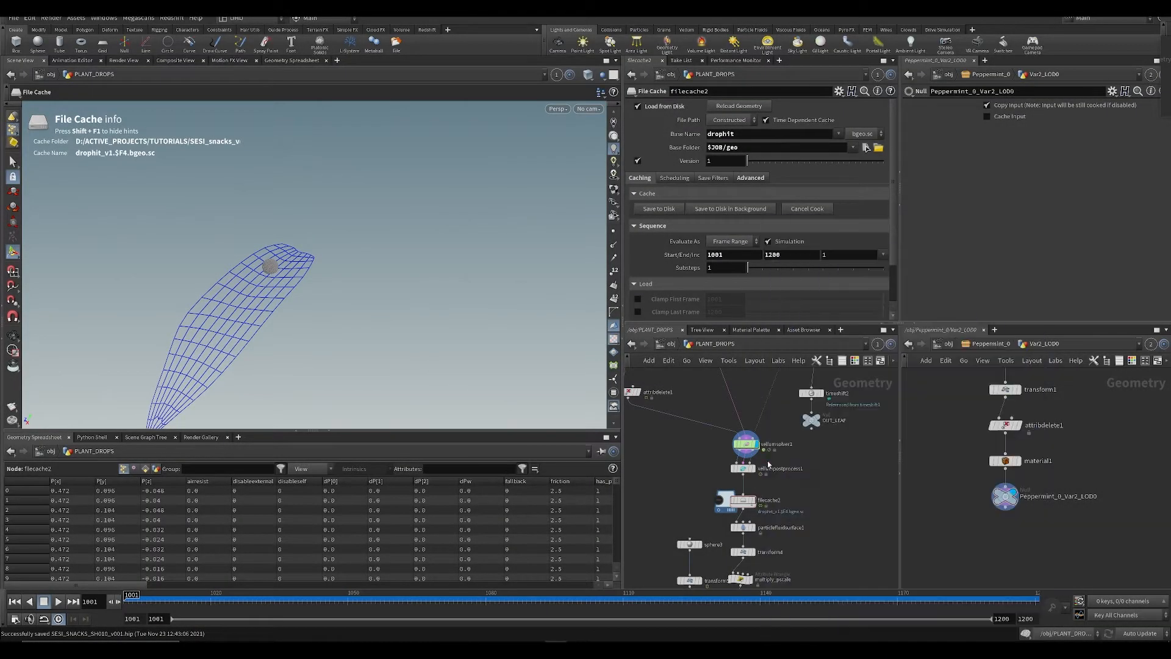
{"action": "middle_click_drag", "start_coordinate": [768, 465], "coordinate": [763, 422]}
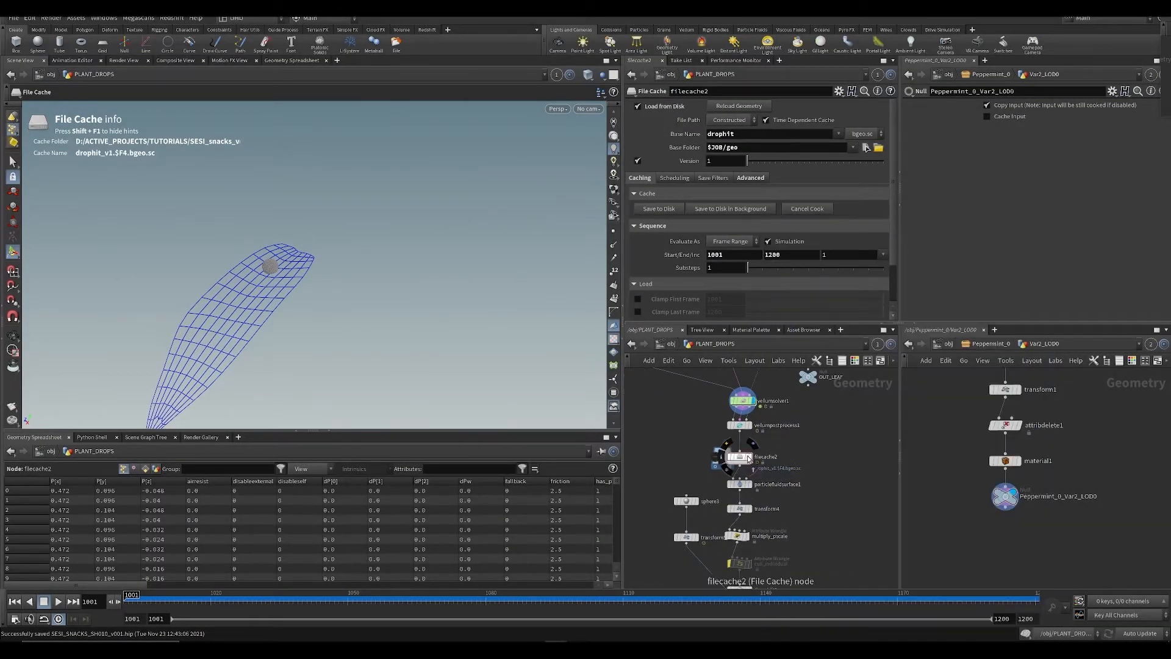
Step: Display the cached drop particles of filecache2 at frame 1117 and show the transform8 leaf as a template for reference
{"action": "left_click", "coordinate": [750, 457]}
{"action": "mouse_move", "coordinate": [156, 591]}
{"action": "left_mouse_down"}
{"action": "mouse_move", "coordinate": [504, 598]}
{"action": "mouse_move", "coordinate": [618, 634]}
{"action": "mouse_move", "coordinate": [734, 629]}
{"action": "mouse_move", "coordinate": [625, 633]}
{"action": "mouse_move", "coordinate": [655, 629]}
{"action": "left_mouse_up"}
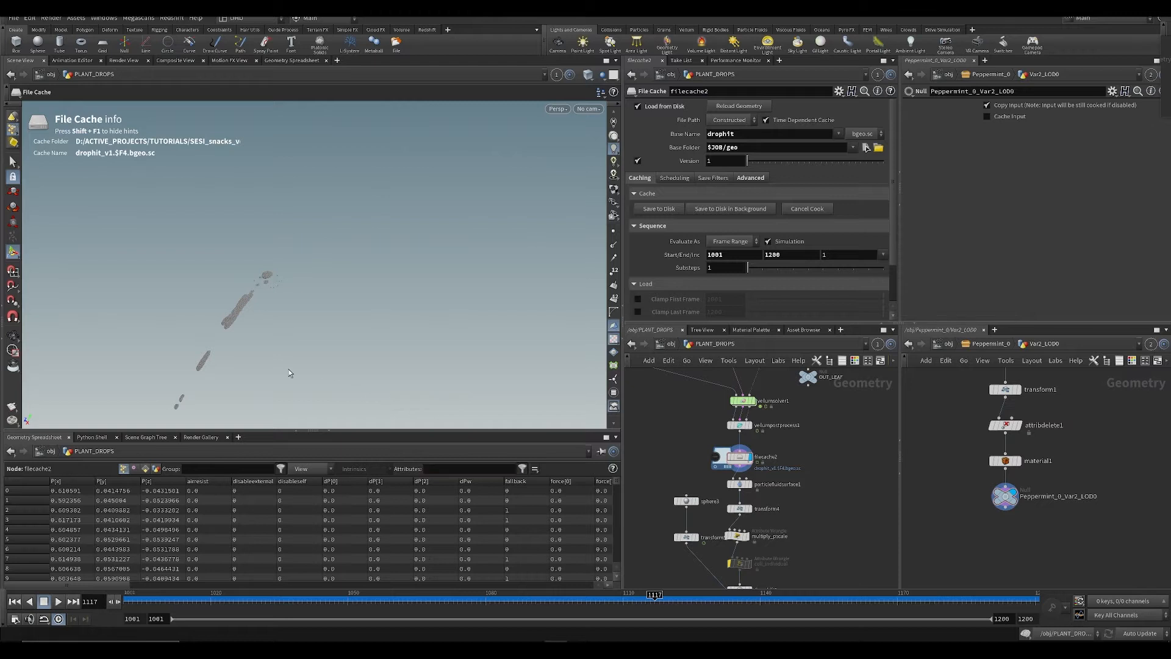
{"action": "left_click_drag", "start_coordinate": [290, 372], "coordinate": [253, 310], "text": "alt"}
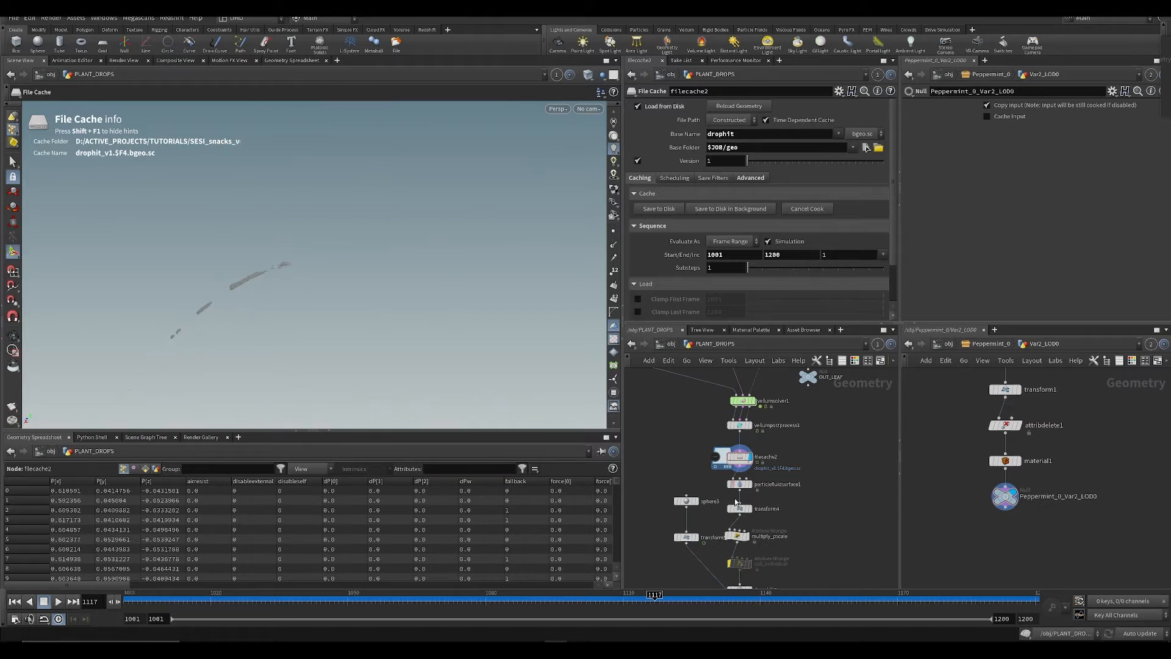
{"action": "middle_click_drag", "start_coordinate": [735, 502], "coordinate": [700, 582]}
{"action": "middle_click_drag", "start_coordinate": [818, 431], "coordinate": [784, 532]}
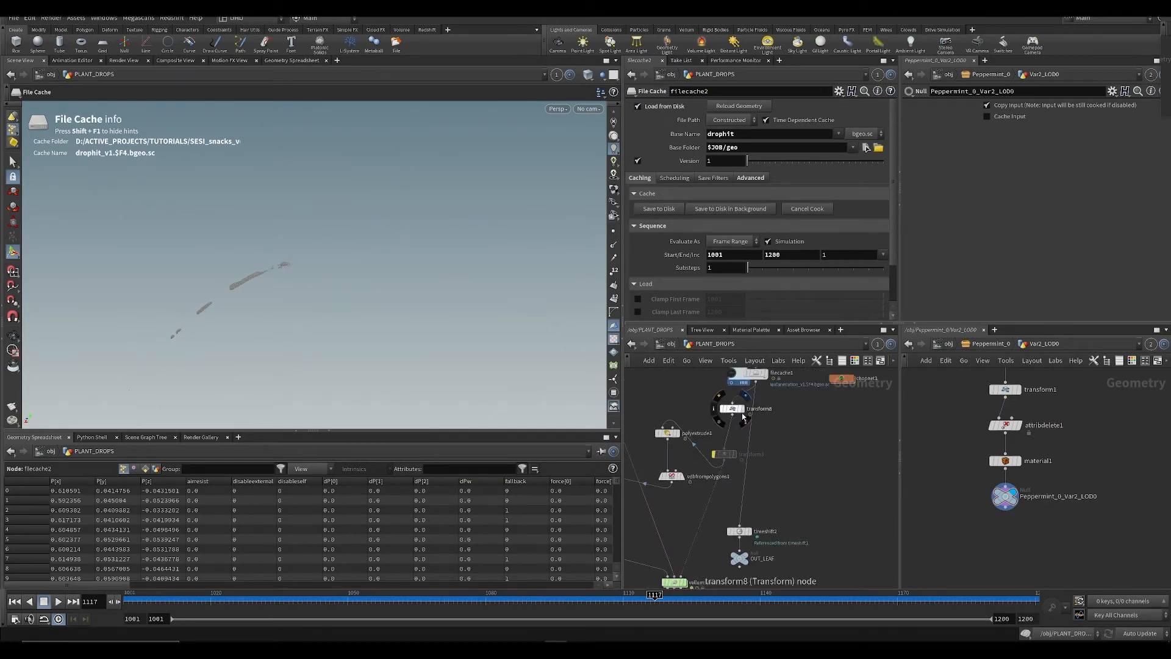
{"action": "left_click", "coordinate": [746, 423]}
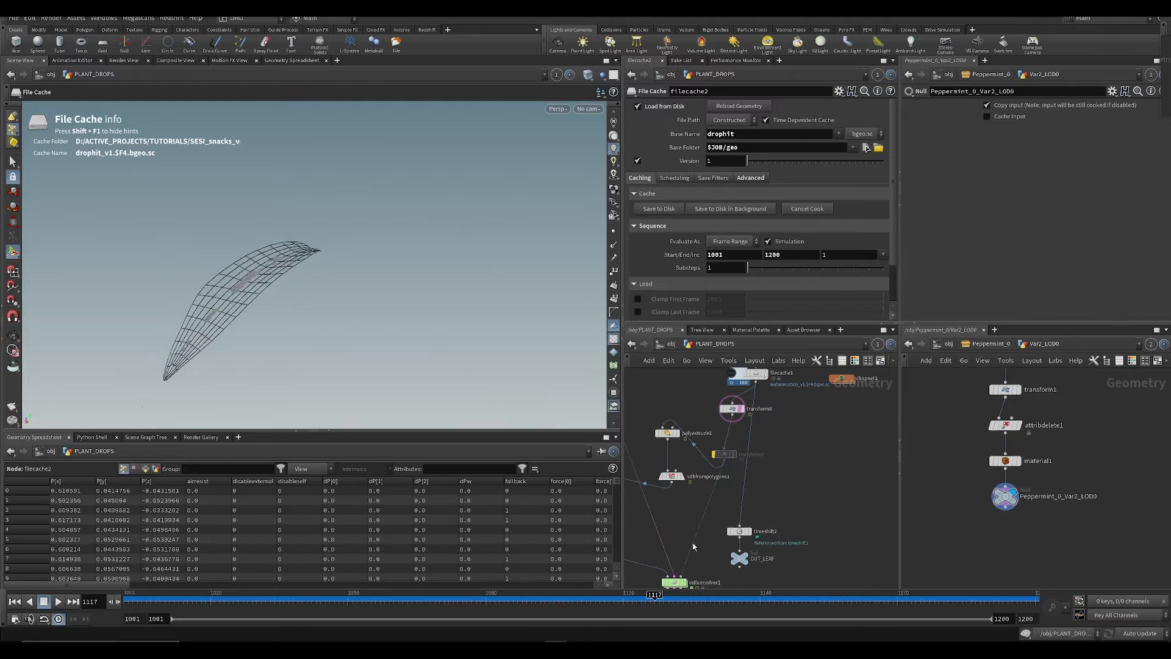
{"action": "middle_click_drag", "start_coordinate": [782, 570], "coordinate": [779, 528]}
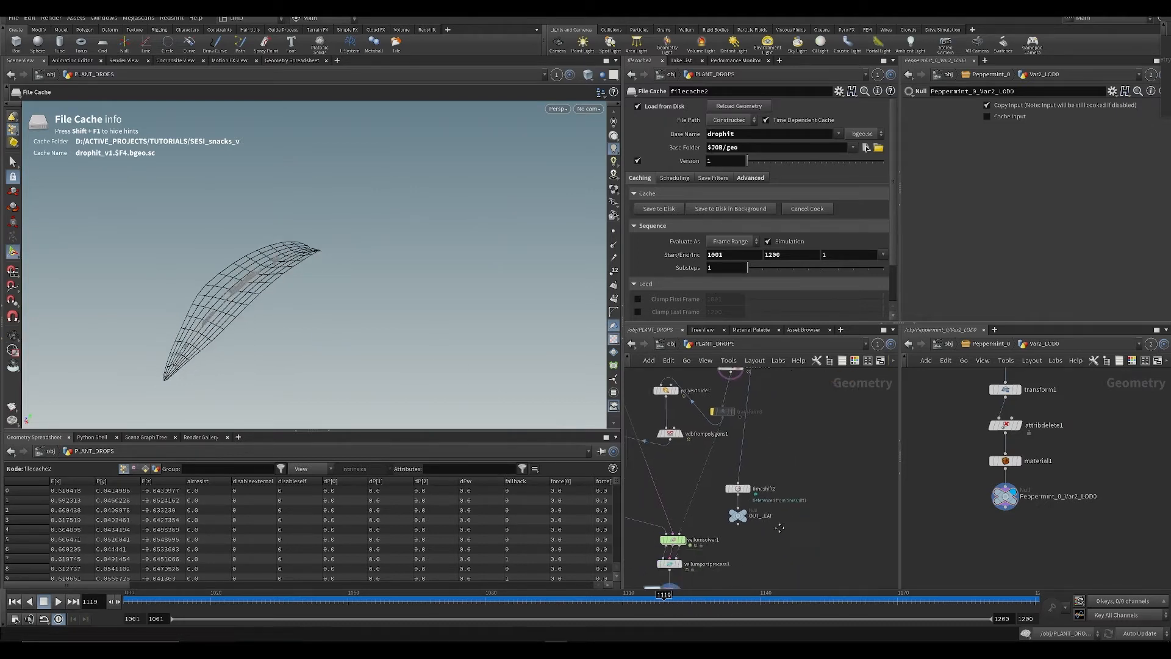
Step: Save the scene and play the cached drop simulation against the leaf, rewinding to frame 1001
{"action": "scroll", "coordinate": [780, 528], "scroll_direction": "down", "scroll_amount": 1}
{"action": "key", "text": "ctrl+s"}
{"action": "scroll", "coordinate": [815, 465], "scroll_direction": "down", "scroll_amount": 1}
{"action": "key", "text": "ctrl+Up"}
{"action": "key", "text": "Up"}
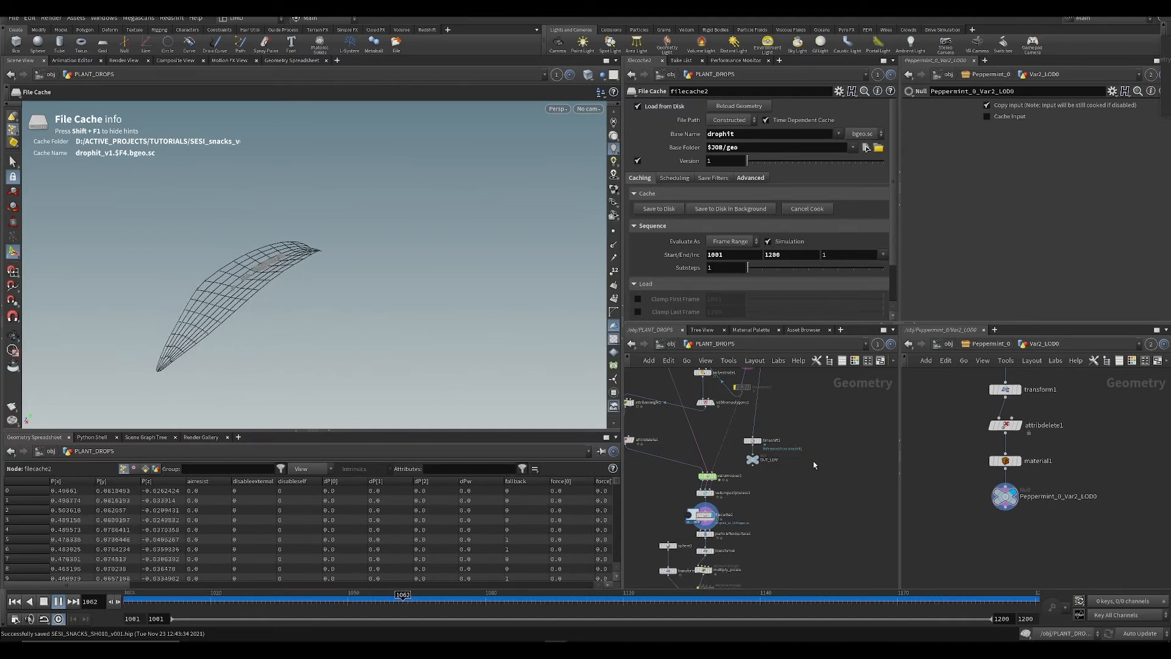
{"action": "key", "text": "ctrl+Up"}
{"action": "key", "text": "ctrl+s"}
{"action": "middle_click_drag", "start_coordinate": [775, 520], "coordinate": [795, 490]}
{"action": "scroll", "coordinate": [795, 493], "scroll_direction": "up", "scroll_amount": 4}
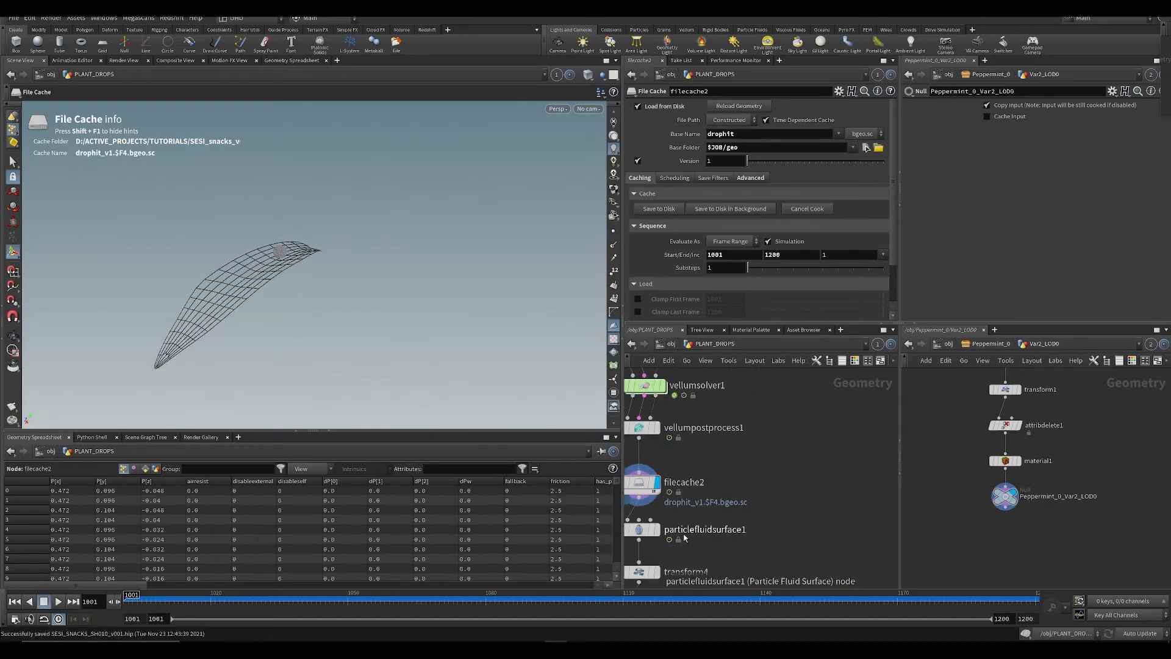
Step: Display particlefluidsurface1 and view its meshed drops up close on the leaf at frame 1033
{"action": "left_click", "coordinate": [715, 516]}
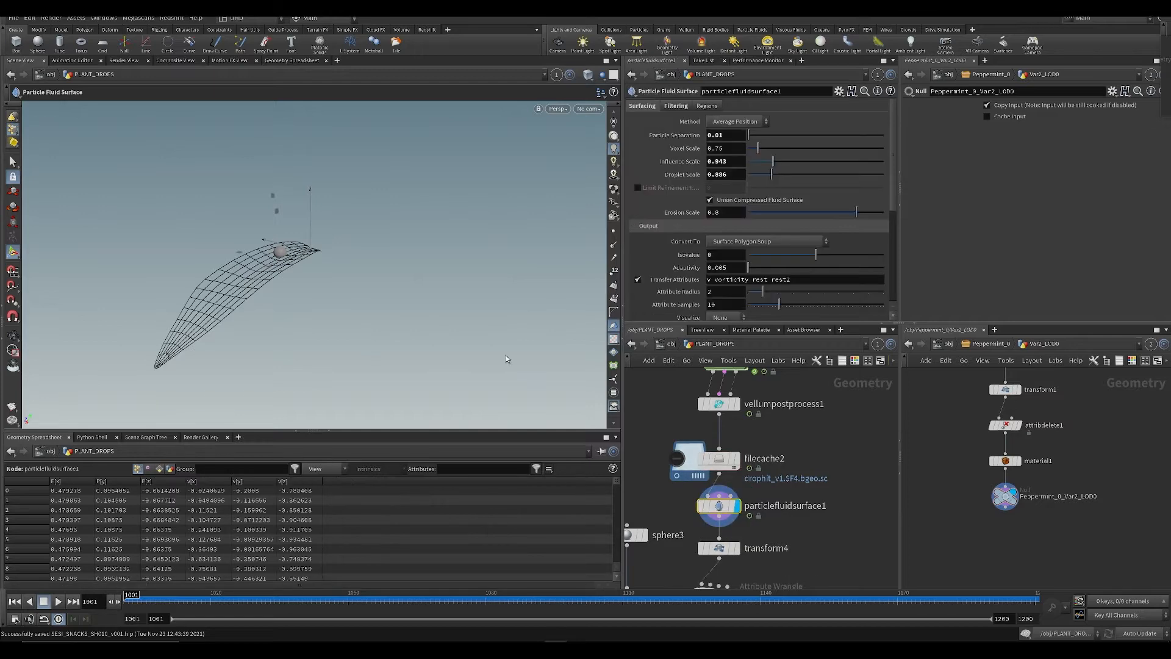
{"action": "key", "text": "Up"}
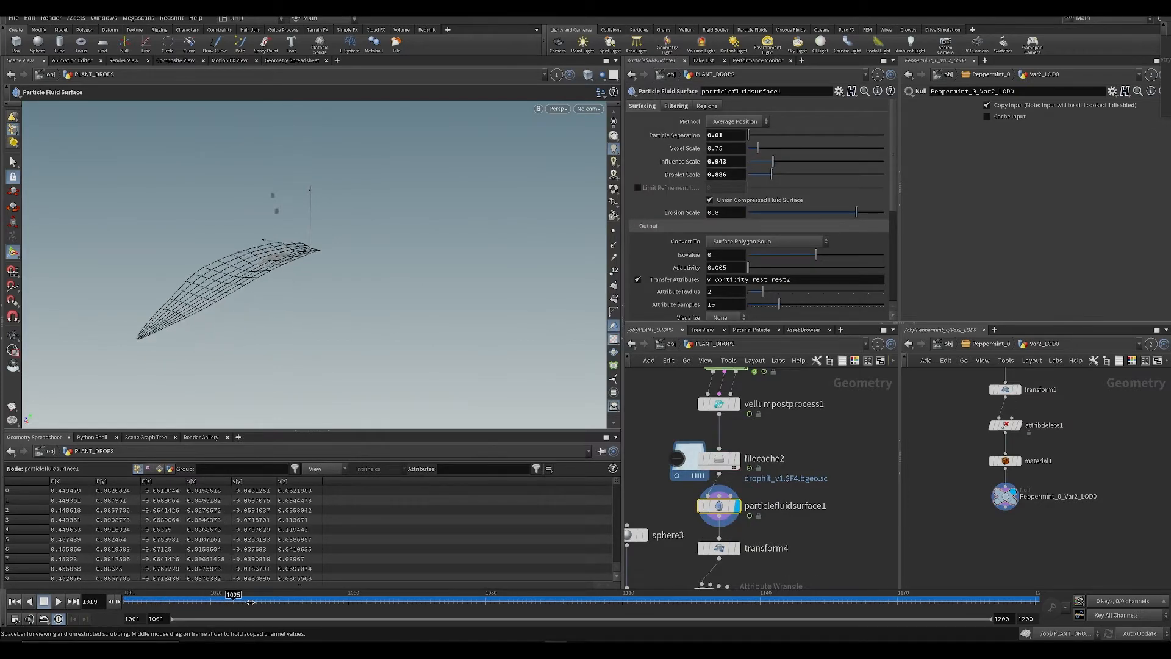
{"action": "scroll", "coordinate": [264, 305], "scroll_direction": "up", "scroll_amount": 6}
{"action": "left_click_drag", "start_coordinate": [264, 305], "coordinate": [274, 342], "text": "alt"}
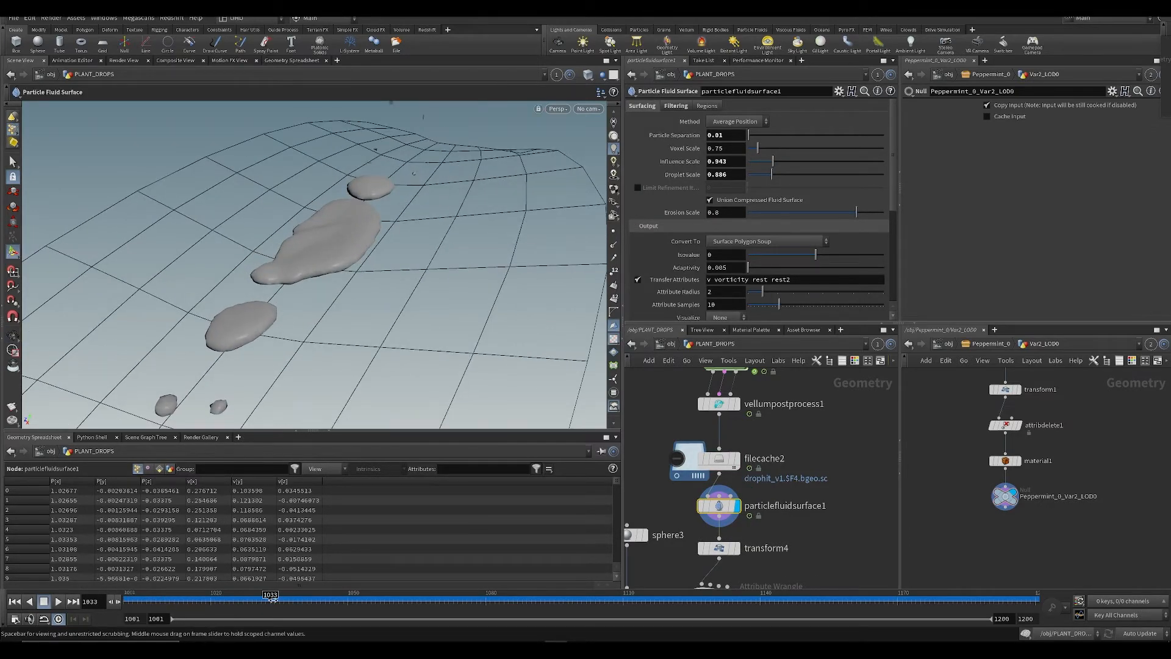
Step: Review the meshed drops at frames 1063 and 1077 from different angles, saving the scene in between
{"action": "left_click_drag", "start_coordinate": [273, 600], "coordinate": [408, 599]}
{"action": "scroll", "coordinate": [394, 329], "scroll_direction": "down", "scroll_amount": 5}
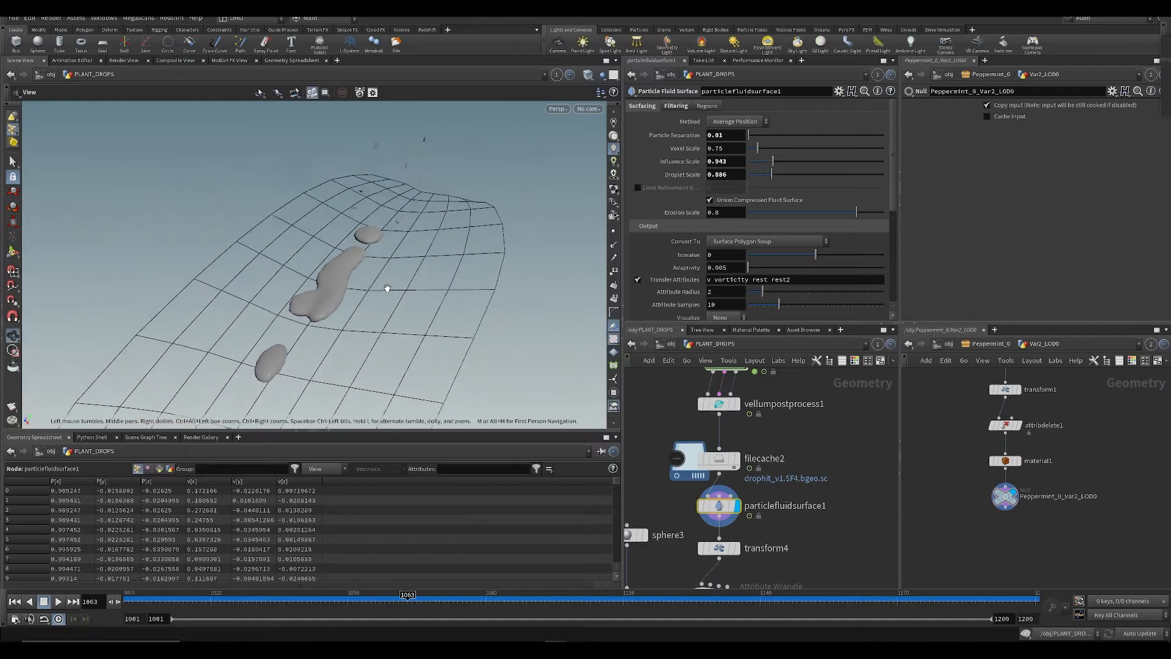
{"action": "left_click_drag", "start_coordinate": [387, 287], "coordinate": [337, 276], "text": "alt"}
{"action": "key", "text": "ctrl+s"}
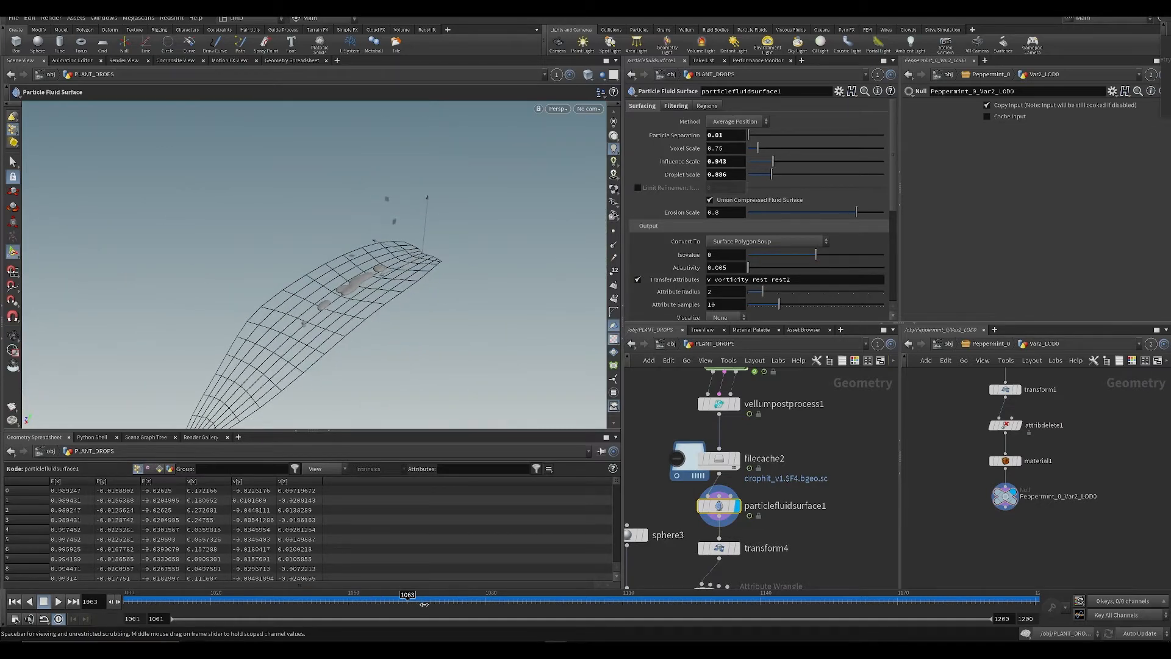
{"action": "left_click_drag", "start_coordinate": [420, 601], "coordinate": [472, 599]}
Step: Show the viewport as Smooth Wire Shaded and set the fluid surface's Influence Scale to 1.05 and Droplet Scale to 0.97
{"action": "left_click", "coordinate": [587, 78]}
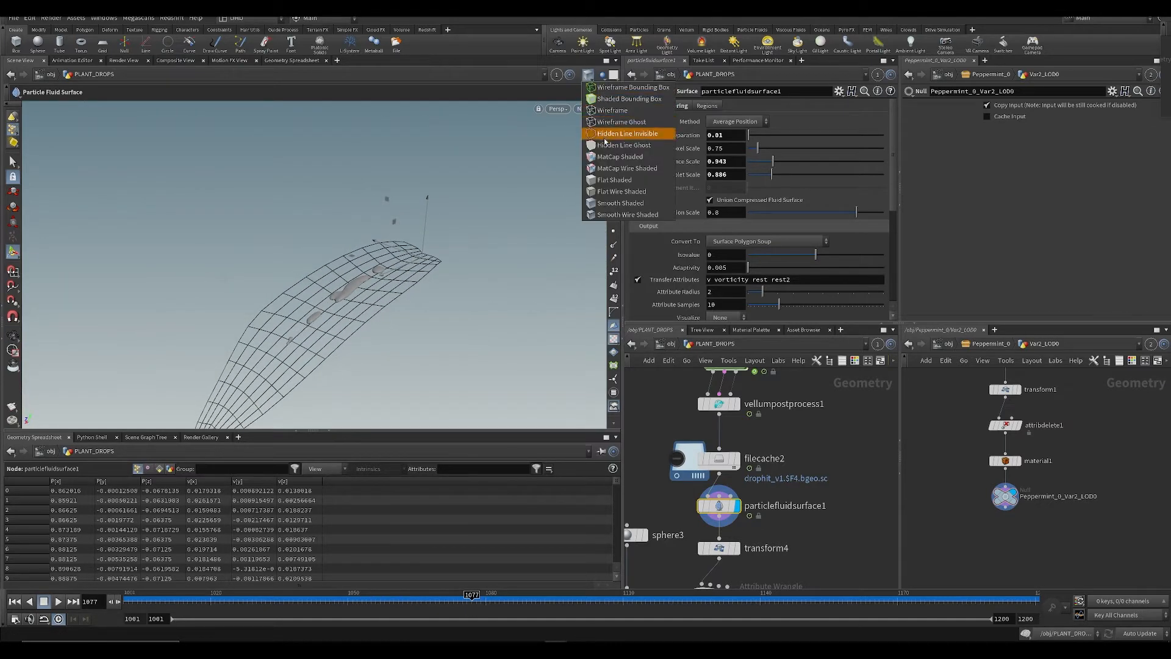
{"action": "left_click", "coordinate": [603, 215]}
{"action": "mouse_move", "coordinate": [460, 225]}
{"action": "left_mouse_down", "text": "alt"}
{"action": "mouse_move", "coordinate": [420, 284]}
{"action": "mouse_move", "coordinate": [575, 383]}
{"action": "left_mouse_up", "text": "alt"}
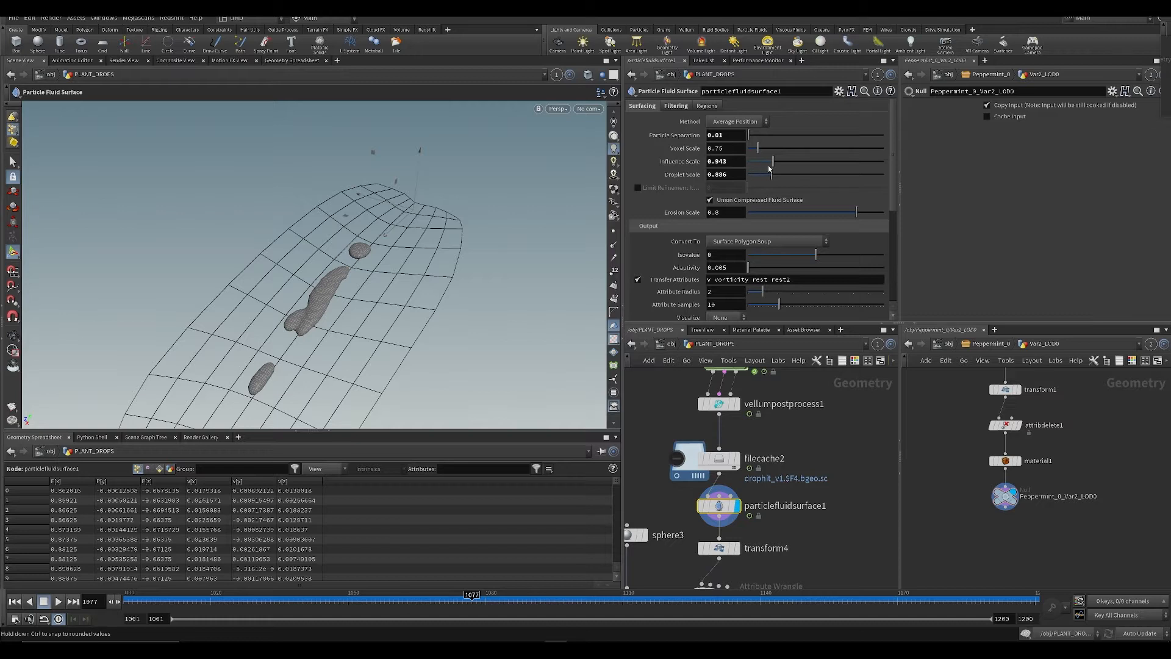
{"action": "mouse_move", "coordinate": [770, 169]}
{"action": "left_mouse_down"}
{"action": "mouse_move", "coordinate": [785, 168]}
{"action": "mouse_move", "coordinate": [776, 176]}
{"action": "left_mouse_up"}
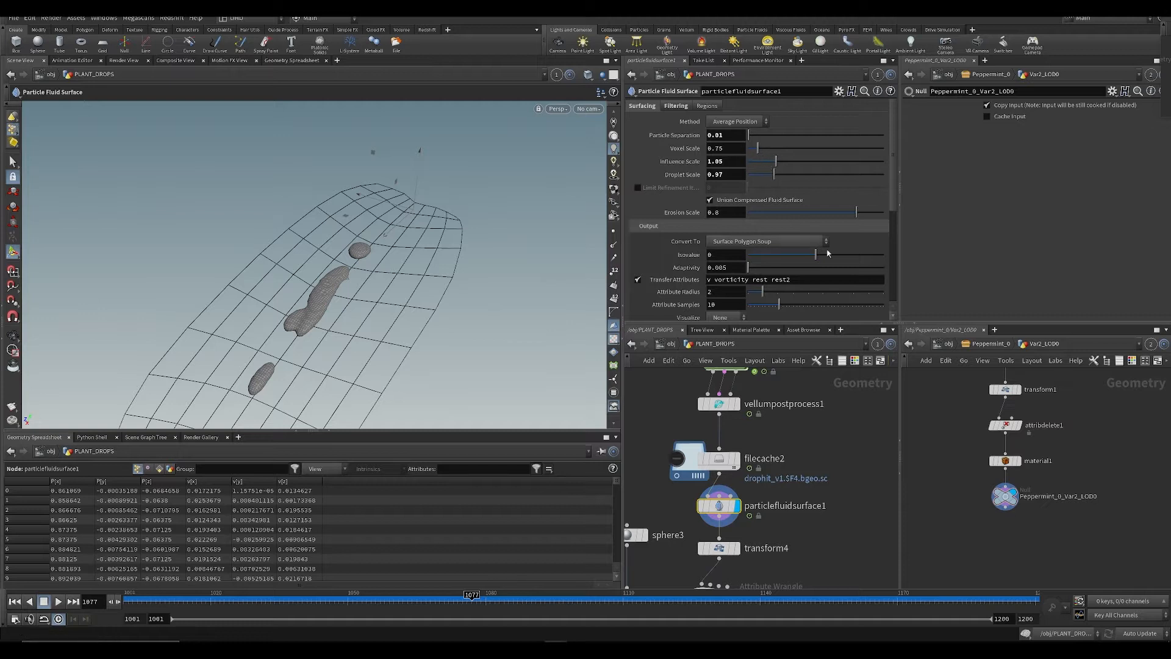
Step: Set the fluid surface's Adaptivity to 0.173 and return the viewport to Smooth Shaded
{"action": "left_click_drag", "start_coordinate": [751, 262], "coordinate": [759, 266]}
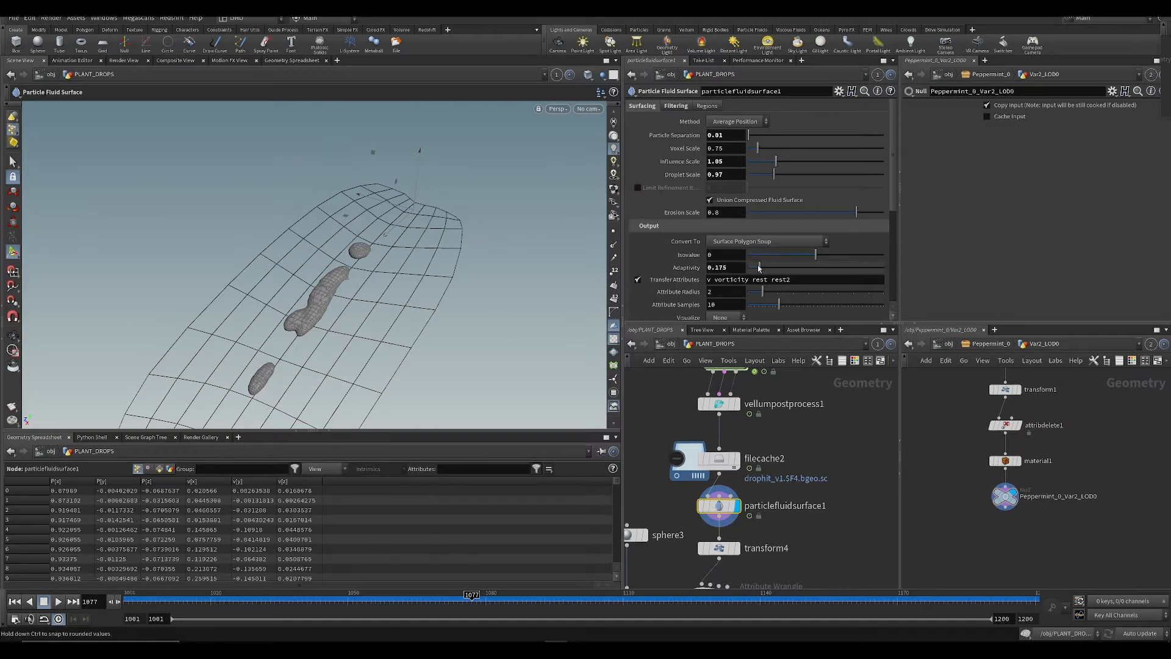
{"action": "key", "text": "ctrl+s"}
{"action": "left_click", "coordinate": [589, 78]}
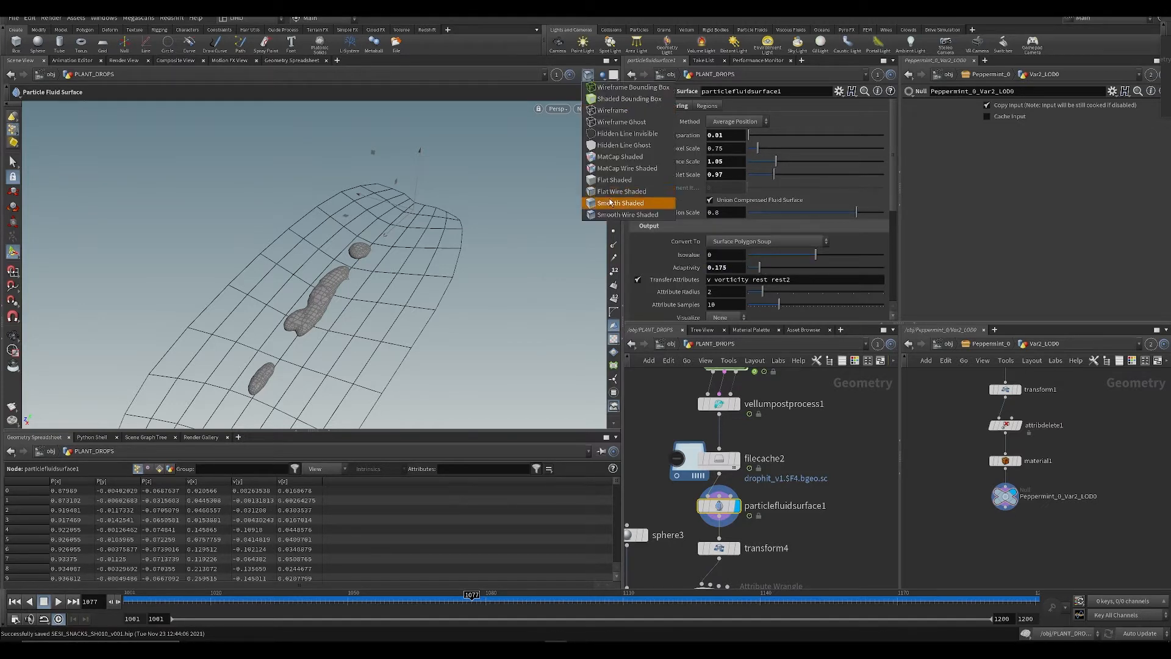
{"action": "left_click", "coordinate": [611, 202]}
Step: Inspect the meshed drops along the leaf from several angles and scrub back to frame 1061
{"action": "right_click_drag", "start_coordinate": [374, 236], "coordinate": [374, 252], "text": "alt"}
{"action": "left_click_drag", "start_coordinate": [374, 250], "coordinate": [319, 214], "text": "alt"}
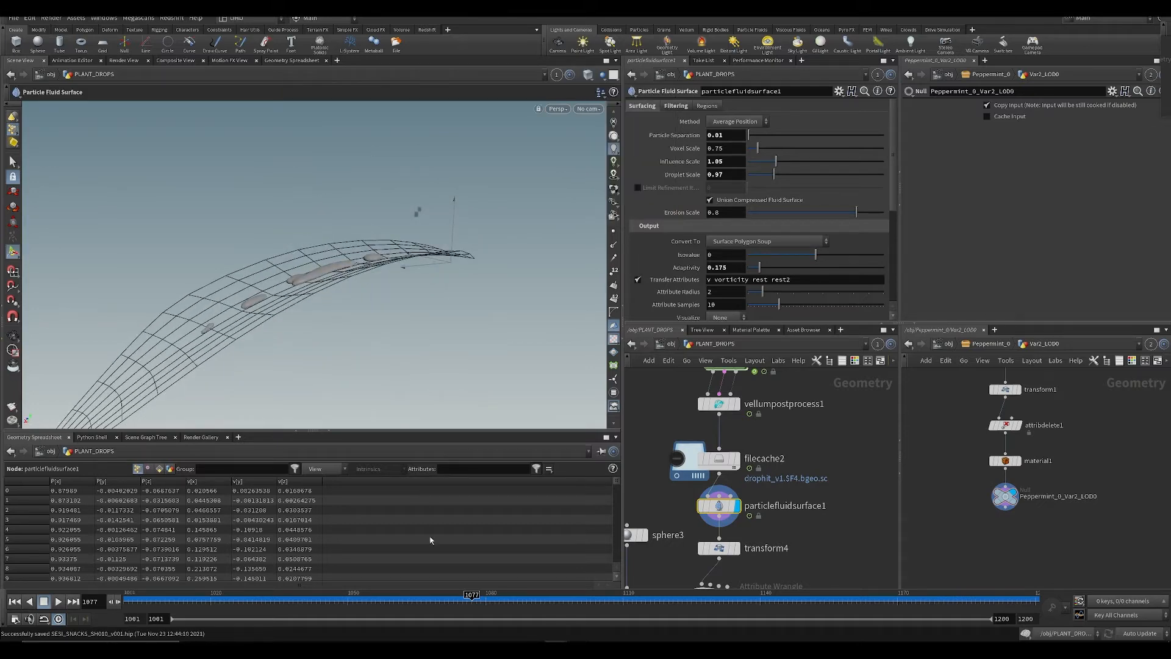
{"action": "left_click_drag", "start_coordinate": [488, 599], "coordinate": [398, 618]}
{"action": "left_click_drag", "start_coordinate": [417, 345], "coordinate": [482, 368], "text": "alt"}
{"action": "scroll", "coordinate": [788, 532], "scroll_direction": "down", "scroll_amount": 1}
{"action": "middle_click_drag", "start_coordinate": [787, 532], "coordinate": [788, 451]}
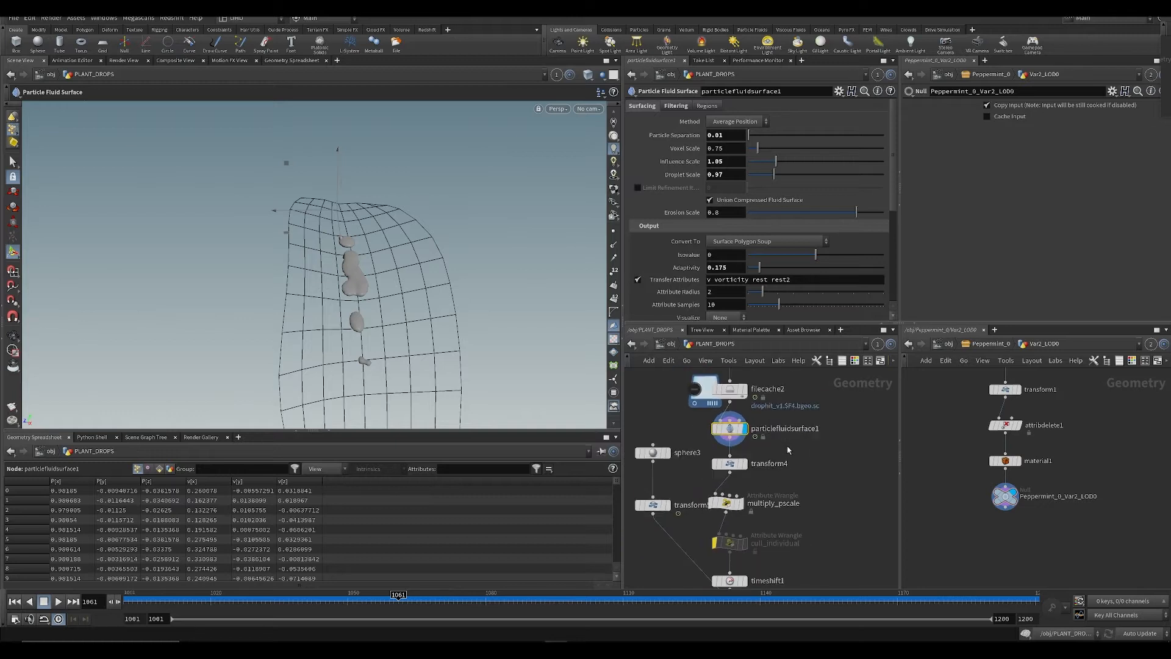
Step: Bypass the transform4 and multiply_pscale nodes below the fluid surface and save the scene
{"action": "left_click", "coordinate": [734, 465]}
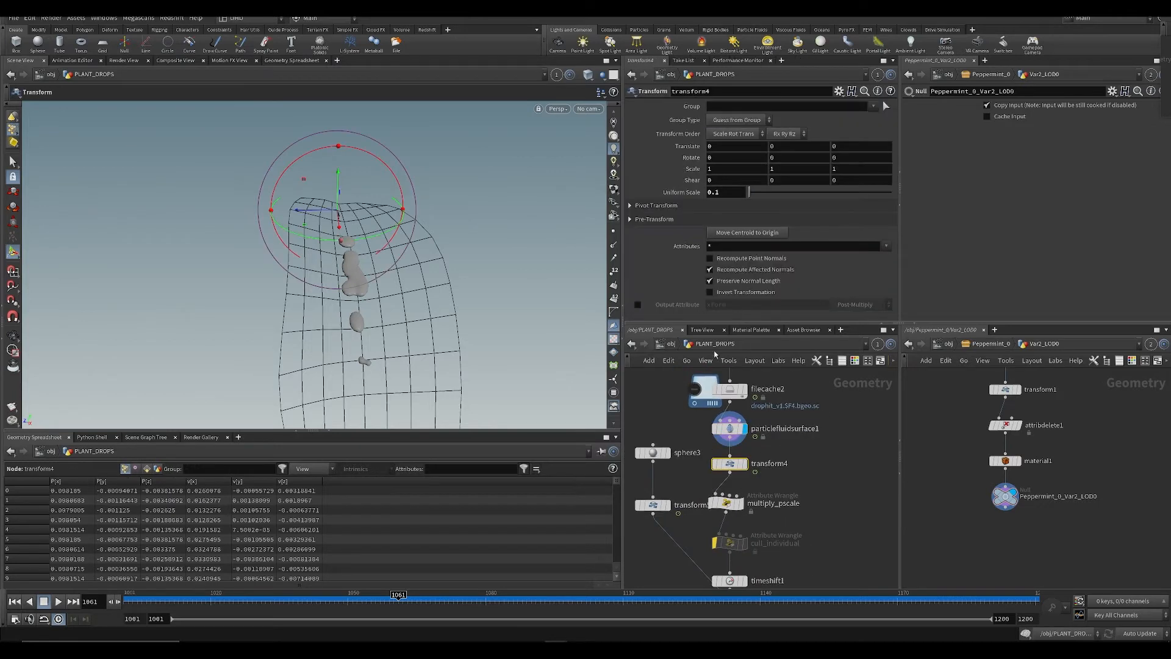
{"action": "middle_click_drag", "start_coordinate": [788, 458], "coordinate": [764, 487]}
{"action": "key", "text": "ctrl+s"}
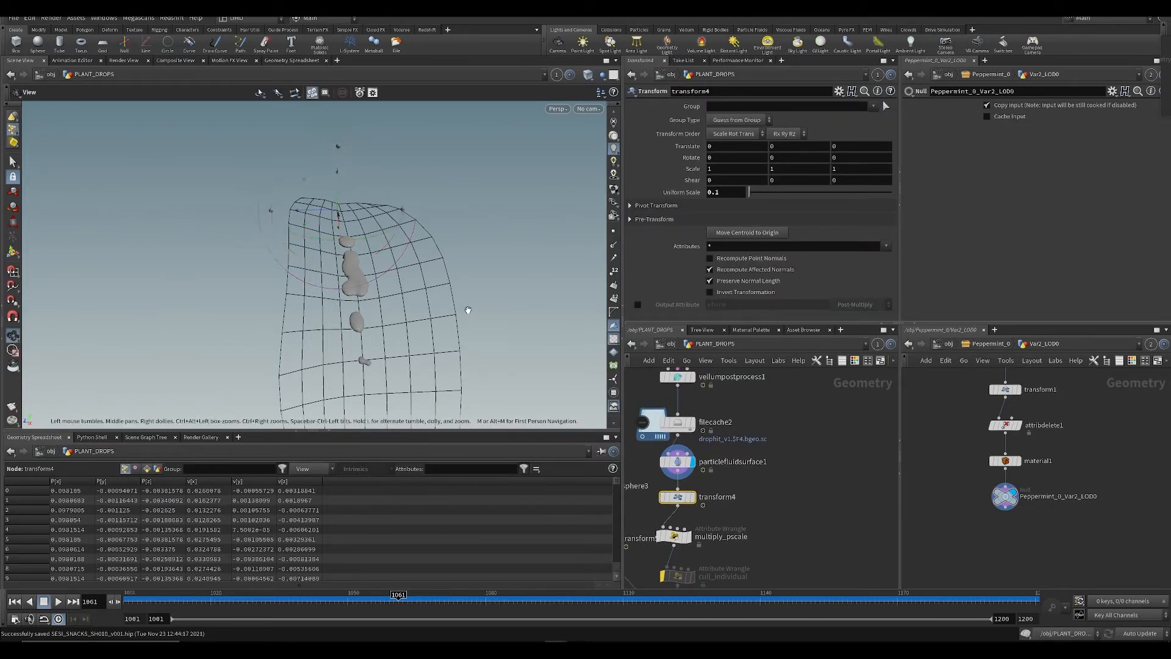
{"action": "left_click_drag", "start_coordinate": [468, 311], "coordinate": [397, 290], "text": "alt"}
{"action": "left_click", "coordinate": [660, 484]}
{"action": "scroll", "coordinate": [744, 516], "scroll_direction": "down", "scroll_amount": 1}
{"action": "middle_click_drag", "start_coordinate": [744, 516], "coordinate": [809, 441]}
{"action": "left_click", "coordinate": [689, 493]}
{"action": "left_click", "coordinate": [775, 510]}
{"action": "key", "text": "ctrl+s"}
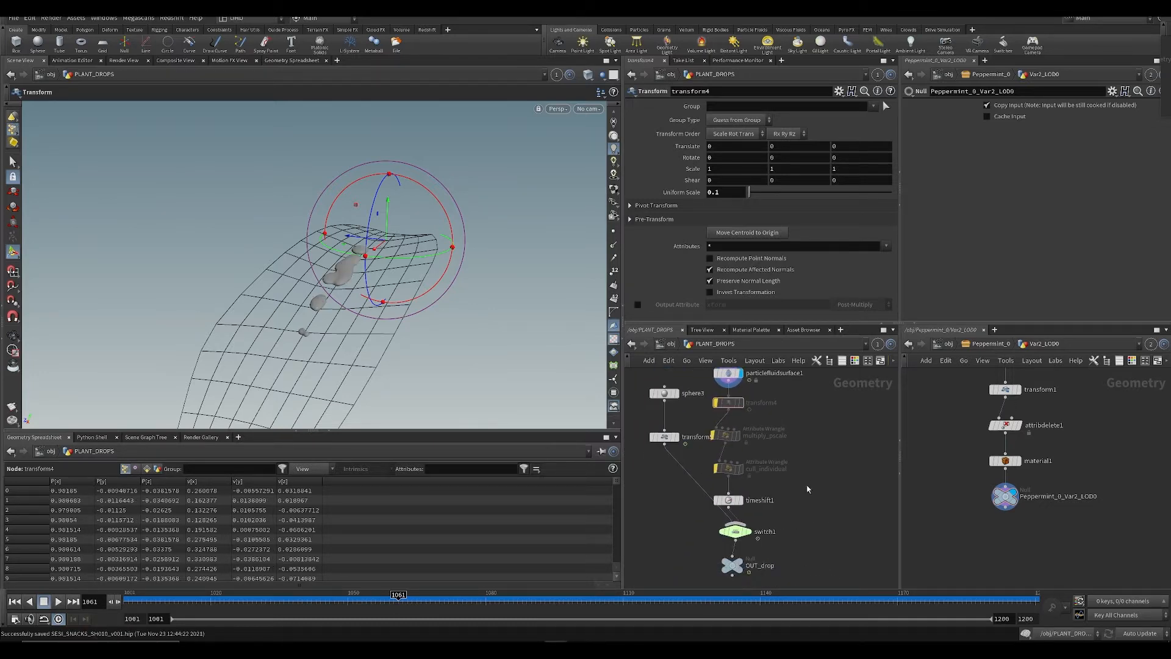
Step: Move timeshift1 slightly up above the switch node and bypass it
{"action": "left_click_drag", "start_coordinate": [735, 506], "coordinate": [740, 496]}
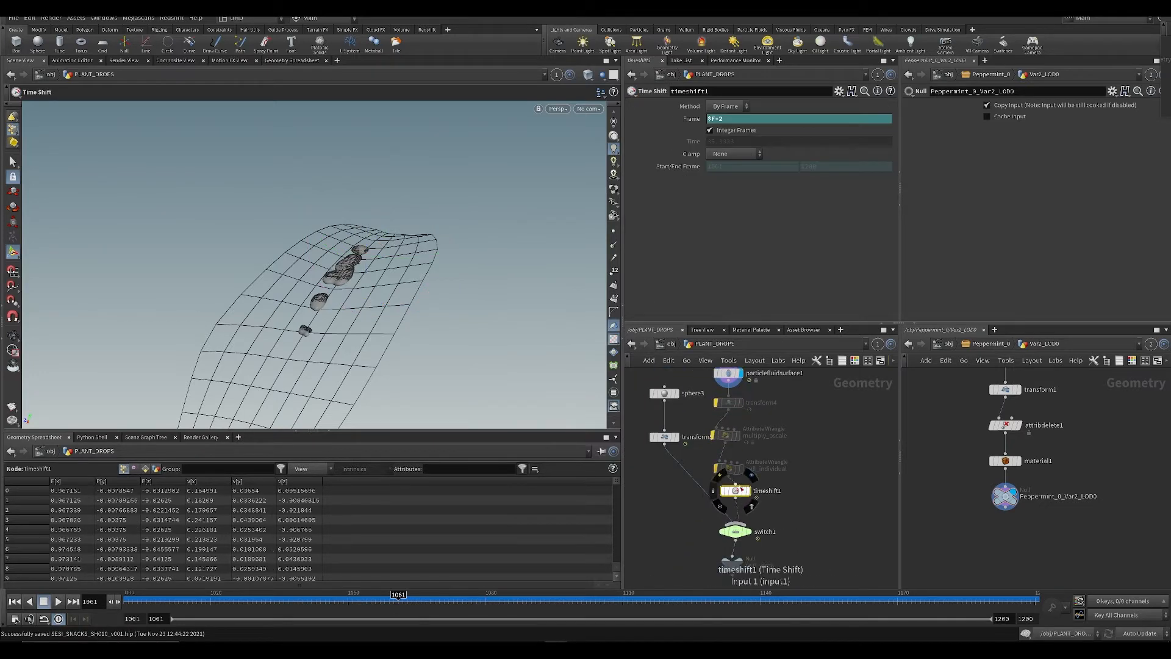
{"action": "left_click", "coordinate": [720, 473]}
{"action": "middle_click_drag", "start_coordinate": [734, 464], "coordinate": [727, 520]}
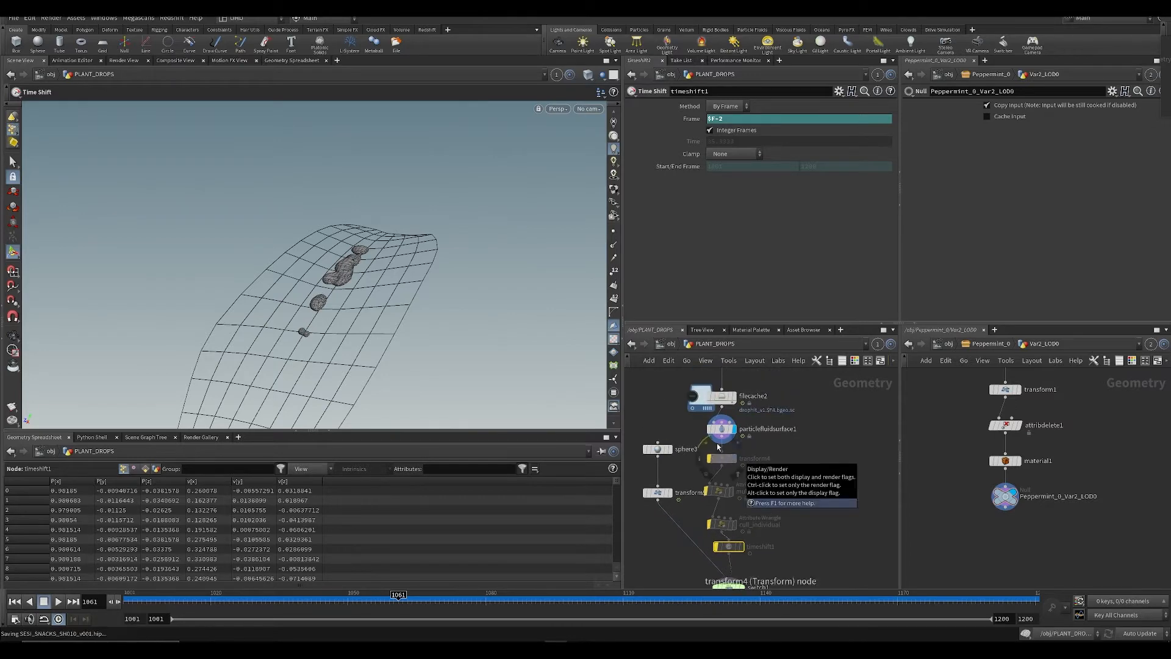
{"action": "key", "text": "Tab"}
{"action": "type", "text": "aw"}
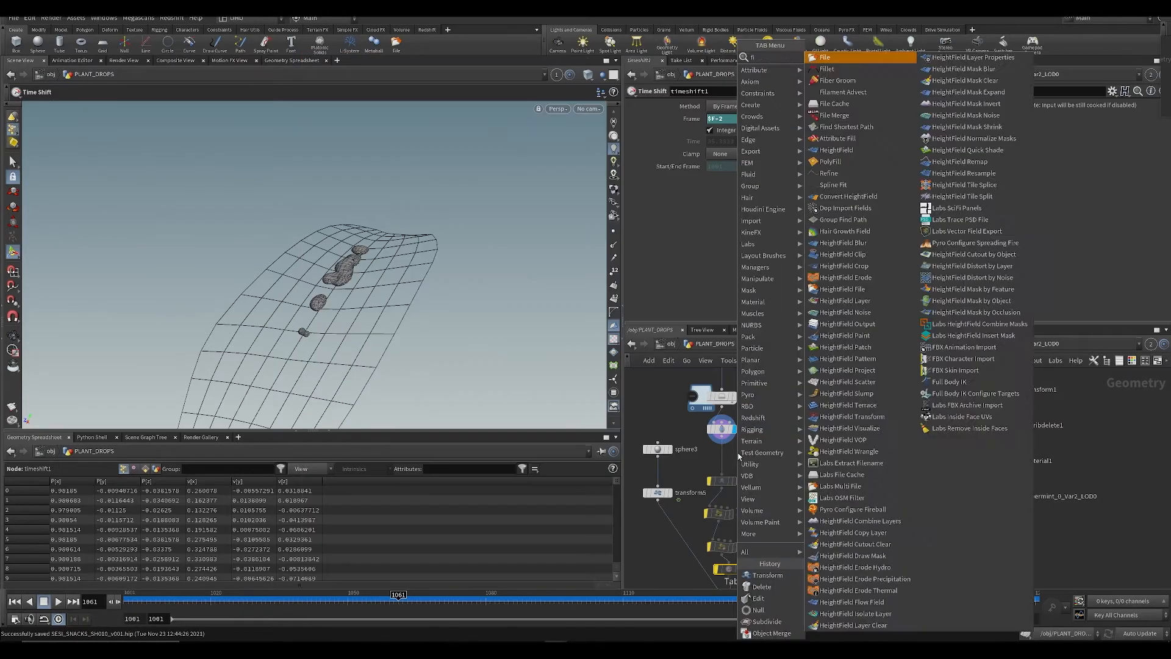
{"action": "key", "text": "Return"}
{"action": "key", "text": "Escape"}
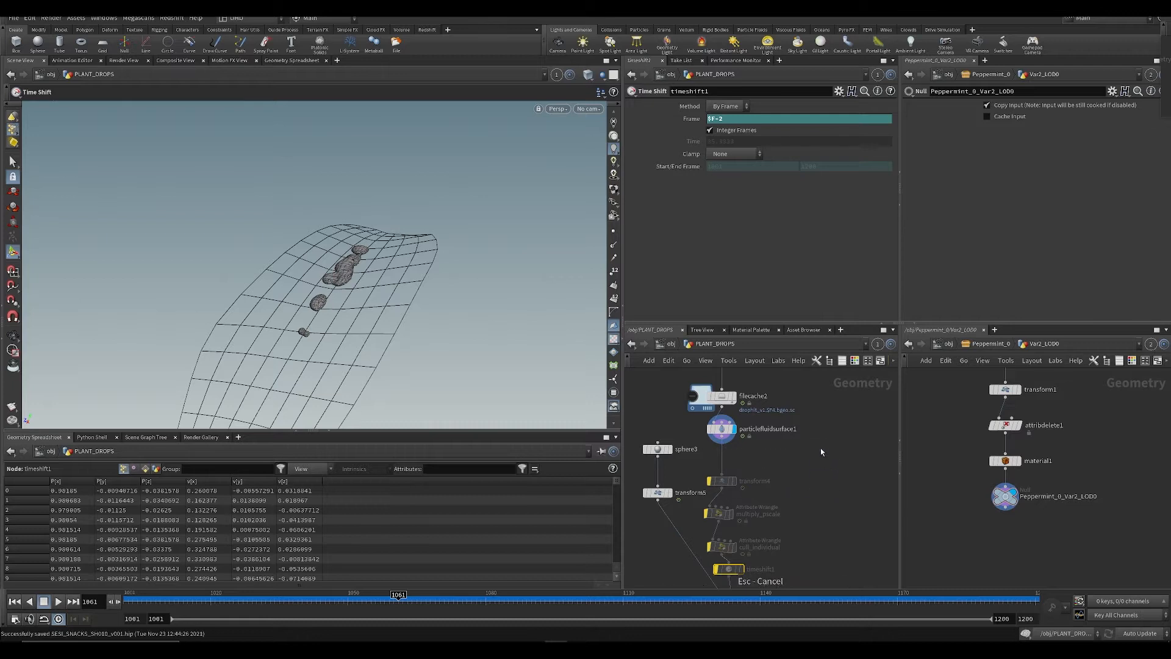
Step: Turn off the wireframe overlay, return to frame 1001 and save the scene
{"action": "scroll", "coordinate": [821, 467], "scroll_direction": "down", "scroll_amount": 3}
{"action": "key", "text": "ctrl+s"}
{"action": "middle_click_drag", "start_coordinate": [821, 519], "coordinate": [808, 484]}
{"action": "key", "text": "shift+w"}
{"action": "scroll", "coordinate": [715, 450], "scroll_direction": "up", "scroll_amount": 2}
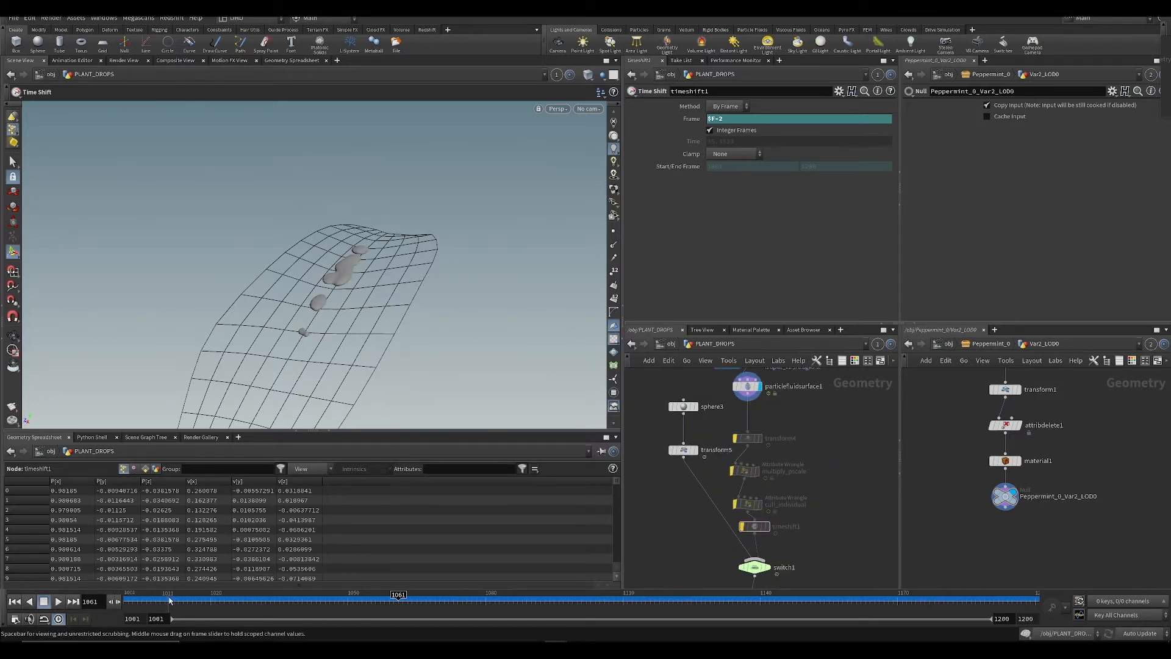
{"action": "left_click_drag", "start_coordinate": [169, 599], "coordinate": [92, 600]}
{"action": "left_click_drag", "start_coordinate": [352, 283], "coordinate": [298, 260], "text": "alt"}
{"action": "key", "text": "ctrl+s"}
Step: Set the global animation start frame to 970 and apply it, keeping frame 1001 current
{"action": "left_click", "coordinate": [15, 620]}
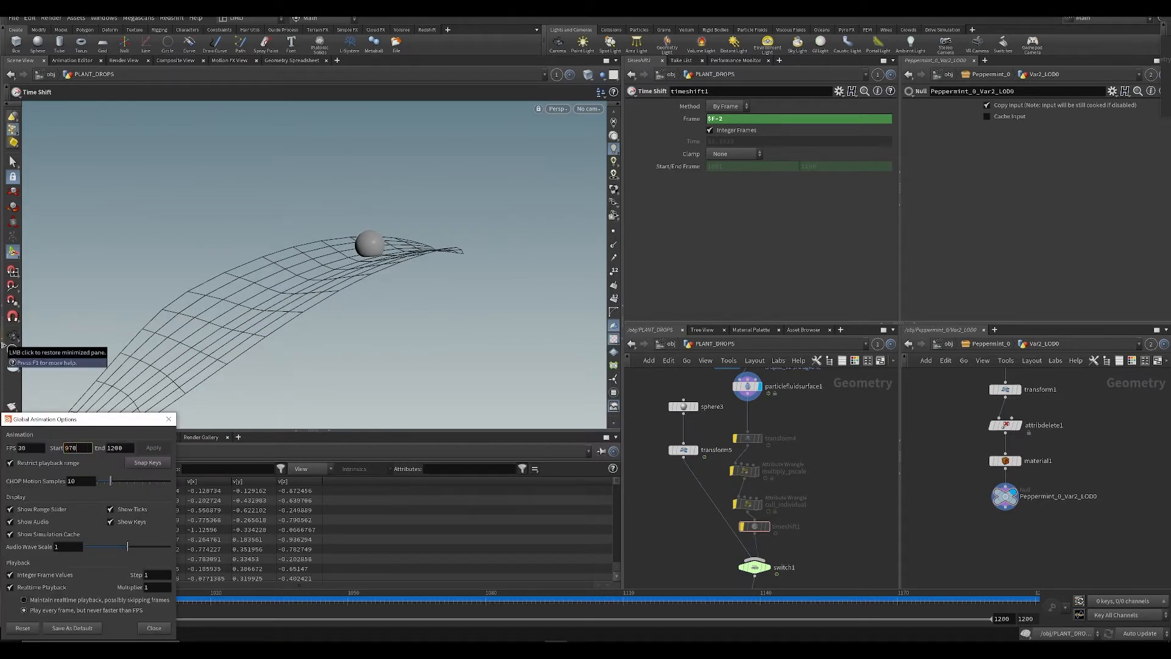
{"action": "left_click", "coordinate": [149, 448]}
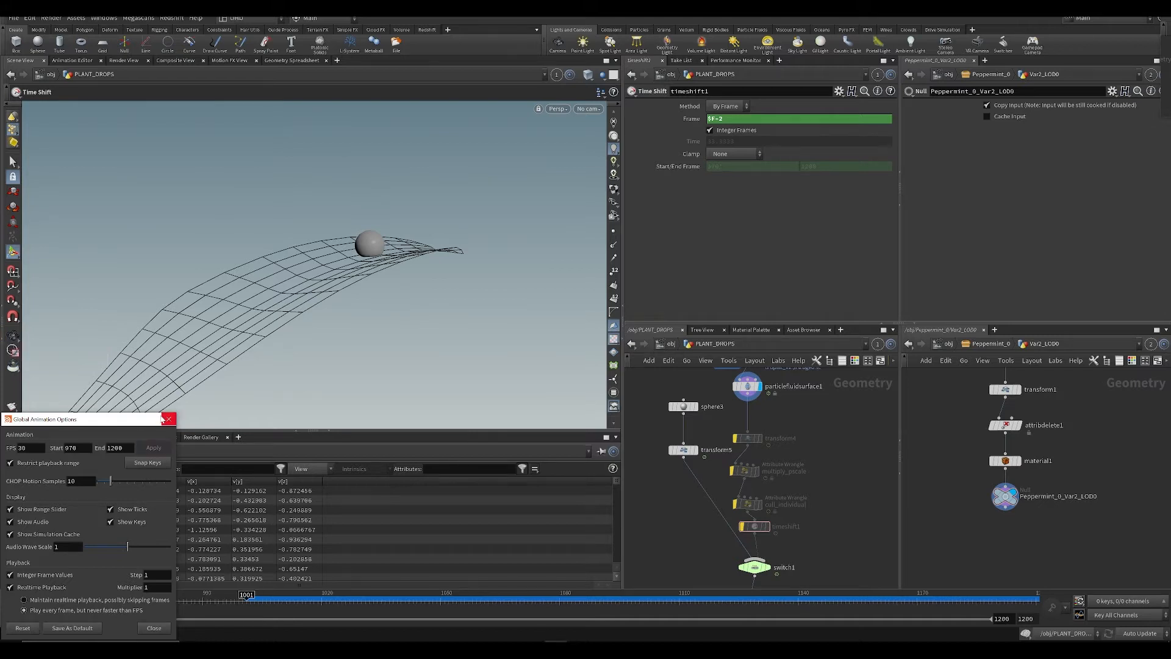
{"action": "left_click", "coordinate": [155, 627]}
{"action": "mouse_move", "coordinate": [244, 601]}
{"action": "left_mouse_down"}
{"action": "mouse_move", "coordinate": [227, 601]}
{"action": "mouse_move", "coordinate": [242, 611]}
{"action": "mouse_move", "coordinate": [247, 602]}
{"action": "left_mouse_up"}
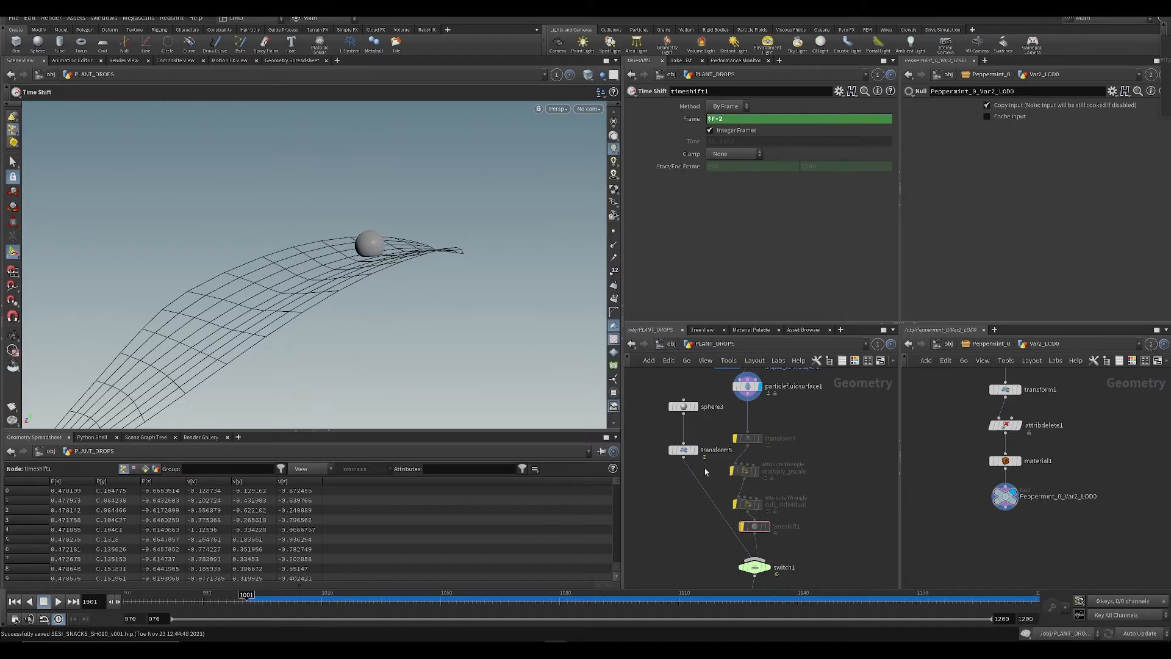
Step: Insert a Transform node between particlefluidsurface1 and the bypassed transform4
{"action": "key", "text": "Tab"}
{"action": "type", "text": "tra"}
{"action": "key", "text": "Return"}
{"action": "scroll", "coordinate": [727, 402], "scroll_direction": "up", "scroll_amount": 2}
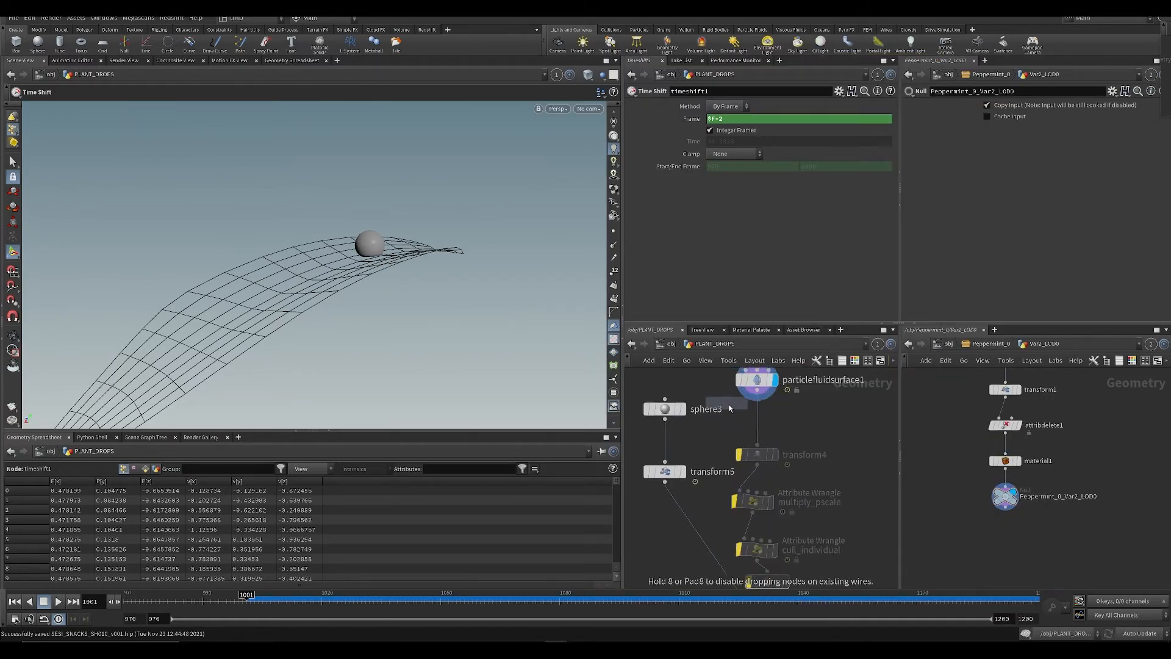
{"action": "left_click", "coordinate": [757, 417]}
{"action": "middle_click_drag", "start_coordinate": [767, 422], "coordinate": [738, 450]}
{"action": "left_click_drag", "start_coordinate": [737, 452], "coordinate": [738, 496], "text": "ctrl"}
Step: Insert a Time Shift node between particlefluidsurface1 and the new Transform node
{"action": "key", "text": "Tab"}
{"action": "type", "text": "time"}
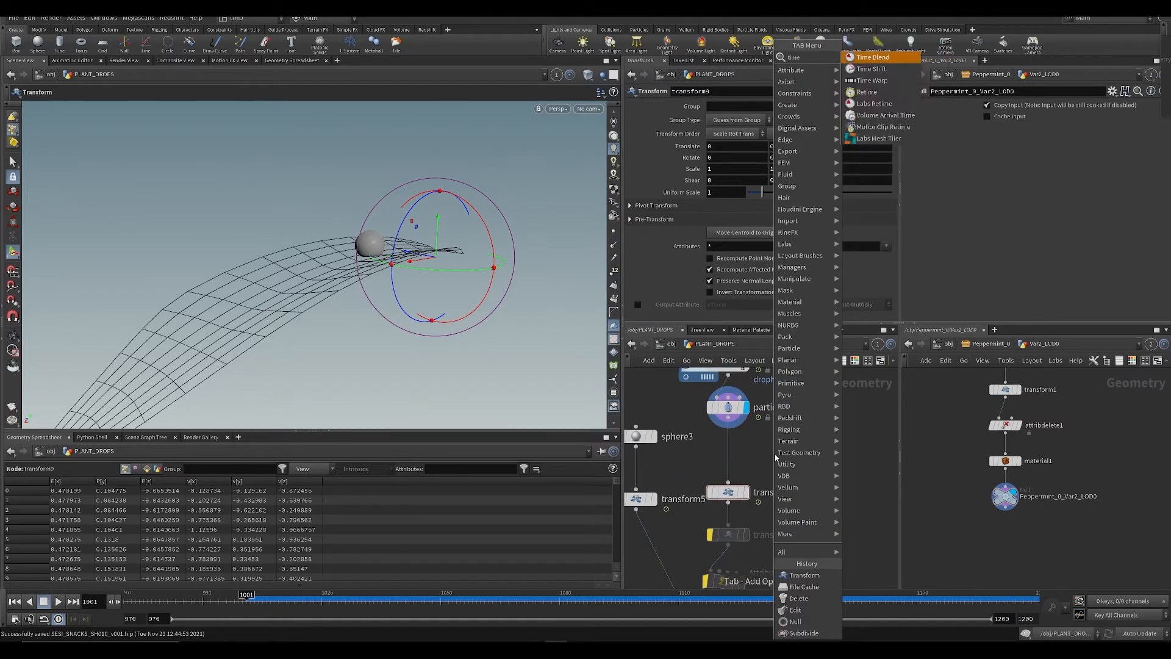
{"action": "key", "text": "Down"}
{"action": "key", "text": "Return"}
{"action": "left_click", "coordinate": [776, 442]}
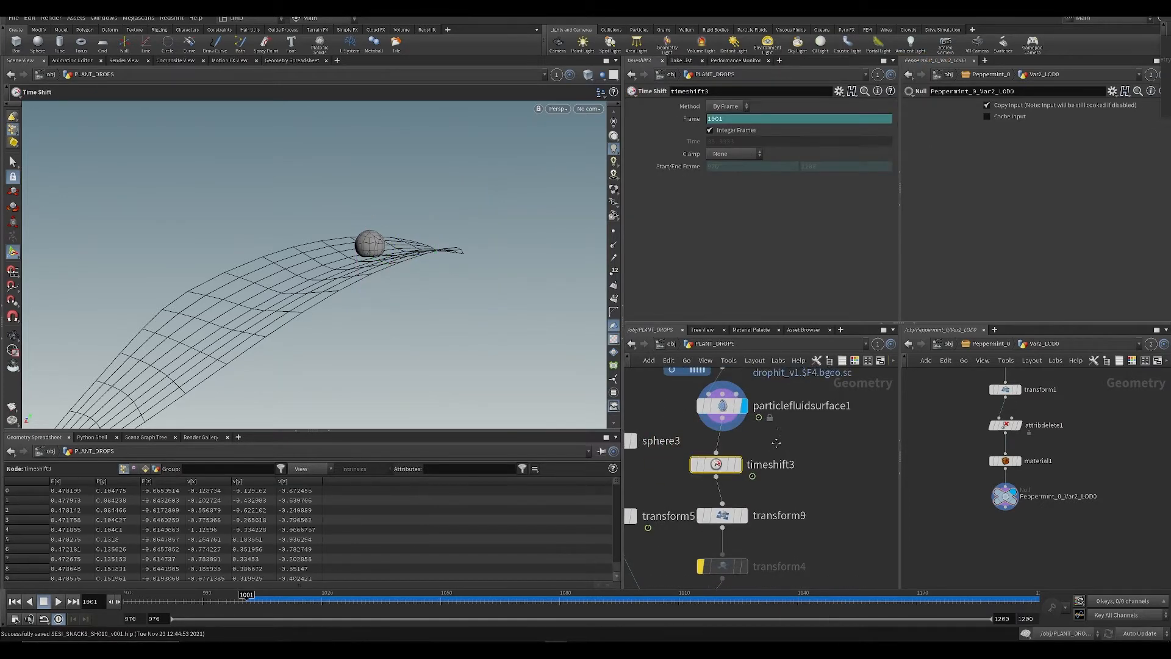
Step: Set timeshift3 to Clamp to First with its start frame fixed at 1001
{"action": "middle_click_drag", "start_coordinate": [776, 443], "coordinate": [763, 487]}
{"action": "left_click", "coordinate": [732, 154]}
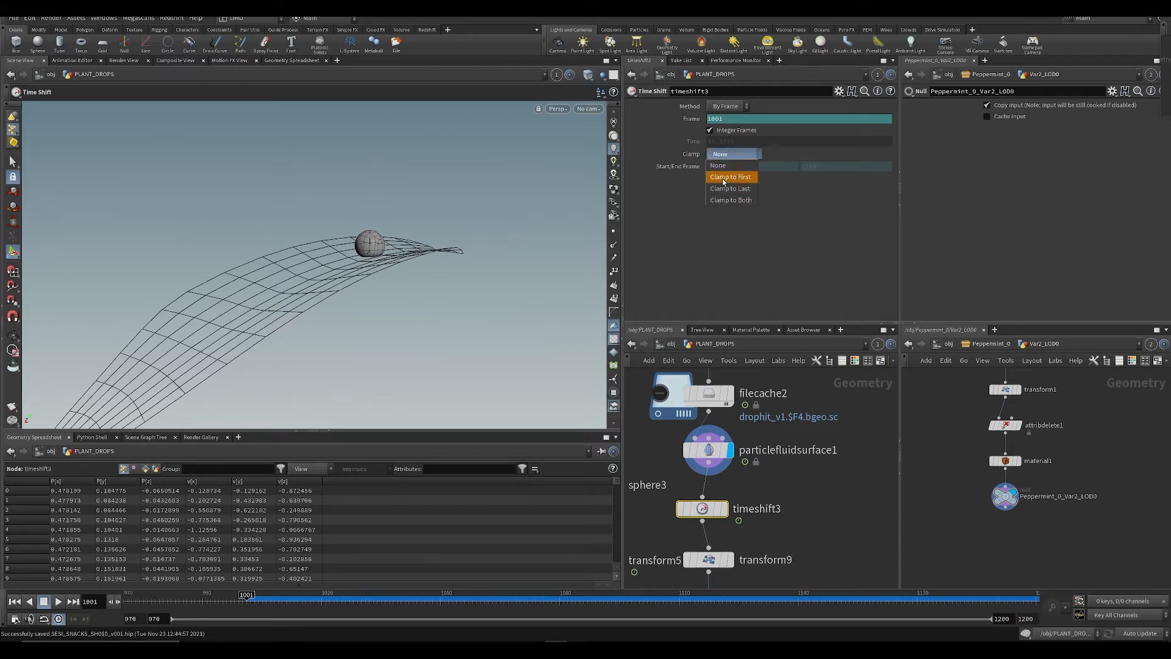
{"action": "left_click", "coordinate": [732, 165]}
{"action": "right_click", "coordinate": [724, 166]}
{"action": "left_click", "coordinate": [752, 297]}
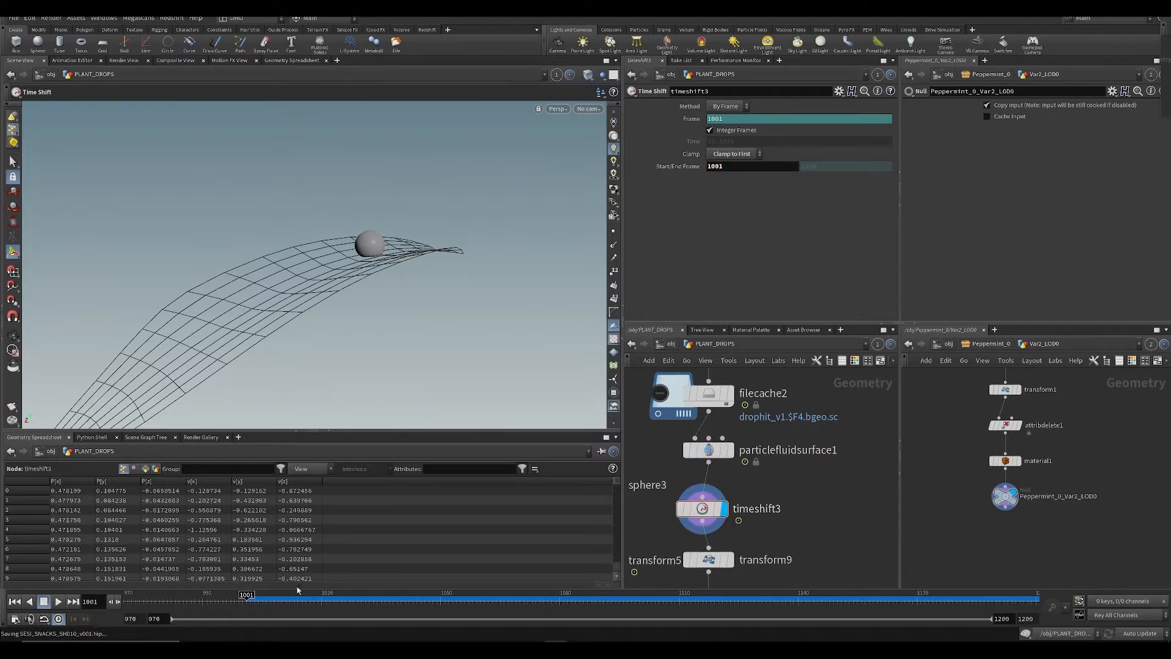
Step: Display particlefluidsurface1 and then transform9 at frame 1001, keep transform9 selected for editing, and save the scene
{"action": "left_click_drag", "start_coordinate": [213, 600], "coordinate": [244, 609]}
{"action": "left_click", "coordinate": [731, 450]}
{"action": "key", "text": "ctrl+s"}
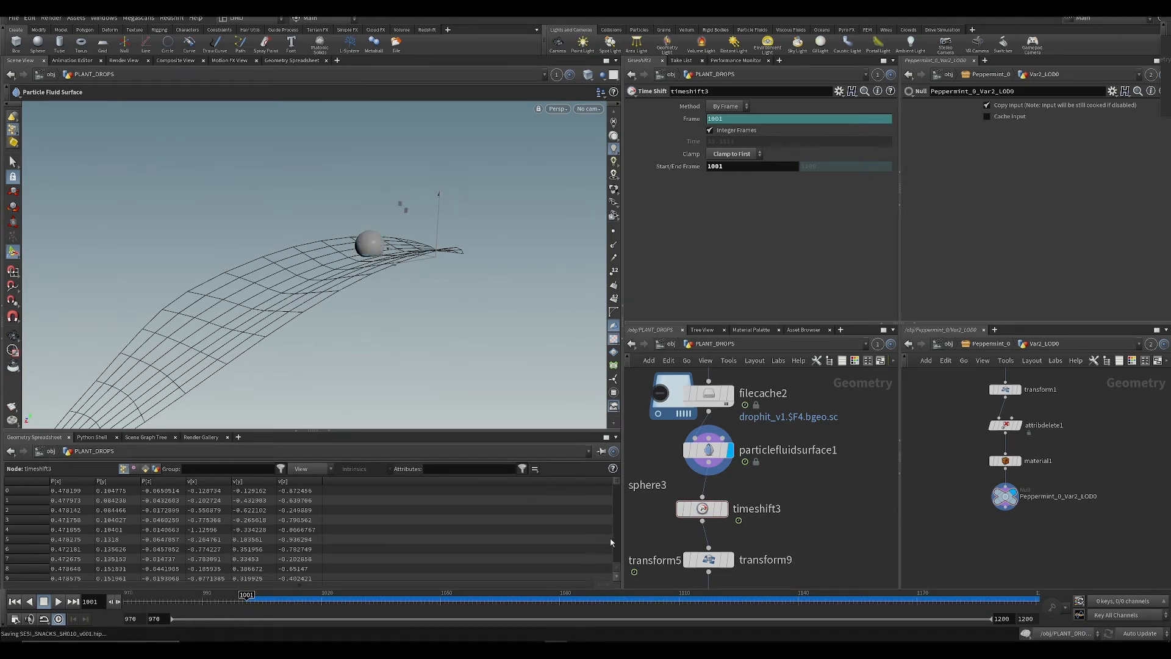
{"action": "left_click", "coordinate": [711, 560]}
{"action": "left_click", "coordinate": [730, 559]}
{"action": "key", "text": "ctrl+s"}
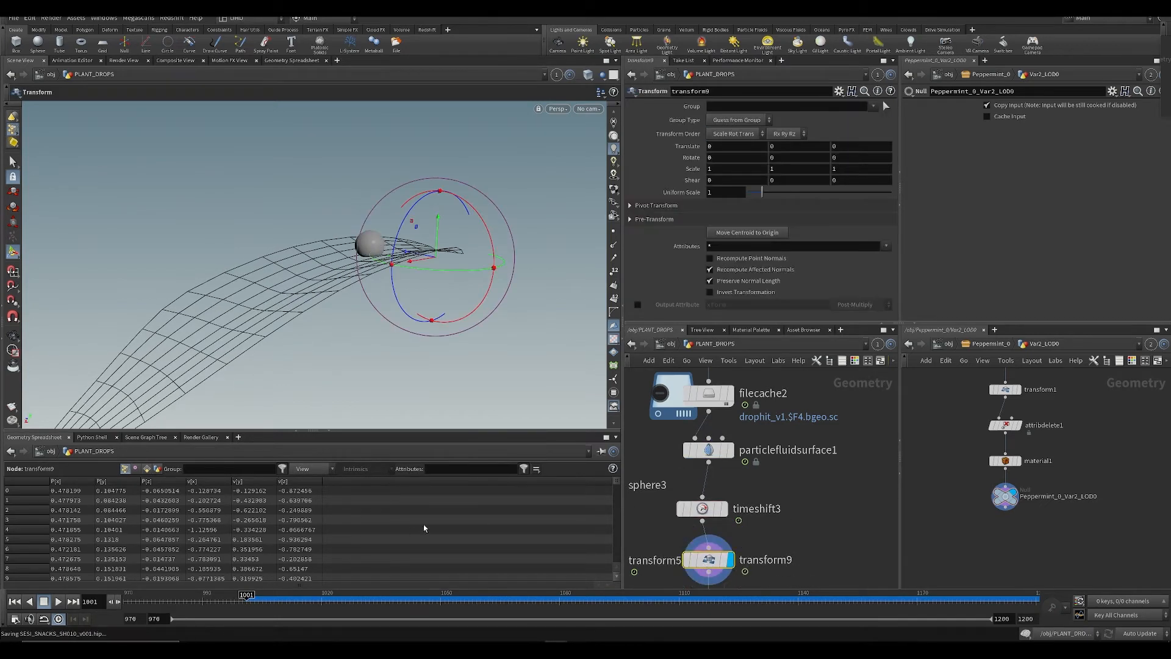
{"action": "left_click", "coordinate": [751, 234]}
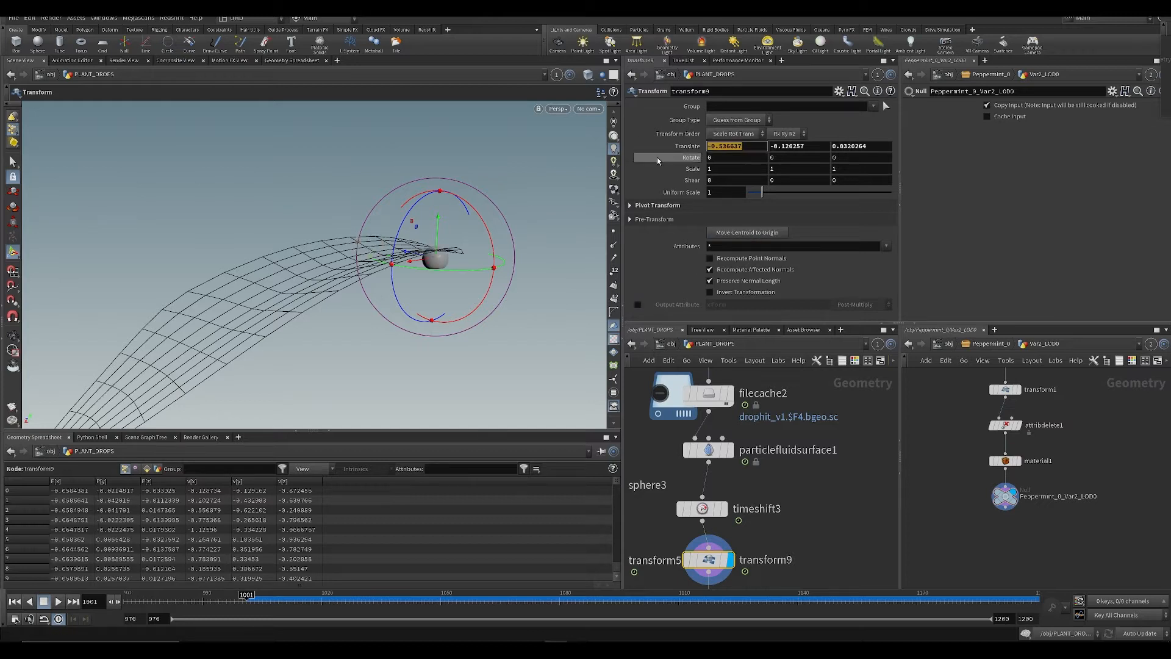
{"action": "type", "text": "0"}
{"action": "key", "text": "Tab"}
{"action": "type", "text": "0"}
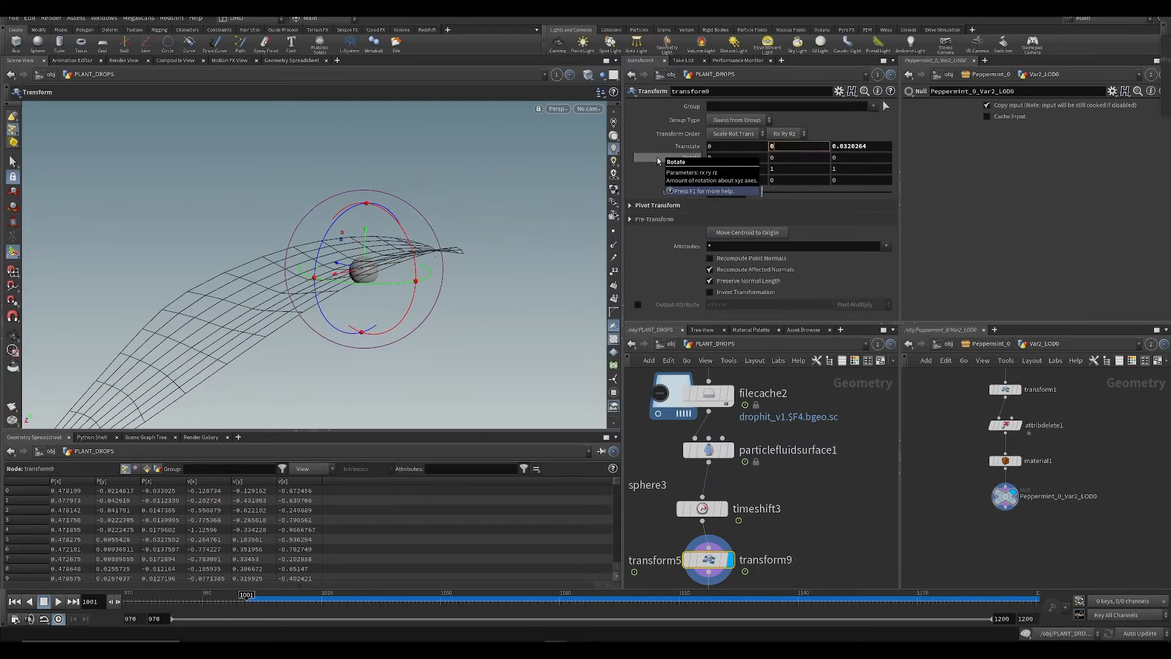
{"action": "key", "text": "Tab"}
{"action": "type", "text": "0"}
{"action": "key", "text": "Return"}
Step: Save the scene, keyframe transform9's Translate Y at 0 on frame 1001, and step back before the impact
{"action": "key", "text": "ctrl+s"}
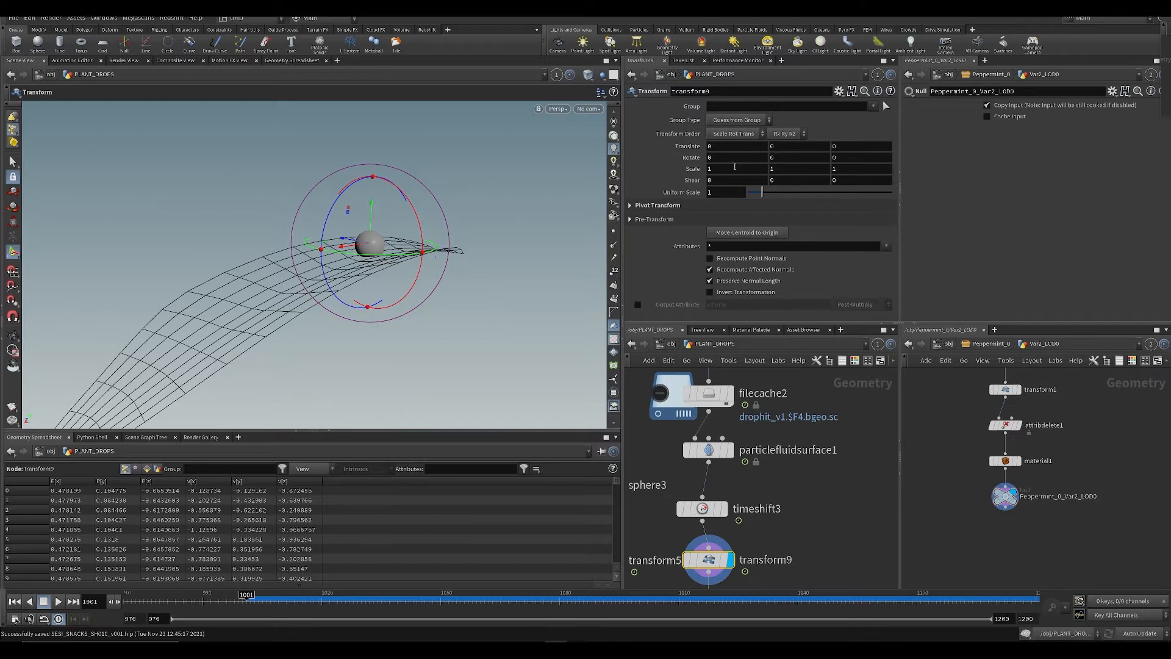
{"action": "left_click", "coordinate": [787, 148], "text": "alt"}
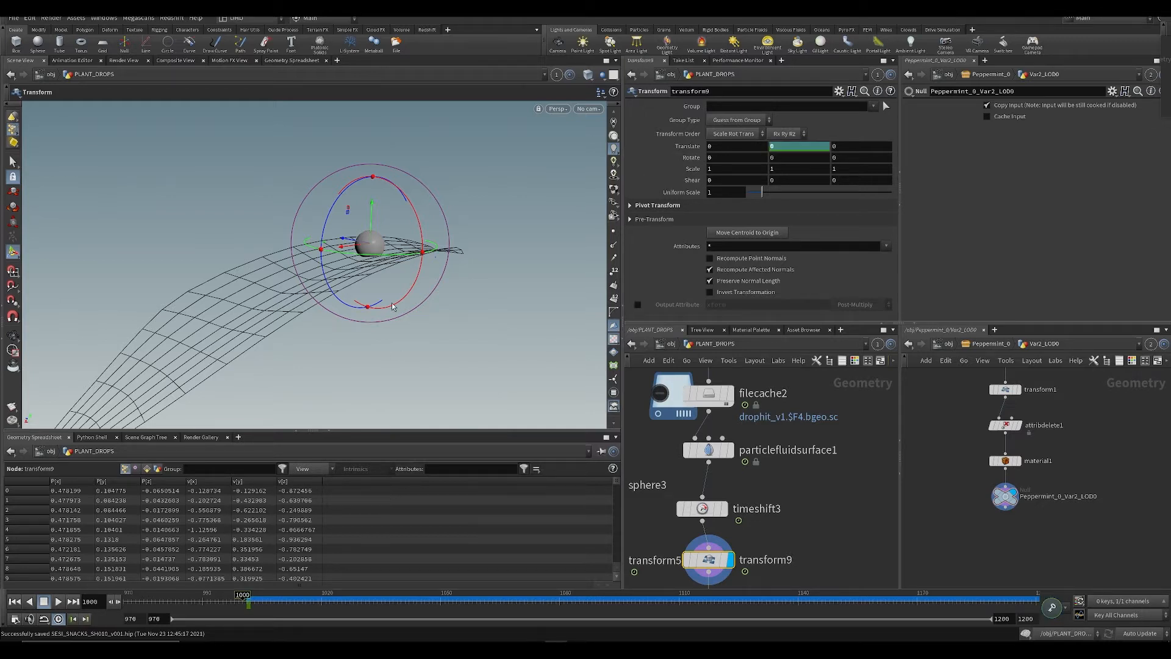
{"action": "key", "text": "Left"}
{"action": "key", "text": "Left"}
{"action": "key", "text": "Left"}
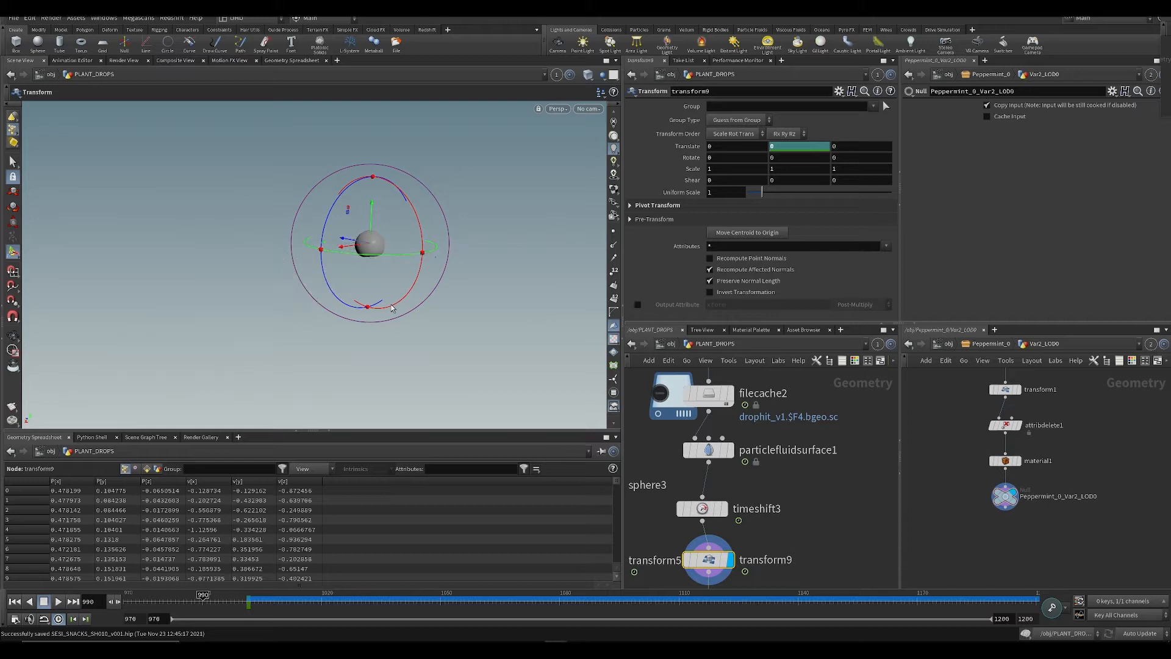
Step: Save the scene and insert a Time Shift node between filecache1 and transform8
{"action": "scroll", "coordinate": [766, 507], "scroll_direction": "down", "scroll_amount": 5}
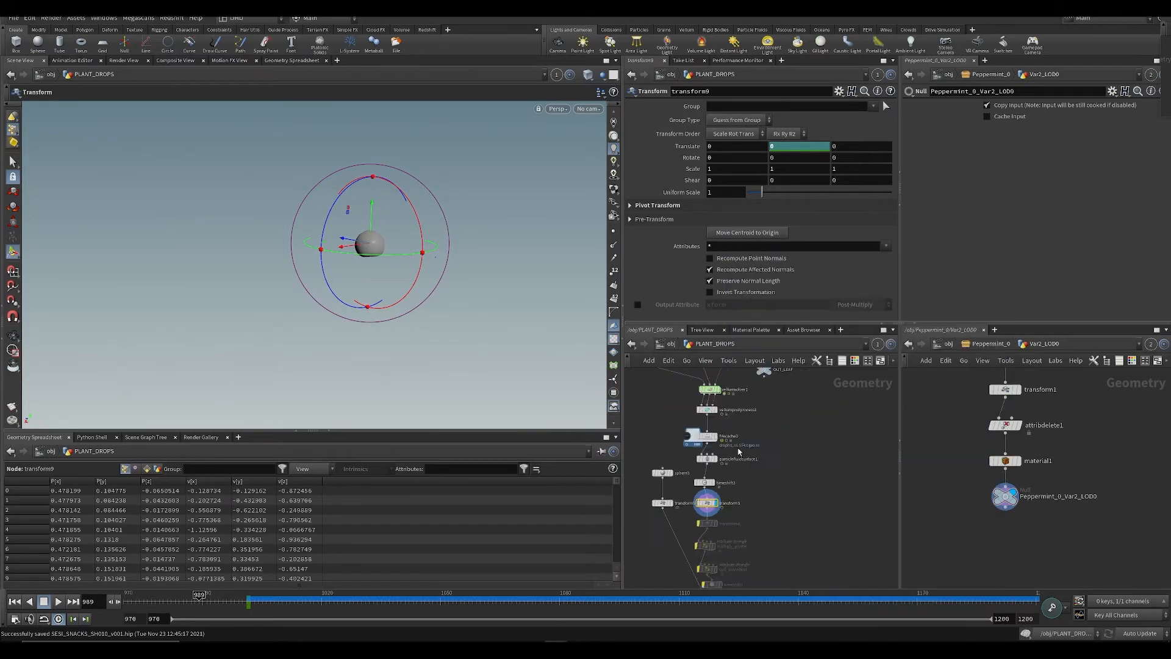
{"action": "key", "text": "ctrl+s"}
{"action": "middle_click_drag", "start_coordinate": [717, 372], "coordinate": [708, 438]}
{"action": "scroll", "coordinate": [701, 408], "scroll_direction": "up", "scroll_amount": 4}
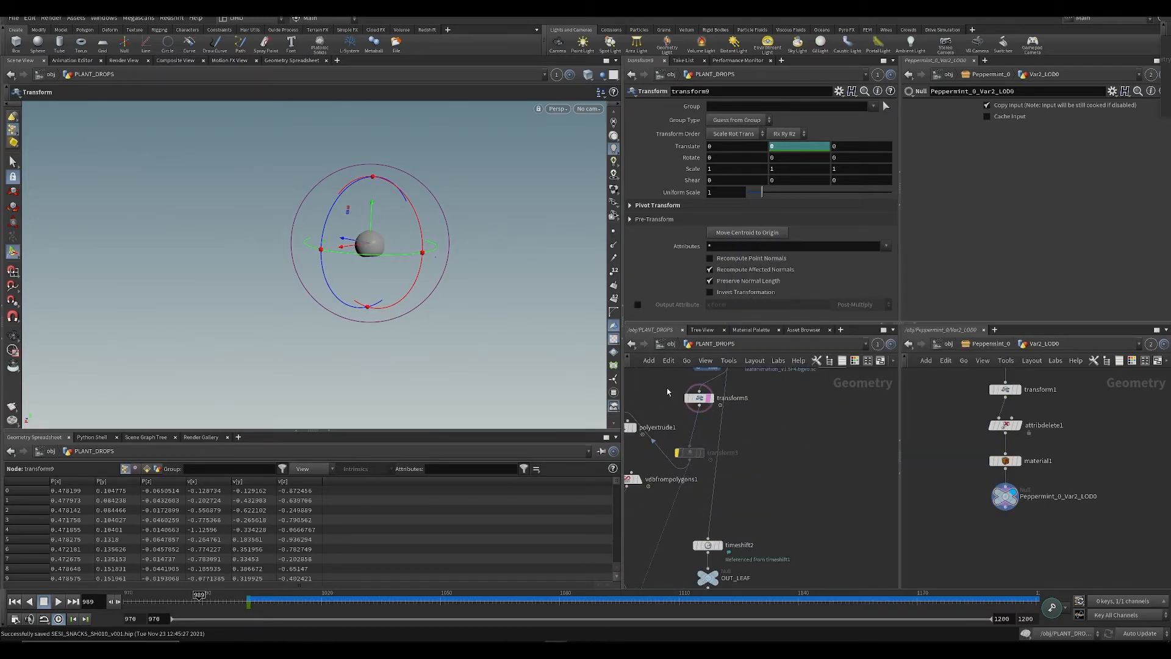
{"action": "middle_click_drag", "start_coordinate": [690, 370], "coordinate": [701, 408]}
{"action": "key", "text": "Tab"}
{"action": "type", "text": "times"}
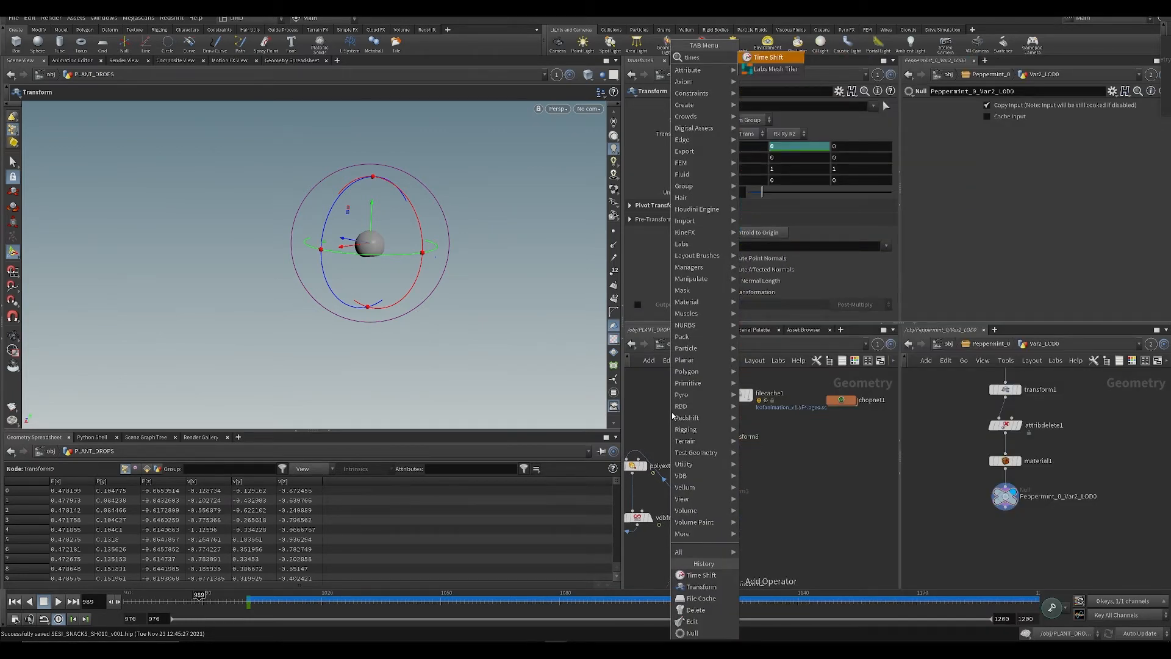
{"action": "key", "text": "Return"}
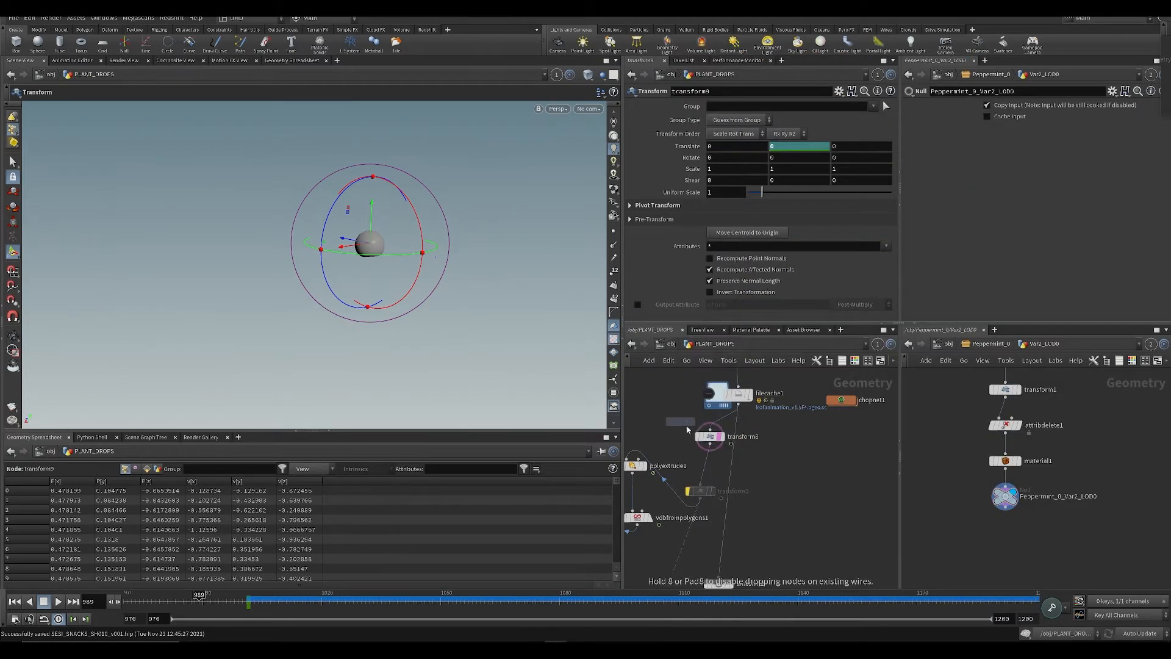
{"action": "left_click", "coordinate": [701, 419]}
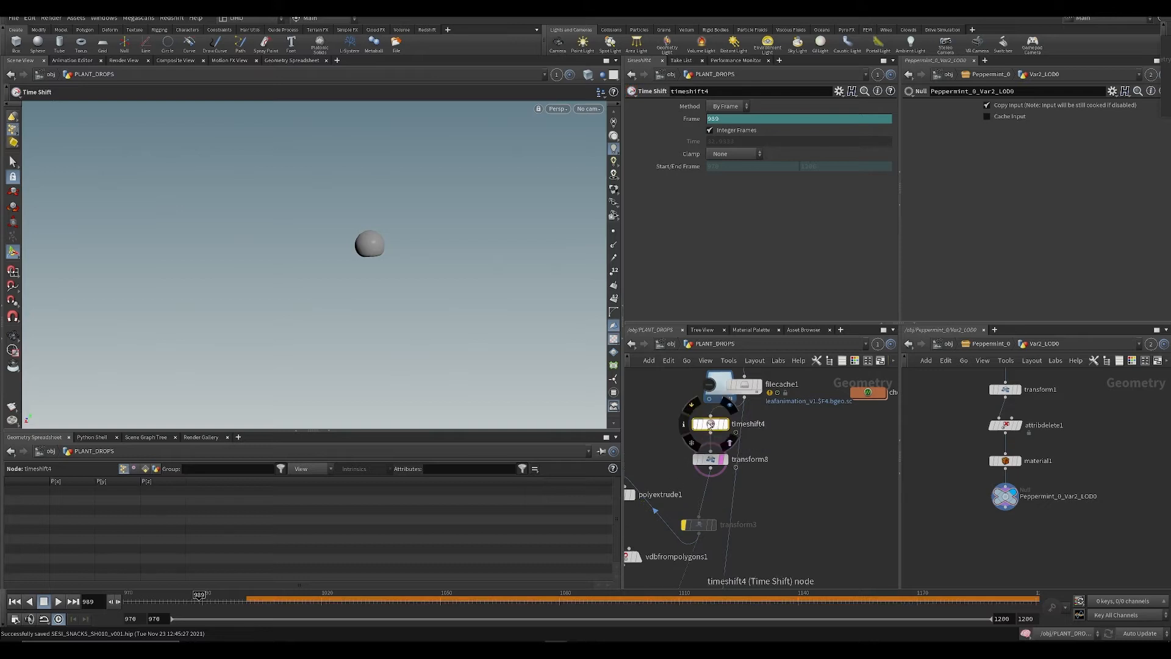
Step: Set timeshift4 to Clamp to First with its start frame fixed at 1001
{"action": "left_click", "coordinate": [726, 177]}
{"action": "right_click", "coordinate": [724, 166]}
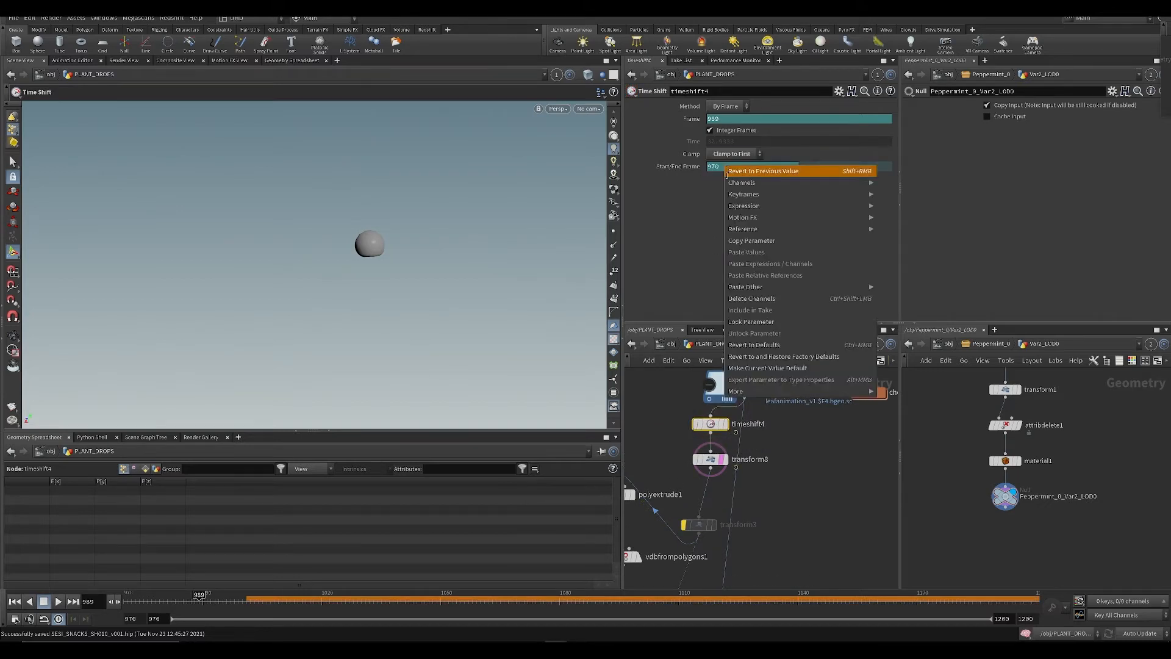
{"action": "left_click", "coordinate": [745, 298]}
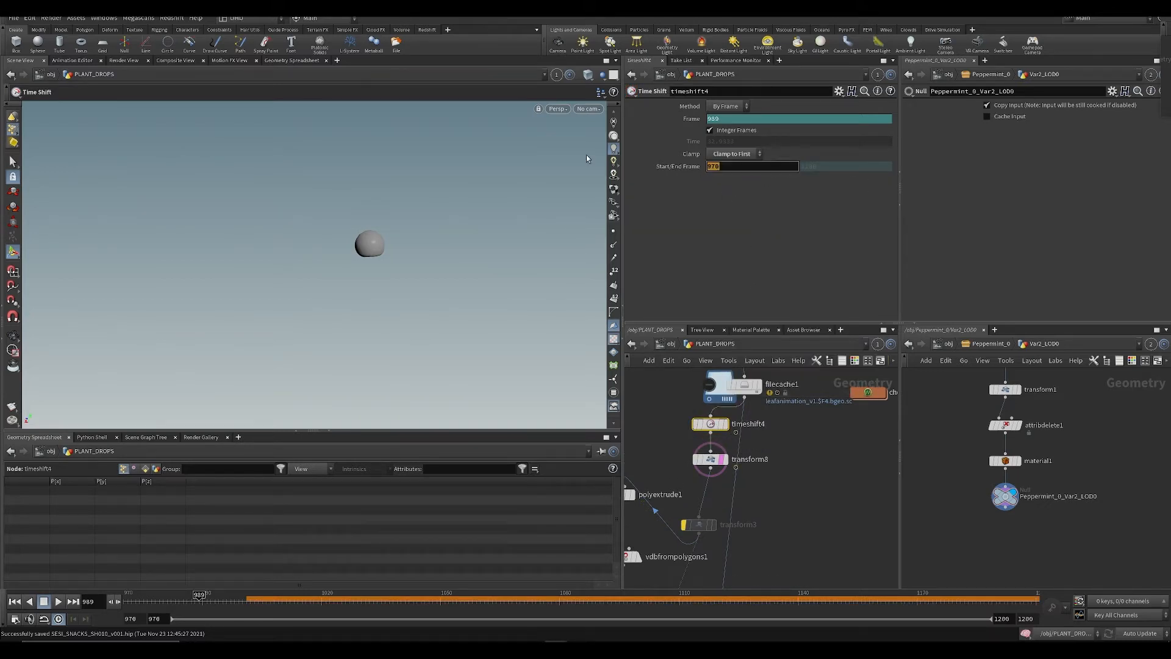
{"action": "type", "text": "1001"}
{"action": "key", "text": "Return"}
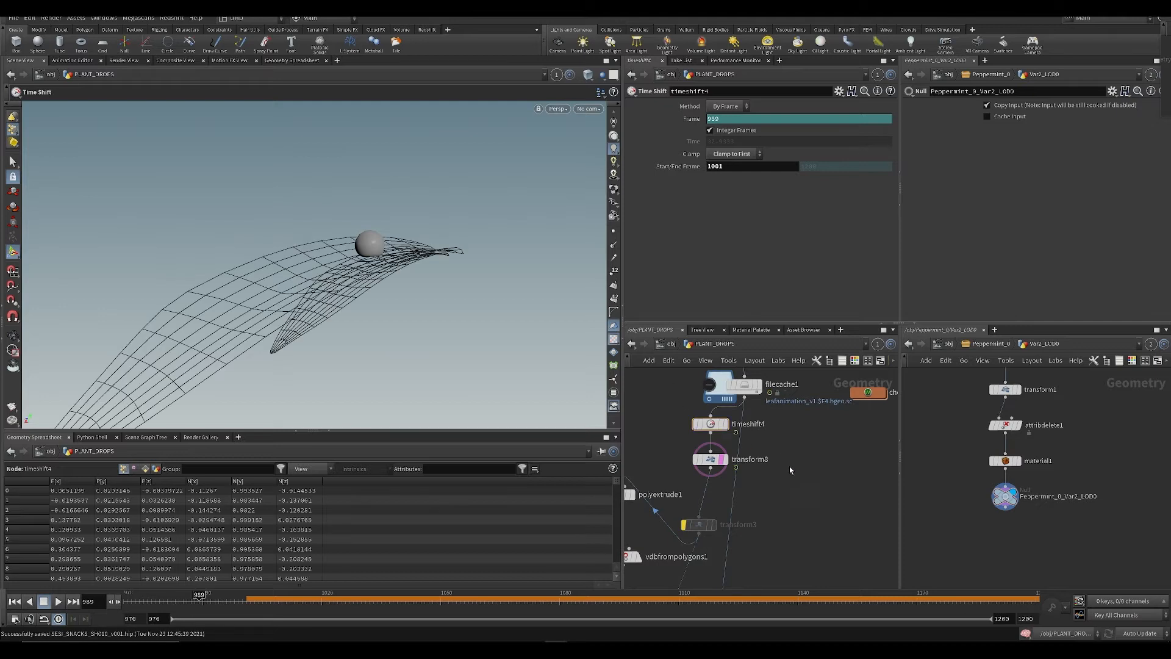
Step: At frame 989, raise the drop high above the leaf with transform9, to a Translate Y of about 9.56
{"action": "scroll", "coordinate": [764, 480], "scroll_direction": "down", "scroll_amount": 5}
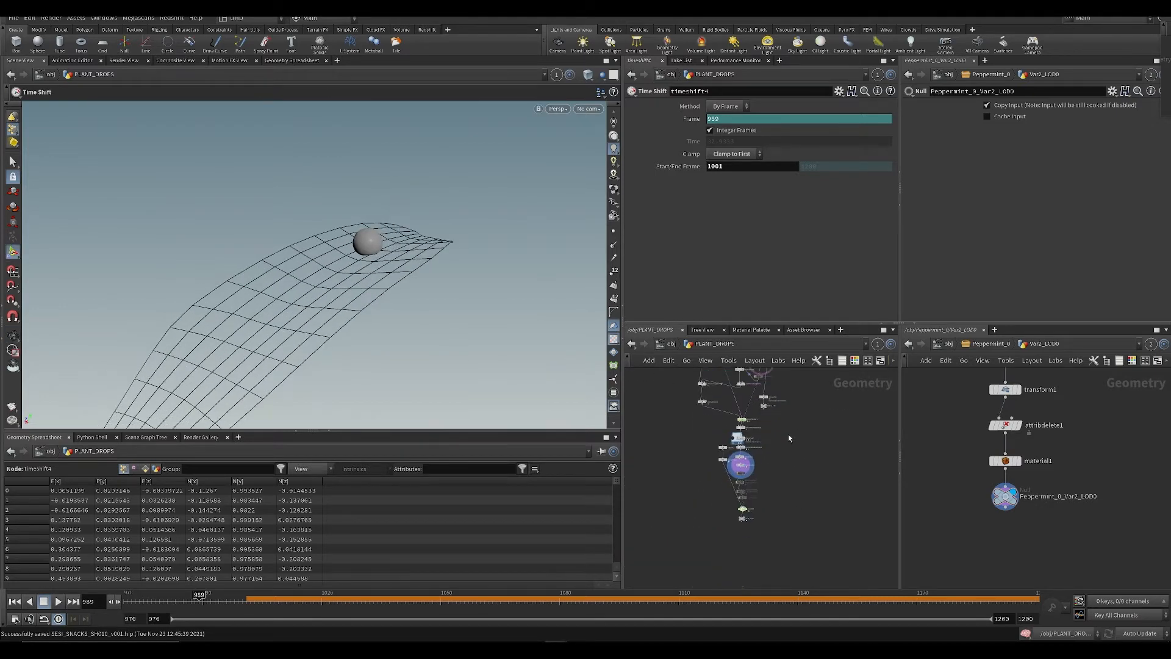
{"action": "scroll", "coordinate": [733, 462], "scroll_direction": "up", "scroll_amount": 5}
{"action": "middle_click_drag", "start_coordinate": [761, 431], "coordinate": [736, 426]}
{"action": "left_click", "coordinate": [702, 462]}
{"action": "left_click_drag", "start_coordinate": [360, 393], "coordinate": [329, 360], "text": "alt"}
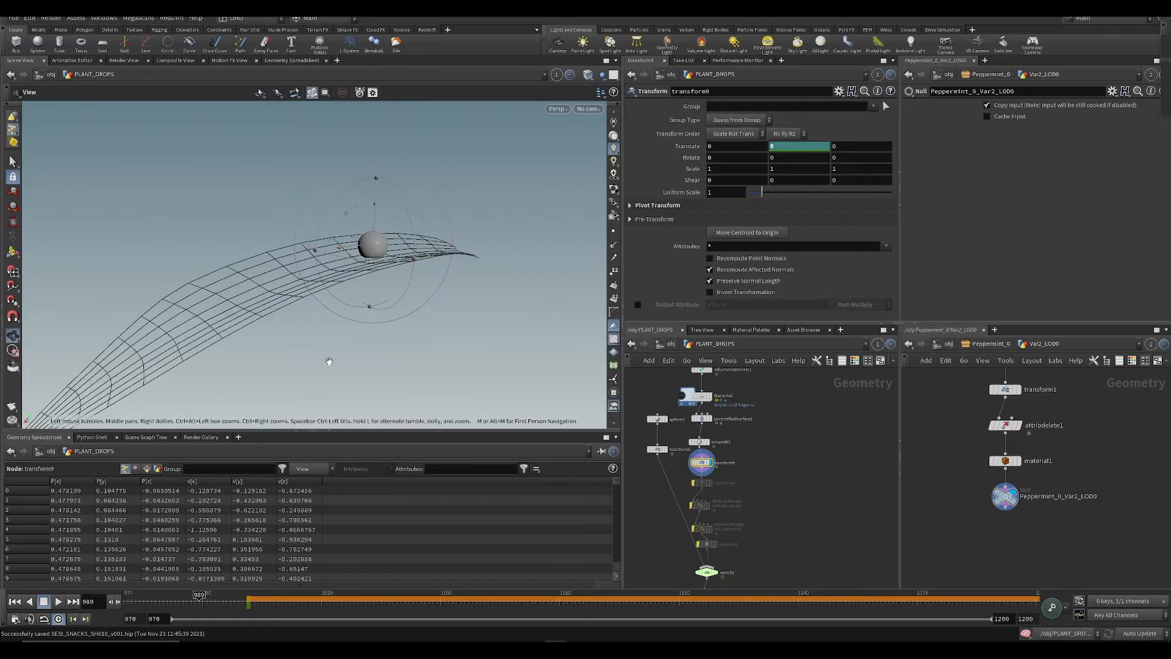
{"action": "scroll", "coordinate": [388, 211], "scroll_direction": "down", "scroll_amount": 5, "text": "alt"}
{"action": "middle_click_drag", "start_coordinate": [386, 208], "coordinate": [362, 281], "text": "alt"}
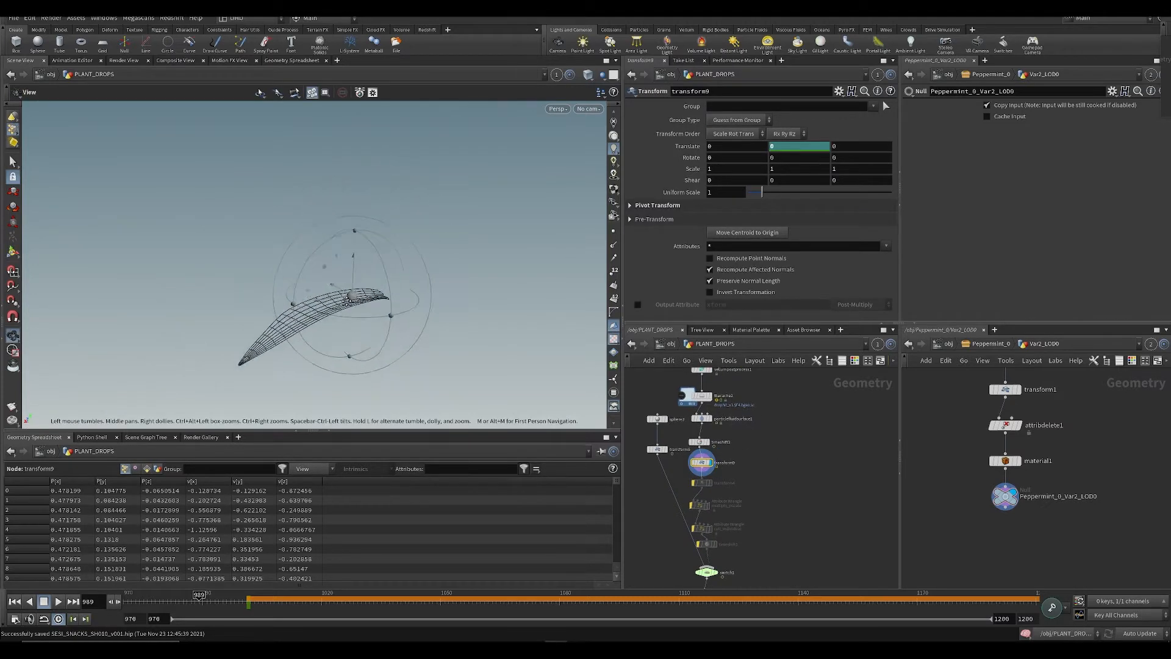
{"action": "scroll", "coordinate": [360, 250], "scroll_direction": "down", "scroll_amount": 6, "text": "alt"}
{"action": "left_click_drag", "start_coordinate": [357, 249], "coordinate": [369, 176]}
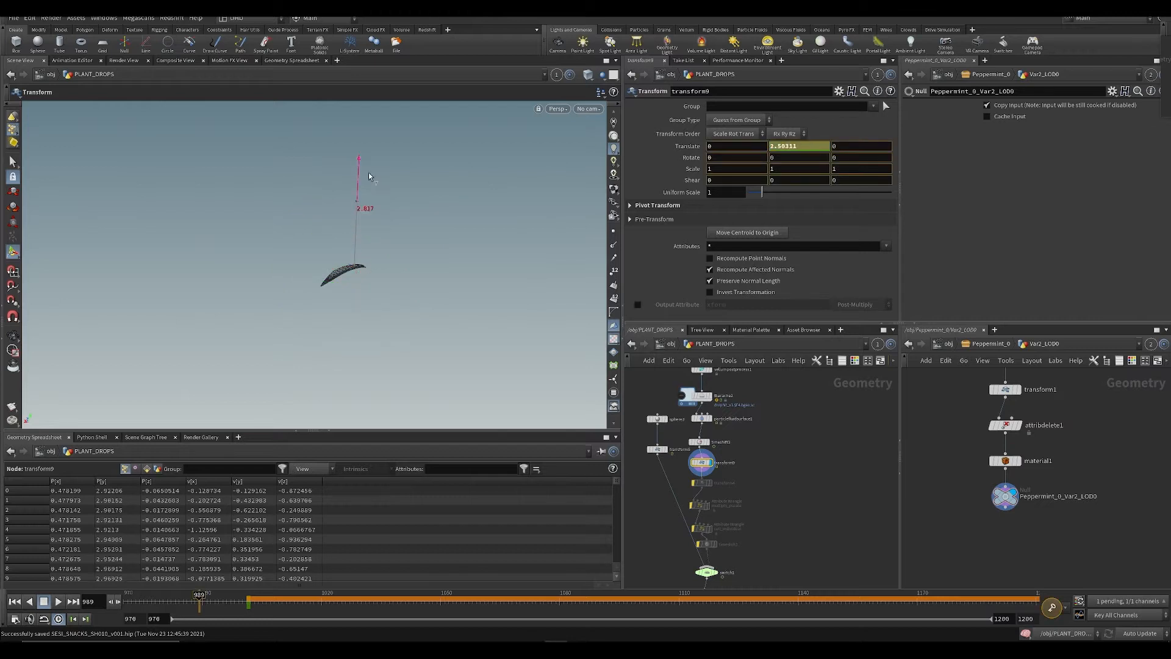
{"action": "left_click_drag", "start_coordinate": [381, 104], "coordinate": [389, 71]}
{"action": "middle_click_drag", "start_coordinate": [378, 180], "coordinate": [371, 225], "text": "alt"}
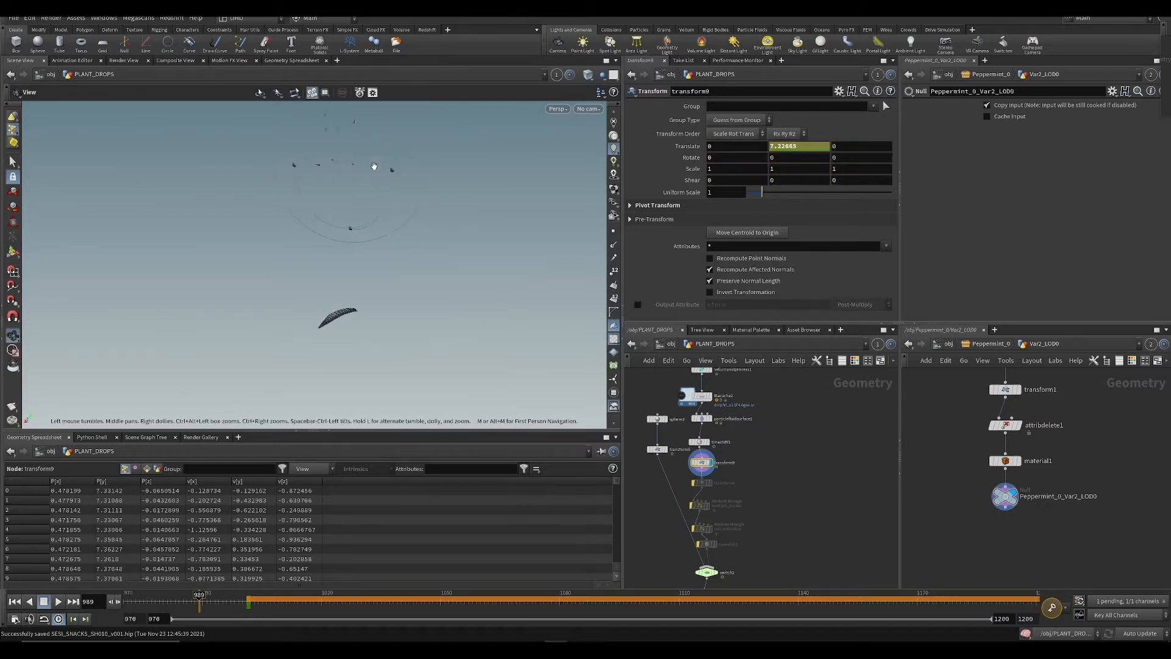
{"action": "left_click_drag", "start_coordinate": [361, 155], "coordinate": [366, 99]}
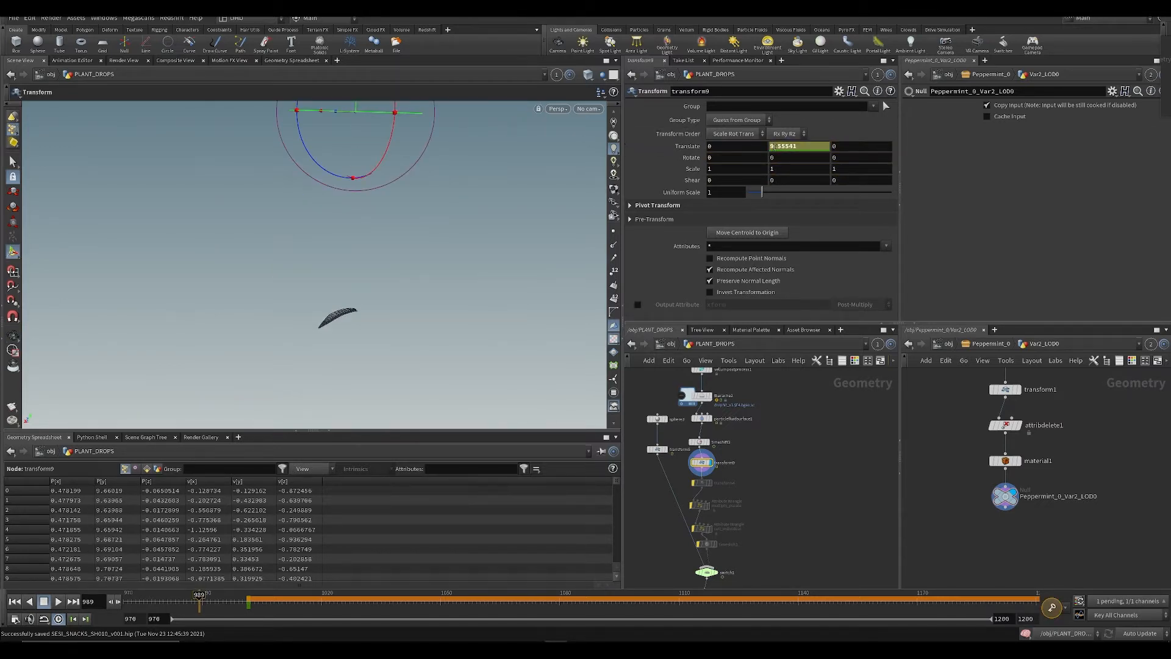
Step: Play back the drop's fall and its impact on the leaf, examining the motion from a closer view
{"action": "key", "text": "Up"}
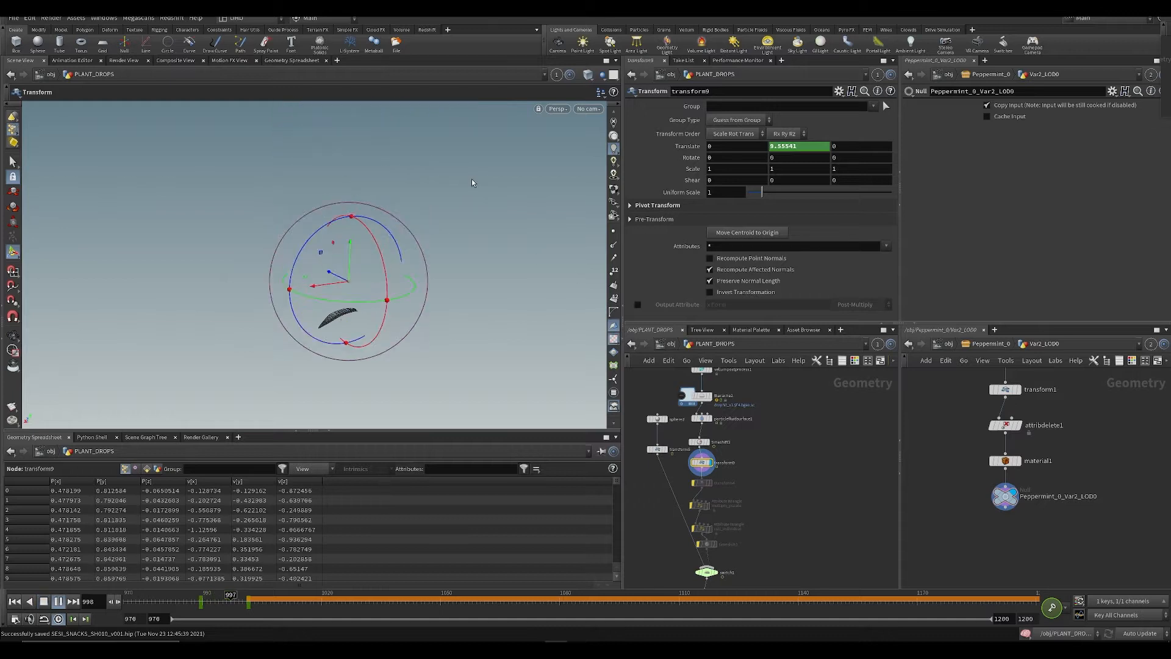
{"action": "key", "text": "Up"}
{"action": "middle_click_drag", "start_coordinate": [770, 443], "coordinate": [795, 369]}
{"action": "key", "text": "Escape"}
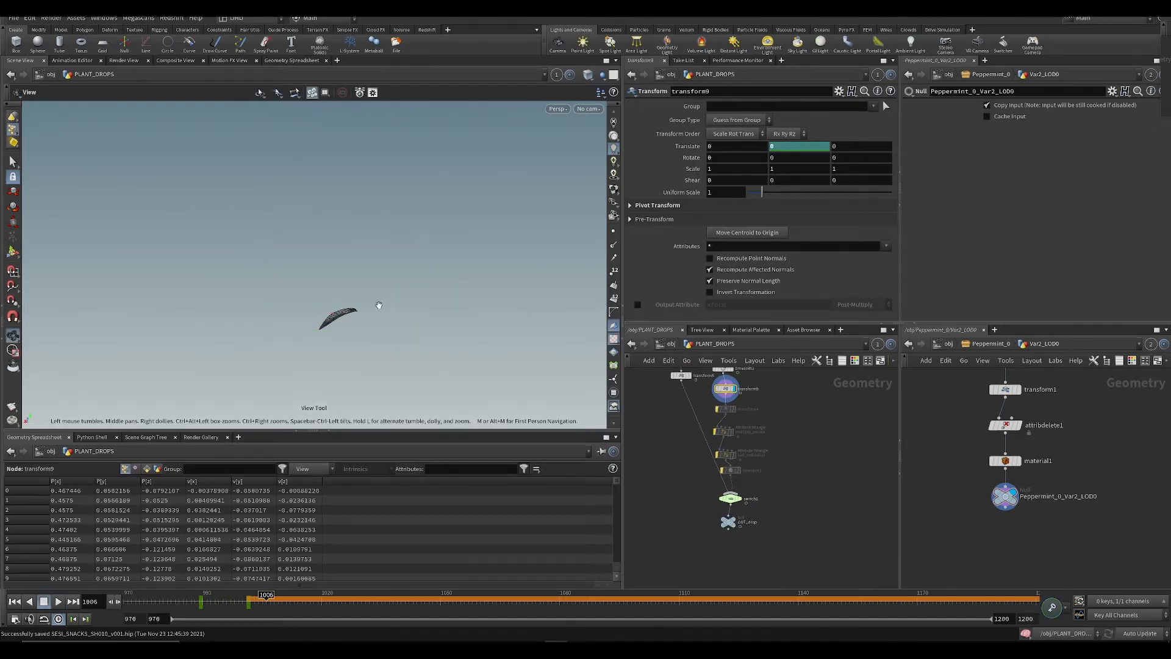
{"action": "key", "text": "f"}
{"action": "key", "text": "ctrl+Up"}
{"action": "key", "text": "Up"}
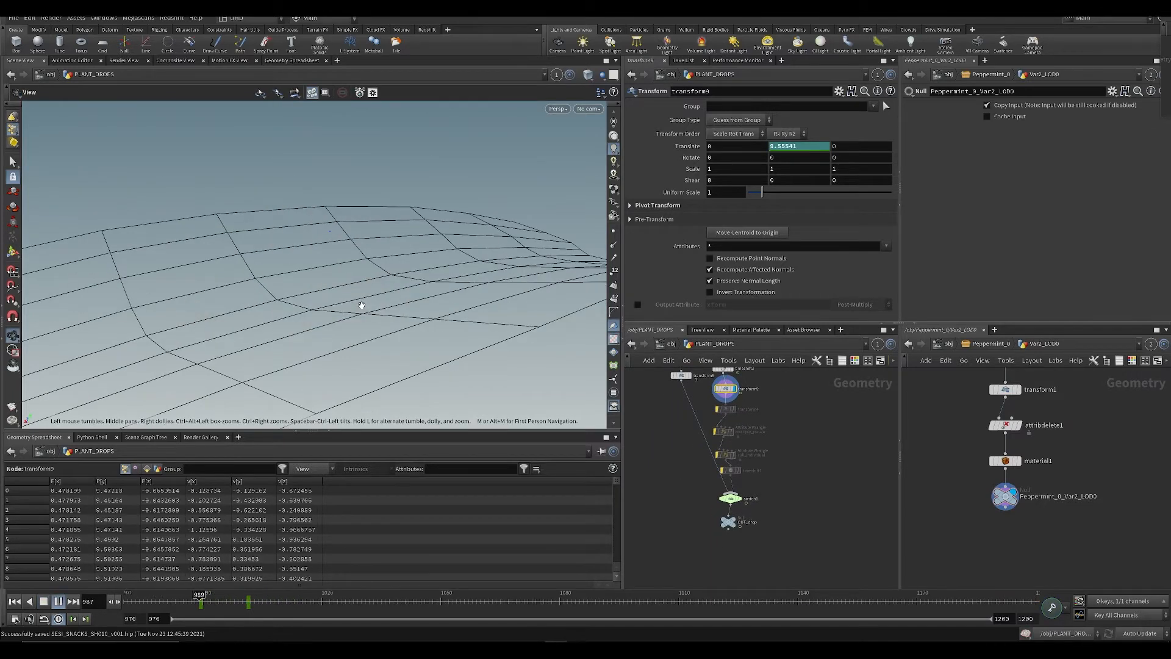
{"action": "key", "text": "Up"}
{"action": "left_click_drag", "start_coordinate": [365, 305], "coordinate": [312, 281]}
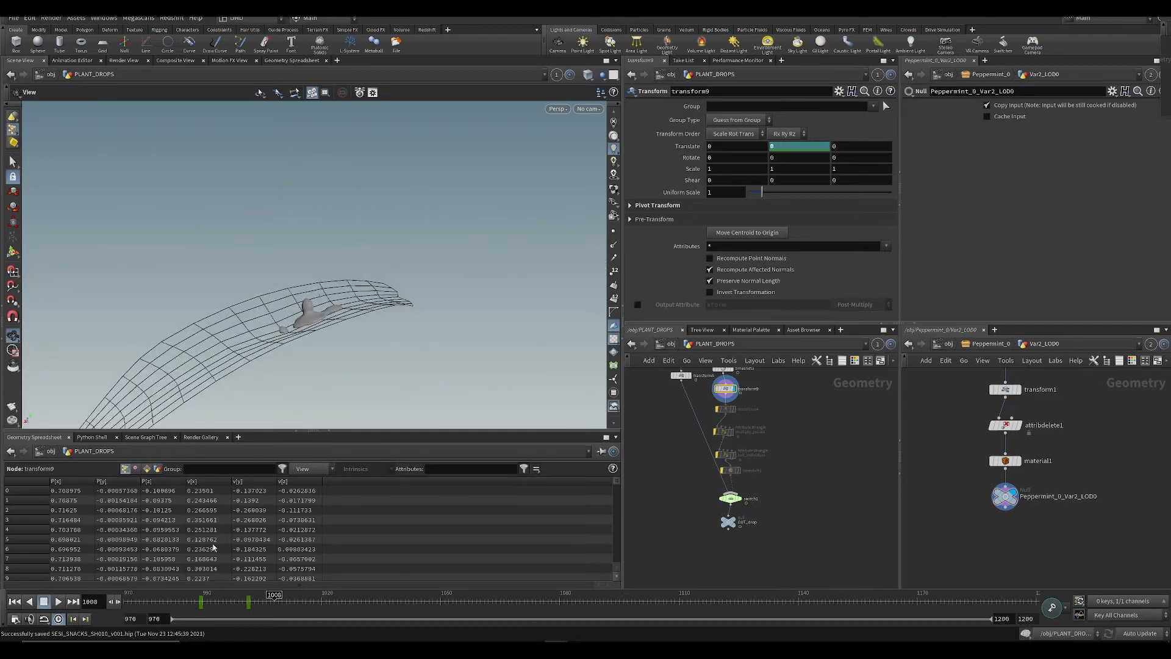
{"action": "key", "text": "Up"}
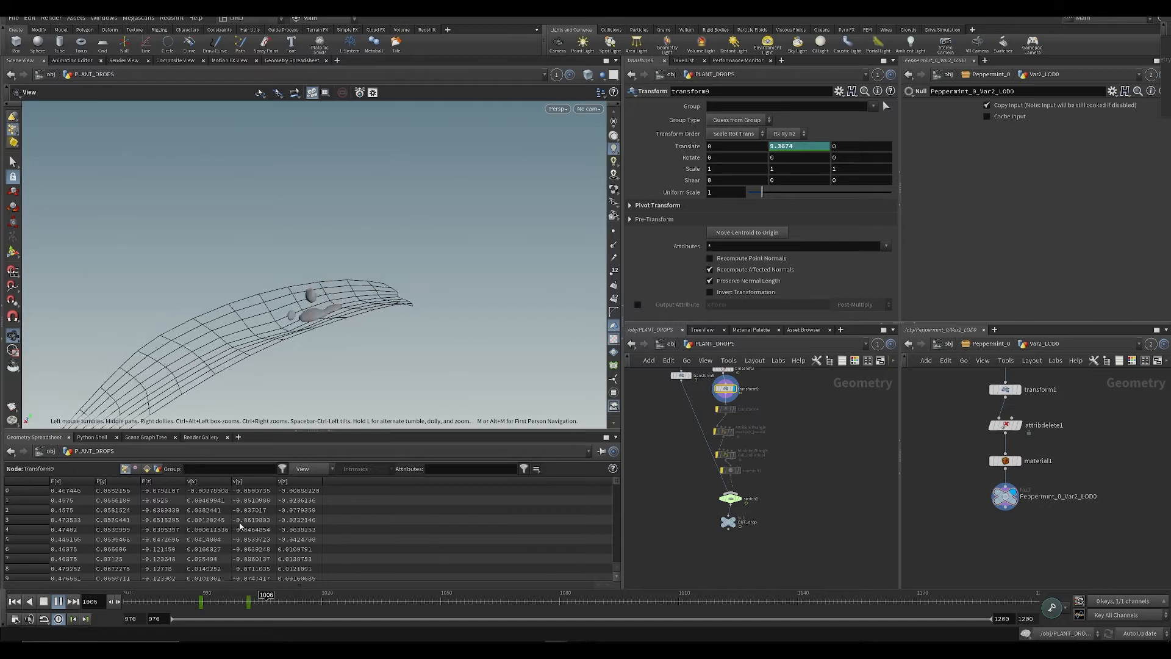
Step: Edit transform9's Translate Y curve, moving the raised key to frame 982 and making the tangent at the frame 1001 key vertical
{"action": "left_click", "coordinate": [217, 604]}
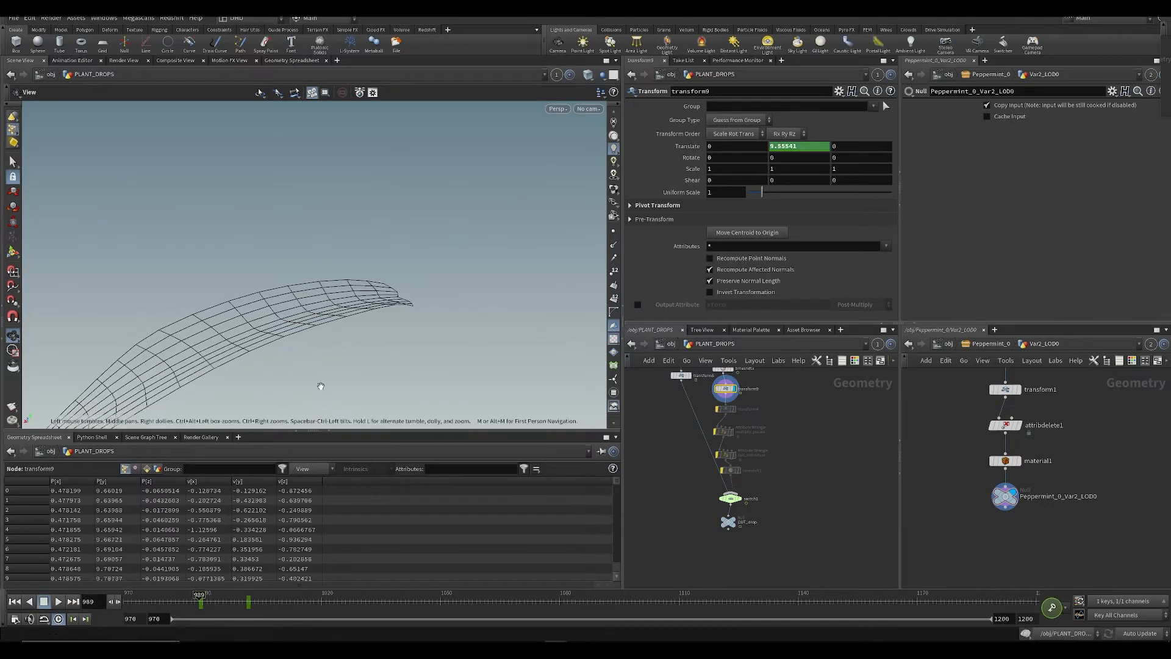
{"action": "left_click_drag", "start_coordinate": [322, 386], "coordinate": [324, 417]}
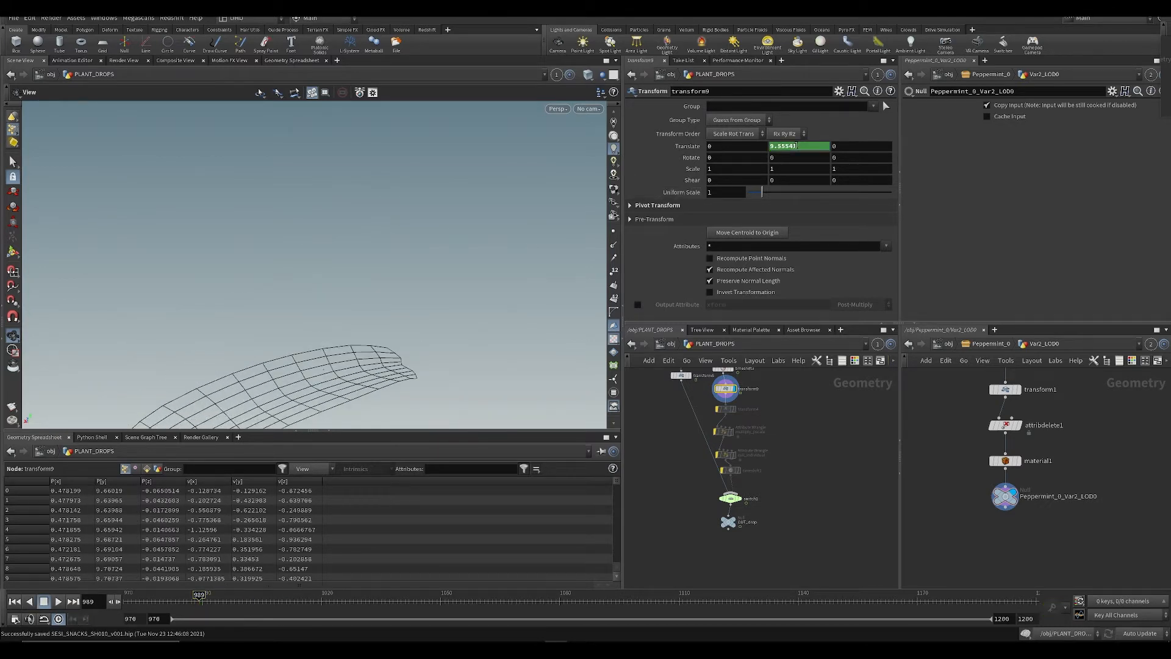
{"action": "left_click", "coordinate": [796, 146], "text": "shift"}
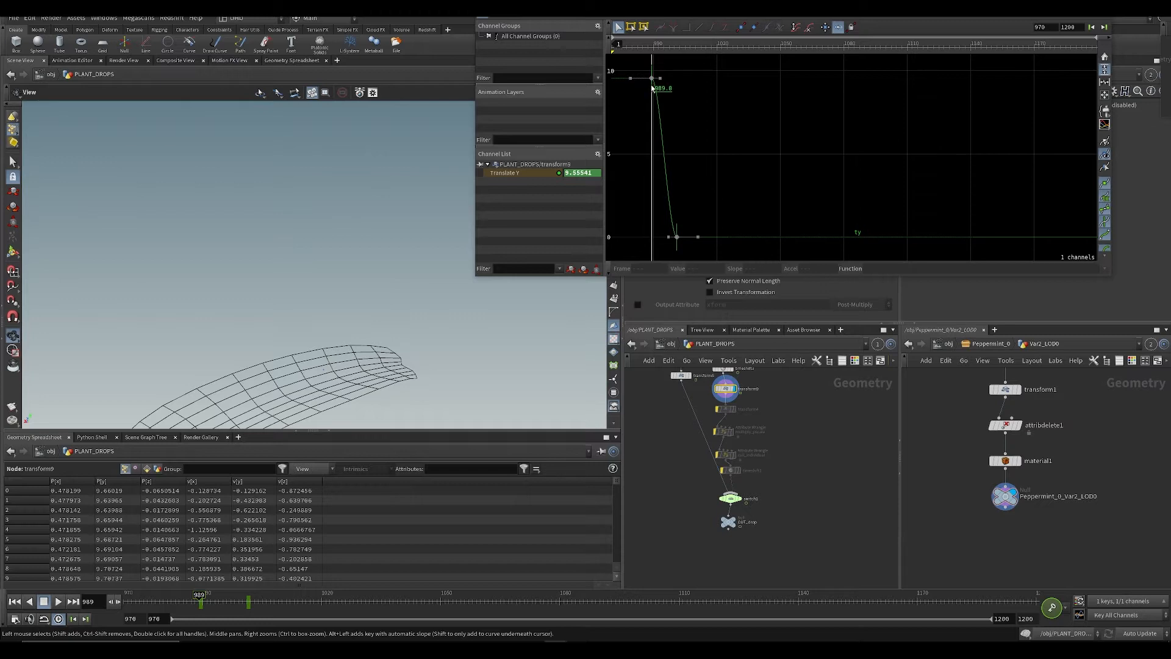
{"action": "left_click_drag", "start_coordinate": [652, 88], "coordinate": [642, 97]}
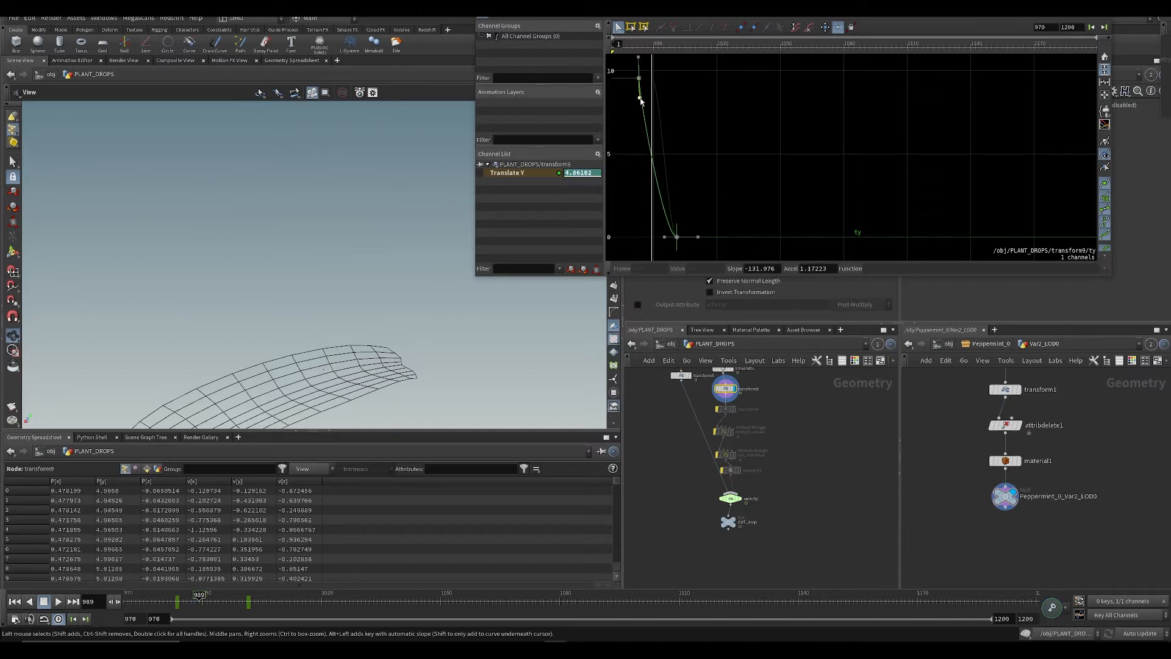
{"action": "key", "text": "ctrl+z"}
{"action": "left_click_drag", "start_coordinate": [664, 238], "coordinate": [677, 224]}
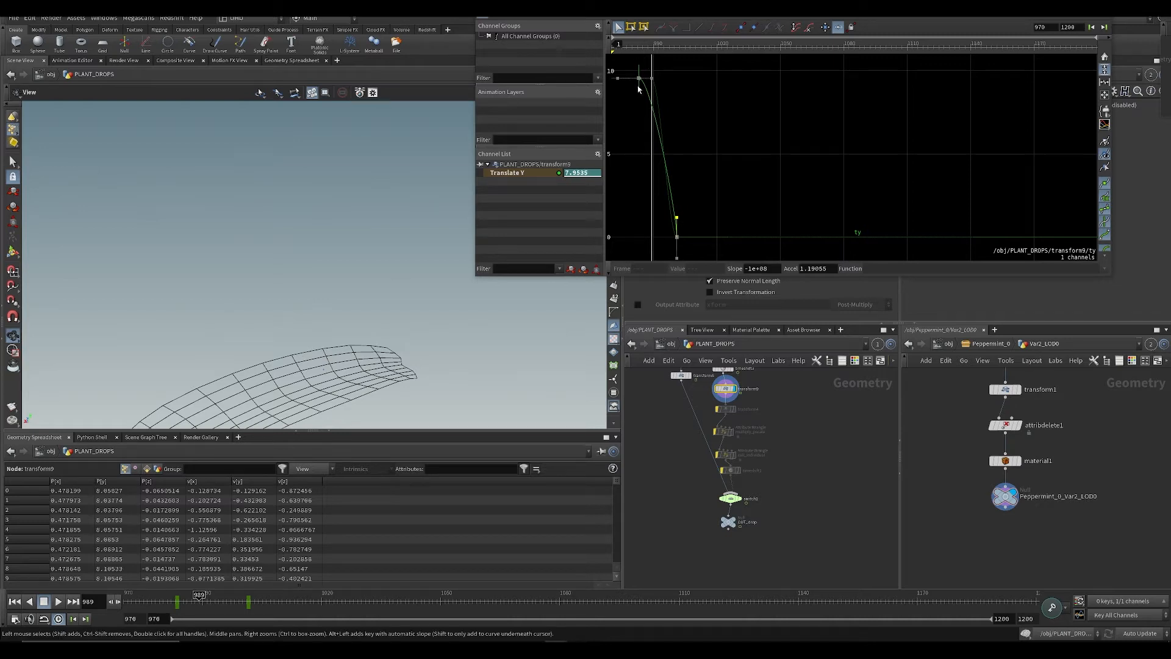
{"action": "left_click_drag", "start_coordinate": [638, 86], "coordinate": [637, 86]}
Step: Play and scrub the retimed fall up to the impact, and save the scene
{"action": "left_click", "coordinate": [637, 46]}
{"action": "key", "text": "Up"}
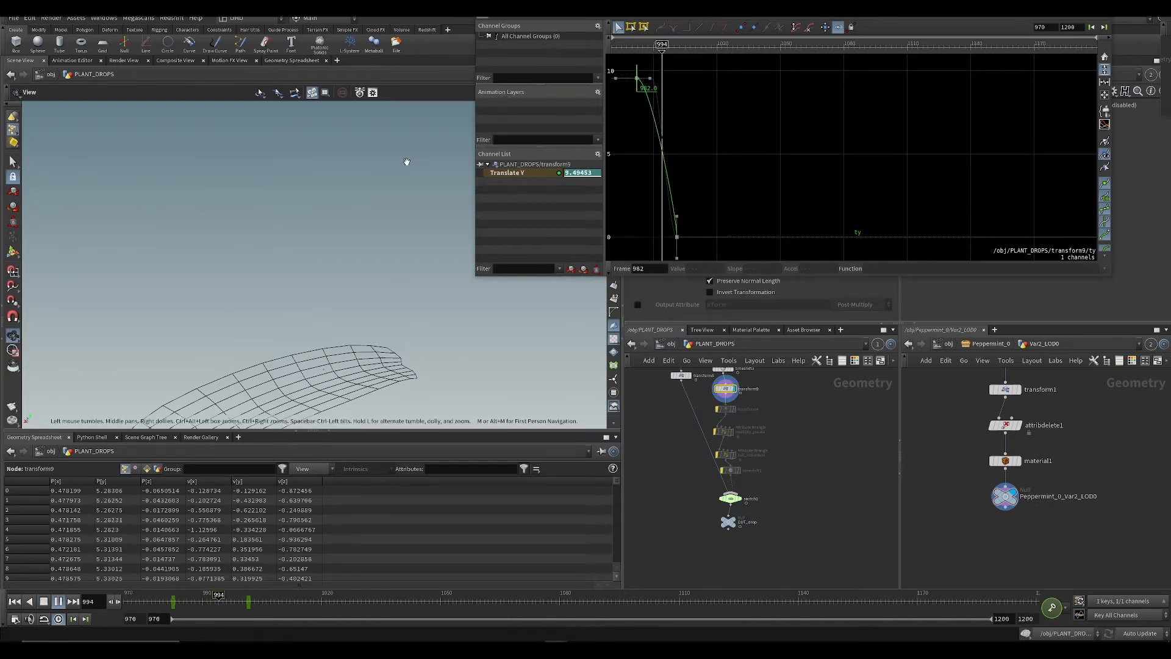
{"action": "left_click", "coordinate": [195, 605]}
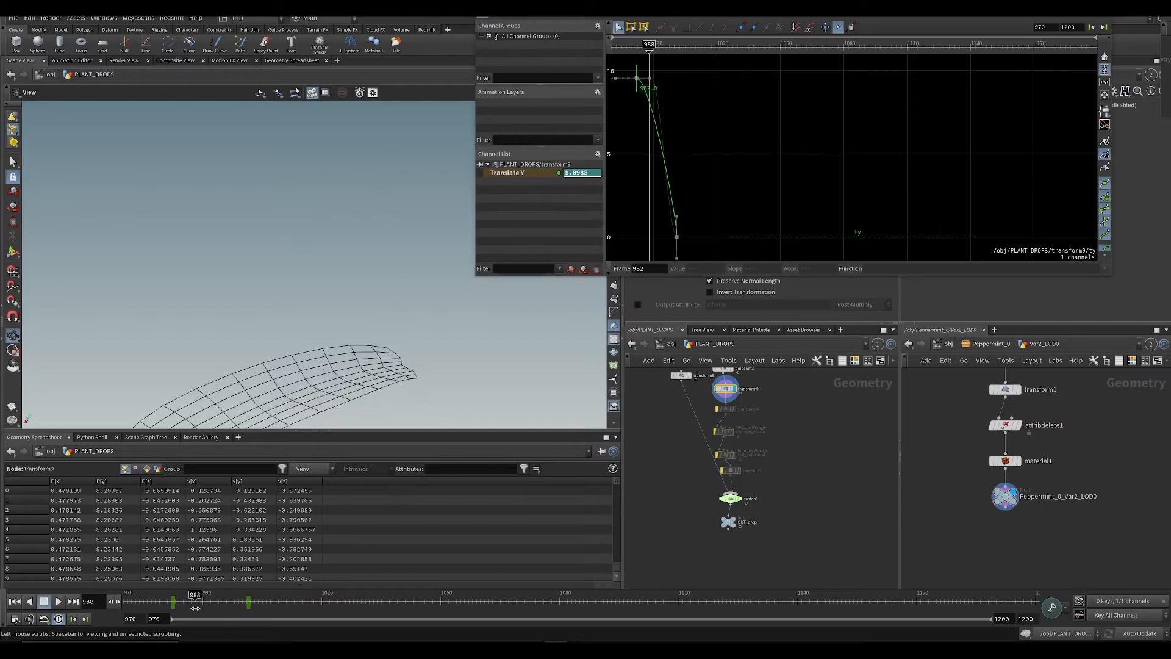
{"action": "left_click_drag", "start_coordinate": [196, 605], "coordinate": [235, 606]}
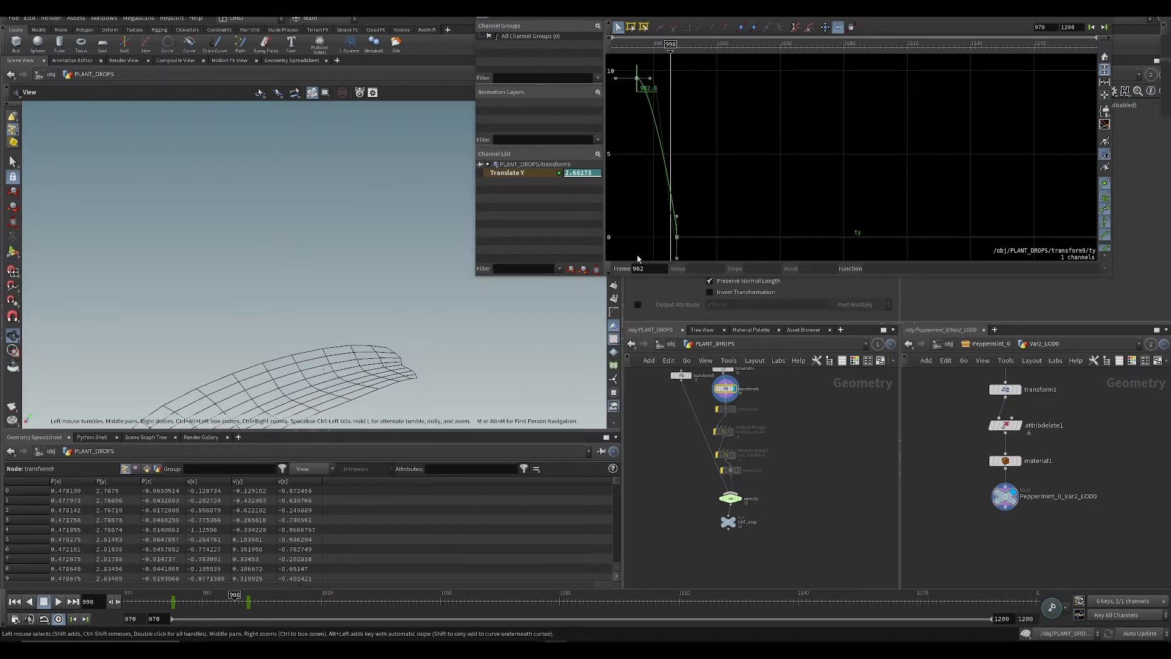
{"action": "key", "text": "ctrl+s"}
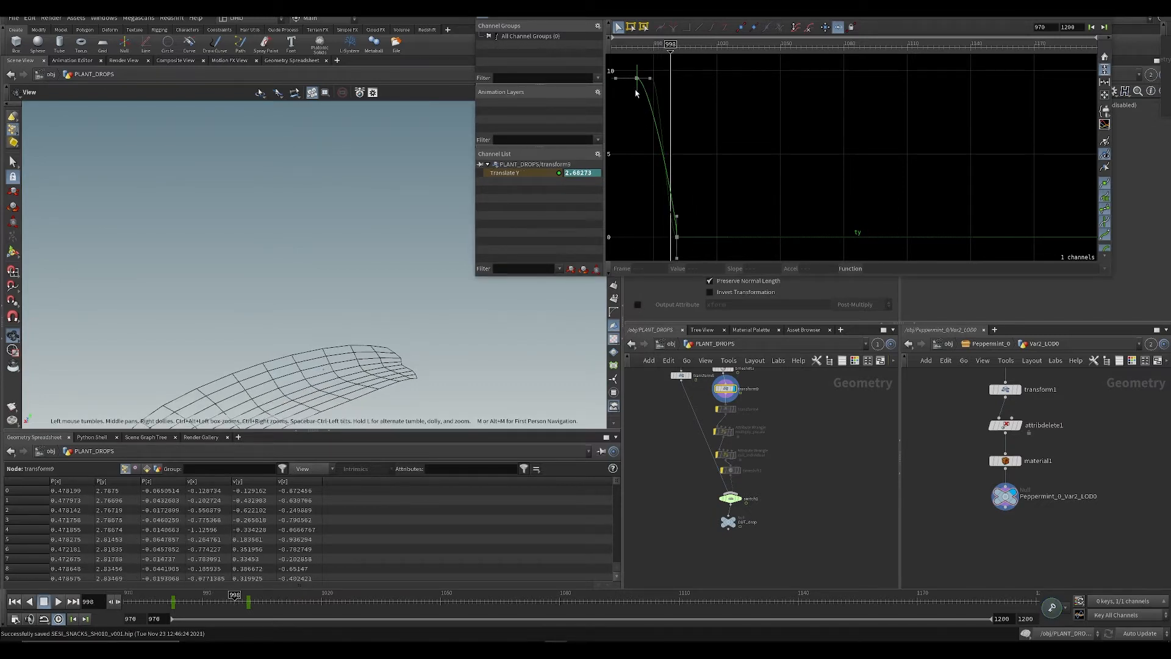
Step: Move the raised key on transform9's Translate Y curve to frame 978 with a value of about 7.41 and play the fall
{"action": "mouse_move", "coordinate": [635, 93]}
{"action": "left_mouse_down"}
{"action": "mouse_move", "coordinate": [634, 56]}
{"action": "mouse_move", "coordinate": [674, 61]}
{"action": "mouse_move", "coordinate": [630, 97]}
{"action": "mouse_move", "coordinate": [630, 113]}
{"action": "left_mouse_up"}
{"action": "left_click_drag", "start_coordinate": [631, 56], "coordinate": [643, 57]}
{"action": "key", "text": "Up"}
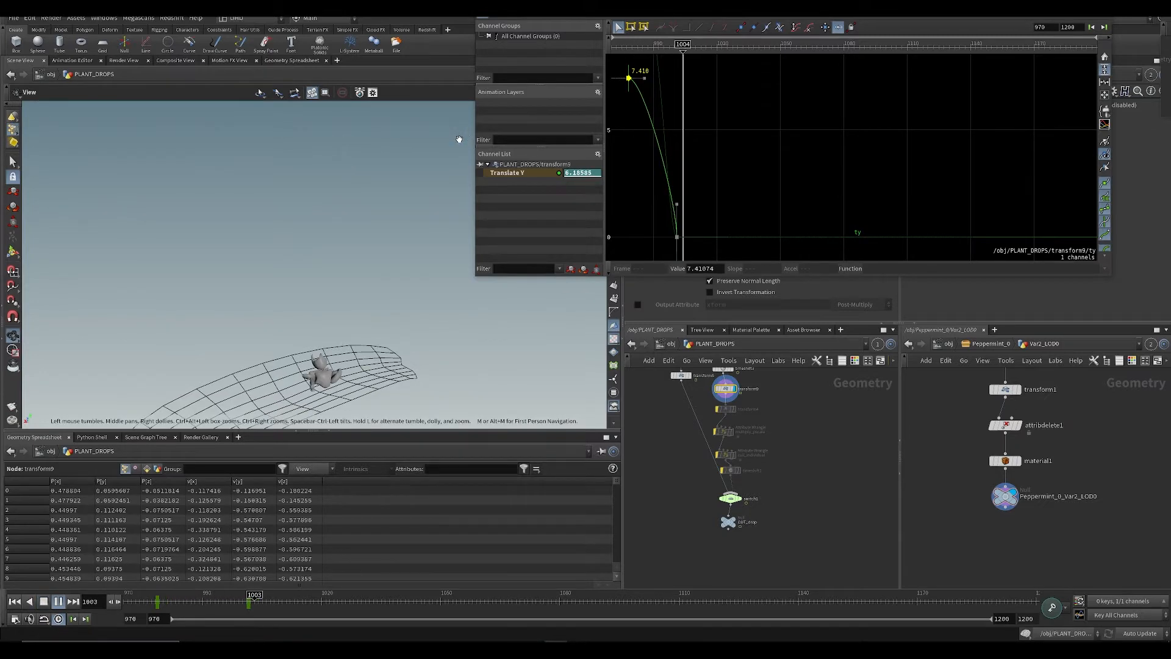
Step: Replay the drop's fall onto the leaf from a wider view and save the scene
{"action": "key", "text": "ctrl+Up"}
{"action": "left_click_drag", "start_coordinate": [174, 602], "coordinate": [152, 601]}
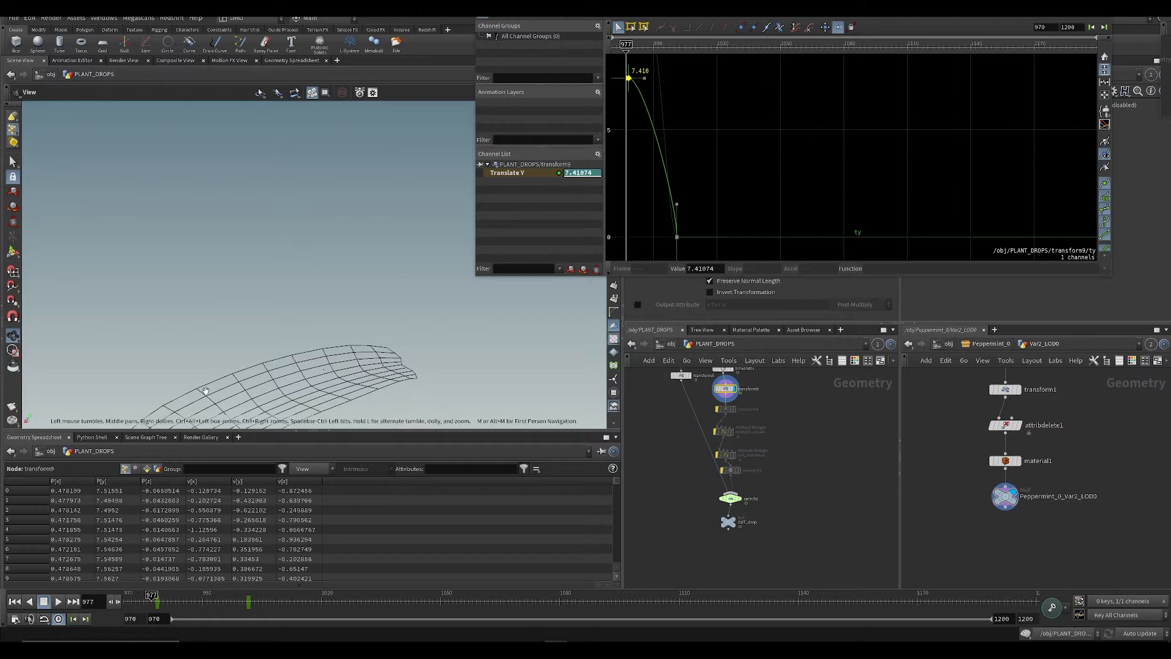
{"action": "scroll", "coordinate": [267, 296], "scroll_direction": "down", "scroll_amount": 5}
{"action": "scroll", "coordinate": [267, 296], "scroll_direction": "down", "scroll_amount": 5}
{"action": "key", "text": "Up"}
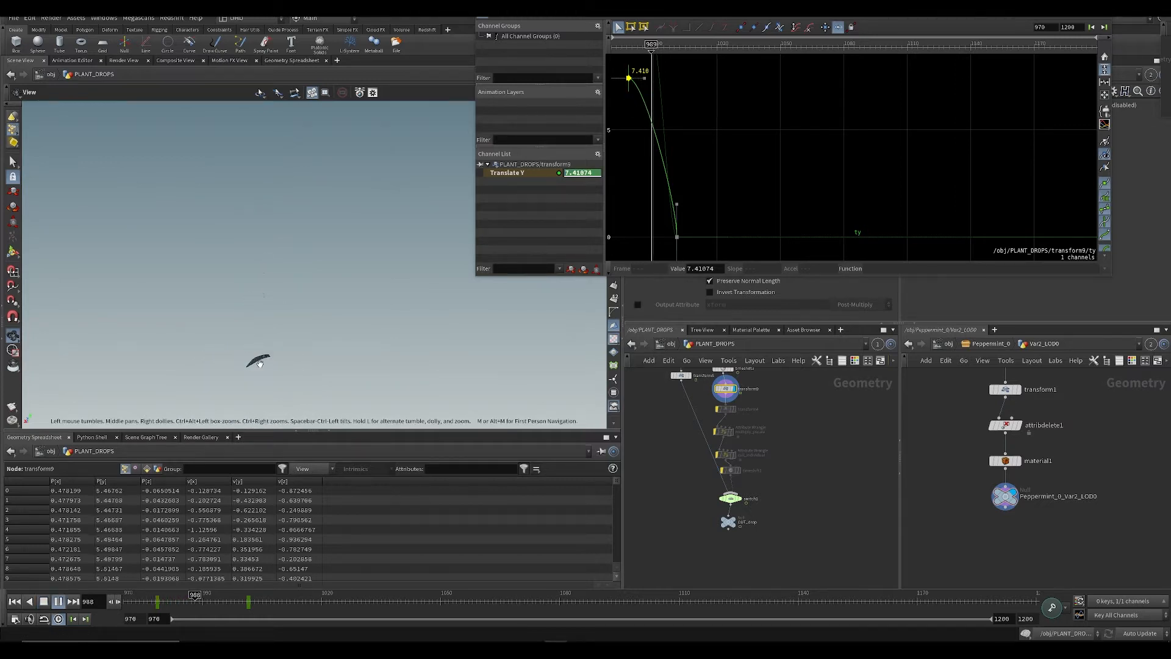
{"action": "key", "text": "ctrl+s"}
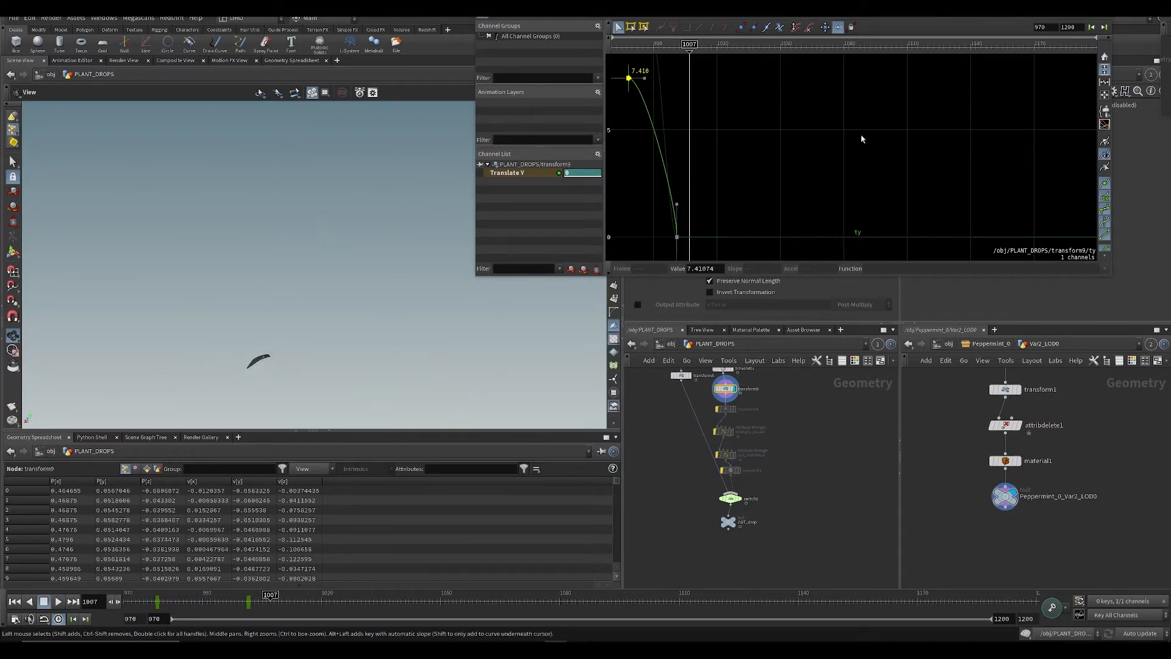
Step: Close the animation curve editor and add a Trail node beside the drop's node chain
{"action": "left_click", "coordinate": [1098, 7]}
{"action": "scroll", "coordinate": [800, 398], "scroll_direction": "up", "scroll_amount": 3}
{"action": "middle_click_drag", "start_coordinate": [776, 417], "coordinate": [806, 484]}
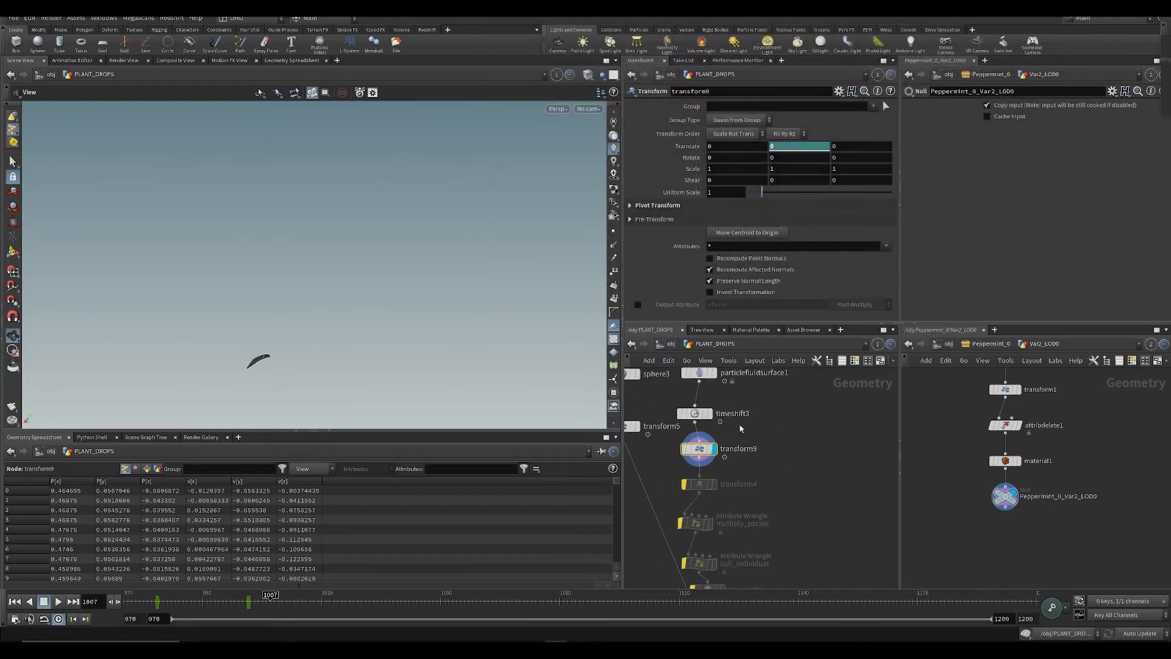
{"action": "key", "text": "Tab"}
{"action": "type", "text": "tra"}
{"action": "left_click", "coordinate": [832, 69]}
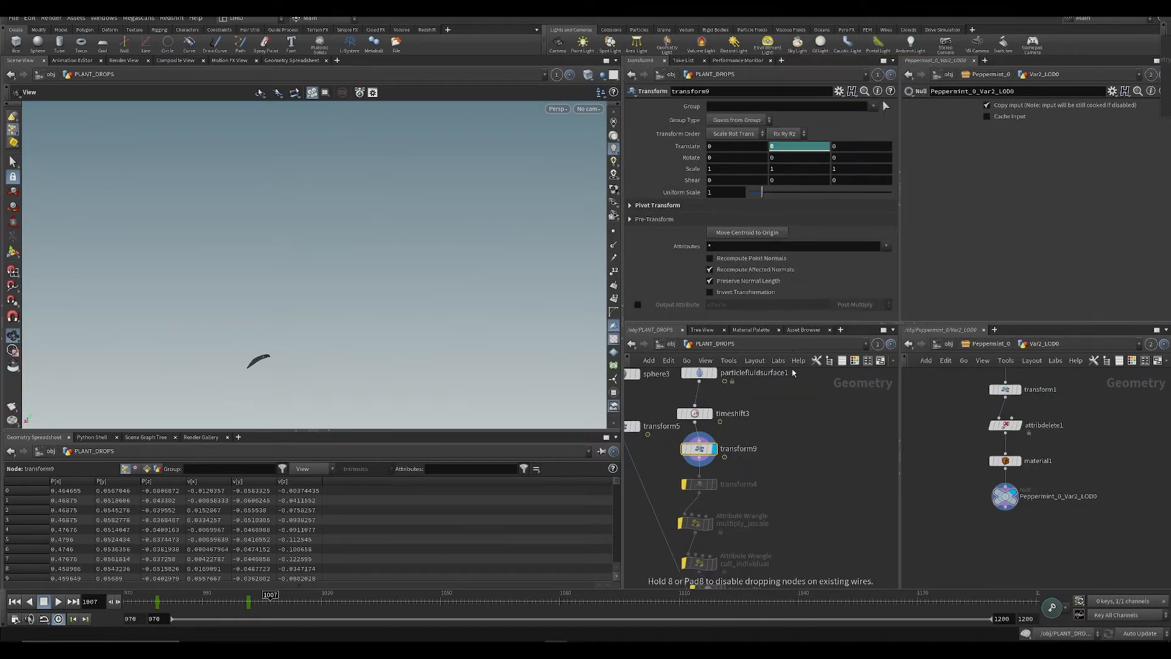
{"action": "left_click", "coordinate": [785, 428]}
{"action": "middle_click_drag", "start_coordinate": [774, 398], "coordinate": [770, 460]}
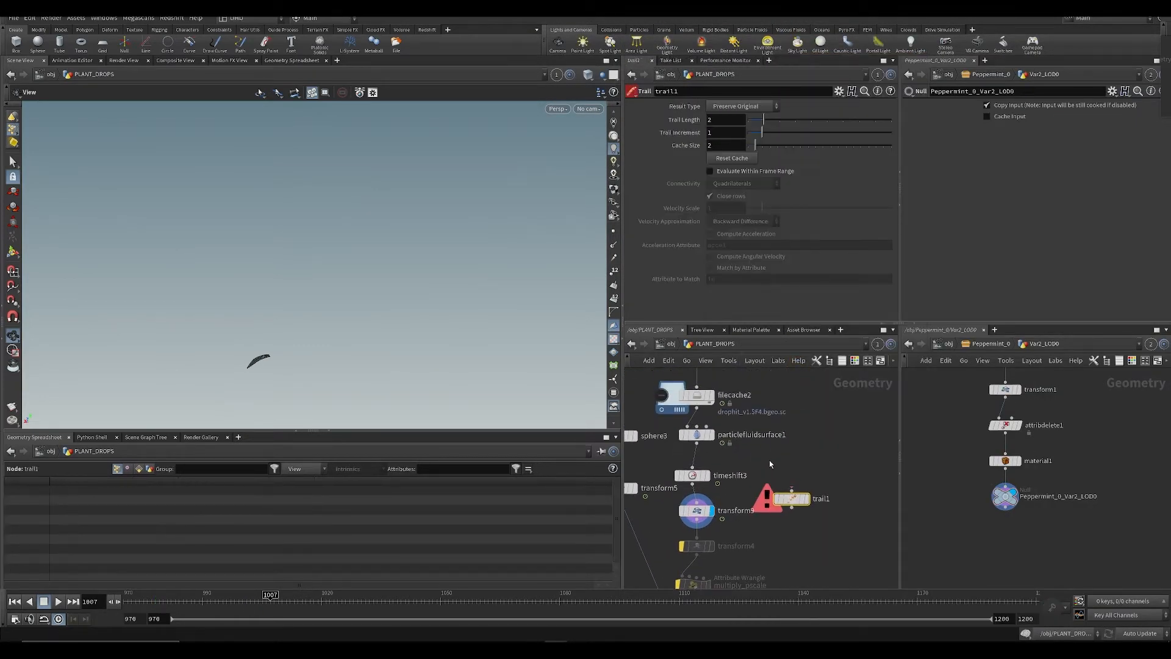
{"action": "left_click", "coordinate": [696, 512]}
{"action": "key", "text": "ctrl+x"}
{"action": "key", "text": "ctrl+z"}
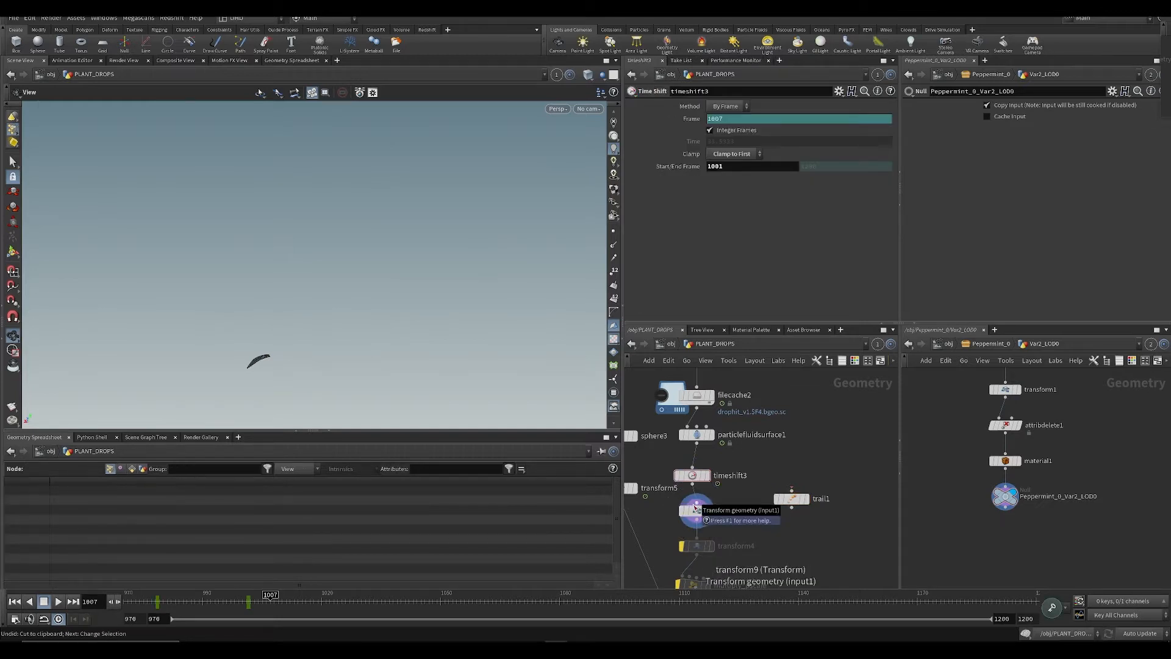
Step: Move timeshift3 and transform9 upstream of particlefluidsurface1, placing them in the chain directly after filecache2
{"action": "left_click_drag", "start_coordinate": [685, 514], "coordinate": [688, 517]}
{"action": "key", "text": "ctrl+x"}
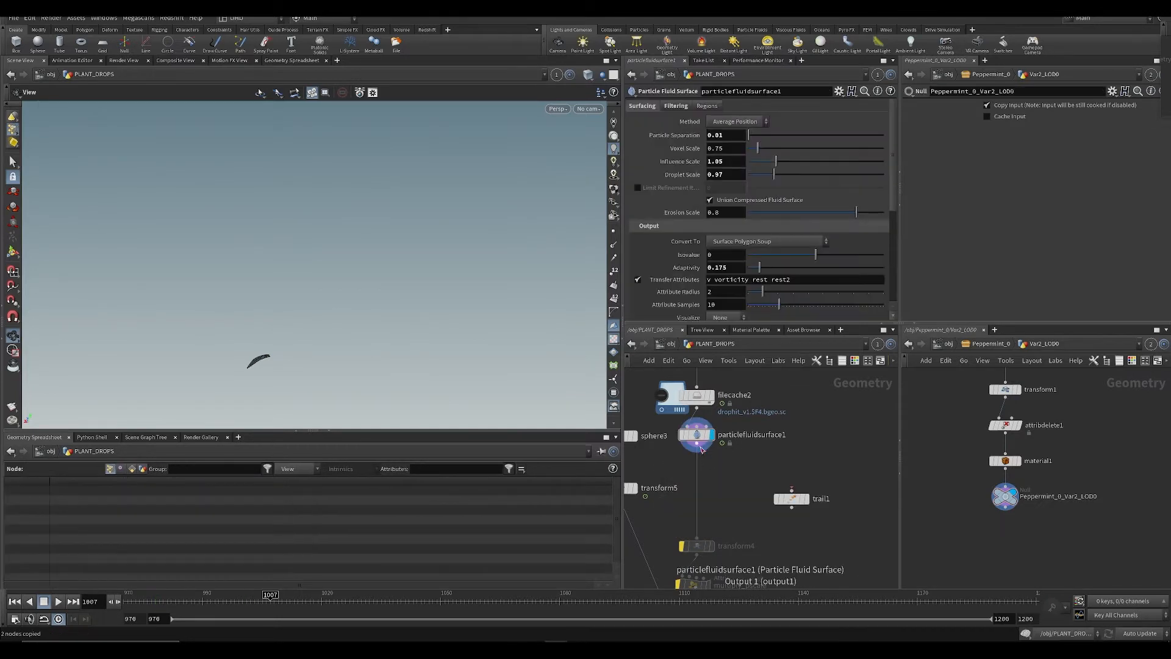
{"action": "left_click_drag", "start_coordinate": [698, 435], "coordinate": [698, 512]}
{"action": "key", "text": "ctrl+v"}
{"action": "left_click", "coordinate": [706, 462]}
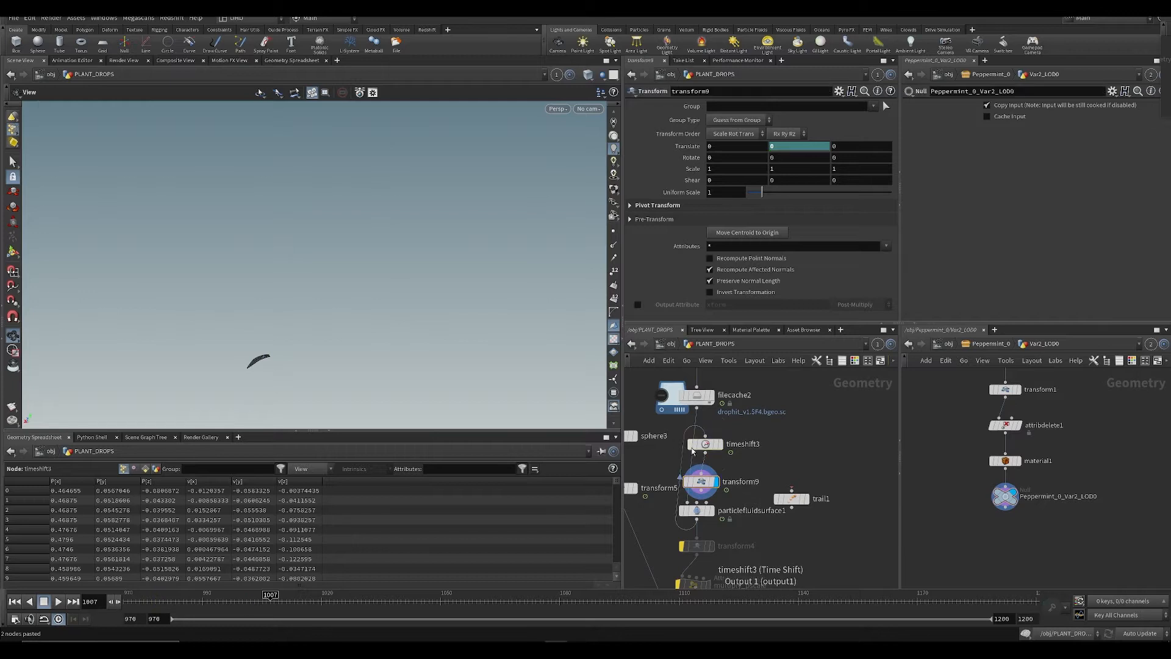
{"action": "left_click_drag", "start_coordinate": [706, 446], "coordinate": [698, 438]}
{"action": "left_click_drag", "start_coordinate": [706, 486], "coordinate": [699, 472]}
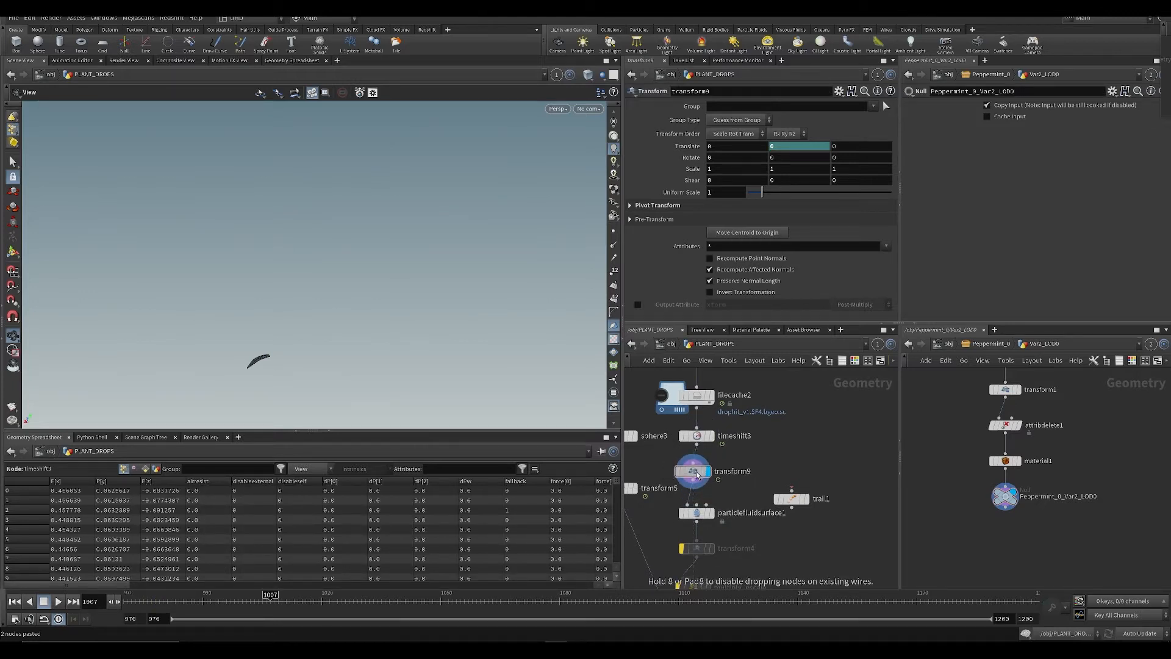
Step: Insert trail1 between transform9 and particlefluidsurface1, save the scene, and set the trail's Result Type to Compute Velocity
{"action": "left_click_drag", "start_coordinate": [793, 500], "coordinate": [683, 502]}
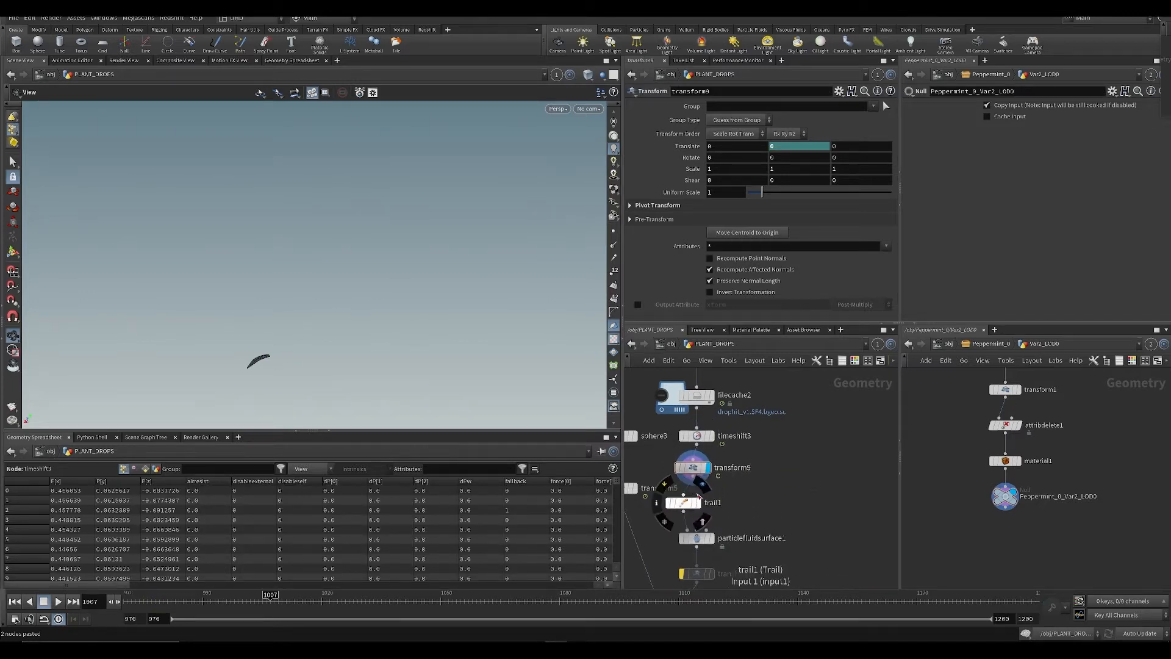
{"action": "left_click", "coordinate": [683, 502]}
{"action": "key", "text": "ctrl+s"}
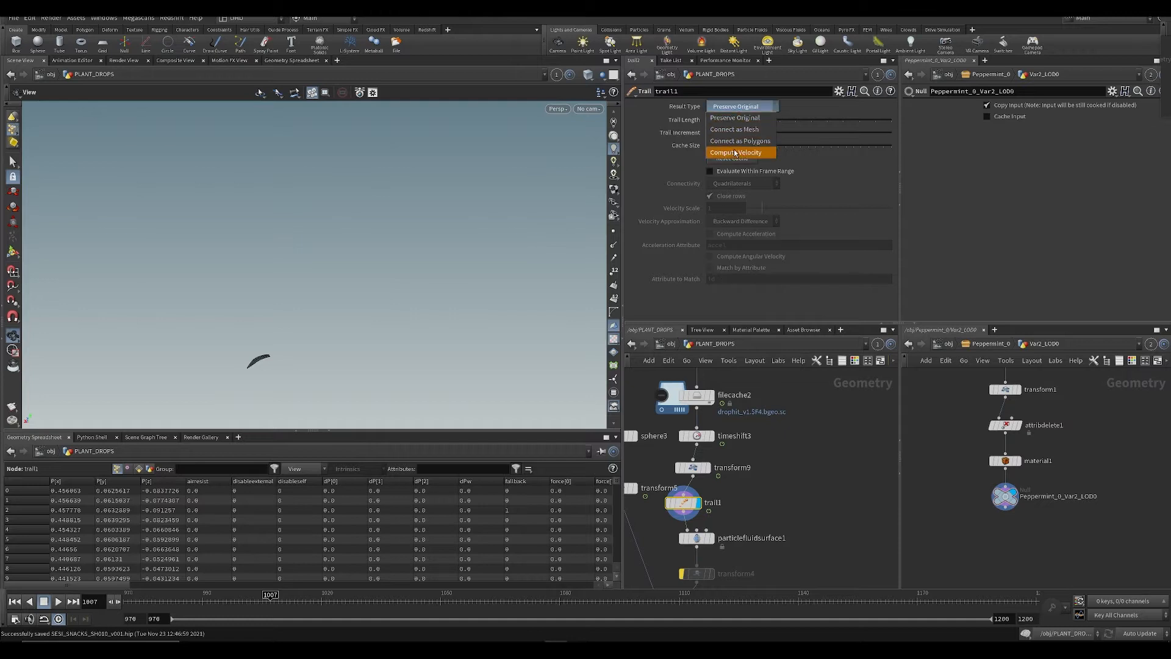
{"action": "left_click", "coordinate": [736, 153]}
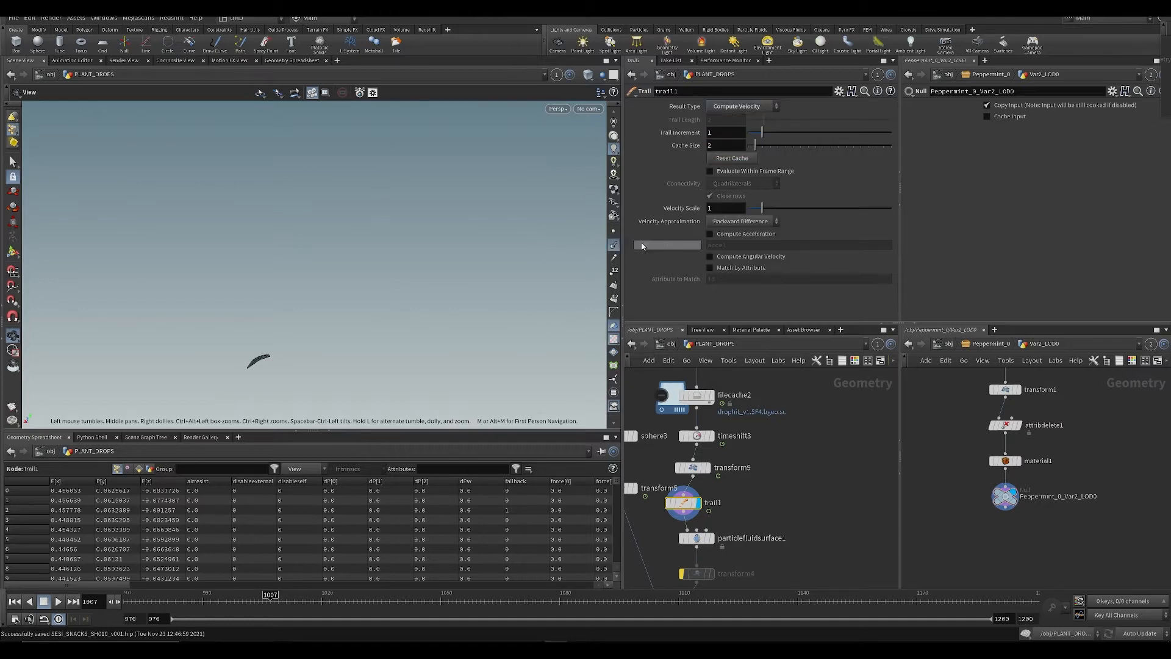
Step: Frame the falling drop at frame 995, replace the point normals display with point trails, and save the scene
{"action": "left_click_drag", "start_coordinate": [188, 603], "coordinate": [223, 601]}
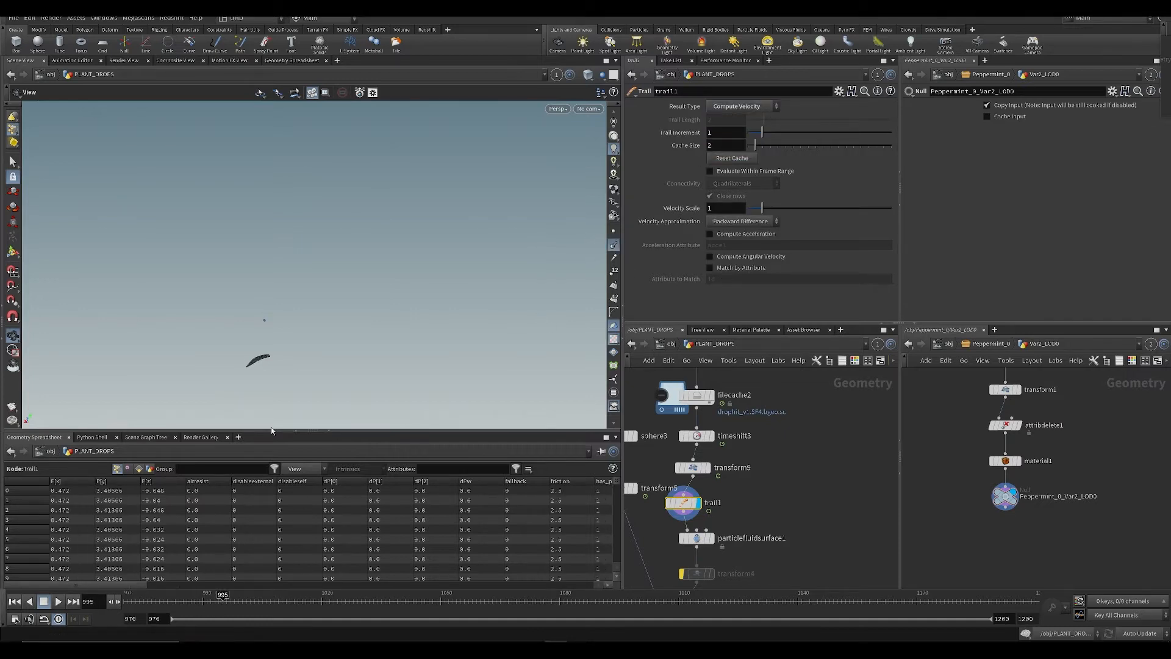
{"action": "key", "text": "space+g"}
{"action": "scroll", "coordinate": [321, 283], "scroll_direction": "down", "scroll_amount": 7}
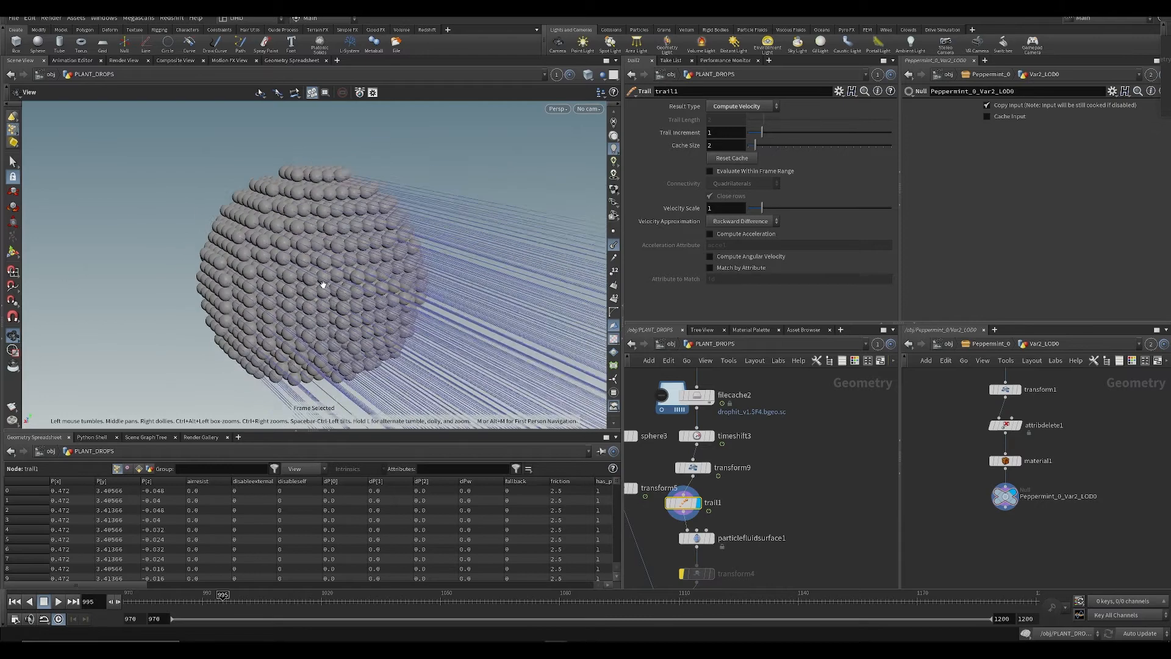
{"action": "left_click", "coordinate": [614, 246]}
{"action": "left_click", "coordinate": [614, 257]}
{"action": "left_click_drag", "start_coordinate": [222, 601], "coordinate": [231, 601]}
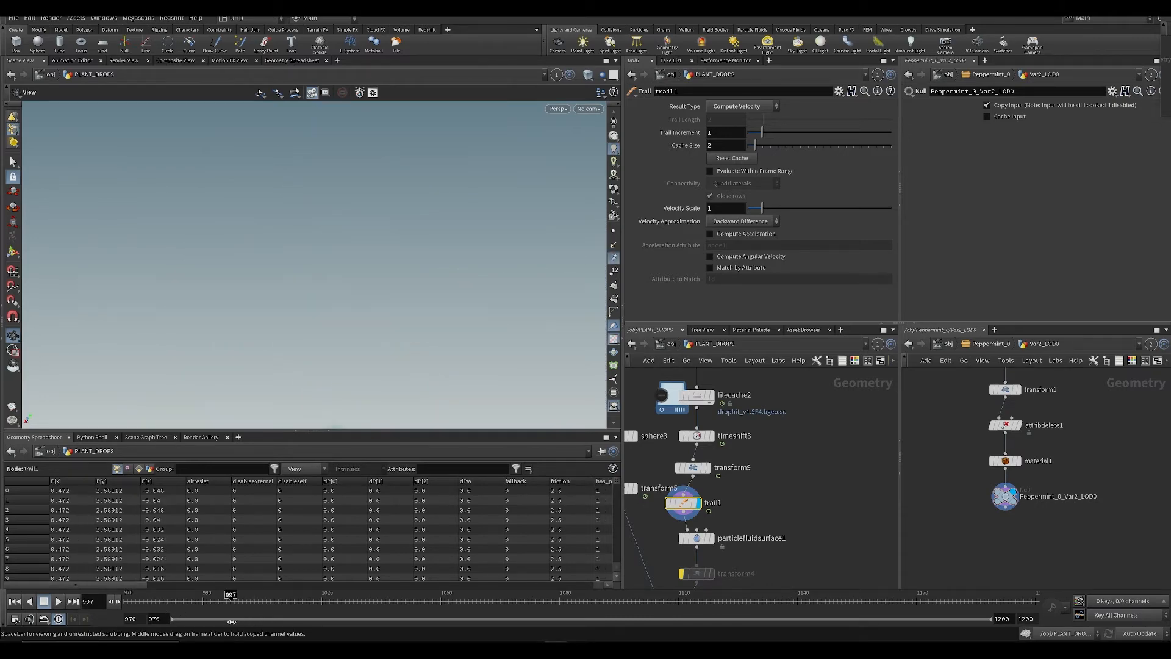
{"action": "key", "text": "ctrl+s"}
Step: Display particlefluidsurface1, examine its velocity trails on the falling drop and on the leaf at frame 1016, and save the scene
{"action": "left_click", "coordinate": [712, 538]}
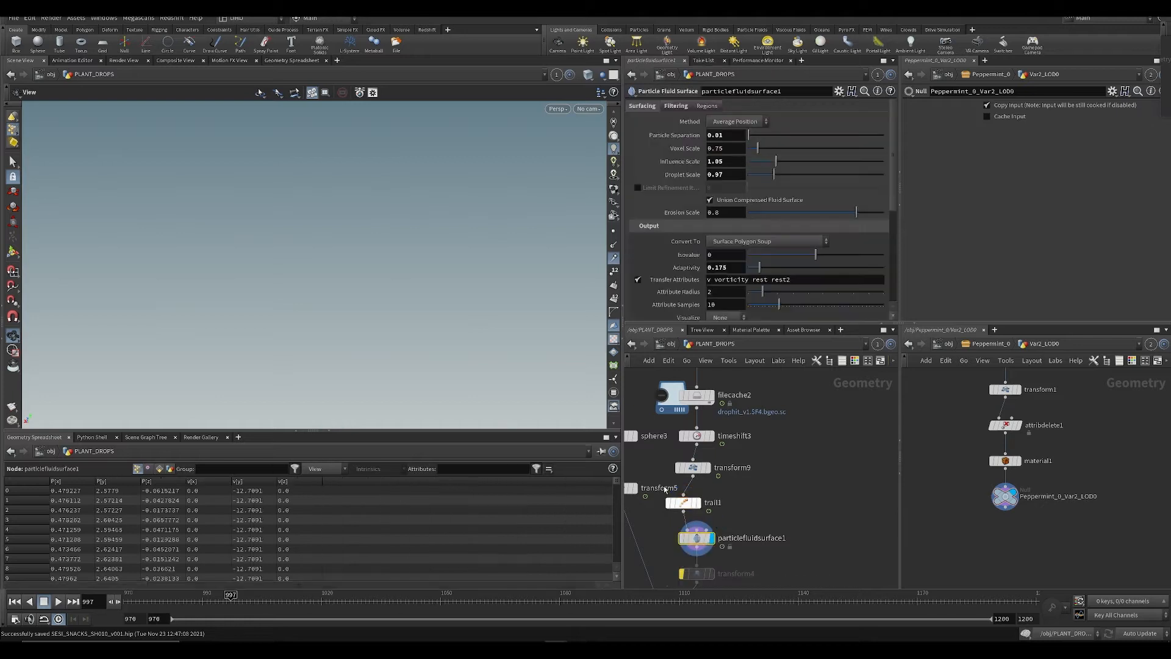
{"action": "key", "text": "space+g"}
{"action": "scroll", "coordinate": [311, 284], "scroll_direction": "down", "scroll_amount": 5}
{"action": "scroll", "coordinate": [330, 284], "scroll_direction": "down", "scroll_amount": 8}
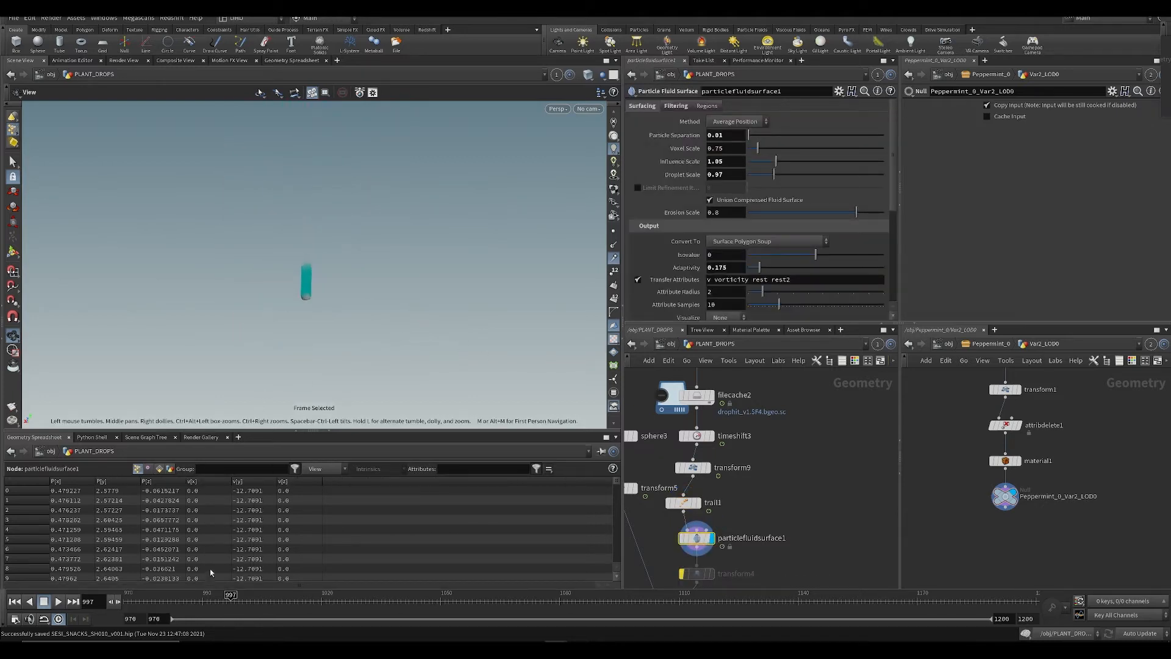
{"action": "left_click_drag", "start_coordinate": [216, 601], "coordinate": [306, 592]}
{"action": "key", "text": "space+g"}
{"action": "key", "text": "ctrl+s"}
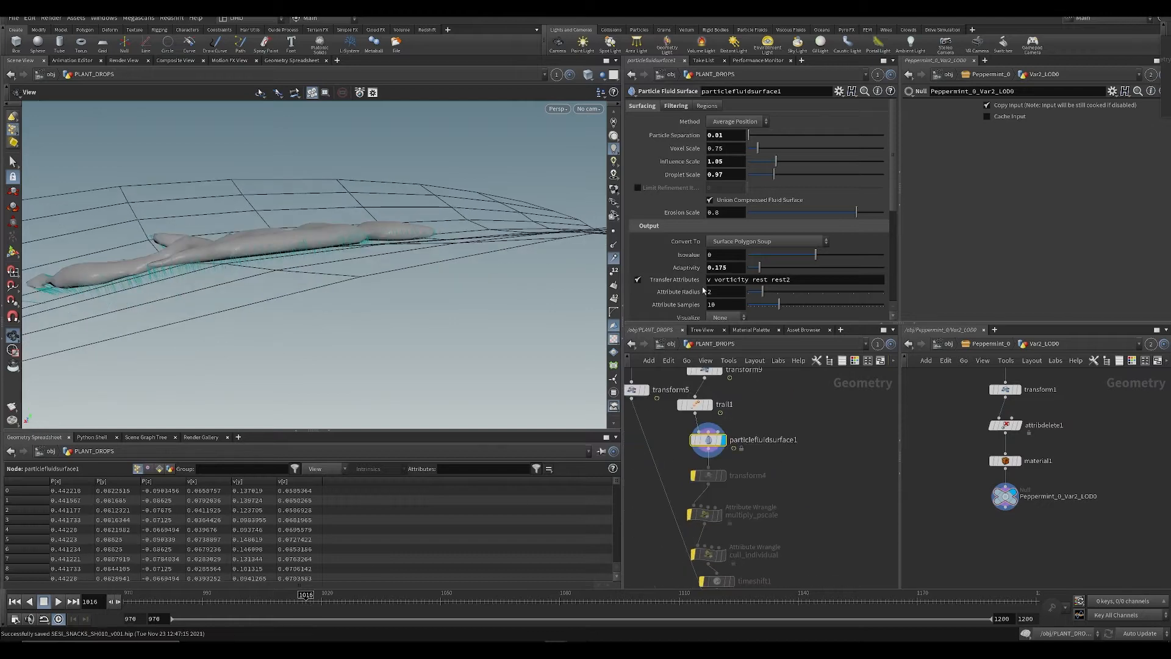
{"action": "left_click_drag", "start_coordinate": [452, 250], "coordinate": [370, 266]}
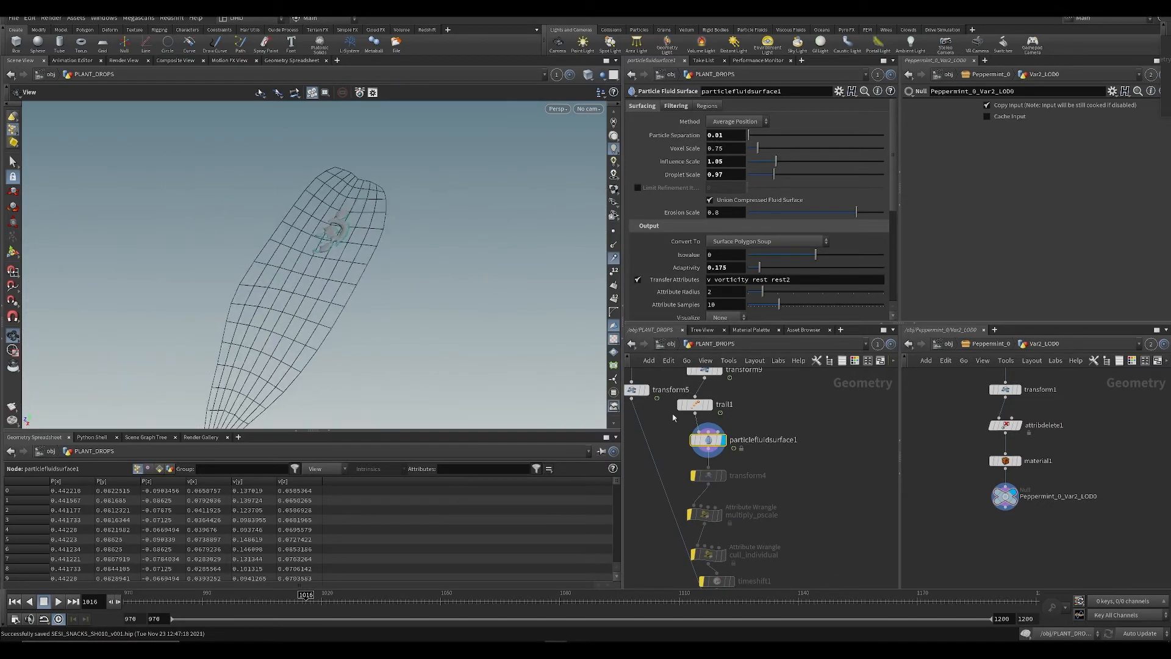
{"action": "middle_click_drag", "start_coordinate": [711, 441], "coordinate": [683, 502]}
{"action": "scroll", "coordinate": [720, 525], "scroll_direction": "down", "scroll_amount": 5}
{"action": "middle_click_drag", "start_coordinate": [736, 537], "coordinate": [785, 476]}
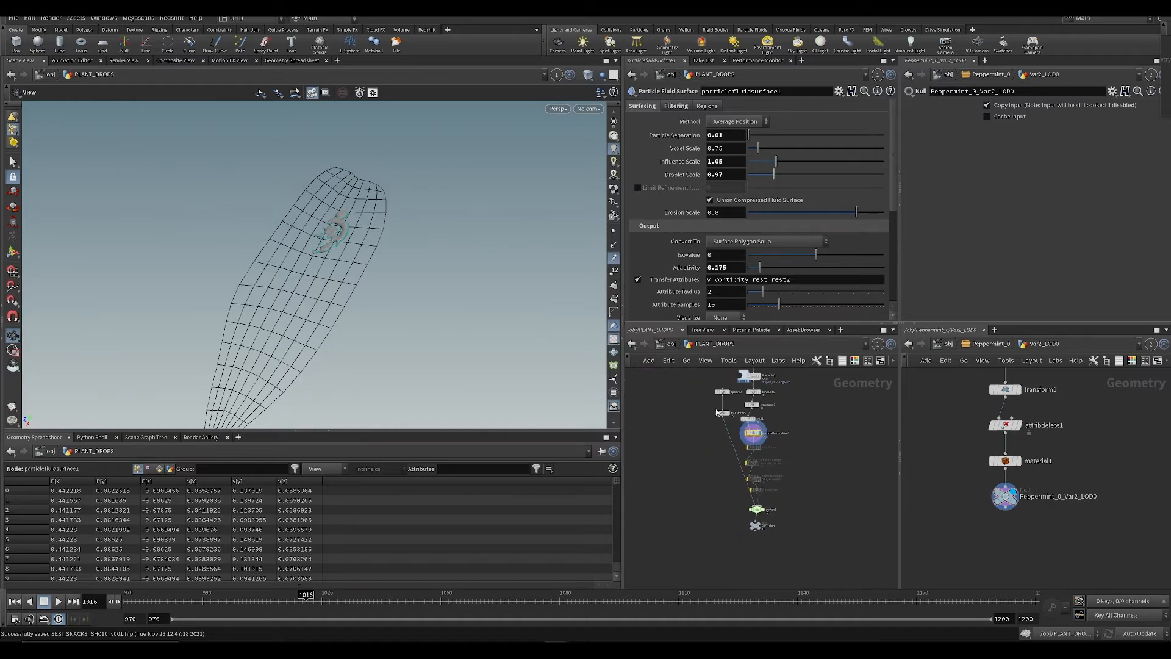
{"action": "left_click_drag", "start_coordinate": [719, 434], "coordinate": [734, 456]}
{"action": "key", "text": "Delete"}
{"action": "scroll", "coordinate": [739, 429], "scroll_direction": "up", "scroll_amount": 3}
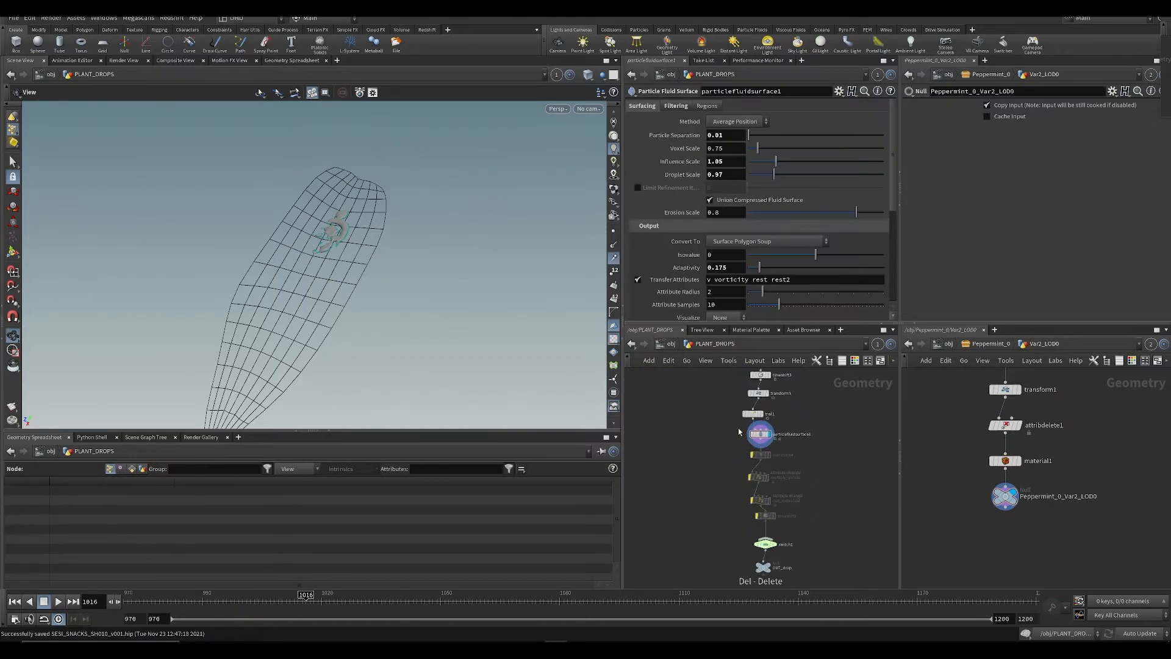
{"action": "middle_click_drag", "start_coordinate": [736, 422], "coordinate": [718, 449]}
{"action": "key", "text": "ctrl+z"}
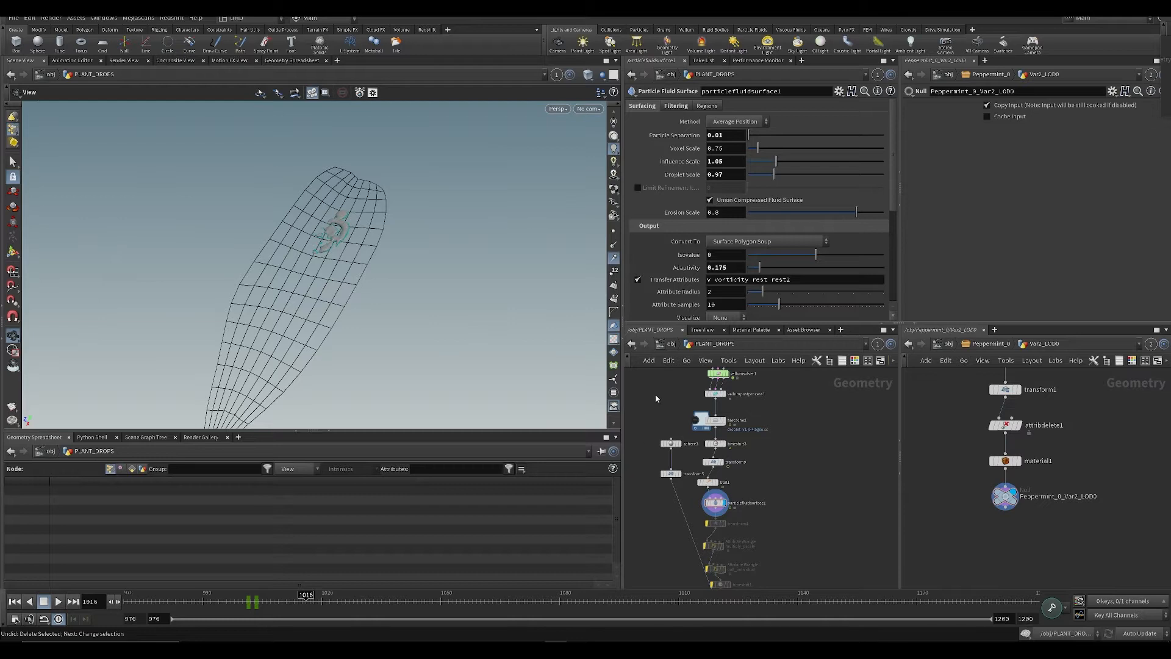
Step: Scrub through the frames before the impact, examining the meshed drop's fall toward the leaf, and save the scene
{"action": "middle_click_drag", "start_coordinate": [732, 497], "coordinate": [711, 509]}
{"action": "key", "text": "ctrl+s"}
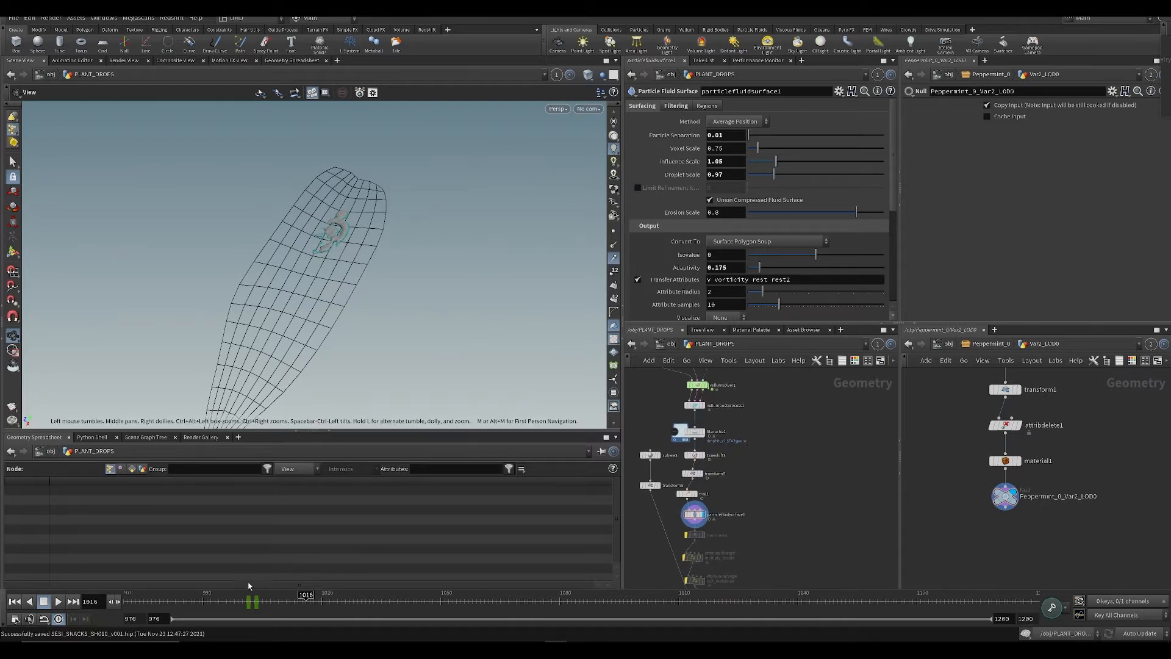
{"action": "left_click", "coordinate": [238, 601]}
{"action": "left_click_drag", "start_coordinate": [444, 335], "coordinate": [315, 225]}
{"action": "scroll", "coordinate": [316, 223], "scroll_direction": "down", "scroll_amount": 6}
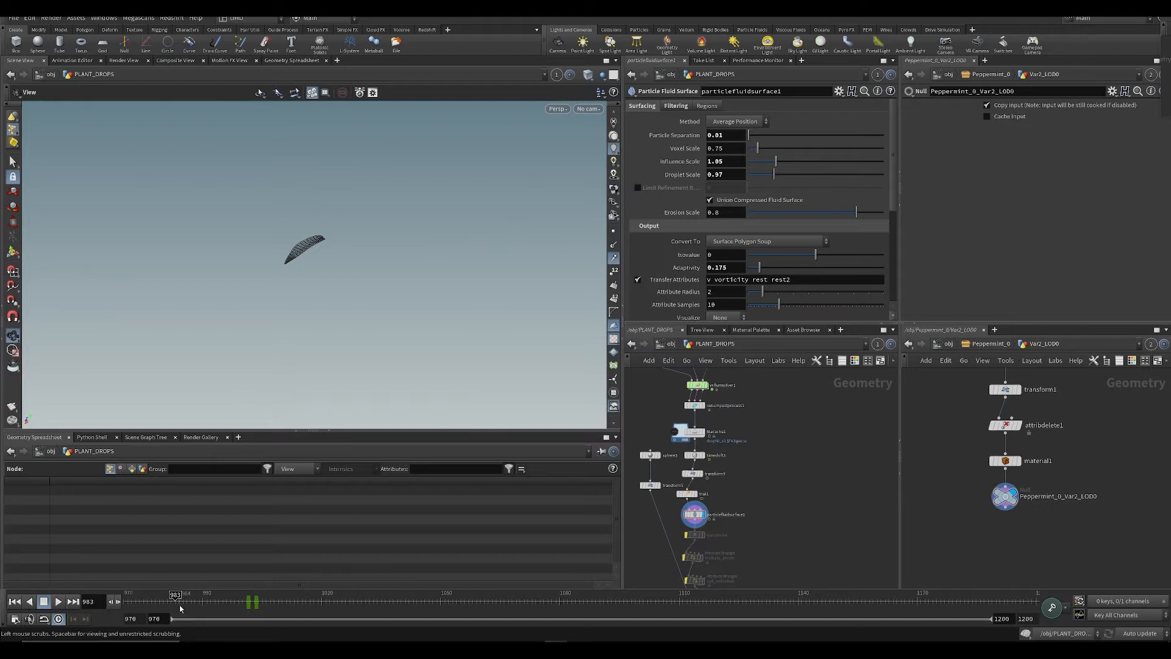
{"action": "middle_click_drag", "start_coordinate": [279, 364], "coordinate": [282, 440]}
{"action": "scroll", "coordinate": [311, 254], "scroll_direction": "up", "scroll_amount": 3}
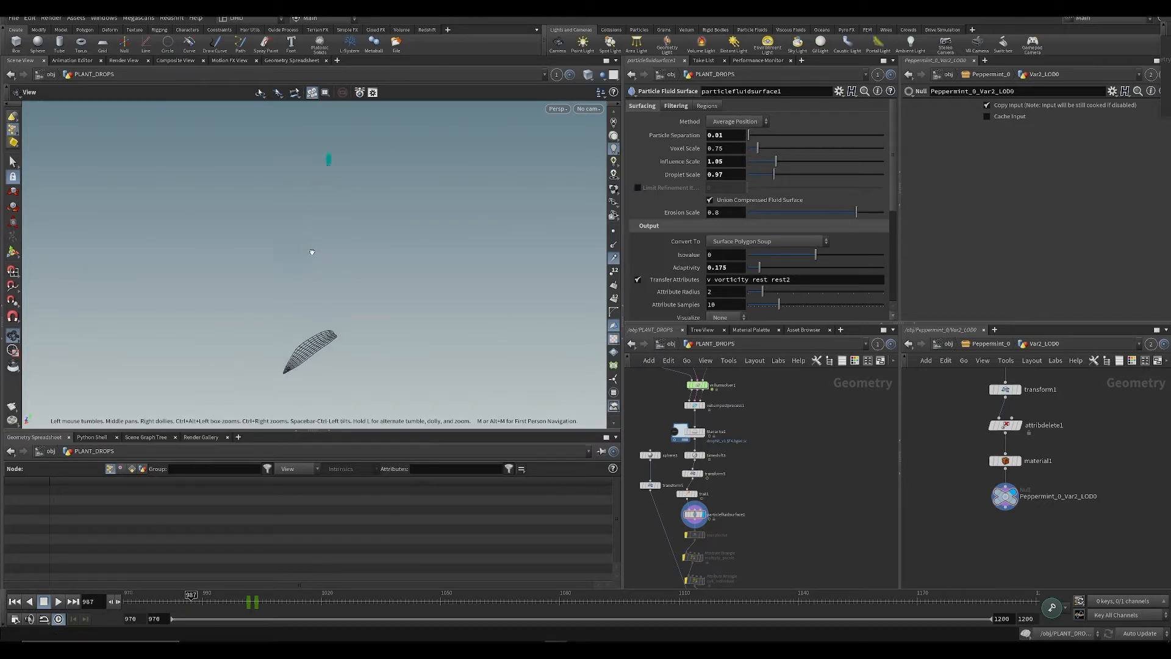
{"action": "middle_click_drag", "start_coordinate": [302, 247], "coordinate": [300, 285]}
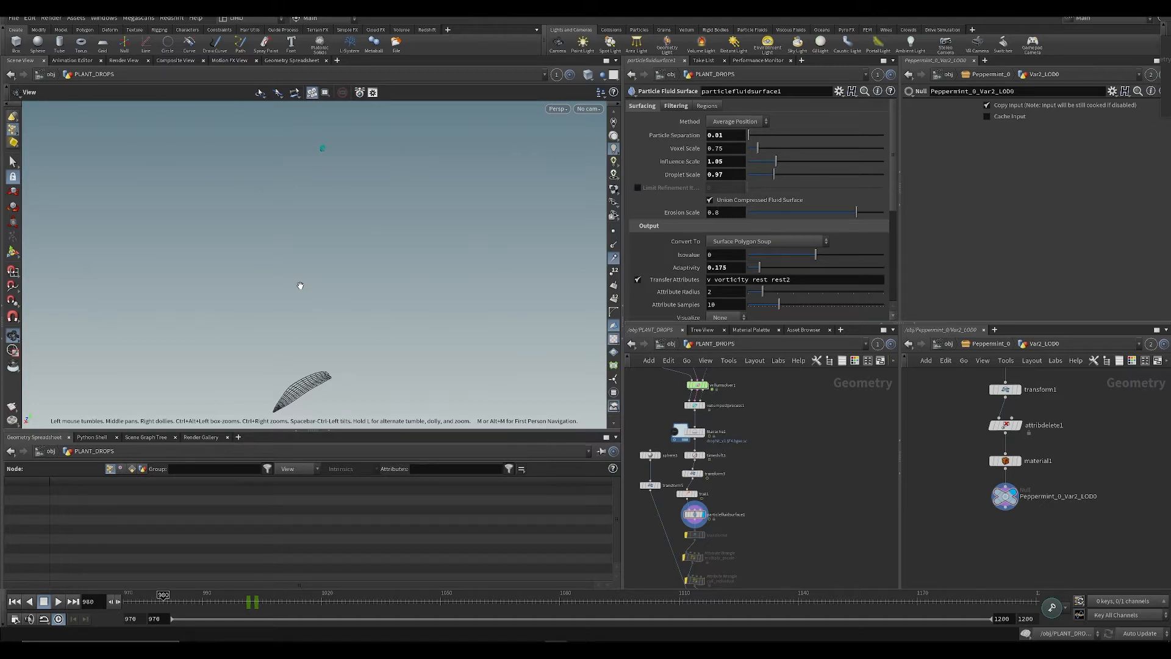
{"action": "key", "text": "ctrl+s"}
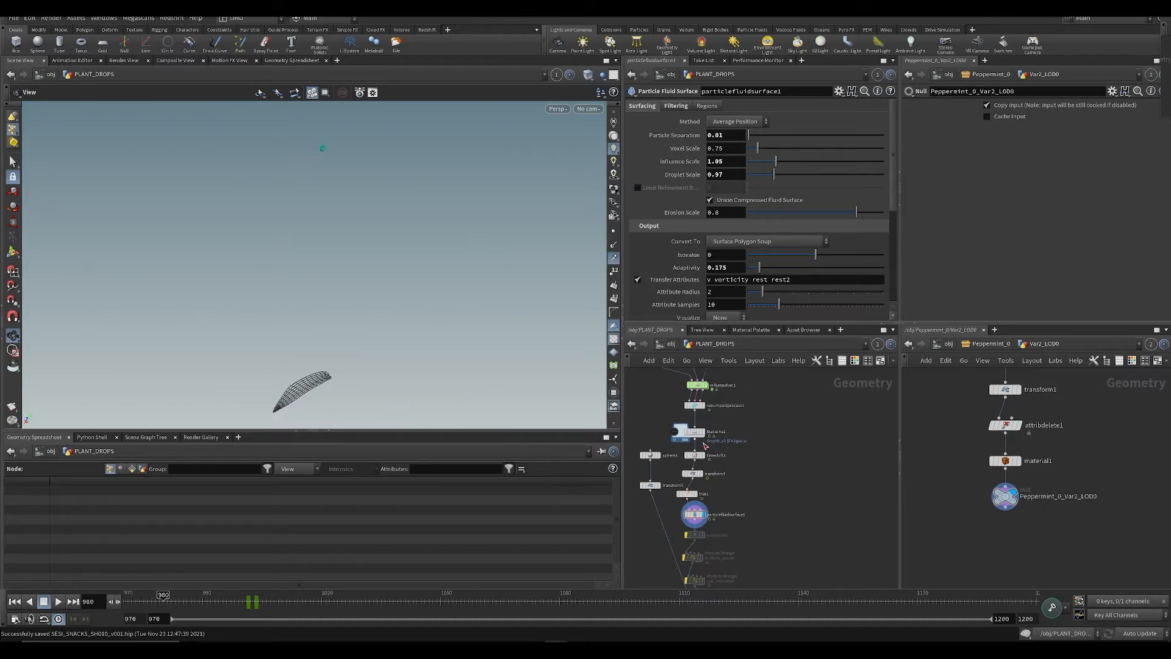
Step: Tilt the frame 978 key's tangent downward on transform9's Translate Y curve and straighten the segment down to the frame 1001 key
{"action": "left_click", "coordinate": [692, 474]}
{"action": "left_click", "coordinate": [795, 147], "text": "shift"}
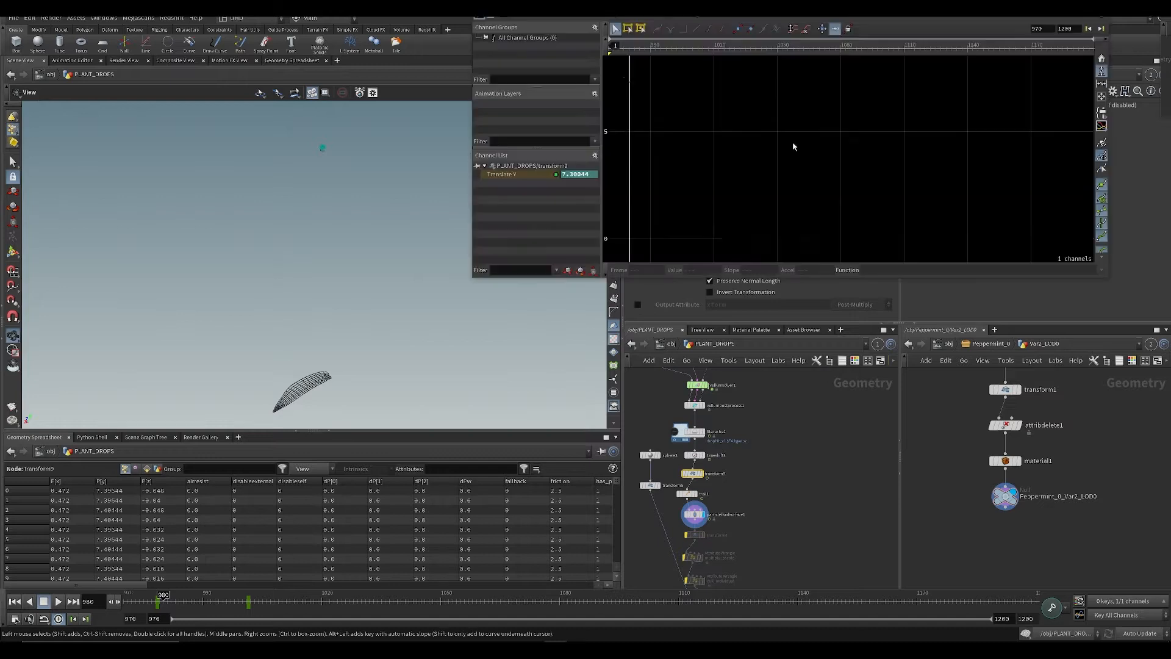
{"action": "mouse_move", "coordinate": [641, 80]}
{"action": "left_mouse_down"}
{"action": "mouse_move", "coordinate": [652, 74]}
{"action": "mouse_move", "coordinate": [639, 94]}
{"action": "left_mouse_up"}
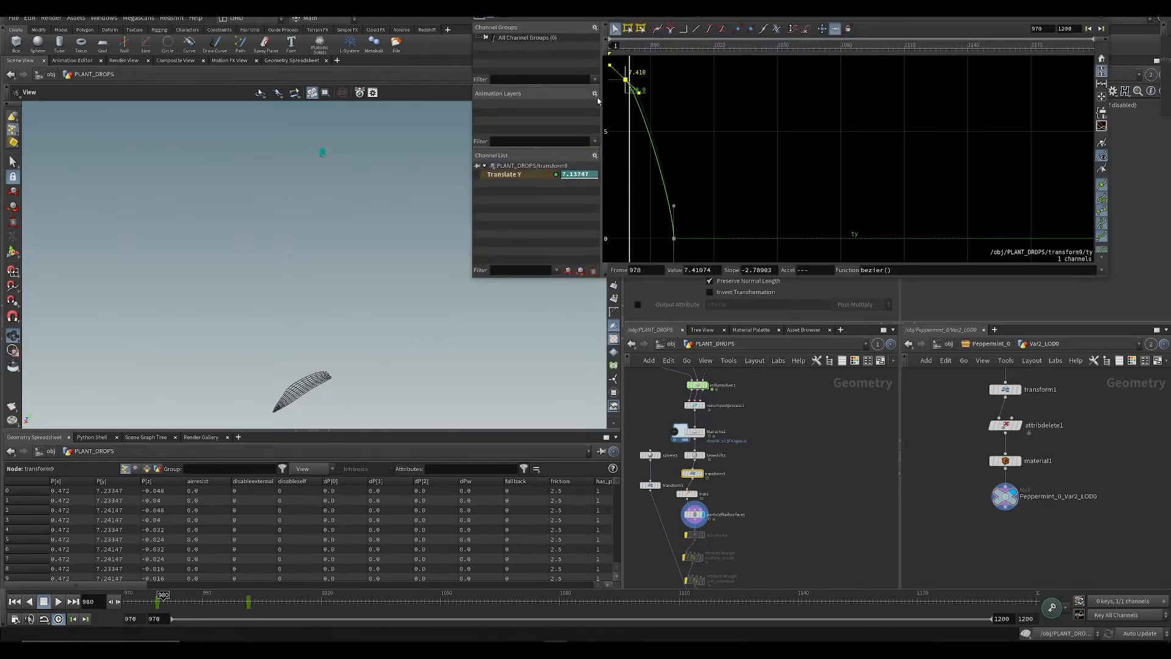
{"action": "left_click", "coordinate": [696, 29]}
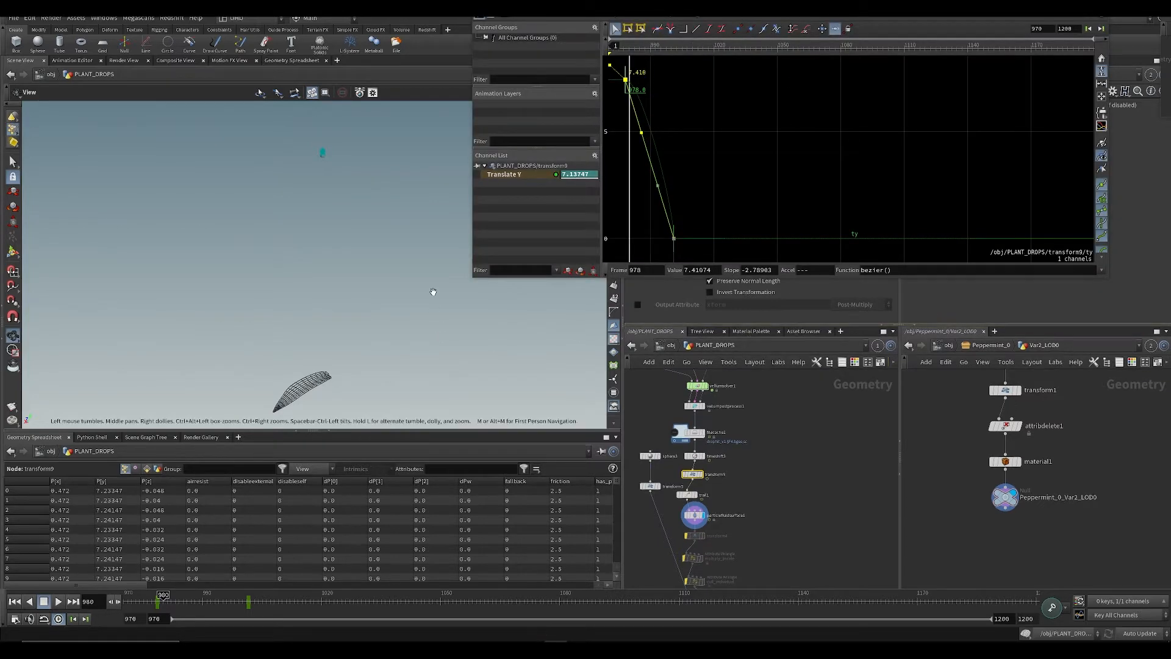
{"action": "left_click", "coordinate": [1097, 8]}
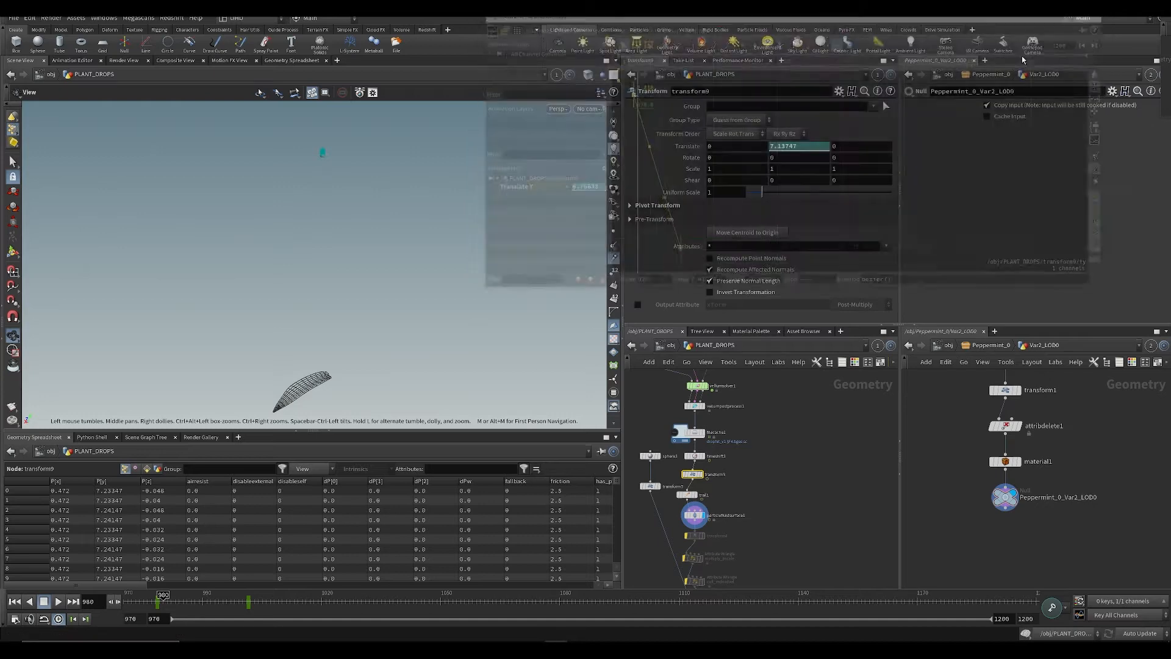
Step: Insert a Switch node directly below particlefluidsurface1 in the PLANT_DROPS network
{"action": "scroll", "coordinate": [687, 475], "scroll_direction": "up", "scroll_amount": 1}
{"action": "key", "text": "Tab"}
{"action": "type", "text": "sw"}
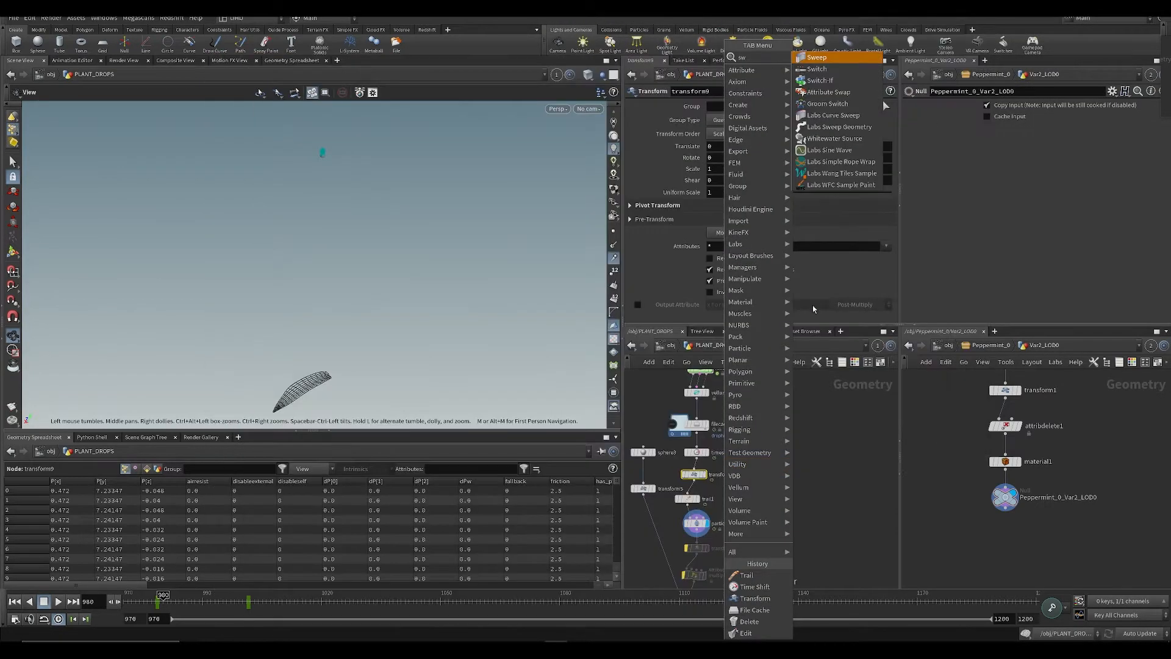
{"action": "left_click", "coordinate": [823, 69]}
{"action": "scroll", "coordinate": [695, 482], "scroll_direction": "up", "scroll_amount": 1}
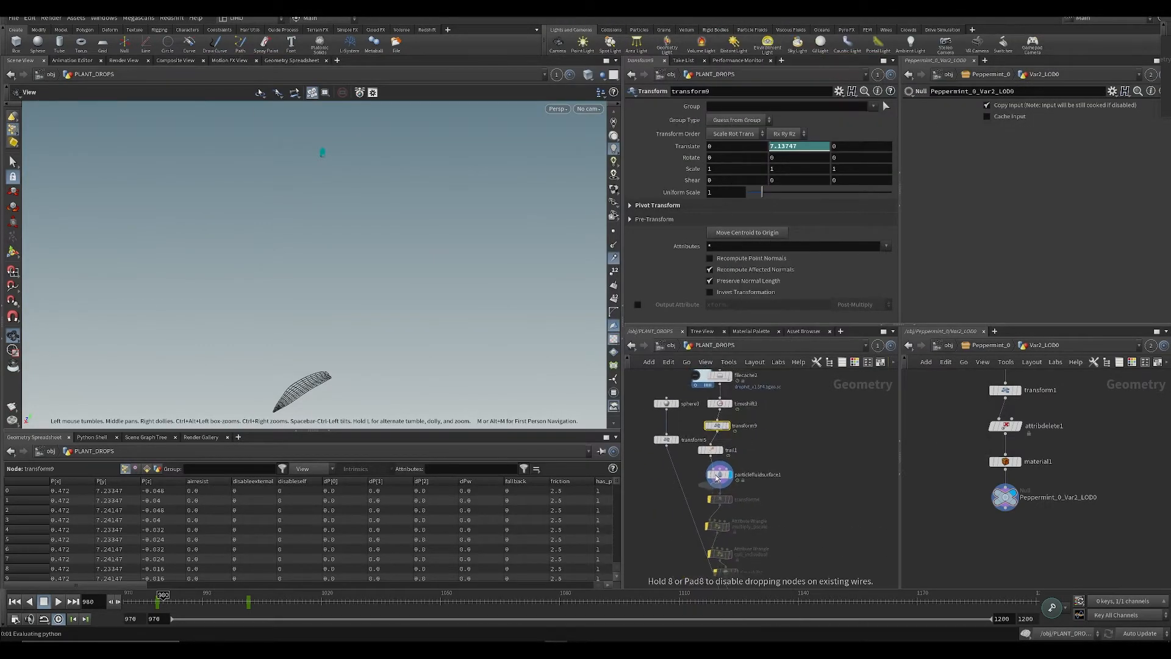
{"action": "left_click", "coordinate": [697, 491]}
{"action": "left_click_drag", "start_coordinate": [696, 493], "coordinate": [713, 507]}
Step: Add a Null node beside the drop's node chain and wire it into switch2 as a second input
{"action": "key", "text": "Tab"}
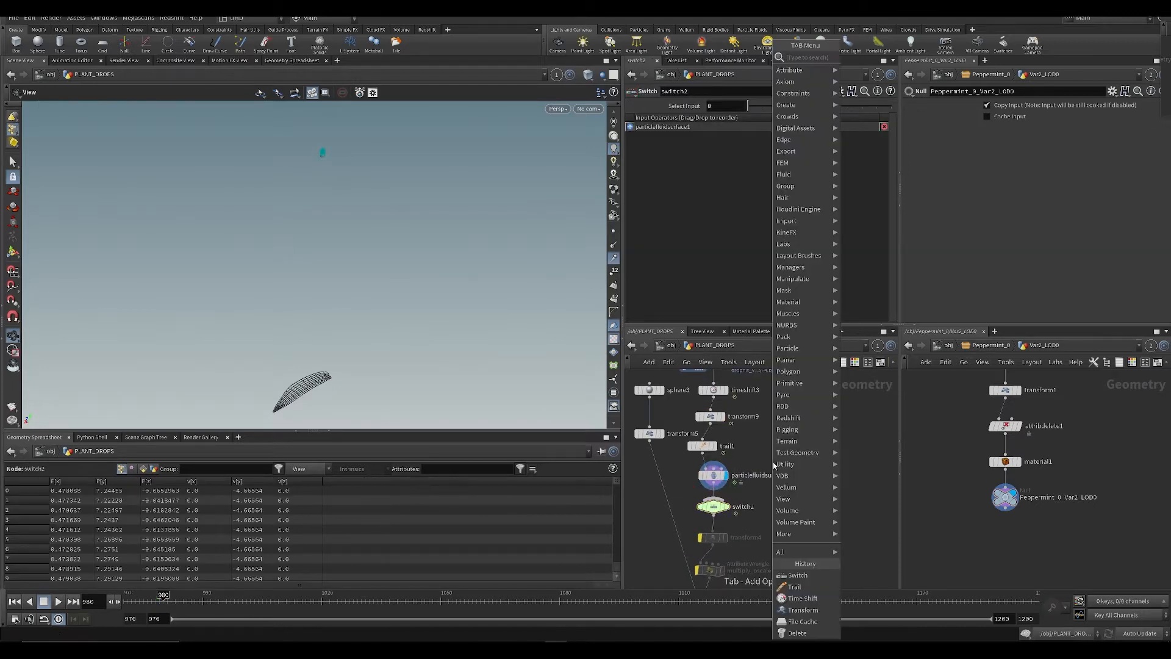
{"action": "type", "text": "null"}
{"action": "left_click", "coordinate": [860, 61]}
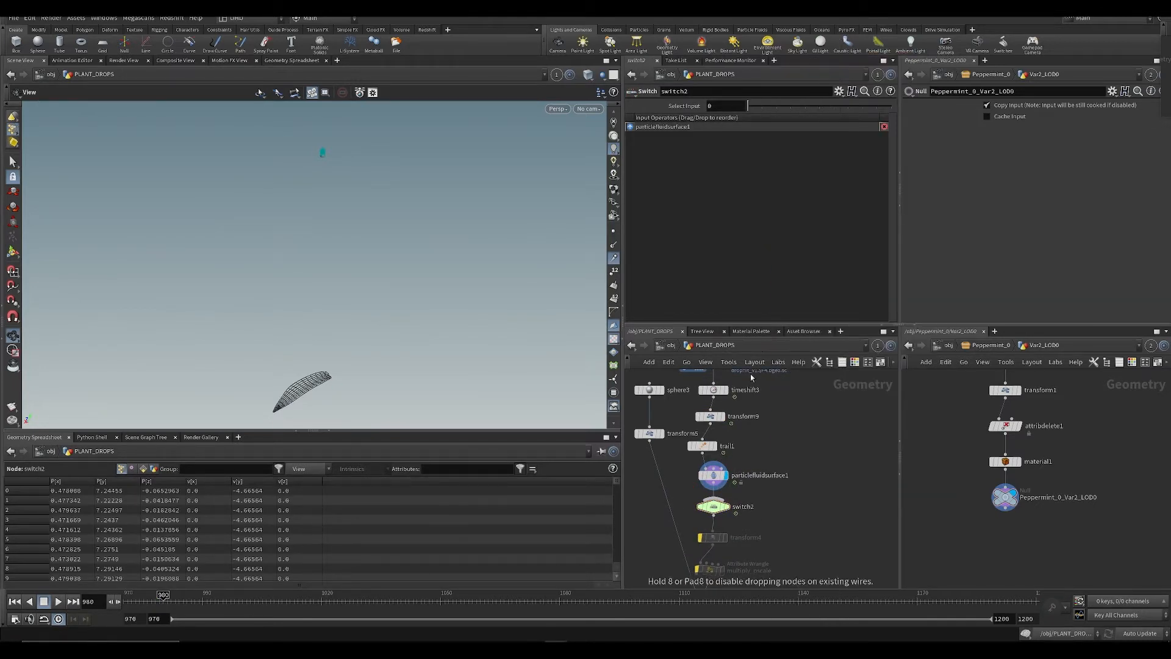
{"action": "left_click", "coordinate": [767, 420]}
{"action": "left_click", "coordinate": [712, 506]}
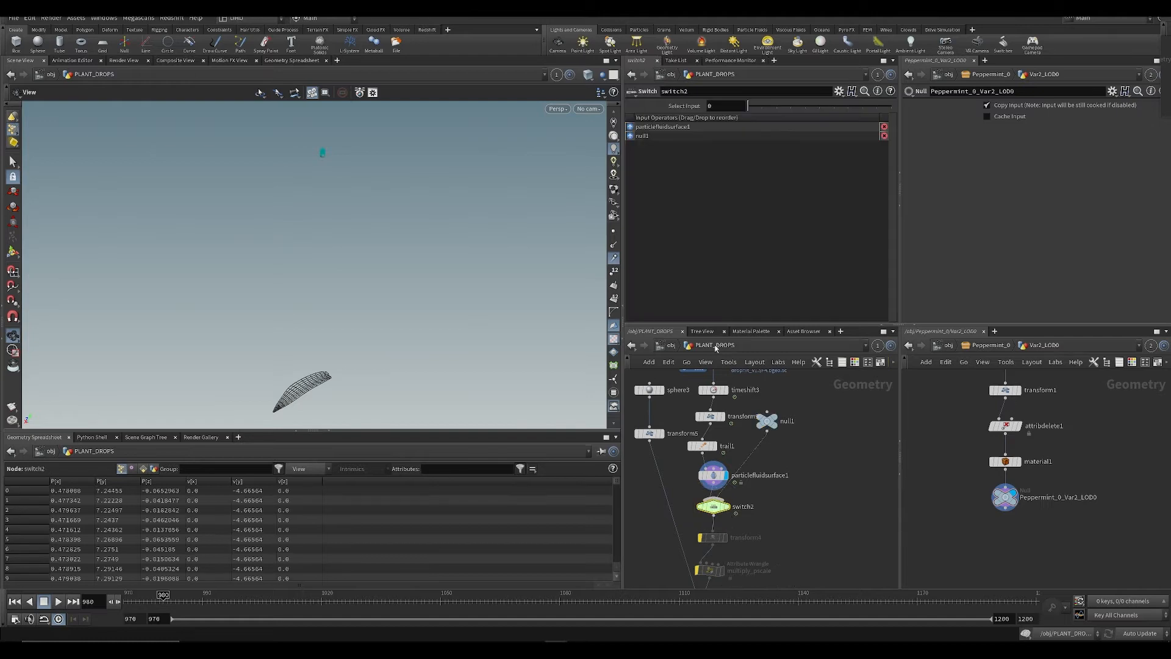
Step: Reorder switch2's inputs with null1 first, set Select Input to $F>980, and move null1 beside trail1
{"action": "mouse_move", "coordinate": [659, 125]}
{"action": "left_mouse_down"}
{"action": "mouse_move", "coordinate": [667, 157]}
{"action": "mouse_move", "coordinate": [671, 143]}
{"action": "left_mouse_up"}
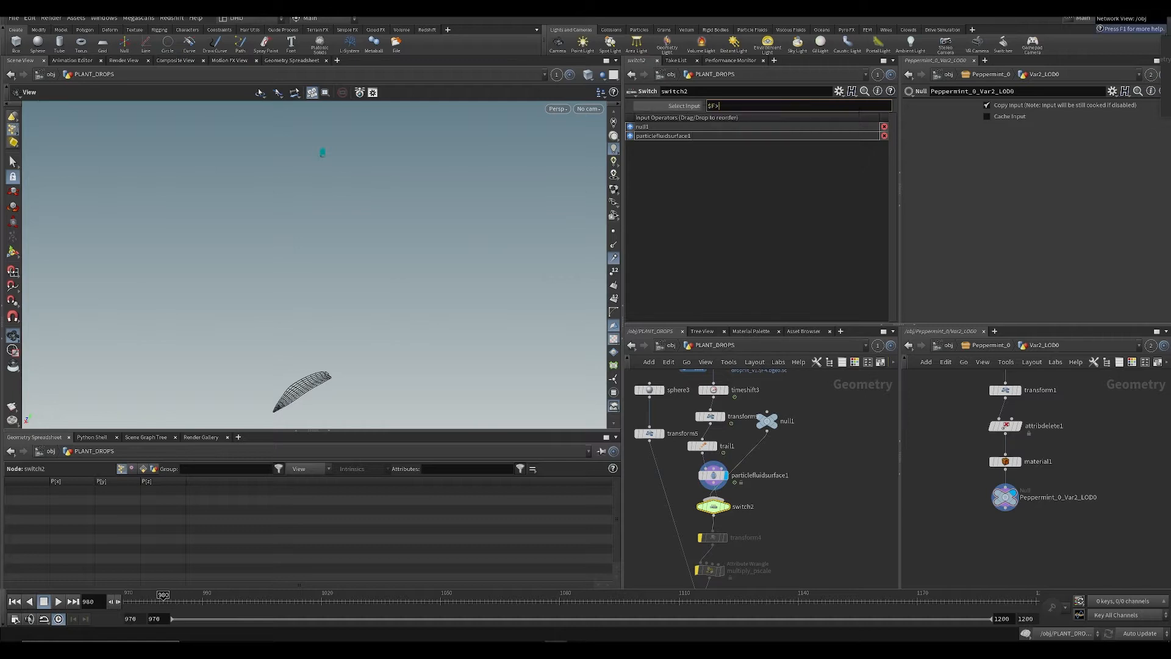
{"action": "key", "text": "Return"}
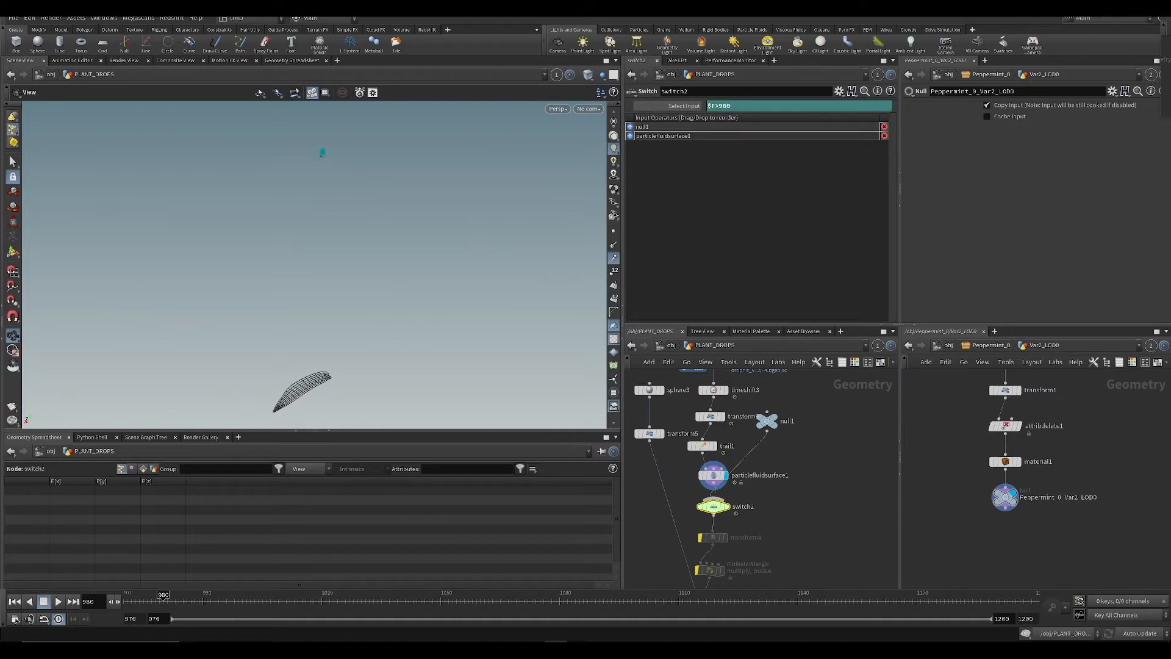
{"action": "left_click_drag", "start_coordinate": [767, 421], "coordinate": [676, 460]}
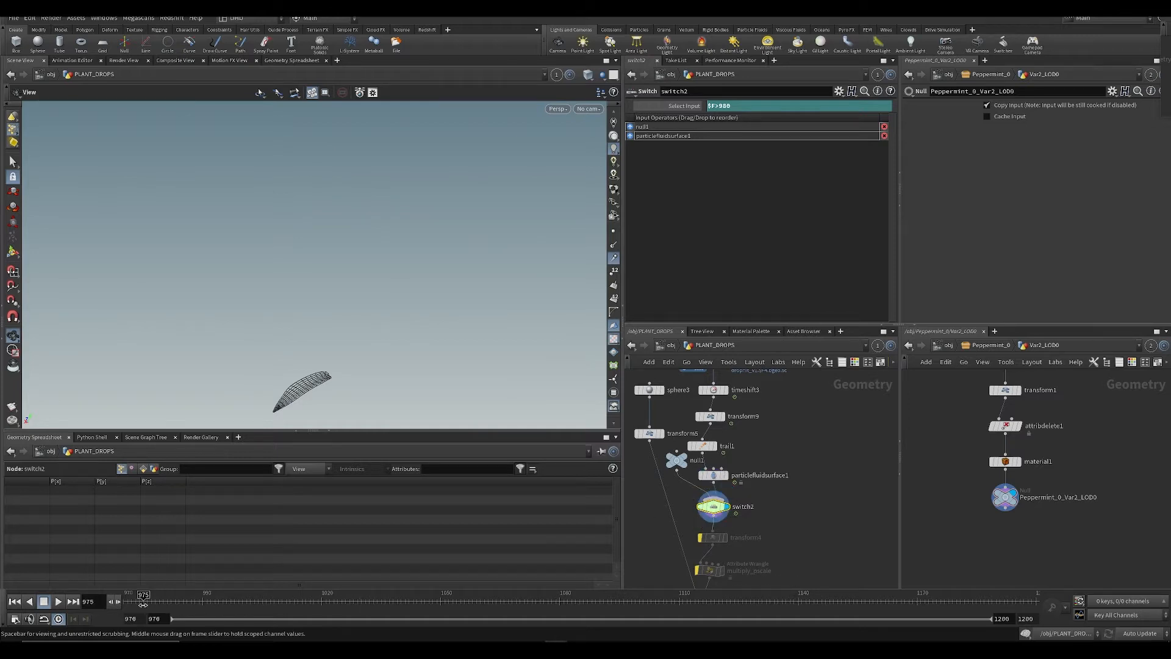
Step: Check switch2's output from before frame 980 through the drop's impact on the leaf, and save the scene
{"action": "left_click_drag", "start_coordinate": [151, 596], "coordinate": [156, 596]}
{"action": "key", "text": "Up"}
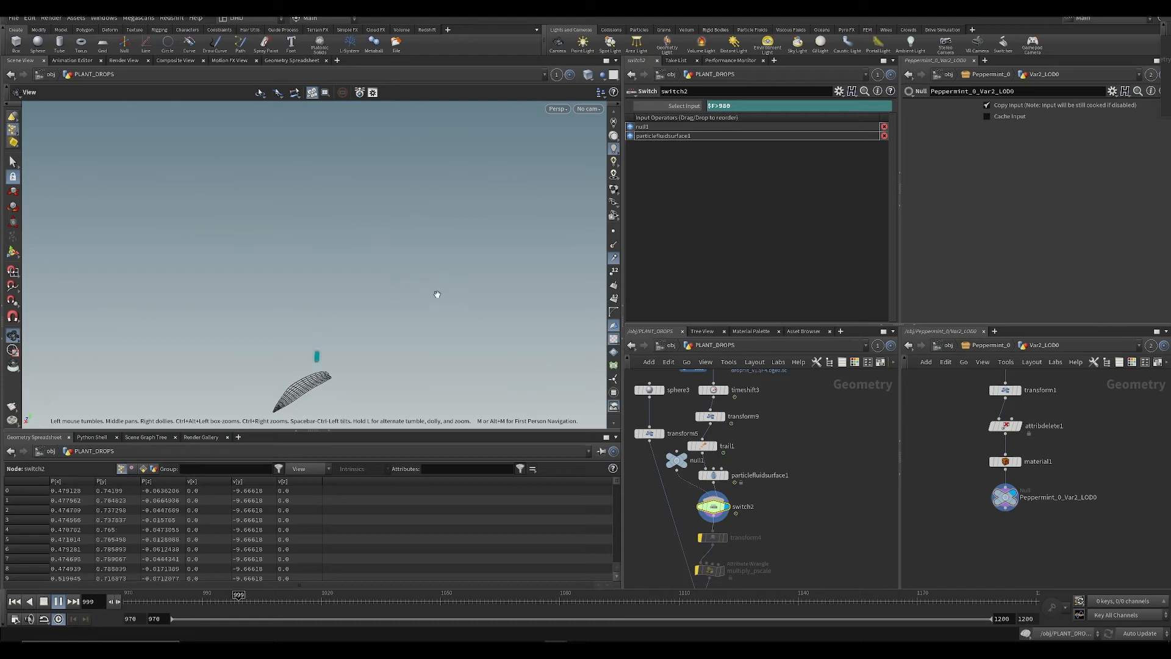
{"action": "key", "text": "Up"}
{"action": "middle_click_drag", "start_coordinate": [775, 471], "coordinate": [747, 432]}
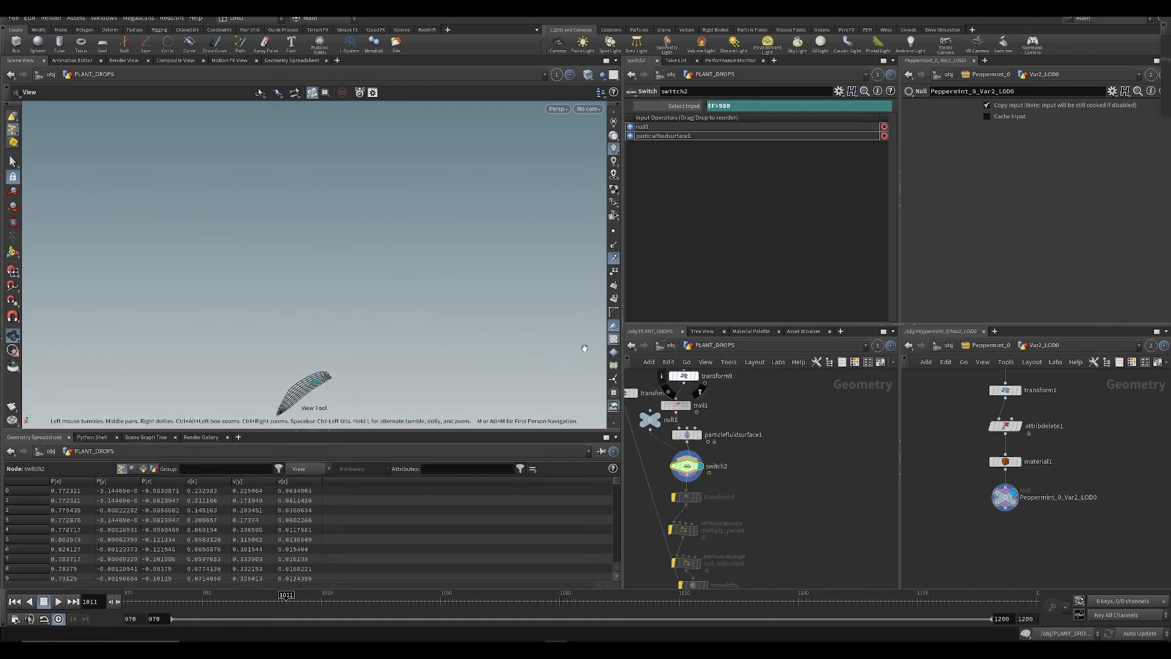
{"action": "scroll", "coordinate": [800, 468], "scroll_direction": "down", "scroll_amount": 3}
{"action": "key", "text": "ctrl+s"}
Step: Insert a Merge node between switch2 and transform4
{"action": "middle_click_drag", "start_coordinate": [802, 529], "coordinate": [767, 493]}
{"action": "scroll", "coordinate": [782, 453], "scroll_direction": "up", "scroll_amount": 2}
{"action": "key", "text": "Tab"}
{"action": "type", "text": "mer"}
{"action": "key", "text": "Return"}
{"action": "scroll", "coordinate": [750, 441], "scroll_direction": "up", "scroll_amount": 3}
{"action": "left_click", "coordinate": [648, 460]}
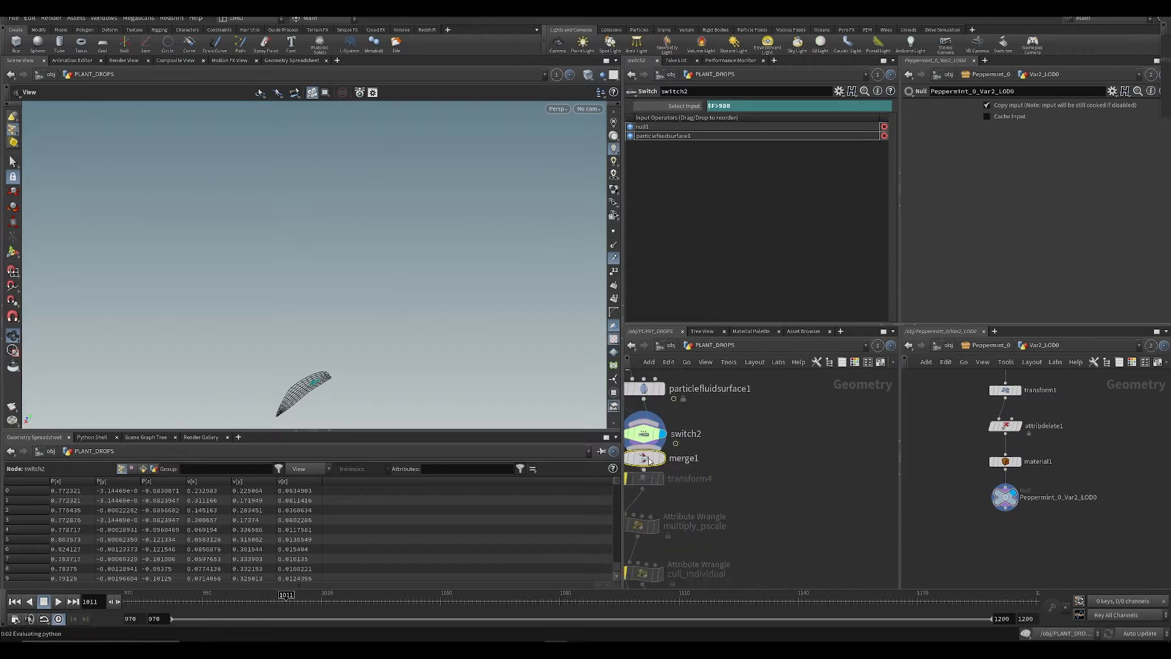
{"action": "mouse_move", "coordinate": [647, 460]}
{"action": "left_mouse_down"}
{"action": "mouse_move", "coordinate": [648, 486]}
{"action": "mouse_move", "coordinate": [644, 475]}
{"action": "left_mouse_up"}
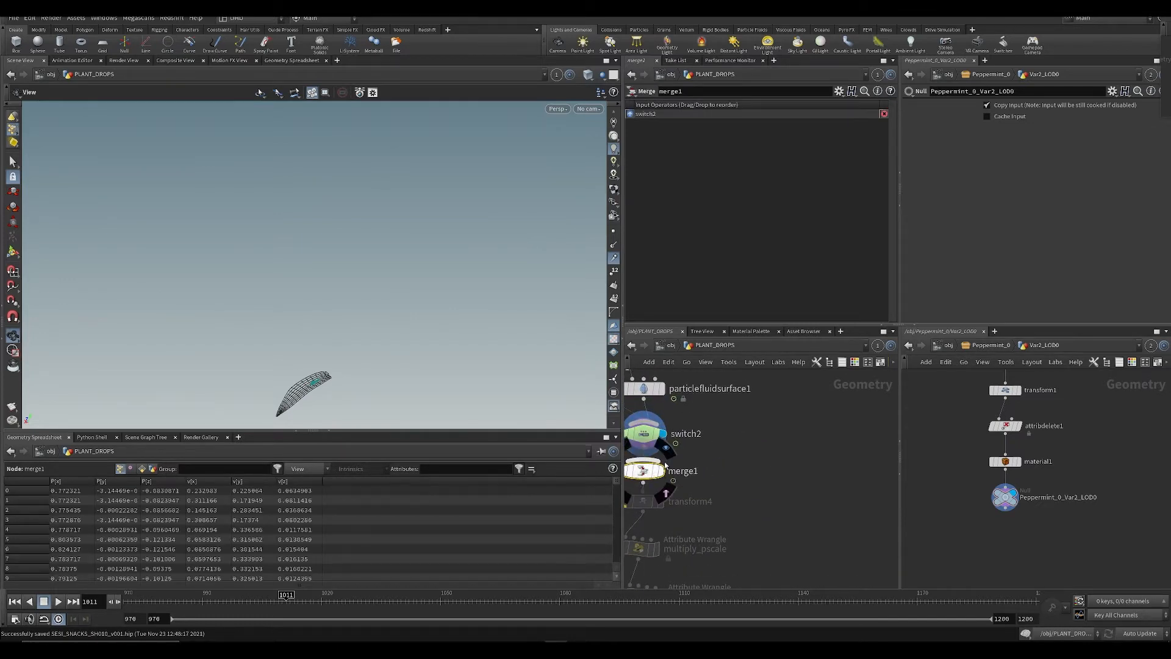
Step: Display the leaf's filecache1 and transform8 outputs and scrub from frame 970 to 1036 to examine the leaf animation
{"action": "middle_click_drag", "start_coordinate": [704, 420], "coordinate": [719, 481]}
{"action": "scroll", "coordinate": [719, 481], "scroll_direction": "down", "scroll_amount": 6}
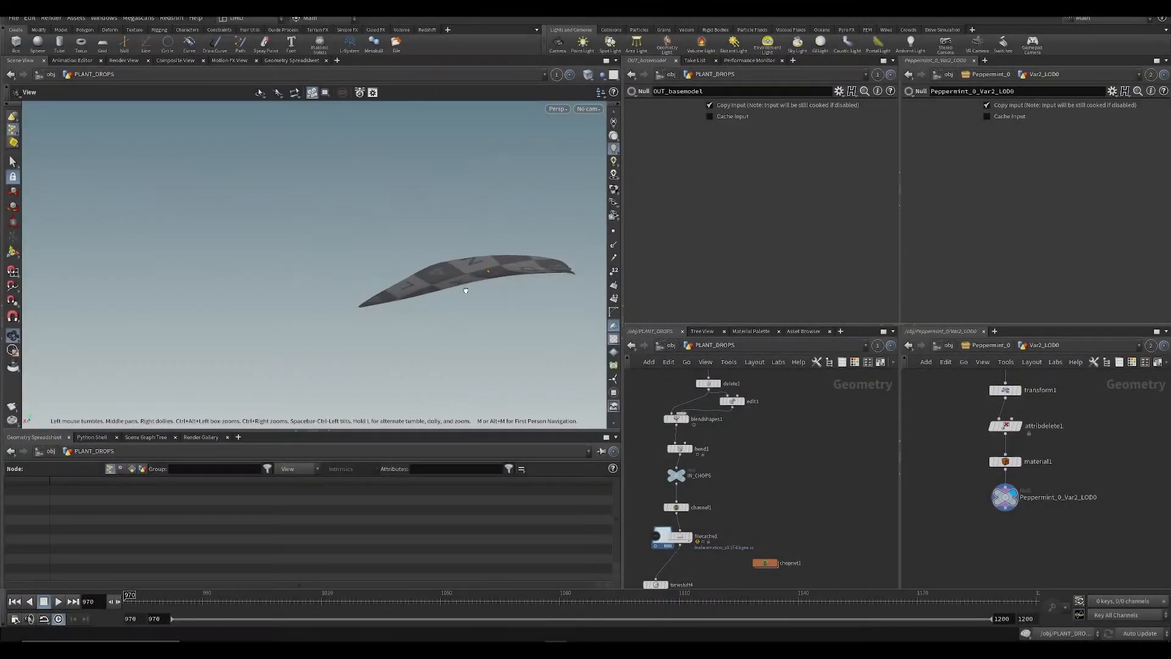
{"action": "left_click_drag", "start_coordinate": [494, 250], "coordinate": [497, 240]}
{"action": "middle_click_drag", "start_coordinate": [721, 447], "coordinate": [705, 397]}
{"action": "scroll", "coordinate": [693, 451], "scroll_direction": "down", "scroll_amount": 2}
{"action": "left_click", "coordinate": [695, 431]}
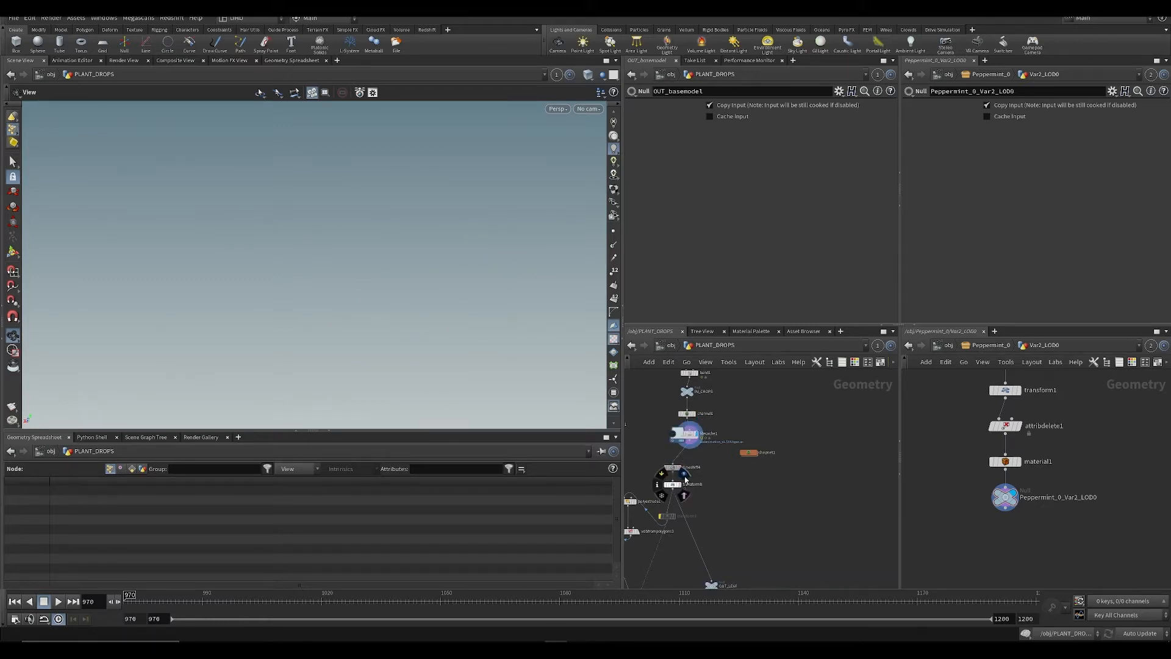
{"action": "left_click", "coordinate": [684, 479]}
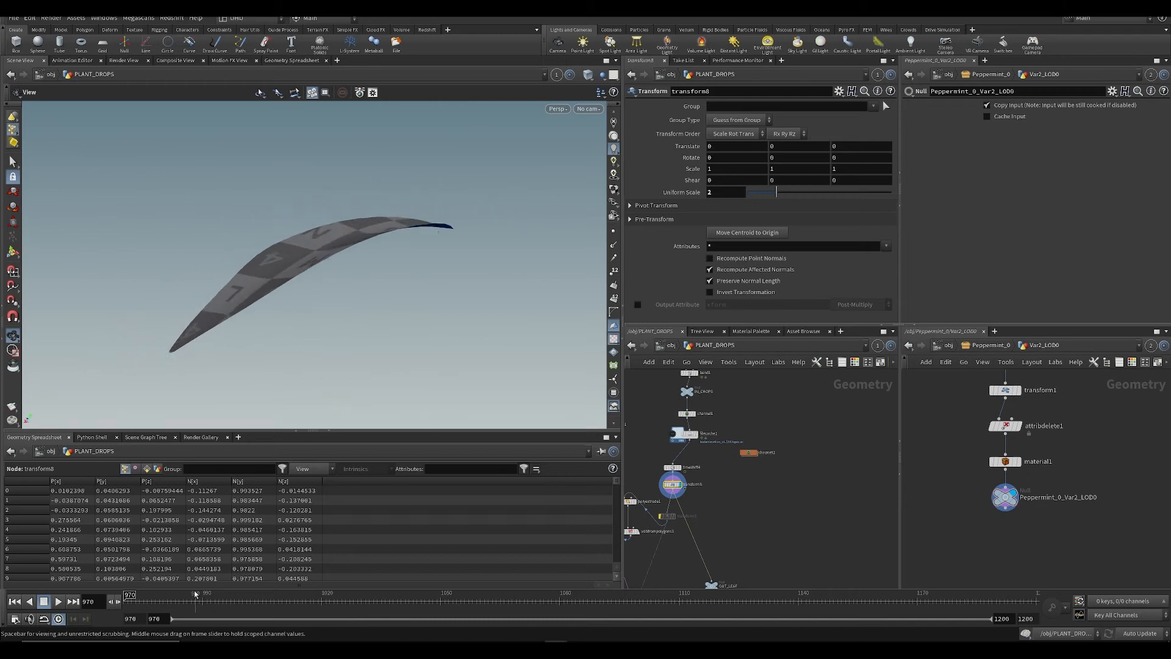
{"action": "left_click_drag", "start_coordinate": [175, 598], "coordinate": [386, 597]}
Step: Paste a copy of the stem Delete node onto a branch from OUT_basemodel, display it, and save the scene
{"action": "middle_click_drag", "start_coordinate": [756, 403], "coordinate": [735, 457]}
{"action": "scroll", "coordinate": [720, 523], "scroll_direction": "up", "scroll_amount": 2}
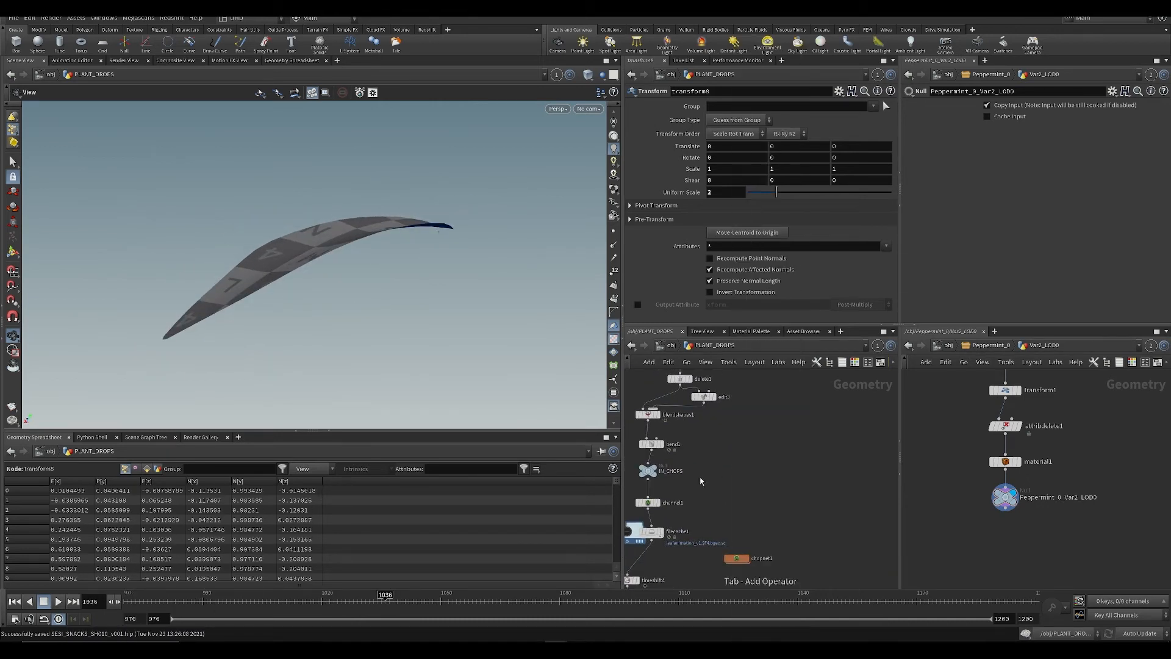
{"action": "middle_click_drag", "start_coordinate": [703, 407], "coordinate": [710, 488]}
{"action": "key", "text": "ctrl+v"}
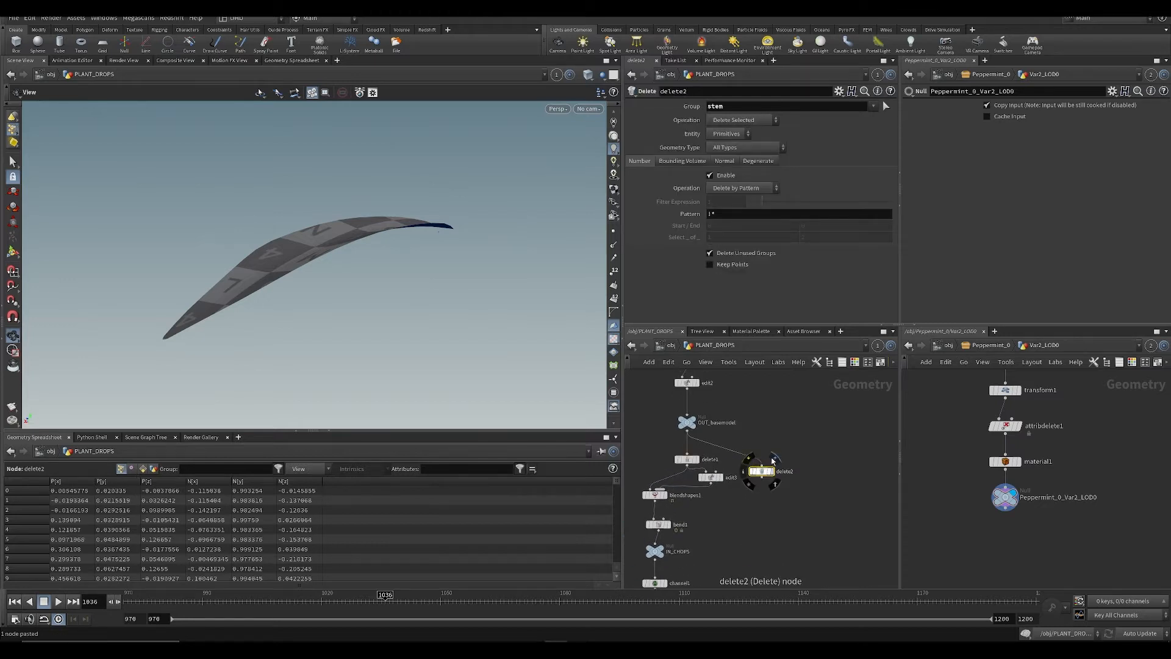
{"action": "left_click", "coordinate": [761, 471]}
{"action": "left_click_drag", "start_coordinate": [405, 248], "coordinate": [470, 244]}
{"action": "key", "text": "ctrl+s"}
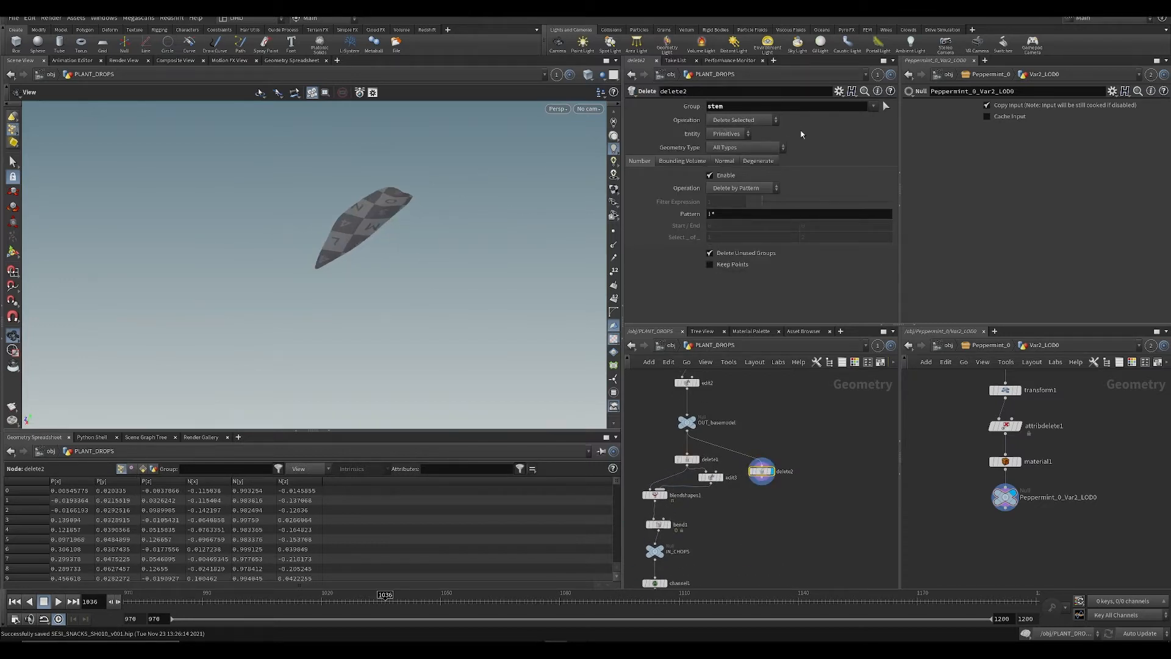
Step: Set delete2's Operation to Delete Non-Selected for the stem group and frame the isolated stem
{"action": "left_click", "coordinate": [874, 106]}
{"action": "left_click", "coordinate": [757, 120]}
{"action": "left_click", "coordinate": [726, 144]}
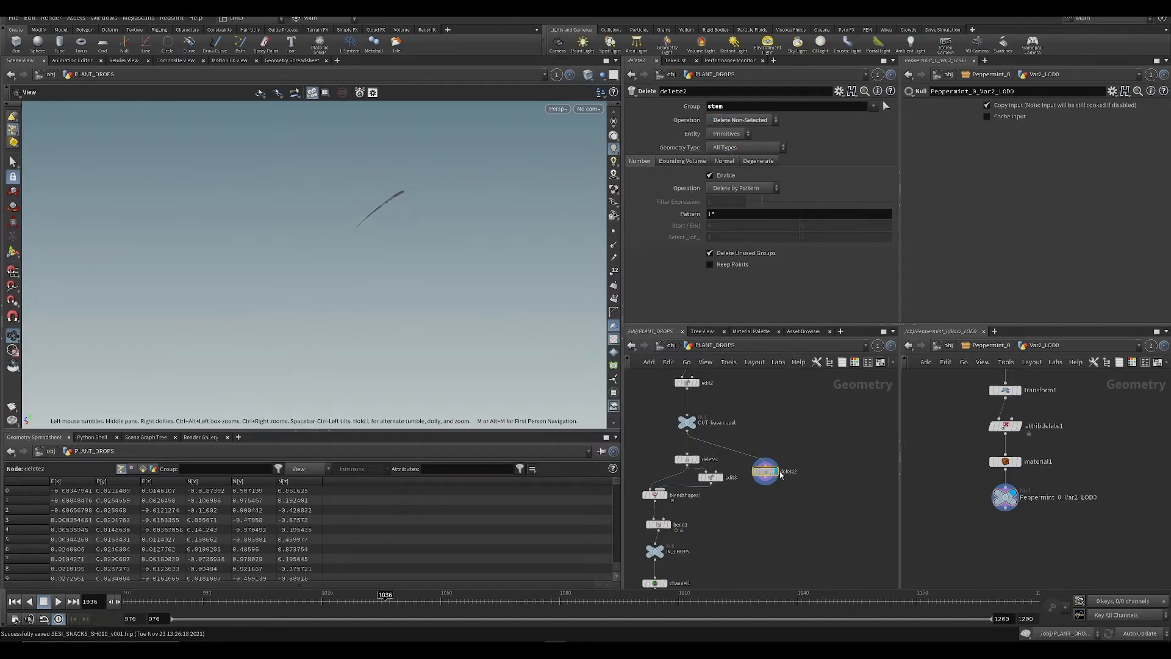
{"action": "left_click_drag", "start_coordinate": [755, 479], "coordinate": [757, 490]}
{"action": "key", "text": "g"}
{"action": "left_click_drag", "start_coordinate": [446, 247], "coordinate": [371, 290]}
{"action": "left_click_drag", "start_coordinate": [458, 327], "coordinate": [500, 321]}
Step: Move delete2 down the network to the area beside the leaf's filecache1
{"action": "left_click_drag", "start_coordinate": [764, 483], "coordinate": [775, 462]}
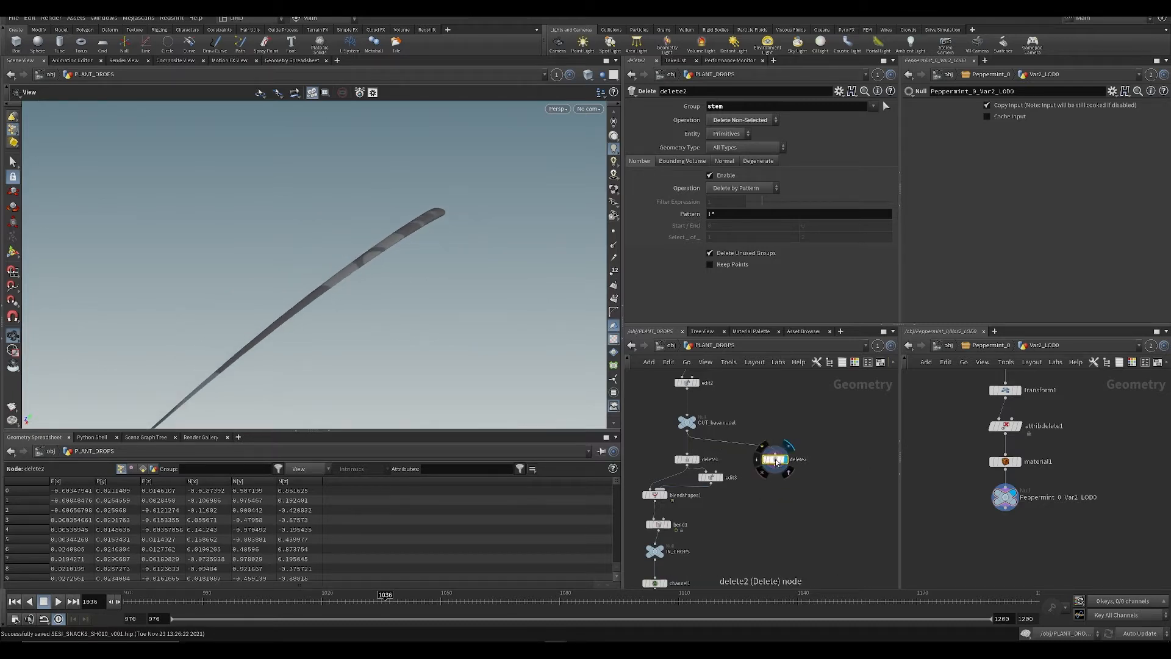
{"action": "middle_click_drag", "start_coordinate": [796, 517], "coordinate": [795, 504]}
{"action": "left_click", "coordinate": [764, 486]}
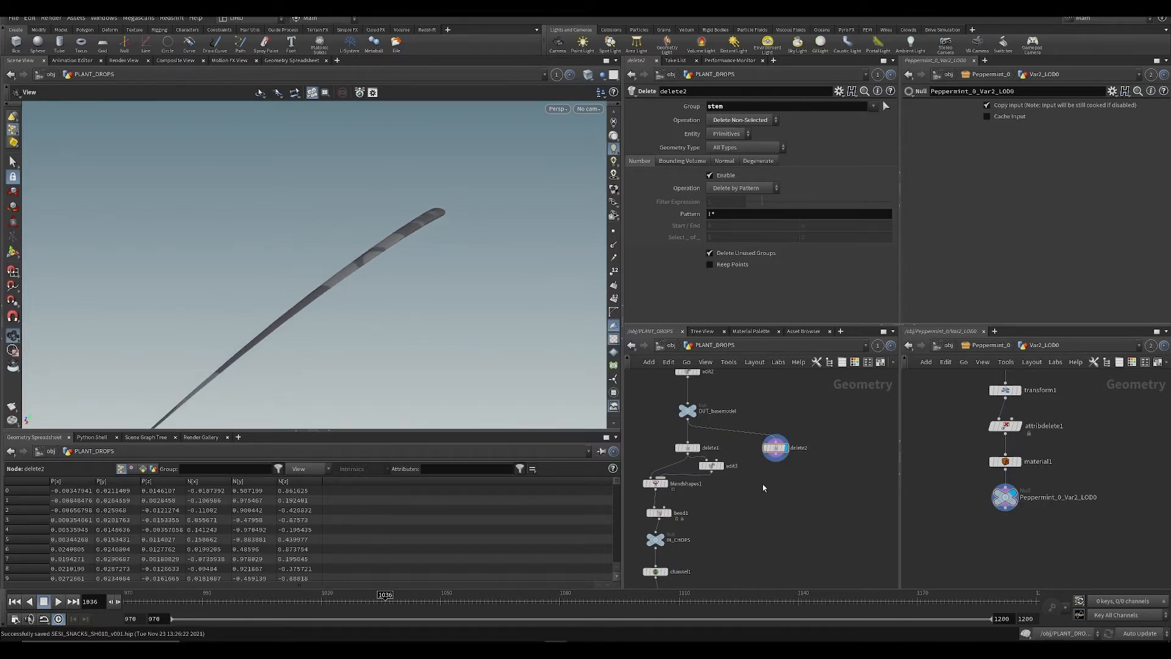
{"action": "middle_click_drag", "start_coordinate": [686, 521], "coordinate": [723, 459]}
{"action": "scroll", "coordinate": [725, 467], "scroll_direction": "down", "scroll_amount": 2}
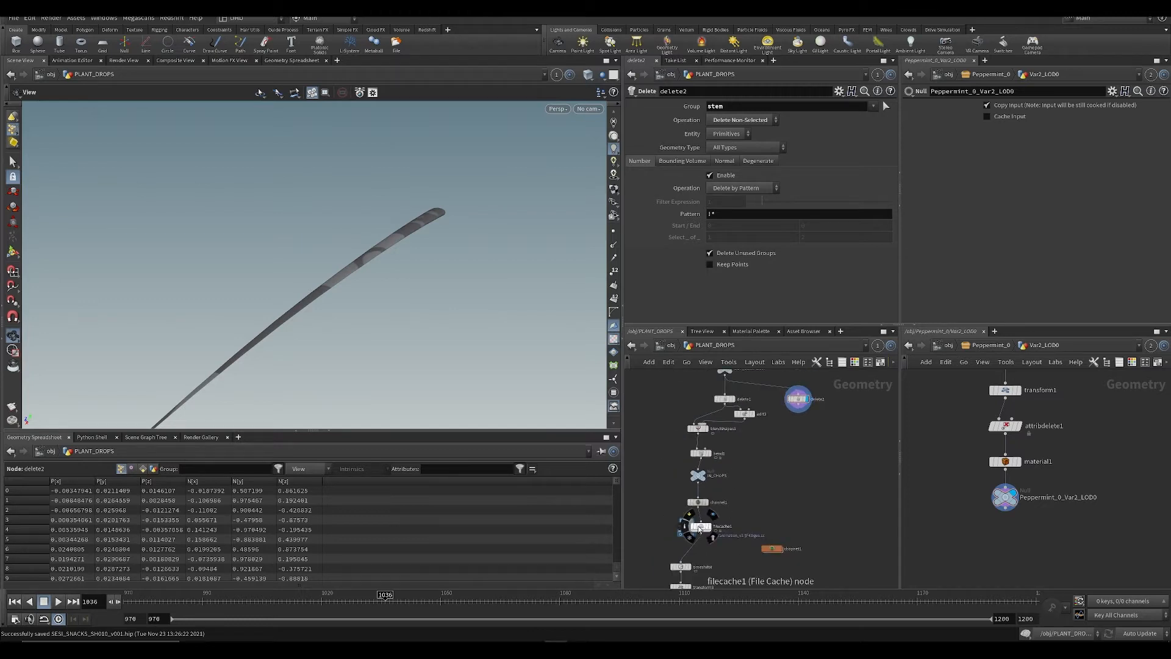
{"action": "middle_click_drag", "start_coordinate": [743, 517], "coordinate": [734, 494]}
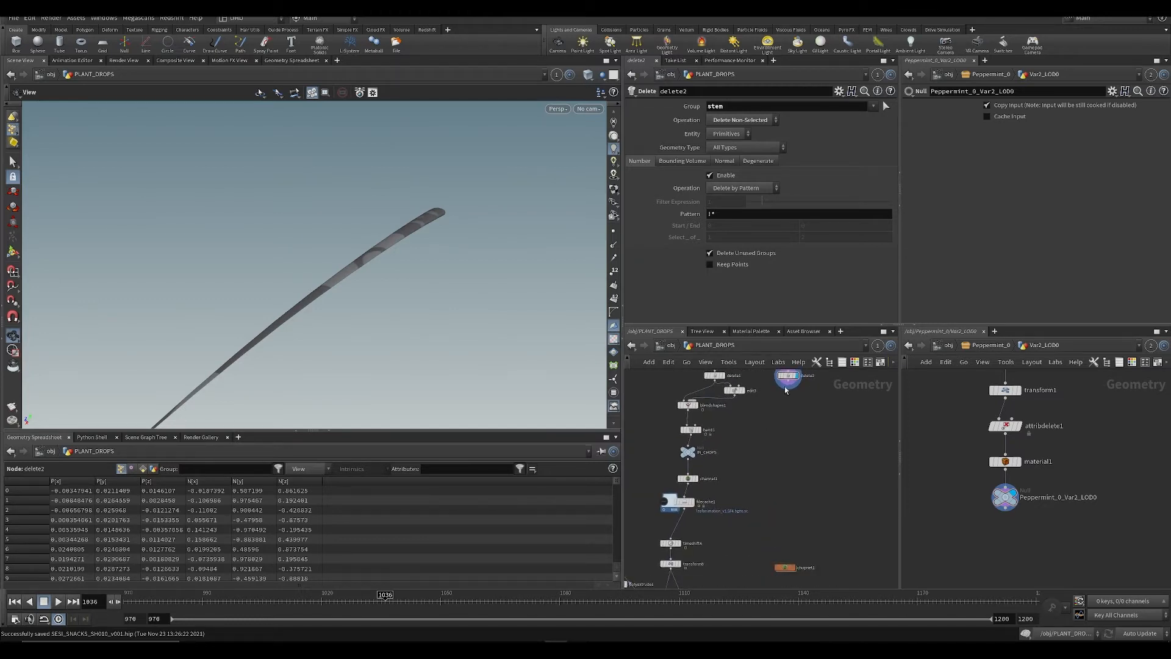
{"action": "left_click_drag", "start_coordinate": [786, 391], "coordinate": [814, 475]}
Step: Add a Point Deform node below delete2 with the isolated stem as its first input
{"action": "key", "text": "Tab"}
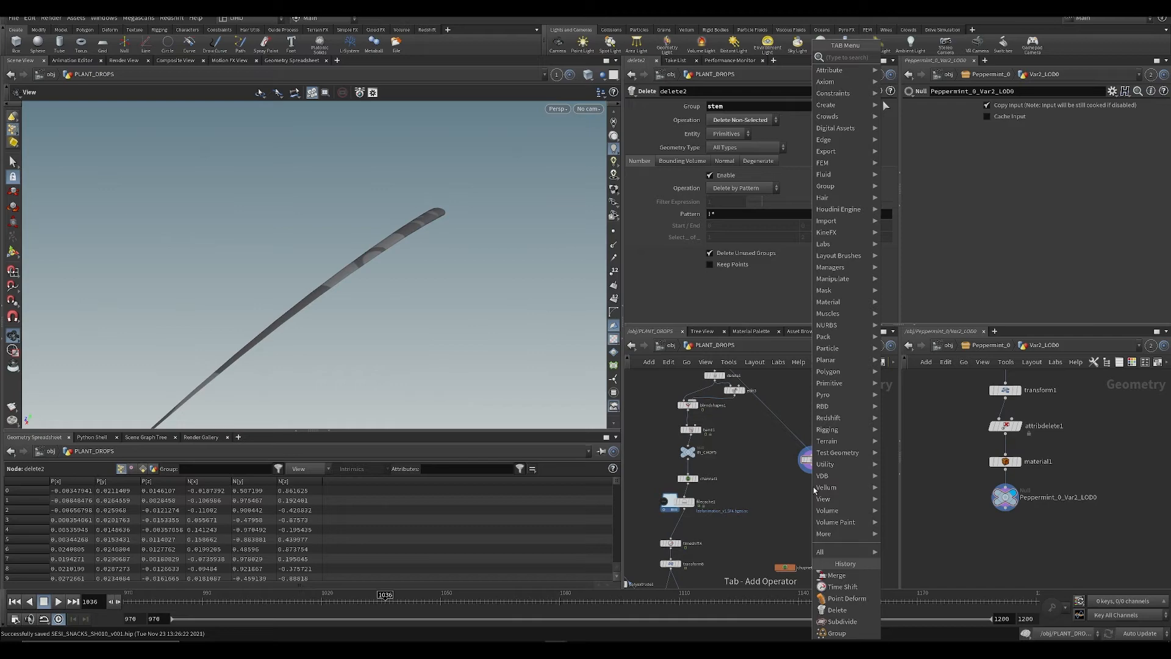
{"action": "type", "text": "pack"}
{"action": "key", "text": "Return"}
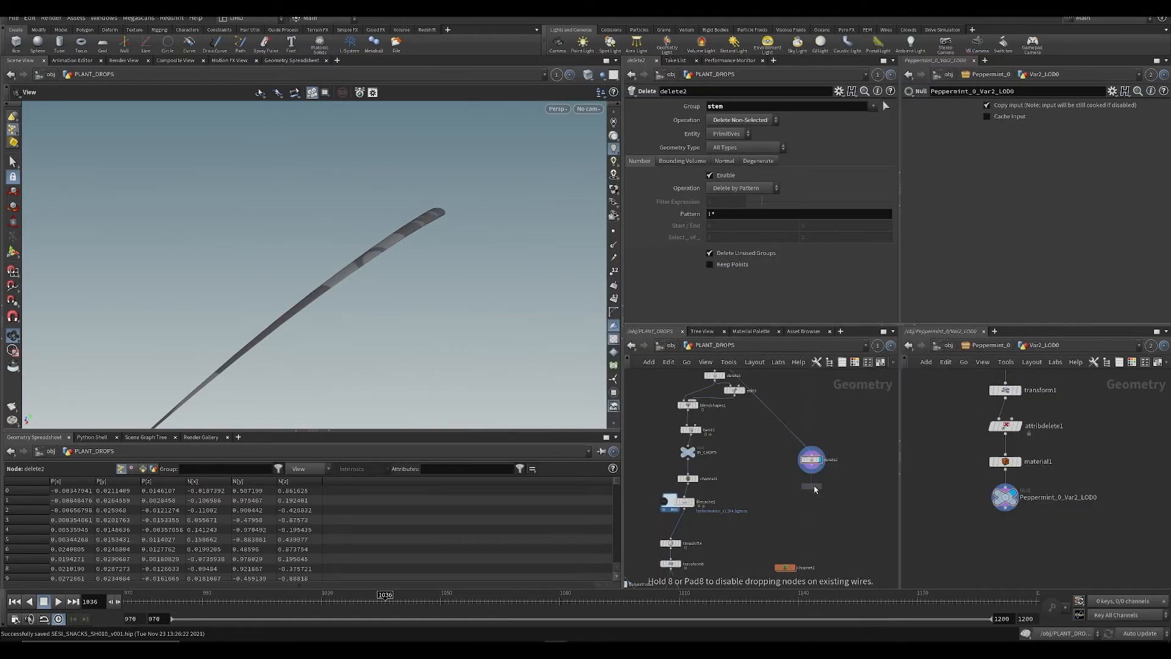
{"action": "scroll", "coordinate": [814, 485], "scroll_direction": "up", "scroll_amount": 2}
{"action": "left_click", "coordinate": [800, 513]}
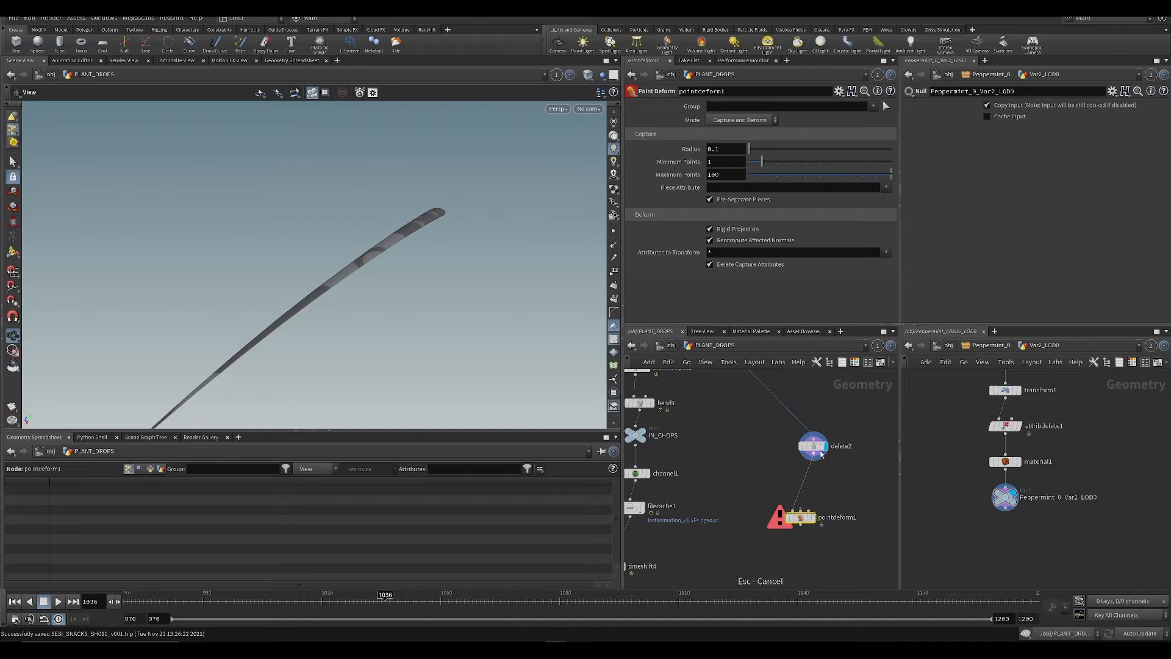
{"action": "left_click", "coordinate": [813, 446]}
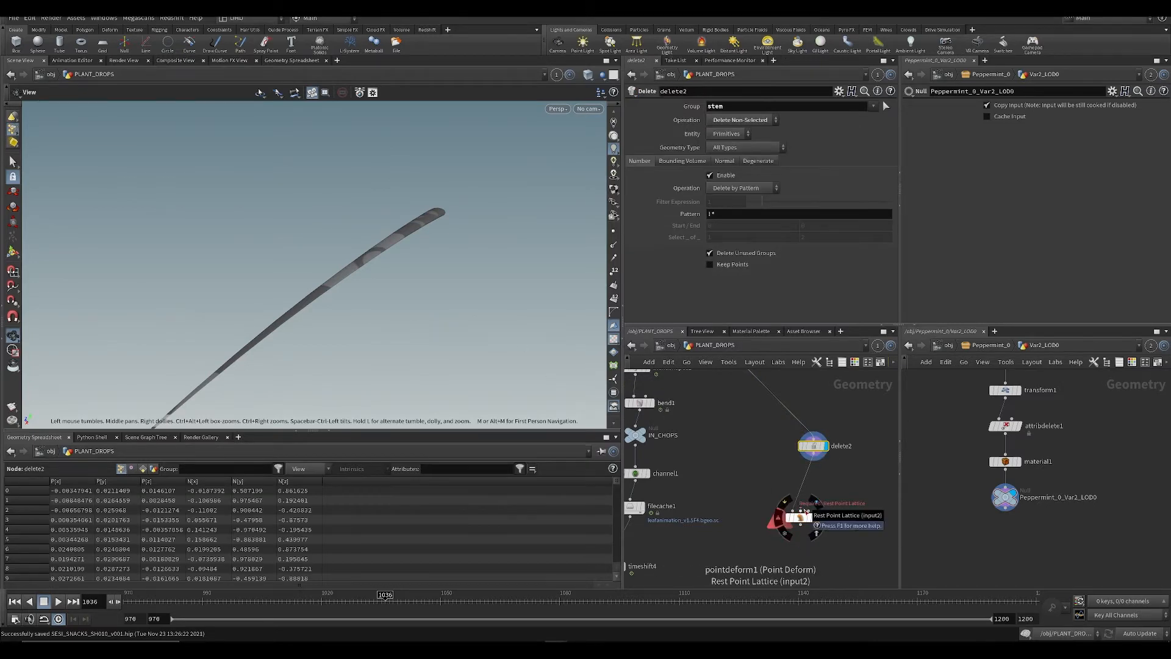
Step: Place a Time Shift node between filecache1 and the Point Deform node
{"action": "scroll", "coordinate": [710, 482], "scroll_direction": "down", "scroll_amount": 2}
{"action": "key", "text": "Tab"}
{"action": "type", "text": "times"}
{"action": "key", "text": "Return"}
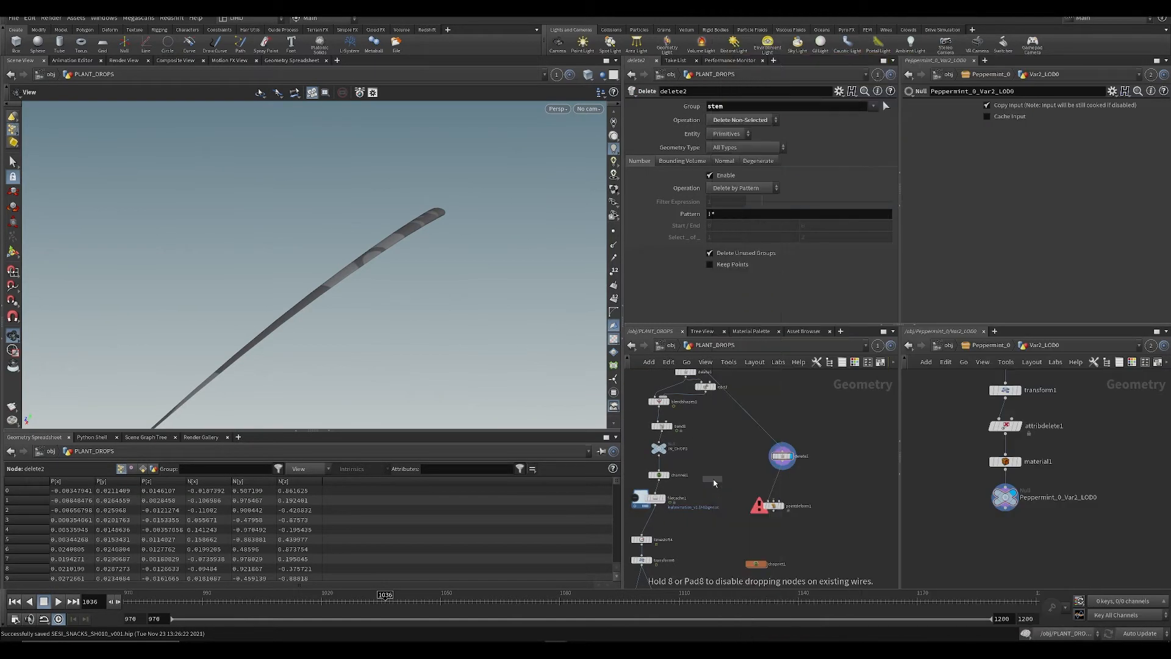
{"action": "left_click", "coordinate": [719, 473]}
Step: Display filecache1, go to frame 1013, and connect filecache1's output to timeshift1
{"action": "scroll", "coordinate": [641, 505], "scroll_direction": "up", "scroll_amount": 3}
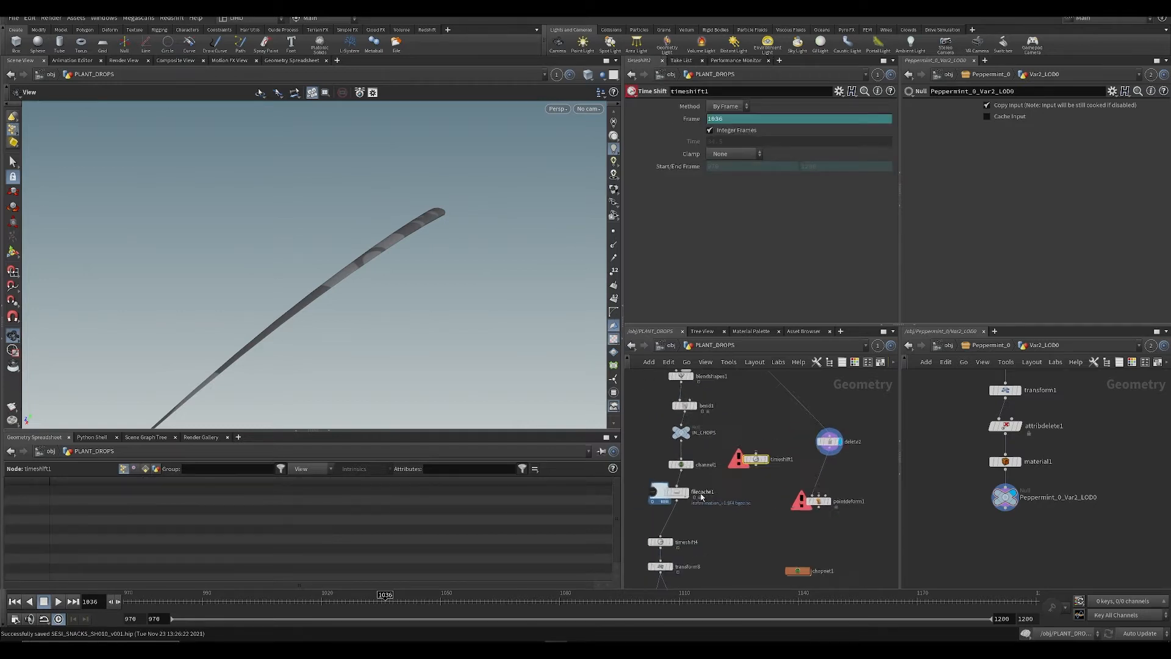
{"action": "left_click_drag", "start_coordinate": [669, 498], "coordinate": [666, 444], "text": "shift"}
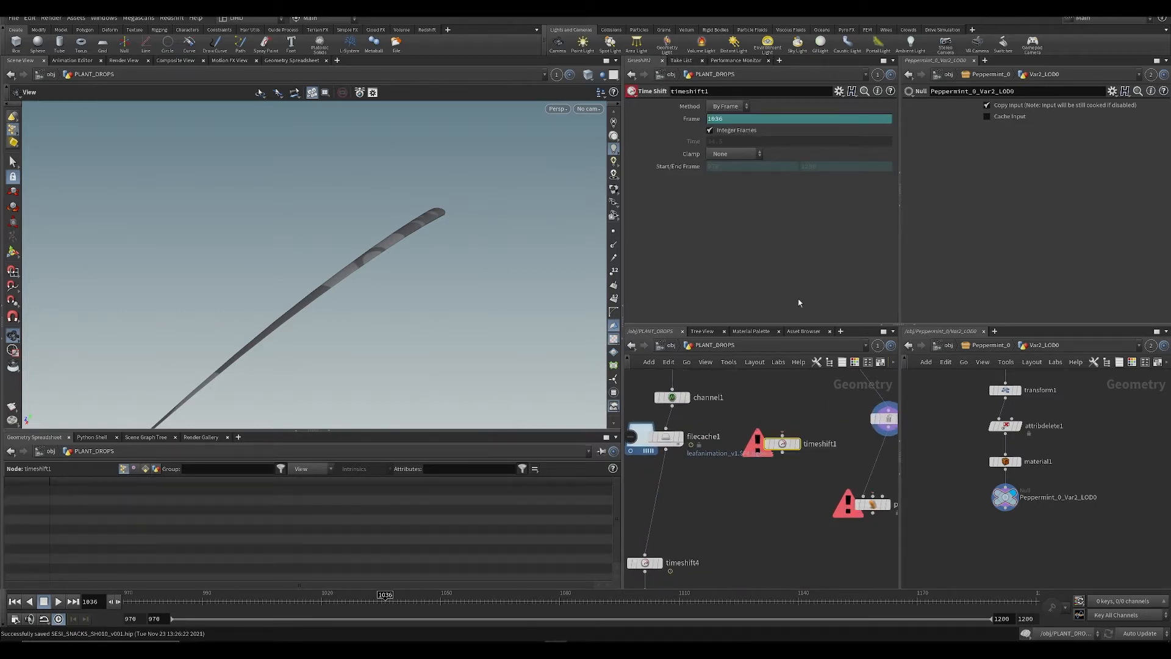
{"action": "left_click", "coordinate": [678, 437]}
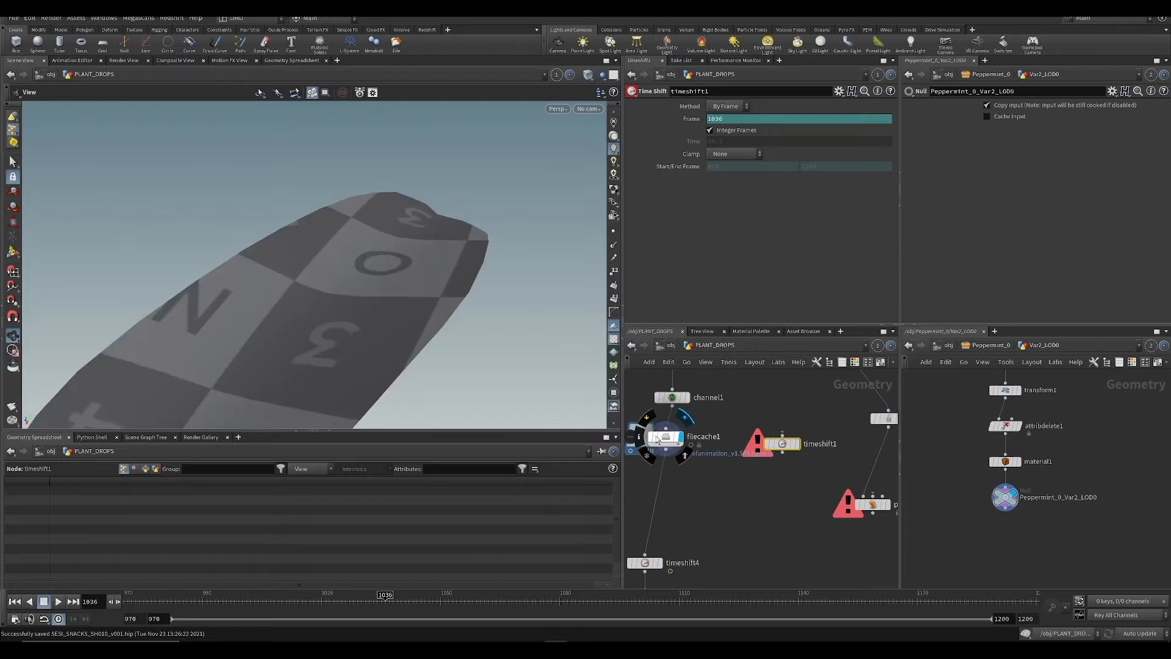
{"action": "left_click_drag", "start_coordinate": [456, 319], "coordinate": [445, 384]}
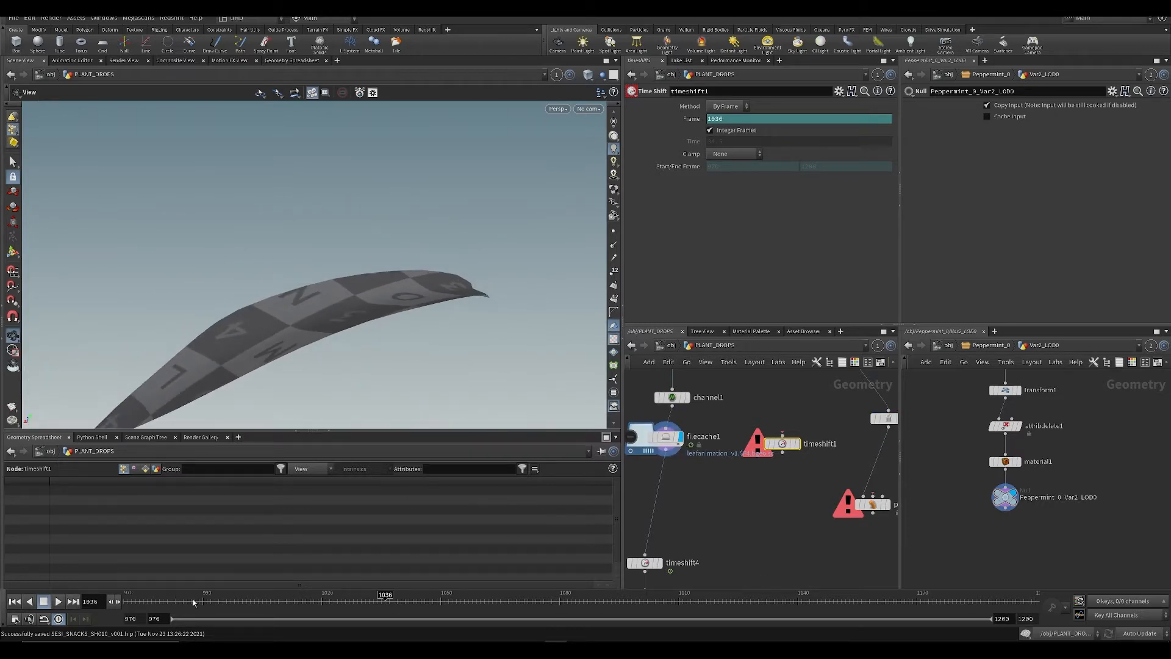
{"action": "left_click", "coordinate": [294, 601]}
{"action": "left_click_drag", "start_coordinate": [666, 450], "coordinate": [783, 435]}
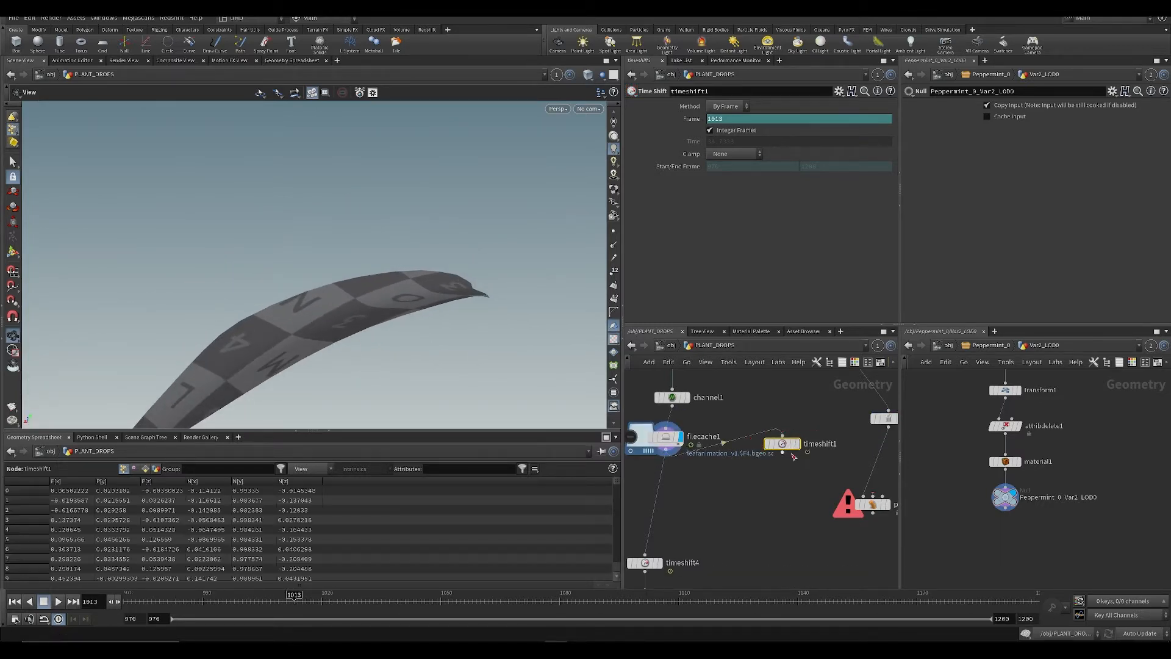
Step: Display timeshift1, delete the channel on its Frame parameter, and set the frame to 1001
{"action": "left_click", "coordinate": [796, 444]}
{"action": "right_click", "coordinate": [684, 120]}
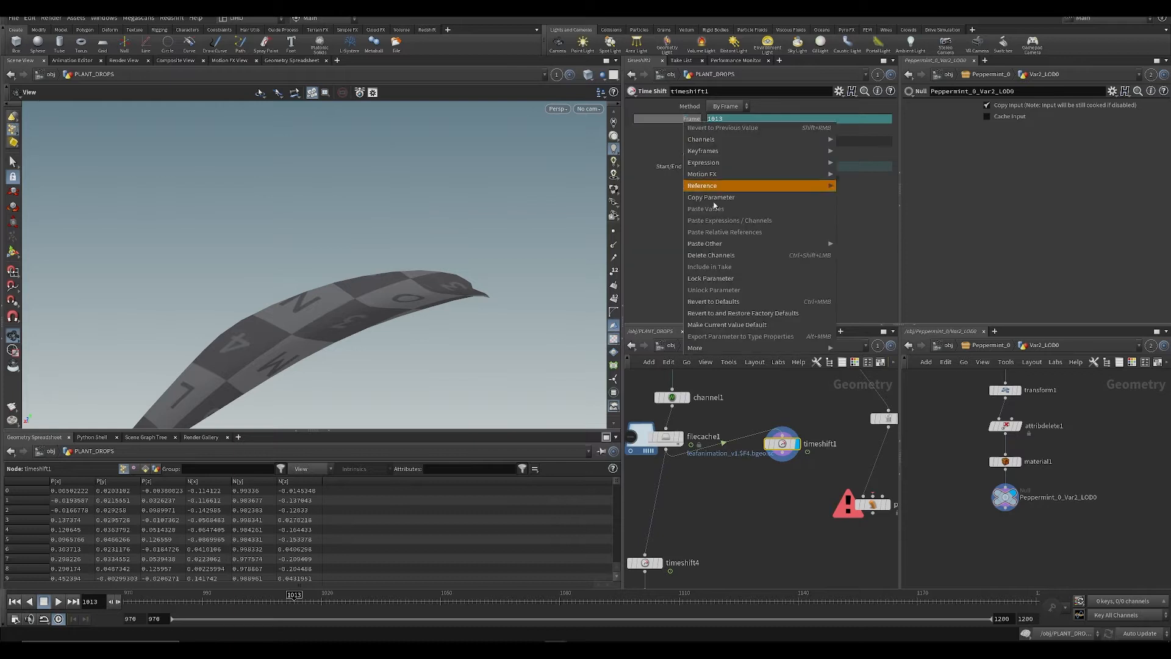
{"action": "left_click", "coordinate": [724, 256]}
{"action": "left_click_drag", "start_coordinate": [726, 119], "coordinate": [634, 126]}
{"action": "type", "text": "1001"}
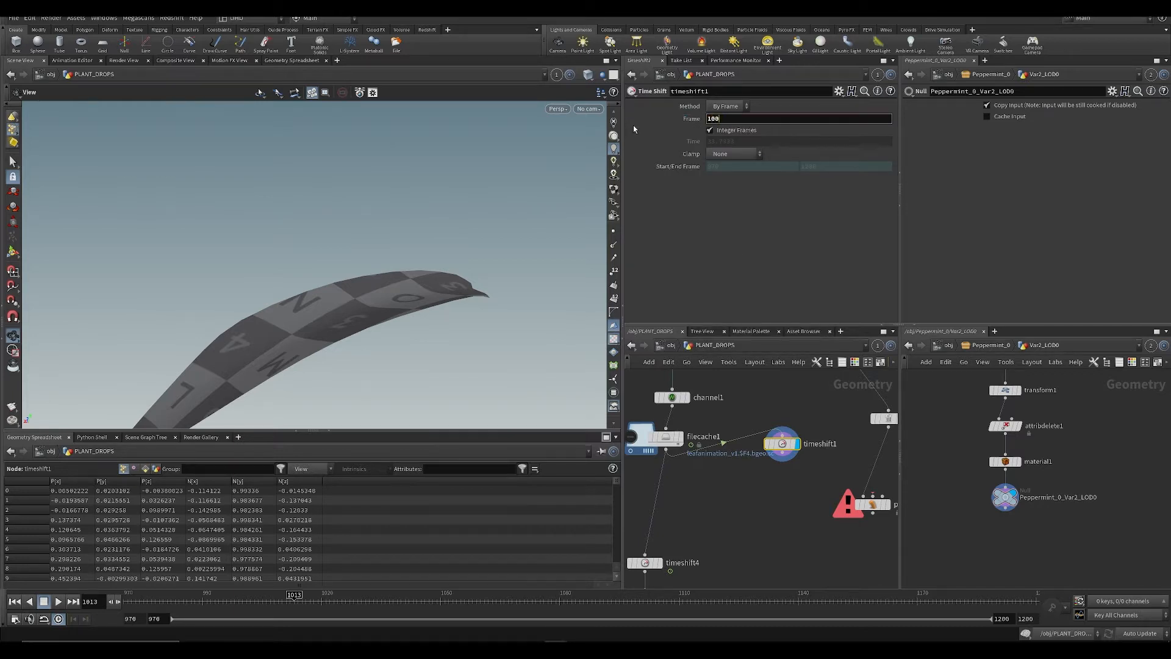
Step: Save the scene and wire timeshift1 and filecache1 into pointdeform1's second and third inputs, displaying pointdeform1
{"action": "key", "text": "Return"}
{"action": "key", "text": "ctrl+s"}
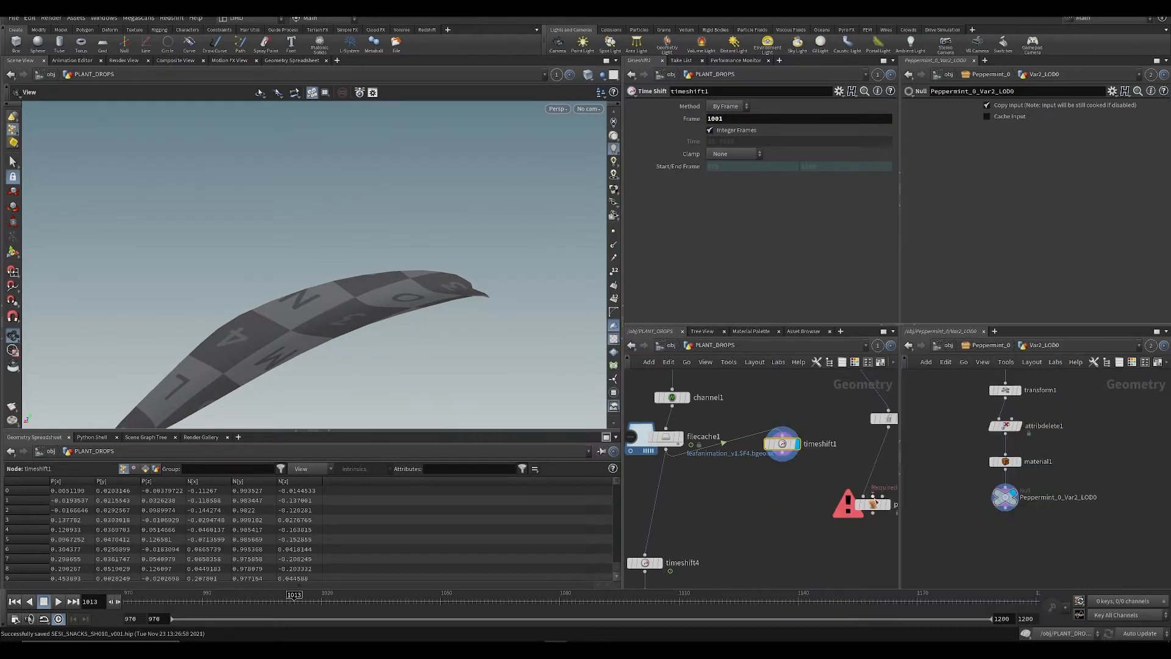
{"action": "middle_click_drag", "start_coordinate": [763, 460], "coordinate": [710, 465]}
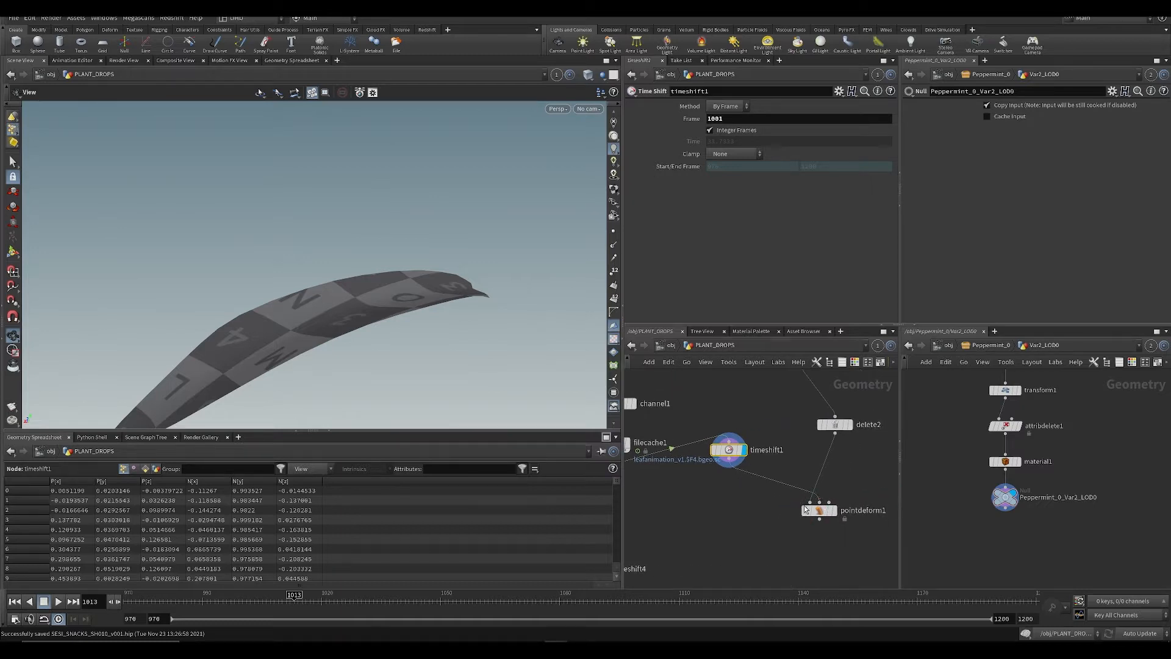
{"action": "left_click_drag", "start_coordinate": [805, 508], "coordinate": [803, 542]}
{"action": "middle_click_drag", "start_coordinate": [803, 539], "coordinate": [790, 512]}
{"action": "scroll", "coordinate": [866, 503], "scroll_direction": "down", "scroll_amount": 1}
{"action": "left_click", "coordinate": [865, 508]}
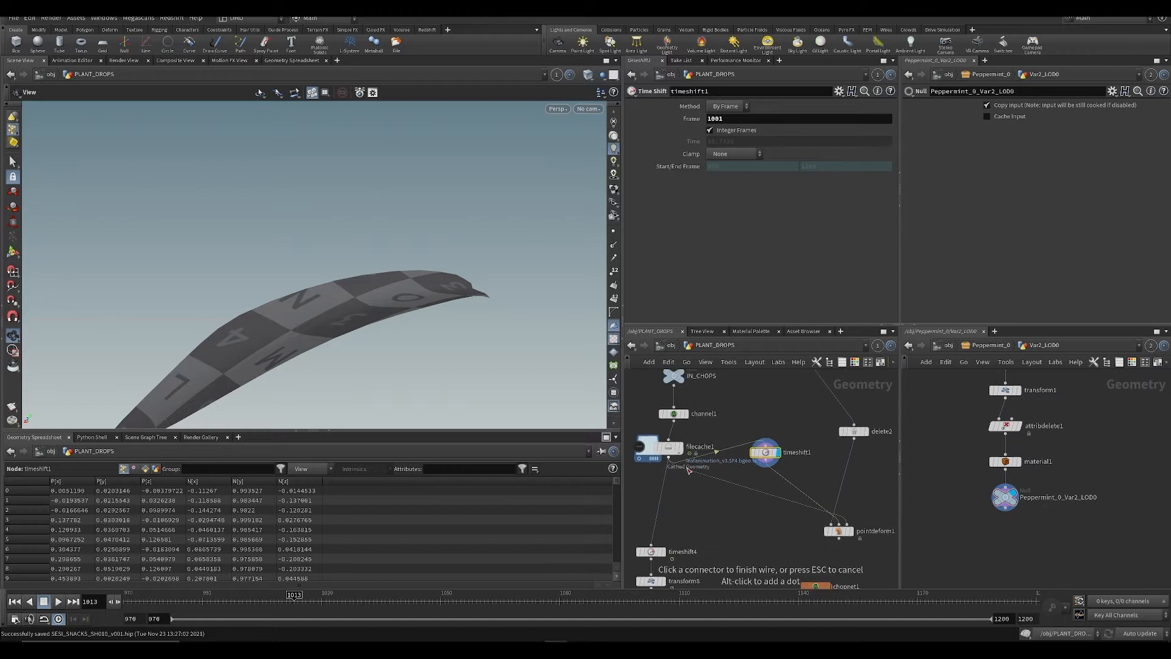
{"action": "left_click", "coordinate": [670, 461]}
{"action": "left_click", "coordinate": [859, 521]}
Step: Play back the deformed stem, template filecache1 for comparison, and go to frame 1040
{"action": "key", "text": "ctrl+Up"}
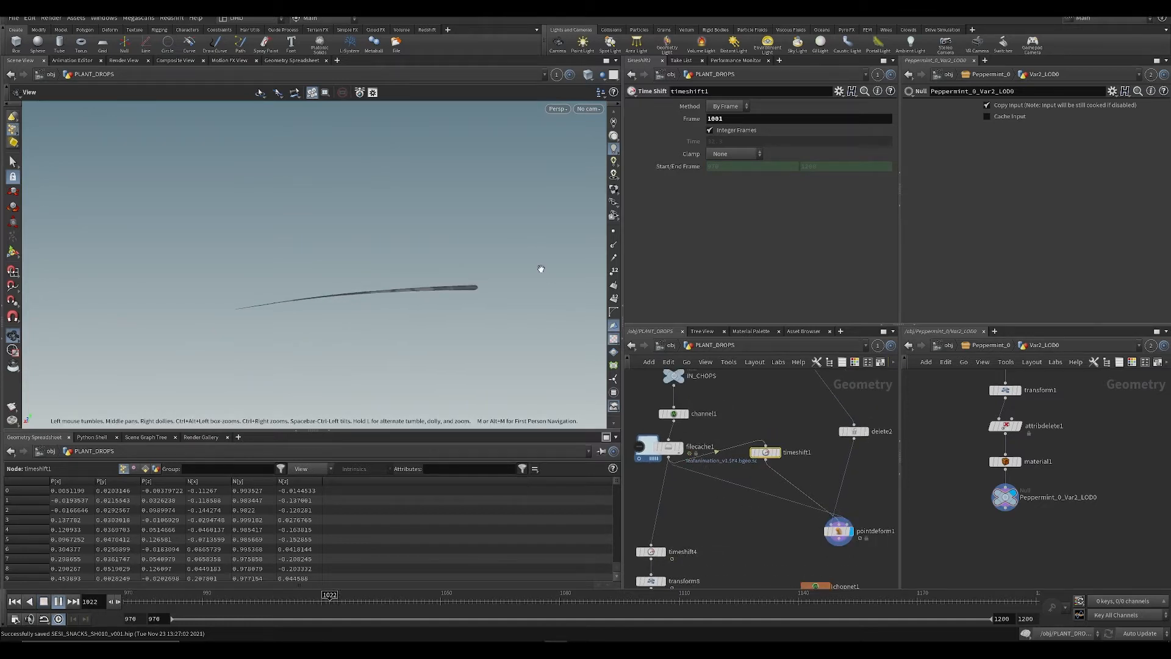
{"action": "key", "text": "ctrl+Up"}
{"action": "left_click", "coordinate": [678, 449]}
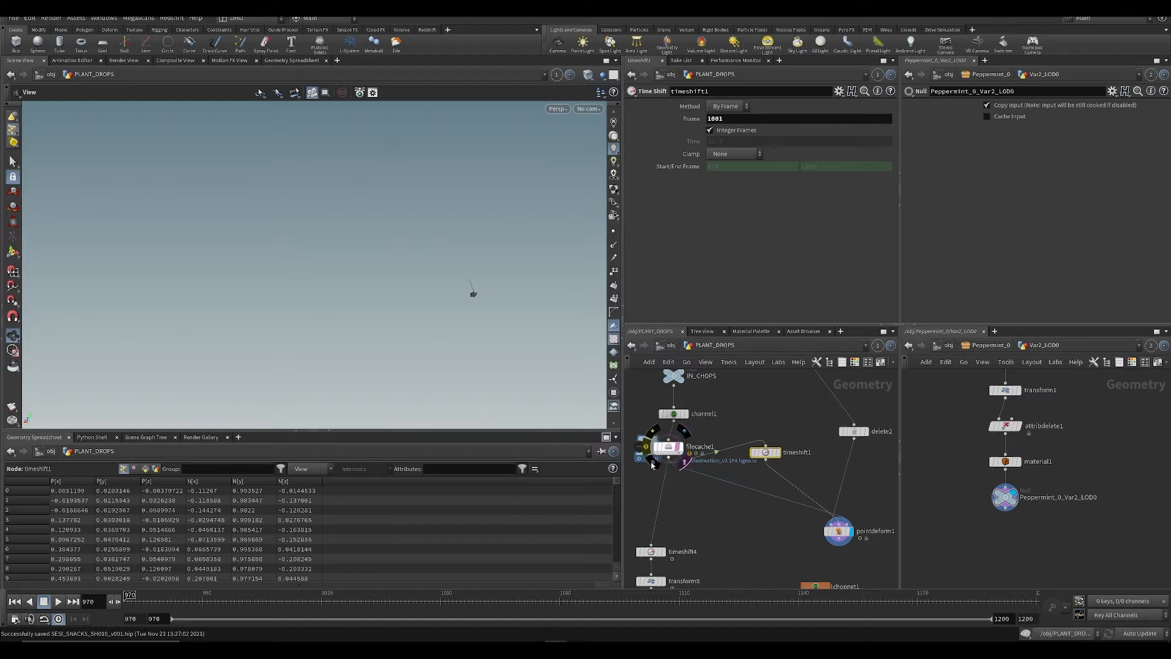
{"action": "left_click_drag", "start_coordinate": [191, 605], "coordinate": [404, 609]}
Step: Add a Merge node below pointdeform1 and move chopnet1 out of its way
{"action": "middle_click_drag", "start_coordinate": [777, 505], "coordinate": [733, 462]}
{"action": "scroll", "coordinate": [733, 462], "scroll_direction": "down", "scroll_amount": 1}
{"action": "key", "text": "Tab"}
{"action": "type", "text": "mer"}
{"action": "key", "text": "Return"}
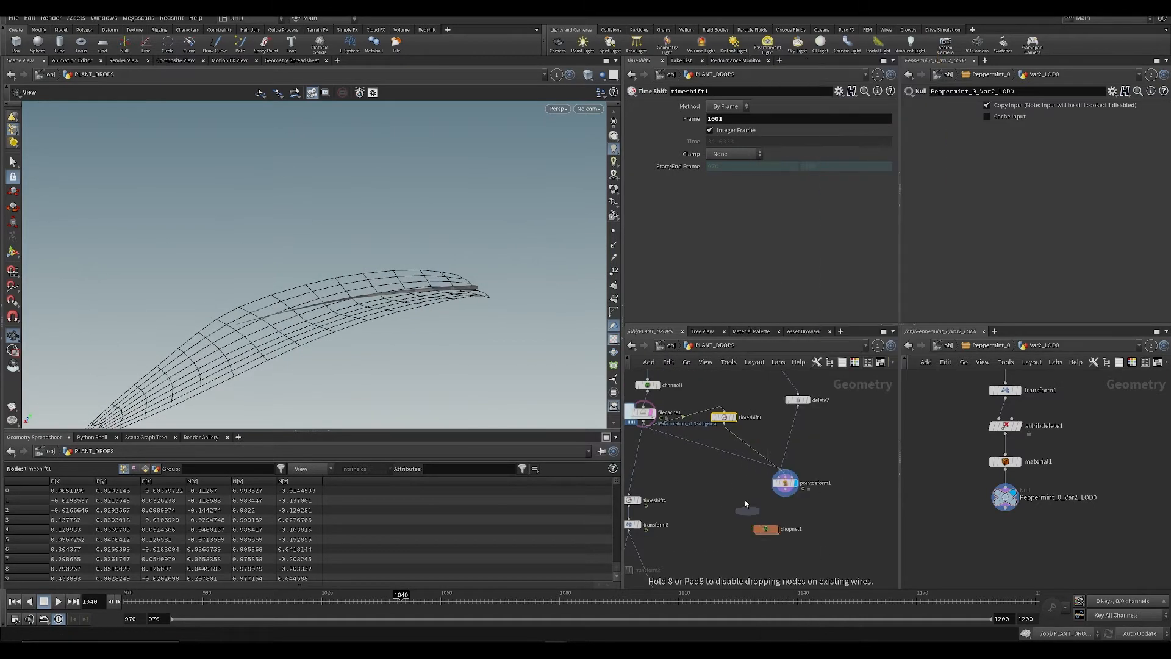
{"action": "left_click", "coordinate": [753, 539]}
{"action": "left_click", "coordinate": [643, 416]}
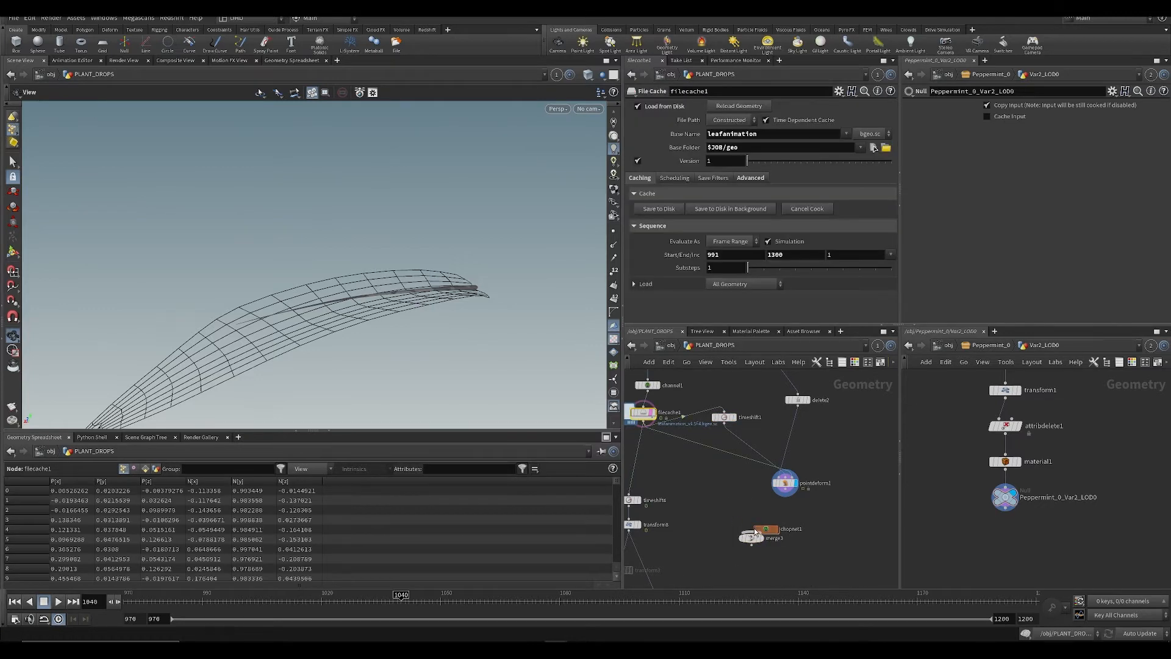
{"action": "left_click_drag", "start_coordinate": [757, 528], "coordinate": [859, 542]}
Step: Connect filecache1 and pointdeform1 to the new Merge node and display the merged geometry
{"action": "left_click", "coordinate": [750, 532]}
{"action": "left_click", "coordinate": [643, 425]}
{"action": "left_click", "coordinate": [752, 532]}
{"action": "left_click", "coordinate": [785, 490]}
{"action": "left_click", "coordinate": [762, 537]}
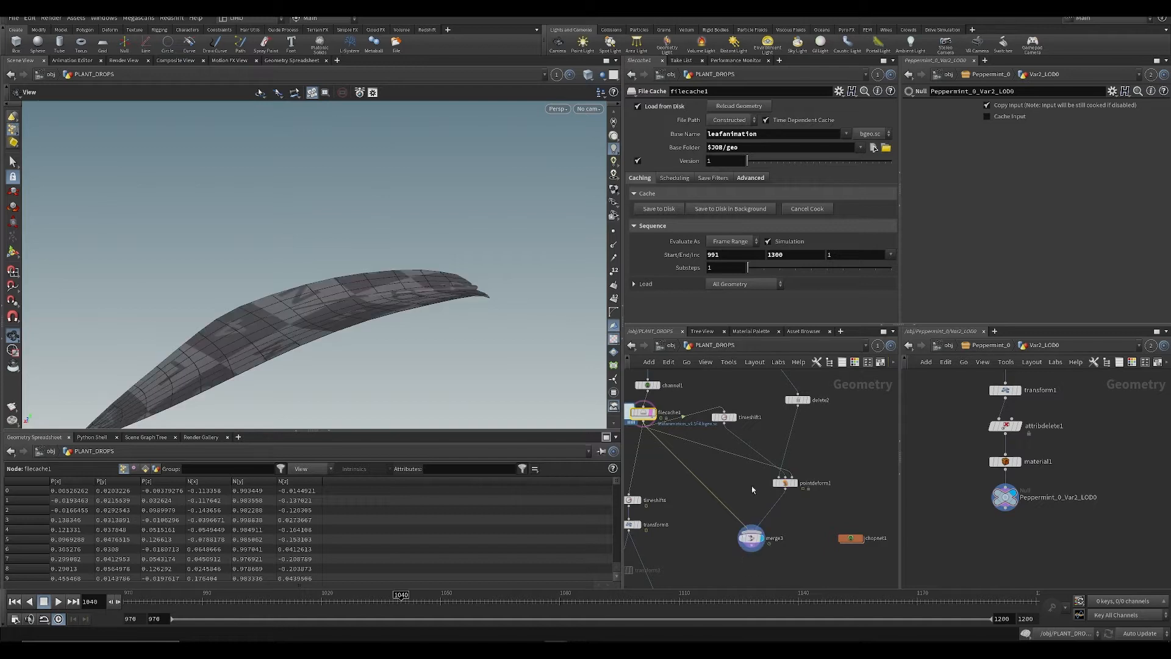
Step: Play back the merged leaf and stem animation, return to the first frame, and save the scene
{"action": "key", "text": "ctrl+Up"}
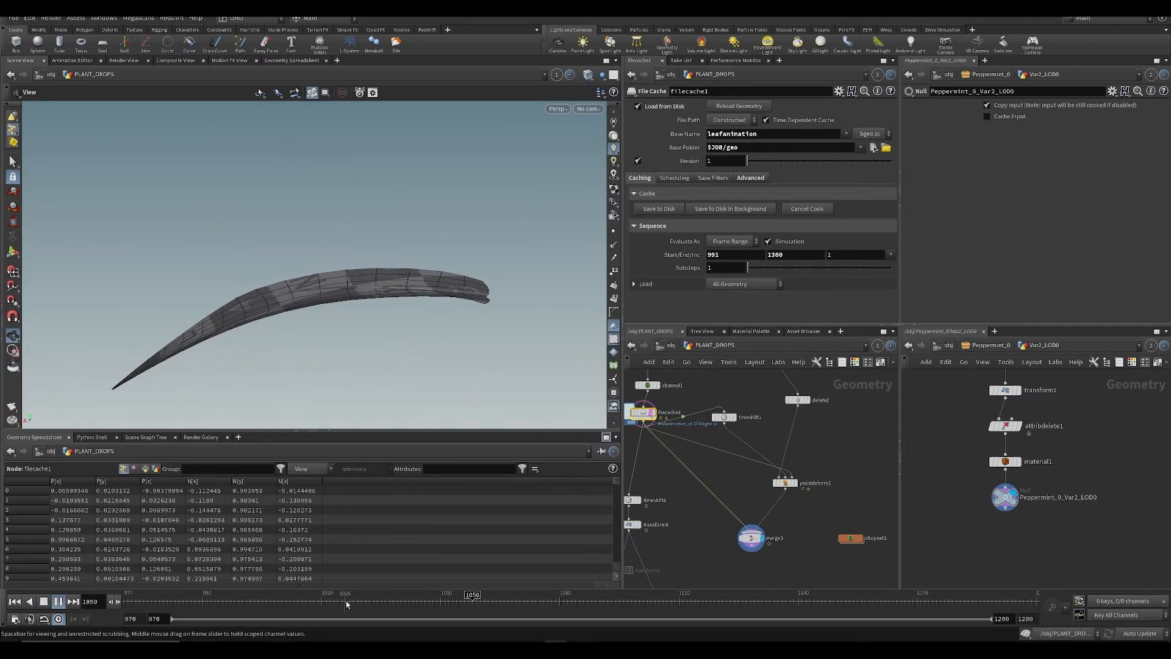
{"action": "key", "text": "ctrl+Up"}
{"action": "key", "text": "ctrl+s"}
Step: Copy bend1, insert the copy on the wire just above delete2, and display it
{"action": "middle_click_drag", "start_coordinate": [689, 384], "coordinate": [699, 465]}
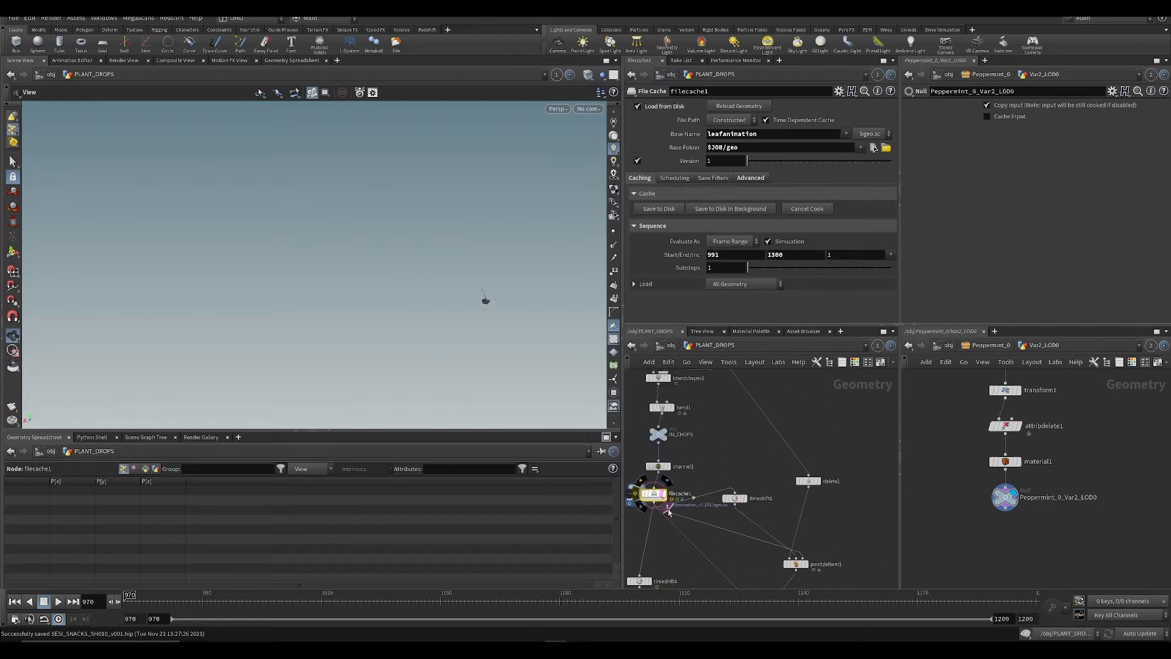
{"action": "middle_click_drag", "start_coordinate": [654, 407], "coordinate": [702, 487]}
{"action": "left_click", "coordinate": [698, 465]}
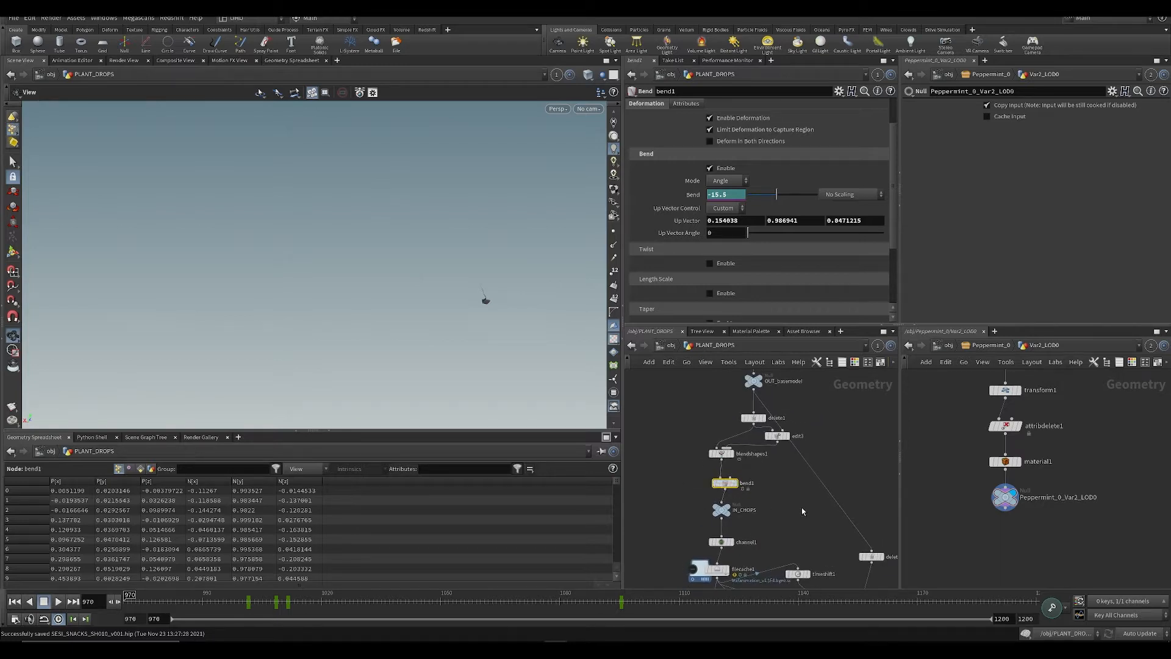
{"action": "middle_click_drag", "start_coordinate": [776, 496], "coordinate": [754, 528]}
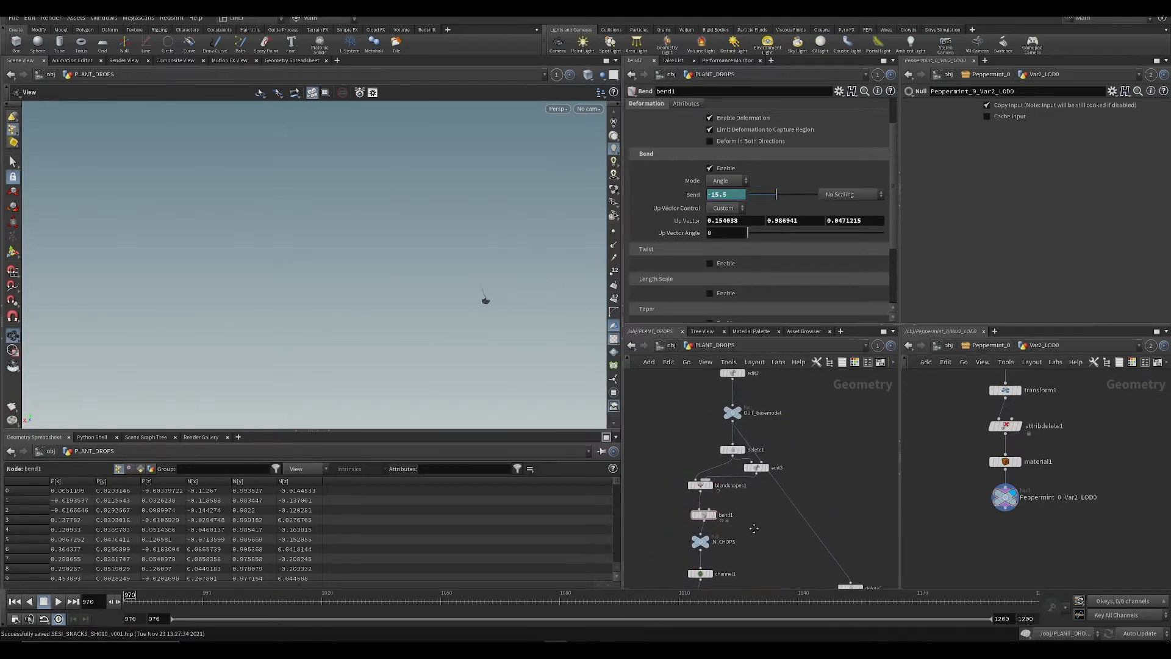
{"action": "key", "text": "h"}
{"action": "scroll", "coordinate": [760, 500], "scroll_direction": "up", "scroll_amount": 5}
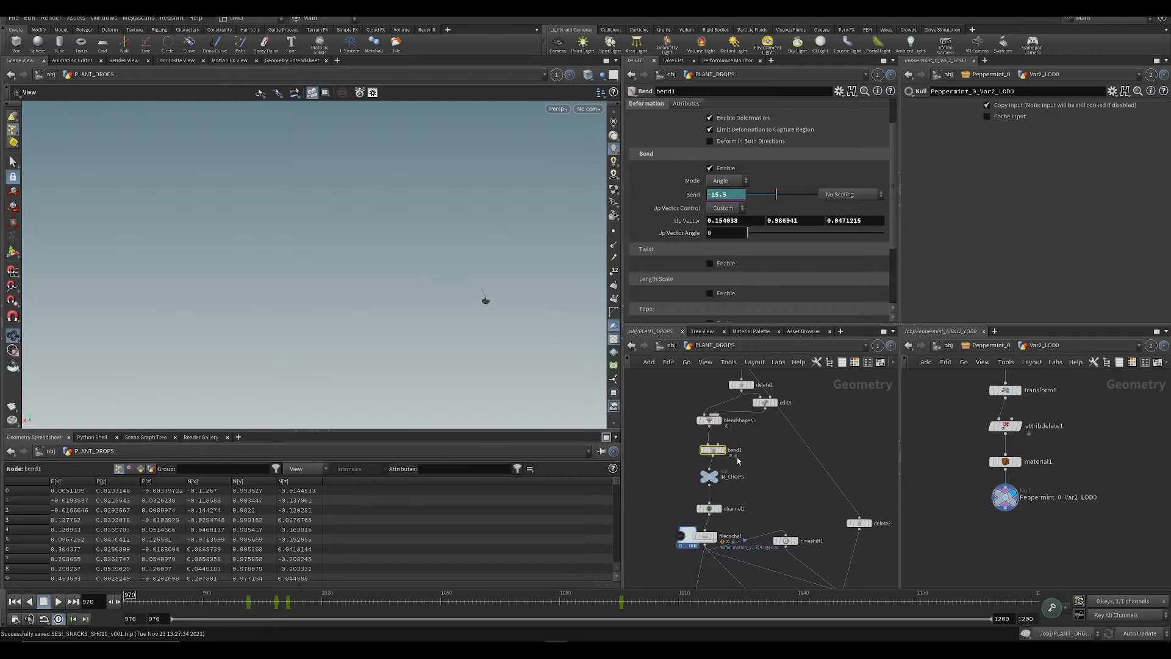
{"action": "key", "text": "ctrl+c"}
{"action": "left_click", "coordinate": [797, 460]}
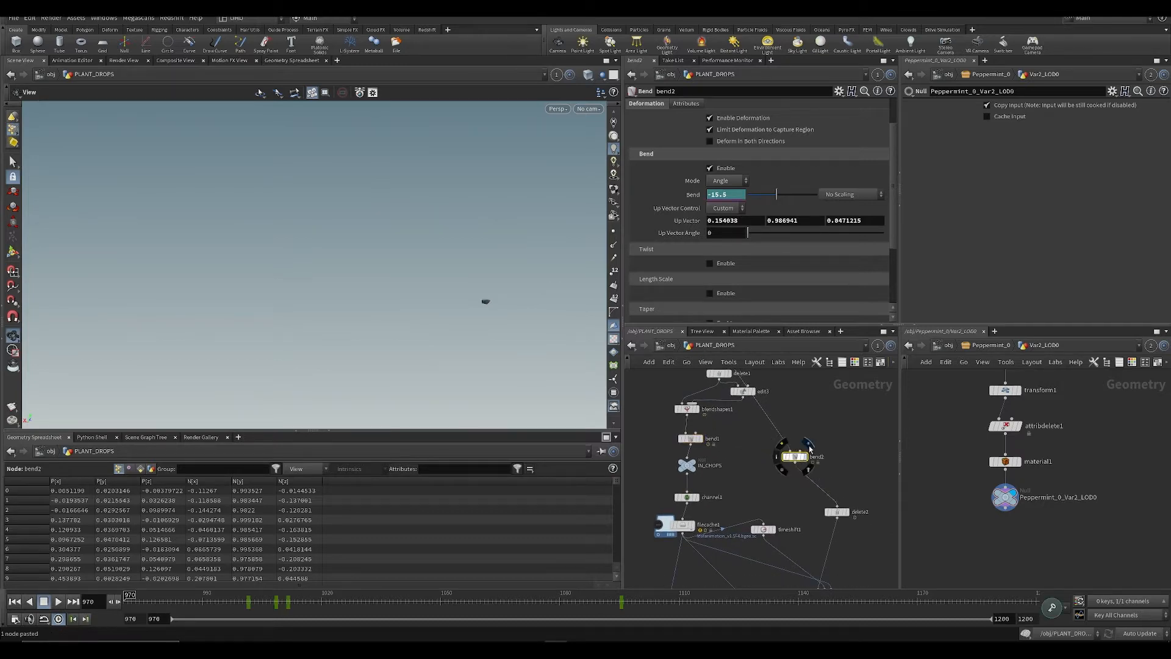
{"action": "left_click", "coordinate": [809, 446]}
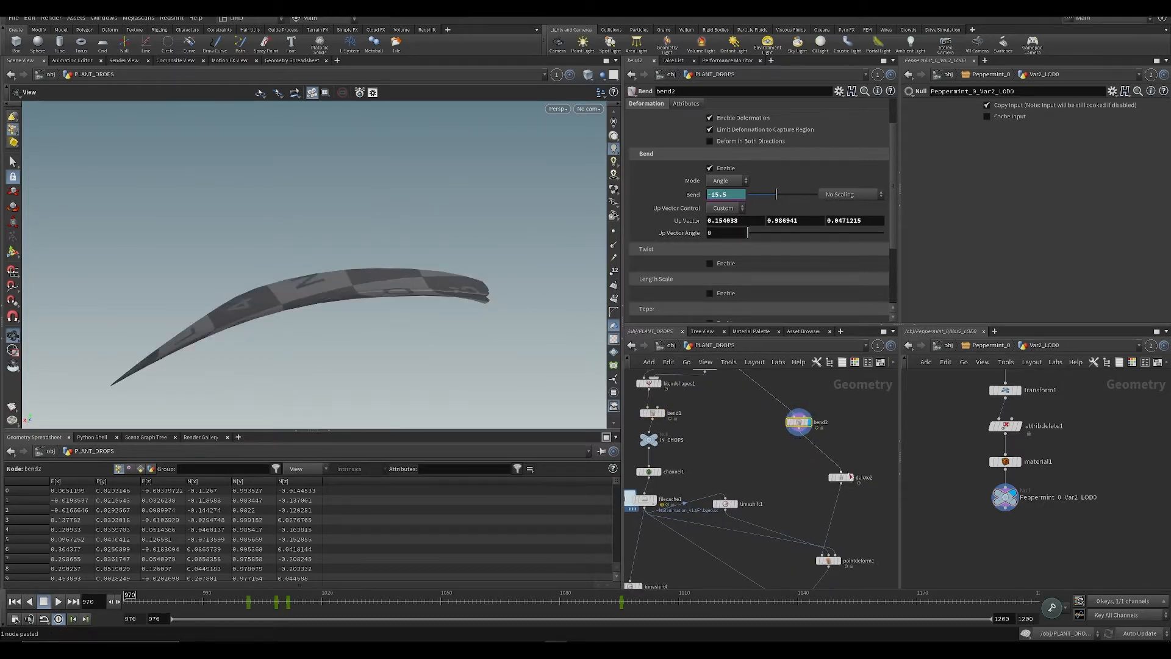
{"action": "left_click_drag", "start_coordinate": [801, 424], "coordinate": [851, 445]}
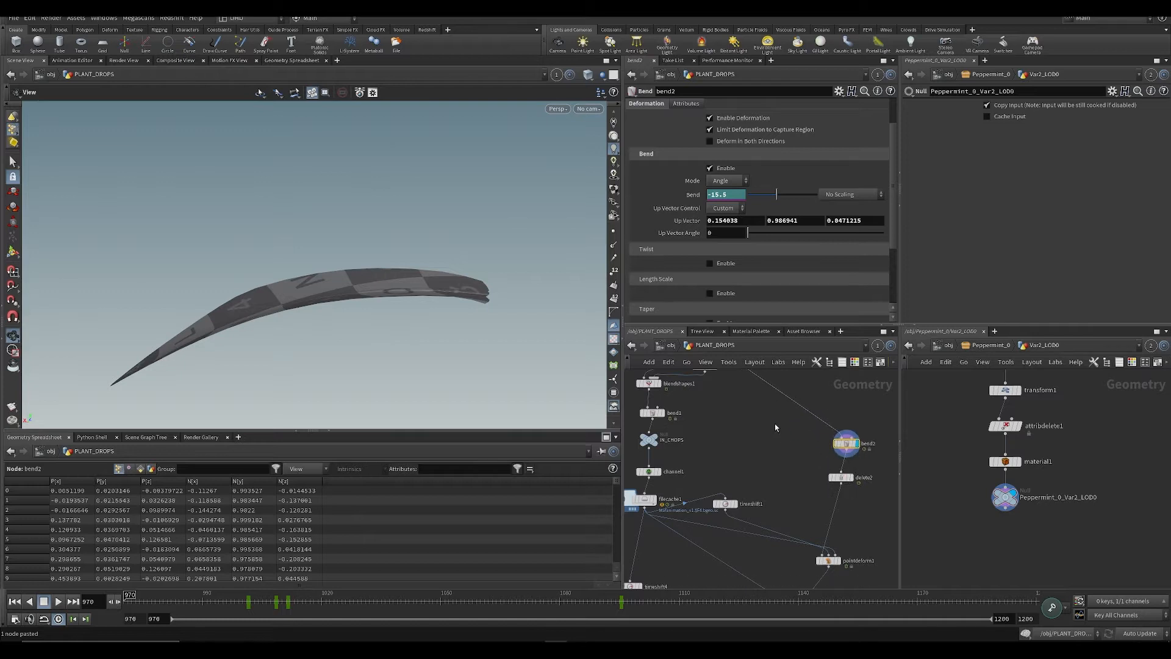
Step: Delete the animation channel on bend2's Bend parameter, keeping the angle at -15.5
{"action": "middle_click_drag", "start_coordinate": [775, 425], "coordinate": [790, 497]}
{"action": "scroll", "coordinate": [793, 508], "scroll_direction": "down", "scroll_amount": 2}
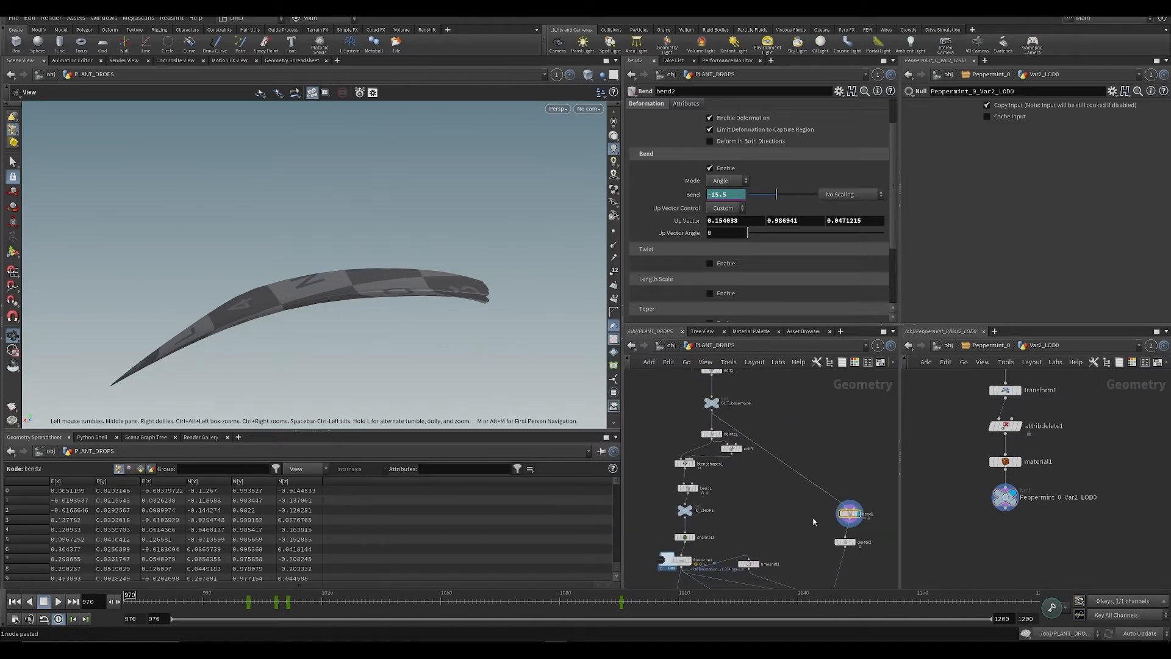
{"action": "left_click", "coordinate": [845, 542]}
{"action": "middle_click_drag", "start_coordinate": [811, 487], "coordinate": [796, 426]}
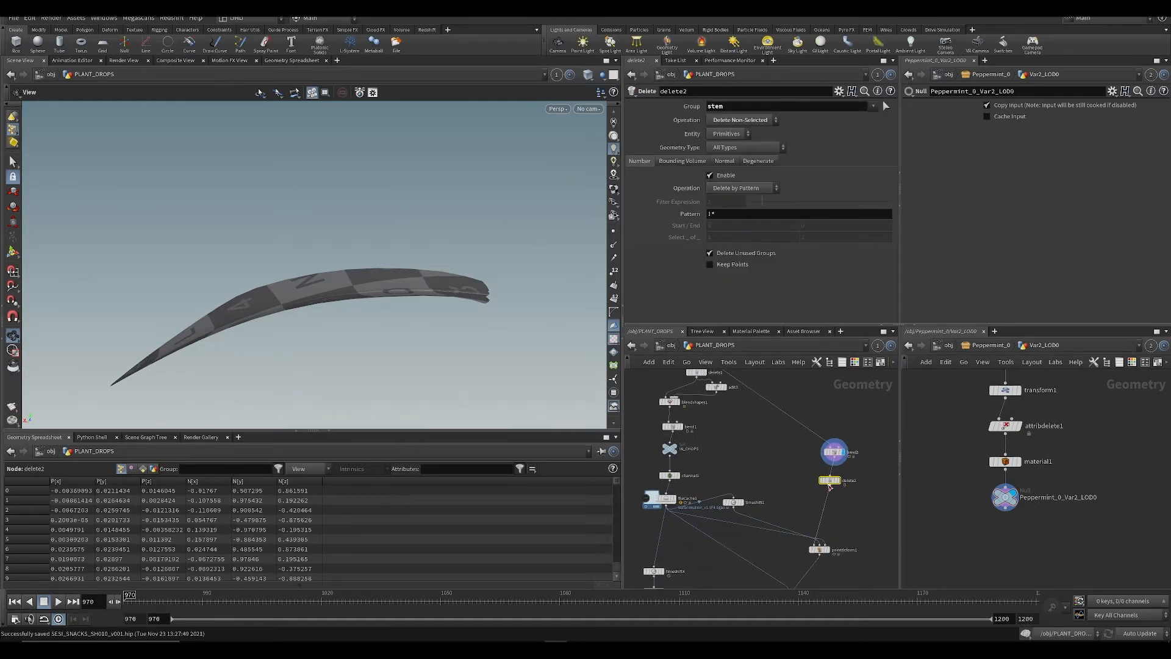
{"action": "left_click", "coordinate": [834, 453]}
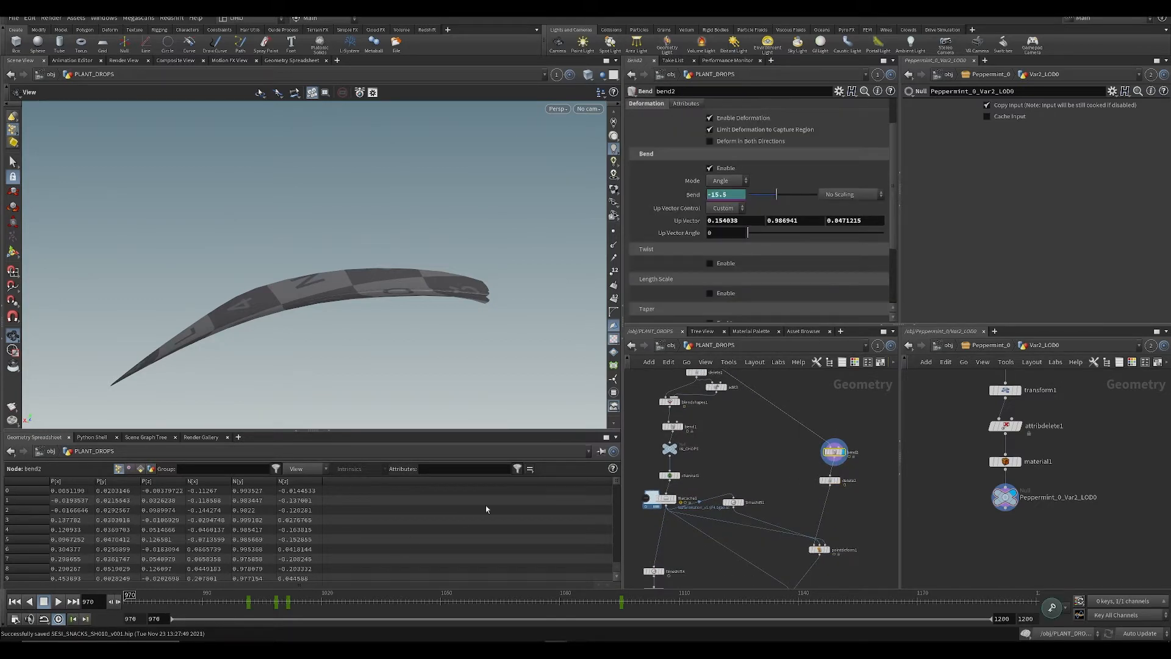
{"action": "right_click", "coordinate": [699, 200]}
{"action": "left_click", "coordinate": [793, 329]}
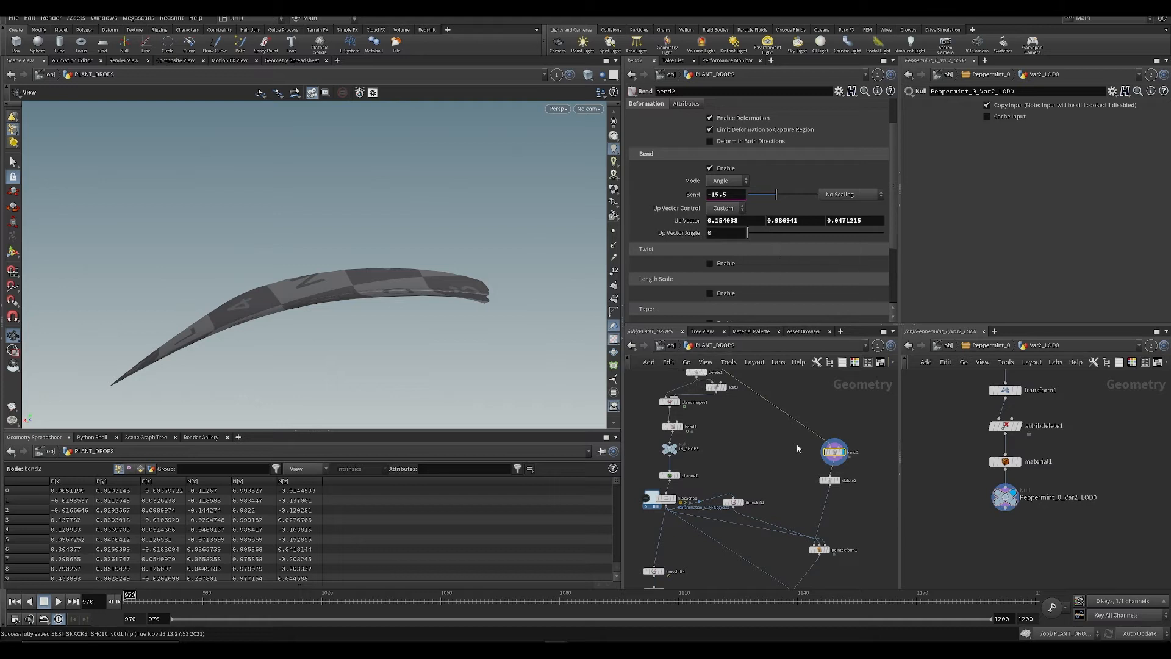
Step: Display merge3, play back the merged animation, go to frame 999, and save the scene
{"action": "middle_click_drag", "start_coordinate": [840, 541], "coordinate": [836, 480]}
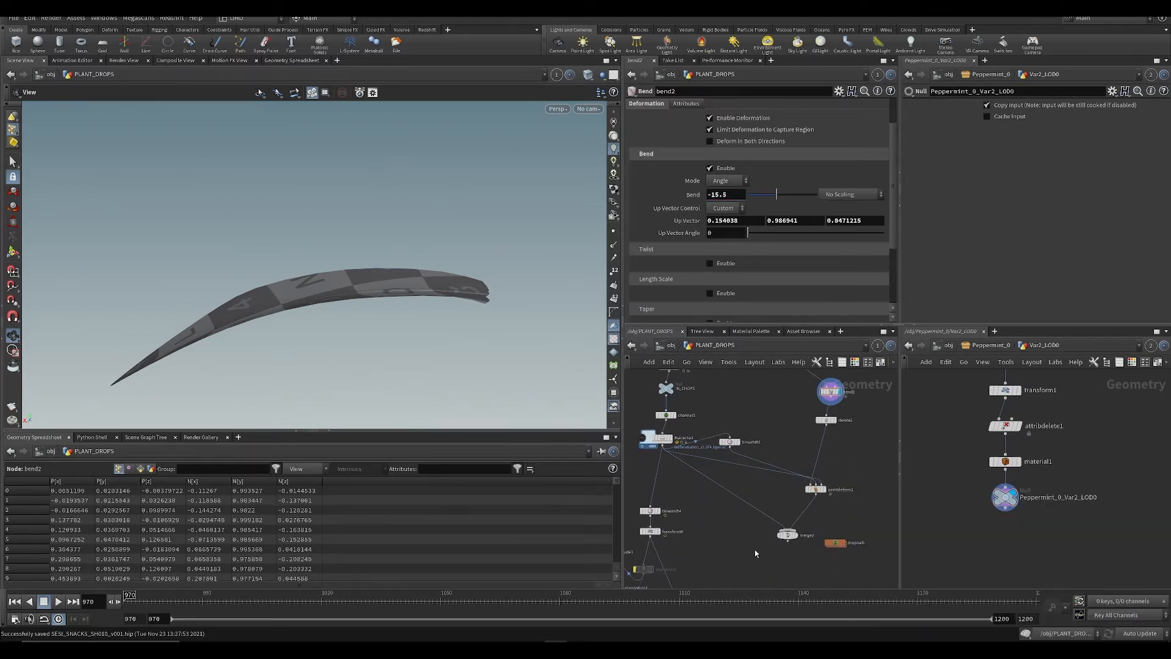
{"action": "left_click", "coordinate": [793, 537]}
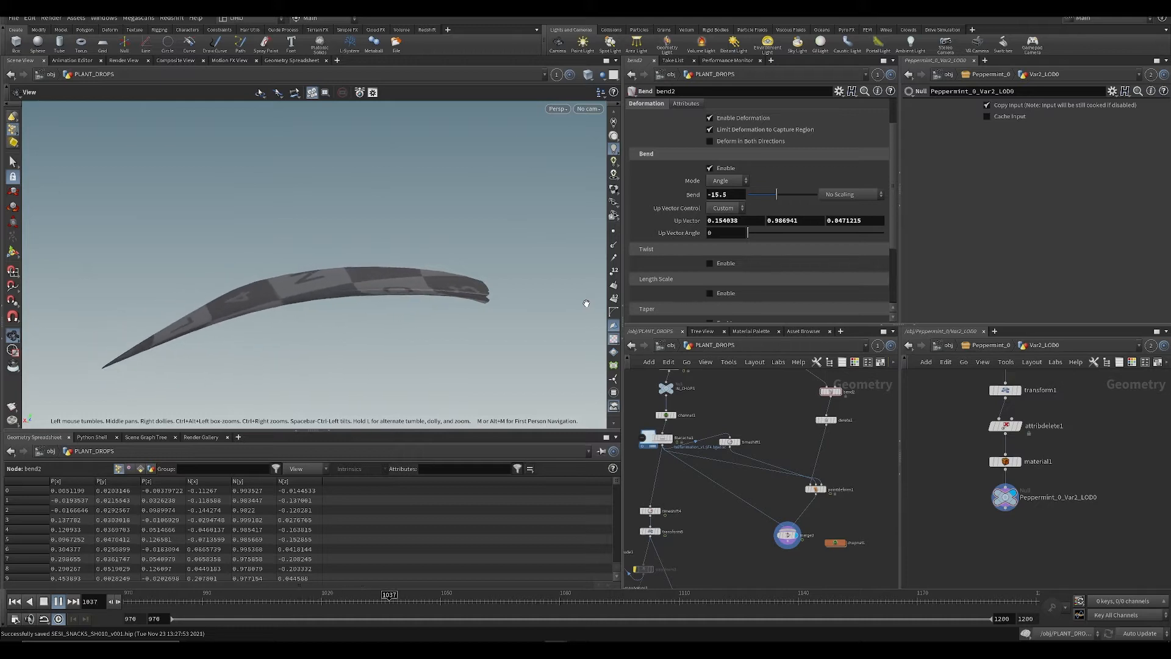
{"action": "key", "text": "ctrl+Up"}
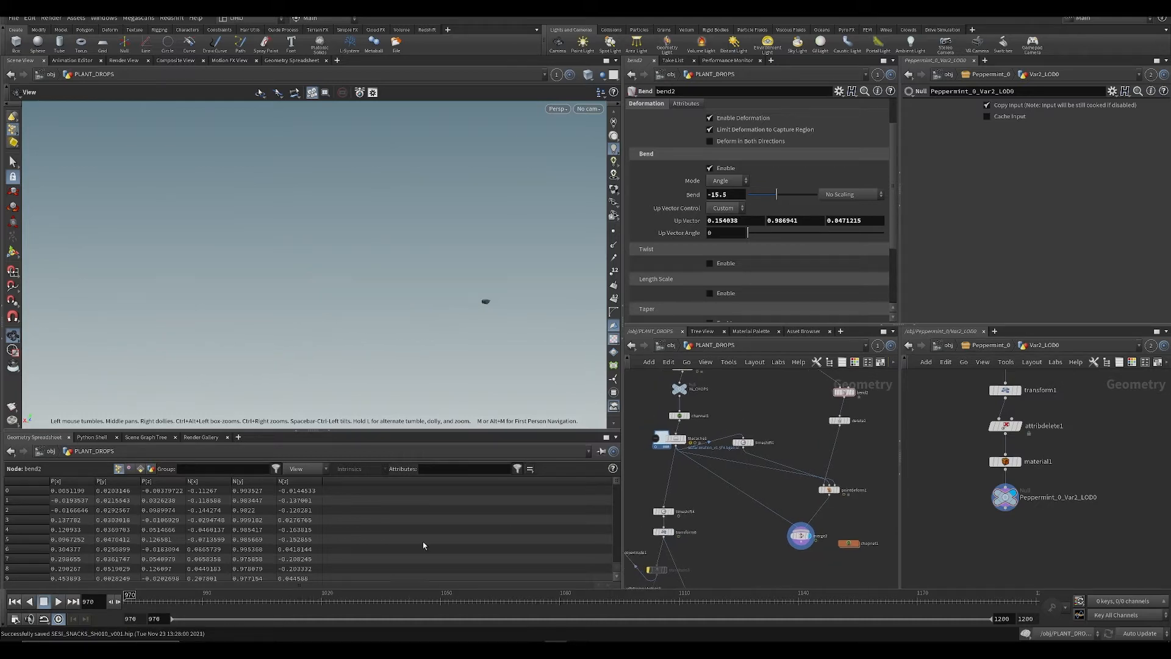
{"action": "left_click_drag", "start_coordinate": [309, 604], "coordinate": [239, 611]}
{"action": "key", "text": "ctrl+s"}
Step: Rewire merge3 to take the leaf from timeshift4 instead of filecache1, play back the result, and save the scene
{"action": "scroll", "coordinate": [668, 516], "scroll_direction": "up", "scroll_amount": 2}
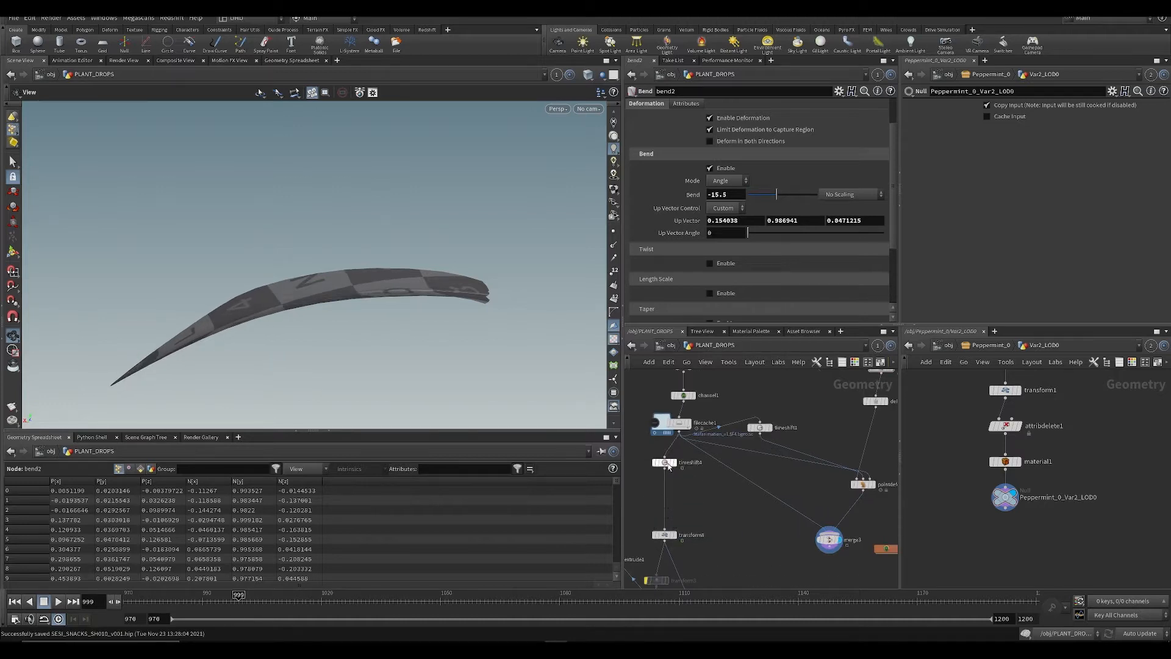
{"action": "left_click", "coordinate": [665, 463]}
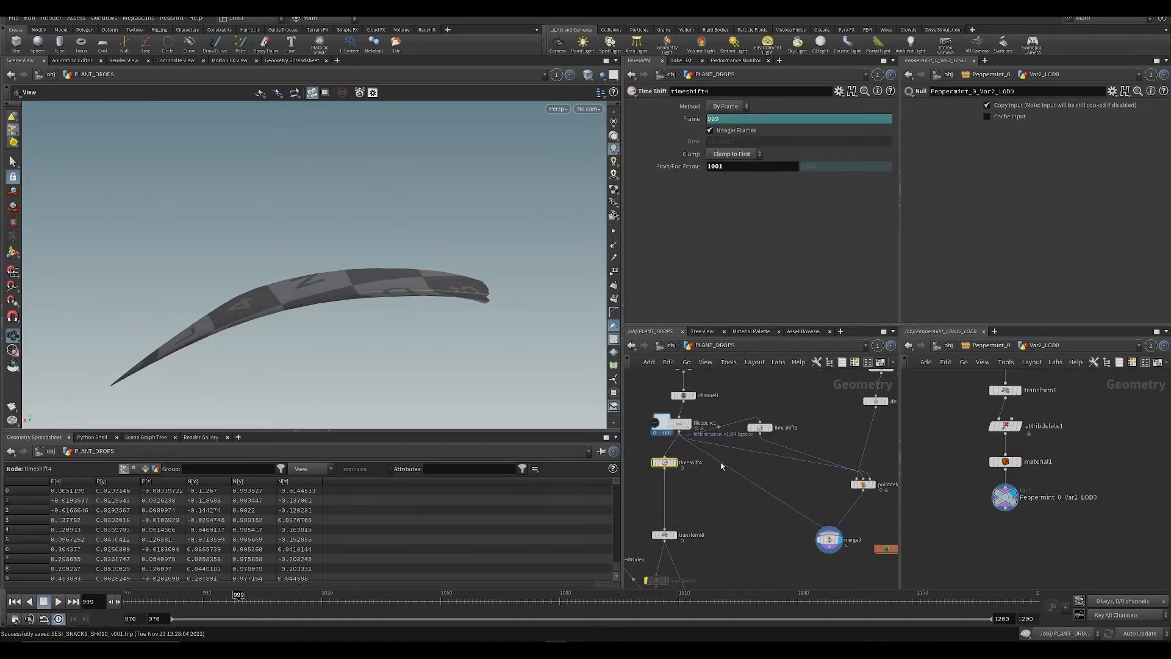
{"action": "left_click_drag", "start_coordinate": [722, 467], "coordinate": [676, 476]}
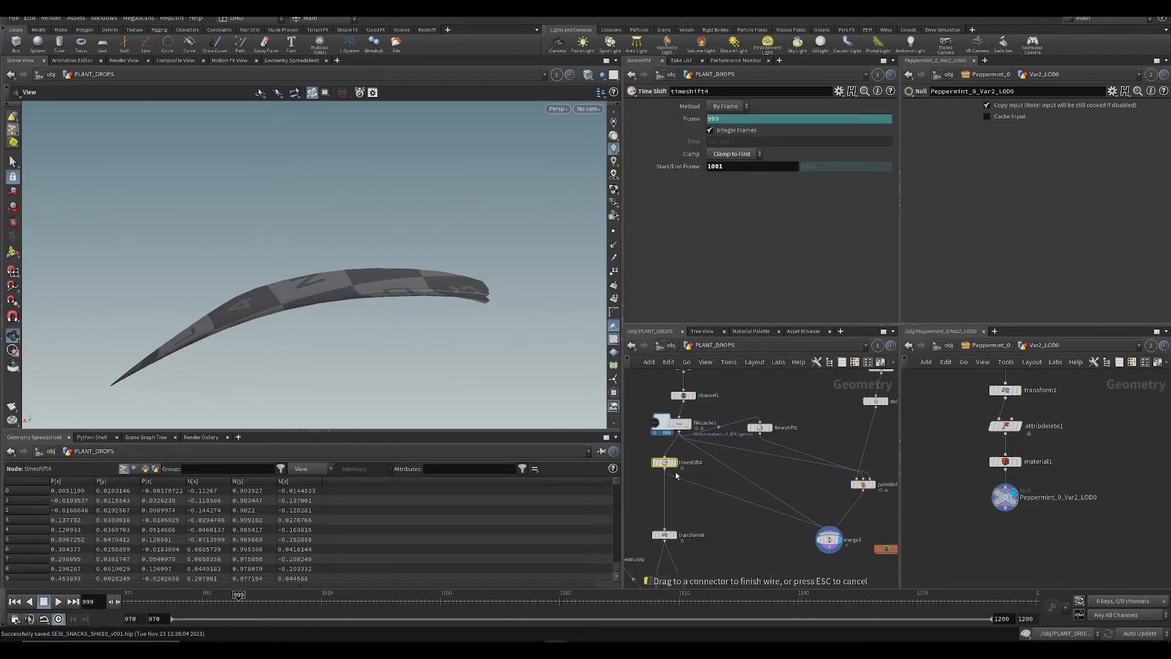
{"action": "left_click", "coordinate": [774, 545]}
{"action": "middle_click_drag", "start_coordinate": [769, 530], "coordinate": [754, 511]}
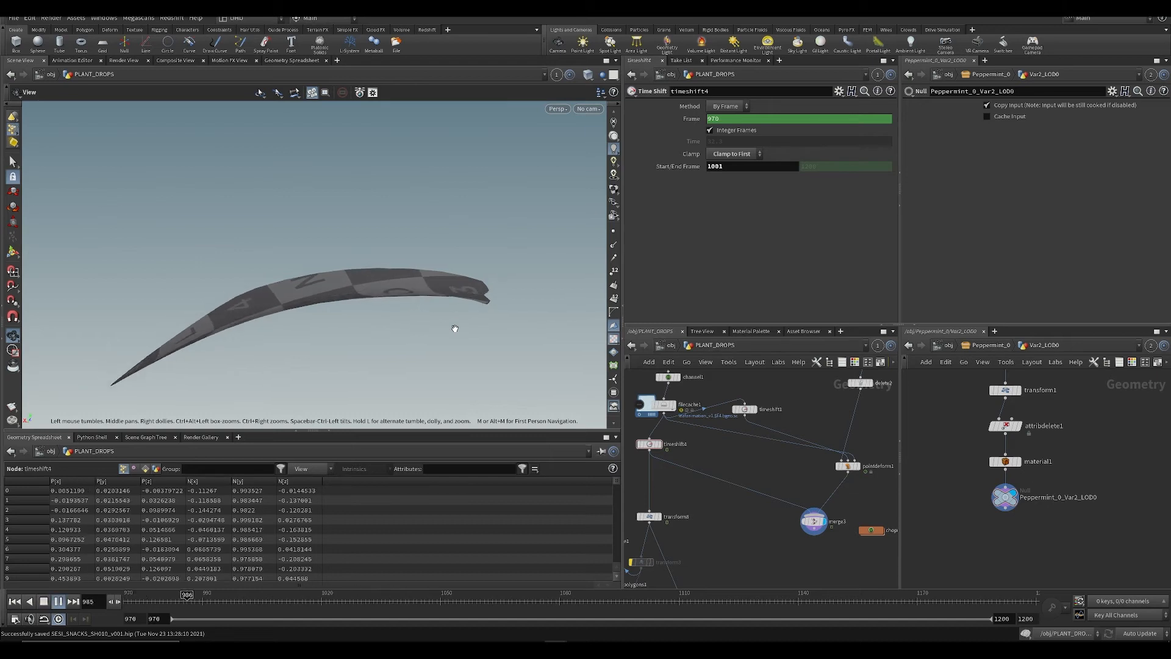
{"action": "key", "text": "ctrl+Up"}
{"action": "key", "text": "ctrl+s"}
Step: Feed timeshift1 from timeshift4 instead of filecache1, move timeshift1 down beside pointdeform1, and save the scene
{"action": "left_click_drag", "start_coordinate": [687, 429], "coordinate": [670, 447]}
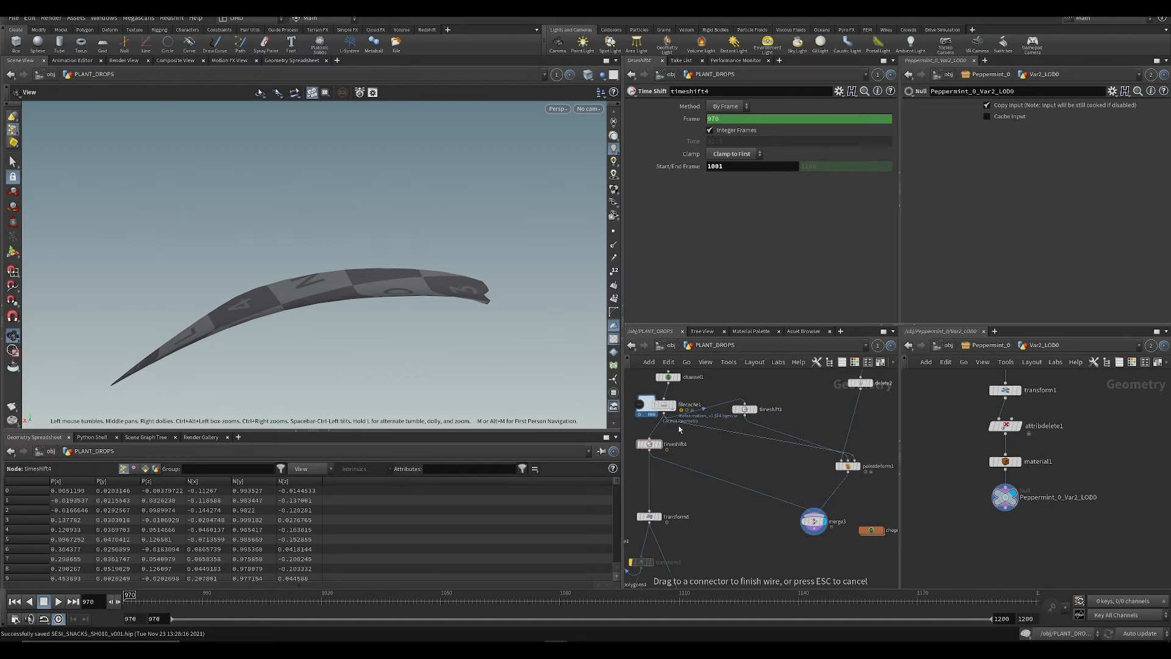
{"action": "key", "text": "Escape"}
{"action": "scroll", "coordinate": [827, 468], "scroll_direction": "up", "scroll_amount": 2}
{"action": "left_click_drag", "start_coordinate": [858, 466], "coordinate": [837, 487]}
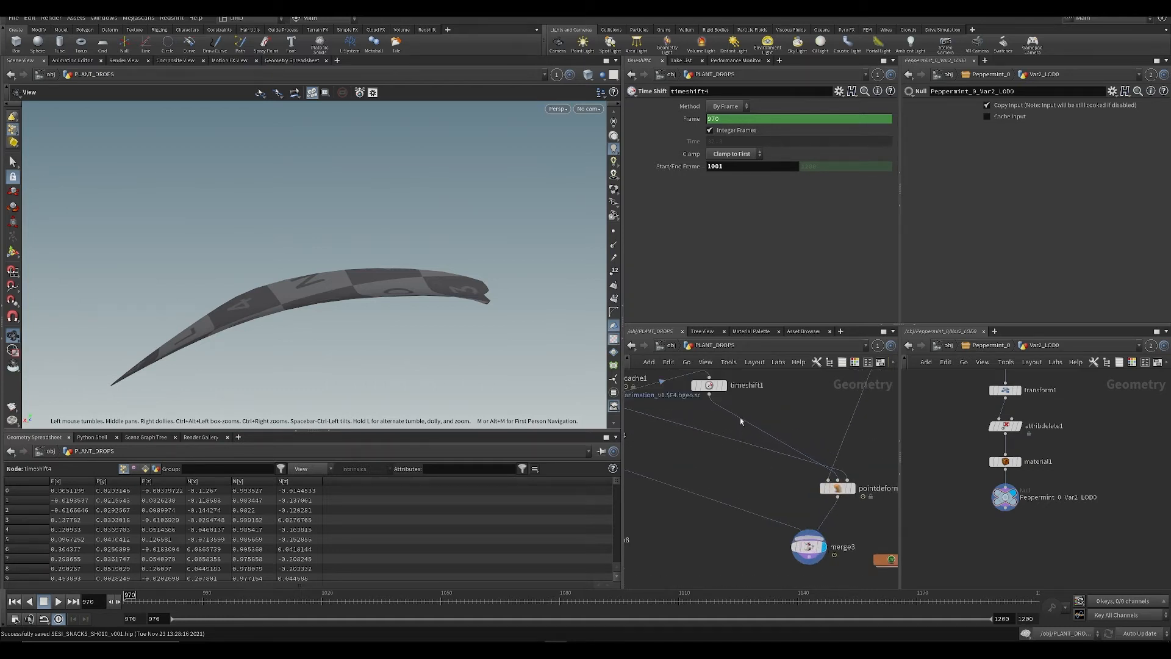
{"action": "scroll", "coordinate": [711, 393], "scroll_direction": "down", "scroll_amount": 3}
{"action": "left_click_drag", "start_coordinate": [711, 391], "coordinate": [689, 437]}
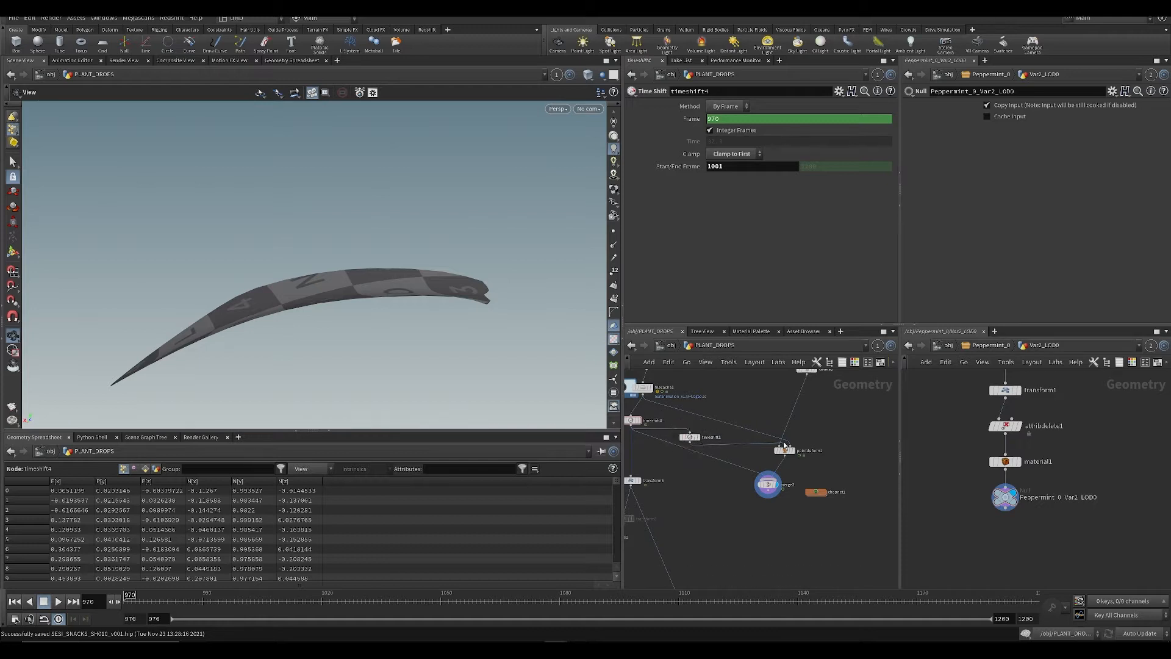
{"action": "key", "text": "ctrl+s"}
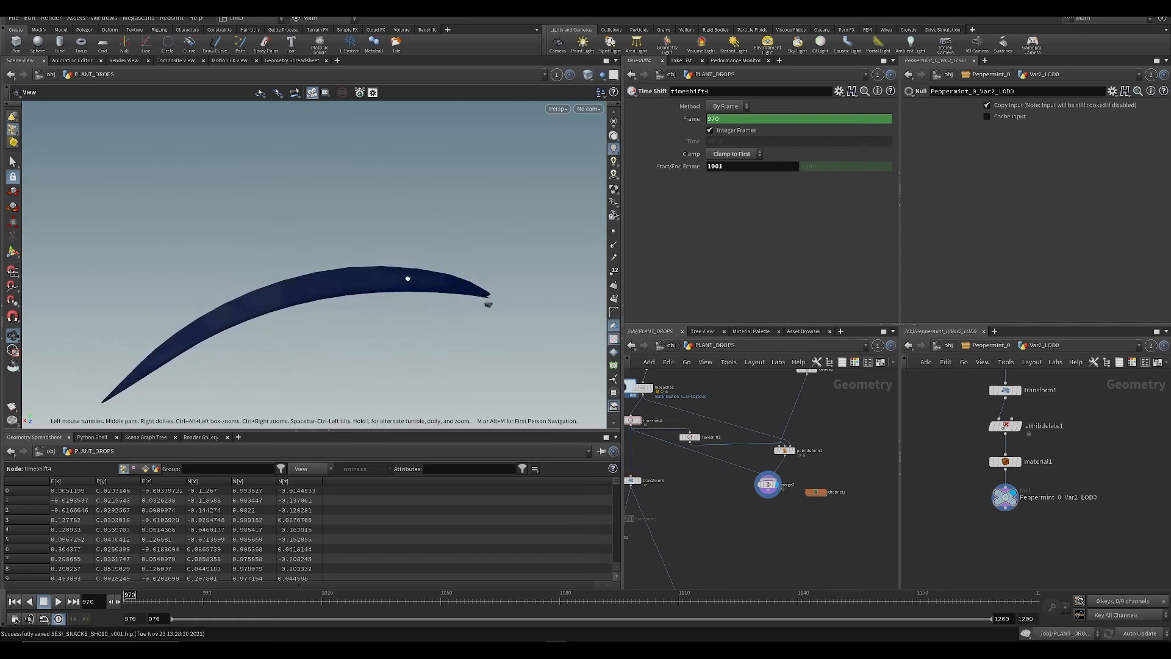
Step: Scrub to frame 994 and examine the stem's alignment and the connections between timeshift4, timeshift1 and pointdeform1
{"action": "left_click", "coordinate": [155, 601]}
{"action": "left_click_drag", "start_coordinate": [158, 601], "coordinate": [218, 611]}
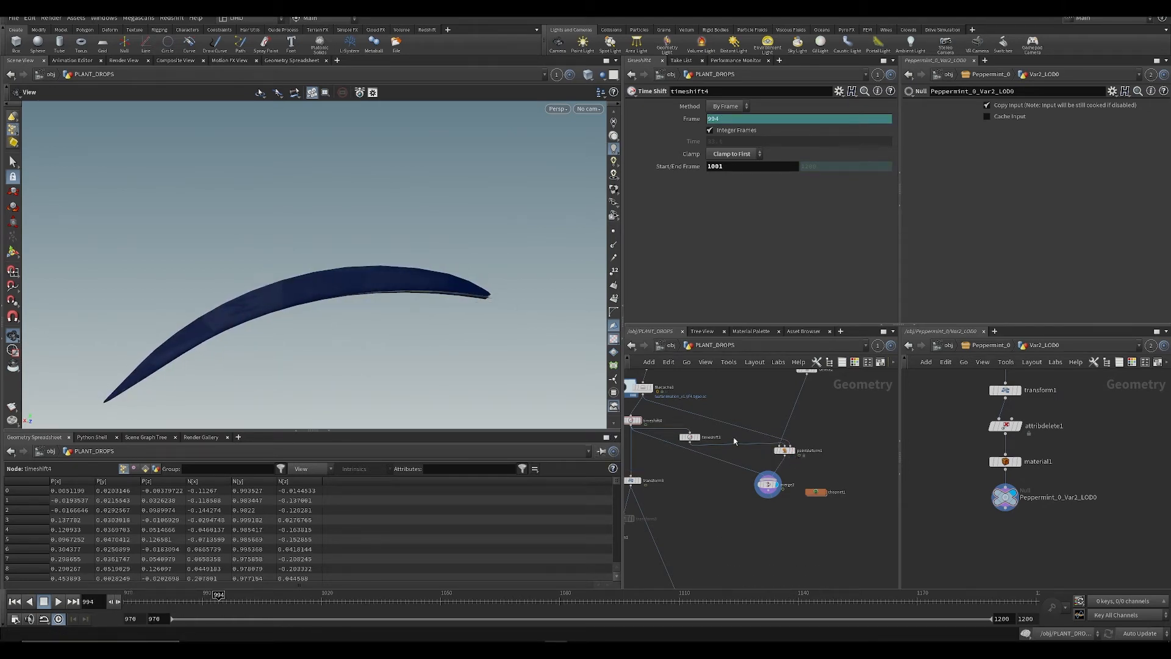
{"action": "scroll", "coordinate": [776, 419], "scroll_direction": "up", "scroll_amount": 3}
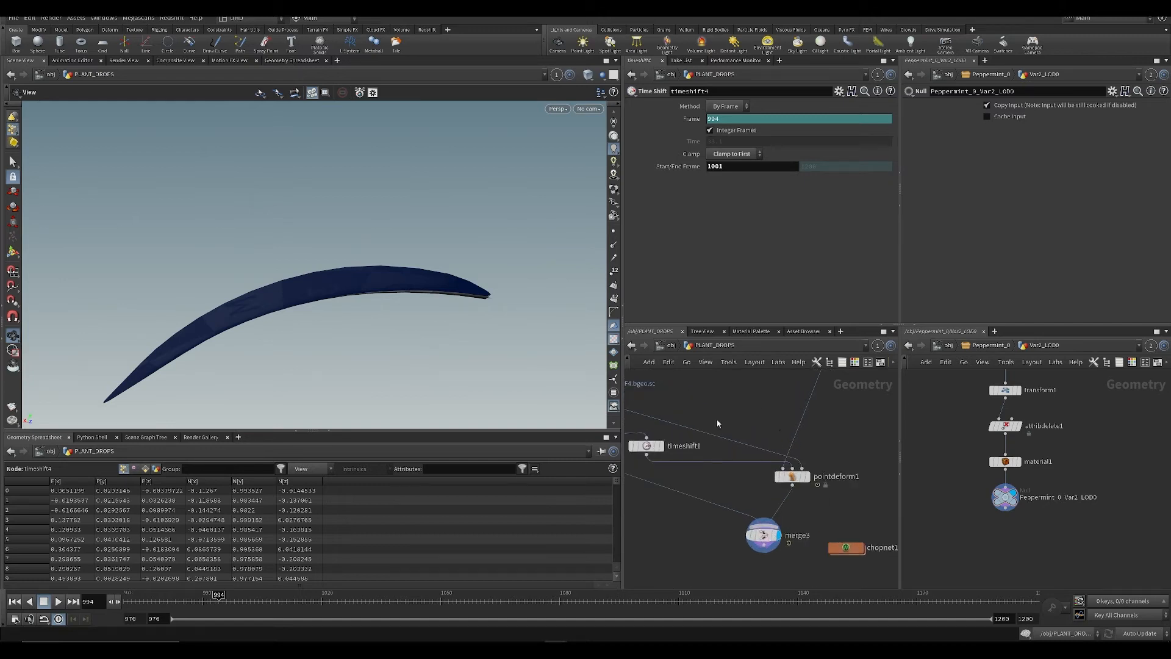
{"action": "scroll", "coordinate": [804, 446], "scroll_direction": "down", "scroll_amount": 2}
{"action": "middle_click_drag", "start_coordinate": [719, 421], "coordinate": [798, 471]}
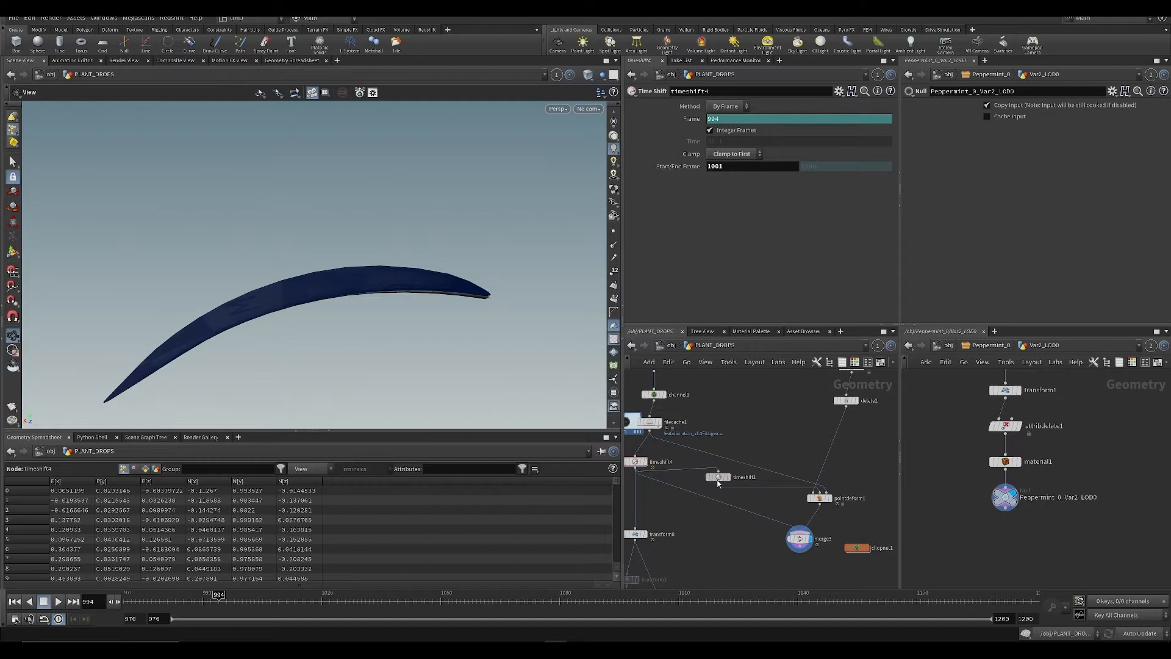
{"action": "middle_click_drag", "start_coordinate": [674, 453], "coordinate": [721, 446]}
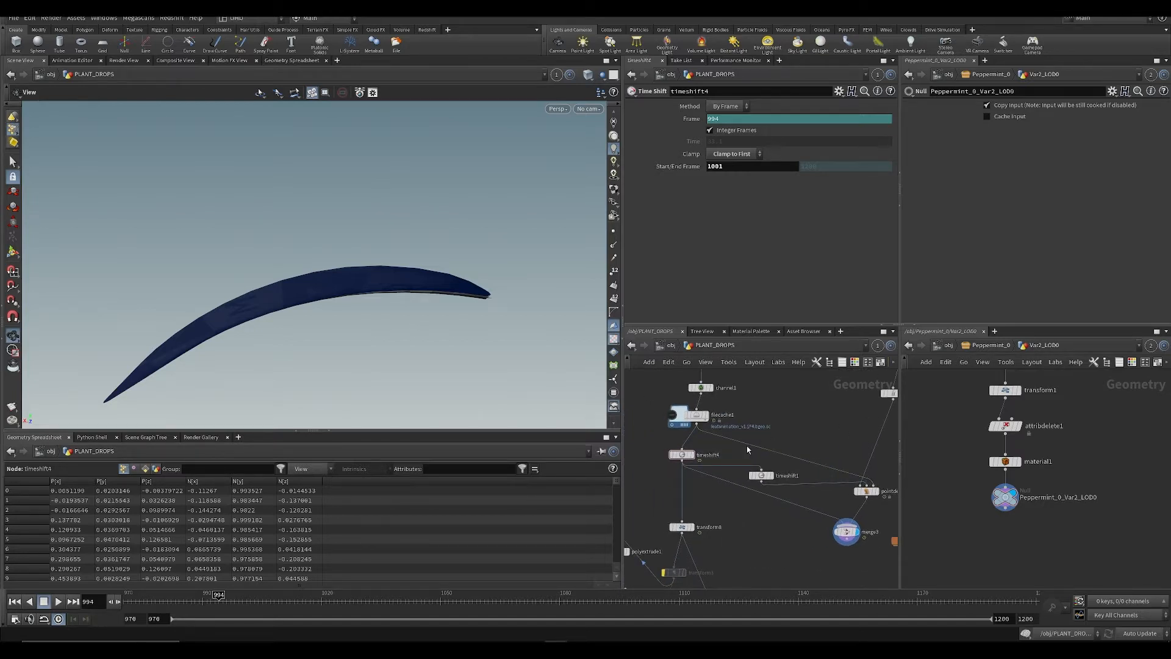
Step: Save the scene and move merge3 further down below pointdeform1
{"action": "middle_click_drag", "start_coordinate": [767, 442], "coordinate": [725, 432]}
{"action": "key", "text": "ctrl+s"}
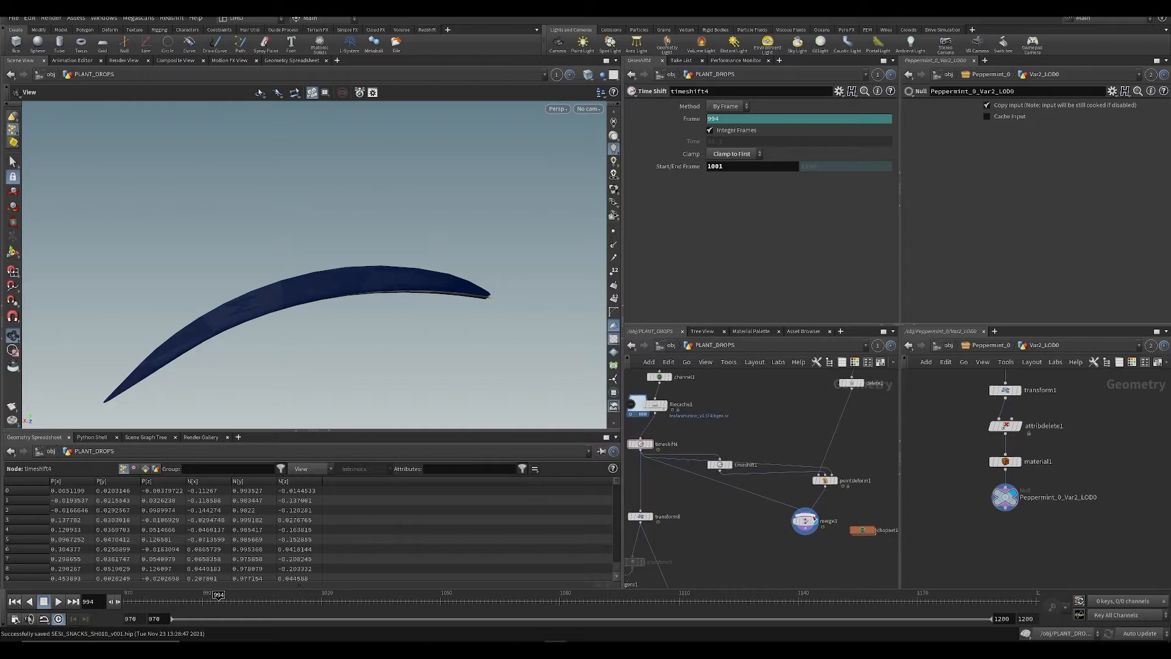
{"action": "left_click_drag", "start_coordinate": [805, 522], "coordinate": [780, 552]}
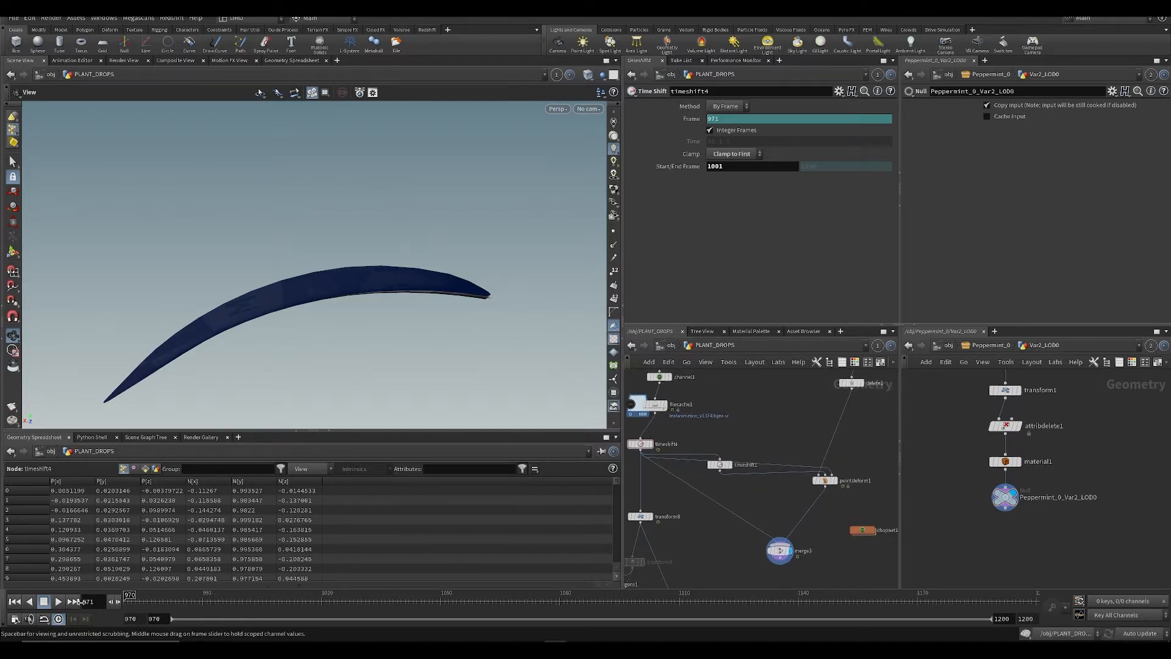
Step: Play back the merged leaf and stem animation from frame 970 and view the leaf from the side
{"action": "left_click_drag", "start_coordinate": [282, 377], "coordinate": [347, 394]}
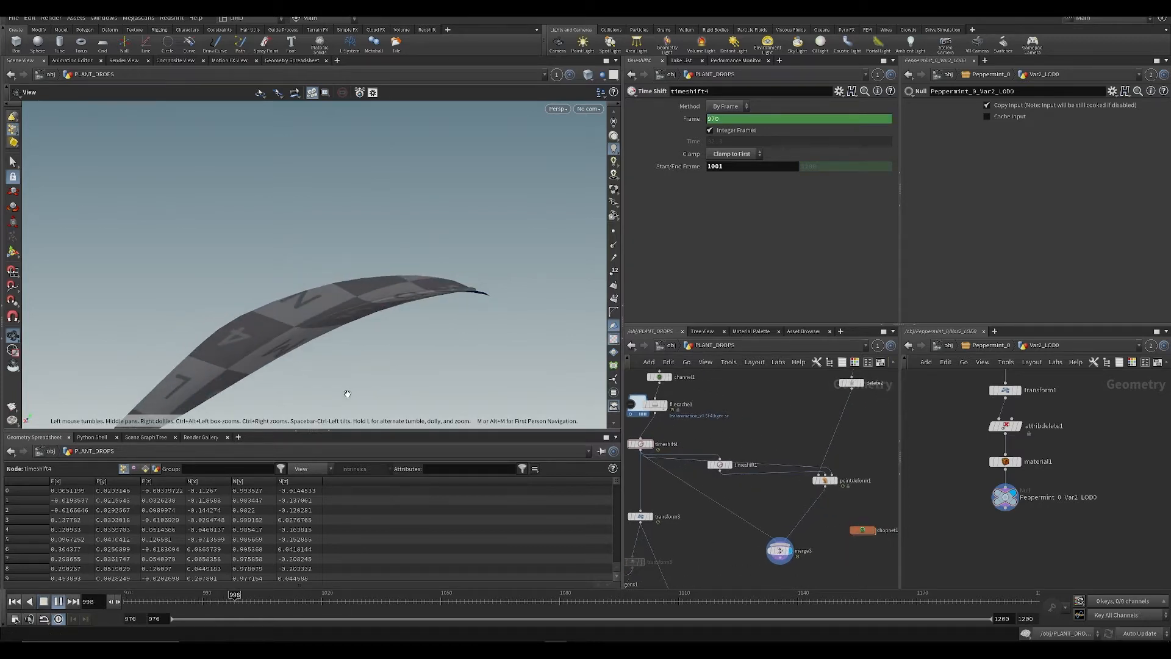
{"action": "key", "text": "Up"}
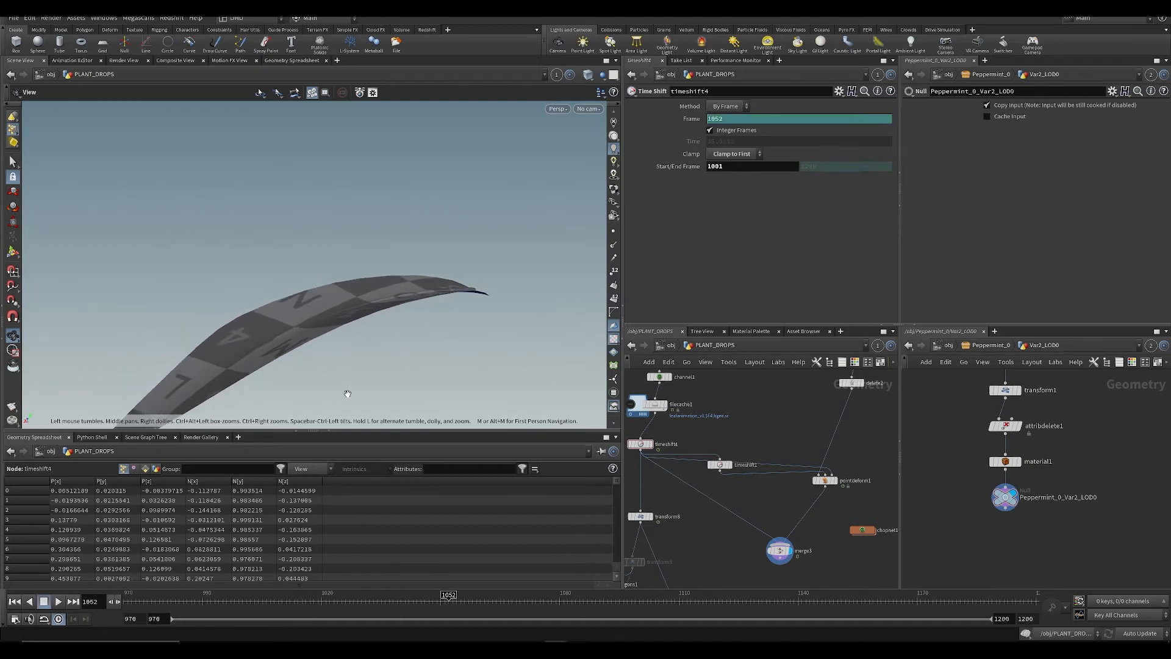
{"action": "left_click_drag", "start_coordinate": [420, 336], "coordinate": [355, 211]}
Step: Wire merge3 into the OUT_LEAF null and save the scene
{"action": "middle_click_drag", "start_coordinate": [785, 495], "coordinate": [770, 438]}
{"action": "scroll", "coordinate": [775, 438], "scroll_direction": "down", "scroll_amount": 2}
{"action": "middle_click_drag", "start_coordinate": [764, 527], "coordinate": [836, 379]}
{"action": "scroll", "coordinate": [828, 431], "scroll_direction": "down", "scroll_amount": 1}
{"action": "middle_click_drag", "start_coordinate": [828, 431], "coordinate": [749, 518]}
{"action": "scroll", "coordinate": [693, 493], "scroll_direction": "up", "scroll_amount": 2}
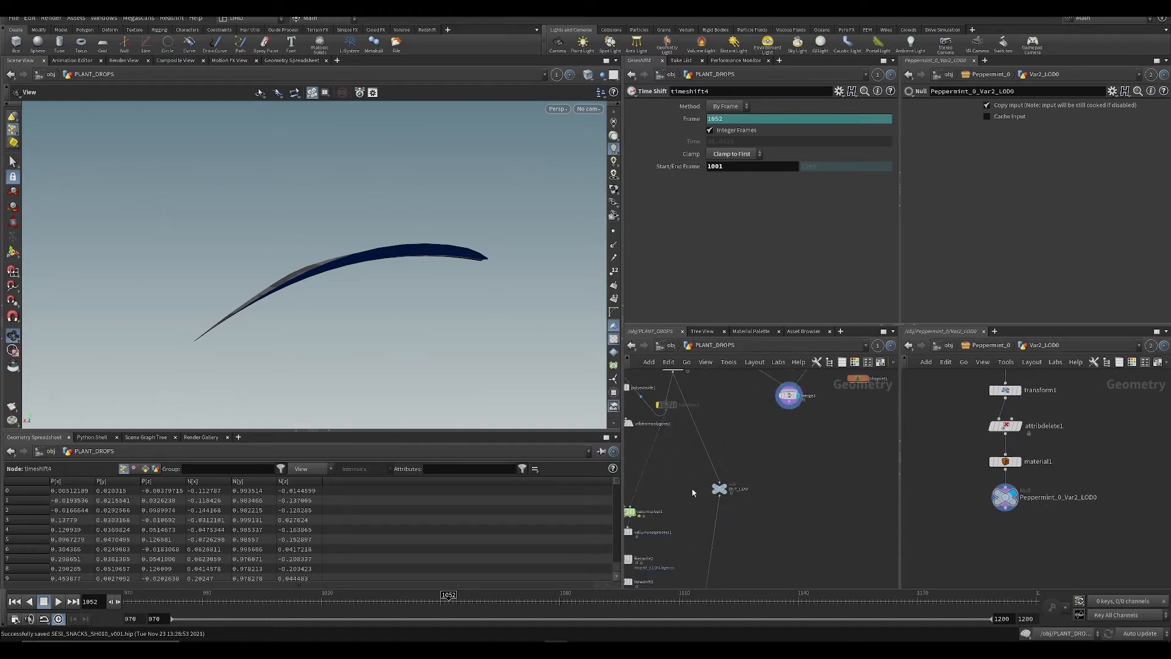
{"action": "left_click_drag", "start_coordinate": [714, 467], "coordinate": [790, 403]}
{"action": "scroll", "coordinate": [754, 499], "scroll_direction": "down", "scroll_amount": 1}
{"action": "middle_click_drag", "start_coordinate": [752, 502], "coordinate": [812, 457]}
{"action": "scroll", "coordinate": [795, 473], "scroll_direction": "down", "scroll_amount": 1}
{"action": "key", "text": "ctrl+s"}
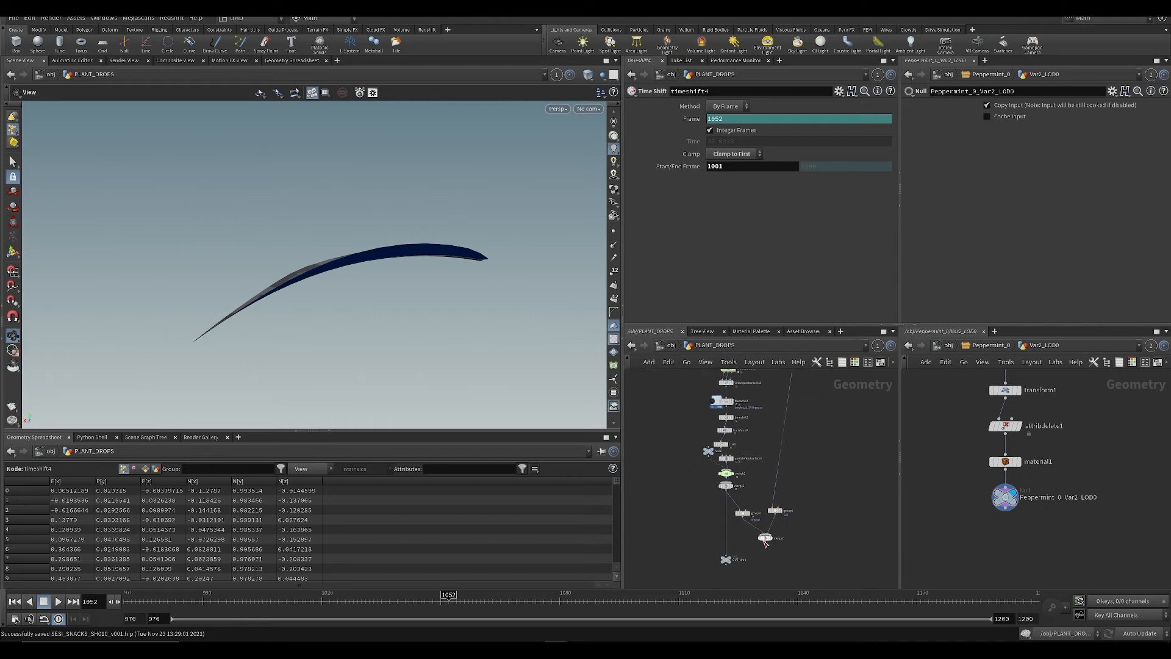
Step: Display merge2, insert a copy of transform8 between merge3 and OUT_LEAF, and save the scene
{"action": "left_click", "coordinate": [776, 527]}
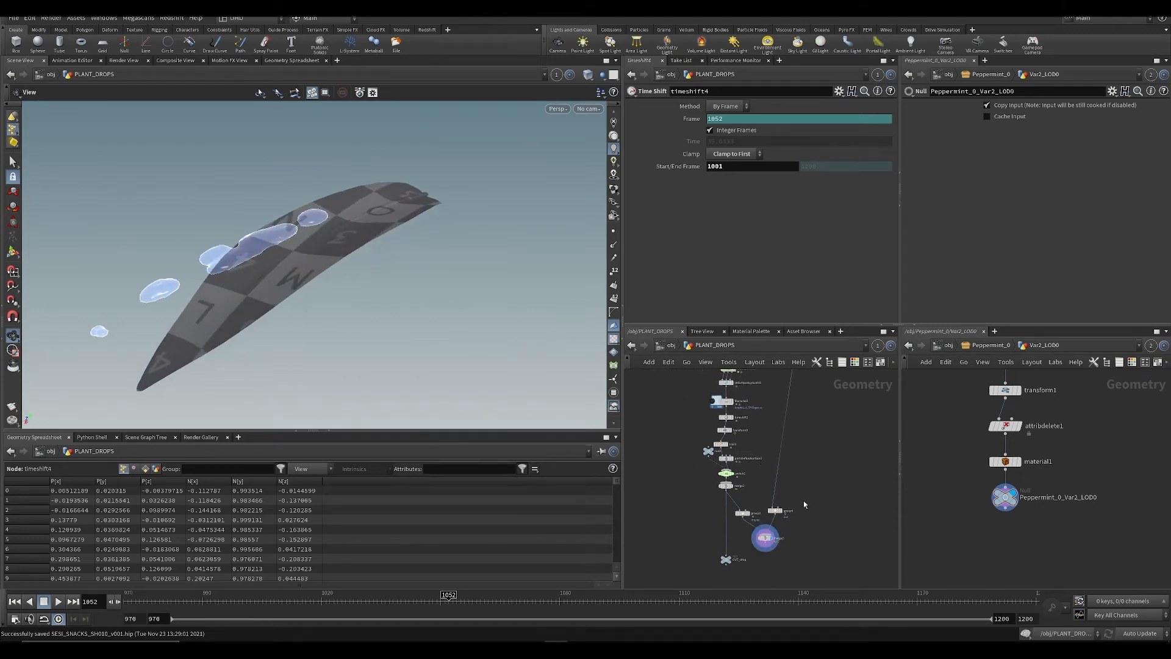
{"action": "middle_click_drag", "start_coordinate": [811, 456], "coordinate": [814, 522]}
{"action": "scroll", "coordinate": [782, 453], "scroll_direction": "up", "scroll_amount": 3}
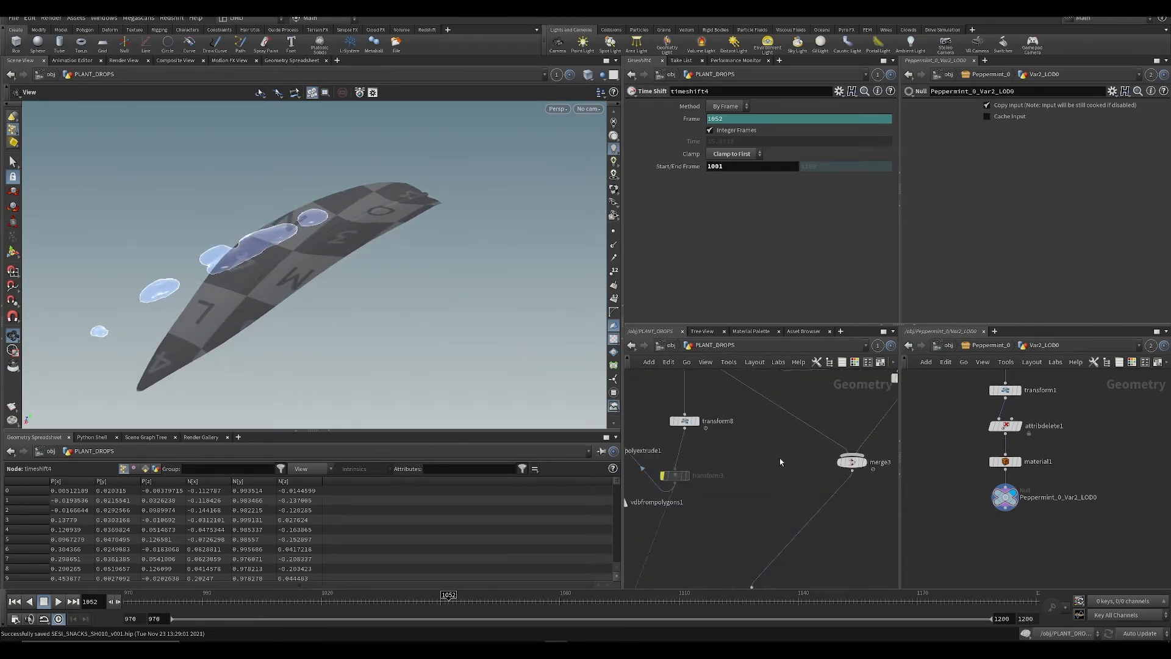
{"action": "middle_click_drag", "start_coordinate": [779, 458], "coordinate": [788, 467]}
{"action": "left_click", "coordinate": [696, 432]}
{"action": "key", "text": "ctrl+c"}
{"action": "key", "text": "ctrl+v"}
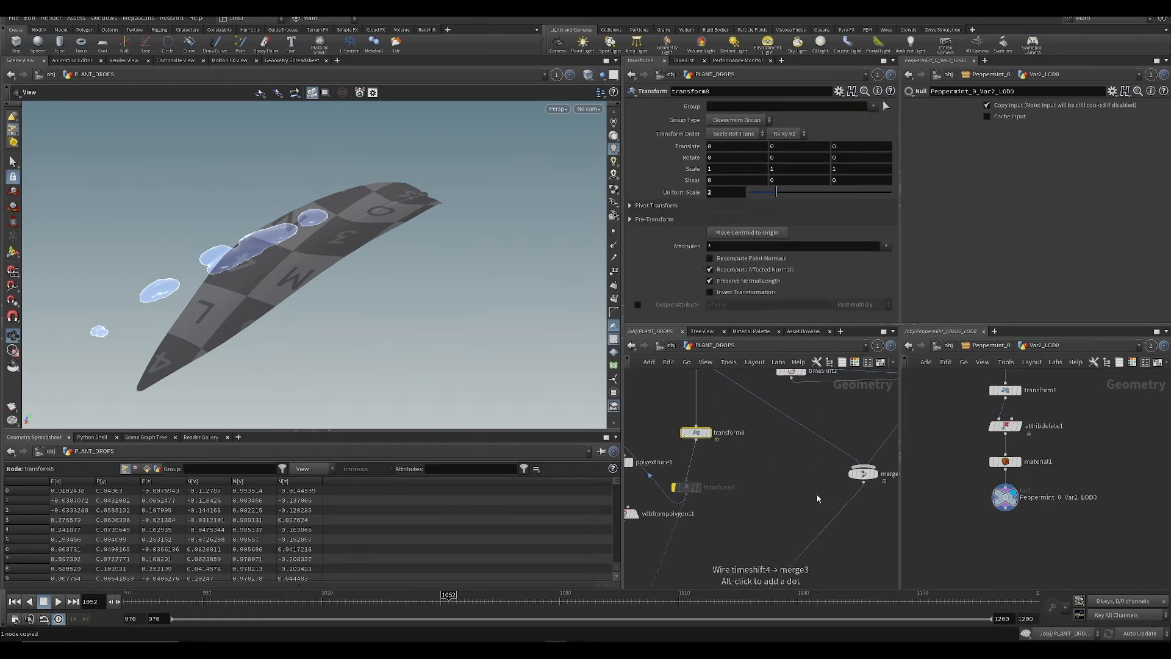
{"action": "left_click", "coordinate": [830, 501]}
{"action": "middle_click_drag", "start_coordinate": [770, 513], "coordinate": [787, 442]}
{"action": "scroll", "coordinate": [787, 442], "scroll_direction": "down", "scroll_amount": 5}
{"action": "key", "text": "ctrl+s"}
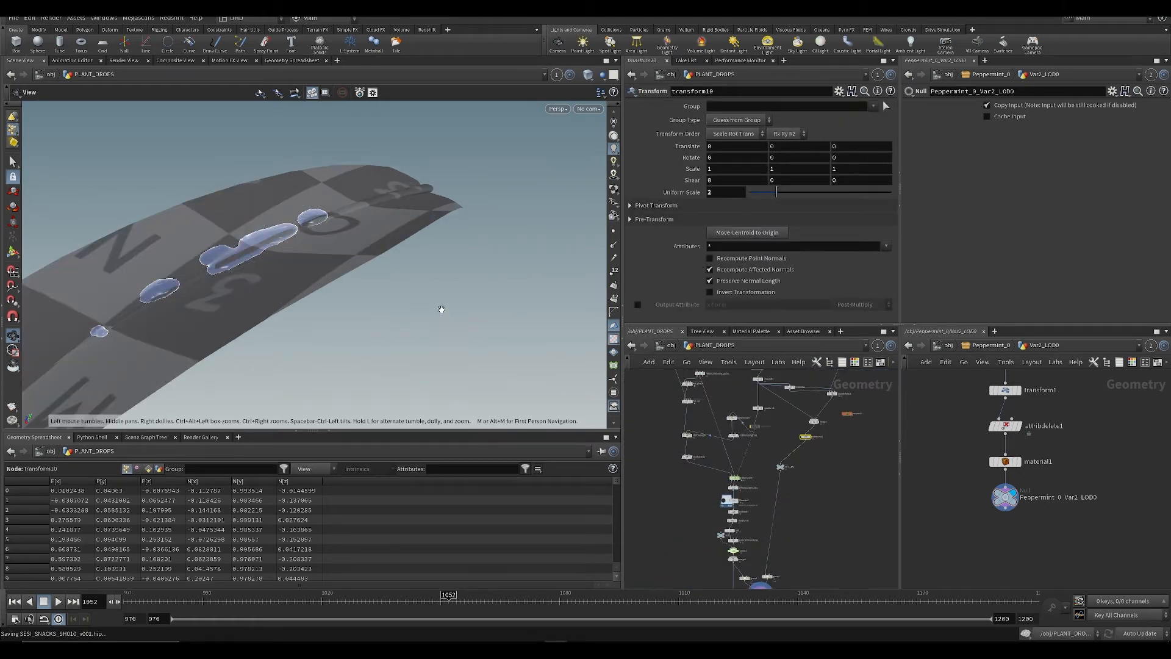
Step: Play back the combined leaf and droplets at merge2 and examine their alignment from several angles
{"action": "scroll", "coordinate": [440, 309], "scroll_direction": "down", "scroll_amount": 3}
{"action": "left_click_drag", "start_coordinate": [399, 276], "coordinate": [318, 209]}
{"action": "middle_click_drag", "start_coordinate": [786, 556], "coordinate": [818, 434]}
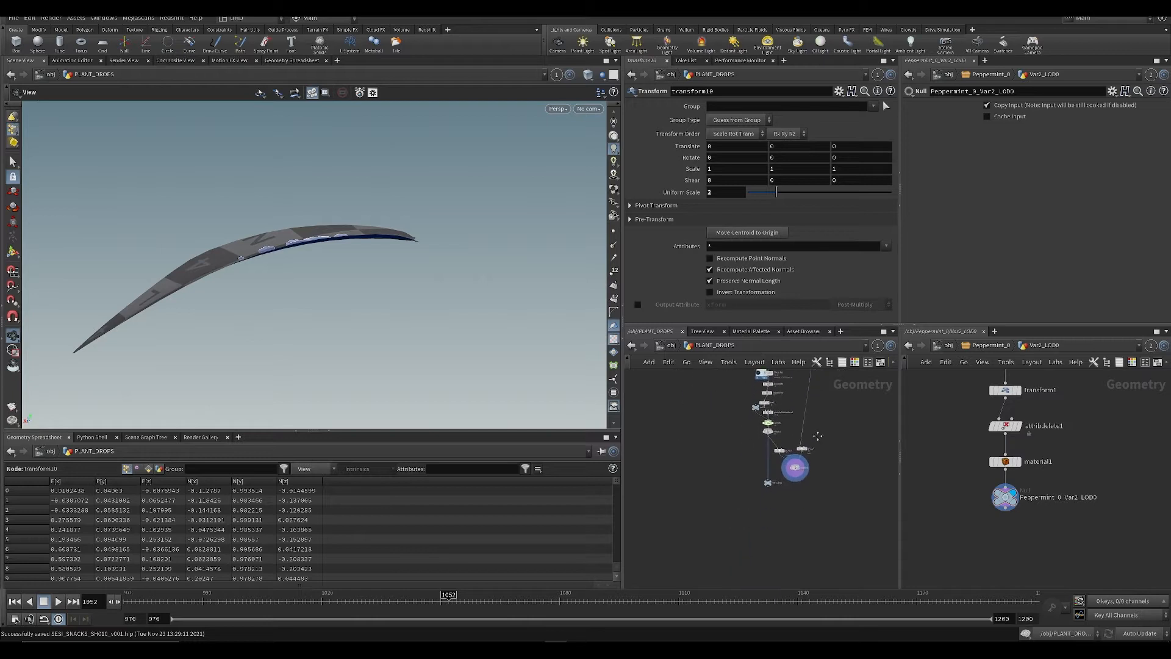
{"action": "scroll", "coordinate": [796, 487], "scroll_direction": "up", "scroll_amount": 5}
{"action": "left_click_drag", "start_coordinate": [482, 249], "coordinate": [372, 262]}
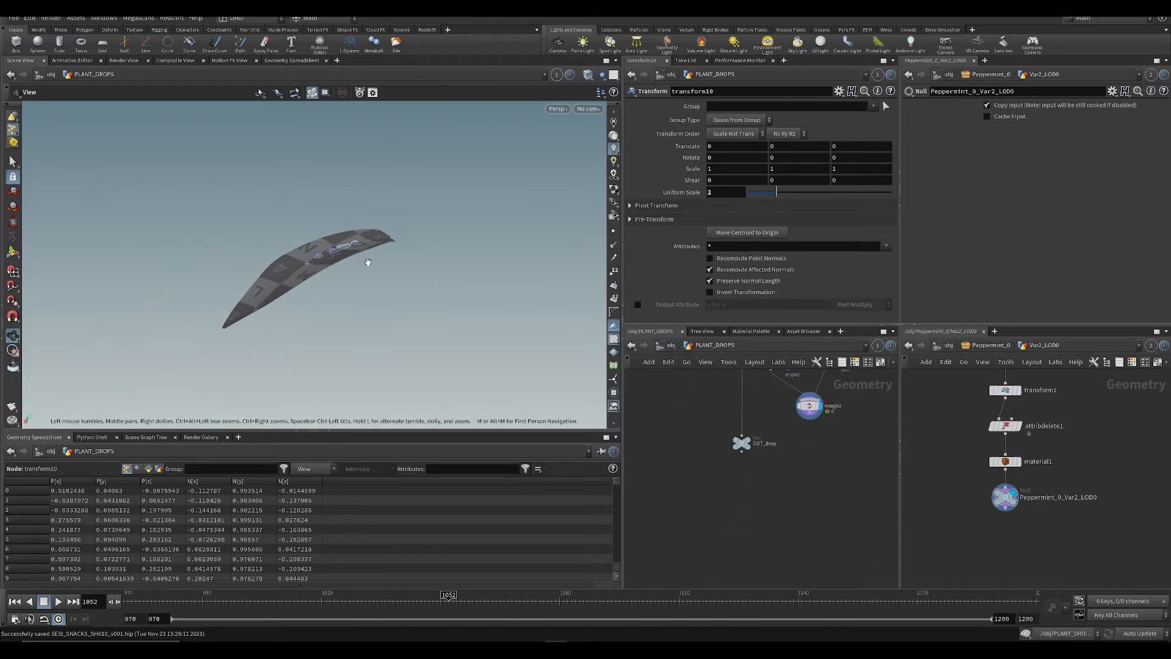
{"action": "key", "text": "Up"}
{"action": "key", "text": "ctrl+Up"}
{"action": "key", "text": "Up"}
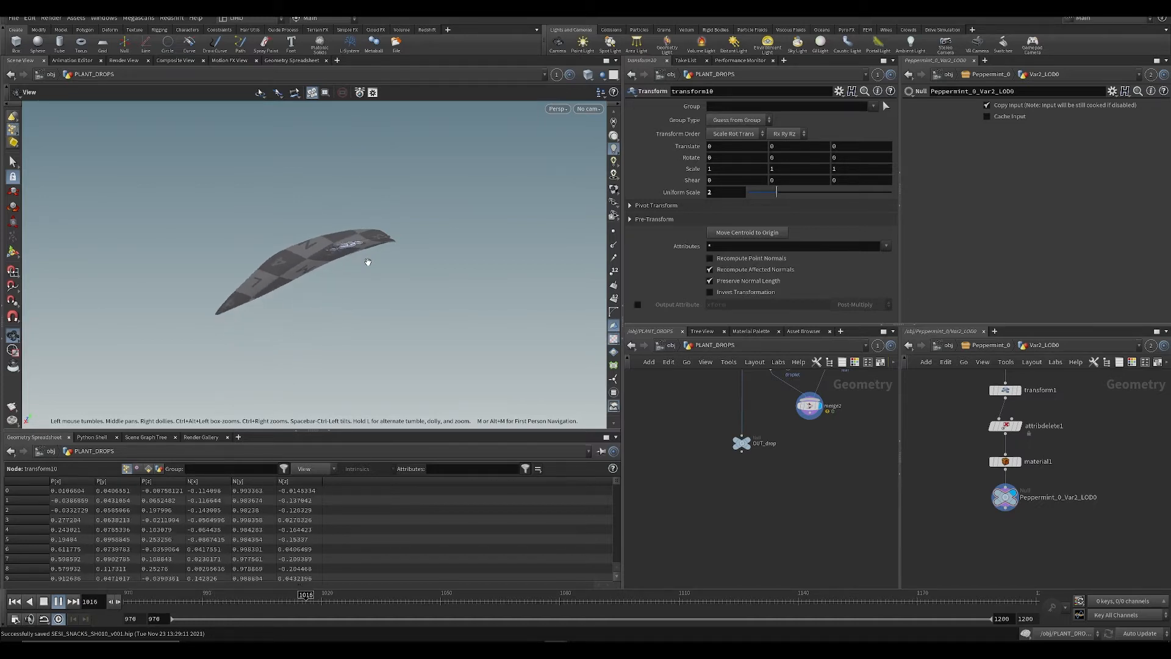
{"action": "key", "text": "Up"}
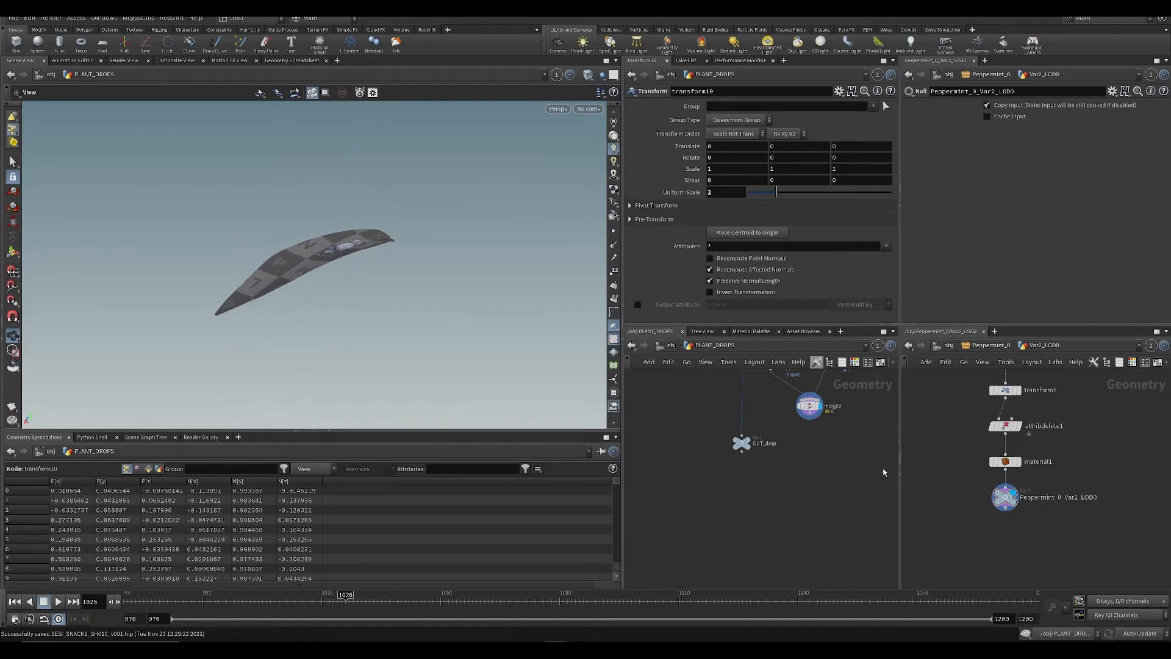
Step: Add a null named OUT_LEAF_DROPHIT below merge2 and display it
{"action": "middle_click_drag", "start_coordinate": [755, 447], "coordinate": [717, 511]}
{"action": "left_click_drag", "start_coordinate": [703, 509], "coordinate": [774, 535]}
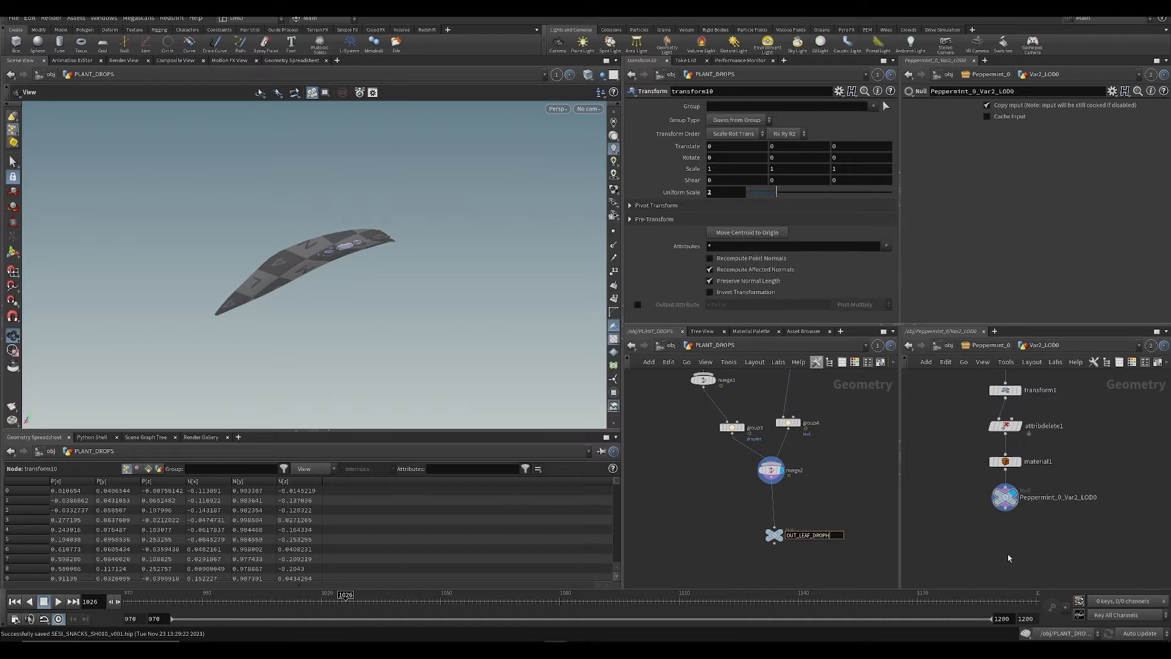
{"action": "type", "text": "PHIT"}
{"action": "key", "text": "Return"}
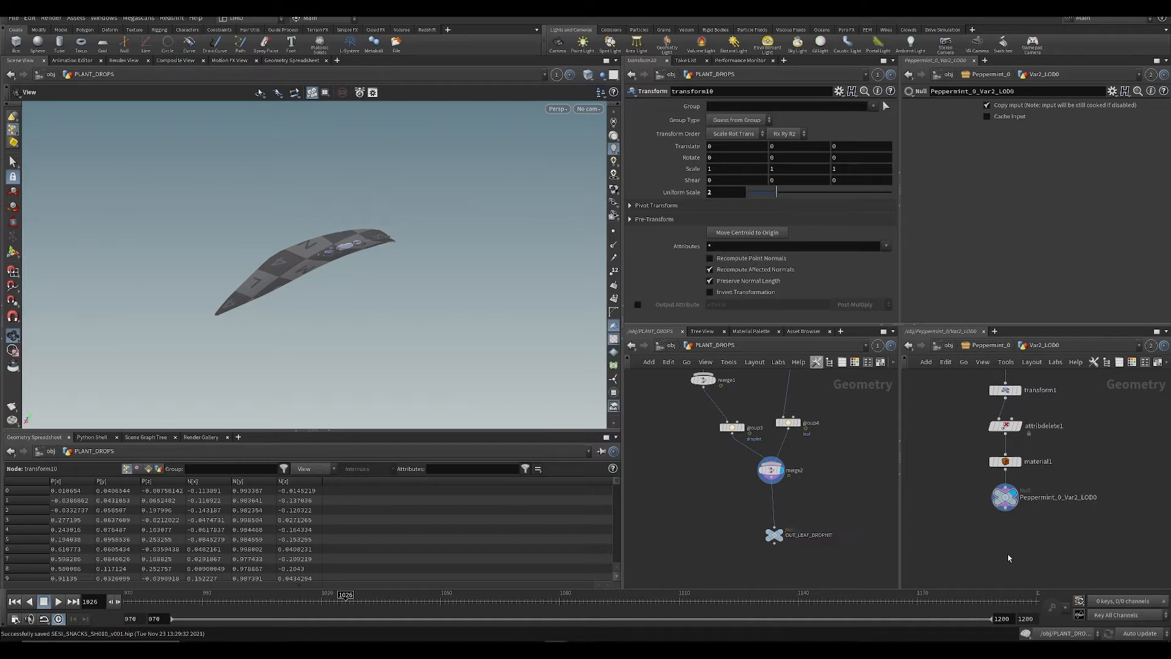
{"action": "left_click", "coordinate": [783, 535]}
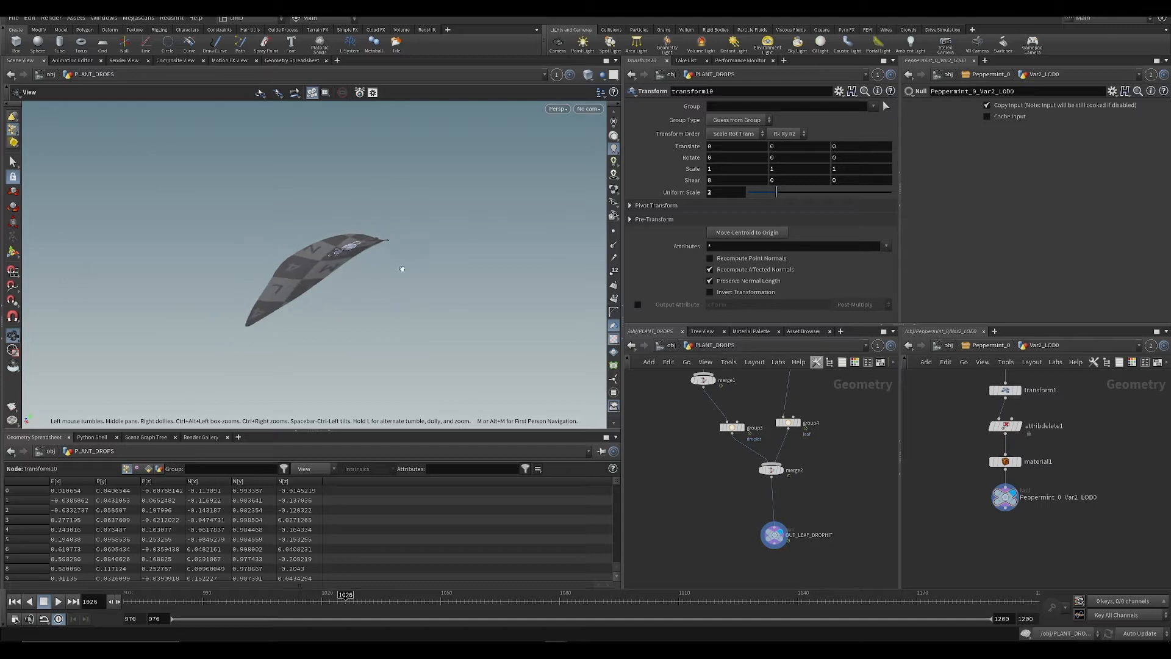
Step: Render a flipbook of the leaf and droplets for frames 1001 to 1100 and enlarge its preview window
{"action": "left_click_drag", "start_coordinate": [403, 269], "coordinate": [334, 285]}
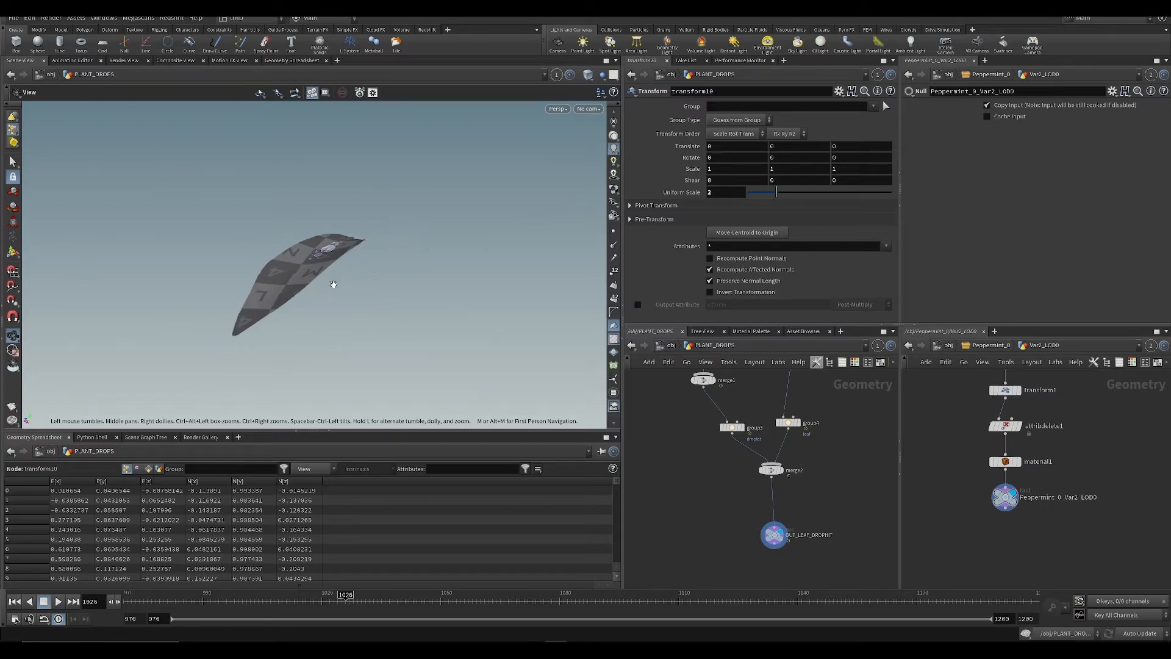
{"action": "left_click", "coordinate": [12, 406]}
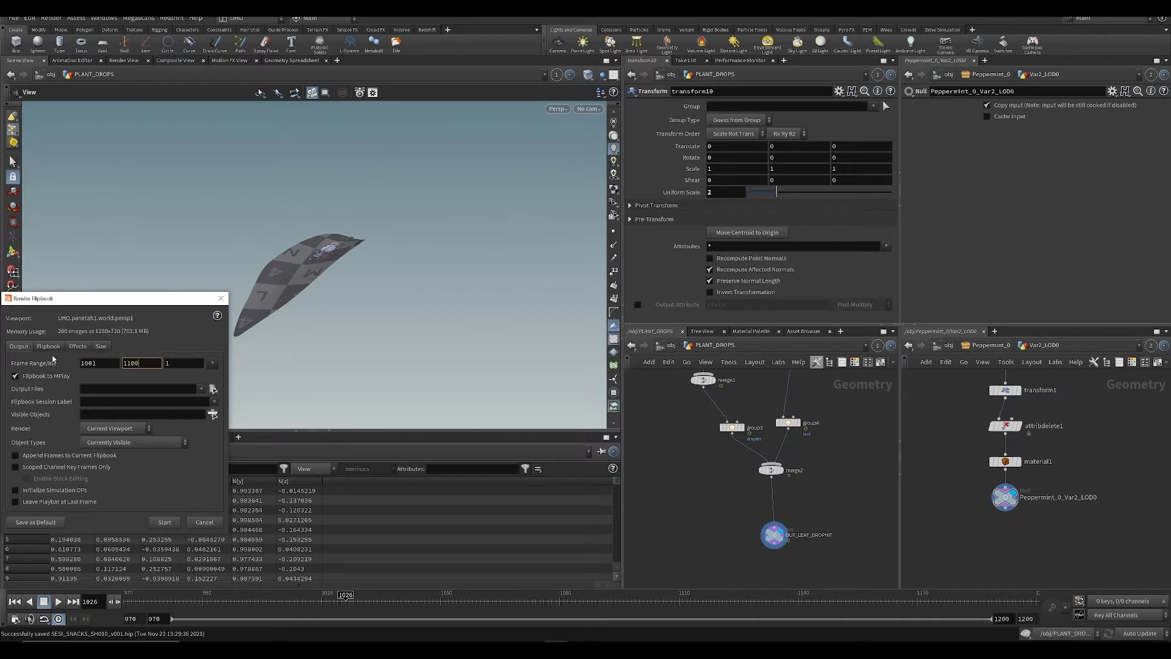
{"action": "left_click", "coordinate": [173, 519]}
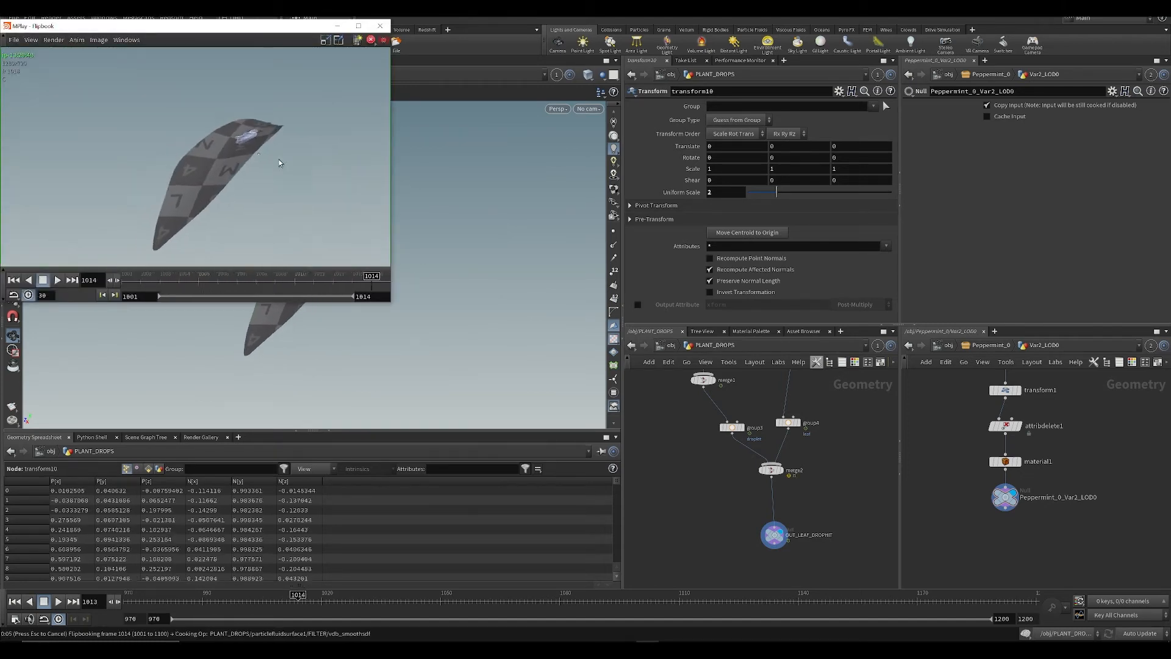
{"action": "left_click_drag", "start_coordinate": [391, 302], "coordinate": [625, 432]}
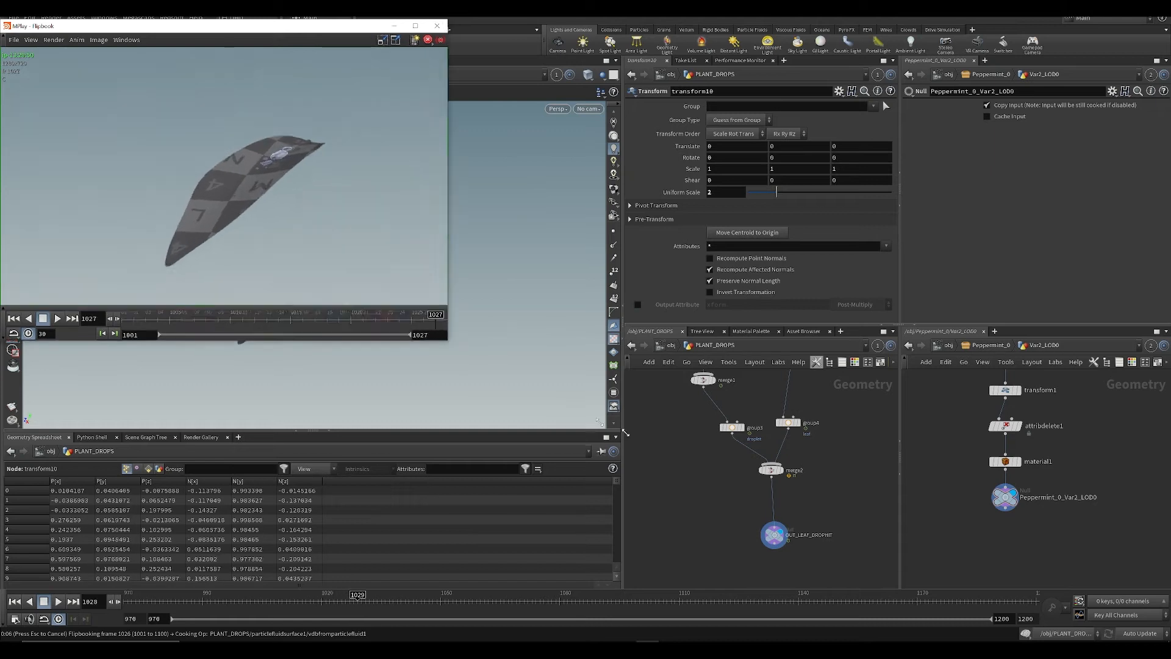
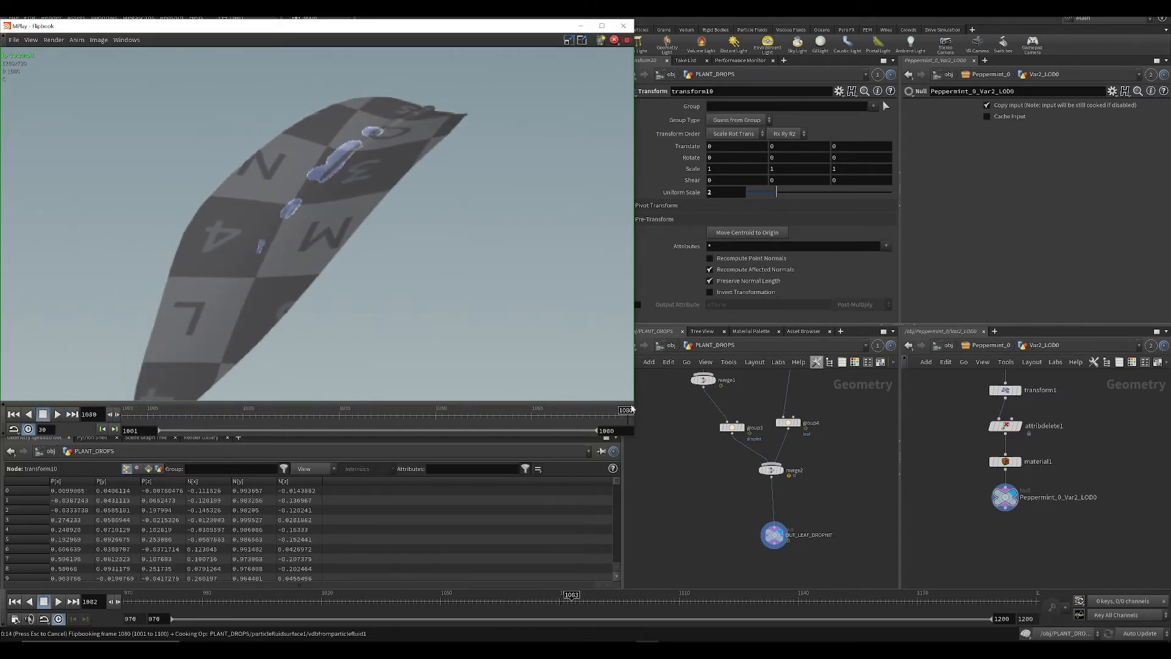
{"action": "middle_click_drag", "start_coordinate": [708, 500], "coordinate": [670, 478]}
Step: Go to frame 972, insert a displayed Time Shift between merge2 and OUT_LEAF_DROPHIT, and save the scene
{"action": "left_click", "coordinate": [147, 605]}
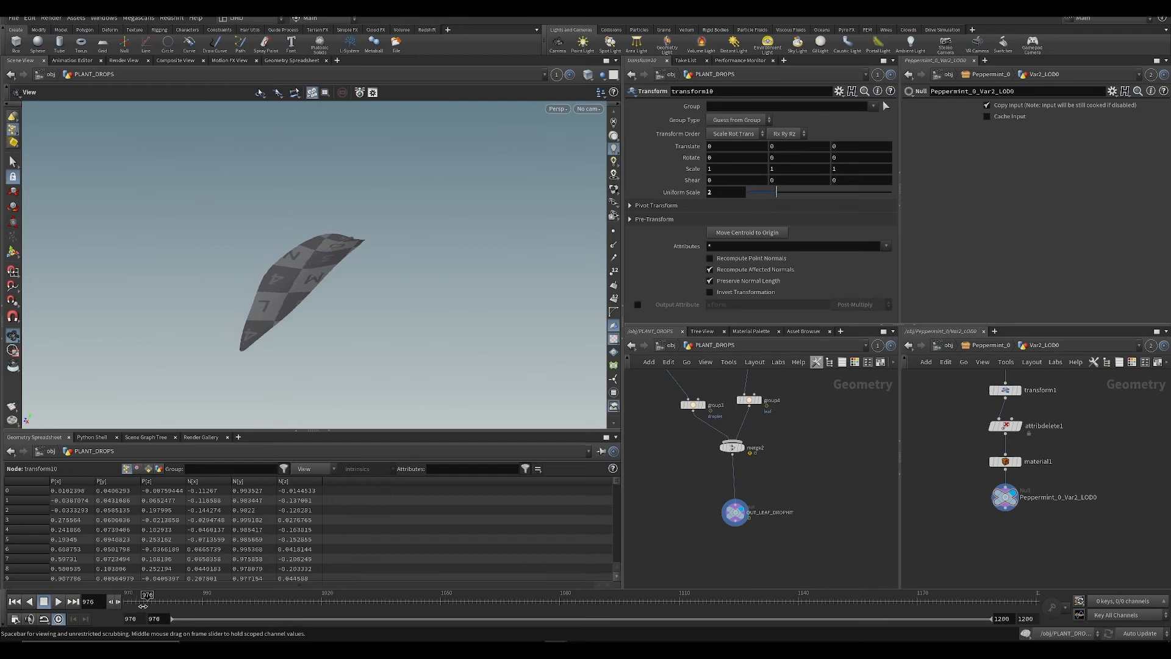
{"action": "left_click_drag", "start_coordinate": [143, 606], "coordinate": [132, 604]}
{"action": "key", "text": "Tab"}
{"action": "type", "text": "file"}
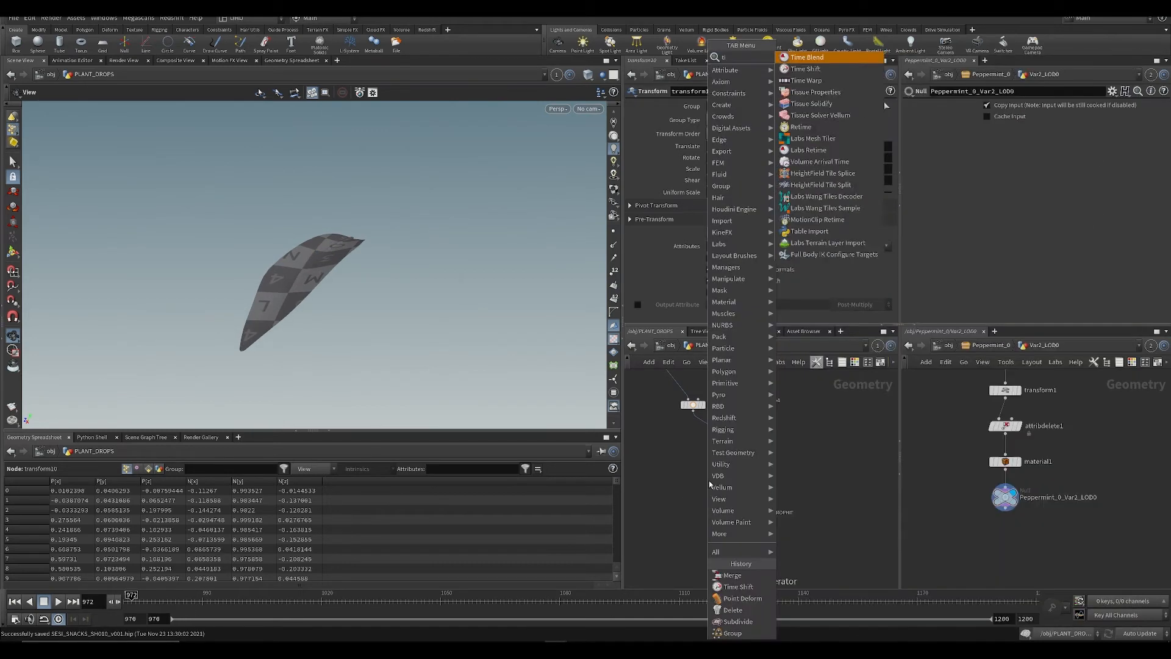
{"action": "key", "text": "Return"}
{"action": "scroll", "coordinate": [709, 480], "scroll_direction": "up", "scroll_amount": 2}
{"action": "left_click", "coordinate": [712, 481]}
{"action": "left_click_drag", "start_coordinate": [690, 481], "coordinate": [750, 486]}
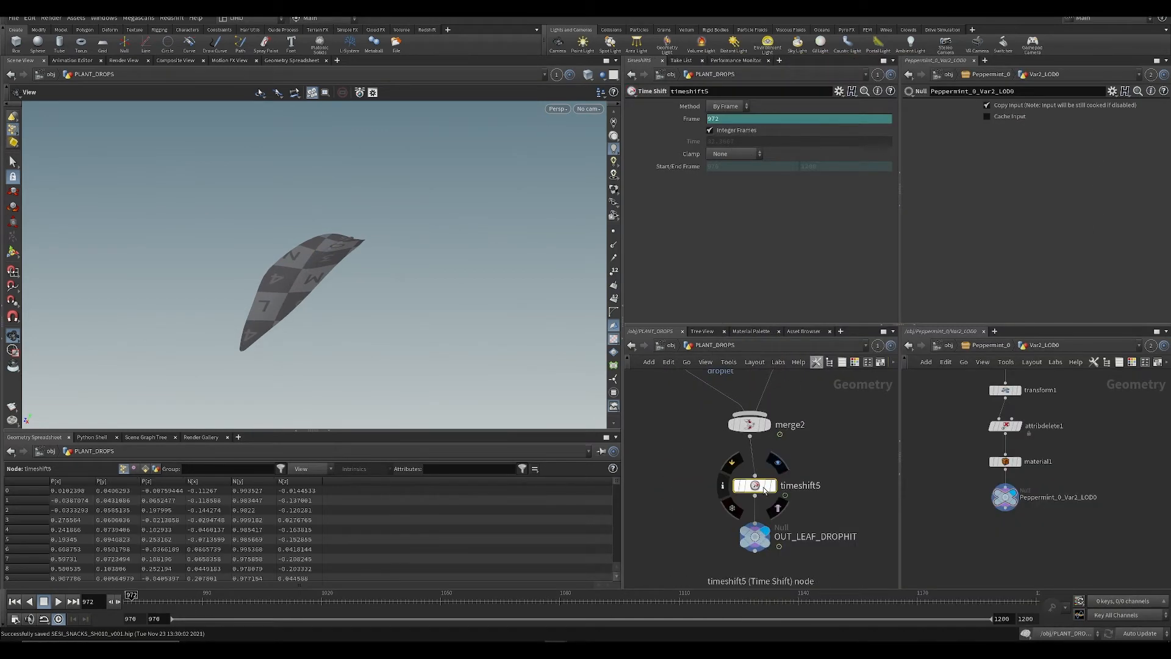
{"action": "scroll", "coordinate": [434, 234], "scroll_direction": "down", "scroll_amount": 5}
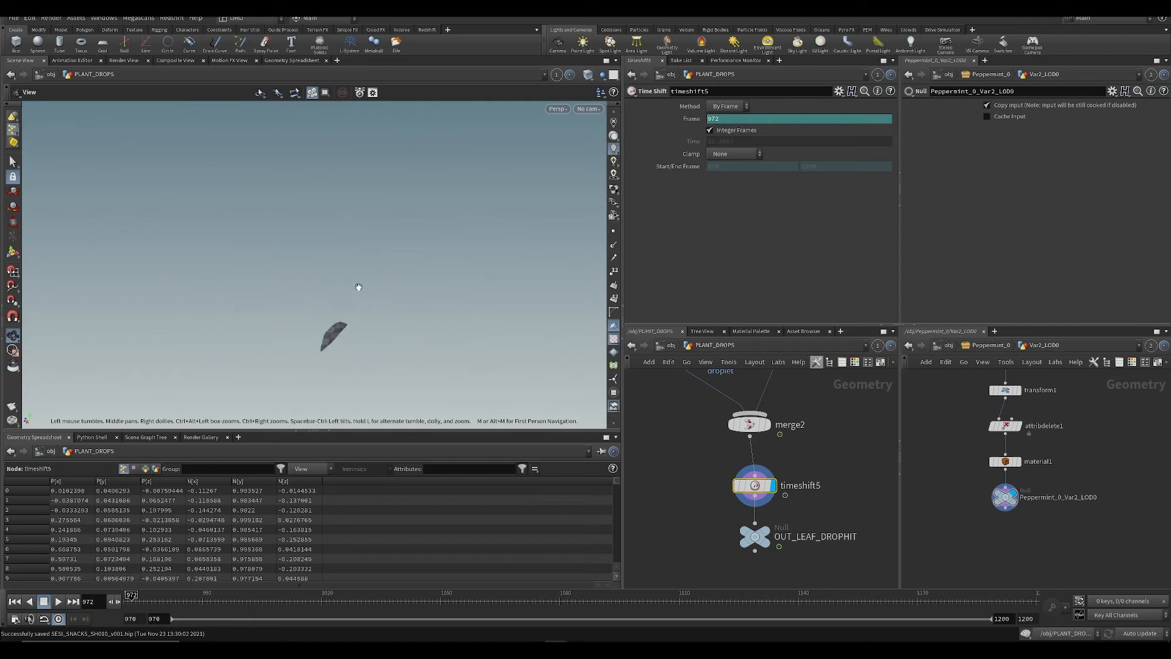
{"action": "middle_click_drag", "start_coordinate": [708, 488], "coordinate": [702, 478]}
{"action": "key", "text": "ctrl+s"}
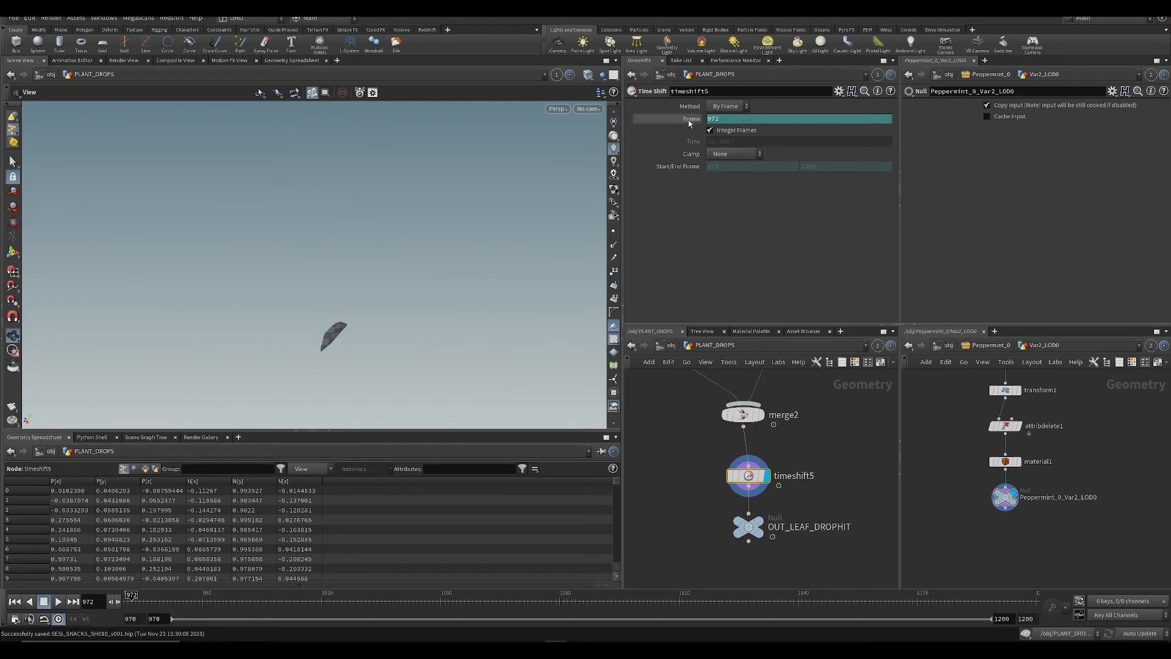
Step: Set timeshift5's Frame expression to $F-20 and save the scene
{"action": "left_click", "coordinate": [721, 120]}
{"action": "type", "text": "+2-"}
{"action": "key", "text": "Return"}
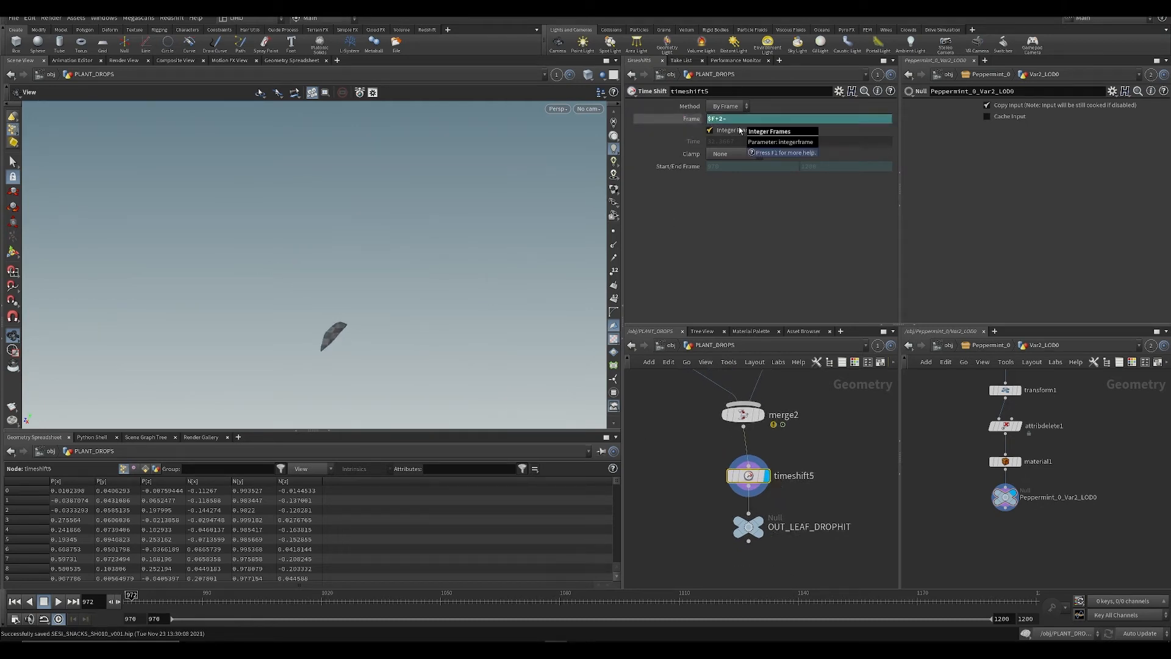
{"action": "key", "text": "ctrl+z"}
{"action": "type", "text": "-2"}
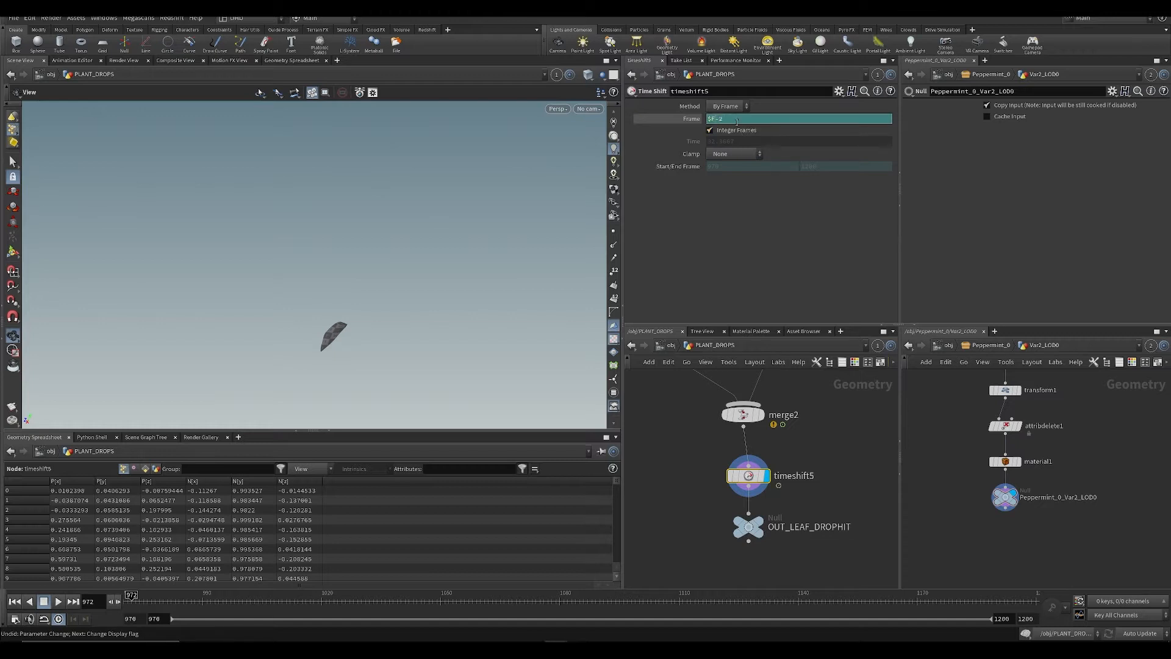
{"action": "type", "text": "0"}
{"action": "key", "text": "Return"}
{"action": "key", "text": "ctrl+s"}
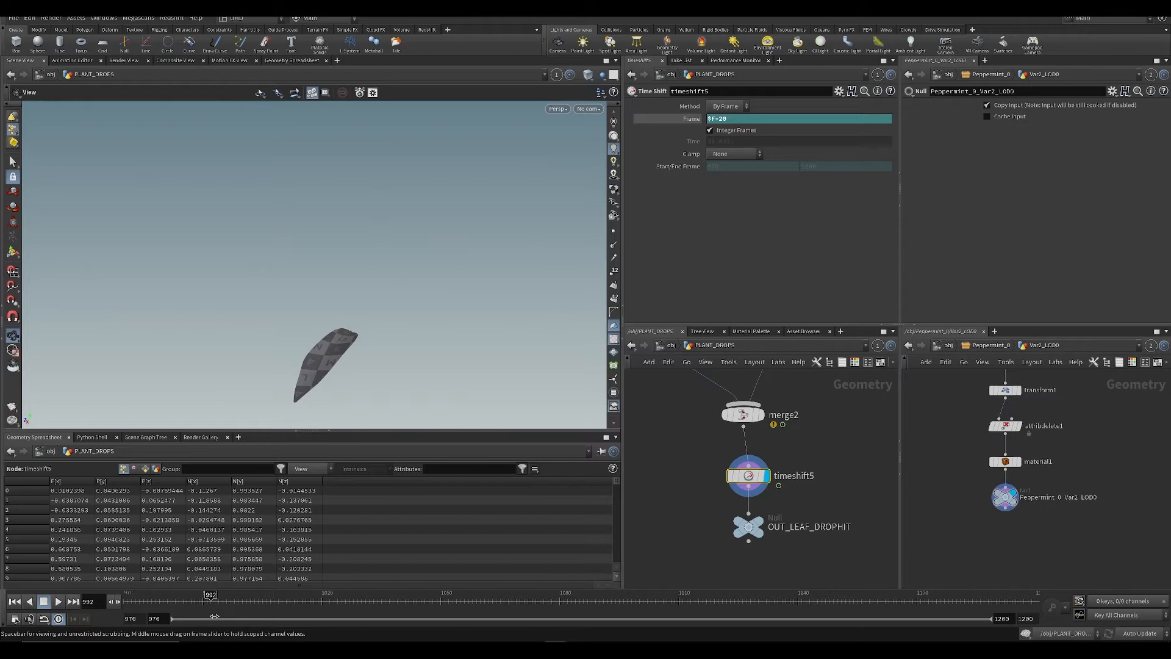
Step: Scrub to frame 1024 to examine the shifted droplet impact, and start a flipbook preview but cancel it
{"action": "left_click_drag", "start_coordinate": [244, 605], "coordinate": [339, 608]}
{"action": "left_click_drag", "start_coordinate": [351, 378], "coordinate": [339, 296]}
{"action": "scroll", "coordinate": [332, 291], "scroll_direction": "up", "scroll_amount": 5}
{"action": "scroll", "coordinate": [321, 309], "scroll_direction": "down", "scroll_amount": 3}
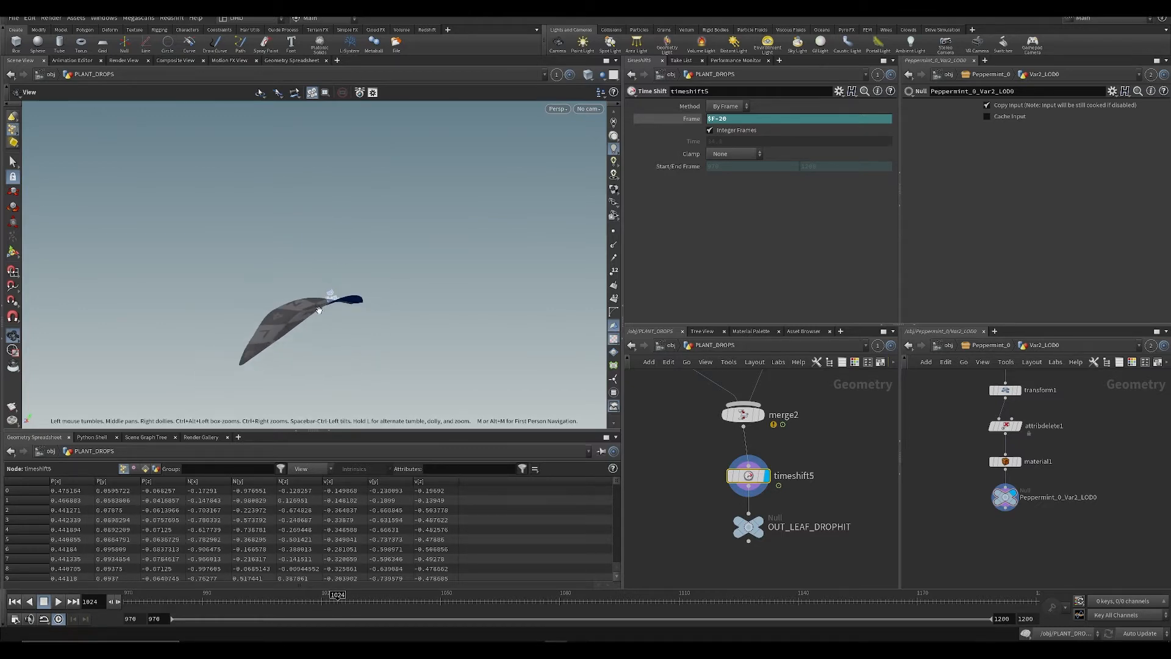
{"action": "left_click", "coordinate": [13, 408]}
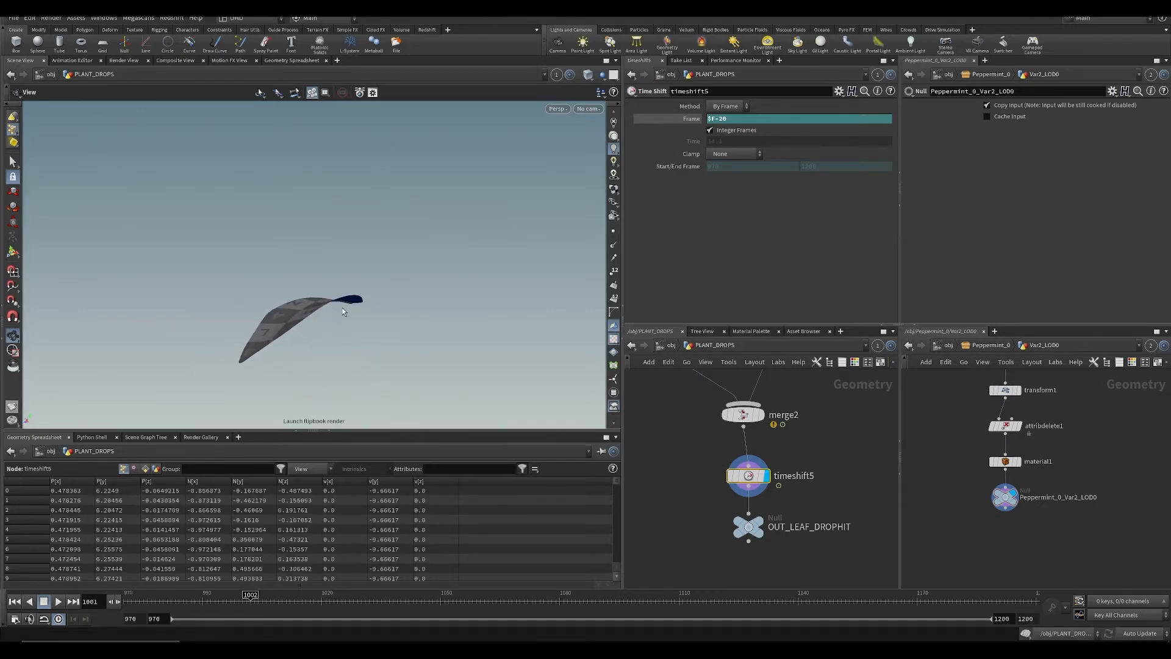
{"action": "key", "text": "Escape"}
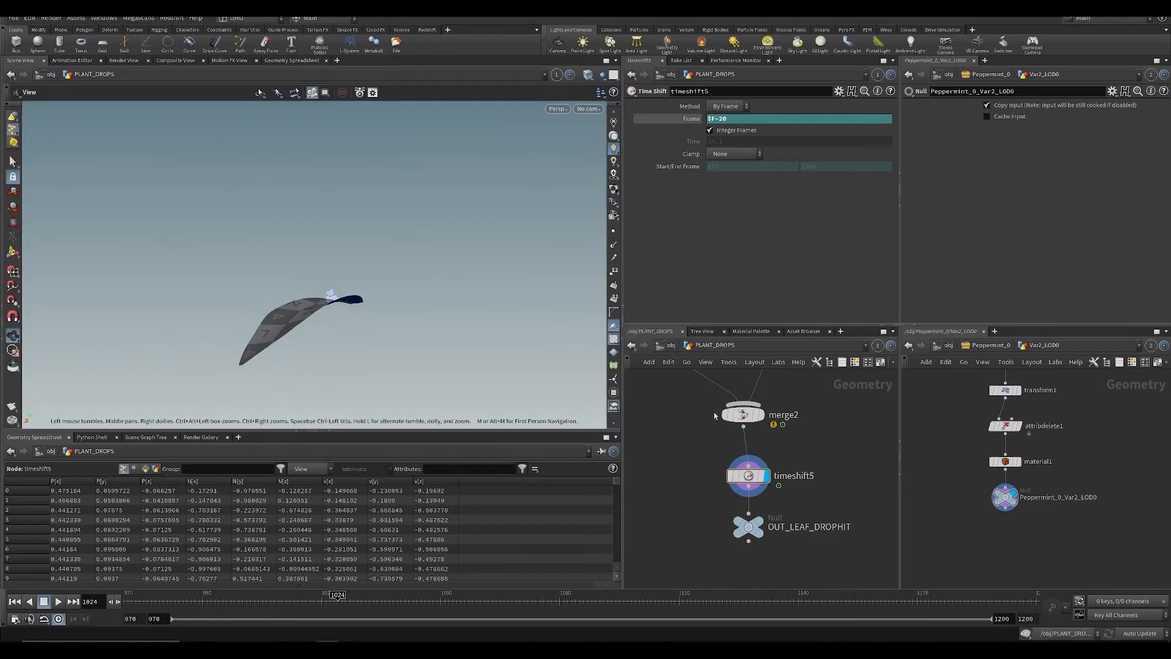
Step: Add a Delete node fed by timeshift5, placed beside OUT_LEAF_DROPHIT, and display it
{"action": "key", "text": "Tab"}
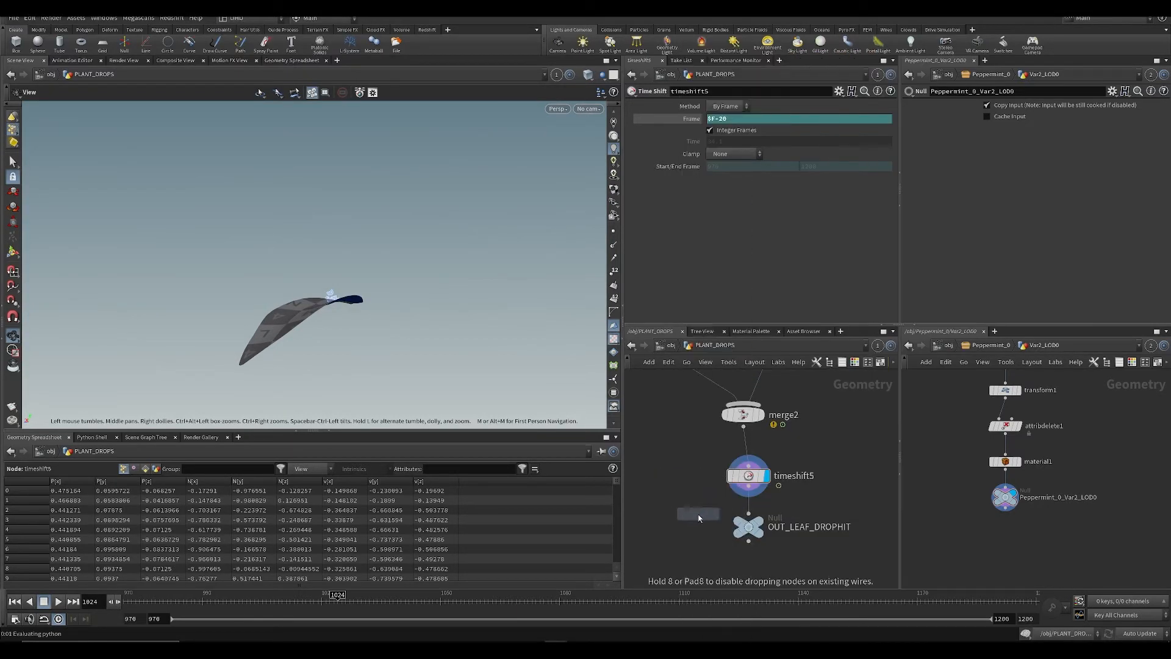
{"action": "left_click", "coordinate": [695, 512]}
{"action": "left_click", "coordinate": [748, 487]}
{"action": "left_click", "coordinate": [694, 503]}
{"action": "left_click", "coordinate": [717, 490]}
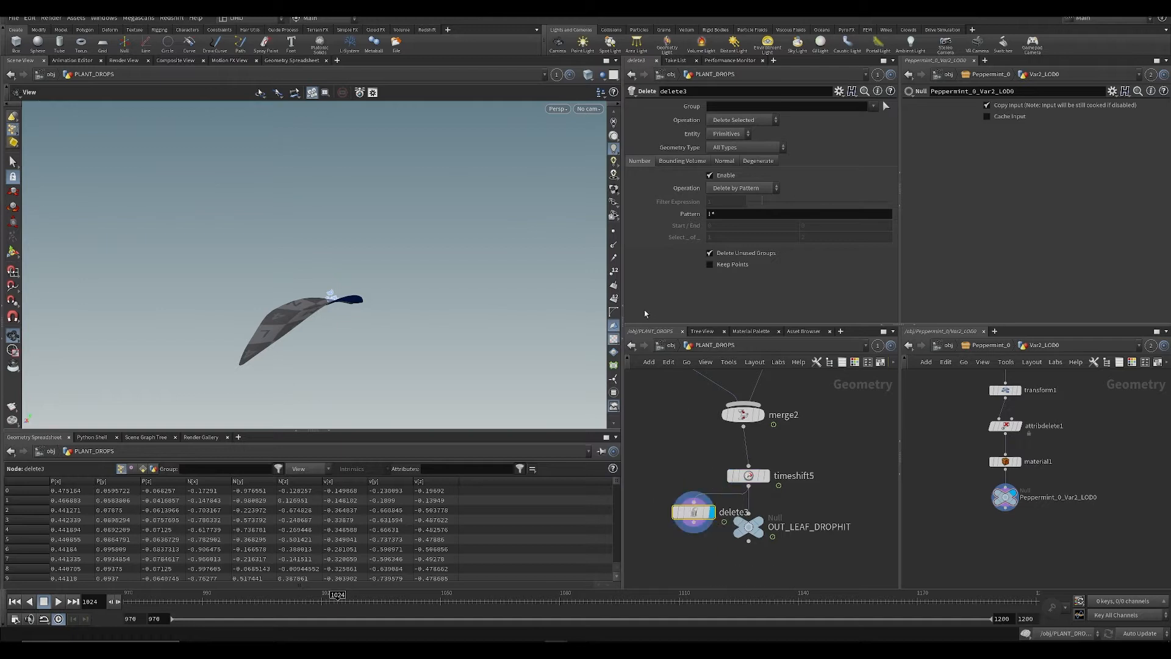
Step: Try the droplet, leaf and stem groups in turn as delete3's Group, undoing each choice, and save the scene
{"action": "key", "text": "ctrl+s"}
{"action": "left_click_drag", "start_coordinate": [394, 280], "coordinate": [467, 299]}
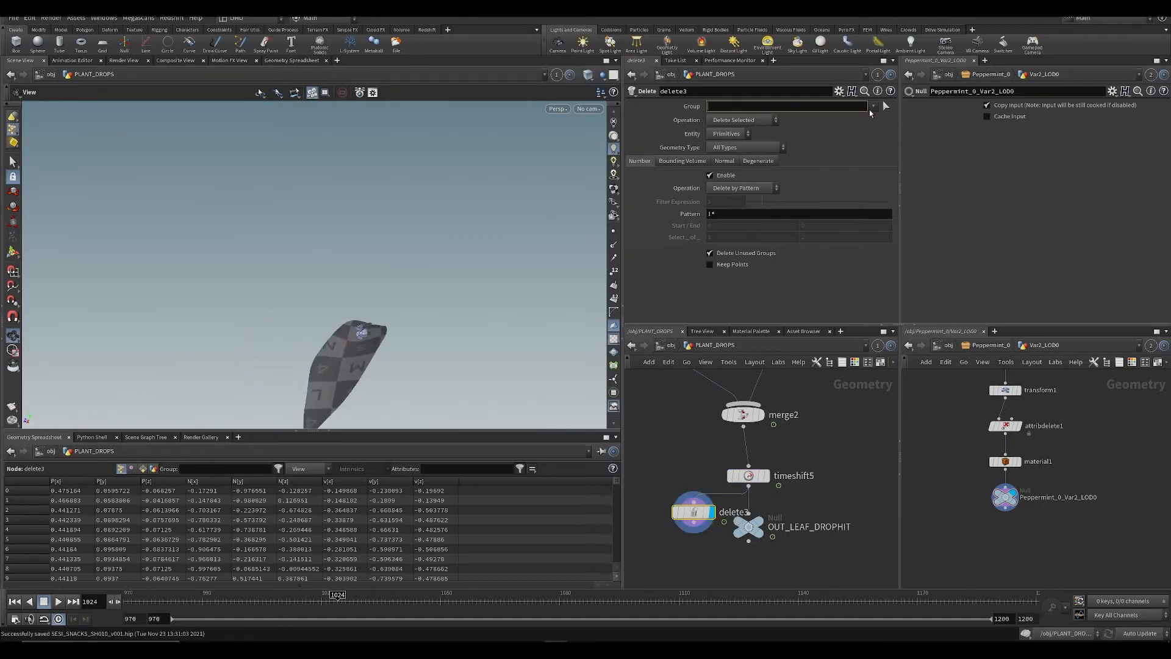
{"action": "left_click", "coordinate": [873, 106]}
{"action": "left_click", "coordinate": [880, 110]}
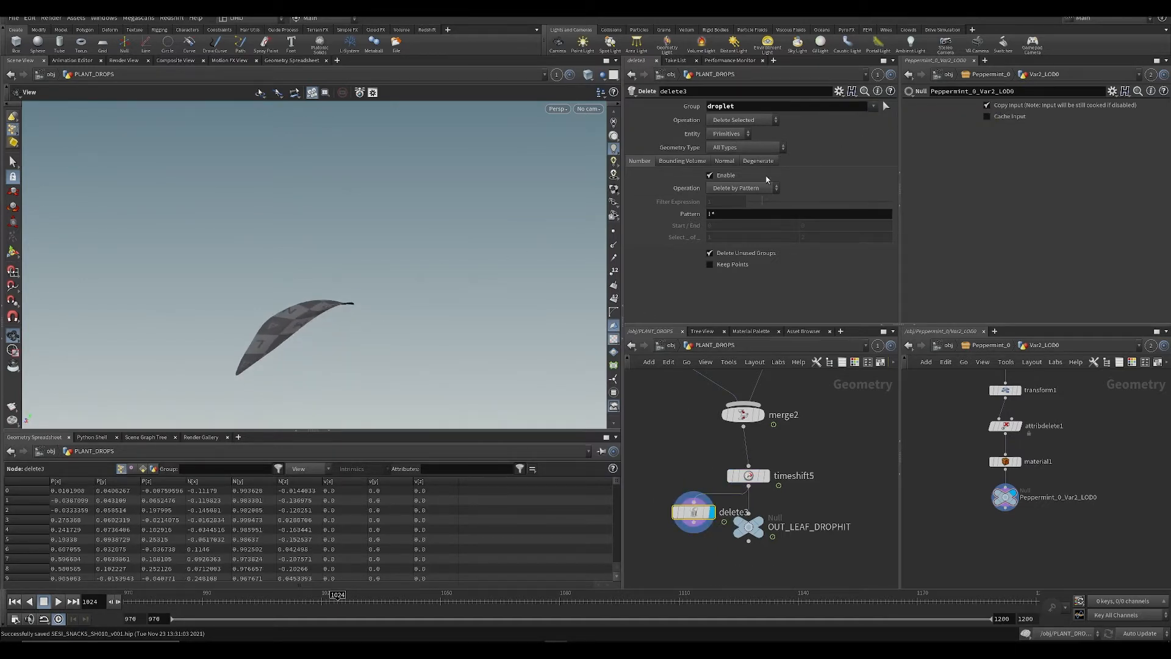
{"action": "key", "text": "ctrl+z"}
{"action": "left_click", "coordinate": [876, 107]}
{"action": "left_click", "coordinate": [884, 136]}
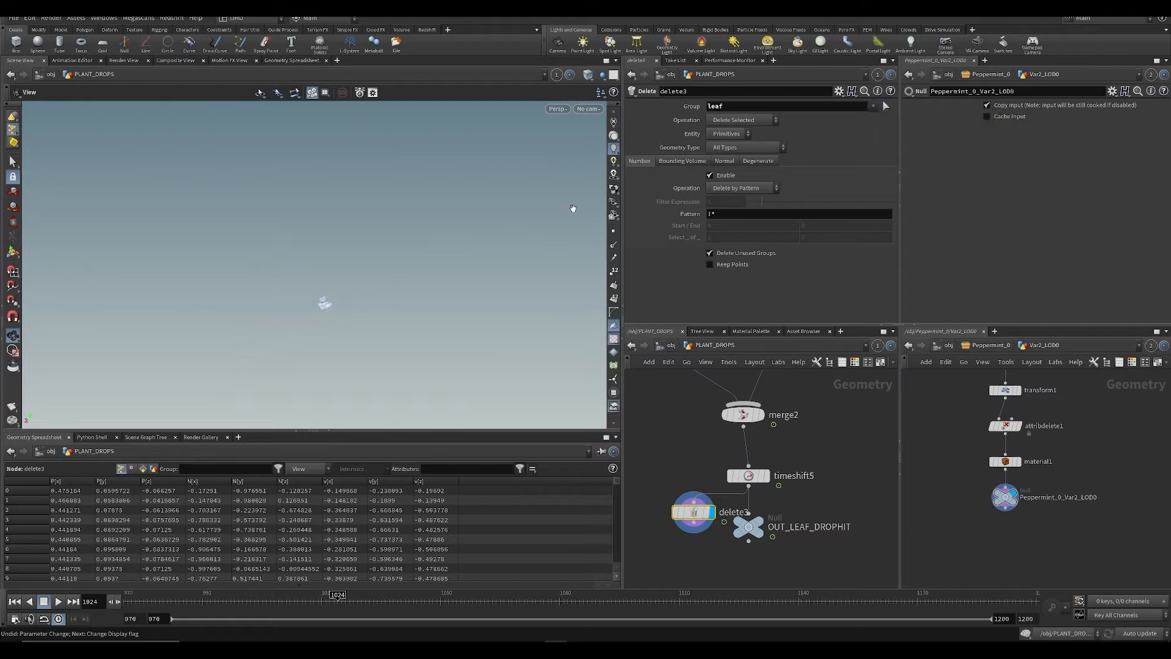
{"action": "key", "text": "ctrl+s"}
{"action": "left_click", "coordinate": [873, 107]}
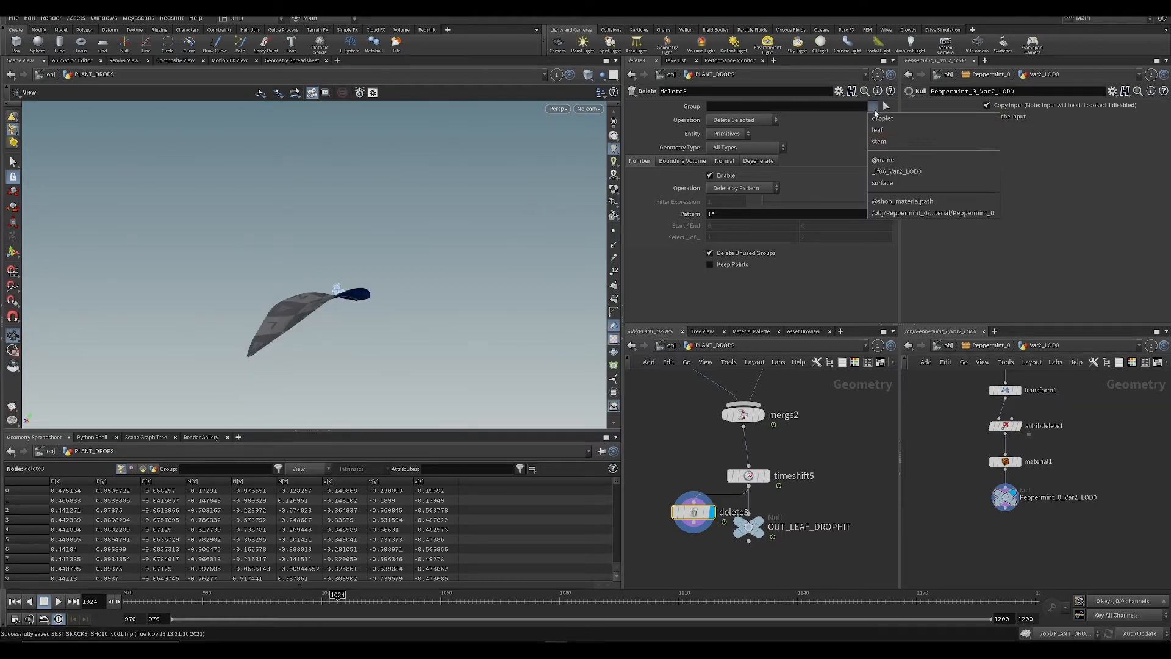
{"action": "left_click", "coordinate": [878, 144]}
{"action": "left_click_drag", "start_coordinate": [482, 227], "coordinate": [451, 266]}
{"action": "key", "text": "ctrl+z"}
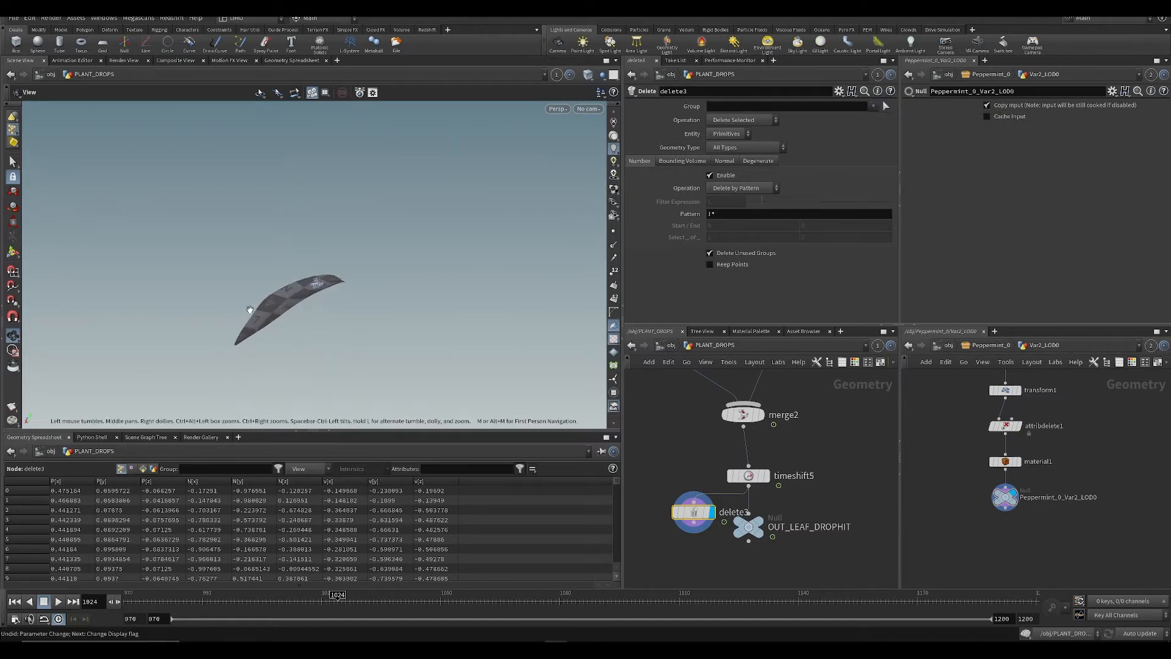
Step: Remove the Delete node, display OUT_LEAF_DROPHIT in its place, and save the scene
{"action": "left_click_drag", "start_coordinate": [249, 310], "coordinate": [429, 314]}
{"action": "key", "text": "ctrl+s"}
{"action": "key", "text": "Delete"}
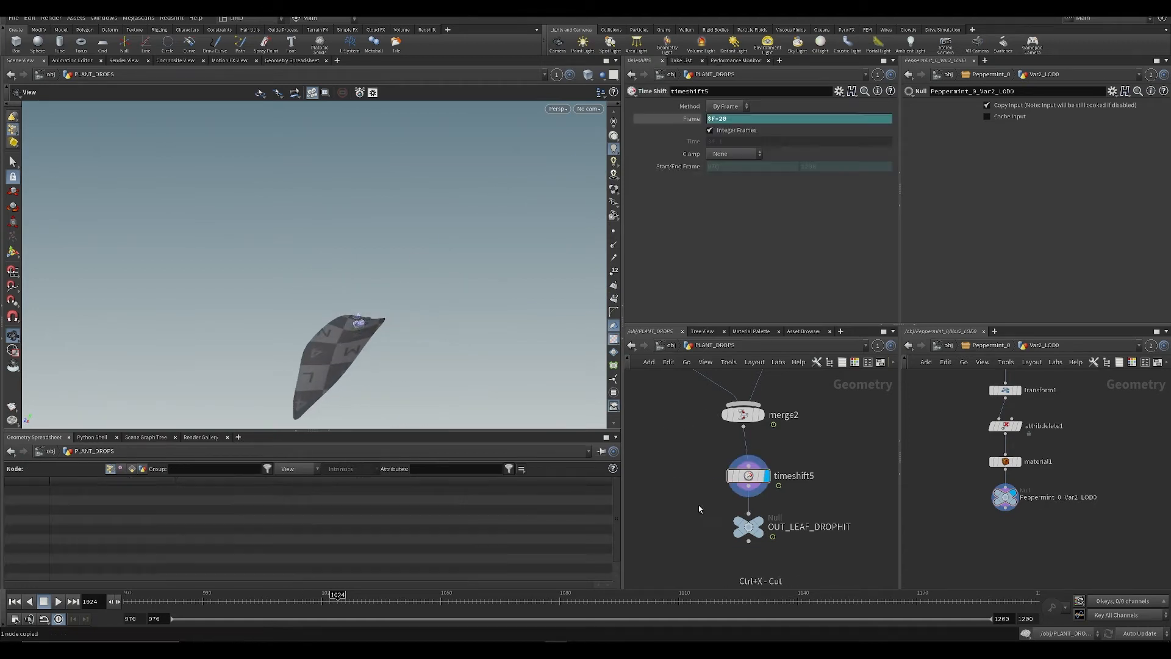
{"action": "mouse_move", "coordinate": [763, 516]}
{"action": "scroll", "coordinate": [414, 345], "scroll_direction": "down", "scroll_amount": 5}
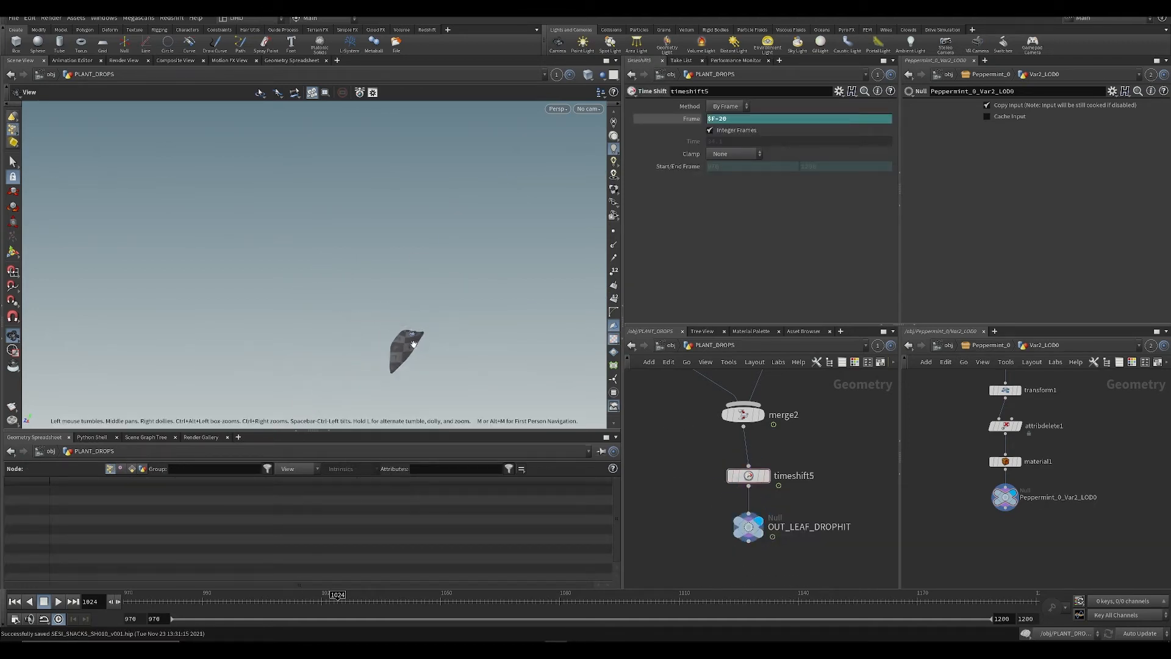
{"action": "left_click_drag", "start_coordinate": [413, 334], "coordinate": [361, 367]}
Step: Examine the node chain upstream of timeshift5 and the leaf with its droplet, and save the scene
{"action": "scroll", "coordinate": [361, 367], "scroll_direction": "down", "scroll_amount": 4}
{"action": "middle_click_drag", "start_coordinate": [847, 459], "coordinate": [774, 507]}
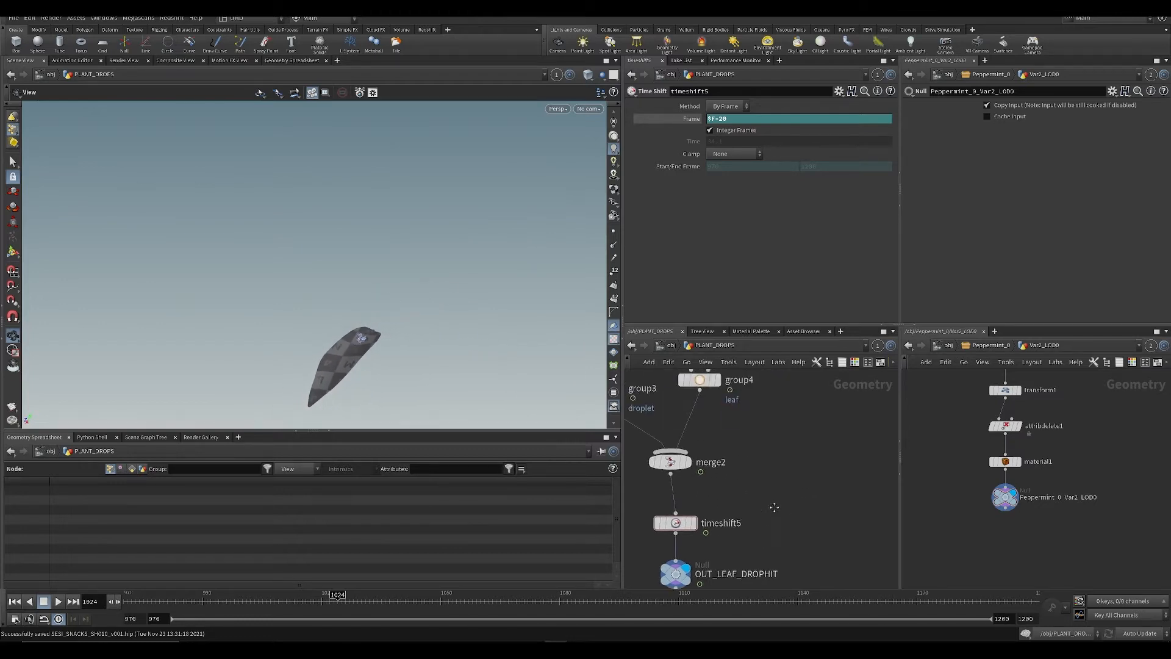
{"action": "scroll", "coordinate": [766, 511], "scroll_direction": "down", "scroll_amount": 5}
{"action": "middle_click_drag", "start_coordinate": [793, 402], "coordinate": [757, 568]}
{"action": "middle_click_drag", "start_coordinate": [781, 439], "coordinate": [790, 579]}
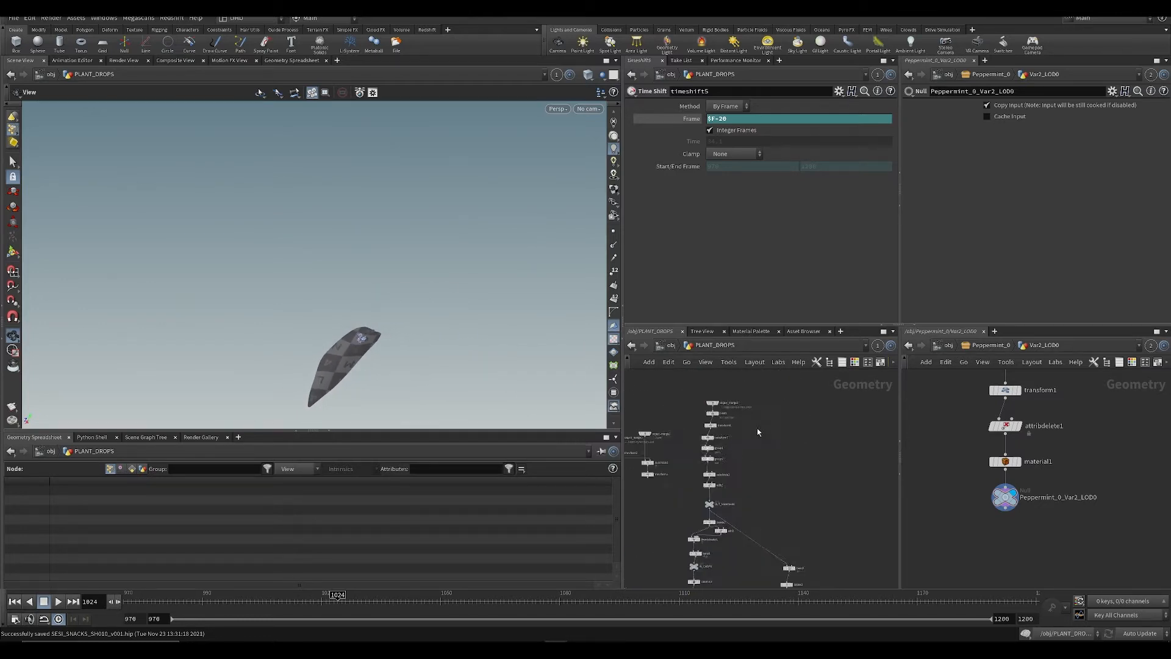
{"action": "scroll", "coordinate": [758, 428], "scroll_direction": "up", "scroll_amount": 4}
{"action": "scroll", "coordinate": [739, 417], "scroll_direction": "down", "scroll_amount": 5}
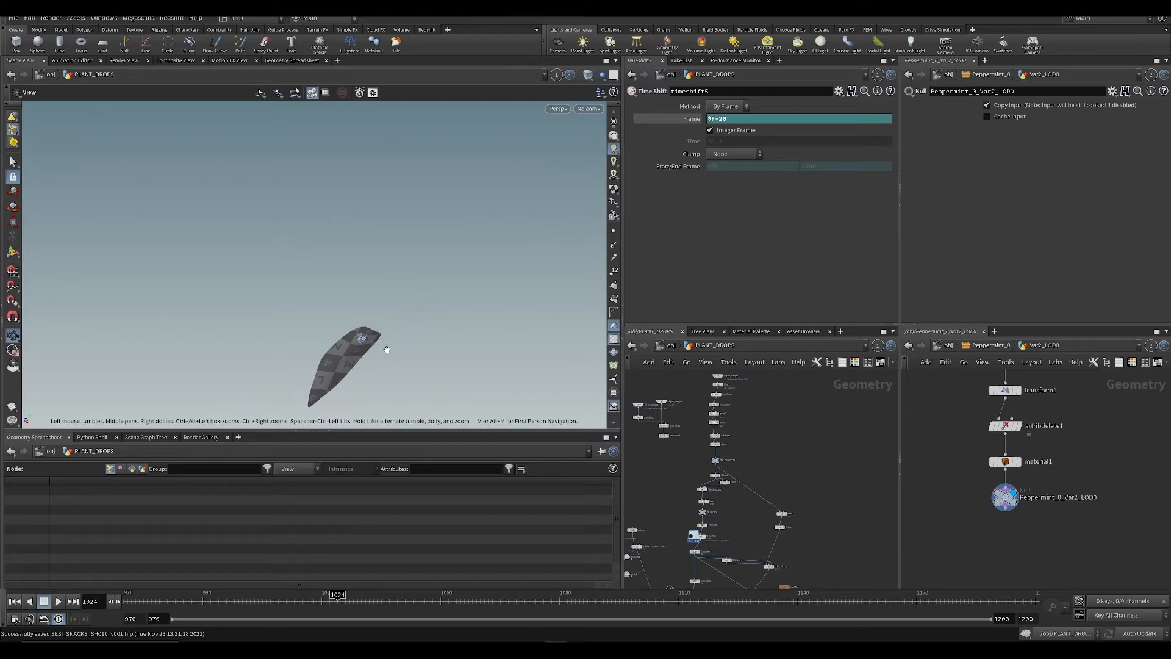
{"action": "left_click_drag", "start_coordinate": [387, 349], "coordinate": [341, 362]}
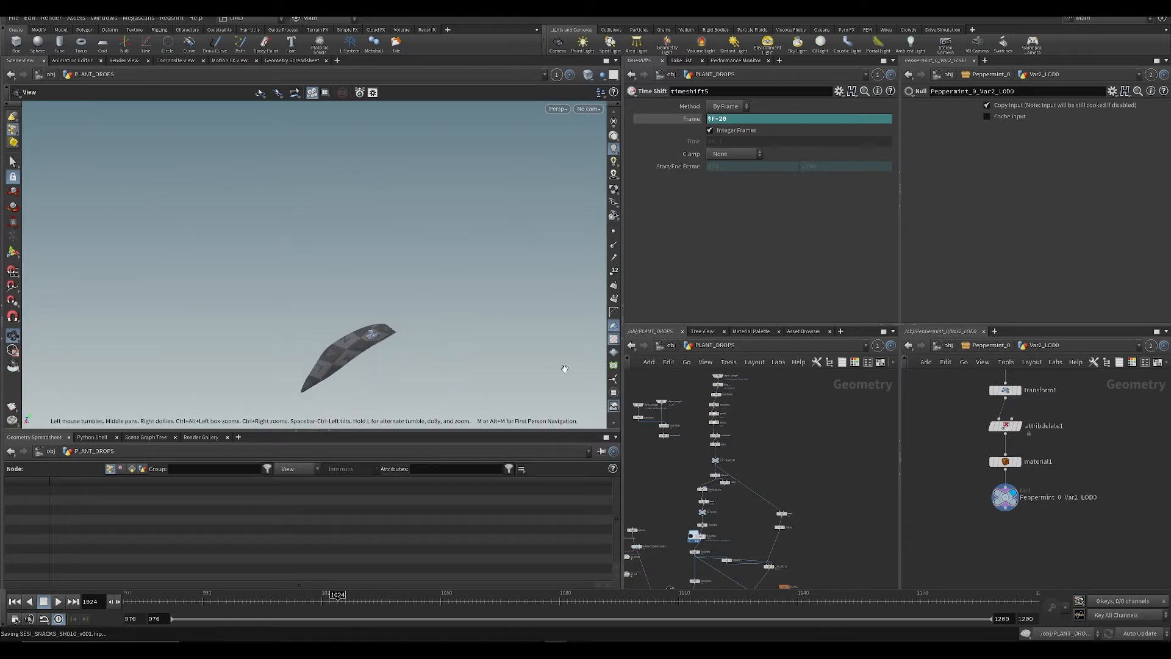
{"action": "left_click_drag", "start_coordinate": [497, 366], "coordinate": [378, 244]}
{"action": "middle_click_drag", "start_coordinate": [786, 544], "coordinate": [792, 429]}
{"action": "key", "text": "ctrl+s"}
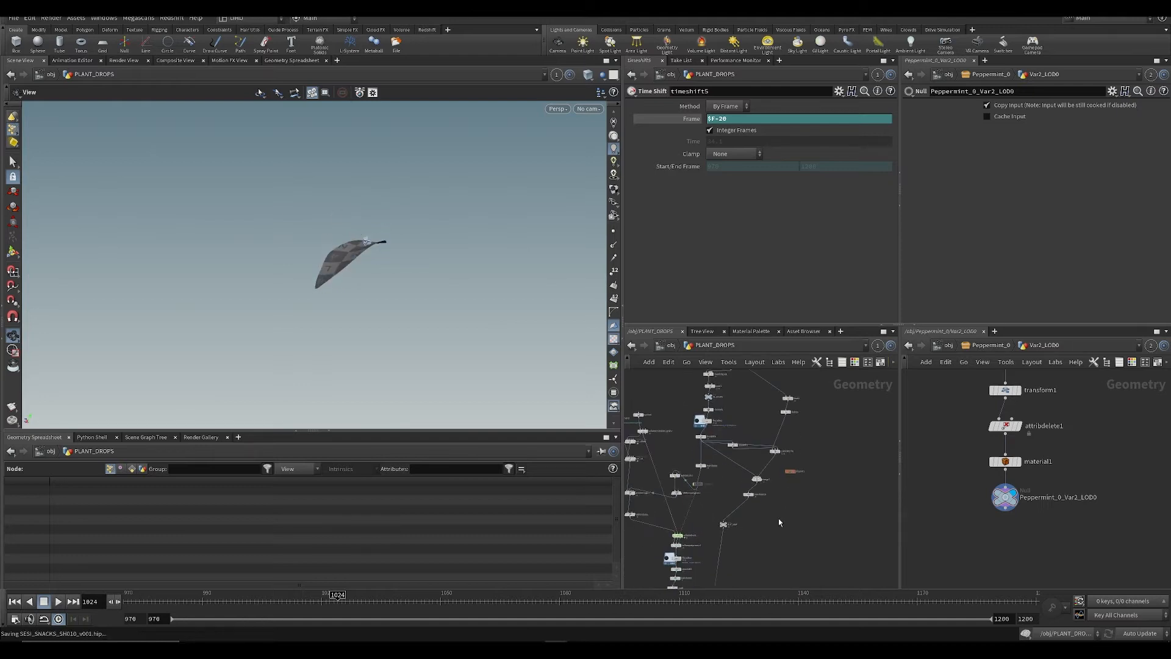
{"action": "middle_click_drag", "start_coordinate": [779, 523], "coordinate": [784, 387]}
{"action": "scroll", "coordinate": [723, 493], "scroll_direction": "up", "scroll_amount": 5}
Step: Select the OUT_LEAF_DROPHIT null and save the scene
{"action": "left_click_drag", "start_coordinate": [721, 485], "coordinate": [721, 492]}
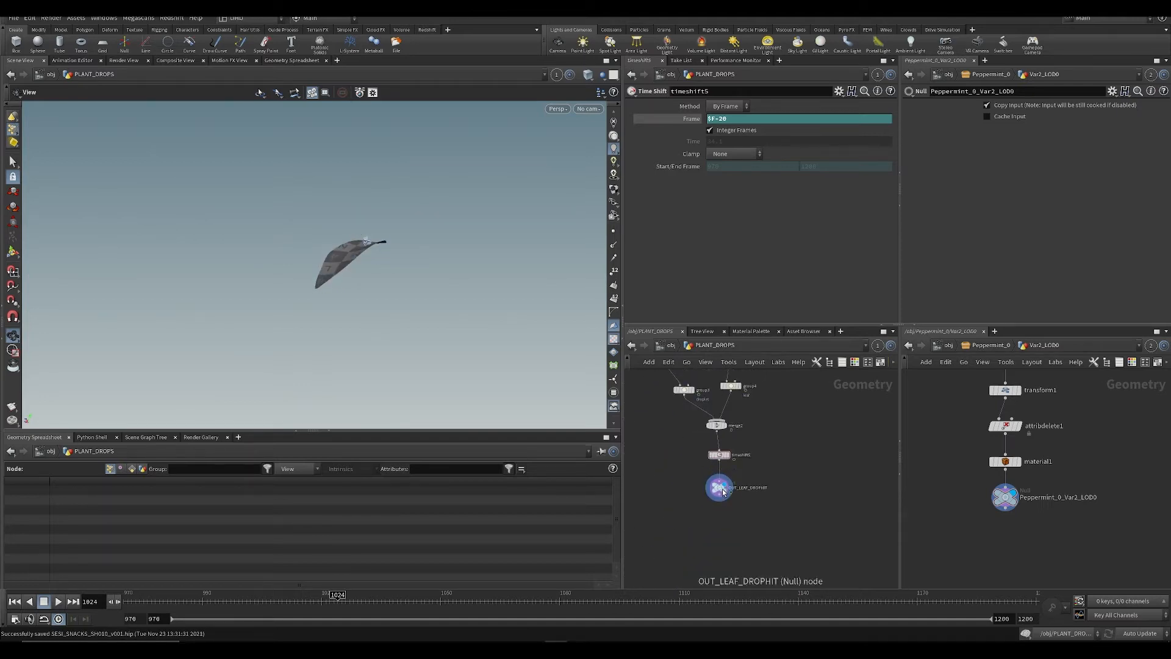
{"action": "left_click", "coordinate": [721, 492]}
{"action": "middle_click_drag", "start_coordinate": [754, 519], "coordinate": [731, 499]}
{"action": "key", "text": "ctrl+s"}
{"action": "scroll", "coordinate": [743, 490], "scroll_direction": "up", "scroll_amount": 4}
{"action": "scroll", "coordinate": [714, 503], "scroll_direction": "down", "scroll_amount": 3}
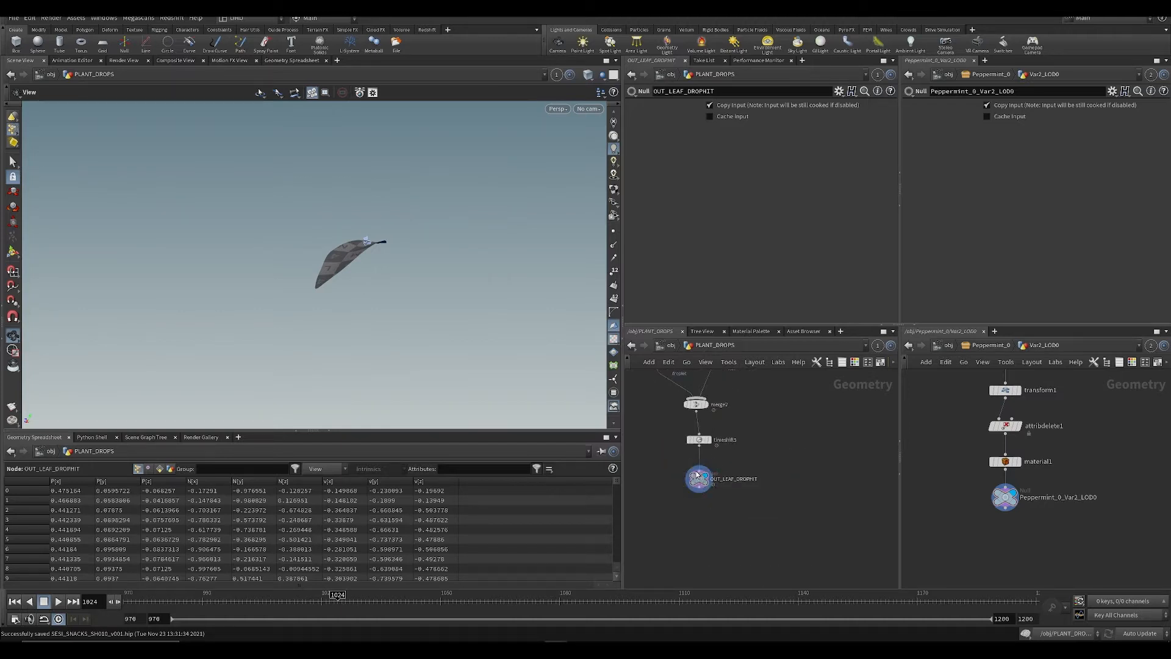
{"action": "left_click_drag", "start_coordinate": [699, 479], "coordinate": [699, 485]}
{"action": "middle_click_drag", "start_coordinate": [749, 505], "coordinate": [795, 487]}
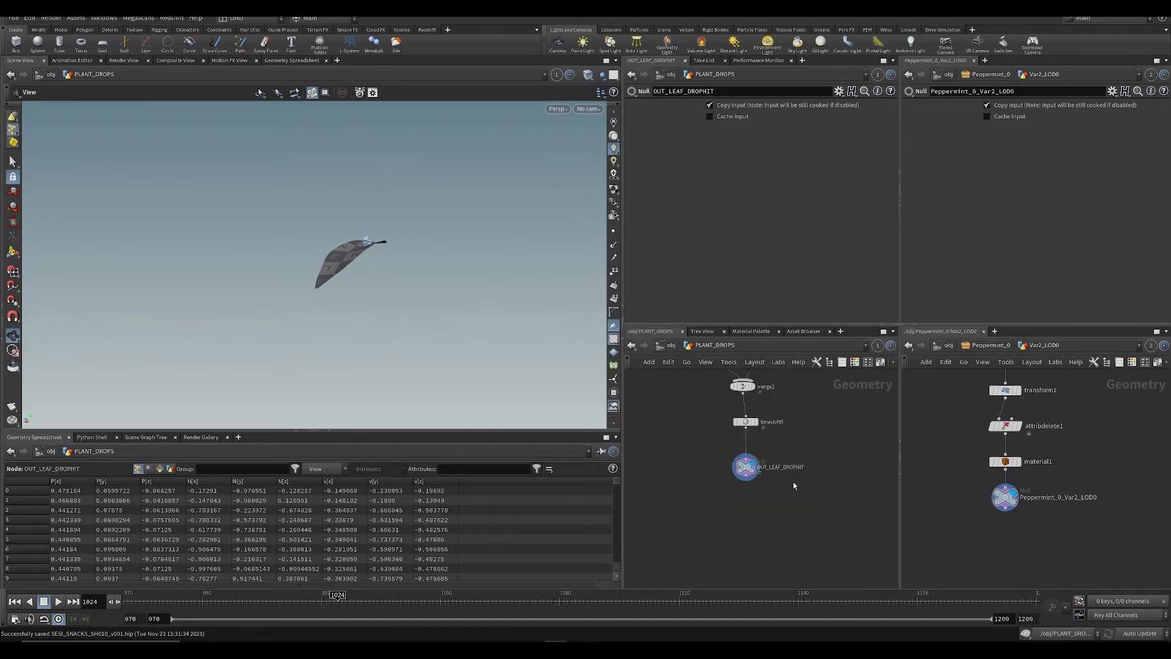
{"action": "scroll", "coordinate": [760, 478], "scroll_direction": "up", "scroll_amount": 4}
{"action": "key", "text": "ctrl+s"}
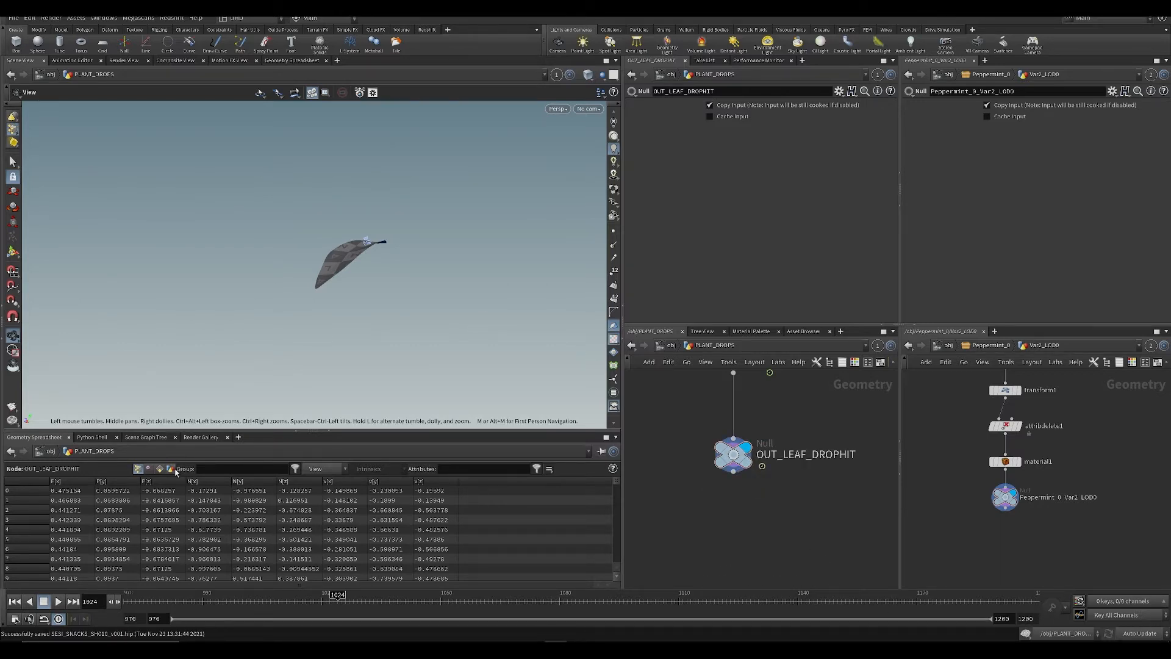
Step: Examine OUT_LEAF_DROPHIT's primitive attributes and groups, return to the point attributes, and inspect the leaf from another angle
{"action": "left_click", "coordinate": [159, 470]}
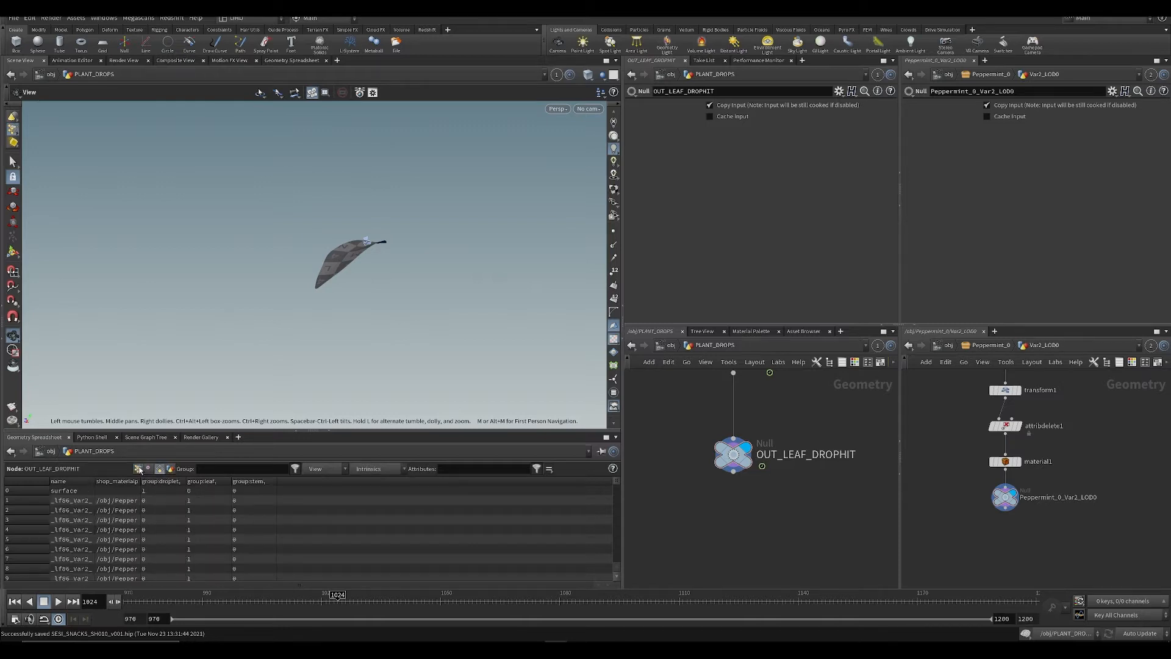
{"action": "left_click", "coordinate": [139, 469]}
{"action": "left_click_drag", "start_coordinate": [301, 304], "coordinate": [336, 245]}
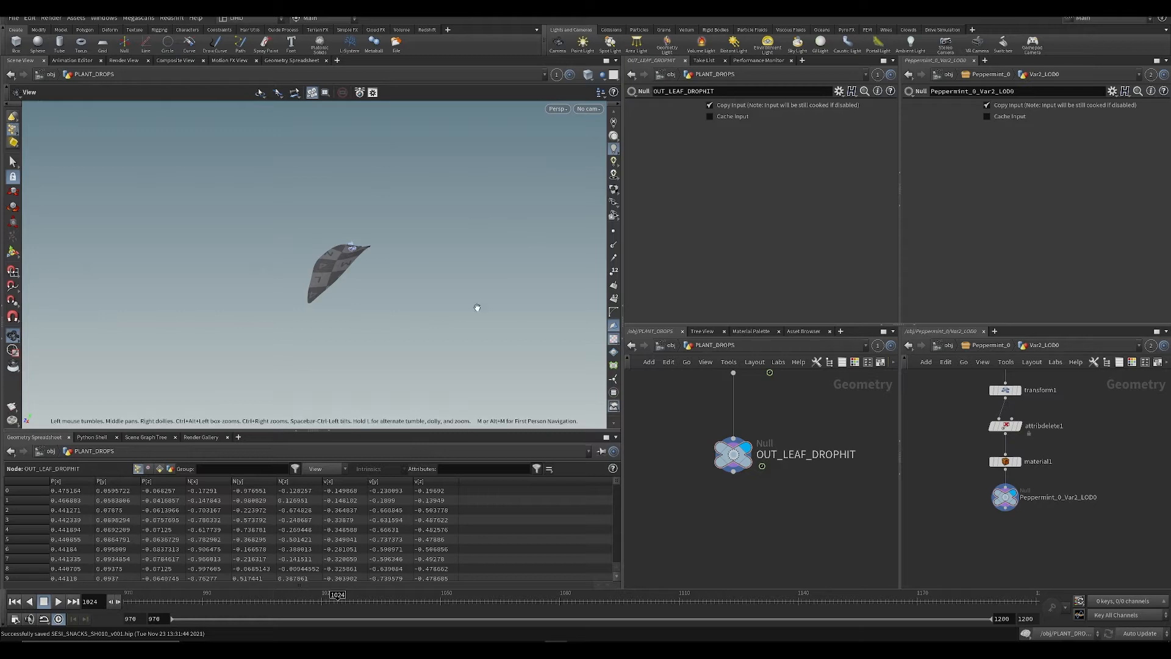
{"action": "left_click_drag", "start_coordinate": [477, 308], "coordinate": [349, 299]}
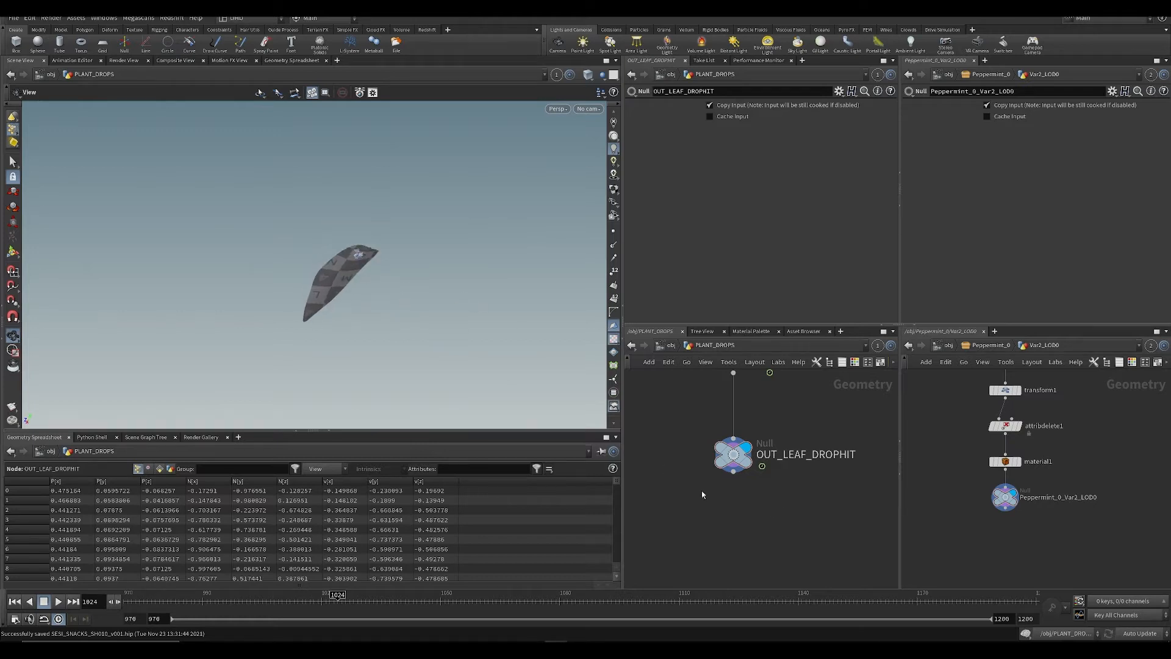
Step: Save the scene and add a ROP Alembic Output node connected below OUT_LEAF_DROPHIT
{"action": "scroll", "coordinate": [702, 491], "scroll_direction": "up", "scroll_amount": 1}
{"action": "key", "text": "ctrl+s"}
{"action": "scroll", "coordinate": [721, 495], "scroll_direction": "down", "scroll_amount": 3}
{"action": "middle_click_drag", "start_coordinate": [721, 496], "coordinate": [695, 477]}
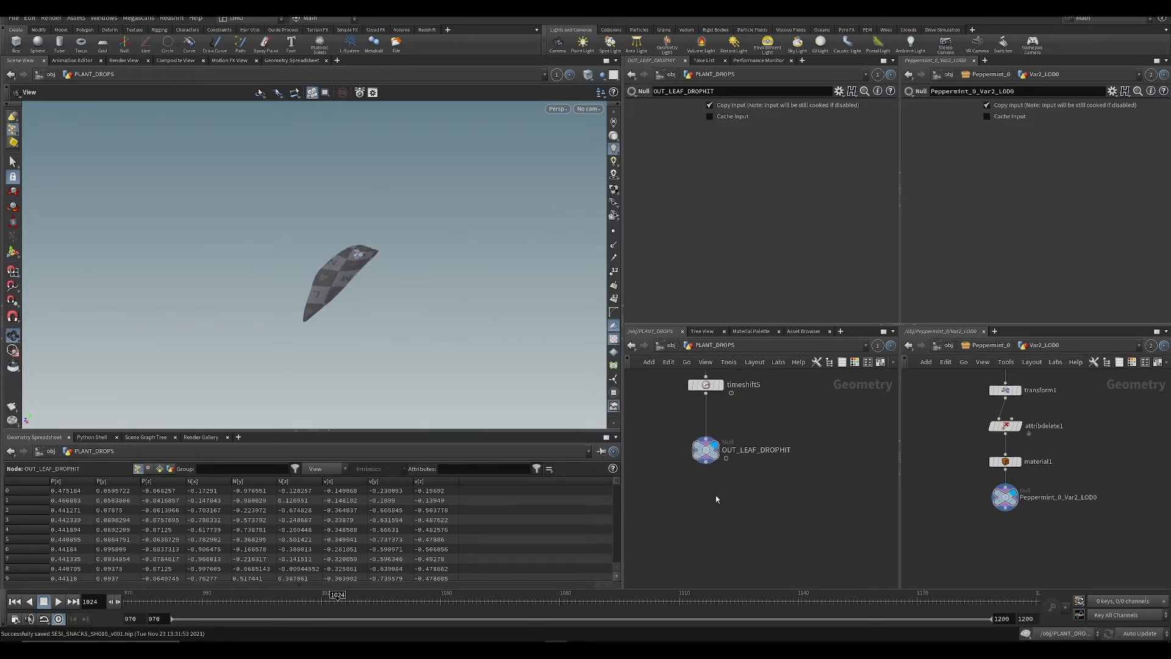
{"action": "key", "text": "Tab"}
{"action": "type", "text": "rop geo"}
{"action": "key", "text": "Return"}
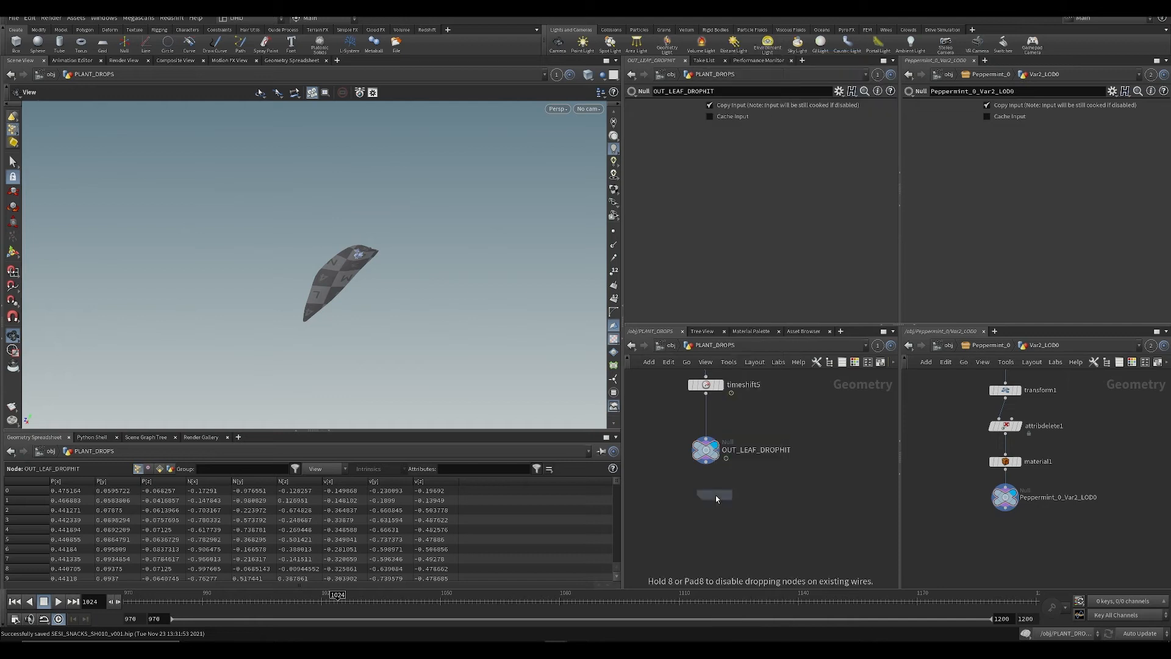
{"action": "left_click", "coordinate": [701, 529]}
{"action": "left_click_drag", "start_coordinate": [703, 494], "coordinate": [707, 530]}
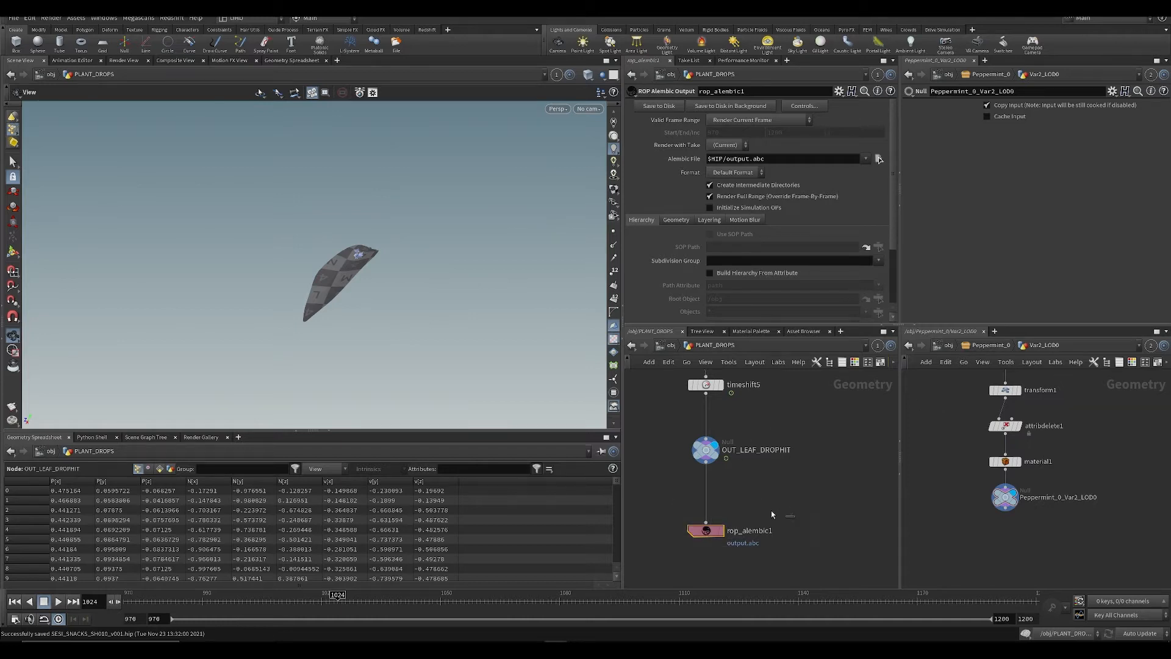
Step: Set rop_alembic1's Alembic File path to $JOB/ABC/leaf_1.abc
{"action": "left_click", "coordinate": [719, 160]}
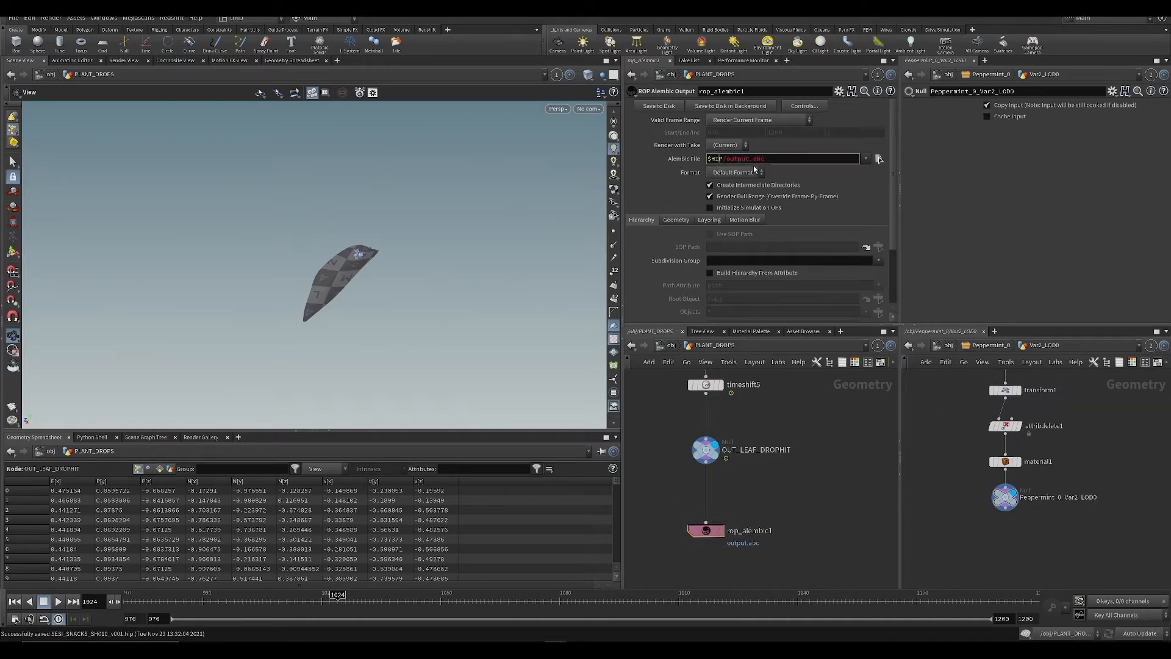
{"action": "key", "text": "BackSpace"}
{"action": "key", "text": "BackSpace"}
{"action": "key", "text": "BackSpace"}
{"action": "type", "text": "JOB"}
{"action": "type", "text": "ABC/leaf_1"}
{"action": "key", "text": "Return"}
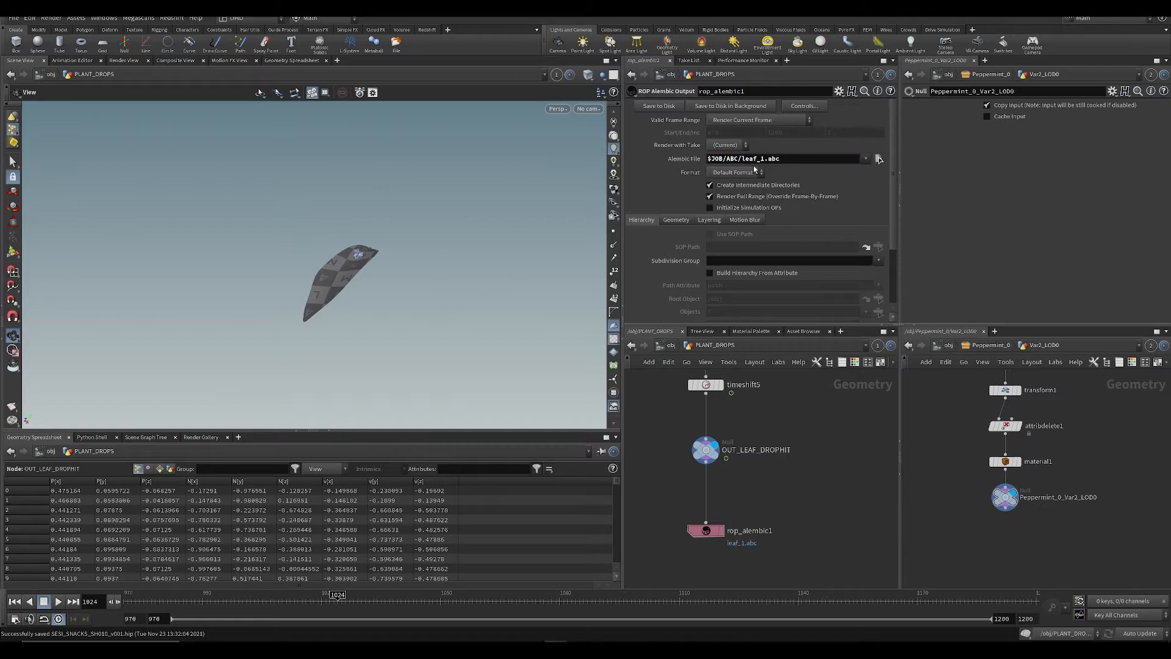
Step: Set rop_alembic1 to Render Frame Range, save frames 970 to 1200 to disk, and close the console
{"action": "left_click", "coordinate": [759, 119]}
{"action": "left_click", "coordinate": [757, 132]}
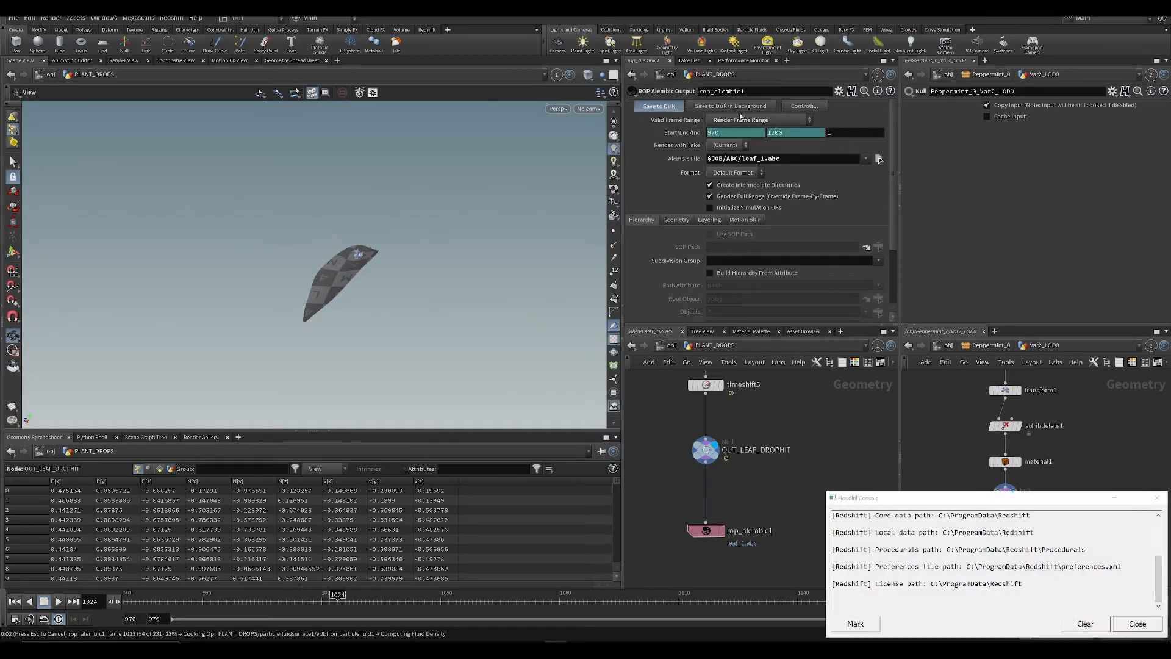
{"action": "left_click", "coordinate": [1114, 497]}
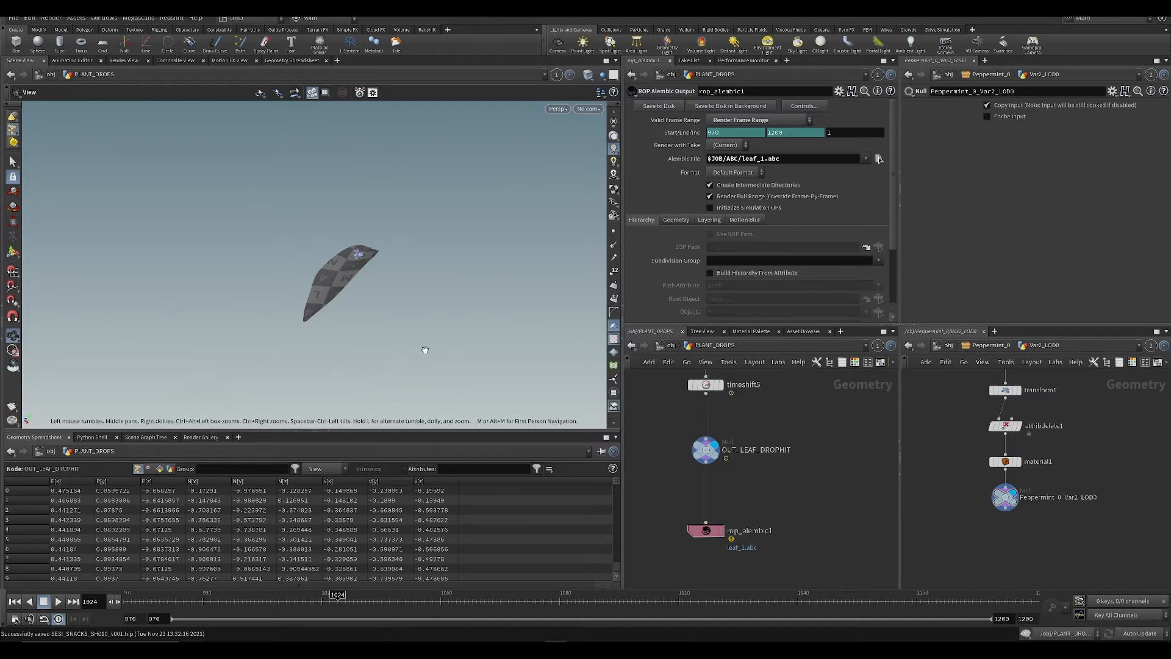
Step: Add an Alembic node beside rop_alembic1 and save the scene
{"action": "key", "text": "Tab"}
{"action": "type", "text": "a"}
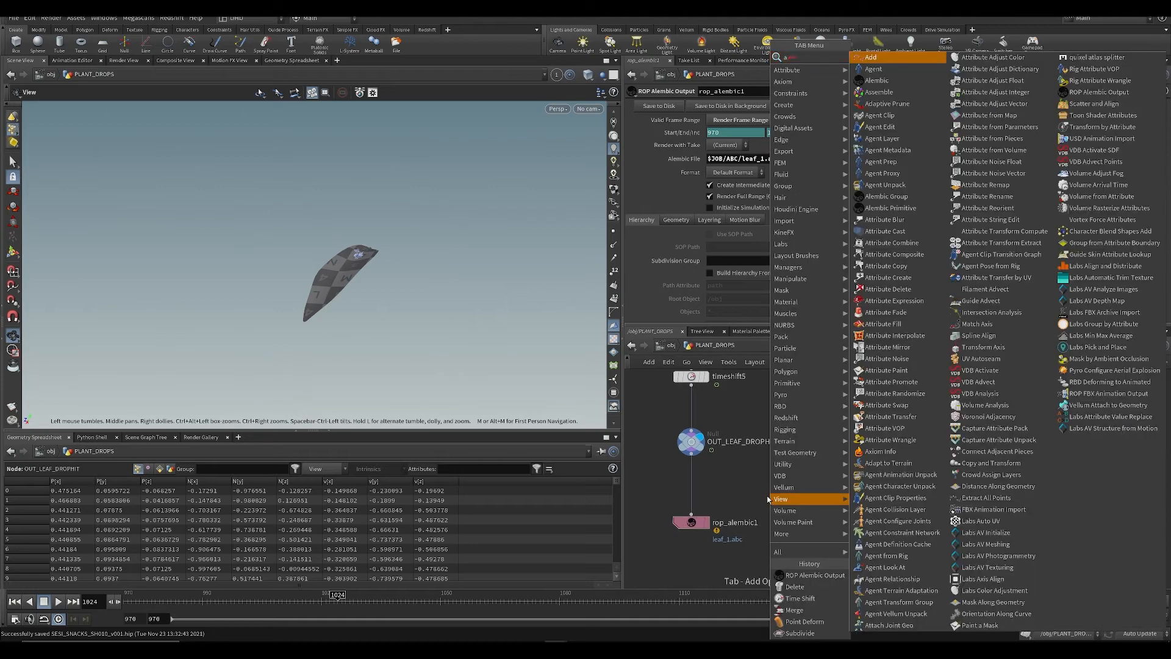
{"action": "key", "text": "Return"}
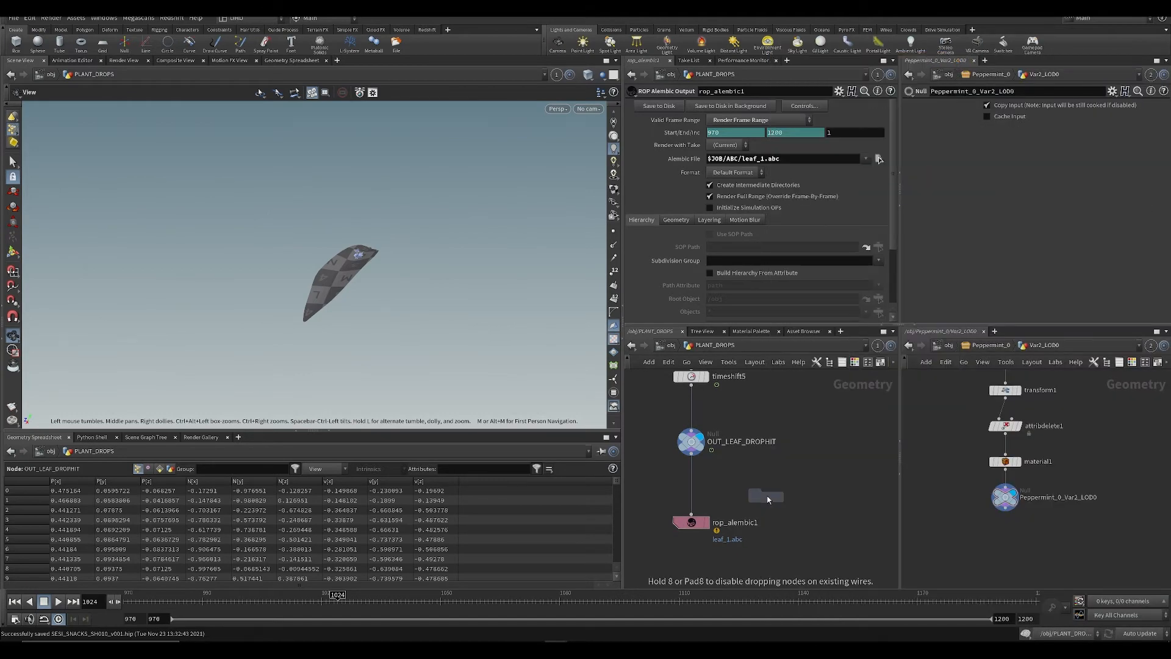
{"action": "left_click", "coordinate": [788, 518]}
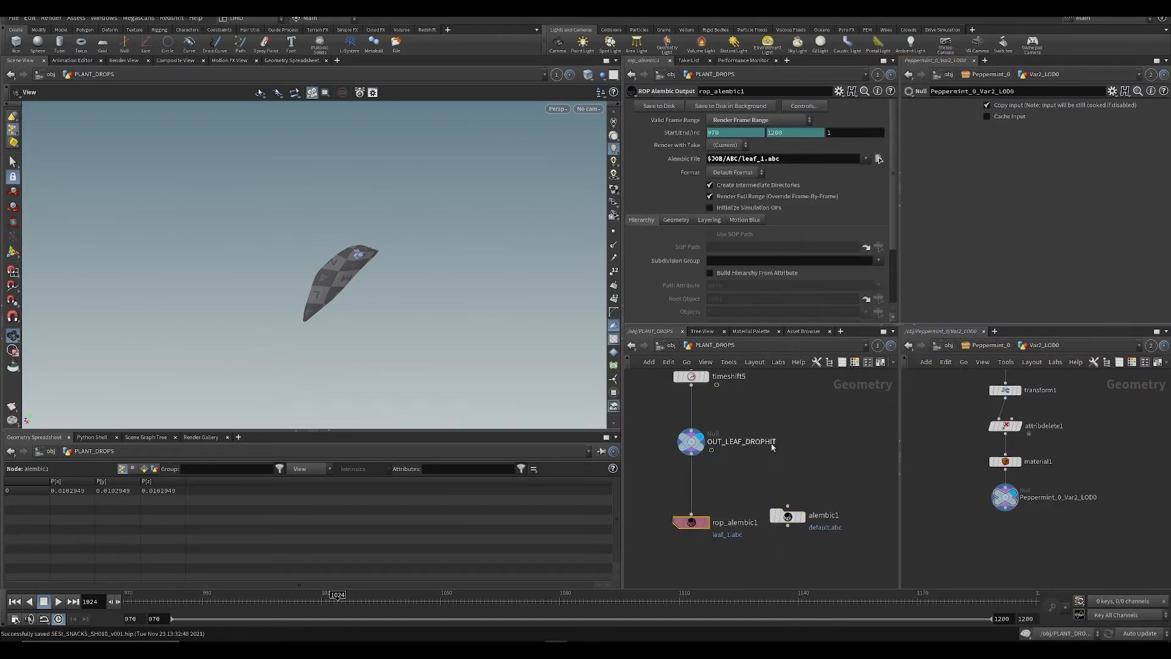
{"action": "middle_click_drag", "start_coordinate": [771, 447], "coordinate": [768, 526]}
{"action": "scroll", "coordinate": [770, 517], "scroll_direction": "down", "scroll_amount": 5}
{"action": "key", "text": "ctrl+s"}
Step: Template the Object Merge importing Peppermint_0_Var2_LOD0 so the original plant overlays the leaf, and save the scene
{"action": "middle_click_drag", "start_coordinate": [790, 471], "coordinate": [789, 411]}
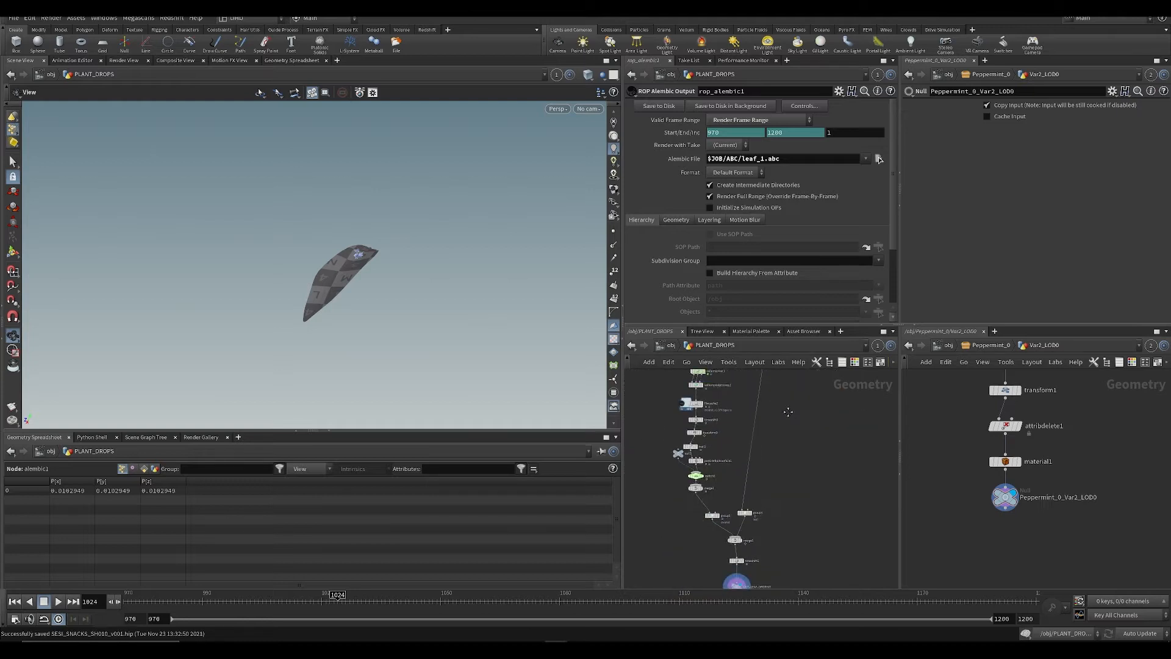
{"action": "scroll", "coordinate": [793, 433], "scroll_direction": "up", "scroll_amount": 5}
{"action": "middle_click_drag", "start_coordinate": [757, 452], "coordinate": [751, 509]}
{"action": "scroll", "coordinate": [750, 510], "scroll_direction": "down", "scroll_amount": 5}
{"action": "middle_click_drag", "start_coordinate": [787, 380], "coordinate": [754, 569]}
{"action": "middle_click_drag", "start_coordinate": [749, 419], "coordinate": [737, 519]}
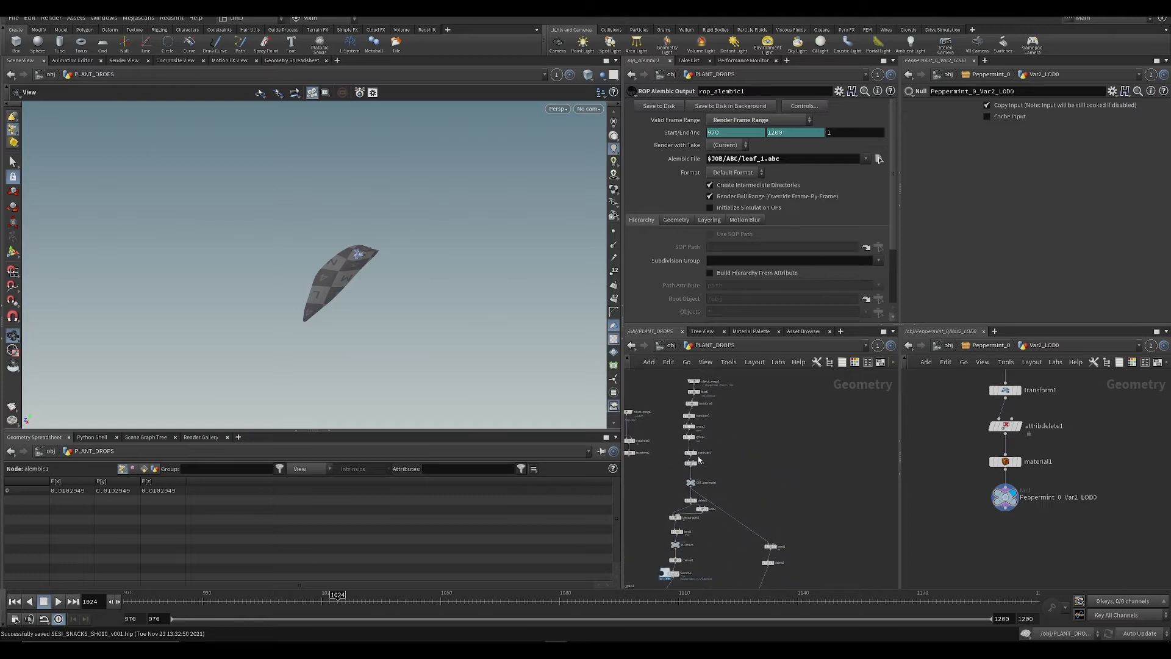
{"action": "scroll", "coordinate": [700, 461], "scroll_direction": "up", "scroll_amount": 5}
{"action": "middle_click_drag", "start_coordinate": [710, 394], "coordinate": [695, 531]}
{"action": "left_click", "coordinate": [681, 462]}
{"action": "middle_click_drag", "start_coordinate": [769, 537], "coordinate": [755, 475]}
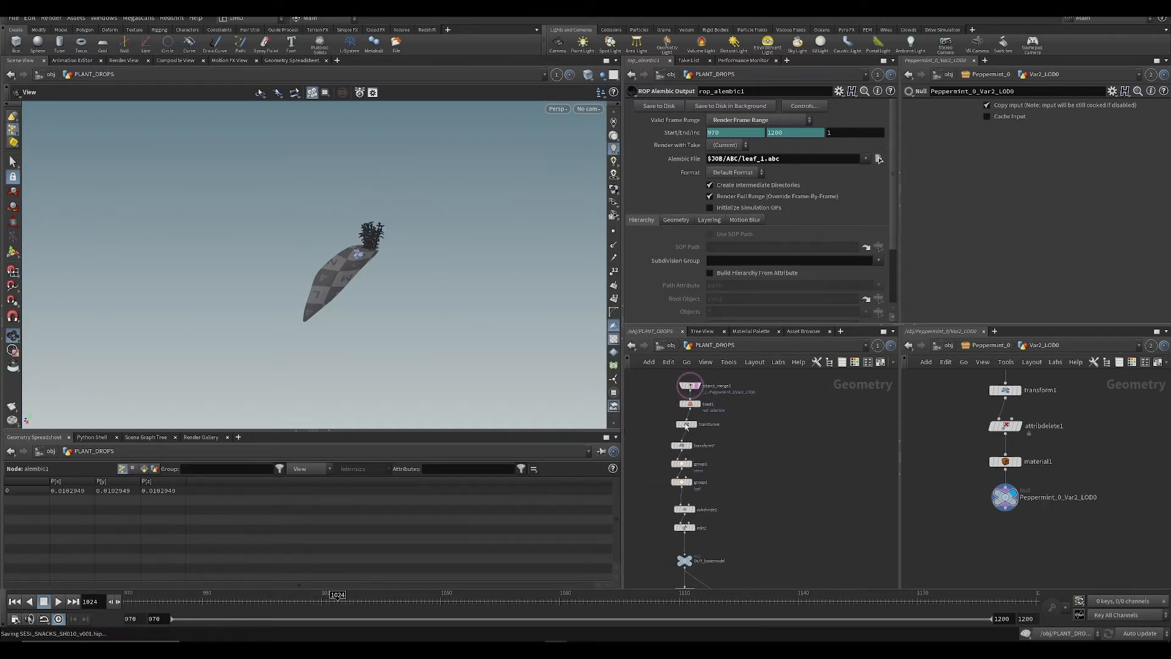
Step: Examine the settings of transform7 and transform8 to see how the leaf is offset and scaled
{"action": "left_click", "coordinate": [682, 445]}
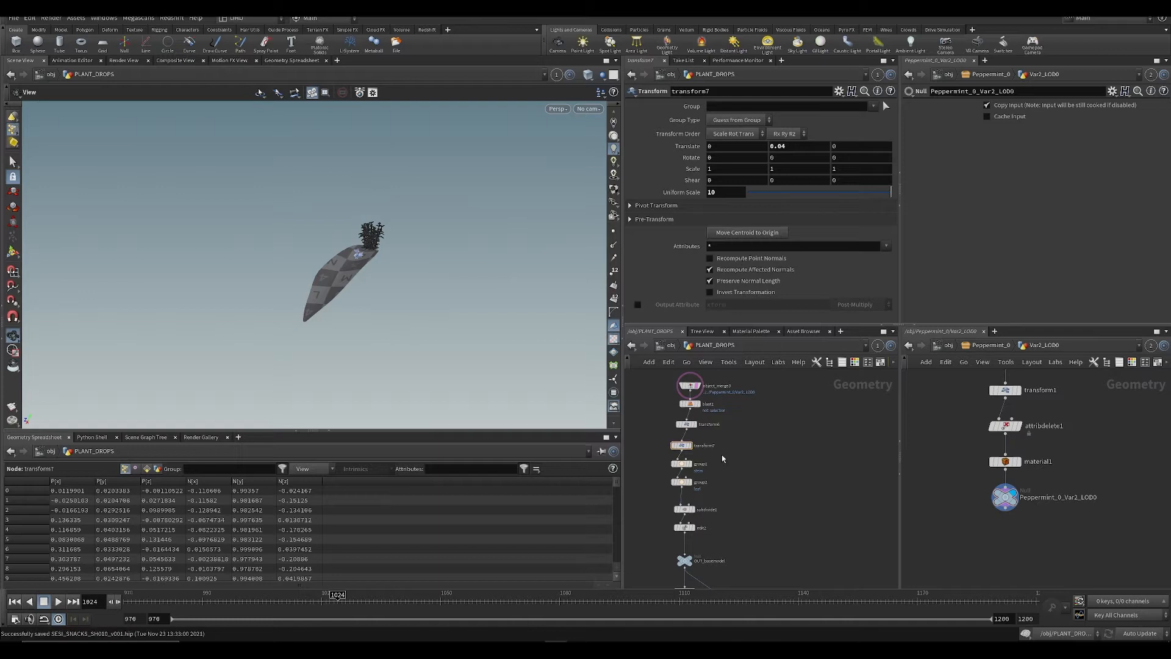
{"action": "middle_click_drag", "start_coordinate": [722, 459], "coordinate": [754, 354]}
{"action": "middle_click_drag", "start_coordinate": [737, 489], "coordinate": [741, 356]}
{"action": "middle_click_drag", "start_coordinate": [738, 549], "coordinate": [765, 377]}
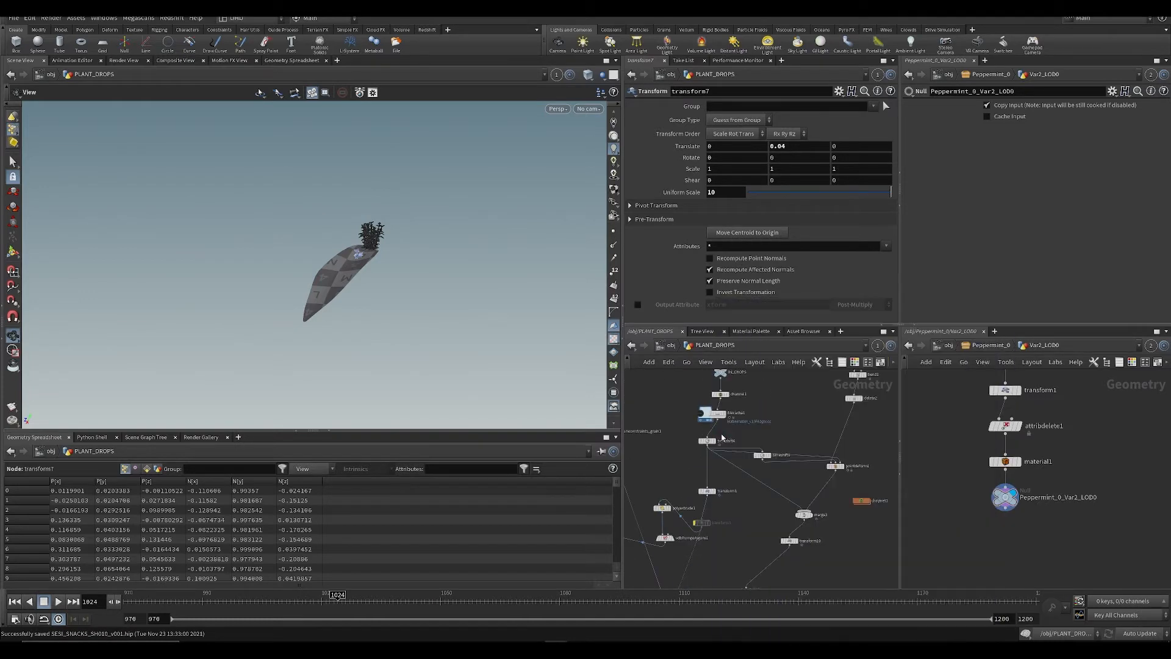
{"action": "left_click", "coordinate": [707, 491]}
{"action": "middle_click_drag", "start_coordinate": [738, 518], "coordinate": [768, 299]}
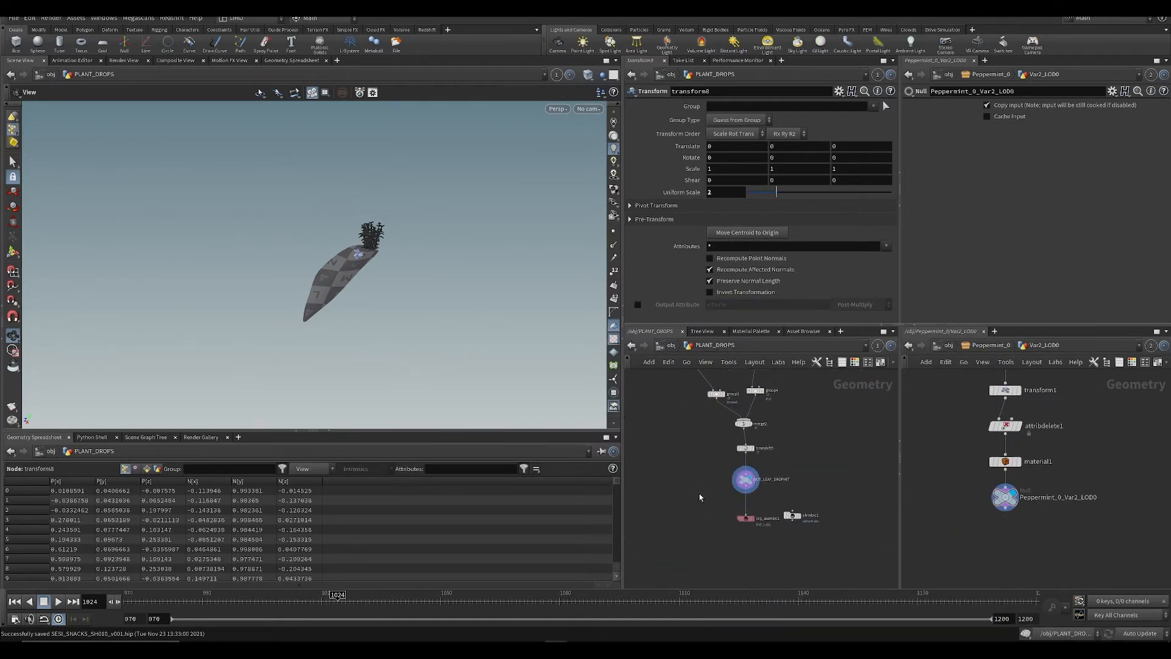
Step: Insert a Transform node between timeshift5 and OUT_LEAF_DROPHIT, display it, and save the scene
{"action": "scroll", "coordinate": [699, 493], "scroll_direction": "up", "scroll_amount": 4}
{"action": "key", "text": "Tab"}
{"action": "type", "text": "trans"}
{"action": "key", "text": "Return"}
{"action": "scroll", "coordinate": [734, 469], "scroll_direction": "up", "scroll_amount": 4}
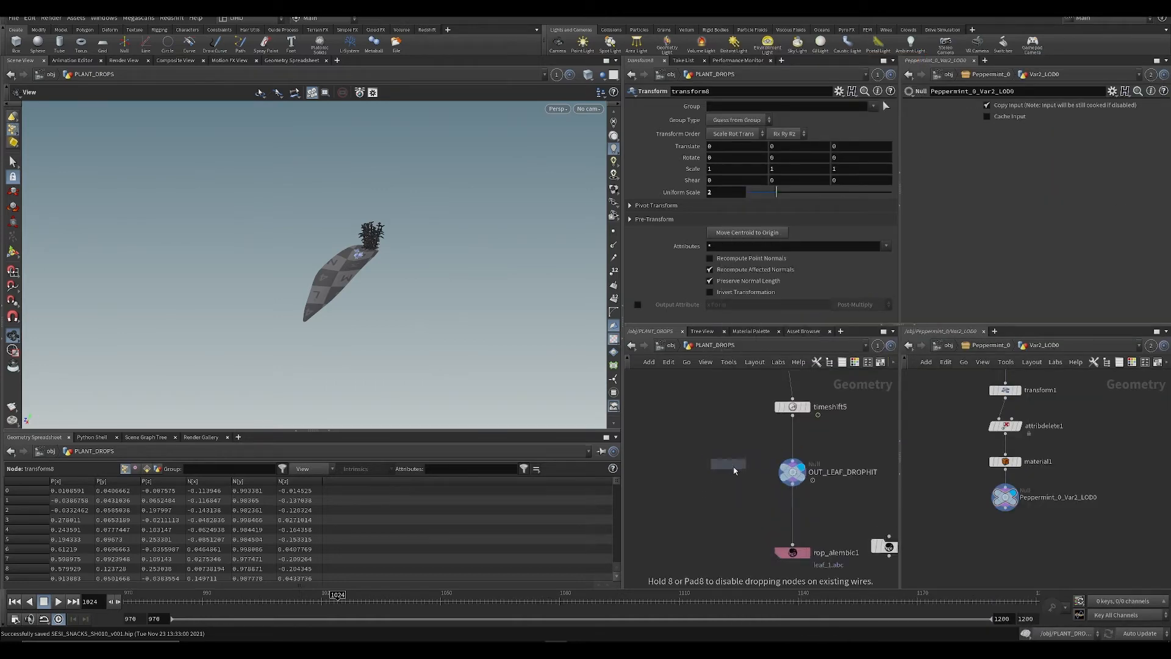
{"action": "left_click", "coordinate": [773, 436]}
{"action": "left_click_drag", "start_coordinate": [778, 438], "coordinate": [821, 436]}
{"action": "left_click", "coordinate": [835, 433]}
{"action": "key", "text": "ctrl+s"}
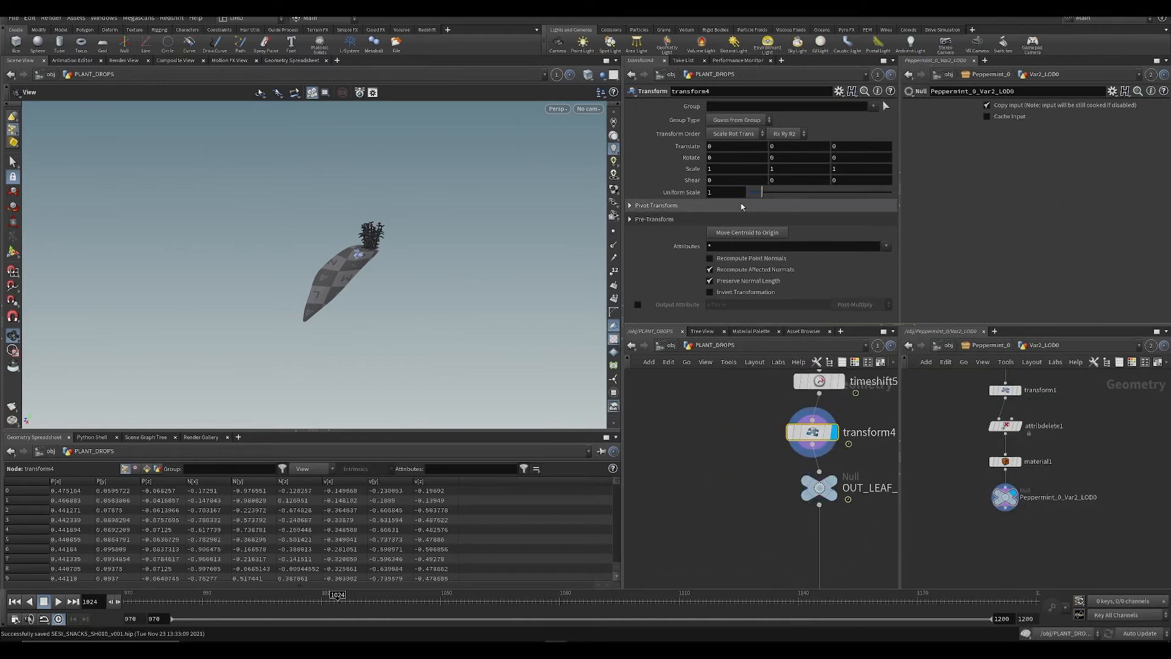
Step: Set transform4's uniform scale to 0.5 and save the scene
{"action": "left_click_drag", "start_coordinate": [726, 193], "coordinate": [643, 202]}
{"action": "type", "text": ".5"}
{"action": "key", "text": "Return"}
{"action": "key", "text": "ctrl+s"}
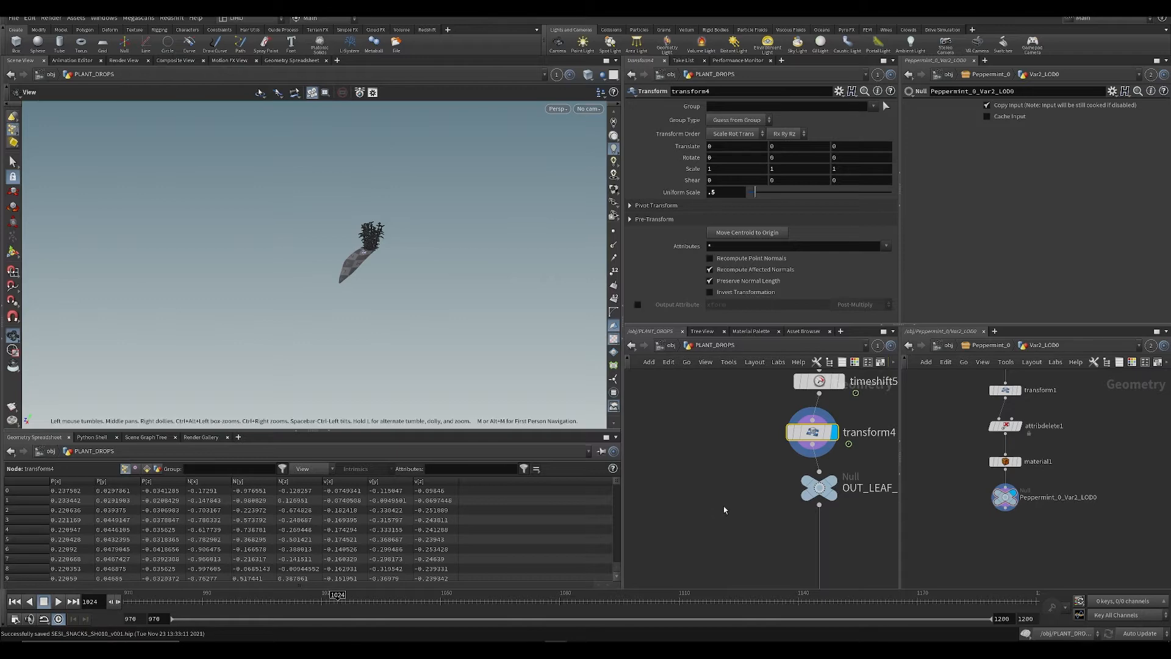
{"action": "left_click", "coordinate": [718, 506]}
{"action": "middle_click_drag", "start_coordinate": [718, 505], "coordinate": [665, 511]}
{"action": "key", "text": "ctrl+s"}
{"action": "left_click_drag", "start_coordinate": [746, 438], "coordinate": [753, 437]}
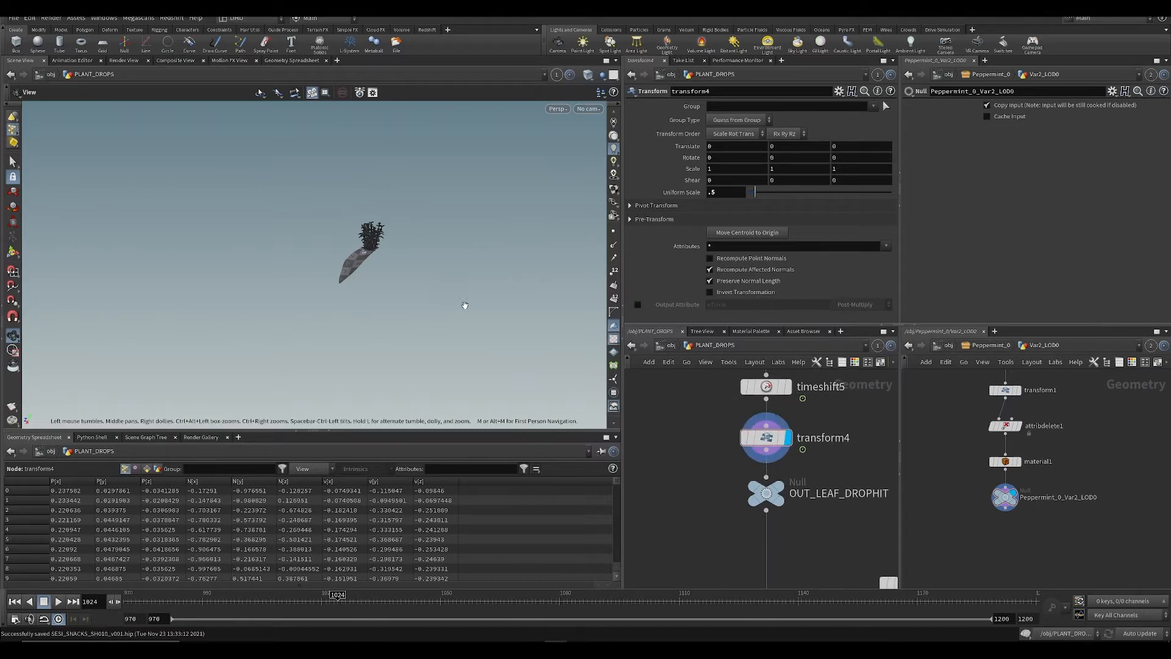
{"action": "key", "text": "ctrl+s"}
Step: Insert a second Transform between transform4 and OUT_LEAF_DROPHIT, display it, and set its uniform scale to 0.1
{"action": "key", "text": "Tab"}
{"action": "type", "text": "tran"}
{"action": "key", "text": "Return"}
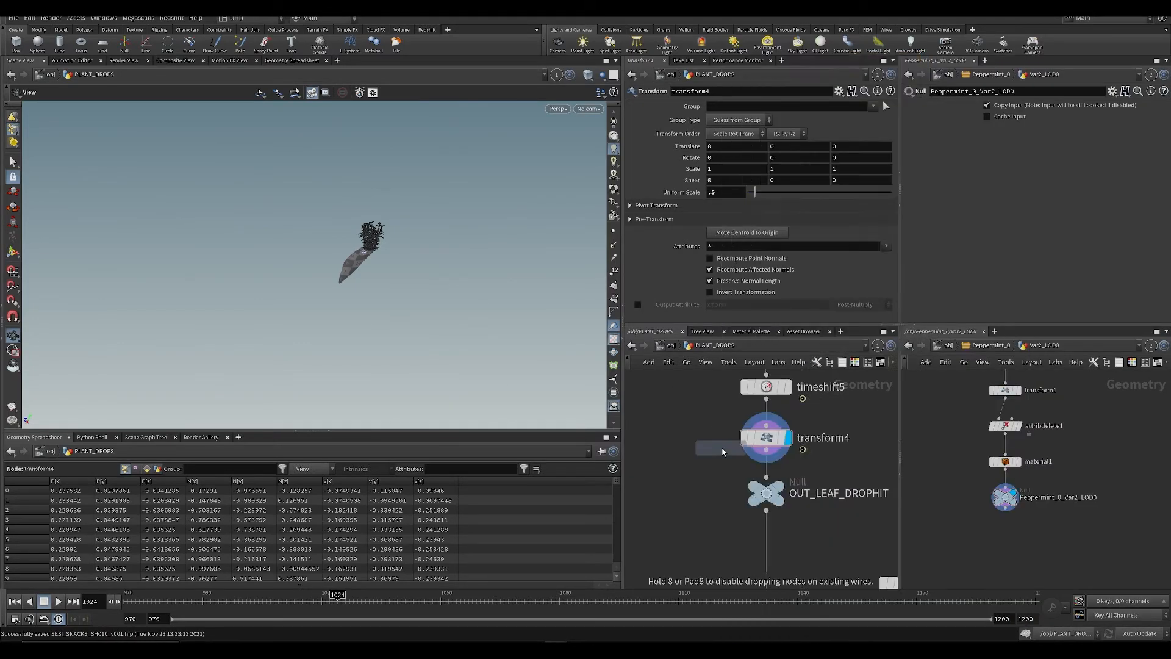
{"action": "scroll", "coordinate": [724, 451], "scroll_direction": "up", "scroll_amount": 2}
{"action": "left_click", "coordinate": [726, 474]}
{"action": "left_click_drag", "start_coordinate": [727, 475], "coordinate": [773, 498]}
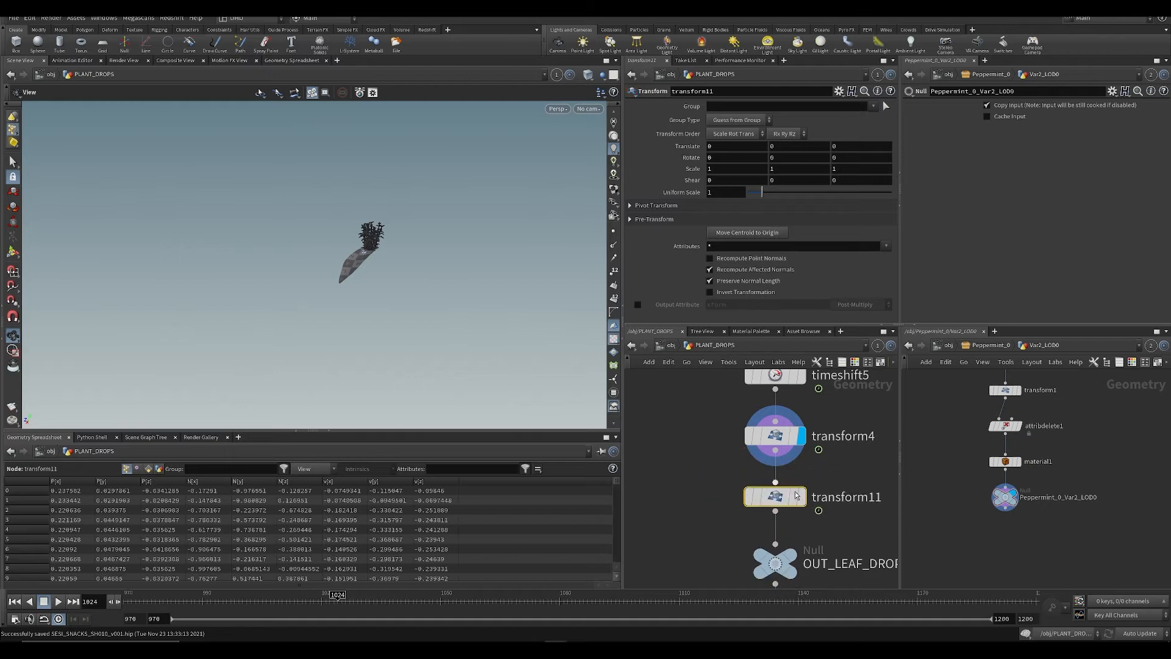
{"action": "key", "text": "r"}
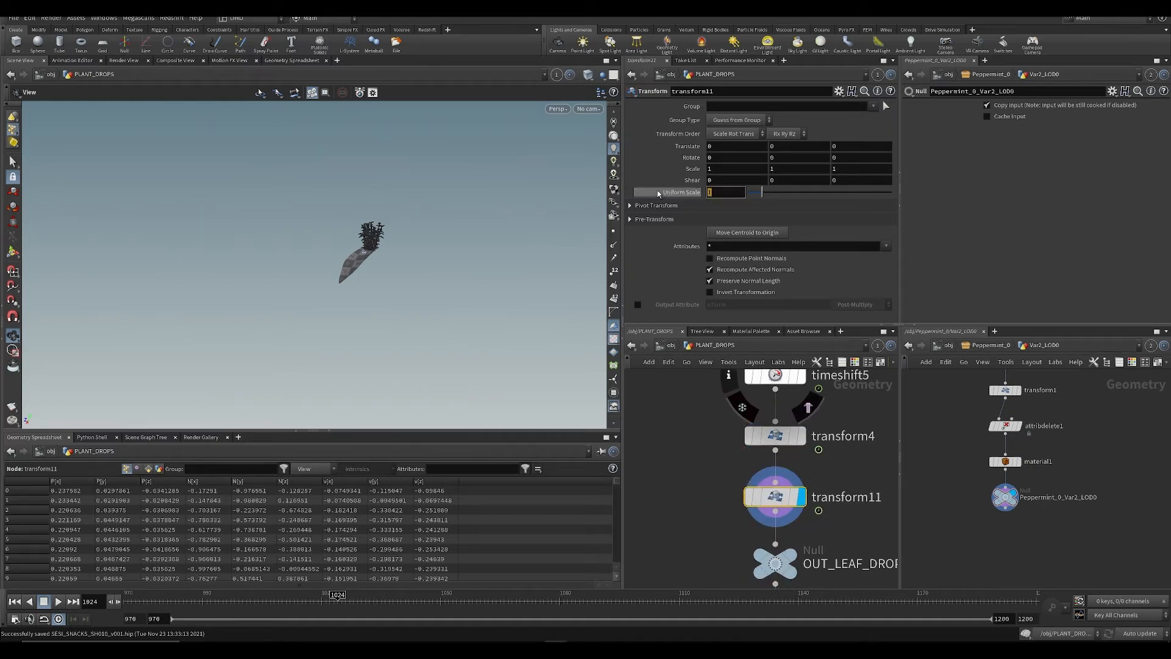
{"action": "type", "text": ".1"}
{"action": "key", "text": "Return"}
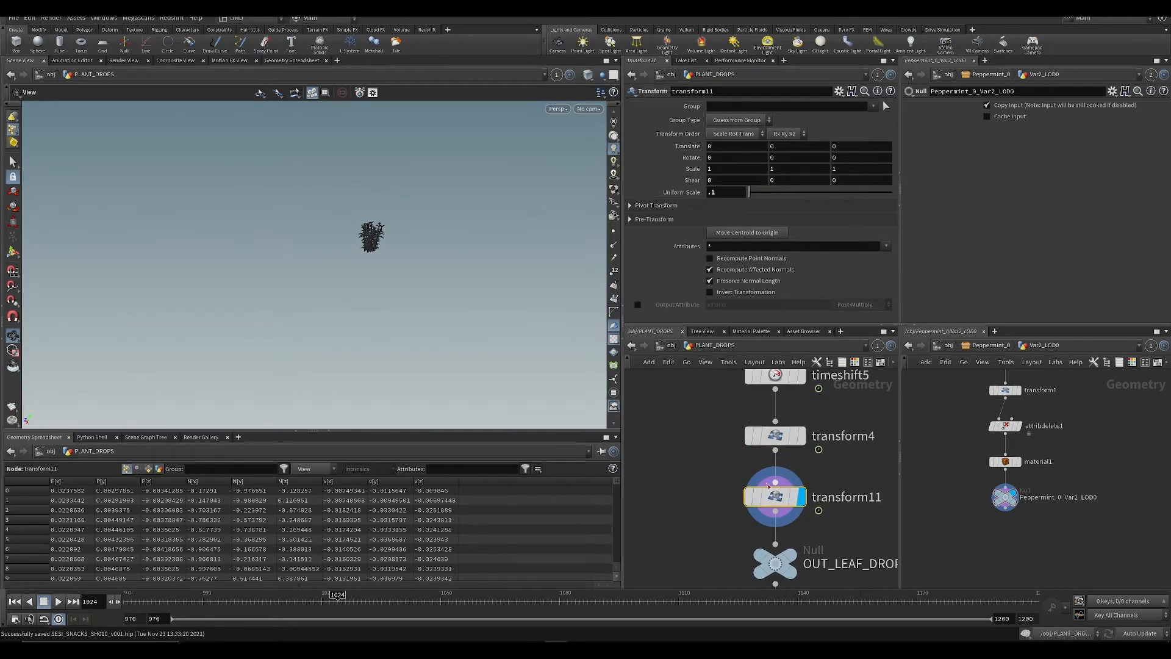
Step: Template group2, the Blast and transform6 in turn to compare the scaled leaf with the original plant's leaf
{"action": "key", "text": "f"}
{"action": "scroll", "coordinate": [735, 394], "scroll_direction": "down", "scroll_amount": 10}
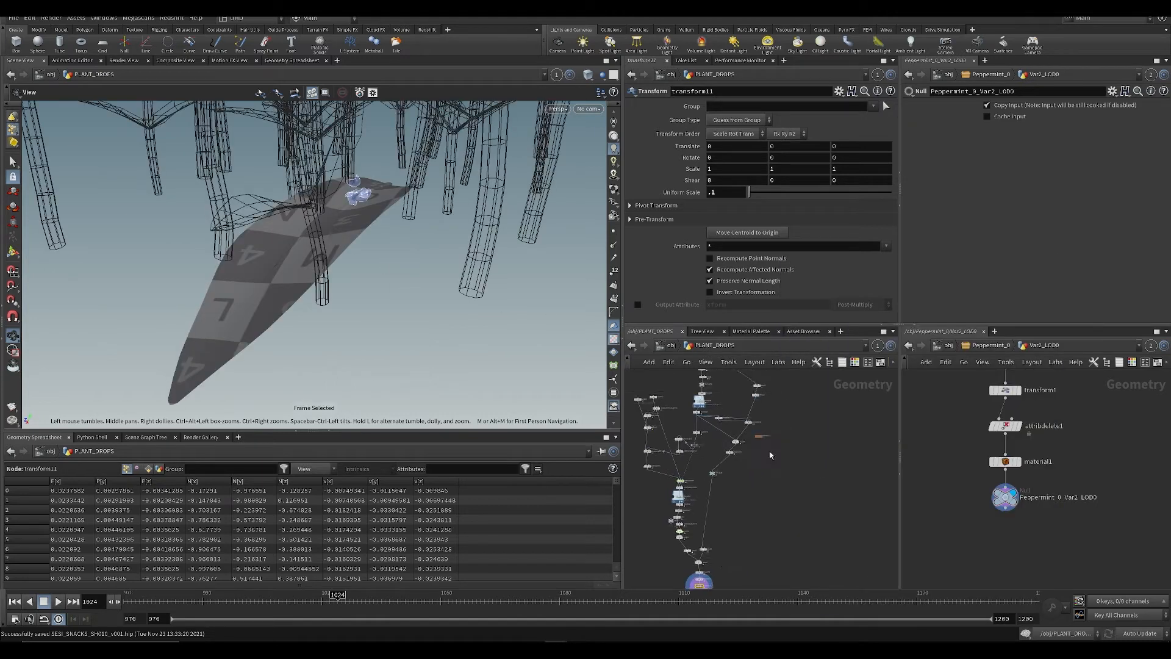
{"action": "scroll", "coordinate": [730, 440], "scroll_direction": "up", "scroll_amount": 5}
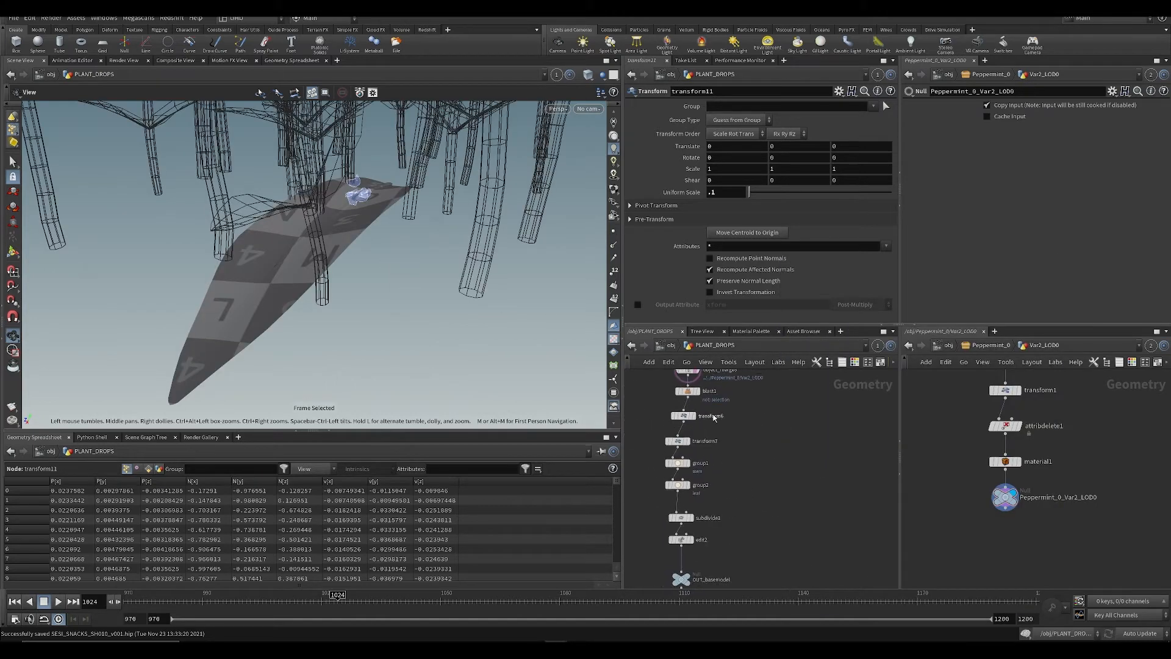
{"action": "middle_click_drag", "start_coordinate": [714, 418], "coordinate": [712, 457]}
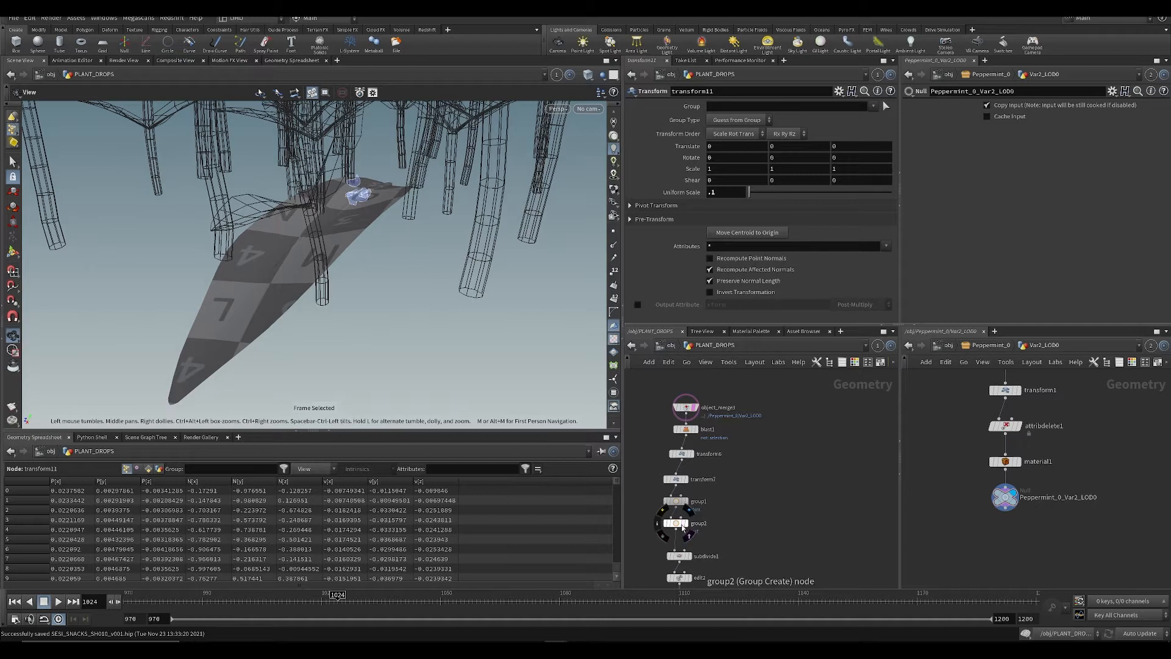
{"action": "left_click", "coordinate": [690, 536]}
{"action": "left_click_drag", "start_coordinate": [339, 281], "coordinate": [304, 220]}
{"action": "scroll", "coordinate": [304, 220], "scroll_direction": "down", "scroll_amount": 3}
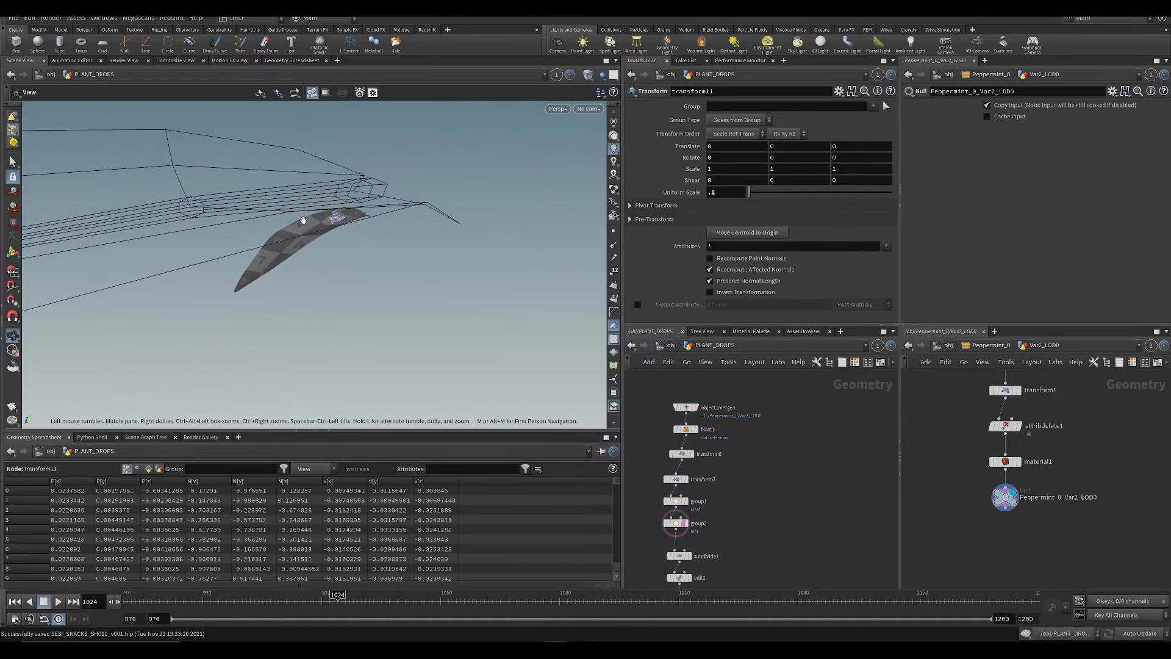
{"action": "scroll", "coordinate": [304, 220], "scroll_direction": "down", "scroll_amount": 5}
{"action": "left_click", "coordinate": [700, 442]}
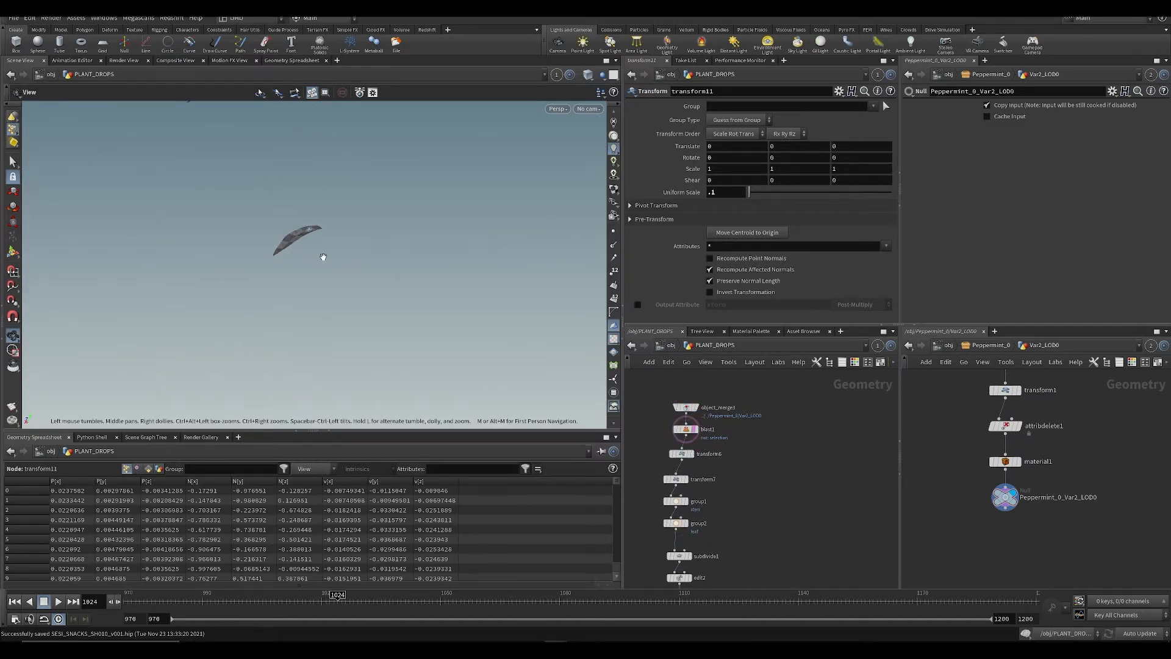
{"action": "middle_click_drag", "start_coordinate": [398, 239], "coordinate": [402, 295]}
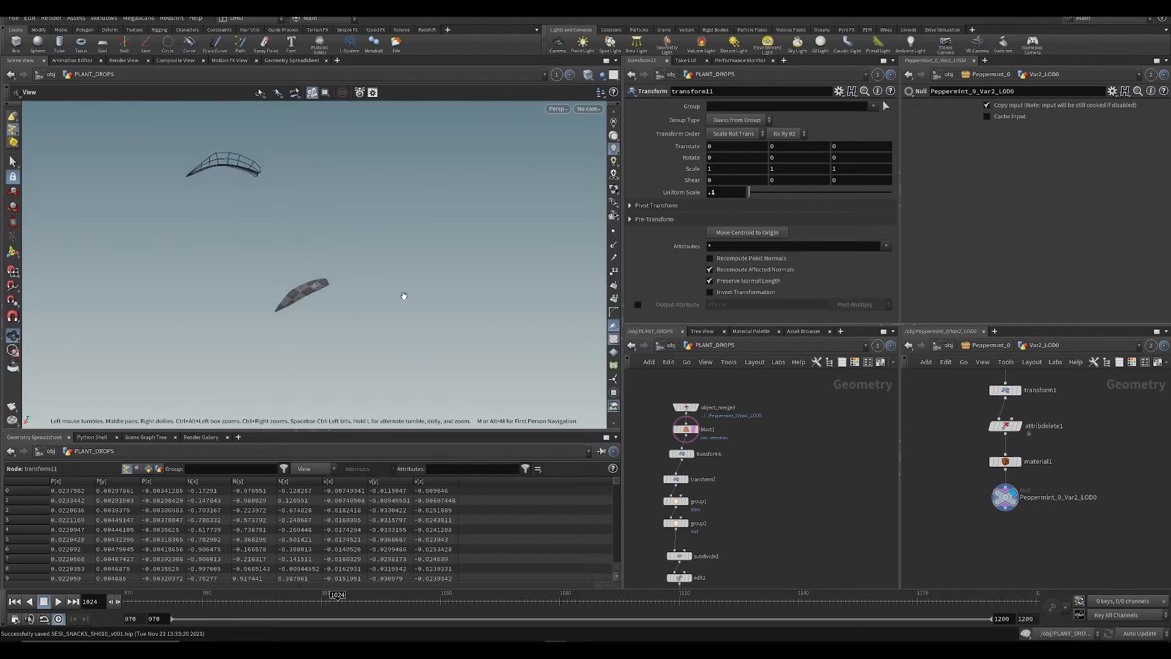
{"action": "left_click", "coordinate": [694, 466]}
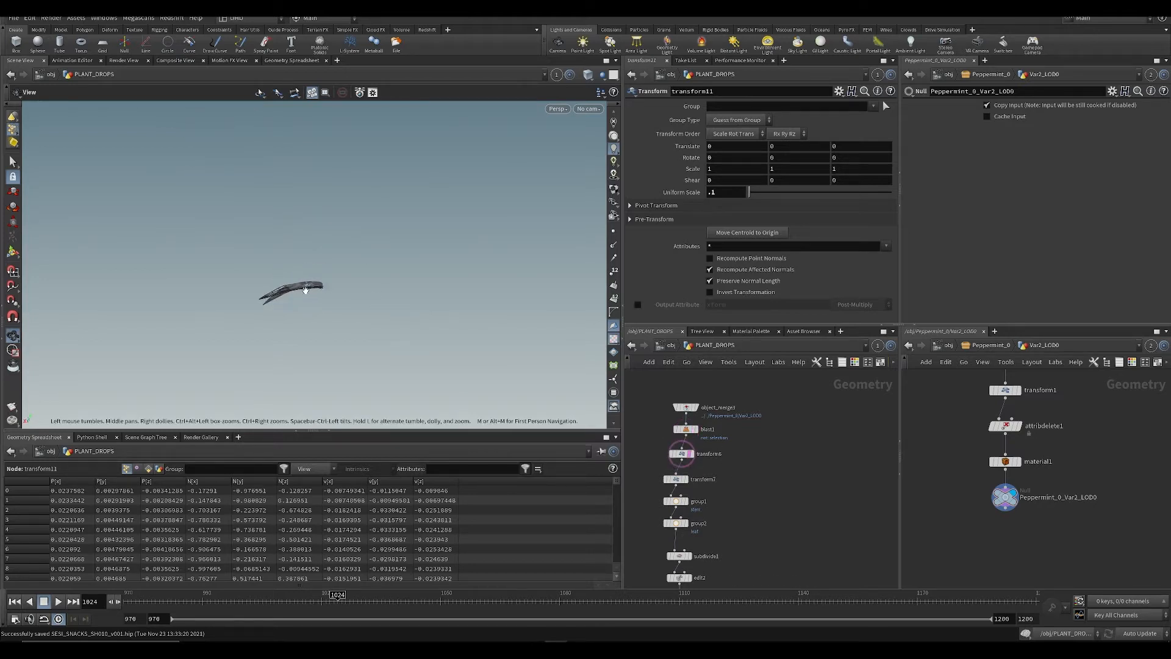
Step: Save the scene and write the rescaled leaf animation to disk again from rop_alembic1 as $JOB/ABC/leaf_1.abc
{"action": "middle_click_drag", "start_coordinate": [766, 509], "coordinate": [763, 489]}
{"action": "scroll", "coordinate": [763, 490], "scroll_direction": "down", "scroll_amount": 4}
{"action": "middle_click_drag", "start_coordinate": [757, 564], "coordinate": [767, 481]}
{"action": "key", "text": "ctrl+s"}
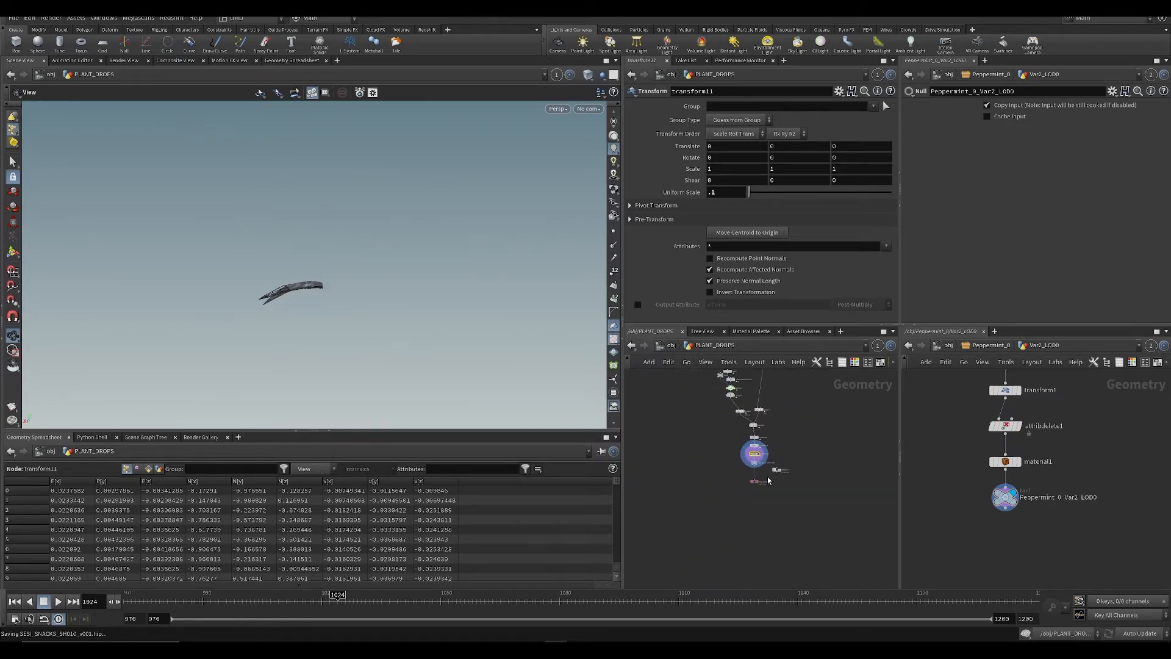
{"action": "scroll", "coordinate": [767, 481], "scroll_direction": "up", "scroll_amount": 3}
{"action": "left_click_drag", "start_coordinate": [719, 486], "coordinate": [744, 509]}
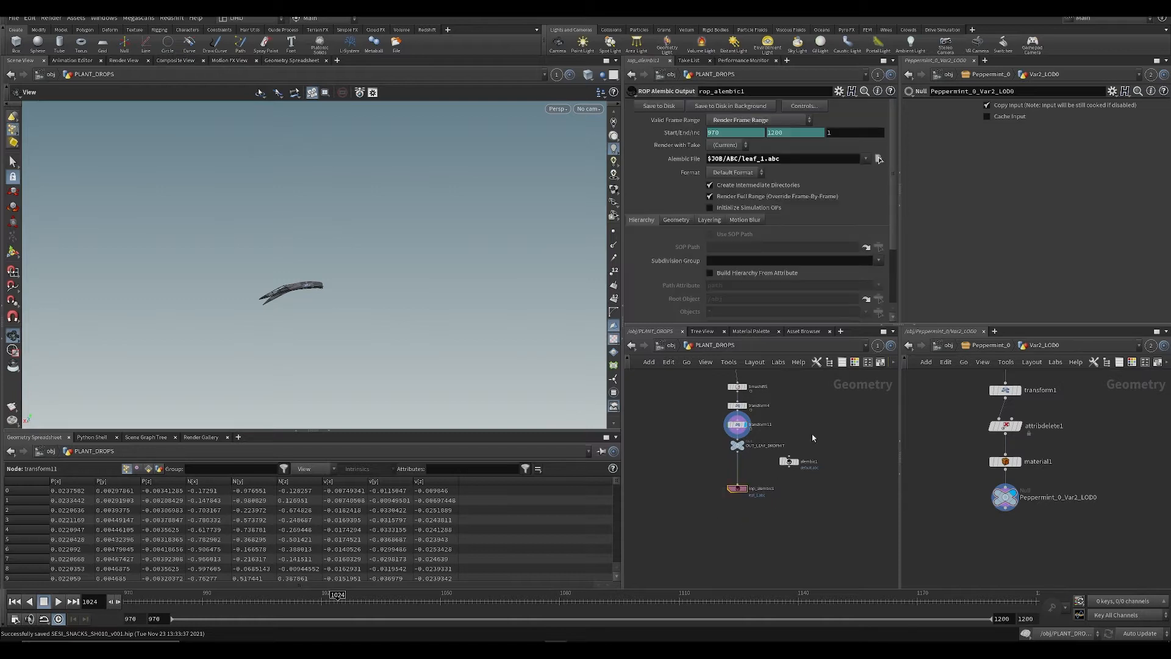
{"action": "left_click", "coordinate": [658, 106]}
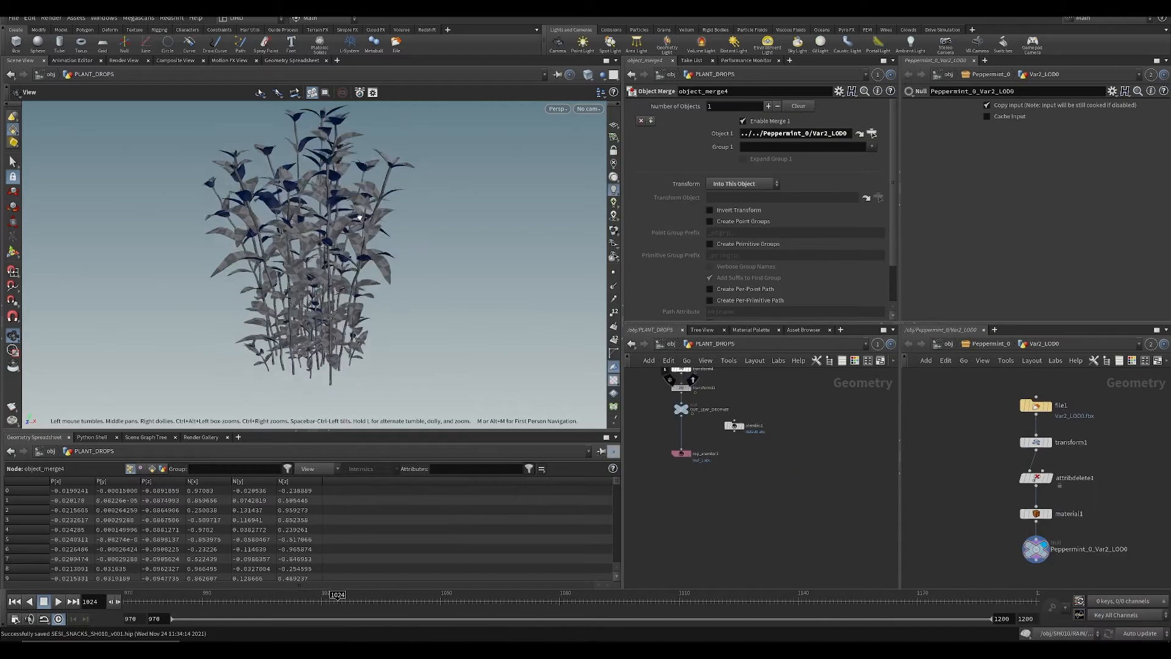
Step: Select one whole outer leaf on the Peppermint plant imported by object_merge4
{"action": "left_click_drag", "start_coordinate": [351, 272], "coordinate": [269, 257]}
{"action": "scroll", "coordinate": [318, 303], "scroll_direction": "up", "scroll_amount": 4}
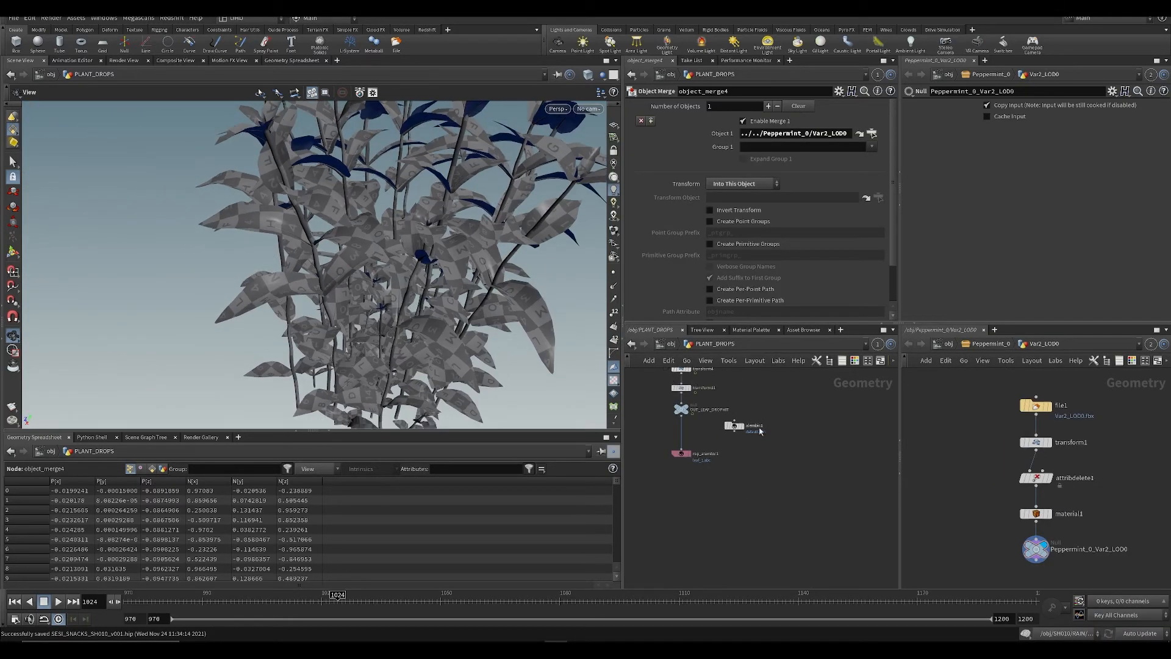
{"action": "middle_click_drag", "start_coordinate": [800, 374], "coordinate": [753, 519]}
{"action": "middle_click_drag", "start_coordinate": [415, 323], "coordinate": [410, 362]}
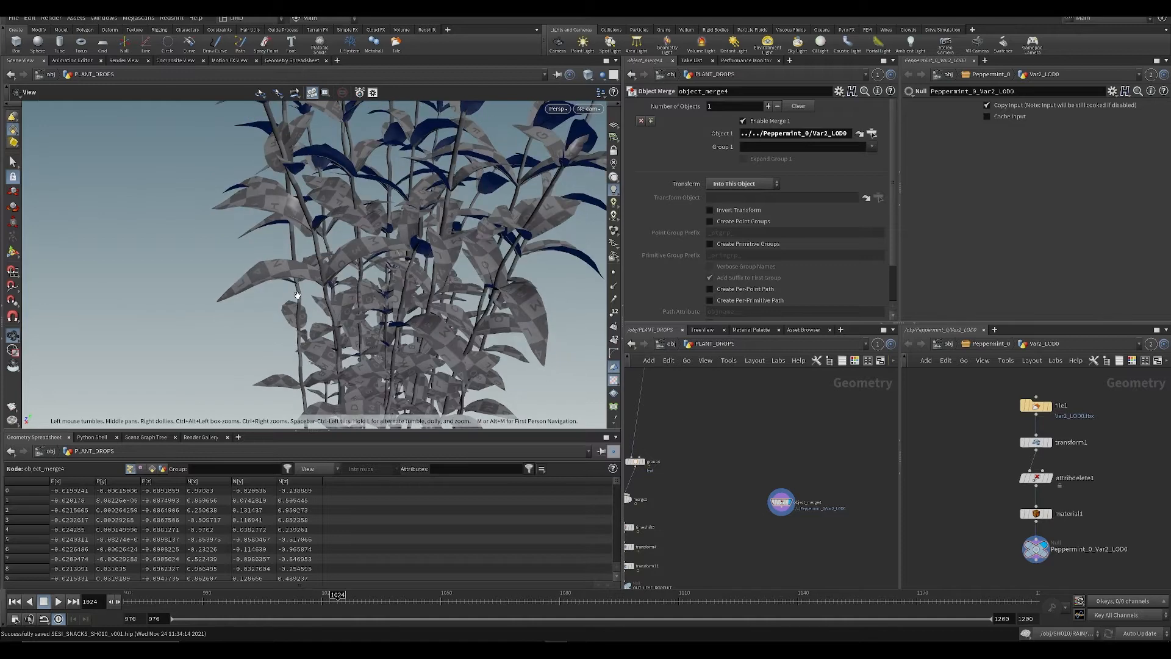
{"action": "scroll", "coordinate": [378, 329], "scroll_direction": "up", "scroll_amount": 4}
{"action": "left_click_drag", "start_coordinate": [378, 329], "coordinate": [311, 278]}
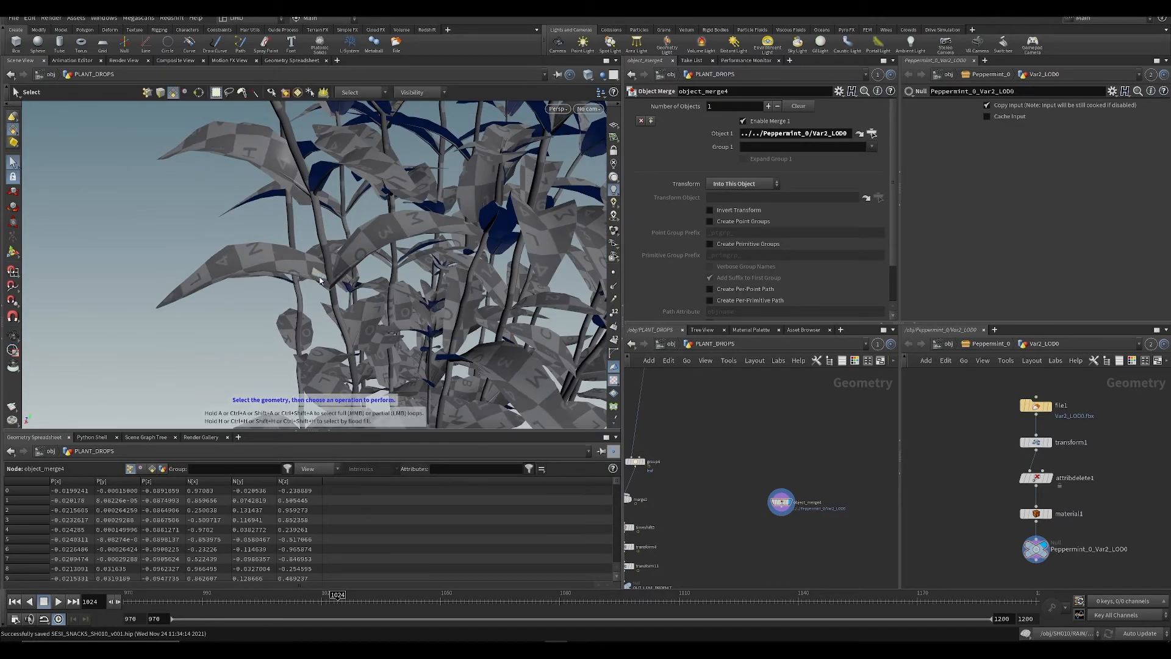
{"action": "double_click", "coordinate": [297, 263]}
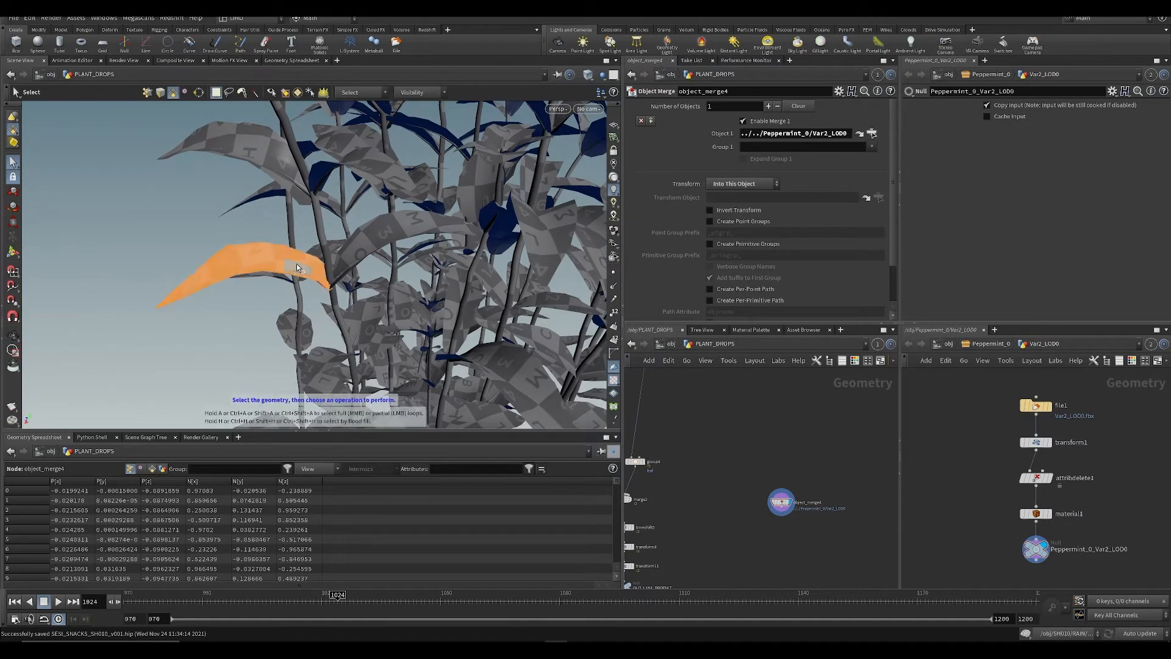
Step: Add a second large leaf on the near side of the plant to the selection
{"action": "left_click_drag", "start_coordinate": [297, 263], "coordinate": [329, 275]}
{"action": "right_click_drag", "start_coordinate": [329, 274], "coordinate": [479, 324]}
{"action": "left_click_drag", "start_coordinate": [478, 324], "coordinate": [453, 258]}
{"action": "right_click_drag", "start_coordinate": [454, 258], "coordinate": [465, 345]}
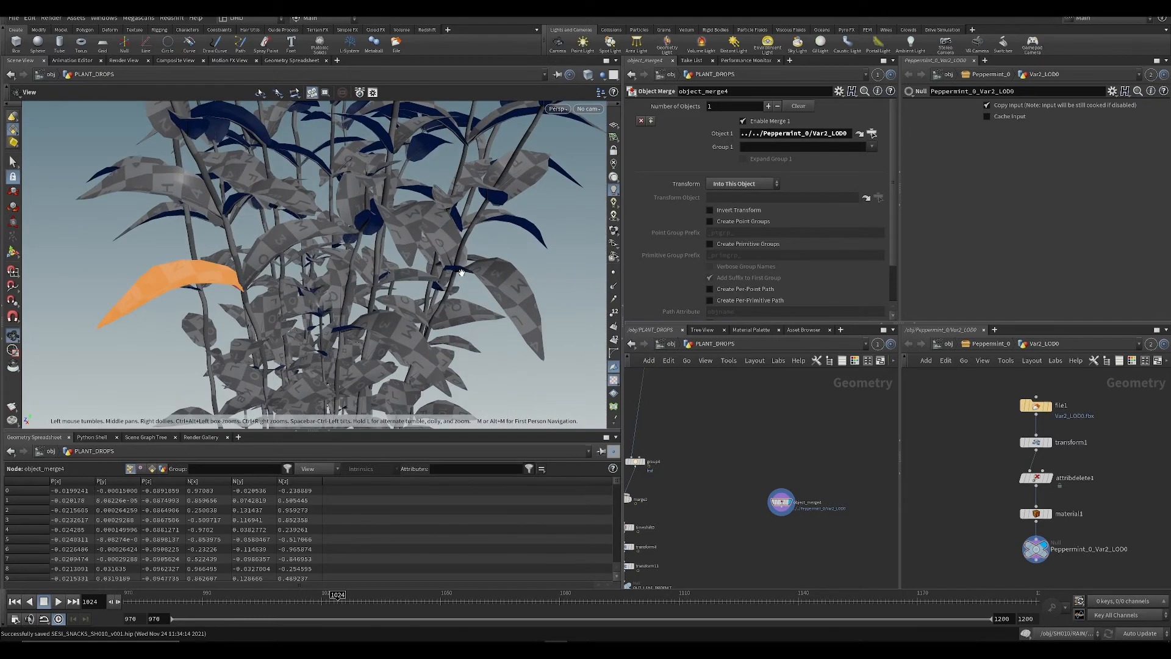
{"action": "left_click_drag", "start_coordinate": [465, 344], "coordinate": [364, 342]}
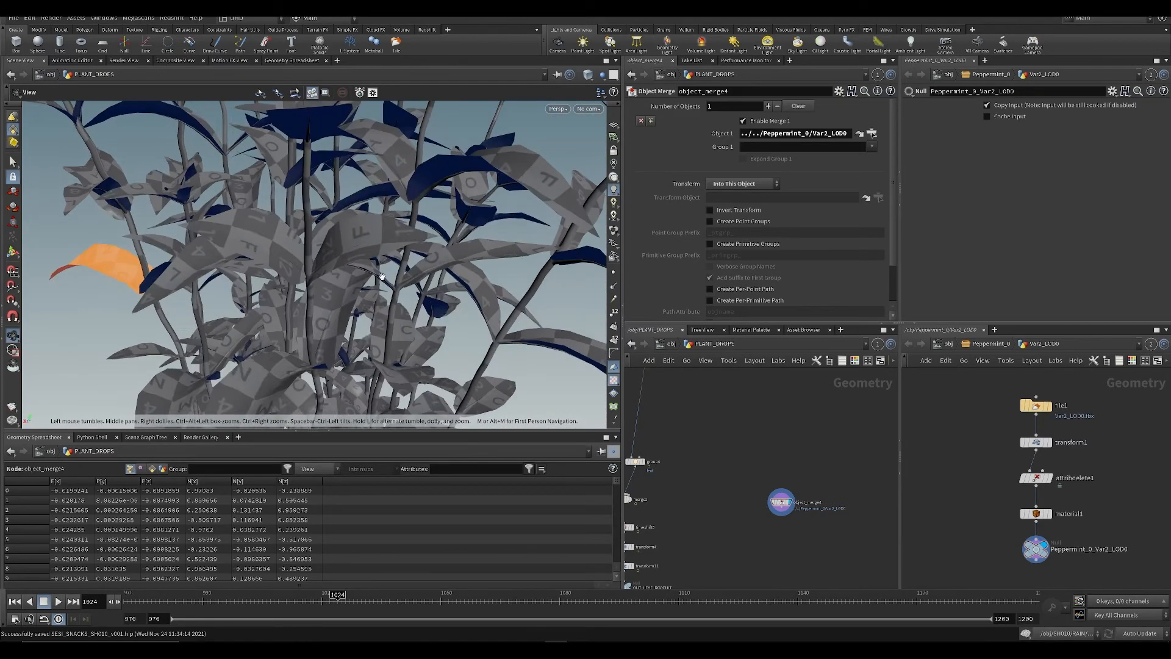
{"action": "double_click", "coordinate": [280, 365], "text": "shift"}
{"action": "left_click_drag", "start_coordinate": [279, 365], "coordinate": [308, 361]}
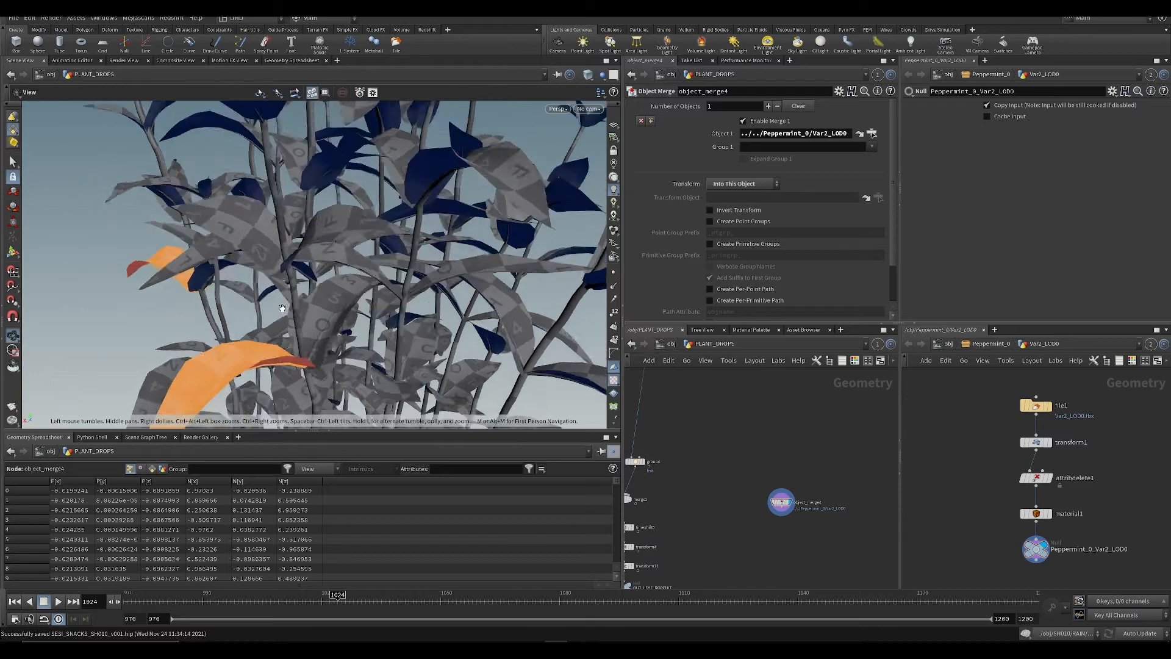
Step: Add more leaves from the other sides of the plant to the selection, including a leaf among the inner stems
{"action": "right_click_drag", "start_coordinate": [308, 361], "coordinate": [311, 348]}
{"action": "left_click_drag", "start_coordinate": [311, 348], "coordinate": [323, 325]}
{"action": "right_click_drag", "start_coordinate": [323, 325], "coordinate": [360, 360]}
{"action": "middle_click_drag", "start_coordinate": [360, 360], "coordinate": [305, 354]}
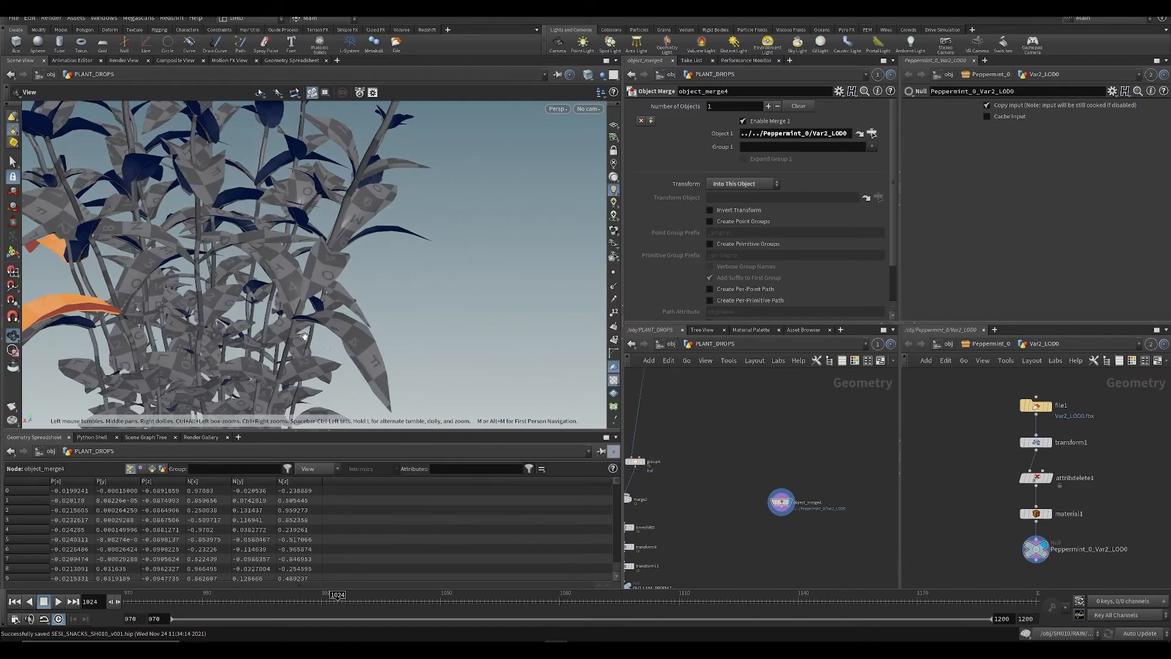
{"action": "left_click_drag", "start_coordinate": [305, 354], "coordinate": [356, 311]}
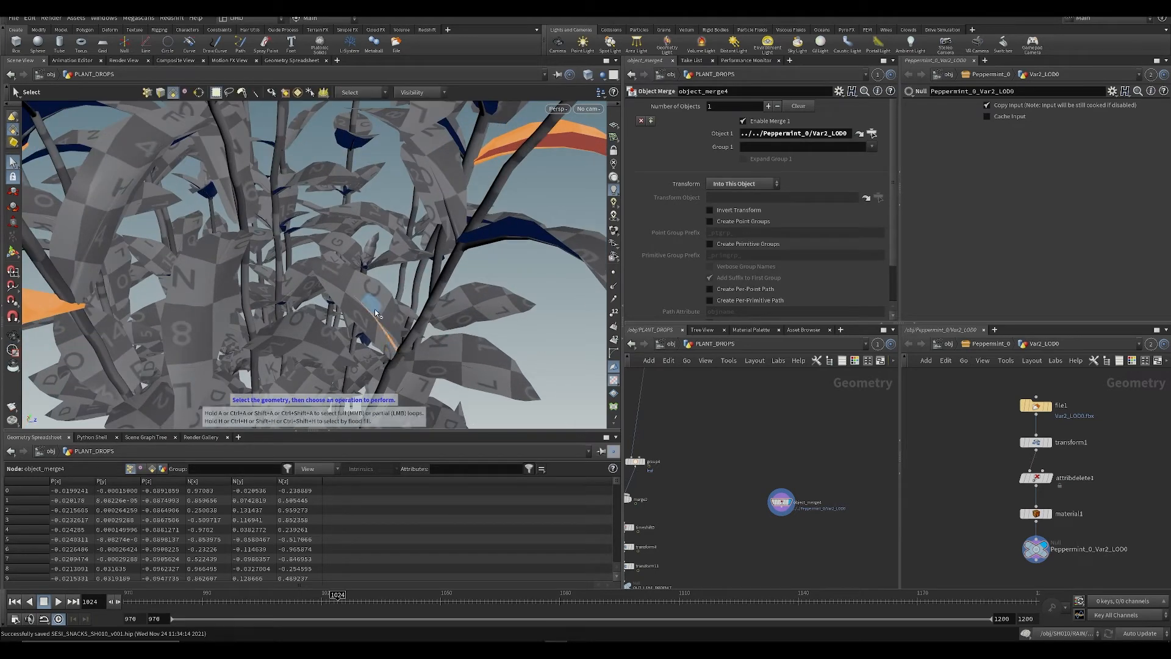
{"action": "double_click", "coordinate": [375, 310], "text": "shift"}
Step: Extend the leaf selection with two more leaves inside the dense foliage
{"action": "scroll", "coordinate": [374, 308], "scroll_direction": "down", "scroll_amount": 6}
{"action": "left_click_drag", "start_coordinate": [374, 299], "coordinate": [360, 204]}
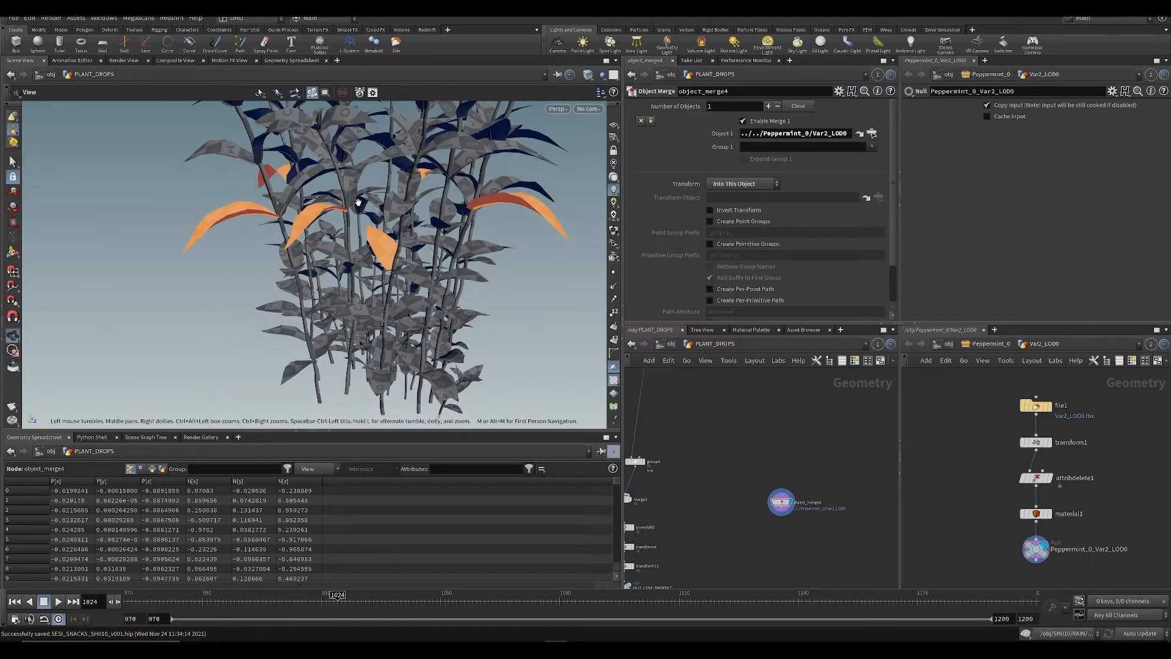
{"action": "scroll", "coordinate": [359, 205], "scroll_direction": "up", "scroll_amount": 4}
{"action": "middle_click_drag", "start_coordinate": [359, 205], "coordinate": [315, 303]}
{"action": "scroll", "coordinate": [315, 303], "scroll_direction": "up", "scroll_amount": 8}
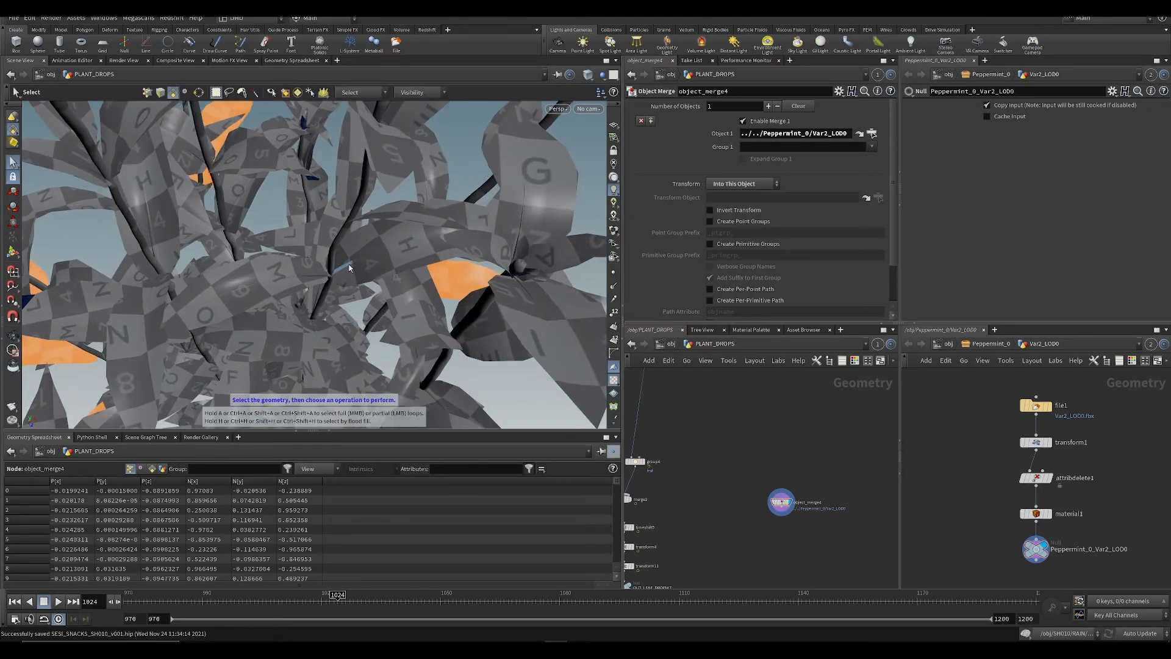
{"action": "double_click", "coordinate": [365, 269], "text": "shift"}
{"action": "key", "text": "alt+shift"}
{"action": "mouse_move", "coordinate": [253, 268]}
{"action": "left_mouse_down", "text": "alt"}
{"action": "mouse_move", "coordinate": [261, 289]}
{"action": "mouse_move", "coordinate": [248, 279]}
{"action": "left_mouse_up", "text": "alt"}
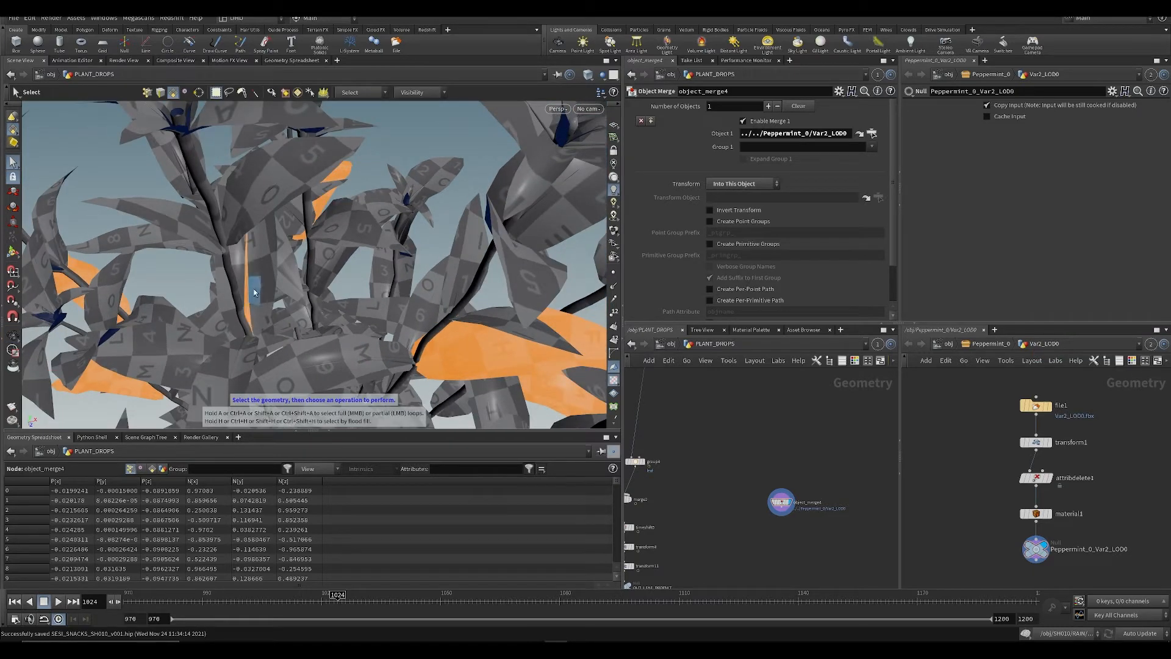
{"action": "double_click", "coordinate": [253, 288], "text": "shift"}
Step: Add one more leaf near the top of the Peppermint plant to the leaf selection
{"action": "key", "text": "alt+shift"}
{"action": "right_click_drag", "start_coordinate": [324, 348], "coordinate": [299, 268], "text": "alt"}
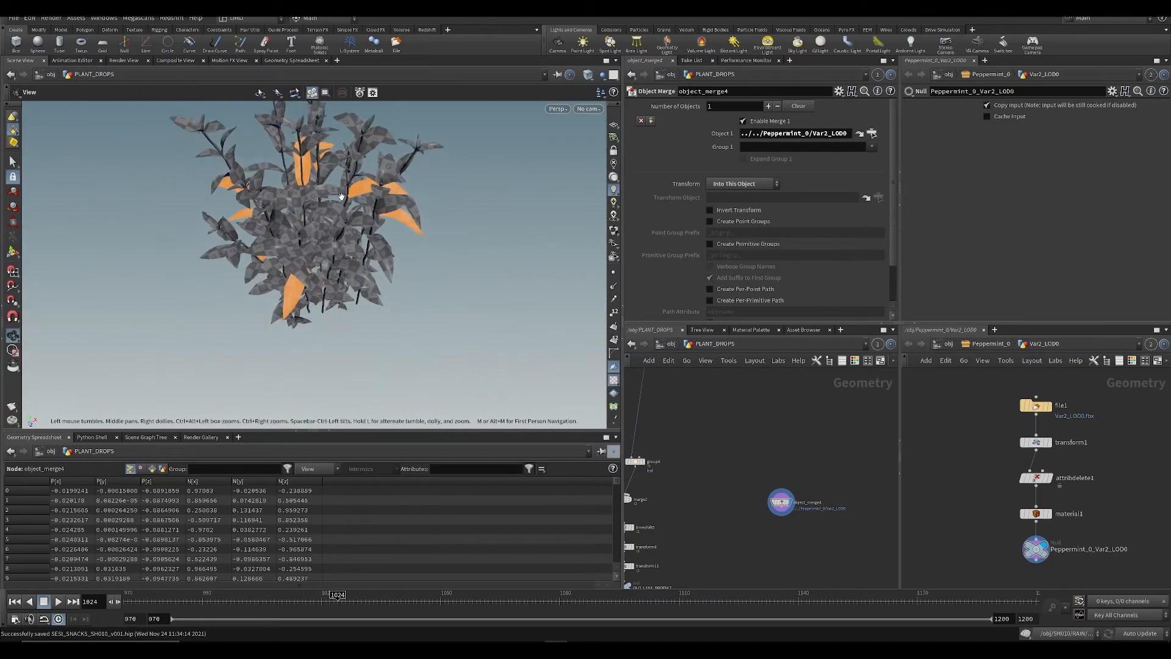
{"action": "left_click_drag", "start_coordinate": [299, 268], "coordinate": [306, 225], "text": "alt"}
{"action": "right_click_drag", "start_coordinate": [305, 225], "coordinate": [332, 243], "text": "alt"}
{"action": "left_click_drag", "start_coordinate": [333, 243], "coordinate": [361, 293], "text": "alt"}
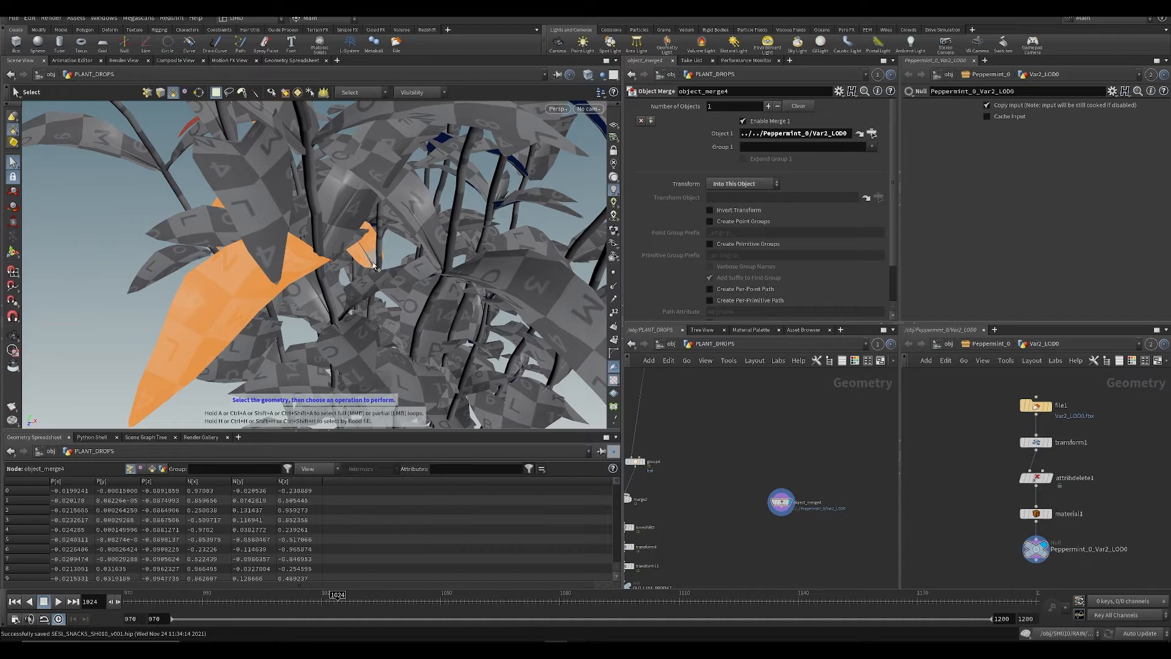
{"action": "right_click_drag", "start_coordinate": [403, 276], "coordinate": [342, 261], "text": "alt"}
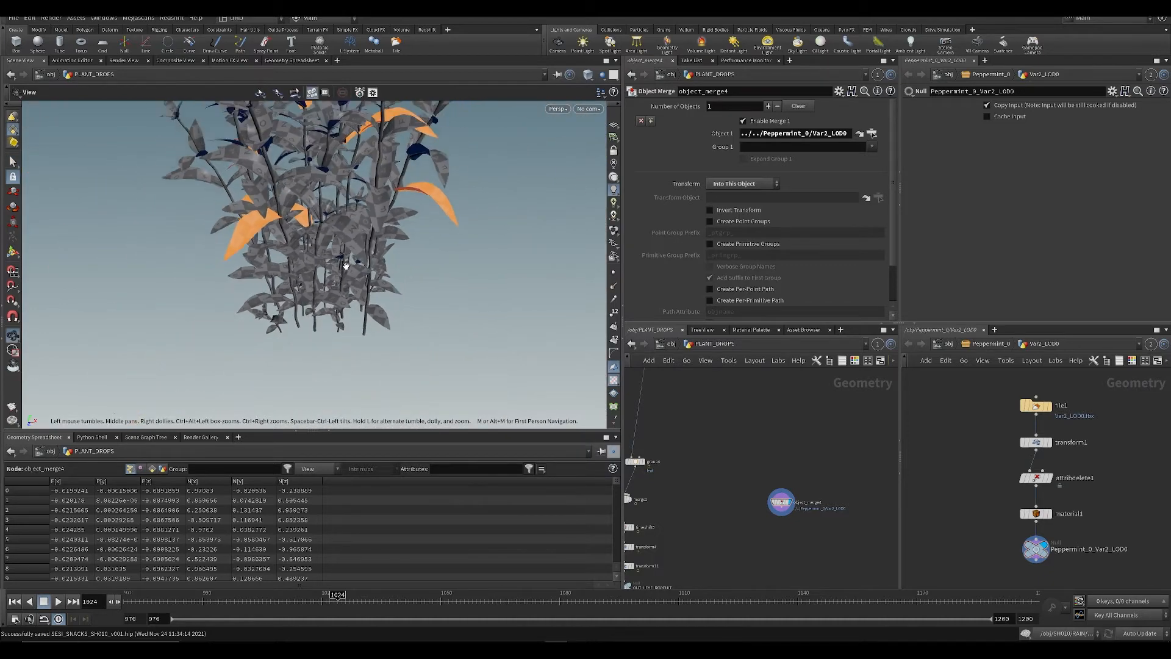
{"action": "left_click_drag", "start_coordinate": [343, 261], "coordinate": [382, 298], "text": "alt"}
{"action": "right_click_drag", "start_coordinate": [383, 298], "coordinate": [389, 321], "text": "alt"}
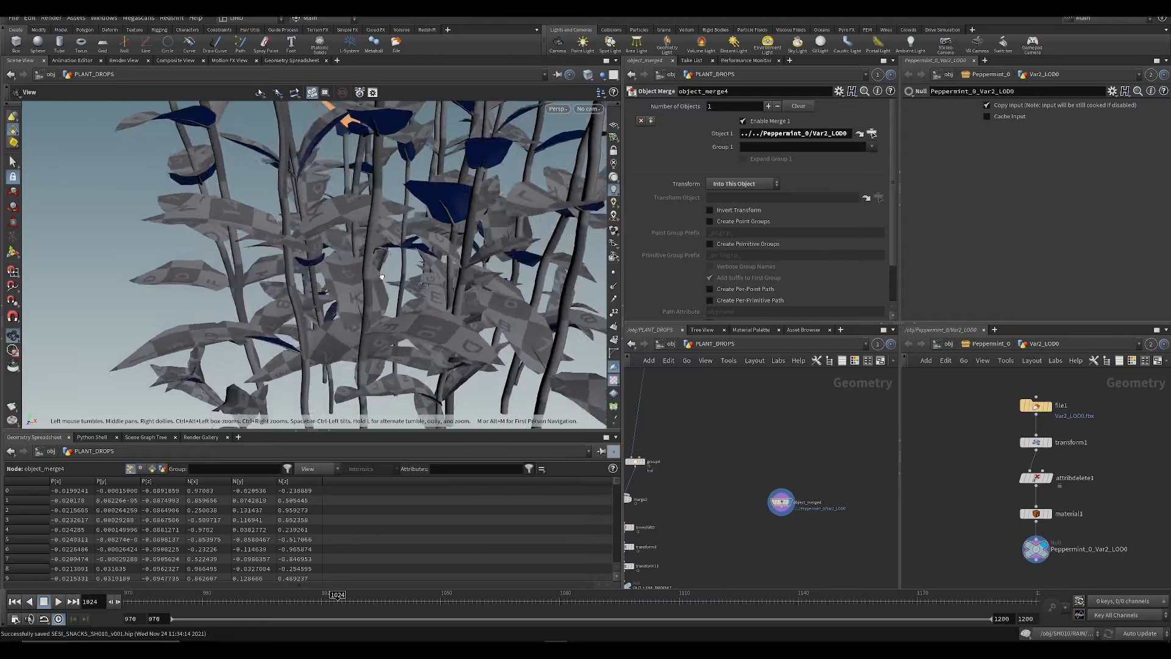
{"action": "mouse_move", "coordinate": [389, 320]}
{"action": "left_mouse_down", "text": "alt"}
{"action": "mouse_move", "coordinate": [391, 332]}
{"action": "mouse_move", "coordinate": [378, 314]}
{"action": "left_mouse_up", "text": "alt"}
{"action": "right_click_drag", "start_coordinate": [377, 315], "coordinate": [366, 290], "text": "alt"}
{"action": "left_click_drag", "start_coordinate": [366, 289], "coordinate": [381, 202], "text": "alt"}
{"action": "right_click_drag", "start_coordinate": [381, 202], "coordinate": [386, 192], "text": "alt"}
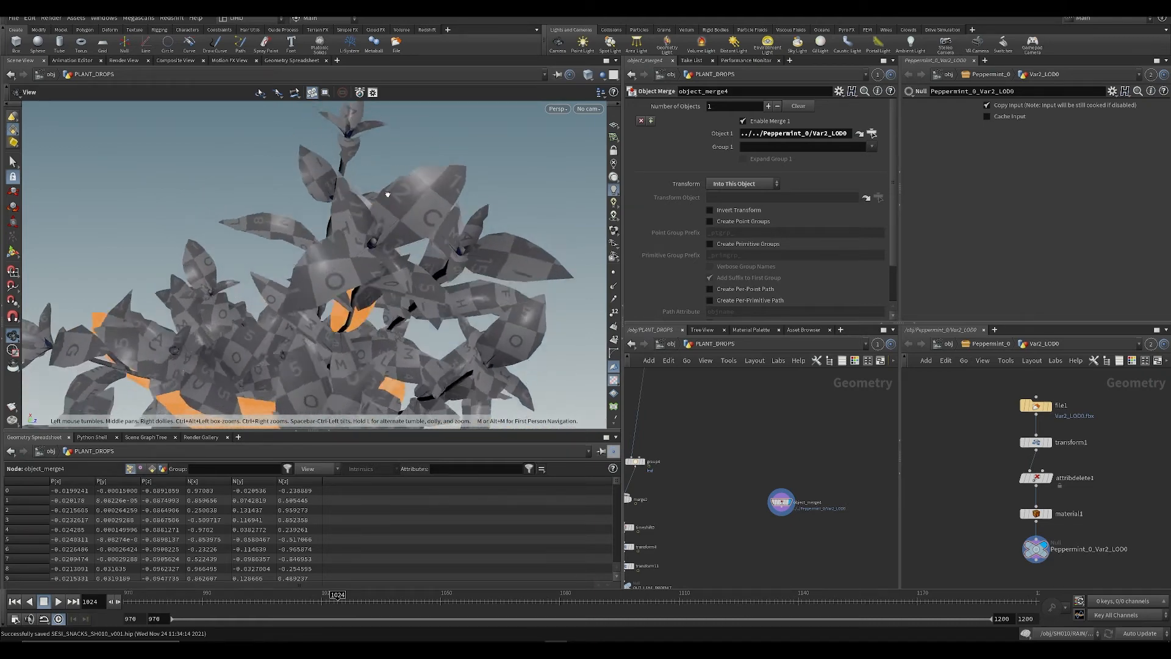
{"action": "left_click_drag", "start_coordinate": [386, 192], "coordinate": [375, 179], "text": "alt"}
{"action": "double_click", "coordinate": [386, 232], "text": "shift"}
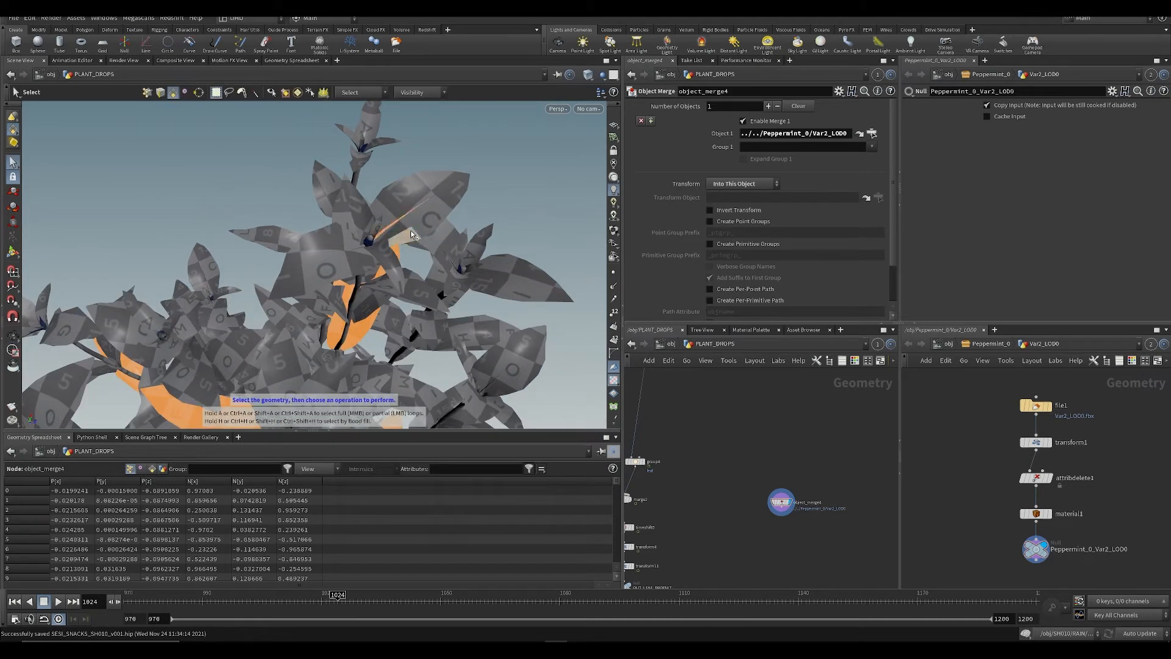
Step: Check from all sides of the plant how the selected leaves are distributed
{"action": "right_click_drag", "start_coordinate": [386, 232], "coordinate": [366, 221], "text": "alt"}
{"action": "left_click_drag", "start_coordinate": [367, 221], "coordinate": [326, 191], "text": "alt"}
{"action": "middle_click_drag", "start_coordinate": [326, 191], "coordinate": [343, 106], "text": "alt"}
{"action": "left_click_drag", "start_coordinate": [342, 107], "coordinate": [378, 202], "text": "alt"}
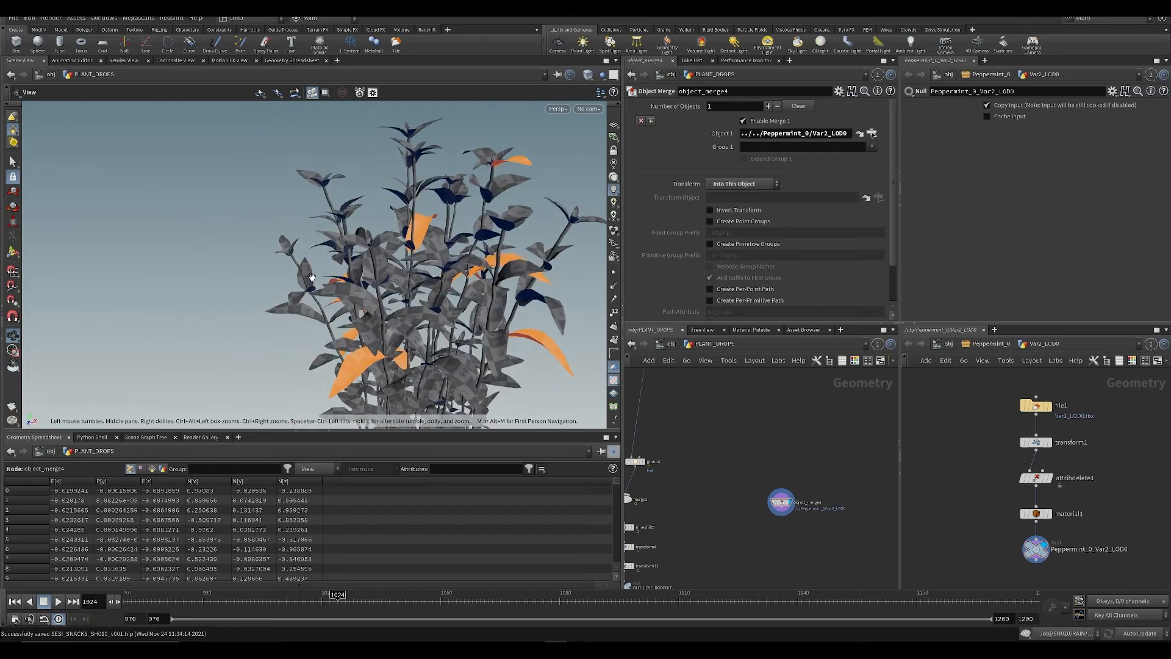
{"action": "middle_click_drag", "start_coordinate": [379, 201], "coordinate": [321, 140], "text": "alt"}
{"action": "right_click_drag", "start_coordinate": [320, 140], "coordinate": [374, 241], "text": "alt"}
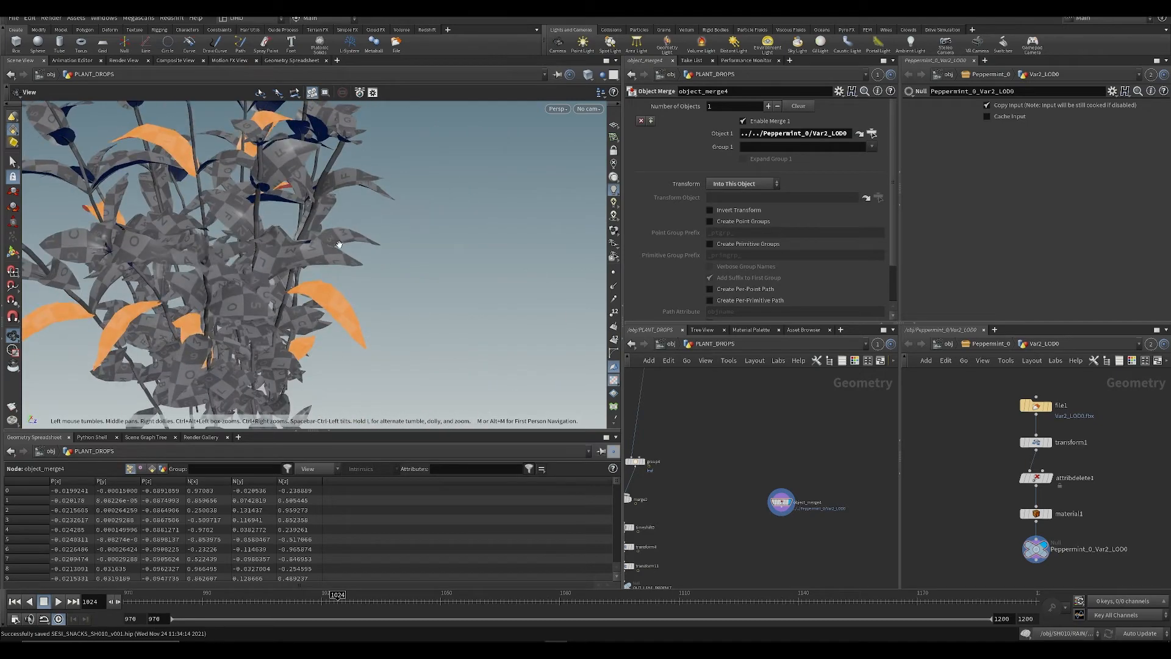
{"action": "left_click_drag", "start_coordinate": [374, 241], "coordinate": [447, 258], "text": "alt"}
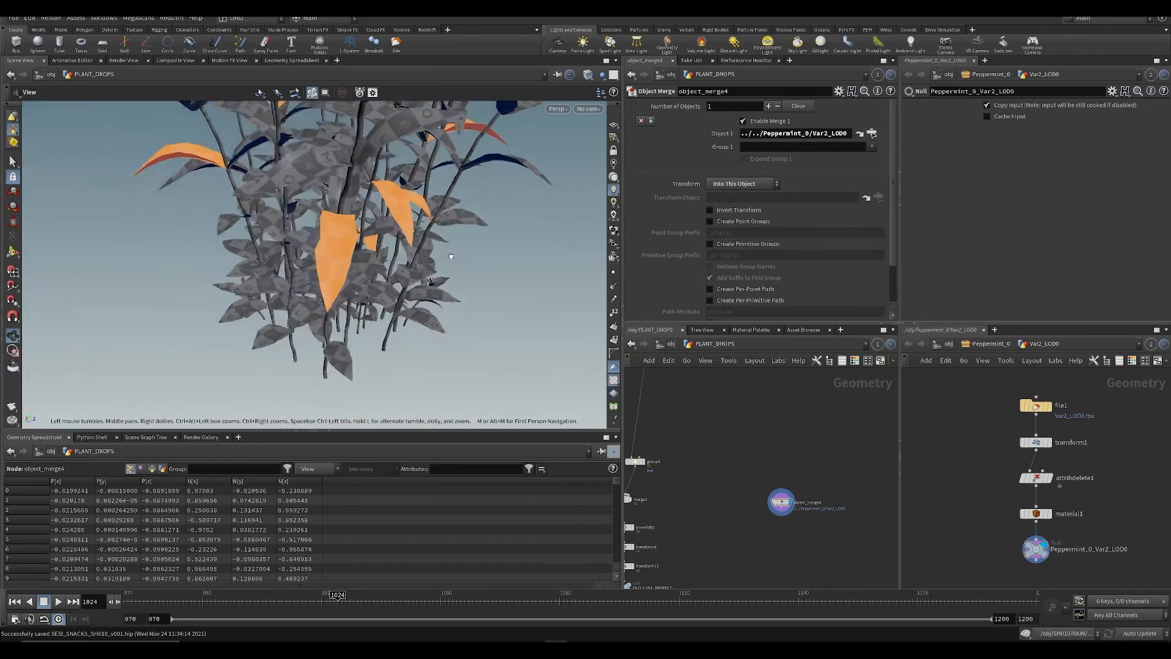
{"action": "right_click_drag", "start_coordinate": [447, 259], "coordinate": [488, 305], "text": "alt"}
{"action": "left_click_drag", "start_coordinate": [488, 305], "coordinate": [524, 297], "text": "alt"}
{"action": "right_click_drag", "start_coordinate": [524, 297], "coordinate": [355, 237], "text": "alt"}
{"action": "key", "text": "s"}
{"action": "left_click_drag", "start_coordinate": [353, 229], "coordinate": [389, 292], "text": "alt"}
{"action": "right_click_drag", "start_coordinate": [389, 292], "coordinate": [412, 325]}
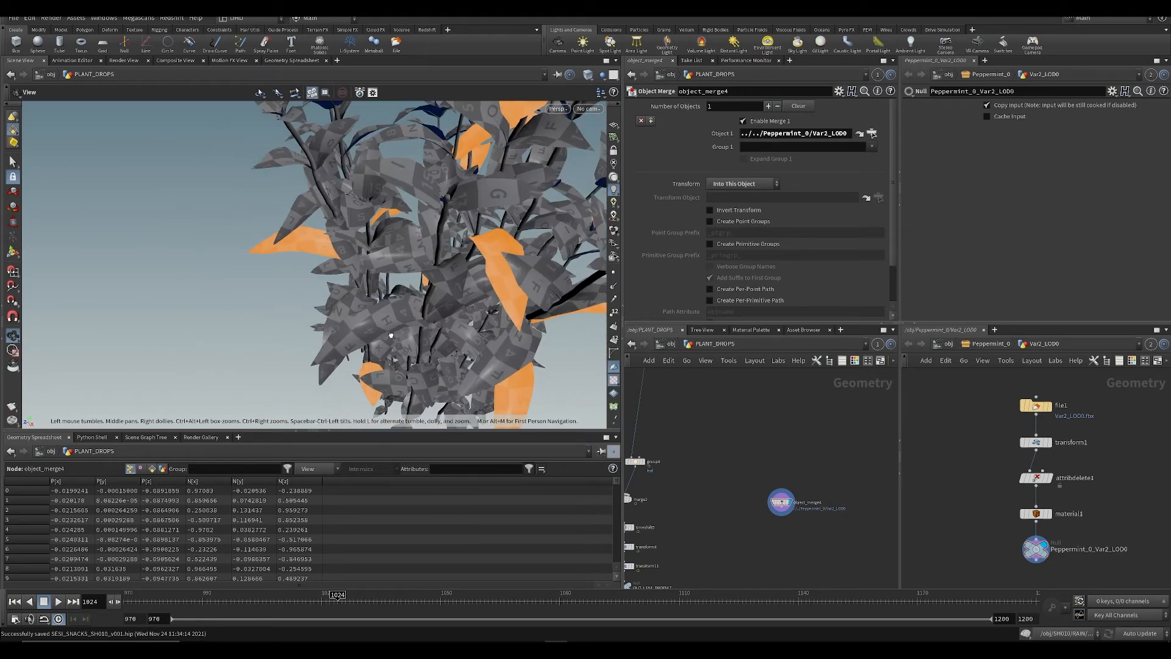
Step: Delete the selected leaves from the plant with a Blast node and save the scene
{"action": "key", "text": "s"}
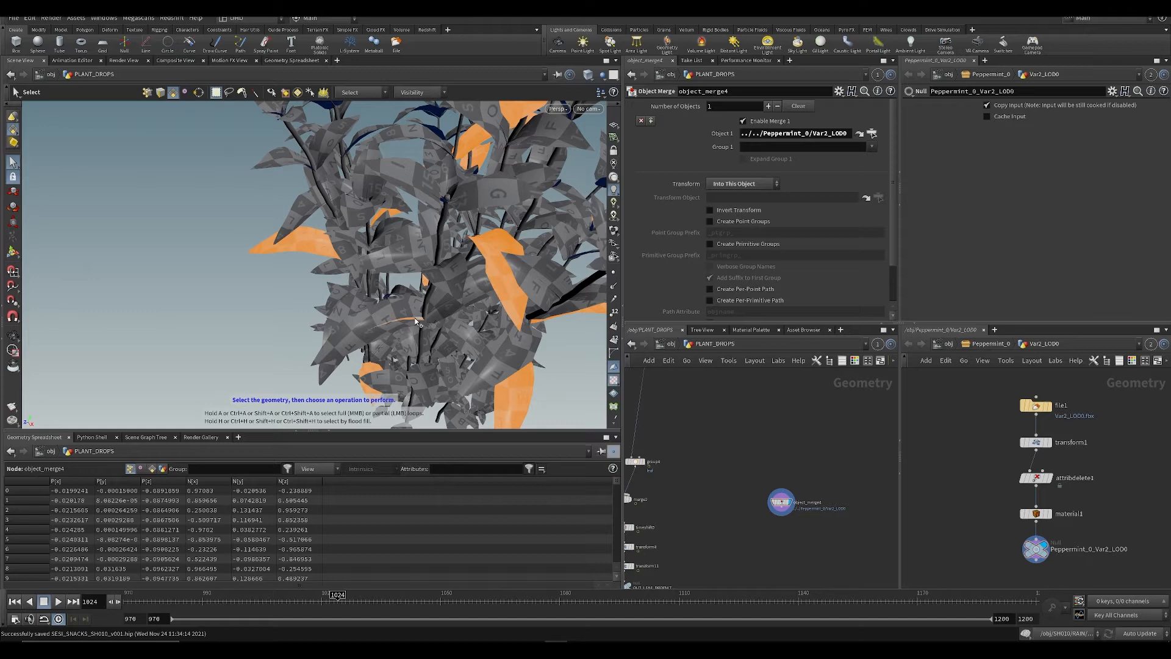
{"action": "key", "text": "Delete"}
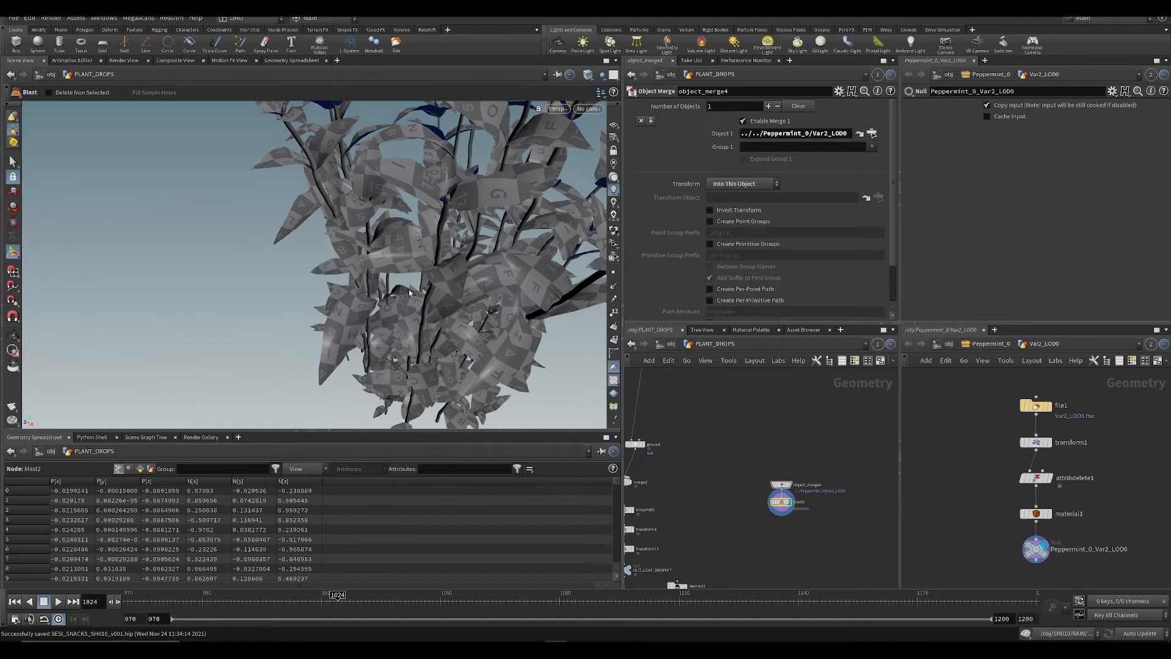
{"action": "key", "text": "Escape"}
{"action": "left_click", "coordinate": [781, 501]}
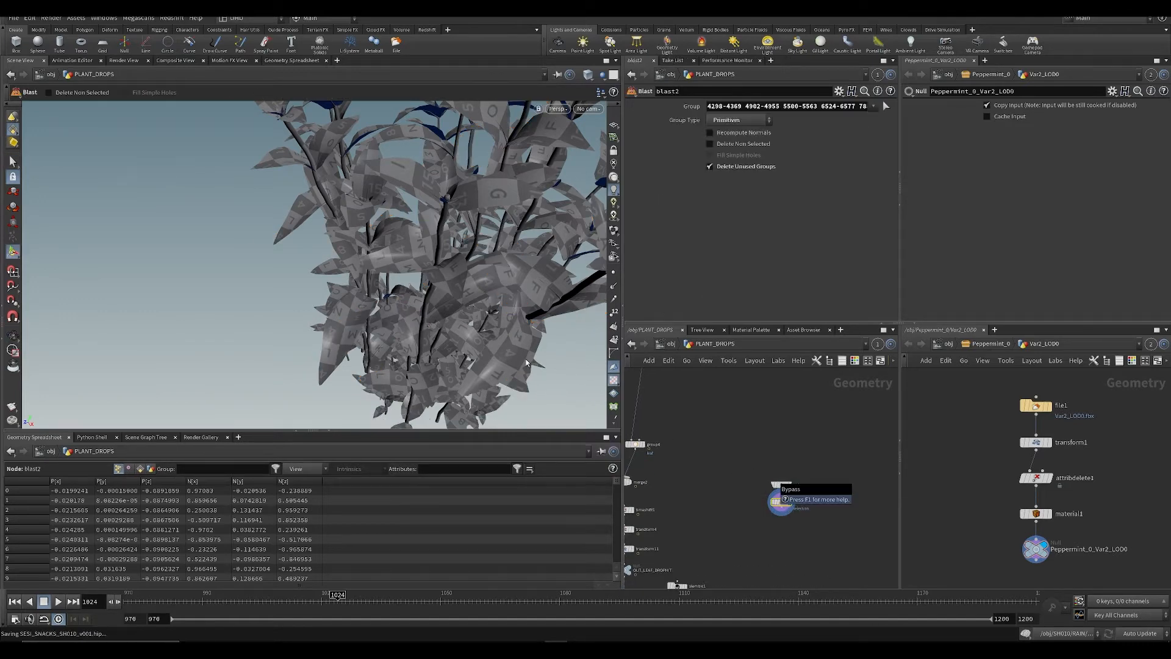
{"action": "key", "text": "Return"}
{"action": "right_click_drag", "start_coordinate": [443, 328], "coordinate": [421, 308], "text": "alt"}
{"action": "left_click_drag", "start_coordinate": [421, 308], "coordinate": [367, 305], "text": "alt"}
{"action": "right_click_drag", "start_coordinate": [366, 305], "coordinate": [351, 293], "text": "alt"}
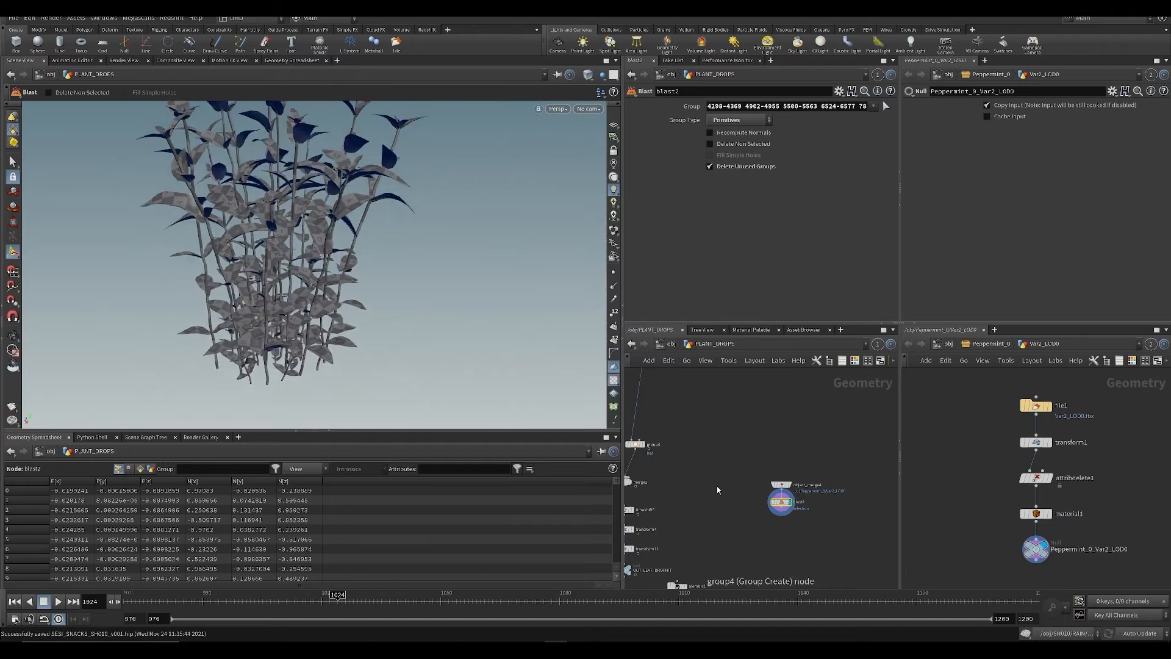
Step: Duplicate the Blast node on object_merge4, enable Delete Non Selected on the copy to isolate the chosen leaves, and save the scene
{"action": "left_click_drag", "start_coordinate": [786, 505], "coordinate": [818, 518]}
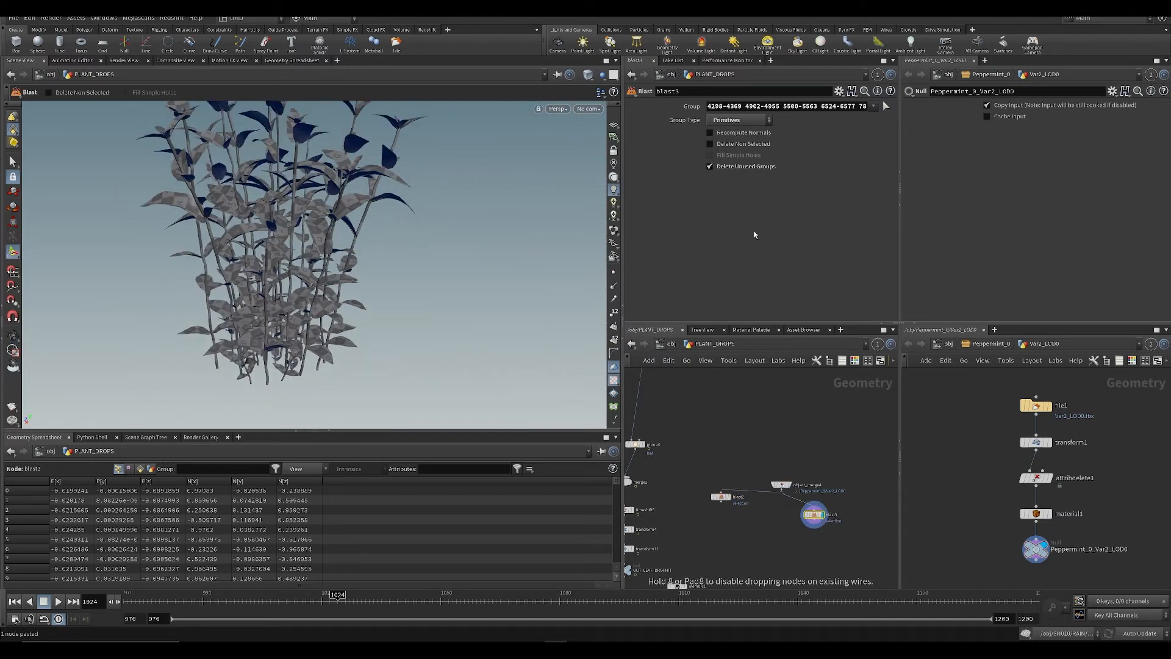
{"action": "left_click", "coordinate": [713, 145]}
{"action": "left_click_drag", "start_coordinate": [482, 225], "coordinate": [369, 274], "text": "alt"}
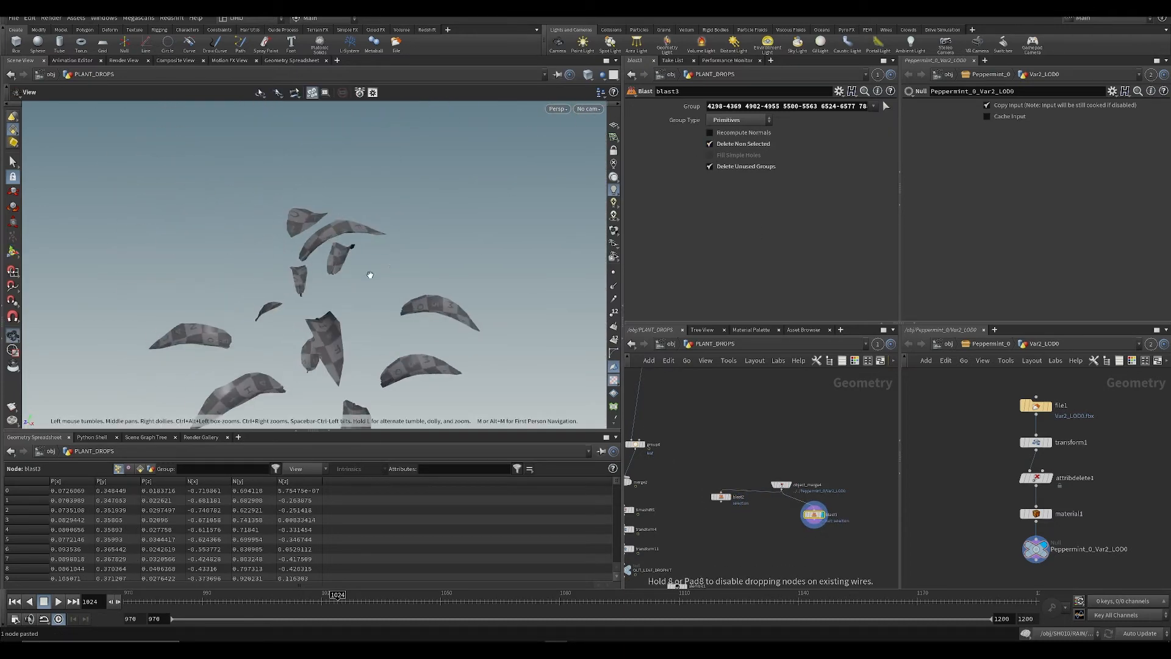
{"action": "middle_click_drag", "start_coordinate": [368, 275], "coordinate": [371, 220], "text": "alt"}
{"action": "key", "text": "Return"}
{"action": "key", "text": "ctrl+s"}
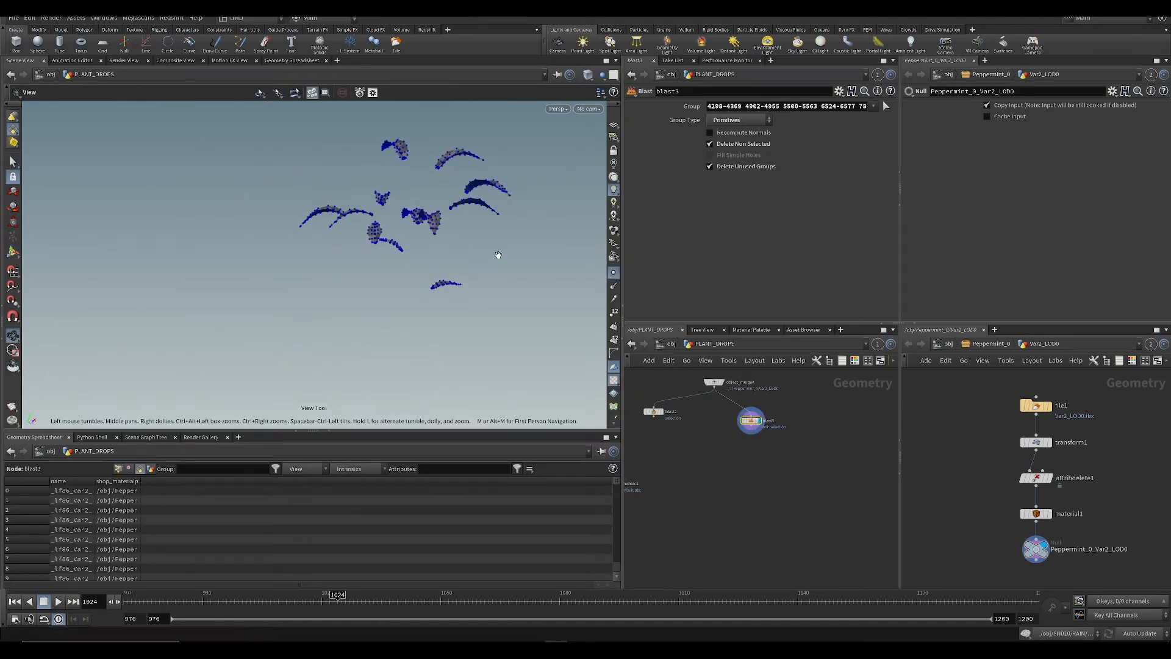
Step: Examine the positions and orientations of the isolated leaves from several angles
{"action": "left_click_drag", "start_coordinate": [496, 254], "coordinate": [437, 236]}
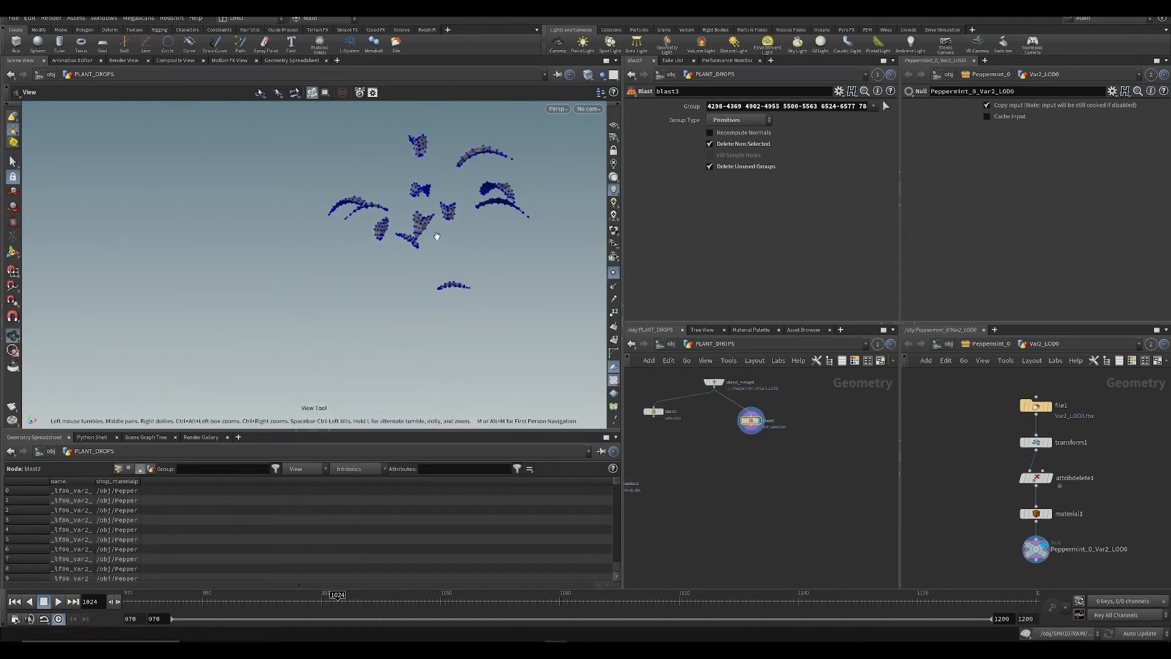
{"action": "left_click_drag", "start_coordinate": [393, 238], "coordinate": [462, 241]}
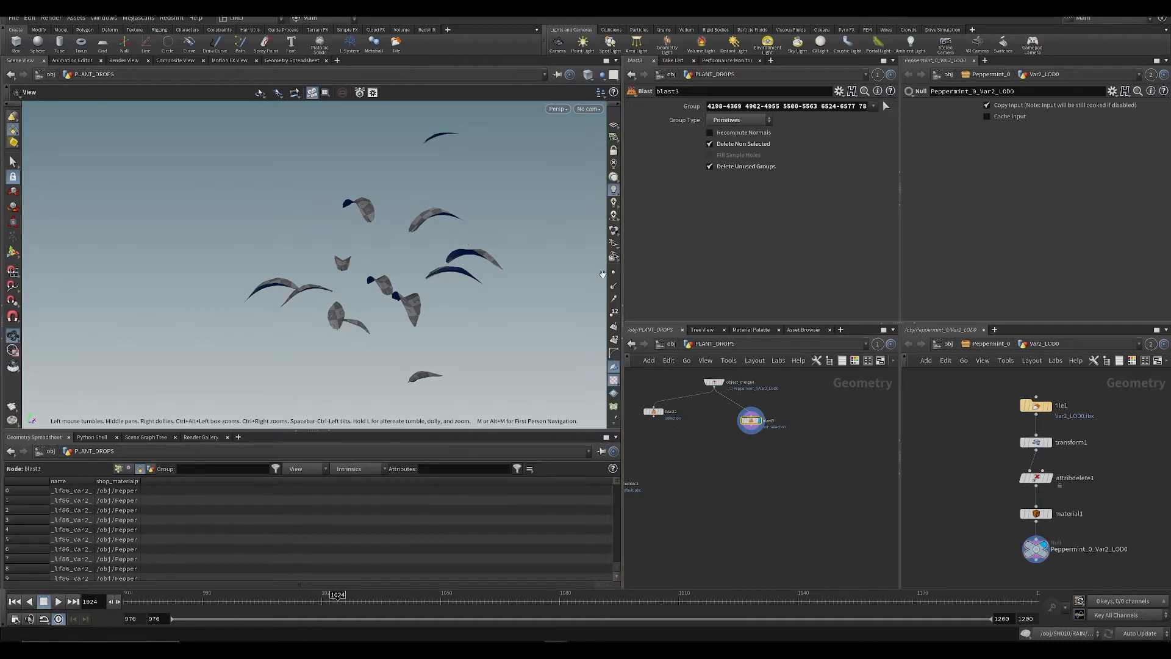
{"action": "left_click_drag", "start_coordinate": [375, 277], "coordinate": [338, 250]}
{"action": "scroll", "coordinate": [373, 274], "scroll_direction": "up", "scroll_amount": 1}
{"action": "scroll", "coordinate": [426, 278], "scroll_direction": "up", "scroll_amount": 5}
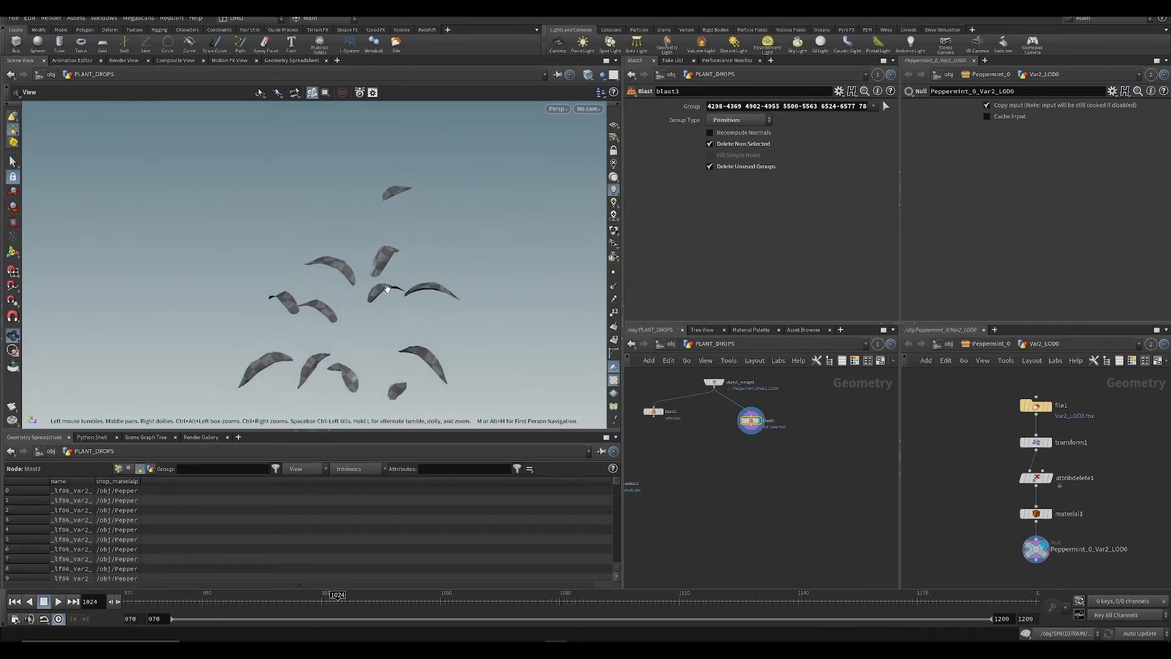
{"action": "middle_click_drag", "start_coordinate": [393, 302], "coordinate": [382, 259]}
{"action": "scroll", "coordinate": [384, 263], "scroll_direction": "down", "scroll_amount": 4}
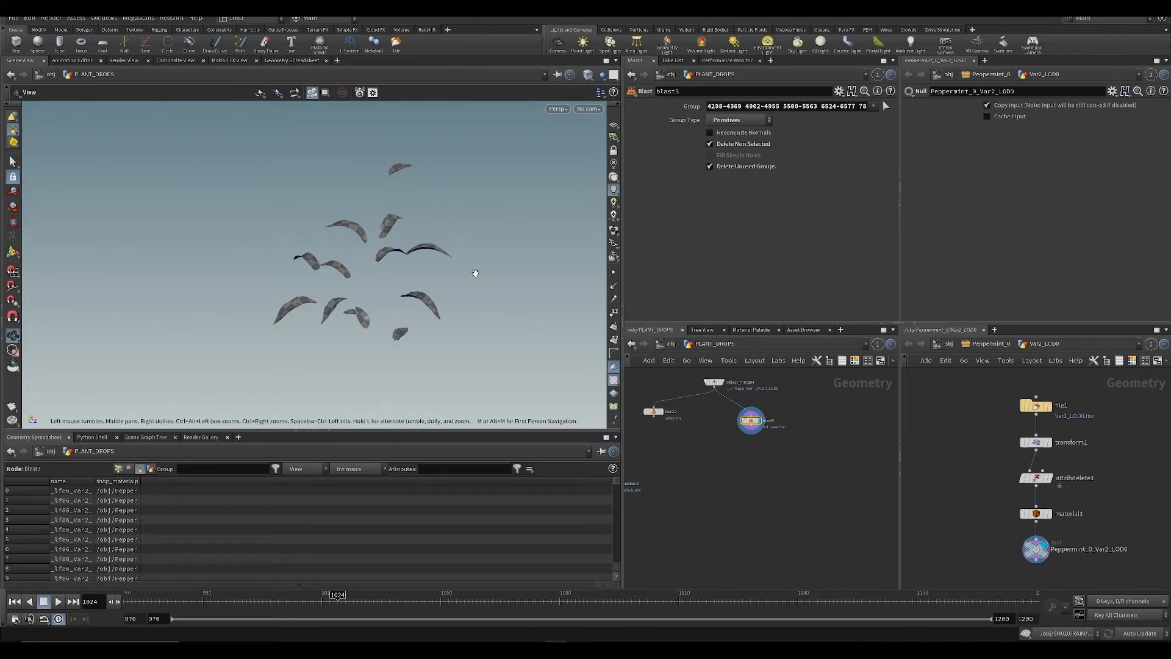
{"action": "left_click_drag", "start_coordinate": [474, 272], "coordinate": [362, 315]}
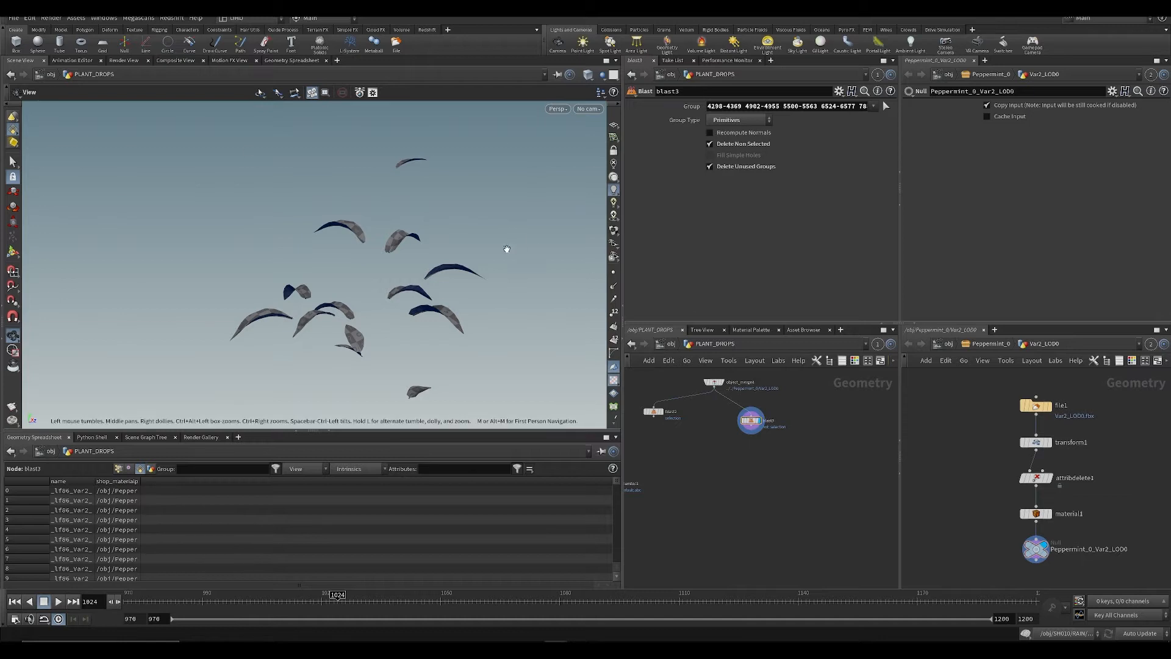
Step: Append an Assemble node to the Blast that isolates the leaves and save the scene
{"action": "key", "text": "ctrl+s"}
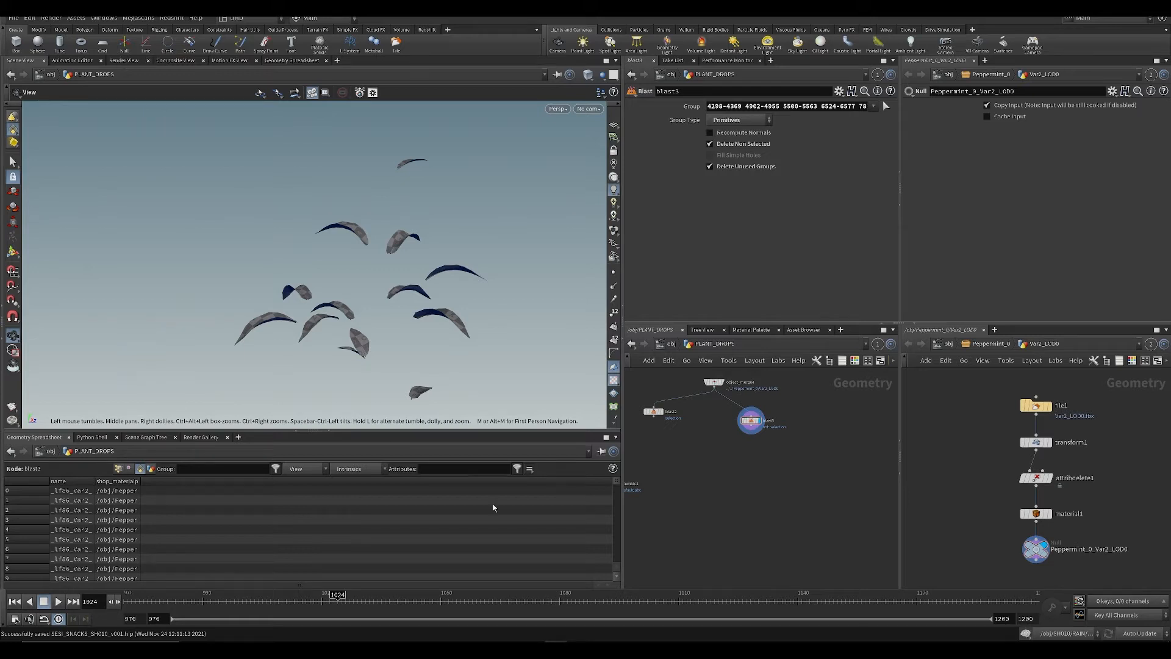
{"action": "key", "text": "Tab"}
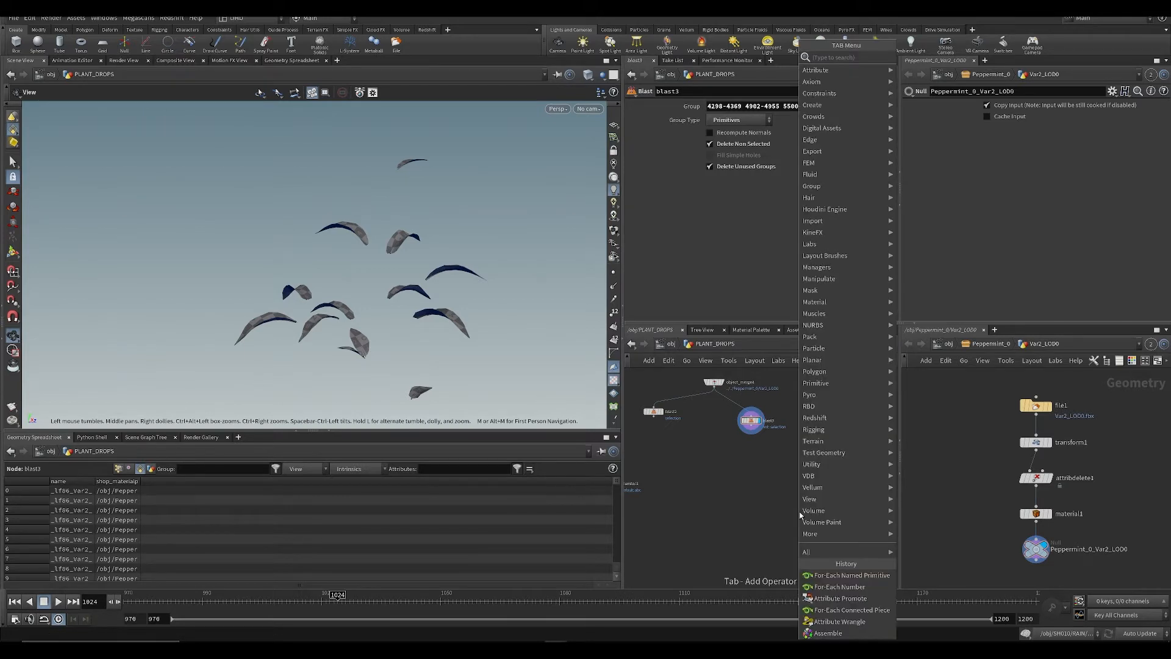
{"action": "type", "text": "ass"}
{"action": "key", "text": "Return"}
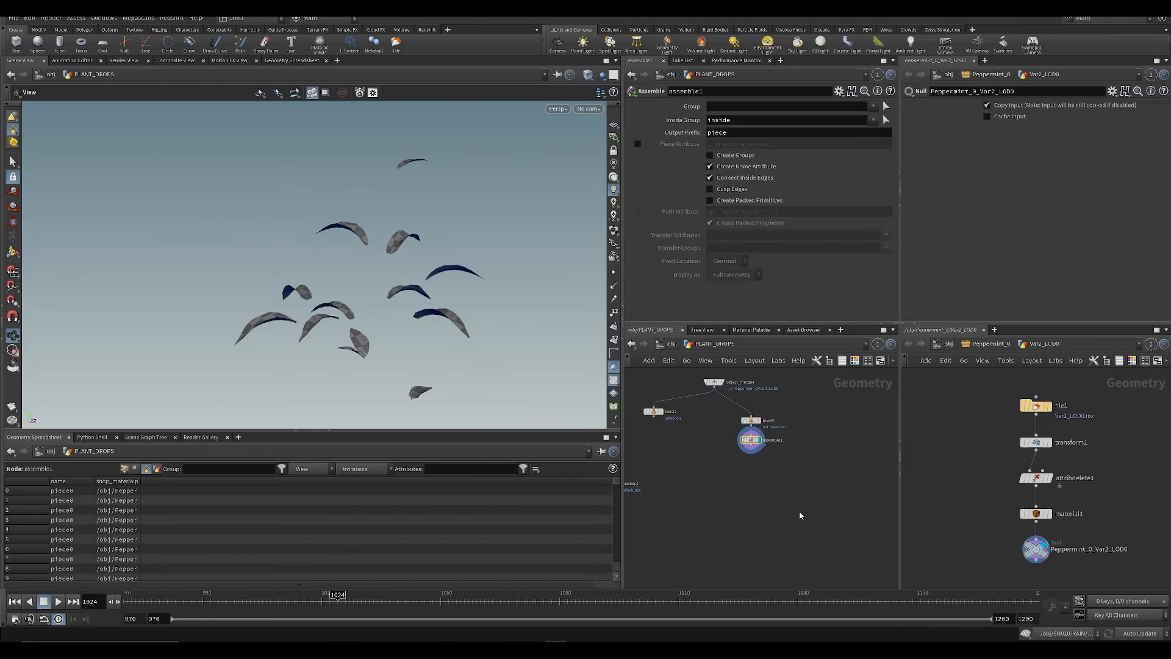
{"action": "key", "text": "ctrl+s"}
Step: Enable Create Packed Primitives on the Assemble node and save the scene
{"action": "left_click_drag", "start_coordinate": [400, 272], "coordinate": [367, 256]}
{"action": "right_click_drag", "start_coordinate": [366, 257], "coordinate": [345, 227]}
{"action": "middle_click_drag", "start_coordinate": [345, 227], "coordinate": [348, 263]}
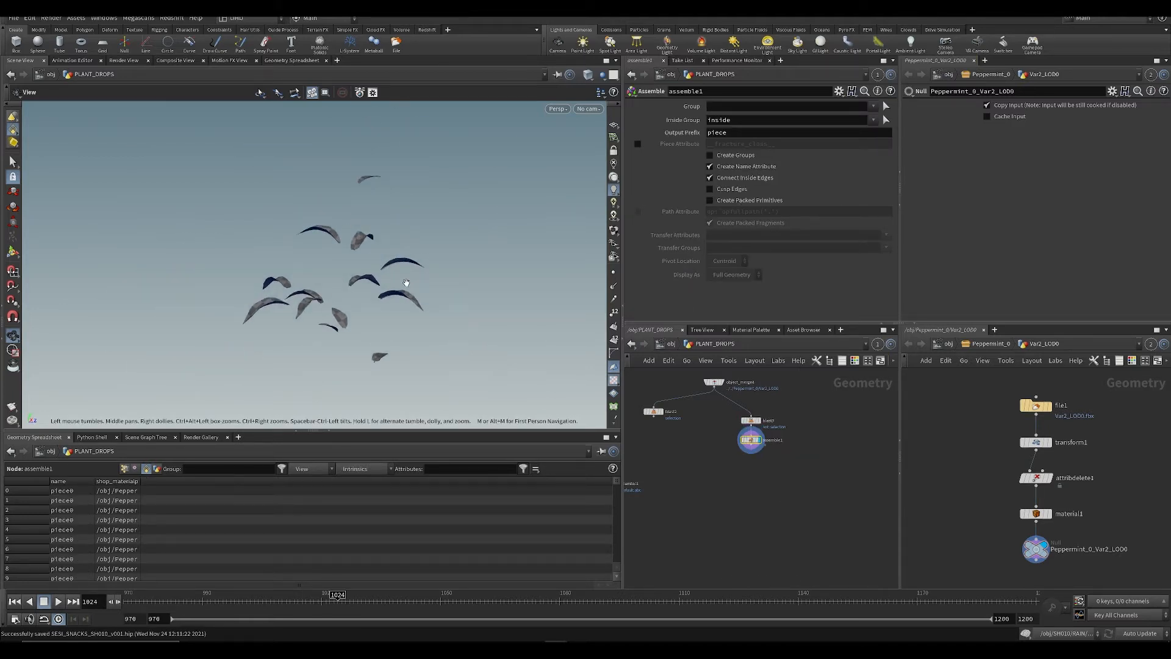
{"action": "left_click_drag", "start_coordinate": [403, 280], "coordinate": [385, 275]}
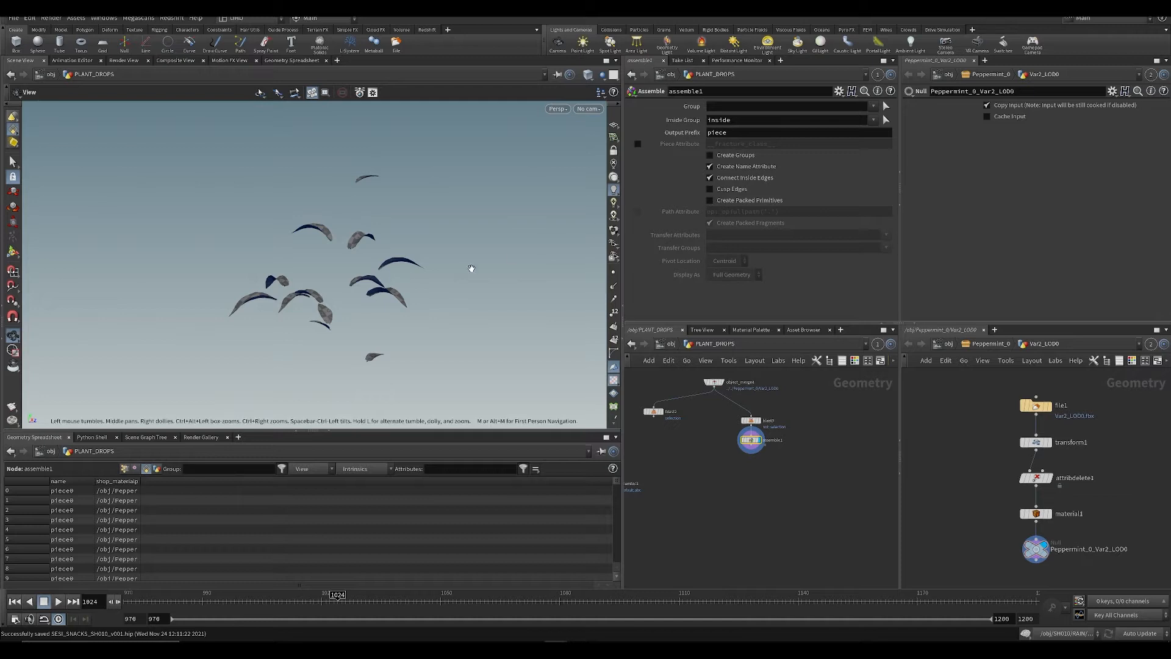
{"action": "left_click_drag", "start_coordinate": [470, 262], "coordinate": [199, 262]}
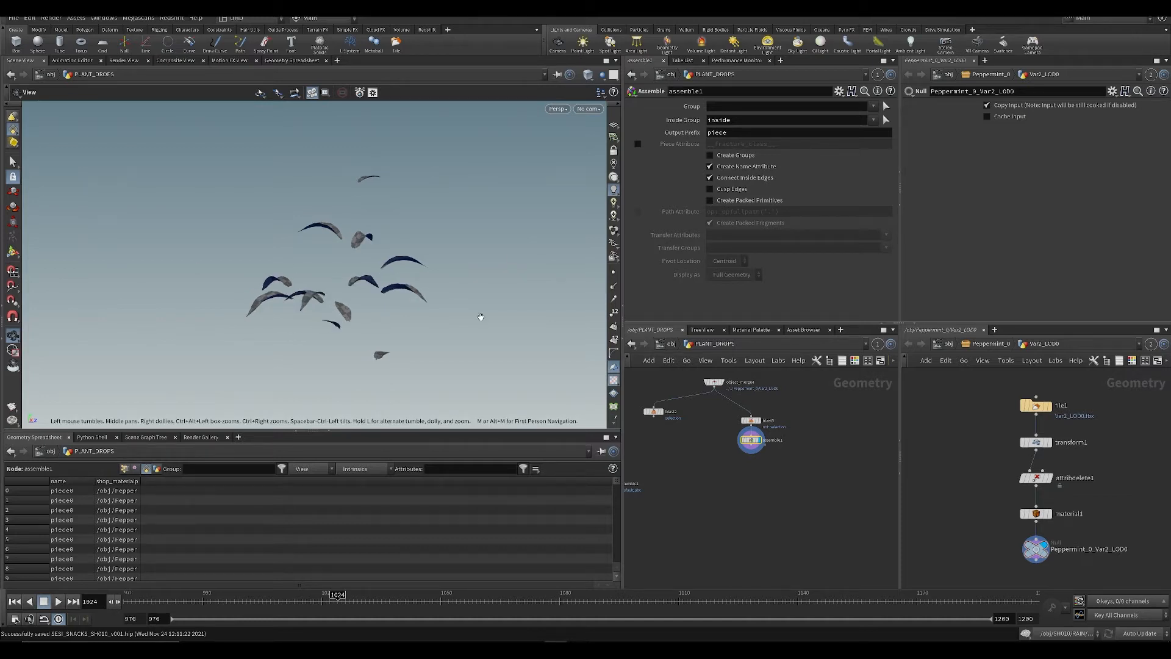
{"action": "middle_click_drag", "start_coordinate": [726, 473], "coordinate": [727, 477]}
{"action": "left_click_drag", "start_coordinate": [338, 319], "coordinate": [321, 299]}
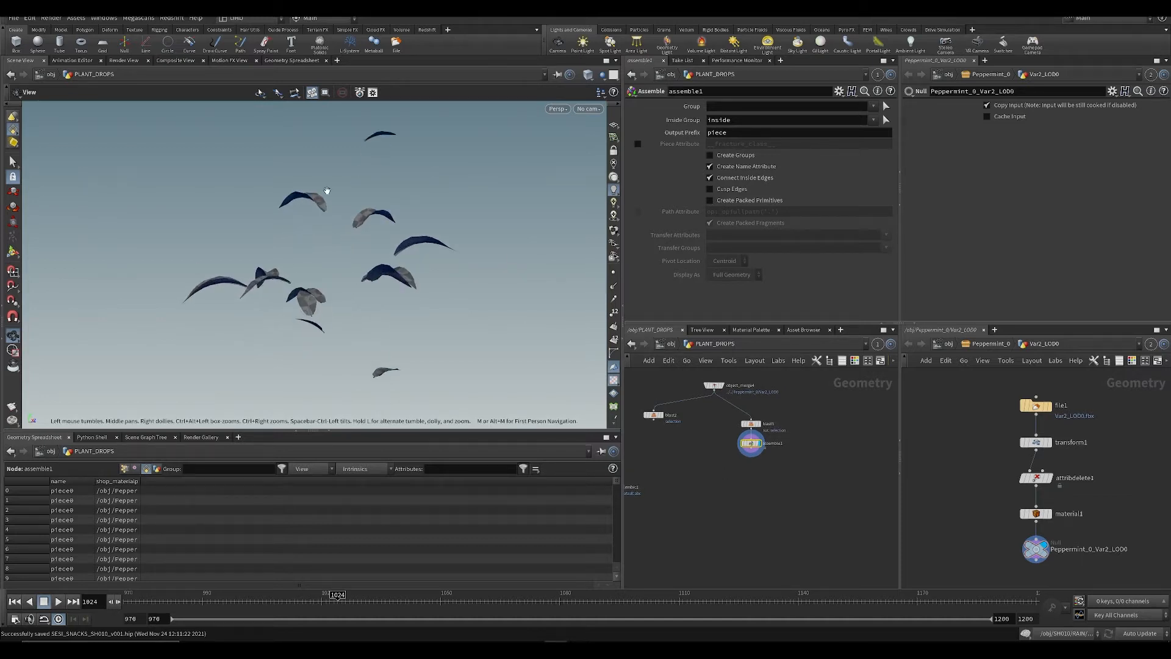
{"action": "left_click_drag", "start_coordinate": [327, 191], "coordinate": [341, 250]}
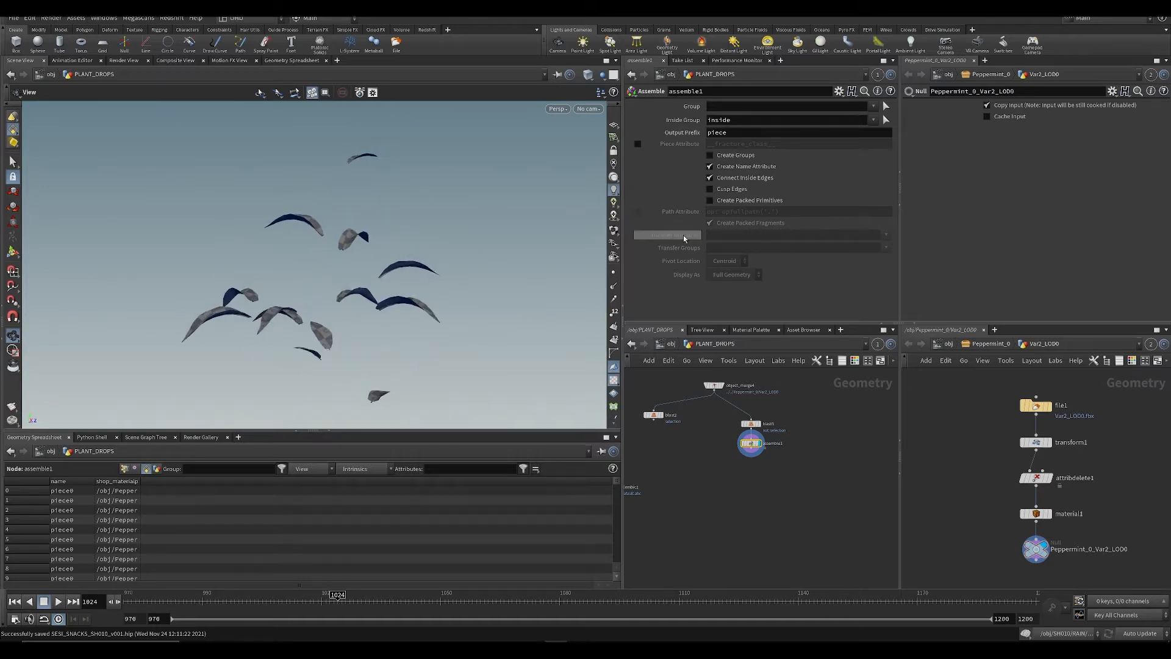
{"action": "left_click", "coordinate": [729, 201]}
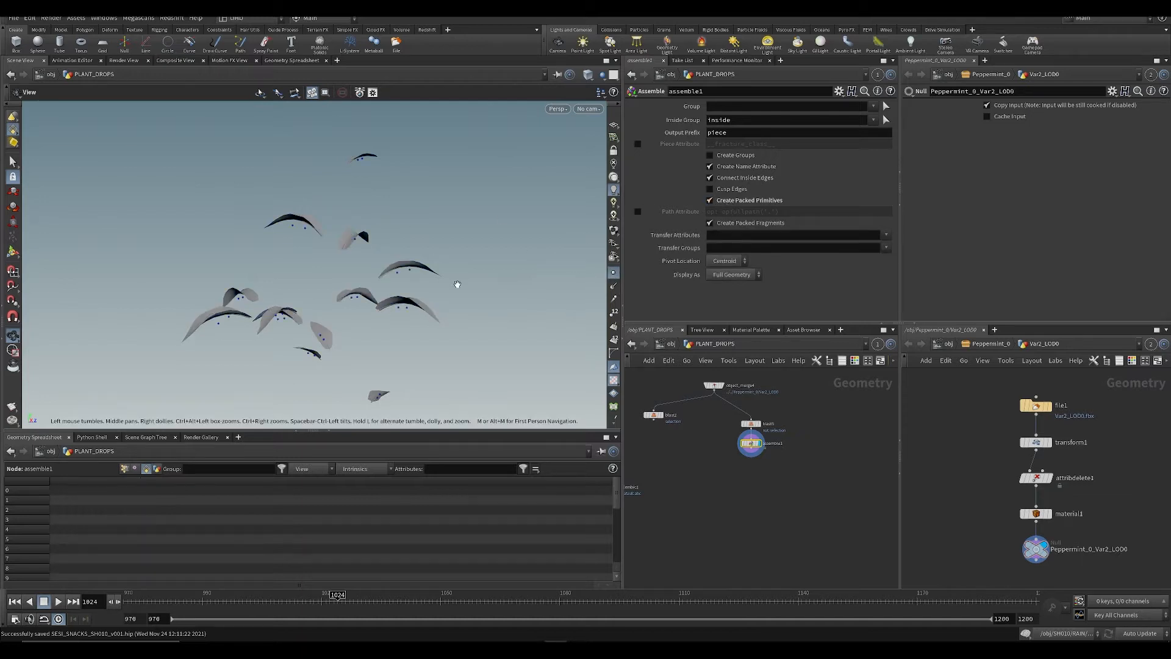
{"action": "key", "text": "ctrl+s"}
Step: Compare the leaves' points before and after packing by displaying blast3 and assemble1 in turn
{"action": "left_click_drag", "start_coordinate": [458, 284], "coordinate": [317, 305]}
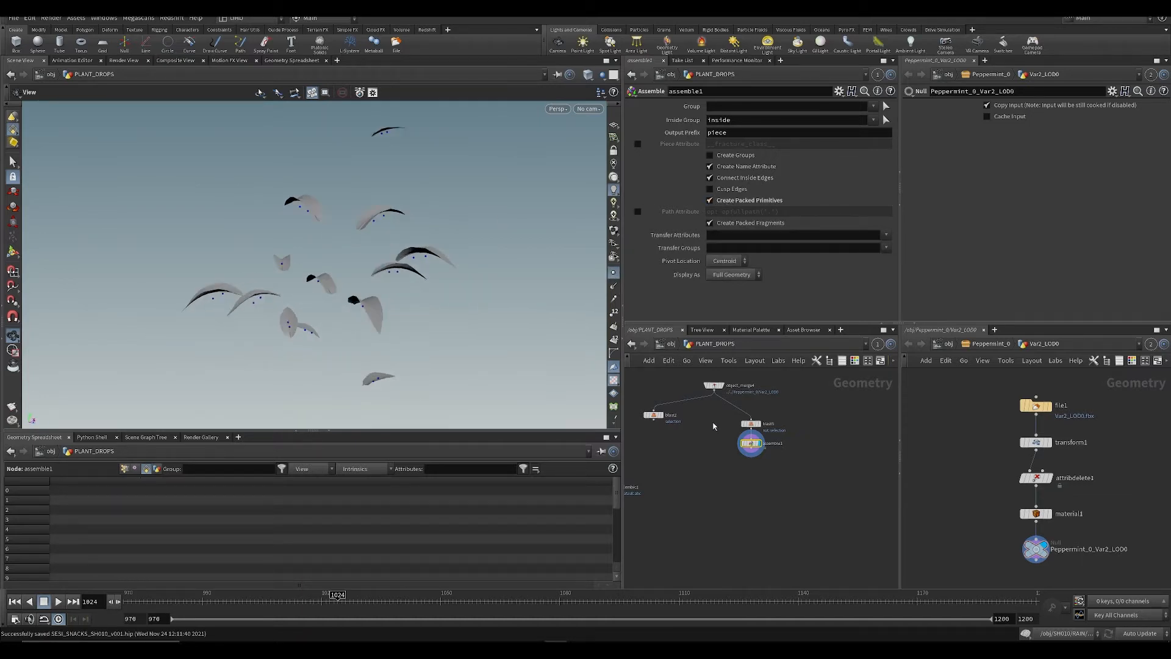
{"action": "left_click", "coordinate": [760, 423]}
{"action": "left_click", "coordinate": [754, 424]}
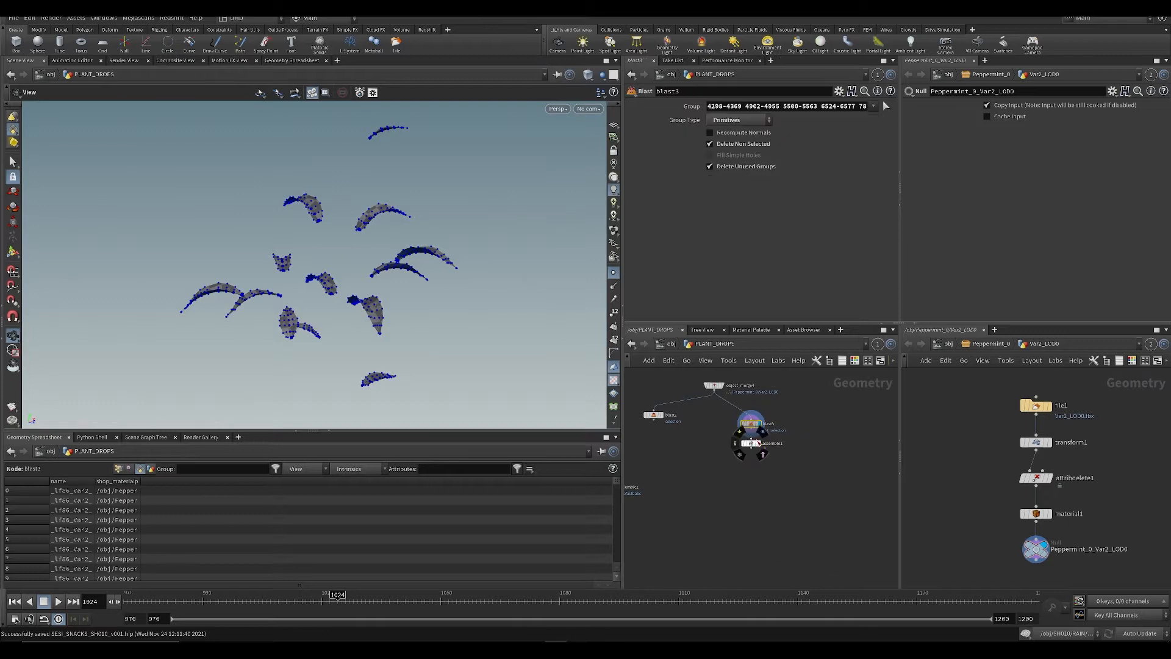
{"action": "left_click", "coordinate": [761, 443]}
{"action": "left_click", "coordinate": [752, 443]}
{"action": "key", "text": "s"}
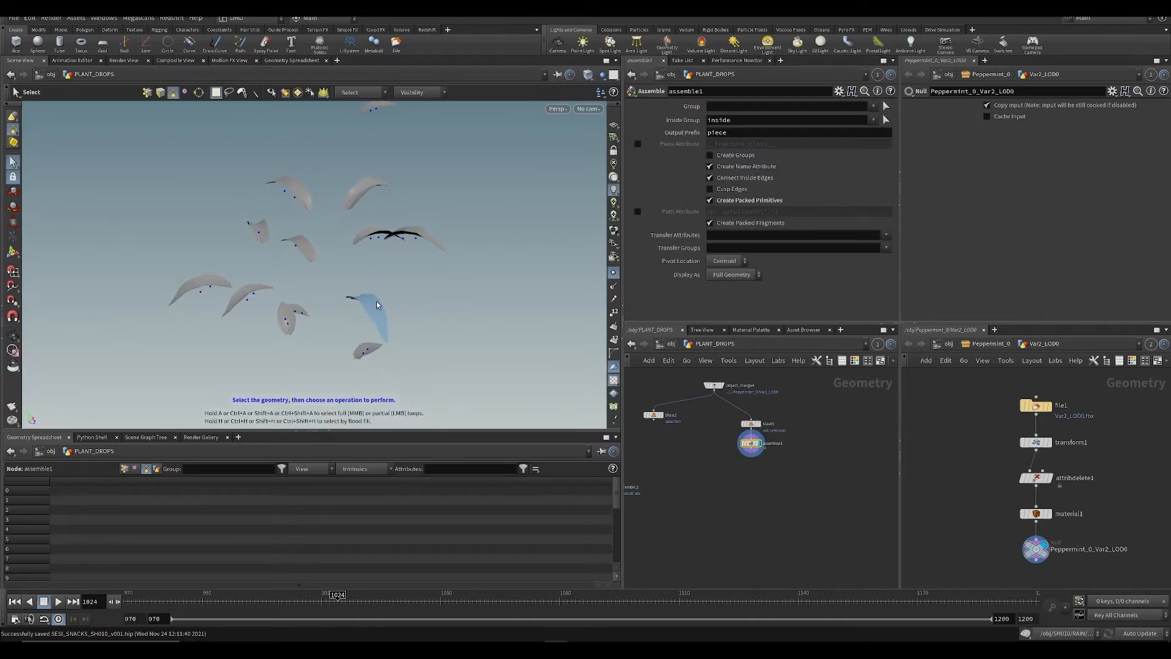
{"action": "mouse_move", "coordinate": [353, 311]}
{"action": "left_mouse_down", "text": "alt"}
{"action": "mouse_move", "coordinate": [343, 285]}
{"action": "mouse_move", "coordinate": [321, 304]}
{"action": "mouse_move", "coordinate": [359, 297]}
{"action": "left_mouse_up", "text": "alt"}
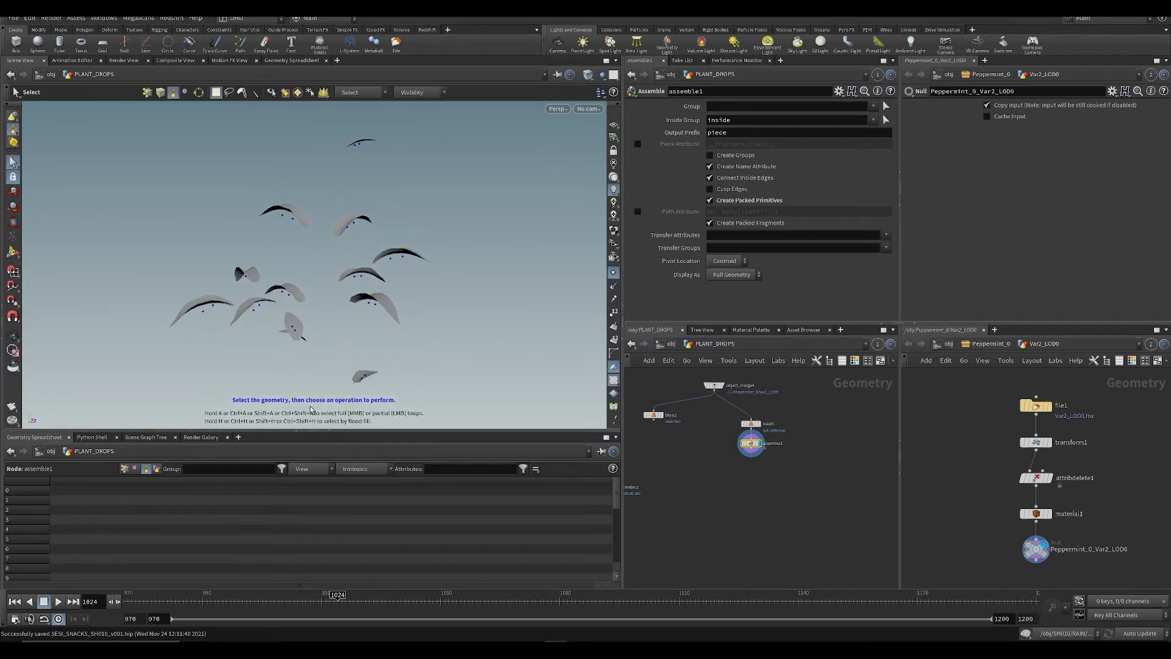
Step: Examine the paired points on the packed leaves from several angles and distances, saving the scene
{"action": "left_click_drag", "start_coordinate": [372, 431], "coordinate": [369, 504]}
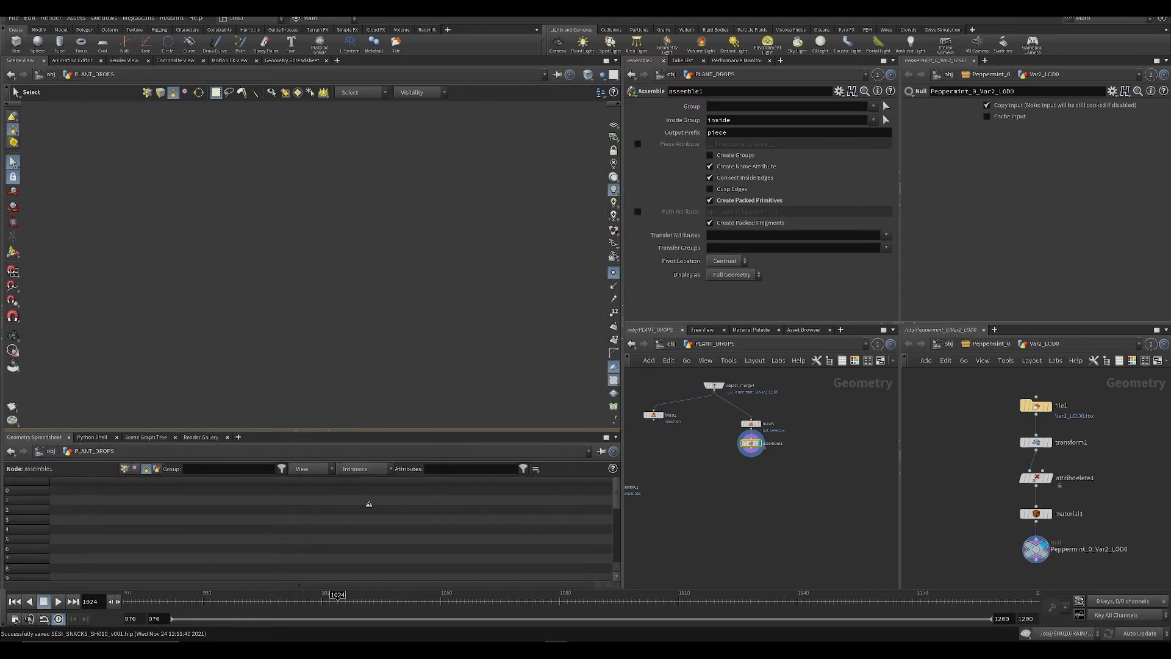
{"action": "key", "text": "Escape"}
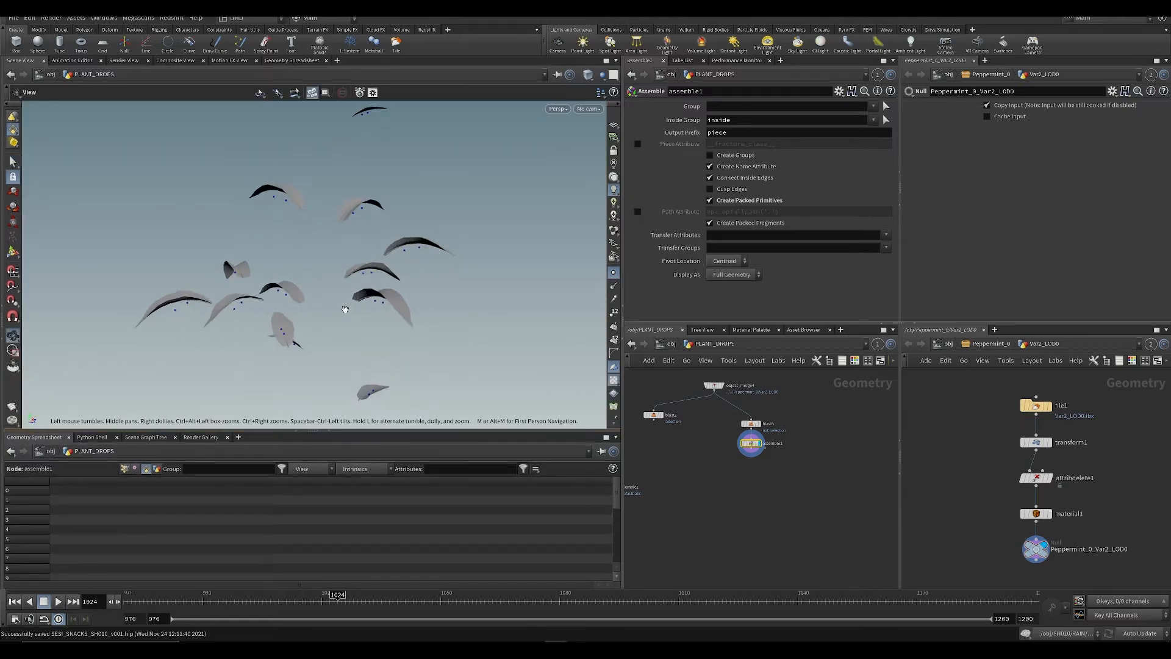
{"action": "left_click_drag", "start_coordinate": [345, 310], "coordinate": [354, 299], "text": "alt"}
{"action": "right_click_drag", "start_coordinate": [354, 299], "coordinate": [374, 278], "text": "alt"}
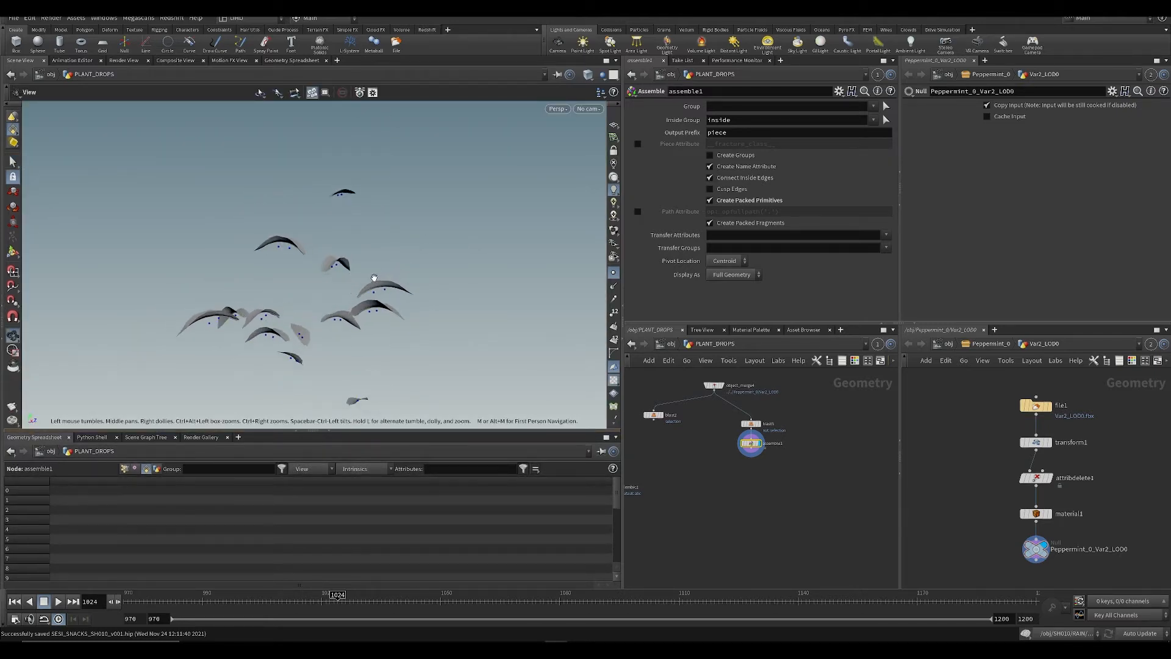
{"action": "key", "text": "s"}
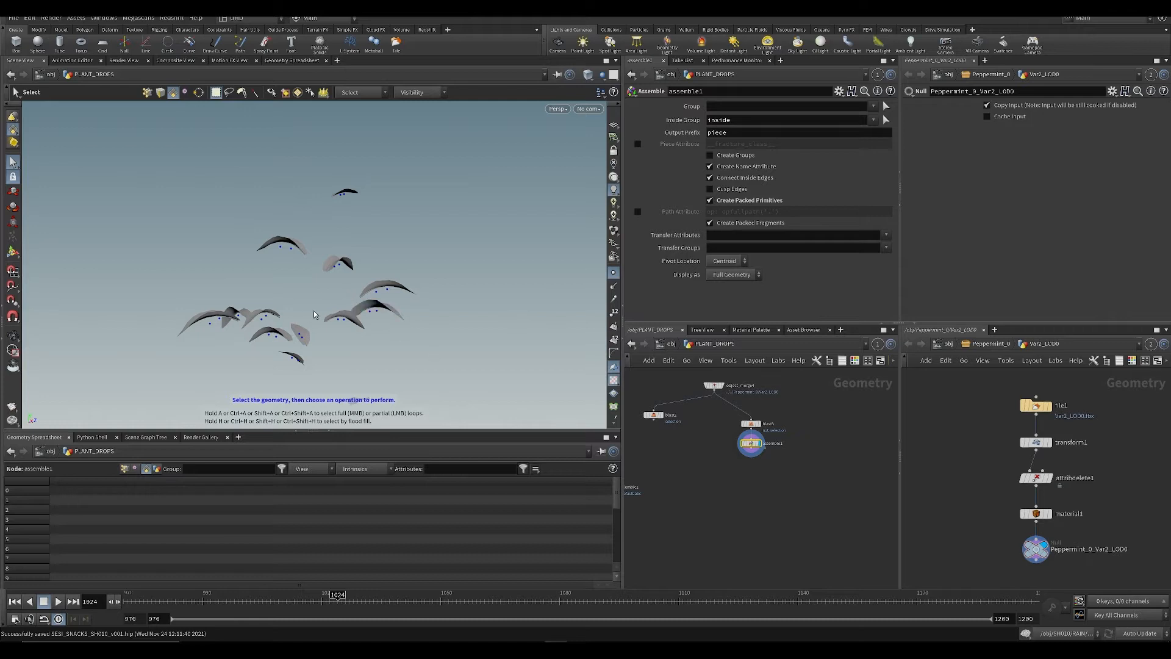
{"action": "key", "text": "Escape"}
{"action": "left_click_drag", "start_coordinate": [315, 314], "coordinate": [319, 354]}
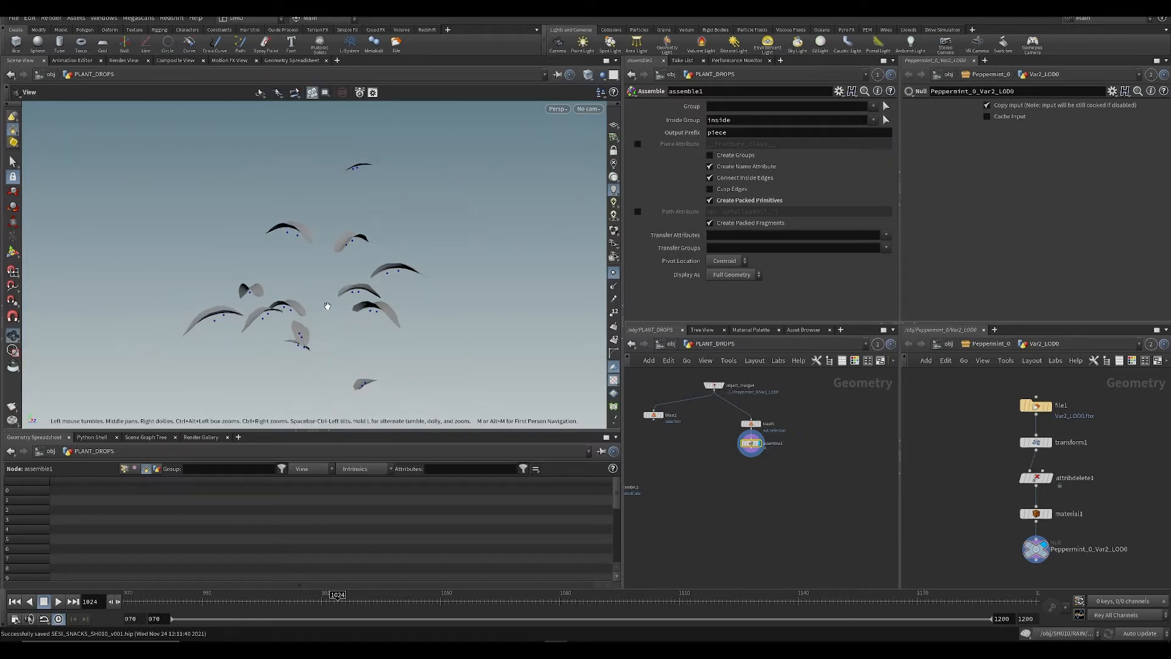
{"action": "left_click_drag", "start_coordinate": [327, 306], "coordinate": [327, 255], "text": "alt"}
{"action": "left_click_drag", "start_coordinate": [267, 225], "coordinate": [255, 187], "text": "alt"}
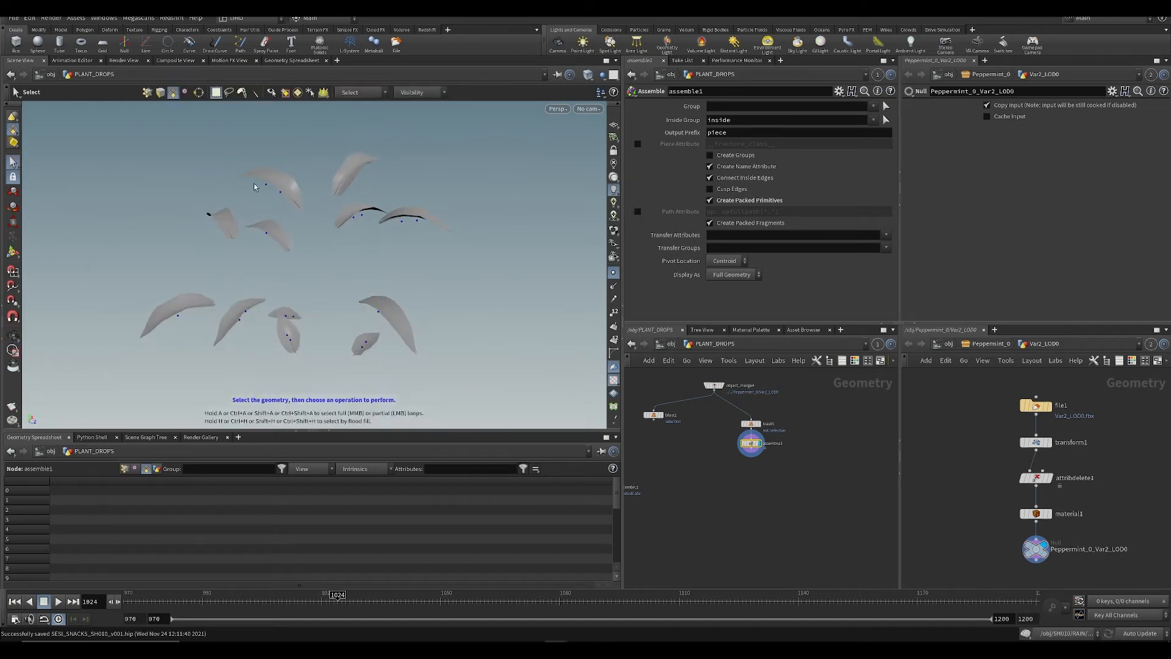
{"action": "left_click_drag", "start_coordinate": [355, 205], "coordinate": [366, 299], "text": "alt"}
{"action": "left_click_drag", "start_coordinate": [347, 228], "coordinate": [365, 326], "text": "alt"}
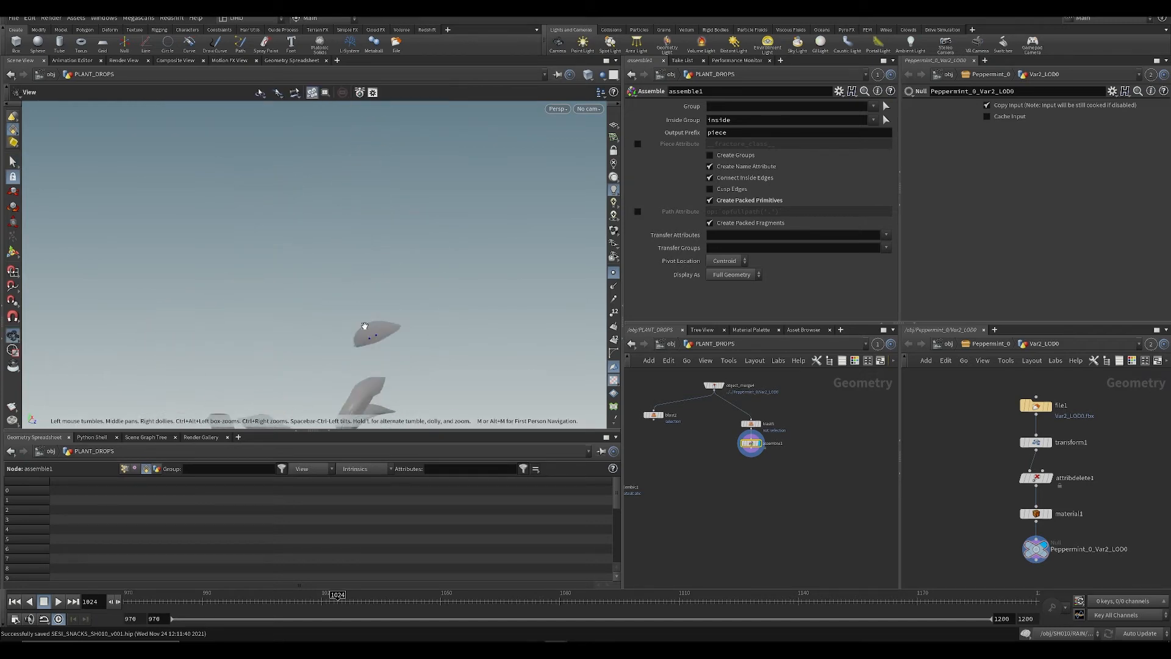
{"action": "middle_click_drag", "start_coordinate": [378, 308], "coordinate": [408, 204], "text": "alt"}
{"action": "right_click_drag", "start_coordinate": [440, 358], "coordinate": [427, 340], "text": "alt"}
{"action": "left_click_drag", "start_coordinate": [427, 340], "coordinate": [441, 368], "text": "alt"}
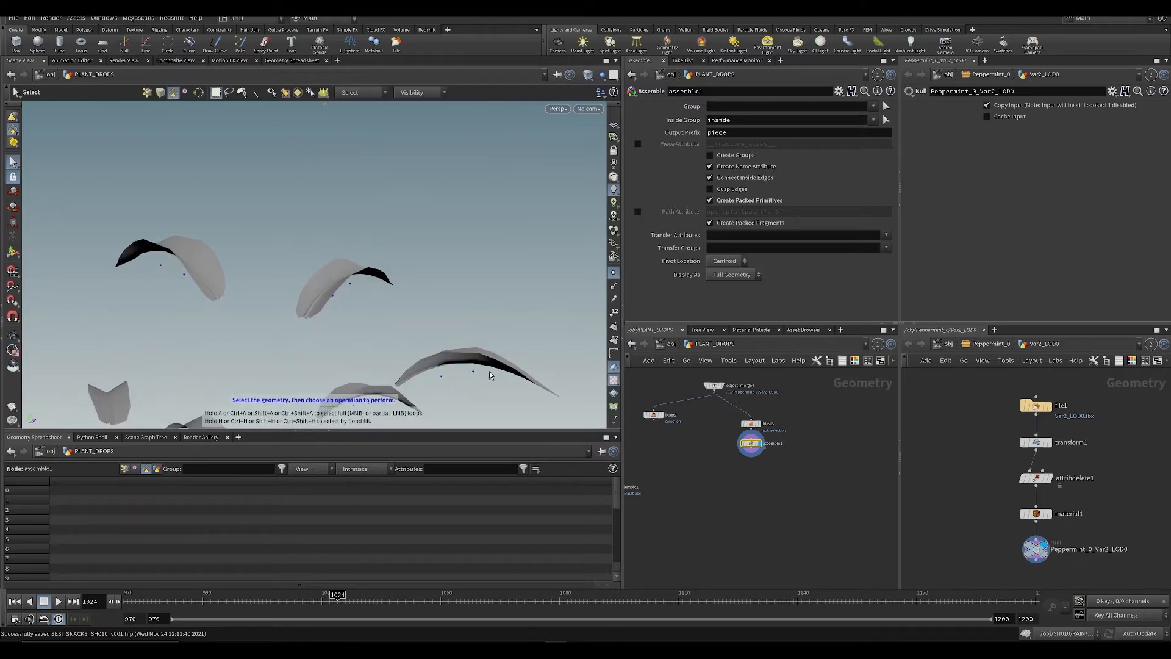
{"action": "right_click_drag", "start_coordinate": [472, 366], "coordinate": [449, 338], "text": "alt"}
{"action": "left_click_drag", "start_coordinate": [448, 339], "coordinate": [463, 318], "text": "alt"}
{"action": "key", "text": "ctrl+s"}
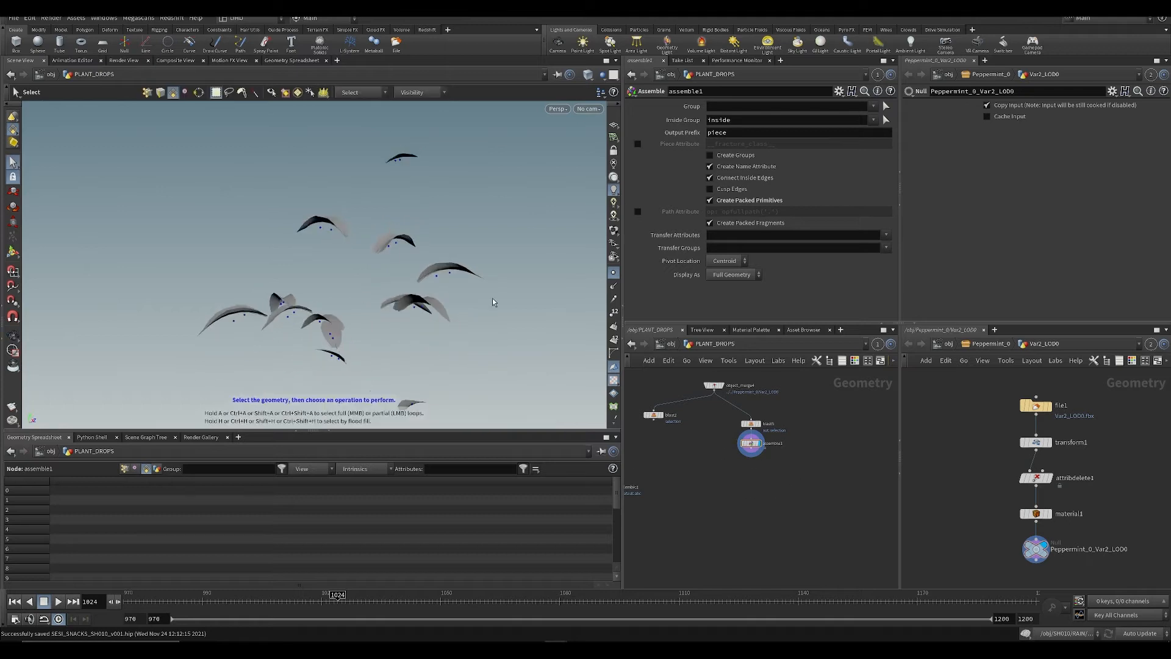
{"action": "left_click_drag", "start_coordinate": [421, 310], "coordinate": [392, 345], "text": "alt"}
{"action": "right_click_drag", "start_coordinate": [393, 345], "coordinate": [688, 339], "text": "alt"}
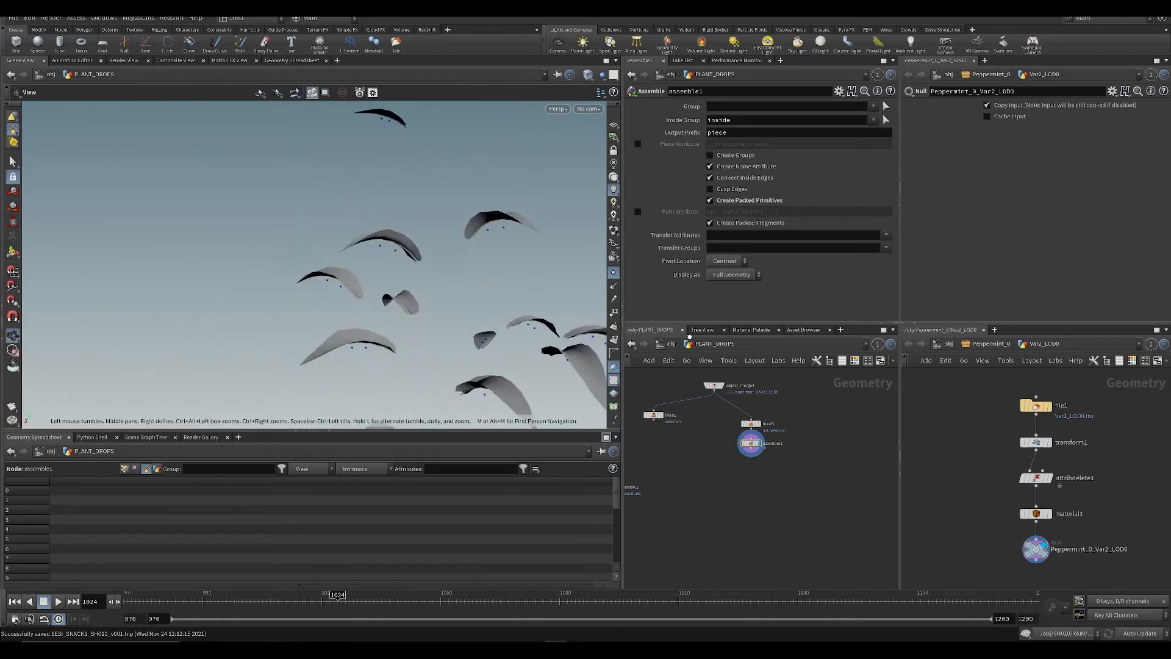
{"action": "left_click_drag", "start_coordinate": [688, 340], "coordinate": [459, 254], "text": "alt"}
{"action": "key", "text": "s"}
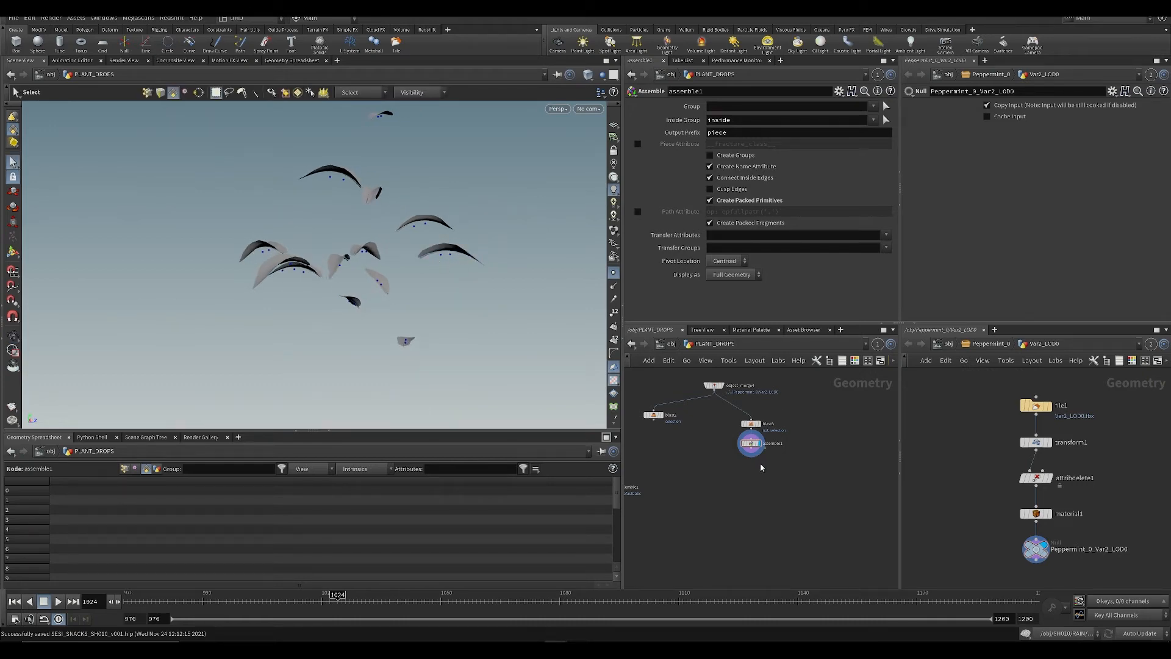
{"action": "key", "text": "Tab"}
{"action": "type", "text": "for e"}
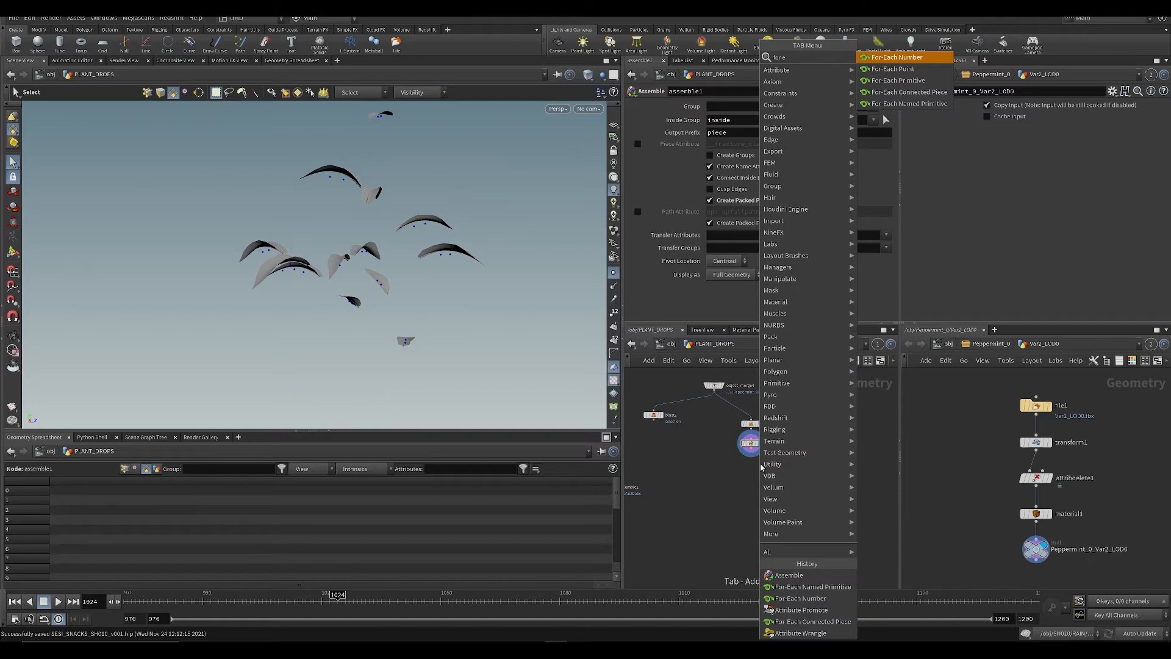
{"action": "key", "text": "Return"}
{"action": "left_click", "coordinate": [762, 467]}
{"action": "key", "text": "ctrl+z"}
Step: Append a For-Each Primitive loop after the Assemble node and save the scene
{"action": "key", "text": "Tab"}
{"action": "type", "text": "for e"}
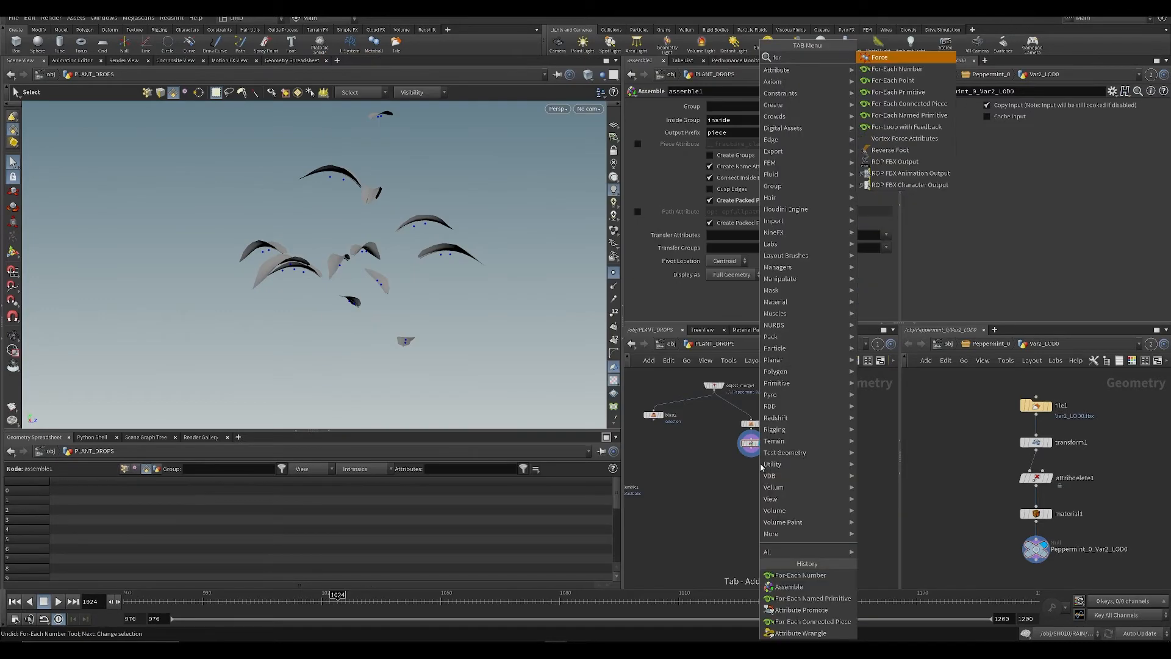
{"action": "key", "text": "Down"}
{"action": "key", "text": "Down"}
{"action": "key", "text": "Return"}
{"action": "left_click", "coordinate": [751, 485]}
{"action": "key", "text": "ctrl+s"}
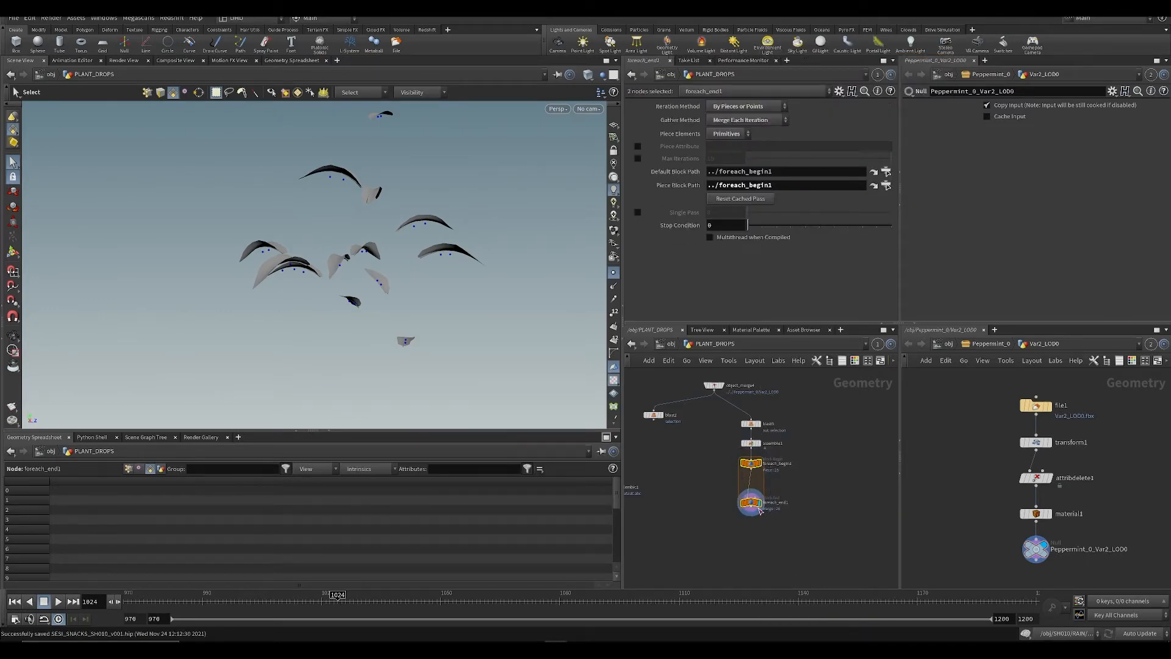
Step: Preview single passes 0 and 1 of the for-each loop, delete both loop nodes and save the scene
{"action": "left_click", "coordinate": [637, 213]}
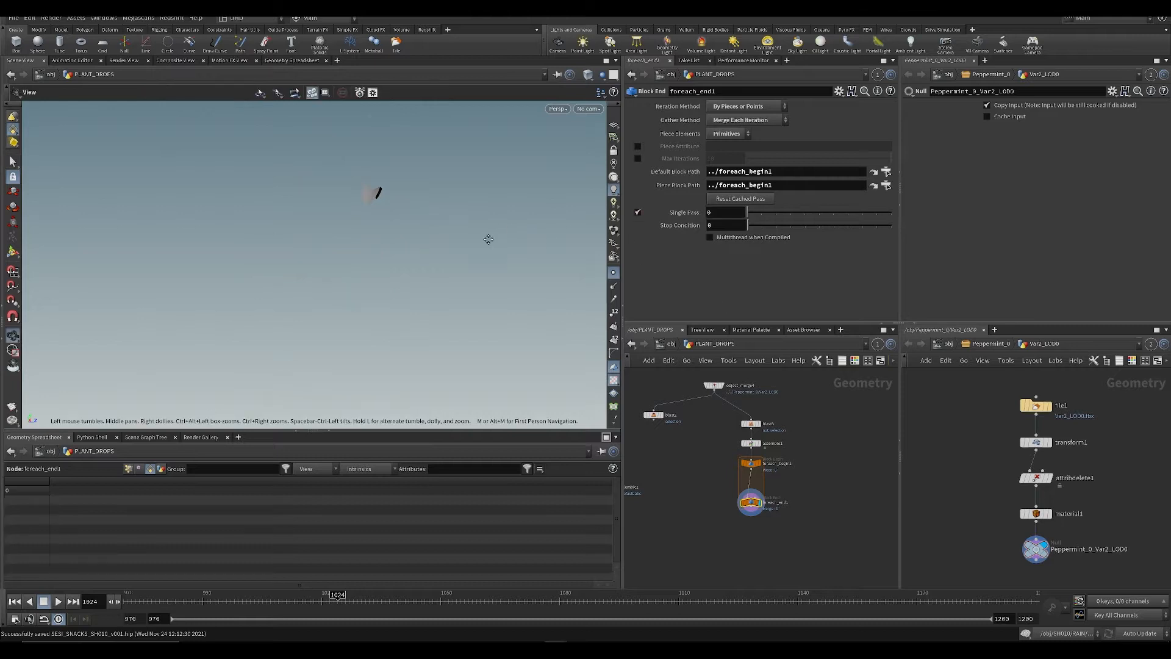
{"action": "left_click_drag", "start_coordinate": [748, 212], "coordinate": [763, 274]}
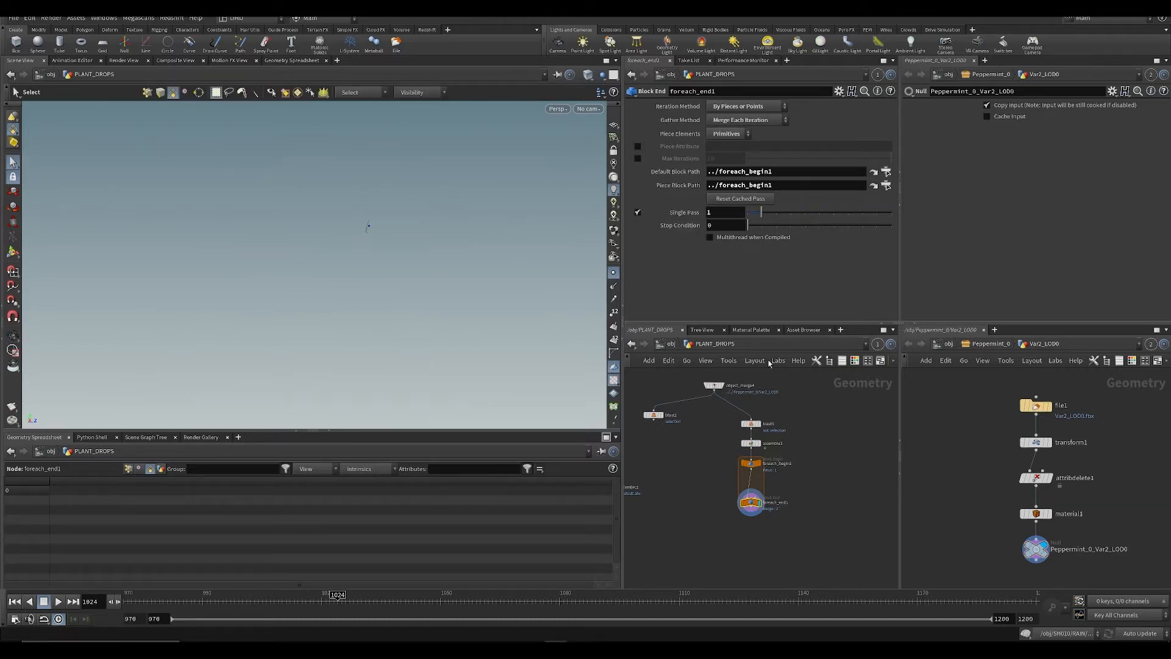
{"action": "left_click_drag", "start_coordinate": [725, 534], "coordinate": [790, 456]}
{"action": "key", "text": "Delete"}
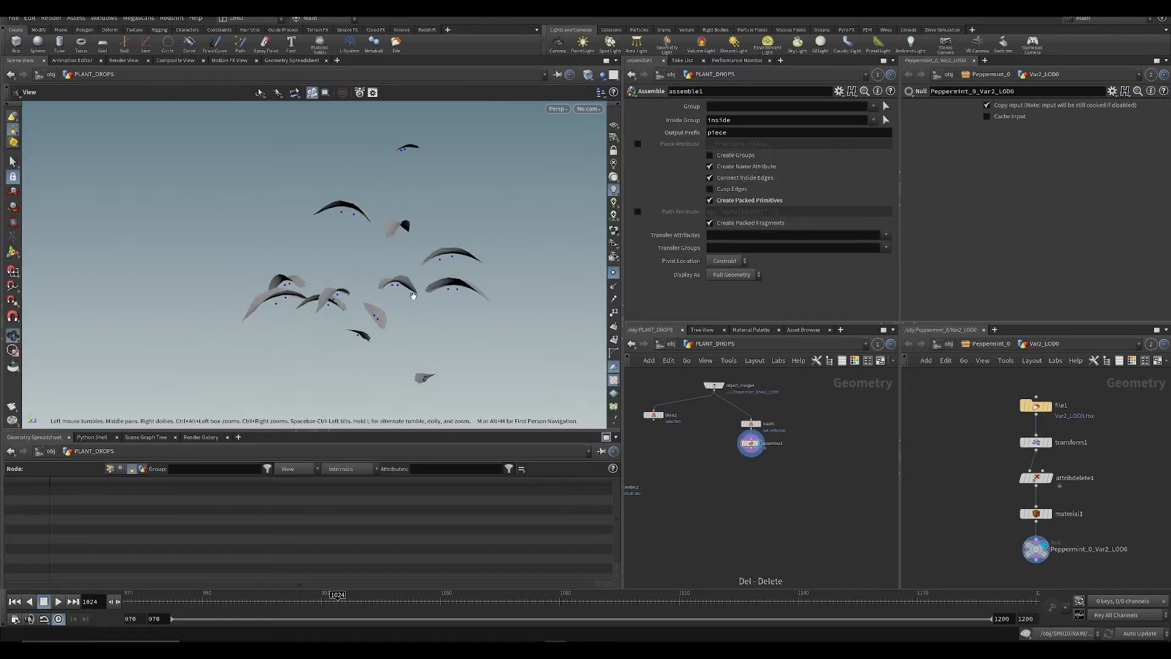
{"action": "key", "text": "ctrl+s"}
Step: Append an Attribute Wrangle node to assemble1 and save the scene
{"action": "key", "text": "Escape"}
{"action": "mouse_move", "coordinate": [365, 282]}
{"action": "left_mouse_down"}
{"action": "mouse_move", "coordinate": [402, 295]}
{"action": "mouse_move", "coordinate": [405, 327]}
{"action": "mouse_move", "coordinate": [409, 300]}
{"action": "mouse_move", "coordinate": [321, 293]}
{"action": "mouse_move", "coordinate": [316, 278]}
{"action": "mouse_move", "coordinate": [366, 259]}
{"action": "left_mouse_up"}
{"action": "scroll", "coordinate": [318, 289], "scroll_direction": "down", "scroll_amount": 3}
{"action": "scroll", "coordinate": [311, 280], "scroll_direction": "down", "scroll_amount": 2}
{"action": "left_click_drag", "start_coordinate": [346, 303], "coordinate": [367, 311], "text": "alt"}
{"action": "key", "text": "s"}
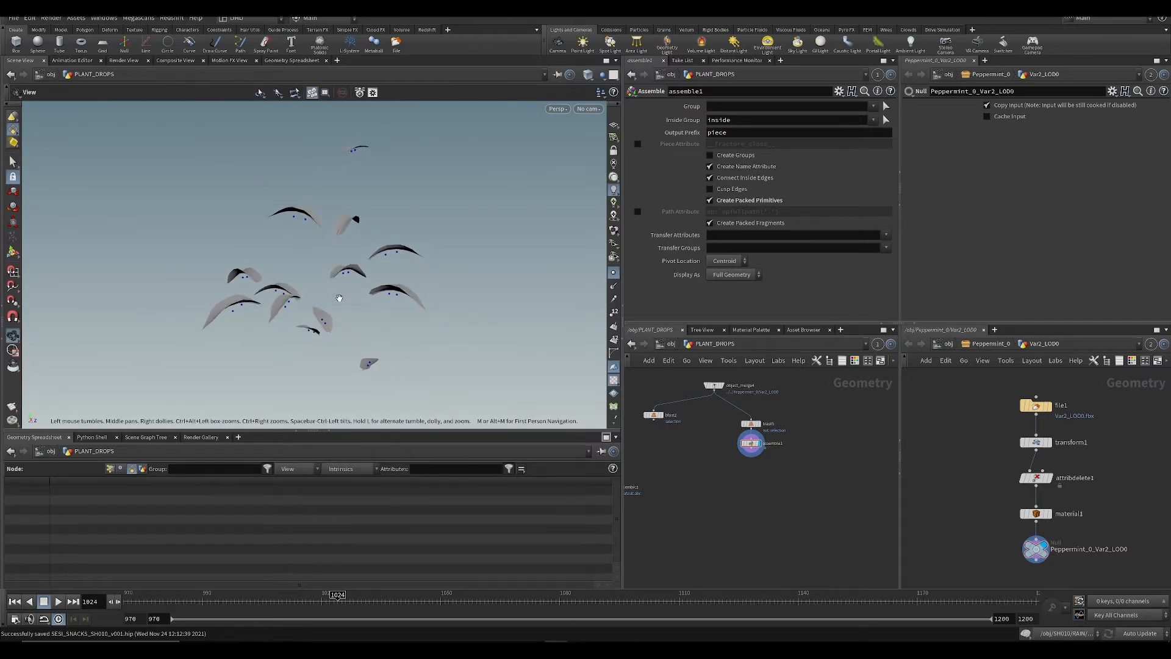
{"action": "key", "text": "ctrl+s"}
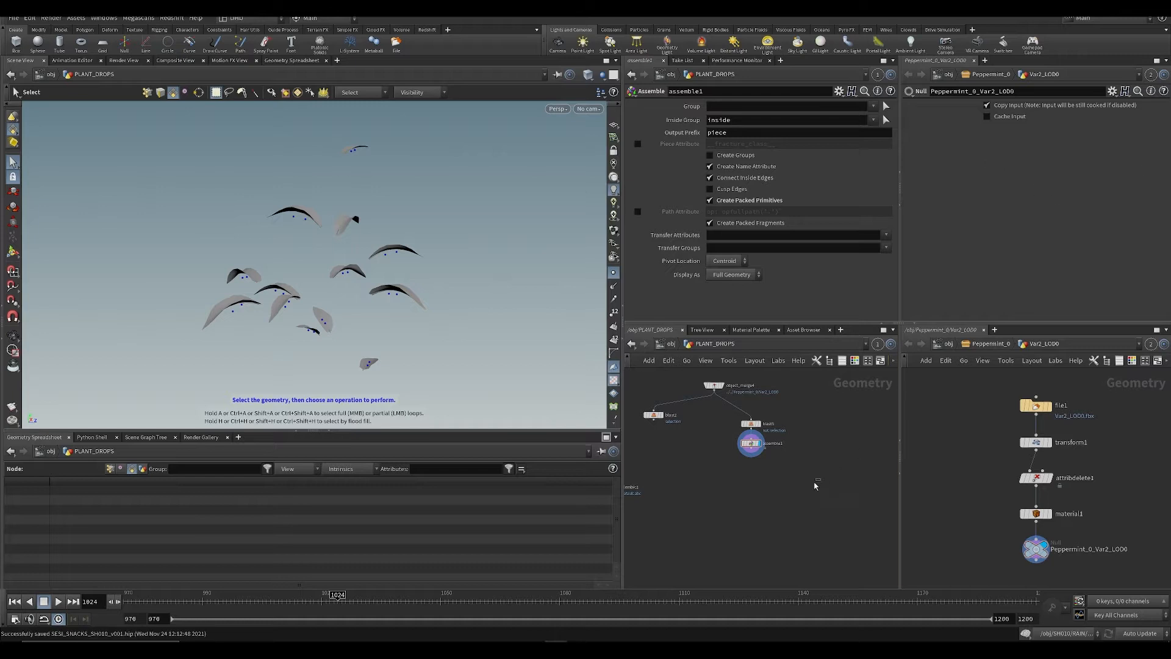
{"action": "key", "text": "Tab"}
{"action": "type", "text": "aw"}
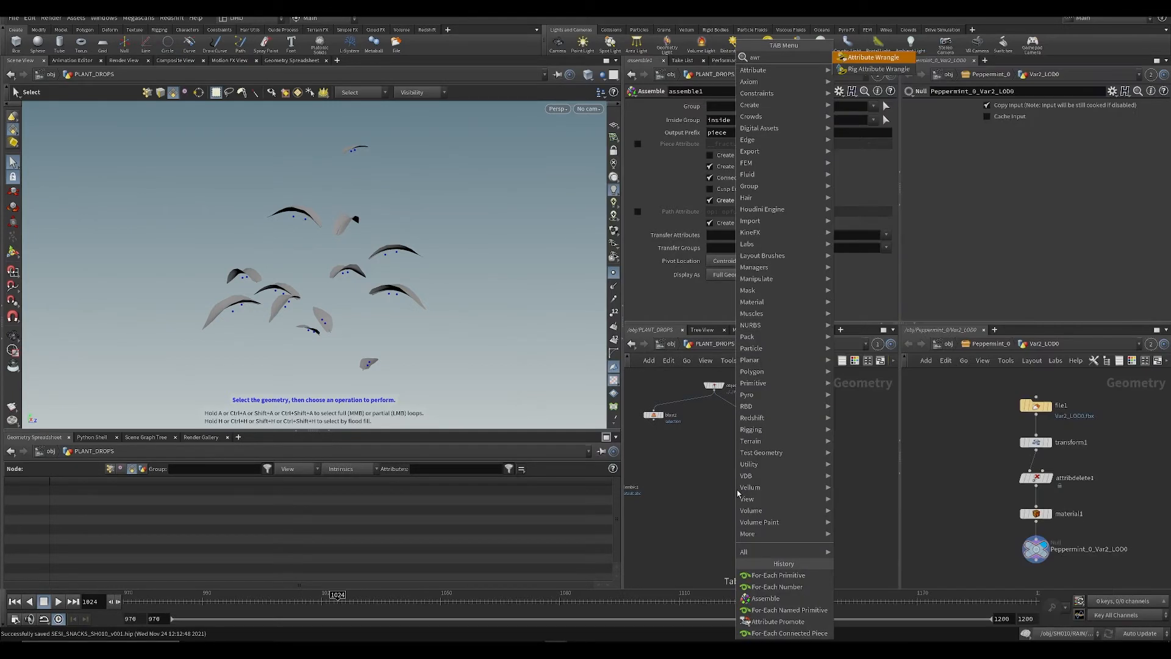
{"action": "key", "text": "Return"}
{"action": "key", "text": "Return"}
{"action": "key", "text": "ctrl+s"}
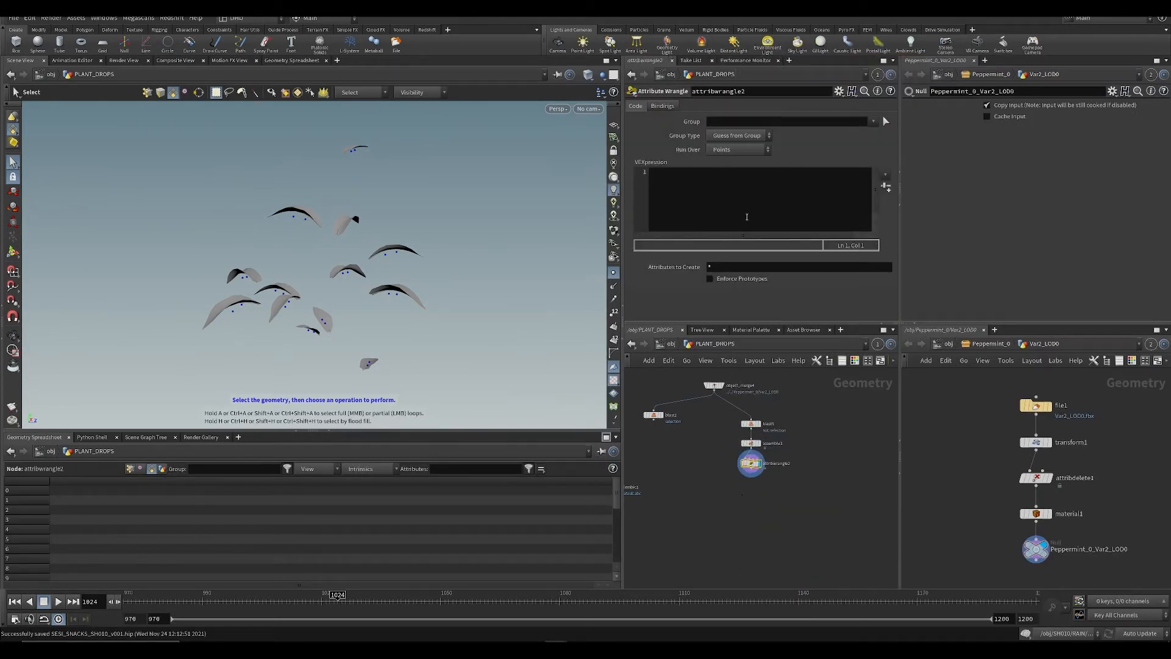
Step: Enter the VEX line "int npt[] = nearpoints(0, @P, .1,2);" in the Attribute Wrangle and save the scene
{"action": "left_click", "coordinate": [735, 200]}
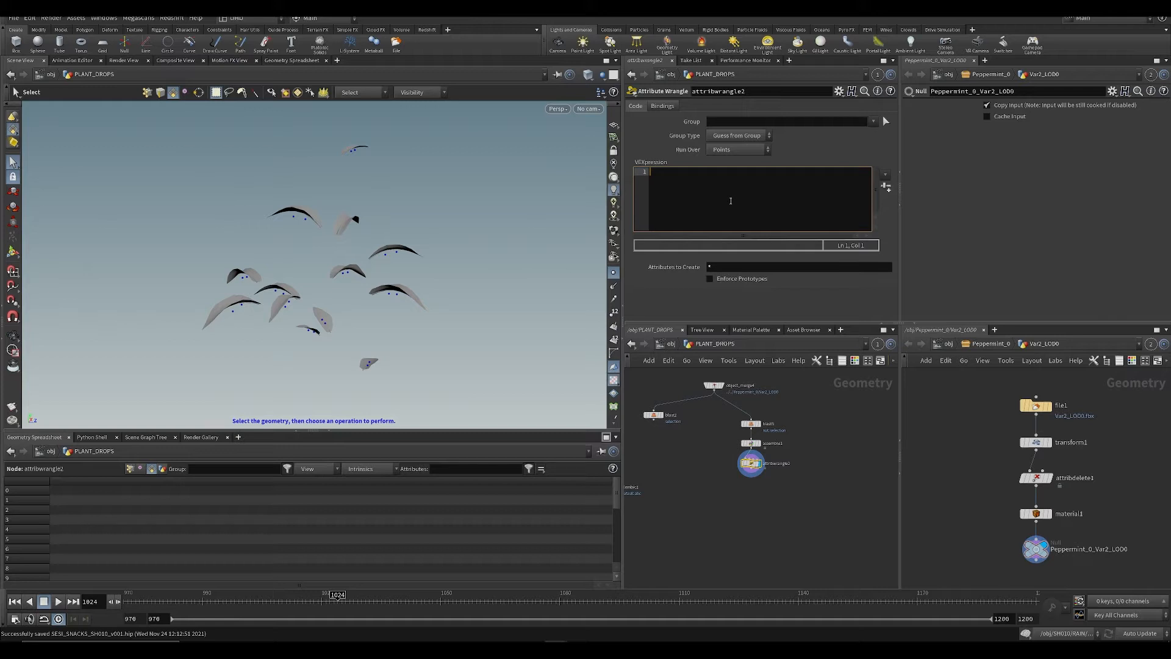
{"action": "key", "text": "ctrl+s"}
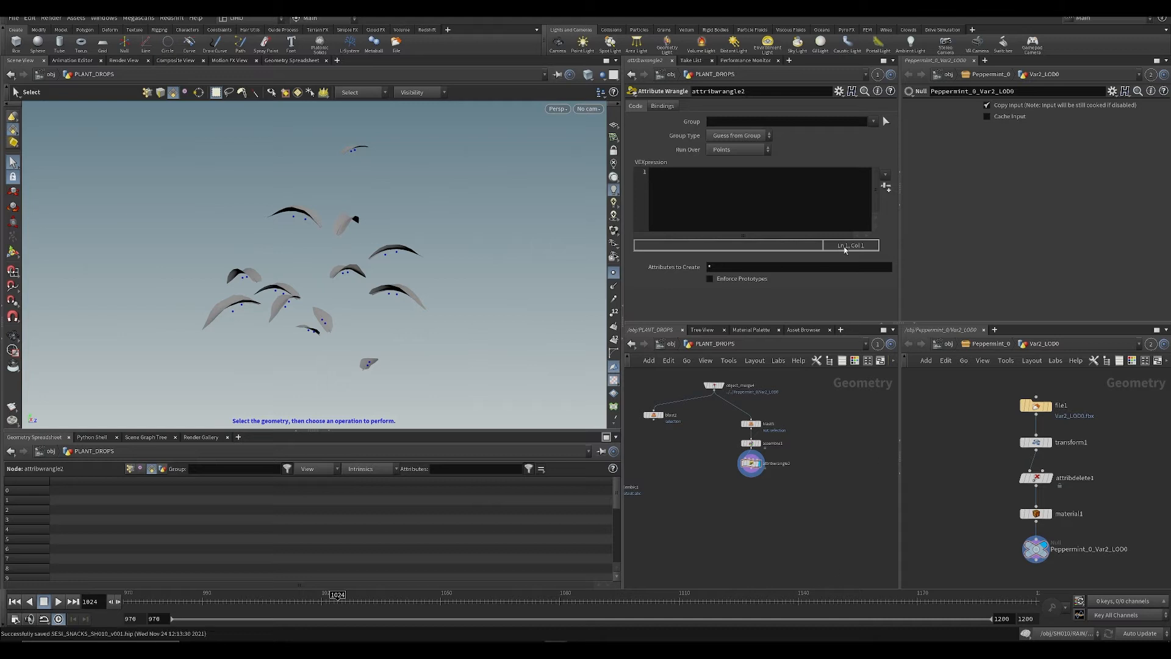
{"action": "scroll", "coordinate": [384, 276], "scroll_direction": "up", "scroll_amount": 3}
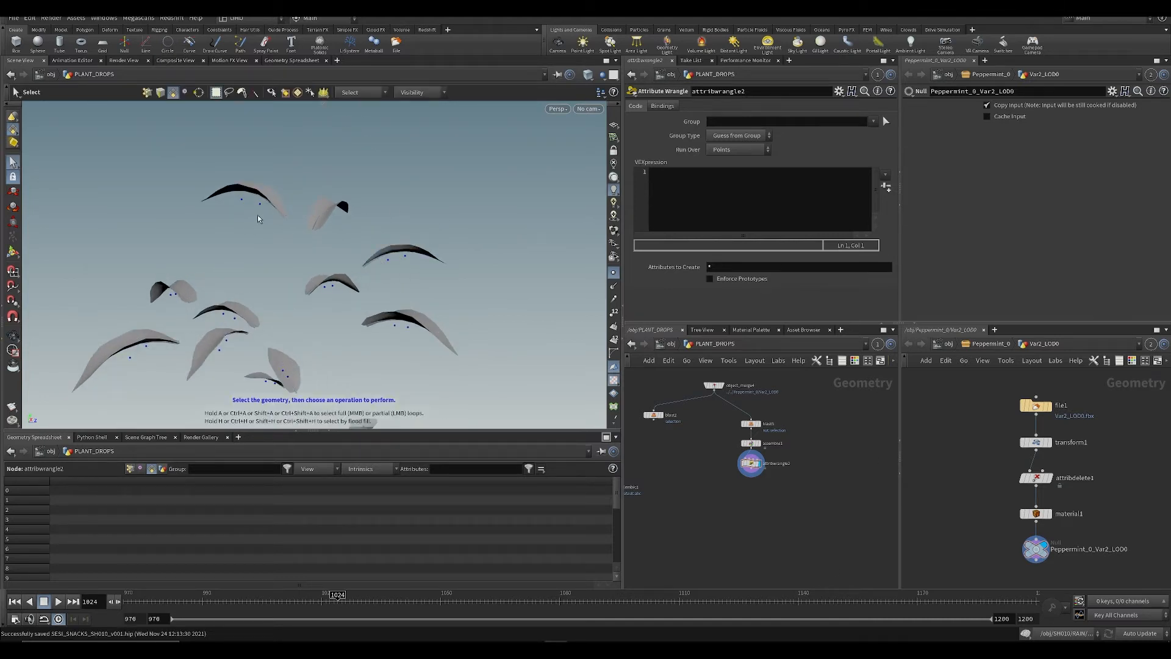
{"action": "left_click_drag", "start_coordinate": [286, 216], "coordinate": [370, 244], "text": "alt"}
{"action": "scroll", "coordinate": [370, 244], "scroll_direction": "down", "scroll_amount": 3}
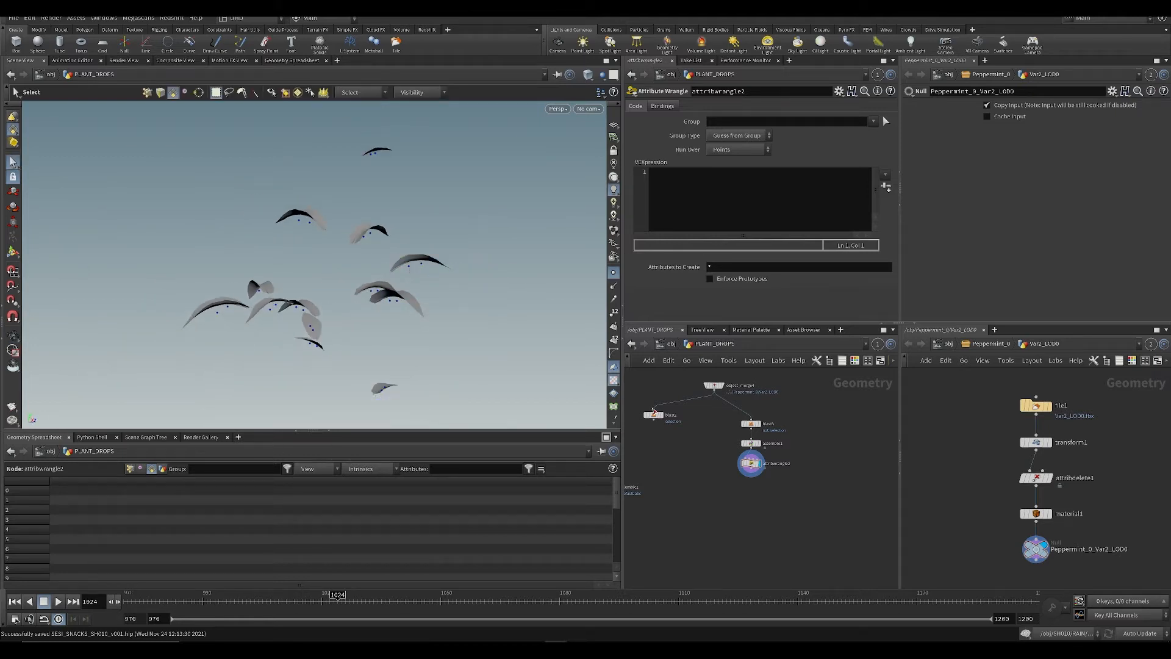
{"action": "left_click_drag", "start_coordinate": [419, 353], "coordinate": [372, 300], "text": "alt"}
{"action": "scroll", "coordinate": [401, 295], "scroll_direction": "up", "scroll_amount": 3}
{"action": "scroll", "coordinate": [371, 299], "scroll_direction": "up", "scroll_amount": 2}
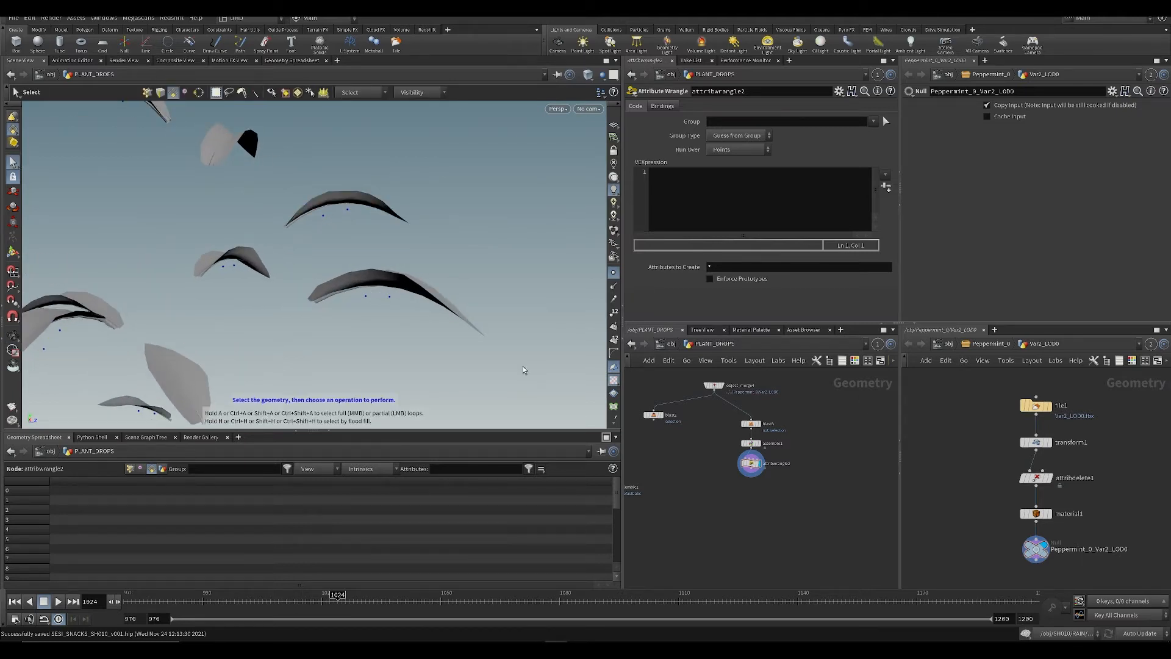
{"action": "left_click", "coordinate": [818, 222]}
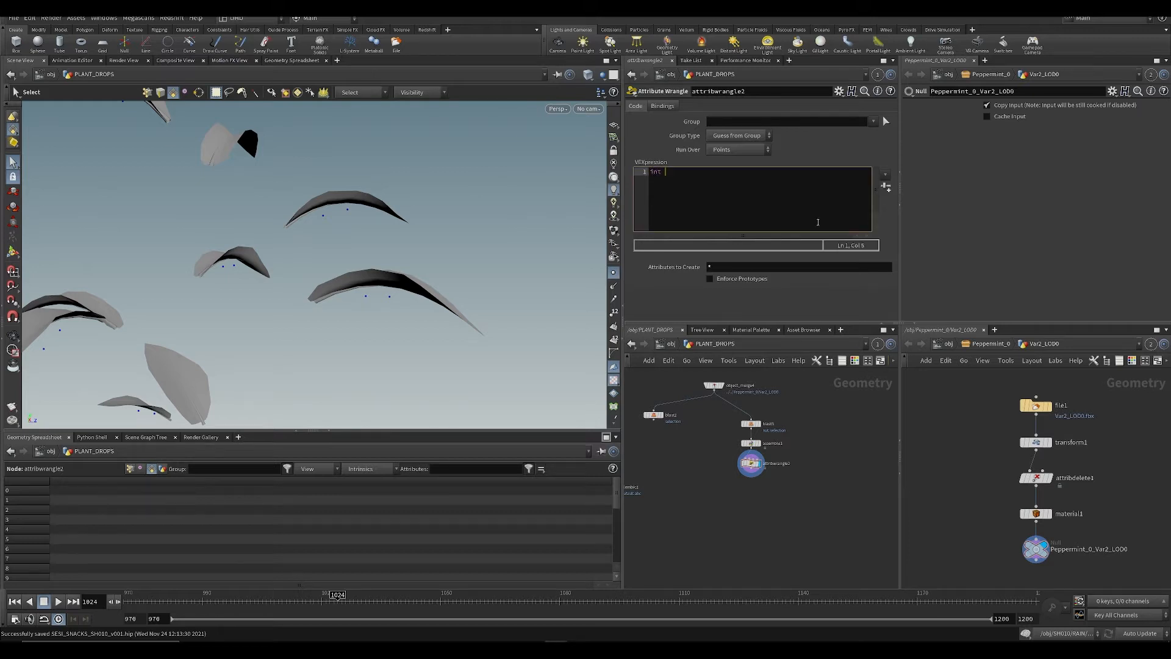
{"action": "type", "text": "int npt[] = nearpoin"}
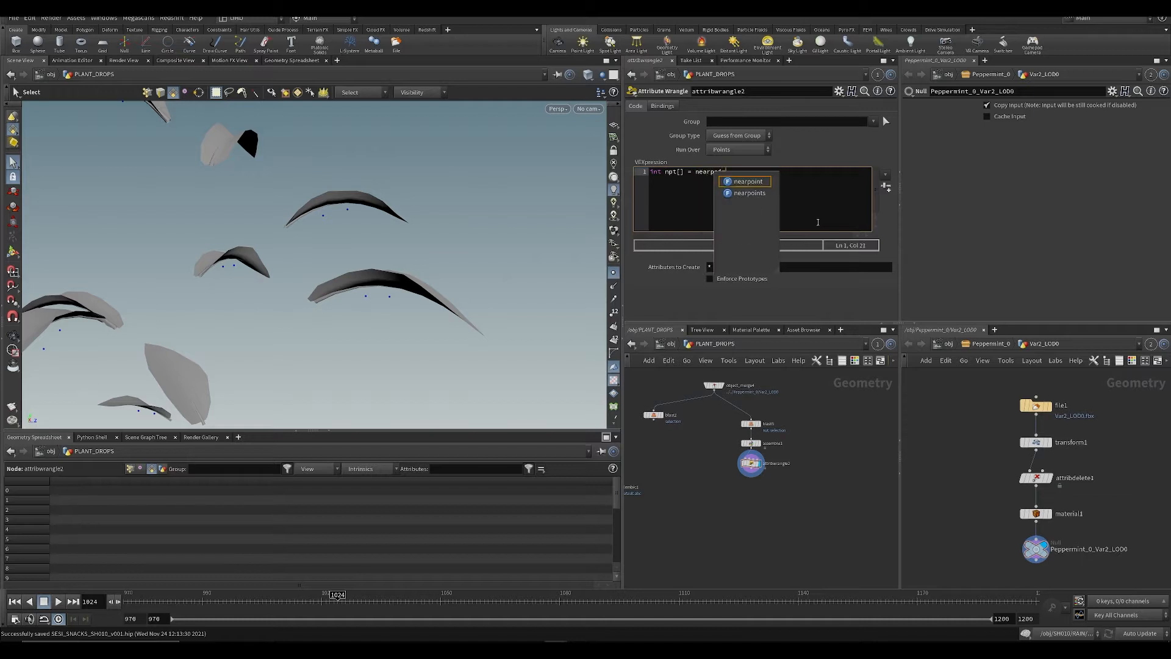
{"action": "type", "text": "ts("}
{"action": "type", "text": "0, @P"}
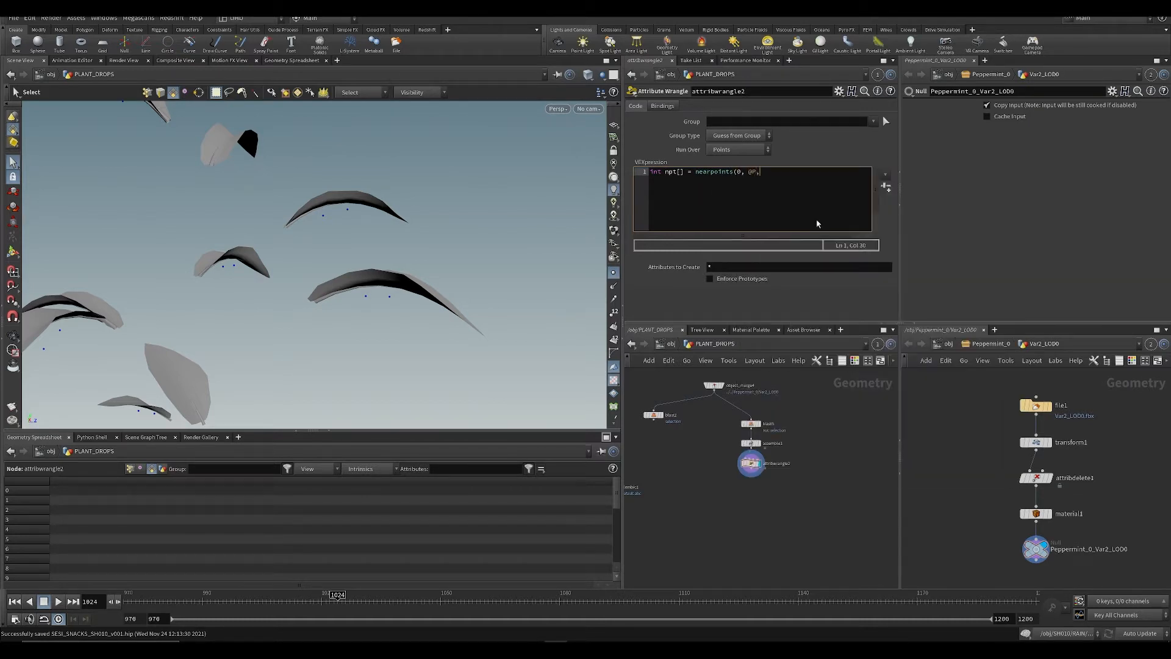
{"action": "type", "text": ", .1,2);"}
{"action": "key", "text": "ctrl+s"}
{"action": "key", "text": "Return"}
{"action": "key", "text": "Return"}
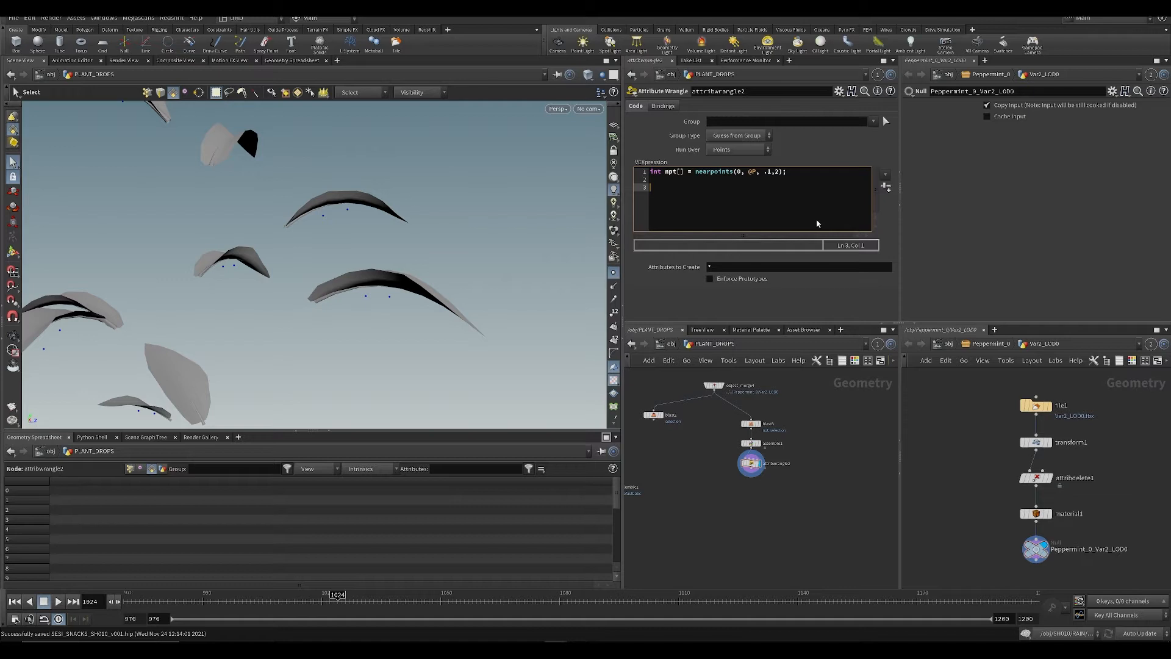
{"action": "type", "text": "i"}
{"action": "key", "text": "BackSpace"}
{"action": "type", "text": "i@npt[] = npt;"}
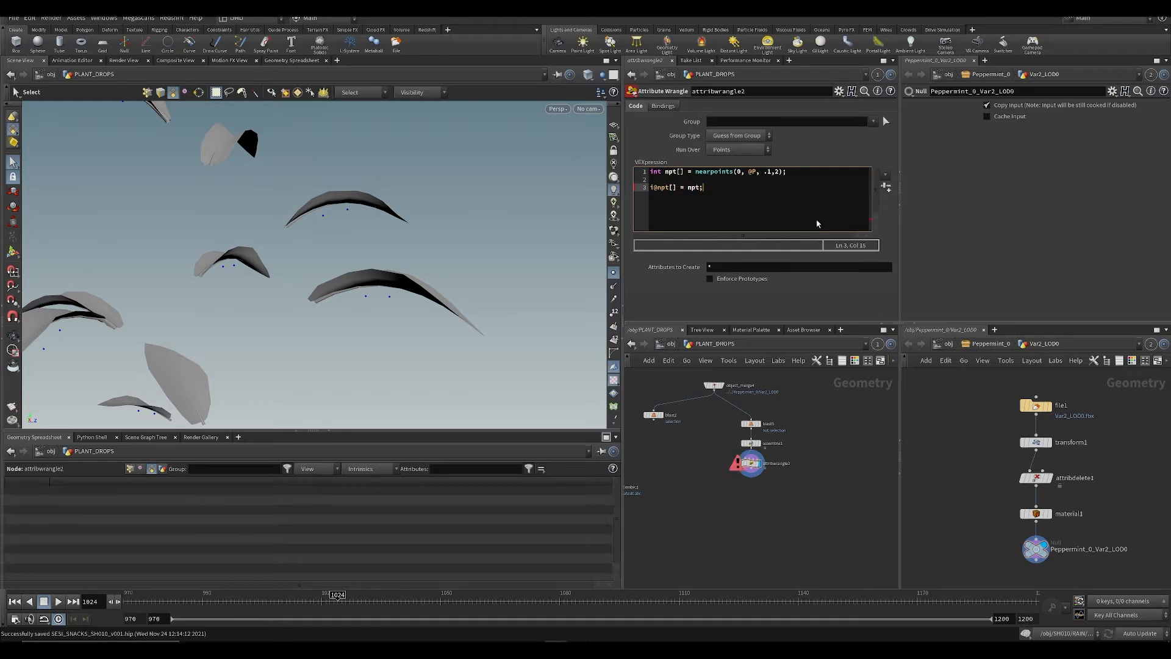
{"action": "key", "text": "Left"}
{"action": "key", "text": "Left"}
{"action": "key", "text": "BackSpace"}
{"action": "key", "text": "BackSpace"}
{"action": "key", "text": "Left"}
{"action": "key", "text": "Left"}
{"action": "type", "text": "[]"}
{"action": "key", "text": "ctrl+s"}
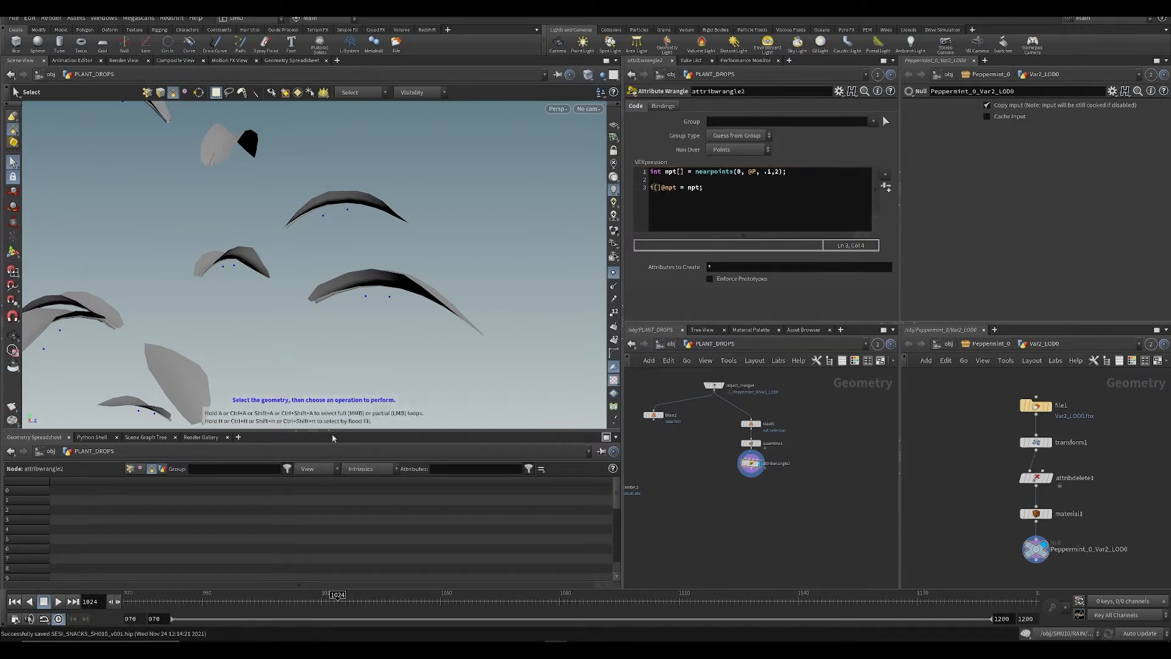
Step: List the wrangle's point attributes in the Geometry Spreadsheet, sort them by npt and compare them with the array declarations in the code
{"action": "left_click", "coordinate": [130, 469]}
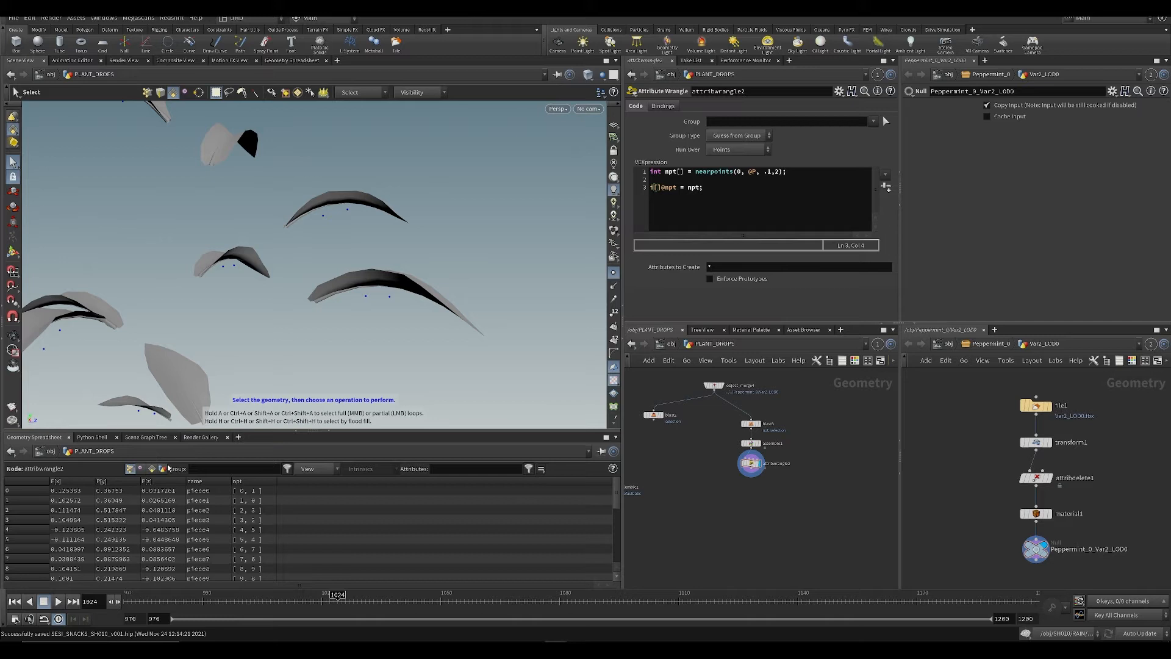
{"action": "left_click", "coordinate": [275, 482]}
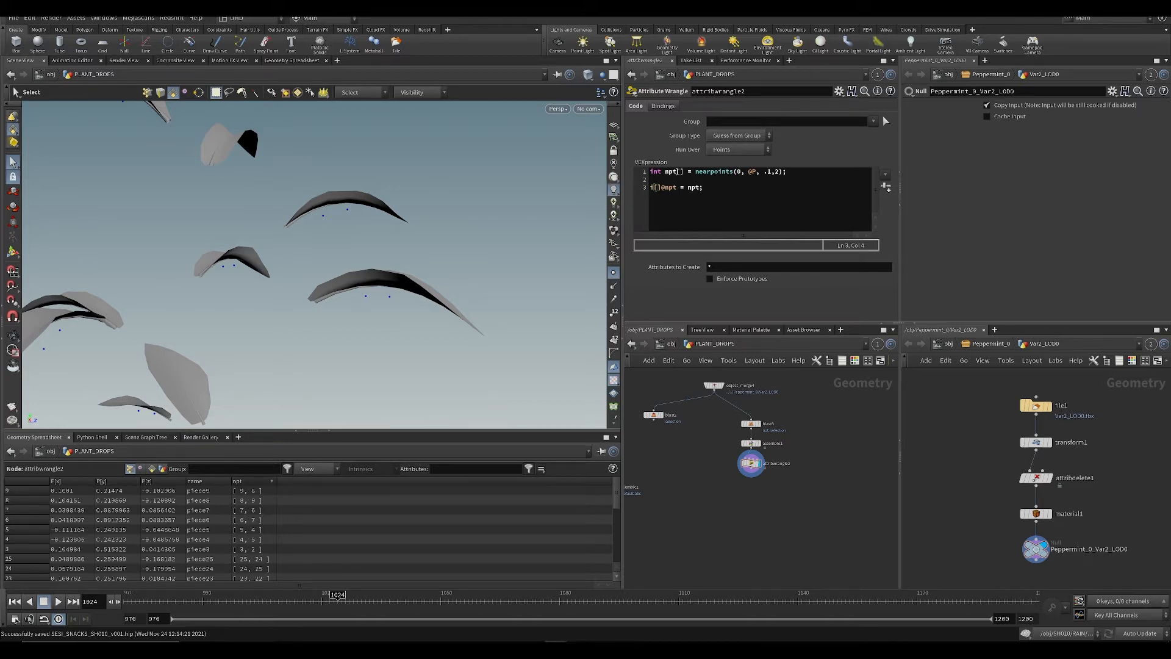
{"action": "left_click_drag", "start_coordinate": [678, 172], "coordinate": [654, 187]}
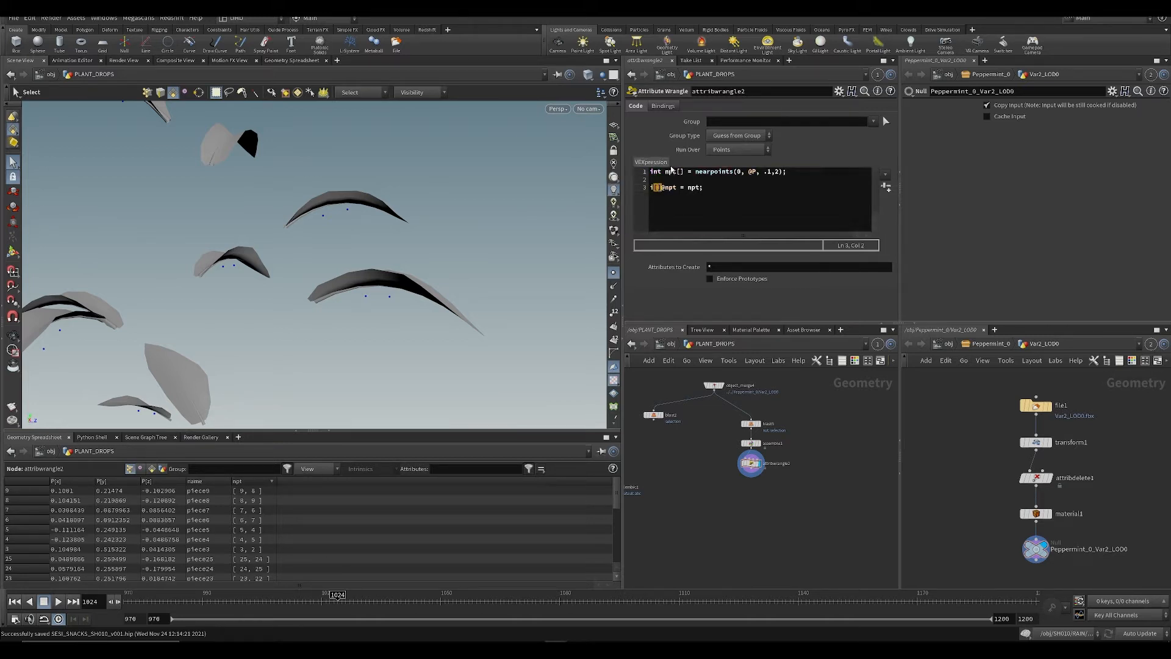
Step: Save the scene and re-sort the wrangle's point list by the npt attribute to inspect the point pairs
{"action": "key", "text": "End"}
{"action": "key", "text": "ctrl+s"}
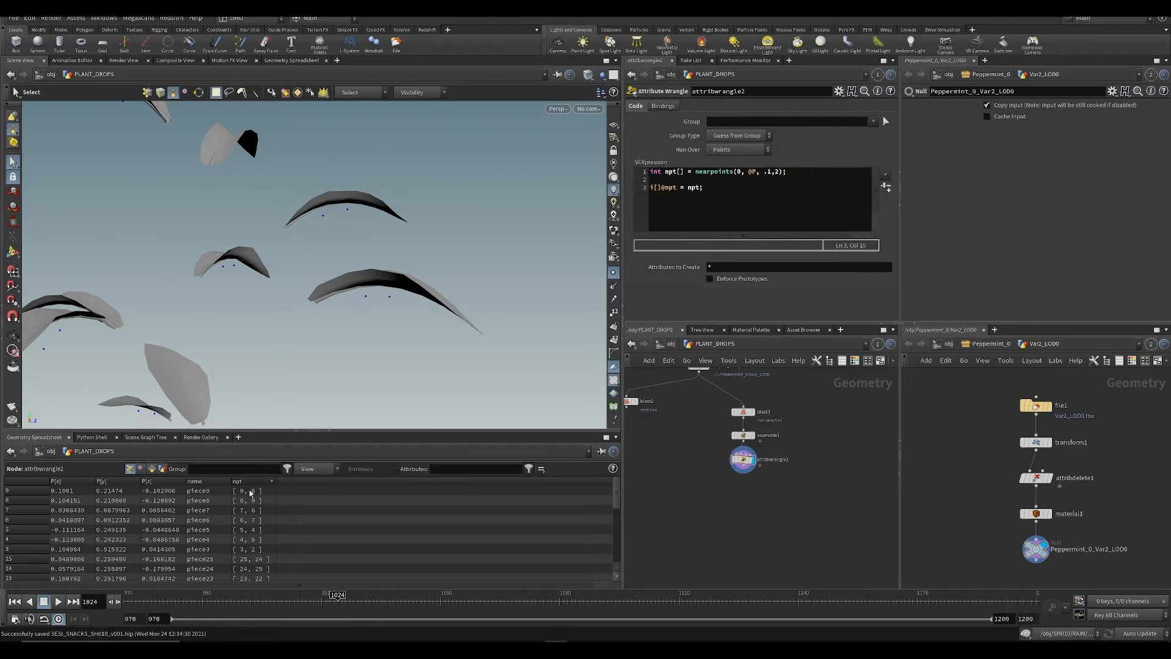
{"action": "left_click", "coordinate": [274, 482]}
{"action": "key", "text": "ctrl+s"}
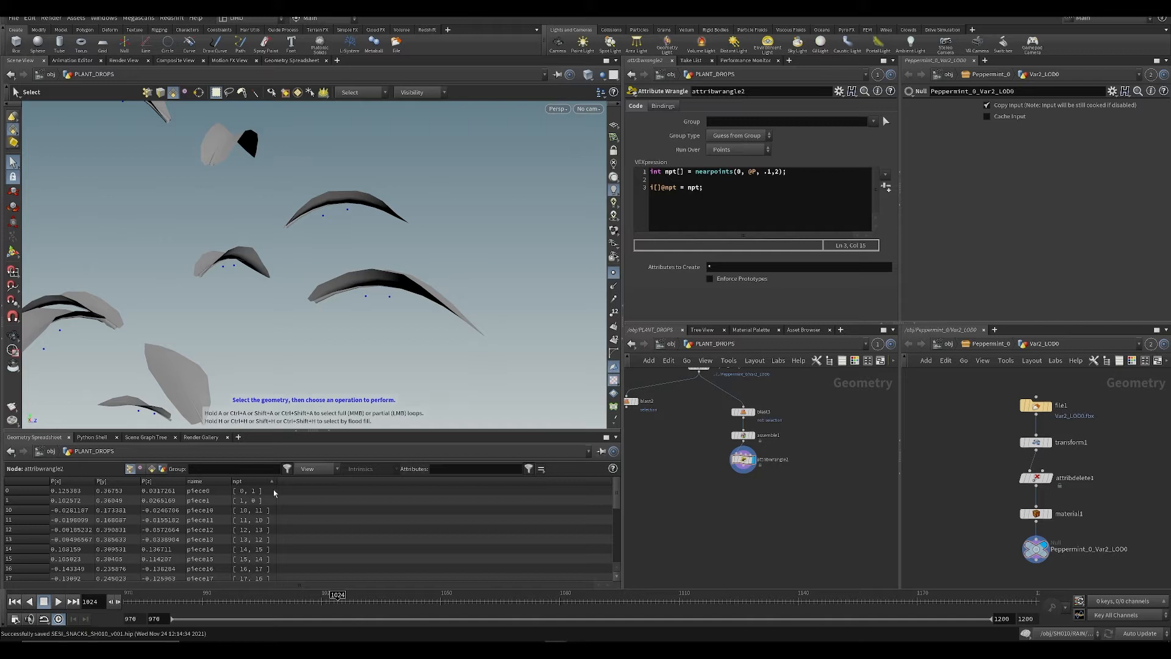
{"action": "left_click_drag", "start_coordinate": [280, 483], "coordinate": [288, 482]}
{"action": "left_click", "coordinate": [684, 178]}
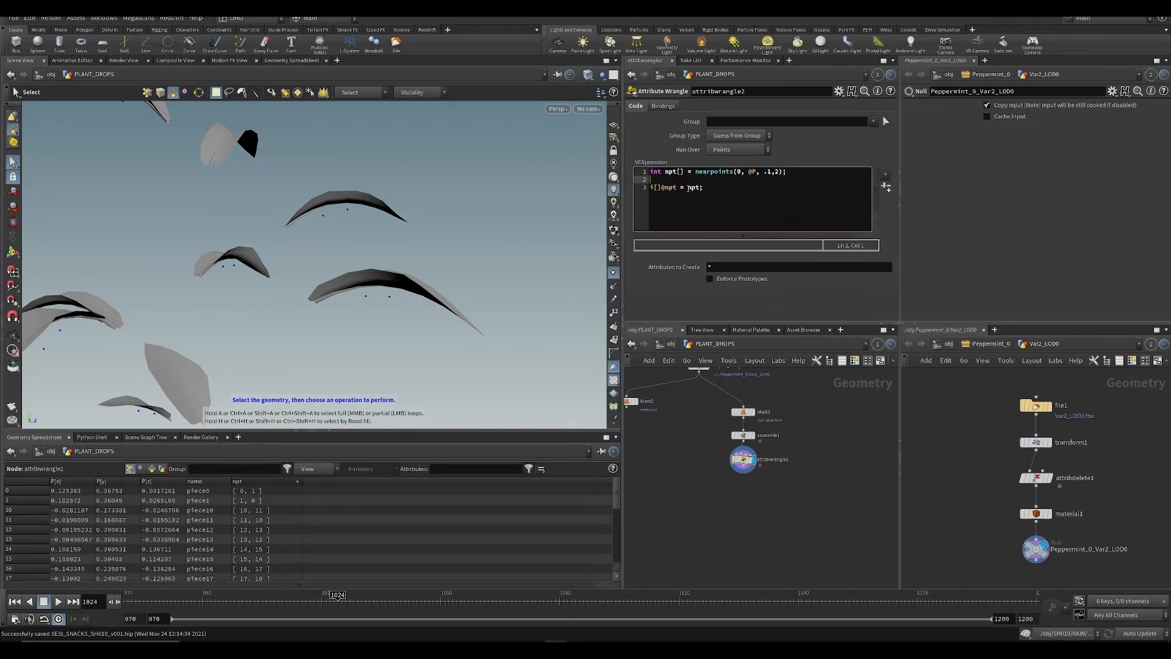
{"action": "key", "text": "Return"}
{"action": "key", "text": "Return"}
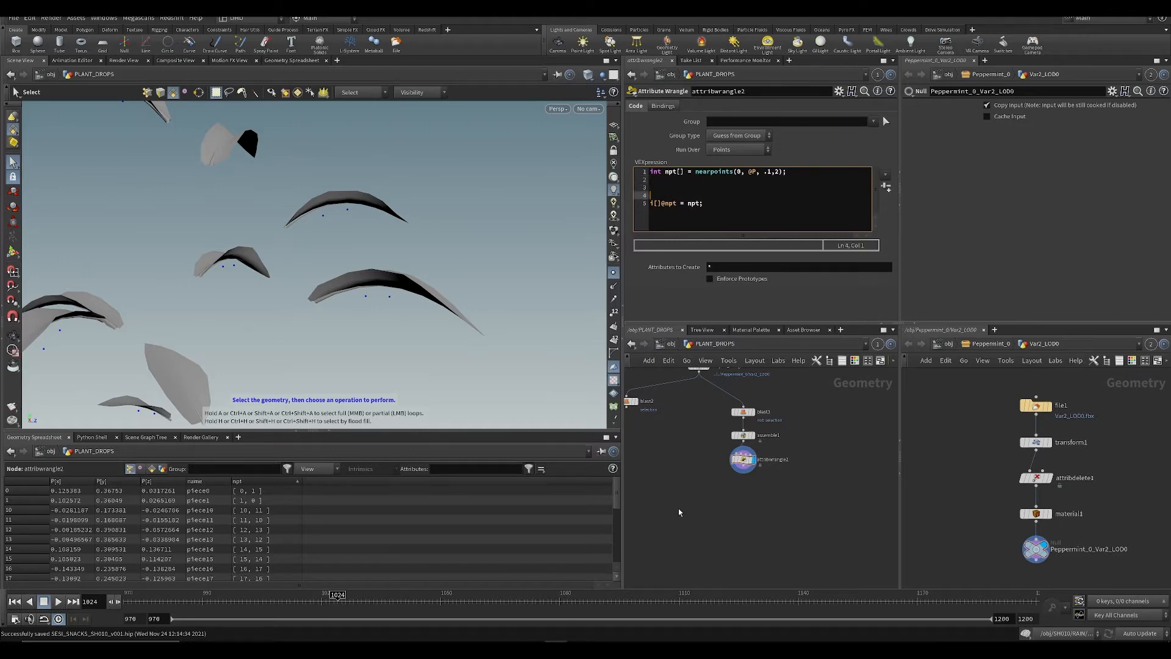
{"action": "key", "text": "Tab"}
{"action": "type", "text": "fi"}
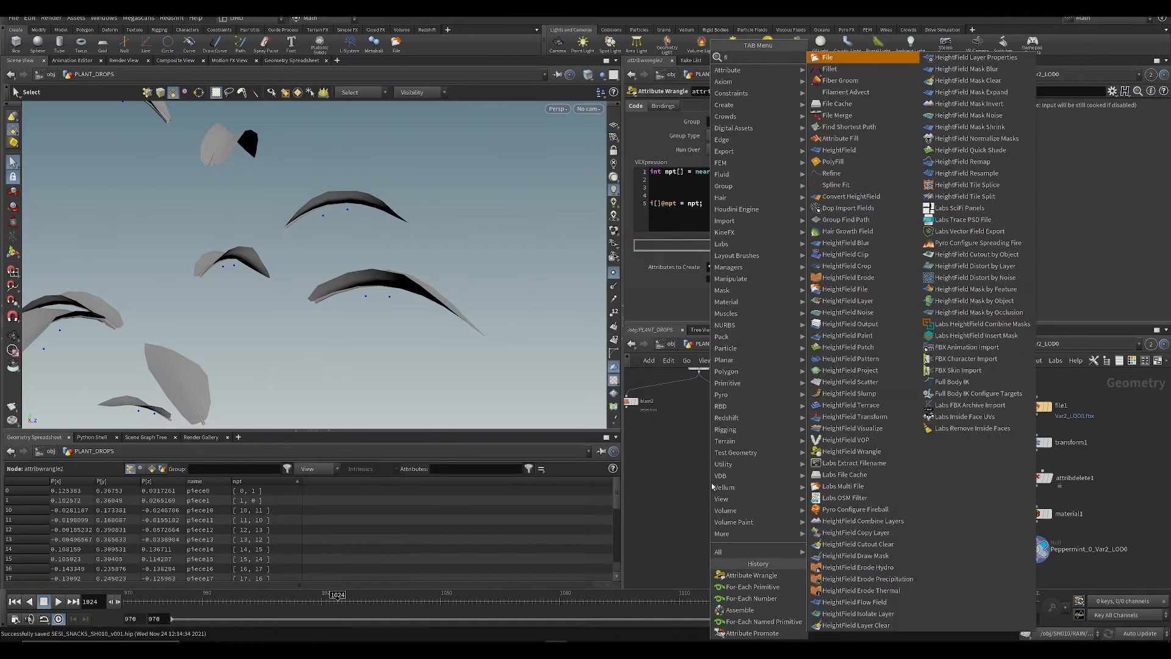
{"action": "key", "text": "BackSpace"}
{"action": "key", "text": "BackSpace"}
{"action": "type", "text": "for e"}
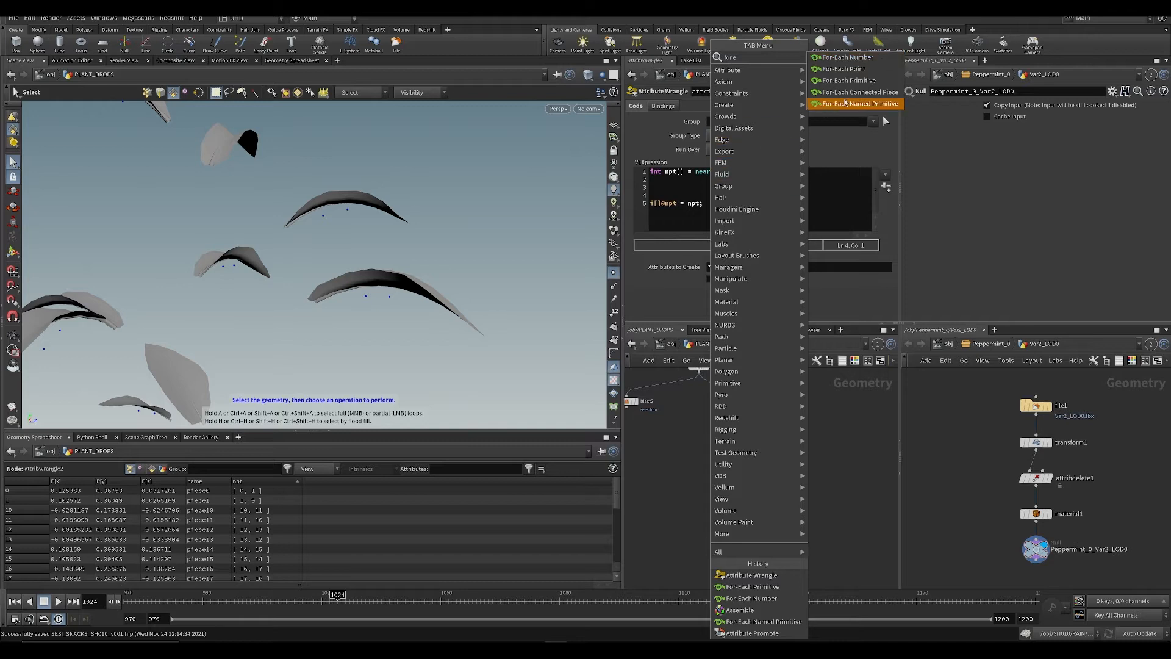
{"action": "key", "text": "Up"}
{"action": "key", "text": "Up"}
{"action": "key", "text": "Up"}
{"action": "key", "text": "Return"}
{"action": "left_click", "coordinate": [699, 416]}
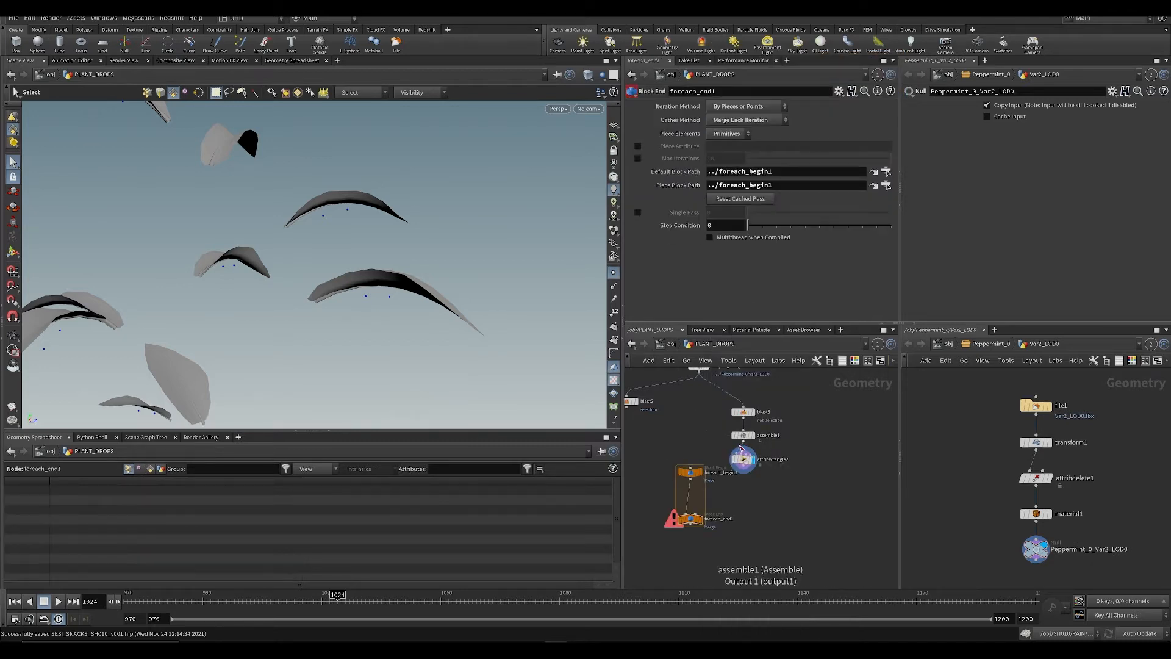
{"action": "left_click_drag", "start_coordinate": [744, 441], "coordinate": [691, 467]}
{"action": "left_click", "coordinate": [701, 512]}
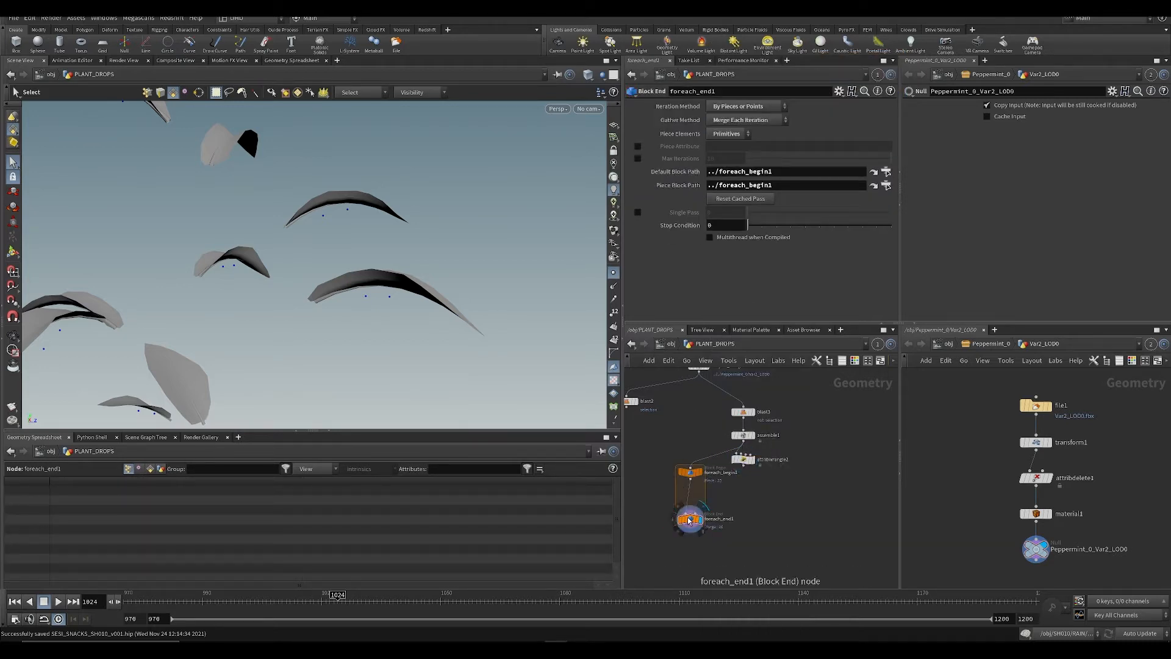
{"action": "left_click_drag", "start_coordinate": [667, 454], "coordinate": [708, 528]}
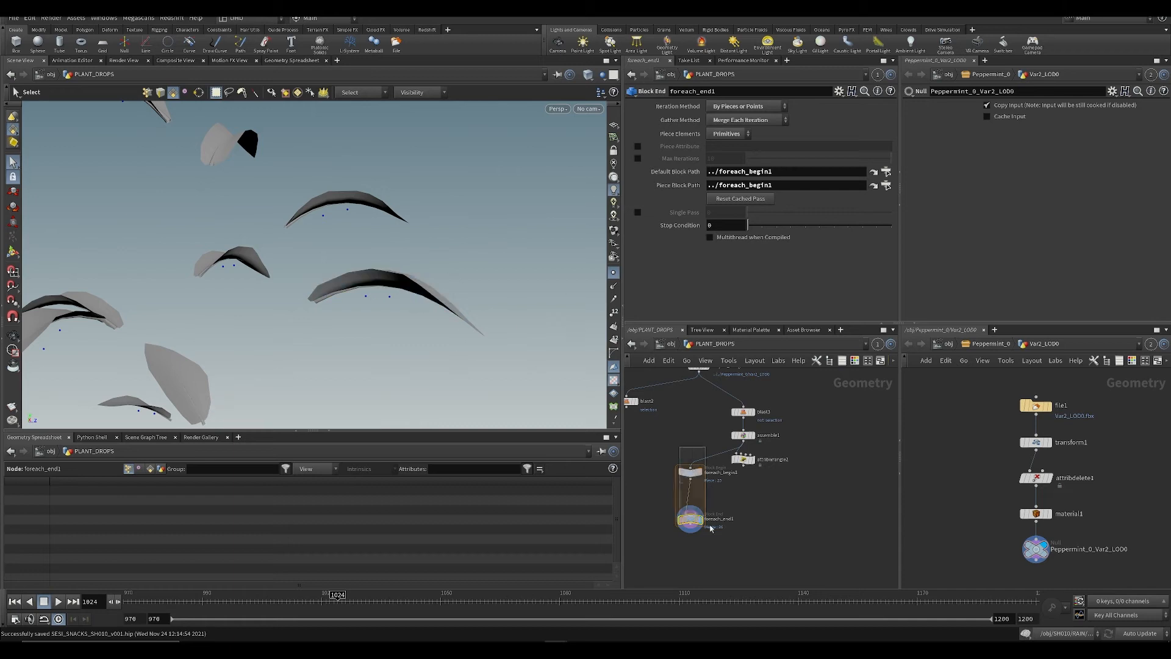
{"action": "key", "text": "Delete"}
Step: Save the scene and start a "foreach(" statement on line 2 of the Attribute Wrangle's VEX code
{"action": "left_click", "coordinate": [743, 460]}
{"action": "key", "text": "ctrl+s"}
{"action": "left_click", "coordinate": [697, 184]}
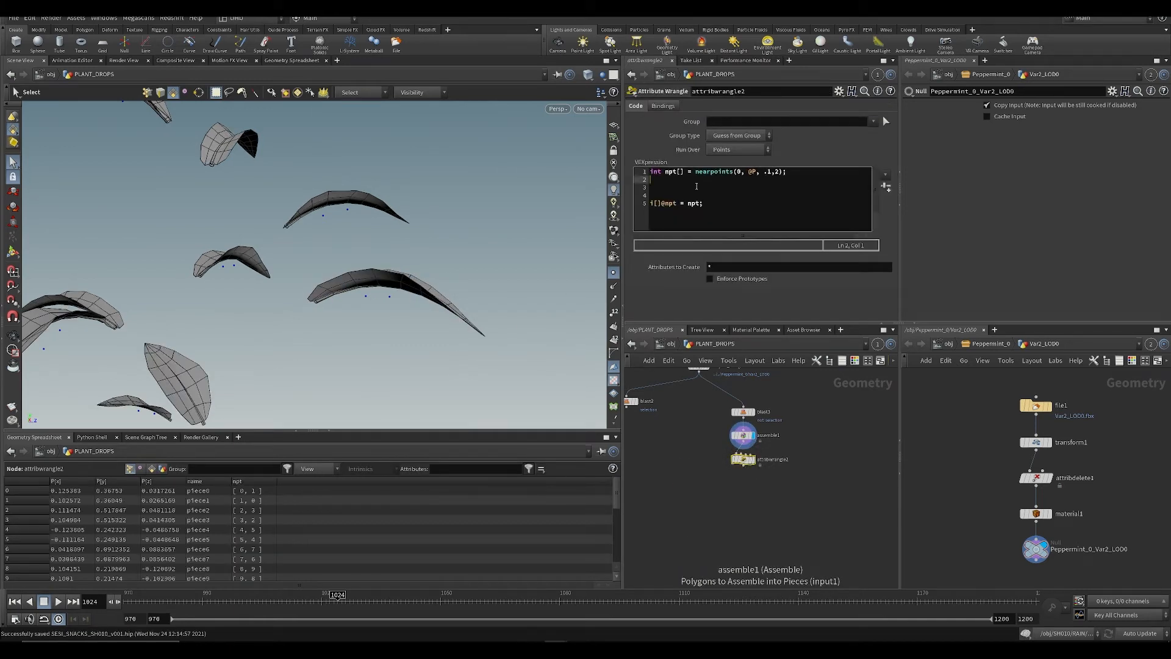
{"action": "type", "text": "fore"}
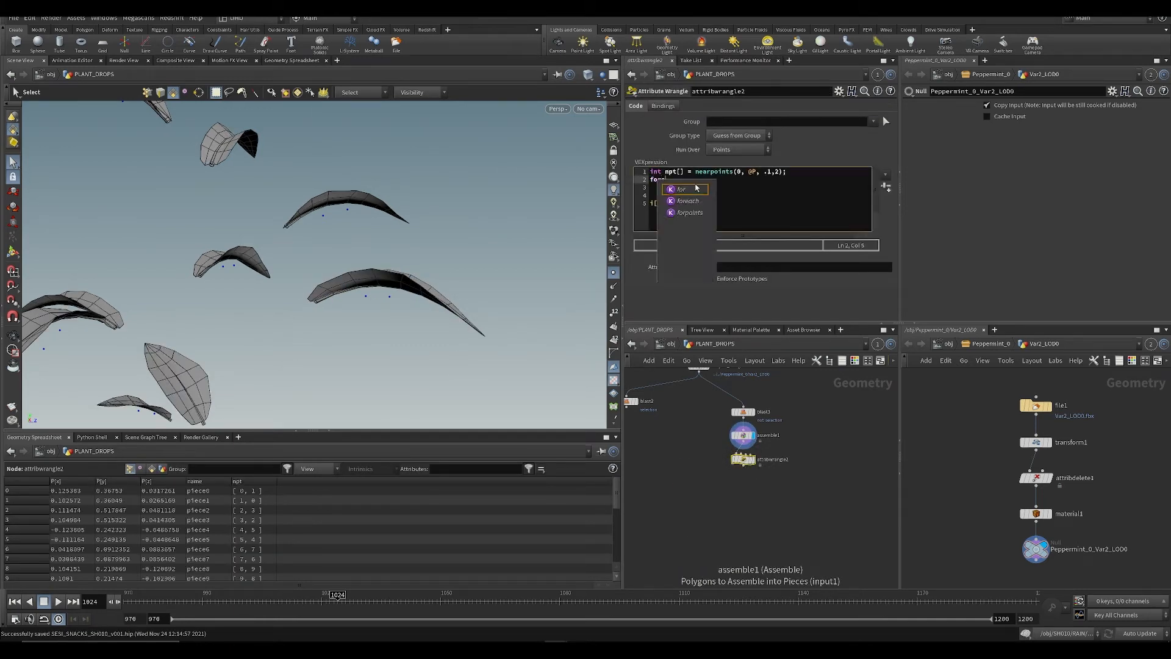
{"action": "type", "text": "ach("}
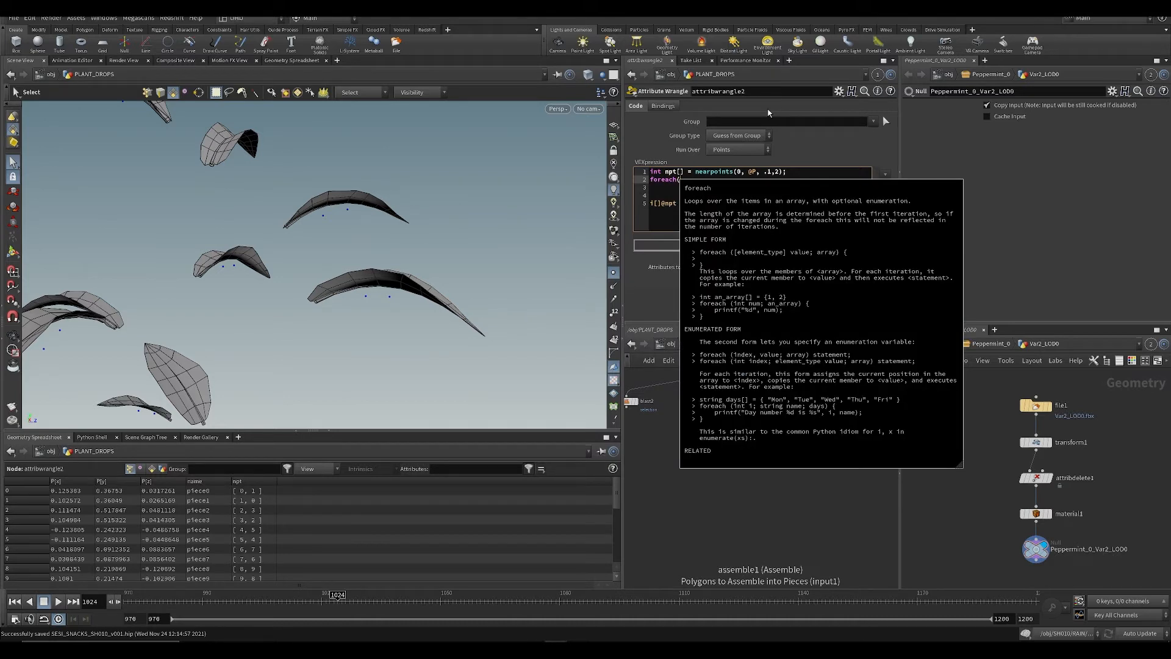
Step: Search the Houdini help for "for each vex" and open the foreach VEX function page
{"action": "left_click", "coordinate": [674, 180]}
{"action": "key", "text": "F1"}
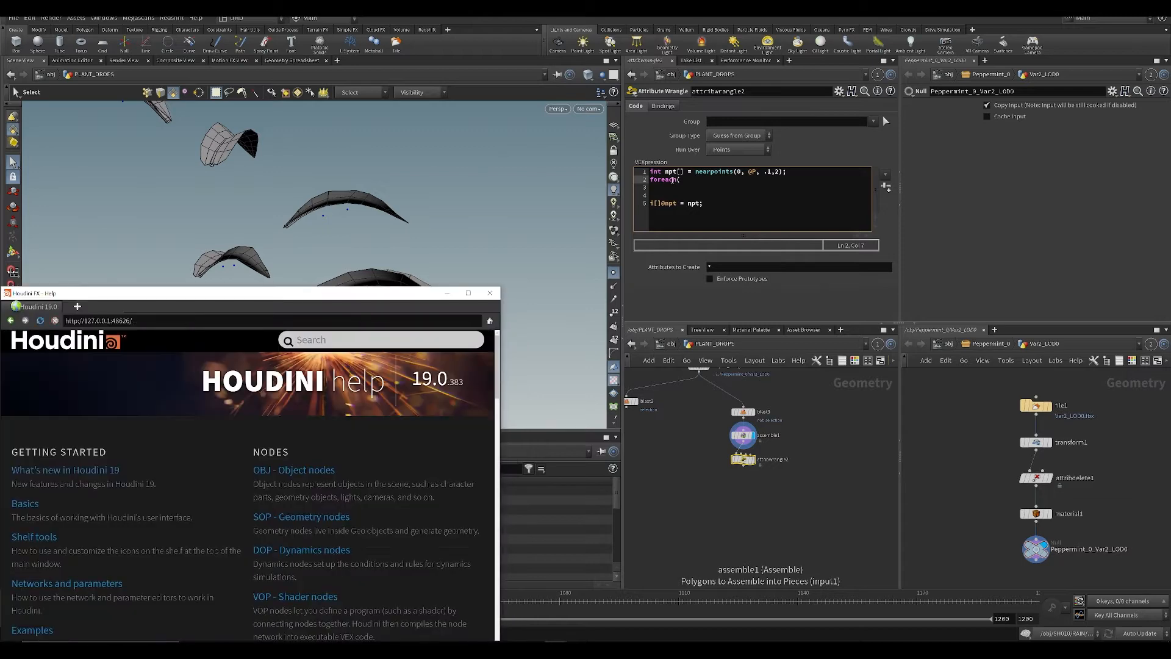
{"action": "left_click", "coordinate": [335, 346]}
{"action": "type", "text": "for each vex"}
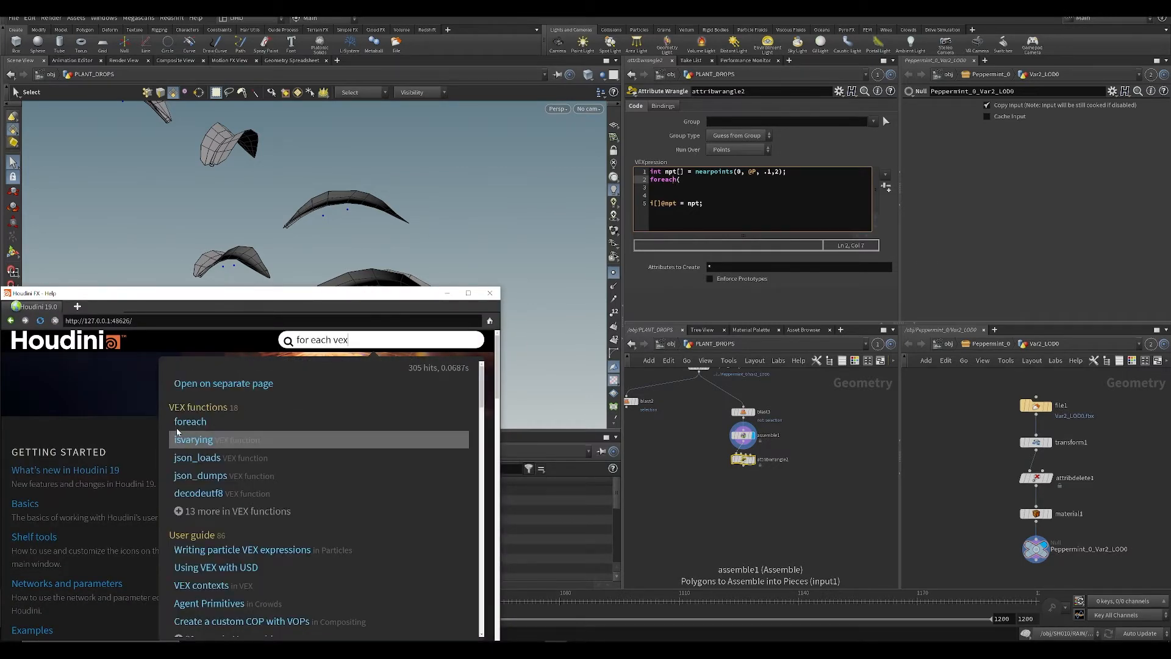
{"action": "left_click", "coordinate": [177, 422]}
{"action": "left_click_drag", "start_coordinate": [241, 299], "coordinate": [337, 188]}
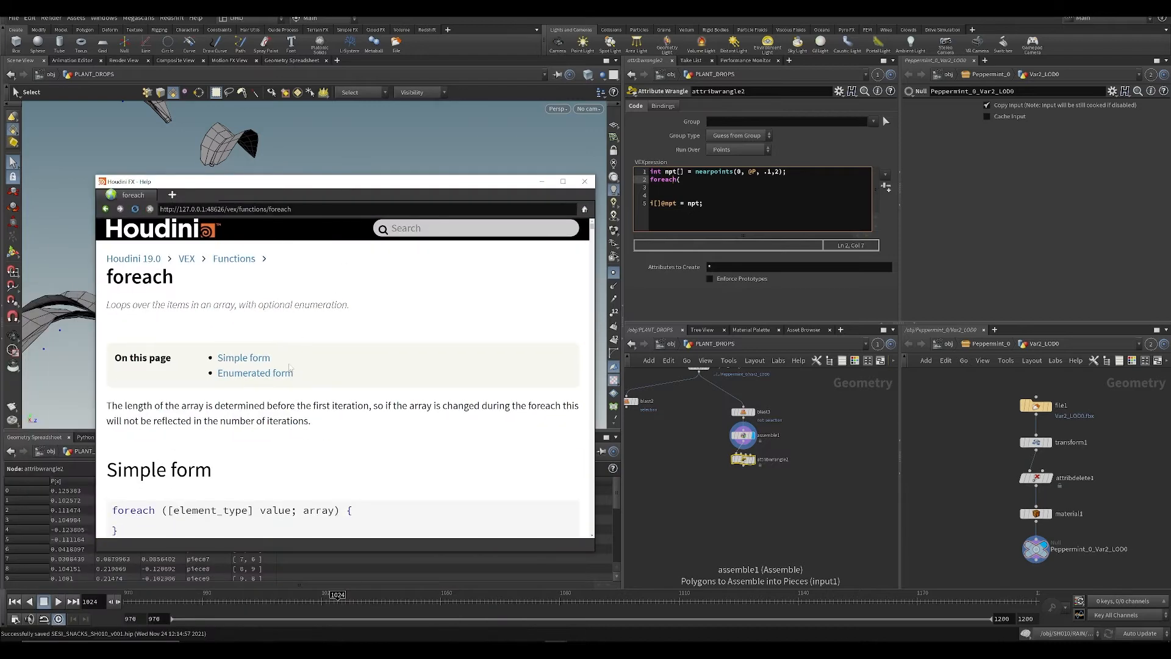
Step: Examine how the foreach simple-form example uses int num and an_array, and minimize the help window
{"action": "scroll", "coordinate": [256, 395], "scroll_direction": "down", "scroll_amount": 5}
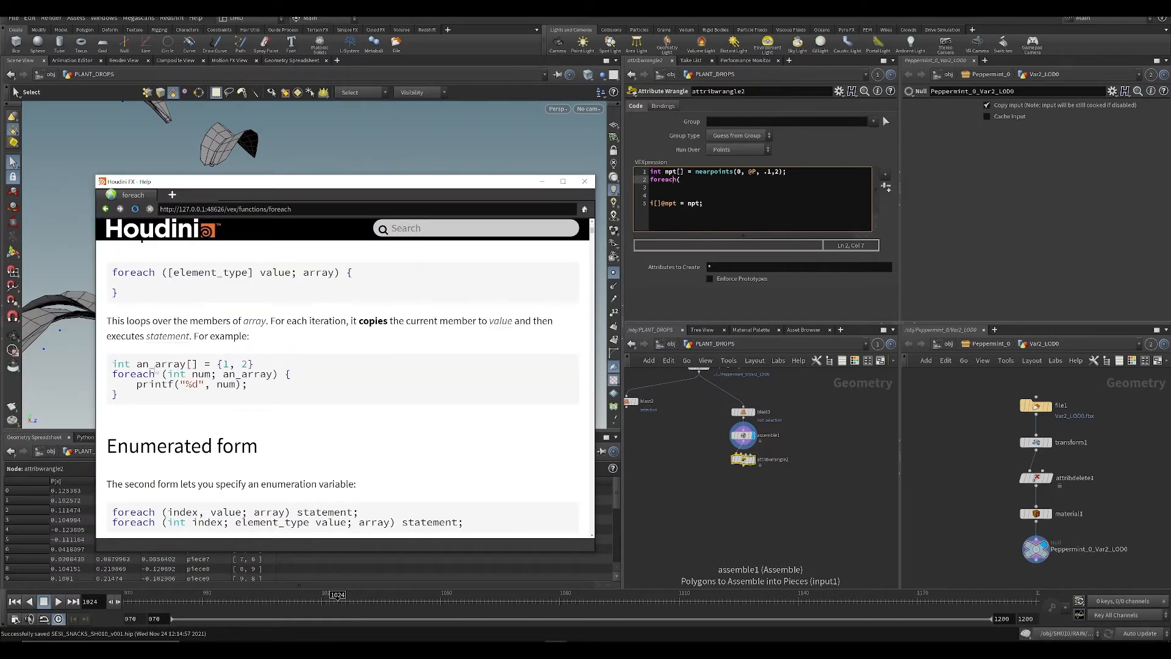
{"action": "left_click_drag", "start_coordinate": [180, 376], "coordinate": [277, 380]}
{"action": "left_click", "coordinate": [185, 376]}
{"action": "left_click", "coordinate": [233, 377]}
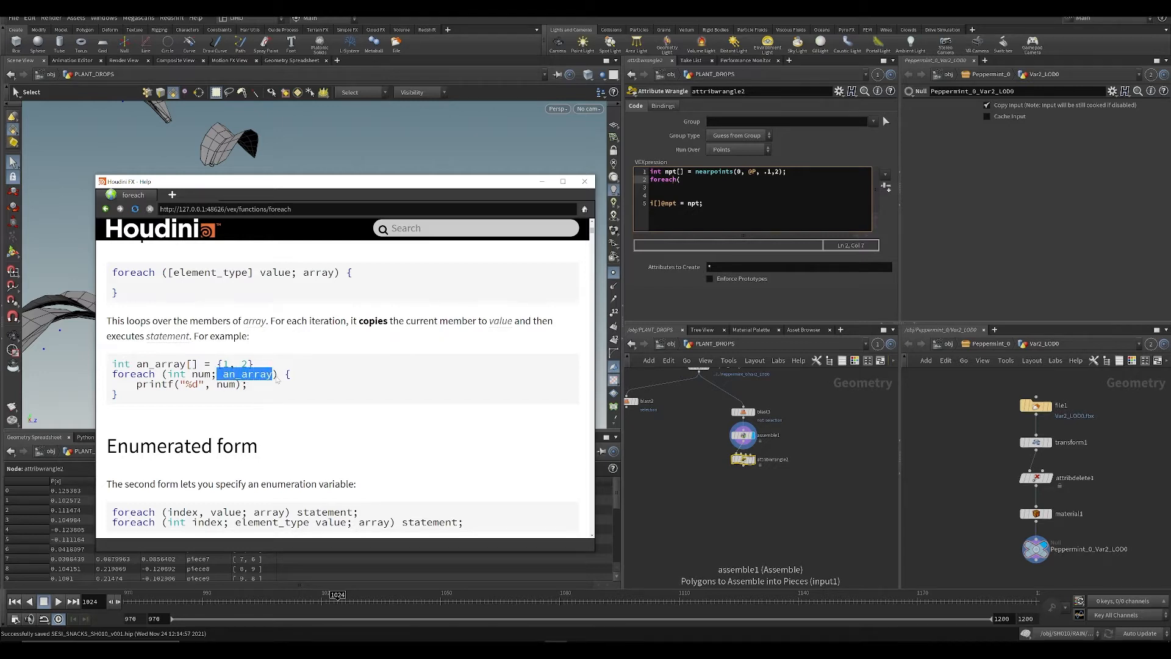
{"action": "left_click_drag", "start_coordinate": [163, 375], "coordinate": [191, 377]}
{"action": "left_click", "coordinate": [196, 376]}
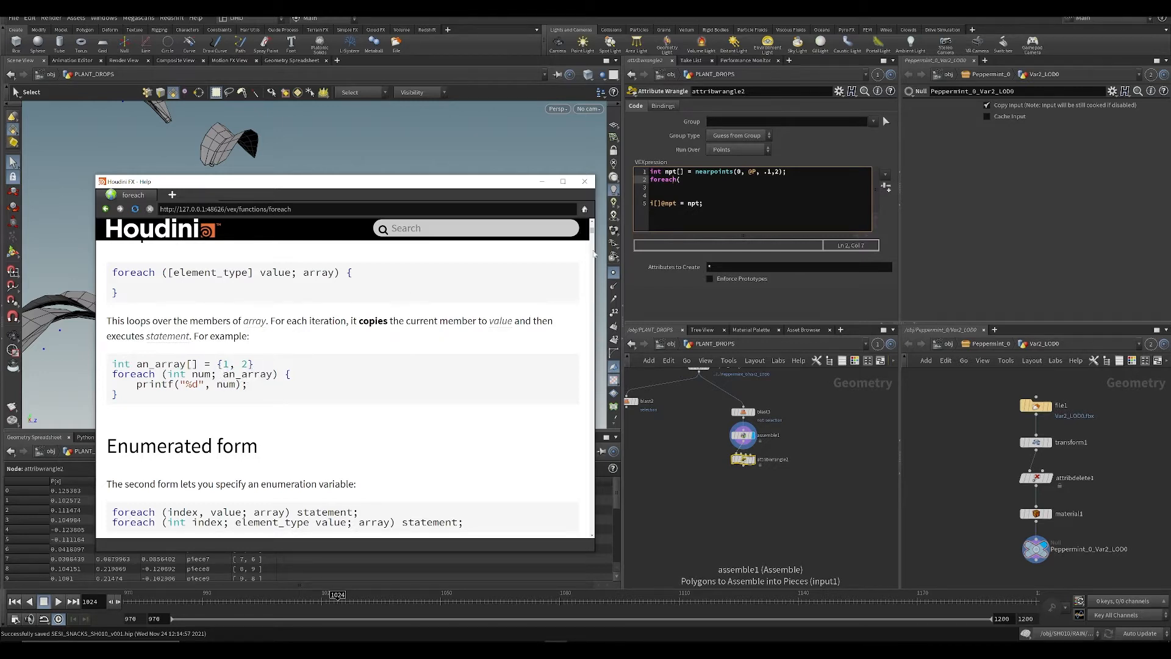
{"action": "left_click", "coordinate": [691, 184]}
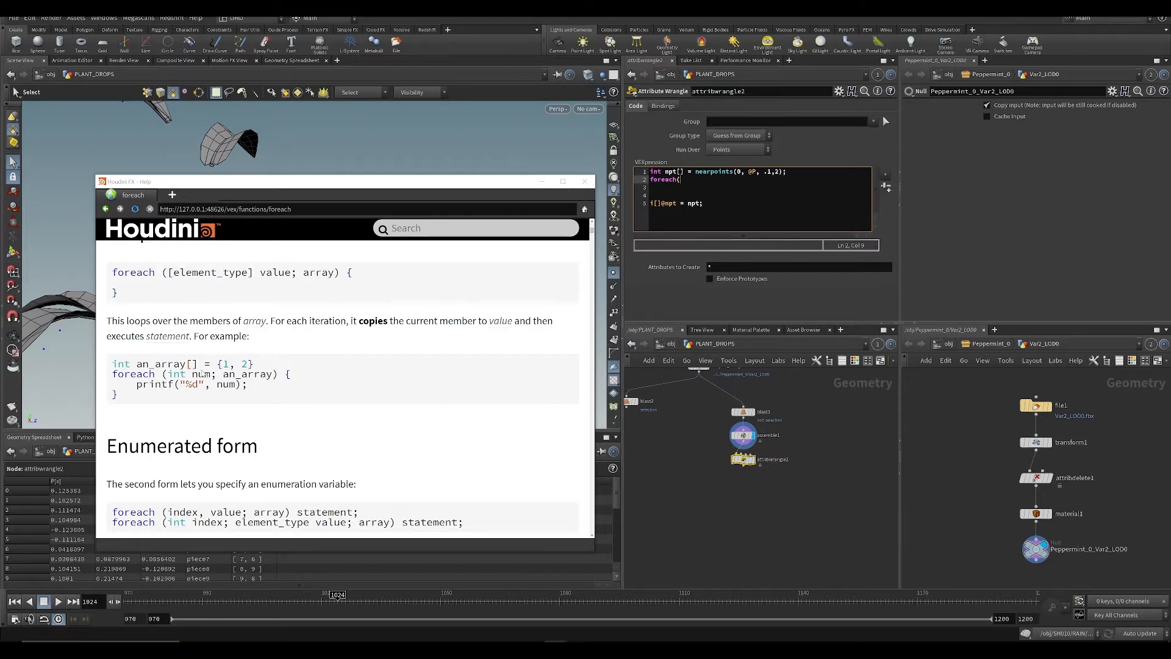
{"action": "left_click_drag", "start_coordinate": [223, 374], "coordinate": [273, 375]}
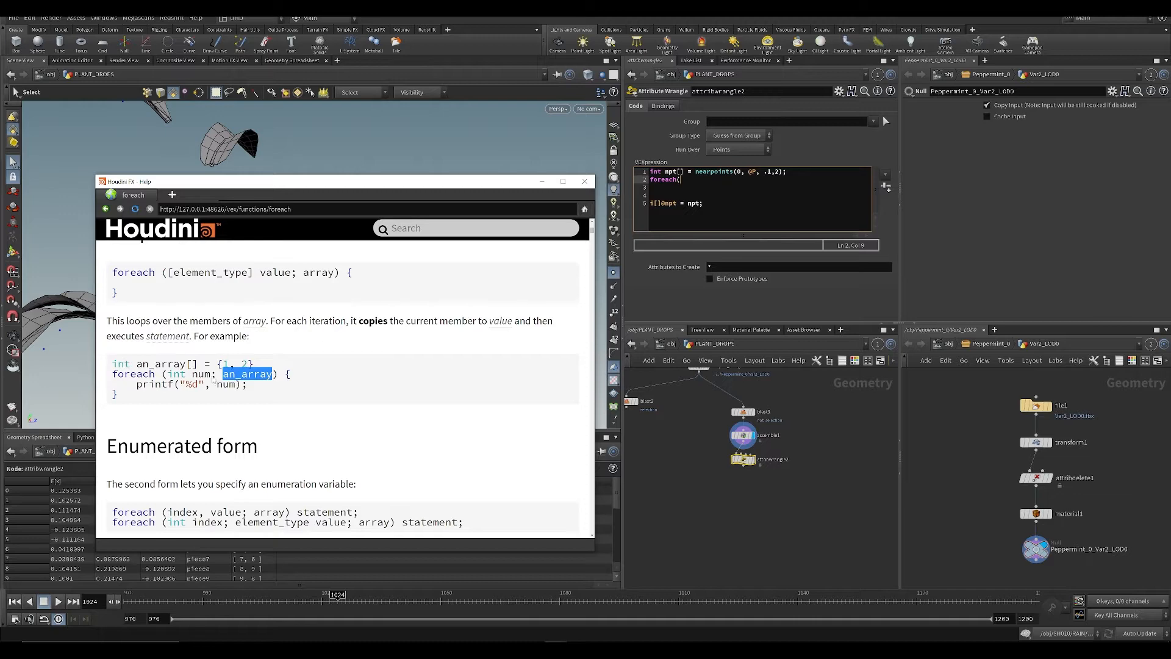
{"action": "left_click_drag", "start_coordinate": [212, 377], "coordinate": [171, 381]}
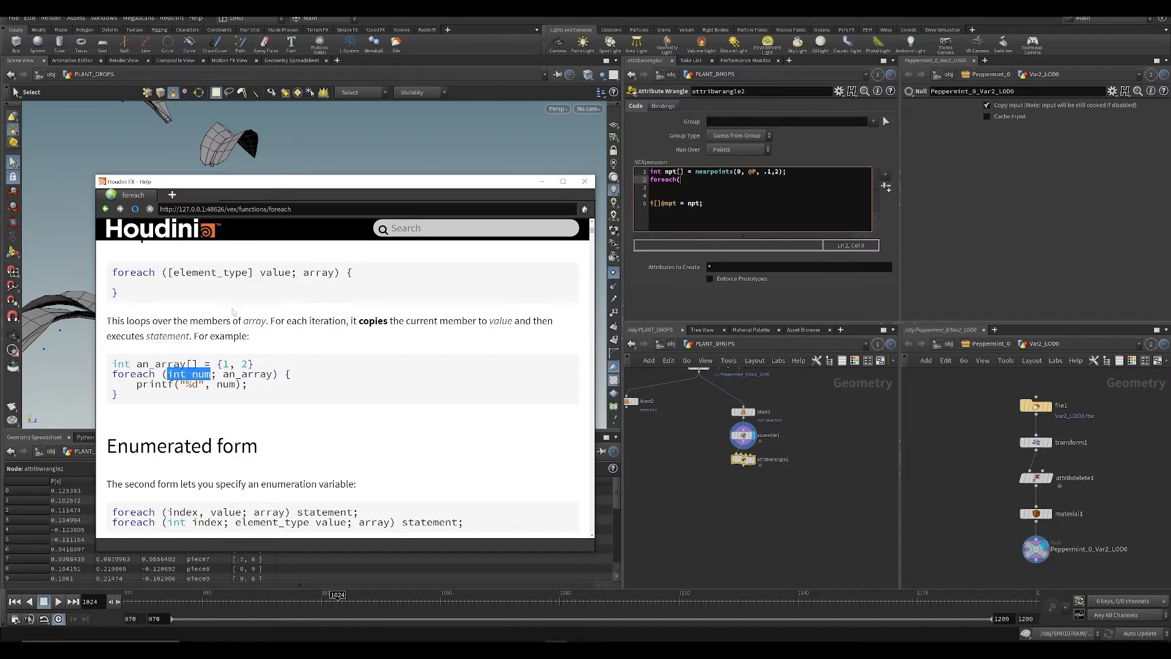
{"action": "left_click_drag", "start_coordinate": [247, 182], "coordinate": [568, 84]}
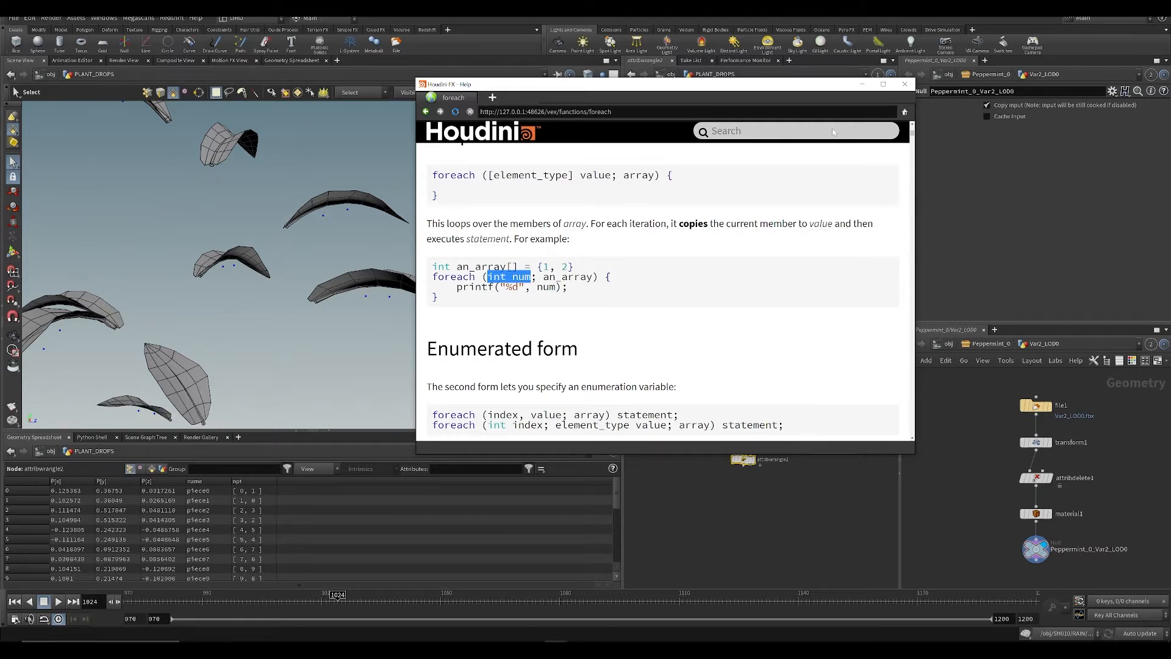
{"action": "left_click", "coordinate": [862, 84]}
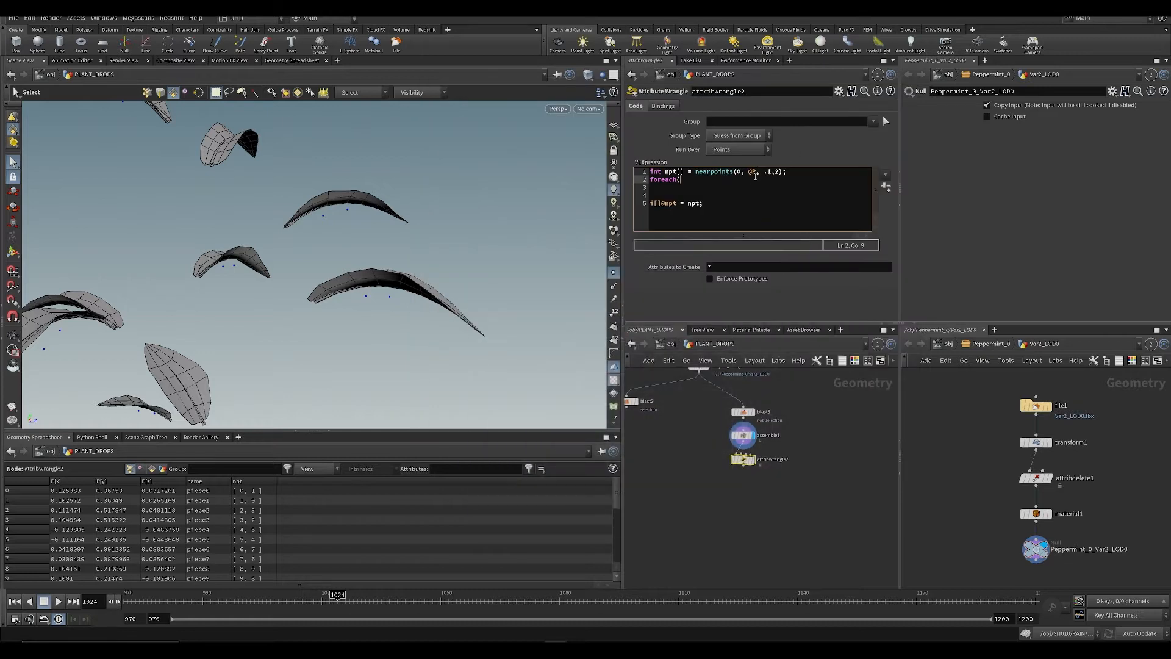
Step: Declare the loop variable in the wrangle's foreach statement as "int i;"
{"action": "left_click", "coordinate": [705, 186]}
{"action": "left_click", "coordinate": [692, 179]}
{"action": "type", "text": "int i"}
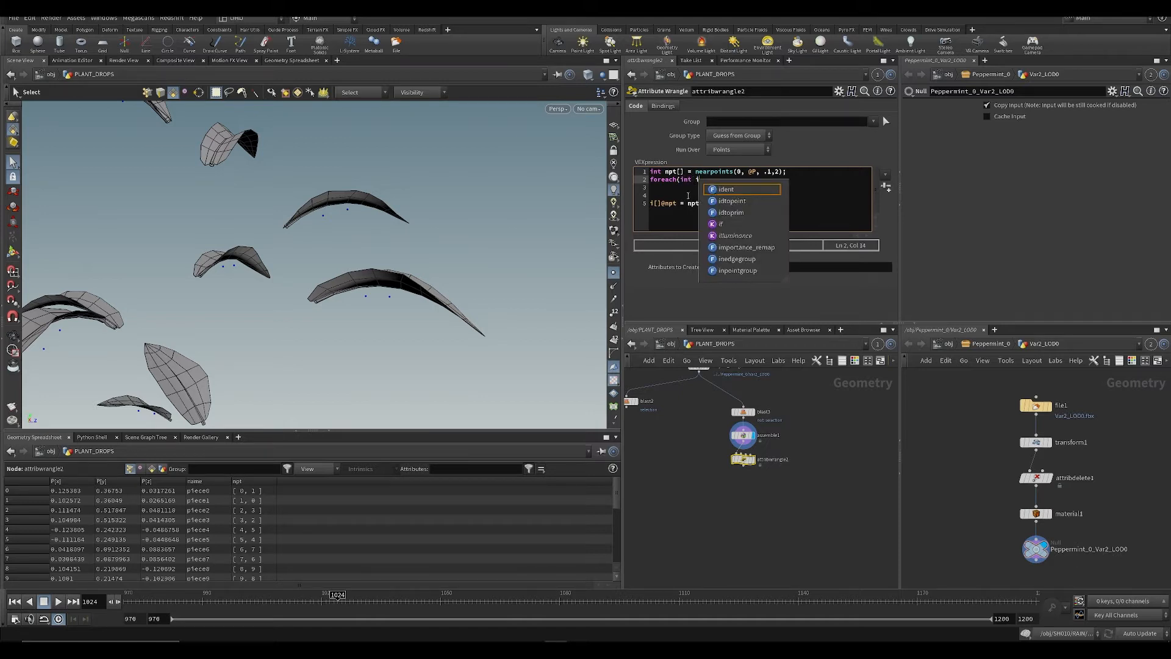
{"action": "left_click", "coordinate": [690, 190]}
{"action": "left_click", "coordinate": [709, 183]}
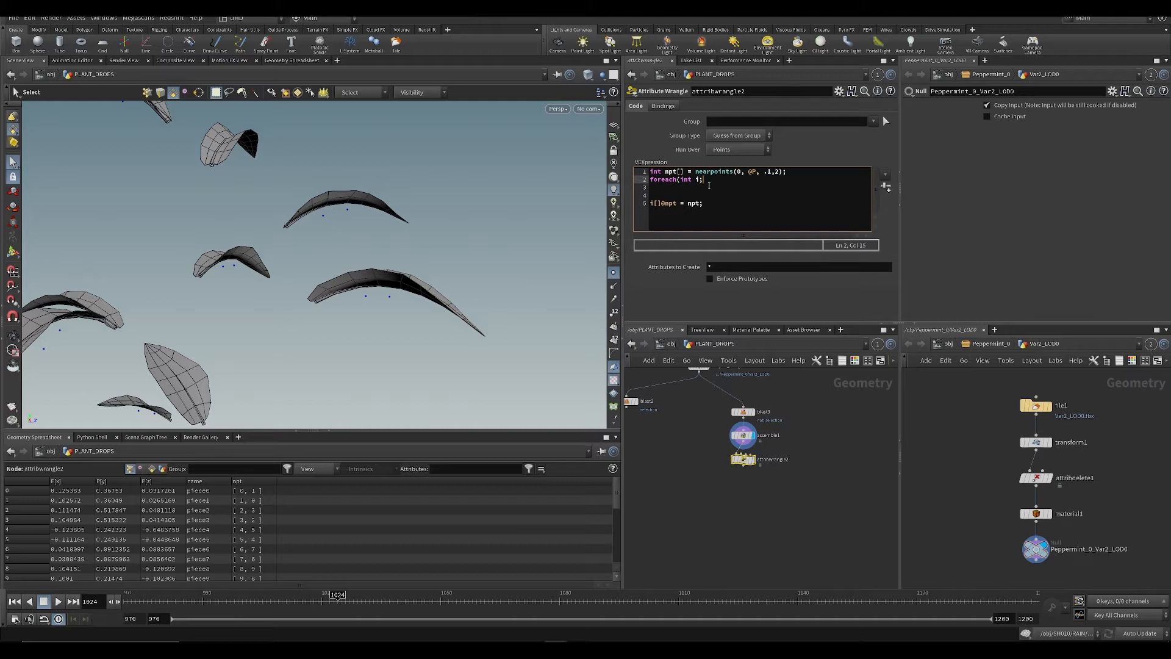
Step: Complete the loop as foreach(int i; npt) { } with an empty body, save the scene, and put a blank line above it
{"action": "key", "text": "BackSpace"}
{"action": "type", "text": "p"}
{"action": "key", "text": "Escape"}
{"action": "key", "text": "BackSpace"}
{"action": "type", "text": "i; npt) {"}
{"action": "key", "text": "Return"}
{"action": "key", "text": "Return"}
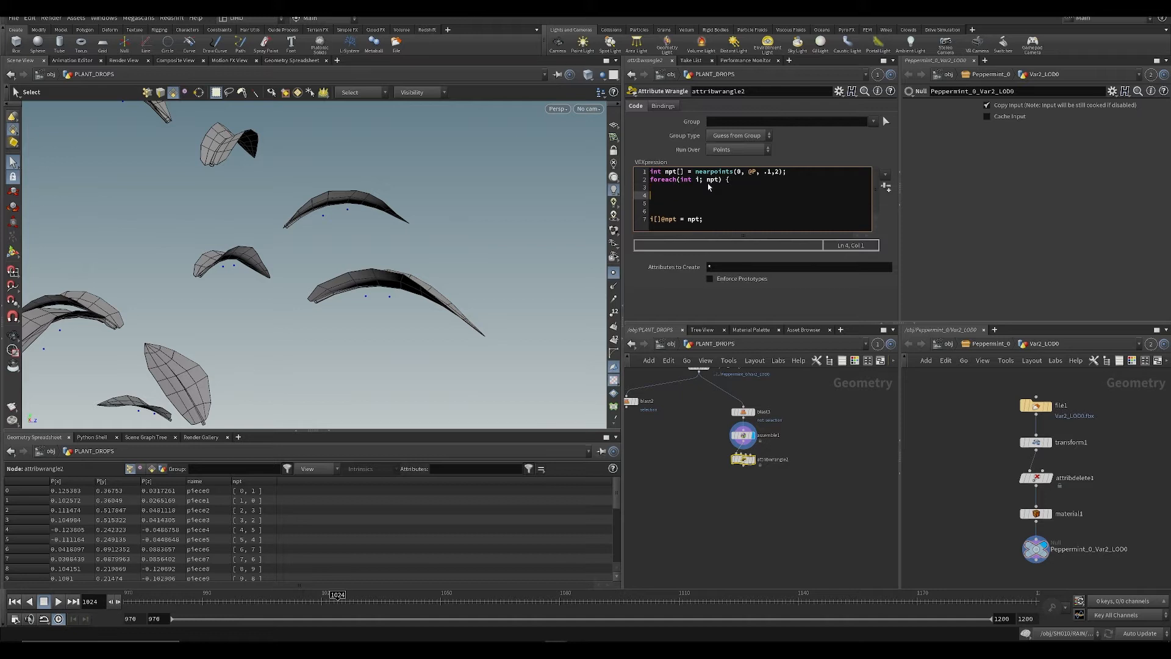
{"action": "type", "text": "}"}
{"action": "key", "text": "ctrl+s"}
{"action": "key", "text": "Up"}
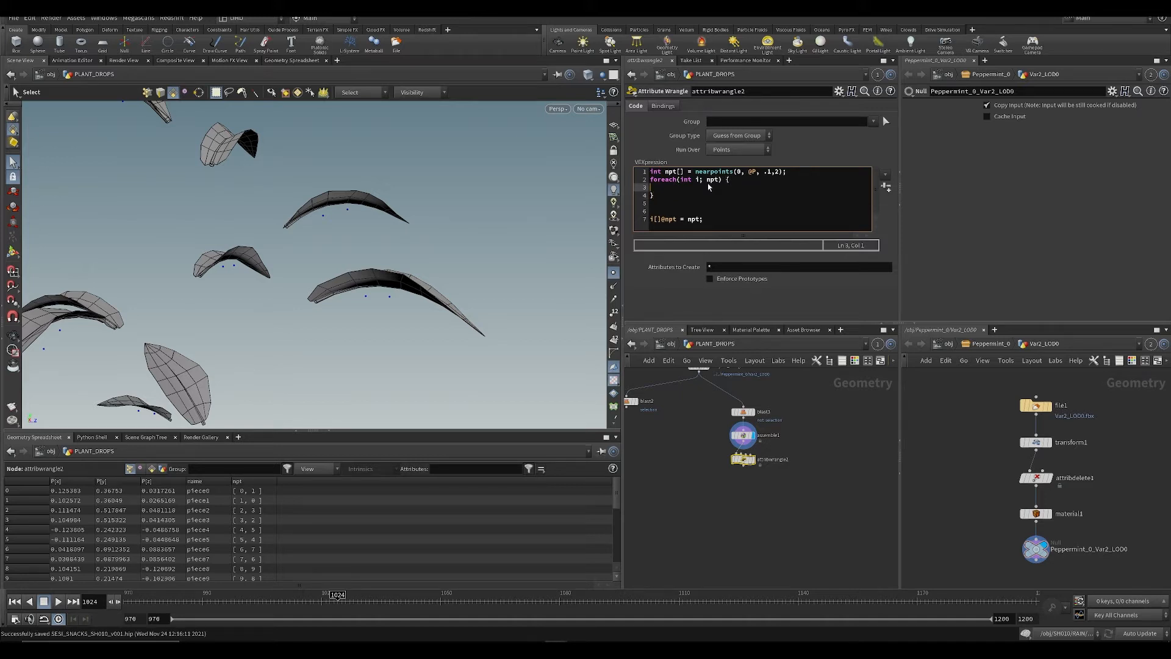
{"action": "left_click", "coordinate": [789, 173]}
{"action": "key", "text": "Return"}
{"action": "left_click", "coordinate": [667, 187]}
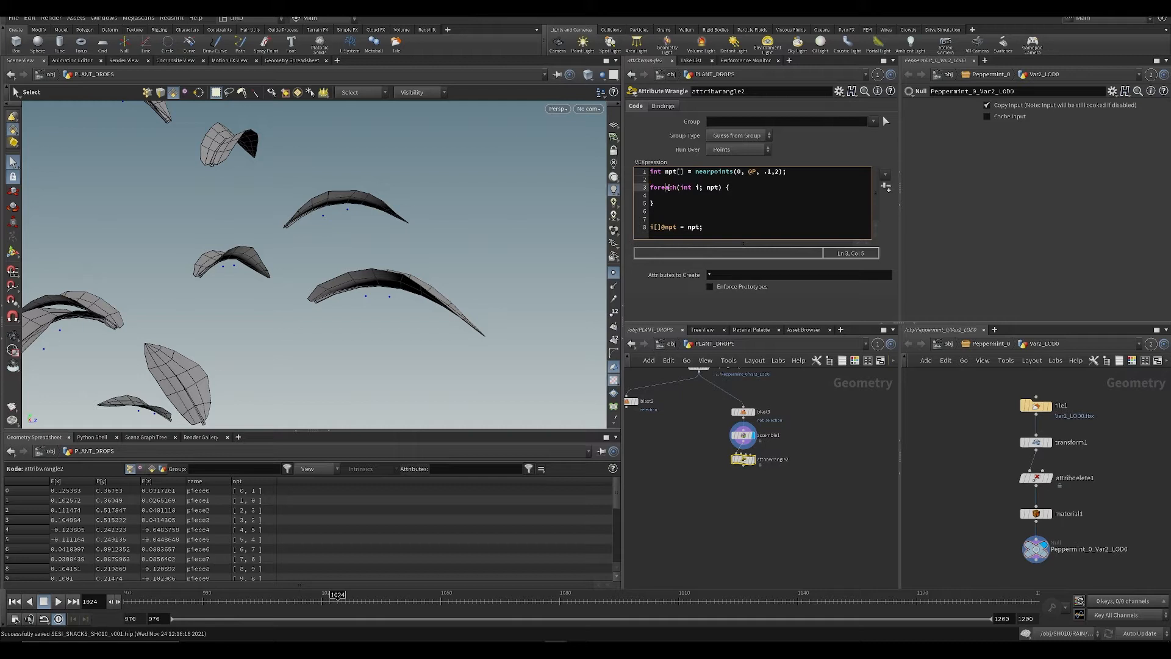
Step: Inside the foreach loop, declare float x with a rand call seeded by npt[0] + npt[1], and save the scene
{"action": "left_click", "coordinate": [686, 194]}
{"action": "key", "text": "ctrl+s"}
{"action": "type", "text": "float "}
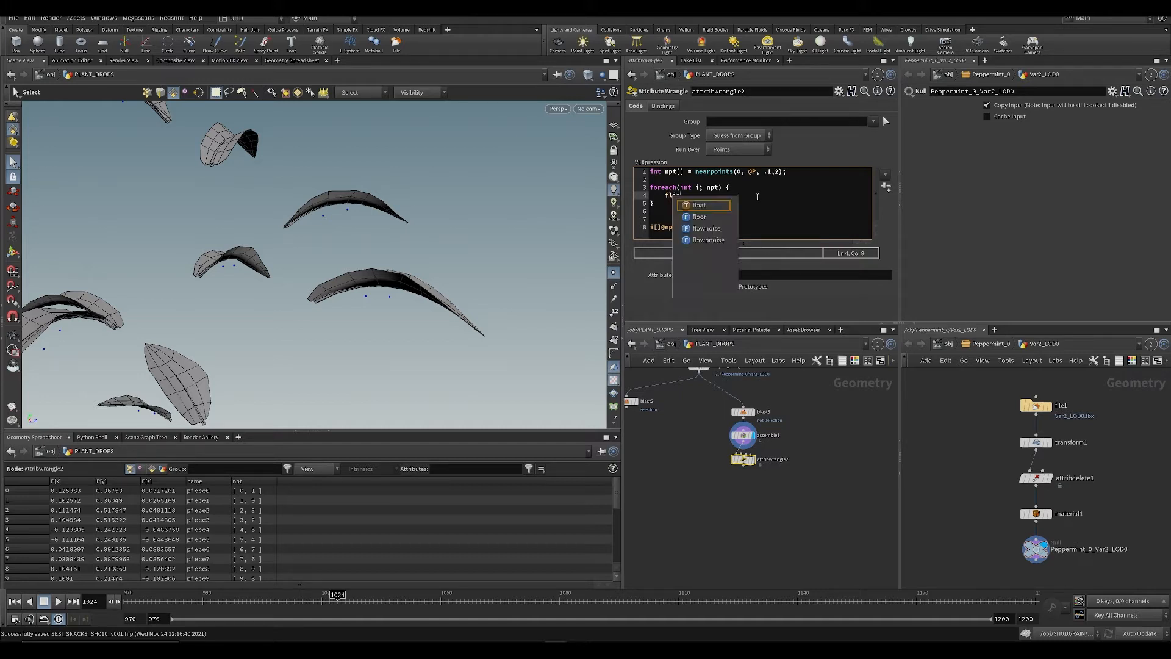
{"action": "type", "text": "x"}
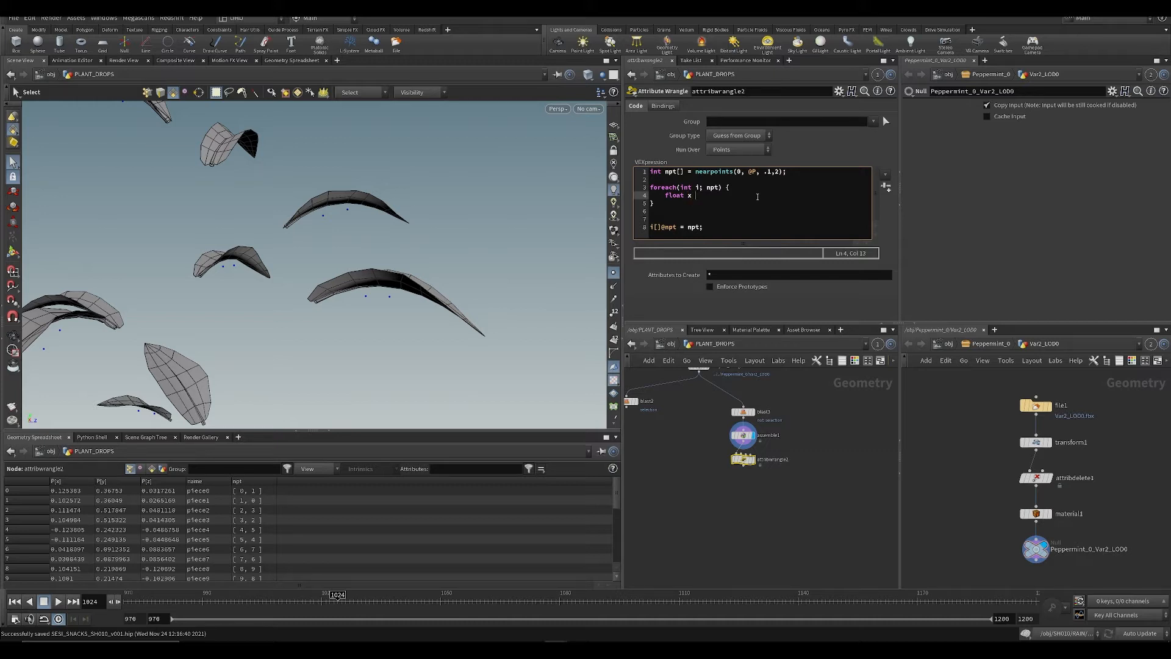
{"action": "type", "text": " = rand("}
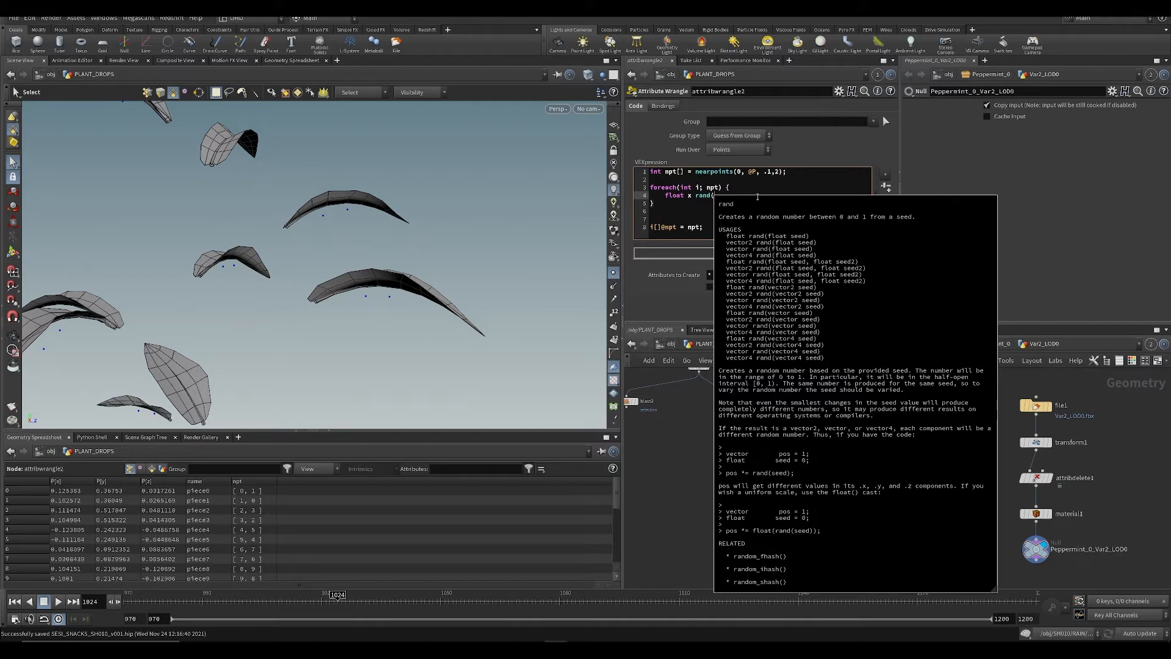
{"action": "type", "text": "n"}
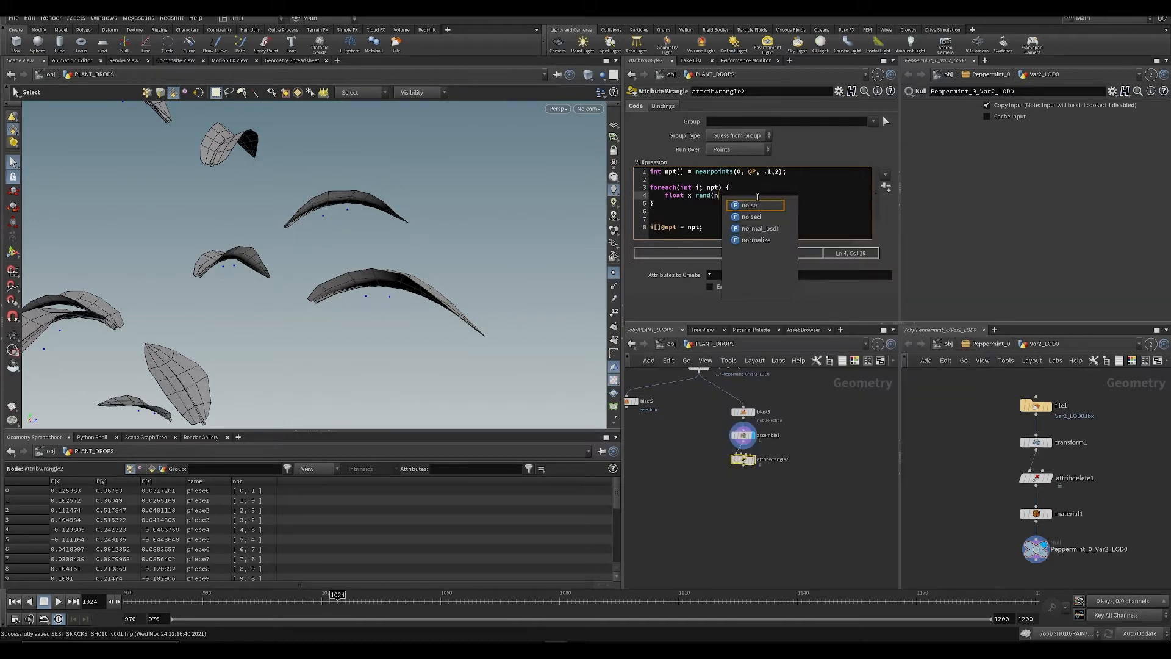
{"action": "type", "text": "pt"}
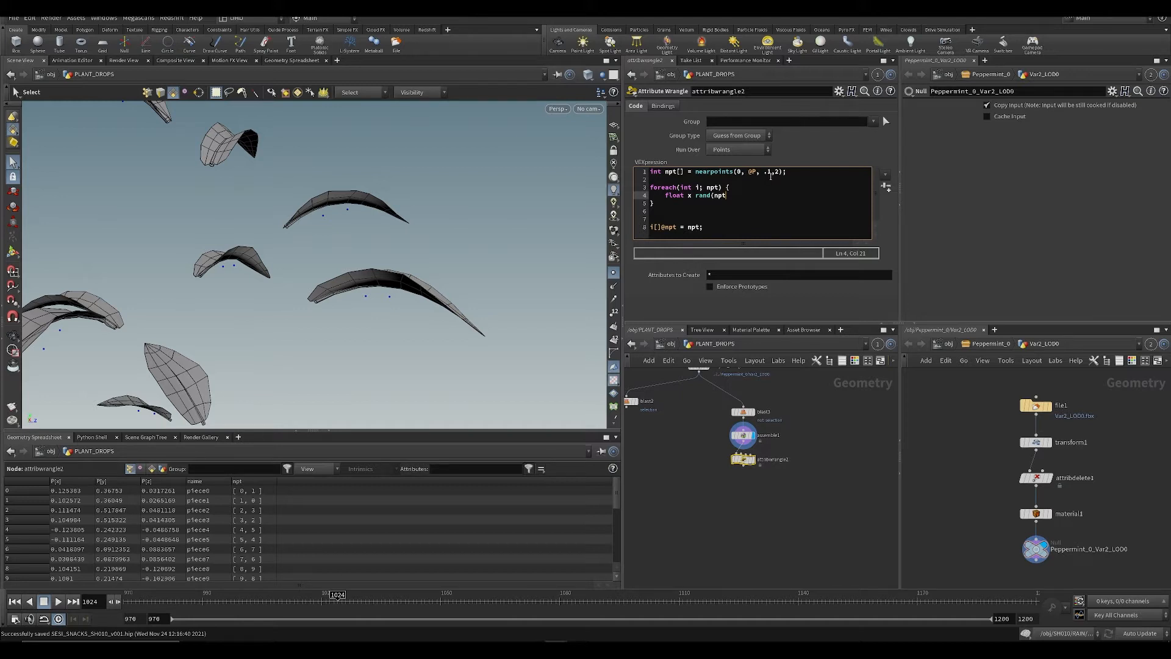
{"action": "type", "text": "["}
{"action": "type", "text": "0"}
{"action": "type", "text": "]"}
{"action": "type", "text": " + "}
{"action": "type", "text": "npt"}
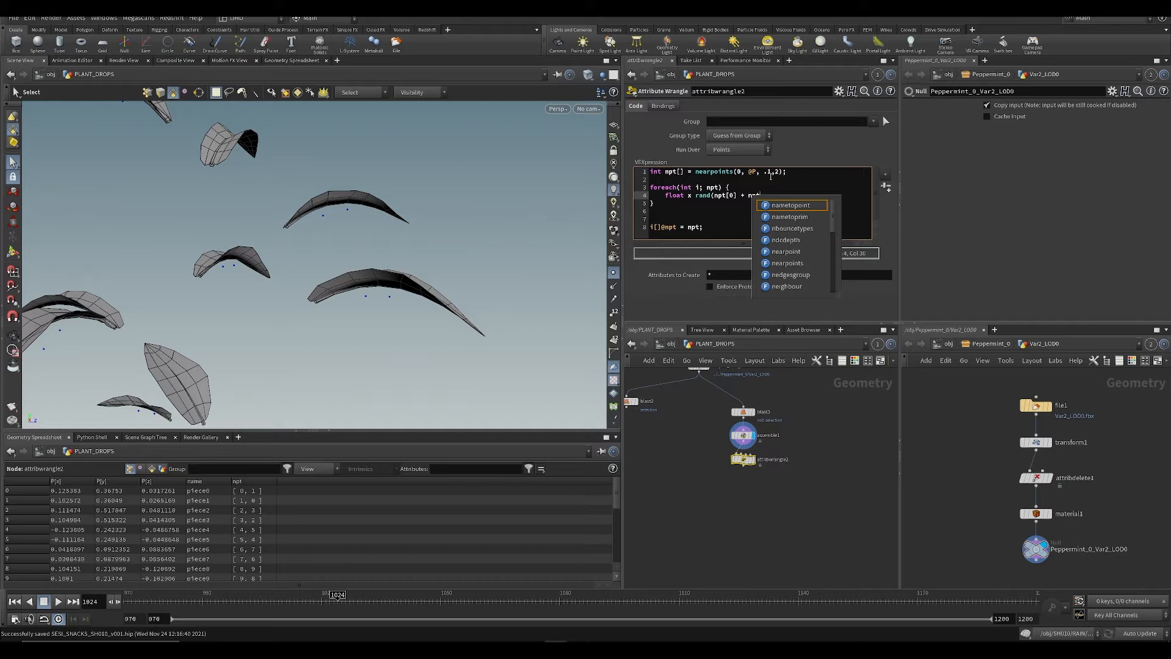
{"action": "key", "text": "Escape"}
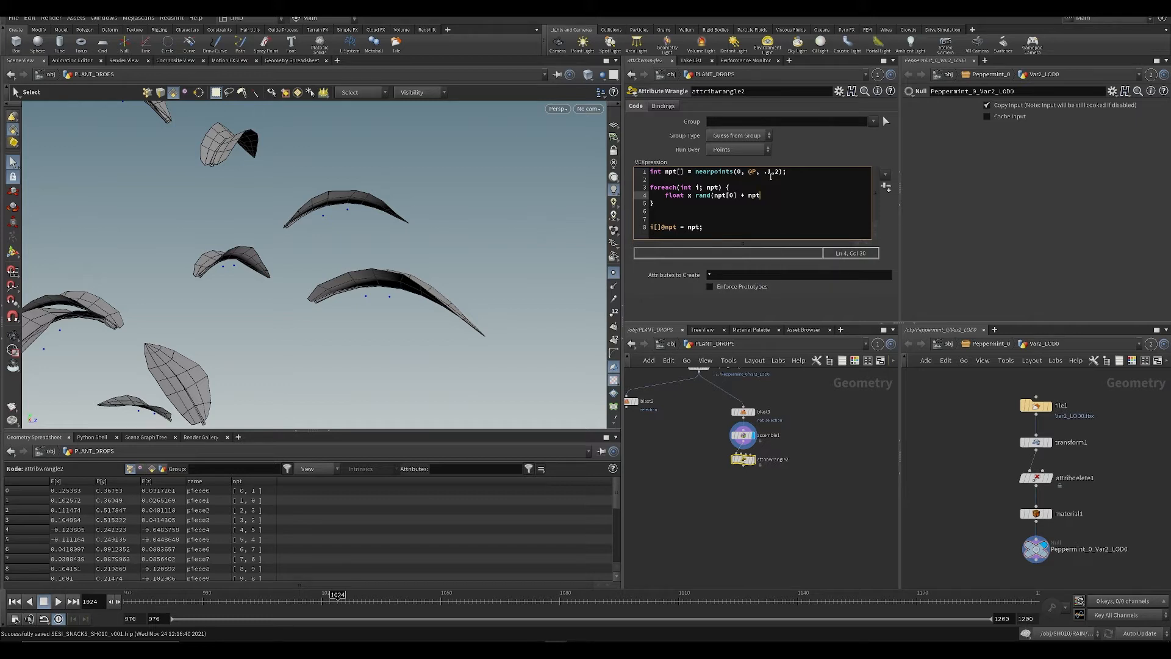
{"action": "type", "text": "pt[1]"}
{"action": "type", "text": ");"}
{"action": "key", "text": "ctrl+s"}
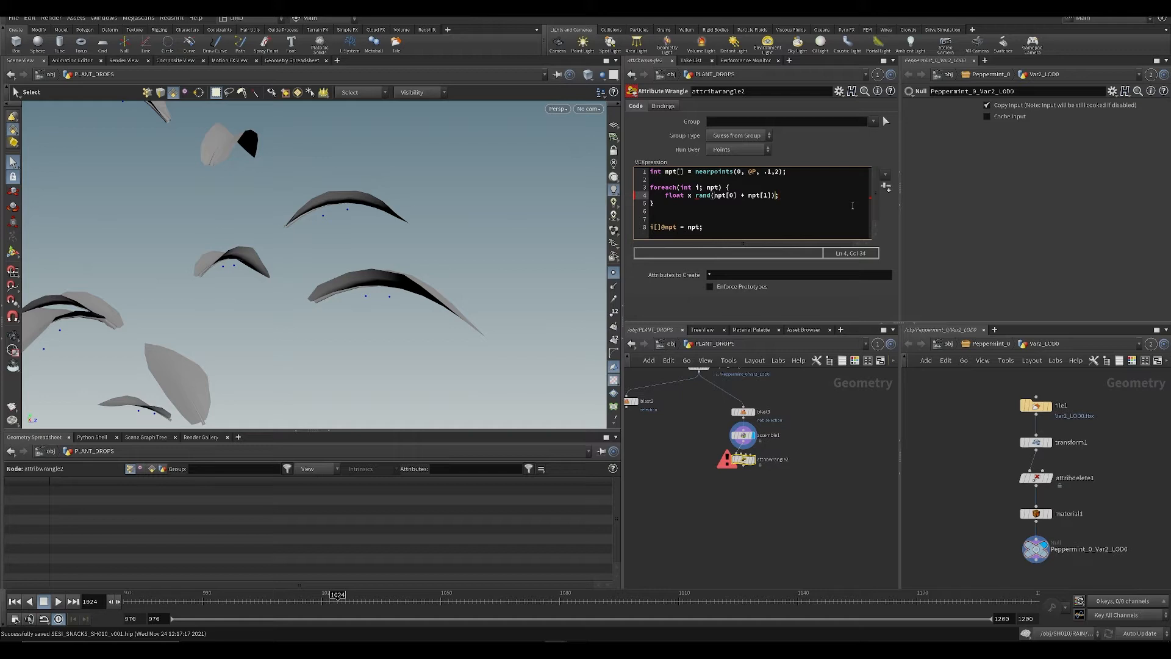
Step: Correct the declaration by adding the missing equals sign, so it reads float x = rand(npt[0] + npt[1]);
{"action": "key", "text": "Right"}
{"action": "key", "text": "Right"}
{"action": "key", "text": "Right"}
{"action": "type", "text": ")"}
{"action": "key", "text": "BackSpace"}
{"action": "key", "text": "ctrl+s"}
{"action": "left_click_drag", "start_coordinate": [779, 196], "coordinate": [698, 197]}
{"action": "left_click", "coordinate": [698, 196]}
{"action": "type", "text": "="}
{"action": "left_click", "coordinate": [780, 196]}
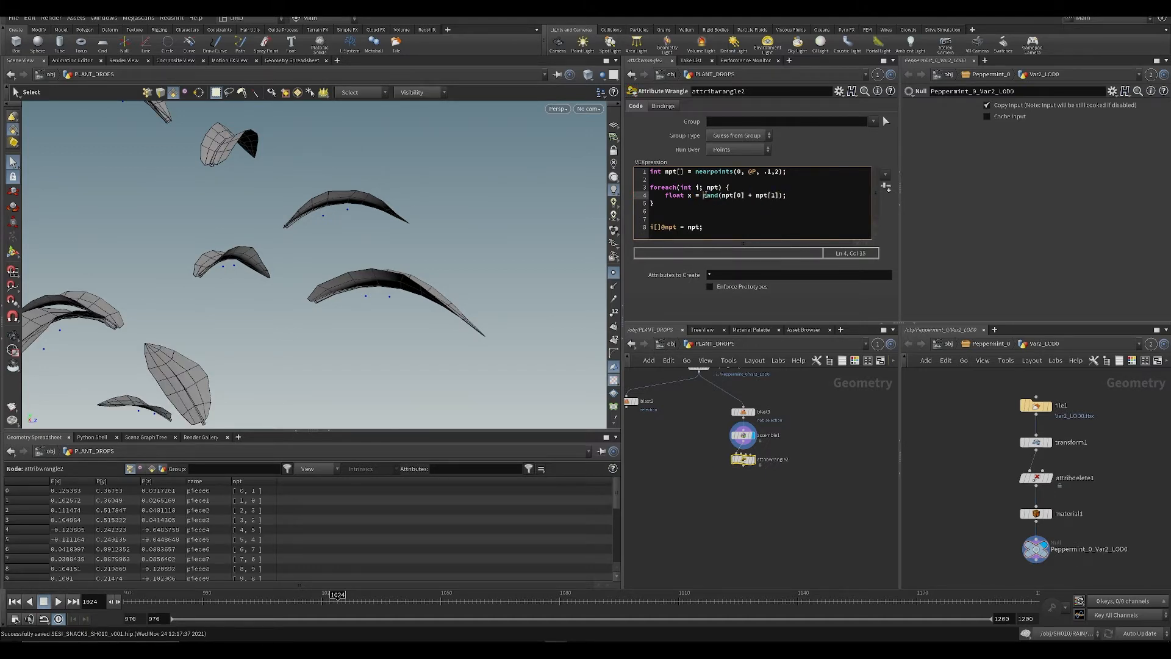
Step: Save the scene and add the line f@x = x; below the rand declaration inside the loop
{"action": "left_click", "coordinate": [731, 195]}
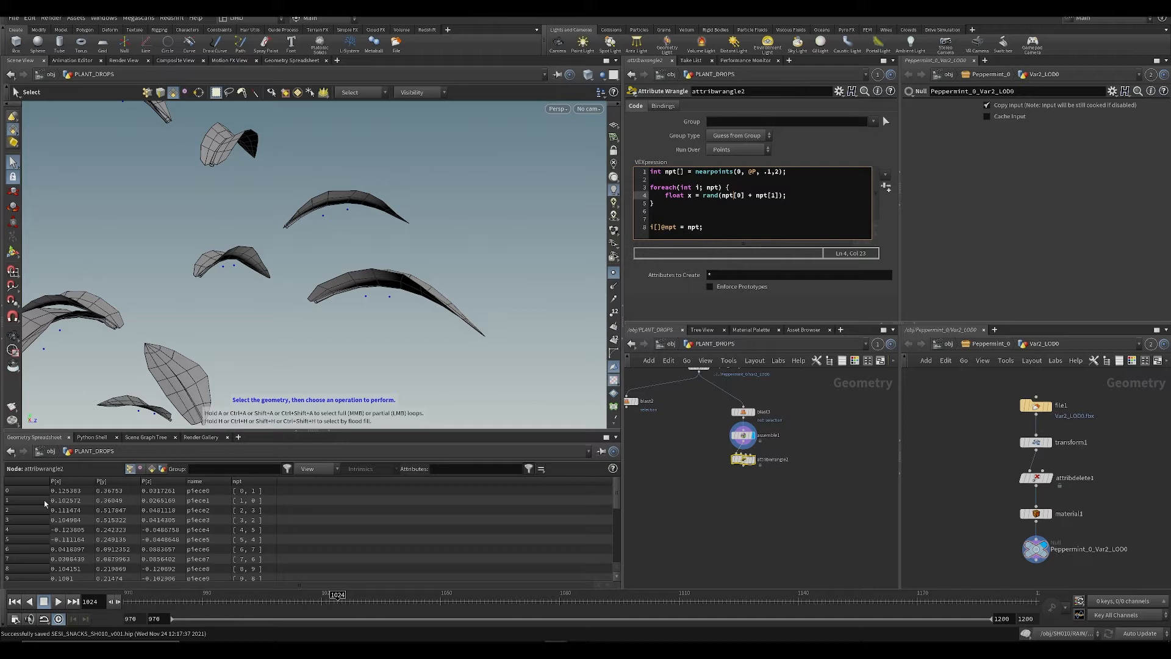
{"action": "left_click", "coordinate": [732, 195]}
{"action": "left_click", "coordinate": [745, 195]}
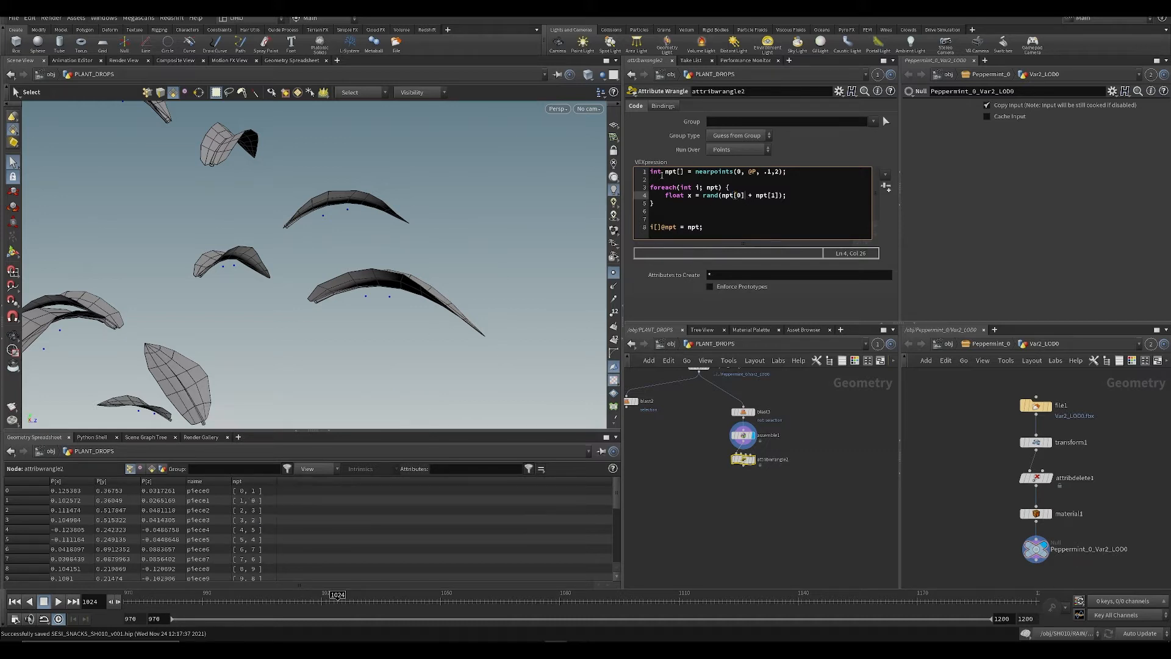
{"action": "left_click", "coordinate": [808, 196]}
{"action": "key", "text": "ctrl+s"}
{"action": "key", "text": "Return"}
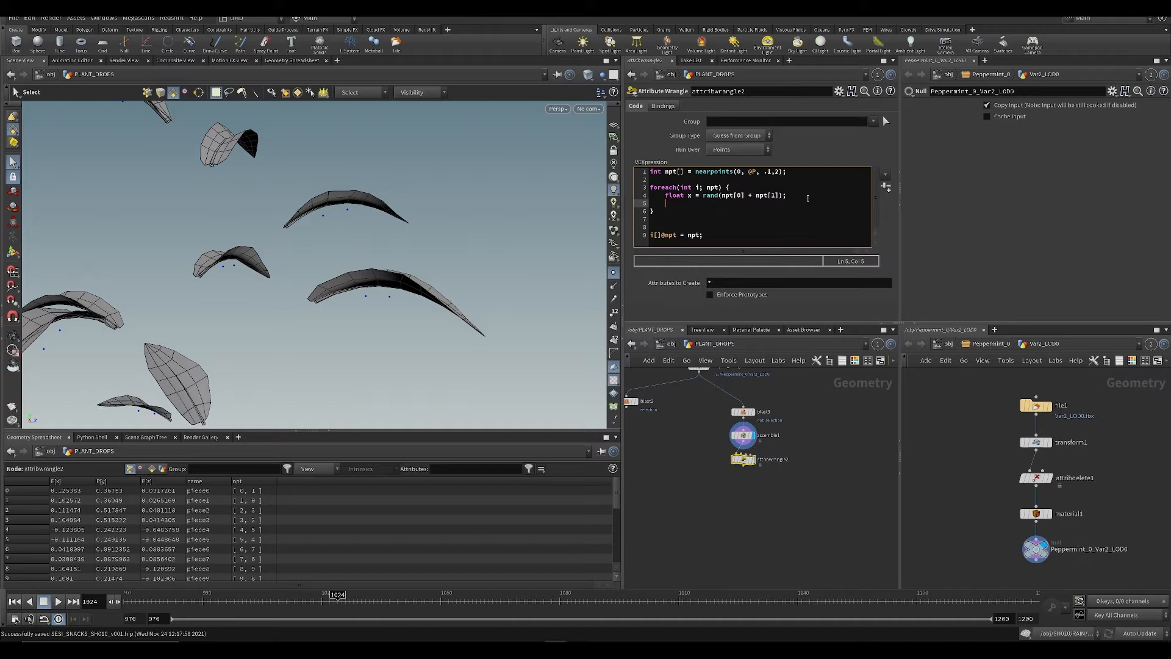
{"action": "type", "text": "f"}
{"action": "key", "text": "BackSpace"}
{"action": "type", "text": "f@x =-  x;"}
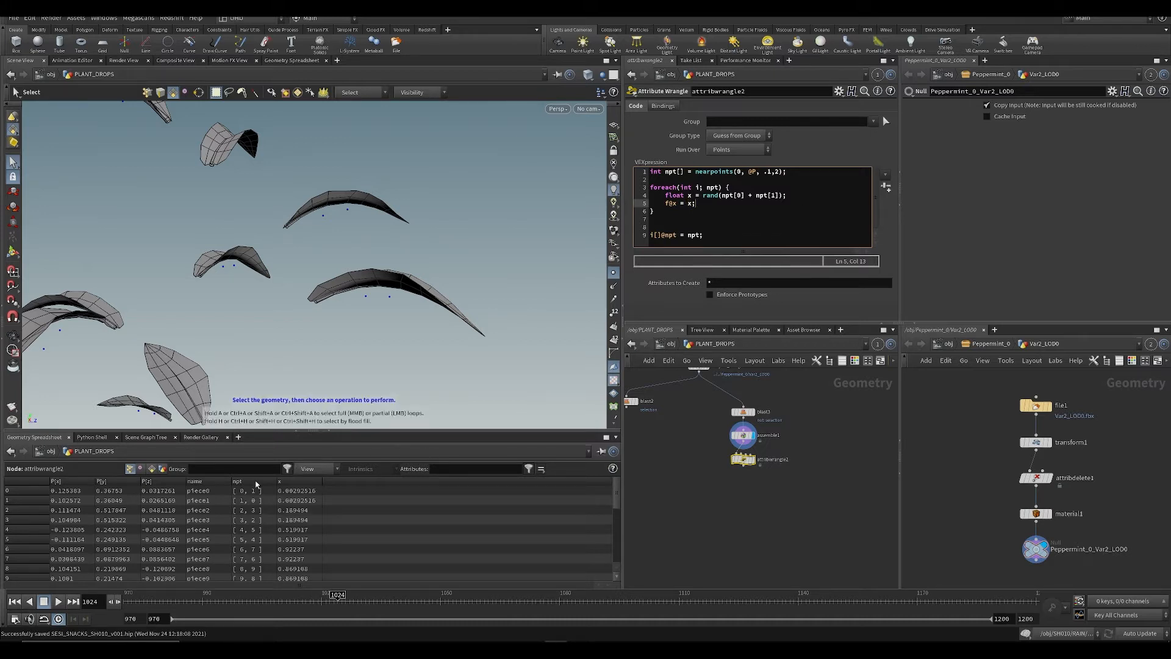
Step: Sort the point spreadsheet by x to compare paired points, and highlight the f@x = x; line
{"action": "left_click", "coordinate": [297, 483]}
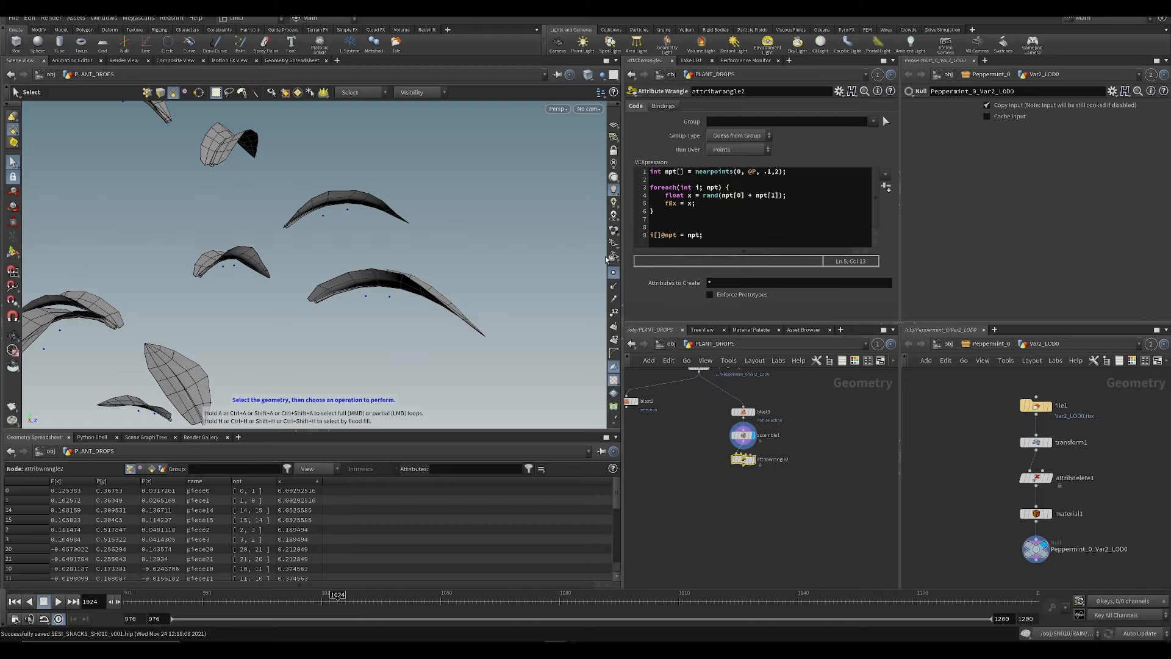
{"action": "left_click", "coordinate": [711, 210]}
{"action": "left_click_drag", "start_coordinate": [697, 204], "coordinate": [676, 205]}
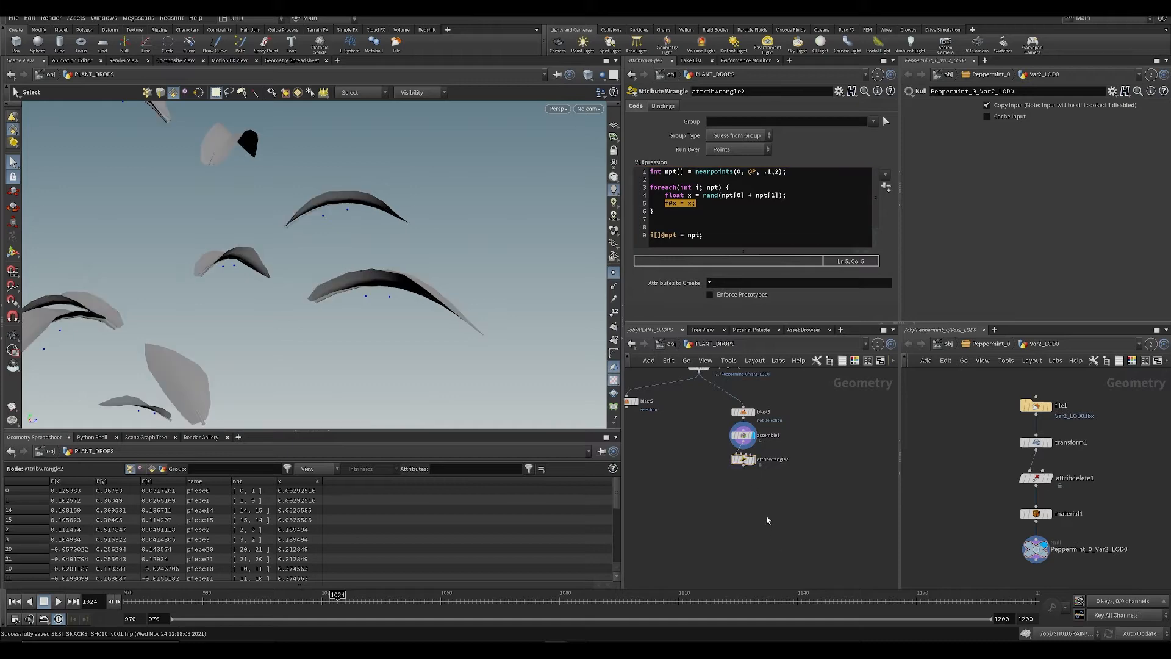
Step: Add a For-Each Point block wired below the attribute wrangle and display the output of its end node
{"action": "key", "text": "Tab"}
{"action": "type", "text": "for e"}
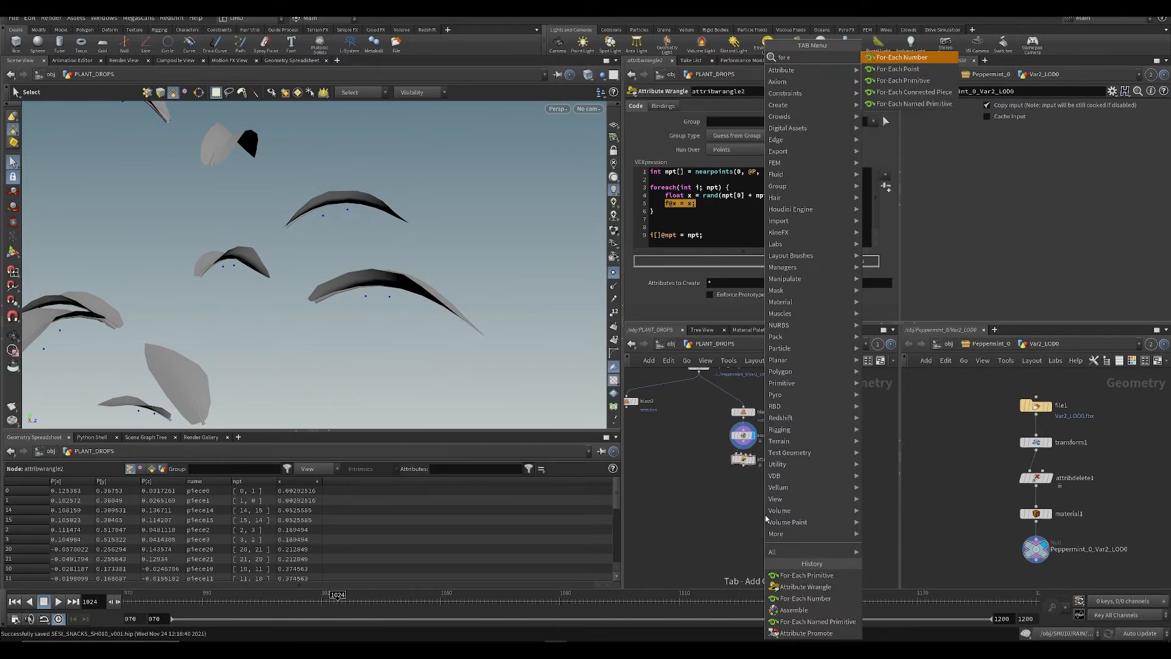
{"action": "key", "text": "Down"}
{"action": "key", "text": "Return"}
{"action": "left_click", "coordinate": [762, 506]}
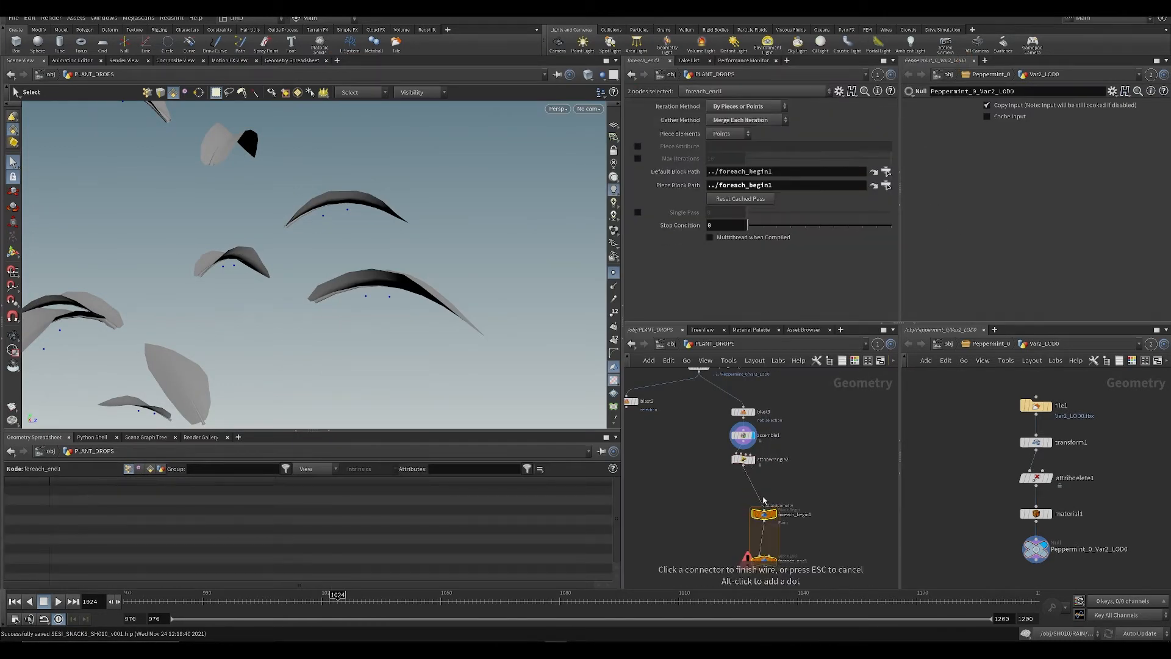
{"action": "left_click", "coordinate": [763, 503]}
{"action": "left_click", "coordinate": [773, 561]}
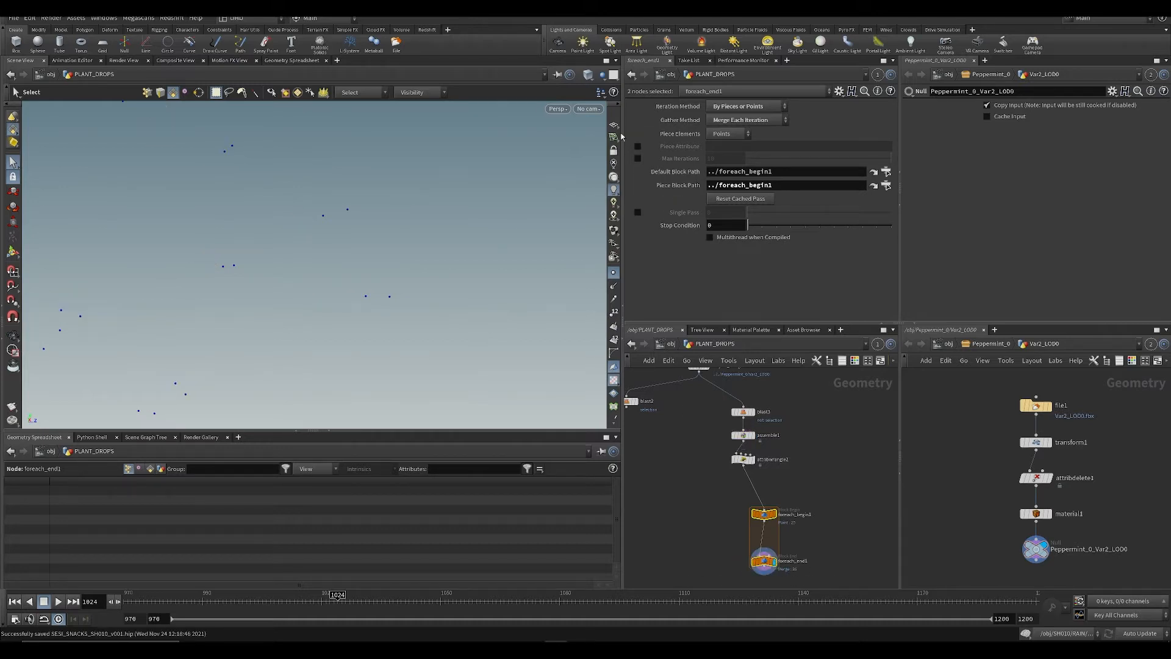
Step: Enable the piece attribute on the For-Each end node and set it to x
{"action": "left_click", "coordinate": [639, 147]}
{"action": "left_click", "coordinate": [719, 147]}
{"action": "type", "text": "x"}
{"action": "key", "text": "Return"}
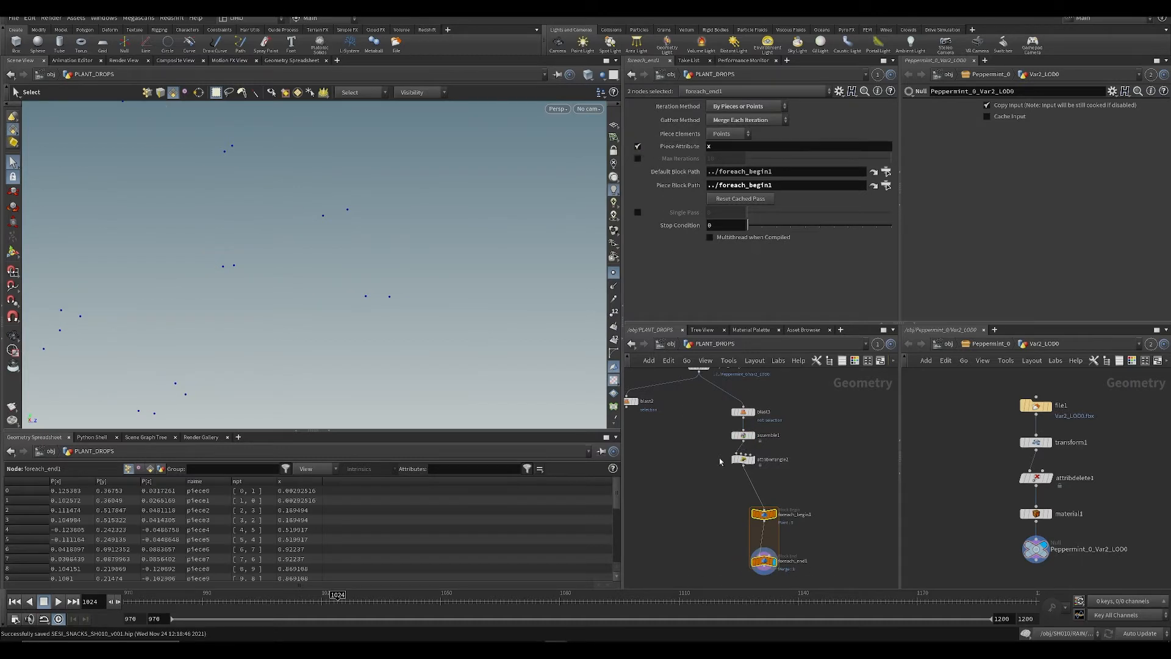
Step: Delete the For-Each begin and end nodes and return to displaying the attribute wrangle
{"action": "left_click", "coordinate": [720, 489]}
{"action": "middle_click_drag", "start_coordinate": [720, 502], "coordinate": [701, 457]}
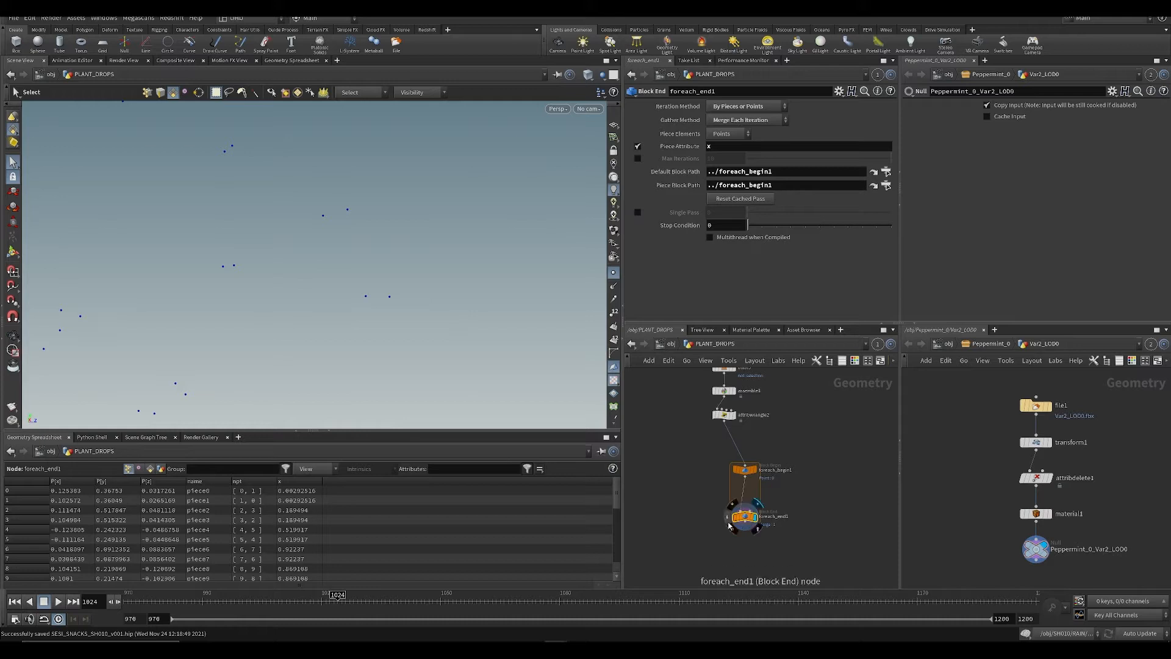
{"action": "left_click_drag", "start_coordinate": [716, 553], "coordinate": [766, 474]}
{"action": "key", "text": "Delete"}
{"action": "middle_click_drag", "start_coordinate": [766, 474], "coordinate": [769, 501]}
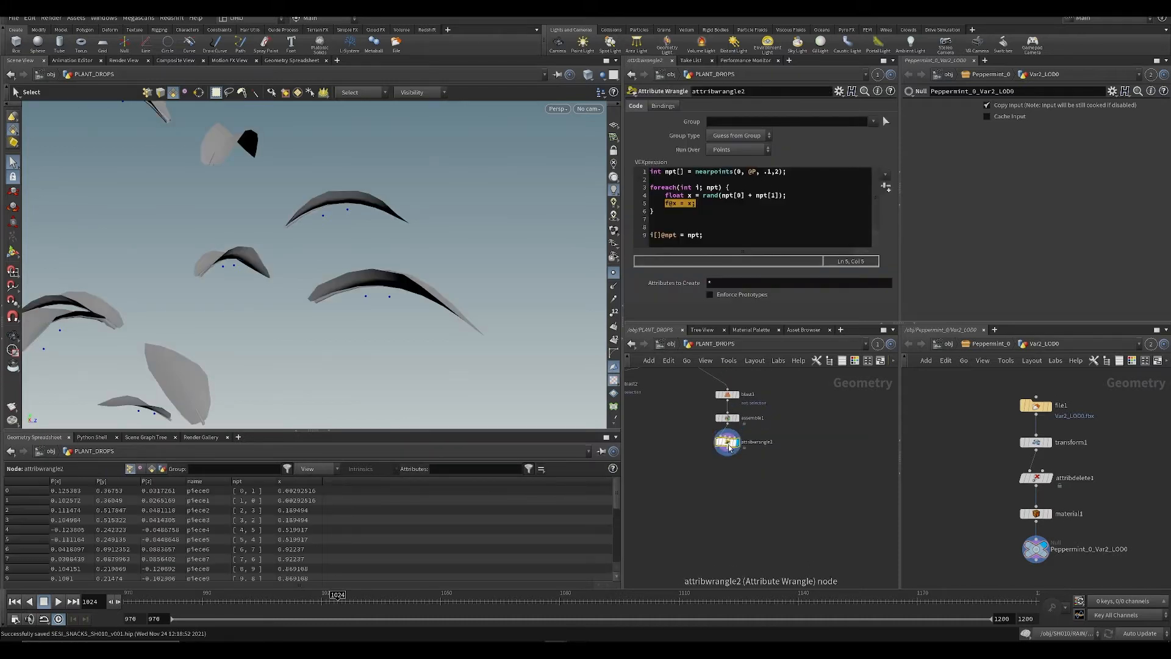
Step: Try changing the exported x attribute from float to integer in the wrangle code, and undo the change
{"action": "left_click", "coordinate": [700, 204]}
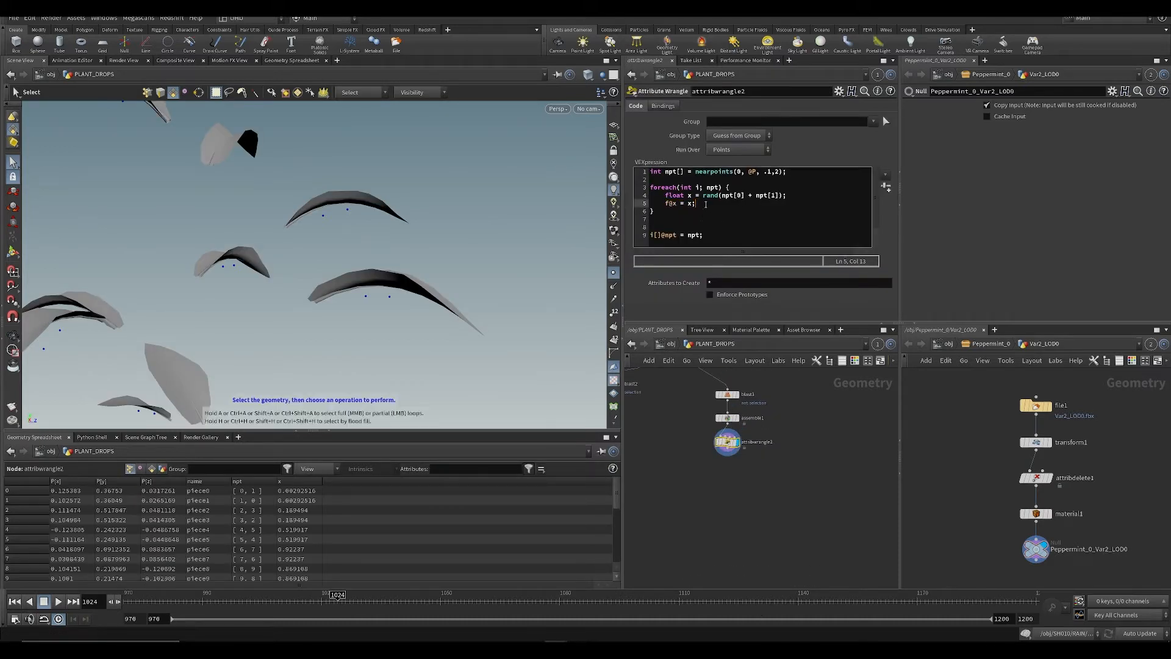
{"action": "key", "text": "ctrl+s"}
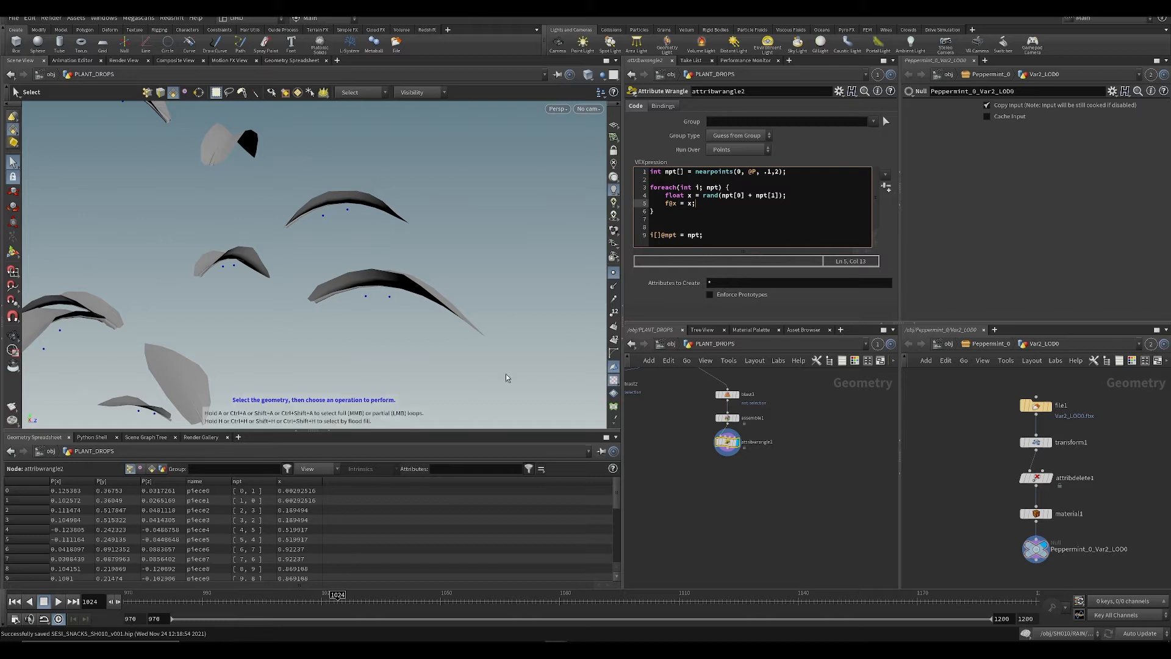
{"action": "left_click", "coordinate": [669, 203]}
{"action": "key", "text": "BackSpace"}
{"action": "type", "text": "i"}
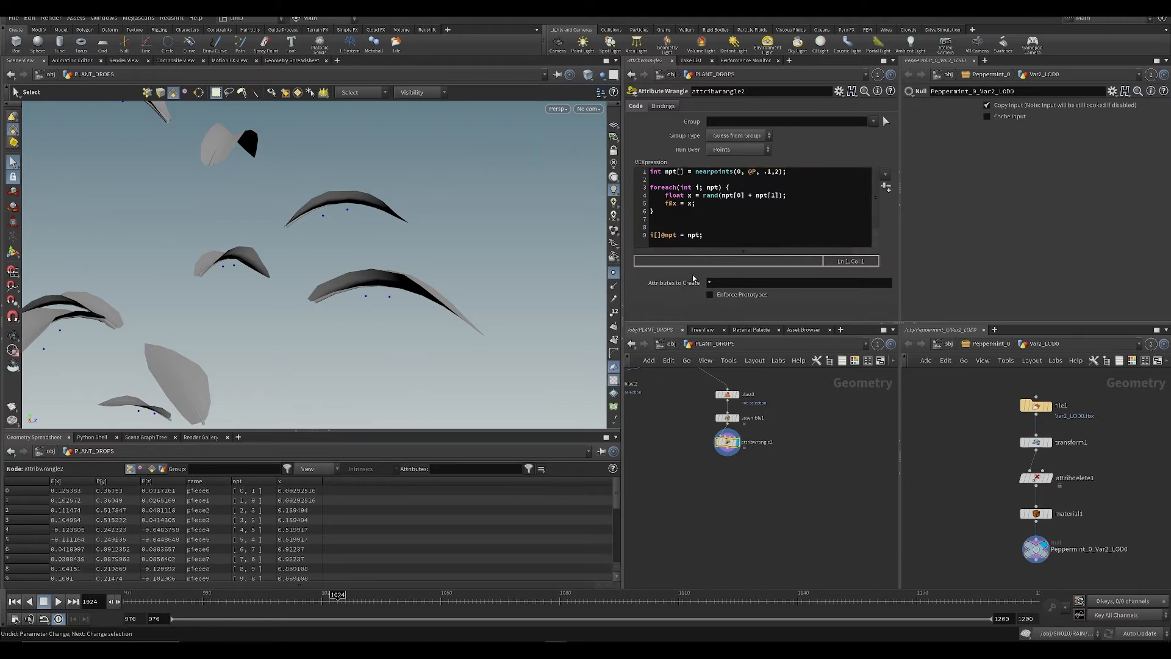
{"action": "key", "text": "ctrl+z"}
{"action": "key", "text": "ctrl+s"}
Step: Insert x = fit01(x, 0, 6942069); before the f@x line, save the scene, and check the x values in the point spreadsheet
{"action": "left_click", "coordinate": [802, 197]}
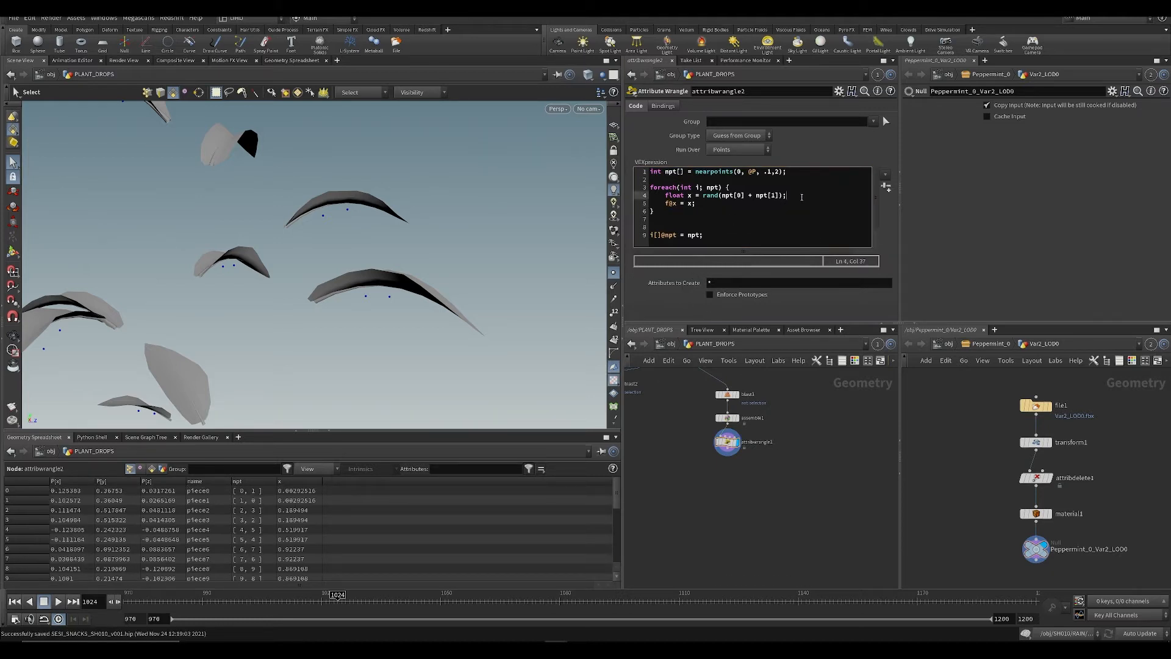
{"action": "key", "text": "Return"}
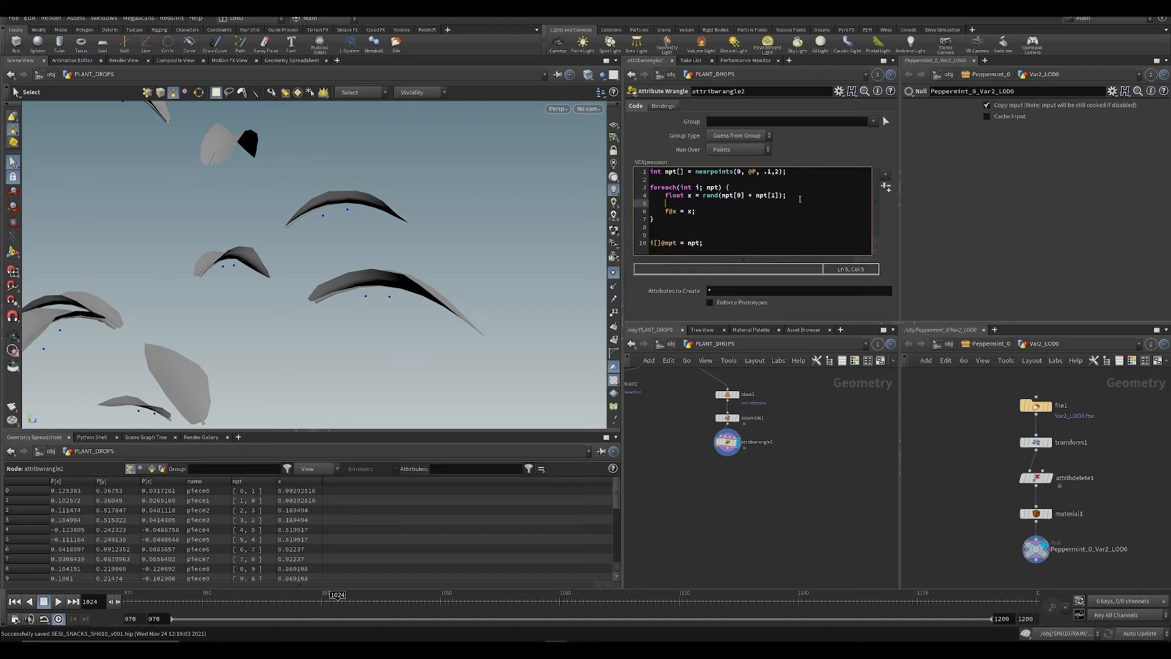
{"action": "type", "text": "x = fit0"}
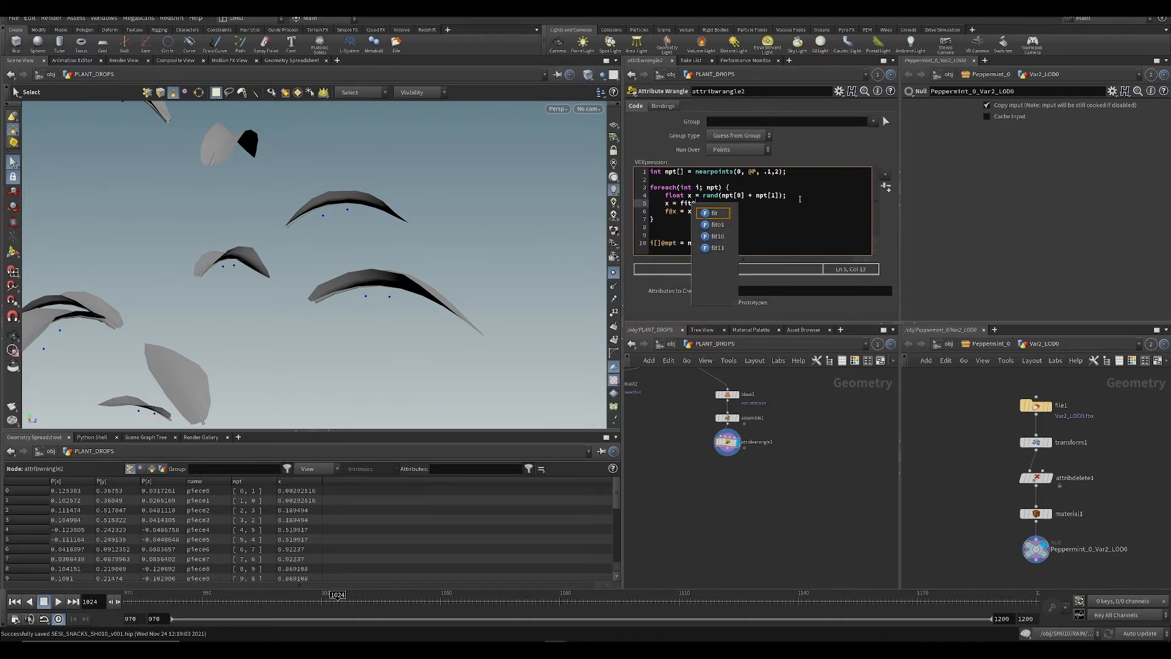
{"action": "type", "text": "1("}
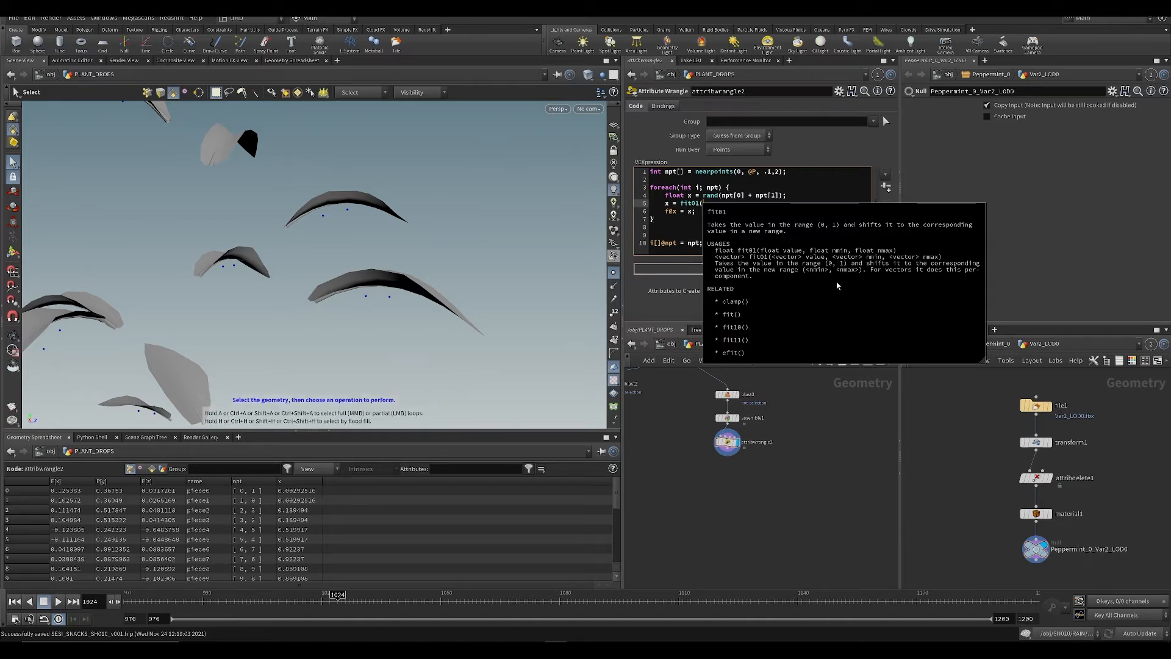
{"action": "type", "text": "x, "}
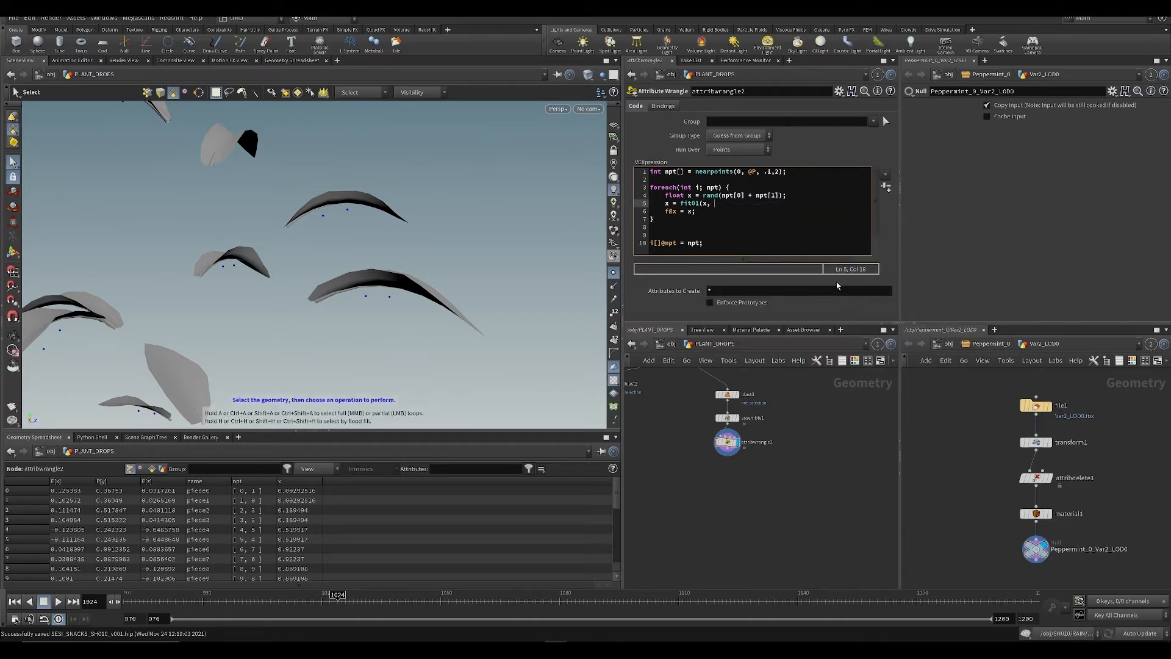
{"action": "type", "text": "0, 6942069);"}
{"action": "key", "text": "Right"}
{"action": "key", "text": "Down"}
{"action": "key", "text": "ctrl+s"}
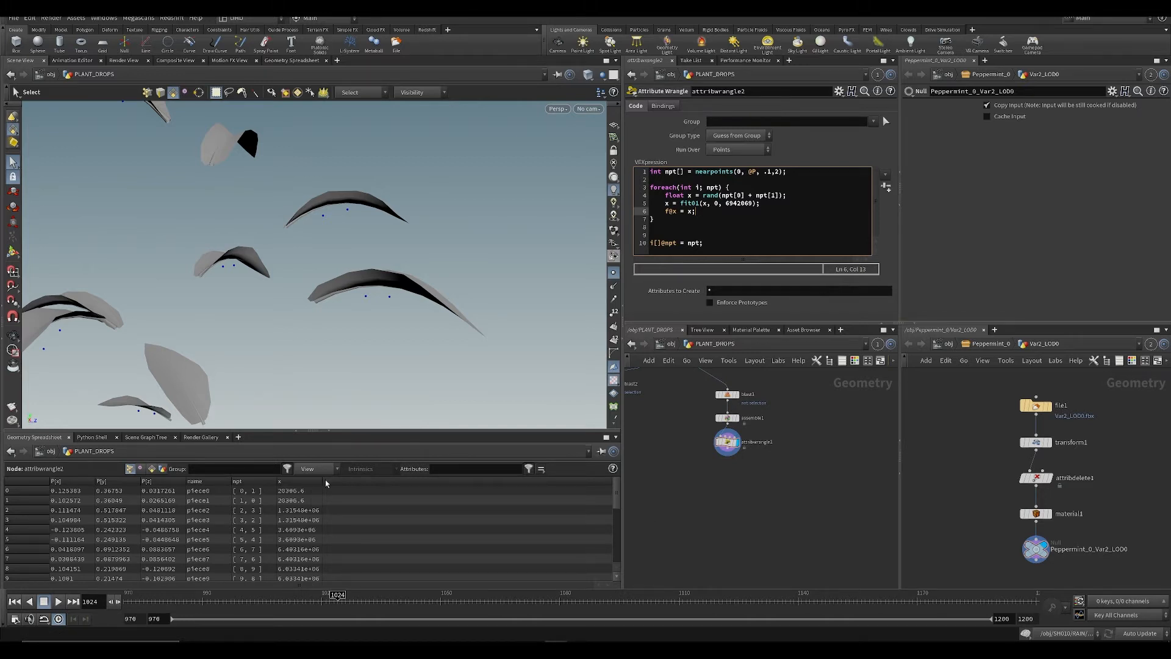
{"action": "scroll", "coordinate": [325, 488], "scroll_direction": "down", "scroll_amount": 2}
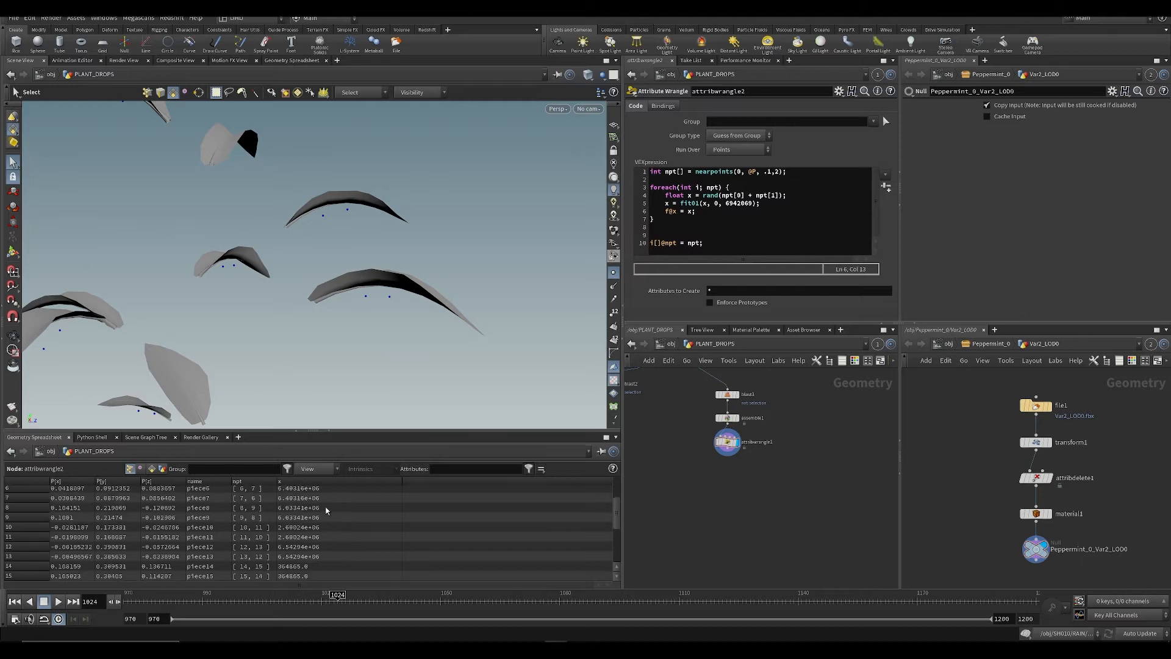
{"action": "scroll", "coordinate": [325, 510], "scroll_direction": "up", "scroll_amount": 2}
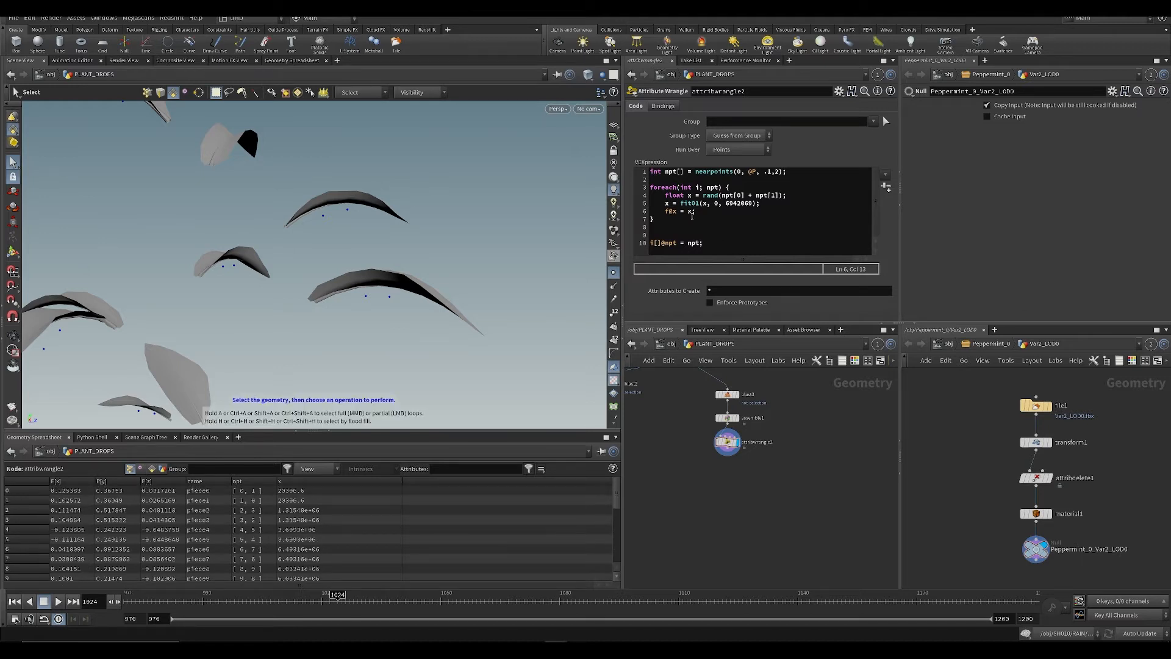
Step: Replace the f@x line in the wrangle code with i@leaf = rint(x);, save the scene, and sort the point spreadsheet by leaf
{"action": "left_click_drag", "start_coordinate": [694, 212], "coordinate": [667, 211]}
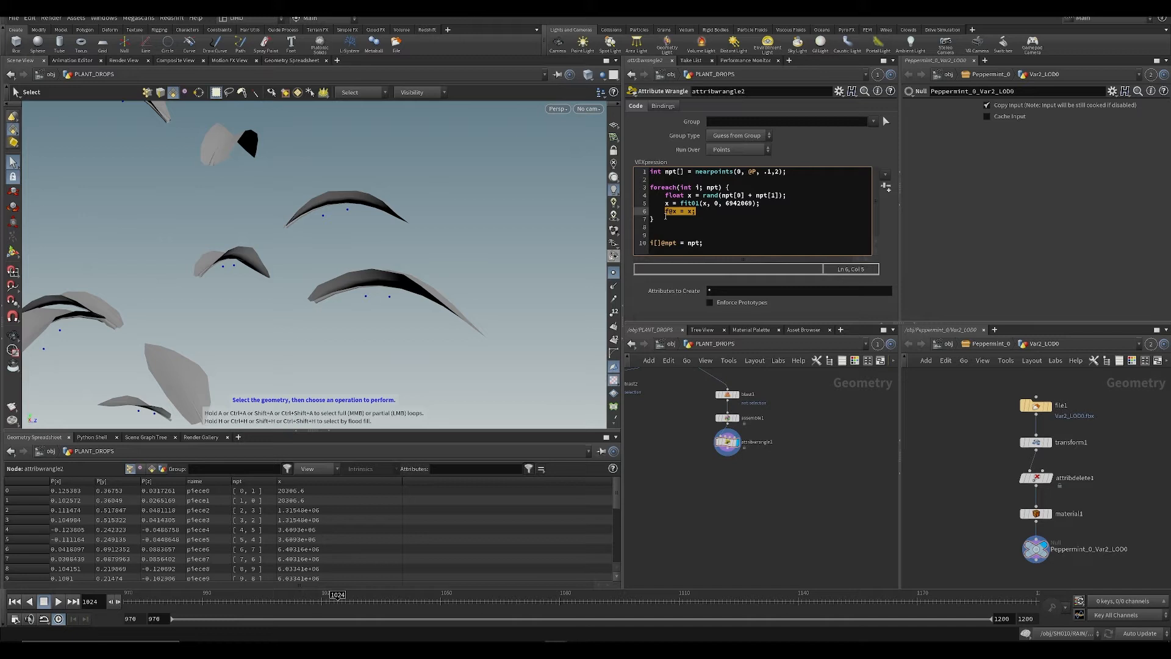
{"action": "type", "text": "i@"}
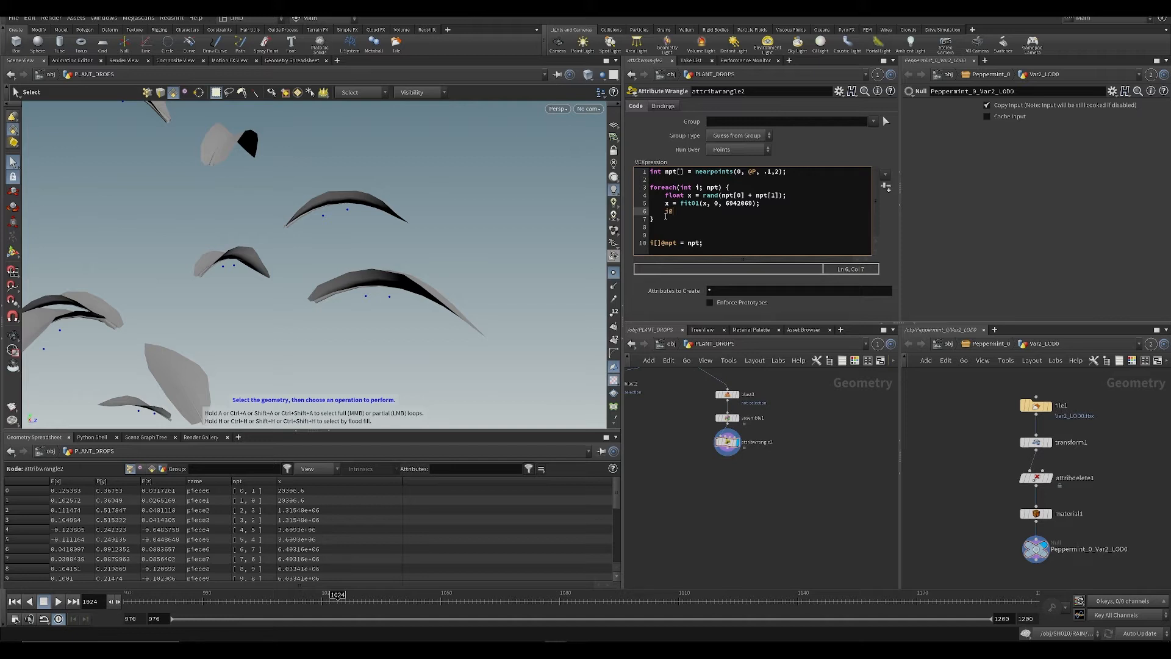
{"action": "type", "text": "leaf = rint("}
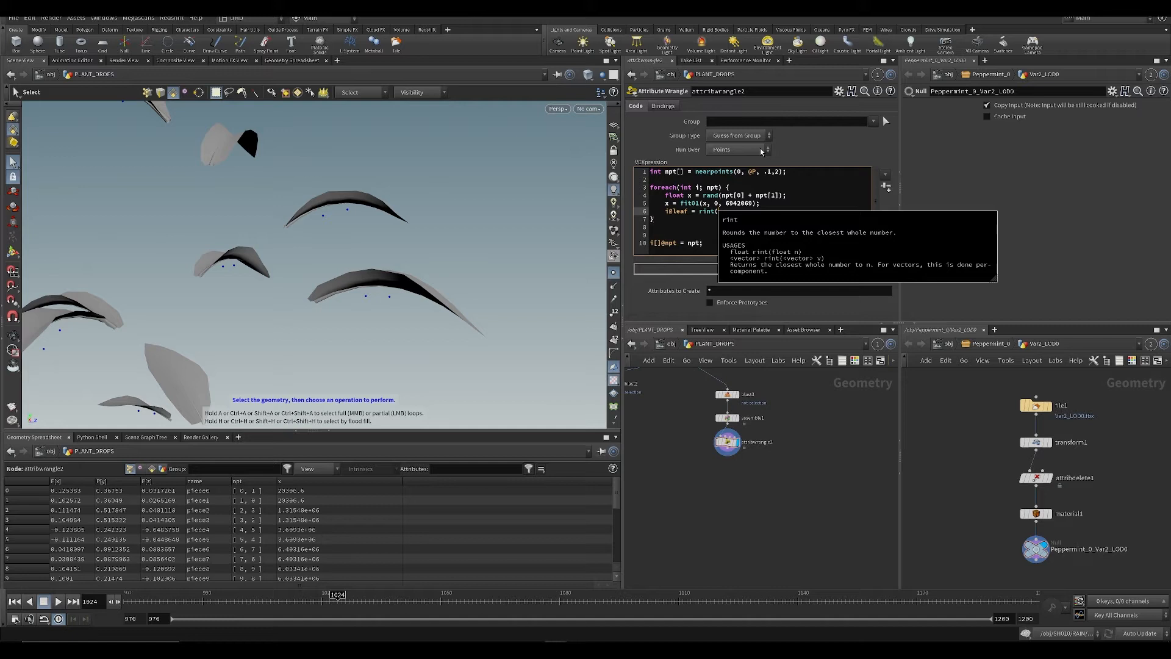
{"action": "type", "text": "x);"}
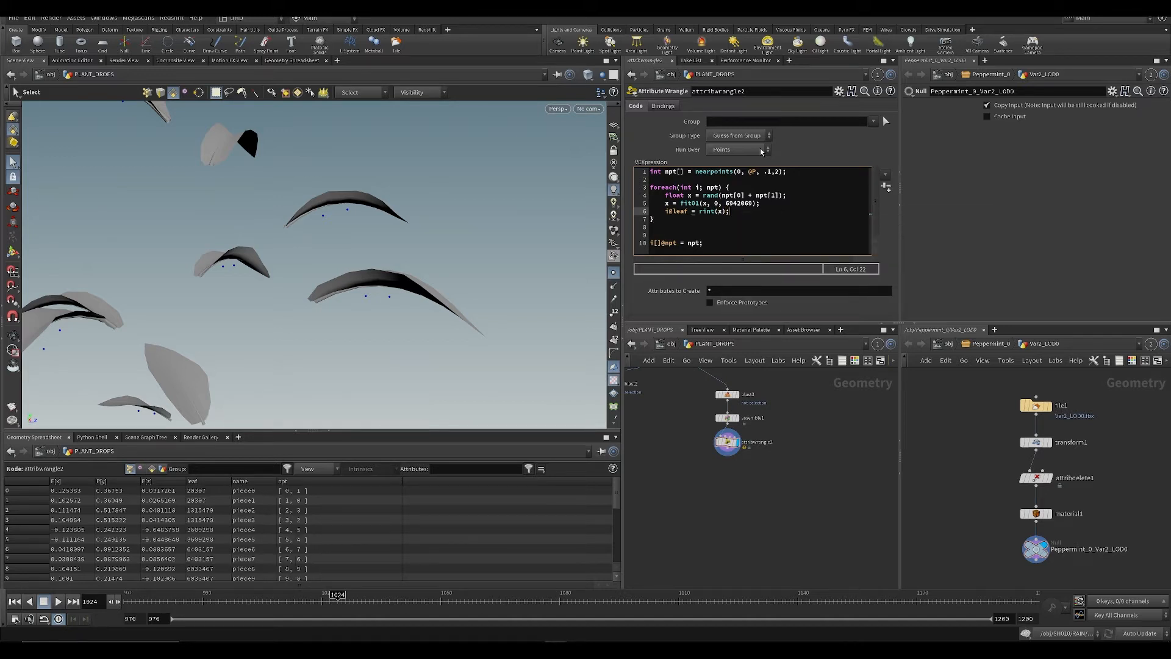
{"action": "key", "text": "ctrl+s"}
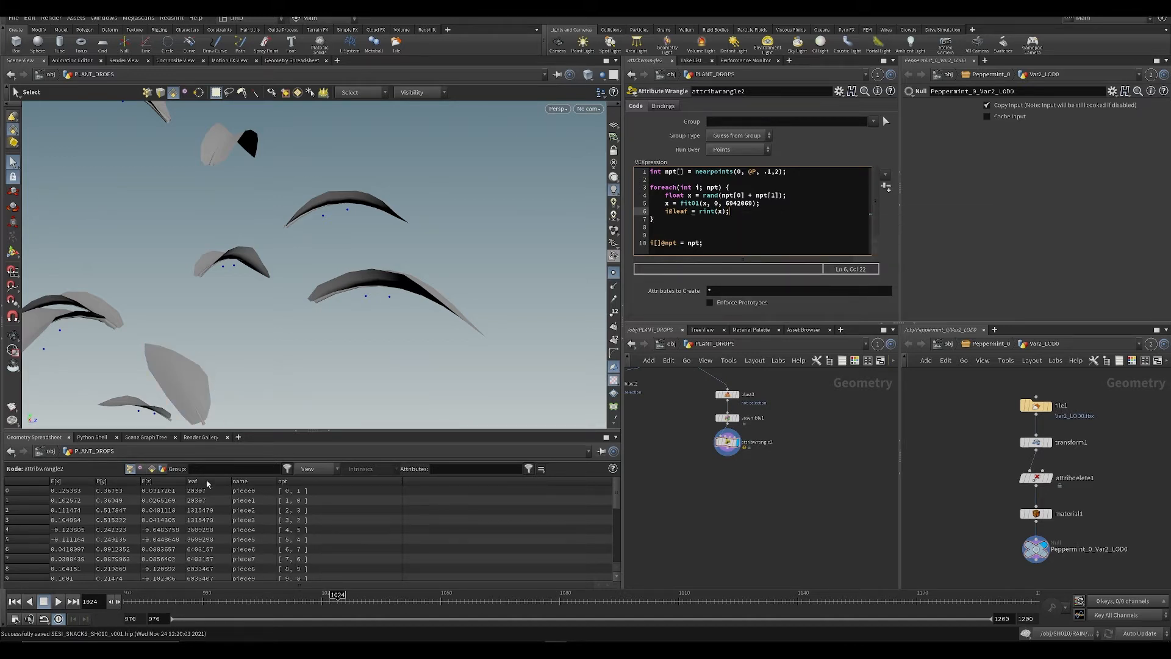
{"action": "left_click", "coordinate": [210, 482]}
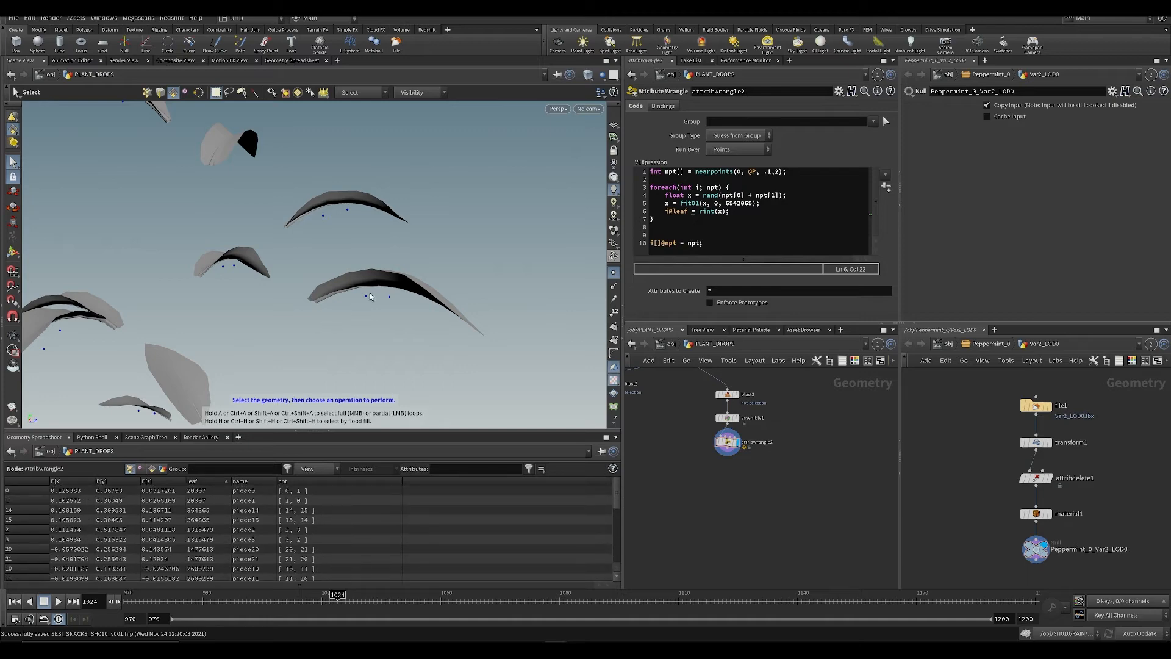
Step: Add a scene marker visualizer that shows the leaf attribute as text in the viewport
{"action": "key", "text": "d"}
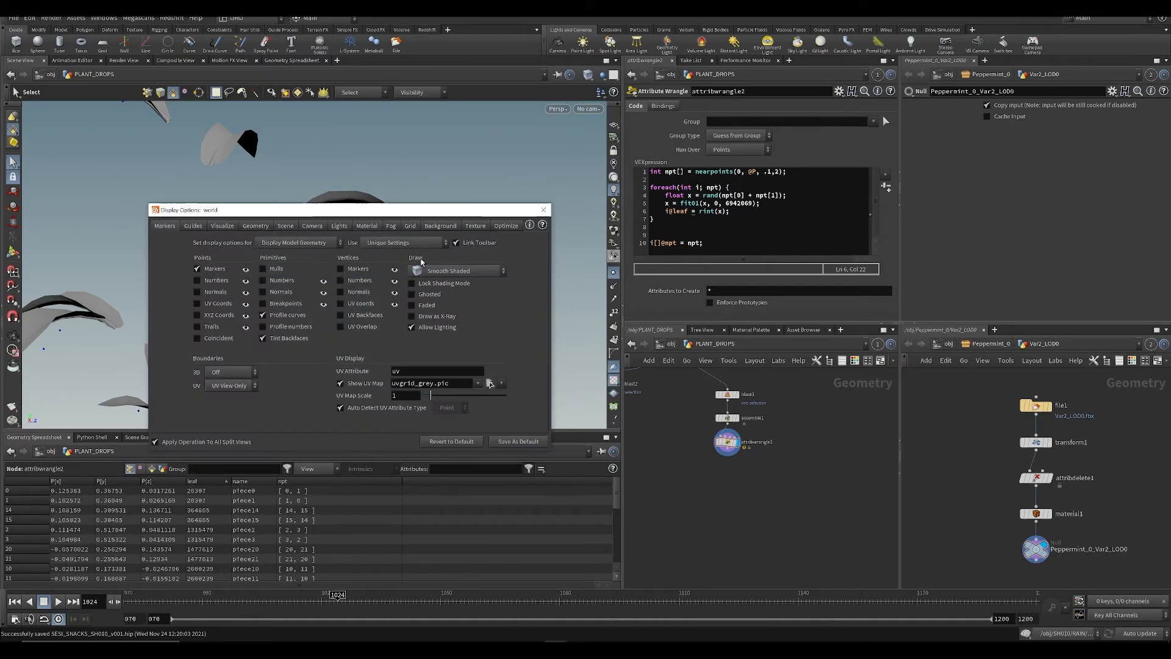
{"action": "left_click", "coordinate": [223, 225]}
{"action": "left_click", "coordinate": [524, 353]}
{"action": "left_click", "coordinate": [547, 360]}
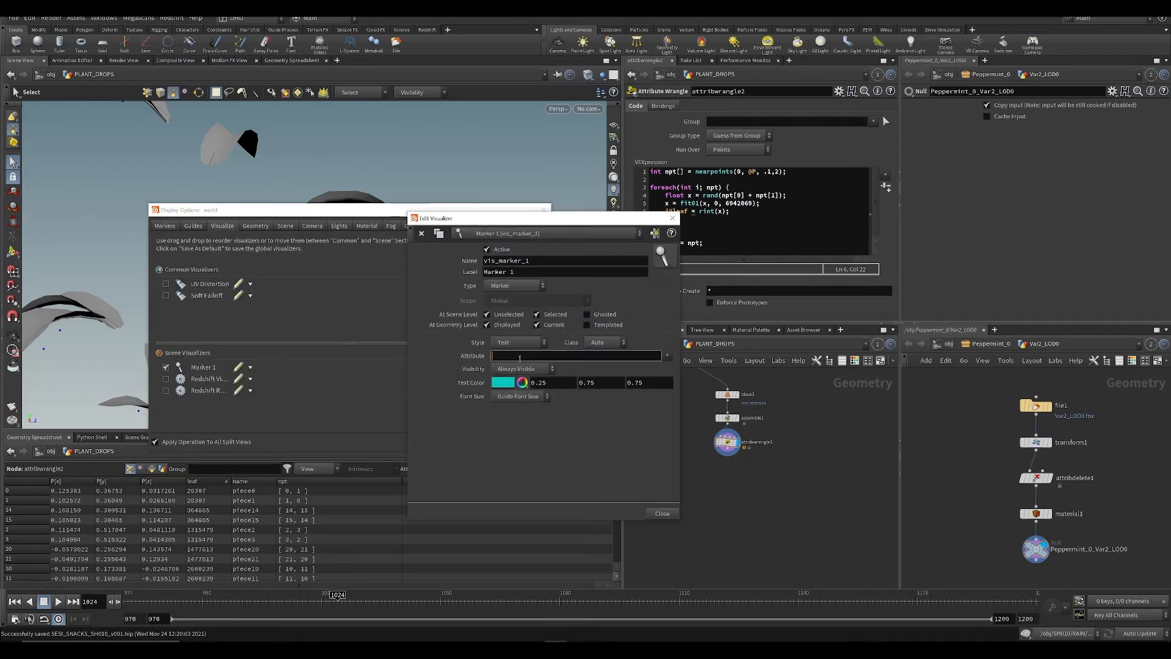
{"action": "type", "text": "leaf"}
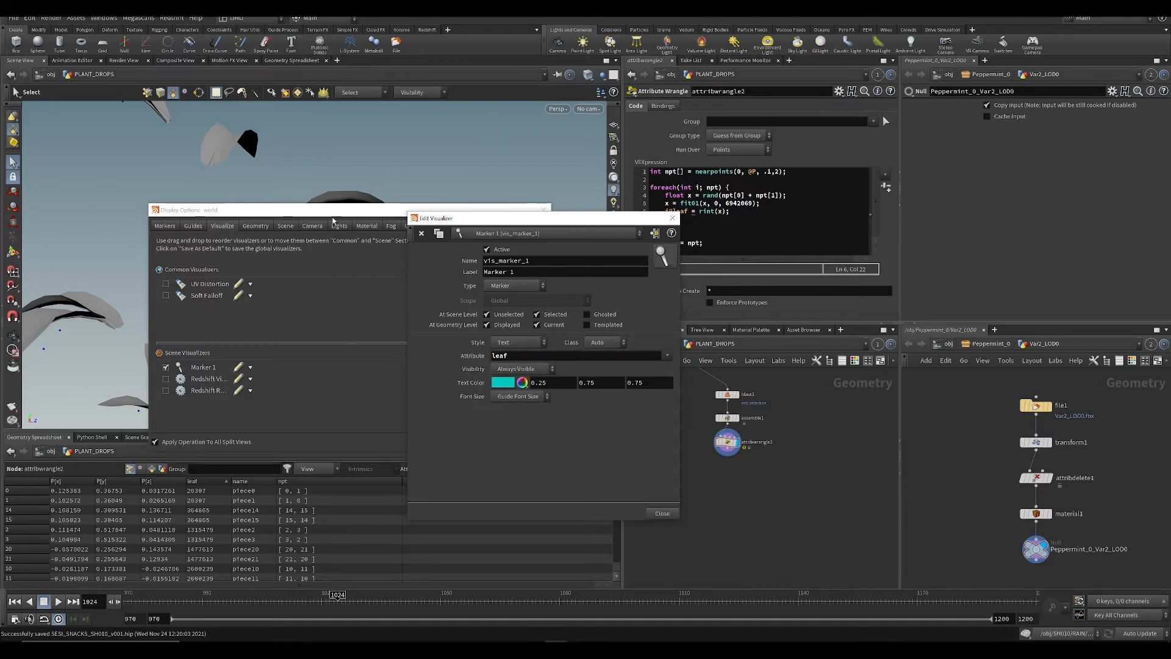
{"action": "left_click_drag", "start_coordinate": [333, 220], "coordinate": [804, 221]}
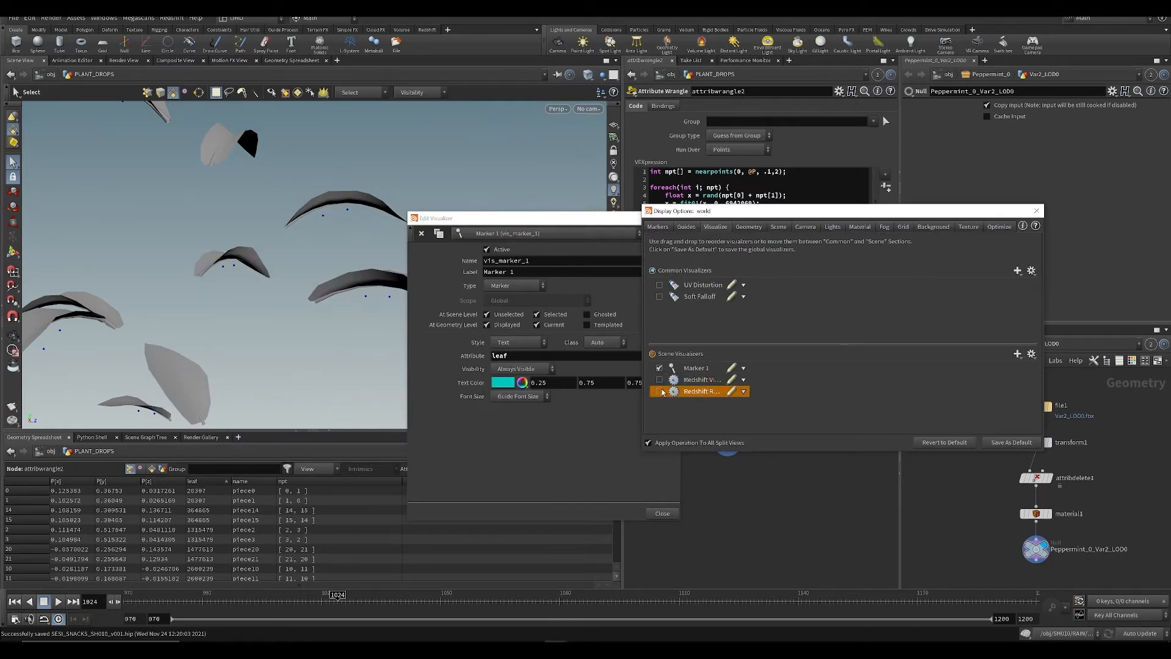
{"action": "left_click", "coordinate": [660, 368]}
{"action": "left_click", "coordinate": [659, 369]}
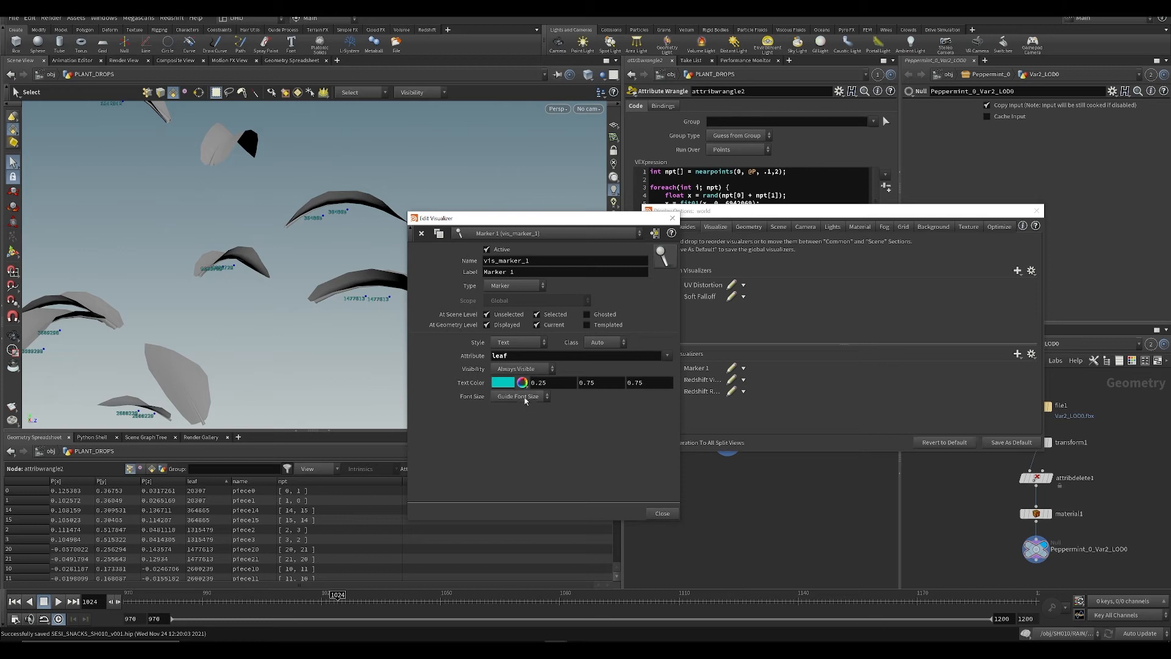
{"action": "left_click", "coordinate": [659, 513]}
Step: Compare the leaf labels on neighbouring pieces in the viewport, and switch off the Marker 1 visualizer
{"action": "scroll", "coordinate": [351, 302], "scroll_direction": "up", "scroll_amount": 5}
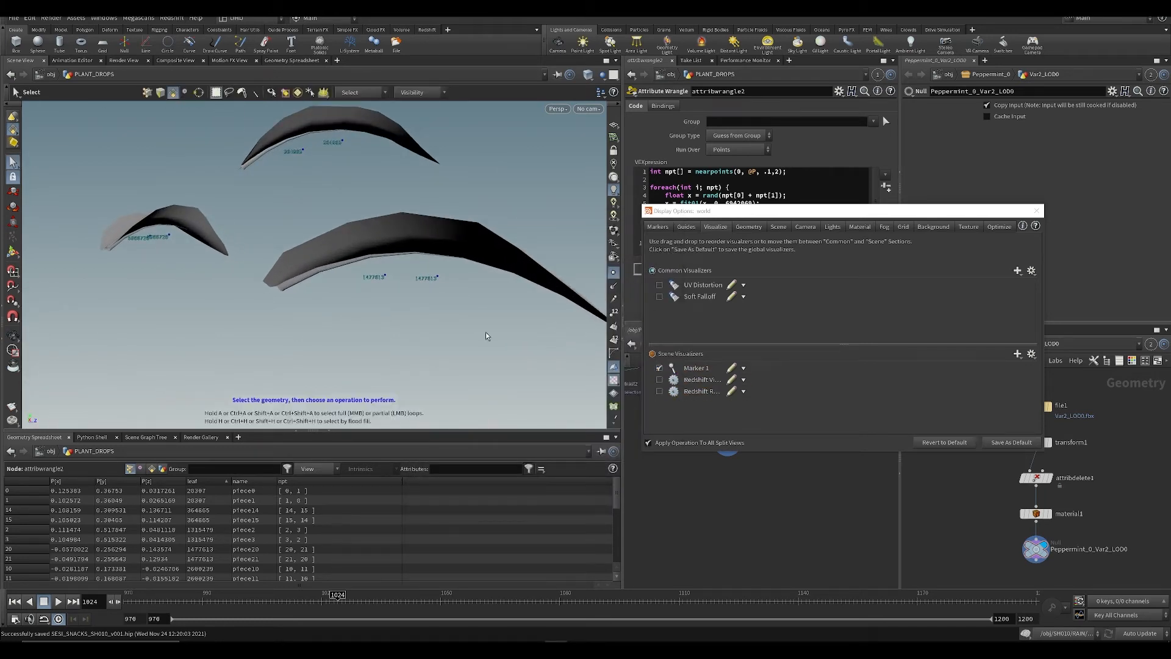
{"action": "scroll", "coordinate": [426, 280], "scroll_direction": "up", "scroll_amount": 2}
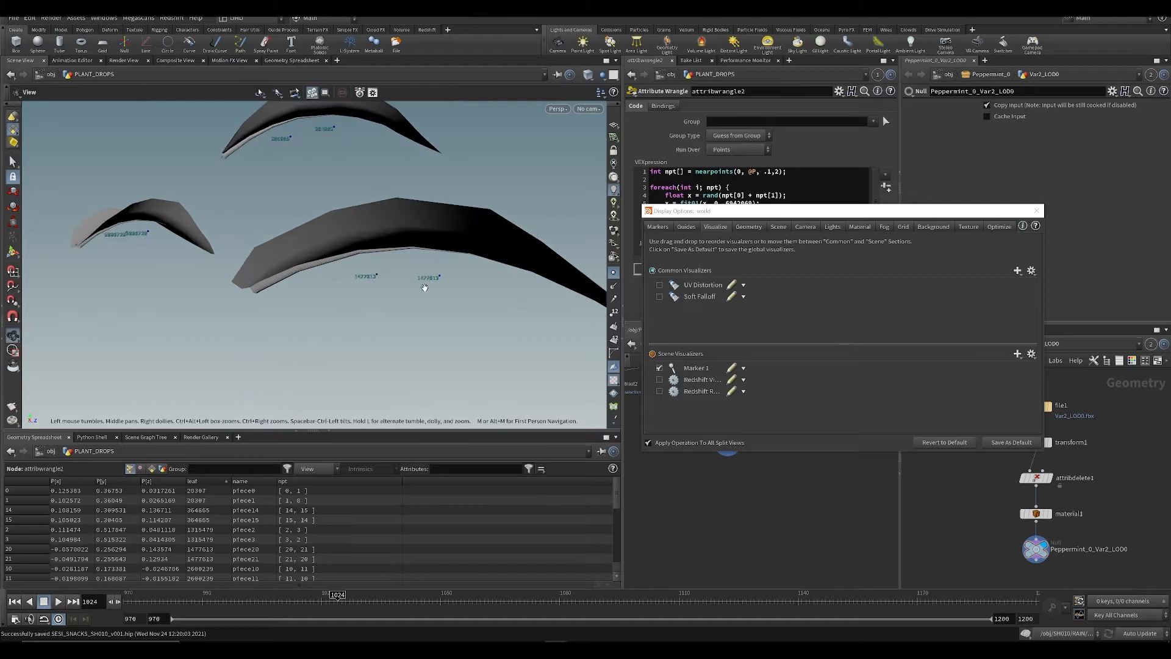
{"action": "right_click_drag", "start_coordinate": [303, 320], "coordinate": [323, 293], "text": "alt"}
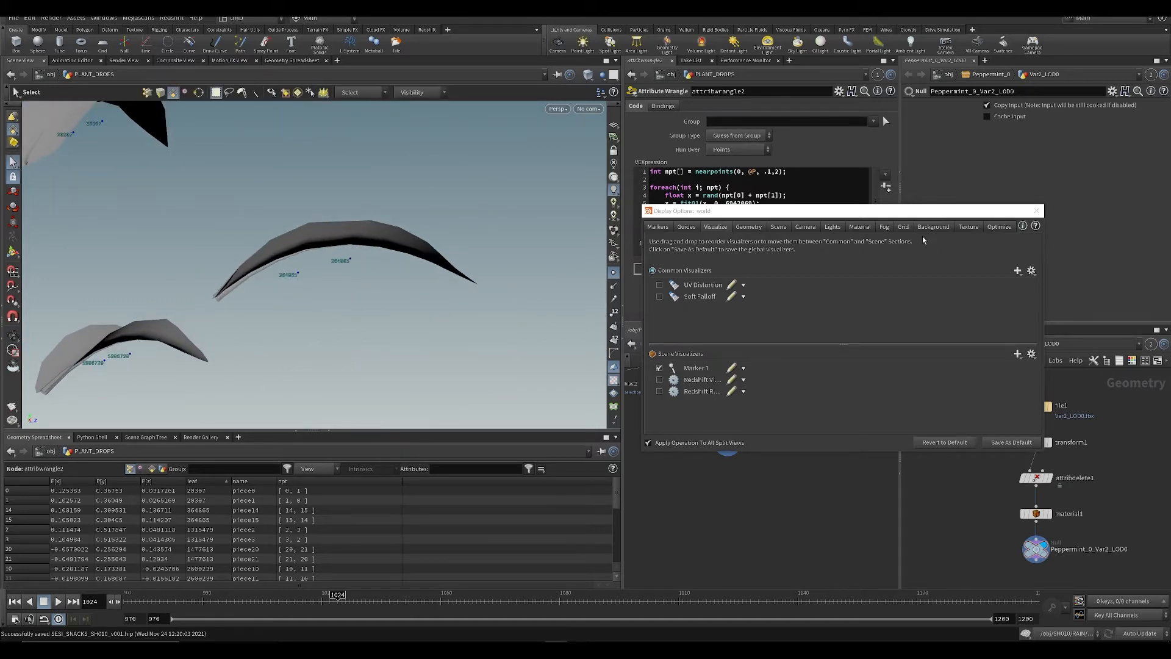
{"action": "left_click", "coordinate": [659, 368]}
{"action": "left_click", "coordinate": [1037, 210]}
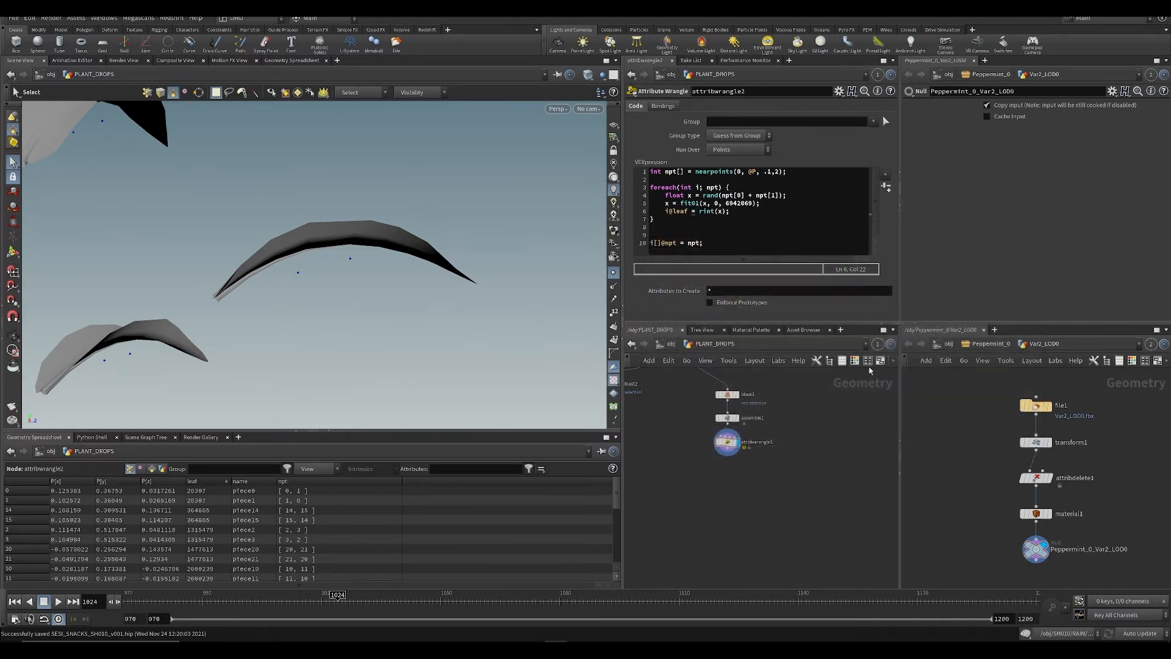
Step: Rename the attribute wrangle node to combine_leafandstem
{"action": "middle_click_drag", "start_coordinate": [250, 295], "coordinate": [366, 322], "text": "alt"}
{"action": "scroll", "coordinate": [373, 313], "scroll_direction": "down", "scroll_amount": 7, "text": "alt"}
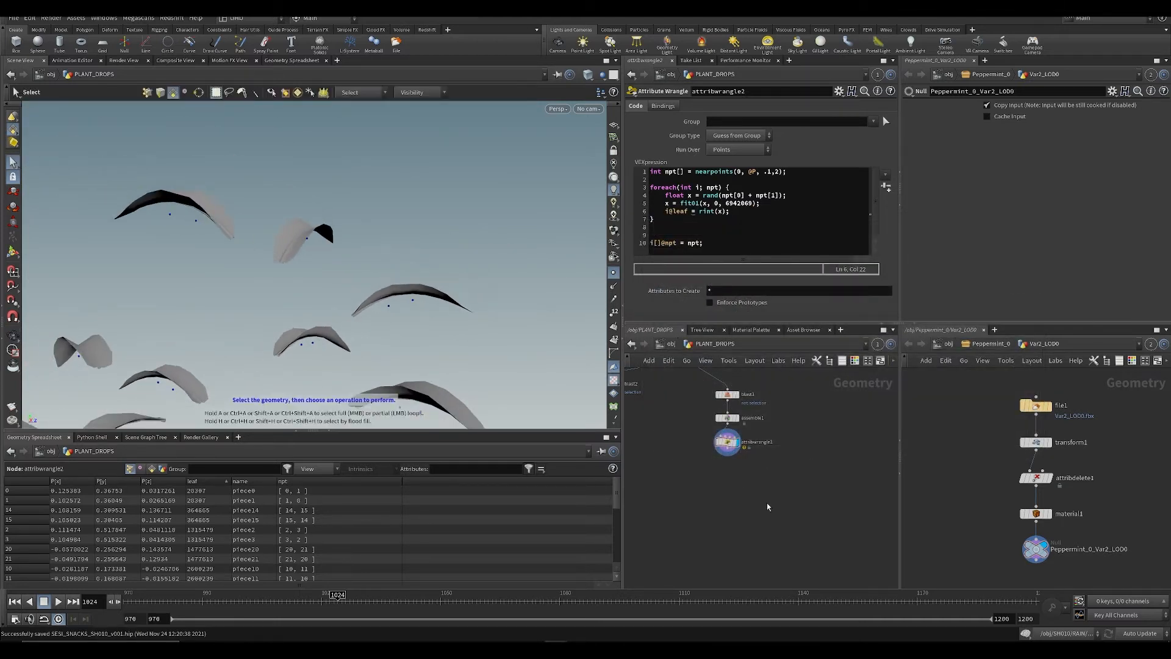
{"action": "left_click_drag", "start_coordinate": [363, 324], "coordinate": [376, 364], "text": "alt"}
{"action": "middle_click_drag", "start_coordinate": [392, 350], "coordinate": [399, 299], "text": "alt"}
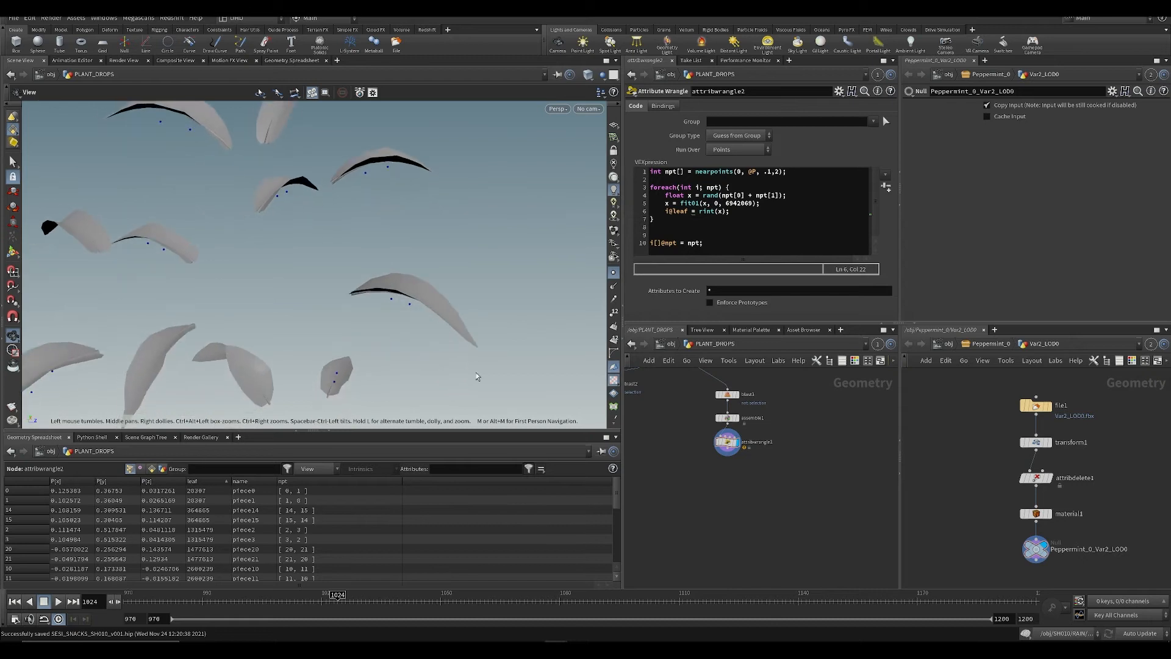
{"action": "key", "text": "Tab"}
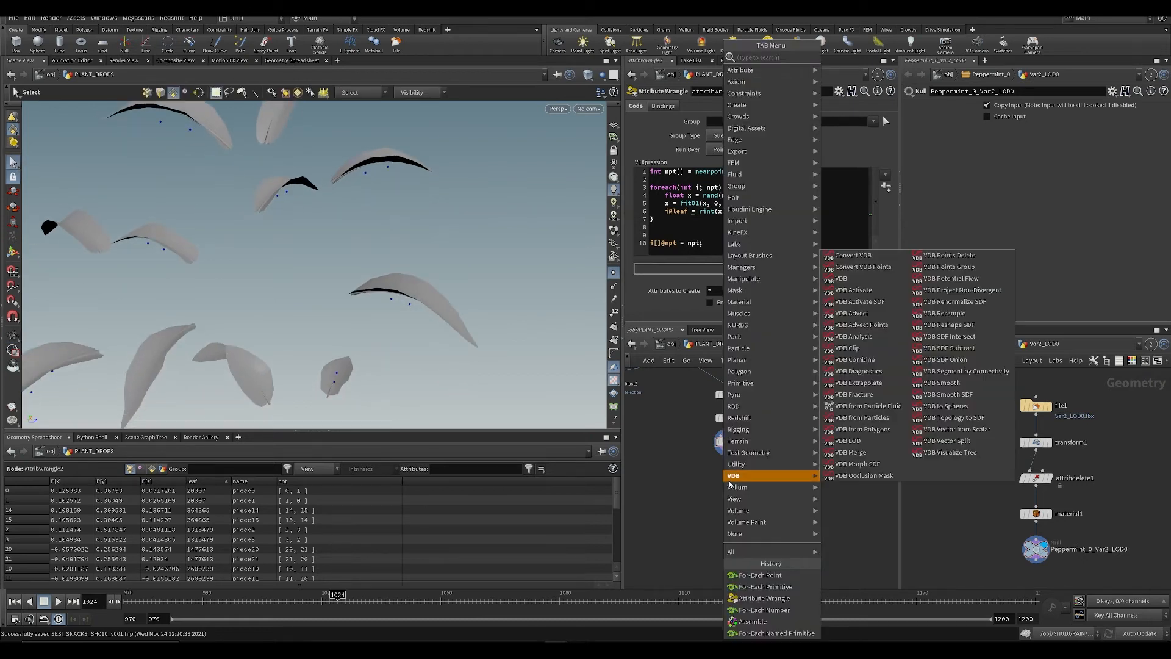
{"action": "key", "text": "Escape"}
{"action": "scroll", "coordinate": [760, 450], "scroll_direction": "up", "scroll_amount": 3}
{"action": "double_click", "coordinate": [760, 447]}
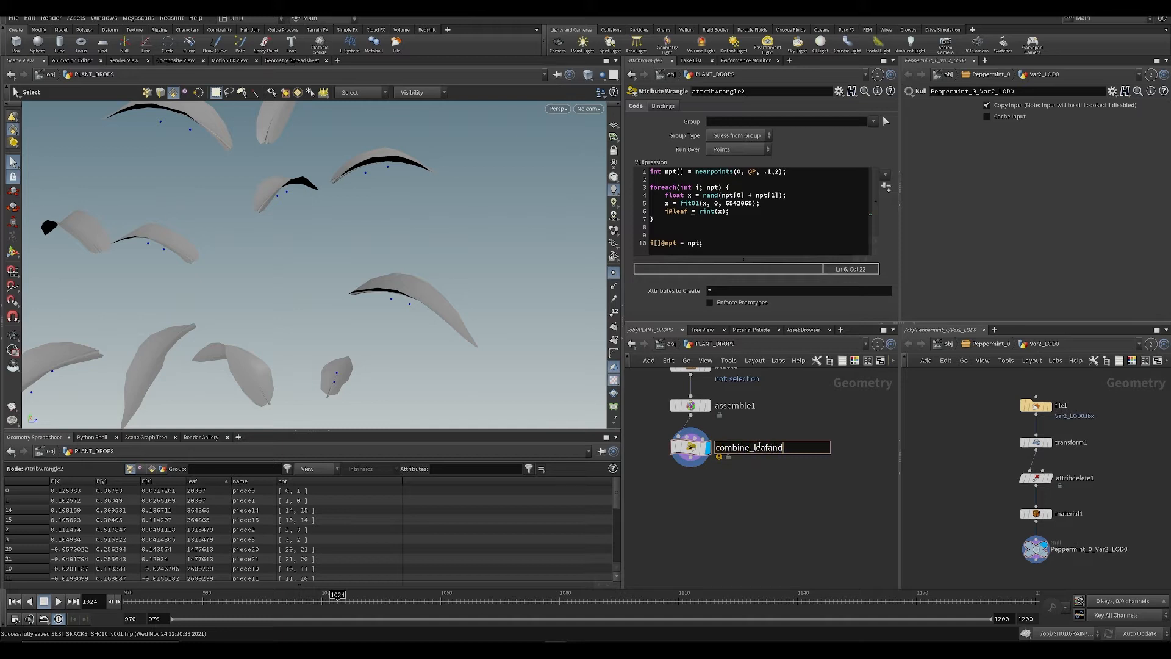
{"action": "type", "text": "combine_leafandstem"}
{"action": "key", "text": "Return"}
Step: Append an Attribute Promote node that promotes leaf from point to primitive, and show the primitive attributes in the spreadsheet
{"action": "key", "text": "Tab"}
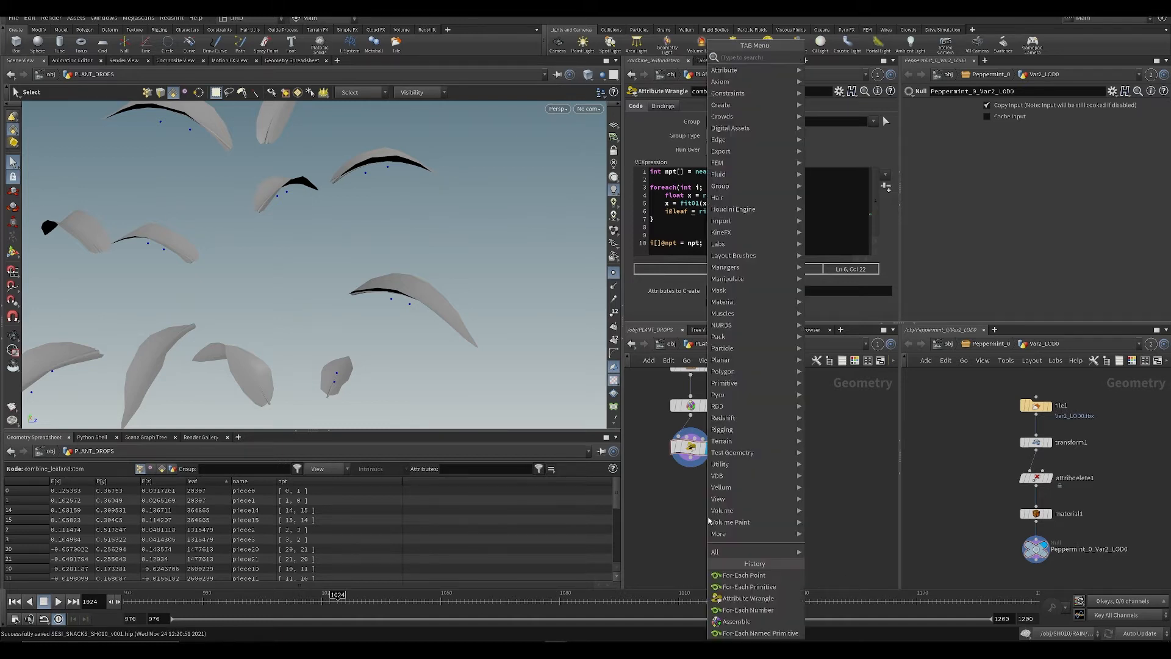
{"action": "type", "text": "aprom"}
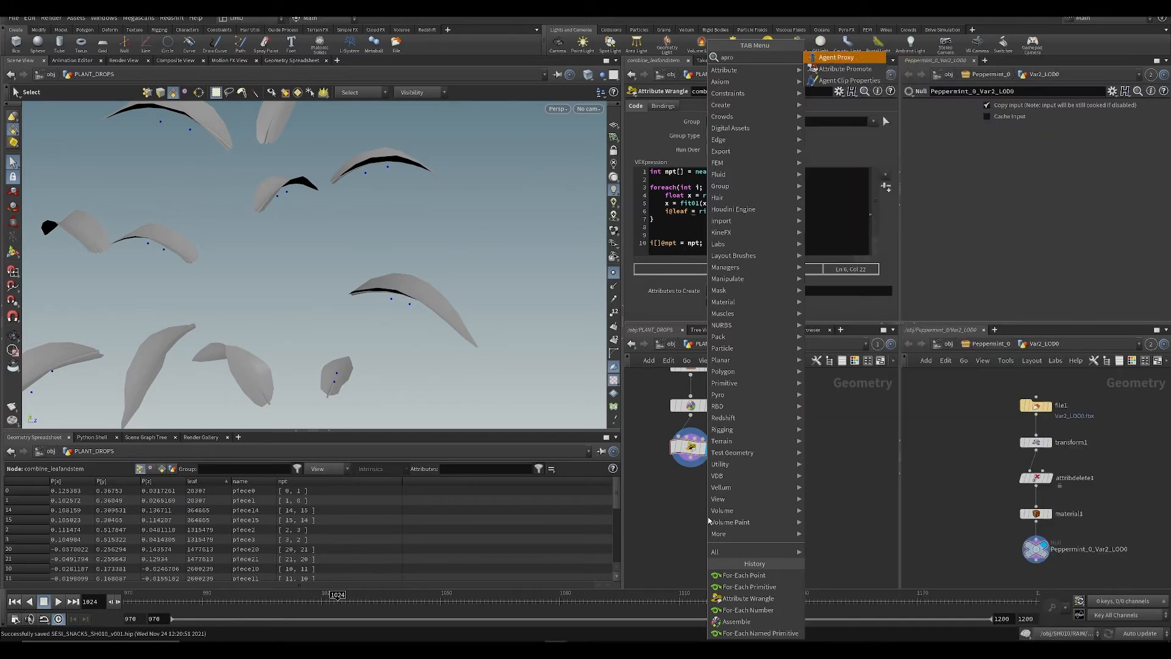
{"action": "key", "text": "shift+Return"}
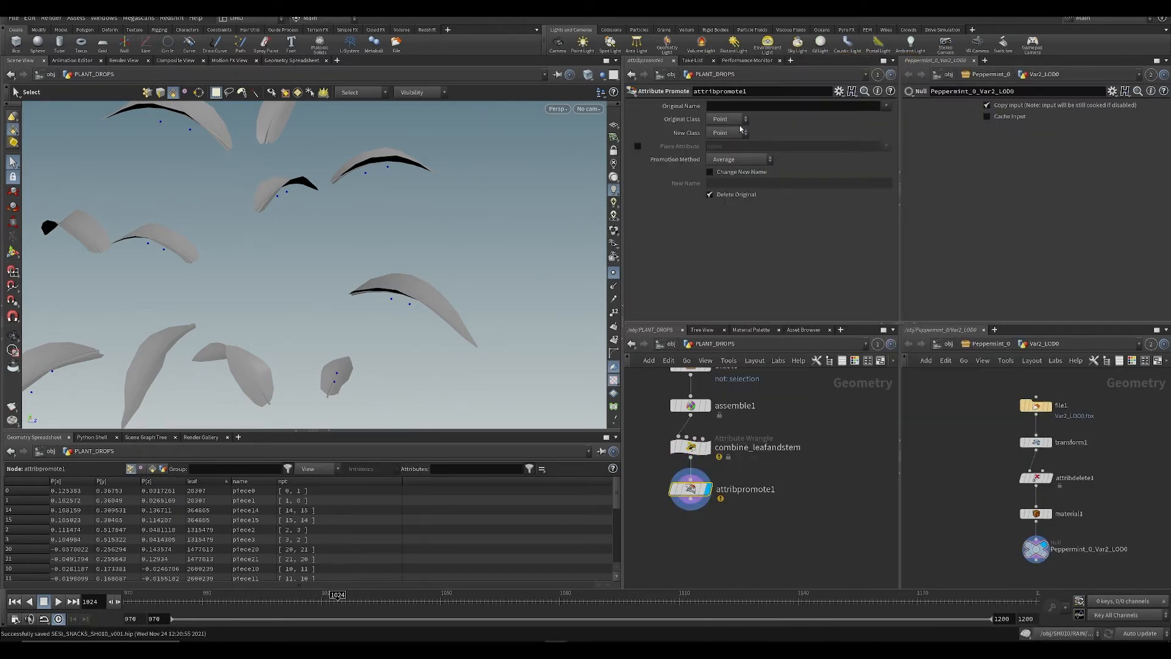
{"action": "left_click", "coordinate": [722, 133]}
{"action": "left_click", "coordinate": [727, 144]}
{"action": "left_click", "coordinate": [729, 133]}
{"action": "left_click", "coordinate": [729, 152]}
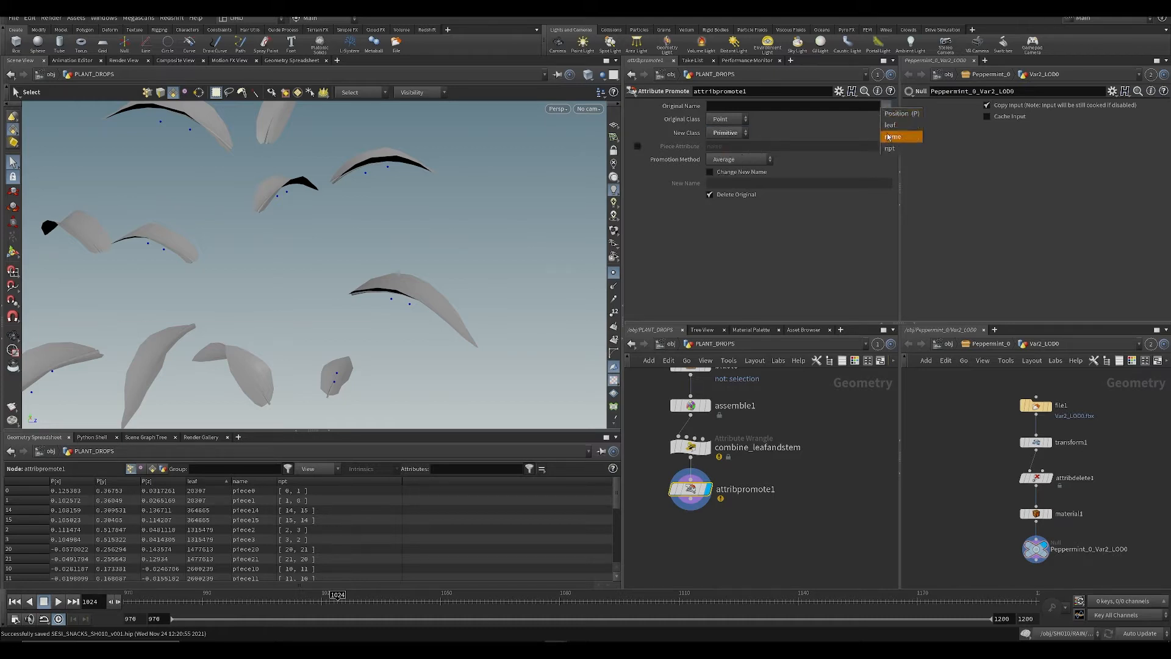
{"action": "left_click", "coordinate": [890, 124]}
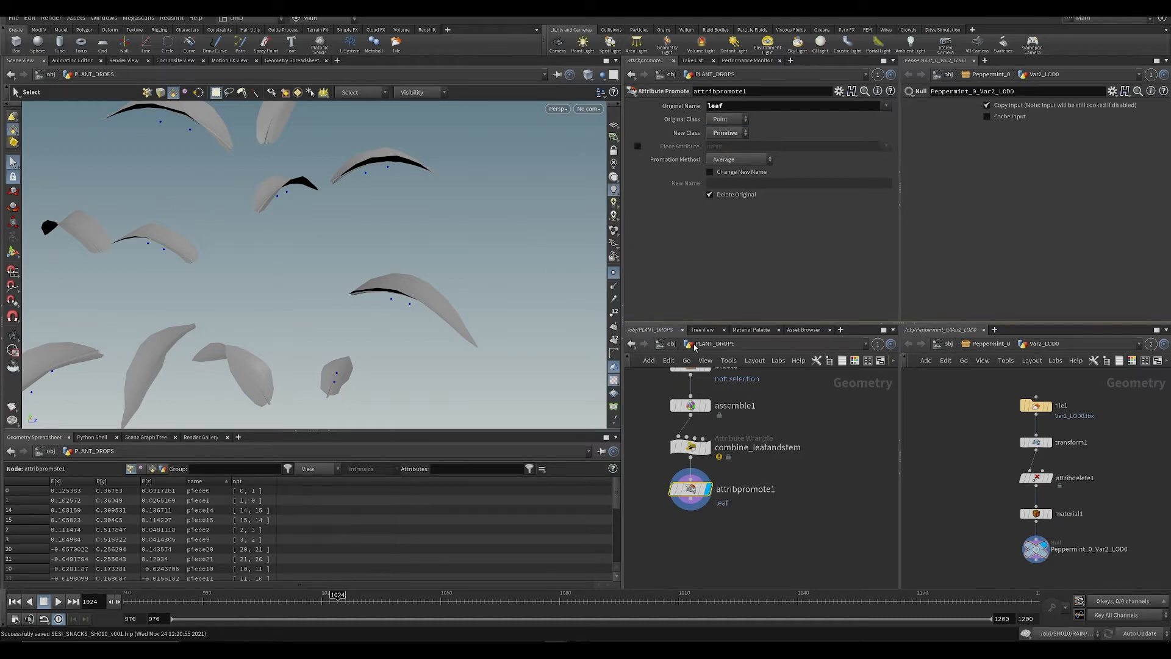
{"action": "left_click", "coordinate": [152, 468]}
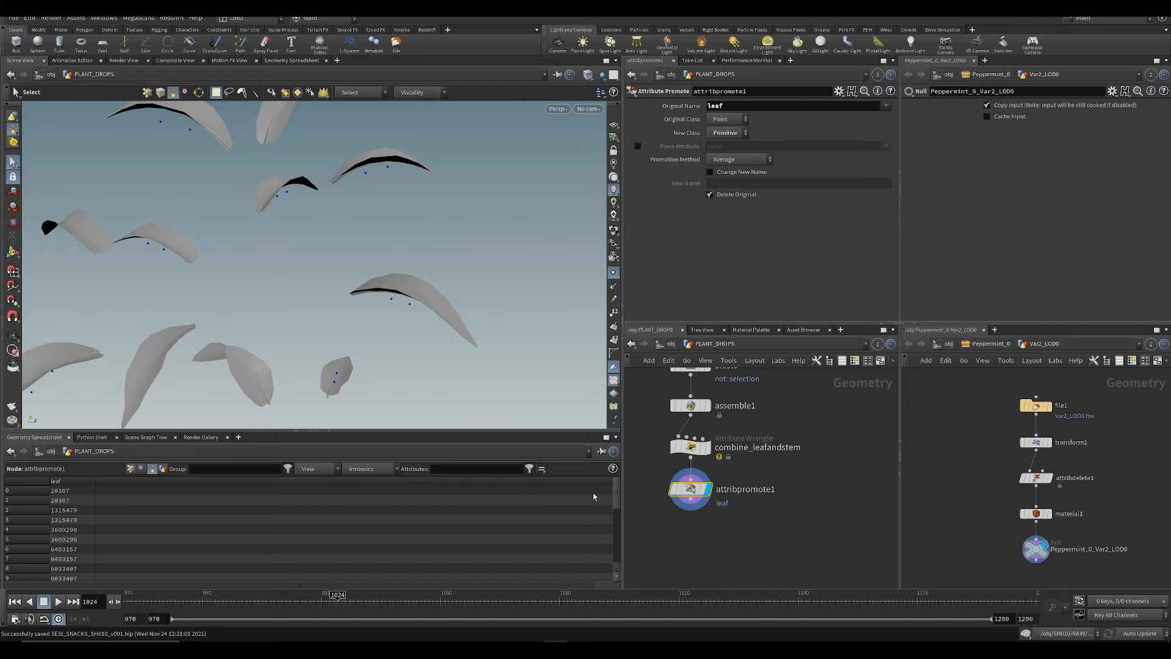
Step: Append a For-Each Primitive loop after the Attribute Promote node and separate its begin and end nodes in the network
{"action": "scroll", "coordinate": [745, 535], "scroll_direction": "down", "scroll_amount": 5}
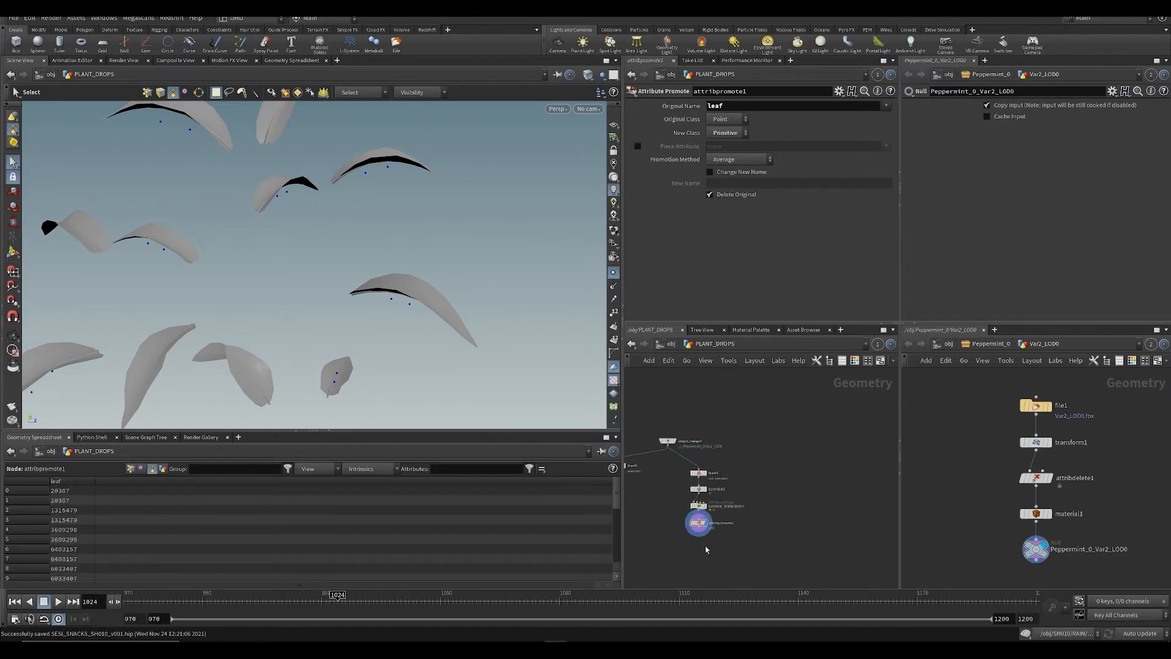
{"action": "key", "text": "Tab"}
{"action": "type", "text": "flo"}
{"action": "key", "text": "BackSpace"}
{"action": "key", "text": "BackSpace"}
{"action": "type", "text": "or e"}
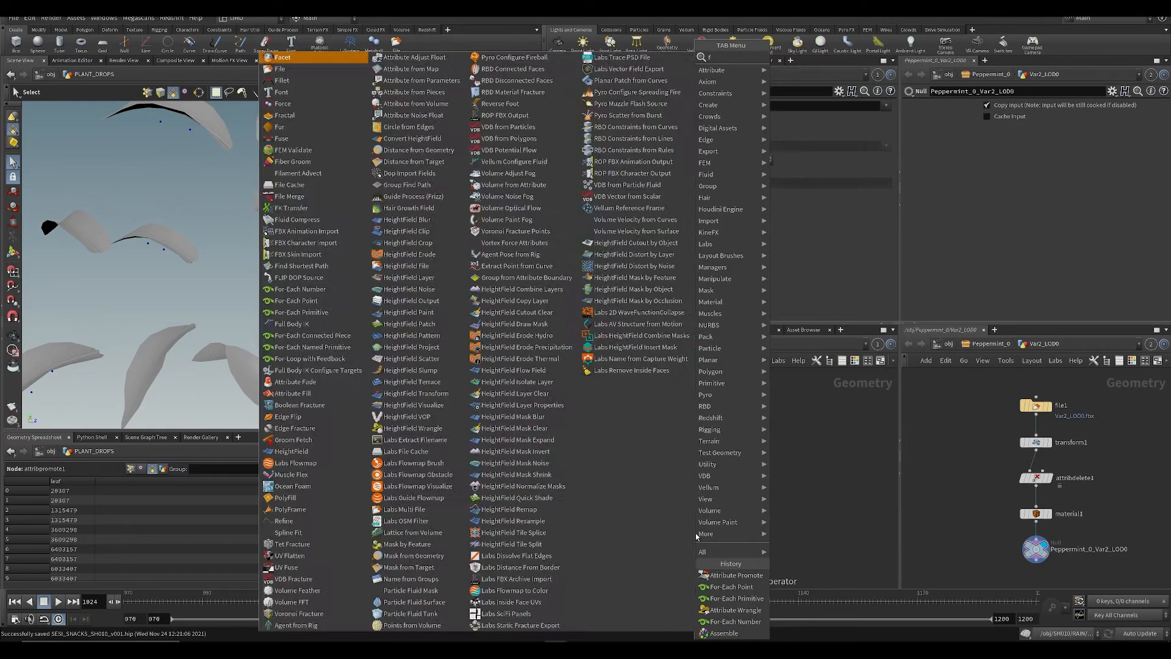
{"action": "key", "text": "Down"}
{"action": "key", "text": "Down"}
{"action": "key", "text": "Return"}
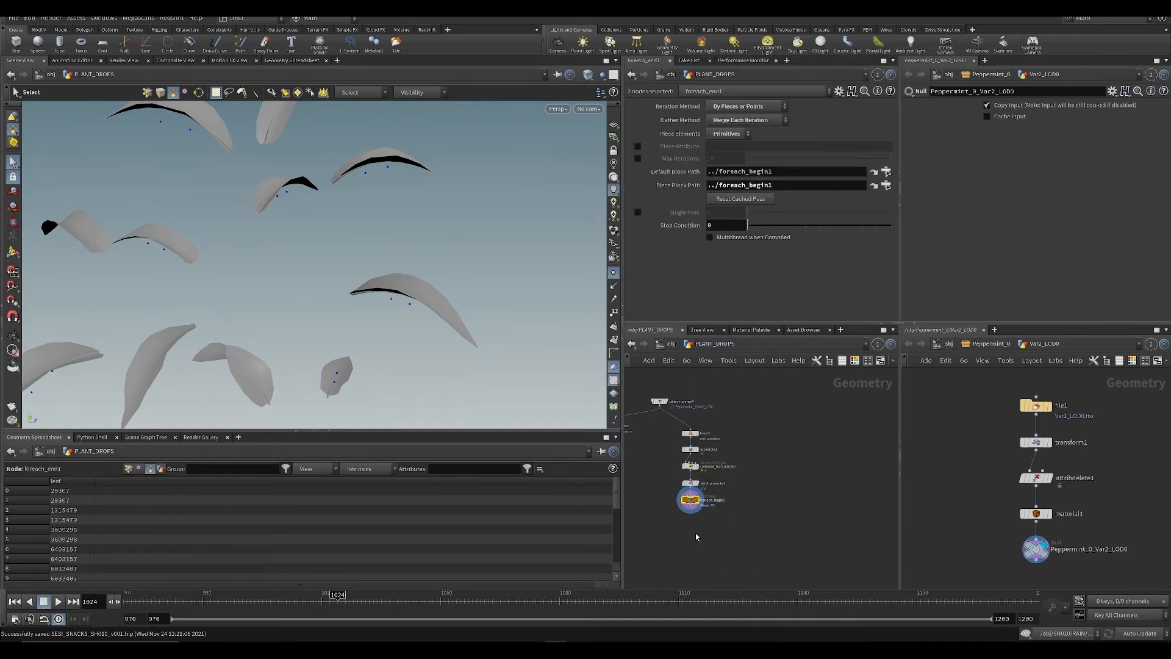
{"action": "left_click_drag", "start_coordinate": [402, 274], "coordinate": [439, 295], "text": "alt"}
{"action": "right_click_drag", "start_coordinate": [439, 295], "coordinate": [373, 349], "text": "alt"}
{"action": "left_click_drag", "start_coordinate": [373, 348], "coordinate": [452, 346], "text": "alt"}
{"action": "middle_click_drag", "start_coordinate": [740, 480], "coordinate": [762, 414]}
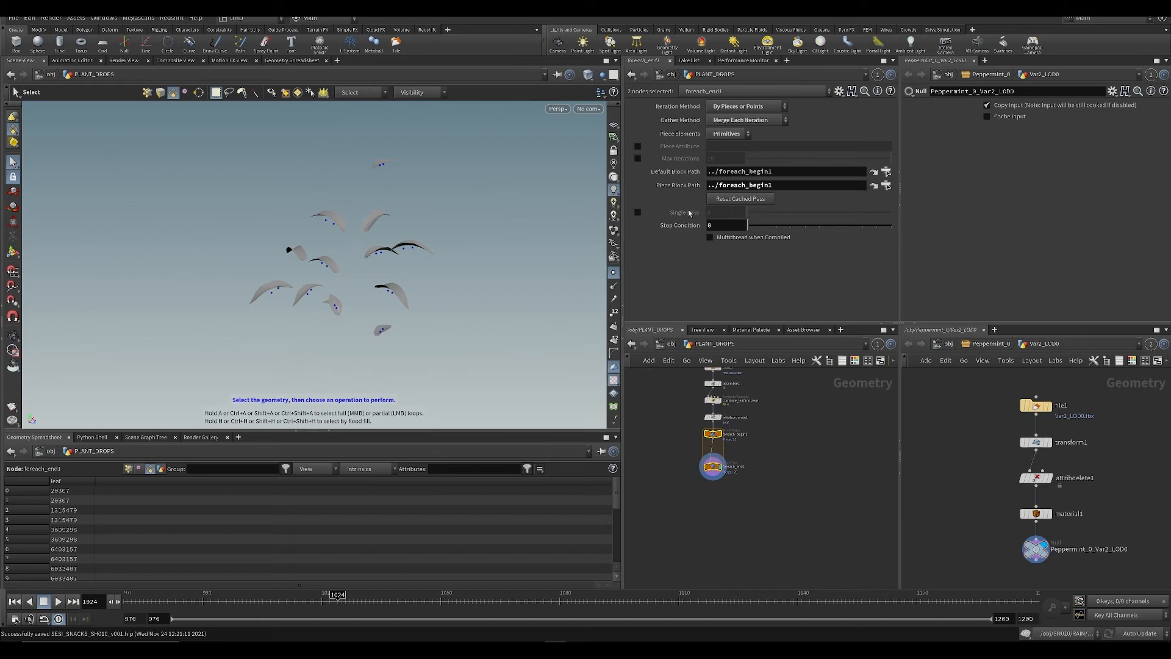
{"action": "scroll", "coordinate": [746, 435], "scroll_direction": "up", "scroll_amount": 2}
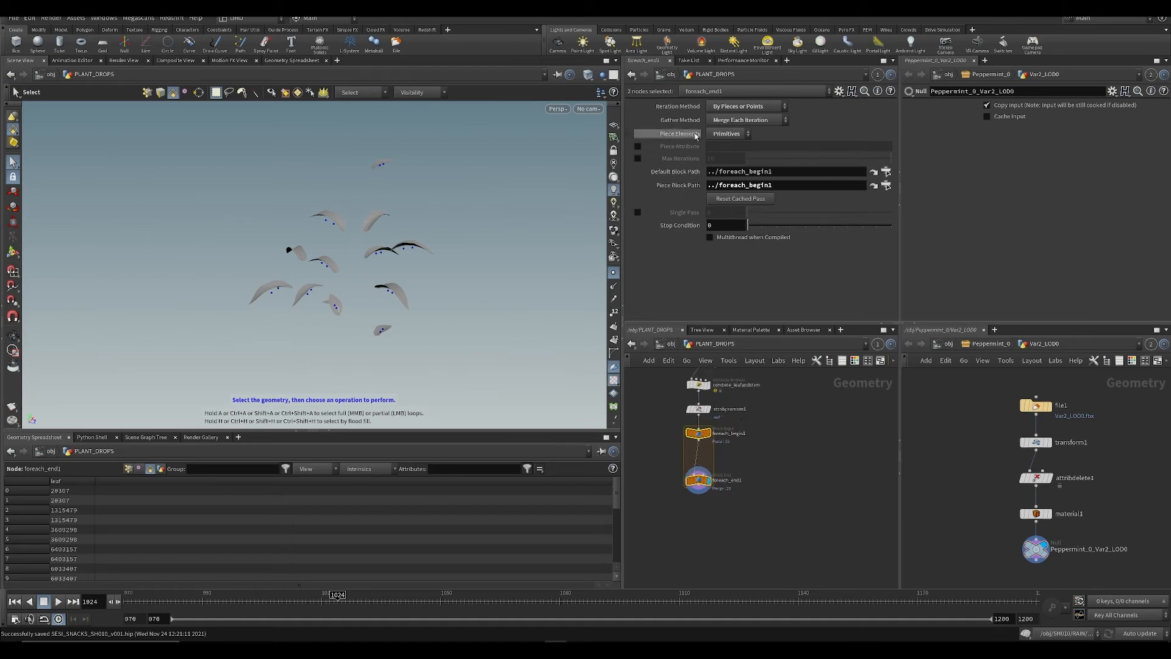
Step: Enable the piece attribute on the For-Each end node, set it to leaf, and save the scene
{"action": "left_click", "coordinate": [637, 147]}
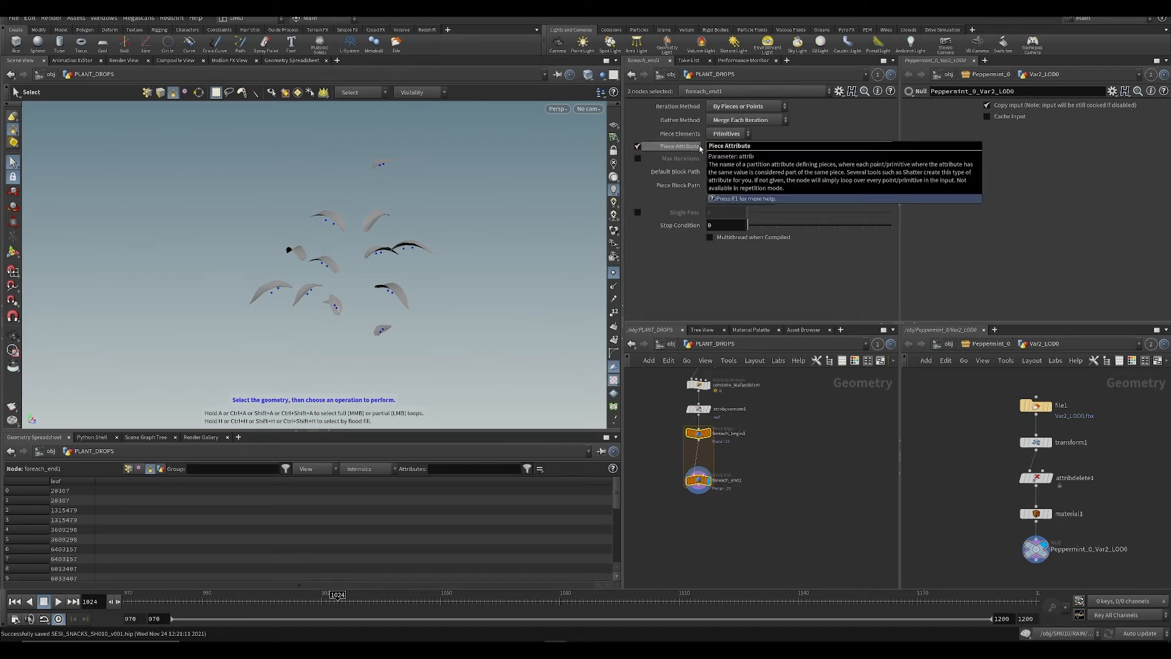
{"action": "left_click", "coordinate": [792, 452]}
{"action": "key", "text": "ctrl+s"}
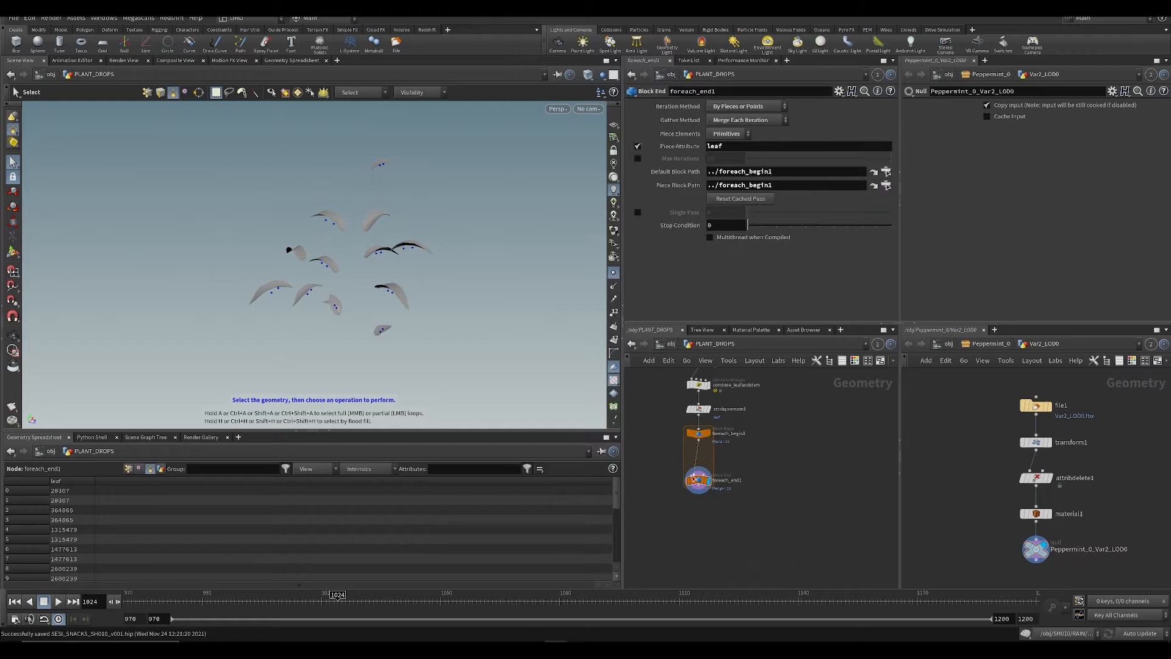
Step: Enable Single Pass on the For-Each end node, scrub through the passes ending at 0, and display the blast3 node
{"action": "left_click", "coordinate": [636, 212]}
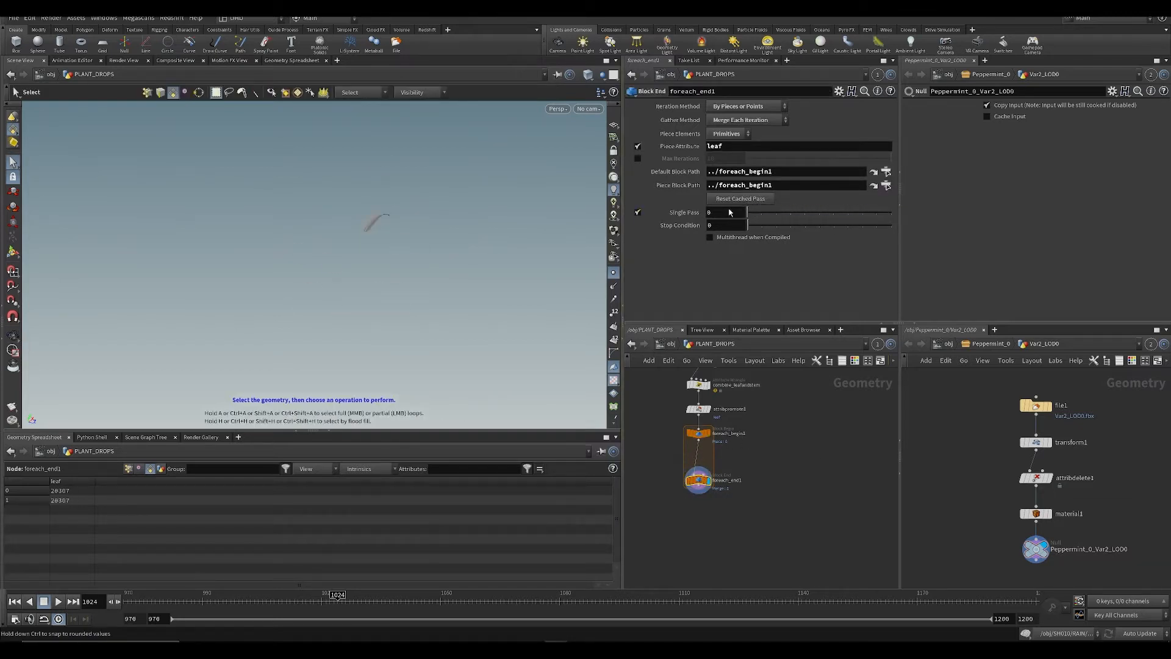
{"action": "left_click_drag", "start_coordinate": [873, 218], "coordinate": [653, 211]}
{"action": "middle_click_drag", "start_coordinate": [775, 411], "coordinate": [783, 525]}
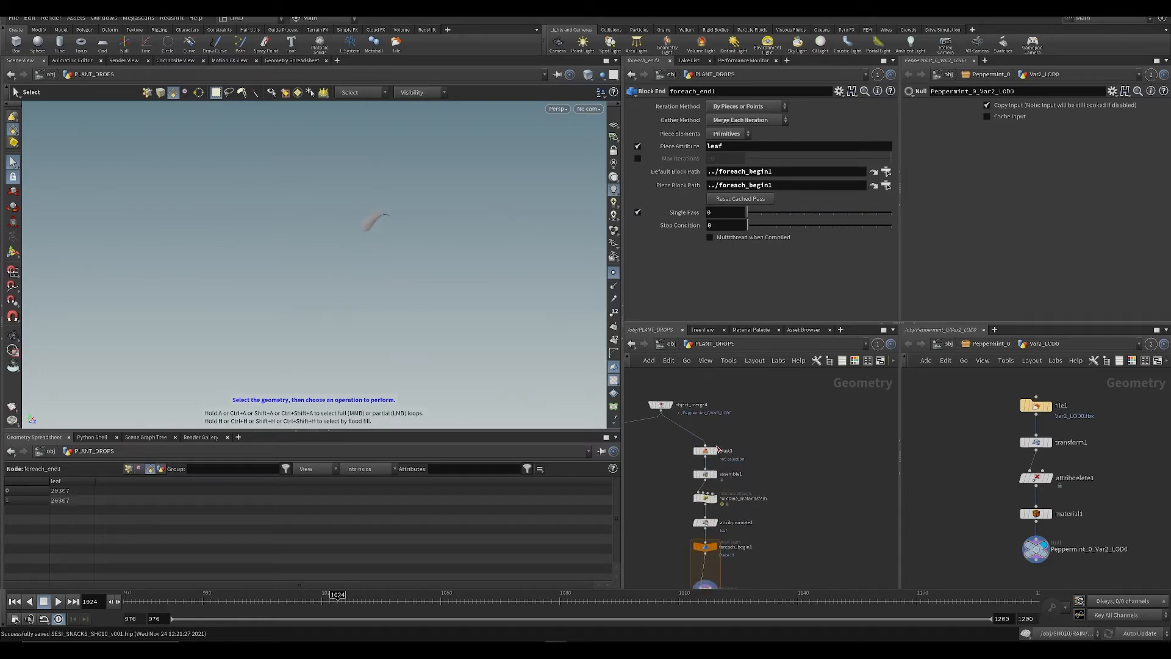
{"action": "left_click", "coordinate": [718, 451]}
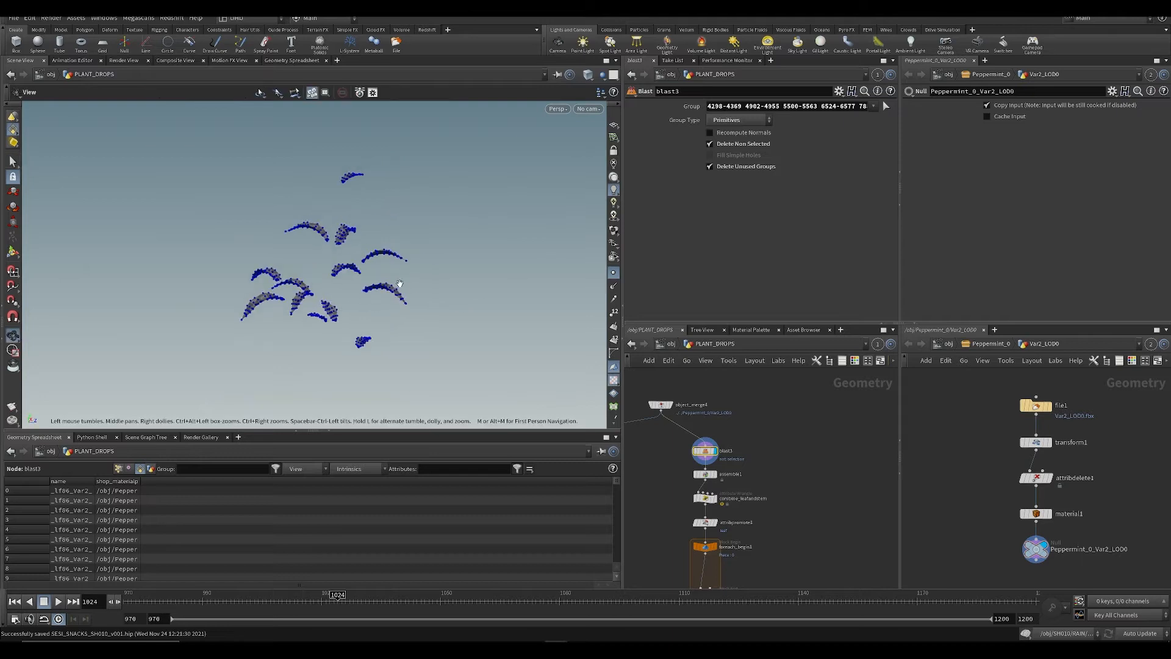
Step: Inspect the leaves remaining after blast3 up close from another angle and save the scene
{"action": "scroll", "coordinate": [400, 283], "scroll_direction": "up", "scroll_amount": 3}
{"action": "key", "text": "s"}
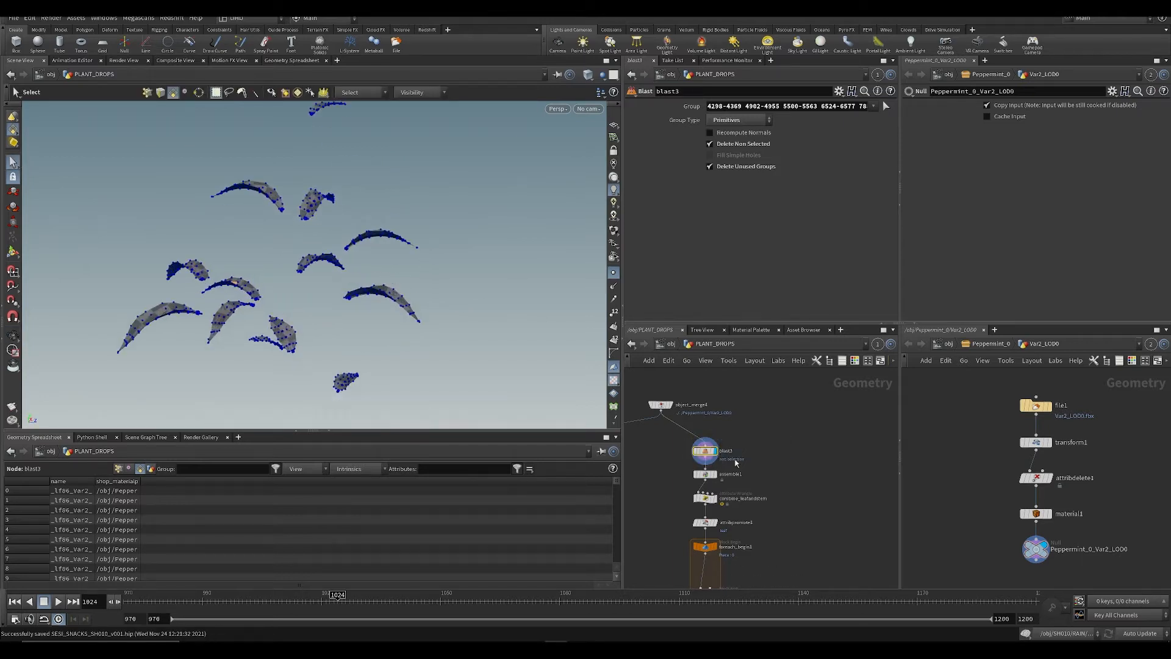
{"action": "middle_click_drag", "start_coordinate": [735, 463], "coordinate": [751, 435]}
{"action": "left_click_drag", "start_coordinate": [366, 293], "coordinate": [340, 320], "text": "alt"}
{"action": "key", "text": "ctrl+s"}
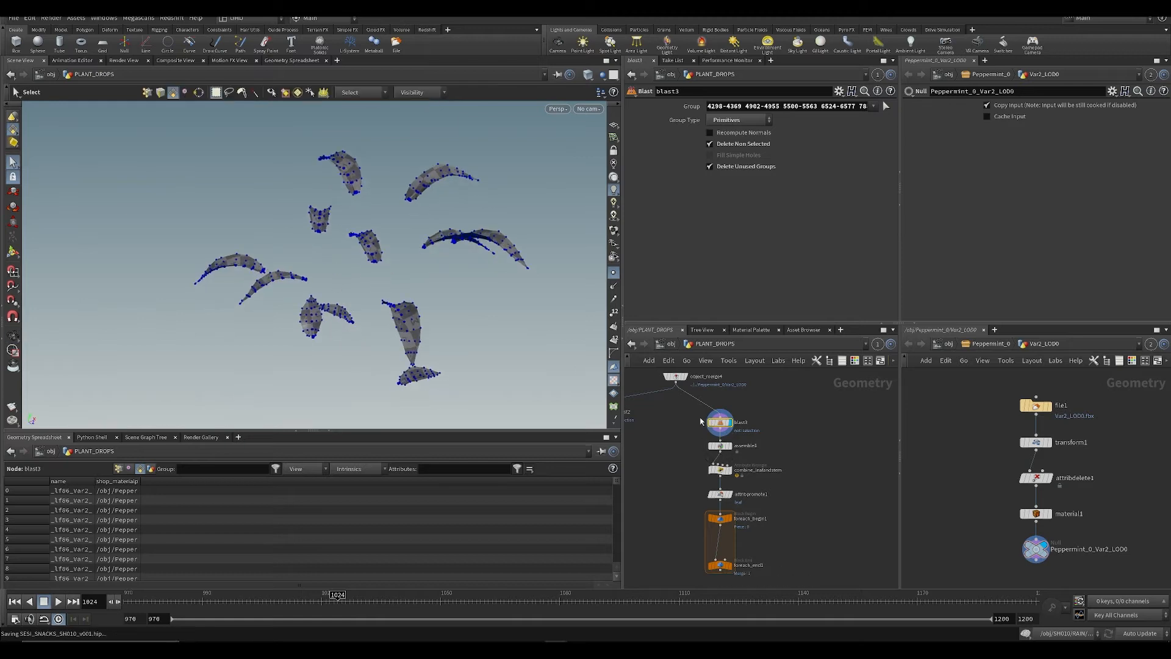
Step: Move blast3 aside in the network, display the object_merge4 plant, and hide the point markers in the viewport
{"action": "middle_click_drag", "start_coordinate": [701, 422], "coordinate": [706, 459]}
{"action": "left_click_drag", "start_coordinate": [724, 462], "coordinate": [778, 456]}
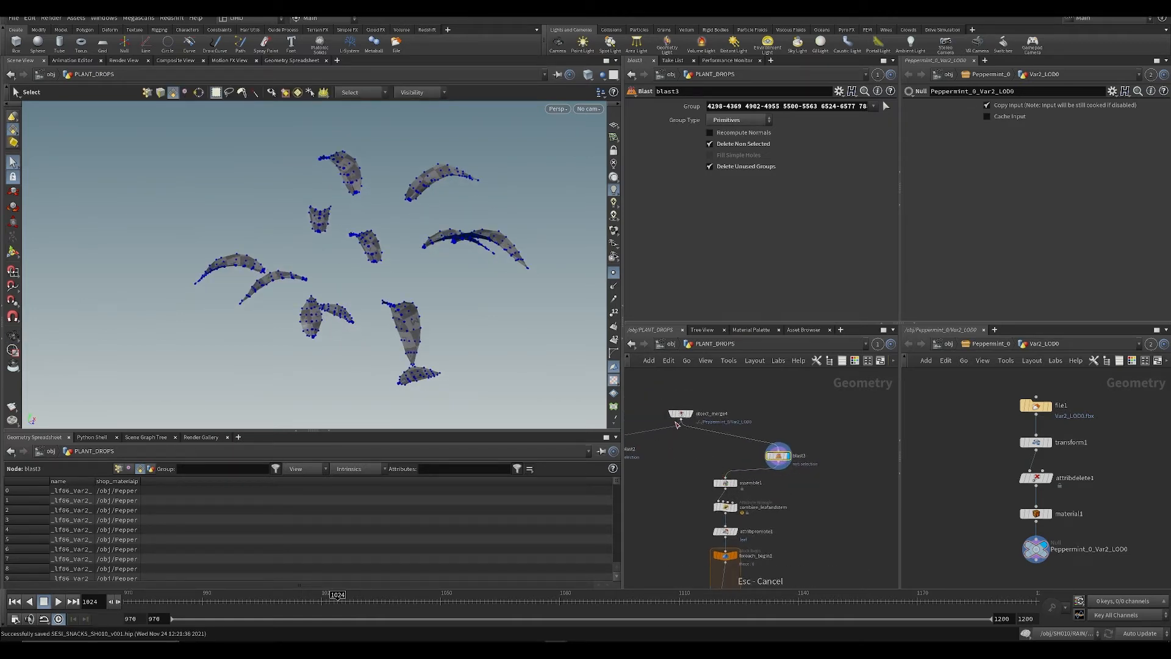
{"action": "left_click", "coordinate": [682, 414]}
{"action": "middle_click_drag", "start_coordinate": [482, 391], "coordinate": [471, 264], "text": "alt"}
{"action": "key", "text": "Escape"}
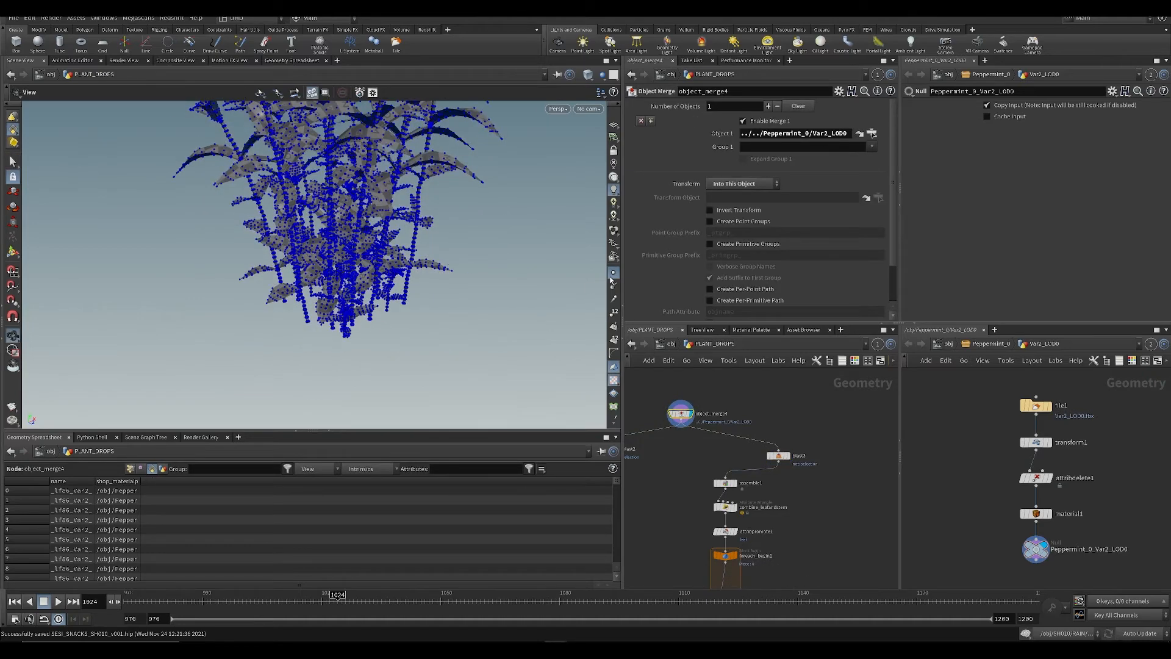
{"action": "left_click", "coordinate": [614, 273]}
Step: Select the plant's stems on object_merge4 and delete them with a Blast node
{"action": "left_click_drag", "start_coordinate": [479, 291], "coordinate": [398, 282]}
{"action": "key", "text": "s"}
{"action": "left_click", "coordinate": [412, 276]}
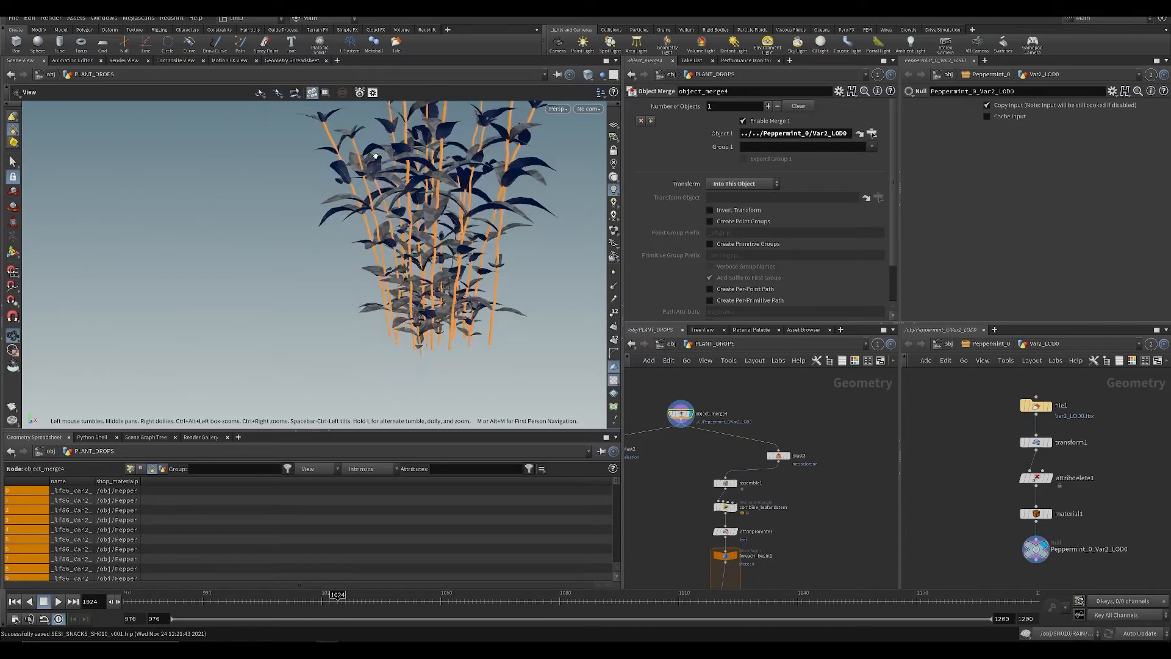
{"action": "left_click_drag", "start_coordinate": [465, 261], "coordinate": [469, 283], "text": "alt"}
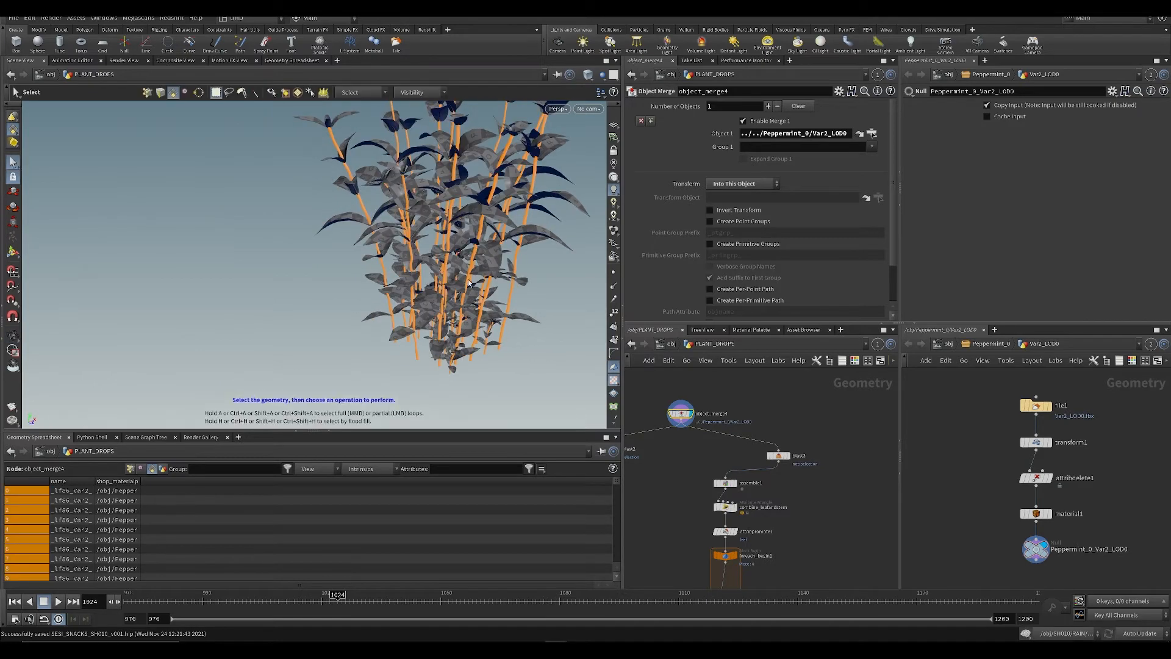
{"action": "key", "text": "Delete"}
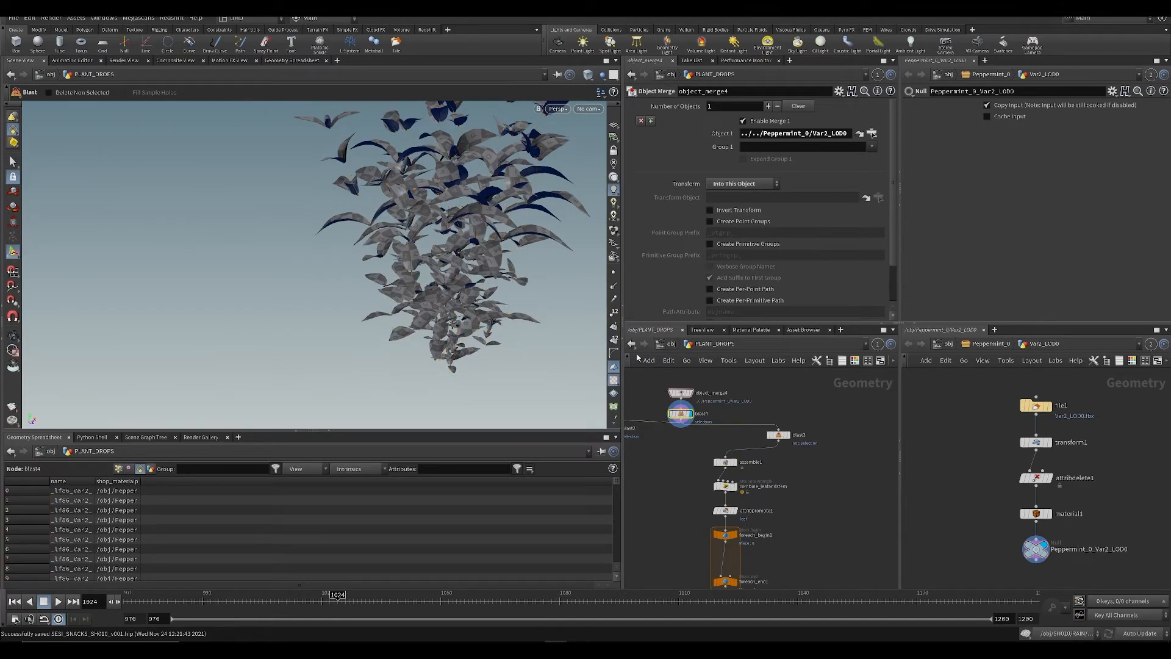
Step: Wire the stem-removing Blast directly into the Assemble node, bypassing blast3, and display foreach_end1
{"action": "left_click_drag", "start_coordinate": [727, 457], "coordinate": [681, 428]}
{"action": "middle_click_drag", "start_coordinate": [782, 585], "coordinate": [770, 519]}
{"action": "left_click", "coordinate": [727, 504]}
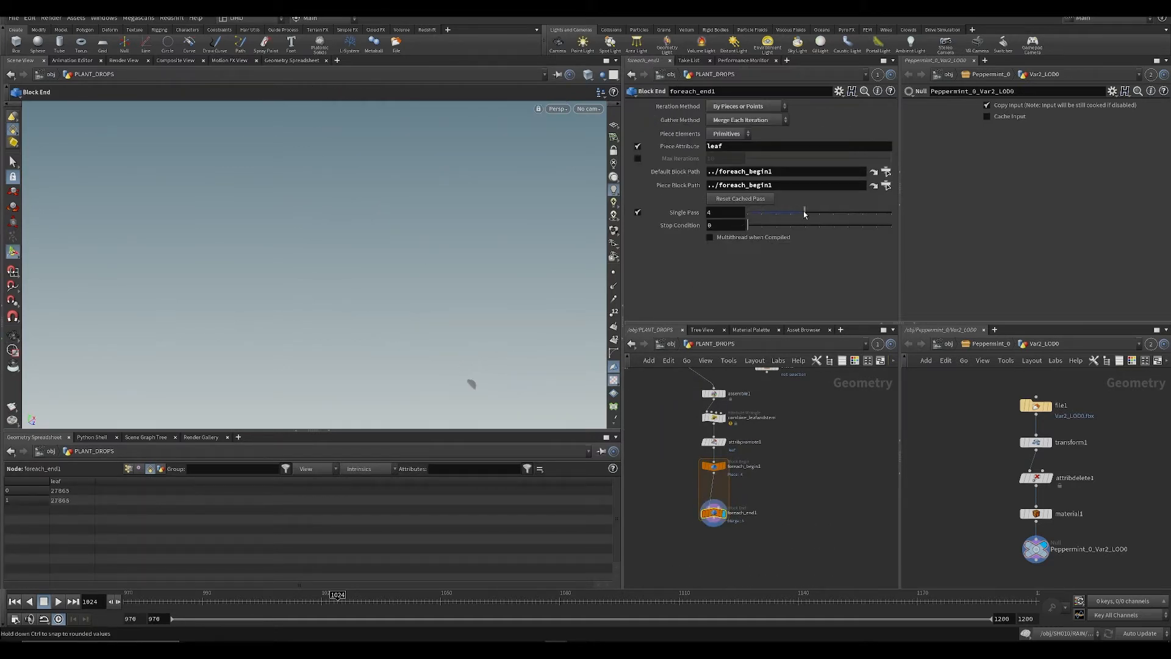
Step: Scrub the Single Pass value of foreach_end1 up to 30, examining the leaf pieces in each pass
{"action": "left_click_drag", "start_coordinate": [805, 213], "coordinate": [862, 213]}
{"action": "key", "text": "Escape"}
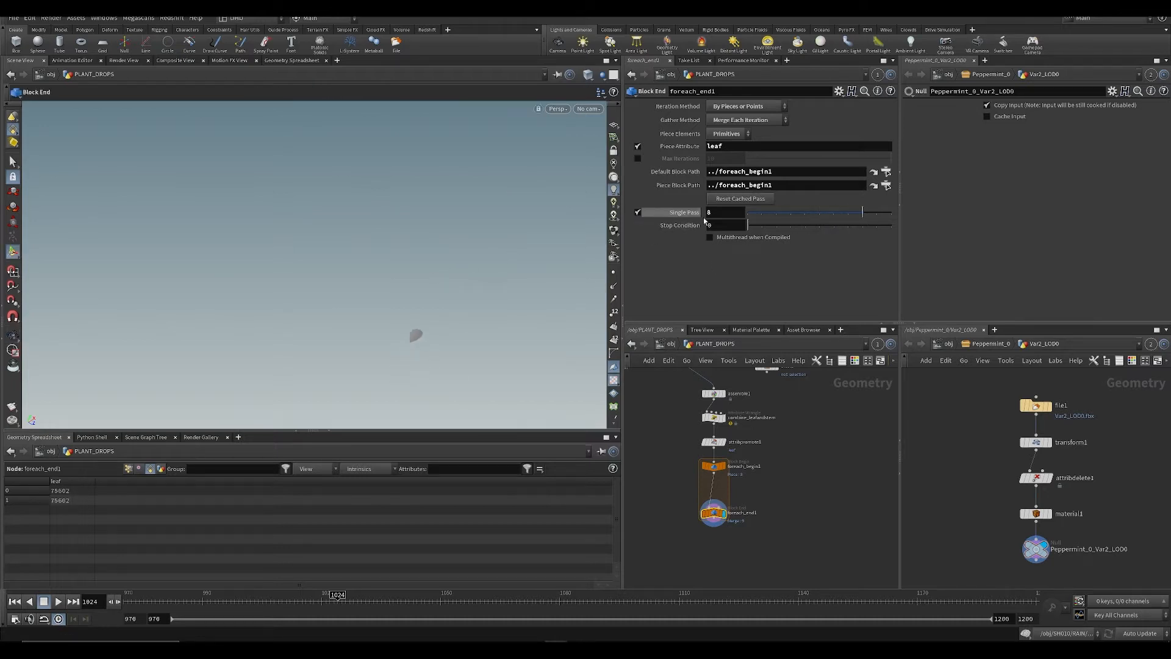
{"action": "middle_click_drag", "start_coordinate": [723, 212], "coordinate": [750, 219]}
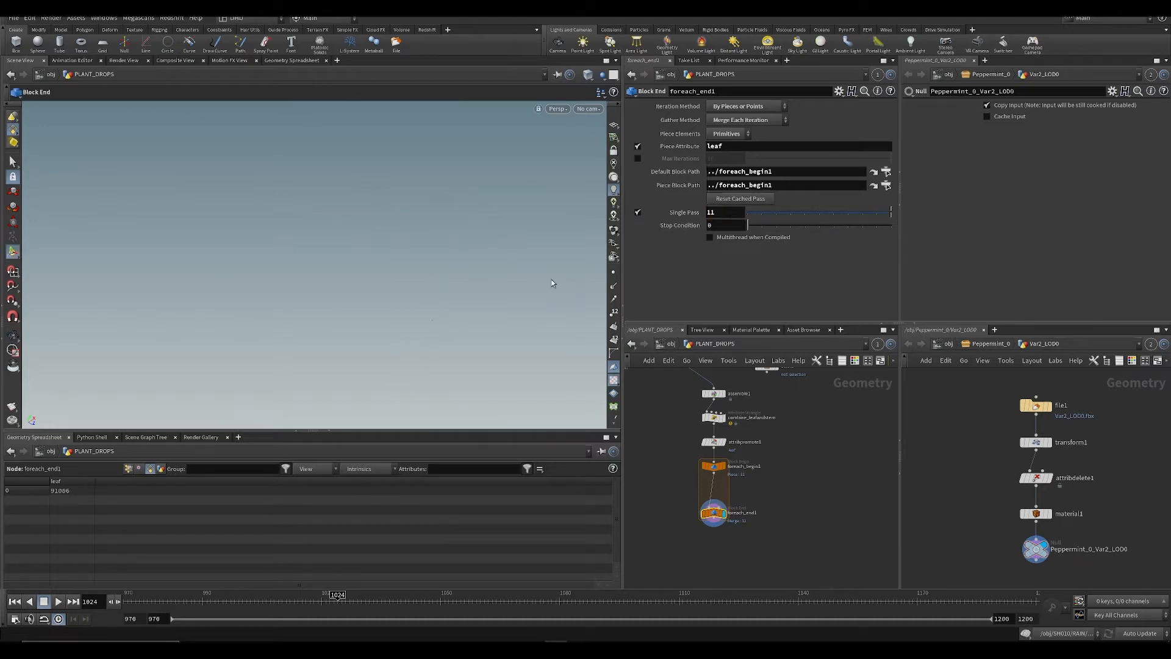
{"action": "right_click_drag", "start_coordinate": [491, 246], "coordinate": [348, 264], "text": "alt"}
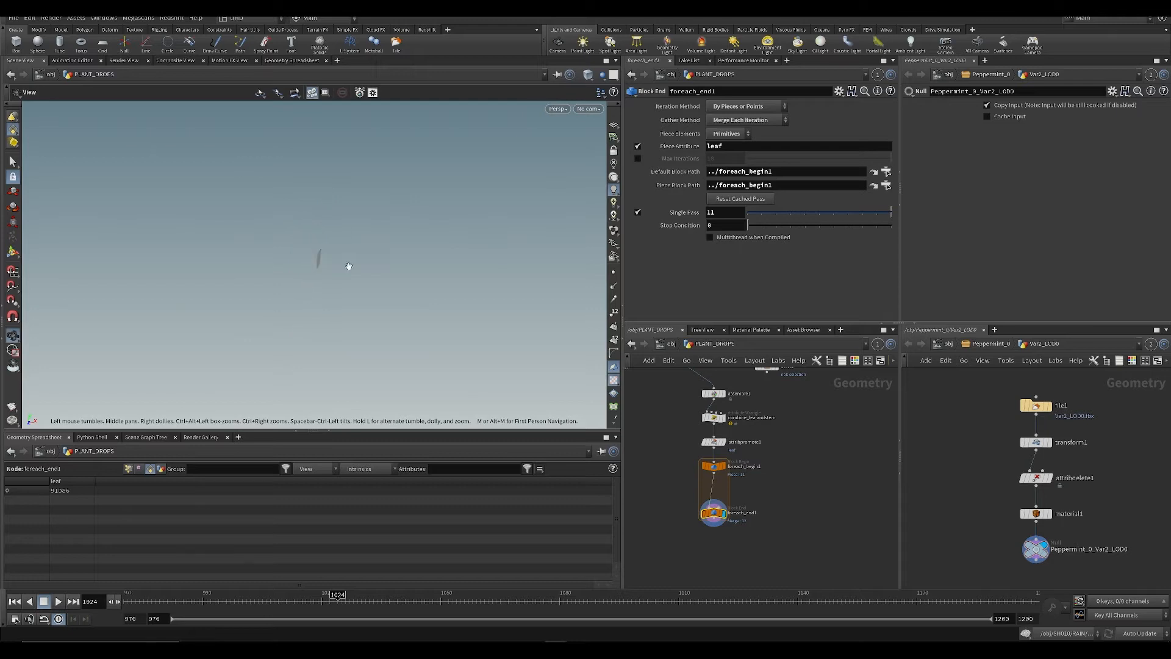
{"action": "middle_click_drag", "start_coordinate": [720, 213], "coordinate": [762, 215]}
{"action": "right_click_drag", "start_coordinate": [399, 247], "coordinate": [400, 251], "text": "alt"}
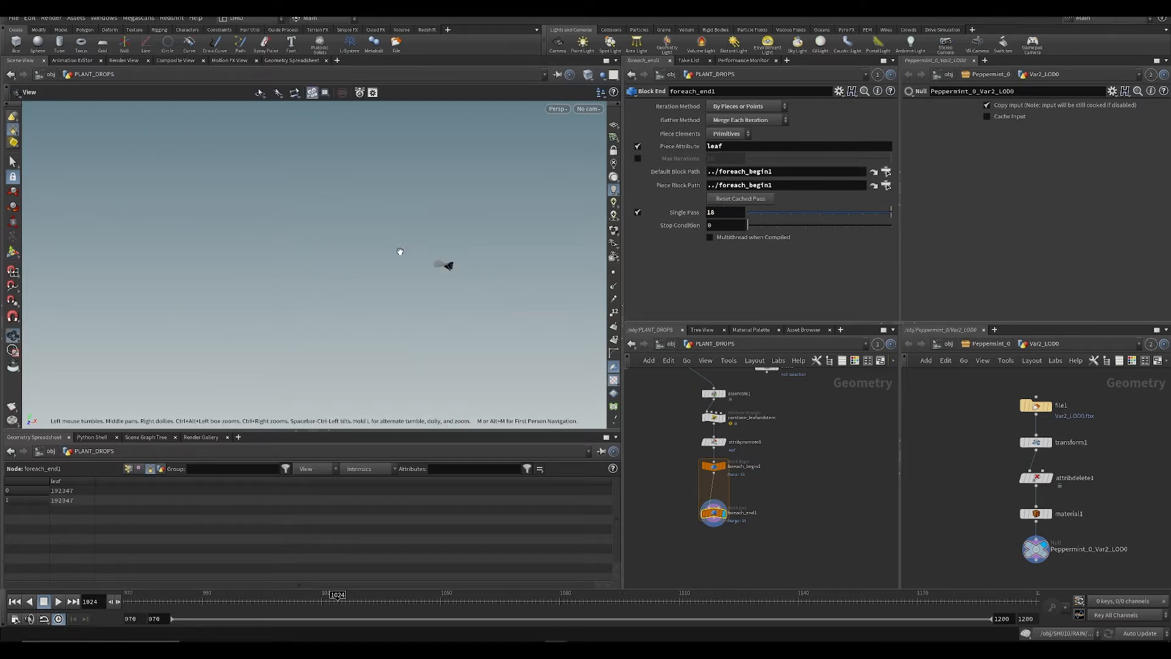
{"action": "middle_click_drag", "start_coordinate": [713, 212], "coordinate": [740, 220]}
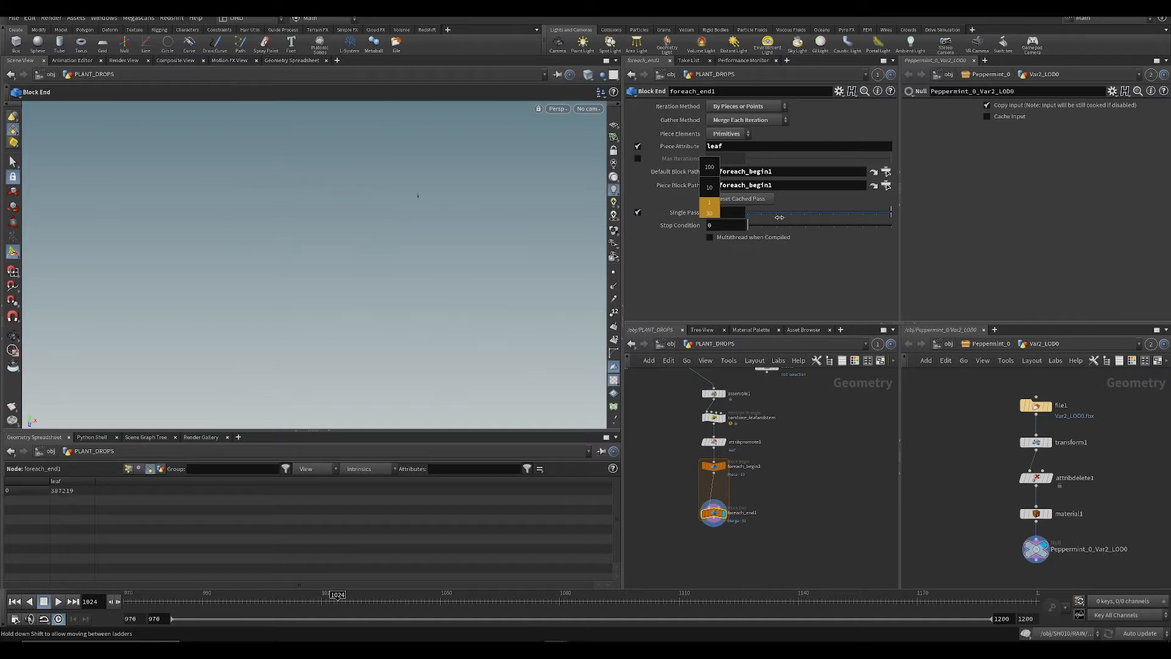
{"action": "middle_click_drag", "start_coordinate": [780, 217], "coordinate": [780, 217]}
Step: Frame the pass 30 leaf piece and examine it from several angles and distances
{"action": "key", "text": "space+g"}
{"action": "left_click_drag", "start_coordinate": [504, 247], "coordinate": [321, 214], "text": "alt"}
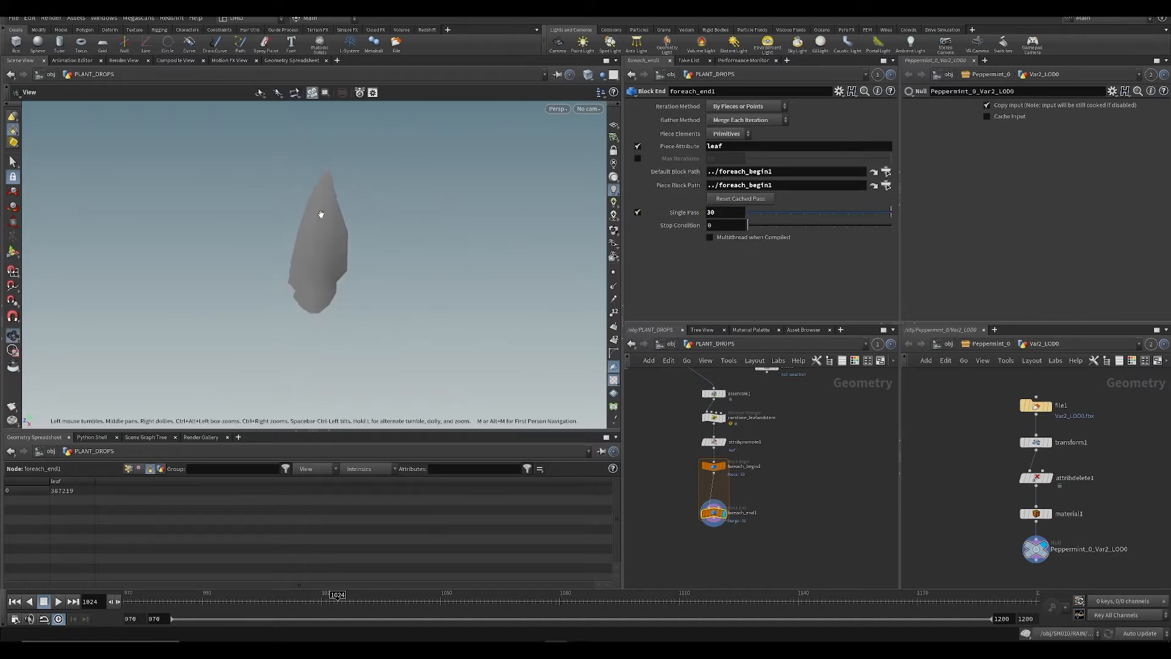
{"action": "scroll", "coordinate": [321, 214], "scroll_direction": "down", "scroll_amount": 8}
{"action": "scroll", "coordinate": [267, 256], "scroll_direction": "up", "scroll_amount": 8}
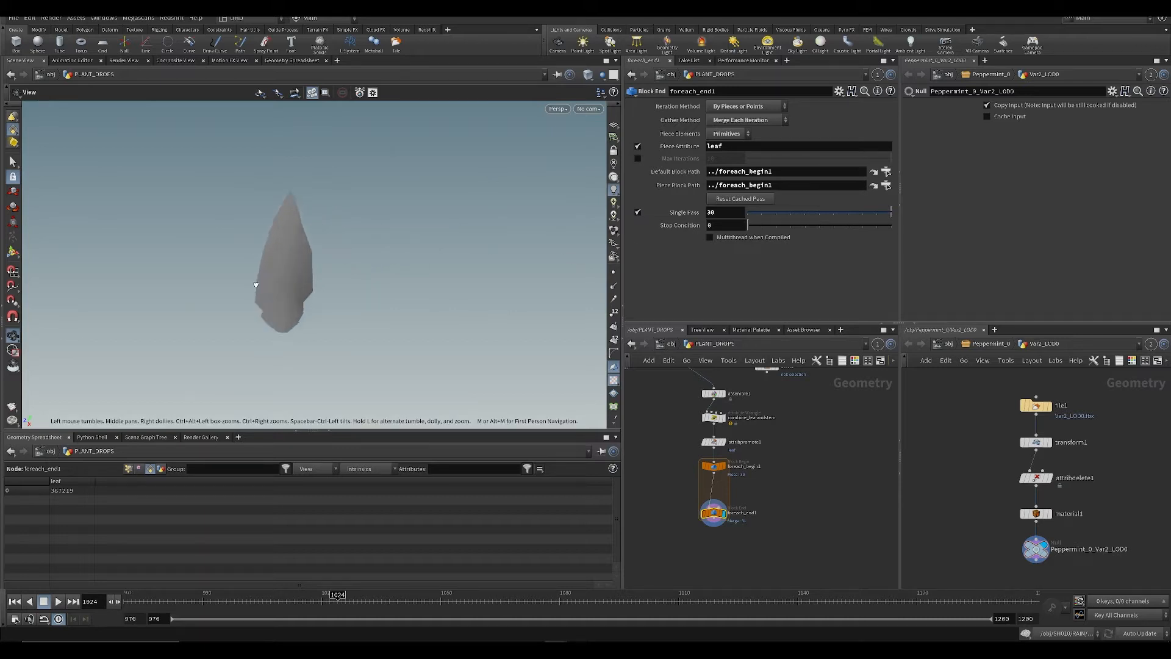
{"action": "left_click_drag", "start_coordinate": [255, 285], "coordinate": [360, 249]}
{"action": "scroll", "coordinate": [360, 250], "scroll_direction": "down", "scroll_amount": 7}
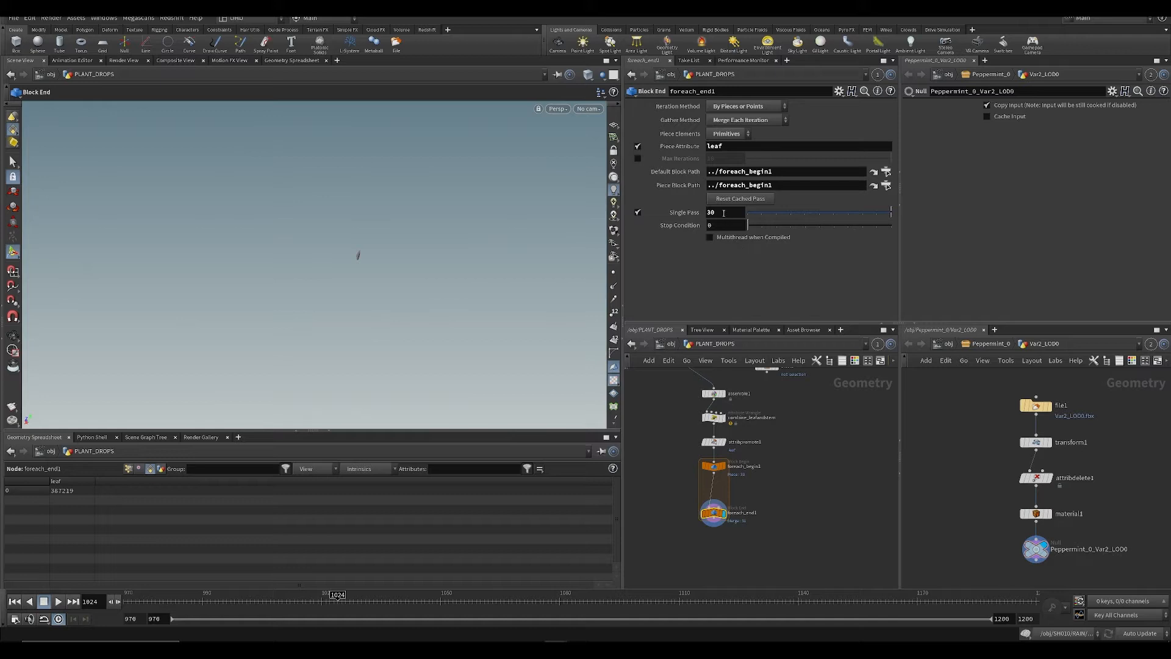
Step: Advance Single Pass to 55, examine how the leaves in that pass are grouped, and save the scene
{"action": "middle_click_drag", "start_coordinate": [723, 213], "coordinate": [848, 225]}
{"action": "left_click_drag", "start_coordinate": [392, 332], "coordinate": [283, 305], "text": "alt"}
{"action": "key", "text": "space+g"}
{"action": "key", "text": "ctrl+s"}
{"action": "right_click_drag", "start_coordinate": [300, 315], "coordinate": [304, 329]}
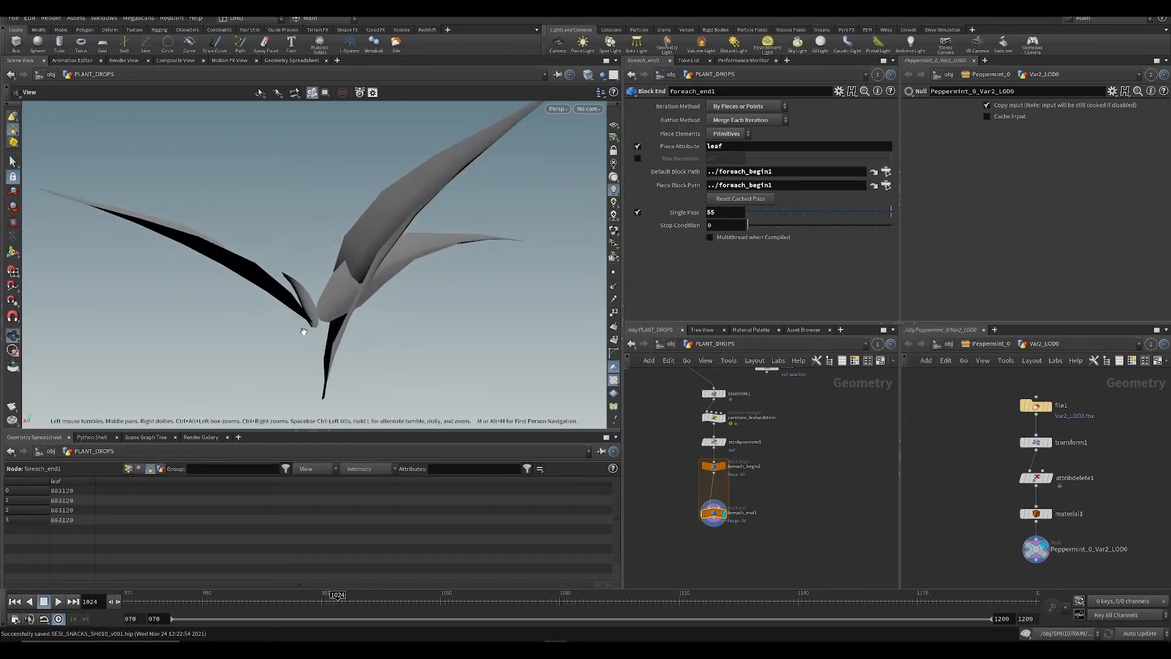
{"action": "left_click_drag", "start_coordinate": [304, 329], "coordinate": [397, 313]}
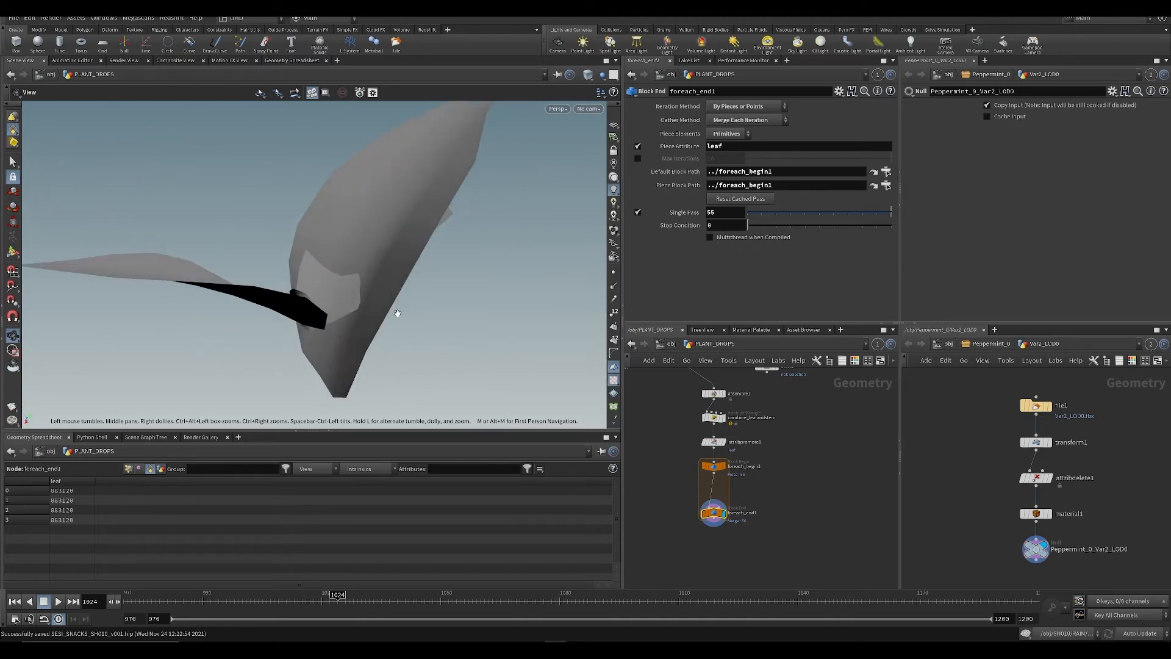
{"action": "right_click_drag", "start_coordinate": [552, 237], "coordinate": [159, 241]}
{"action": "middle_click_drag", "start_coordinate": [159, 241], "coordinate": [197, 356]}
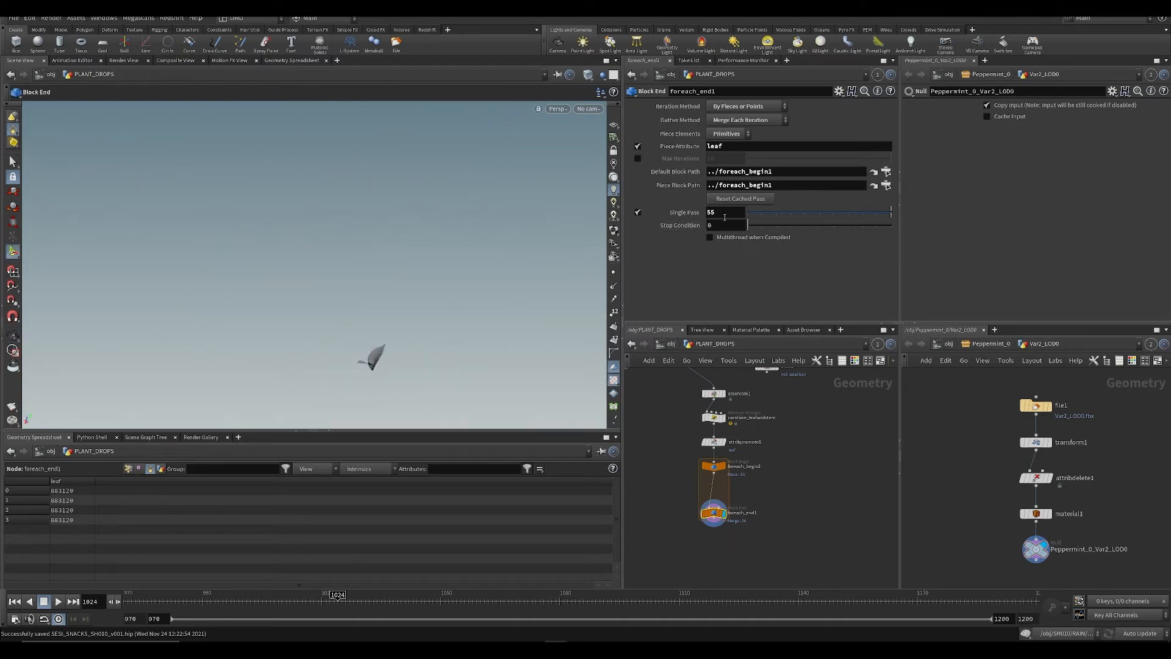
Step: Advance Single Pass to 59 and examine the leaves in that pass
{"action": "middle_click_drag", "start_coordinate": [725, 216], "coordinate": [757, 236]}
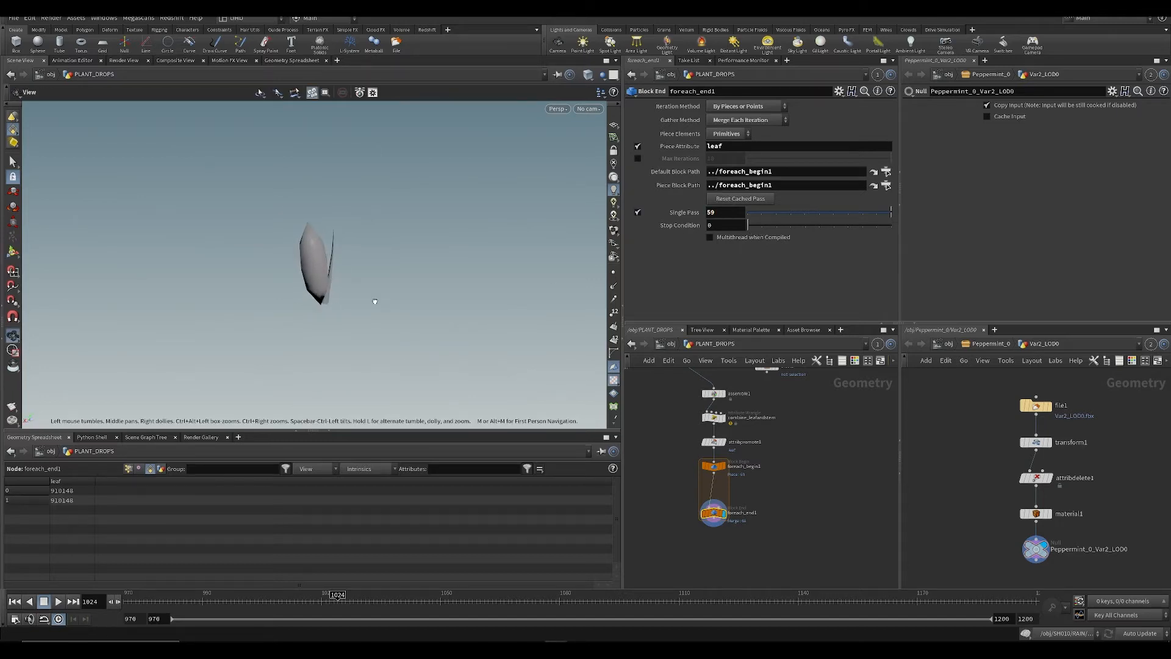
{"action": "left_click_drag", "start_coordinate": [374, 301], "coordinate": [328, 285]}
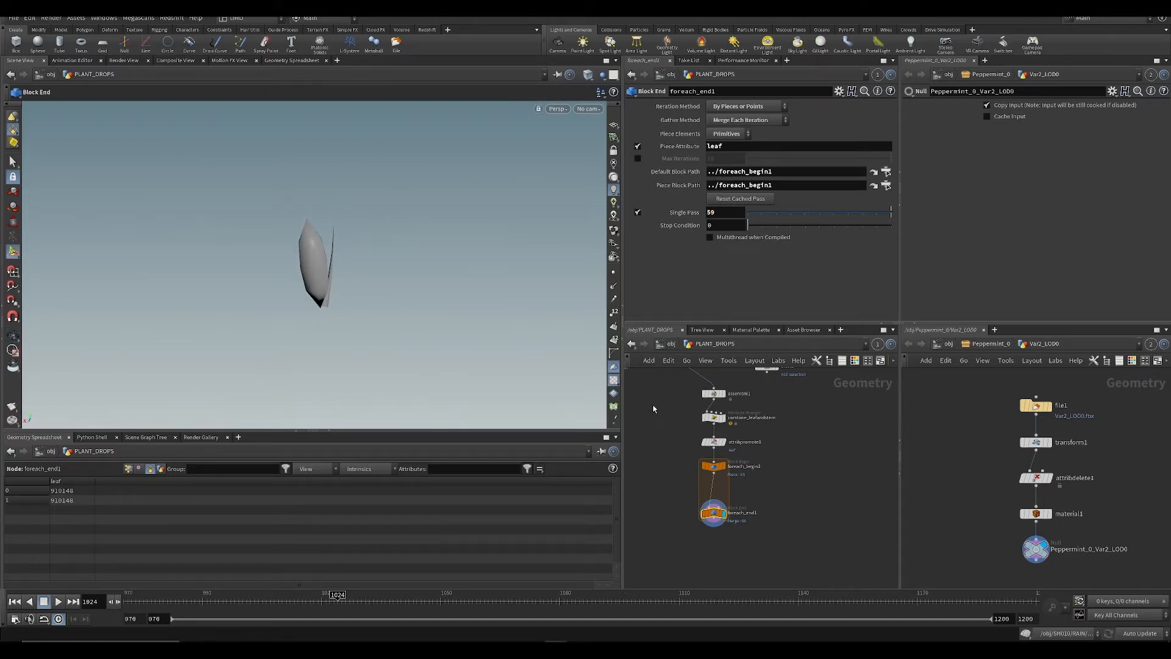
Step: Delete the stem-removing Blast node and reinsert blast3 between object_merge4 and the Assemble node
{"action": "middle_click_drag", "start_coordinate": [653, 404], "coordinate": [678, 465]}
{"action": "key", "text": "Delete"}
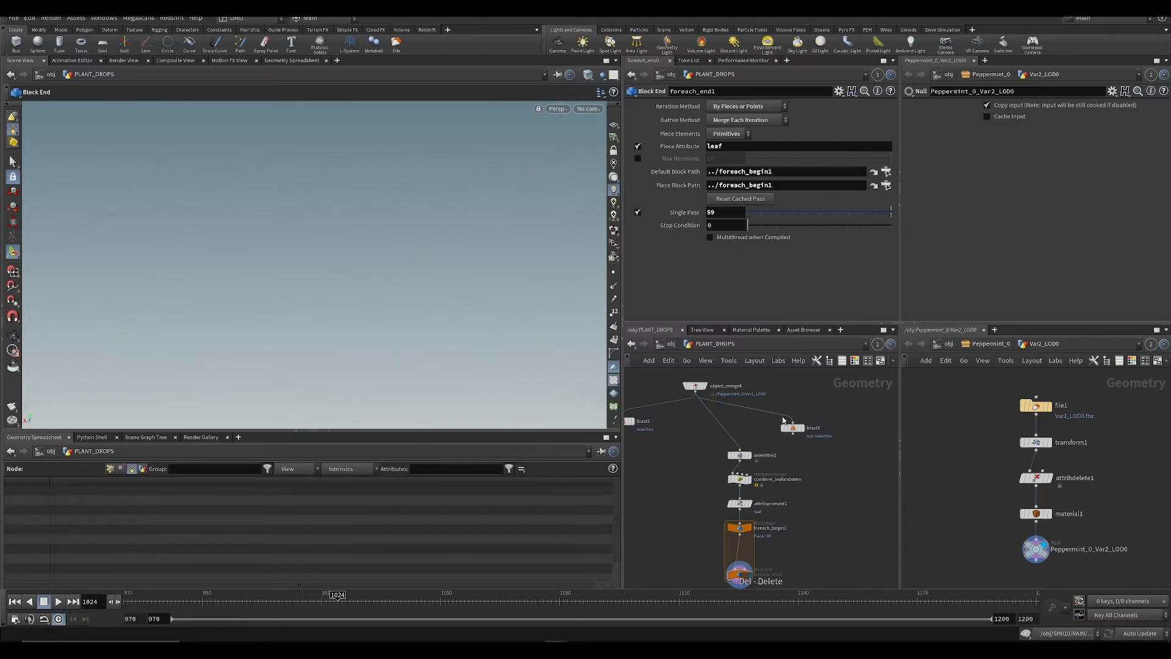
{"action": "left_click_drag", "start_coordinate": [792, 428], "coordinate": [737, 425]}
Step: Display blast3, frame all of its leaves in the viewport, and save the scene
{"action": "left_click", "coordinate": [735, 432]}
{"action": "key", "text": "ctrl+s"}
{"action": "scroll", "coordinate": [370, 287], "scroll_direction": "down", "scroll_amount": 6}
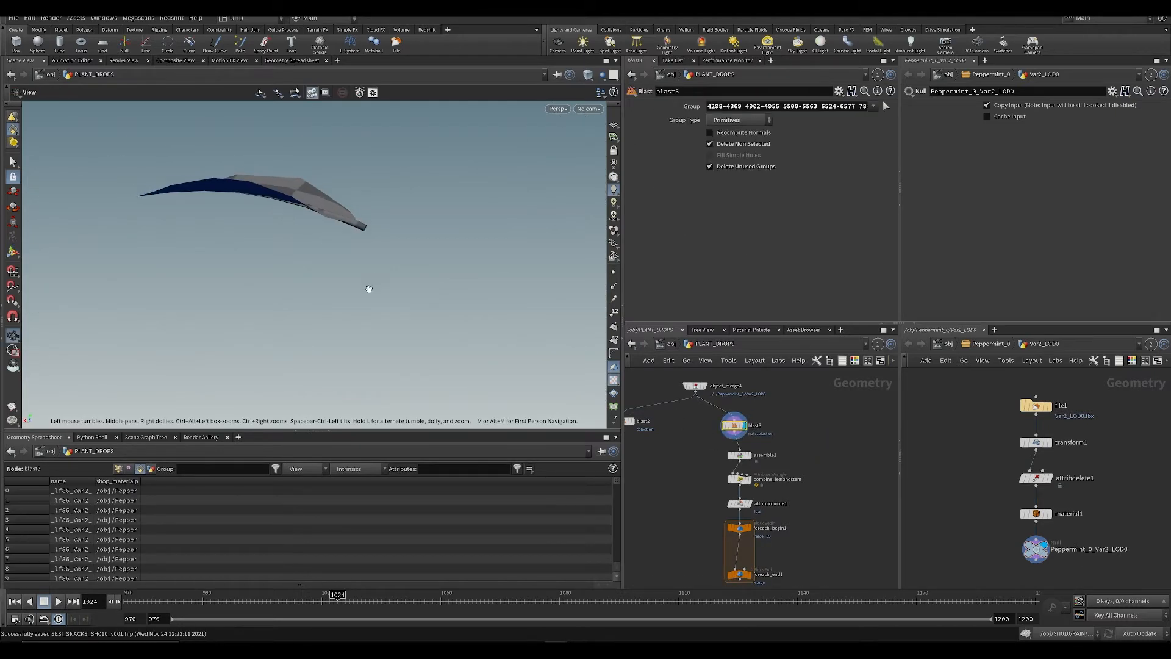
{"action": "scroll", "coordinate": [738, 398], "scroll_direction": "down", "scroll_amount": 5}
{"action": "key", "text": "space+g"}
{"action": "key", "text": "ctrl+s"}
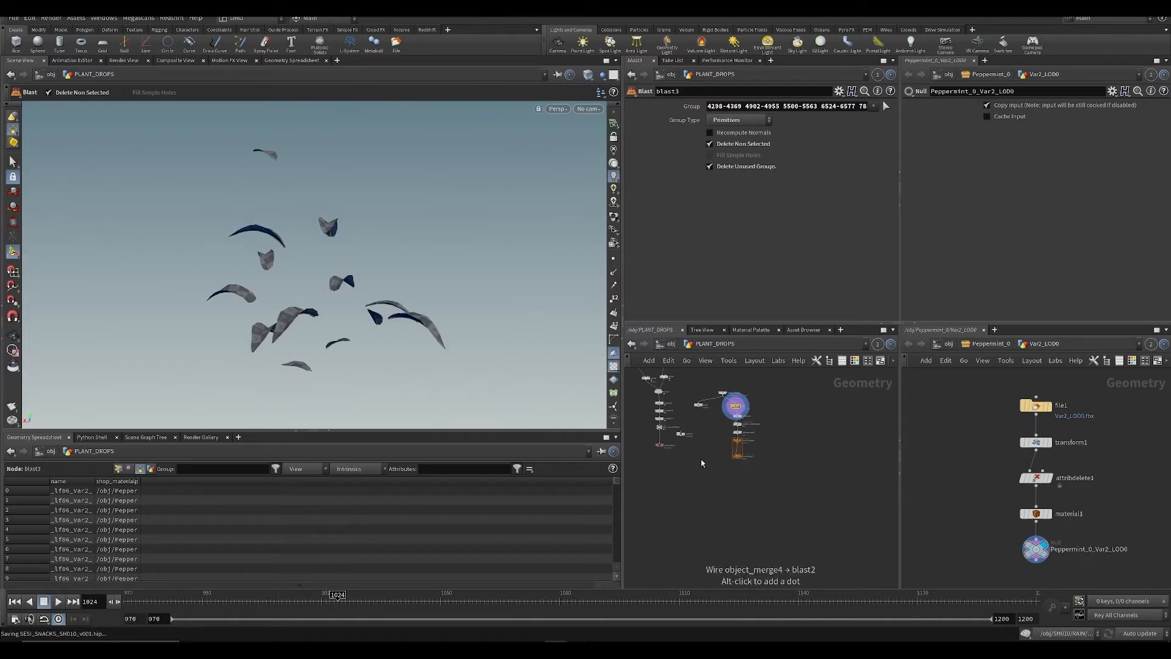
Step: Check the outputs of foreach_end1 and attribpromote1, and review the combine_leafandstem wrangle code
{"action": "scroll", "coordinate": [727, 467], "scroll_direction": "up", "scroll_amount": 5}
{"action": "left_click", "coordinate": [766, 439]}
{"action": "left_click", "coordinate": [753, 440]}
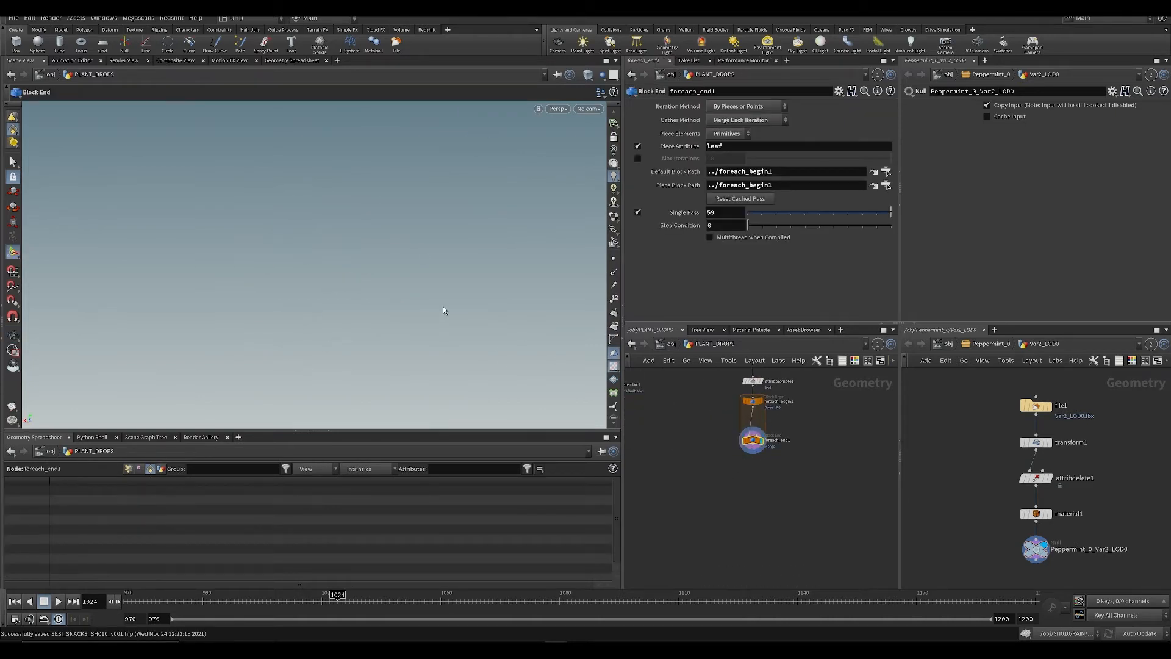
{"action": "middle_click_drag", "start_coordinate": [719, 423], "coordinate": [721, 471]}
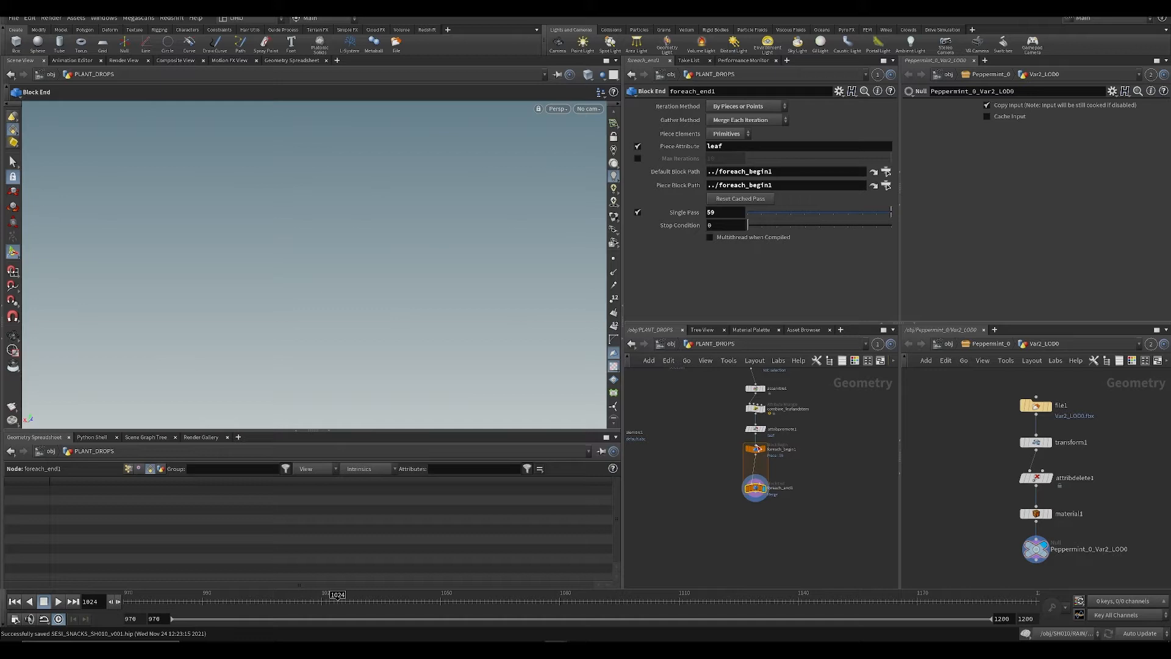
{"action": "left_click", "coordinate": [756, 430]}
{"action": "left_click", "coordinate": [757, 429]}
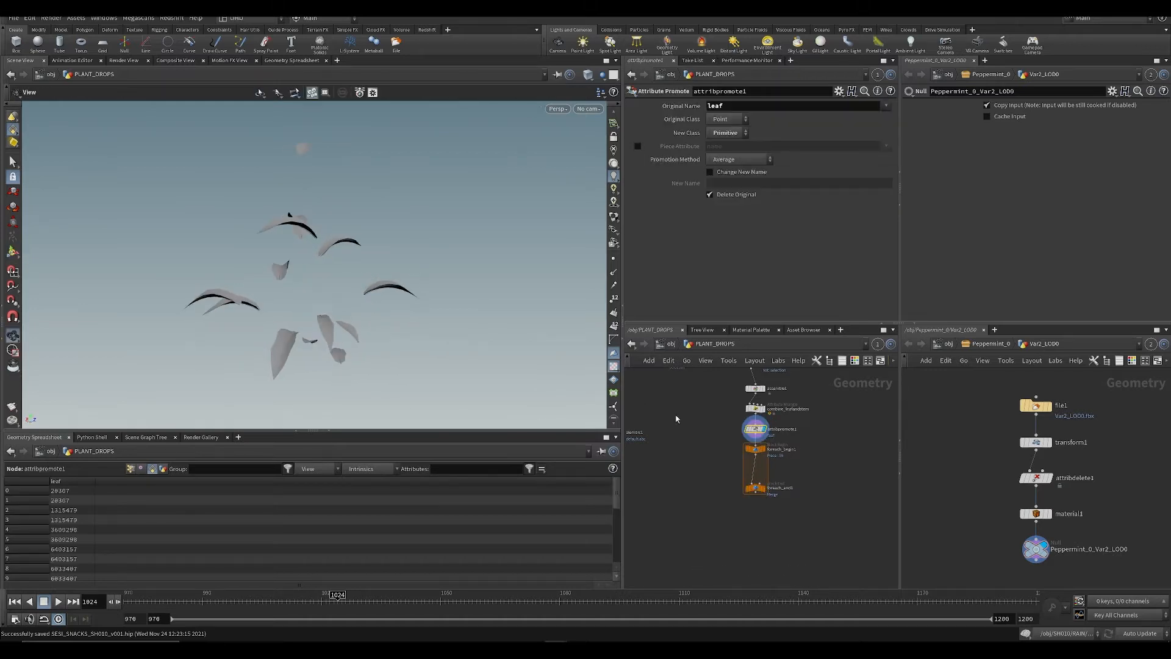
{"action": "left_click", "coordinate": [752, 408]}
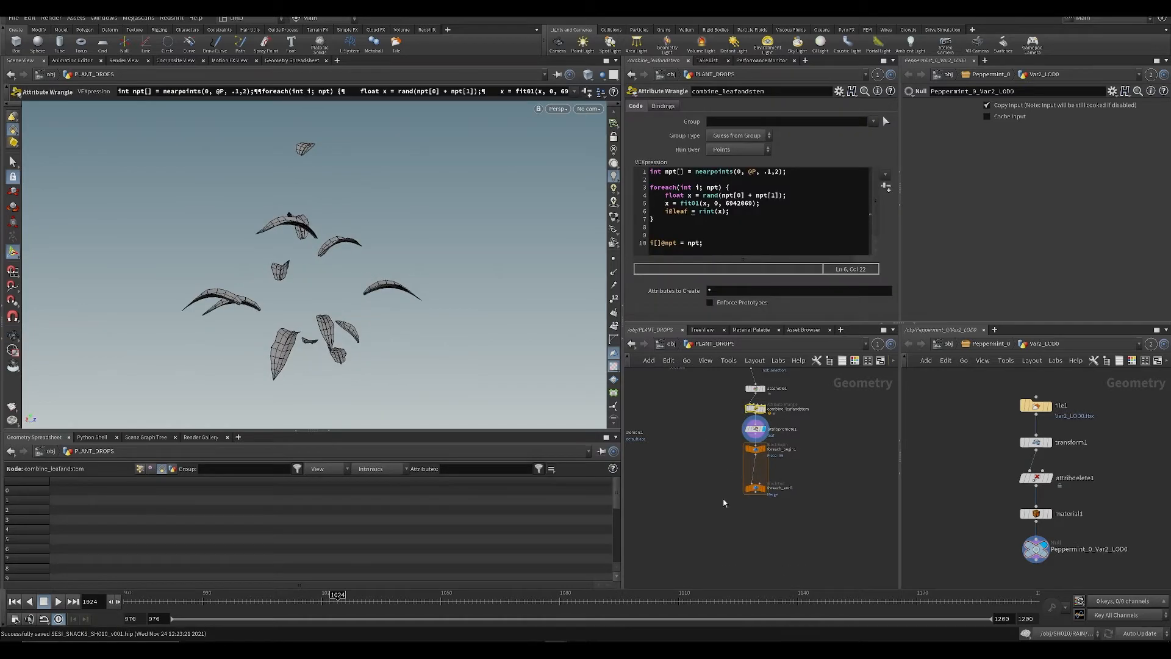
Step: Display foreach_end1 again and set its Single Pass to 7
{"action": "left_click", "coordinate": [767, 477]}
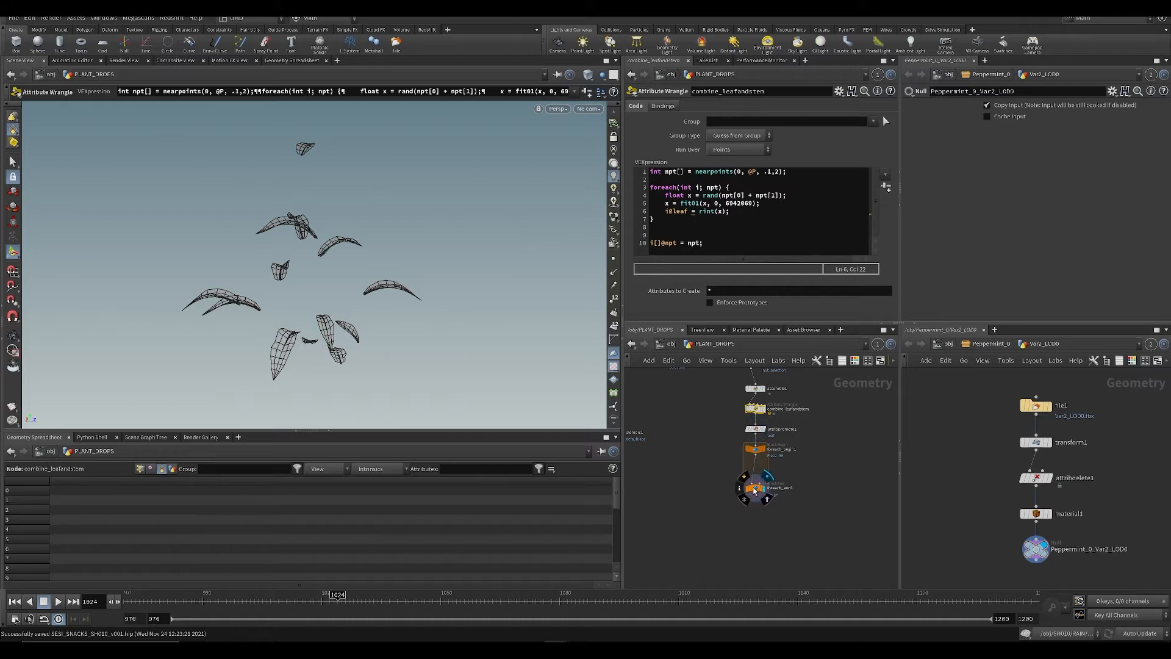
{"action": "left_click", "coordinate": [755, 489]}
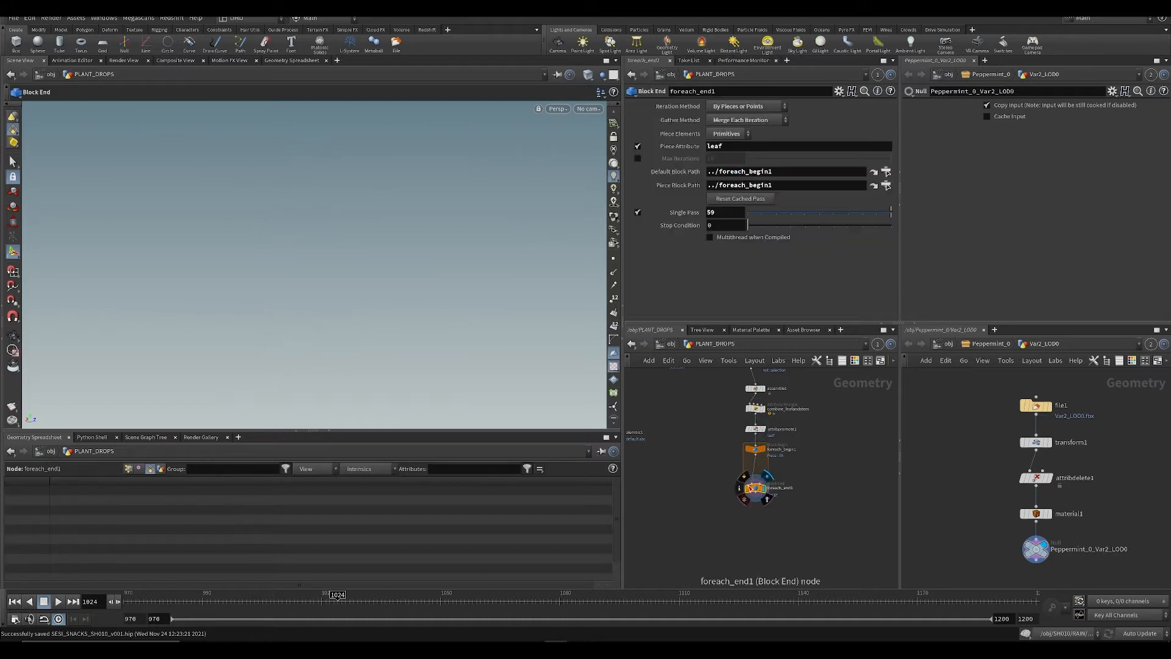
{"action": "left_click", "coordinate": [749, 212]}
{"action": "left_click_drag", "start_coordinate": [821, 218], "coordinate": [841, 269]}
{"action": "middle_click_drag", "start_coordinate": [726, 521], "coordinate": [729, 503]}
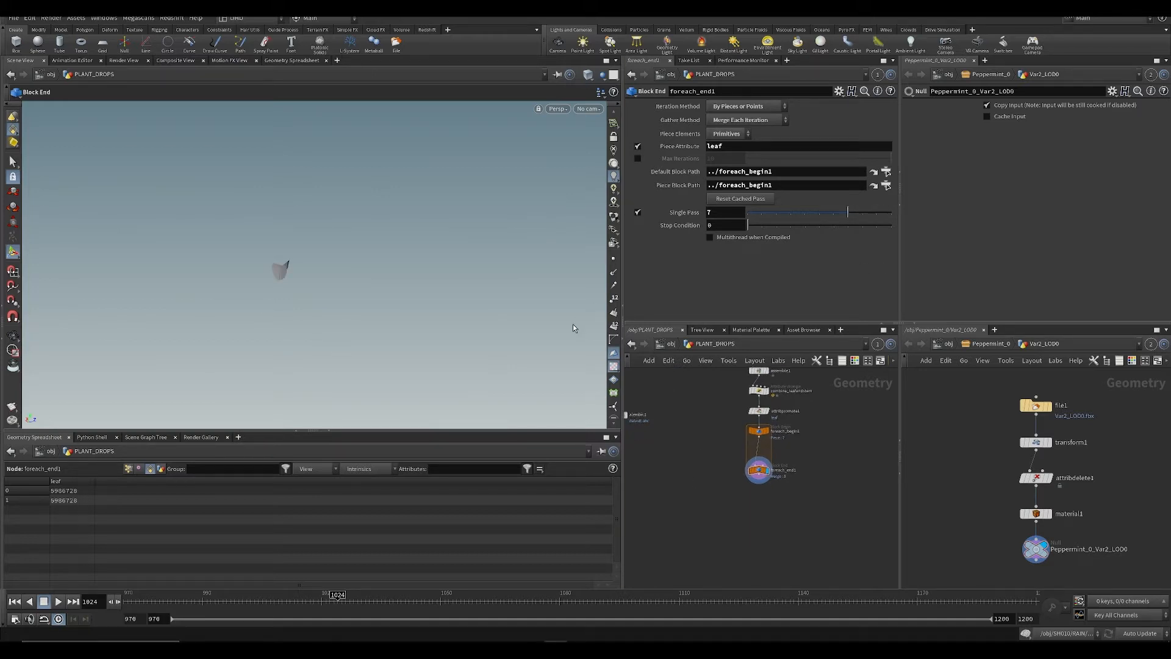
Step: Add an Alembic node and place it beside the For-Each leaf chain
{"action": "middle_click_drag", "start_coordinate": [671, 471], "coordinate": [746, 488]}
{"action": "left_click_drag", "start_coordinate": [745, 488], "coordinate": [748, 492]}
{"action": "middle_click_drag", "start_coordinate": [747, 485], "coordinate": [698, 488]}
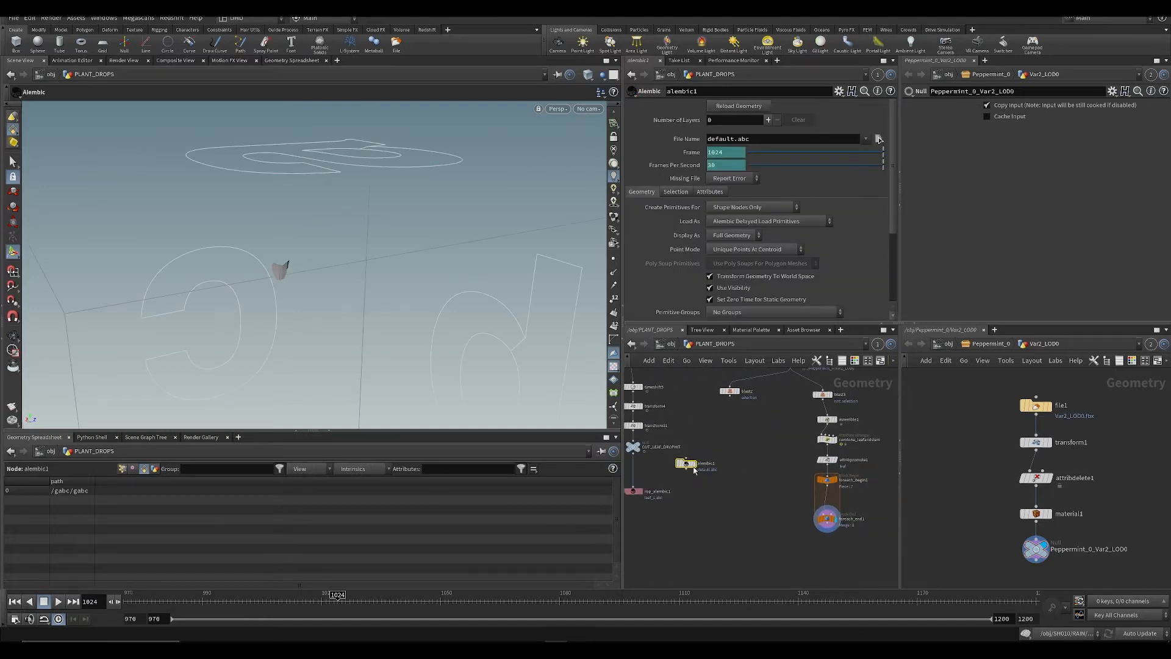
{"action": "left_click_drag", "start_coordinate": [687, 463], "coordinate": [743, 459]}
{"action": "middle_click_drag", "start_coordinate": [749, 488], "coordinate": [773, 486]}
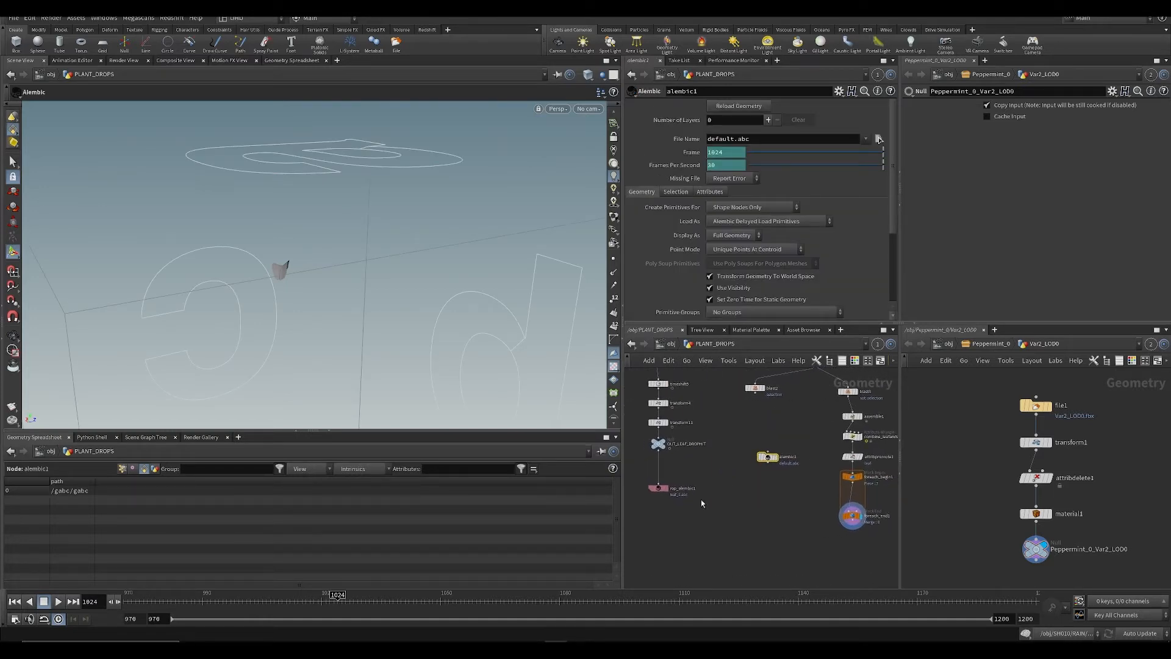
Step: Copy the file path from rop_alembic1 and set it as the Alembic node's file name, $JOB/ABC/leaf_1.abc
{"action": "left_click", "coordinate": [658, 488]}
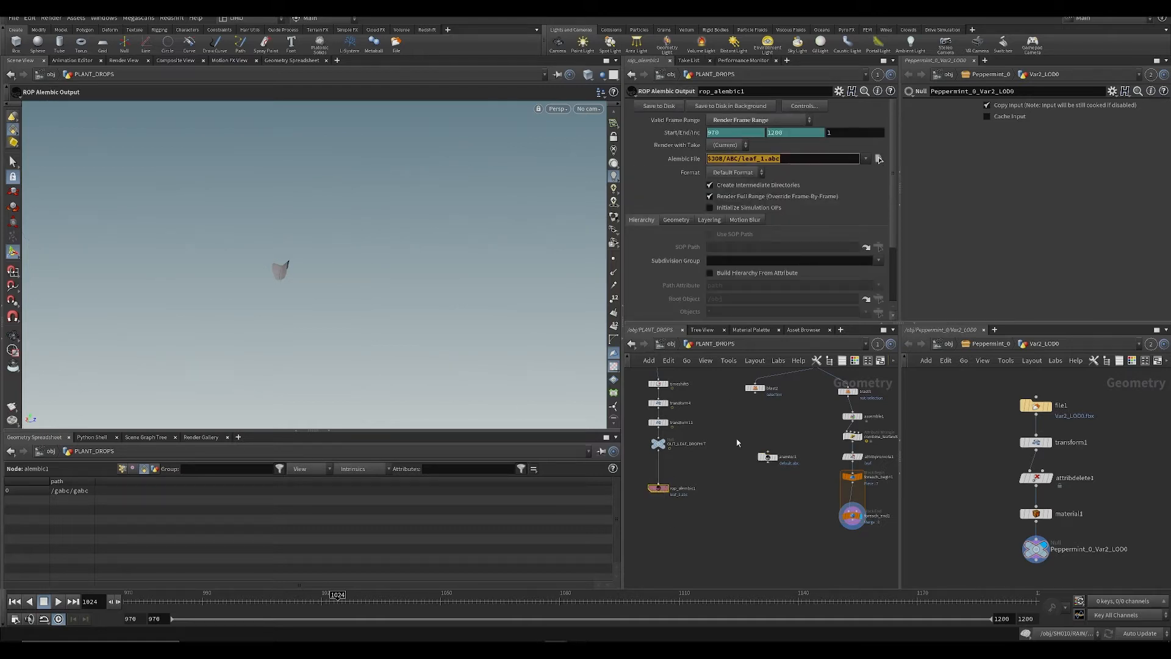
{"action": "left_click", "coordinate": [768, 457]}
{"action": "left_click_drag", "start_coordinate": [721, 143], "coordinate": [699, 143]}
{"action": "type", "text": "$JOB/ABC/leaf_1.abc"}
Step: Save the scene and display the imported leaf from the Alembic node
{"action": "left_click", "coordinate": [771, 487]}
{"action": "middle_click_drag", "start_coordinate": [770, 488], "coordinate": [696, 466]}
{"action": "key", "text": "ctrl+s"}
{"action": "left_click", "coordinate": [705, 426]}
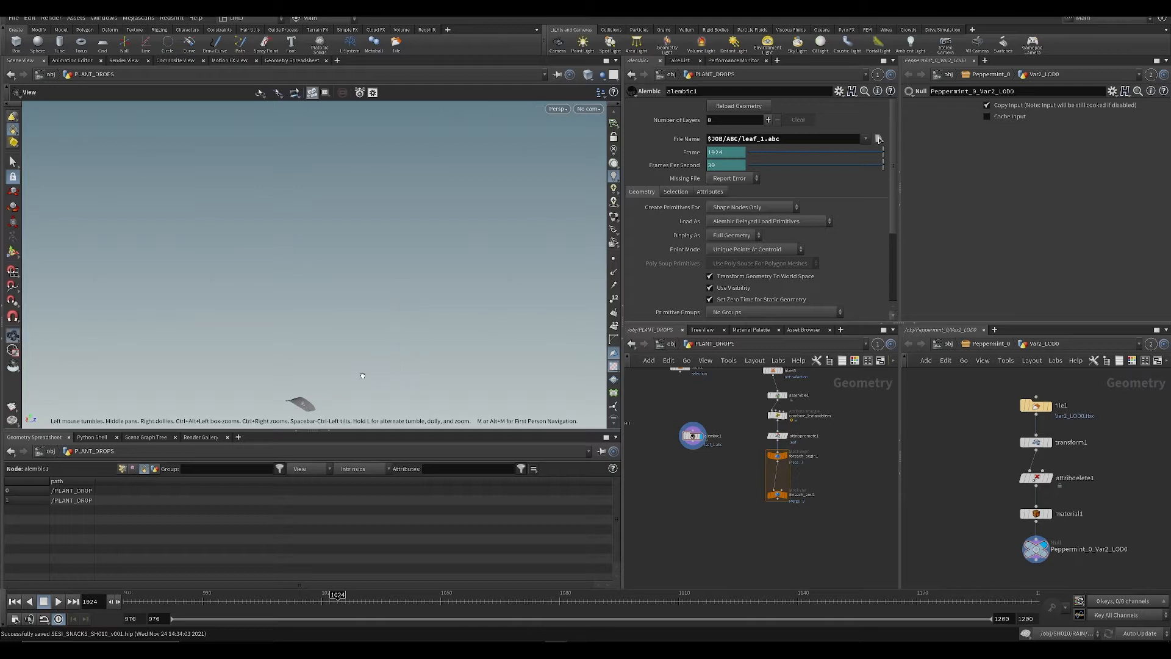
Step: Save the scene and inspect the imported Alembic leaf up close
{"action": "key", "text": "ctrl+s"}
{"action": "left_click_drag", "start_coordinate": [393, 297], "coordinate": [374, 371], "text": "alt"}
{"action": "key", "text": "space+g"}
{"action": "scroll", "coordinate": [706, 486], "scroll_direction": "up", "scroll_amount": 4}
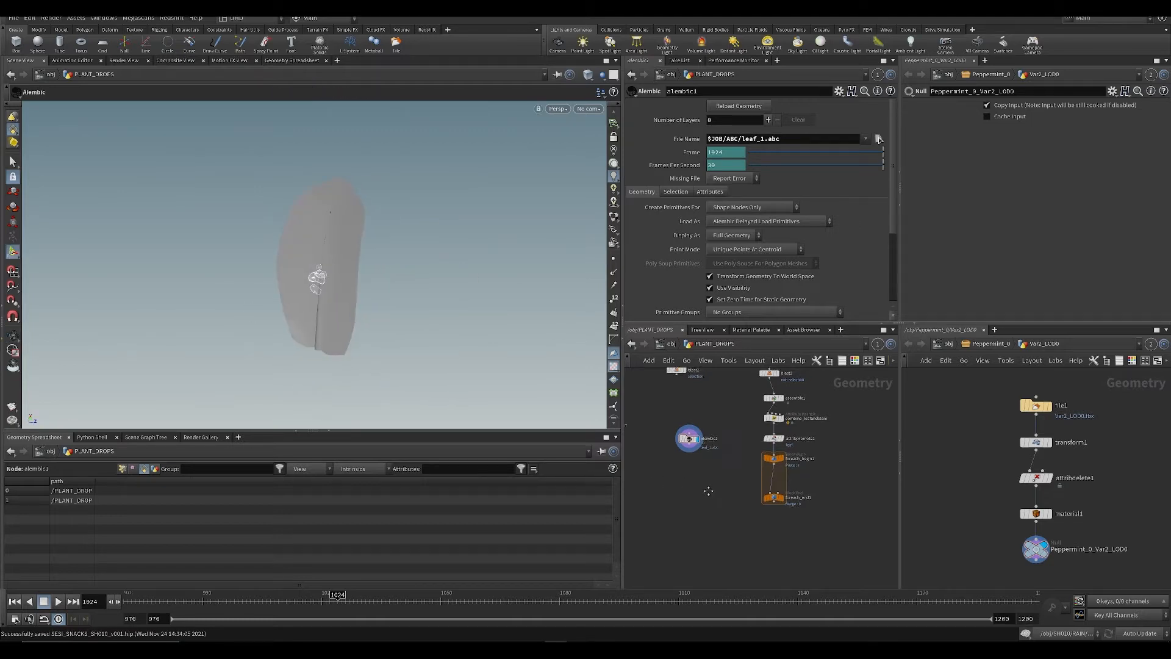
Step: Display foreach_end1, turn off its Single Pass so all leaf pieces are processed, and save the scene
{"action": "left_click", "coordinate": [768, 497]}
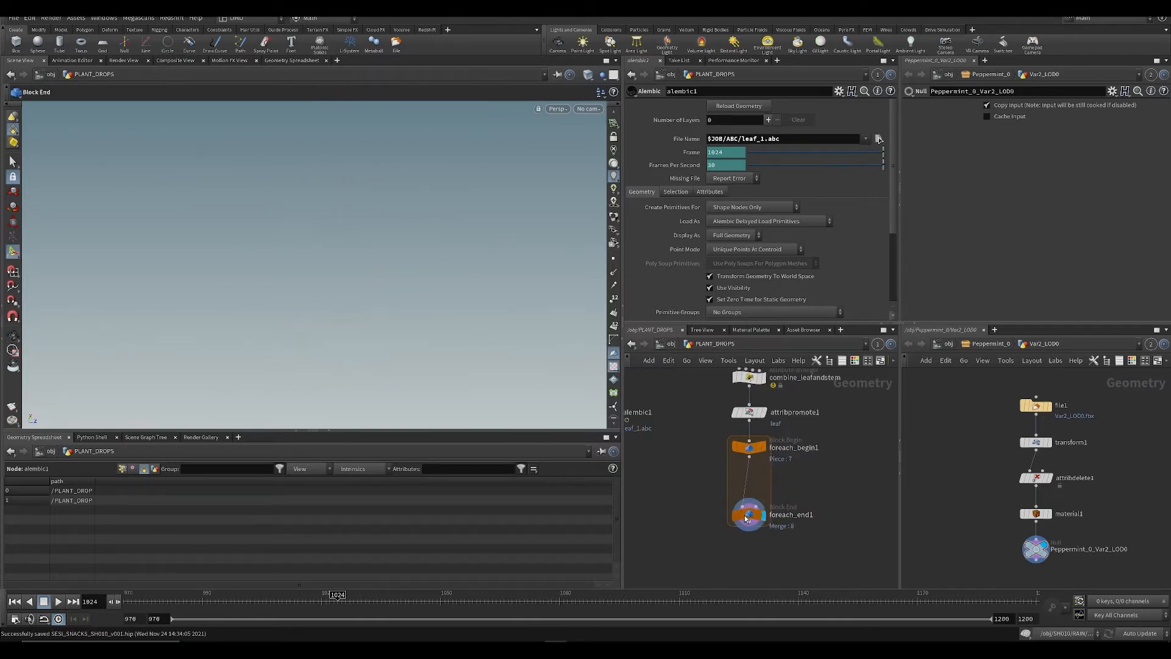
{"action": "left_click", "coordinate": [750, 515]}
{"action": "key", "text": "space+g"}
{"action": "key", "text": "space+g"}
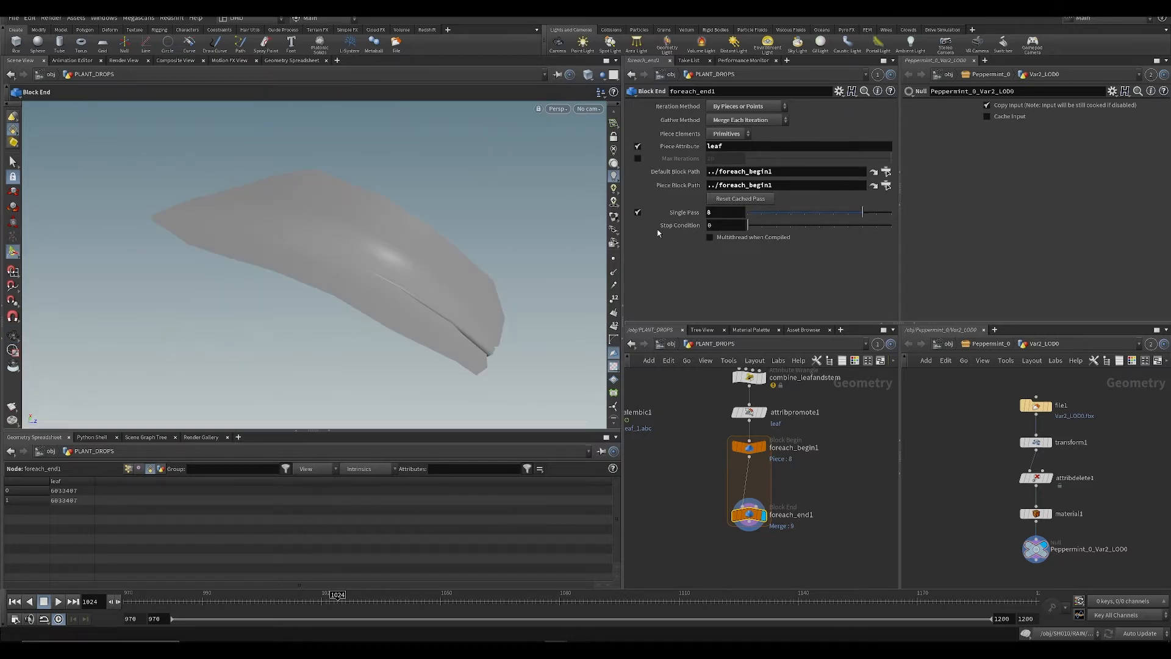
{"action": "left_click", "coordinate": [637, 212]}
{"action": "scroll", "coordinate": [328, 261], "scroll_direction": "down", "scroll_amount": 12, "text": "alt"}
{"action": "middle_click_drag", "start_coordinate": [328, 261], "coordinate": [309, 275], "text": "alt"}
{"action": "left_click_drag", "start_coordinate": [308, 275], "coordinate": [355, 316], "text": "alt"}
{"action": "key", "text": "ctrl+s"}
{"action": "middle_click_drag", "start_coordinate": [762, 464], "coordinate": [775, 461]}
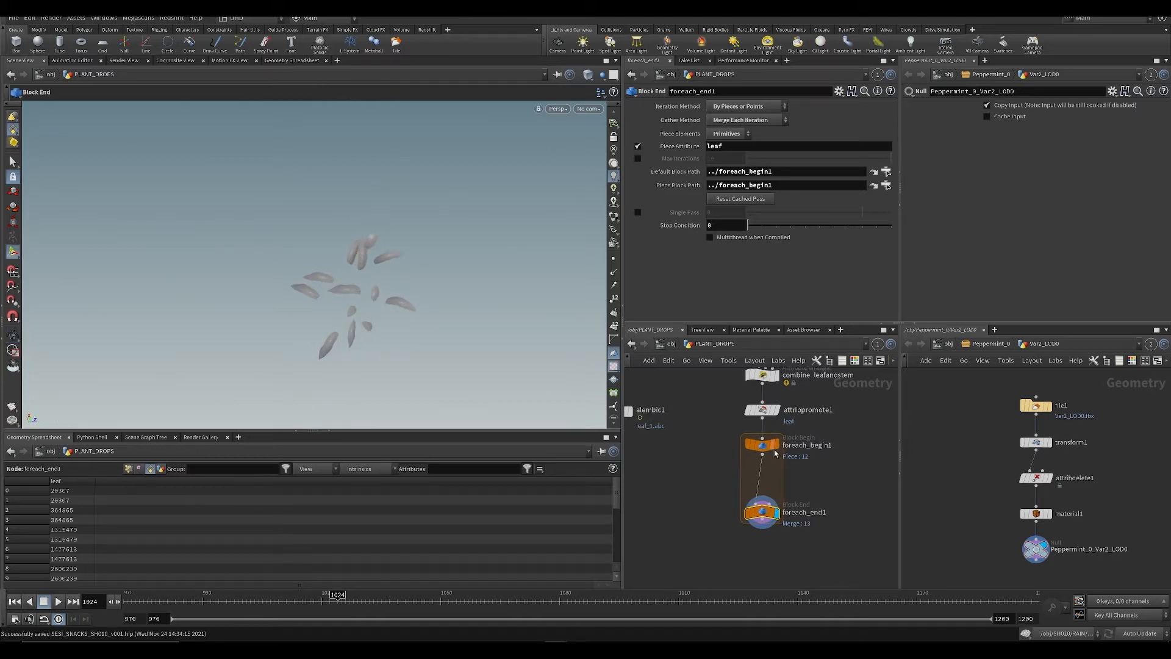
Step: Display foreach_begin1 and examine its single leaf piece from the side
{"action": "left_click", "coordinate": [783, 431]}
{"action": "left_click", "coordinate": [761, 449]}
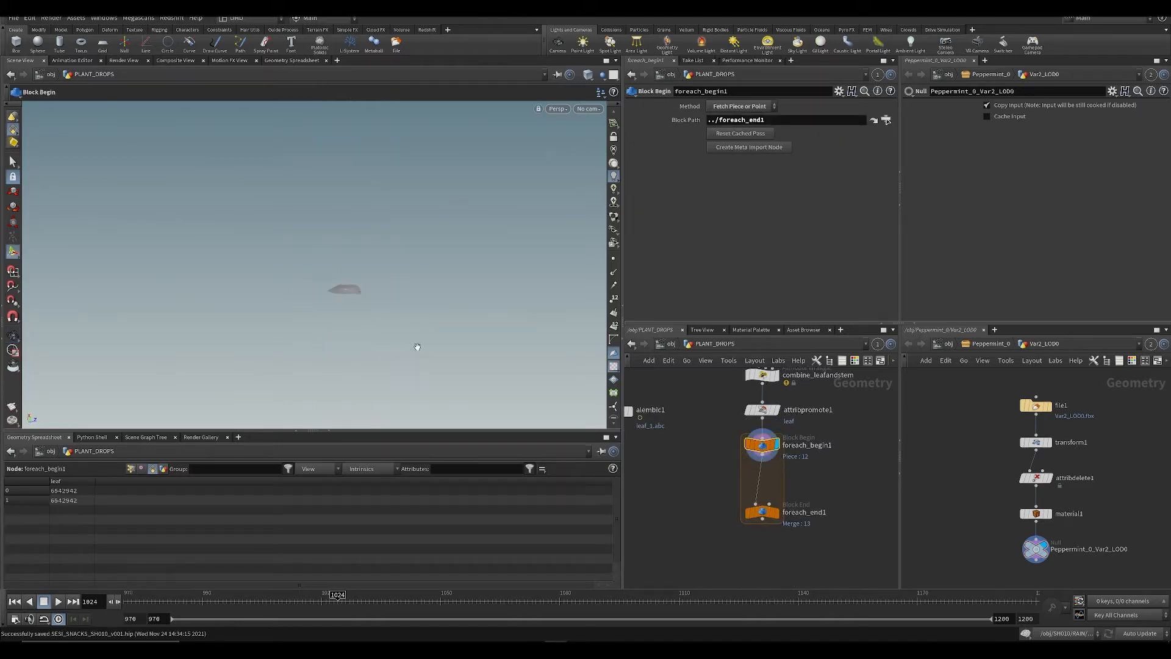
{"action": "key", "text": "space+f"}
{"action": "left_click_drag", "start_coordinate": [375, 318], "coordinate": [362, 307], "text": "alt"}
{"action": "scroll", "coordinate": [701, 458], "scroll_direction": "down", "scroll_amount": 5}
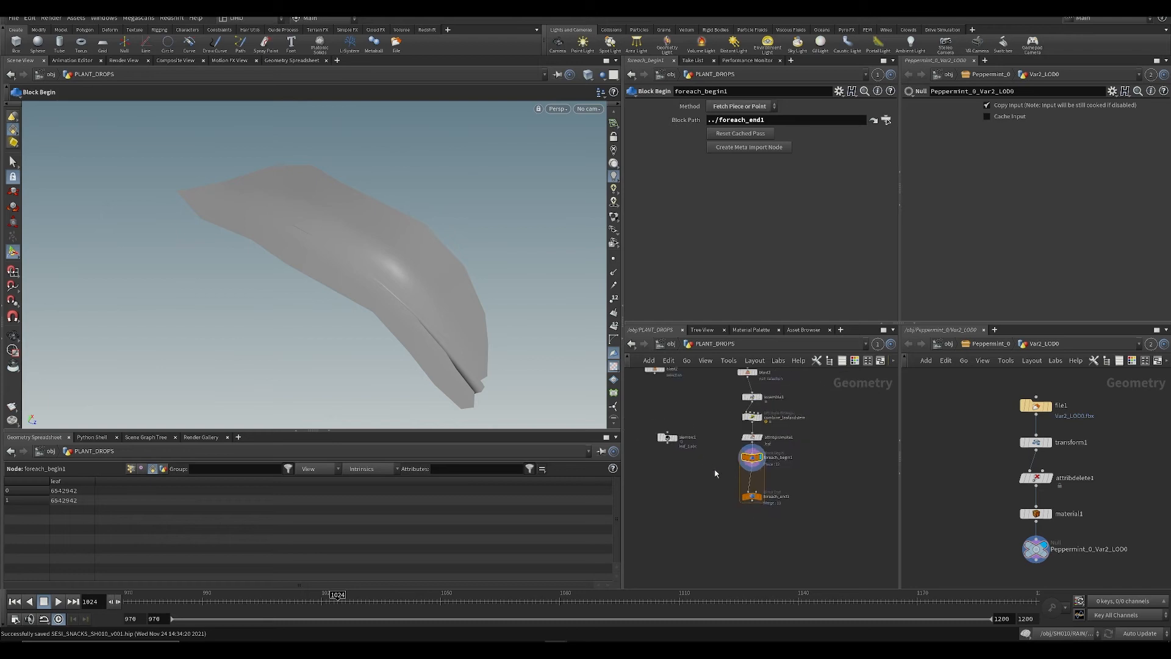
{"action": "scroll", "coordinate": [729, 480], "scroll_direction": "up", "scroll_amount": 3}
{"action": "left_click_drag", "start_coordinate": [455, 316], "coordinate": [317, 329], "text": "alt"}
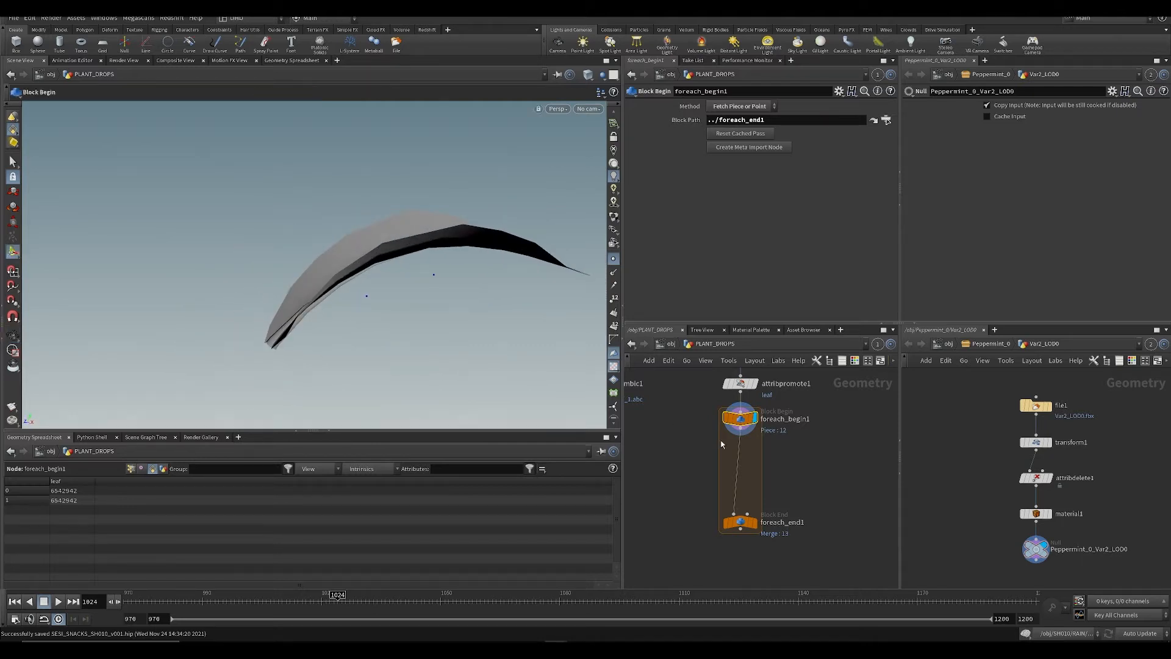
Step: Insert a Blast node between foreach_begin1 and foreach_end1
{"action": "scroll", "coordinate": [671, 451], "scroll_direction": "down", "scroll_amount": 3}
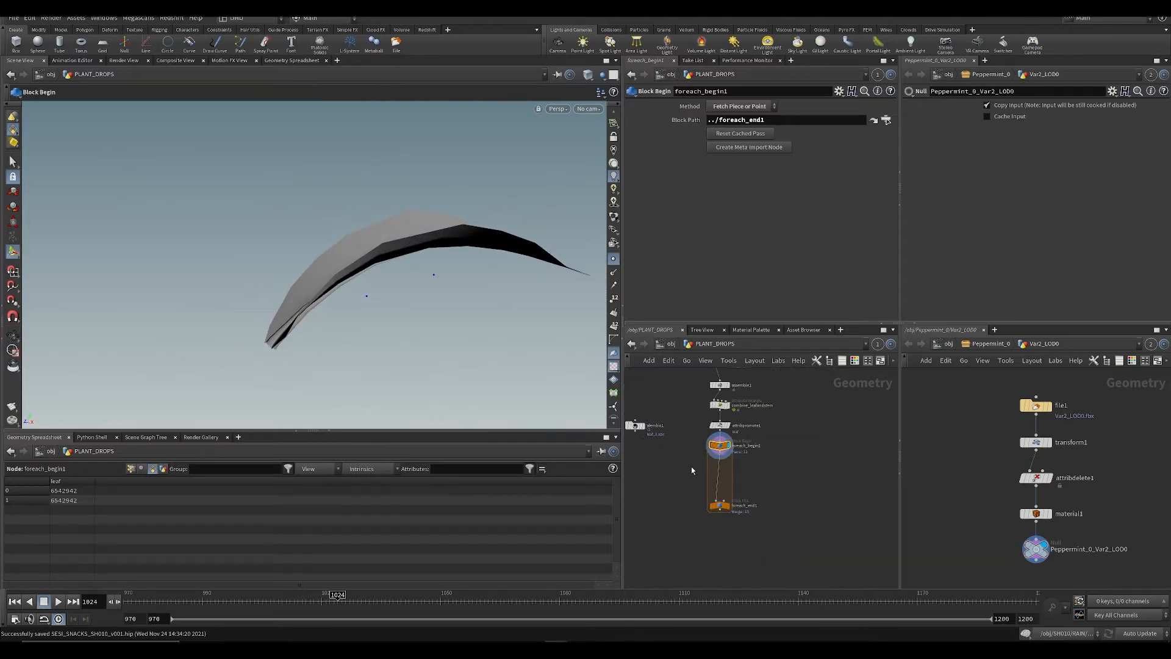
{"action": "scroll", "coordinate": [691, 466], "scroll_direction": "up", "scroll_amount": 3}
{"action": "key", "text": "Tab"}
{"action": "key", "text": "Escape"}
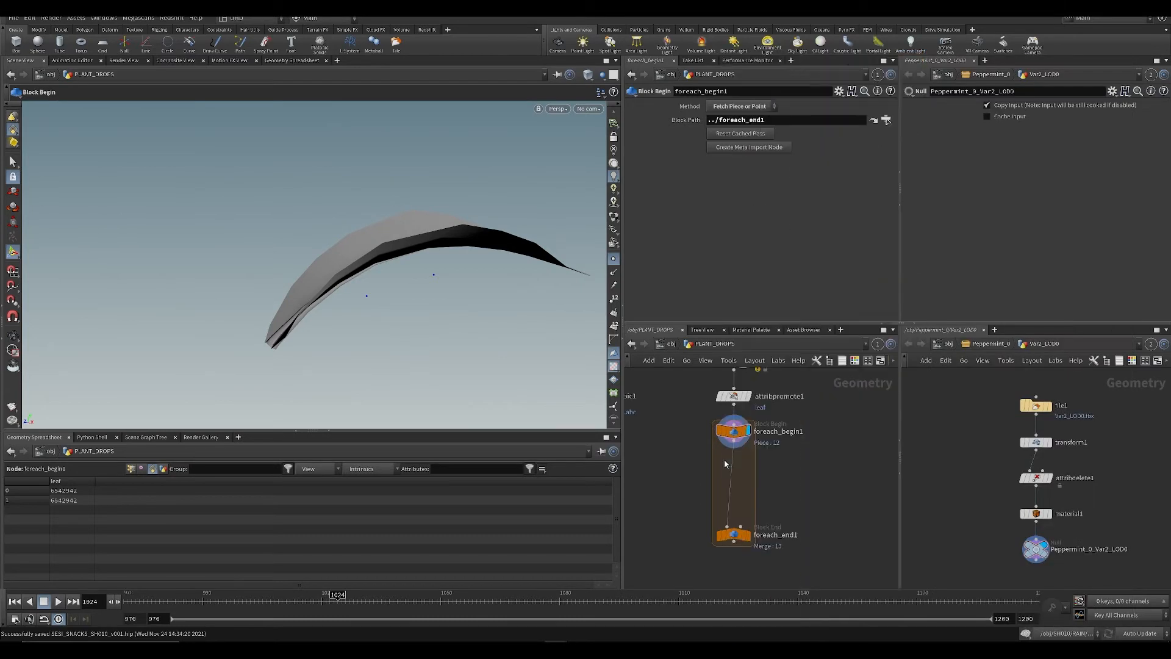
{"action": "left_click", "coordinate": [720, 476]}
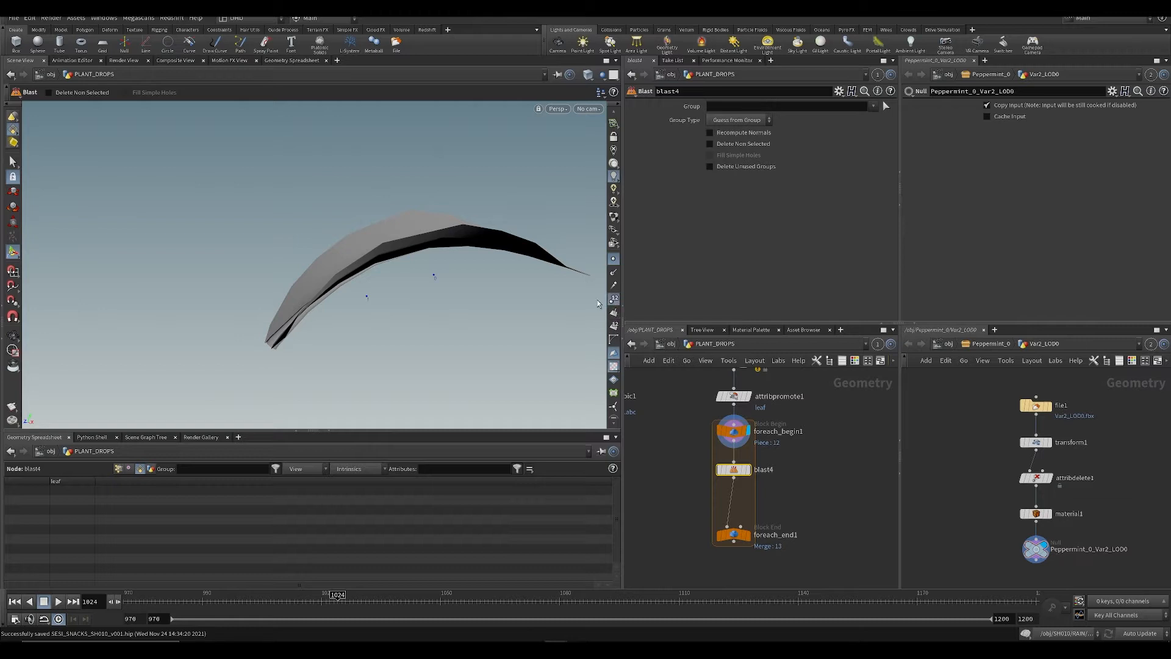
Step: Set the Blast node's group to 0, enable Delete Non Selected, and display its result
{"action": "scroll", "coordinate": [368, 299], "scroll_direction": "up", "scroll_amount": 3}
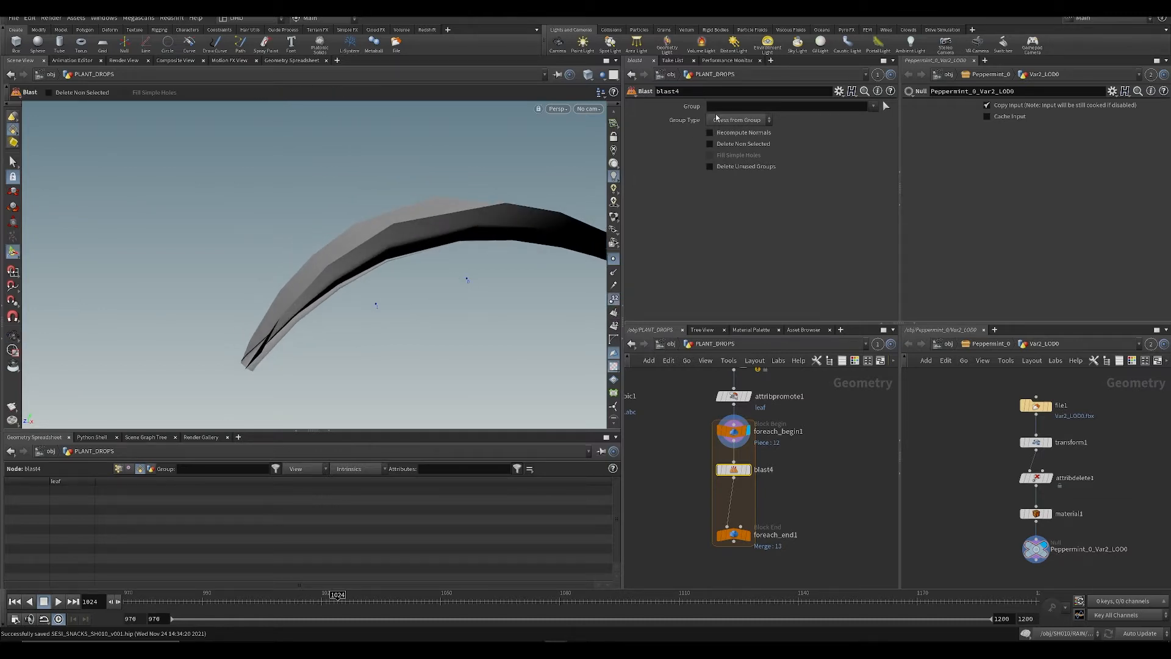
{"action": "type", "text": "1"}
{"action": "key", "text": "BackSpace"}
{"action": "type", "text": "0"}
{"action": "key", "text": "Return"}
{"action": "left_click", "coordinate": [722, 145]}
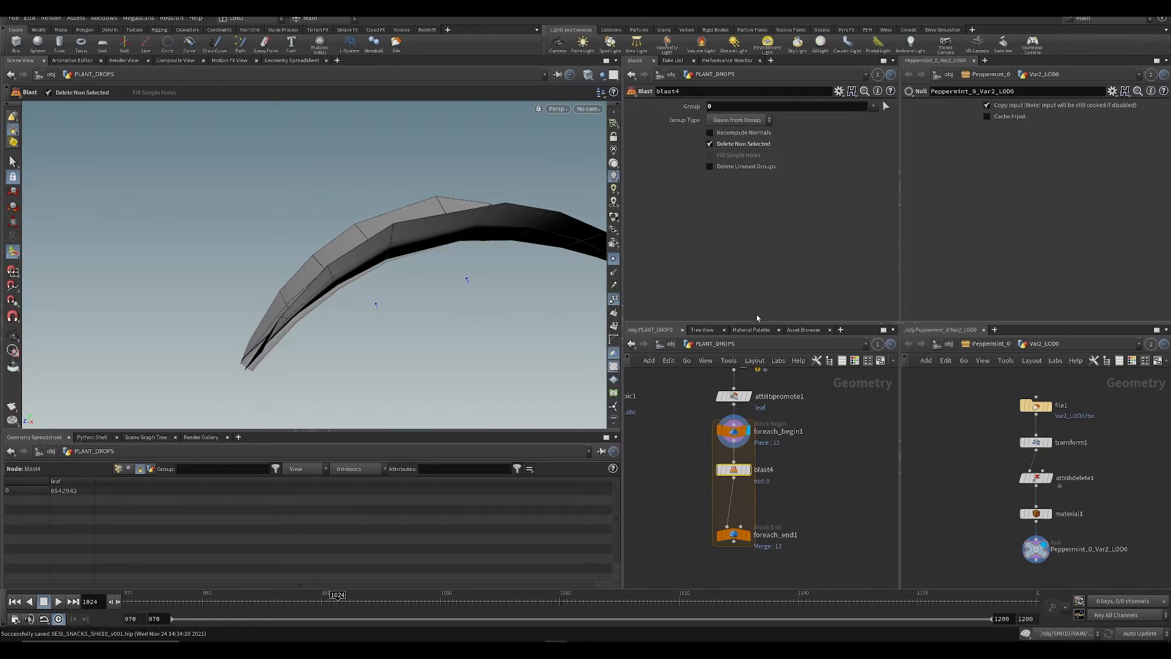
{"action": "key", "text": "r"}
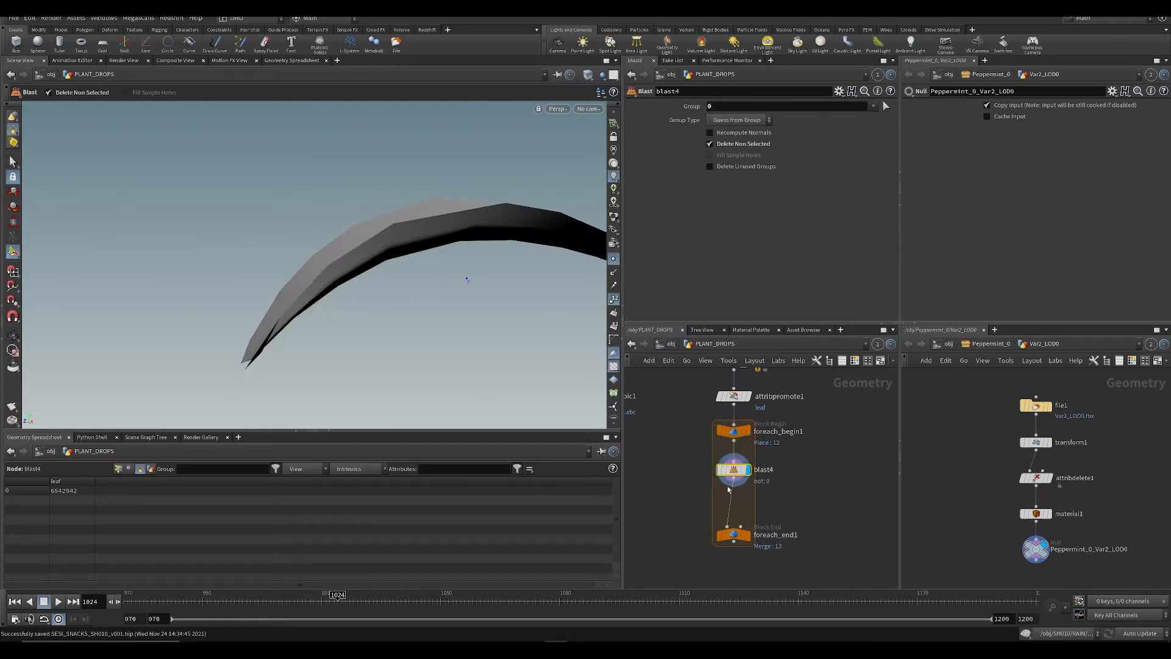
Step: Save the scene and move the Alembic node closer to the For-Each loop
{"action": "key", "text": "ctrl+s"}
{"action": "right_click_drag", "start_coordinate": [497, 324], "coordinate": [374, 318], "text": "alt"}
{"action": "mouse_move", "coordinate": [374, 318]}
{"action": "left_mouse_down", "text": "alt"}
{"action": "mouse_move", "coordinate": [410, 353]}
{"action": "mouse_move", "coordinate": [405, 327]}
{"action": "mouse_move", "coordinate": [366, 301]}
{"action": "mouse_move", "coordinate": [497, 340]}
{"action": "mouse_move", "coordinate": [450, 308]}
{"action": "mouse_move", "coordinate": [401, 329]}
{"action": "mouse_move", "coordinate": [378, 307]}
{"action": "left_mouse_up", "text": "alt"}
{"action": "key", "text": "ctrl+s"}
{"action": "key", "text": "Return"}
{"action": "key", "text": "Escape"}
{"action": "scroll", "coordinate": [696, 439], "scroll_direction": "down", "scroll_amount": 3}
{"action": "middle_click_drag", "start_coordinate": [697, 439], "coordinate": [735, 447]}
{"action": "left_click_drag", "start_coordinate": [670, 417], "coordinate": [690, 431]}
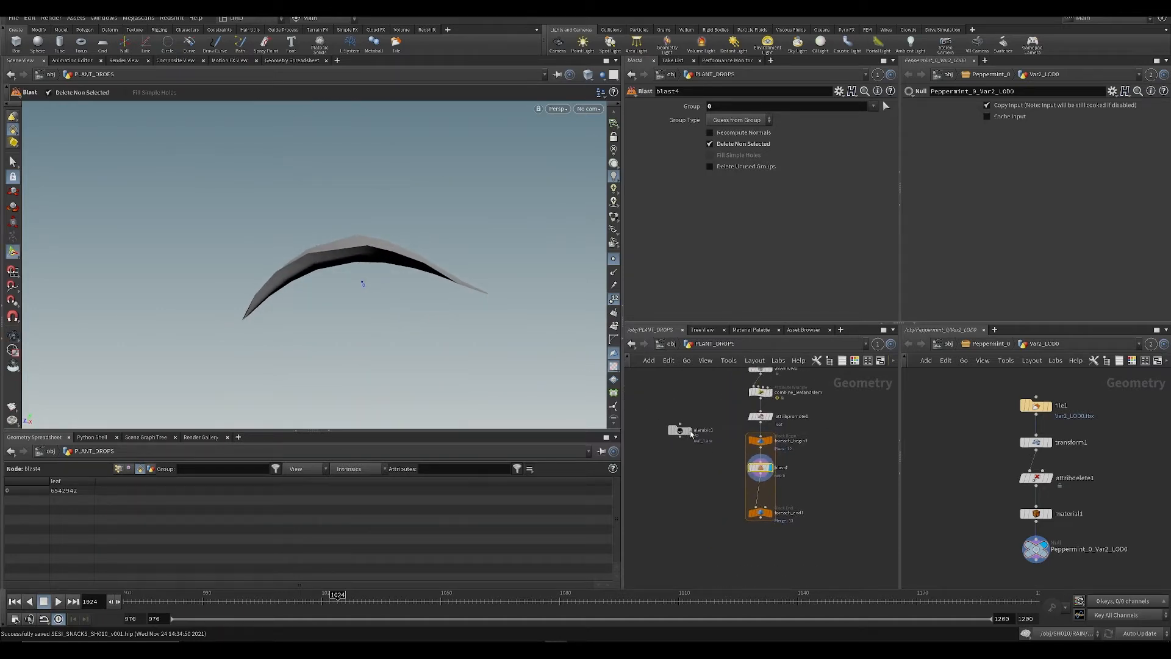
Step: Insert an Add node after blast4 inside the For-Each loop
{"action": "scroll", "coordinate": [690, 436], "scroll_direction": "up", "scroll_amount": 2}
{"action": "key", "text": "Tab"}
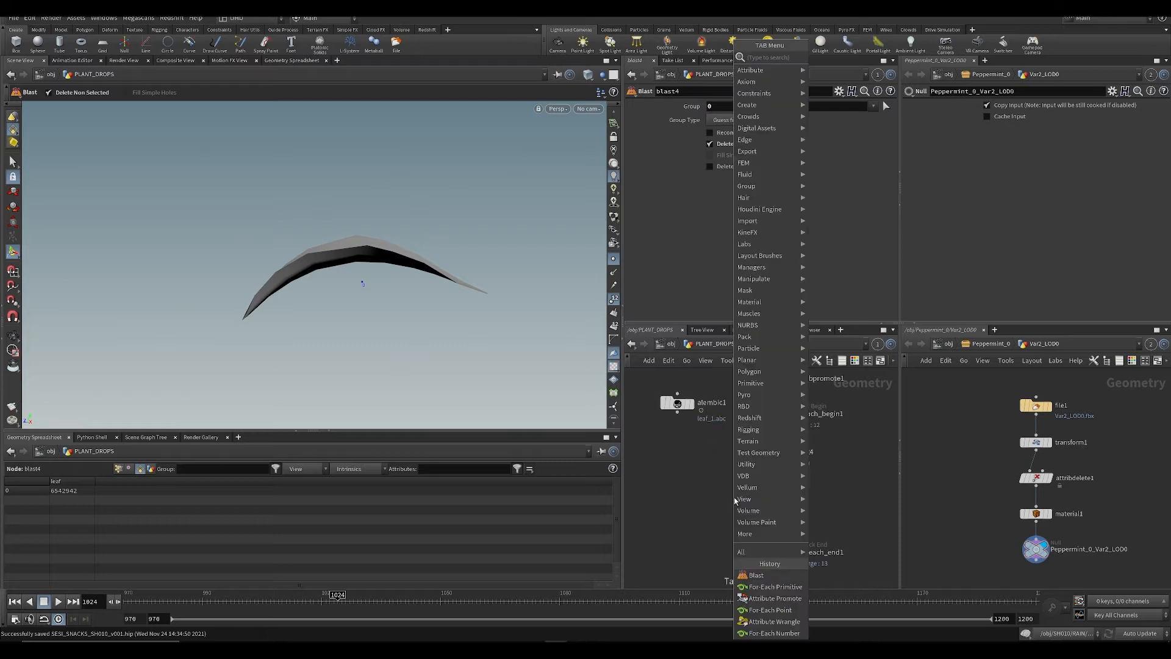
{"action": "left_click", "coordinate": [500, 328]}
{"action": "middle_click_drag", "start_coordinate": [714, 483], "coordinate": [696, 435]}
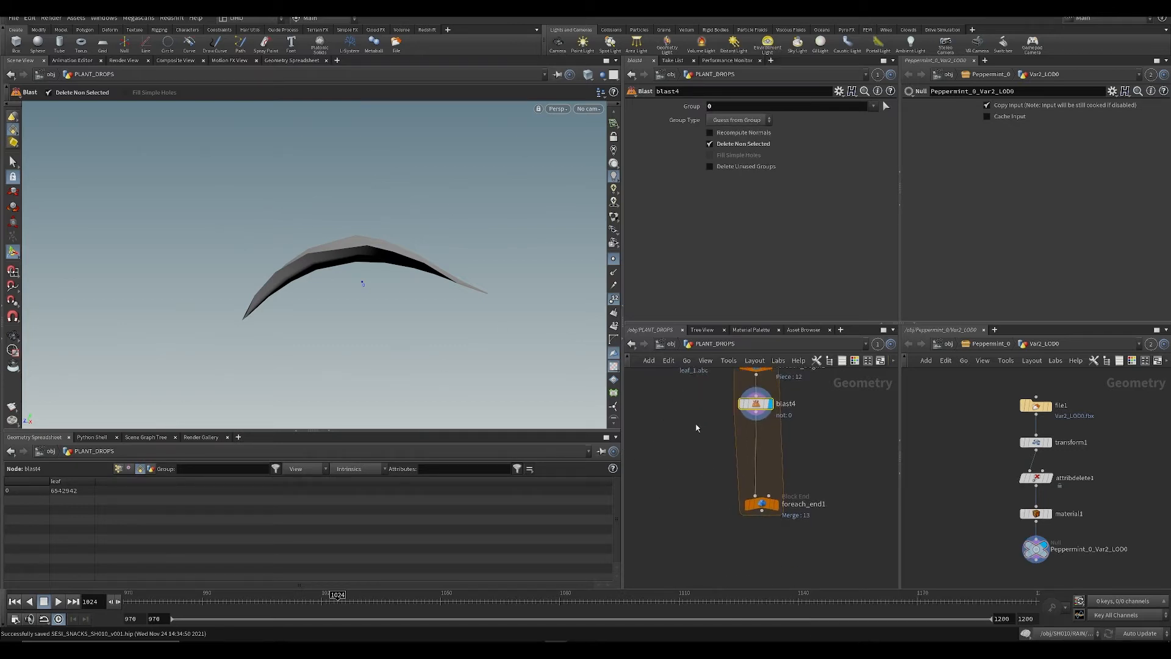
{"action": "key", "text": "Tab"}
{"action": "type", "text": "add"}
{"action": "left_click", "coordinate": [852, 59]}
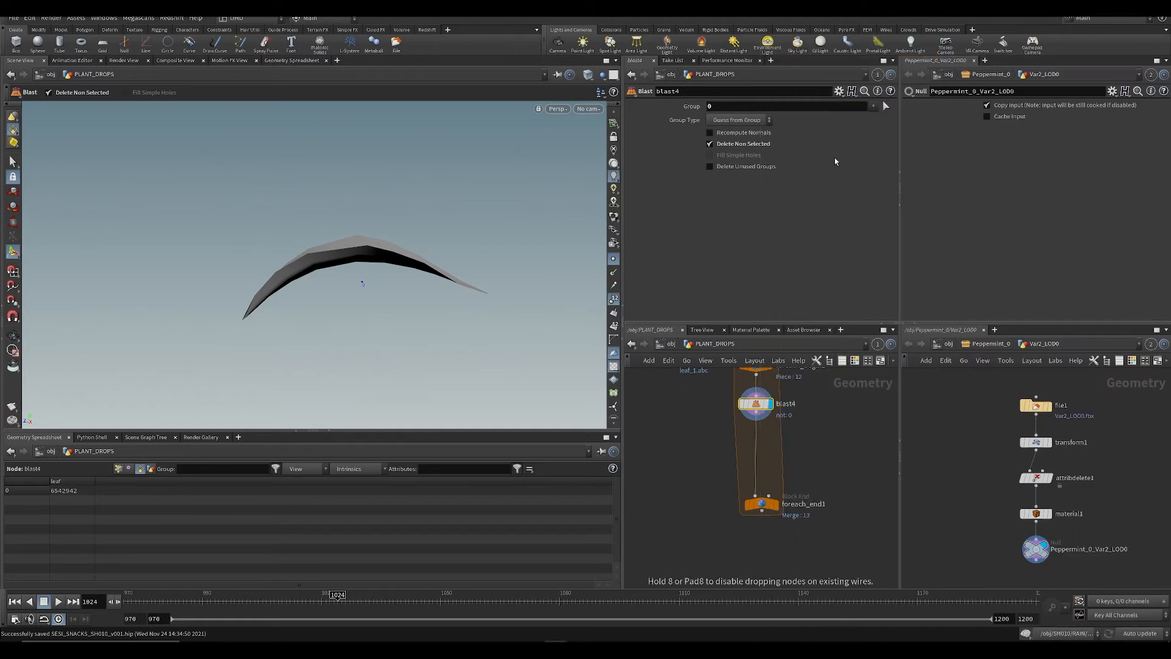
{"action": "scroll", "coordinate": [764, 430], "scroll_direction": "up", "scroll_amount": 2}
{"action": "left_click", "coordinate": [757, 430]}
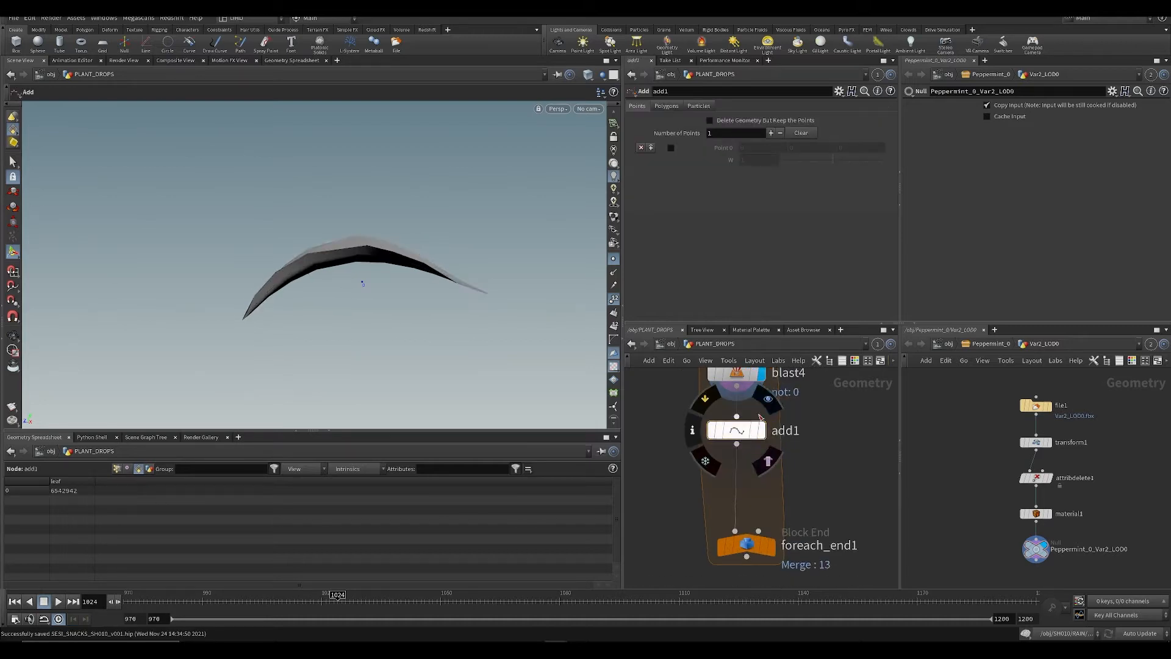
Step: Display the Add node and enable Delete Geometry But Keep the Points
{"action": "left_click", "coordinate": [768, 399]}
{"action": "left_click", "coordinate": [710, 120]}
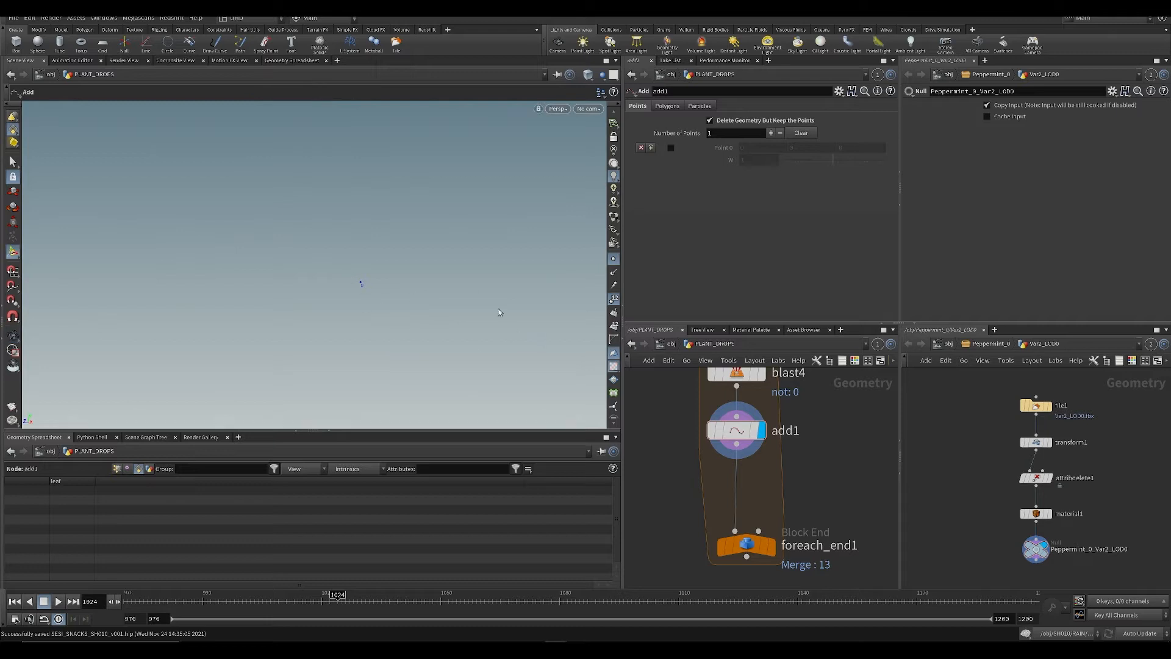
{"action": "scroll", "coordinate": [696, 464], "scroll_direction": "down", "scroll_amount": 3}
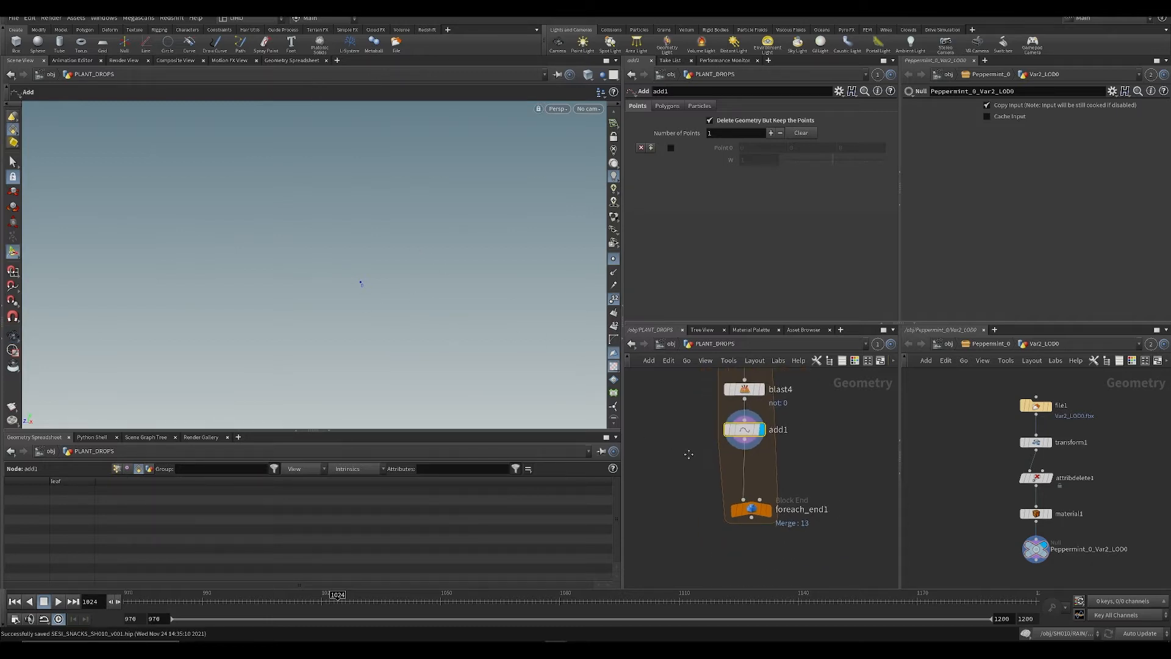
{"action": "left_click_drag", "start_coordinate": [726, 442], "coordinate": [726, 447]}
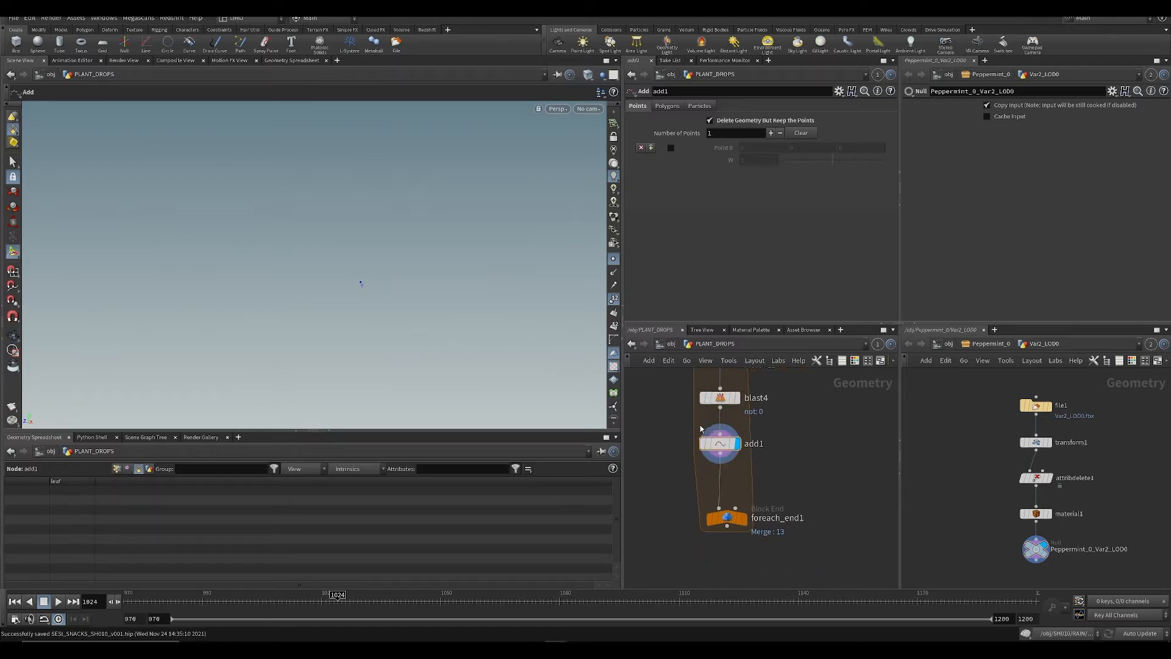
Step: Display blast4 again and examine how its leaf piece is oriented around its point
{"action": "left_click", "coordinate": [737, 398]}
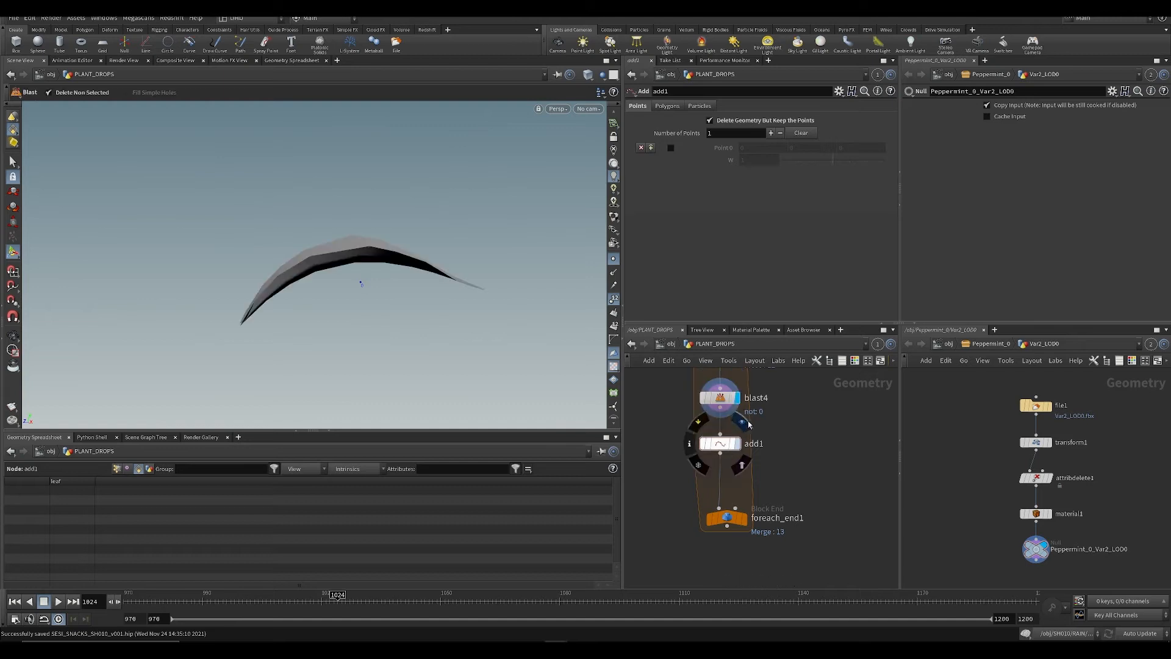
{"action": "left_click", "coordinate": [737, 443]}
{"action": "middle_click_drag", "start_coordinate": [676, 442], "coordinate": [725, 484]}
{"action": "left_click", "coordinate": [789, 423]}
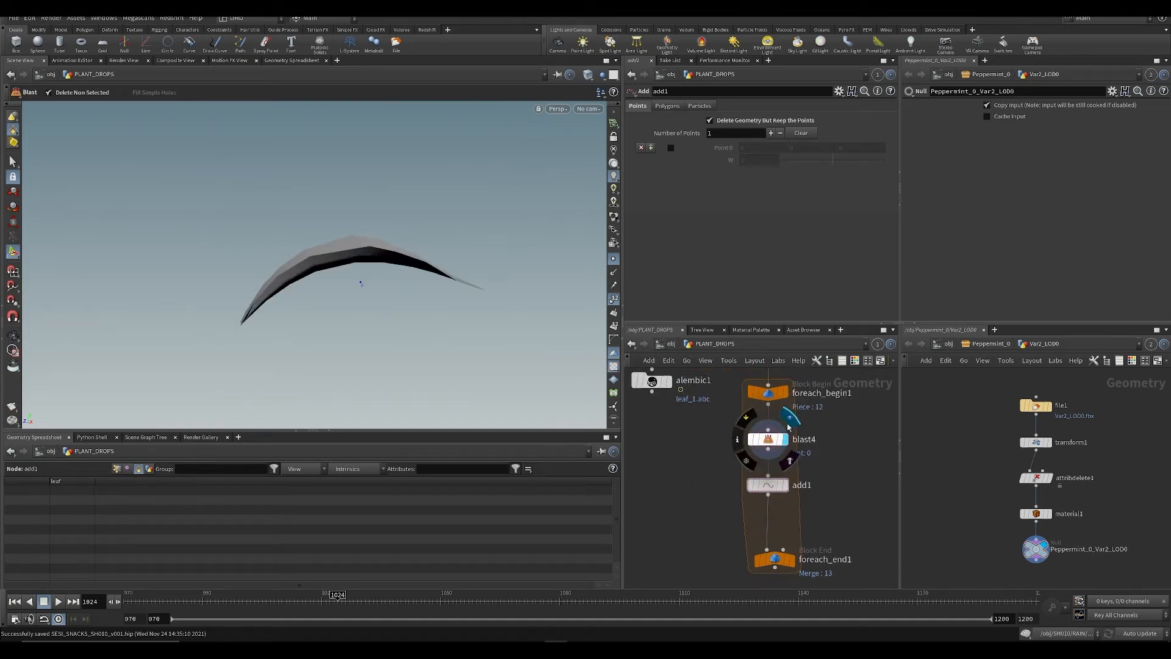
{"action": "left_click", "coordinate": [764, 437]}
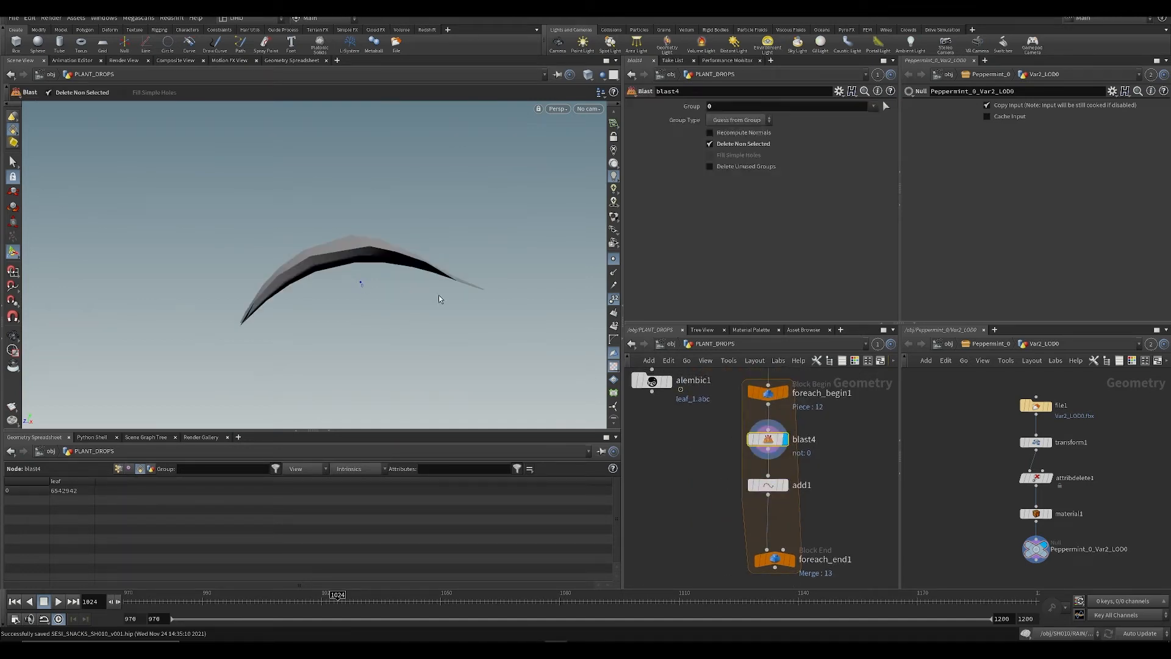
{"action": "left_click_drag", "start_coordinate": [519, 368], "coordinate": [381, 292], "text": "alt"}
{"action": "scroll", "coordinate": [348, 274], "scroll_direction": "up", "scroll_amount": 3}
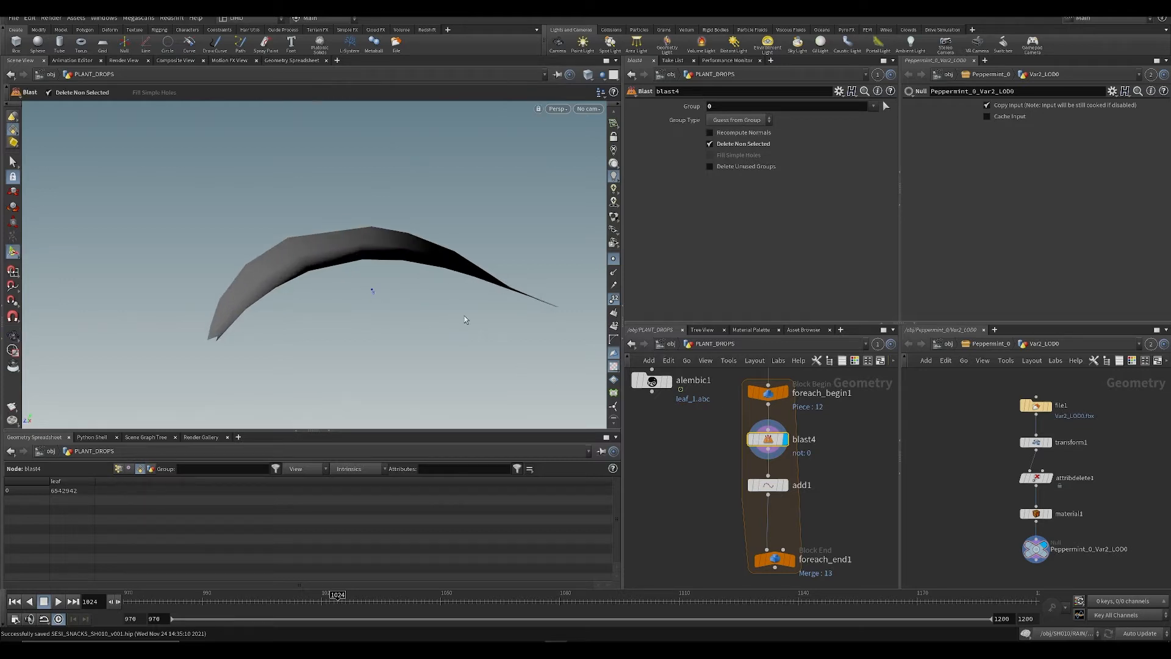
{"action": "scroll", "coordinate": [762, 443], "scroll_direction": "down", "scroll_amount": 3}
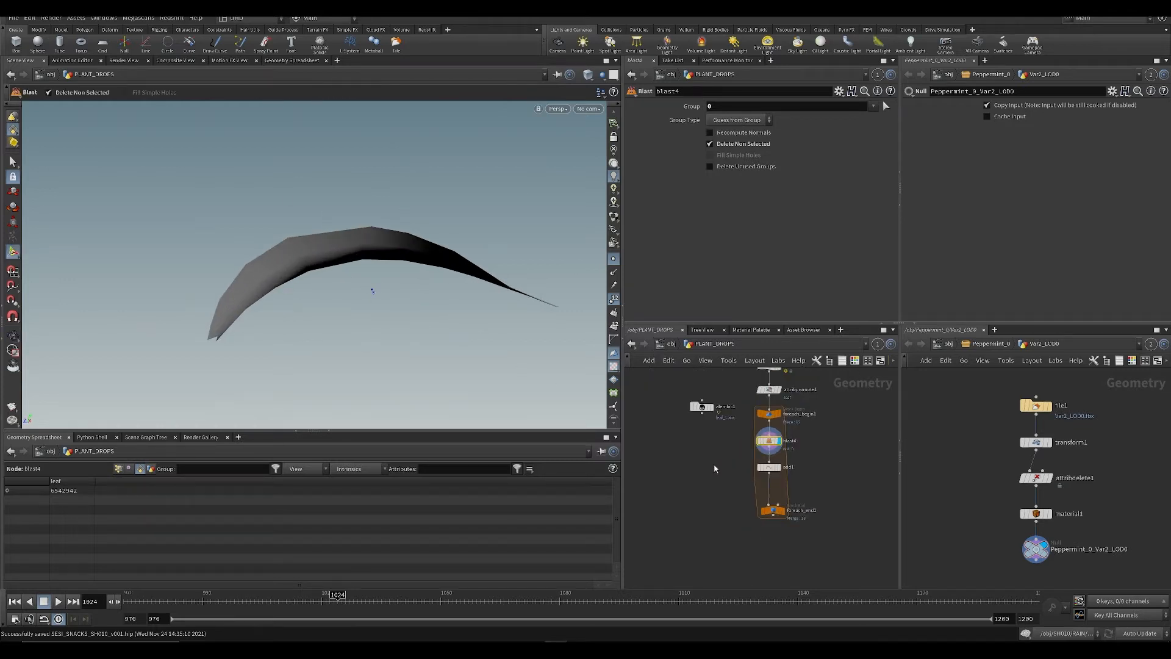
{"action": "left_click", "coordinate": [734, 471]}
{"action": "scroll", "coordinate": [734, 471], "scroll_direction": "up", "scroll_amount": 3}
{"action": "left_click_drag", "start_coordinate": [415, 322], "coordinate": [366, 287], "text": "alt"}
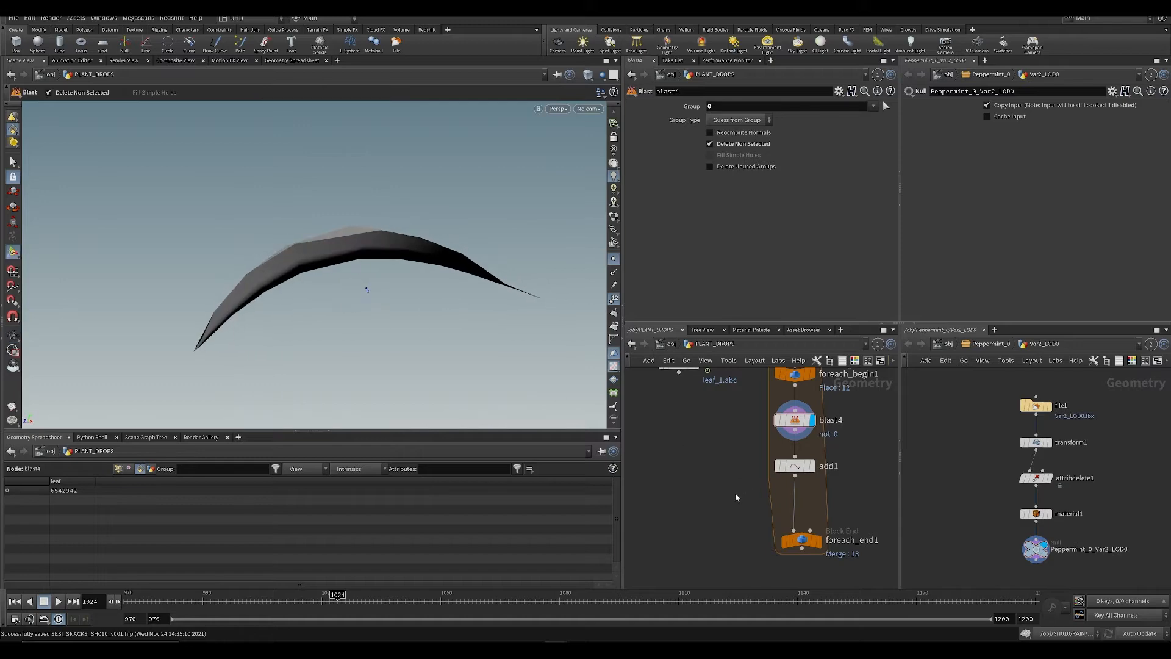
Step: Add a Copy to Points node that copies the Alembic leaf onto add1's point, display it, and save the scene
{"action": "scroll", "coordinate": [725, 480], "scroll_direction": "down", "scroll_amount": 2}
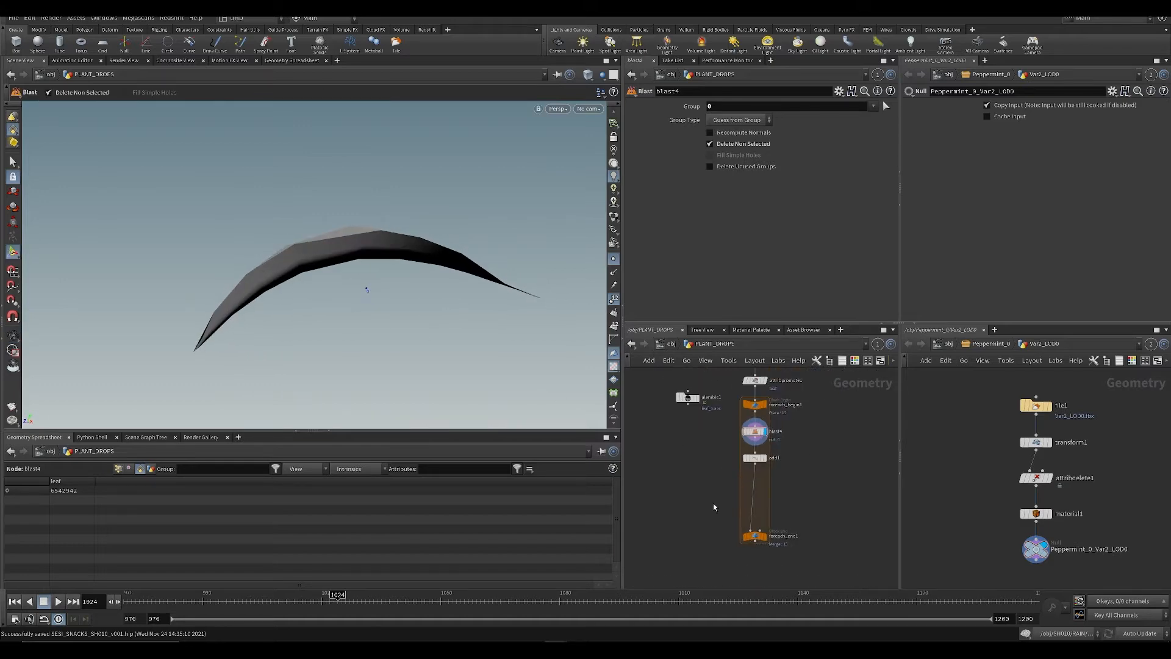
{"action": "key", "text": "Tab"}
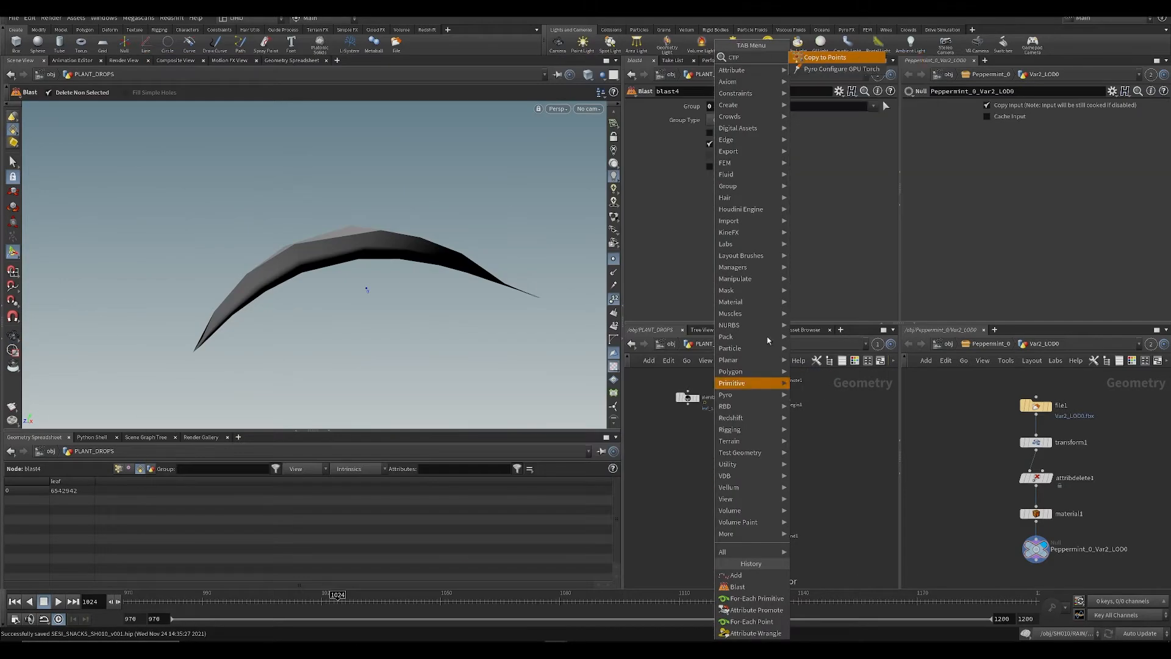
{"action": "key", "text": "Escape"}
{"action": "left_click", "coordinate": [725, 495]}
{"action": "left_click_drag", "start_coordinate": [730, 489], "coordinate": [688, 404]}
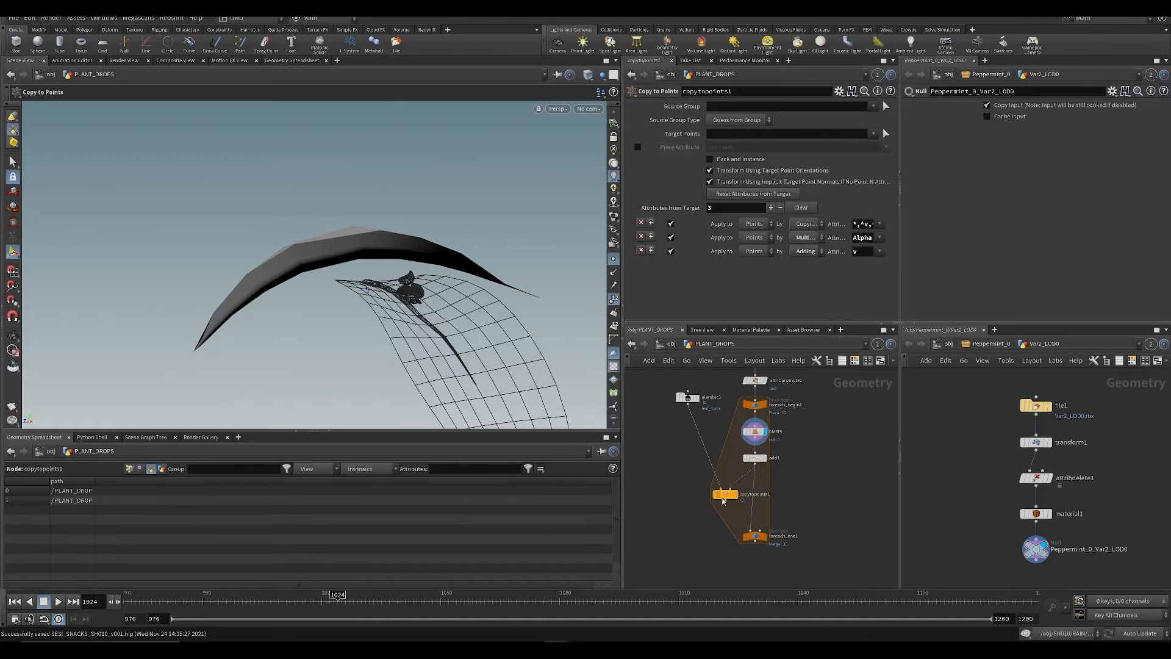
{"action": "left_click", "coordinate": [736, 493]}
{"action": "left_click_drag", "start_coordinate": [482, 314], "coordinate": [452, 348], "text": "alt"}
{"action": "key", "text": "ctrl+s"}
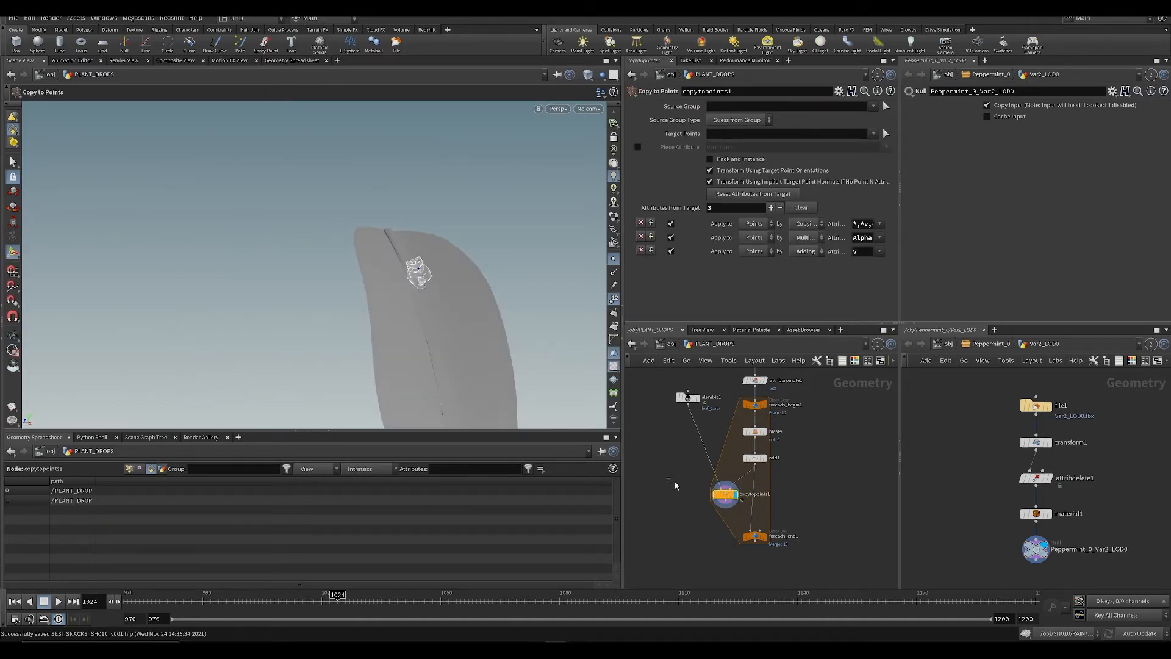
Step: Compare the copied leaf with the outputs of add1, blast4 and foreach_begin1 by displaying each in turn
{"action": "middle_click_drag", "start_coordinate": [674, 484], "coordinate": [600, 469]}
{"action": "left_click_drag", "start_coordinate": [309, 301], "coordinate": [581, 373], "text": "alt"}
{"action": "scroll", "coordinate": [665, 413], "scroll_direction": "up", "scroll_amount": 3}
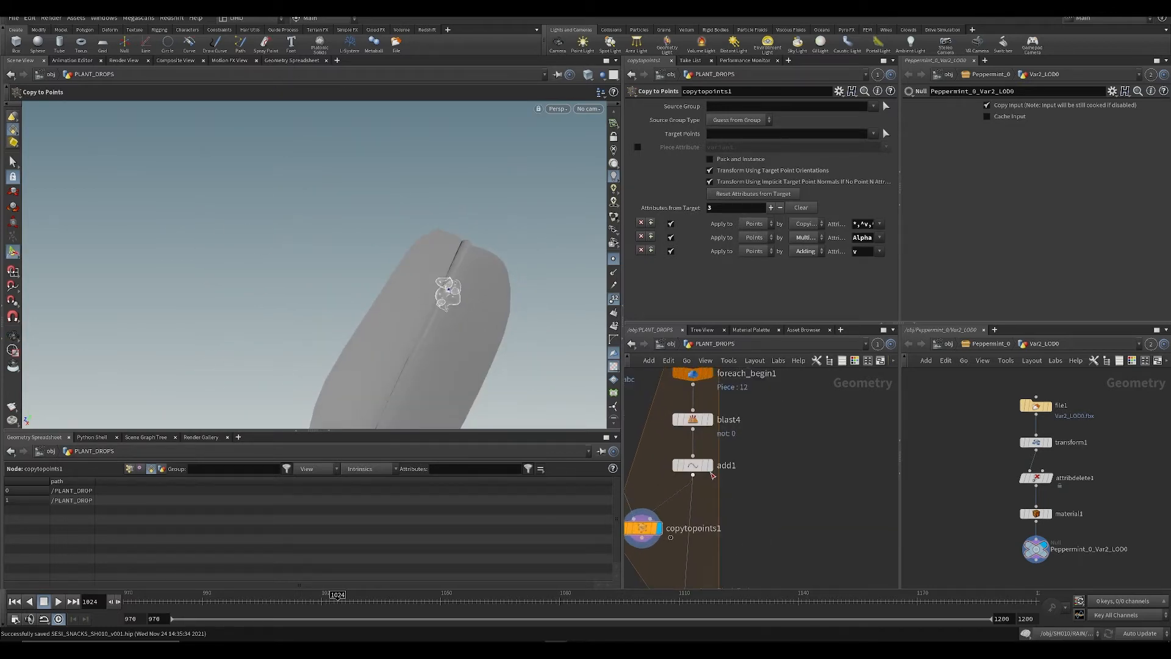
{"action": "left_click", "coordinate": [709, 465]}
{"action": "middle_click_drag", "start_coordinate": [707, 421], "coordinate": [714, 451]}
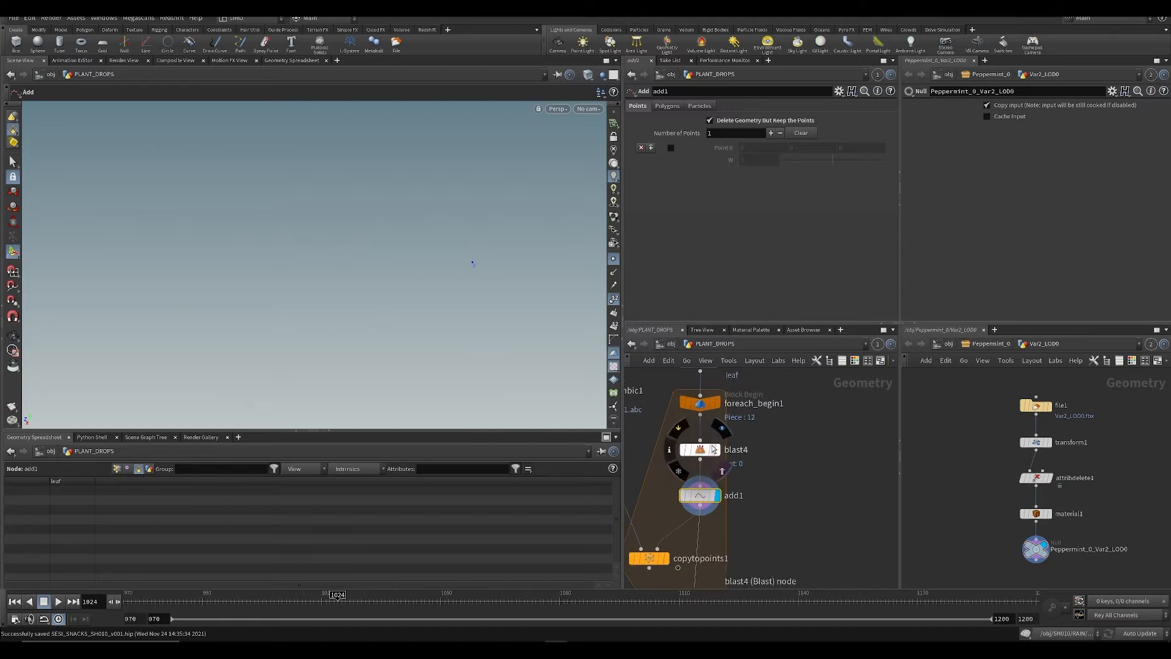
{"action": "left_click", "coordinate": [717, 450]}
{"action": "key", "text": "space+f"}
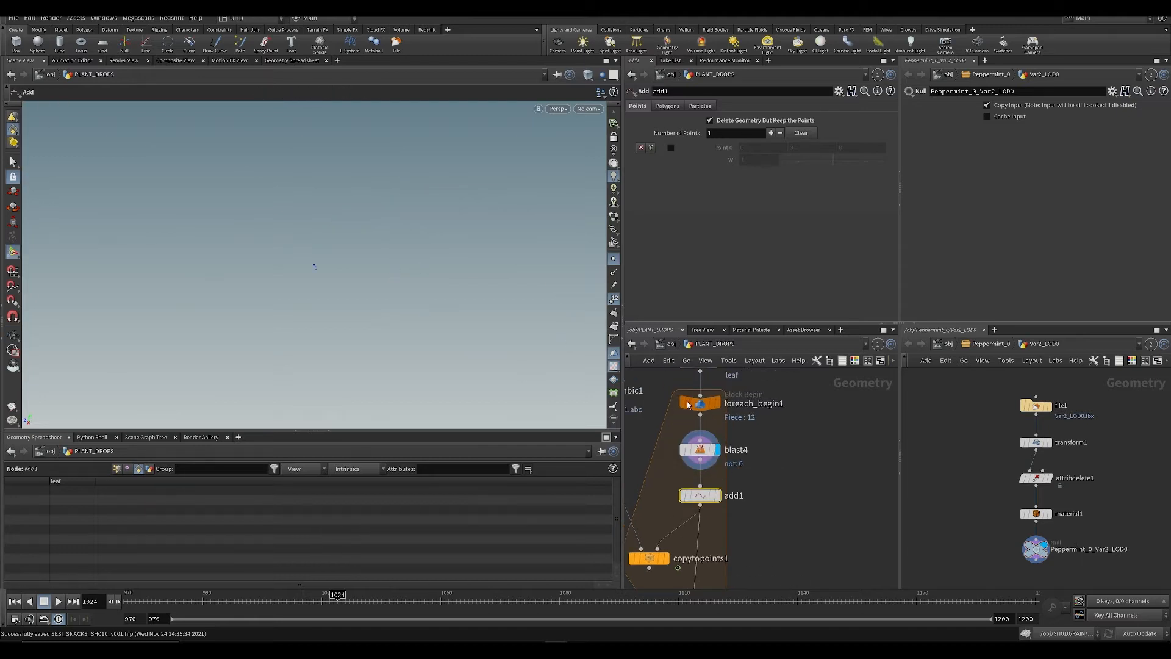
{"action": "left_click", "coordinate": [718, 402]}
{"action": "left_click", "coordinate": [698, 403]}
{"action": "left_click_drag", "start_coordinate": [345, 262], "coordinate": [392, 256], "text": "alt"}
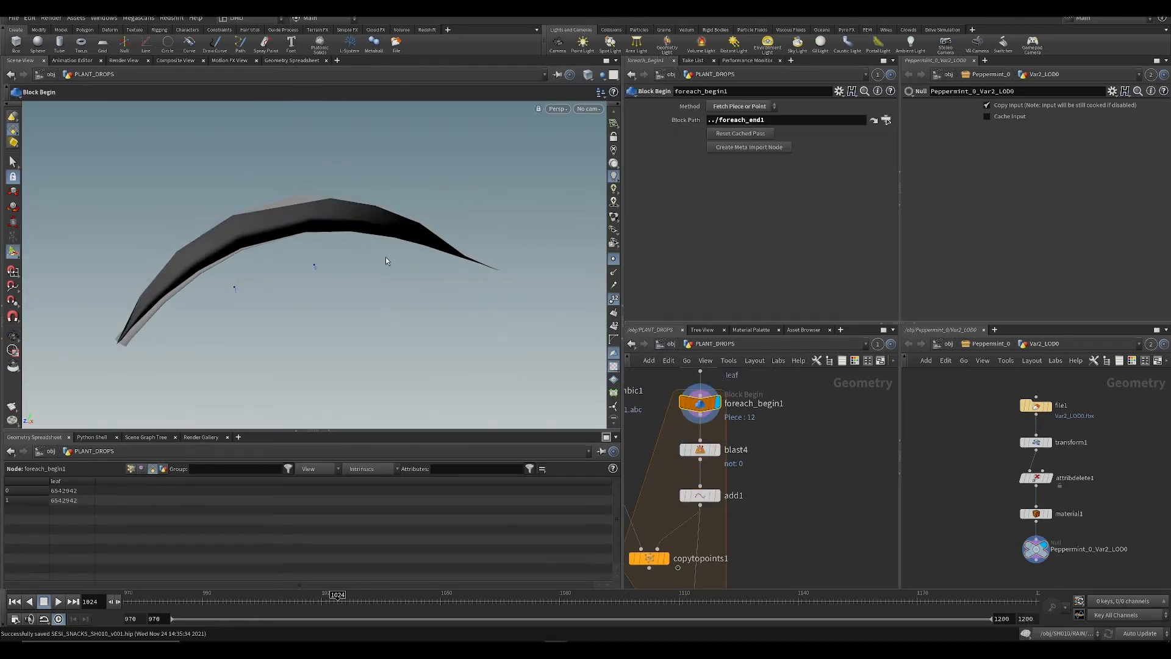
Step: Enable Single Pass on foreach_end1, set it to 3, and examine that leaf piece from several angles
{"action": "key", "text": "ctrl+s"}
{"action": "middle_click_drag", "start_coordinate": [320, 258], "coordinate": [413, 228], "text": "alt"}
{"action": "left_click_drag", "start_coordinate": [349, 255], "coordinate": [367, 233], "text": "alt"}
{"action": "mouse_move", "coordinate": [766, 527]}
{"action": "middle_mouse_down"}
{"action": "mouse_move", "coordinate": [747, 460]}
{"action": "mouse_move", "coordinate": [762, 545]}
{"action": "middle_mouse_up"}
{"action": "scroll", "coordinate": [748, 461], "scroll_direction": "down", "scroll_amount": 3}
{"action": "left_click", "coordinate": [716, 530]}
{"action": "left_click", "coordinate": [701, 531]}
{"action": "left_click", "coordinate": [706, 455]}
{"action": "middle_click_drag", "start_coordinate": [756, 505], "coordinate": [739, 438]}
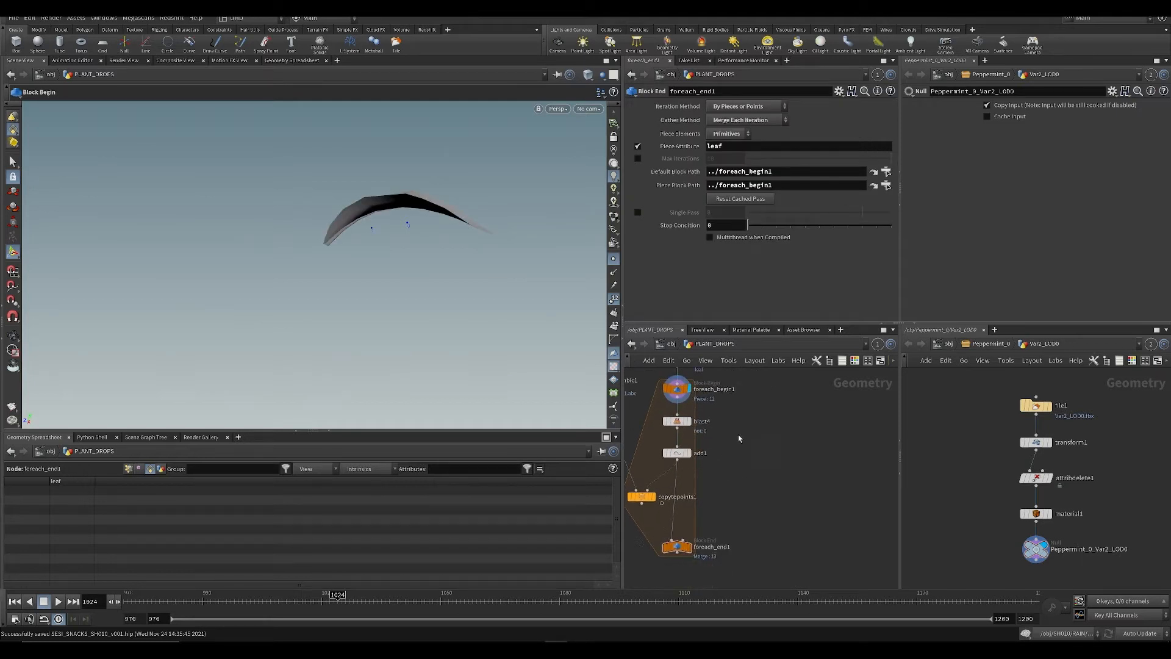
{"action": "left_click", "coordinate": [664, 547]}
{"action": "left_click", "coordinate": [637, 212]}
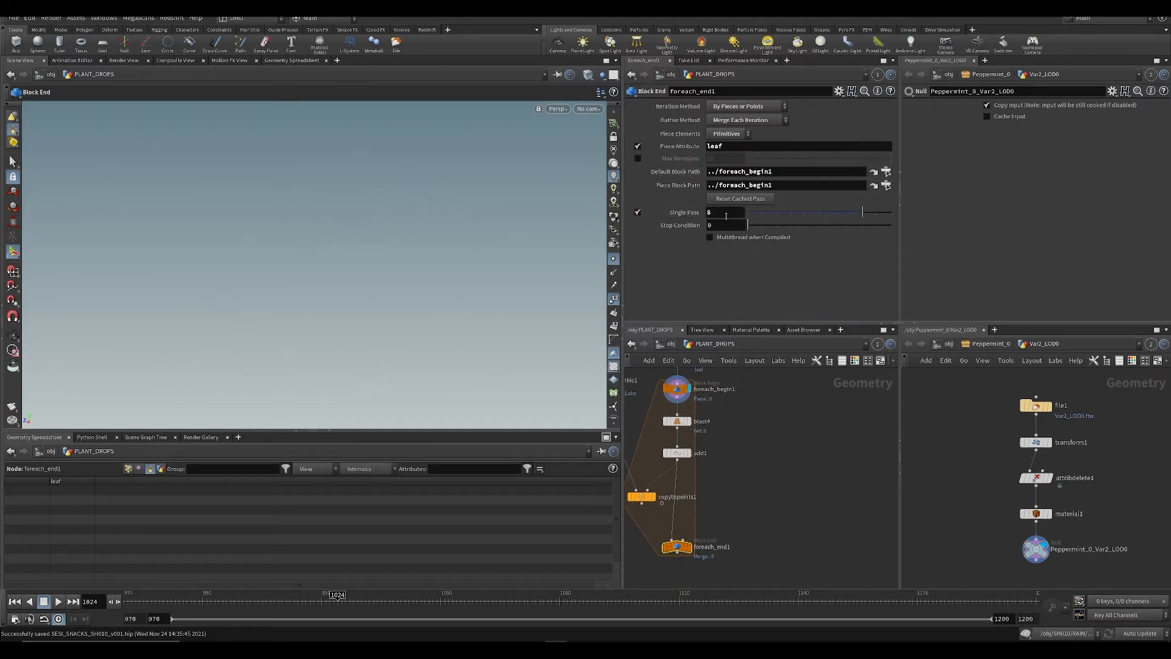
{"action": "left_click_drag", "start_coordinate": [748, 213], "coordinate": [791, 215]}
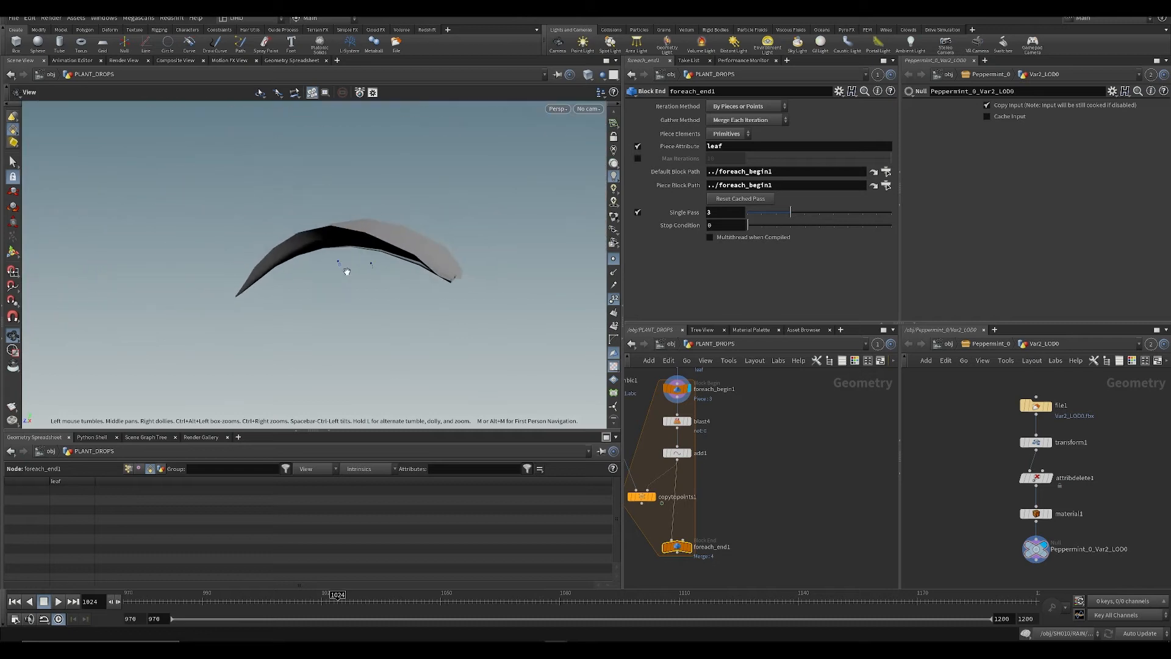
{"action": "left_click_drag", "start_coordinate": [398, 283], "coordinate": [251, 306], "text": "alt"}
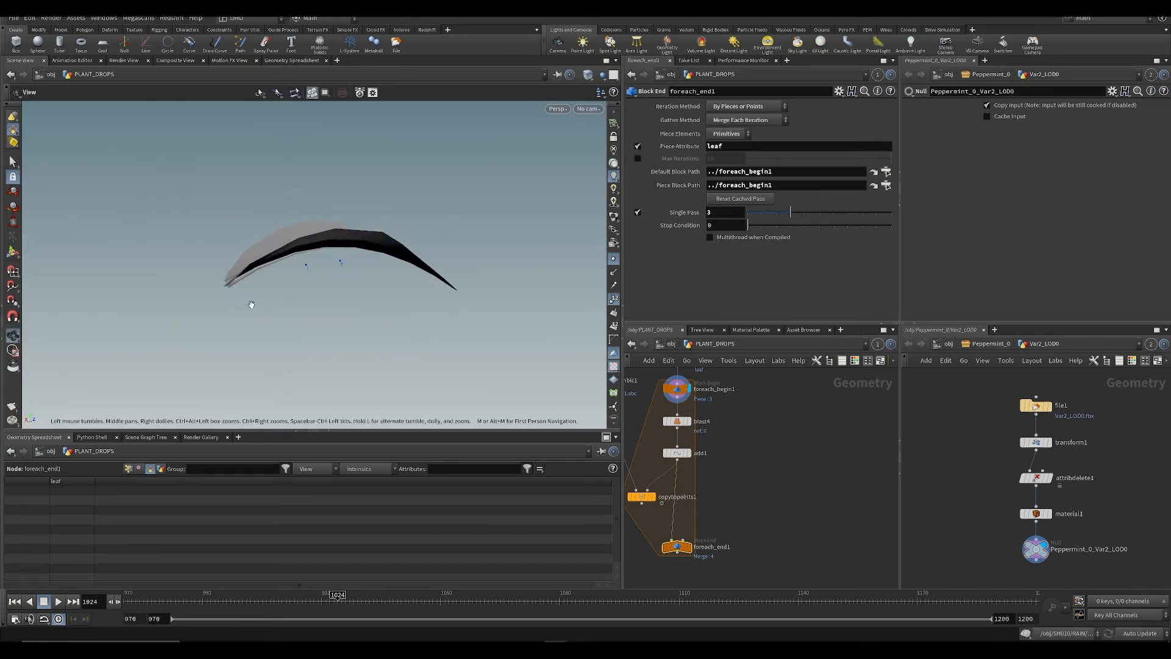
{"action": "left_click_drag", "start_coordinate": [352, 281], "coordinate": [338, 278], "text": "alt"}
Step: Set foreach_end1's Single Pass to 5 and then 7, examining the orientation of each leaf piece
{"action": "left_click_drag", "start_coordinate": [790, 213], "coordinate": [818, 215]}
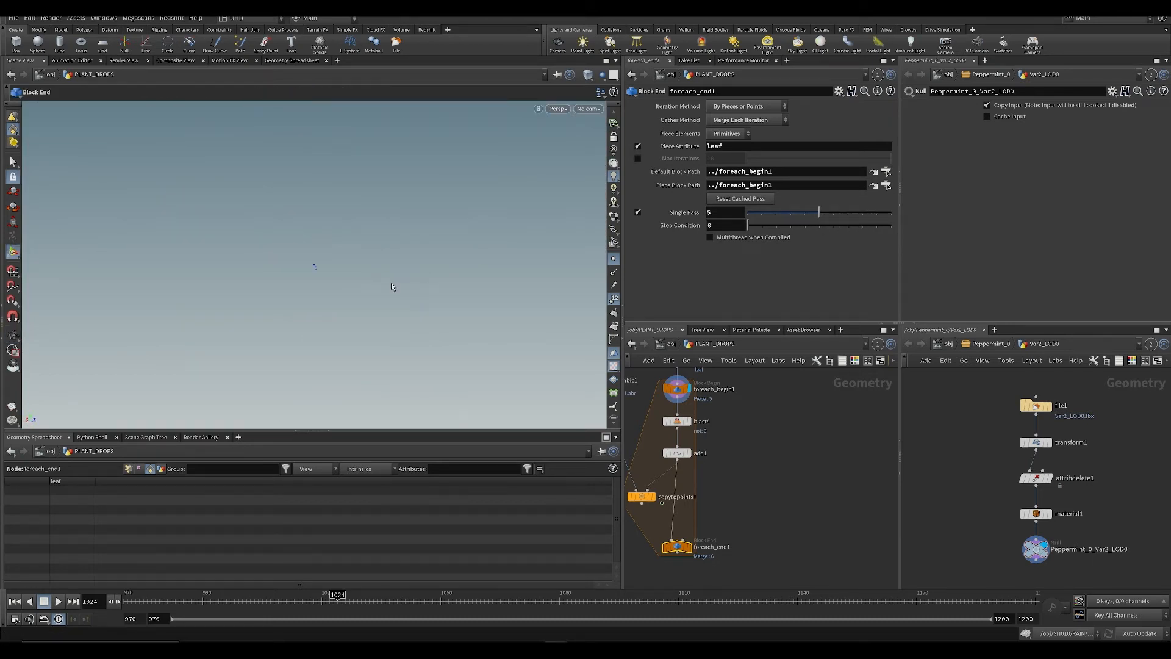
{"action": "scroll", "coordinate": [396, 243], "scroll_direction": "down", "scroll_amount": 10}
{"action": "left_click_drag", "start_coordinate": [378, 230], "coordinate": [411, 259], "text": "alt"}
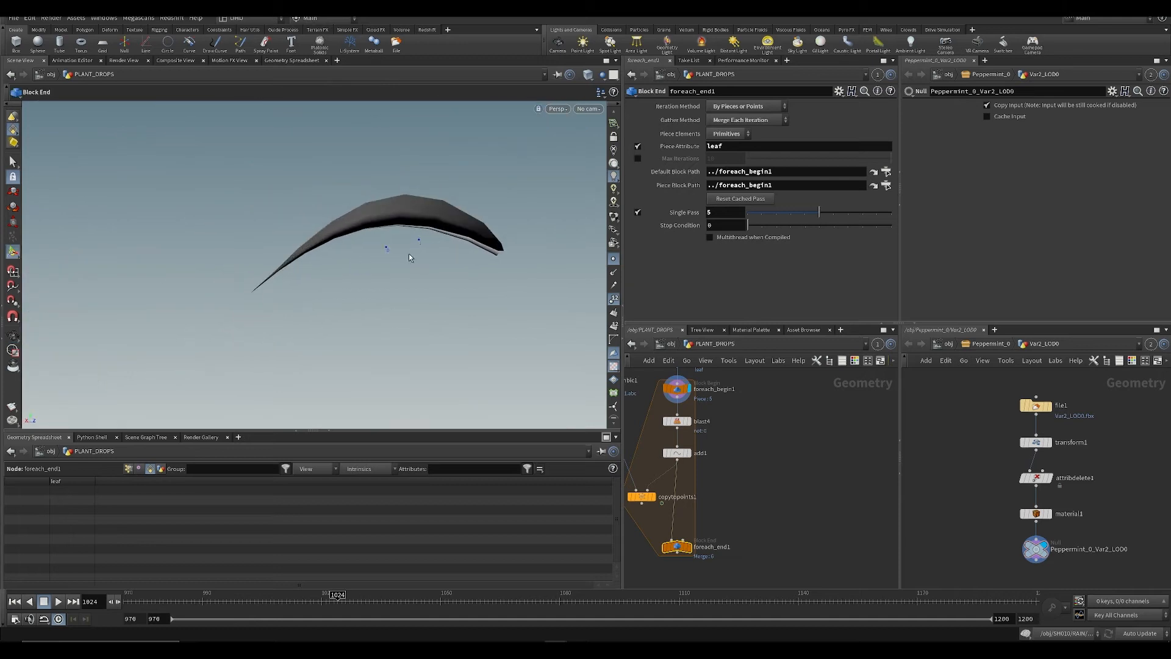
{"action": "left_click_drag", "start_coordinate": [819, 213], "coordinate": [848, 213]}
{"action": "key", "text": "space+g"}
{"action": "left_click_drag", "start_coordinate": [523, 272], "coordinate": [295, 277], "text": "alt"}
{"action": "scroll", "coordinate": [262, 299], "scroll_direction": "down", "scroll_amount": 5}
{"action": "left_click_drag", "start_coordinate": [212, 296], "coordinate": [253, 319], "text": "alt"}
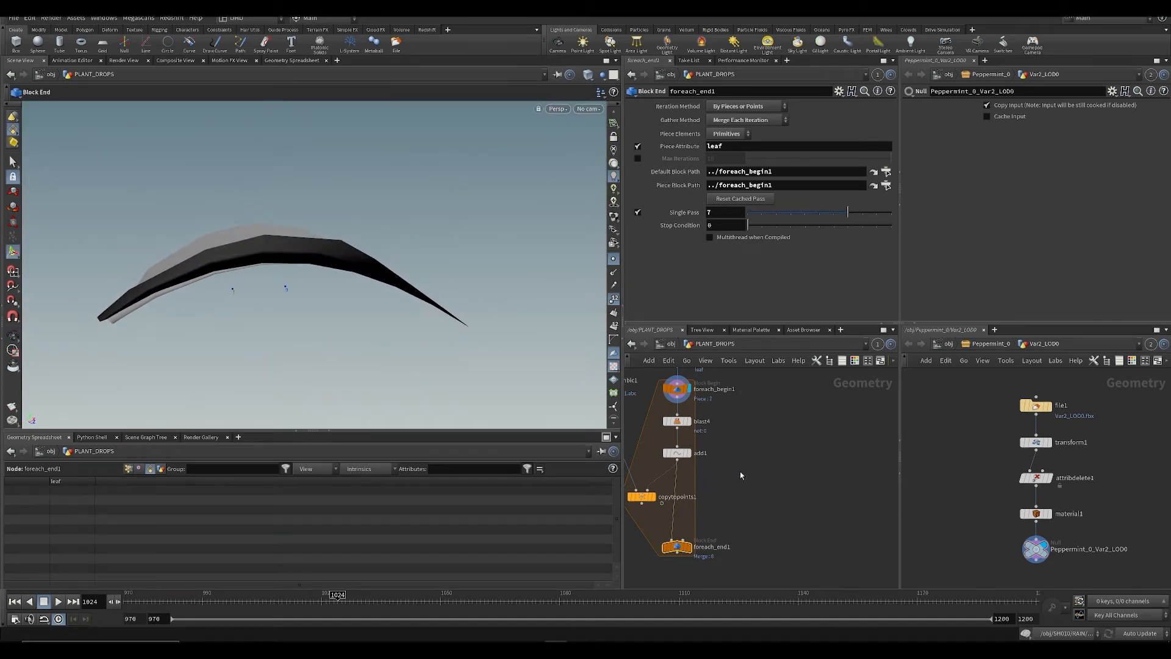
Step: Turn off Single Pass on foreach_end1 and save the scene
{"action": "middle_click_drag", "start_coordinate": [693, 476], "coordinate": [714, 506]}
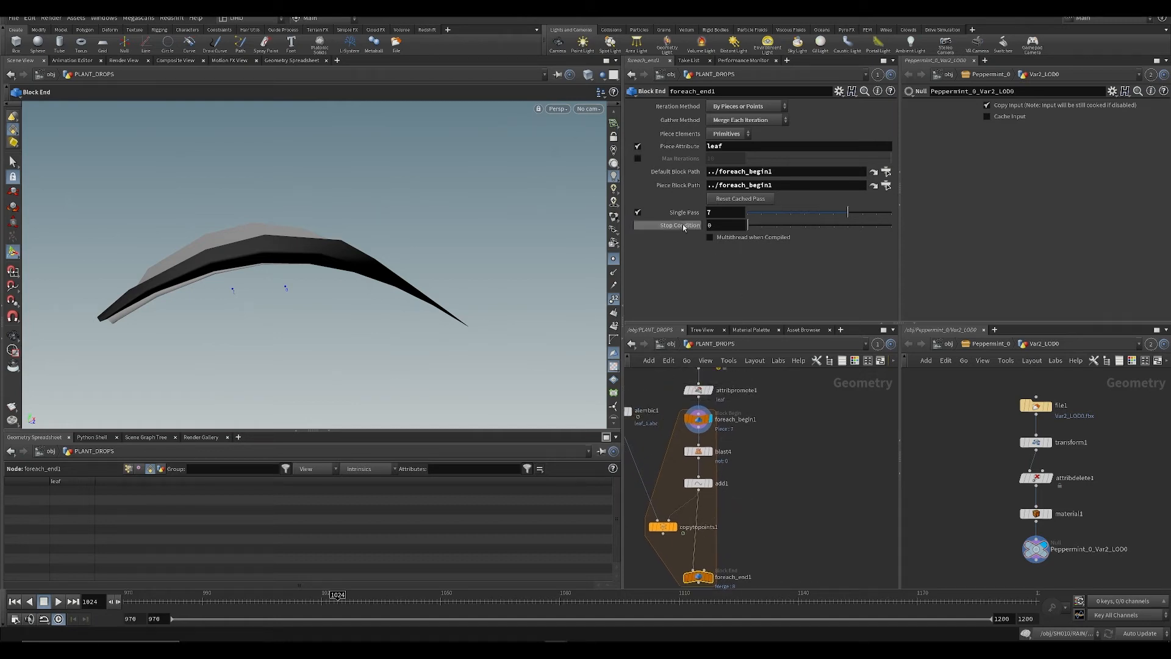
{"action": "left_click", "coordinate": [639, 213]}
{"action": "middle_click_drag", "start_coordinate": [771, 450], "coordinate": [777, 436]}
{"action": "key", "text": "ctrl+s"}
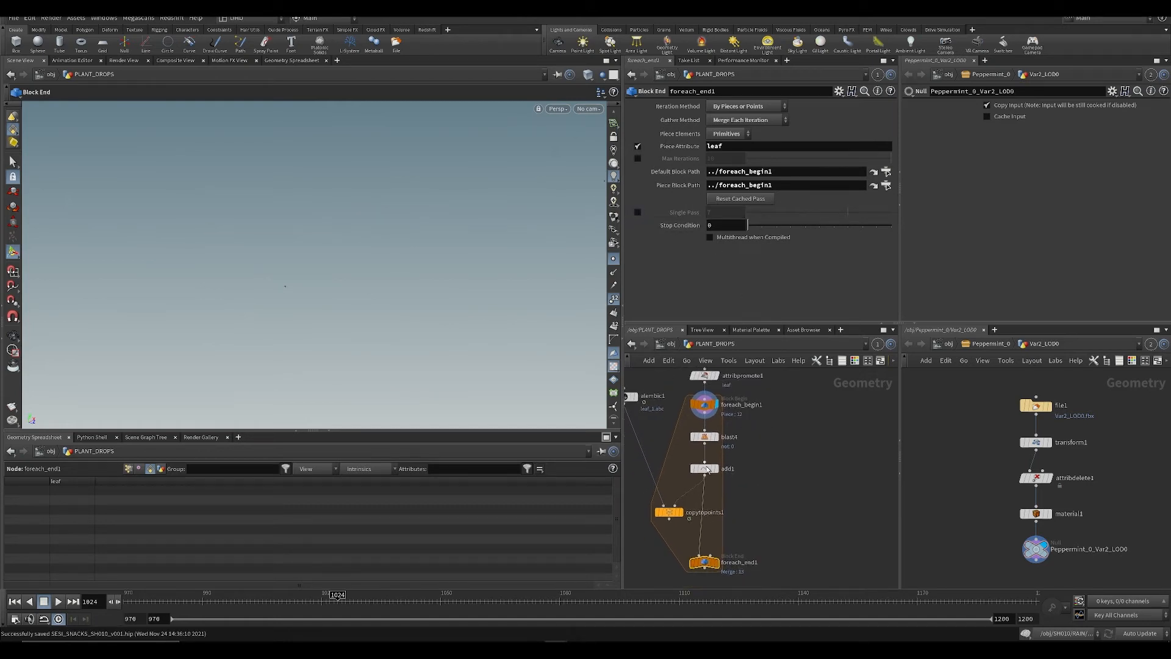
Step: Frame foreach_begin1's output, examine the leaf piece and its two points up close, and save the scene
{"action": "left_click", "coordinate": [705, 405]}
{"action": "key", "text": "space+g"}
{"action": "left_click_drag", "start_coordinate": [335, 301], "coordinate": [371, 302], "text": "alt"}
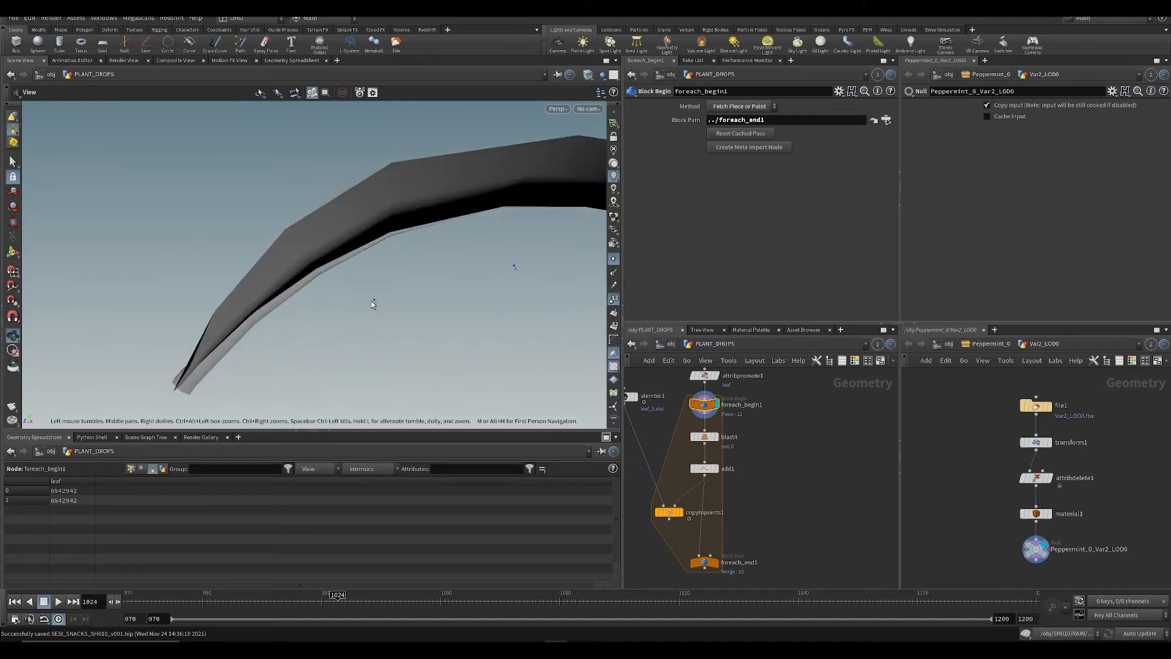
{"action": "key", "text": "s"}
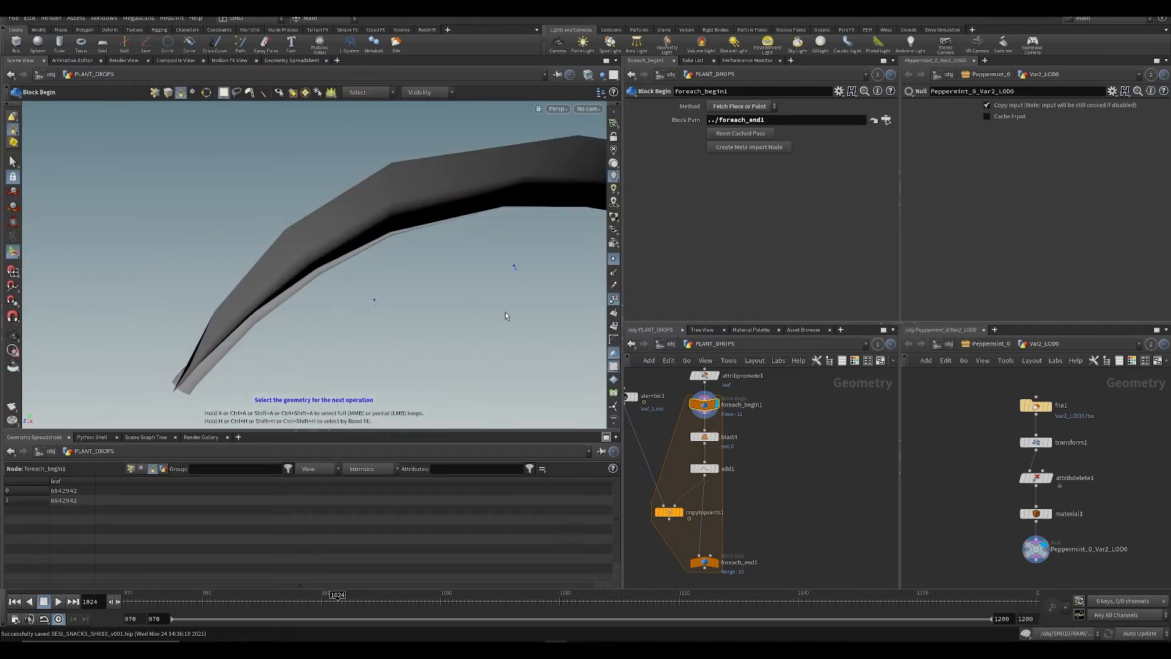
{"action": "left_click_drag", "start_coordinate": [505, 316], "coordinate": [476, 272], "text": "alt"}
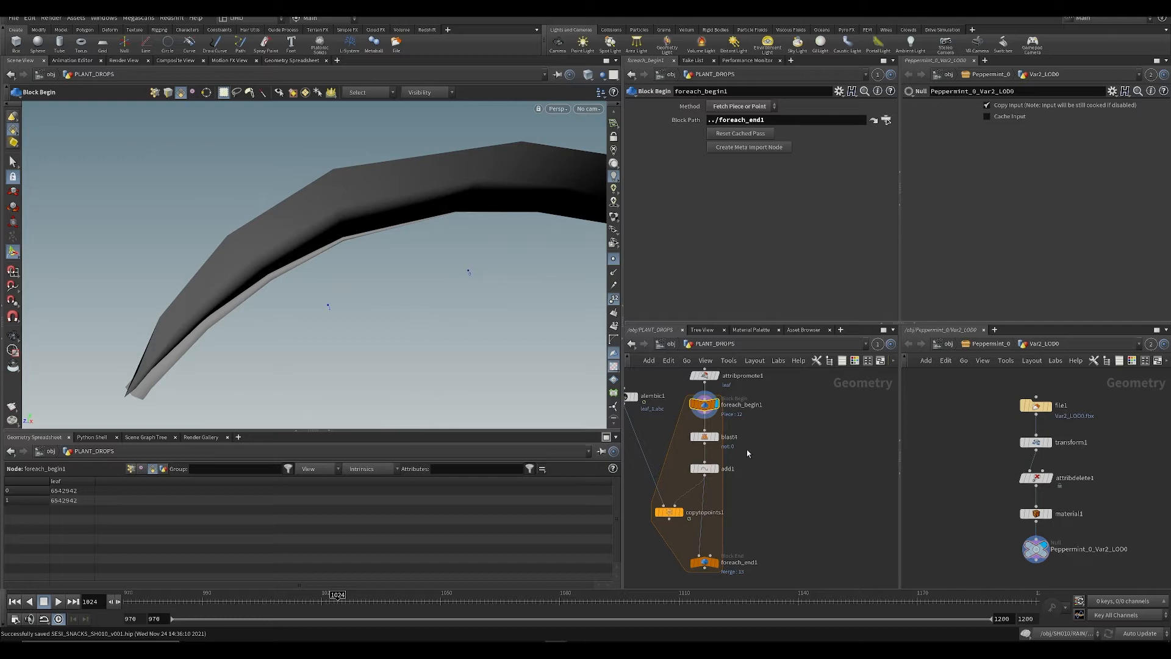
{"action": "key", "text": "ctrl+s"}
{"action": "key", "text": "Escape"}
{"action": "left_click_drag", "start_coordinate": [472, 331], "coordinate": [439, 300]}
{"action": "key", "text": "Return"}
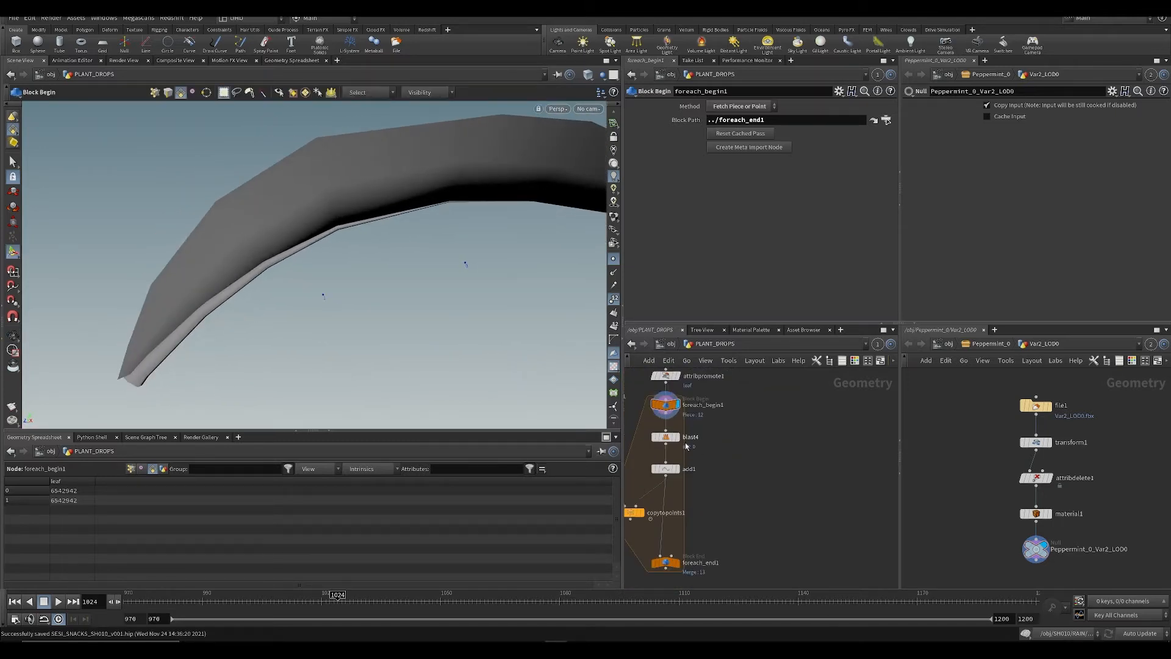
Step: Insert an Attribute Wrangle between foreach_begin1 and blast4, display it, and save the scene
{"action": "key", "text": "Tab"}
{"action": "type", "text": "AWR"}
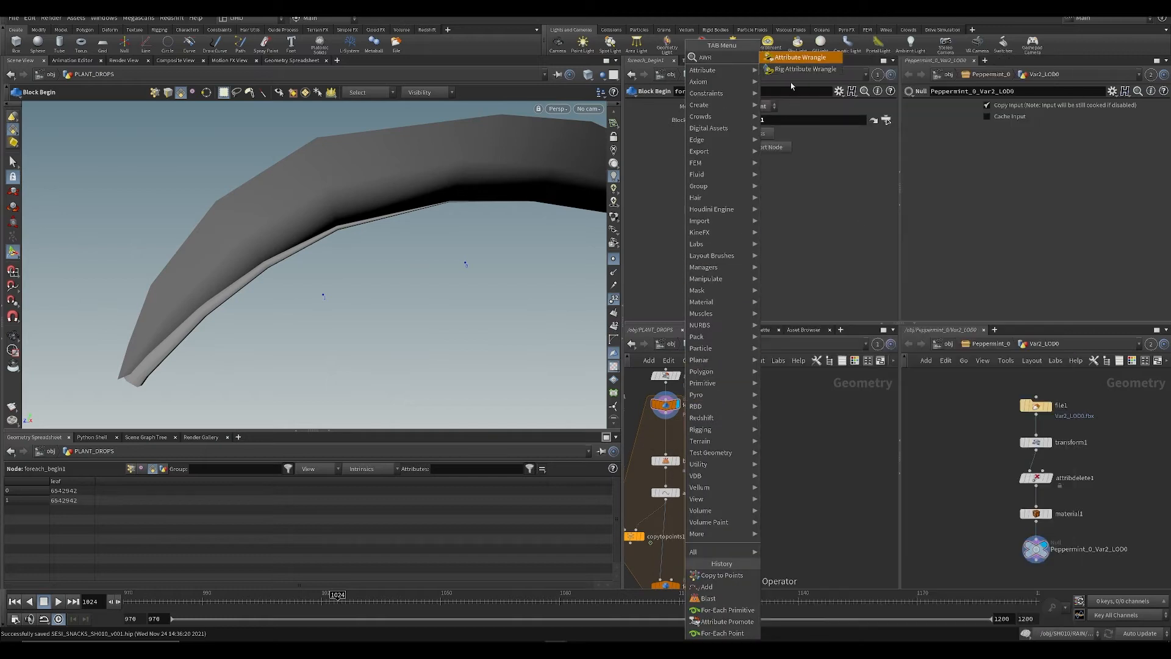
{"action": "key", "text": "Return"}
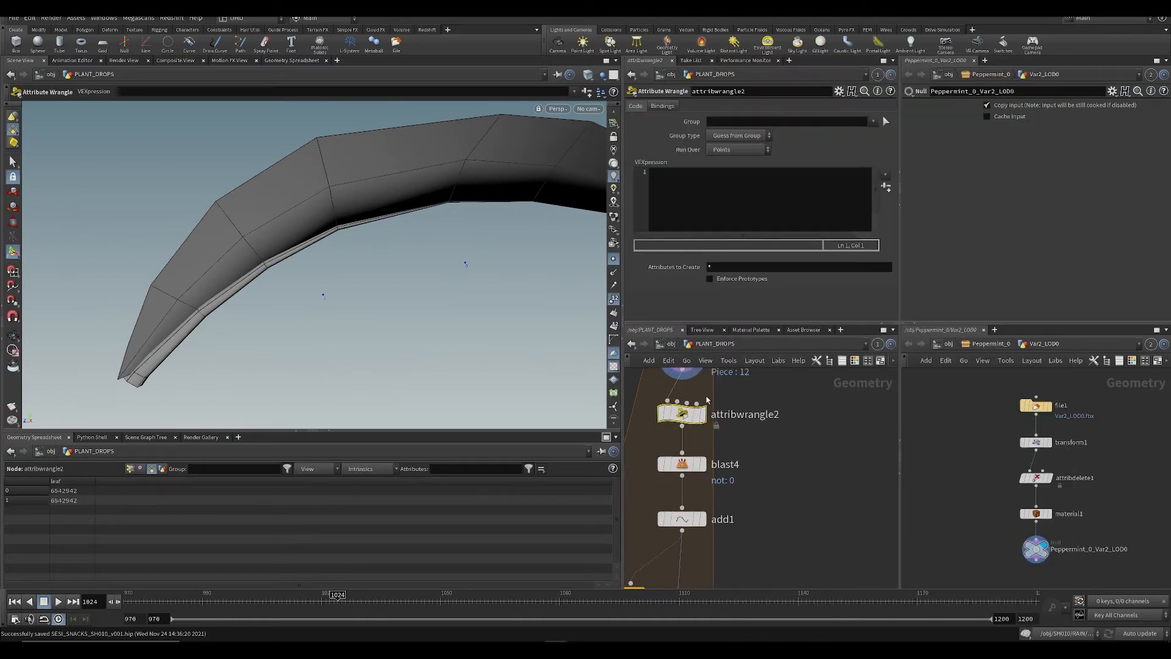
{"action": "left_click", "coordinate": [708, 394]}
{"action": "key", "text": "ctrl+s"}
Step: Write the line vector p1 = point(0, "P", 0); in the new wrangle's VEXpression
{"action": "left_click", "coordinate": [705, 196]}
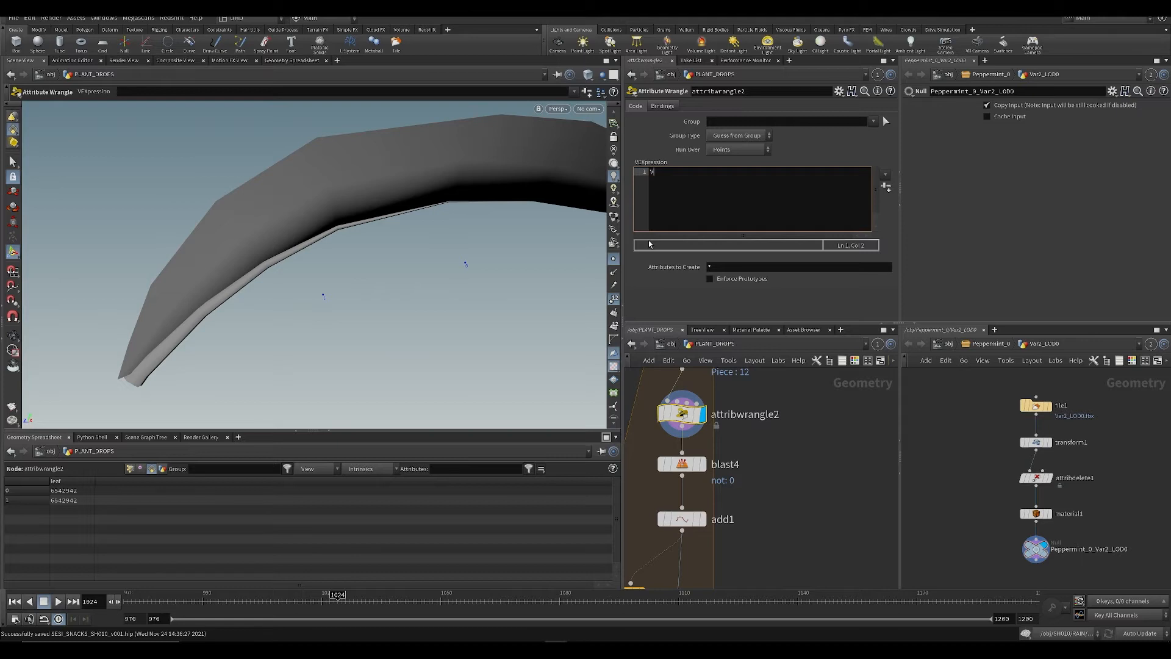
{"action": "type", "text": "vec"}
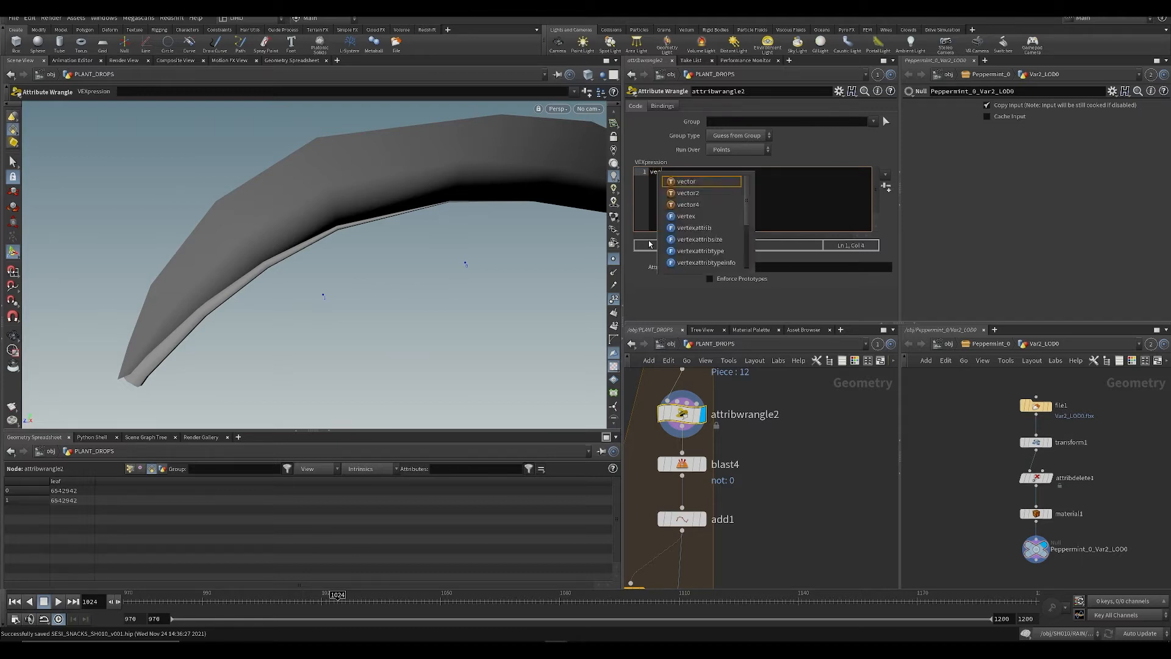
{"action": "type", "text": "tor p1"}
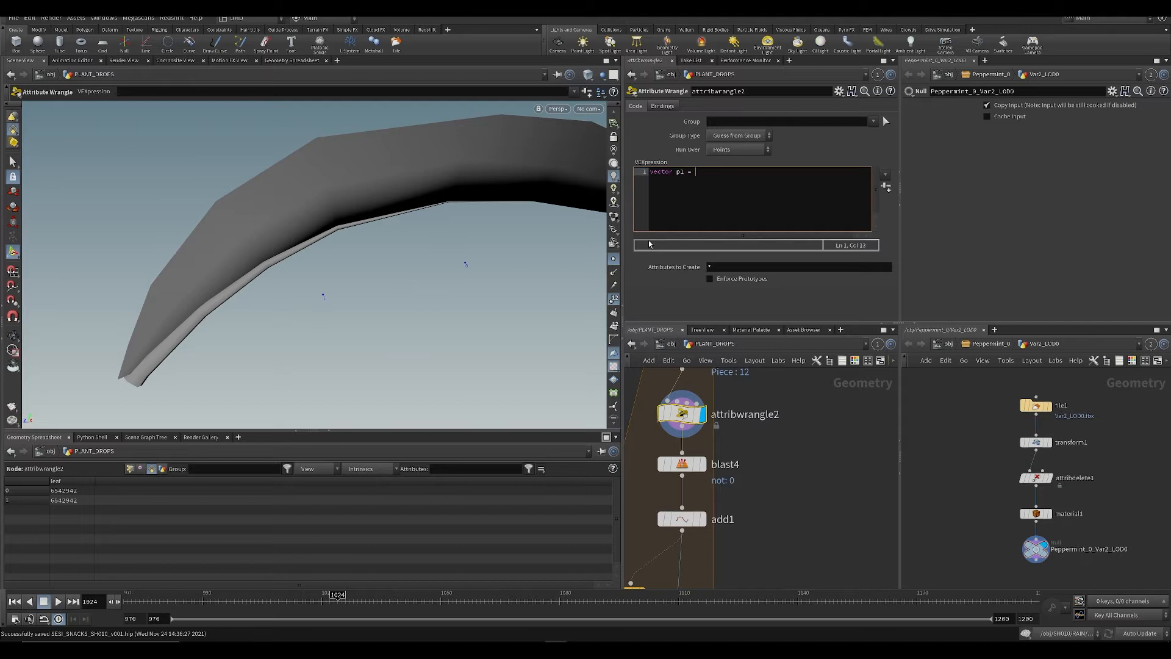
{"action": "type", "text": " = point("}
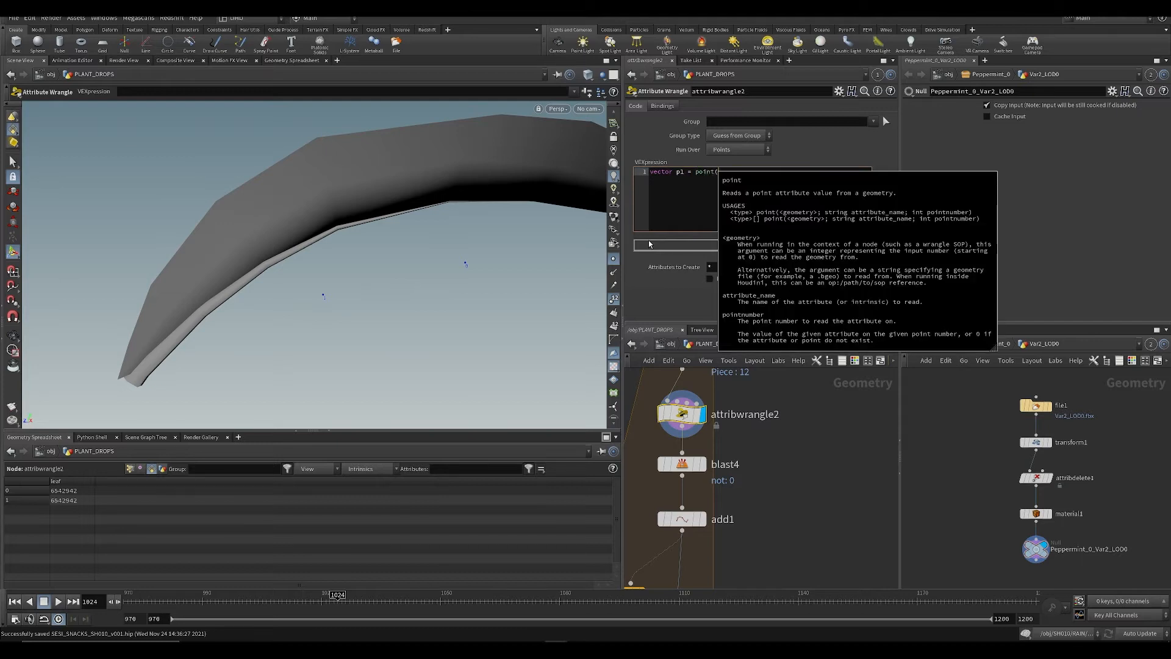
{"action": "type", "text": "1"}
{"action": "type", "text": "0"}
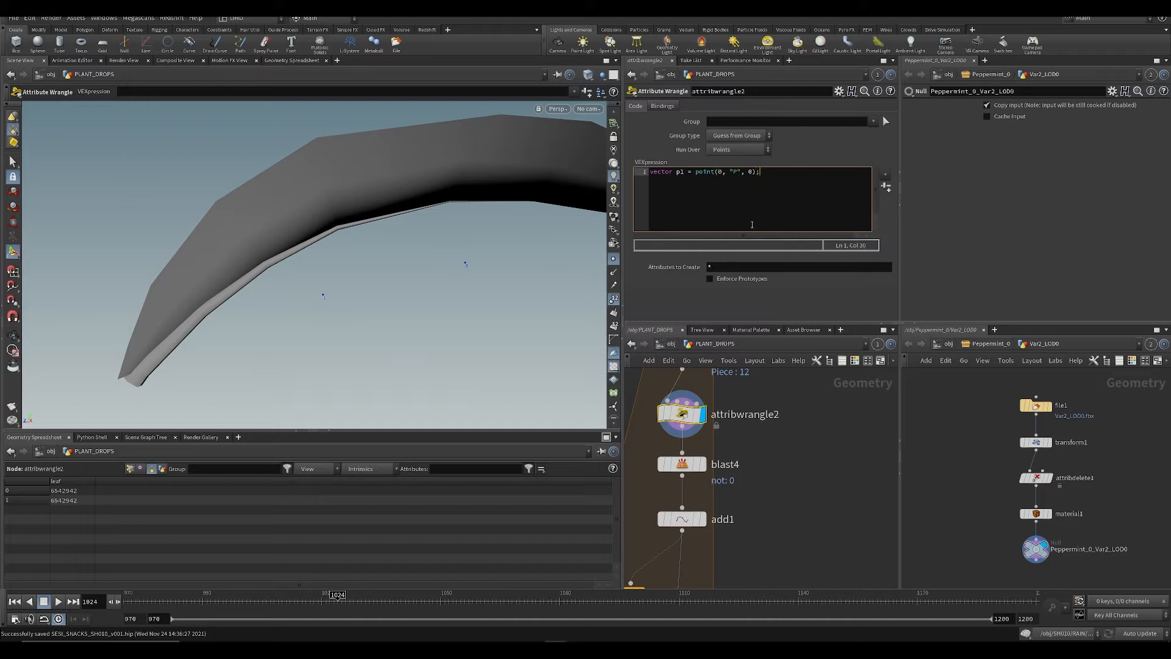
Step: Duplicate the vector line in the wrangle, rename the first copy's variable to p0, and save the scene
{"action": "key", "text": "ctrl+a"}
{"action": "key", "text": "ctrl+c"}
{"action": "key", "text": "End"}
{"action": "key", "text": "Return"}
{"action": "key", "text": "ctrl+v"}
{"action": "left_click", "coordinate": [682, 172]}
{"action": "key", "text": "BackSpace"}
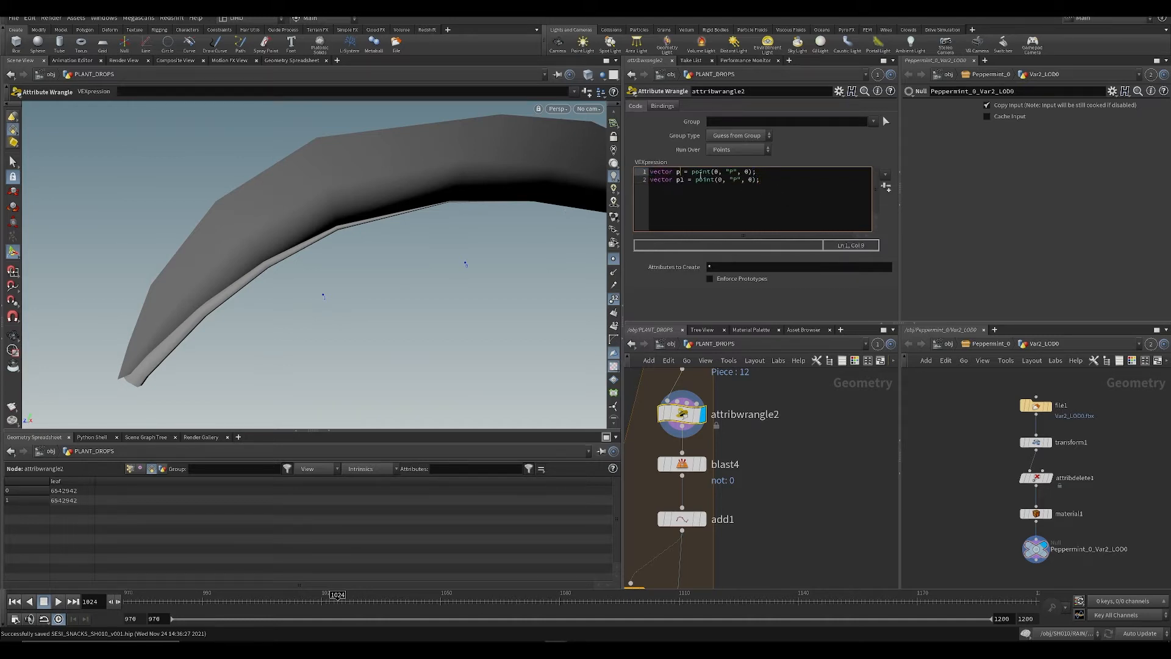
{"action": "type", "text": "0"}
{"action": "key", "text": "Down"}
{"action": "key", "text": "ctrl+s"}
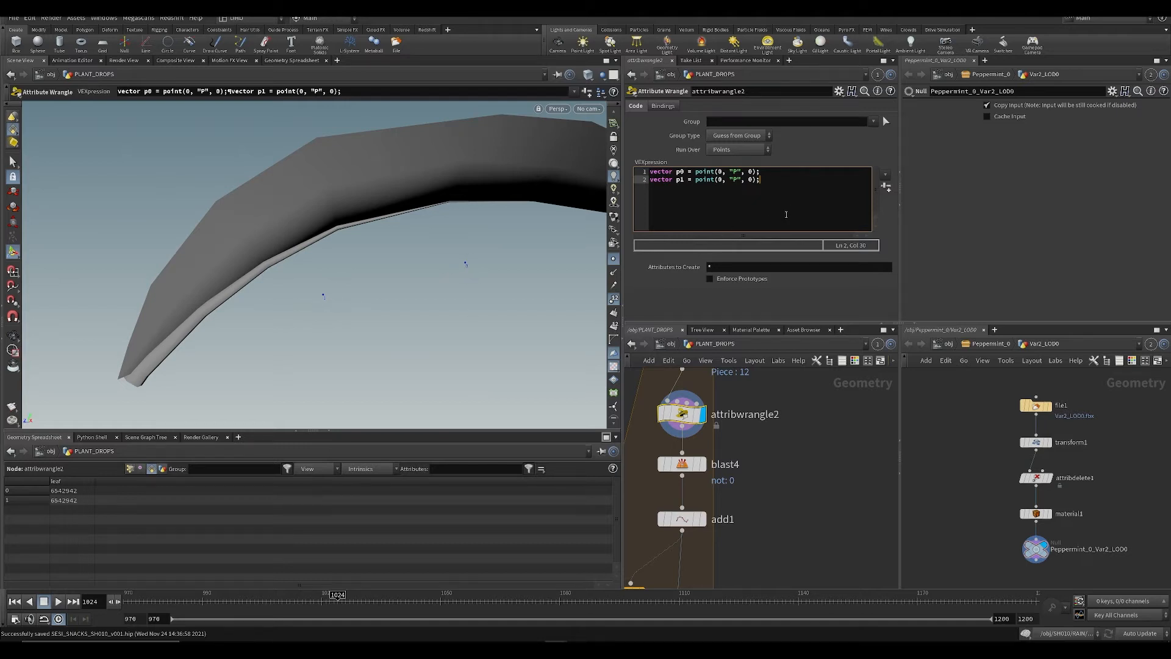
Step: Add the line v@N = p1-p0; below the two vectors, separated by a blank line, and save the scene
{"action": "key", "text": "Return"}
{"action": "key", "text": "BackSpace"}
{"action": "key", "text": "Return"}
{"action": "key", "text": "Return"}
{"action": "type", "text": "v@N = p"}
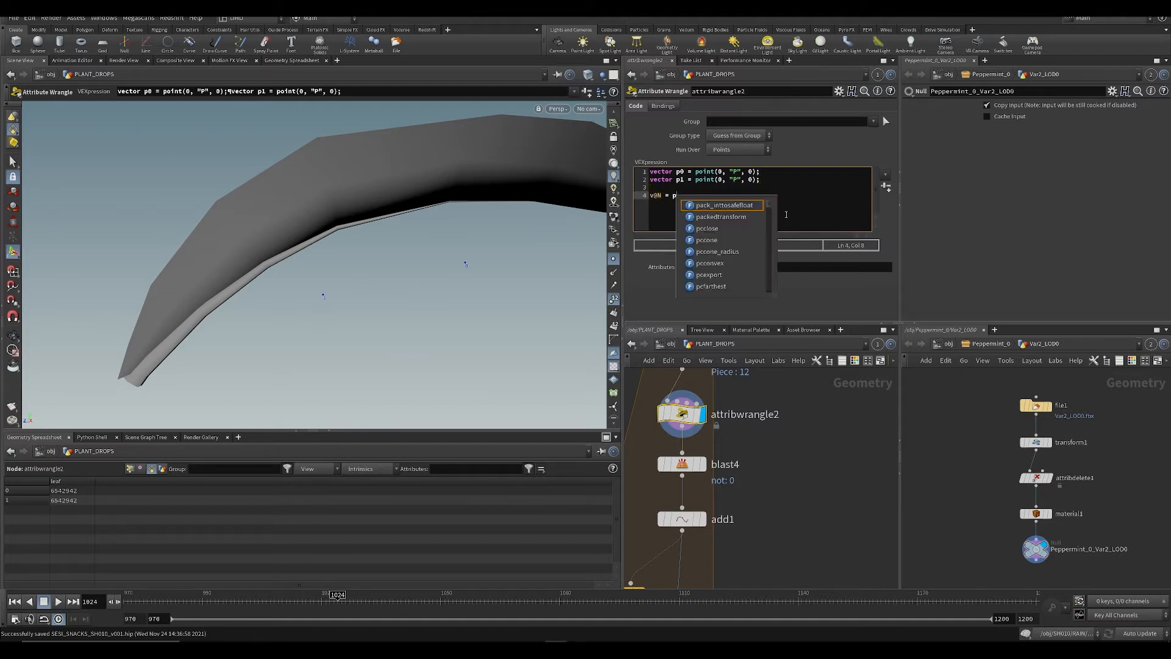
{"action": "type", "text": "1-"}
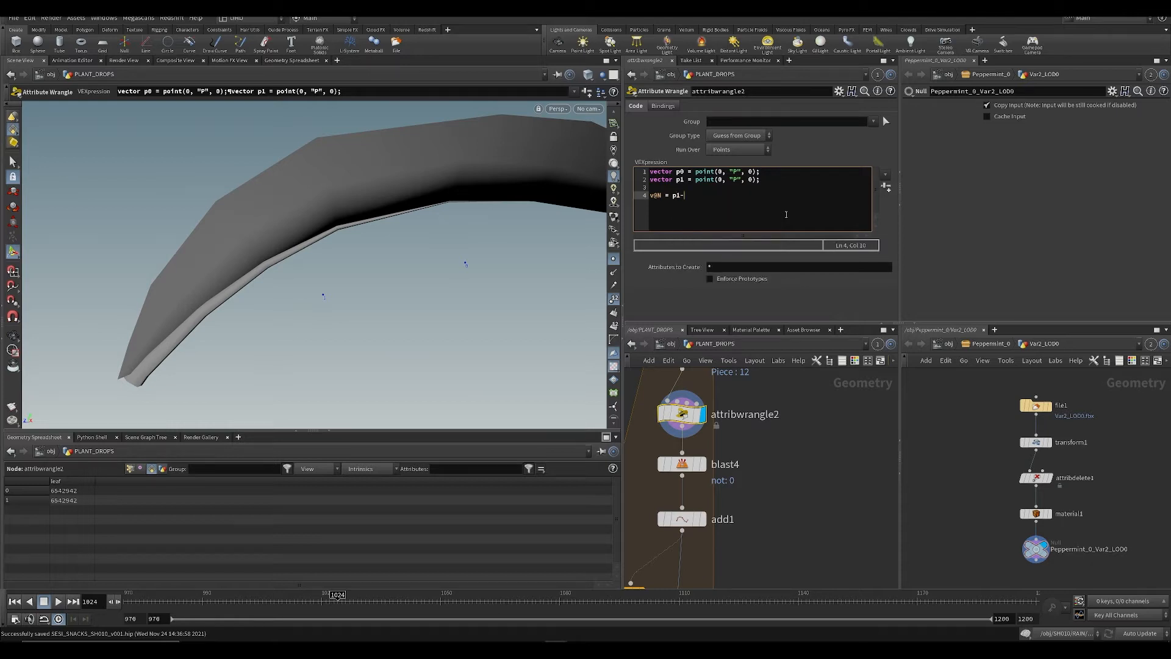
{"action": "type", "text": "p0"}
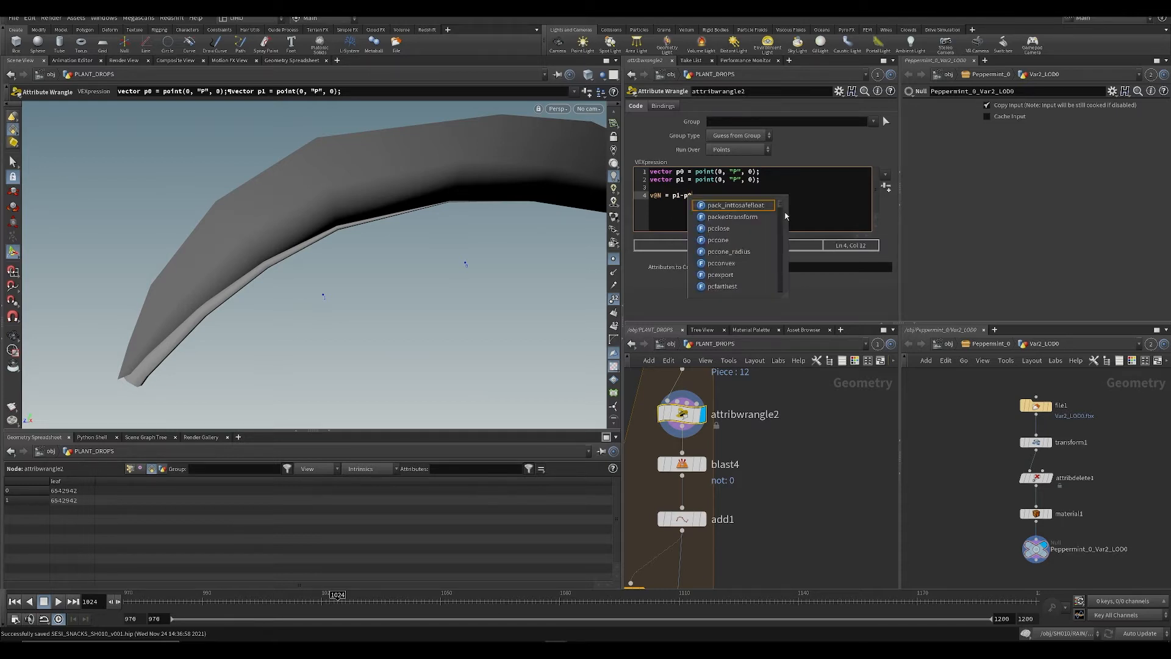
{"action": "type", "text": ";"}
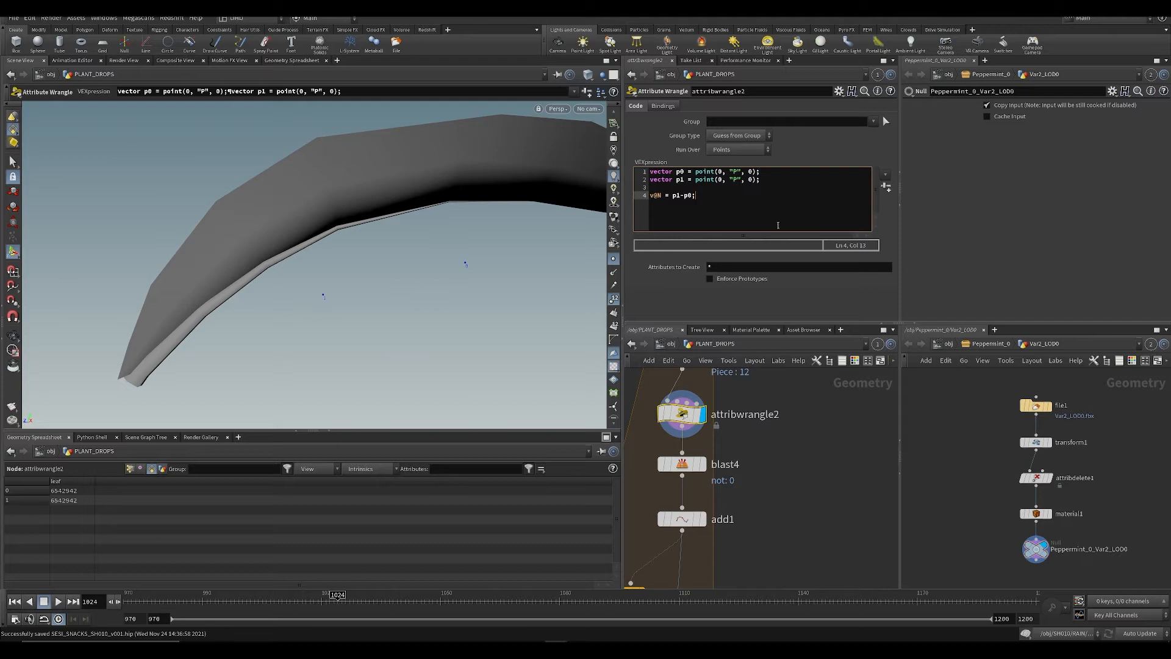
{"action": "key", "text": "ctrl+s"}
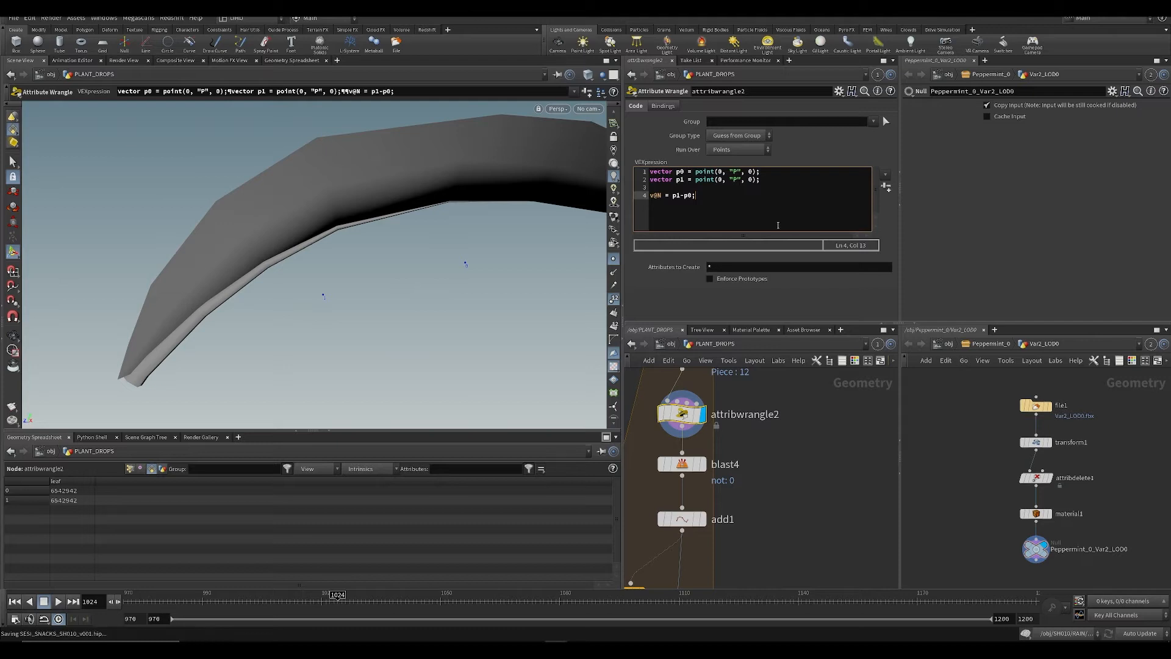
Step: Turn on point normals in the viewport, show the wrangle's point attributes in the geometry spreadsheet, and save the scene
{"action": "left_click", "coordinate": [673, 195]}
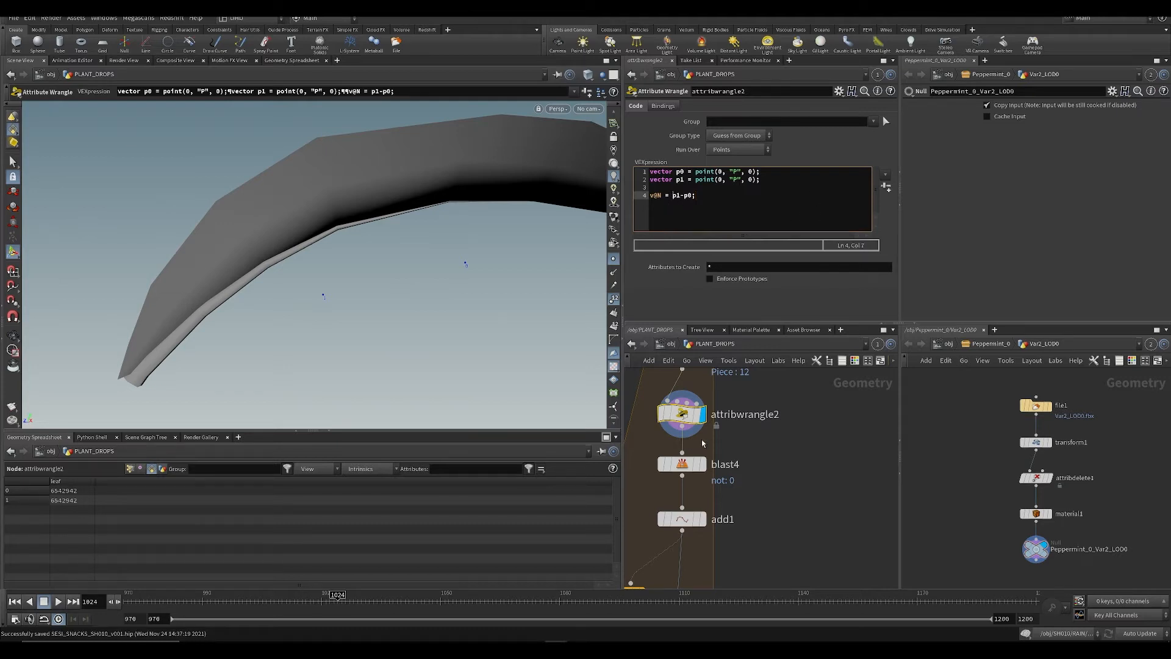
{"action": "left_click", "coordinate": [614, 286]}
{"action": "left_click", "coordinate": [613, 272]}
{"action": "middle_click_drag", "start_coordinate": [477, 285], "coordinate": [420, 308], "text": "alt"}
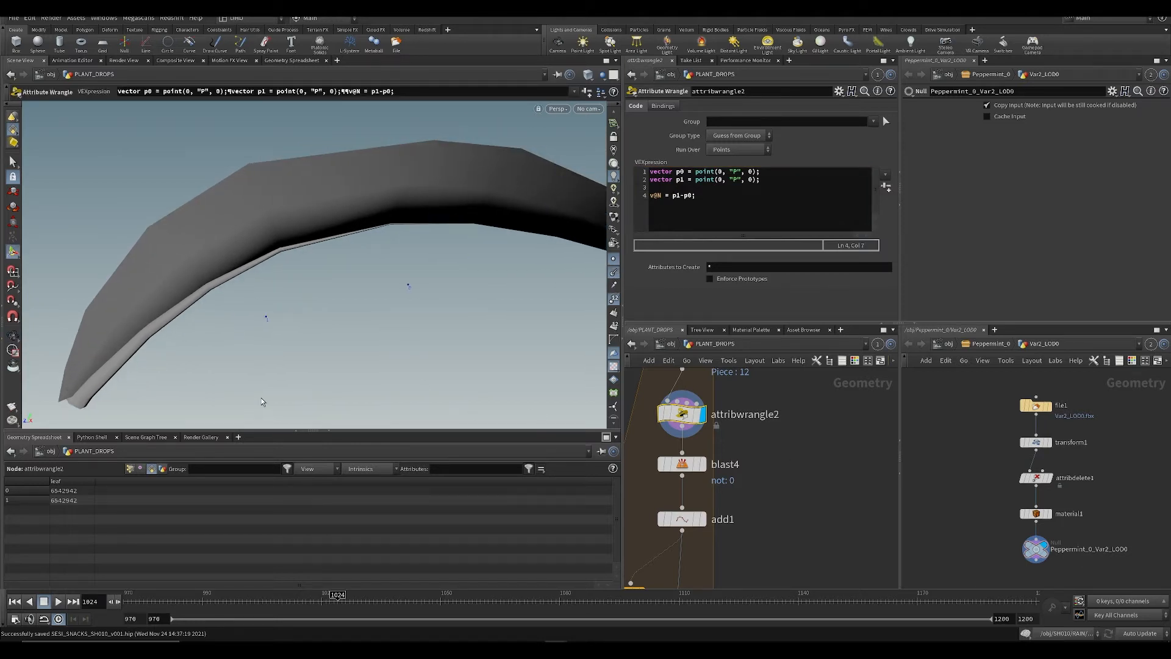
{"action": "left_click", "coordinate": [130, 469]}
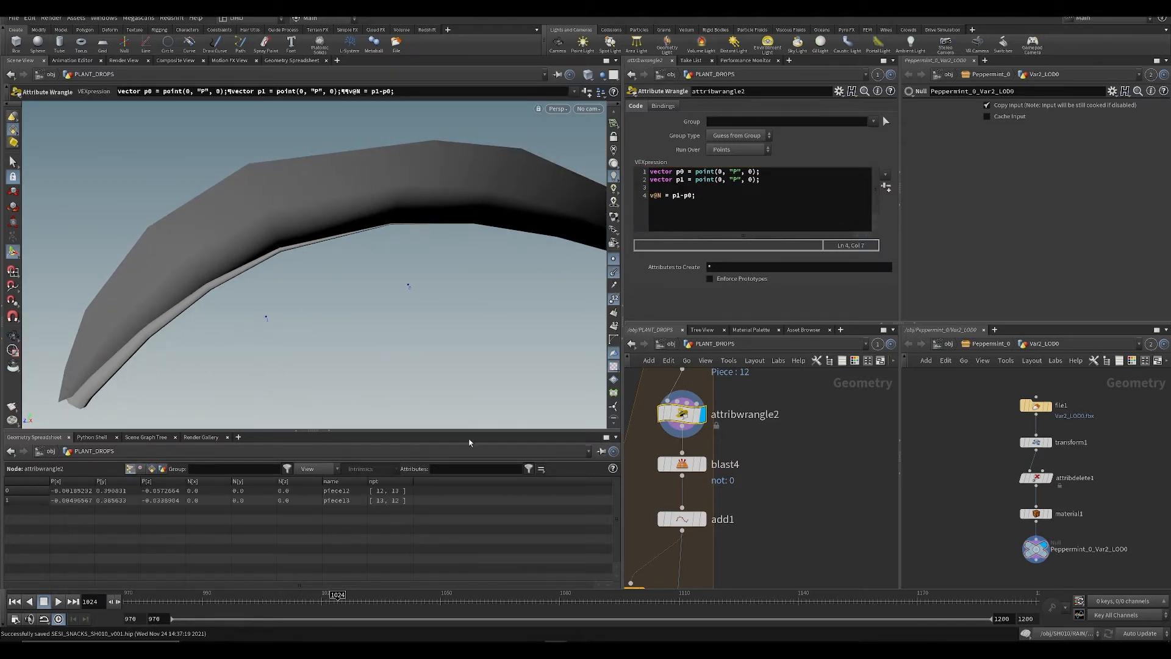
{"action": "left_click", "coordinate": [732, 408]}
{"action": "middle_click_drag", "start_coordinate": [732, 408], "coordinate": [738, 437]}
{"action": "key", "text": "ctrl+s"}
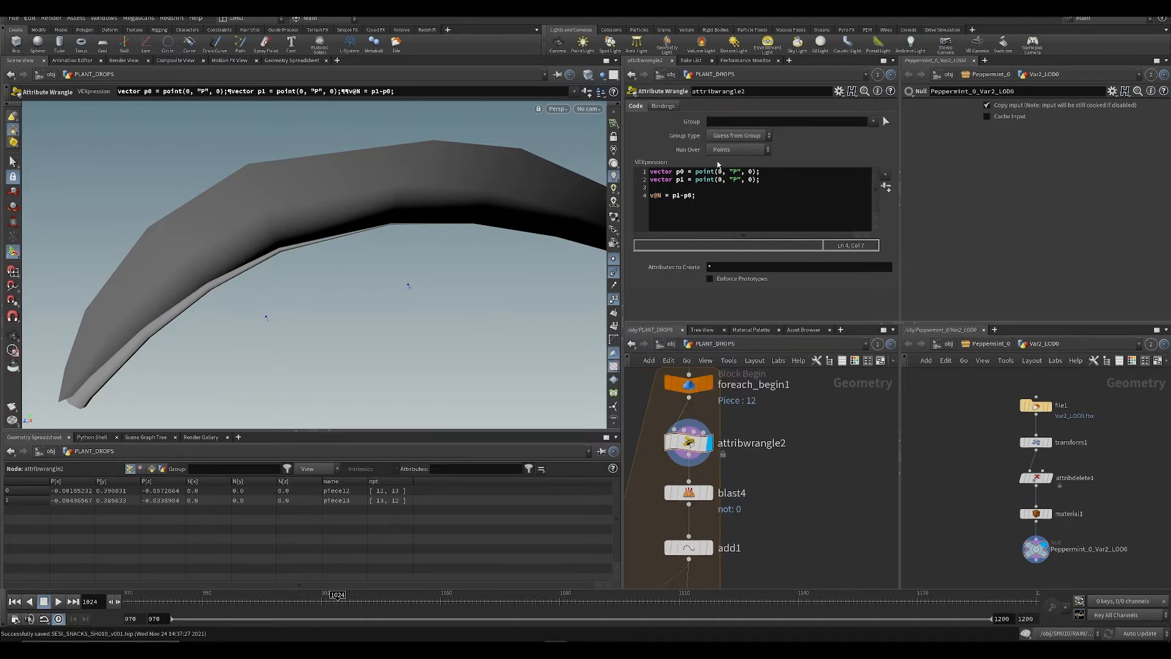
Step: Change the point number read by p1 to 1, save the scene, and inspect the resulting normals
{"action": "left_click", "coordinate": [699, 196]}
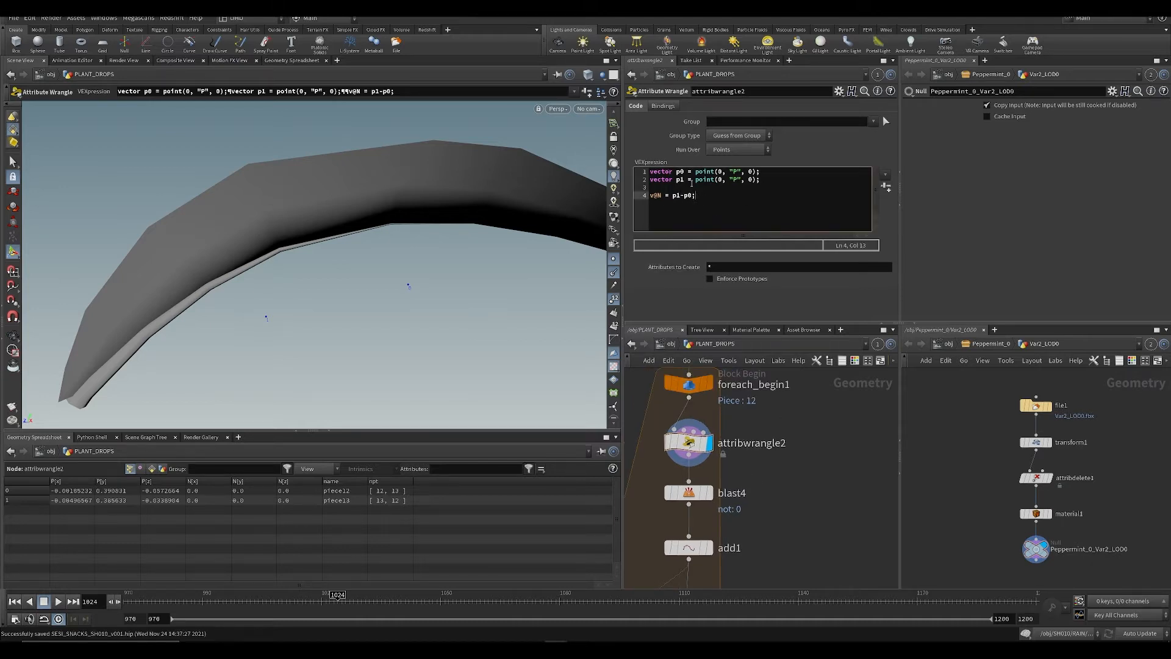
{"action": "left_click", "coordinate": [755, 180]}
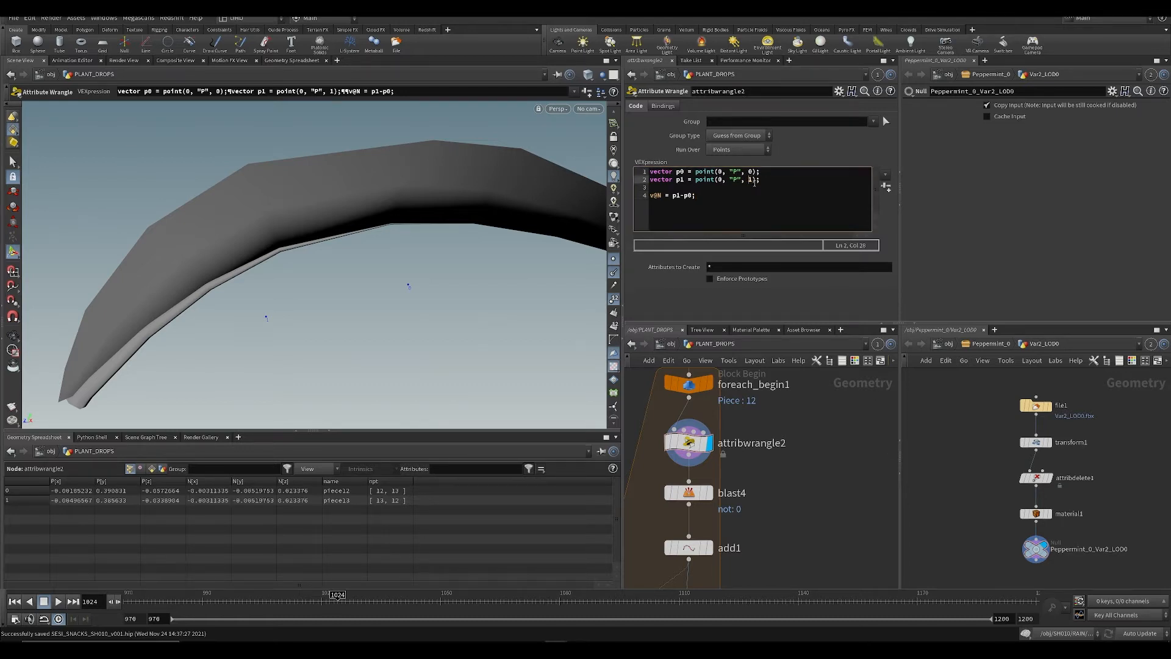
{"action": "double_click", "coordinate": [751, 182]}
{"action": "middle_click_drag", "start_coordinate": [850, 397], "coordinate": [852, 373]}
{"action": "key", "text": "ctrl+s"}
{"action": "scroll", "coordinate": [417, 289], "scroll_direction": "down", "scroll_amount": 1}
{"action": "scroll", "coordinate": [418, 289], "scroll_direction": "down", "scroll_amount": 2}
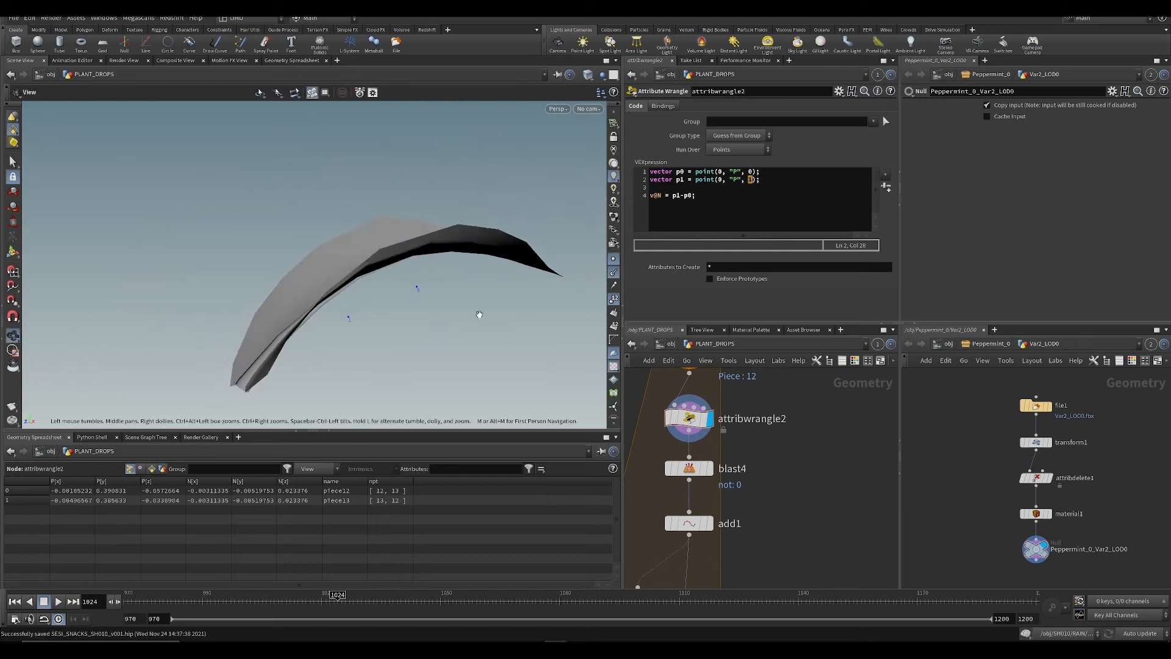
{"action": "left_click_drag", "start_coordinate": [422, 299], "coordinate": [395, 300]}
{"action": "key", "text": "Return"}
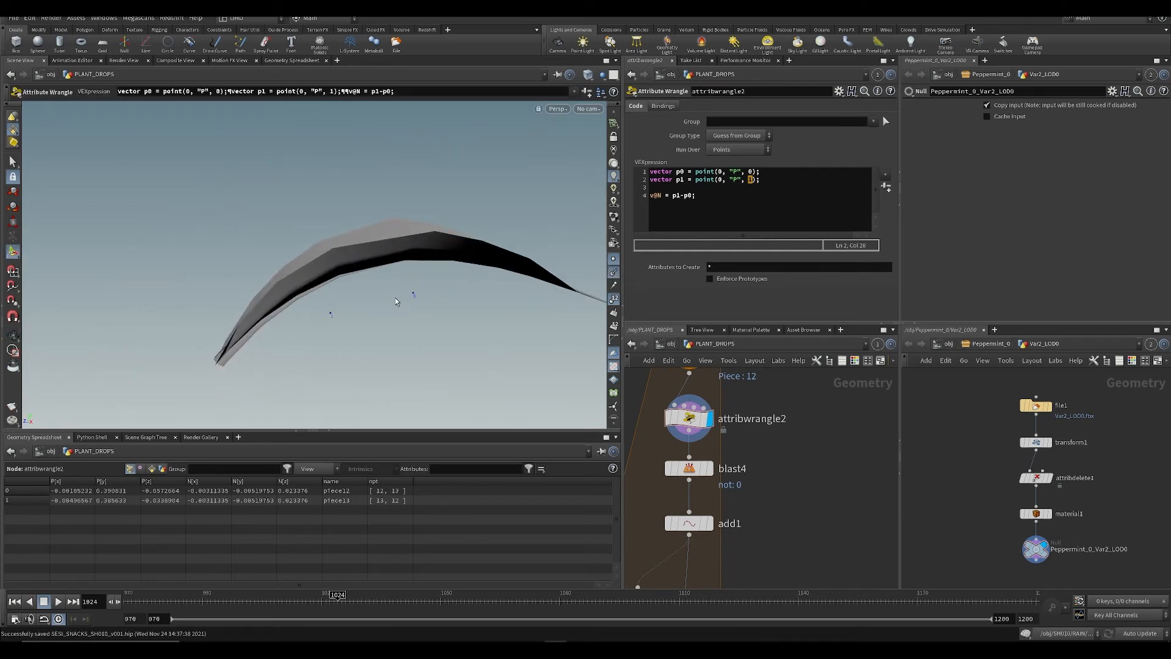
Step: Add a Marker scene visualizer in Vector style for the attribute N in the display options, and close its editor
{"action": "key", "text": "d"}
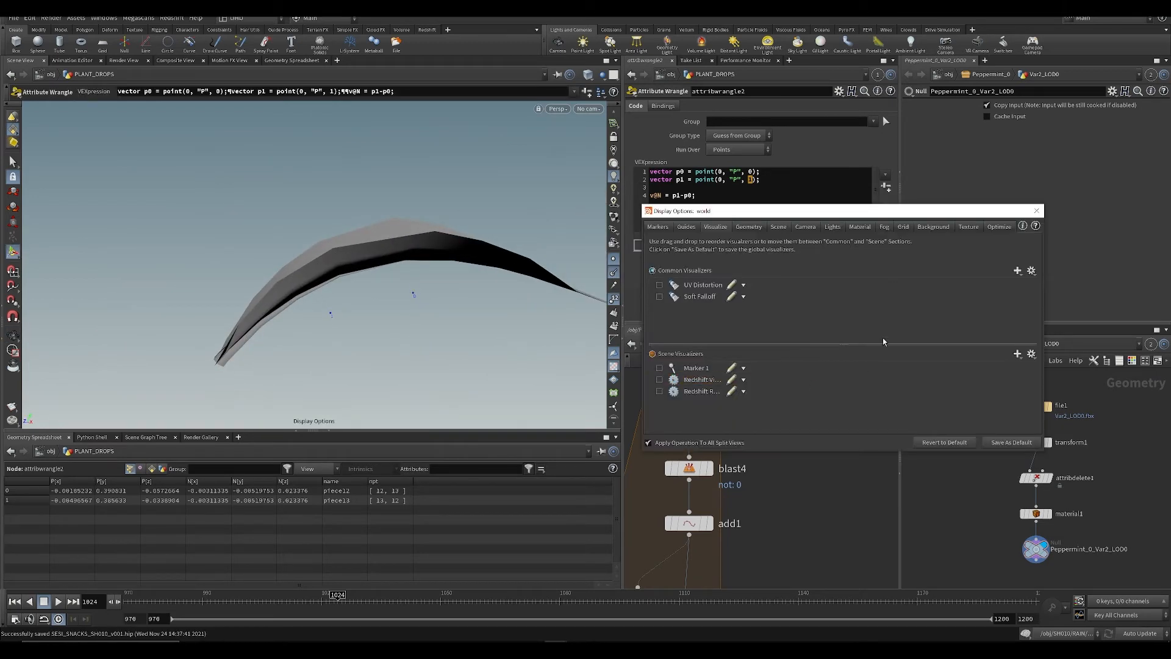
{"action": "left_click", "coordinate": [1017, 355]}
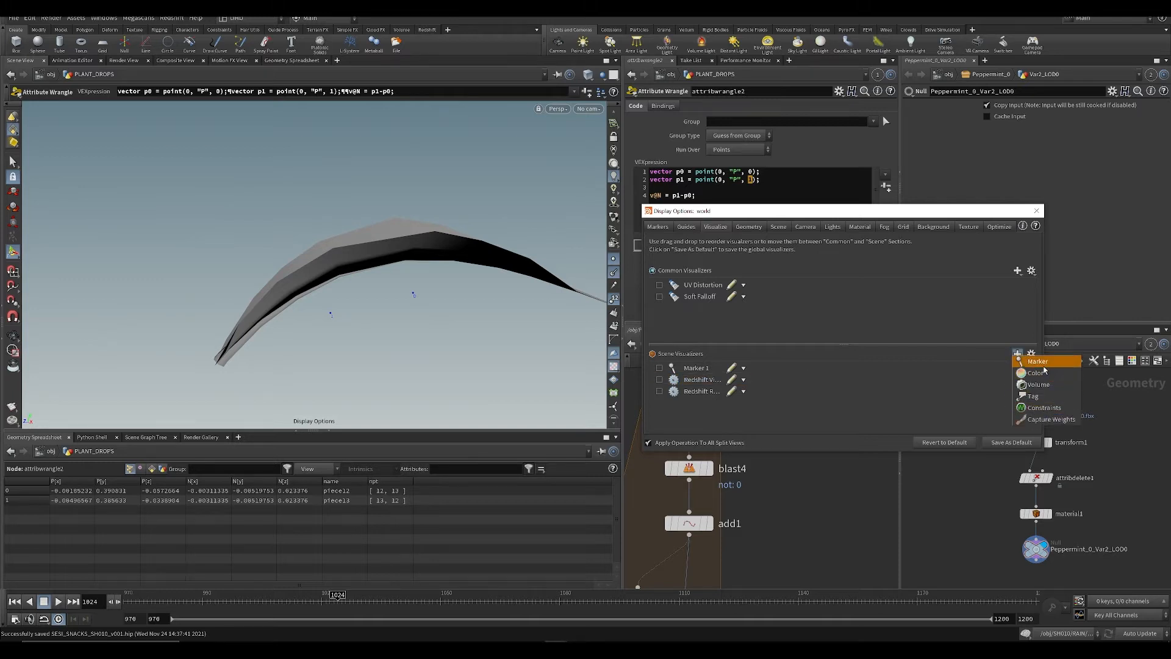
{"action": "left_click", "coordinate": [1038, 360]}
{"action": "left_click", "coordinate": [503, 344]}
{"action": "left_click", "coordinate": [512, 401]}
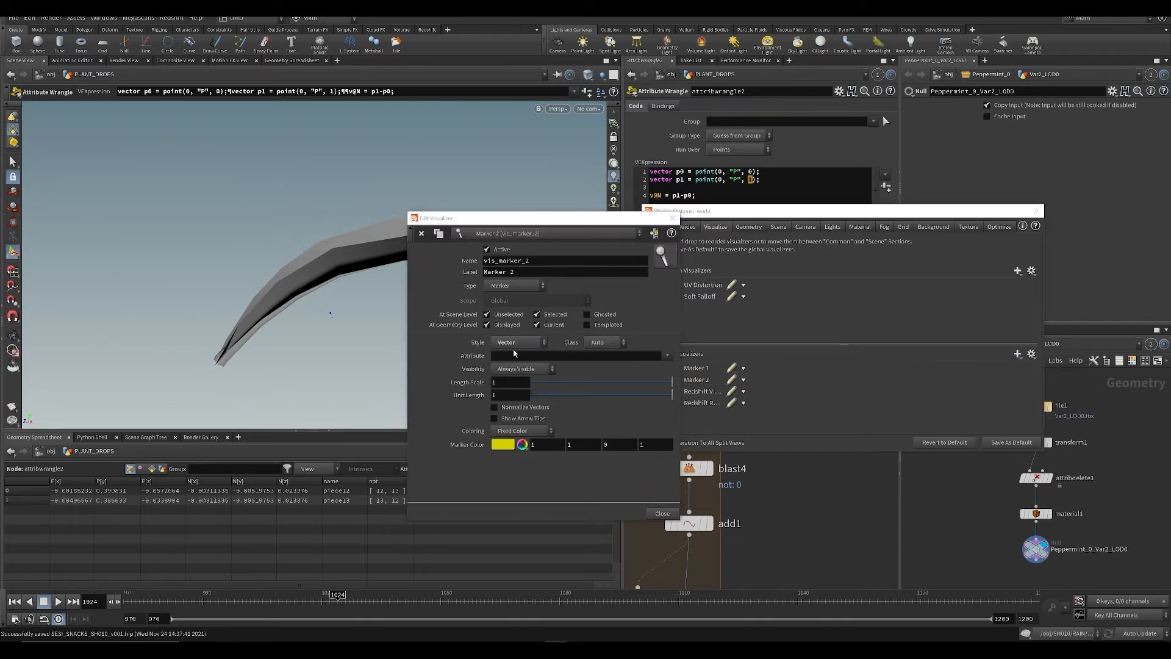
{"action": "key", "text": "Return"}
{"action": "left_click_drag", "start_coordinate": [685, 211], "coordinate": [795, 230]}
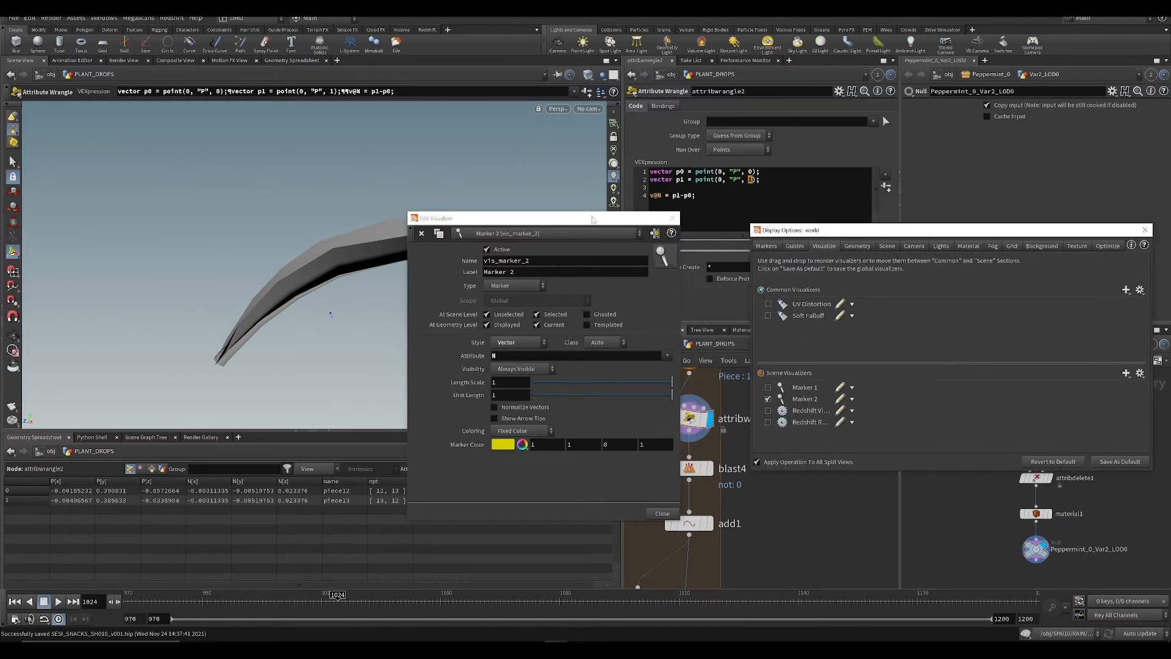
{"action": "left_click", "coordinate": [673, 218]}
Step: Examine the leaf in the viewport for the marker's N vectors with attribwrangle2 displayed
{"action": "left_click", "coordinate": [704, 192]}
{"action": "left_click", "coordinate": [714, 210]}
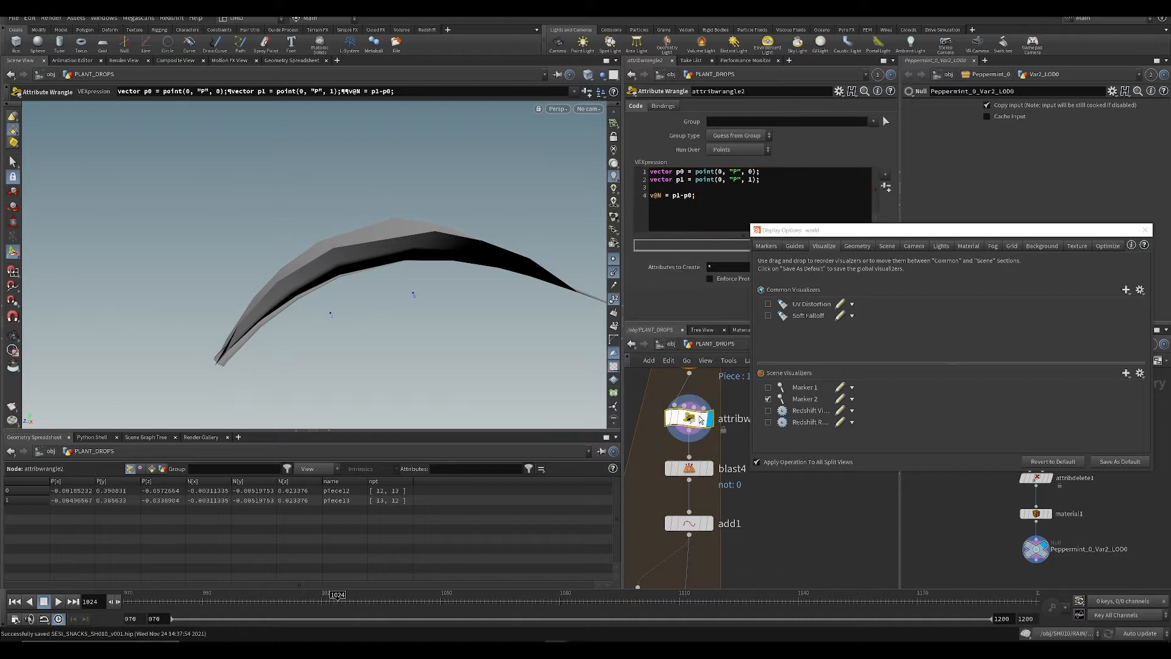
{"action": "left_click", "coordinate": [789, 401]}
{"action": "scroll", "coordinate": [347, 312], "scroll_direction": "down", "scroll_amount": 2, "text": "alt"}
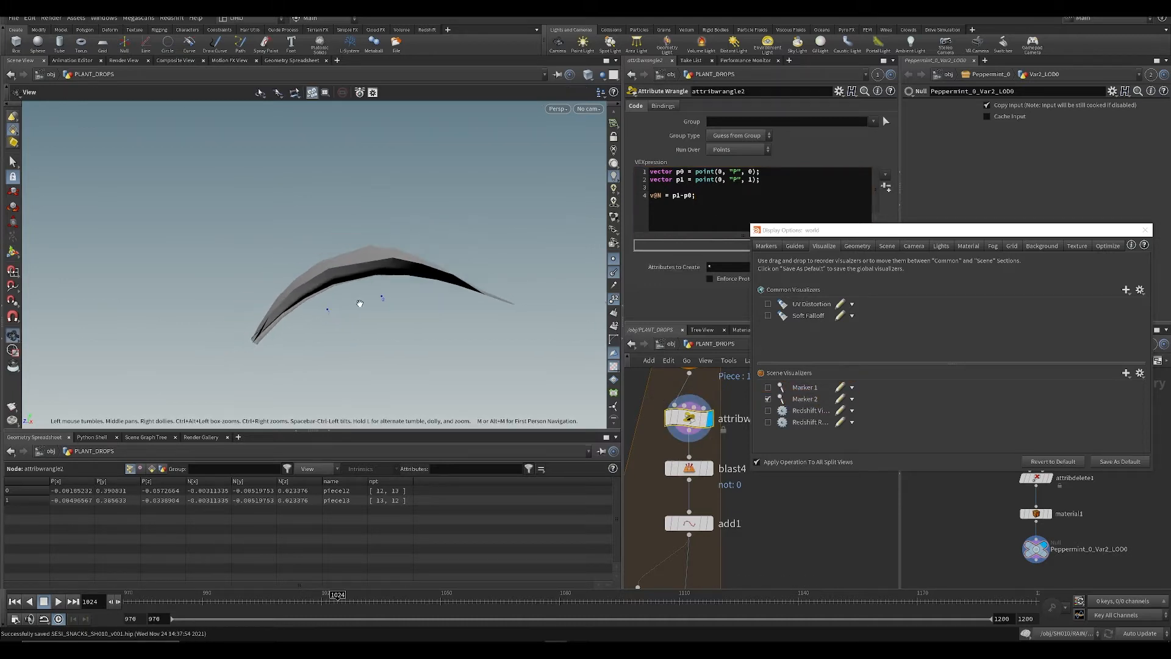
{"action": "mouse_move", "coordinate": [358, 303]}
{"action": "left_mouse_down", "text": "alt"}
{"action": "mouse_move", "coordinate": [340, 268]}
{"action": "mouse_move", "coordinate": [348, 294]}
{"action": "left_mouse_up", "text": "alt"}
{"action": "scroll", "coordinate": [357, 288], "scroll_direction": "down", "scroll_amount": 6, "text": "alt"}
{"action": "scroll", "coordinate": [360, 291], "scroll_direction": "down", "scroll_amount": 4, "text": "alt"}
{"action": "key", "text": "space+g"}
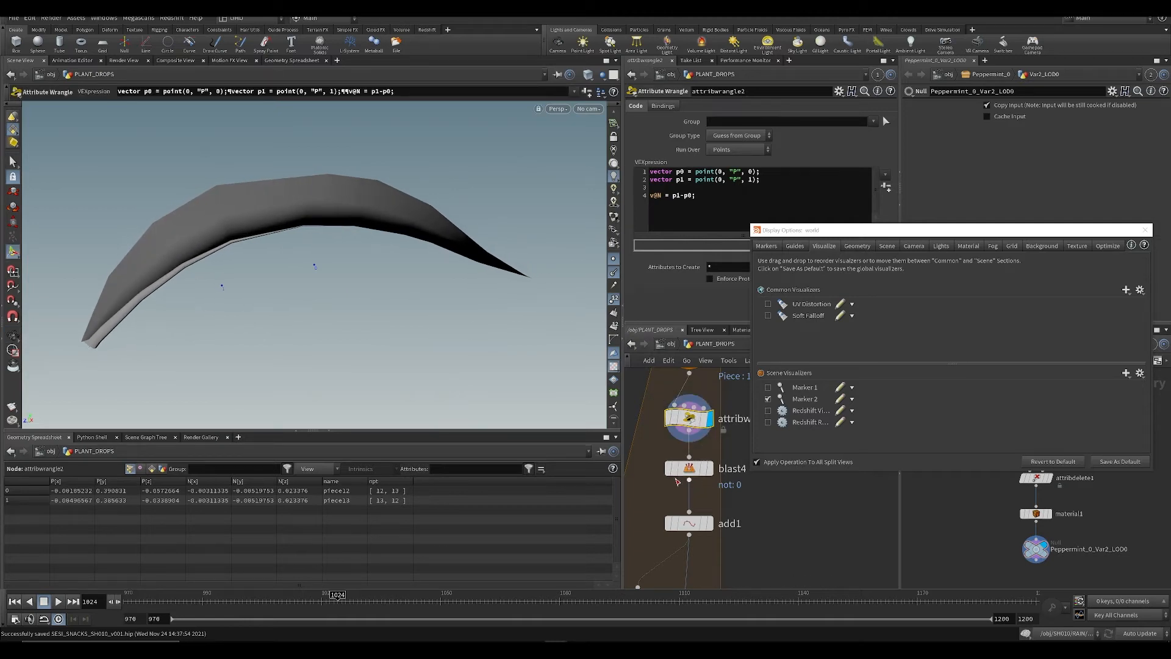
Step: Bypass blast4, display add1 to inspect the normals on both points, and save the scene
{"action": "mouse_move", "coordinate": [682, 470]}
{"action": "left_click", "coordinate": [662, 443]}
{"action": "mouse_move", "coordinate": [693, 522]}
{"action": "left_click", "coordinate": [716, 497]}
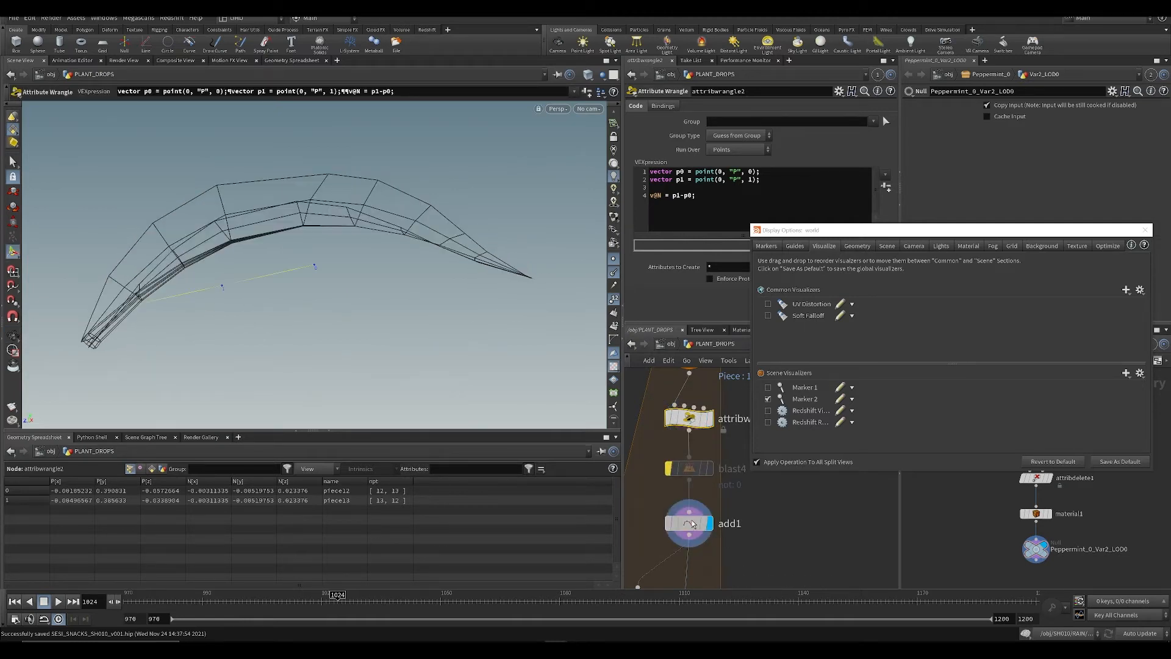
{"action": "left_click", "coordinate": [690, 524]}
{"action": "key", "text": "ctrl+s"}
{"action": "left_click_drag", "start_coordinate": [289, 249], "coordinate": [339, 255], "text": "alt"}
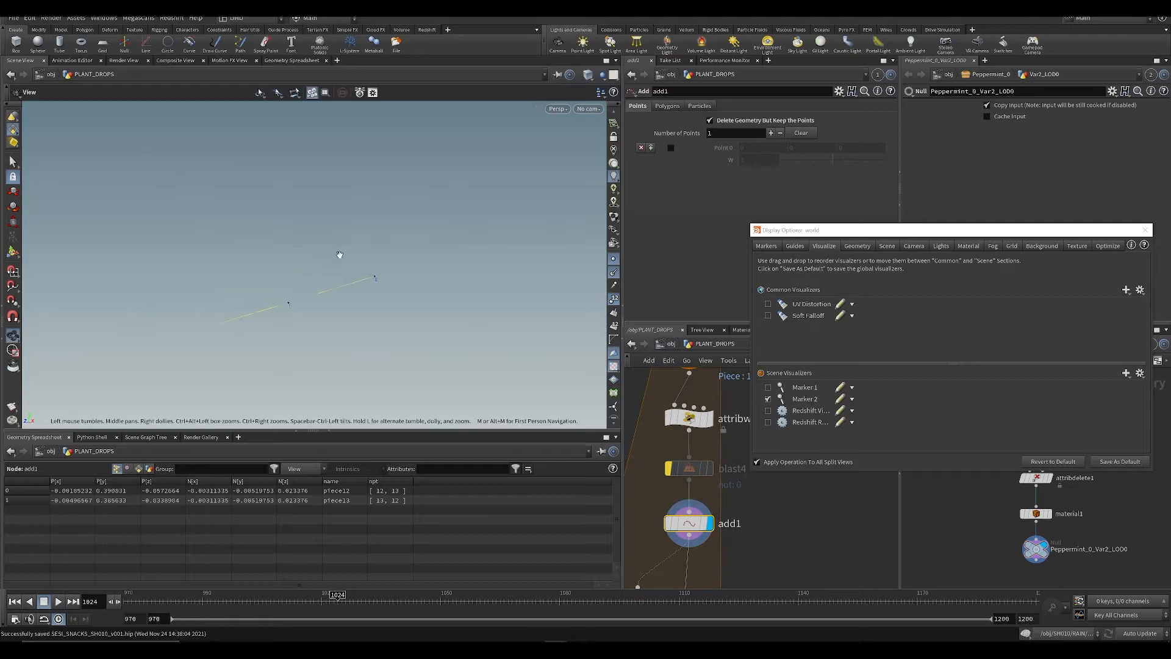
{"action": "mouse_move", "coordinate": [687, 472]}
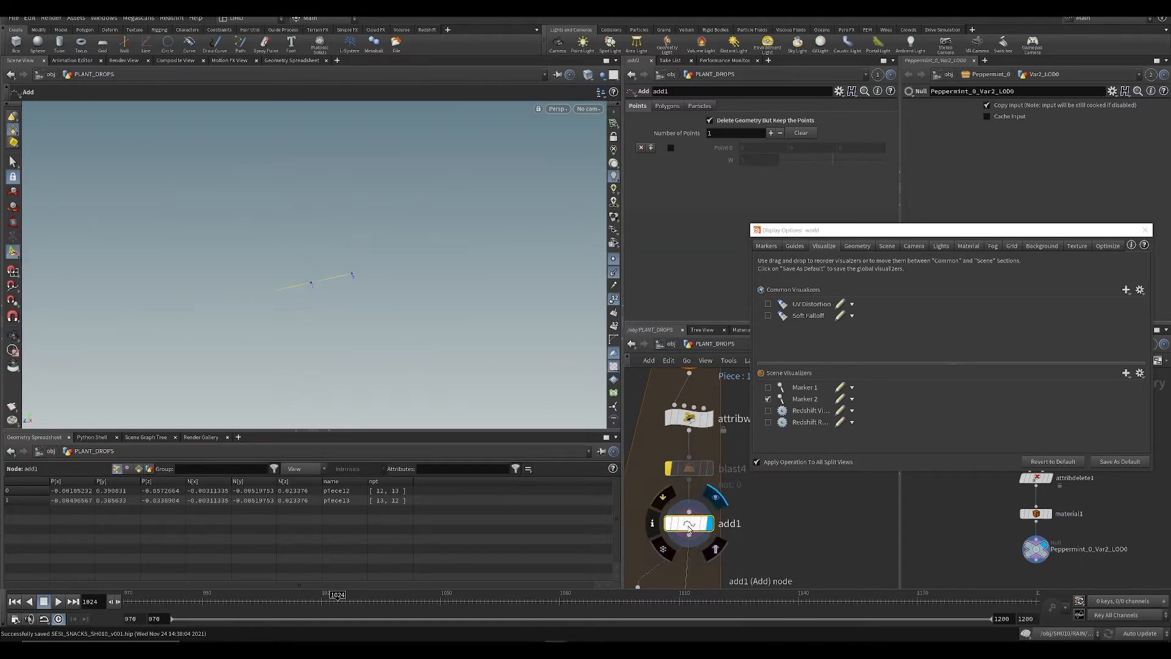
{"action": "key", "text": "Escape"}
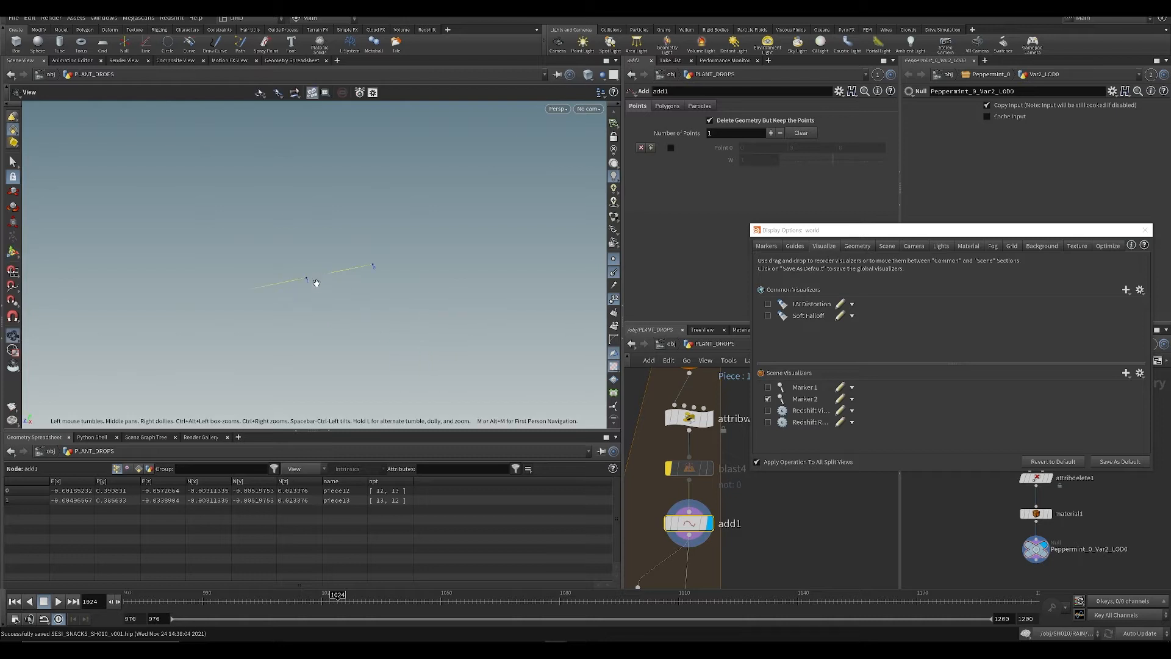
{"action": "key", "text": "Return"}
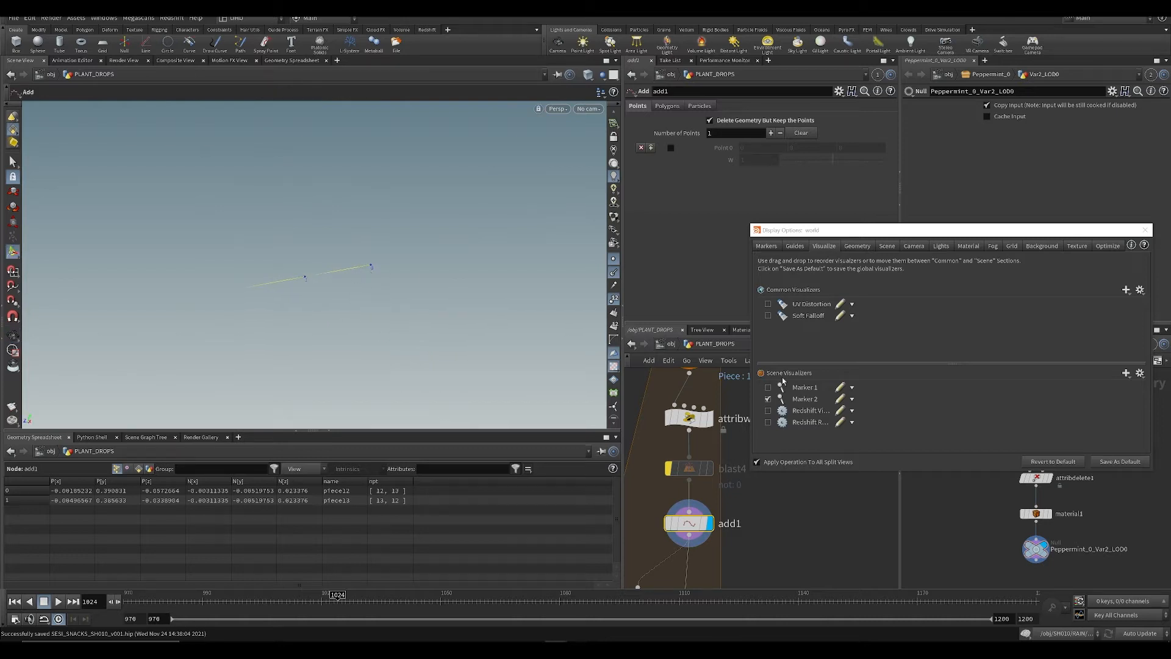
Step: Reverse the normal expression in attribwrangle2 to v@N = p0-p1; and save the scene
{"action": "left_click", "coordinate": [688, 418]}
{"action": "key", "text": "ctrl+s"}
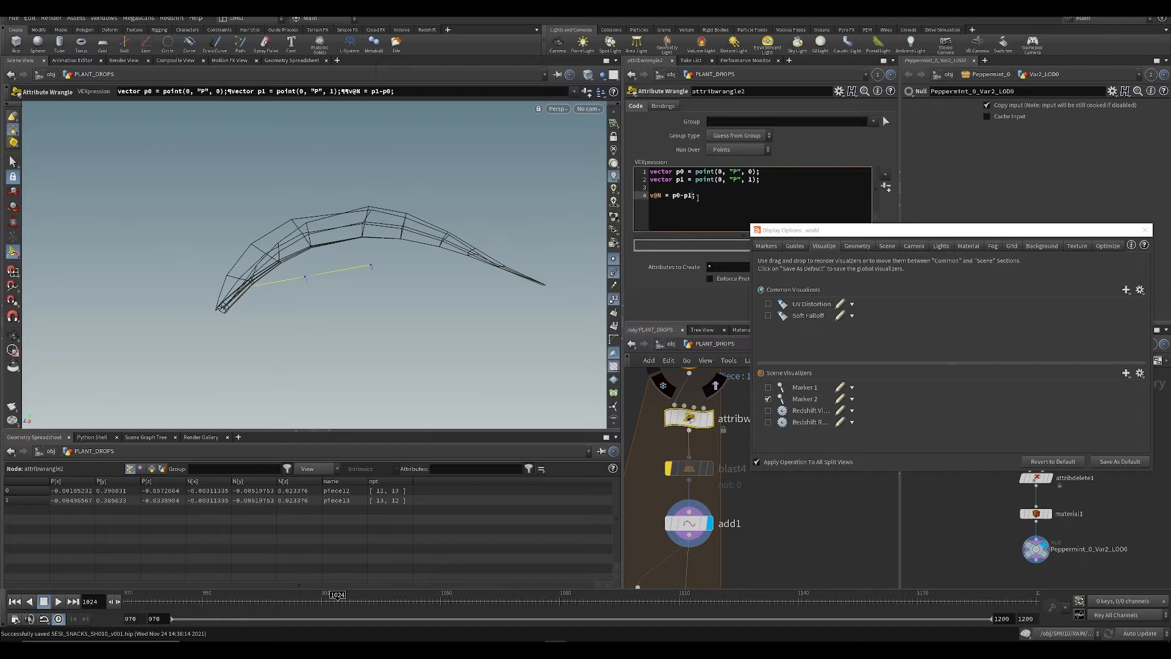
{"action": "left_click", "coordinate": [707, 420]}
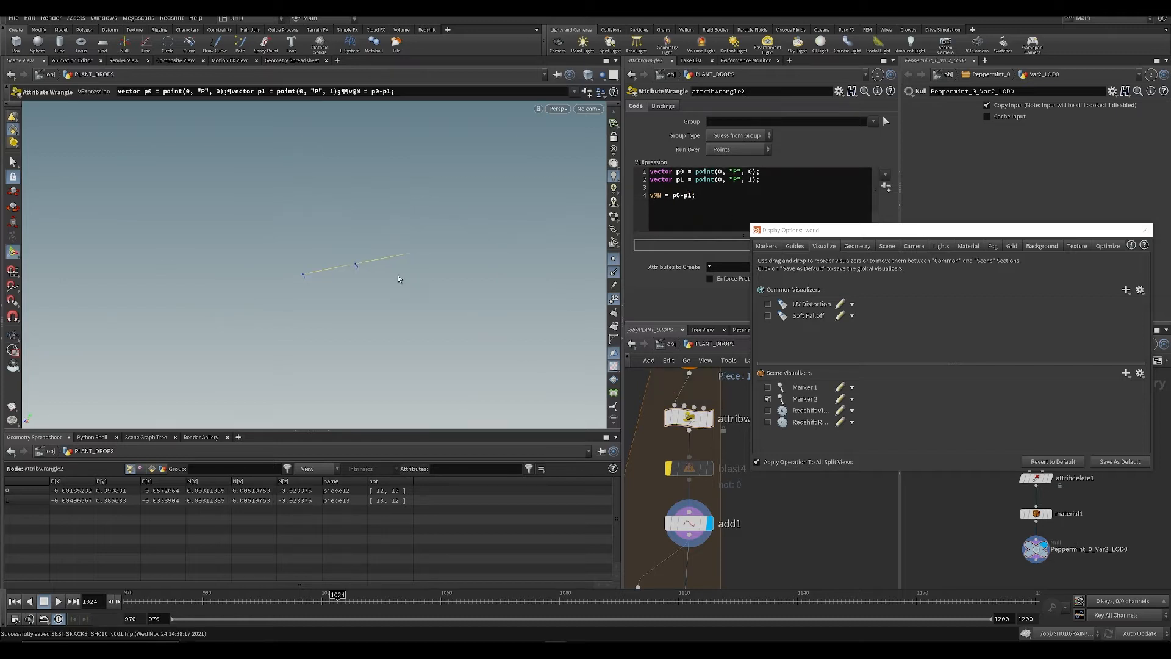
{"action": "scroll", "coordinate": [721, 394], "scroll_direction": "up", "scroll_amount": 2}
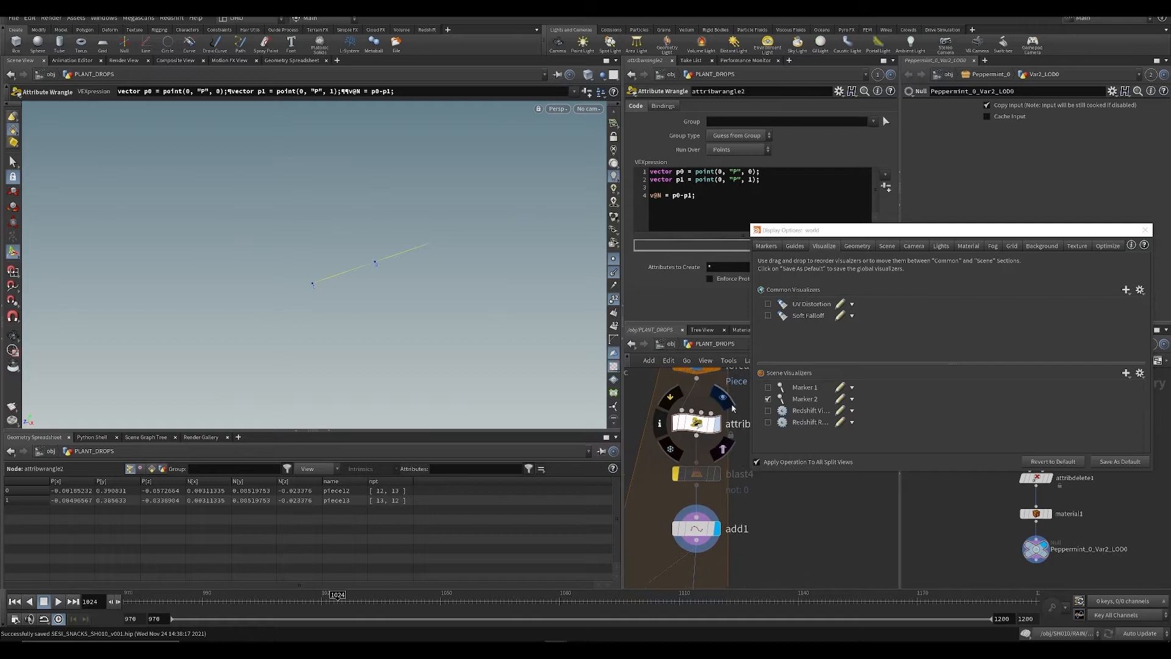
Step: Compare the wrangle's normals with the leaf by temporarily templating foreach_begin1 while displaying attribwrangle2, and save the scene
{"action": "middle_click_drag", "start_coordinate": [723, 397], "coordinate": [721, 450]}
{"action": "left_click", "coordinate": [719, 373]}
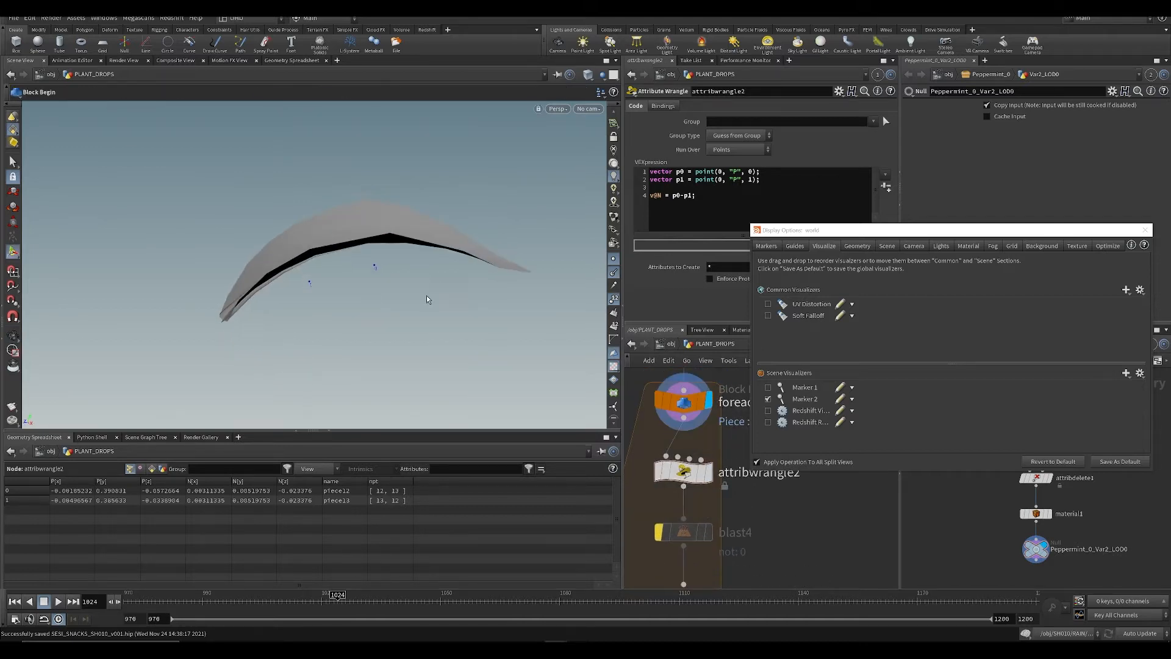
{"action": "left_click", "coordinate": [716, 441]}
{"action": "mouse_move", "coordinate": [700, 410]}
{"action": "left_click", "coordinate": [715, 431]}
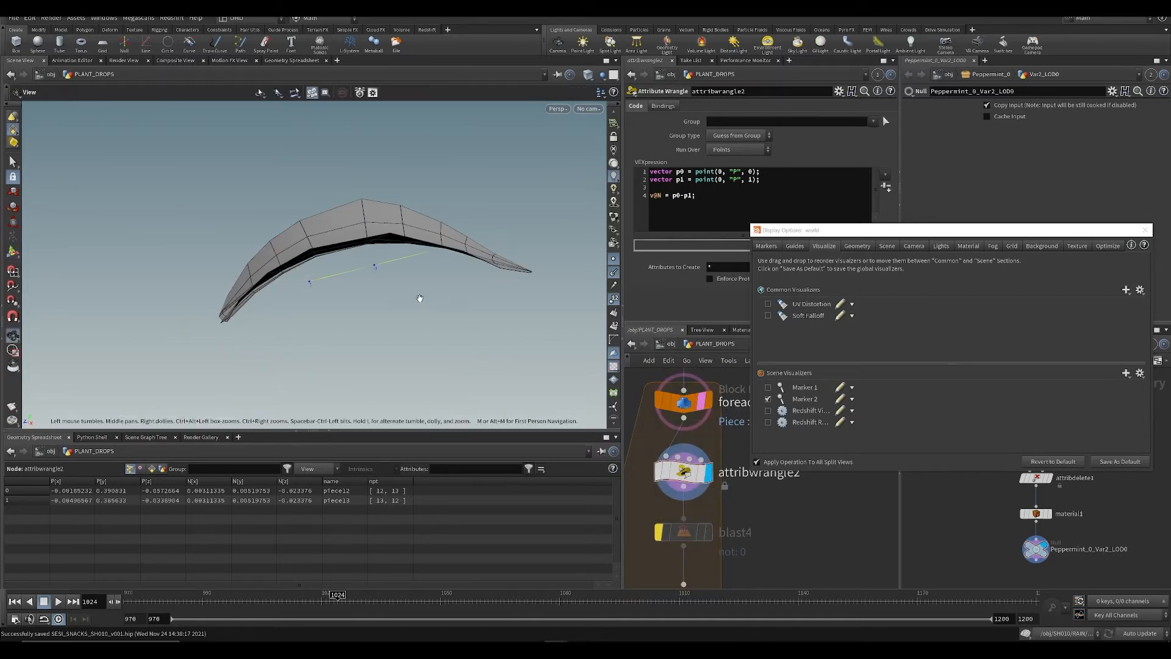
{"action": "left_click_drag", "start_coordinate": [419, 299], "coordinate": [315, 327], "text": "alt"}
{"action": "scroll", "coordinate": [671, 445], "scroll_direction": "down", "scroll_amount": 4}
{"action": "key", "text": "ctrl+s"}
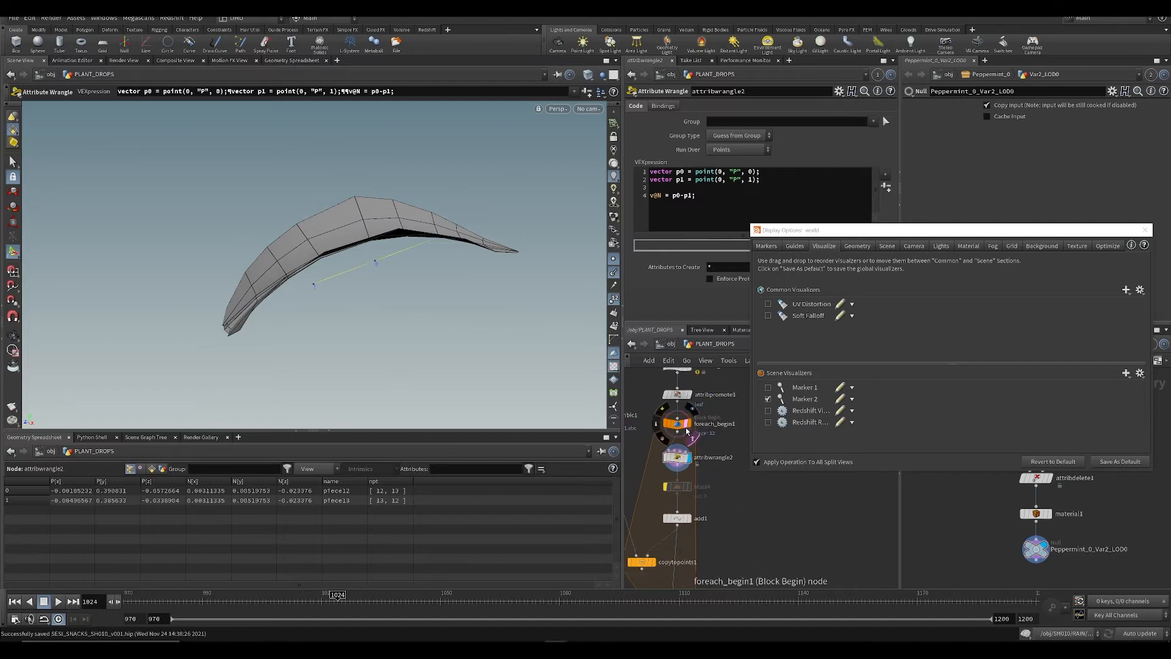
{"action": "left_click", "coordinate": [693, 438]}
Step: Re-enable blast4, display add1 with blast4 templated behind it, and save the scene
{"action": "middle_click_drag", "start_coordinate": [722, 507], "coordinate": [768, 445]}
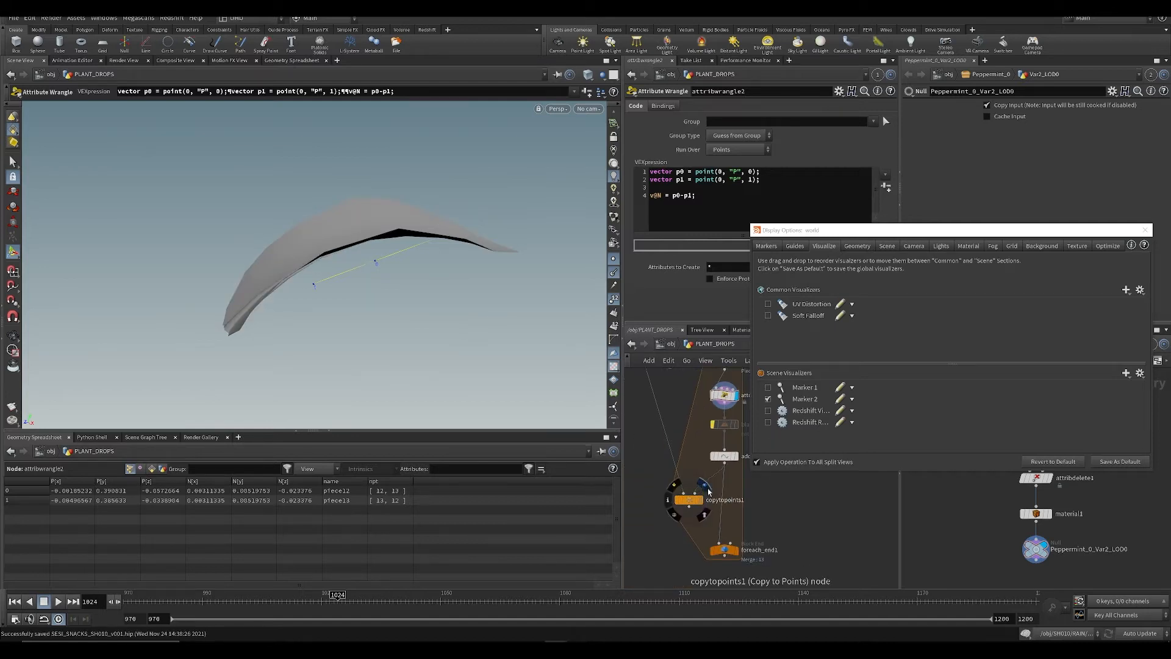
{"action": "middle_click_drag", "start_coordinate": [724, 489], "coordinate": [707, 504]}
{"action": "middle_click_drag", "start_coordinate": [635, 441], "coordinate": [607, 453]}
{"action": "mouse_move", "coordinate": [670, 444]}
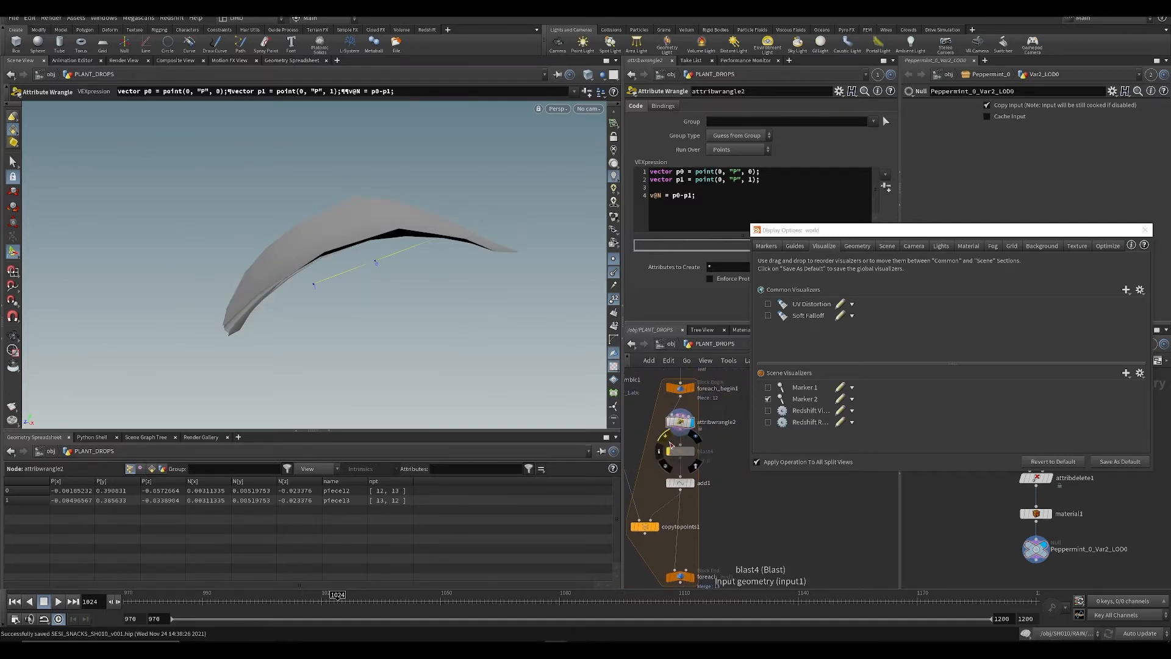
{"action": "left_click", "coordinate": [681, 483]}
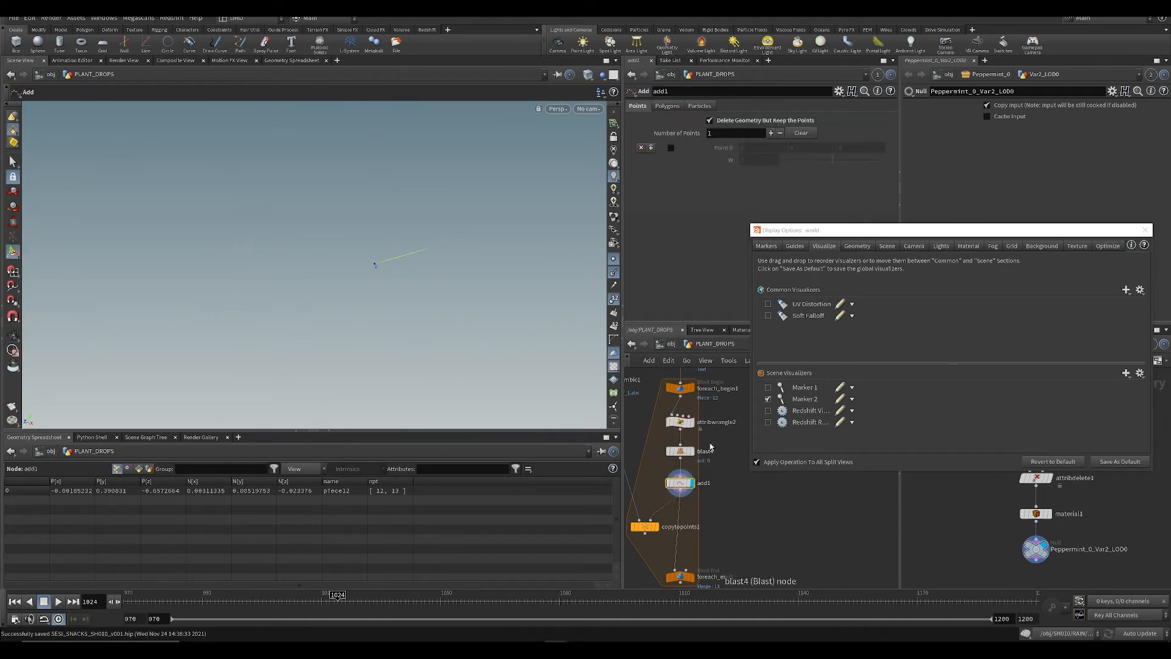
{"action": "left_click", "coordinate": [696, 467]}
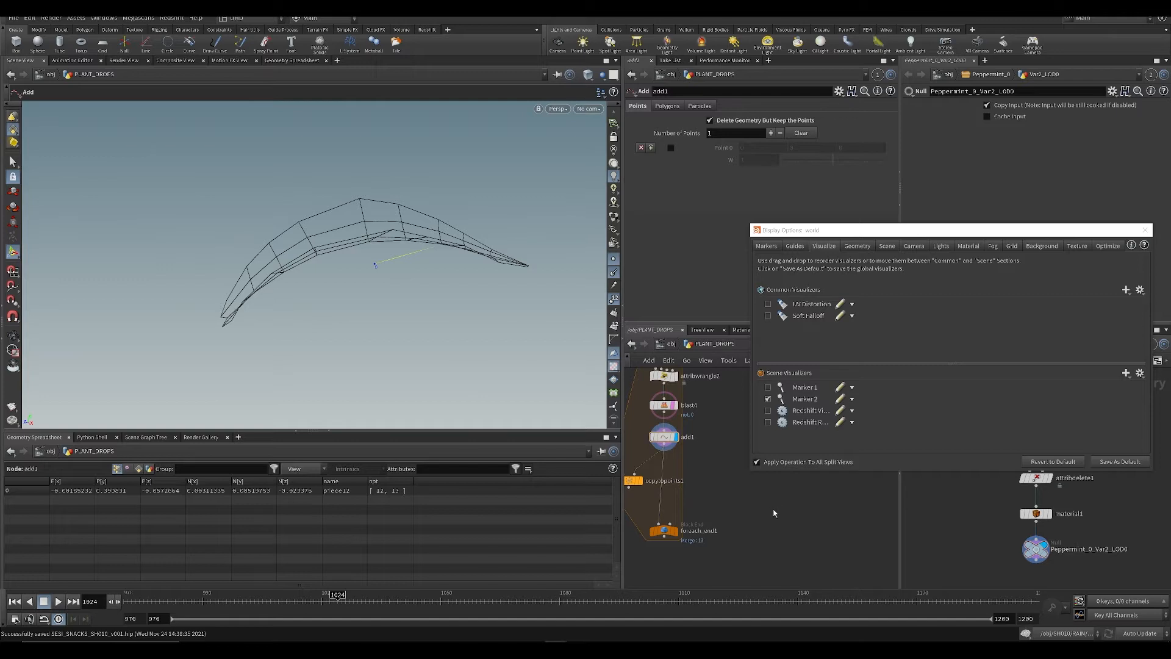
{"action": "key", "text": "ctrl+s"}
Step: Turn off Delete Non Selected on blast4 and save the scene
{"action": "middle_click_drag", "start_coordinate": [736, 482], "coordinate": [750, 529]}
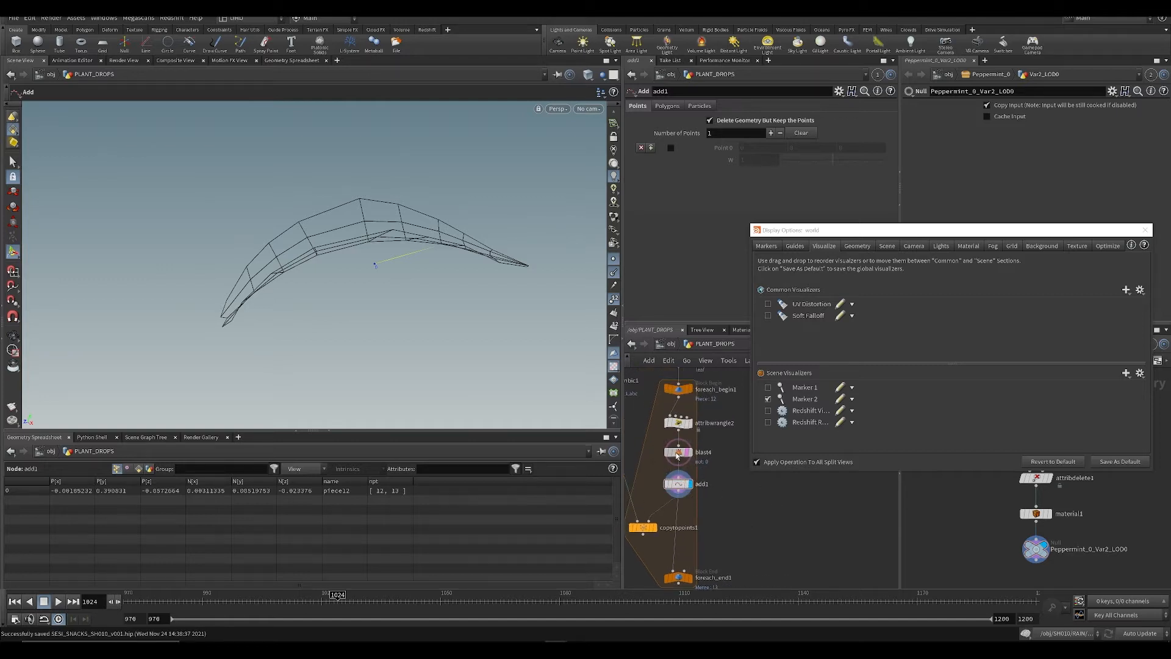
{"action": "left_click", "coordinate": [677, 454]}
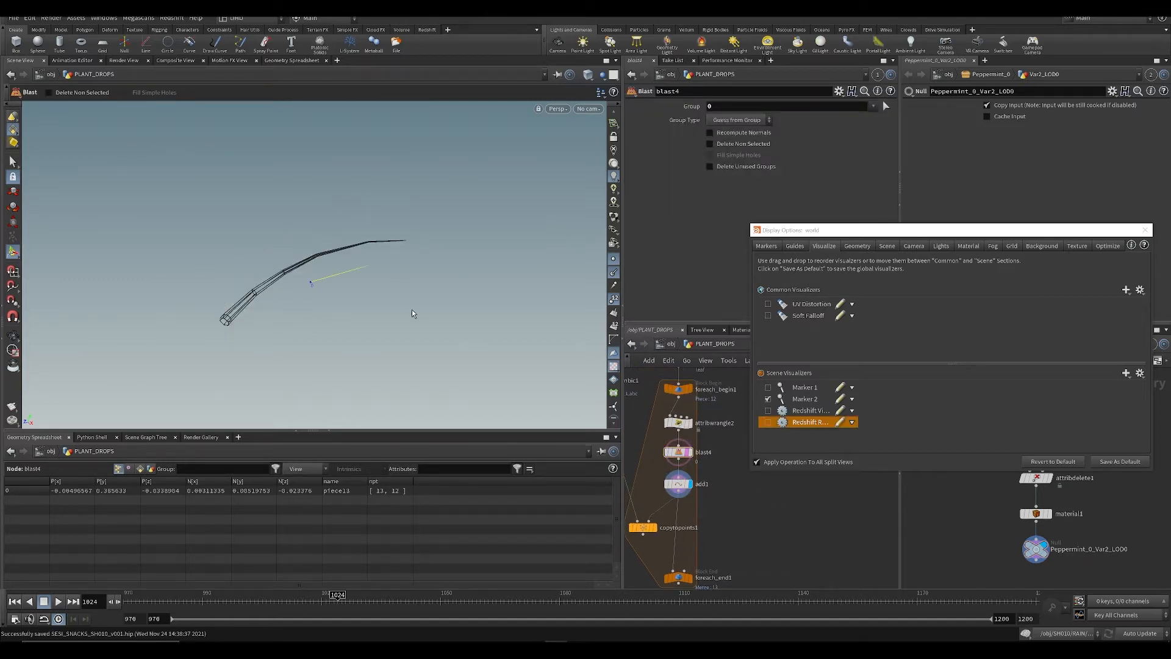
{"action": "key", "text": "ctrl+s"}
Step: Display copytopoints1, turn off the template display of blast4, and save the scene
{"action": "middle_click_drag", "start_coordinate": [649, 542], "coordinate": [648, 475]}
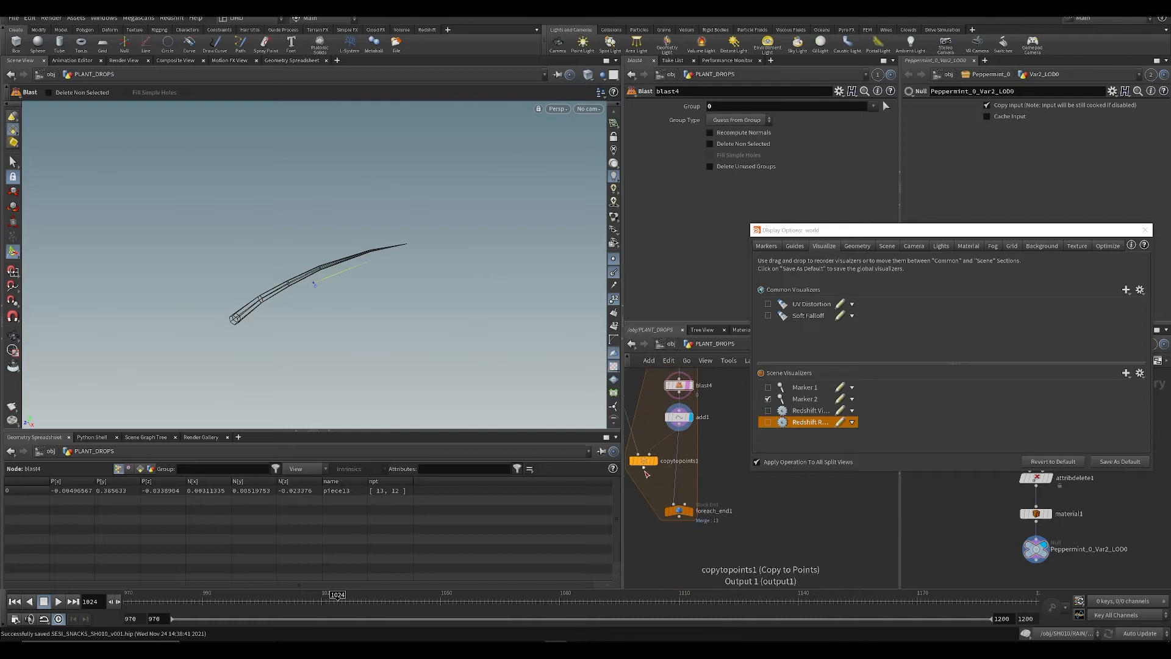
{"action": "left_click", "coordinate": [656, 461]}
{"action": "key", "text": "ctrl+s"}
{"action": "left_click_drag", "start_coordinate": [325, 265], "coordinate": [333, 322], "text": "alt"}
{"action": "key", "text": "ctrl+s"}
{"action": "left_click", "coordinate": [693, 400]}
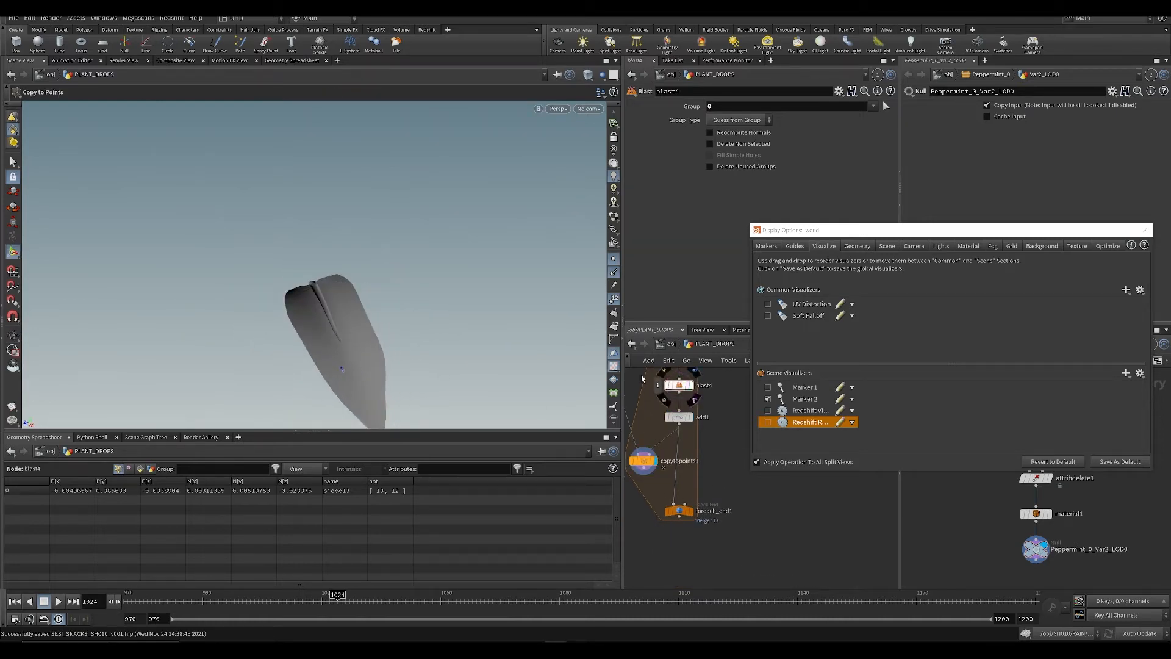
Step: Template attribwrangle2 behind copytopoints1 to compare the copied leaf's orientation with the original leaf, and save the scene
{"action": "left_click_drag", "start_coordinate": [571, 343], "coordinate": [528, 329], "text": "alt"}
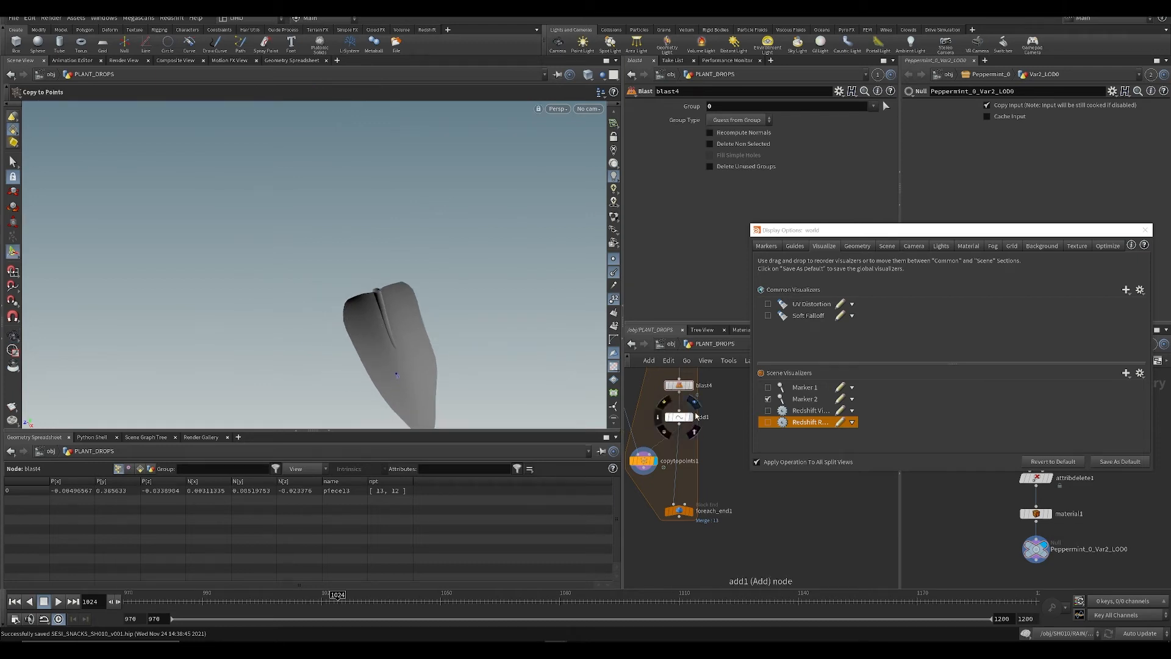
{"action": "left_click", "coordinate": [696, 416]}
{"action": "key", "text": "ctrl+s"}
{"action": "left_click", "coordinate": [655, 461]}
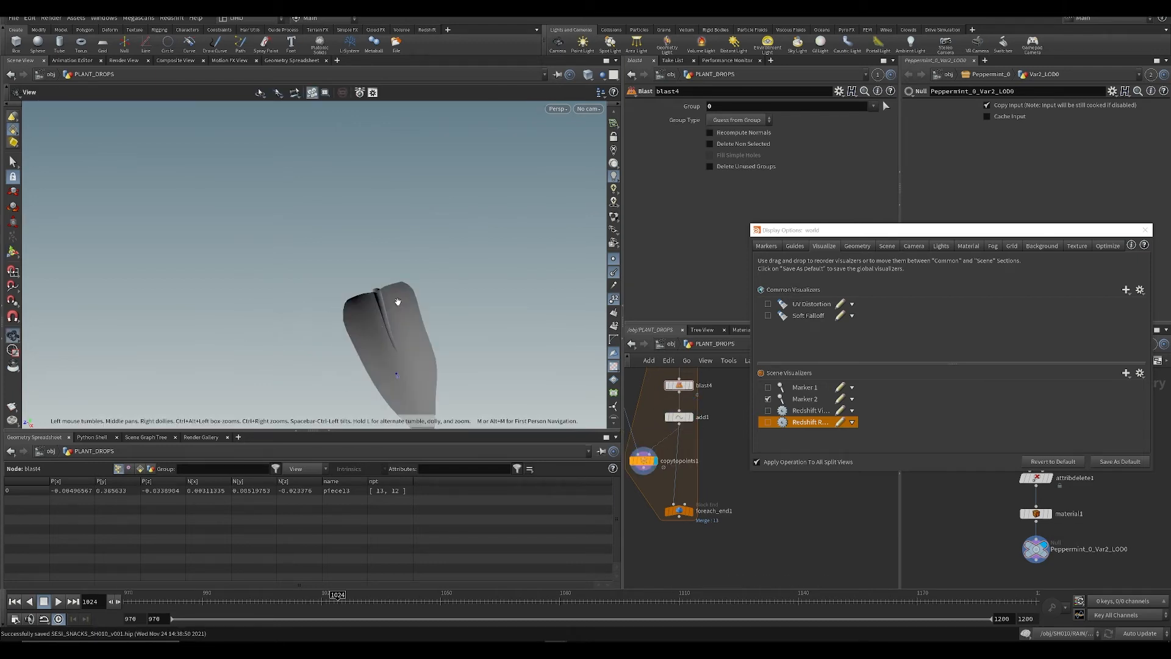
{"action": "left_click_drag", "start_coordinate": [398, 302], "coordinate": [401, 274], "text": "alt"}
{"action": "middle_click_drag", "start_coordinate": [723, 406], "coordinate": [732, 445]}
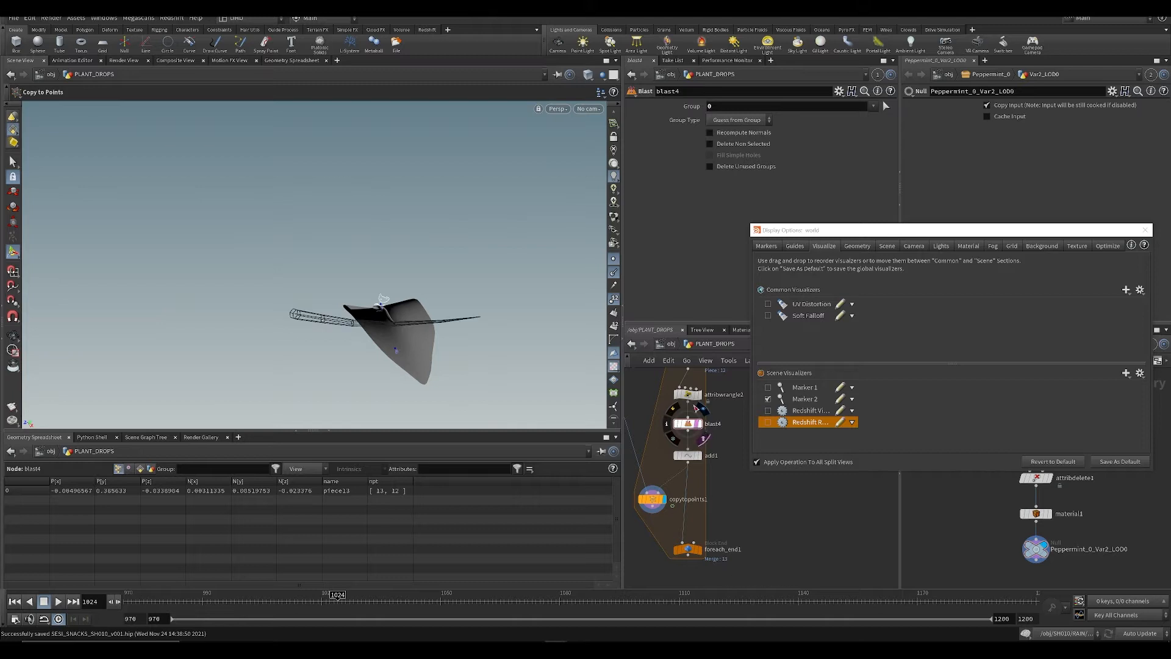
{"action": "left_click", "coordinate": [697, 396]}
{"action": "left_click_drag", "start_coordinate": [439, 347], "coordinate": [420, 273], "text": "alt"}
{"action": "key", "text": "ctrl+s"}
{"action": "left_click_drag", "start_coordinate": [468, 355], "coordinate": [342, 220], "text": "alt"}
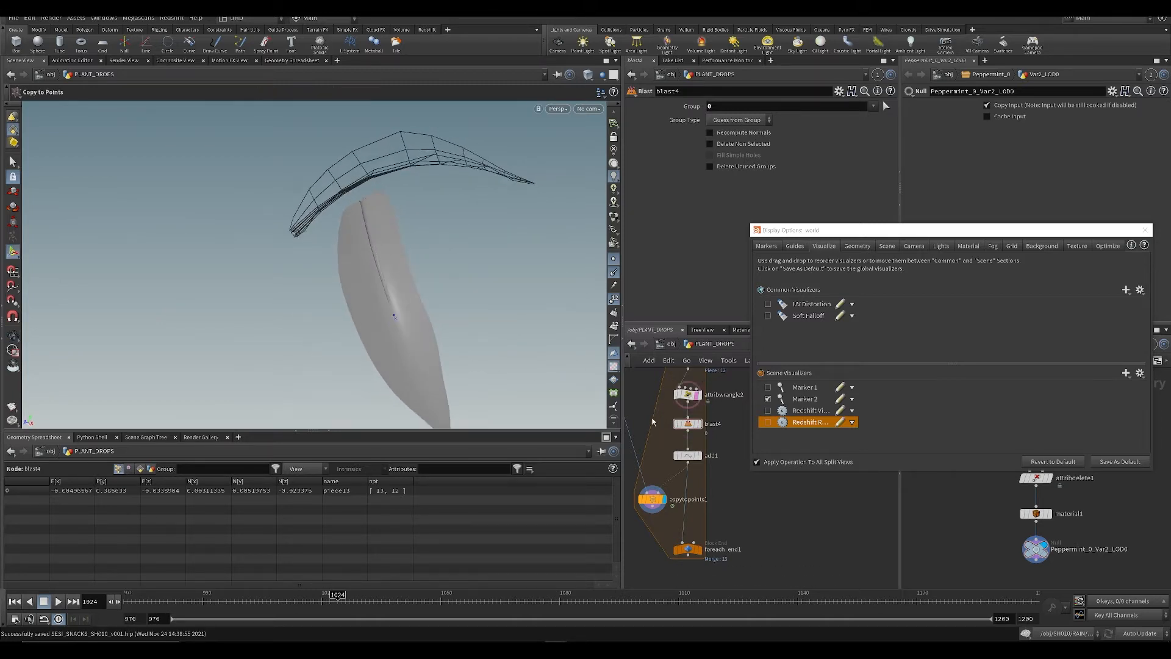
Step: Insert a Transform node between the Alembic leaf and copytopoints1, outside the loop, and close the display options
{"action": "scroll", "coordinate": [640, 437], "scroll_direction": "up", "scroll_amount": 3}
{"action": "scroll", "coordinate": [643, 439], "scroll_direction": "down", "scroll_amount": 3}
{"action": "key", "text": "Tab"}
{"action": "type", "text": "tr"}
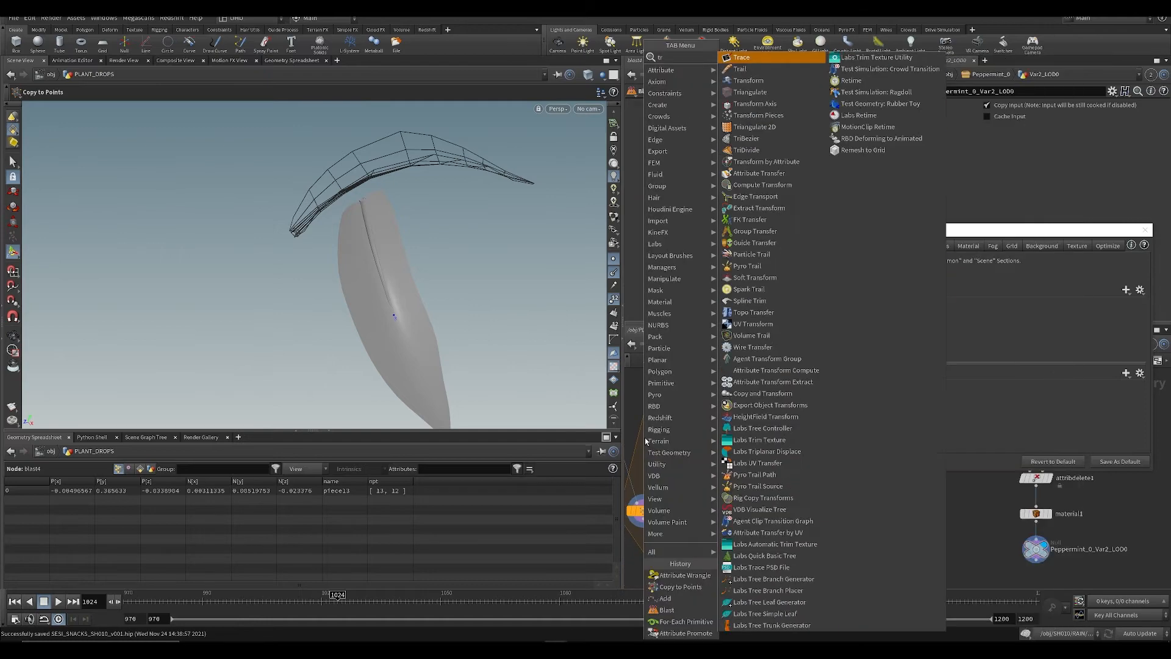
{"action": "key", "text": "Return"}
{"action": "left_click", "coordinate": [648, 478]}
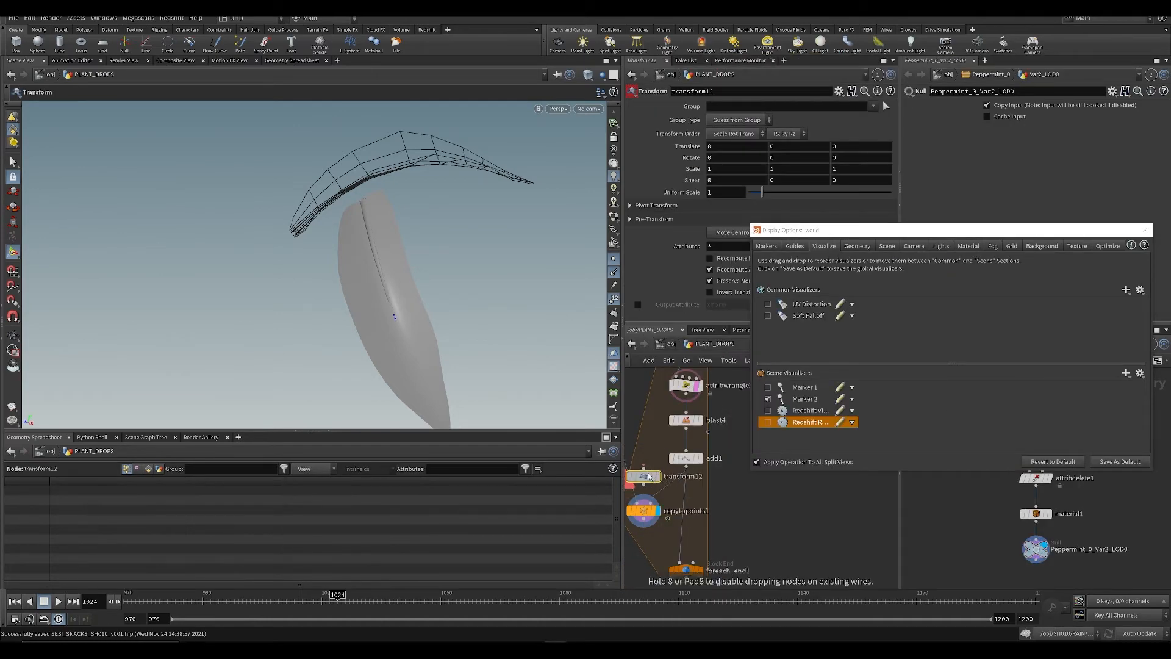
{"action": "left_click_drag", "start_coordinate": [646, 478], "coordinate": [645, 446]}
{"action": "middle_click_drag", "start_coordinate": [639, 441], "coordinate": [692, 453]}
{"action": "scroll", "coordinate": [691, 454], "scroll_direction": "down", "scroll_amount": 1}
{"action": "left_click_drag", "start_coordinate": [695, 450], "coordinate": [672, 425]}
{"action": "middle_click_drag", "start_coordinate": [672, 427], "coordinate": [662, 468]}
{"action": "left_click_drag", "start_coordinate": [653, 464], "coordinate": [651, 463]}
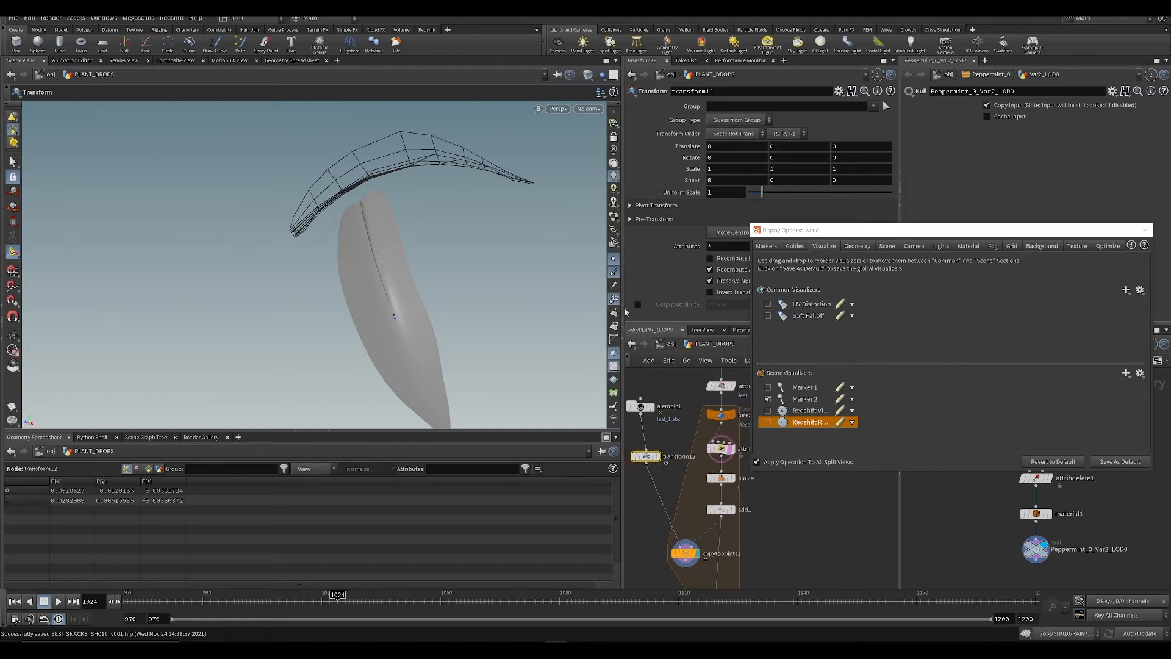
{"action": "left_click", "coordinate": [1147, 234]}
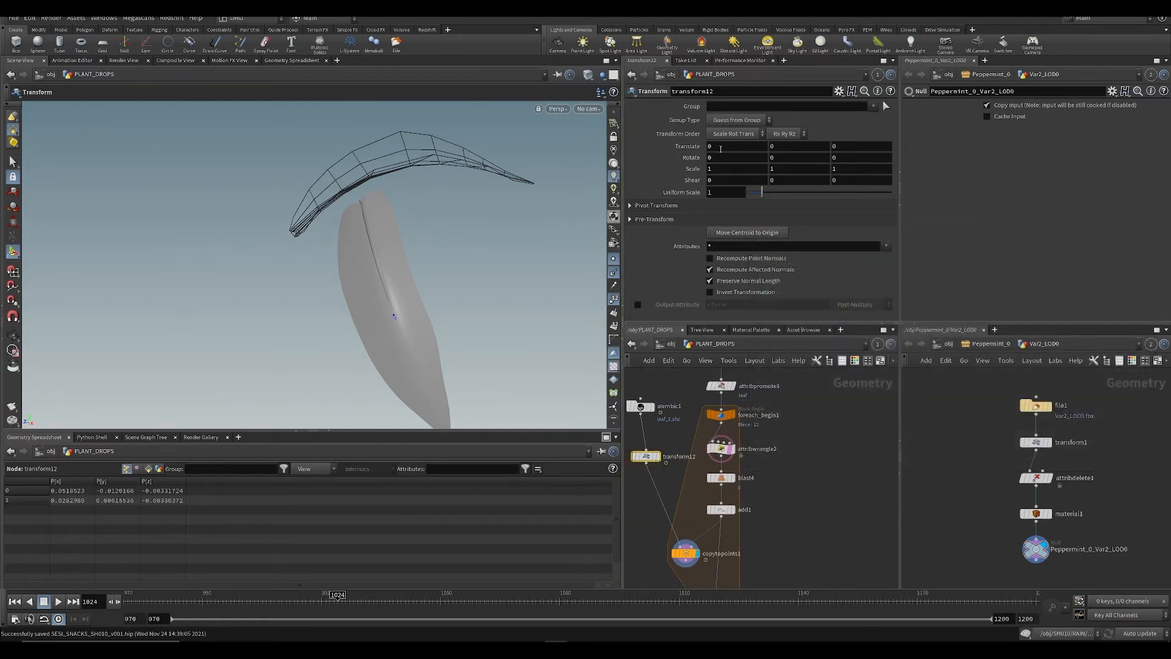
Step: Try shifting the leaf along X with the new Transform node, and undo the change
{"action": "middle_click_drag", "start_coordinate": [723, 147], "coordinate": [742, 131]}
{"action": "key", "text": "ctrl+z"}
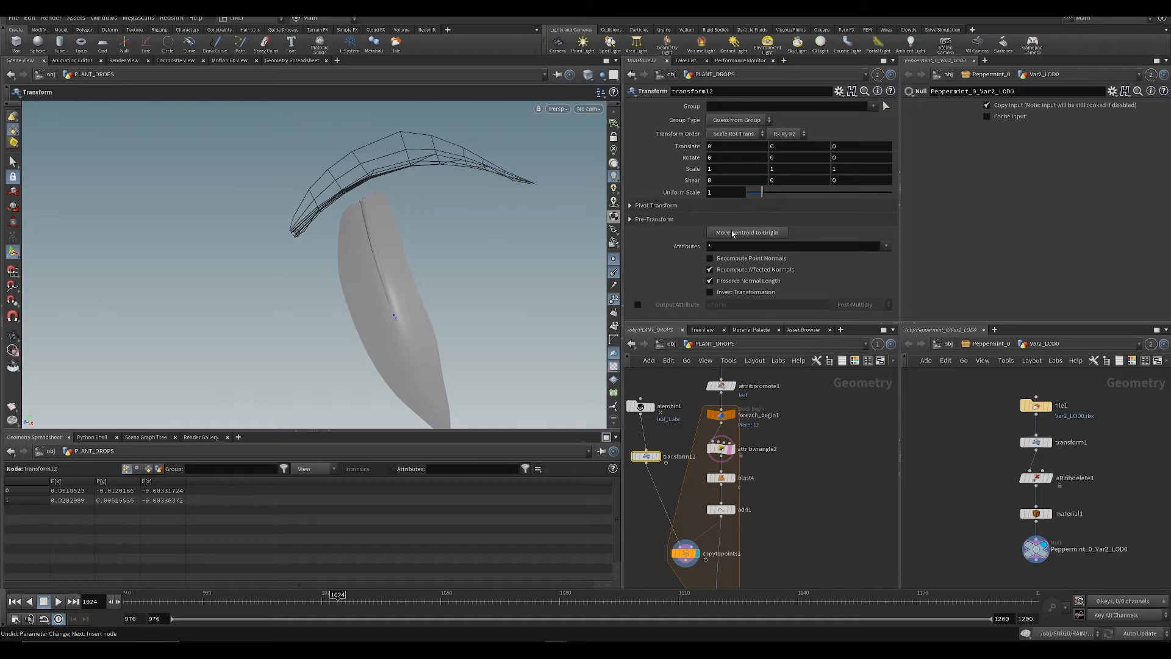
Step: Try rotating the leaf about the X and Y axes with transform12, and undo the changes
{"action": "left_click_drag", "start_coordinate": [488, 231], "coordinate": [315, 274], "text": "alt"}
{"action": "right_click_drag", "start_coordinate": [314, 274], "coordinate": [366, 268], "text": "alt"}
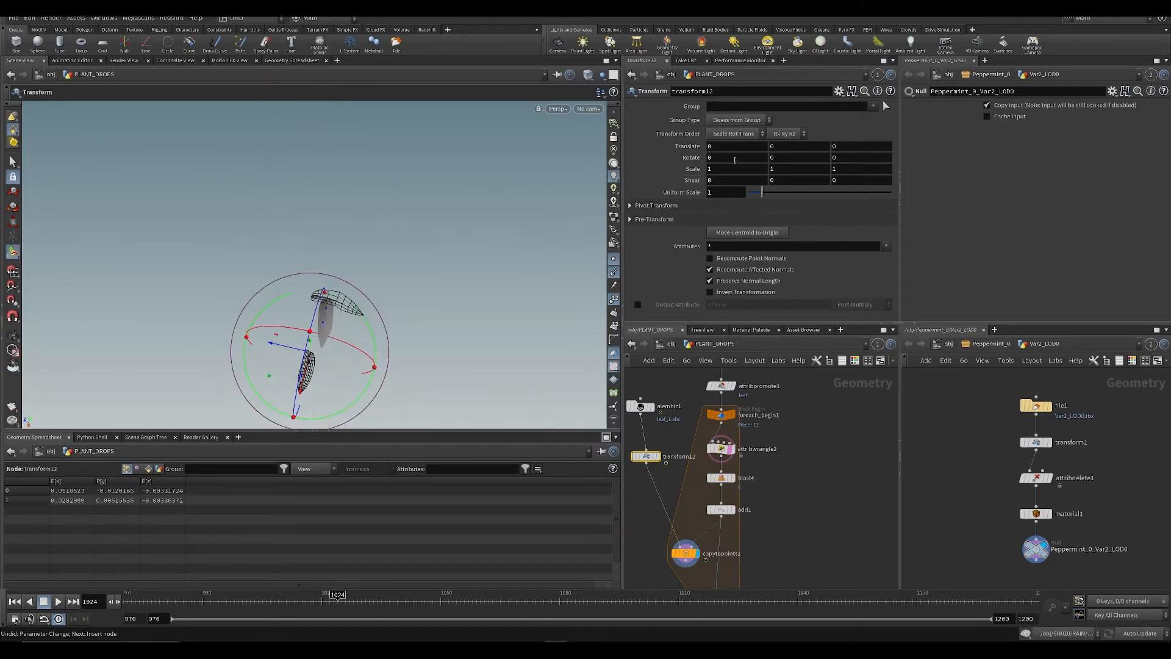
{"action": "middle_click_drag", "start_coordinate": [734, 159], "coordinate": [842, 168]}
{"action": "key", "text": "ctrl+z"}
{"action": "middle_click_drag", "start_coordinate": [409, 274], "coordinate": [407, 250], "text": "alt"}
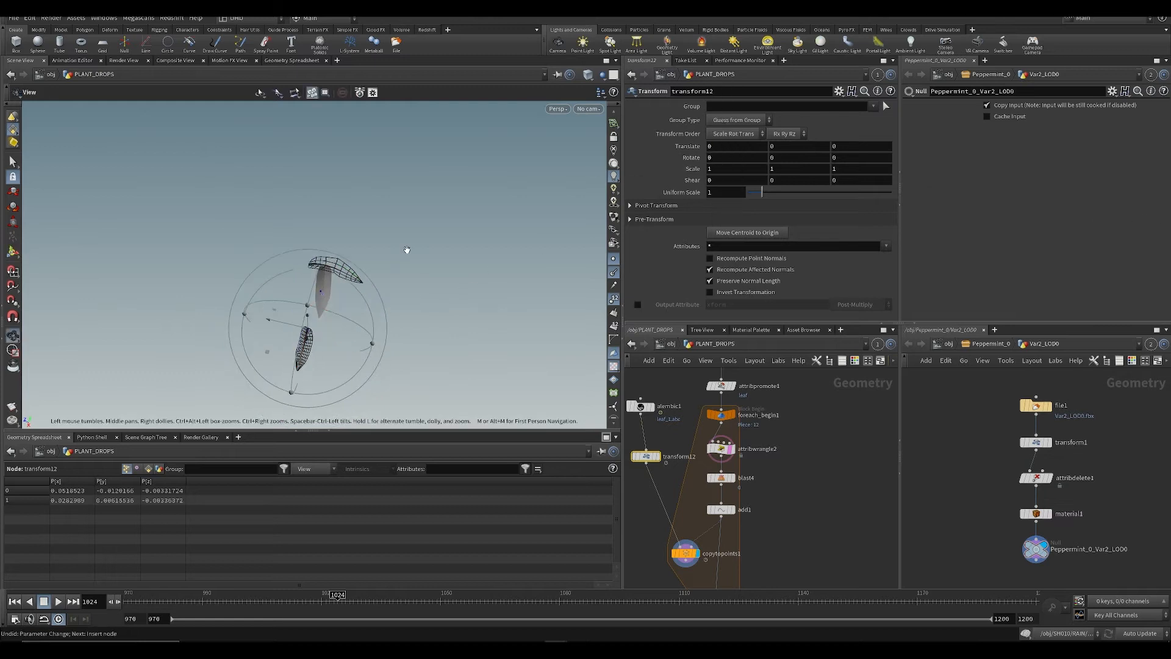
{"action": "left_click_drag", "start_coordinate": [297, 302], "coordinate": [313, 231], "text": "alt"}
{"action": "left_click_drag", "start_coordinate": [323, 275], "coordinate": [155, 251], "text": "alt"}
{"action": "left_click_drag", "start_coordinate": [344, 263], "coordinate": [385, 270]}
{"action": "key", "text": "ctrl+z"}
{"action": "middle_click_drag", "start_coordinate": [783, 158], "coordinate": [848, 146]}
{"action": "key", "text": "ctrl+z"}
{"action": "middle_click_drag", "start_coordinate": [730, 156], "coordinate": [799, 112]}
{"action": "key", "text": "ctrl+z"}
{"action": "key", "text": "ctrl+z"}
Step: Save the scene
{"action": "left_click_drag", "start_coordinate": [490, 255], "coordinate": [422, 255], "text": "alt"}
{"action": "middle_click_drag", "start_coordinate": [776, 479], "coordinate": [793, 415]}
{"action": "key", "text": "ctrl+s"}
{"action": "left_click_drag", "start_coordinate": [394, 335], "coordinate": [201, 300], "text": "alt"}
{"action": "key", "text": "ctrl+s"}
{"action": "middle_click_drag", "start_coordinate": [772, 456], "coordinate": [740, 463]}
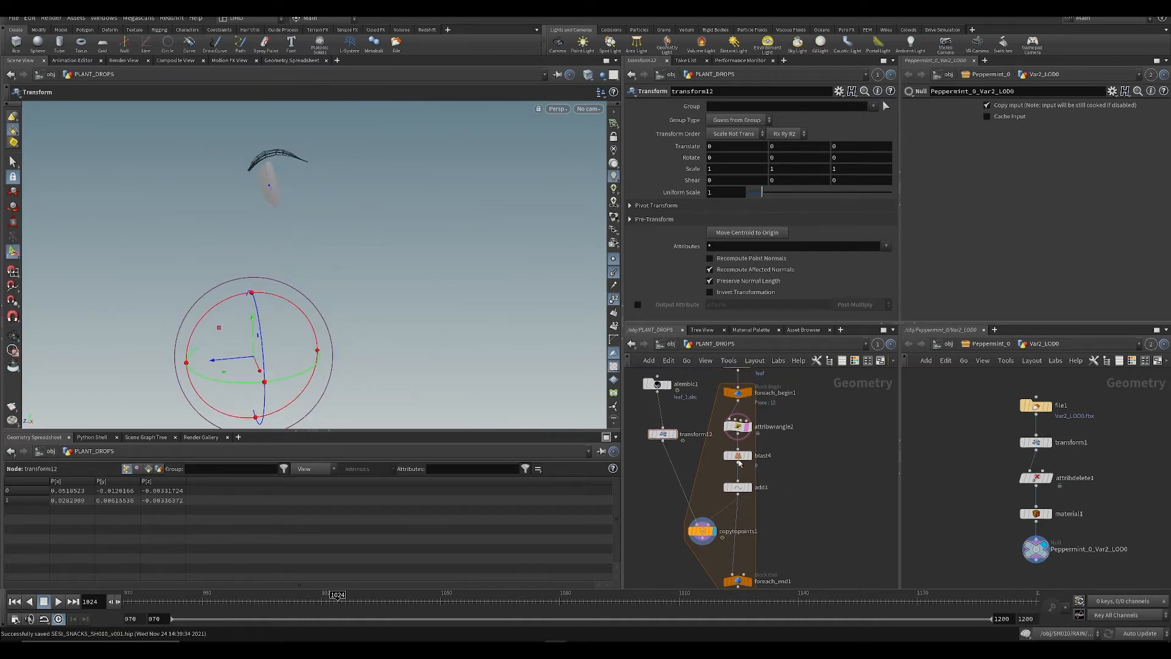
Step: Normalize the computed normal in attribwrangle2 with v@N = normalize(p0-p1);
{"action": "left_click", "coordinate": [740, 427]}
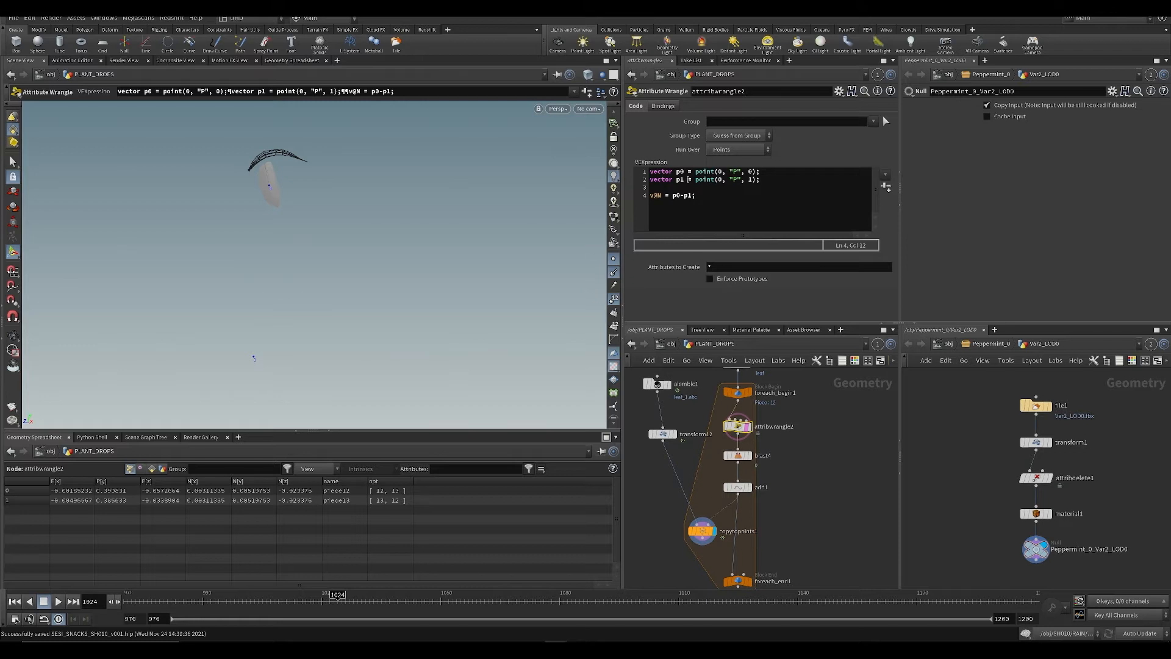
{"action": "left_click", "coordinate": [672, 195]}
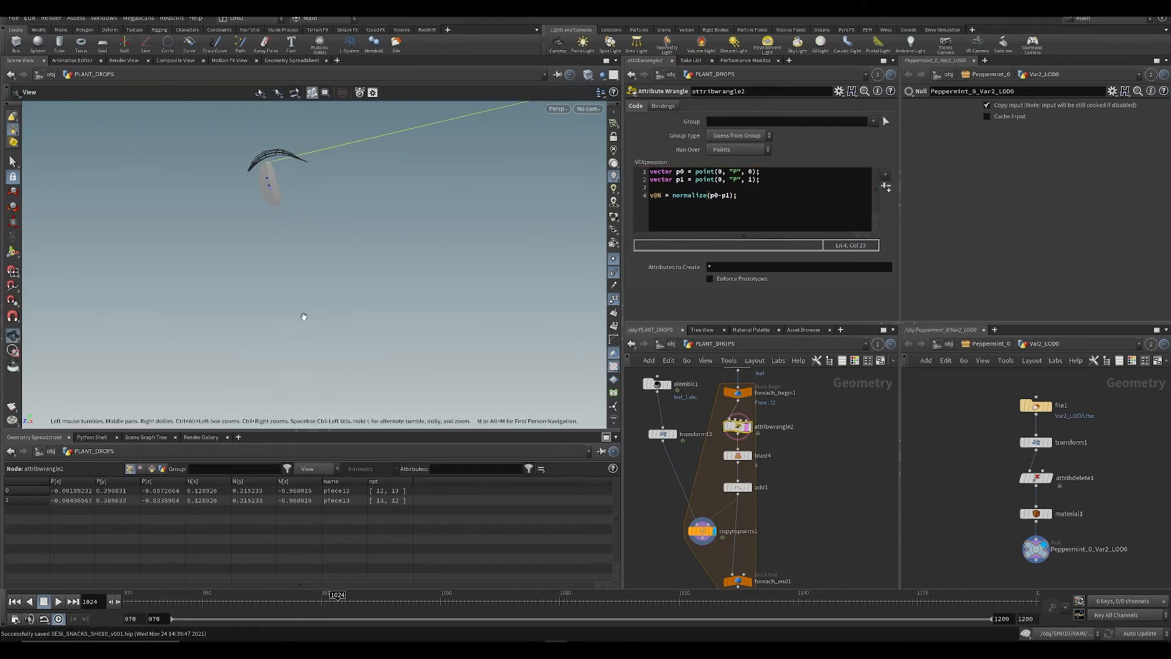
{"action": "right_click_drag", "start_coordinate": [303, 317], "coordinate": [313, 457], "text": "alt"}
{"action": "middle_click_drag", "start_coordinate": [317, 330], "coordinate": [210, 369], "text": "alt"}
{"action": "left_click_drag", "start_coordinate": [209, 369], "coordinate": [187, 278], "text": "alt"}
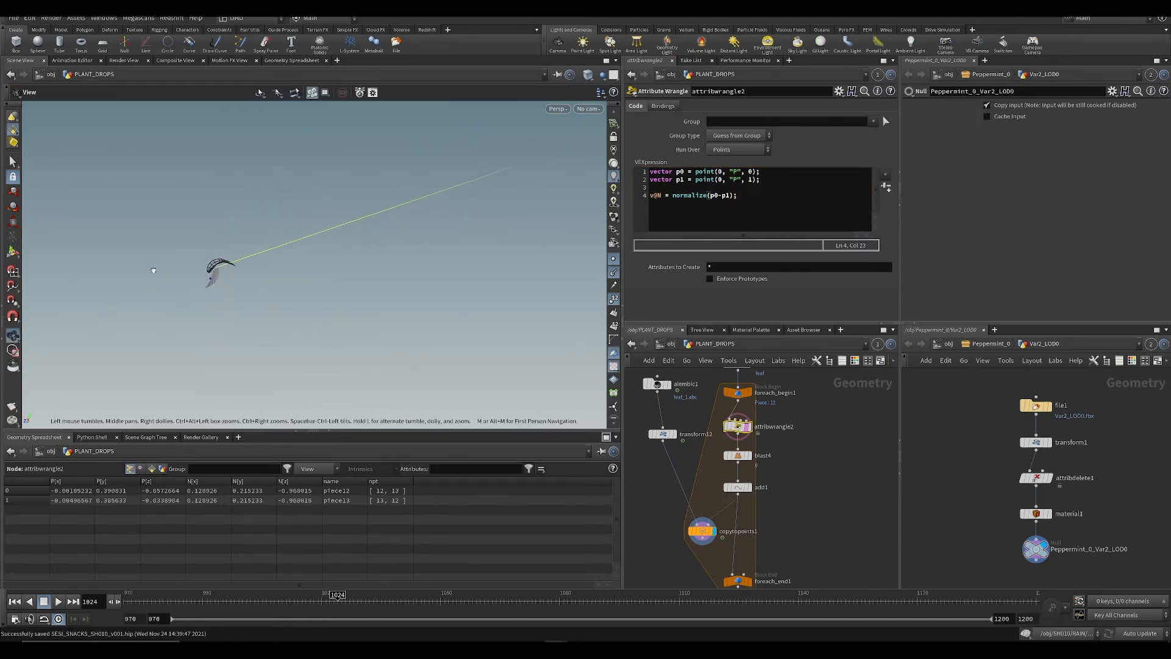
{"action": "key", "text": "Return"}
Step: Round the normal to whole axis values in attribwrangle2 with v@N = rint(normalize(p0-p1));
{"action": "left_click", "coordinate": [671, 196]}
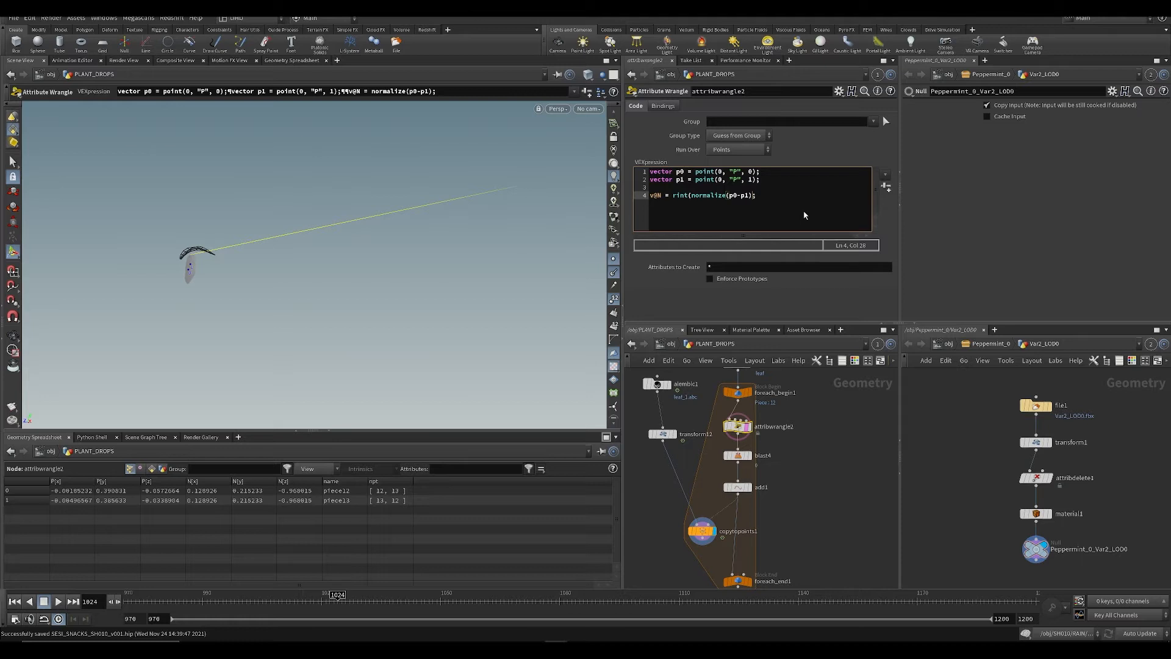
{"action": "key", "text": "ctrl+Return"}
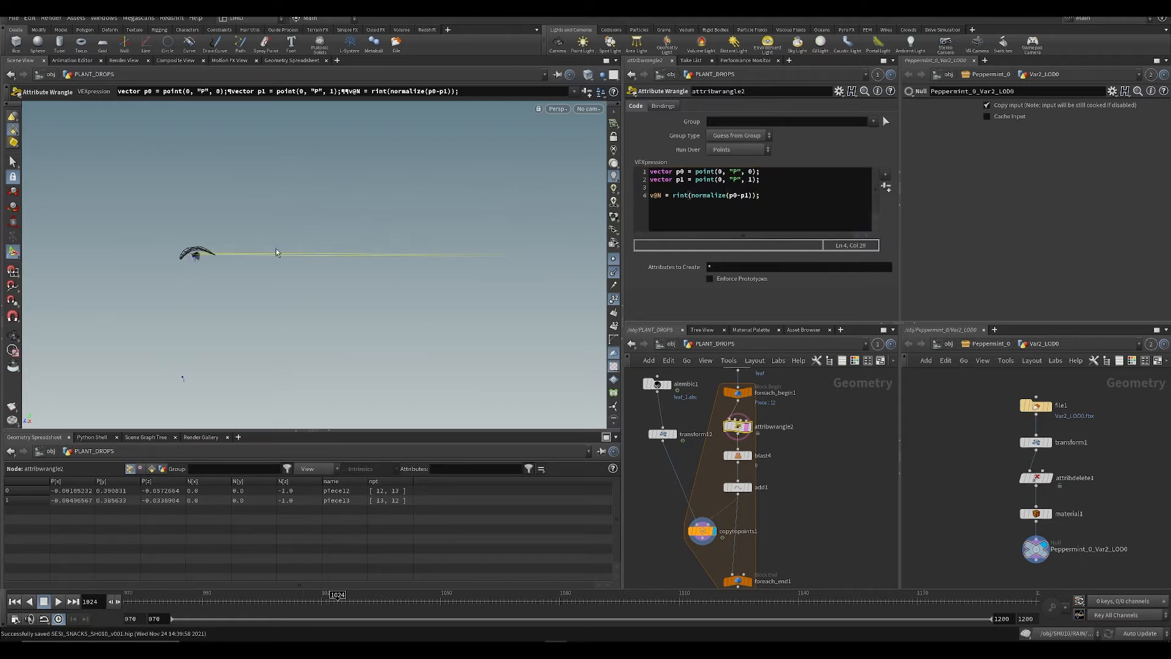
{"action": "key", "text": "Escape"}
{"action": "left_click_drag", "start_coordinate": [275, 252], "coordinate": [239, 284]}
{"action": "key", "text": "Return"}
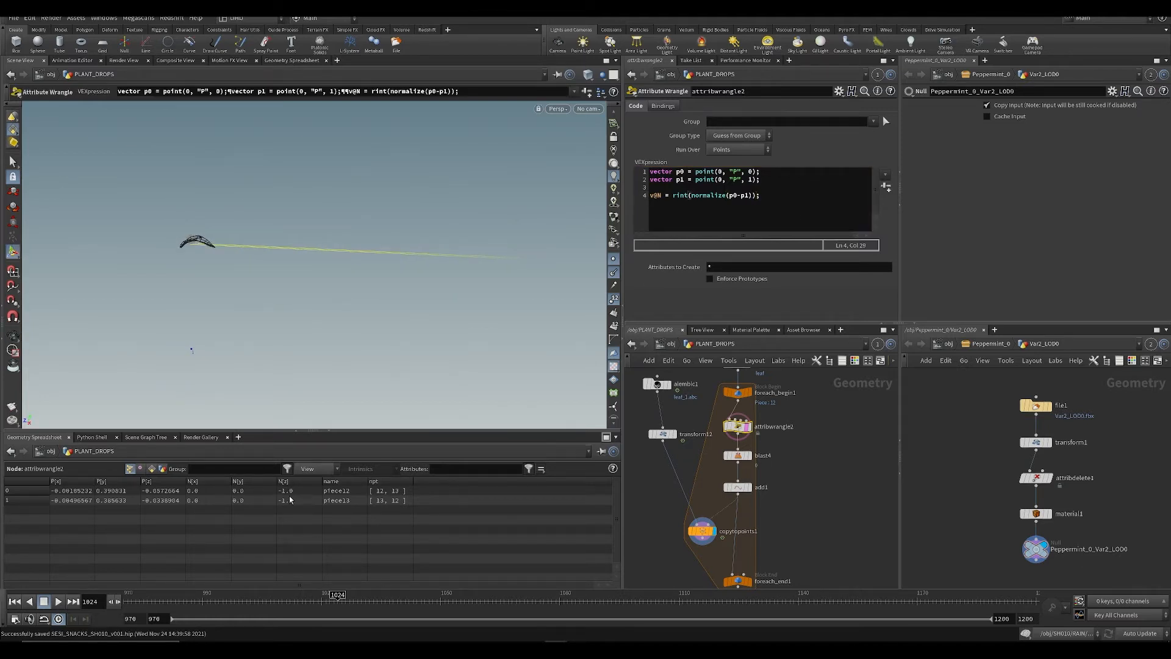
{"action": "left_click_drag", "start_coordinate": [208, 314], "coordinate": [142, 258], "text": "alt"}
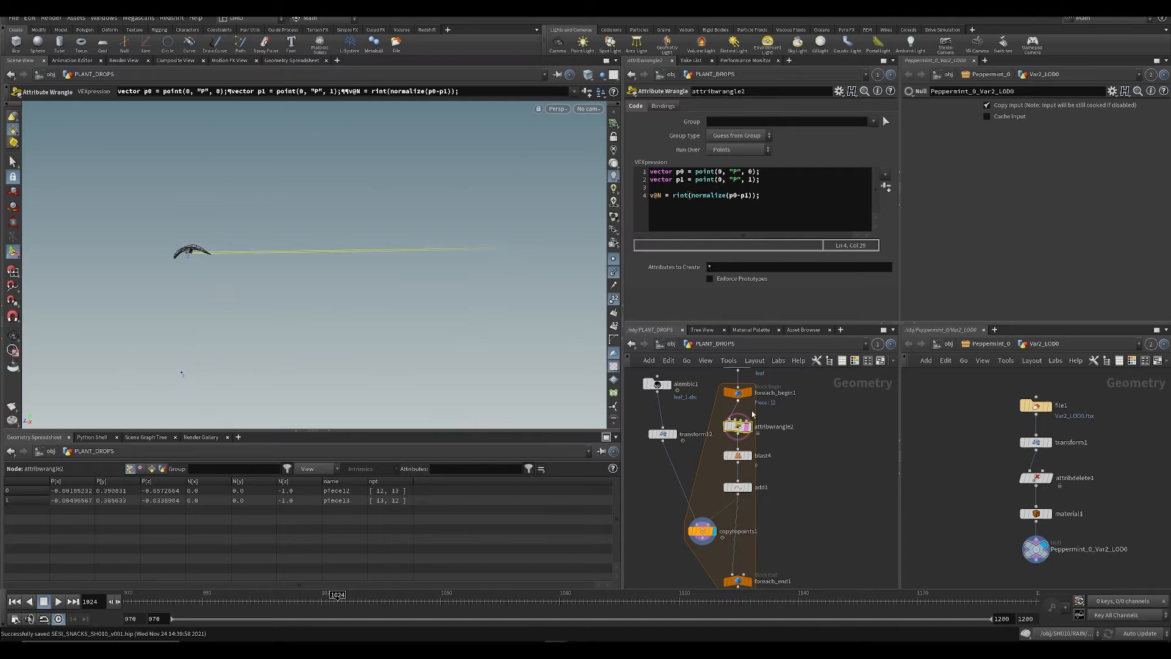
Step: Select copytopoints1, switch the display to add1, and save the scene
{"action": "middle_click_drag", "start_coordinate": [786, 481], "coordinate": [792, 420]}
{"action": "left_click", "coordinate": [709, 479]}
{"action": "left_click", "coordinate": [740, 501]}
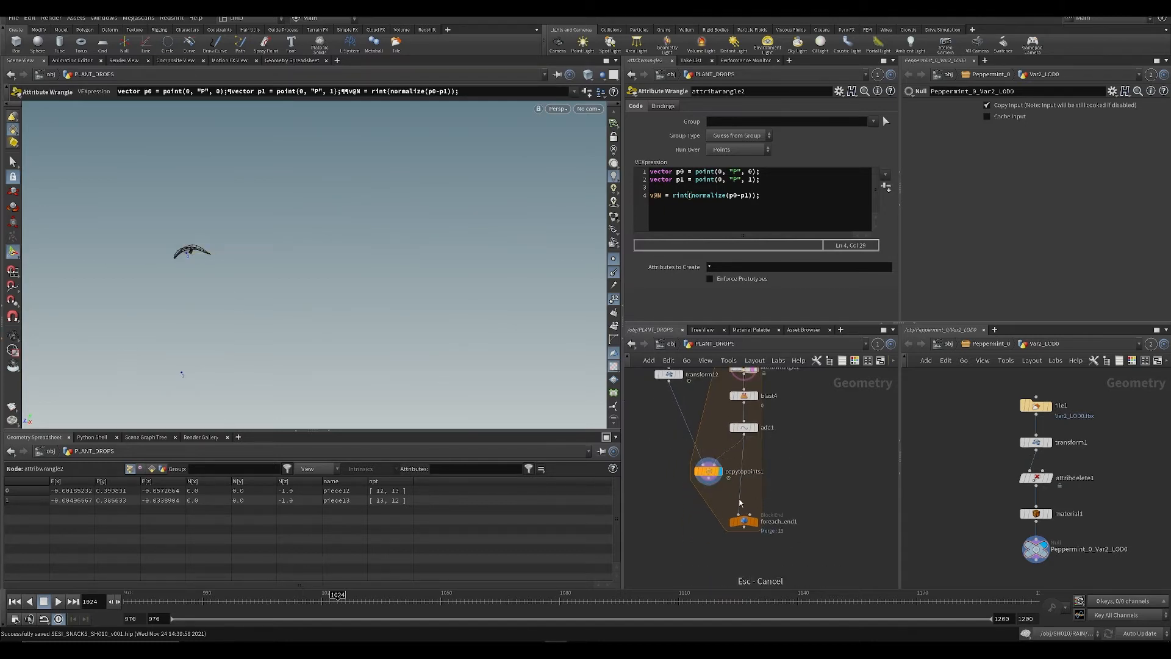
{"action": "left_click", "coordinate": [709, 472]}
{"action": "key", "text": "ctrl+s"}
{"action": "key", "text": "space+g"}
{"action": "left_click_drag", "start_coordinate": [209, 297], "coordinate": [286, 290], "text": "alt"}
{"action": "middle_click_drag", "start_coordinate": [643, 437], "coordinate": [650, 454]}
{"action": "middle_click_drag", "start_coordinate": [376, 330], "coordinate": [272, 341], "text": "alt"}
{"action": "scroll", "coordinate": [240, 322], "scroll_direction": "down", "scroll_amount": 6}
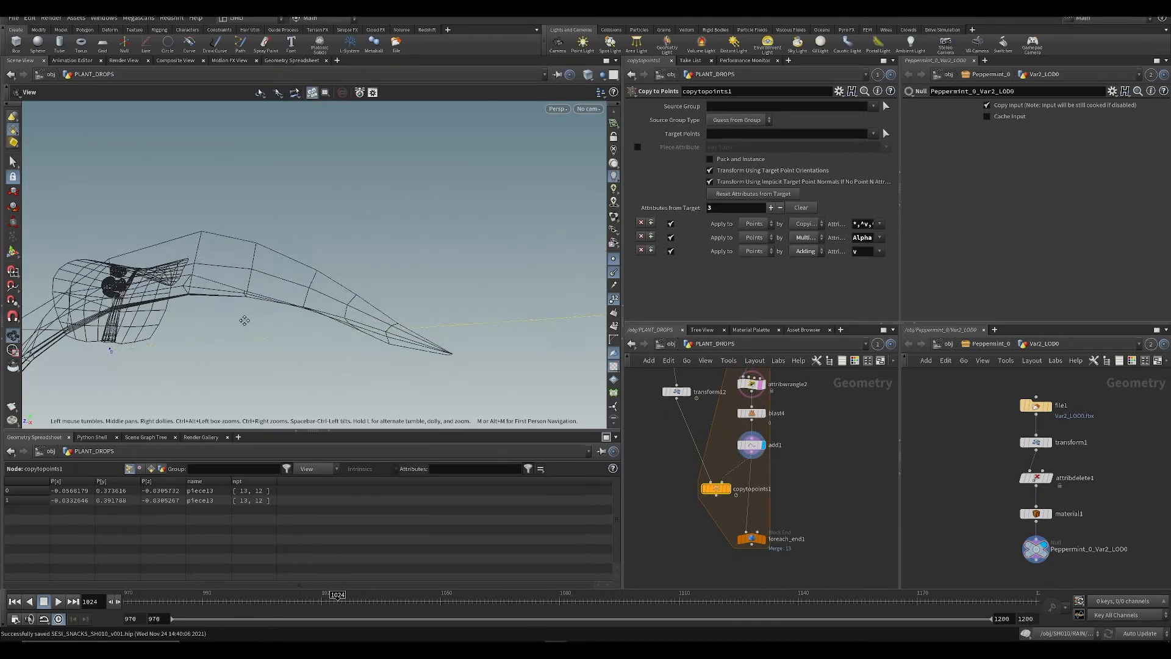
Step: Open the viewport's display options to check the scene visualizers, and close them
{"action": "key", "text": "d"}
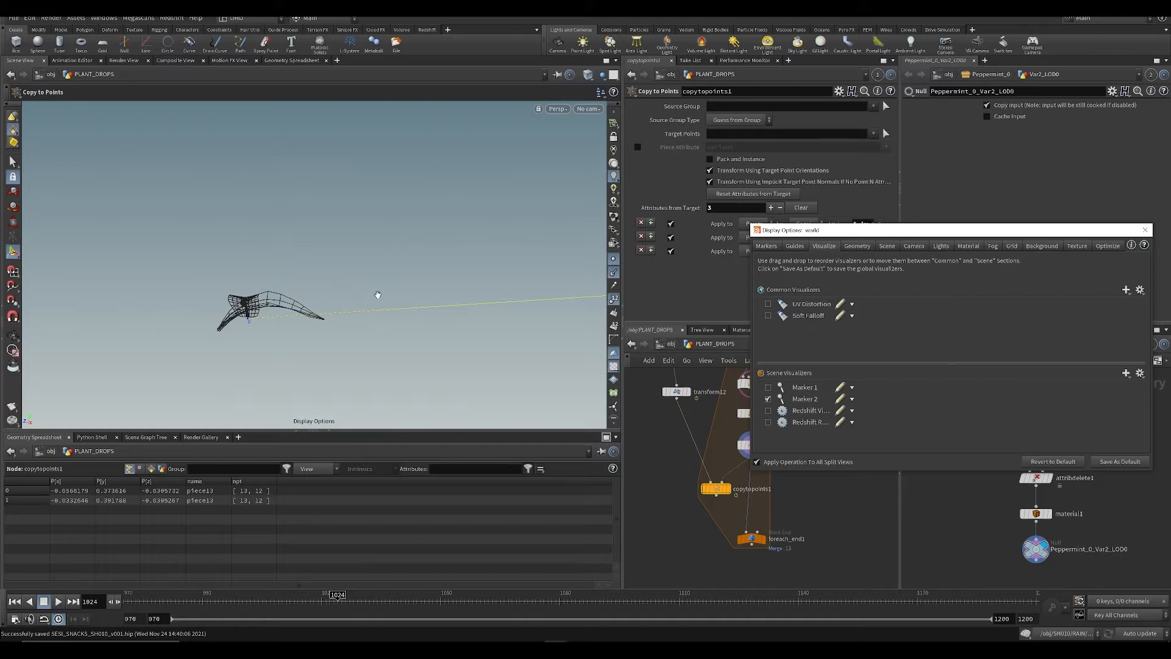
{"action": "left_click_drag", "start_coordinate": [378, 295], "coordinate": [297, 333], "text": "alt"}
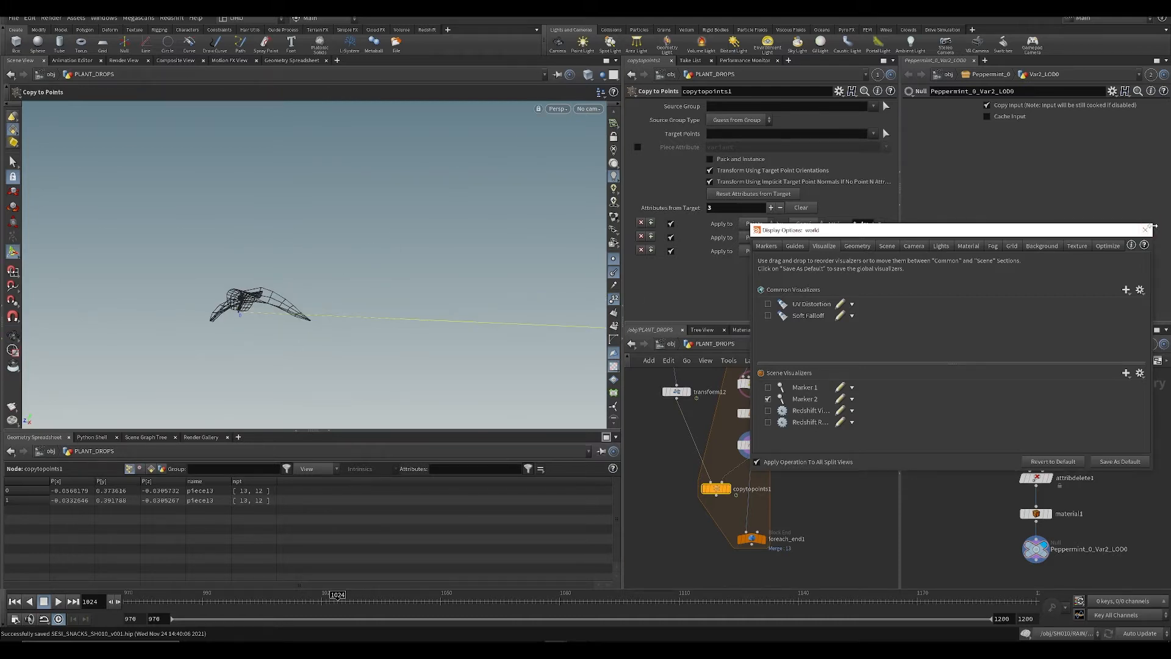
{"action": "left_click", "coordinate": [1145, 230]}
Step: Display copytopoints1 again and template attribwrangle2 behind it for comparison
{"action": "left_click_drag", "start_coordinate": [521, 262], "coordinate": [405, 315], "text": "alt"}
{"action": "left_click_drag", "start_coordinate": [211, 309], "coordinate": [244, 333], "text": "alt"}
{"action": "scroll", "coordinate": [249, 334], "scroll_direction": "up", "scroll_amount": 5}
{"action": "mouse_move", "coordinate": [645, 472]}
{"action": "middle_mouse_down"}
{"action": "mouse_move", "coordinate": [655, 441]}
{"action": "mouse_move", "coordinate": [653, 470]}
{"action": "middle_mouse_up"}
{"action": "left_click", "coordinate": [777, 397]}
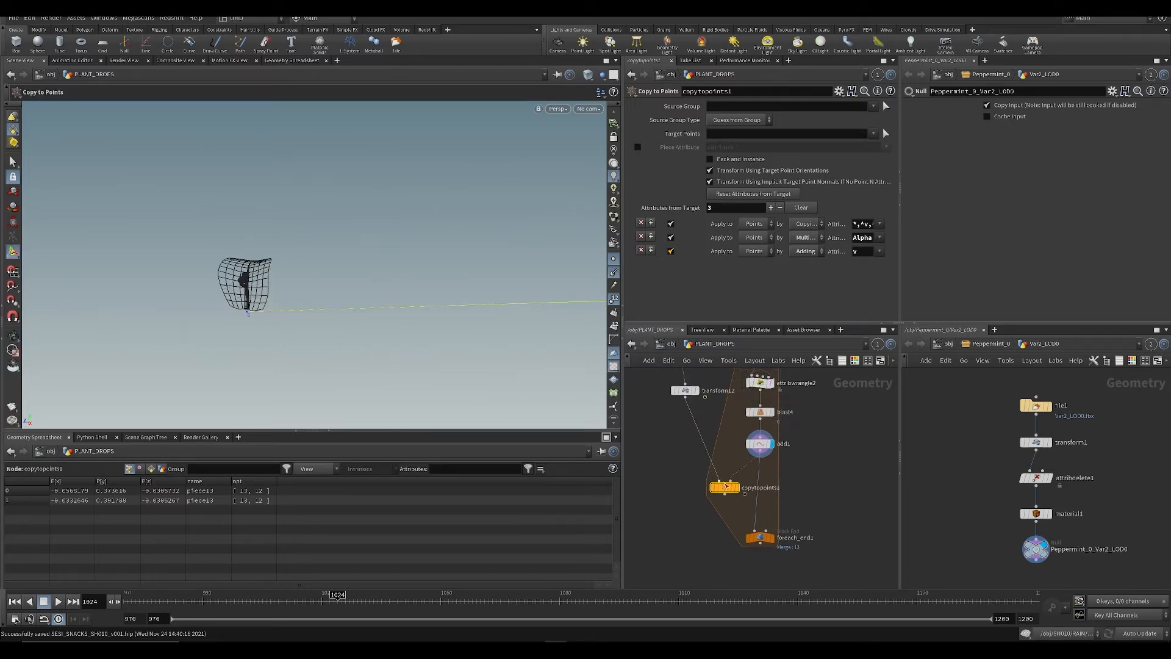
{"action": "left_click", "coordinate": [741, 474]}
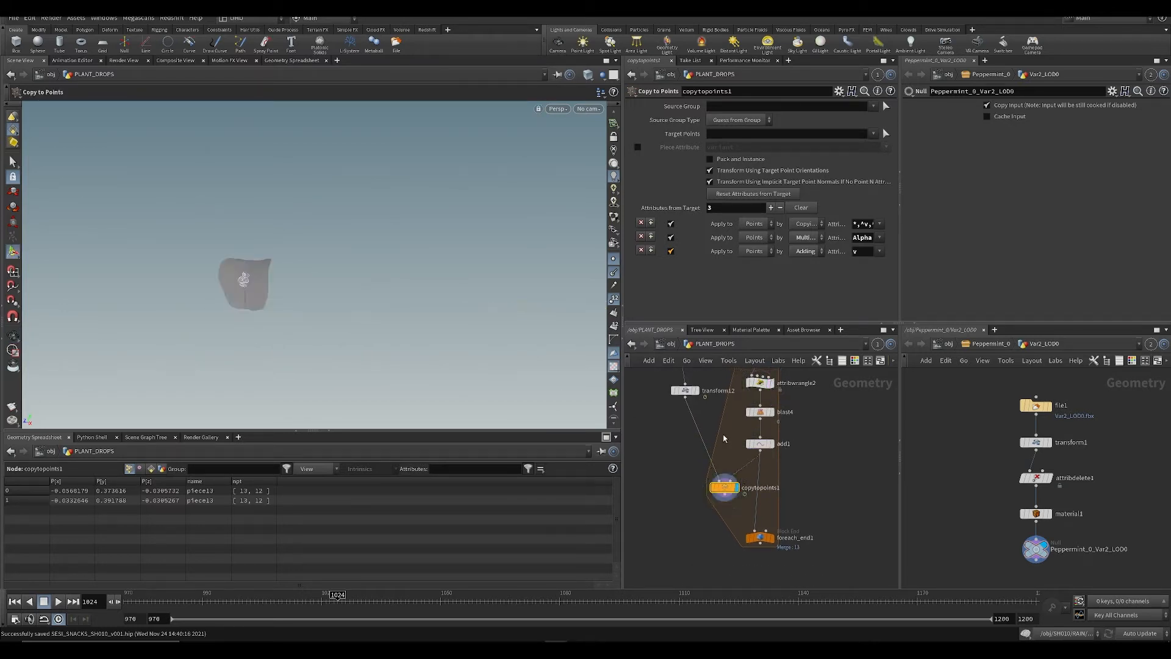
{"action": "left_click", "coordinate": [779, 396]}
{"action": "scroll", "coordinate": [689, 418], "scroll_direction": "up", "scroll_amount": 2}
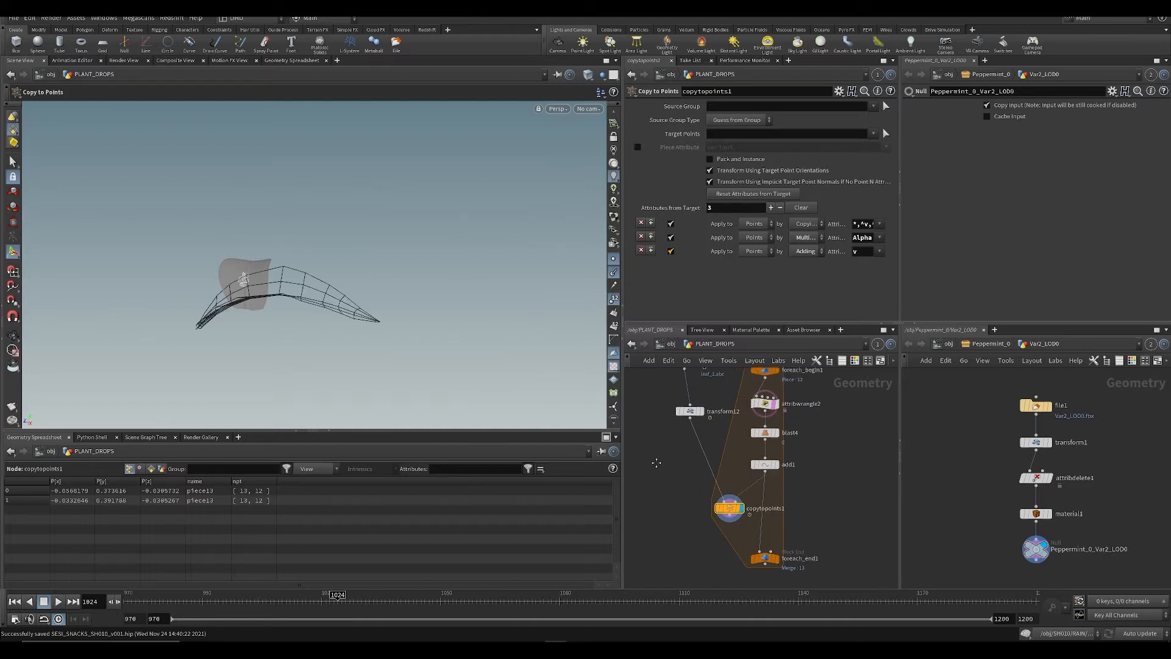
Step: Set transform12's Y rotation to -92 to line the copied leaf up with the original, and save the scene
{"action": "left_click", "coordinate": [695, 405]}
{"action": "middle_click_drag", "start_coordinate": [713, 155], "coordinate": [537, 251]}
{"action": "key", "text": "ctrl+z"}
{"action": "key", "text": "Escape"}
{"action": "left_click_drag", "start_coordinate": [370, 238], "coordinate": [339, 199]}
{"action": "key", "text": "ctrl+s"}
{"action": "middle_click_drag", "start_coordinate": [294, 220], "coordinate": [352, 262]}
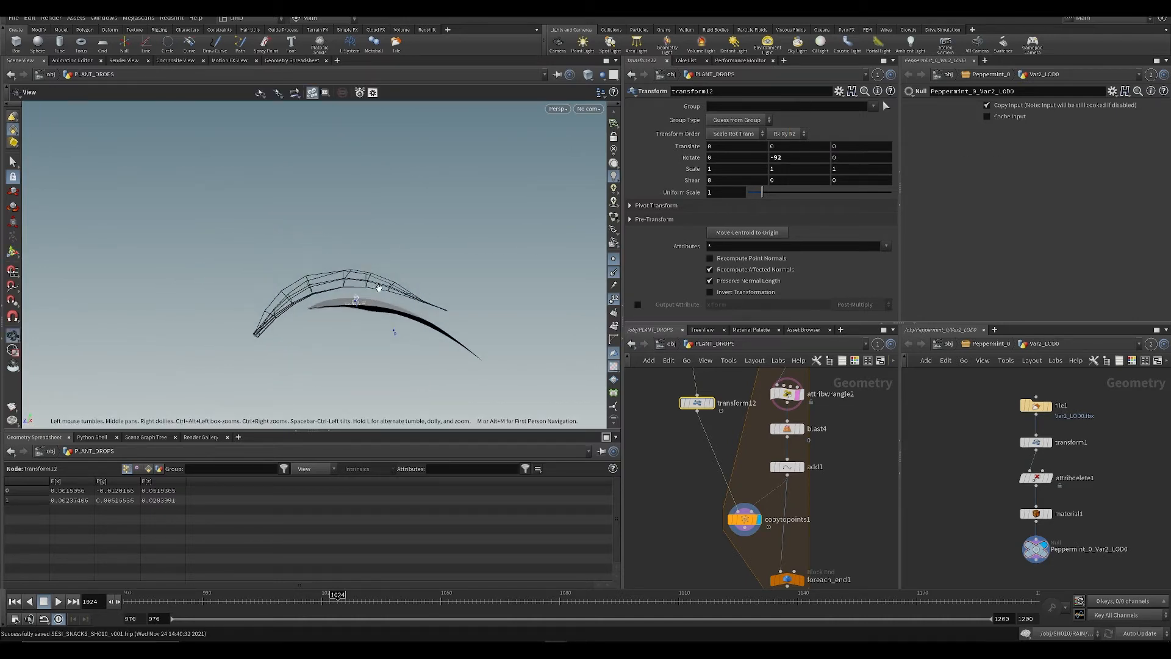
{"action": "left_click_drag", "start_coordinate": [352, 262], "coordinate": [344, 257]}
{"action": "key", "text": "ctrl+s"}
Step: Try the Delete Non-Selected option on blast4 inside the loop
{"action": "middle_click_drag", "start_coordinate": [765, 415], "coordinate": [736, 442]}
{"action": "left_click", "coordinate": [759, 455]}
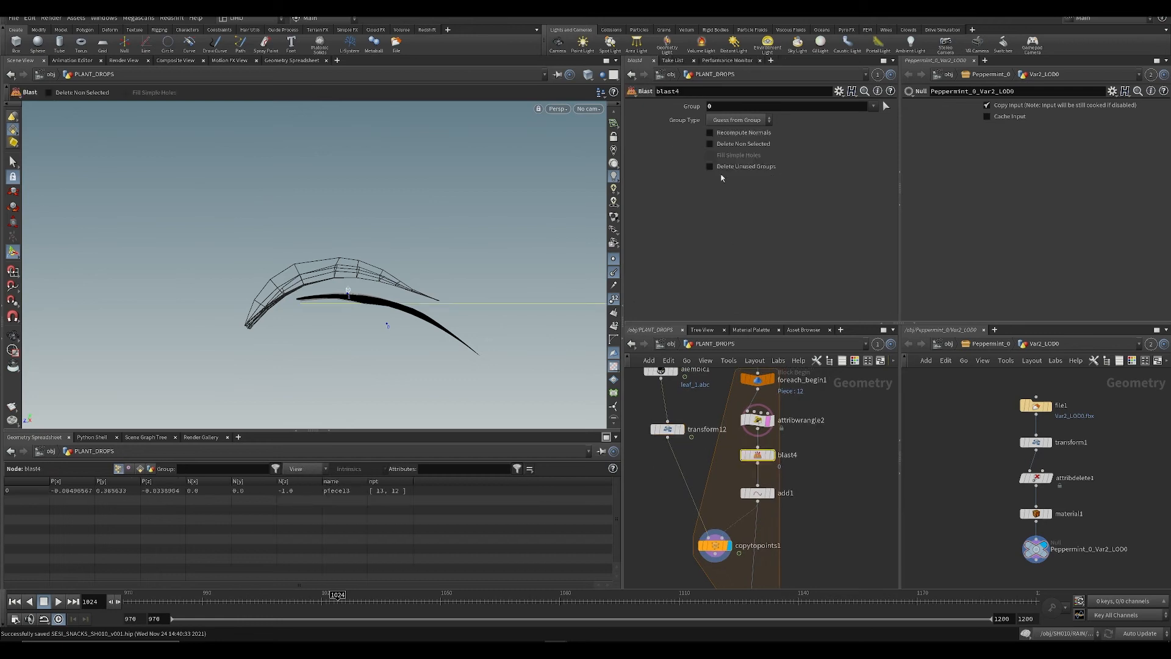
{"action": "left_click", "coordinate": [743, 144]}
{"action": "key", "text": "Escape"}
{"action": "left_click_drag", "start_coordinate": [427, 317], "coordinate": [330, 360]}
Step: Try shifting the copied leaf along X with transform12, and undo the change
{"action": "left_click", "coordinate": [668, 429]}
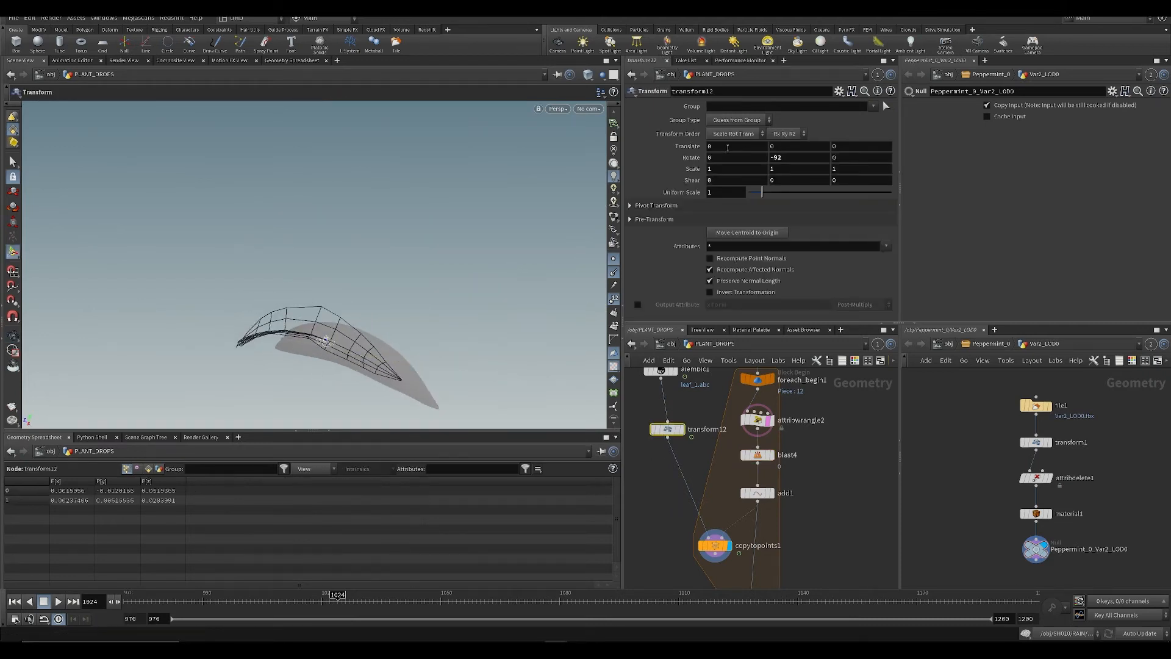
{"action": "middle_click_drag", "start_coordinate": [726, 147], "coordinate": [702, 159]}
{"action": "key", "text": "ctrl+z"}
Step: Set transform12's Z translation to -0.03, undoing a further trial shift along X
{"action": "left_click_drag", "start_coordinate": [540, 222], "coordinate": [480, 177], "text": "alt"}
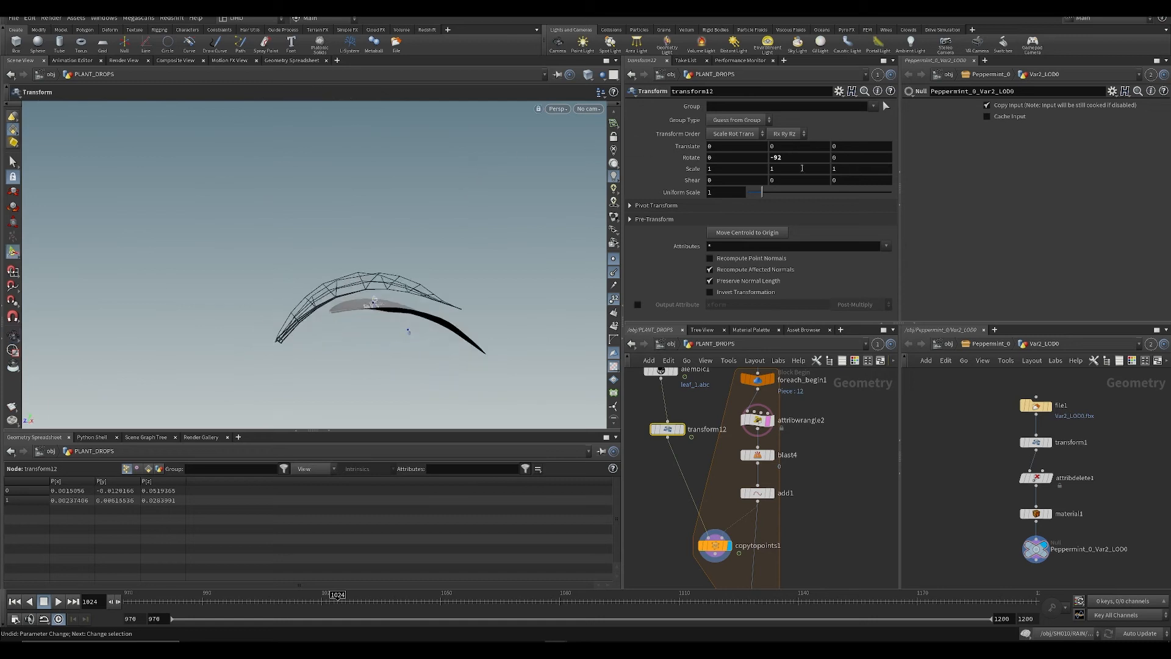
{"action": "middle_click_drag", "start_coordinate": [832, 147], "coordinate": [857, 178]}
{"action": "key", "text": "ctrl+z"}
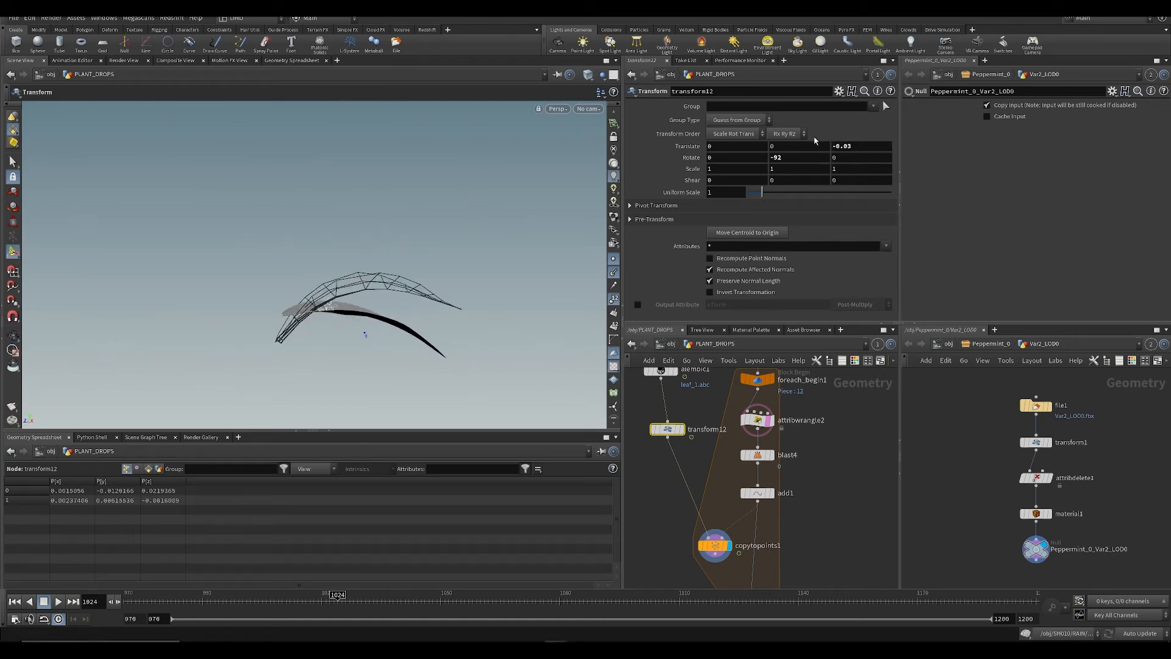
{"action": "middle_click_drag", "start_coordinate": [725, 147], "coordinate": [840, 161]}
{"action": "key", "text": "ctrl+z"}
{"action": "key", "text": "ctrl+z"}
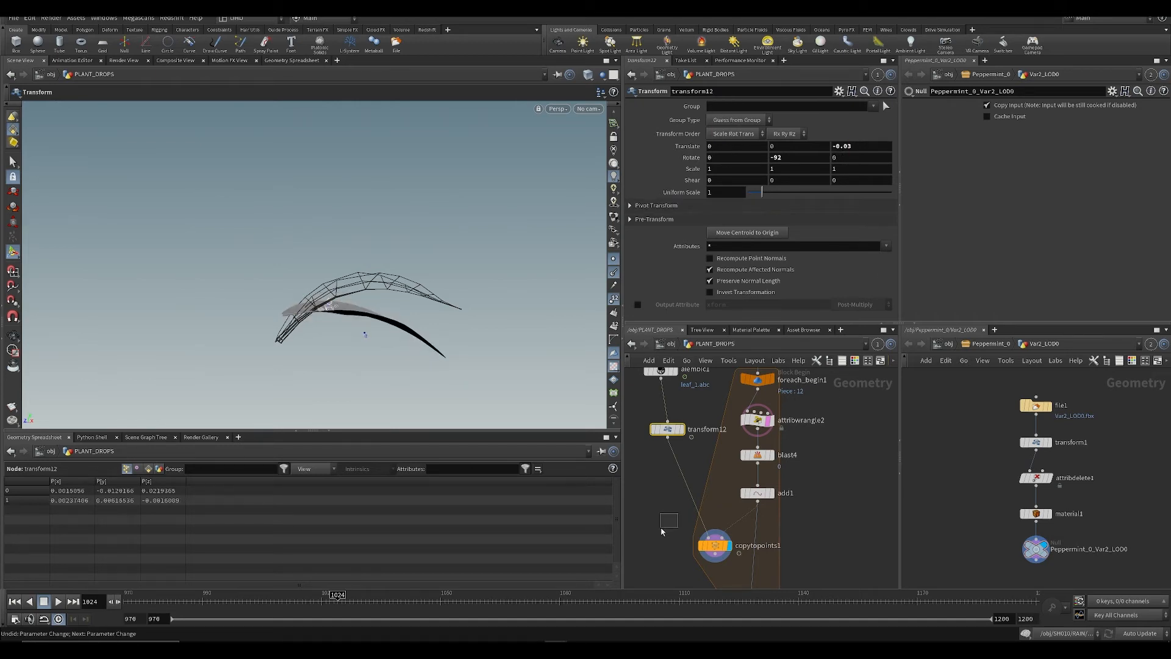
Step: Save the scene, add a Match Size node below copytopoints1, and wire the copied leaf into its first input
{"action": "middle_click_drag", "start_coordinate": [663, 531], "coordinate": [657, 500]}
{"action": "key", "text": "ctrl+s"}
{"action": "key", "text": "Tab"}
{"action": "type", "text": "matc"}
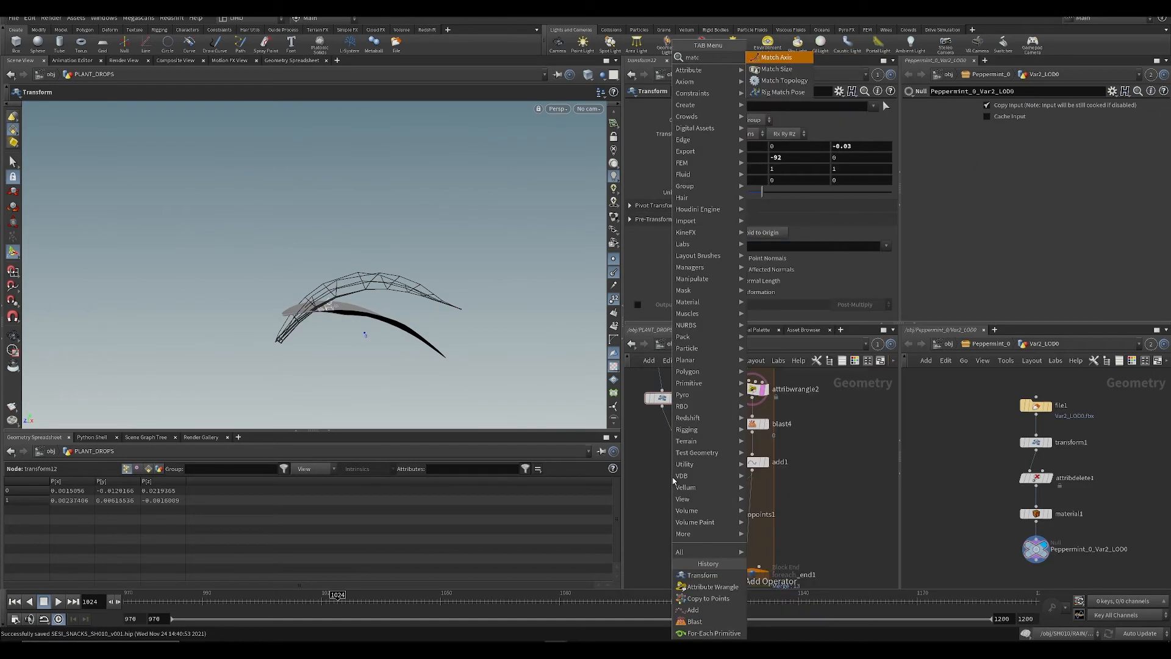
{"action": "type", "text": "h si"}
{"action": "key", "text": "Return"}
{"action": "left_click", "coordinate": [709, 551]}
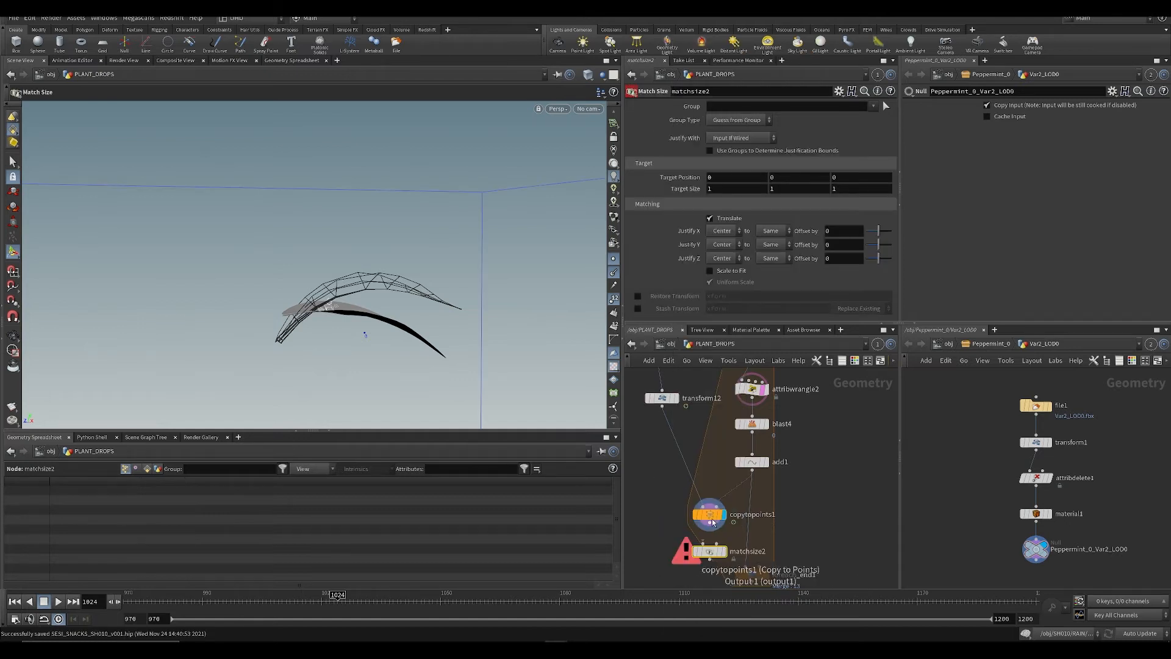
{"action": "left_click_drag", "start_coordinate": [712, 521], "coordinate": [699, 500]}
{"action": "left_click", "coordinate": [697, 502]}
{"action": "left_click", "coordinate": [703, 543]}
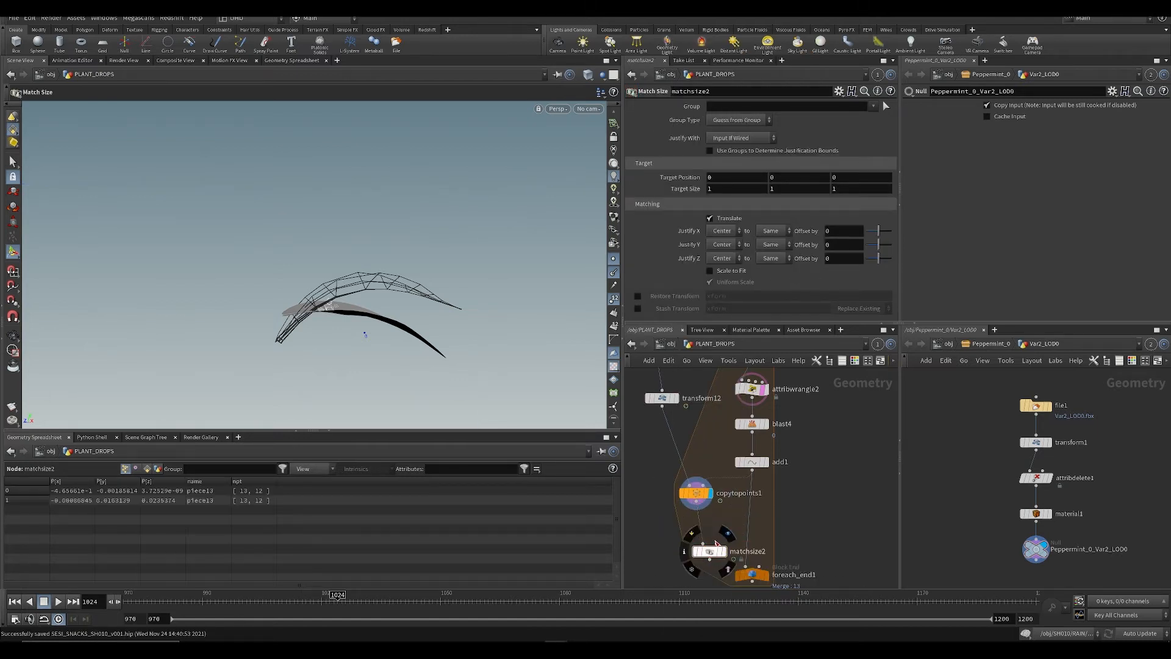
Step: Start a wire at the Match Size node's second input and add an Unpack node beside blast4 inside the loop
{"action": "left_click", "coordinate": [717, 544]}
{"action": "scroll", "coordinate": [701, 490], "scroll_direction": "down", "scroll_amount": 3}
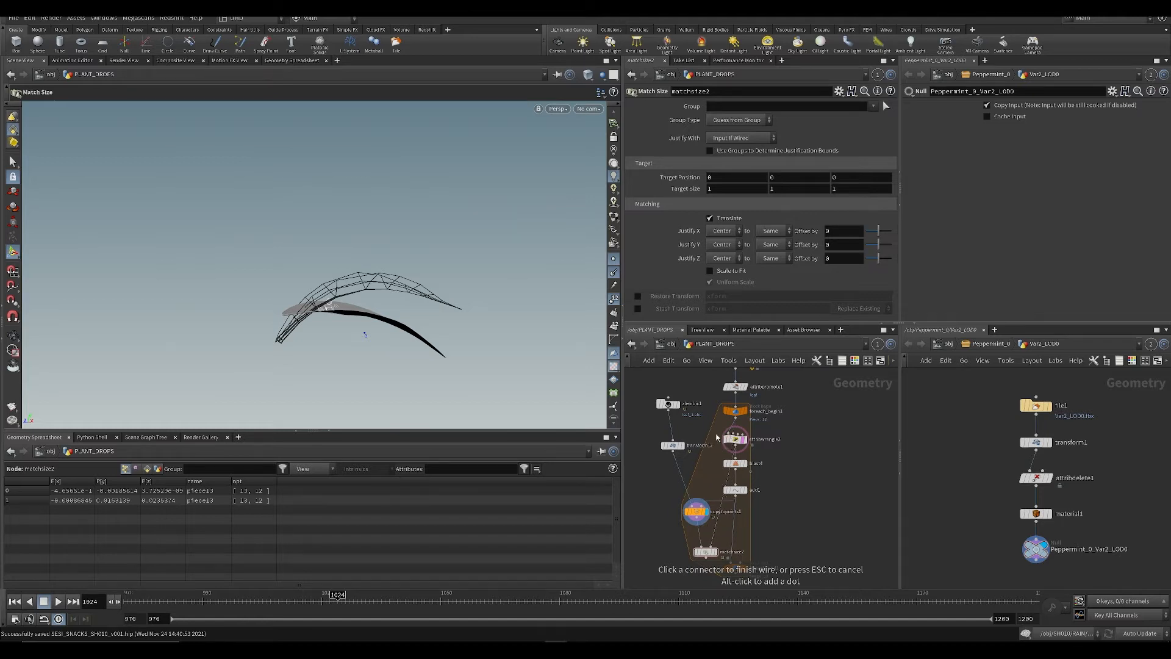
{"action": "scroll", "coordinate": [700, 476], "scroll_direction": "up", "scroll_amount": 2}
{"action": "key", "text": "Tab"}
{"action": "type", "text": "unp"}
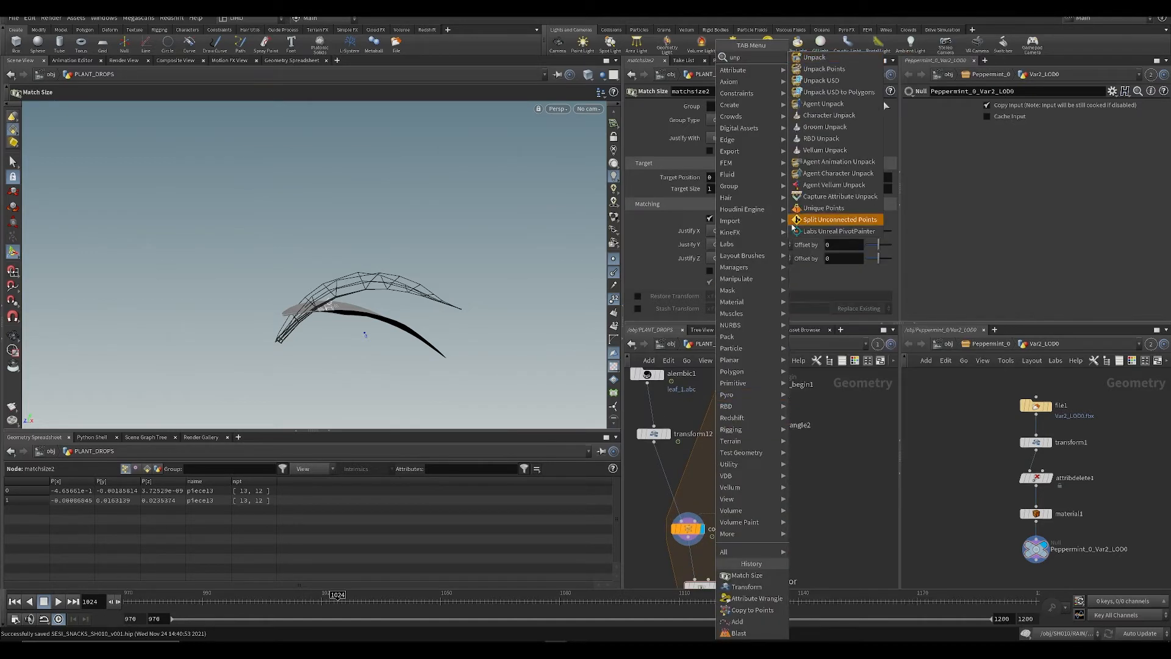
{"action": "left_click", "coordinate": [815, 57]}
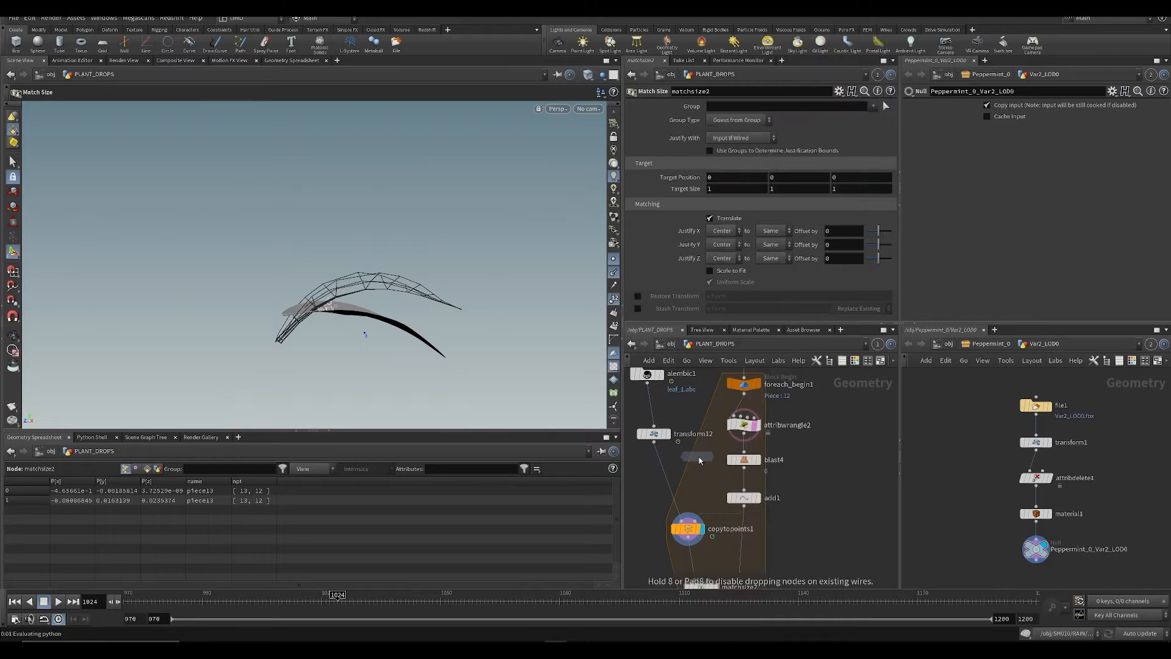
{"action": "left_click", "coordinate": [698, 457]}
Step: Wire foreach_begin1 into the Unpack node and display the unpacked original leaf
{"action": "scroll", "coordinate": [708, 421], "scroll_direction": "down", "scroll_amount": 2}
{"action": "left_click_drag", "start_coordinate": [703, 450], "coordinate": [705, 451]}
{"action": "left_click_drag", "start_coordinate": [702, 443], "coordinate": [673, 455]}
{"action": "left_click", "coordinate": [754, 424]}
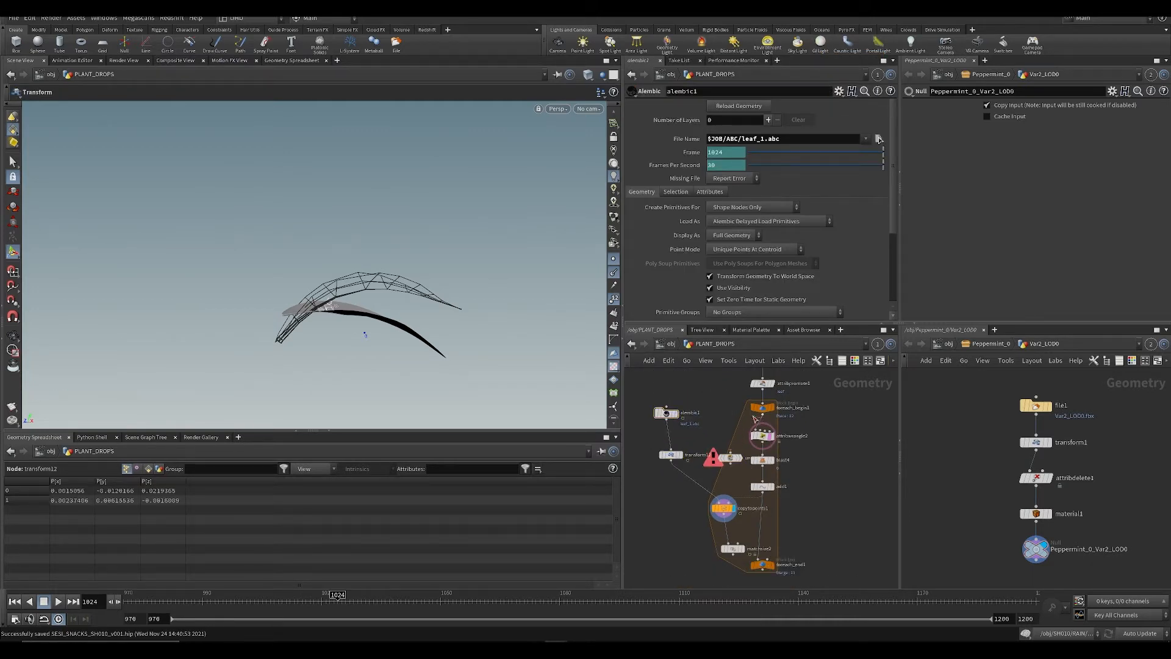
{"action": "left_click", "coordinate": [739, 458]}
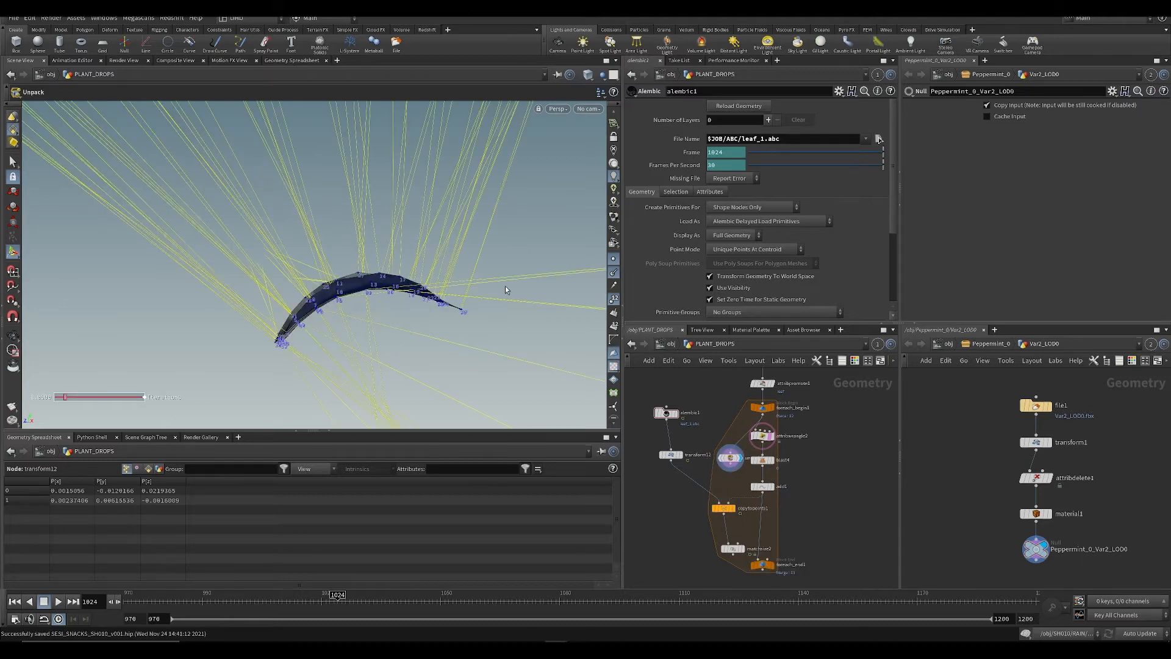
Step: Turn off the Marker 2 visualizer and the point numbers and normals in the viewport, and select the Unpack node
{"action": "key", "text": "d"}
{"action": "left_click", "coordinate": [769, 400]}
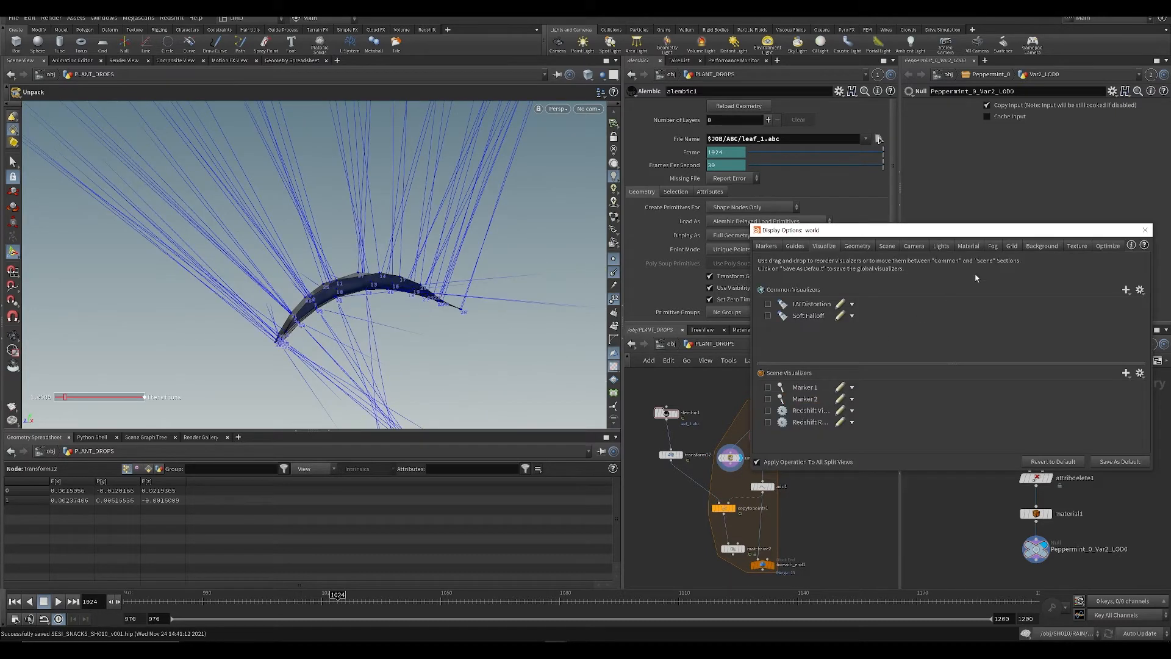
{"action": "left_click", "coordinate": [1146, 230]}
{"action": "left_click_drag", "start_coordinate": [482, 275], "coordinate": [472, 279], "text": "alt"}
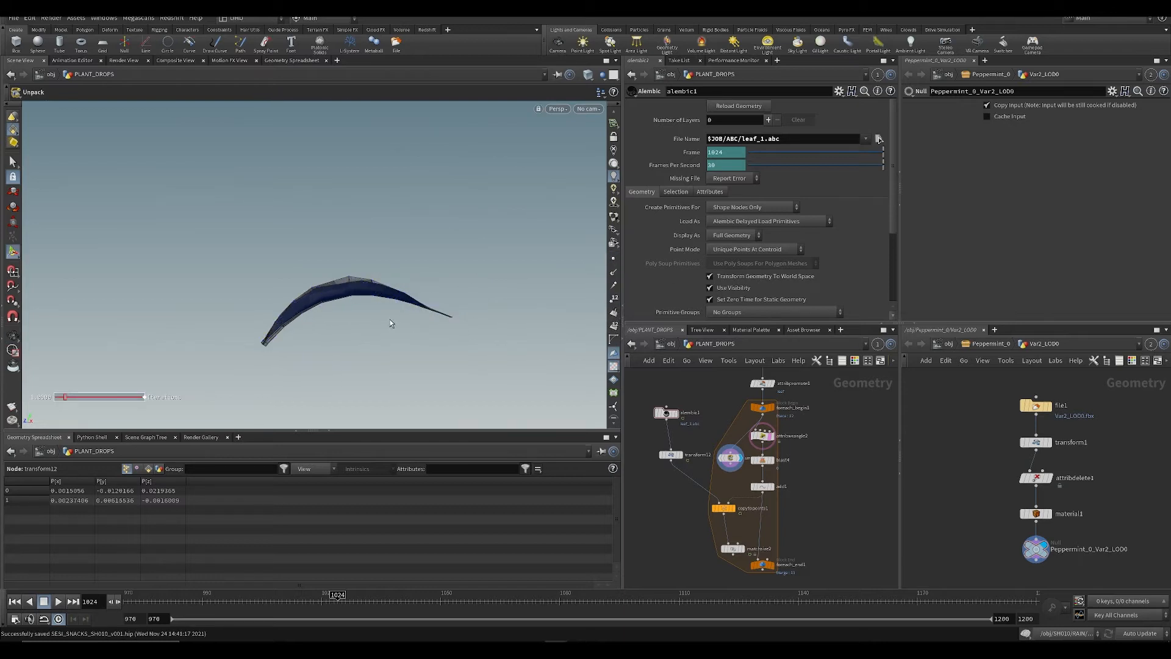
{"action": "left_click", "coordinate": [731, 468]}
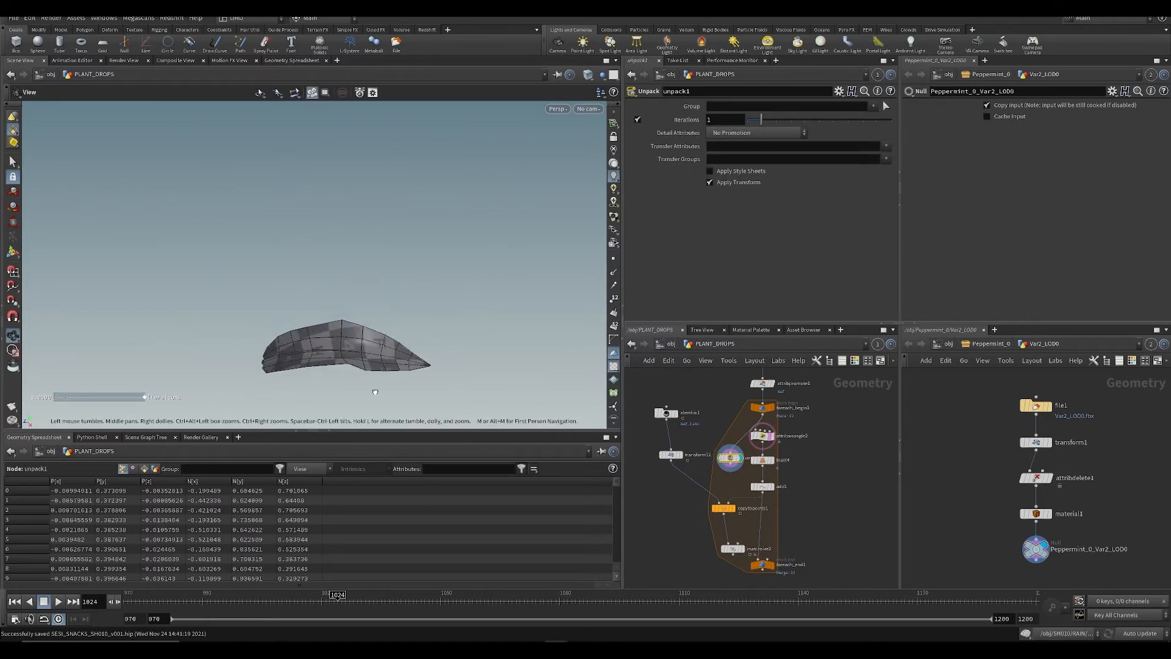
{"action": "middle_click_drag", "start_coordinate": [696, 473], "coordinate": [698, 444]}
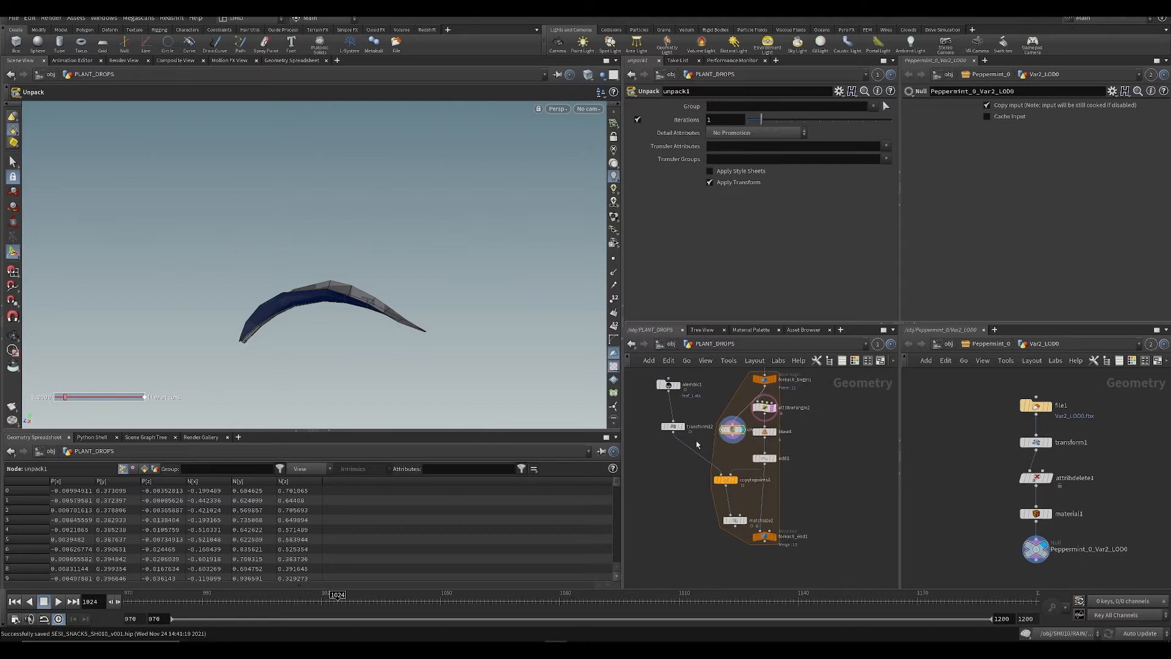
Step: Wire the unpacked original leaf into the Match Size node's second input, display the node, and enable Scale to Fit
{"action": "scroll", "coordinate": [728, 448], "scroll_direction": "up", "scroll_amount": 2}
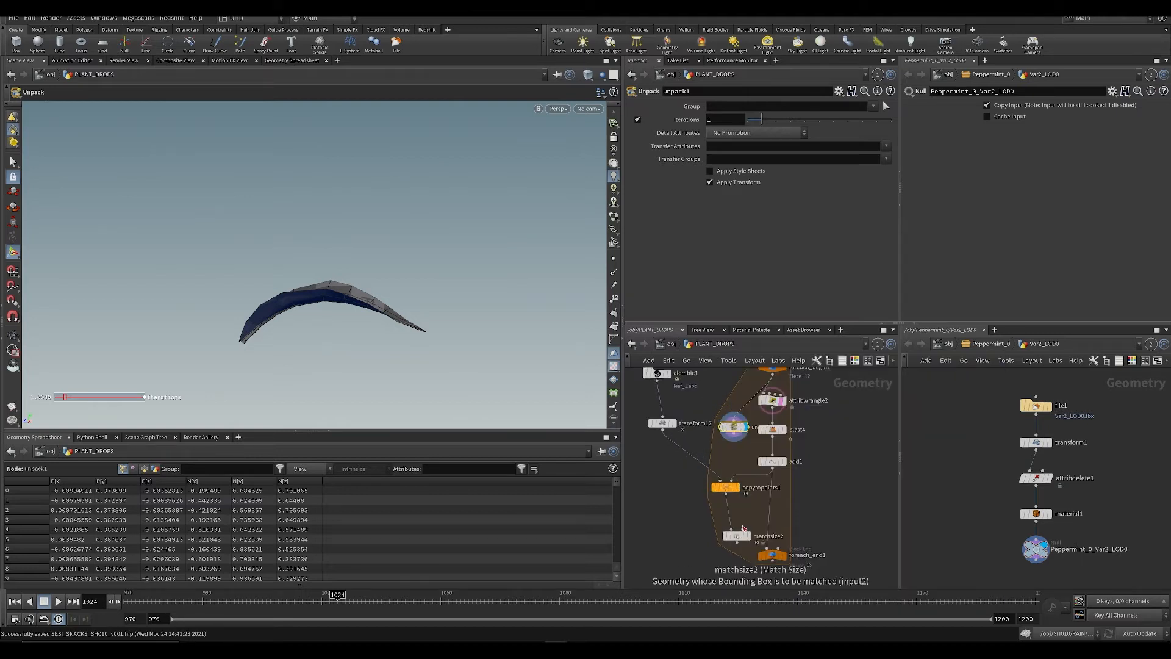
{"action": "left_click", "coordinate": [748, 536]}
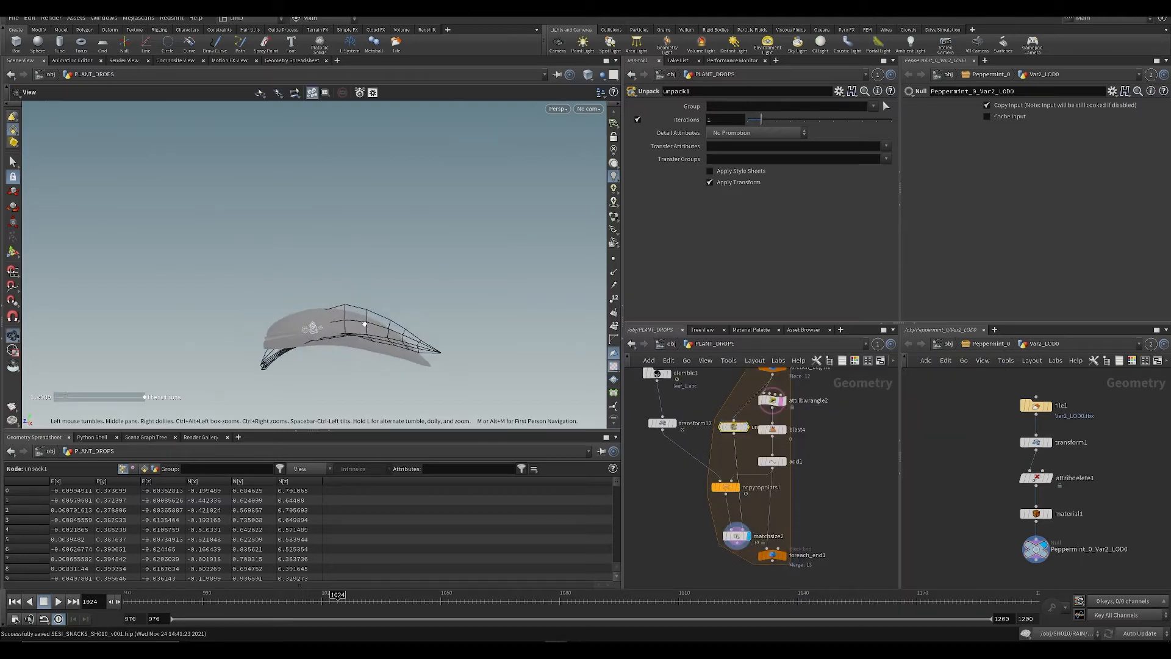
{"action": "left_click", "coordinate": [737, 535]}
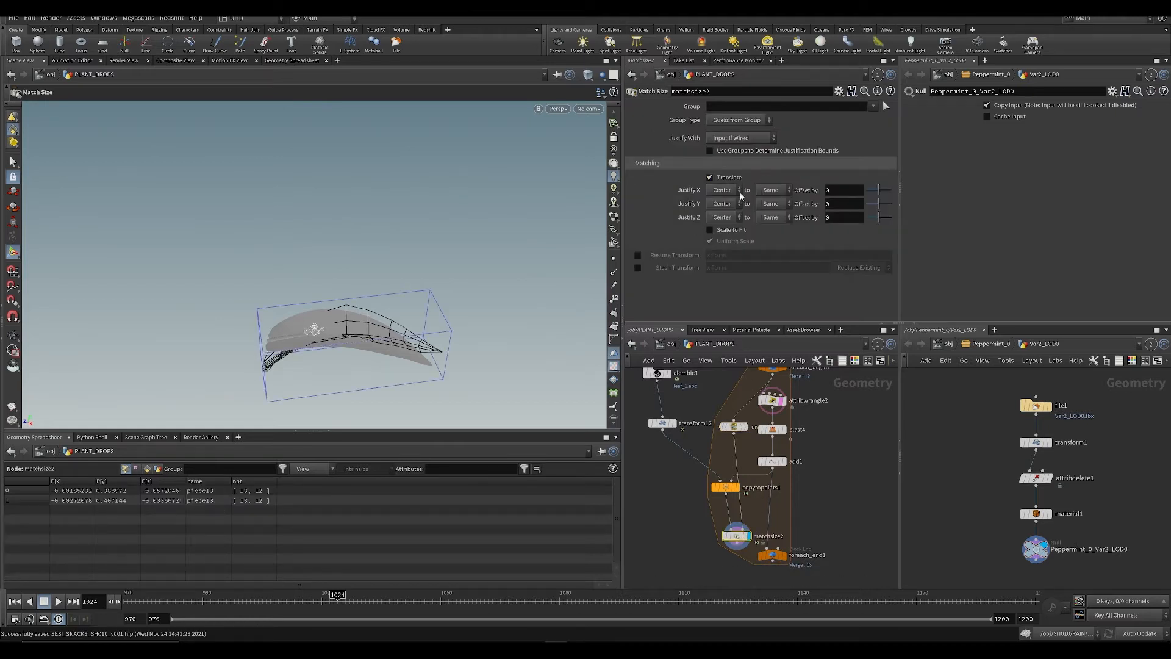
{"action": "left_click", "coordinate": [711, 230]}
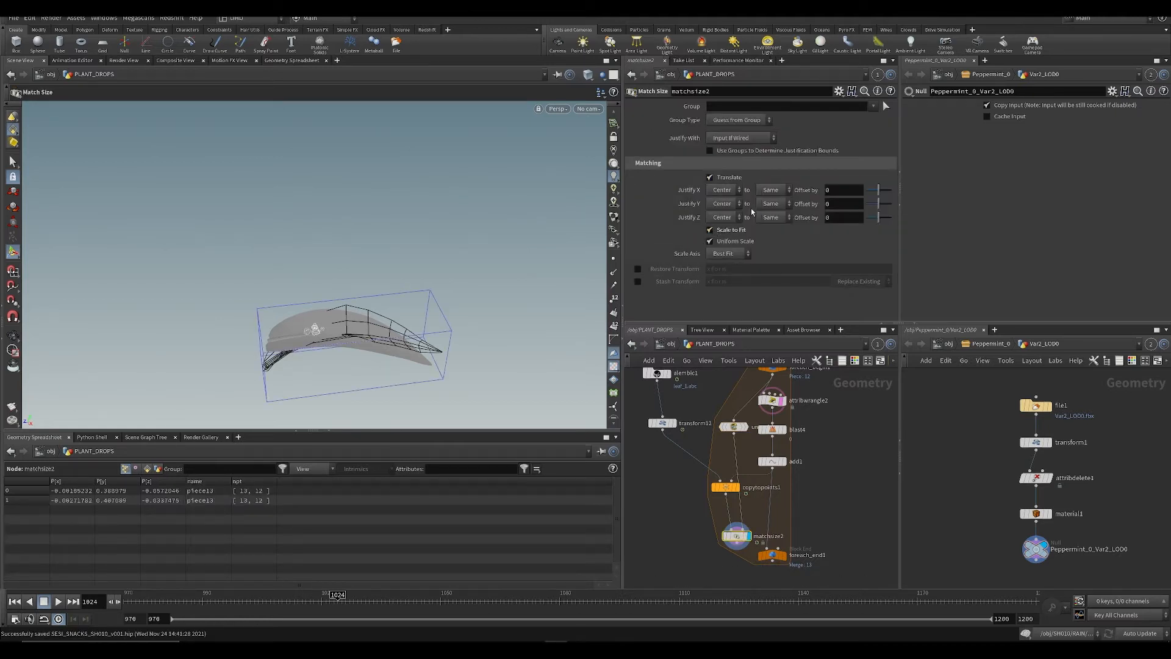
{"action": "left_click_drag", "start_coordinate": [477, 279], "coordinate": [432, 201], "text": "alt"}
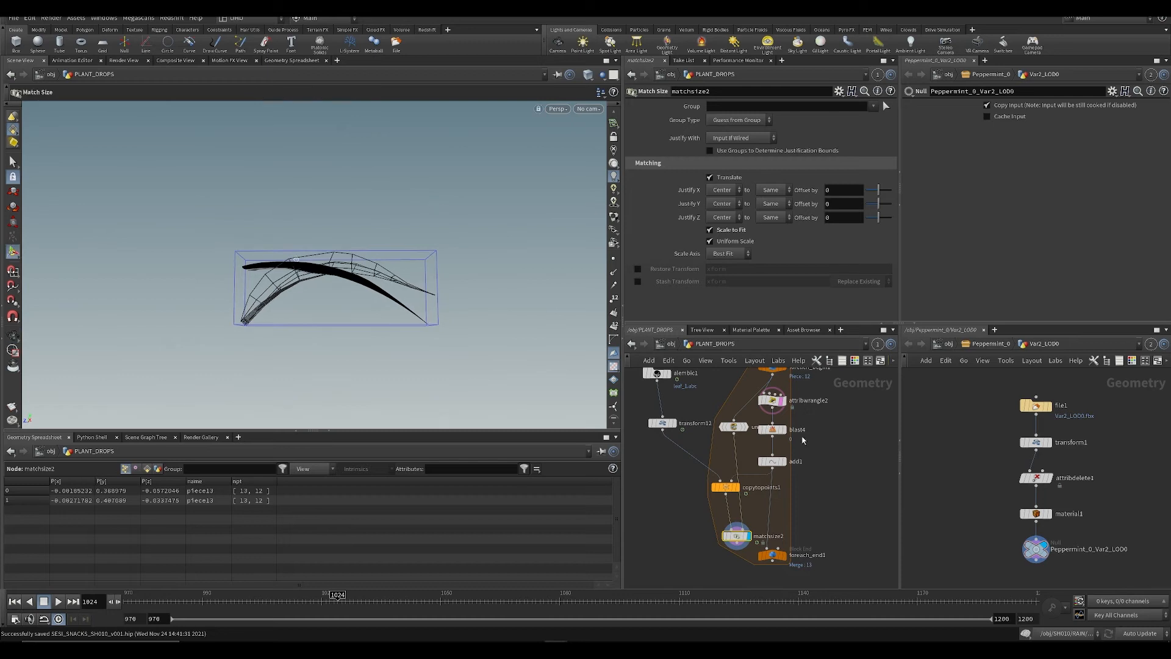
Step: Compare Restore Transform on and off for the Match Size node, leave it enabled, and save the scene
{"action": "left_click", "coordinate": [638, 270]}
{"action": "left_click", "coordinate": [637, 269]}
{"action": "left_click", "coordinate": [638, 269]}
{"action": "left_click", "coordinate": [637, 270]}
{"action": "left_click", "coordinate": [638, 270]}
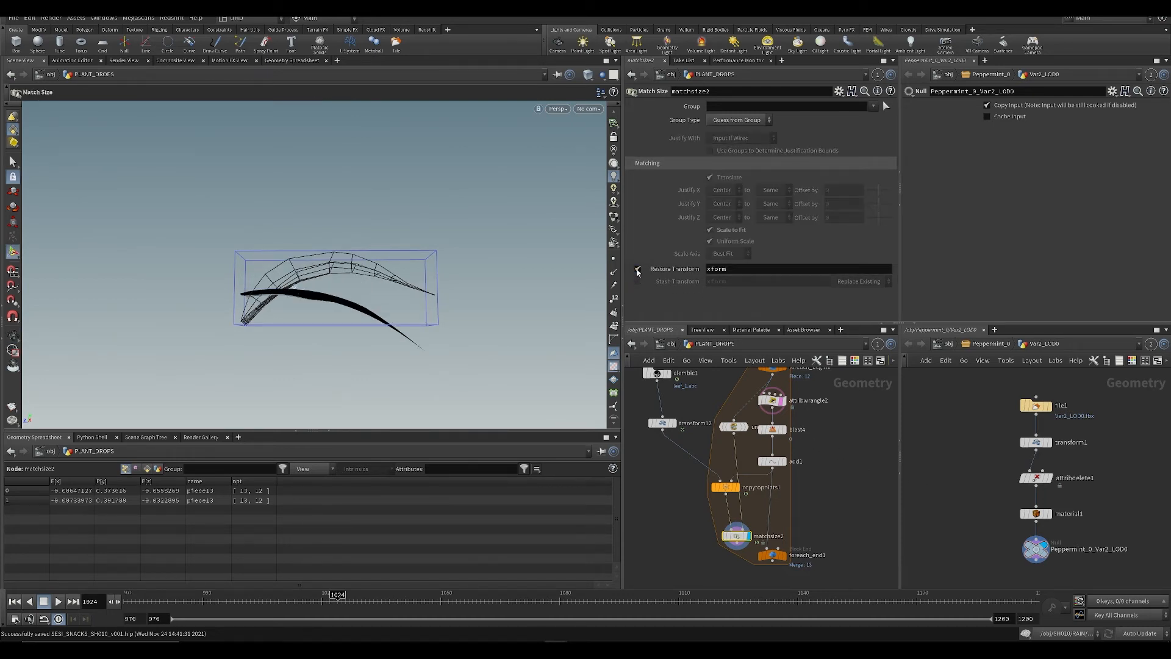
{"action": "left_click_drag", "start_coordinate": [338, 265], "coordinate": [235, 261], "text": "alt"}
{"action": "key", "text": "ctrl+s"}
Step: Try different Y, X and Z rotations and a Z translation on transform12, reverting each change
{"action": "left_click", "coordinate": [660, 424]}
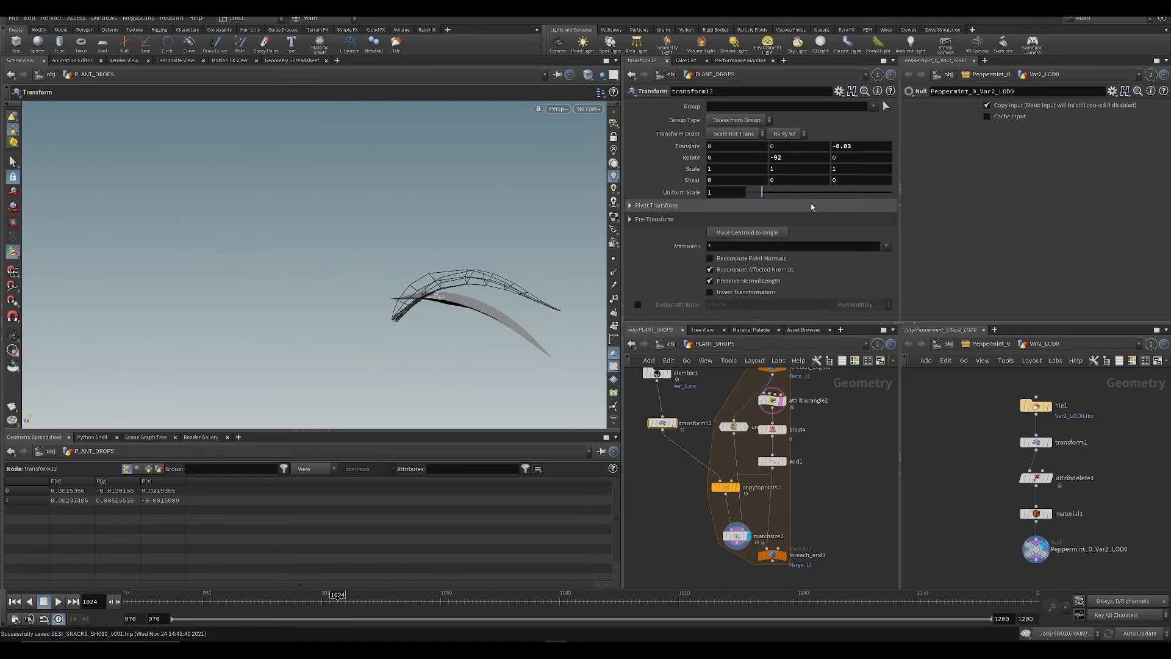
{"action": "middle_click_drag", "start_coordinate": [788, 156], "coordinate": [815, 162]}
{"action": "key", "text": "ctrl+z"}
{"action": "middle_click_drag", "start_coordinate": [715, 158], "coordinate": [927, 163]}
{"action": "key", "text": "ctrl+z"}
{"action": "middle_click_drag", "start_coordinate": [835, 154], "coordinate": [846, 132]}
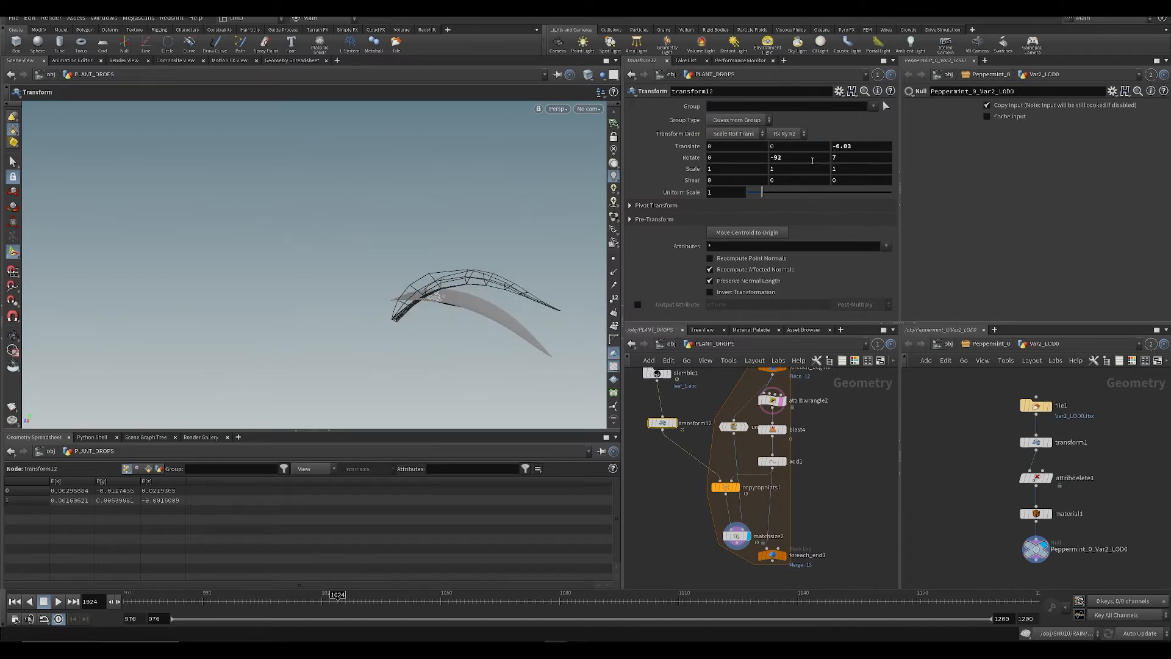
{"action": "key", "text": "ctrl+z"}
{"action": "left_click_drag", "start_coordinate": [547, 311], "coordinate": [368, 332], "text": "alt"}
{"action": "key", "text": "t"}
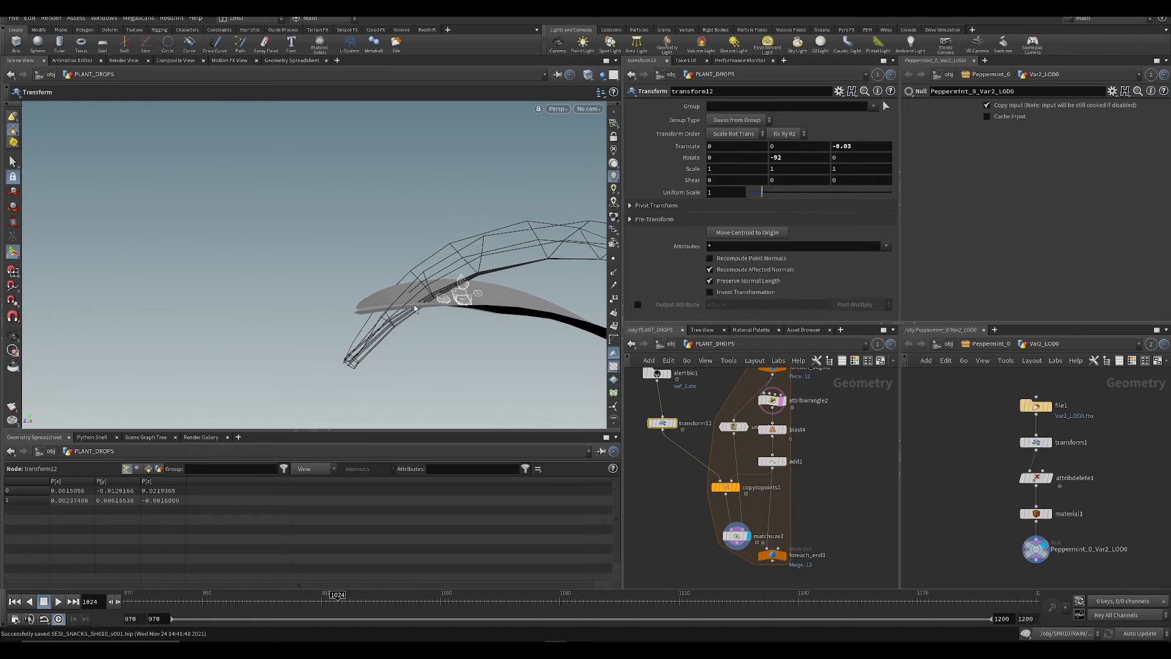
{"action": "middle_click_drag", "start_coordinate": [861, 147], "coordinate": [861, 183]}
Step: Move foreach_end1 below matchsize2, wire matchsize2 into it, turn off attribwrangle2's template display, and save the scene
{"action": "key", "text": "ctrl+s"}
{"action": "middle_click_drag", "start_coordinate": [872, 473], "coordinate": [856, 436]}
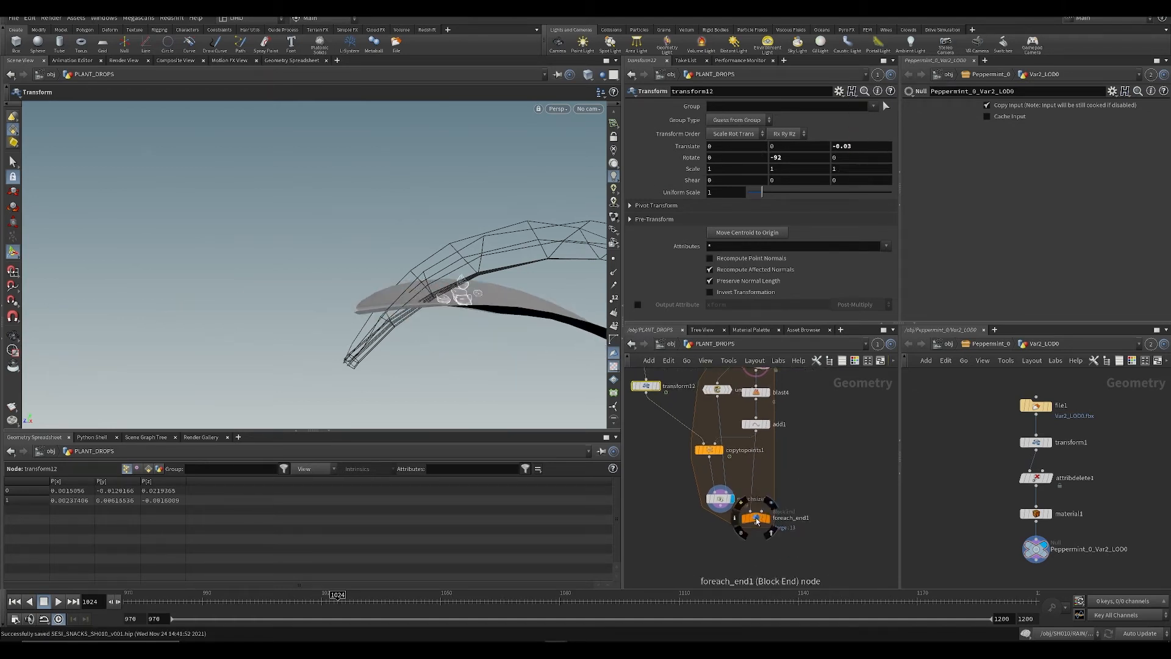
{"action": "left_click_drag", "start_coordinate": [757, 517], "coordinate": [747, 544]}
{"action": "left_click", "coordinate": [734, 538]}
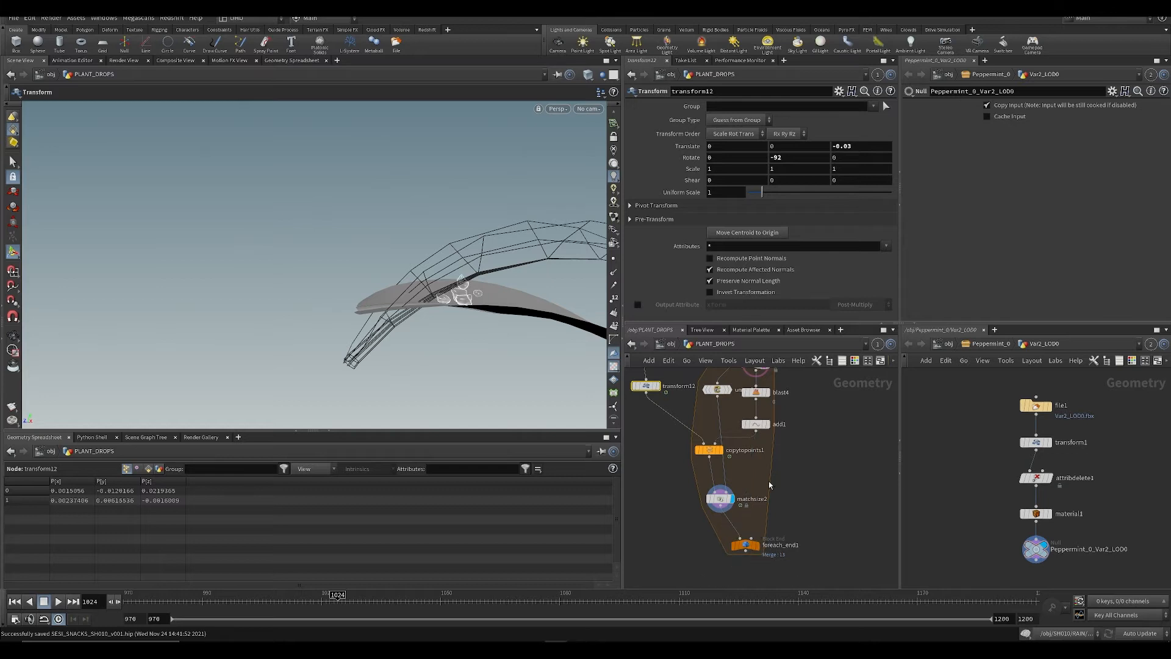
{"action": "middle_click_drag", "start_coordinate": [771, 484], "coordinate": [766, 509]}
{"action": "scroll", "coordinate": [766, 509], "scroll_direction": "down", "scroll_amount": 1}
{"action": "left_click", "coordinate": [767, 417]}
{"action": "key", "text": "ctrl+s"}
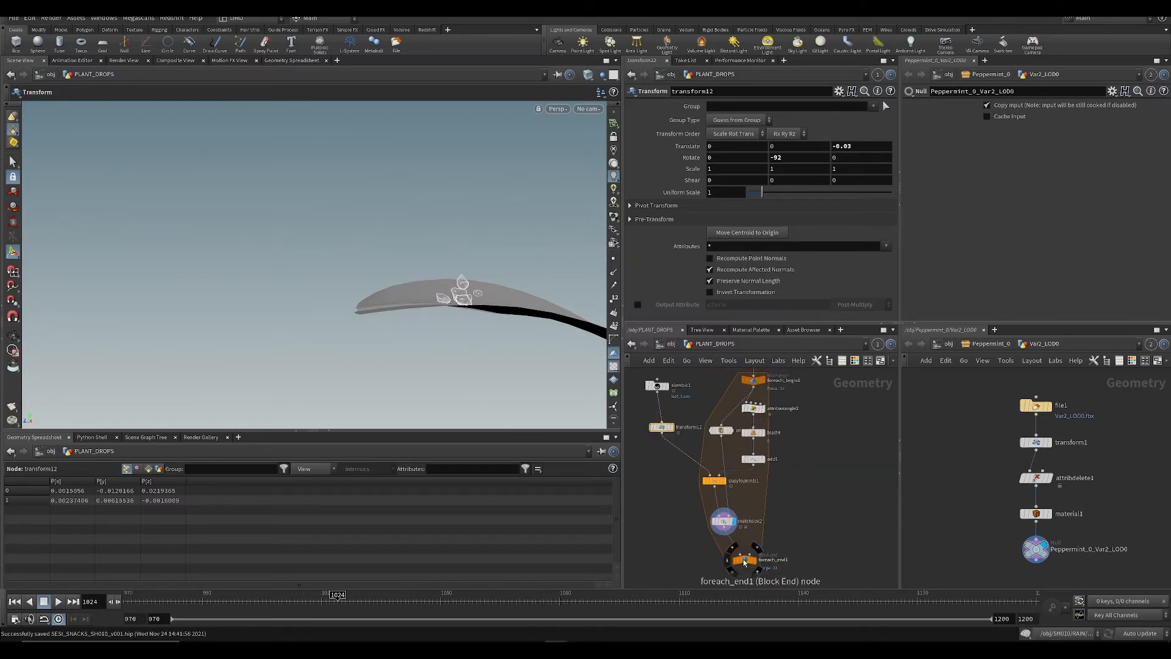
Step: Display the output of foreach_end1 and frame all the copied leaves in the viewport
{"action": "left_click", "coordinate": [756, 549]}
{"action": "left_click", "coordinate": [745, 564]}
{"action": "key", "text": "space+g"}
{"action": "left_click_drag", "start_coordinate": [426, 240], "coordinate": [355, 319], "text": "alt"}
Step: Insert an Unpack node between alembic1 and transform12 and display the unpacked Alembic leaf
{"action": "scroll", "coordinate": [355, 319], "scroll_direction": "up", "scroll_amount": 3}
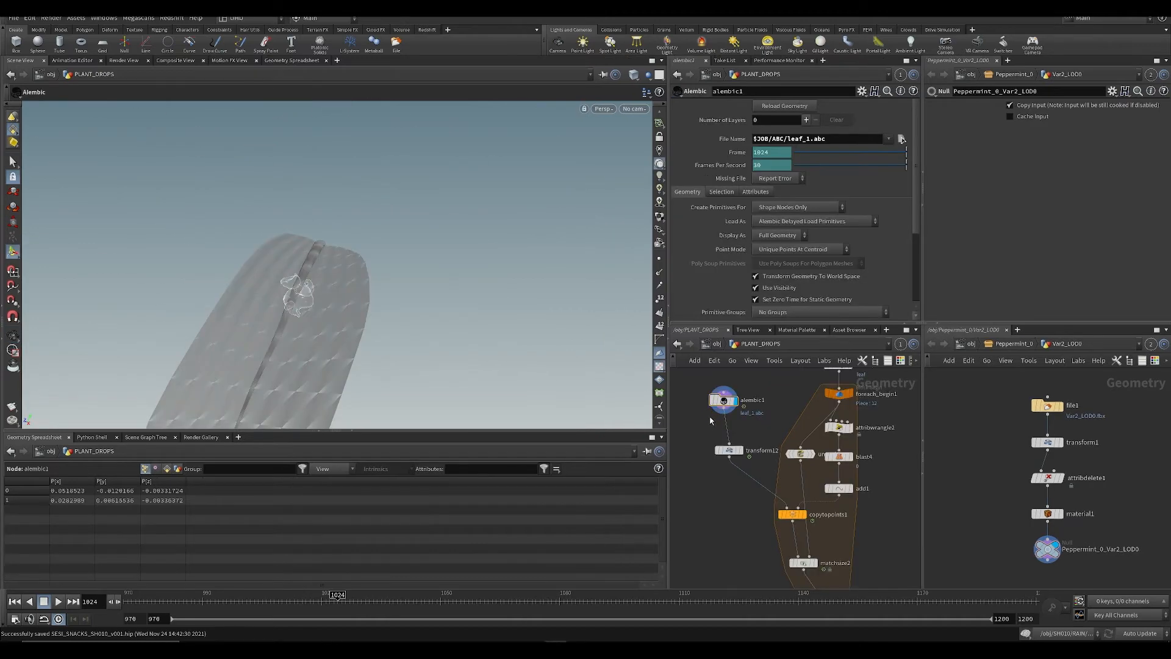
{"action": "scroll", "coordinate": [717, 425], "scroll_direction": "up", "scroll_amount": 2}
{"action": "key", "text": "Tab"}
{"action": "type", "text": "un"}
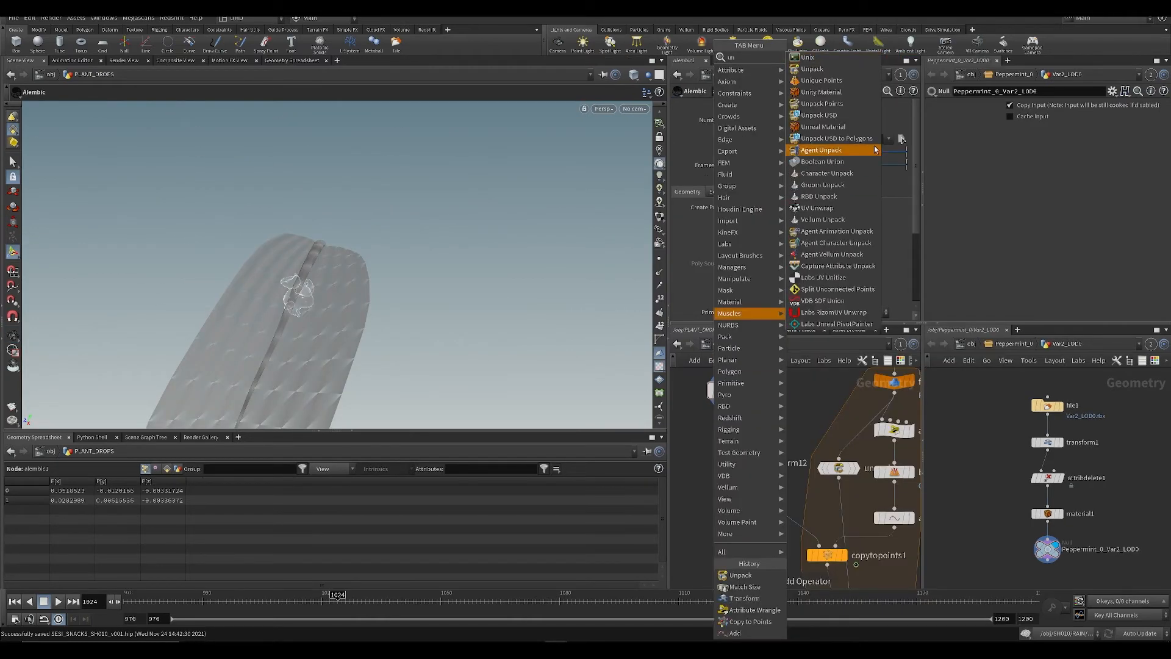
{"action": "left_click", "coordinate": [822, 70]}
{"action": "scroll", "coordinate": [755, 384], "scroll_direction": "up", "scroll_amount": 2}
{"action": "left_click", "coordinate": [717, 461]}
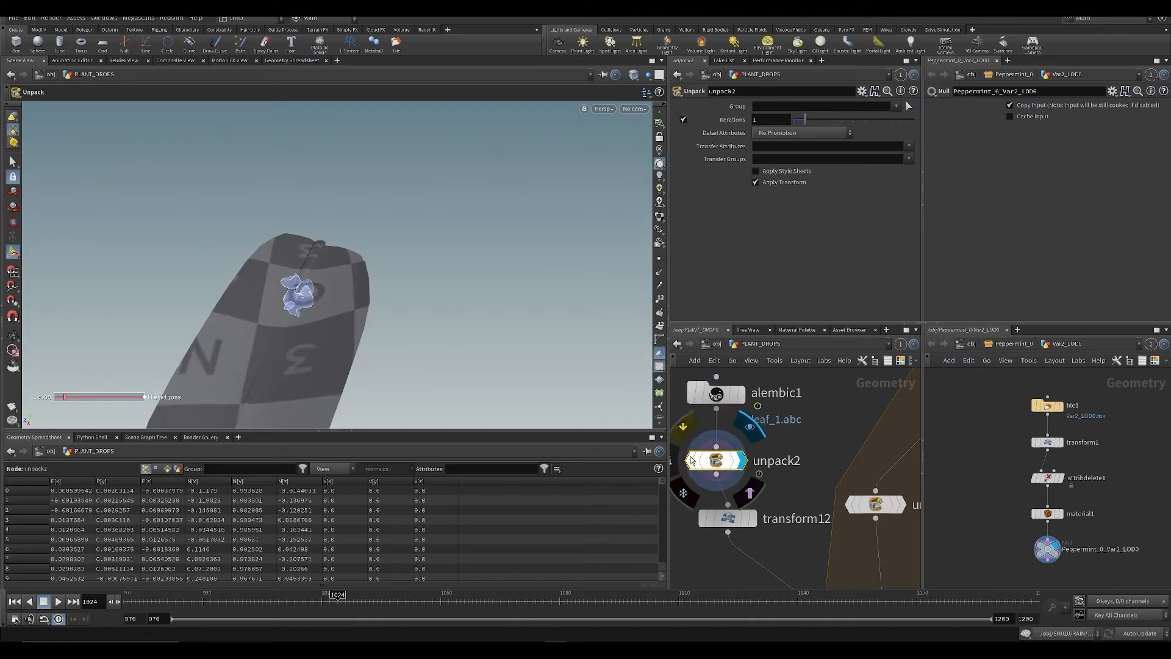
Step: Display matchsize2 and then foreach_end1, and frame the unpacked leaf copies to check the loop result
{"action": "scroll", "coordinate": [807, 447], "scroll_direction": "down", "scroll_amount": 5}
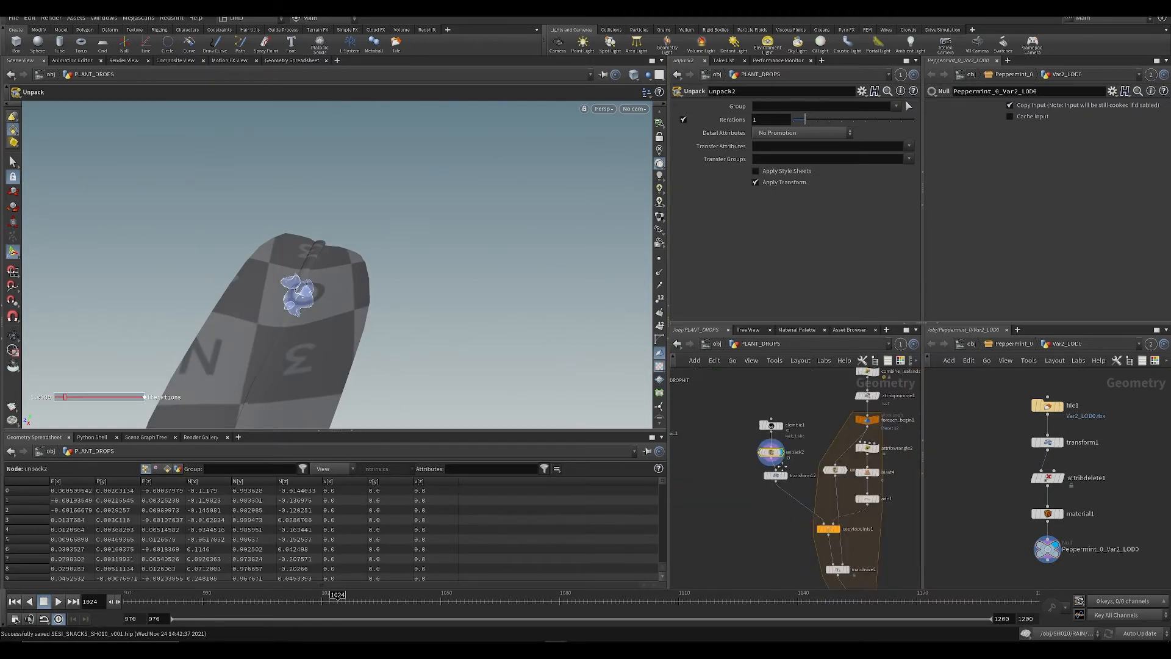
{"action": "middle_click_drag", "start_coordinate": [842, 538], "coordinate": [743, 409]}
{"action": "left_click", "coordinate": [752, 429]}
{"action": "left_click", "coordinate": [741, 443]}
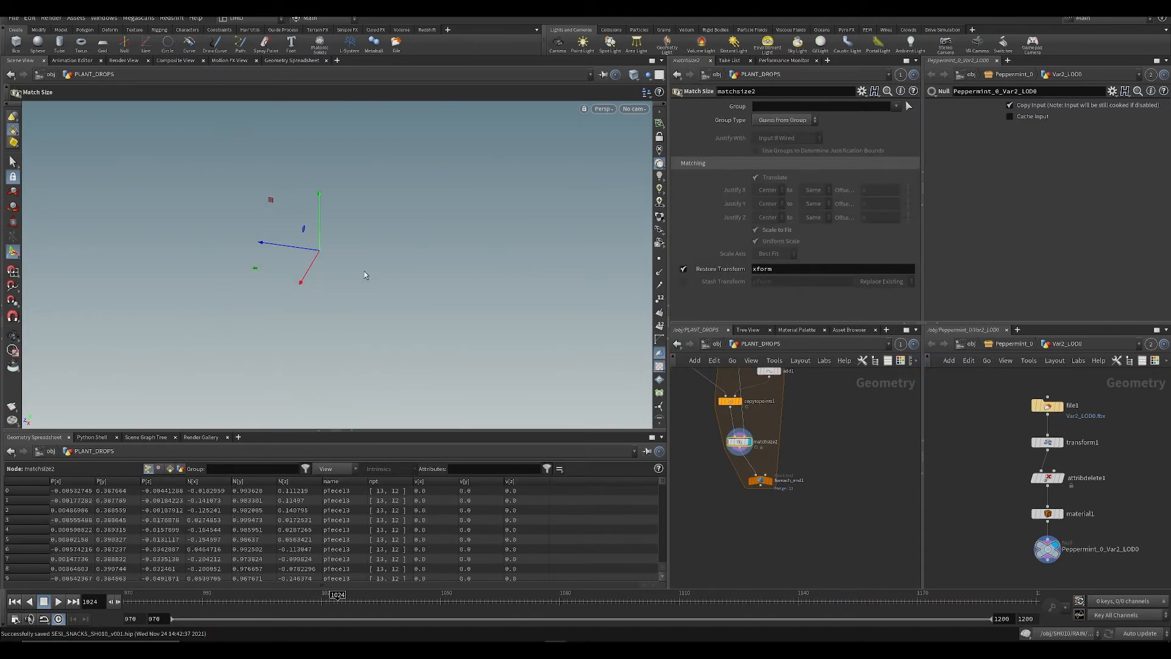
{"action": "left_click", "coordinate": [771, 480]}
{"action": "left_click", "coordinate": [759, 481]}
{"action": "left_click_drag", "start_coordinate": [387, 262], "coordinate": [366, 348], "text": "alt"}
{"action": "key", "text": "space+g"}
{"action": "left_click_drag", "start_coordinate": [406, 278], "coordinate": [381, 266]}
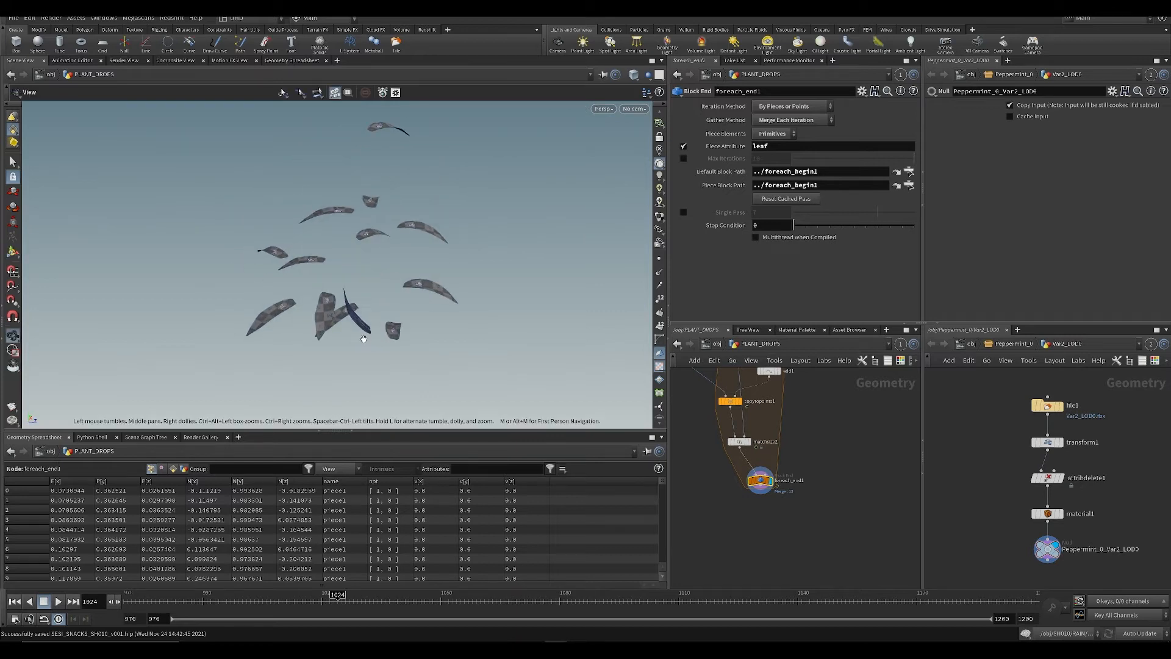
Step: Template blast3 as a wireframe overlay and compare the original leaves with the copied ones
{"action": "scroll", "coordinate": [362, 332], "scroll_direction": "up", "scroll_amount": 6}
{"action": "middle_click_drag", "start_coordinate": [764, 407], "coordinate": [782, 530]}
{"action": "scroll", "coordinate": [843, 450], "scroll_direction": "down", "scroll_amount": 6}
{"action": "scroll", "coordinate": [795, 449], "scroll_direction": "up", "scroll_amount": 8}
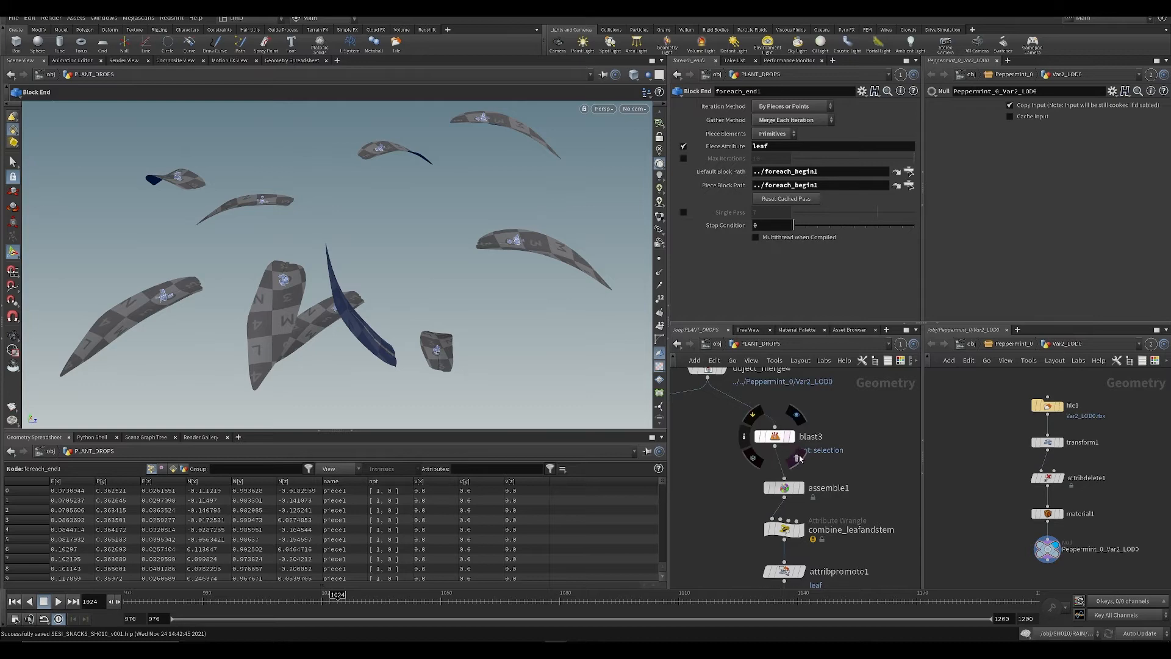
{"action": "left_click", "coordinate": [788, 437]}
{"action": "scroll", "coordinate": [448, 268], "scroll_direction": "down", "scroll_amount": 5}
{"action": "left_click_drag", "start_coordinate": [448, 268], "coordinate": [253, 259]}
{"action": "scroll", "coordinate": [712, 488], "scroll_direction": "down", "scroll_amount": 3}
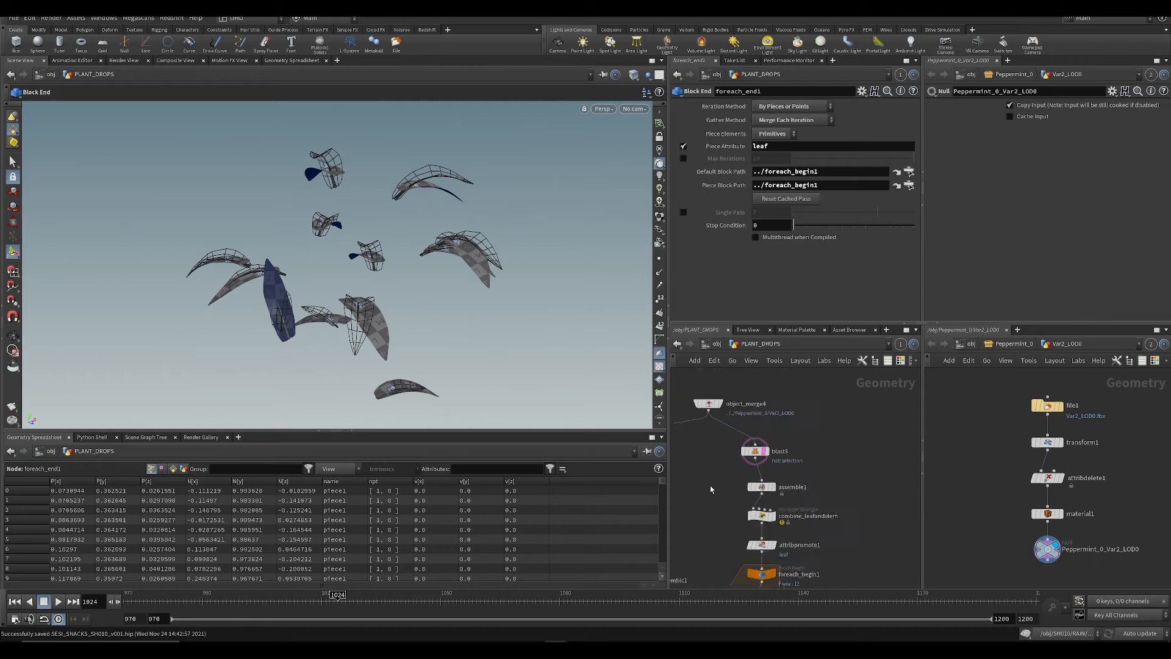
Step: Display unpack1 inside the loop, view the unpacked original leaf, and save the scene
{"action": "middle_click_drag", "start_coordinate": [712, 489], "coordinate": [730, 440]}
{"action": "key", "text": "ctrl+s"}
{"action": "middle_click_drag", "start_coordinate": [752, 531], "coordinate": [751, 436]}
{"action": "scroll", "coordinate": [752, 436], "scroll_direction": "up", "scroll_amount": 3}
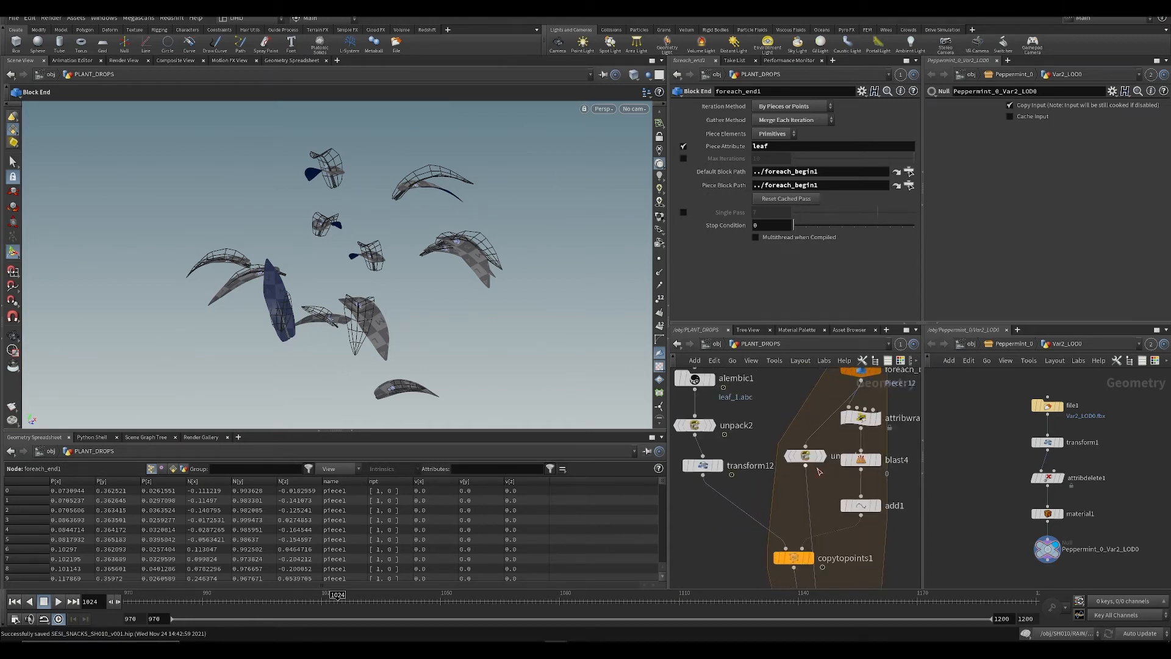
{"action": "middle_click_drag", "start_coordinate": [848, 395], "coordinate": [796, 463]}
{"action": "left_click", "coordinate": [806, 486]}
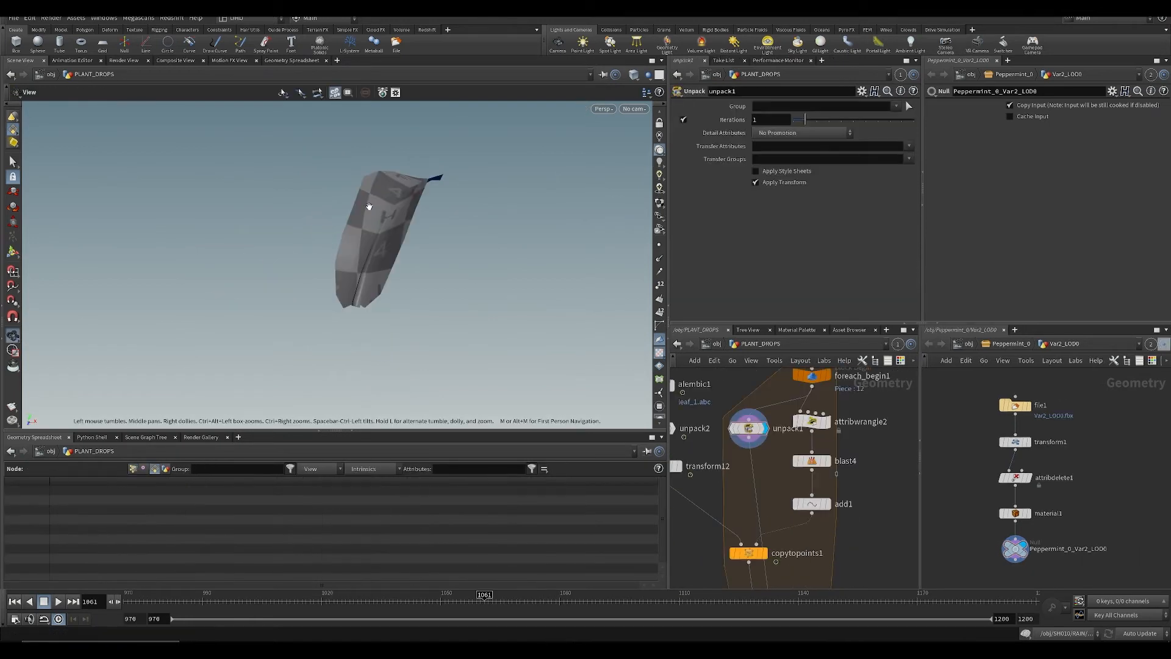
{"action": "left_click_drag", "start_coordinate": [369, 206], "coordinate": [339, 287]}
{"action": "key", "text": "ctrl+s"}
Step: Compare add1's point with the unpack1 leaf, hide the point markers, and examine the leaf's stem end
{"action": "scroll", "coordinate": [855, 466], "scroll_direction": "down", "scroll_amount": 3}
{"action": "left_click", "coordinate": [807, 482]}
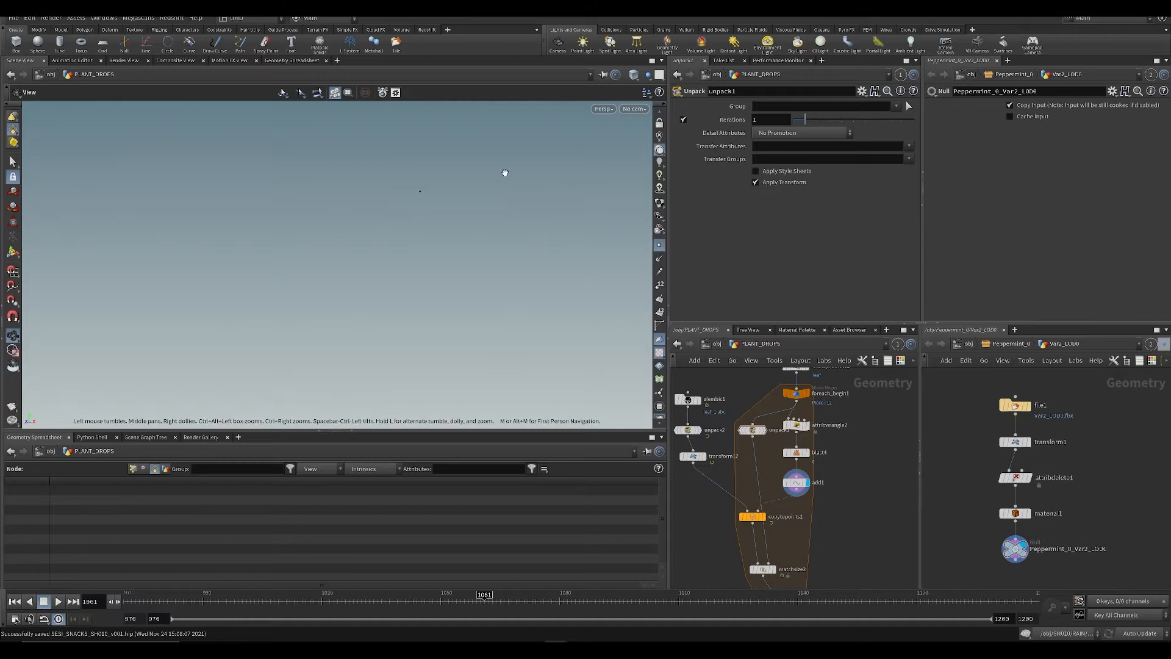
{"action": "left_click", "coordinate": [764, 430]}
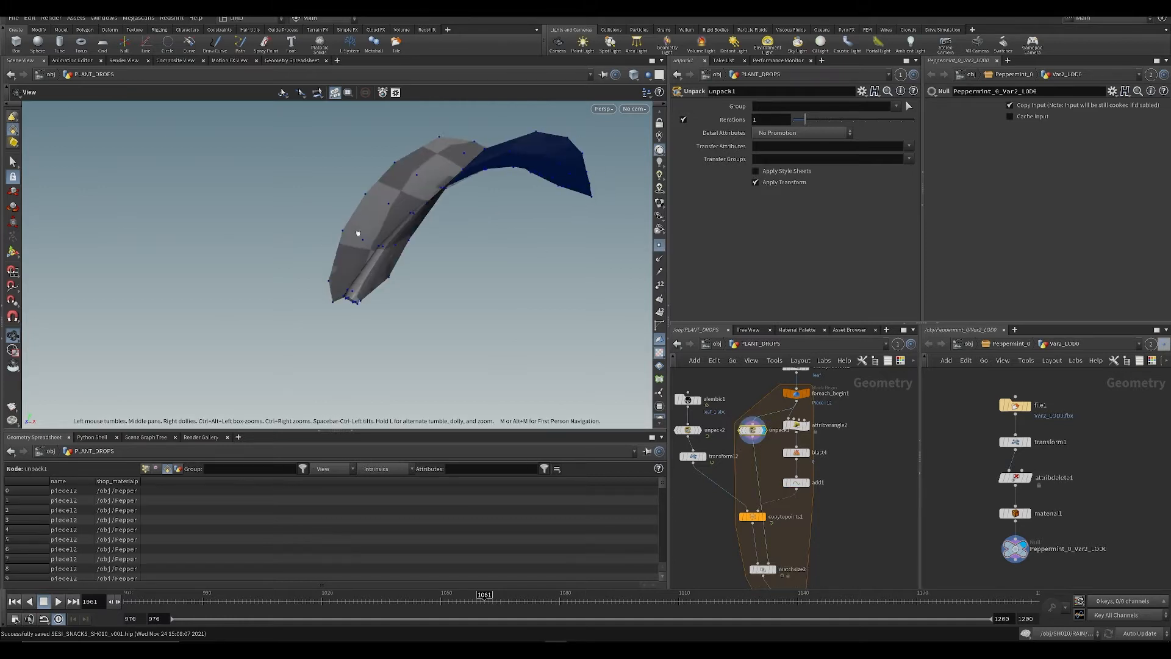
{"action": "left_click_drag", "start_coordinate": [358, 233], "coordinate": [400, 328]}
{"action": "scroll", "coordinate": [355, 278], "scroll_direction": "up", "scroll_amount": 5}
{"action": "left_click_drag", "start_coordinate": [352, 285], "coordinate": [305, 298]}
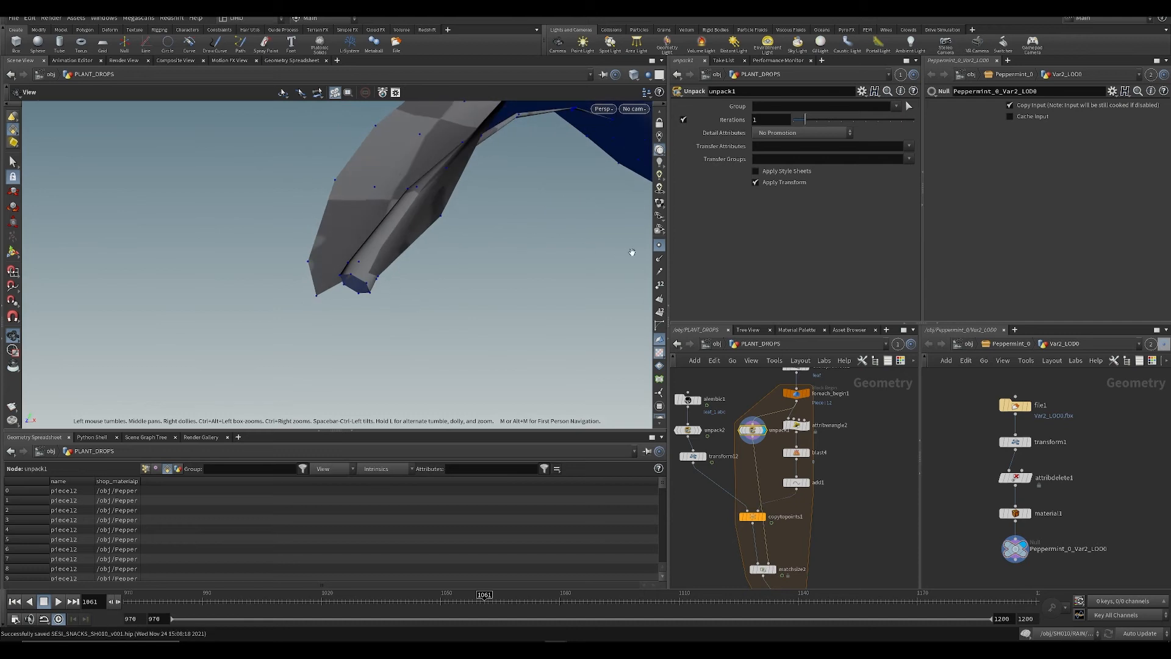
{"action": "left_click", "coordinate": [660, 245]}
{"action": "left_click_drag", "start_coordinate": [464, 256], "coordinate": [381, 236]}
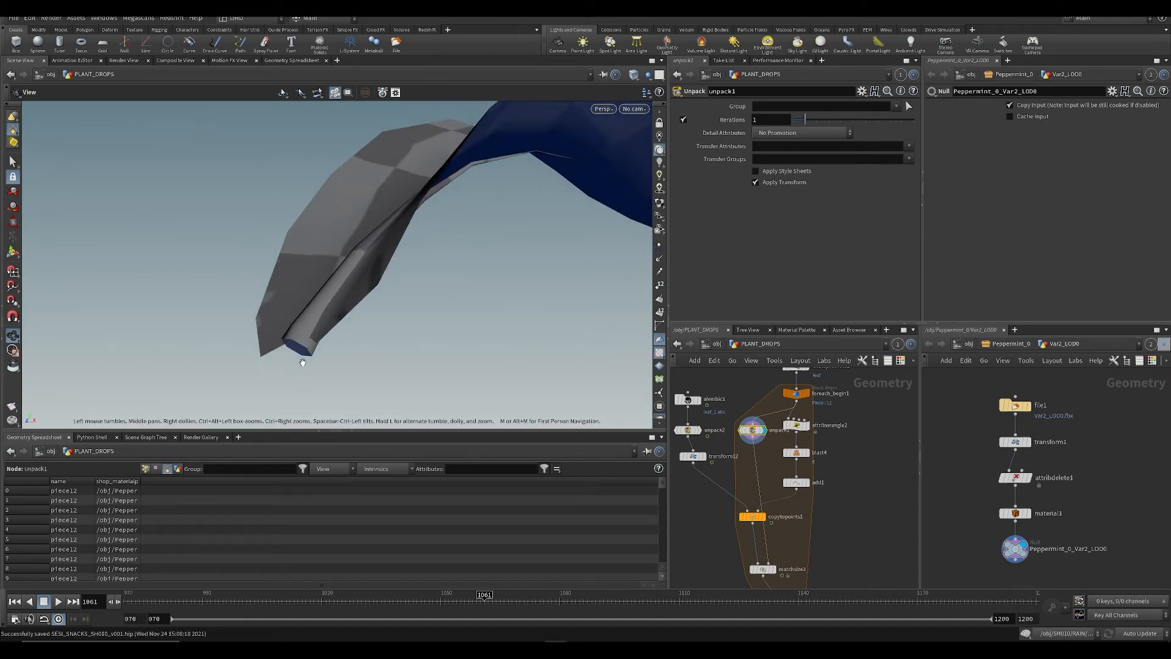
{"action": "left_click_drag", "start_coordinate": [312, 355], "coordinate": [262, 340]}
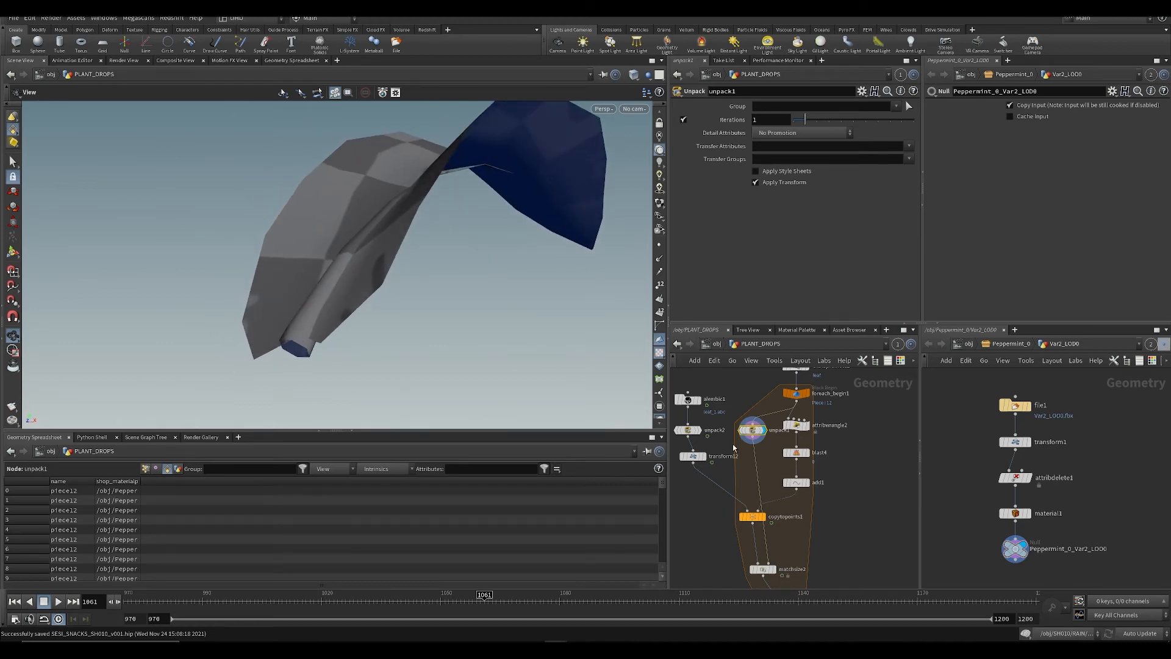
Step: Add a Connectivity node directly below unpack1, display it, and save the scene
{"action": "scroll", "coordinate": [734, 448], "scroll_direction": "up", "scroll_amount": 3}
{"action": "key", "text": "Tab"}
{"action": "type", "text": "conne"}
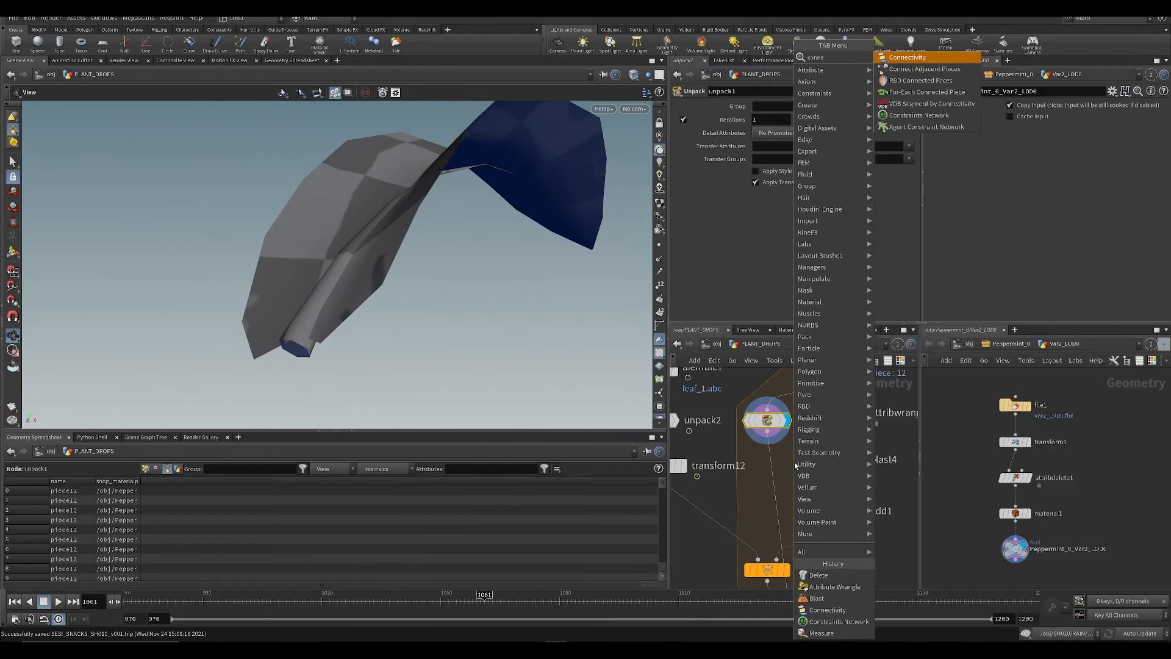
{"action": "key", "text": "Return"}
{"action": "left_click", "coordinate": [759, 466]}
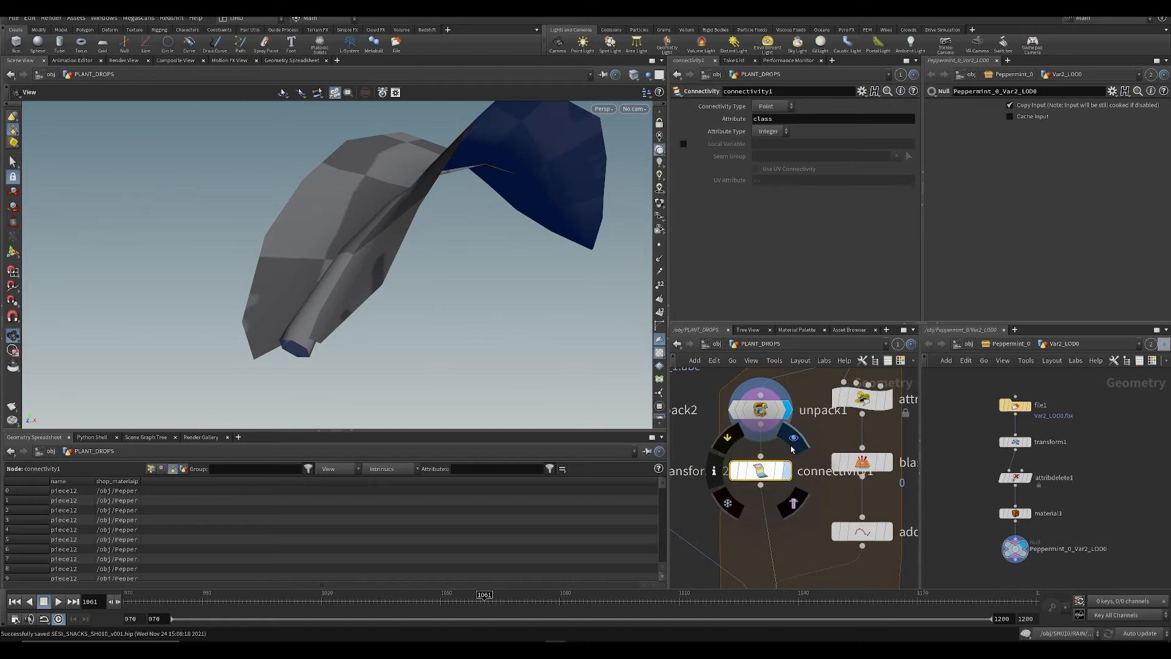
{"action": "left_click", "coordinate": [793, 447]}
{"action": "key", "text": "ctrl+s"}
Step: Set the Connectivity node's connectivity type to Primitive and inspect the leaf and its stem
{"action": "left_click_drag", "start_coordinate": [506, 124], "coordinate": [434, 303]}
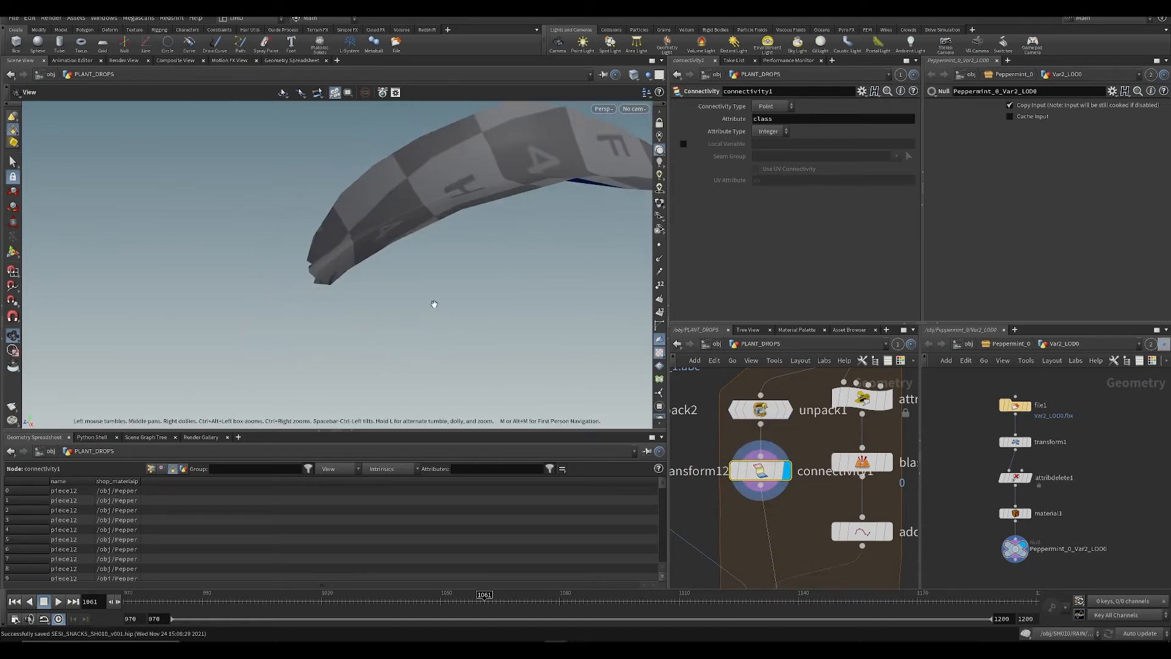
{"action": "left_click_drag", "start_coordinate": [421, 209], "coordinate": [367, 227]}
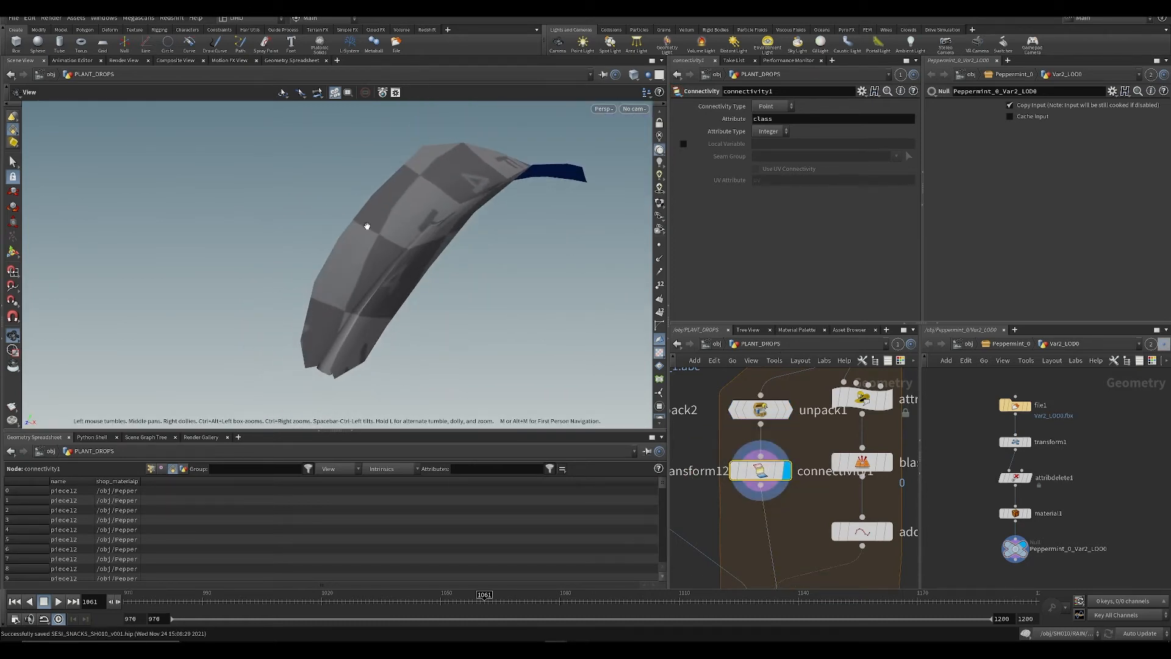
{"action": "left_click", "coordinate": [770, 105]}
{"action": "left_click", "coordinate": [771, 117]}
{"action": "left_click_drag", "start_coordinate": [379, 301], "coordinate": [339, 279]}
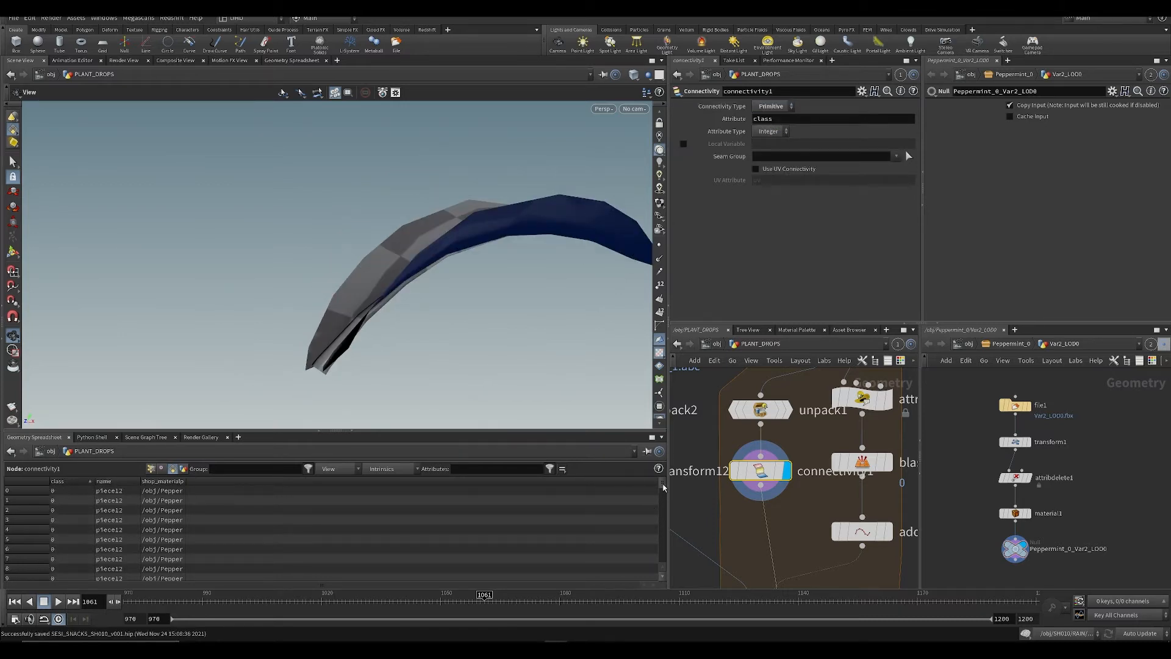
{"action": "left_click_drag", "start_coordinate": [434, 217], "coordinate": [458, 307]}
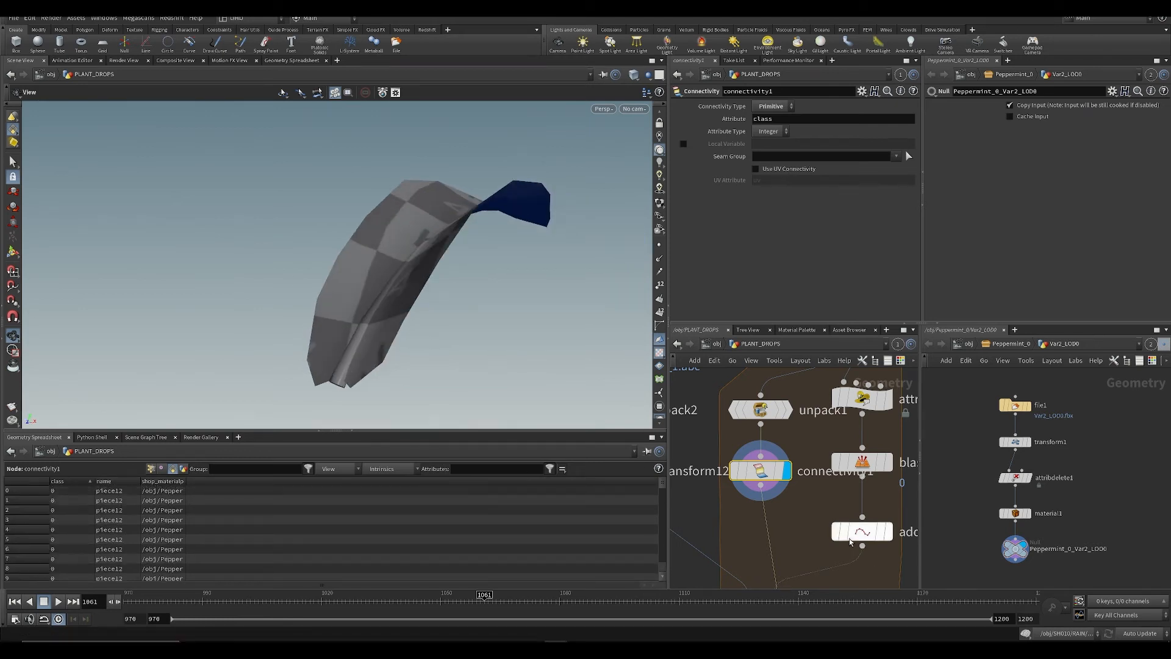
Step: Insert a Delete node directly below connectivity1 and display it
{"action": "key", "text": "Tab"}
{"action": "type", "text": "del"}
{"action": "key", "text": "Return"}
{"action": "left_click", "coordinate": [792, 531]}
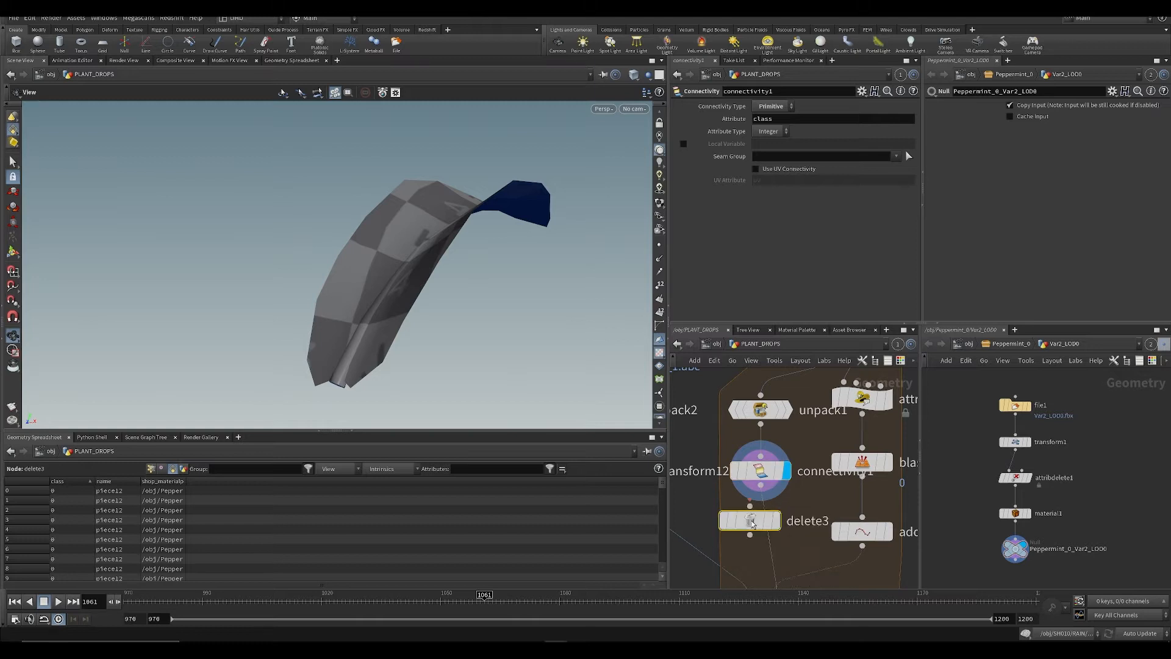
{"action": "left_click", "coordinate": [794, 501]}
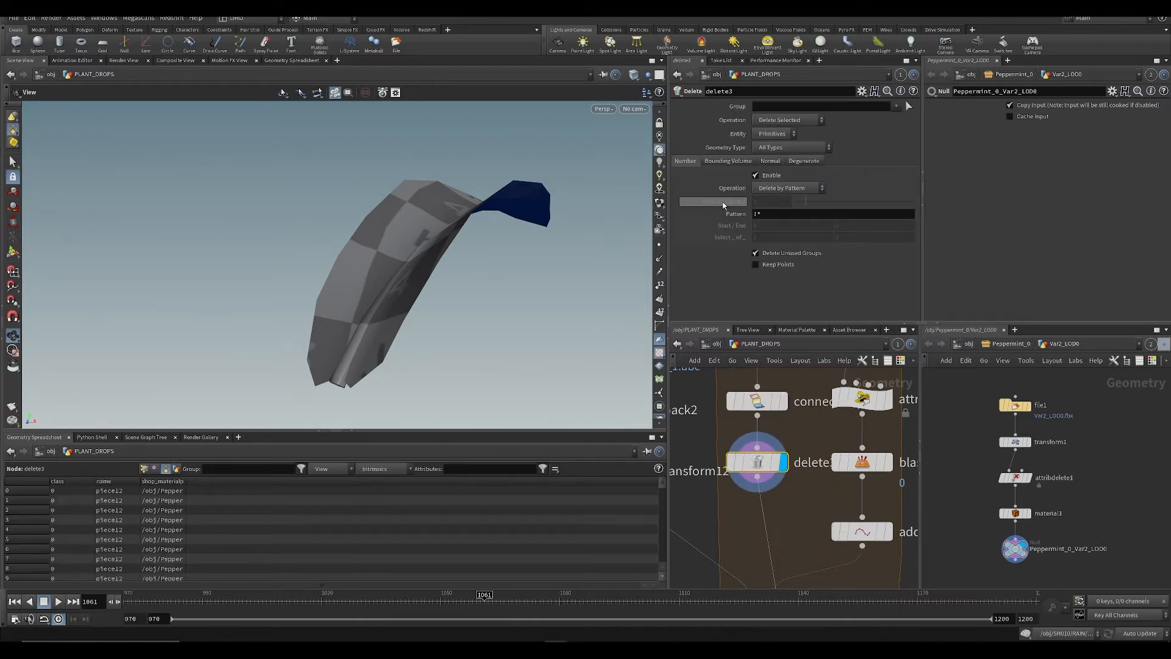
{"action": "left_click", "coordinate": [788, 188]}
{"action": "left_click", "coordinate": [784, 218]}
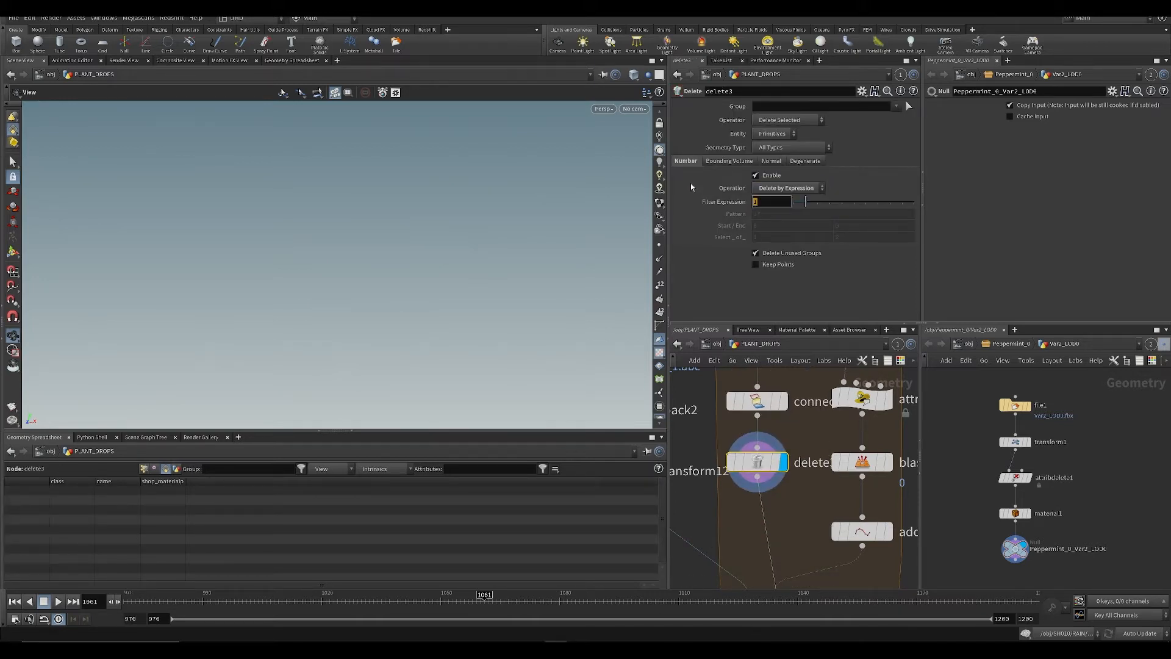
{"action": "type", "text": "@class=="}
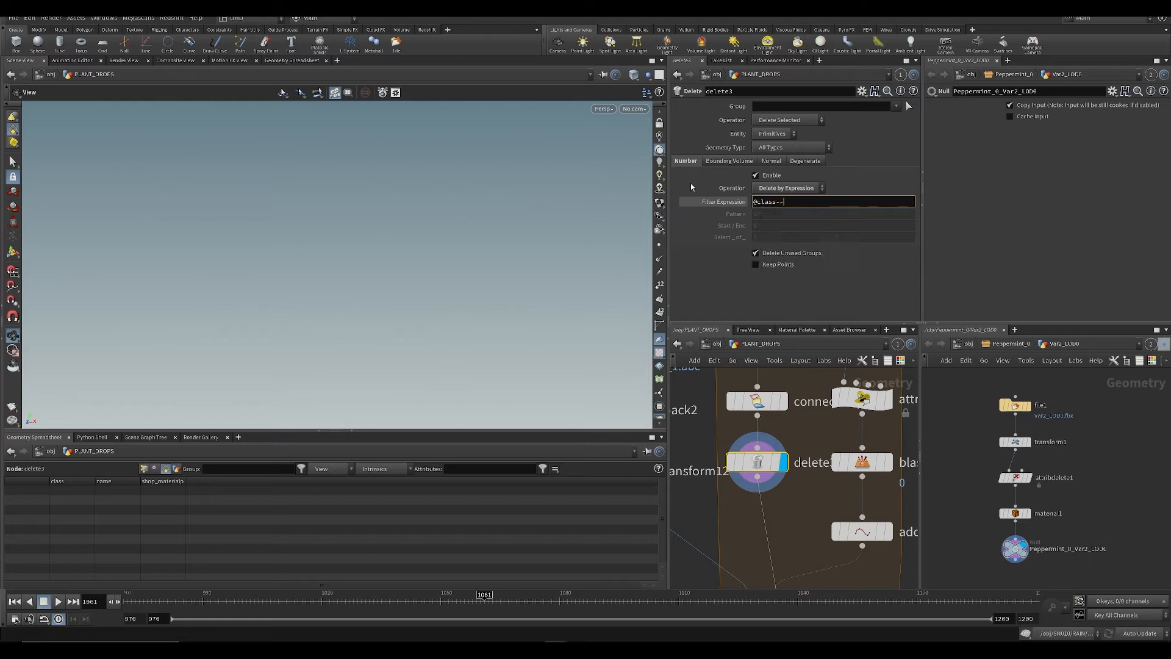
{"action": "type", "text": "1"}
{"action": "key", "text": "Return"}
{"action": "key", "text": "ctrl+s"}
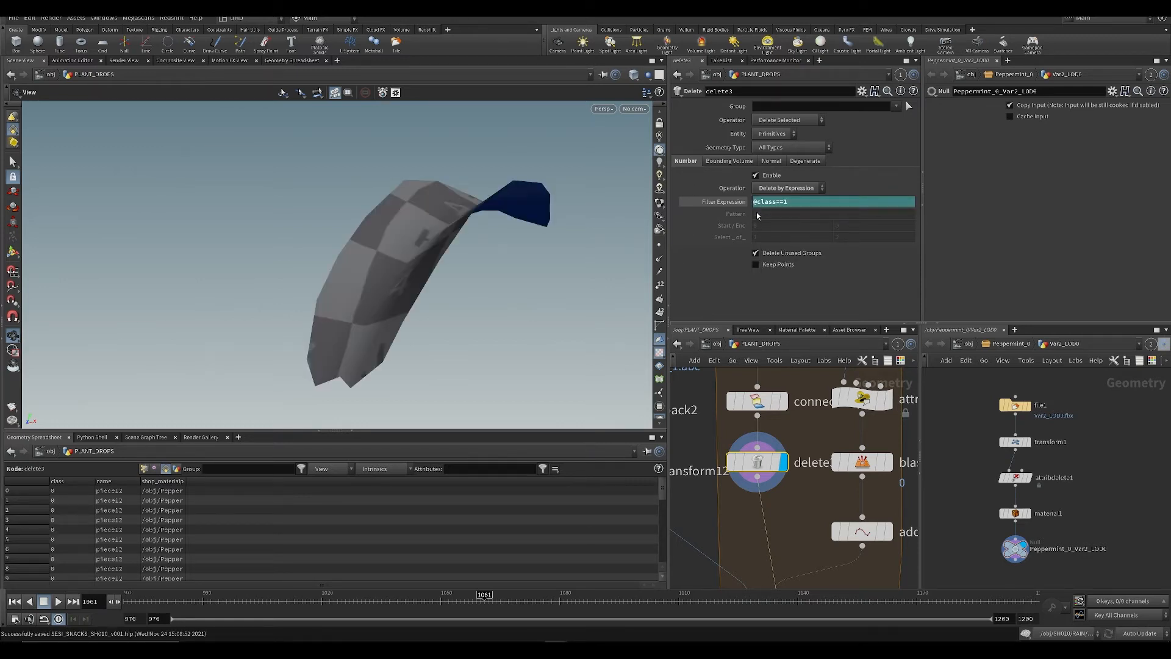
Step: Change delete3's operation to Delete Non-Selected so only the stem piece is kept
{"action": "left_click", "coordinate": [784, 122]}
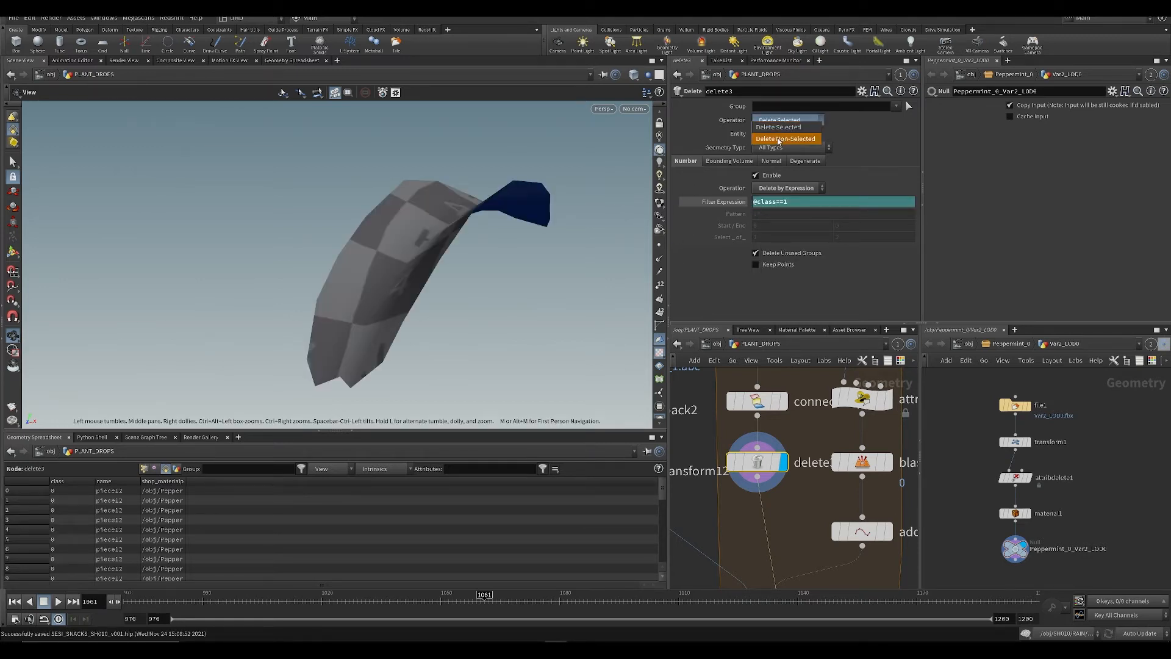
{"action": "left_click", "coordinate": [783, 134]}
{"action": "left_click_drag", "start_coordinate": [415, 295], "coordinate": [444, 316]}
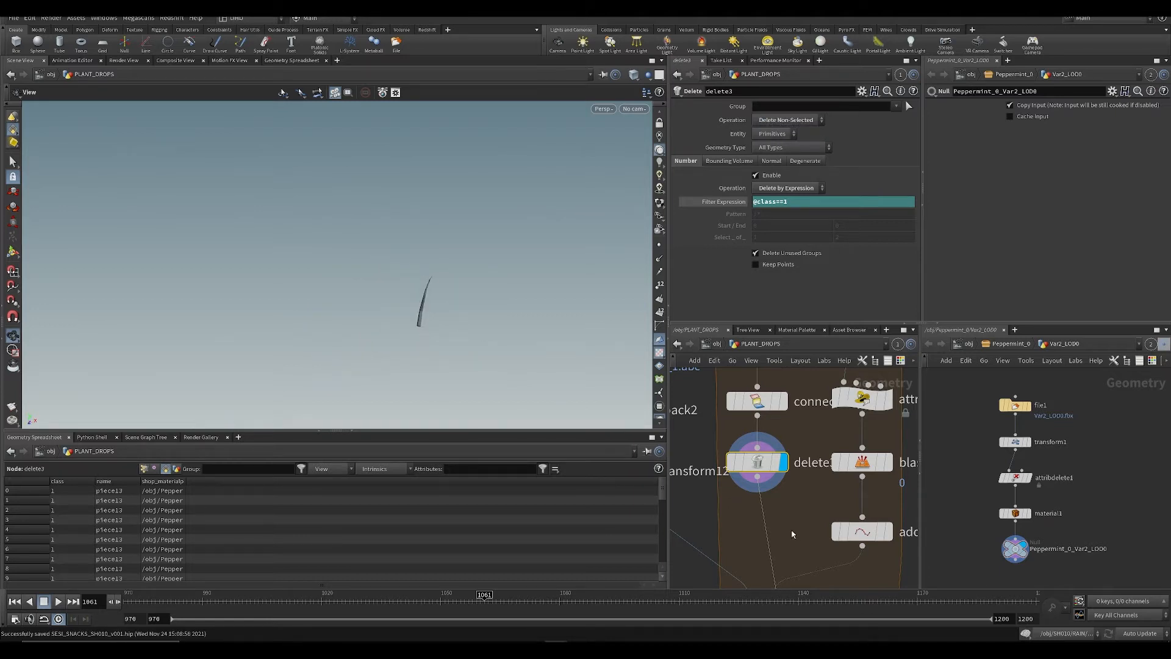
Step: Display foreach_end1 to check the isolated stems of all leaves, then return the display to delete3 and frame its stem
{"action": "scroll", "coordinate": [781, 497], "scroll_direction": "down", "scroll_amount": 5}
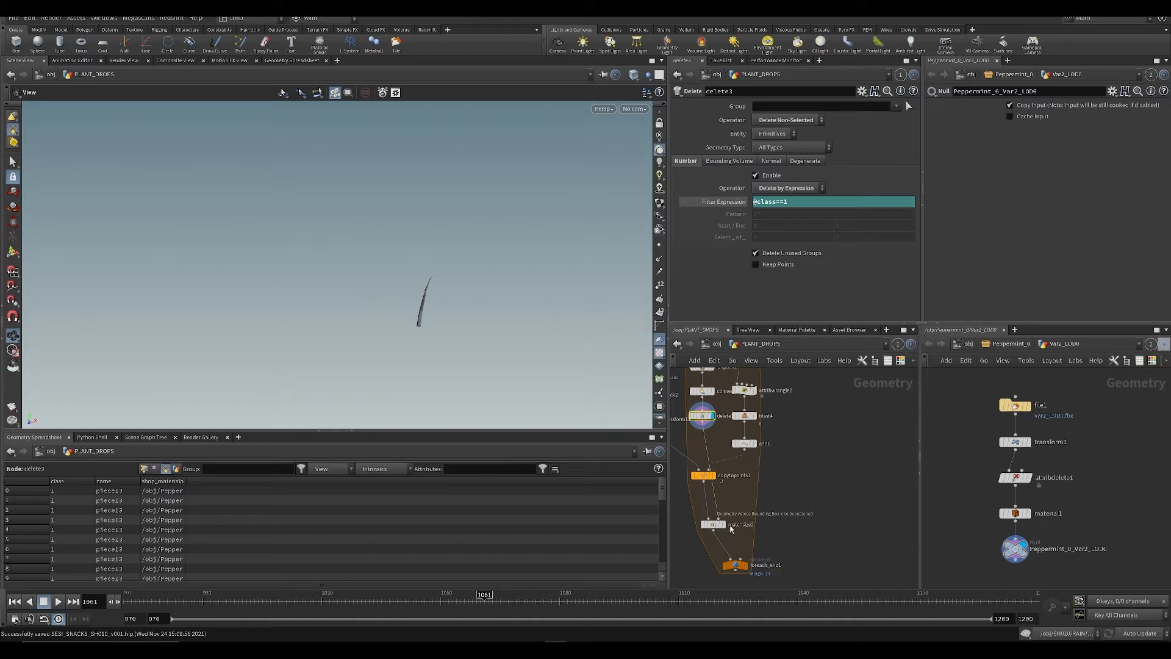
{"action": "left_click", "coordinate": [741, 564]}
{"action": "left_click", "coordinate": [737, 556]}
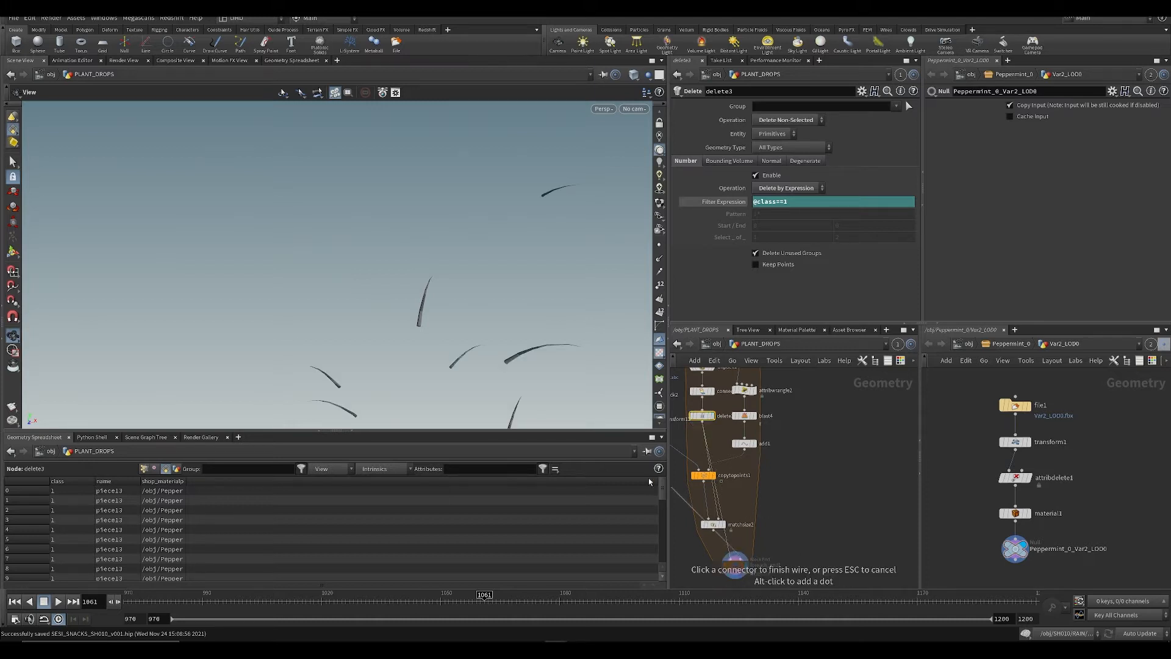
{"action": "key", "text": "Escape"}
{"action": "left_click_drag", "start_coordinate": [474, 345], "coordinate": [369, 269]}
{"action": "scroll", "coordinate": [415, 291], "scroll_direction": "down", "scroll_amount": 3}
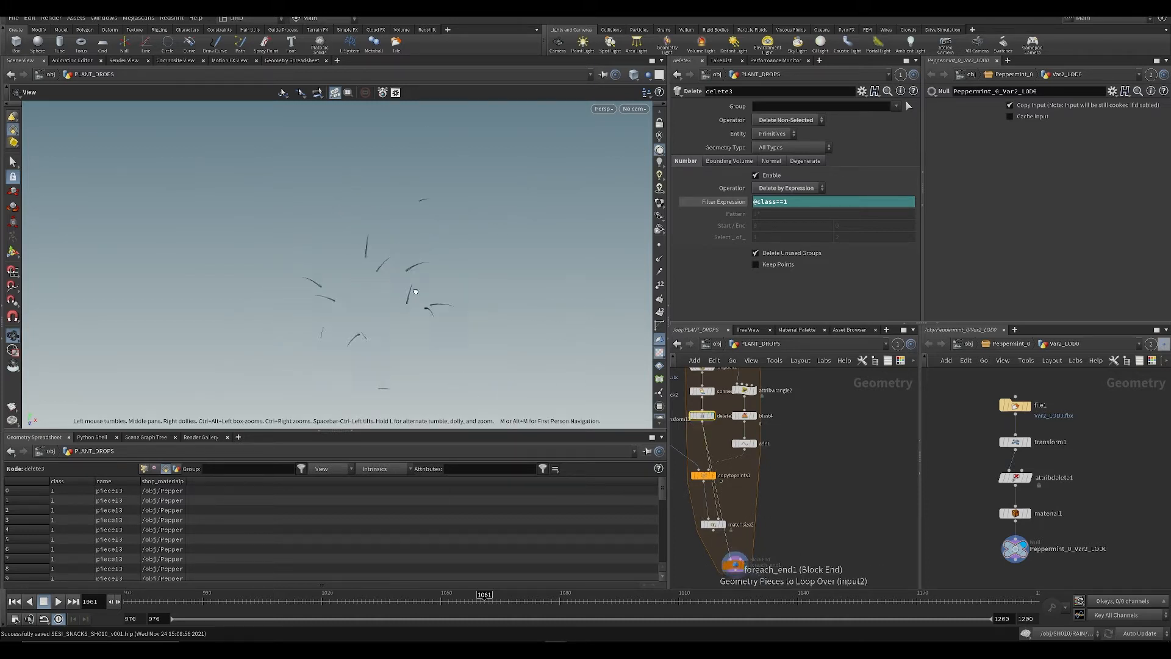
{"action": "left_click", "coordinate": [712, 415]}
{"action": "key", "text": "f"}
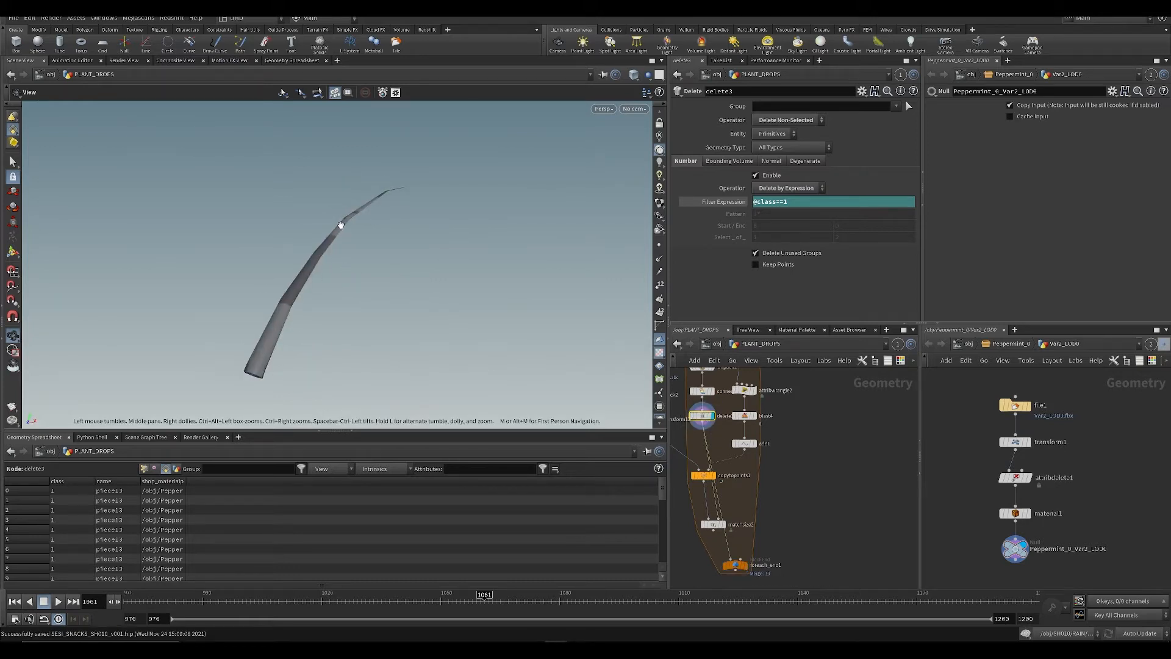
{"action": "scroll", "coordinate": [702, 439], "scroll_direction": "up", "scroll_amount": 3}
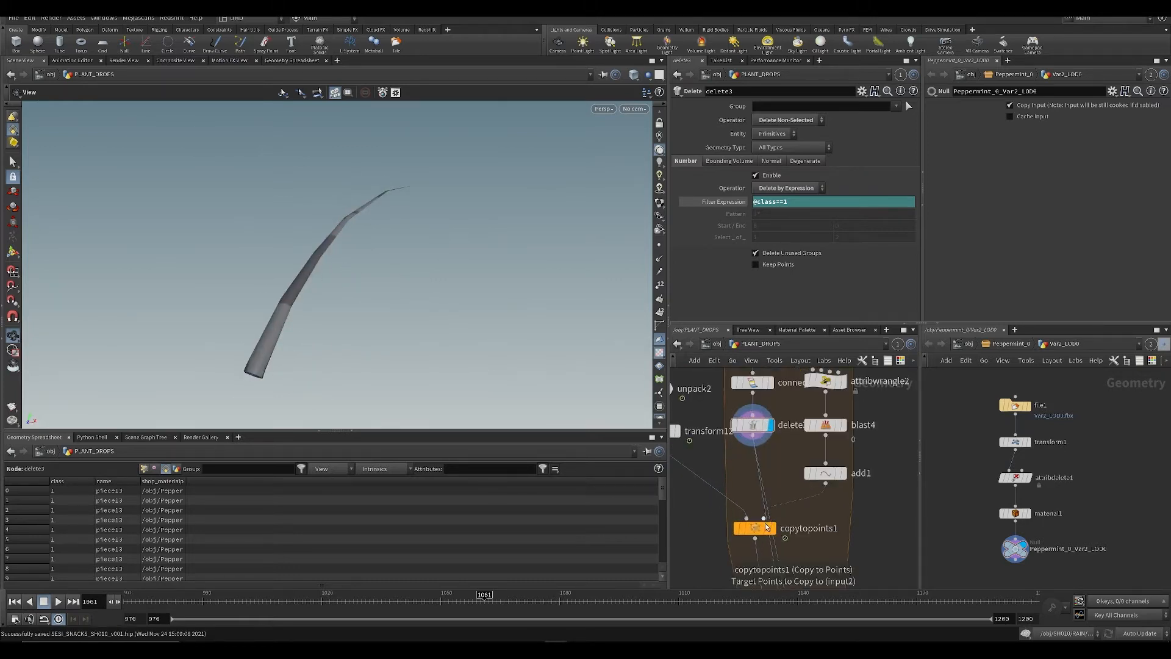
Step: Move copytopoints1 aside, add a Convert Line node below delete3, display it, and inspect the stem's wireframe
{"action": "left_click_drag", "start_coordinate": [754, 526], "coordinate": [708, 530]}
{"action": "scroll", "coordinate": [697, 495], "scroll_direction": "down", "scroll_amount": 4}
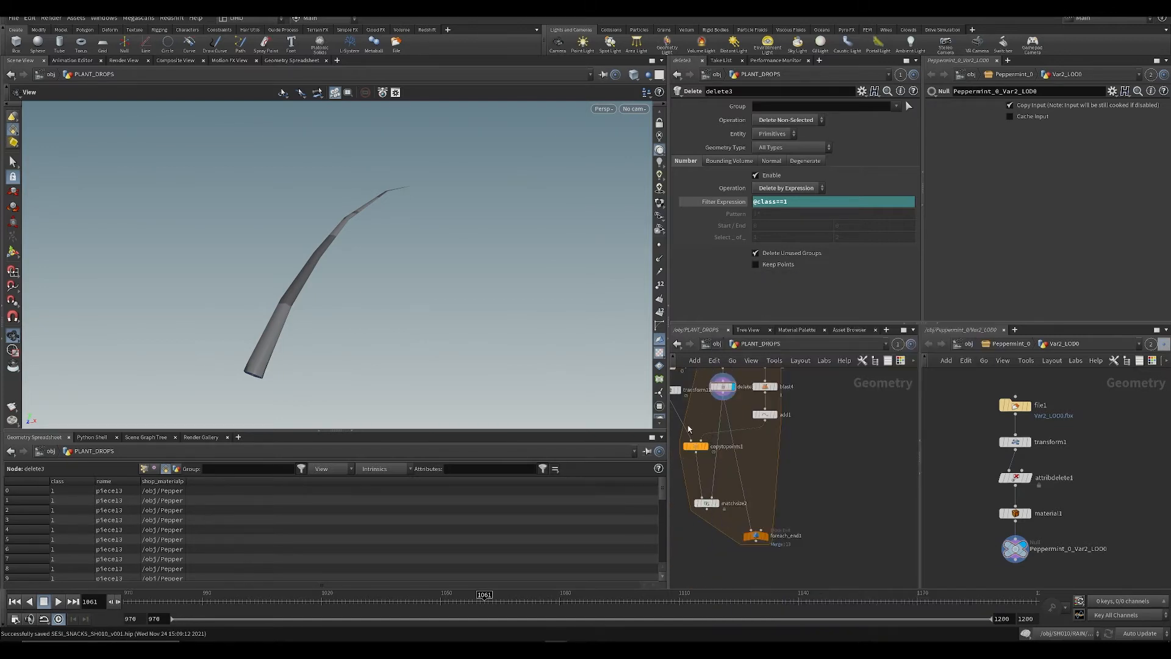
{"action": "scroll", "coordinate": [719, 479], "scroll_direction": "up", "scroll_amount": 5}
{"action": "scroll", "coordinate": [740, 523], "scroll_direction": "down", "scroll_amount": 3}
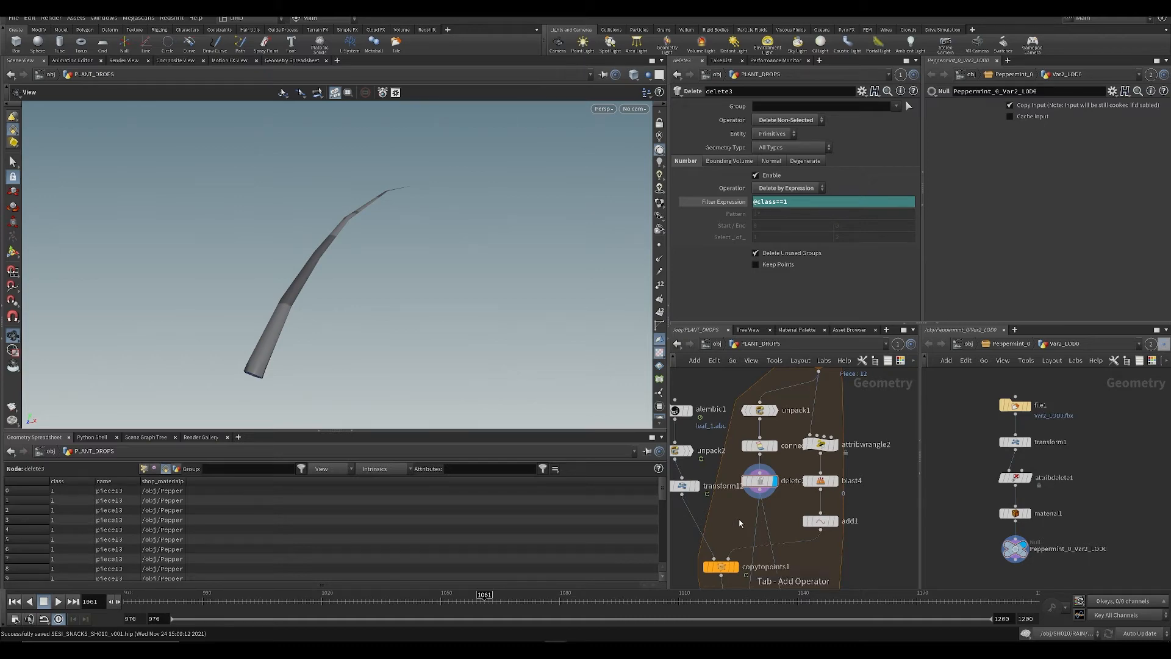
{"action": "key", "text": "Tab"}
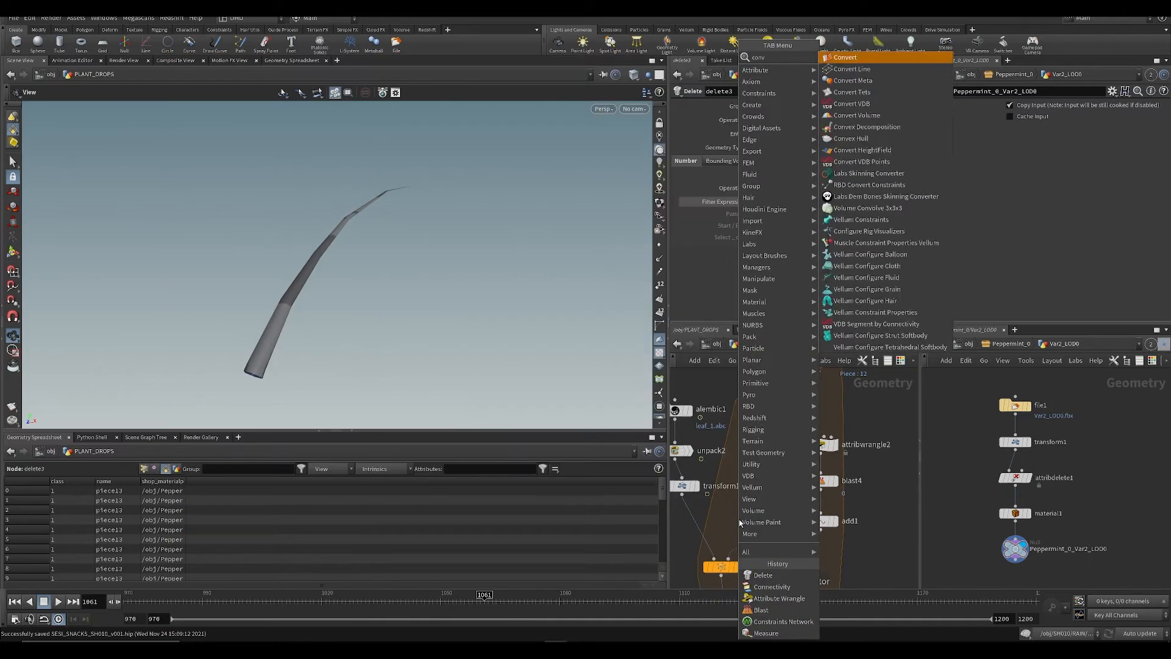
{"action": "key", "text": "Escape"}
{"action": "scroll", "coordinate": [739, 523], "scroll_direction": "up", "scroll_amount": 2}
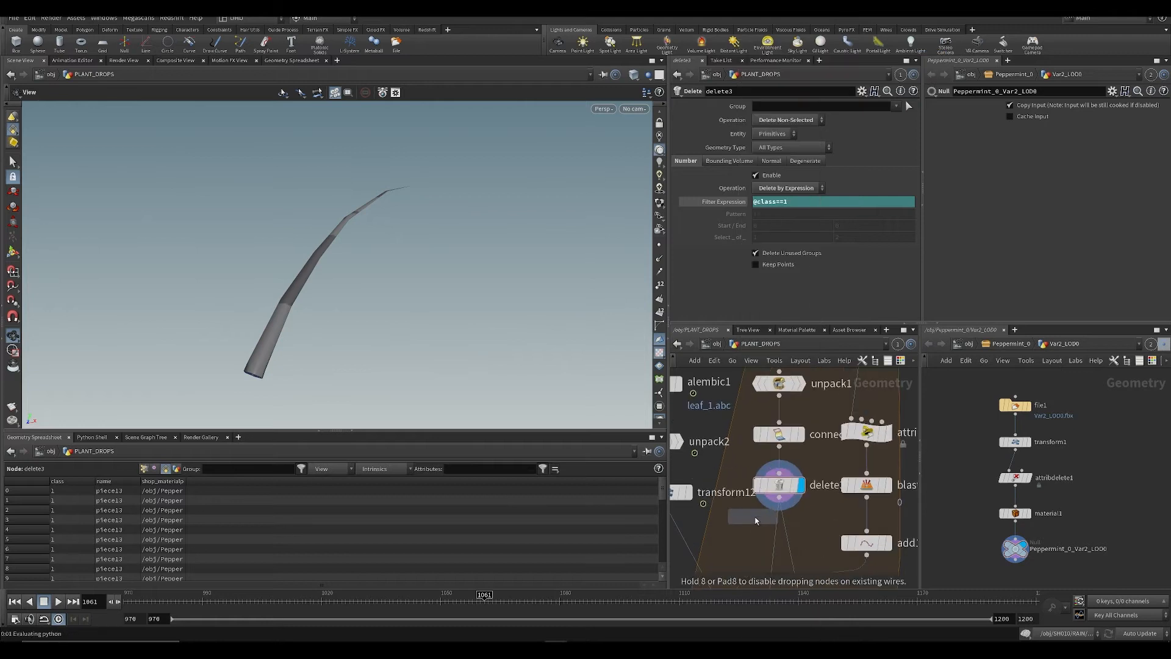
{"action": "left_click", "coordinate": [764, 536]}
{"action": "left_click", "coordinate": [792, 509]}
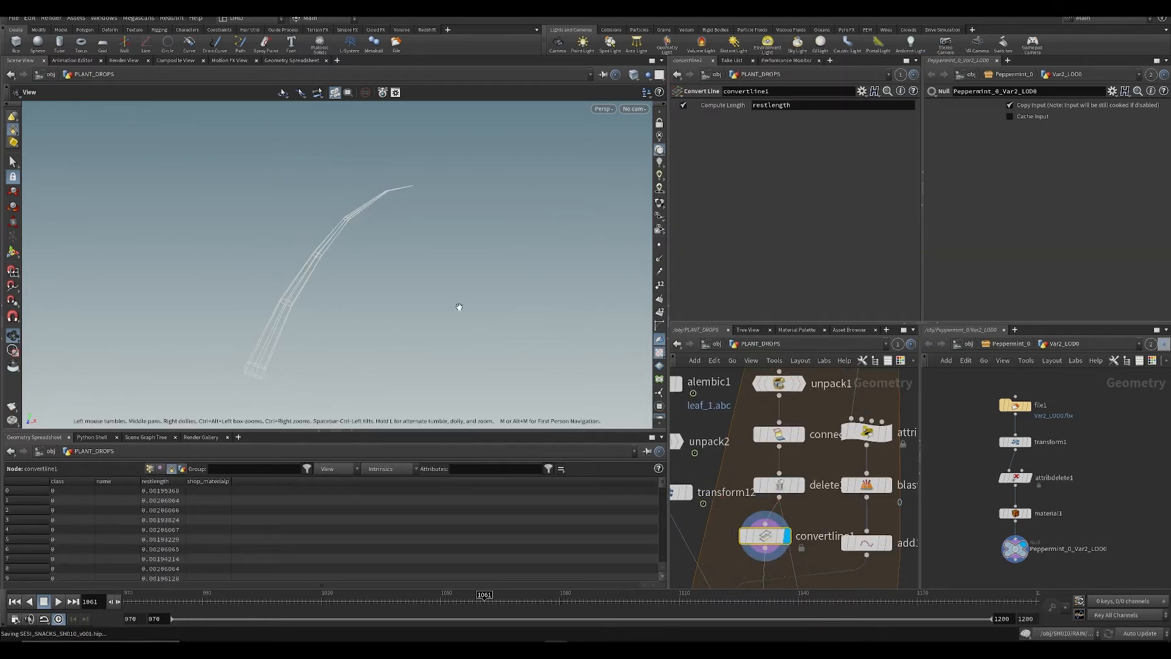
{"action": "left_click_drag", "start_coordinate": [458, 309], "coordinate": [310, 253]}
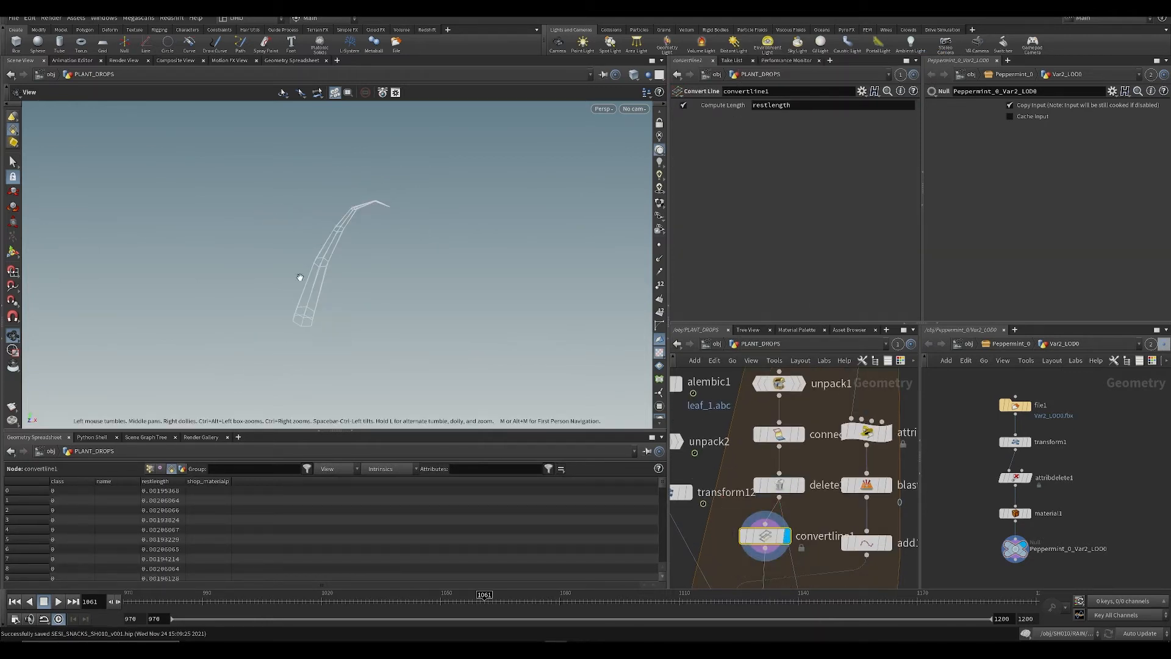
{"action": "left_click_drag", "start_coordinate": [389, 187], "coordinate": [454, 214]}
{"action": "left_click_drag", "start_coordinate": [776, 544], "coordinate": [753, 482], "text": "shift"}
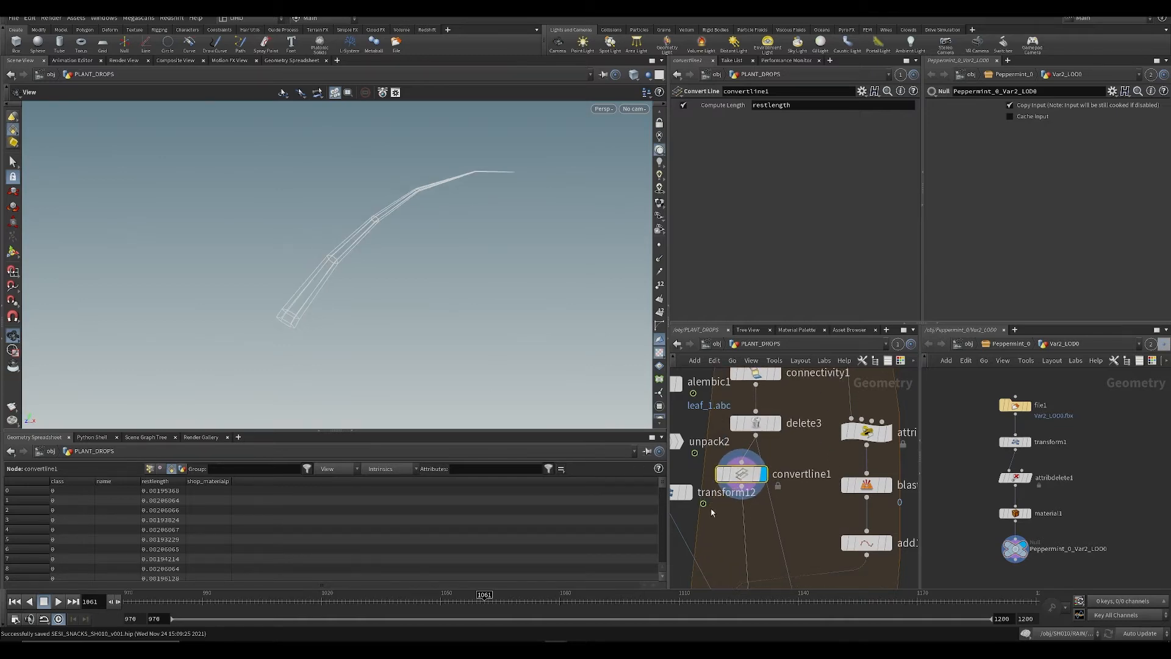
Step: Insert a Fuse node directly below convertline1 and display it
{"action": "key", "text": "Tab"}
{"action": "type", "text": "fuse"}
{"action": "key", "text": "Return"}
{"action": "key", "text": "Return"}
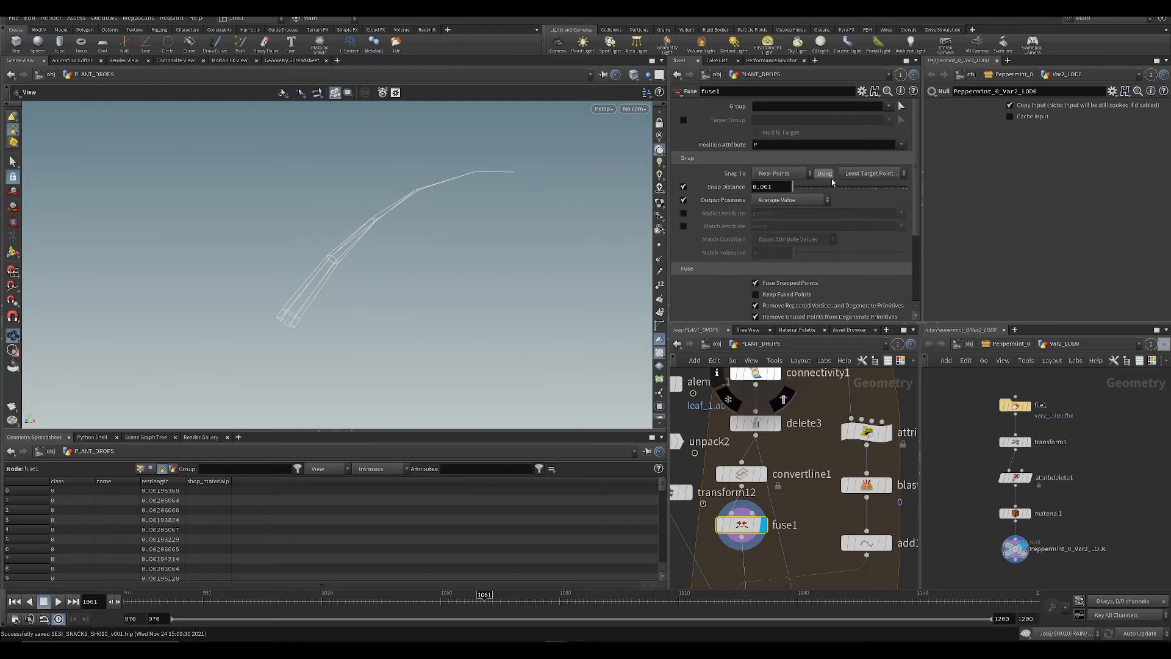
Step: Raise fuse1's snap distance to 0.00609461 to collapse the stem into a single curve, show point markers, and save the scene
{"action": "left_click_drag", "start_coordinate": [802, 191], "coordinate": [816, 190]}
{"action": "left_click", "coordinate": [659, 245]}
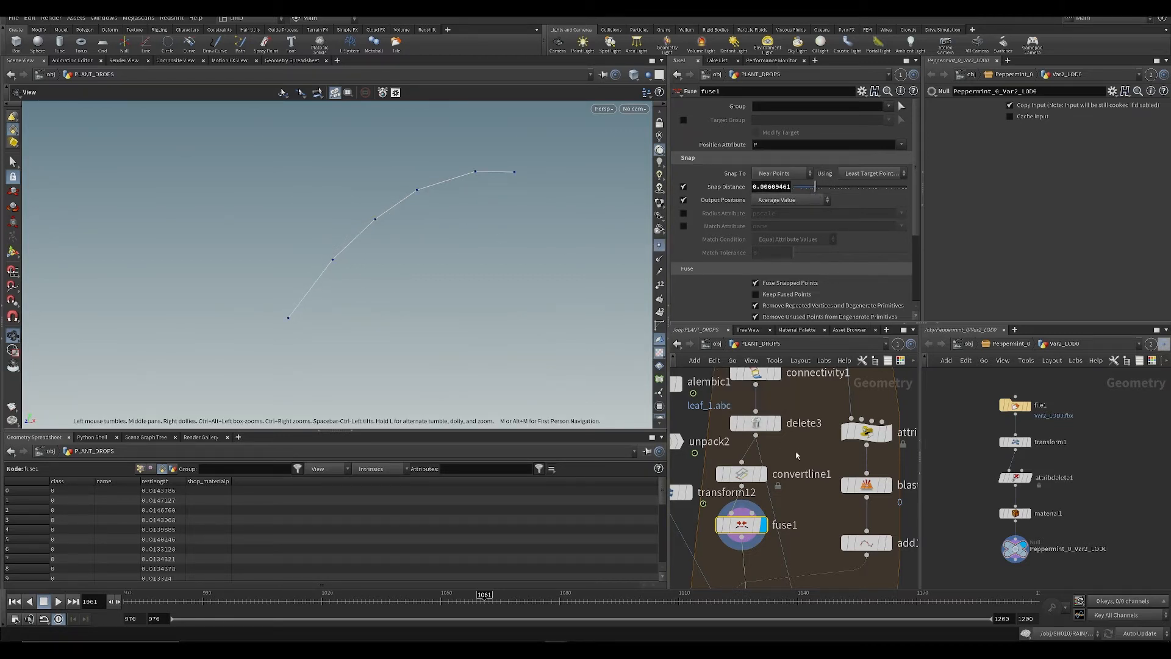
{"action": "key", "text": "ctrl+s"}
Step: Display foreach_end1 to check the fused stem curves across all leaves, and save the scene
{"action": "scroll", "coordinate": [725, 379], "scroll_direction": "down", "scroll_amount": 4}
{"action": "mouse_move", "coordinate": [726, 445]}
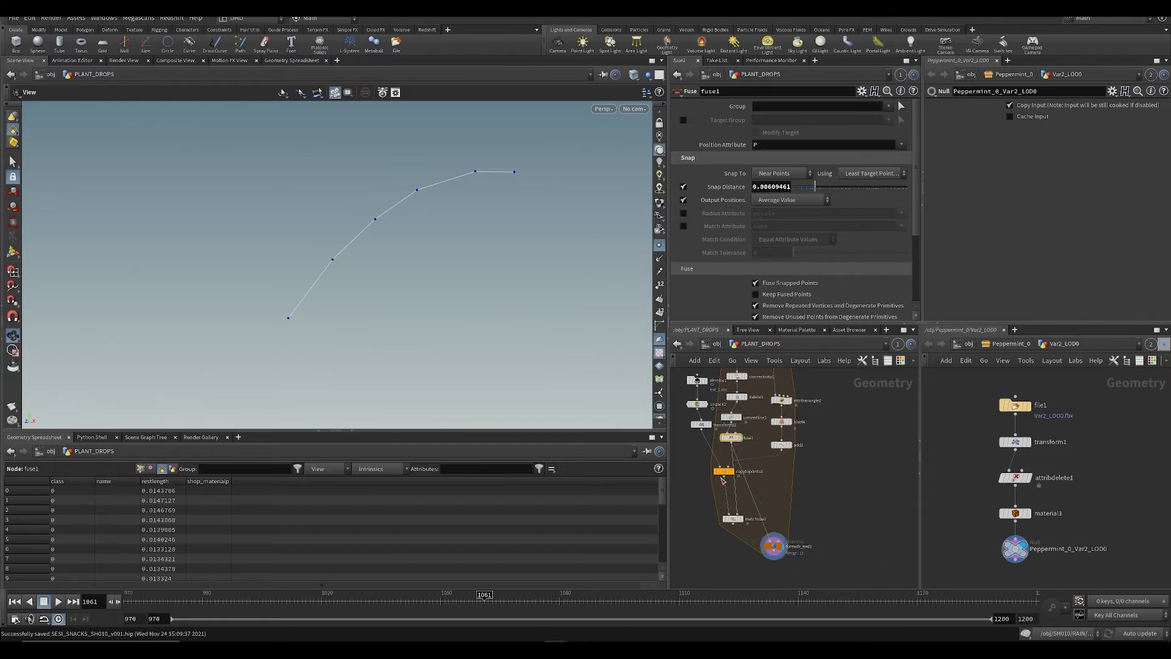
{"action": "left_click", "coordinate": [774, 546]}
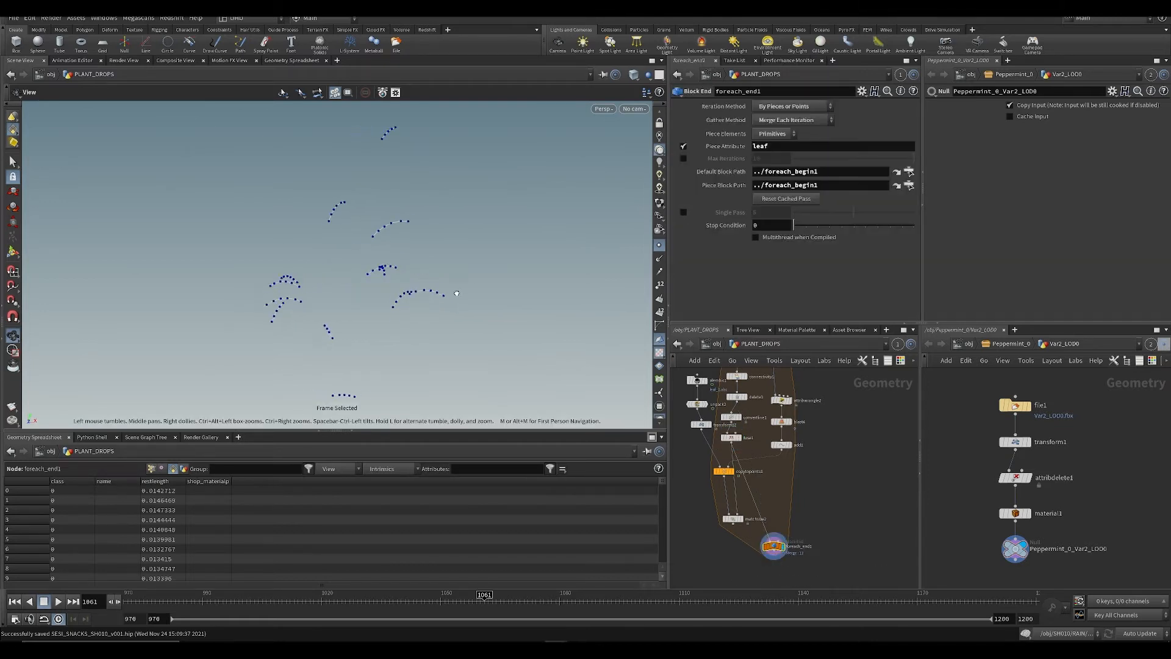
{"action": "left_click_drag", "start_coordinate": [509, 260], "coordinate": [430, 259]}
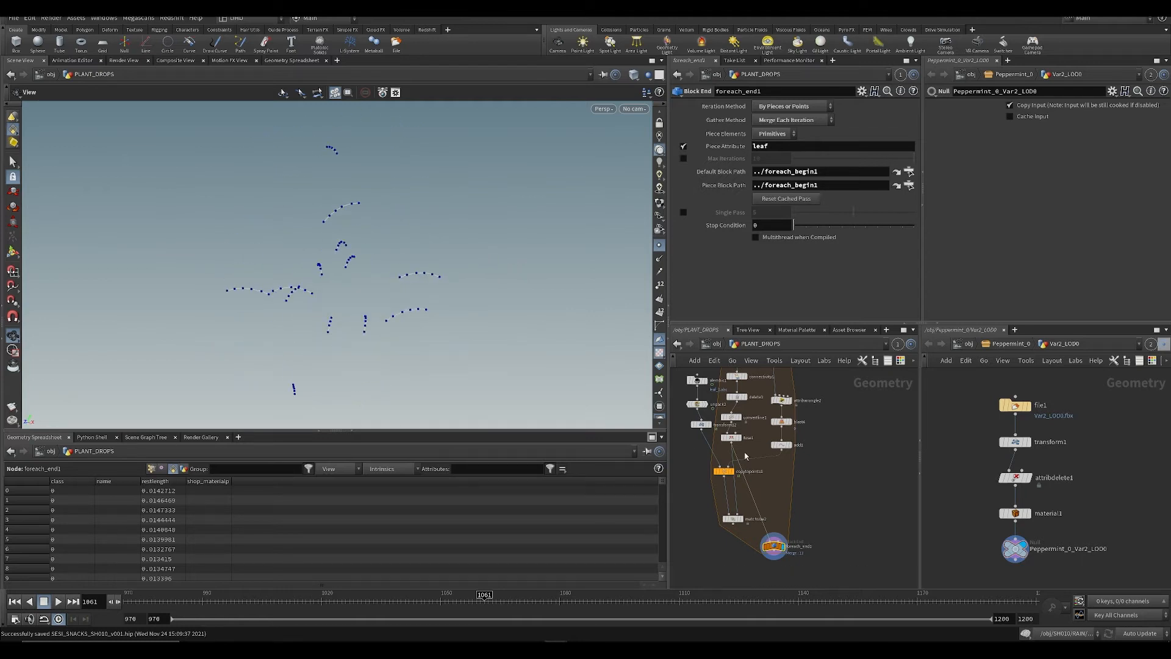
{"action": "key", "text": "ctrl+s"}
Step: Compare the single stem curve from fuse1 with the merged result of foreach_end1, with point numbers shown
{"action": "scroll", "coordinate": [727, 443], "scroll_direction": "up", "scroll_amount": 3}
{"action": "mouse_move", "coordinate": [728, 444]}
{"action": "scroll", "coordinate": [728, 443], "scroll_direction": "up", "scroll_amount": 1}
{"action": "left_click", "coordinate": [754, 418]}
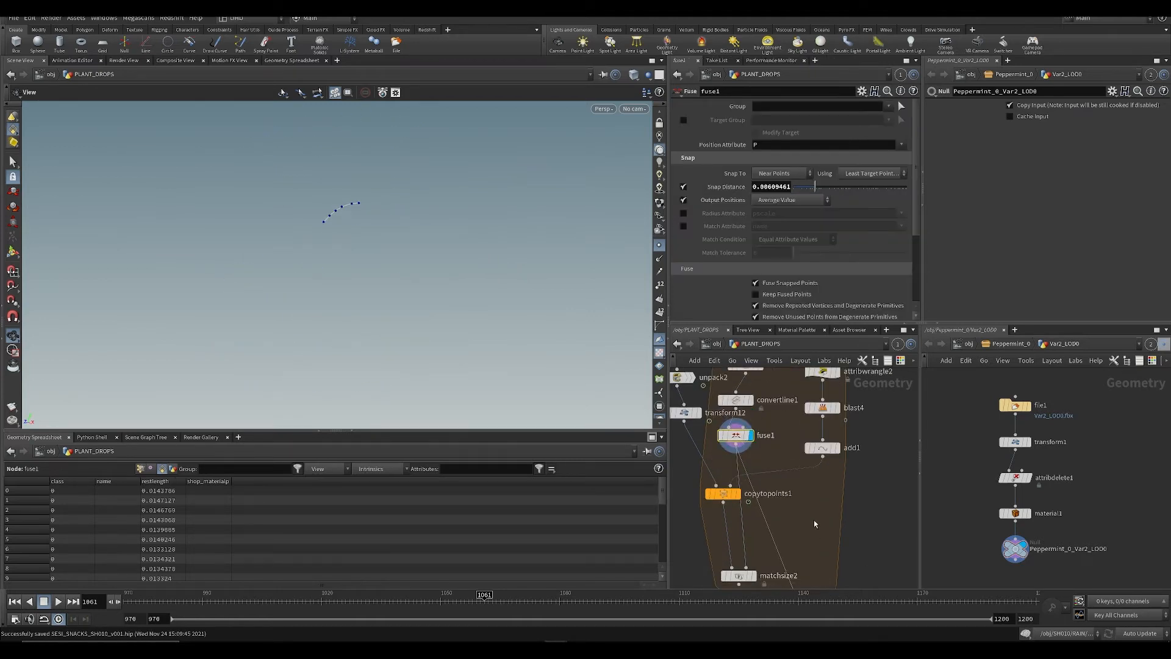
{"action": "middle_click_drag", "start_coordinate": [815, 523], "coordinate": [794, 436]}
{"action": "left_click", "coordinate": [802, 540]}
{"action": "scroll", "coordinate": [765, 463], "scroll_direction": "down", "scroll_amount": 3}
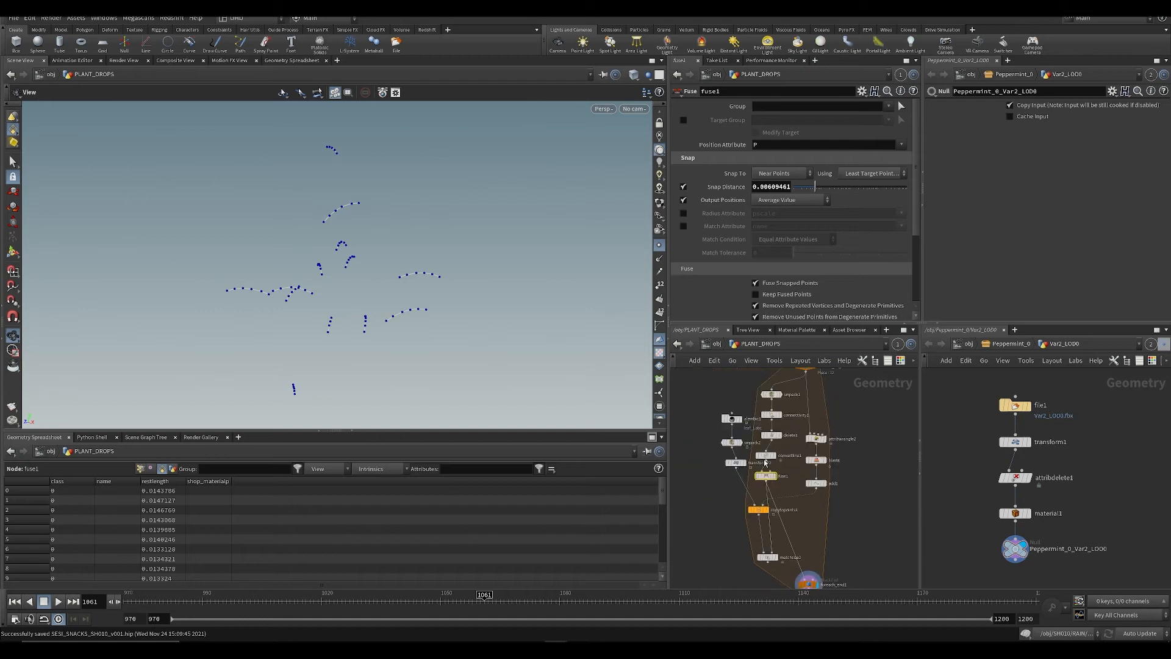
{"action": "left_click", "coordinate": [777, 479]}
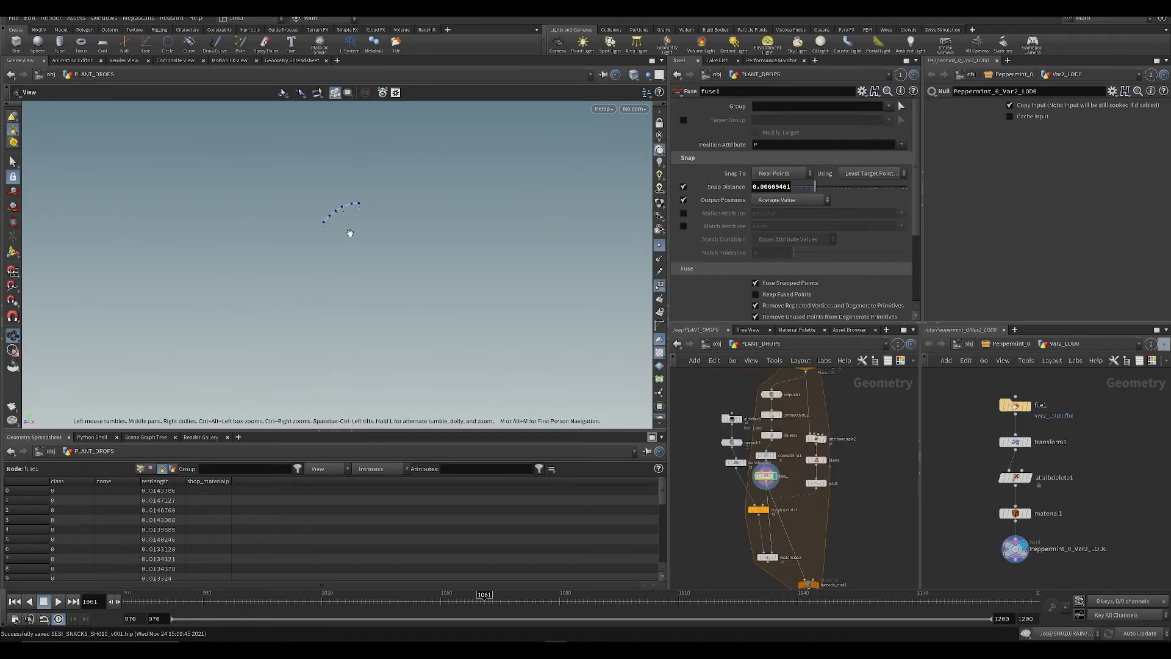
Step: Enable Single Pass on foreach_end1, set it to 1, and inspect that leaf's stem curve and point numbers
{"action": "scroll", "coordinate": [295, 263], "scroll_direction": "up", "scroll_amount": 2}
{"action": "scroll", "coordinate": [355, 277], "scroll_direction": "down", "scroll_amount": 5}
{"action": "middle_click_drag", "start_coordinate": [834, 514], "coordinate": [807, 469]}
{"action": "left_click", "coordinate": [784, 541]}
{"action": "left_click", "coordinate": [683, 213]}
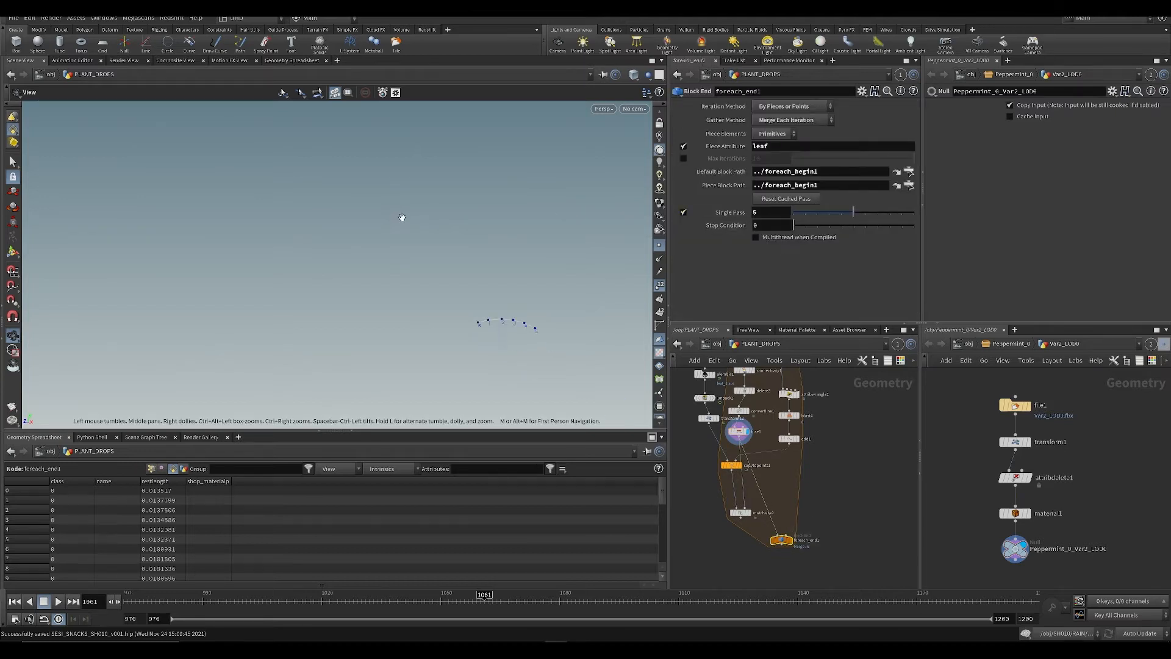
{"action": "left_click_drag", "start_coordinate": [844, 214], "coordinate": [836, 215]}
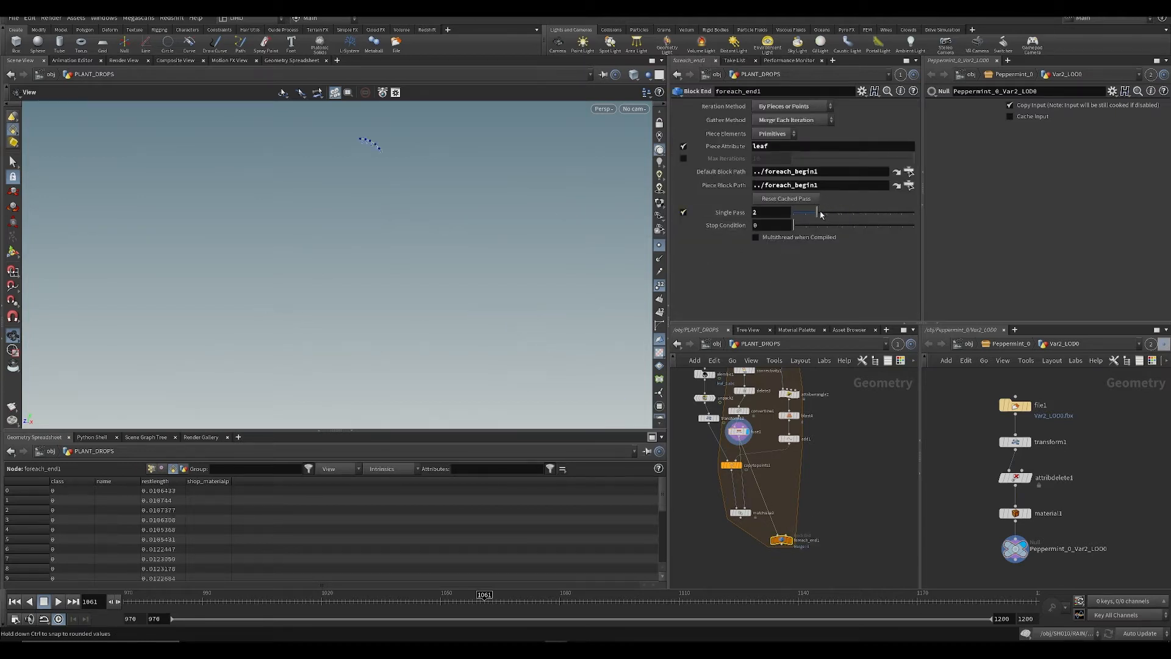
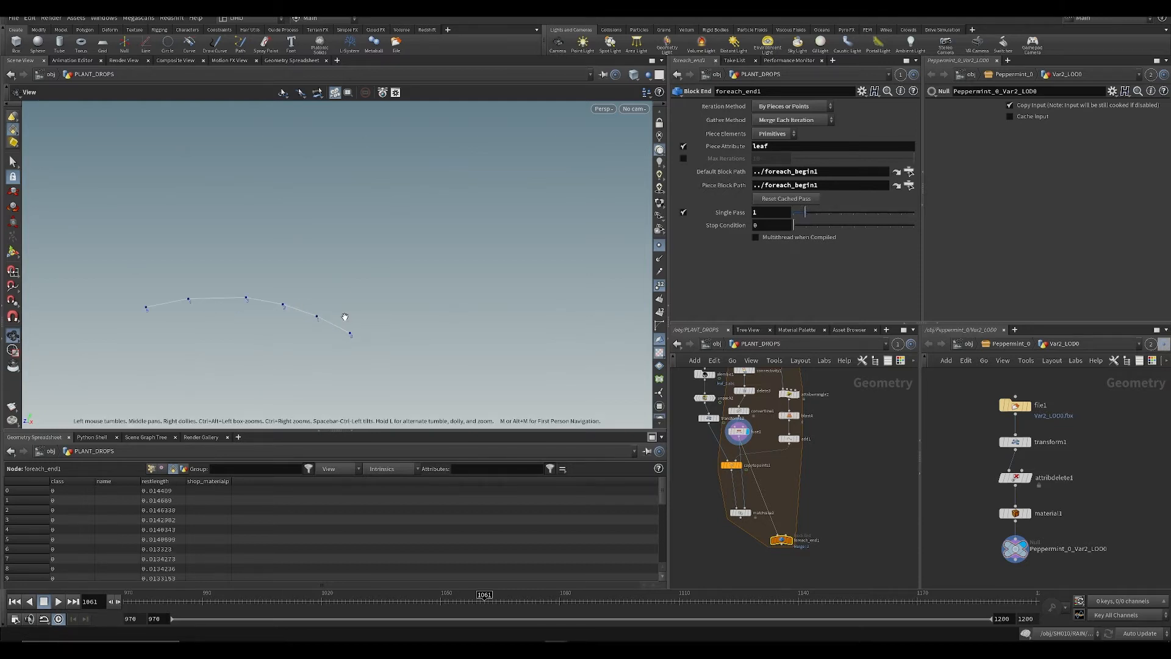
{"action": "scroll", "coordinate": [356, 334], "scroll_direction": "up", "scroll_amount": 5}
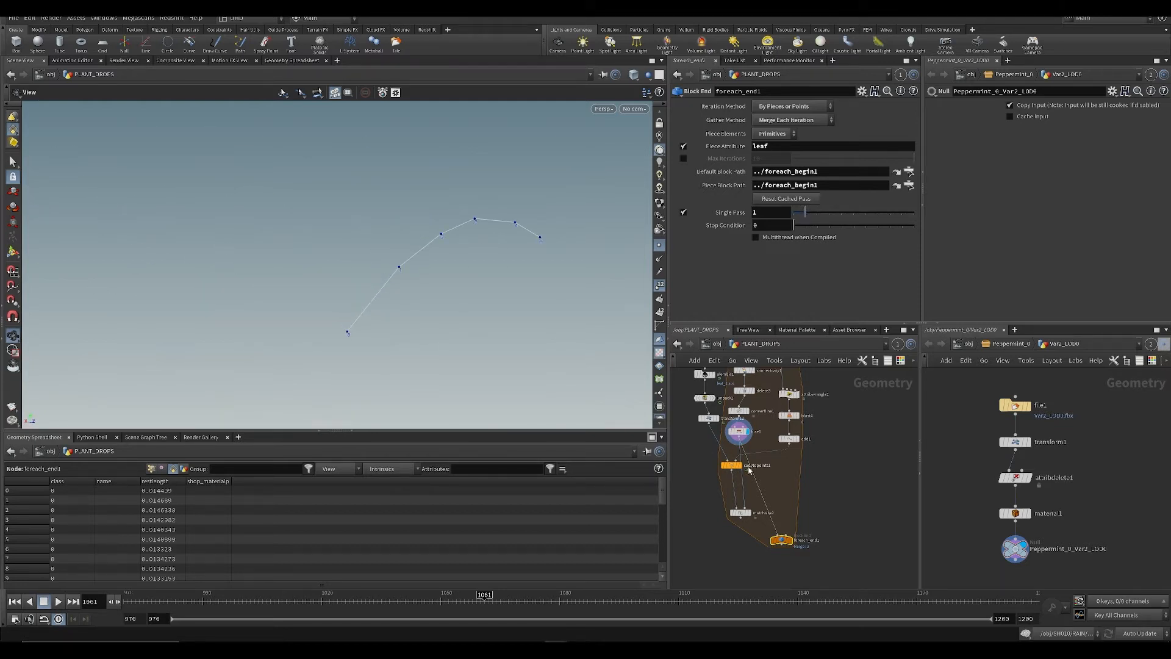
Step: Display foreach_begin1 and examine the base of the current leaf around its stem
{"action": "middle_click_drag", "start_coordinate": [760, 419], "coordinate": [754, 507]}
{"action": "left_click", "coordinate": [784, 399]}
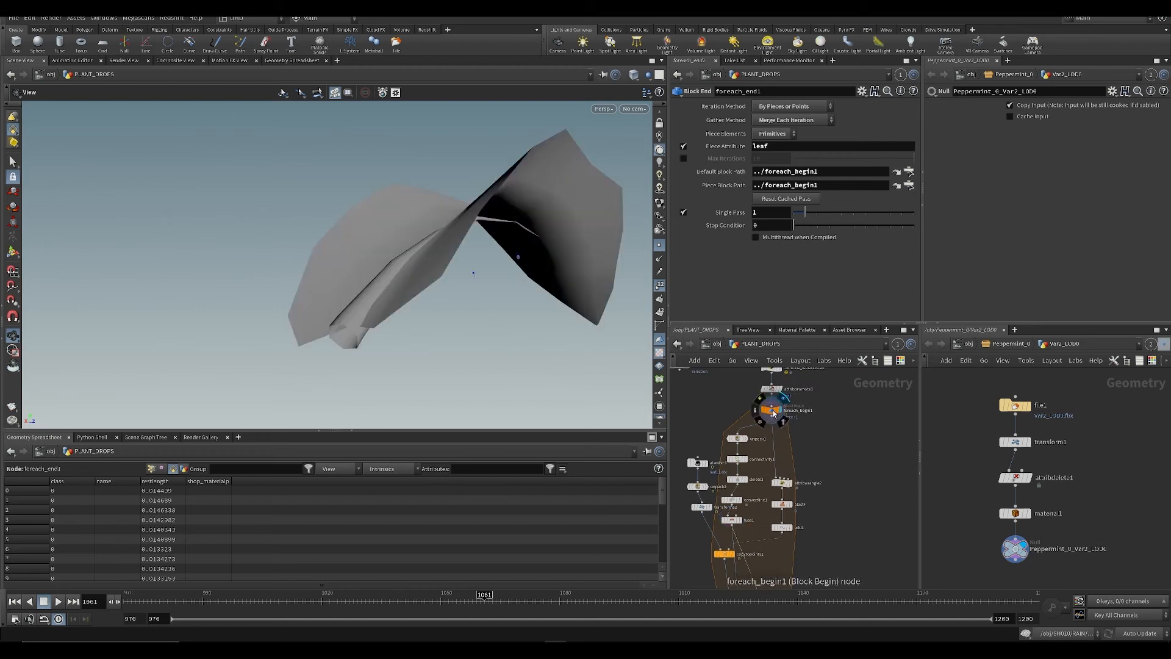
{"action": "left_click", "coordinate": [773, 410]}
{"action": "left_click_drag", "start_coordinate": [427, 223], "coordinate": [481, 337]}
{"action": "left_click_drag", "start_coordinate": [431, 302], "coordinate": [477, 104]}
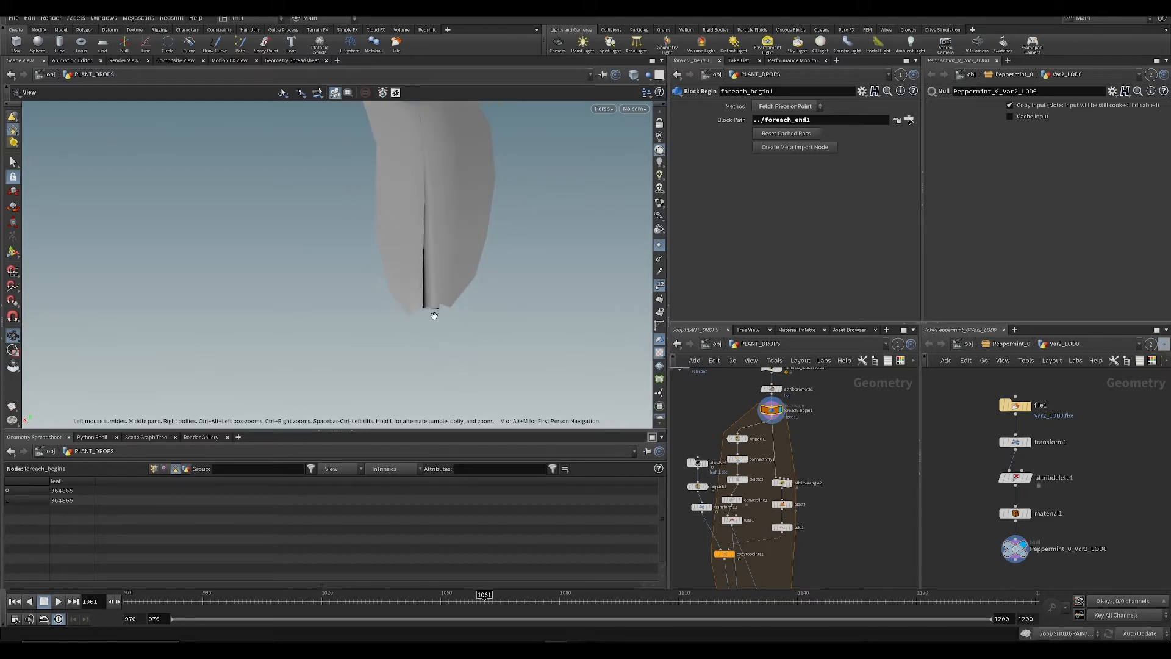
{"action": "left_click_drag", "start_coordinate": [434, 316], "coordinate": [382, 302]}
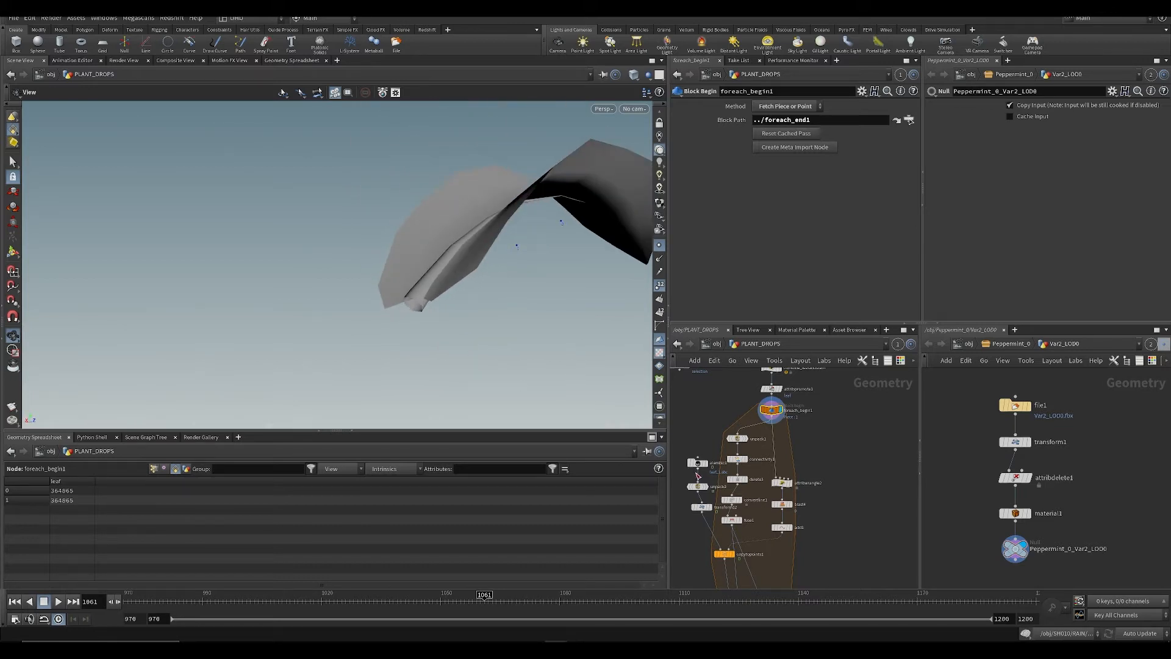
Step: Insert a Blast node between fuse1 and copytopoints1 and display it
{"action": "scroll", "coordinate": [745, 518], "scroll_direction": "up", "scroll_amount": 3}
{"action": "middle_click_drag", "start_coordinate": [745, 518], "coordinate": [767, 472]}
{"action": "left_click", "coordinate": [758, 484]}
{"action": "key", "text": "Tab"}
{"action": "type", "text": "res"}
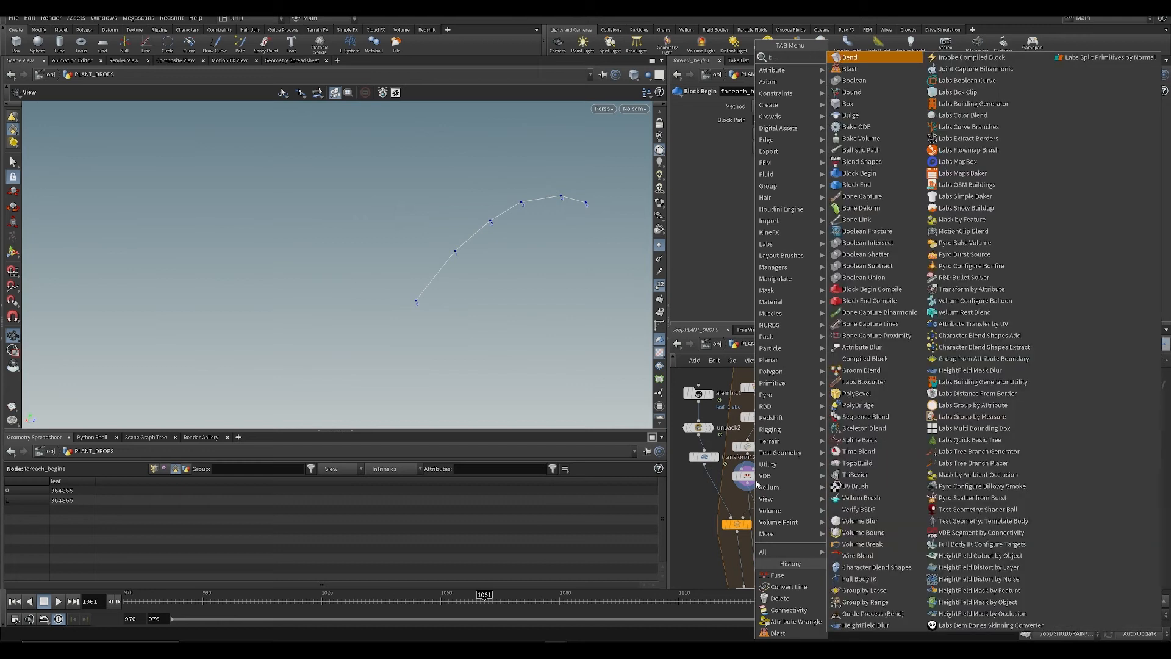
{"action": "key", "text": "Return"}
{"action": "scroll", "coordinate": [757, 480], "scroll_direction": "up", "scroll_amount": 2}
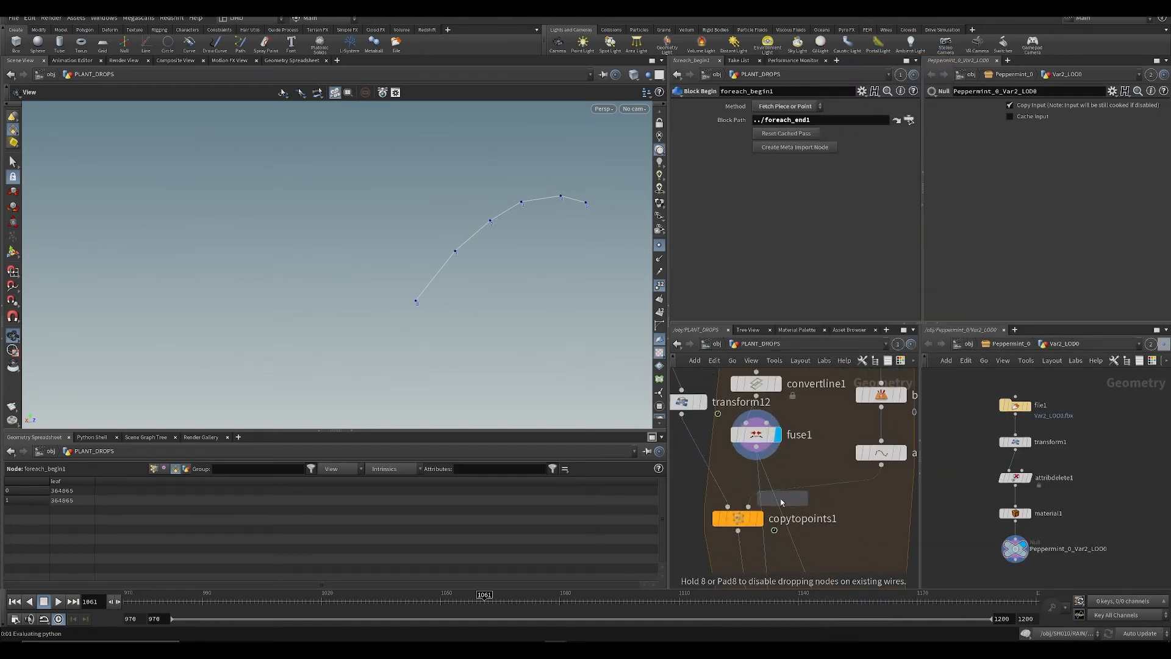
{"action": "left_click", "coordinate": [750, 479]}
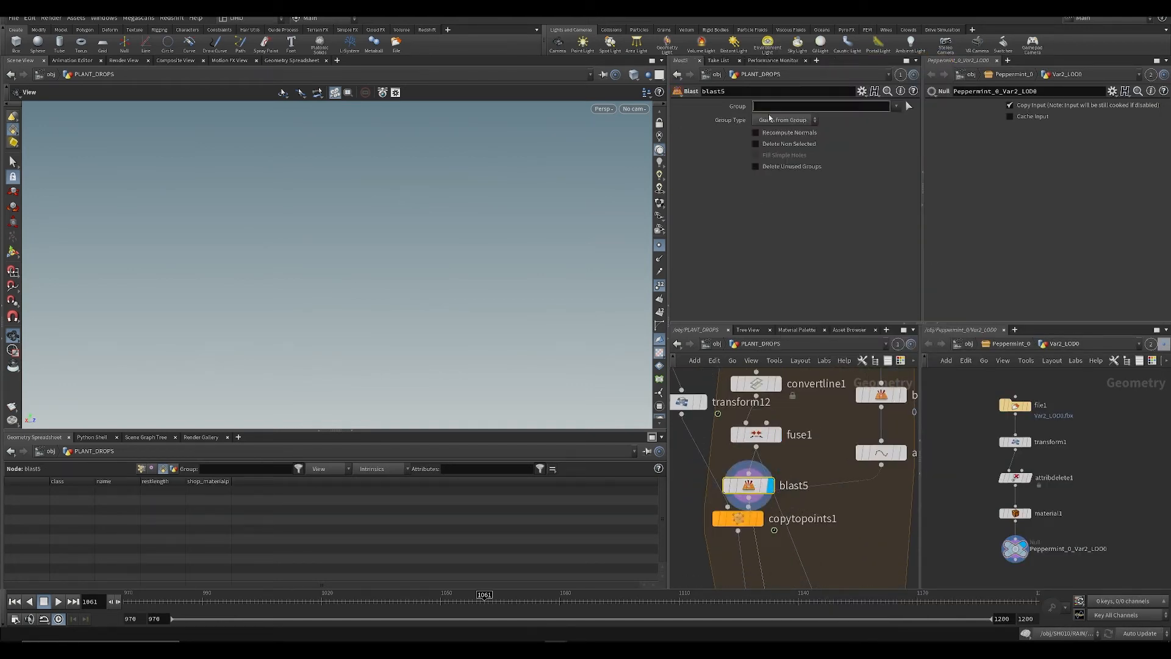
Step: Configure blast5 to keep only point 0, using Group Type Points and Delete Non Selected
{"action": "type", "text": "0"}
{"action": "key", "text": "Return"}
{"action": "key", "text": "ctrl+s"}
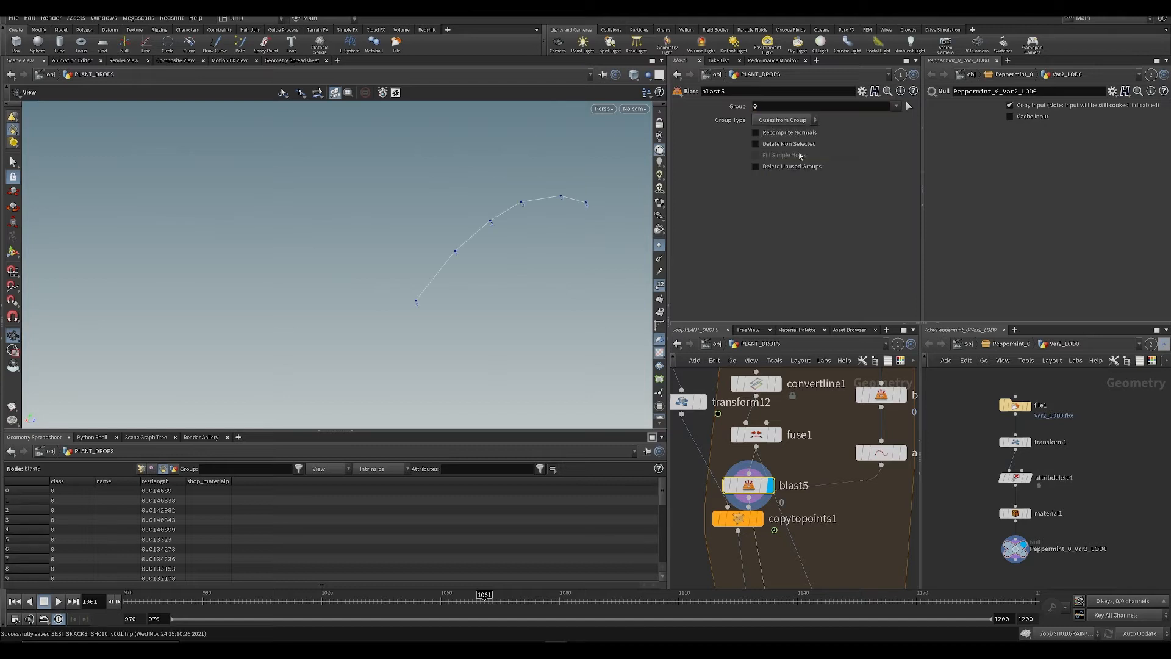
{"action": "left_click", "coordinate": [755, 144]}
{"action": "left_click", "coordinate": [774, 123]}
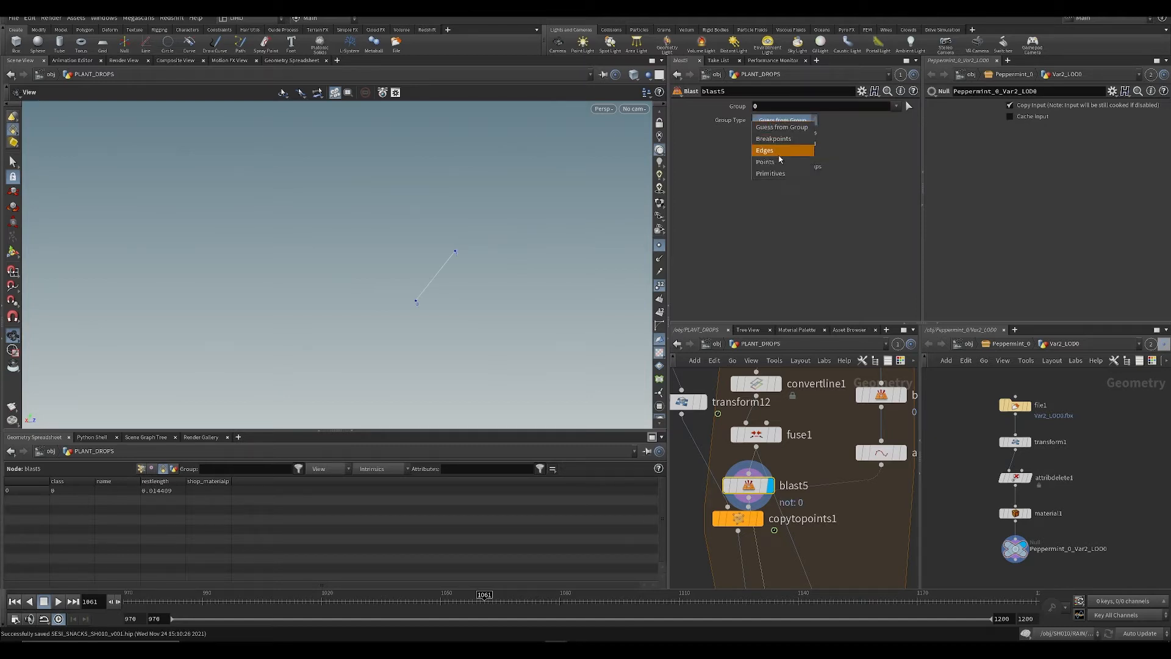
{"action": "left_click", "coordinate": [773, 153]}
{"action": "scroll", "coordinate": [816, 430], "scroll_direction": "down", "scroll_amount": 5}
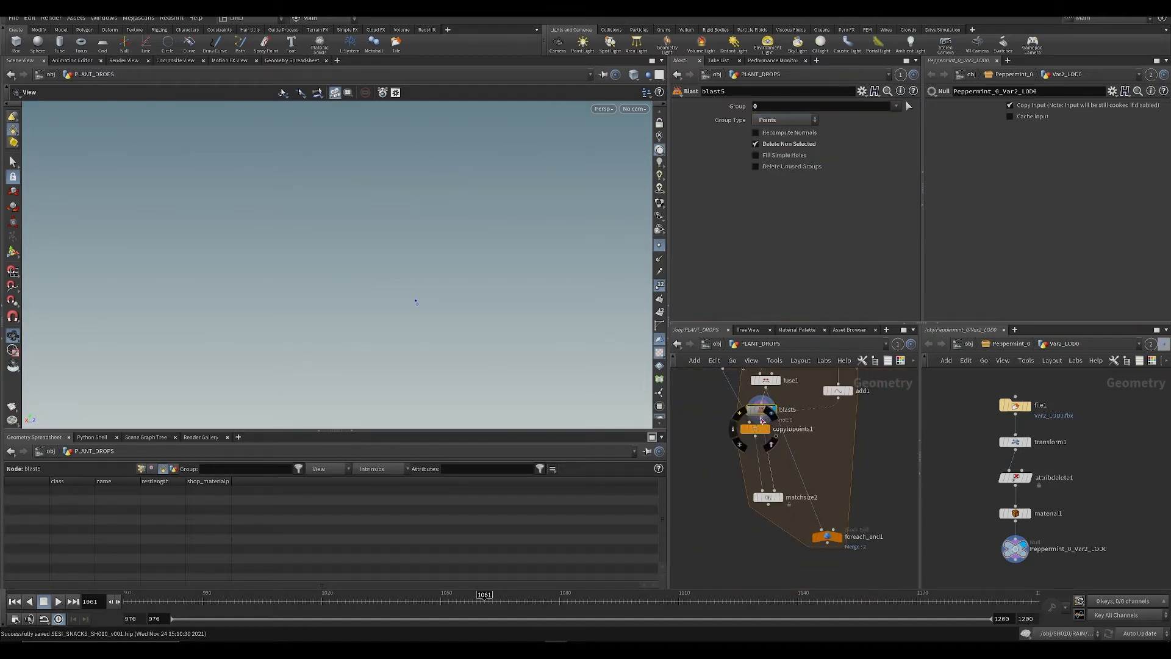
Step: Display foreach_end1 and disable its Single Pass so every leaf is processed
{"action": "left_click", "coordinate": [839, 536]}
{"action": "left_click", "coordinate": [818, 536]}
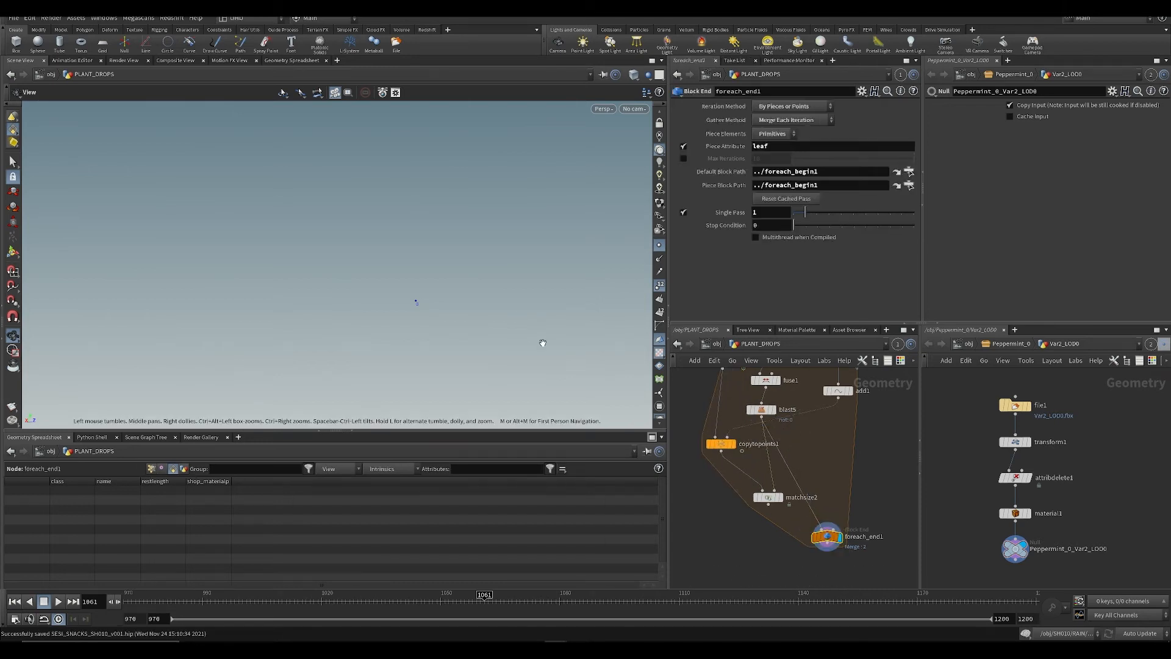
{"action": "left_click", "coordinate": [684, 212]}
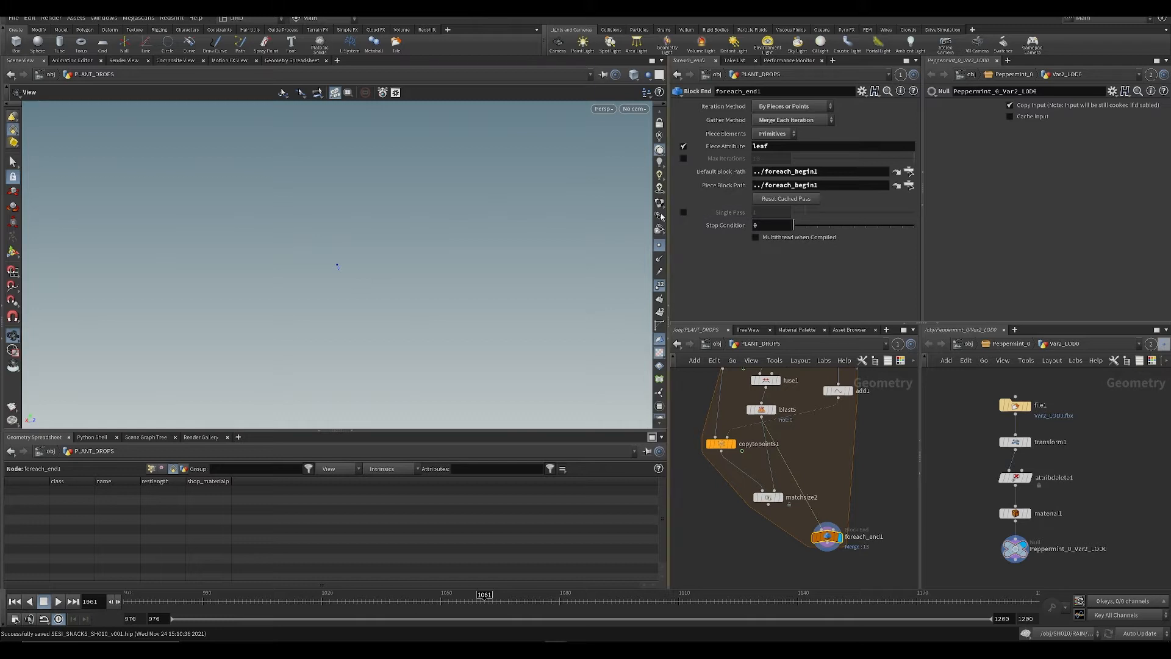
{"action": "key", "text": "f"}
{"action": "scroll", "coordinate": [773, 412], "scroll_direction": "down", "scroll_amount": 5}
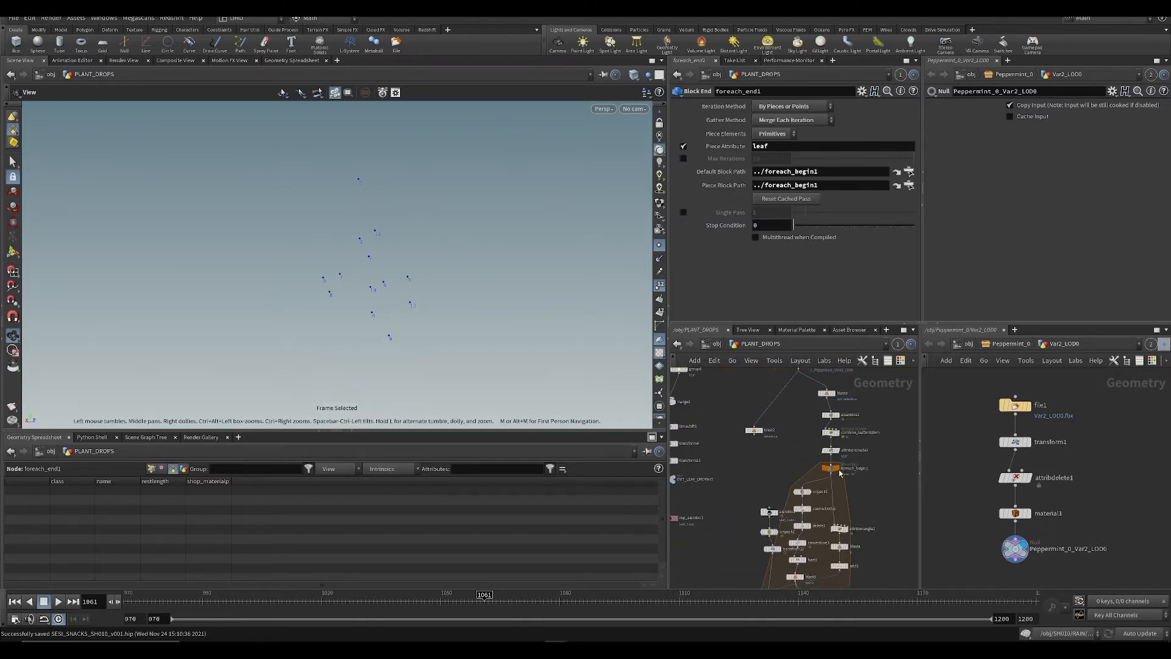
Step: Overlay foreach_begin1 and attribpromote1 as templates to examine the extracted points against the leaf bases
{"action": "left_click", "coordinate": [845, 481]}
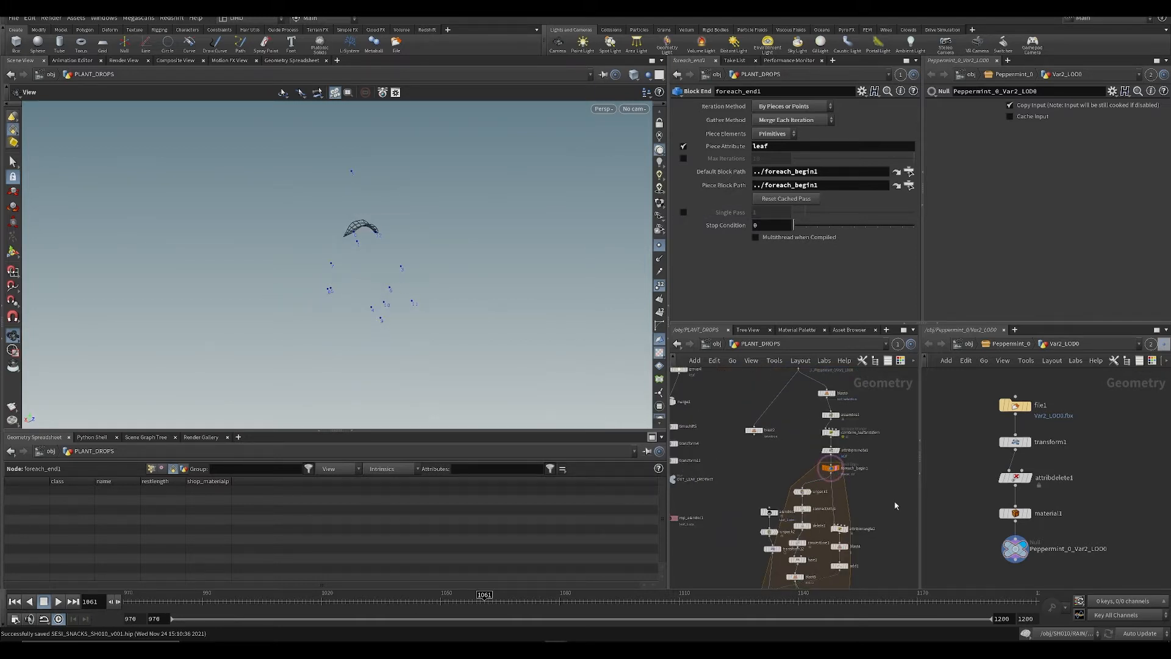
{"action": "mouse_move", "coordinate": [836, 472]}
{"action": "left_click", "coordinate": [842, 462]}
{"action": "scroll", "coordinate": [366, 258], "scroll_direction": "up", "scroll_amount": 4}
{"action": "left_click_drag", "start_coordinate": [364, 257], "coordinate": [340, 287]}
{"action": "key", "text": "ctrl+s"}
{"action": "scroll", "coordinate": [342, 239], "scroll_direction": "up", "scroll_amount": 4}
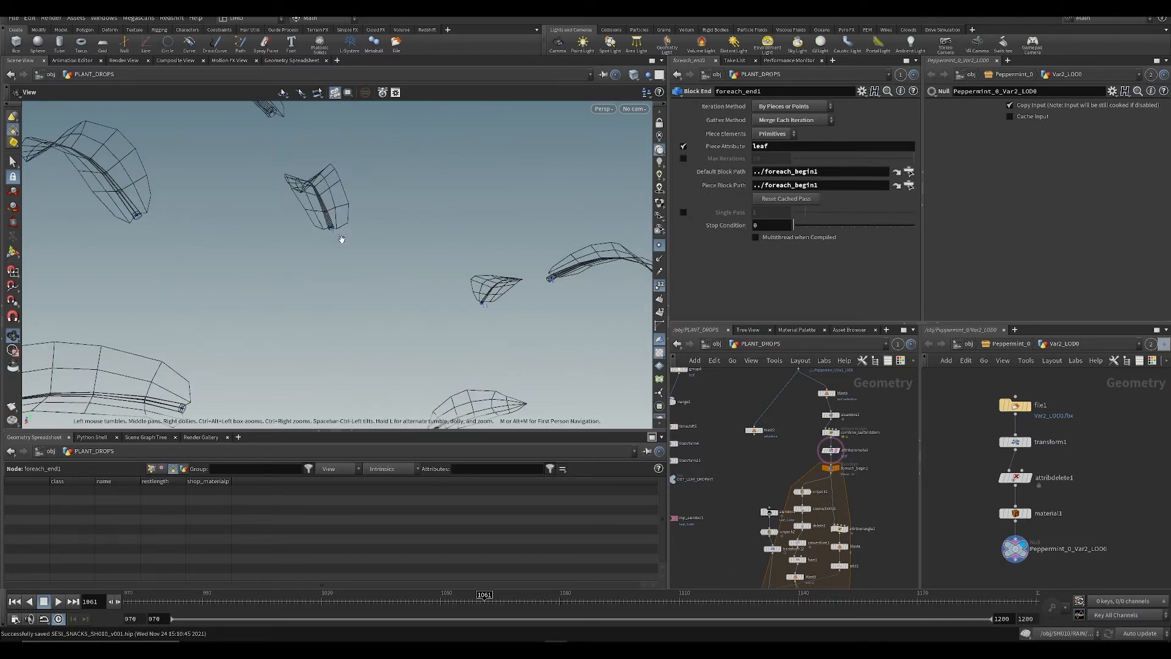
{"action": "left_click_drag", "start_coordinate": [526, 315], "coordinate": [299, 300]}
{"action": "scroll", "coordinate": [531, 348], "scroll_direction": "down", "scroll_amount": 5}
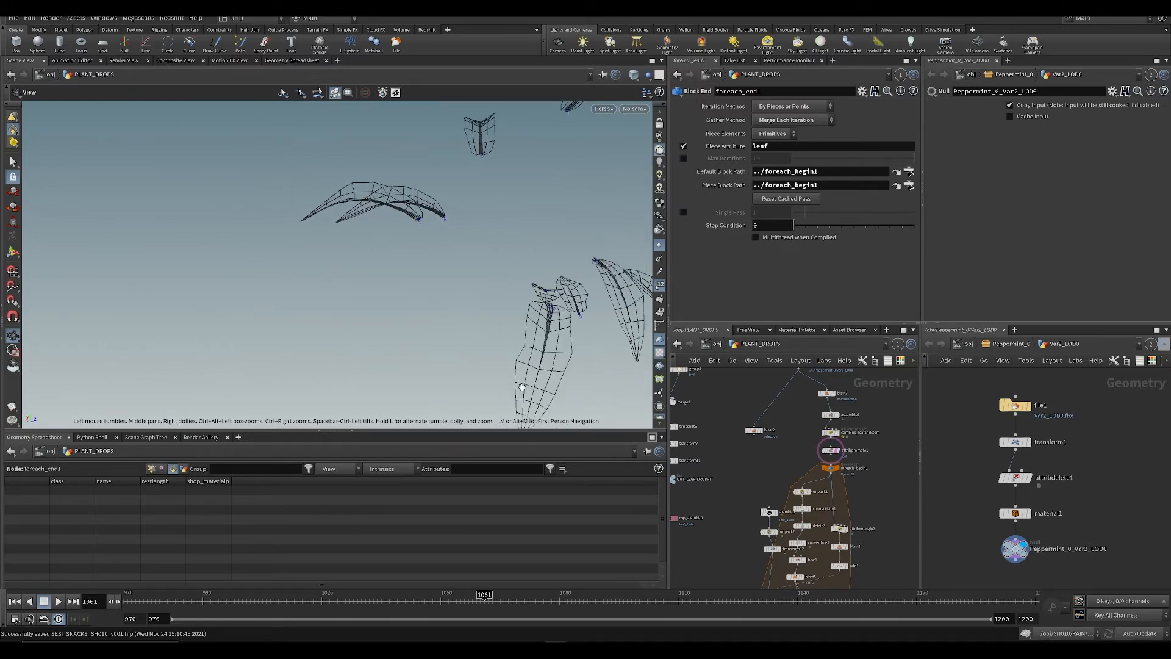
{"action": "scroll", "coordinate": [850, 452], "scroll_direction": "up", "scroll_amount": 4}
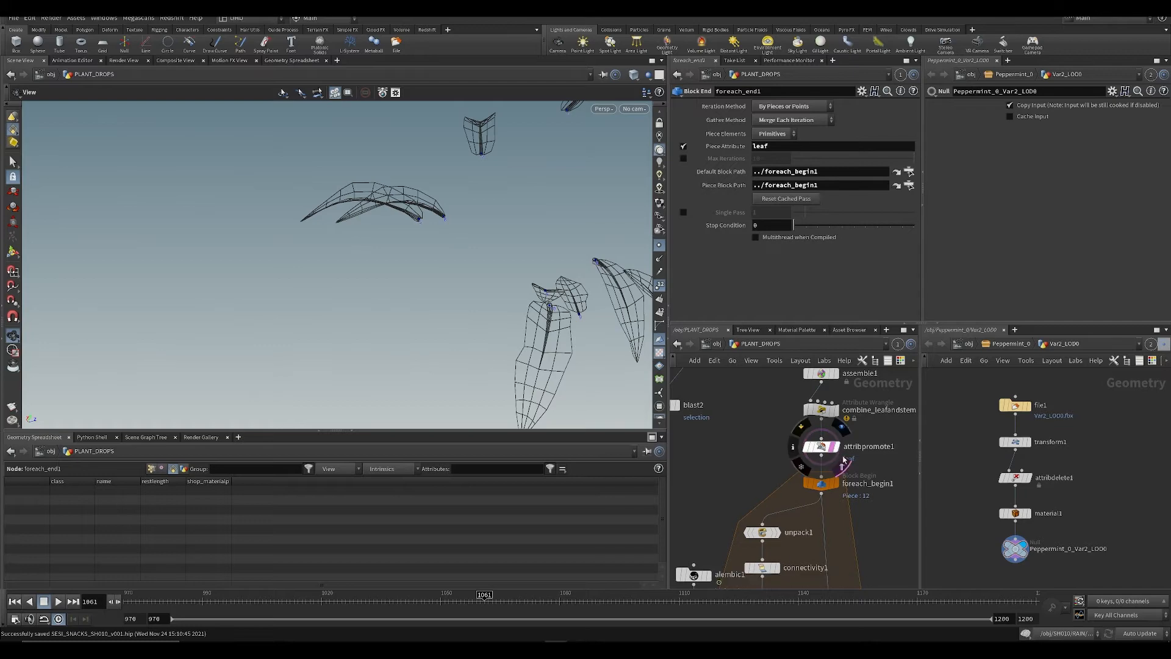
{"action": "left_click", "coordinate": [834, 450]}
{"action": "key", "text": "ctrl+s"}
Step: Tidy unpack1, connectivity1, delete3, convertline1 and fuse1 into a column below foreach_begin1 in the enlarged network view
{"action": "middle_click_drag", "start_coordinate": [900, 575], "coordinate": [884, 438]}
{"action": "scroll", "coordinate": [871, 513], "scroll_direction": "down", "scroll_amount": 5}
{"action": "scroll", "coordinate": [866, 461], "scroll_direction": "up", "scroll_amount": 4}
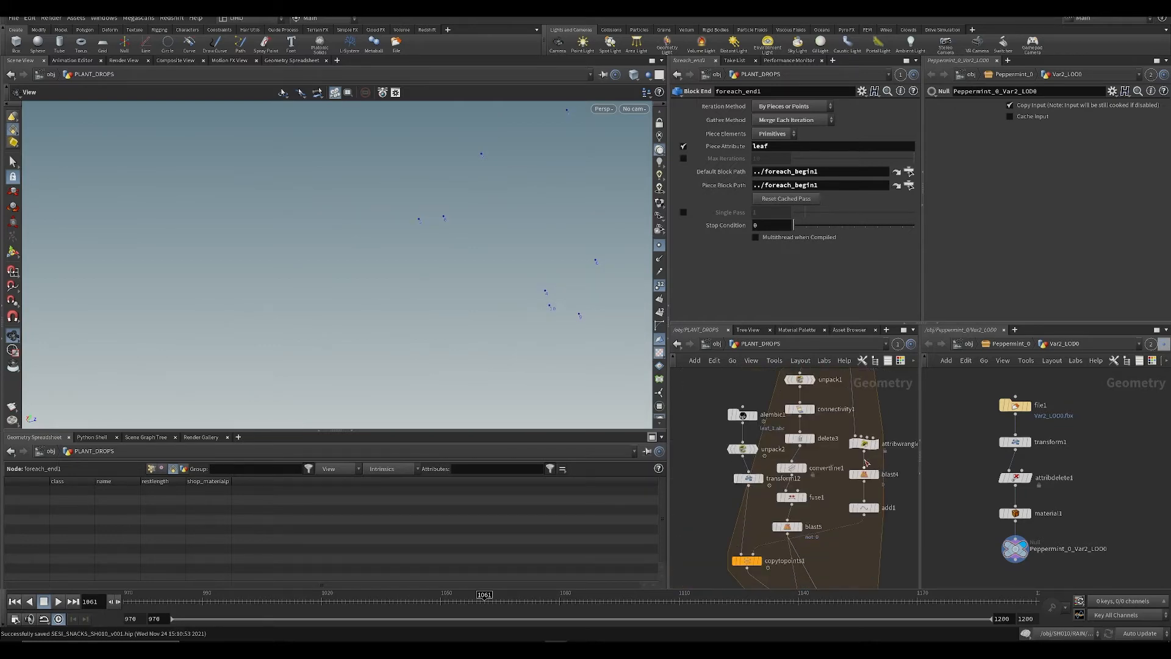
{"action": "scroll", "coordinate": [814, 462], "scroll_direction": "down", "scroll_amount": 4}
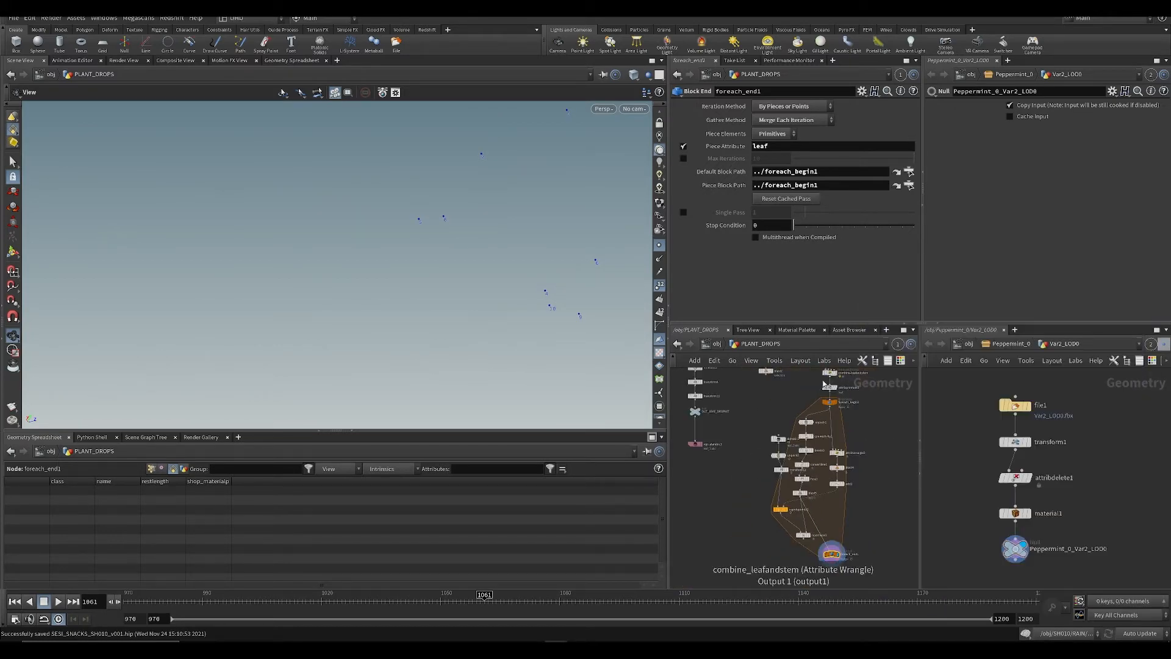
{"action": "key", "text": "ctrl+b"}
{"action": "scroll", "coordinate": [667, 365], "scroll_direction": "up", "scroll_amount": 5}
{"action": "middle_click_drag", "start_coordinate": [667, 365], "coordinate": [630, 473]}
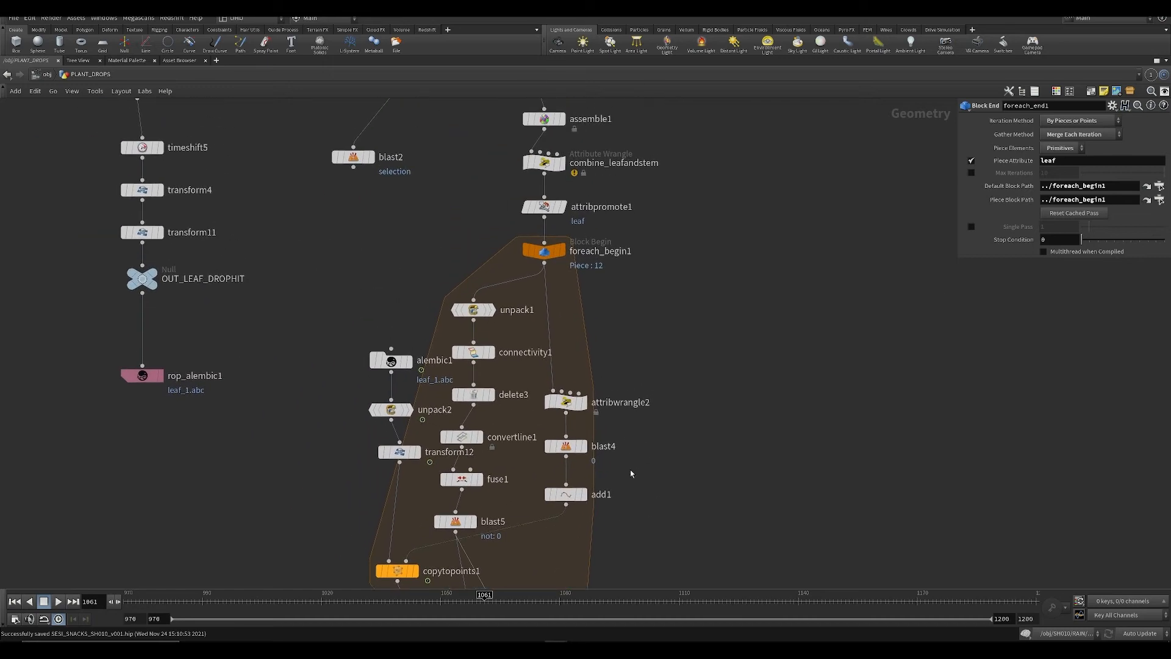
{"action": "left_click_drag", "start_coordinate": [468, 311], "coordinate": [468, 284]}
{"action": "left_click_drag", "start_coordinate": [474, 353], "coordinate": [473, 328]}
{"action": "left_click_drag", "start_coordinate": [474, 395], "coordinate": [480, 361]}
{"action": "left_click_drag", "start_coordinate": [468, 438], "coordinate": [480, 404]}
{"action": "left_click_drag", "start_coordinate": [456, 470], "coordinate": [474, 447]}
Step: Place blast5 directly beneath fuse1 and restore the full pane layout
{"action": "key", "text": "h"}
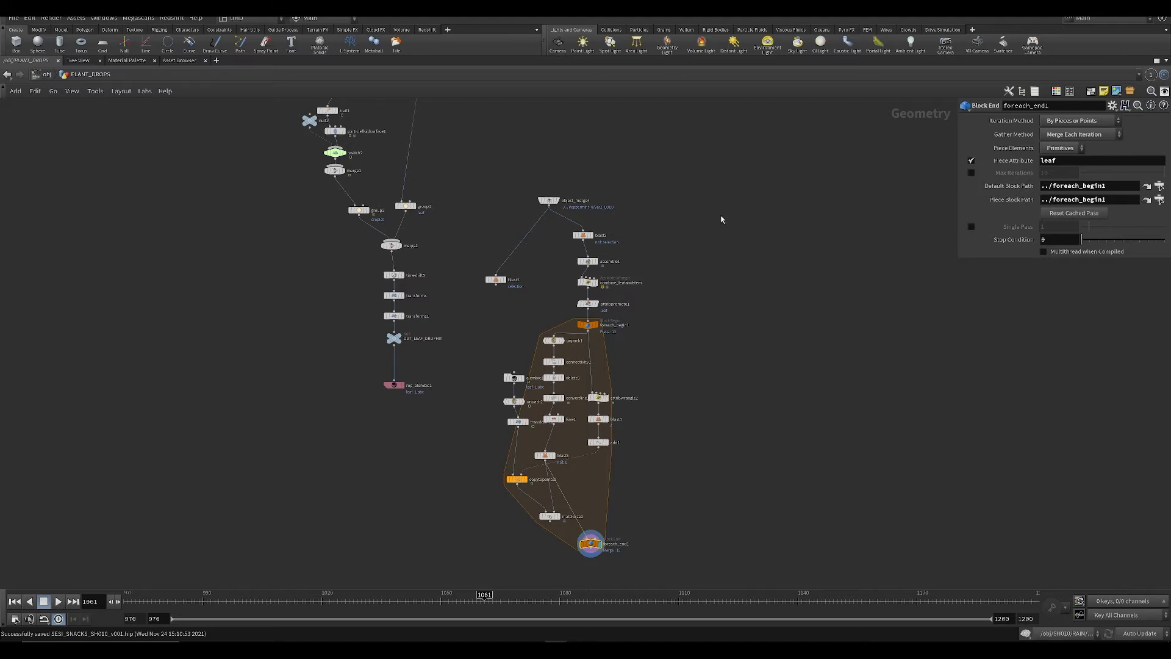
{"action": "scroll", "coordinate": [550, 411], "scroll_direction": "up", "scroll_amount": 4}
{"action": "left_click_drag", "start_coordinate": [539, 502], "coordinate": [547, 468]}
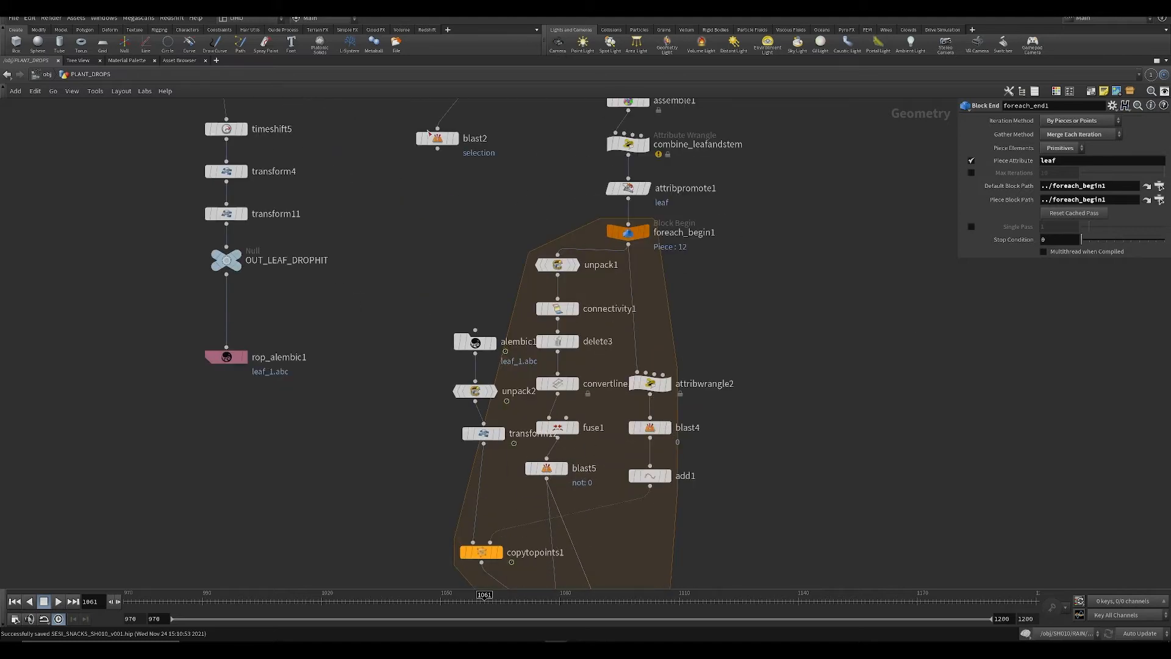
{"action": "key", "text": "h"}
{"action": "scroll", "coordinate": [463, 341], "scroll_direction": "up", "scroll_amount": 4}
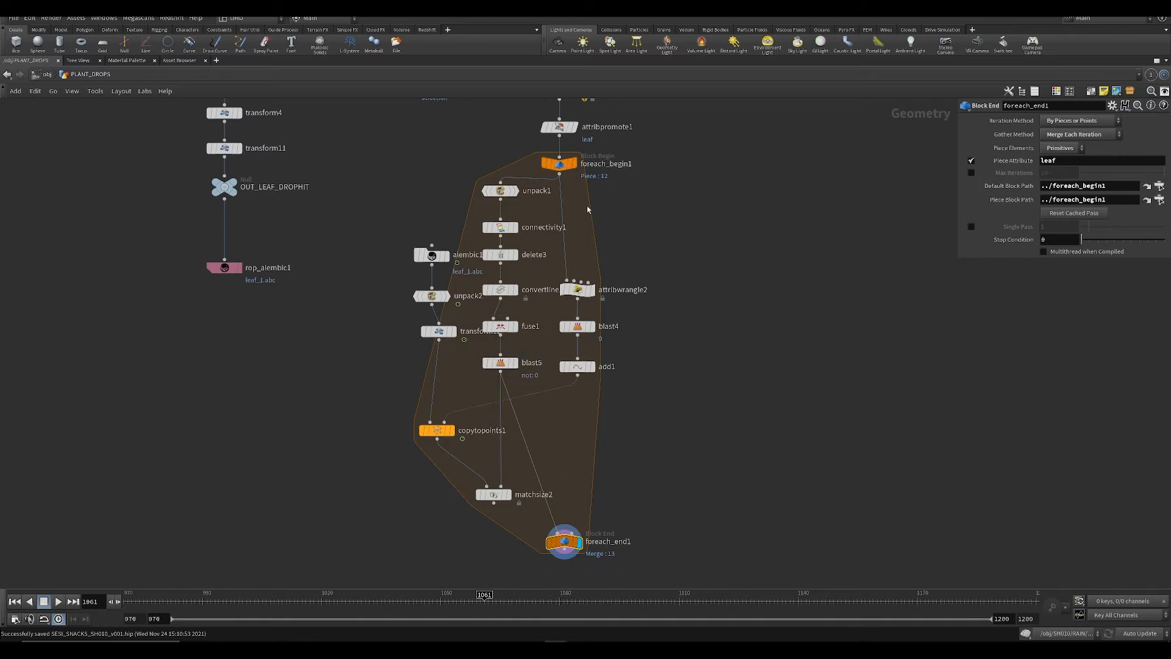
{"action": "scroll", "coordinate": [588, 209], "scroll_direction": "down", "scroll_amount": 3}
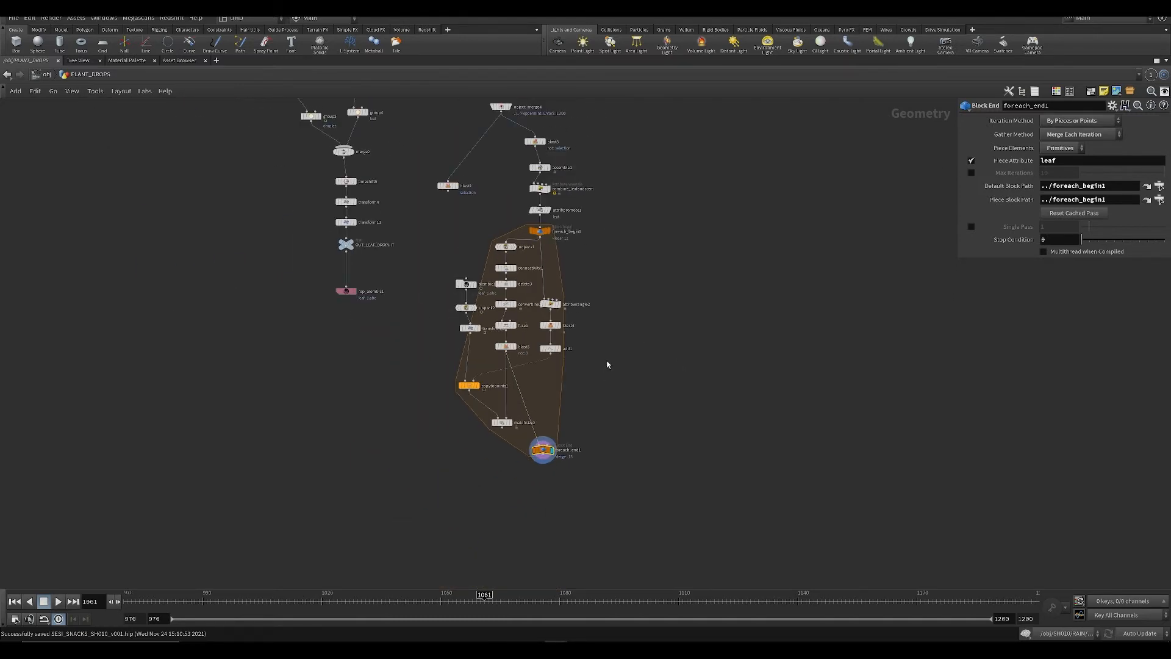
{"action": "key", "text": "ctrl+b"}
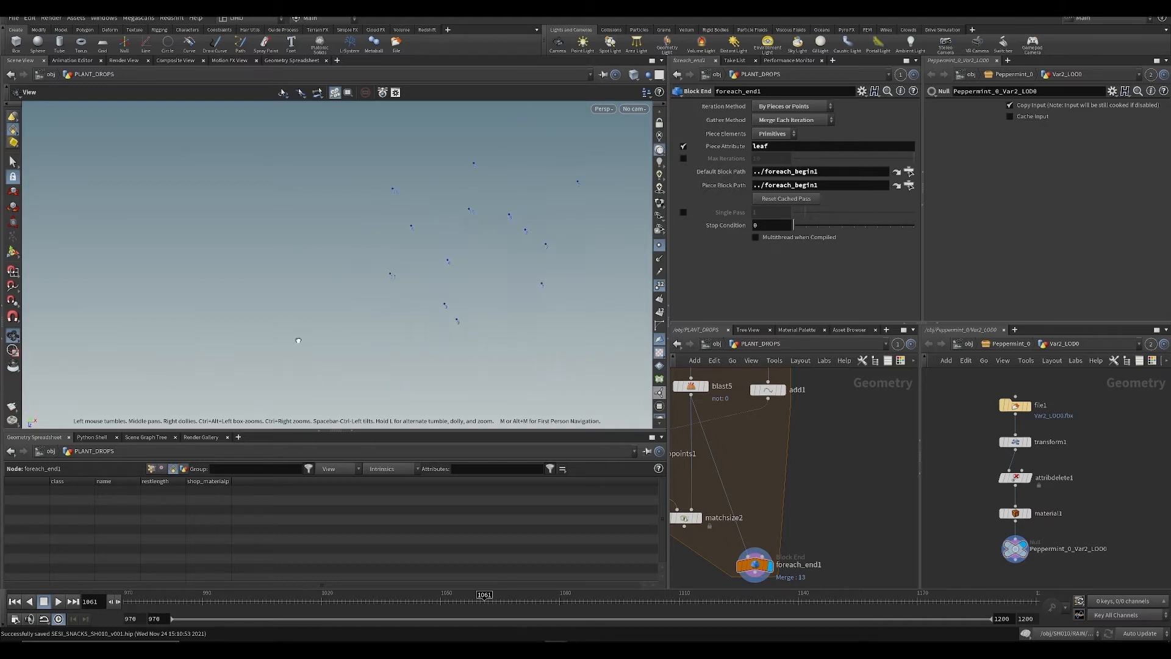
Step: Move foreach_end1 further down and place matchsize2 closer to copytopoints1
{"action": "scroll", "coordinate": [460, 273], "scroll_direction": "up", "scroll_amount": 2}
{"action": "scroll", "coordinate": [469, 276], "scroll_direction": "down", "scroll_amount": 3}
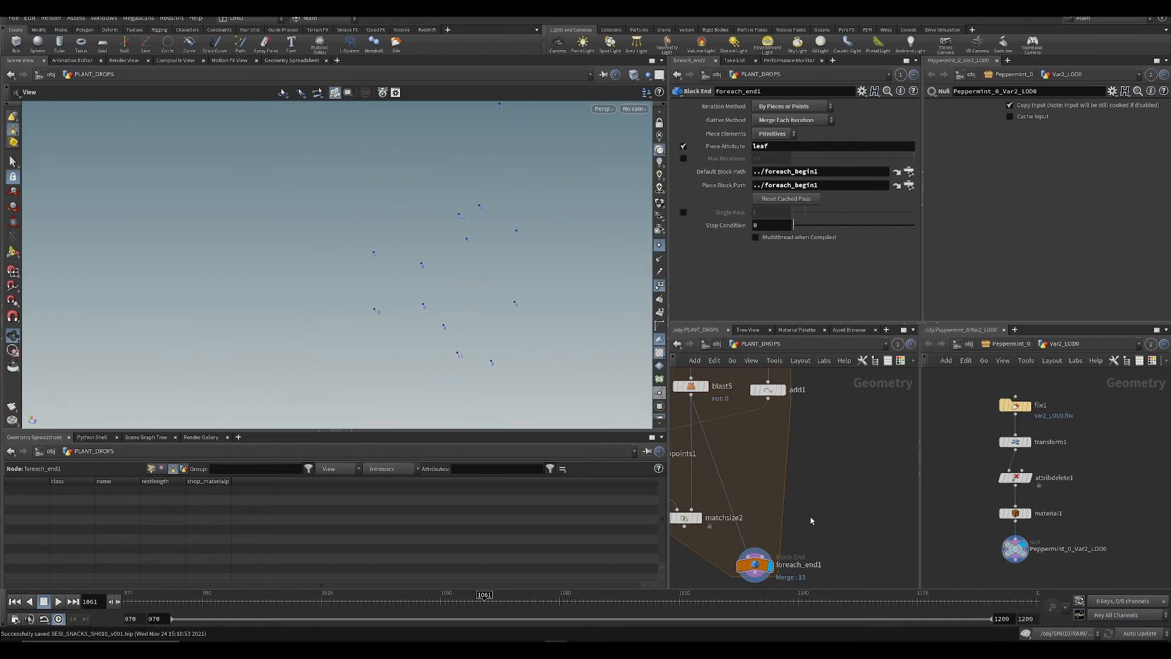
{"action": "scroll", "coordinate": [811, 520], "scroll_direction": "down", "scroll_amount": 4}
{"action": "middle_click_drag", "start_coordinate": [748, 528], "coordinate": [804, 492]}
{"action": "scroll", "coordinate": [811, 495], "scroll_direction": "up", "scroll_amount": 4}
{"action": "left_click_drag", "start_coordinate": [859, 522], "coordinate": [855, 564]}
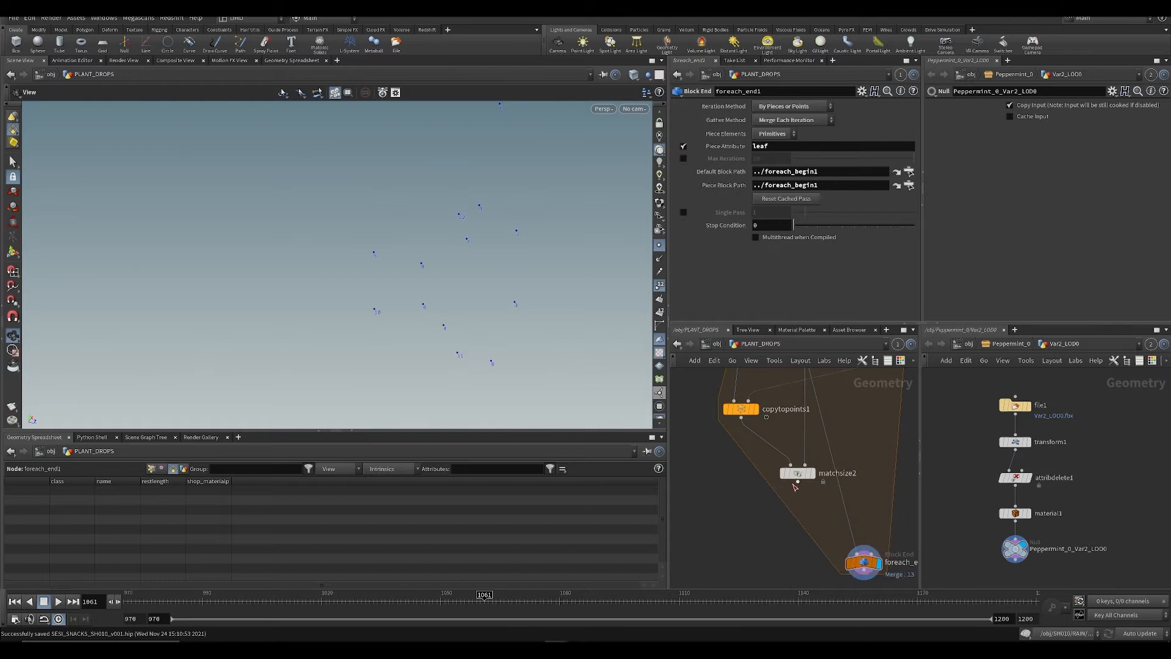
{"action": "left_click_drag", "start_coordinate": [797, 474], "coordinate": [785, 451]}
{"action": "mouse_move", "coordinate": [754, 489]}
{"action": "middle_mouse_down"}
{"action": "mouse_move", "coordinate": [701, 527]}
{"action": "mouse_move", "coordinate": [745, 481]}
{"action": "middle_mouse_up"}
{"action": "scroll", "coordinate": [693, 520], "scroll_direction": "down", "scroll_amount": 3}
{"action": "scroll", "coordinate": [785, 536], "scroll_direction": "up", "scroll_amount": 3}
{"action": "middle_click_drag", "start_coordinate": [868, 471], "coordinate": [816, 500]}
{"action": "middle_click_drag", "start_coordinate": [784, 458], "coordinate": [805, 514]}
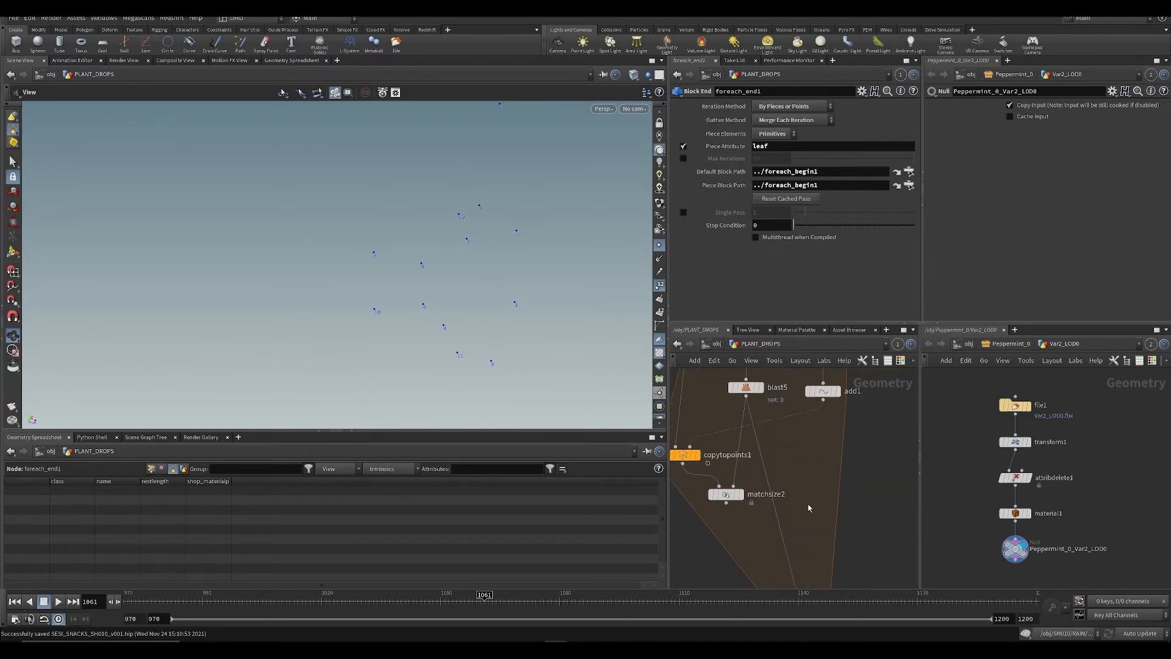
{"action": "scroll", "coordinate": [737, 461], "scroll_direction": "down", "scroll_amount": 3}
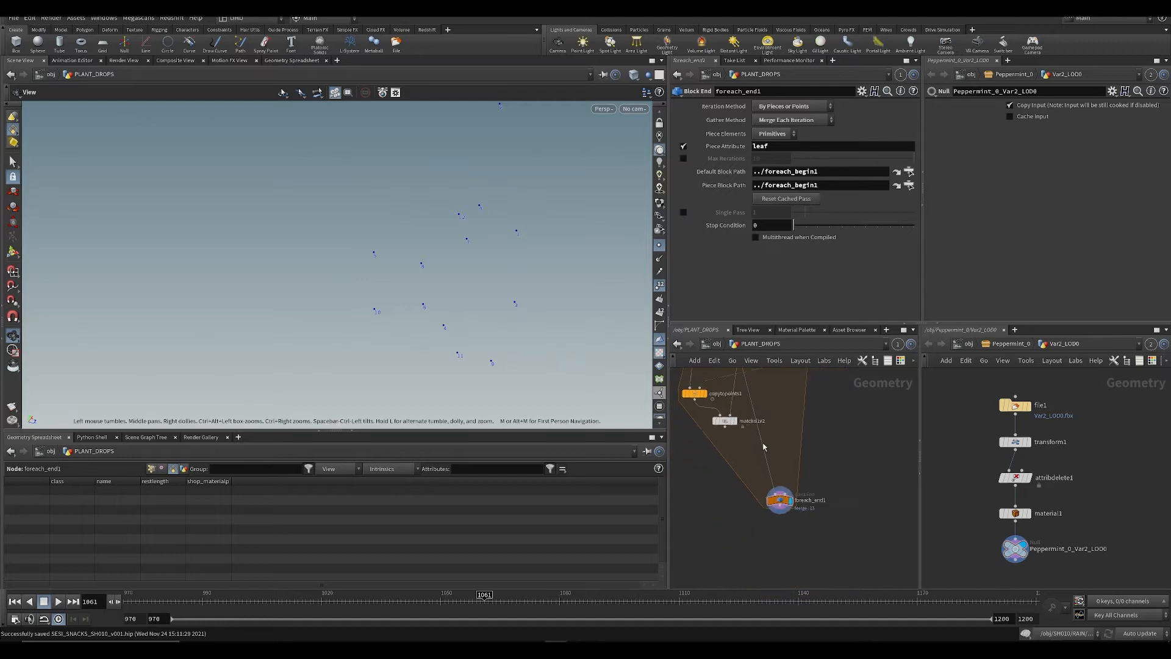
{"action": "middle_click_drag", "start_coordinate": [735, 427], "coordinate": [765, 500]}
{"action": "scroll", "coordinate": [807, 433], "scroll_direction": "up", "scroll_amount": 3}
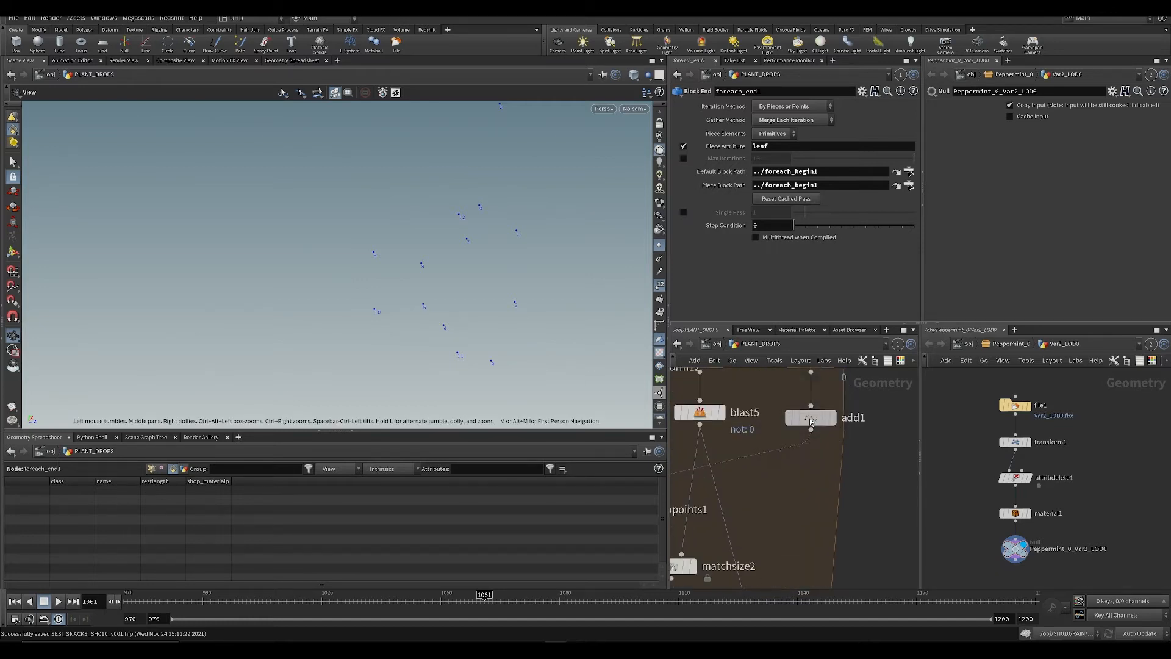
Step: Display add1 and wire its output into foreach_end1 to try its centre points as the loop result
{"action": "left_click", "coordinate": [811, 417]}
{"action": "left_click", "coordinate": [837, 394]}
{"action": "scroll", "coordinate": [821, 452], "scroll_direction": "down", "scroll_amount": 3}
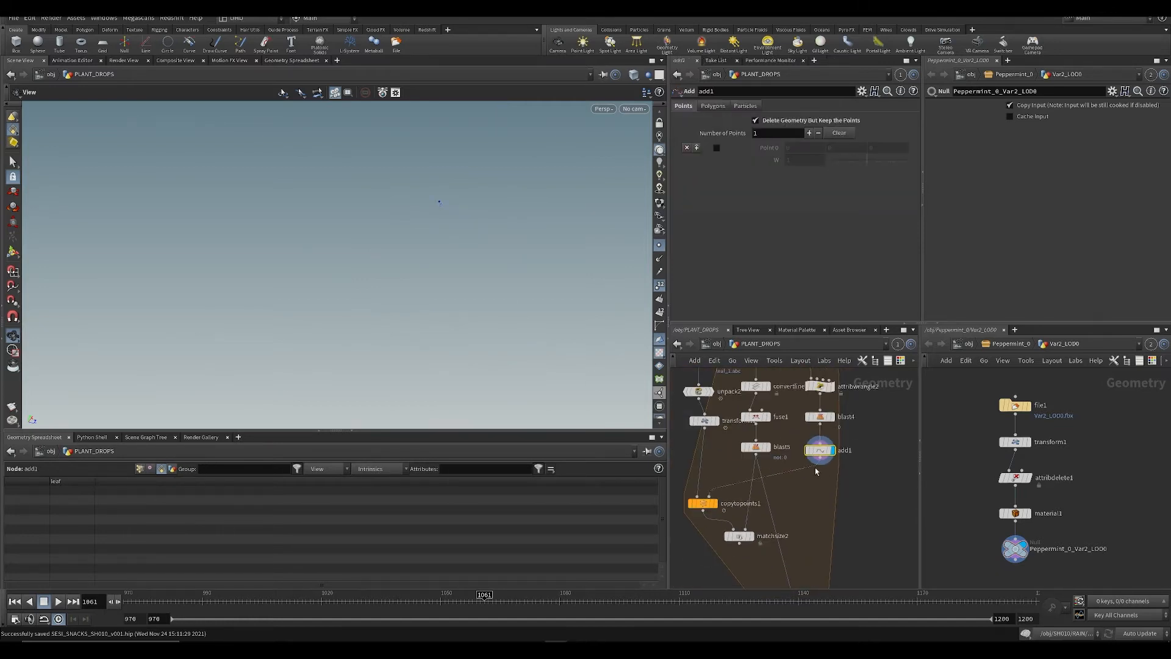
{"action": "middle_click_drag", "start_coordinate": [834, 492], "coordinate": [801, 416]}
{"action": "left_click_drag", "start_coordinate": [798, 394], "coordinate": [793, 558]}
Step: Overlay attribpromote1 as a template to compare the add1 points with the plant leaves
{"action": "middle_click_drag", "start_coordinate": [756, 413], "coordinate": [759, 484]}
{"action": "mouse_move", "coordinate": [792, 379]}
{"action": "middle_mouse_down"}
{"action": "mouse_move", "coordinate": [779, 473]}
{"action": "mouse_move", "coordinate": [810, 486]}
{"action": "middle_mouse_up"}
{"action": "left_click", "coordinate": [806, 475]}
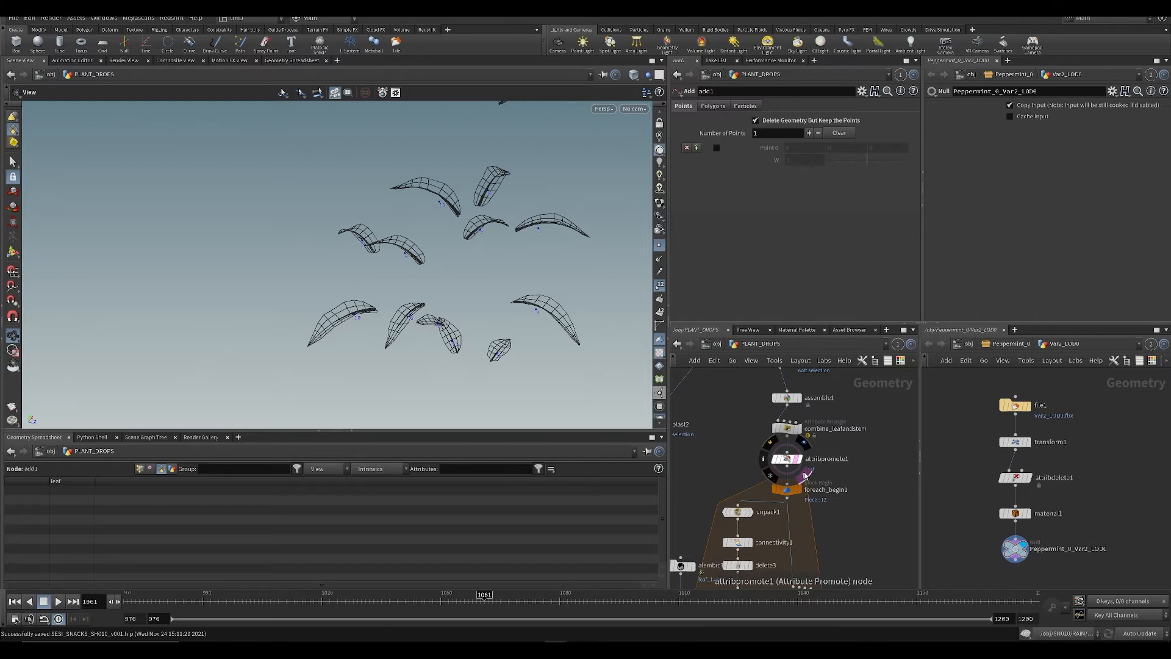
{"action": "left_click", "coordinate": [806, 475]}
{"action": "middle_click_drag", "start_coordinate": [850, 578], "coordinate": [828, 433]}
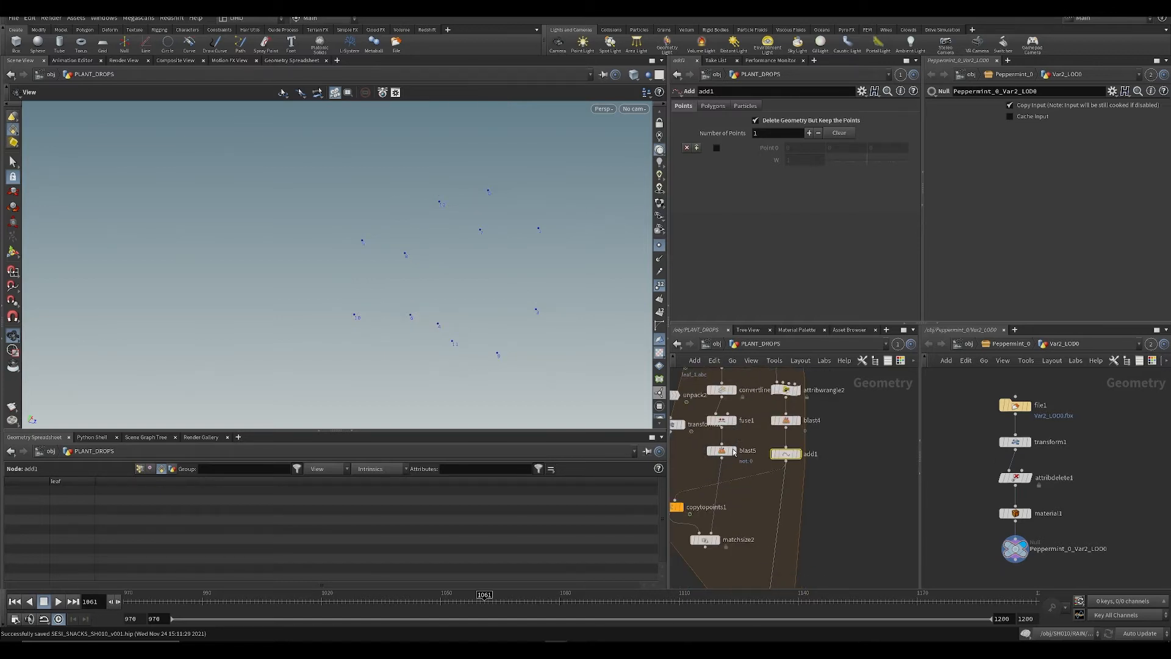
Step: Display blast5, copytopoints1 and matchsize2 in turn to check the copied leaf inside the loop
{"action": "left_click", "coordinate": [734, 452]}
{"action": "scroll", "coordinate": [779, 501], "scroll_direction": "down", "scroll_amount": 2}
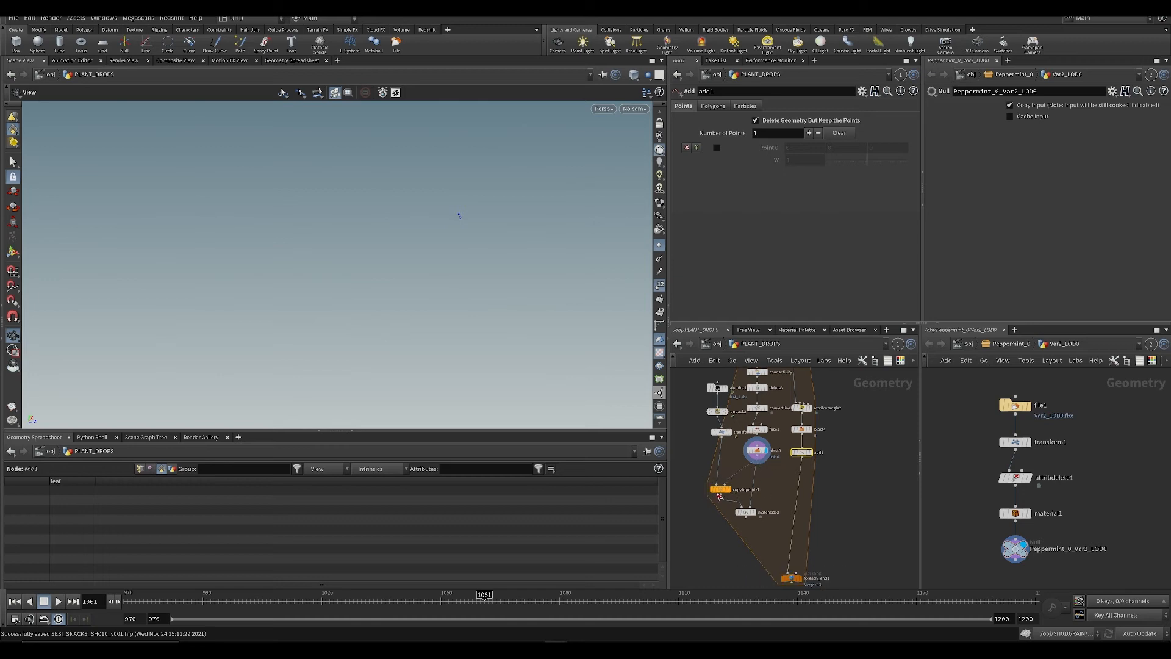
{"action": "left_click", "coordinate": [720, 495]}
{"action": "left_click", "coordinate": [744, 510]}
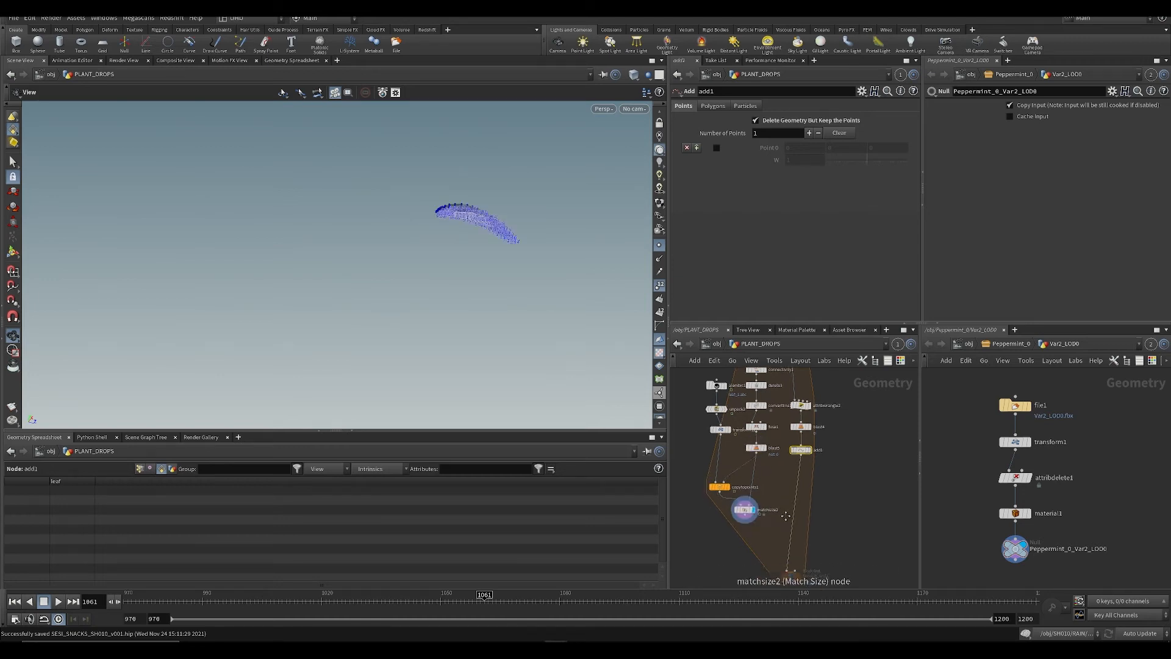
Step: Wire matchsize2 into foreach_end1 and display the merged leaves at frame 1002, then save the scene
{"action": "left_click", "coordinate": [740, 495]}
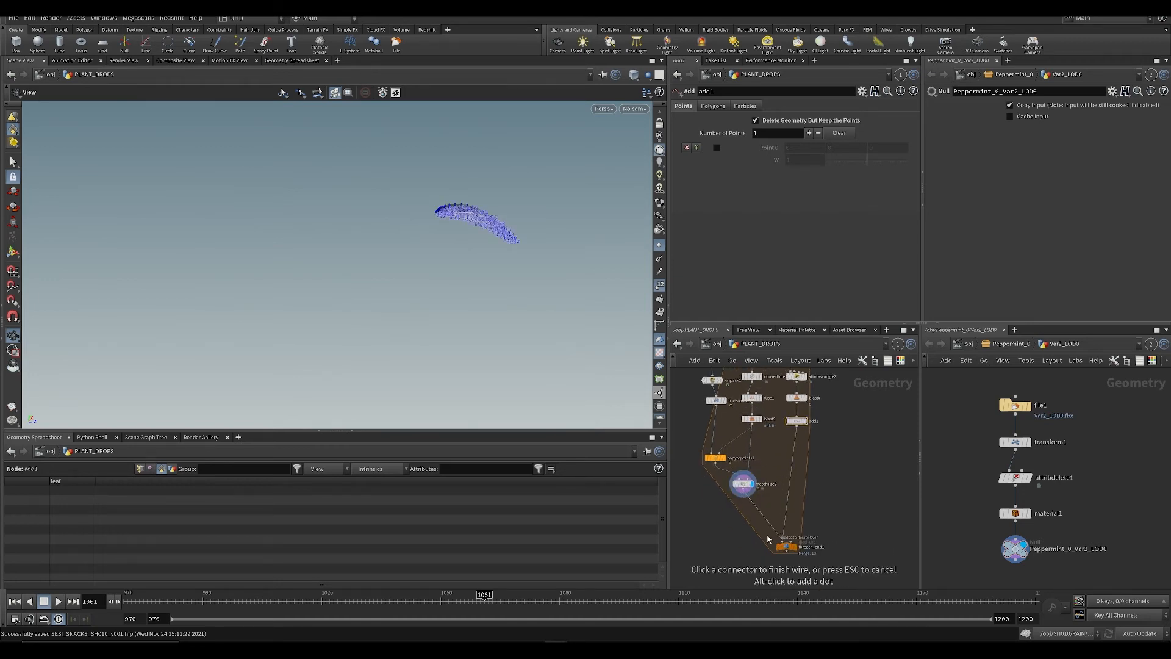
{"action": "left_click", "coordinate": [819, 545]}
{"action": "scroll", "coordinate": [758, 466], "scroll_direction": "down", "scroll_amount": 3}
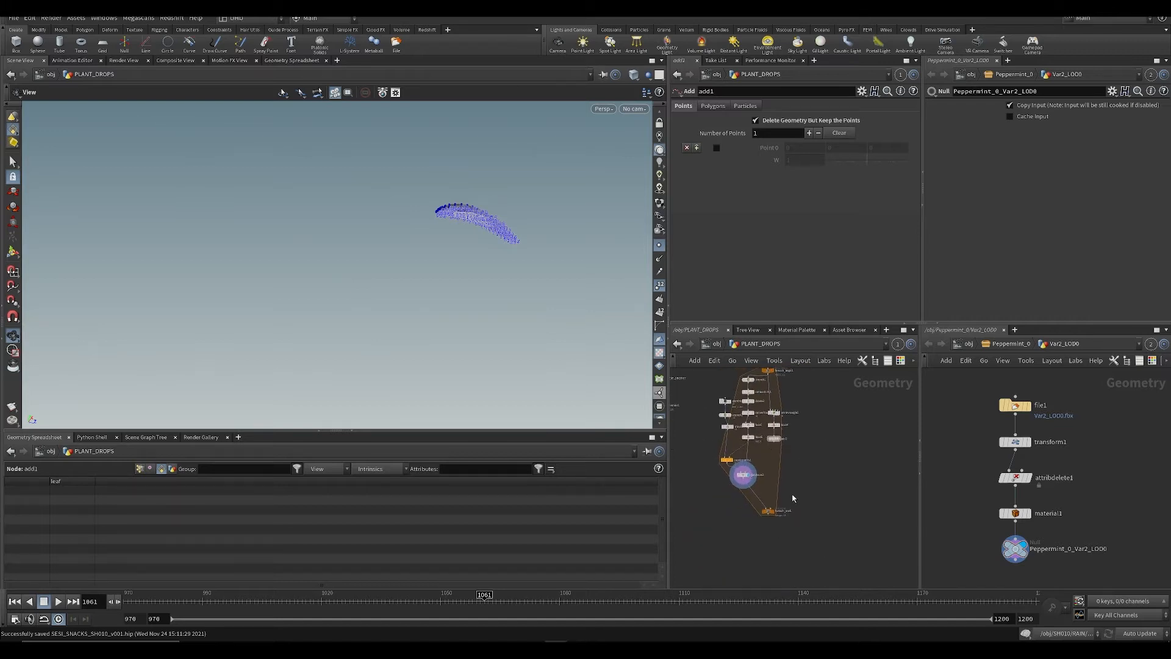
{"action": "left_click", "coordinate": [780, 511]}
{"action": "left_click", "coordinate": [767, 511]}
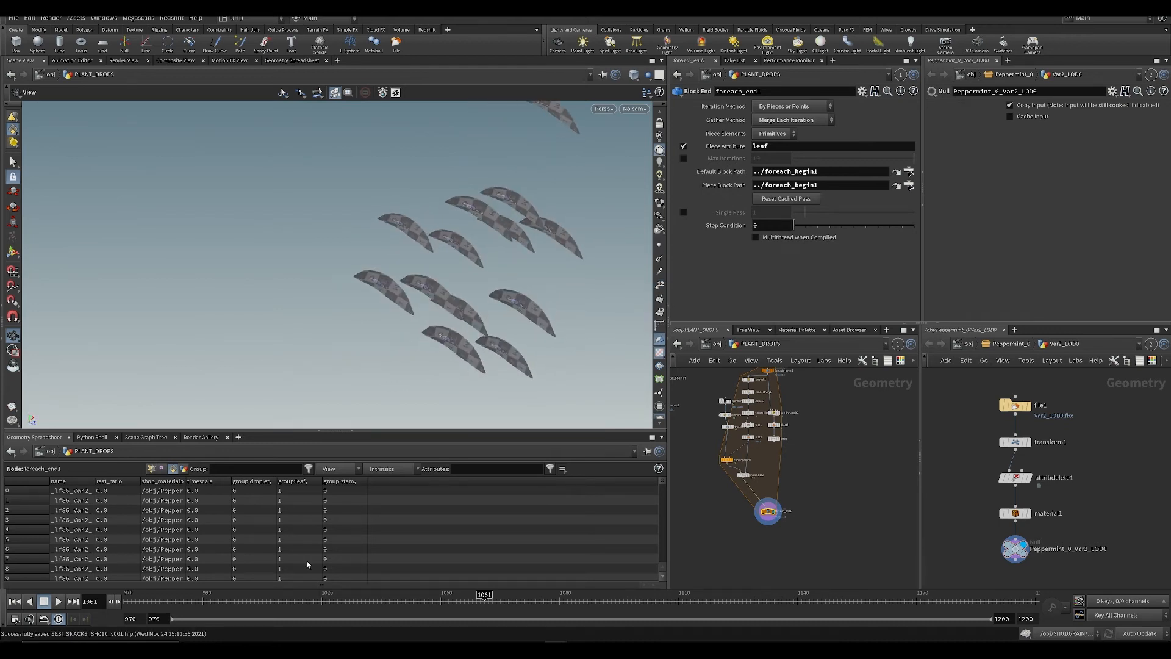
{"action": "left_click_drag", "start_coordinate": [184, 610], "coordinate": [251, 604]}
{"action": "key", "text": "ctrl+s"}
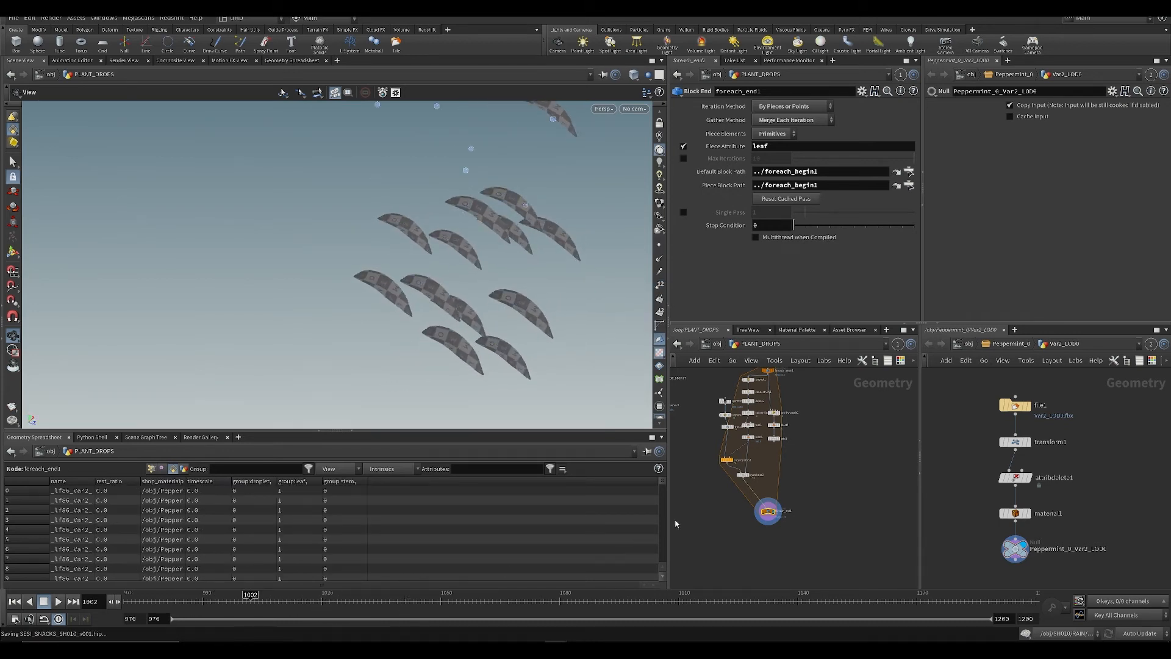
Step: Insert an Attribute Copy node on the wire between blast5 and matchsize2 inside the loop, and save the scene
{"action": "scroll", "coordinate": [773, 442], "scroll_direction": "up", "scroll_amount": 5}
{"action": "scroll", "coordinate": [767, 452], "scroll_direction": "down", "scroll_amount": 4}
{"action": "key", "text": "Tab"}
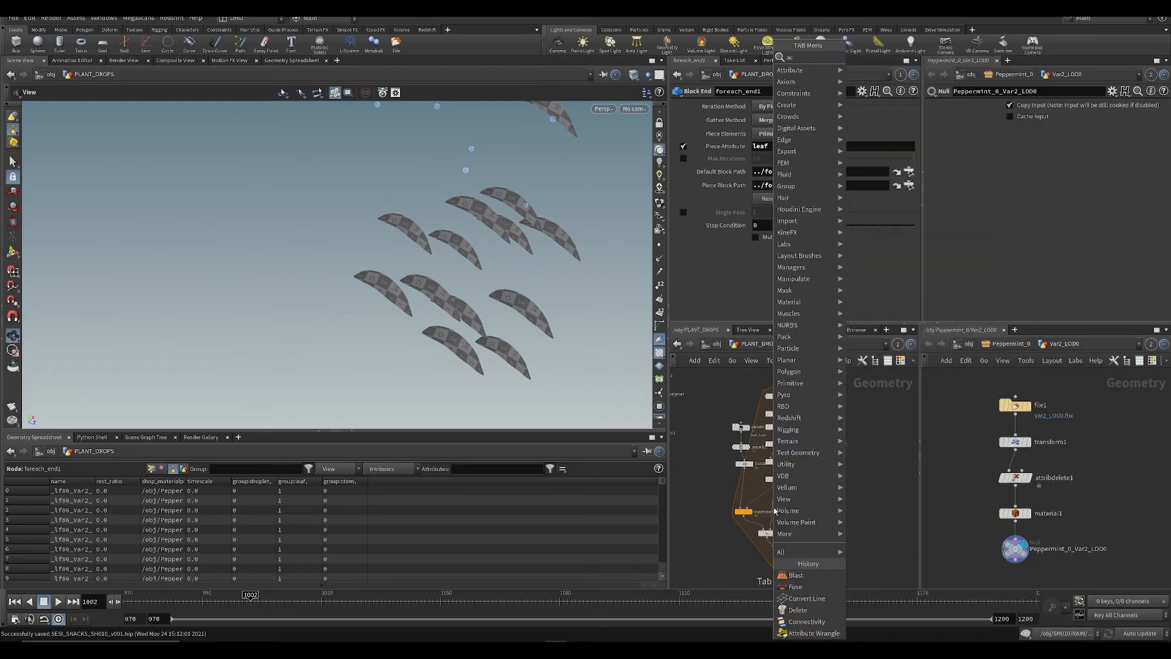
{"action": "key", "text": "Return"}
{"action": "key", "text": "Tab"}
{"action": "type", "text": "acop"}
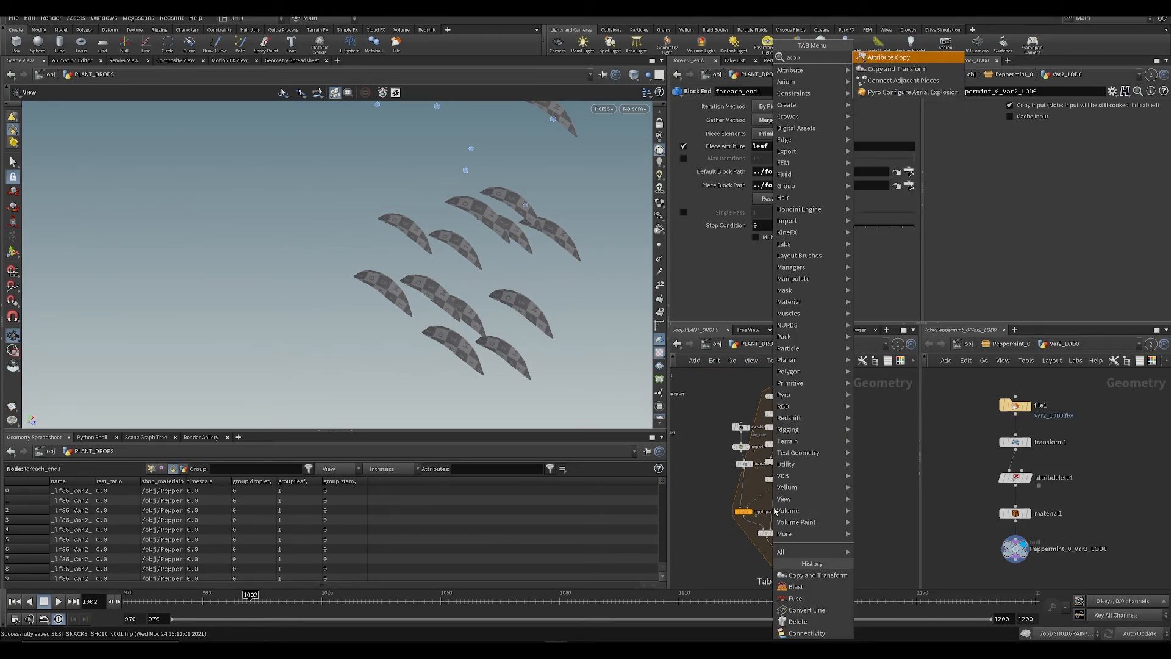
{"action": "type", "text": "y"}
{"action": "key", "text": "Return"}
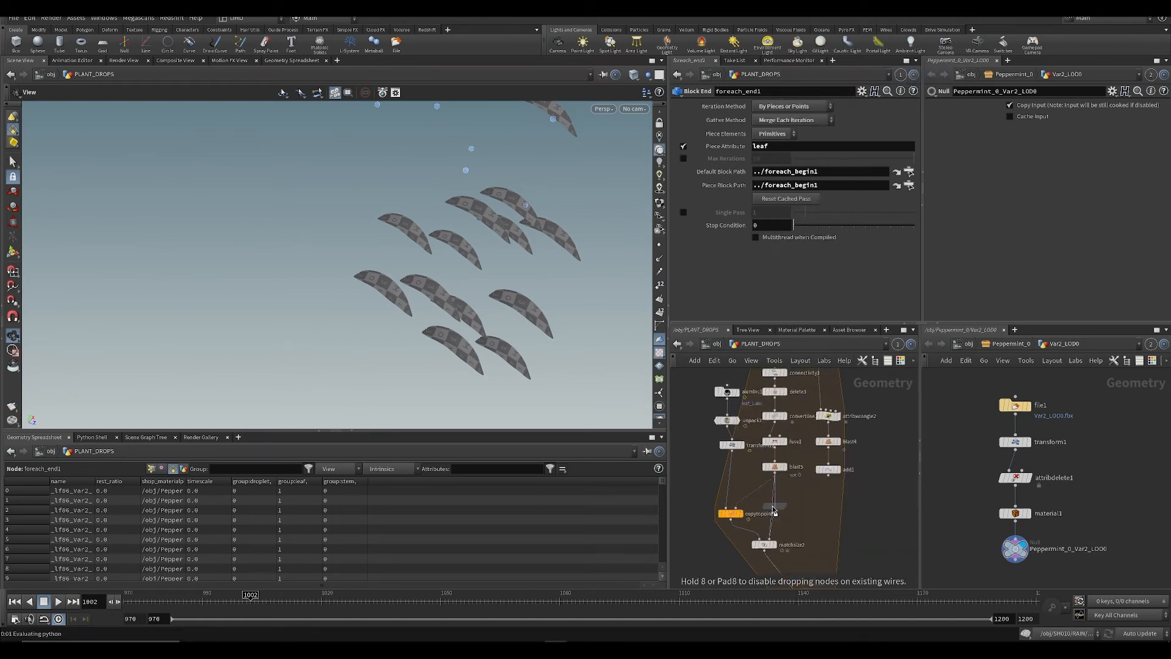
{"action": "left_click", "coordinate": [783, 508]}
{"action": "key", "text": "ctrl+s"}
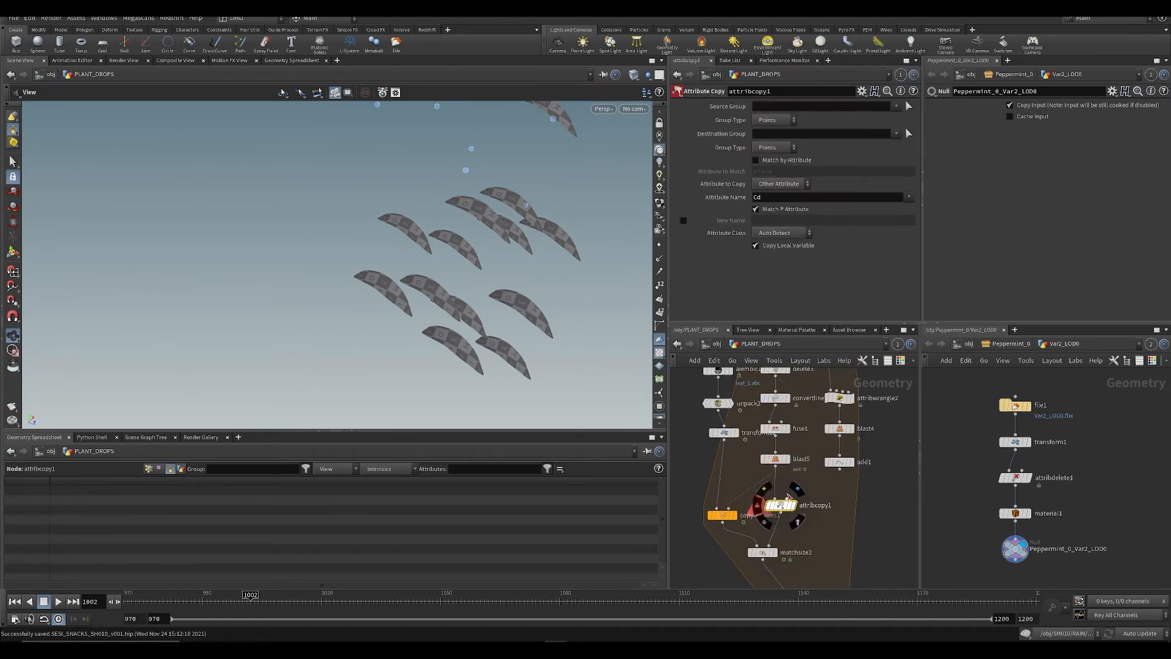
Step: Wire add1 into attribcopy1's second input, set its attribute name to N, and nudge the node within the loop
{"action": "scroll", "coordinate": [804, 475], "scroll_direction": "down", "scroll_amount": 1}
{"action": "middle_click_drag", "start_coordinate": [804, 474], "coordinate": [778, 530]}
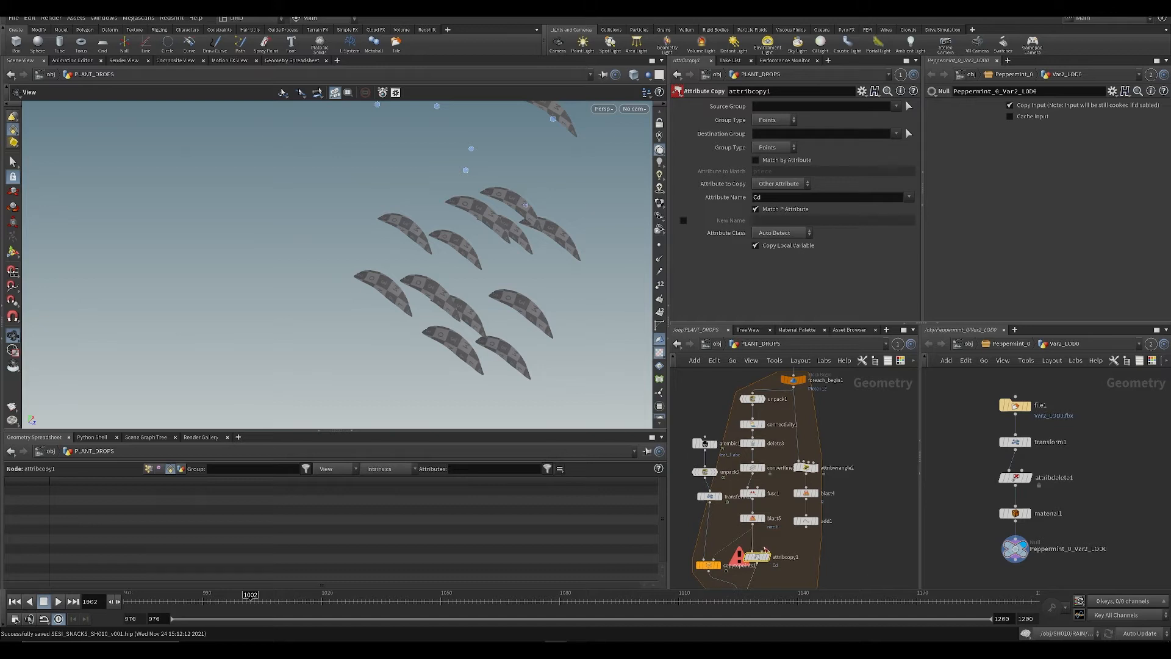
{"action": "left_click", "coordinate": [763, 551]}
{"action": "left_click", "coordinate": [806, 528]}
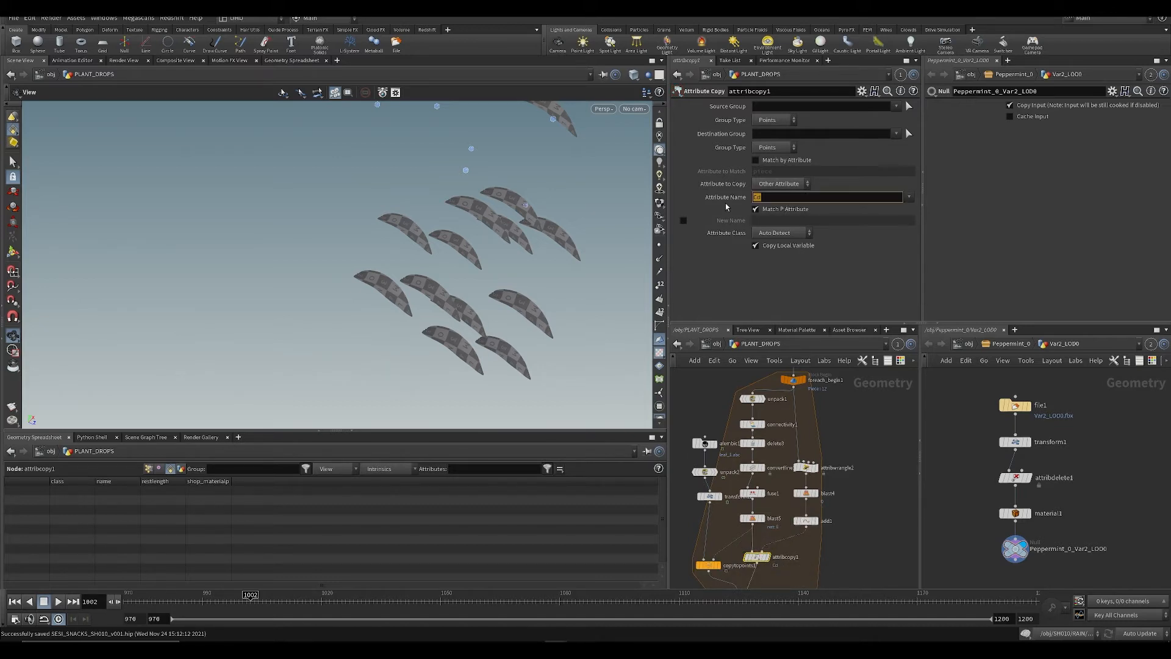
{"action": "type", "text": "N"}
{"action": "key", "text": "Return"}
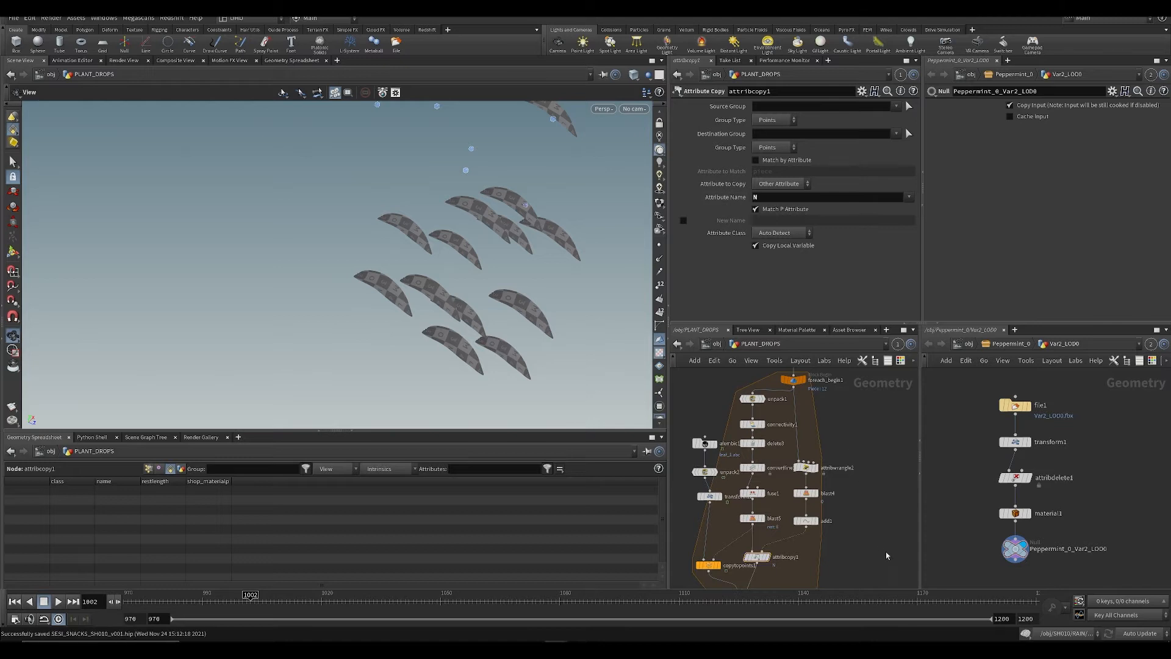
{"action": "middle_click_drag", "start_coordinate": [756, 585], "coordinate": [765, 490]}
{"action": "mouse_move", "coordinate": [768, 458]}
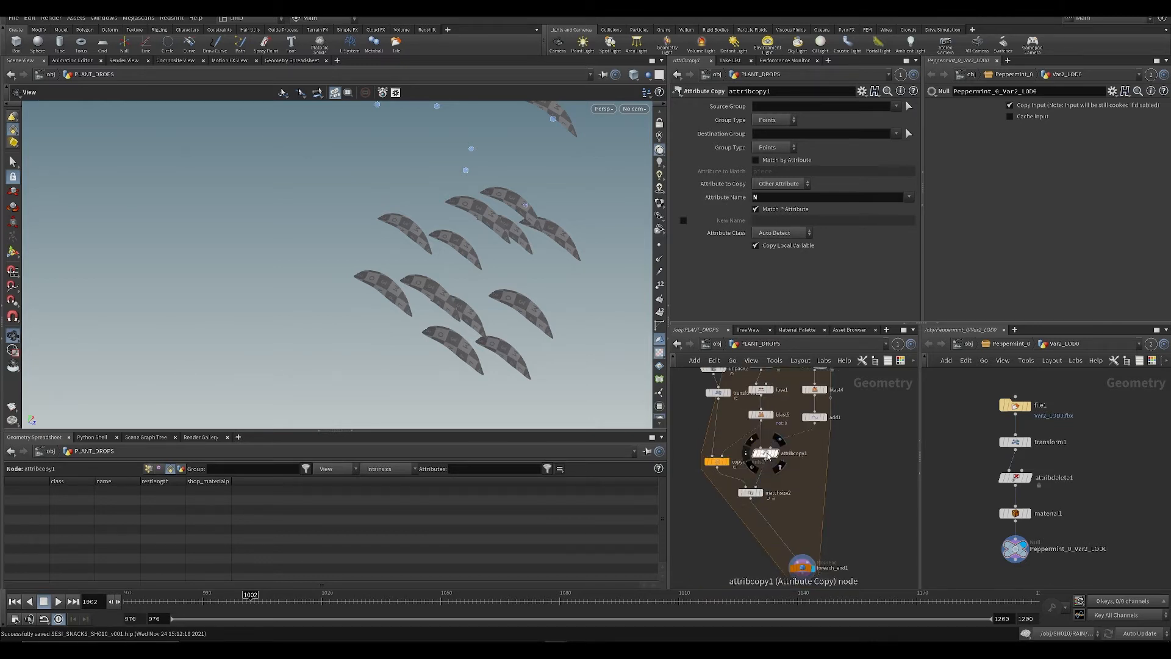
{"action": "mouse_move", "coordinate": [768, 458]}
{"action": "left_mouse_down"}
{"action": "mouse_move", "coordinate": [773, 446]}
{"action": "mouse_move", "coordinate": [748, 450]}
{"action": "mouse_move", "coordinate": [769, 449]}
{"action": "left_mouse_up"}
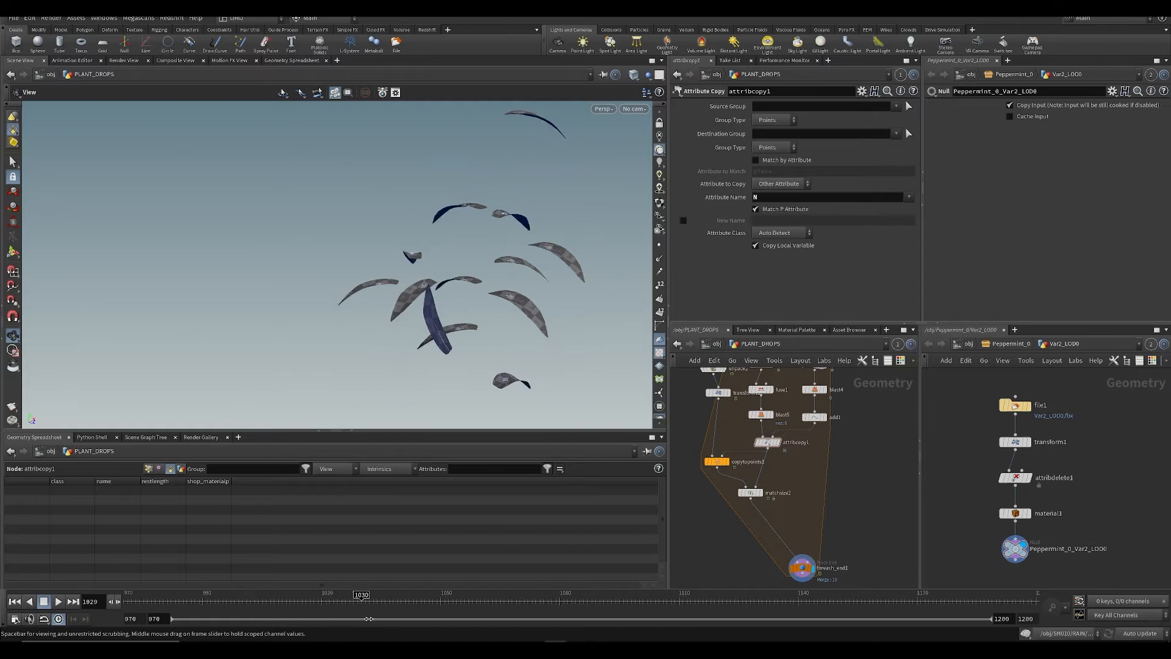
Step: Scrub the timeline to frame 1044 to inspect how the copied leaves move, saving the scene
{"action": "left_click_drag", "start_coordinate": [464, 368], "coordinate": [523, 308]}
{"action": "scroll", "coordinate": [523, 309], "scroll_direction": "up", "scroll_amount": 3}
{"action": "left_click_drag", "start_coordinate": [300, 599], "coordinate": [417, 599]}
{"action": "key", "text": "ctrl+s"}
{"action": "left_click_drag", "start_coordinate": [518, 278], "coordinate": [529, 335]}
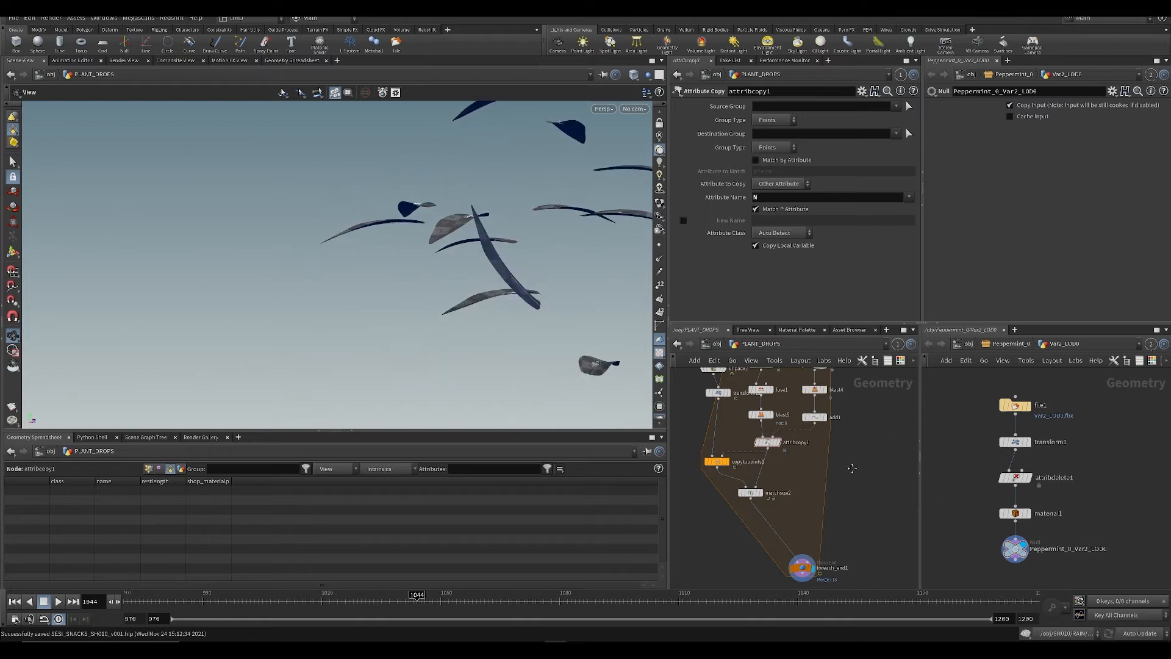
Step: Display blast3 and foreach_end1 in turn to compare the plant's original leaves with the copied ones at frame 1044
{"action": "middle_click_drag", "start_coordinate": [821, 390], "coordinate": [787, 555]}
{"action": "left_click", "coordinate": [743, 400]}
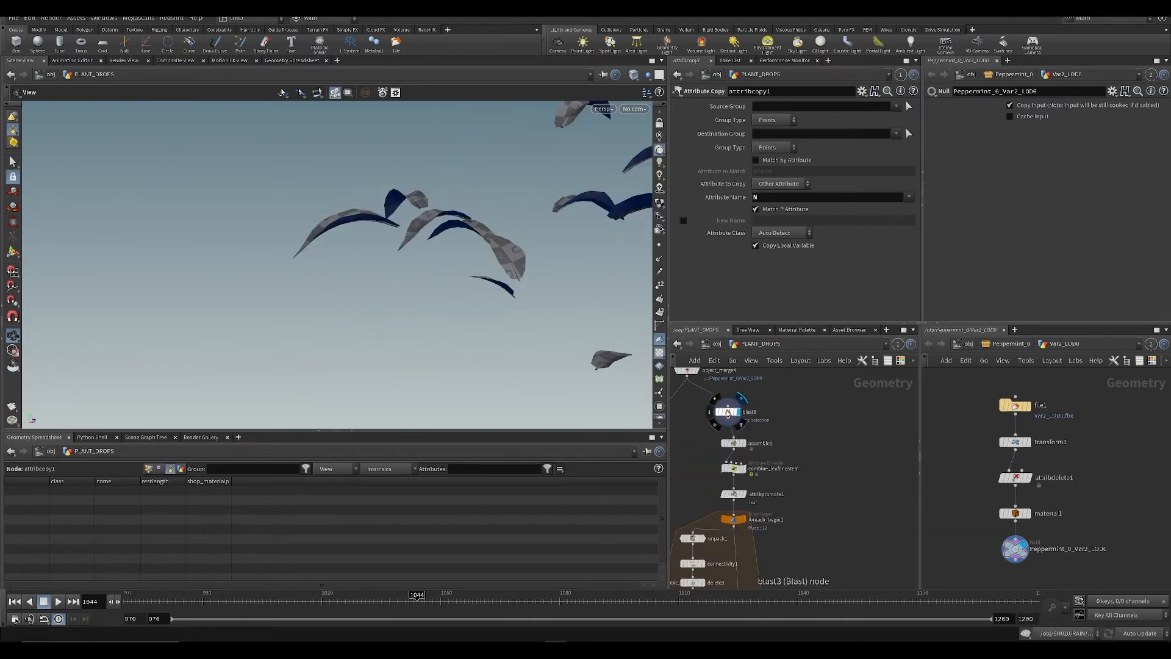
{"action": "middle_click_drag", "start_coordinate": [787, 561], "coordinate": [795, 371]}
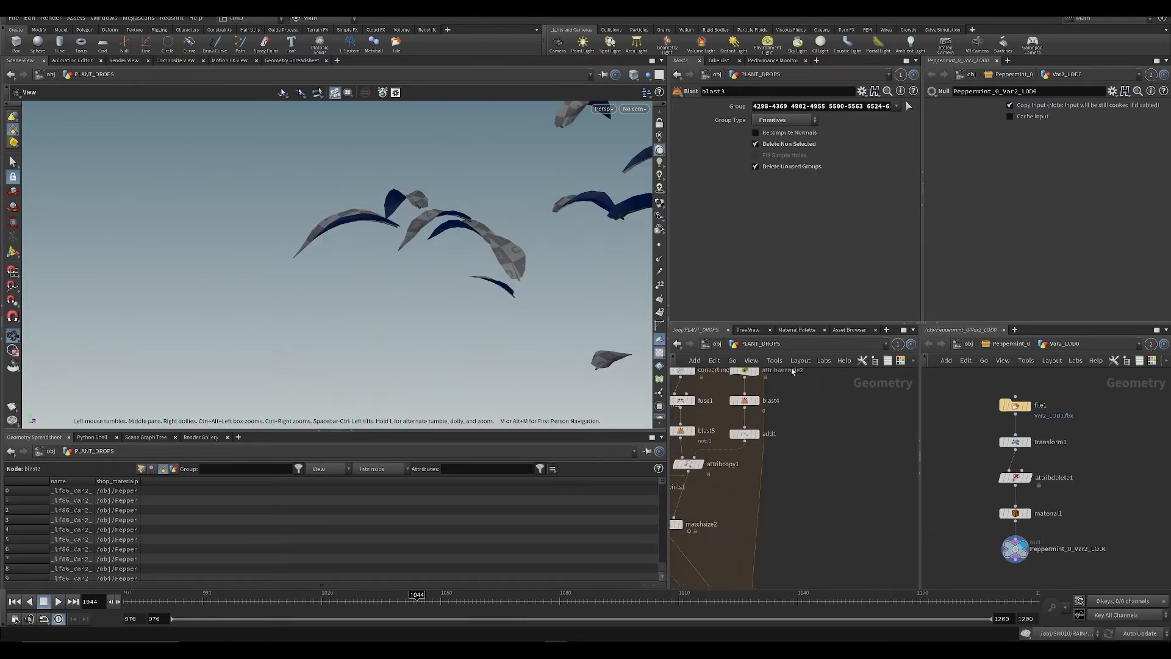
{"action": "scroll", "coordinate": [795, 371], "scroll_direction": "down", "scroll_amount": 3}
{"action": "left_click", "coordinate": [762, 510]}
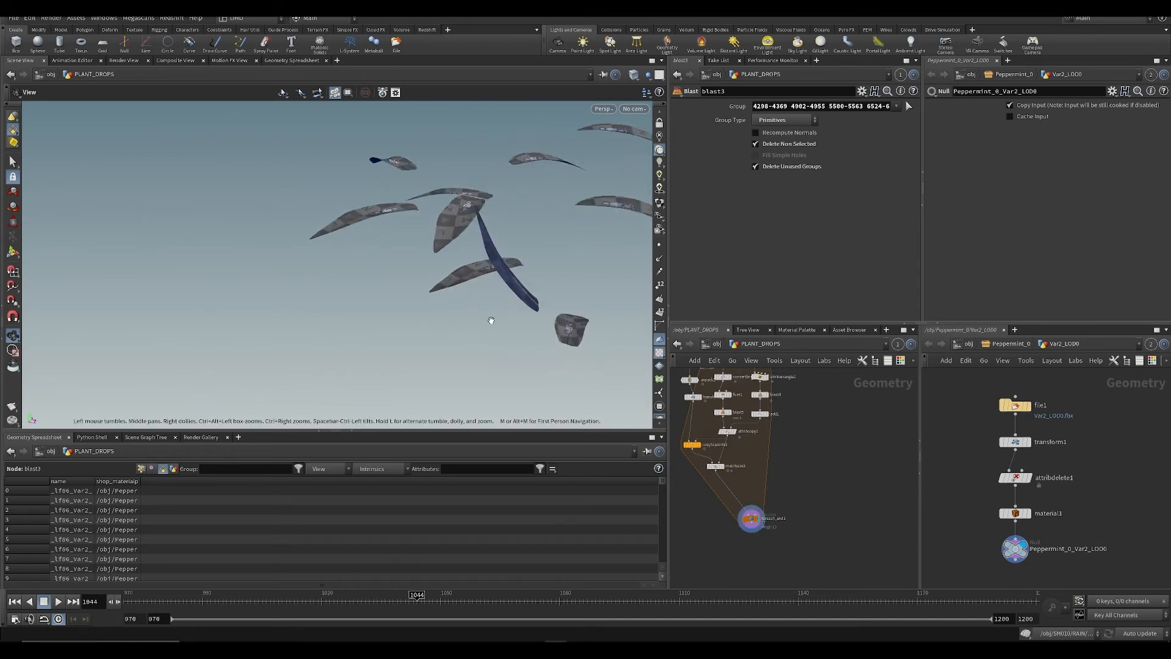
{"action": "middle_click_drag", "start_coordinate": [791, 421], "coordinate": [789, 577]}
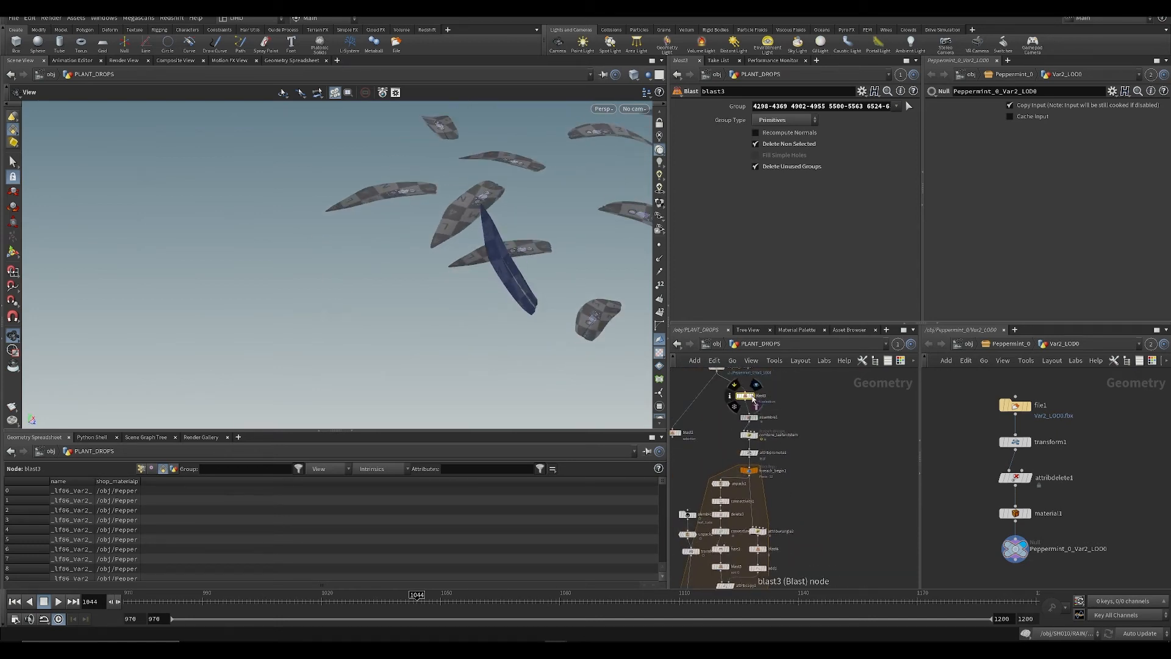
{"action": "left_click", "coordinate": [756, 387]}
{"action": "left_click", "coordinate": [908, 108]}
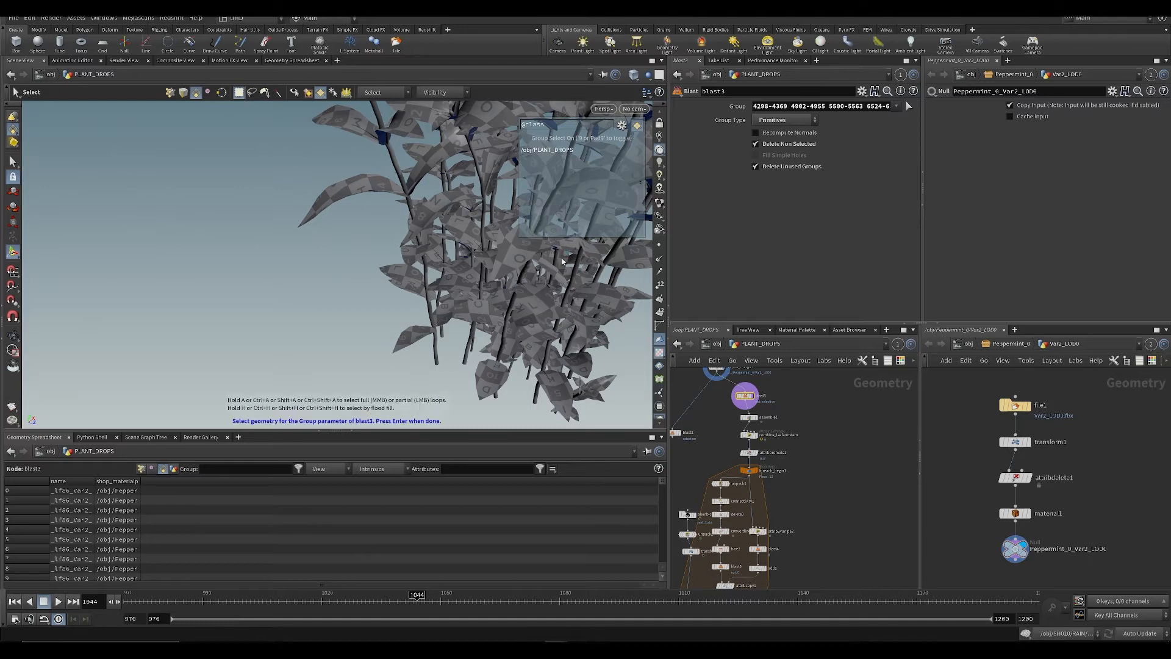
{"action": "left_click", "coordinate": [754, 391]}
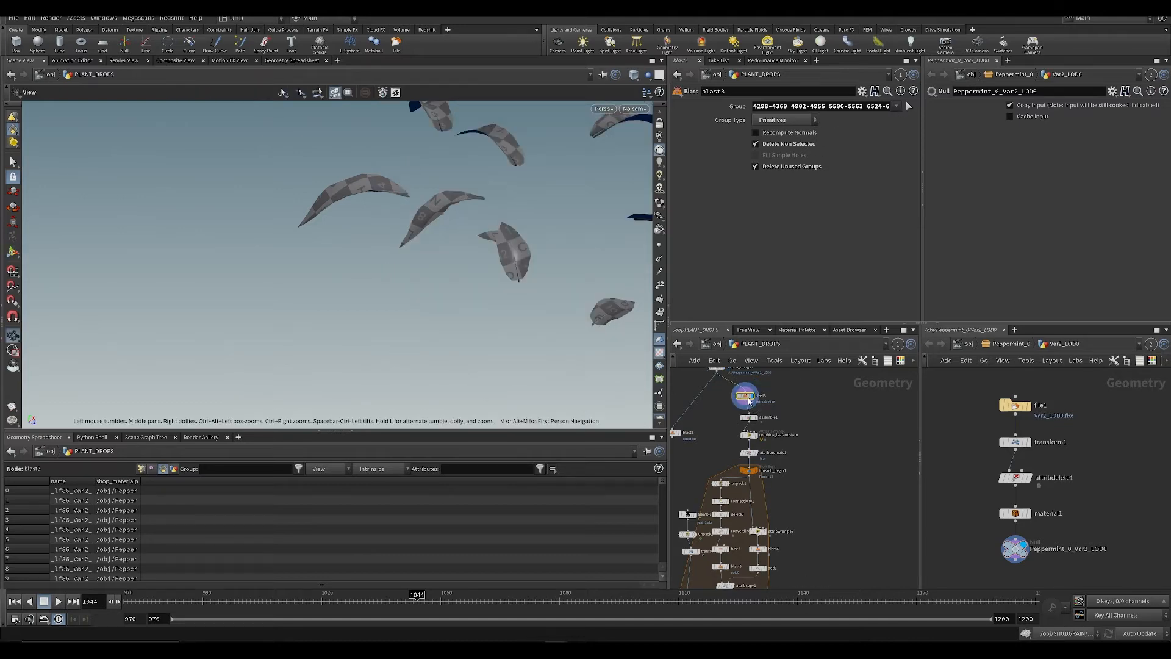
{"action": "left_click", "coordinate": [909, 106]}
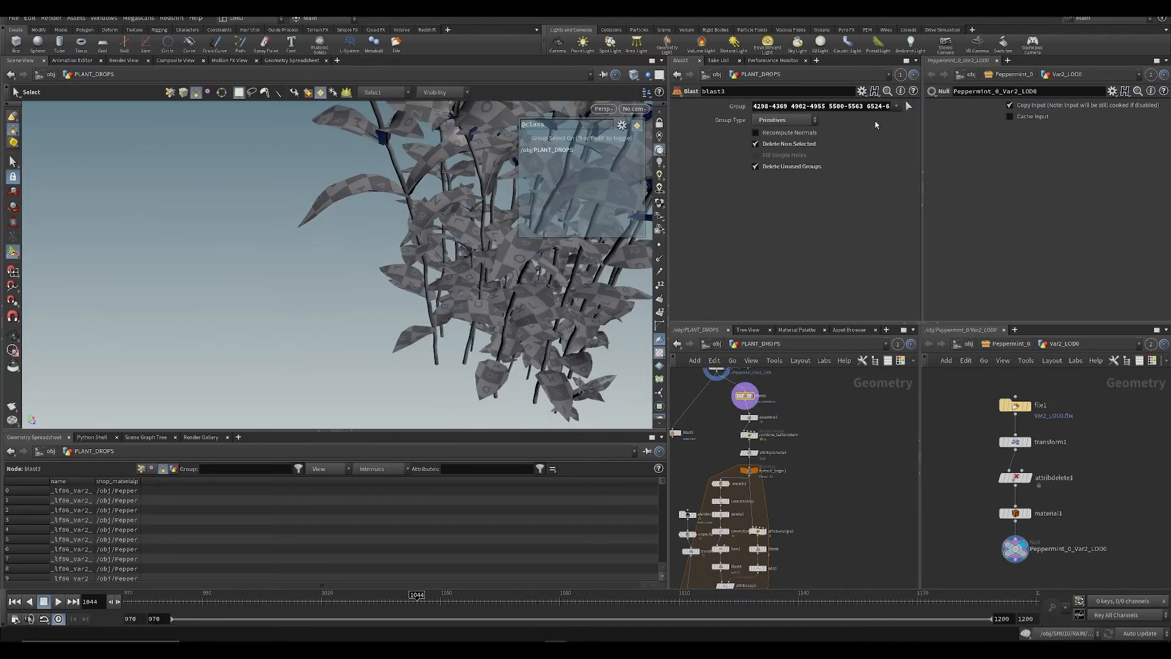
{"action": "left_click", "coordinate": [383, 93]}
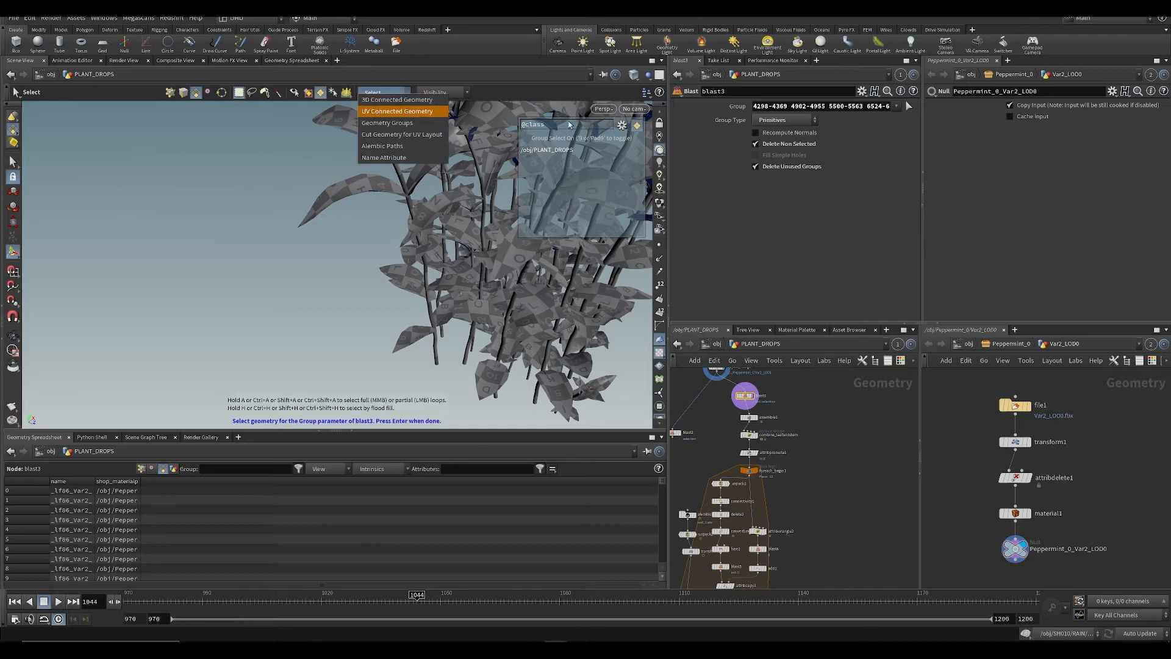
{"action": "left_click", "coordinate": [375, 112]}
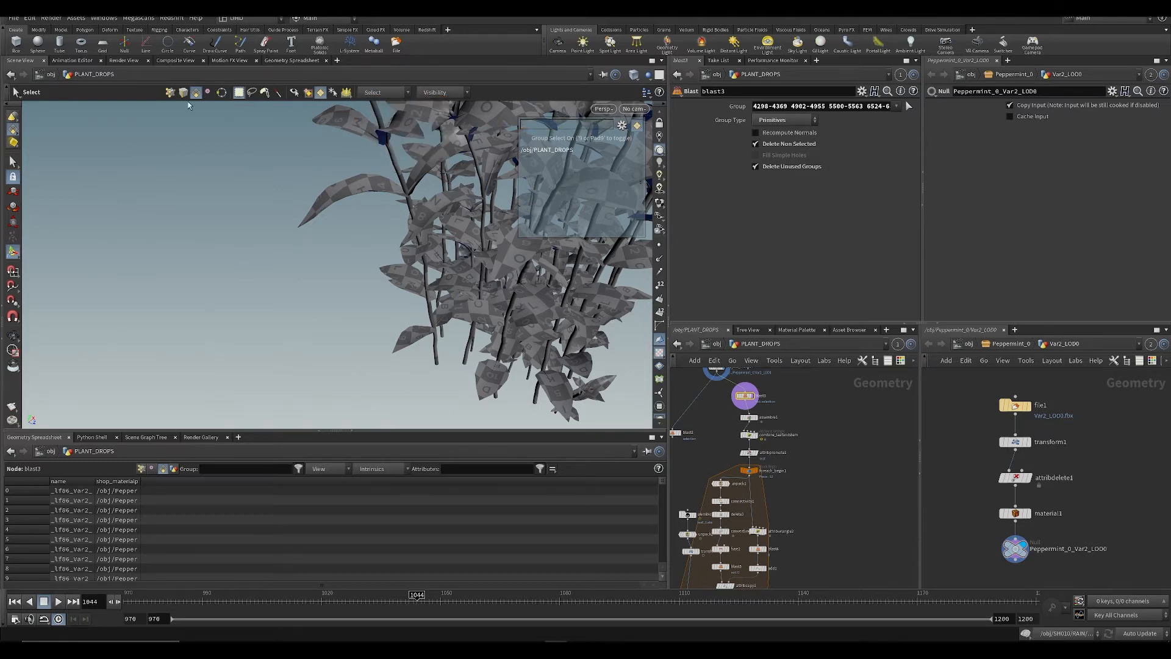
{"action": "left_click", "coordinate": [171, 93]}
{"action": "key", "text": "Escape"}
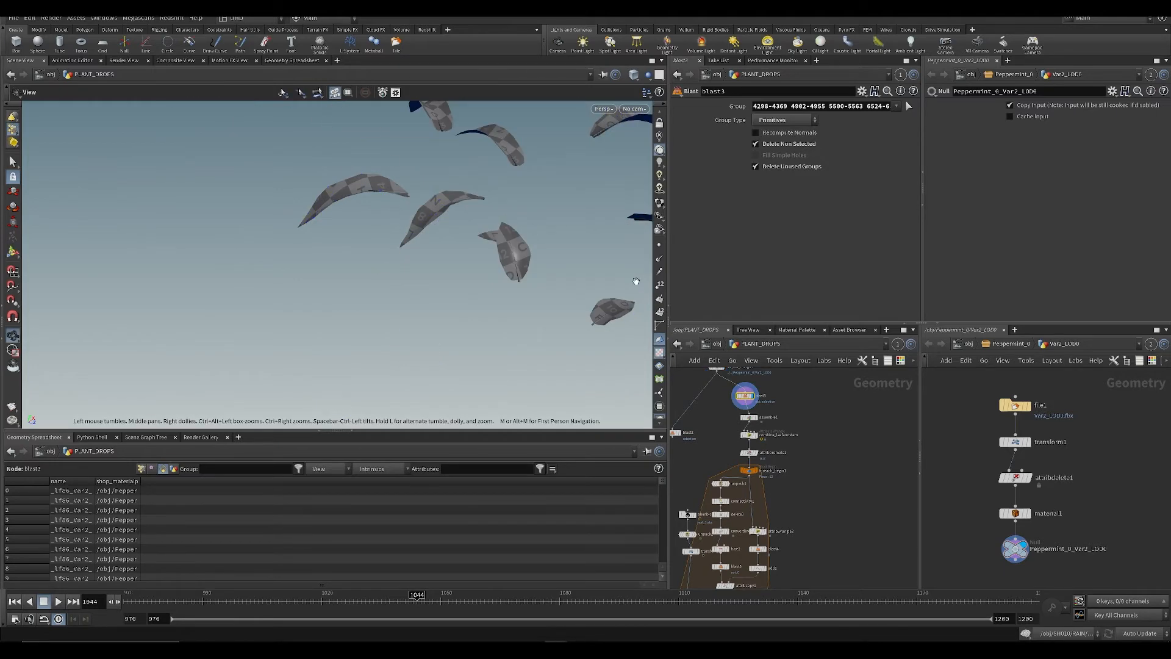
Step: Re-pick the blast3 group in the viewport, removing the large central leaf from the selected primitives
{"action": "key", "text": "s"}
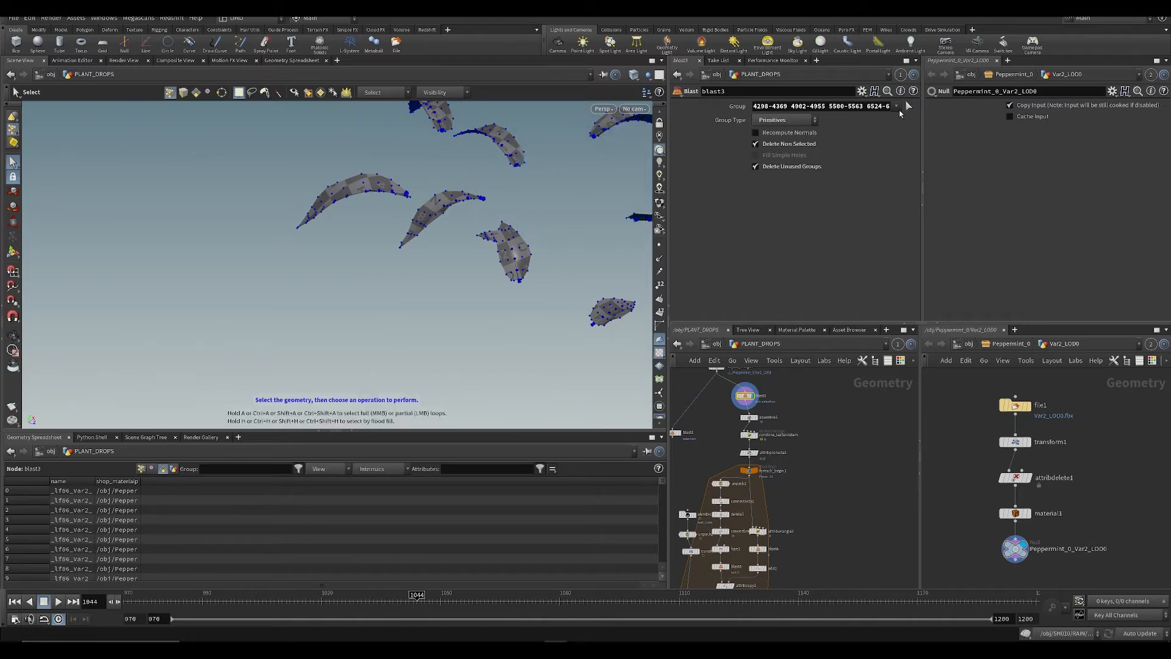
{"action": "left_click", "coordinate": [909, 107]}
{"action": "scroll", "coordinate": [465, 279], "scroll_direction": "up", "scroll_amount": 5}
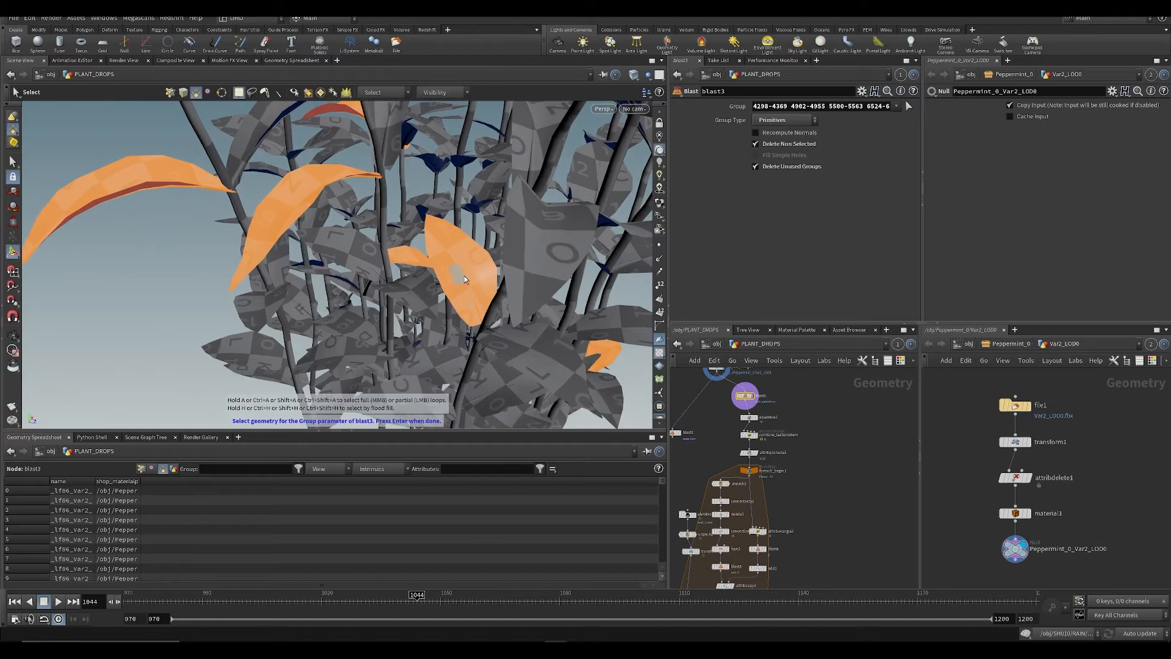
{"action": "left_click", "coordinate": [481, 276], "text": "ctrl"}
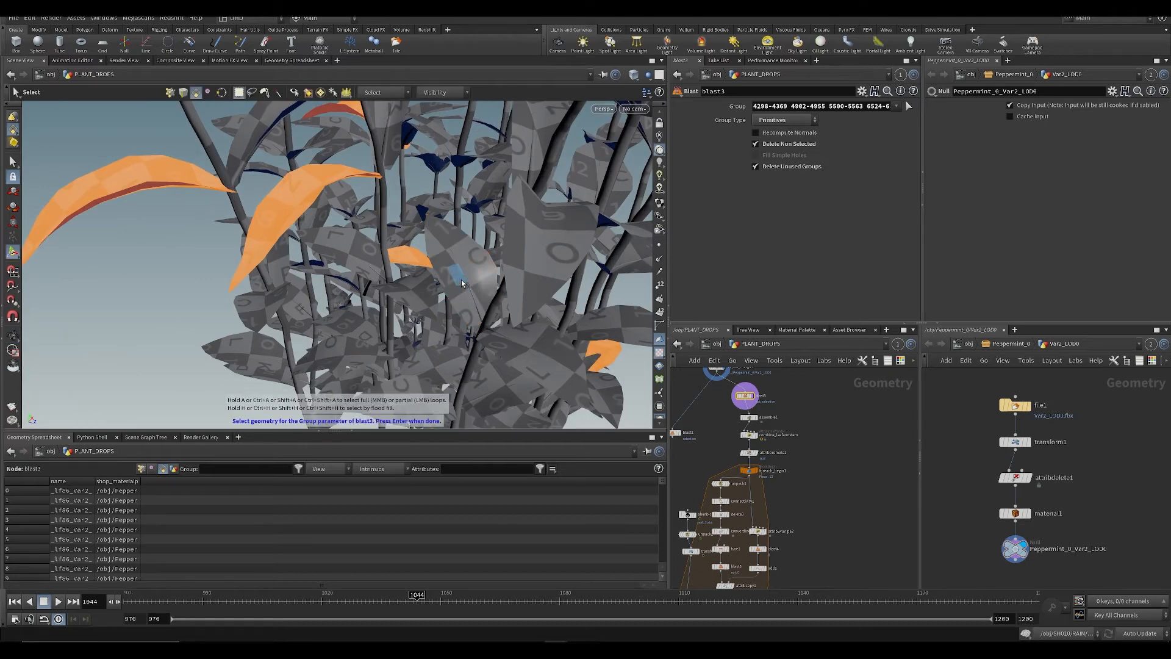
{"action": "key", "text": "Return"}
Step: Display the foreach_end1 node and examine the droplets on the isolated leaves
{"action": "scroll", "coordinate": [793, 439], "scroll_direction": "down", "scroll_amount": 4}
{"action": "middle_click_drag", "start_coordinate": [810, 511], "coordinate": [803, 445]}
{"action": "scroll", "coordinate": [750, 505], "scroll_direction": "up", "scroll_amount": 3}
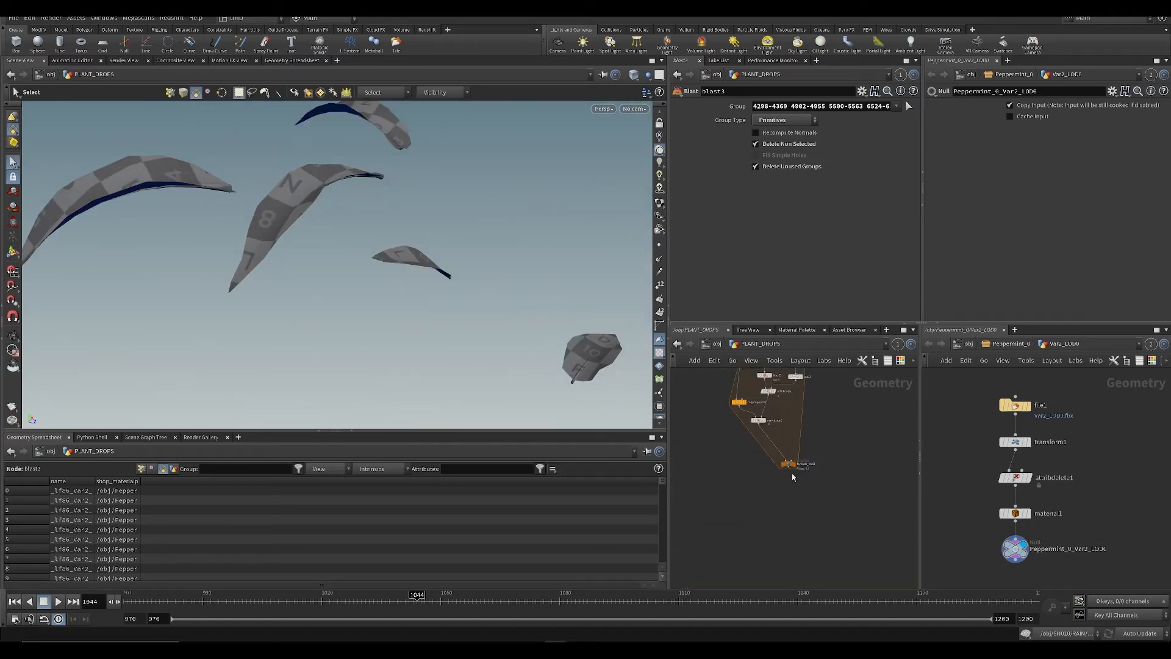
{"action": "left_click", "coordinate": [793, 464]}
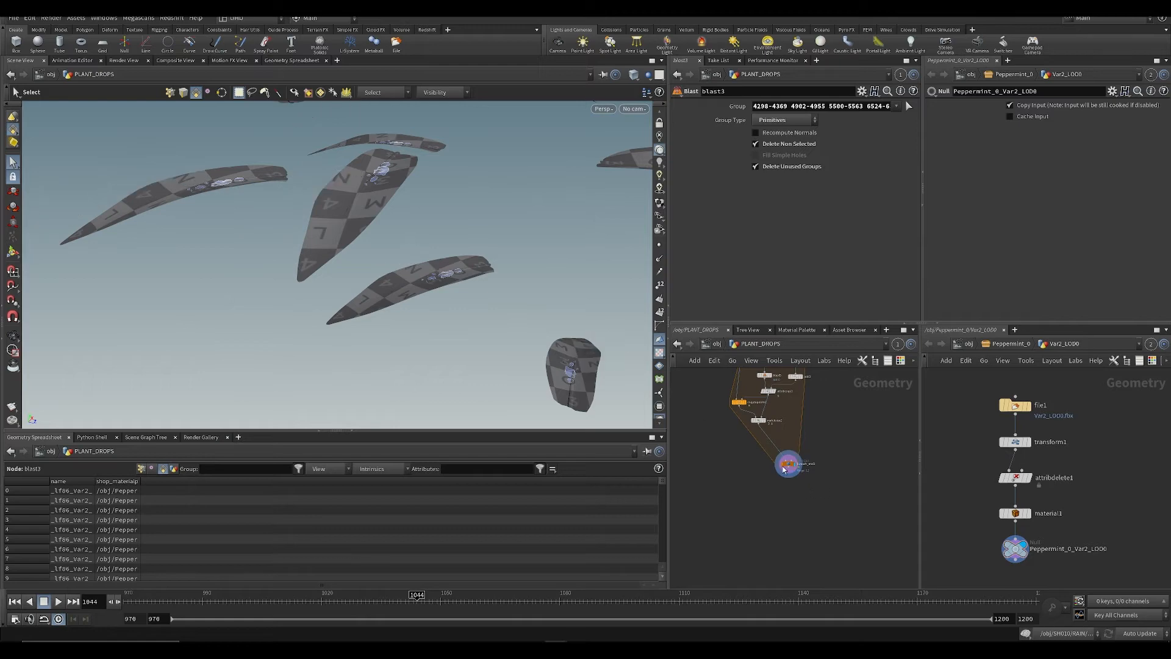
{"action": "left_click", "coordinate": [787, 465]}
{"action": "left_click_drag", "start_coordinate": [410, 287], "coordinate": [503, 294], "text": "alt"}
{"action": "scroll", "coordinate": [391, 253], "scroll_direction": "down", "scroll_amount": 5}
{"action": "scroll", "coordinate": [797, 508], "scroll_direction": "up", "scroll_amount": 3}
Step: Add a Merge node below foreach_end1, connect the loop's output to it, and save the scene
{"action": "key", "text": "Tab"}
{"action": "type", "text": "mer"}
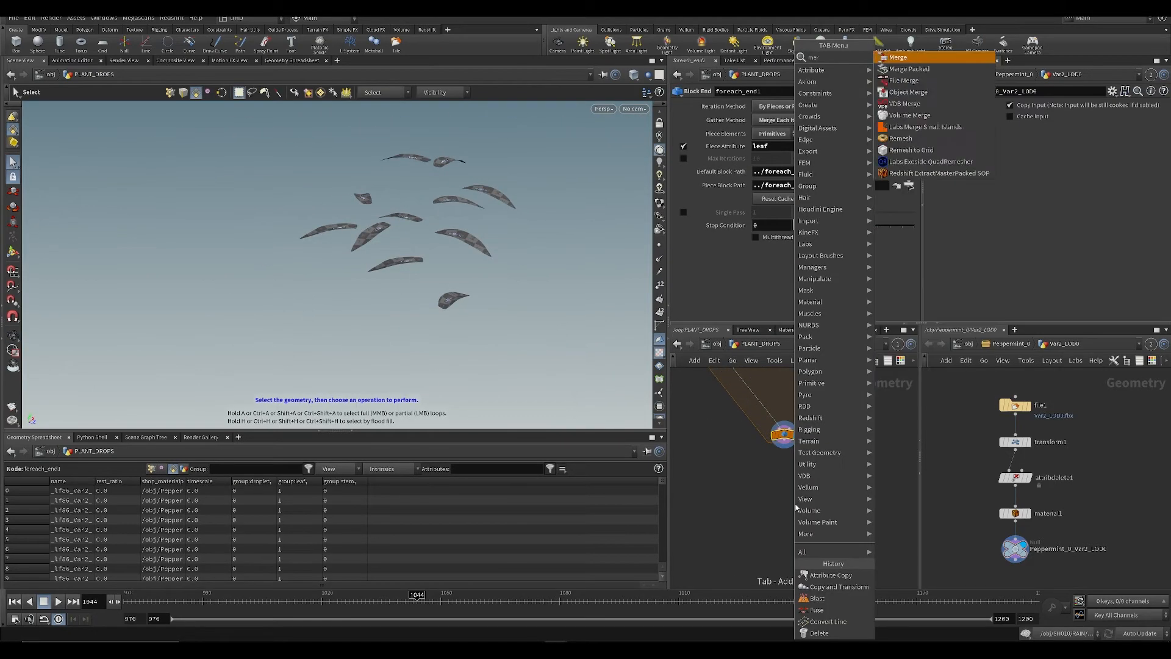
{"action": "key", "text": "Return"}
{"action": "left_click", "coordinate": [779, 501]}
{"action": "left_click_drag", "start_coordinate": [783, 445], "coordinate": [778, 496]}
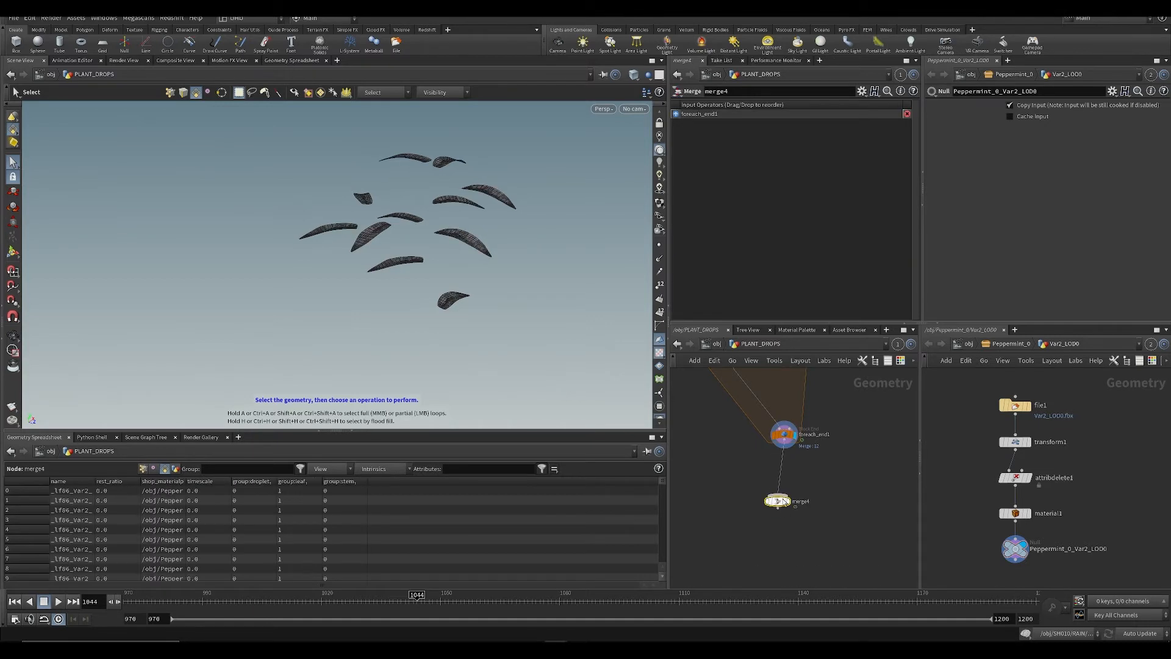
{"action": "scroll", "coordinate": [798, 488], "scroll_direction": "down", "scroll_amount": 2}
{"action": "key", "text": "ctrl+s"}
Step: Create a reference copy of blast3 on a separate branch under object_merge4 and delete the old blast2 node
{"action": "scroll", "coordinate": [825, 504], "scroll_direction": "down", "scroll_amount": 3}
{"action": "scroll", "coordinate": [814, 439], "scroll_direction": "up", "scroll_amount": 3}
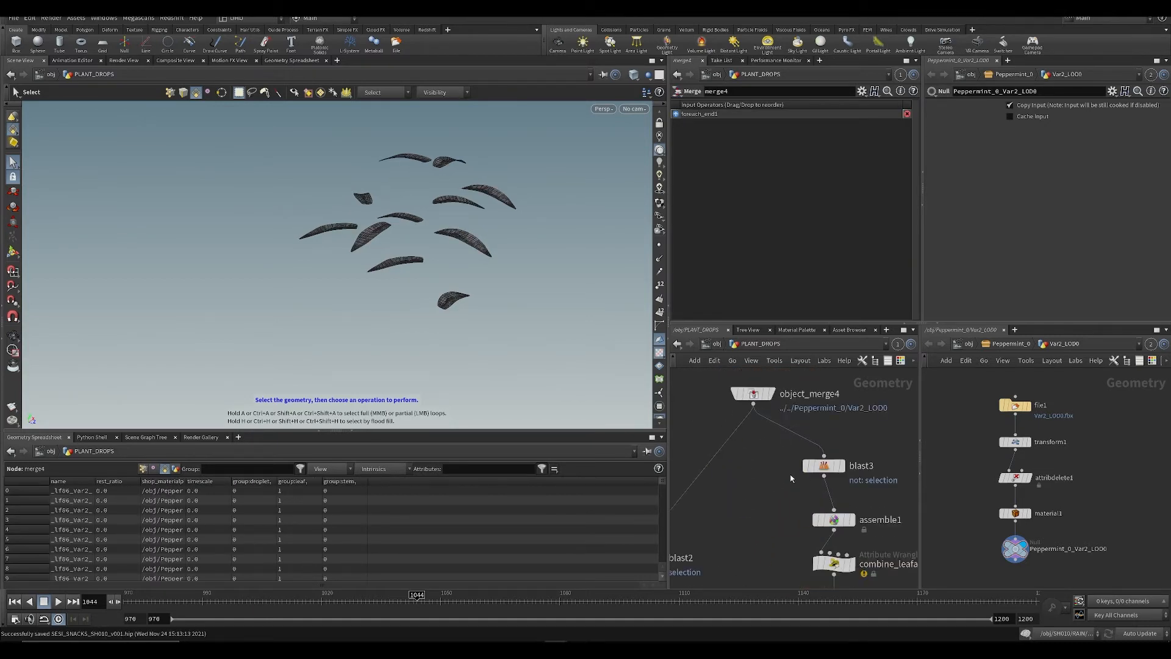
{"action": "left_click", "coordinate": [823, 465]}
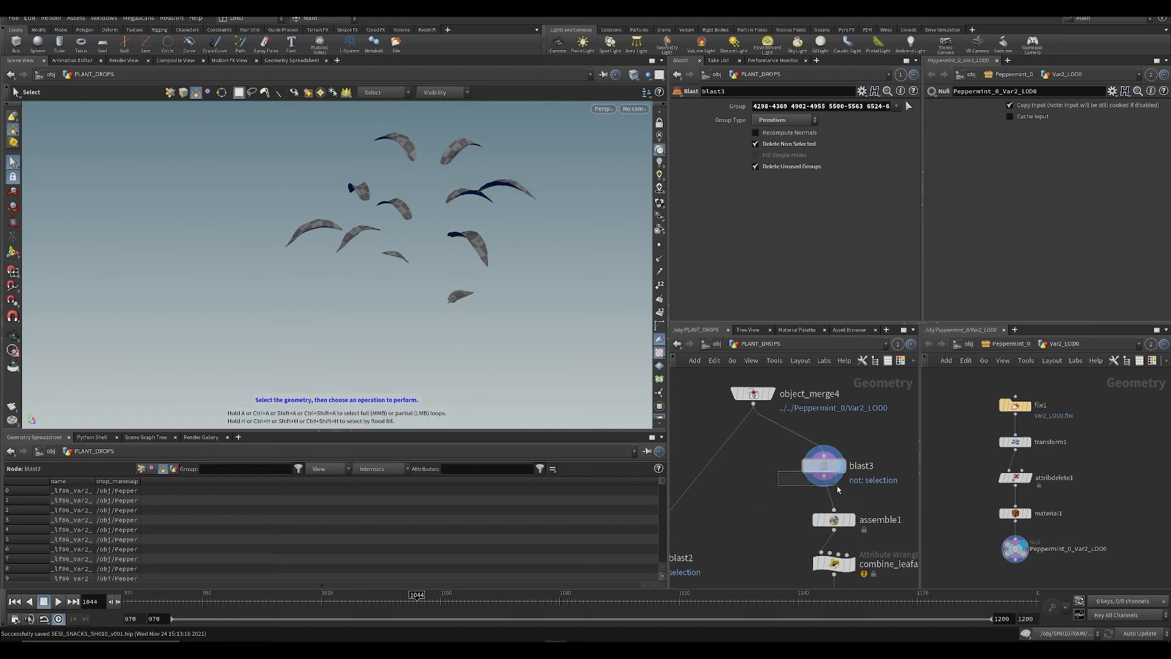
{"action": "key", "text": "ctrl+c"}
{"action": "scroll", "coordinate": [837, 485], "scroll_direction": "down", "scroll_amount": 2}
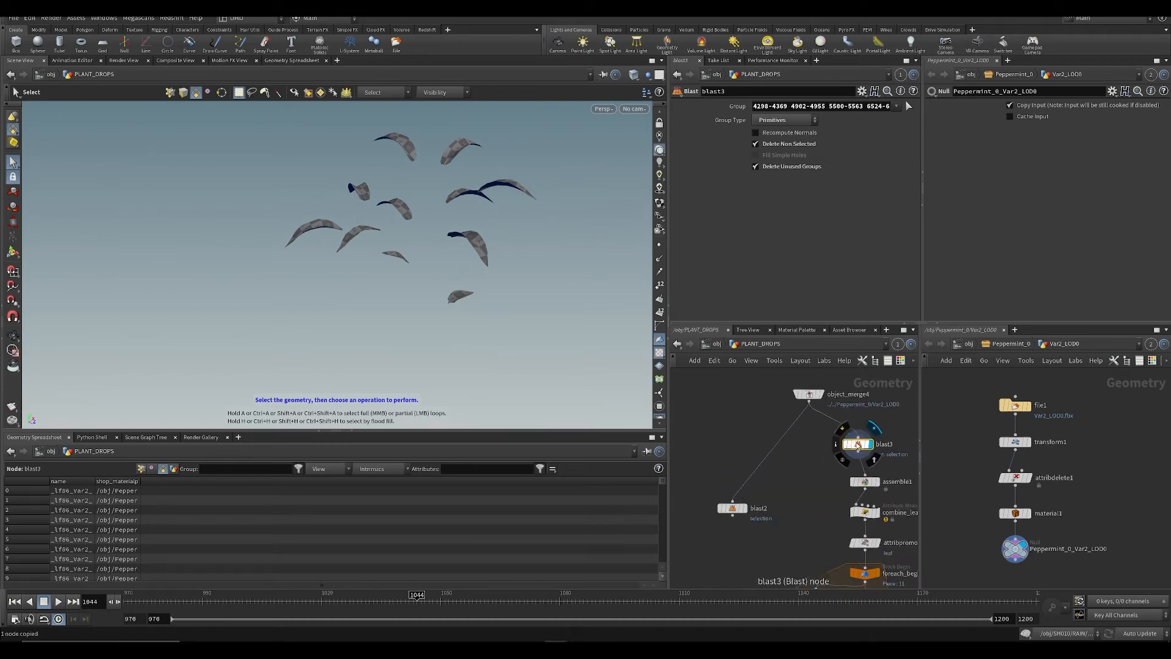
{"action": "right_click", "coordinate": [855, 443]}
{"action": "mouse_move", "coordinate": [874, 462]}
{"action": "left_click", "coordinate": [998, 507]}
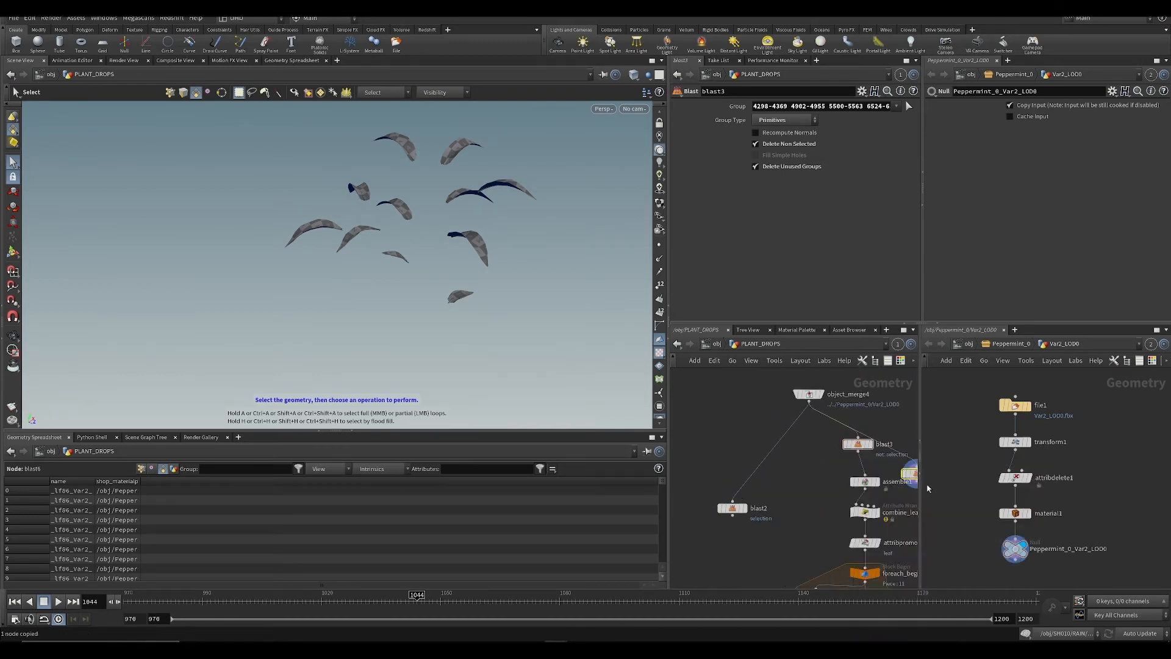
{"action": "left_click_drag", "start_coordinate": [914, 478], "coordinate": [714, 442]}
{"action": "left_click_drag", "start_coordinate": [675, 577], "coordinate": [785, 490]}
{"action": "key", "text": "Delete"}
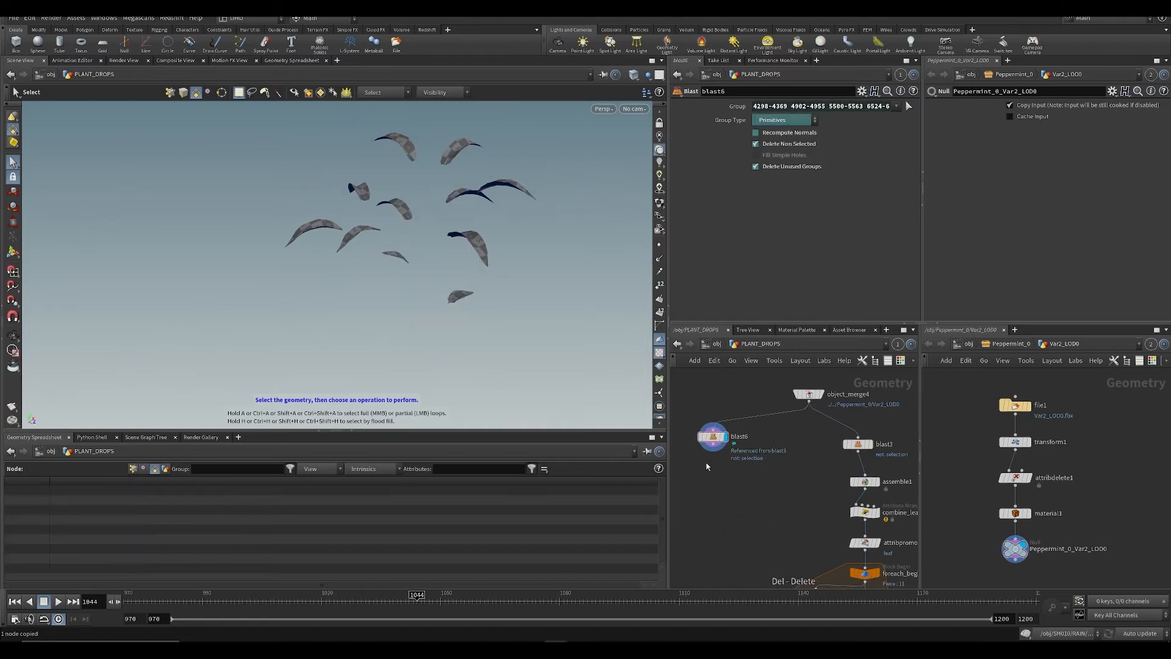
Step: Delete the channel reference on blast6's Delete Non Selected option, turn the option off, and save the scene
{"action": "left_click", "coordinate": [715, 437]}
{"action": "right_click", "coordinate": [756, 144]}
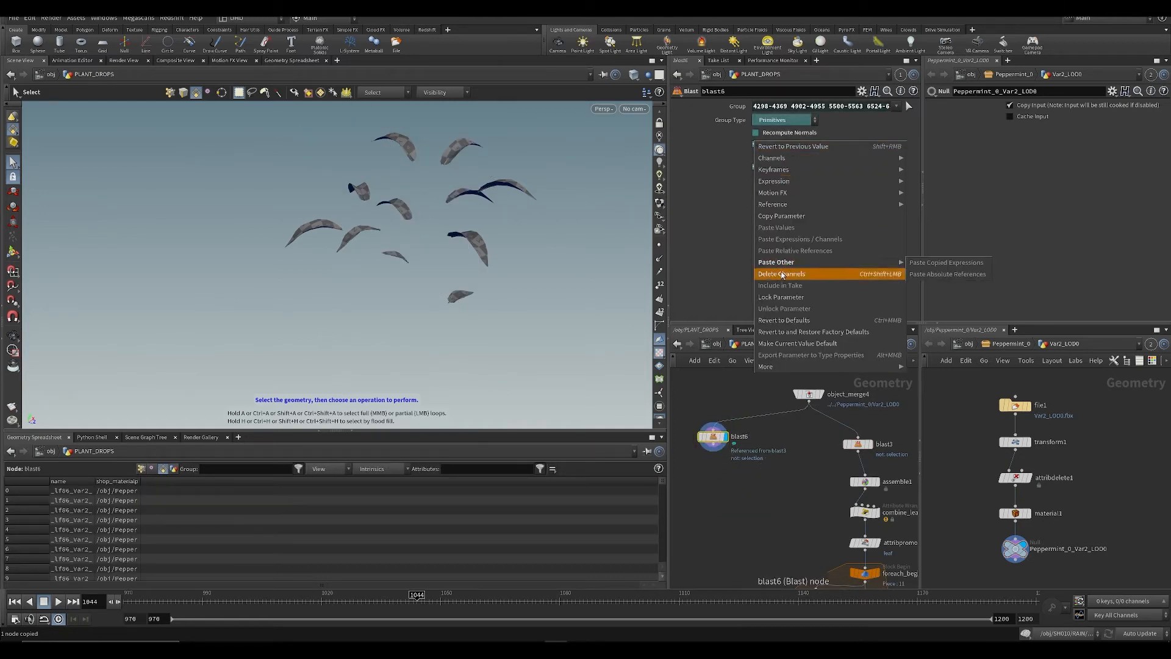
{"action": "left_click", "coordinate": [785, 274]}
{"action": "left_click", "coordinate": [756, 144]}
{"action": "key", "text": "ctrl+s"}
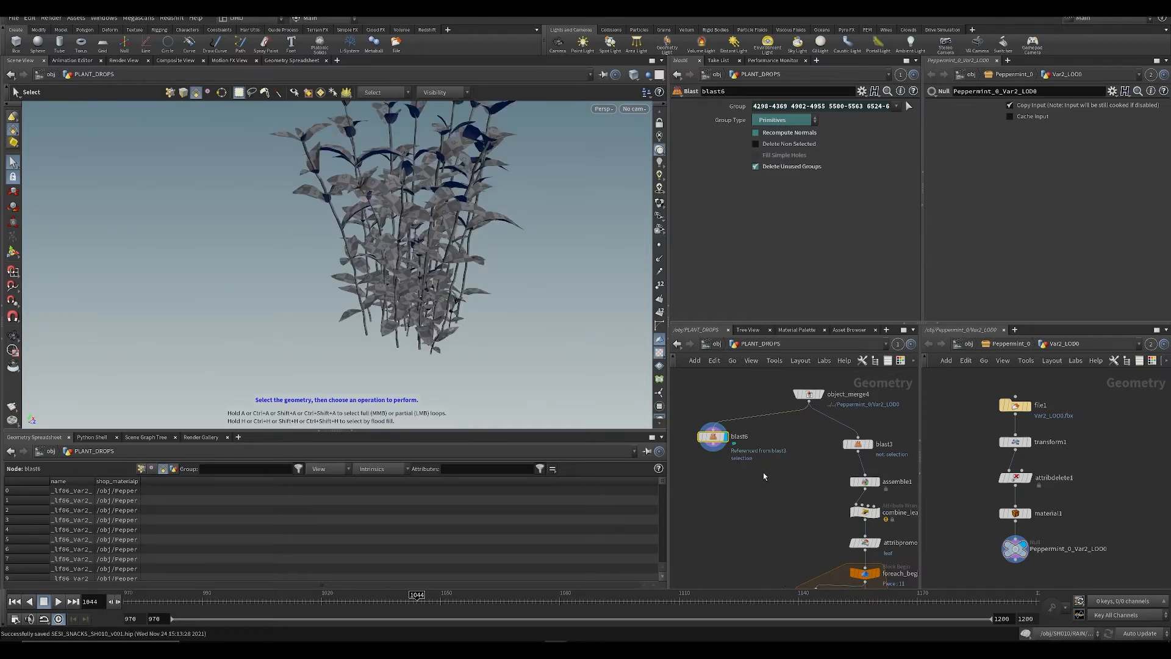
Step: Connect blast6 to the merge4 node and display the merged plant
{"action": "scroll", "coordinate": [732, 480], "scroll_direction": "down", "scroll_amount": 3}
{"action": "middle_click_drag", "start_coordinate": [730, 481], "coordinate": [714, 335]}
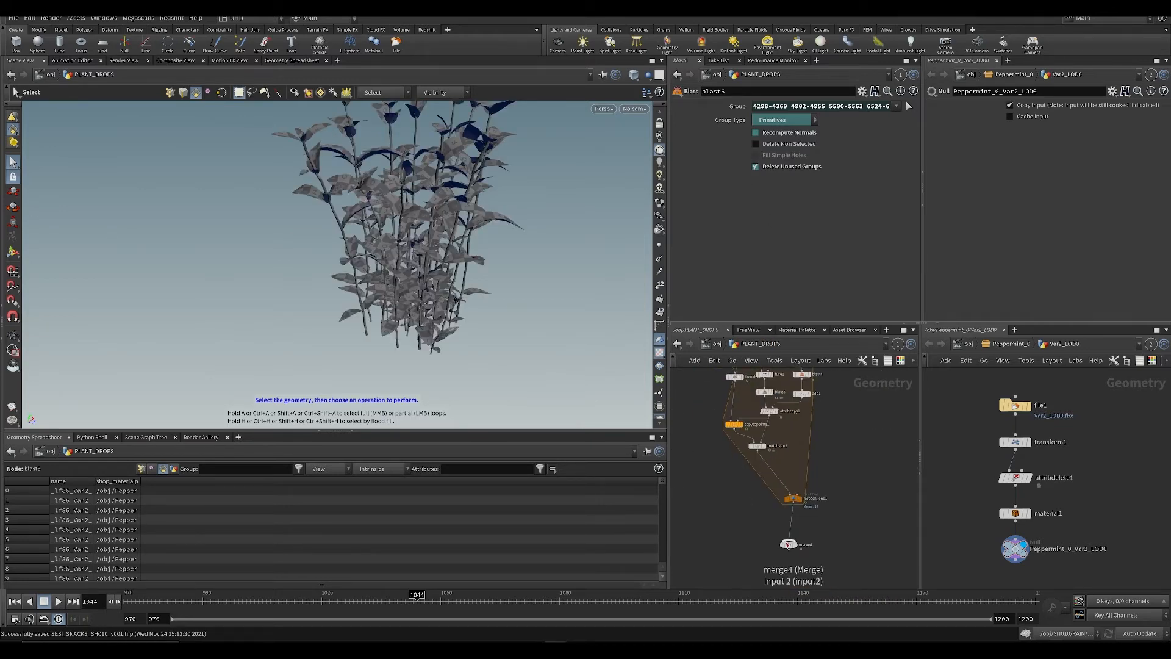
{"action": "left_click", "coordinate": [788, 543]}
{"action": "middle_click_drag", "start_coordinate": [791, 572], "coordinate": [763, 436]}
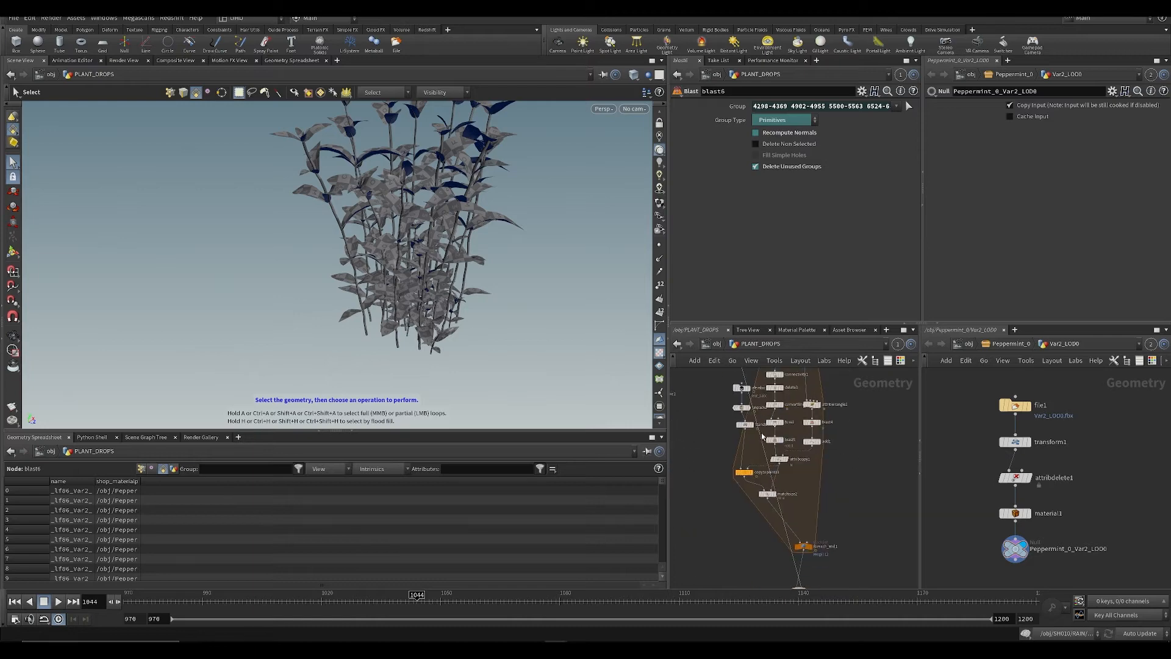
{"action": "middle_click_drag", "start_coordinate": [843, 576], "coordinate": [814, 487]}
{"action": "left_click", "coordinate": [783, 501]}
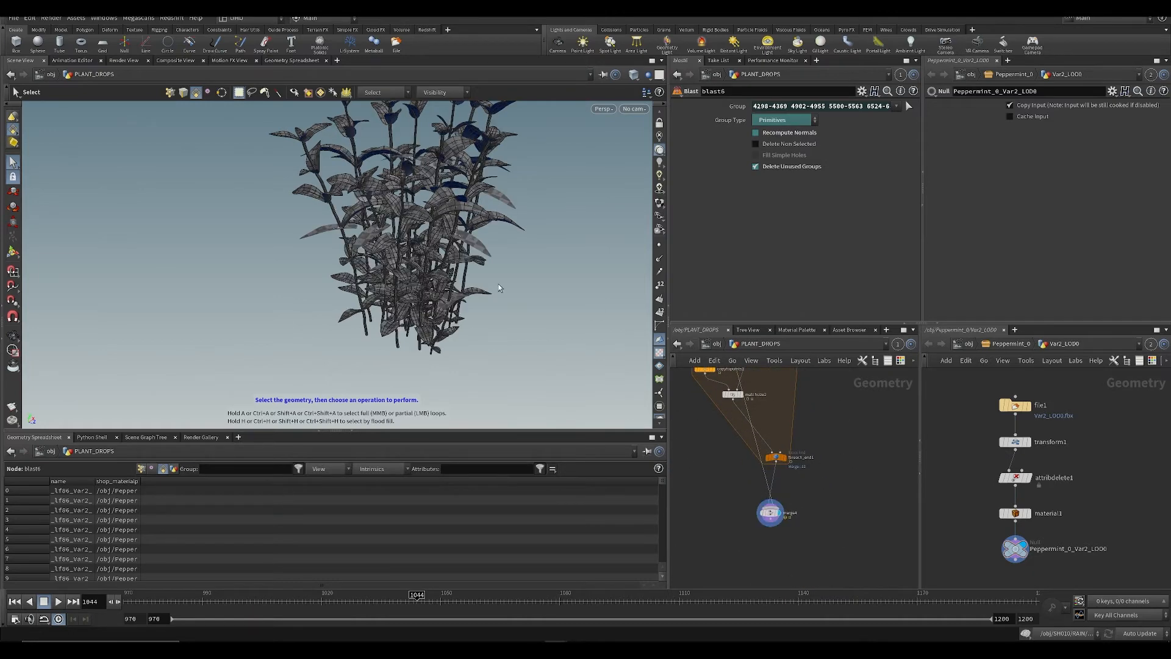
Step: Examine the droplets on the merged plant's leaves up close at frame 1048 and save the scene
{"action": "left_click_drag", "start_coordinate": [499, 286], "coordinate": [410, 276], "text": "alt"}
{"action": "right_click_drag", "start_coordinate": [410, 275], "coordinate": [323, 543], "text": "alt"}
{"action": "left_click_drag", "start_coordinate": [196, 607], "coordinate": [432, 604]}
{"action": "right_click_drag", "start_coordinate": [386, 318], "coordinate": [405, 277], "text": "alt"}
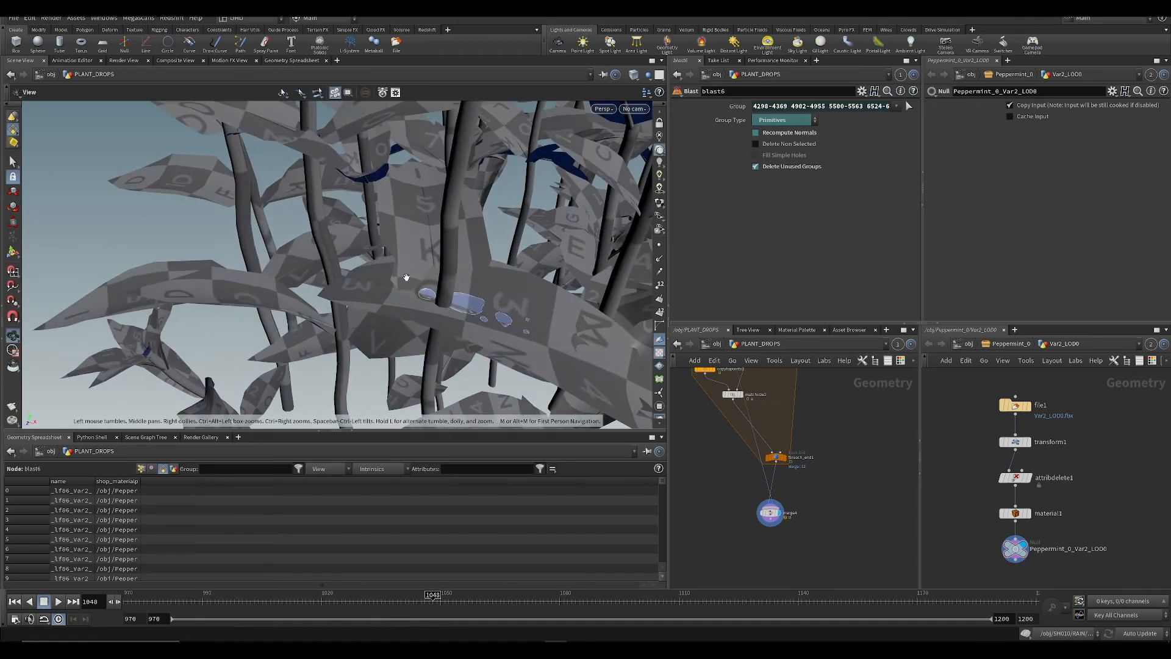
{"action": "left_click_drag", "start_coordinate": [405, 277], "coordinate": [519, 293], "text": "alt"}
{"action": "middle_click_drag", "start_coordinate": [729, 429], "coordinate": [735, 482]}
{"action": "key", "text": "ctrl+s"}
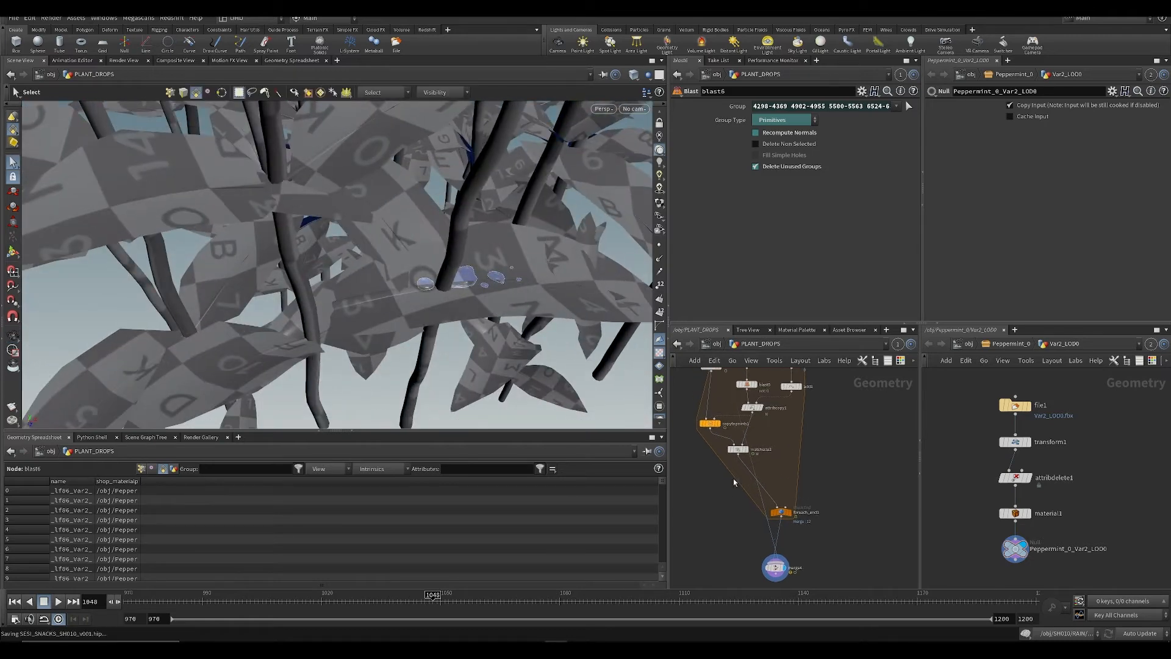
Step: Turn off Restore Transform on the matchsize2 node inside the loop and check the plant
{"action": "left_click", "coordinate": [739, 450]}
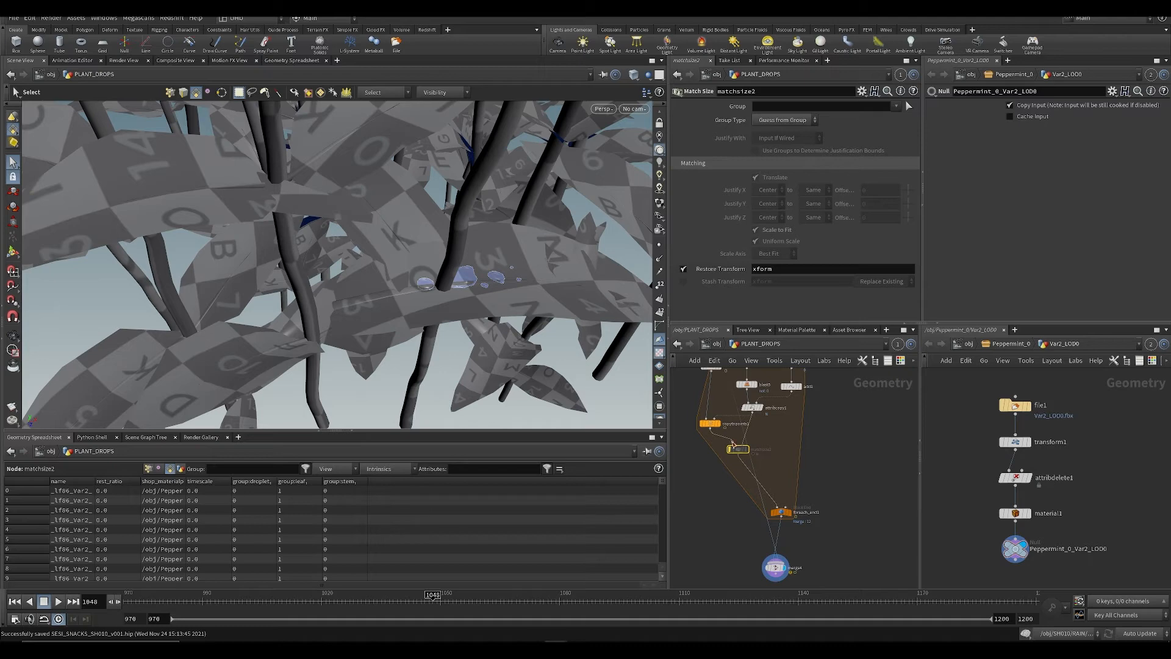
{"action": "left_click", "coordinate": [683, 269]}
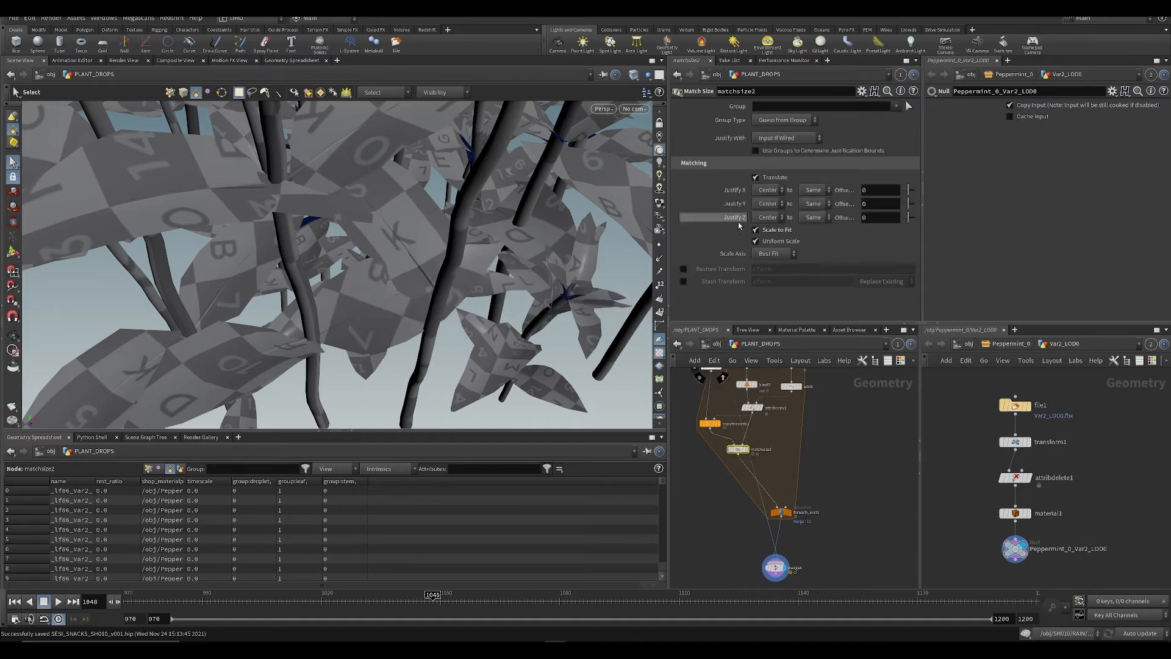
{"action": "right_click_drag", "start_coordinate": [517, 270], "coordinate": [476, 275], "text": "alt"}
{"action": "left_click_drag", "start_coordinate": [476, 275], "coordinate": [390, 277], "text": "alt"}
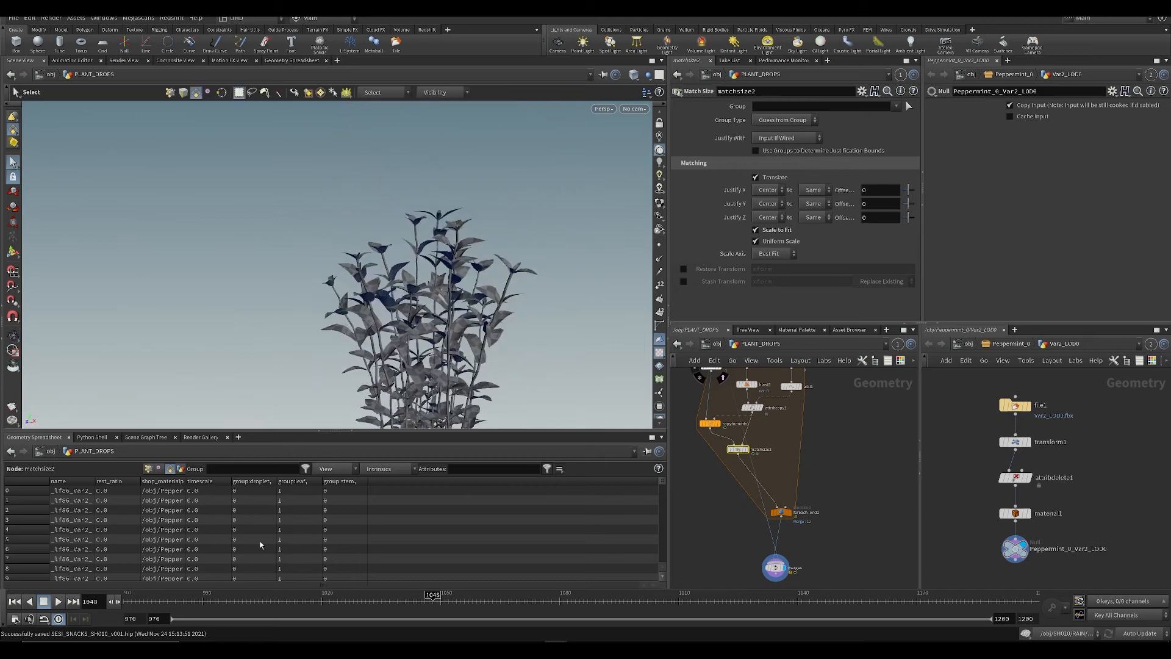
Step: Scrub the timeline to frame 1077 and display the foreach_end1 node to check the loop's output
{"action": "left_click_drag", "start_coordinate": [137, 609], "coordinate": [385, 608]}
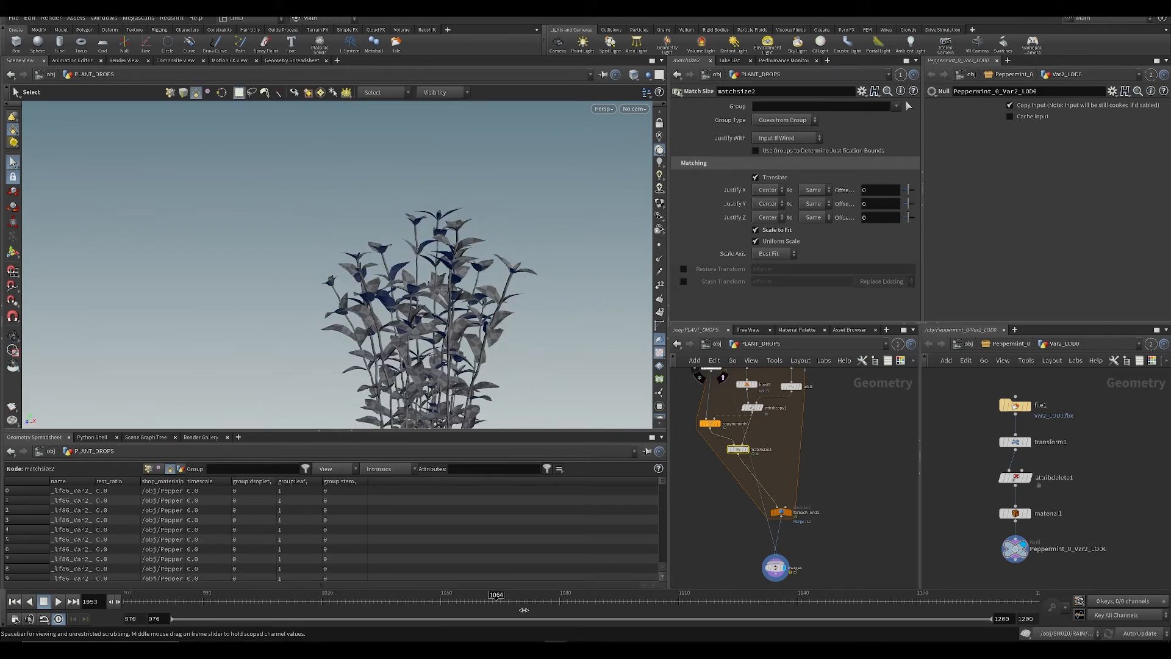
{"action": "left_click_drag", "start_coordinate": [524, 610], "coordinate": [548, 608]}
{"action": "left_click", "coordinate": [788, 515]}
{"action": "left_click", "coordinate": [780, 513]}
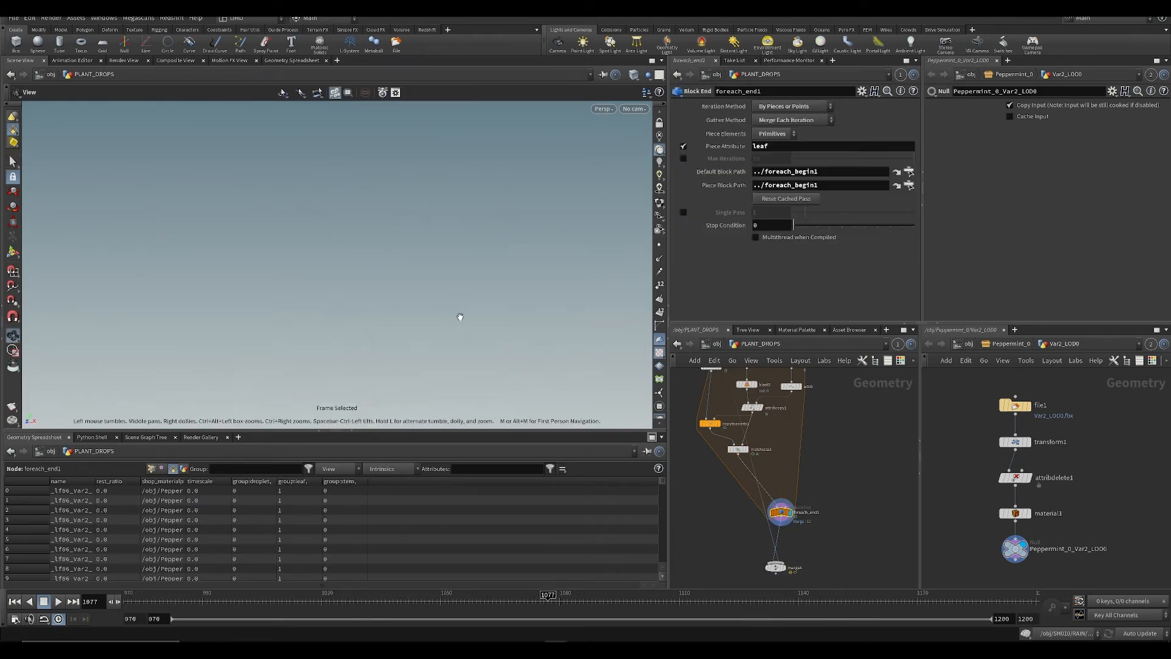
Step: Wire copytopoints1 directly into foreach_end1, bypassing matchsize2, and display the merge4 node
{"action": "left_click", "coordinate": [737, 450]}
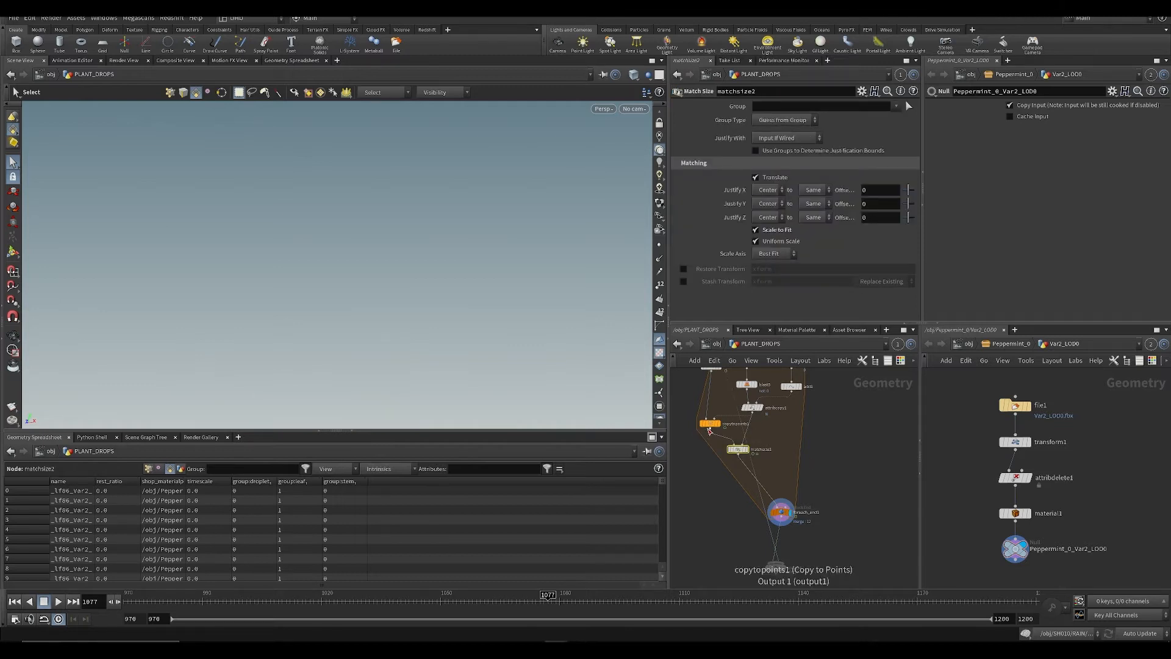
{"action": "left_click", "coordinate": [710, 429]}
{"action": "left_click", "coordinate": [773, 512]}
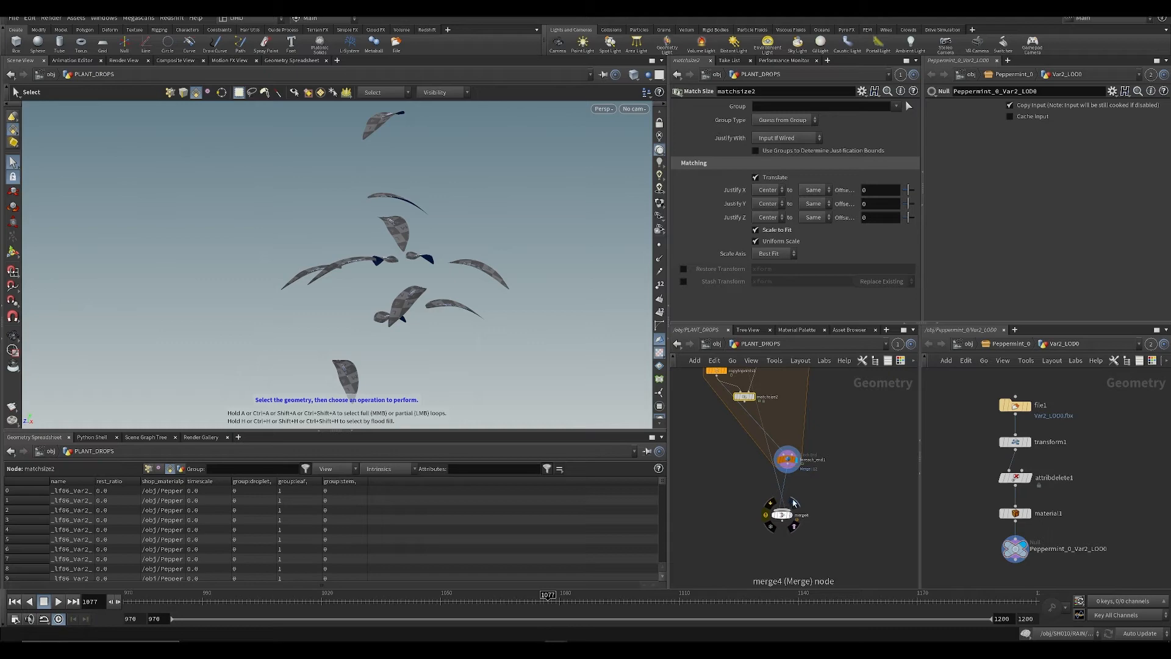
{"action": "left_click", "coordinate": [796, 505]}
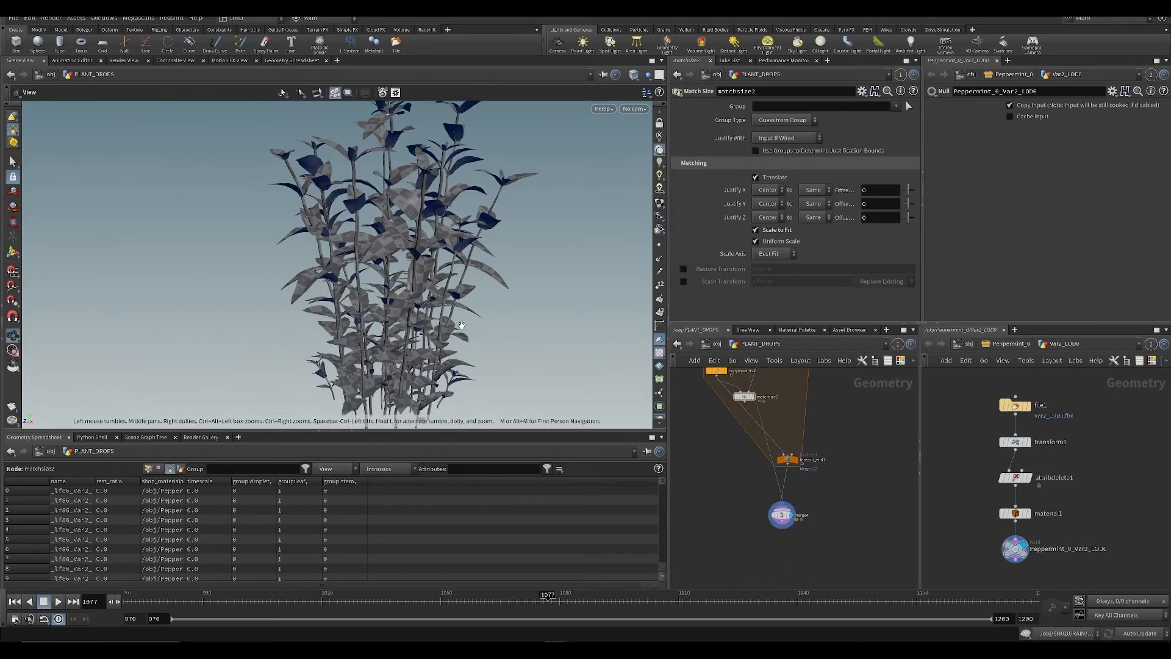
Step: Examine where the droplets sit on the leaves near the stems and save the scene
{"action": "left_click_drag", "start_coordinate": [366, 293], "coordinate": [357, 260], "text": "alt"}
{"action": "right_click_drag", "start_coordinate": [329, 259], "coordinate": [368, 277], "text": "alt"}
{"action": "left_click_drag", "start_coordinate": [368, 277], "coordinate": [479, 314], "text": "alt"}
{"action": "key", "text": "ctrl+s"}
{"action": "middle_click_drag", "start_coordinate": [479, 314], "coordinate": [508, 316], "text": "alt"}
{"action": "left_click_drag", "start_coordinate": [508, 317], "coordinate": [508, 256], "text": "alt"}
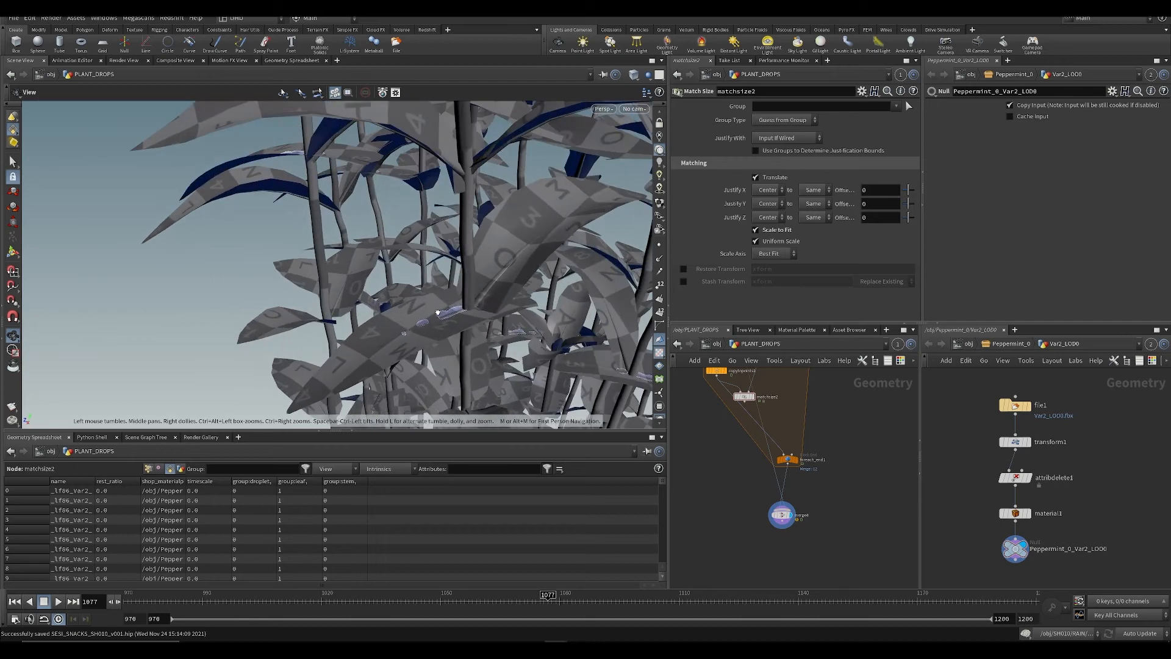
{"action": "right_click_drag", "start_coordinate": [507, 257], "coordinate": [544, 282], "text": "alt"}
Step: Set the Z translate of the transform12 node in the droplet branch to 0
{"action": "middle_click_drag", "start_coordinate": [713, 455], "coordinate": [734, 516]}
{"action": "scroll", "coordinate": [735, 516], "scroll_direction": "up", "scroll_amount": 1}
{"action": "left_click", "coordinate": [773, 526]}
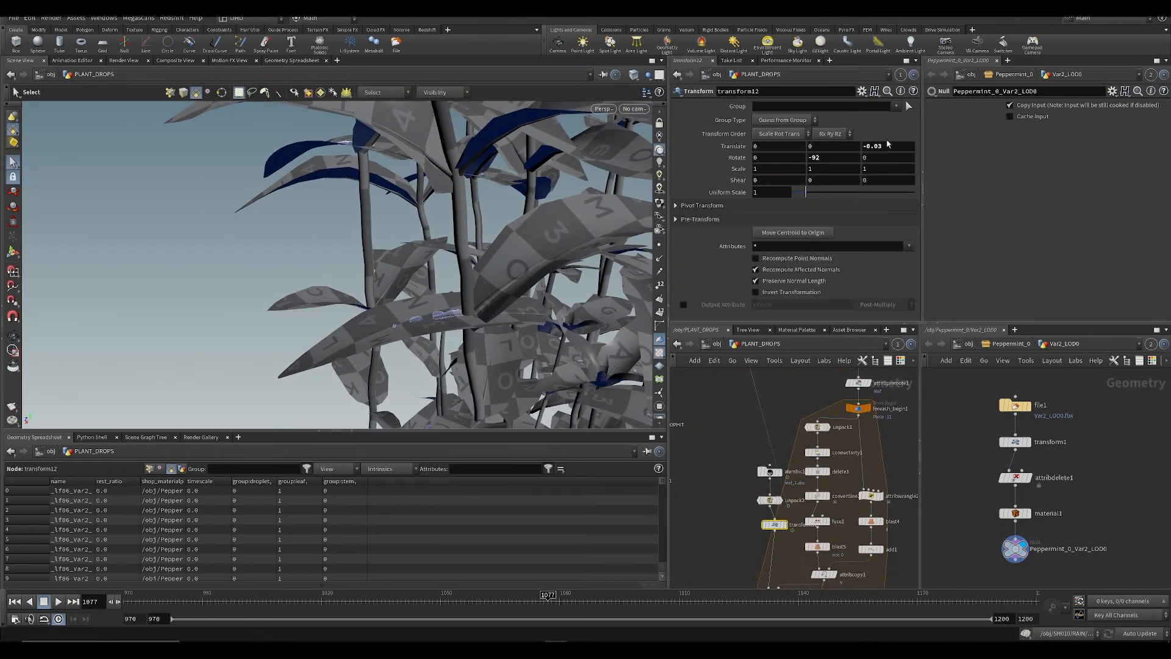
{"action": "key", "text": "Return"}
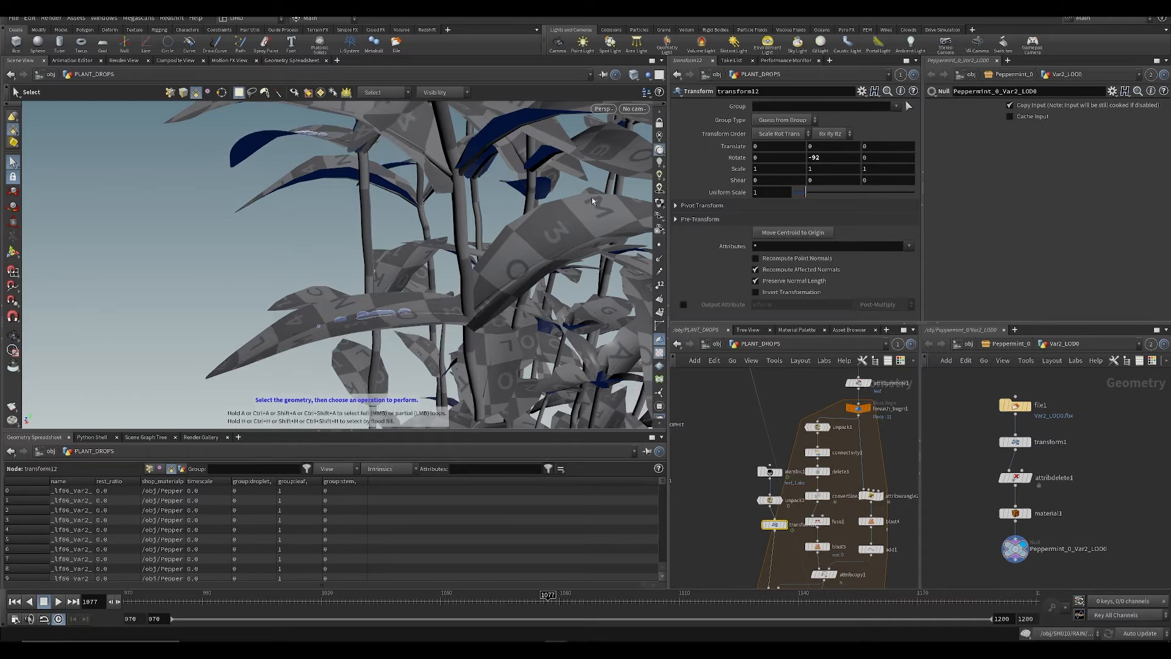
Step: Examine the repositioned droplets across the whole plant from several angles and save the scene
{"action": "left_click_drag", "start_coordinate": [509, 260], "coordinate": [511, 324], "text": "alt"}
{"action": "right_click_drag", "start_coordinate": [512, 323], "coordinate": [486, 342], "text": "alt"}
{"action": "left_click_drag", "start_coordinate": [486, 342], "coordinate": [488, 372], "text": "alt"}
{"action": "right_click_drag", "start_coordinate": [488, 372], "coordinate": [502, 275], "text": "alt"}
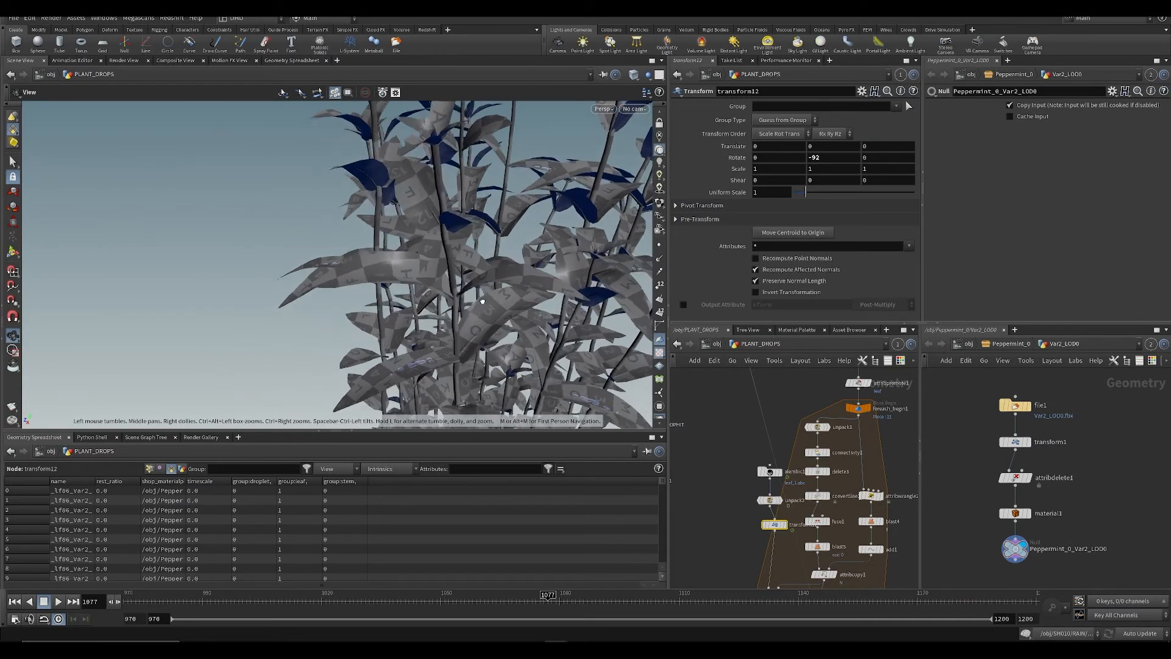
{"action": "left_click_drag", "start_coordinate": [501, 275], "coordinate": [489, 304], "text": "alt"}
{"action": "key", "text": "ctrl+s"}
{"action": "right_click_drag", "start_coordinate": [489, 304], "coordinate": [494, 241], "text": "alt"}
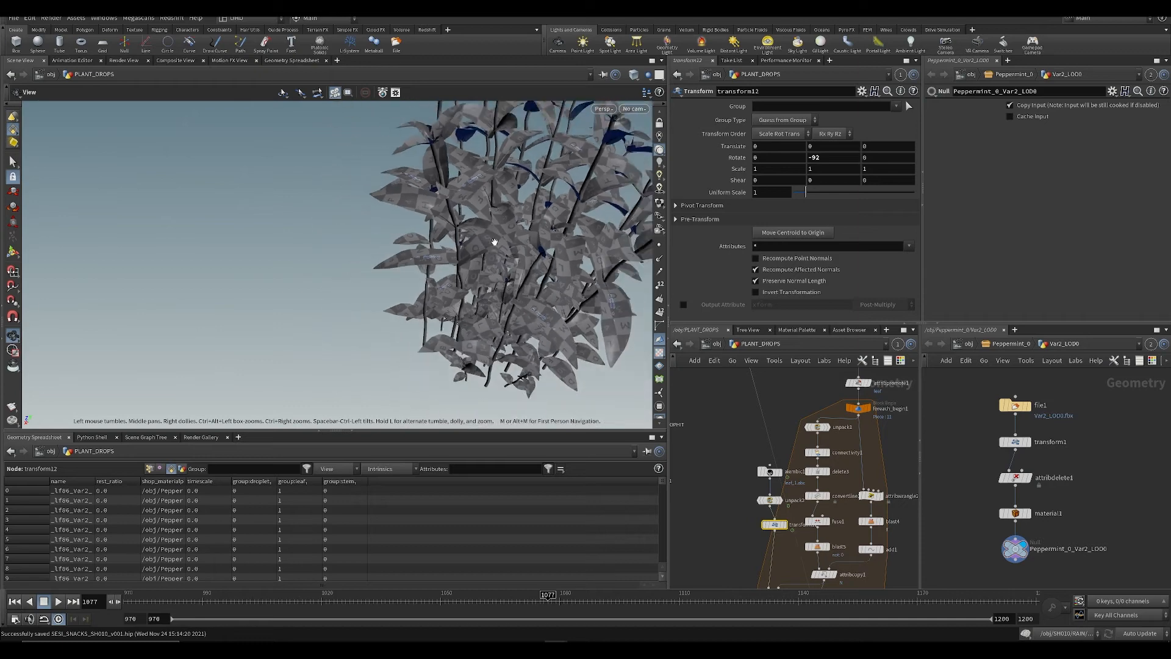
{"action": "left_click_drag", "start_coordinate": [494, 242], "coordinate": [494, 293], "text": "alt"}
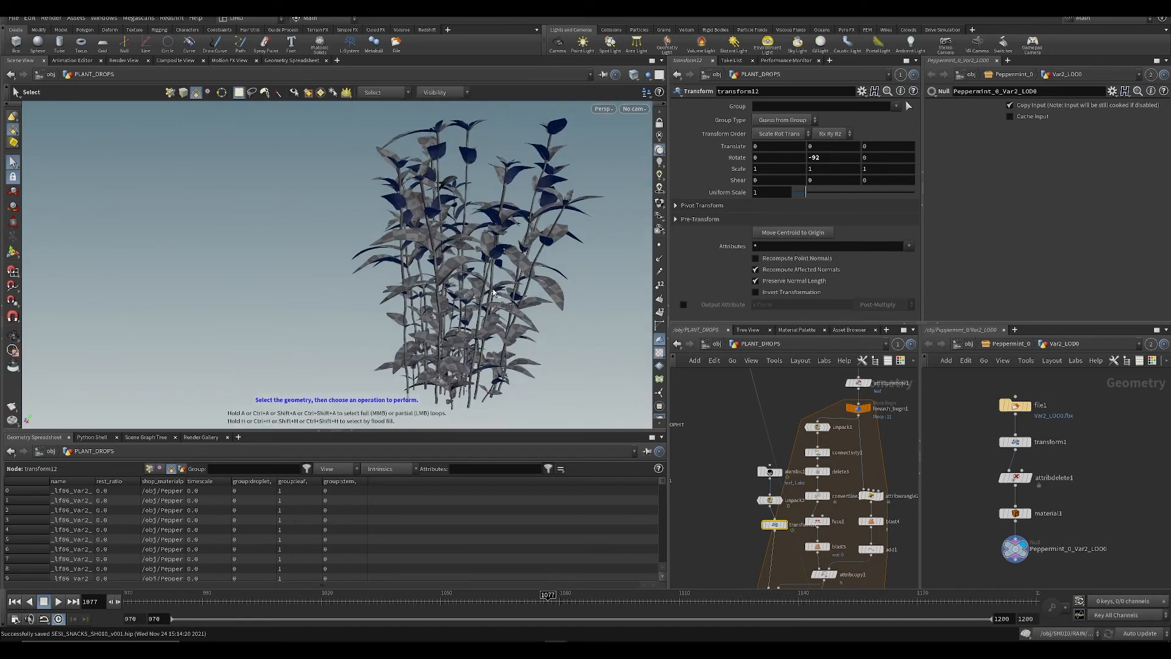
Step: Return to frame 1044 and examine the droplets on the plant's leaves up close
{"action": "key", "text": "ctrl+Up"}
{"action": "key", "text": "Up"}
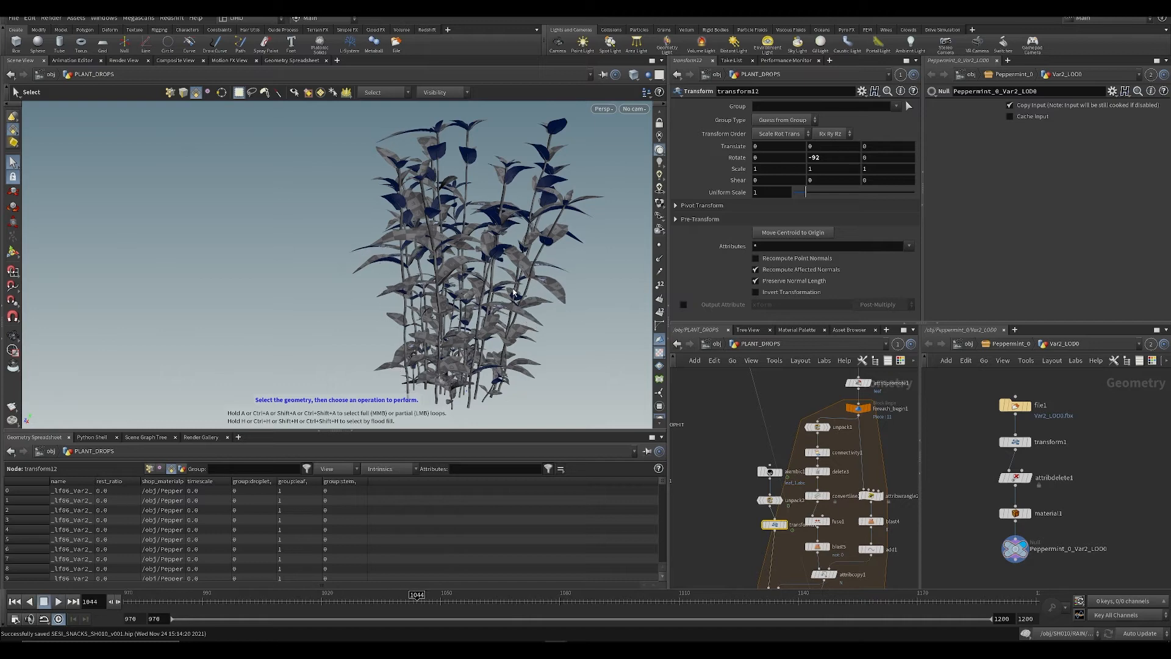
{"action": "left_click_drag", "start_coordinate": [529, 279], "coordinate": [510, 282], "text": "alt"}
{"action": "right_click_drag", "start_coordinate": [509, 281], "coordinate": [537, 305], "text": "alt"}
{"action": "left_click_drag", "start_coordinate": [536, 305], "coordinate": [462, 330], "text": "alt"}
{"action": "right_click_drag", "start_coordinate": [461, 330], "coordinate": [527, 344], "text": "alt"}
{"action": "left_click_drag", "start_coordinate": [528, 345], "coordinate": [549, 300], "text": "alt"}
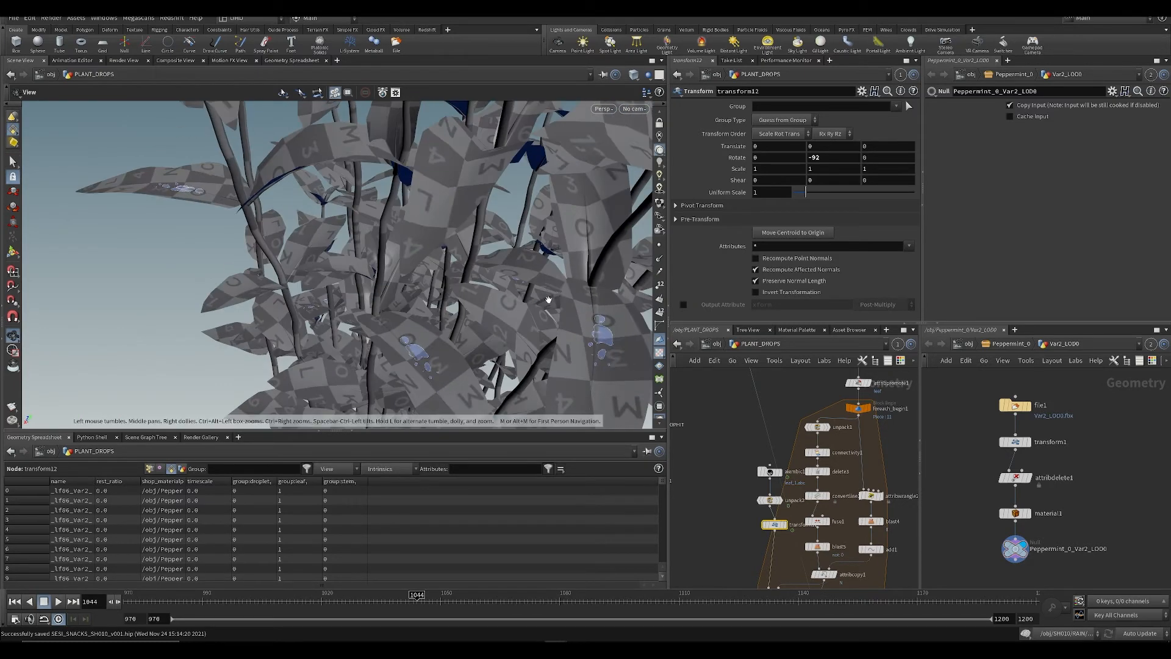
Step: Save the scene and delete the Match Size node below copytopoints1 in the for-each block
{"action": "right_click_drag", "start_coordinate": [548, 300], "coordinate": [518, 292], "text": "alt"}
{"action": "key", "text": "ctrl+s"}
{"action": "middle_click_drag", "start_coordinate": [732, 519], "coordinate": [717, 409]}
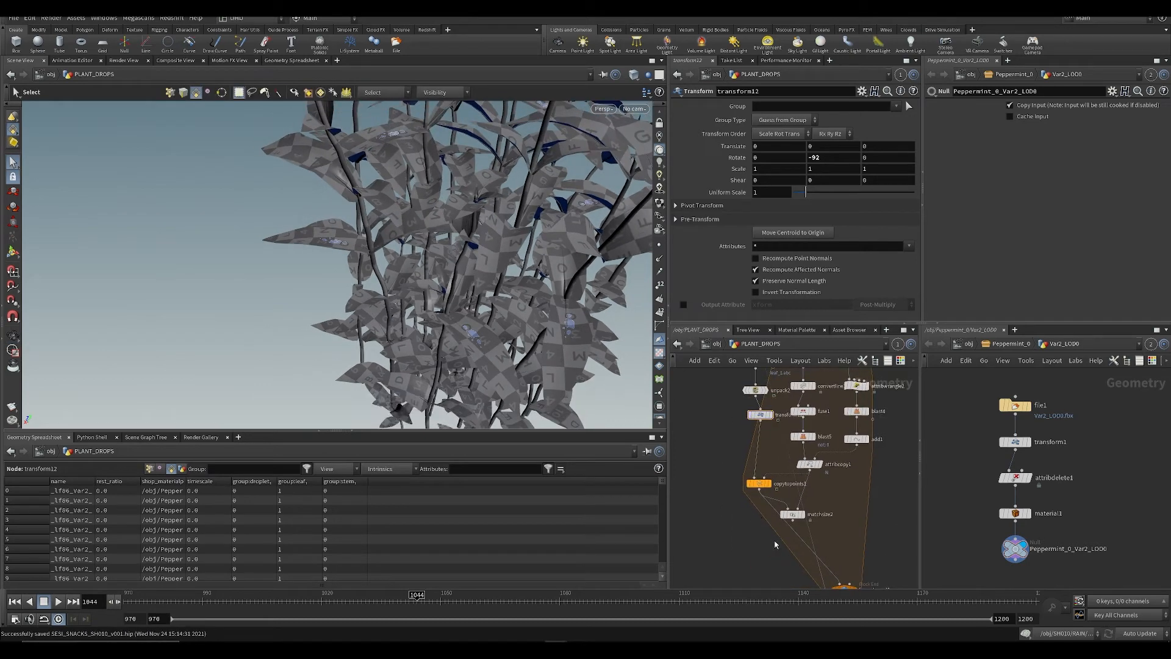
{"action": "left_click", "coordinate": [792, 514]}
{"action": "key", "text": "Delete"}
Step: Examine the droplets on the plant's leaves from several angles and save the scene
{"action": "middle_click_drag", "start_coordinate": [792, 514], "coordinate": [770, 476]}
{"action": "right_click_drag", "start_coordinate": [564, 327], "coordinate": [443, 302], "text": "alt"}
{"action": "left_click_drag", "start_coordinate": [443, 302], "coordinate": [405, 321], "text": "alt"}
{"action": "right_click_drag", "start_coordinate": [405, 320], "coordinate": [449, 295], "text": "alt"}
{"action": "left_click_drag", "start_coordinate": [448, 296], "coordinate": [457, 351], "text": "alt"}
{"action": "key", "text": "ctrl+s"}
Step: Display the copytopoints1 result alone and compare it with the unpack1 leaf shown as a template
{"action": "left_click", "coordinate": [749, 444]}
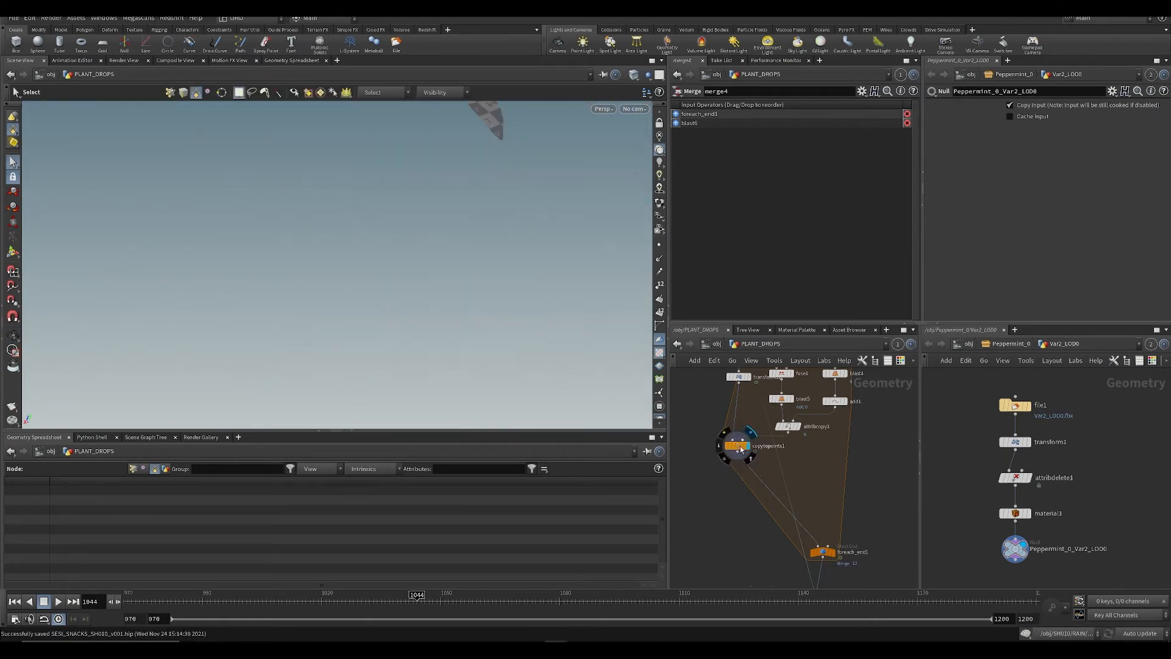
{"action": "left_click_drag", "start_coordinate": [738, 446], "coordinate": [757, 466]}
{"action": "key", "text": "space+g"}
{"action": "left_click_drag", "start_coordinate": [499, 336], "coordinate": [610, 390], "text": "alt"}
{"action": "middle_click_drag", "start_coordinate": [822, 494], "coordinate": [806, 626]}
{"action": "left_click", "coordinate": [779, 424]}
{"action": "left_click_drag", "start_coordinate": [520, 322], "coordinate": [404, 238], "text": "alt"}
{"action": "middle_click_drag", "start_coordinate": [792, 570], "coordinate": [798, 448]}
Step: Add a Match Size node after copytopoints1 and connect the unpacked original leaf as its size reference
{"action": "key", "text": "Tab"}
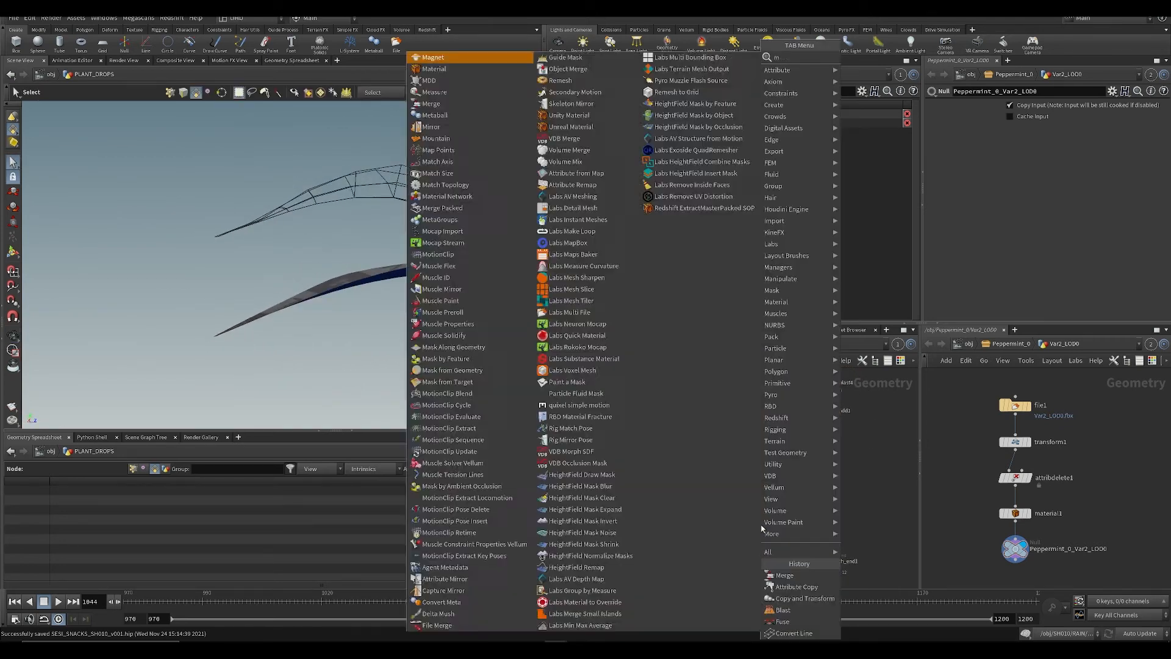
{"action": "type", "text": "matc"}
{"action": "key", "text": "Return"}
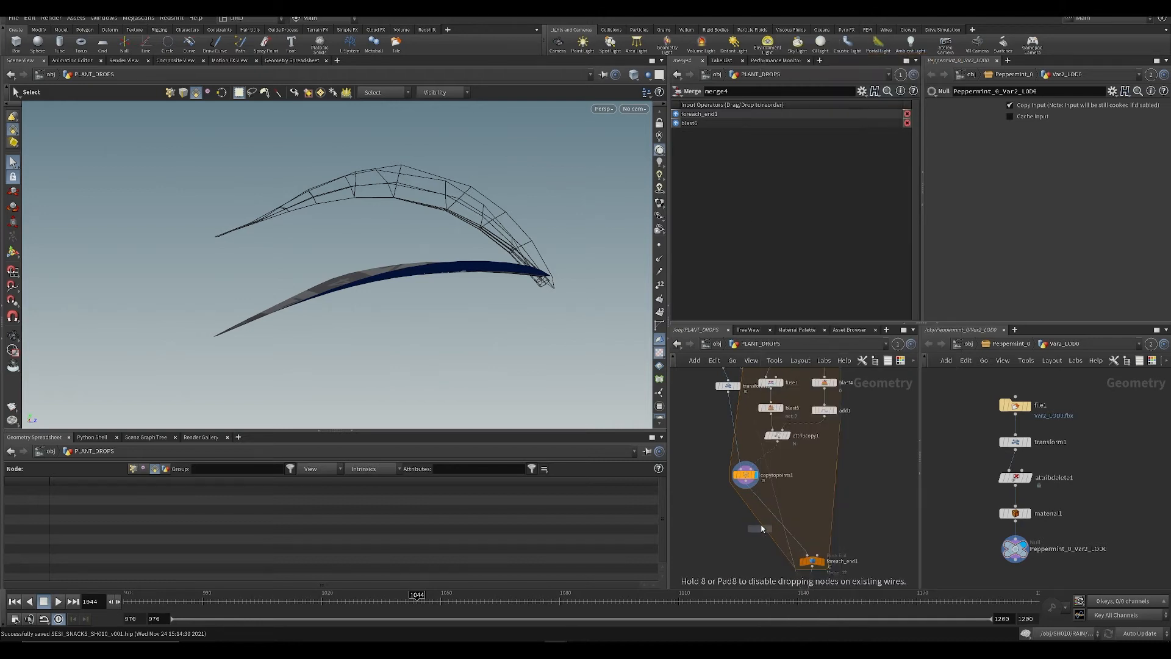
{"action": "left_click", "coordinate": [761, 495]}
{"action": "left_click", "coordinate": [770, 488]}
{"action": "scroll", "coordinate": [787, 482], "scroll_direction": "down", "scroll_amount": 3}
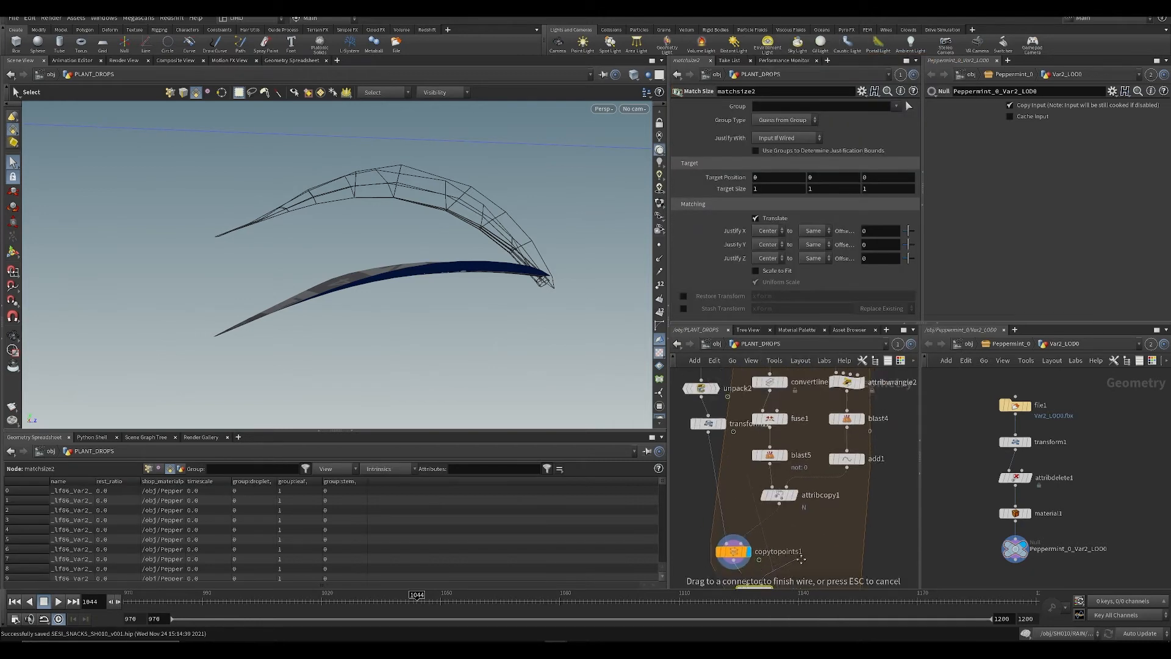
{"action": "left_click", "coordinate": [784, 400]}
{"action": "middle_click_drag", "start_coordinate": [805, 585], "coordinate": [798, 541]}
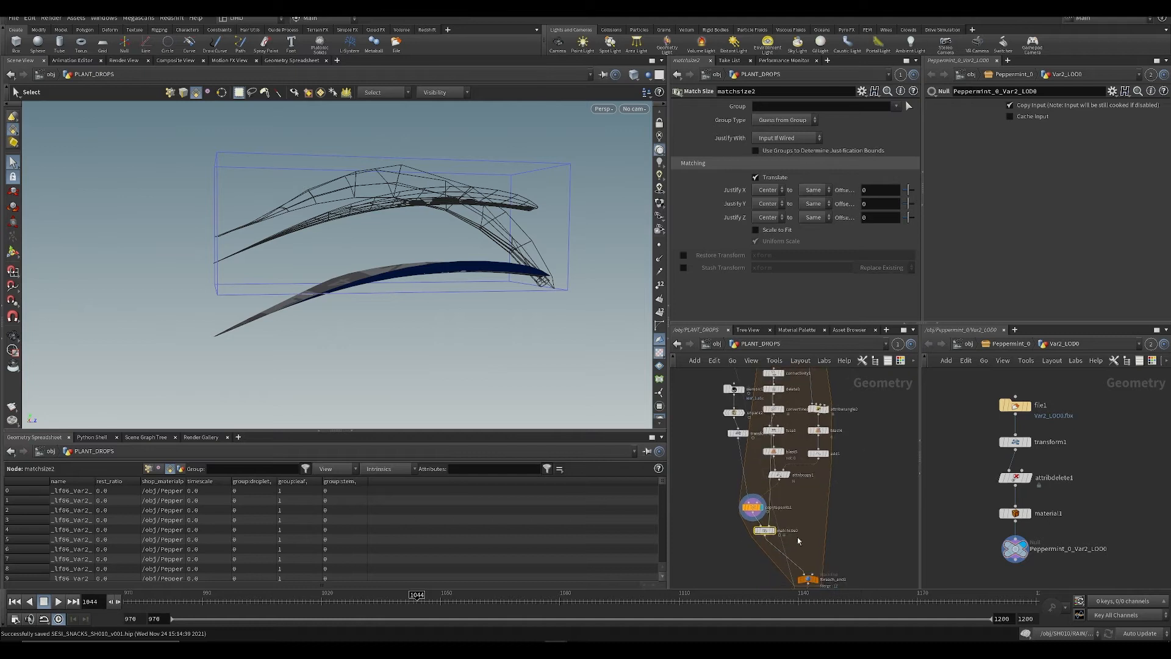
Step: Display the Match Size result with Translate turned off and Scale to Fit turned on
{"action": "left_click", "coordinate": [773, 529]}
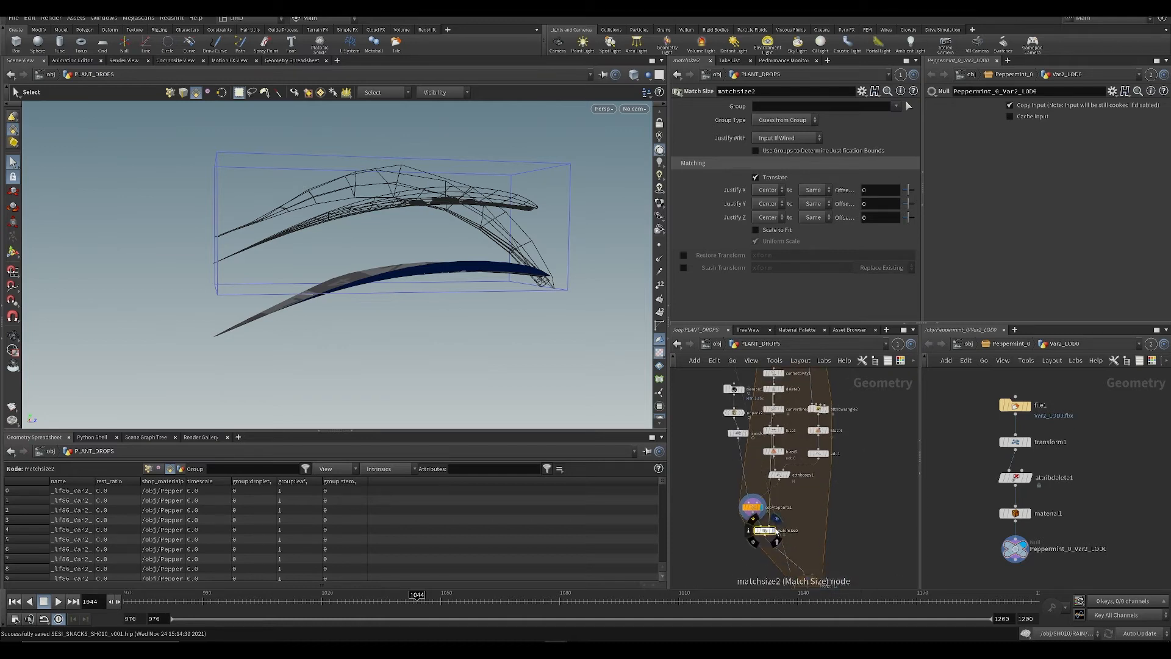
{"action": "left_click", "coordinate": [756, 177]}
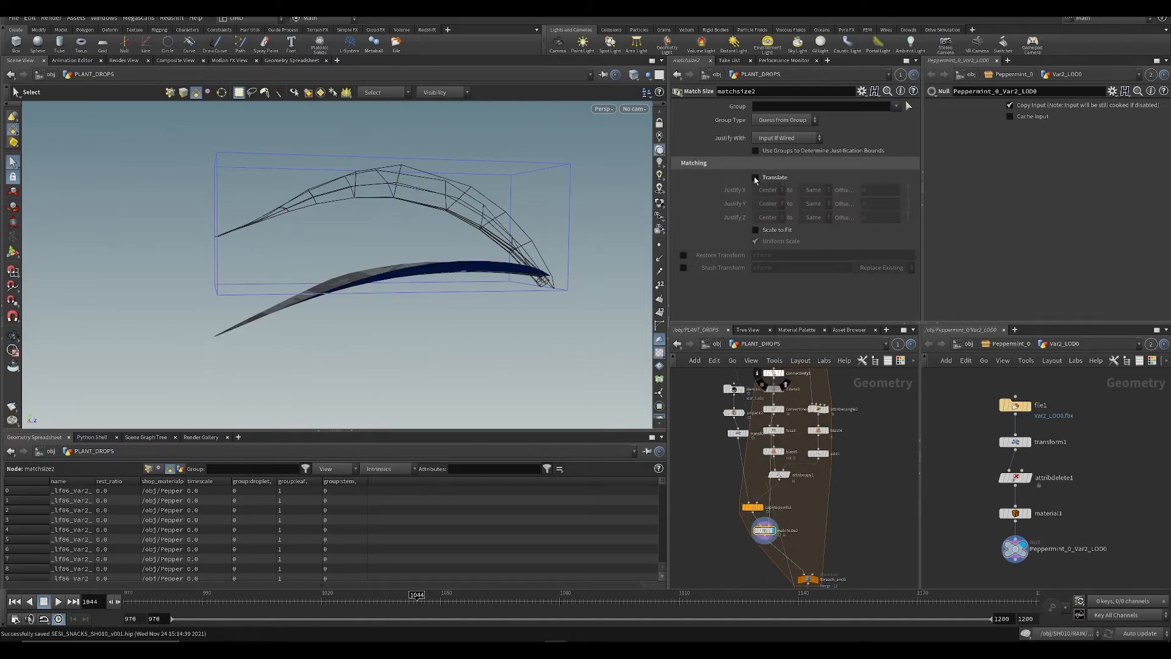
{"action": "left_click", "coordinate": [756, 230]}
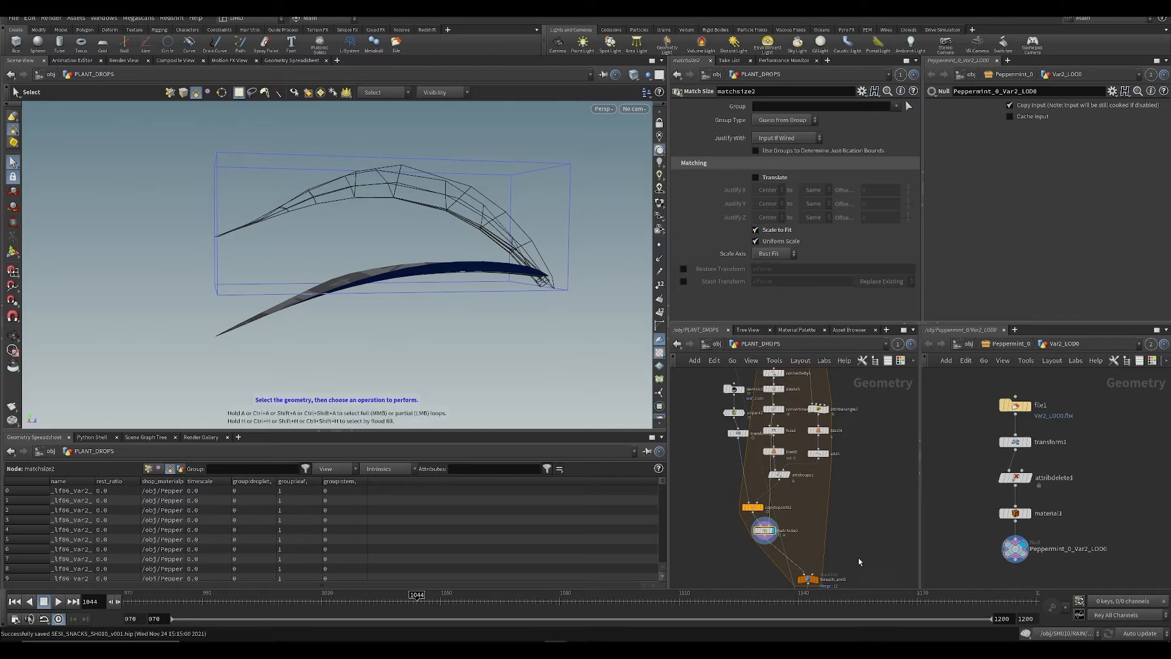
Step: Try scaling the leaf with a new Transform node after unpack1, undo the change and cut that node
{"action": "middle_click_drag", "start_coordinate": [860, 559], "coordinate": [857, 480]}
{"action": "middle_click_drag", "start_coordinate": [840, 426], "coordinate": [808, 506]}
{"action": "scroll", "coordinate": [807, 505], "scroll_direction": "up", "scroll_amount": 3}
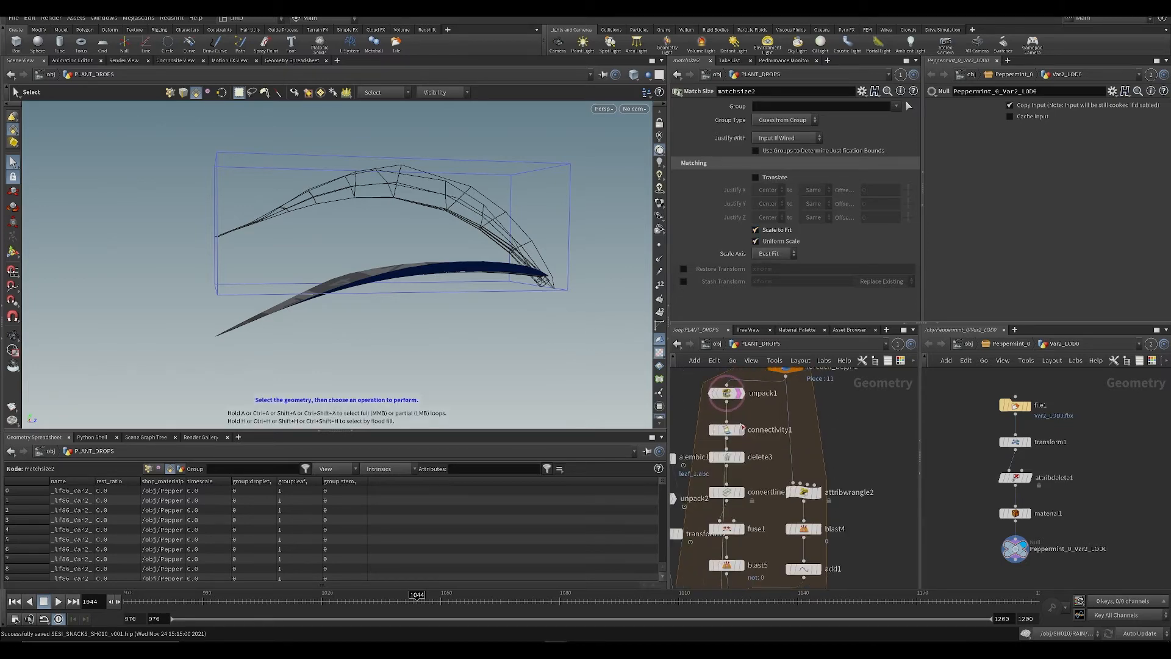
{"action": "key", "text": "Tab"}
{"action": "type", "text": "trans"}
{"action": "key", "text": "Return"}
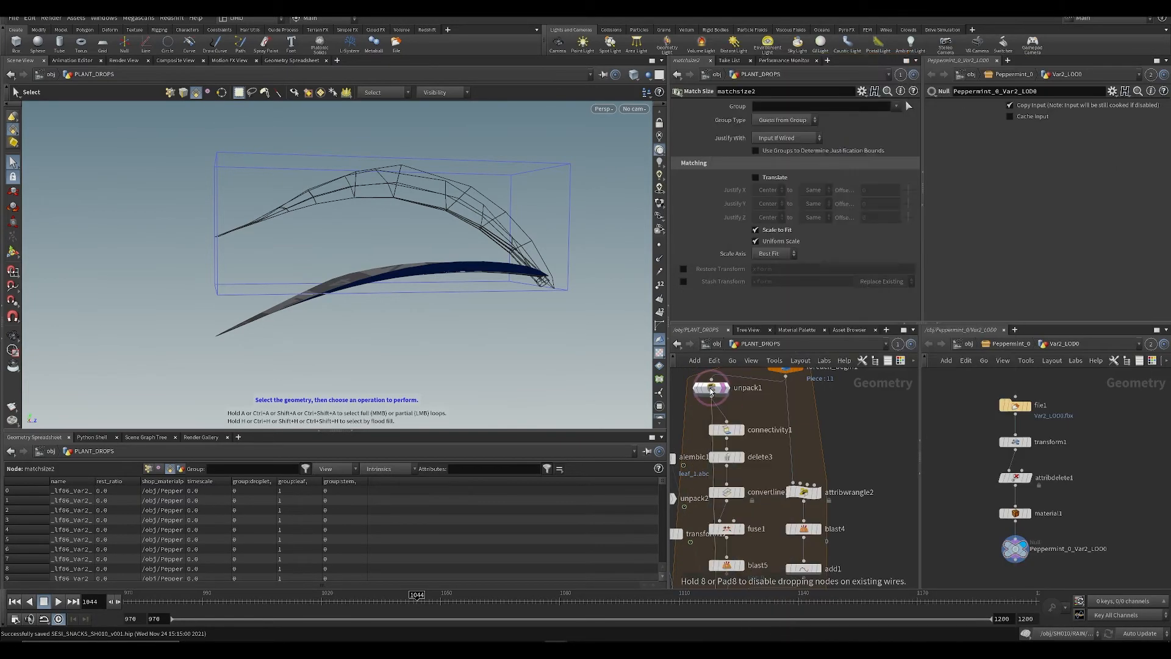
{"action": "scroll", "coordinate": [673, 403], "scroll_direction": "up", "scroll_amount": 1}
{"action": "left_click", "coordinate": [713, 425]}
{"action": "left_click_drag", "start_coordinate": [806, 192], "coordinate": [815, 193]}
{"action": "key", "text": "ctrl+z"}
{"action": "key", "text": "ctrl+x"}
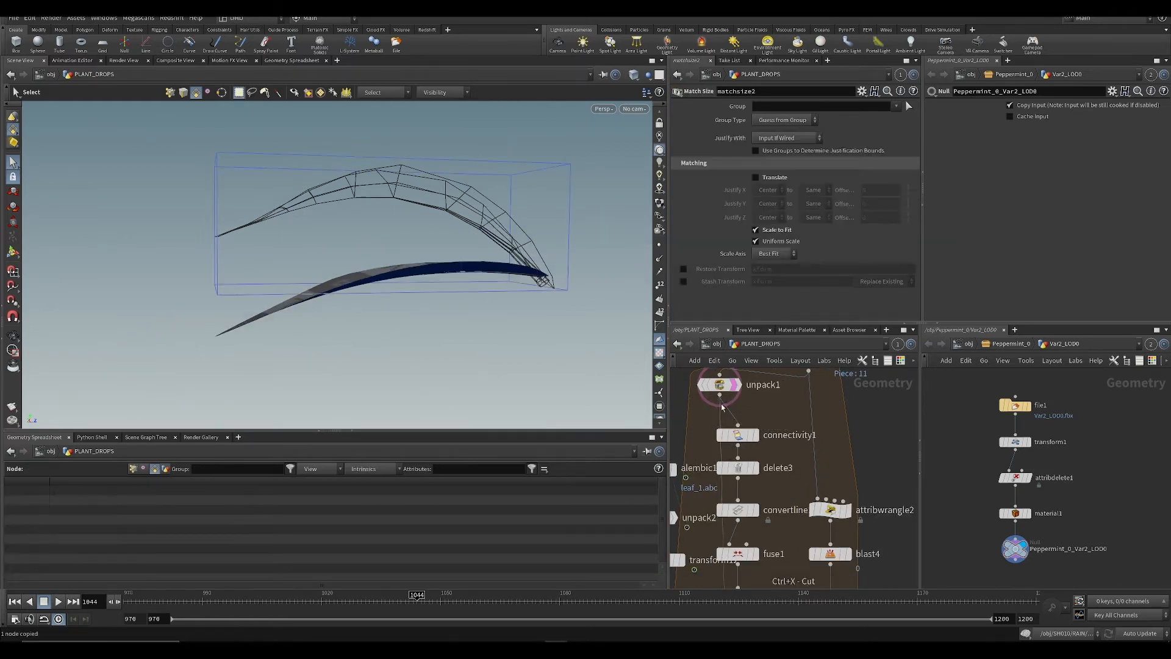
Step: Turn off the template display of unpack1 and display the merge4 result
{"action": "left_click", "coordinate": [748, 406]}
{"action": "scroll", "coordinate": [785, 437], "scroll_direction": "down", "scroll_amount": 5}
{"action": "middle_click_drag", "start_coordinate": [796, 488], "coordinate": [827, 374]}
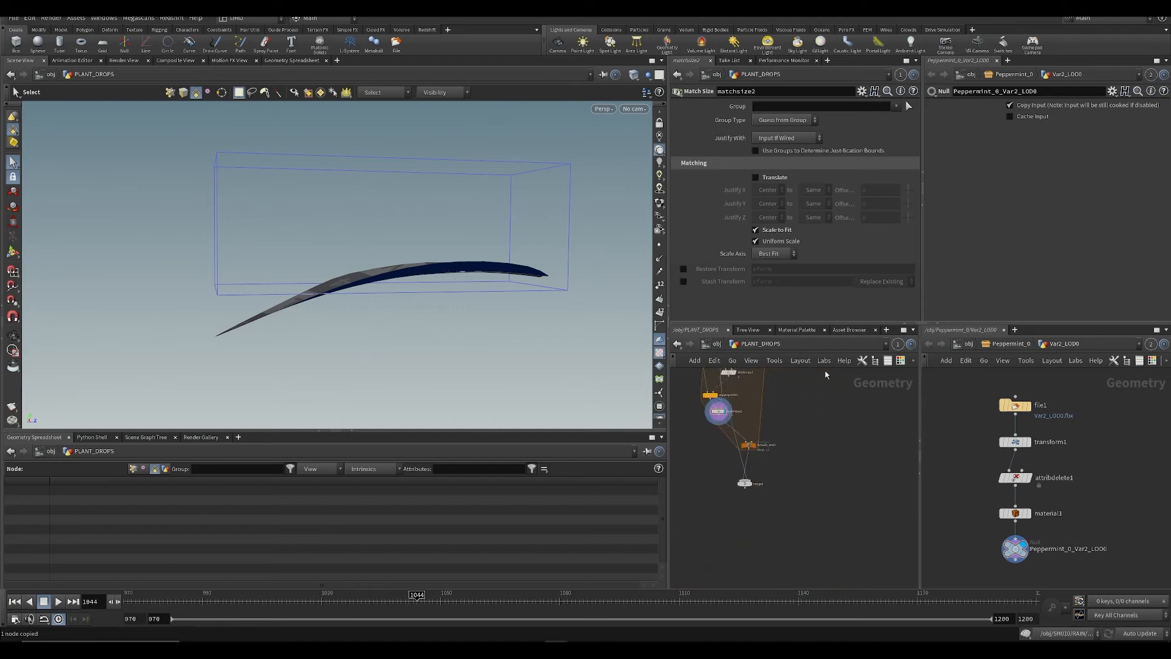
{"action": "left_click", "coordinate": [756, 474]}
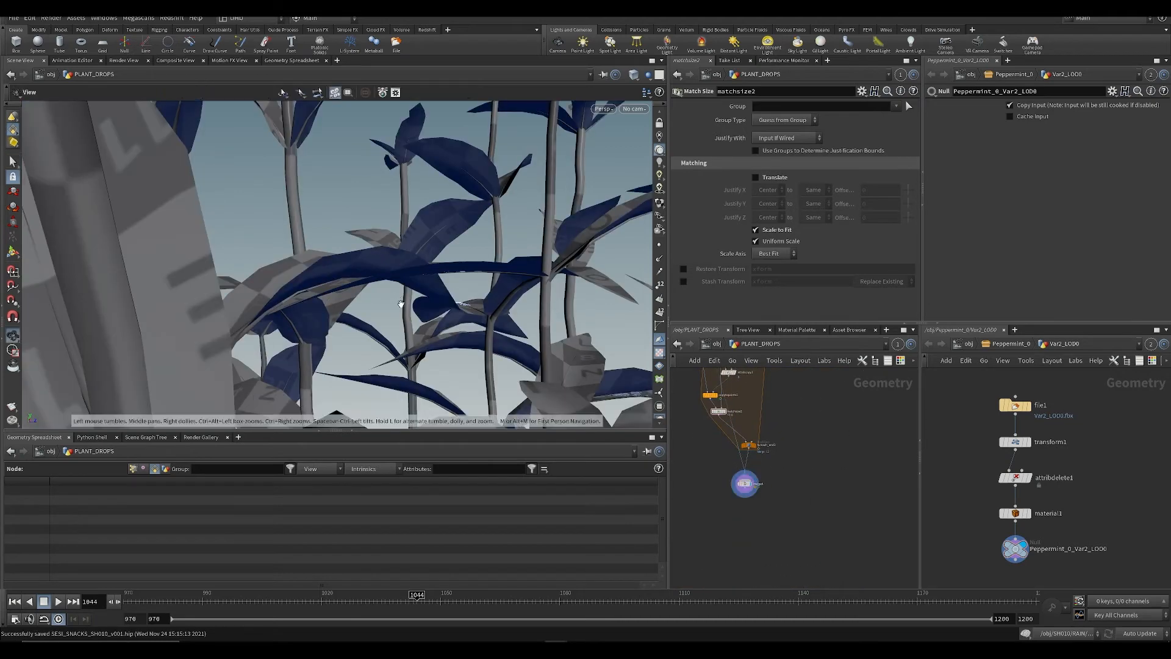
Step: Examine the merged plant while scrubbing the animation between frames 988 and 1052, and save the scene
{"action": "right_click_drag", "start_coordinate": [403, 302], "coordinate": [476, 358], "text": "alt"}
{"action": "middle_click_drag", "start_coordinate": [477, 358], "coordinate": [501, 293], "text": "alt"}
{"action": "right_click_drag", "start_coordinate": [500, 293], "coordinate": [568, 341], "text": "alt"}
{"action": "left_click_drag", "start_coordinate": [261, 599], "coordinate": [340, 621]}
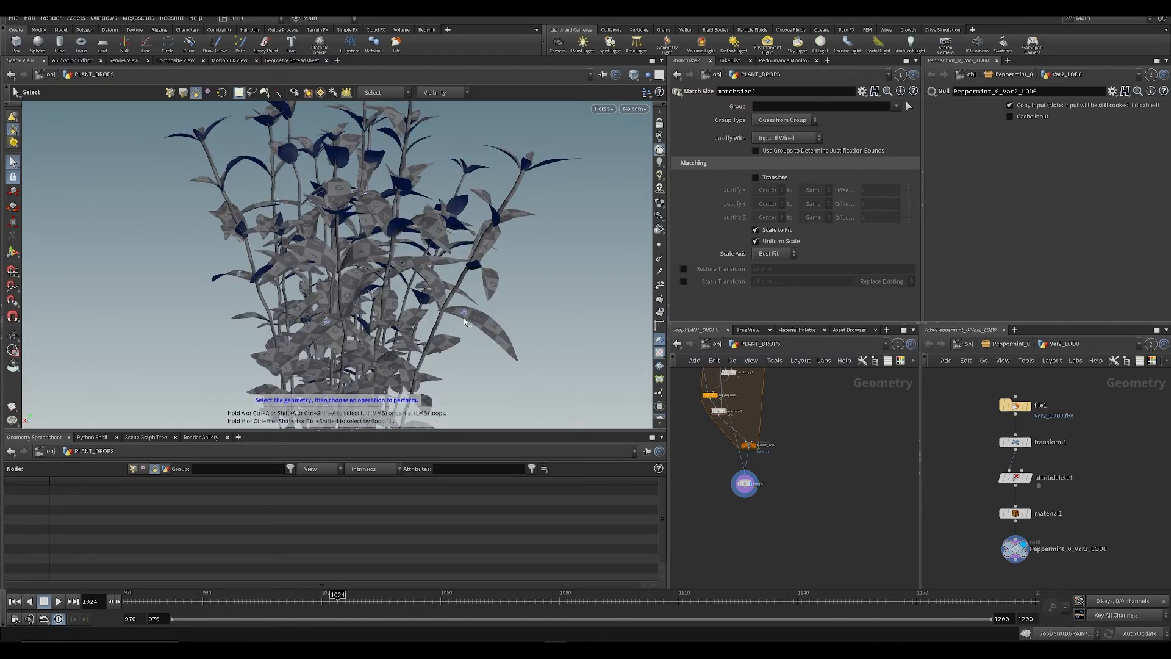
{"action": "right_click_drag", "start_coordinate": [470, 361], "coordinate": [372, 366], "text": "alt"}
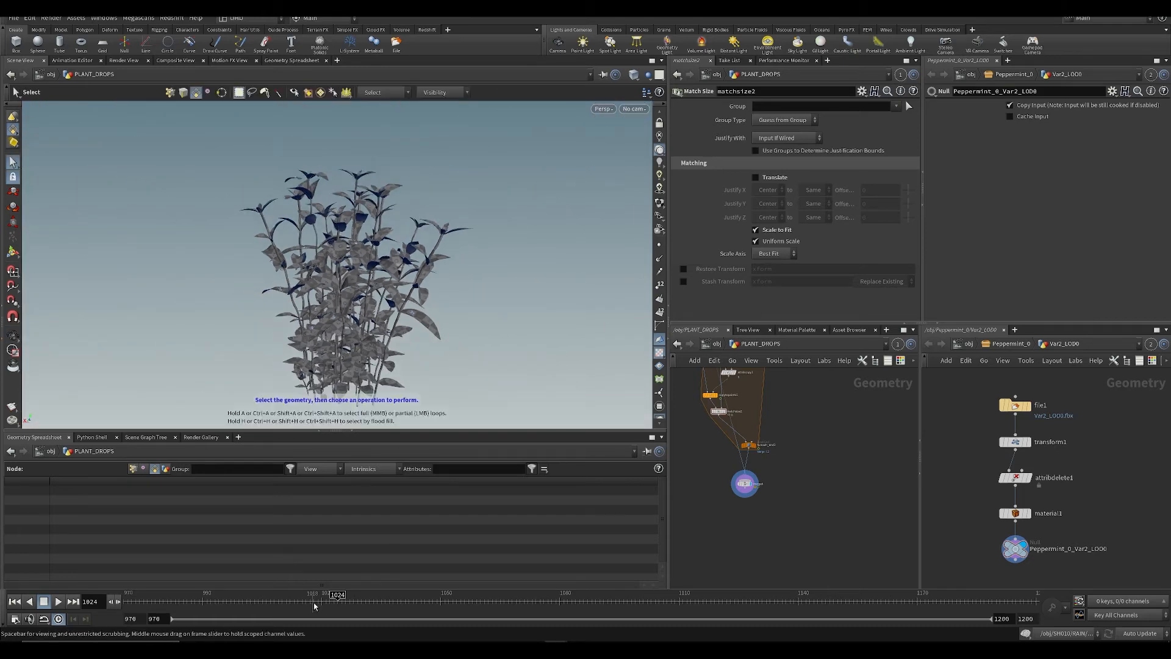
{"action": "left_click_drag", "start_coordinate": [316, 605], "coordinate": [350, 595]}
{"action": "key", "text": "ctrl+s"}
{"action": "left_click_drag", "start_coordinate": [278, 594], "coordinate": [191, 595]}
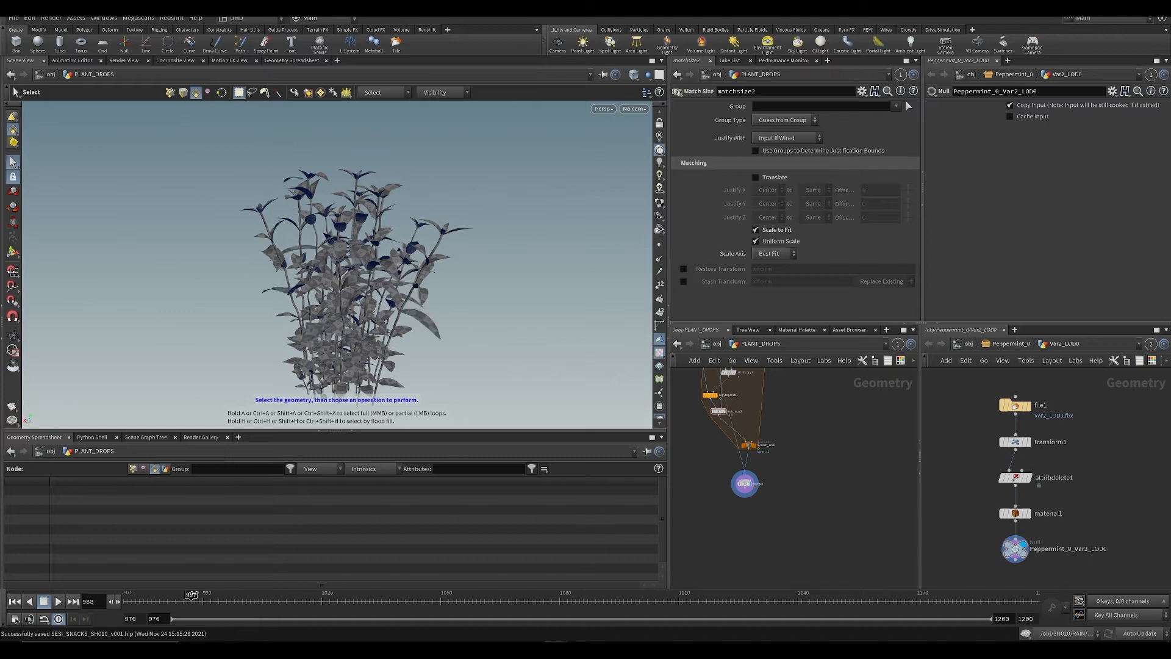
{"action": "left_click_drag", "start_coordinate": [345, 611], "coordinate": [448, 615]}
{"action": "key", "text": "ctrl+s"}
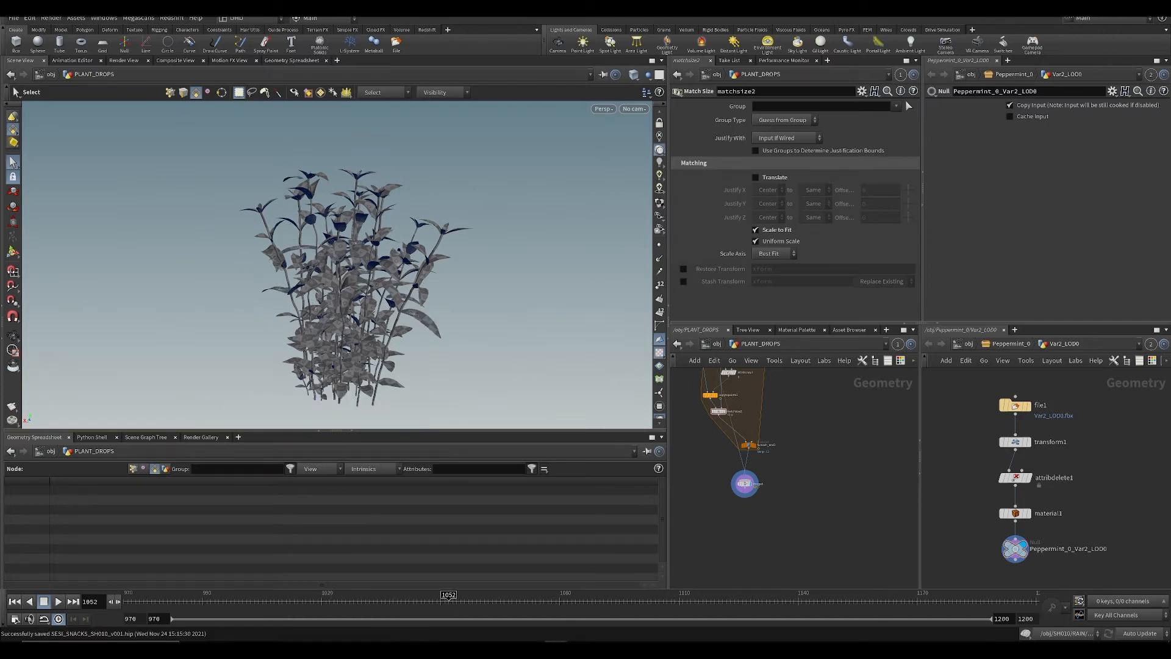
{"action": "left_click_drag", "start_coordinate": [451, 174], "coordinate": [455, 110], "text": "alt"}
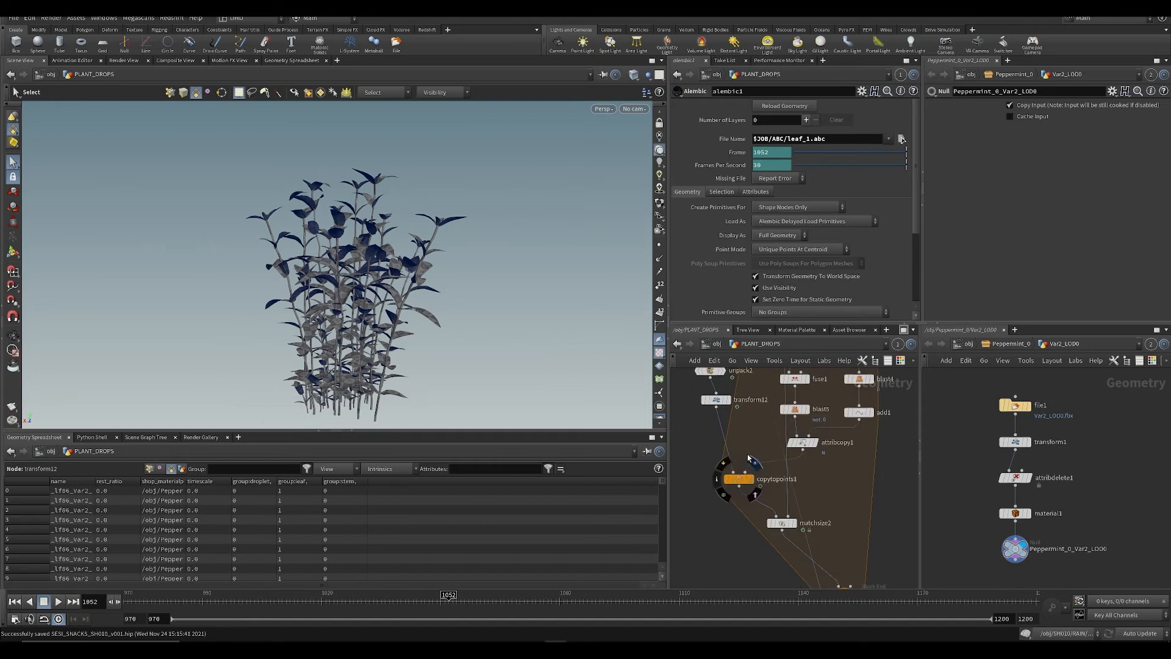
Step: Display copytopoints1 and transform12 individually and inspect the animated leaf at frame 1036
{"action": "left_click", "coordinate": [737, 443]}
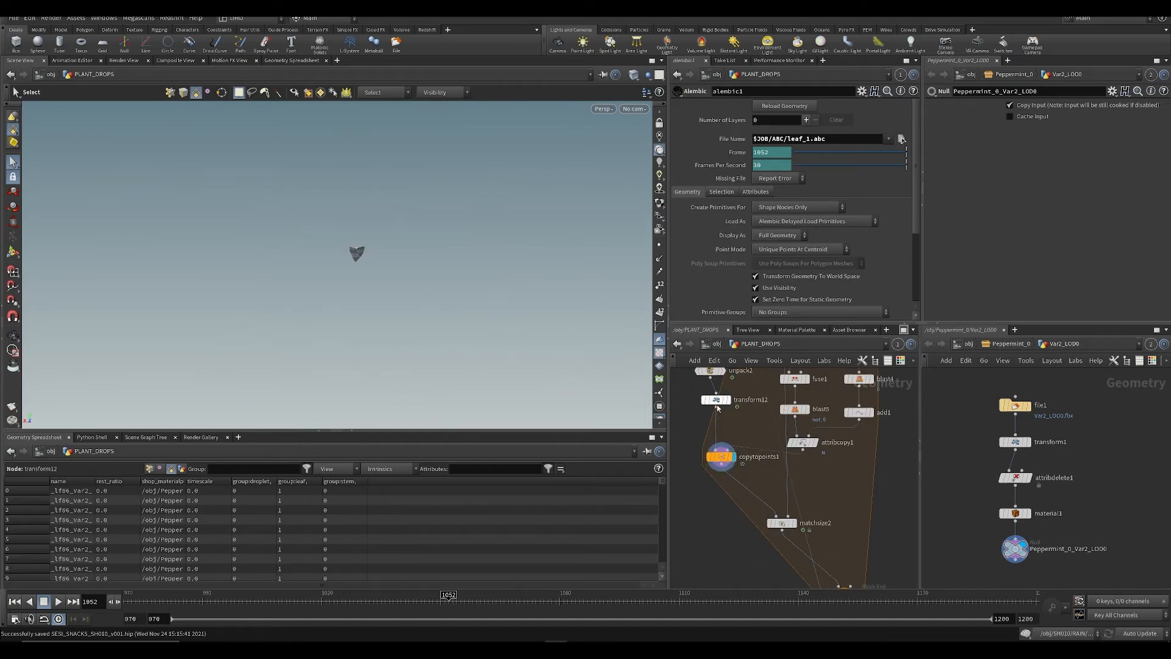
{"action": "left_click", "coordinate": [729, 391]}
{"action": "left_click_drag", "start_coordinate": [136, 598], "coordinate": [354, 625]}
{"action": "scroll", "coordinate": [714, 437], "scroll_direction": "up", "scroll_amount": 3}
{"action": "key", "text": "Tab"}
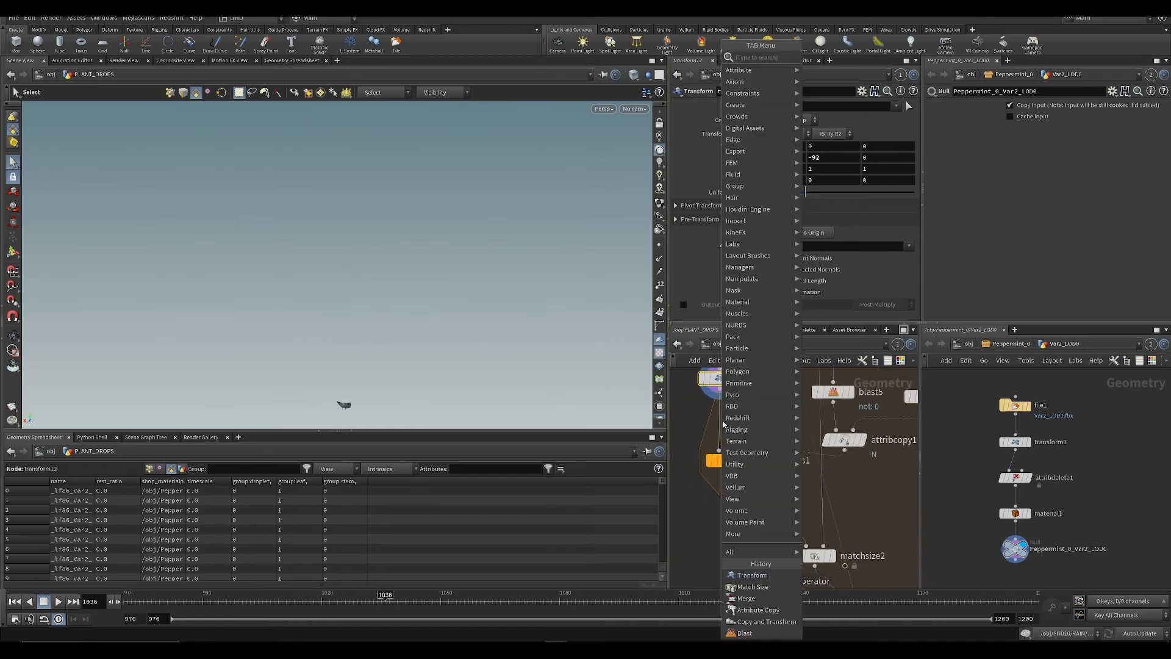
{"action": "type", "text": "d"}
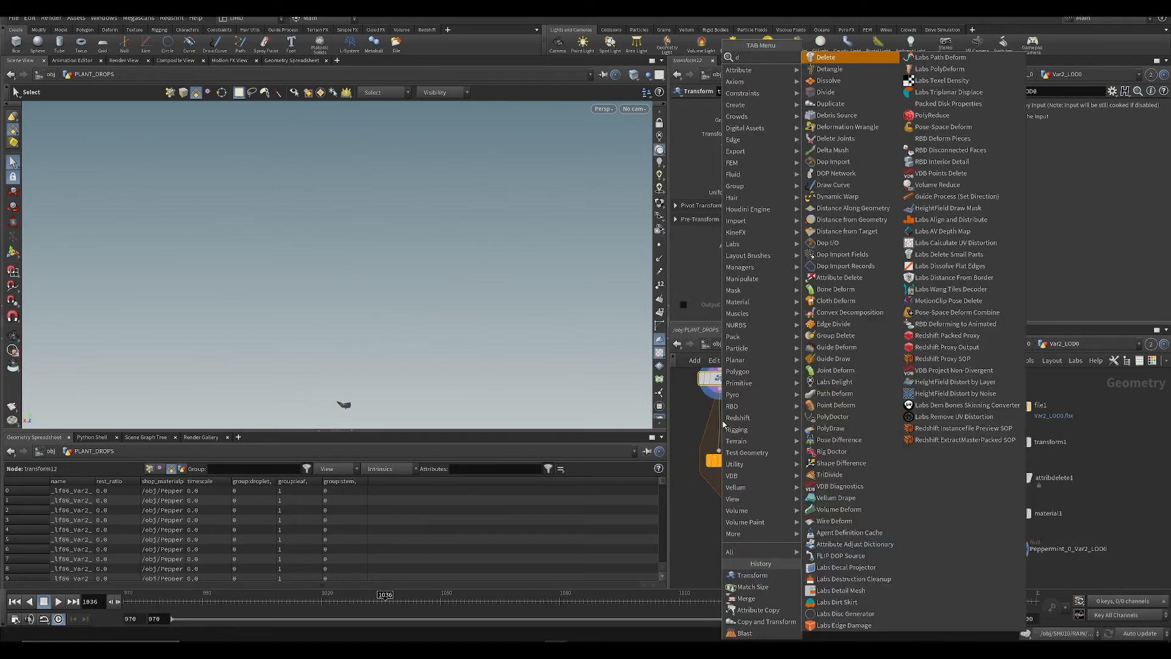
{"action": "type", "text": "ele"}
{"action": "key", "text": "Return"}
{"action": "scroll", "coordinate": [765, 543], "scroll_direction": "down", "scroll_amount": 3}
{"action": "middle_click_drag", "start_coordinate": [727, 546], "coordinate": [714, 518]}
{"action": "key", "text": "Escape"}
Step: Save the scene and examine the transform12 leaf geometry from another angle
{"action": "key", "text": "ctrl+s"}
{"action": "scroll", "coordinate": [743, 522], "scroll_direction": "up", "scroll_amount": 2}
{"action": "scroll", "coordinate": [746, 499], "scroll_direction": "down", "scroll_amount": 1}
{"action": "scroll", "coordinate": [744, 455], "scroll_direction": "up", "scroll_amount": 1}
{"action": "scroll", "coordinate": [714, 517], "scroll_direction": "down", "scroll_amount": 1}
{"action": "mouse_move", "coordinate": [793, 524]}
{"action": "middle_mouse_down"}
{"action": "mouse_move", "coordinate": [793, 506]}
{"action": "mouse_move", "coordinate": [798, 531]}
{"action": "middle_mouse_up"}
{"action": "left_click_drag", "start_coordinate": [425, 343], "coordinate": [371, 373], "text": "alt"}
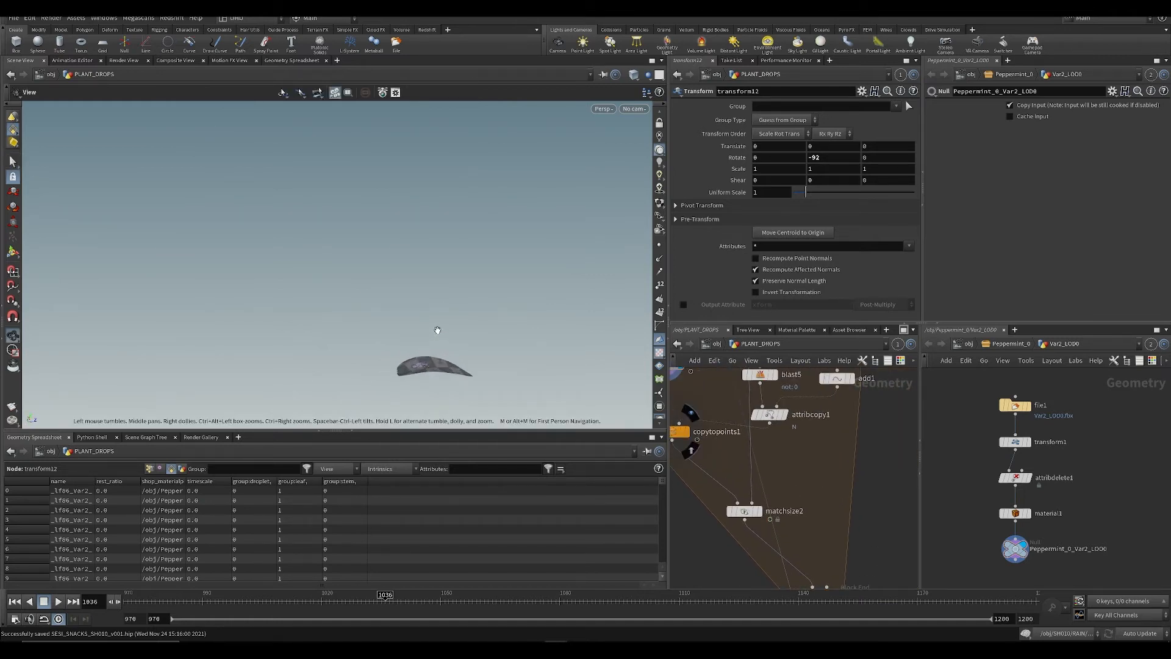
Step: Remove the Match Size node between copytopoints1 and foreach_end1
{"action": "key", "text": "s"}
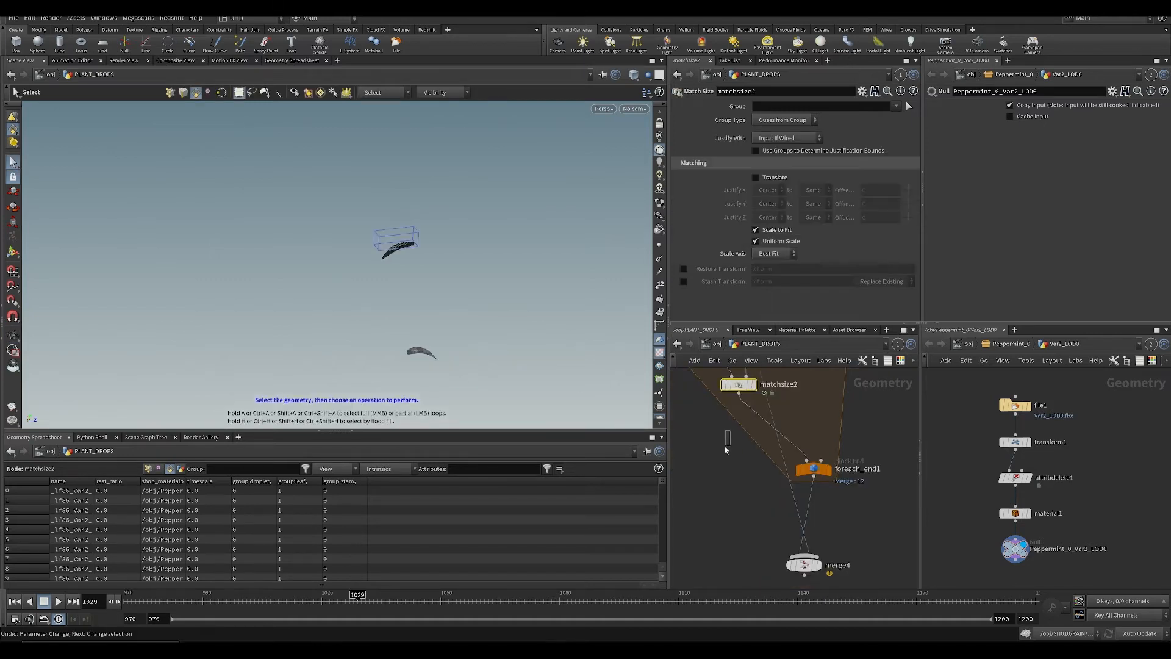
{"action": "middle_click_drag", "start_coordinate": [724, 442], "coordinate": [741, 506]}
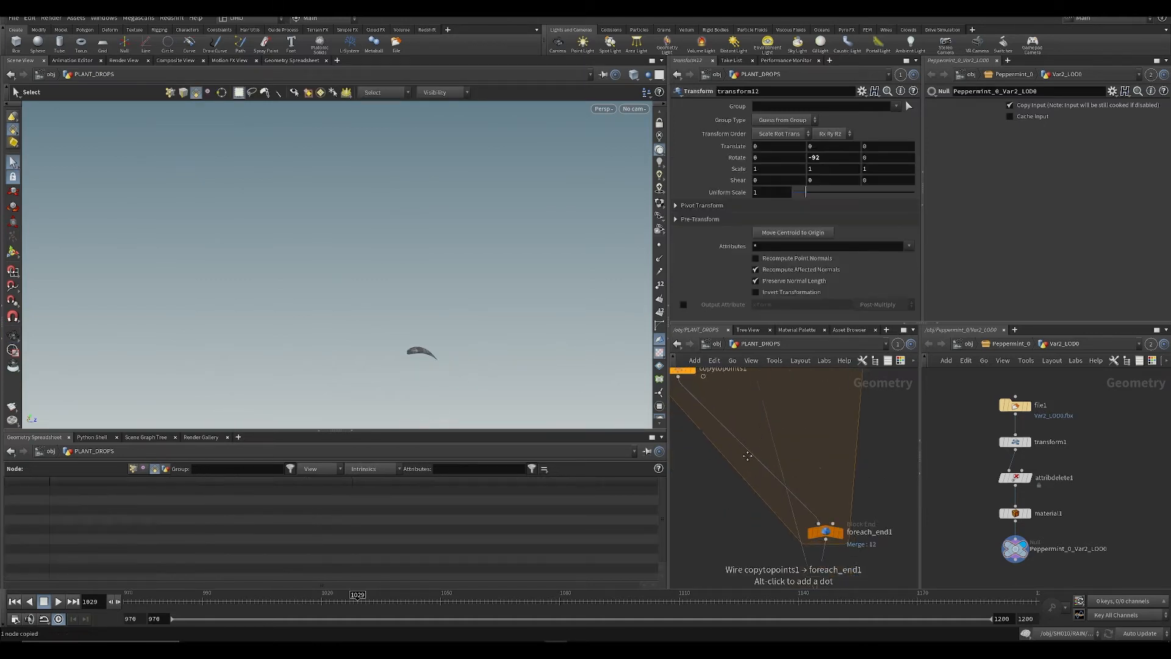
{"action": "key", "text": "ctrl+v"}
{"action": "middle_click_drag", "start_coordinate": [807, 569], "coordinate": [807, 526]}
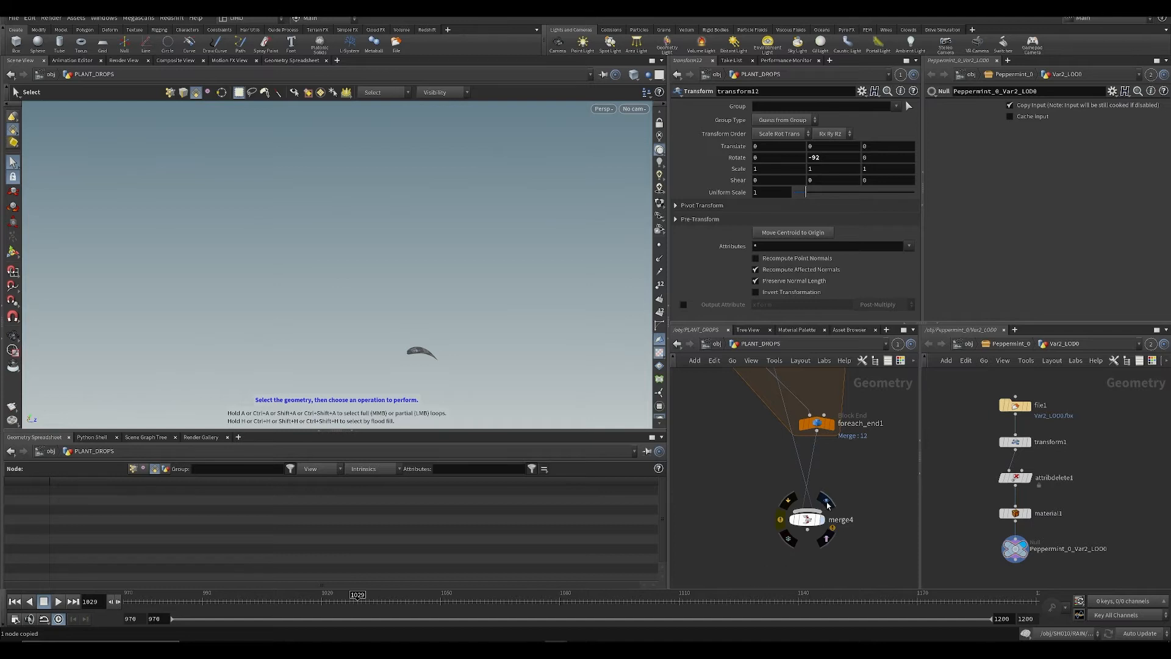
Step: Display merge4, set the Uniform Scale of transform12 to 0.7306, and save the scene
{"action": "left_click", "coordinate": [828, 505]}
{"action": "middle_click_drag", "start_coordinate": [702, 391], "coordinate": [701, 466]}
{"action": "scroll", "coordinate": [753, 507], "scroll_direction": "down", "scroll_amount": 3}
{"action": "left_click", "coordinate": [736, 477]}
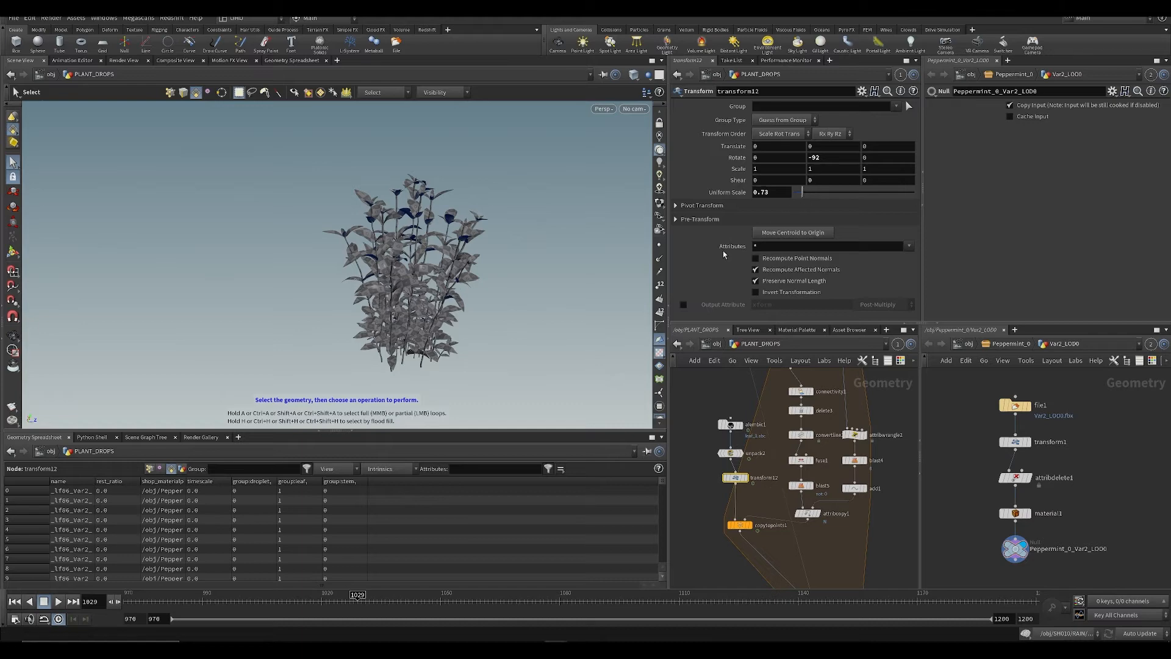
{"action": "right_click_drag", "start_coordinate": [488, 293], "coordinate": [586, 269], "text": "alt"}
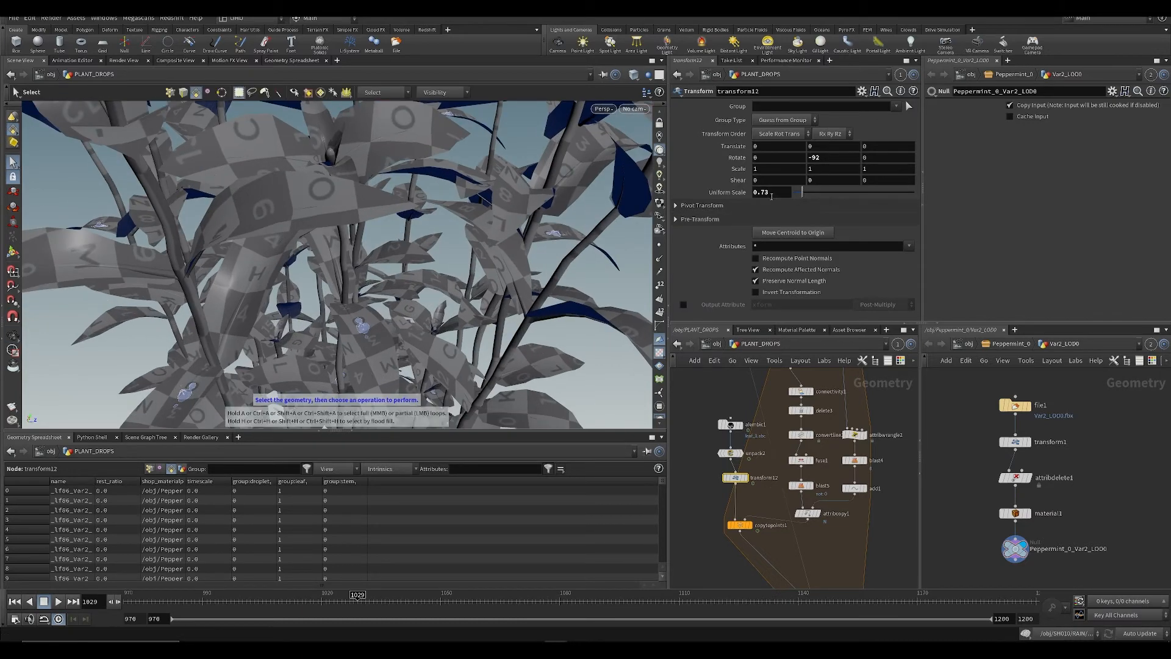
{"action": "middle_click_drag", "start_coordinate": [772, 196], "coordinate": [807, 266]}
{"action": "key", "text": "ctrl+s"}
Step: Try a Uniform Scale of 0.9406 on transform12 and undo it
{"action": "right_click_drag", "start_coordinate": [316, 298], "coordinate": [244, 305], "text": "alt"}
{"action": "left_click_drag", "start_coordinate": [244, 305], "coordinate": [292, 299], "text": "alt"}
{"action": "right_click_drag", "start_coordinate": [330, 292], "coordinate": [286, 299], "text": "alt"}
{"action": "middle_click_drag", "start_coordinate": [293, 280], "coordinate": [304, 324], "text": "alt"}
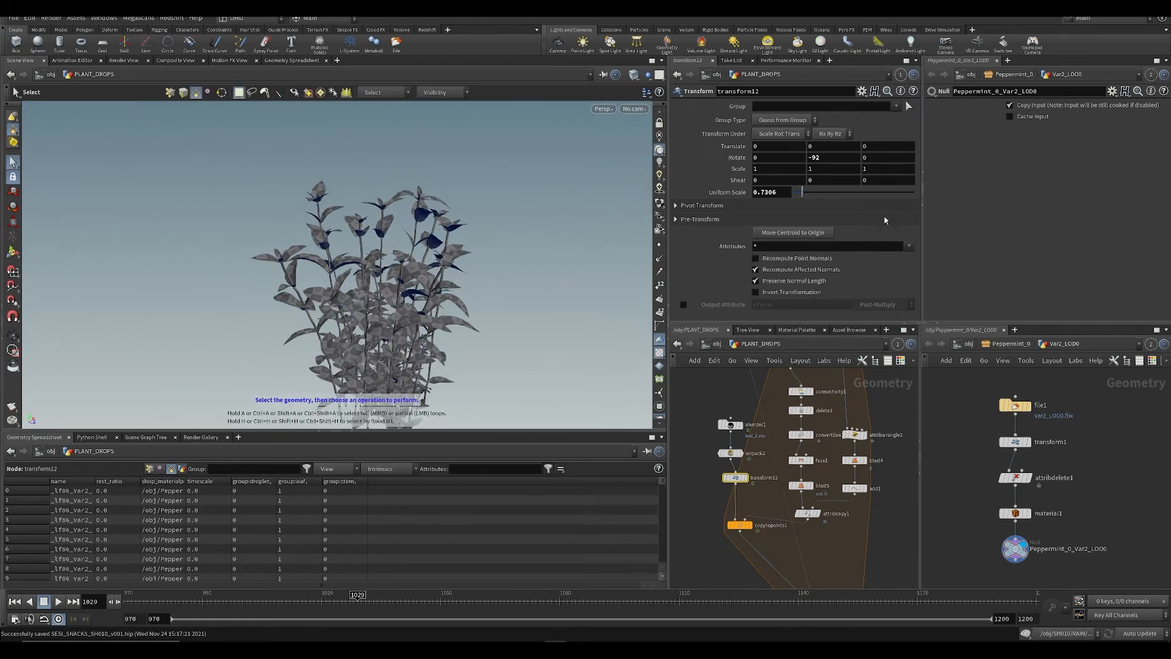
{"action": "middle_click_drag", "start_coordinate": [776, 193], "coordinate": [803, 211]}
{"action": "middle_click_drag", "start_coordinate": [1039, 229], "coordinate": [1039, 229]}
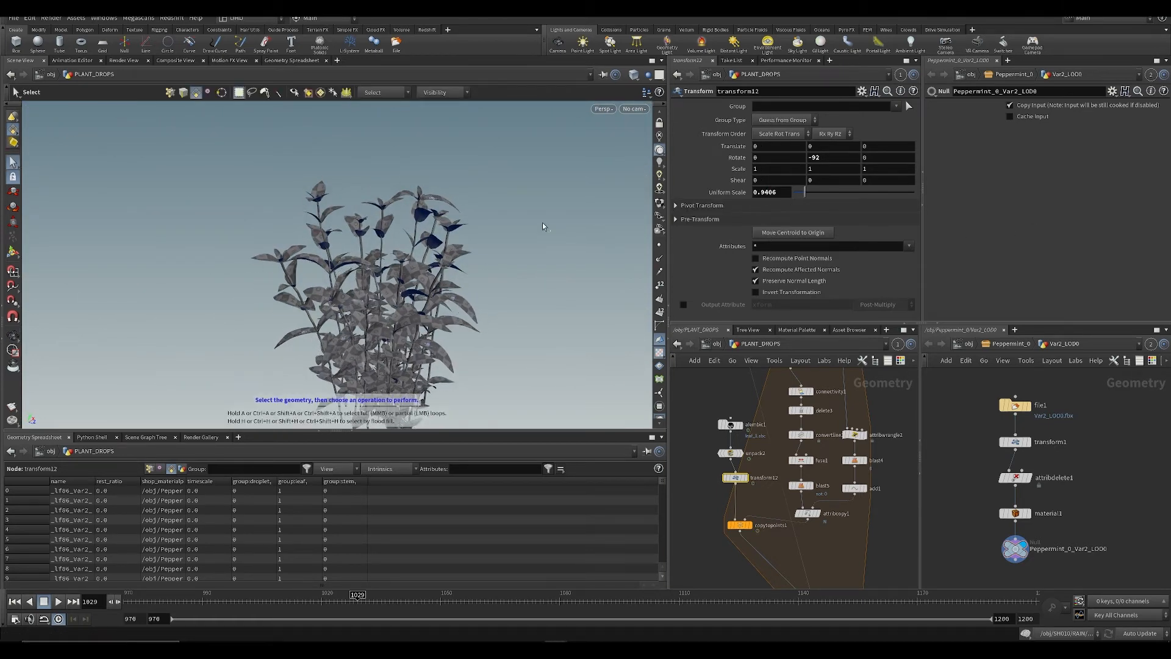
{"action": "key", "text": "ctrl+z"}
Step: Examine the scaled droplet leaves across the whole plant from several angles and save the scene
{"action": "left_click_drag", "start_coordinate": [531, 210], "coordinate": [494, 178], "text": "alt"}
{"action": "right_click_drag", "start_coordinate": [494, 178], "coordinate": [378, 226], "text": "alt"}
{"action": "left_click_drag", "start_coordinate": [378, 227], "coordinate": [360, 226], "text": "alt"}
{"action": "key", "text": "ctrl+s"}
{"action": "right_click_drag", "start_coordinate": [360, 226], "coordinate": [354, 250], "text": "alt"}
{"action": "left_click_drag", "start_coordinate": [354, 250], "coordinate": [349, 284], "text": "alt"}
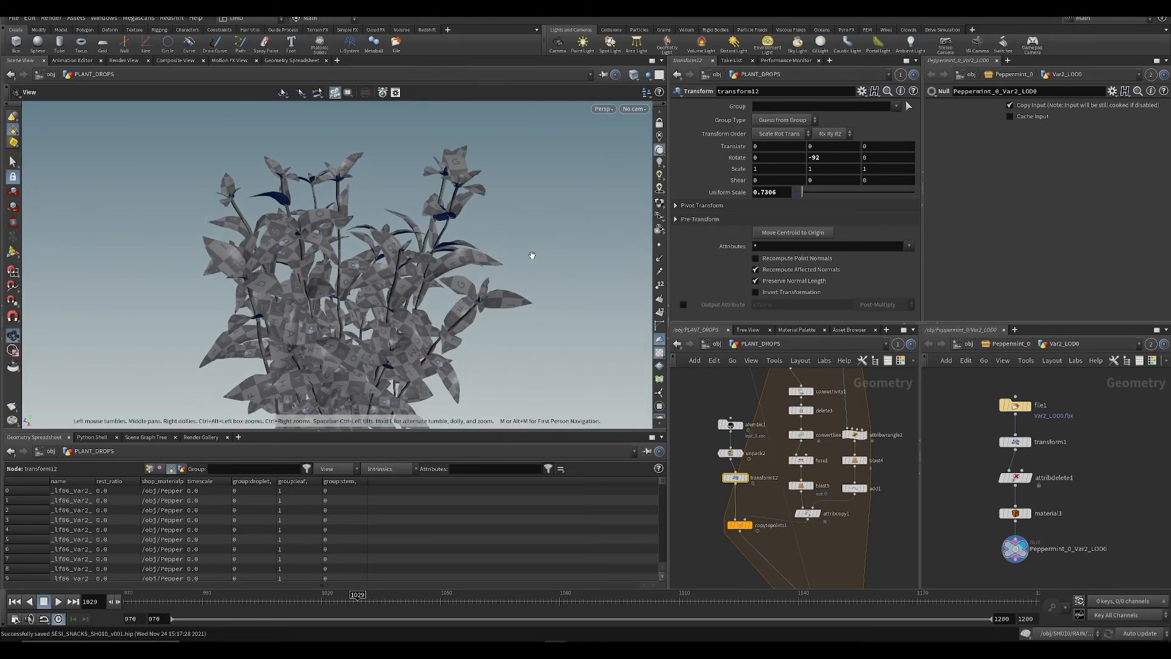
{"action": "left_click_drag", "start_coordinate": [530, 255], "coordinate": [454, 206], "text": "alt"}
{"action": "scroll", "coordinate": [659, 128], "scroll_direction": "up", "scroll_amount": 2}
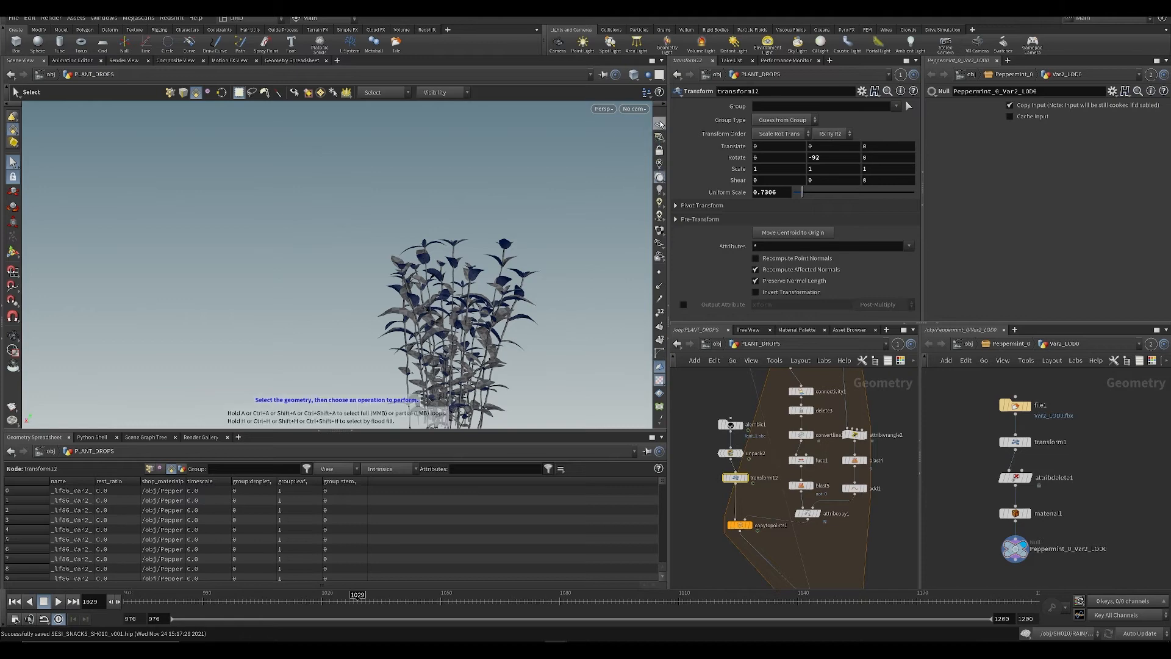
Step: Show the reference grid and examine the plant's size and position in the top and front views
{"action": "left_click", "coordinate": [659, 126]}
{"action": "left_click_drag", "start_coordinate": [482, 256], "coordinate": [354, 265], "text": "alt"}
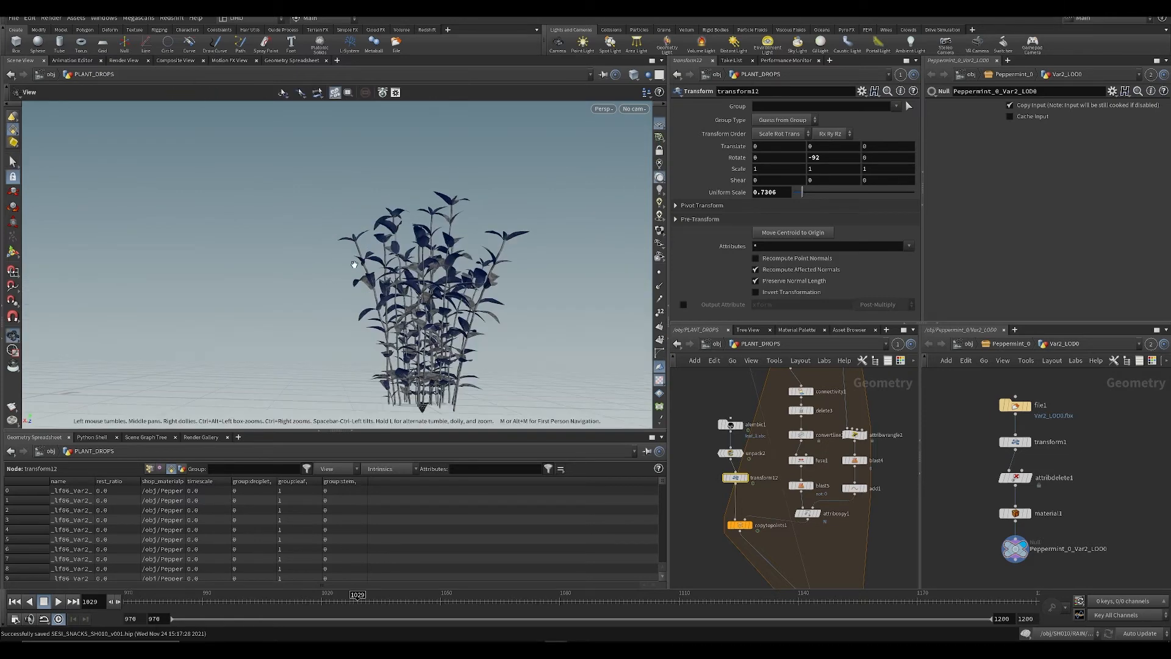
{"action": "key", "text": "space+2"}
{"action": "key", "text": "space+3"}
{"action": "right_click_drag", "start_coordinate": [417, 260], "coordinate": [319, 261], "text": "alt"}
{"action": "middle_click_drag", "start_coordinate": [319, 261], "coordinate": [356, 362], "text": "alt"}
{"action": "right_click_drag", "start_coordinate": [356, 363], "coordinate": [329, 361], "text": "alt"}
{"action": "middle_click_drag", "start_coordinate": [357, 299], "coordinate": [356, 243], "text": "alt"}
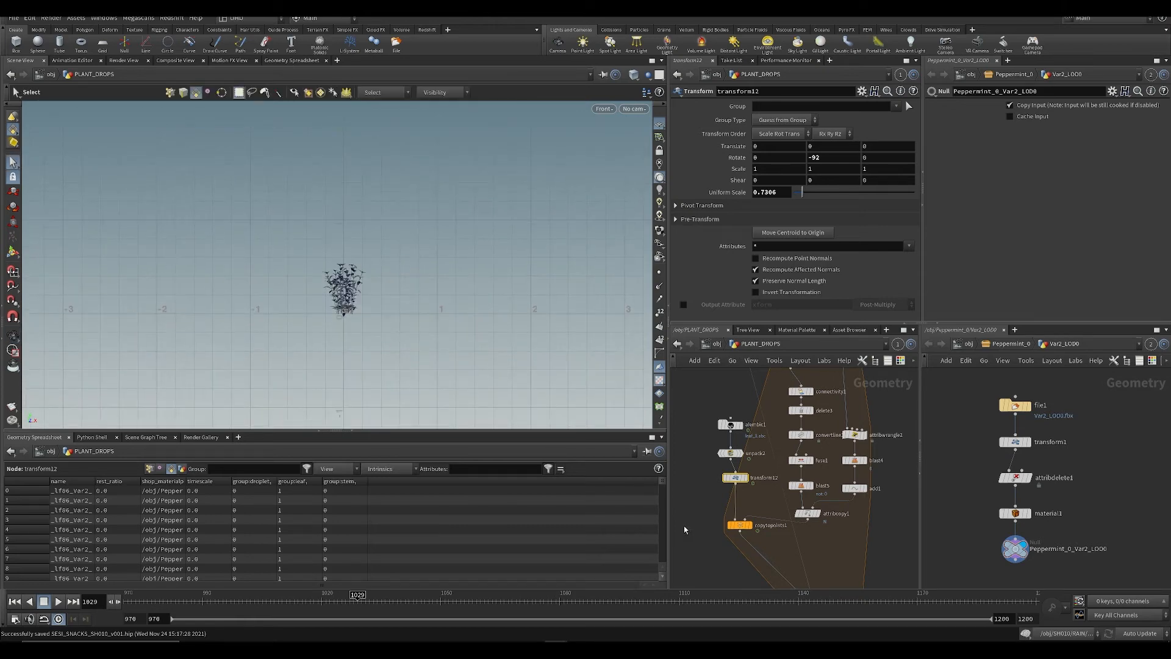
Step: Insert an Attribute Wrangle on the wire between attribcopy1 and copytopoints1 and save the scene
{"action": "scroll", "coordinate": [774, 505], "scroll_direction": "up", "scroll_amount": 3}
{"action": "key", "text": "Tab"}
{"action": "type", "text": "attribw"}
{"action": "left_click", "coordinate": [884, 59]}
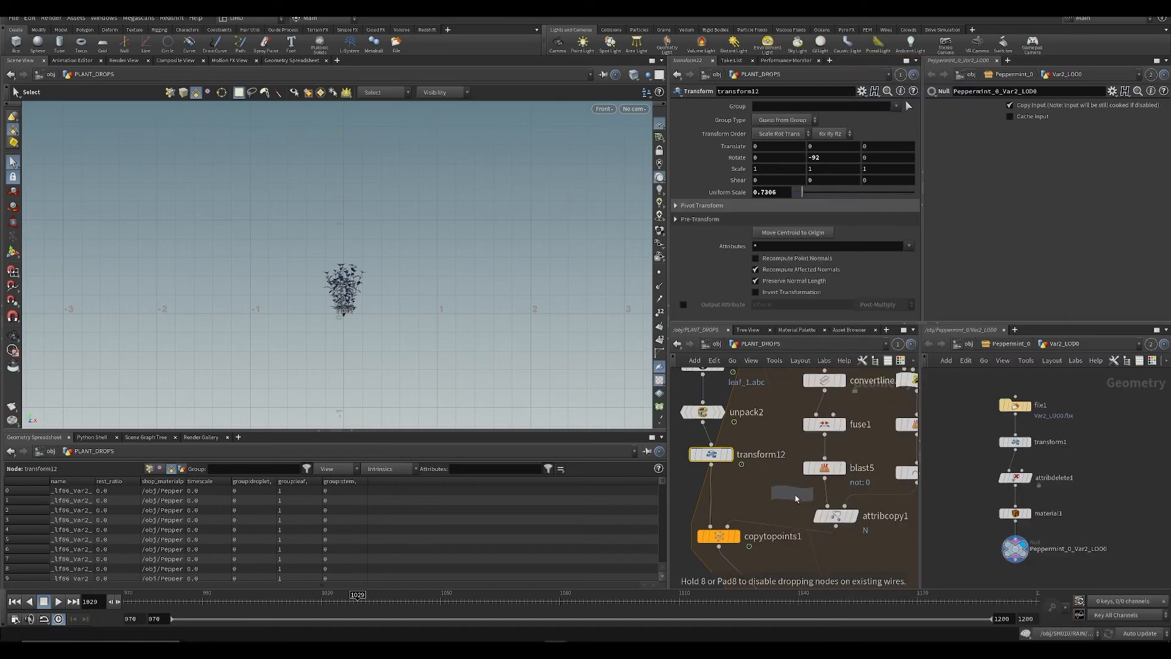
{"action": "left_click", "coordinate": [781, 532]}
{"action": "left_click_drag", "start_coordinate": [781, 533], "coordinate": [767, 516]}
{"action": "left_click_drag", "start_coordinate": [774, 564], "coordinate": [754, 551]}
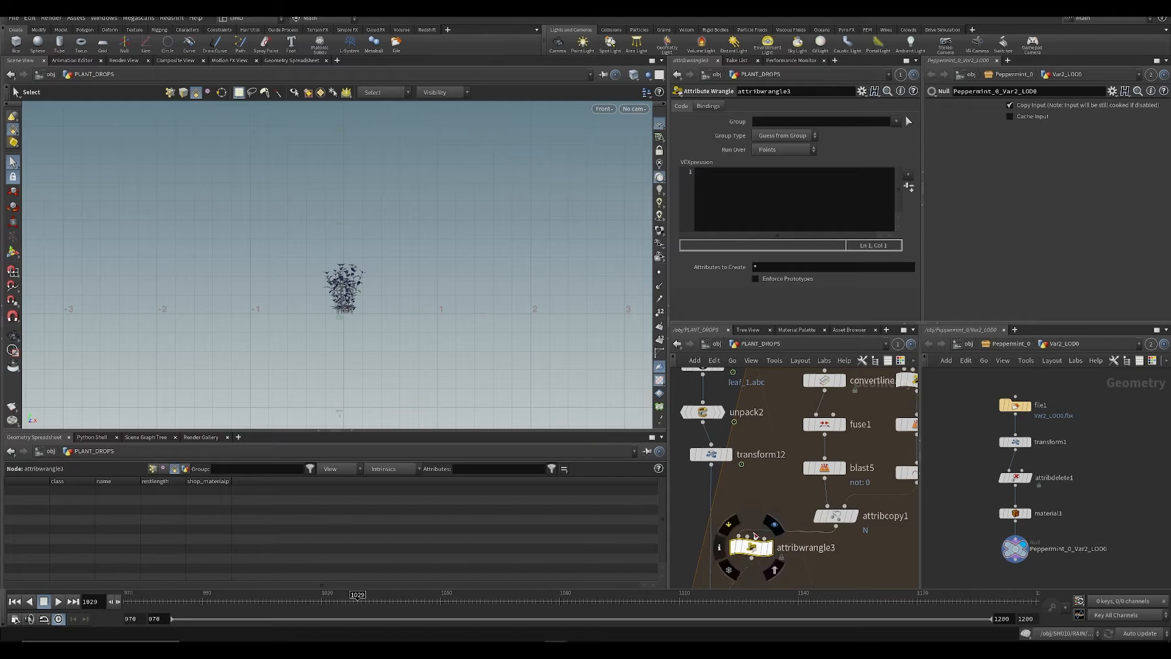
{"action": "middle_click_drag", "start_coordinate": [740, 493], "coordinate": [745, 447]}
{"action": "key", "text": "ctrl+s"}
Step: Define the height-based variable float s = fit(@P.y, 0,0.5,0,1); in attribwrangle3 and save the scene
{"action": "left_click", "coordinate": [758, 203]}
{"action": "type", "text": "f@"}
{"action": "key", "text": "Escape"}
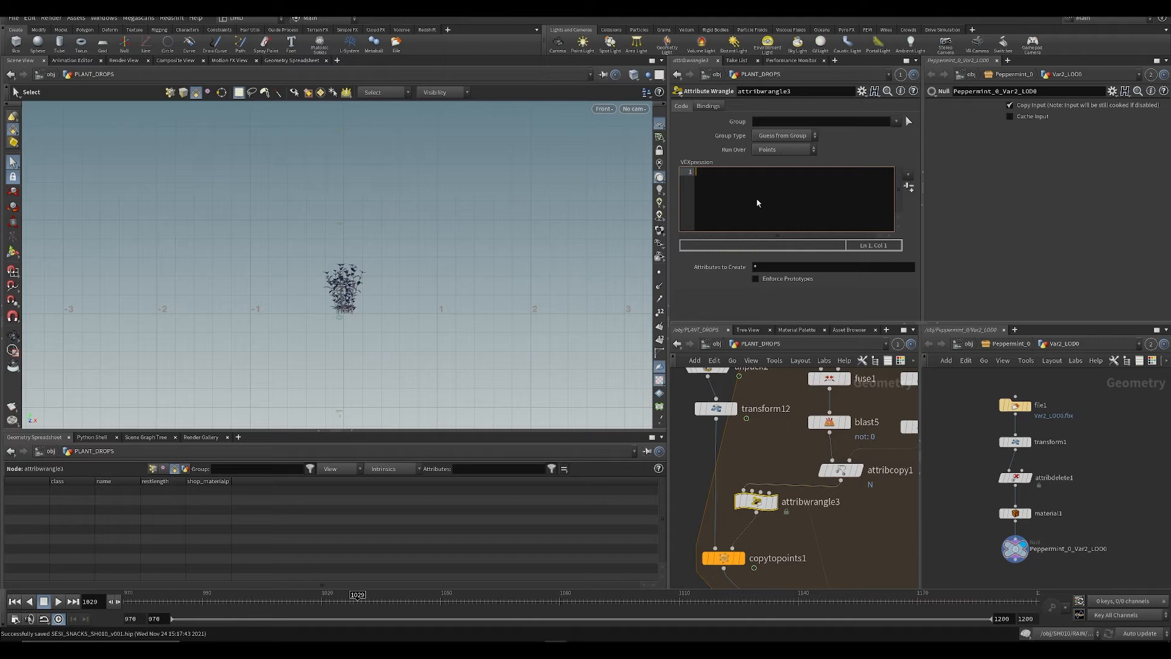
{"action": "type", "text": "loat s = fit"}
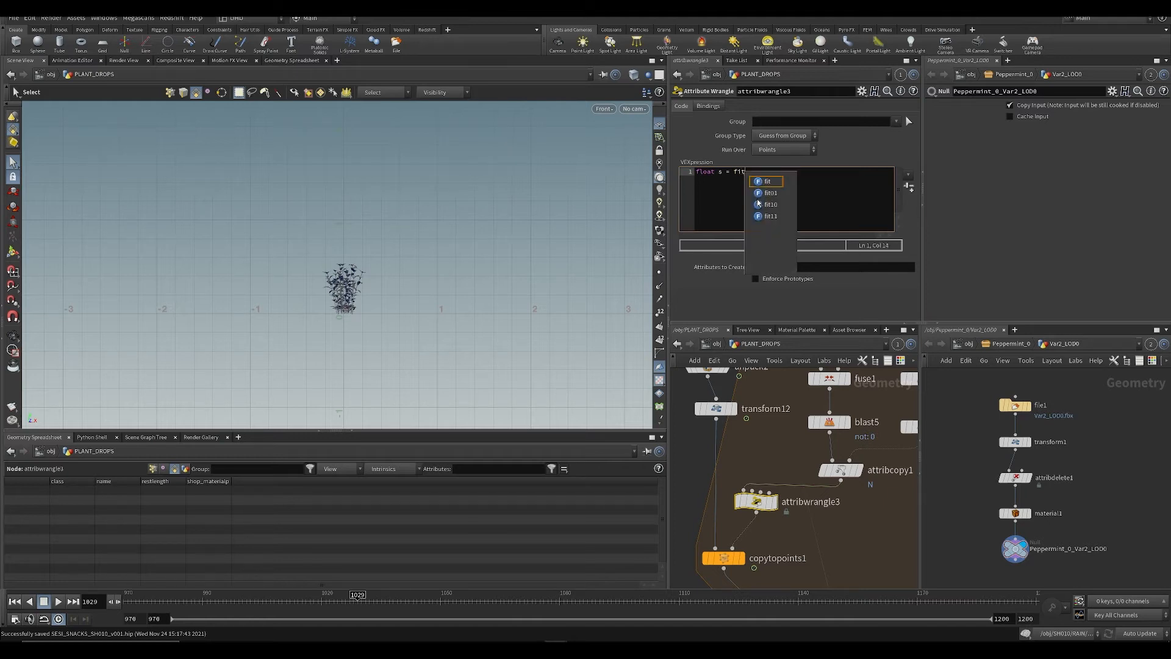
{"action": "type", "text": "(@P.y, 0,0.5,0"}
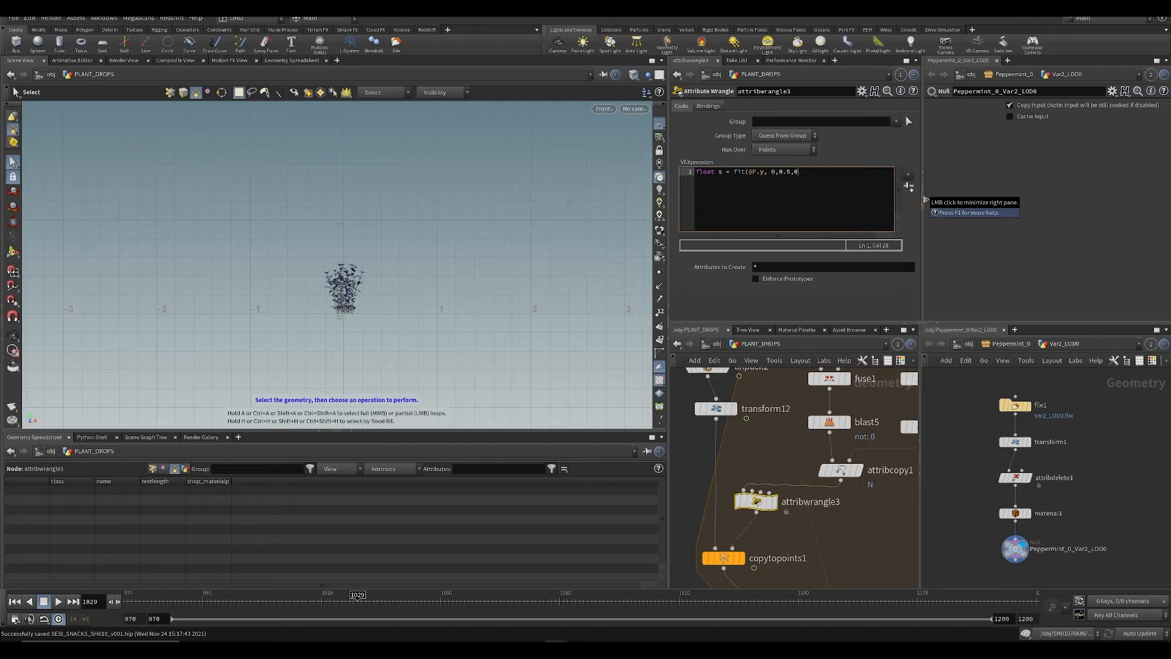
{"action": "key", "text": "ctrl+s"}
Step: Add the line f@pscale = chramp("scale", s); to attribwrangle3, save, and generate its Scale ramp parameter
{"action": "key", "text": "Return"}
{"action": "key", "text": "Return"}
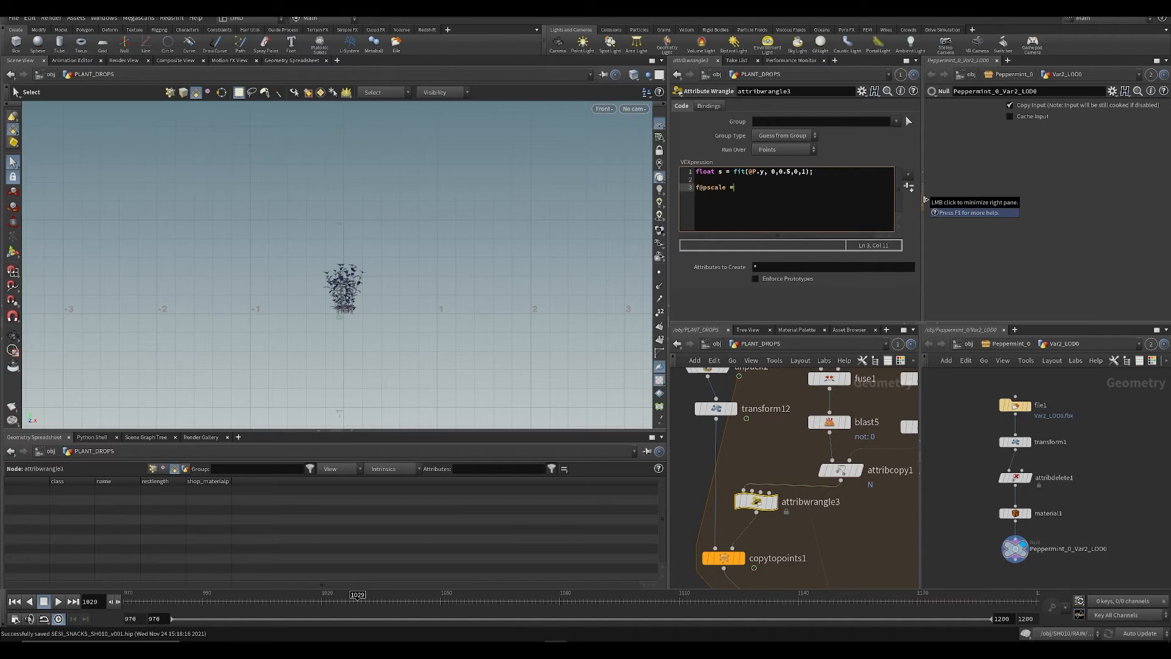
{"action": "type", "text": "chramp(\"scale\", s);"}
{"action": "key", "text": "ctrl+s"}
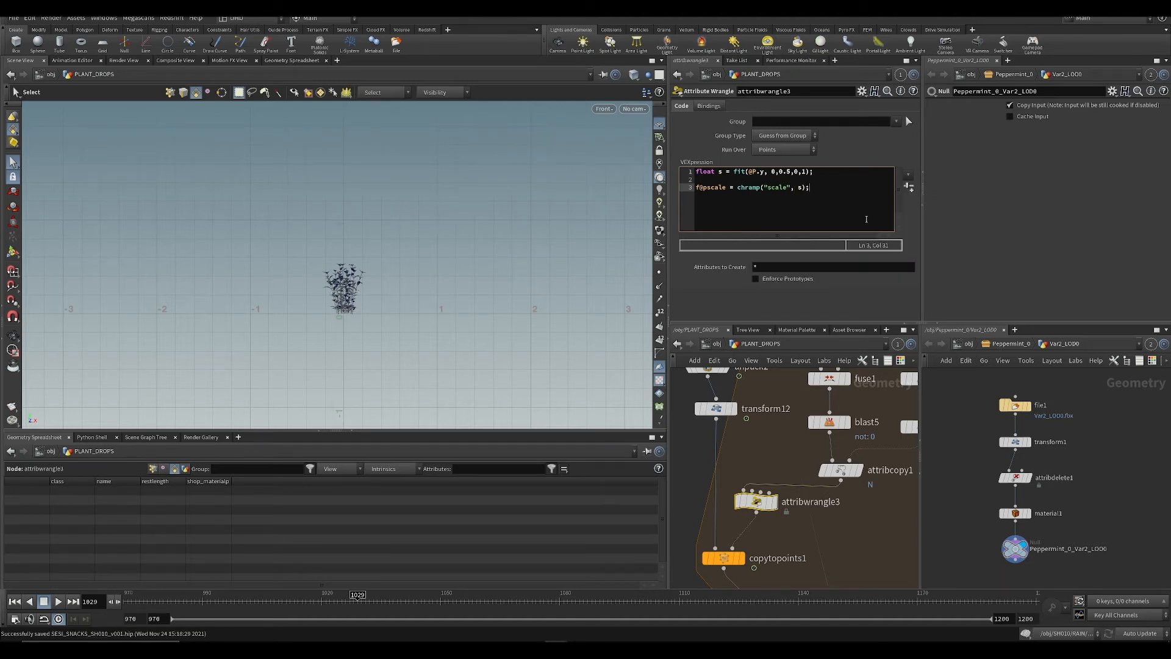
{"action": "left_click", "coordinate": [910, 187]}
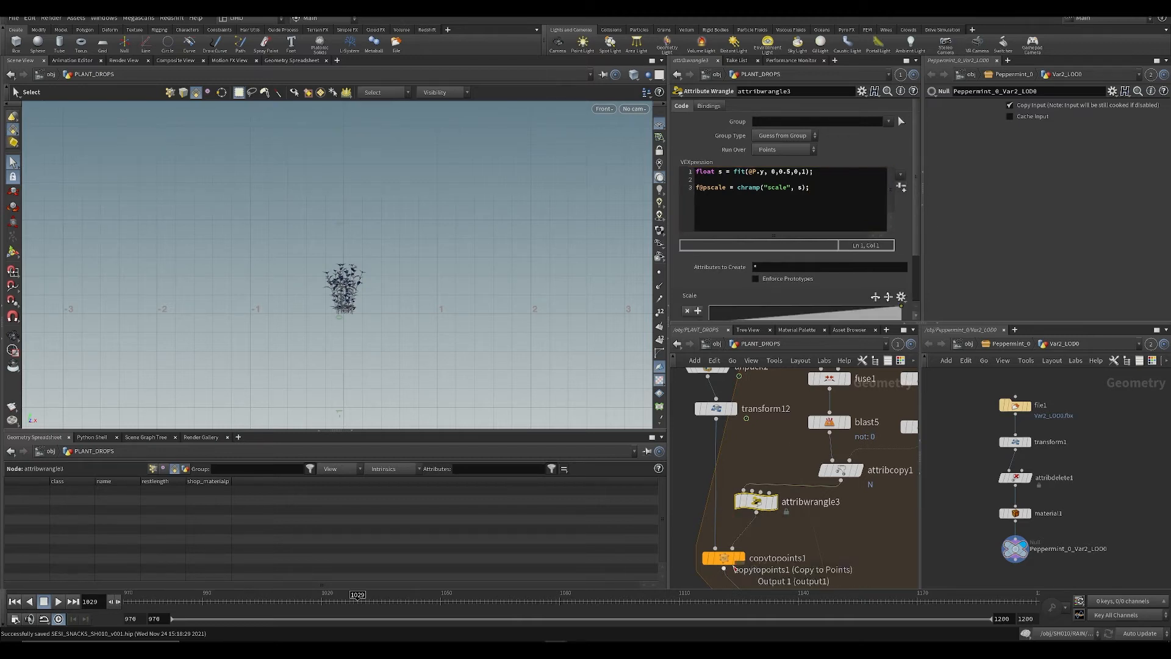
Step: Raise the Scale ramp's start point to a value of 0.660377 and check merge4 in the perspective view
{"action": "middle_click_drag", "start_coordinate": [804, 543], "coordinate": [747, 443]}
{"action": "scroll", "coordinate": [784, 266], "scroll_direction": "down", "scroll_amount": 3}
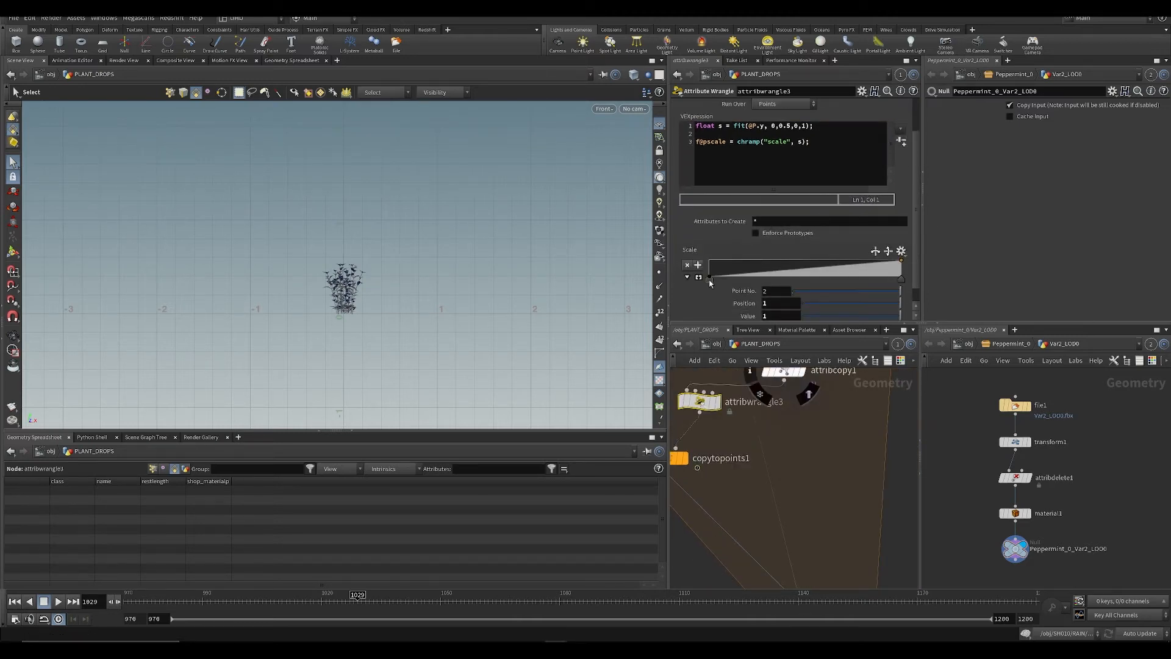
{"action": "left_click_drag", "start_coordinate": [710, 278], "coordinate": [711, 266]}
{"action": "middle_click_drag", "start_coordinate": [852, 469], "coordinate": [834, 353]}
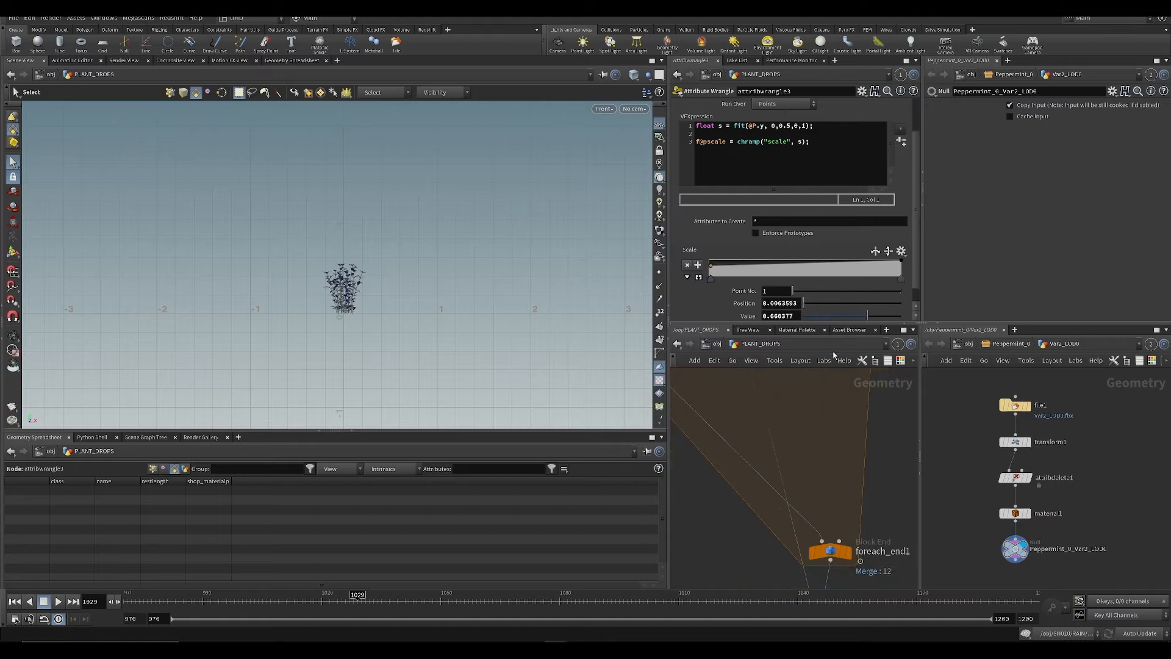
{"action": "middle_click_drag", "start_coordinate": [875, 534], "coordinate": [863, 482]}
{"action": "scroll", "coordinate": [842, 494], "scroll_direction": "down", "scroll_amount": 4}
{"action": "left_click", "coordinate": [824, 520]}
{"action": "left_click_drag", "start_coordinate": [420, 262], "coordinate": [458, 242], "text": "alt"}
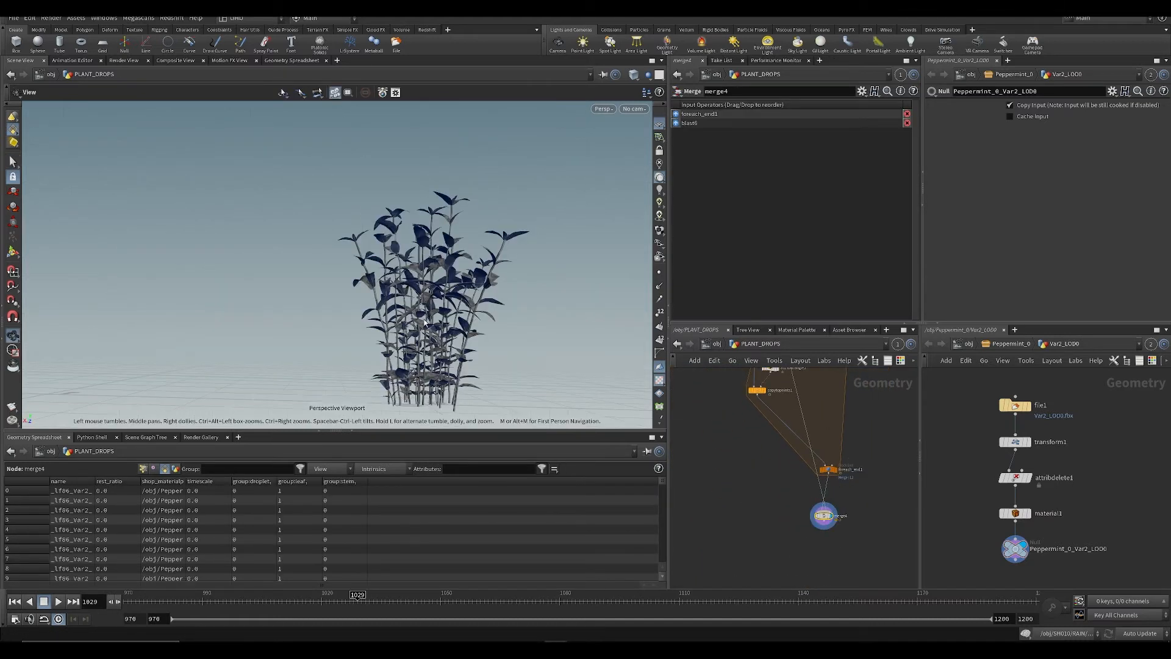
Step: Set the Scale ramp's end point on attribwrangle3 to 0.377358 and remove its start point, saving the scene
{"action": "scroll", "coordinate": [455, 241], "scroll_direction": "up", "scroll_amount": 4}
{"action": "scroll", "coordinate": [724, 450], "scroll_direction": "up", "scroll_amount": 2}
{"action": "middle_click_drag", "start_coordinate": [723, 450], "coordinate": [732, 557]}
{"action": "left_click", "coordinate": [774, 415]}
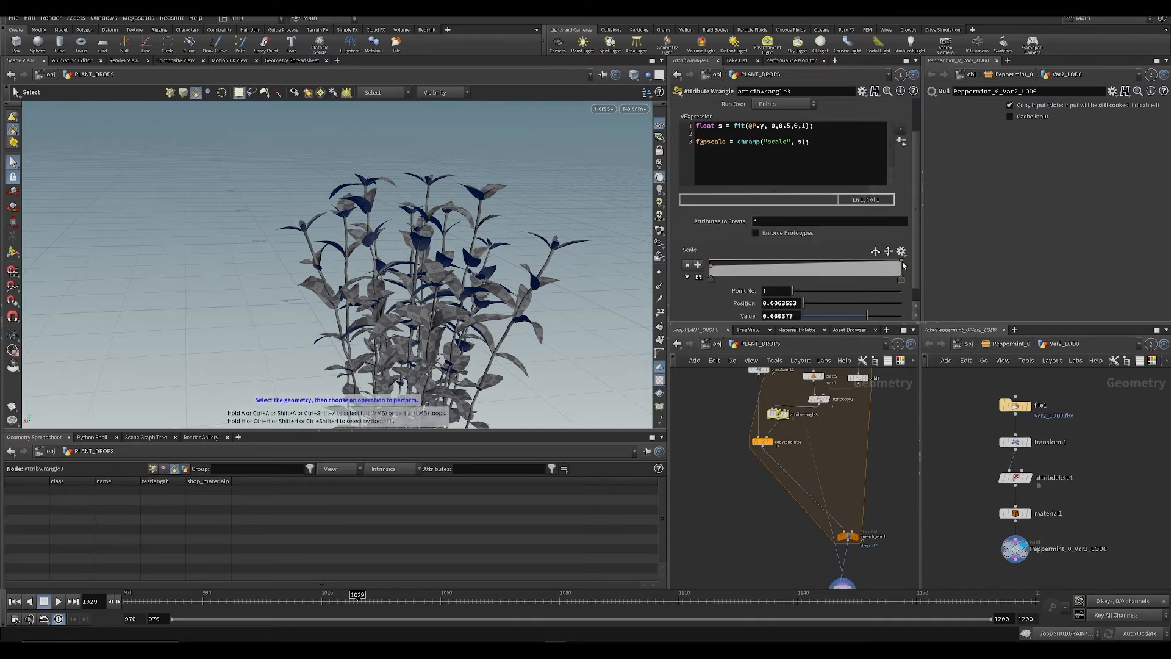
{"action": "left_click_drag", "start_coordinate": [902, 262], "coordinate": [907, 271]}
{"action": "left_click_drag", "start_coordinate": [427, 275], "coordinate": [500, 274], "text": "alt"}
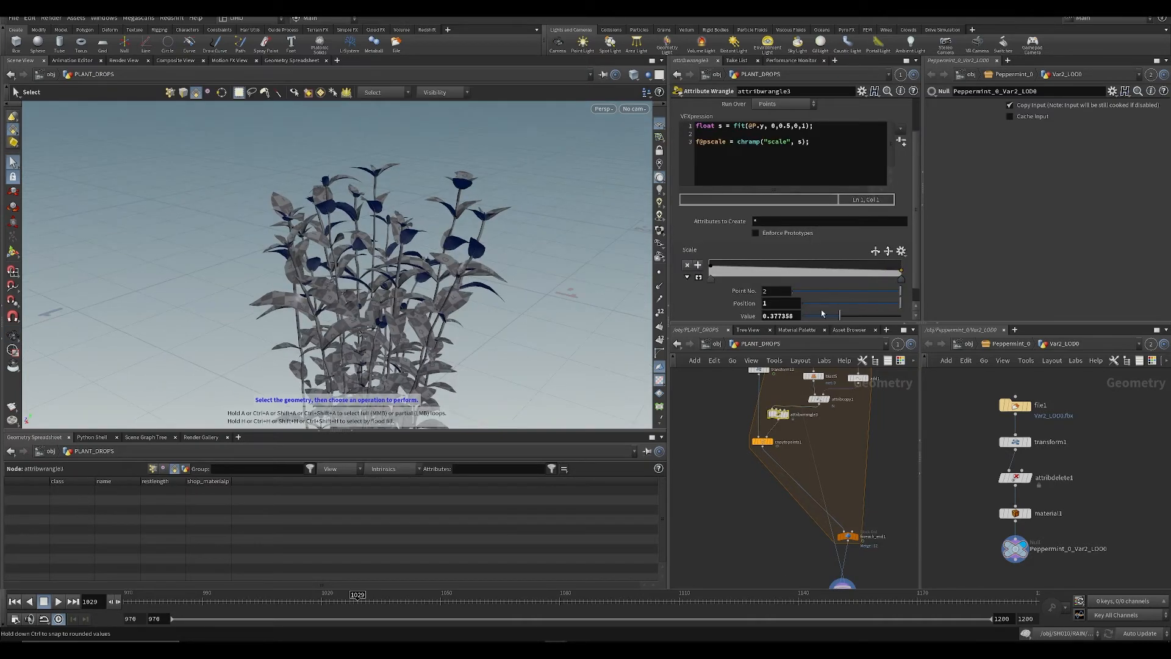
{"action": "left_click_drag", "start_coordinate": [710, 263], "coordinate": [766, 168]}
{"action": "key", "text": "ctrl+s"}
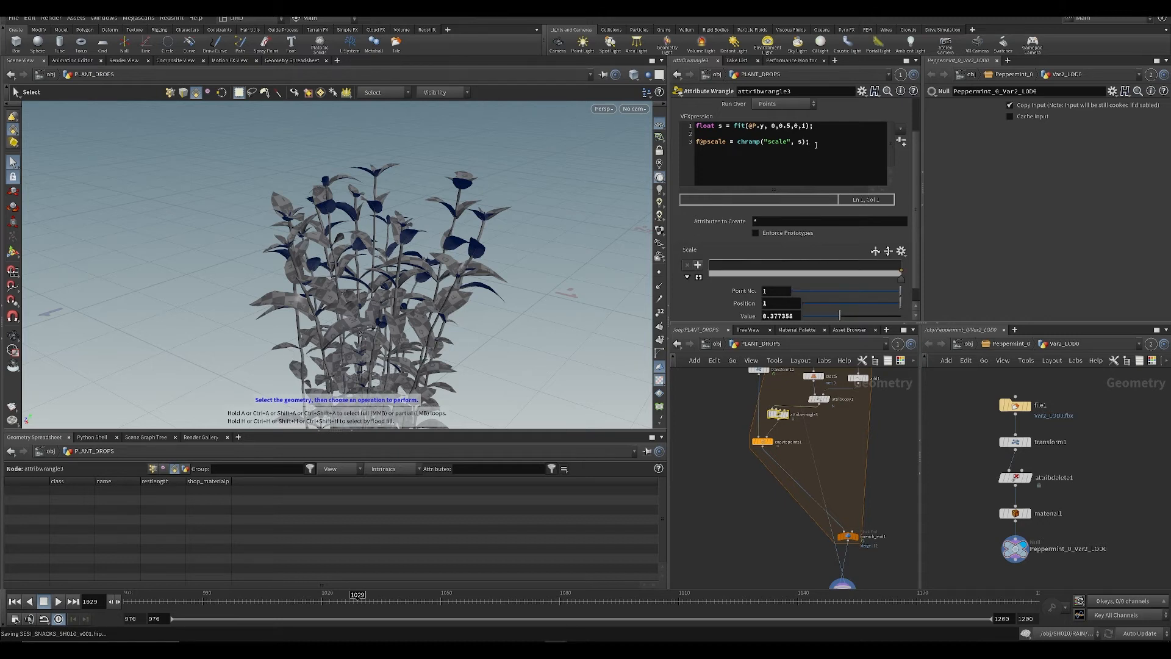
Step: Multiply the pscale expression by chf('scale_multiply') and generate the Scale Multiply parameter on attribwrangle3
{"action": "left_click", "coordinate": [830, 146]}
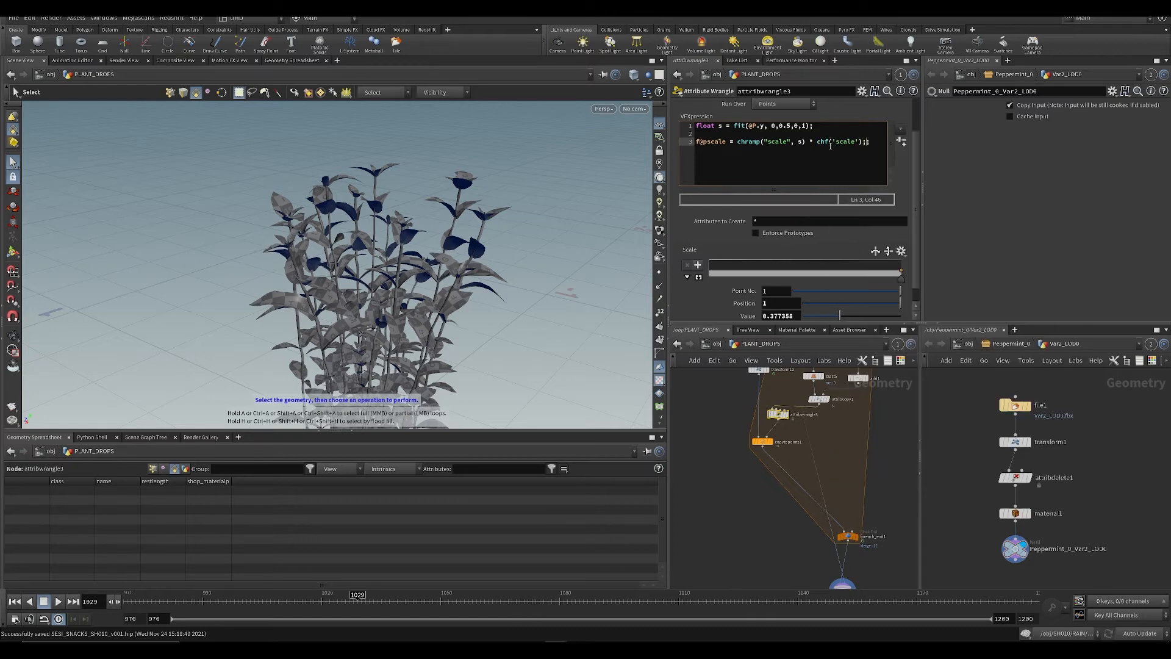
{"action": "key", "text": "BackSpace"}
{"action": "key", "text": "ctrl+s"}
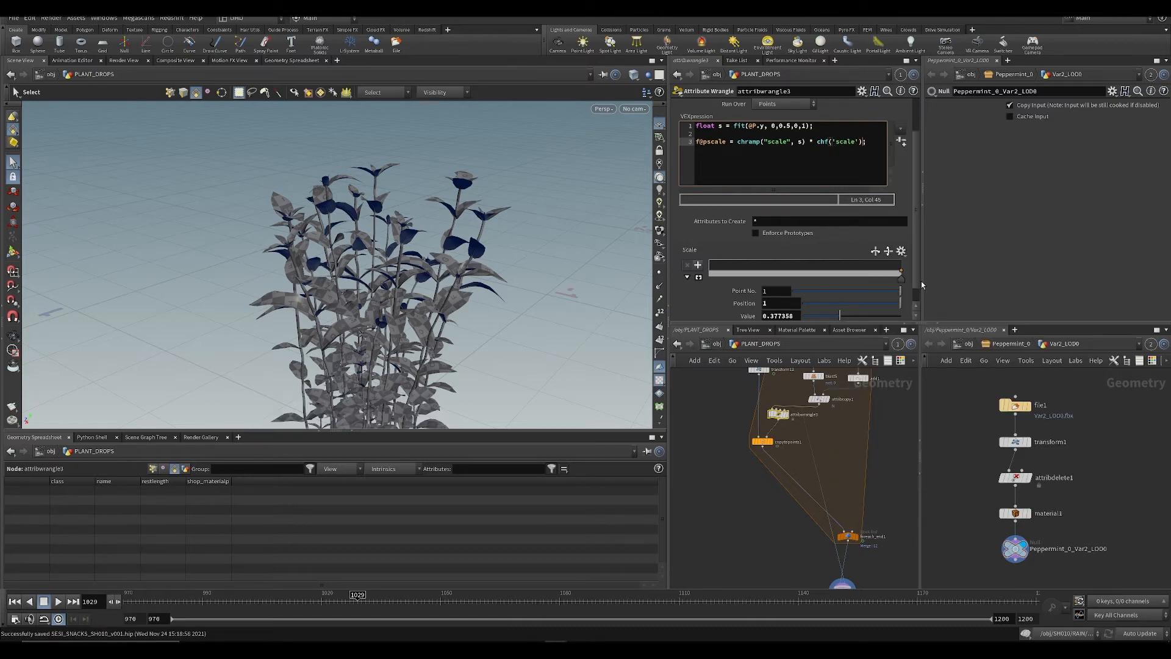
{"action": "left_click_drag", "start_coordinate": [922, 284], "coordinate": [954, 284]}
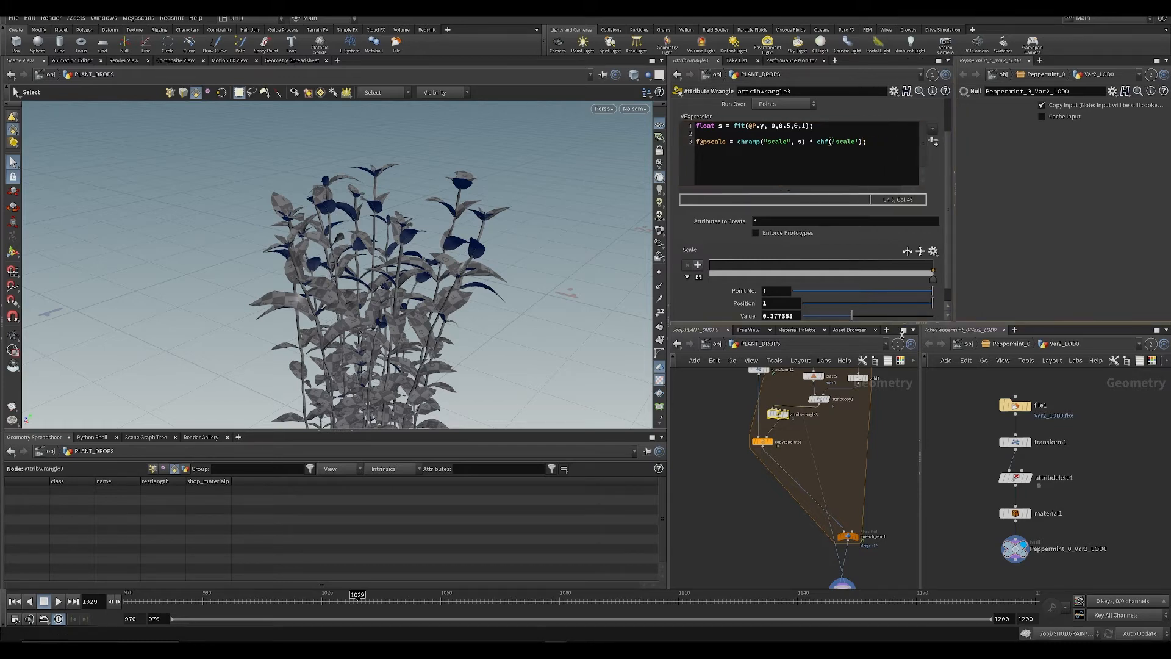
{"action": "left_click_drag", "start_coordinate": [895, 324], "coordinate": [903, 363]}
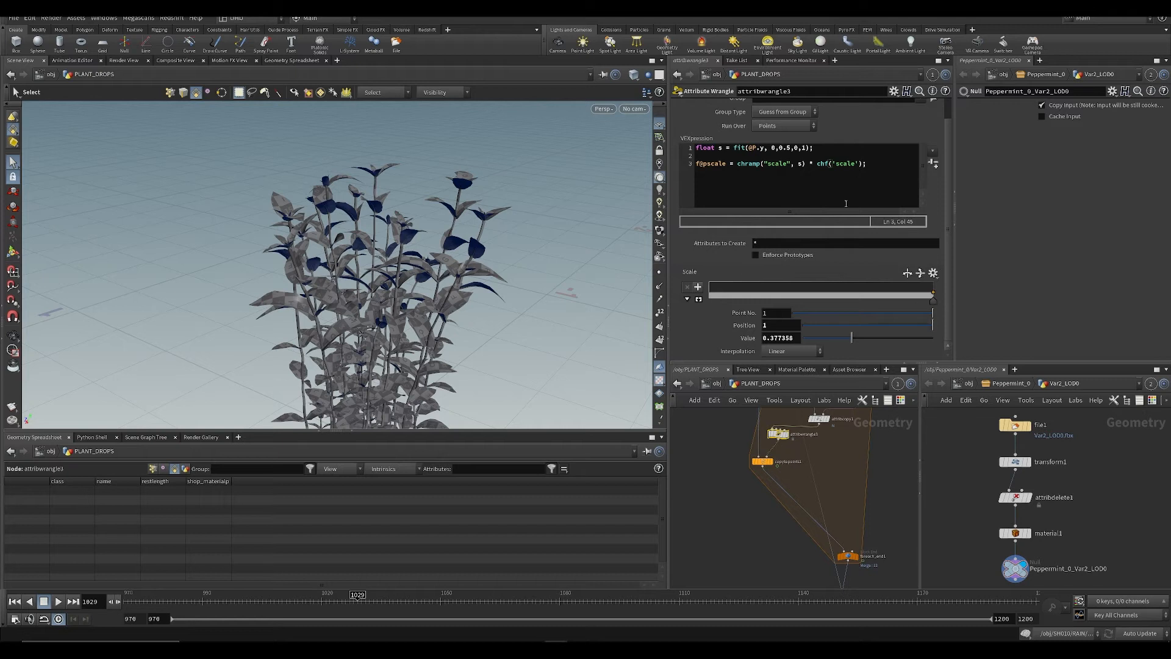
{"action": "left_click", "coordinate": [848, 165]}
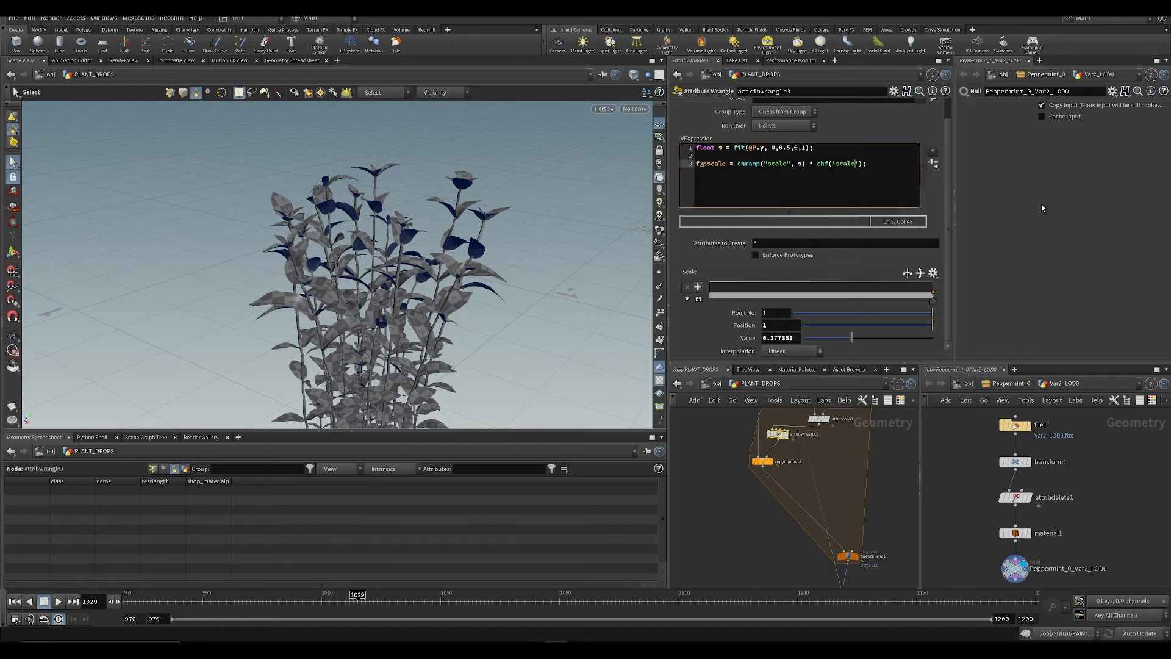
{"action": "type", "text": "_multiply"}
{"action": "left_click", "coordinate": [933, 164]}
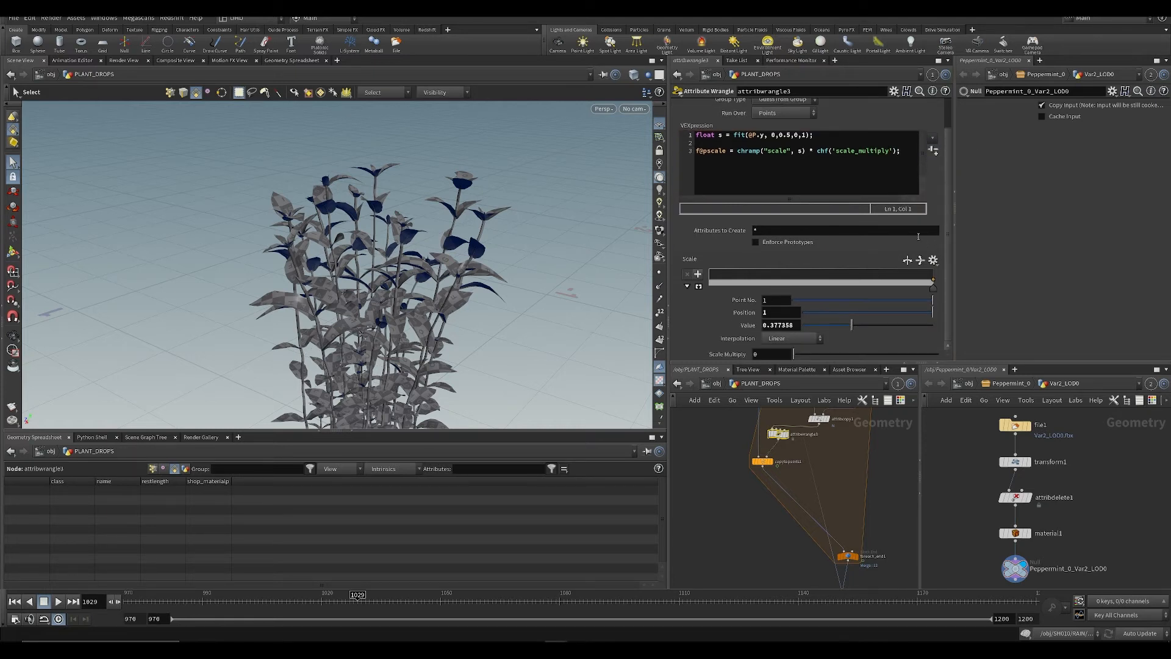
Step: Set Scale Multiply on attribwrangle3 to 1.7 and save the scene
{"action": "left_click_drag", "start_coordinate": [793, 354], "coordinate": [957, 353]}
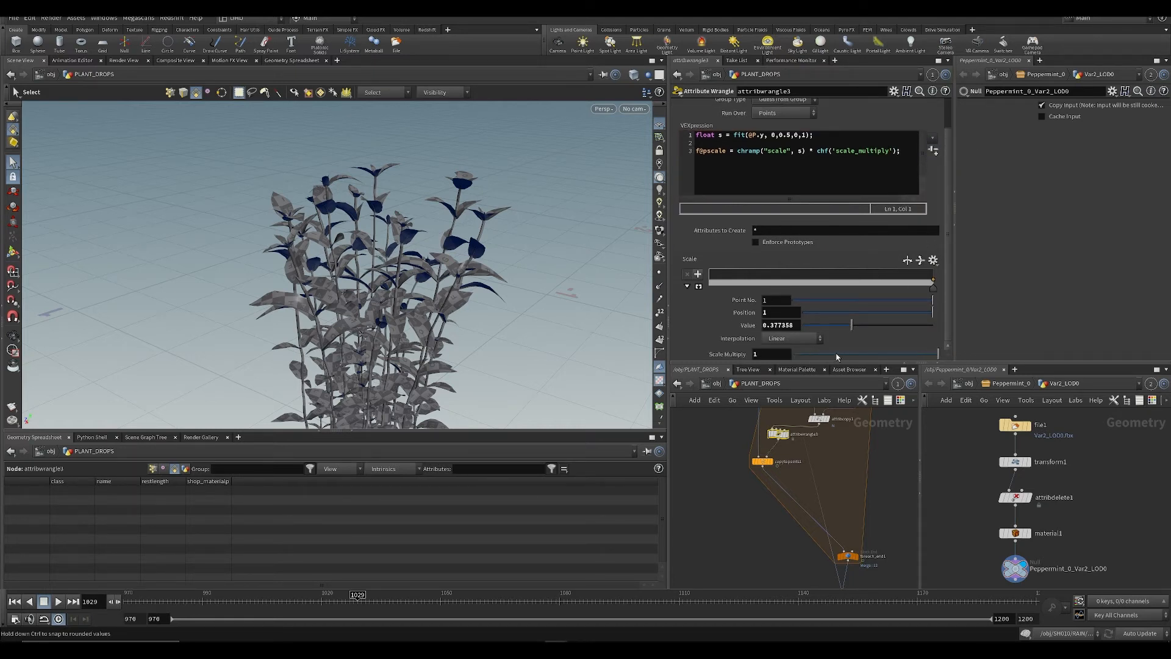
{"action": "type", "text": ".2"}
{"action": "key", "text": "Return"}
{"action": "key", "text": "ctrl+s"}
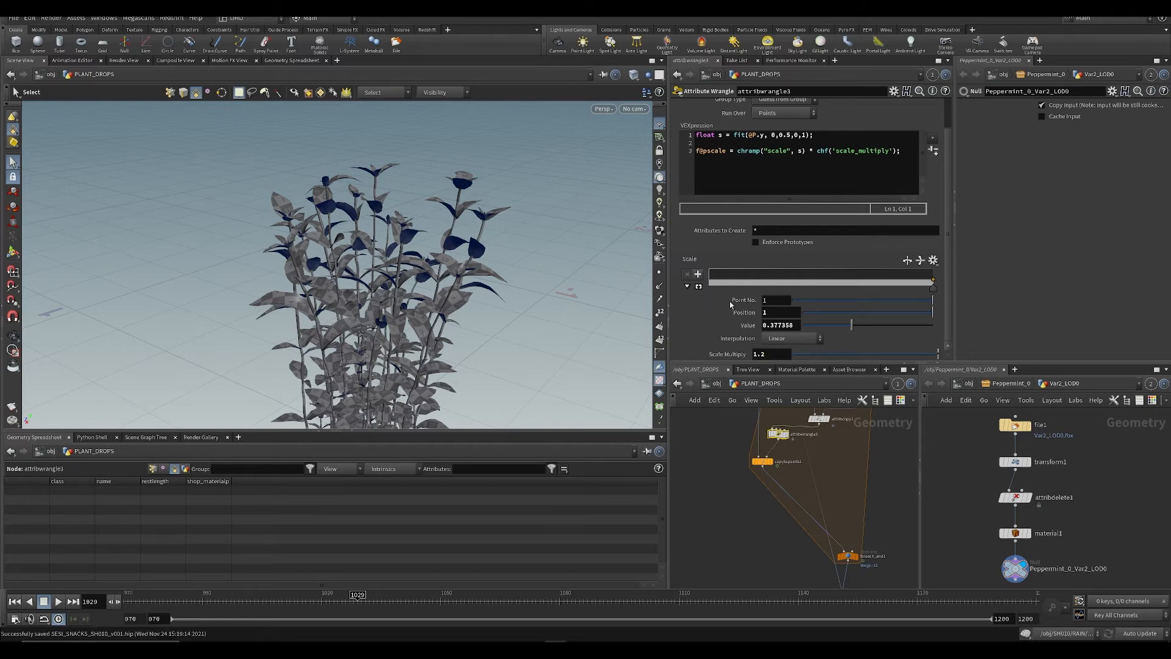
{"action": "middle_click_drag", "start_coordinate": [776, 359], "coordinate": [805, 358]}
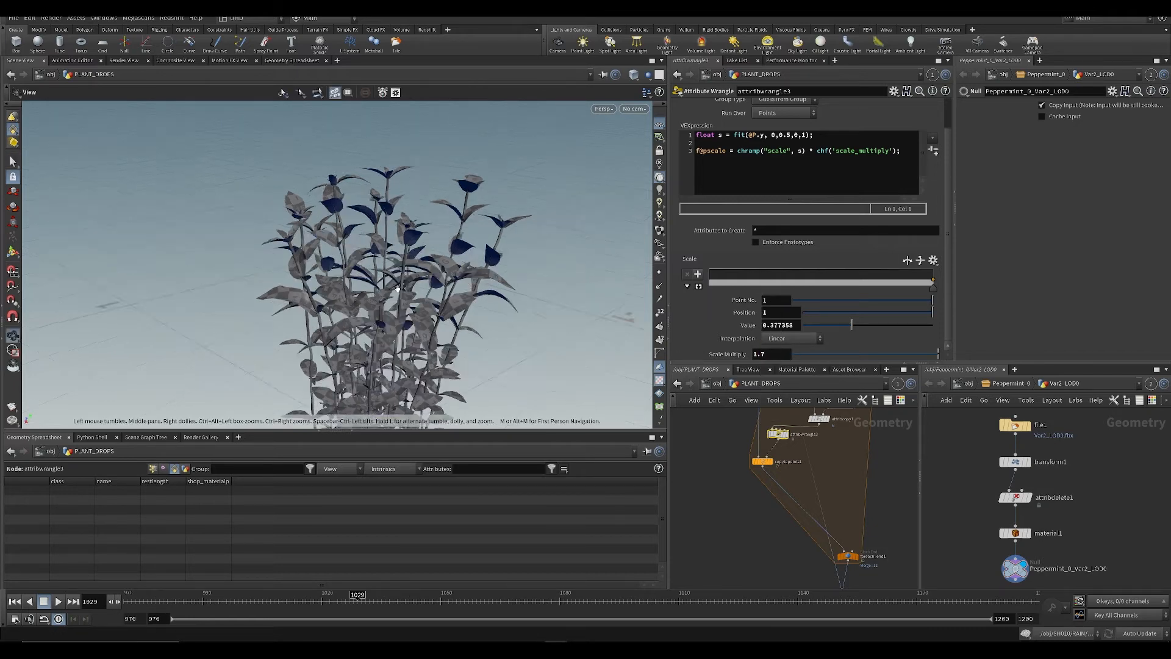
{"action": "key", "text": "ctrl+s"}
Step: Add a start point to the Scale ramp at position 0 with value 0.886792 and save the scene
{"action": "left_click", "coordinate": [722, 278]}
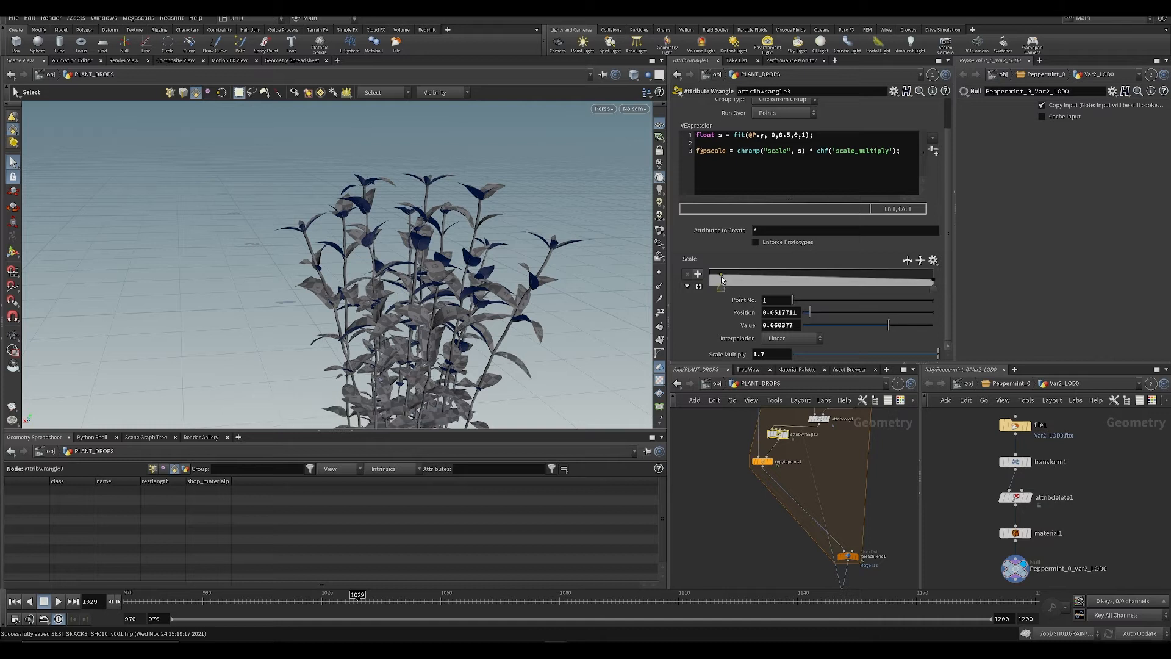
{"action": "left_click_drag", "start_coordinate": [722, 277], "coordinate": [686, 270]}
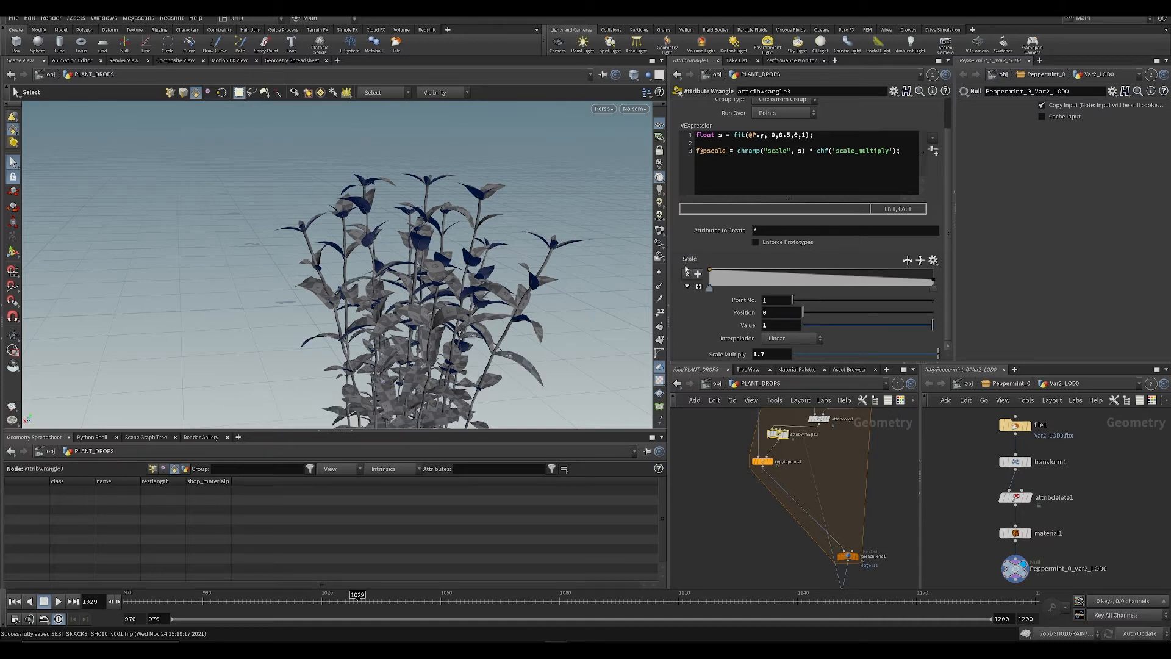
{"action": "left_click_drag", "start_coordinate": [933, 280], "coordinate": [933, 281]}
{"action": "key", "text": "ctrl+s"}
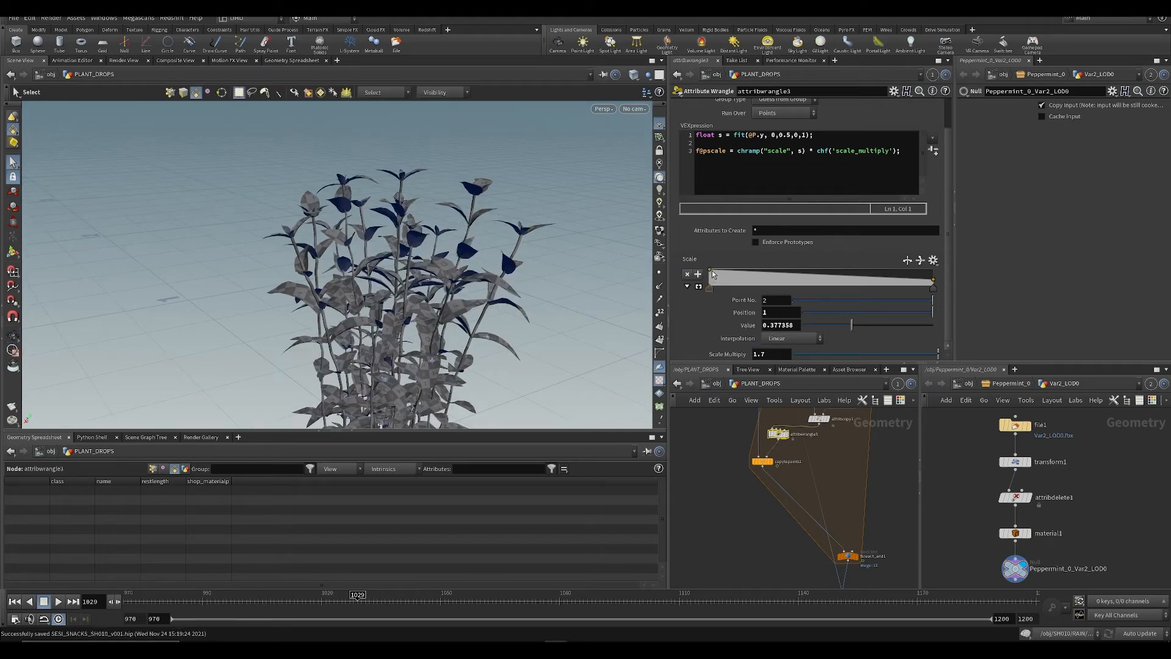
{"action": "left_click_drag", "start_coordinate": [710, 270], "coordinate": [710, 273]}
{"action": "key", "text": "ctrl+s"}
Step: Play the animation from frame 970 and examine the rescaled droplet leaves on the plant from several angles
{"action": "left_click_drag", "start_coordinate": [464, 275], "coordinate": [476, 299], "text": "alt"}
{"action": "right_click_drag", "start_coordinate": [476, 299], "coordinate": [427, 287], "text": "alt"}
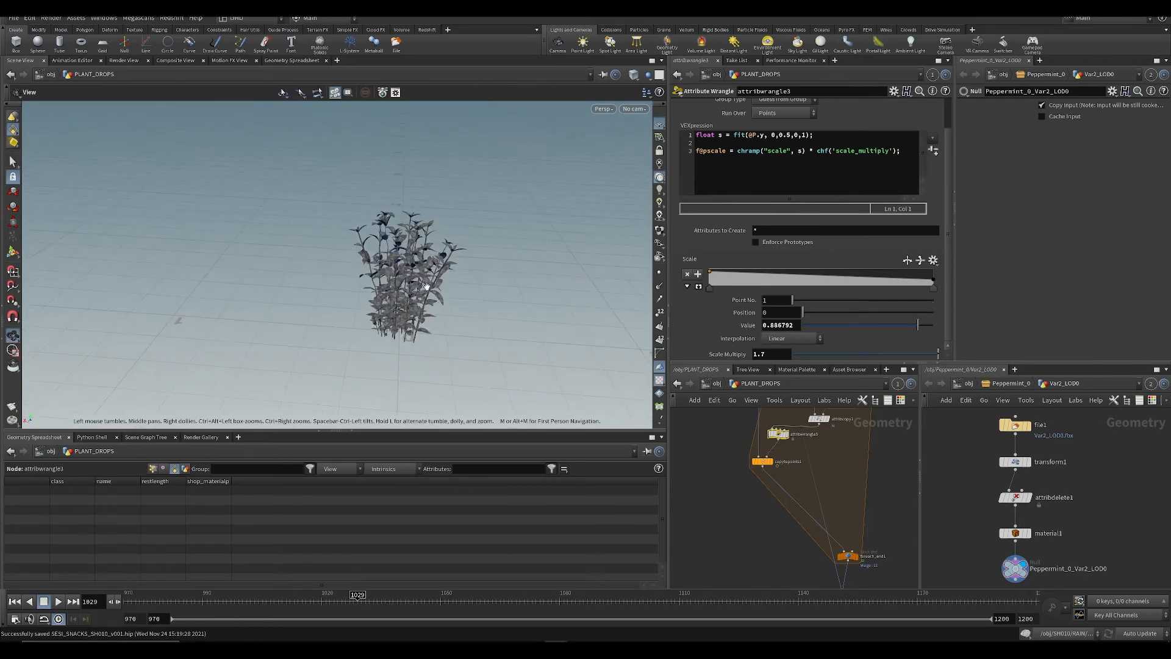
{"action": "left_click_drag", "start_coordinate": [424, 339], "coordinate": [455, 265], "text": "alt"}
{"action": "right_click_drag", "start_coordinate": [455, 264], "coordinate": [494, 275], "text": "alt"}
{"action": "left_click_drag", "start_coordinate": [155, 606], "coordinate": [119, 574]}
{"action": "key", "text": "ctrl+s"}
{"action": "left_click_drag", "start_coordinate": [392, 334], "coordinate": [386, 366], "text": "alt"}
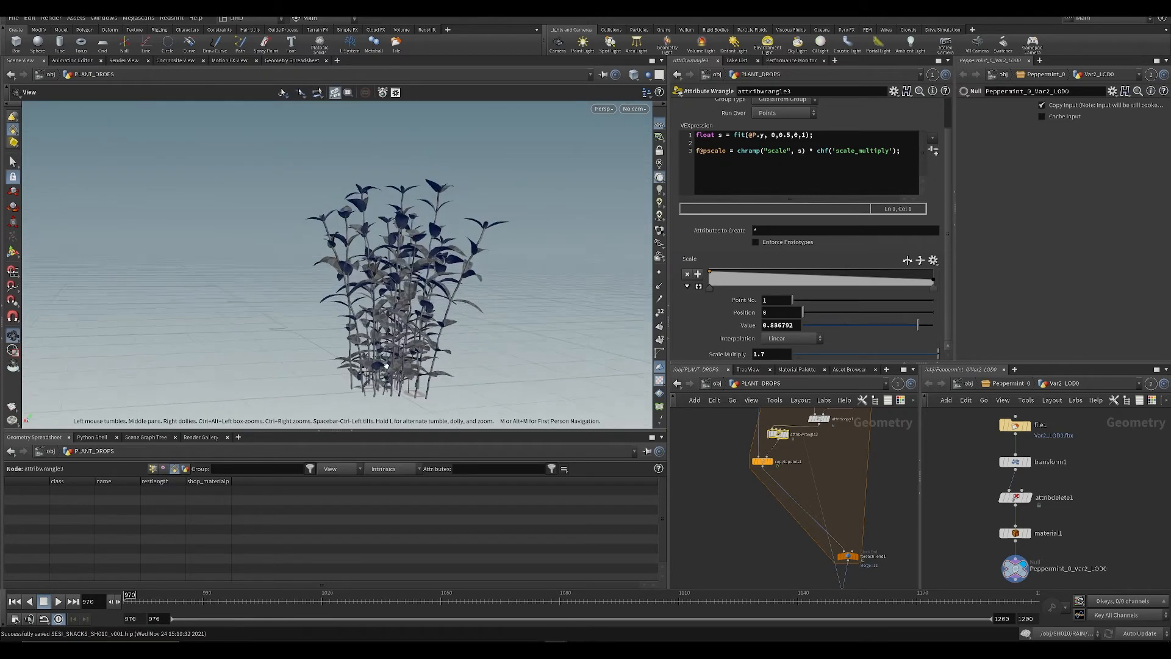
{"action": "right_click_drag", "start_coordinate": [386, 366], "coordinate": [457, 290], "text": "alt"}
{"action": "key", "text": "Up"}
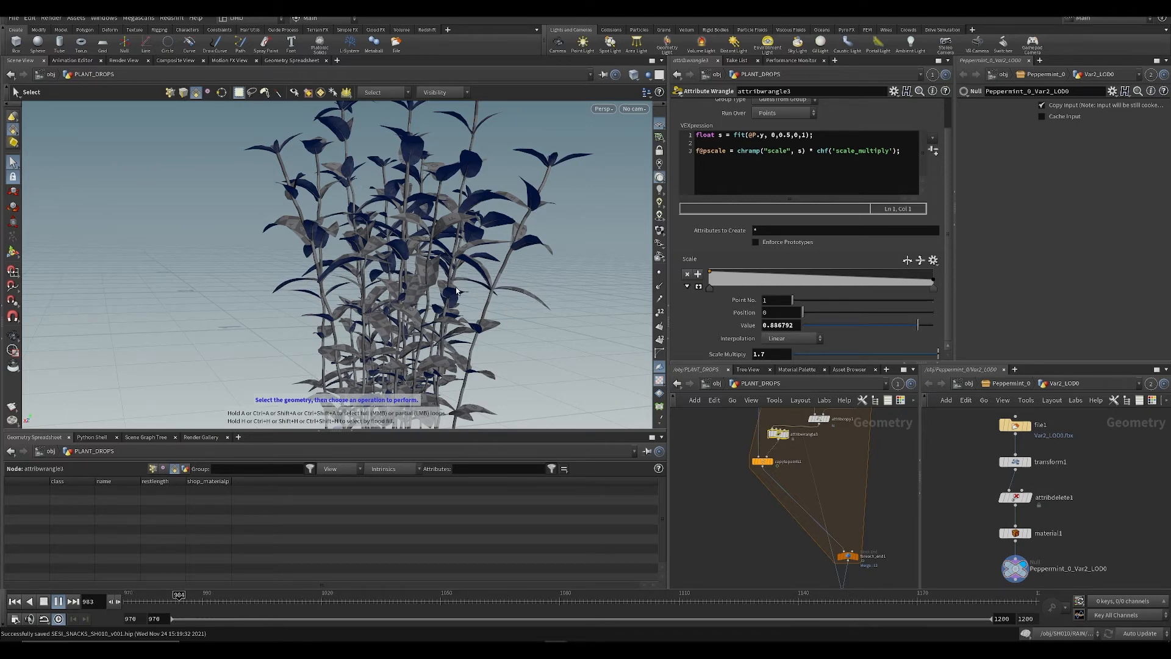
{"action": "left_click_drag", "start_coordinate": [457, 290], "coordinate": [421, 329], "text": "alt"}
{"action": "right_click_drag", "start_coordinate": [421, 329], "coordinate": [383, 325], "text": "alt"}
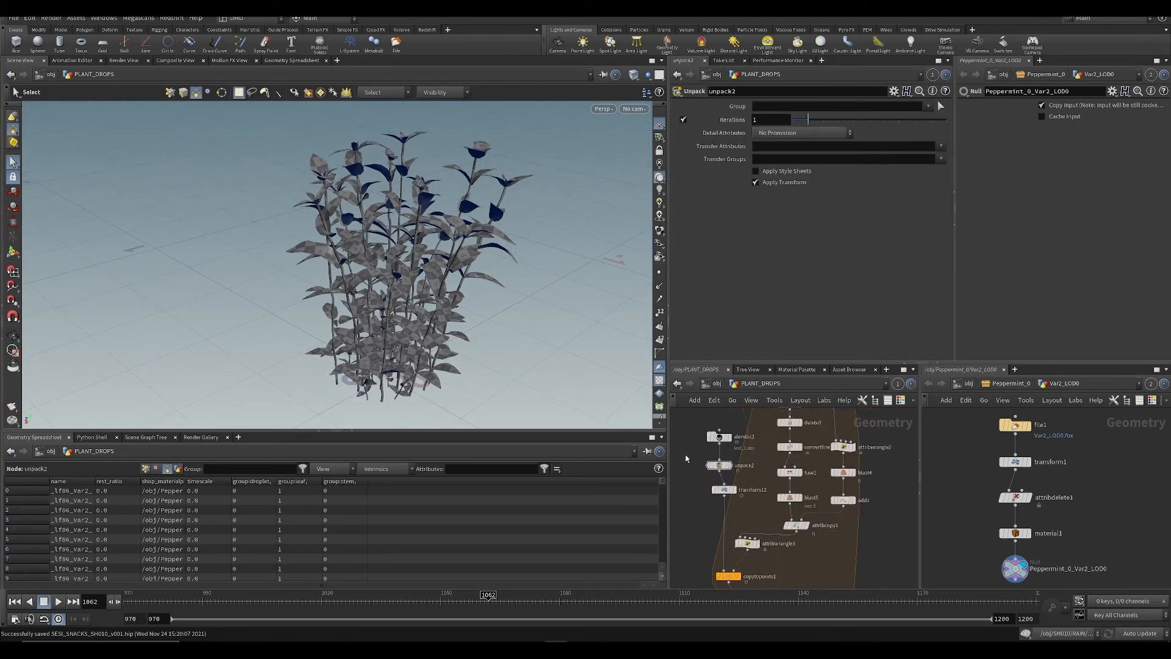
Step: Delete the unpack2 node upstream of transform12 so the Alembic leaf stays packed
{"action": "scroll", "coordinate": [686, 458], "scroll_direction": "up", "scroll_amount": 2}
{"action": "key", "text": "Delete"}
{"action": "middle_click_drag", "start_coordinate": [712, 482], "coordinate": [736, 470]}
{"action": "middle_click", "coordinate": [716, 424]}
{"action": "scroll", "coordinate": [716, 426], "scroll_direction": "down", "scroll_amount": 2}
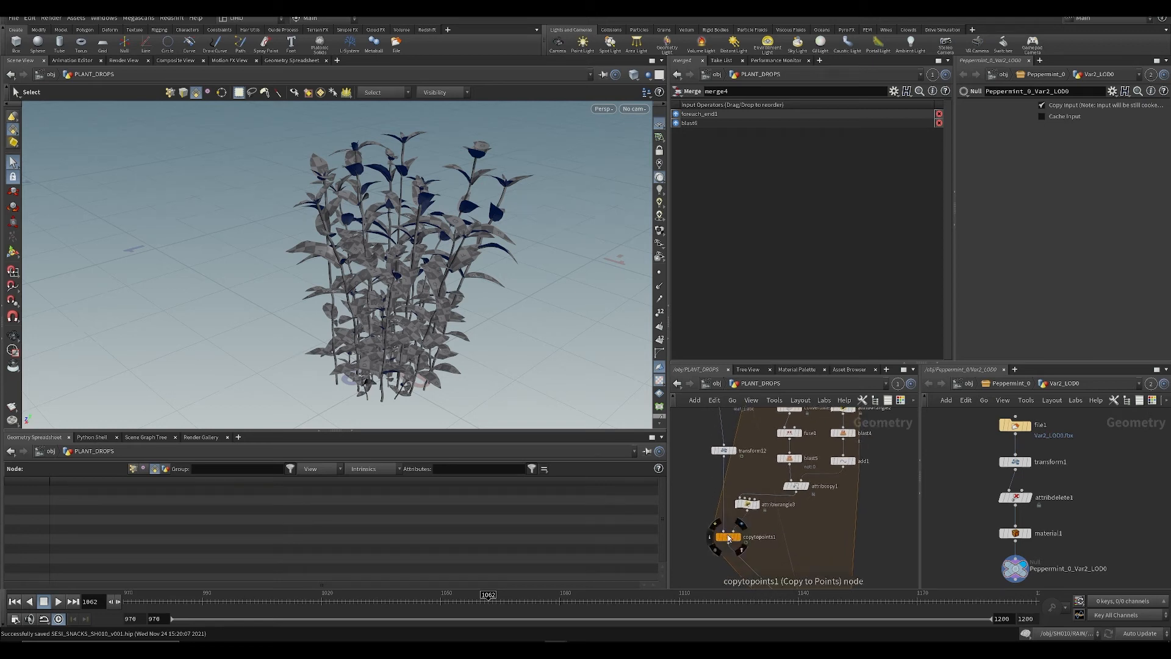
Step: Examine the primitive attributes of copytopoints1 and merge4 with the path column widened, saving the scene
{"action": "left_click", "coordinate": [729, 538]}
{"action": "middle_click_drag", "start_coordinate": [728, 538], "coordinate": [720, 421]}
{"action": "middle_click_drag", "start_coordinate": [814, 583], "coordinate": [792, 497]}
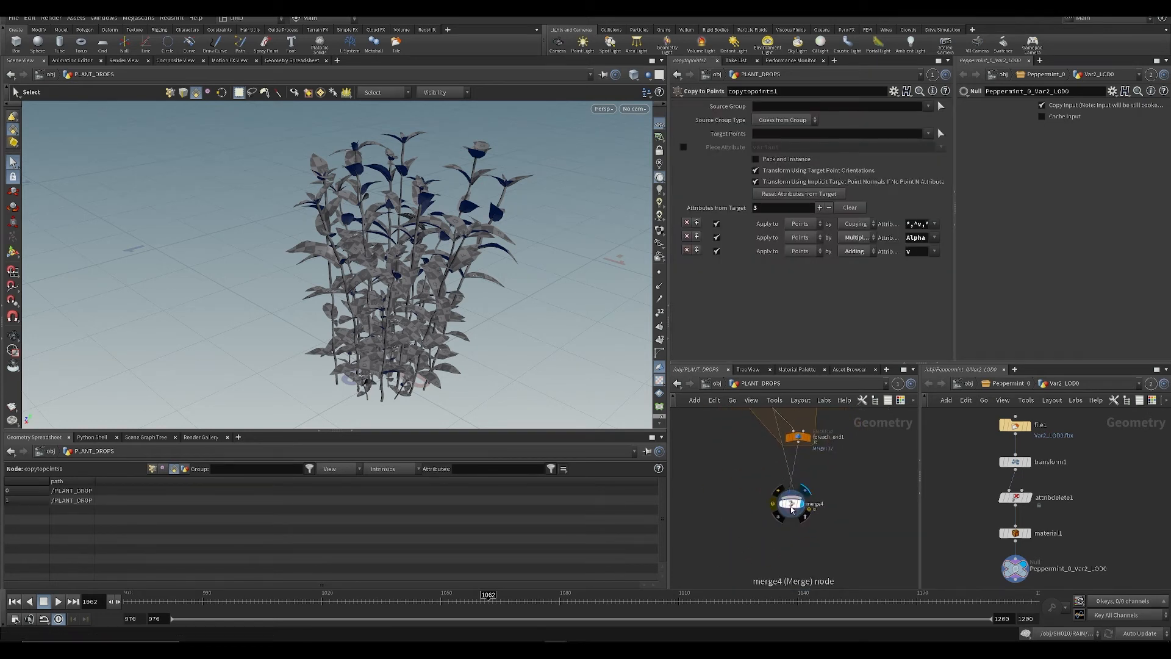
{"action": "left_click", "coordinate": [792, 506]}
{"action": "key", "text": "ctrl+s"}
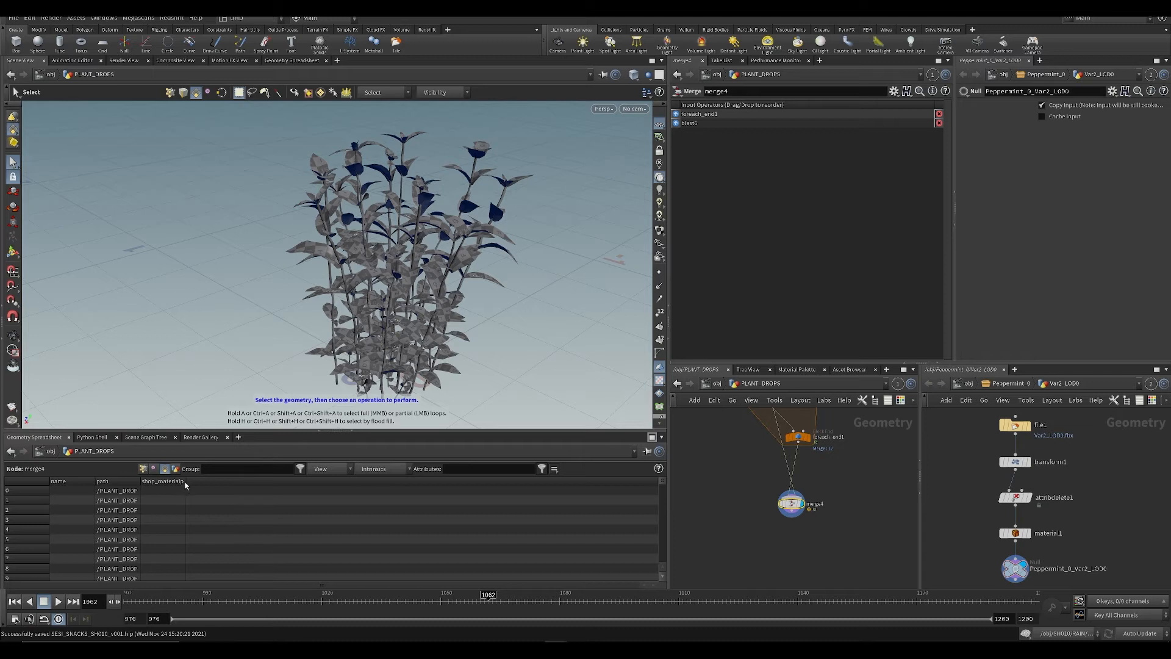
{"action": "left_click_drag", "start_coordinate": [141, 482], "coordinate": [296, 482]}
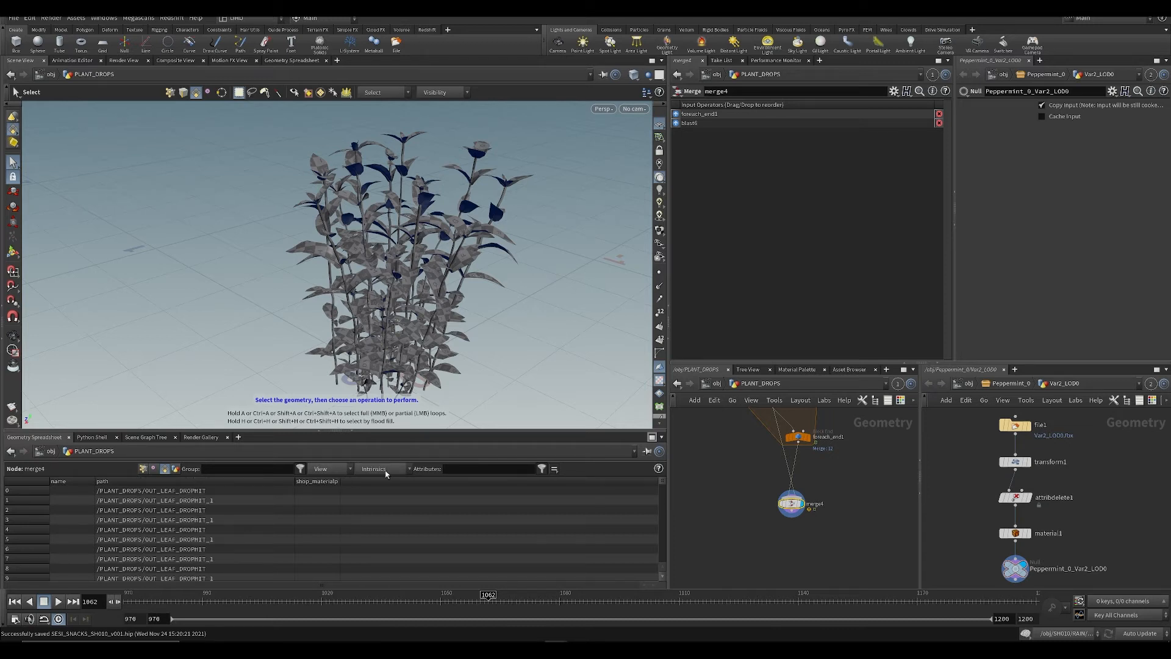
{"action": "left_click", "coordinate": [385, 474]}
{"action": "key", "text": "Escape"}
{"action": "scroll", "coordinate": [744, 545], "scroll_direction": "down", "scroll_amount": 2}
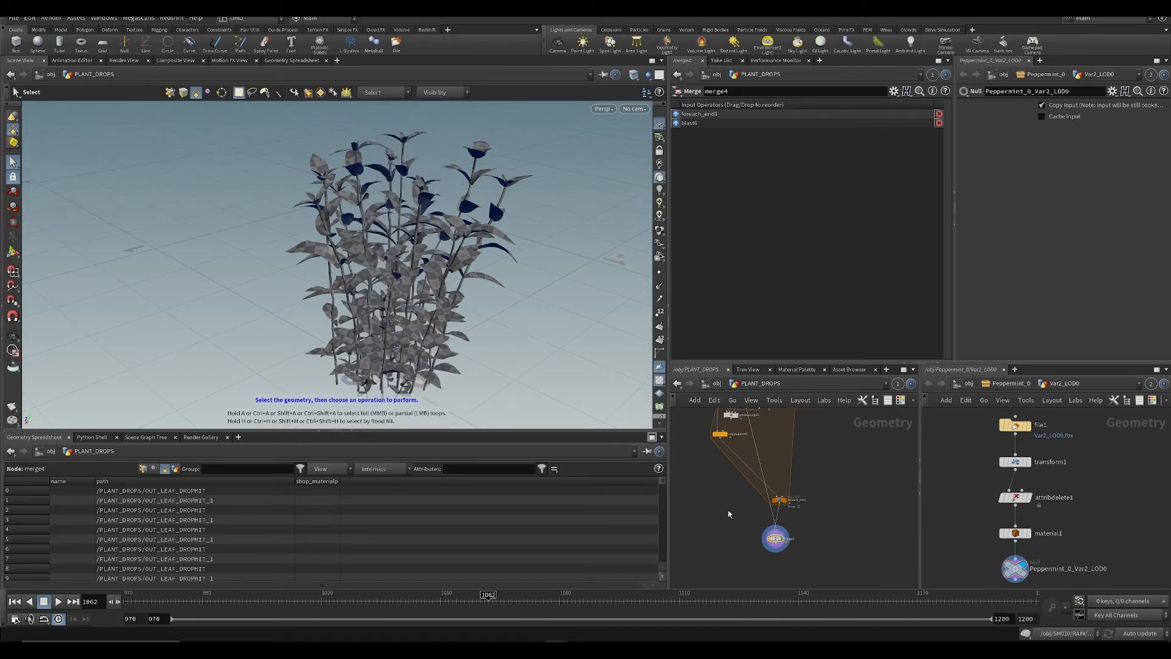
Step: Save the scene, then paste a copy of alembic1 outside the for-each loop and display it
{"action": "key", "text": "ctrl+s"}
{"action": "scroll", "coordinate": [729, 514], "scroll_direction": "down", "scroll_amount": 1}
{"action": "middle_click_drag", "start_coordinate": [730, 515], "coordinate": [753, 566]}
{"action": "left_click_drag", "start_coordinate": [519, 317], "coordinate": [402, 268], "text": "alt"}
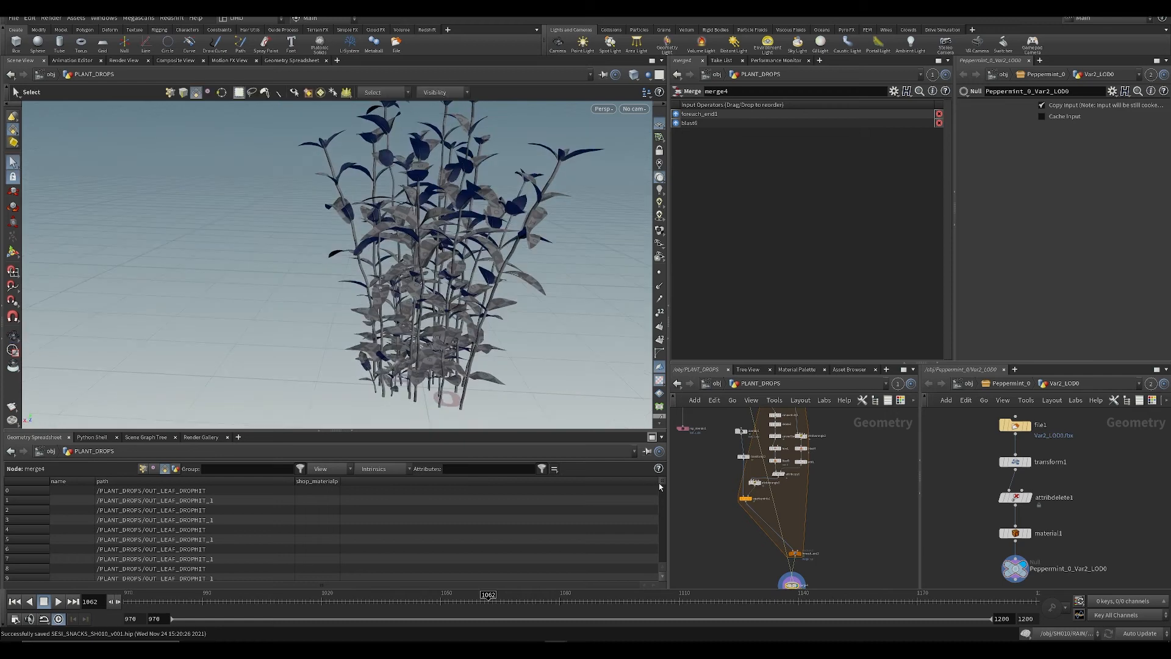
{"action": "scroll", "coordinate": [729, 452], "scroll_direction": "up", "scroll_amount": 2}
{"action": "left_click", "coordinate": [755, 443]}
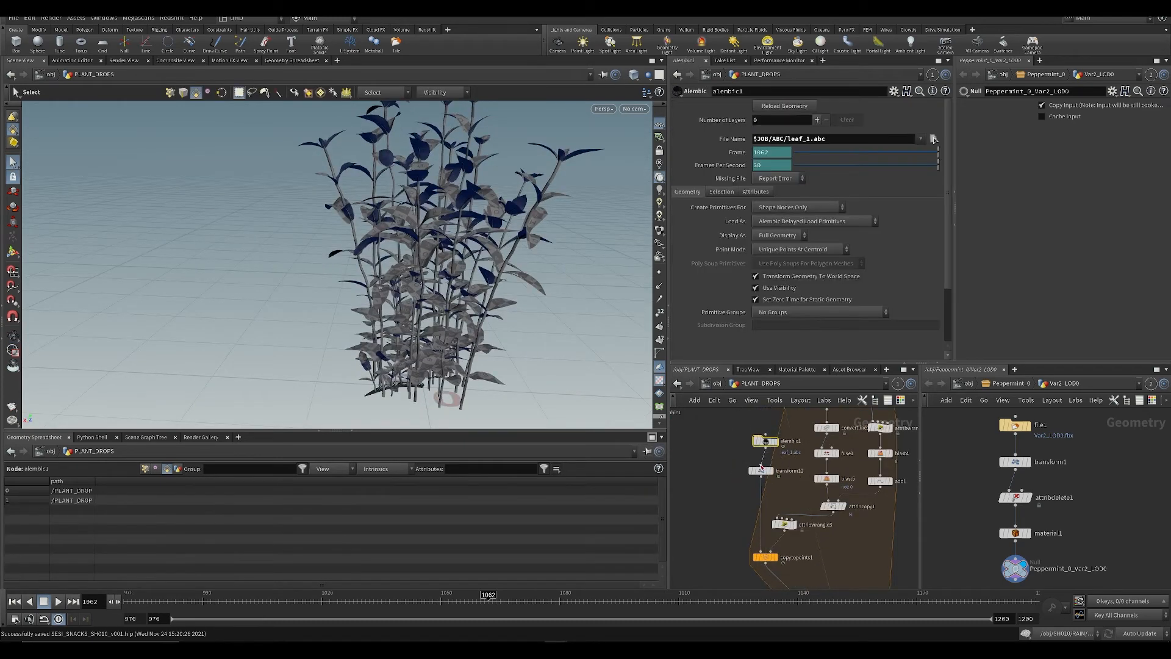
{"action": "key", "text": "ctrl+c"}
{"action": "scroll", "coordinate": [756, 472], "scroll_direction": "up", "scroll_amount": 3}
{"action": "key", "text": "ctrl+v"}
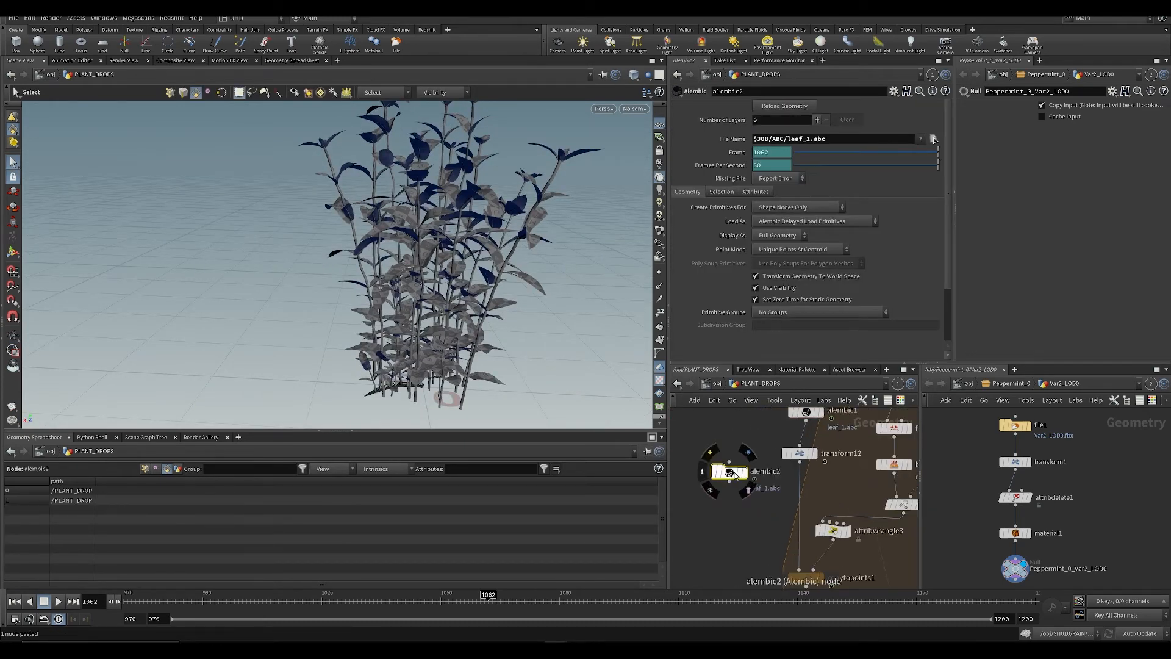
{"action": "left_click", "coordinate": [743, 472]}
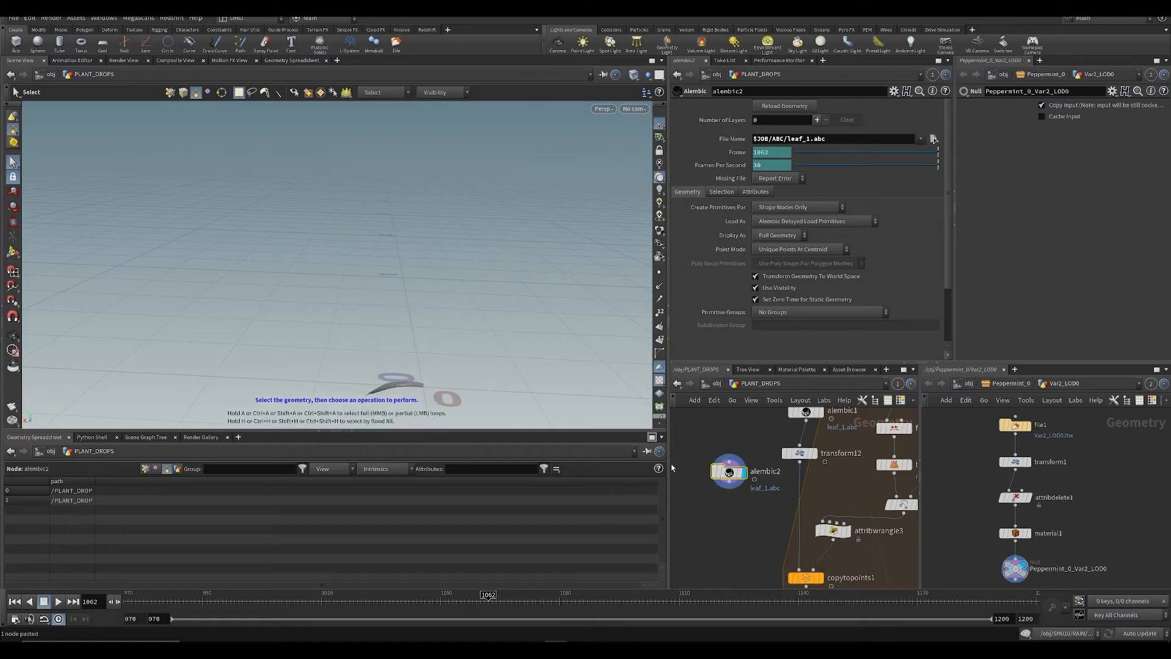
Step: Enlarge the parameter and network panes, frame the displayed droplet leaf in the viewport and save the scene
{"action": "left_click_drag", "start_coordinate": [669, 466], "coordinate": [576, 465]}
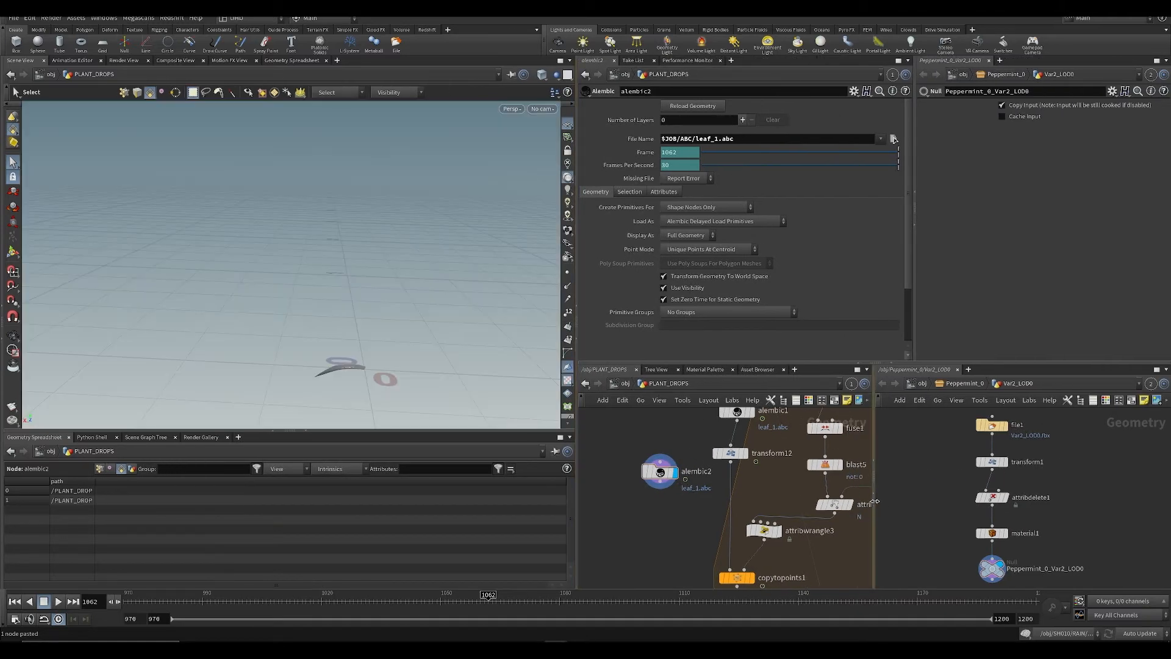
{"action": "left_click_drag", "start_coordinate": [883, 500], "coordinate": [947, 458]}
{"action": "left_click_drag", "start_coordinate": [914, 346], "coordinate": [942, 346]}
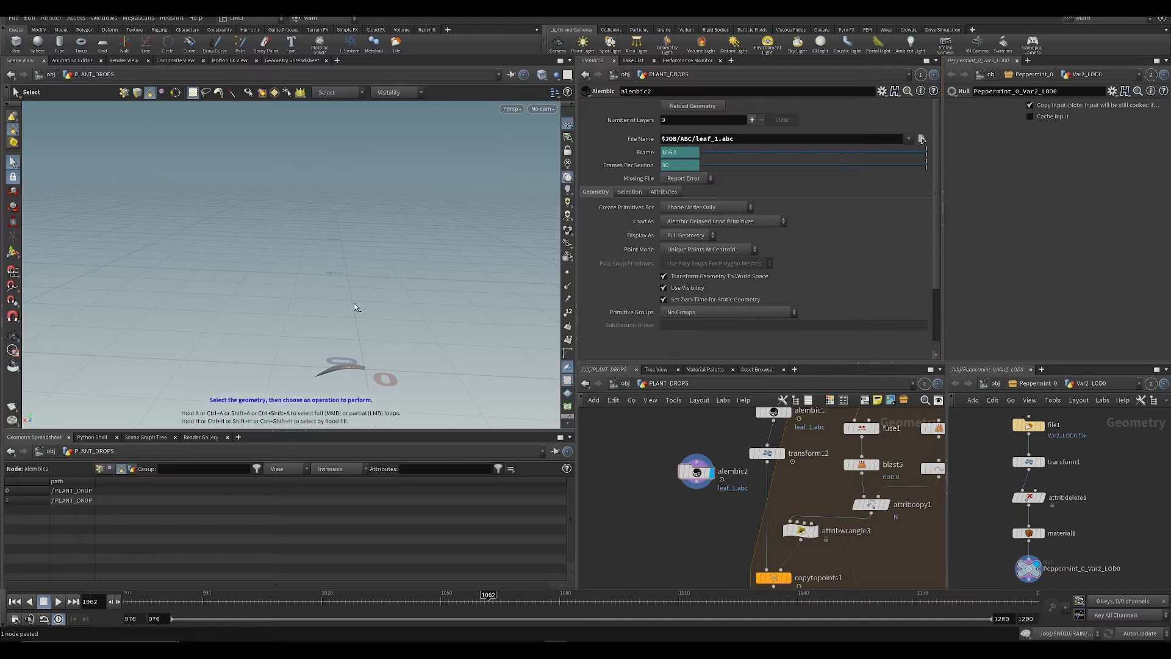
{"action": "key", "text": "ctrl+s"}
{"action": "key", "text": "space+g"}
{"action": "left_click_drag", "start_coordinate": [356, 332], "coordinate": [322, 269]}
{"action": "key", "text": "ctrl+s"}
{"action": "mouse_move", "coordinate": [364, 322]}
{"action": "left_mouse_down"}
{"action": "mouse_move", "coordinate": [441, 350]}
{"action": "mouse_move", "coordinate": [366, 338]}
{"action": "left_mouse_up"}
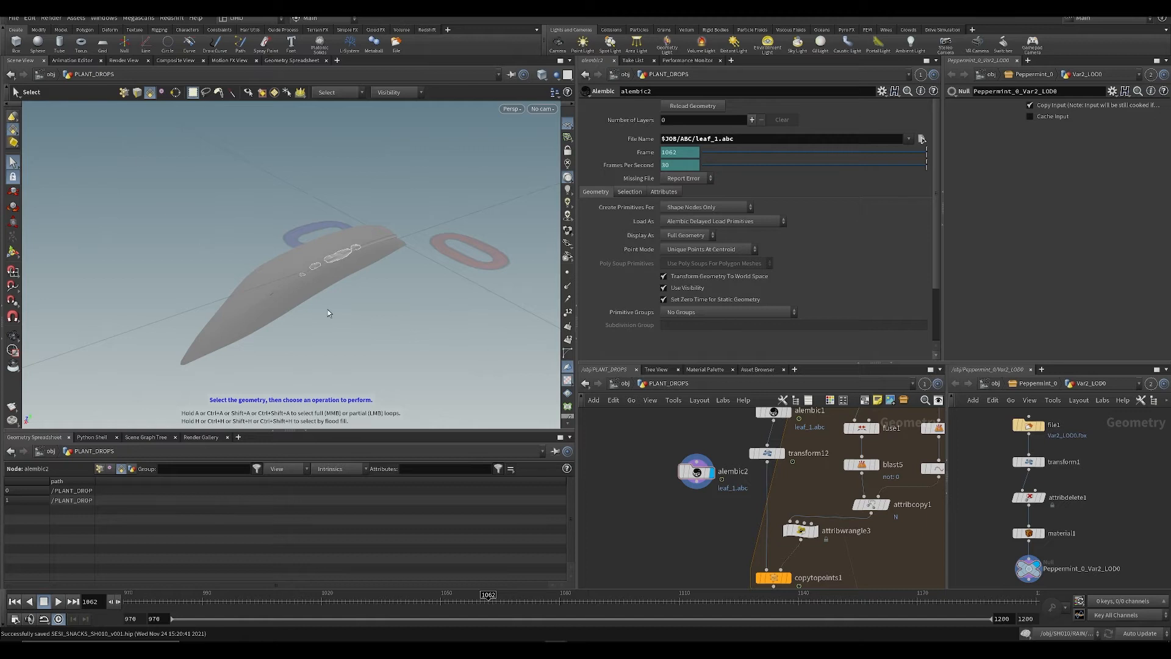
Step: Reposition alembic2 and alembic1 in the network so the copied node stands clear of the loop
{"action": "middle_click_drag", "start_coordinate": [731, 569], "coordinate": [743, 594]}
{"action": "left_click", "coordinate": [708, 500]}
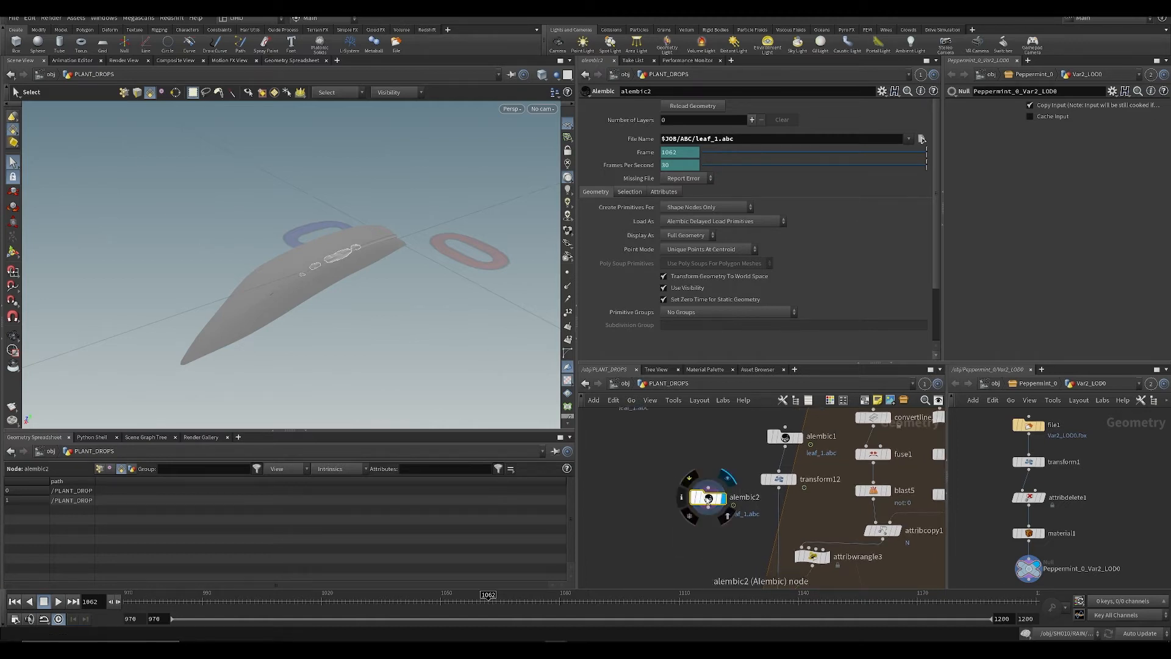
{"action": "mouse_move", "coordinate": [707, 500]}
{"action": "left_mouse_down"}
{"action": "mouse_move", "coordinate": [700, 493]}
{"action": "mouse_move", "coordinate": [705, 505]}
{"action": "left_mouse_up"}
{"action": "left_click_drag", "start_coordinate": [783, 438], "coordinate": [776, 439]}
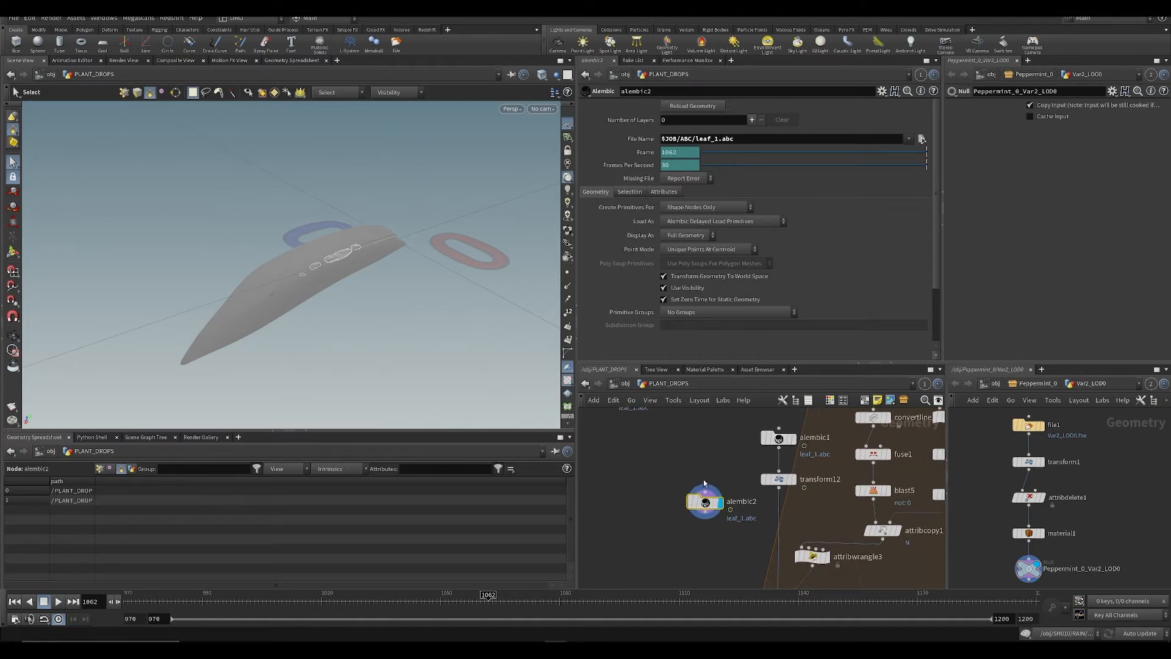
{"action": "left_click_drag", "start_coordinate": [709, 514], "coordinate": [694, 507]}
Step: Examine the list of intrinsics available for alembic2's primitives
{"action": "left_click", "coordinate": [334, 468]}
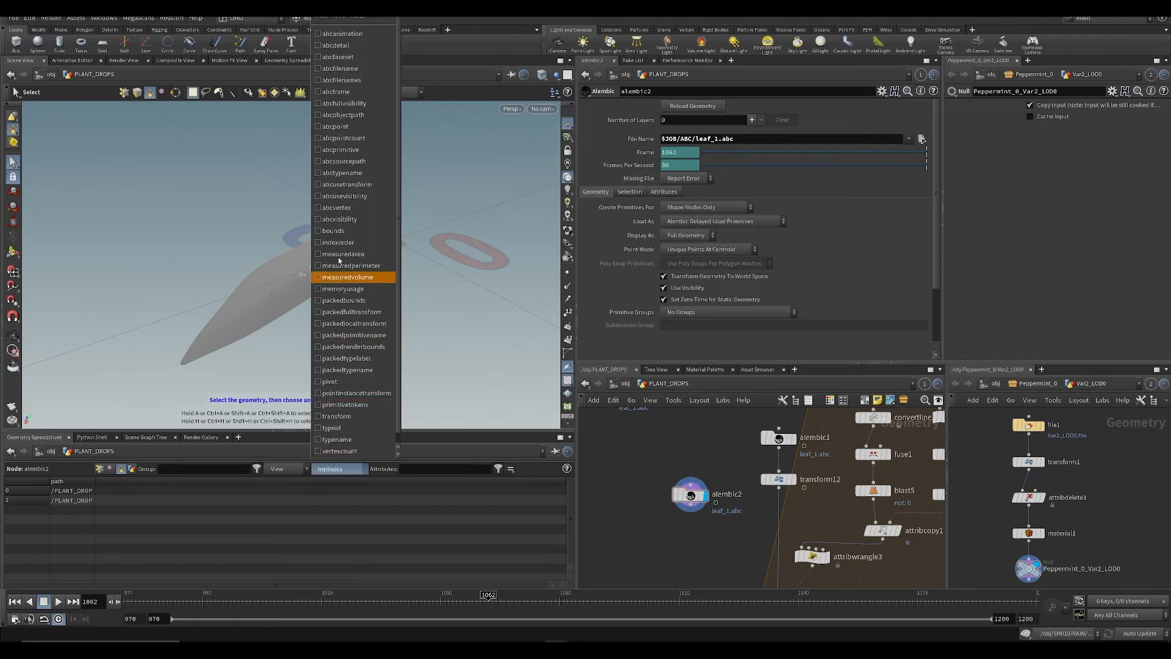
{"action": "left_click", "coordinate": [451, 592]}
{"action": "left_click", "coordinate": [341, 469]}
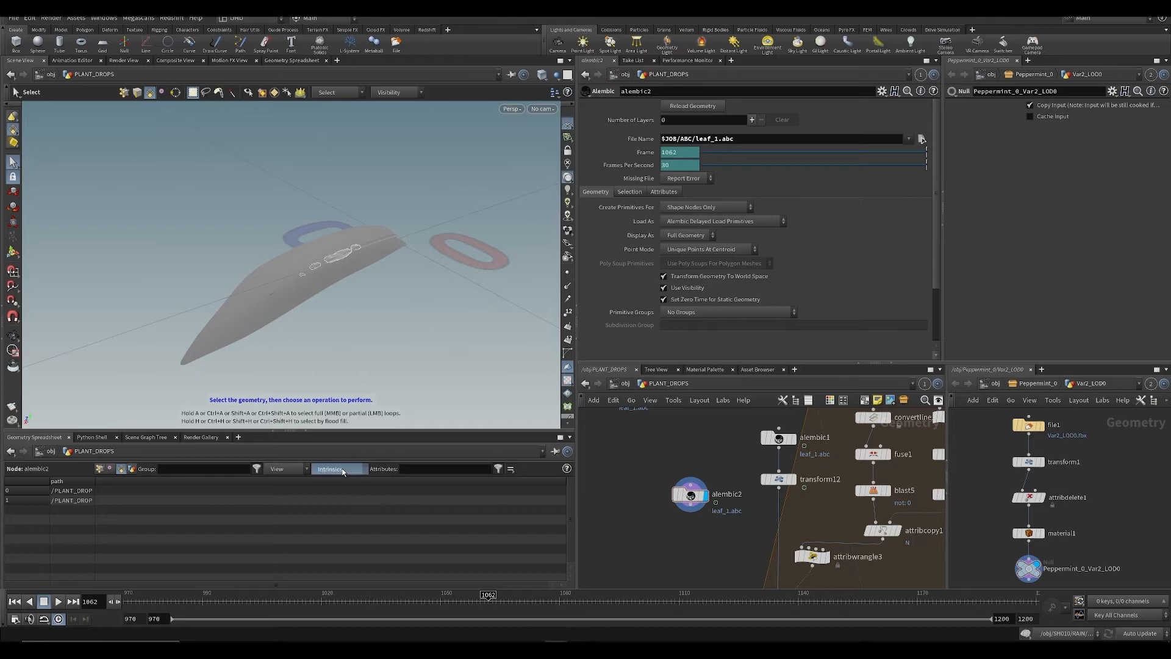
{"action": "left_click", "coordinate": [345, 485]}
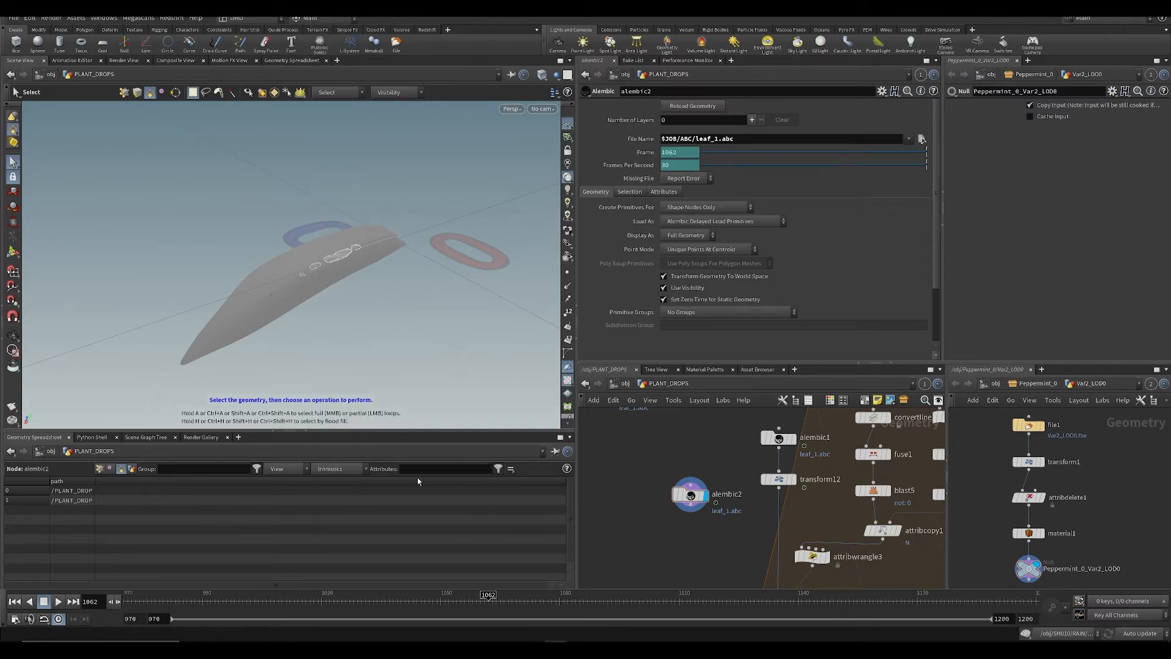
Step: Search the Houdini help for primintrinsic and open its VEX function page
{"action": "key", "text": "F1"}
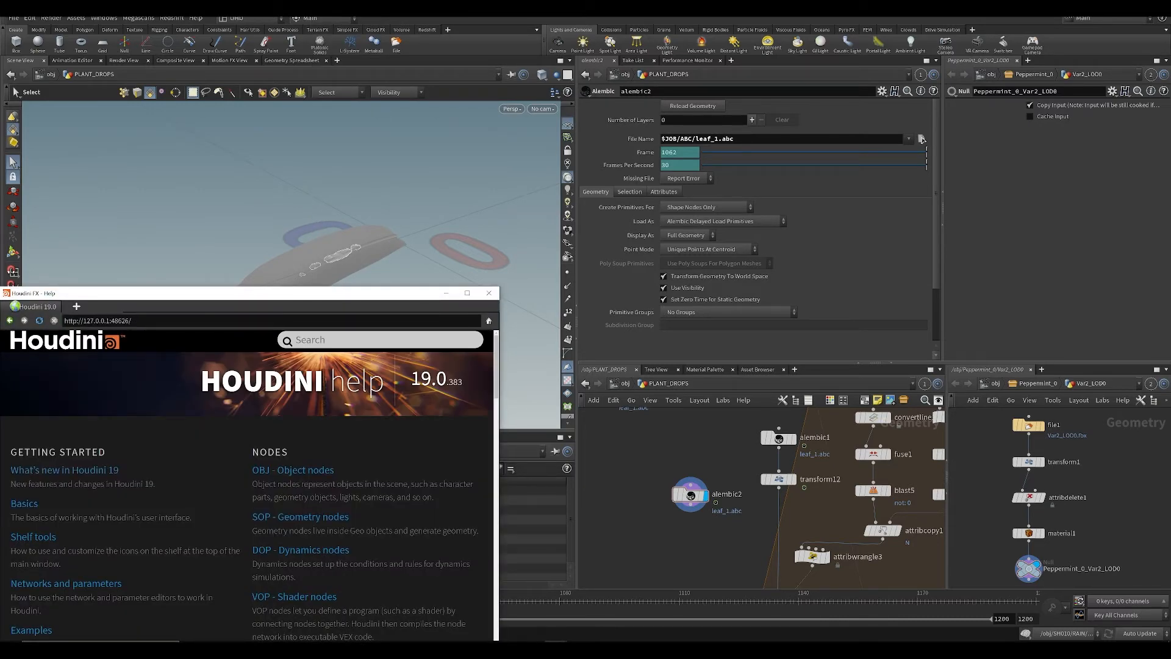
{"action": "left_click", "coordinate": [366, 340]}
{"action": "type", "text": "primin"}
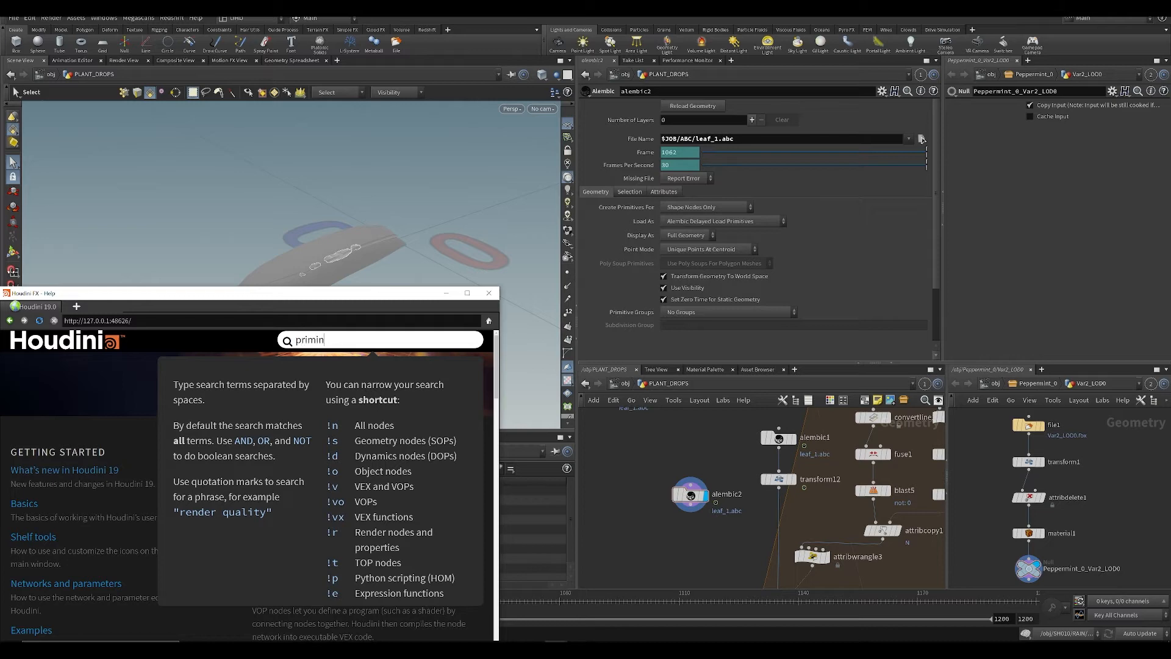
{"action": "type", "text": "tri"}
{"action": "key", "text": "Down"}
{"action": "key", "text": "Down"}
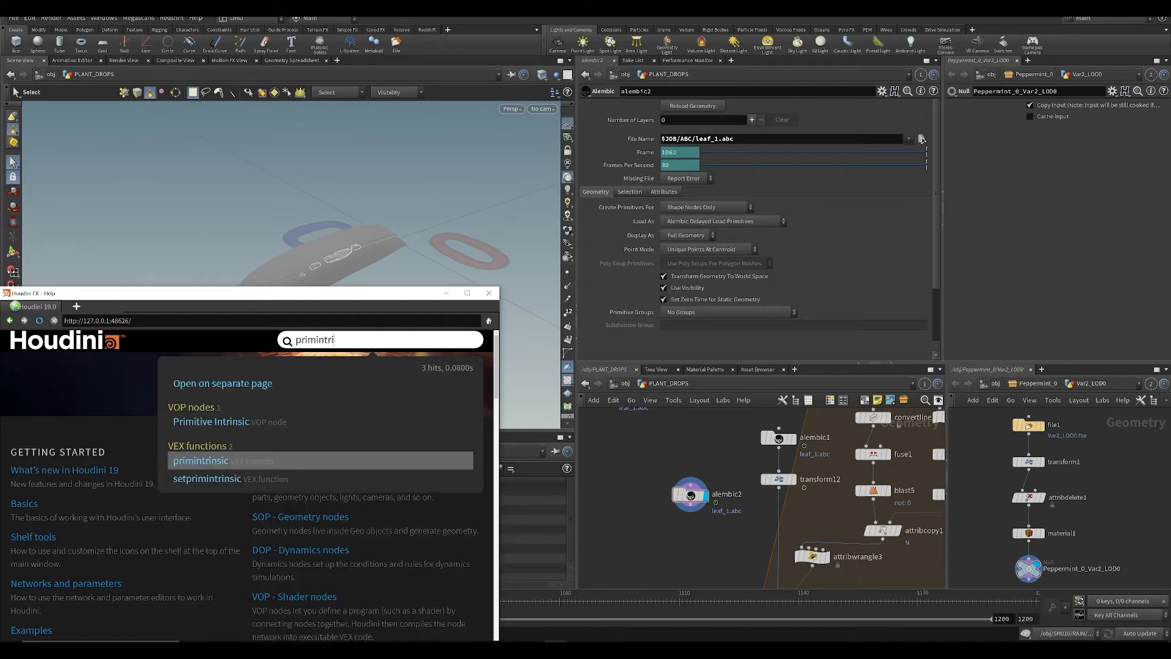
{"action": "key", "text": "Return"}
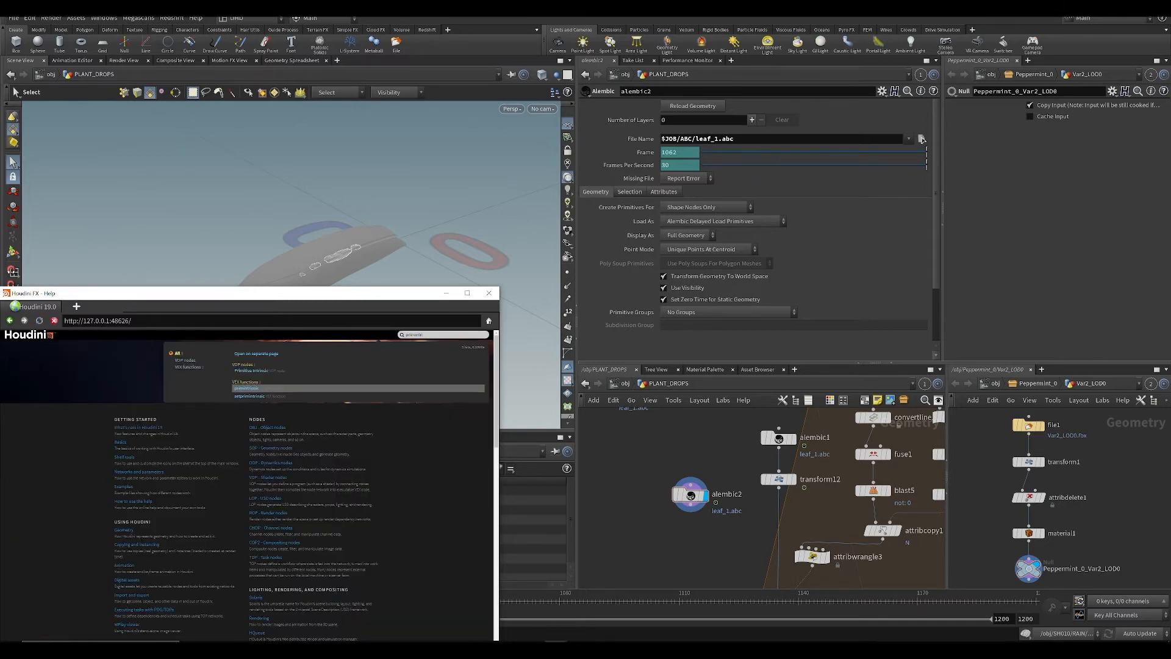
{"action": "left_click", "coordinate": [245, 389]}
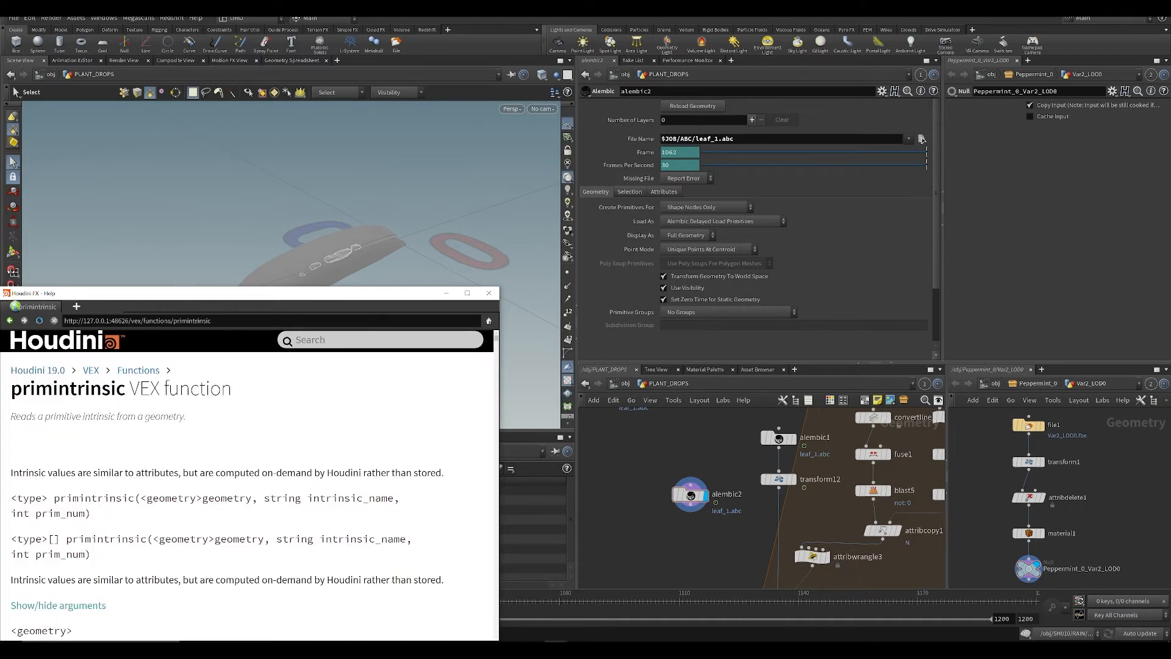
Step: Read how the primintrinsic page describes intrinsic values, then minimise the help window
{"action": "left_click_drag", "start_coordinate": [207, 295], "coordinate": [414, 159]}
{"action": "left_click_drag", "start_coordinate": [231, 337], "coordinate": [401, 340]}
{"action": "left_click", "coordinate": [285, 338]}
{"action": "left_click", "coordinate": [428, 338]}
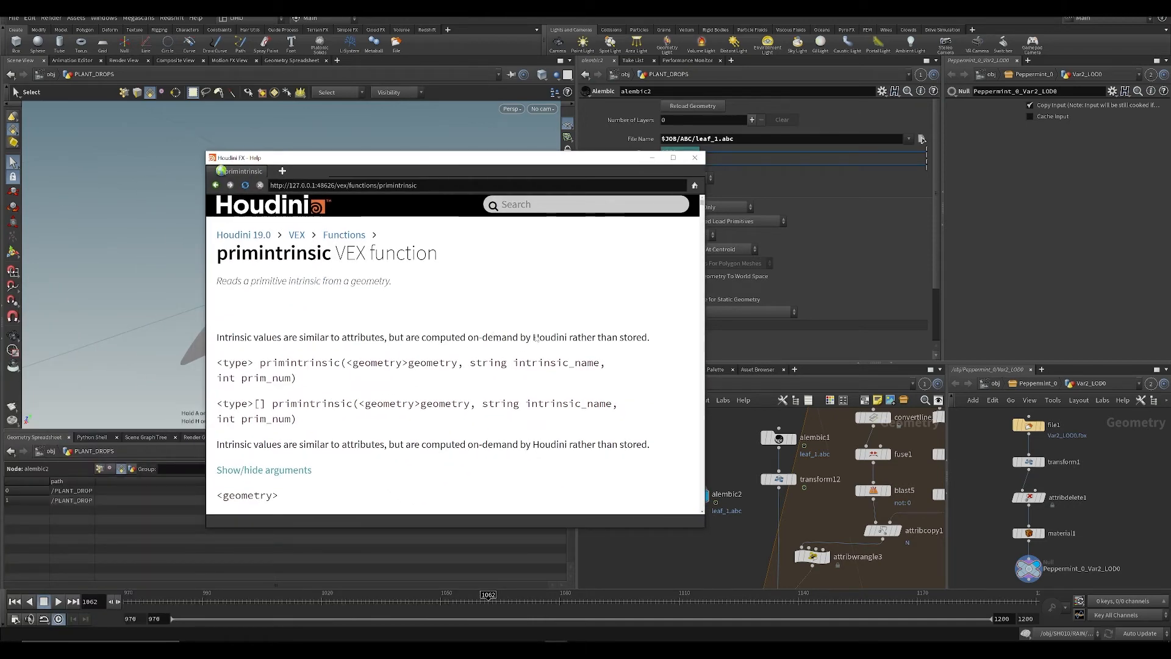
{"action": "left_click", "coordinate": [652, 158]}
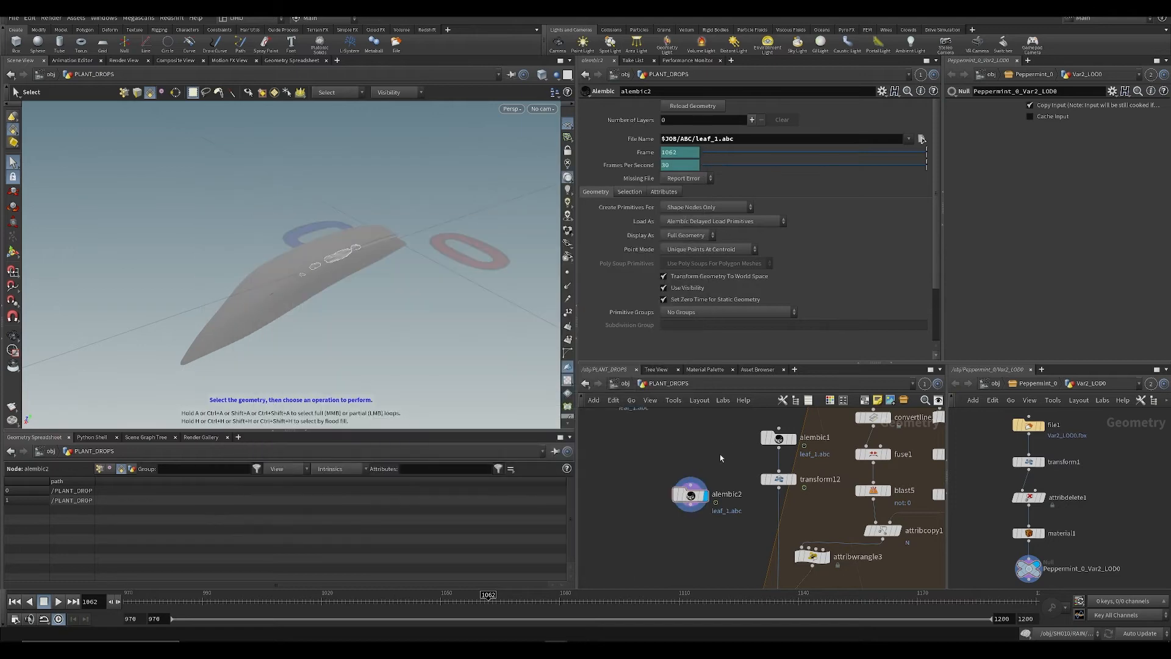
Step: Look through alembic2's primitive intrinsics and show abcframe in the geometry spreadsheet
{"action": "left_click", "coordinate": [330, 468]}
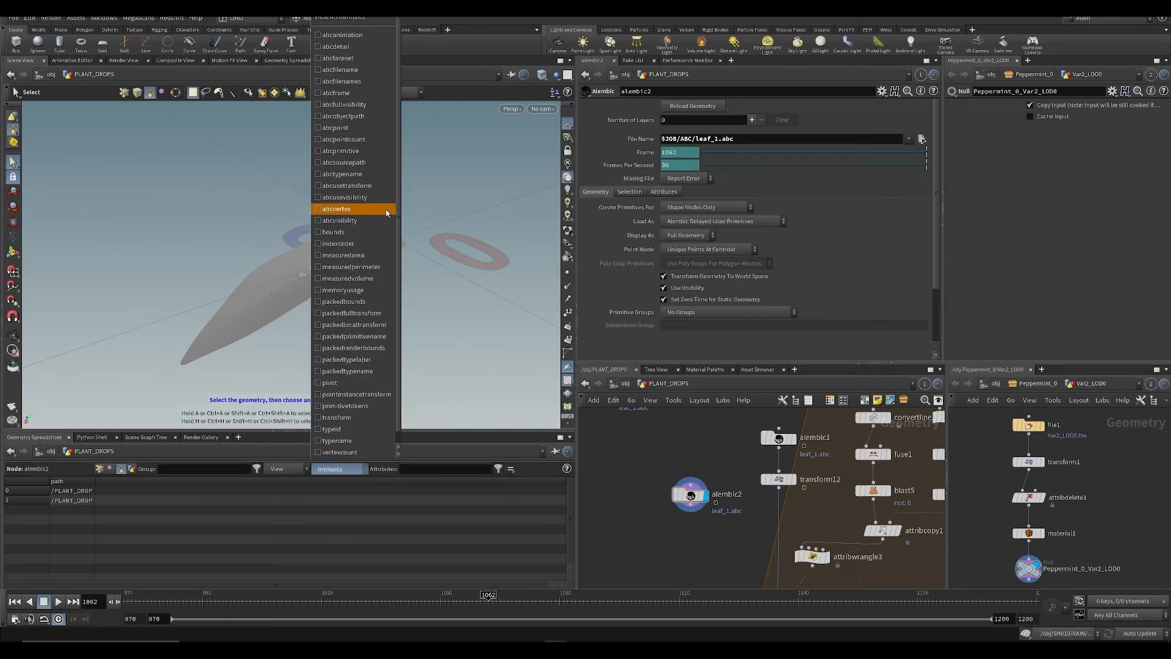
{"action": "scroll", "coordinate": [385, 213], "scroll_direction": "down", "scroll_amount": 1}
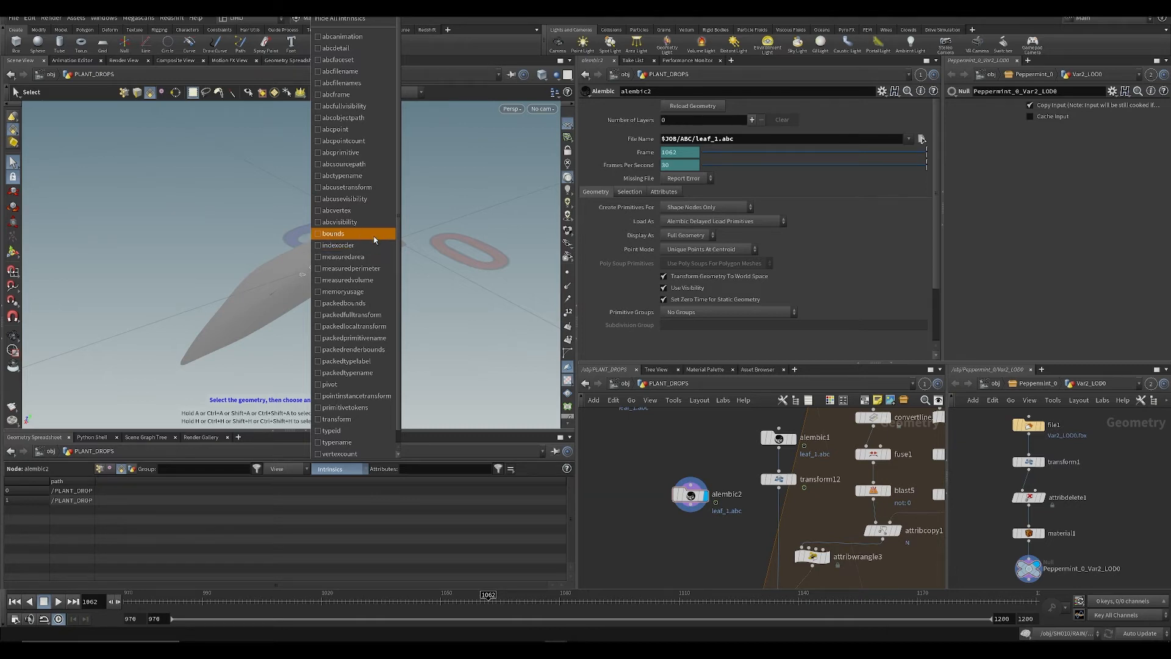
{"action": "scroll", "coordinate": [380, 250], "scroll_direction": "down", "scroll_amount": 1}
{"action": "scroll", "coordinate": [386, 278], "scroll_direction": "up", "scroll_amount": 1}
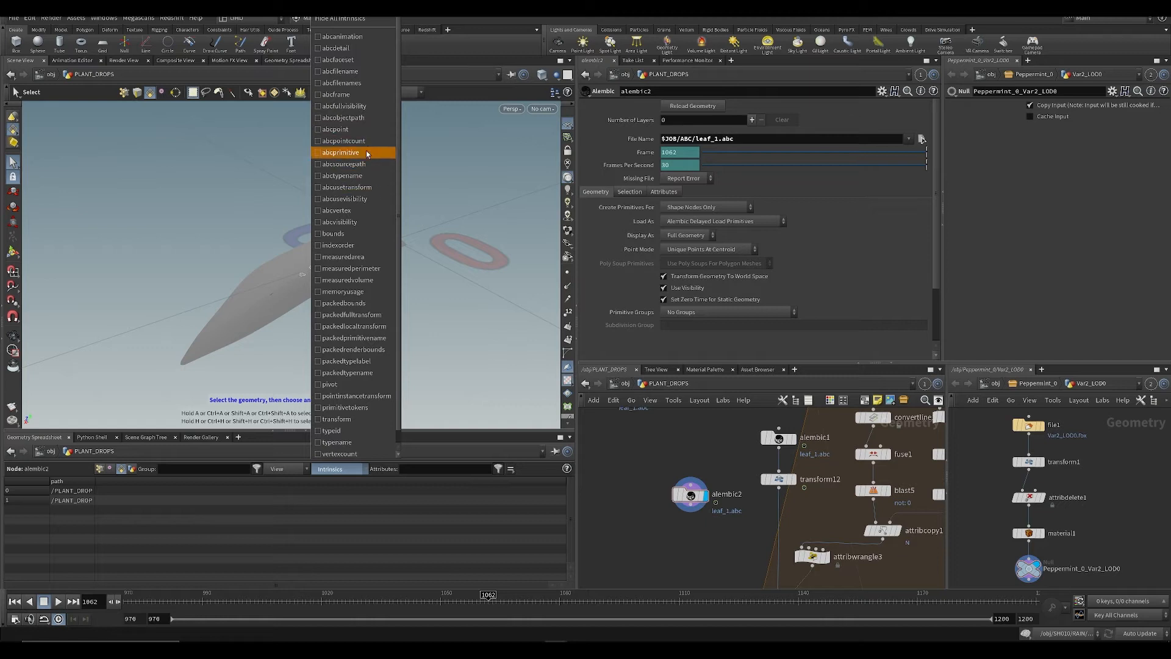
{"action": "scroll", "coordinate": [343, 318], "scroll_direction": "down", "scroll_amount": 1}
{"action": "scroll", "coordinate": [355, 282], "scroll_direction": "up", "scroll_amount": 1}
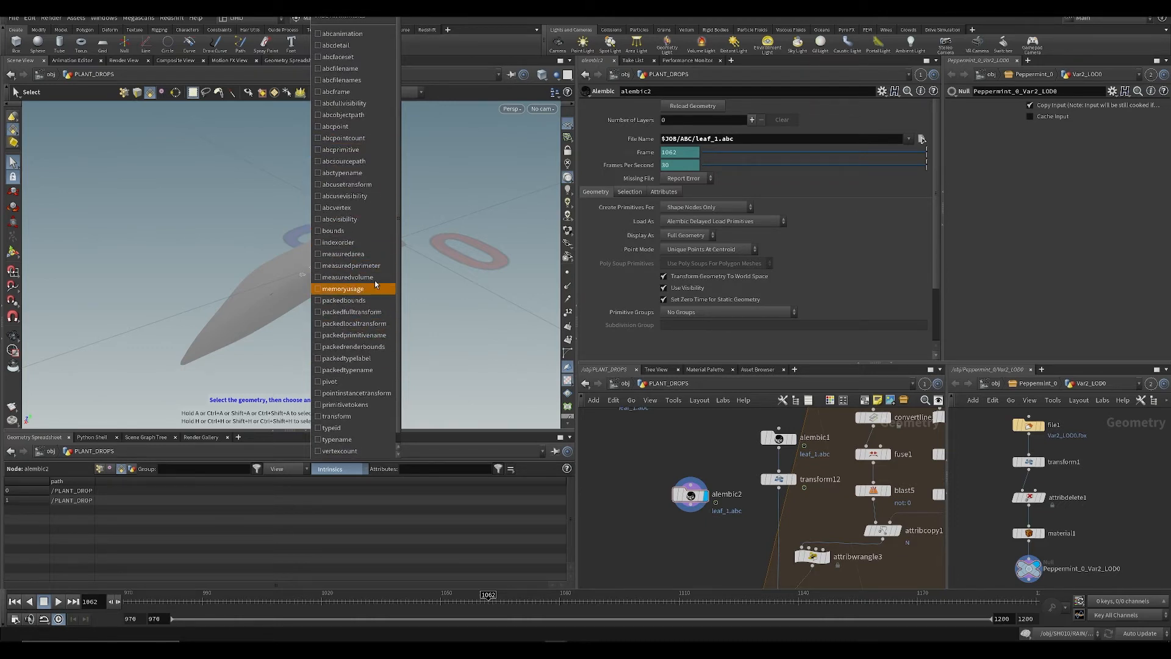
{"action": "scroll", "coordinate": [393, 337], "scroll_direction": "down", "scroll_amount": 1}
{"action": "scroll", "coordinate": [371, 261], "scroll_direction": "up", "scroll_amount": 1}
{"action": "scroll", "coordinate": [359, 335], "scroll_direction": "down", "scroll_amount": 1}
{"action": "scroll", "coordinate": [371, 201], "scroll_direction": "up", "scroll_amount": 1}
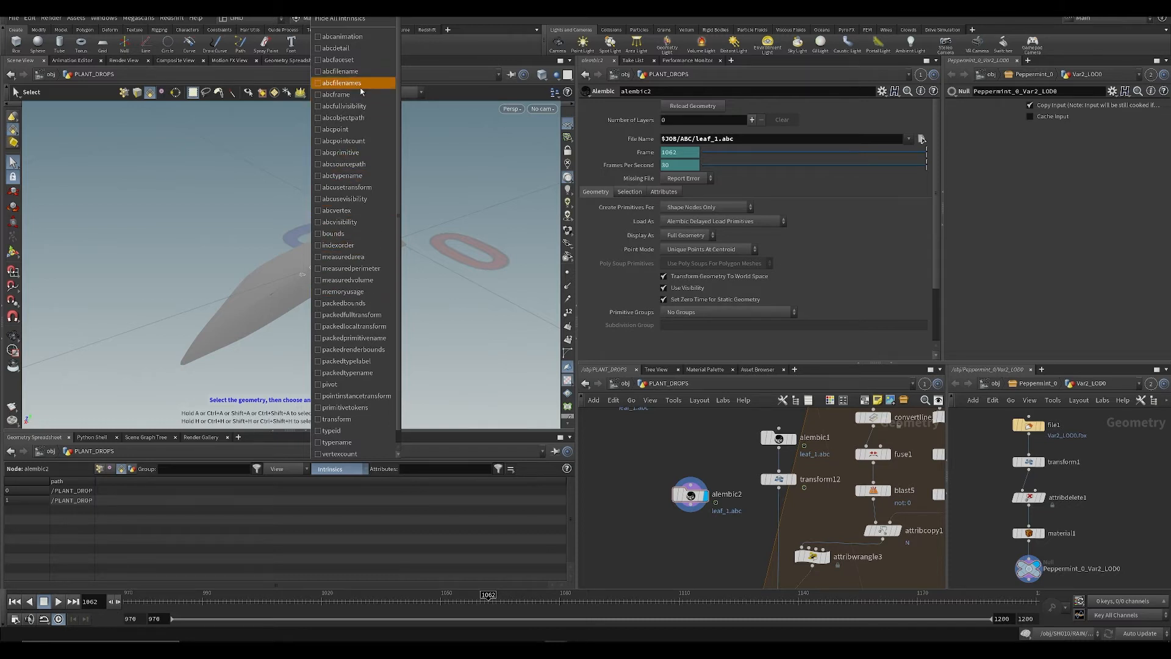
{"action": "left_click", "coordinate": [338, 97]}
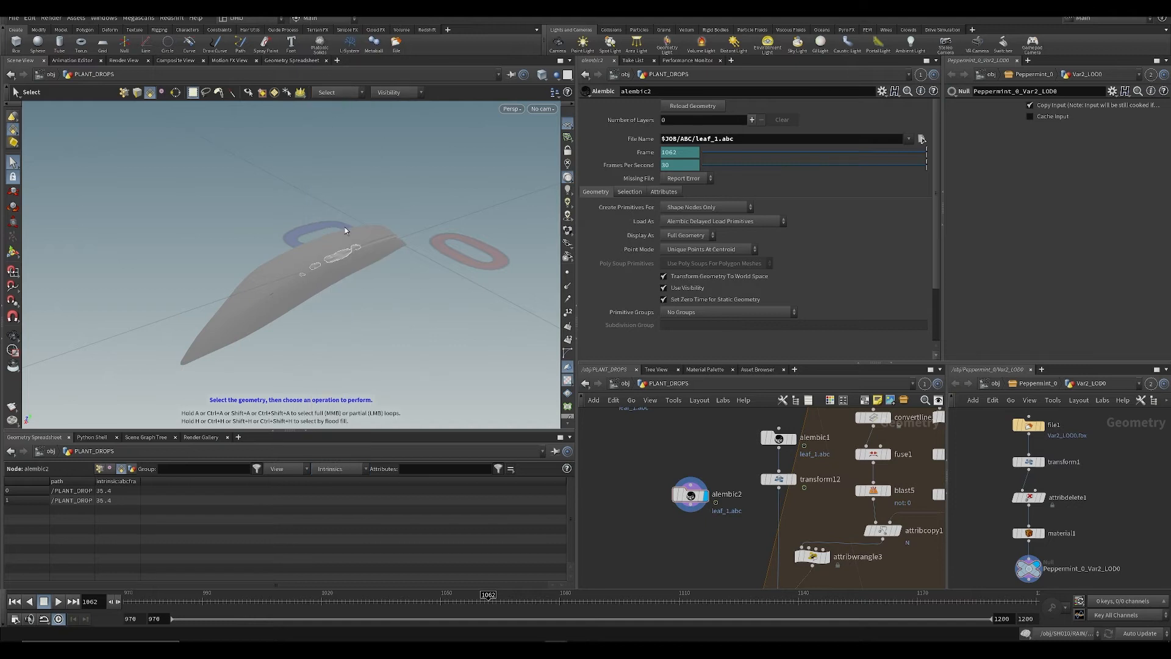
Step: Go to frame 970, save the scene and inspect the expression driving alembic2's Frame parameter
{"action": "left_click_drag", "start_coordinate": [135, 599], "coordinate": [103, 598]}
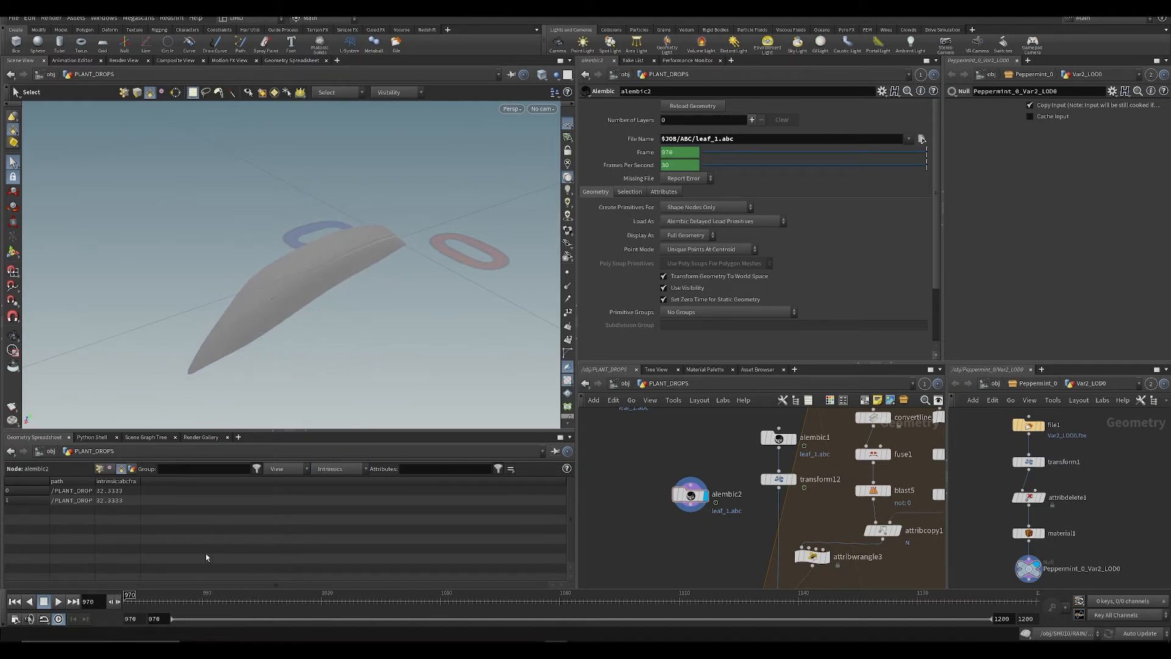
{"action": "key", "text": "ctrl+s"}
{"action": "left_click", "coordinate": [332, 469]}
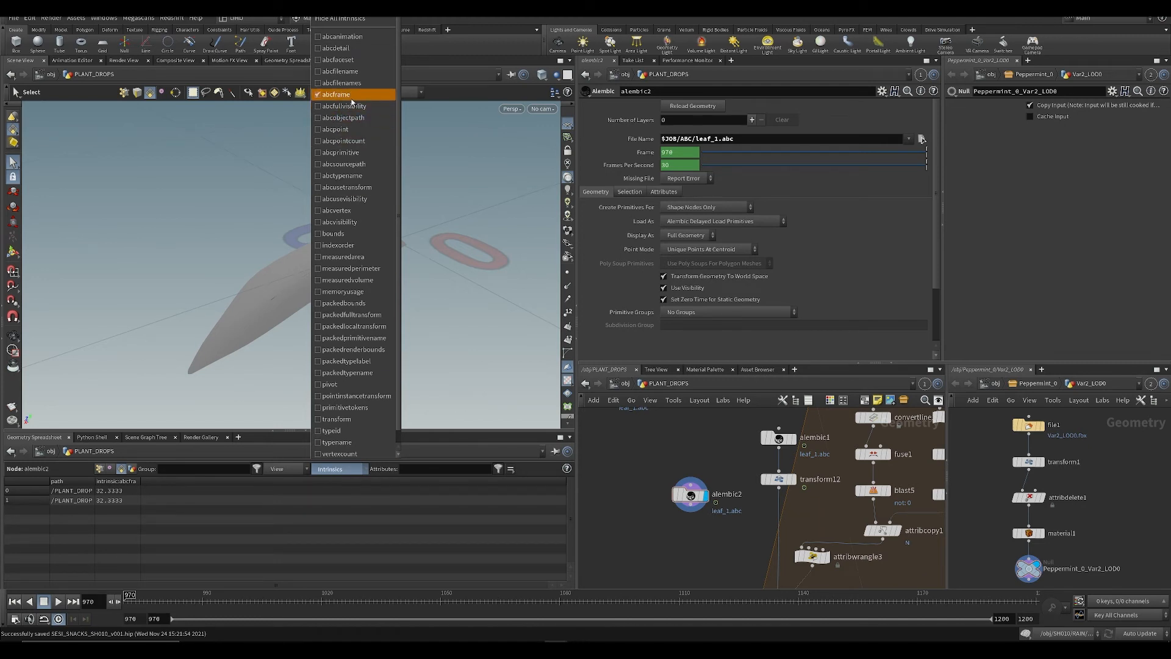
{"action": "left_click", "coordinate": [647, 155]}
{"action": "left_click", "coordinate": [648, 154]}
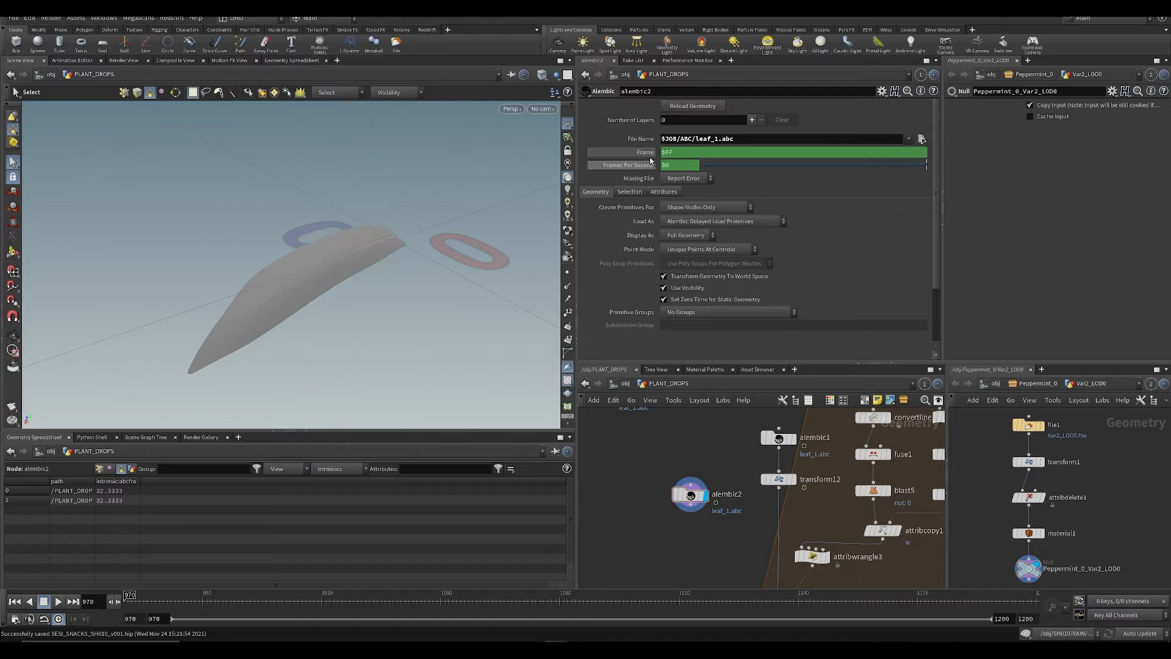
{"action": "left_click", "coordinate": [648, 155]}
Step: Scrub the timeline between frames 970 and 1052, comparing the abcframe intrinsic with the leaf's droplet animation
{"action": "left_click_drag", "start_coordinate": [146, 600], "coordinate": [651, 598]}
{"action": "mouse_move", "coordinate": [331, 627]}
{"action": "left_mouse_down"}
{"action": "mouse_move", "coordinate": [608, 630]}
{"action": "mouse_move", "coordinate": [266, 632]}
{"action": "mouse_move", "coordinate": [543, 634]}
{"action": "mouse_move", "coordinate": [281, 634]}
{"action": "mouse_move", "coordinate": [322, 613]}
{"action": "left_mouse_up"}
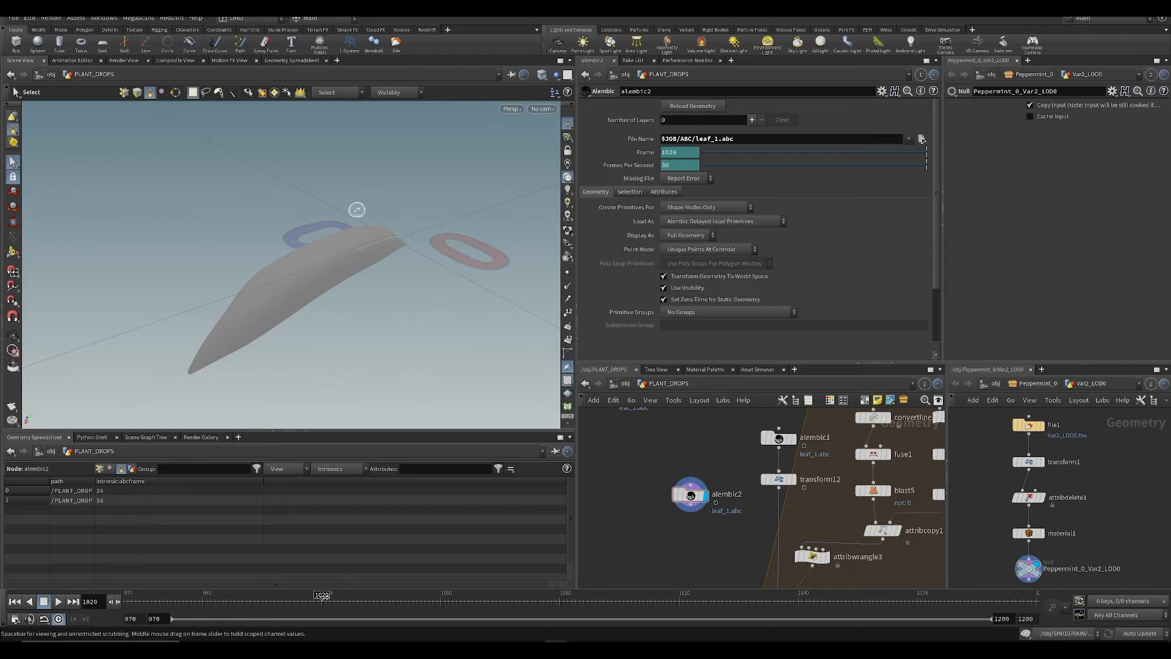
{"action": "left_click_drag", "start_coordinate": [130, 603], "coordinate": [447, 605]}
{"action": "key", "text": "ctrl+Up"}
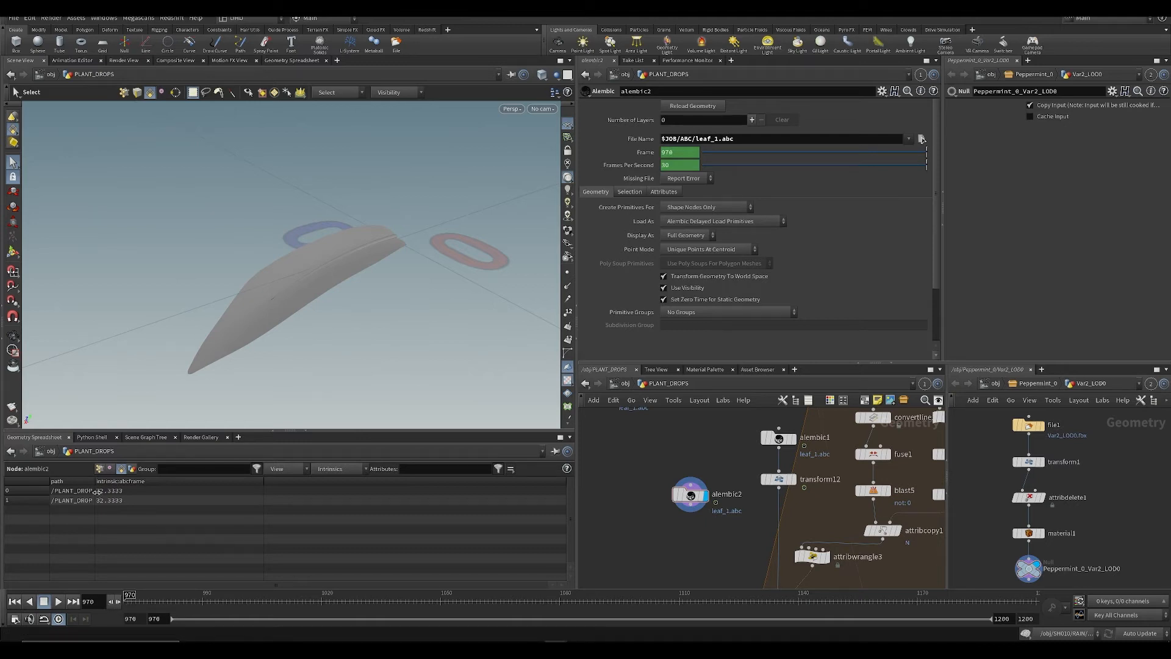
{"action": "left_click", "coordinate": [157, 598]}
{"action": "left_click_drag", "start_coordinate": [157, 597], "coordinate": [449, 597]}
{"action": "middle_click_drag", "start_coordinate": [692, 566], "coordinate": [666, 533]}
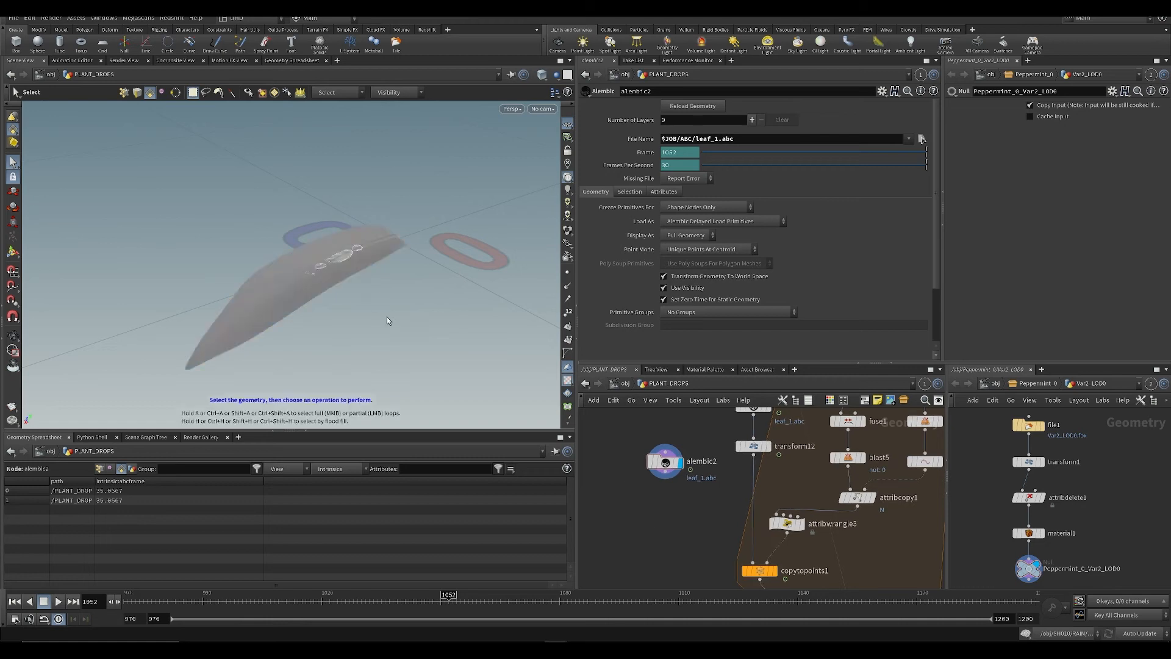
{"action": "left_click_drag", "start_coordinate": [329, 317], "coordinate": [305, 348], "text": "alt"}
{"action": "left_click", "coordinate": [331, 464]}
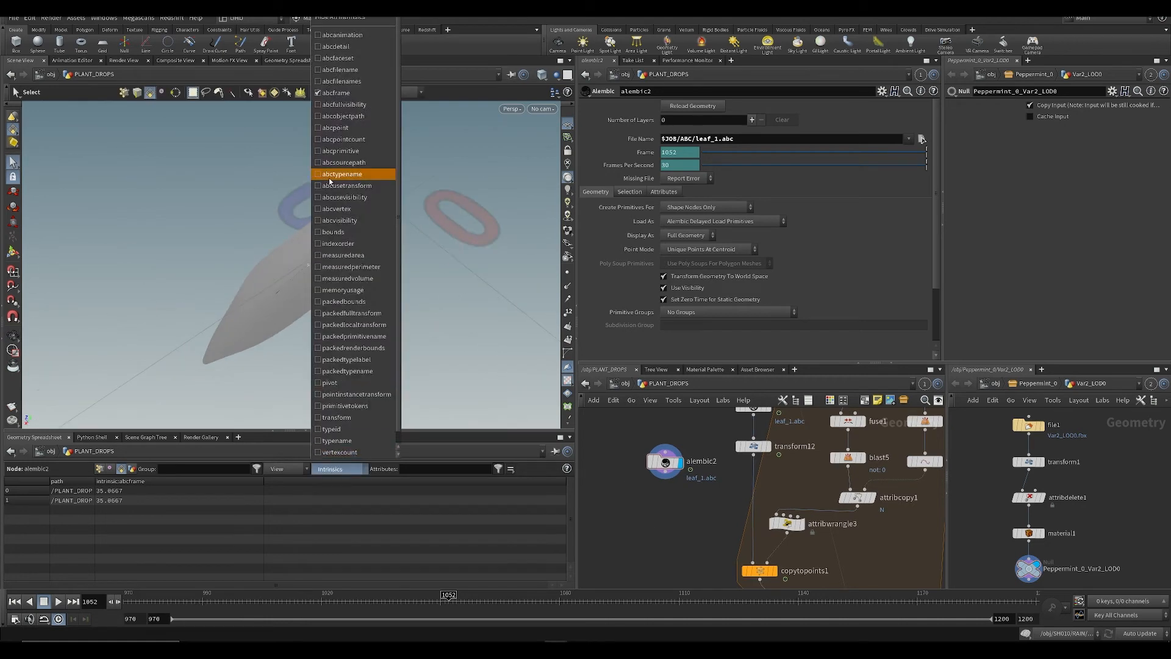
{"action": "left_click", "coordinate": [303, 262]}
{"action": "left_click_drag", "start_coordinate": [303, 340], "coordinate": [307, 258], "text": "alt"}
Step: Add and display an Attribute Wrangle below alembic2, set it to run over Primitives and save the scene
{"action": "left_click_drag", "start_coordinate": [665, 462], "coordinate": [658, 453]}
{"action": "right_click", "coordinate": [658, 462]}
{"action": "type", "text": "aw"}
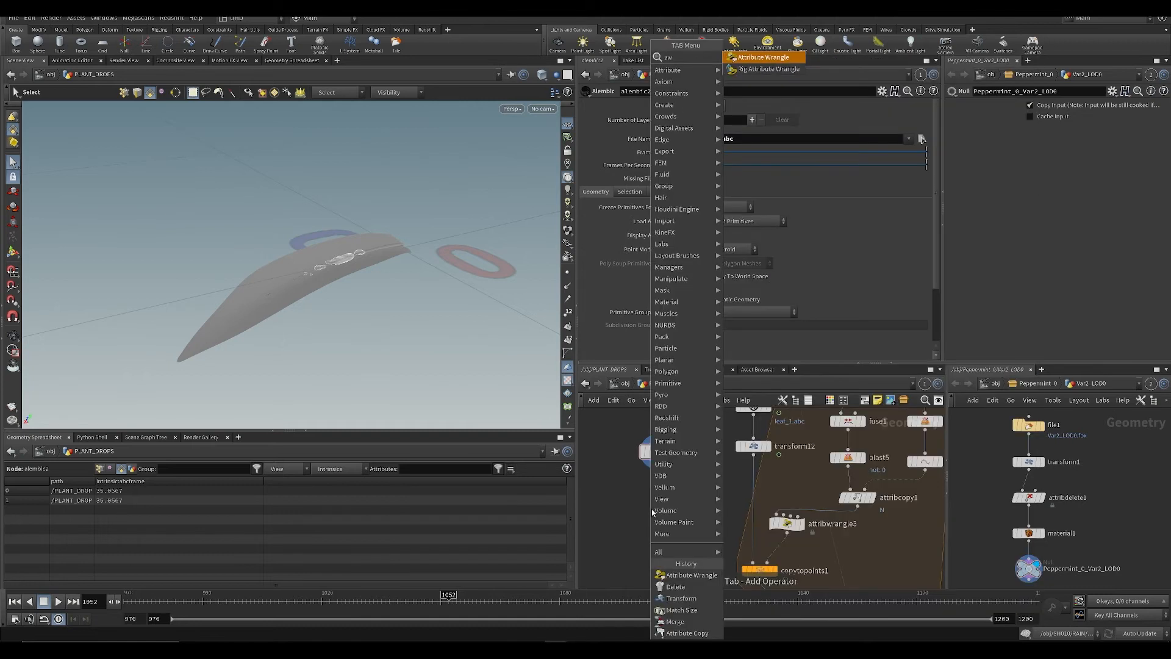
{"action": "key", "text": "Return"}
{"action": "left_click", "coordinate": [657, 489]}
{"action": "key", "text": "ctrl+s"}
{"action": "left_click", "coordinate": [692, 150]}
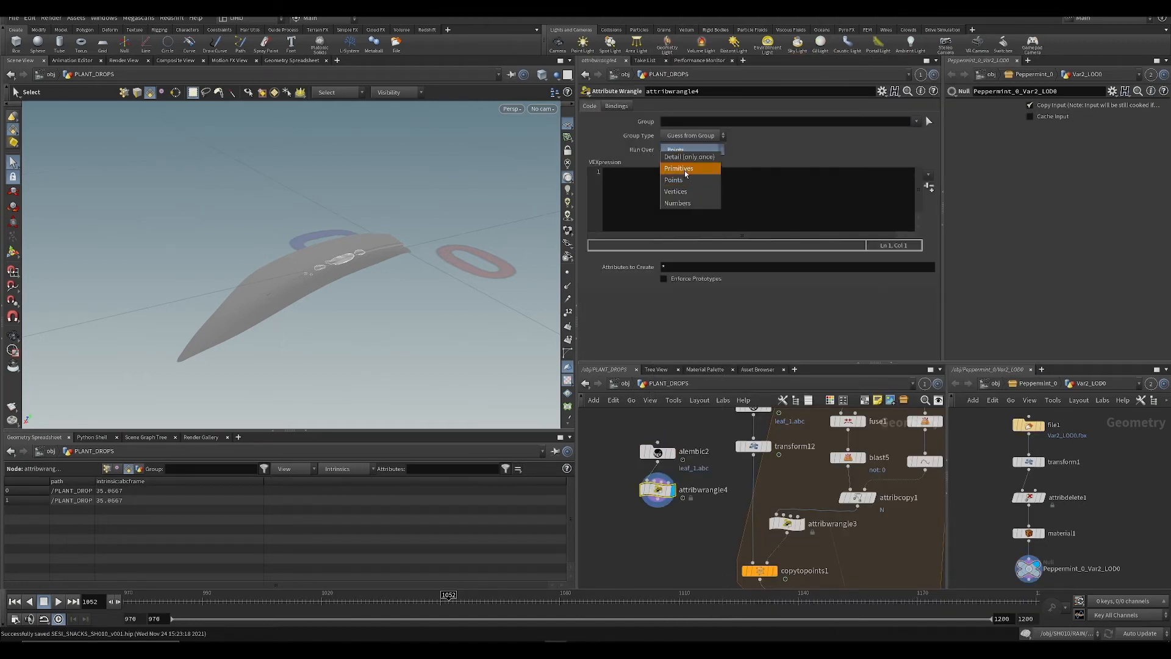
{"action": "left_click", "coordinate": [683, 163]}
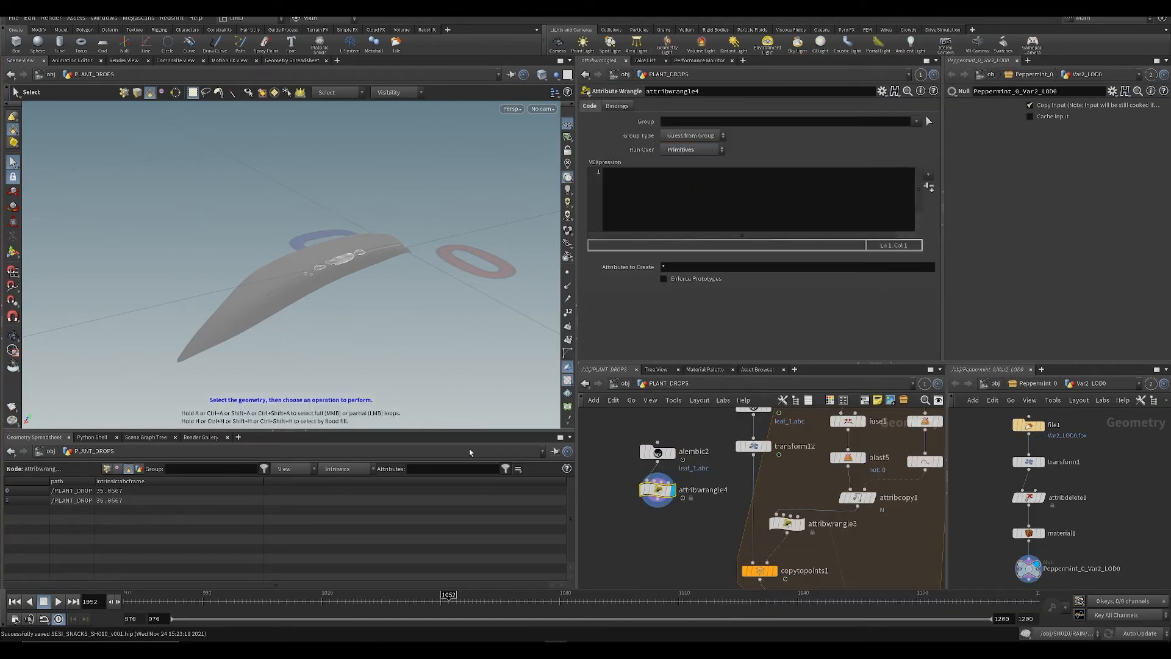
Step: Begin a setprimintrinsic call in attribwrangle4's VEXpression and open the function's help page for its arguments
{"action": "left_click", "coordinate": [804, 230]}
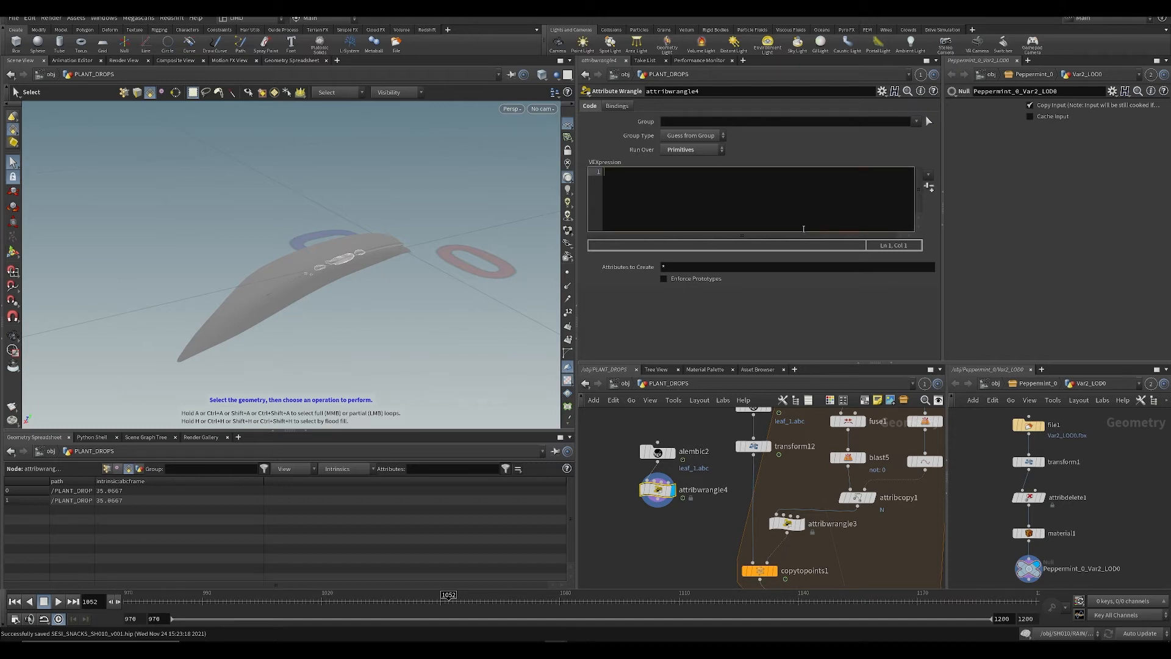
{"action": "type", "text": "setprimintr"}
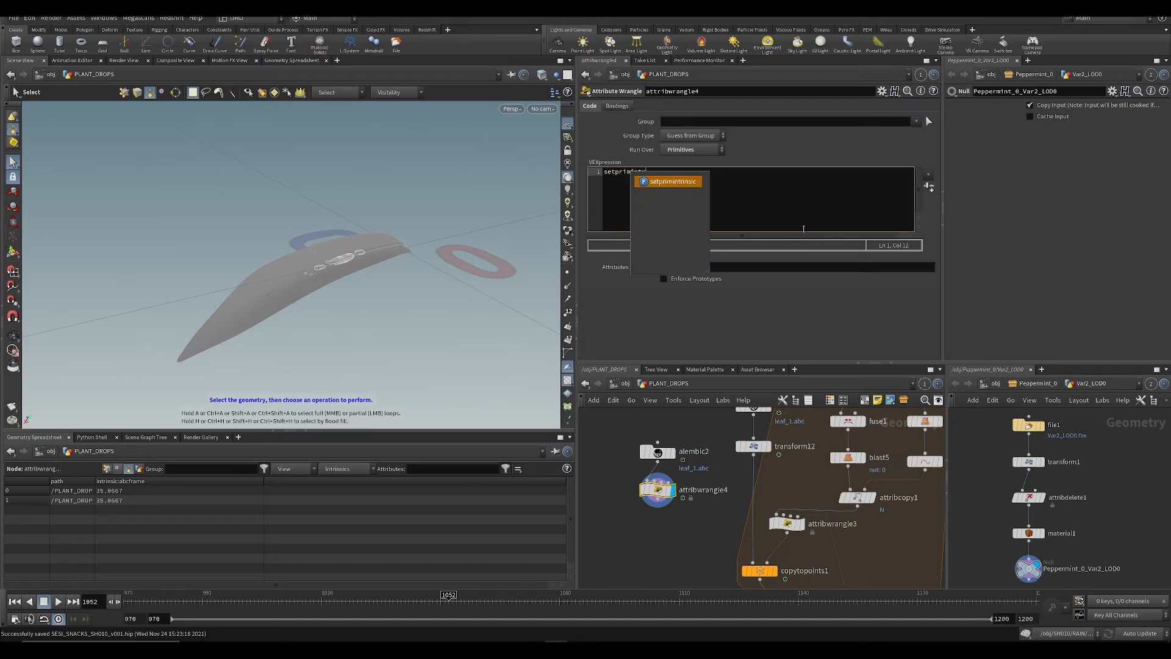
{"action": "key", "text": "Return"}
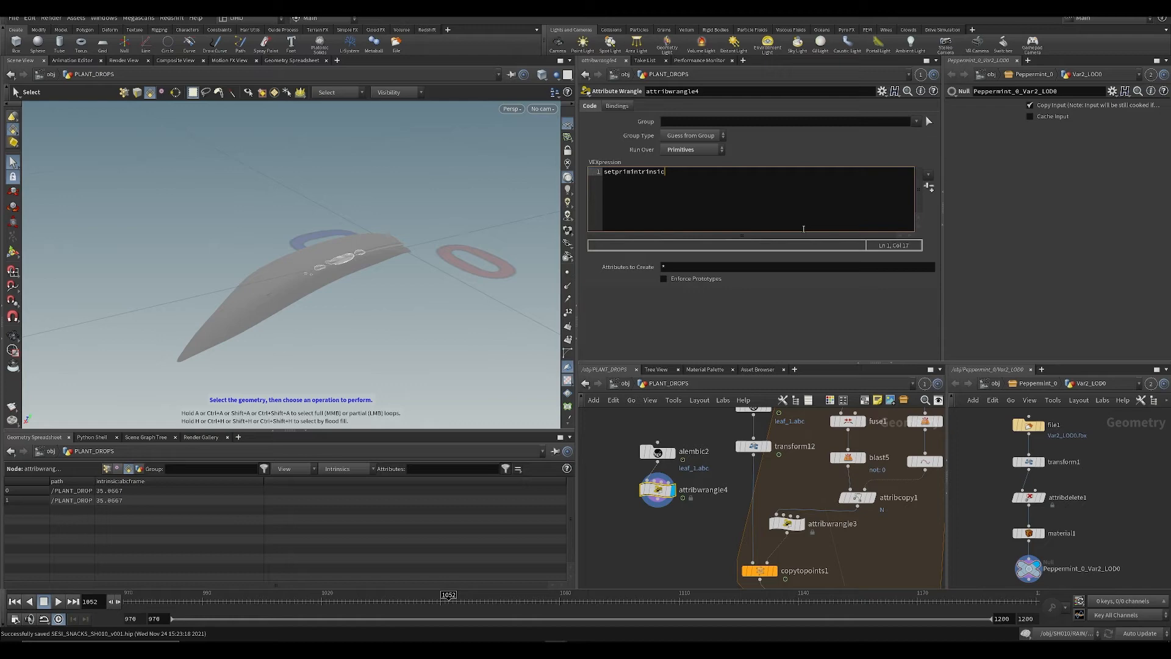
{"action": "type", "text": "("}
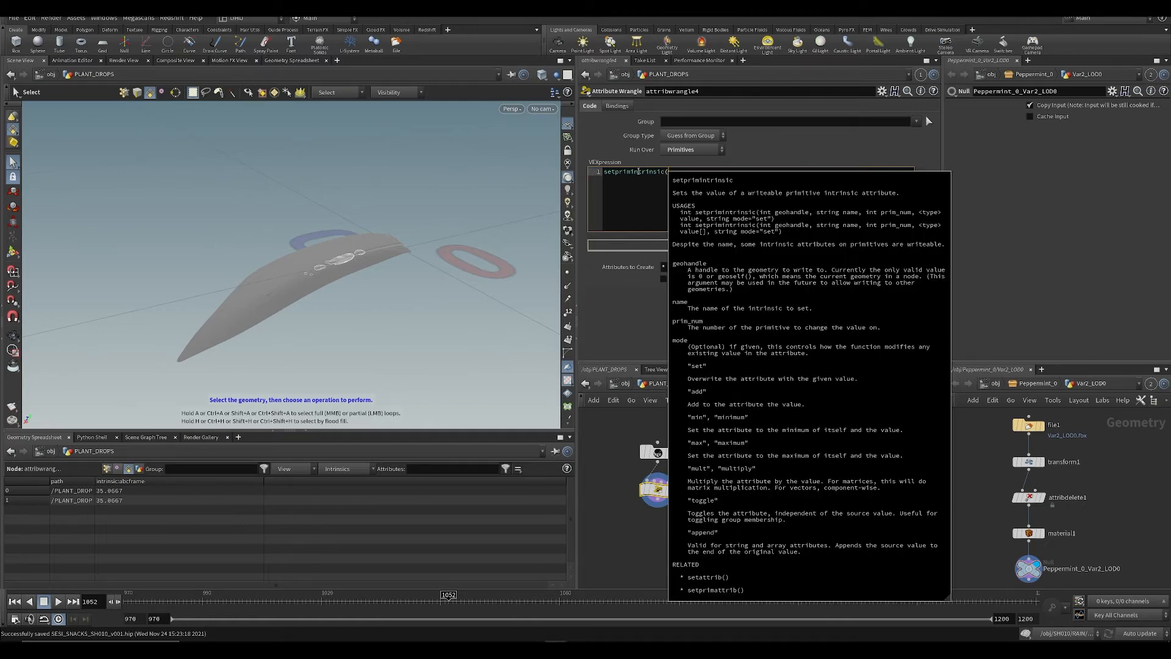
{"action": "key", "text": "F1"}
{"action": "left_click_drag", "start_coordinate": [363, 294], "coordinate": [413, 180]}
{"action": "left_click", "coordinate": [688, 202]}
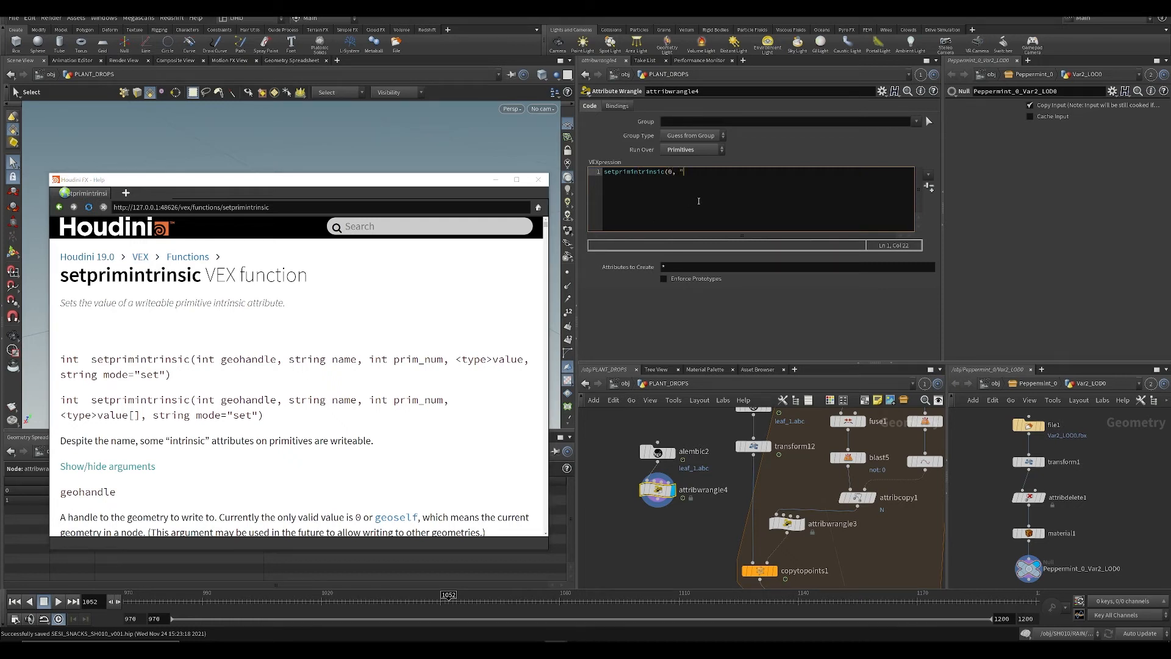
{"action": "type", "text": "0, \"abcframe\", @ptnum,"}
{"action": "type", "text": "@Time, \"set\");"}
{"action": "left_click", "coordinate": [495, 180]}
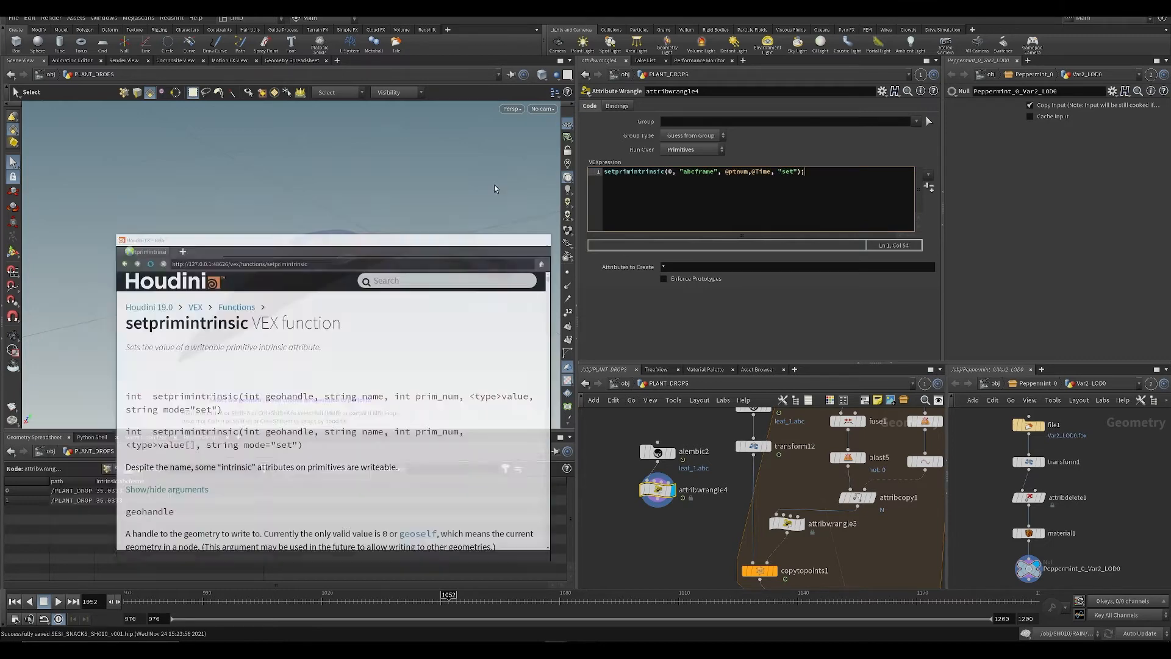
{"action": "left_click_drag", "start_coordinate": [149, 601], "coordinate": [418, 632]}
{"action": "key", "text": "ctrl+s"}
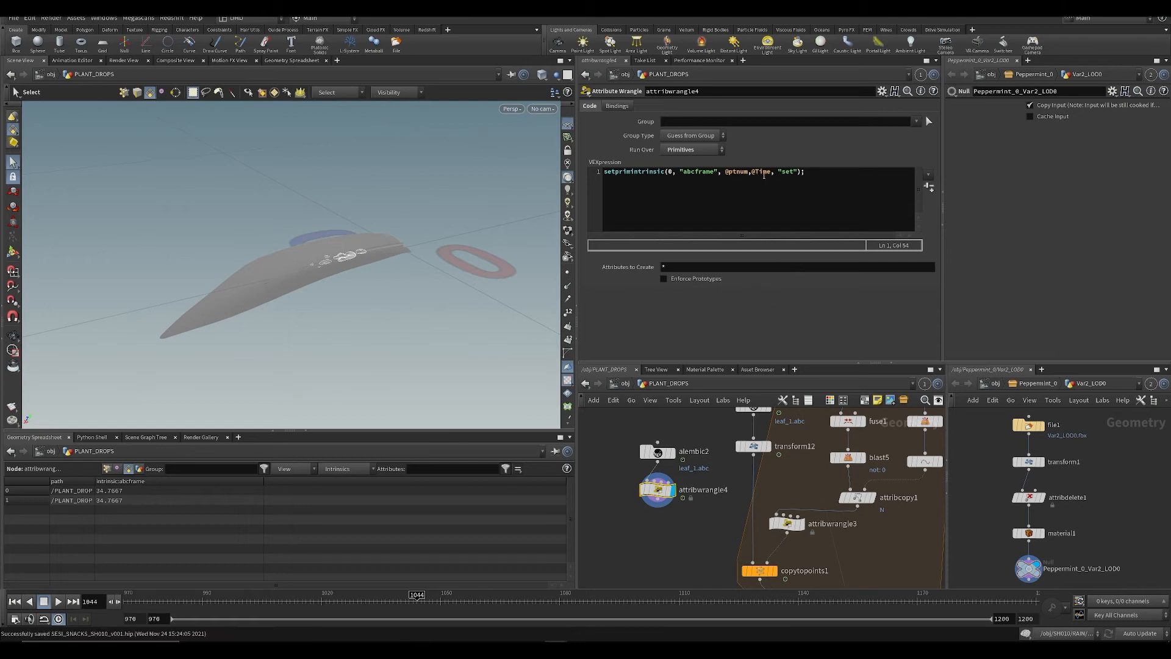
{"action": "left_click", "coordinate": [764, 171]}
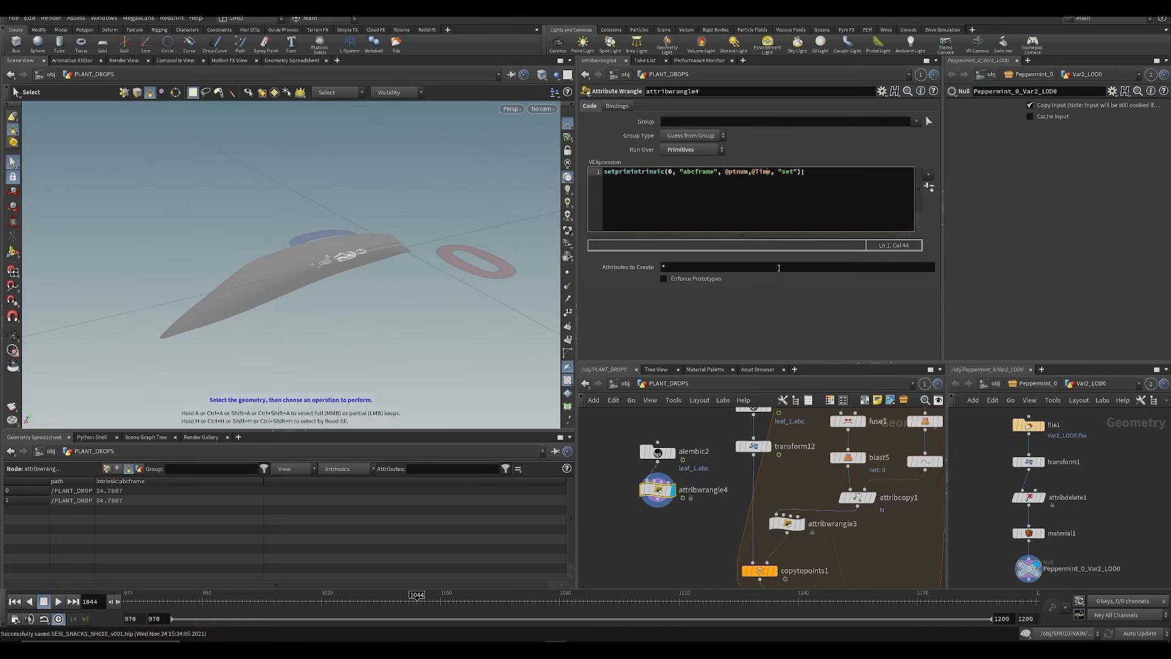
{"action": "key", "text": "Delete"}
{"action": "key", "text": "BackSpace"}
{"action": "key", "text": "BackSpace"}
{"action": "key", "text": "BackSpace"}
{"action": "key", "text": "BackSpace"}
{"action": "type", "text": "30.0"}
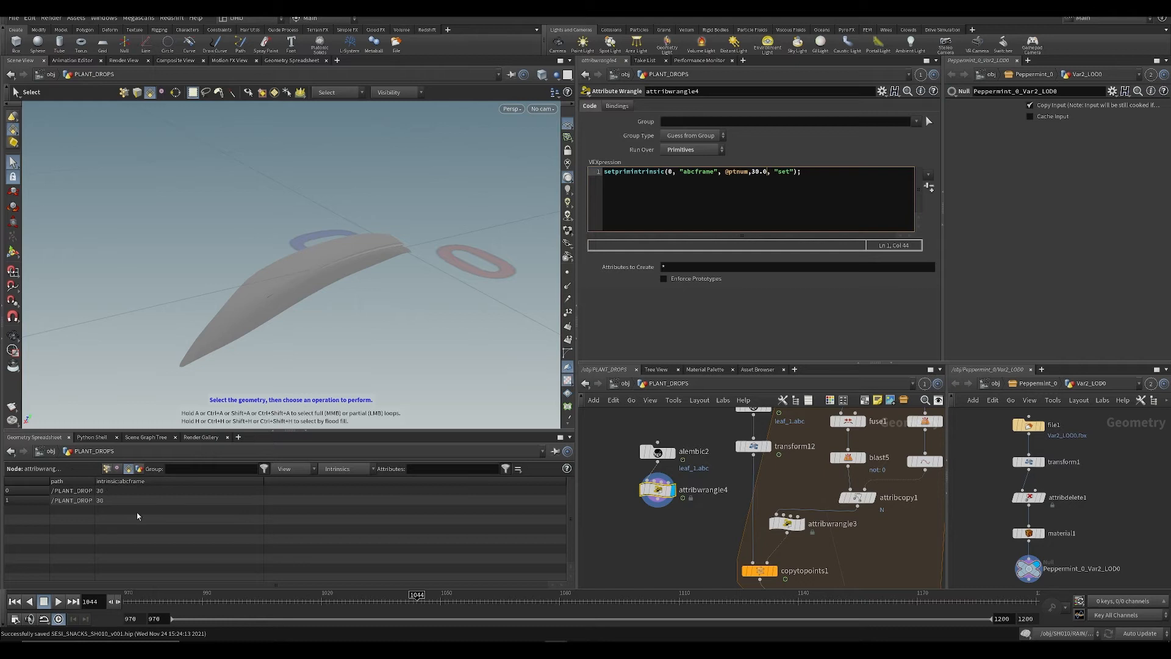
{"action": "left_click_drag", "start_coordinate": [238, 601], "coordinate": [409, 602]}
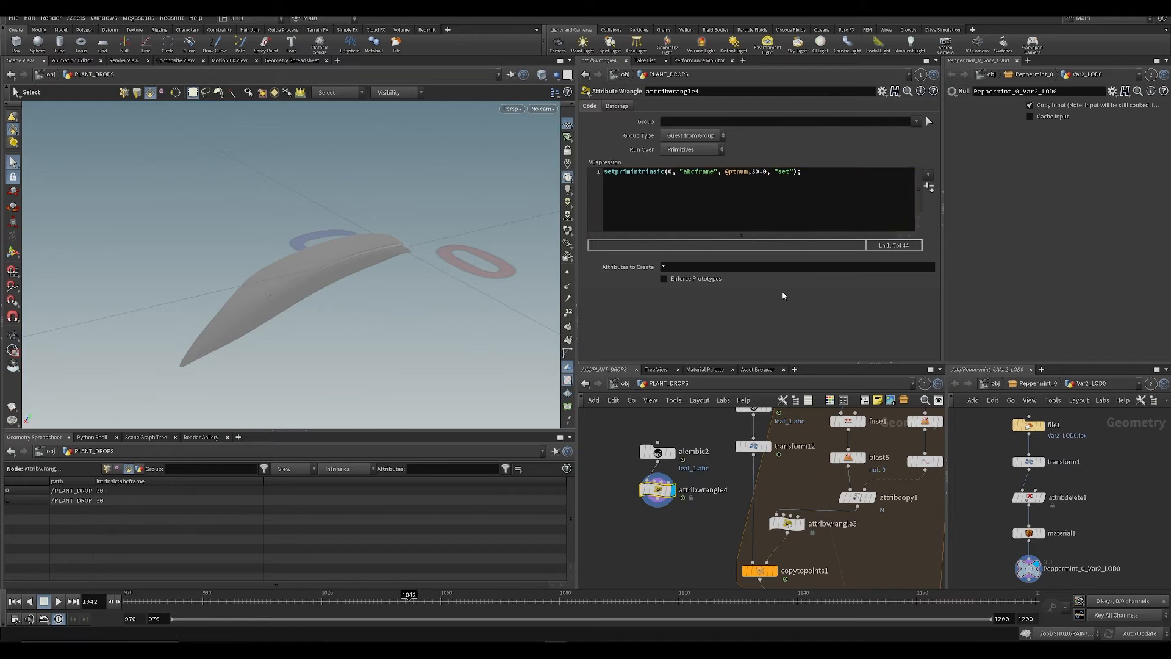
{"action": "left_click", "coordinate": [764, 172]}
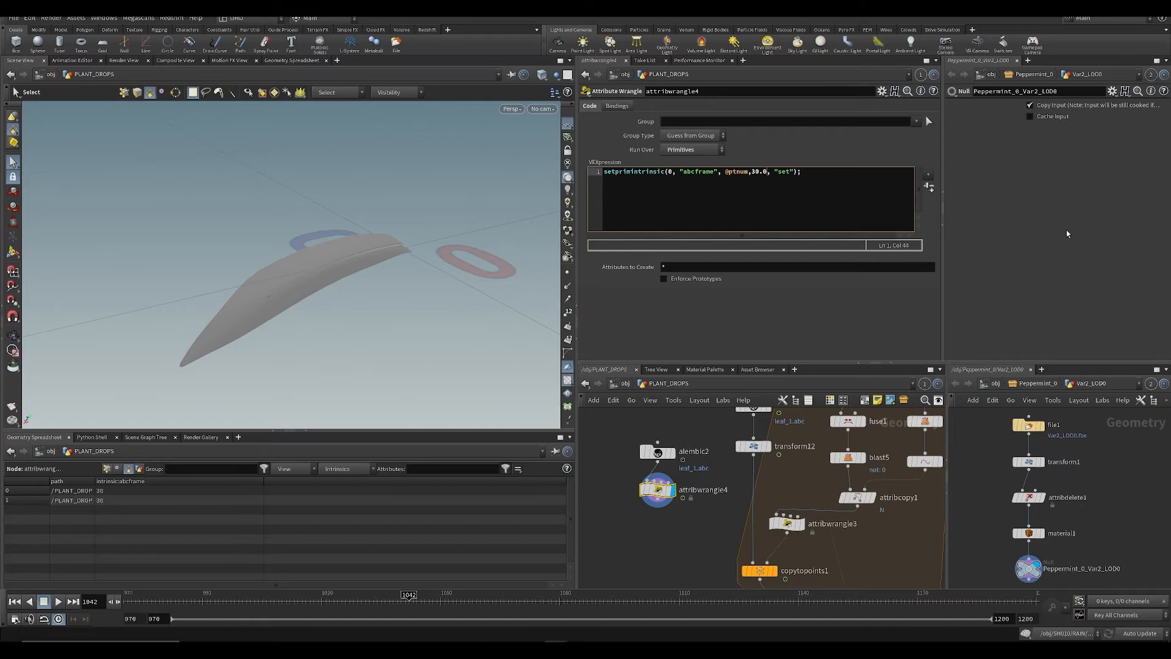
{"action": "key", "text": "BackSpace"}
{"action": "key", "text": "BackSpace"}
{"action": "key", "text": "BackSpace"}
{"action": "key", "text": "BackSpace"}
{"action": "type", "text": "@Time"}
Step: Move attribwrangle4 from below alembic2 to between foreach_end1 and merge4, and save the scene
{"action": "scroll", "coordinate": [632, 496], "scroll_direction": "down", "scroll_amount": 3}
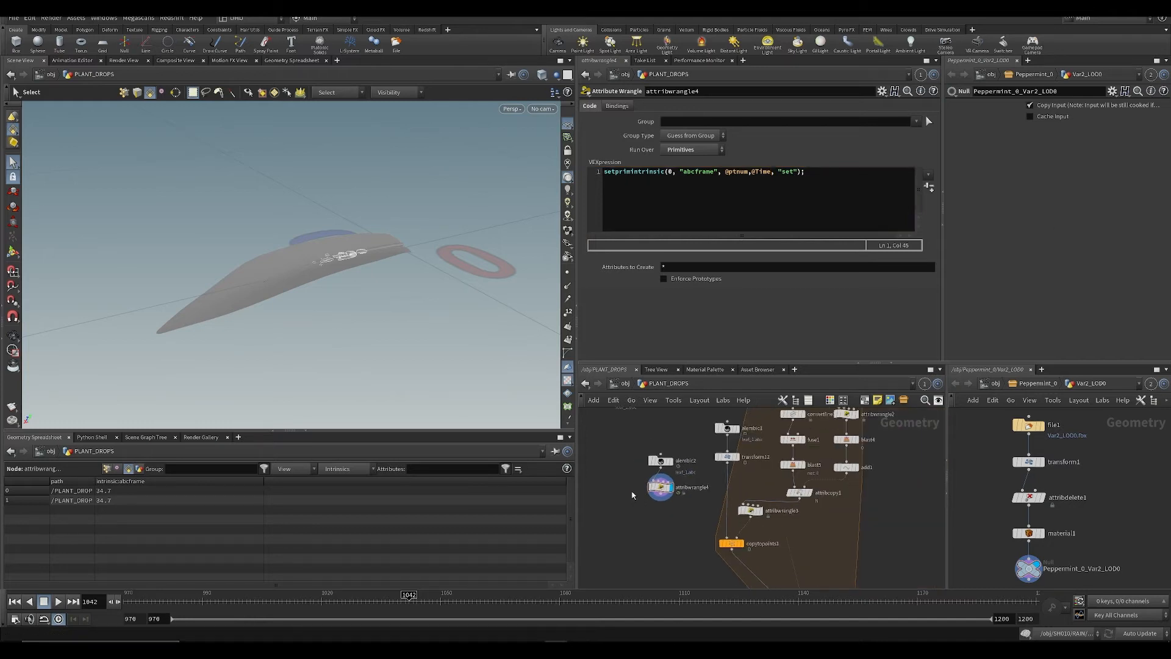
{"action": "key", "text": "ctrl+x"}
{"action": "middle_click_drag", "start_coordinate": [679, 566], "coordinate": [616, 425]}
{"action": "middle_click_drag", "start_coordinate": [693, 545], "coordinate": [672, 492]}
{"action": "scroll", "coordinate": [691, 490], "scroll_direction": "up", "scroll_amount": 3}
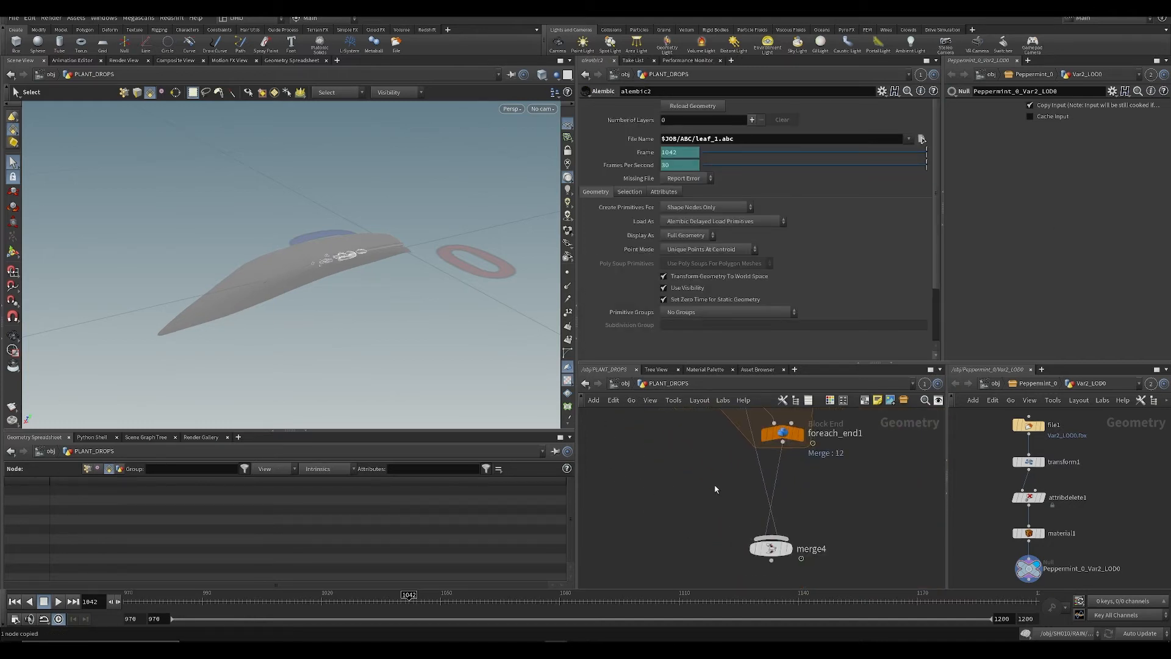
{"action": "key", "text": "ctrl+v"}
{"action": "key", "text": "ctrl+s"}
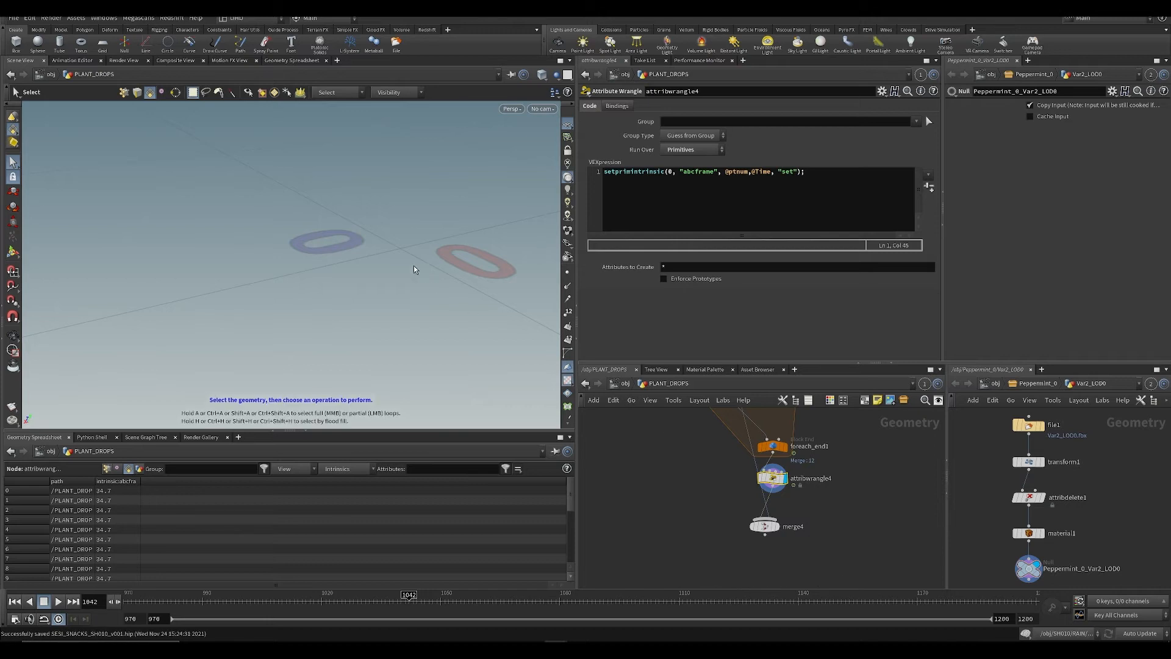
Step: Display merge4 and scrub the timeline to frames 1069 and 1000, examining the droplets on the plant's upper leaves
{"action": "key", "text": "space+g"}
{"action": "left_click", "coordinate": [772, 526]}
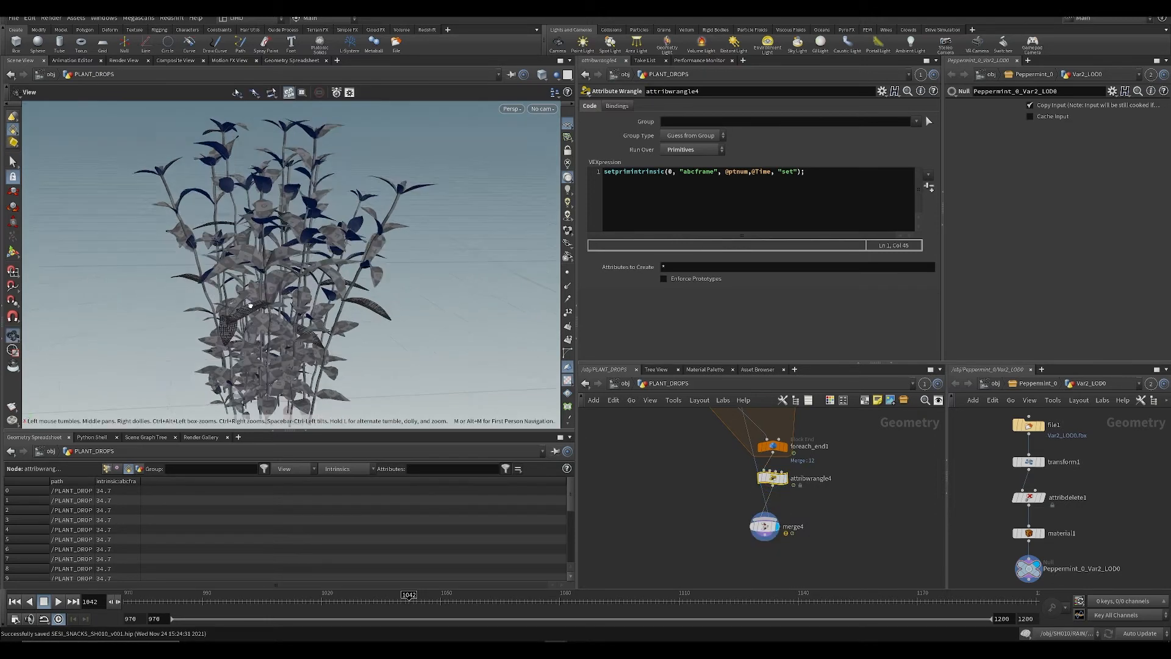
{"action": "left_click_drag", "start_coordinate": [166, 601], "coordinate": [516, 610]}
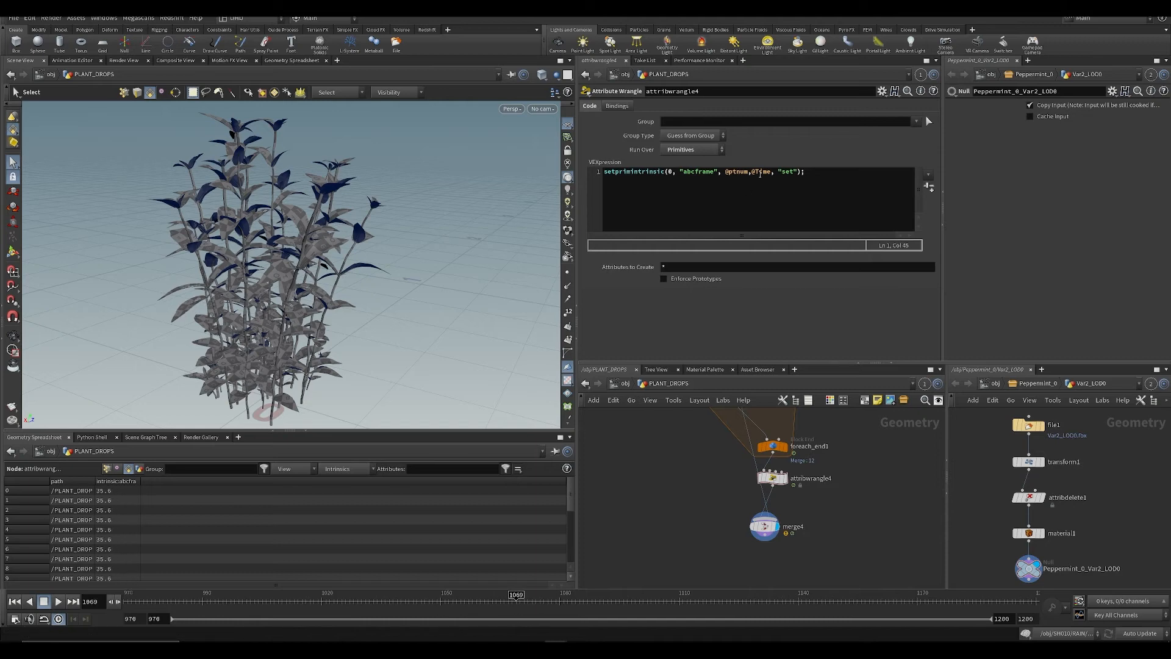
{"action": "middle_click_drag", "start_coordinate": [650, 469], "coordinate": [651, 505]}
{"action": "left_click_drag", "start_coordinate": [169, 603], "coordinate": [243, 606]}
{"action": "middle_click_drag", "start_coordinate": [289, 232], "coordinate": [353, 348], "text": "alt"}
{"action": "right_click_drag", "start_coordinate": [354, 347], "coordinate": [329, 183], "text": "alt"}
{"action": "left_click_drag", "start_coordinate": [330, 183], "coordinate": [374, 156], "text": "alt"}
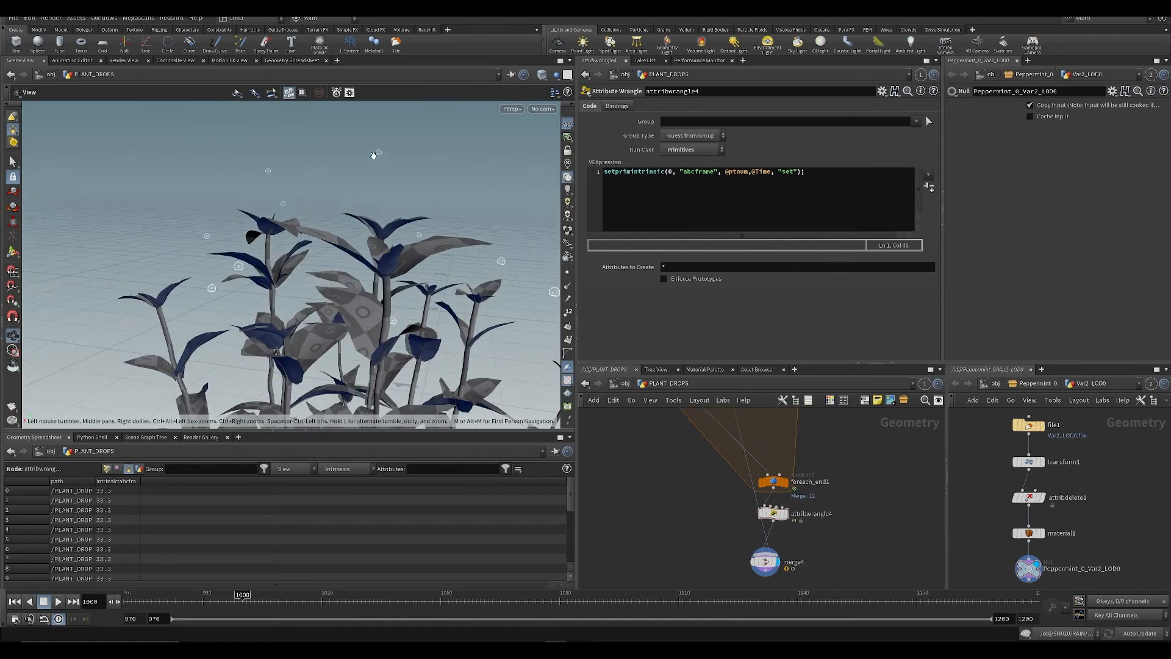
{"action": "key", "text": "Escape"}
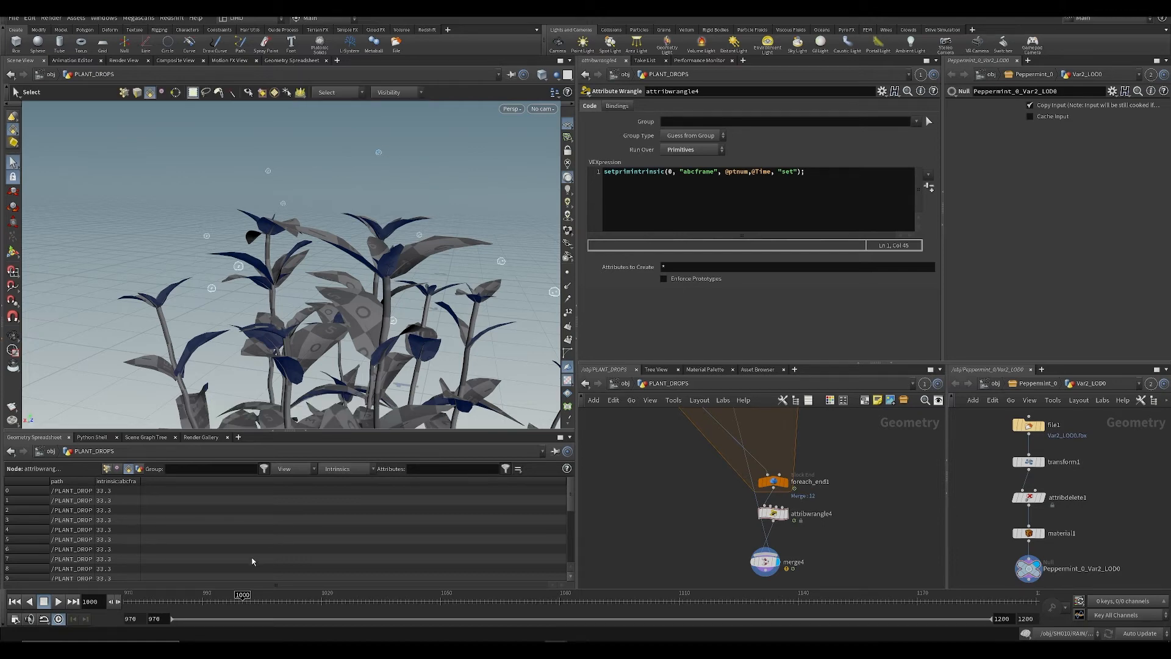
Step: Save the scene and advance from frame 1000 through 1005 to 1014, checking the droplet motion around the plant
{"action": "key", "text": "ctrl+s"}
{"action": "key", "text": "Right"}
{"action": "key", "text": "Right"}
{"action": "key", "text": "Right"}
{"action": "key", "text": "Right"}
{"action": "key", "text": "Right"}
{"action": "middle_click_drag", "start_coordinate": [629, 547], "coordinate": [509, 525]}
{"action": "right_click_drag", "start_coordinate": [366, 341], "coordinate": [391, 409], "text": "alt"}
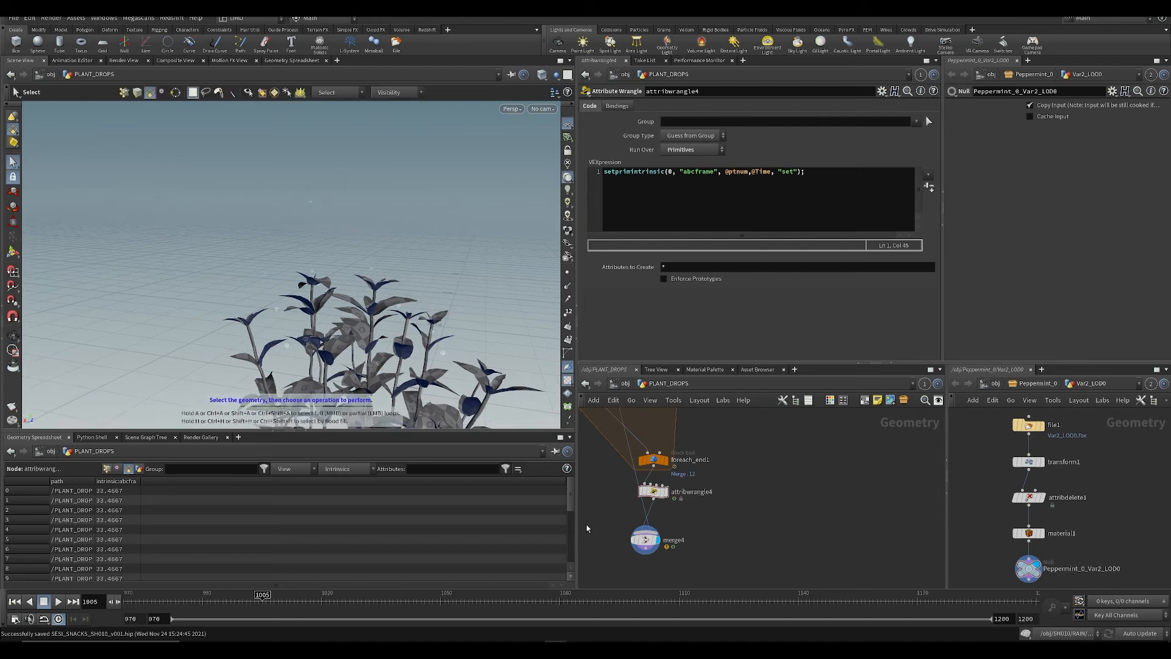
{"action": "middle_click_drag", "start_coordinate": [609, 534], "coordinate": [721, 464]}
{"action": "key", "text": "ctrl+s"}
{"action": "left_click_drag", "start_coordinate": [429, 346], "coordinate": [424, 347], "text": "alt"}
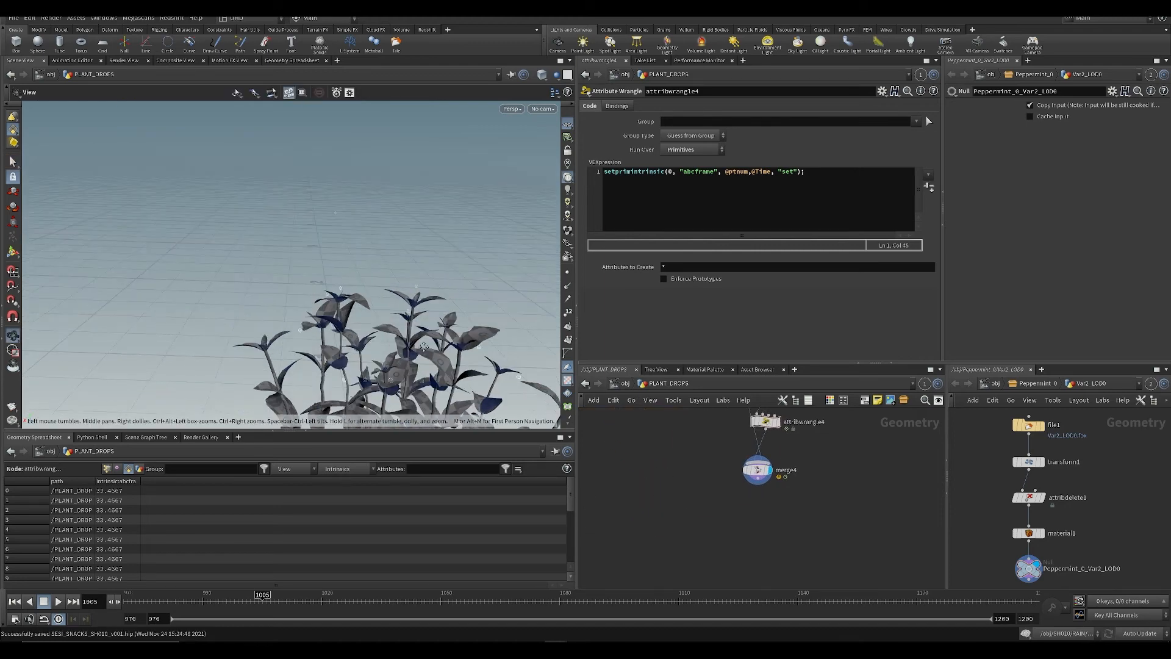
{"action": "middle_click_drag", "start_coordinate": [424, 346], "coordinate": [346, 320], "text": "alt"}
{"action": "middle_click_drag", "start_coordinate": [706, 510], "coordinate": [697, 549]}
{"action": "left_click_drag", "start_coordinate": [237, 603], "coordinate": [297, 601]}
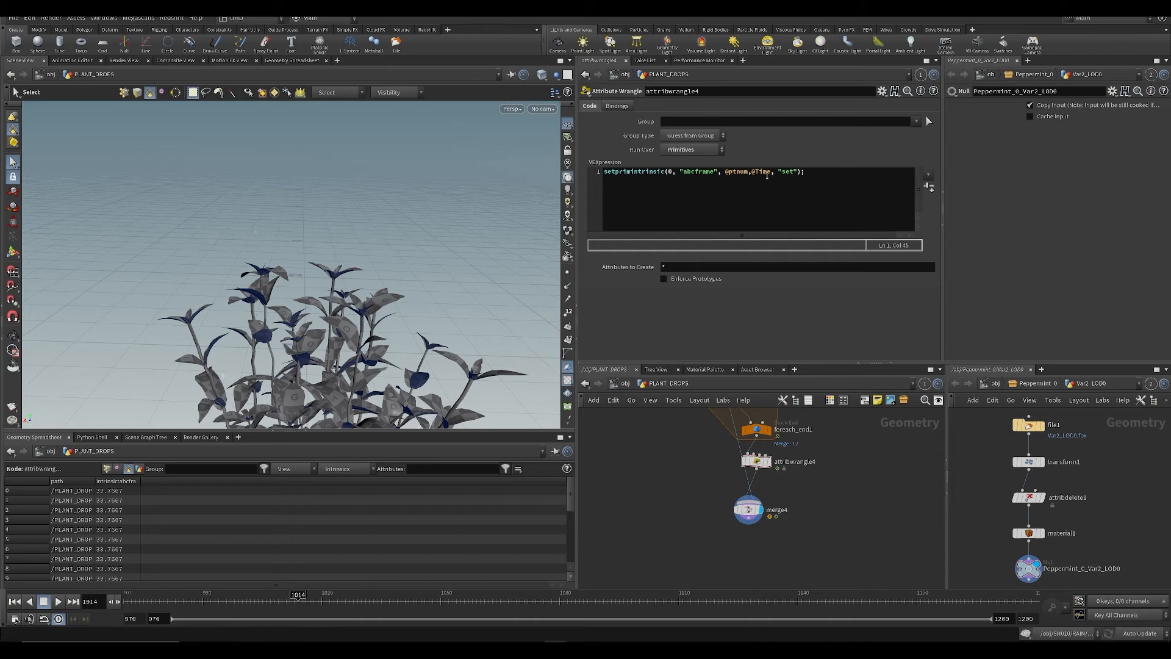
Step: Try the integer 30 as attribwrangle4's abcframe value and scrub the timeline from frame 1014 to 1049
{"action": "left_click", "coordinate": [768, 176]}
{"action": "key", "text": "BackSpace"}
{"action": "key", "text": "BackSpace"}
{"action": "key", "text": "BackSpace"}
{"action": "key", "text": "BackSpace"}
{"action": "key", "text": "BackSpace"}
{"action": "type", "text": "30"}
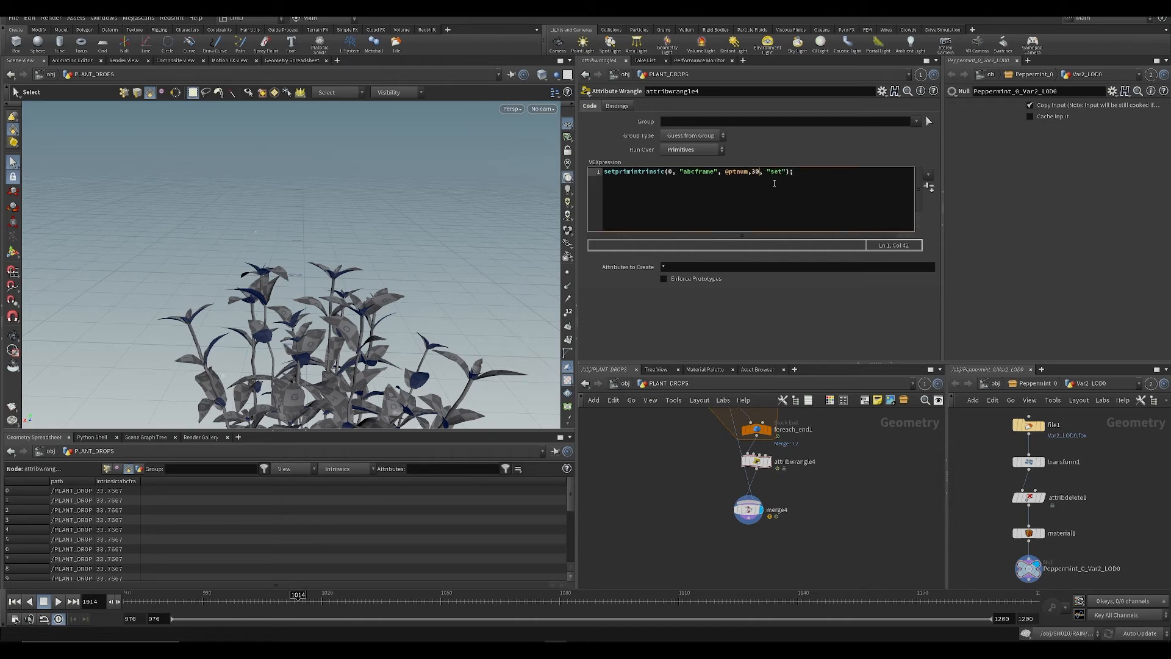
{"action": "right_click_drag", "start_coordinate": [432, 335], "coordinate": [375, 341], "text": "alt"}
{"action": "middle_click_drag", "start_coordinate": [375, 341], "coordinate": [357, 301], "text": "alt"}
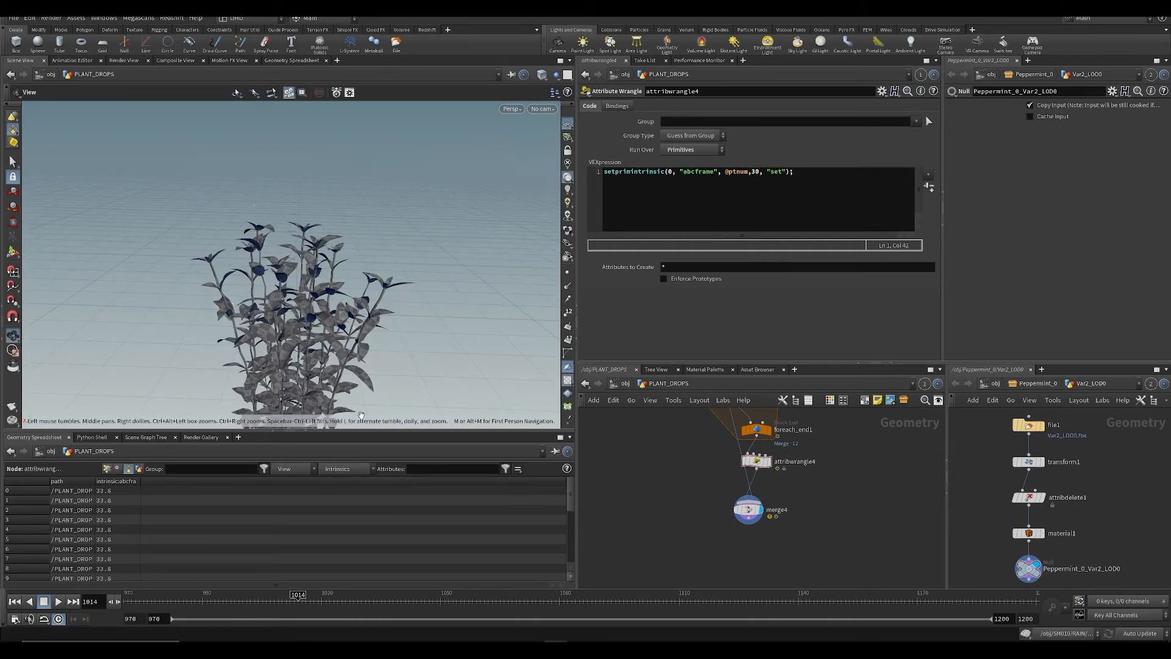
{"action": "left_click_drag", "start_coordinate": [297, 604], "coordinate": [437, 613]}
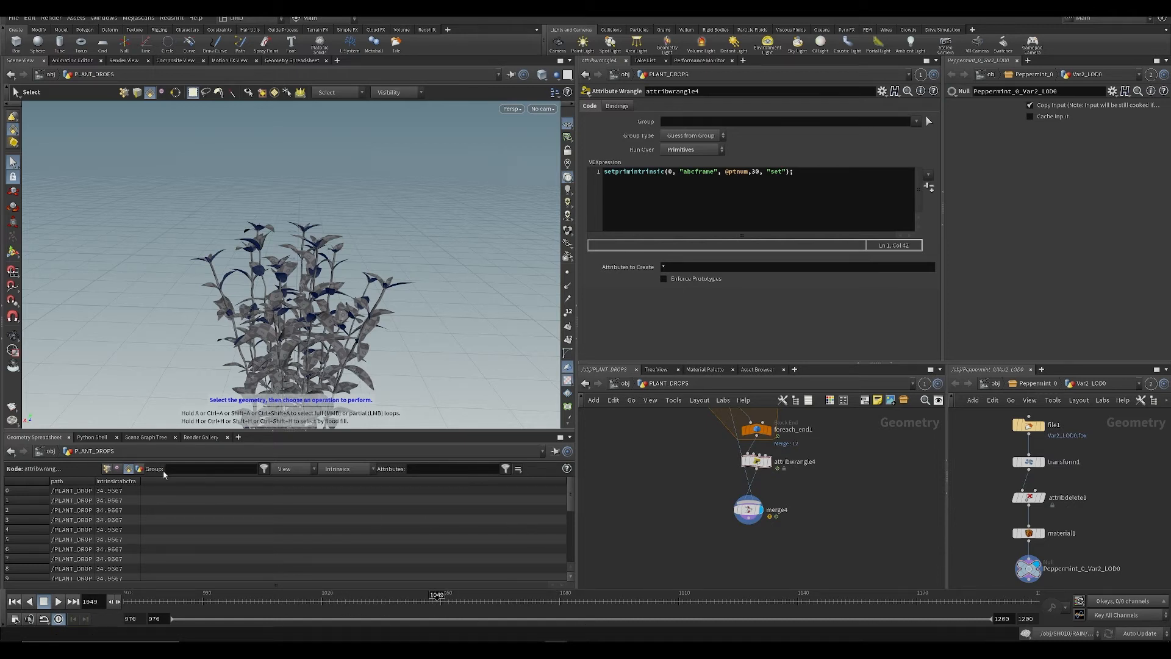
Step: Check the intrinsics list and scrub to frame 1026 with attribwrangle4 displayed, watching the abcframe values, and save the scene
{"action": "left_click", "coordinate": [360, 471]}
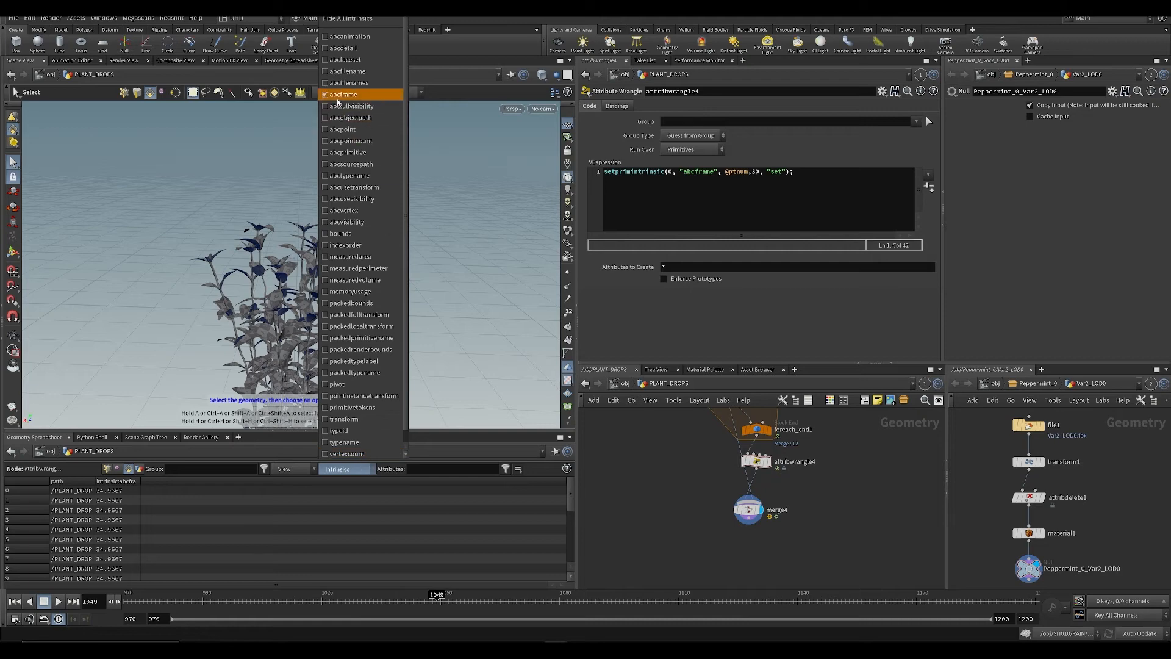
{"action": "left_click", "coordinate": [626, 437]}
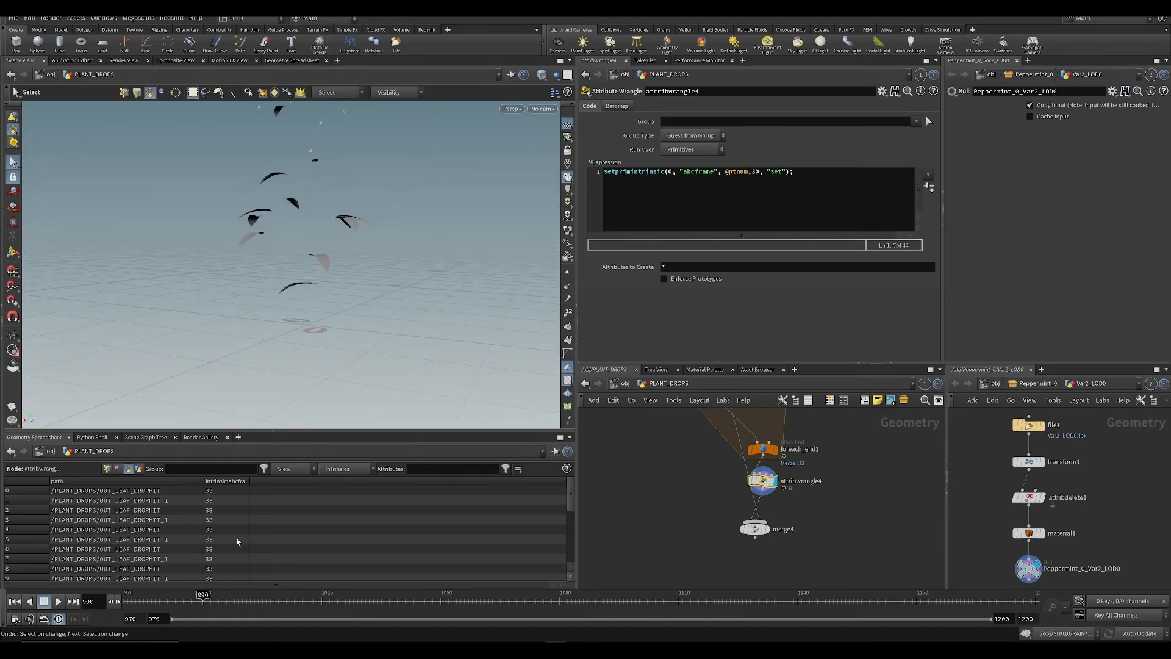
{"action": "left_click", "coordinate": [239, 597]}
{"action": "left_click_drag", "start_coordinate": [240, 596], "coordinate": [345, 597]}
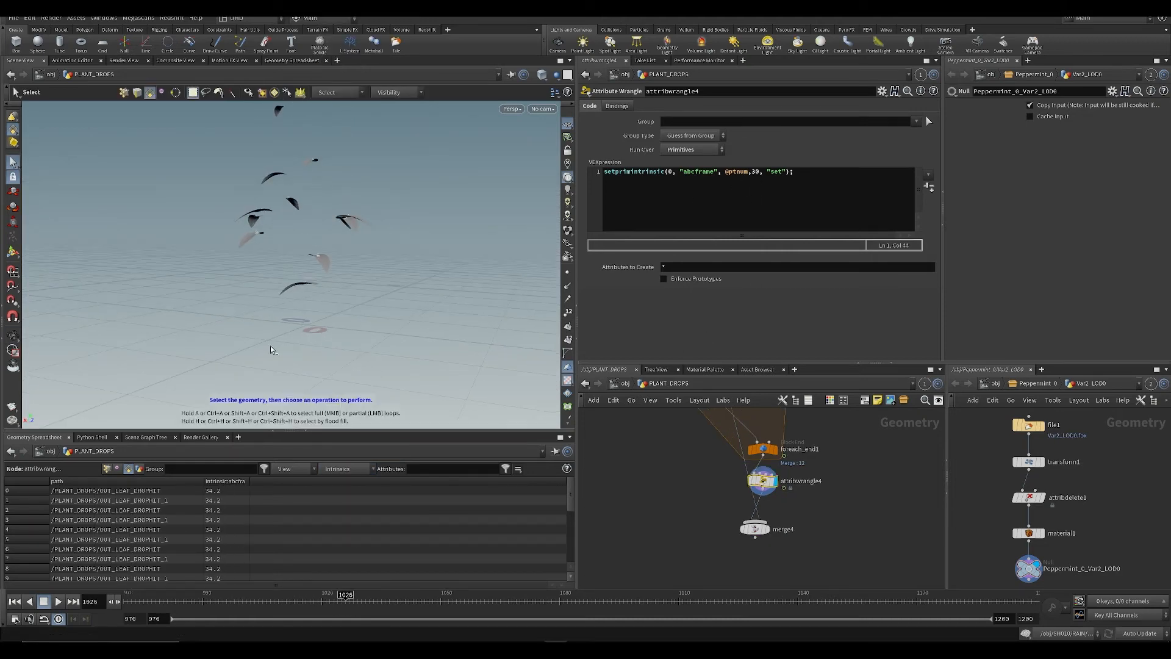
{"action": "key", "text": "ctrl+s"}
Step: Change the constant abcframe value to the float 30.0 and scrub the timeline to frame 1017
{"action": "left_click", "coordinate": [761, 173]}
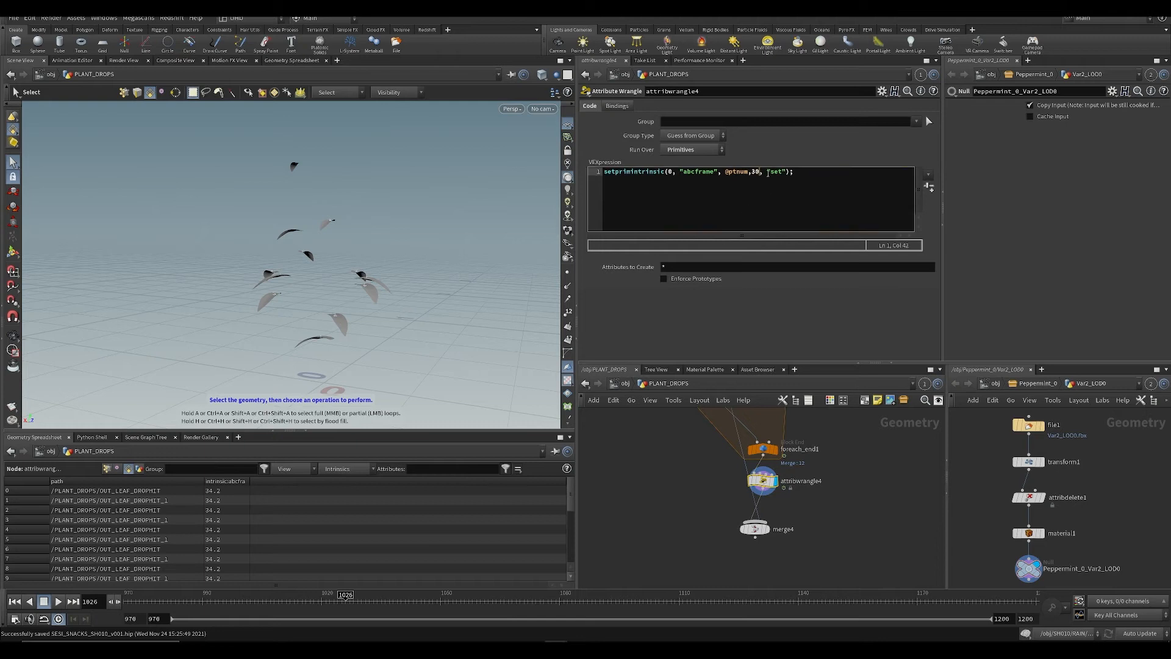
{"action": "type", "text": ".0"}
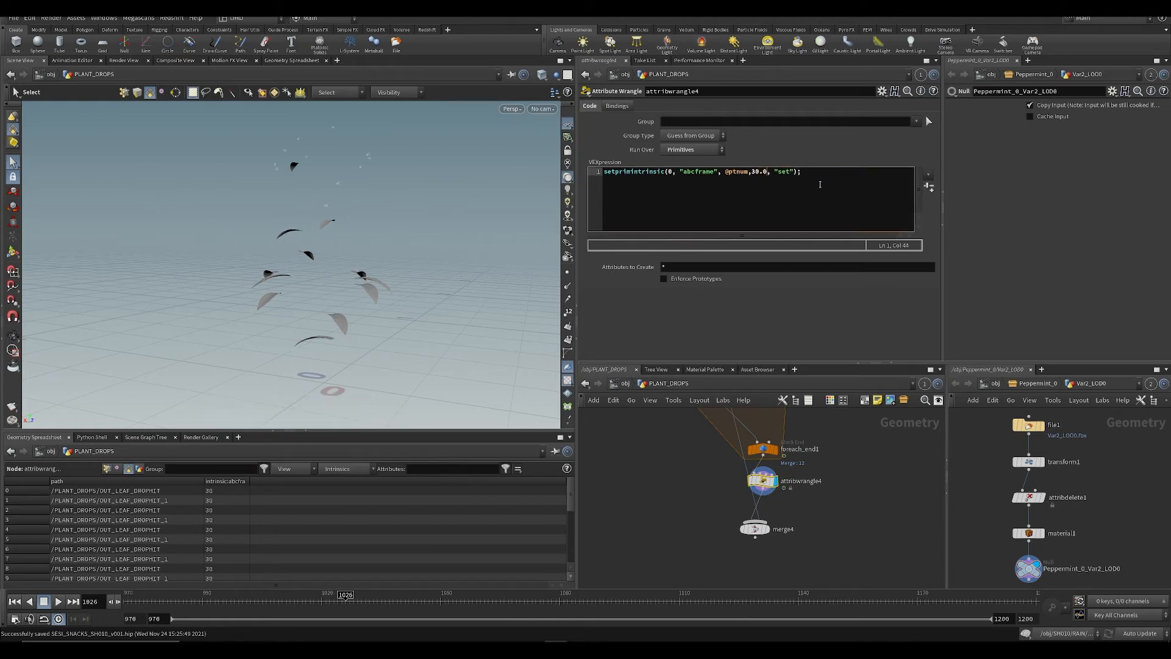
{"action": "left_click_drag", "start_coordinate": [342, 597], "coordinate": [377, 598]}
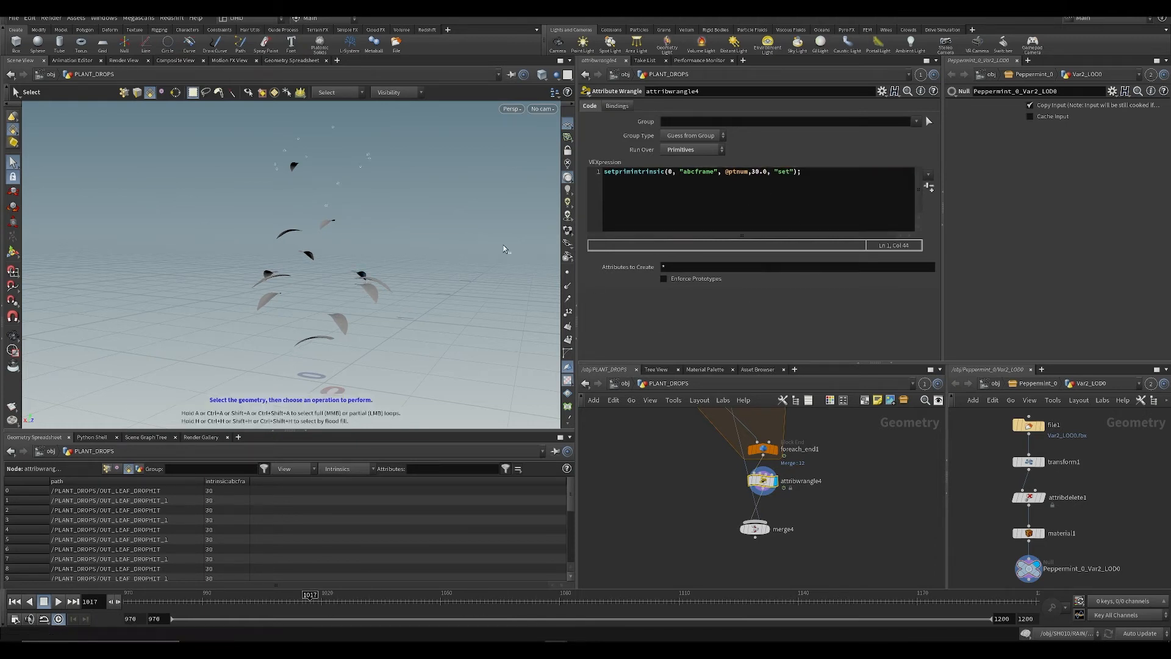
{"action": "left_click", "coordinate": [760, 172]}
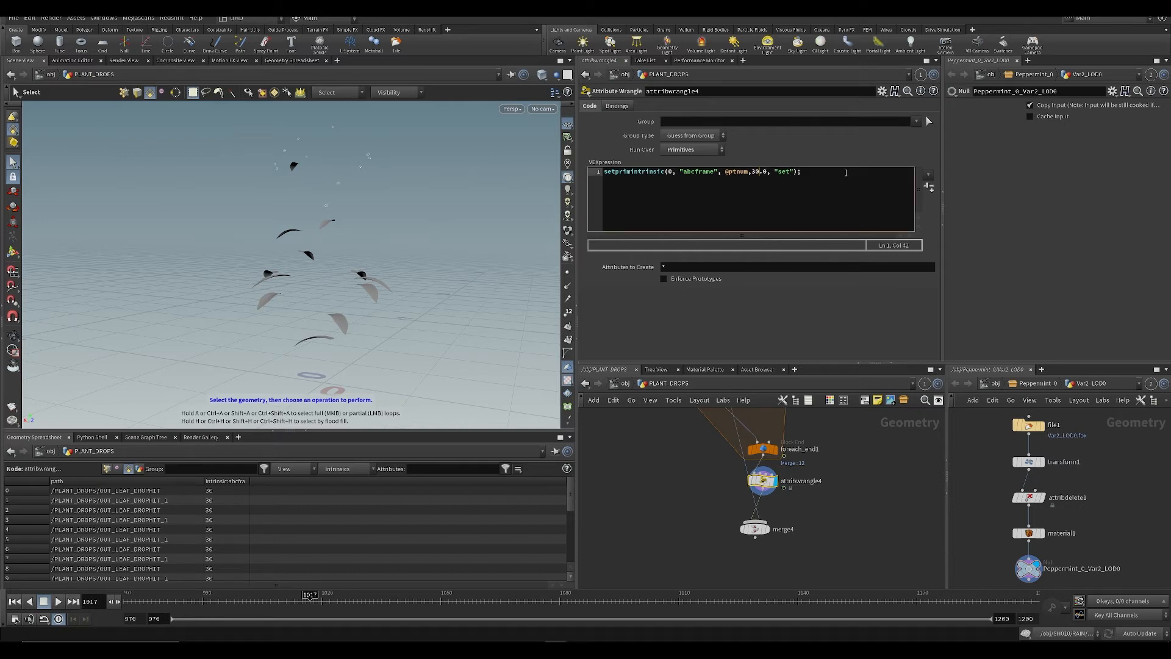
{"action": "key", "text": "BackSpace"}
{"action": "key", "text": "BackSpace"}
{"action": "key", "text": "BackSpace"}
{"action": "key", "text": "BackSpace"}
{"action": "type", "text": "@Time"}
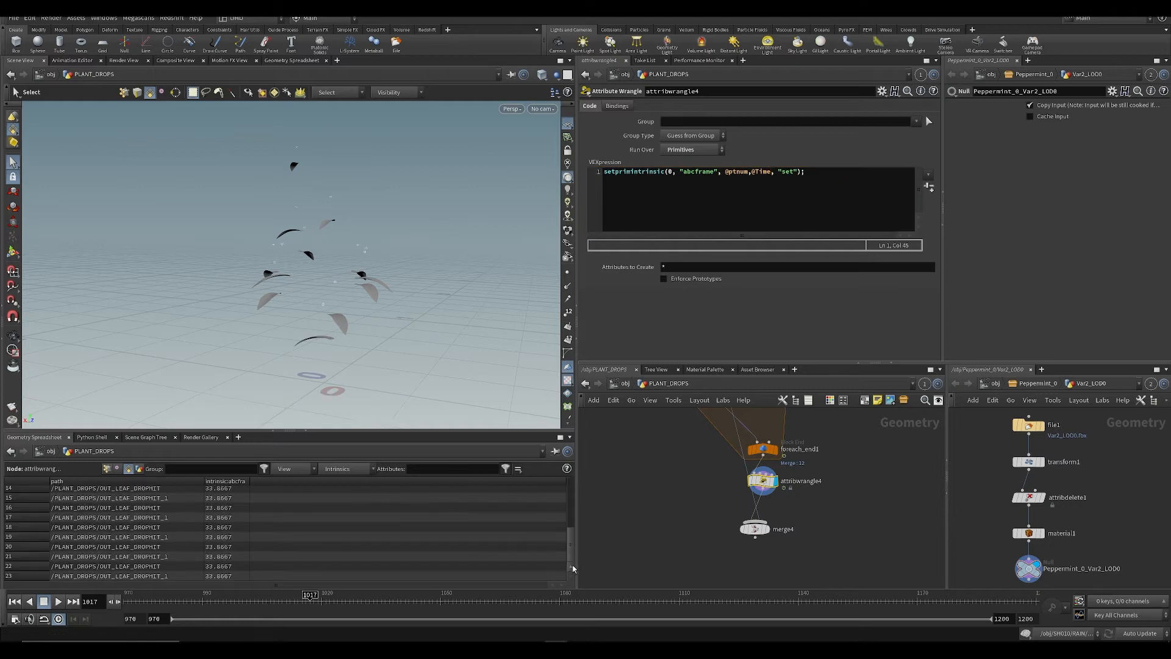
{"action": "key", "text": "Escape"}
{"action": "left_click_drag", "start_coordinate": [394, 306], "coordinate": [423, 293]}
{"action": "key", "text": "s"}
{"action": "key", "text": "ctrl+s"}
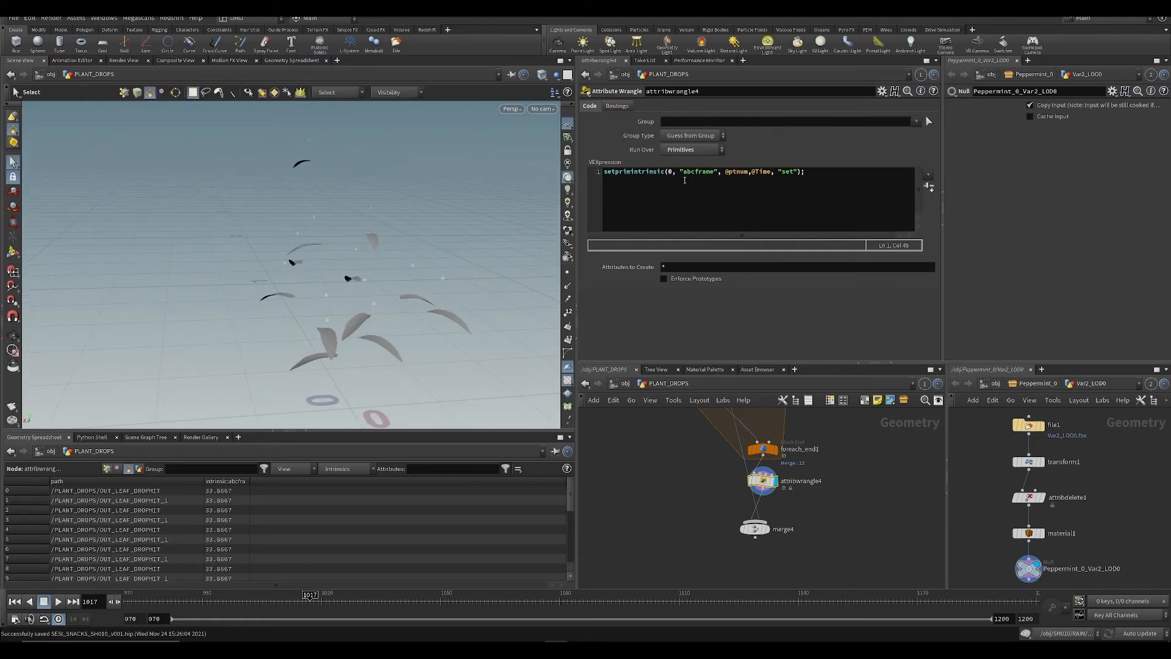
{"action": "left_click", "coordinate": [604, 171]}
{"action": "key", "text": "Return"}
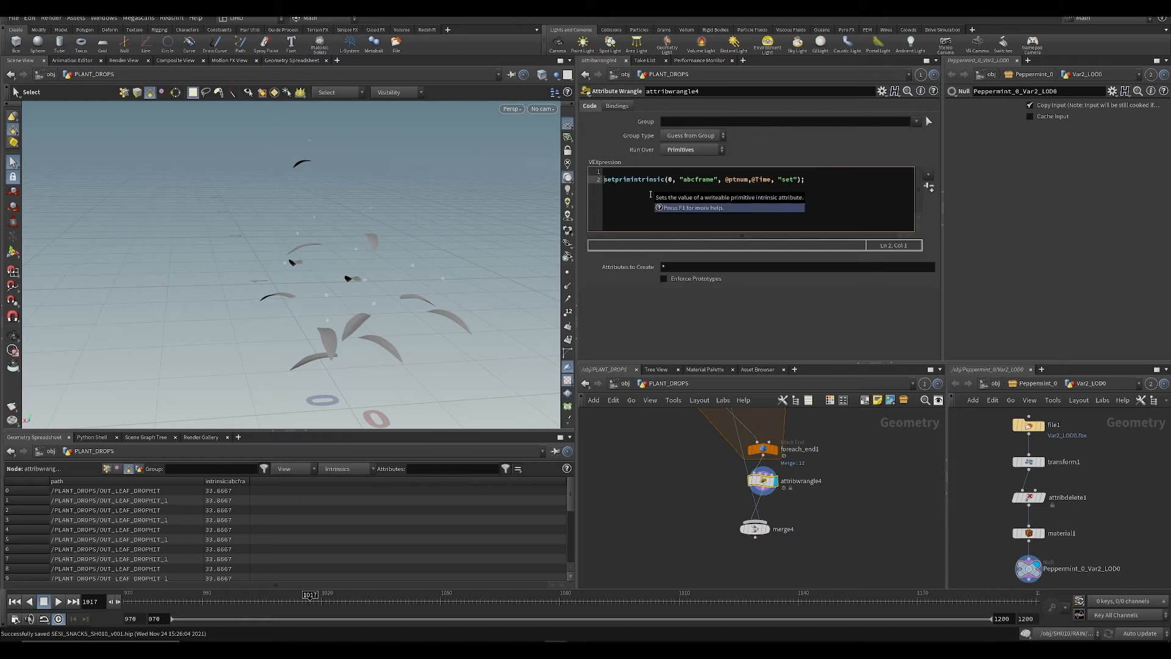
{"action": "key", "text": "Up"}
{"action": "type", "text": "float r = rand(@ptnum"}
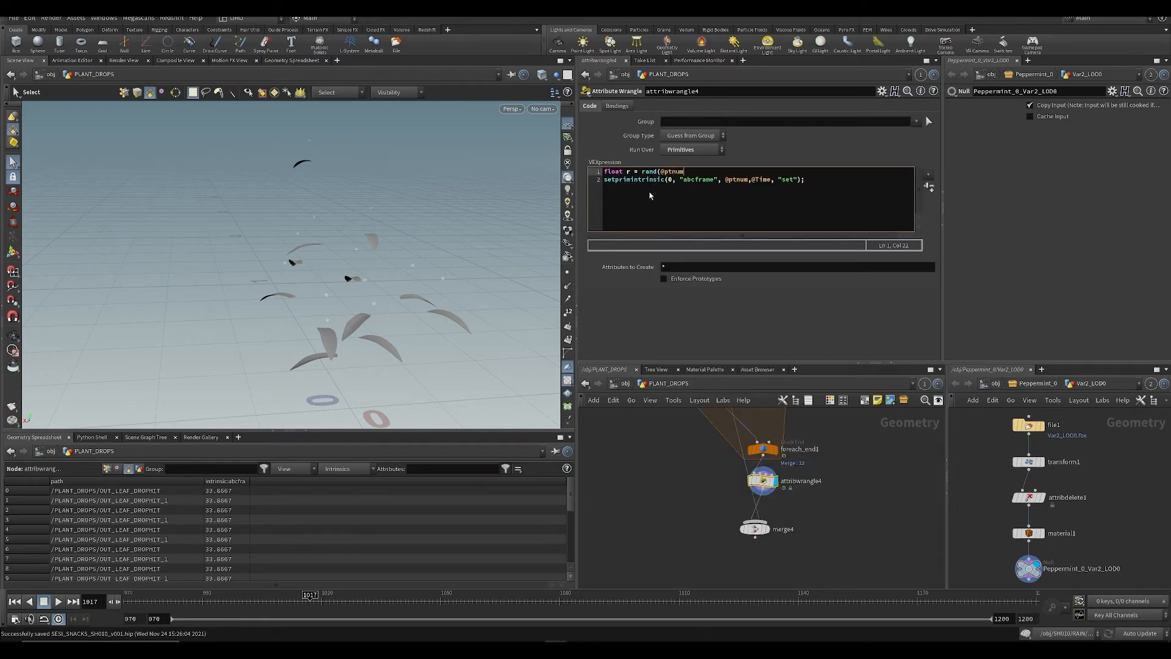
{"action": "type", "text": "_';"}
{"action": "key", "text": "BackSpace"}
{"action": "key", "text": "BackSpace"}
{"action": "key", "text": "BackSpace"}
{"action": "type", "text": ");"}
{"action": "key", "text": "ctrl+s"}
Step: Remap the random value in attribwrangle4 with a second line, r = fit01(r,-2,2);, and save the scene
{"action": "key", "text": "Return"}
{"action": "type", "text": "r = fit01("}
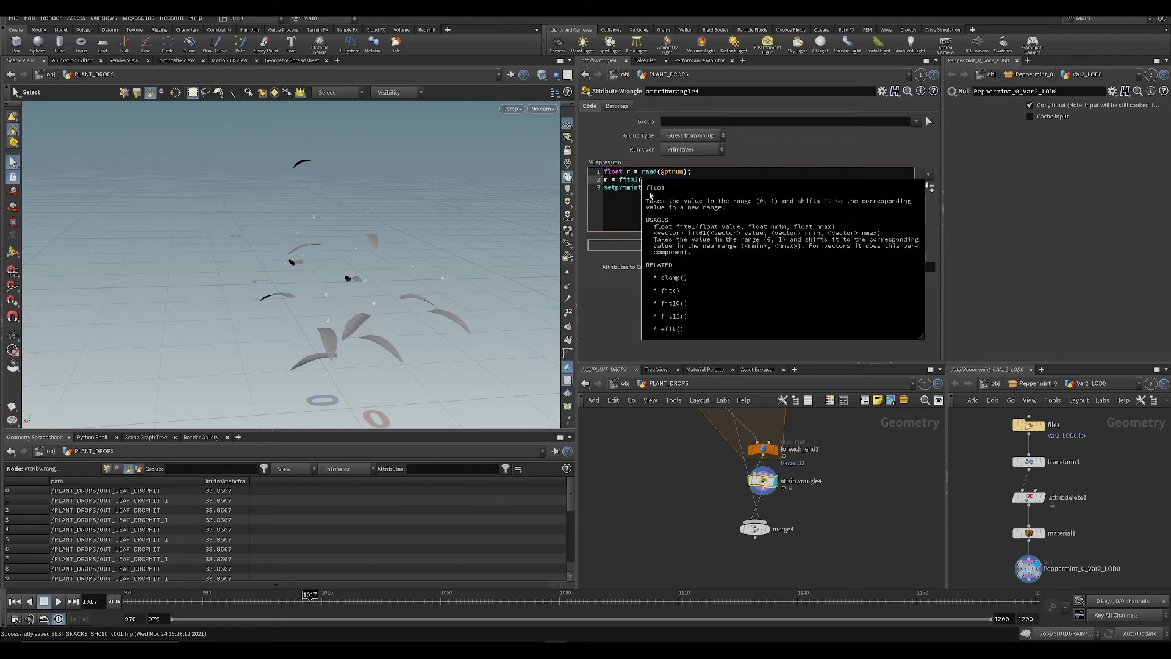
{"action": "type", "text": "r,"}
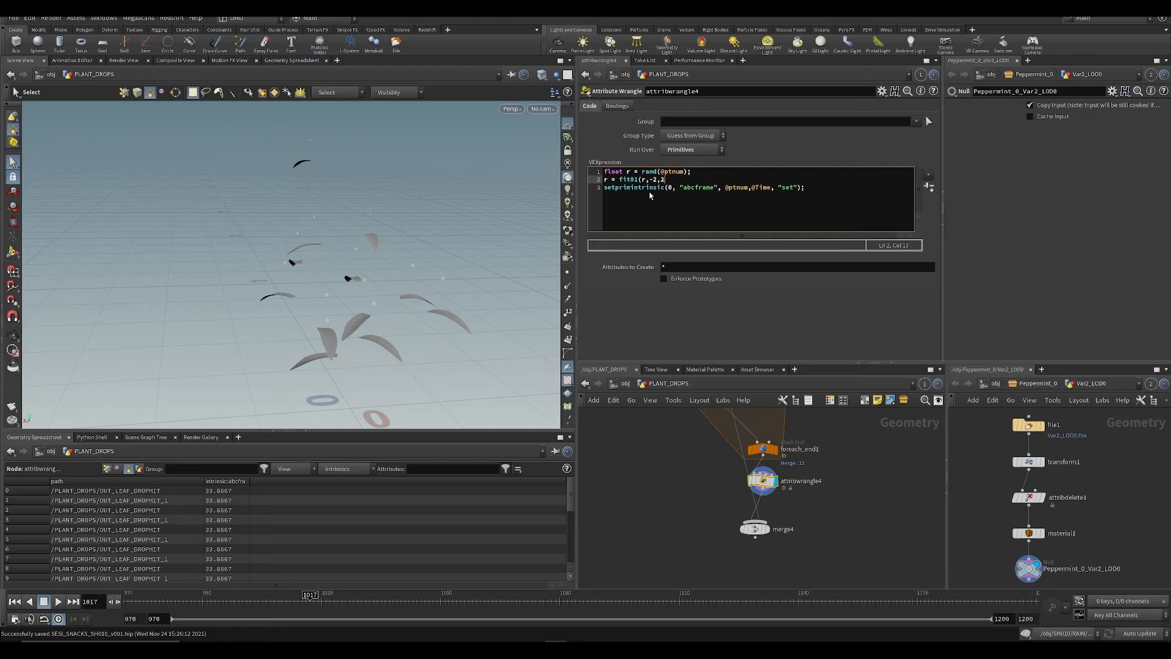
{"action": "key", "text": "ctrl+s"}
{"action": "left_click_drag", "start_coordinate": [609, 181], "coordinate": [600, 180]}
{"action": "left_click", "coordinate": [615, 179]}
{"action": "left_click", "coordinate": [661, 180]}
{"action": "left_click", "coordinate": [767, 189]}
{"action": "key", "text": "ctrl+s"}
{"action": "type", "text": "+ r"}
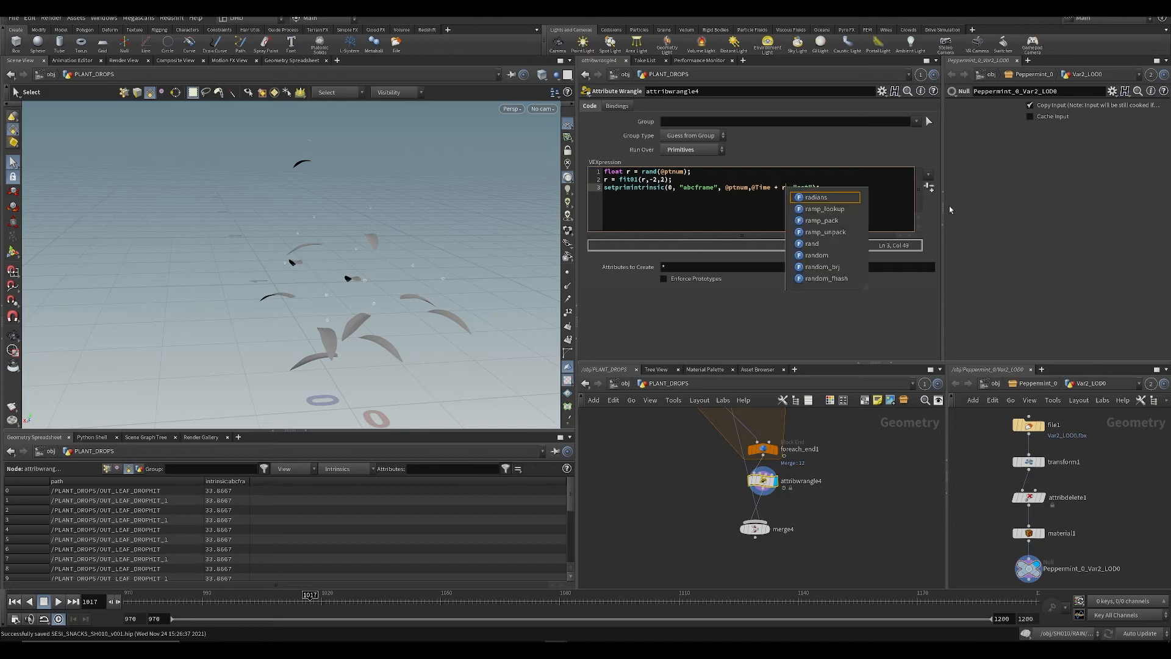
{"action": "key", "text": "Escape"}
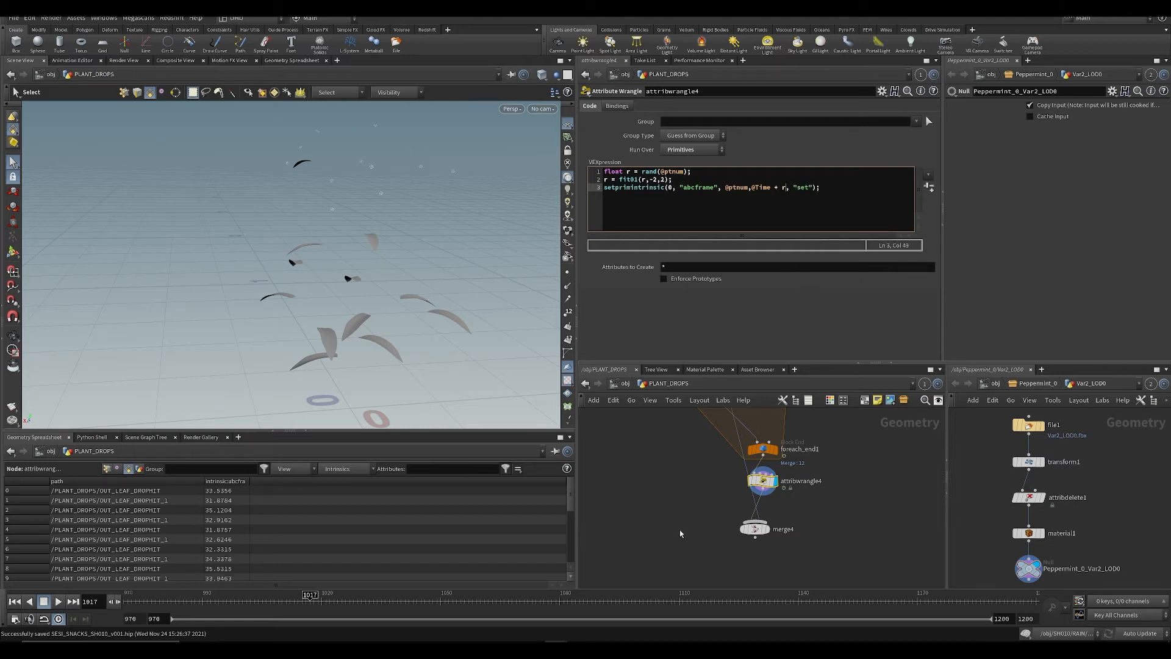
Step: Sort the spreadsheet by the abcframe intrinsic, play the leaf animation while watching the values, and save the scene
{"action": "left_click", "coordinate": [239, 482]}
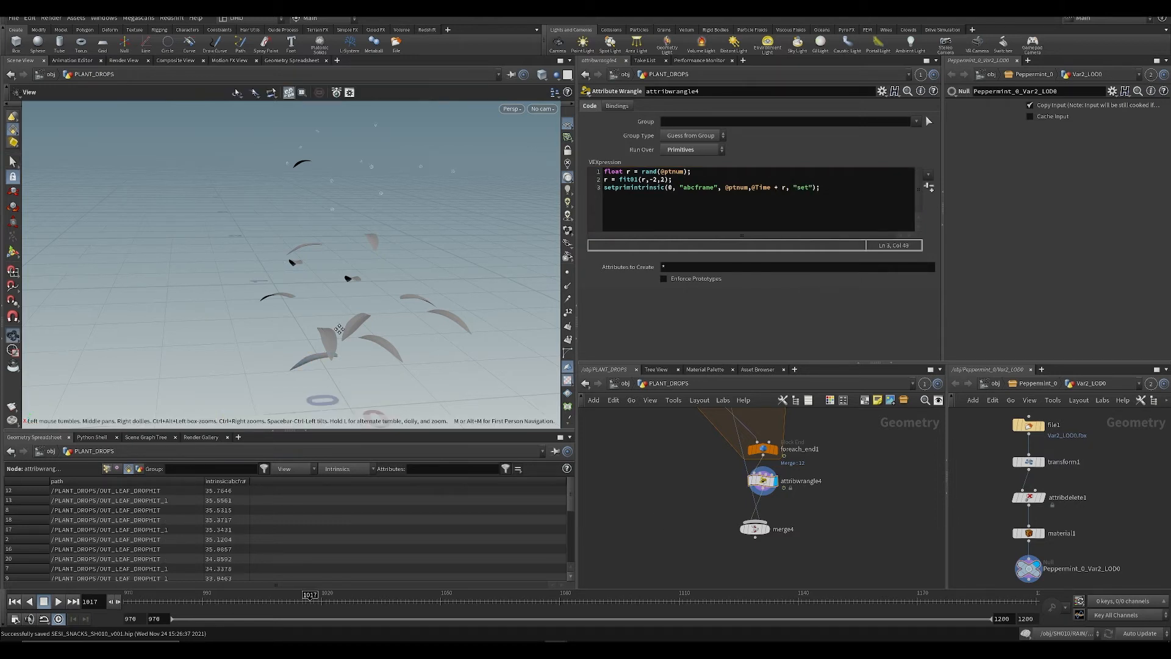
{"action": "right_click_drag", "start_coordinate": [186, 410], "coordinate": [280, 301], "text": "alt"}
{"action": "key", "text": "Up"}
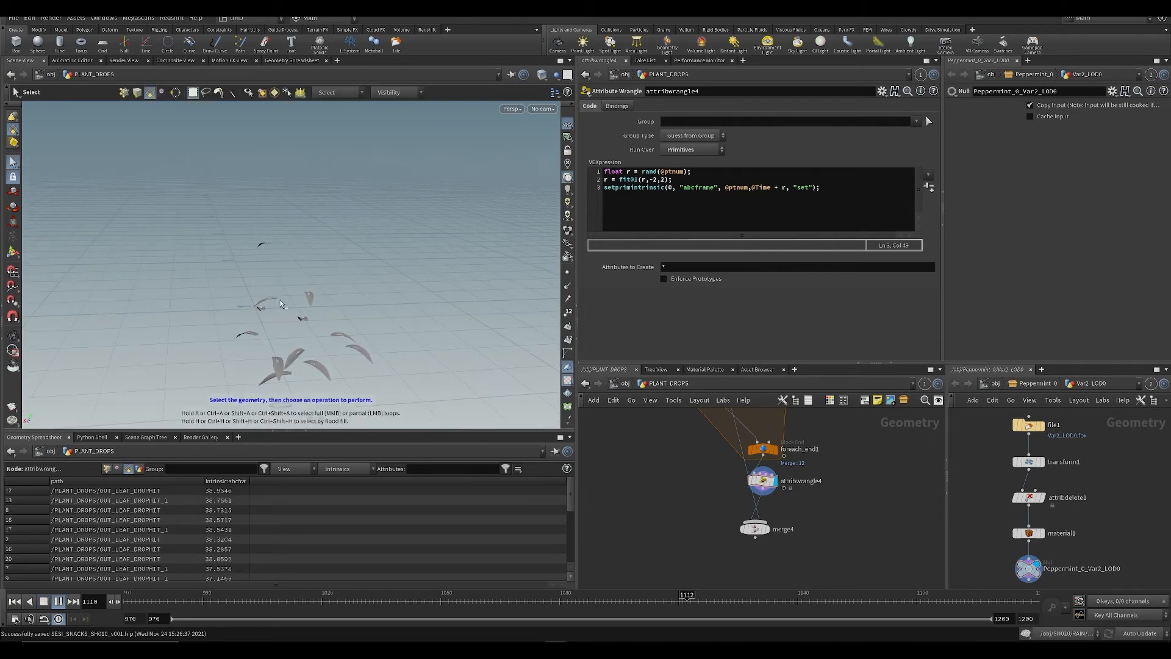
{"action": "key", "text": "ctrl+Up"}
{"action": "key", "text": "Up"}
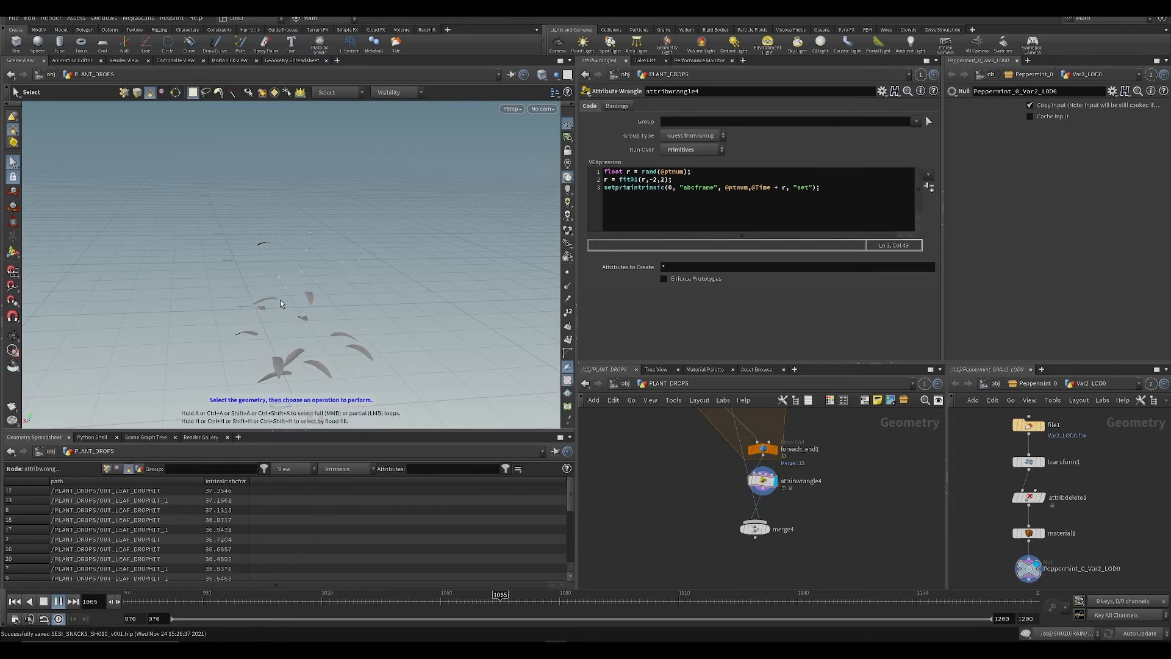
{"action": "key", "text": "Up"}
{"action": "key", "text": "ctrl+s"}
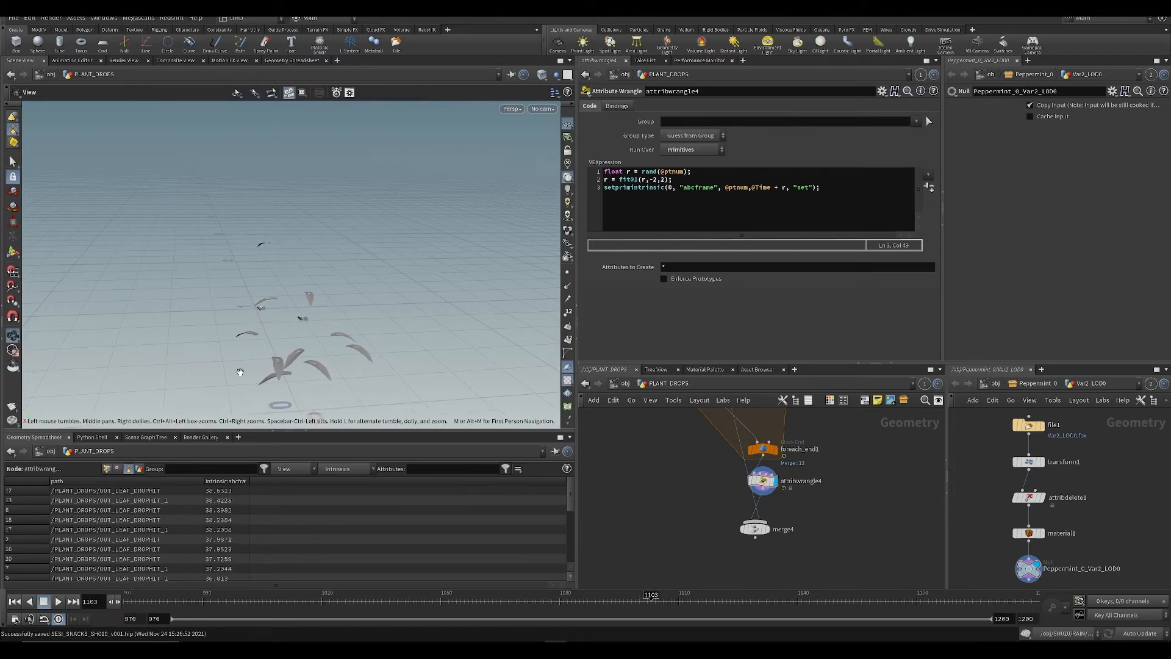
Step: Examine the leaves close up during playback and return to frame 970
{"action": "left_click_drag", "start_coordinate": [238, 369], "coordinate": [317, 300], "text": "alt"}
{"action": "right_click_drag", "start_coordinate": [317, 301], "coordinate": [413, 288], "text": "alt"}
{"action": "left_click_drag", "start_coordinate": [413, 288], "coordinate": [327, 288], "text": "alt"}
{"action": "right_click_drag", "start_coordinate": [327, 288], "coordinate": [342, 288], "text": "alt"}
{"action": "key", "text": "Up"}
{"action": "key", "text": "ctrl+Up"}
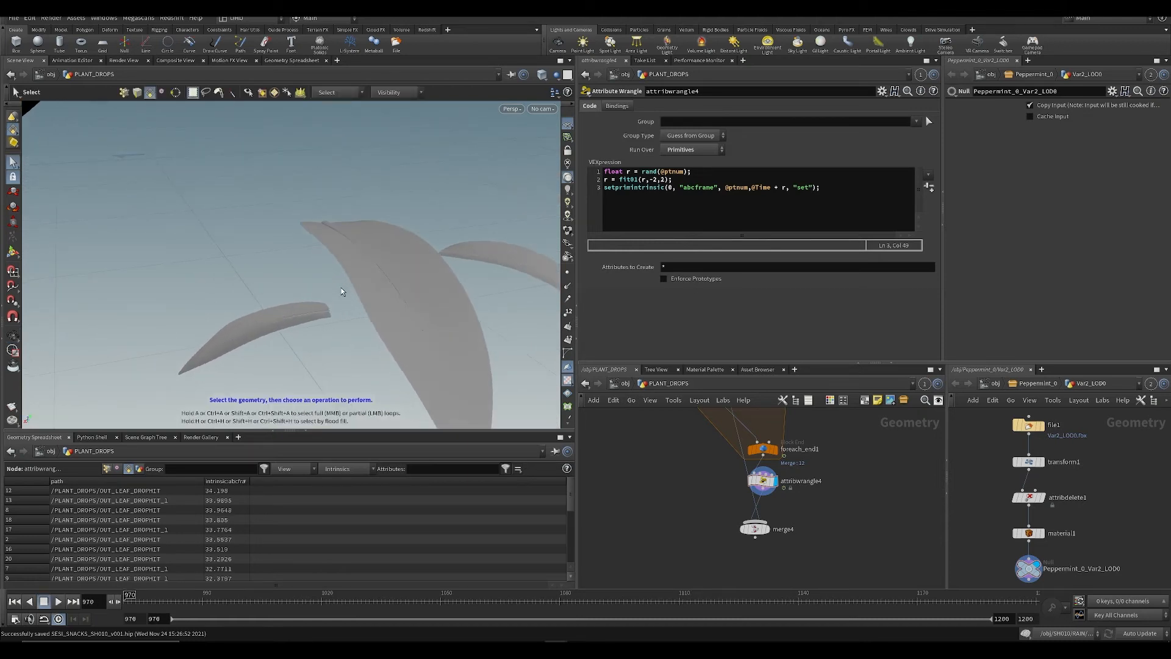
Step: Display alembic2 and play it to examine the source leaf animation's timing
{"action": "scroll", "coordinate": [604, 441], "scroll_direction": "down", "scroll_amount": 4}
{"action": "middle_click_drag", "start_coordinate": [613, 437], "coordinate": [674, 563]}
{"action": "scroll", "coordinate": [635, 466], "scroll_direction": "up", "scroll_amount": 4}
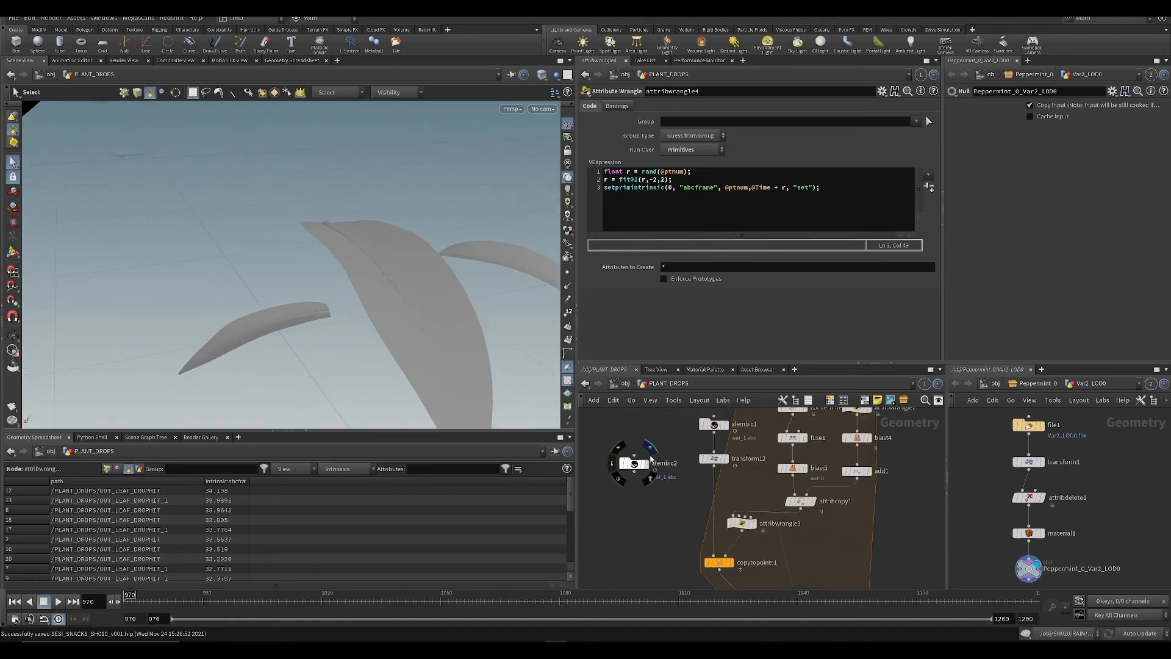
{"action": "left_click", "coordinate": [646, 464]}
{"action": "left_click", "coordinate": [635, 464]}
{"action": "key", "text": "f"}
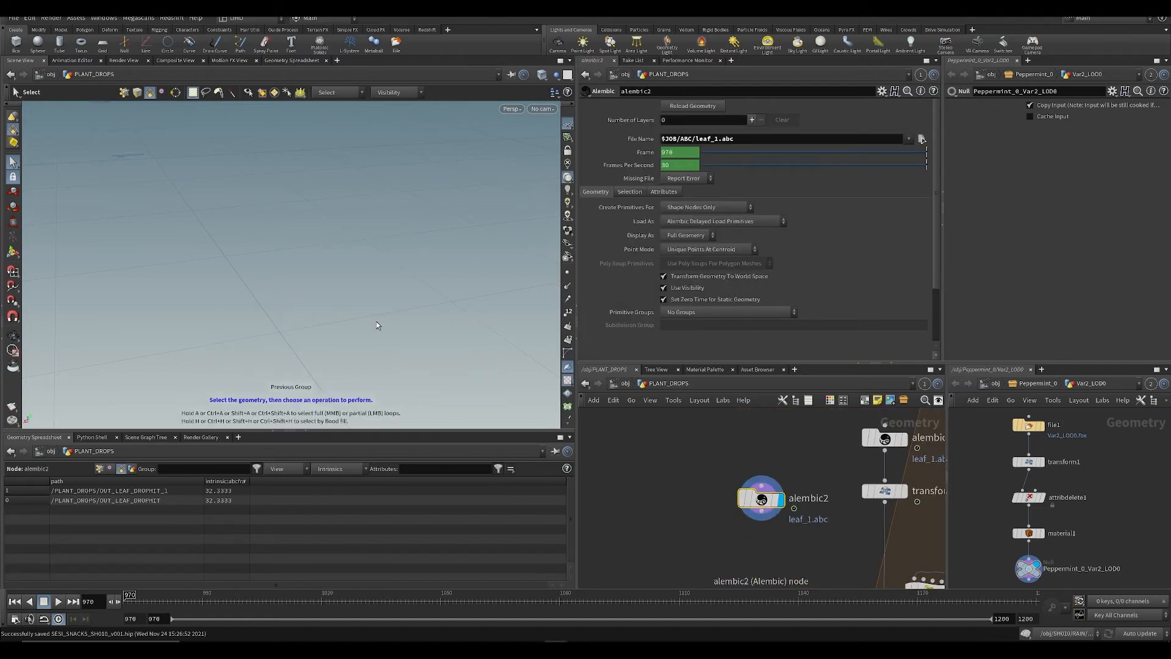
{"action": "key", "text": "Up"}
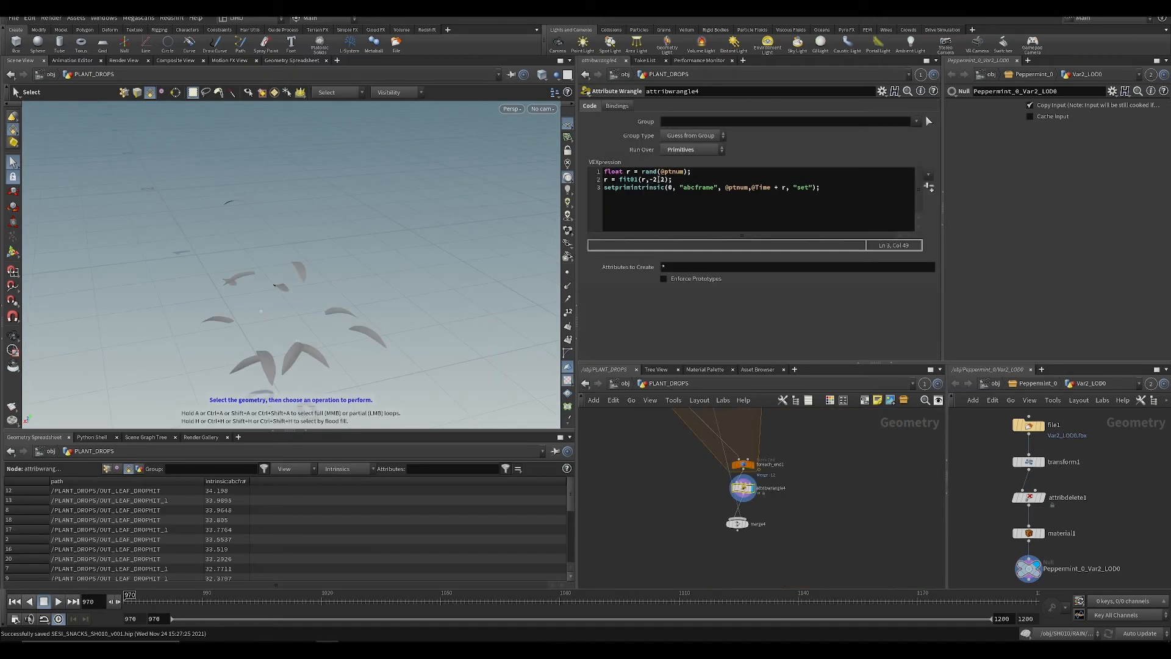
Step: Widen the fit01 range in attribwrangle4 to -4 and 5, play the animation, return to frame 970 and save
{"action": "left_click", "coordinate": [659, 179]}
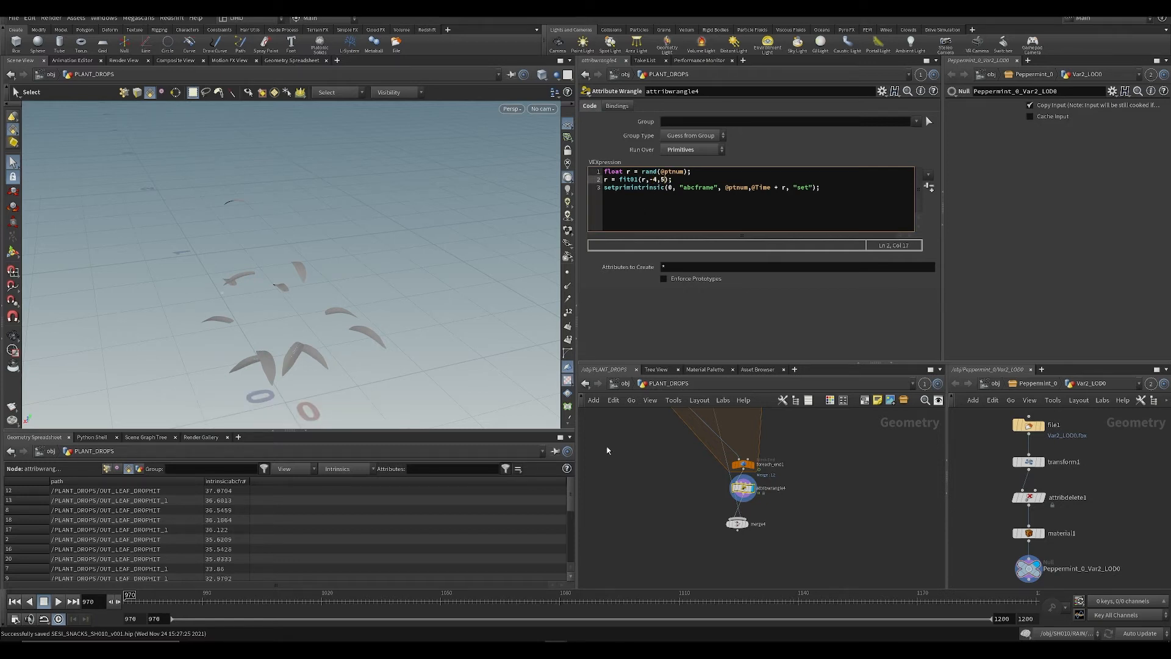
{"action": "key", "text": "Up"}
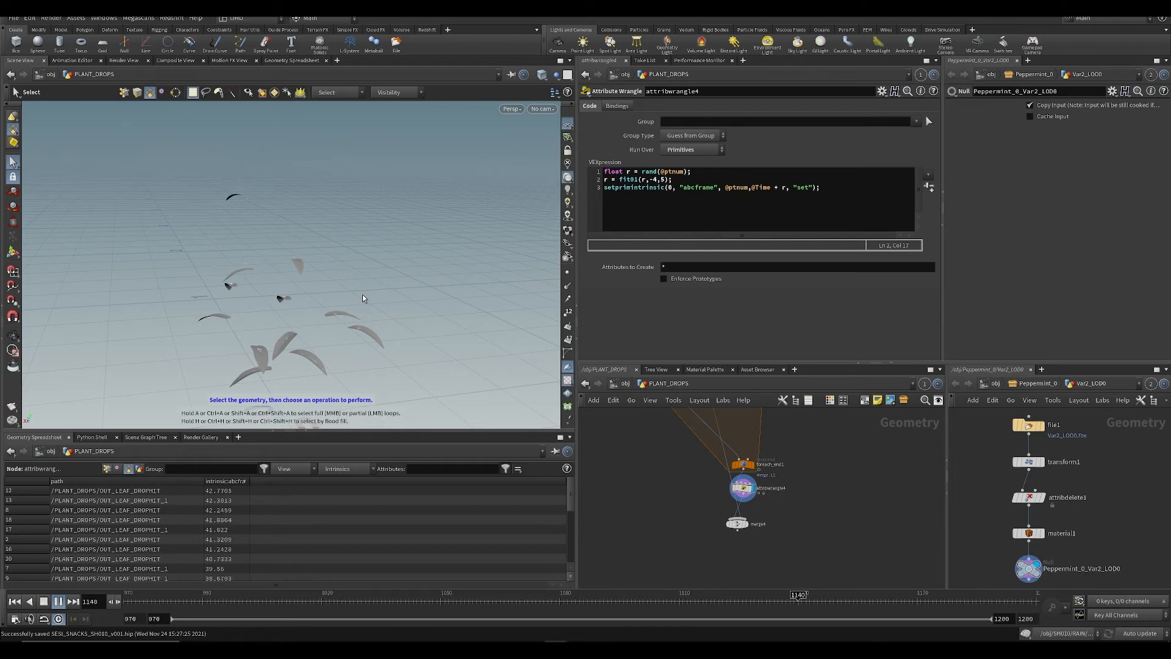
{"action": "key", "text": "ctrl+Up"}
{"action": "key", "text": "ctrl+s"}
Step: Display merge4, rename attribwrangle4 to set_timing and save the scene
{"action": "scroll", "coordinate": [814, 541], "scroll_direction": "up", "scroll_amount": 2}
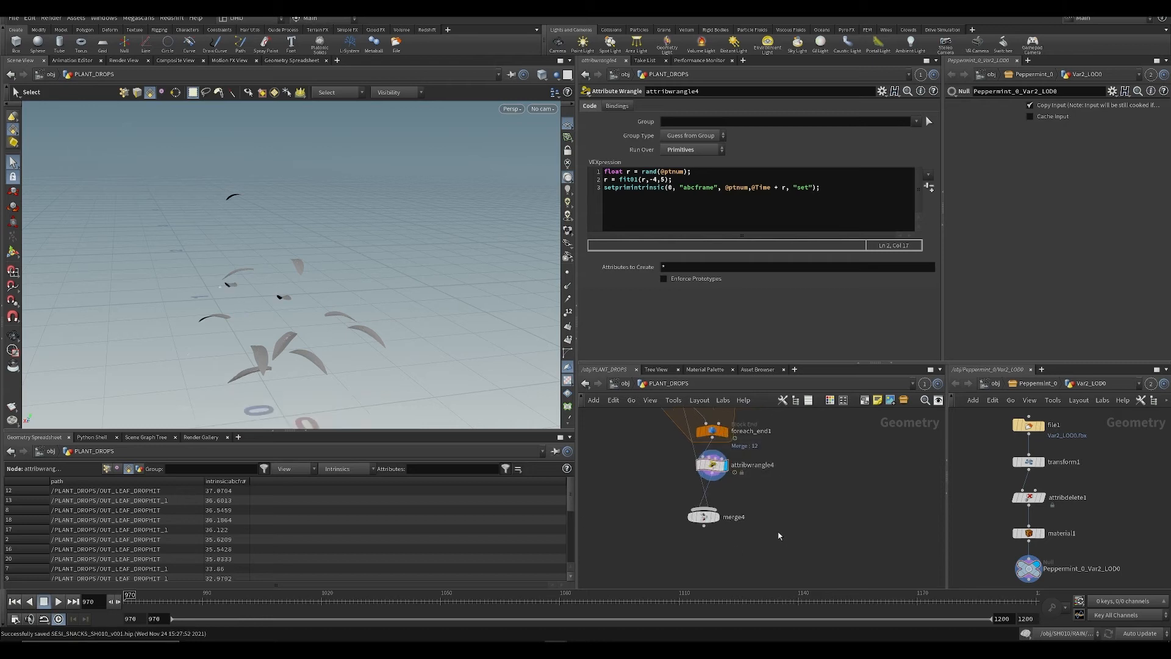
{"action": "left_click", "coordinate": [711, 518]}
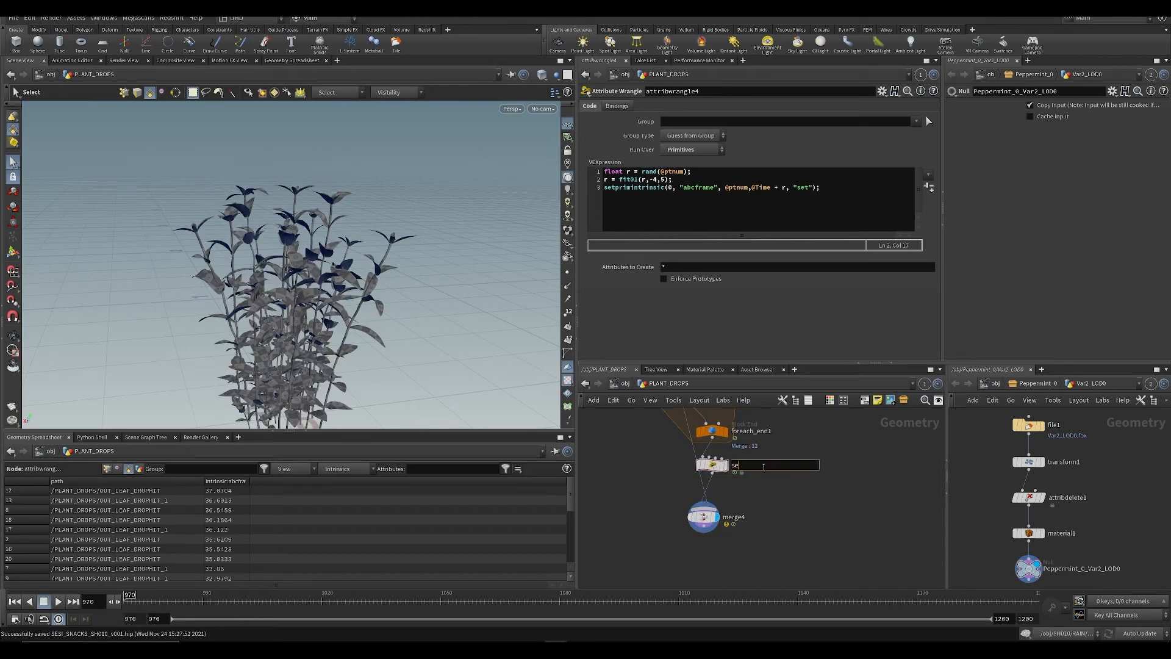
{"action": "left_click", "coordinate": [764, 467]}
{"action": "type", "text": "set_timing"}
{"action": "key", "text": "Return"}
{"action": "key", "text": "ctrl+s"}
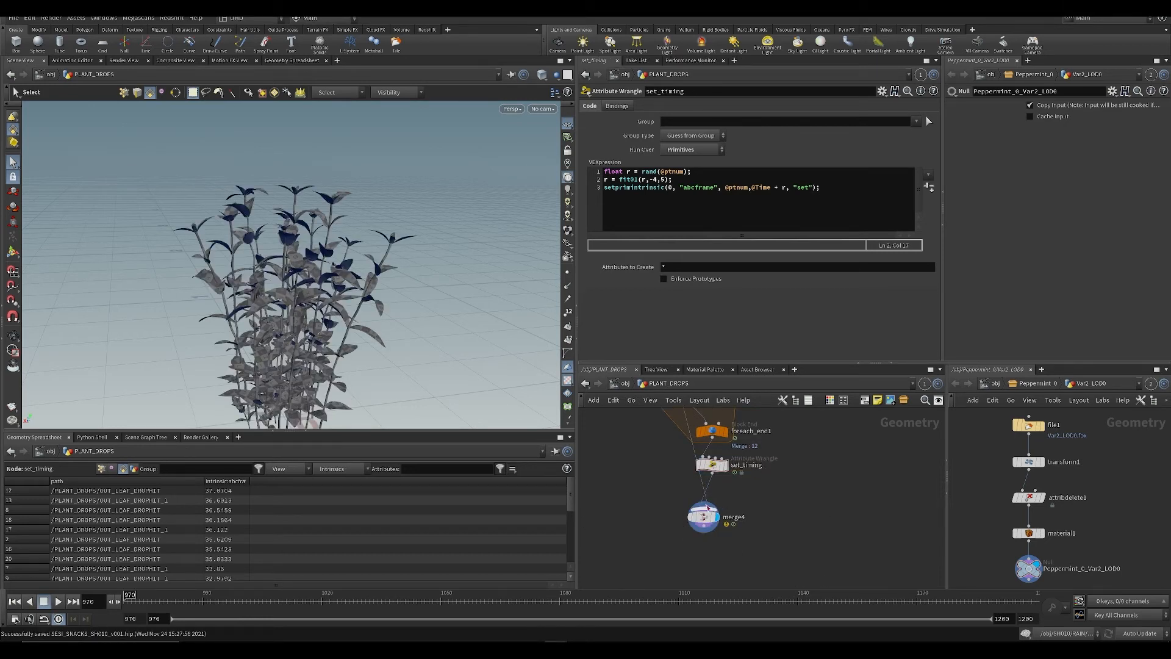
Step: Play the merged plant from merge4, viewing the leaf motion from several angles, and scrub to frame 1057
{"action": "left_click", "coordinate": [703, 516]}
{"action": "left_click_drag", "start_coordinate": [391, 332], "coordinate": [369, 303], "text": "alt"}
{"action": "key", "text": "ctrl+s"}
{"action": "right_click_drag", "start_coordinate": [368, 303], "coordinate": [295, 282], "text": "alt"}
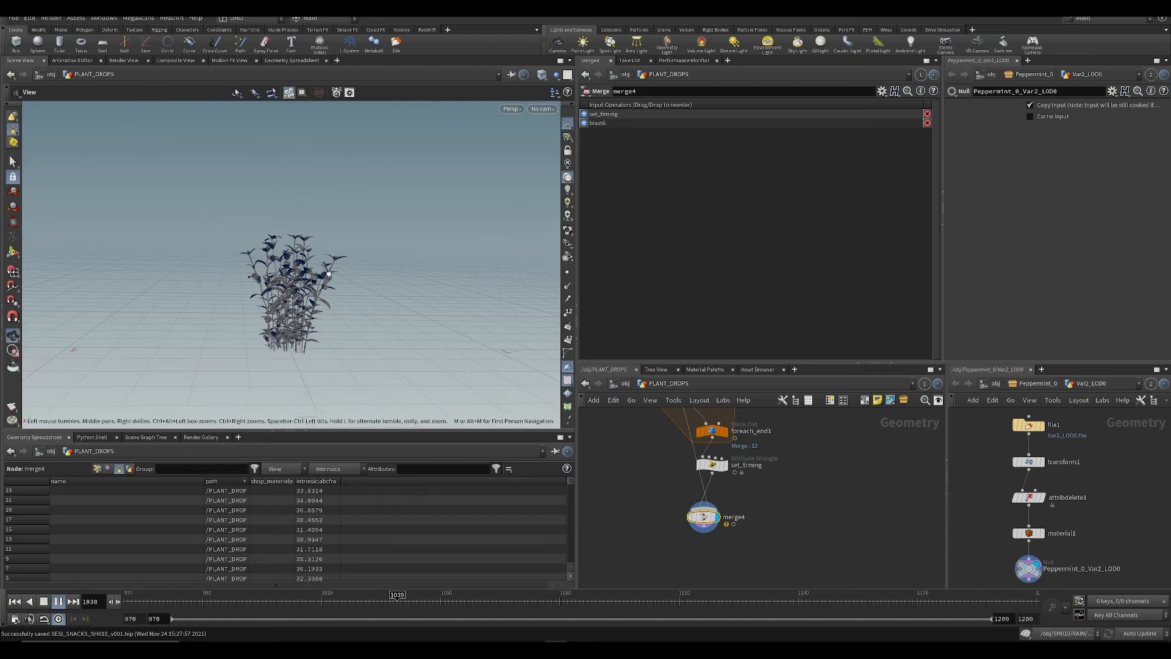
{"action": "right_click_drag", "start_coordinate": [266, 283], "coordinate": [303, 332], "text": "alt"}
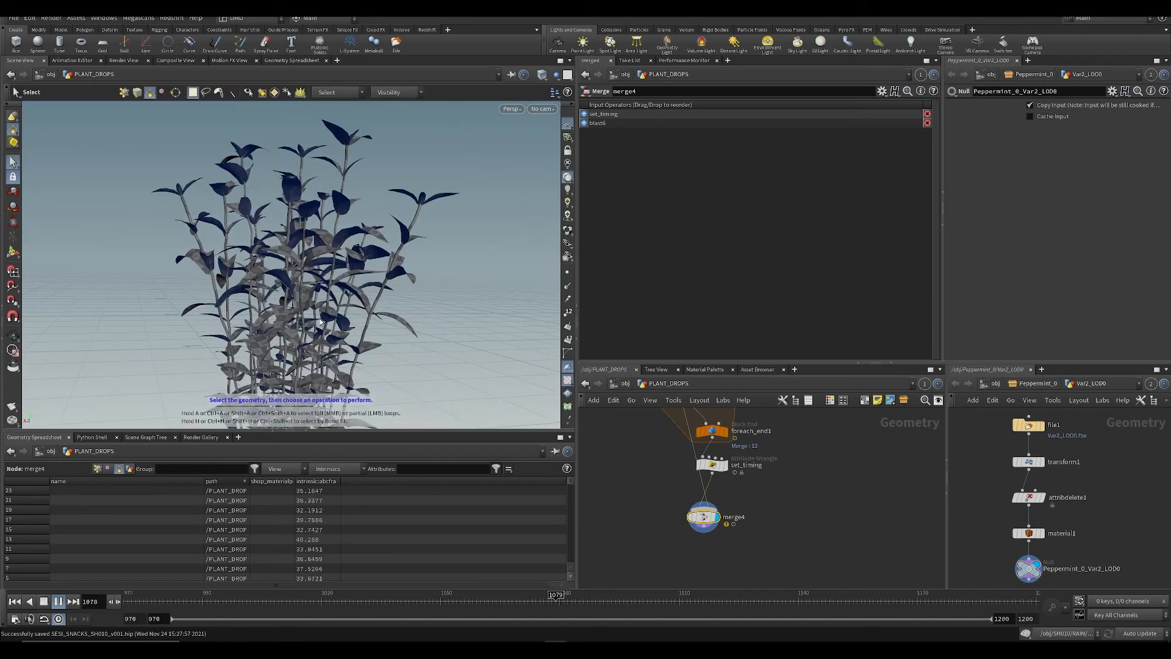
{"action": "left_click_drag", "start_coordinate": [320, 322], "coordinate": [422, 398], "text": "alt"}
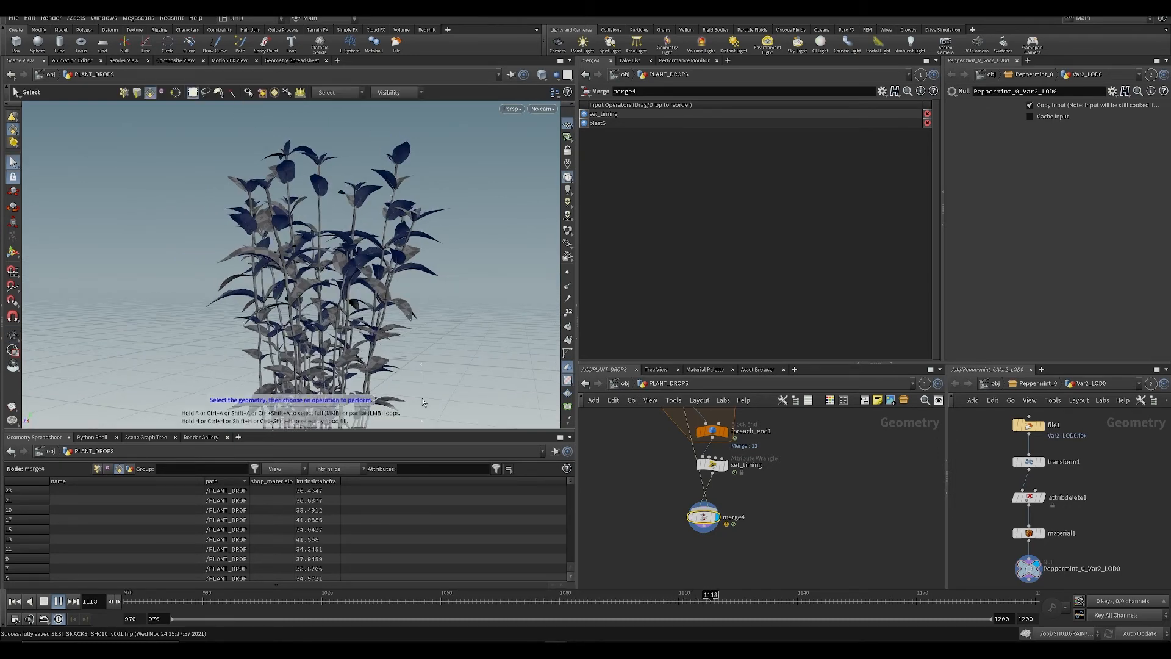
{"action": "key", "text": "ctrl+Up"}
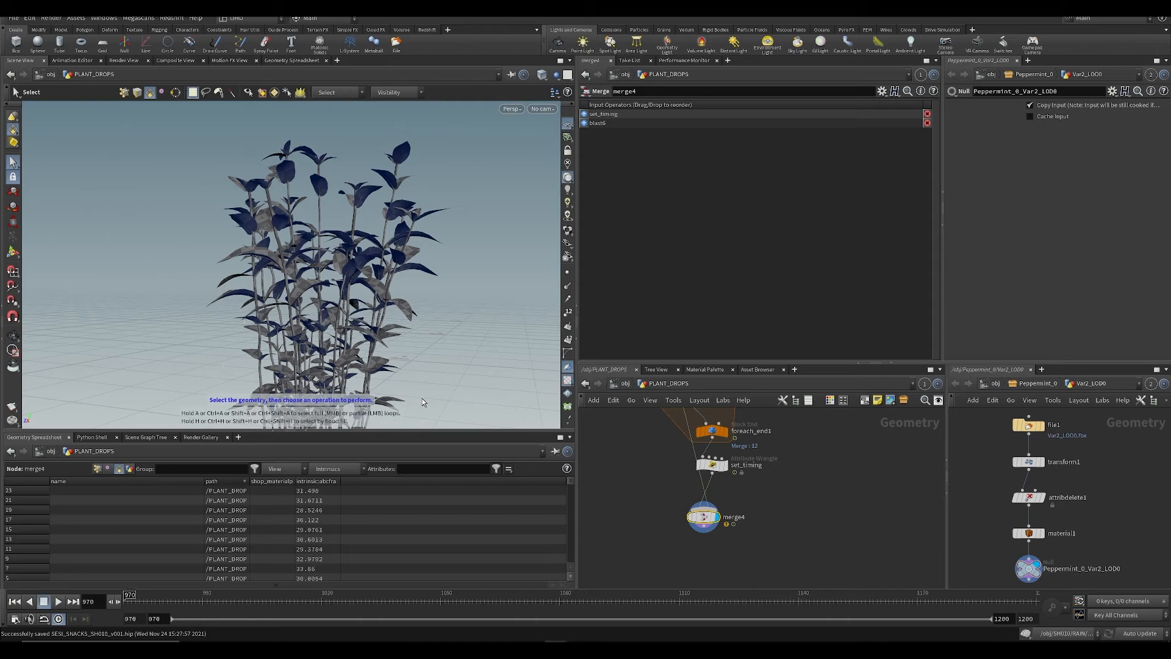
{"action": "key", "text": "Up"}
{"action": "left_click_drag", "start_coordinate": [422, 397], "coordinate": [311, 287], "text": "alt"}
{"action": "left_click_drag", "start_coordinate": [472, 603], "coordinate": [468, 605]}
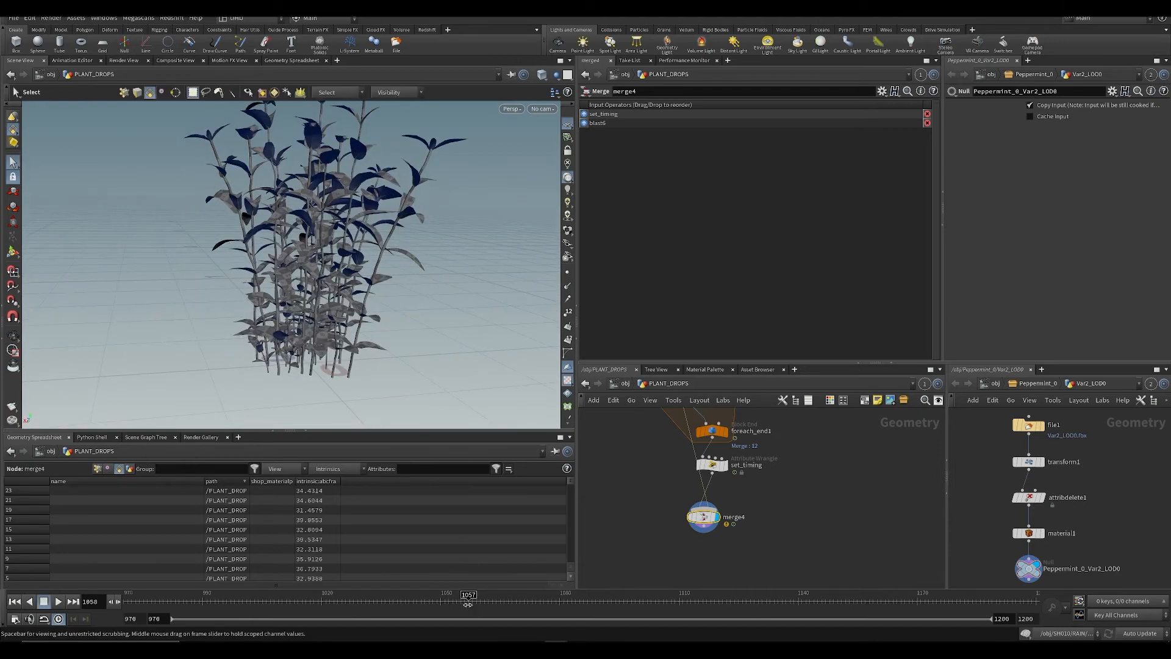
Step: Inspect the whole merged plant from different angles at frame 970 and save the scene
{"action": "left_click", "coordinate": [724, 574]}
{"action": "middle_click_drag", "start_coordinate": [724, 574], "coordinate": [694, 542]}
{"action": "key", "text": "ctrl+s"}
{"action": "left_click_drag", "start_coordinate": [381, 308], "coordinate": [473, 298], "text": "alt"}
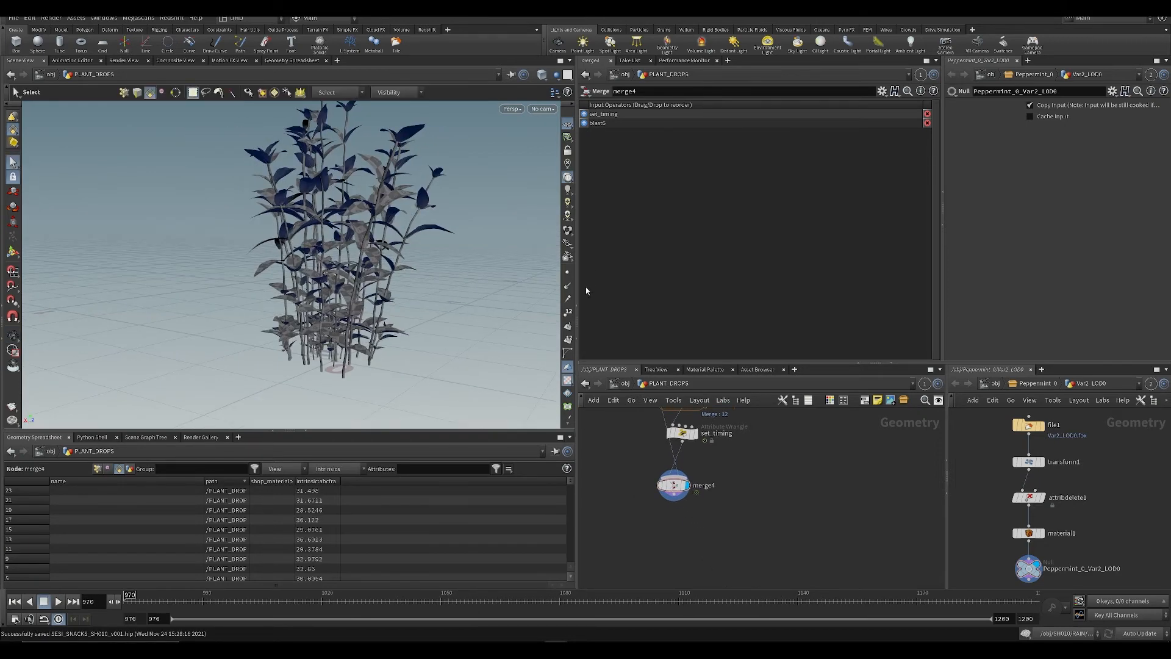
{"action": "left_click", "coordinate": [570, 274]}
{"action": "left_click", "coordinate": [569, 274]}
{"action": "left_click_drag", "start_coordinate": [421, 371], "coordinate": [326, 360], "text": "alt"}
{"action": "key", "text": "ctrl+s"}
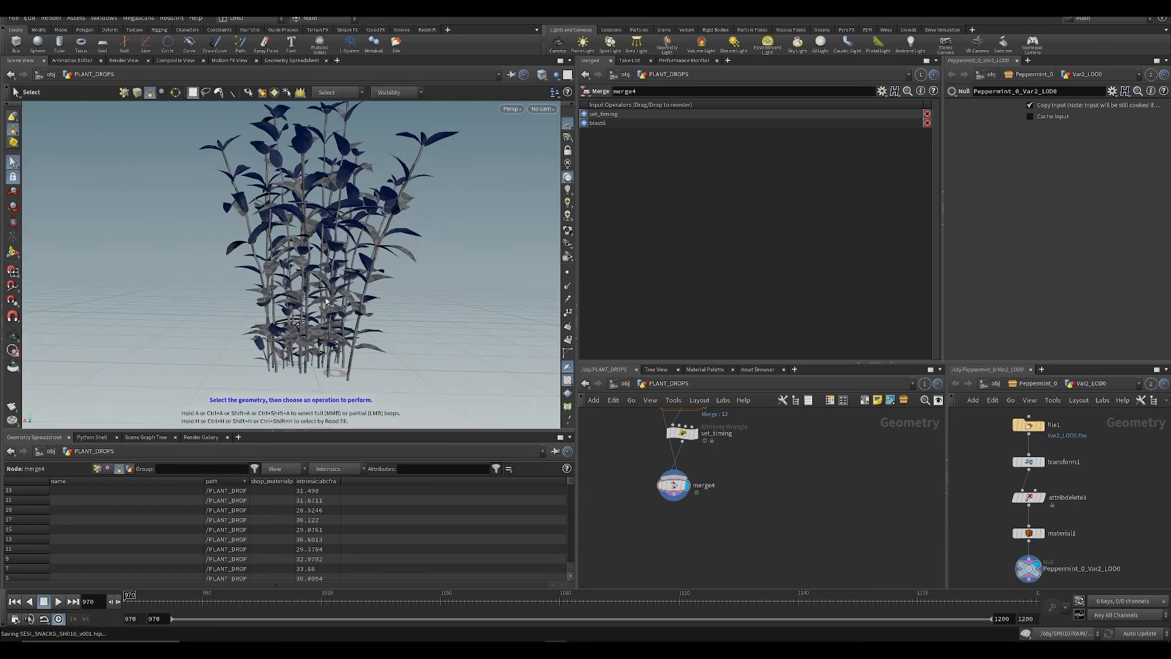
{"action": "middle_click_drag", "start_coordinate": [348, 195], "coordinate": [341, 239], "text": "alt"}
{"action": "scroll", "coordinate": [341, 239], "scroll_direction": "down", "scroll_amount": 3}
{"action": "left_click_drag", "start_coordinate": [341, 239], "coordinate": [312, 314], "text": "alt"}
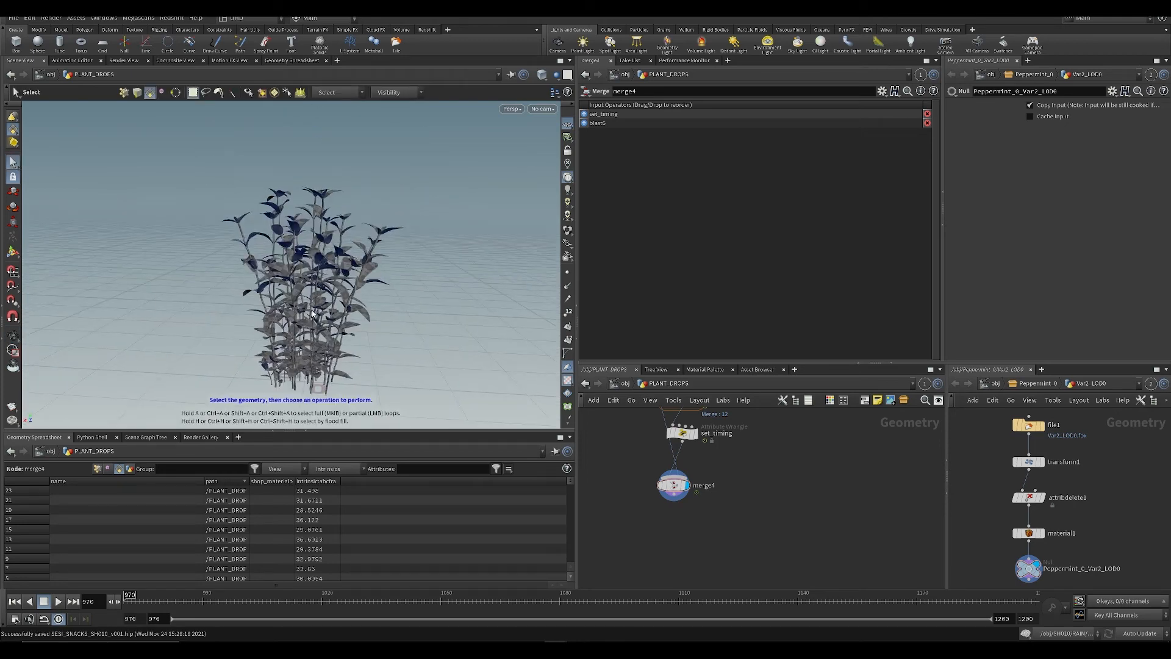
{"action": "mouse_move", "coordinate": [330, 311]}
{"action": "left_mouse_down", "text": "alt"}
{"action": "mouse_move", "coordinate": [345, 369]}
{"action": "mouse_move", "coordinate": [336, 269]}
{"action": "mouse_move", "coordinate": [323, 332]}
{"action": "left_mouse_up", "text": "alt"}
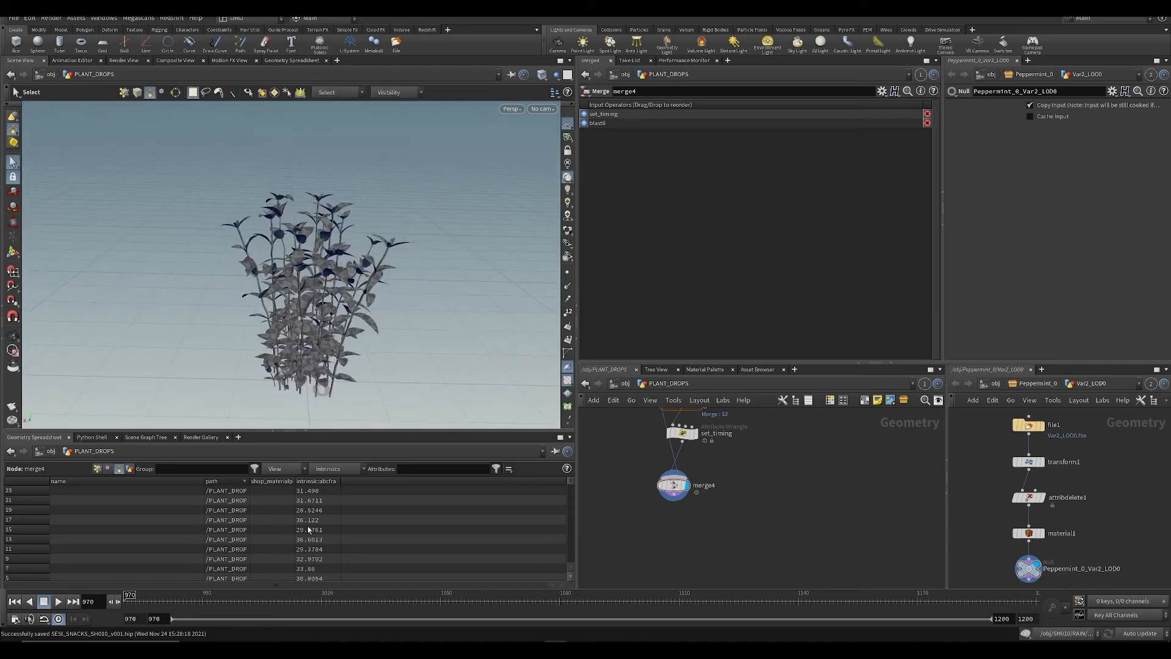
{"action": "key", "text": "ctrl+s"}
Step: Show point attributes in the spreadsheet, add a displayed Attribute VOP after merge4 and save the scene
{"action": "left_click", "coordinate": [97, 469]}
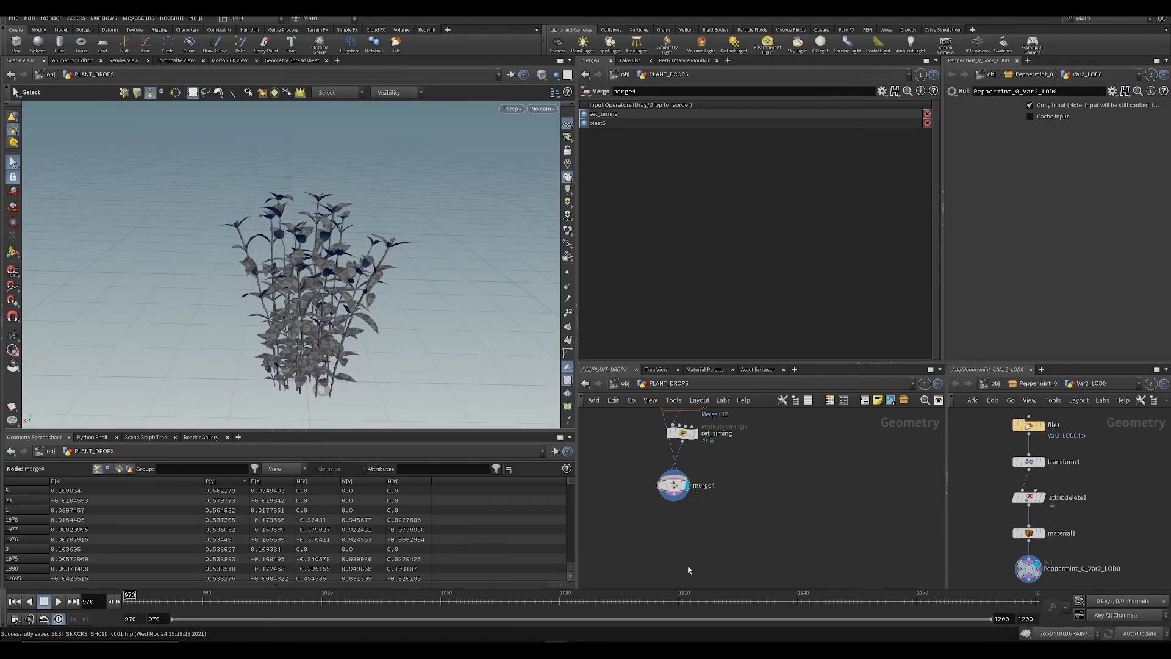
{"action": "key", "text": "Tab"}
{"action": "type", "text": "avop"}
{"action": "key", "text": "Return"}
{"action": "key", "text": "Return"}
{"action": "key", "text": "ctrl+s"}
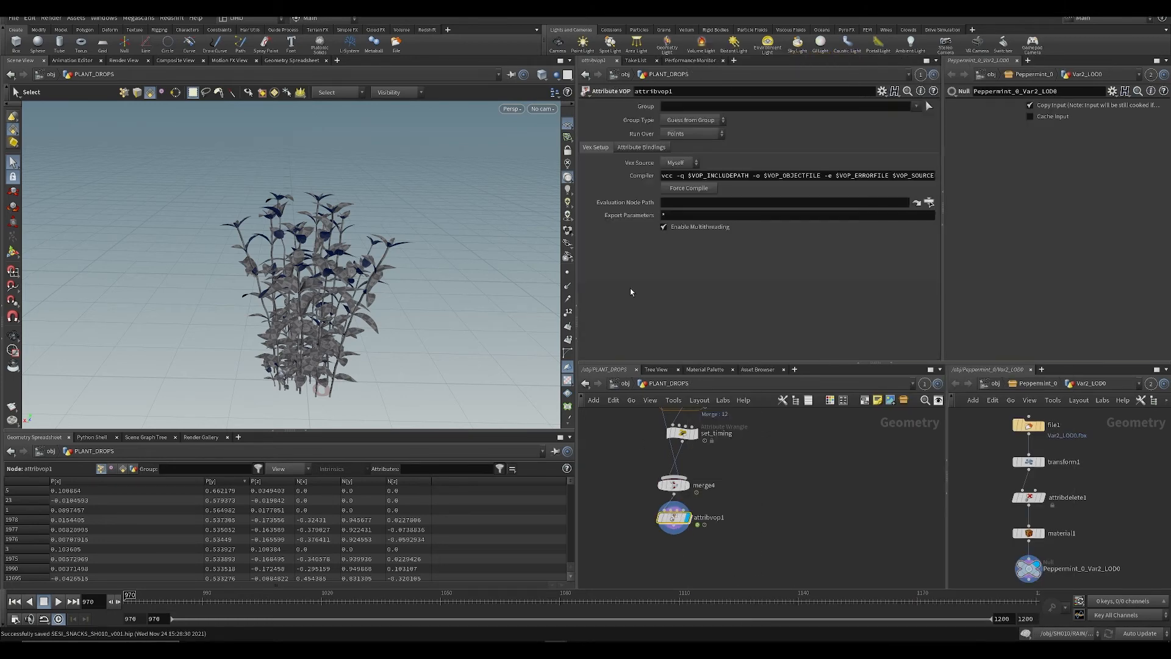
Step: Enlarge the network area, enter attribvop1 and spread the geometry global and output nodes apart
{"action": "left_click_drag", "start_coordinate": [677, 364], "coordinate": [676, 279]}
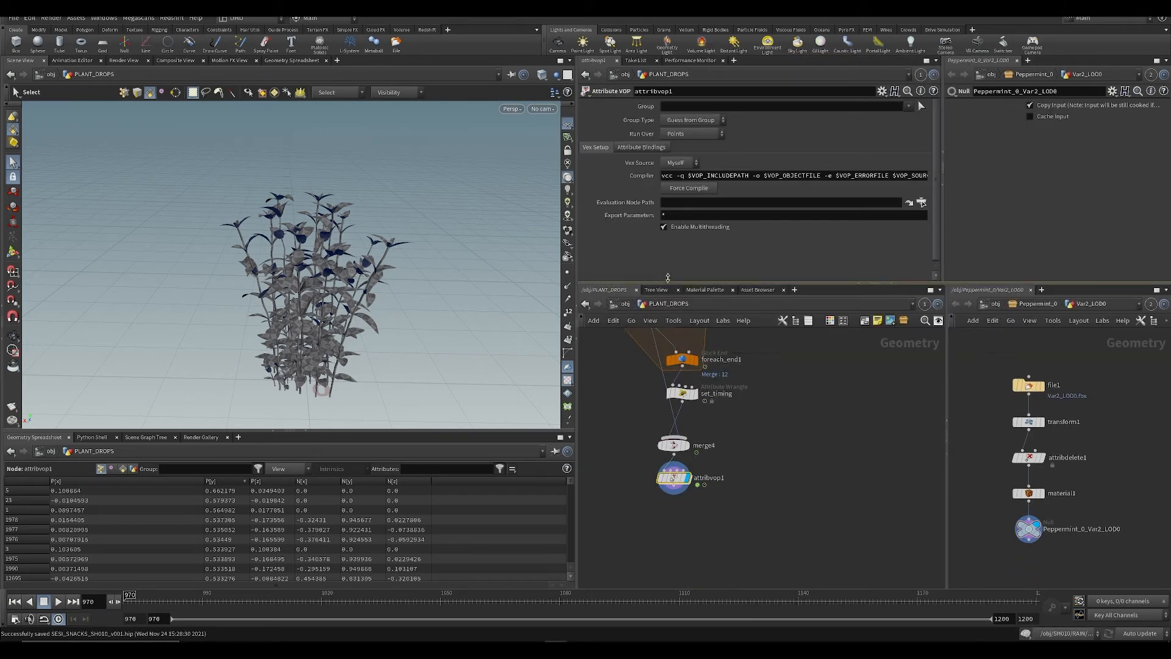
{"action": "double_click", "coordinate": [675, 474]}
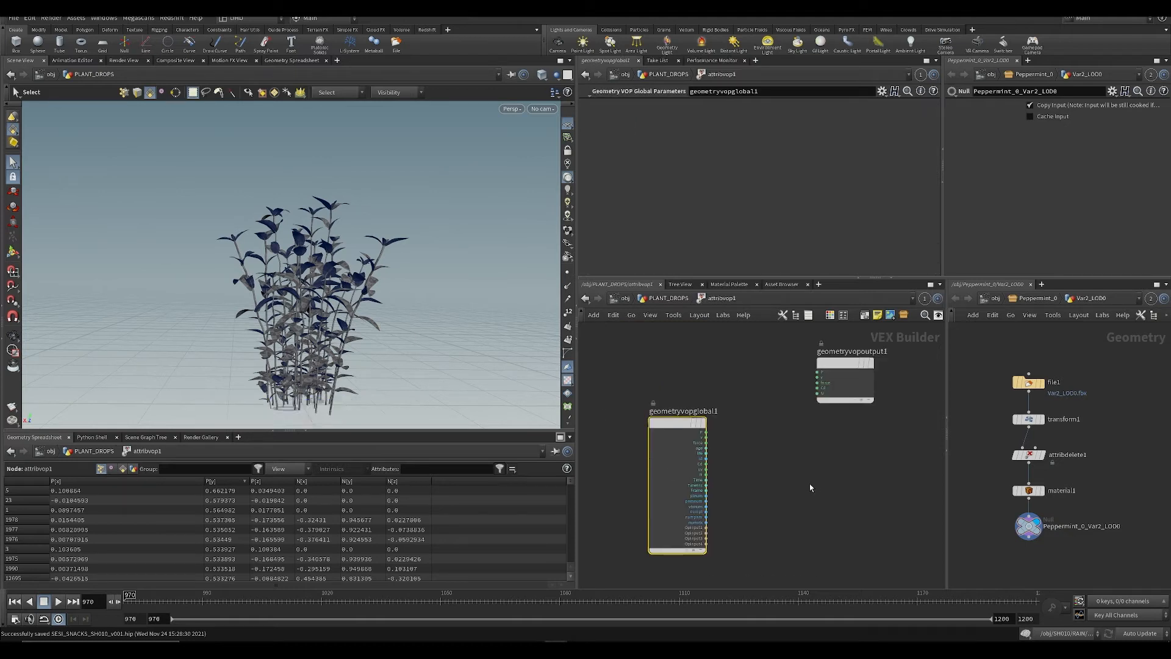
{"action": "middle_click_drag", "start_coordinate": [811, 486], "coordinate": [676, 460]}
{"action": "scroll", "coordinate": [675, 461], "scroll_direction": "down", "scroll_amount": 1}
{"action": "left_click_drag", "start_coordinate": [718, 358], "coordinate": [883, 425]}
{"action": "middle_click_drag", "start_coordinate": [756, 415], "coordinate": [816, 404]}
{"action": "scroll", "coordinate": [817, 403], "scroll_direction": "down", "scroll_amount": 1}
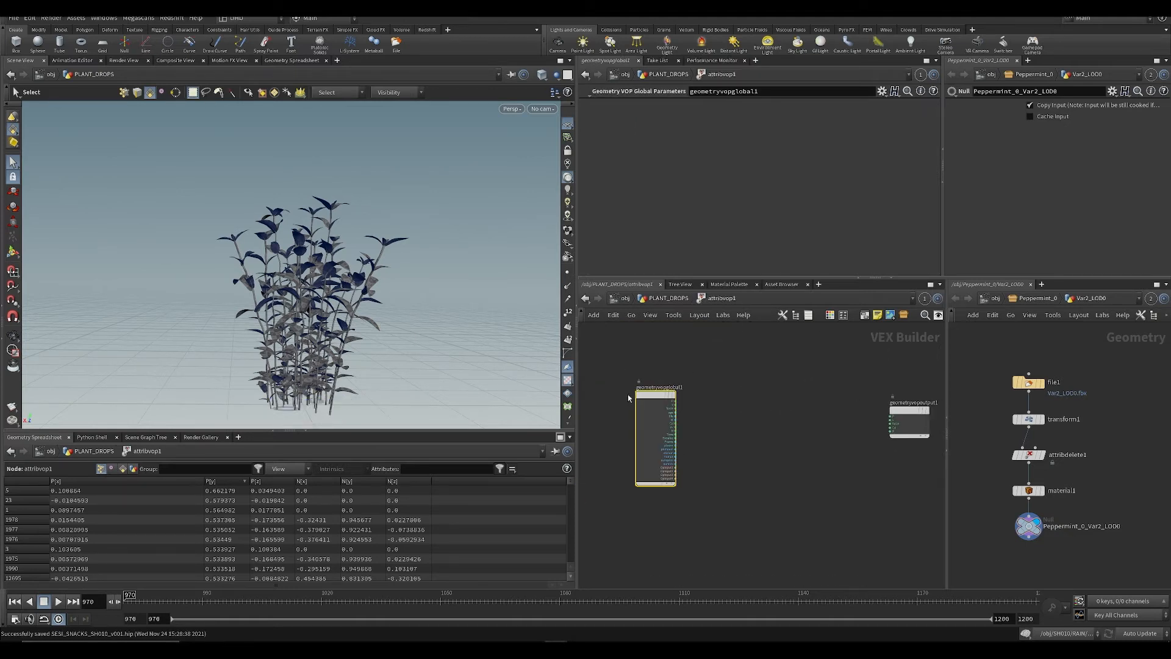
{"action": "left_click_drag", "start_coordinate": [671, 404], "coordinate": [654, 404]}
Step: Add a Turbulent Noise node in attribvop1 and connect the global P output to its position input
{"action": "key", "text": "Tab"}
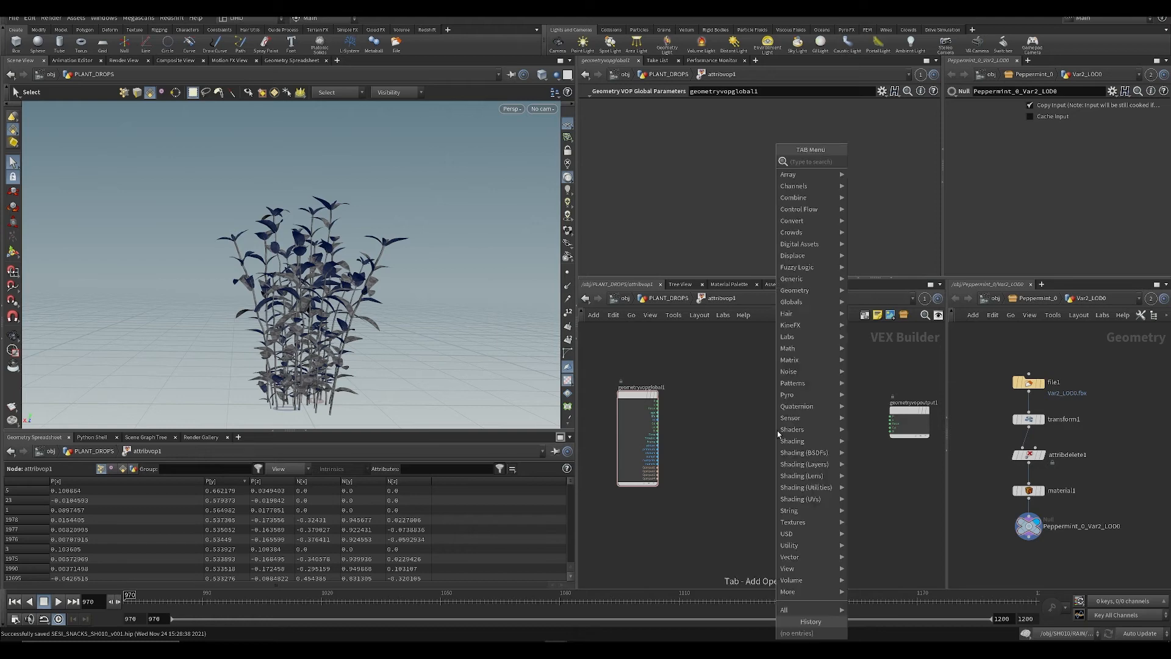
{"action": "type", "text": "turbu"}
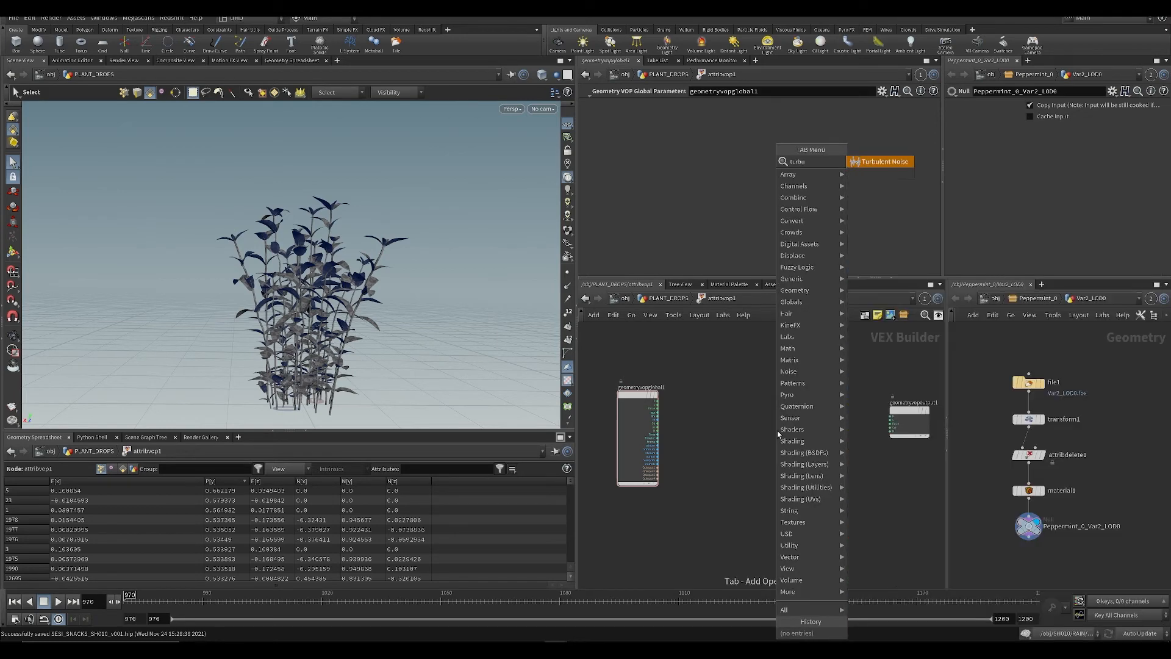
{"action": "key", "text": "Return"}
{"action": "left_click", "coordinate": [771, 427]}
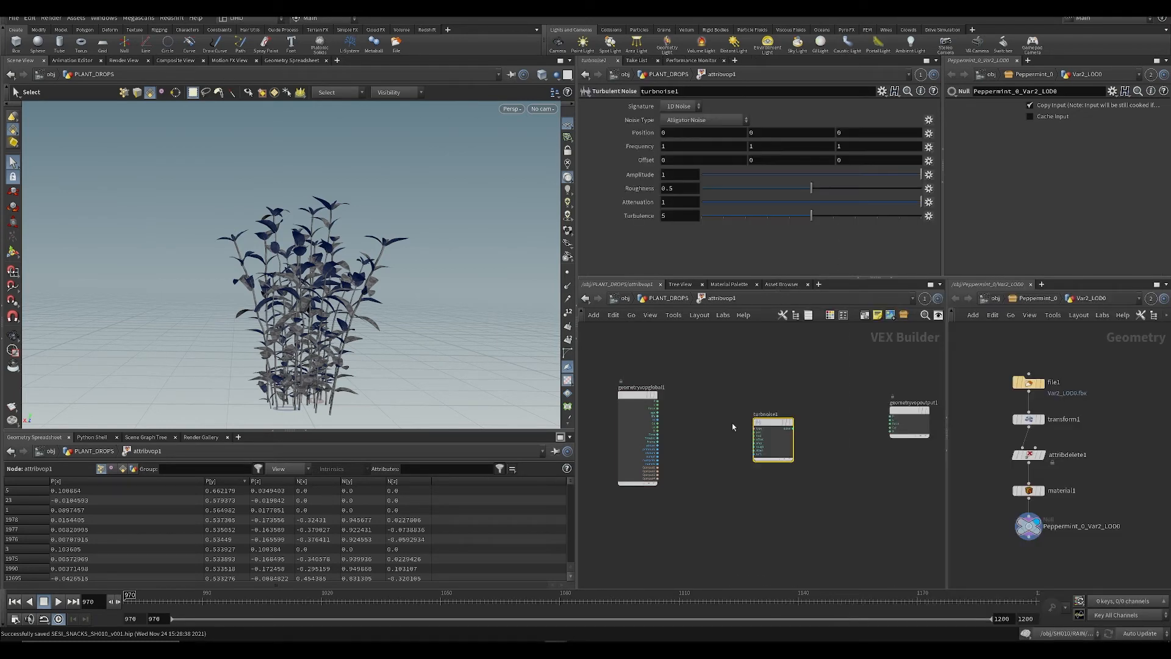
{"action": "scroll", "coordinate": [702, 412], "scroll_direction": "up", "scroll_amount": 5}
{"action": "left_click_drag", "start_coordinate": [637, 395], "coordinate": [876, 471]}
{"action": "scroll", "coordinate": [845, 395], "scroll_direction": "down", "scroll_amount": 2}
Step: Create an Add node and feed it the global P and the turbulent noise output
{"action": "key", "text": "Tab"}
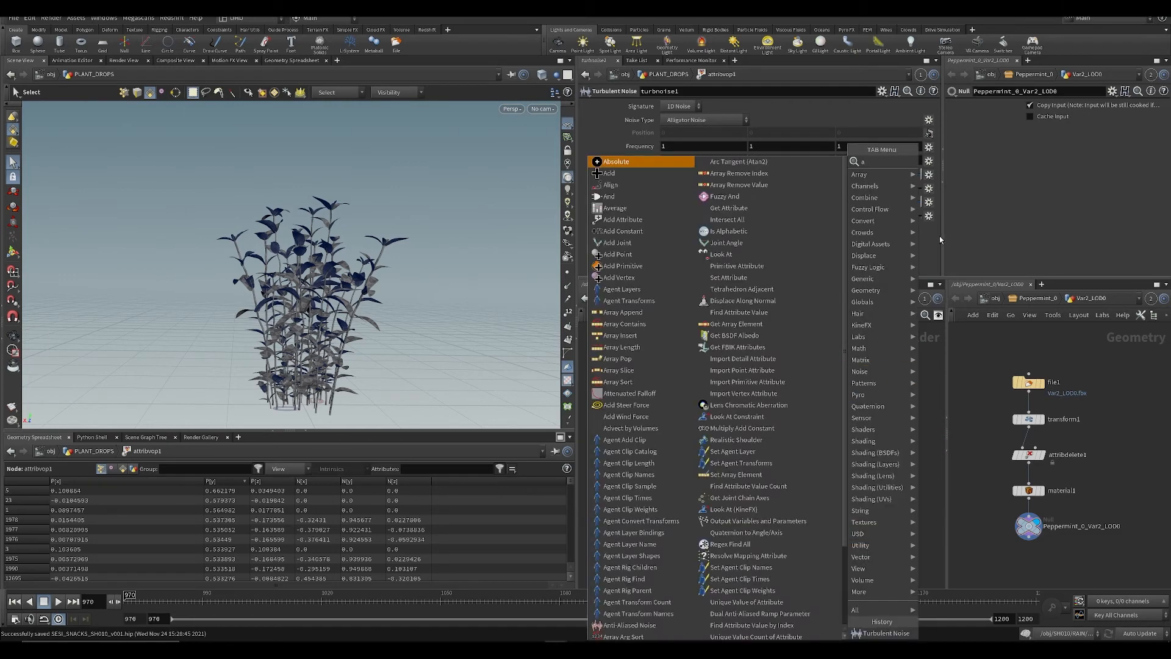
{"action": "type", "text": "add"}
{"action": "key", "text": "Return"}
{"action": "left_click", "coordinate": [885, 399]}
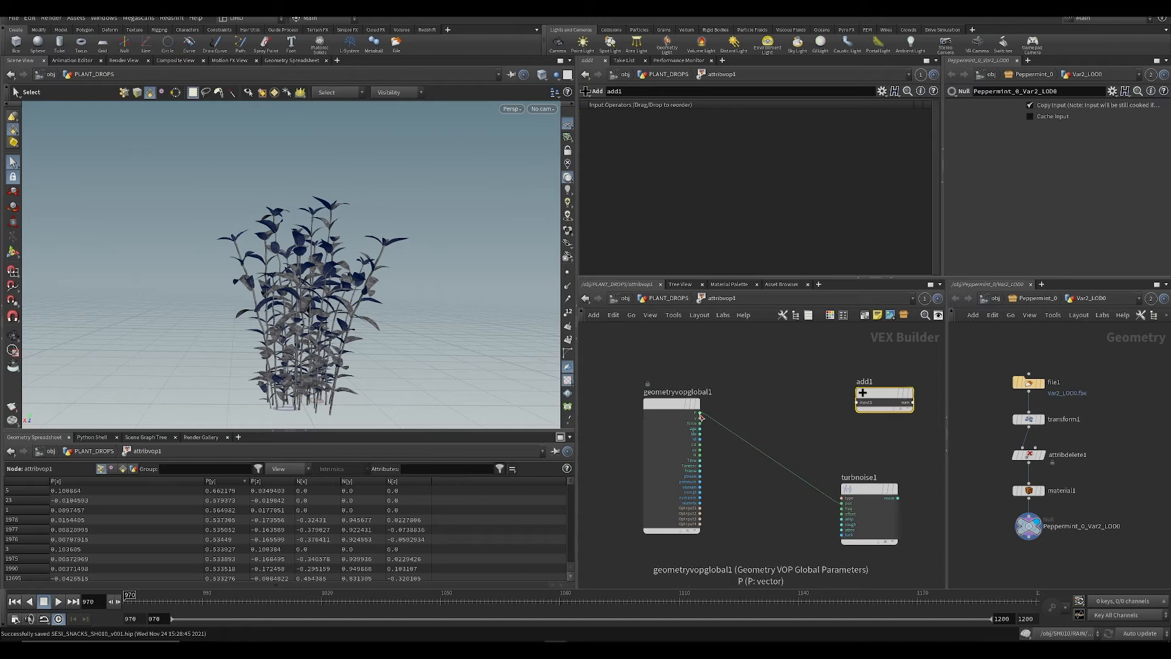
{"action": "left_click_drag", "start_coordinate": [845, 388], "coordinate": [857, 403]}
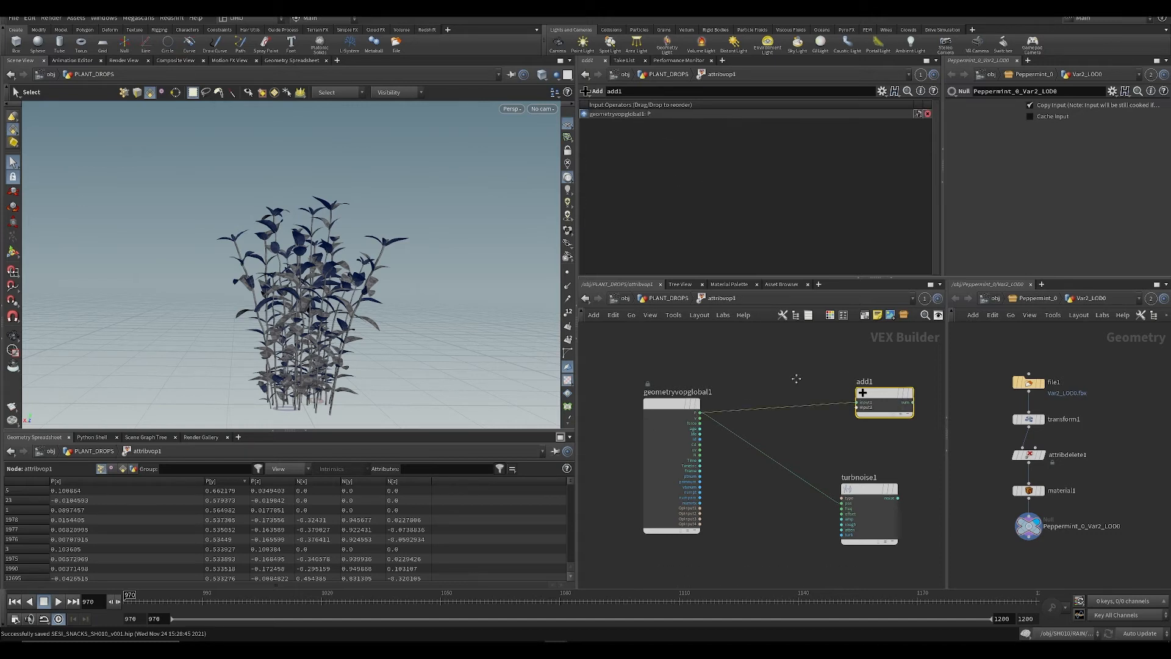
{"action": "middle_click_drag", "start_coordinate": [796, 378], "coordinate": [749, 382]}
{"action": "mouse_move", "coordinate": [811, 490]}
{"action": "left_mouse_down"}
{"action": "mouse_move", "coordinate": [789, 500]}
{"action": "mouse_move", "coordinate": [809, 411]}
{"action": "left_mouse_up"}
Step: Set turbnoise1's signature to 3D Noise and connect add1's sum to P on the geometry output
{"action": "left_click", "coordinate": [679, 106]}
{"action": "left_click", "coordinate": [675, 129]}
{"action": "middle_click_drag", "start_coordinate": [873, 412], "coordinate": [788, 410]}
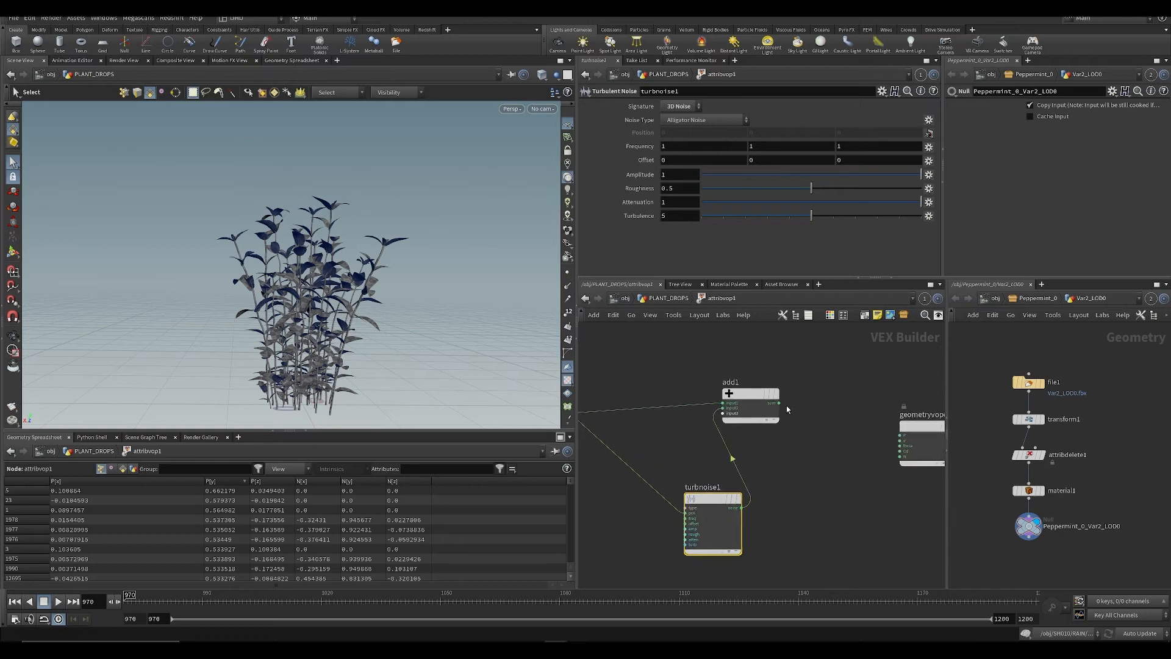
{"action": "left_click_drag", "start_coordinate": [865, 425], "coordinate": [900, 435]}
Step: Promote turbnoise1's noise type, frequency and offset inputs to parameters
{"action": "middle_click_drag", "start_coordinate": [824, 497], "coordinate": [917, 429]}
{"action": "scroll", "coordinate": [815, 436], "scroll_direction": "up", "scroll_amount": 3}
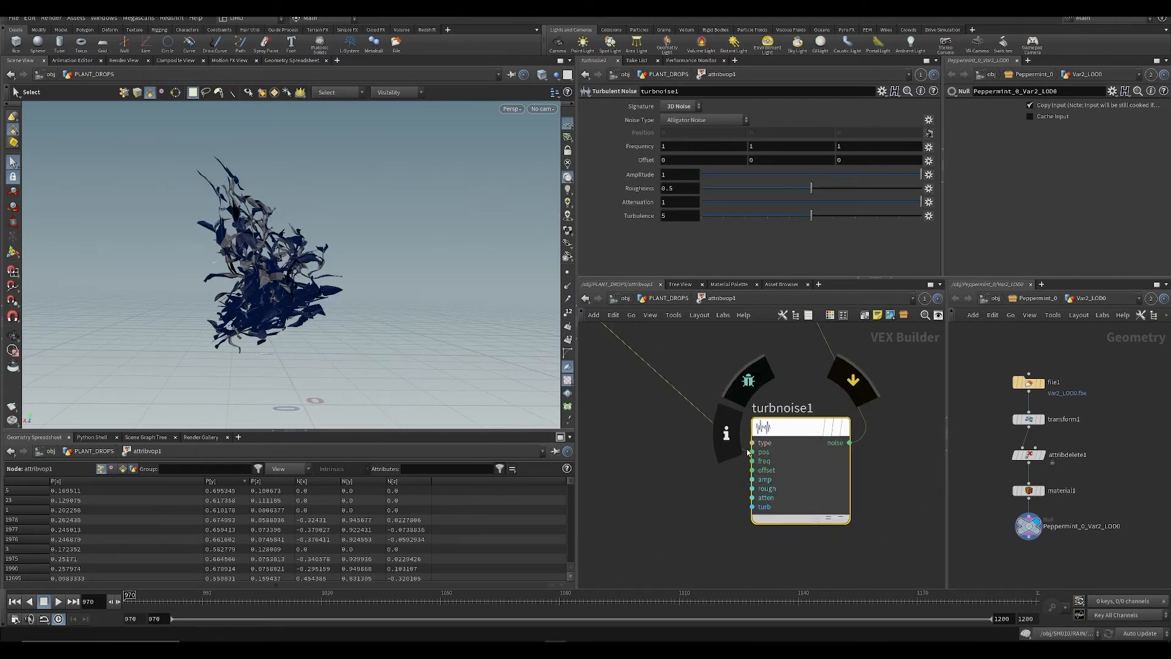
{"action": "middle_click", "coordinate": [754, 443]}
{"action": "left_click", "coordinate": [787, 444]}
{"action": "middle_click", "coordinate": [752, 461]}
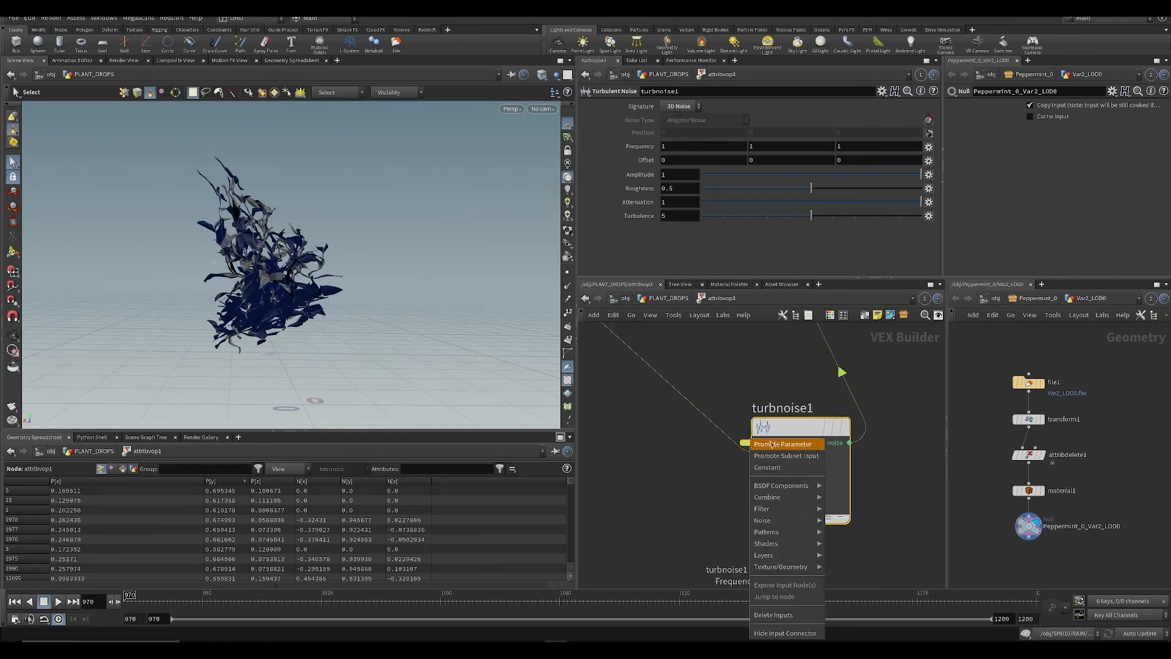
{"action": "left_click", "coordinate": [787, 444]}
{"action": "middle_click", "coordinate": [756, 471]}
{"action": "left_click", "coordinate": [787, 445]}
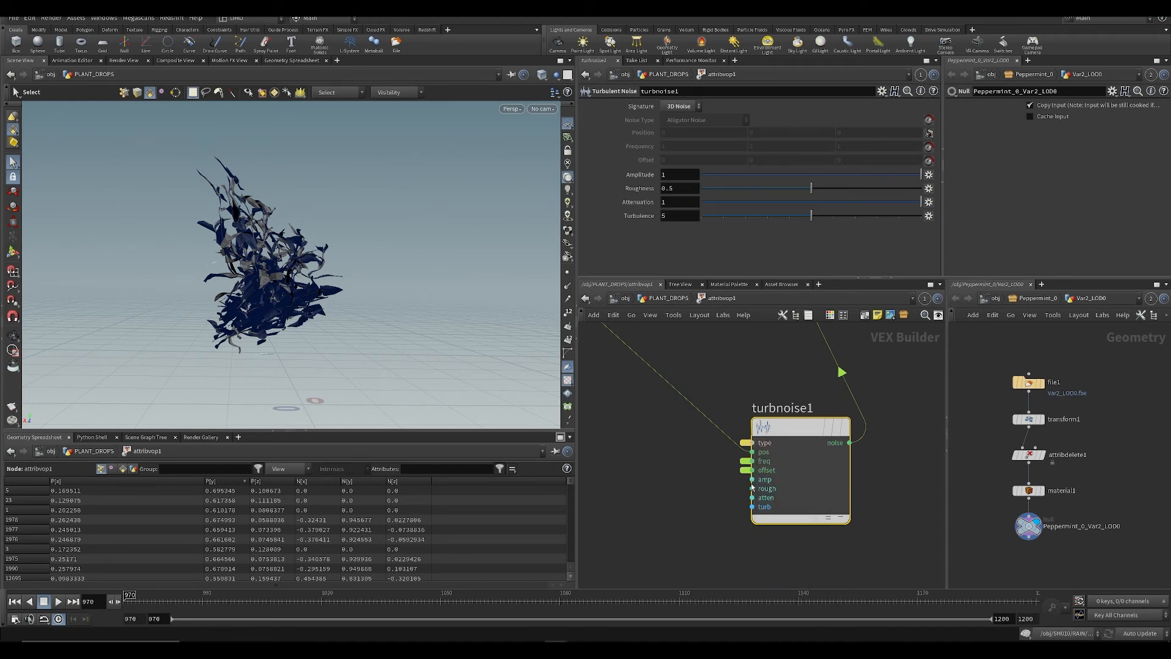
Step: Promote turbnoise1's amplitude and roughness inputs to parameters and return to the PLANT_DROPS network
{"action": "middle_click_drag", "start_coordinate": [751, 481], "coordinate": [767, 474]}
{"action": "middle_click", "coordinate": [768, 473]}
{"action": "left_click", "coordinate": [786, 447]}
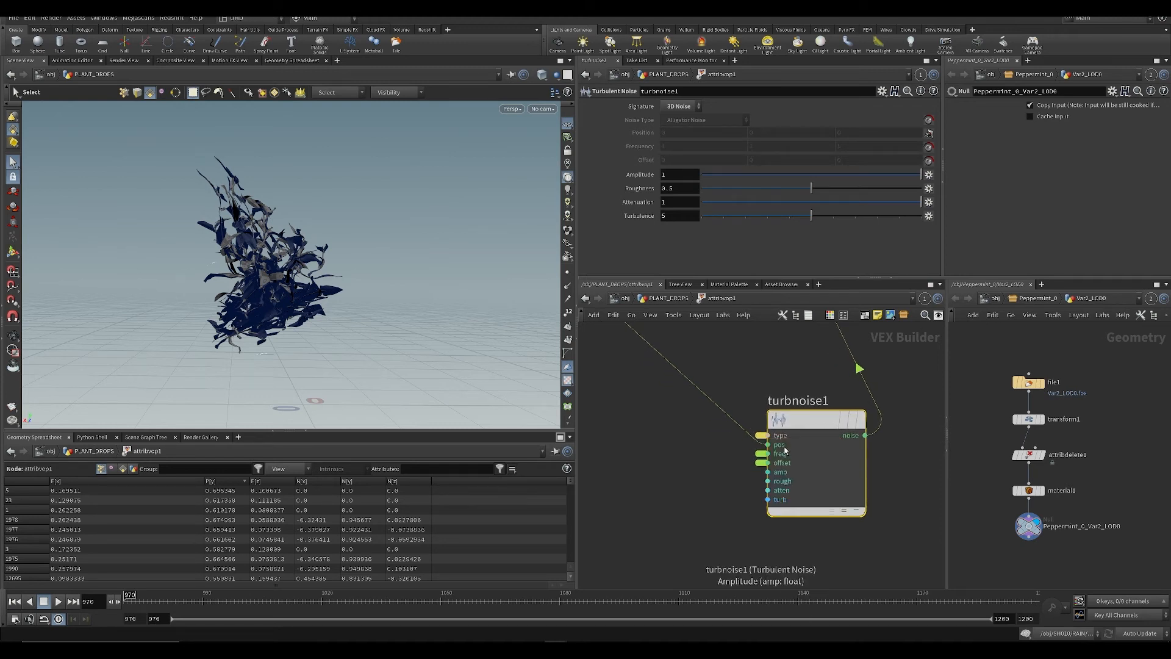
{"action": "middle_click", "coordinate": [768, 481]}
{"action": "left_click", "coordinate": [787, 444]}
{"action": "key", "text": "u"}
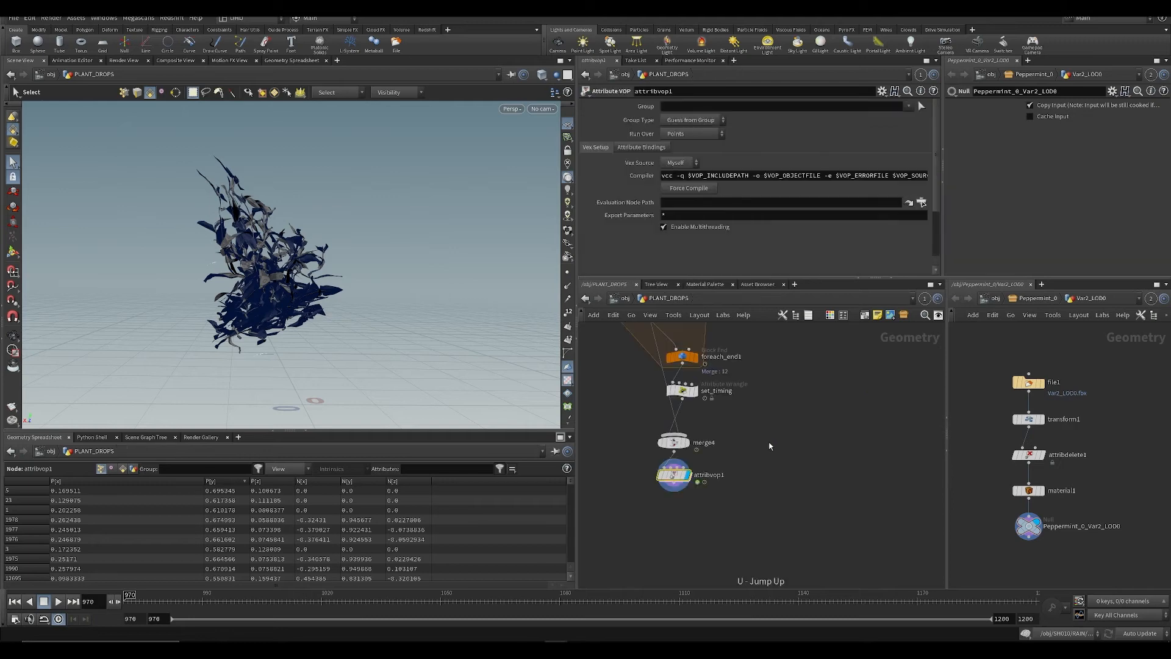
Step: Set attribvop1's noise frequency to 8.7 on all axes, amplitude to 0.034 and roughness to 0
{"action": "scroll", "coordinate": [782, 203], "scroll_direction": "down", "scroll_amount": 3}
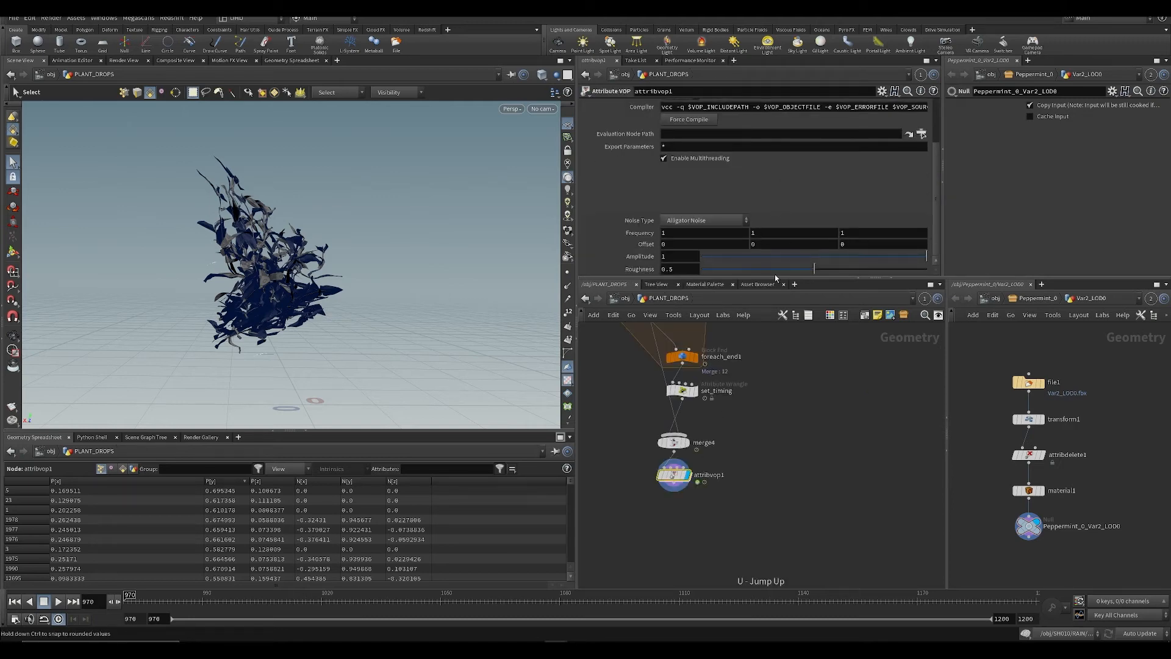
{"action": "mouse_move", "coordinate": [775, 275]}
{"action": "left_mouse_down"}
{"action": "mouse_move", "coordinate": [662, 269]}
{"action": "mouse_move", "coordinate": [723, 256]}
{"action": "mouse_move", "coordinate": [902, 283]}
{"action": "mouse_move", "coordinate": [787, 271]}
{"action": "left_mouse_up"}
{"action": "left_click", "coordinate": [686, 220]}
{"action": "left_click", "coordinate": [531, 231]}
{"action": "mouse_move", "coordinate": [640, 232]}
{"action": "middle_mouse_down"}
{"action": "mouse_move", "coordinate": [640, 242]}
{"action": "mouse_move", "coordinate": [853, 244]}
{"action": "mouse_move", "coordinate": [644, 232]}
{"action": "middle_mouse_up"}
{"action": "left_click_drag", "start_coordinate": [747, 257], "coordinate": [819, 272]}
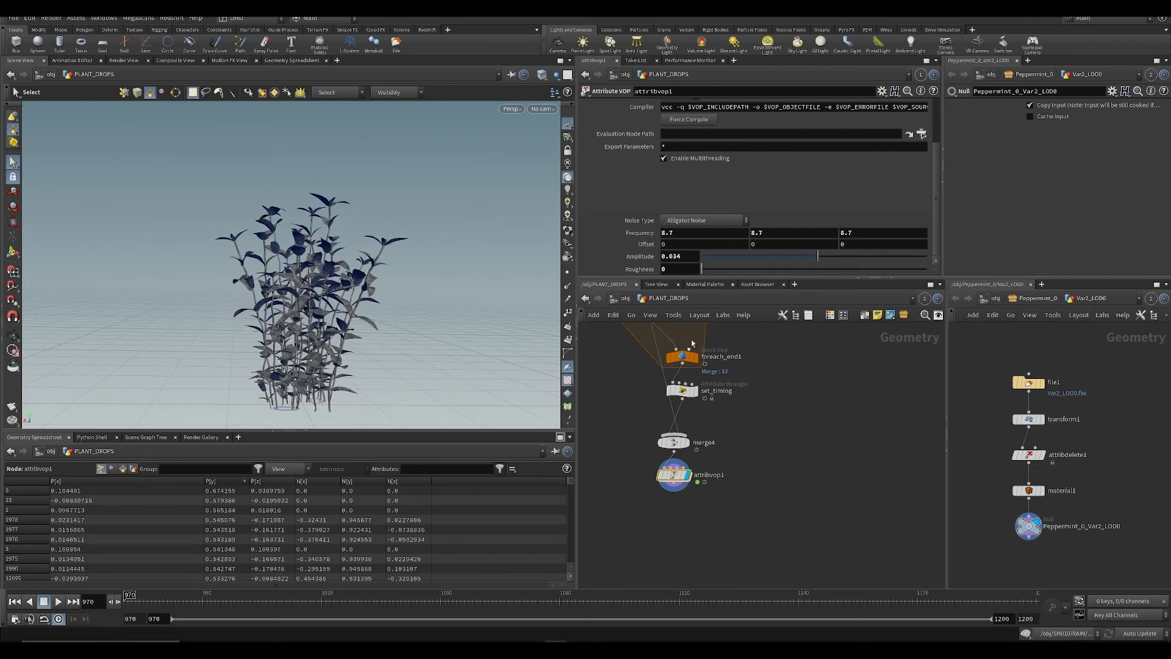
Step: Animate the second noise offset component with the expression $T*12 and play the plant motion
{"action": "left_click", "coordinate": [686, 247]}
{"action": "type", "text": "$"}
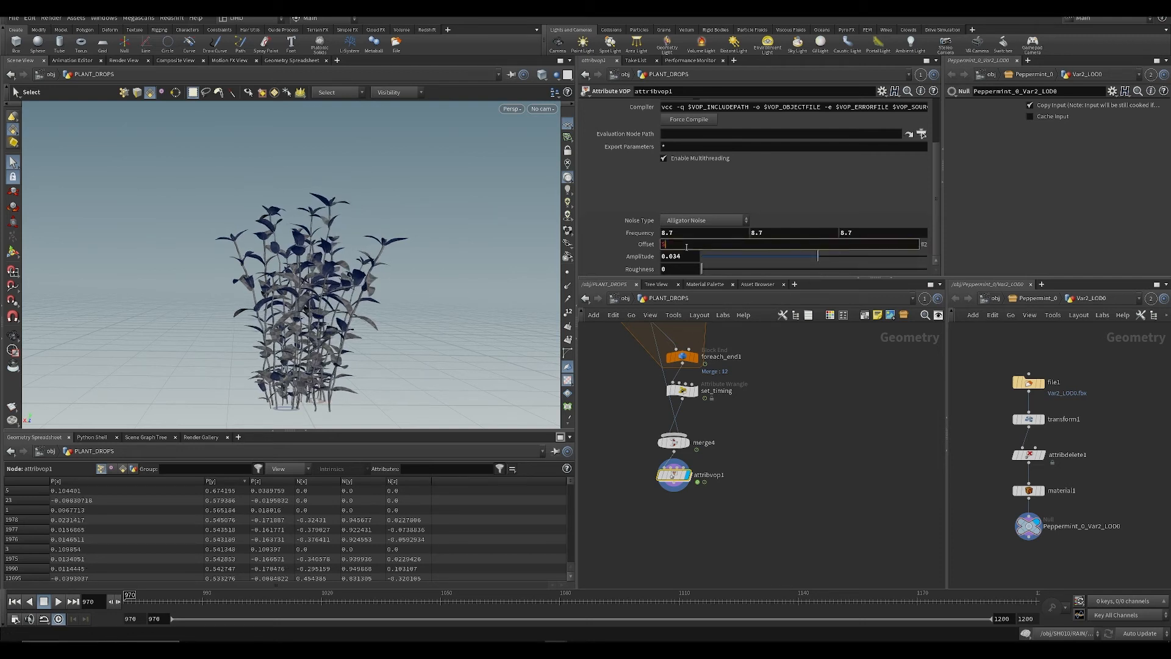
{"action": "type", "text": "T*12"}
{"action": "key", "text": "Return"}
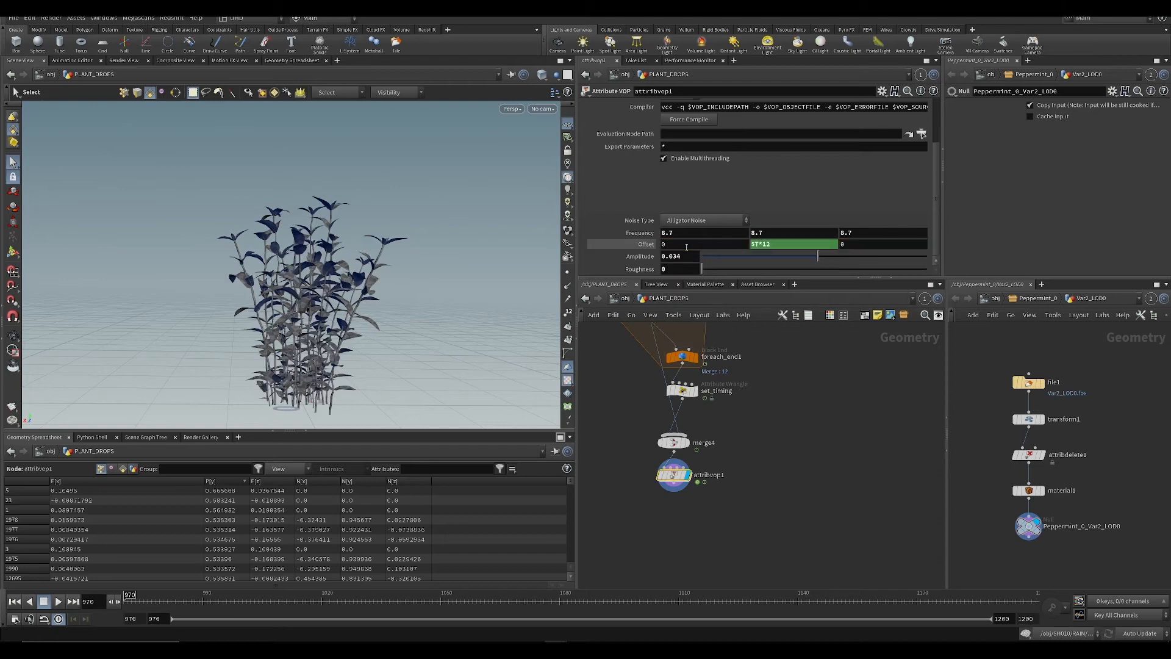
{"action": "key", "text": "Up"}
{"action": "key", "text": "Up"}
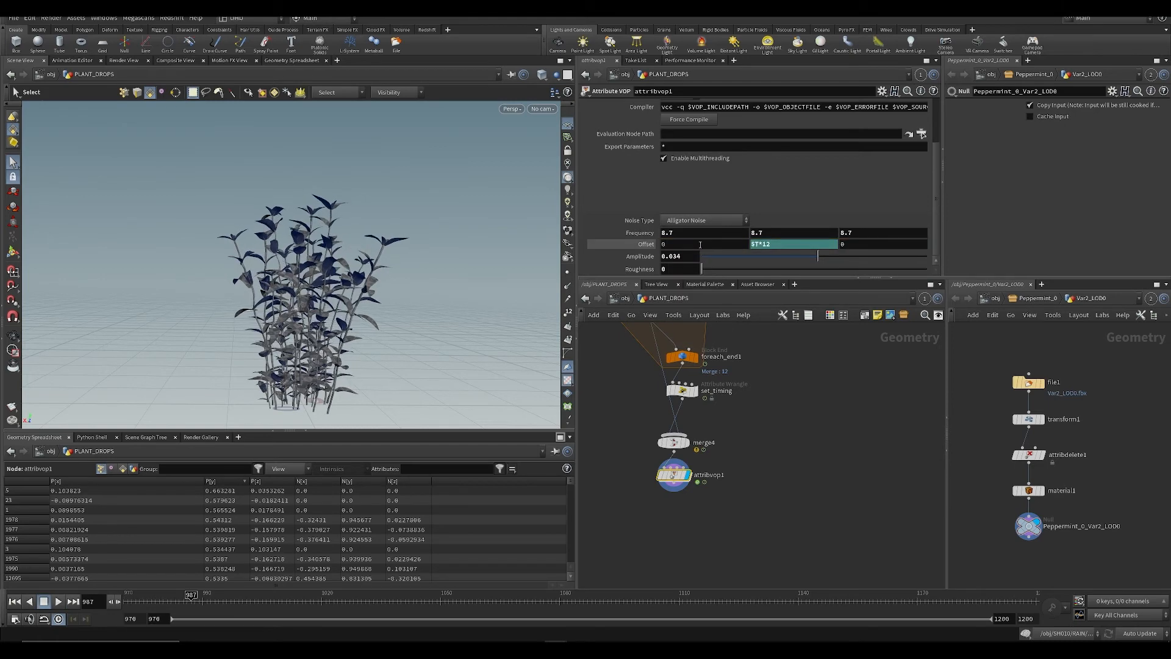
Step: Change the second noise offset component to $T*3, play the animation and stop at frame 1002
{"action": "left_click", "coordinate": [782, 243]}
{"action": "key", "text": "Return"}
{"action": "key", "text": "Up"}
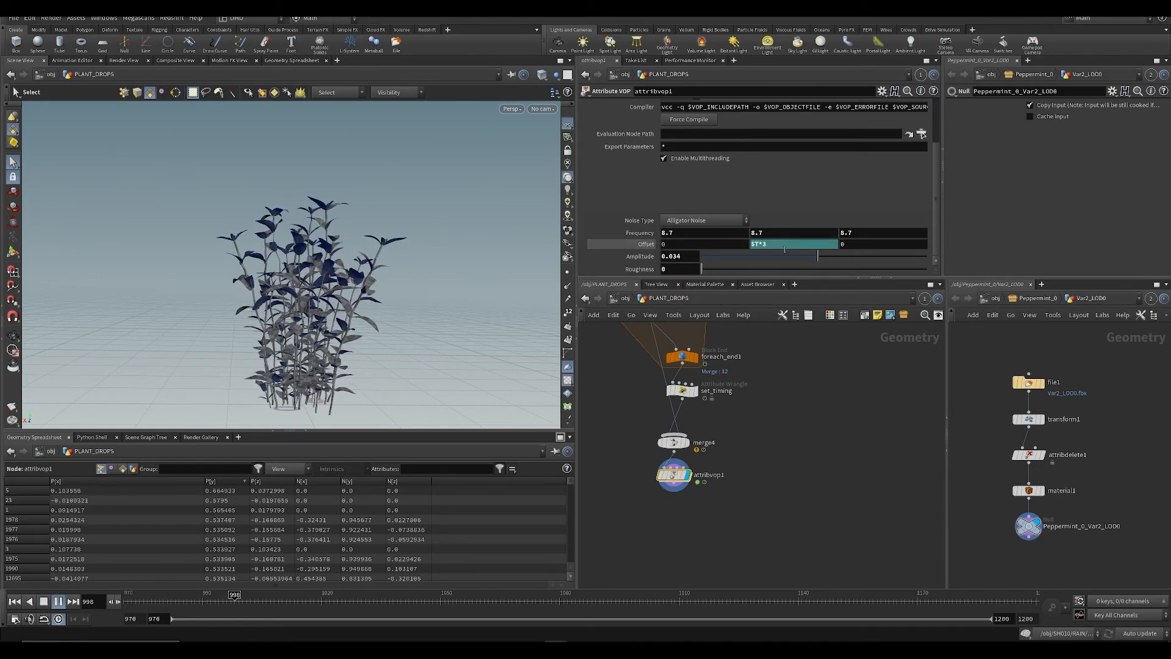
{"action": "left_click", "coordinate": [251, 599]}
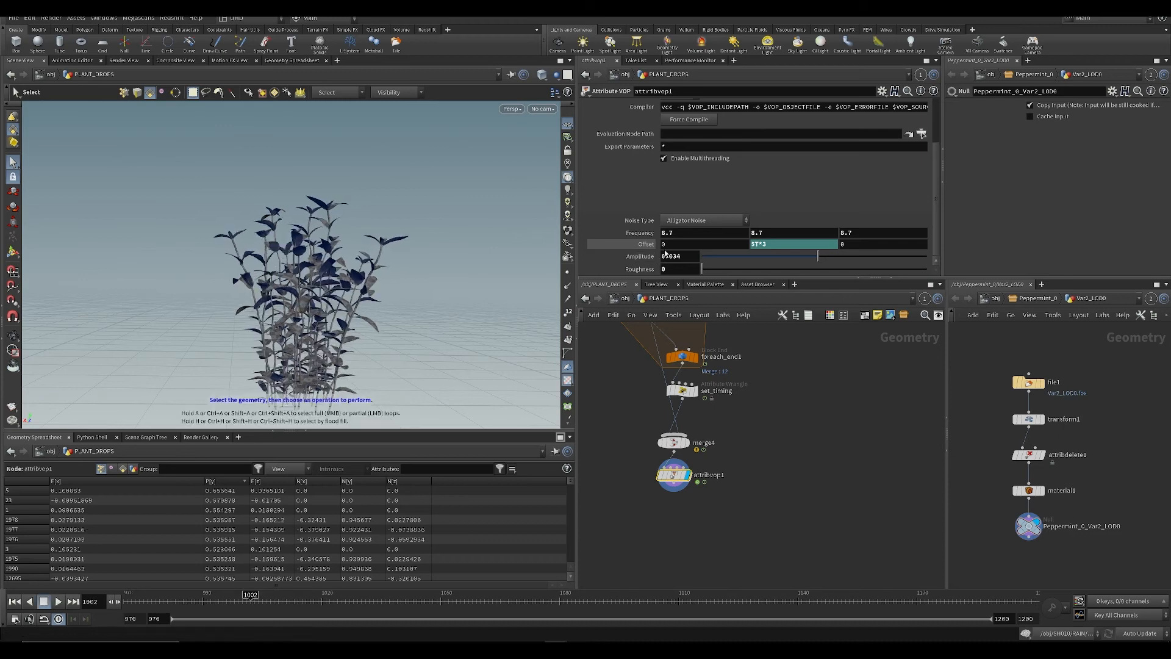
Step: Set attribvop1's noise frequency to 2 on all three axes and save the scene
{"action": "type", "text": "2"}
{"action": "key", "text": "Tab"}
{"action": "type", "text": "2"}
{"action": "key", "text": "Tab"}
{"action": "type", "text": "2"}
{"action": "key", "text": "Return"}
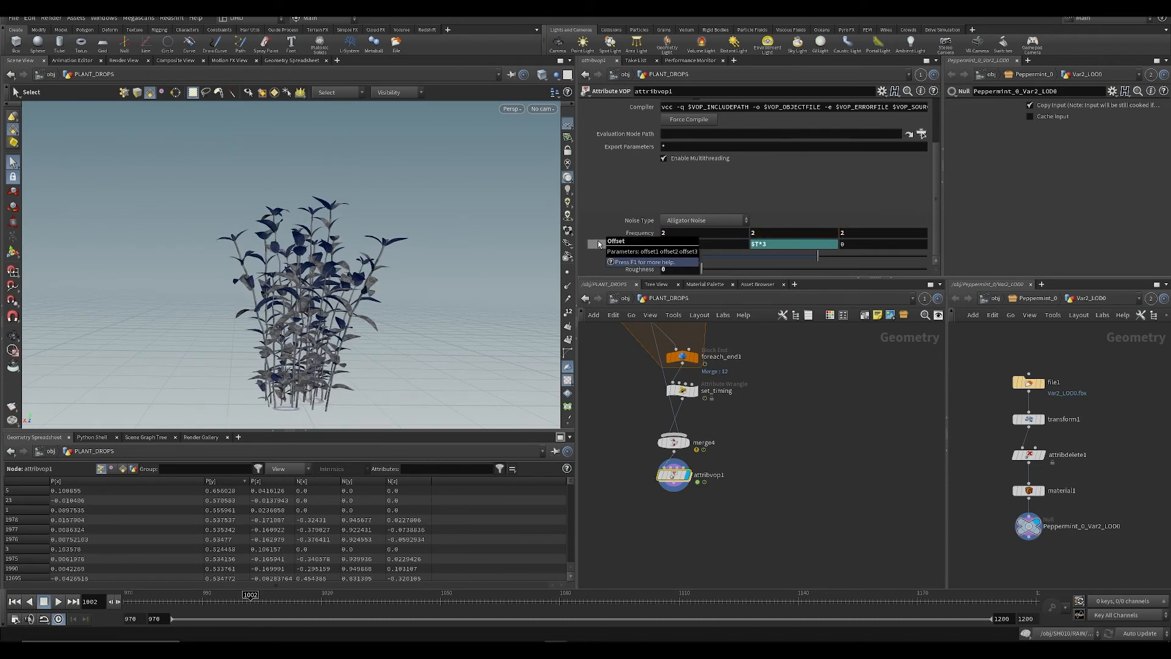
{"action": "key", "text": "ctrl+s"}
Step: Play the noise motion through to frame 1082, save the scene and examine the leaves up close
{"action": "key", "text": "Up"}
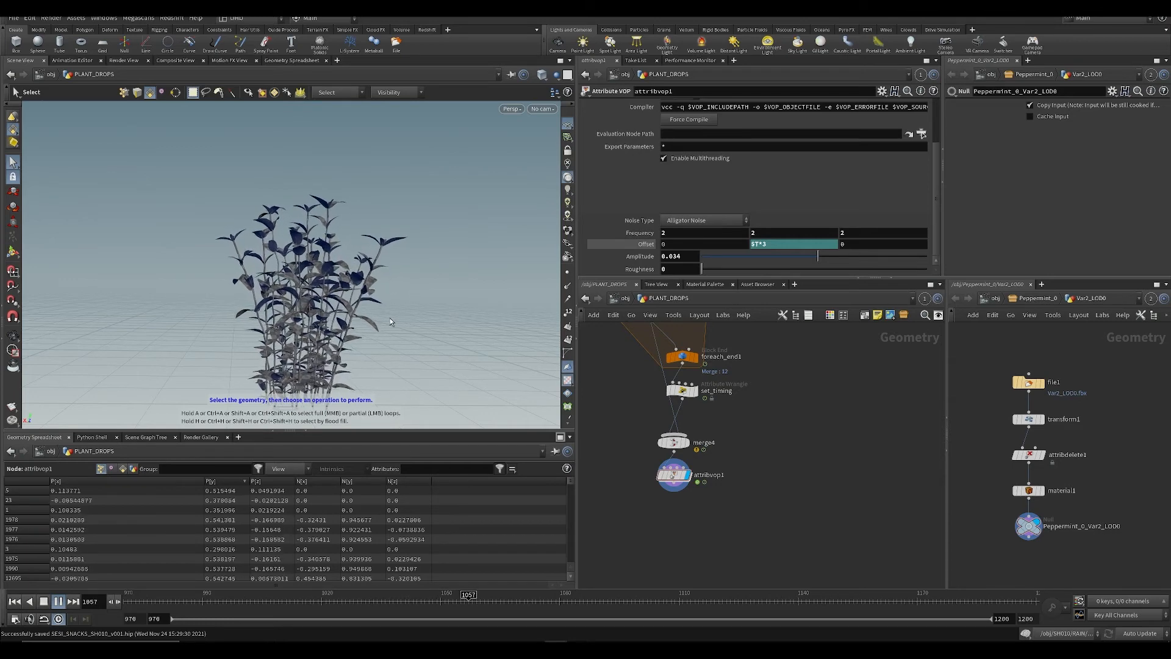
{"action": "key", "text": "Up"}
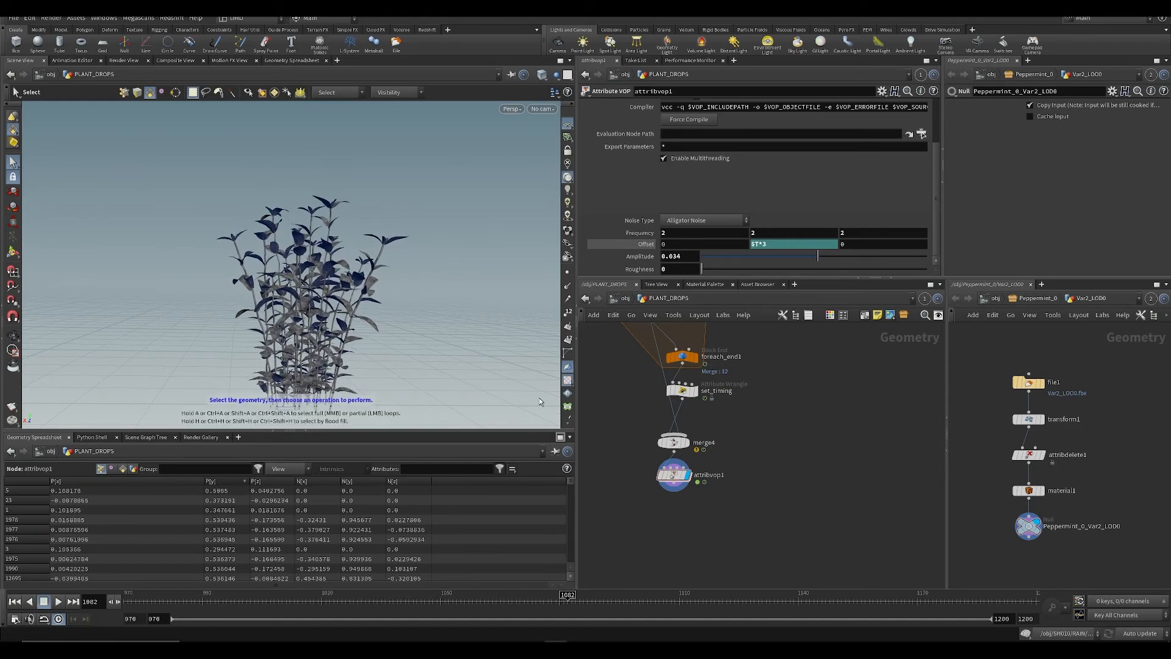
{"action": "left_click_drag", "start_coordinate": [373, 349], "coordinate": [330, 312], "text": "alt"}
{"action": "key", "text": "ctrl+s"}
{"action": "right_click_drag", "start_coordinate": [330, 311], "coordinate": [292, 324], "text": "alt"}
{"action": "mouse_move", "coordinate": [291, 324]}
{"action": "left_mouse_down", "text": "alt"}
{"action": "mouse_move", "coordinate": [245, 358]}
{"action": "mouse_move", "coordinate": [292, 464]}
{"action": "mouse_move", "coordinate": [365, 562]}
{"action": "mouse_move", "coordinate": [269, 379]}
{"action": "mouse_move", "coordinate": [220, 324]}
{"action": "mouse_move", "coordinate": [275, 318]}
{"action": "left_mouse_up", "text": "alt"}
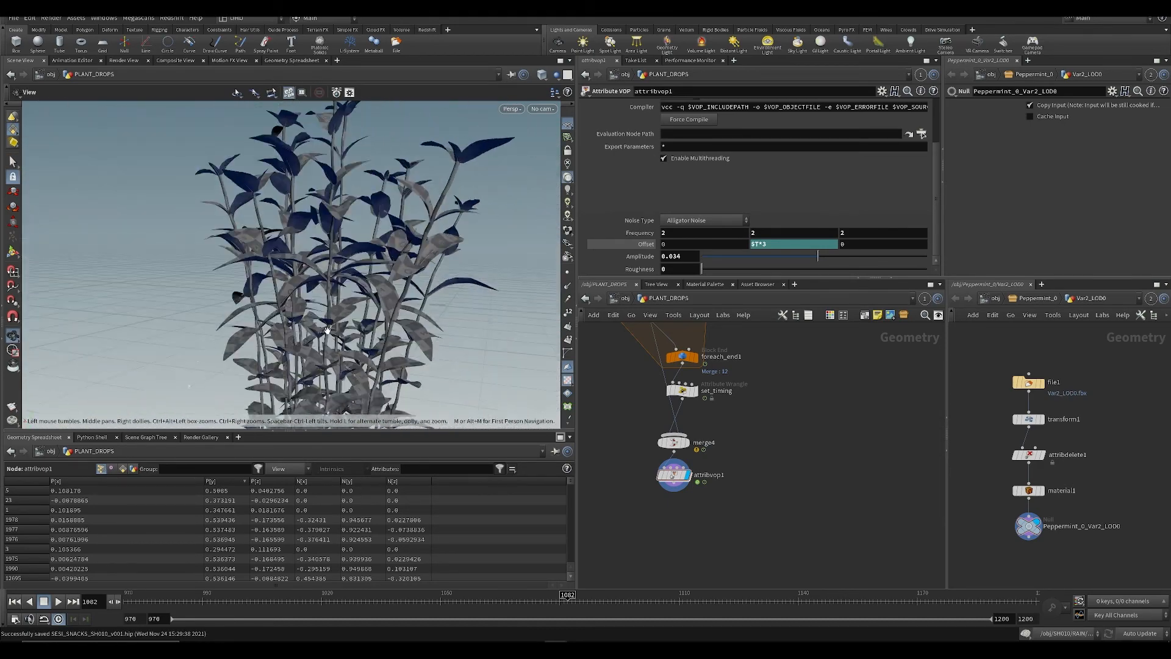
Step: Enter attribvop1, save the scene and show the whole plant with its base in the viewport
{"action": "double_click", "coordinate": [674, 481]}
{"action": "mouse_move", "coordinate": [724, 518]}
{"action": "middle_mouse_down"}
{"action": "mouse_move", "coordinate": [637, 491]}
{"action": "mouse_move", "coordinate": [715, 522]}
{"action": "middle_mouse_up"}
{"action": "scroll", "coordinate": [636, 490], "scroll_direction": "down", "scroll_amount": 2}
{"action": "key", "text": "ctrl+s"}
{"action": "scroll", "coordinate": [636, 490], "scroll_direction": "down", "scroll_amount": 1}
{"action": "middle_click_drag", "start_coordinate": [270, 389], "coordinate": [316, 337], "text": "alt"}
{"action": "right_click_drag", "start_coordinate": [253, 214], "coordinate": [383, 294], "text": "alt"}
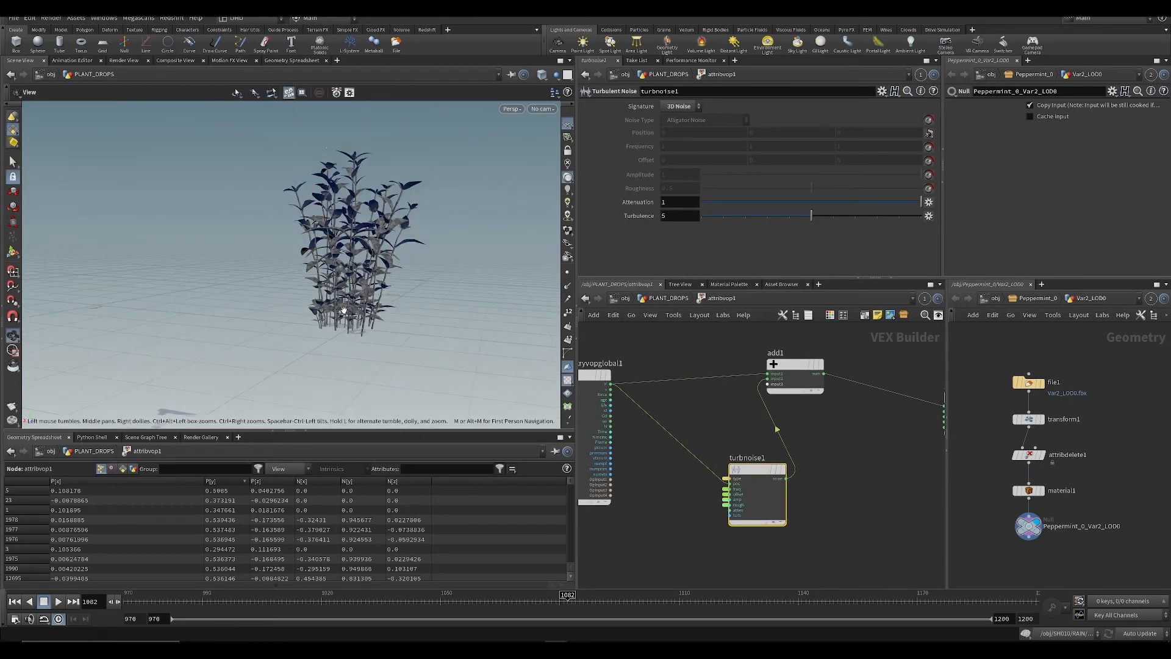
{"action": "left_click_drag", "start_coordinate": [344, 311], "coordinate": [339, 272], "text": "alt"}
Step: Scrub to frame 1013, save the scene and switch the viewport to the front view
{"action": "left_click_drag", "start_coordinate": [263, 600], "coordinate": [294, 599]}
{"action": "middle_click_drag", "start_coordinate": [653, 485], "coordinate": [662, 508]}
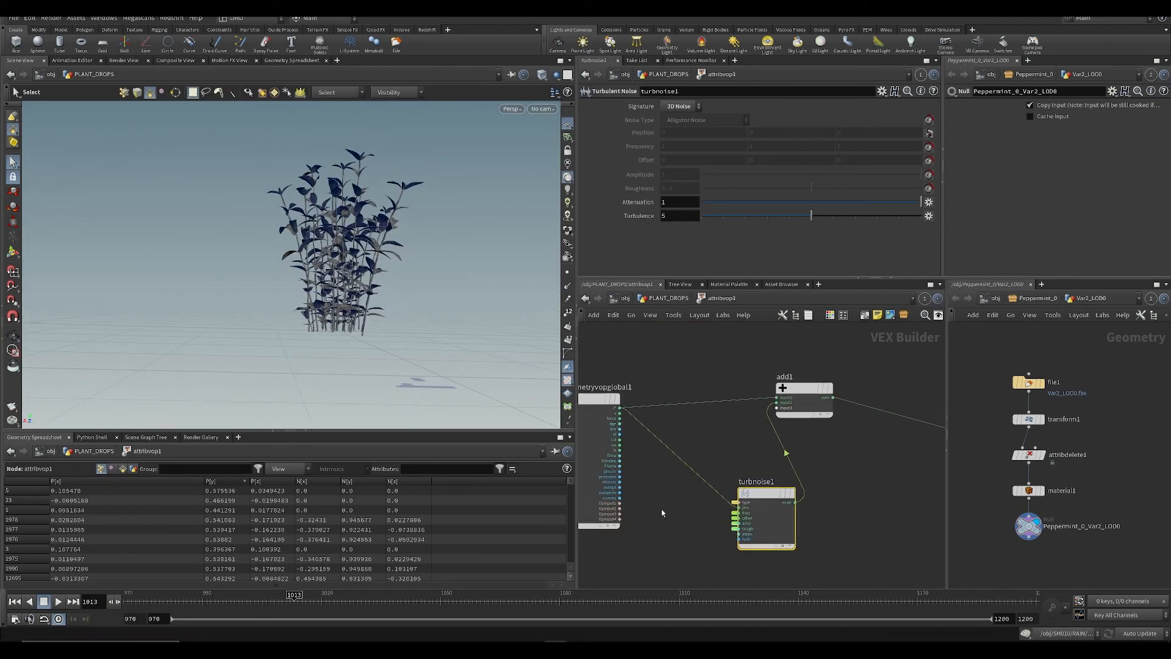
{"action": "scroll", "coordinate": [709, 447], "scroll_direction": "down", "scroll_amount": 3}
{"action": "key", "text": "ctrl+s"}
{"action": "key", "text": "space+3"}
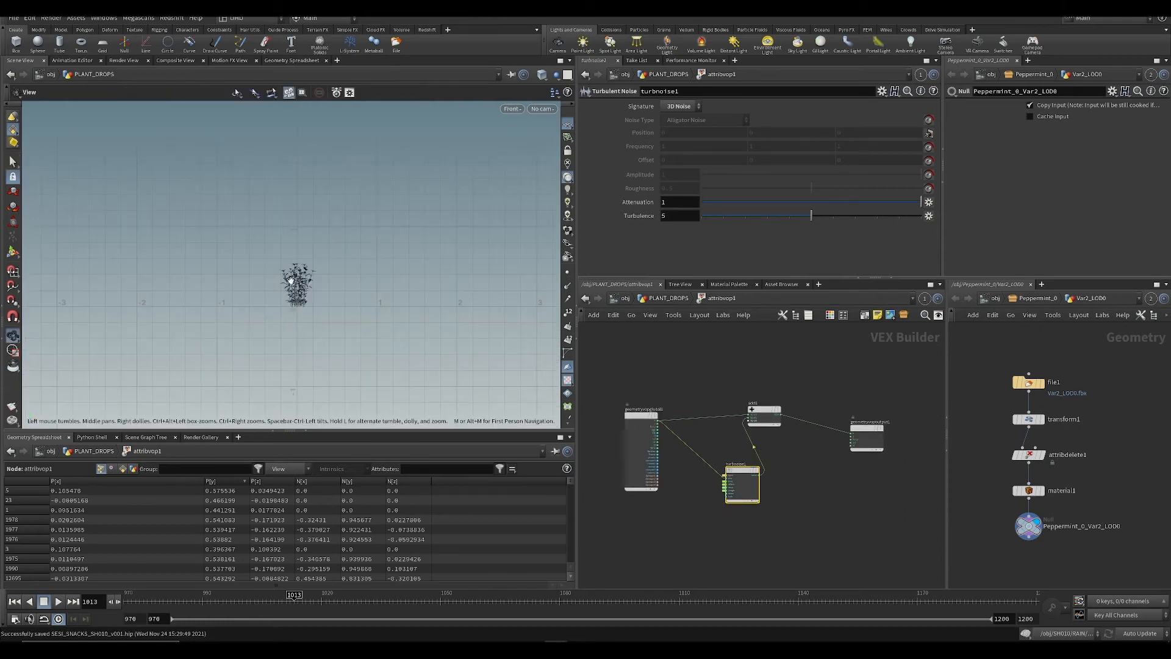
Step: Add a Vector to Float node above add1 and connect the global P output to it
{"action": "scroll", "coordinate": [708, 450], "scroll_direction": "up", "scroll_amount": 4}
{"action": "key", "text": "Tab"}
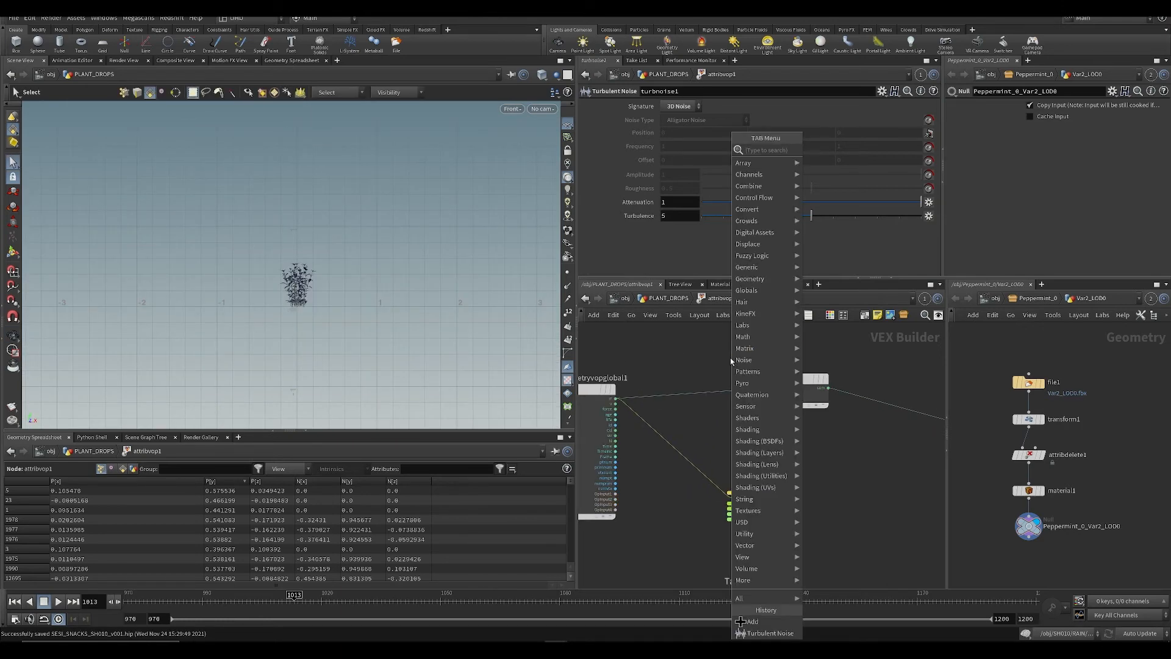
{"action": "type", "text": "vtf"}
{"action": "left_click", "coordinate": [819, 152]}
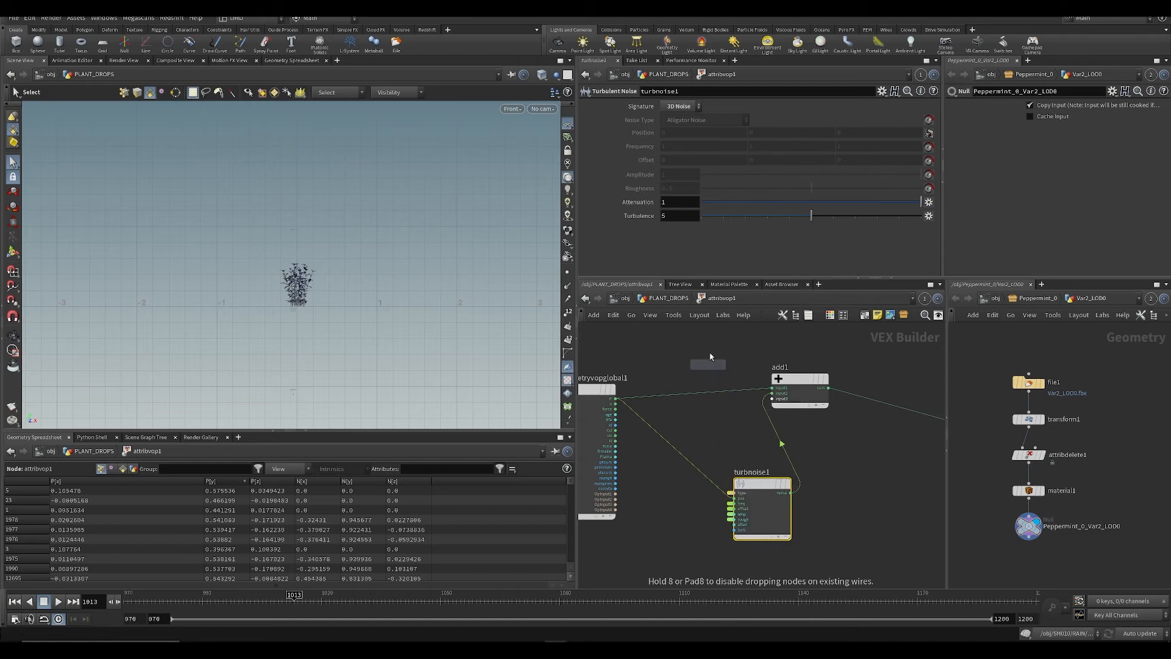
{"action": "left_click", "coordinate": [711, 339]}
{"action": "left_click_drag", "start_coordinate": [617, 398], "coordinate": [683, 337]}
{"action": "middle_click_drag", "start_coordinate": [699, 342], "coordinate": [665, 397]}
{"action": "left_click_drag", "start_coordinate": [668, 394], "coordinate": [663, 384]}
Step: Add a Fit Range node beside vectofloat1 and connect the second float output, fval2, to its value input
{"action": "key", "text": "Tab"}
{"action": "type", "text": "fit r"}
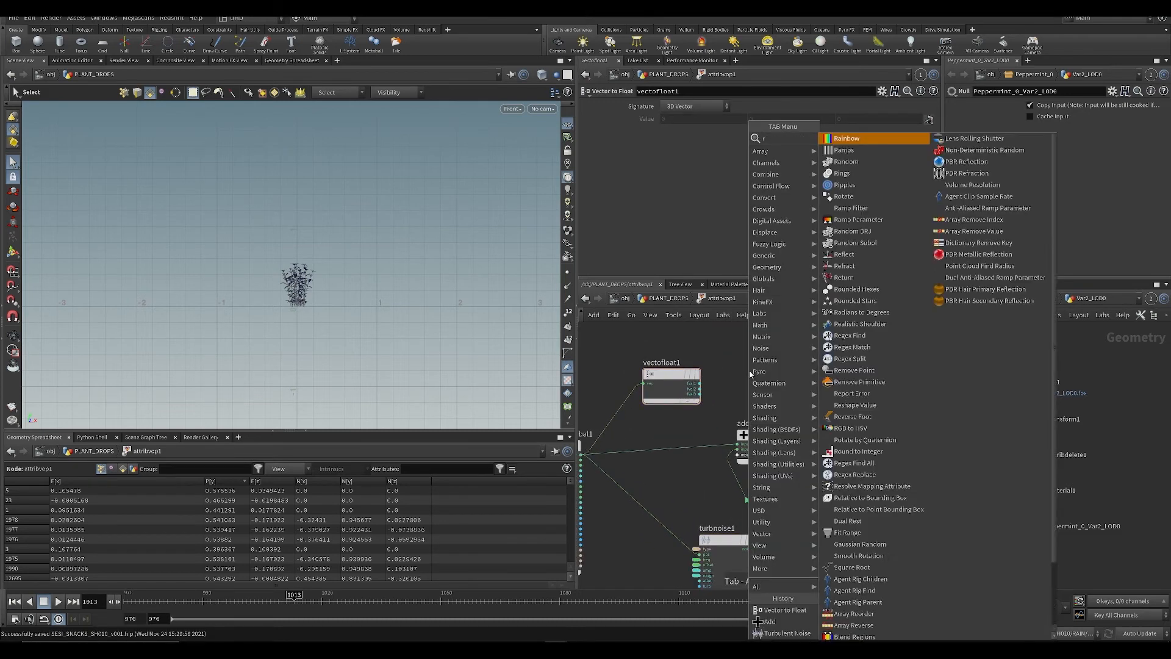
{"action": "key", "text": "Return"}
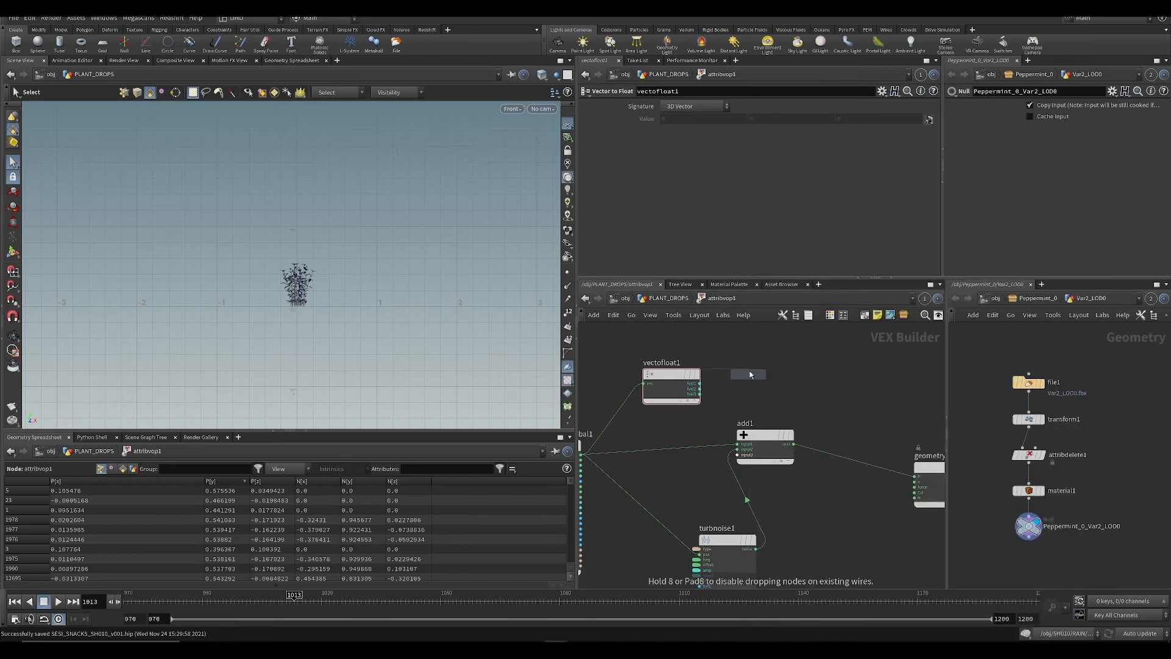
{"action": "left_click", "coordinate": [757, 377]}
{"action": "scroll", "coordinate": [701, 383], "scroll_direction": "up", "scroll_amount": 3}
{"action": "left_click", "coordinate": [699, 395]}
{"action": "left_click", "coordinate": [785, 385]}
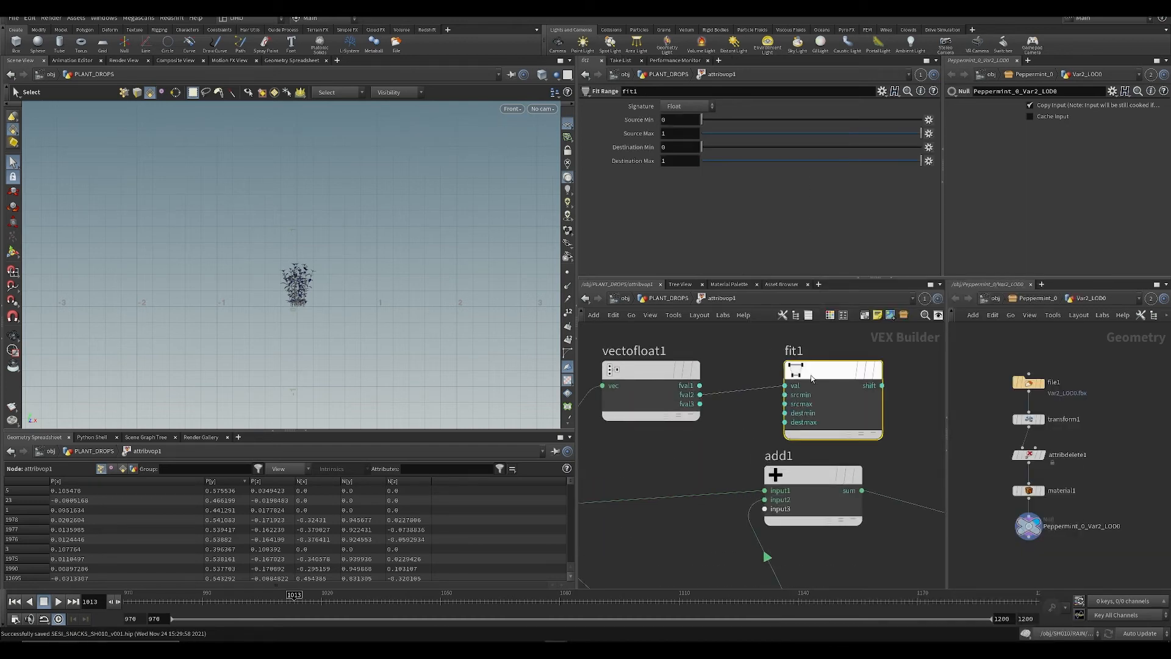
{"action": "left_click_drag", "start_coordinate": [830, 369], "coordinate": [839, 351]}
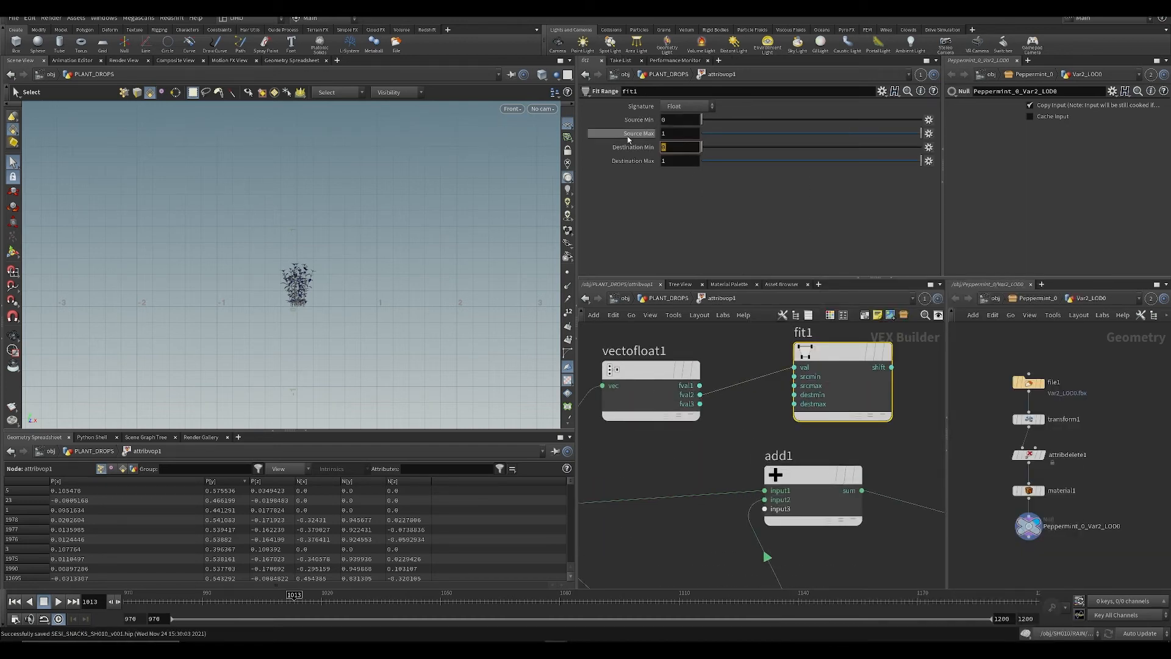
Step: Set fit1's source maximum to 0.5
{"action": "left_click", "coordinate": [673, 148]}
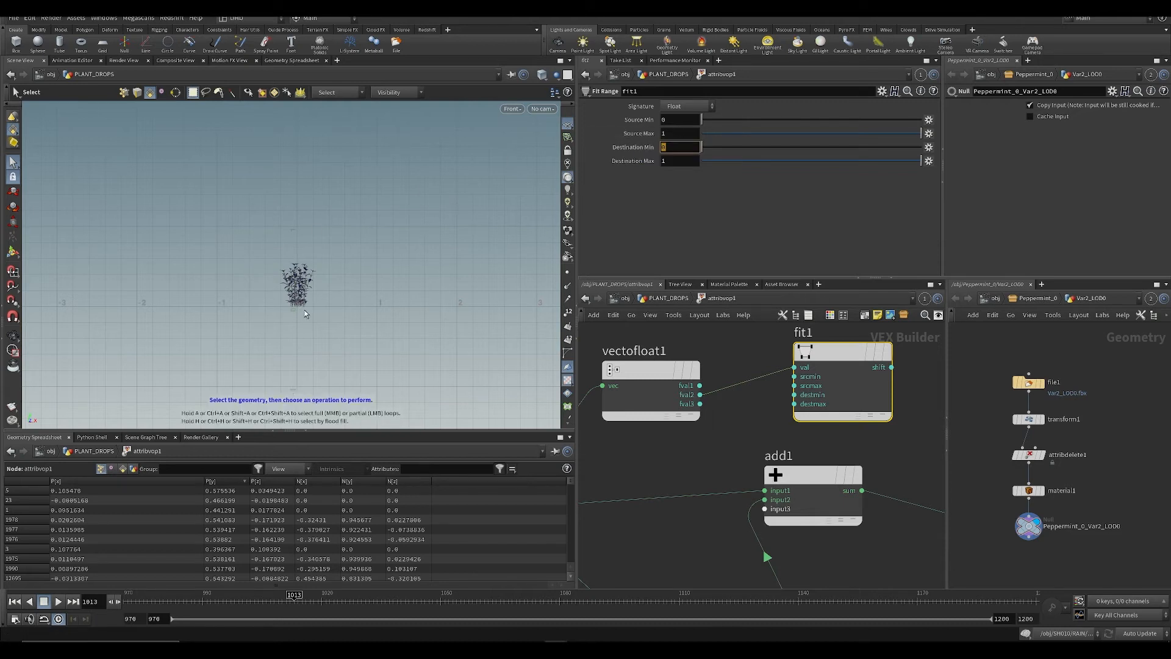
{"action": "left_click_drag", "start_coordinate": [685, 132], "coordinate": [529, 108]}
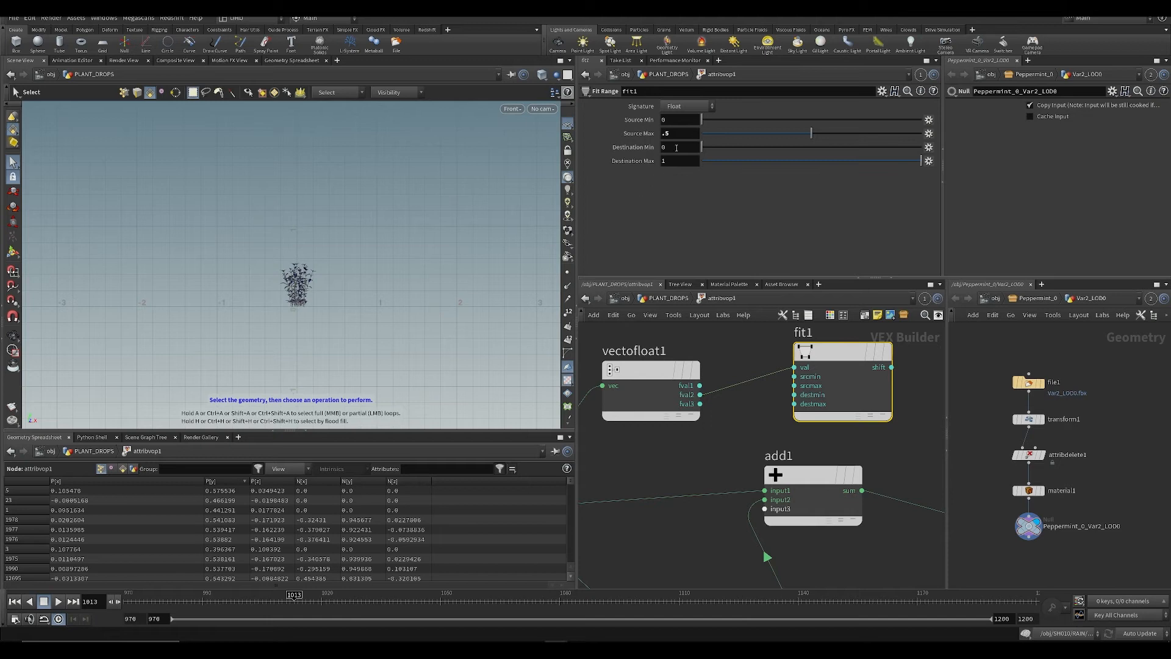
{"action": "scroll", "coordinate": [791, 361], "scroll_direction": "down", "scroll_amount": 4}
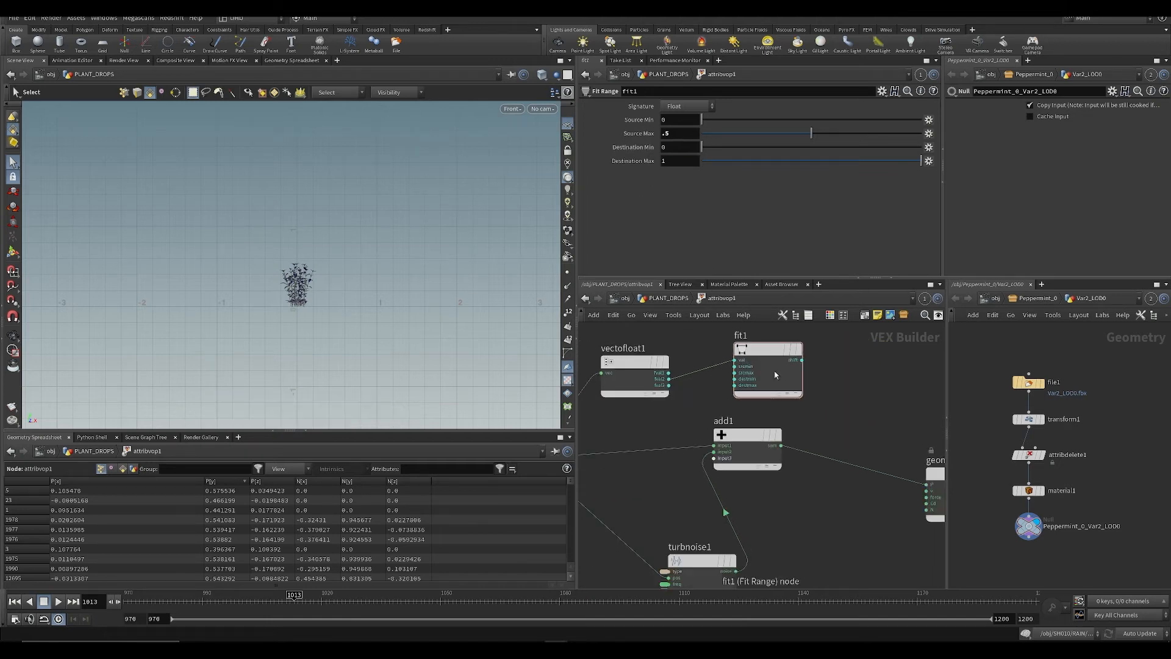
Step: Save the scene, add a Ramp Parameter beside fit1 and set its ramp type to Spline Ramp (float)
{"action": "key", "text": "ctrl+s"}
{"action": "key", "text": "Tab"}
{"action": "type", "text": "ramp"}
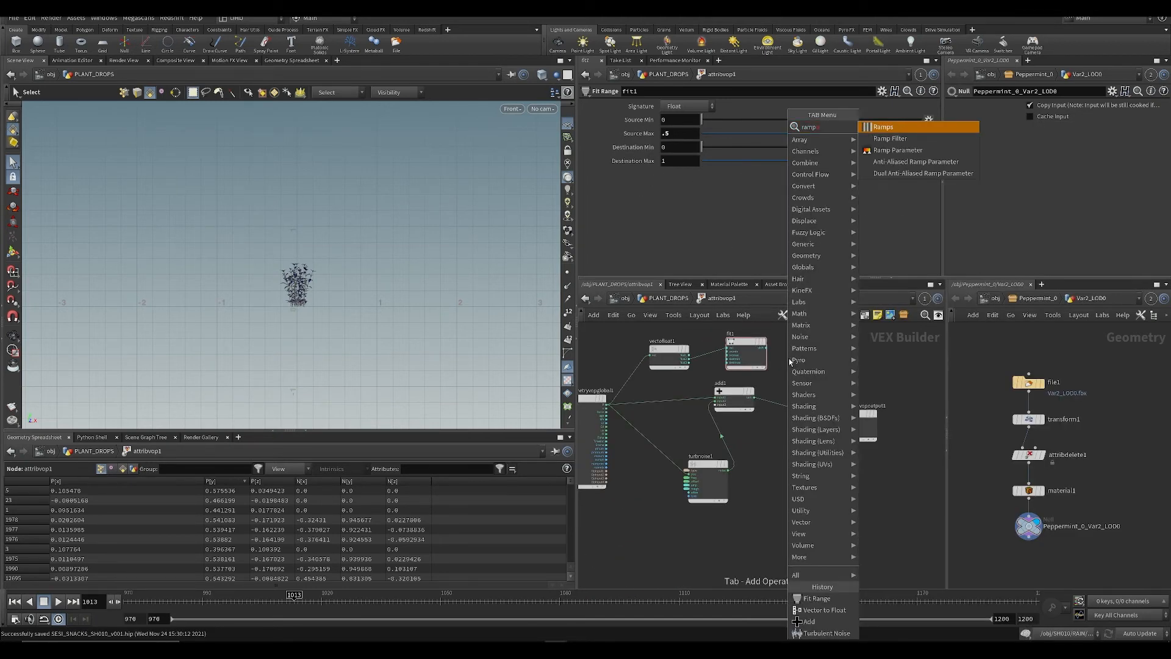
{"action": "key", "text": "Down"}
{"action": "key", "text": "Down"}
{"action": "key", "text": "Return"}
{"action": "left_click", "coordinate": [790, 358]}
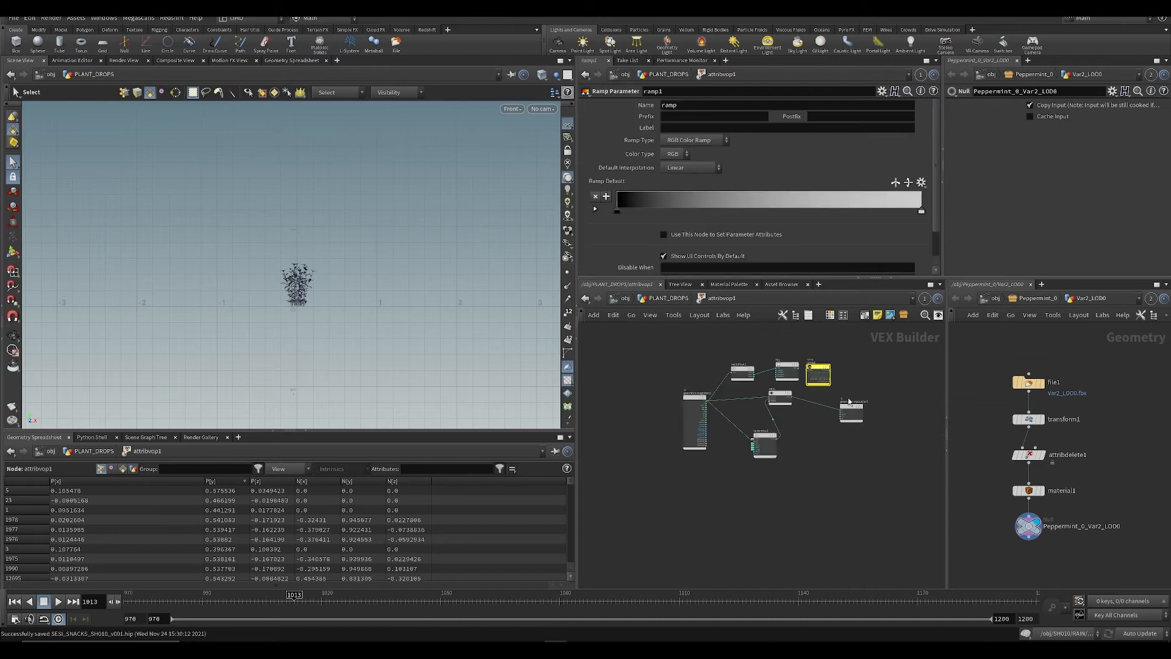
{"action": "left_click", "coordinate": [702, 140]}
{"action": "left_click", "coordinate": [693, 144]}
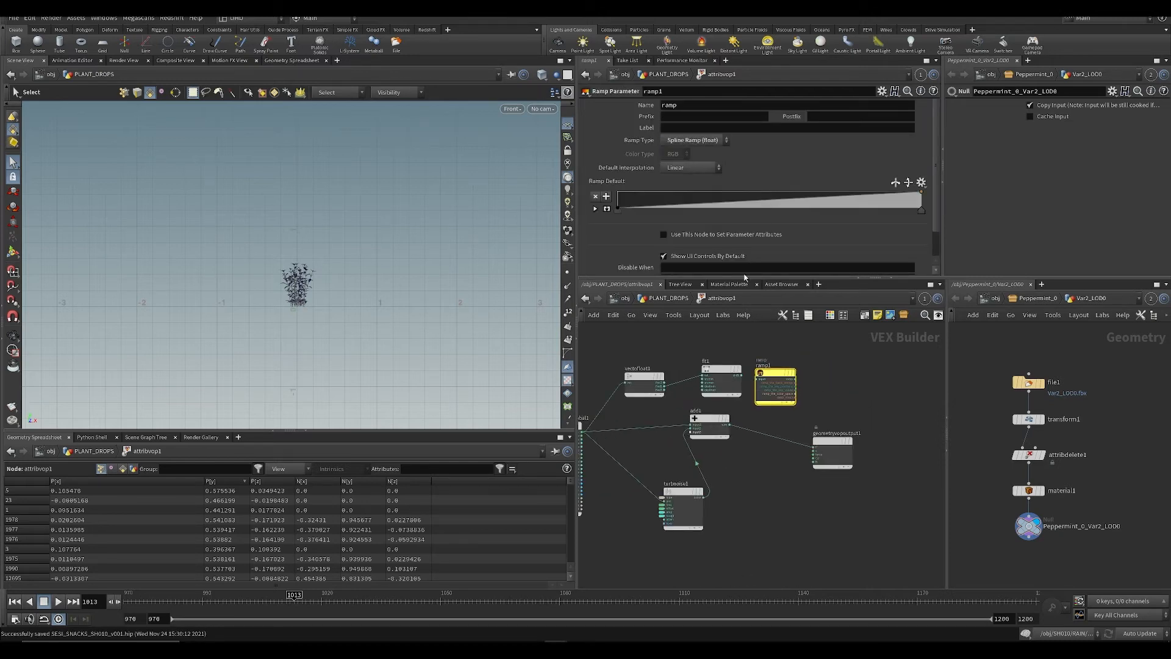
Step: Connect fit1's output to the ramp1 input and move add1 and turbnoise1 farther along the network to make room
{"action": "left_click_drag", "start_coordinate": [742, 376], "coordinate": [759, 379]}
{"action": "left_click_drag", "start_coordinate": [871, 411], "coordinate": [648, 548]}
{"action": "left_click_drag", "start_coordinate": [710, 426], "coordinate": [857, 462]}
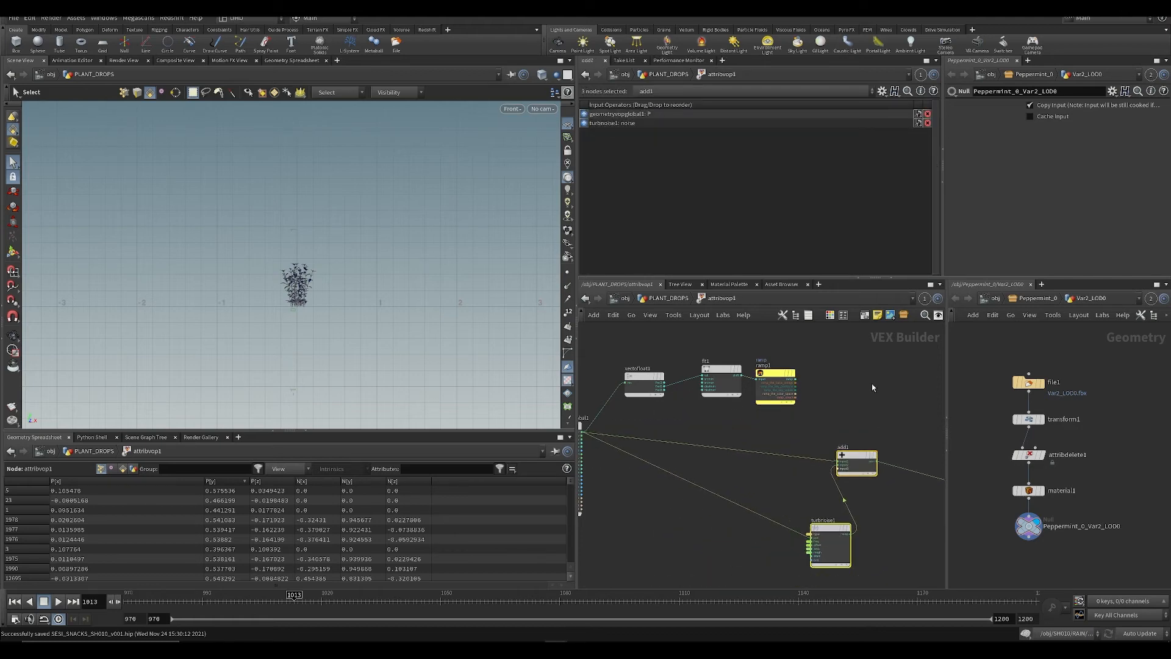
{"action": "left_click", "coordinate": [872, 388]}
Step: Insert a Multiply node on the wire between turbnoise1 and add1
{"action": "scroll", "coordinate": [857, 416], "scroll_direction": "up", "scroll_amount": 3}
{"action": "scroll", "coordinate": [858, 415], "scroll_direction": "down", "scroll_amount": 4}
{"action": "middle_click_drag", "start_coordinate": [858, 416], "coordinate": [798, 417]}
{"action": "key", "text": "Tab"}
{"action": "type", "text": ","}
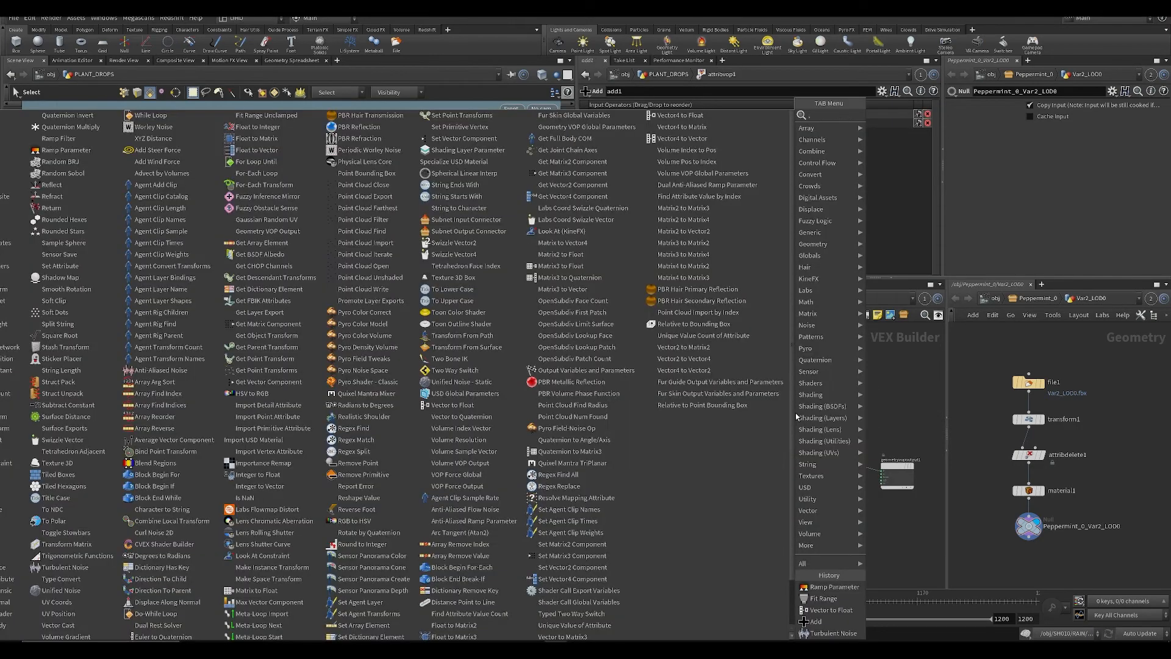
{"action": "type", "text": "mul"}
{"action": "key", "text": "Return"}
{"action": "scroll", "coordinate": [799, 465], "scroll_direction": "up", "scroll_amount": 3}
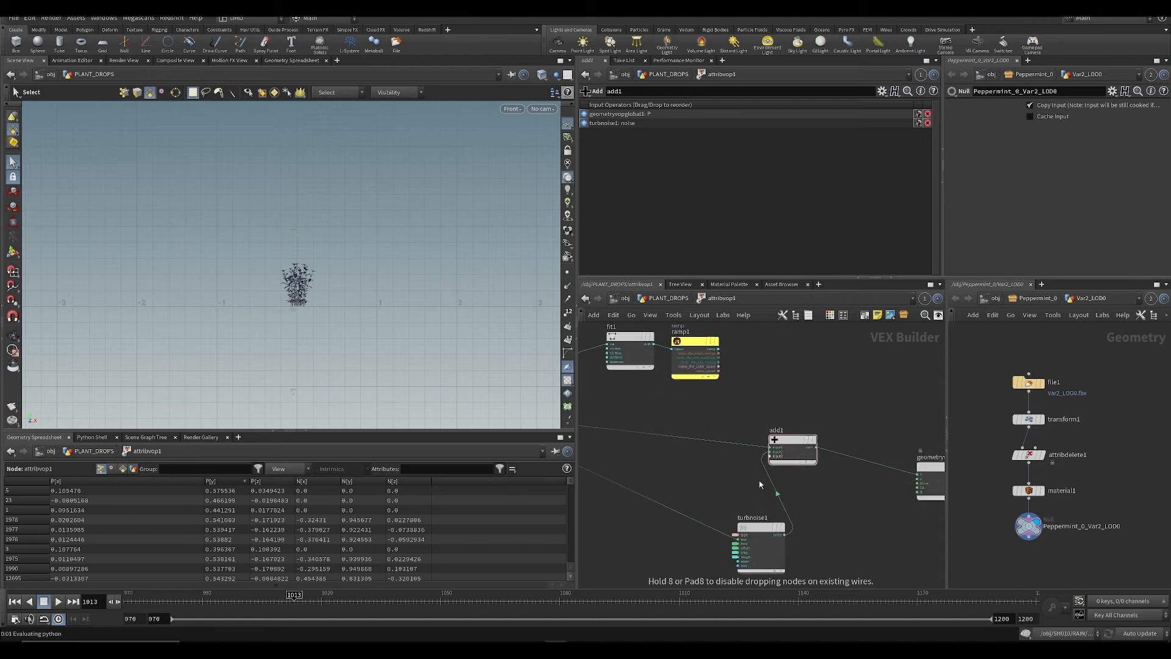
{"action": "left_click", "coordinate": [762, 480]}
Step: Connect the ramp1 output to multiply1's second input and save the scene
{"action": "left_click", "coordinate": [720, 350]}
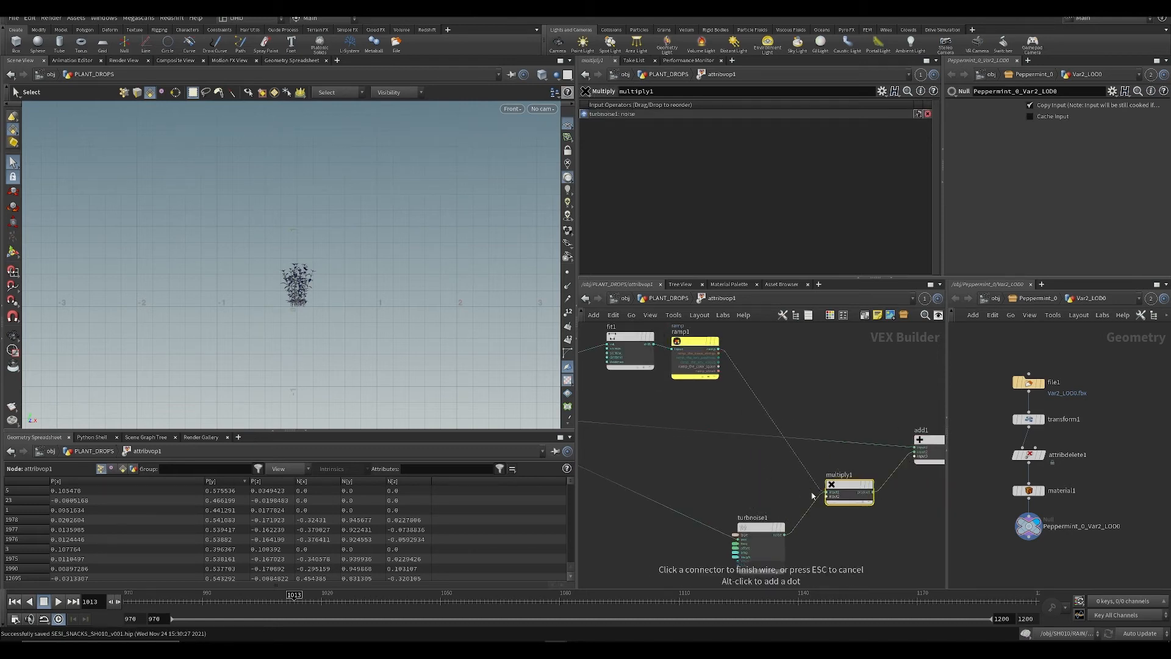
{"action": "left_click", "coordinate": [826, 497]}
{"action": "key", "text": "ctrl+s"}
{"action": "scroll", "coordinate": [820, 424], "scroll_direction": "up", "scroll_amount": 1}
{"action": "middle_click_drag", "start_coordinate": [819, 424], "coordinate": [879, 374]}
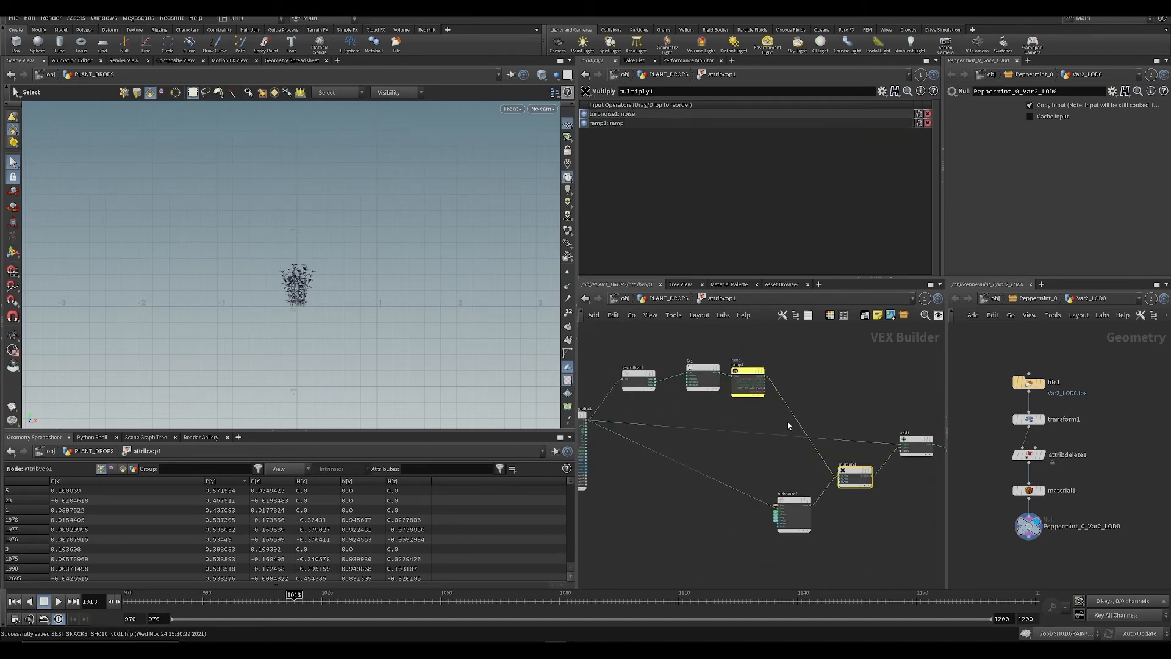
Step: Return to the geometry network, raise the end point of attribvop1's ramp to a value of about 0.96 and save
{"action": "key", "text": "u"}
{"action": "scroll", "coordinate": [862, 232], "scroll_direction": "down", "scroll_amount": 5}
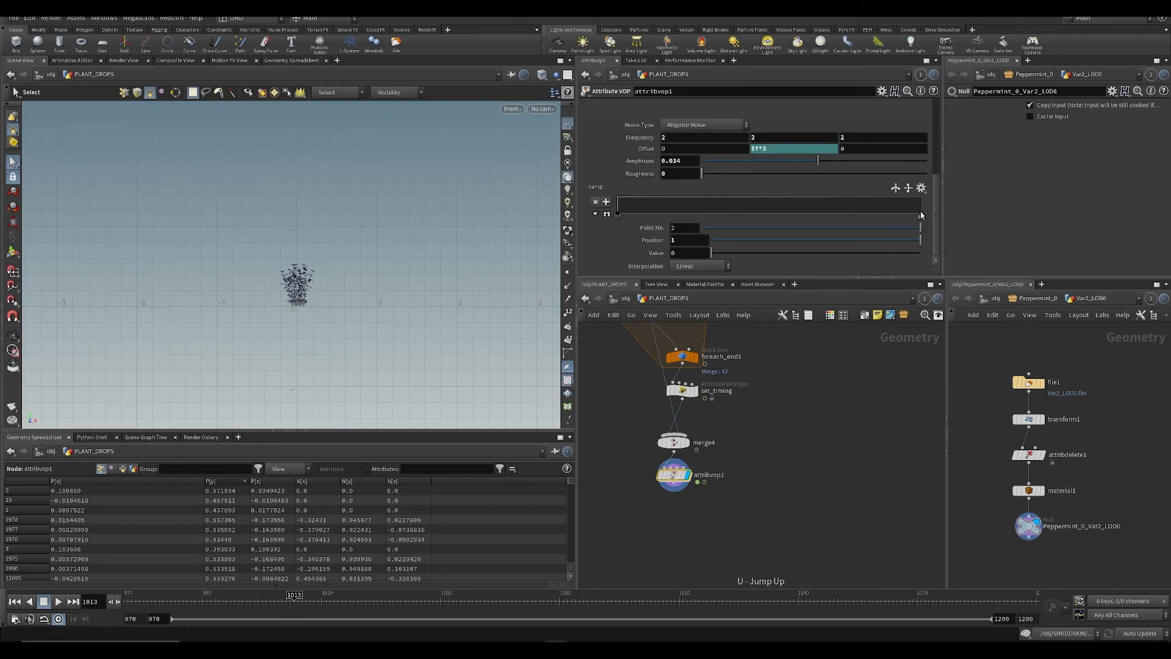
{"action": "left_click_drag", "start_coordinate": [922, 215], "coordinate": [921, 199]}
{"action": "key", "text": "ctrl+s"}
{"action": "key", "text": "Escape"}
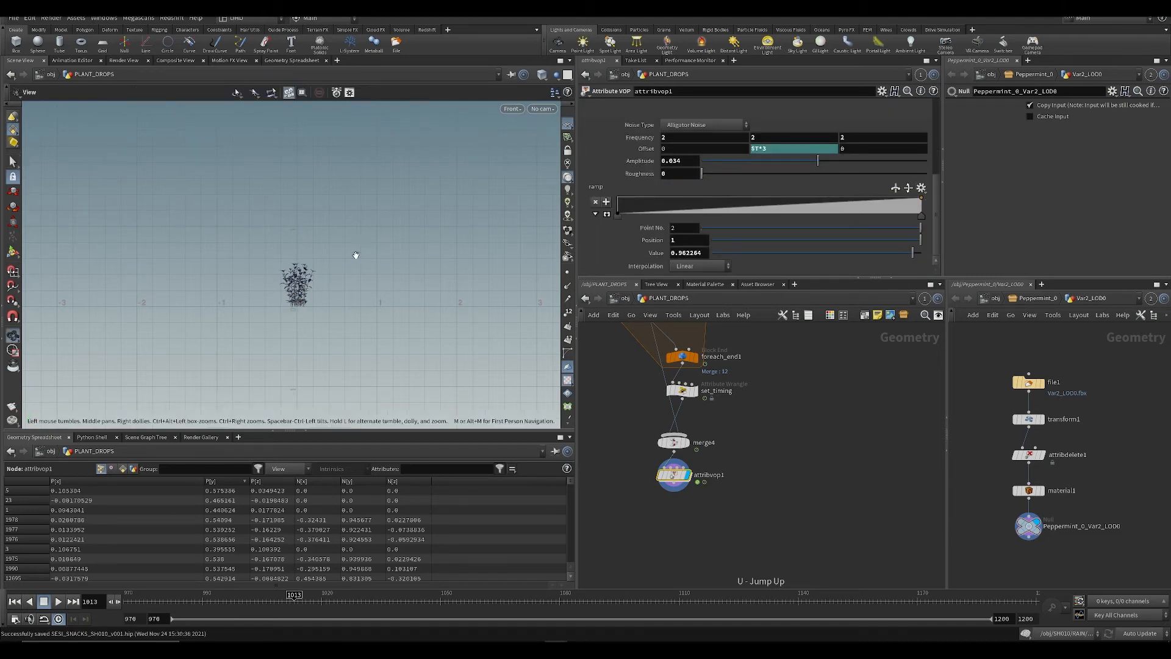
Step: Set attribvop1's noise frequency to 3.5 on all axes, save, and change the noise type to Simplex Noise
{"action": "right_click_drag", "start_coordinate": [356, 255], "coordinate": [421, 278], "text": "alt"}
{"action": "middle_click_drag", "start_coordinate": [639, 139], "coordinate": [718, 149]}
{"action": "key", "text": "ctrl+s"}
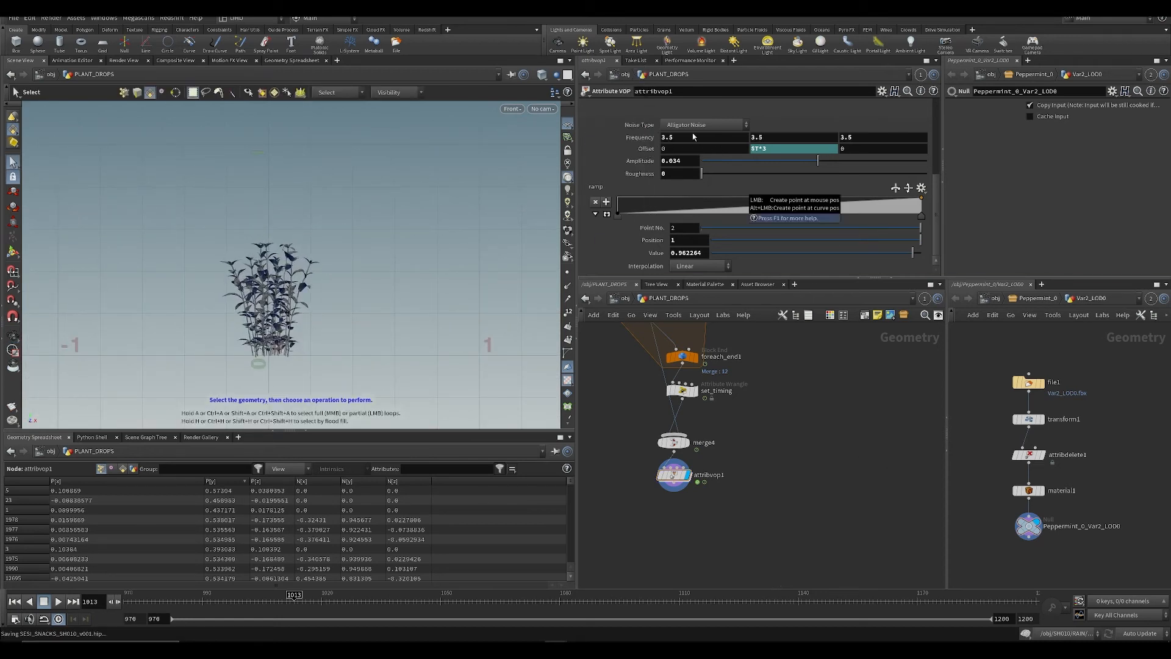
{"action": "left_click", "coordinate": [691, 126]}
{"action": "left_click", "coordinate": [687, 180]}
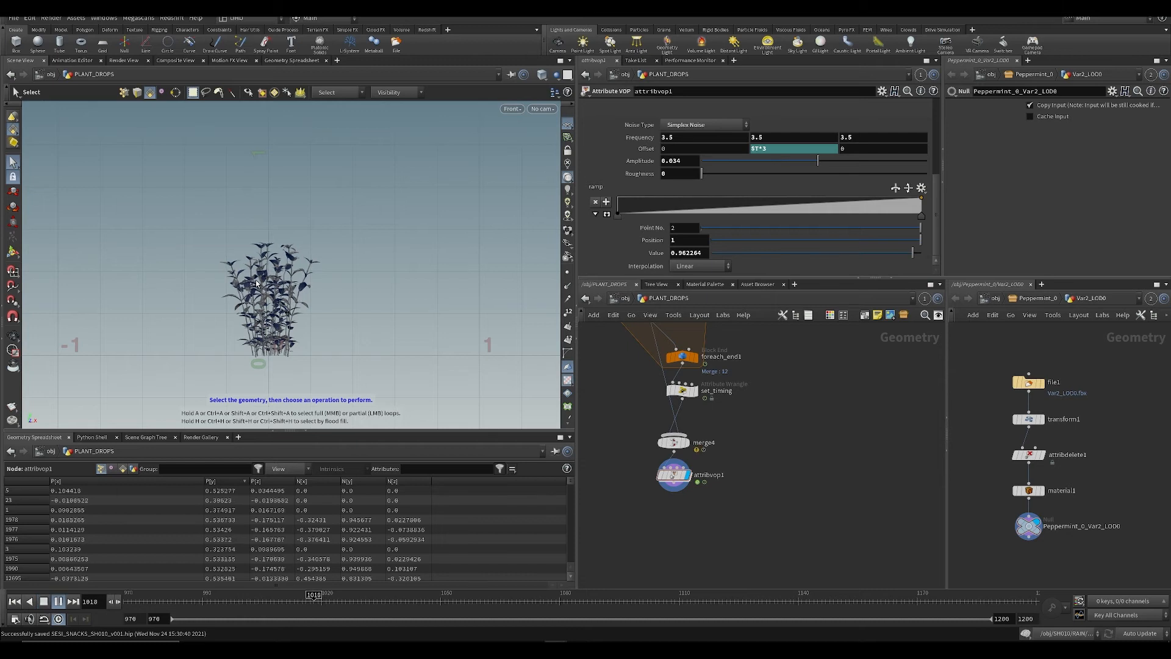
{"action": "scroll", "coordinate": [262, 287], "scroll_direction": "up", "scroll_amount": 3}
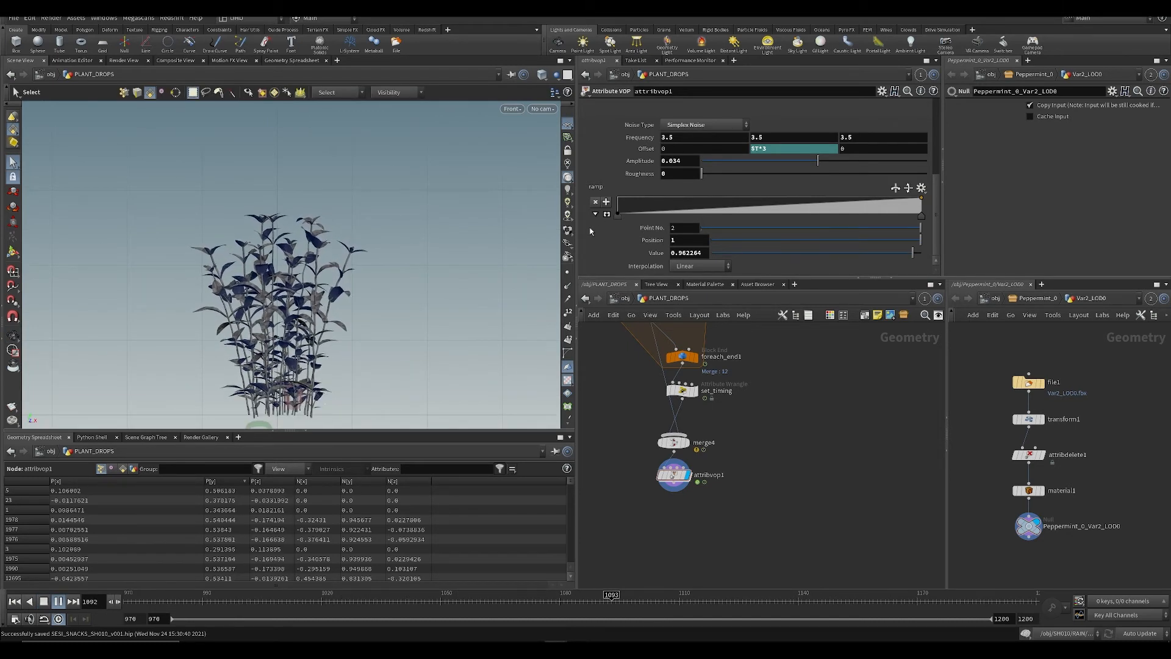
Step: Set attribvop1's noise amplitude to -0.3 and its second offset component to $T*2
{"action": "left_click", "coordinate": [781, 161]}
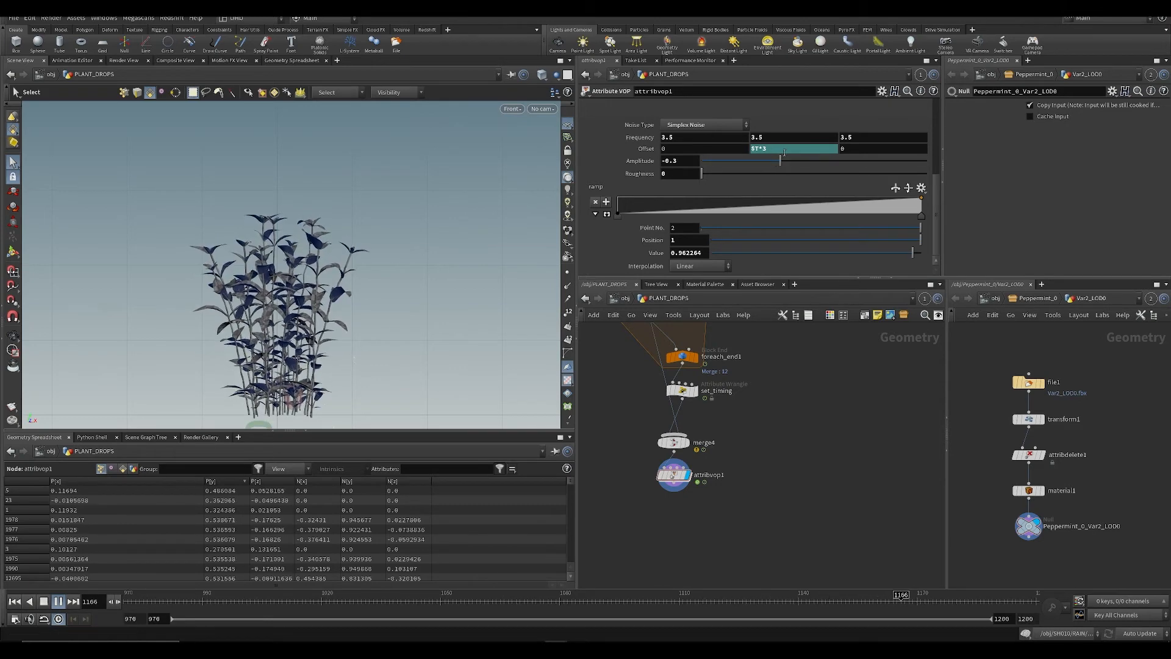
{"action": "left_click", "coordinate": [782, 149]}
{"action": "key", "text": "BackSpace"}
{"action": "type", "text": "2"}
{"action": "key", "text": "Return"}
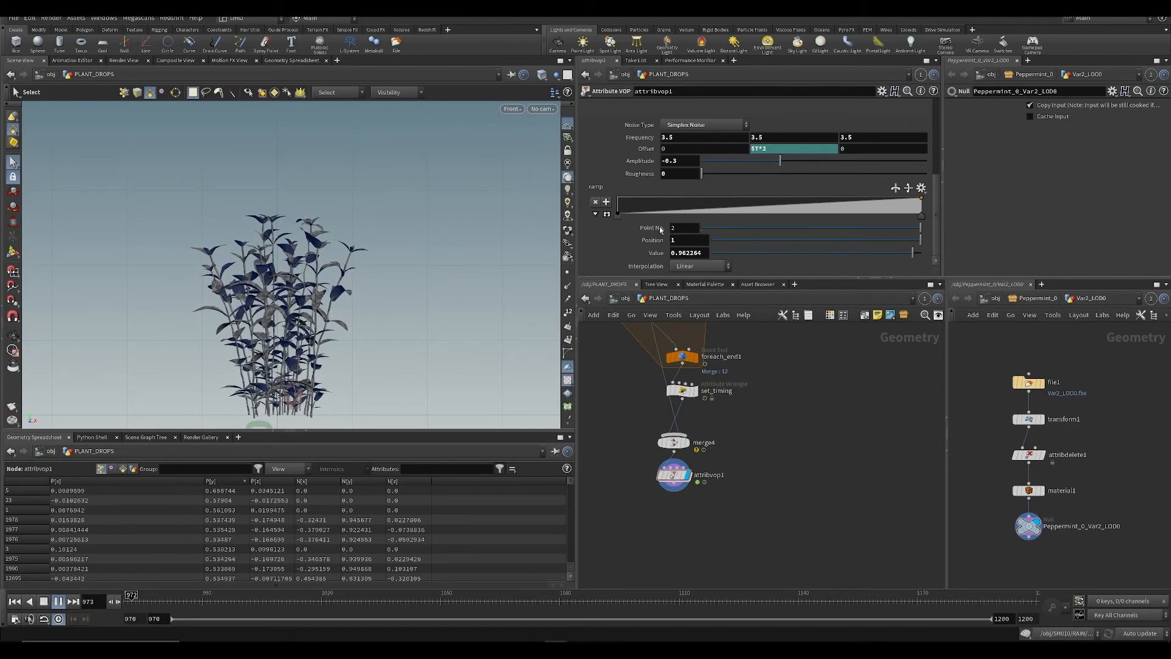
Step: Save, set all three noise frequency values to 2 and add a ramp point near position 0.14 with value about 0.51
{"action": "key", "text": "ctrl+s"}
{"action": "type", "text": "2"}
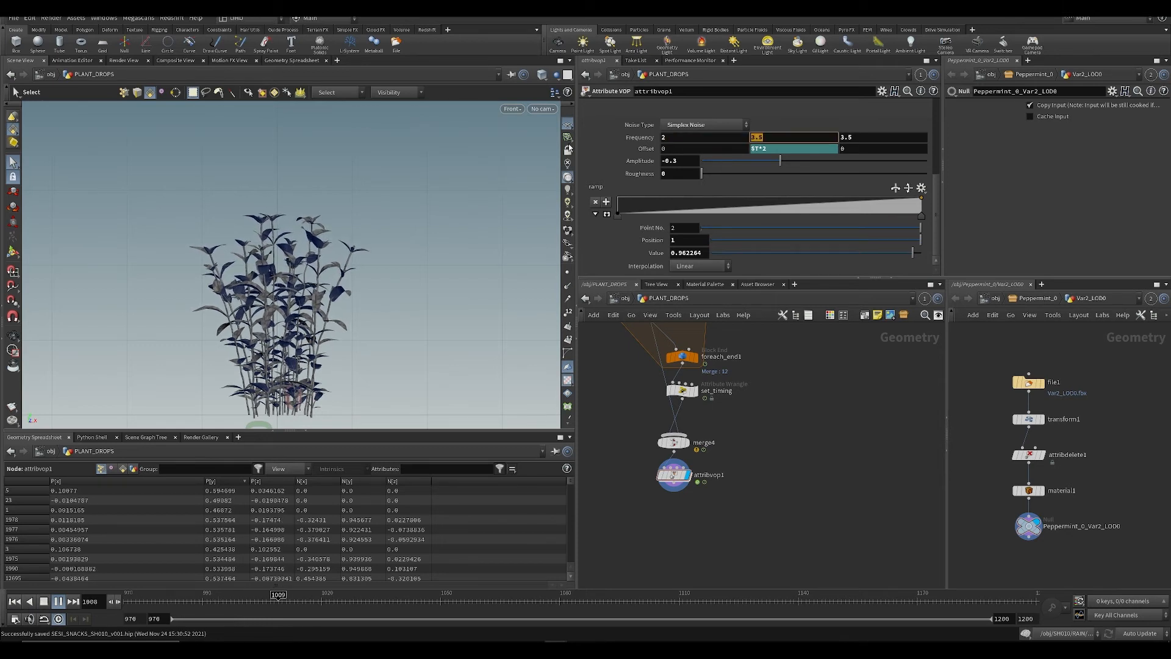
{"action": "key", "text": "Return"}
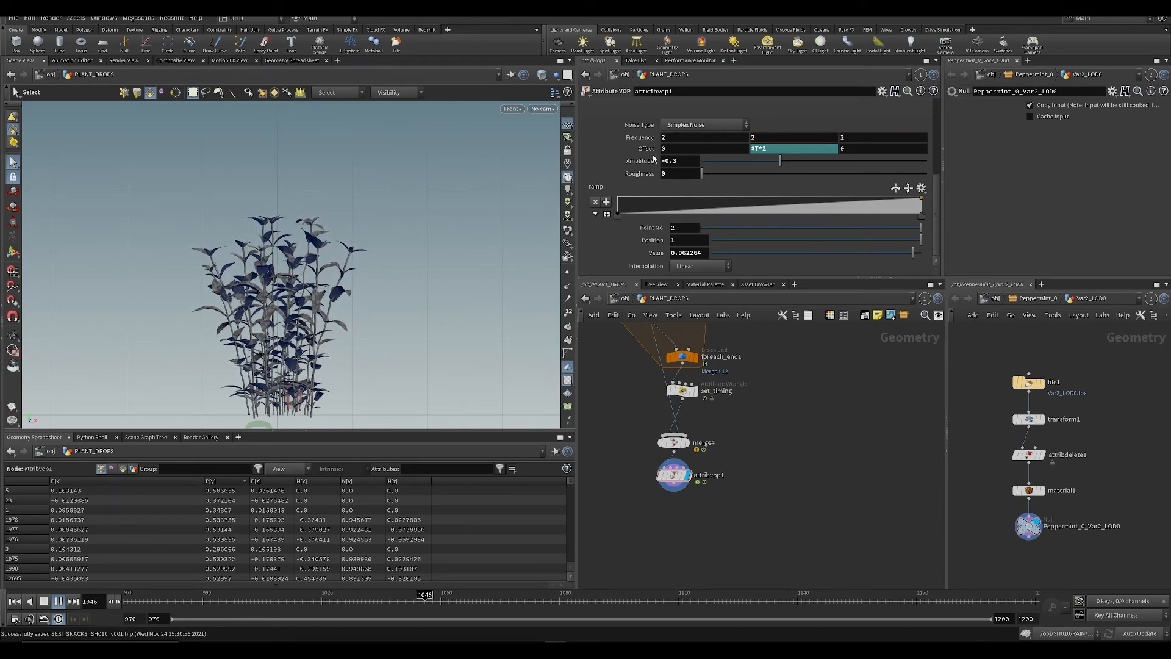
{"action": "left_click_drag", "start_coordinate": [659, 212], "coordinate": [663, 205]}
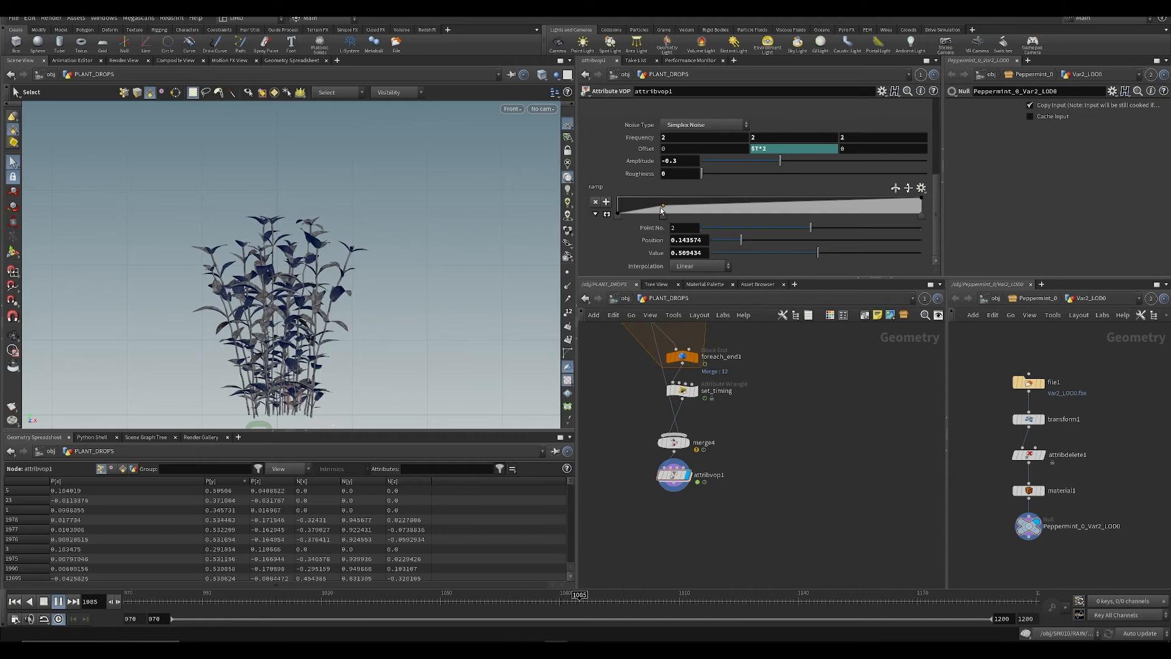
Step: Switch to the perspective view, inspect the moving plant up close and scrub the timeline to frame 1038
{"action": "key", "text": "space+1"}
{"action": "key", "text": "space+g"}
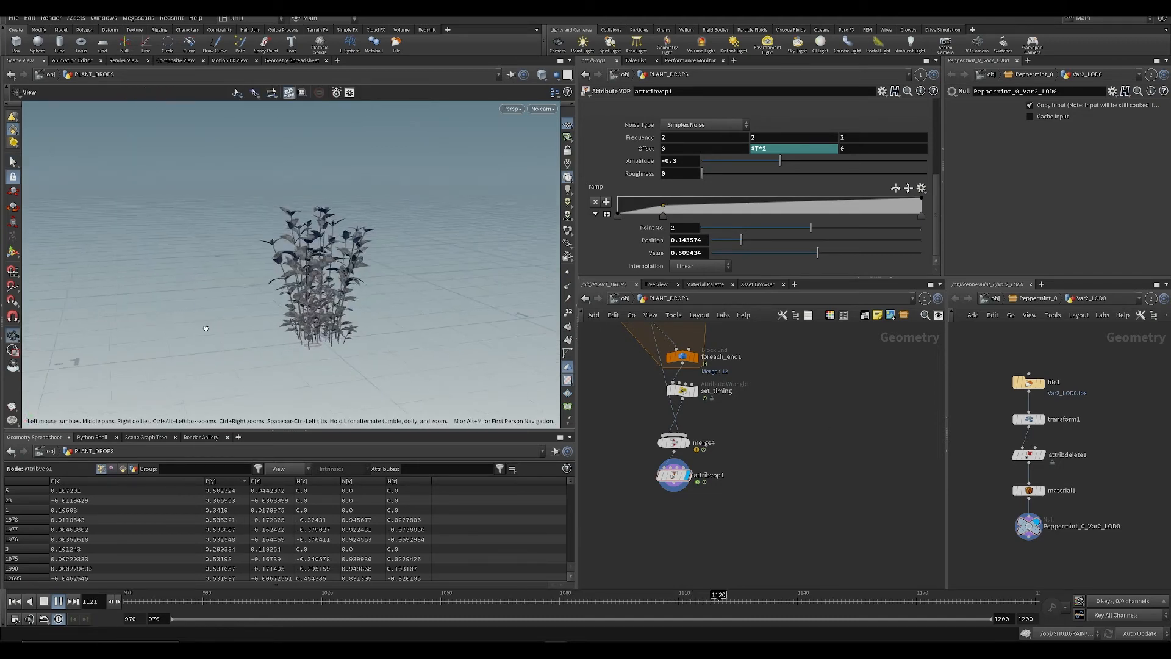
{"action": "scroll", "coordinate": [332, 262], "scroll_direction": "up", "scroll_amount": 8}
{"action": "scroll", "coordinate": [331, 262], "scroll_direction": "down", "scroll_amount": 8}
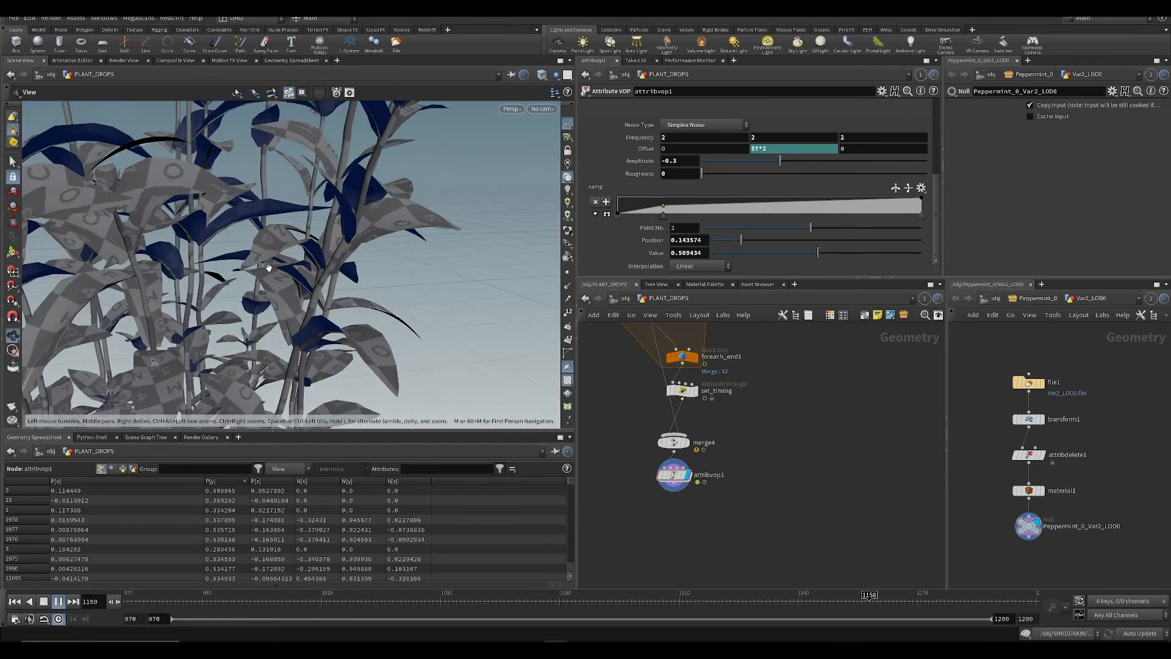
{"action": "scroll", "coordinate": [313, 278], "scroll_direction": "down", "scroll_amount": 3}
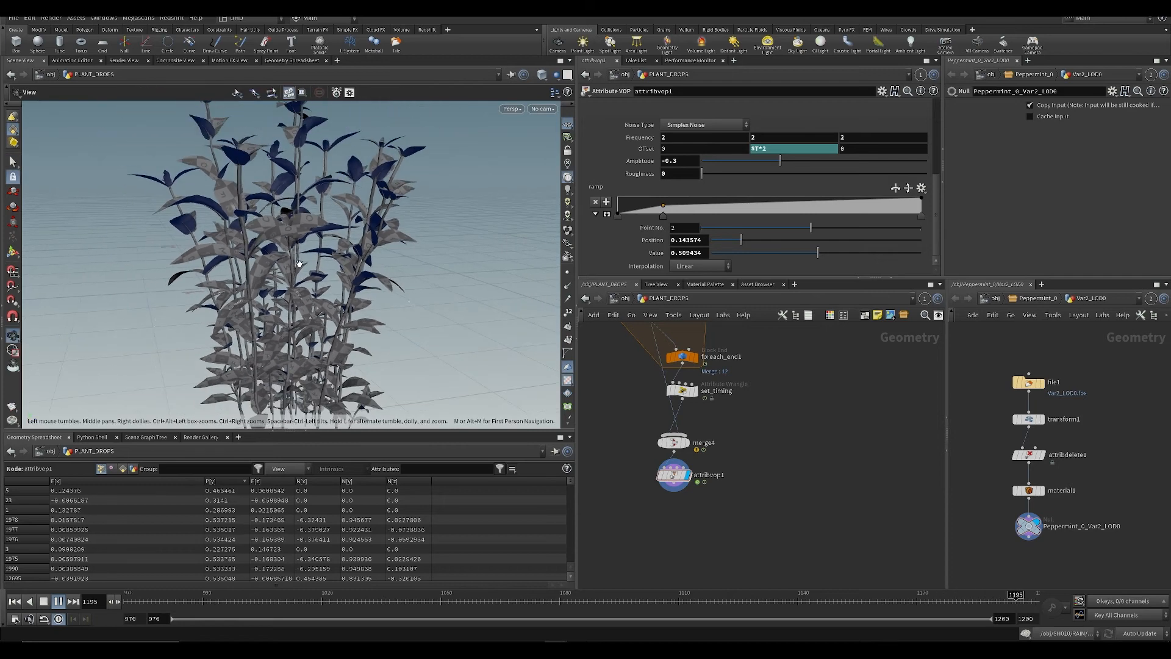
{"action": "key", "text": "s"}
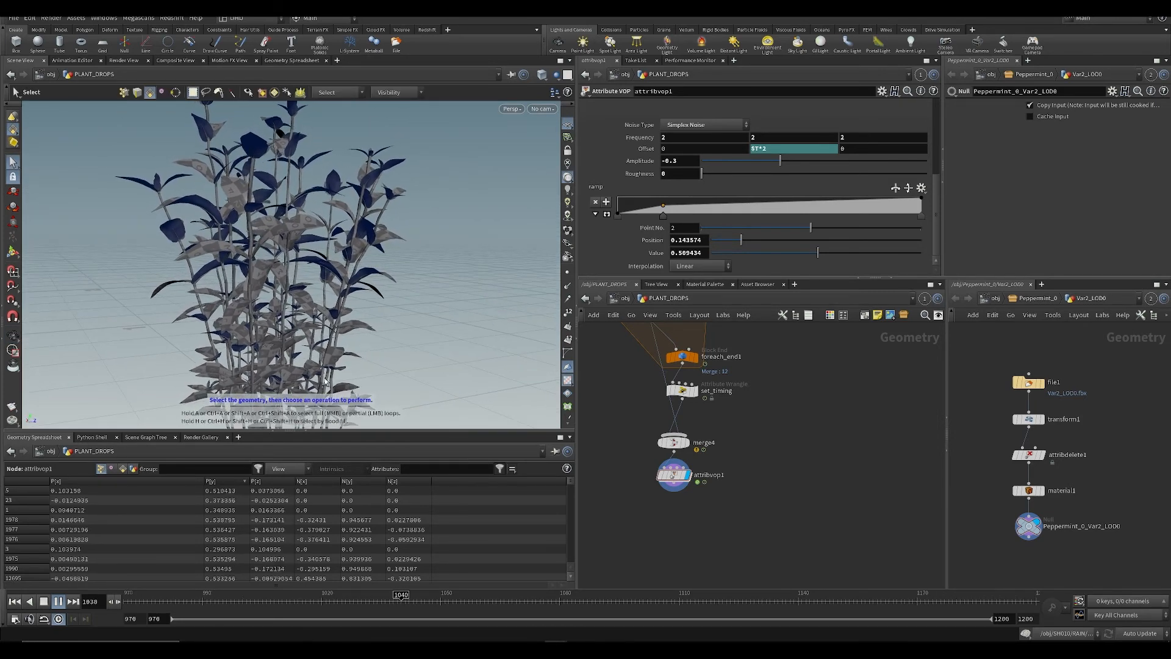
{"action": "left_click", "coordinate": [380, 602]}
{"action": "mouse_move", "coordinate": [379, 602]}
{"action": "left_mouse_down"}
{"action": "mouse_move", "coordinate": [287, 602]}
{"action": "mouse_move", "coordinate": [393, 602]}
{"action": "left_mouse_up"}
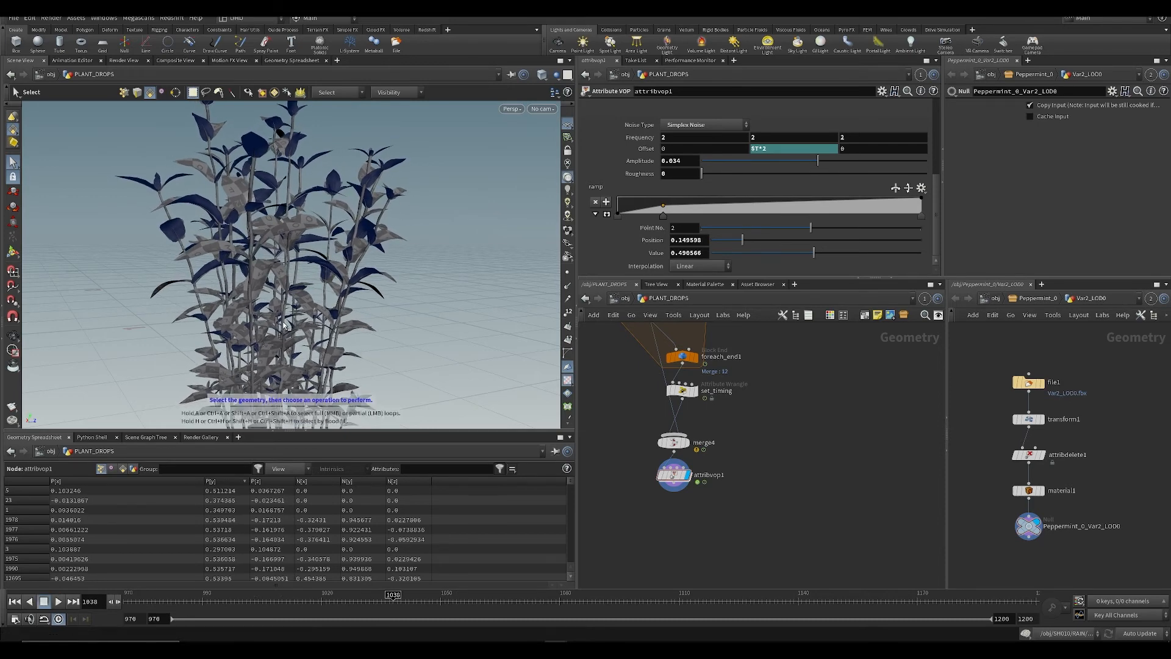
Step: Orbit close around the leaves, scrub ahead and play the animation to review the noise motion
{"action": "left_click_drag", "start_coordinate": [366, 305], "coordinate": [295, 377], "text": "alt"}
{"action": "scroll", "coordinate": [312, 302], "scroll_direction": "up", "scroll_amount": 3}
{"action": "scroll", "coordinate": [295, 377], "scroll_direction": "up", "scroll_amount": 4}
{"action": "middle_click_drag", "start_coordinate": [305, 366], "coordinate": [382, 383], "text": "alt"}
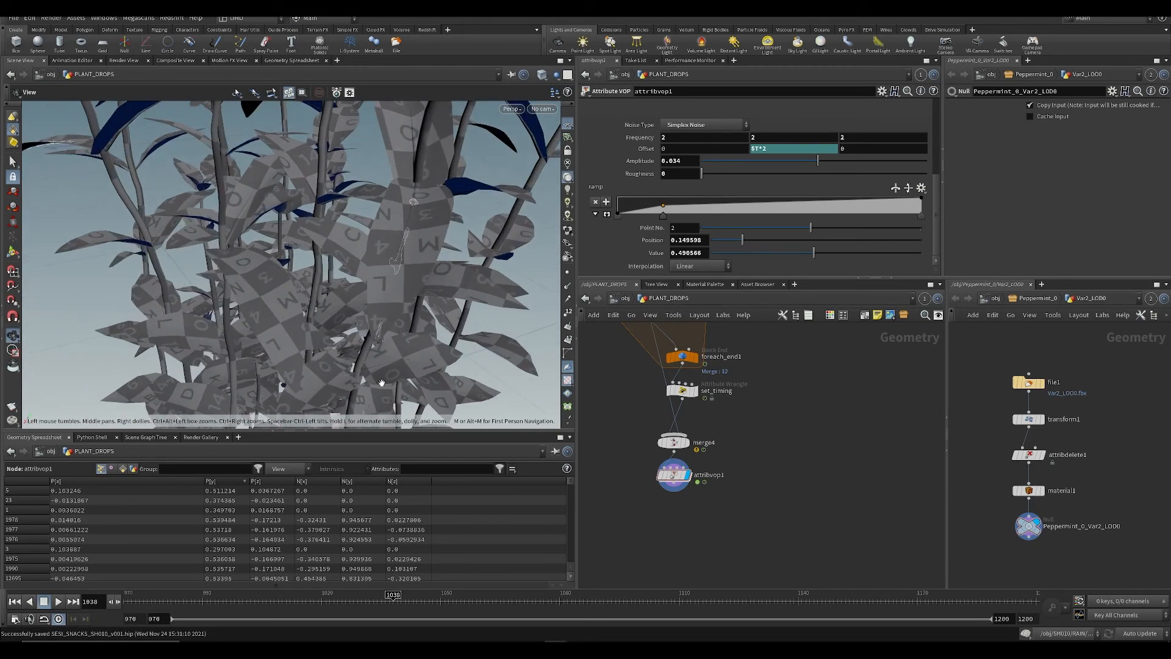
{"action": "left_click_drag", "start_coordinate": [392, 605], "coordinate": [485, 600]}
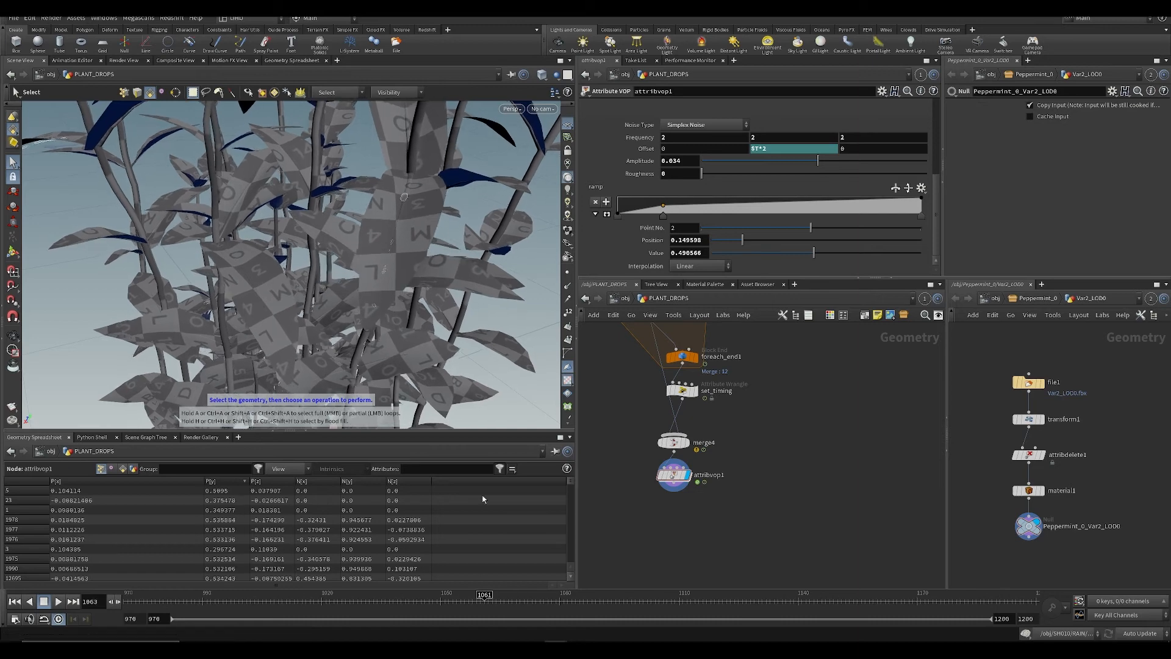
{"action": "left_click_drag", "start_coordinate": [378, 305], "coordinate": [294, 293], "text": "alt"}
{"action": "scroll", "coordinate": [294, 294], "scroll_direction": "down", "scroll_amount": 5}
{"action": "key", "text": "Up"}
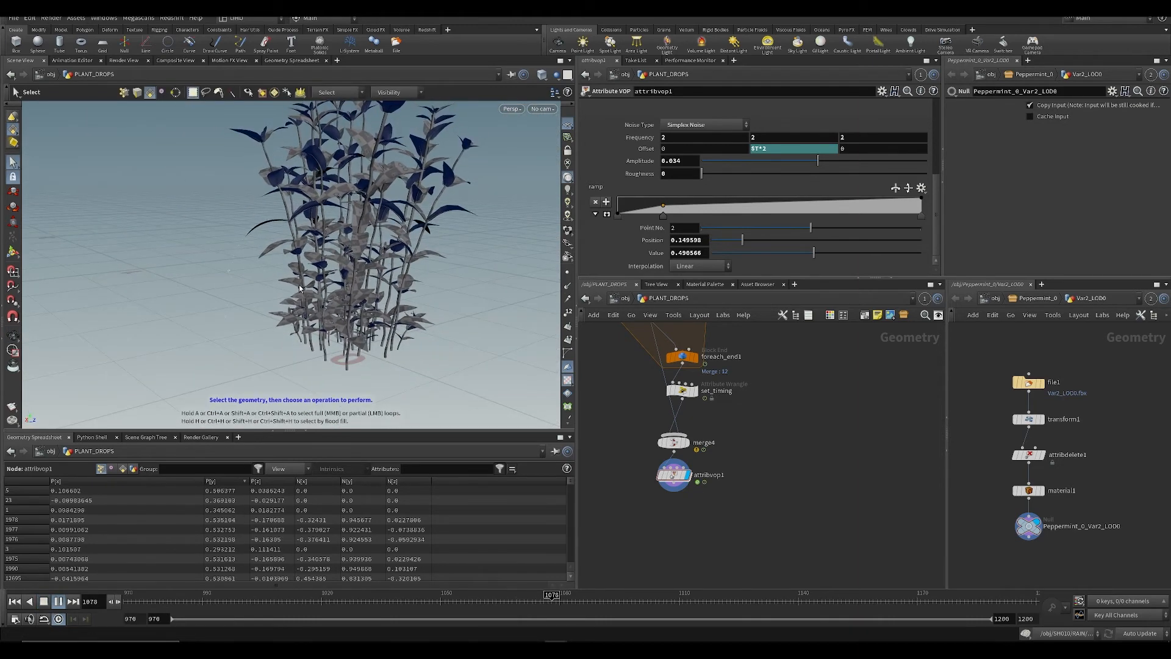
{"action": "key", "text": "ctrl+Up"}
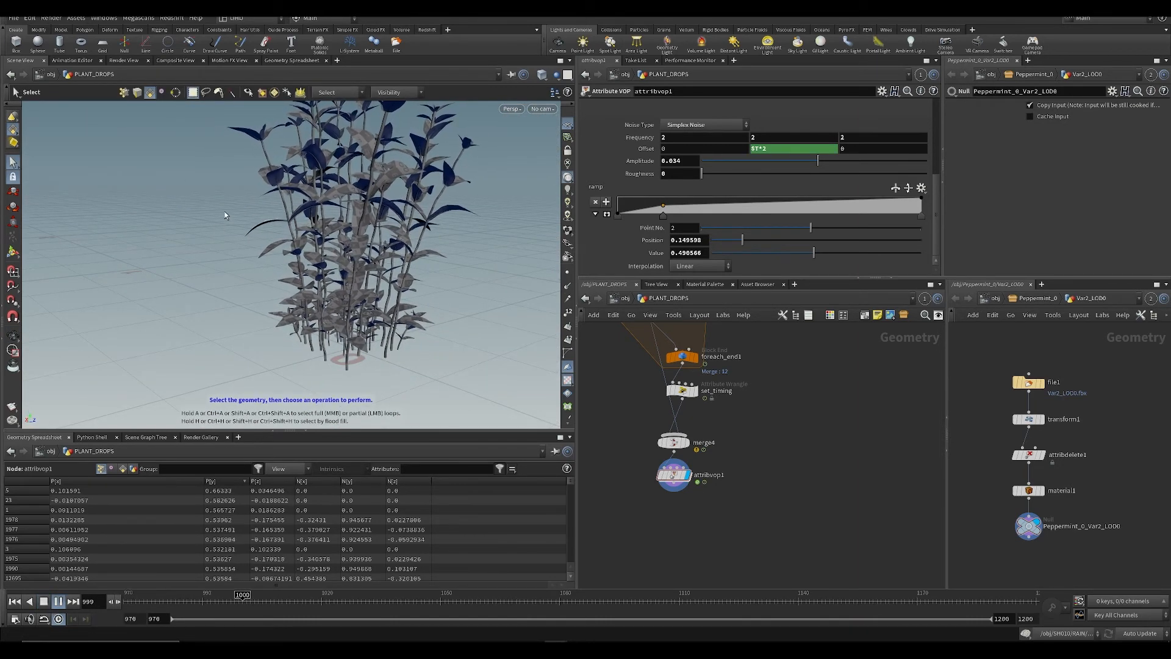
Step: Zoom in on one leaf, scrub through the frames and display merge4 to compare the drops without noise
{"action": "scroll", "coordinate": [281, 216], "scroll_direction": "up", "scroll_amount": 4}
{"action": "right_click_drag", "start_coordinate": [281, 216], "coordinate": [306, 240], "text": "alt"}
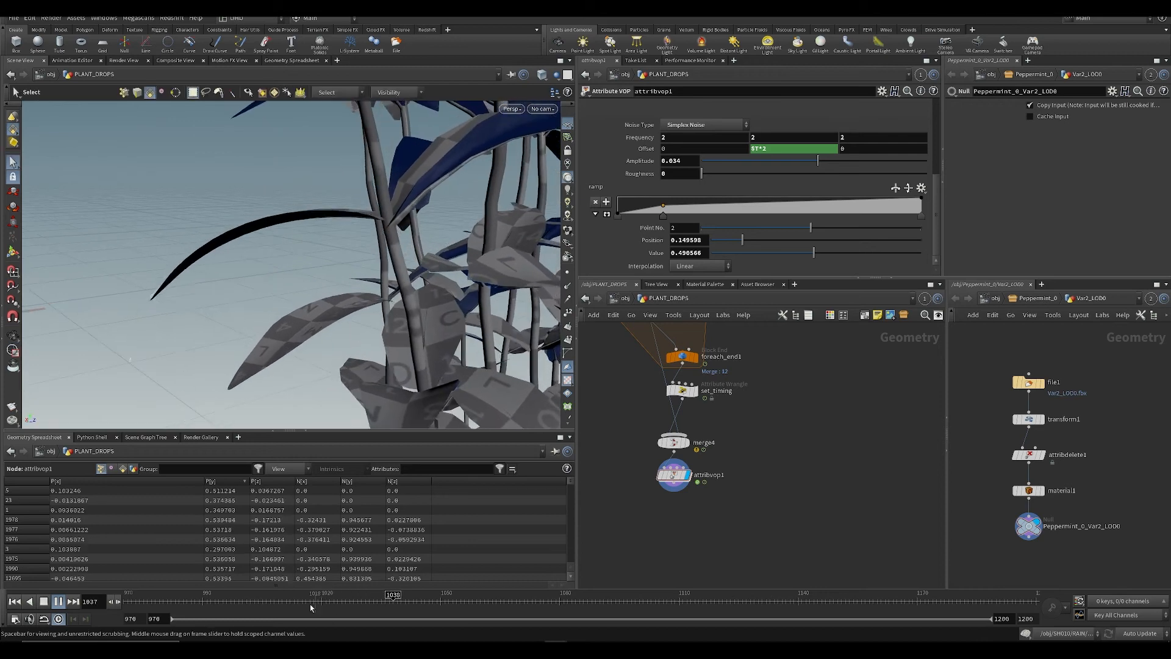
{"action": "left_click_drag", "start_coordinate": [275, 605], "coordinate": [392, 599]}
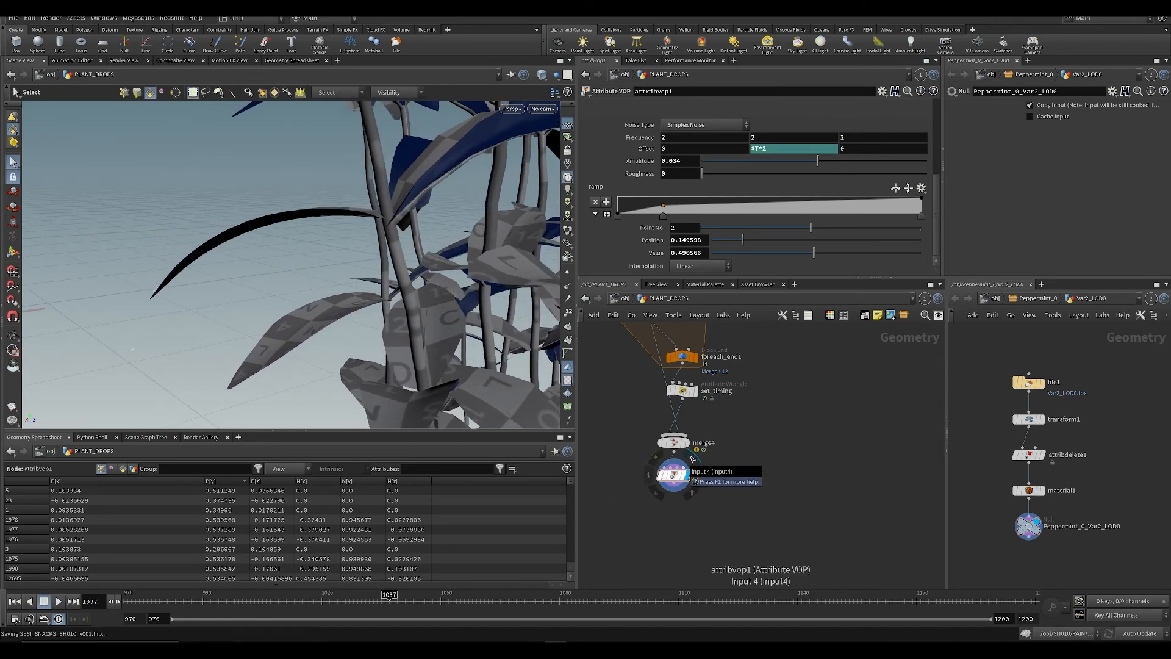
{"action": "left_click", "coordinate": [691, 428]}
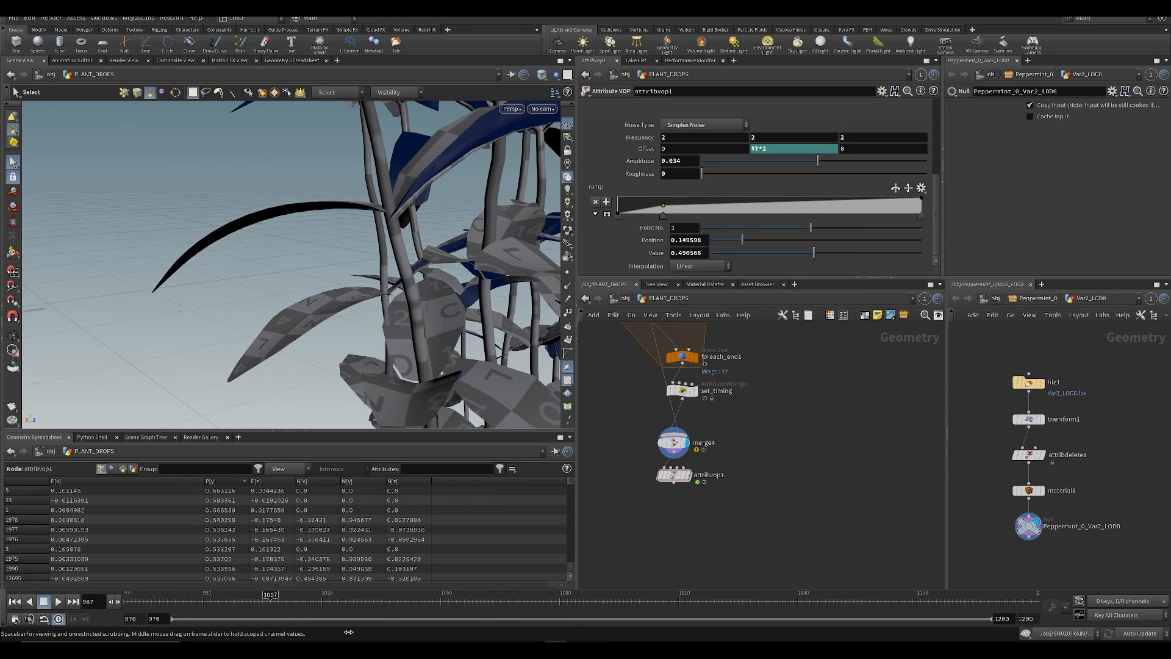
{"action": "left_click_drag", "start_coordinate": [277, 293], "coordinate": [305, 299], "text": "alt"}
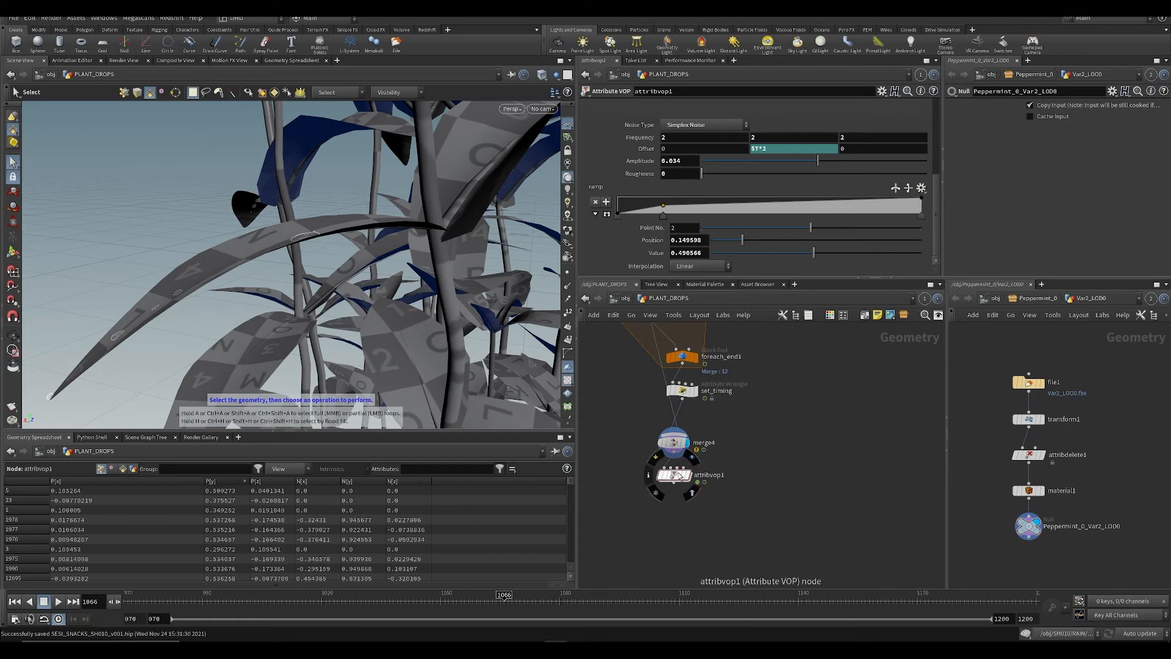
Step: Move attribvop1 down and insert an Unpack node between merge4 and attribvop1
{"action": "left_click_drag", "start_coordinate": [680, 476], "coordinate": [681, 509]}
{"action": "key", "text": "Tab"}
{"action": "type", "text": "nor"}
{"action": "key", "text": "Return"}
{"action": "scroll", "coordinate": [700, 470], "scroll_direction": "up", "scroll_amount": 3}
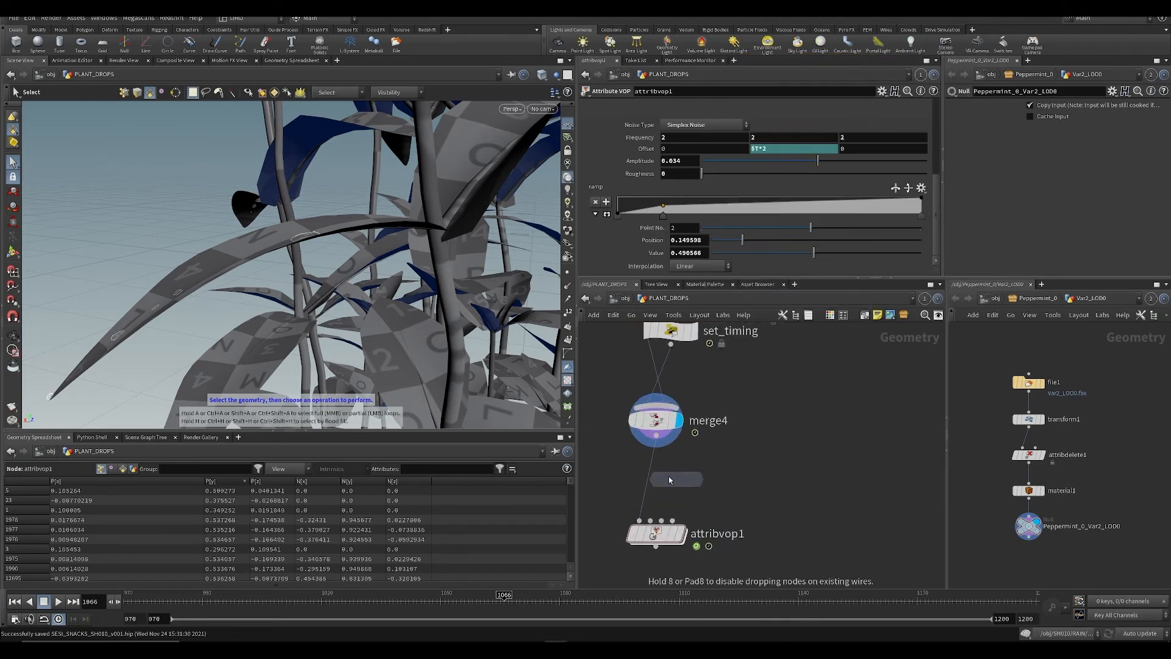
{"action": "left_click", "coordinate": [669, 476]}
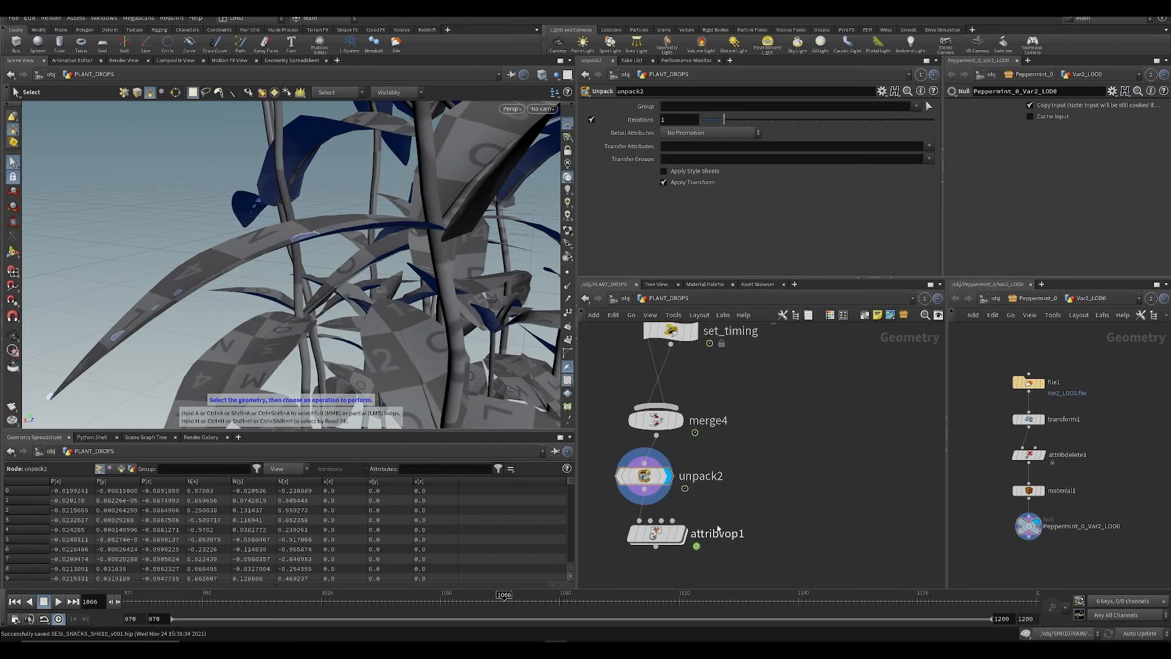
Step: Display attribvop1, scrub the leaf with its drops and play the animation on the whole plant
{"action": "left_click", "coordinate": [680, 534]}
{"action": "left_click_drag", "start_coordinate": [311, 600], "coordinate": [250, 595]}
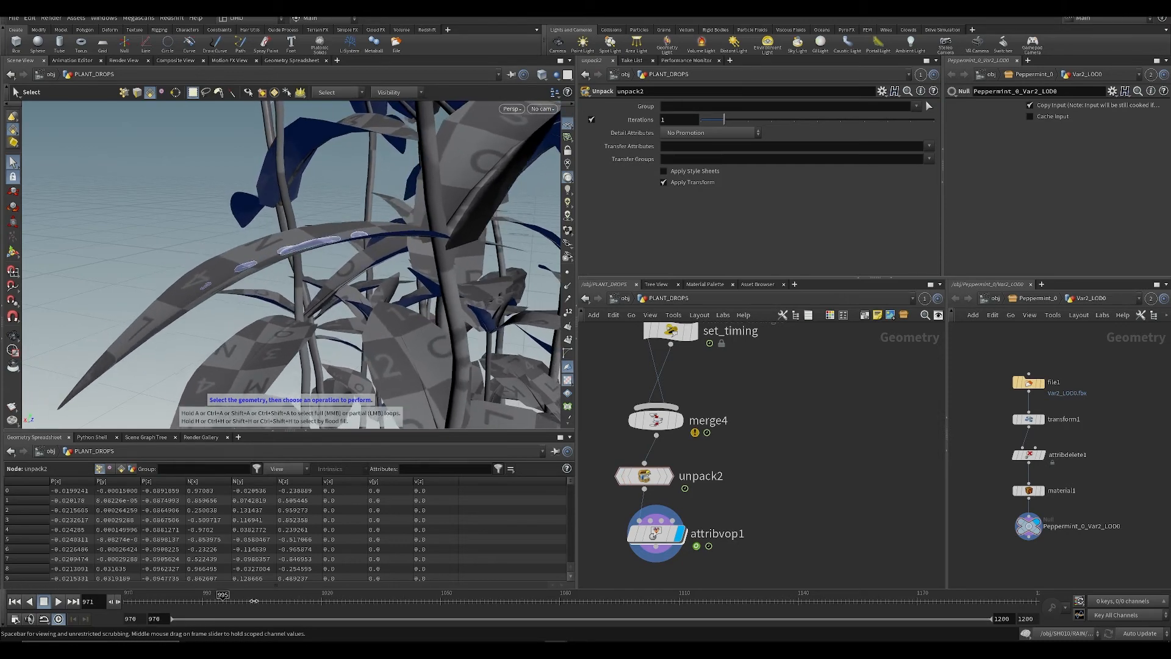
{"action": "right_click_drag", "start_coordinate": [236, 274], "coordinate": [213, 289], "text": "alt"}
{"action": "key", "text": "Up"}
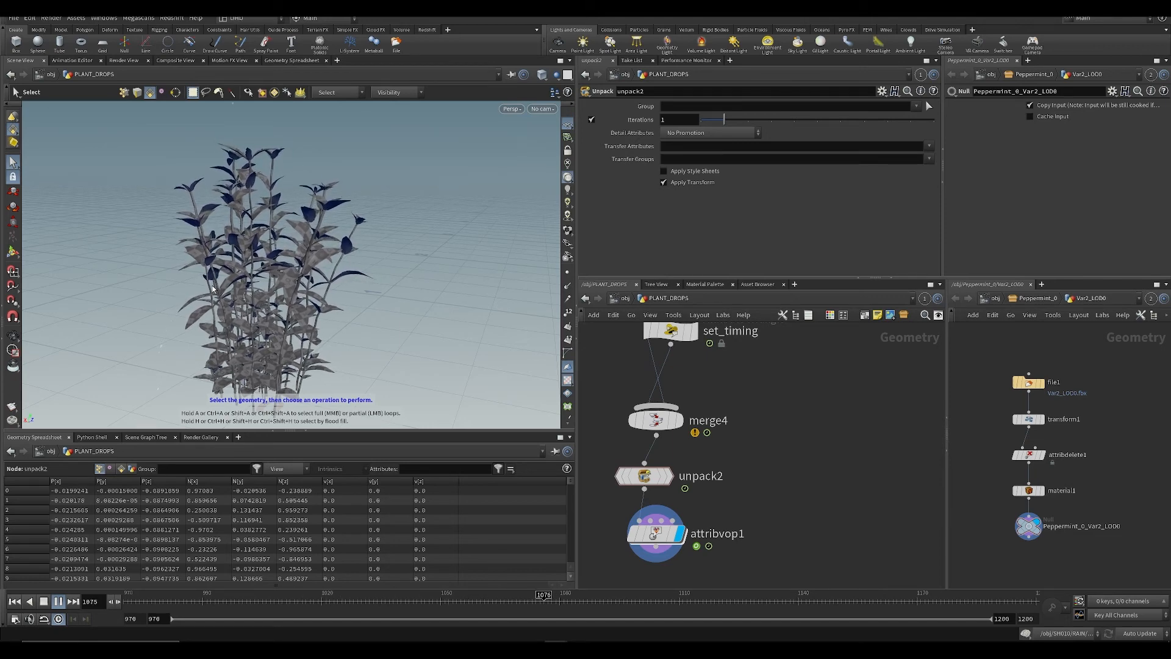
Step: Orbit around the plant, replay the animation from the first frame and save the scene
{"action": "left_click_drag", "start_coordinate": [213, 288], "coordinate": [188, 281], "text": "alt"}
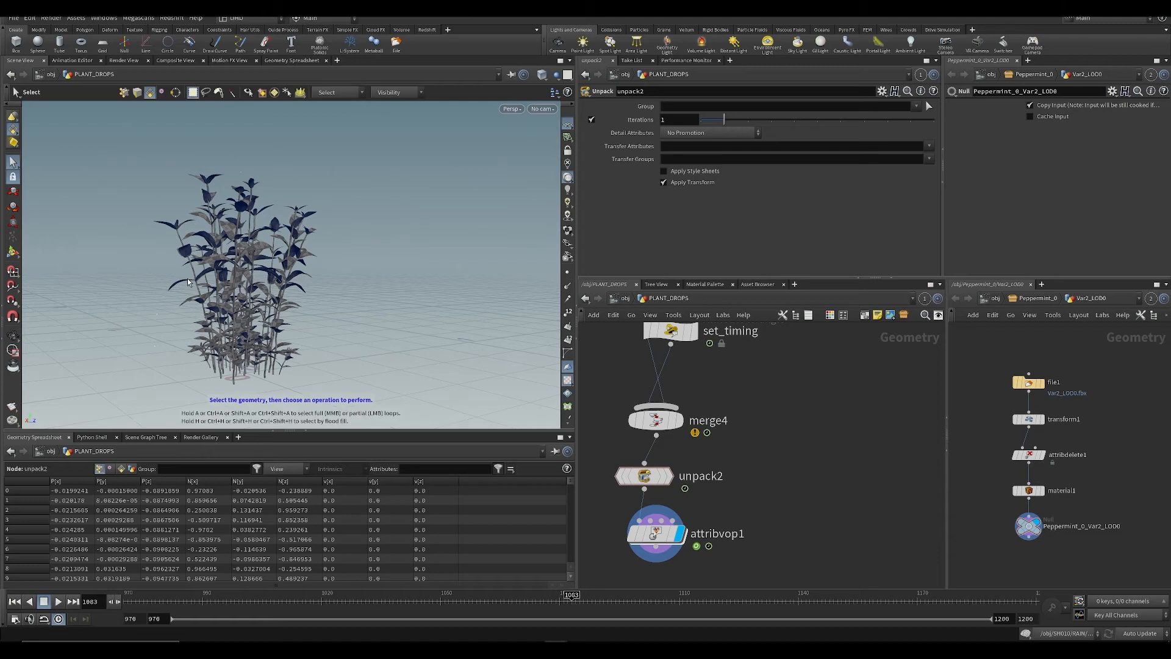
{"action": "key", "text": "ctrl+Up"}
{"action": "key", "text": "Up"}
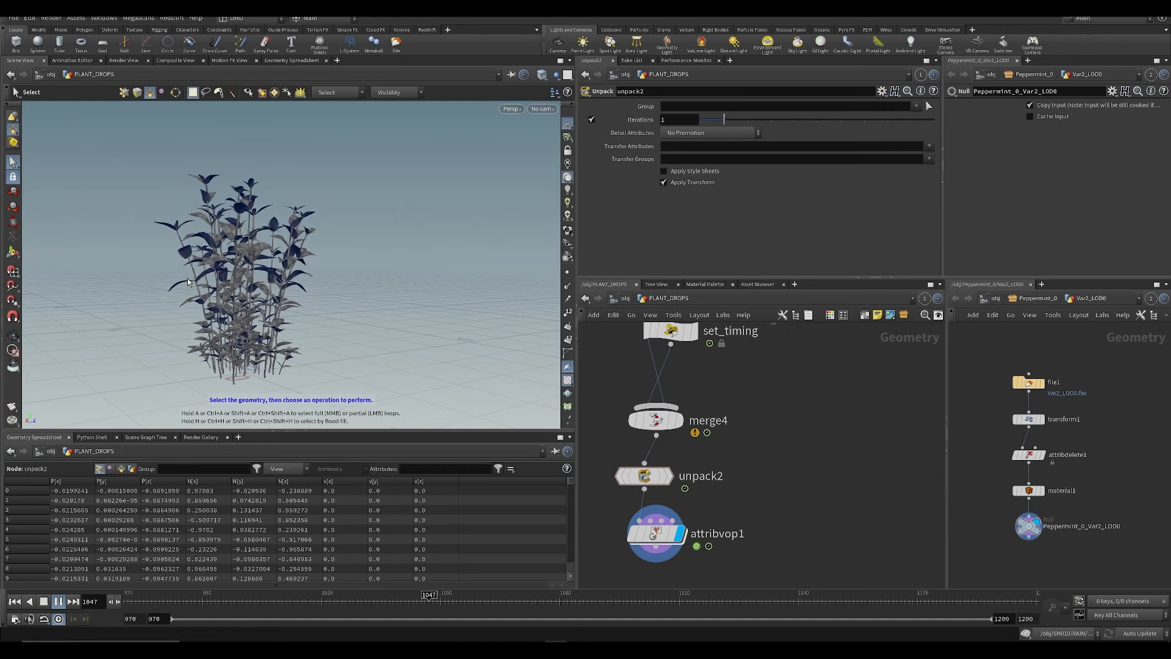
{"action": "key", "text": "ctrl+s"}
Step: Set the fit01 range in the set_timing wrangle to -2, 3 and save the scene
{"action": "middle_click_drag", "start_coordinate": [687, 392], "coordinate": [689, 503]}
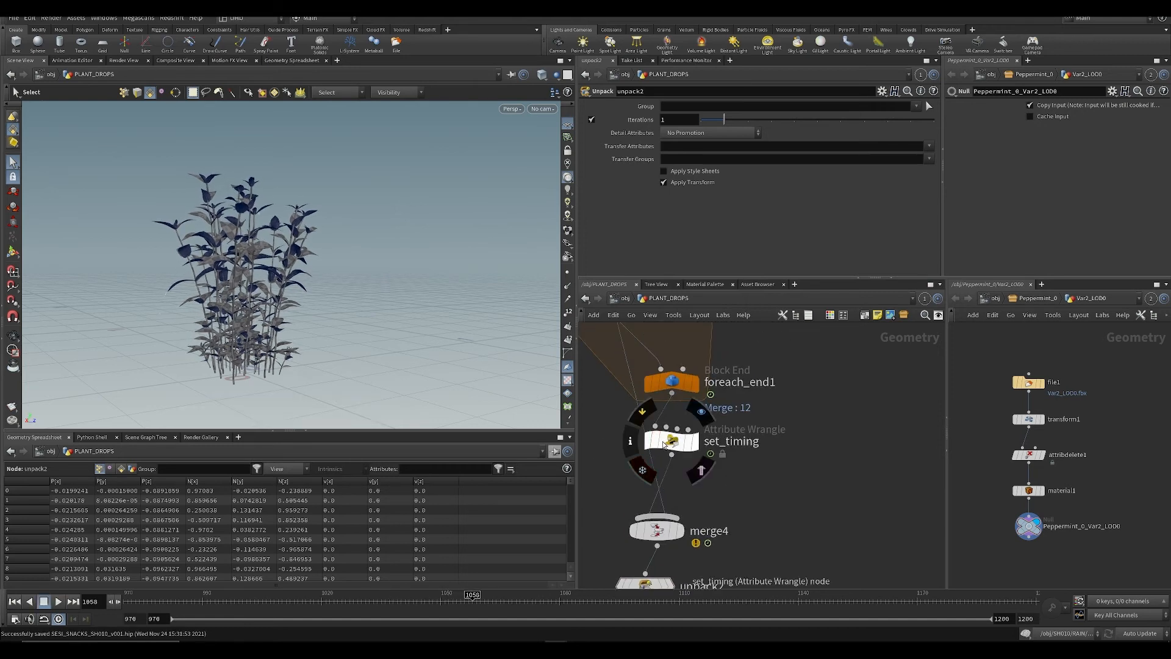
{"action": "left_click", "coordinate": [671, 440]}
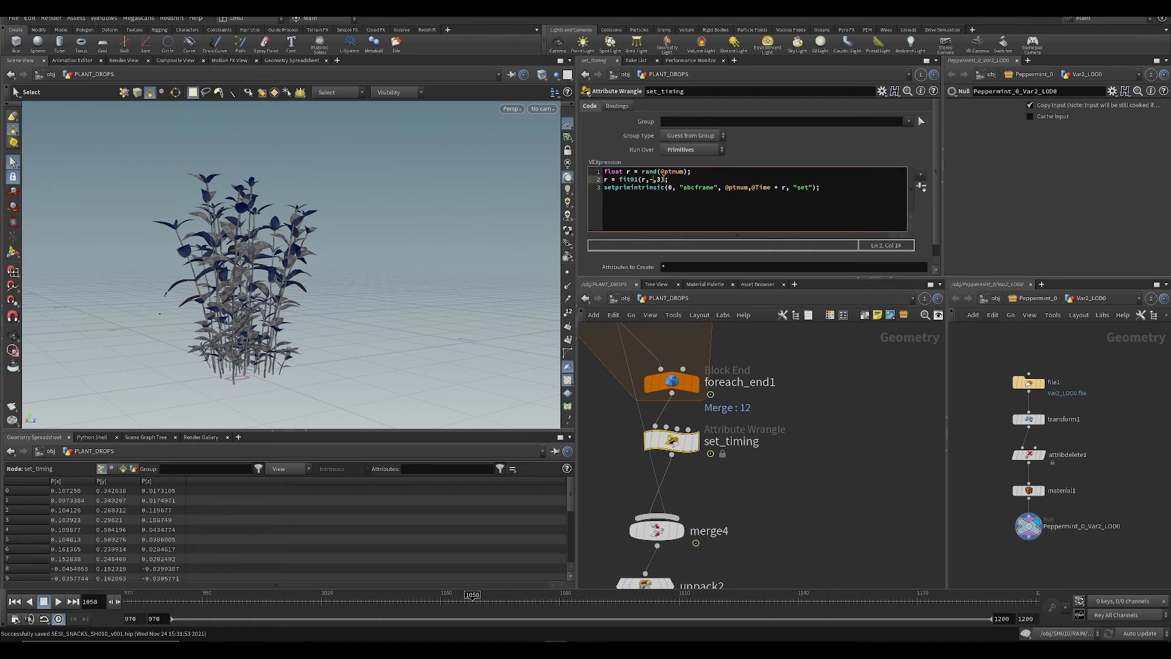
{"action": "left_click_drag", "start_coordinate": [216, 257], "coordinate": [214, 273], "text": "alt"}
{"action": "key", "text": "ctrl+s"}
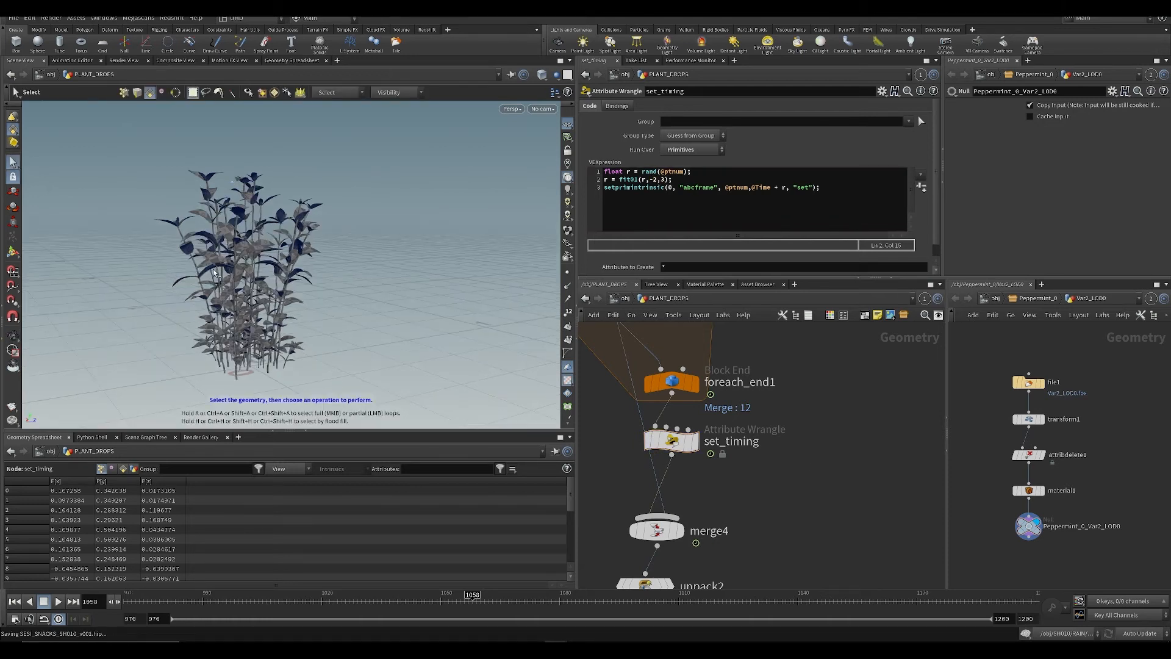
Step: Play the animation from the first frame, set the fit01 range in set_timing to -3, 0 and replay it on the plant
{"action": "key", "text": "ctrl+Up"}
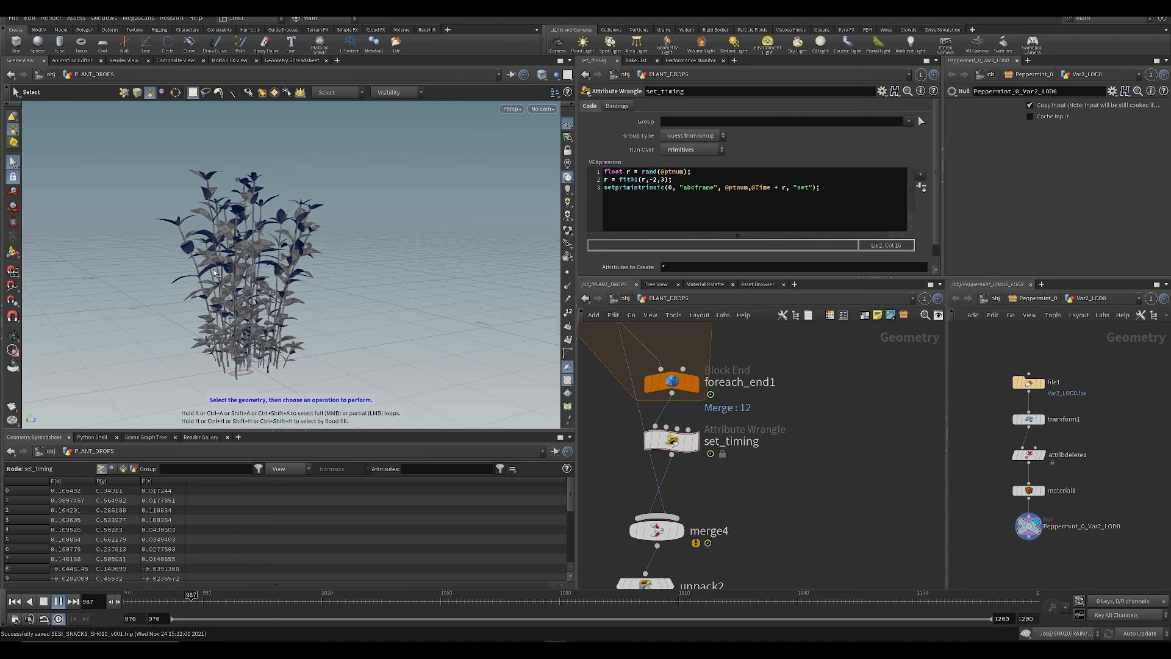
{"action": "key", "text": "ctrl+Up"}
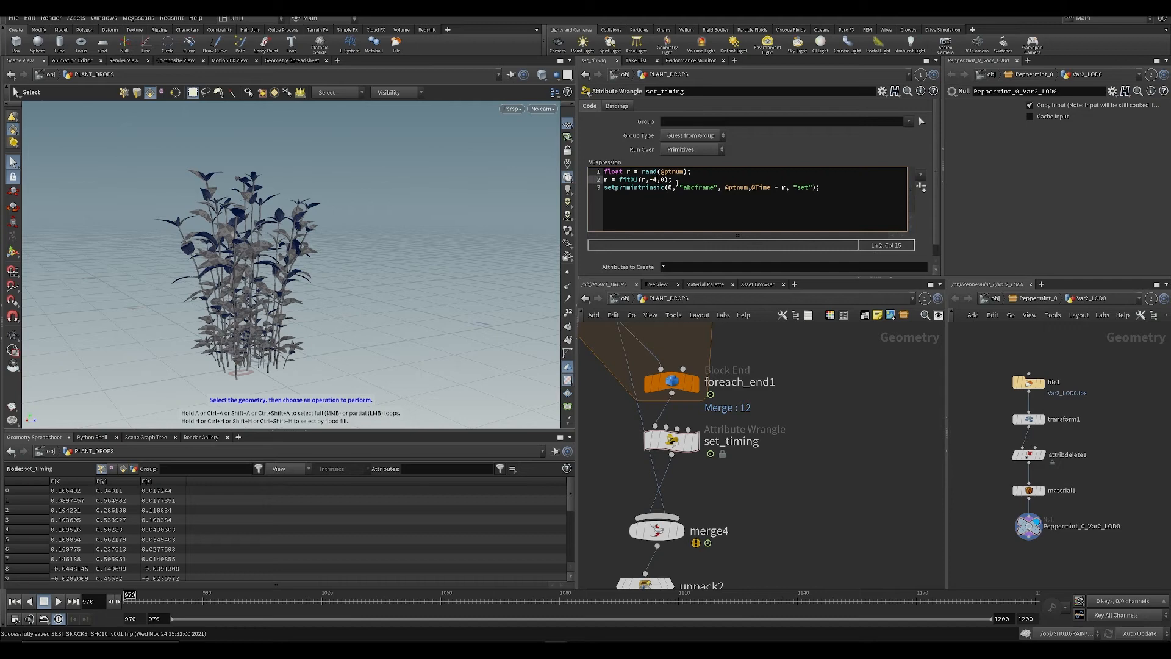
{"action": "left_click_drag", "start_coordinate": [293, 318], "coordinate": [201, 283], "text": "alt"}
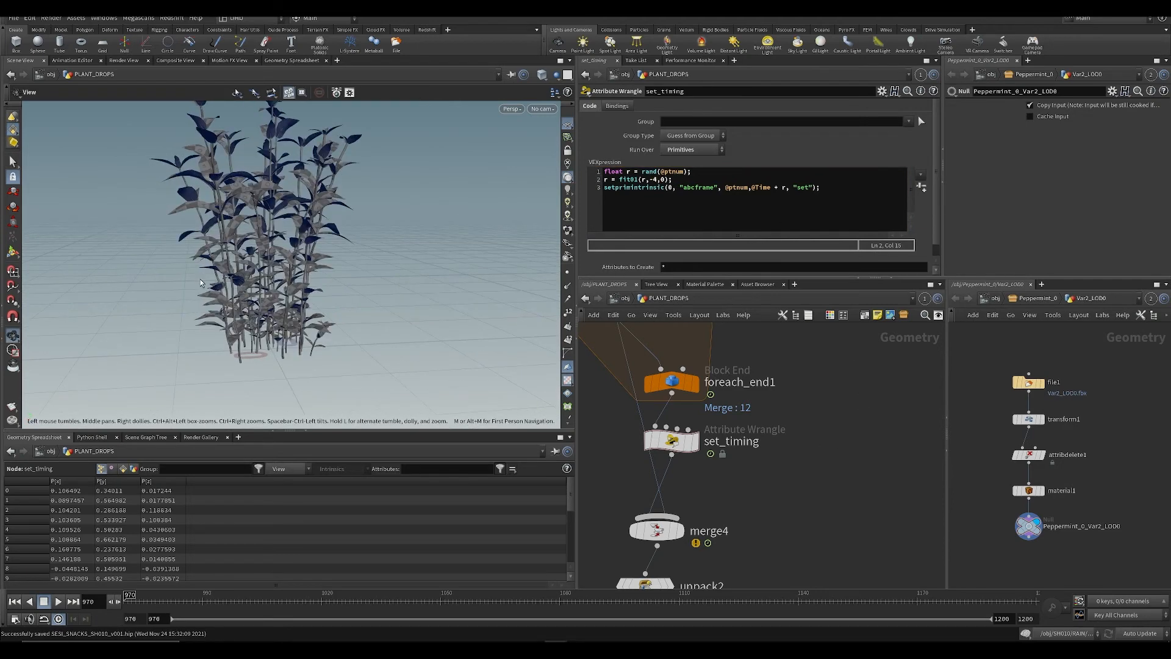
{"action": "key", "text": "Up"}
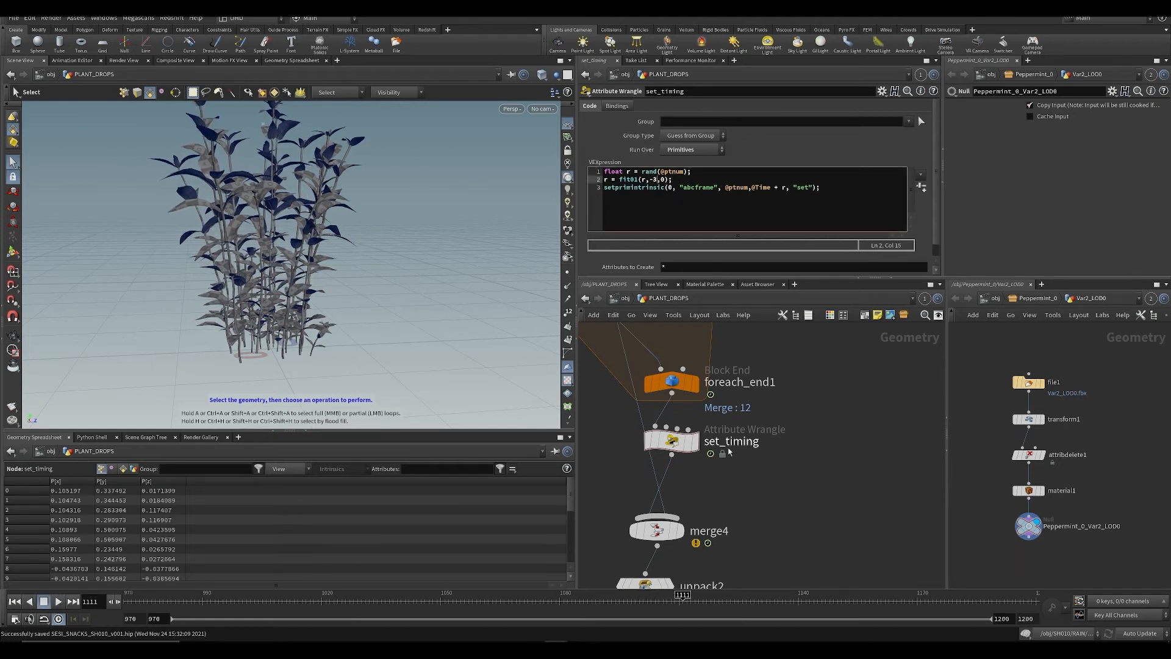
Step: Set the Y offset of attribvop1's noise to $T*1.2, save the scene and play the animation
{"action": "middle_click_drag", "start_coordinate": [768, 511], "coordinate": [782, 412]}
{"action": "scroll", "coordinate": [775, 422], "scroll_direction": "down", "scroll_amount": 1}
{"action": "left_click_drag", "start_coordinate": [633, 507], "coordinate": [763, 563]}
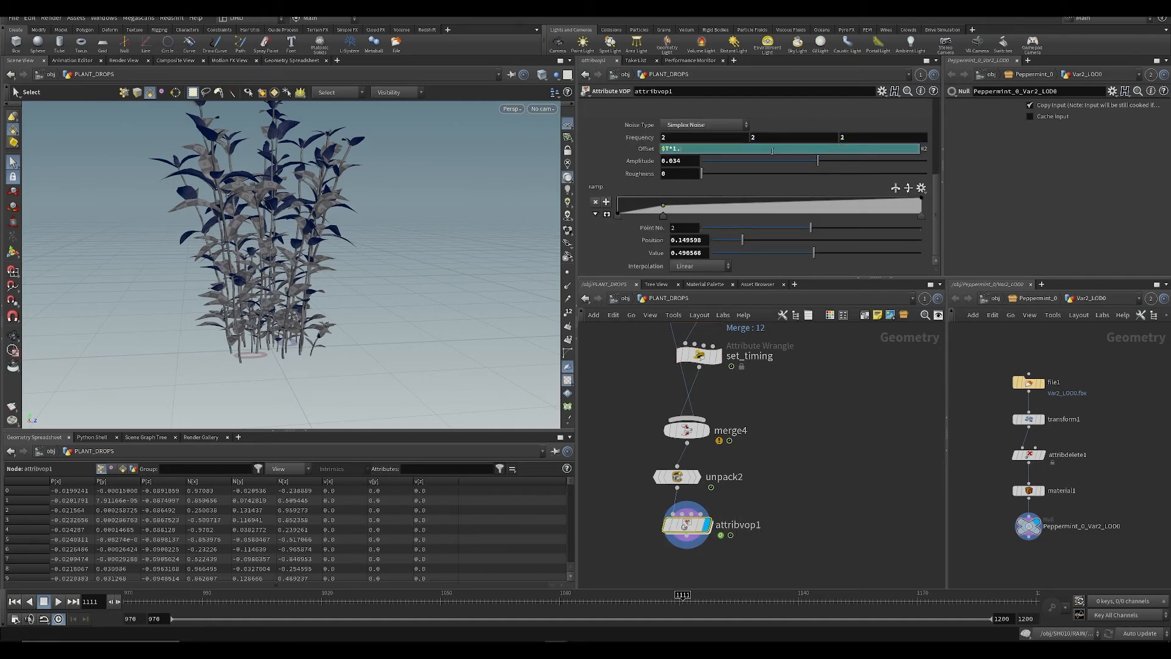
{"action": "key", "text": "ctrl+s"}
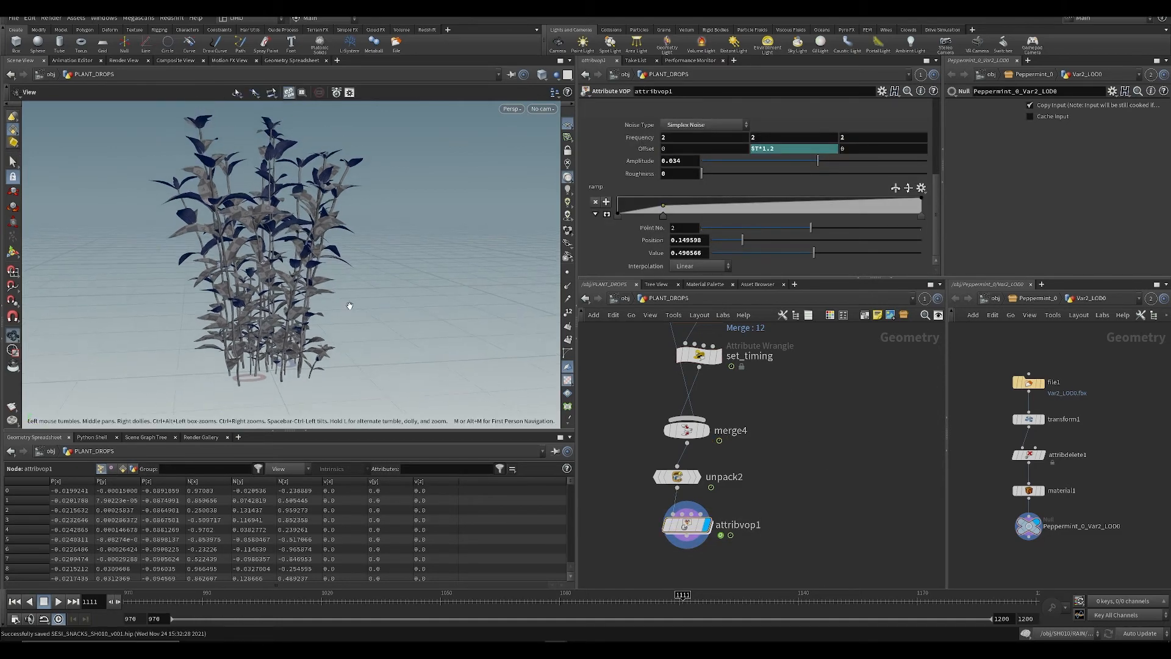
{"action": "key", "text": "Up"}
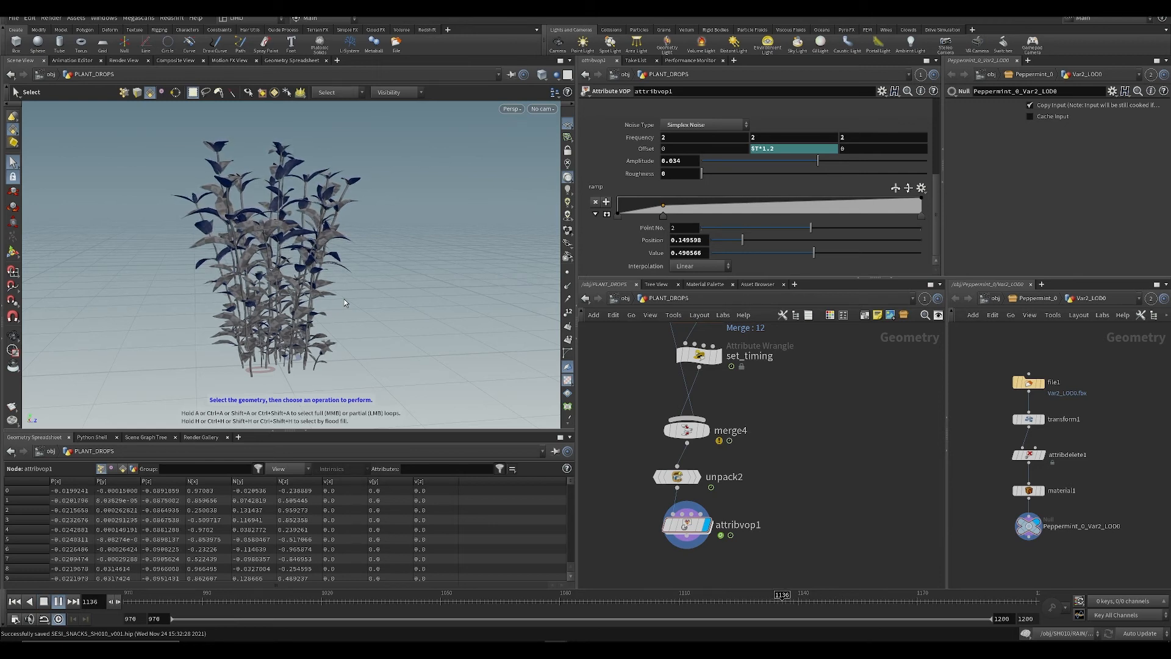
{"action": "key", "text": "Up"}
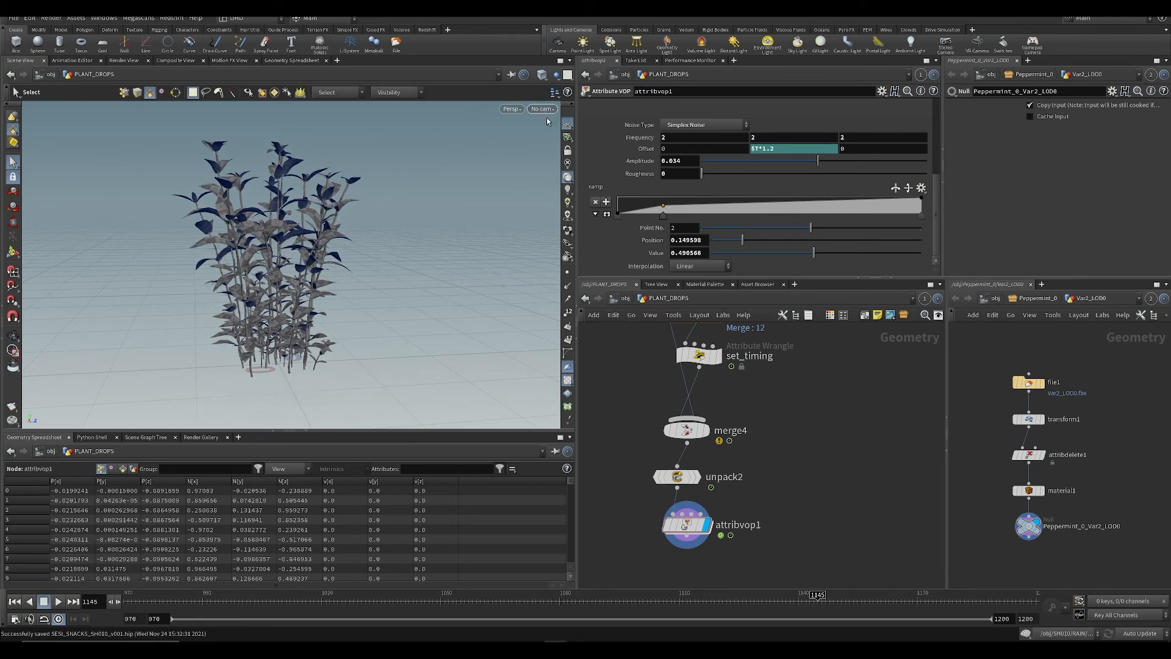
Step: Rename attribvop1 to add_noise and straighten its wire from unpack2
{"action": "double_click", "coordinate": [732, 535]}
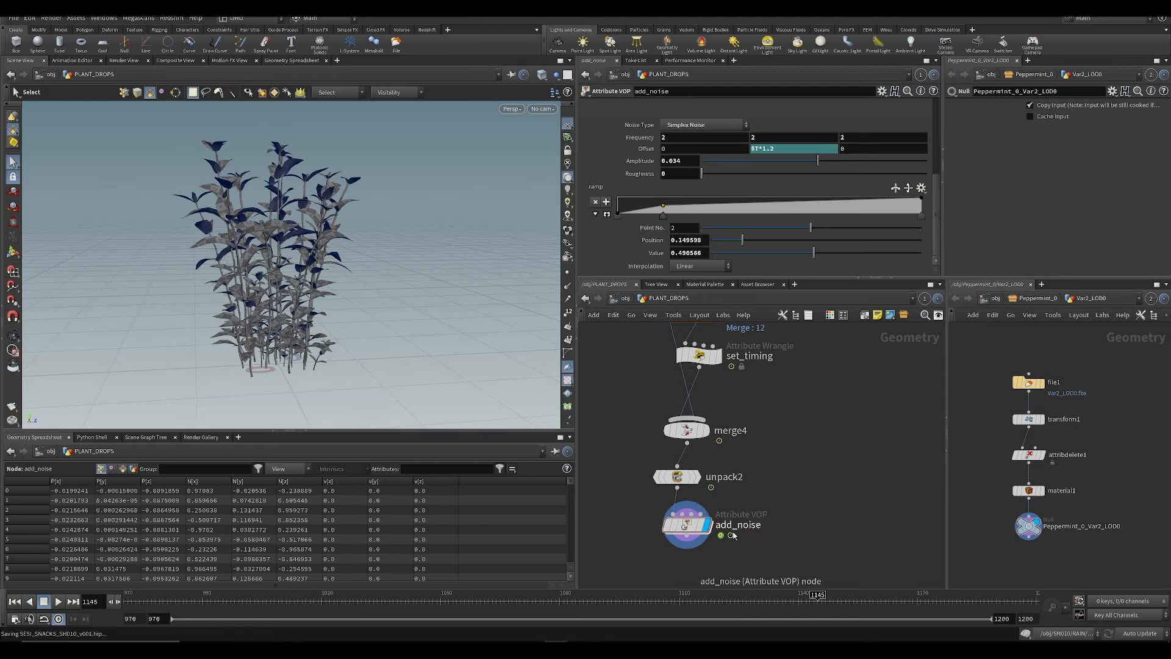
{"action": "scroll", "coordinate": [738, 543], "scroll_direction": "down", "scroll_amount": 4}
{"action": "left_click_drag", "start_coordinate": [719, 495], "coordinate": [722, 482], "text": "shift"}
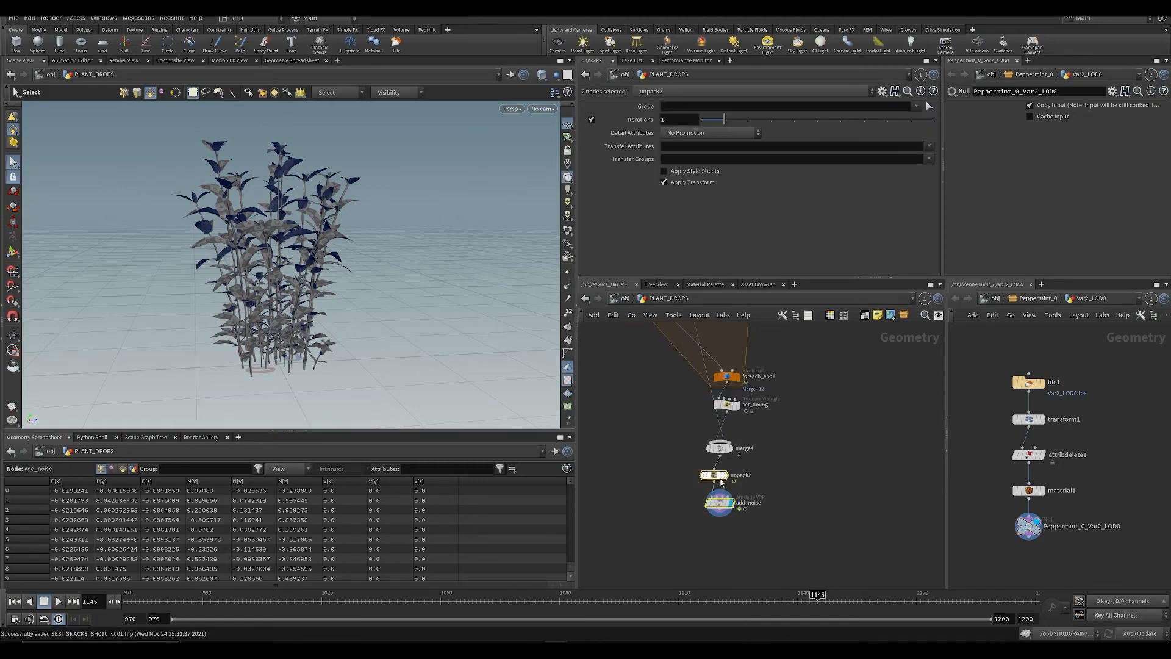
Step: Add an Output node below add_noise, display it and save the scene
{"action": "key", "text": "Tab"}
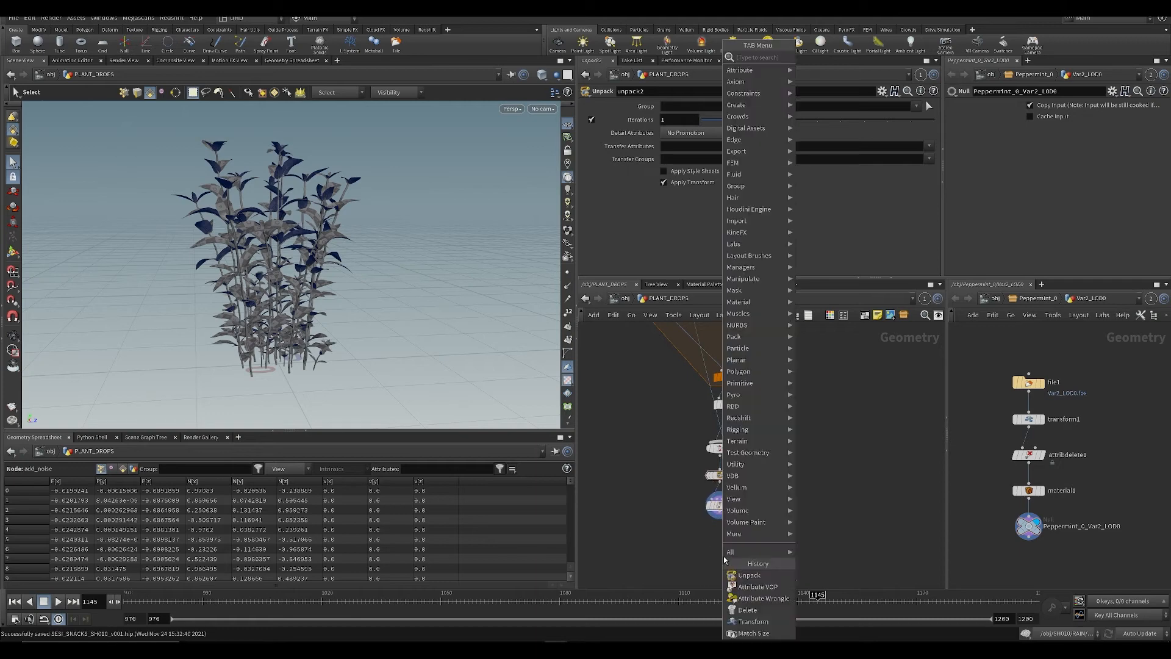
{"action": "type", "text": "out"}
{"action": "key", "text": "Return"}
{"action": "key", "text": "Return"}
{"action": "key", "text": "ctrl+s"}
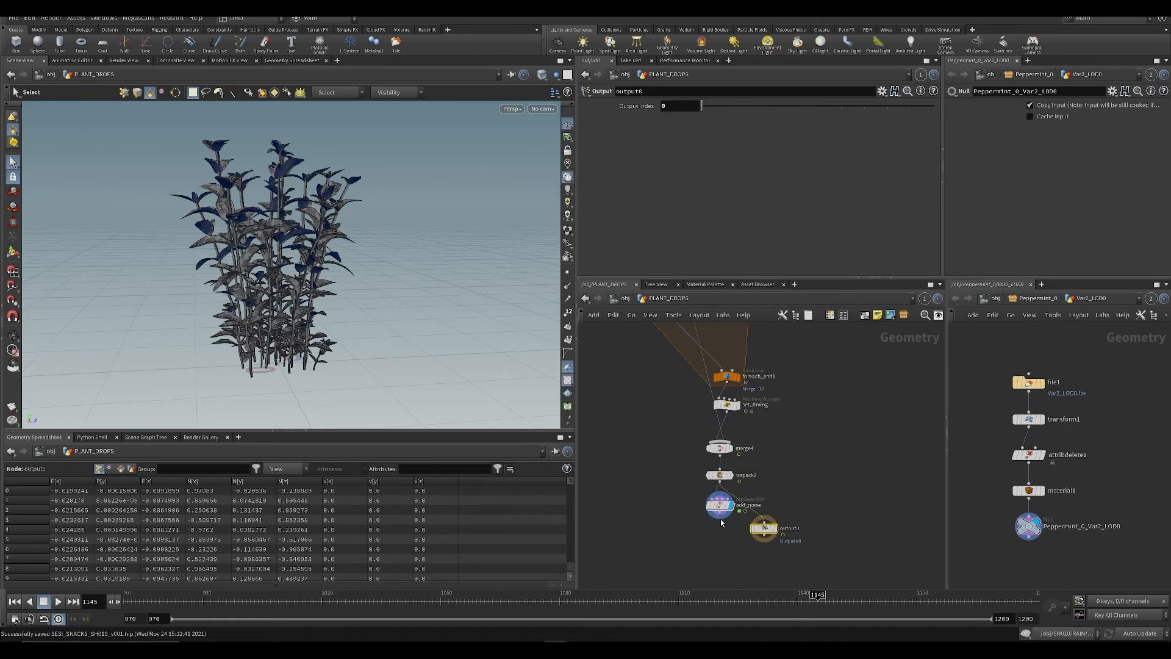
{"action": "left_click", "coordinate": [752, 523]}
{"action": "key", "text": "ctrl+s"}
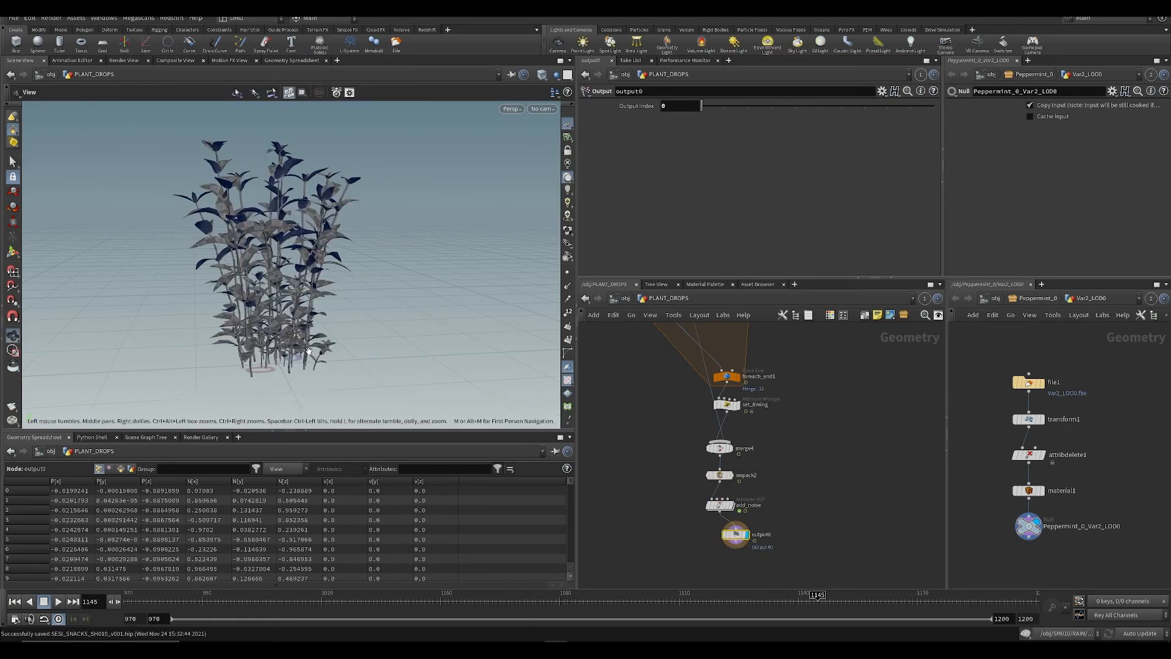
Step: Hide the reference grid in the viewport and frame the whole plant from the side
{"action": "left_click_drag", "start_coordinate": [421, 244], "coordinate": [521, 184], "text": "alt"}
{"action": "left_click", "coordinate": [567, 127]}
{"action": "left_click_drag", "start_coordinate": [421, 213], "coordinate": [293, 262], "text": "alt"}
{"action": "scroll", "coordinate": [293, 262], "scroll_direction": "up", "scroll_amount": 1}
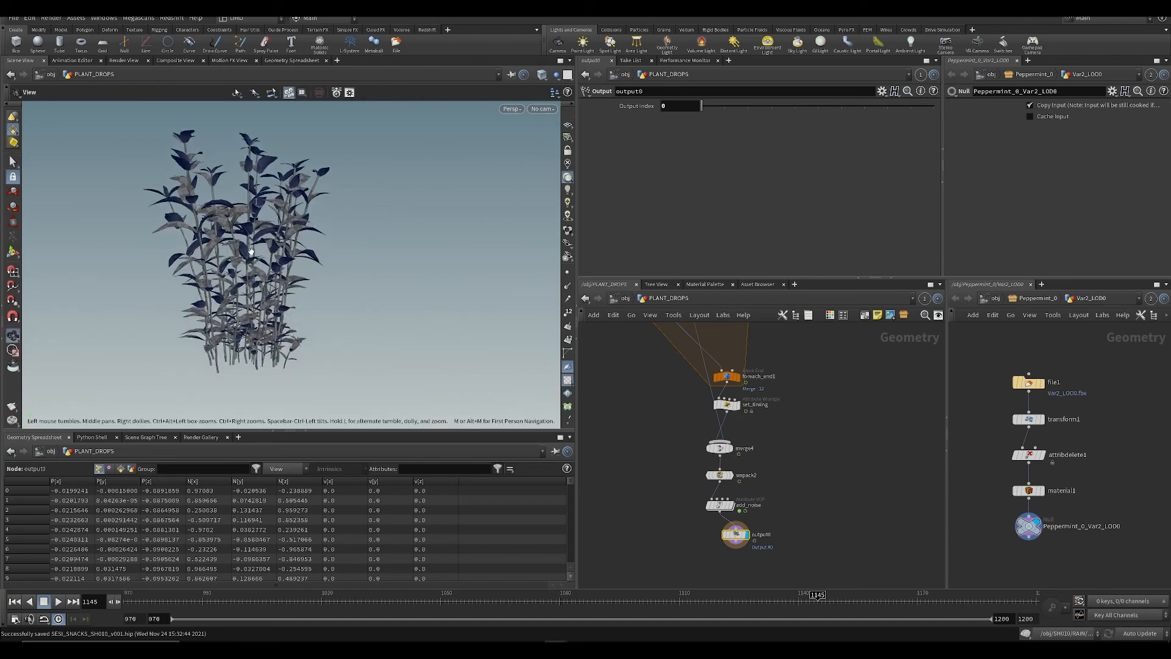
{"action": "middle_click_drag", "start_coordinate": [287, 263], "coordinate": [318, 281], "text": "alt"}
{"action": "left_click_drag", "start_coordinate": [318, 281], "coordinate": [298, 292], "text": "alt"}
{"action": "scroll", "coordinate": [298, 292], "scroll_direction": "up", "scroll_amount": 1}
{"action": "key", "text": "s"}
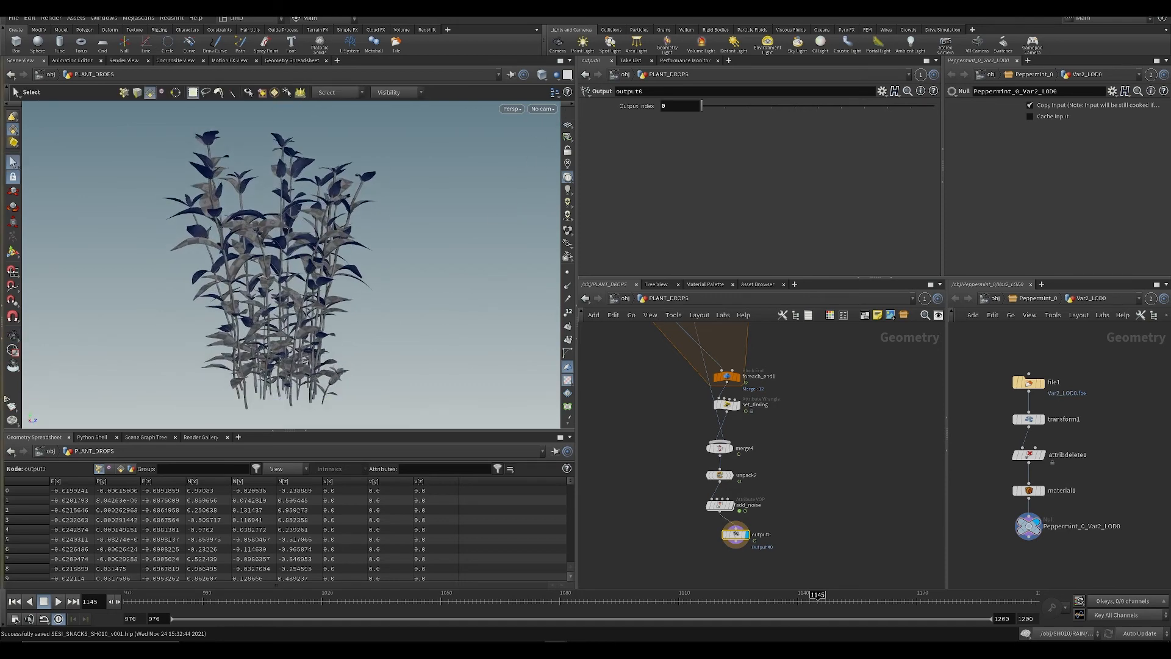
Step: Render a flipbook of the plant for frames 1001 to 1100 at 1280 x 720
{"action": "left_click", "coordinate": [23, 413]}
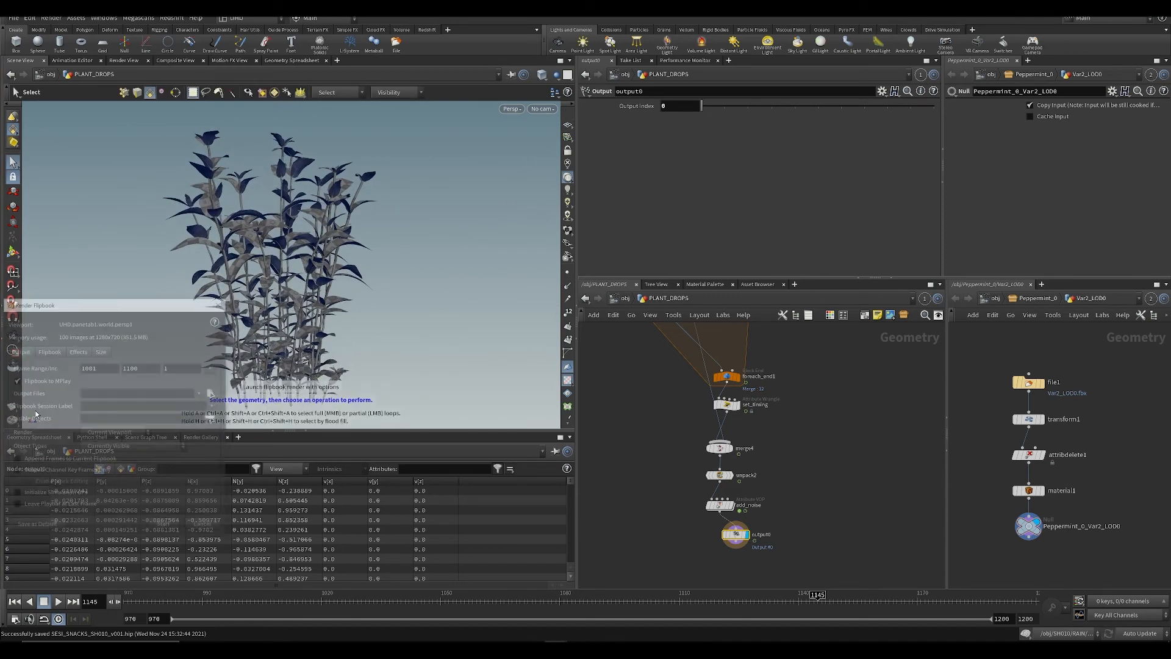
{"action": "left_click", "coordinate": [103, 352]}
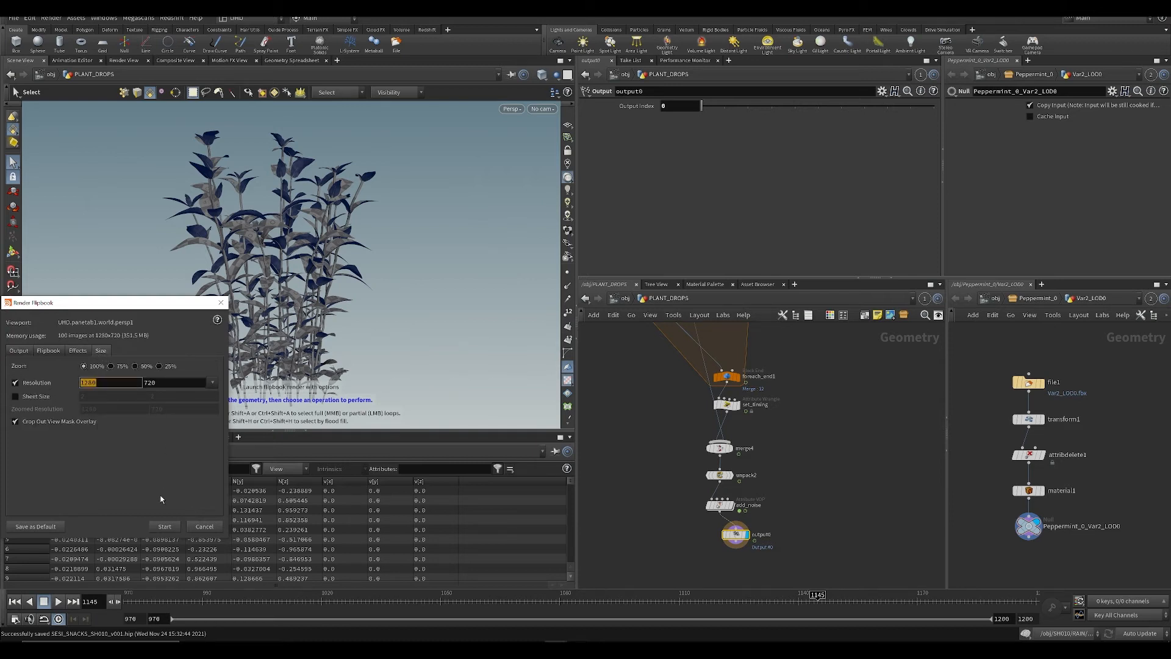
{"action": "left_click", "coordinate": [164, 525]}
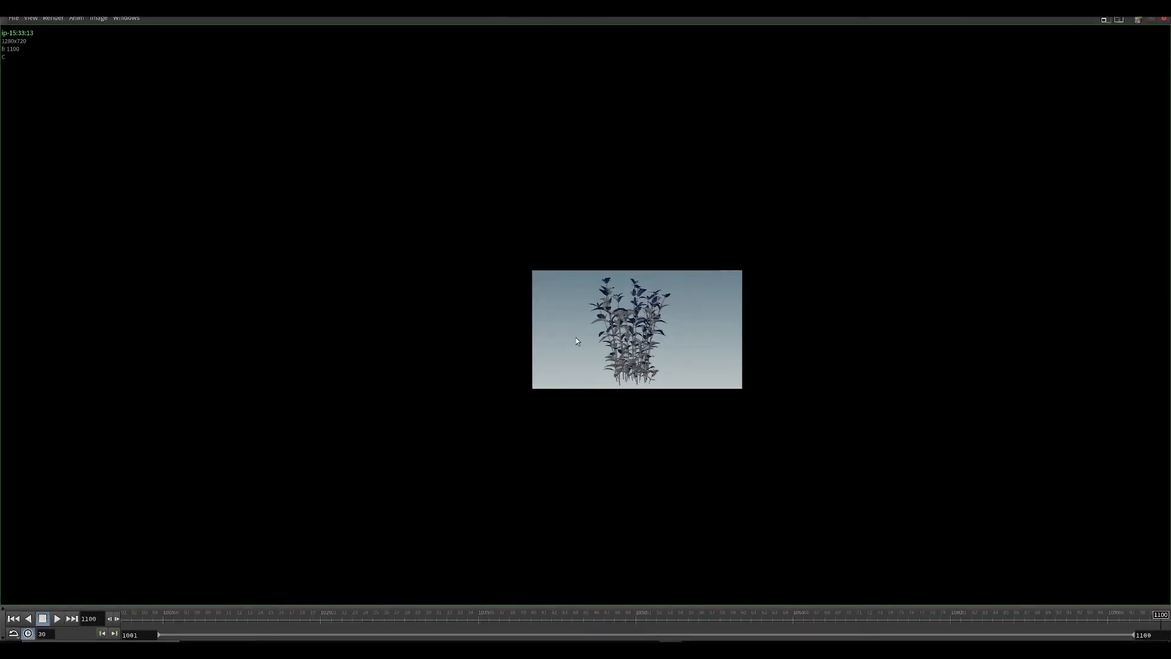
Step: Enlarge and play the rendered flipbook to review the plant's motion, and return to the scene
{"action": "scroll", "coordinate": [720, 324], "scroll_direction": "up", "scroll_amount": 5}
{"action": "key", "text": "Up"}
{"action": "middle_click_drag", "start_coordinate": [585, 243], "coordinate": [593, 310]}
{"action": "scroll", "coordinate": [592, 309], "scroll_direction": "down", "scroll_amount": 5}
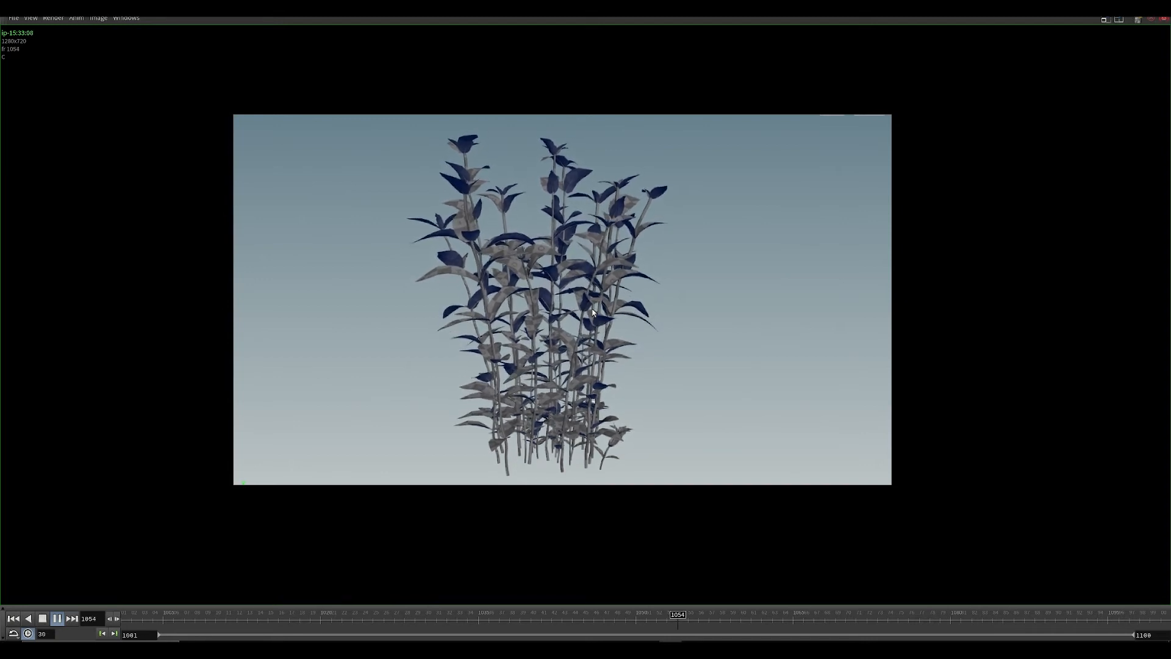
{"action": "key", "text": "Up"}
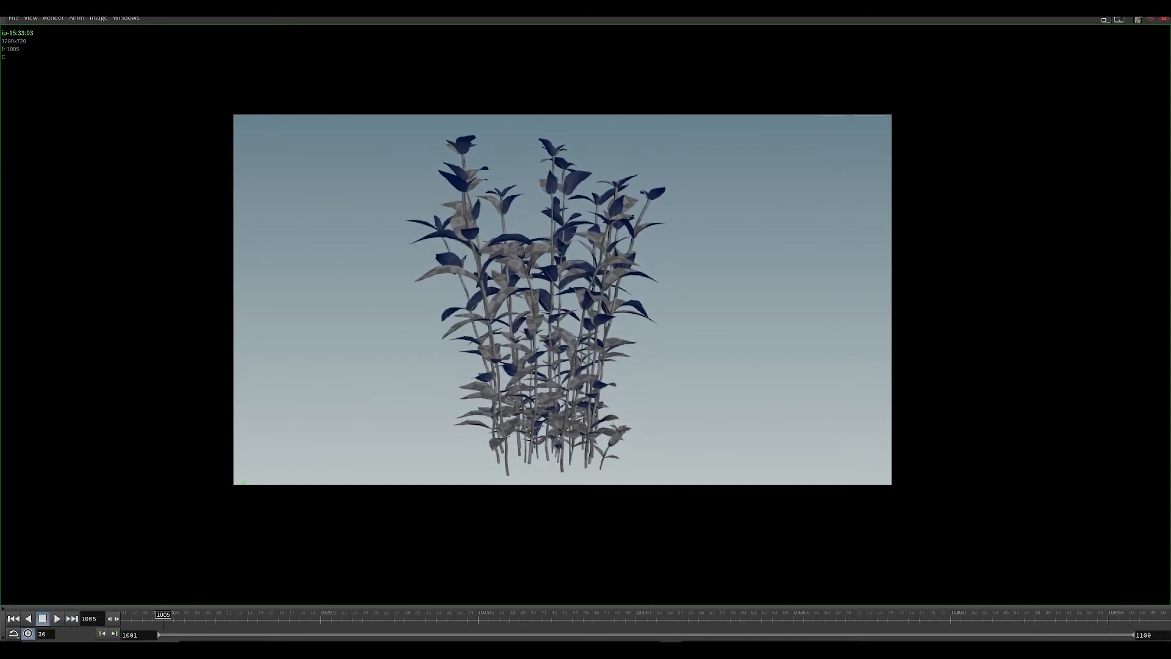
{"action": "key", "text": "alt+Tab"}
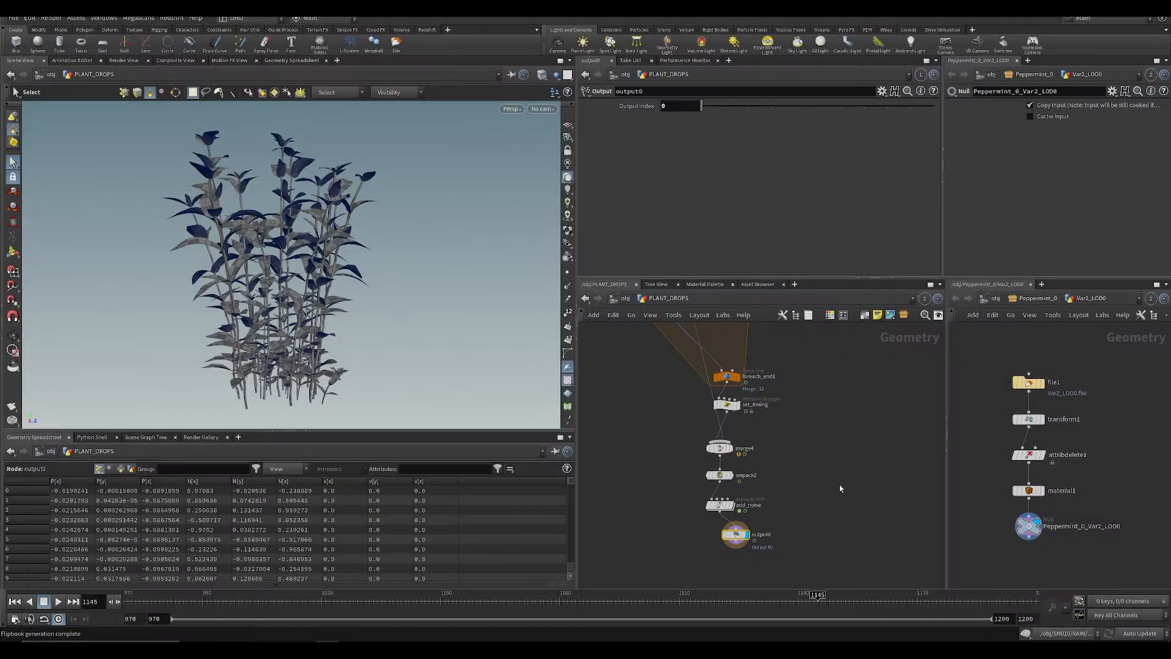
Step: Set the noise amplitude of add_noise to 0.011 and save the scene
{"action": "middle_click_drag", "start_coordinate": [659, 423], "coordinate": [664, 446]}
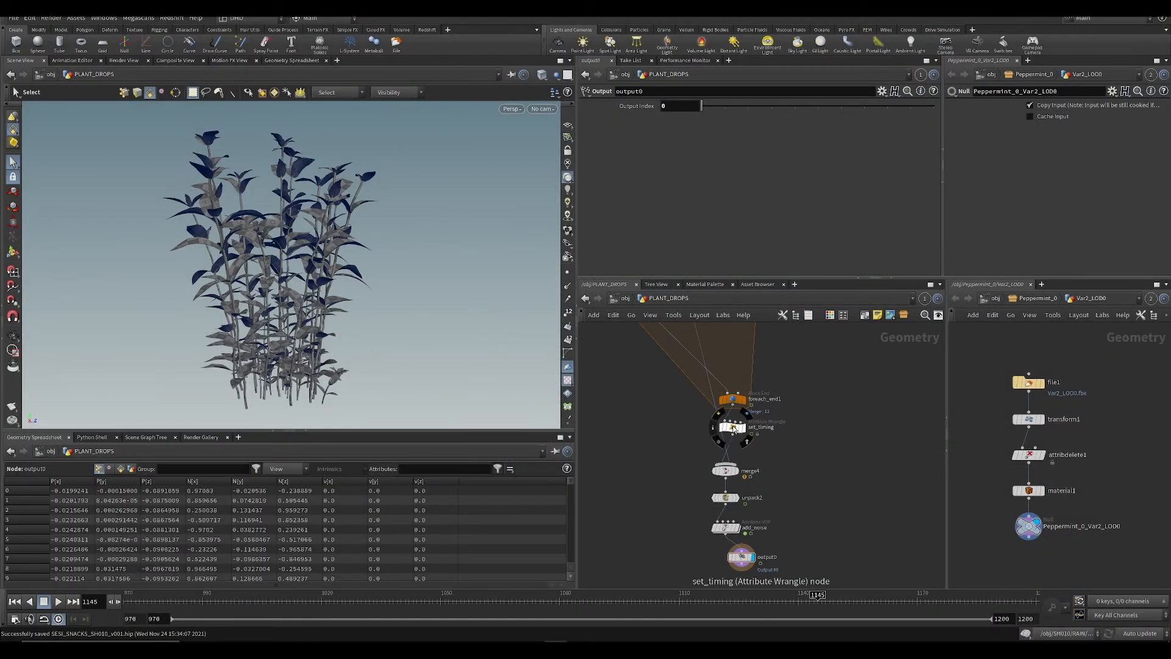
{"action": "left_click_drag", "start_coordinate": [732, 540], "coordinate": [733, 541]}
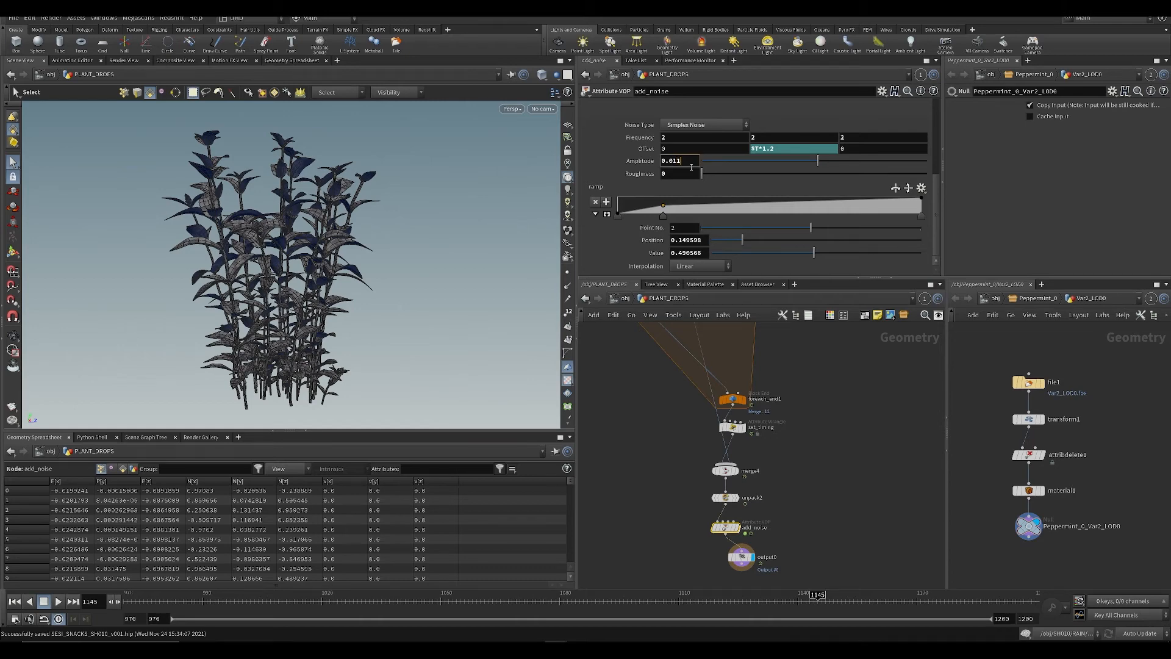
{"action": "key", "text": "Return"}
{"action": "left_click", "coordinate": [637, 454]}
{"action": "key", "text": "ctrl+s"}
Step: View the plant from above and display the blast3 node near the start of the network to inspect its isolated leaves
{"action": "middle_click_drag", "start_coordinate": [647, 401], "coordinate": [653, 459]}
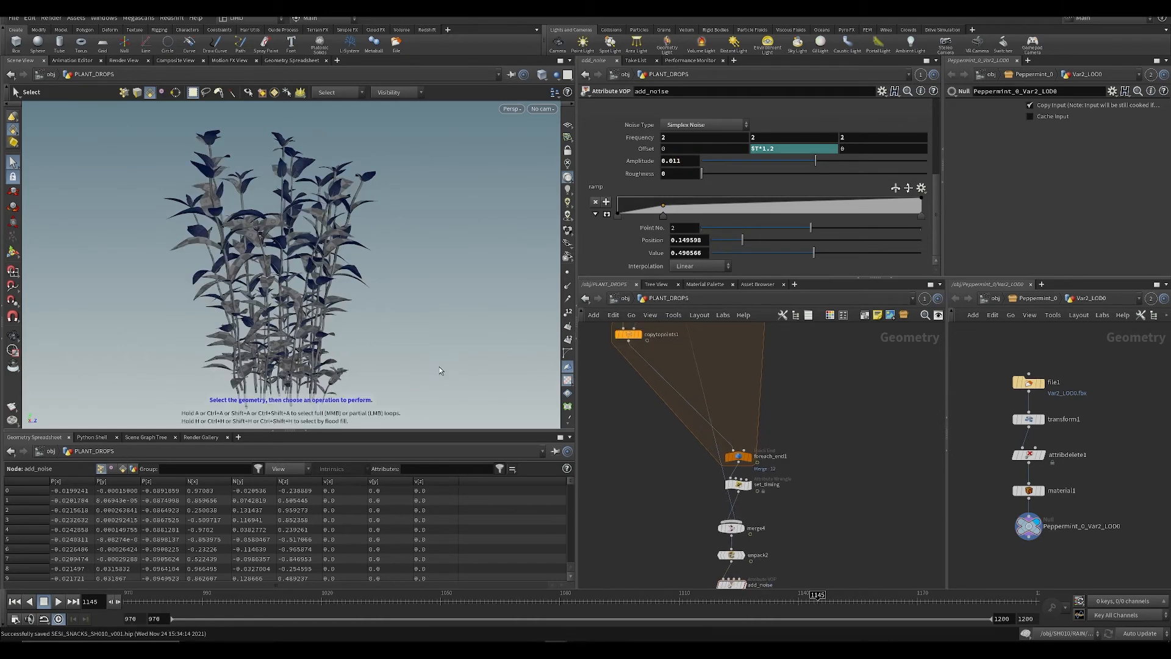
{"action": "left_click_drag", "start_coordinate": [329, 274], "coordinate": [171, 311], "text": "alt"}
{"action": "key", "text": "s"}
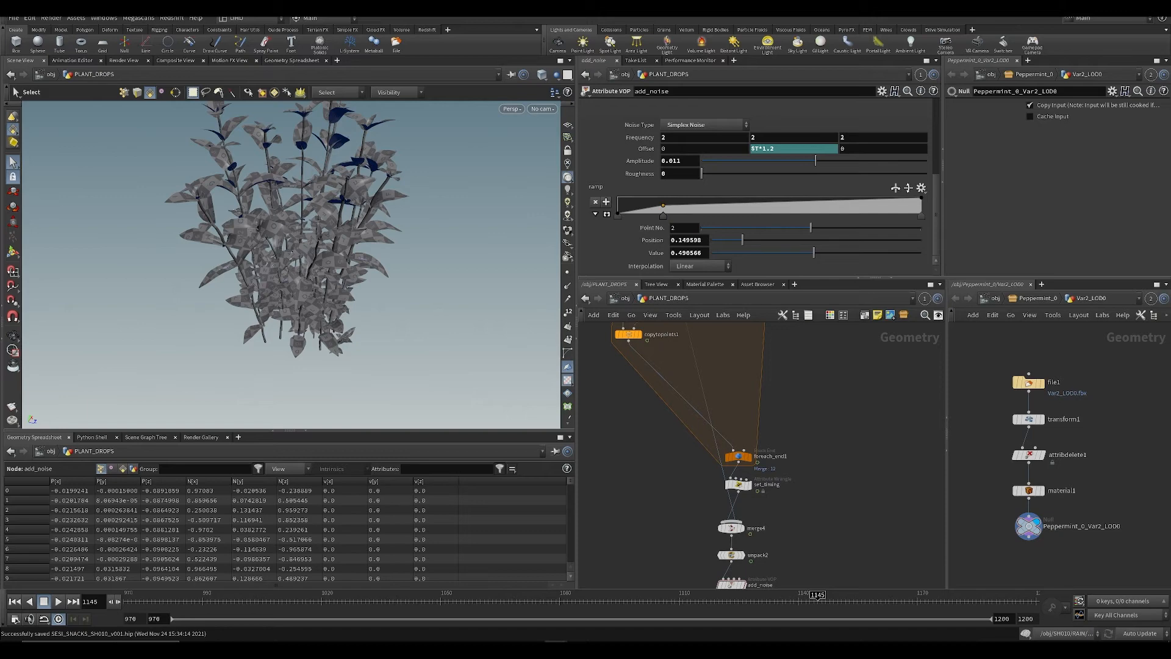
{"action": "middle_click_drag", "start_coordinate": [765, 327], "coordinate": [756, 484]}
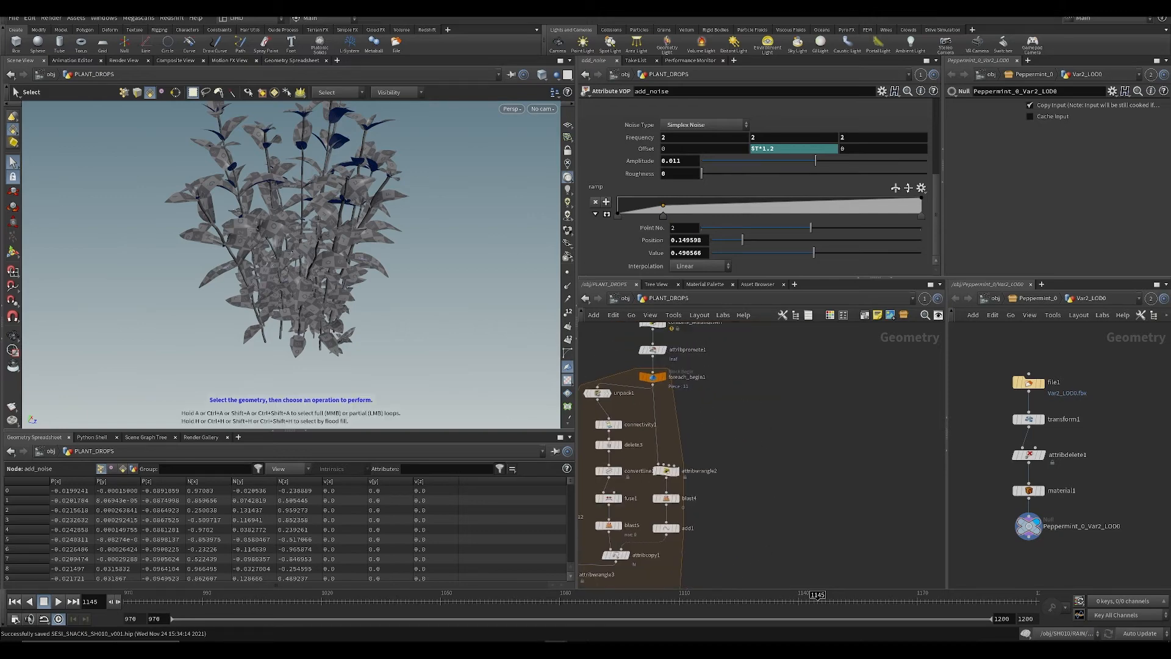
{"action": "middle_click_drag", "start_coordinate": [650, 323], "coordinate": [697, 400]}
{"action": "left_click", "coordinate": [709, 395]}
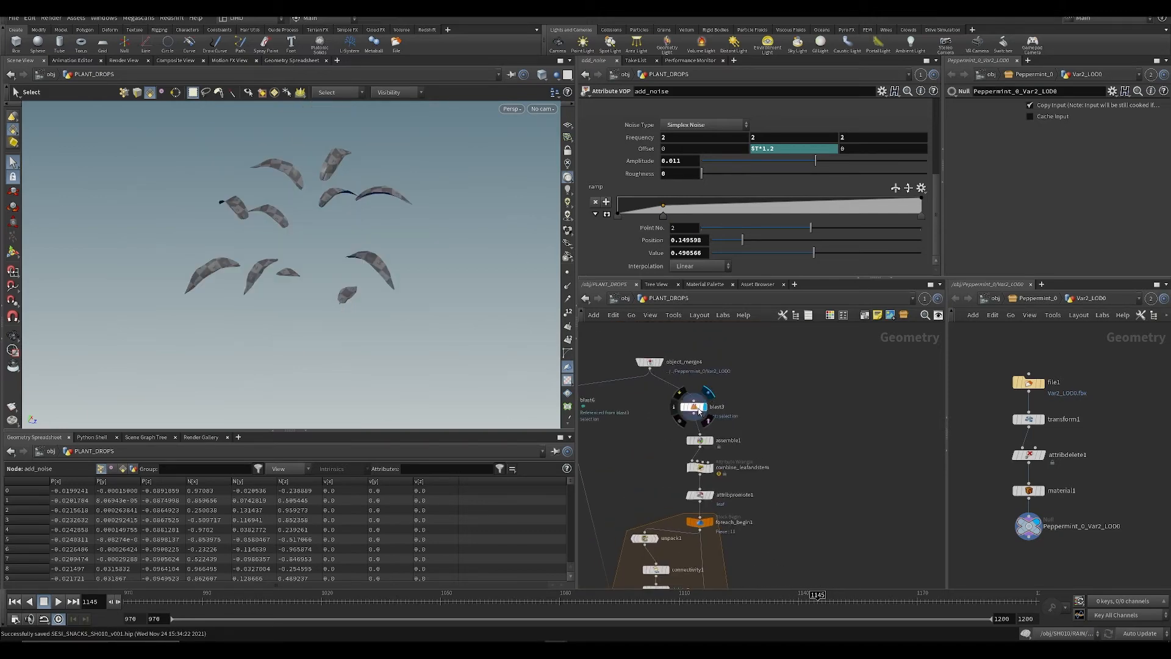
Step: Reopen the group selection of blast3 in the viewport and add a whole leaf hanging low on the plant's outer side
{"action": "left_click", "coordinate": [694, 406]}
{"action": "left_click", "coordinate": [930, 109]}
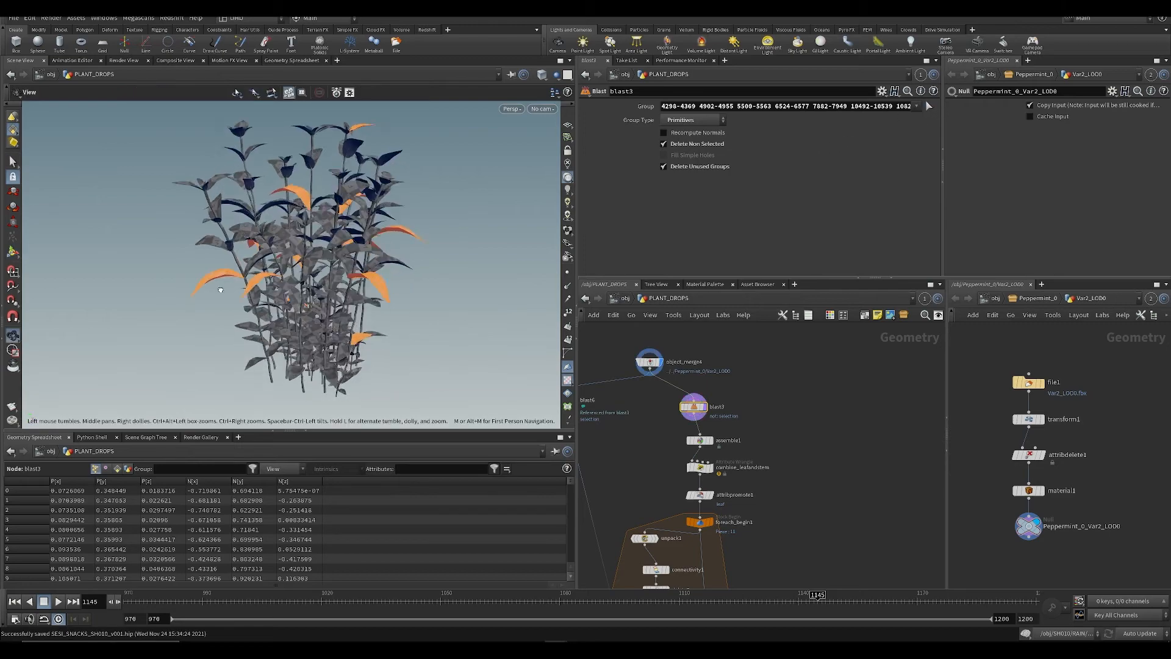
{"action": "right_click_drag", "start_coordinate": [293, 238], "coordinate": [333, 299], "text": "alt"}
{"action": "left_click_drag", "start_coordinate": [332, 299], "coordinate": [231, 225], "text": "alt"}
{"action": "key", "text": "alt+shift"}
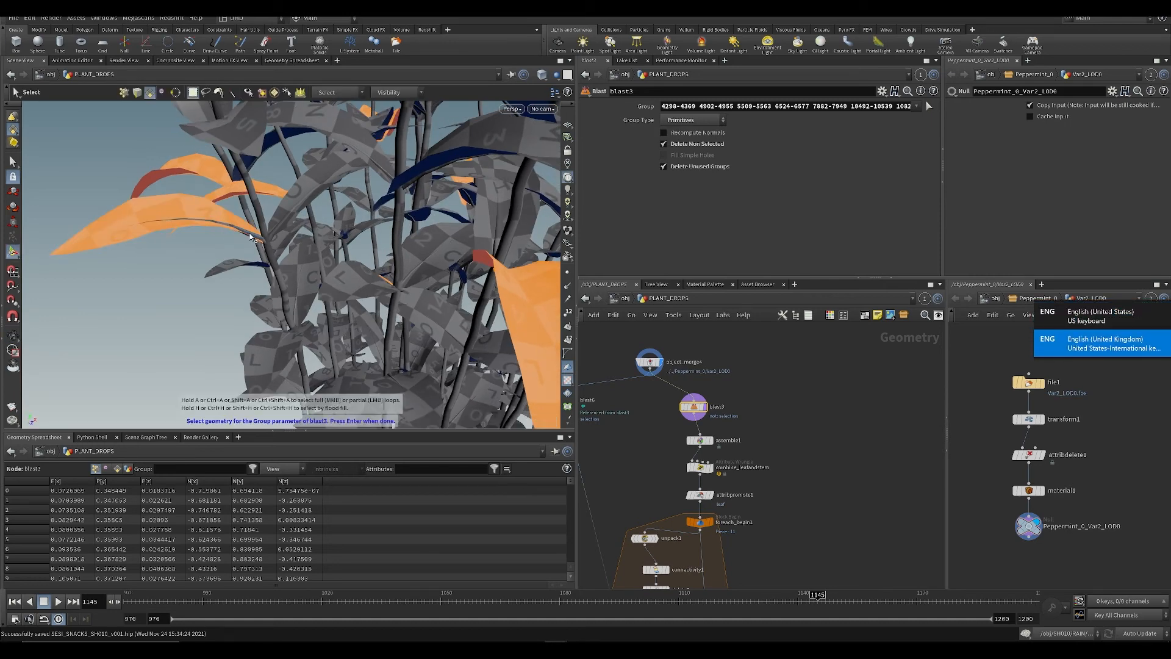
{"action": "left_click_drag", "start_coordinate": [261, 241], "coordinate": [302, 339], "text": "alt"}
{"action": "scroll", "coordinate": [293, 329], "scroll_direction": "up", "scroll_amount": 5}
{"action": "double_click", "coordinate": [275, 299], "text": "shift"}
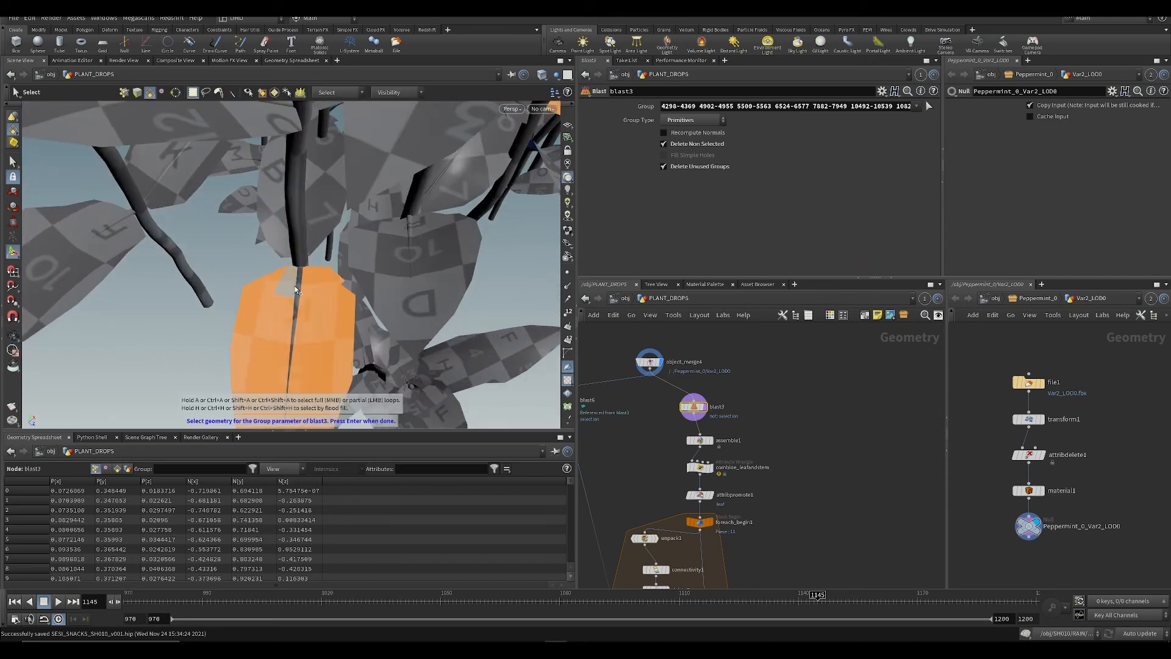
{"action": "double_click", "coordinate": [299, 287], "text": "shift"}
Step: Extend the blast3 selection with another low hanging leaf and a long arching leaf in the middle of the plant
{"action": "right_click_drag", "start_coordinate": [299, 286], "coordinate": [223, 269], "text": "alt"}
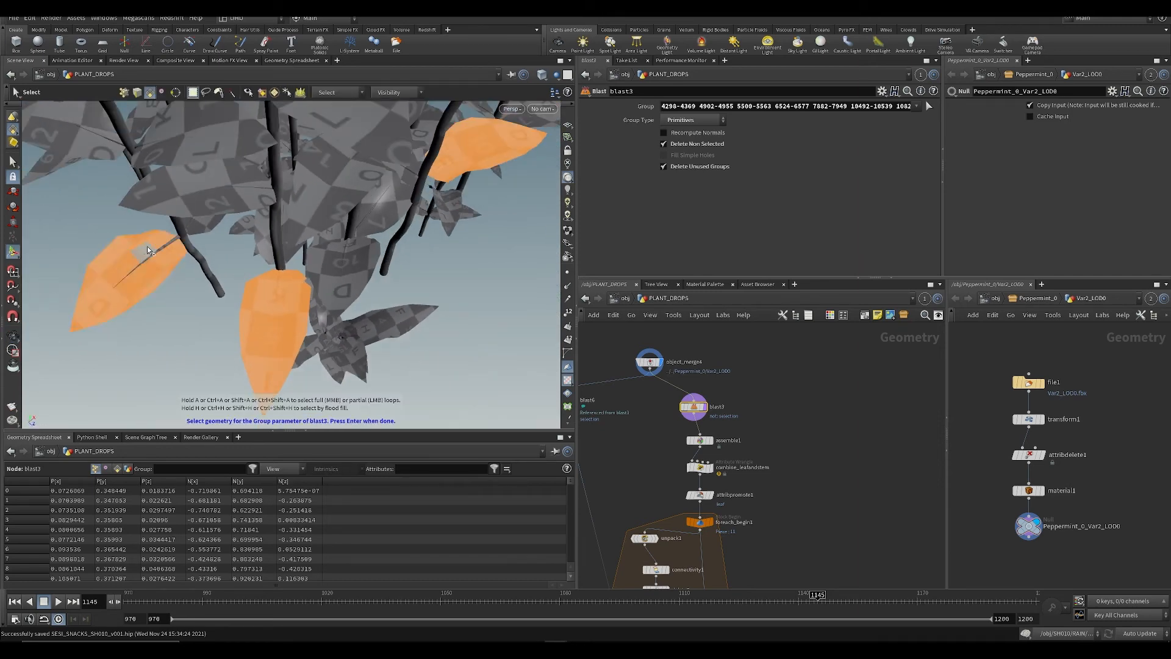
{"action": "double_click", "coordinate": [167, 245], "text": "shift"}
{"action": "right_click_drag", "start_coordinate": [167, 244], "coordinate": [132, 238], "text": "alt"}
{"action": "left_click_drag", "start_coordinate": [132, 238], "coordinate": [155, 262], "text": "alt"}
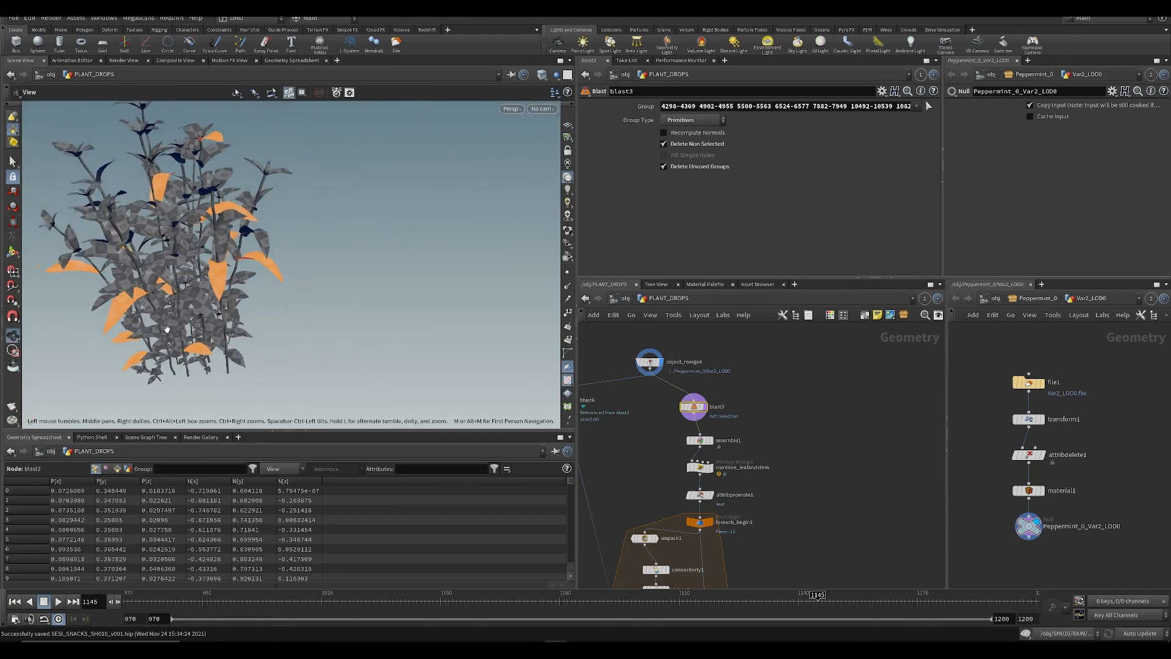
{"action": "right_click_drag", "start_coordinate": [156, 263], "coordinate": [212, 304], "text": "alt"}
{"action": "left_click_drag", "start_coordinate": [212, 304], "coordinate": [296, 313], "text": "alt"}
{"action": "mouse_move", "coordinate": [295, 314]}
{"action": "right_mouse_down", "text": "alt"}
{"action": "mouse_move", "coordinate": [253, 298]}
{"action": "mouse_move", "coordinate": [303, 301]}
{"action": "right_mouse_up", "text": "alt"}
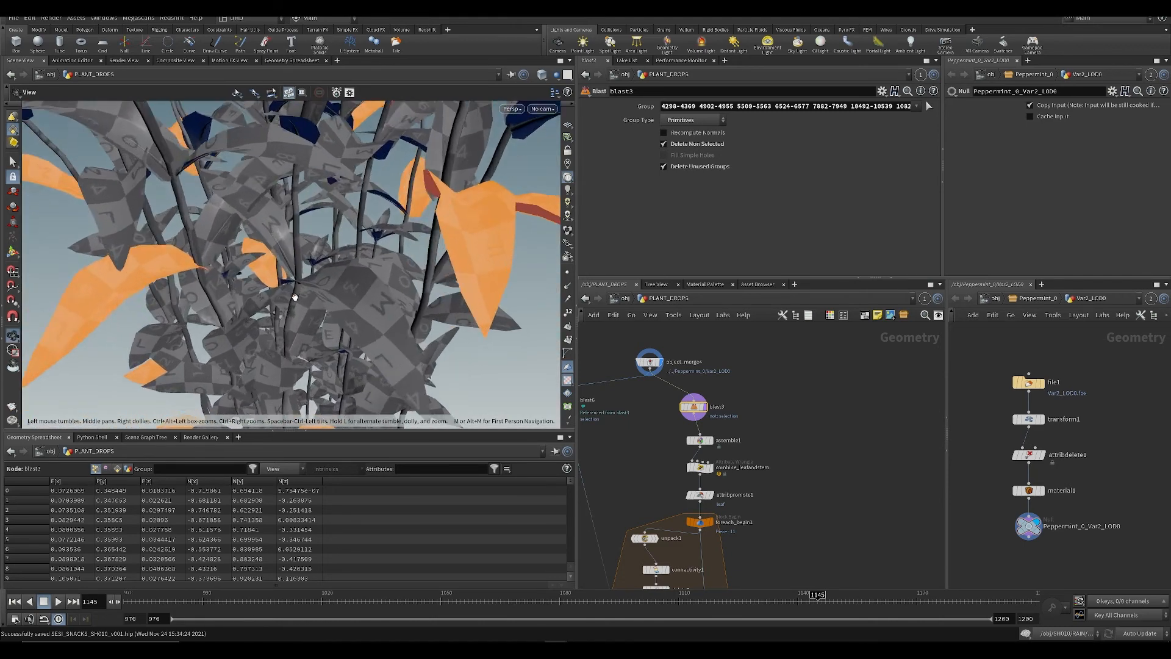
{"action": "left_click_drag", "start_coordinate": [303, 300], "coordinate": [337, 293], "text": "alt"}
{"action": "double_click", "coordinate": [336, 296], "text": "shift"}
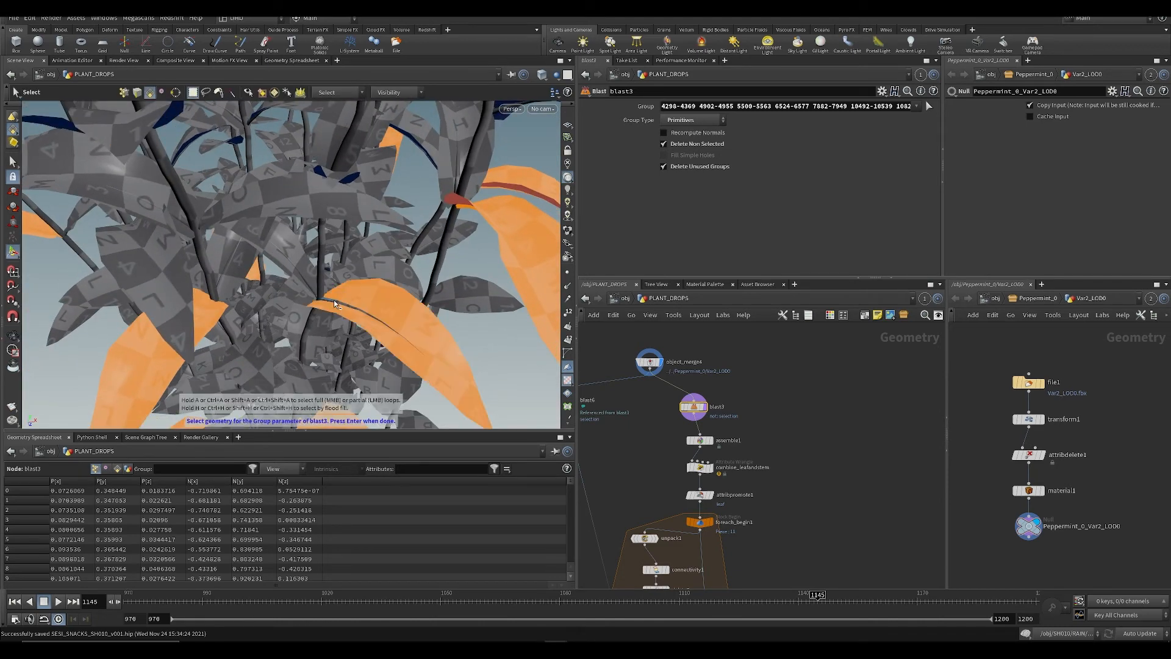
Step: Add a whole small outer leaf low on the plant to the blast3 selection
{"action": "right_click_drag", "start_coordinate": [330, 275], "coordinate": [189, 259], "text": "alt"}
{"action": "left_click_drag", "start_coordinate": [188, 259], "coordinate": [262, 277], "text": "alt"}
{"action": "right_click_drag", "start_coordinate": [263, 278], "coordinate": [354, 335], "text": "alt"}
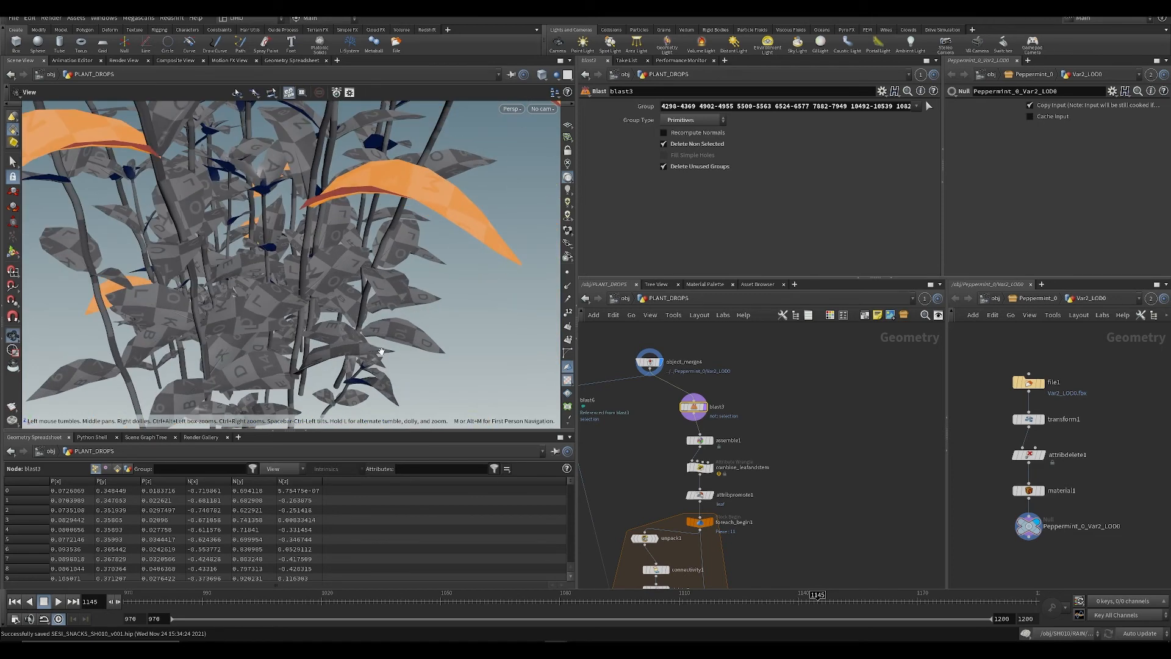
{"action": "left_click_drag", "start_coordinate": [354, 335], "coordinate": [382, 324], "text": "alt"}
{"action": "double_click", "coordinate": [383, 324], "text": "shift"}
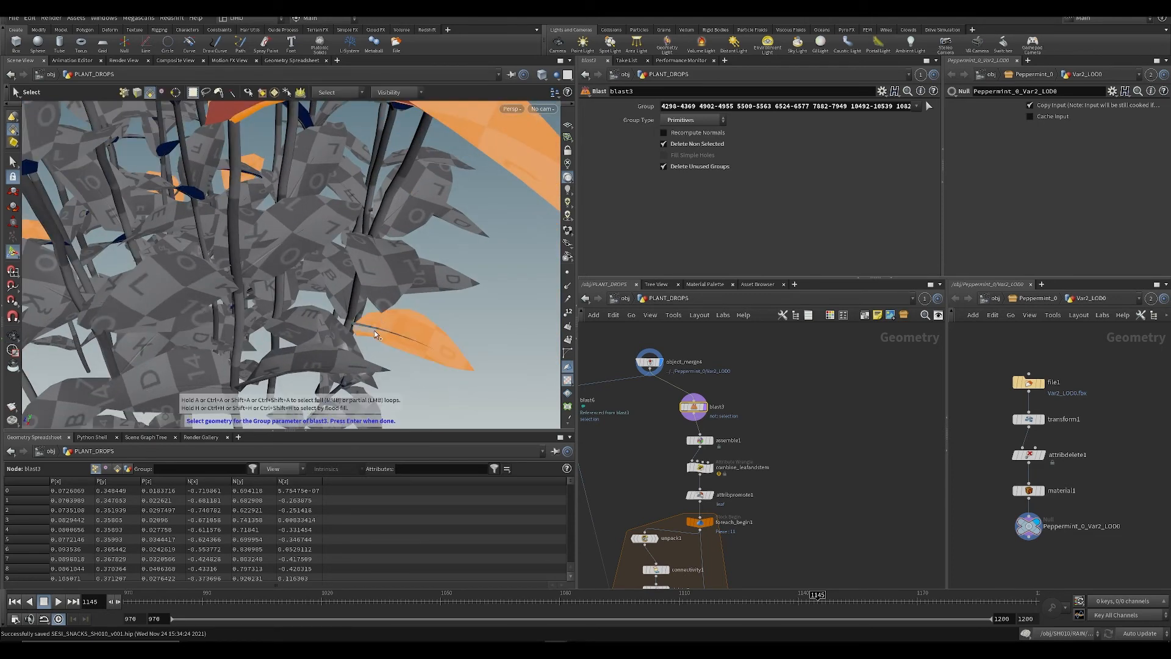
Step: Add a broad leaf near the plant's centre, seen from above, and apply the extended leaf selection to blast3
{"action": "right_click_drag", "start_coordinate": [379, 328], "coordinate": [349, 297], "text": "alt"}
{"action": "left_click_drag", "start_coordinate": [349, 297], "coordinate": [284, 263], "text": "alt"}
{"action": "right_click_drag", "start_coordinate": [283, 264], "coordinate": [329, 295], "text": "alt"}
{"action": "mouse_move", "coordinate": [330, 296]}
{"action": "left_mouse_down", "text": "alt"}
{"action": "mouse_move", "coordinate": [318, 282]}
{"action": "mouse_move", "coordinate": [337, 275]}
{"action": "left_mouse_up", "text": "alt"}
{"action": "left_click_drag", "start_coordinate": [303, 316], "coordinate": [358, 261], "text": "alt"}
{"action": "right_click_drag", "start_coordinate": [345, 266], "coordinate": [274, 259]}
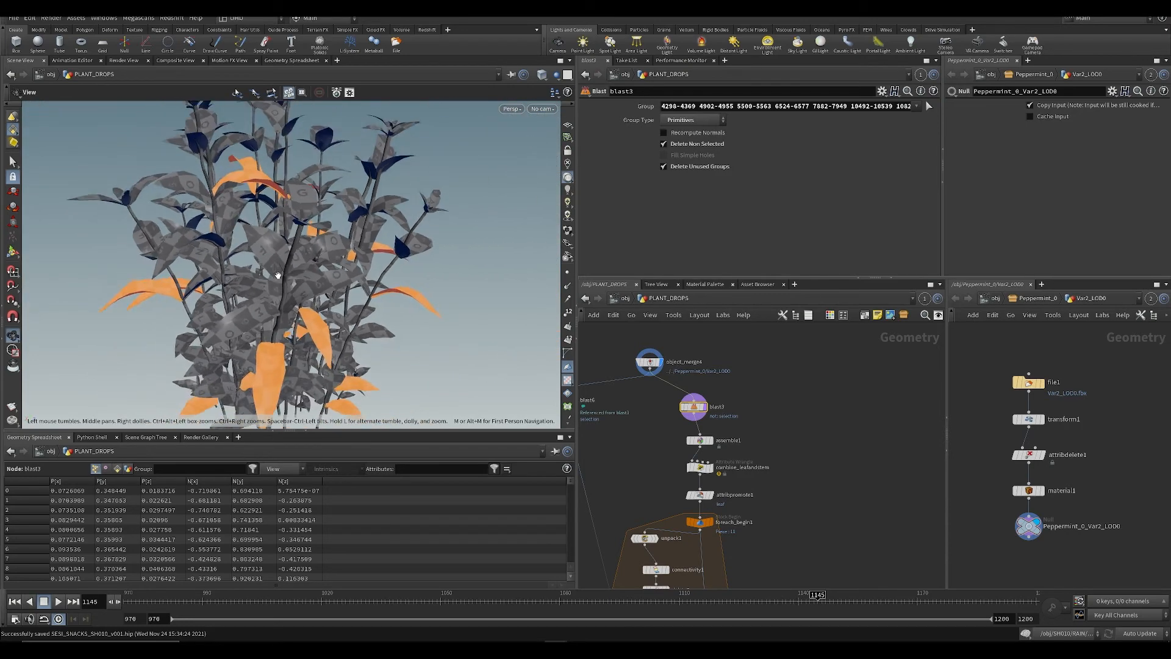
{"action": "mouse_move", "coordinate": [274, 259]}
{"action": "left_mouse_down"}
{"action": "mouse_move", "coordinate": [317, 266]}
{"action": "mouse_move", "coordinate": [262, 262]}
{"action": "left_mouse_up"}
{"action": "right_click_drag", "start_coordinate": [263, 262], "coordinate": [296, 274]}
{"action": "mouse_move", "coordinate": [296, 274]}
{"action": "left_mouse_down"}
{"action": "mouse_move", "coordinate": [287, 329]}
{"action": "mouse_move", "coordinate": [244, 274]}
{"action": "mouse_move", "coordinate": [311, 256]}
{"action": "left_mouse_up"}
{"action": "right_click_drag", "start_coordinate": [312, 256], "coordinate": [376, 247]}
{"action": "key", "text": "Return"}
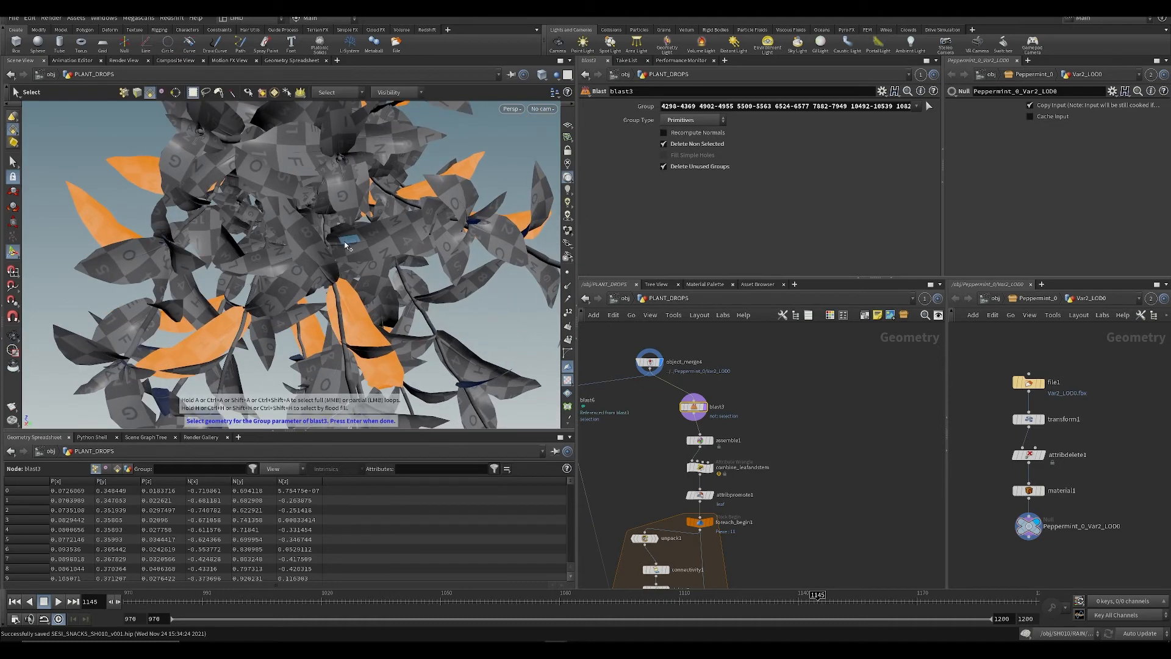
{"action": "left_click", "coordinate": [364, 250], "text": "shift"}
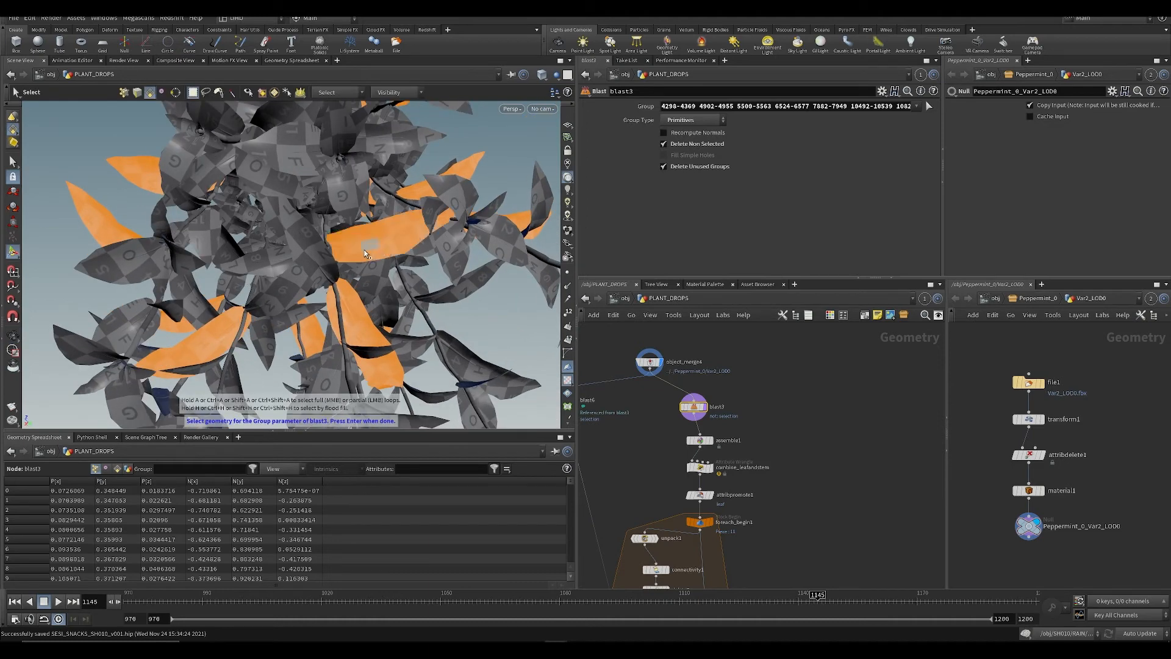
{"action": "right_click_drag", "start_coordinate": [364, 250], "coordinate": [299, 253], "text": "alt"}
{"action": "left_click_drag", "start_coordinate": [299, 253], "coordinate": [329, 203], "text": "alt"}
{"action": "key", "text": "Return"}
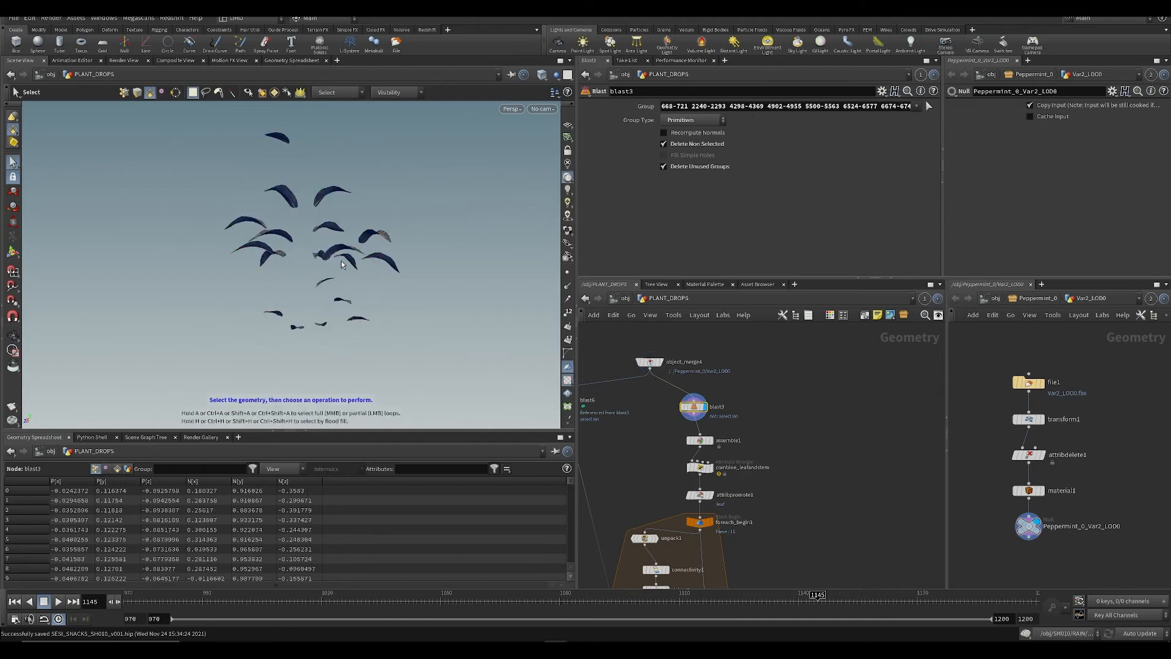
Step: Display merge4 and play the animation to check the plant with the extended leaf selection
{"action": "scroll", "coordinate": [741, 514], "scroll_direction": "down", "scroll_amount": 4}
{"action": "middle_click_drag", "start_coordinate": [759, 560], "coordinate": [743, 402]}
{"action": "scroll", "coordinate": [734, 523], "scroll_direction": "up", "scroll_amount": 4}
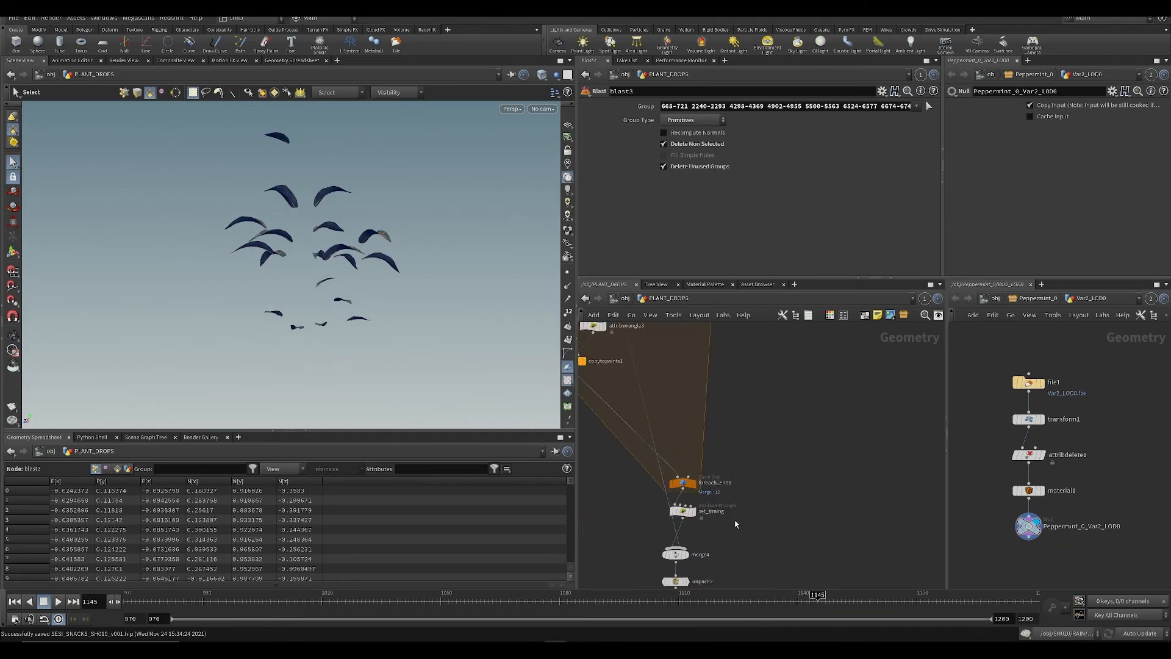
{"action": "left_click", "coordinate": [688, 553]}
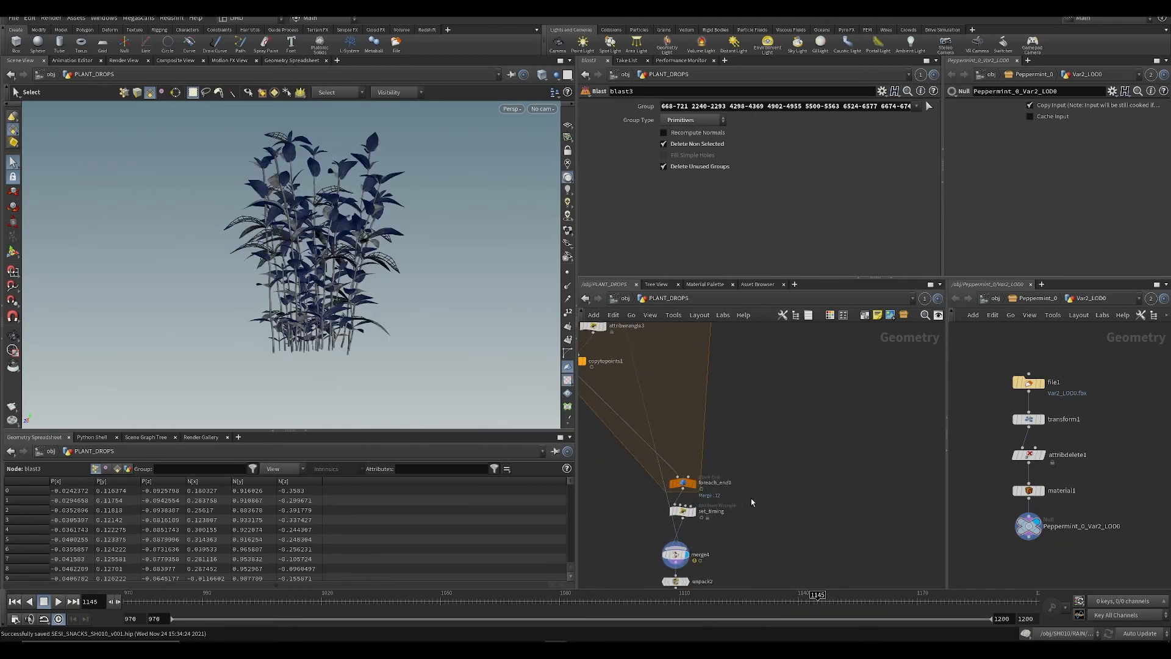
{"action": "middle_click_drag", "start_coordinate": [715, 488], "coordinate": [713, 470]}
{"action": "key", "text": "Up"}
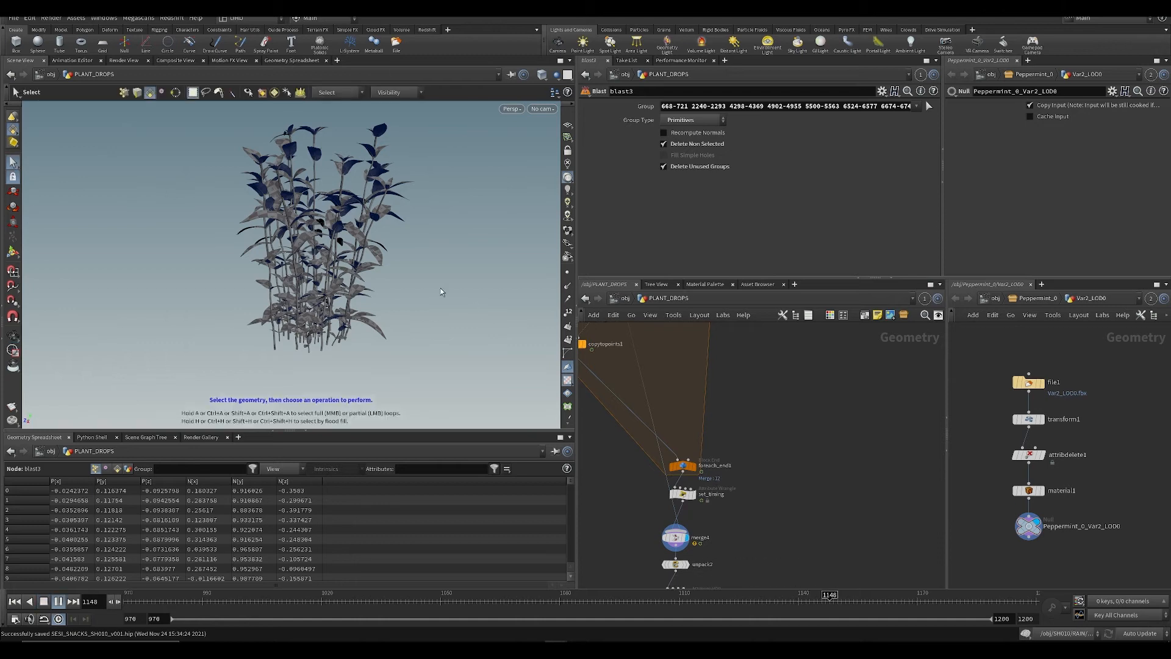
{"action": "key", "text": "Up"}
{"action": "key", "text": "ctrl+Up"}
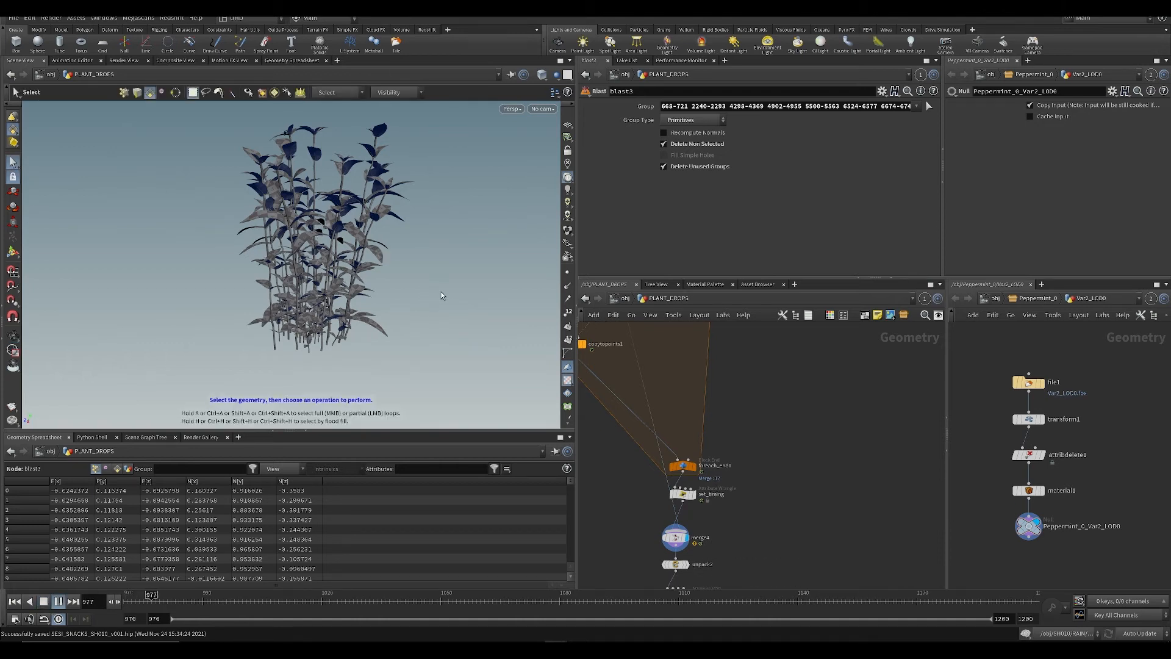
Step: Inspect the leaves at foreach_end1 on frame 1065, and compare them with the output of attribpromote1
{"action": "left_click", "coordinate": [694, 466]}
{"action": "key", "text": "Up"}
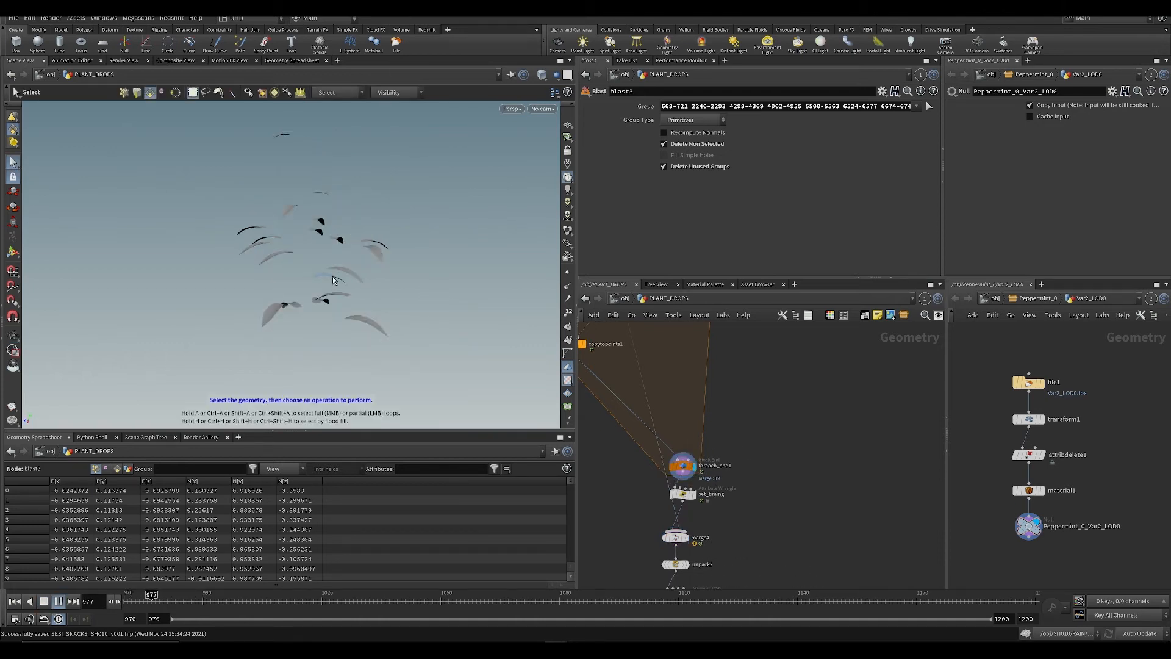
{"action": "left_click_drag", "start_coordinate": [346, 601], "coordinate": [501, 600]}
{"action": "middle_click_drag", "start_coordinate": [711, 443], "coordinate": [763, 555]}
{"action": "middle_click_drag", "start_coordinate": [790, 326], "coordinate": [757, 504]}
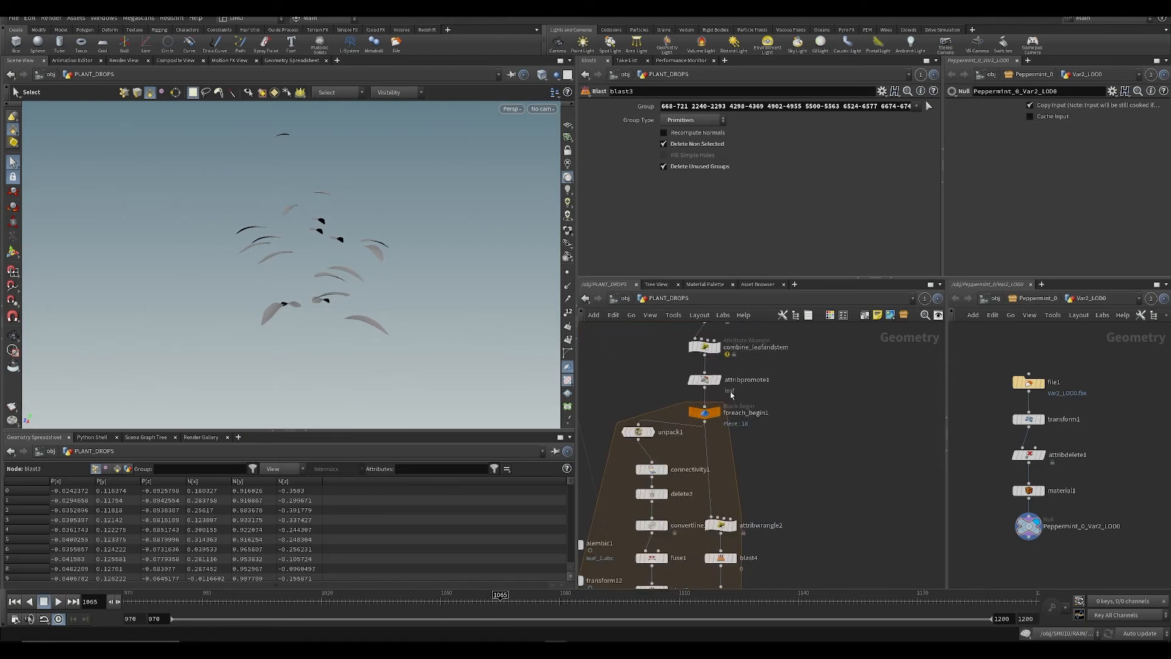
{"action": "left_click", "coordinate": [724, 364]}
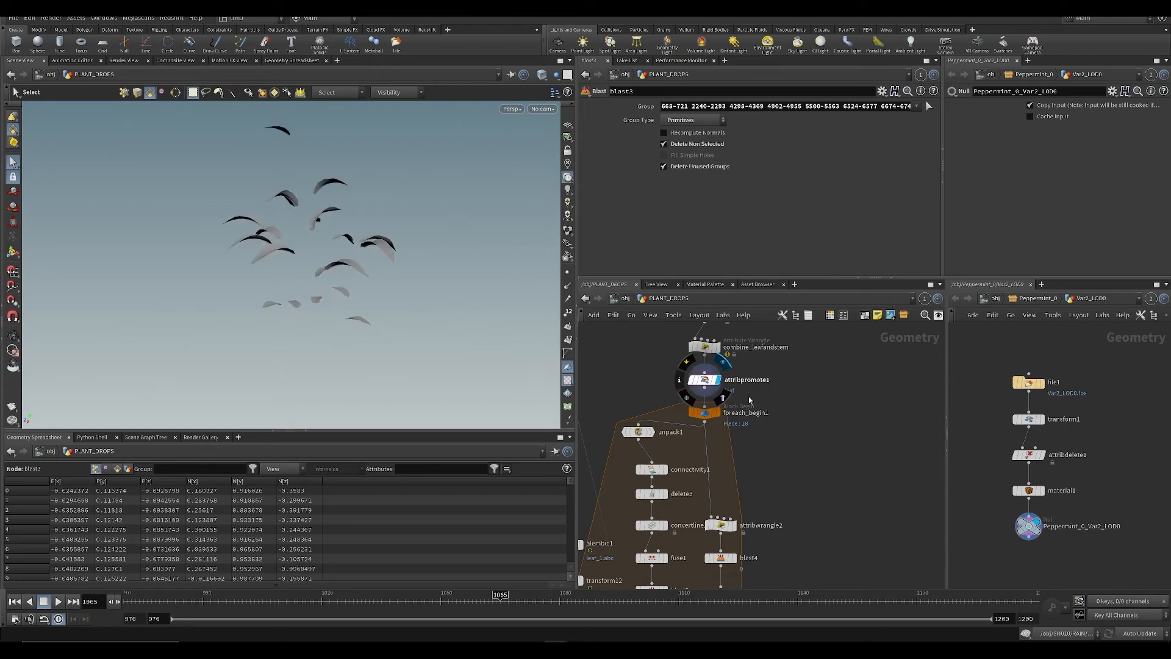
Step: Display output0 and play the plant's animation, then rewind to frame 970 and save the scene
{"action": "middle_click_drag", "start_coordinate": [773, 454], "coordinate": [758, 405]}
{"action": "scroll", "coordinate": [758, 405], "scroll_direction": "down", "scroll_amount": 3}
{"action": "middle_click_drag", "start_coordinate": [753, 487], "coordinate": [726, 402]}
{"action": "scroll", "coordinate": [721, 518], "scroll_direction": "up", "scroll_amount": 3}
{"action": "middle_click_drag", "start_coordinate": [721, 518], "coordinate": [734, 391]}
{"action": "scroll", "coordinate": [734, 555], "scroll_direction": "up", "scroll_amount": 1}
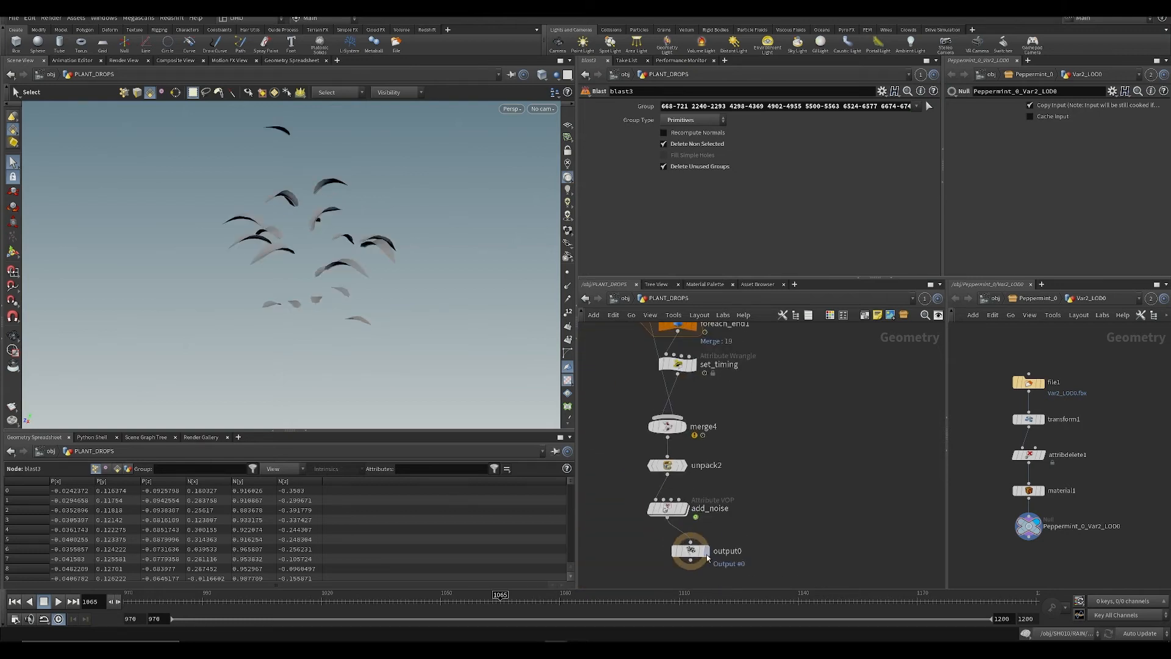
{"action": "left_click", "coordinate": [707, 551]}
{"action": "key", "text": "Up"}
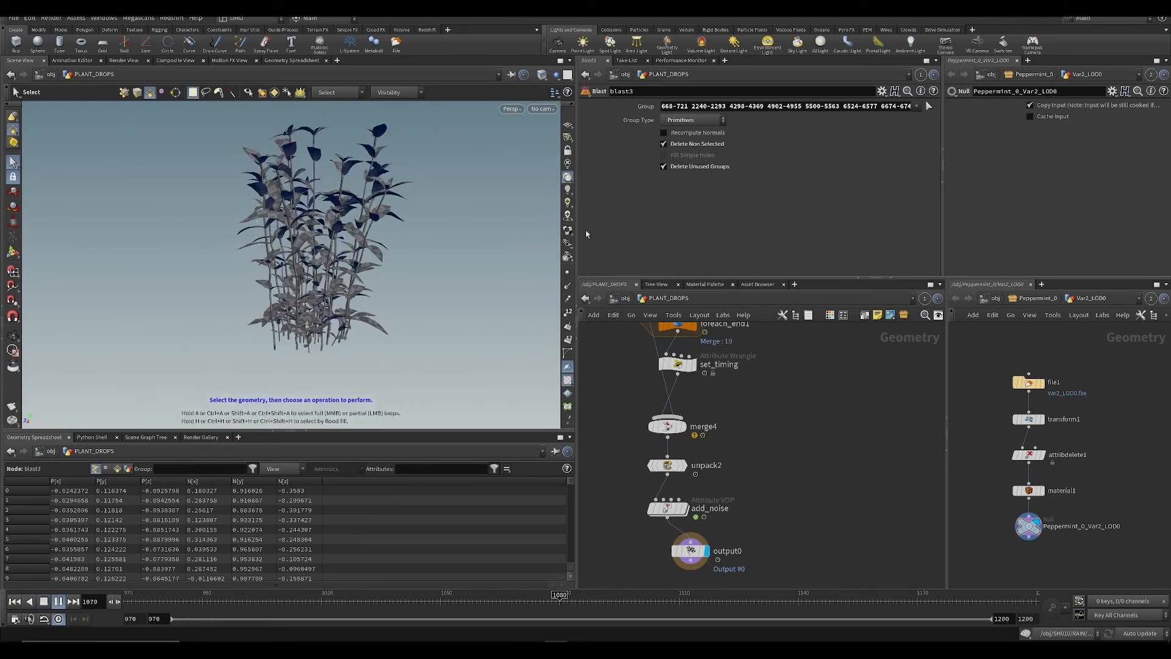
{"action": "left_click_drag", "start_coordinate": [299, 223], "coordinate": [317, 269], "text": "alt"}
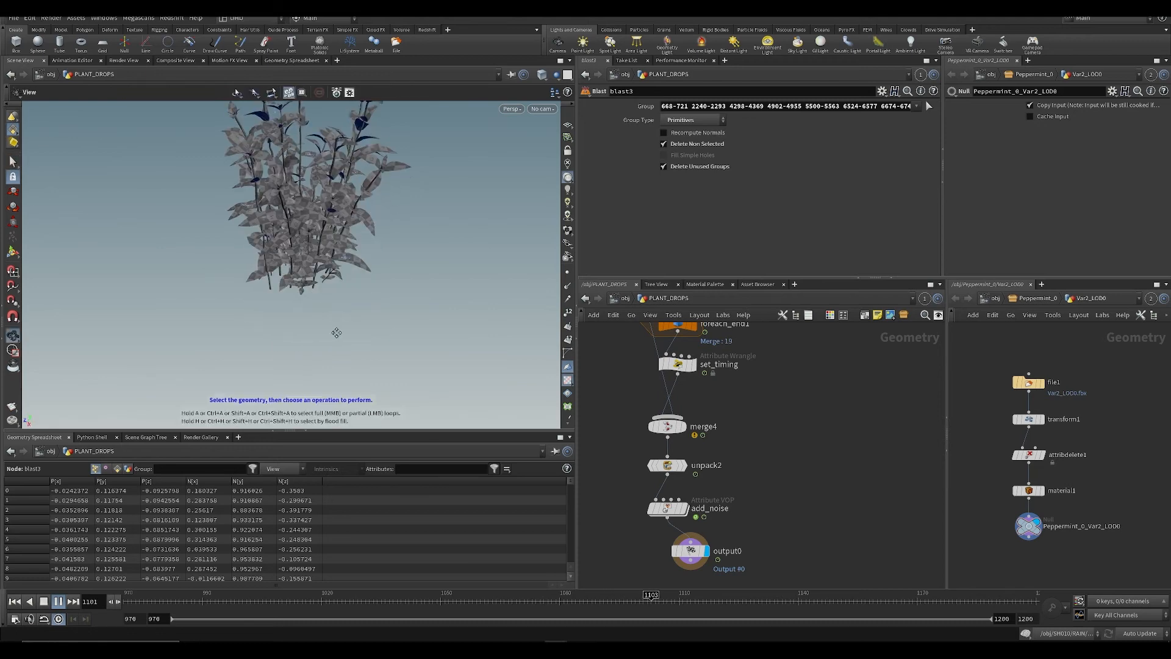
{"action": "left_click_drag", "start_coordinate": [337, 332], "coordinate": [313, 255], "text": "alt"}
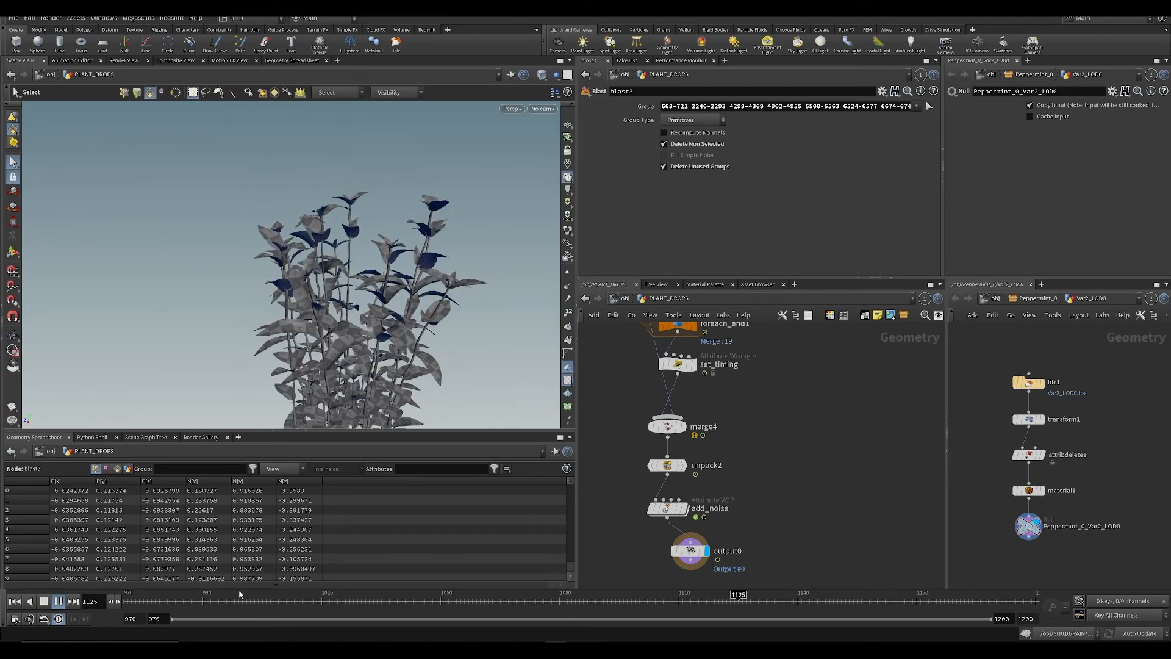
{"action": "key", "text": "ctrl+Up"}
{"action": "key", "text": "ctrl+s"}
Step: Display blast3 again, reopen its group selection and add a whole leaf in the dense middle of the plant
{"action": "middle_click_drag", "start_coordinate": [768, 469], "coordinate": [753, 607]}
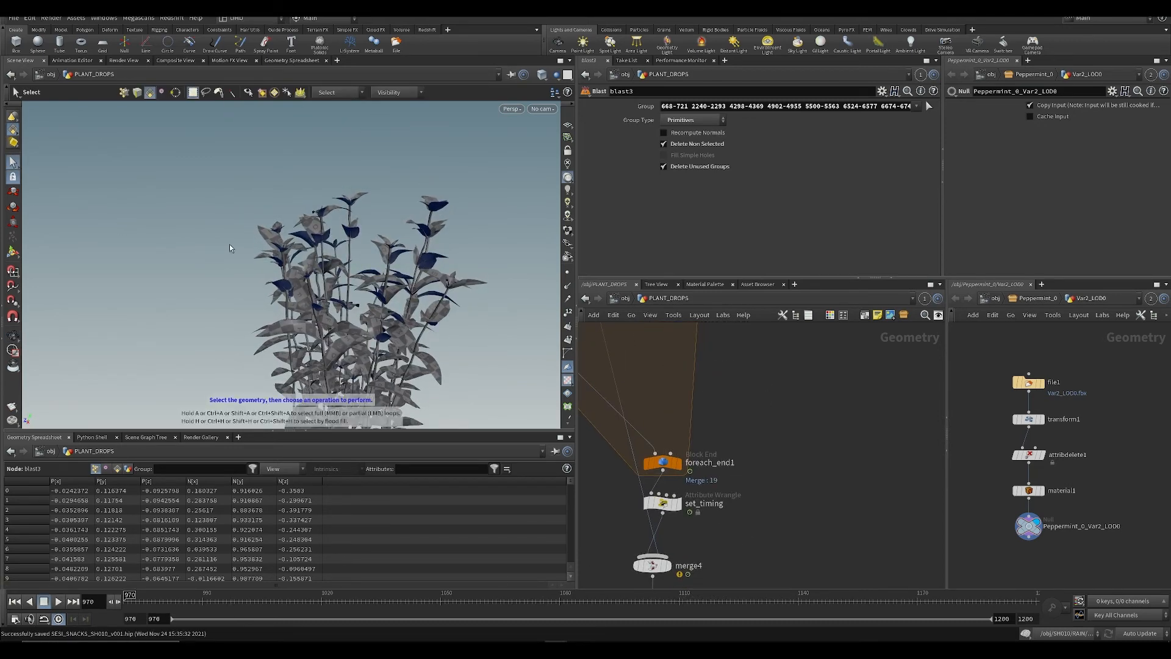
{"action": "scroll", "coordinate": [816, 467], "scroll_direction": "down", "scroll_amount": 5}
{"action": "middle_click_drag", "start_coordinate": [791, 385], "coordinate": [763, 491]}
{"action": "scroll", "coordinate": [692, 398], "scroll_direction": "up", "scroll_amount": 4}
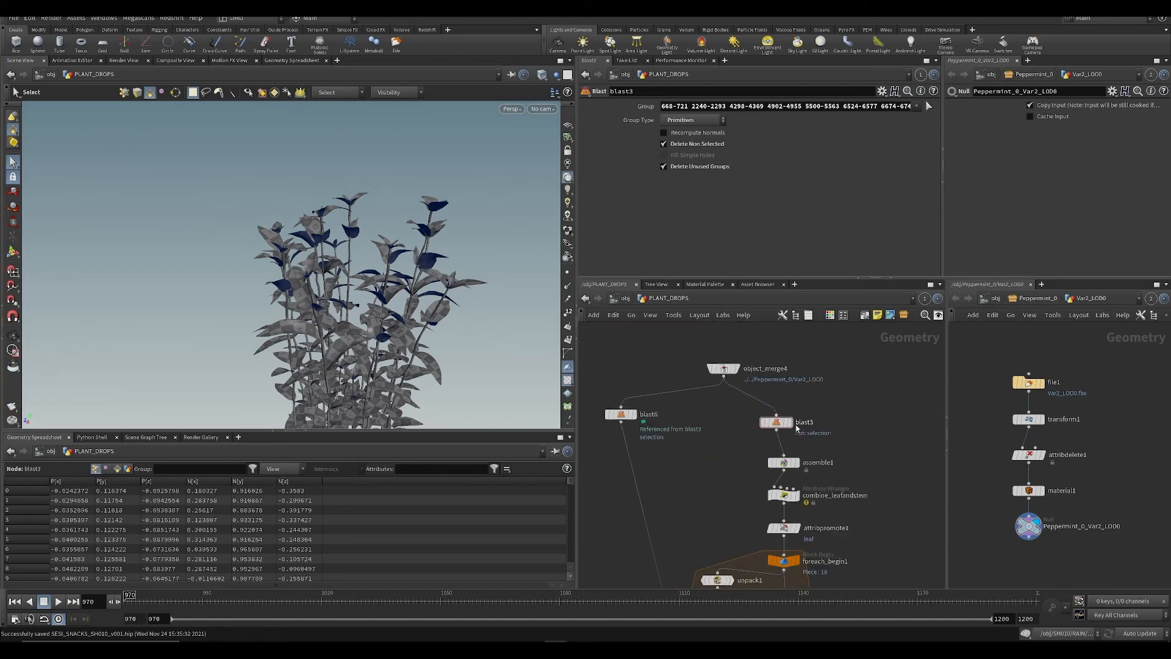
{"action": "left_click", "coordinate": [791, 423]}
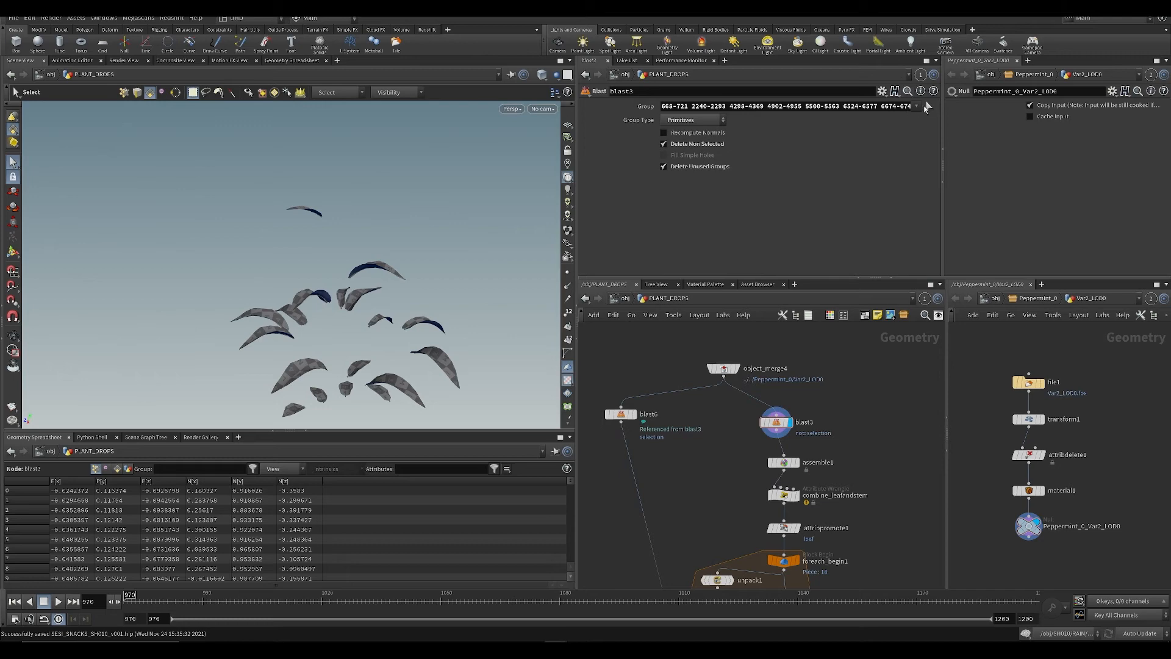
{"action": "left_click", "coordinate": [926, 107]}
{"action": "left_click_drag", "start_coordinate": [402, 190], "coordinate": [372, 262], "text": "alt"}
{"action": "right_click_drag", "start_coordinate": [373, 263], "coordinate": [390, 342], "text": "alt"}
{"action": "left_click_drag", "start_coordinate": [391, 341], "coordinate": [339, 264], "text": "alt"}
{"action": "double_click", "coordinate": [353, 265], "text": "shift"}
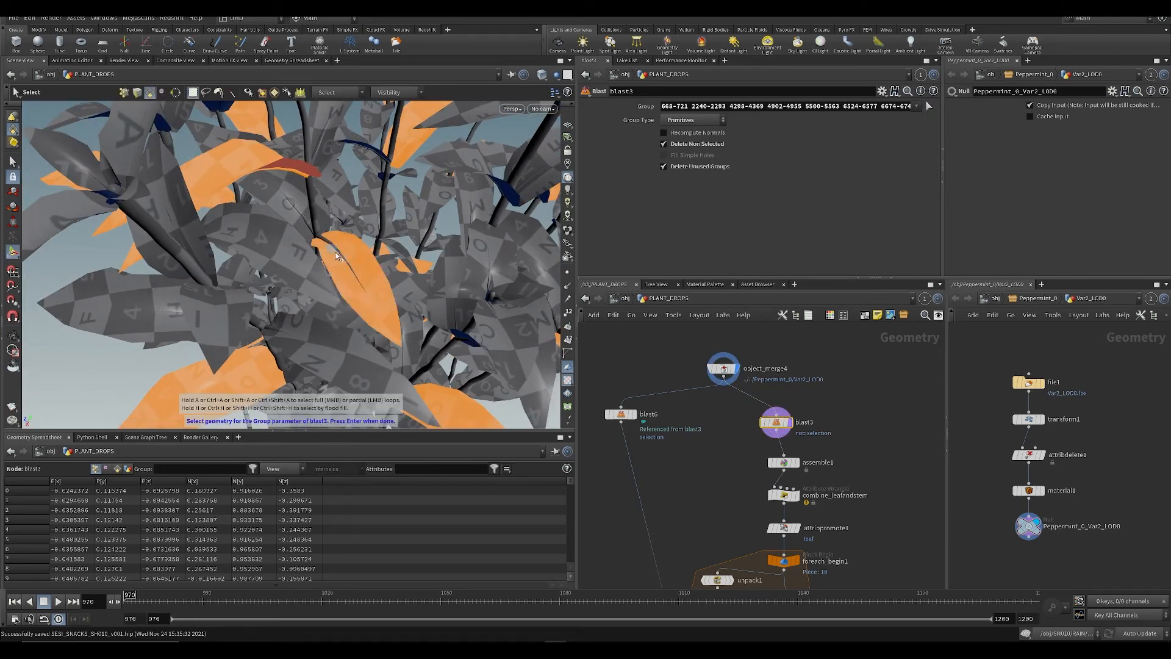
Step: Add a long arching leaf attached to a stem in the upper half of the plant to the blast3 selection
{"action": "right_click_drag", "start_coordinate": [344, 260], "coordinate": [310, 189], "text": "alt"}
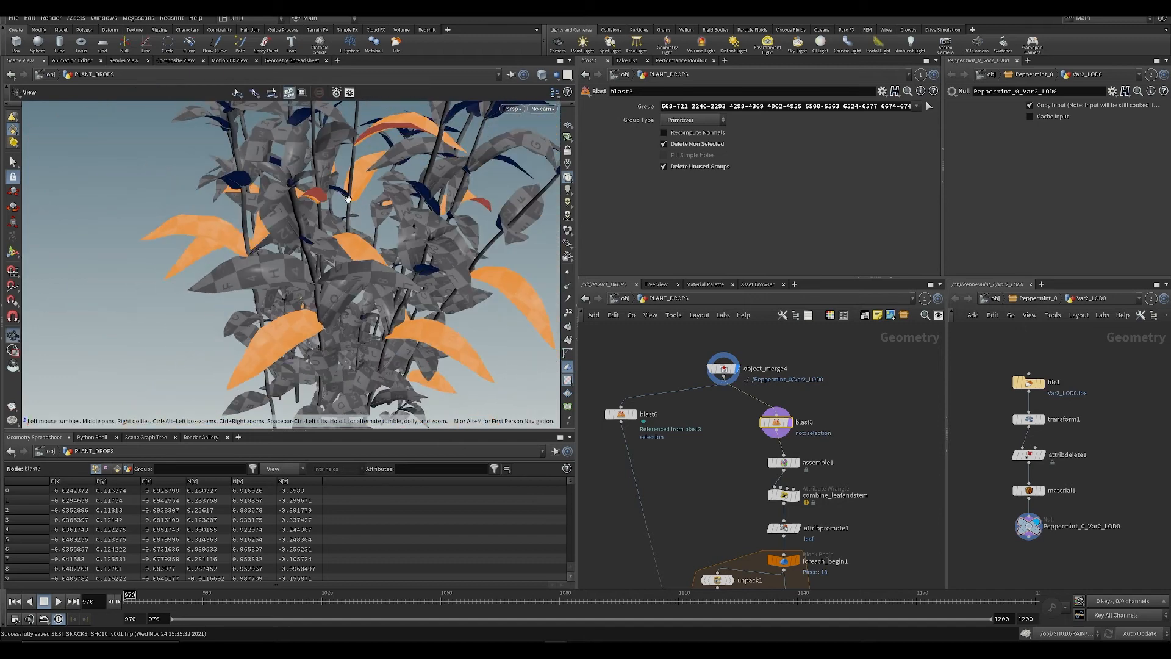
{"action": "left_click_drag", "start_coordinate": [310, 189], "coordinate": [350, 239], "text": "alt"}
{"action": "left_click_drag", "start_coordinate": [291, 264], "coordinate": [284, 203], "text": "alt"}
{"action": "middle_click_drag", "start_coordinate": [284, 203], "coordinate": [402, 327], "text": "alt"}
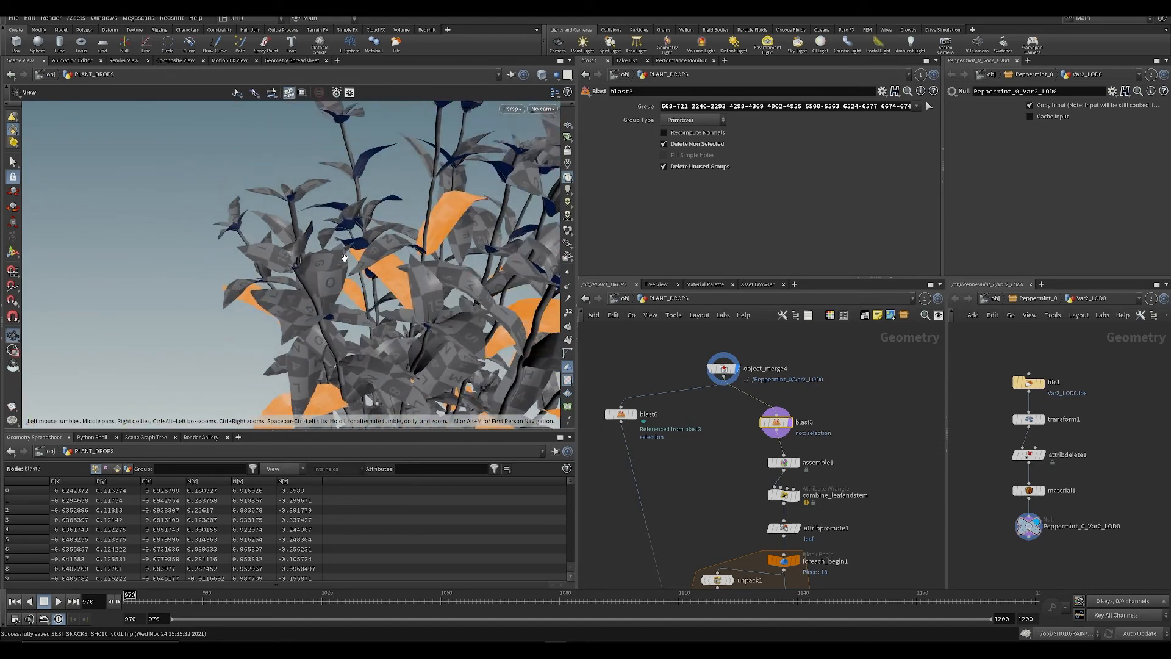
{"action": "right_click_drag", "start_coordinate": [265, 206], "coordinate": [291, 262], "text": "alt"}
{"action": "left_click_drag", "start_coordinate": [254, 277], "coordinate": [382, 267], "text": "alt"}
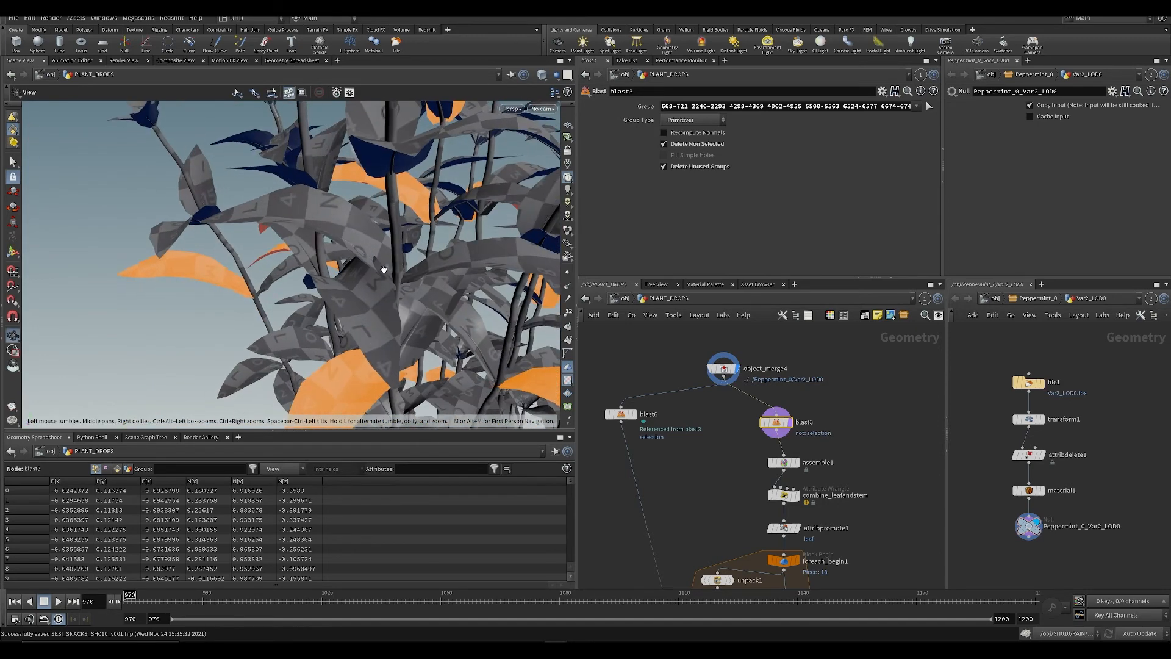
{"action": "double_click", "coordinate": [353, 234], "text": "shift"}
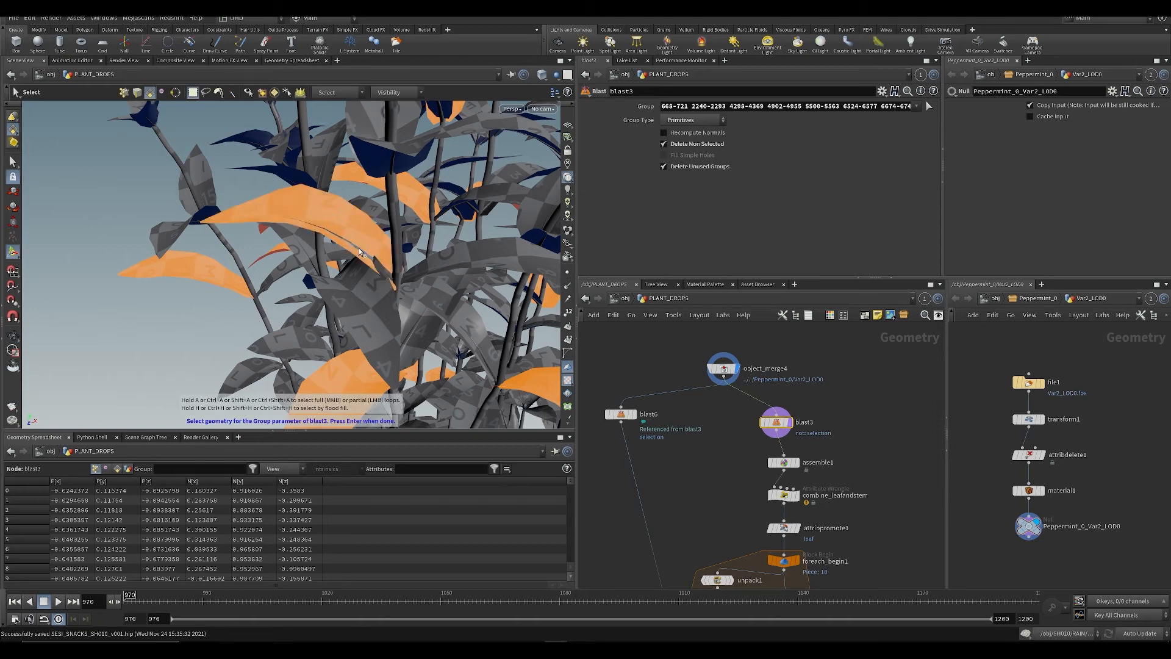
Step: Add a whole outer leaf beneath the tip of a tall stem to the blast3 selection and check the leaf distribution
{"action": "right_click_drag", "start_coordinate": [358, 247], "coordinate": [289, 189], "text": "alt"}
{"action": "left_click_drag", "start_coordinate": [290, 189], "coordinate": [293, 250], "text": "alt"}
{"action": "middle_click_drag", "start_coordinate": [235, 128], "coordinate": [272, 162], "text": "alt"}
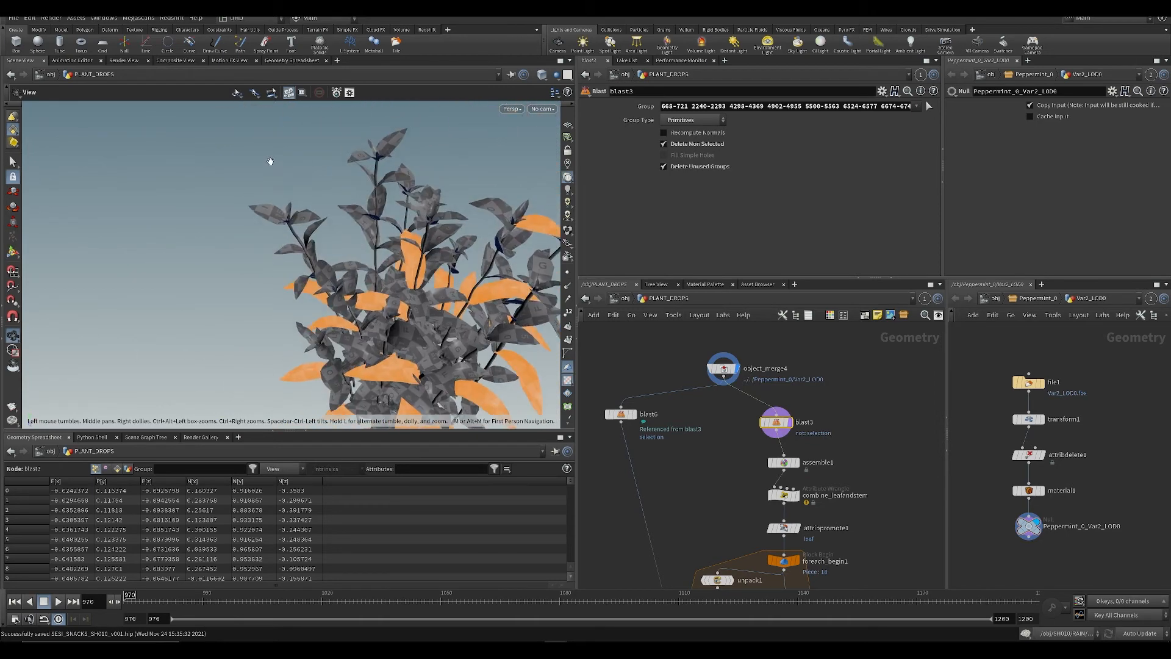
{"action": "right_click_drag", "start_coordinate": [273, 163], "coordinate": [390, 250], "text": "alt"}
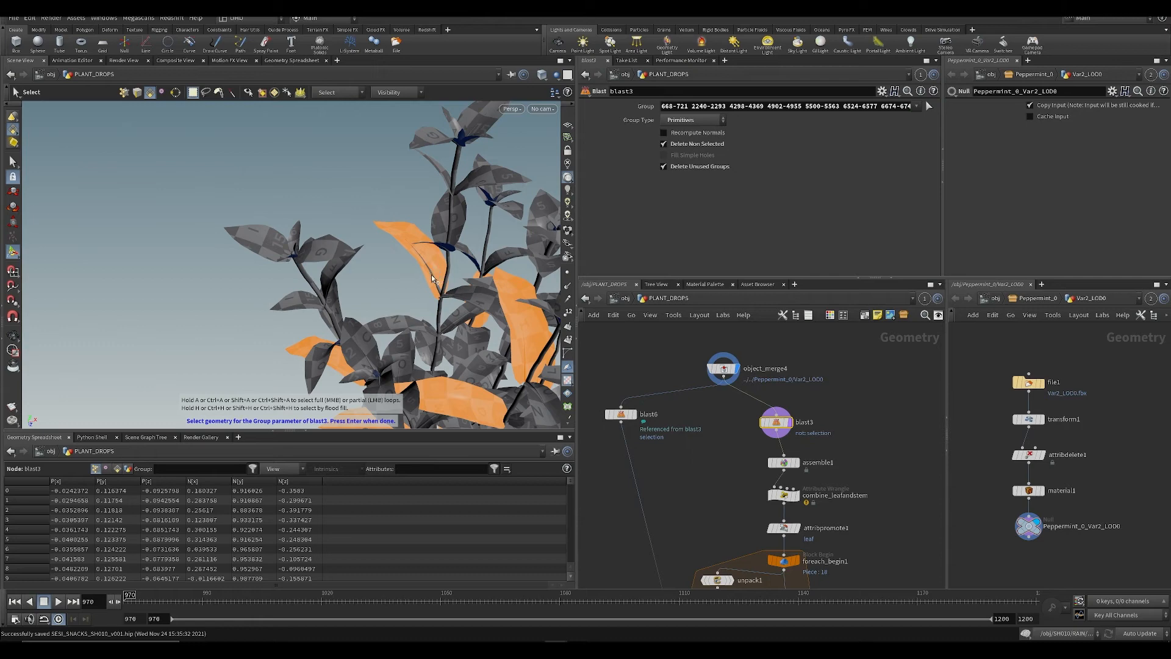
{"action": "key", "text": "alt+shift"}
{"action": "right_click_drag", "start_coordinate": [419, 285], "coordinate": [445, 296], "text": "alt"}
{"action": "middle_click_drag", "start_coordinate": [445, 296], "coordinate": [388, 304], "text": "alt"}
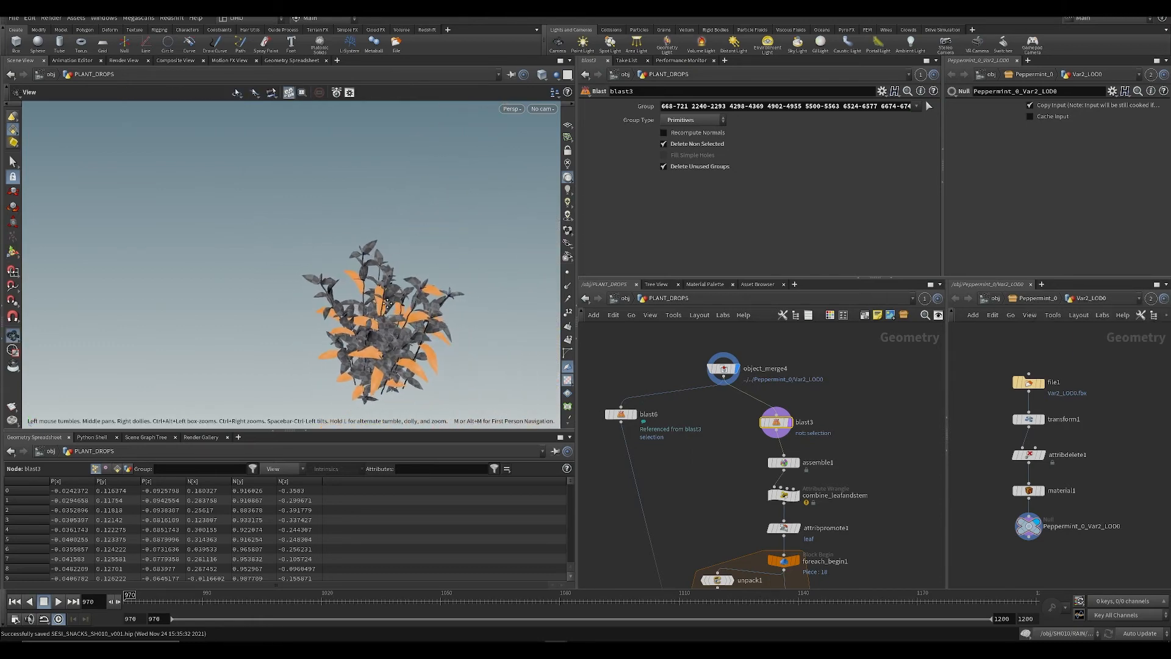
Step: Add a whole leaf low in the crowded middle of the plant to the blast3 selection and check the leaf distribution
{"action": "left_click_drag", "start_coordinate": [387, 303], "coordinate": [207, 257], "text": "alt"}
{"action": "right_click_drag", "start_coordinate": [208, 256], "coordinate": [282, 308], "text": "alt"}
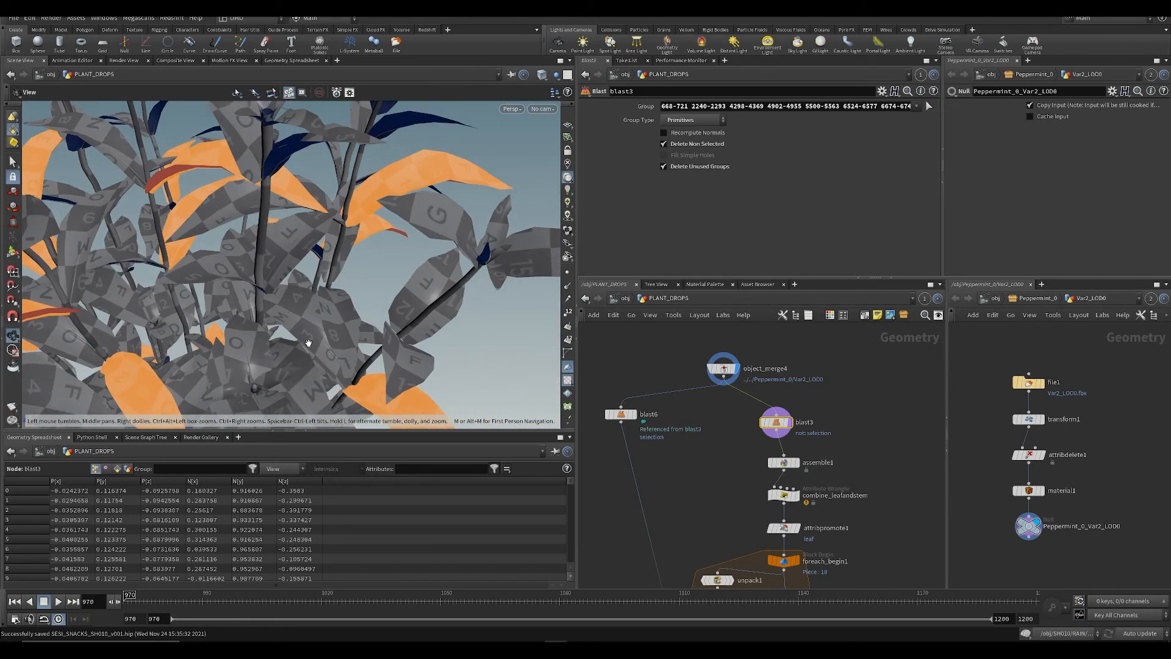
{"action": "left_click", "coordinate": [320, 321], "text": "shift"}
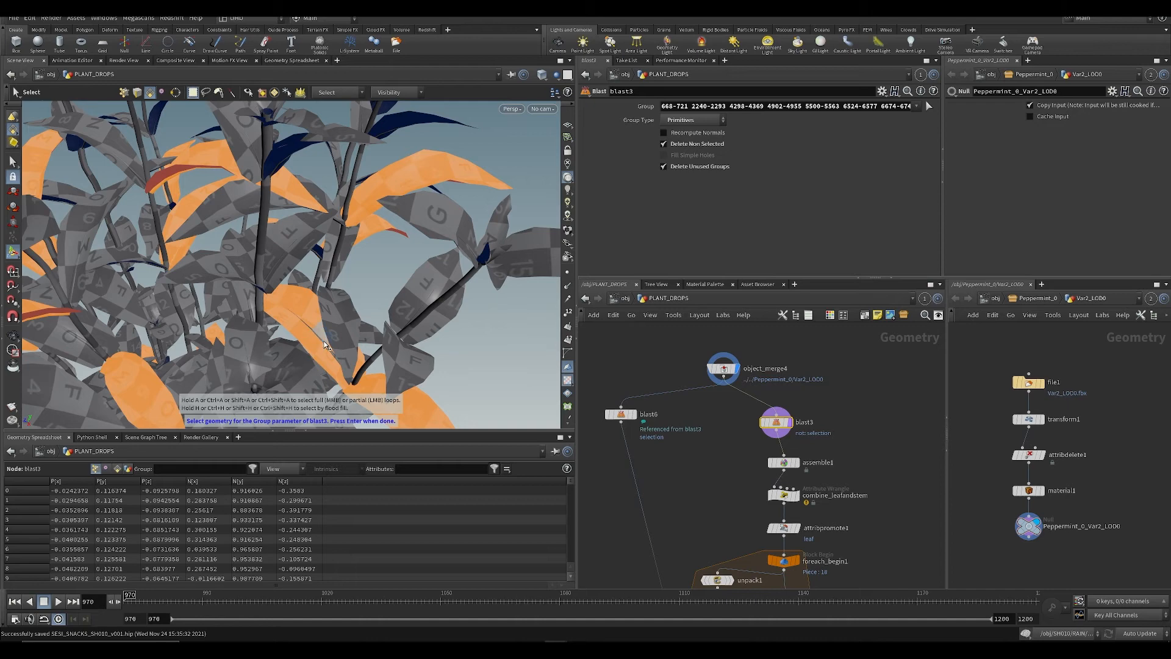
{"action": "right_click_drag", "start_coordinate": [322, 340], "coordinate": [303, 307], "text": "alt"}
{"action": "left_click_drag", "start_coordinate": [304, 308], "coordinate": [272, 385], "text": "alt"}
{"action": "right_click_drag", "start_coordinate": [227, 234], "coordinate": [293, 261], "text": "alt"}
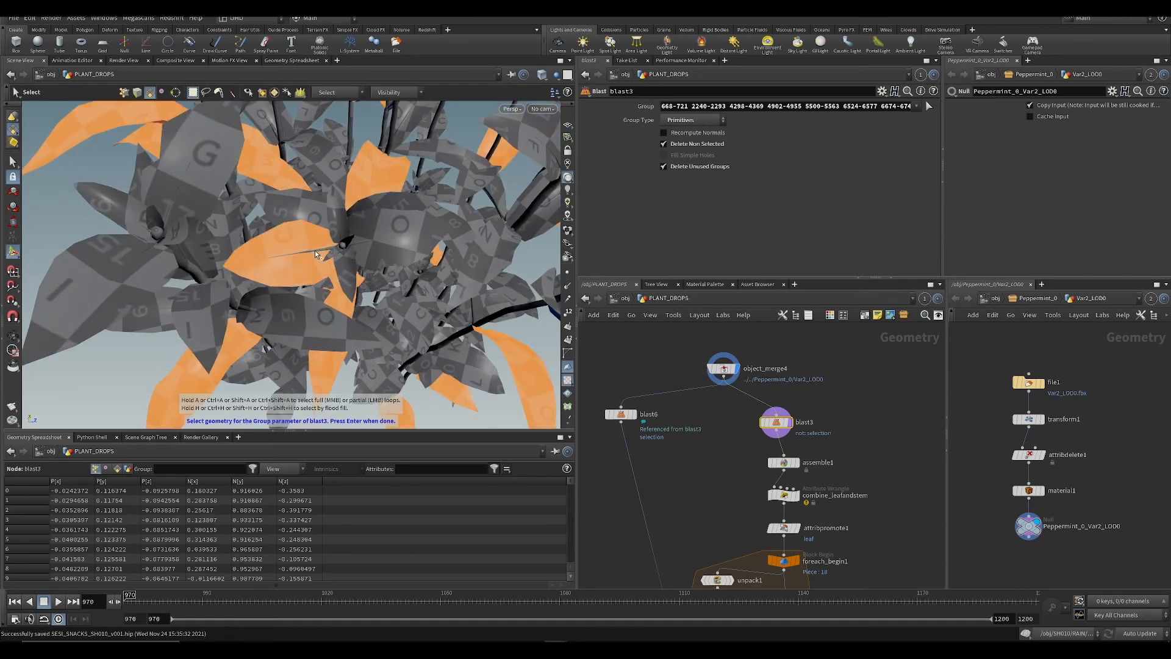
{"action": "left_click_drag", "start_coordinate": [315, 251], "coordinate": [334, 211], "text": "alt"}
{"action": "right_click_drag", "start_coordinate": [334, 210], "coordinate": [299, 224], "text": "alt"}
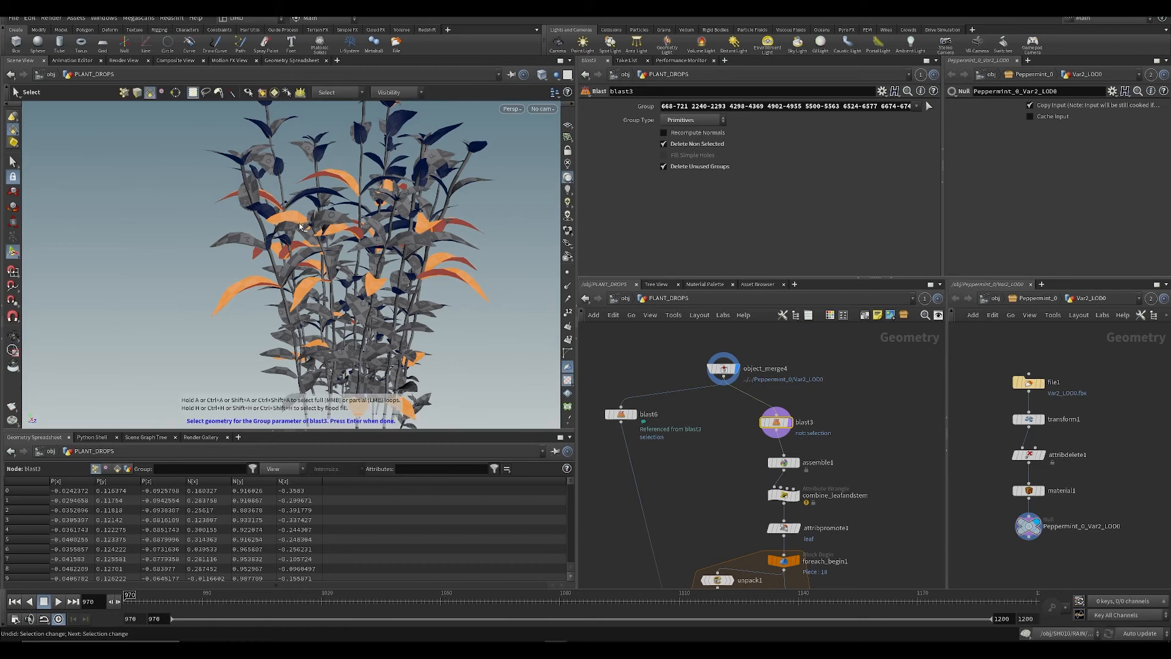
Step: Add a low hanging leaf near the base of the stems to the blast3 selection and accept the group
{"action": "left_click_drag", "start_coordinate": [298, 226], "coordinate": [306, 239], "text": "alt"}
{"action": "right_click_drag", "start_coordinate": [306, 238], "coordinate": [319, 256], "text": "alt"}
{"action": "left_click_drag", "start_coordinate": [320, 256], "coordinate": [386, 232], "text": "alt"}
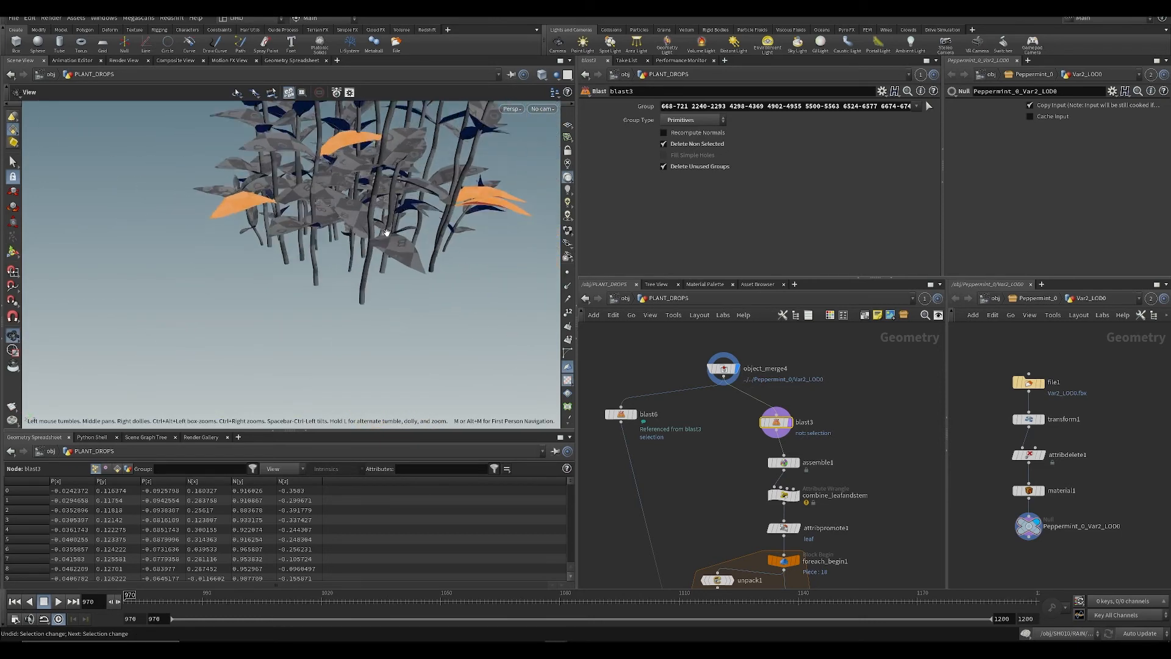
{"action": "right_click_drag", "start_coordinate": [387, 233], "coordinate": [387, 243], "text": "alt"}
{"action": "left_click_drag", "start_coordinate": [387, 244], "coordinate": [374, 266], "text": "alt"}
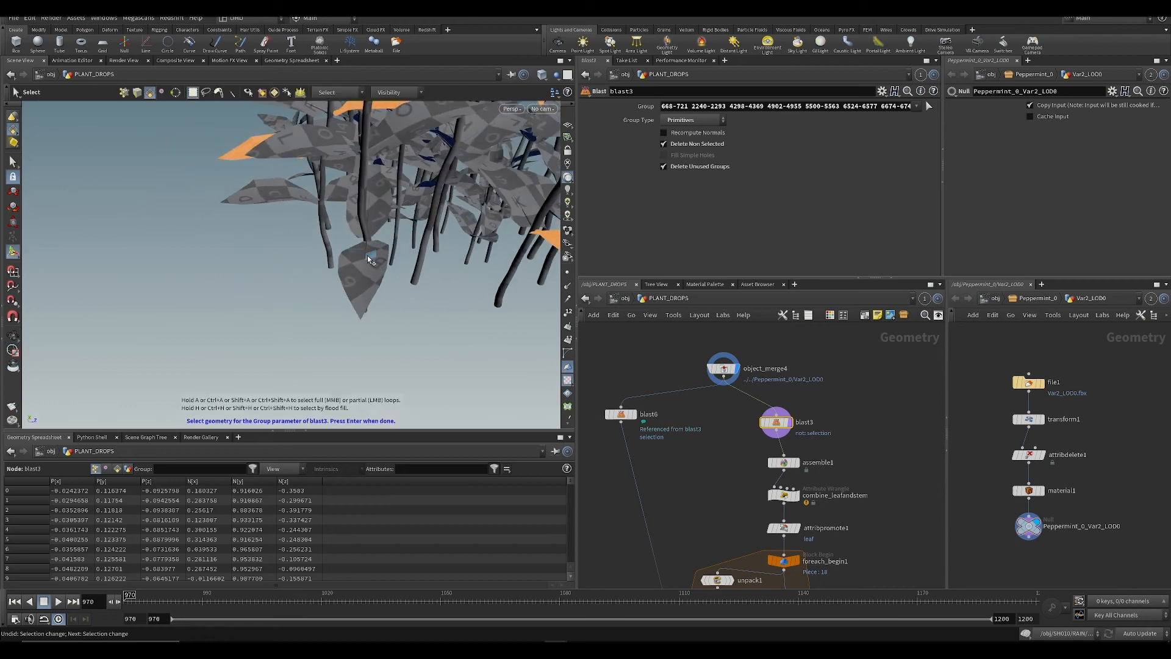
{"action": "left_click", "coordinate": [367, 255], "text": "shift"}
{"action": "key", "text": "Return"}
{"action": "scroll", "coordinate": [665, 407], "scroll_direction": "down", "scroll_amount": 6}
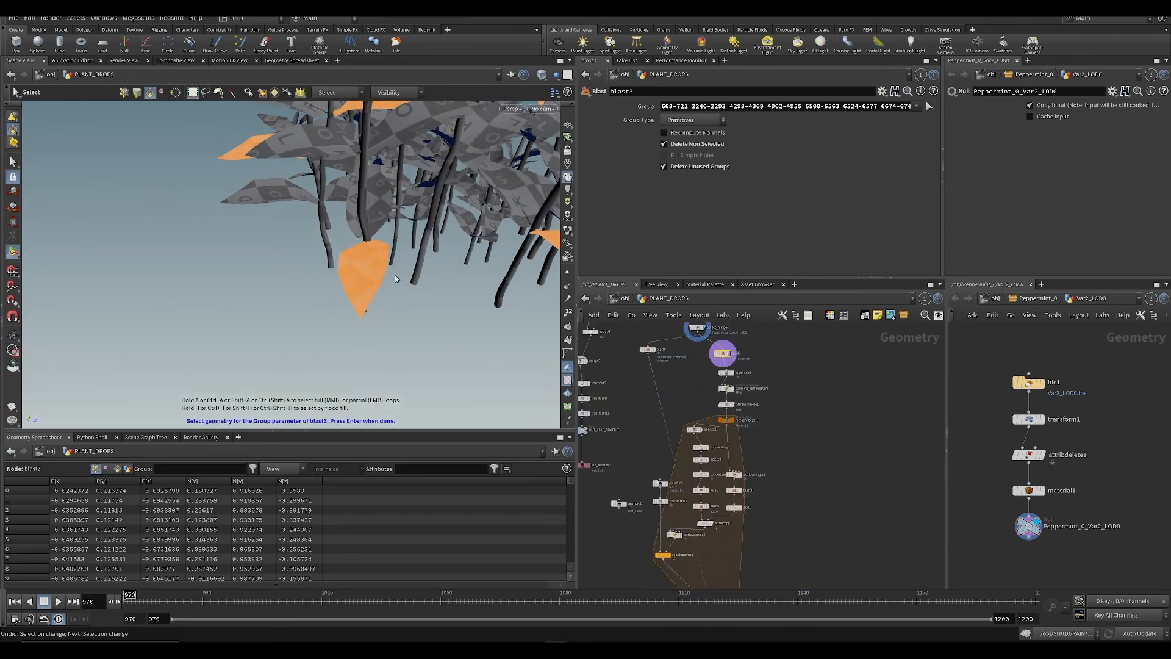
{"action": "key", "text": "Return"}
Step: Display output0 and play the plant with the extended leaf selection, then return to frame 970 and save the scene
{"action": "middle_click_drag", "start_coordinate": [788, 582], "coordinate": [790, 383]}
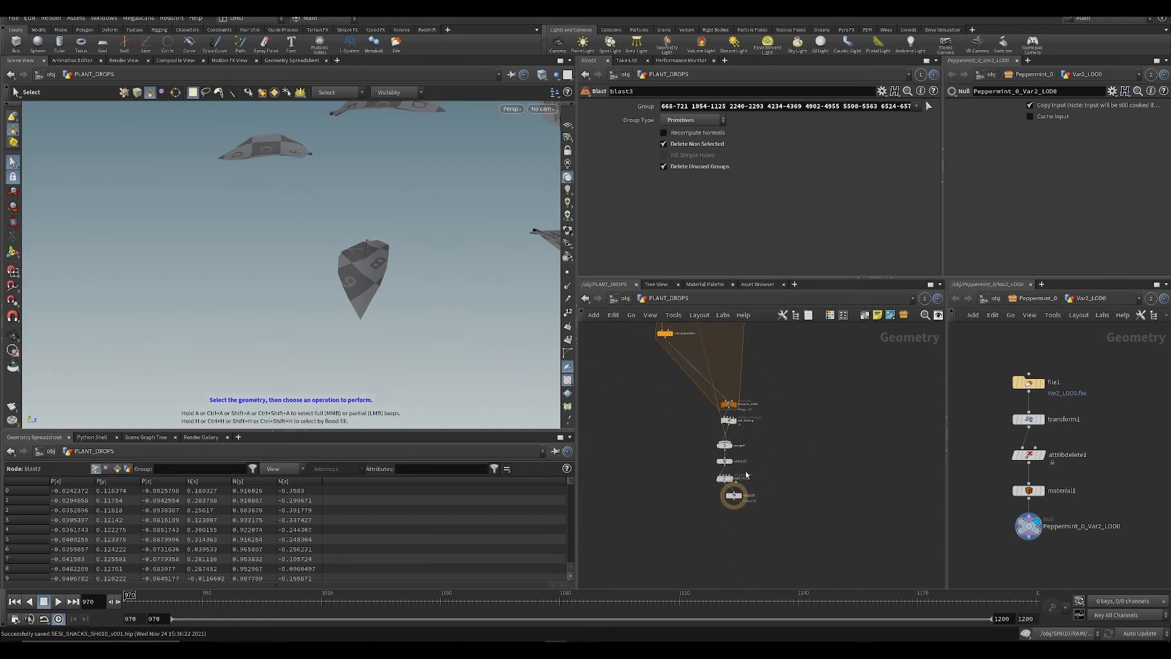
{"action": "left_click", "coordinate": [736, 499]}
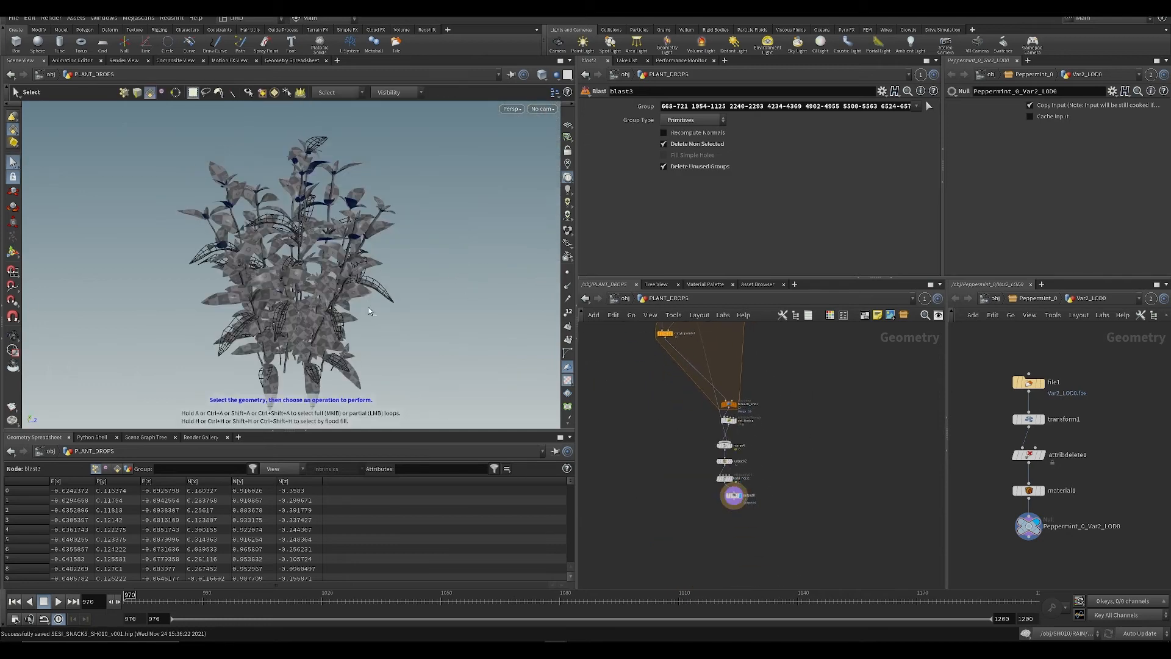
{"action": "left_click_drag", "start_coordinate": [440, 288], "coordinate": [331, 251], "text": "alt"}
{"action": "key", "text": "ctrl+s"}
{"action": "scroll", "coordinate": [374, 301], "scroll_direction": "down", "scroll_amount": 2}
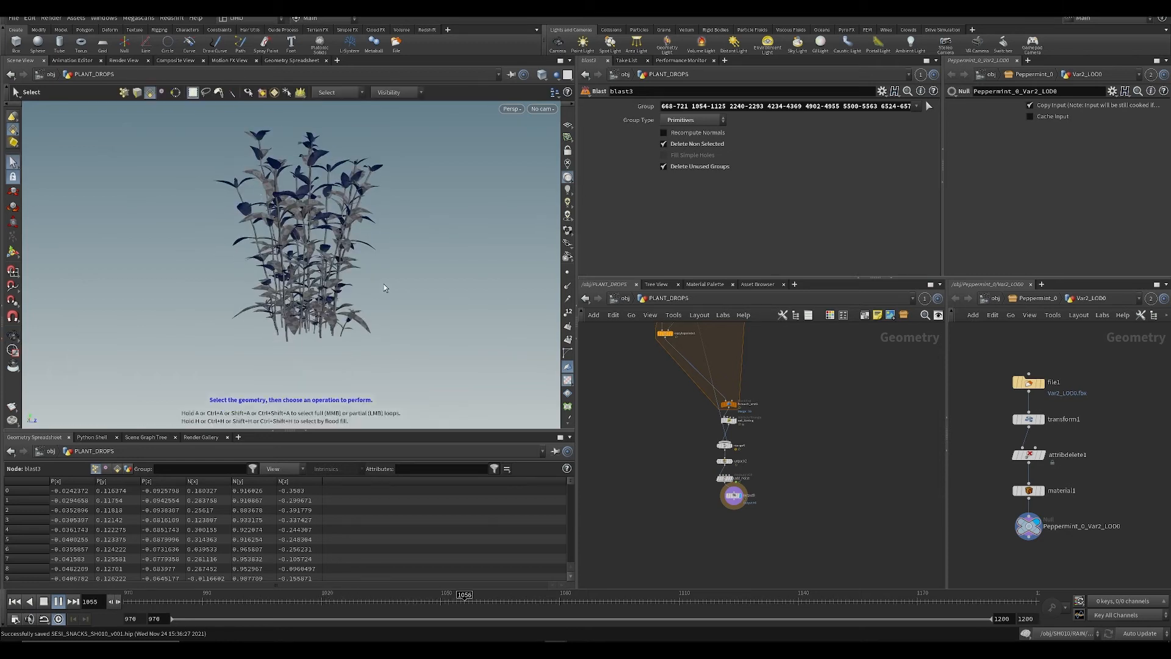
{"action": "left_click", "coordinate": [477, 594]}
{"action": "key", "text": "ctrl+Up"}
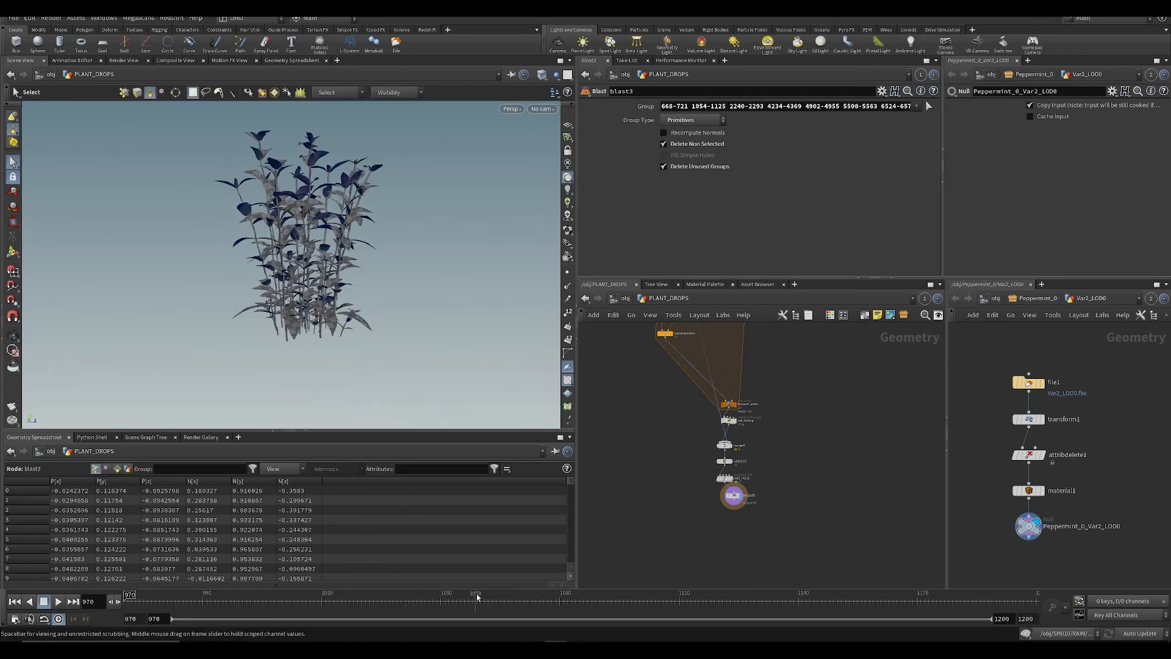
{"action": "key", "text": "ctrl+s"}
Step: Review the node chain between the Alembic nodes, copytopoints1 and output0, keeping the scene saved
{"action": "scroll", "coordinate": [741, 497], "scroll_direction": "up", "scroll_amount": 5}
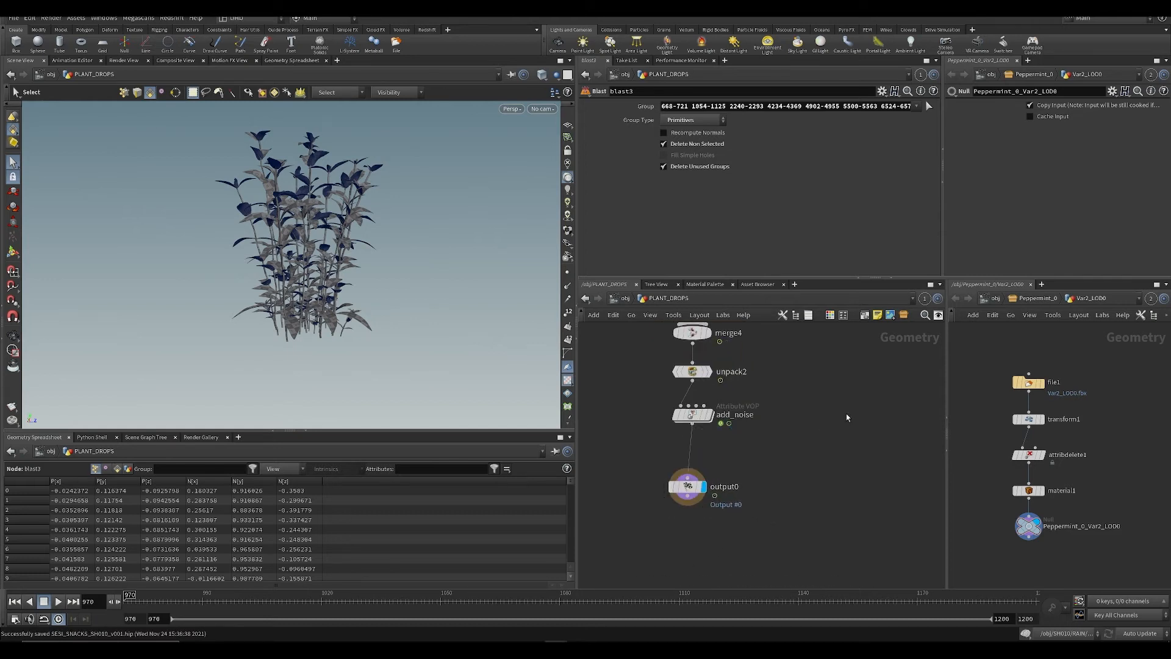
{"action": "middle_click_drag", "start_coordinate": [847, 418], "coordinate": [838, 444]}
{"action": "key", "text": "ctrl+s"}
{"action": "middle_click_drag", "start_coordinate": [629, 453], "coordinate": [709, 549]}
{"action": "scroll", "coordinate": [653, 530], "scroll_direction": "down", "scroll_amount": 4}
{"action": "scroll", "coordinate": [708, 549], "scroll_direction": "up", "scroll_amount": 3}
{"action": "middle_click_drag", "start_coordinate": [617, 344], "coordinate": [674, 526]}
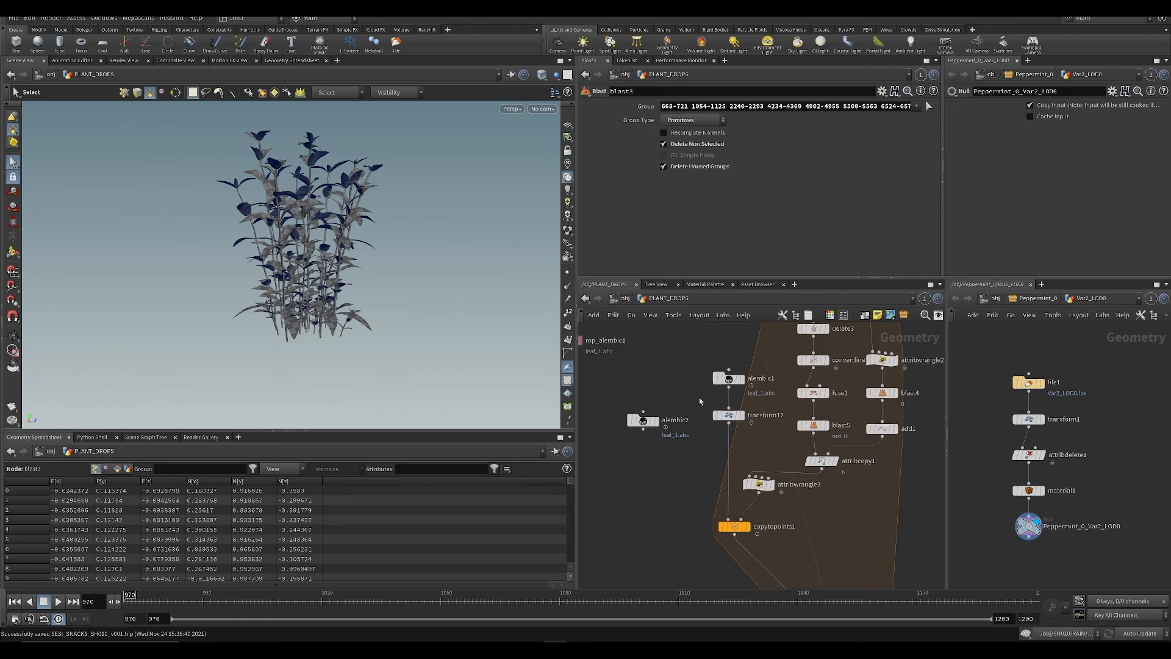
{"action": "scroll", "coordinate": [712, 482], "scroll_direction": "down", "scroll_amount": 3}
{"action": "middle_click_drag", "start_coordinate": [717, 579], "coordinate": [668, 423]}
{"action": "middle_click_drag", "start_coordinate": [746, 550], "coordinate": [765, 439]}
{"action": "key", "text": "ctrl+s"}
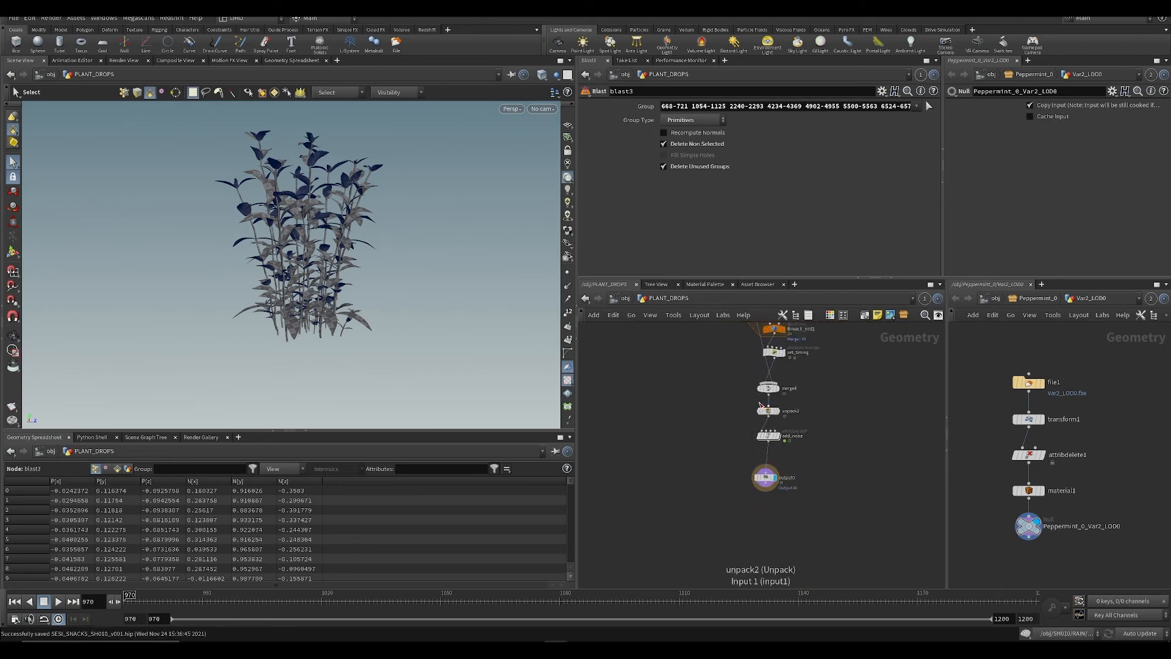
Step: Select unpack2, list its primitive attributes and widen the name column to read the full names
{"action": "left_click", "coordinate": [766, 411]}
{"action": "key", "text": "ctrl+s"}
{"action": "left_click", "coordinate": [120, 469]}
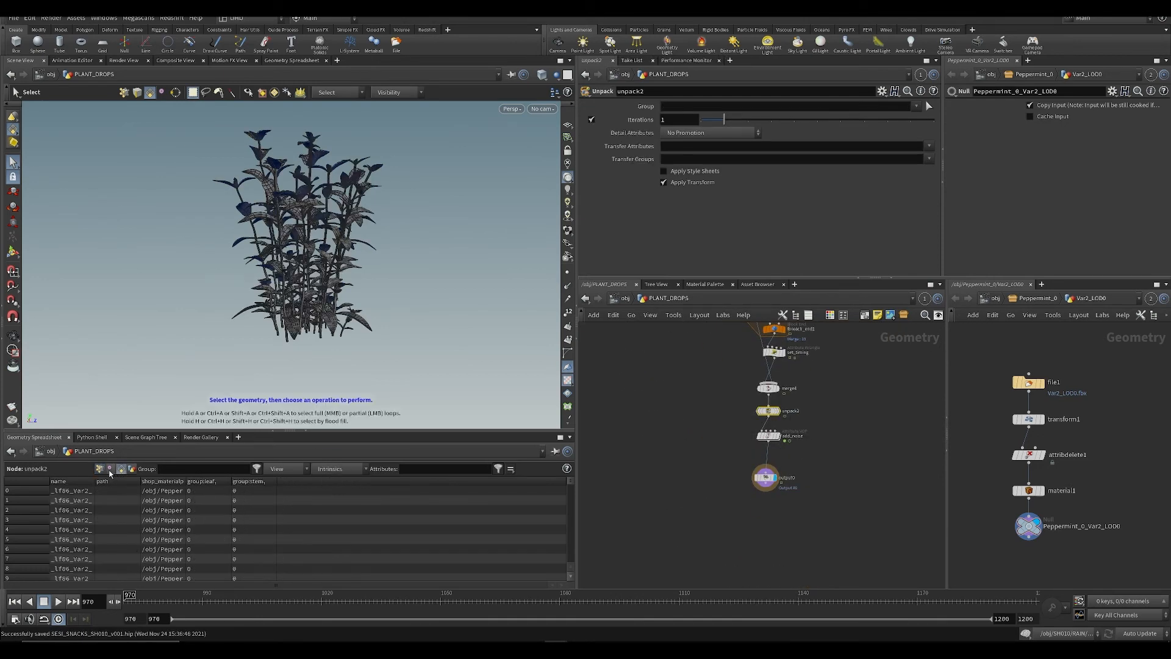
{"action": "left_click_drag", "start_coordinate": [96, 482], "coordinate": [140, 482]}
{"action": "key", "text": "ctrl+s"}
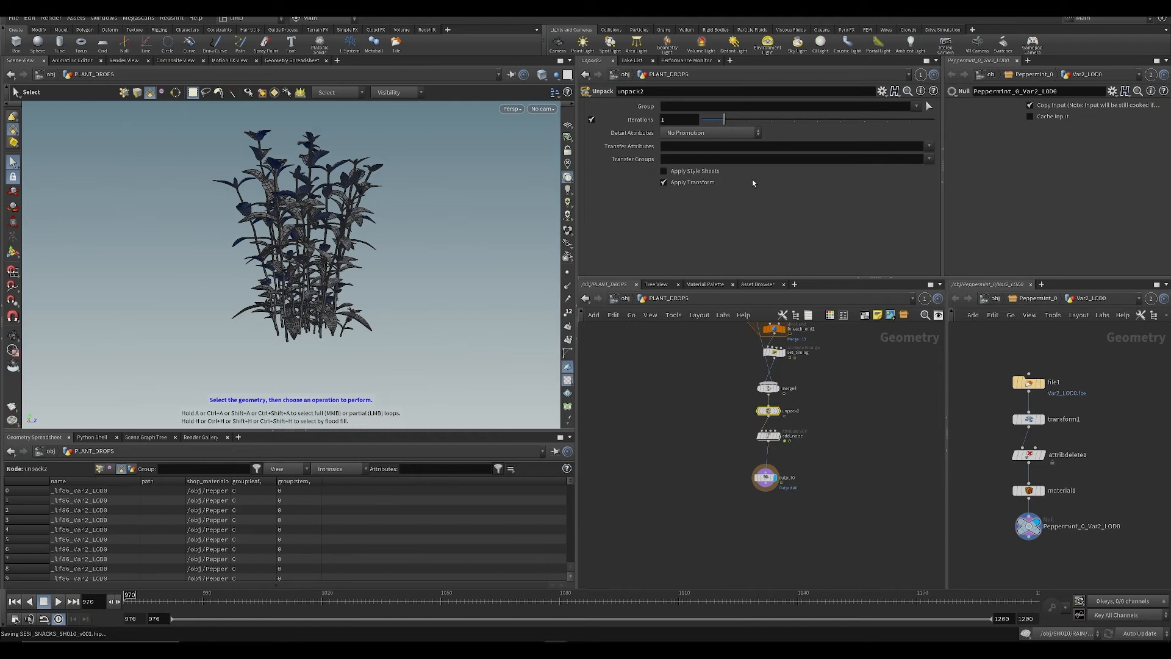
Step: Set unpack2 to transfer the path attribute and all groups with *
{"action": "left_click", "coordinate": [929, 145]}
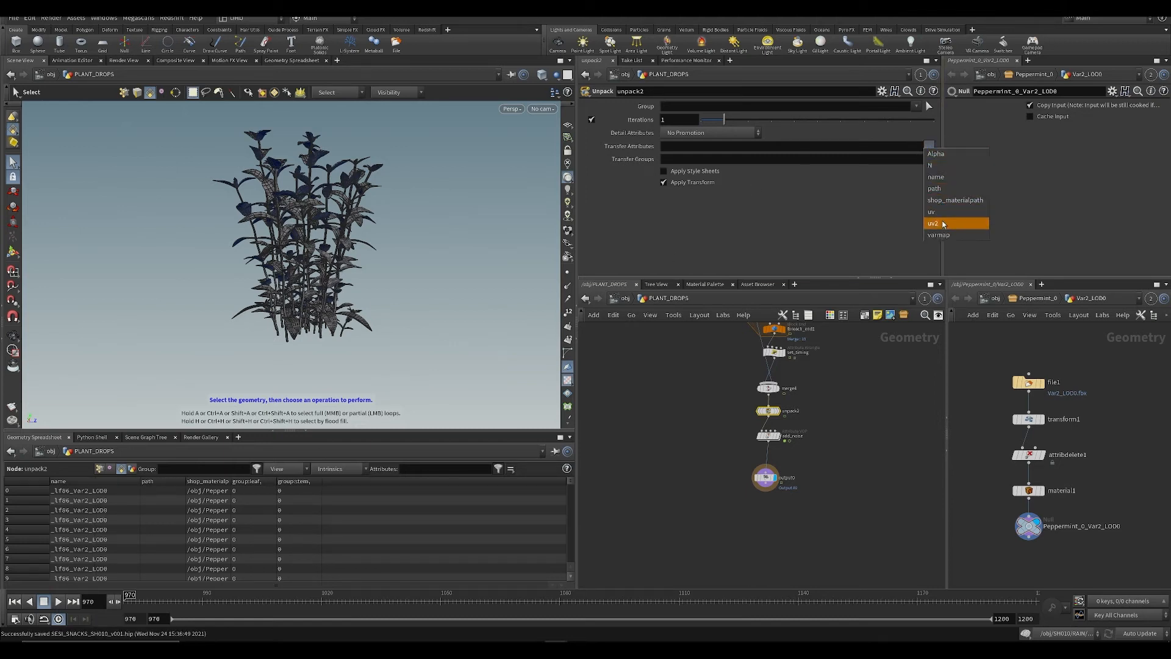
{"action": "left_click", "coordinate": [946, 190]}
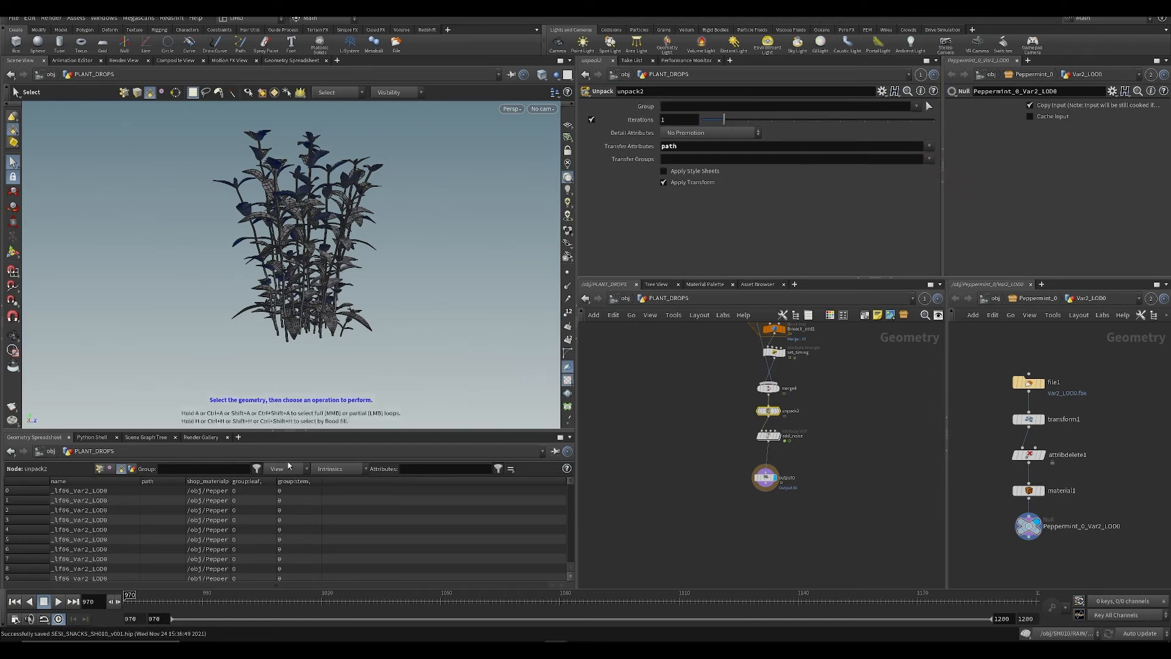
{"action": "key", "text": "ctrl+s"}
{"action": "left_click", "coordinate": [929, 146]}
{"action": "left_click", "coordinate": [804, 177]}
{"action": "type", "text": "*"}
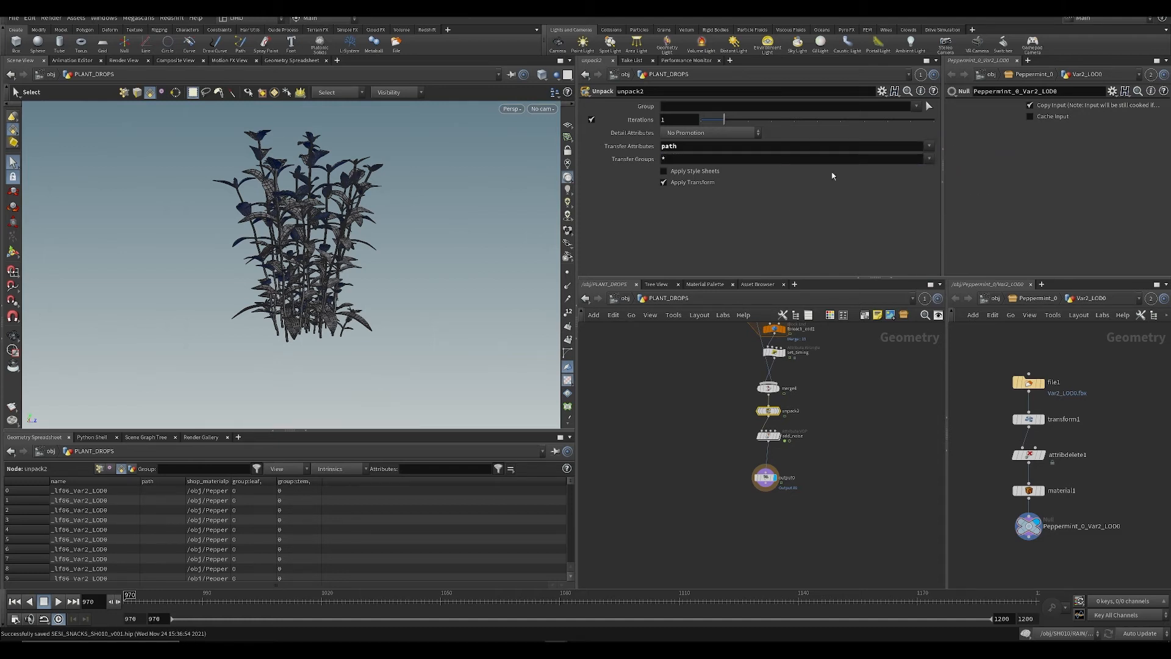
{"action": "left_click", "coordinate": [930, 147]}
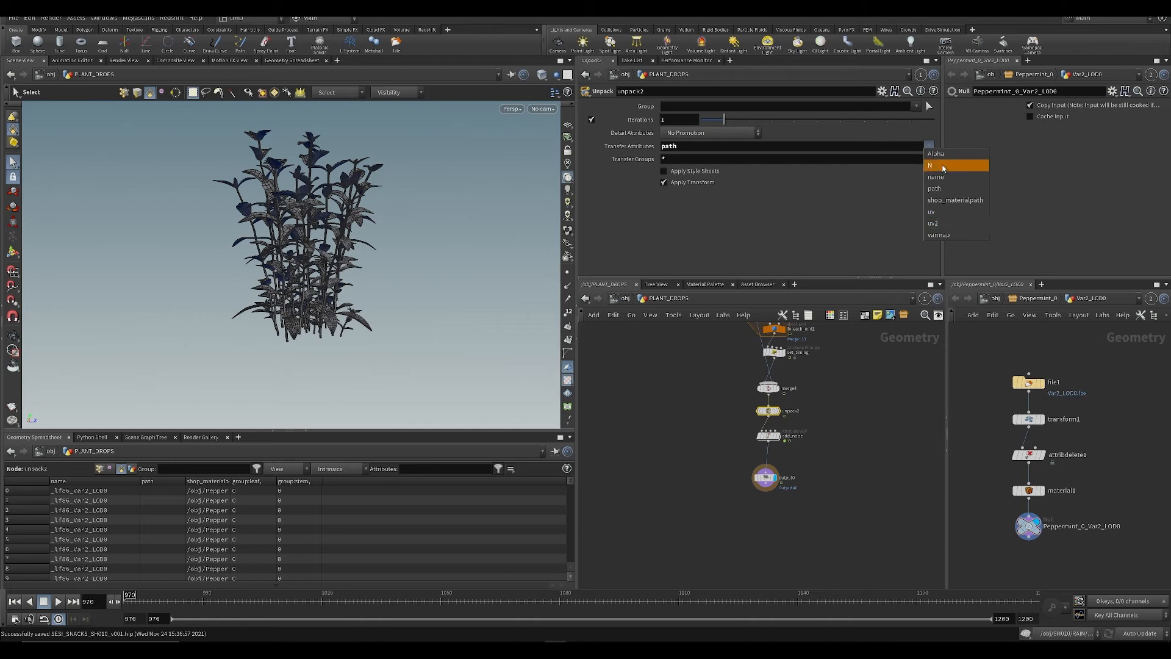
{"action": "left_click", "coordinate": [928, 331]}
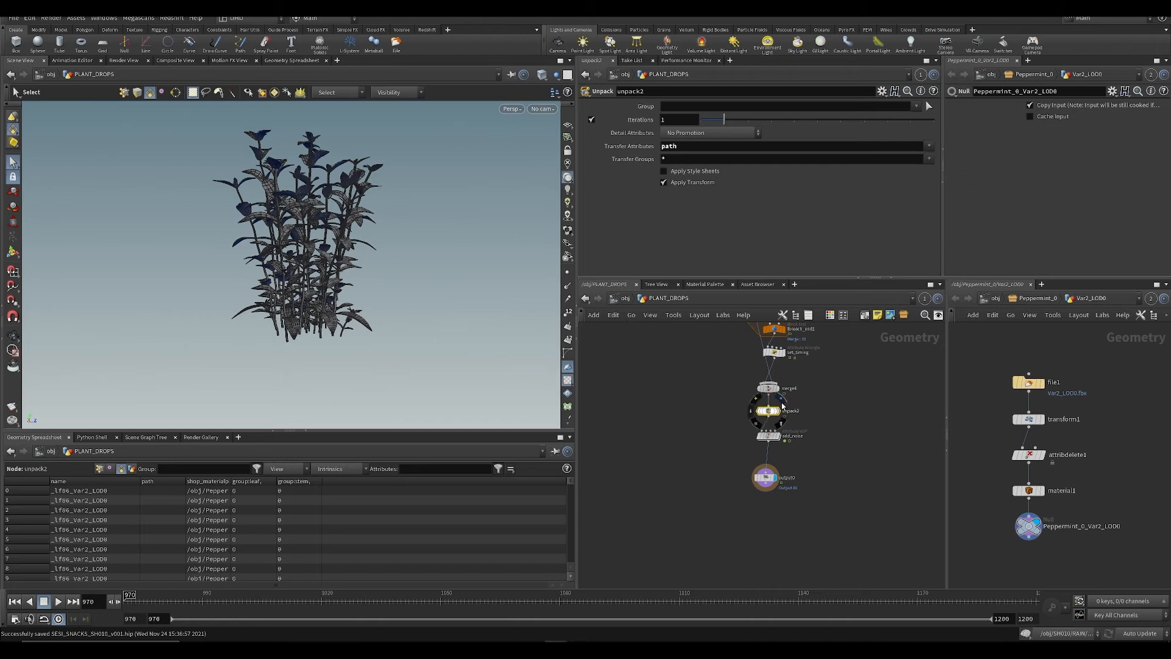
Step: Display unpack2, list its point attributes and scrub to frame 1071 to examine the lower leaves up close
{"action": "left_click", "coordinate": [777, 411]}
{"action": "key", "text": "ctrl+s"}
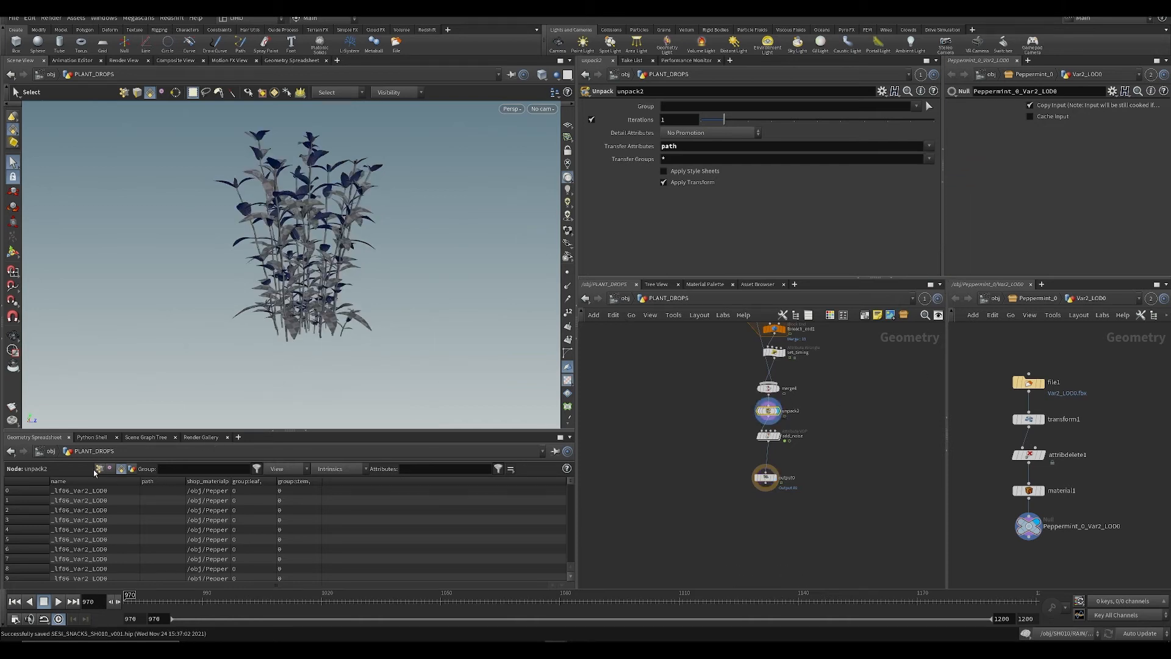
{"action": "left_click", "coordinate": [99, 468]}
{"action": "left_click_drag", "start_coordinate": [144, 596], "coordinate": [524, 637]}
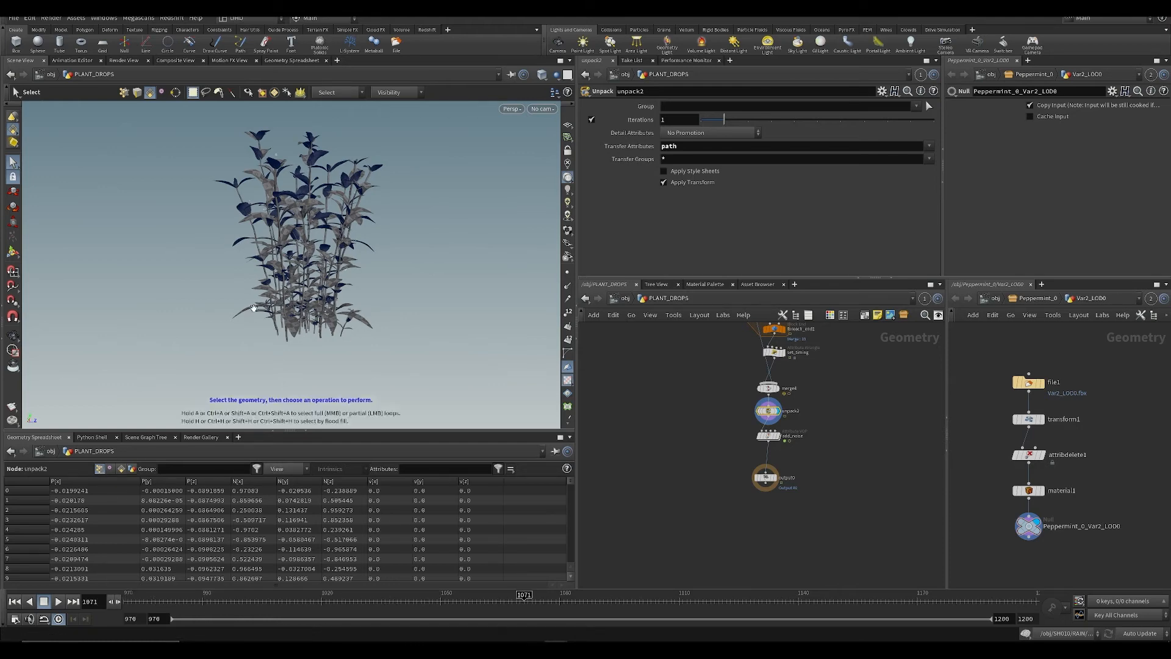
{"action": "left_click_drag", "start_coordinate": [375, 374], "coordinate": [262, 323], "text": "alt"}
{"action": "right_click_drag", "start_coordinate": [262, 323], "coordinate": [155, 272], "text": "alt"}
{"action": "left_click_drag", "start_coordinate": [155, 272], "coordinate": [136, 257], "text": "alt"}
{"action": "key", "text": "ctrl+s"}
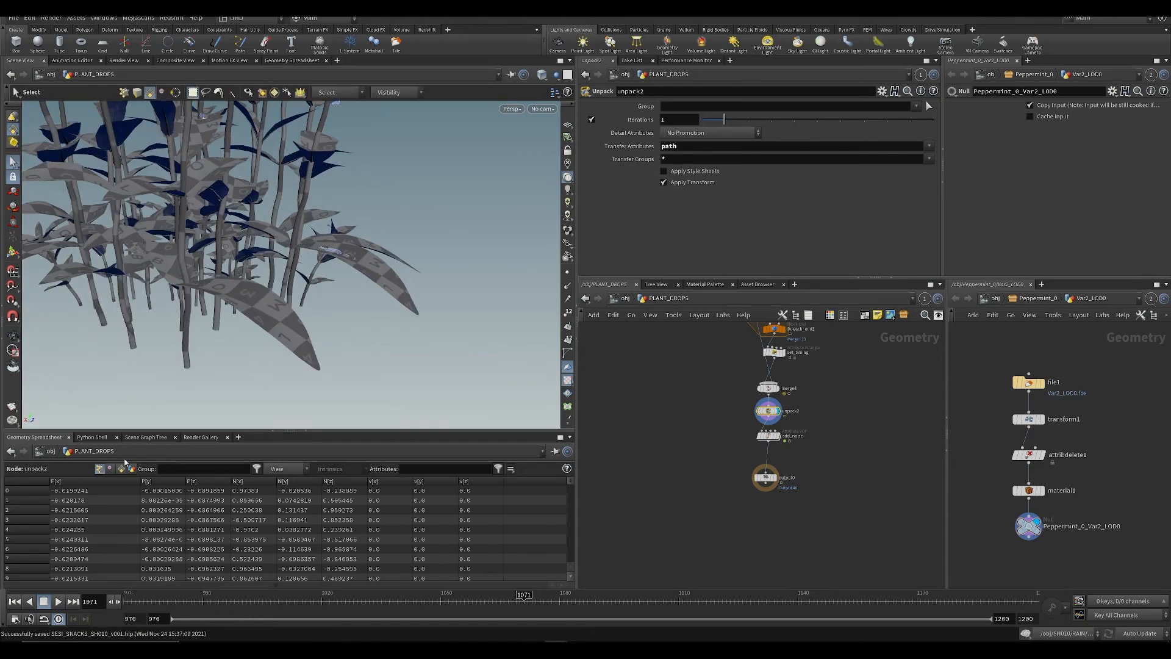
Step: List unpack2's primitive attributes at frame 1071 and inspect the droplet, leaf and stem group columns
{"action": "left_click", "coordinate": [122, 469]}
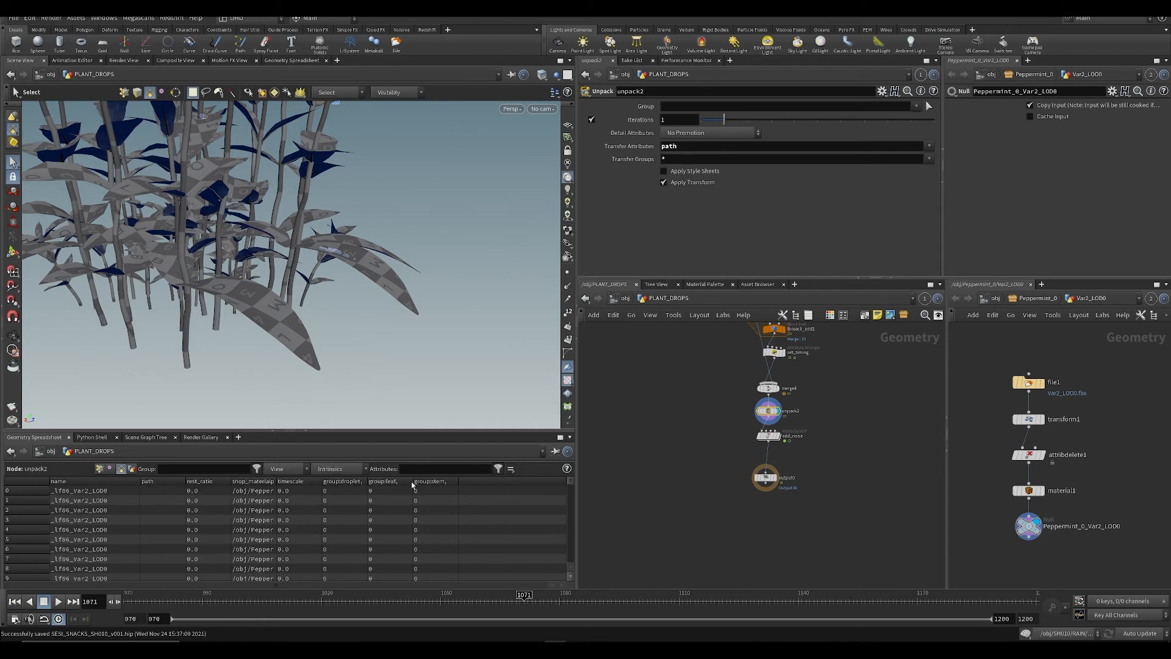
{"action": "left_click", "coordinate": [343, 482]}
{"action": "middle_click_drag", "start_coordinate": [682, 537], "coordinate": [688, 545]}
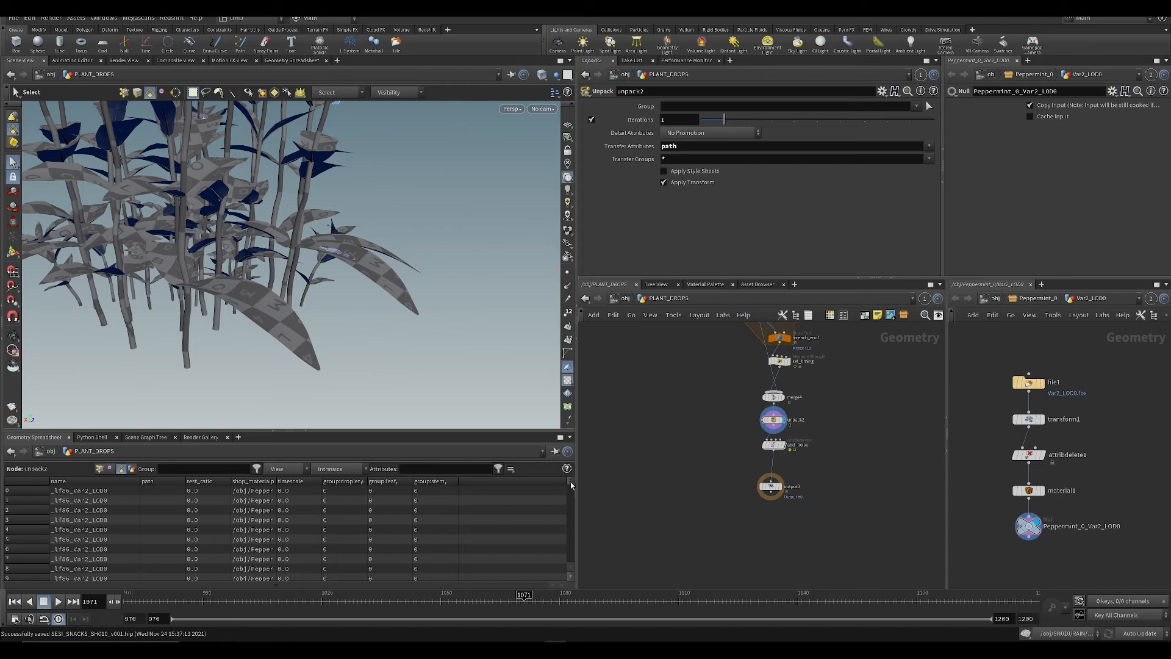
Step: Check the end of unpack2's attribute table, display the output0 node's geometry framed in the viewport, and save the scene
{"action": "left_click_drag", "start_coordinate": [571, 484], "coordinate": [573, 559]}
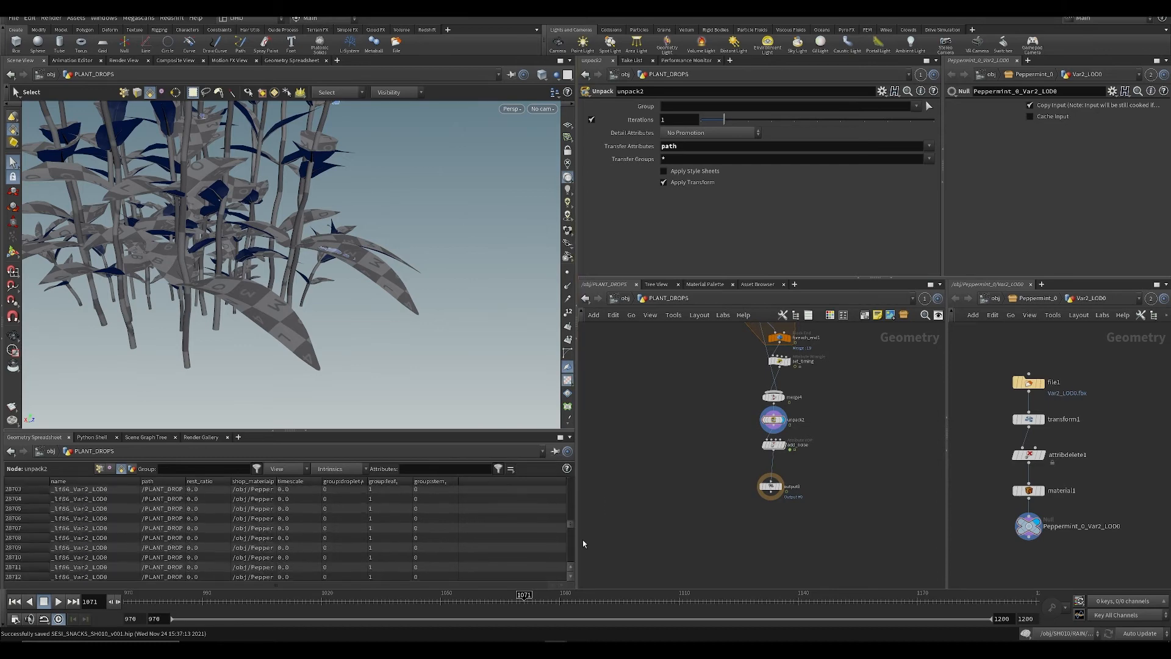
{"action": "key", "text": "ctrl+s"}
{"action": "scroll", "coordinate": [749, 483], "scroll_direction": "up", "scroll_amount": 4}
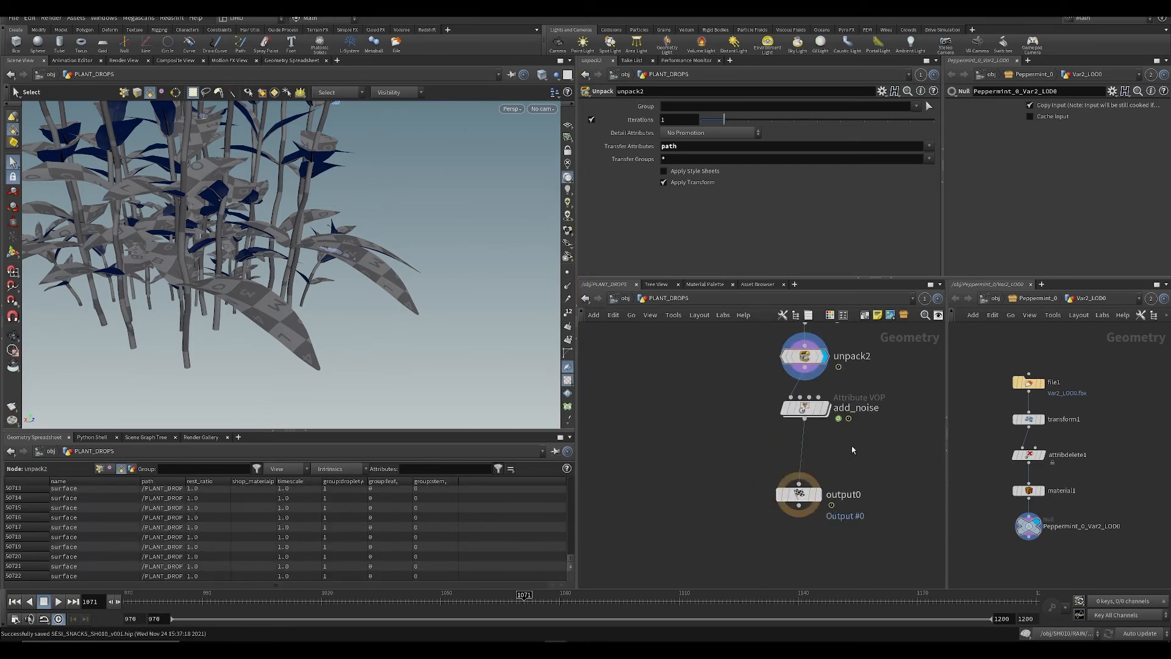
{"action": "middle_click_drag", "start_coordinate": [825, 508], "coordinate": [722, 538]}
{"action": "left_click", "coordinate": [715, 548]}
{"action": "key", "text": "h"}
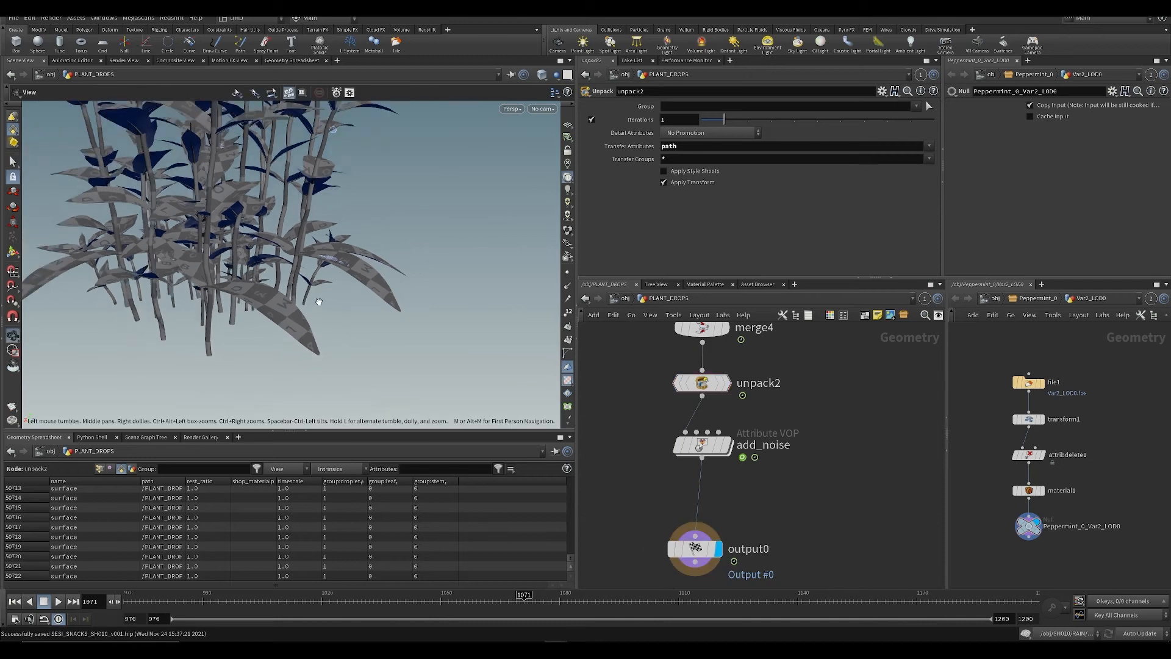
{"action": "key", "text": "ctrl+s"}
{"action": "middle_click_drag", "start_coordinate": [805, 524], "coordinate": [772, 404]}
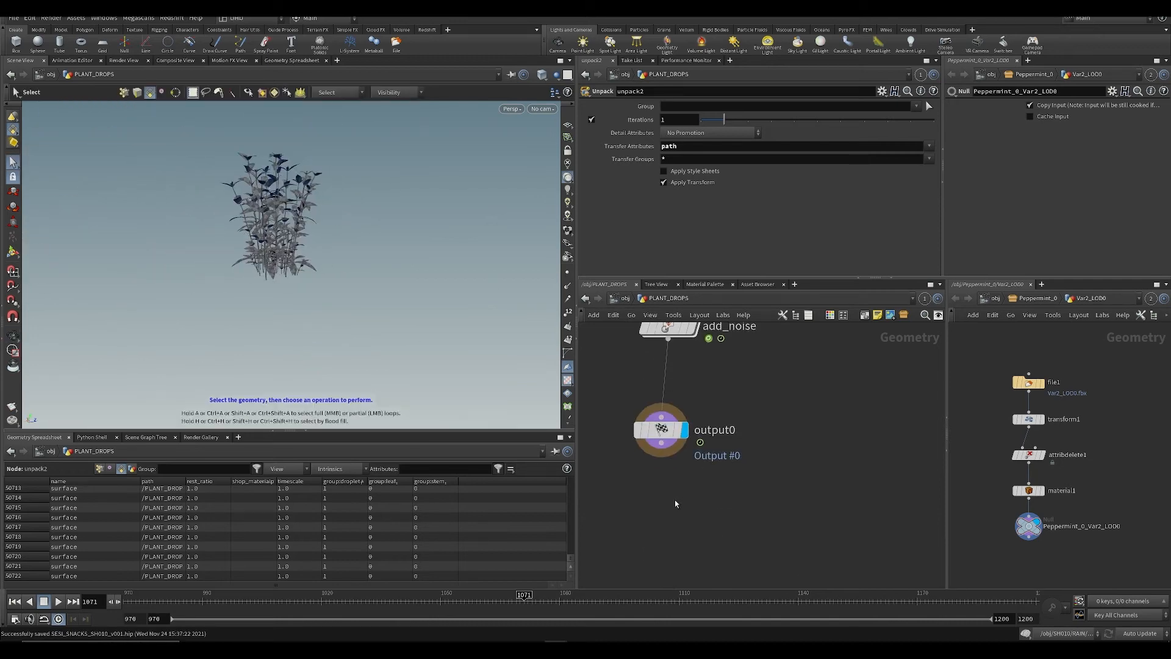
Step: Add a ROP Alembic Output node below output0, connected to its output, and save the scene
{"action": "scroll", "coordinate": [675, 500], "scroll_direction": "down", "scroll_amount": 3}
{"action": "key", "text": "Tab"}
{"action": "type", "text": "ro"}
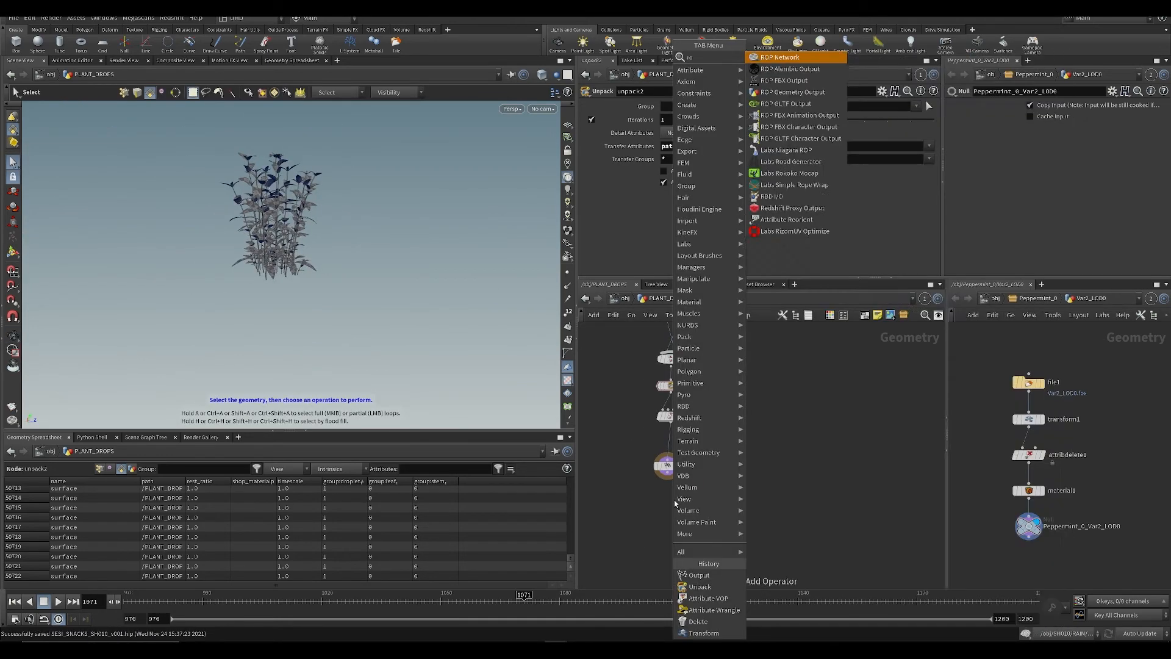
{"action": "type", "text": "p a"}
{"action": "key", "text": "Return"}
{"action": "key", "text": "Return"}
{"action": "key", "text": "ctrl+s"}
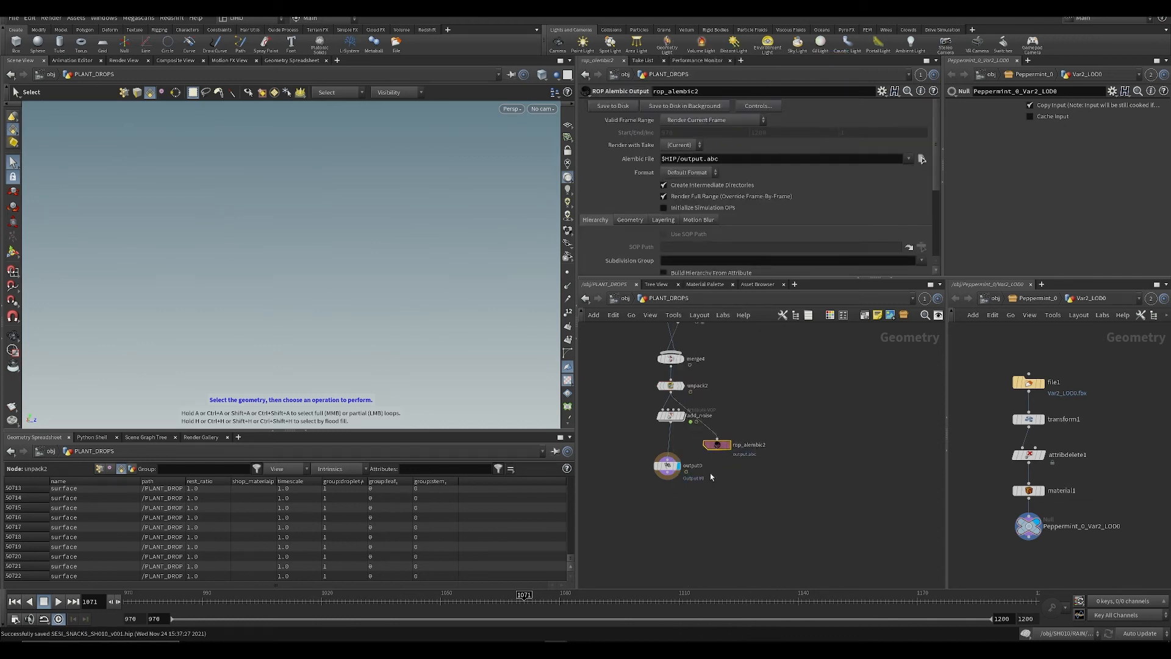
{"action": "left_click_drag", "start_coordinate": [717, 444], "coordinate": [671, 523]}
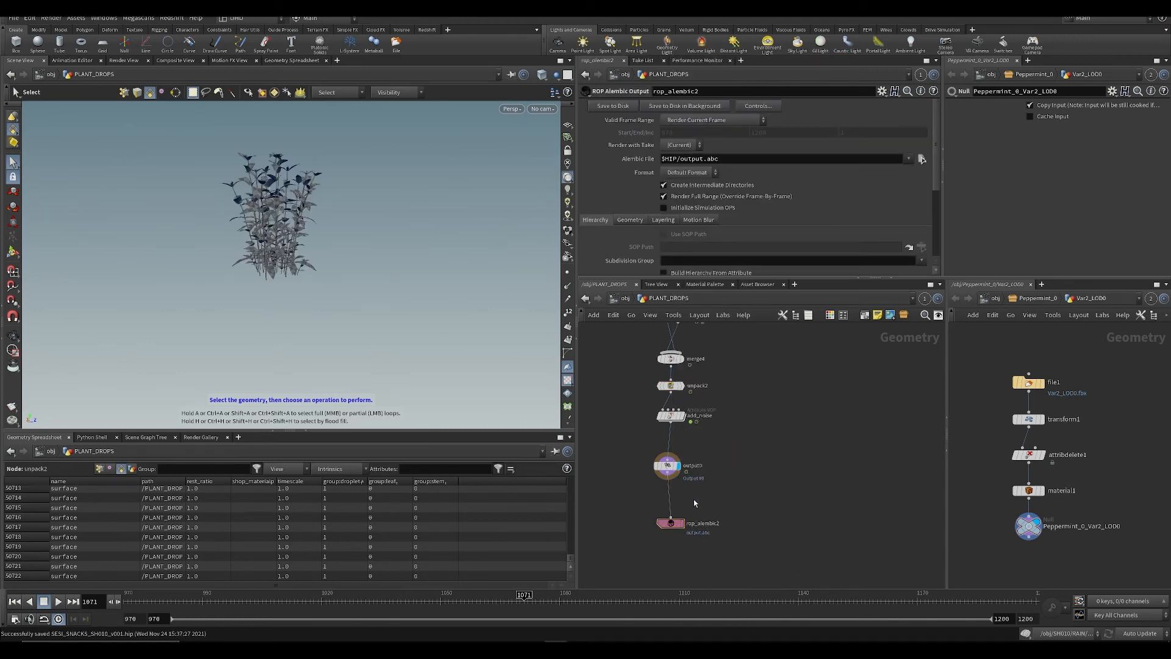
{"action": "key", "text": "ctrl+s"}
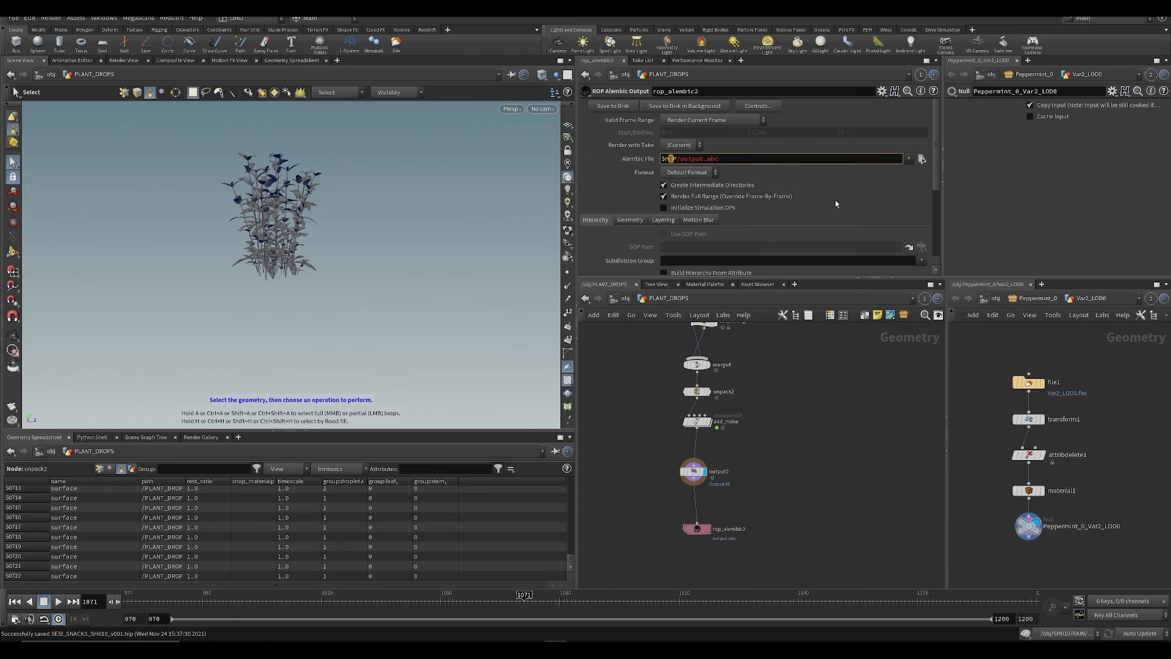
Step: Reuse the Alembic file path from rop_alembic1 in rop_alembic2 and reduce it to the base path $ROOT/
{"action": "key", "text": "h"}
{"action": "middle_click_drag", "start_coordinate": [617, 361], "coordinate": [688, 498]}
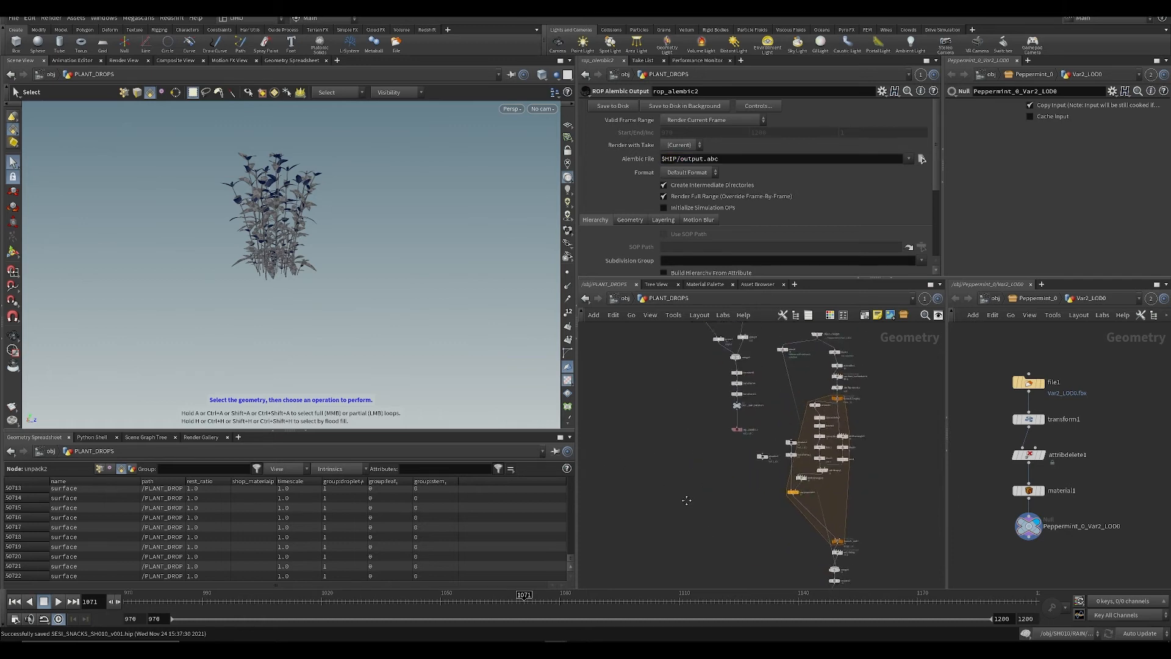
{"action": "scroll", "coordinate": [732, 433], "scroll_direction": "up", "scroll_amount": 4}
{"action": "left_click", "coordinate": [711, 410]}
{"action": "left_click", "coordinate": [747, 159]}
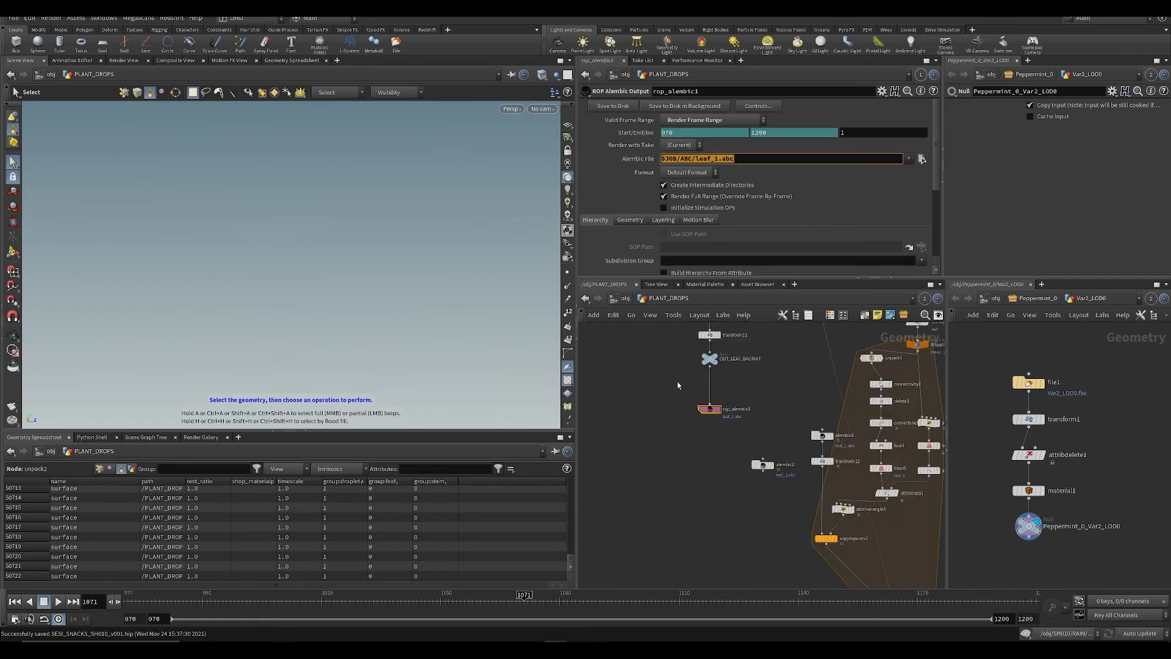
{"action": "left_click", "coordinate": [677, 385]}
{"action": "middle_click_drag", "start_coordinate": [751, 535], "coordinate": [557, 139]}
{"action": "left_click_drag", "start_coordinate": [660, 506], "coordinate": [718, 473]}
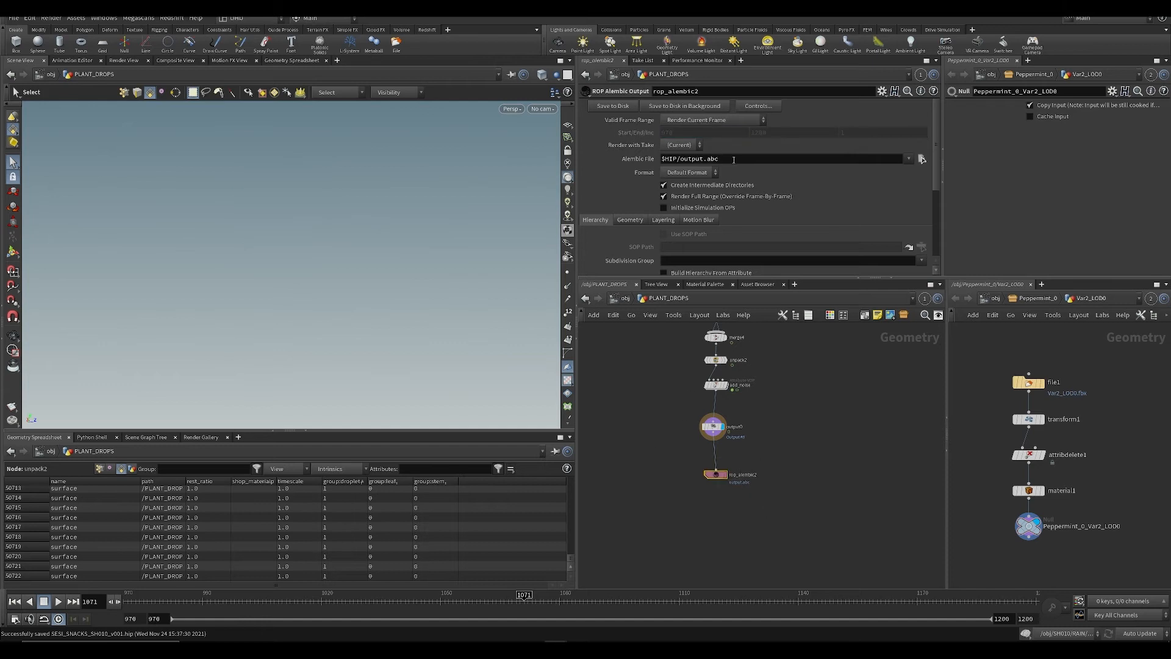
{"action": "double_click", "coordinate": [717, 158]}
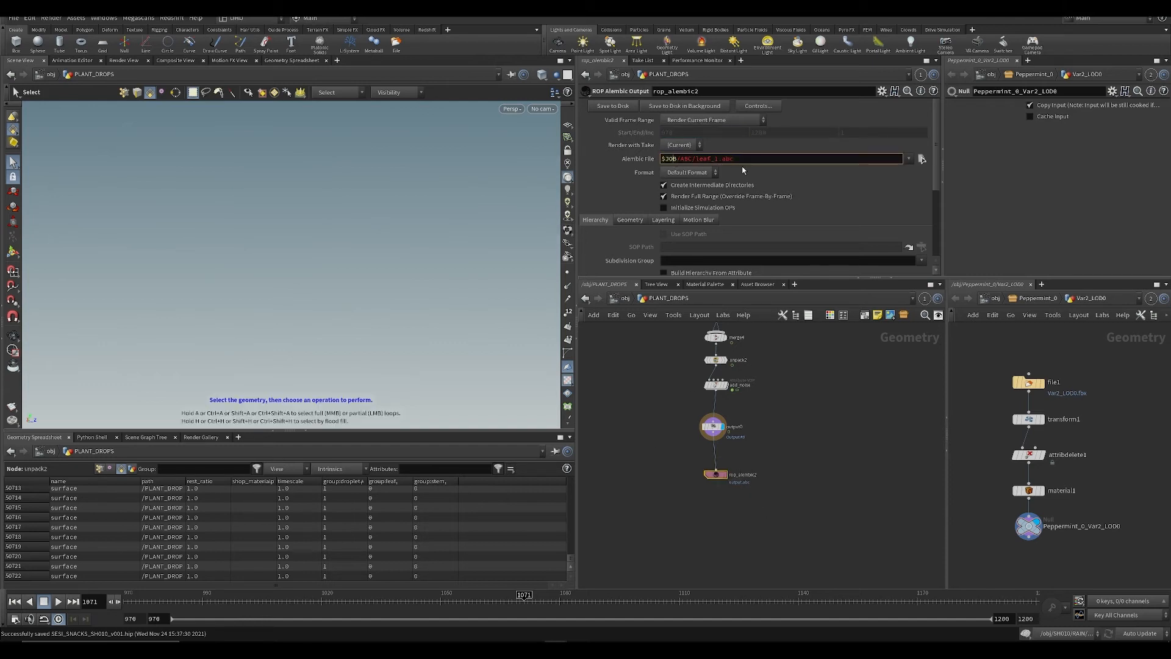
{"action": "type", "text": "ROOT/"}
Step: Browse for rop_alembic2's output file and create a folder named Rainplant inside $ROOT/ASSETS/ABC/
{"action": "left_click", "coordinate": [923, 160]}
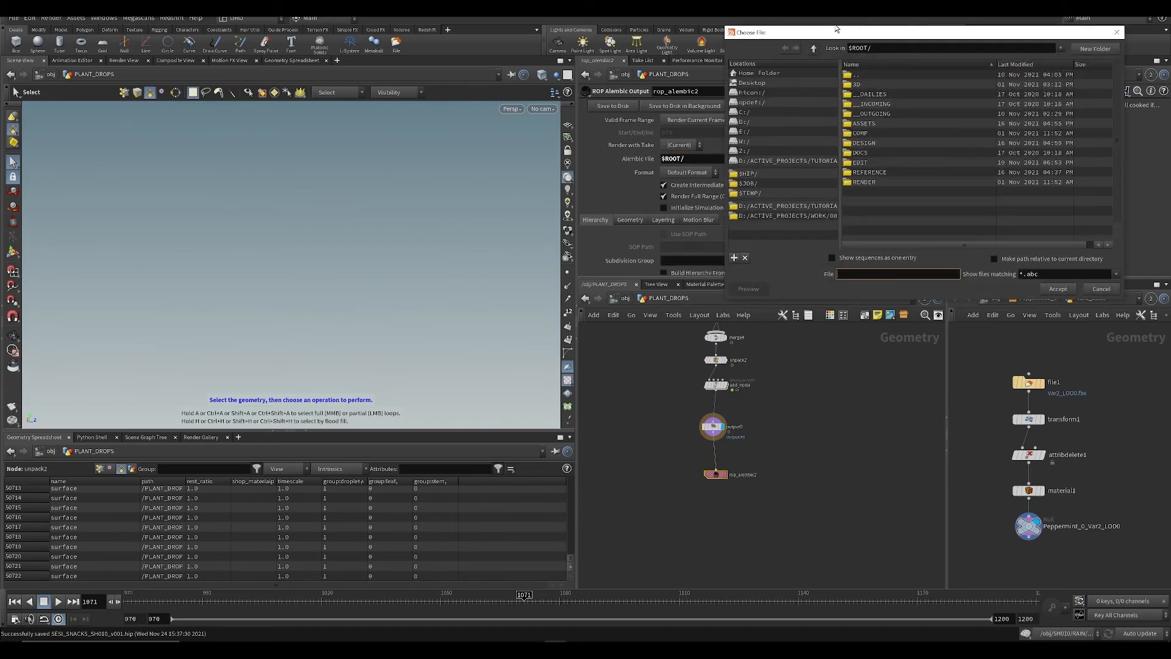
{"action": "left_click_drag", "start_coordinate": [836, 29], "coordinate": [517, 87]}
{"action": "double_click", "coordinate": [543, 181]}
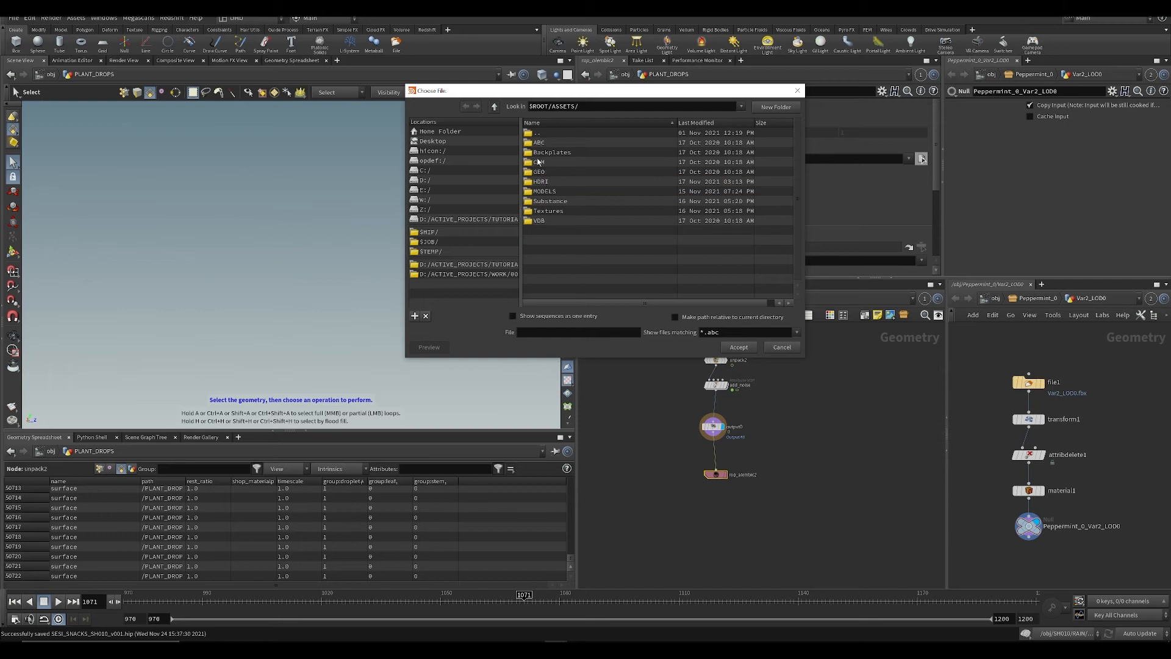
{"action": "double_click", "coordinate": [541, 142]}
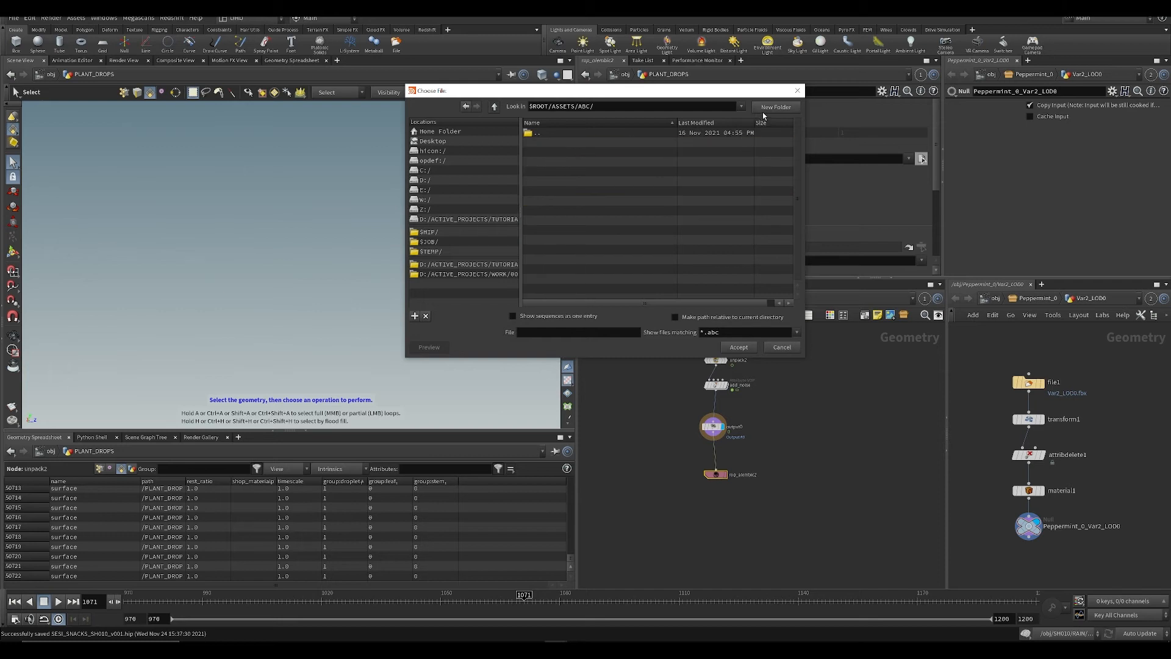
{"action": "left_click", "coordinate": [768, 107]}
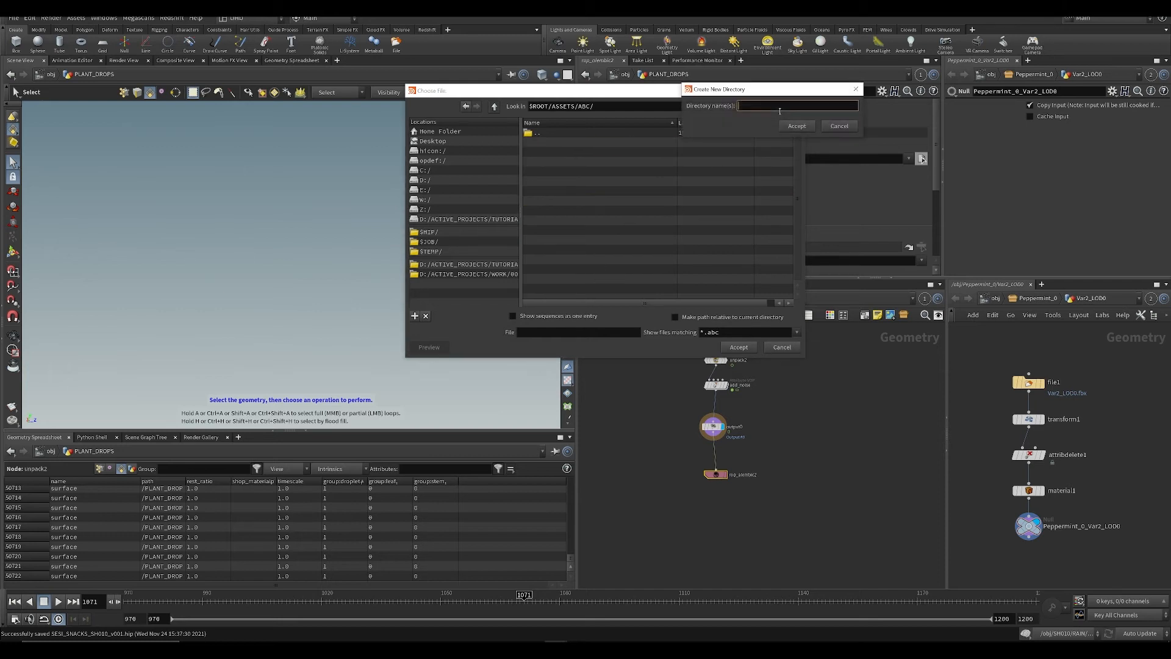
{"action": "type", "text": "Rainplant"}
{"action": "key", "text": "Return"}
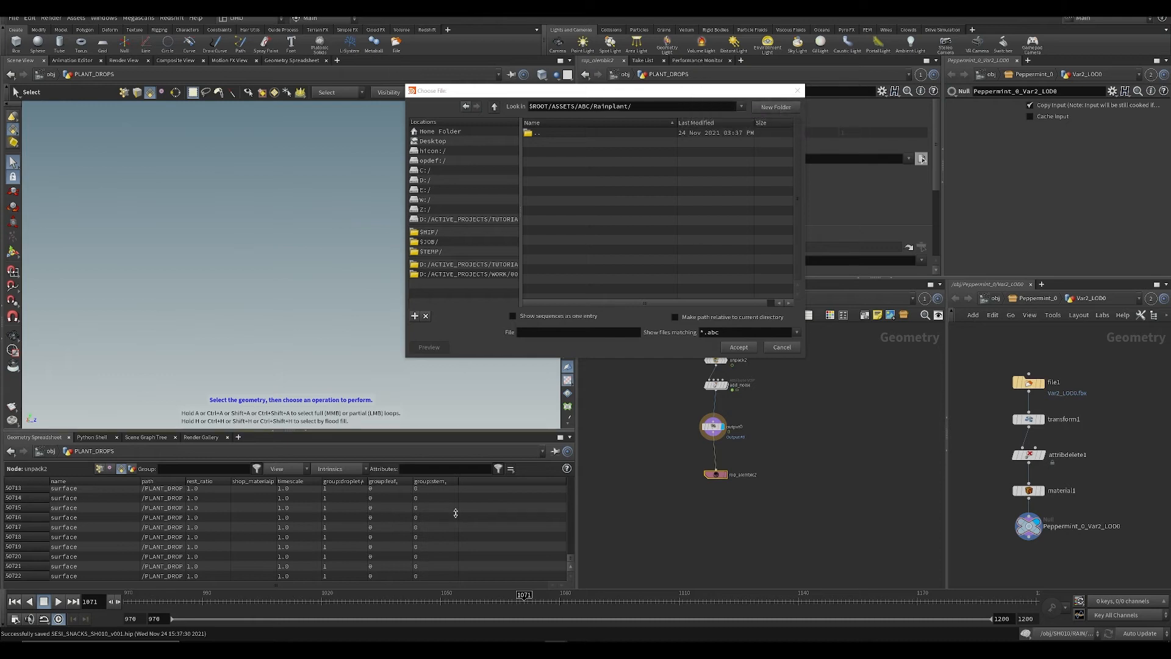
Step: Name the Alembic output file rainplant_1.abc in the Rainplant folder, accept it, and save the scene
{"action": "left_click", "coordinate": [534, 334]}
{"action": "type", "text": "rainplant_1.abc"}
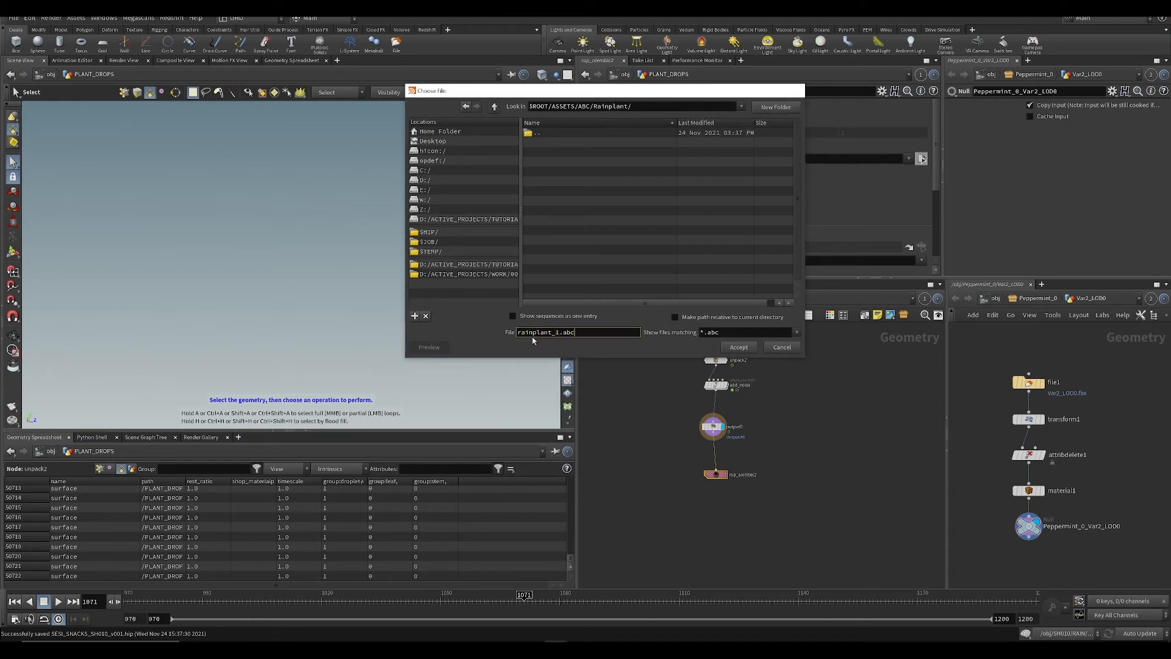
{"action": "key", "text": "Return"}
{"action": "key", "text": "ctrl+s"}
Step: Set rop_alembic2's valid frame range to Render Frame Range and save the scene
{"action": "left_click", "coordinate": [680, 121]}
{"action": "left_click", "coordinate": [691, 138]}
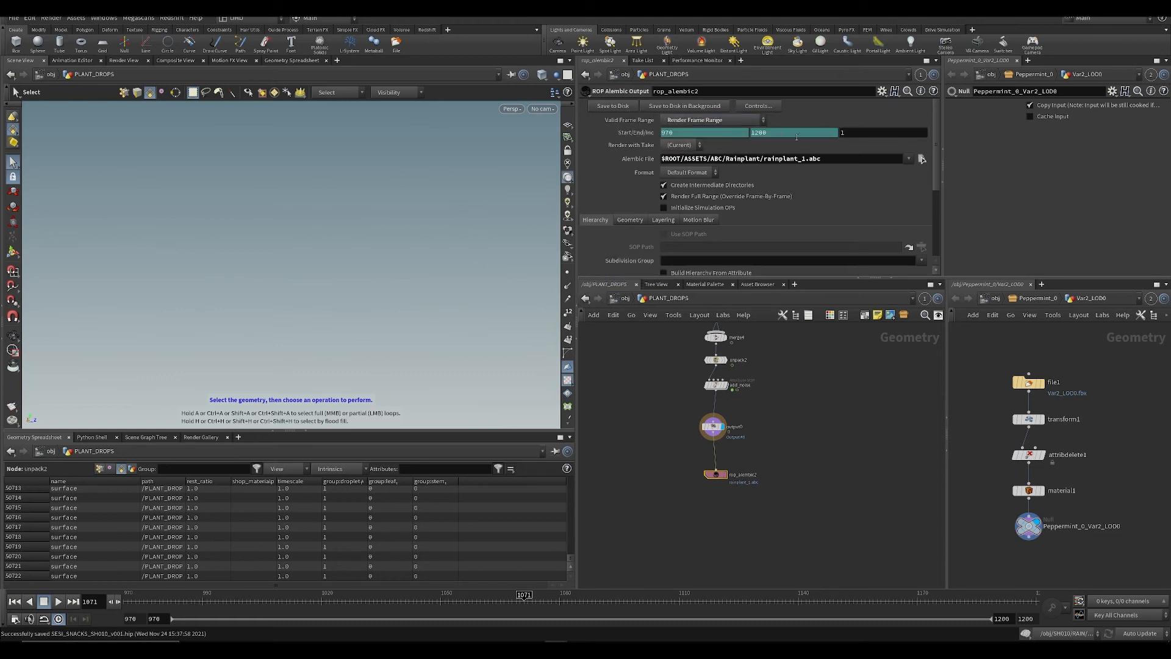
{"action": "left_click", "coordinate": [859, 431]}
{"action": "key", "text": "ctrl+s"}
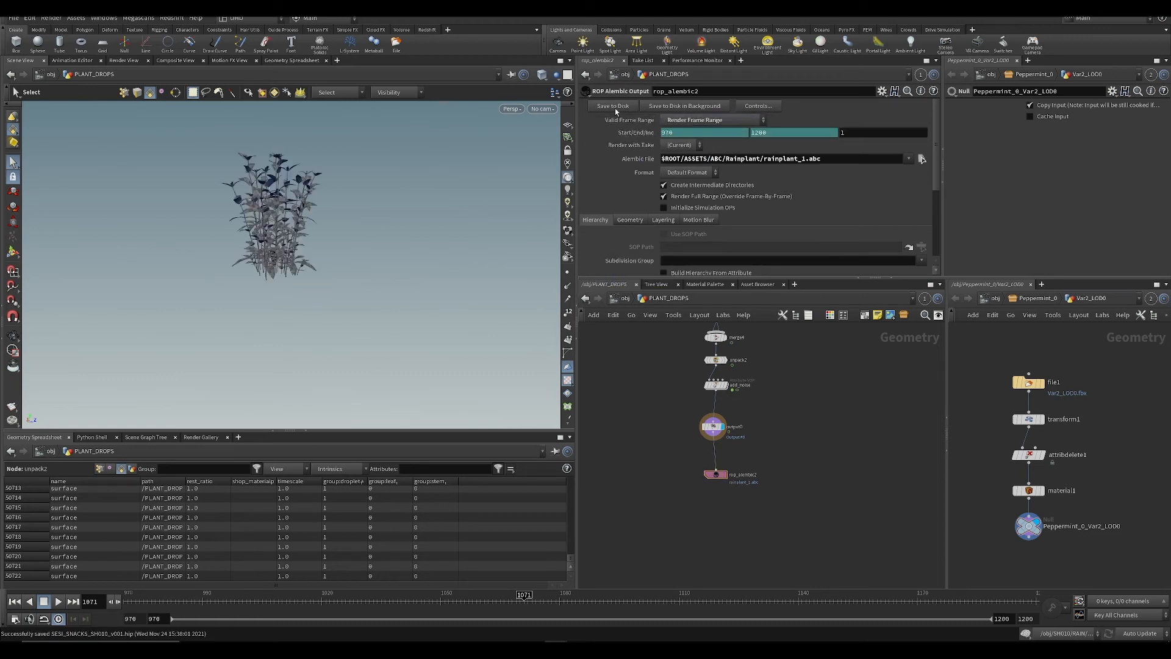
Step: Export the plant's Alembic cache to disk from rop_alembic2 and dismiss the console window
{"action": "left_click", "coordinate": [615, 107]}
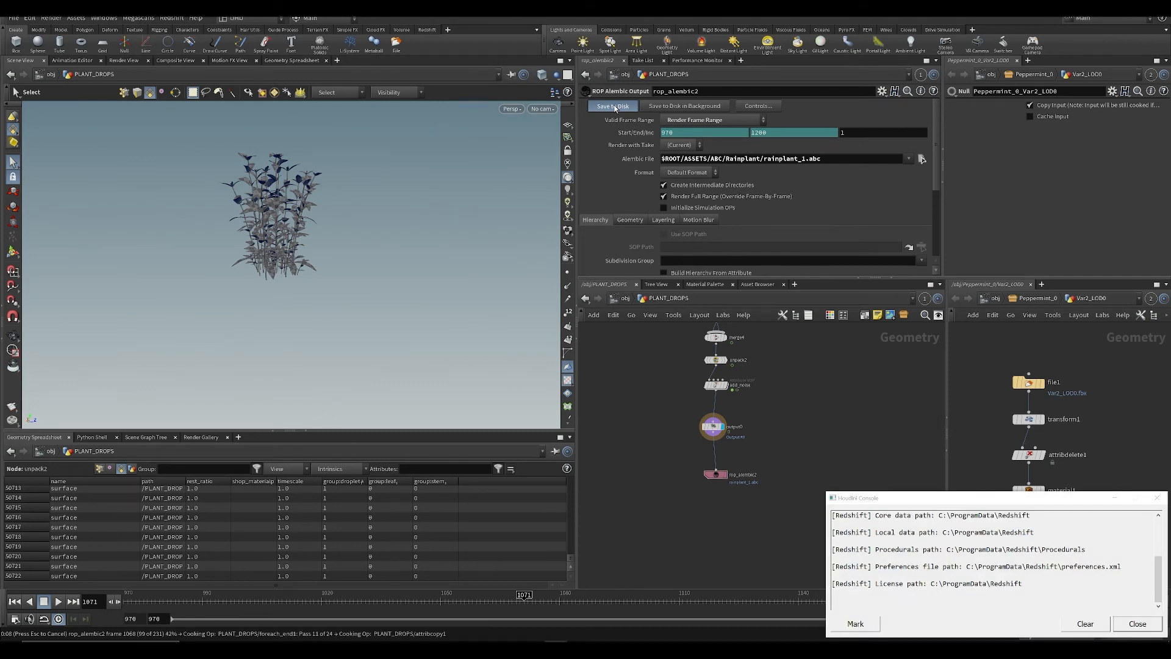
{"action": "left_click", "coordinate": [1115, 496]}
{"action": "left_click_drag", "start_coordinate": [262, 381], "coordinate": [316, 358]}
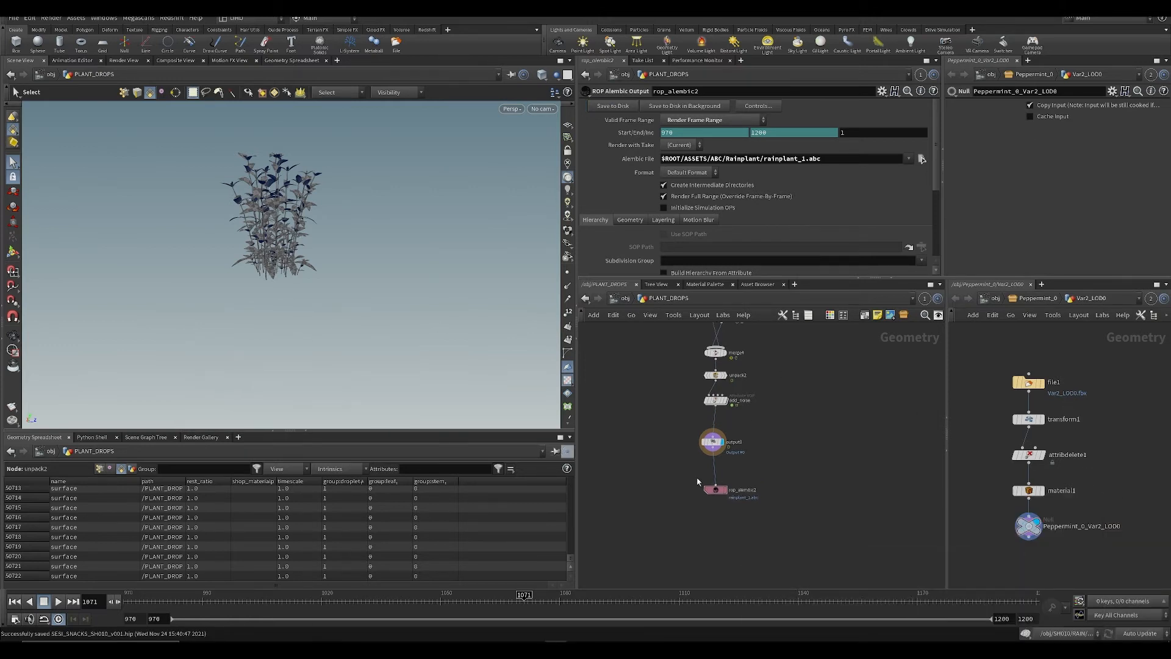
Step: Add an Alembic node beside rop_alembic2, load $ROOT/ASSETS/ABC/Rainplant/rainplant_1.abc into it, and display it
{"action": "scroll", "coordinate": [680, 478], "scroll_direction": "up", "scroll_amount": 2}
{"action": "key", "text": "Tab"}
{"action": "type", "text": "alem"}
{"action": "key", "text": "Return"}
{"action": "key", "text": "Return"}
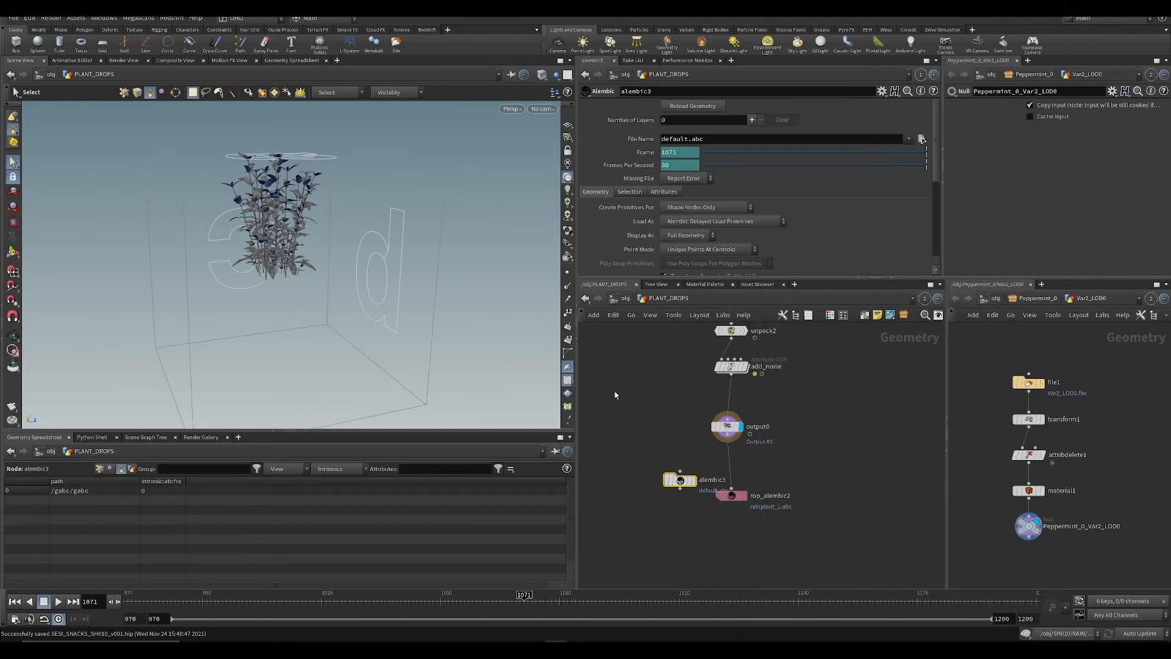
{"action": "left_click", "coordinate": [731, 495]}
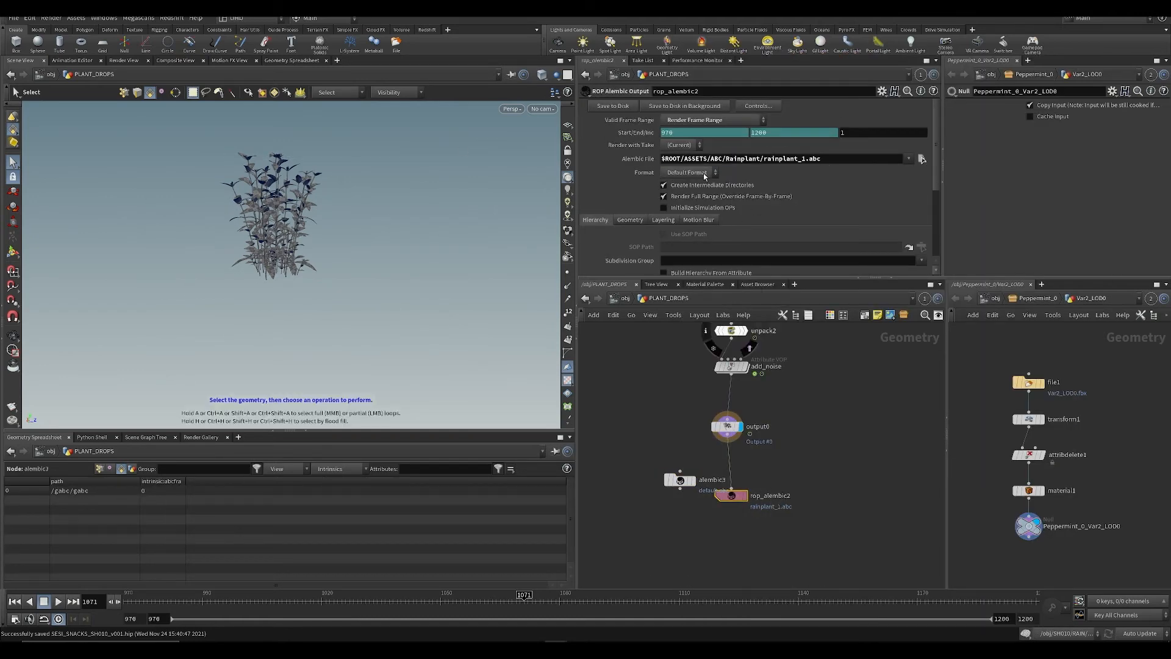
{"action": "double_click", "coordinate": [721, 163]}
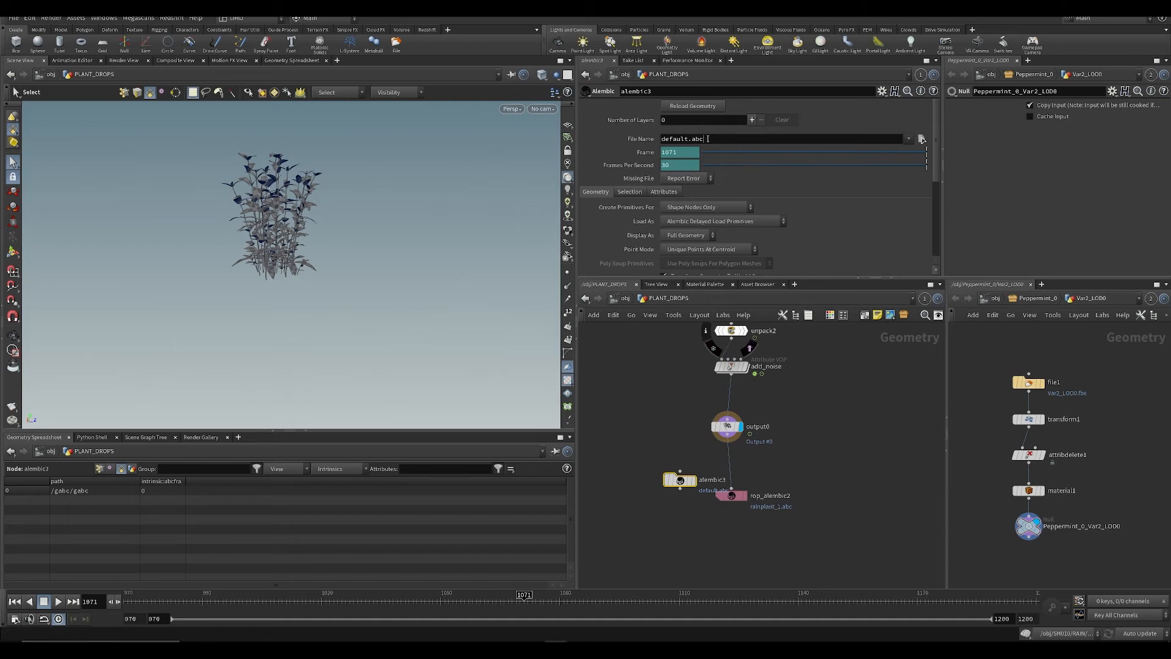
{"action": "key", "text": "Return"}
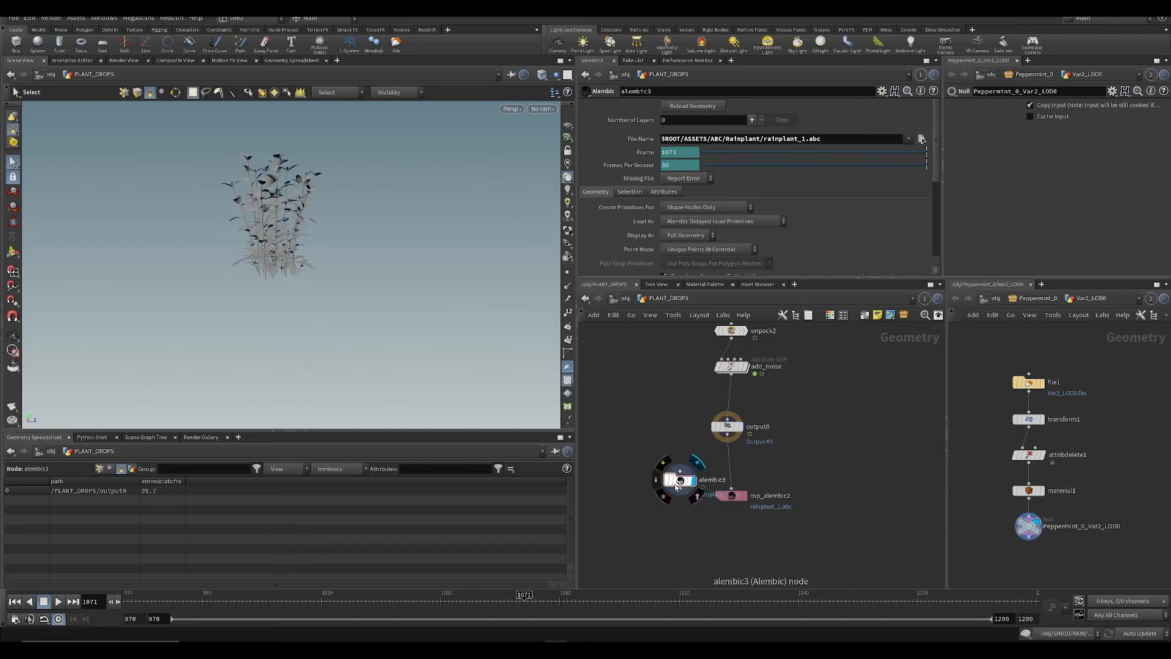
Step: Play and scrub the timeline while viewing the imported plant cache from several angles to examine its animation
{"action": "left_click_drag", "start_coordinate": [557, 613], "coordinate": [588, 610]}
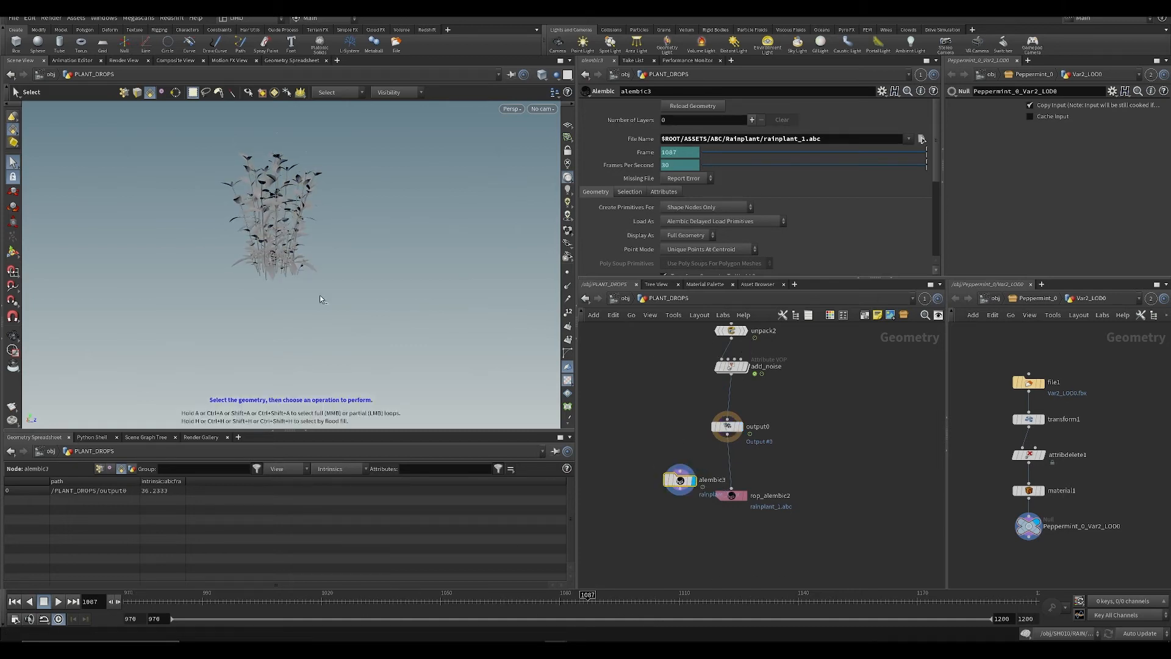
{"action": "left_click_drag", "start_coordinate": [319, 295], "coordinate": [311, 342], "text": "alt"}
{"action": "right_click_drag", "start_coordinate": [311, 341], "coordinate": [298, 295], "text": "alt"}
{"action": "left_click_drag", "start_coordinate": [298, 295], "coordinate": [251, 251], "text": "alt"}
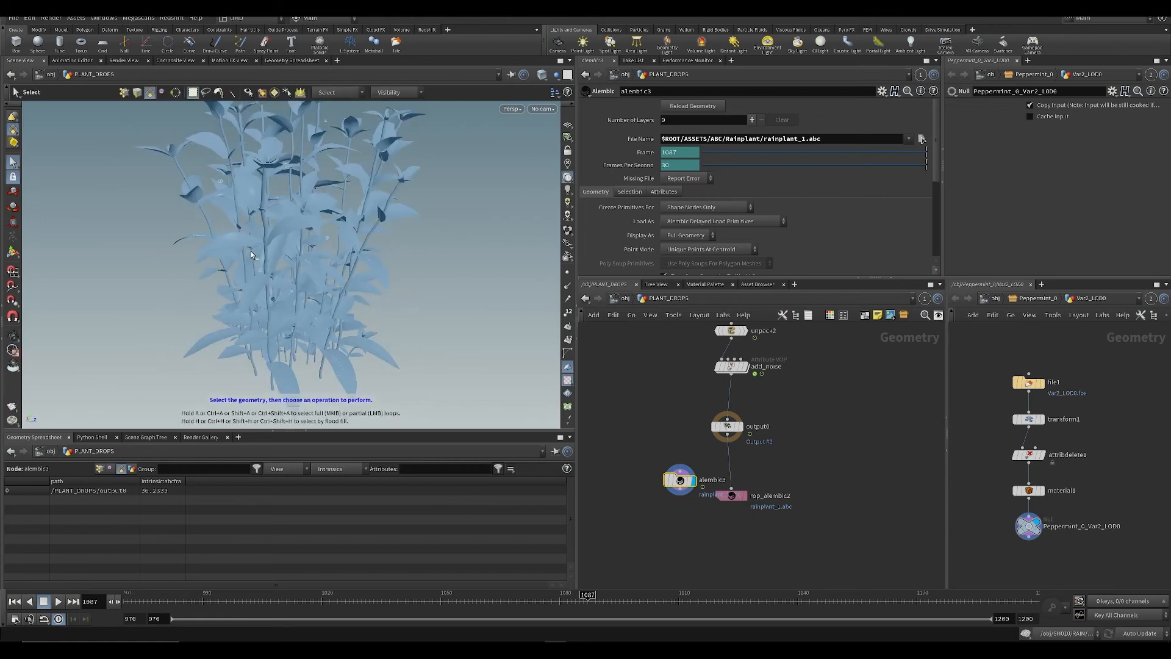
{"action": "key", "text": "ctrl+Up"}
{"action": "key", "text": "Up"}
{"action": "left_click_drag", "start_coordinate": [347, 217], "coordinate": [295, 202], "text": "alt"}
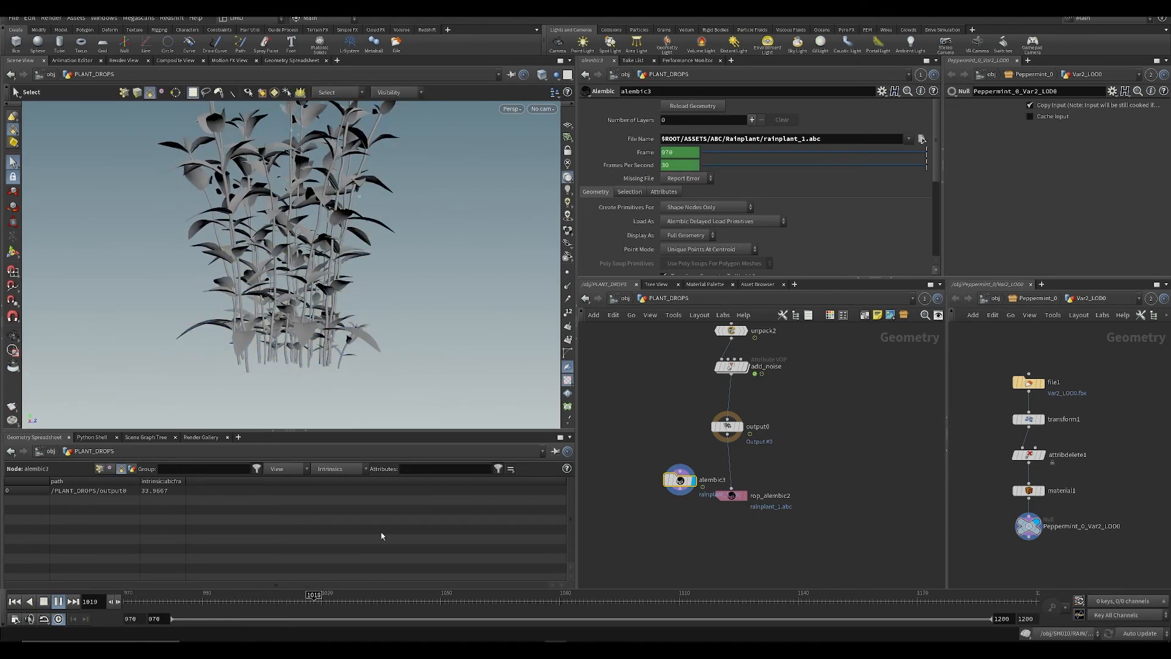
{"action": "right_click_drag", "start_coordinate": [342, 243], "coordinate": [332, 269], "text": "alt"}
{"action": "middle_click_drag", "start_coordinate": [332, 268], "coordinate": [342, 314], "text": "alt"}
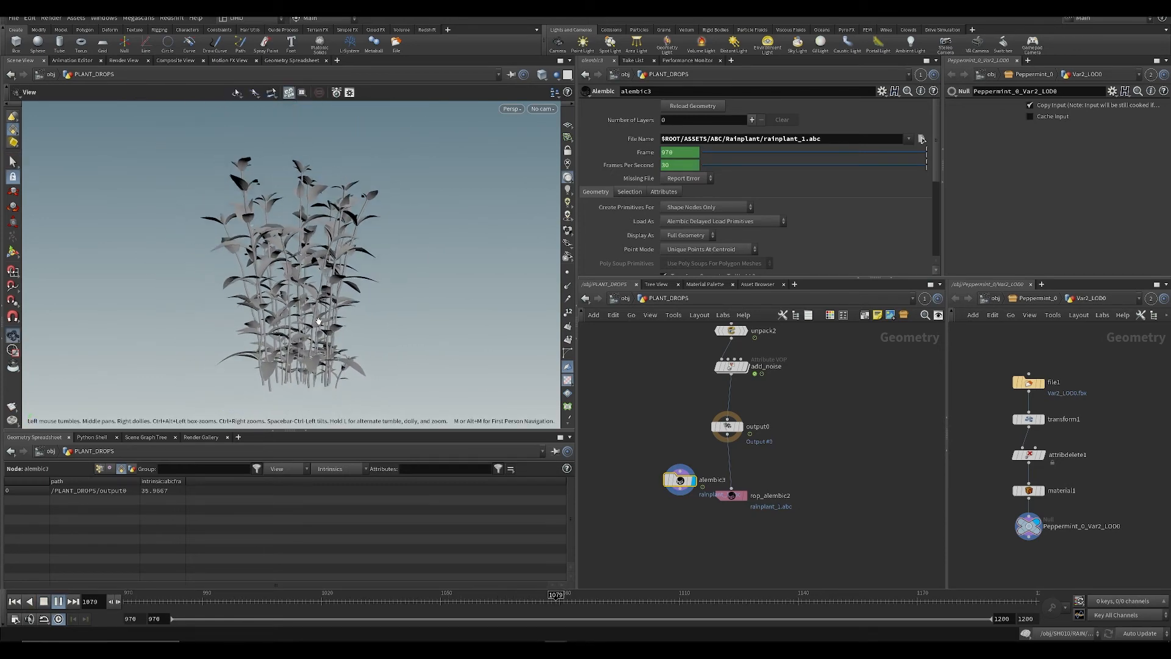
{"action": "left_click_drag", "start_coordinate": [326, 601], "coordinate": [61, 590]}
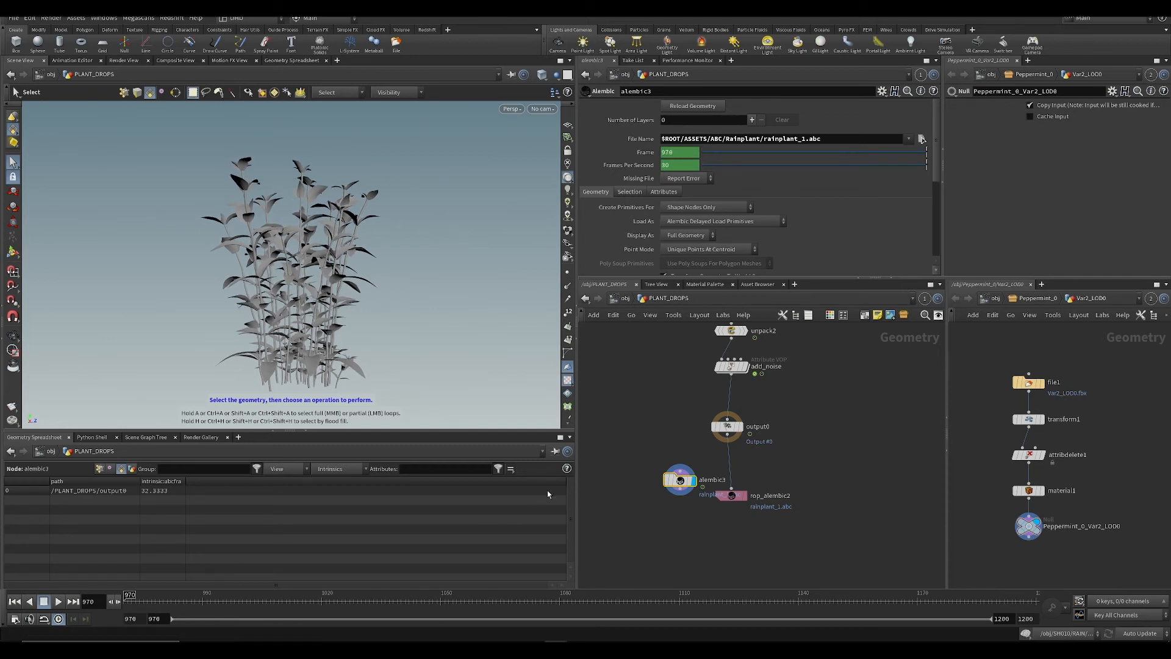
{"action": "middle_click_drag", "start_coordinate": [367, 331], "coordinate": [382, 373], "text": "alt"}
{"action": "left_click_drag", "start_coordinate": [164, 596], "coordinate": [170, 596]}
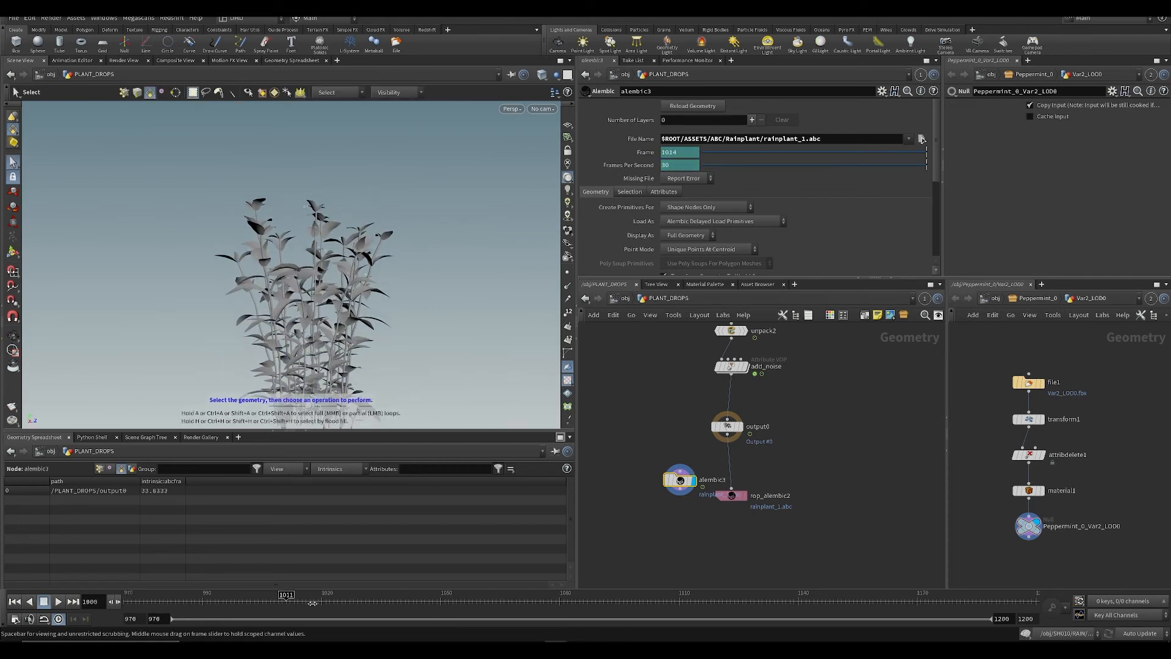
{"action": "left_click_drag", "start_coordinate": [313, 604], "coordinate": [3, 554]}
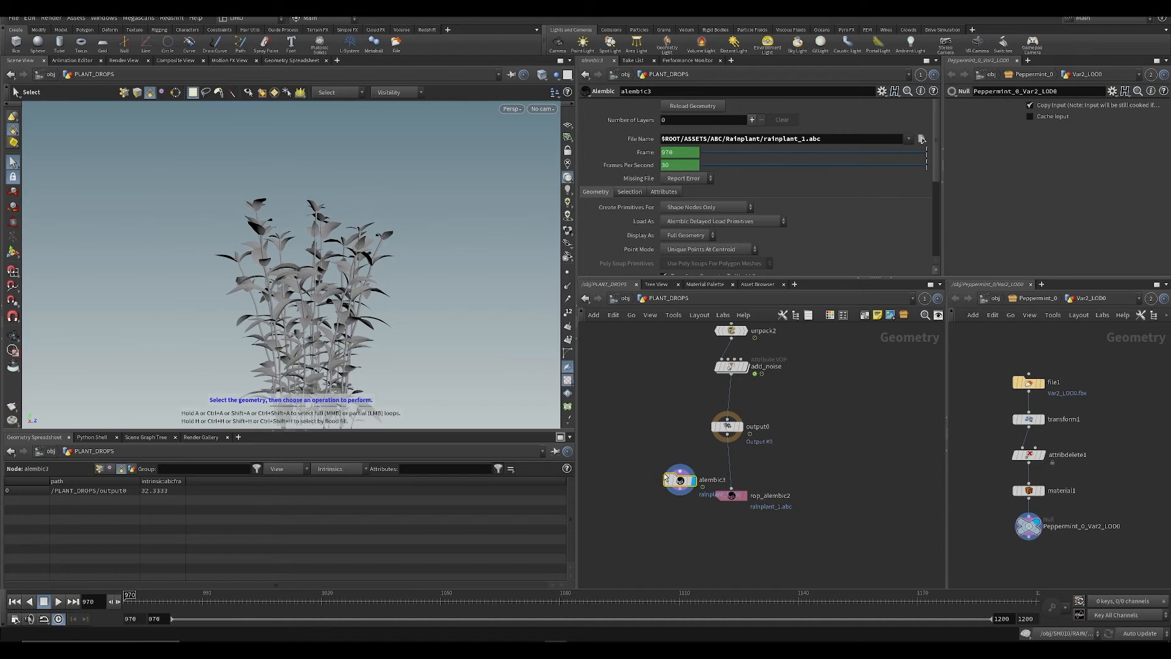
Step: Delete the alembic3 test node and display output0 again
{"action": "key", "text": "ctrl+x"}
{"action": "key", "text": "ctrl+z"}
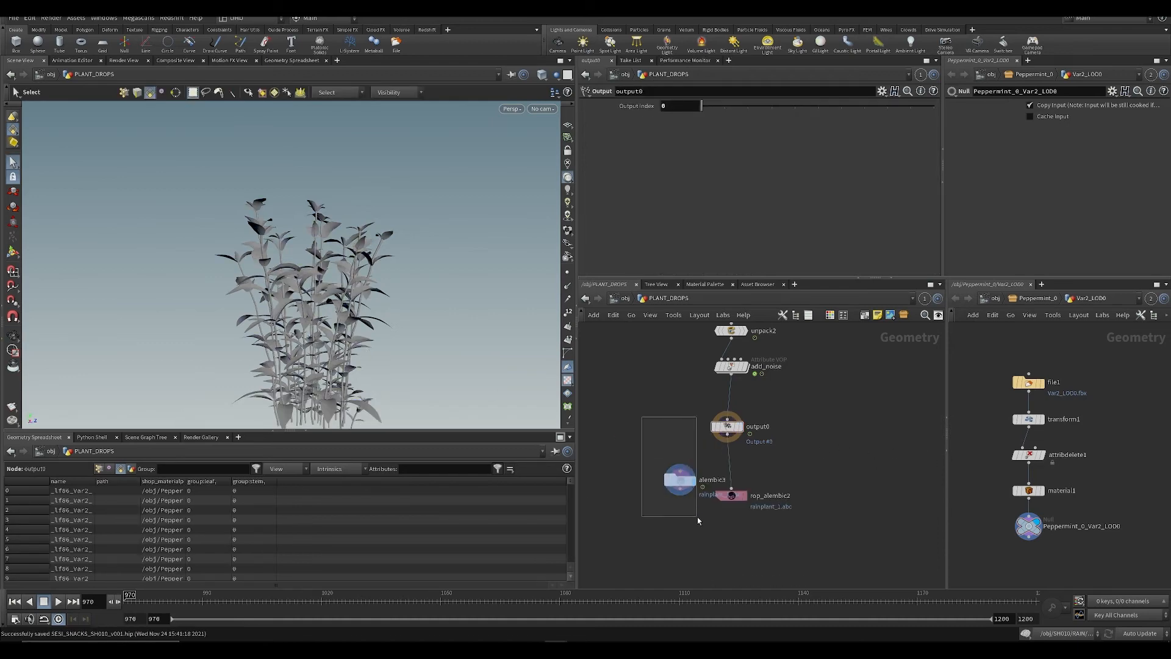
{"action": "key", "text": "Delete"}
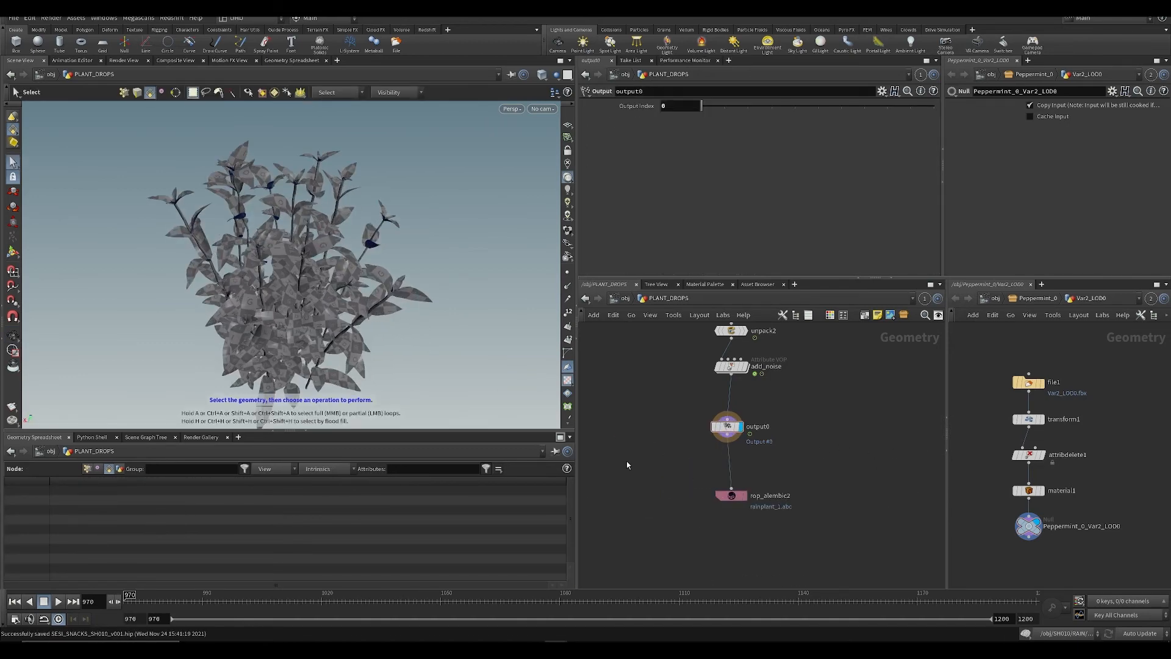
Step: Paste alembic3 back into PLANT_DROPS, then cut it to the clipboard and return to the object level
{"action": "left_click_drag", "start_coordinate": [666, 481], "coordinate": [845, 564]}
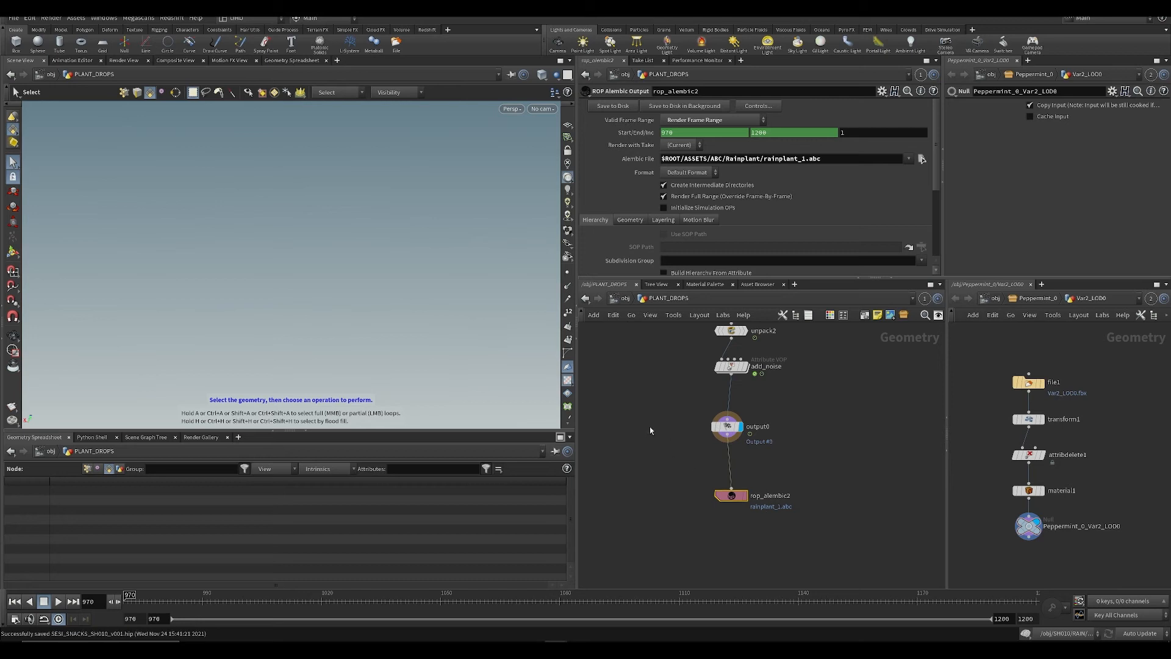
{"action": "key", "text": "ctrl+v"}
{"action": "key", "text": "ctrl+x"}
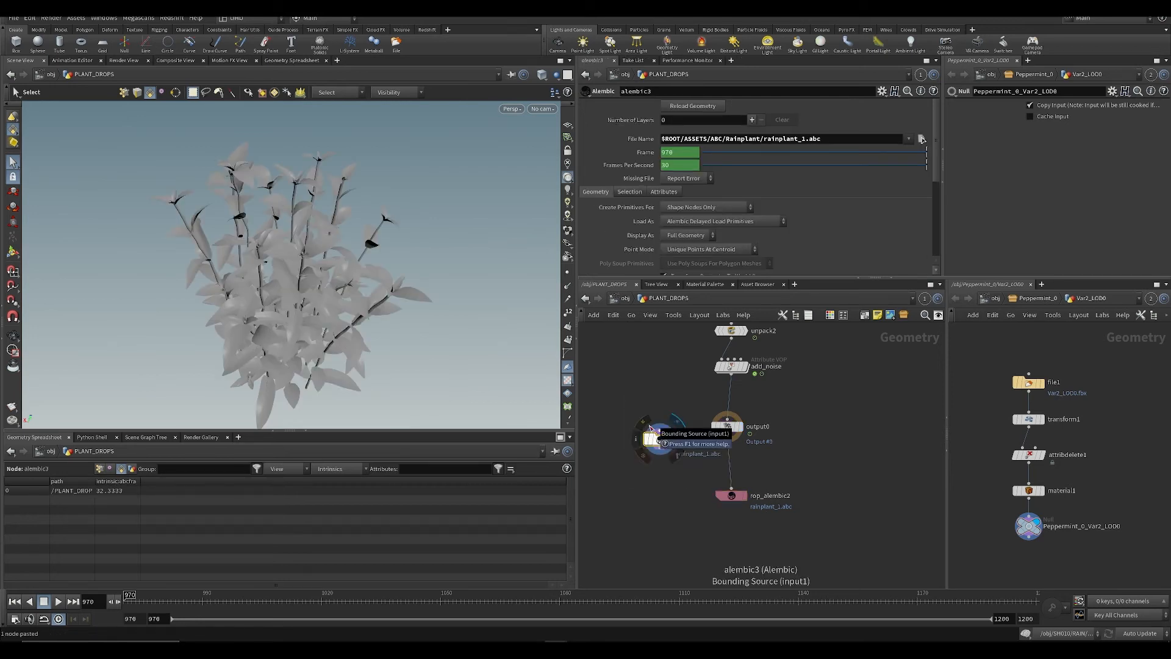
{"action": "left_click", "coordinate": [625, 298]}
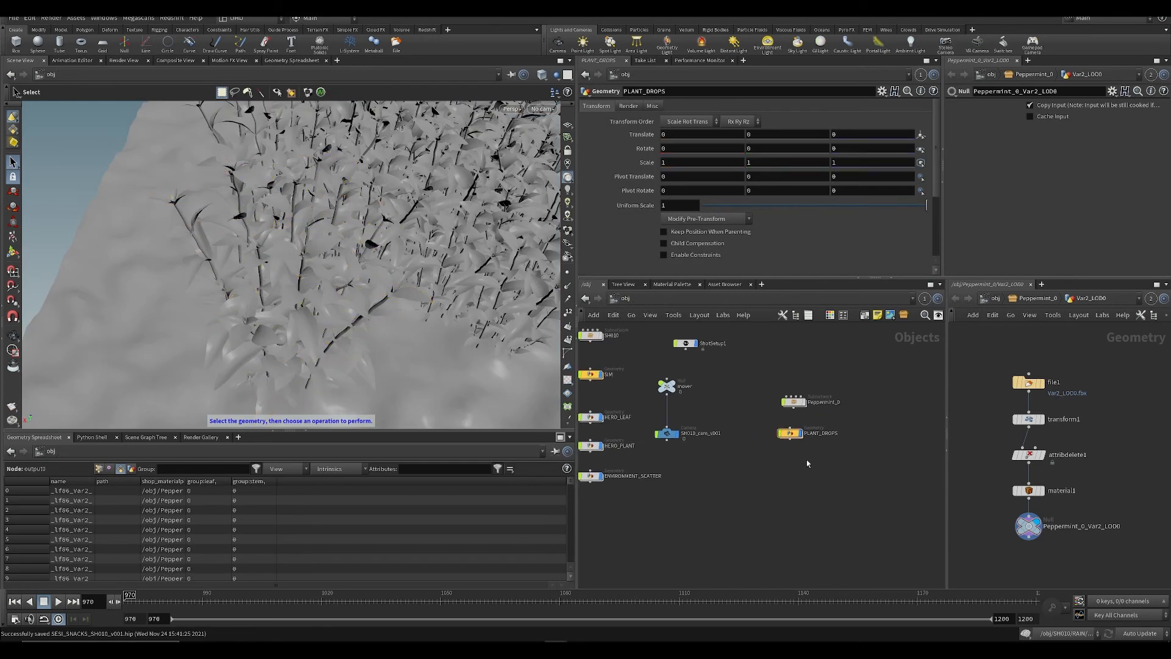
Step: Add a network box titled "Models" around Peppermint_0, and move PLANT_DROPS out of it to sit above SIM
{"action": "scroll", "coordinate": [793, 466], "scroll_direction": "up", "scroll_amount": 3}
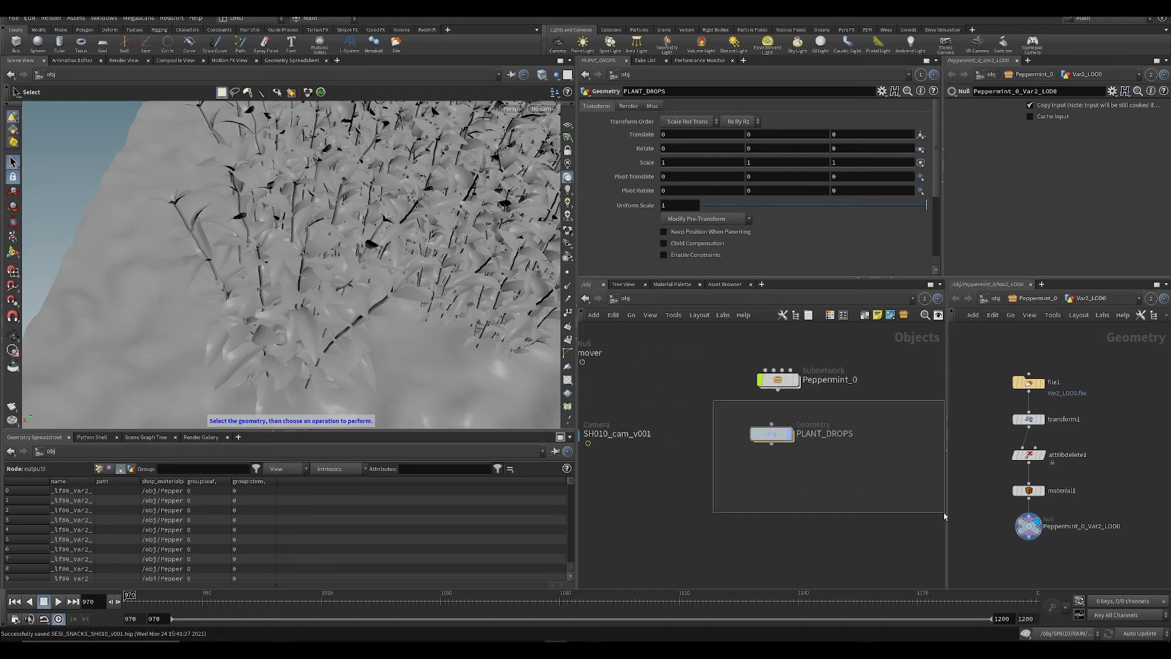
{"action": "left_click_drag", "start_coordinate": [945, 513], "coordinate": [944, 512]}
{"action": "left_click", "coordinate": [865, 317]}
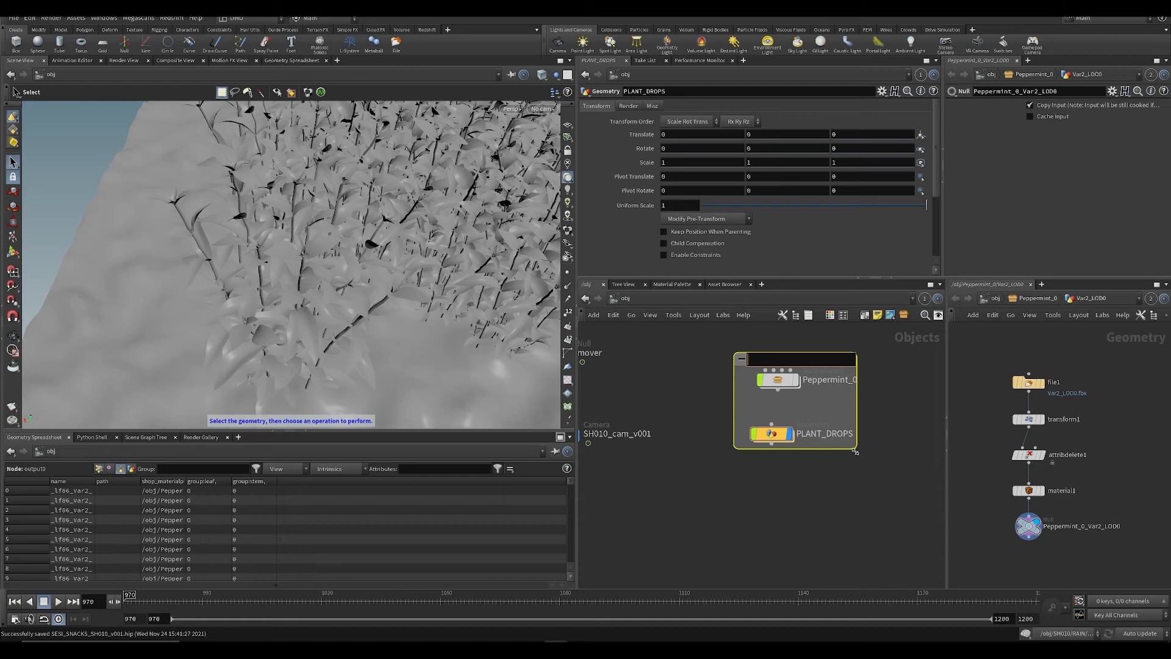
{"action": "left_click_drag", "start_coordinate": [854, 451], "coordinate": [905, 537]}
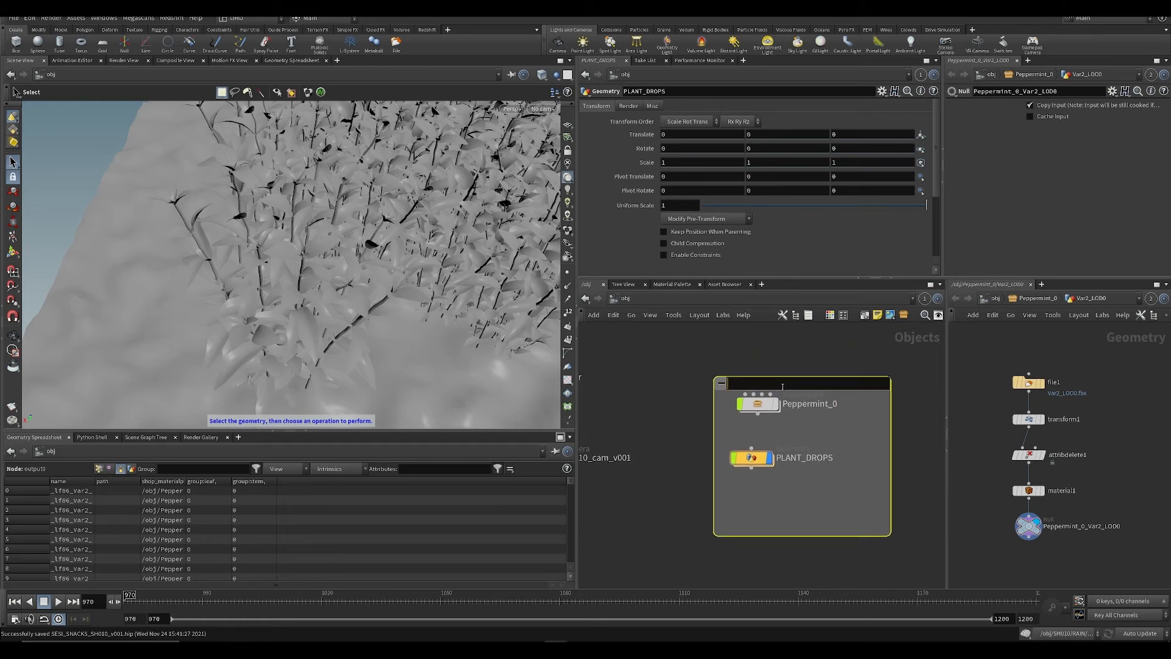
{"action": "type", "text": "Models"}
{"action": "key", "text": "Return"}
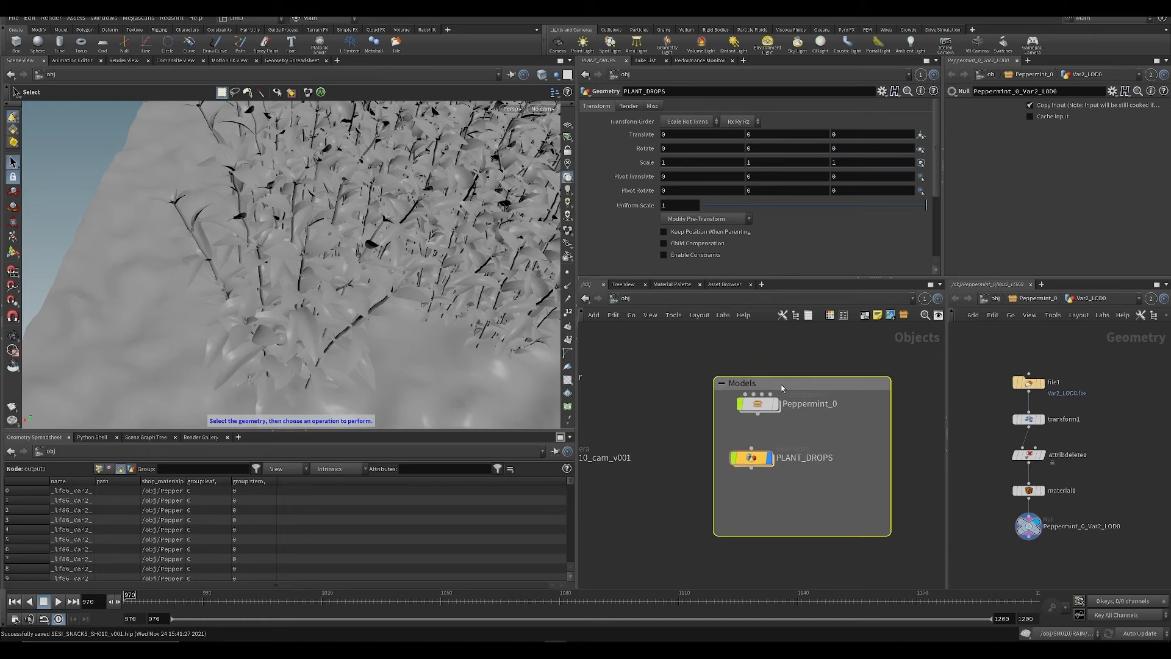
{"action": "left_click_drag", "start_coordinate": [752, 457], "coordinate": [601, 518]}
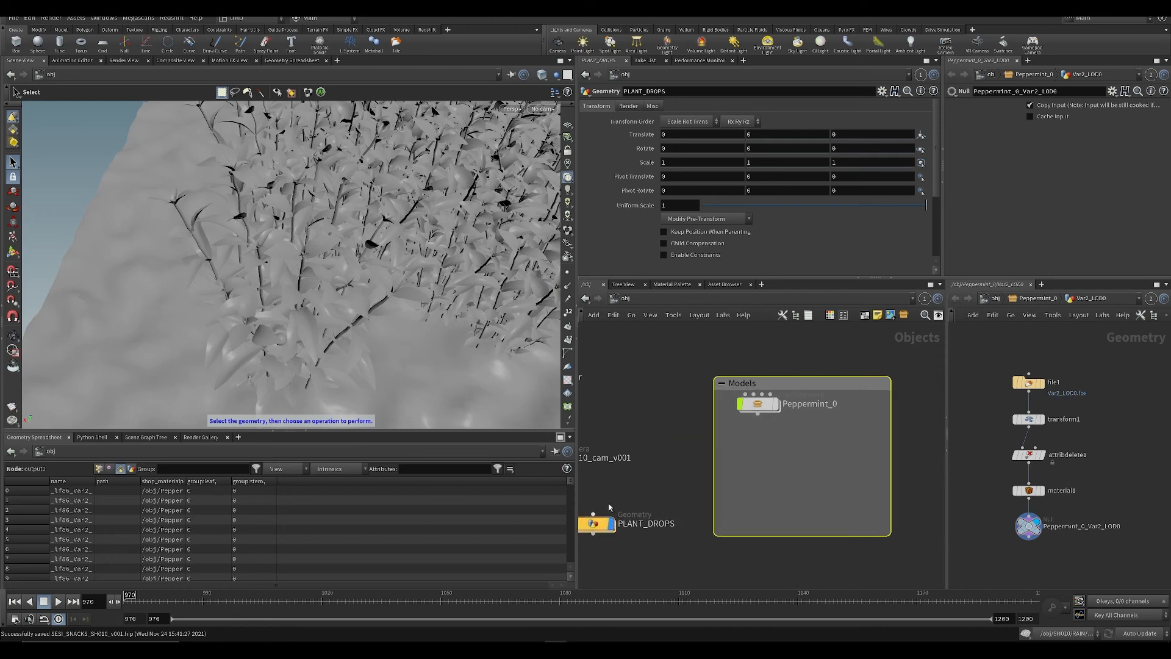
{"action": "key", "text": "h"}
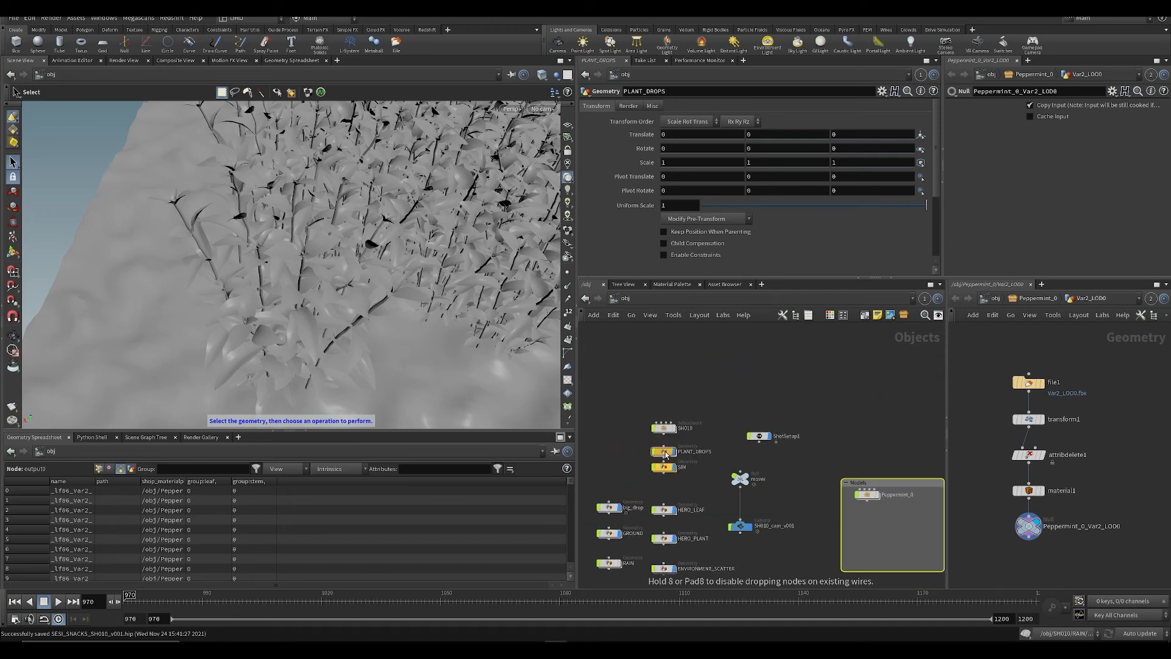
Step: Add a Geometry object named Plant_drops below Peppermint_0 in the Models box and paste the Alembic node inside it
{"action": "scroll", "coordinate": [893, 530], "scroll_direction": "up", "scroll_amount": 3}
{"action": "key", "text": "Tab"}
{"action": "type", "text": "geo"}
{"action": "key", "text": "Return"}
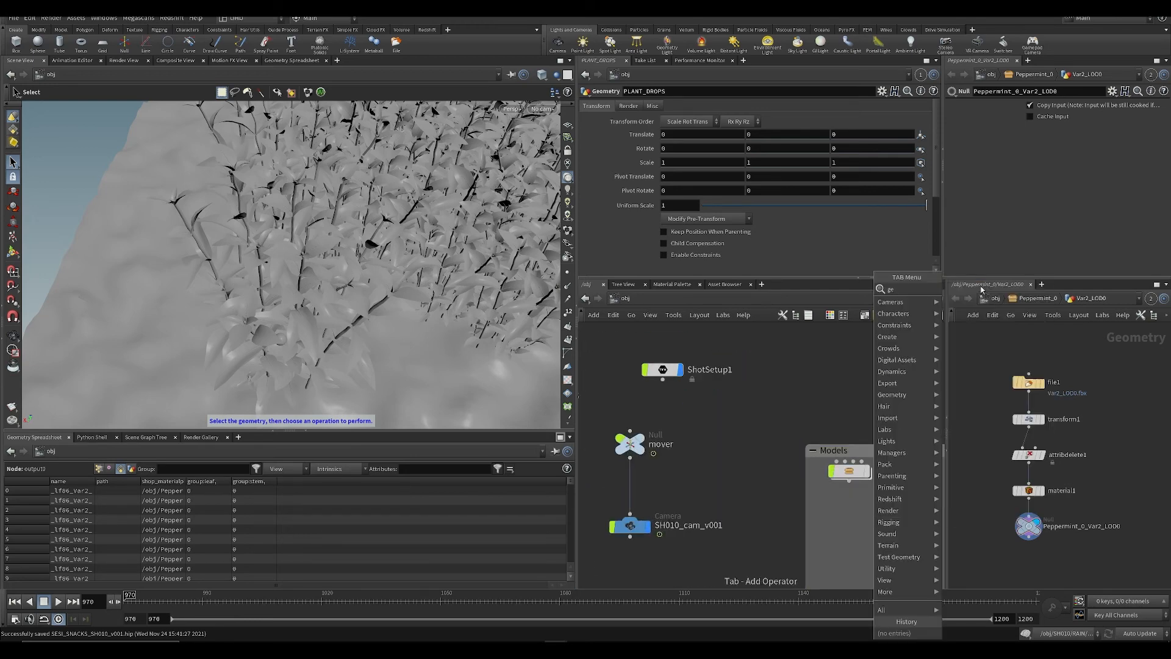
{"action": "left_click", "coordinate": [864, 507]}
{"action": "double_click", "coordinate": [872, 506]}
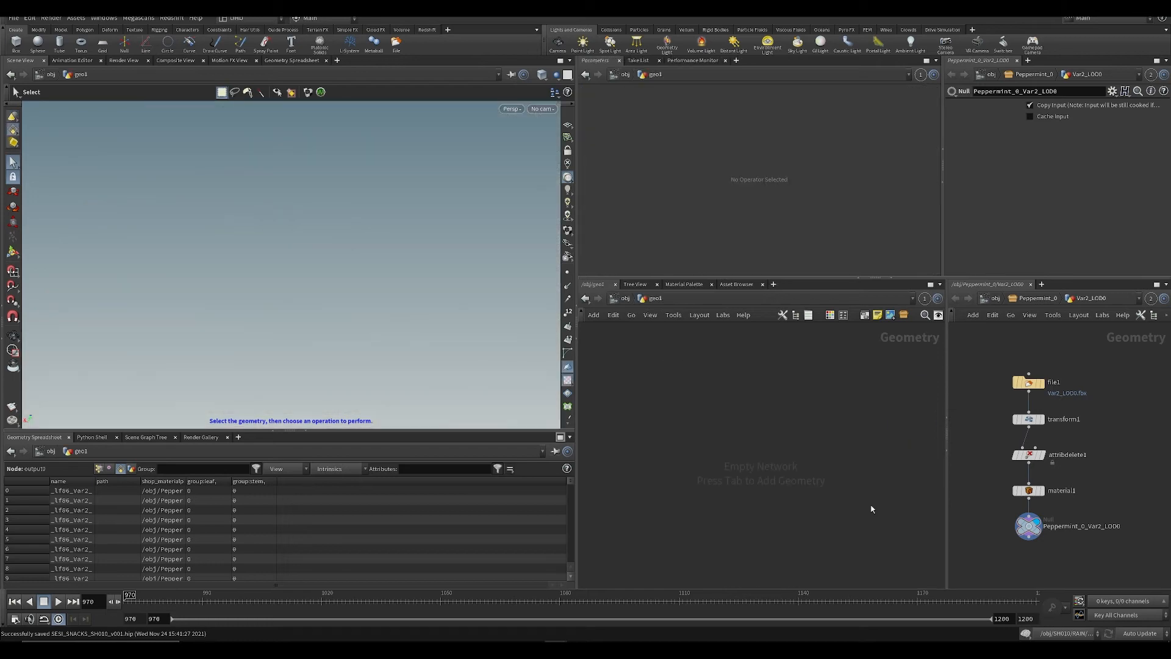
{"action": "key", "text": "u"}
{"action": "left_click_drag", "start_coordinate": [876, 509], "coordinate": [706, 458]}
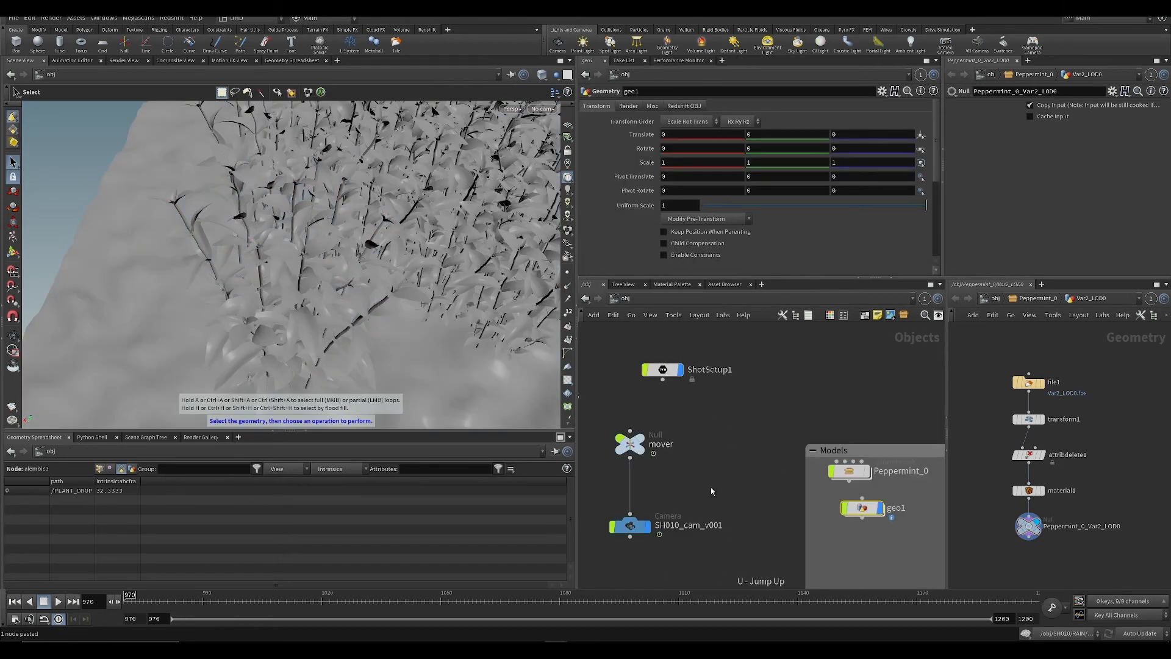
{"action": "left_click_drag", "start_coordinate": [883, 508], "coordinate": [870, 524]}
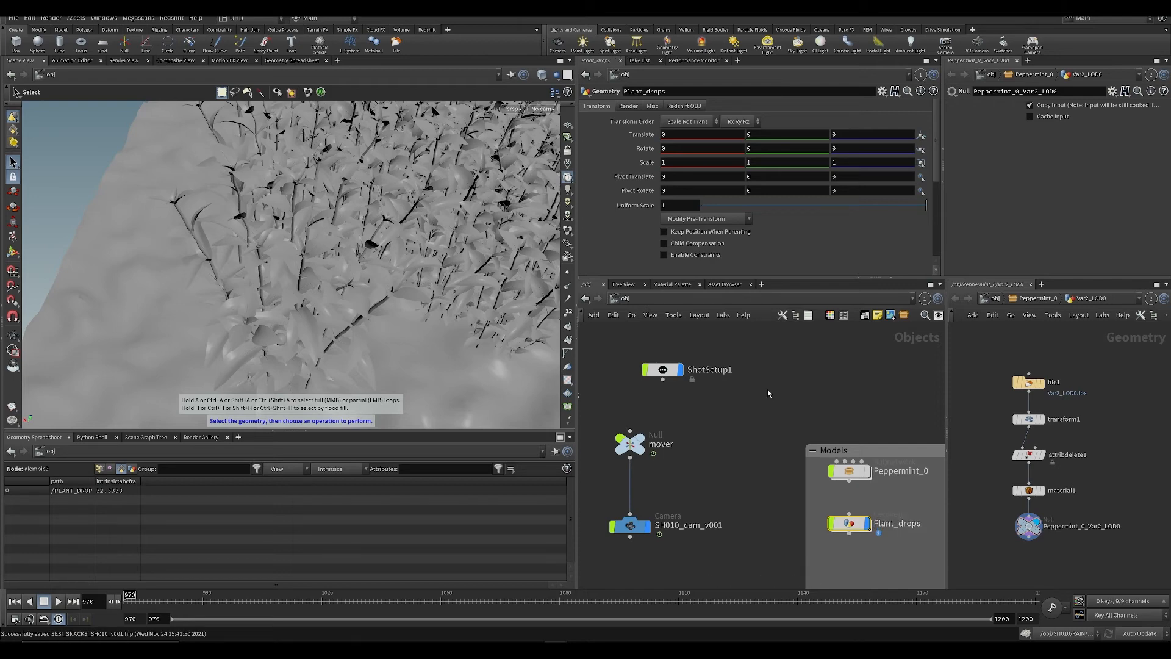
Step: Display object_merge2 inside ENVIRONMENT_SCATTER and save the scene
{"action": "scroll", "coordinate": [764, 402], "scroll_direction": "down", "scroll_amount": 3}
{"action": "scroll", "coordinate": [671, 398], "scroll_direction": "up", "scroll_amount": 3}
{"action": "scroll", "coordinate": [719, 452], "scroll_direction": "down", "scroll_amount": 4}
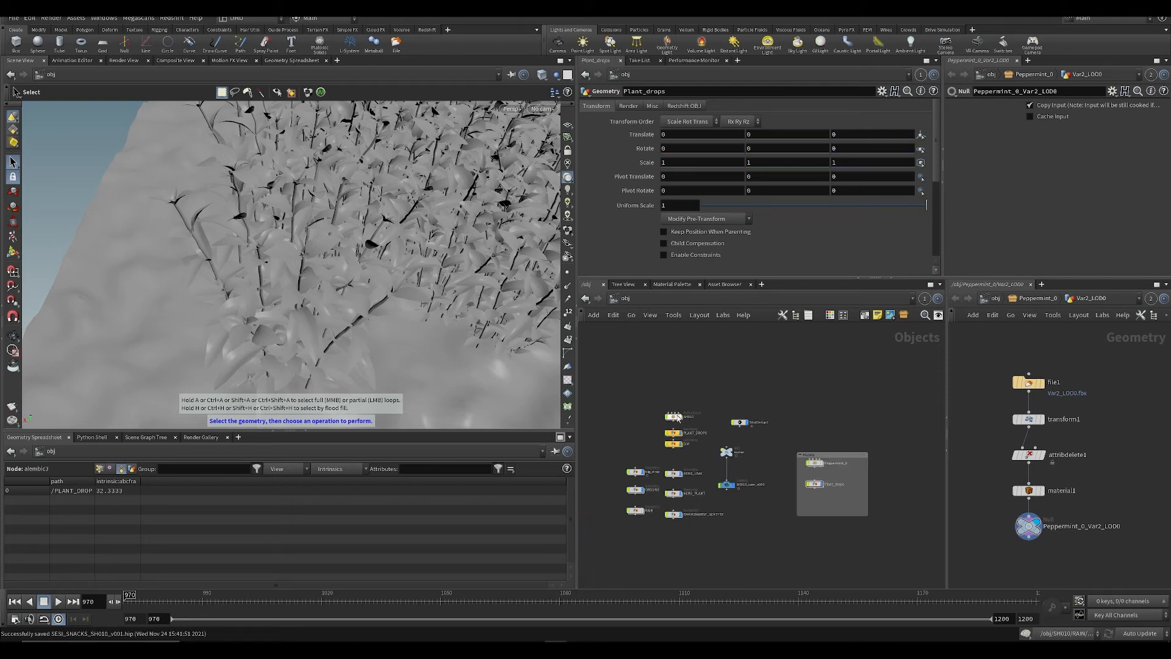
{"action": "scroll", "coordinate": [635, 440], "scroll_direction": "up", "scroll_amount": 3}
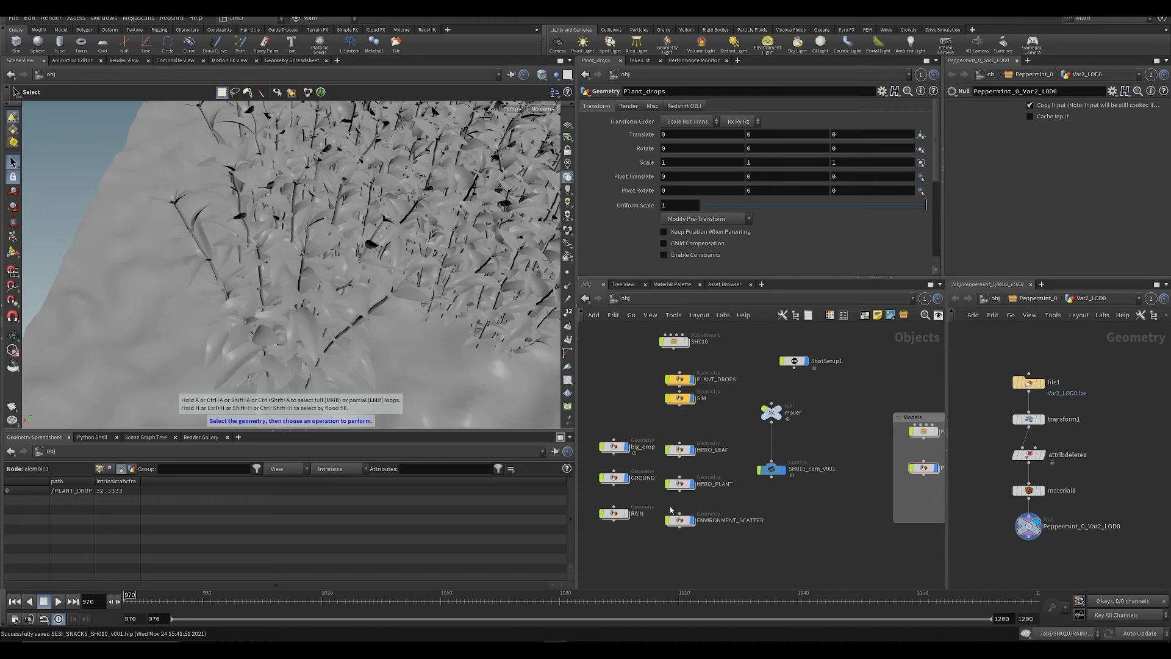
{"action": "double_click", "coordinate": [679, 519]}
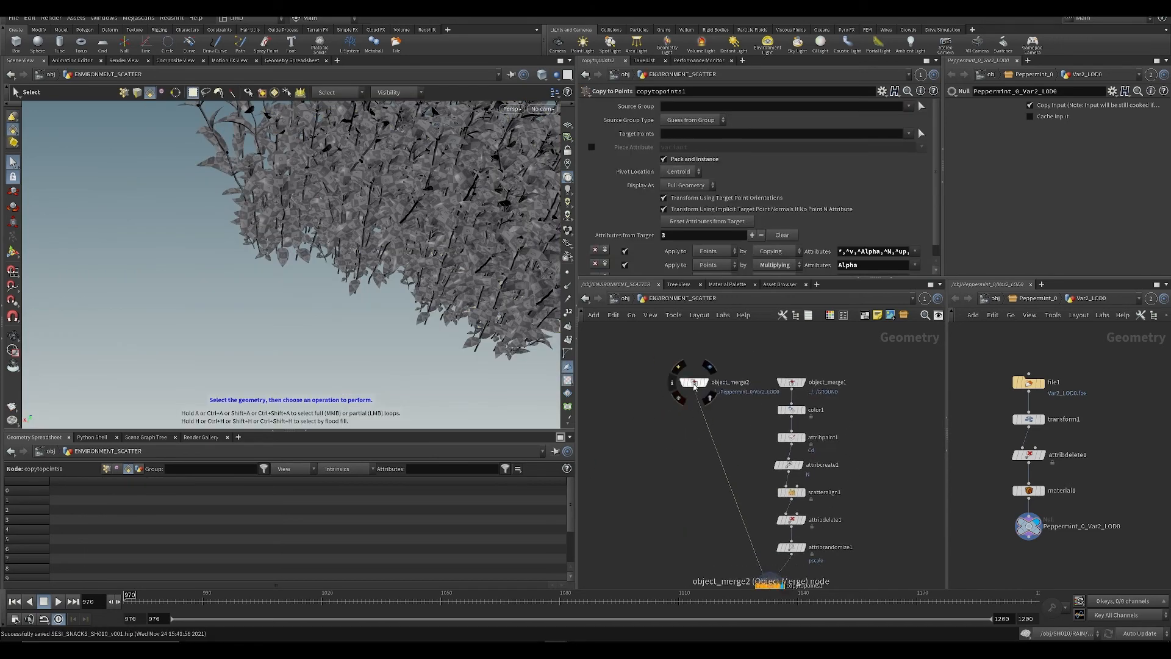
{"action": "left_click_drag", "start_coordinate": [694, 386], "coordinate": [675, 401]}
{"action": "left_click", "coordinate": [688, 396]}
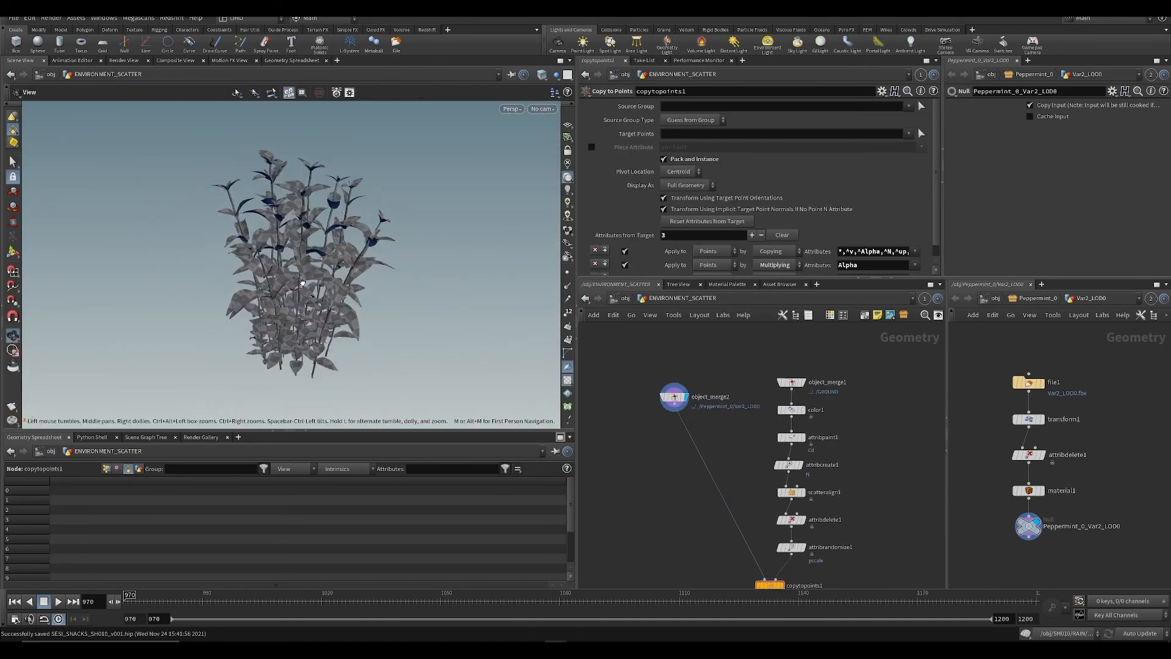
{"action": "key", "text": "ctrl+s"}
Step: Set Object 1 of object_merge2 to ../../Plant_drops, using the Plant_drops object in the Models box
{"action": "left_click", "coordinate": [994, 299]}
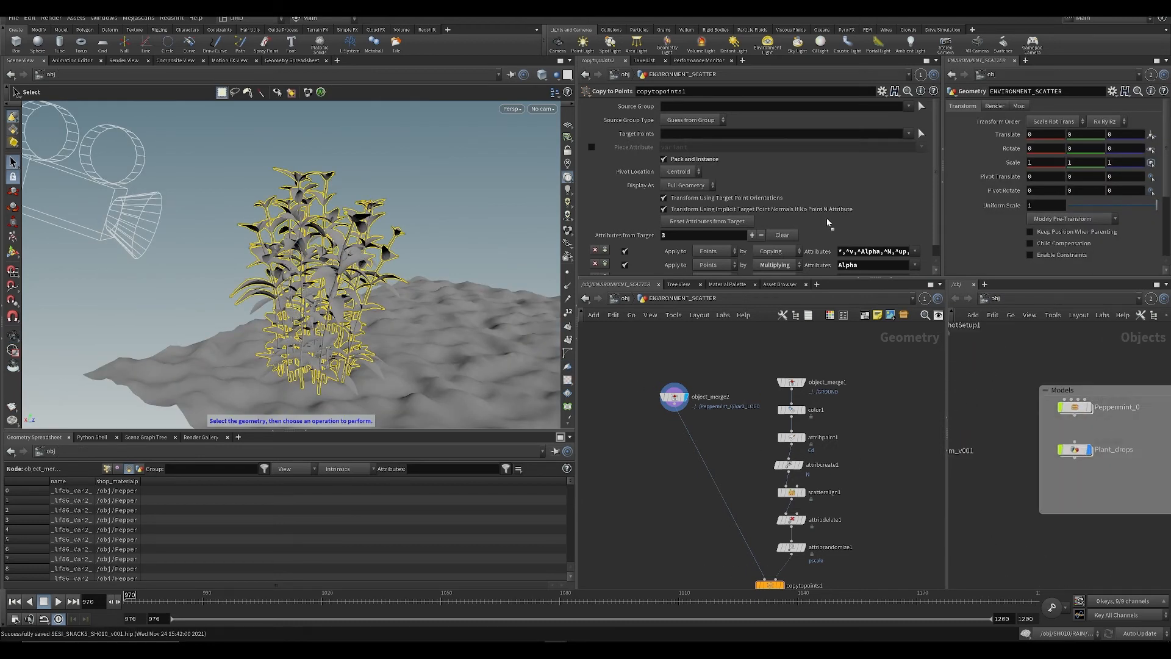
{"action": "left_click_drag", "start_coordinate": [1078, 434], "coordinate": [738, 135]}
{"action": "left_click", "coordinate": [674, 397]}
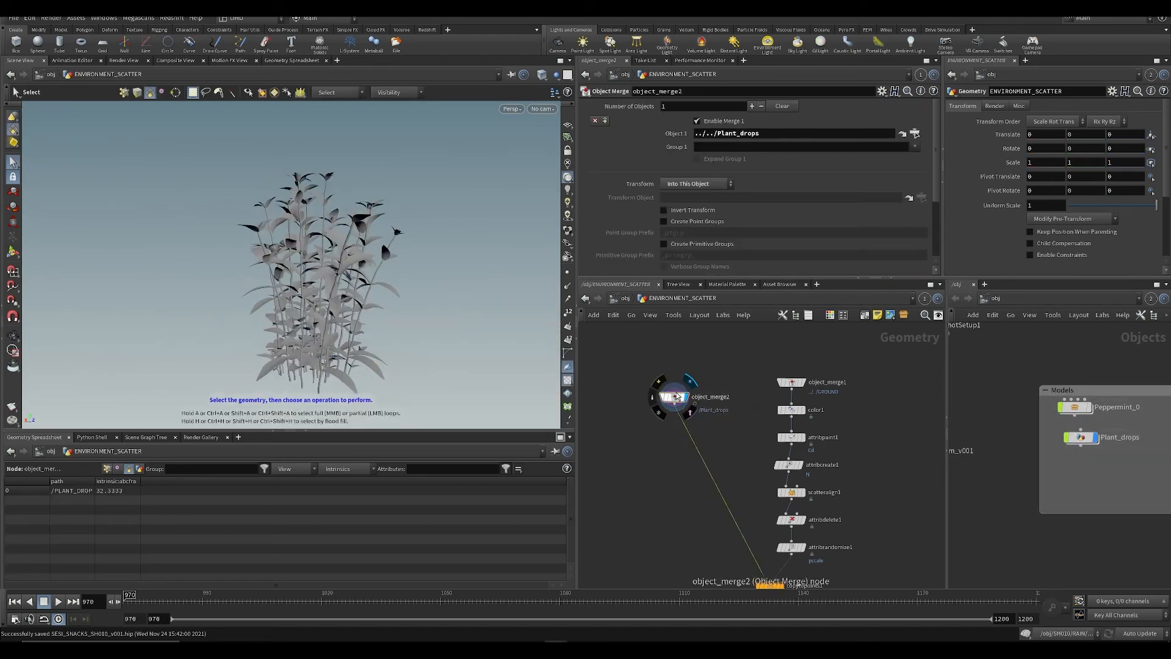
Step: Display copytopoints1 through SH010_cam_v001 and scrub the timeline back to frame 970 to check the scattered plants
{"action": "middle_click_drag", "start_coordinate": [708, 469], "coordinate": [647, 383]}
{"action": "left_click", "coordinate": [722, 497]}
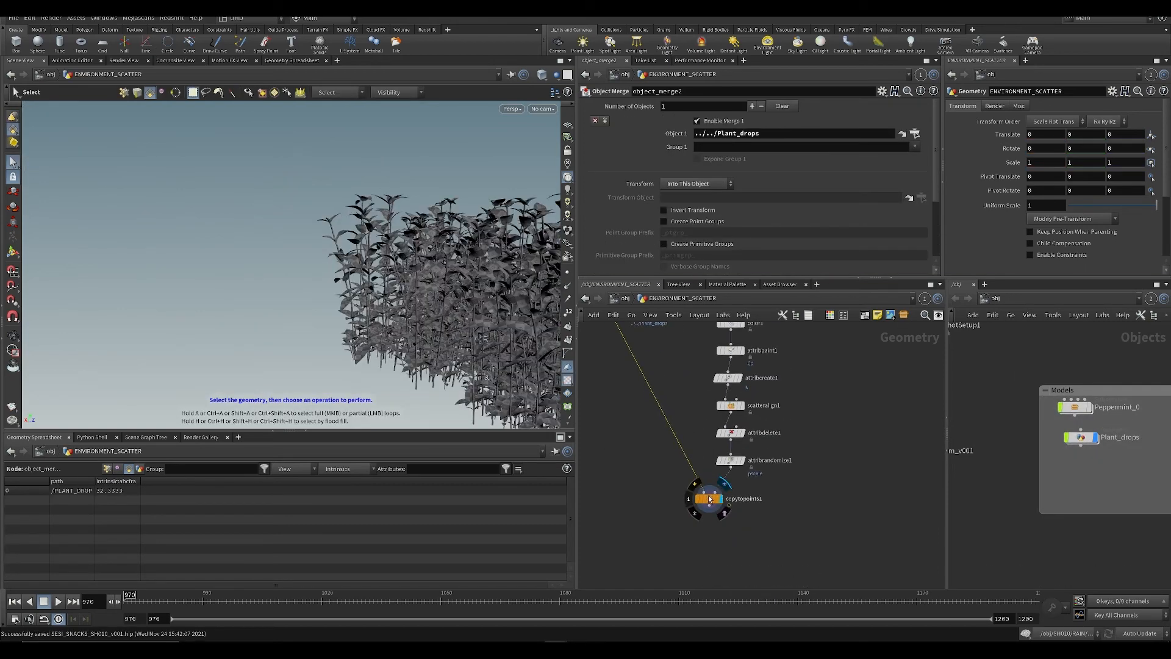
{"action": "left_click", "coordinate": [540, 108]}
{"action": "left_click", "coordinate": [563, 158]}
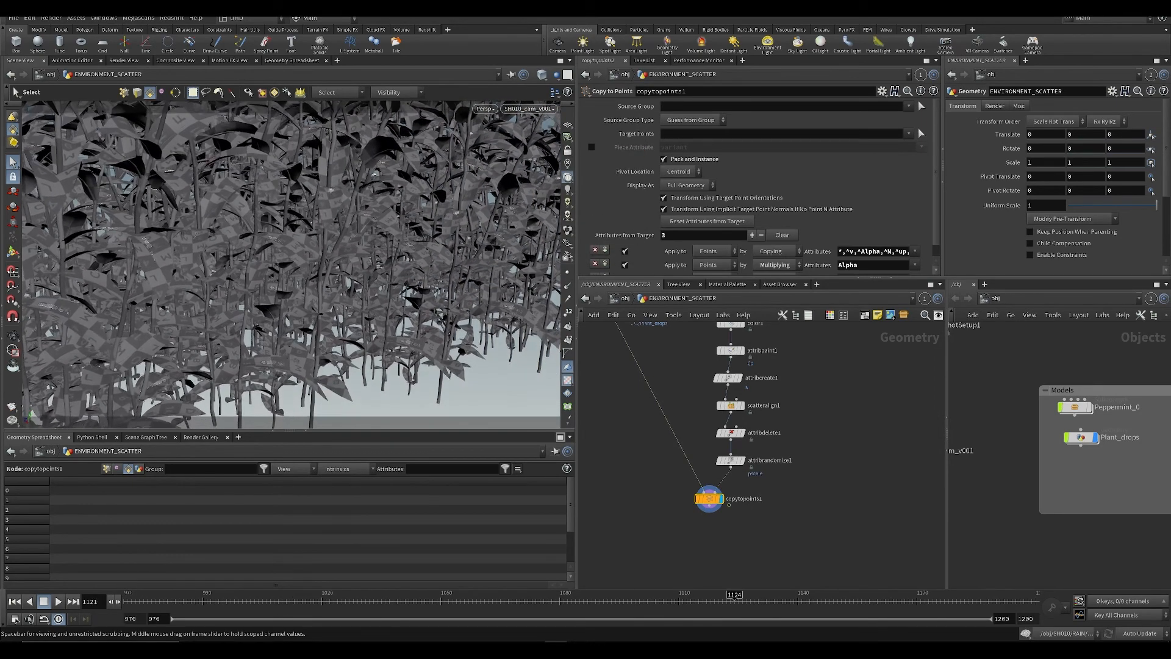
{"action": "left_click_drag", "start_coordinate": [735, 601], "coordinate": [129, 601]}
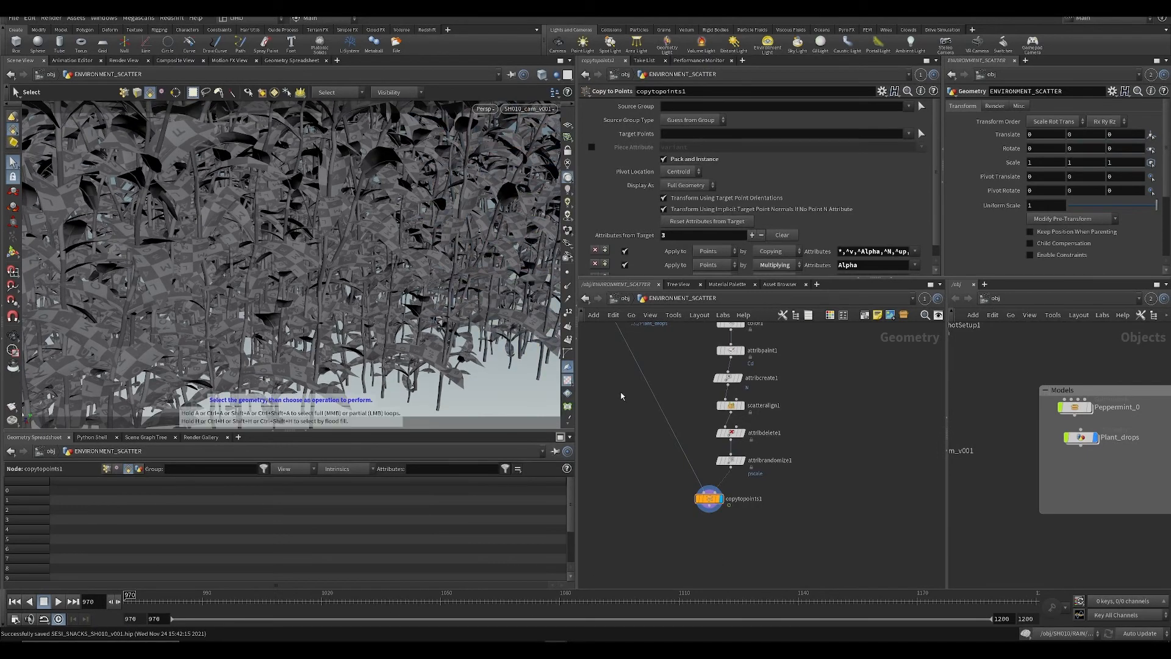
Step: Check the intrinsics available on copytopoints1, and add and display an Unpack node below it
{"action": "middle_click_drag", "start_coordinate": [977, 365], "coordinate": [1017, 394]}
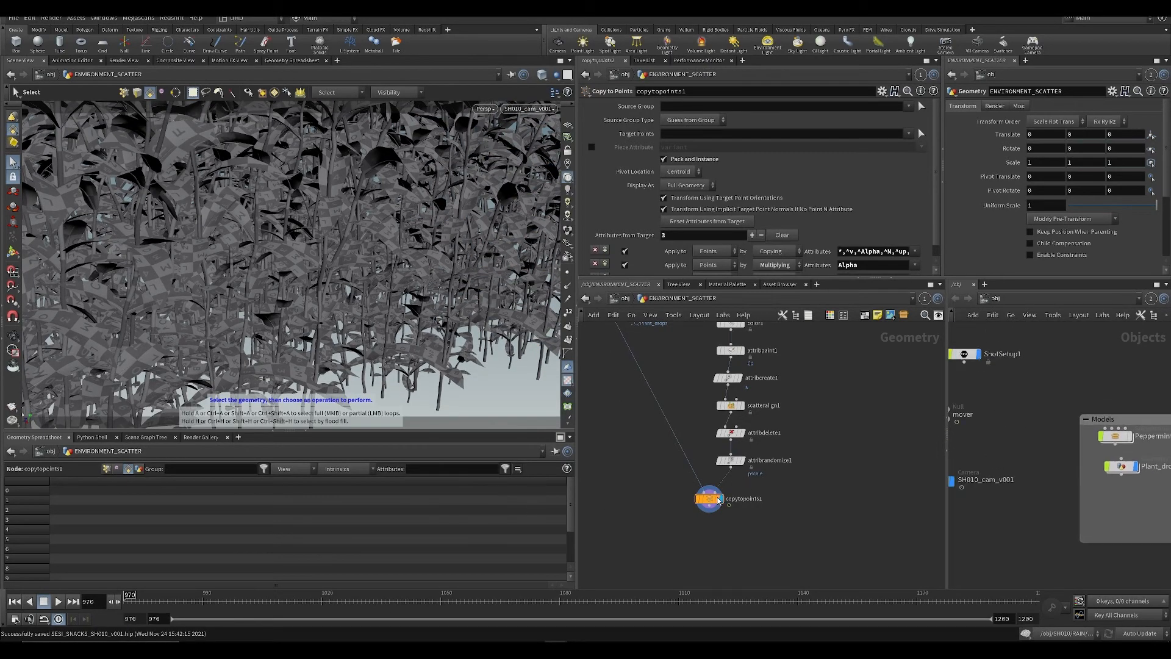
{"action": "left_click", "coordinate": [328, 470]}
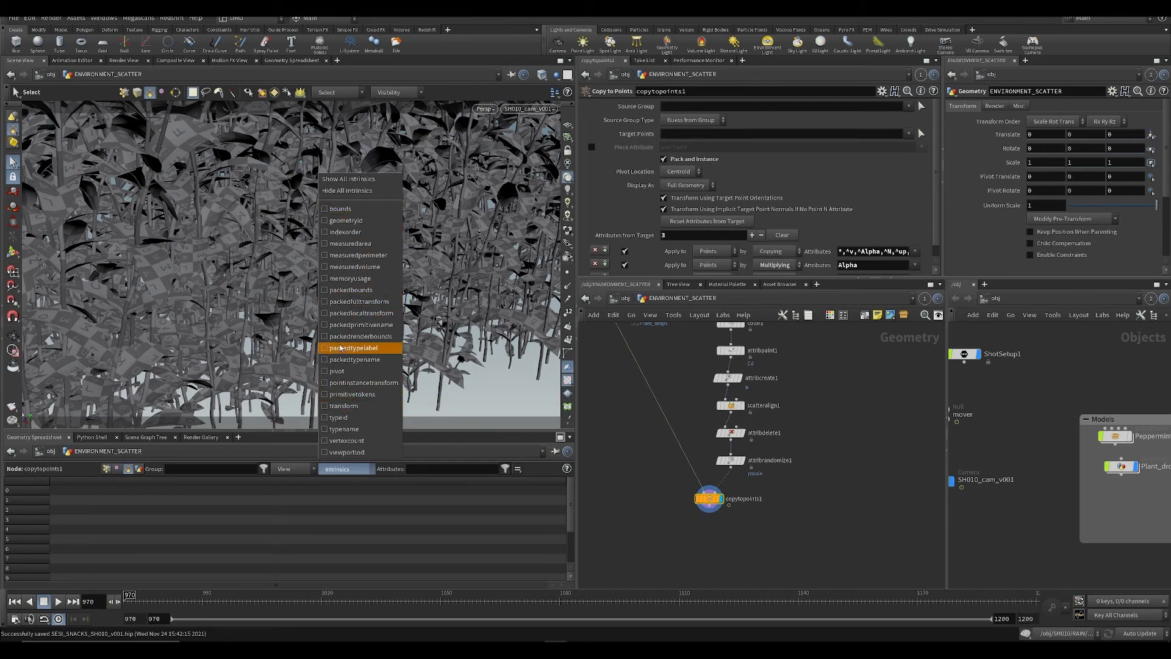
{"action": "scroll", "coordinate": [694, 526], "scroll_direction": "up", "scroll_amount": 3}
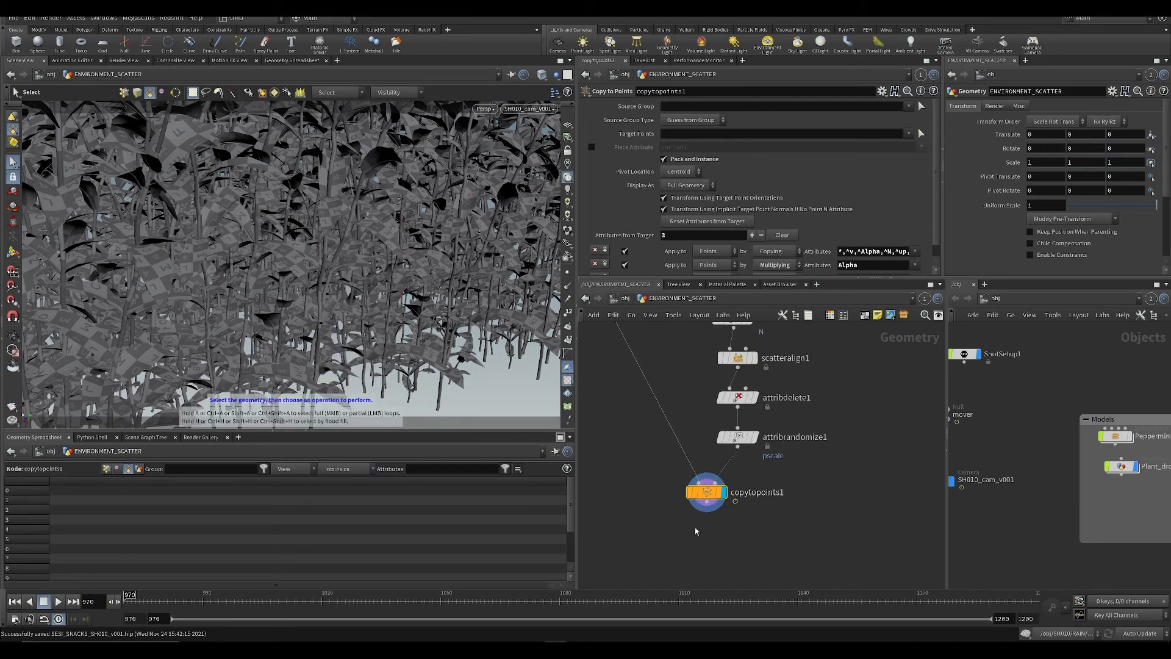
{"action": "key", "text": "Tab"}
{"action": "type", "text": "unpack"}
{"action": "key", "text": "Return"}
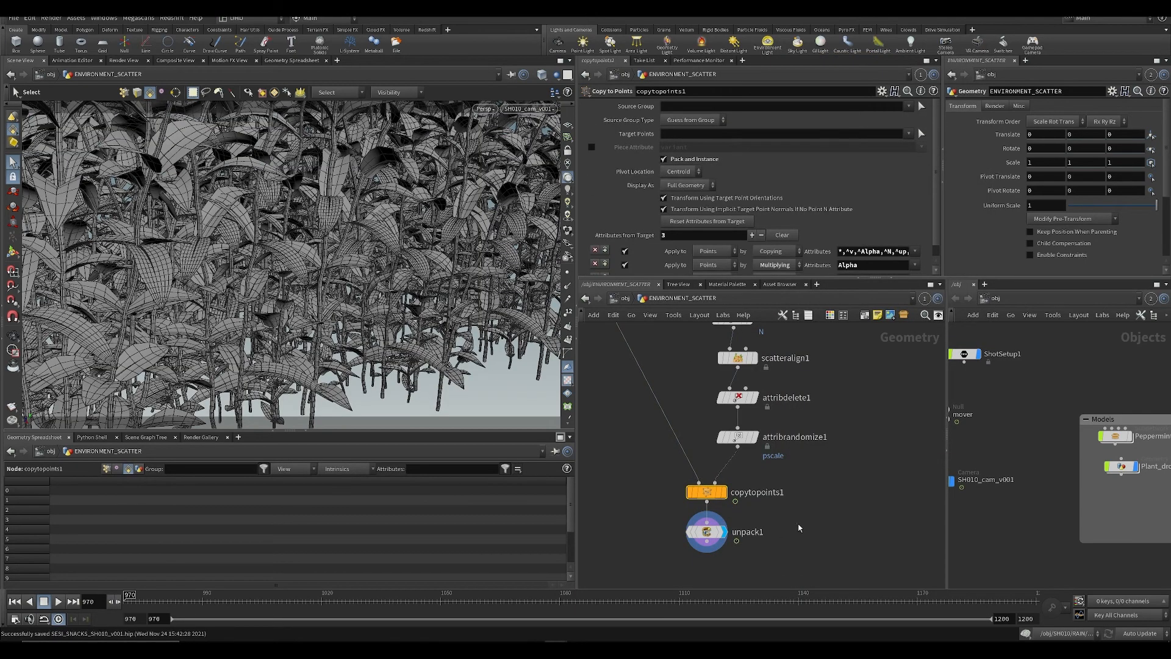
{"action": "left_click", "coordinate": [801, 529]}
{"action": "left_click", "coordinate": [707, 532]}
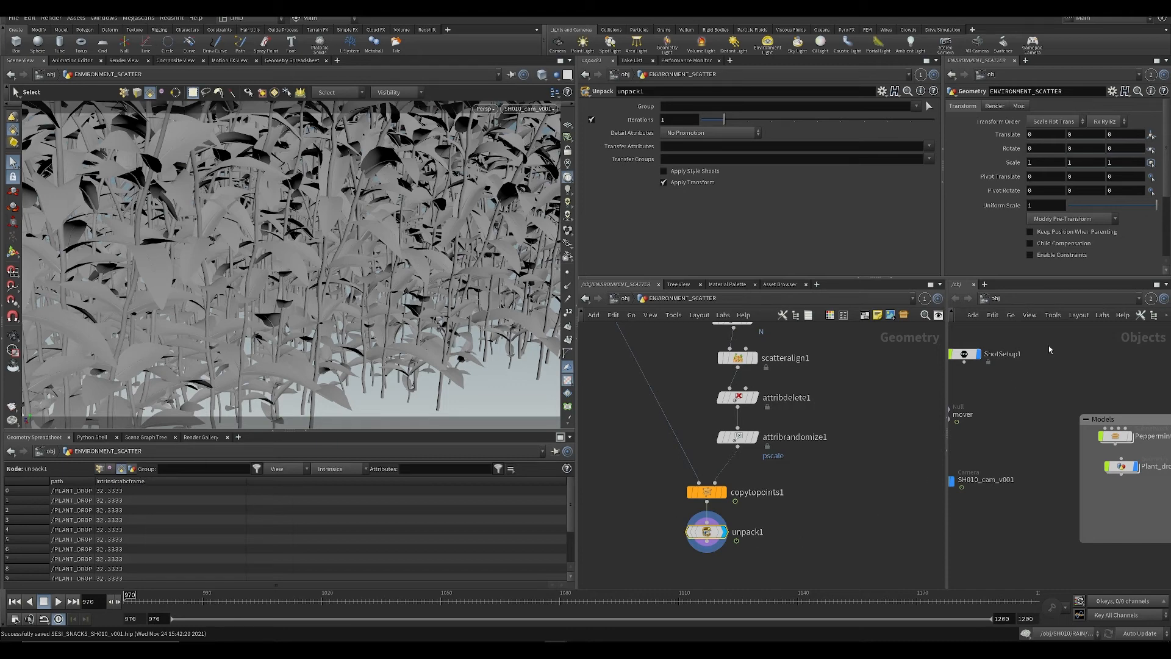
Step: Open PLANT_DROPS in the second network view and copy its set_timing attribute wrangle
{"action": "middle_click_drag", "start_coordinate": [1054, 425], "coordinate": [1091, 437]}
{"action": "scroll", "coordinate": [1090, 437], "scroll_direction": "down", "scroll_amount": 3}
{"action": "middle_click_drag", "start_coordinate": [1004, 450], "coordinate": [1037, 454]}
{"action": "scroll", "coordinate": [991, 427], "scroll_direction": "up", "scroll_amount": 4}
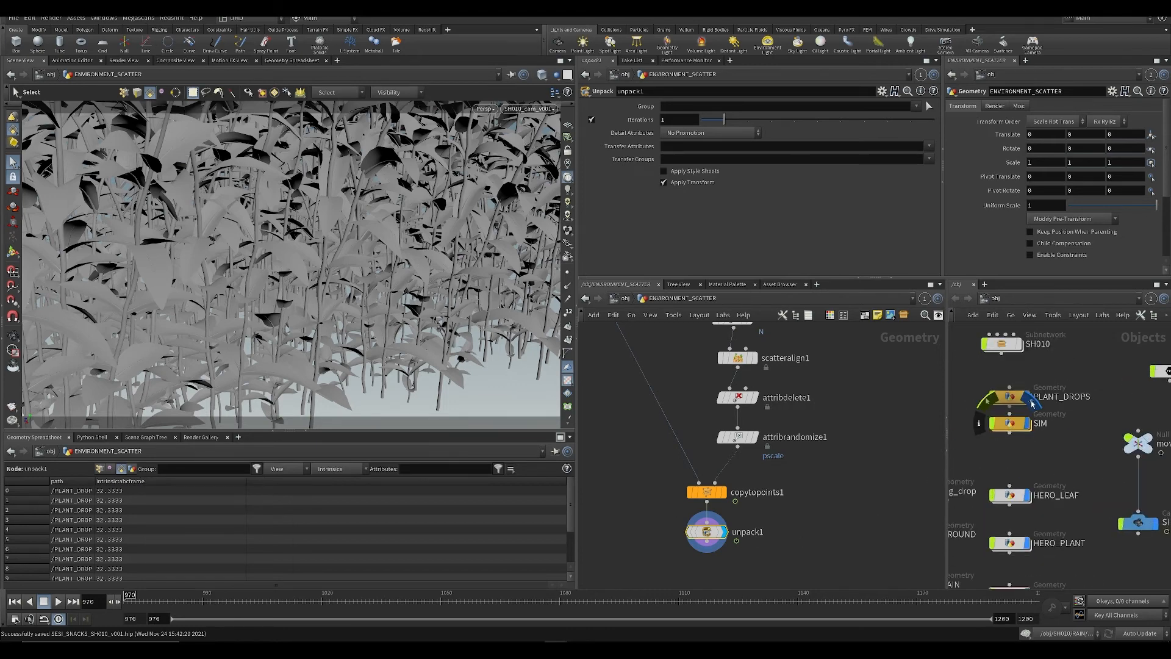
{"action": "scroll", "coordinate": [1008, 402], "scroll_direction": "down", "scroll_amount": 3}
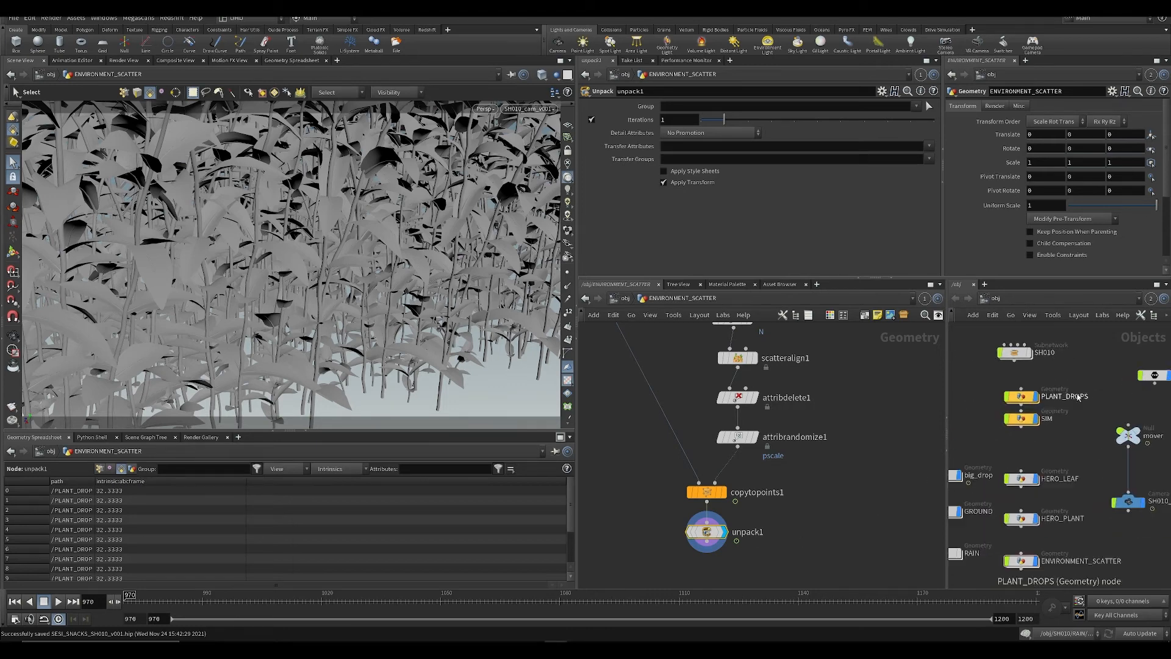
{"action": "double_click", "coordinate": [1031, 391]}
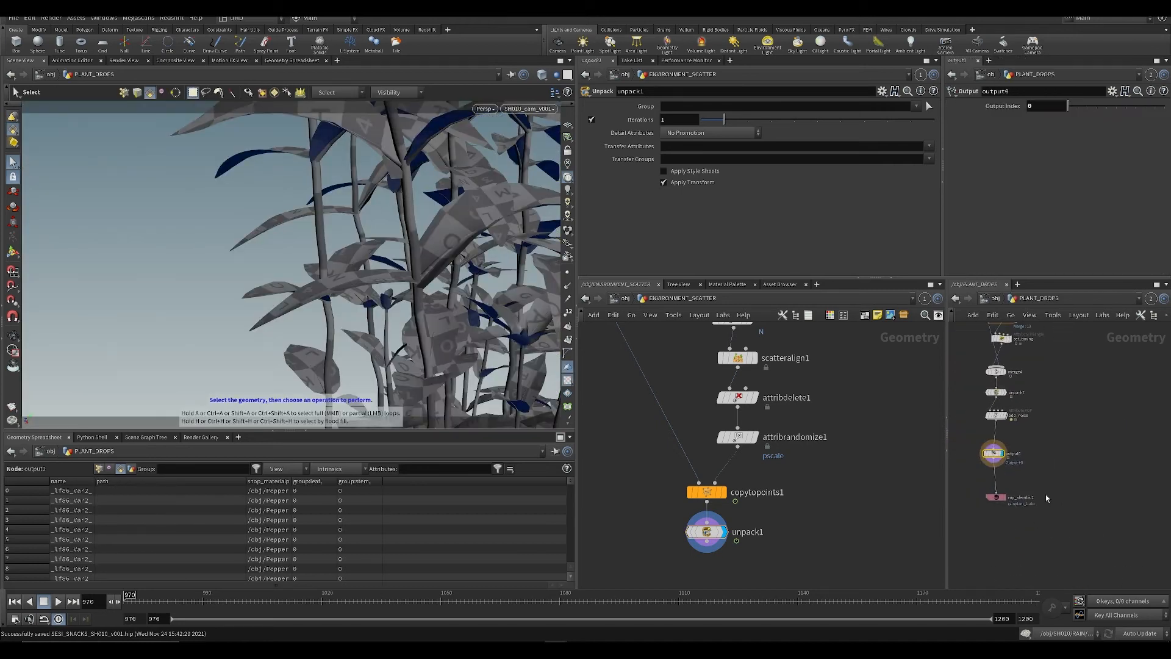
{"action": "scroll", "coordinate": [1020, 525], "scroll_direction": "up", "scroll_amount": 3}
{"action": "left_click", "coordinate": [1064, 431]}
{"action": "key", "text": "ctrl+c"}
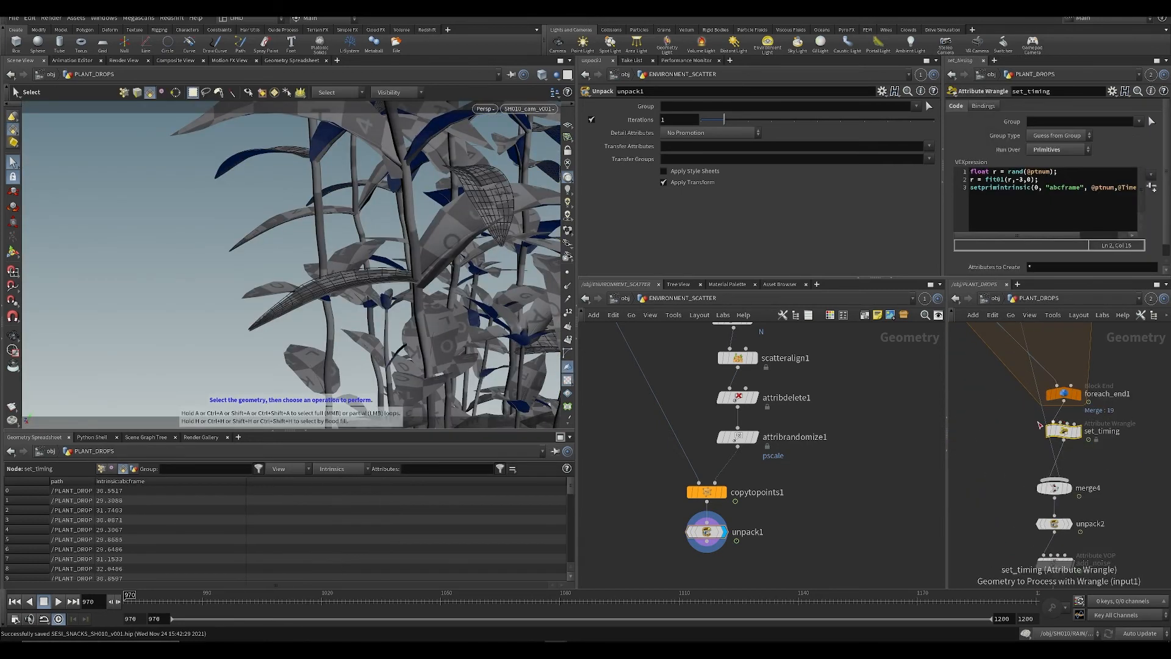
Step: Paste set_timing into ENVIRONMENT_SCATTER, connect it after unpack1 and display it while scrubbing the timeline to check the animation
{"action": "key", "text": "ctrl+v"}
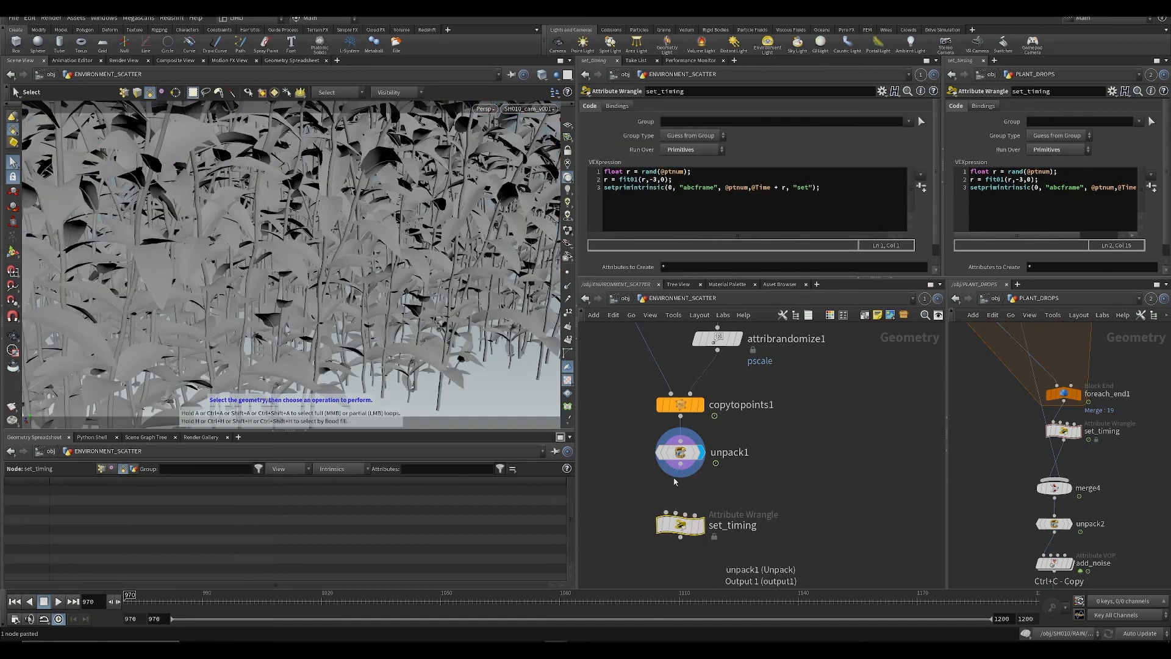
{"action": "left_click_drag", "start_coordinate": [675, 482], "coordinate": [666, 511]}
{"action": "left_click", "coordinate": [701, 525]}
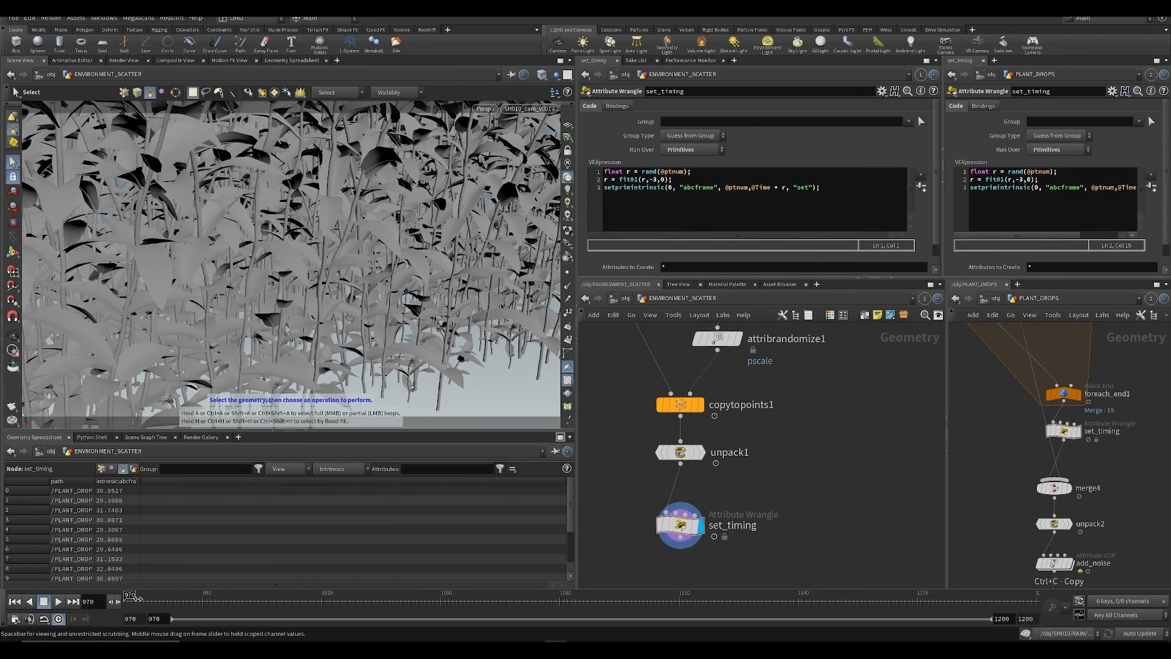
{"action": "left_click_drag", "start_coordinate": [138, 599], "coordinate": [97, 600]}
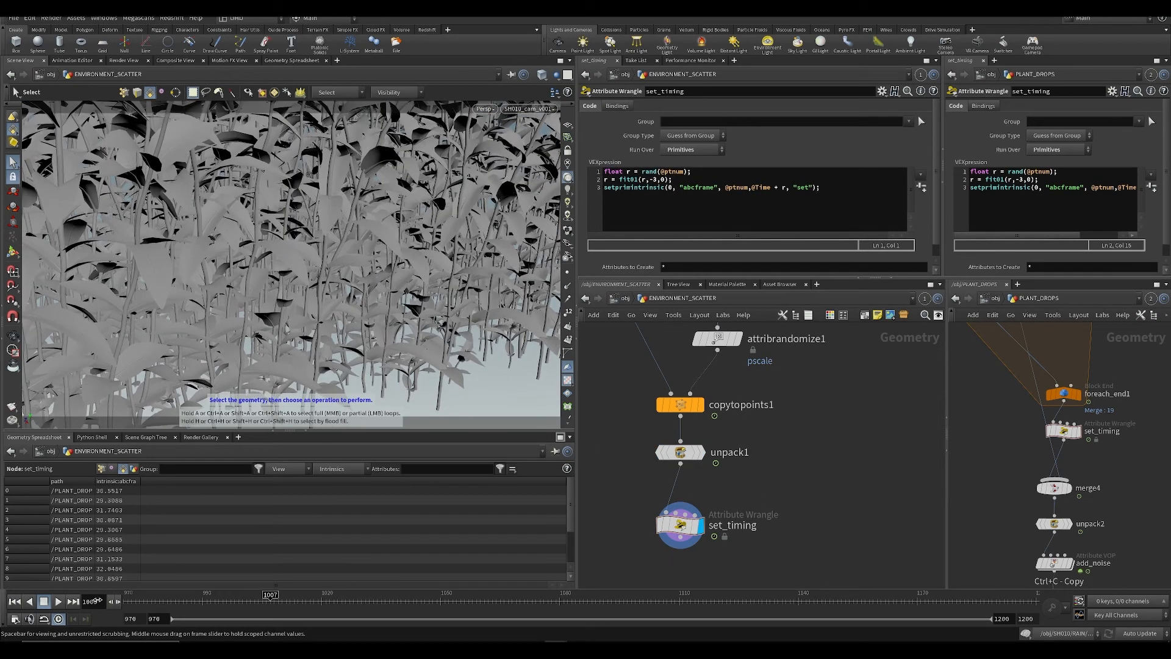
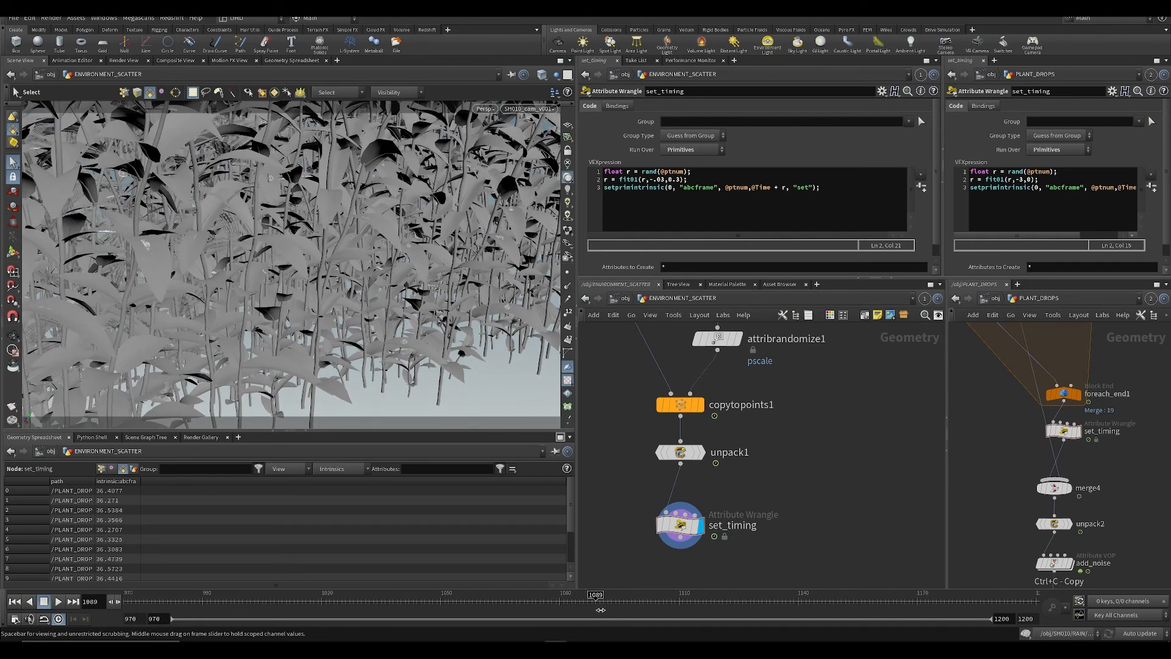
Step: Save the scene and inspect the scattered plants up close, outside the camera view
{"action": "key", "text": "ctrl+s"}
{"action": "middle_click_drag", "start_coordinate": [811, 557], "coordinate": [798, 513]}
{"action": "middle_click_drag", "start_coordinate": [289, 230], "coordinate": [259, 308], "text": "alt"}
{"action": "scroll", "coordinate": [262, 280], "scroll_direction": "up", "scroll_amount": 5}
{"action": "scroll", "coordinate": [243, 319], "scroll_direction": "up", "scroll_amount": 3}
{"action": "scroll", "coordinate": [238, 296], "scroll_direction": "up", "scroll_amount": 3}
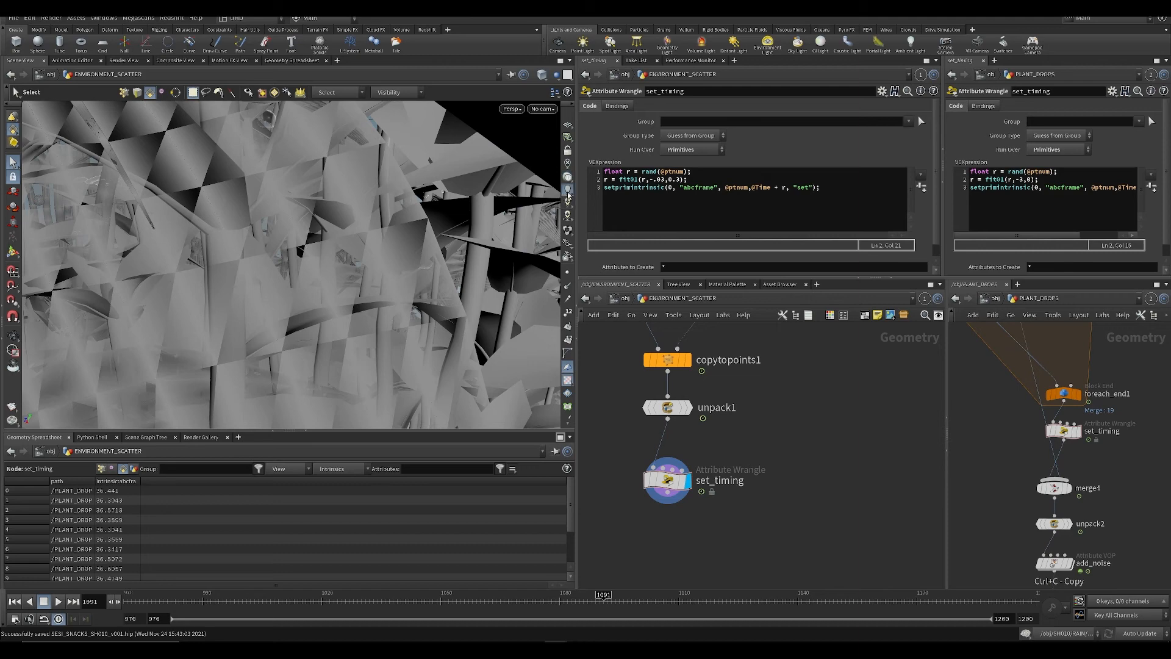
{"action": "scroll", "coordinate": [333, 279], "scroll_direction": "down", "scroll_amount": 5}
{"action": "key", "text": "ctrl+s"}
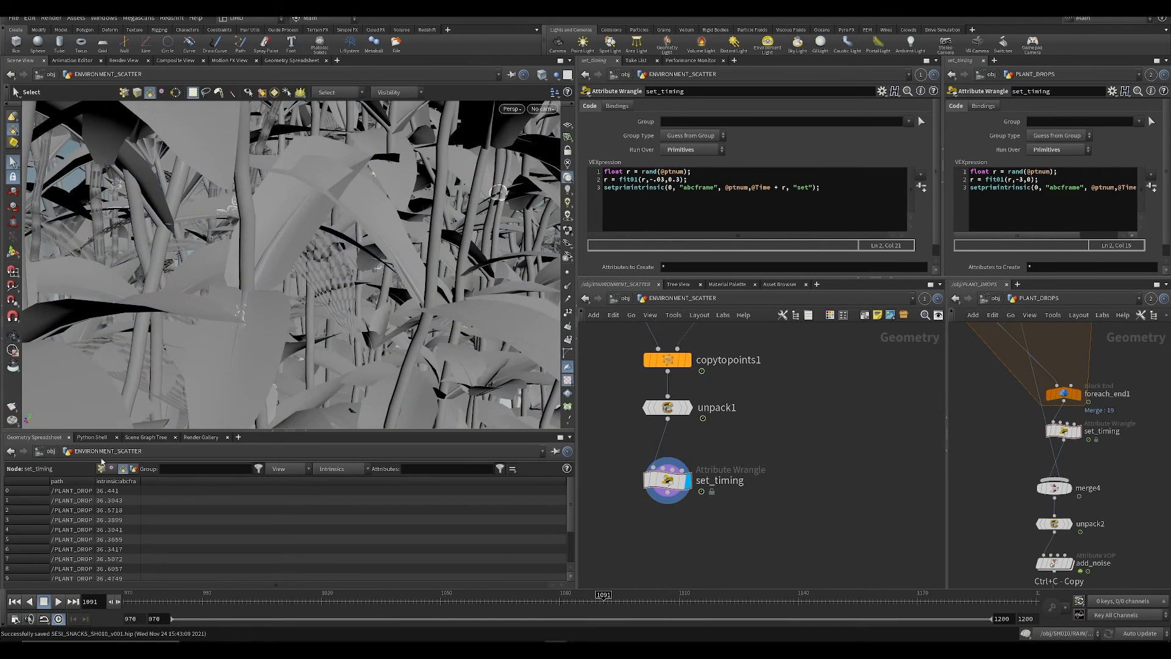
Step: Show the point attributes of set_timing in the geometry spreadsheet and save the scene again
{"action": "left_click", "coordinate": [107, 470]}
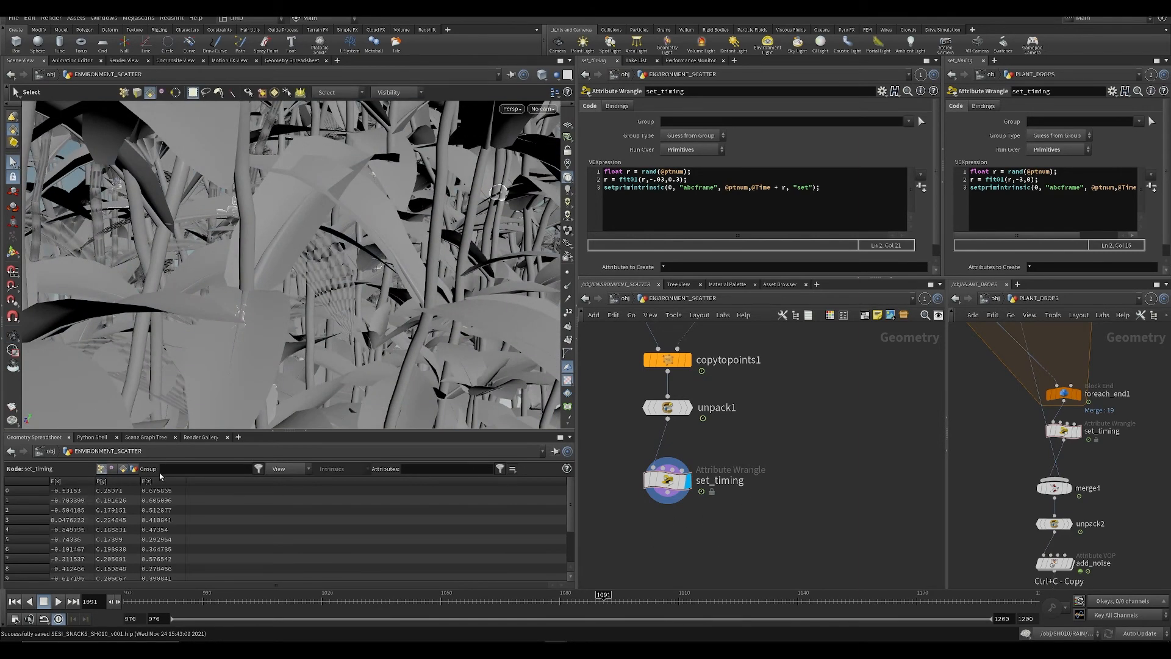
{"action": "left_click", "coordinate": [284, 471]}
{"action": "left_click", "coordinate": [621, 526]}
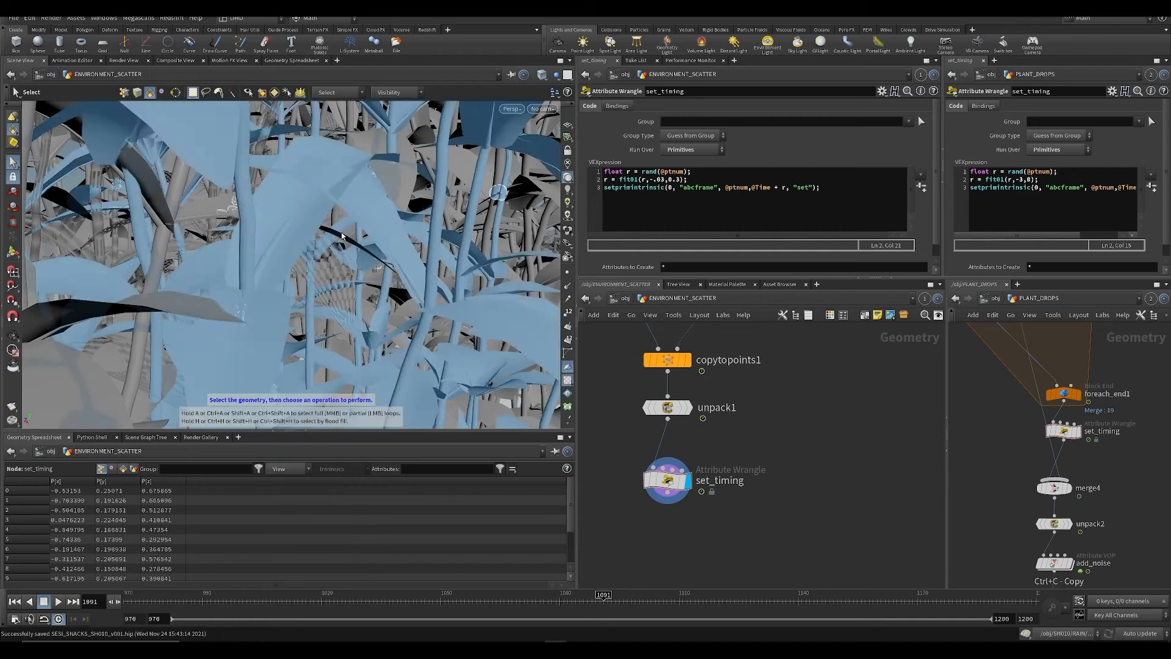
{"action": "scroll", "coordinate": [308, 366], "scroll_direction": "down", "scroll_amount": 5}
{"action": "key", "text": "ctrl+s"}
Step: Look through SH010_cam_v001 again and scrub the timeline to frame 1101 to check the scattered plants' animation
{"action": "left_click", "coordinate": [541, 109]}
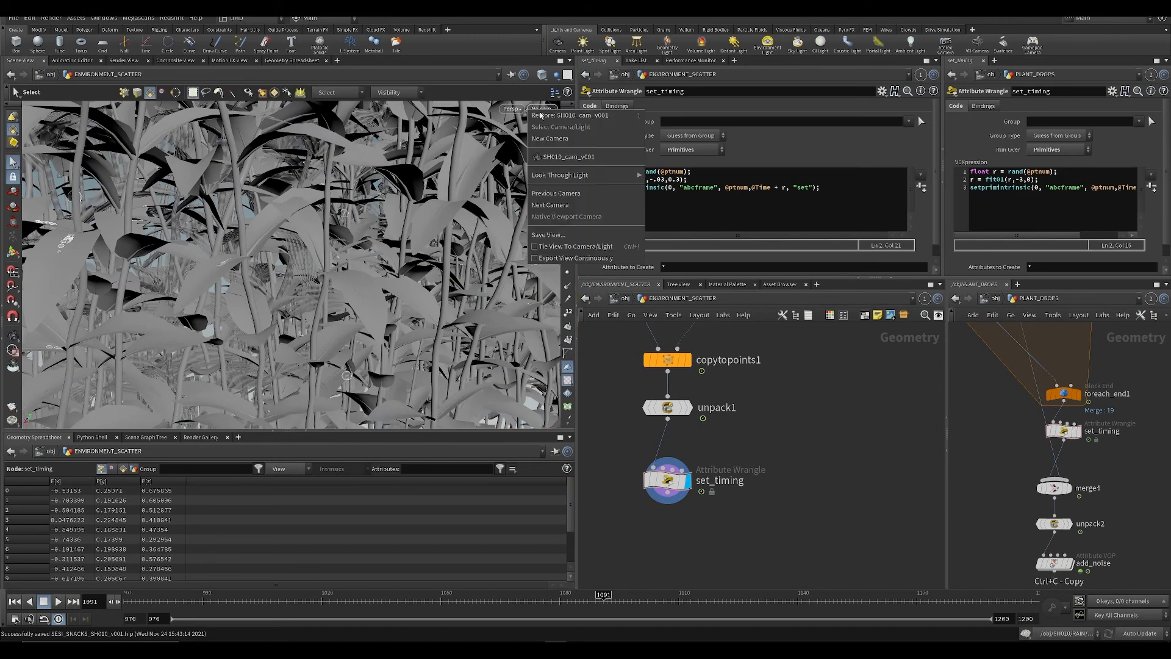
{"action": "left_click", "coordinate": [551, 158]}
{"action": "left_click", "coordinate": [397, 601]}
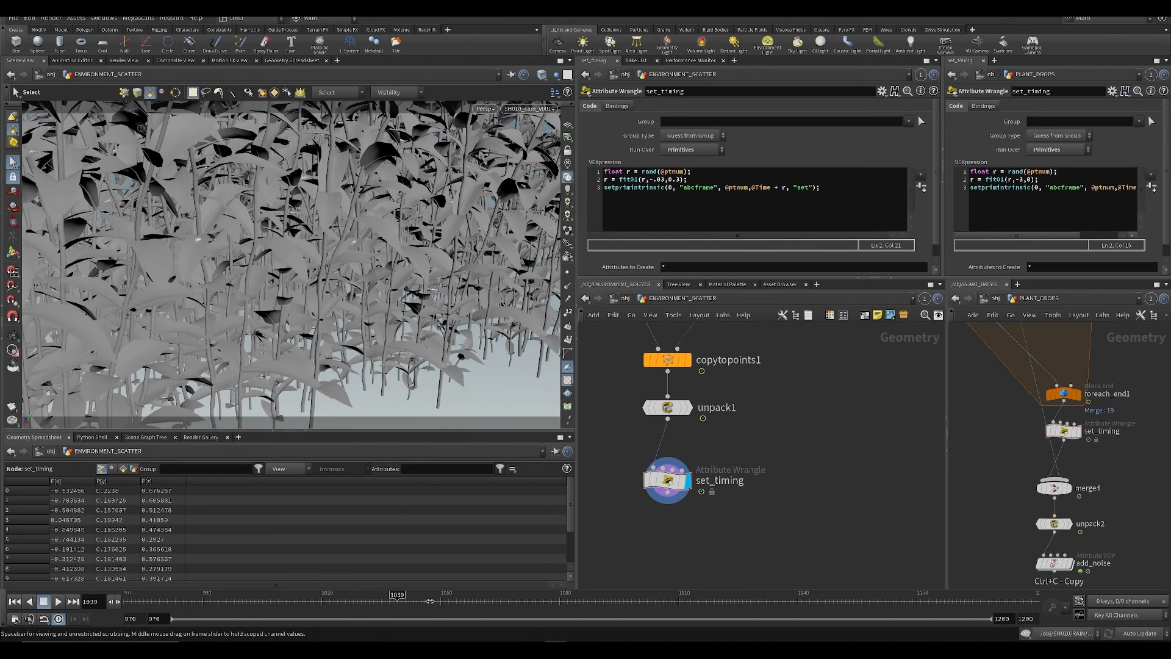
{"action": "left_click_drag", "start_coordinate": [430, 601], "coordinate": [644, 602]}
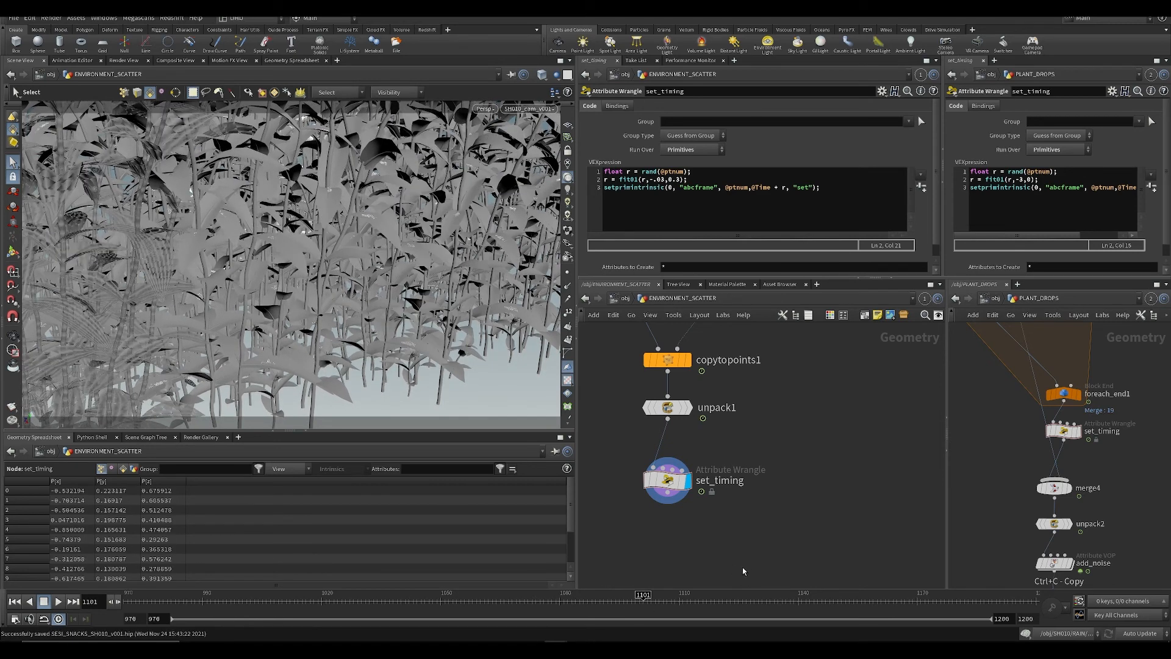
Step: Add and display an Unpack node below set_timing, move the timeline to frame 1110 and save the scene
{"action": "key", "text": "Tab"}
{"action": "type", "text": "unp"}
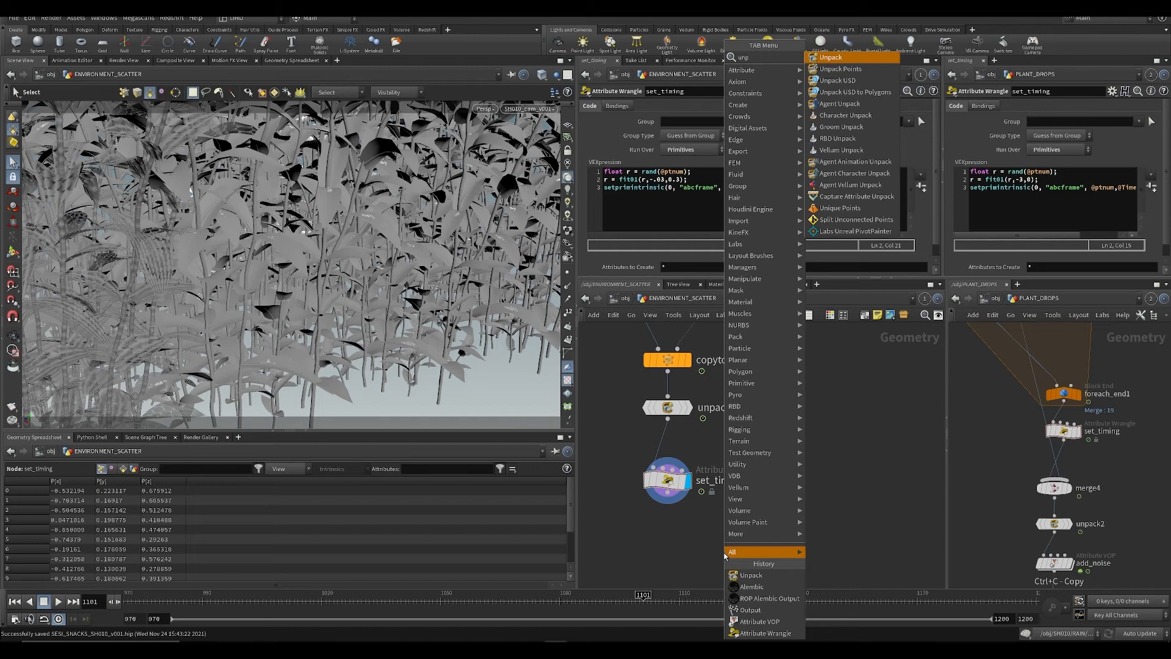
{"action": "key", "text": "Return"}
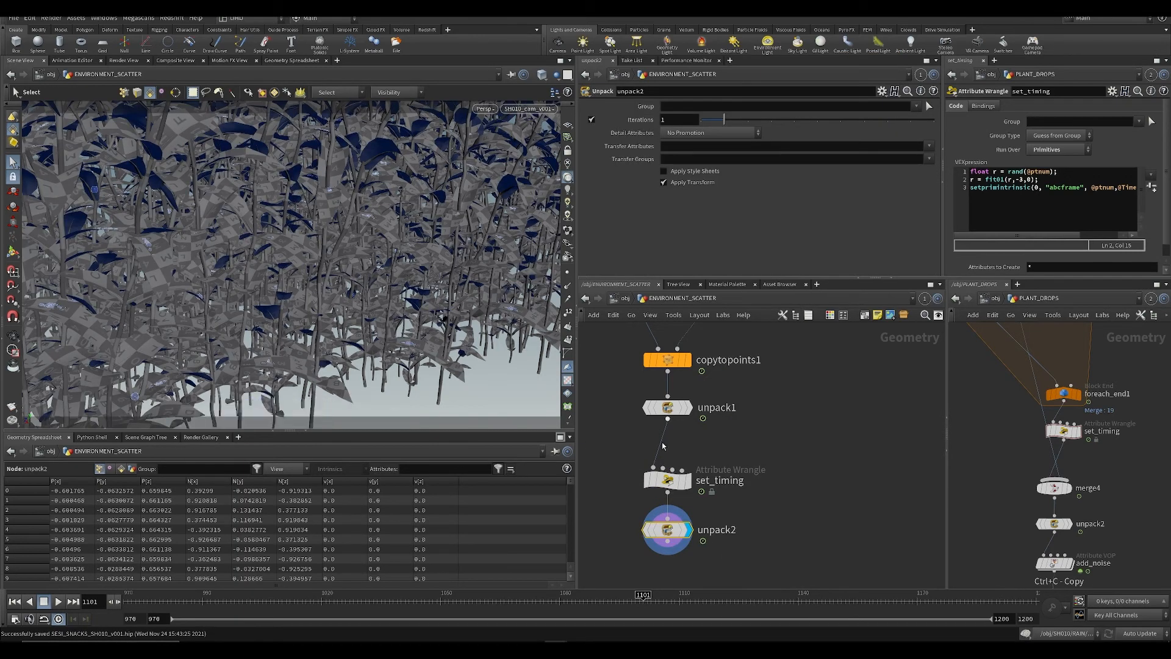
{"action": "left_click_drag", "start_coordinate": [649, 606], "coordinate": [679, 604]}
{"action": "middle_click_drag", "start_coordinate": [756, 531], "coordinate": [746, 477]}
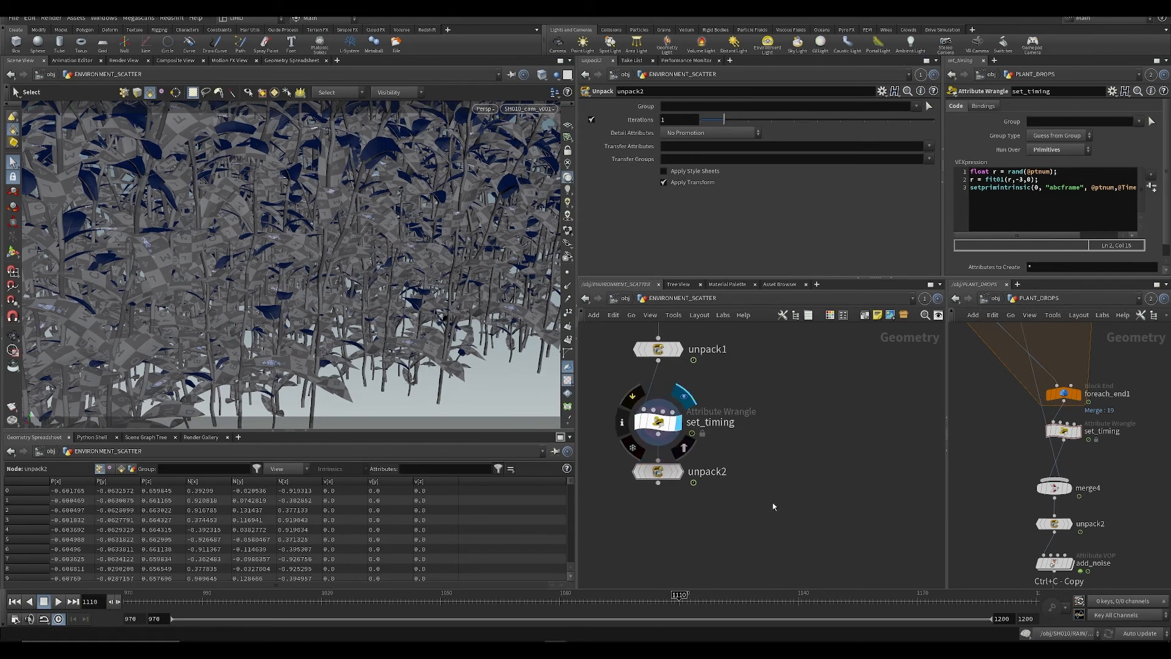
{"action": "left_click", "coordinate": [678, 421]}
{"action": "left_click", "coordinate": [686, 444]}
{"action": "key", "text": "ctrl+s"}
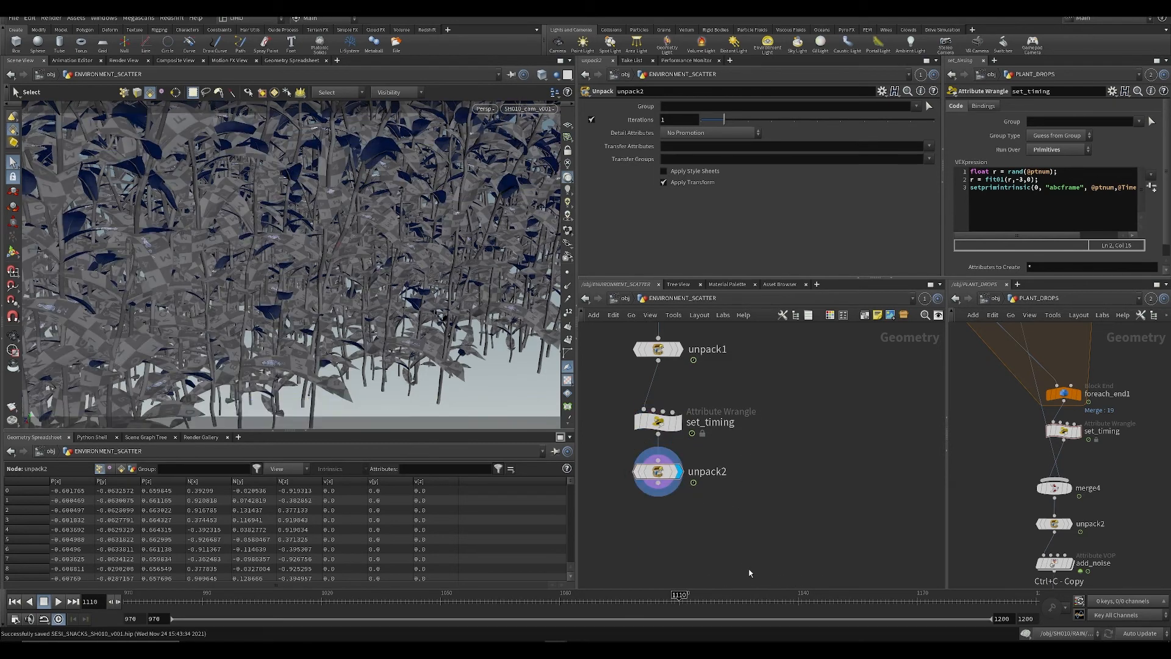
Step: Return to the object level, save, and render a 1280x720 flipbook of frames 1001 to 1100 through the shot camera
{"action": "key", "text": "u"}
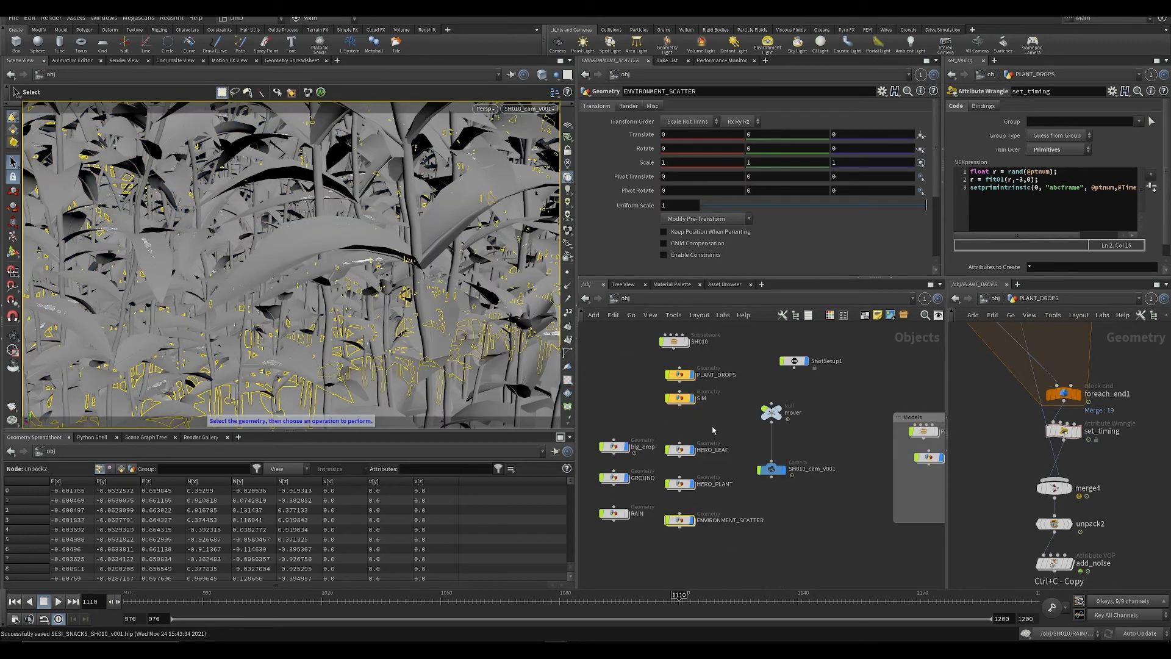
{"action": "left_click", "coordinate": [730, 423]}
{"action": "key", "text": "ctrl+s"}
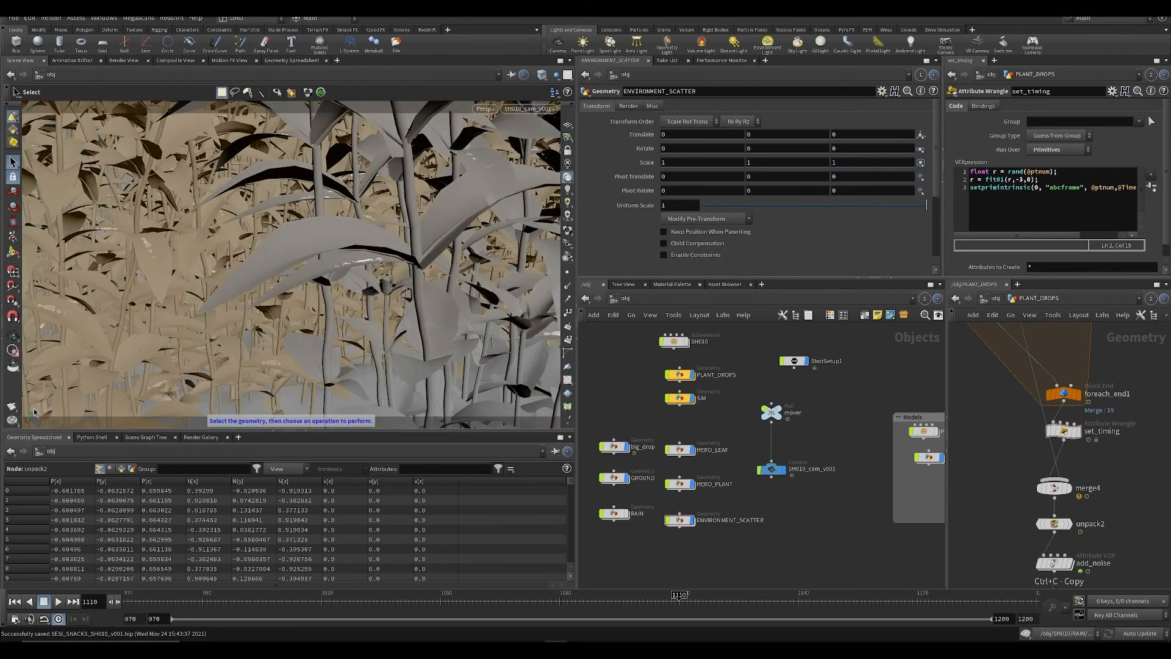
{"action": "left_click", "coordinate": [13, 407]}
{"action": "left_click", "coordinate": [28, 413]}
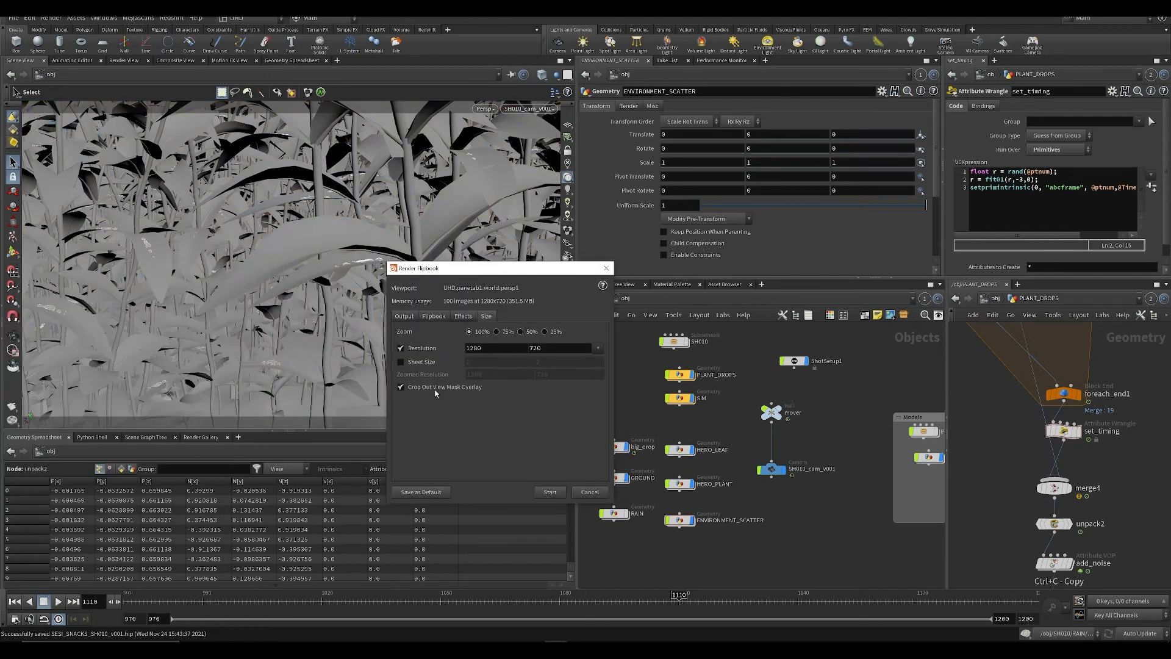
{"action": "left_click", "coordinate": [403, 315]}
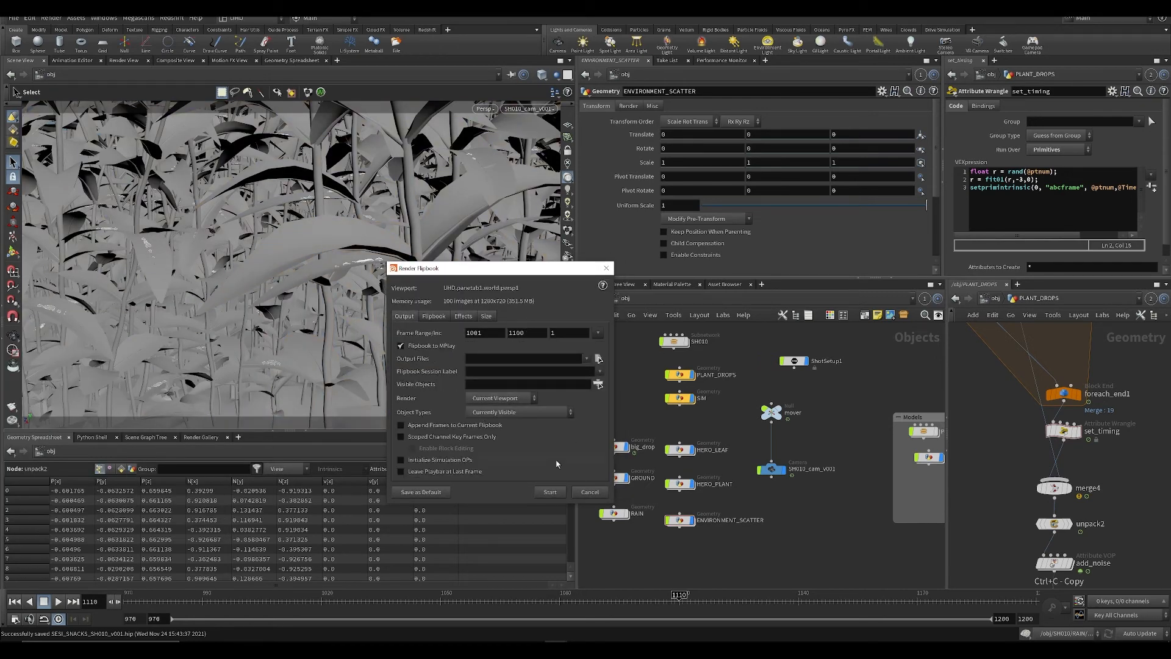
{"action": "left_click", "coordinate": [549, 491]}
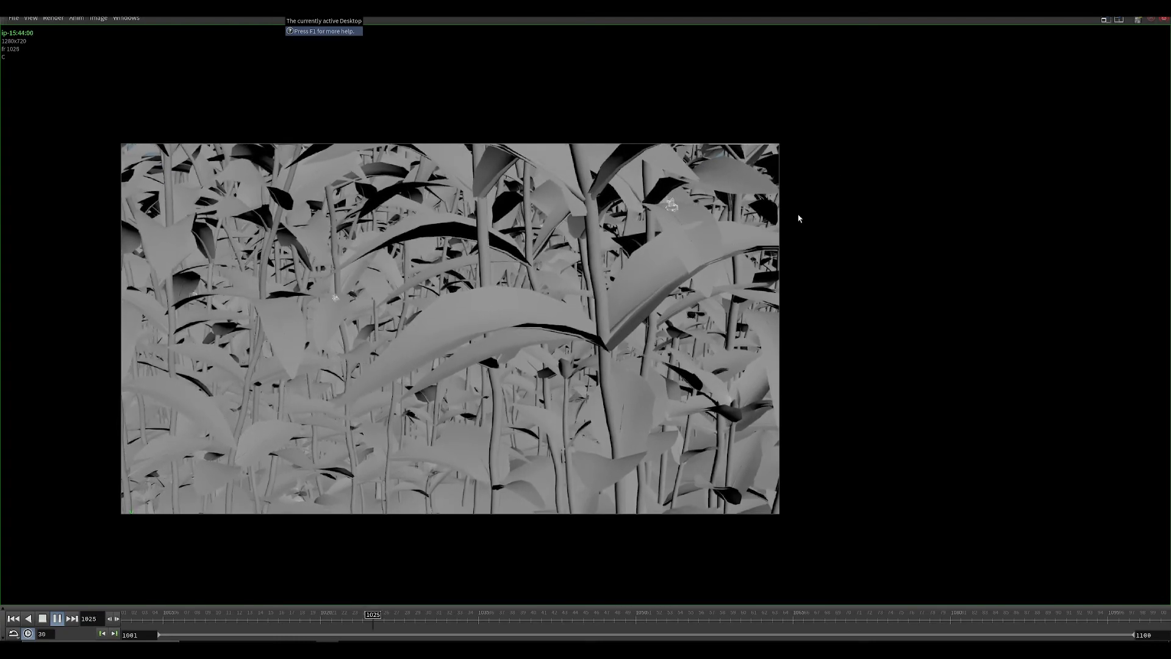
Step: Examine the flipbook up close during playback and scrub through its frames to check the raindrop hits on the plants
{"action": "scroll", "coordinate": [677, 180], "scroll_direction": "up", "scroll_amount": 5}
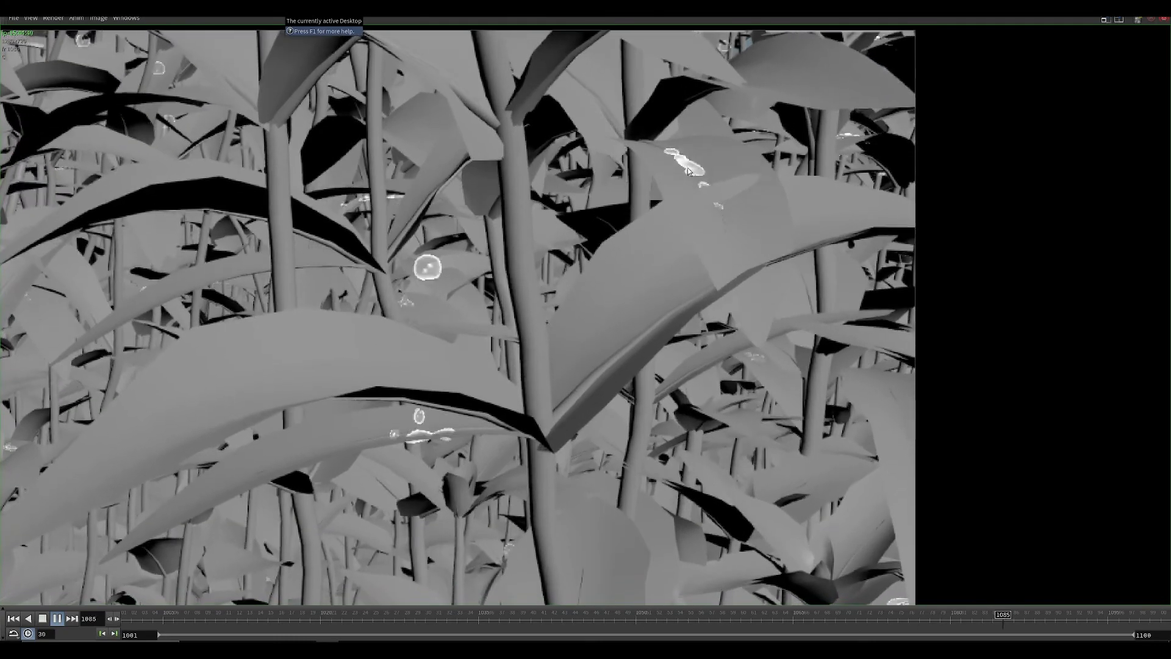
{"action": "scroll", "coordinate": [711, 183], "scroll_direction": "down", "scroll_amount": 7}
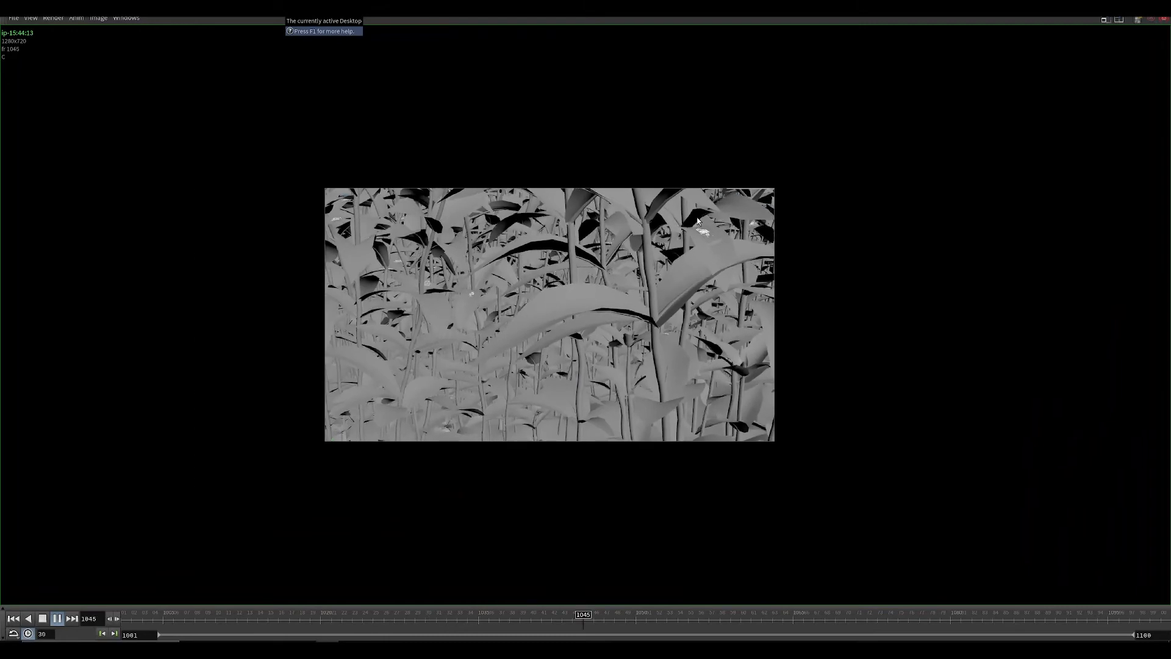
{"action": "scroll", "coordinate": [698, 226], "scroll_direction": "up", "scroll_amount": 3}
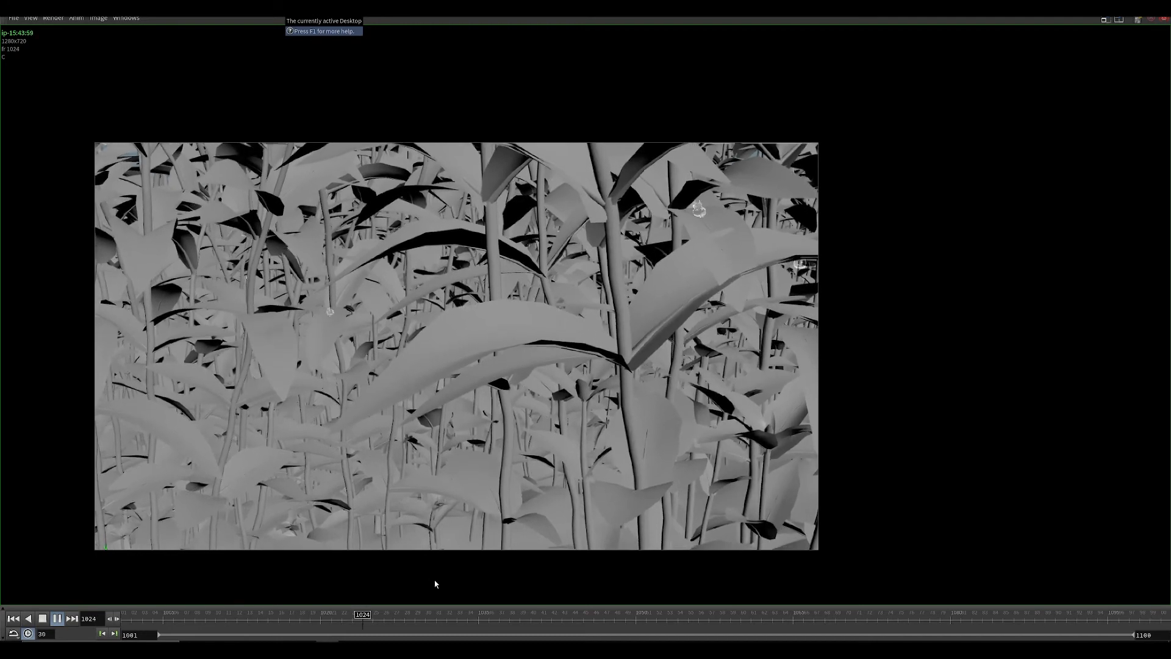
{"action": "left_click_drag", "start_coordinate": [470, 617], "coordinate": [1078, 618]}
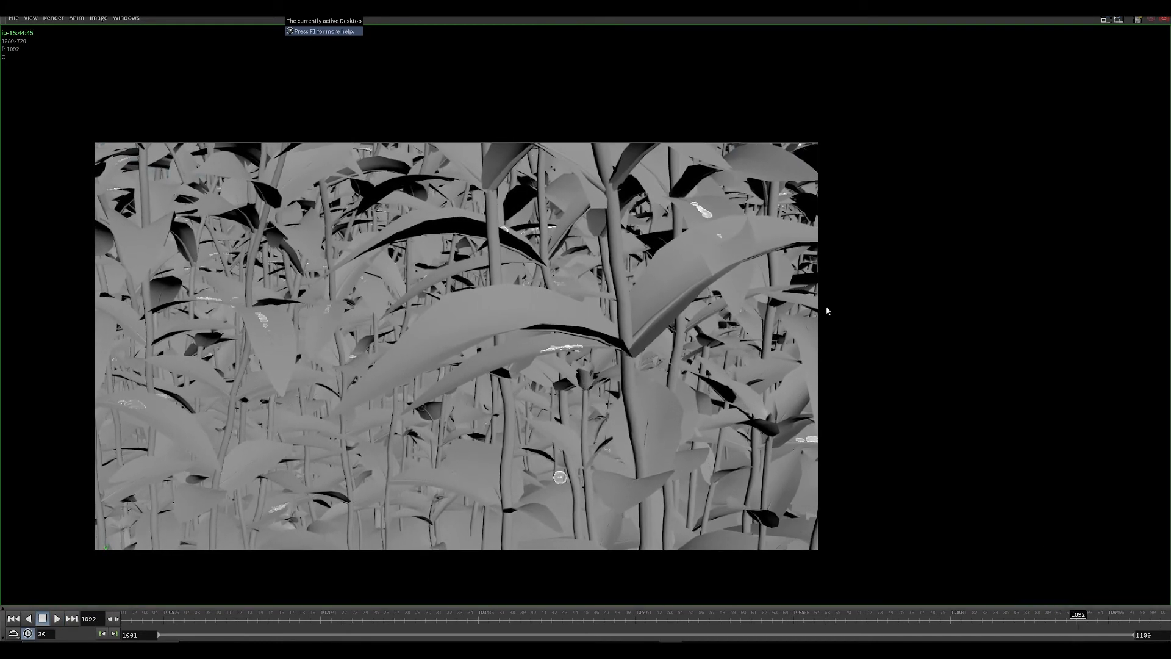
{"action": "left_click_drag", "start_coordinate": [653, 621], "coordinate": [851, 618]}
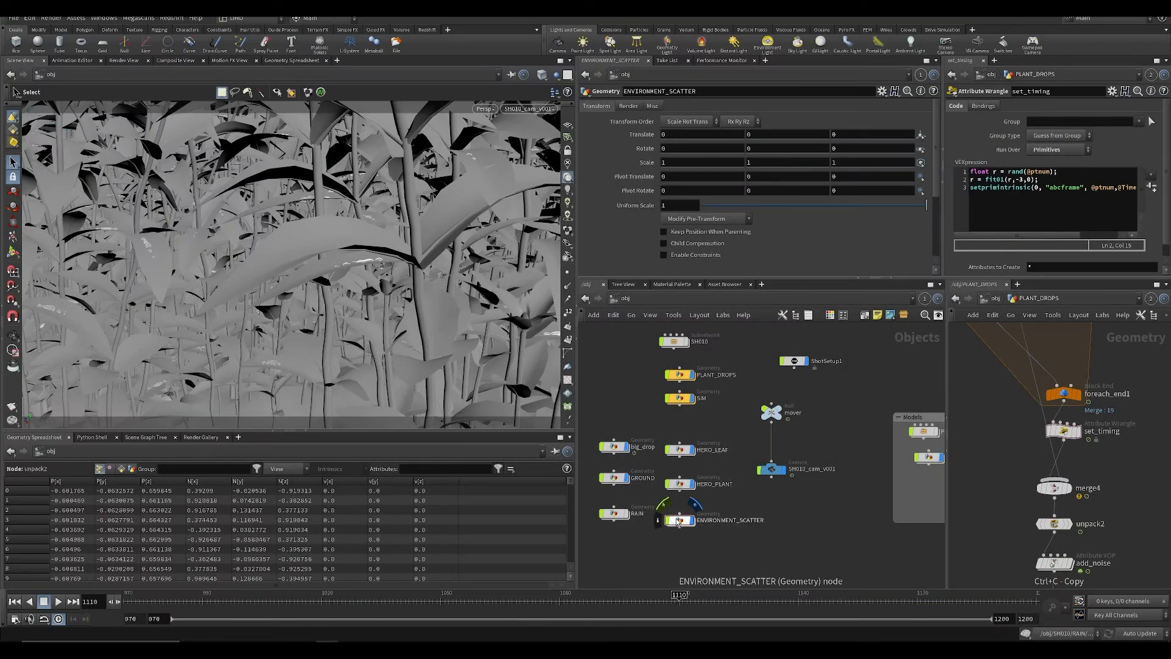
Step: Look inside ENVIRONMENT_SCATTER and HERO_PLANT, returning to the object level after each and saving the scene
{"action": "double_click", "coordinate": [678, 521]}
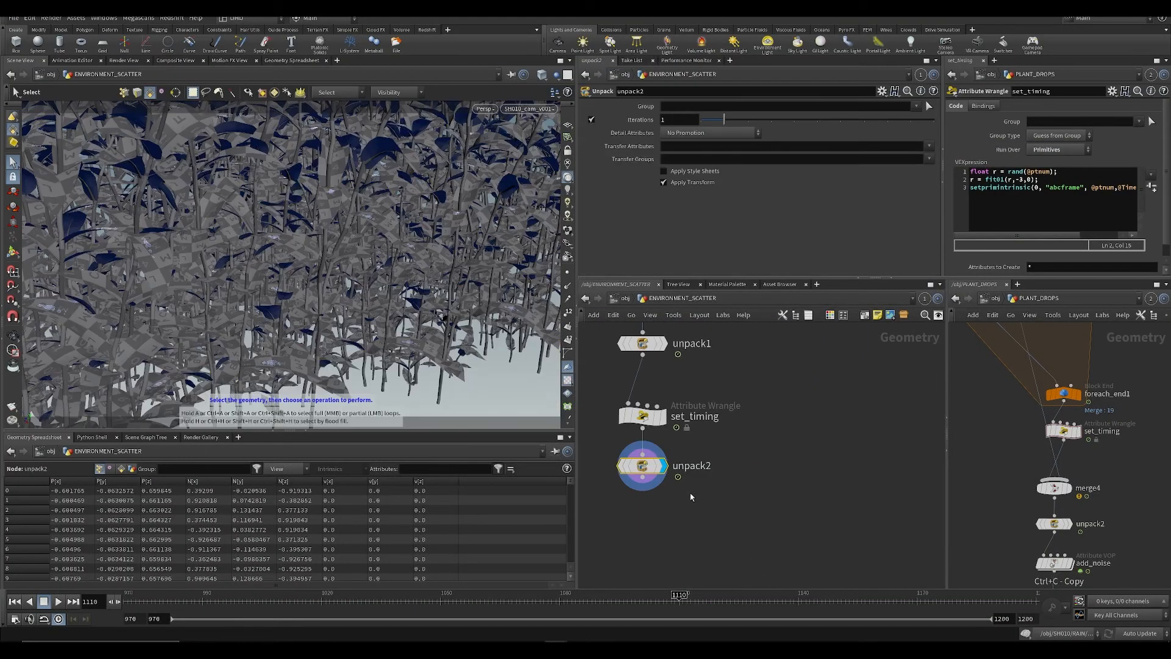
{"action": "key", "text": "u"}
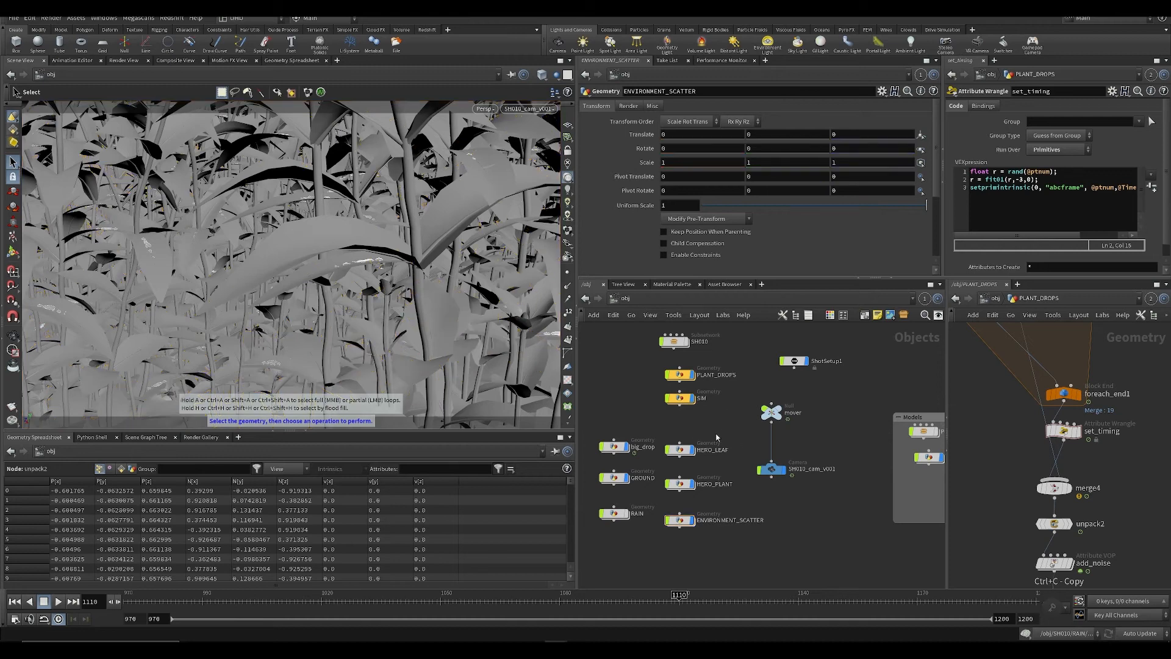
{"action": "key", "text": "ctrl+s"}
{"action": "double_click", "coordinate": [708, 429]}
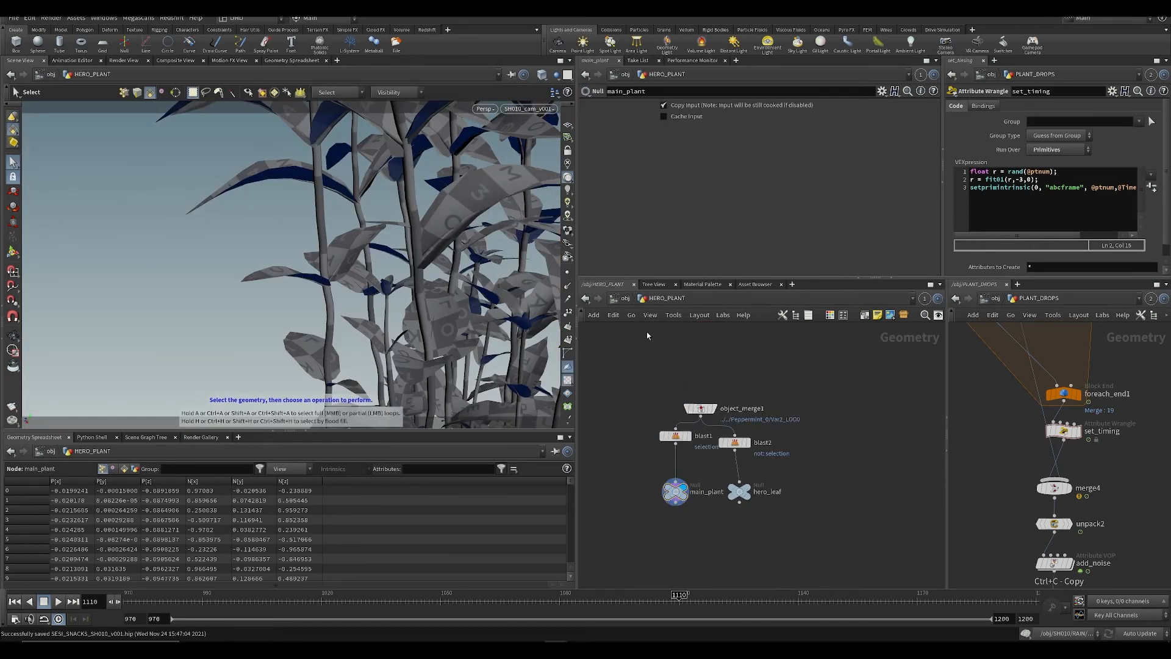
{"action": "key", "text": "u"}
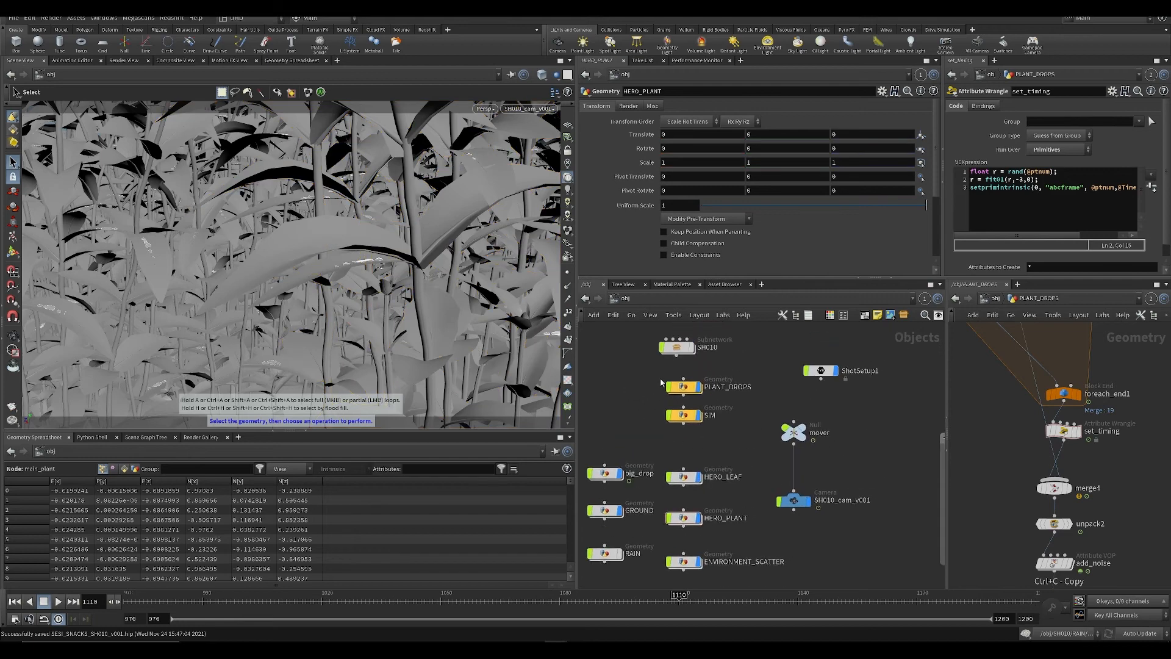
Step: Scrub the timeline to frame 1075 and check the HERO_LEAF object
{"action": "mouse_move", "coordinate": [711, 377]}
{"action": "mouse_move", "coordinate": [602, 609]}
{"action": "left_mouse_down"}
{"action": "mouse_move", "coordinate": [676, 600]}
{"action": "mouse_move", "coordinate": [540, 601]}
{"action": "left_mouse_up"}
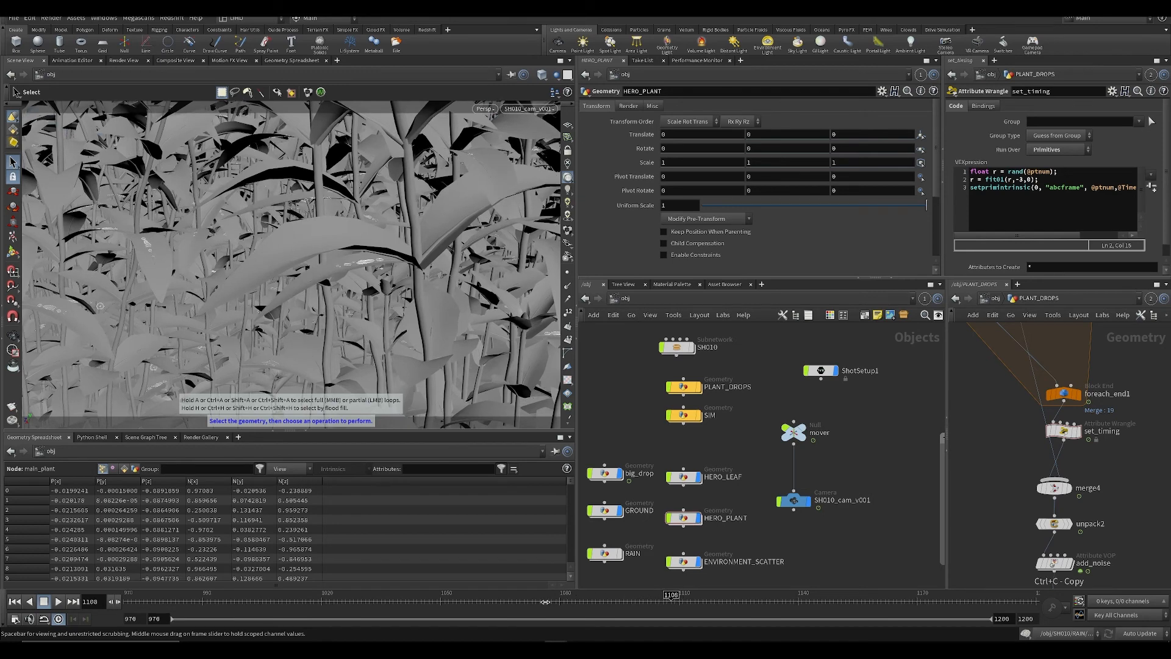
{"action": "left_click", "coordinate": [684, 478]}
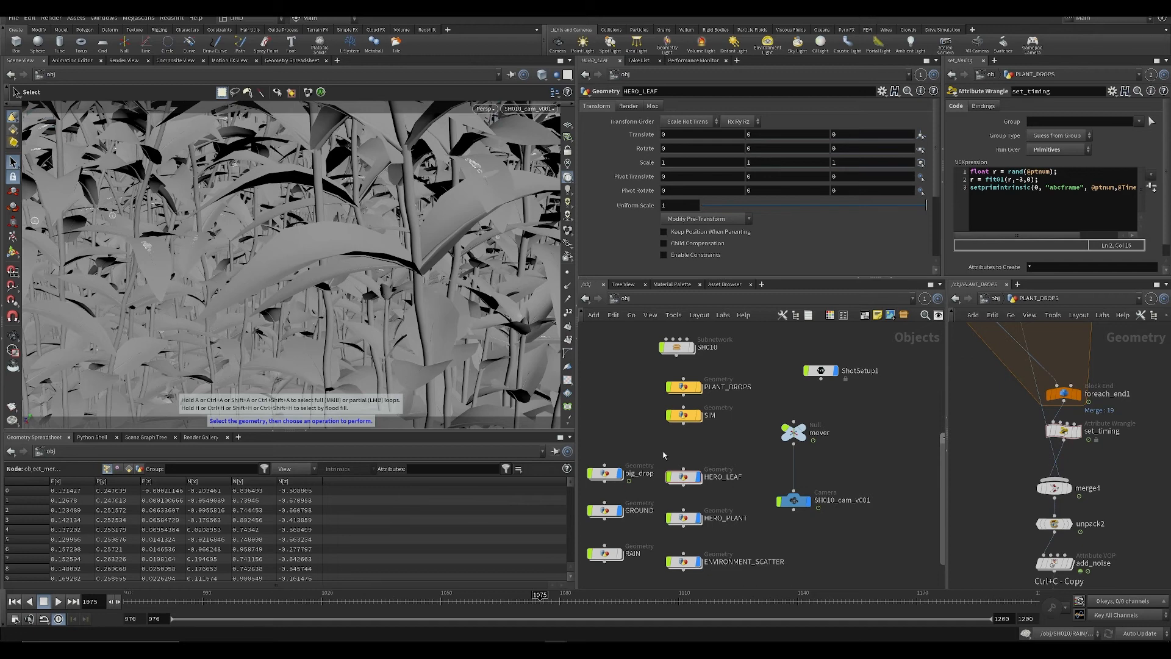
Step: Examine Plant_drops and the other objects in the object network, with the timeline moved to frame 1085
{"action": "middle_click_drag", "start_coordinate": [663, 452], "coordinate": [643, 428]}
{"action": "middle_click_drag", "start_coordinate": [805, 493], "coordinate": [687, 490]}
{"action": "left_click", "coordinate": [853, 458]}
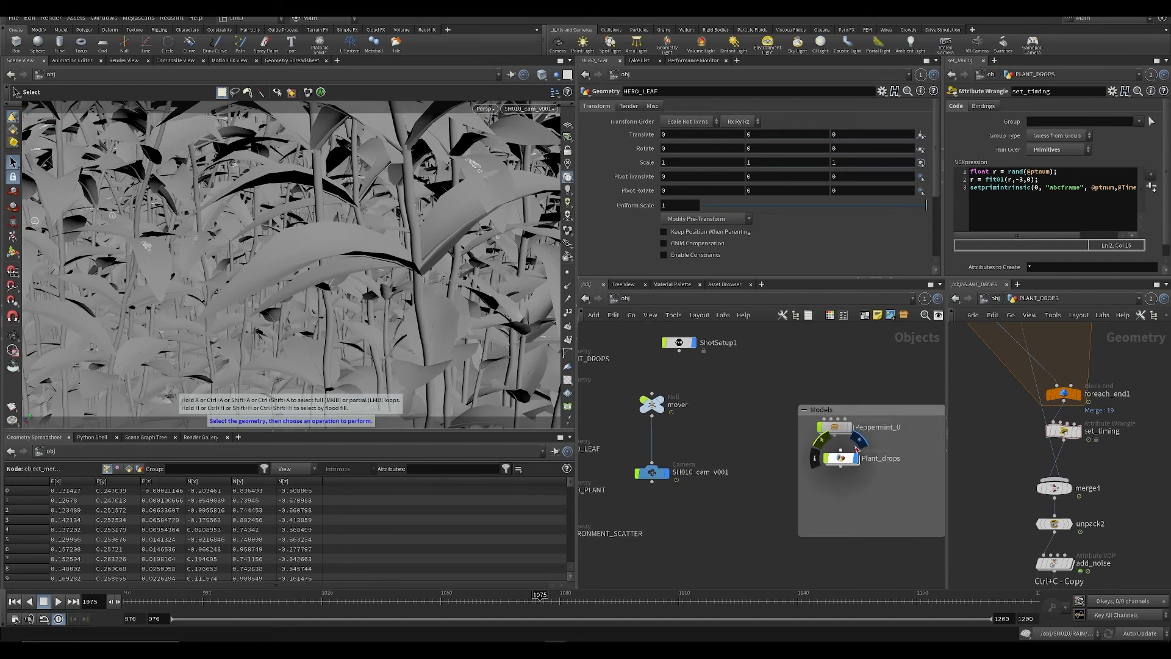
{"action": "scroll", "coordinate": [857, 505], "scroll_direction": "down", "scroll_amount": 1}
{"action": "middle_click_drag", "start_coordinate": [761, 506], "coordinate": [709, 489]}
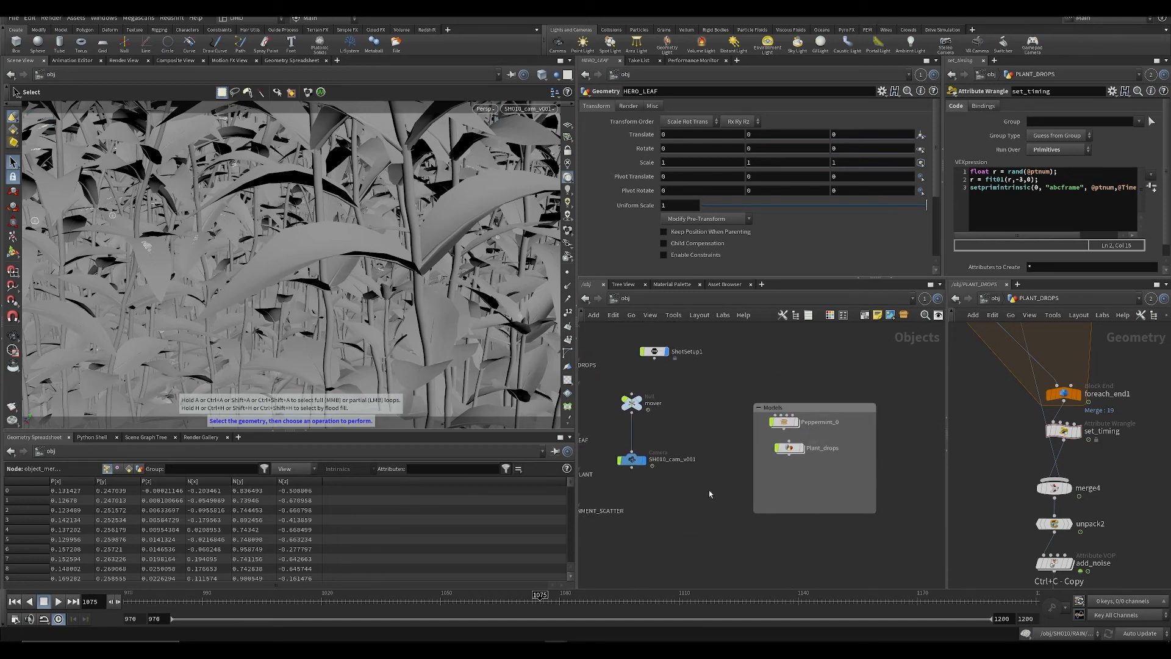
{"action": "middle_click_drag", "start_coordinate": [590, 521], "coordinate": [704, 527]}
{"action": "scroll", "coordinate": [709, 480], "scroll_direction": "up", "scroll_amount": 1}
{"action": "middle_click_drag", "start_coordinate": [709, 481], "coordinate": [635, 483]}
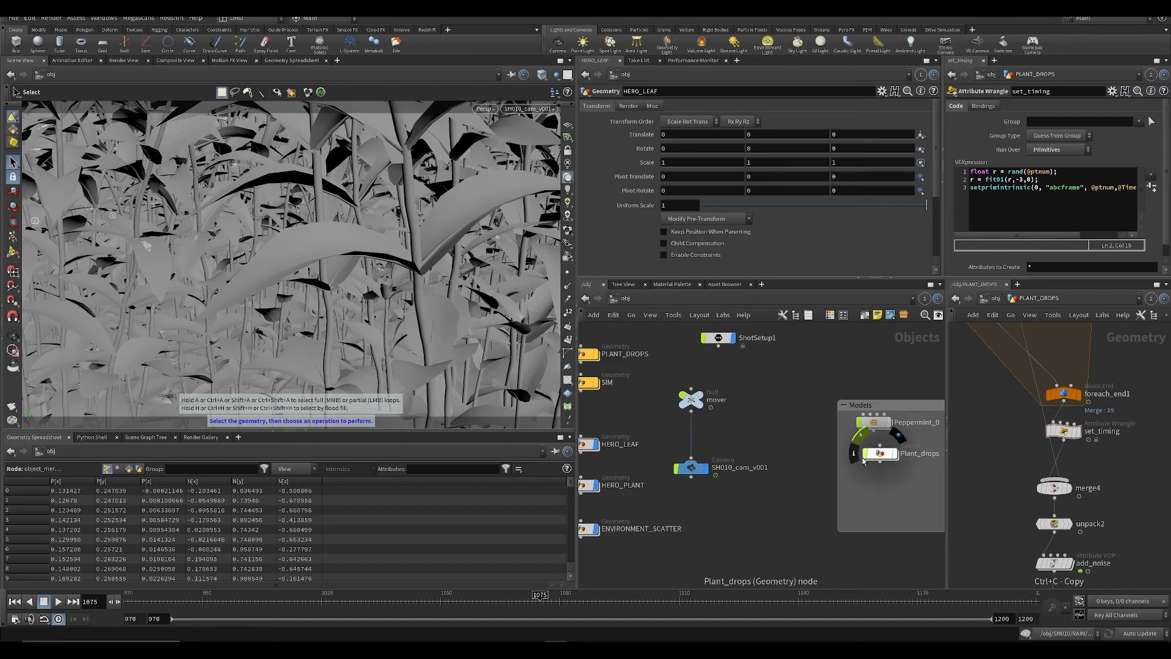
{"action": "left_click", "coordinate": [584, 598]}
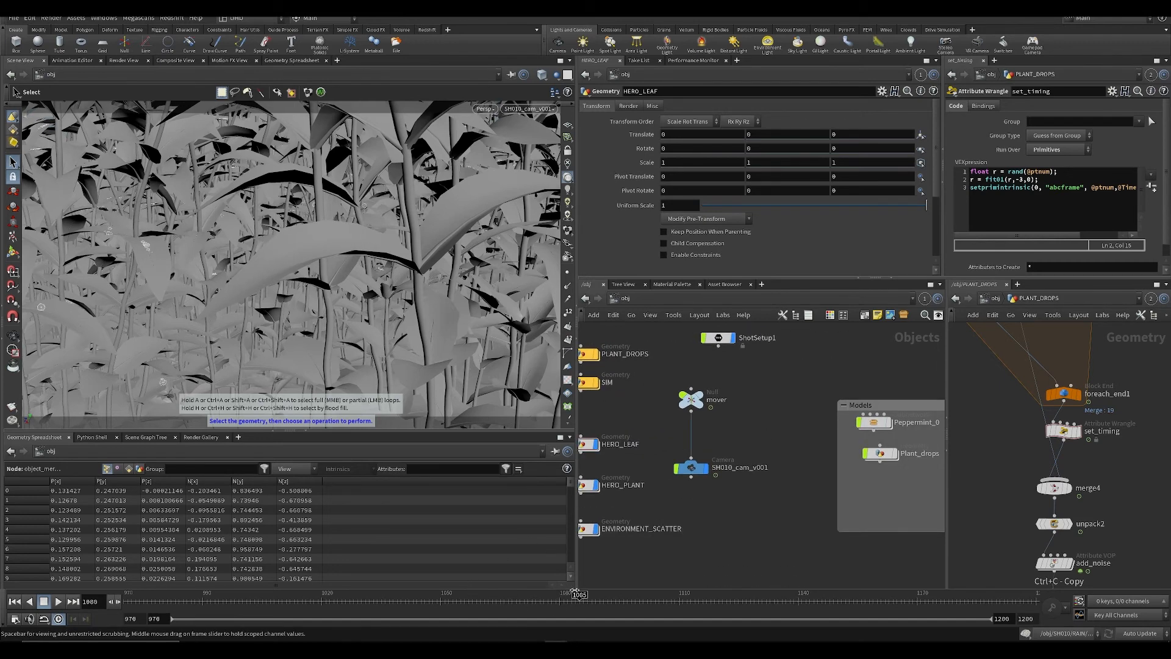
{"action": "middle_click_drag", "start_coordinate": [693, 525], "coordinate": [762, 493]}
{"action": "scroll", "coordinate": [743, 526], "scroll_direction": "down", "scroll_amount": 3}
{"action": "scroll", "coordinate": [823, 491], "scroll_direction": "up", "scroll_amount": 3}
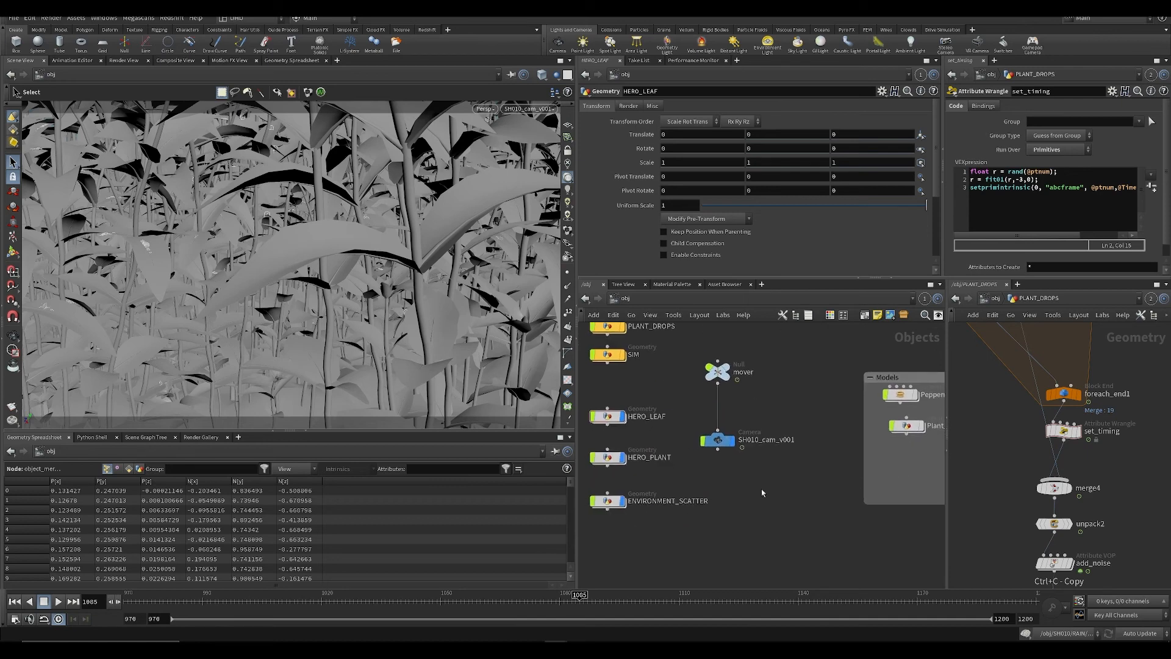
{"action": "middle_click_drag", "start_coordinate": [610, 426], "coordinate": [608, 447]}
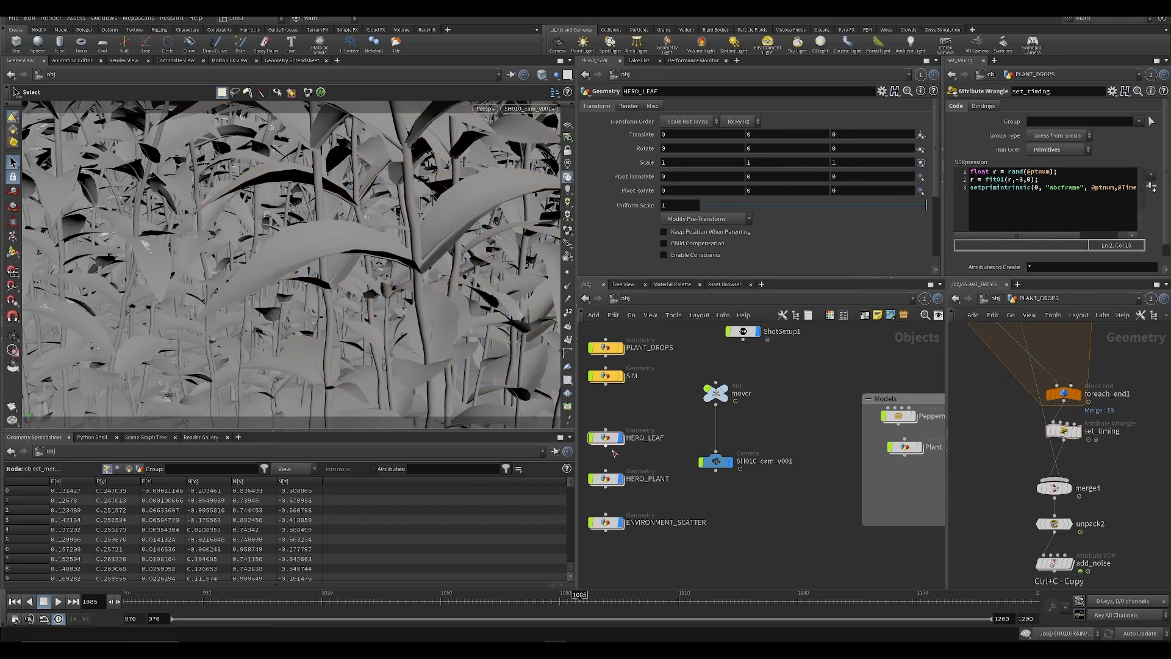
Step: Open HERO_PLANT and move object_merge1 higher above the two blast nodes
{"action": "double_click", "coordinate": [606, 478]}
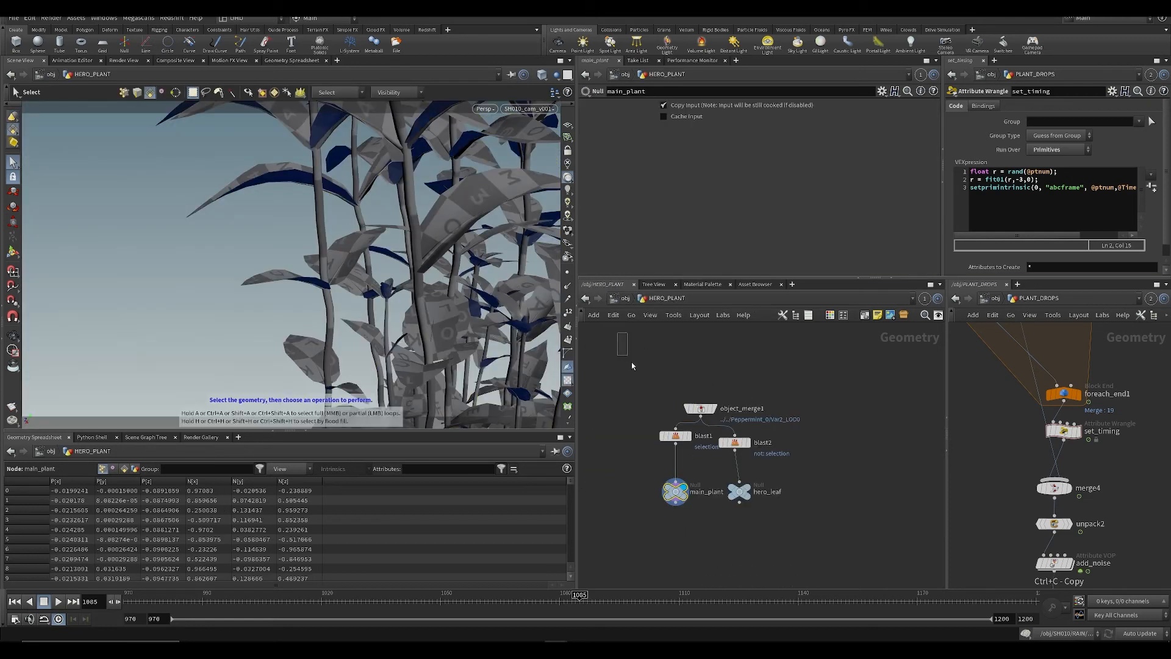
{"action": "left_click_drag", "start_coordinate": [632, 363], "coordinate": [632, 366]}
{"action": "middle_click_drag", "start_coordinate": [632, 367], "coordinate": [621, 407]}
{"action": "scroll", "coordinate": [621, 408], "scroll_direction": "up", "scroll_amount": 1}
{"action": "left_click_drag", "start_coordinate": [703, 457], "coordinate": [706, 415]}
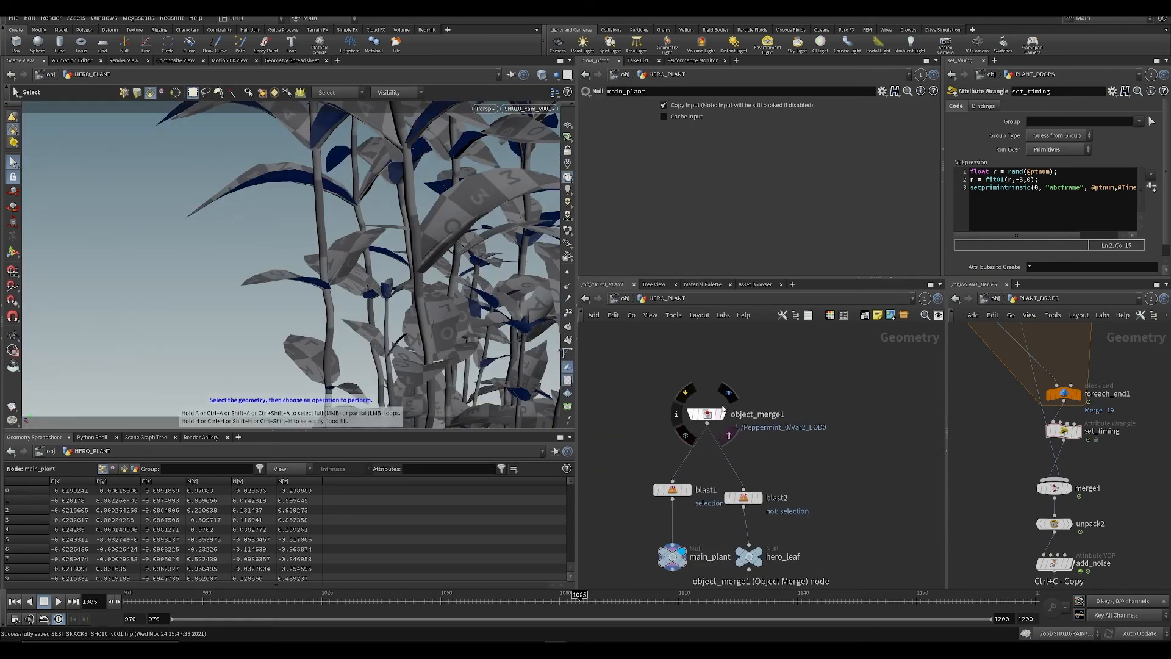
Step: Display the hero_leaf null and examine the isolated leaf in HERO_PLANT
{"action": "left_click", "coordinate": [760, 555]}
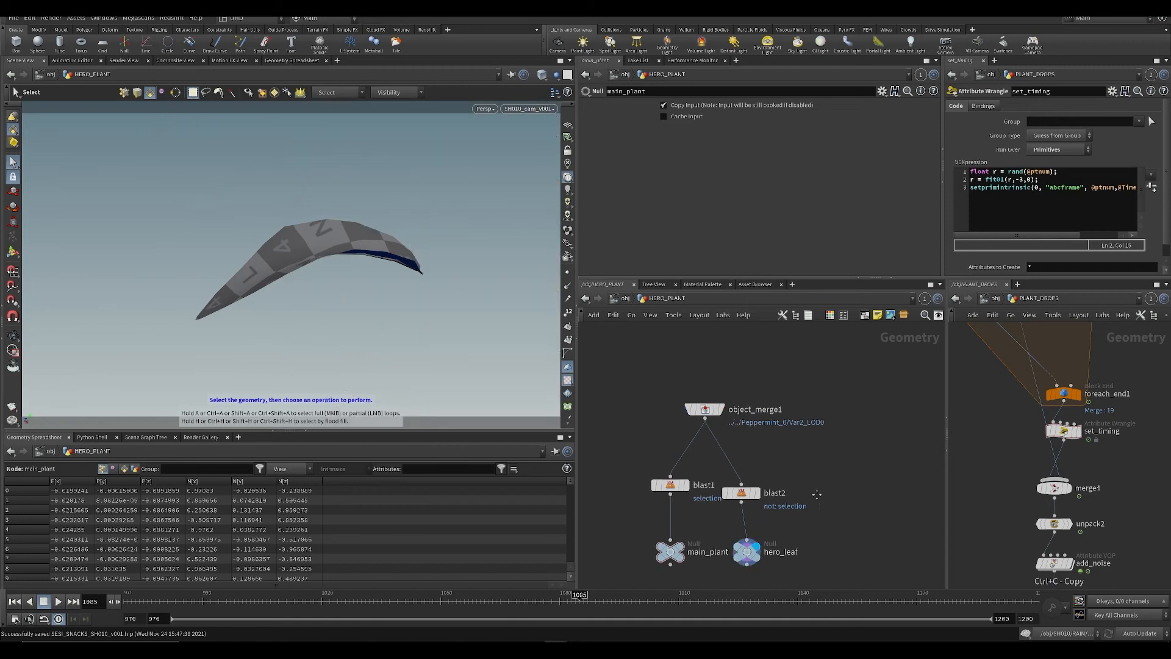
{"action": "middle_click_drag", "start_coordinate": [800, 528], "coordinate": [778, 487]}
{"action": "middle_click_drag", "start_coordinate": [722, 513], "coordinate": [795, 537]}
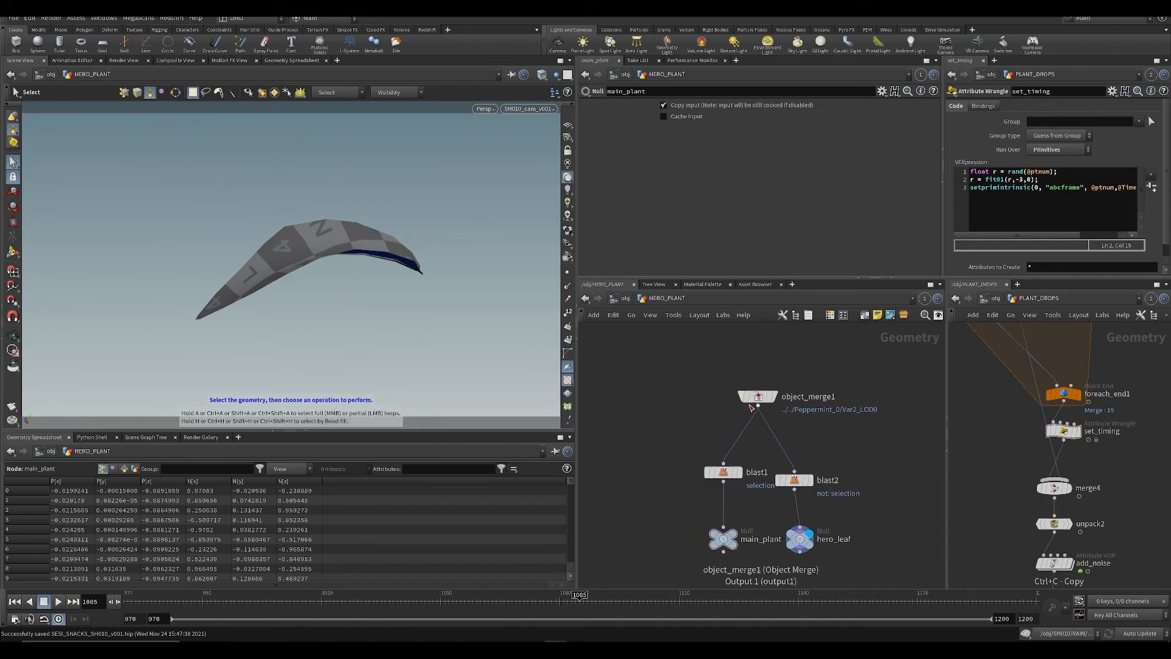
{"action": "scroll", "coordinate": [970, 443], "scroll_direction": "down", "scroll_amount": 3}
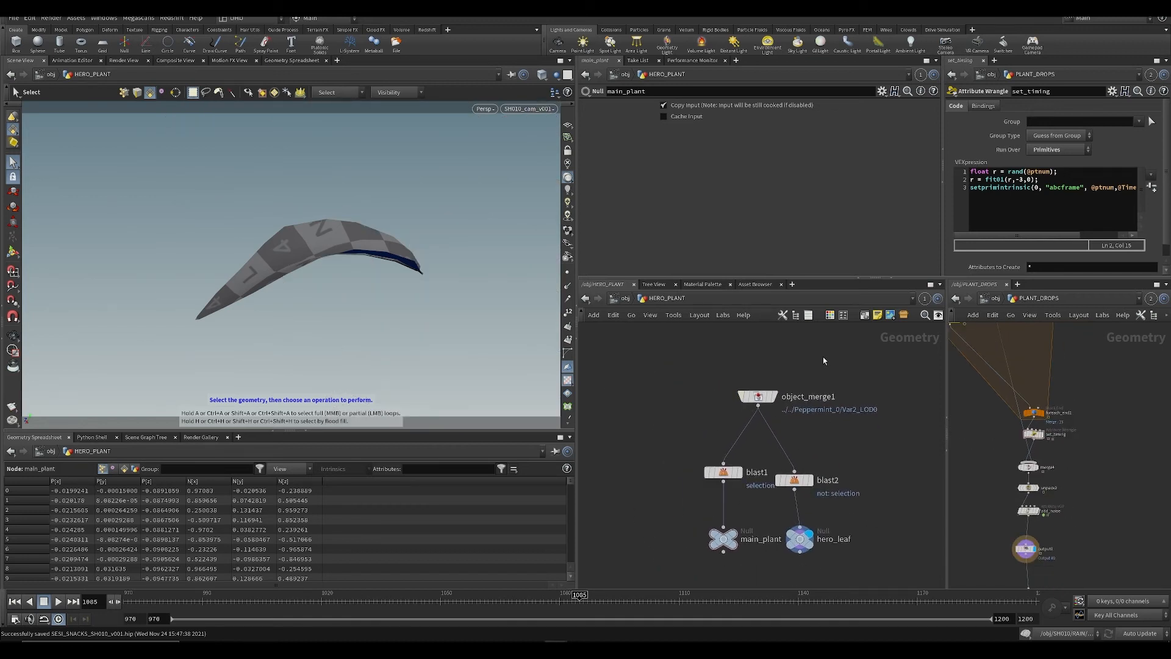
Step: Duplicate object_merge1 in HERO_PLANT, set the copy's Object 1 to ../../Plant_drops from the object-level network, and save the scene
{"action": "left_click", "coordinate": [995, 299]}
{"action": "middle_click_drag", "start_coordinate": [1087, 458], "coordinate": [968, 429]}
{"action": "scroll", "coordinate": [1031, 471], "scroll_direction": "down", "scroll_amount": 1}
{"action": "middle_click_drag", "start_coordinate": [1151, 460], "coordinate": [1028, 454]}
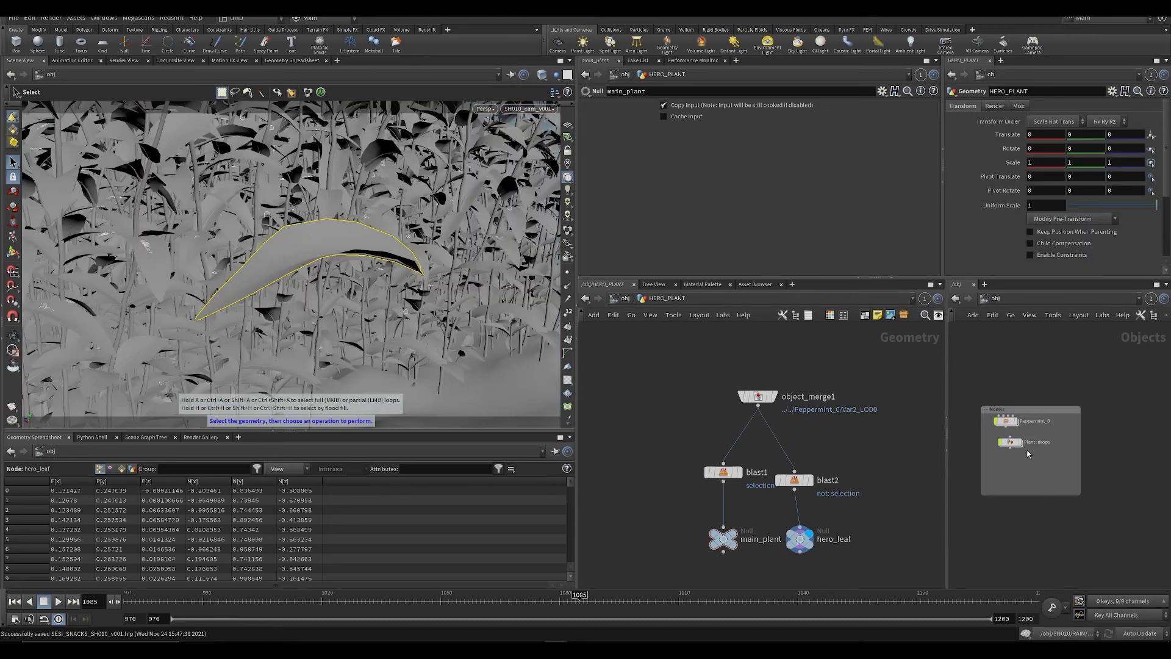
{"action": "scroll", "coordinate": [1029, 454], "scroll_direction": "up", "scroll_amount": 2}
{"action": "left_click", "coordinate": [1006, 440]}
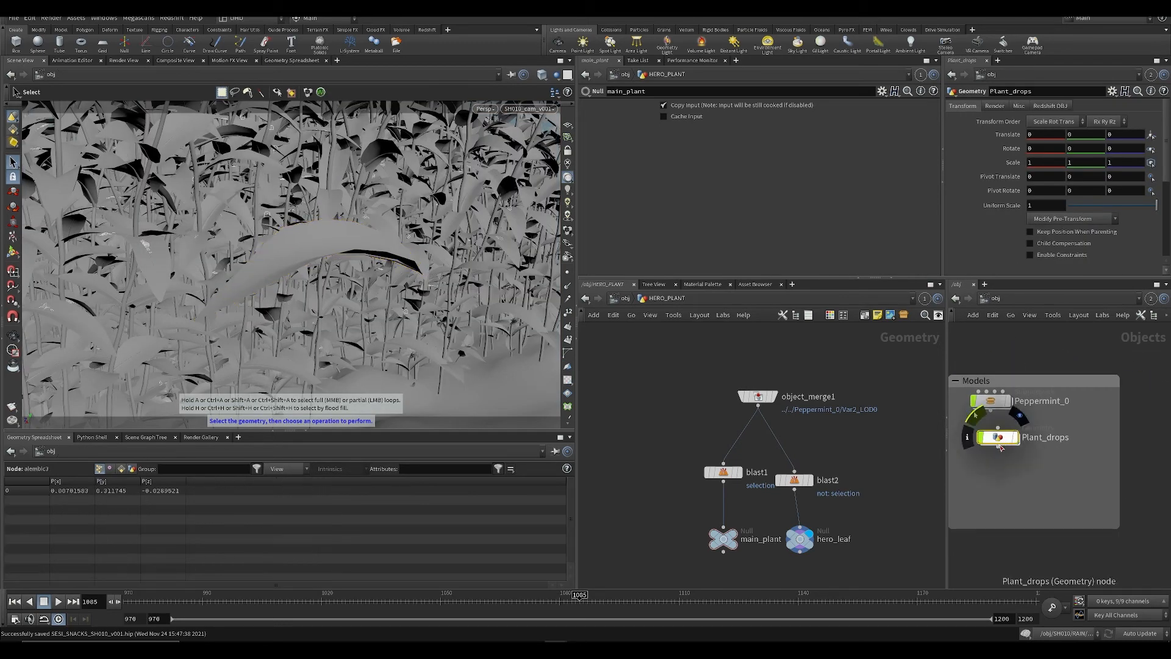
{"action": "left_click", "coordinate": [758, 397]}
{"action": "key", "text": "ctrl+c"}
{"action": "key", "text": "ctrl+v"}
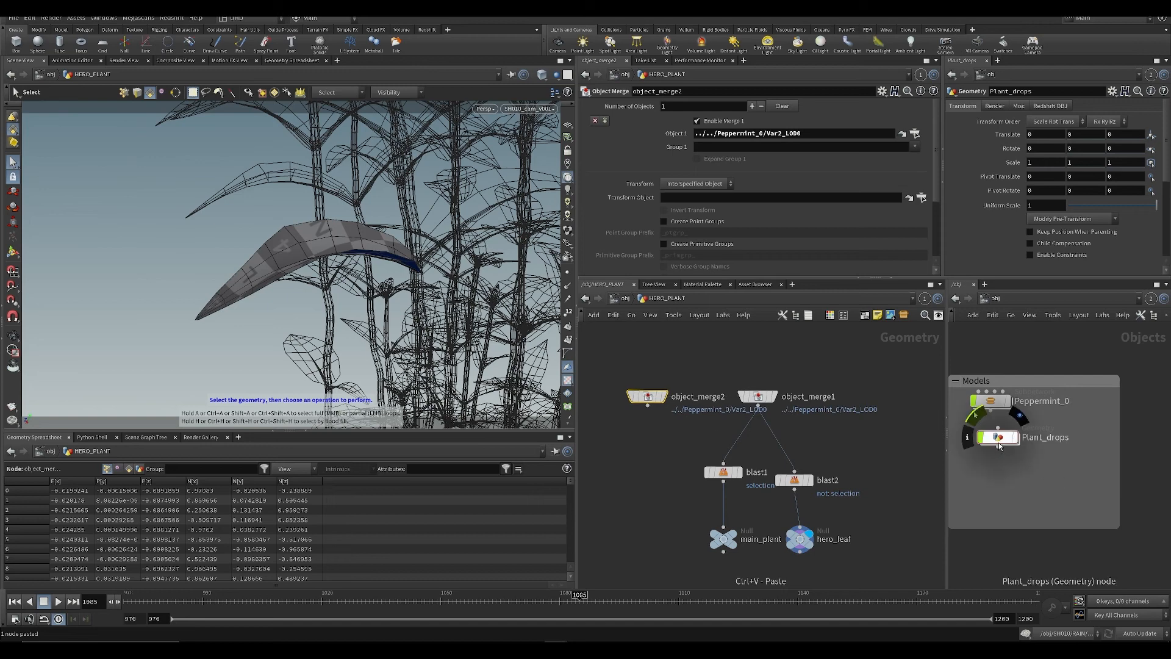
{"action": "left_click_drag", "start_coordinate": [998, 437], "coordinate": [707, 134]}
{"action": "key", "text": "ctrl+s"}
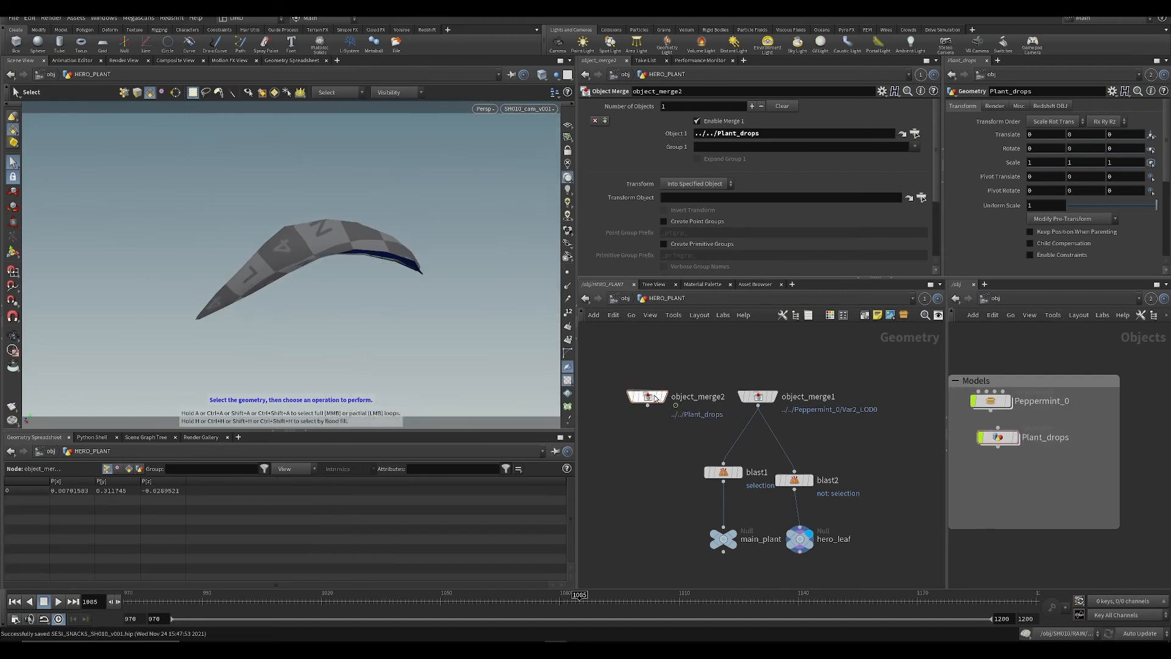
Step: Display object_merge2 with object_merge1 templated to compare the two plants, and save the scene
{"action": "left_click", "coordinate": [632, 396]}
{"action": "mouse_move", "coordinate": [649, 503]}
{"action": "middle_mouse_down"}
{"action": "mouse_move", "coordinate": [626, 481]}
{"action": "mouse_move", "coordinate": [673, 482]}
{"action": "middle_mouse_up"}
{"action": "left_click", "coordinate": [756, 393]}
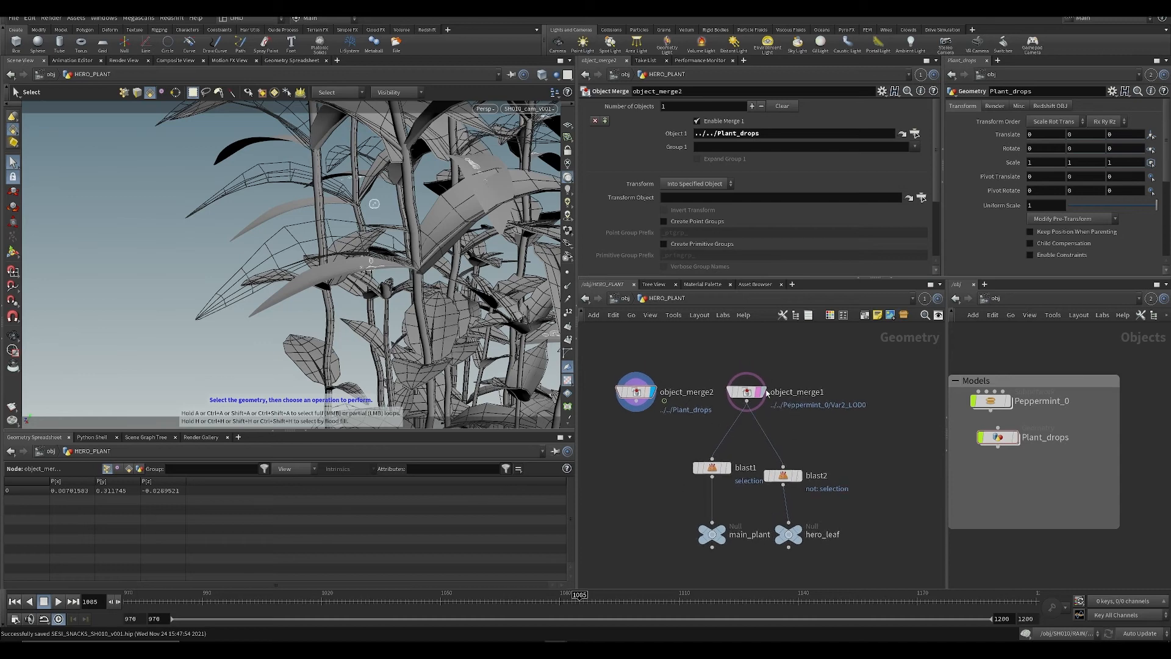
{"action": "left_click", "coordinate": [763, 391]}
{"action": "left_click", "coordinate": [660, 373]}
{"action": "key", "text": "ctrl+s"}
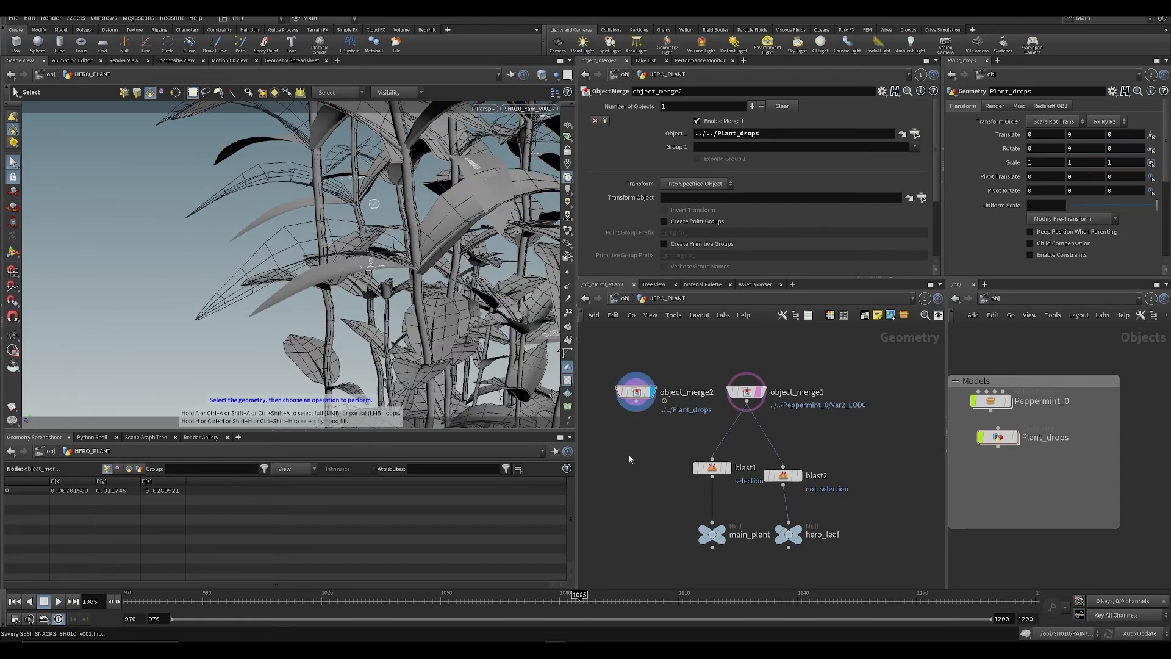
Step: Rewire blast1's input to object_merge2, turn off object_merge1's template display, and check the result around the plant
{"action": "left_click", "coordinate": [724, 468]}
{"action": "left_click", "coordinate": [724, 535]}
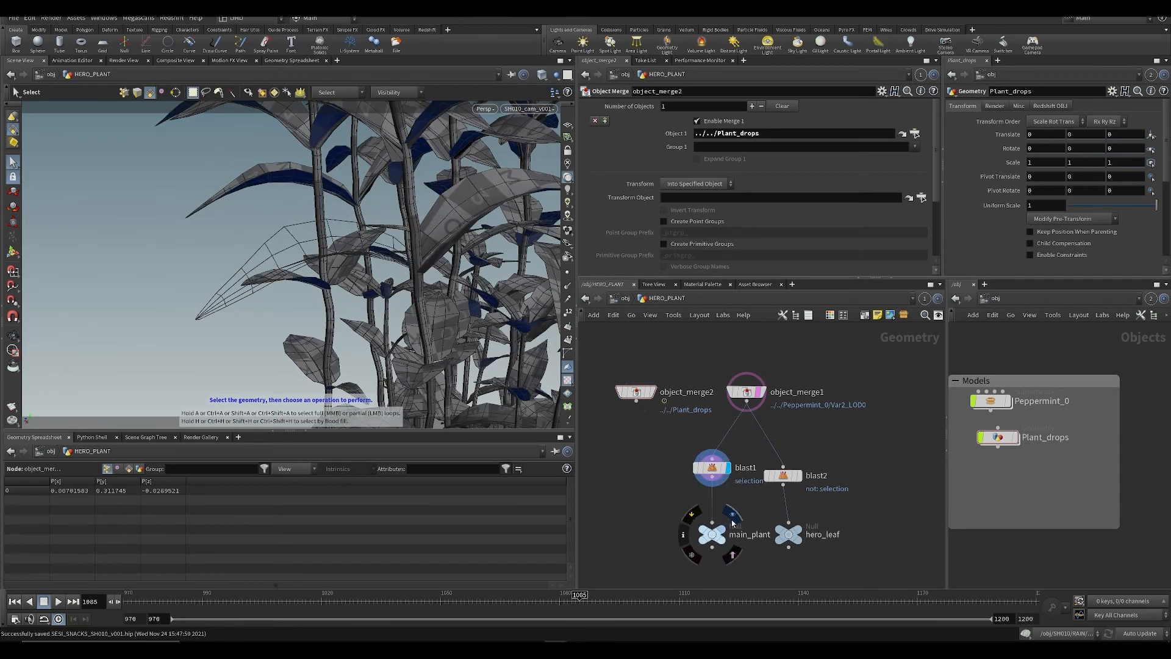
{"action": "left_click", "coordinate": [712, 458]}
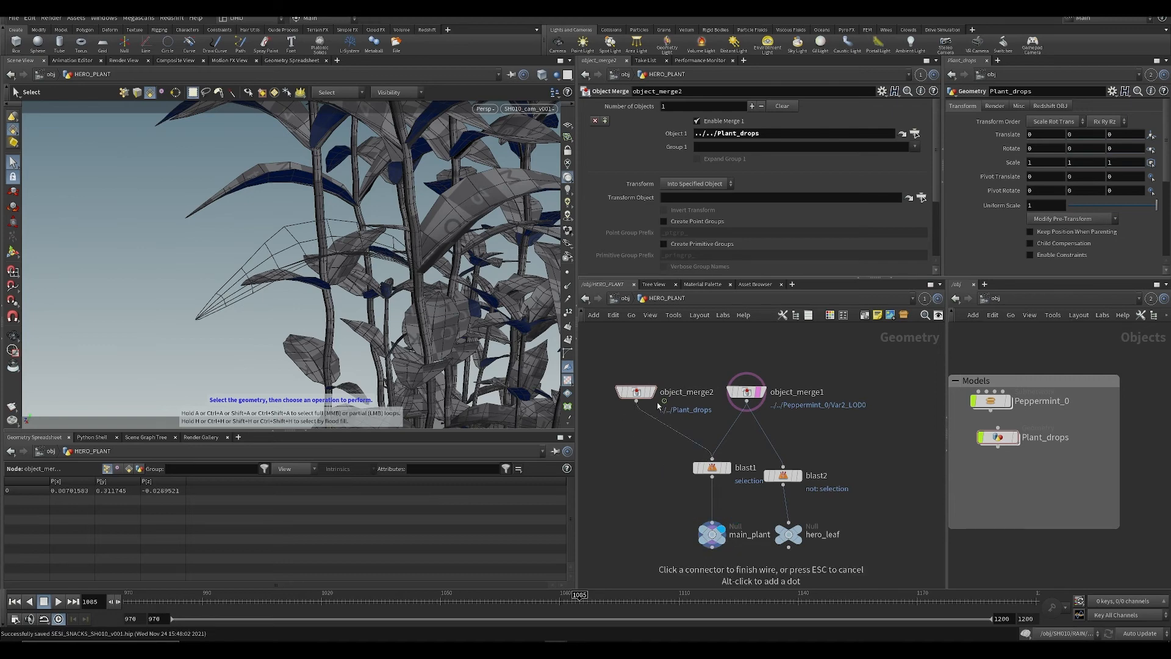
{"action": "left_click", "coordinate": [636, 401]}
{"action": "left_click_drag", "start_coordinate": [512, 287], "coordinate": [488, 317], "text": "alt"}
{"action": "left_click", "coordinate": [763, 413]}
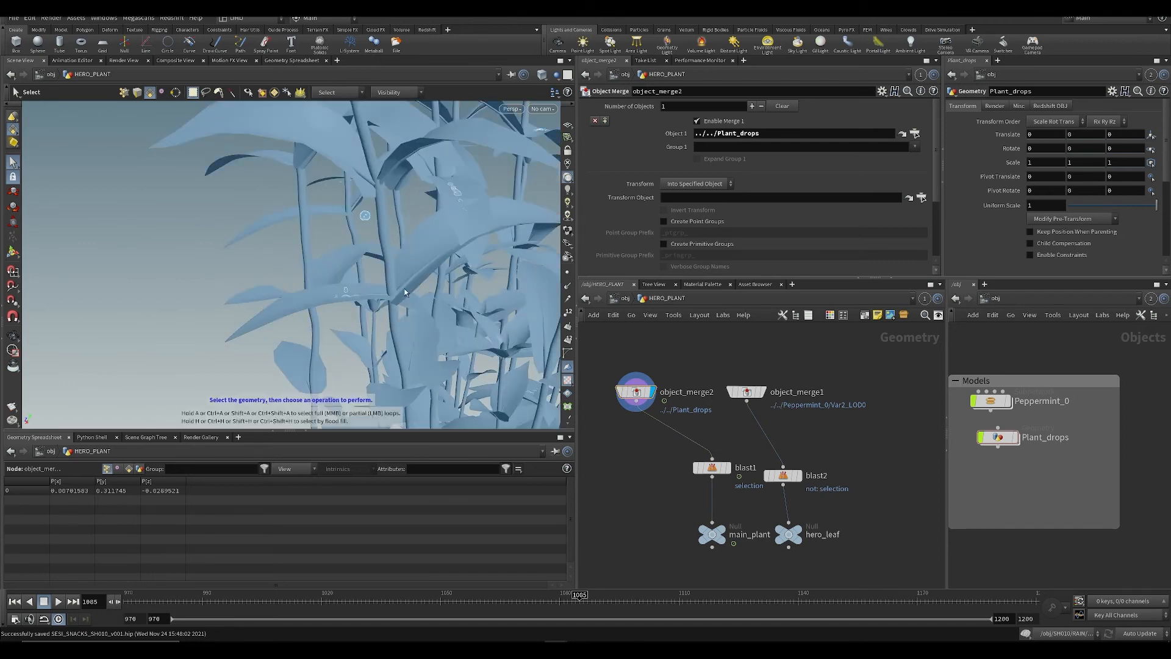
Step: Insert an Unpack node between object_merge2 and blast1 and display it
{"action": "key", "text": "Tab"}
{"action": "type", "text": "unp"}
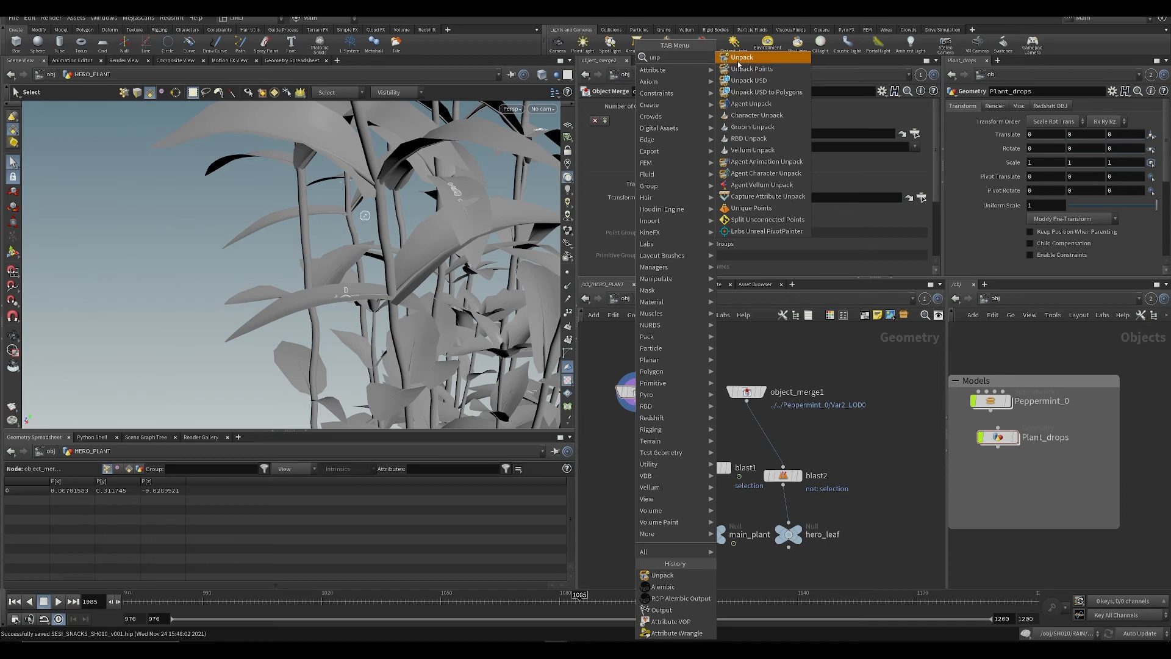
{"action": "left_click", "coordinate": [737, 63]}
{"action": "left_click", "coordinate": [683, 411]}
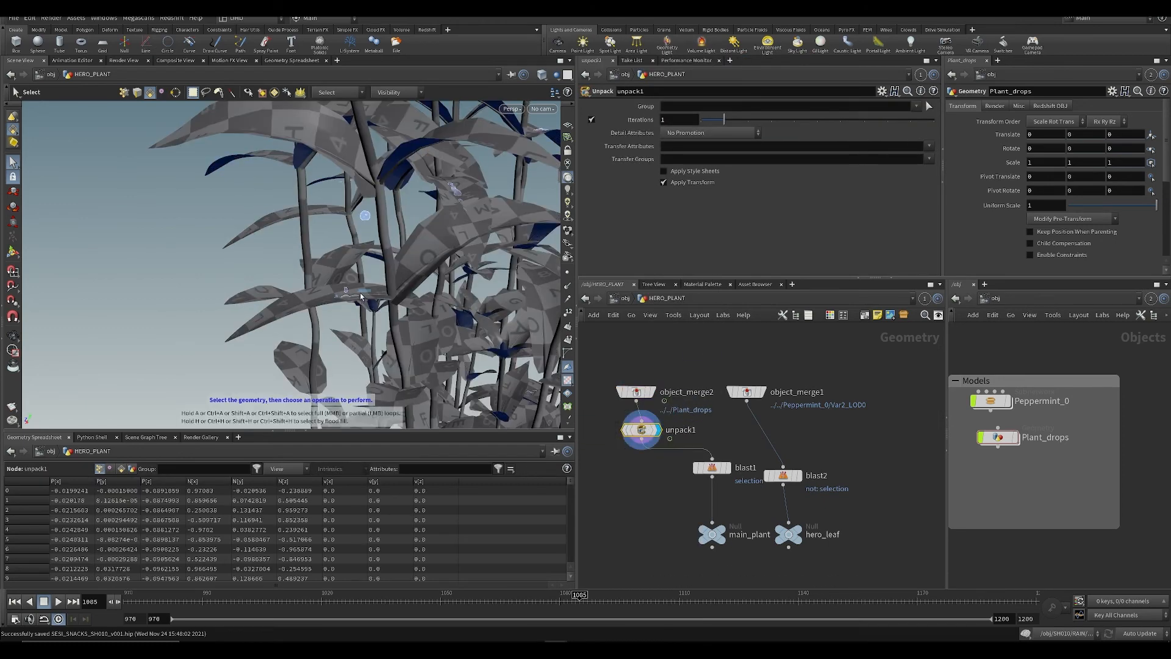
Step: Examine the unpacked plant's drops up close and from the shot camera, scrubbing the timeline to frame 1082
{"action": "scroll", "coordinate": [359, 297], "scroll_direction": "up", "scroll_amount": 5}
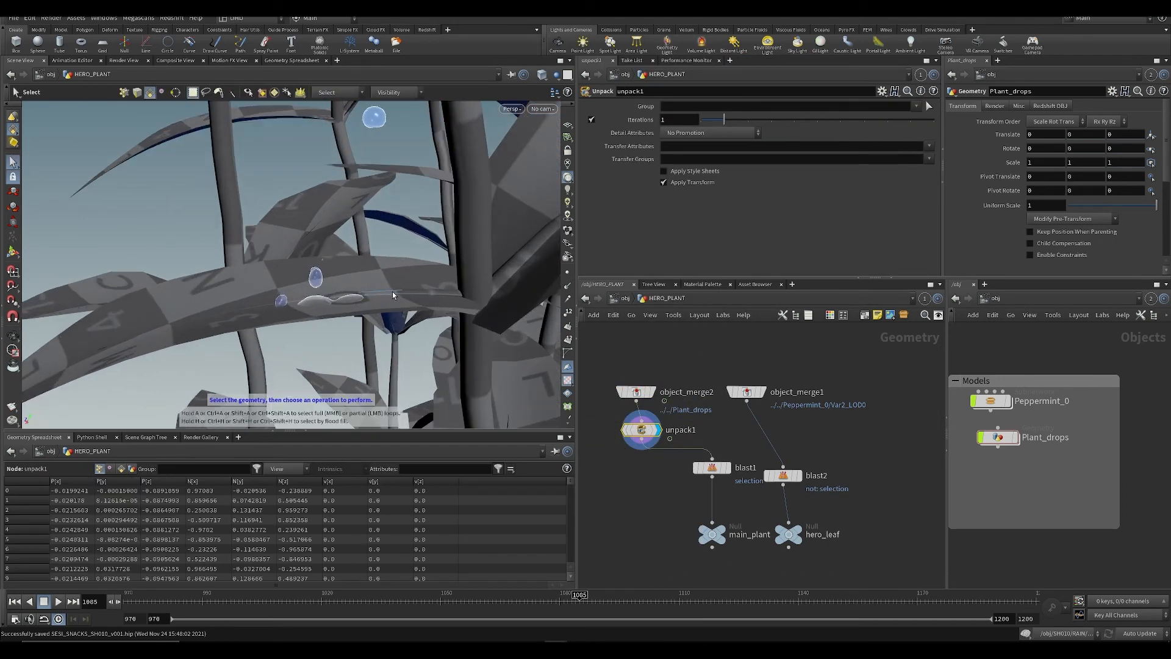
{"action": "left_click_drag", "start_coordinate": [319, 310], "coordinate": [299, 255], "text": "alt"}
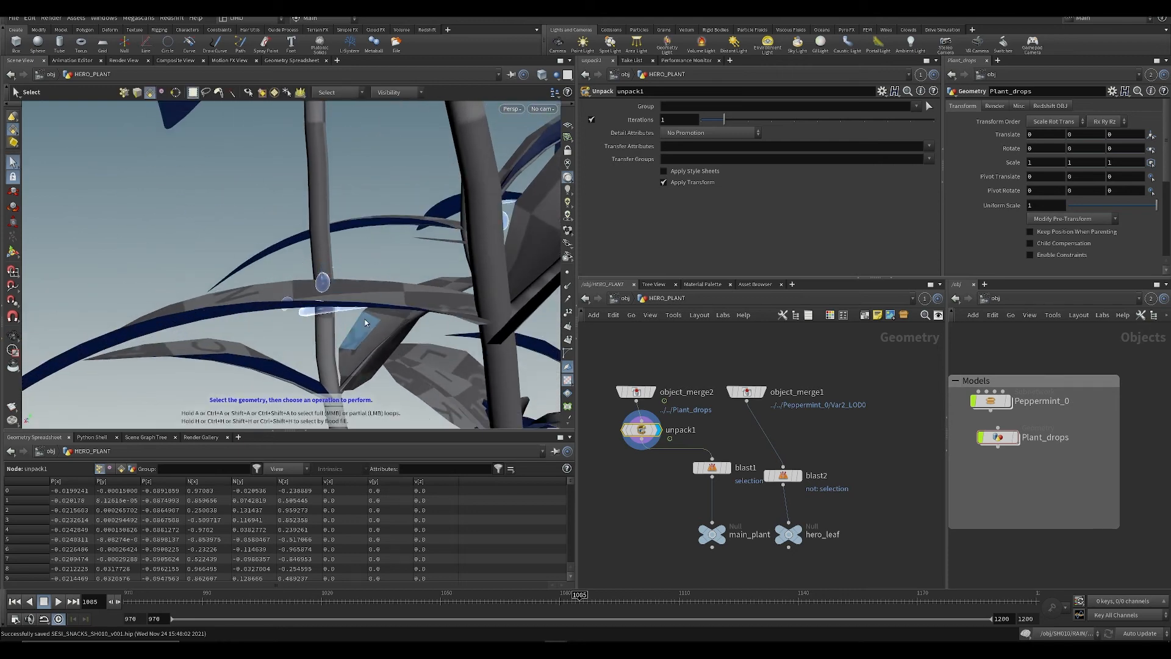
{"action": "scroll", "coordinate": [365, 322], "scroll_direction": "down", "scroll_amount": 4}
{"action": "left_click_drag", "start_coordinate": [365, 321], "coordinate": [311, 287], "text": "alt"}
{"action": "scroll", "coordinate": [346, 310], "scroll_direction": "down", "scroll_amount": 4}
{"action": "scroll", "coordinate": [314, 287], "scroll_direction": "up", "scroll_amount": 5}
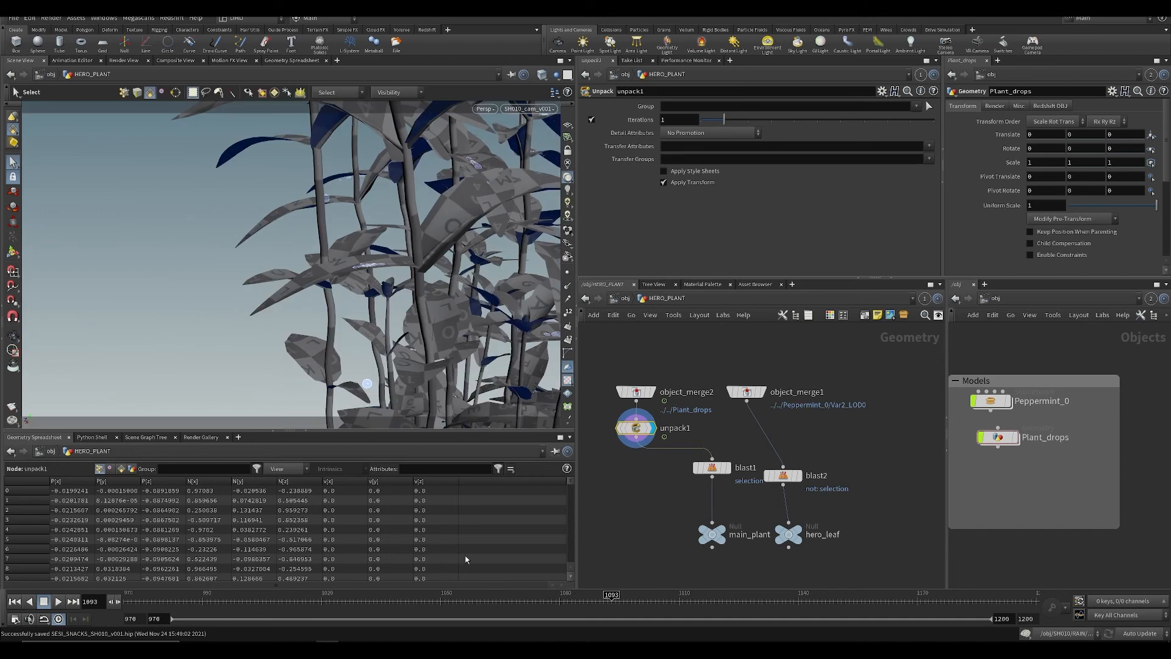
{"action": "left_click_drag", "start_coordinate": [511, 601], "coordinate": [568, 622]}
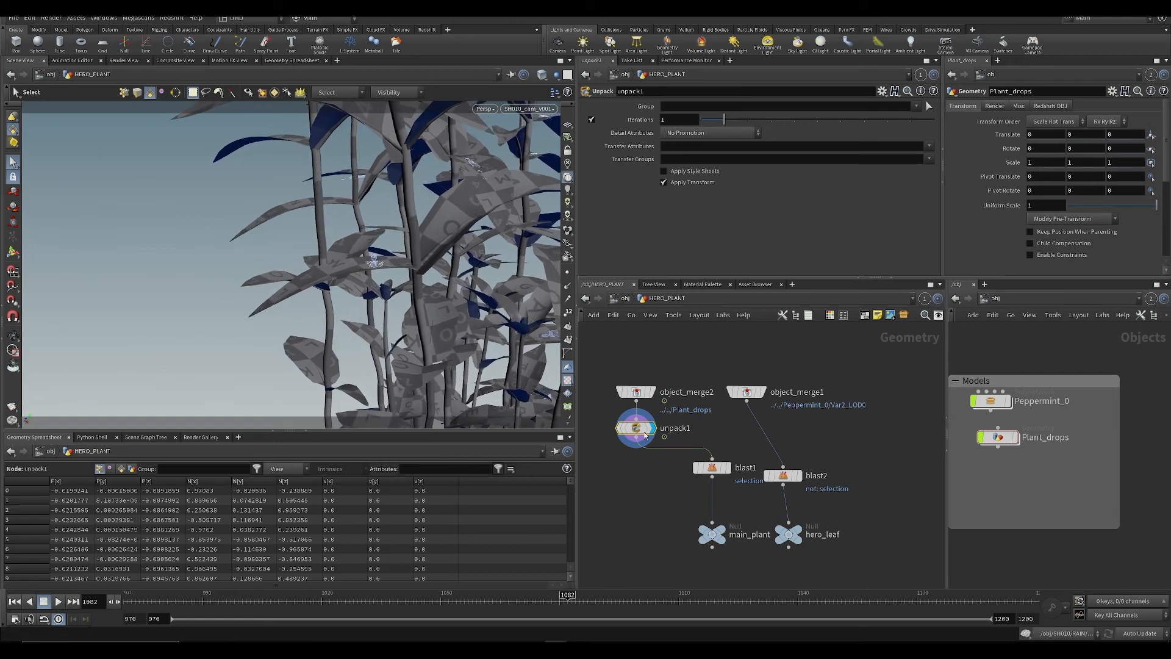
Step: Return to the object level, save the scene, and go into PLANT_DROPS
{"action": "left_click", "coordinate": [626, 298]}
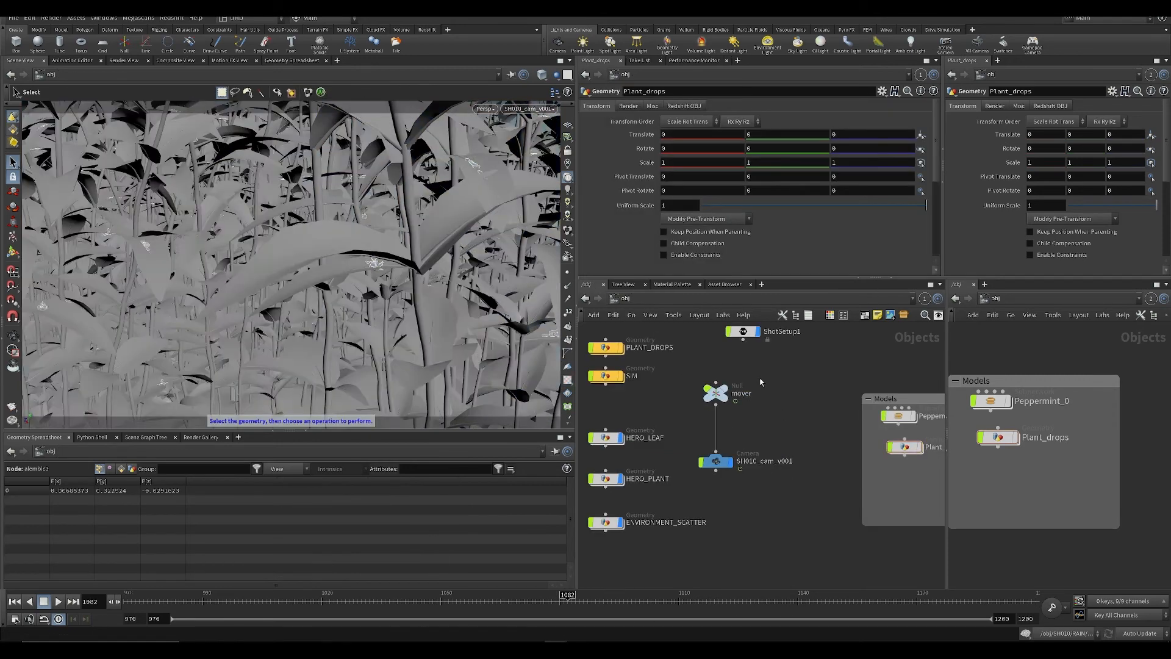
{"action": "key", "text": "ctrl+s"}
{"action": "double_click", "coordinate": [631, 421]}
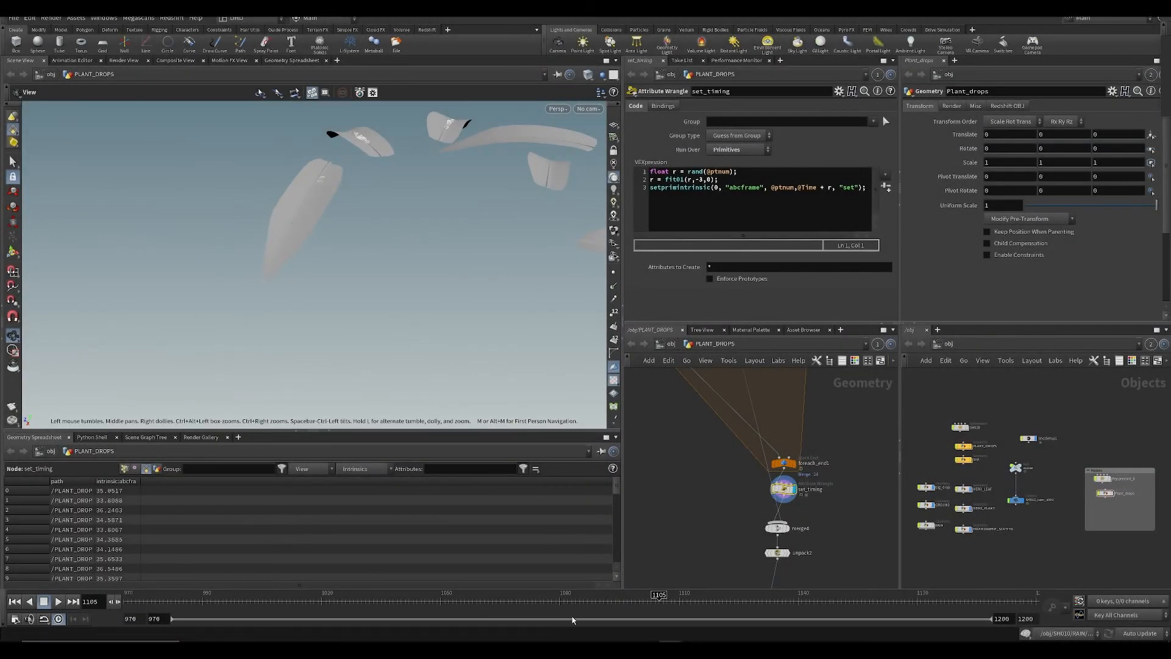
Step: Scrub the timeline to frame 1127 and examine the set_timing leaves from another angle
{"action": "left_click_drag", "start_coordinate": [720, 601], "coordinate": [615, 602]}
{"action": "left_click_drag", "start_coordinate": [481, 283], "coordinate": [382, 218]}
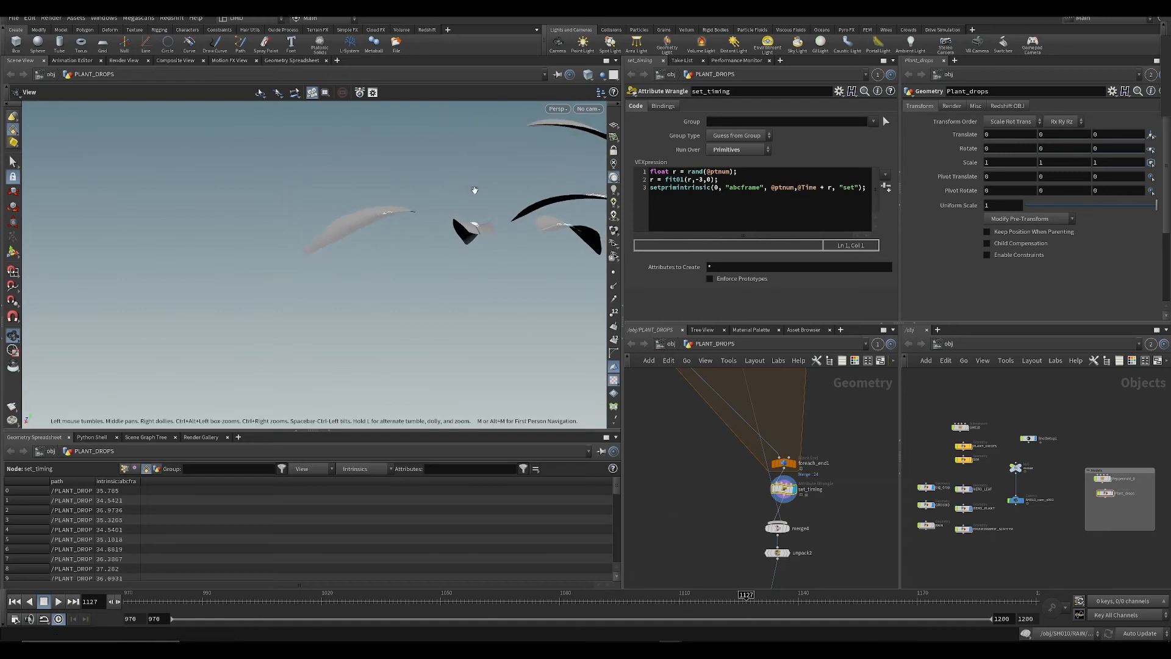
{"action": "left_click_drag", "start_coordinate": [474, 191], "coordinate": [477, 205]}
Step: Locate the leaf_1.abc branch in PLANT_DROPS and display its merge5 node
{"action": "middle_click_drag", "start_coordinate": [640, 374], "coordinate": [729, 473]}
{"action": "scroll", "coordinate": [699, 487], "scroll_direction": "up", "scroll_amount": 3}
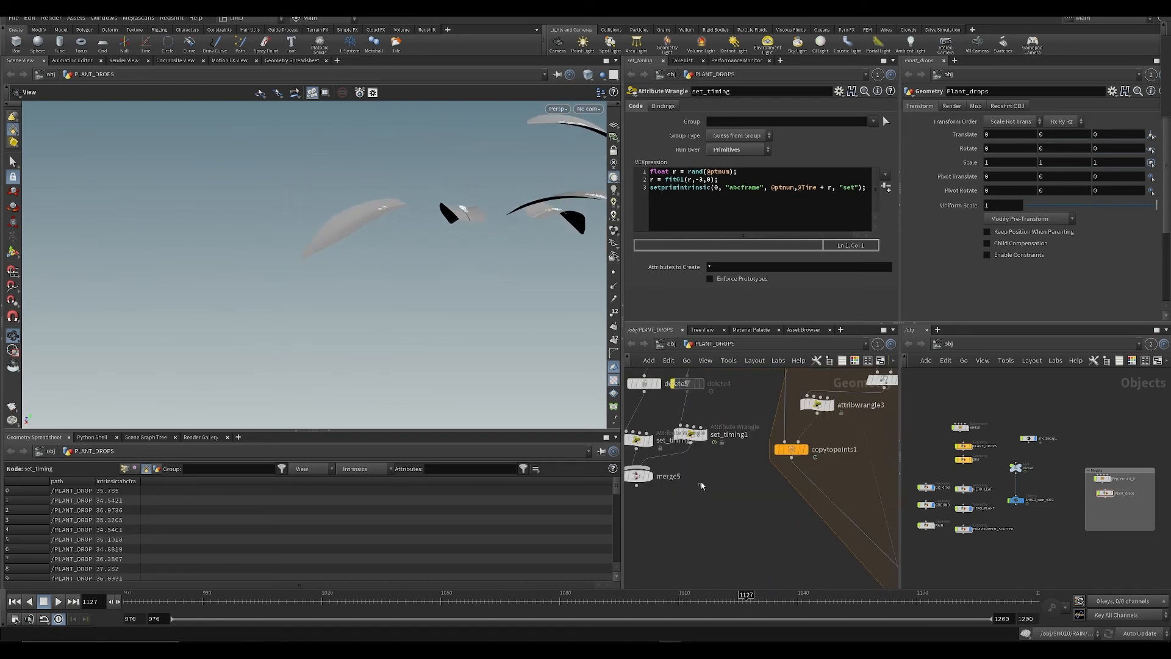
{"action": "middle_click_drag", "start_coordinate": [682, 405], "coordinate": [700, 436]}
{"action": "left_click", "coordinate": [692, 415]}
{"action": "middle_click_drag", "start_coordinate": [783, 555], "coordinate": [810, 581]}
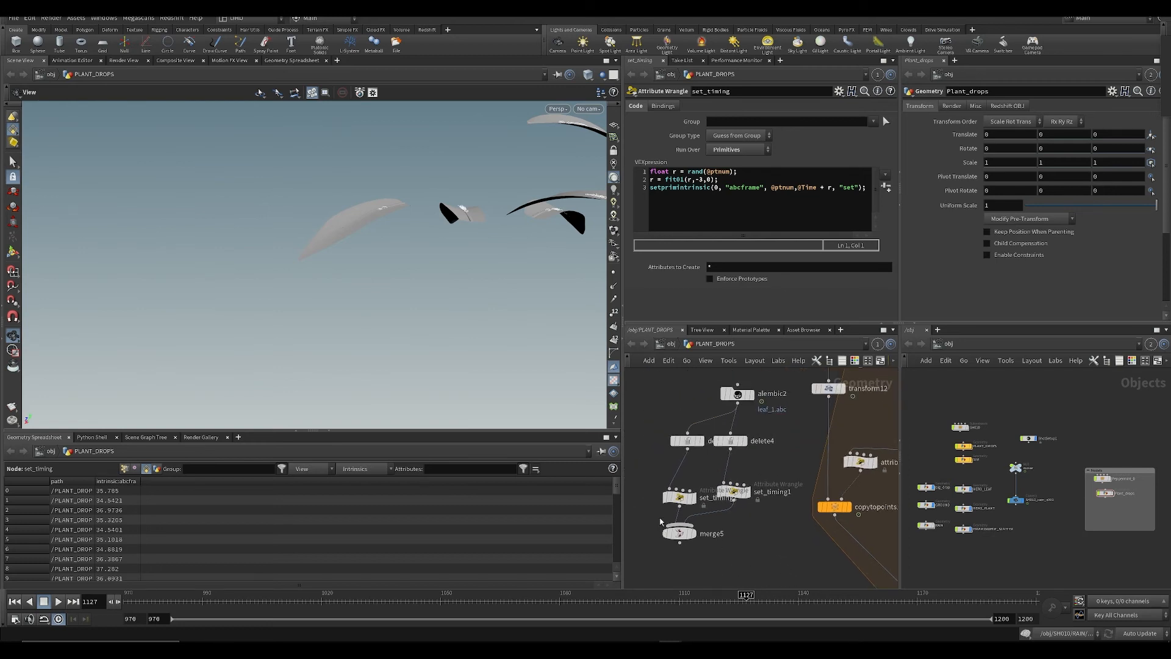
{"action": "left_click", "coordinate": [692, 532]}
Step: Play back the merged leaf animation in a close view and return to frame 970
{"action": "left_click_drag", "start_coordinate": [435, 345], "coordinate": [414, 305]}
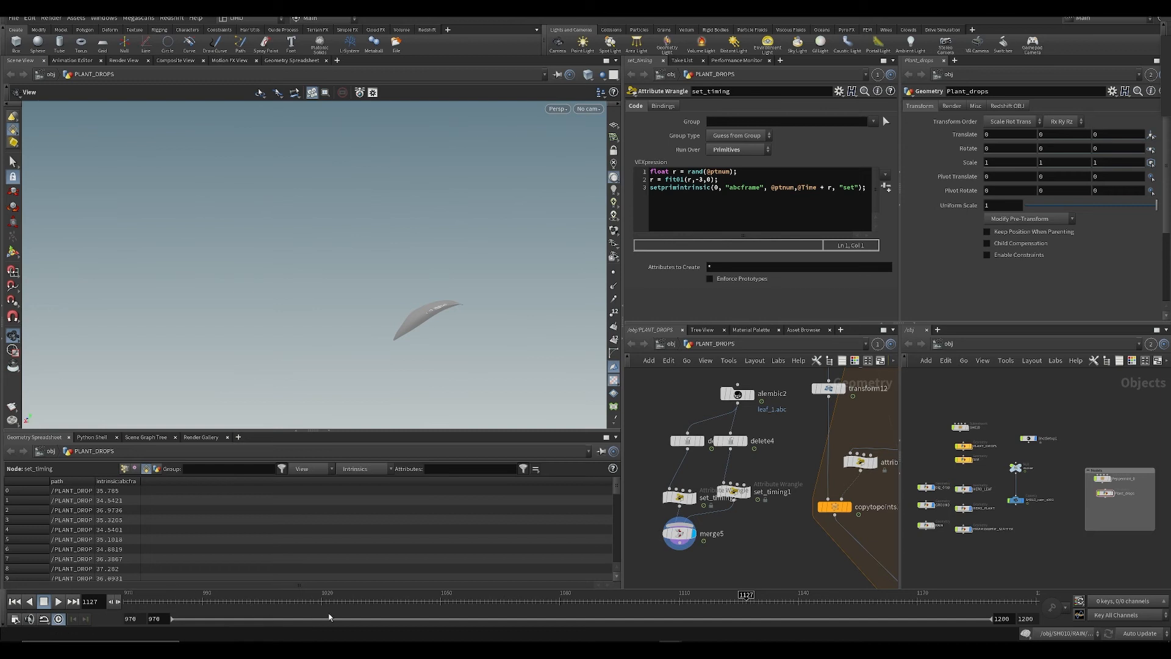
{"action": "left_click_drag", "start_coordinate": [327, 601], "coordinate": [370, 601]}
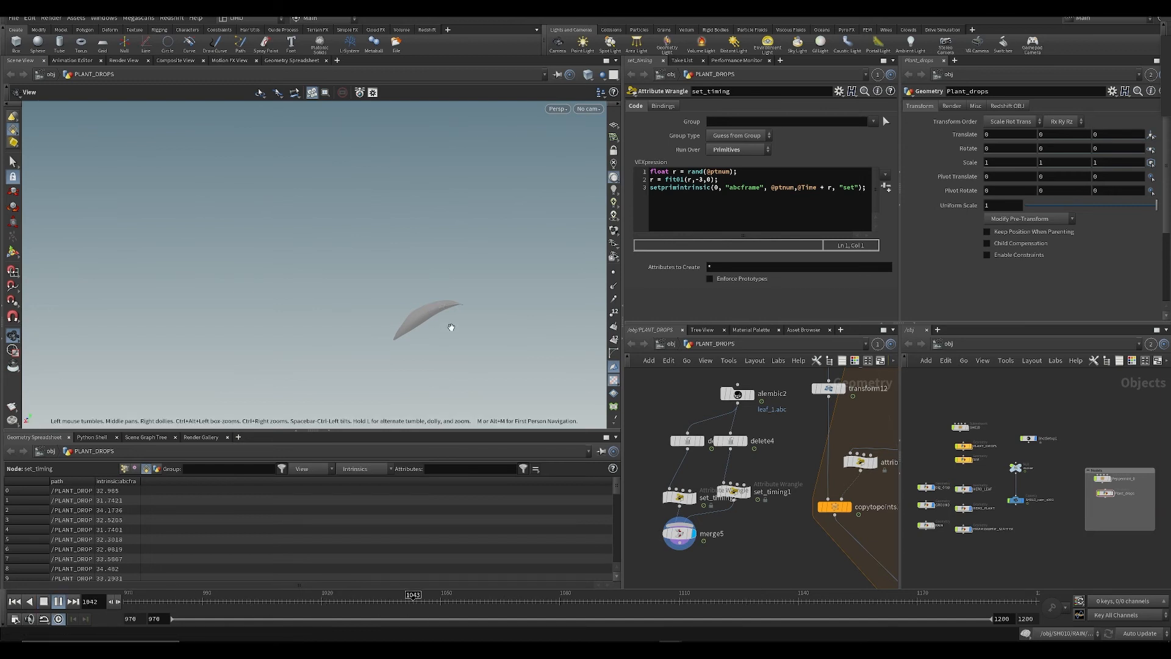
{"action": "right_click_drag", "start_coordinate": [448, 317], "coordinate": [520, 379]}
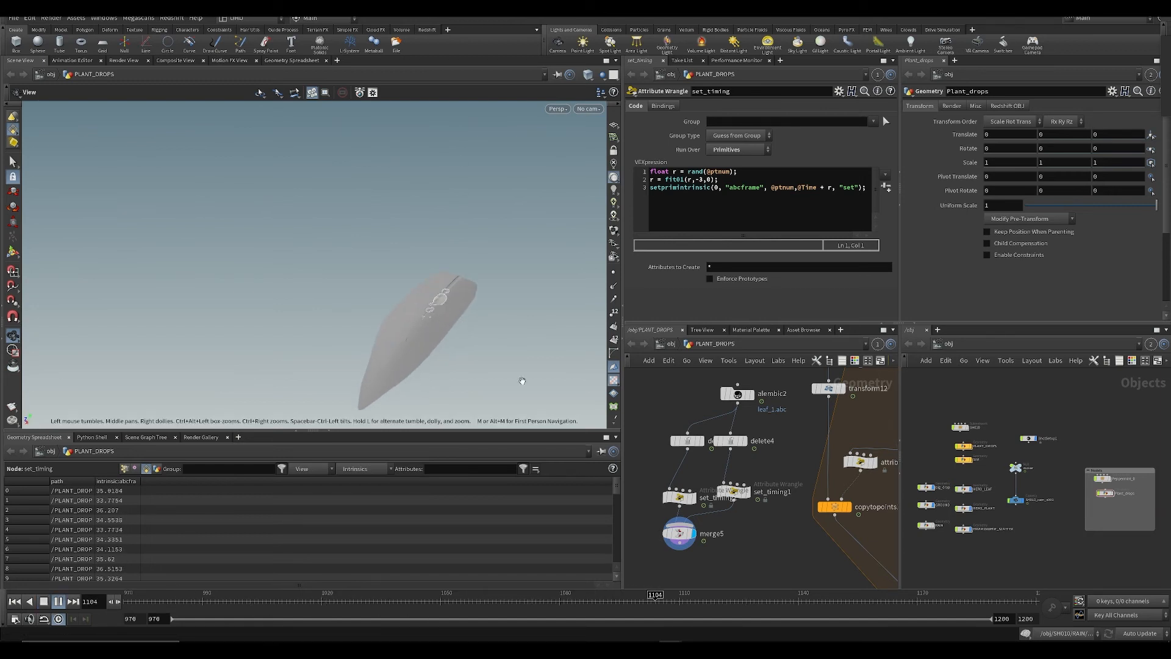
{"action": "key", "text": "ctrl+Up"}
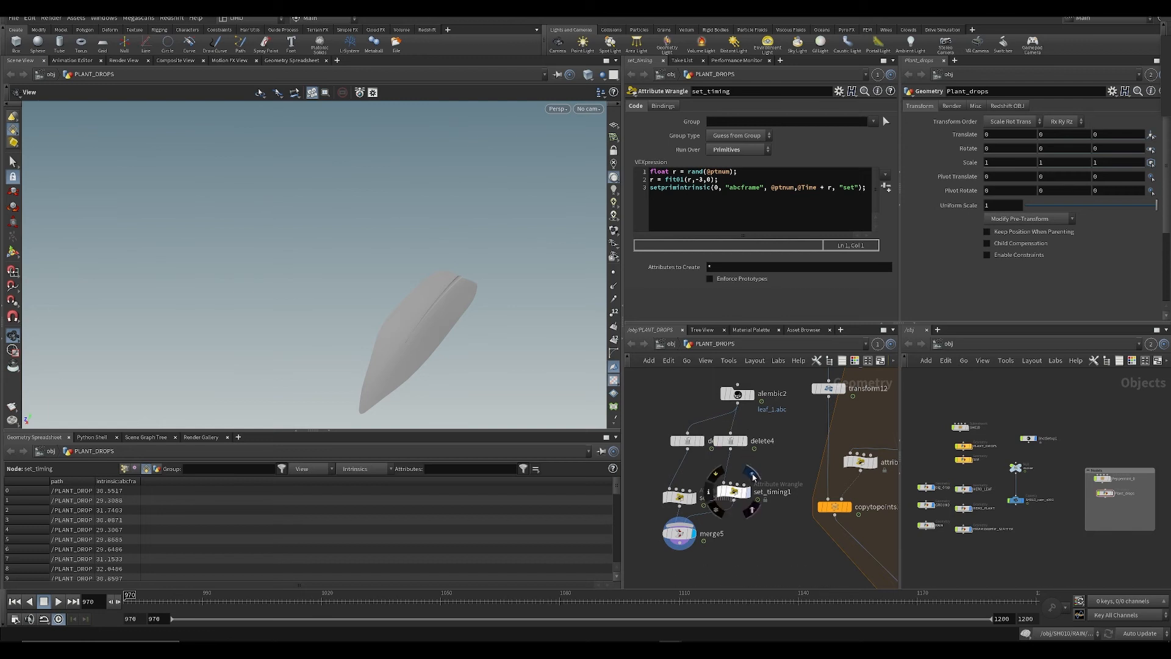
Step: Display set_timing1 and bypass the delete4 node feeding it
{"action": "left_click", "coordinate": [754, 477]}
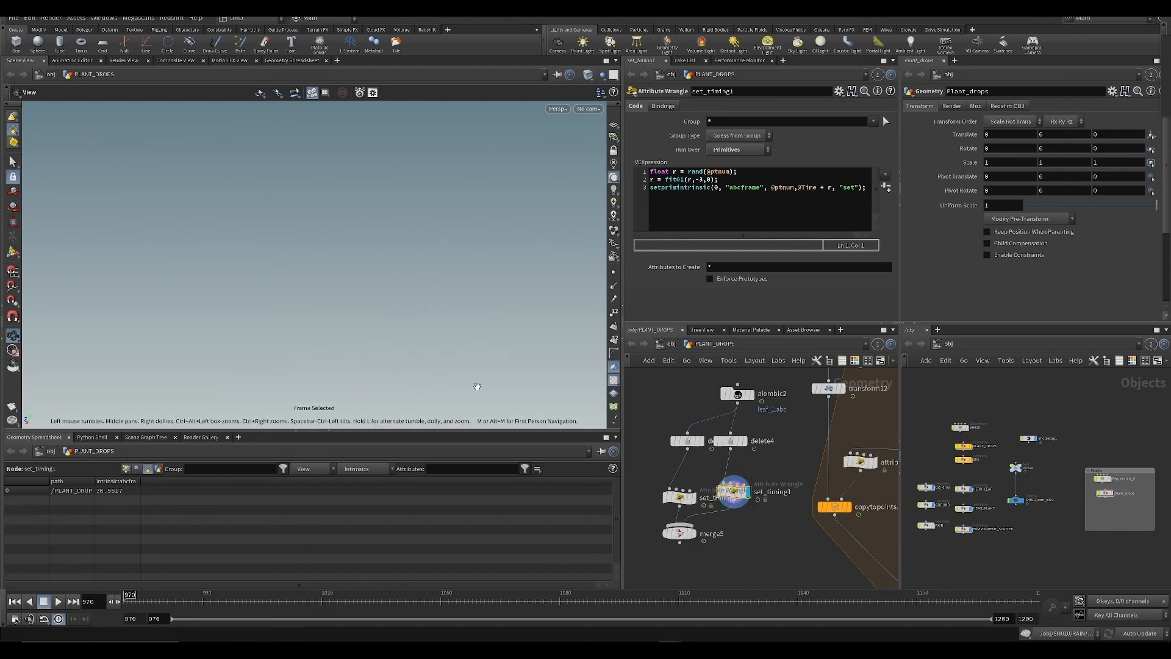
{"action": "key", "text": "Up"}
{"action": "left_click", "coordinate": [715, 441]}
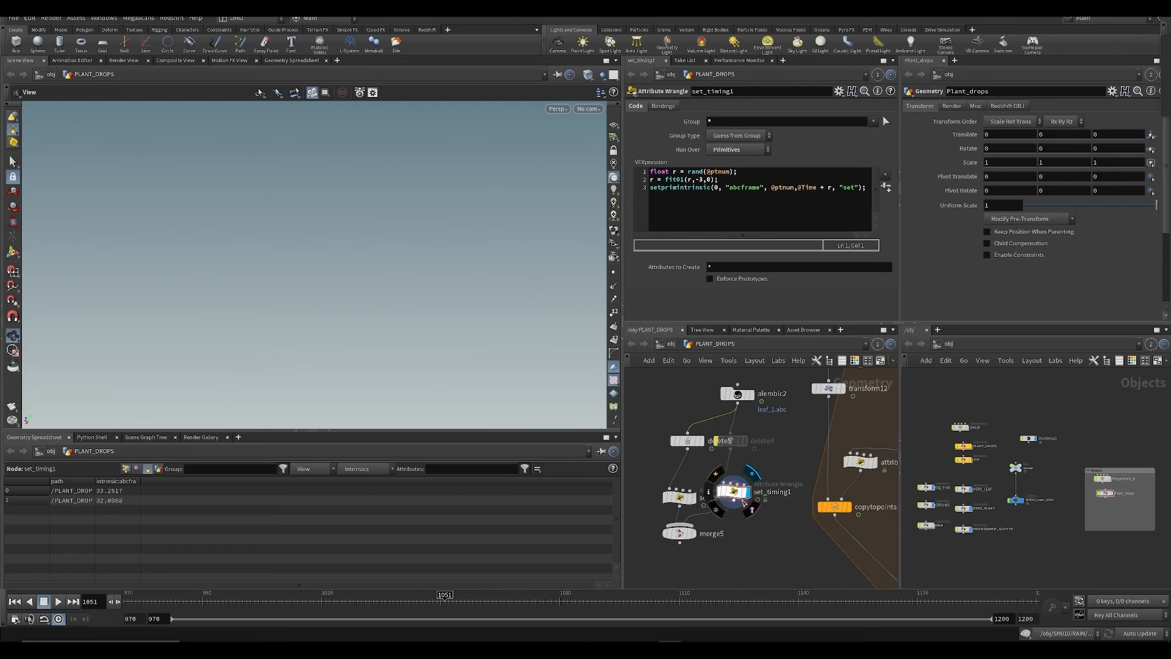
Step: Scrub and play the set_timing1 leaf animation to check its drop timing, and save the scene
{"action": "left_click_drag", "start_coordinate": [443, 605], "coordinate": [405, 604]}
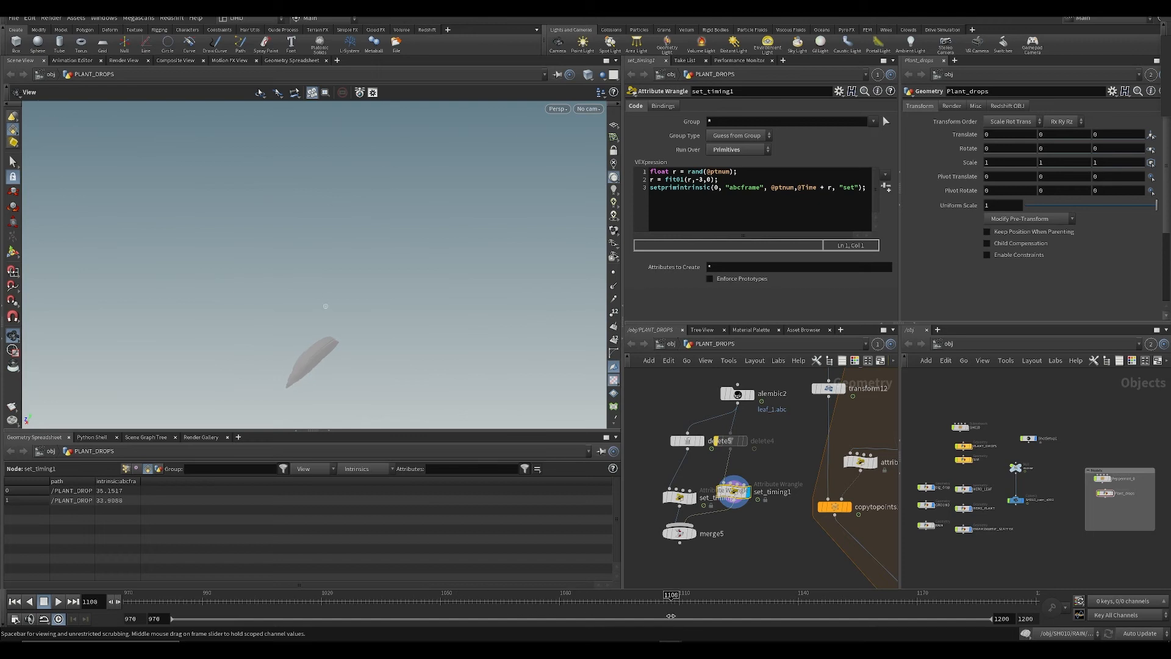
{"action": "left_click_drag", "start_coordinate": [671, 616], "coordinate": [632, 617]}
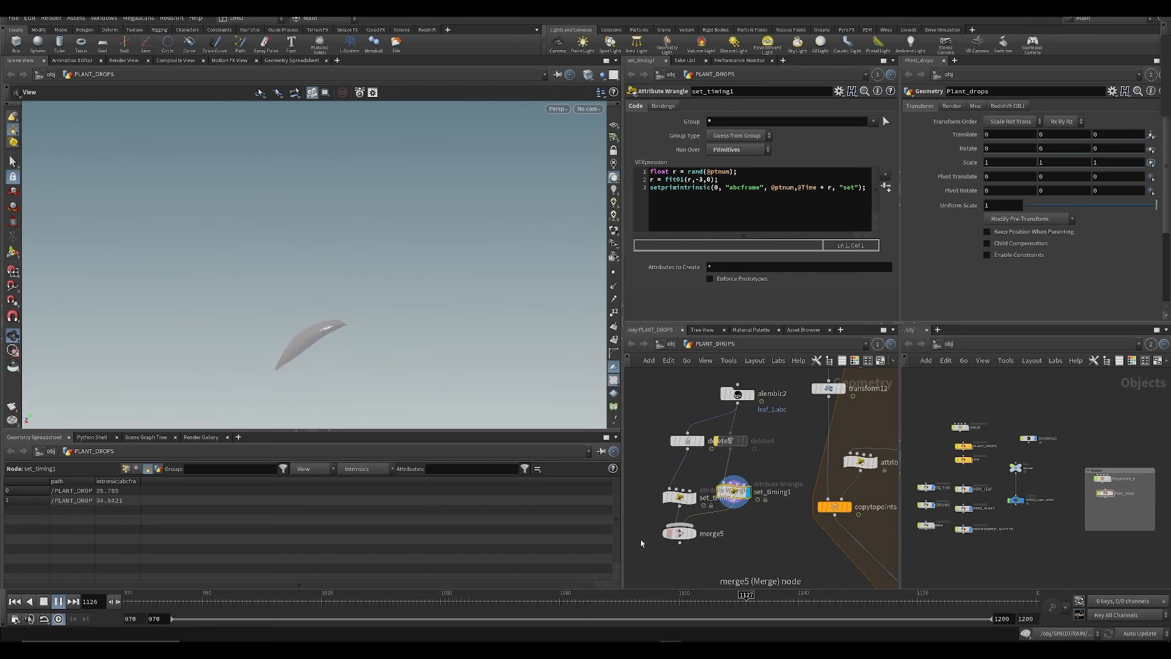
{"action": "key", "text": "ctrl+s"}
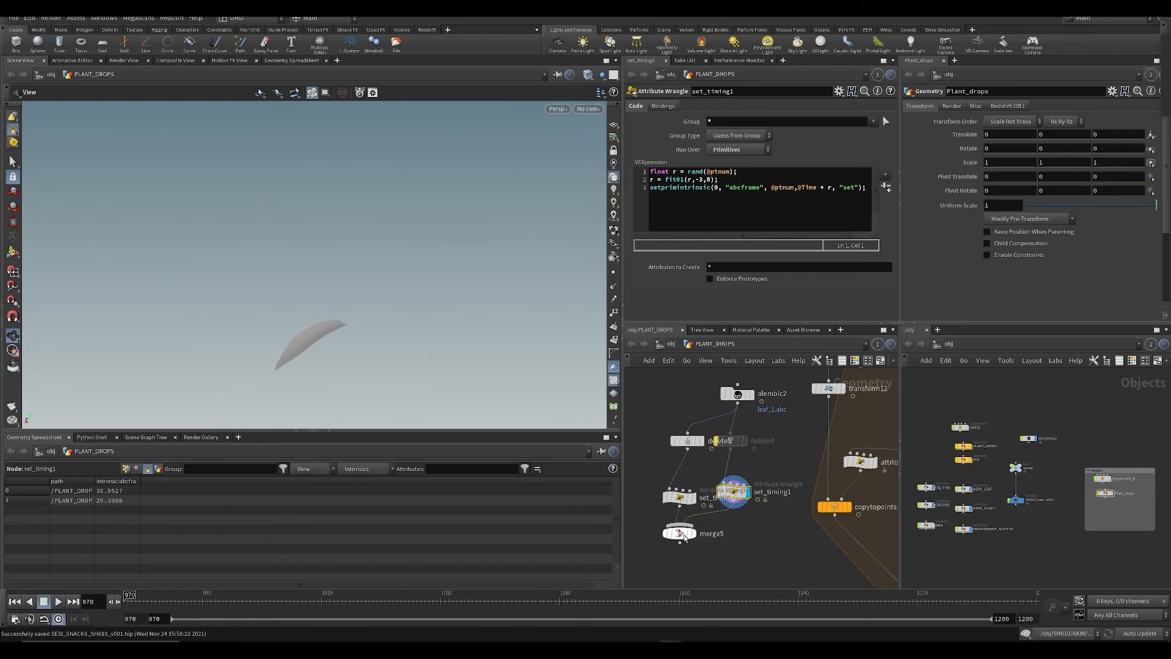
Step: Move merge5 beneath set_timing1 and inspect the delete nodes feeding it, with delete4 enabled again
{"action": "left_click_drag", "start_coordinate": [681, 540], "coordinate": [726, 559]}
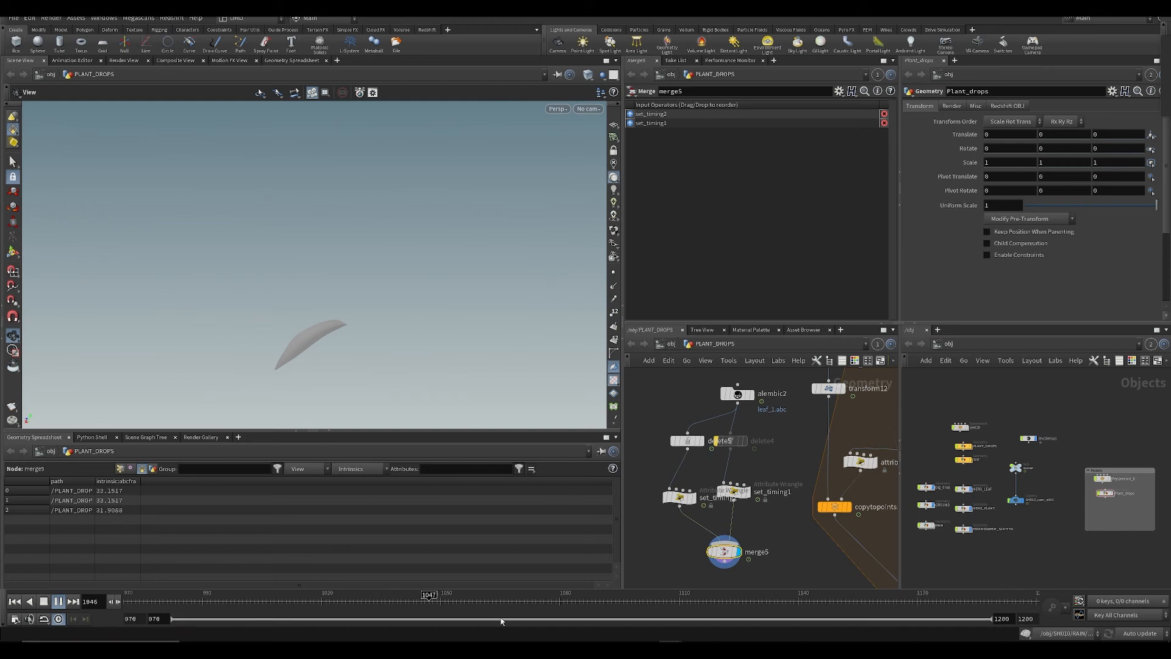
{"action": "key", "text": "ctrl+Up"}
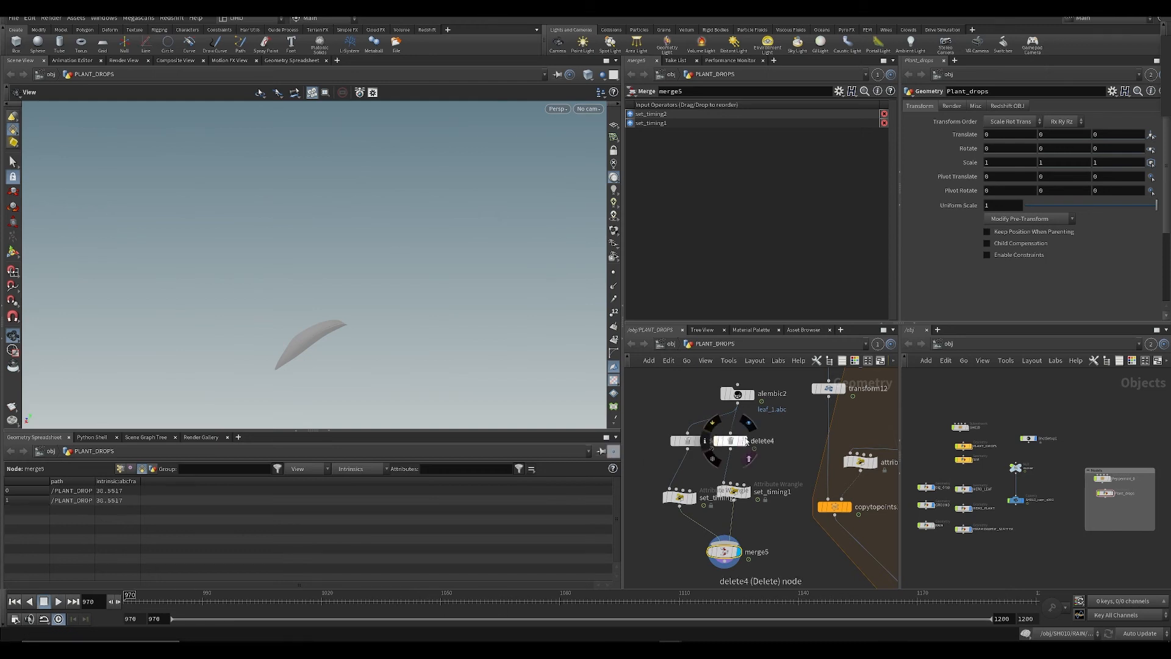
{"action": "left_click", "coordinate": [747, 424]}
{"action": "left_click", "coordinate": [732, 439]}
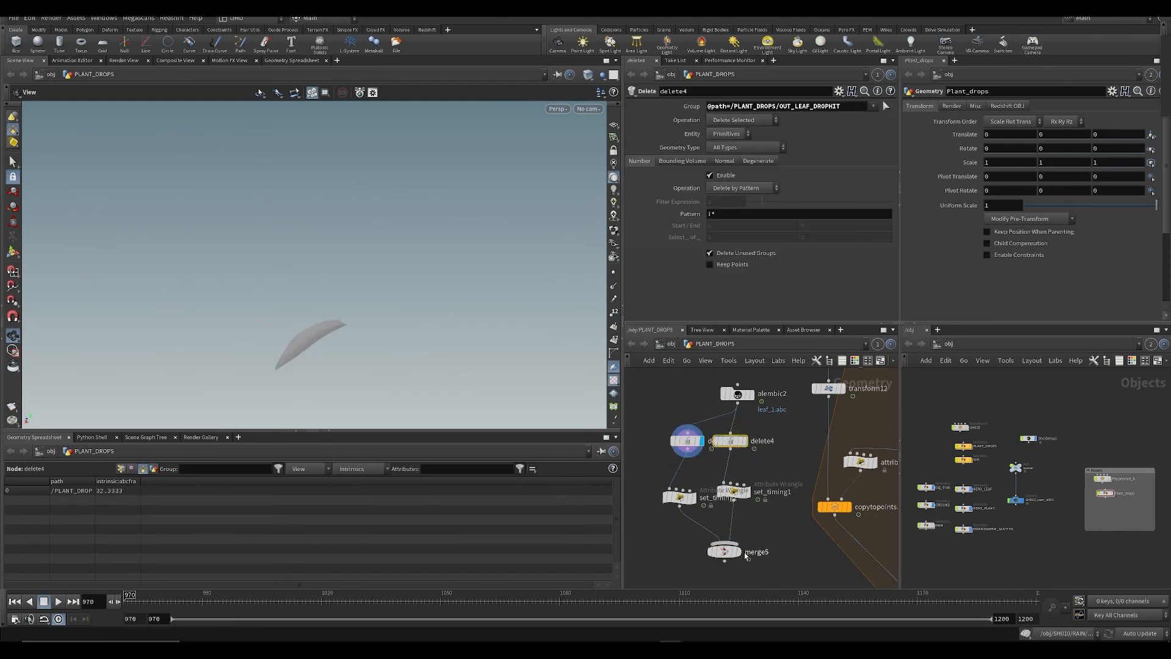
Step: Display merge5 in a wider viewport and play the merged leaf animation, stopping at frame 1105
{"action": "left_click_drag", "start_coordinate": [623, 481], "coordinate": [740, 481]}
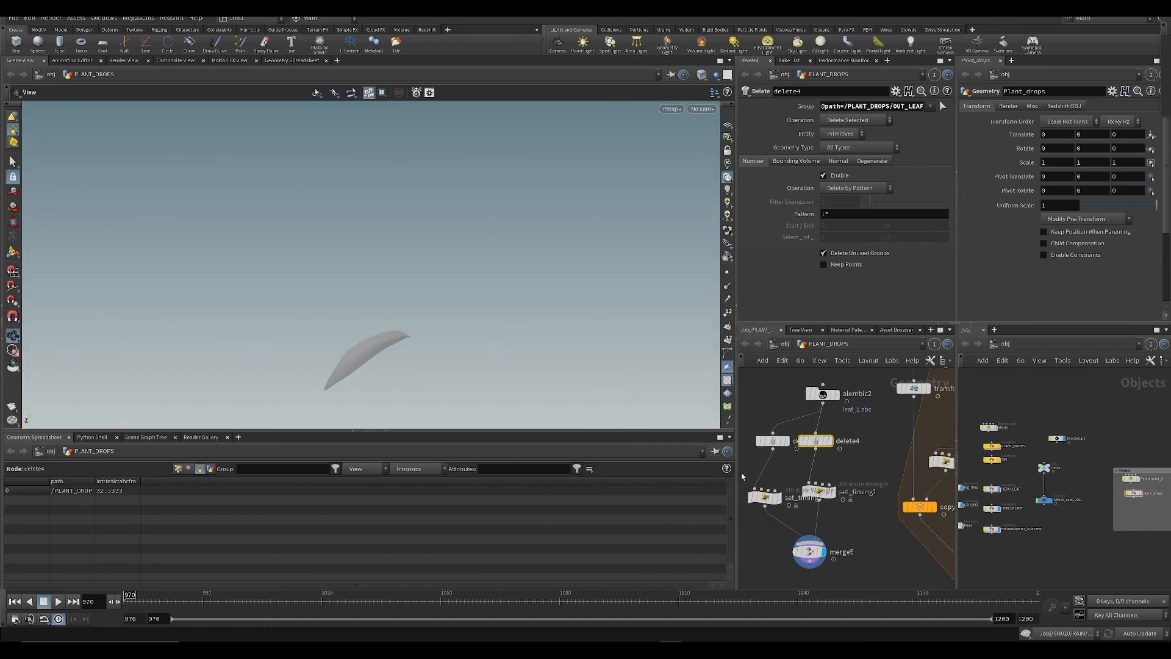
{"action": "left_click", "coordinate": [764, 496]}
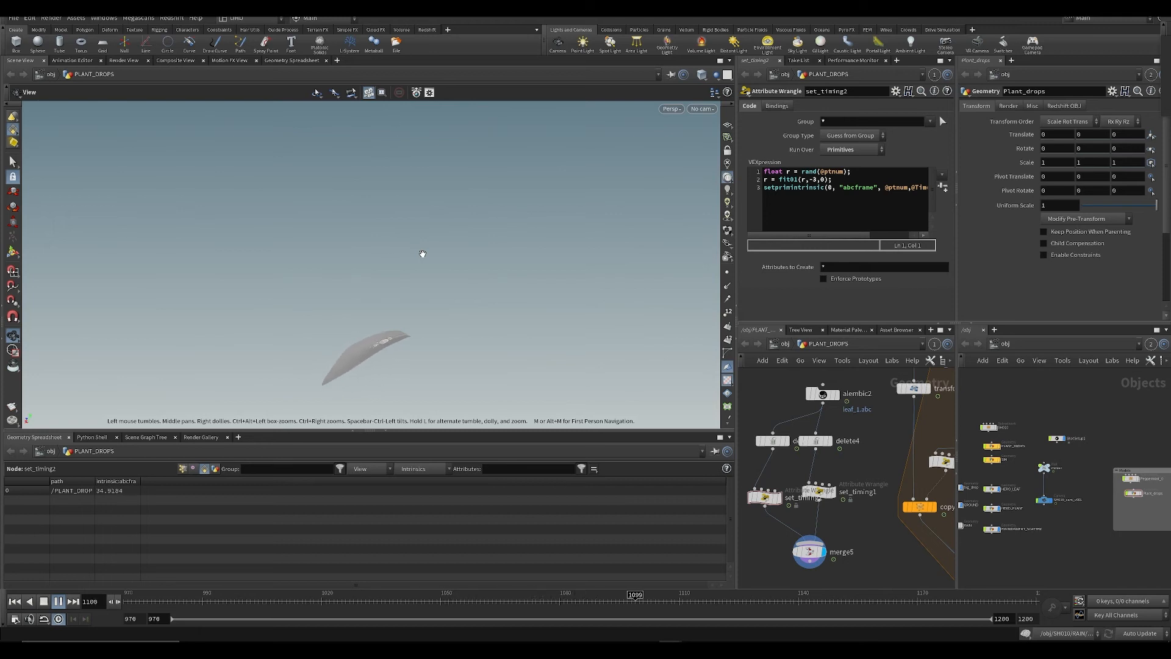
{"action": "left_click", "coordinate": [659, 601]}
Step: Move to frame 1160, place the delete, set_timing1, set_timing2 and merge5 nodes beneath foreach_end1, and feed both delete nodes from it
{"action": "scroll", "coordinate": [807, 524], "scroll_direction": "down", "scroll_amount": 6}
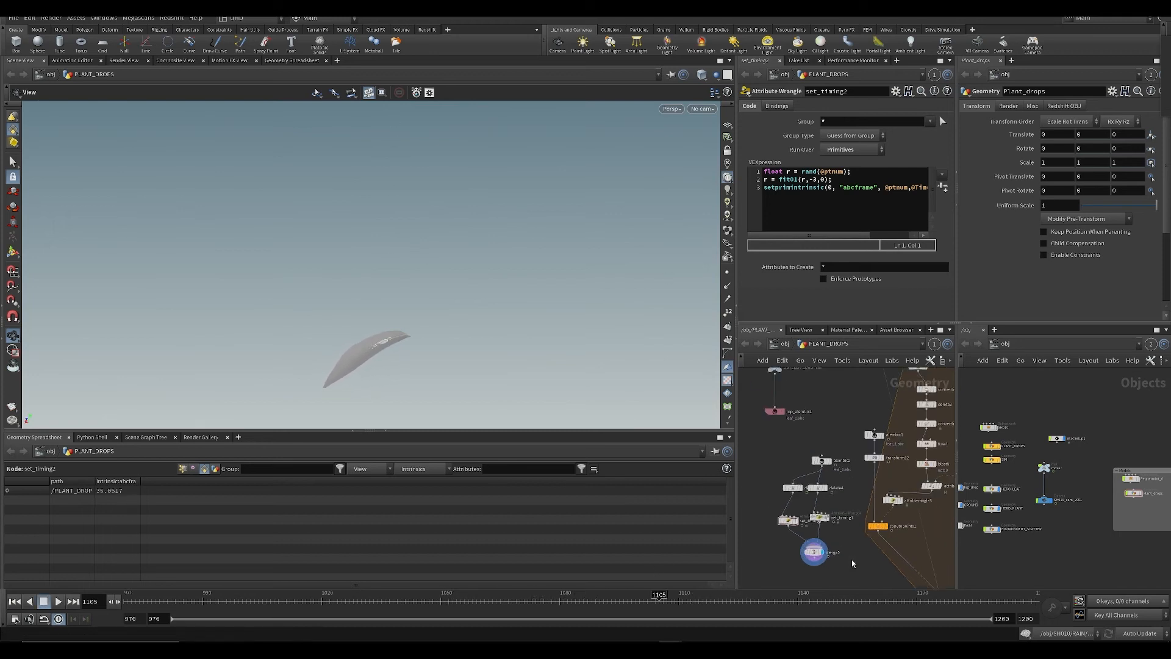
{"action": "left_click", "coordinate": [867, 593]}
{"action": "middle_click_drag", "start_coordinate": [865, 586], "coordinate": [795, 470]}
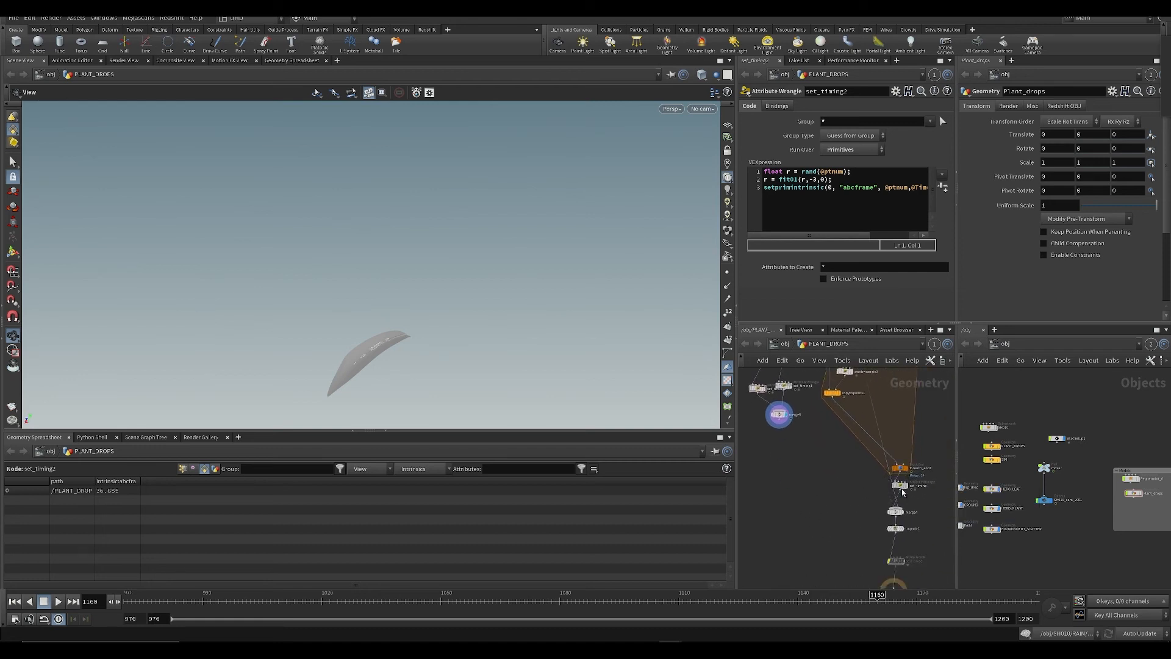
{"action": "left_click_drag", "start_coordinate": [900, 487], "coordinate": [888, 523], "text": "ctrl"}
{"action": "middle_click_drag", "start_coordinate": [823, 475], "coordinate": [826, 501]}
{"action": "left_click_drag", "start_coordinate": [772, 420], "coordinate": [914, 531]}
{"action": "left_click", "coordinate": [934, 465]}
{"action": "scroll", "coordinate": [931, 513], "scroll_direction": "up", "scroll_amount": 5}
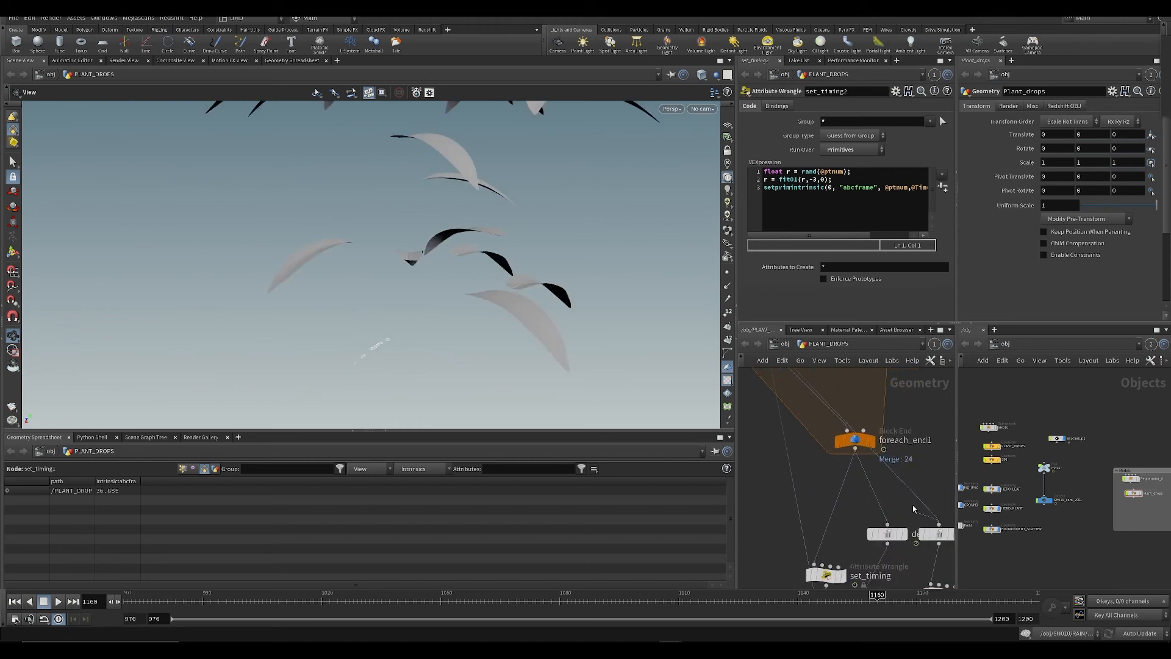
Step: Display delete5 and delete4 in turn to check which geometry each keeps, and save the scene
{"action": "scroll", "coordinate": [885, 464], "scroll_direction": "down", "scroll_amount": 3}
{"action": "left_click", "coordinate": [882, 435]}
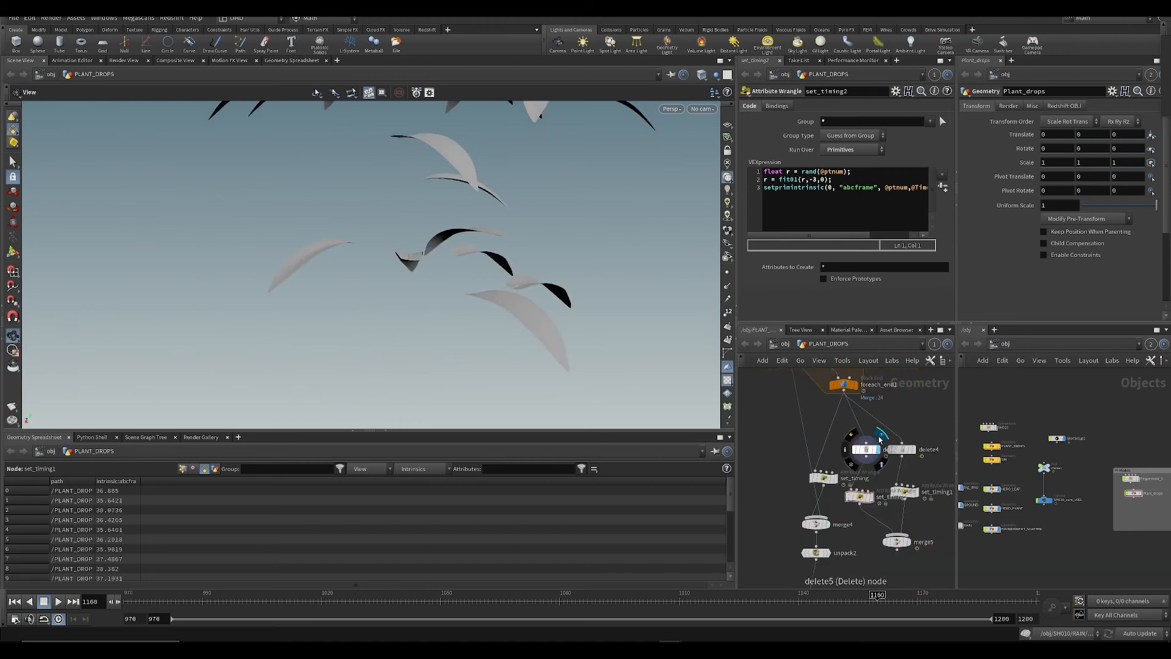
{"action": "left_click", "coordinate": [917, 435]}
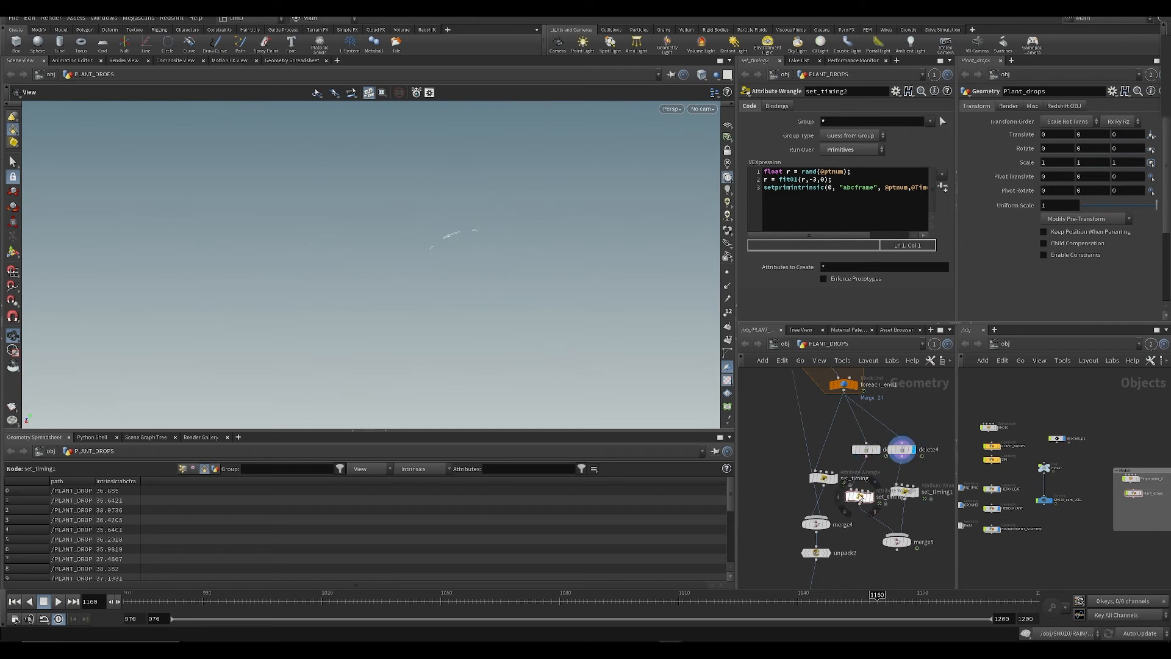
{"action": "key", "text": "ctrl+s"}
{"action": "key", "text": "ctrl+s"}
Step: Feed merge4 from merge5 instead of set_timing, display merge4, set the old set_timing node aside, and save the scene
{"action": "middle_click_drag", "start_coordinate": [857, 545], "coordinate": [873, 469]}
{"action": "left_click_drag", "start_coordinate": [830, 453], "coordinate": [840, 520]}
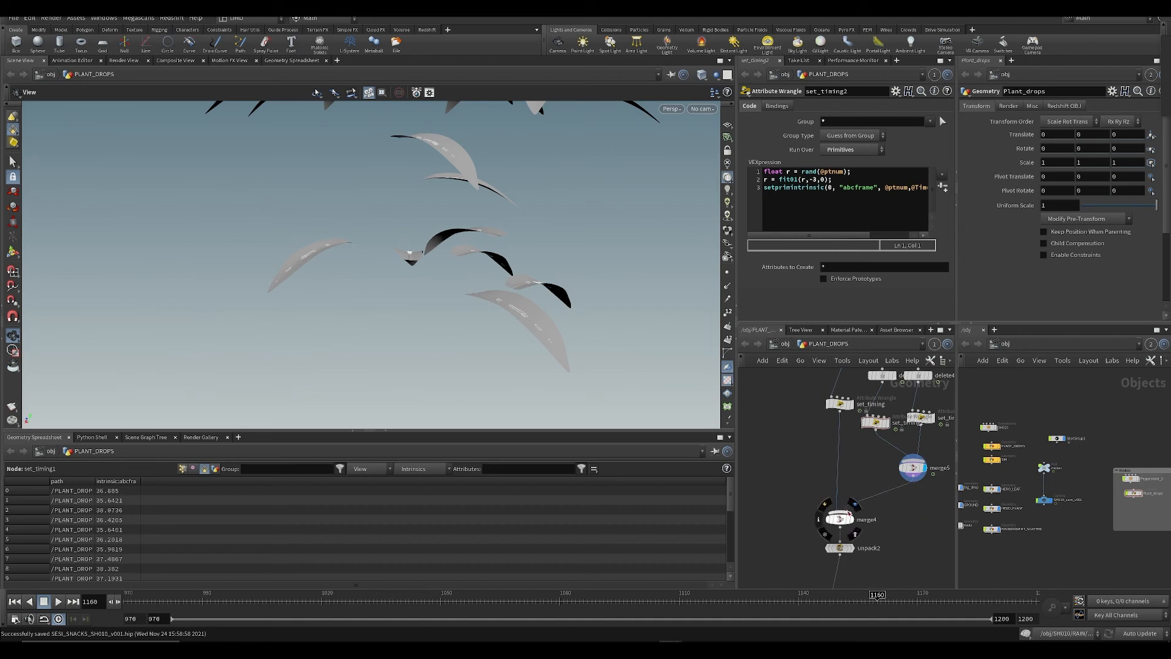
{"action": "left_click", "coordinate": [855, 504]}
{"action": "left_click_drag", "start_coordinate": [562, 360], "coordinate": [542, 380]}
{"action": "scroll", "coordinate": [816, 499], "scroll_direction": "down", "scroll_amount": 2}
{"action": "middle_click_drag", "start_coordinate": [827, 440], "coordinate": [802, 457]}
{"action": "key", "text": "ctrl+s"}
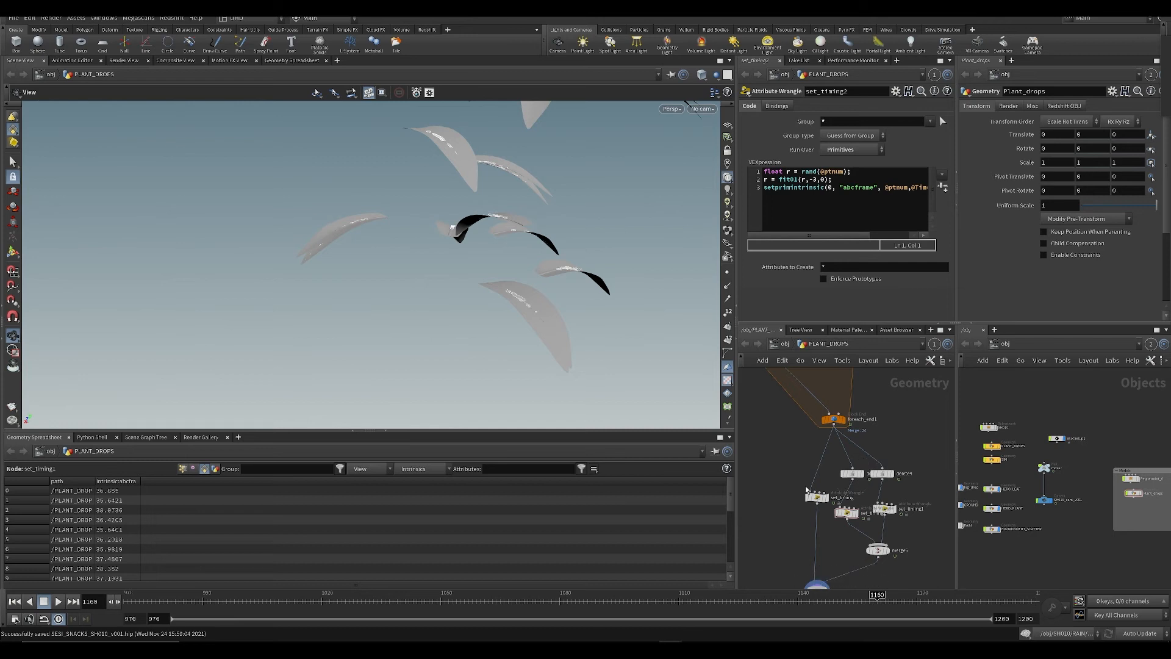
{"action": "left_click_drag", "start_coordinate": [806, 490], "coordinate": [797, 474]}
{"action": "left_click_drag", "start_coordinate": [816, 526], "coordinate": [819, 526]}
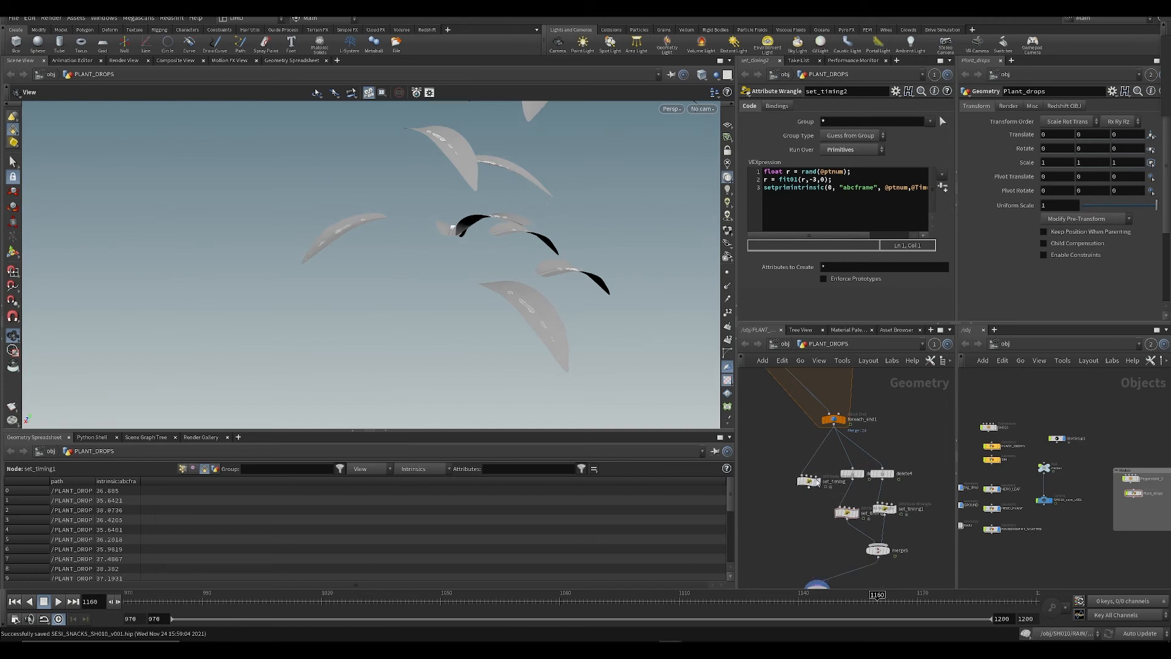
Step: Display delete5 to check the leaf geometry coming out of foreach_end1
{"action": "left_click", "coordinate": [866, 467]}
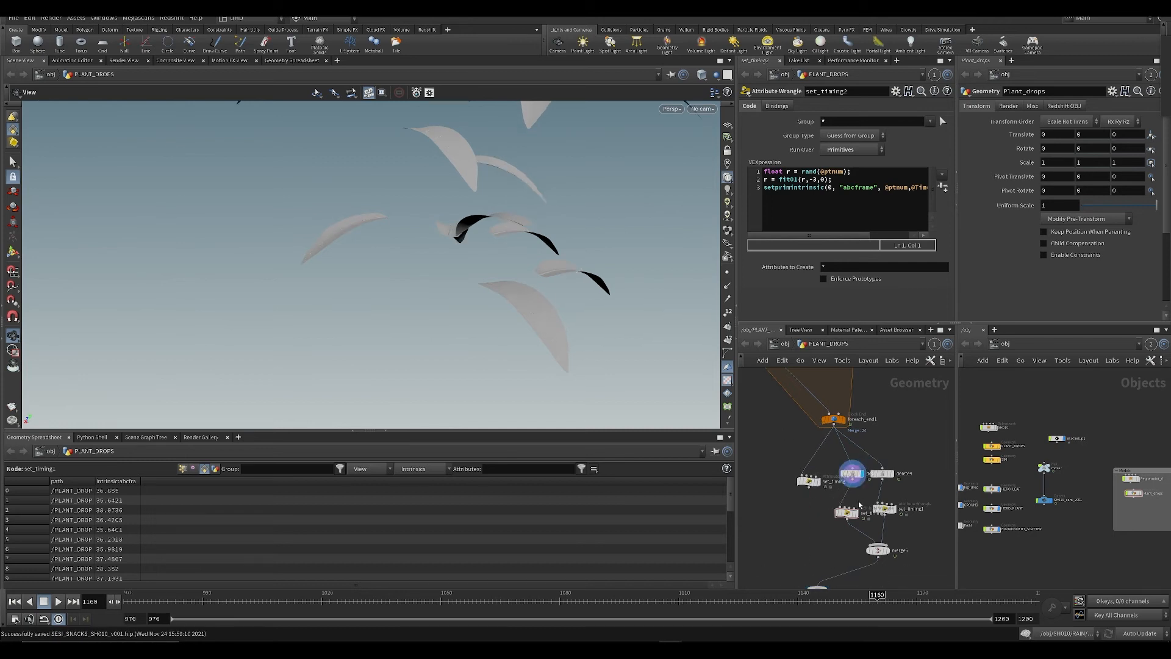
{"action": "middle_click_drag", "start_coordinate": [815, 518], "coordinate": [840, 601]}
{"action": "mouse_move", "coordinate": [888, 483]}
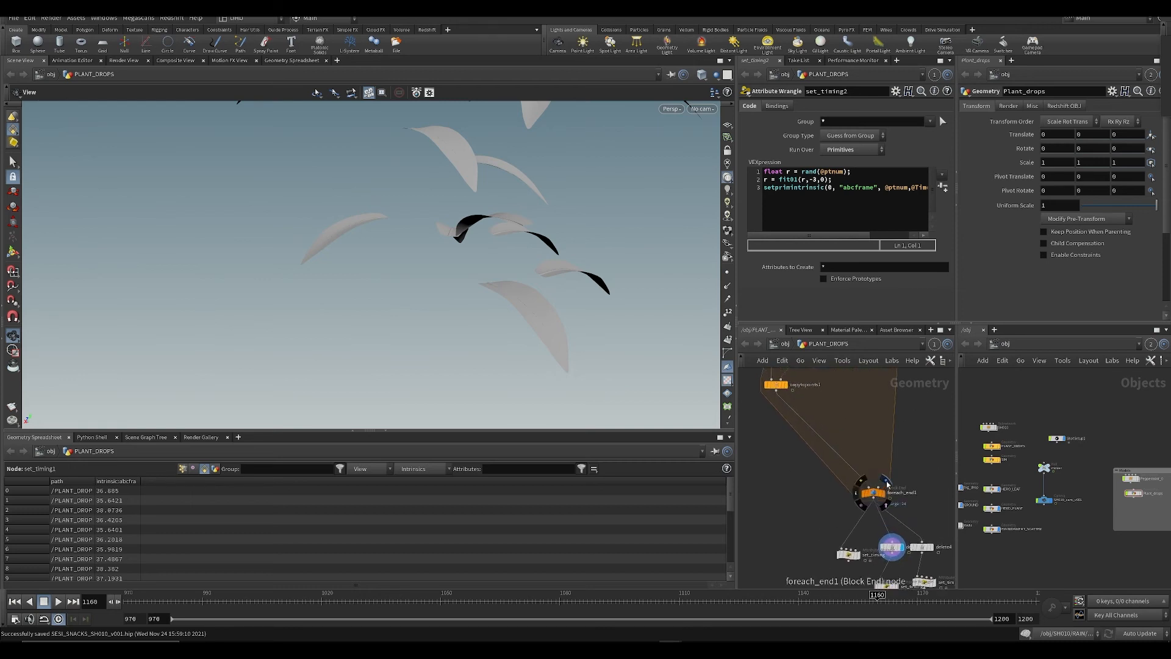
{"action": "middle_click_drag", "start_coordinate": [887, 482], "coordinate": [833, 383]}
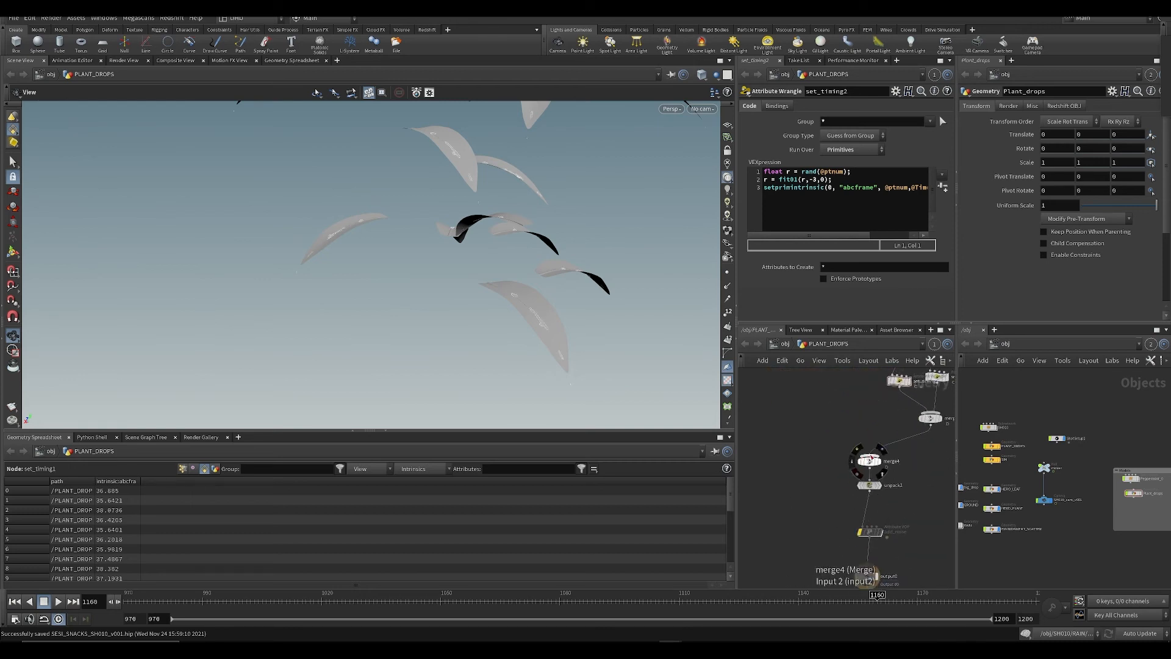
Step: Display merge4 and connect the static plant branch from blast6 into it
{"action": "left_click", "coordinate": [884, 452]}
{"action": "middle_click_drag", "start_coordinate": [884, 455], "coordinate": [887, 506]}
{"action": "left_click", "coordinate": [876, 507]}
{"action": "scroll", "coordinate": [867, 450], "scroll_direction": "down", "scroll_amount": 5}
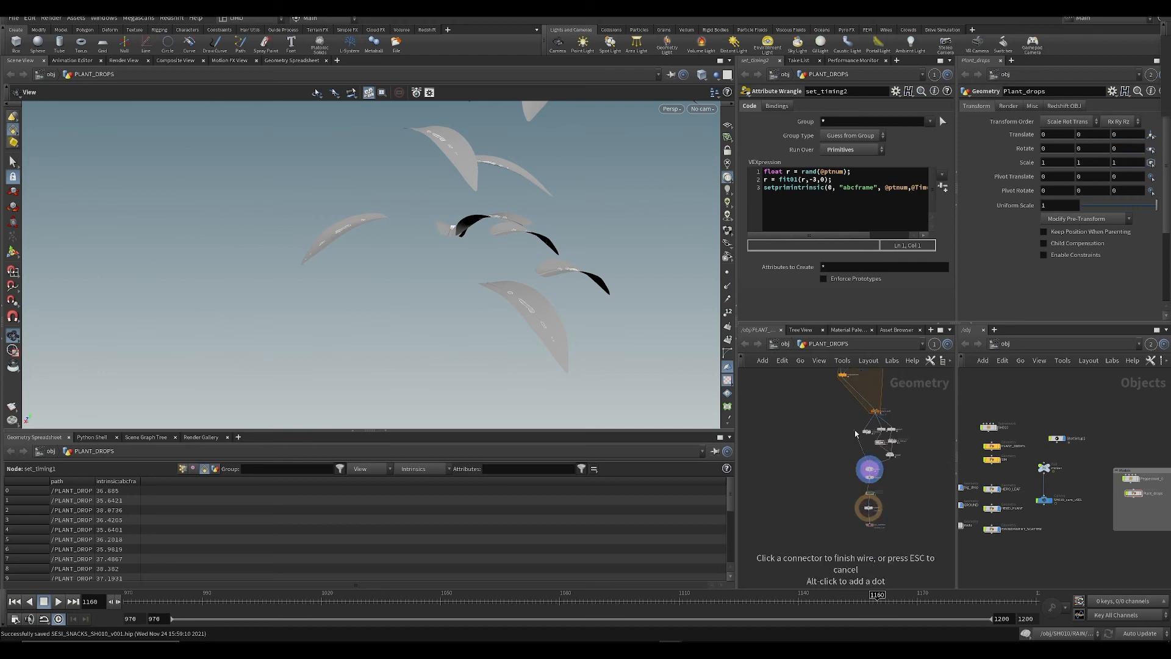
{"action": "middle_click_drag", "start_coordinate": [856, 433], "coordinate": [833, 469]}
{"action": "scroll", "coordinate": [840, 444], "scroll_direction": "up", "scroll_amount": 5}
{"action": "left_click", "coordinate": [835, 419]}
{"action": "middle_click_drag", "start_coordinate": [834, 419], "coordinate": [804, 155]}
{"action": "scroll", "coordinate": [837, 536], "scroll_direction": "up", "scroll_amount": 3}
{"action": "middle_click_drag", "start_coordinate": [838, 540], "coordinate": [819, 413]}
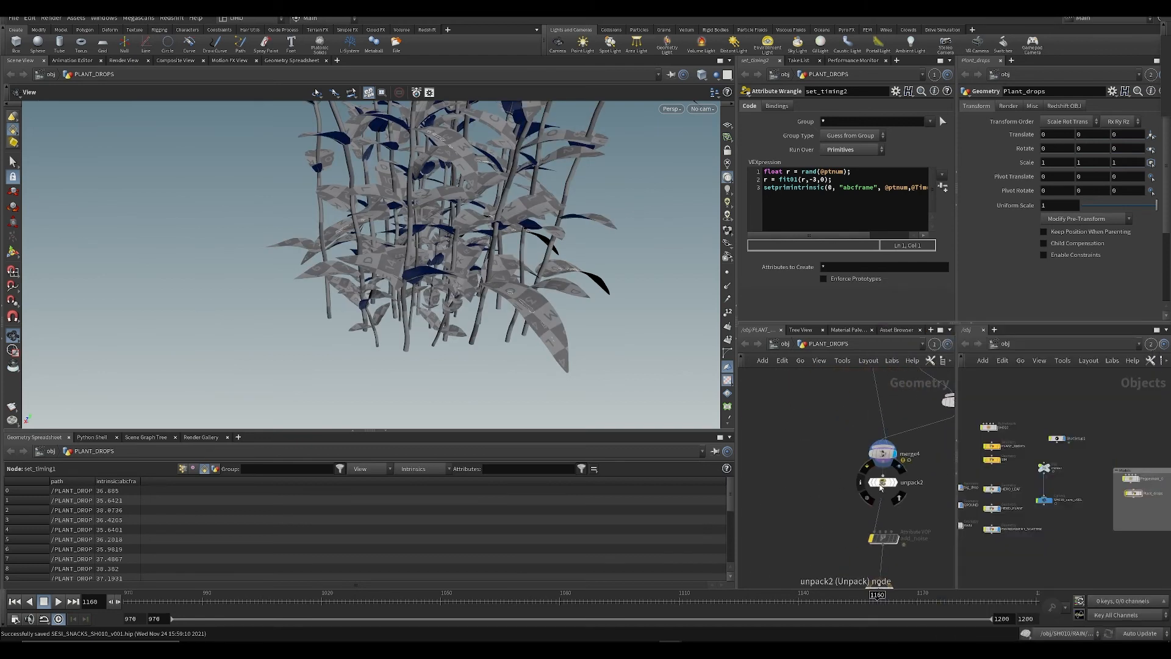
Step: Display and select unpack2, then enable and display the add_noise node below it
{"action": "left_click", "coordinate": [897, 470]}
{"action": "left_click", "coordinate": [883, 482]}
{"action": "middle_click_drag", "start_coordinate": [874, 526], "coordinate": [850, 481]}
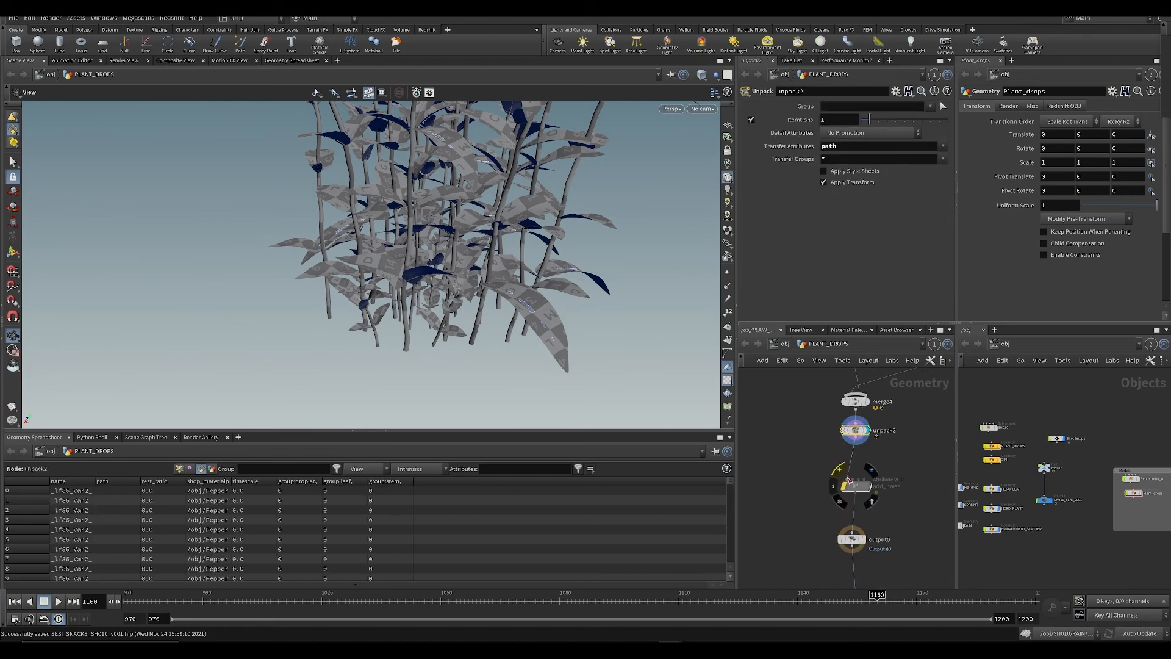
{"action": "left_click", "coordinate": [873, 489]}
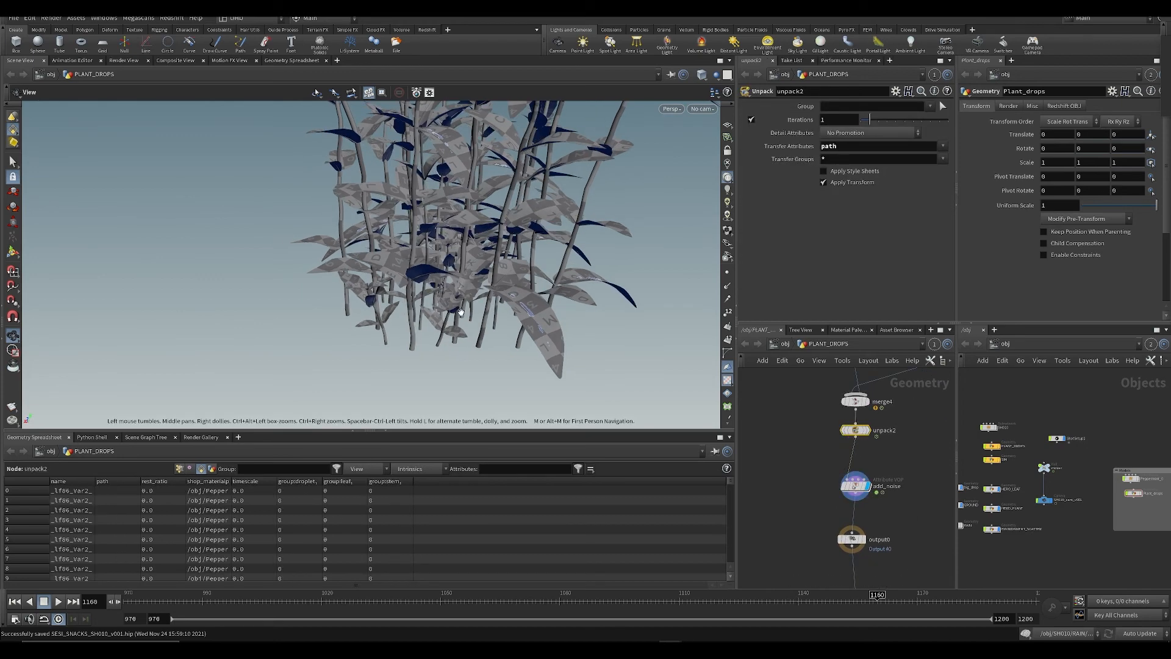
Step: Play the full plant animation from frame 970 through SH010_cam_v001, scrub to frame 1136, and save the scene
{"action": "key", "text": "ctrl+Up"}
{"action": "key", "text": "Up"}
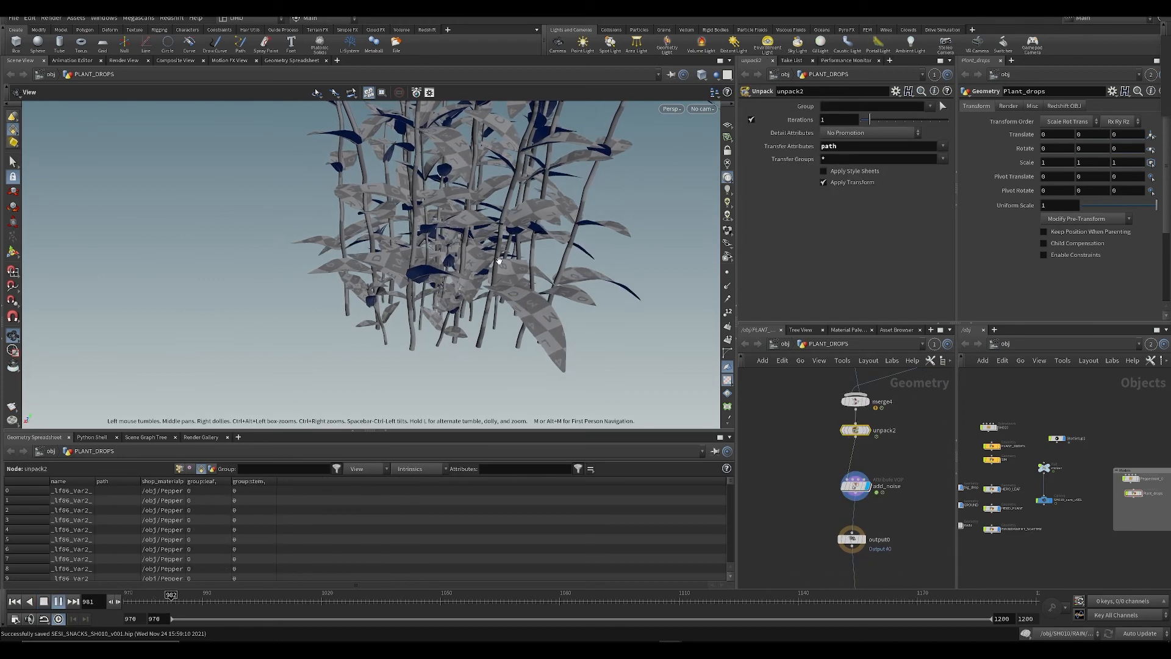
{"action": "left_click", "coordinate": [707, 109]}
{"action": "left_click", "coordinate": [729, 163]}
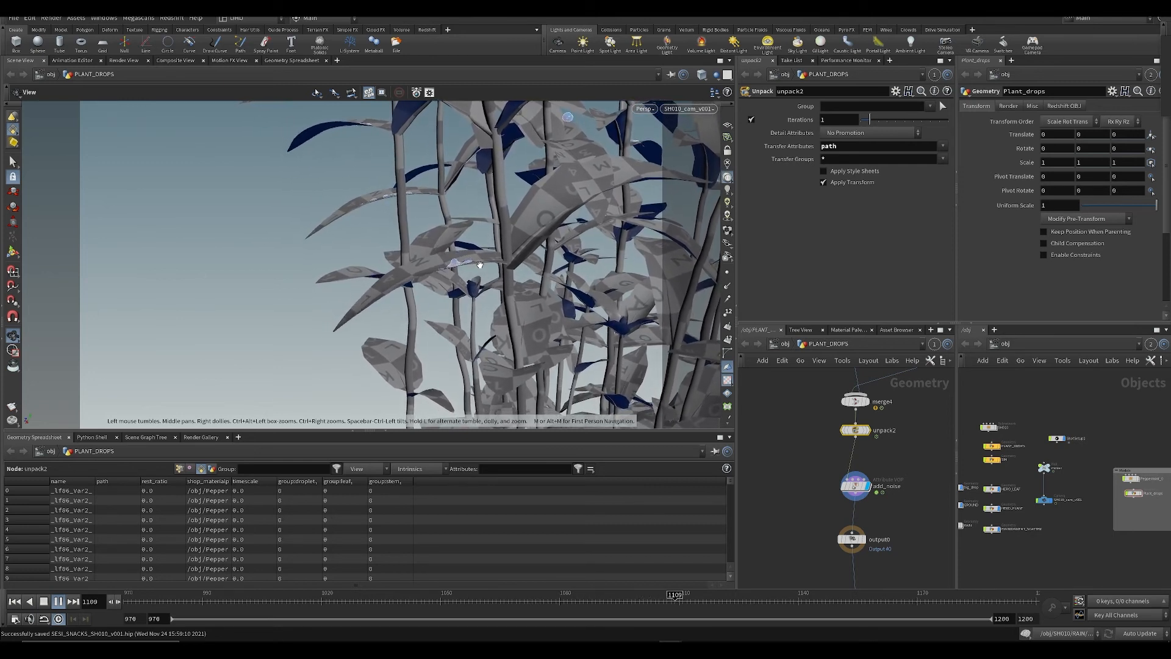
{"action": "left_click", "coordinate": [700, 603]}
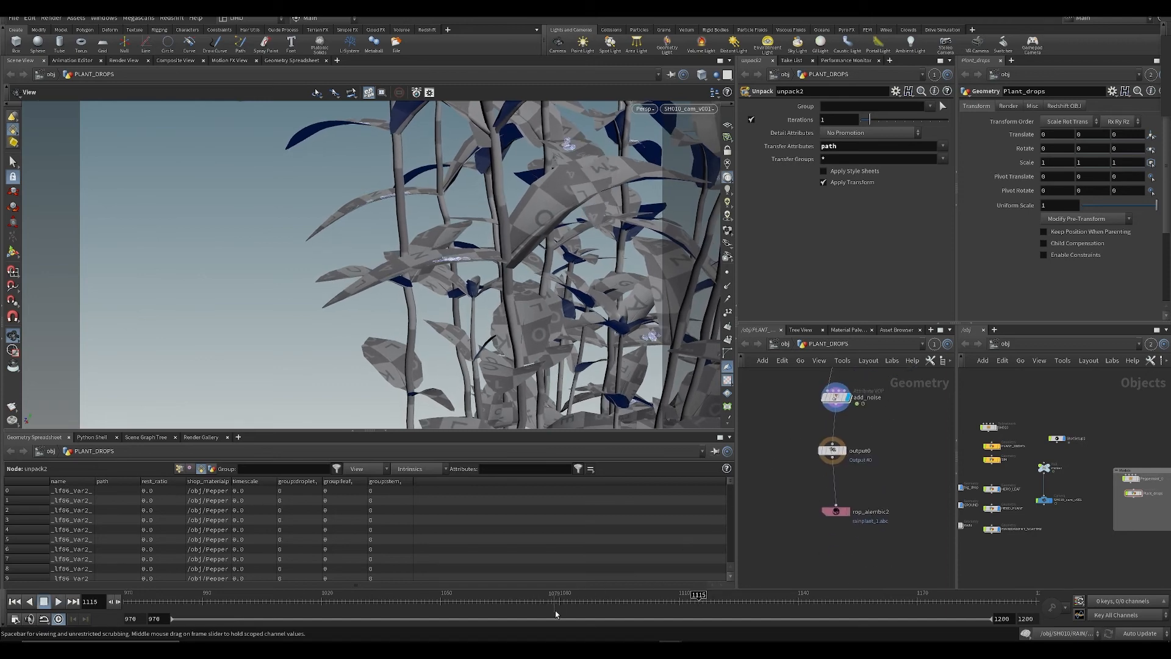
{"action": "left_click_drag", "start_coordinate": [556, 603], "coordinate": [784, 599]}
{"action": "middle_click_drag", "start_coordinate": [786, 418], "coordinate": [760, 543]}
{"action": "key", "text": "ctrl+s"}
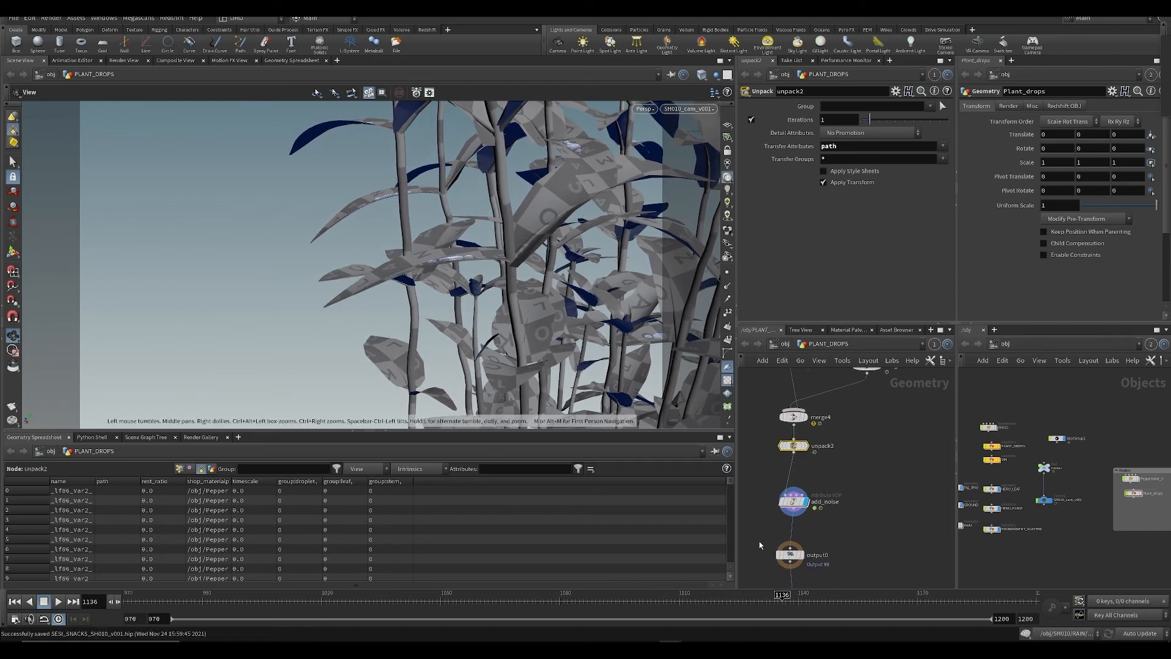
Step: Inspect the large foreground leaf and its drops in a close free view, and save the scene
{"action": "scroll", "coordinate": [848, 466], "scroll_direction": "down", "scroll_amount": 1}
{"action": "middle_click_drag", "start_coordinate": [849, 466], "coordinate": [815, 458]}
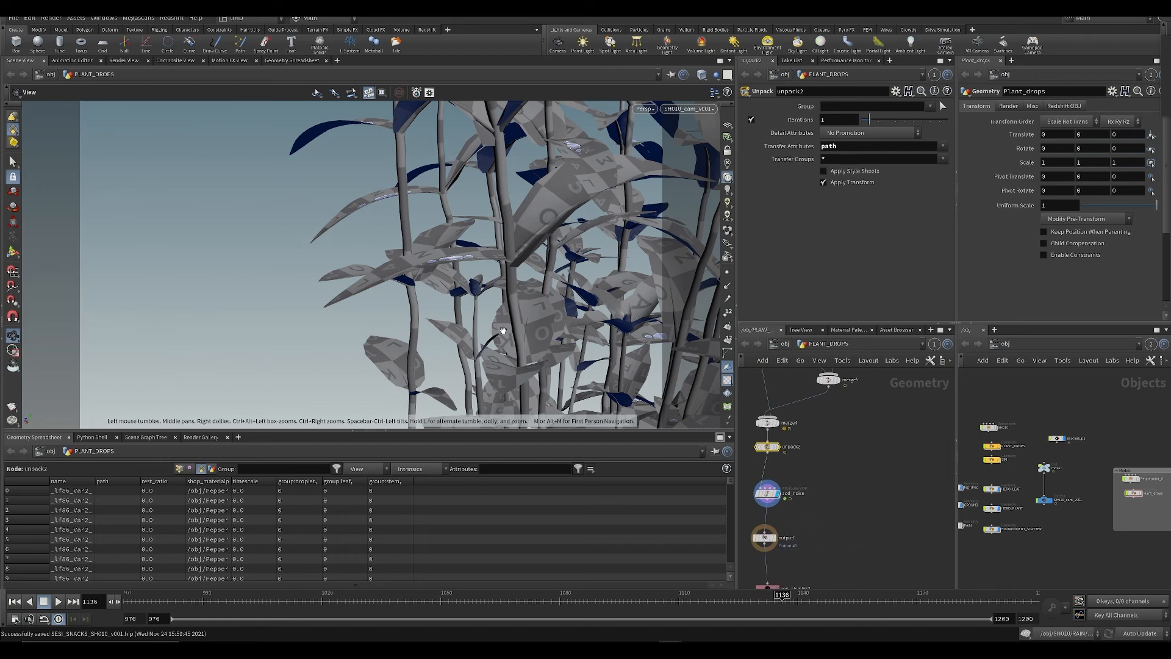
{"action": "left_click_drag", "start_coordinate": [479, 327], "coordinate": [472, 369]}
{"action": "key", "text": "ctrl+s"}
{"action": "left_click_drag", "start_coordinate": [482, 317], "coordinate": [464, 282]}
{"action": "middle_click_drag", "start_coordinate": [842, 476], "coordinate": [839, 522]}
{"action": "left_click_drag", "start_coordinate": [538, 282], "coordinate": [500, 299]}
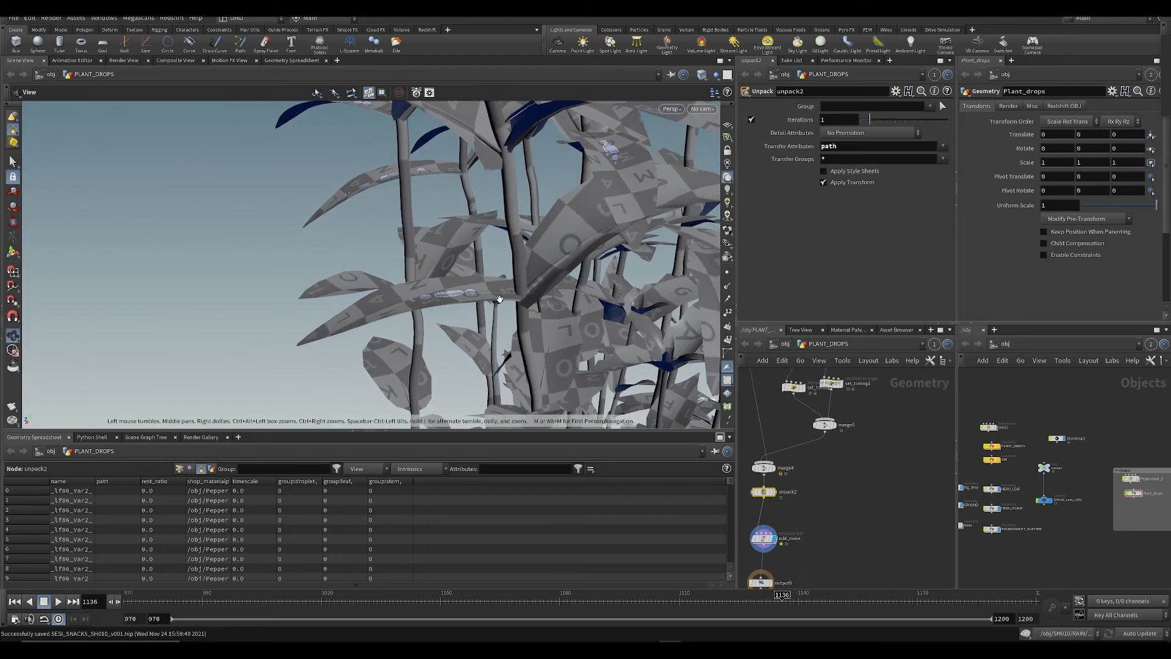
Step: Remove the large foreground leaf from blast3's group selection and display blast3
{"action": "scroll", "coordinate": [772, 425], "scroll_direction": "down", "scroll_amount": 3}
{"action": "middle_click_drag", "start_coordinate": [761, 413], "coordinate": [806, 577]}
{"action": "middle_click_drag", "start_coordinate": [855, 461], "coordinate": [861, 550]}
{"action": "middle_click_drag", "start_coordinate": [840, 382], "coordinate": [846, 468]}
{"action": "scroll", "coordinate": [845, 466], "scroll_direction": "up", "scroll_amount": 4}
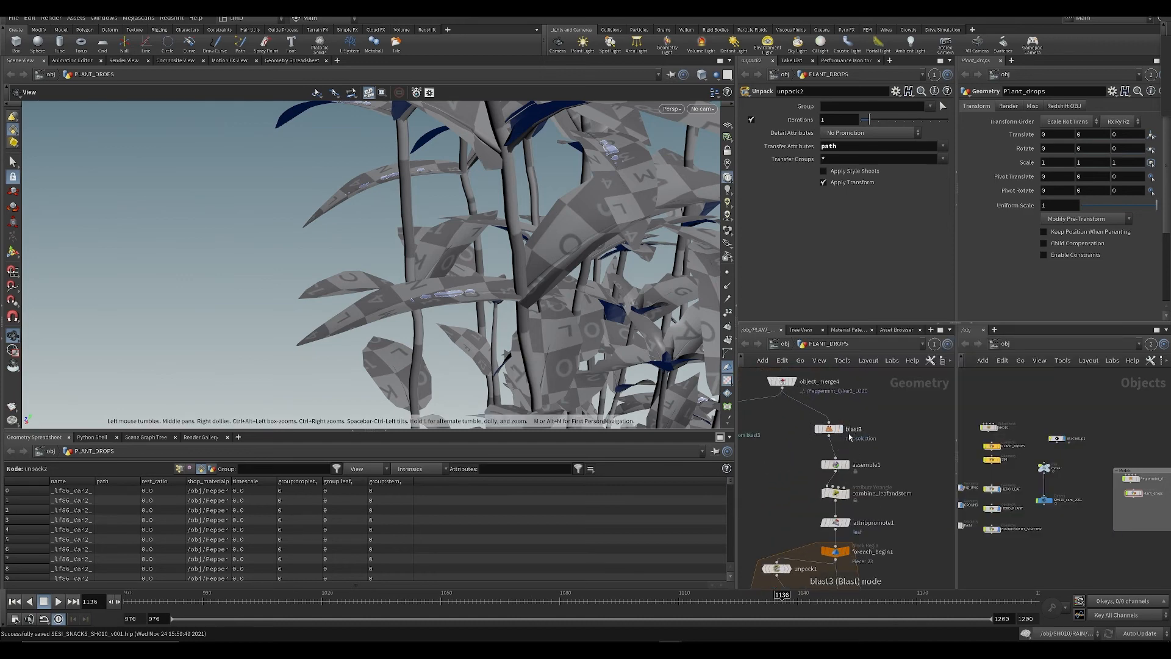
{"action": "left_click", "coordinate": [843, 416]}
{"action": "left_click", "coordinate": [829, 429]}
{"action": "left_click", "coordinate": [943, 107]}
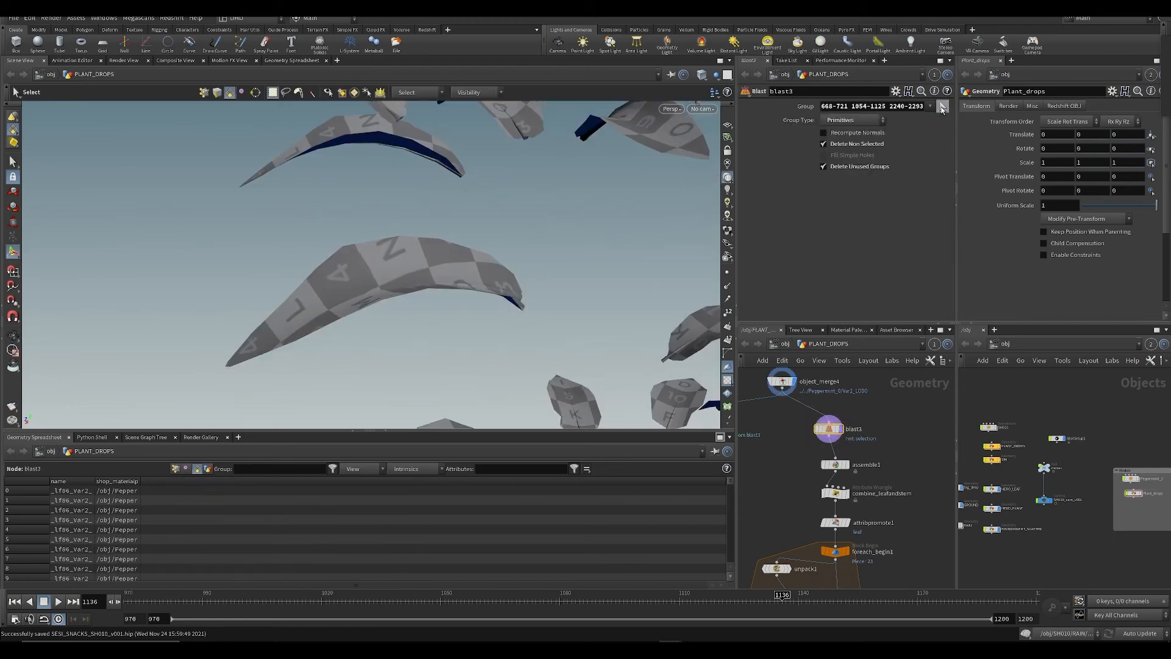
{"action": "left_click", "coordinate": [466, 269], "text": "ctrl"}
{"action": "left_click", "coordinate": [436, 276], "text": "ctrl"}
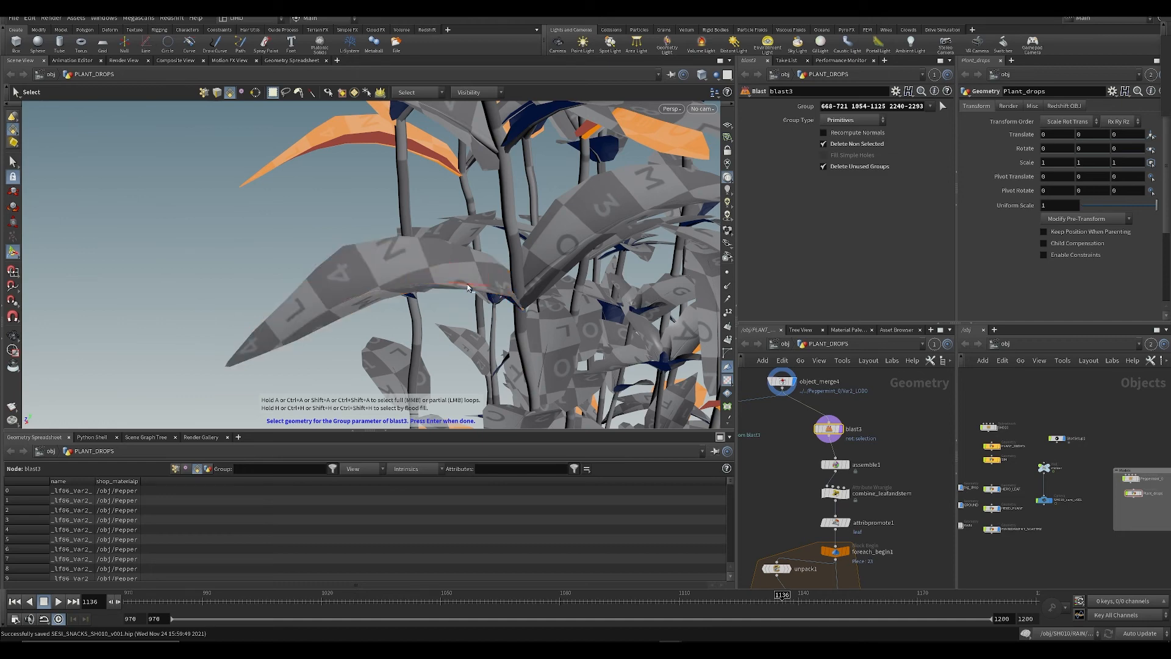
{"action": "key", "text": "Return"}
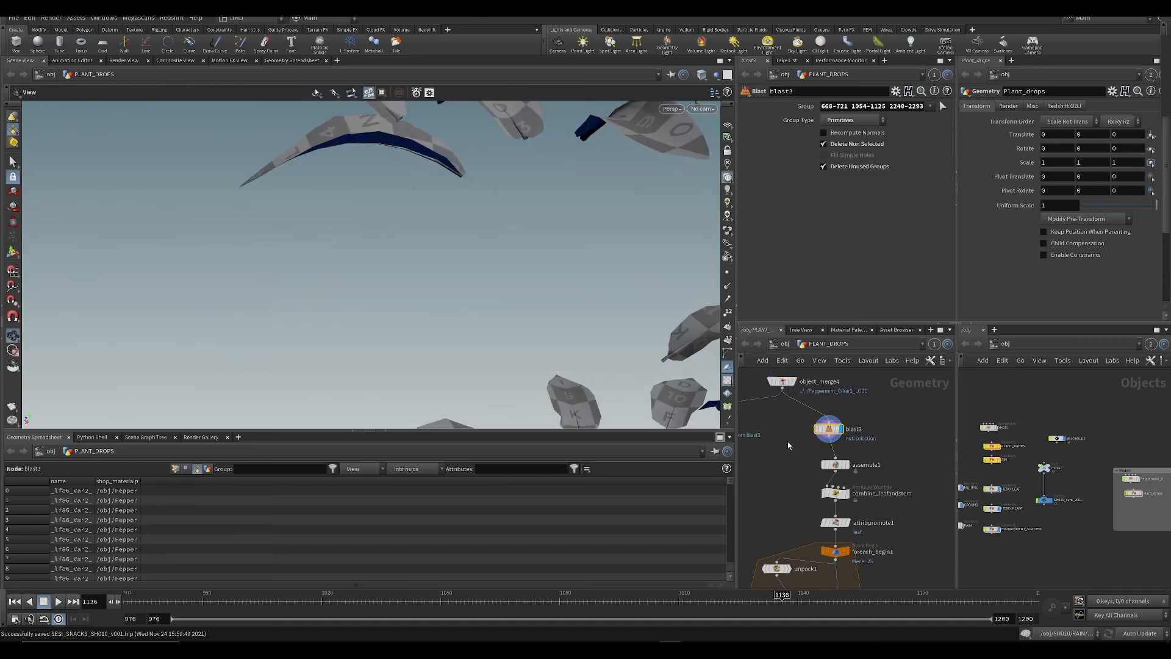
{"action": "middle_click_drag", "start_coordinate": [797, 400], "coordinate": [893, 415]}
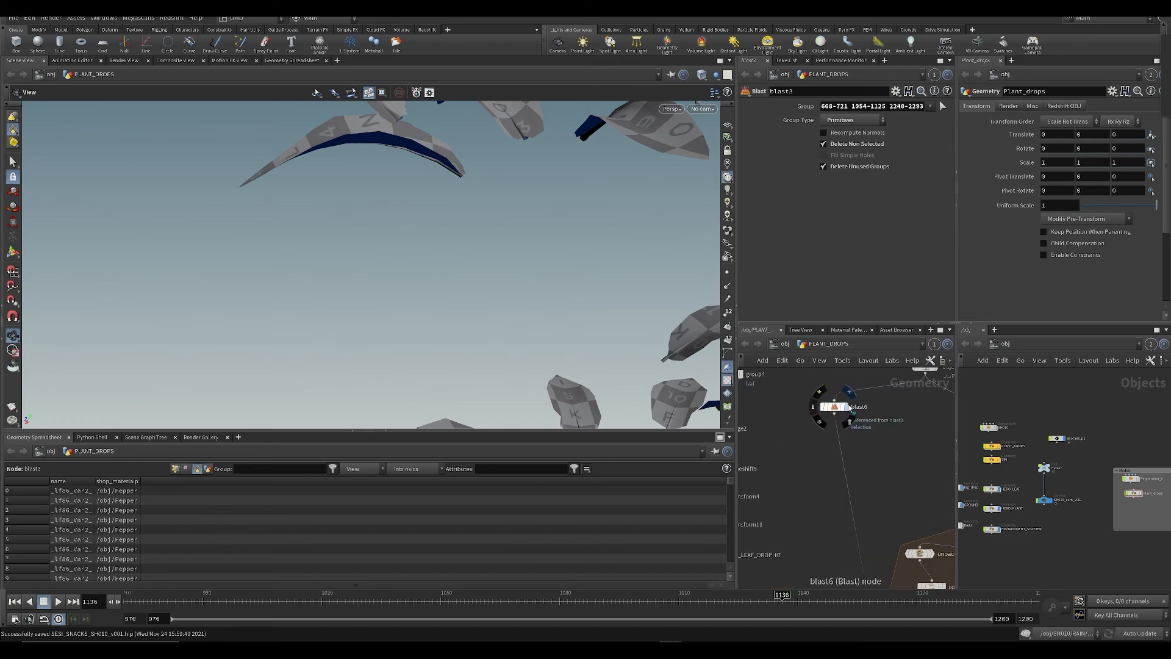
{"action": "left_click", "coordinate": [846, 407]}
{"action": "left_click", "coordinate": [836, 407]}
{"action": "key", "text": "Tab"}
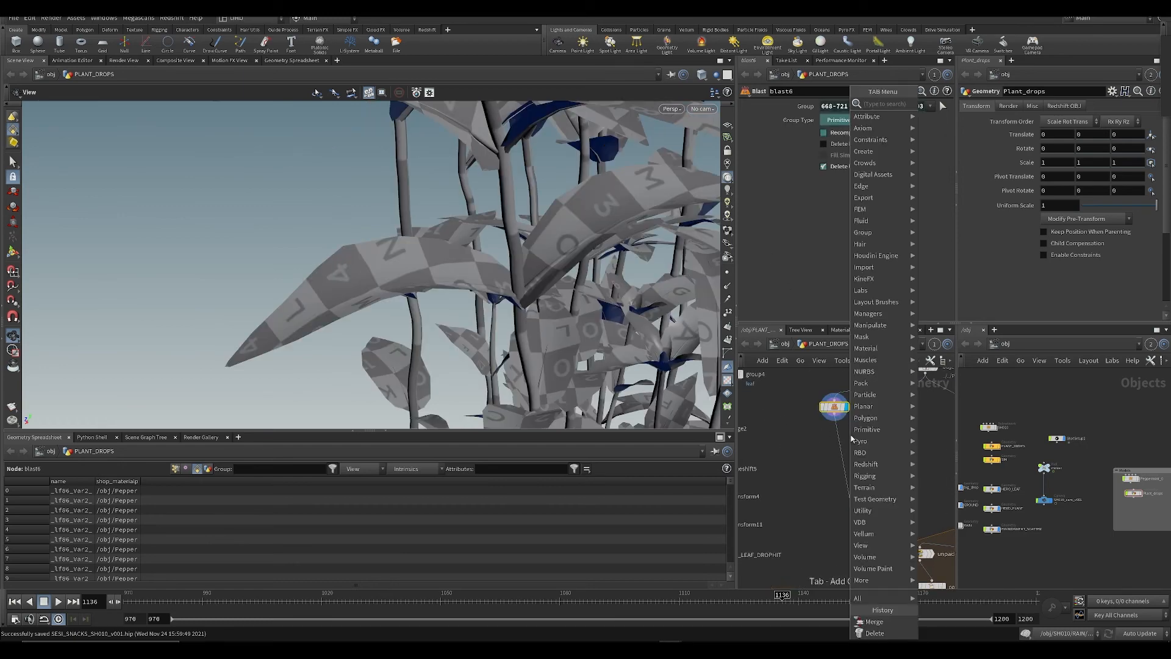
{"action": "type", "text": "sca"}
{"action": "key", "text": "Return"}
{"action": "left_click", "coordinate": [826, 437]}
{"action": "scroll", "coordinate": [832, 459], "scroll_direction": "up", "scroll_amount": 3}
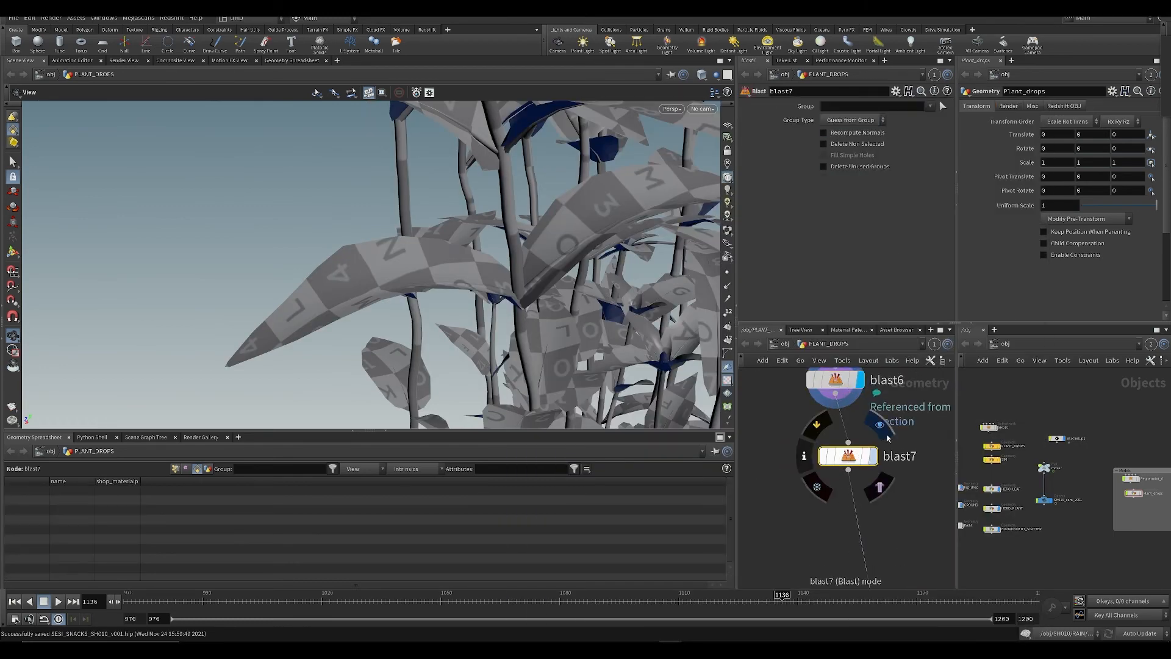
{"action": "left_click", "coordinate": [944, 107]}
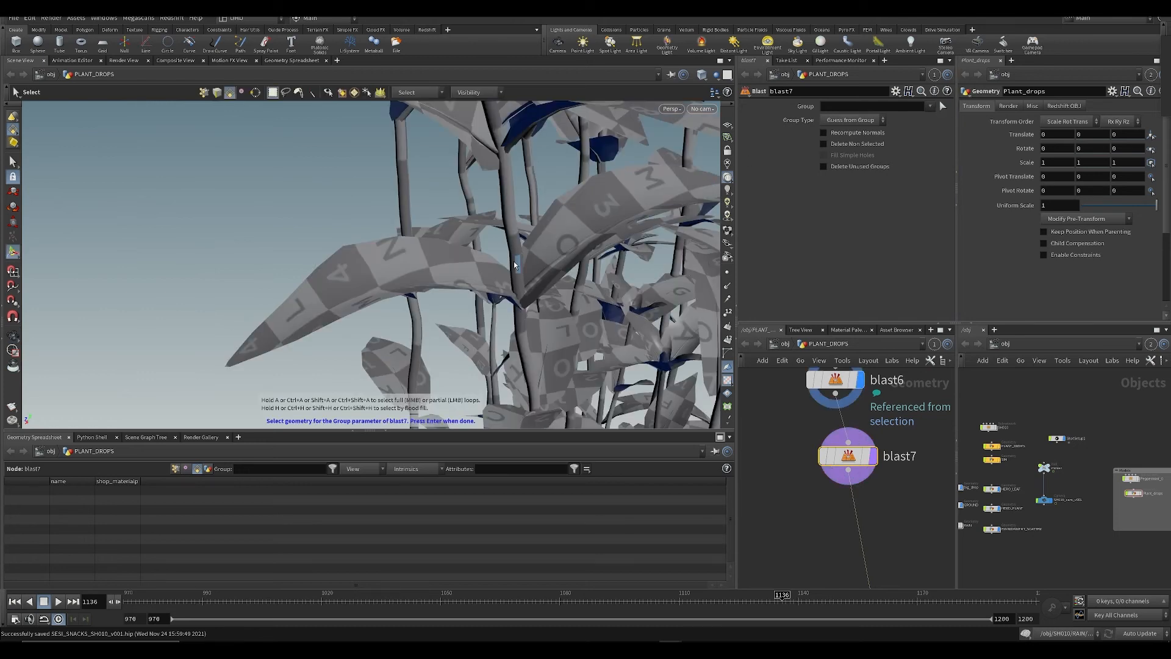
{"action": "left_click", "coordinate": [452, 251]}
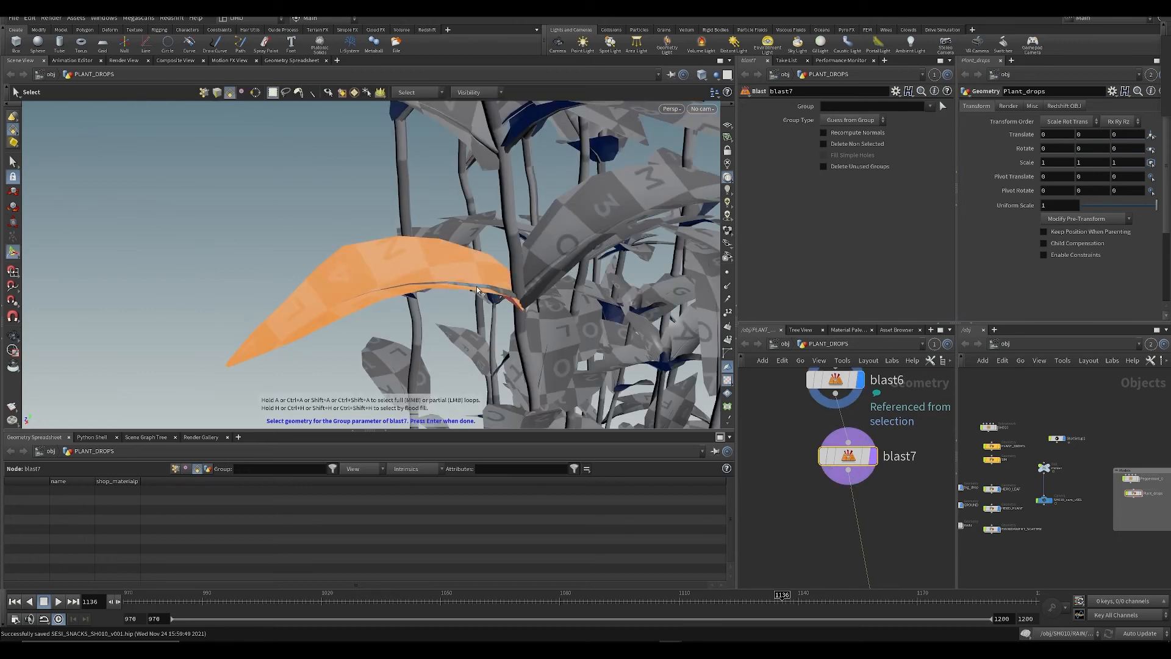
{"action": "key", "text": "Return"}
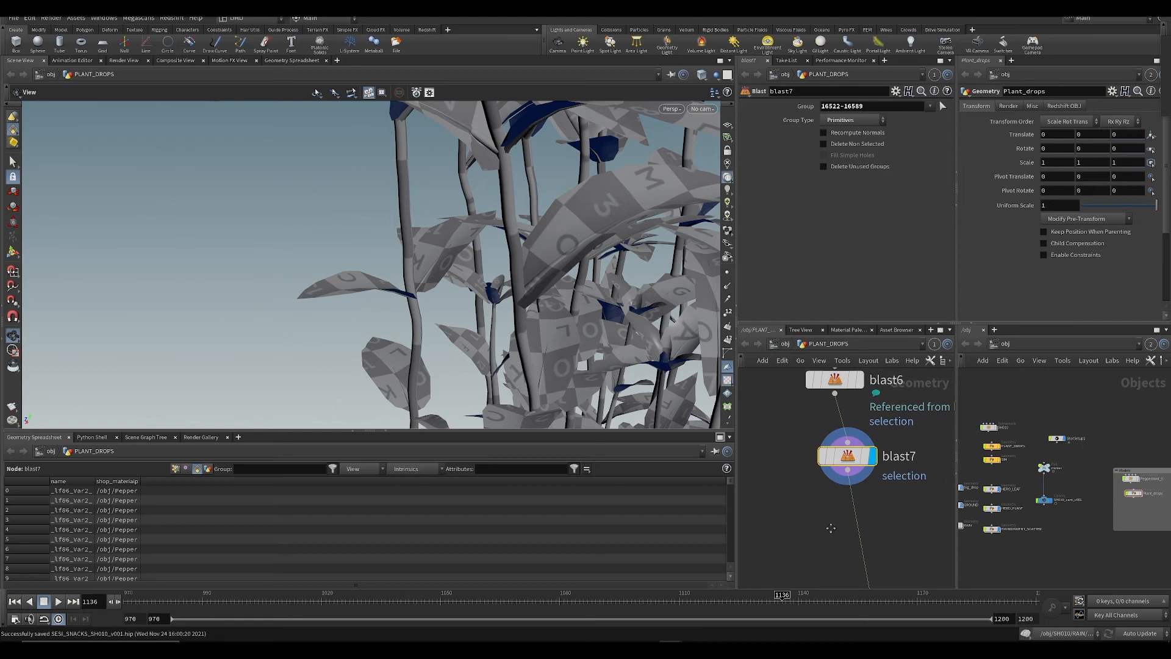
Step: Display the output0 node, look through SH010_cam_v001, and scrub the animation to frame 1163
{"action": "scroll", "coordinate": [753, 489], "scroll_direction": "down", "scroll_amount": 5}
{"action": "middle_click_drag", "start_coordinate": [896, 528], "coordinate": [871, 348]}
{"action": "middle_click_drag", "start_coordinate": [856, 580], "coordinate": [853, 504]}
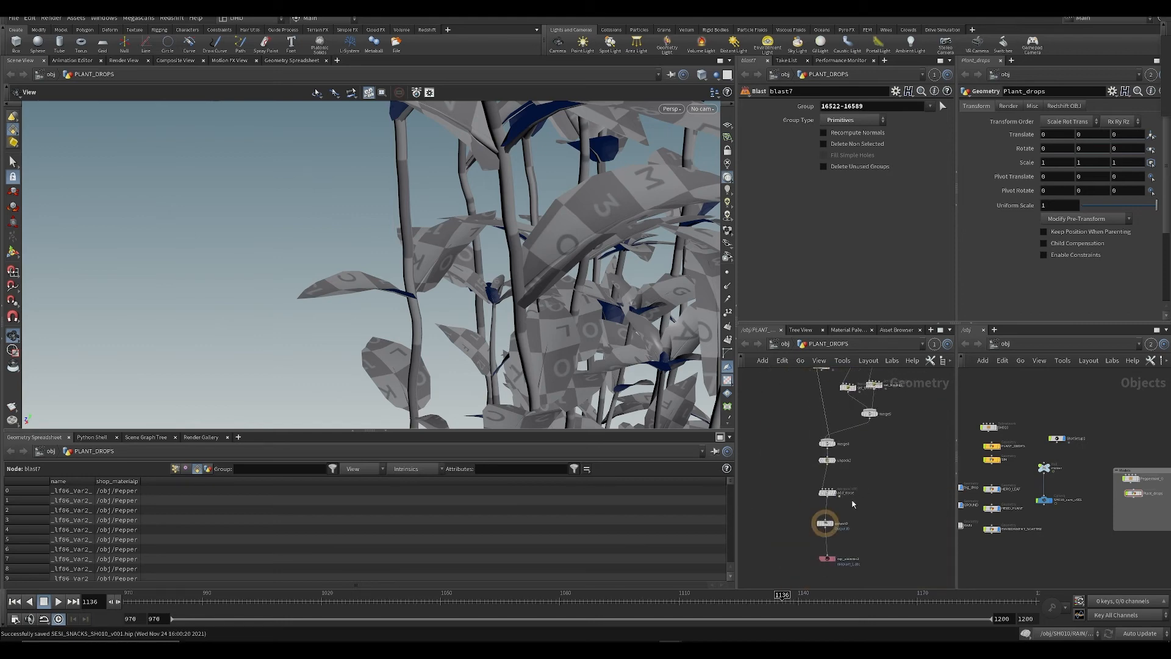
{"action": "left_click", "coordinate": [826, 526]}
{"action": "left_click", "coordinate": [702, 109]}
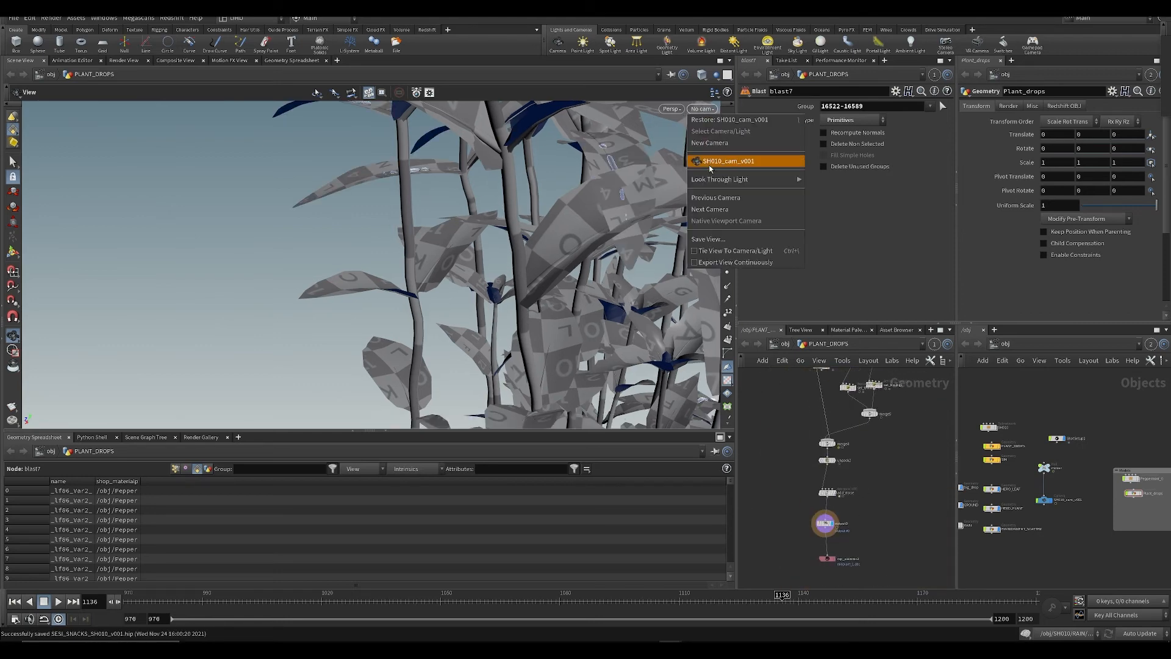
{"action": "left_click", "coordinate": [710, 161]}
{"action": "left_click_drag", "start_coordinate": [177, 604], "coordinate": [890, 607]}
Step: Show the rop_alembic2 node's export settings, return to the object level, and save the scene
{"action": "scroll", "coordinate": [866, 558], "scroll_direction": "up", "scroll_amount": 1}
{"action": "middle_click_drag", "start_coordinate": [864, 562], "coordinate": [850, 497]}
{"action": "scroll", "coordinate": [851, 497], "scroll_direction": "up", "scroll_amount": 2}
{"action": "left_click", "coordinate": [773, 493]}
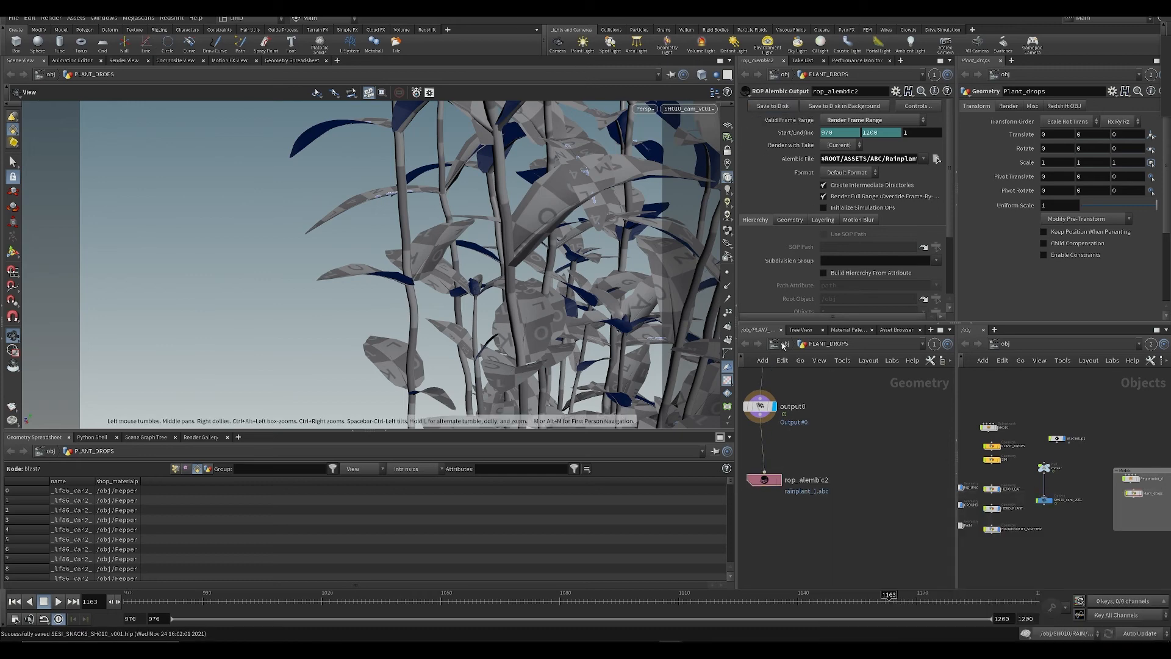
{"action": "key", "text": "u"}
{"action": "left_click", "coordinate": [839, 445]}
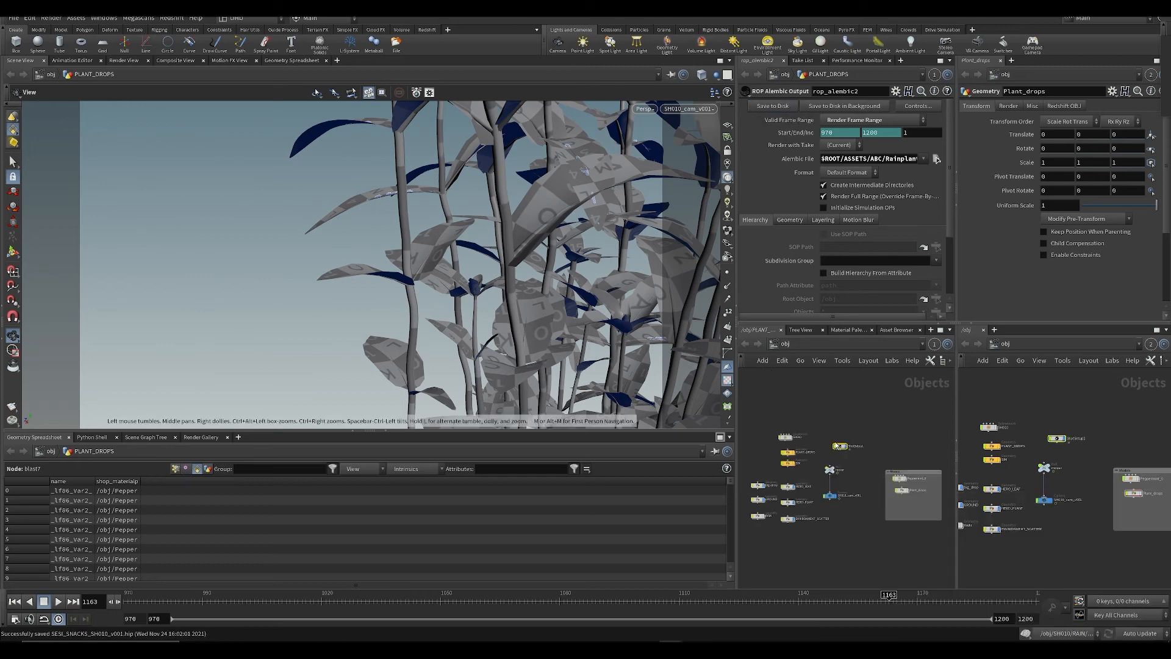
{"action": "middle_click_drag", "start_coordinate": [817, 427], "coordinate": [851, 380]}
{"action": "key", "text": "ctrl+s"}
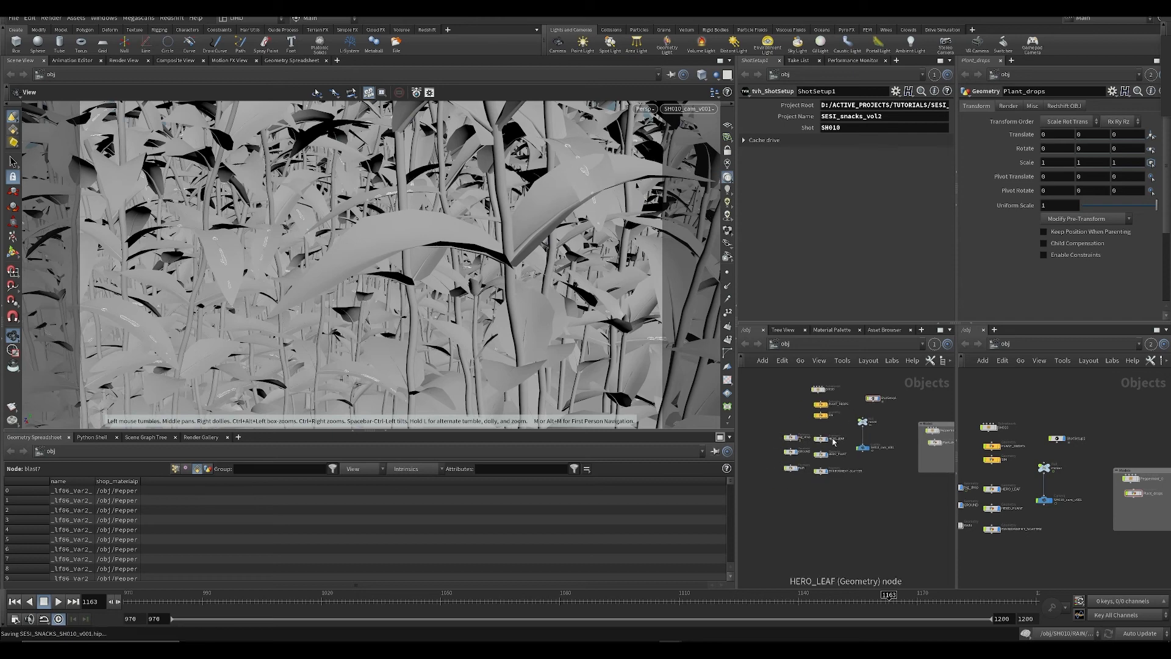
Step: Scrub the complete scene through SH010_cam_v001 to frame 1104 to check the foreground leaves
{"action": "scroll", "coordinate": [823, 422], "scroll_direction": "up", "scroll_amount": 4}
{"action": "middle_click_drag", "start_coordinate": [877, 434], "coordinate": [797, 444]}
{"action": "scroll", "coordinate": [796, 444], "scroll_direction": "down", "scroll_amount": 1}
{"action": "scroll", "coordinate": [797, 445], "scroll_direction": "down", "scroll_amount": 3}
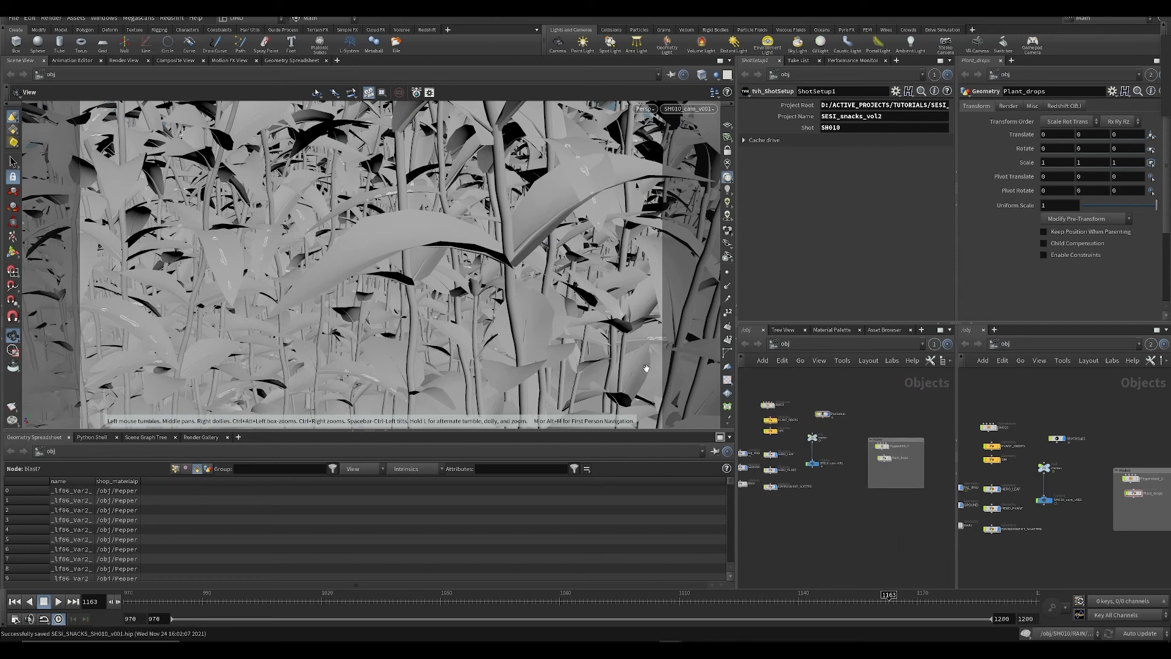
{"action": "left_click", "coordinate": [369, 596]}
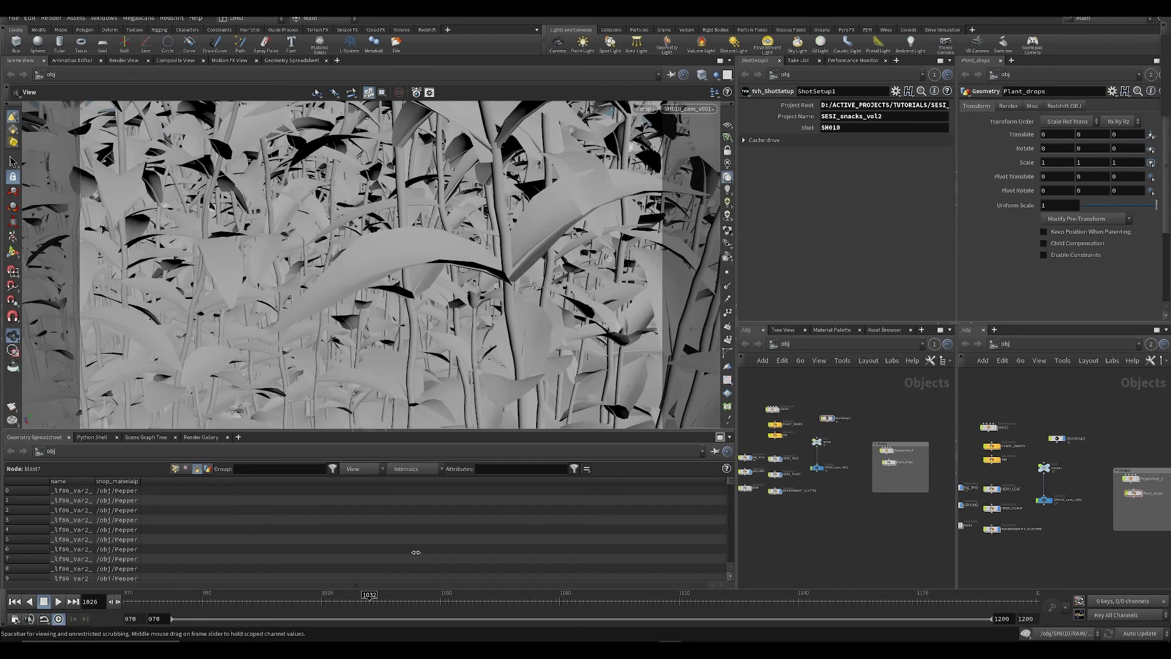
{"action": "left_click_drag", "start_coordinate": [463, 596], "coordinate": [650, 603]}
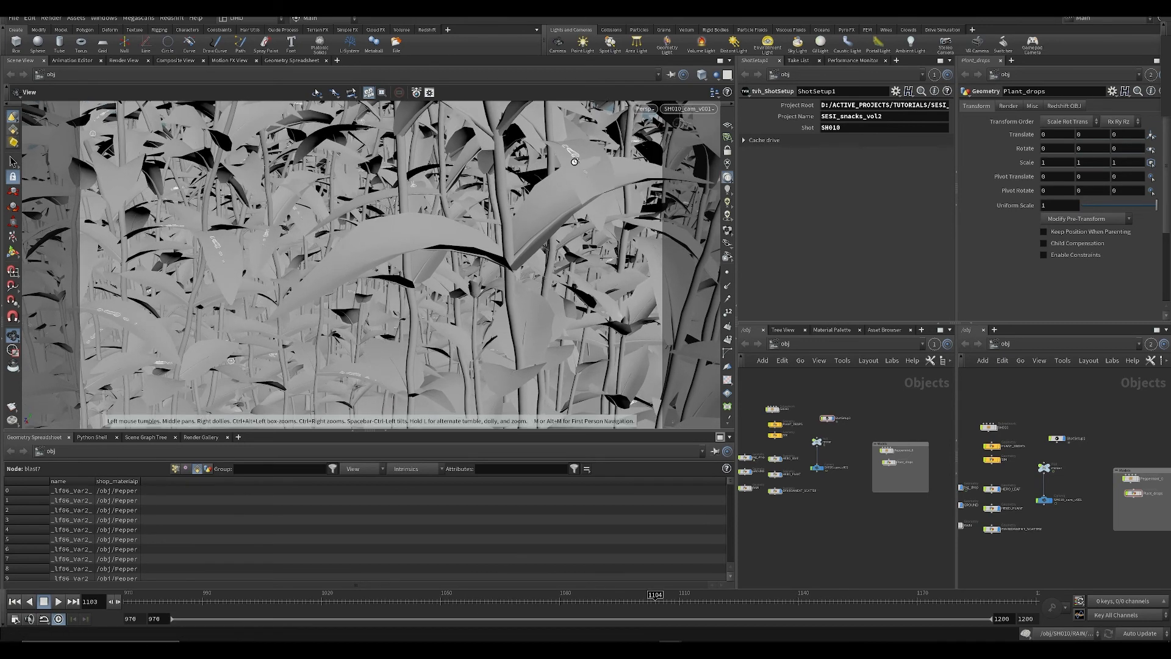
Step: Inspect the large foreground leaf and its drops in a close free view, and return to SH010_cam_v001
{"action": "right_click_drag", "start_coordinate": [564, 230], "coordinate": [602, 214]}
{"action": "middle_click_drag", "start_coordinate": [602, 214], "coordinate": [480, 265]}
{"action": "left_click_drag", "start_coordinate": [480, 264], "coordinate": [512, 220]}
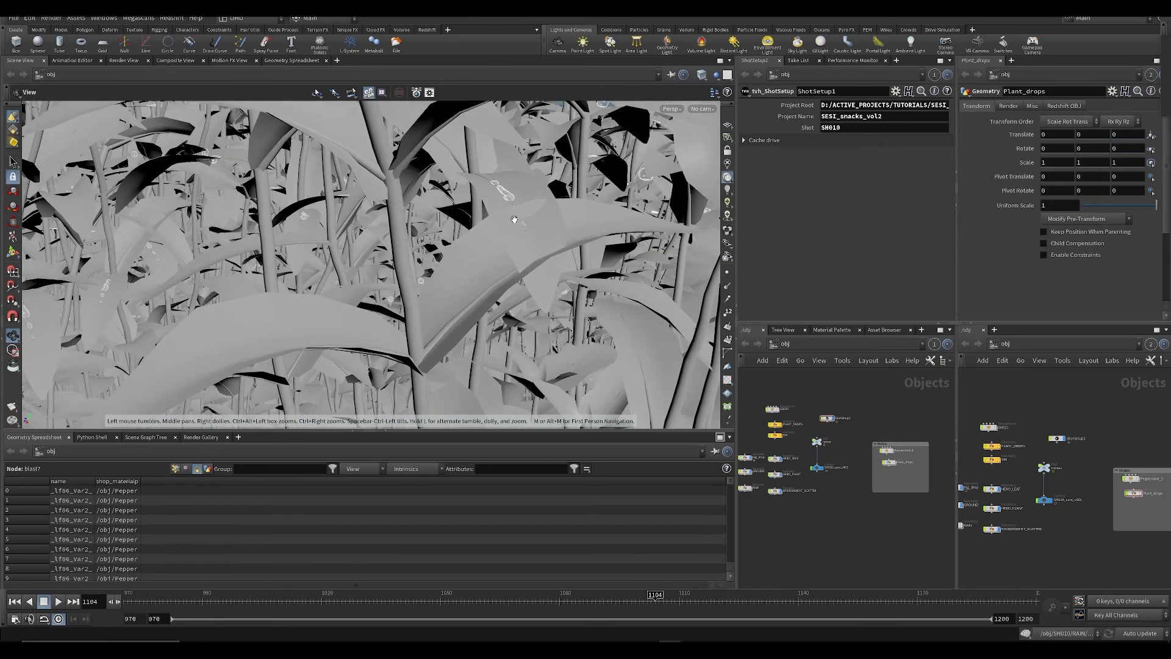
{"action": "right_click_drag", "start_coordinate": [513, 220], "coordinate": [529, 232]}
{"action": "left_click_drag", "start_coordinate": [451, 296], "coordinate": [399, 274]}
{"action": "key", "text": "s"}
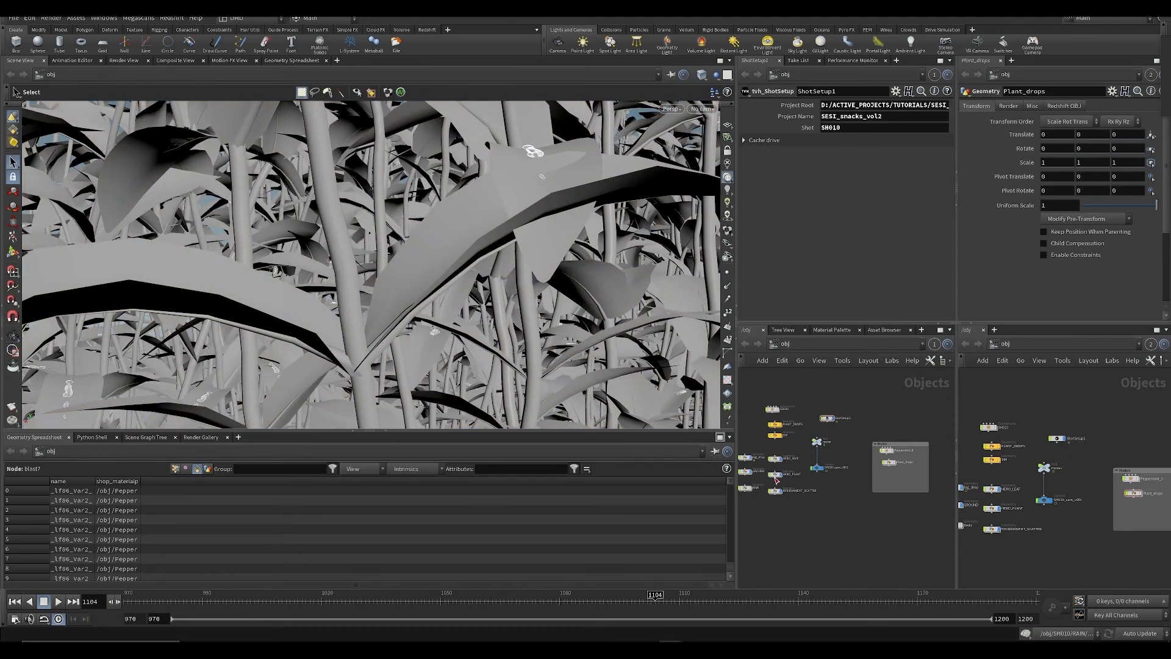
{"action": "scroll", "coordinate": [781, 455], "scroll_direction": "up", "scroll_amount": 3}
{"action": "middle_click_drag", "start_coordinate": [781, 456], "coordinate": [741, 430]}
{"action": "left_click", "coordinate": [706, 110]}
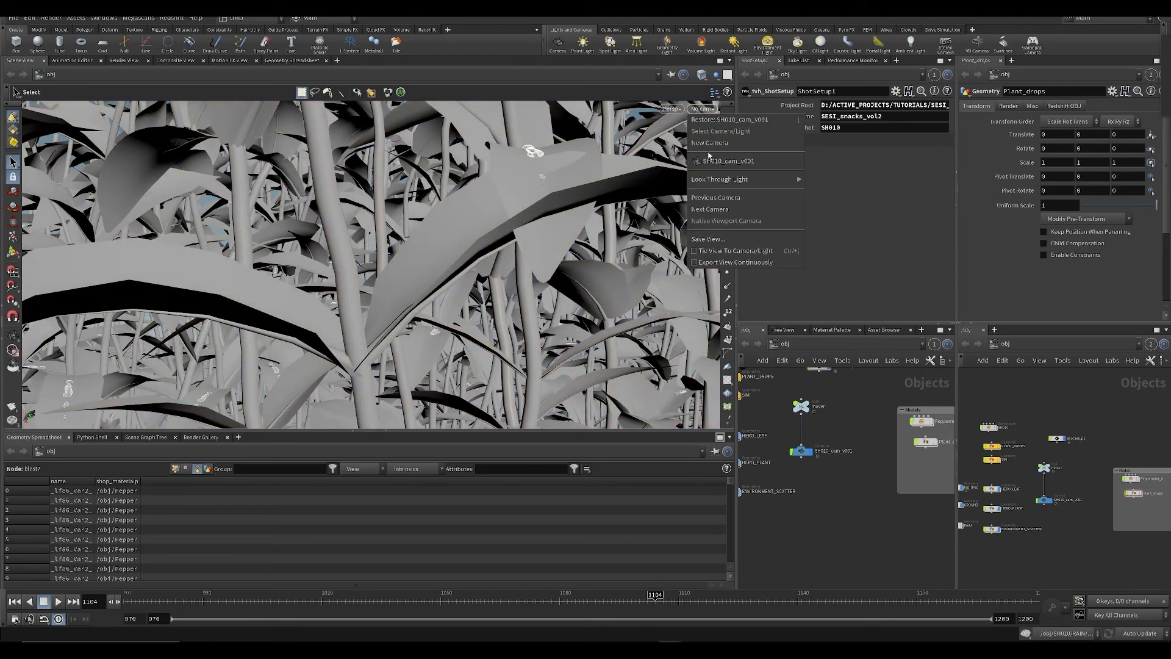
{"action": "left_click", "coordinate": [710, 160]}
Step: Select ENVIRONMENT_SCATTER, HERO_PLANT and HERO_LEAF in turn to check which object contains the overlapping foreground leaf
{"action": "middle_click_drag", "start_coordinate": [856, 482], "coordinate": [853, 543]}
{"action": "middle_click_drag", "start_coordinate": [767, 465], "coordinate": [821, 397]}
{"action": "left_click", "coordinate": [808, 472]}
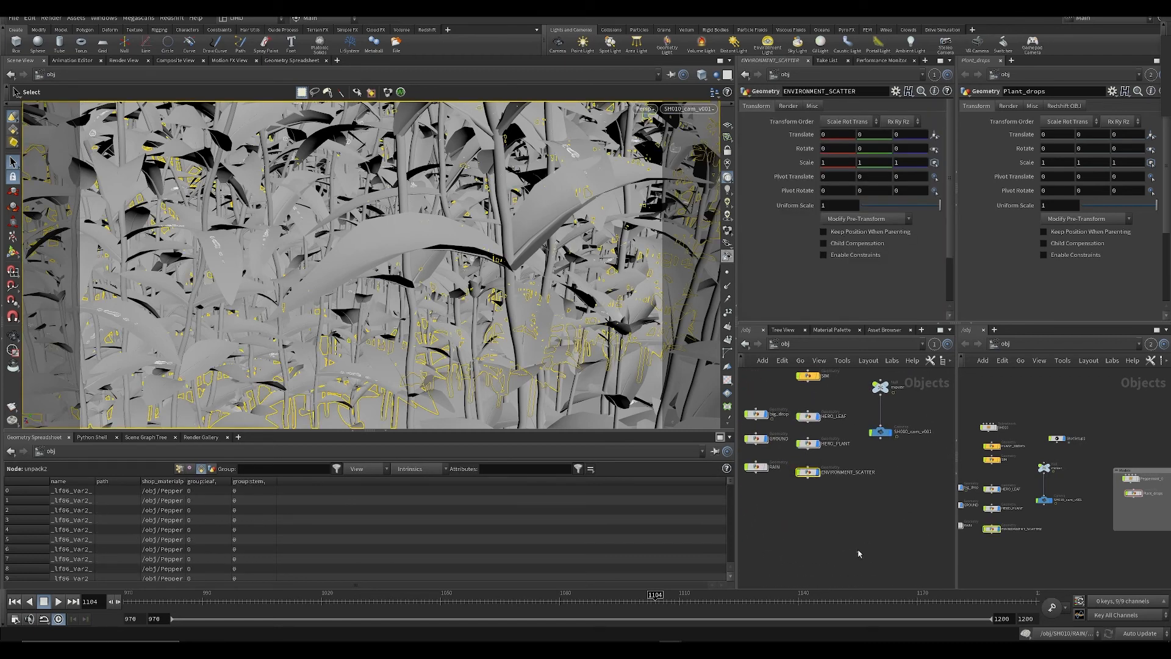
{"action": "left_click", "coordinate": [808, 443]}
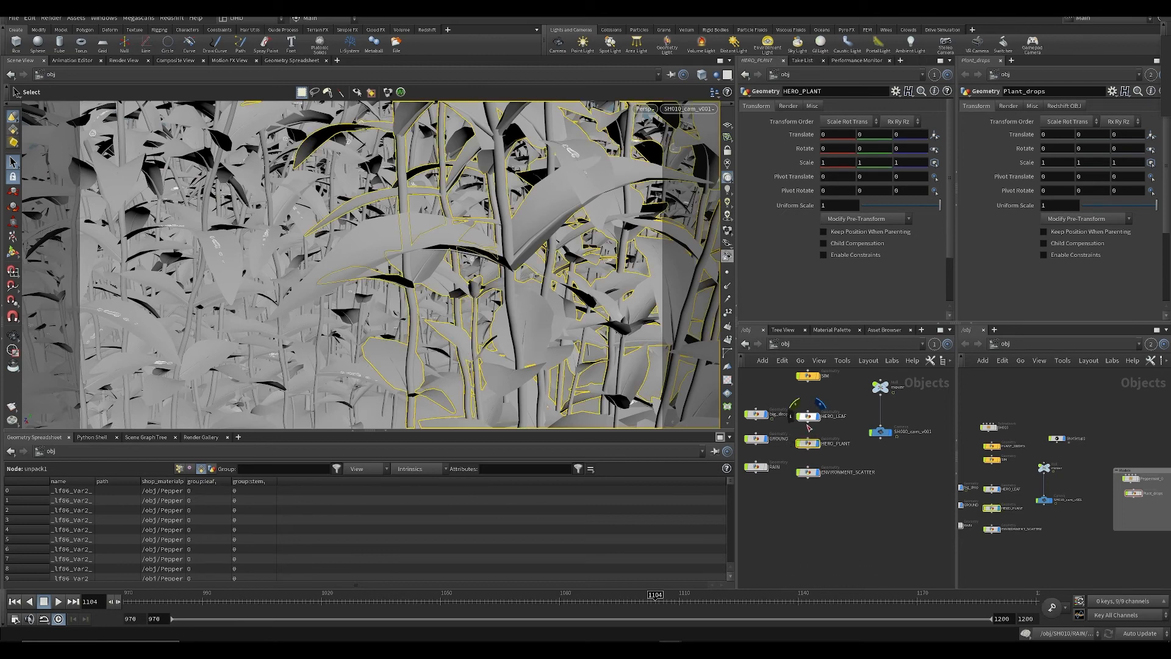
{"action": "left_click", "coordinate": [809, 417]}
Step: Delete the large foreground leaf inside HERO_PLANT with a Blast node after unpack1, return to the object level, and save the scene
{"action": "double_click", "coordinate": [808, 444]}
{"action": "scroll", "coordinate": [811, 466], "scroll_direction": "up", "scroll_amount": 3}
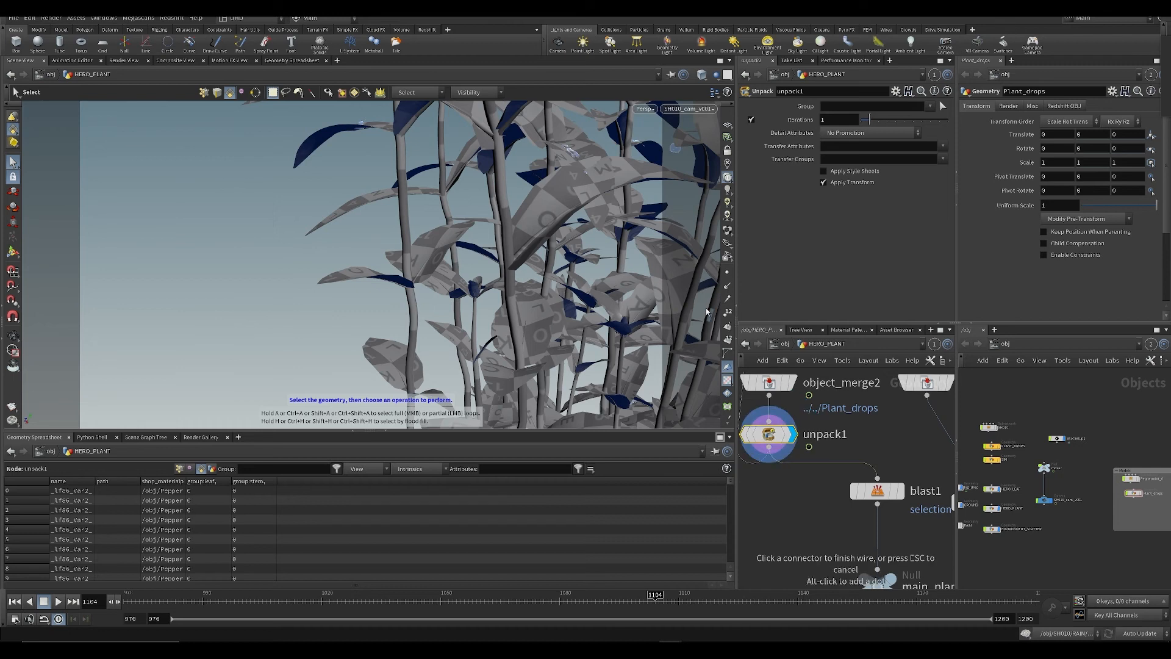
{"action": "left_click", "coordinate": [554, 216]}
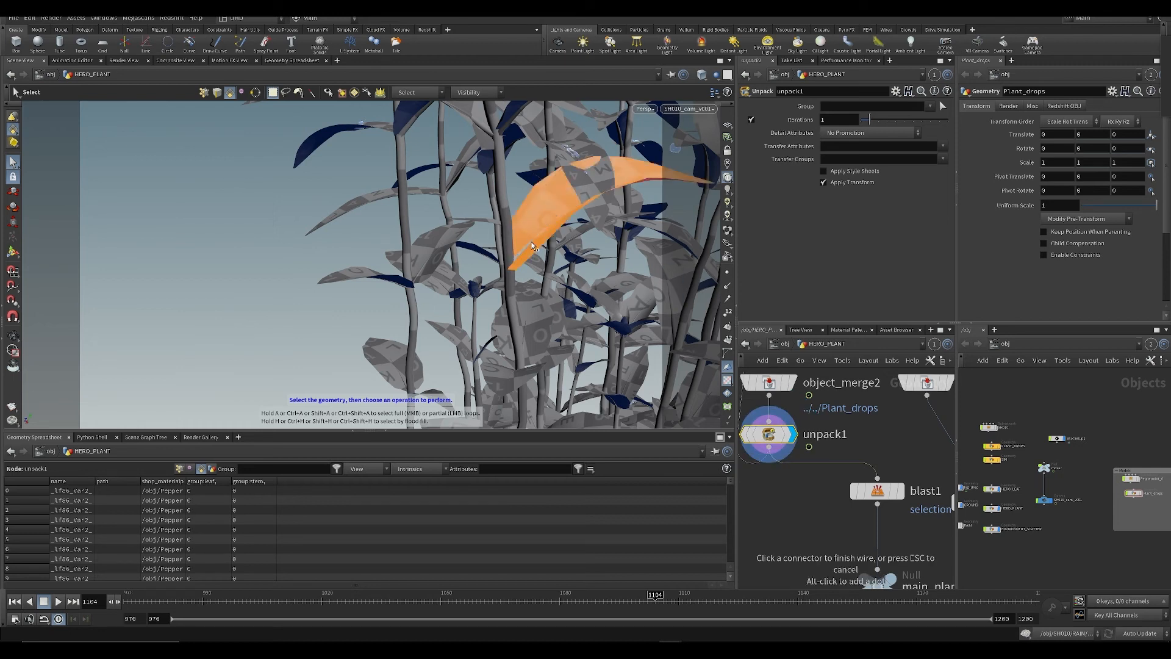
{"action": "key", "text": "t"}
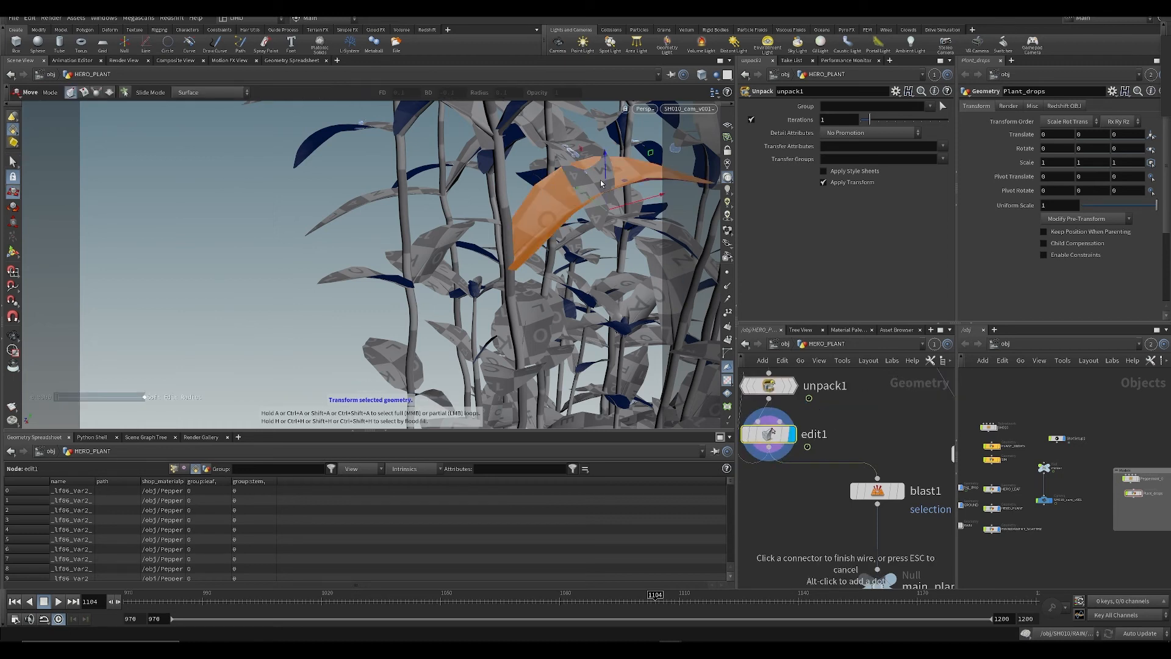
{"action": "key", "text": "Delete"}
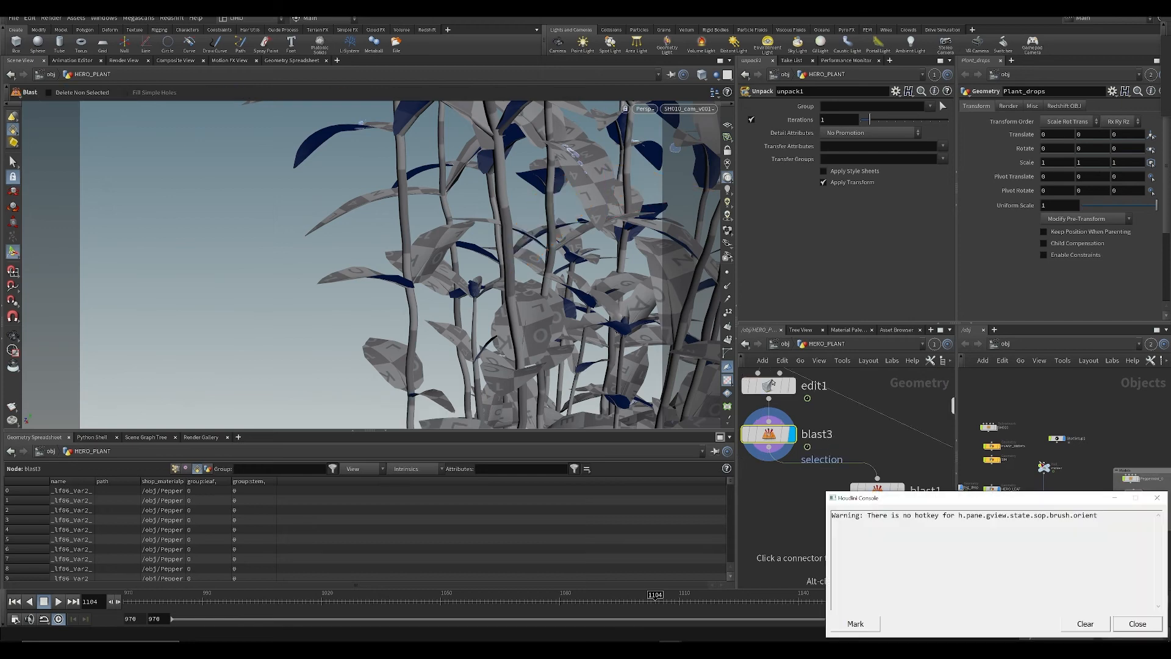
{"action": "left_click", "coordinate": [1116, 498]}
{"action": "key", "text": "u"}
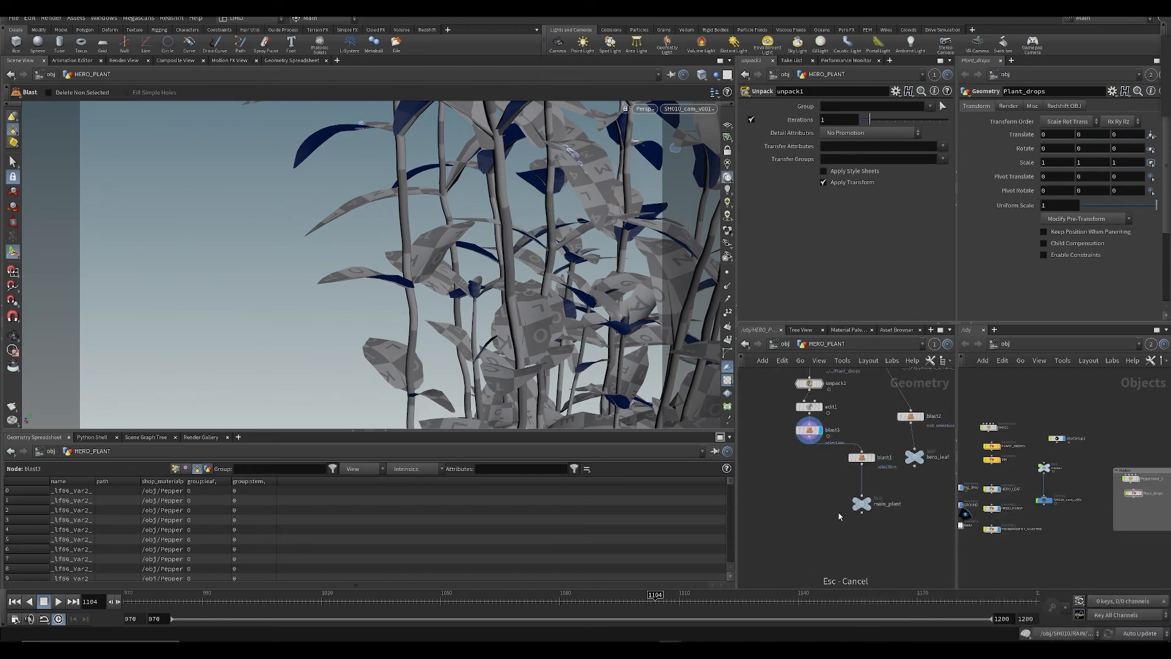
{"action": "left_click", "coordinate": [815, 541]}
{"action": "key", "text": "ctrl+s"}
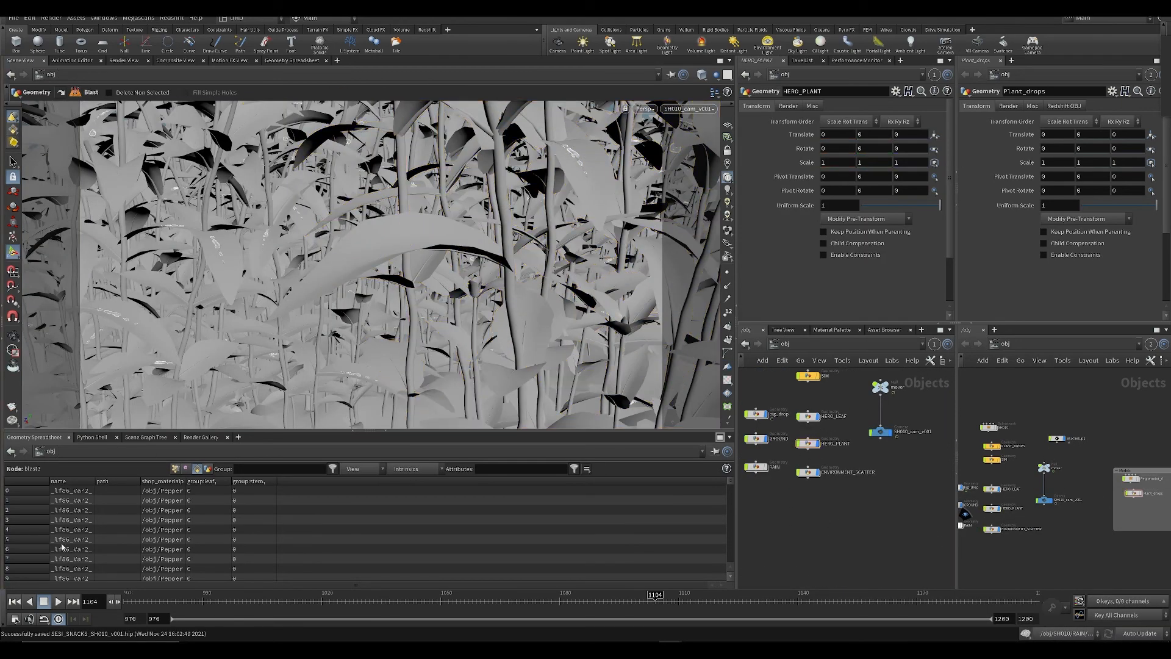
Step: Render a flipbook of frames 1001 to 1100 through SH010_cam_v001 and watch it at different zoom levels
{"action": "left_click", "coordinate": [11, 407]}
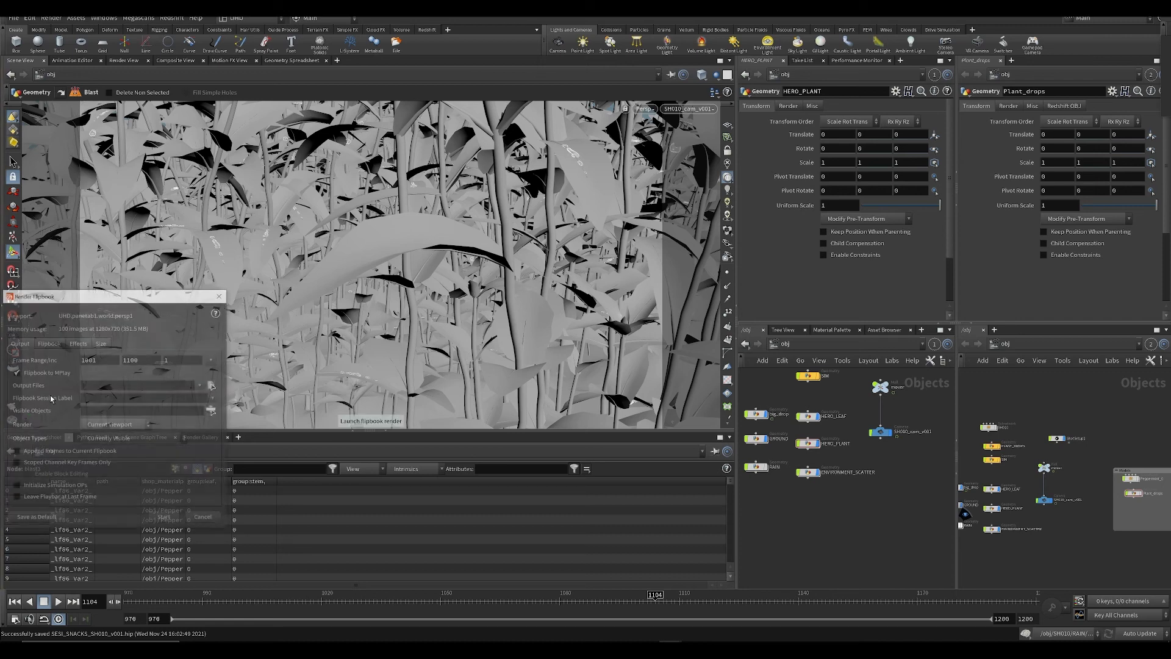
{"action": "left_click", "coordinate": [164, 520]}
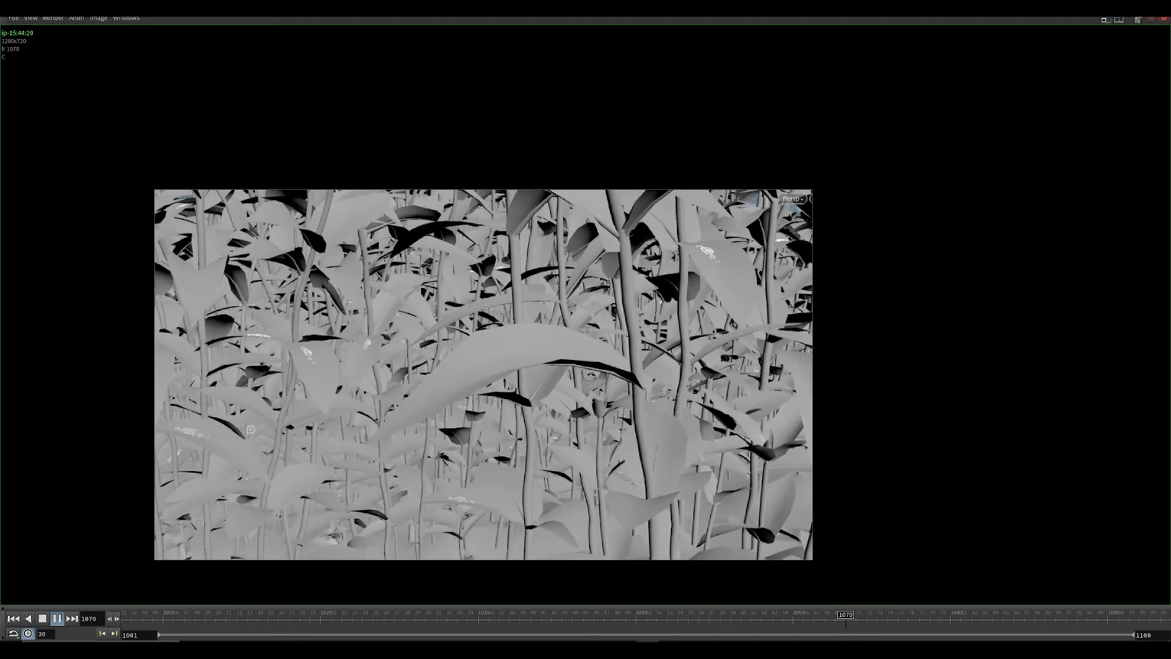
{"action": "scroll", "coordinate": [325, 374], "scroll_direction": "down", "scroll_amount": 3}
{"action": "scroll", "coordinate": [471, 390], "scroll_direction": "up", "scroll_amount": 5}
{"action": "mouse_move", "coordinate": [474, 387]}
{"action": "middle_mouse_down"}
{"action": "mouse_move", "coordinate": [566, 323]}
{"action": "mouse_move", "coordinate": [490, 395]}
{"action": "middle_mouse_up"}
{"action": "scroll", "coordinate": [566, 323], "scroll_direction": "down", "scroll_amount": 4}
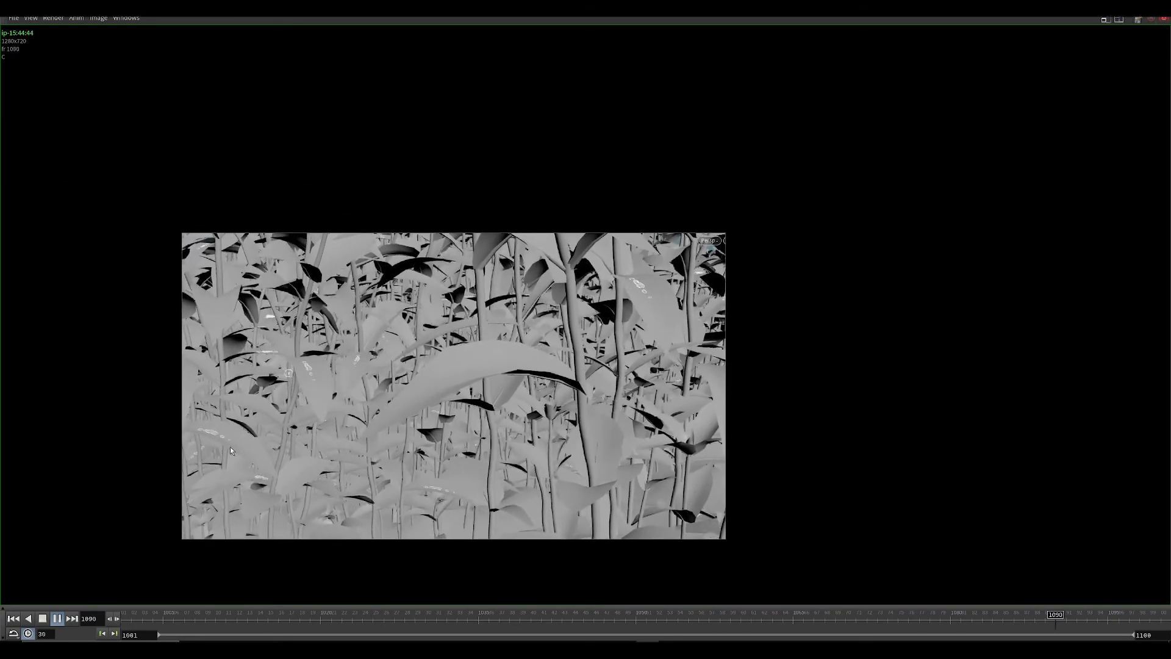
Step: Scrub the flipbook to frame 1047, examine the leaves and drops up close, and resume playback
{"action": "mouse_move", "coordinate": [914, 618]}
{"action": "left_mouse_down"}
{"action": "mouse_move", "coordinate": [925, 618]}
{"action": "mouse_move", "coordinate": [606, 615]}
{"action": "left_mouse_up"}
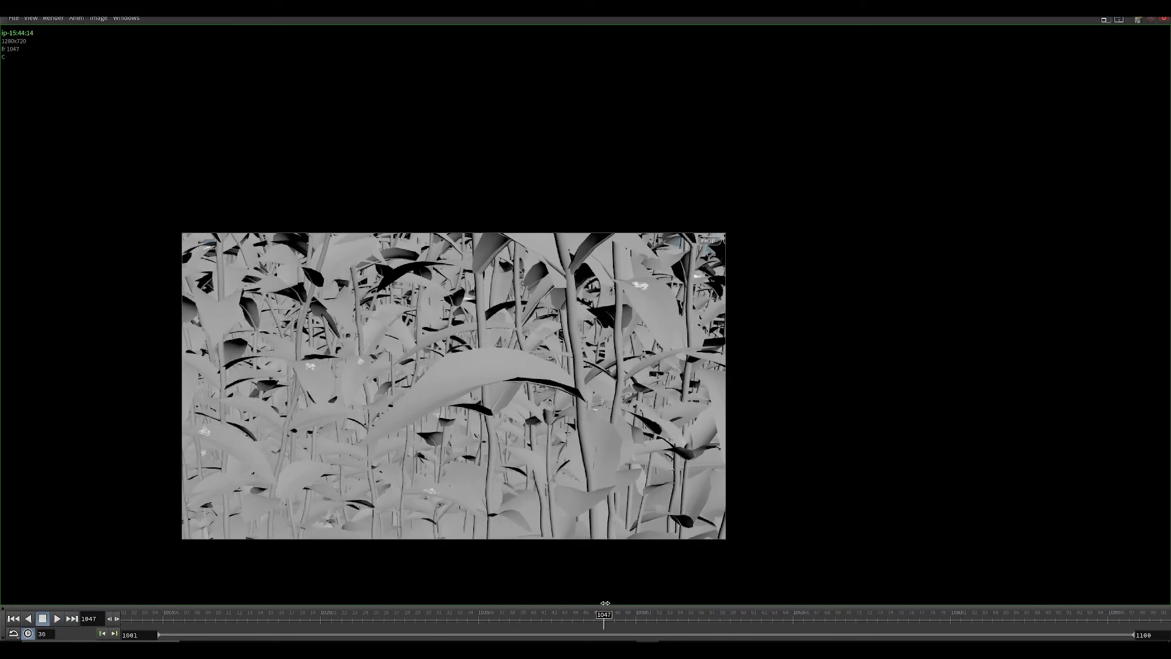
{"action": "scroll", "coordinate": [606, 408], "scroll_direction": "up", "scroll_amount": 6}
{"action": "middle_click_drag", "start_coordinate": [552, 392], "coordinate": [769, 398]}
{"action": "scroll", "coordinate": [538, 412], "scroll_direction": "down", "scroll_amount": 5}
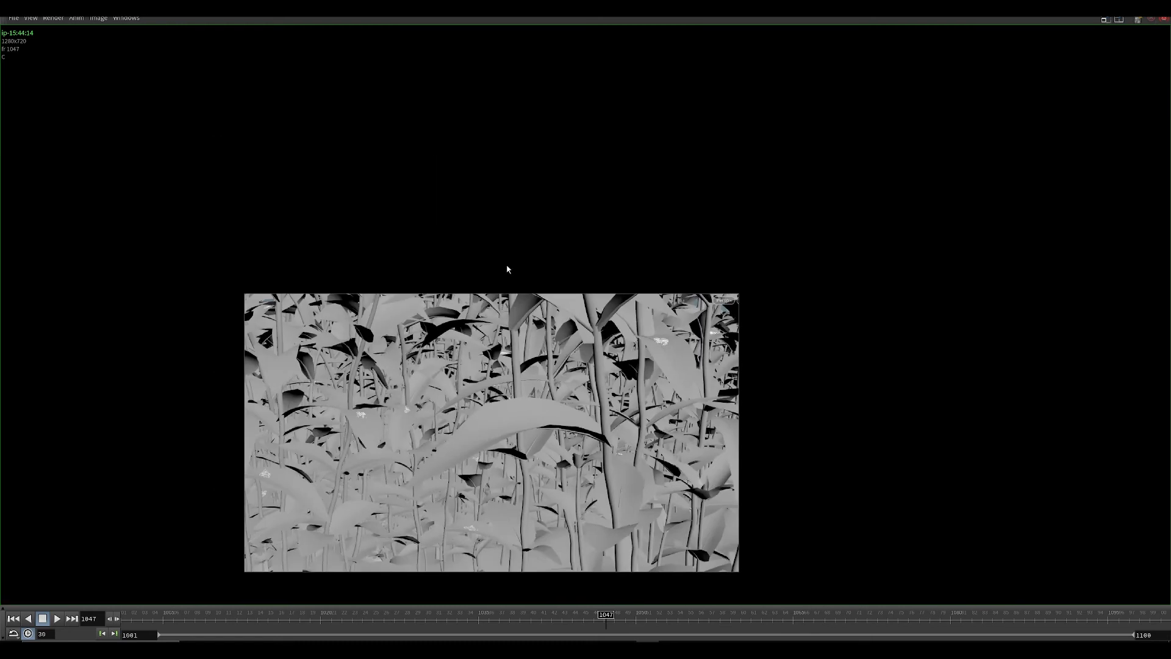
{"action": "scroll", "coordinate": [505, 355], "scroll_direction": "up", "scroll_amount": 3}
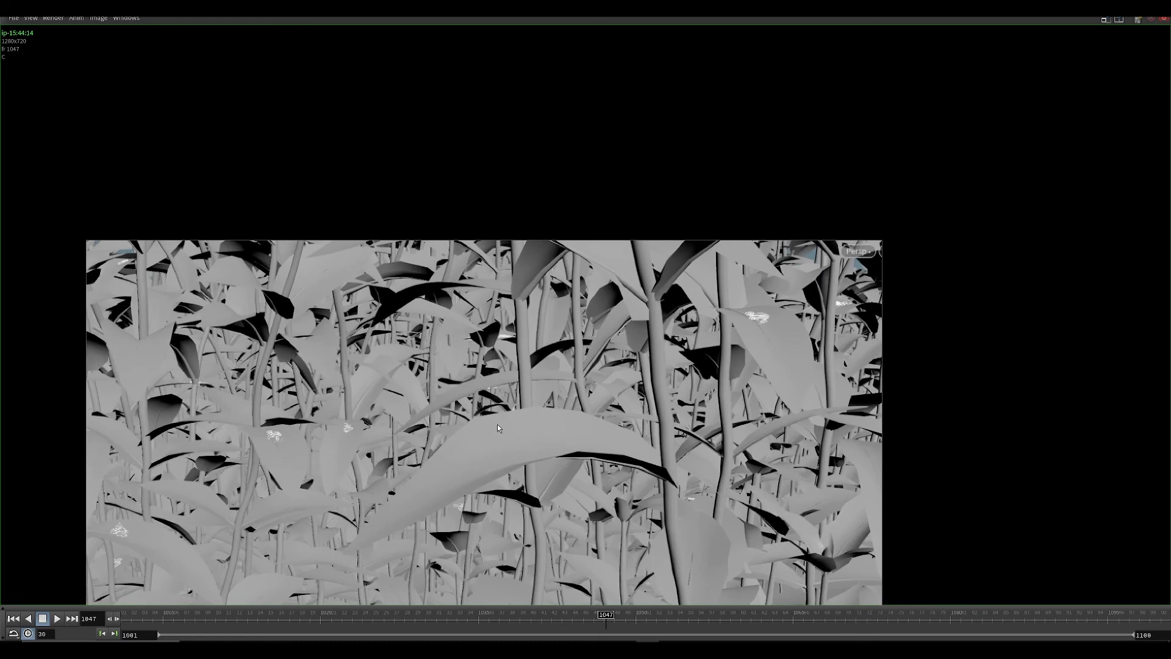
{"action": "middle_click_drag", "start_coordinate": [529, 415], "coordinate": [528, 403]}
{"action": "left_click", "coordinate": [56, 619]}
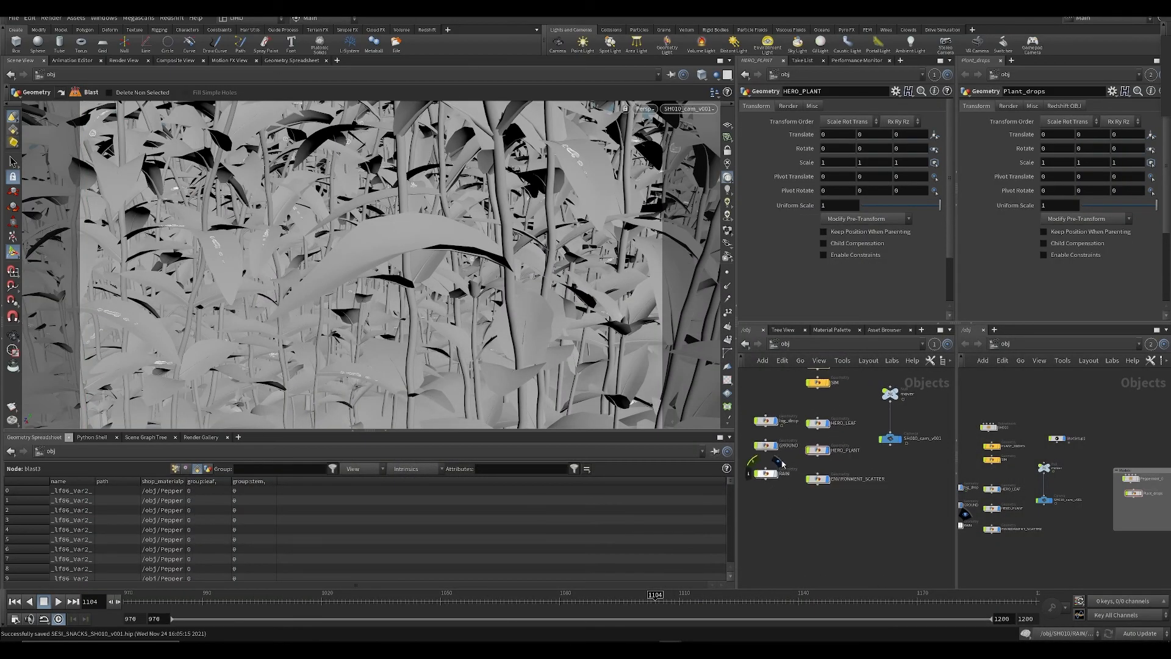
Step: Show the RAIN object's drops in the scene, save the file, and scrub to frame 1100
{"action": "left_click", "coordinate": [768, 475]}
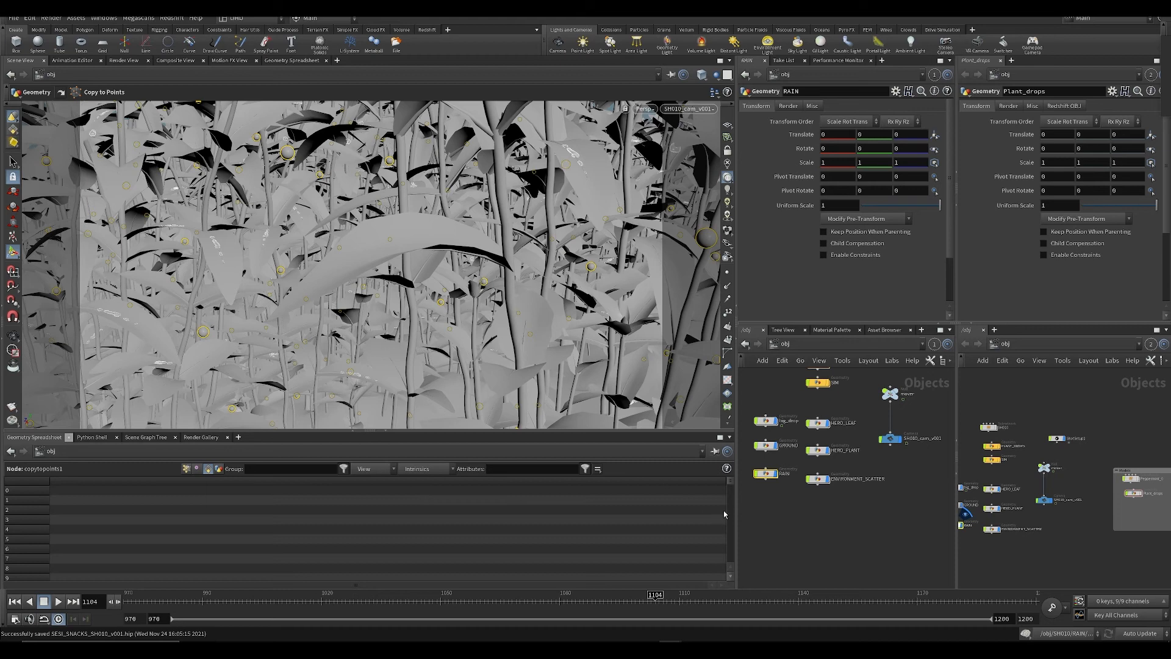
{"action": "left_click", "coordinate": [795, 526]}
{"action": "middle_click_drag", "start_coordinate": [797, 528], "coordinate": [819, 554]}
{"action": "key", "text": "ctrl+s"}
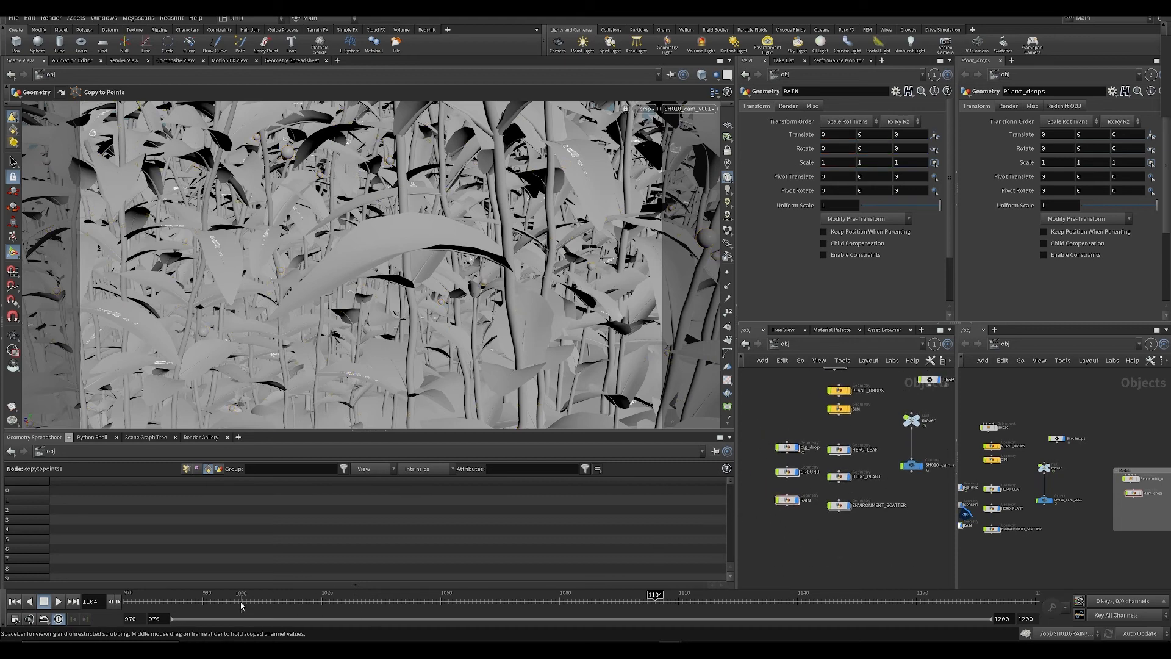
{"action": "left_click_drag", "start_coordinate": [352, 611], "coordinate": [639, 577]}
Step: Replace object_merge1 inside big_drop with a Sphere node, return to the object level, and save the scene
{"action": "double_click", "coordinate": [787, 447]}
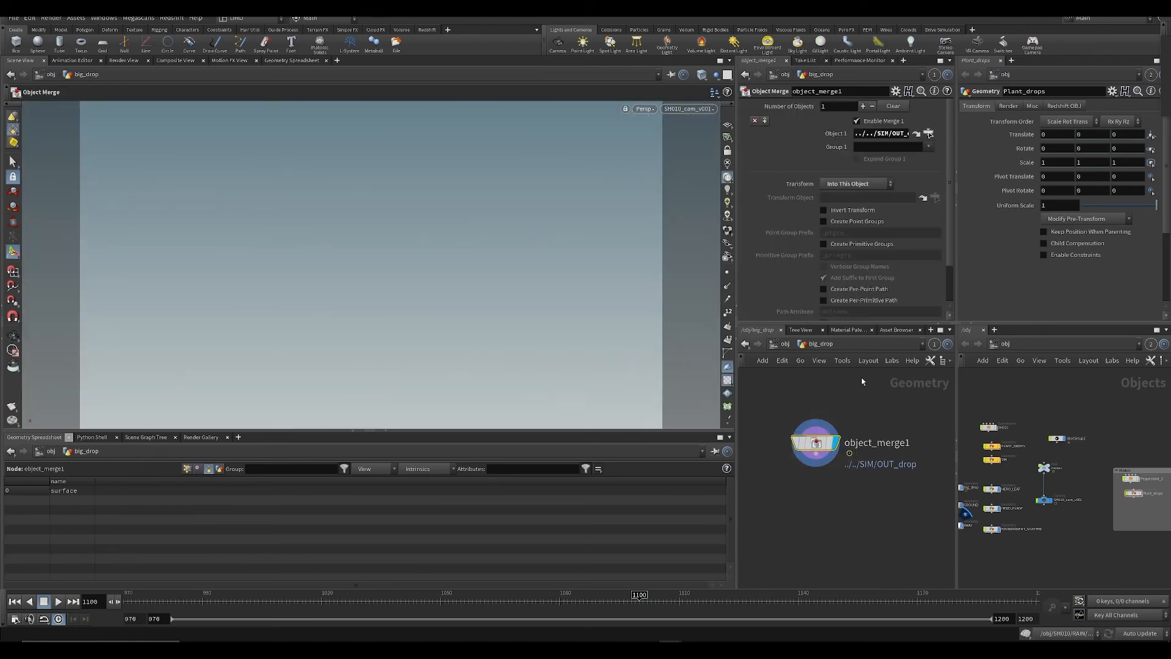
{"action": "key", "text": "Delete"}
{"action": "key", "text": "Tab"}
{"action": "type", "text": "ph"}
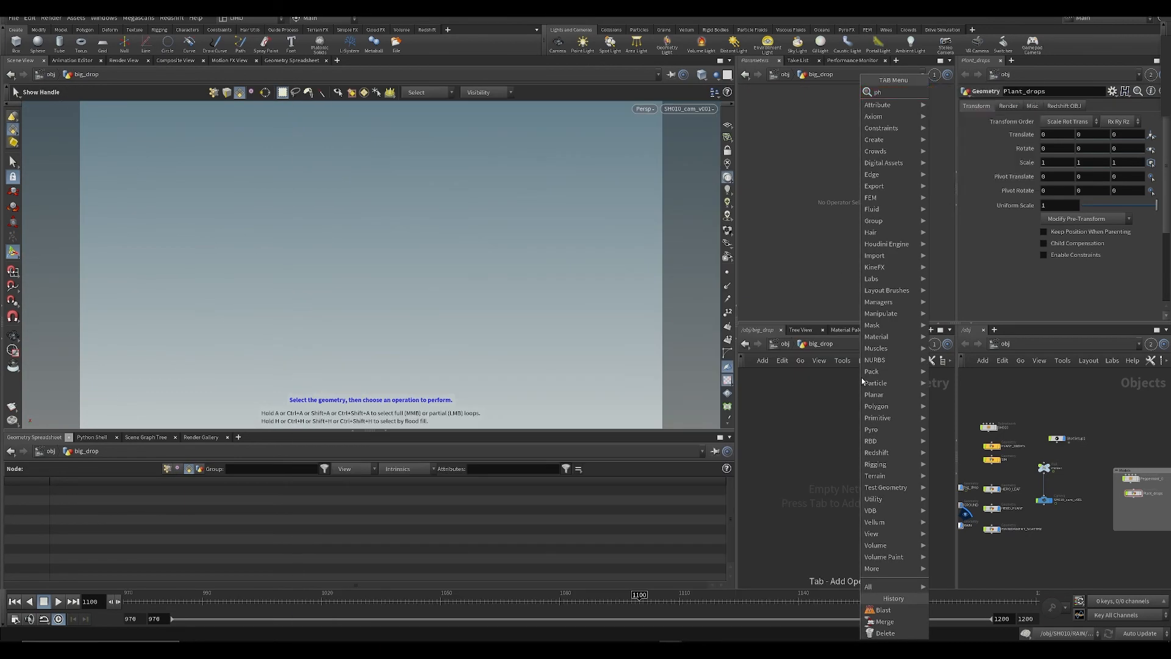
{"action": "key", "text": "BackSpace"}
{"action": "key", "text": "BackSpace"}
{"action": "type", "text": "sph"}
{"action": "key", "text": "Return"}
{"action": "left_click", "coordinate": [862, 378]}
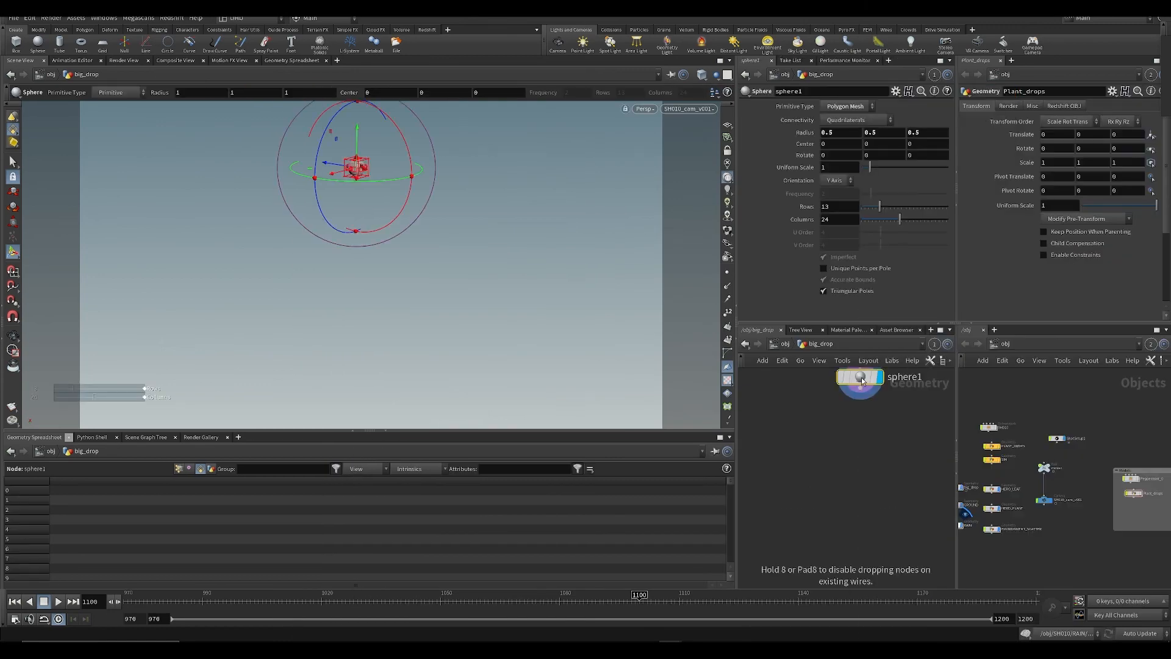
{"action": "left_click_drag", "start_coordinate": [861, 378], "coordinate": [810, 484]}
{"action": "key", "text": "ctrl+s"}
{"action": "key", "text": "u"}
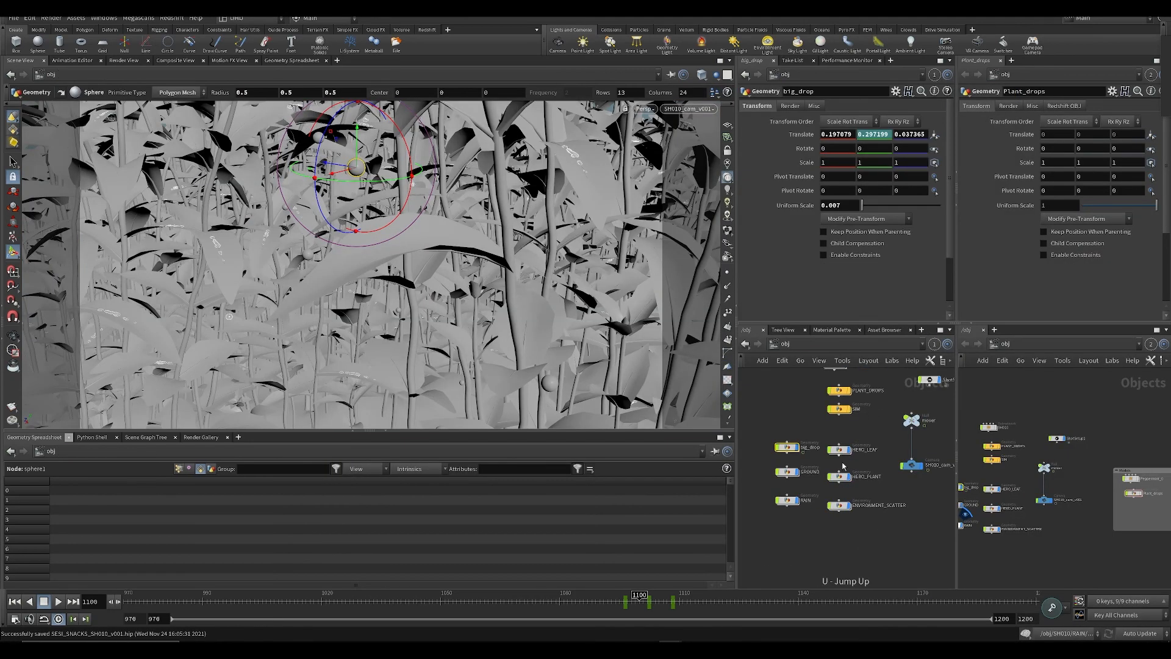
{"action": "key", "text": "ctrl+s"}
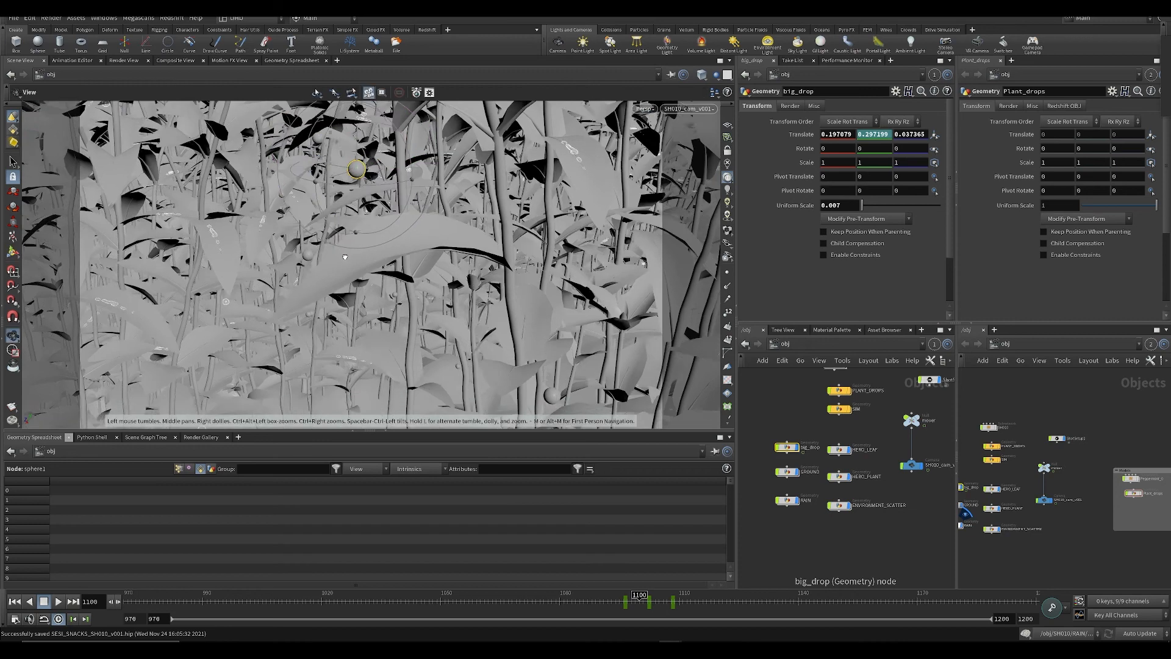
Step: Reposition big_drop at Z 0.0228723, try lowering it to Y 0.284756 at frame 1100, and look through SH010_cam_v001
{"action": "left_click_drag", "start_coordinate": [365, 201], "coordinate": [447, 241], "text": "alt"}
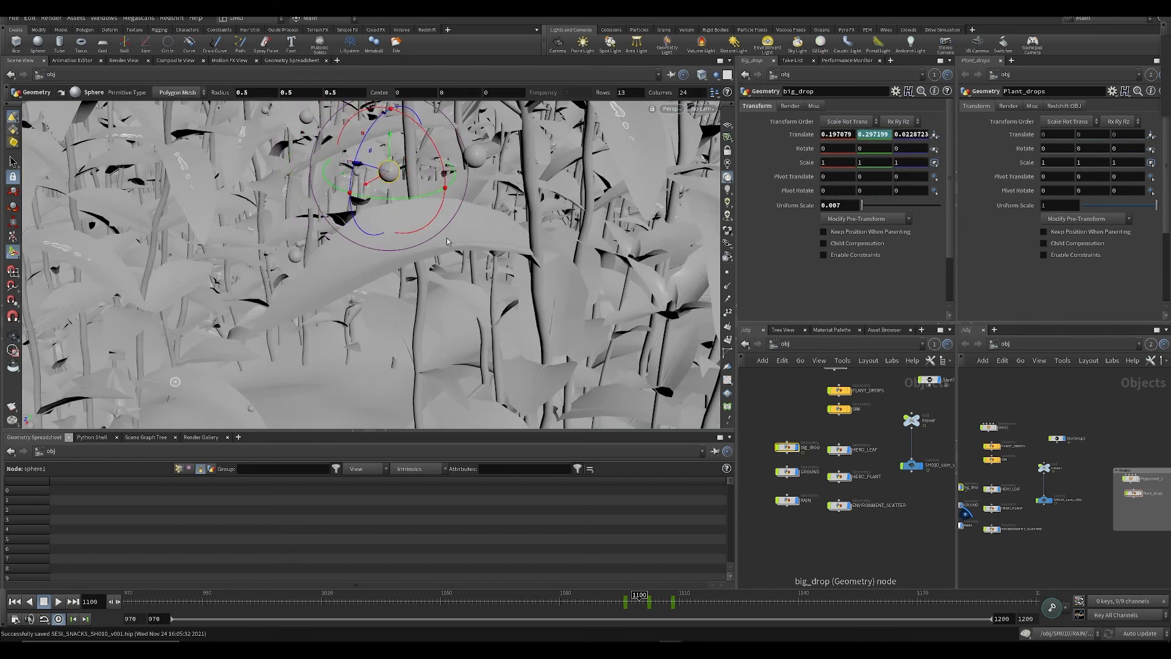
{"action": "key", "text": "ctrl+s"}
{"action": "left_click_drag", "start_coordinate": [389, 150], "coordinate": [425, 230]}
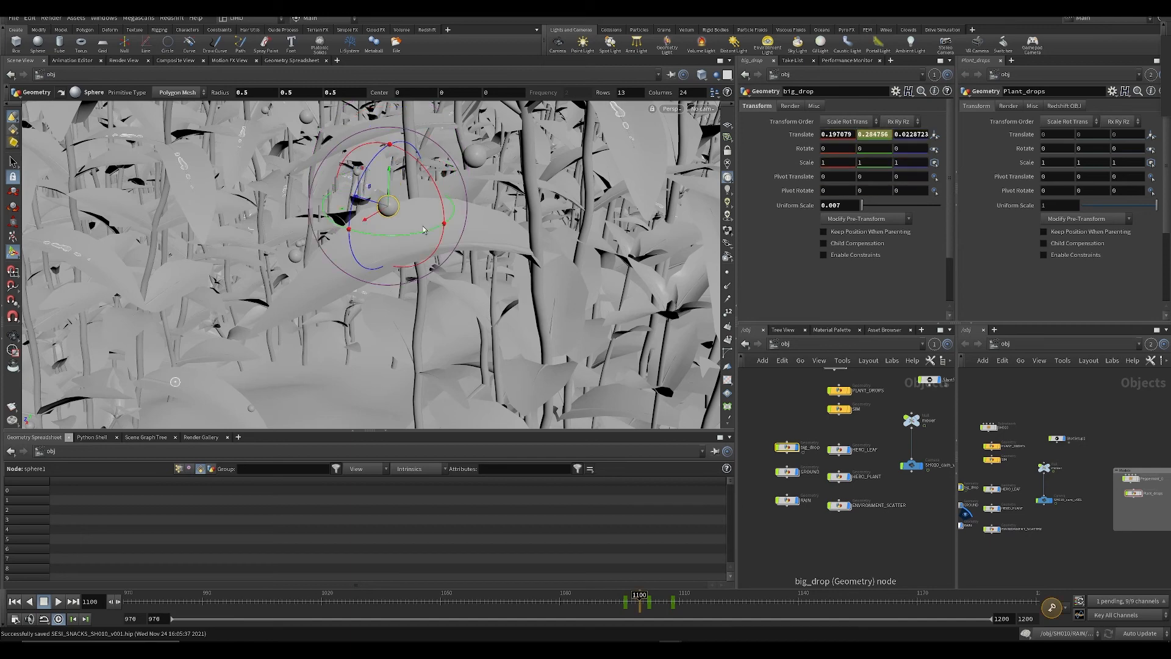
{"action": "left_click", "coordinate": [702, 110]}
{"action": "left_click", "coordinate": [694, 160]}
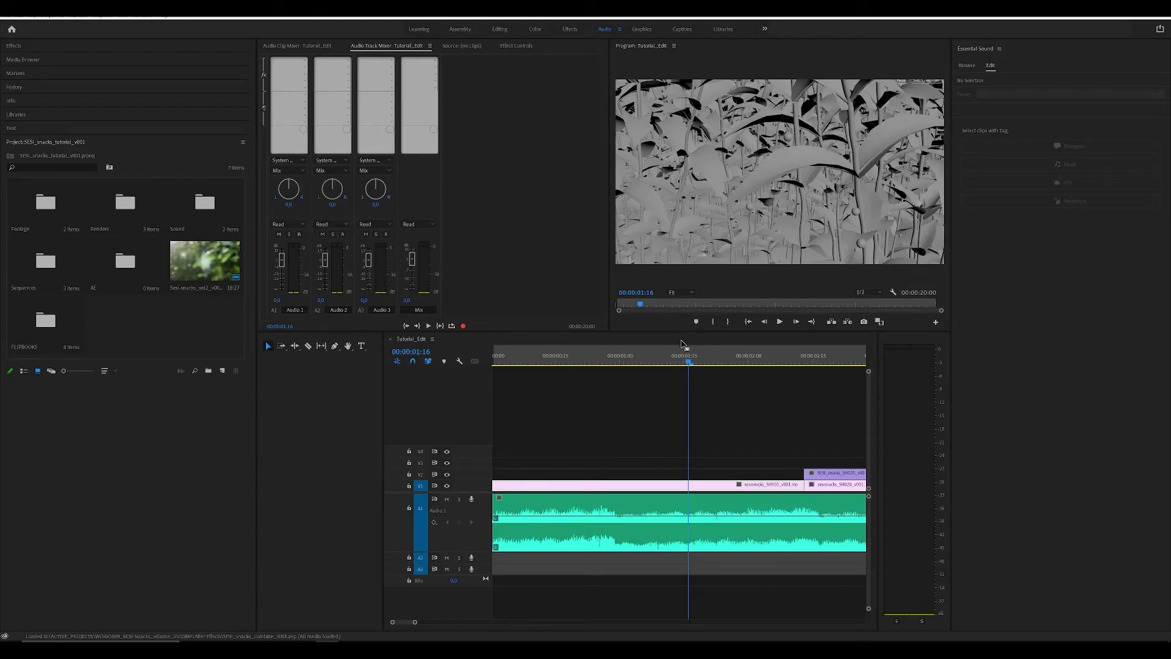
Step: Switch to Premiere Pro, move Tutorial_Edit to 00:00:02:12, and examine the final frames of the SH010 clip in the source monitor
{"action": "left_click_drag", "start_coordinate": [686, 354], "coordinate": [802, 383]}
{"action": "double_click", "coordinate": [785, 488]}
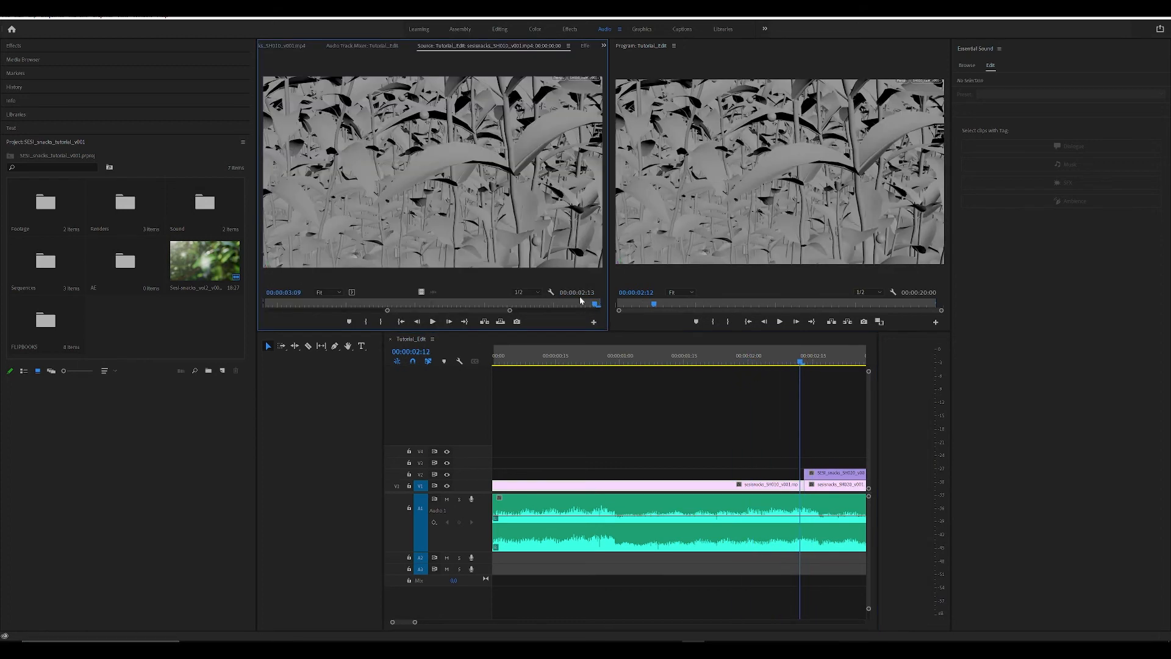
{"action": "left_click_drag", "start_coordinate": [595, 305], "coordinate": [598, 306]}
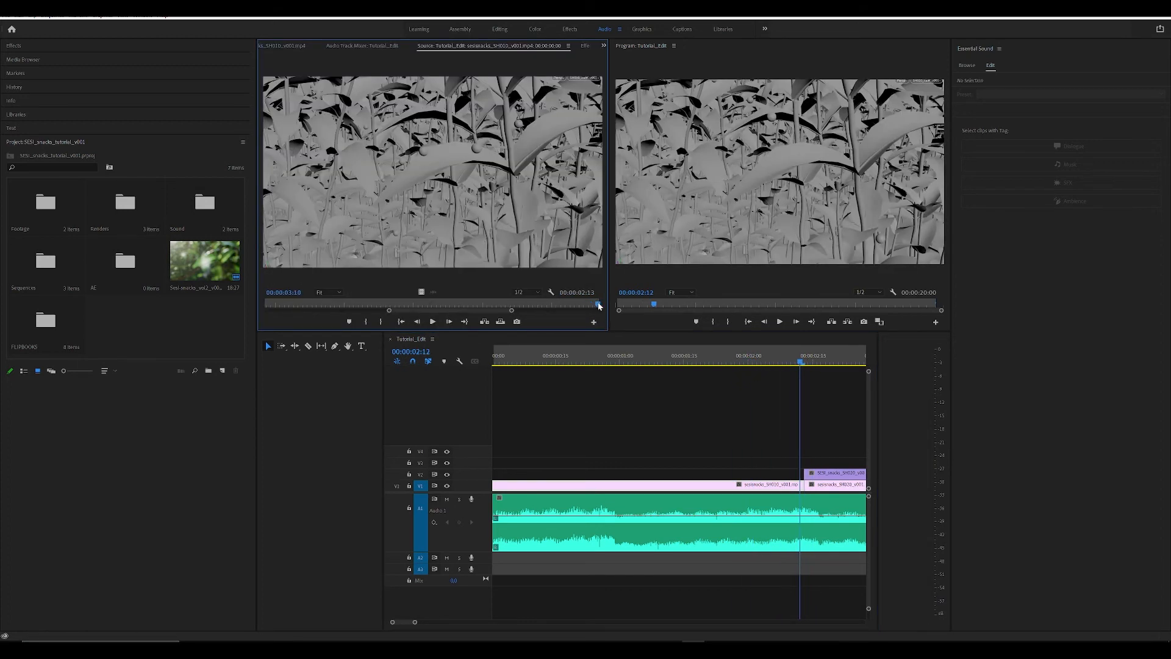
{"action": "left_click", "coordinate": [289, 291], "text": "ctrl"}
{"action": "left_click", "coordinate": [279, 293], "text": "ctrl"}
{"action": "left_click", "coordinate": [275, 293], "text": "ctrl"}
{"action": "left_click_drag", "start_coordinate": [529, 303], "coordinate": [593, 309]}
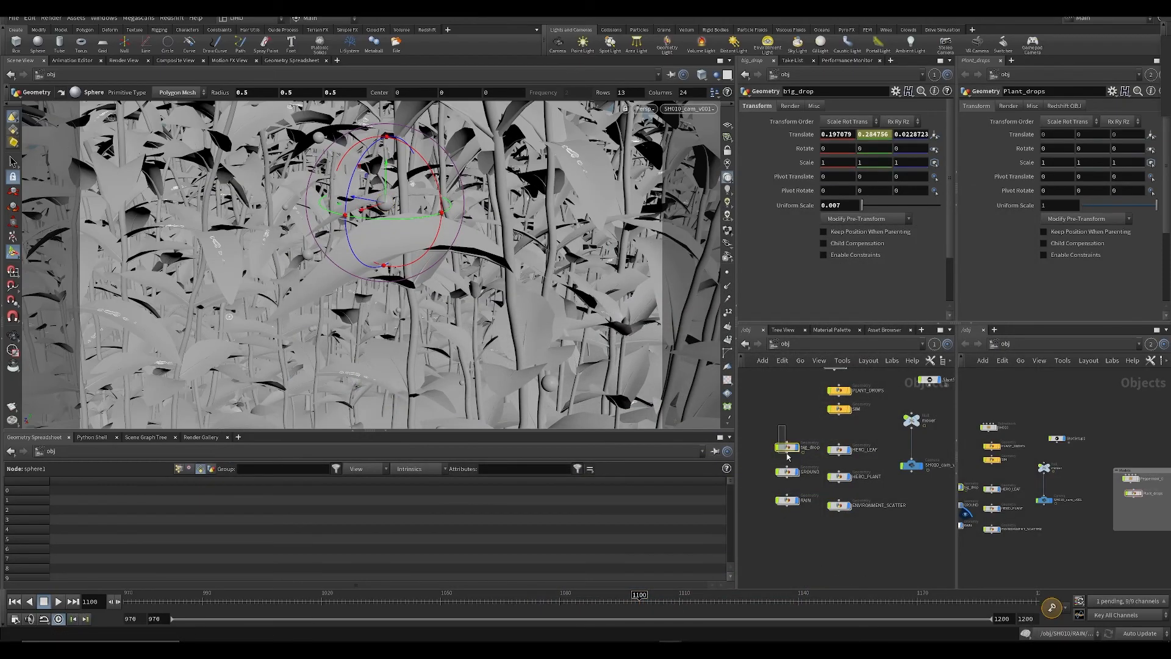
Step: Return to Houdini, select big_drop, scrub the timeline to frame 1101, and save the scene
{"action": "left_click_drag", "start_coordinate": [779, 426], "coordinate": [787, 454]}
{"action": "left_click_drag", "start_coordinate": [641, 602], "coordinate": [643, 601]}
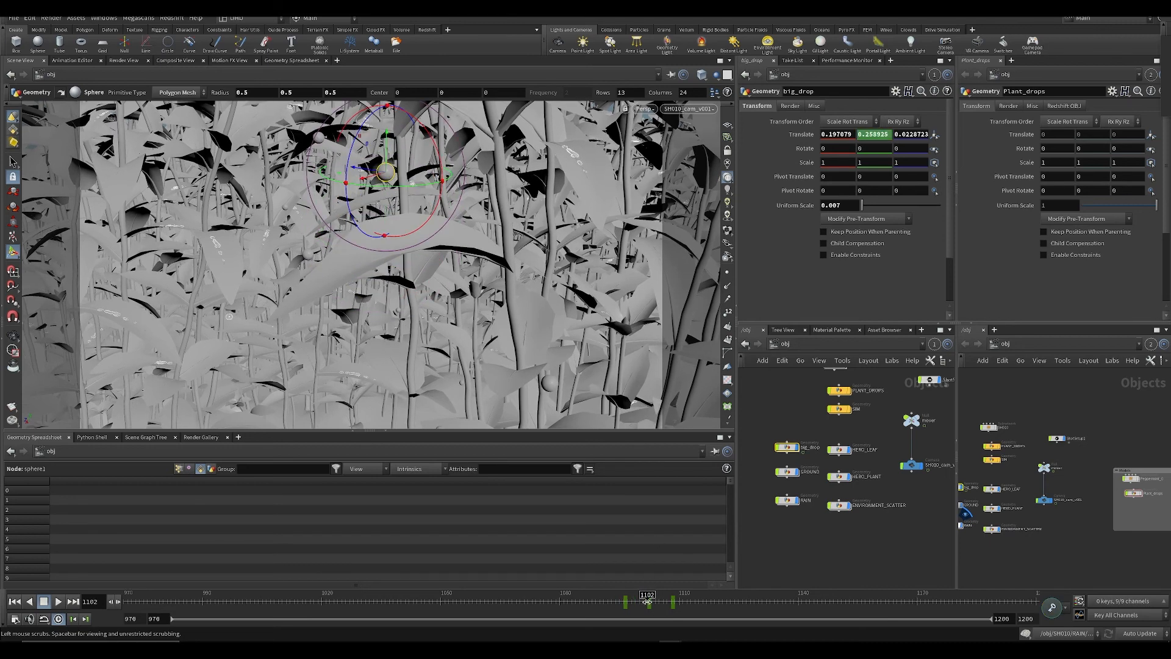
{"action": "middle_click_drag", "start_coordinate": [811, 550], "coordinate": [802, 548]}
{"action": "key", "text": "ctrl+s"}
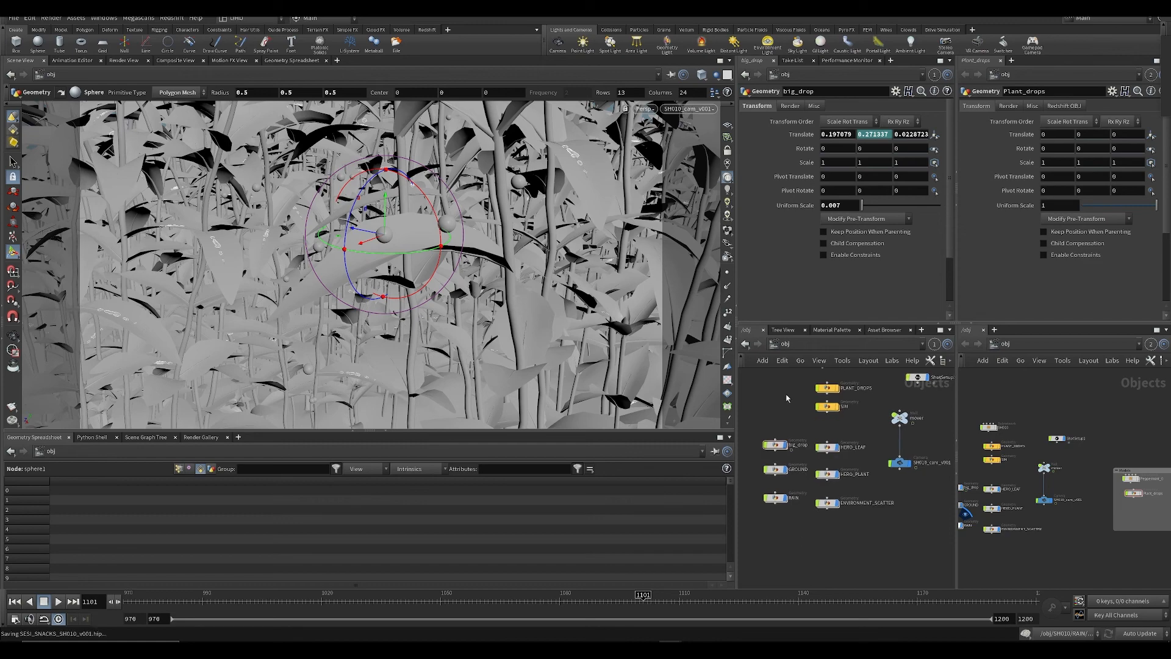
{"action": "middle_click_drag", "start_coordinate": [783, 410], "coordinate": [796, 388]}
{"action": "key", "text": "ctrl+s"}
Step: Set big_drop's X translation to 0.177079, save the scene, and check the drop through SH010_cam_v001
{"action": "left_click_drag", "start_coordinate": [437, 249], "coordinate": [454, 267], "text": "alt"}
{"action": "left_click_drag", "start_coordinate": [785, 429], "coordinate": [783, 431]}
{"action": "left_click_drag", "start_coordinate": [421, 262], "coordinate": [495, 321]}
{"action": "key", "text": "ctrl+s"}
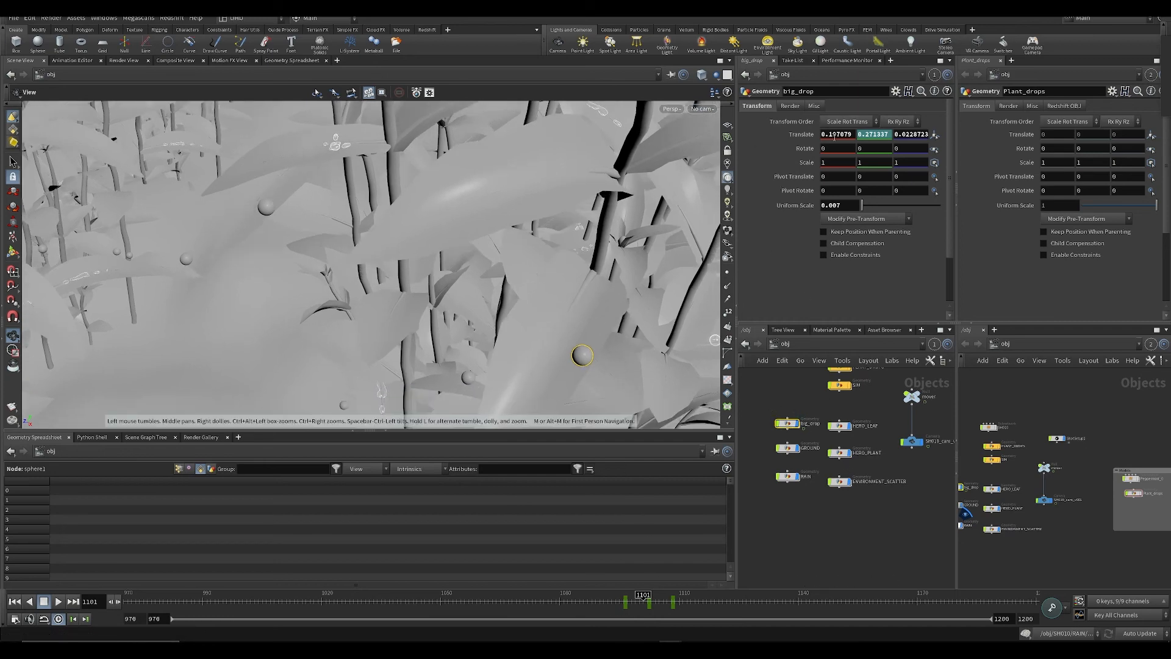
{"action": "middle_click_drag", "start_coordinate": [835, 138], "coordinate": [813, 160]}
{"action": "left_click_drag", "start_coordinate": [567, 284], "coordinate": [486, 205]}
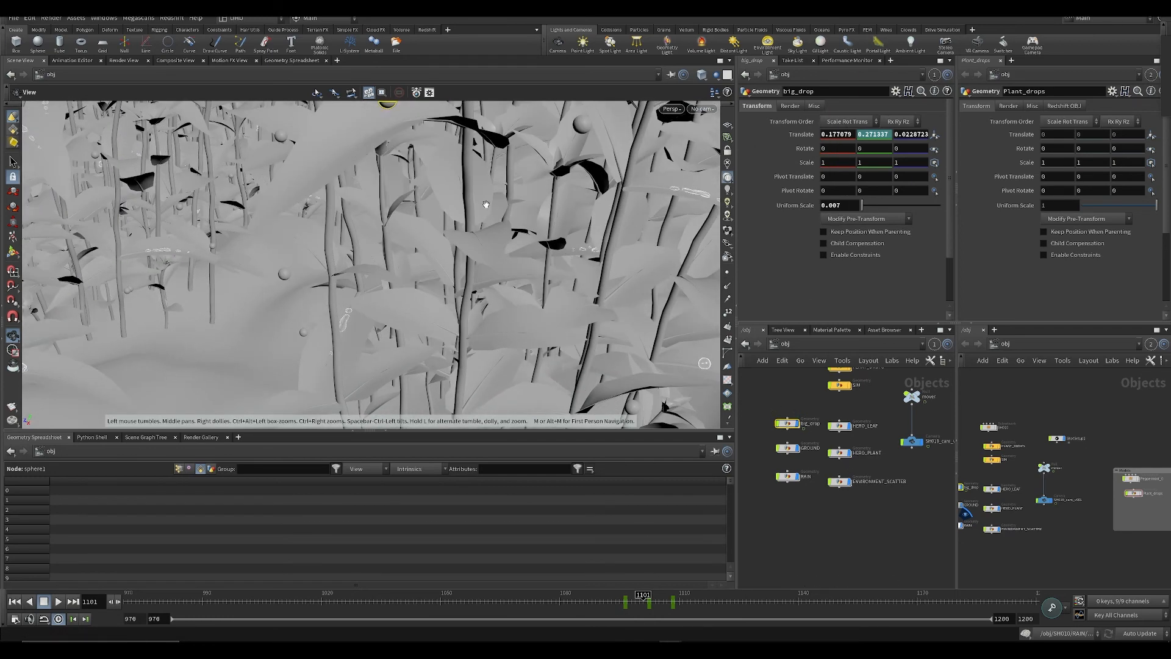
{"action": "key", "text": "ctrl+s"}
{"action": "left_click", "coordinate": [702, 109]}
{"action": "left_click", "coordinate": [723, 166]}
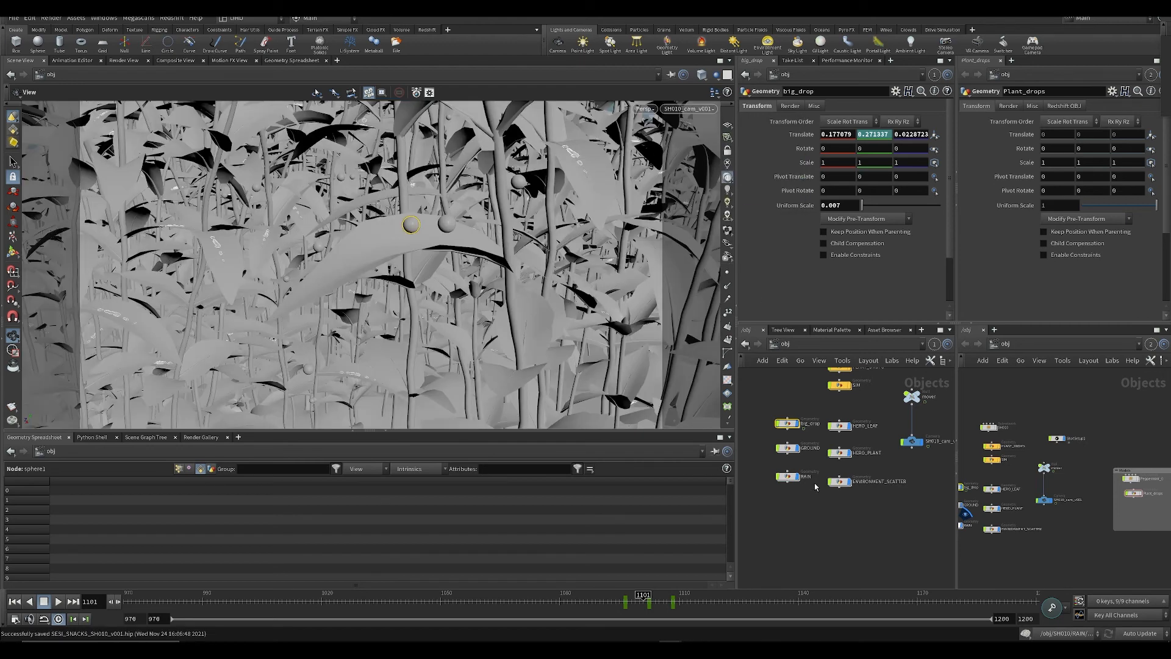
Step: Set big_drop's Z translation to 0.0298723, check it through SH010_cam_v001, scrub to frame 1004, and save
{"action": "left_click", "coordinate": [809, 517]}
{"action": "middle_click_drag", "start_coordinate": [855, 136], "coordinate": [965, 171]}
{"action": "left_click_drag", "start_coordinate": [399, 264], "coordinate": [534, 287]}
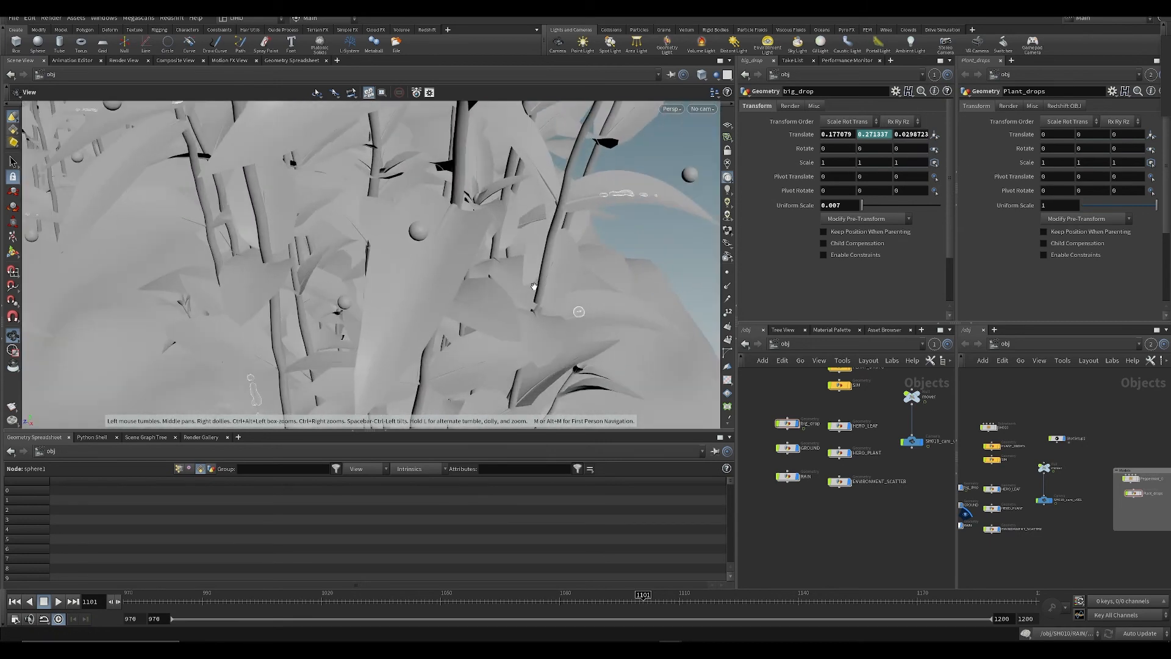
{"action": "left_click", "coordinate": [701, 108]}
{"action": "left_click", "coordinate": [720, 175]}
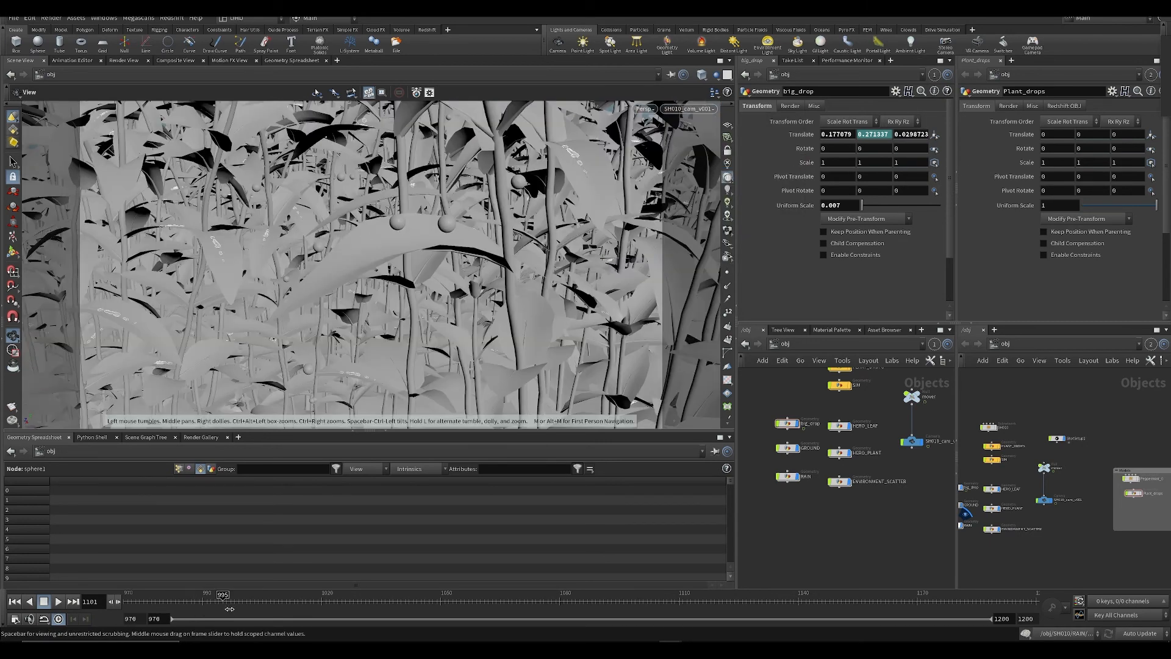
{"action": "left_click_drag", "start_coordinate": [229, 609], "coordinate": [259, 601]}
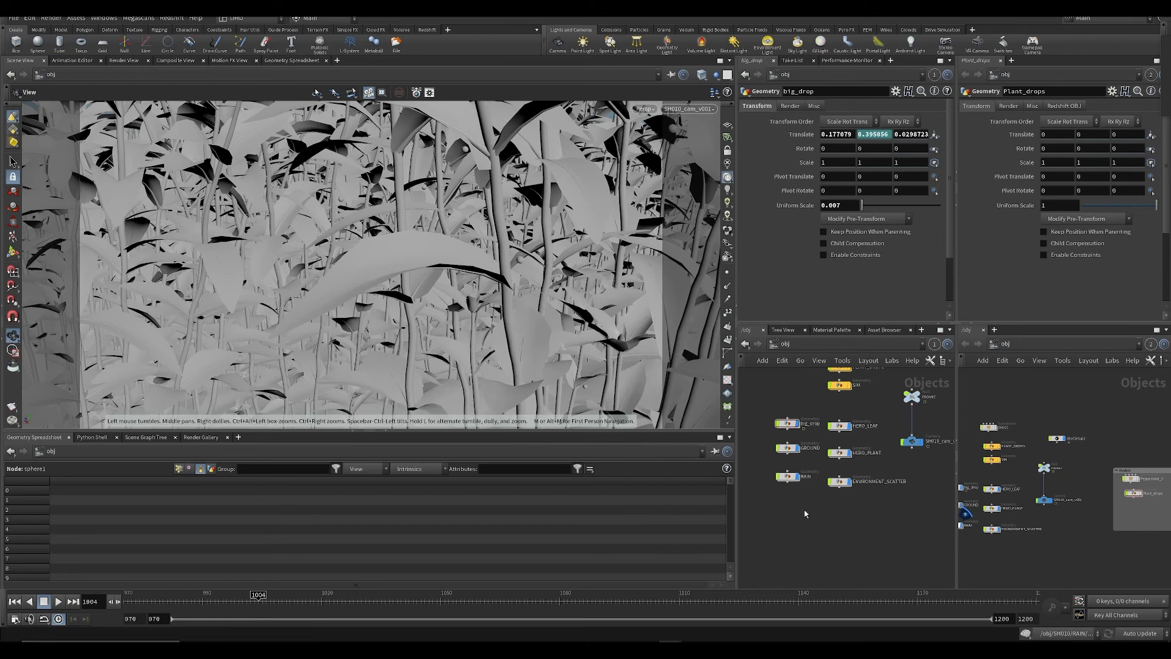
{"action": "scroll", "coordinate": [806, 514], "scroll_direction": "up", "scroll_amount": 1}
{"action": "key", "text": "ctrl+s"}
Step: Inside RAIN, add an Attribute Wrangle after copytopoints1 with the expression f@Alpha = 0.5; and save
{"action": "scroll", "coordinate": [807, 462], "scroll_direction": "up", "scroll_amount": 2}
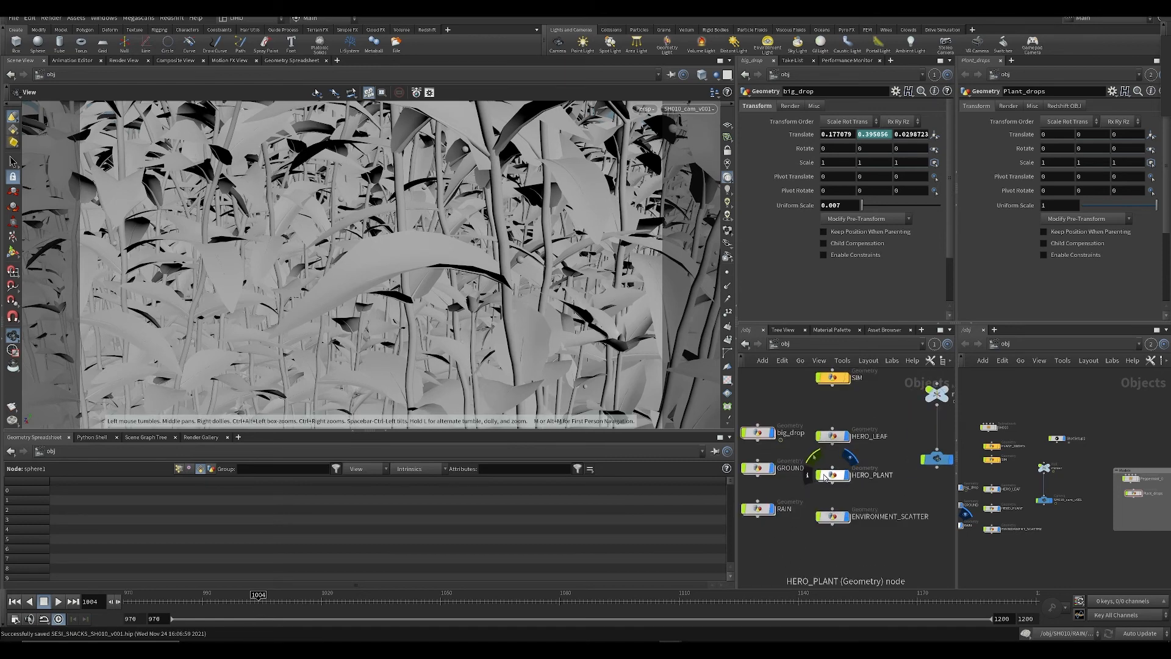
{"action": "scroll", "coordinate": [811, 403], "scroll_direction": "down", "scroll_amount": 3}
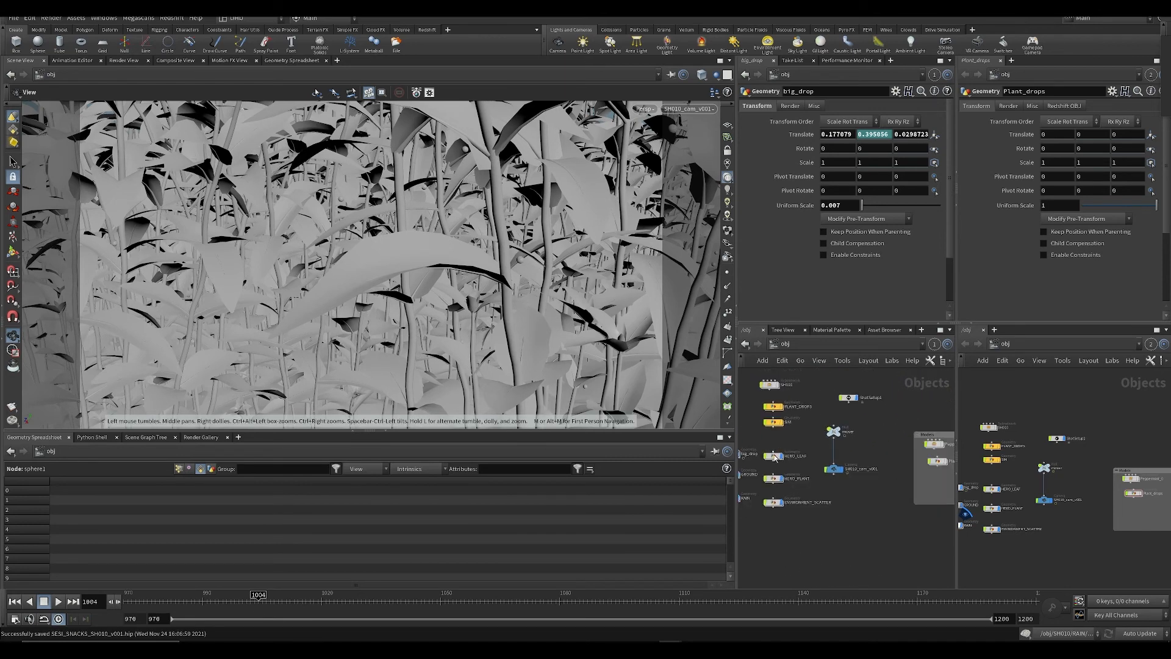
{"action": "double_click", "coordinate": [757, 491]}
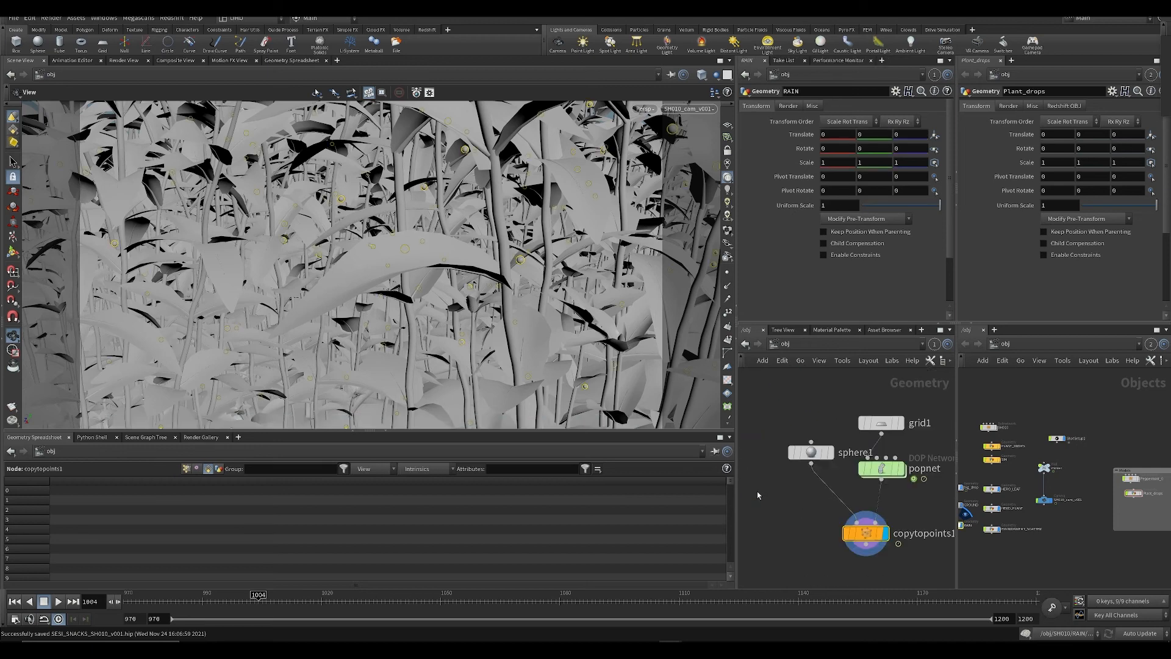
{"action": "key", "text": "f"}
{"action": "key", "text": "Tab"}
{"action": "type", "text": "aw"}
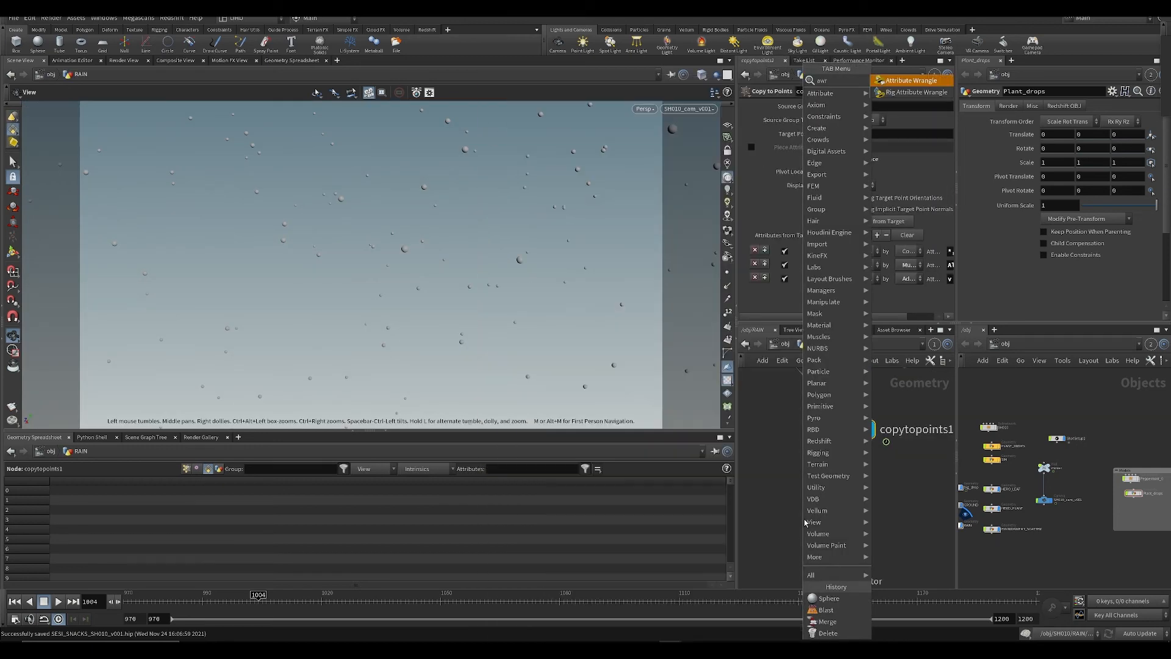
{"action": "key", "text": "Return"}
{"action": "key", "text": "Return"}
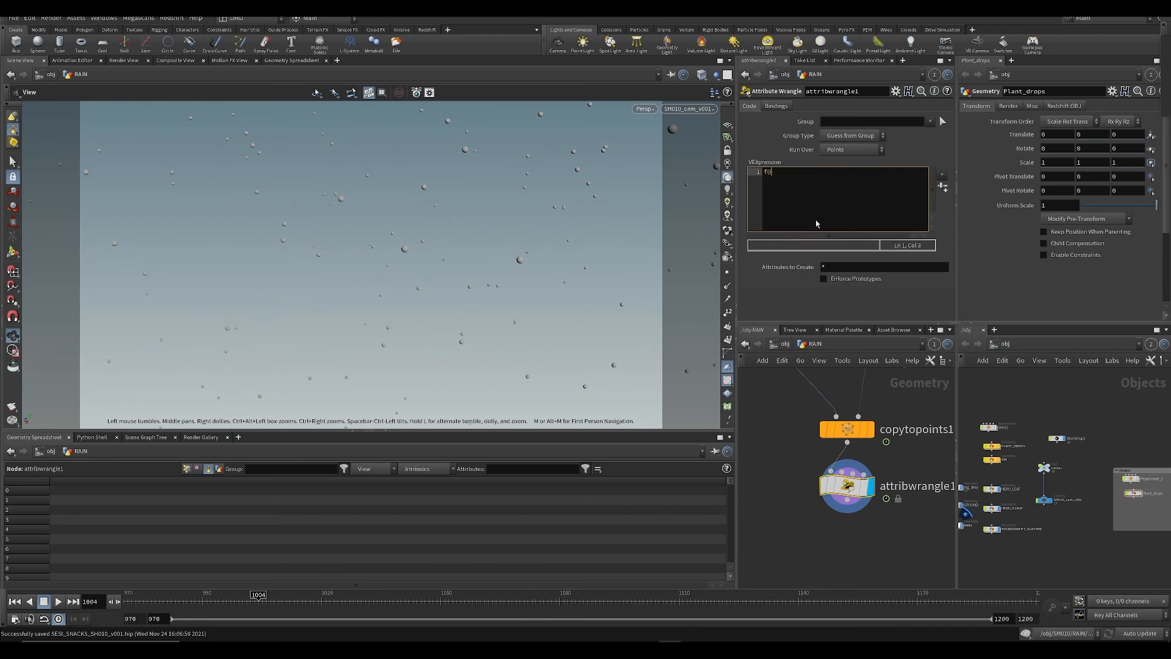
{"action": "type", "text": "Alpha = 0.5;"}
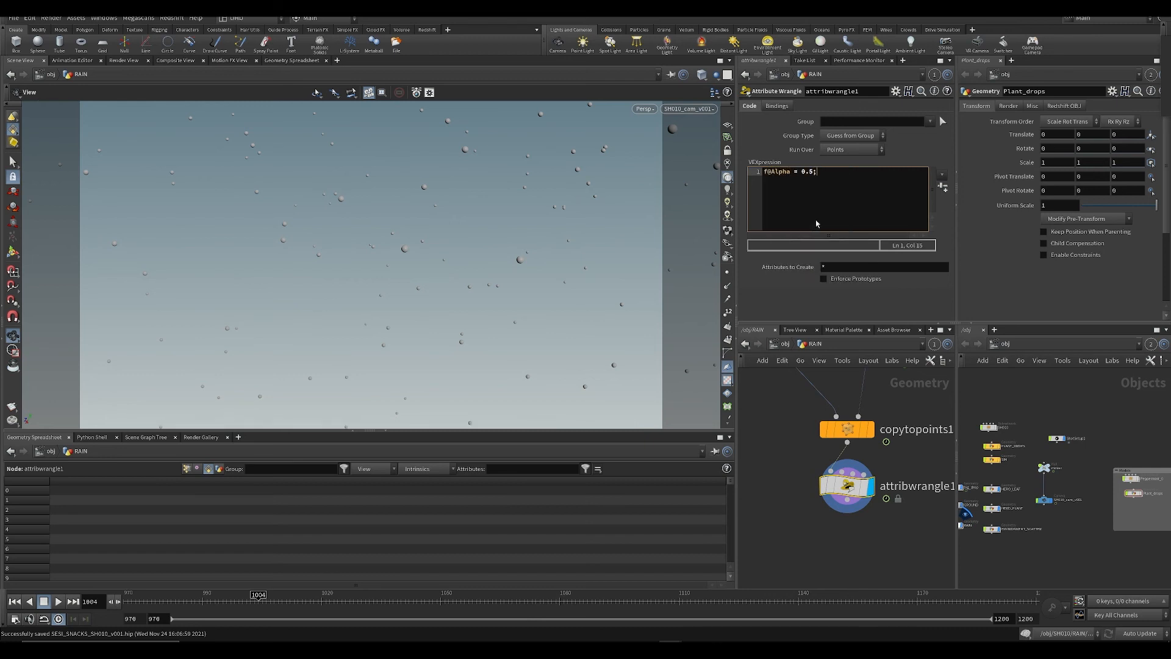
{"action": "key", "text": "ctrl+s"}
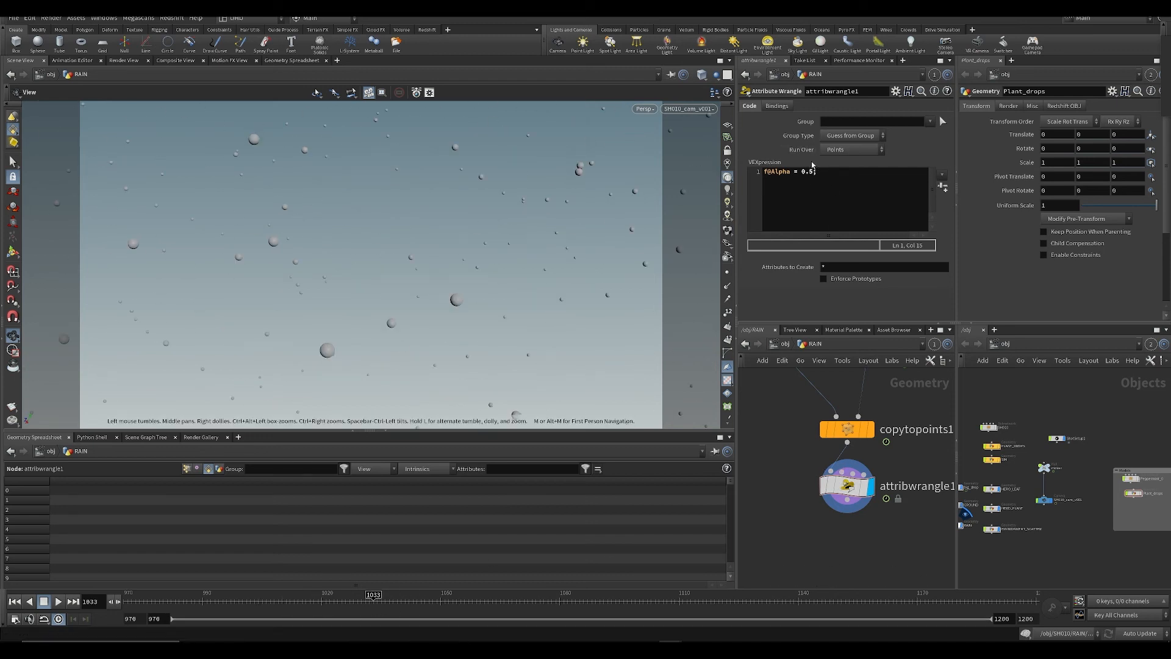
Step: Try running the wrangle over primitives, and set it back to points
{"action": "left_click", "coordinate": [851, 149]}
{"action": "left_click", "coordinate": [840, 172]}
{"action": "left_click", "coordinate": [845, 153]}
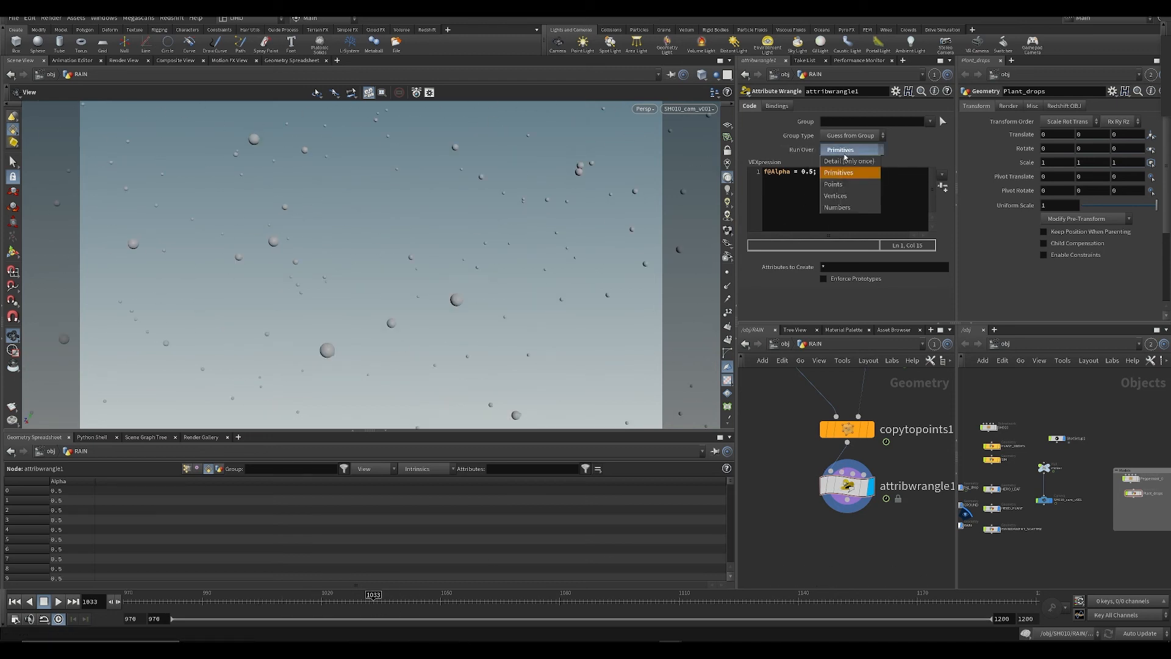
{"action": "left_click", "coordinate": [834, 188]}
Step: Move the alpha wrangle from below copytopoints1 to between sphere1 and copytopoints1
{"action": "key", "text": "ctrl+x"}
{"action": "middle_click_drag", "start_coordinate": [844, 424], "coordinate": [849, 506]}
{"action": "scroll", "coordinate": [837, 467], "scroll_direction": "down", "scroll_amount": 3}
{"action": "key", "text": "ctrl+v"}
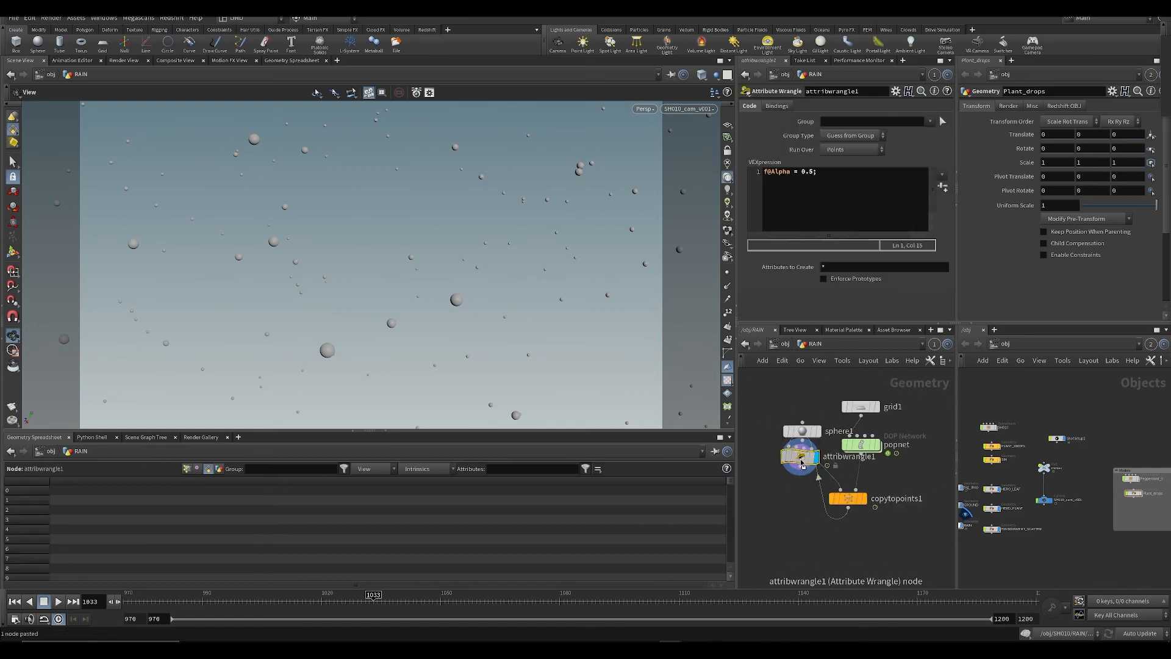
{"action": "left_click_drag", "start_coordinate": [799, 457], "coordinate": [808, 470]}
Step: Display the copytopoints1 result, set the wrangle's Alpha to 0.2, and return to the object level
{"action": "left_click", "coordinate": [815, 529]}
{"action": "middle_click_drag", "start_coordinate": [797, 486], "coordinate": [778, 421]}
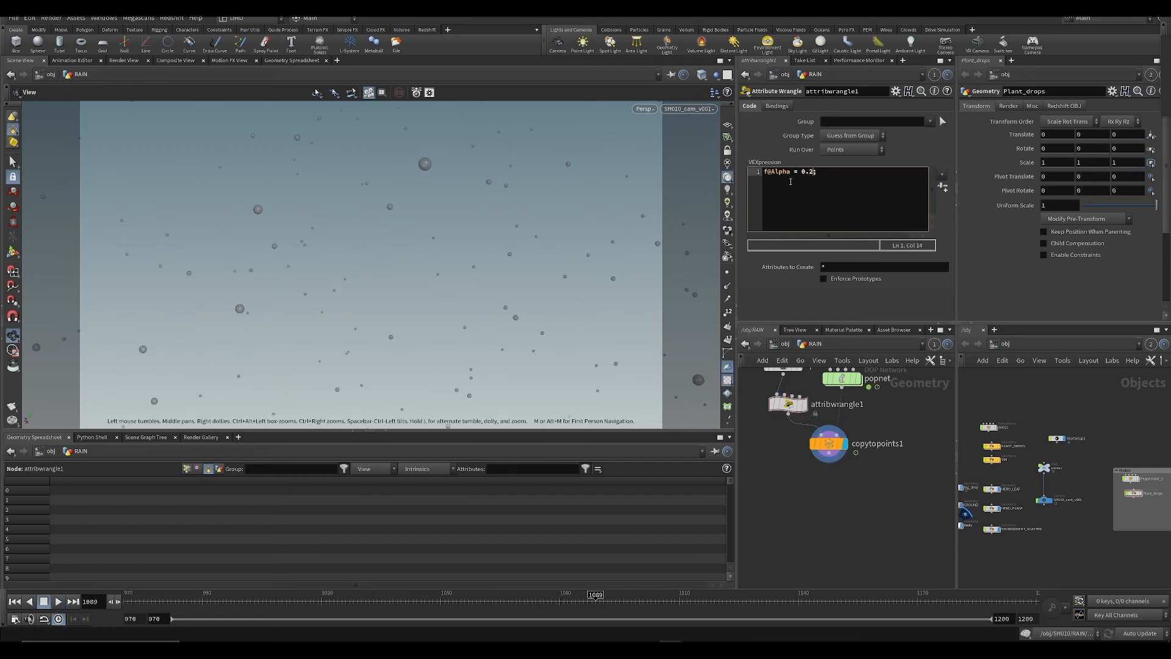
{"action": "key", "text": "u"}
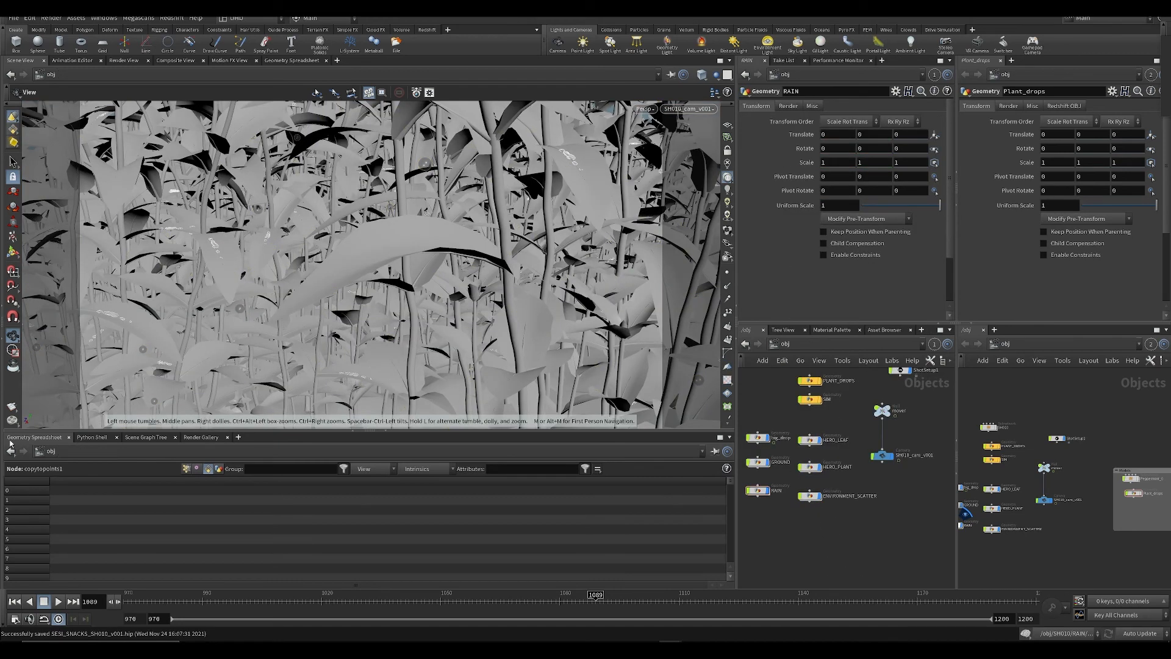
Step: Inside big_drop, add an Attribute Wrangle after sphere1 with f@Alpha = 0.2; and return to the object level
{"action": "left_click", "coordinate": [758, 438]}
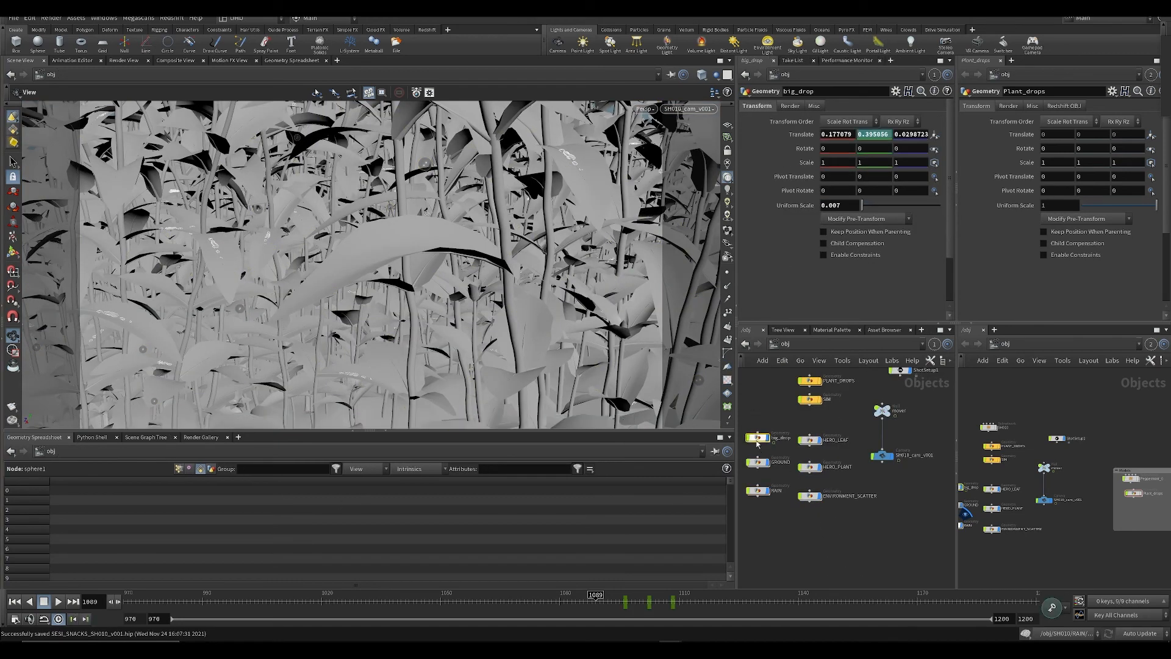
{"action": "double_click", "coordinate": [761, 437]}
{"action": "key", "text": "Tab"}
{"action": "type", "text": "aw"}
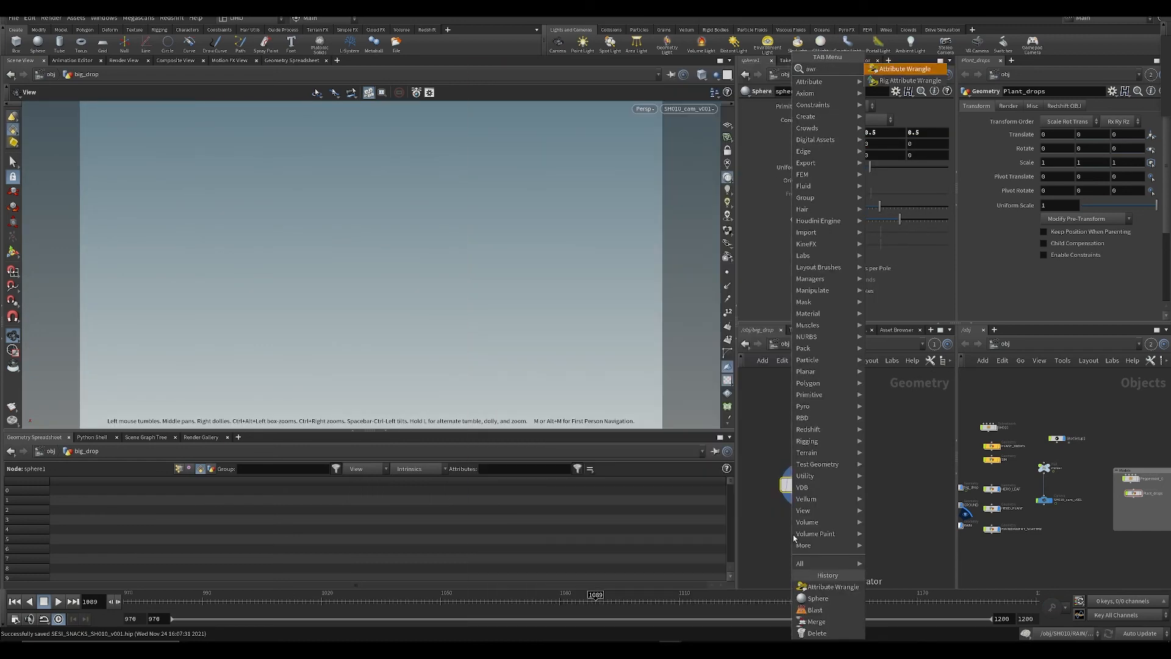
{"action": "key", "text": "Return"}
{"action": "key", "text": "Return"}
{"action": "type", "text": "f@Alpha = 0.2"}
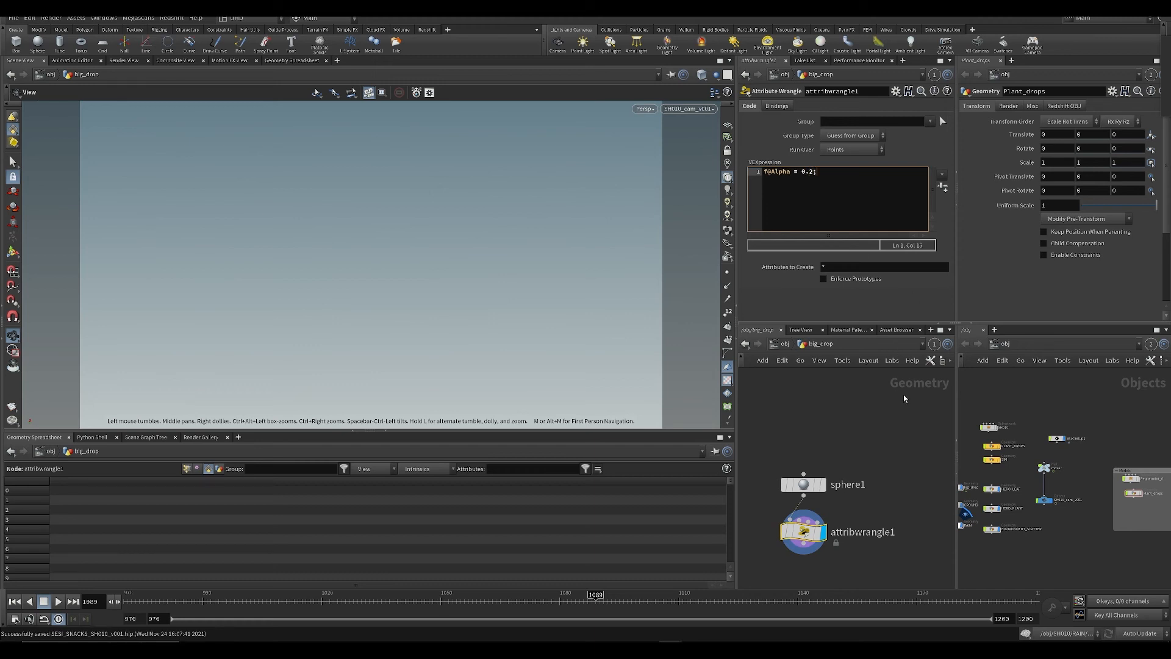
{"action": "type", "text": "u"}
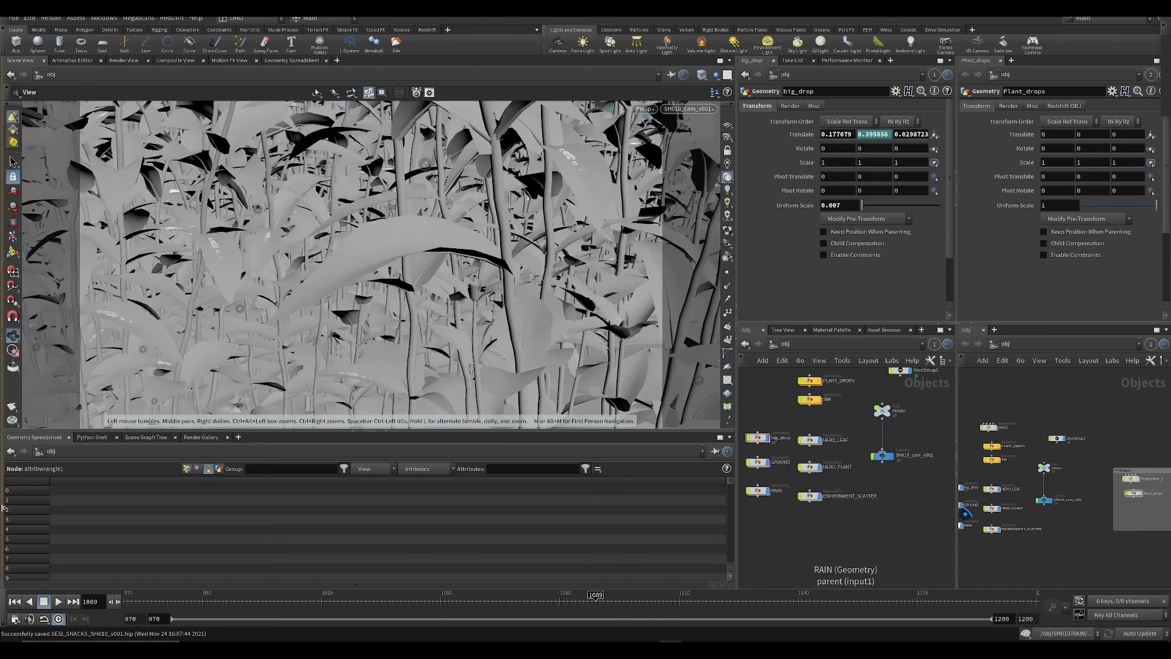
Step: Render a new flipbook of frames 1001 to 1100 through SH010_cam_v001
{"action": "left_click", "coordinate": [11, 409]}
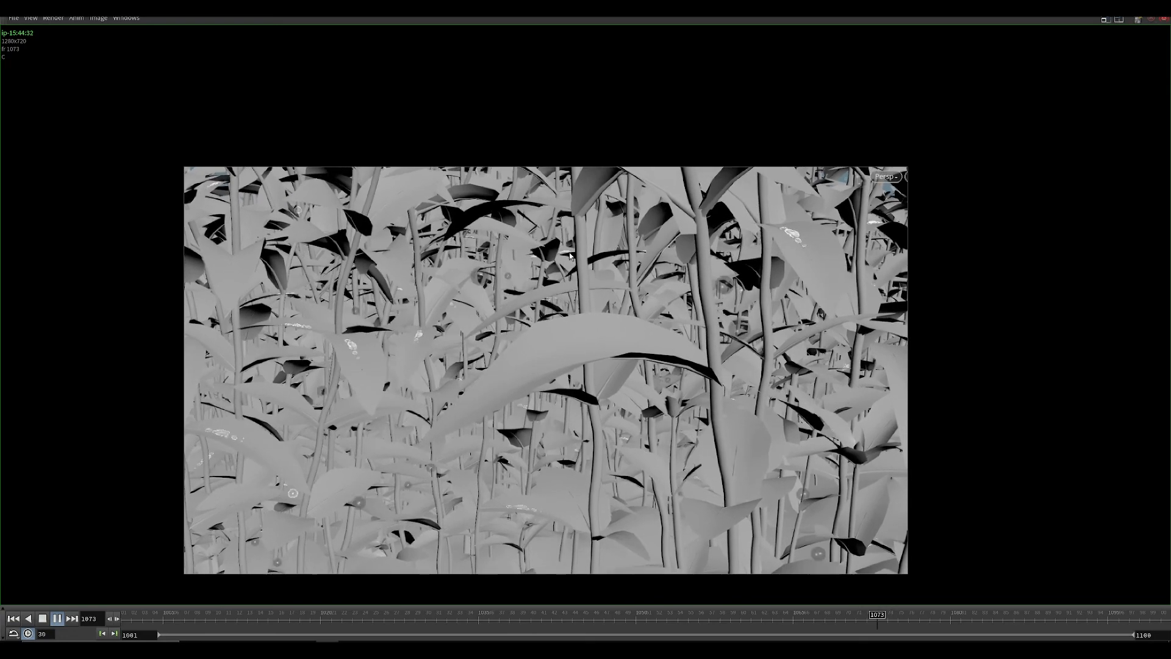
{"action": "left_click", "coordinate": [13, 17]}
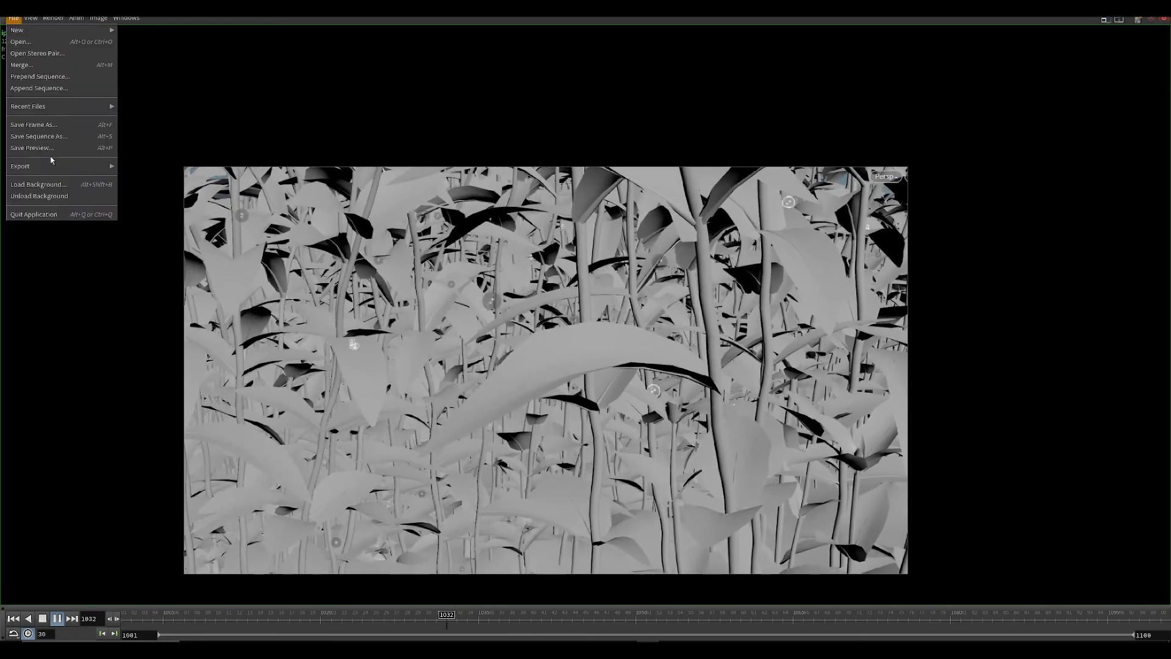
{"action": "mouse_move", "coordinate": [61, 166]}
{"action": "left_click", "coordinate": [159, 165]}
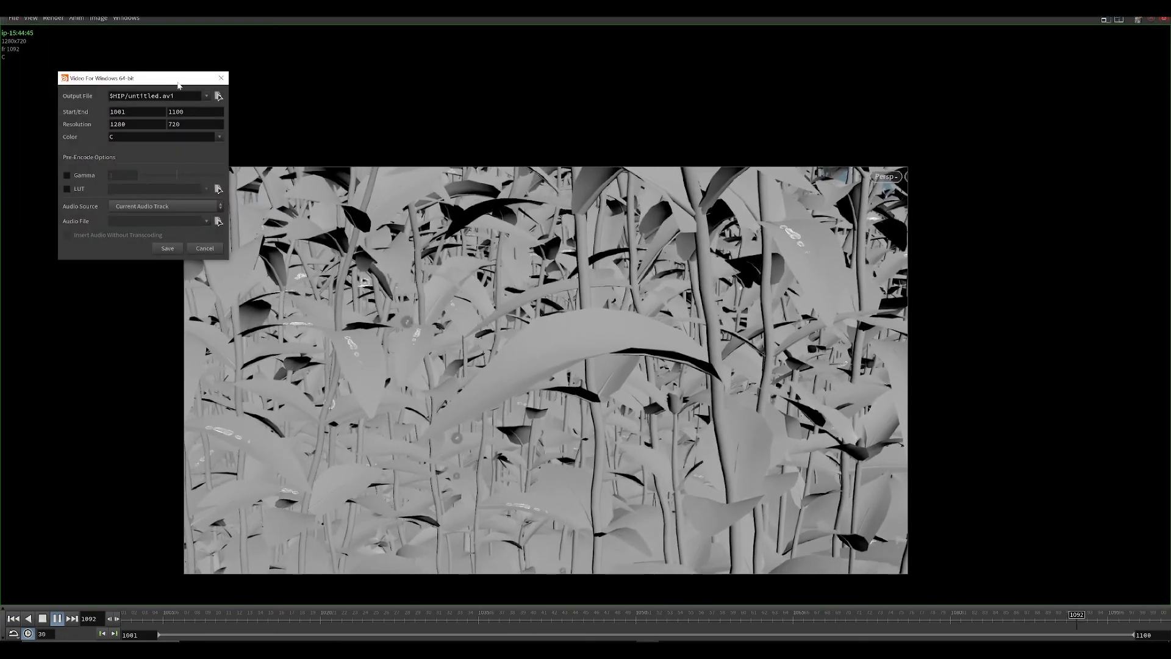
{"action": "left_click", "coordinate": [220, 78]}
Step: Set up an ffmpeg mp4 export of the flipbook and create a FLIP folder inside $HIP for its output file
{"action": "left_click", "coordinate": [13, 17]}
{"action": "mouse_move", "coordinate": [73, 166]}
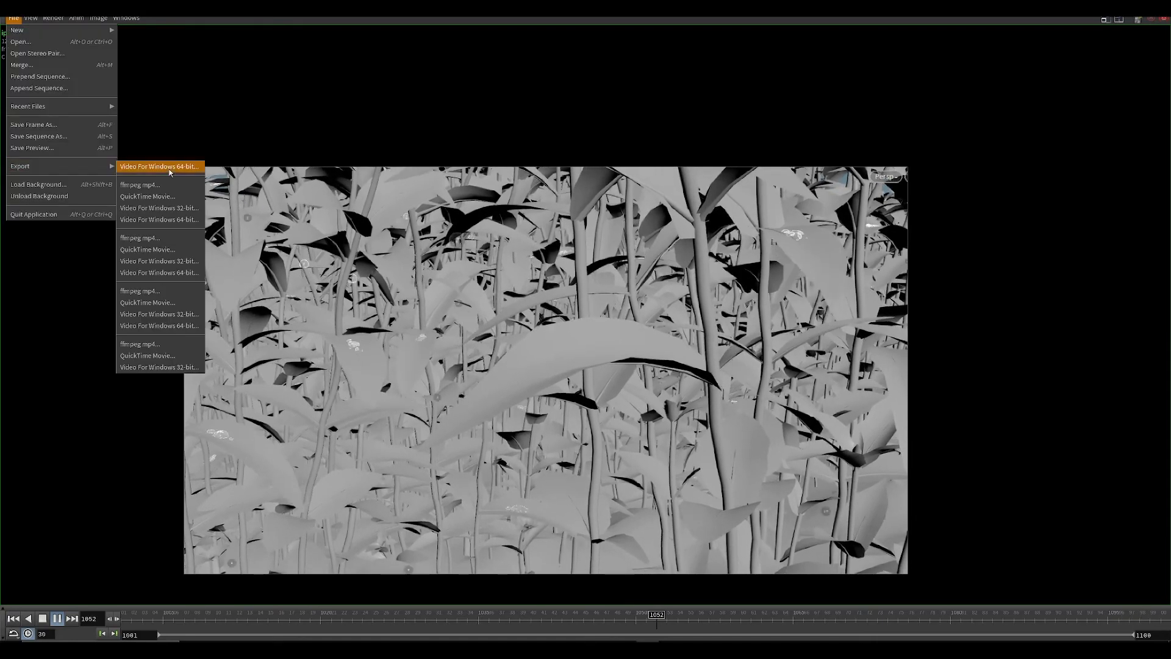
{"action": "left_click", "coordinate": [140, 184]}
{"action": "left_click", "coordinate": [236, 44]}
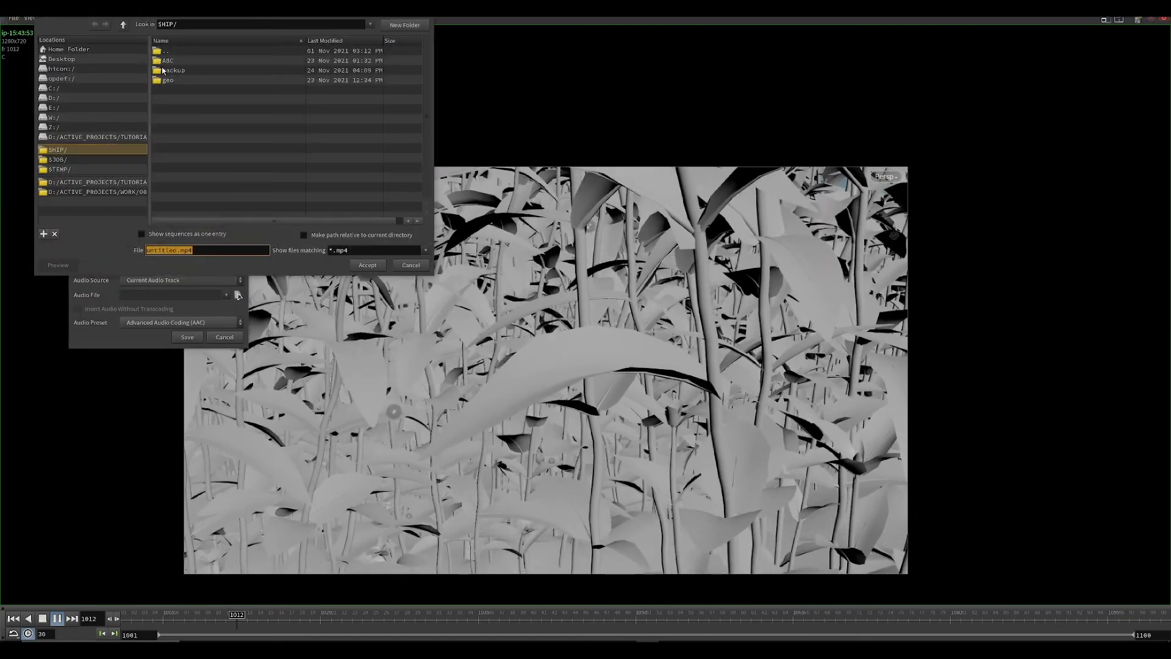
{"action": "left_click", "coordinate": [405, 25]}
{"action": "type", "text": "FLI"}
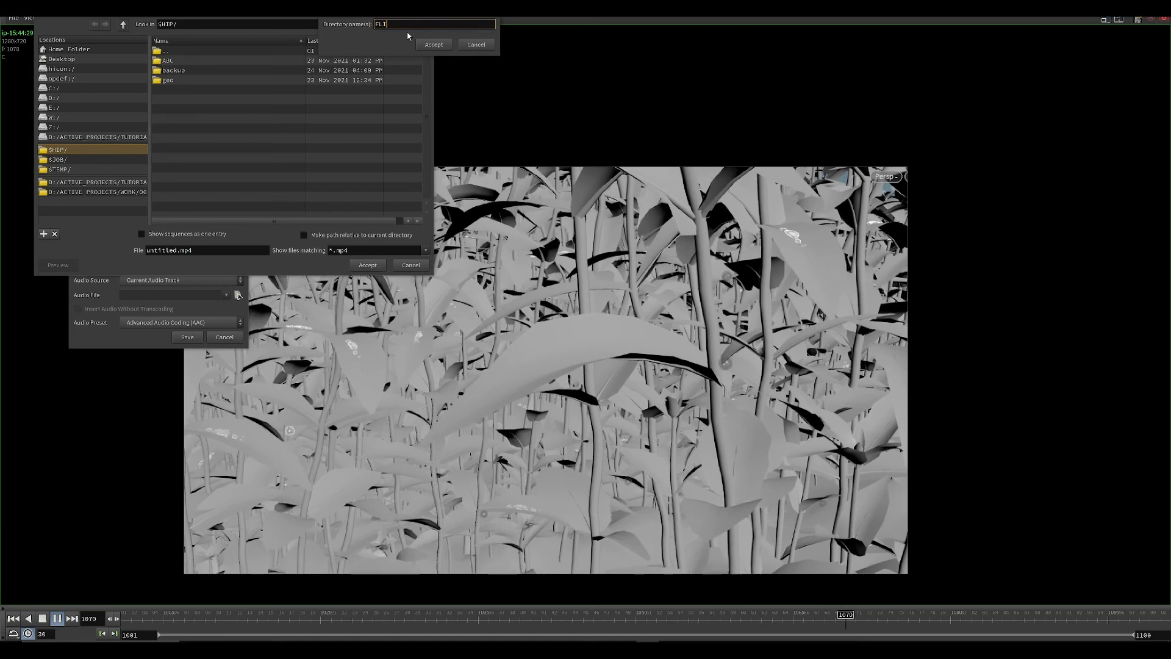
{"action": "type", "text": "P"}
{"action": "key", "text": "Return"}
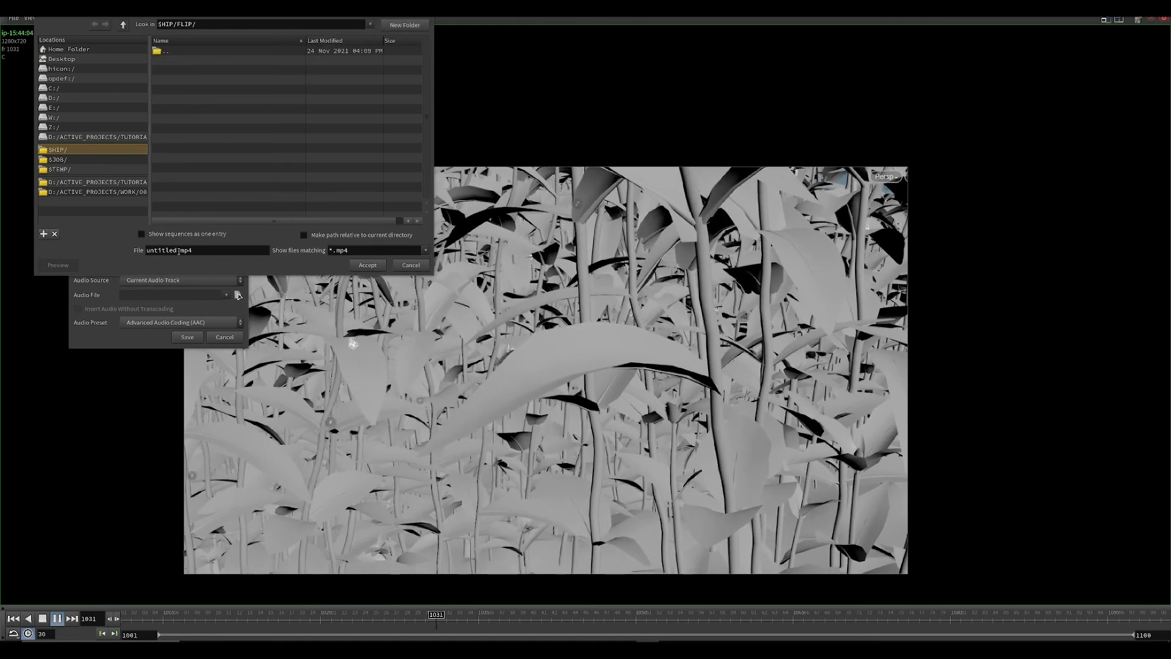
Step: Name the output file SH010_v001.mp4 in the FLIP folder and save the flipbook export
{"action": "double_click", "coordinate": [179, 250]}
{"action": "type", "text": "SH020"}
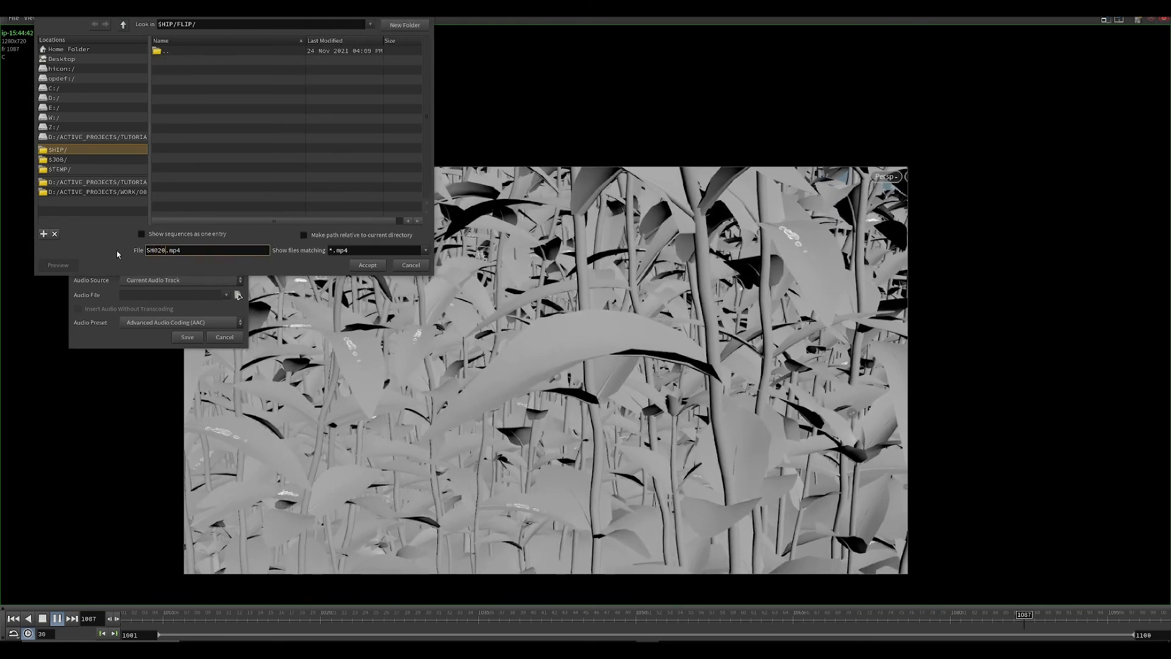
{"action": "key", "text": "BackSpace"}
{"action": "key", "text": "BackSpace"}
{"action": "type", "text": "0"}
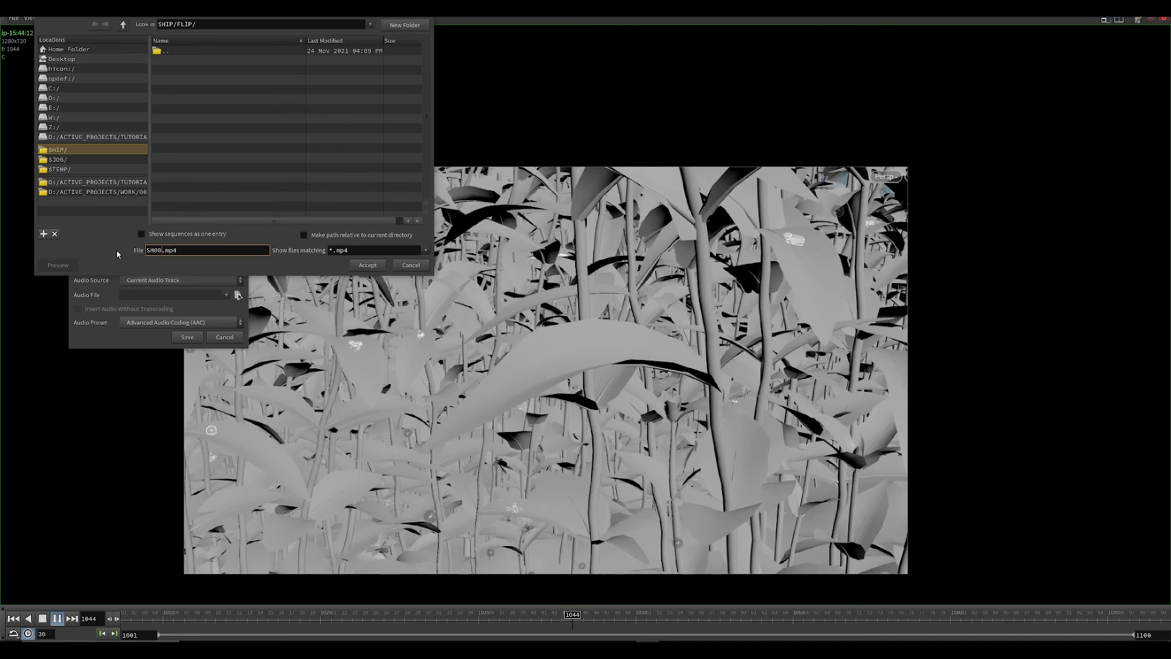
{"action": "key", "text": "BackSpace"}
{"action": "type", "text": "10_v001\\"}
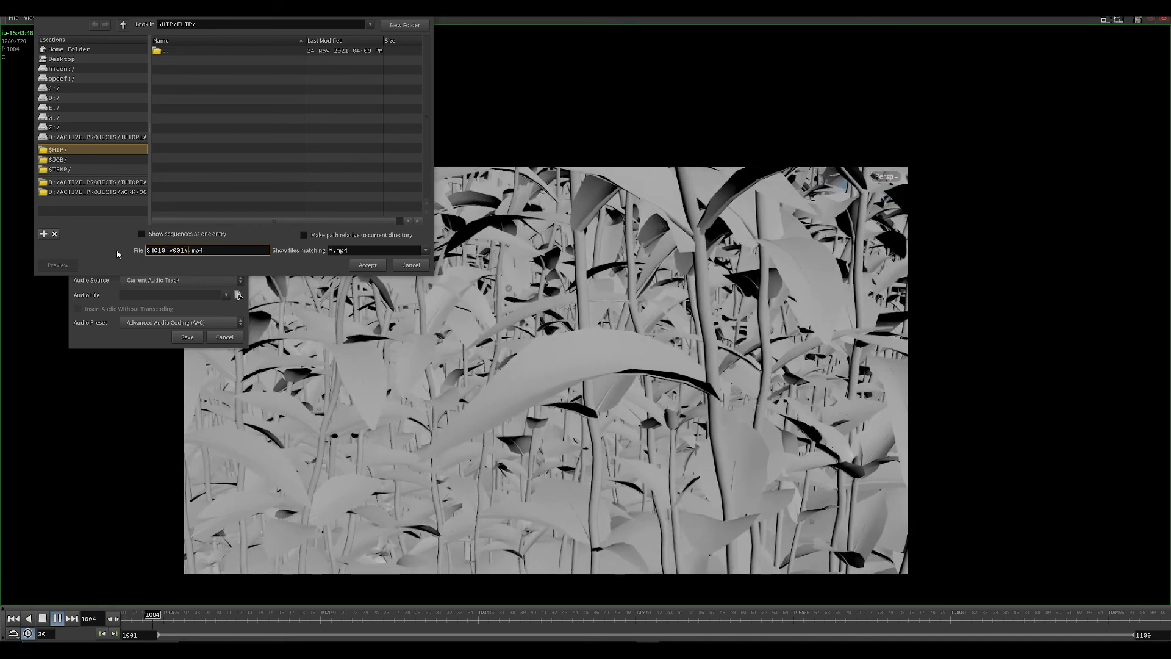
{"action": "key", "text": "BackSpace"}
{"action": "key", "text": "Return"}
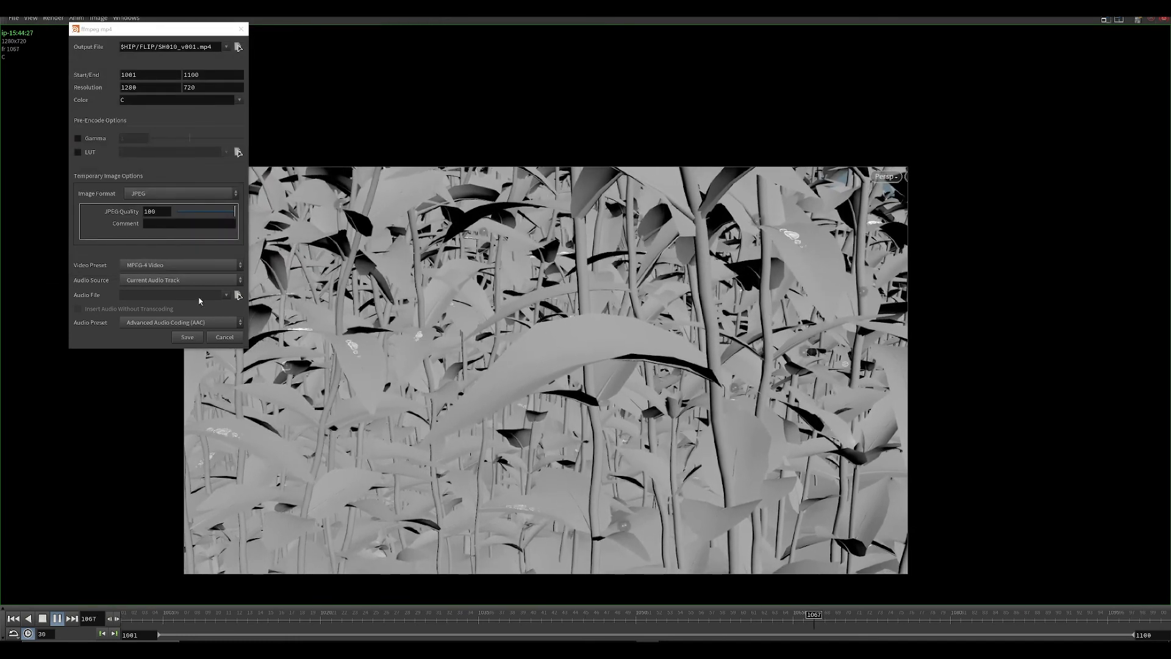
{"action": "key", "text": "Return"}
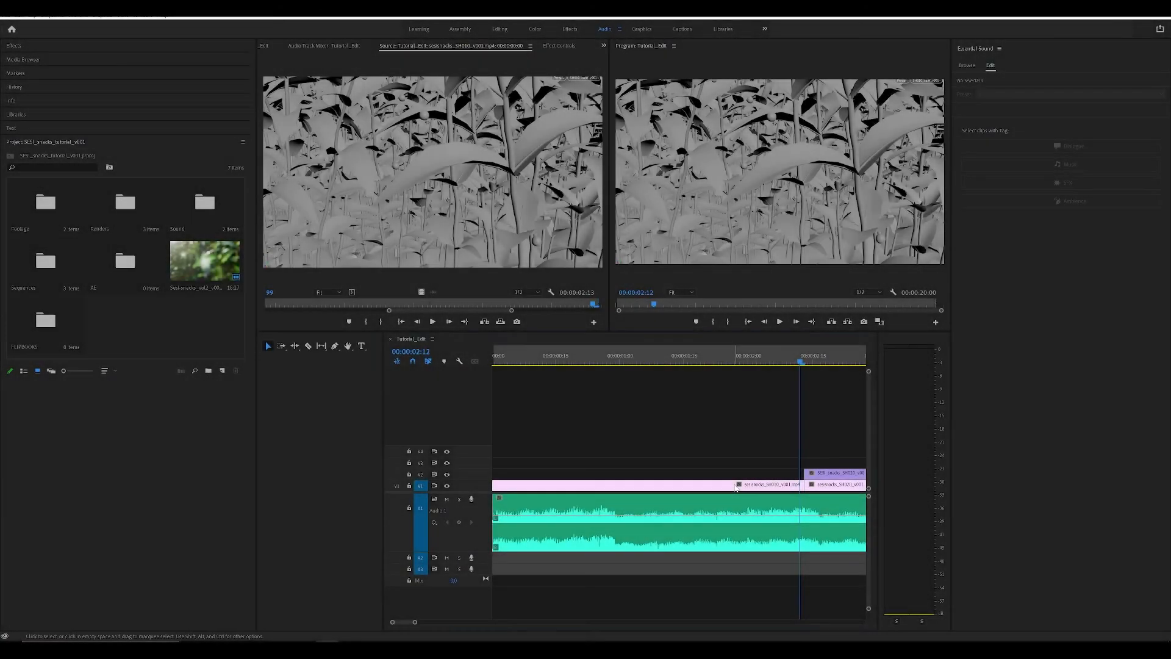
Step: In Premiere Pro, reveal the SH010 clip's file in Explorer and browse to _TUTORIAL_PROJECT > 3D > SH010
{"action": "right_click", "coordinate": [736, 486]}
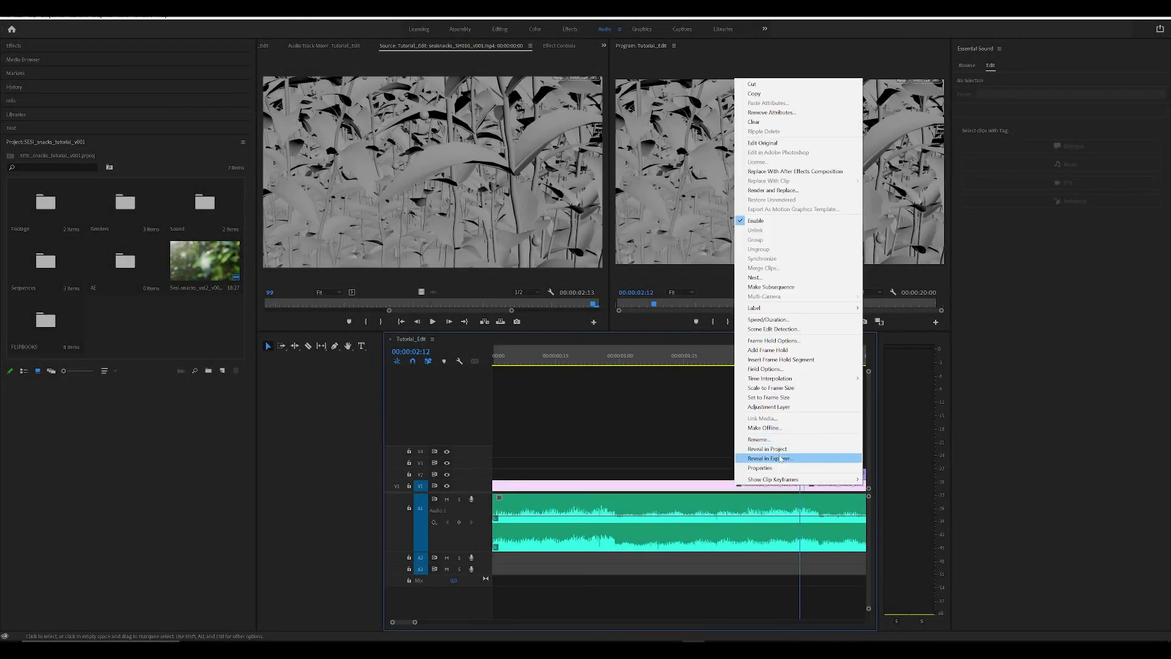
{"action": "left_click", "coordinate": [779, 459]}
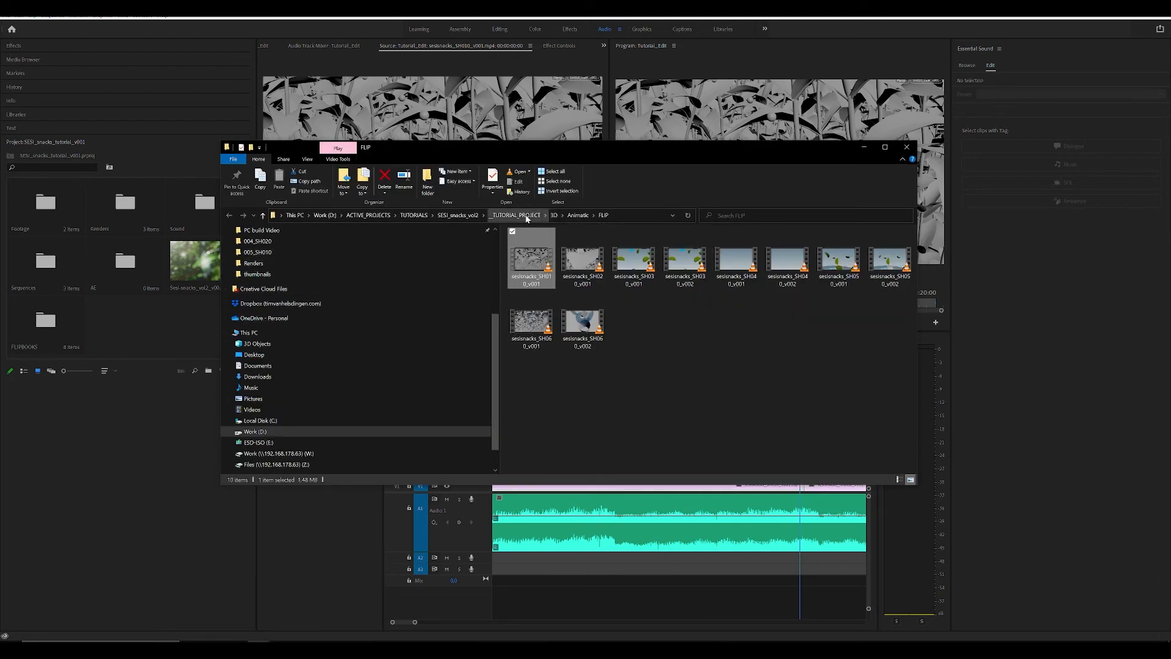
{"action": "left_click", "coordinate": [514, 215]}
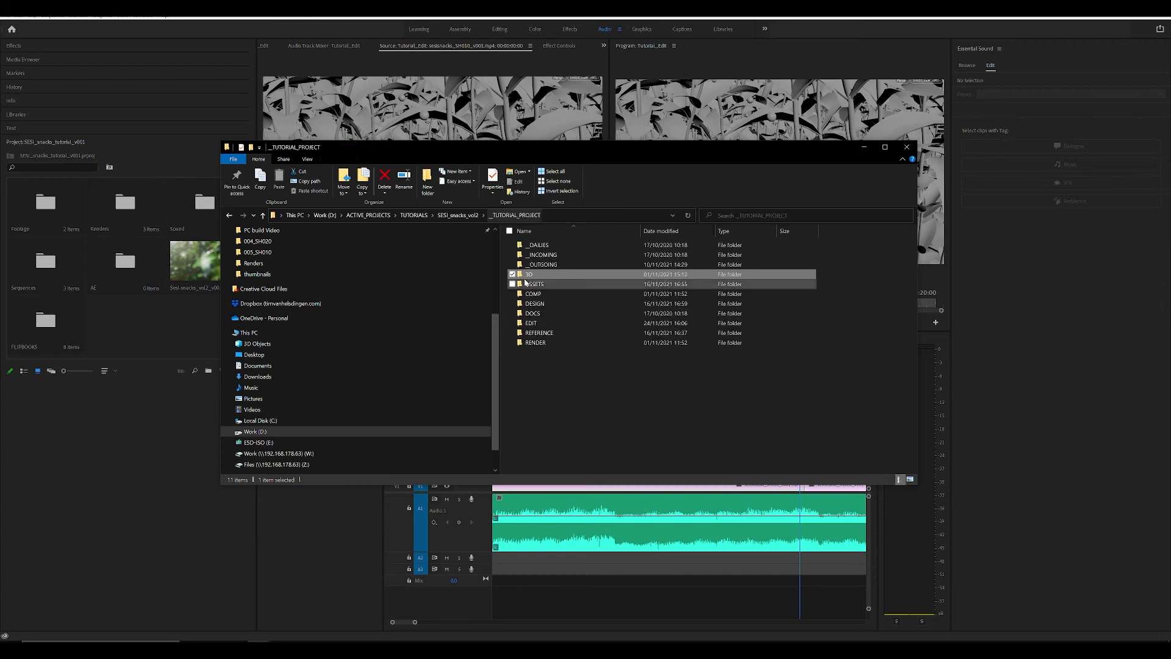
{"action": "double_click", "coordinate": [528, 274]}
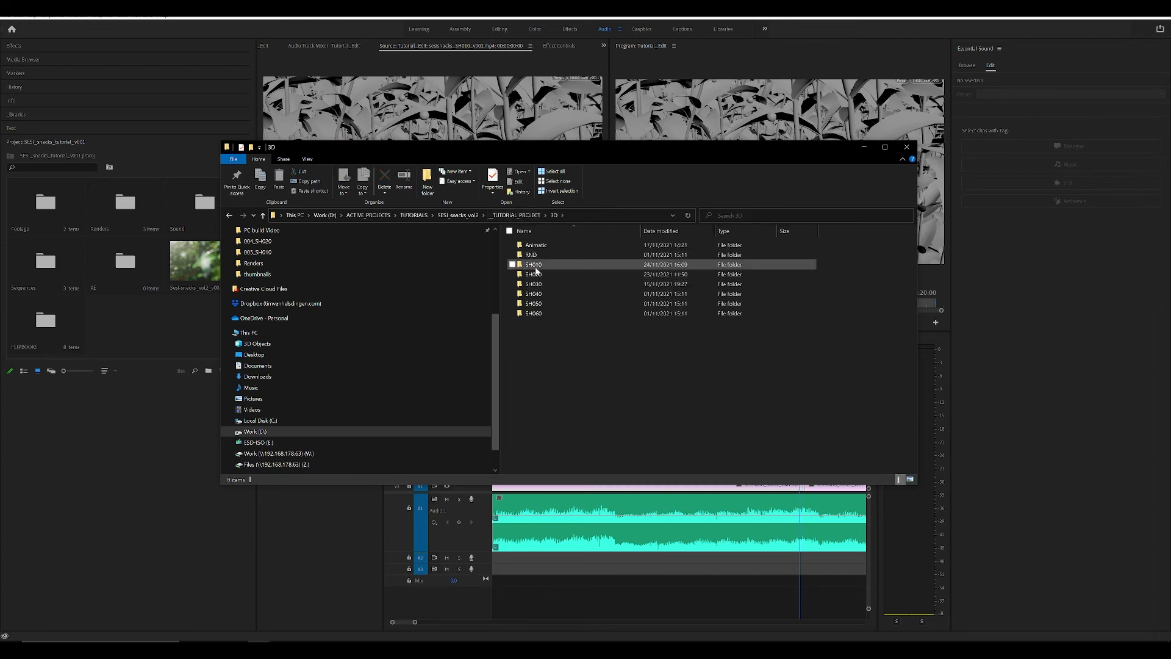
{"action": "double_click", "coordinate": [533, 266]}
{"action": "double_click", "coordinate": [533, 266]}
Step: Reveal the old SH010 clip in the project's FLIPBOOKS bin and import SH010_v001.mp4 there from the FLIP folder
{"action": "left_click", "coordinate": [643, 588]}
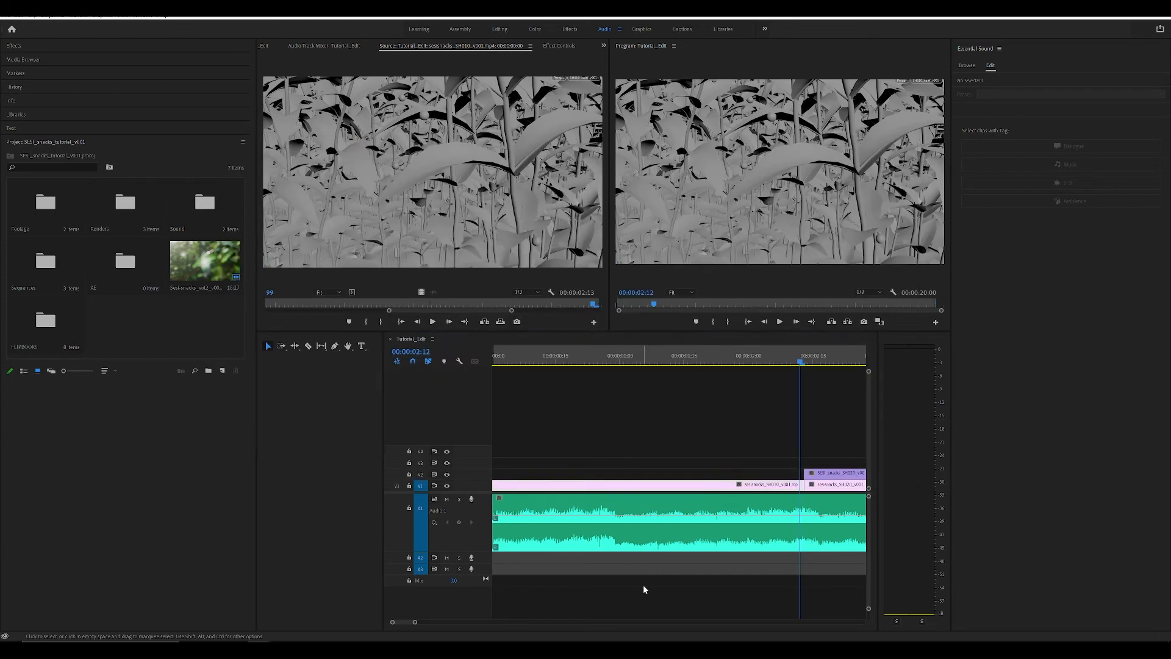
{"action": "right_click", "coordinate": [710, 486]}
{"action": "left_click", "coordinate": [765, 450]}
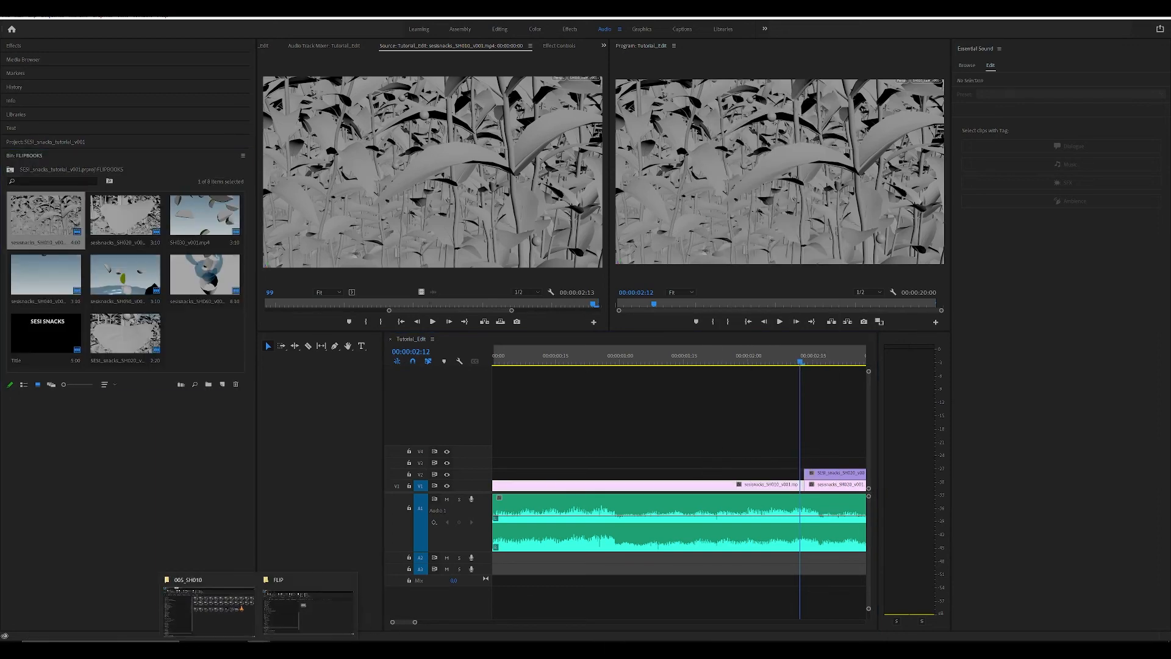
{"action": "left_click", "coordinate": [325, 599]}
{"action": "left_click_drag", "start_coordinate": [529, 257], "coordinate": [174, 333]}
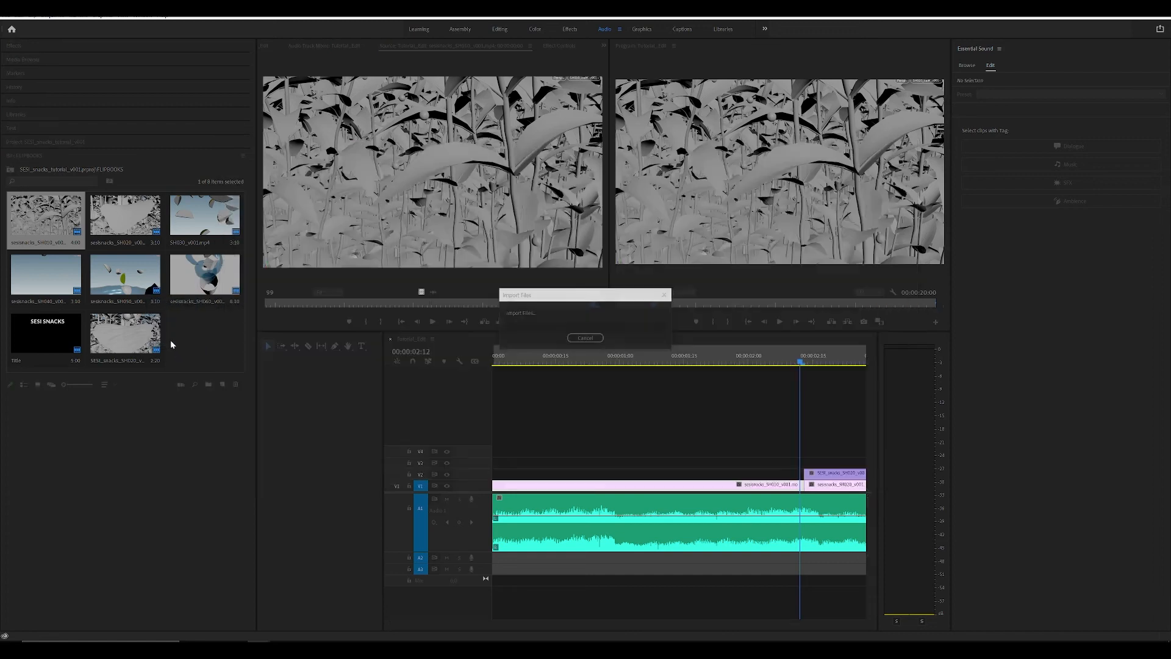
Step: Replace the SH010 animatic clip at the start of the Tutorial_Edit sequence with SH010_v001.mp4
{"action": "left_click", "coordinate": [590, 409]}
{"action": "key", "text": "backslash"}
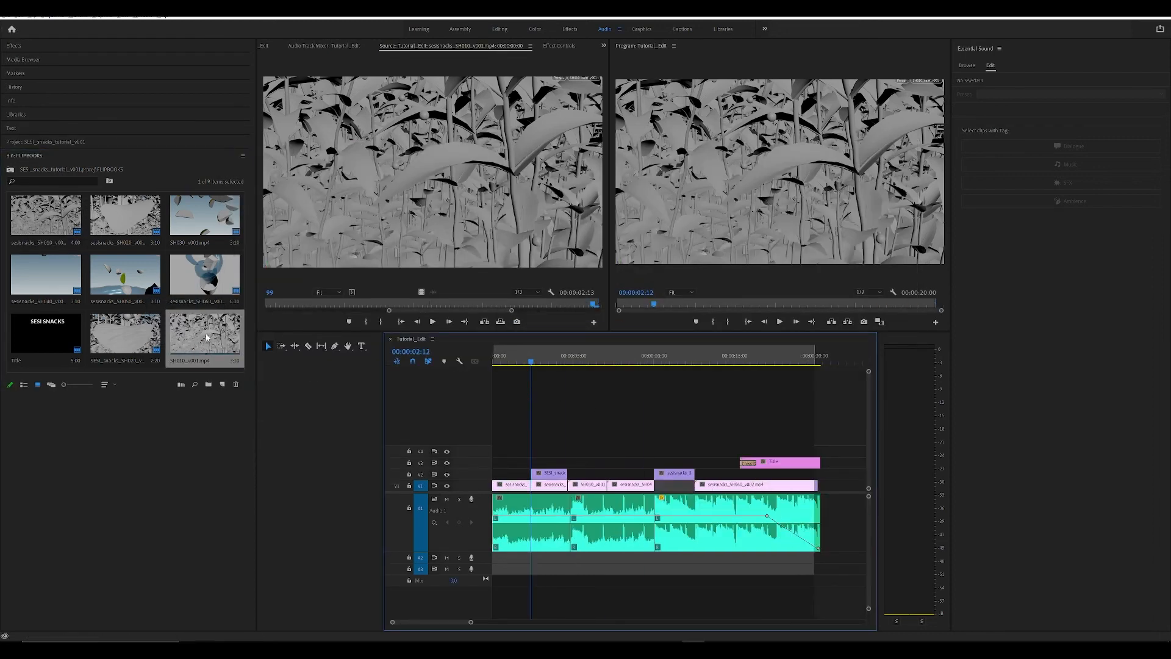
{"action": "left_click_drag", "start_coordinate": [206, 333], "coordinate": [512, 485], "text": "alt"}
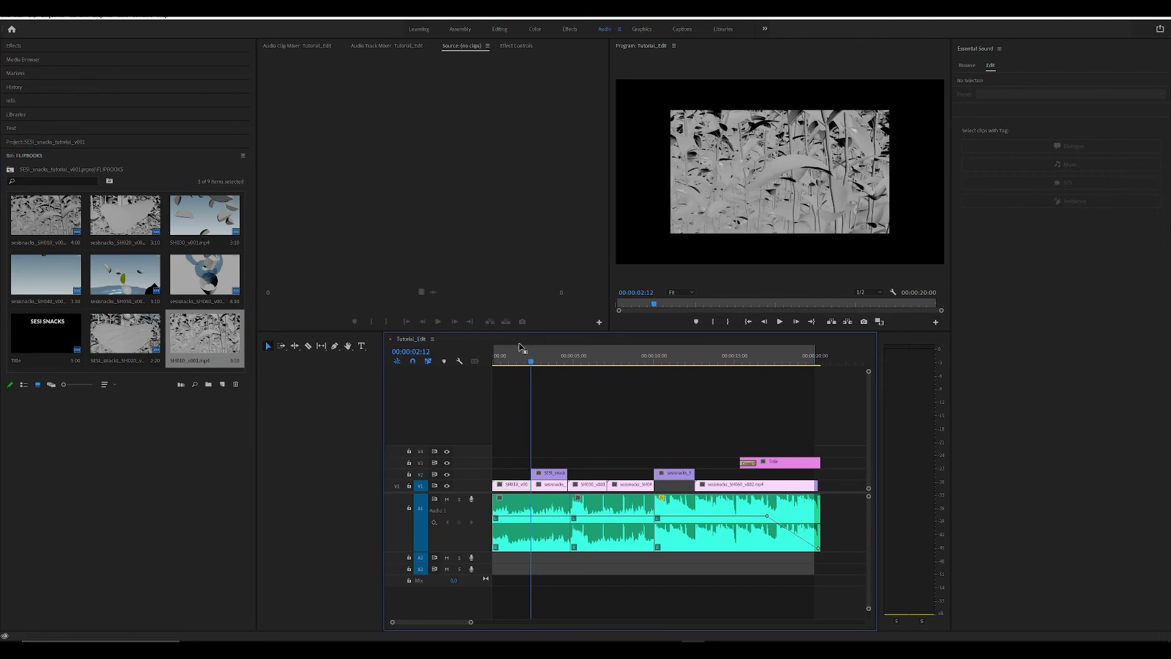
Step: Scale up the SH010_v001.mp4 clip in Effect Controls until it fills the program frame
{"action": "left_click", "coordinate": [522, 349]}
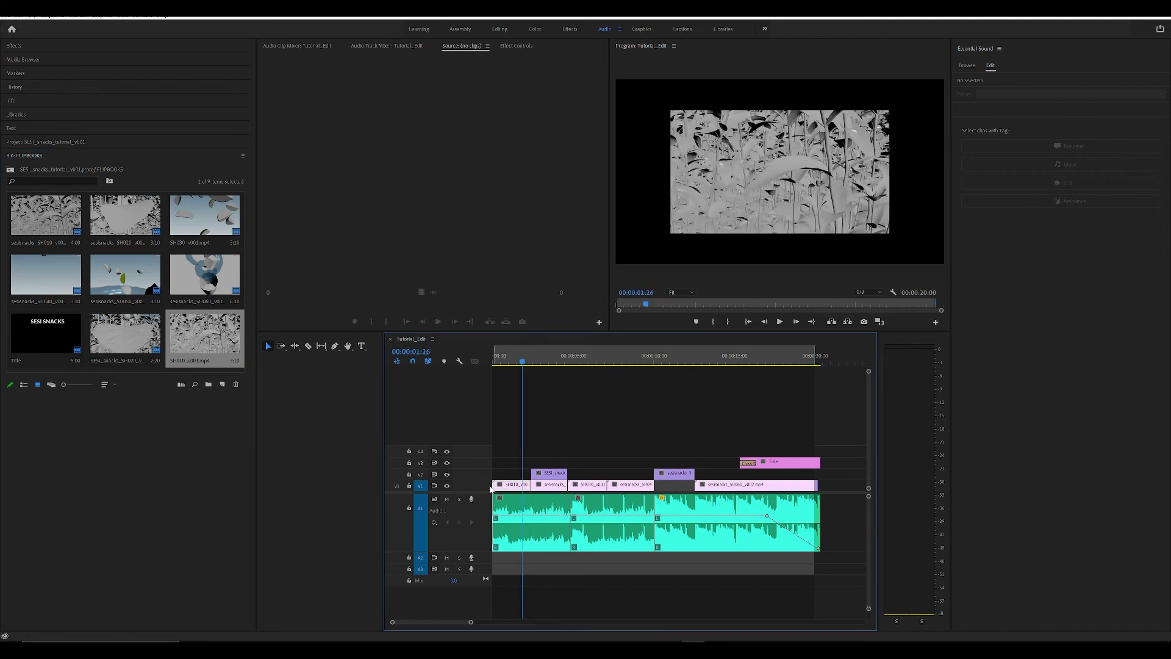
{"action": "left_click", "coordinate": [305, 46]}
{"action": "left_click", "coordinate": [515, 45]}
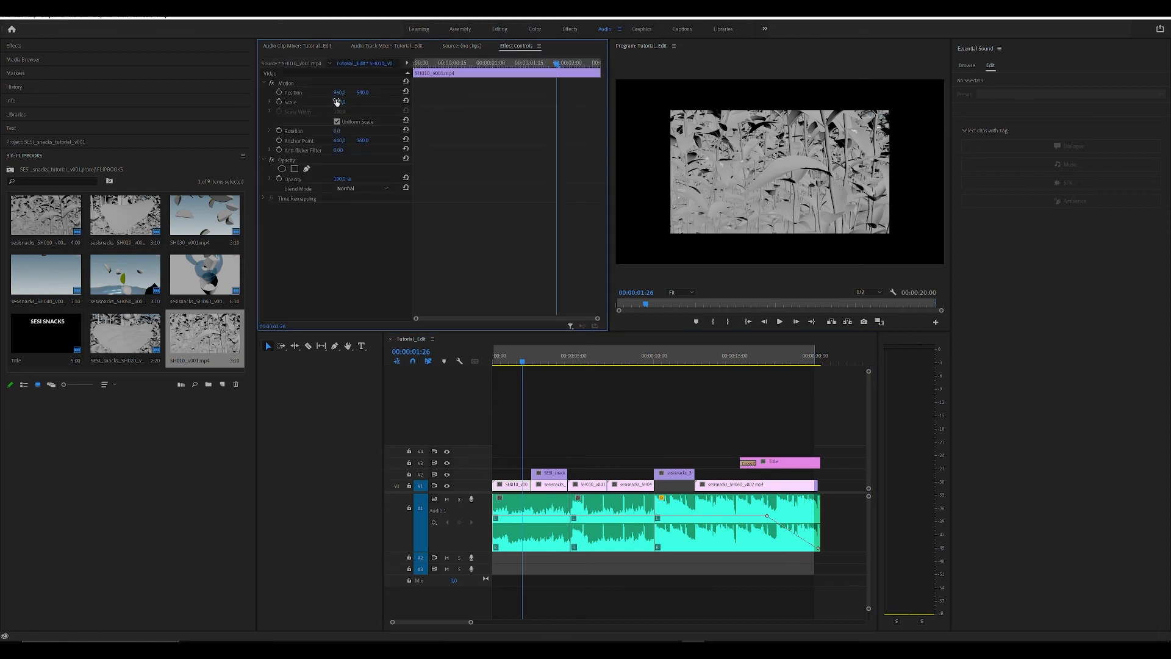
{"action": "left_click_drag", "start_coordinate": [337, 102], "coordinate": [368, 101]}
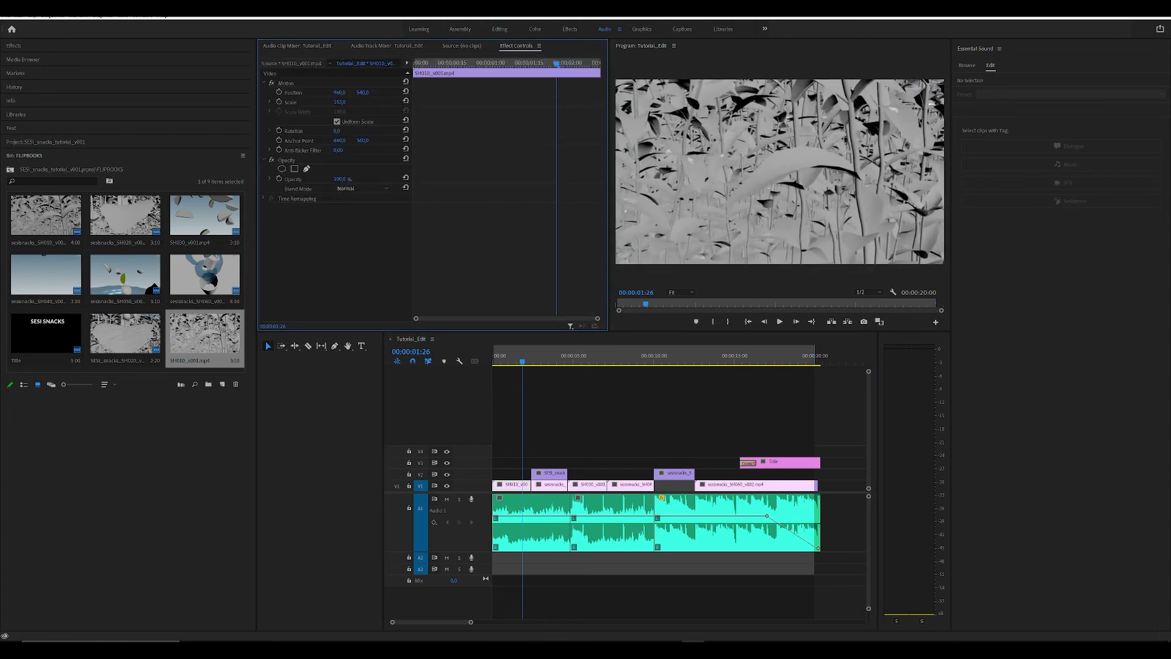
Step: Play back and scrub through the end of the SH010 clip
{"action": "left_click", "coordinate": [686, 376]}
{"action": "key", "text": "space"}
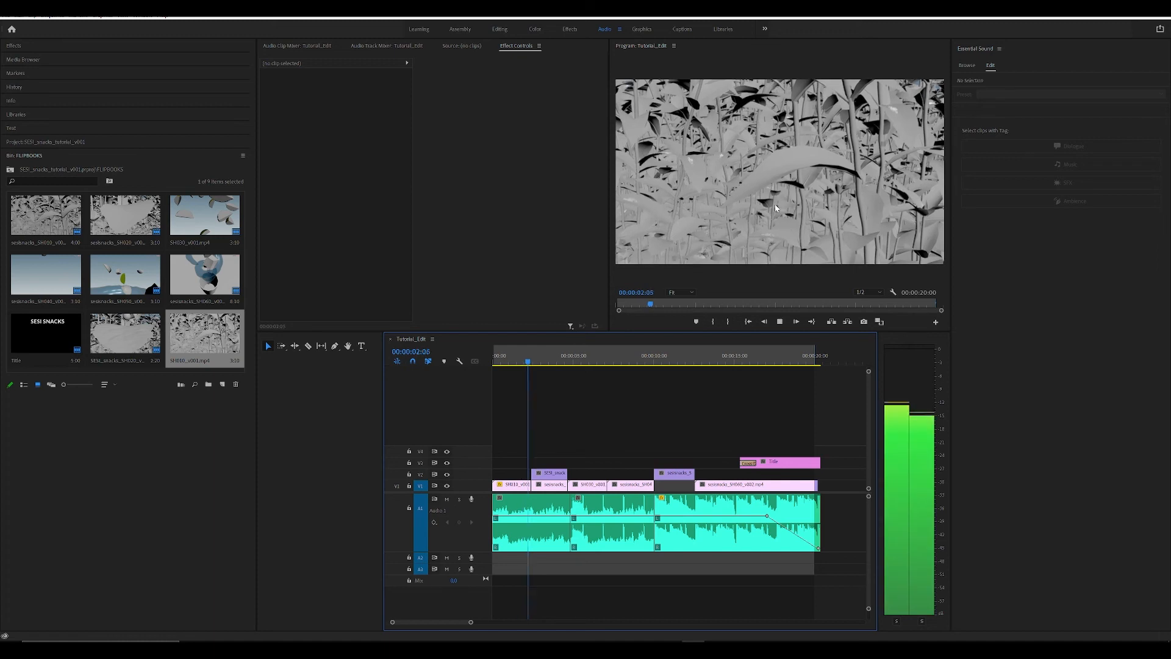
{"action": "key", "text": "space"}
{"action": "left_click_drag", "start_coordinate": [519, 356], "coordinate": [528, 360]}
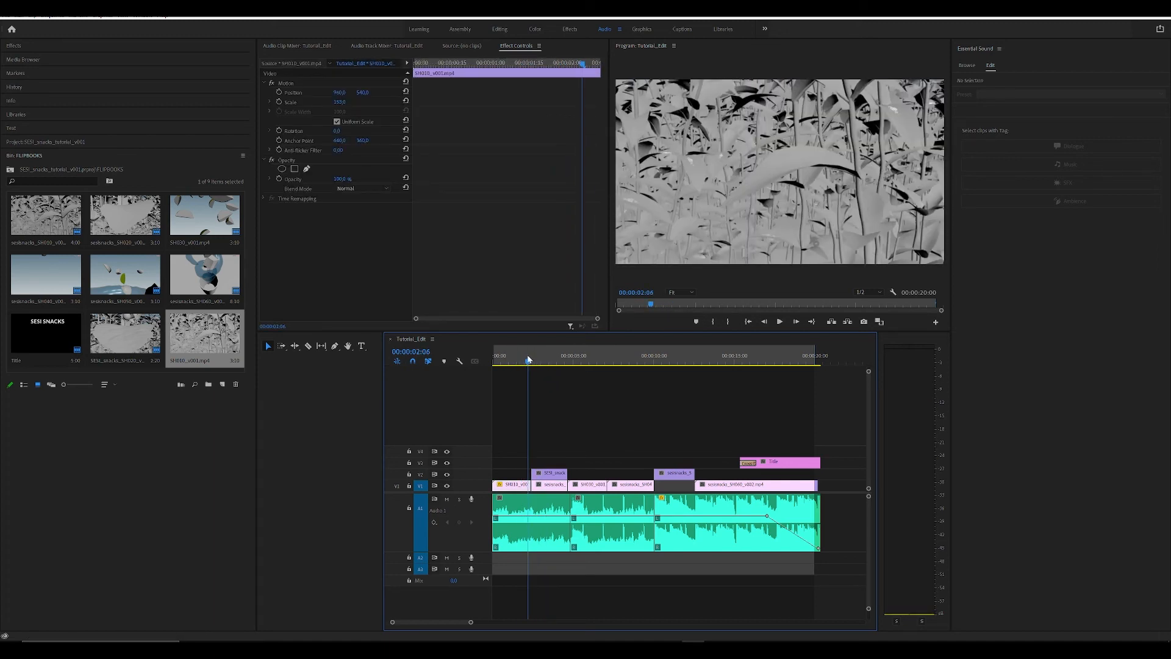
Step: Move the SH010 clip up to track V4, extend its end to the full footage, and fit it back on V1 before SH020
{"action": "key", "text": "="}
{"action": "key", "text": "="}
{"action": "key", "text": "="}
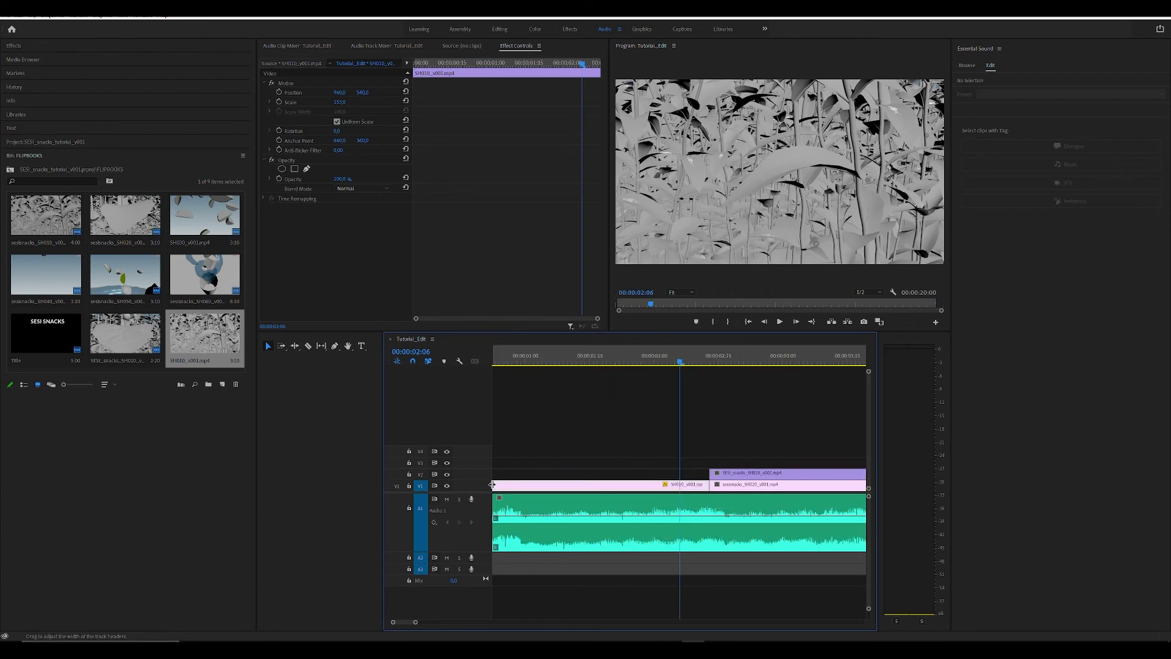
{"action": "left_click_drag", "start_coordinate": [513, 485], "coordinate": [514, 485]}
{"action": "left_click_drag", "start_coordinate": [586, 485], "coordinate": [586, 452]}
{"action": "left_click", "coordinate": [653, 405]}
{"action": "key", "text": "-"}
{"action": "key", "text": "-"}
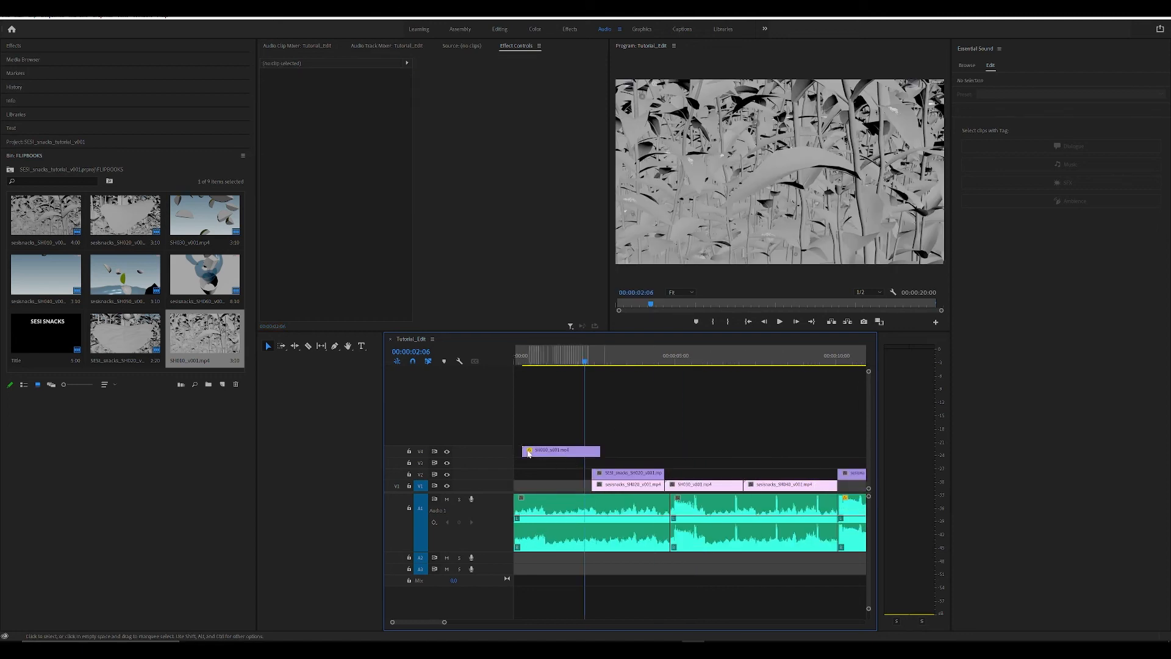
{"action": "left_click_drag", "start_coordinate": [600, 452], "coordinate": [630, 451]}
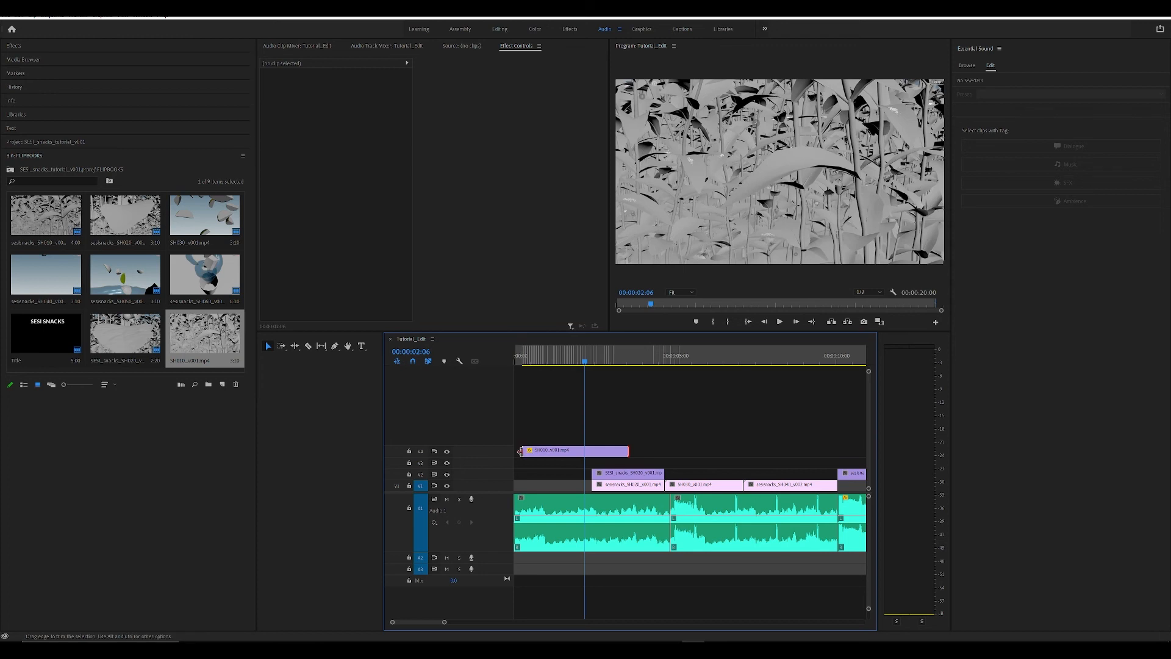
{"action": "left_click_drag", "start_coordinate": [522, 451], "coordinate": [577, 485]}
Step: Play the edit from the beginning in the maximized program monitor, recheck the SH010 to SH020 cut, and save the project
{"action": "left_click_drag", "start_coordinate": [587, 359], "coordinate": [505, 359]}
{"action": "key", "text": "space"}
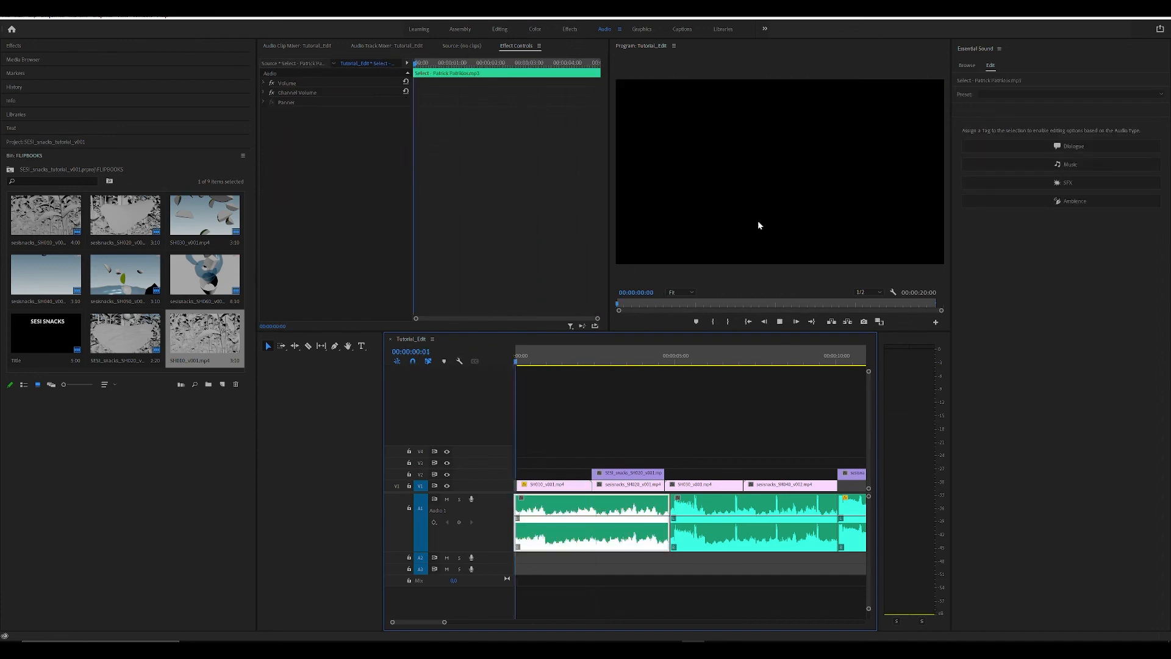
{"action": "key", "text": "grave"}
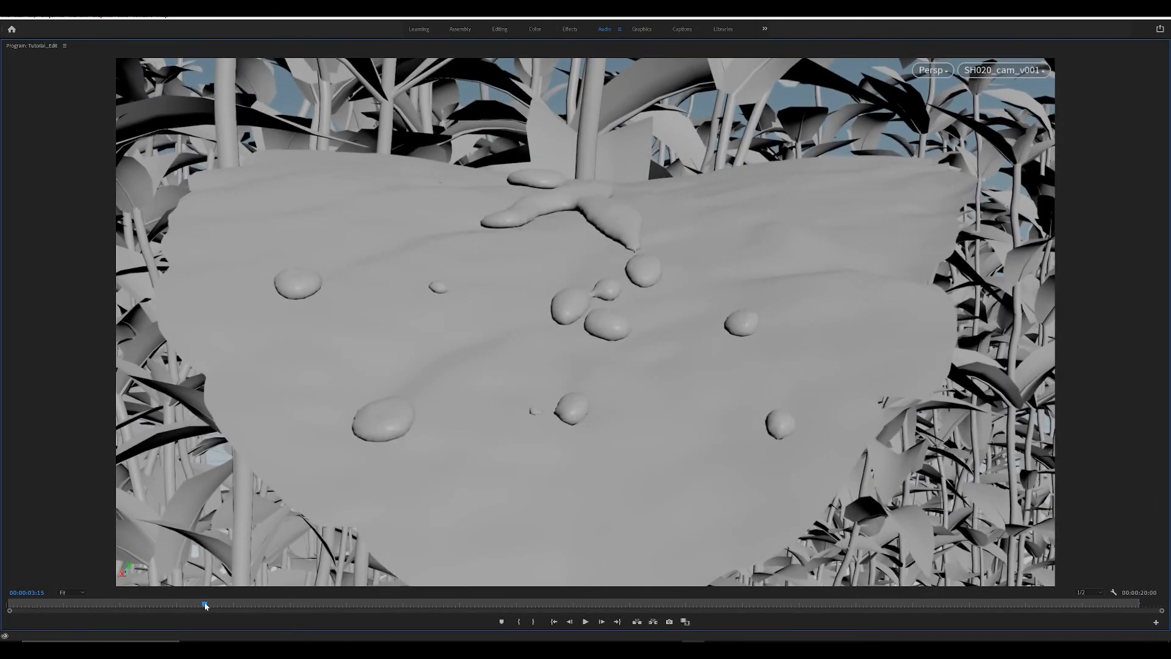
{"action": "mouse_move", "coordinate": [169, 608]}
{"action": "left_mouse_down"}
{"action": "mouse_move", "coordinate": [119, 604]}
{"action": "mouse_move", "coordinate": [146, 604]}
{"action": "left_mouse_up"}
{"action": "key", "text": "ctrl+s"}
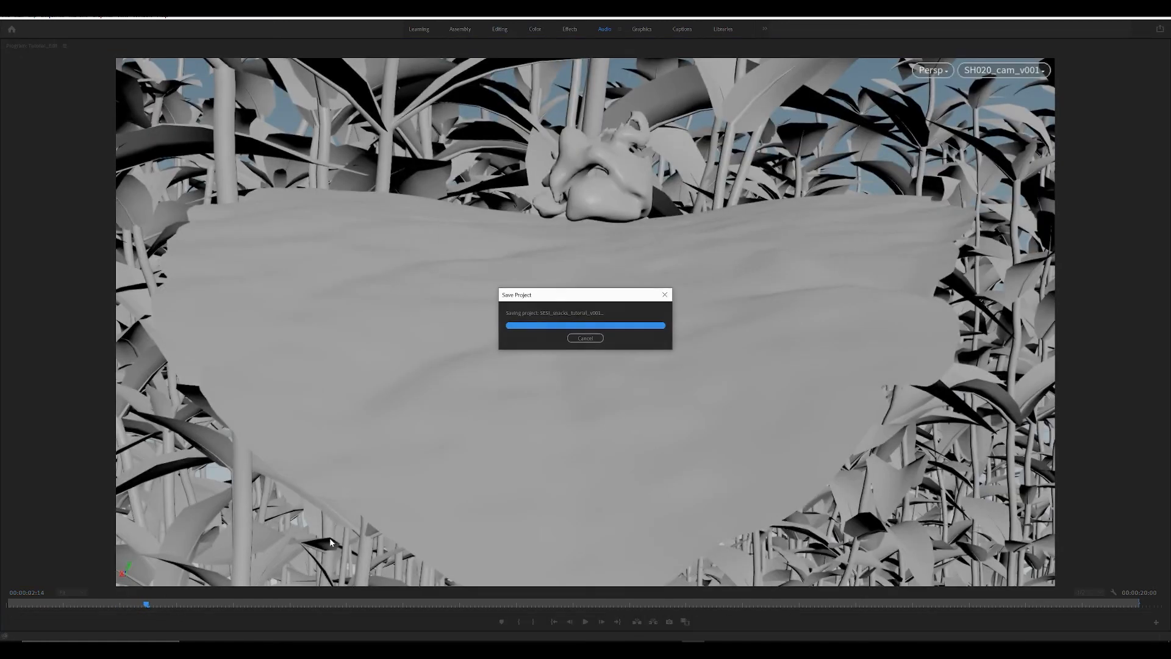
{"action": "key", "text": "grave"}
{"action": "left_click", "coordinate": [585, 433]}
{"action": "left_click_drag", "start_coordinate": [568, 360], "coordinate": [554, 369]}
{"action": "key", "text": "ctrl+s"}
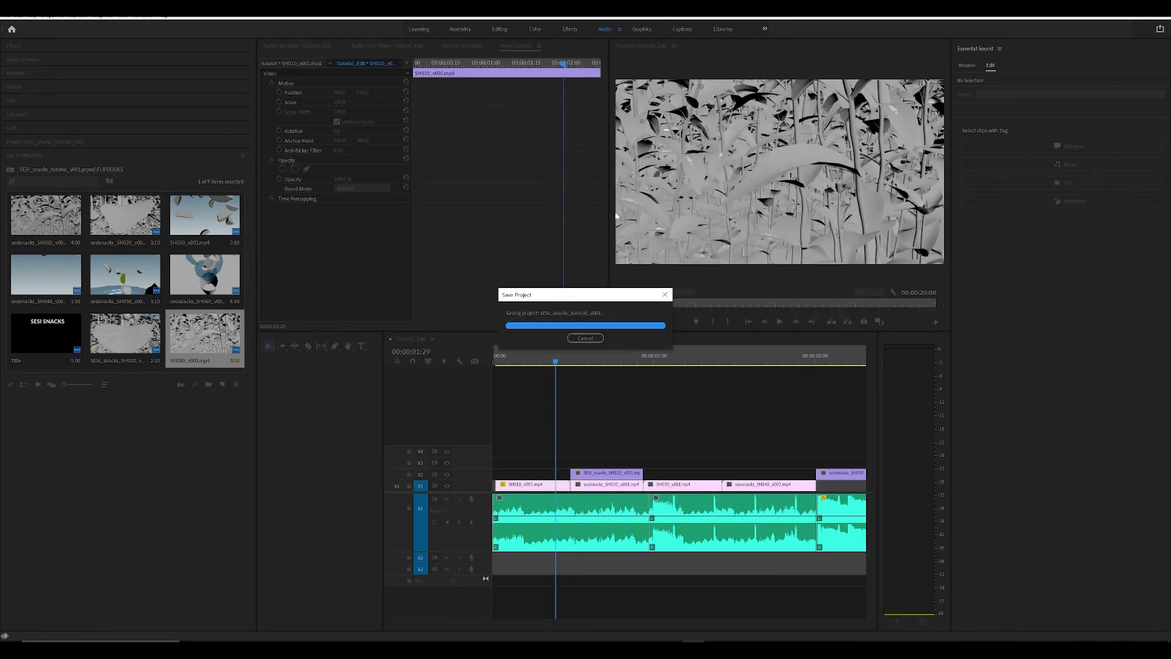
Step: Play the edit from the SH010 clip through SH020 into the SH030 shot
{"action": "key", "text": "space"}
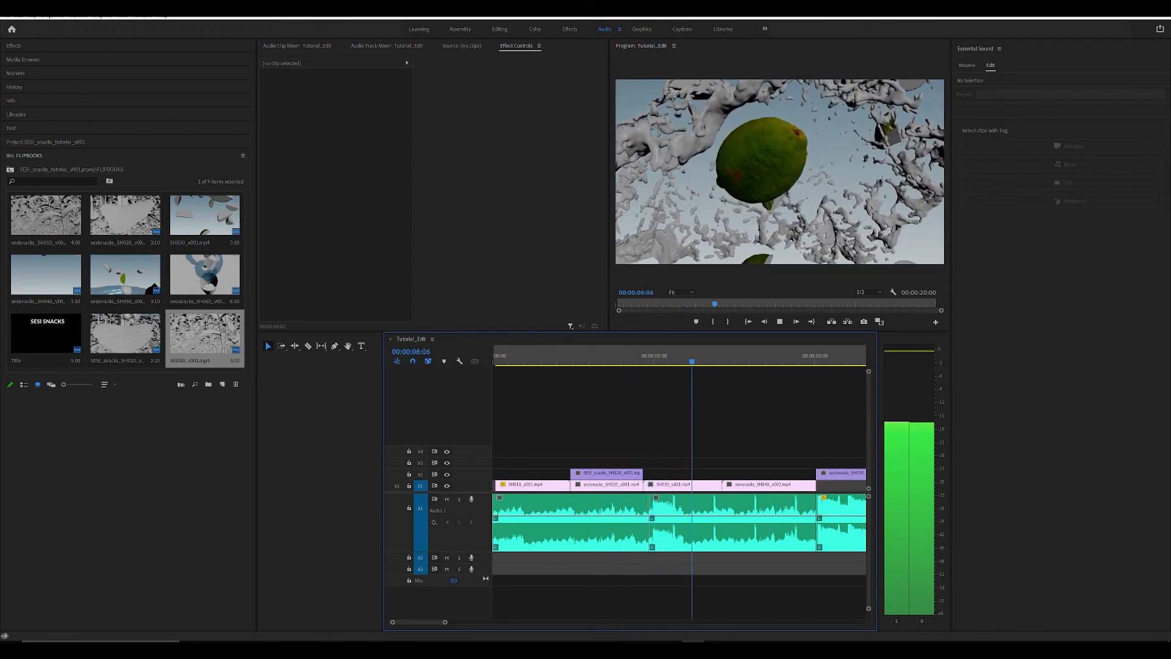
{"action": "key", "text": "space"}
{"action": "key", "text": "alt+Tab"}
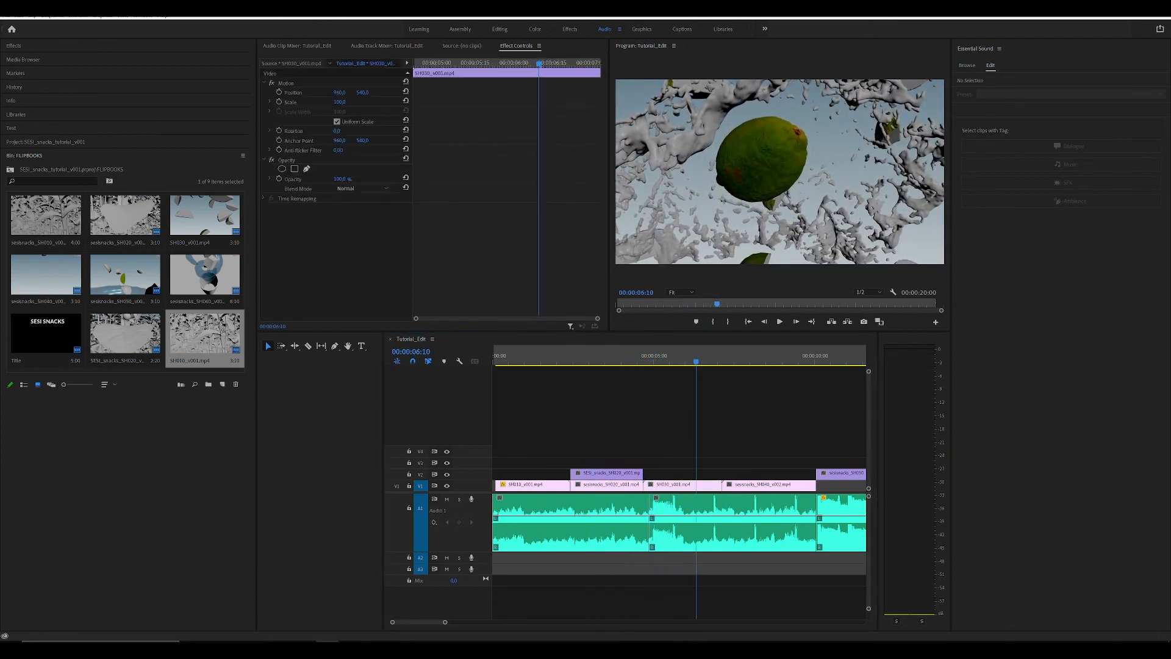
Step: Play the whole Tutorial_Edit sequence from its start with the program monitor maximized
{"action": "left_click", "coordinate": [526, 374]}
{"action": "key", "text": "minus"}
{"action": "key", "text": "minus"}
{"action": "key", "text": "minus"}
{"action": "key", "text": "minus"}
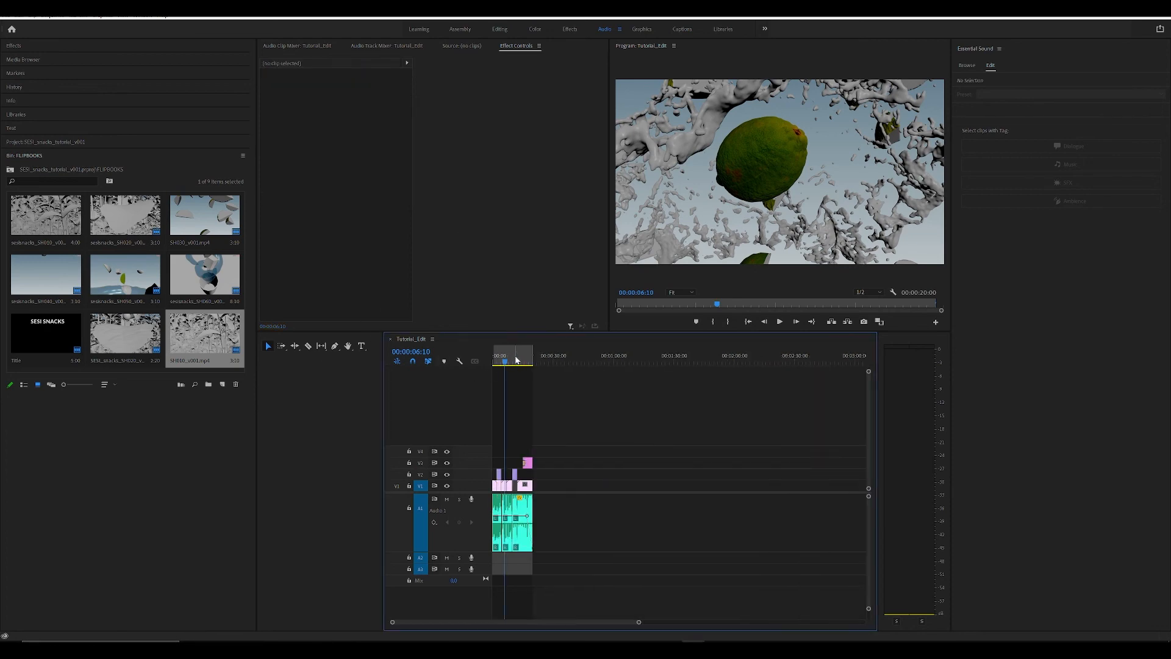
{"action": "key", "text": "Home"}
{"action": "key", "text": "space"}
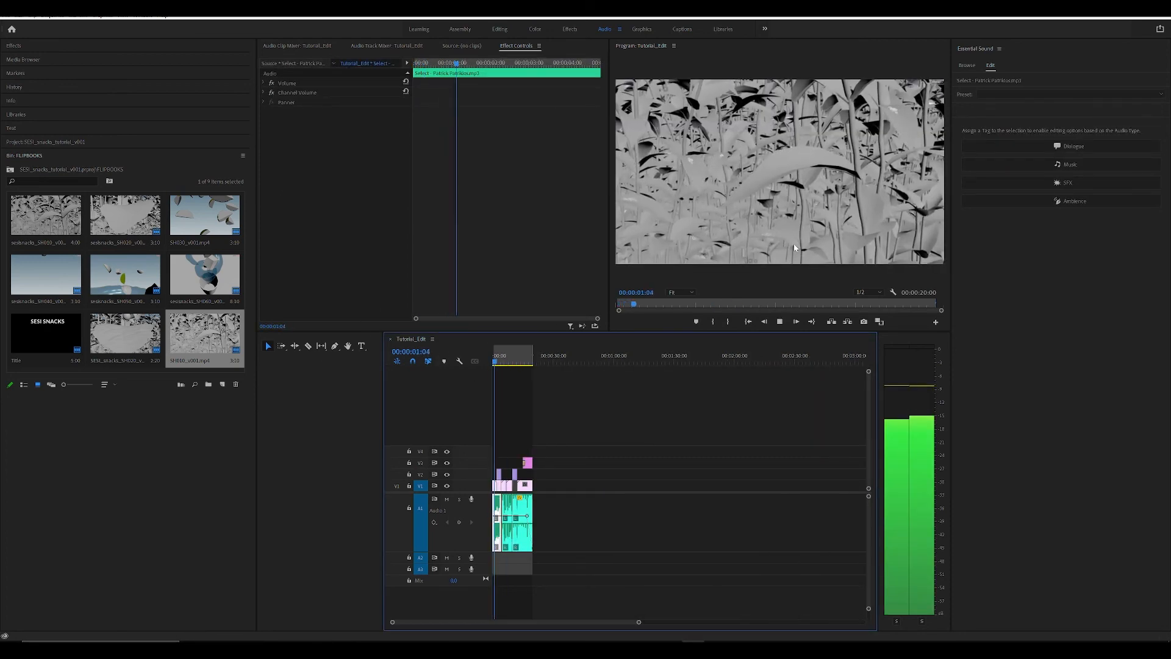
{"action": "key", "text": "grave"}
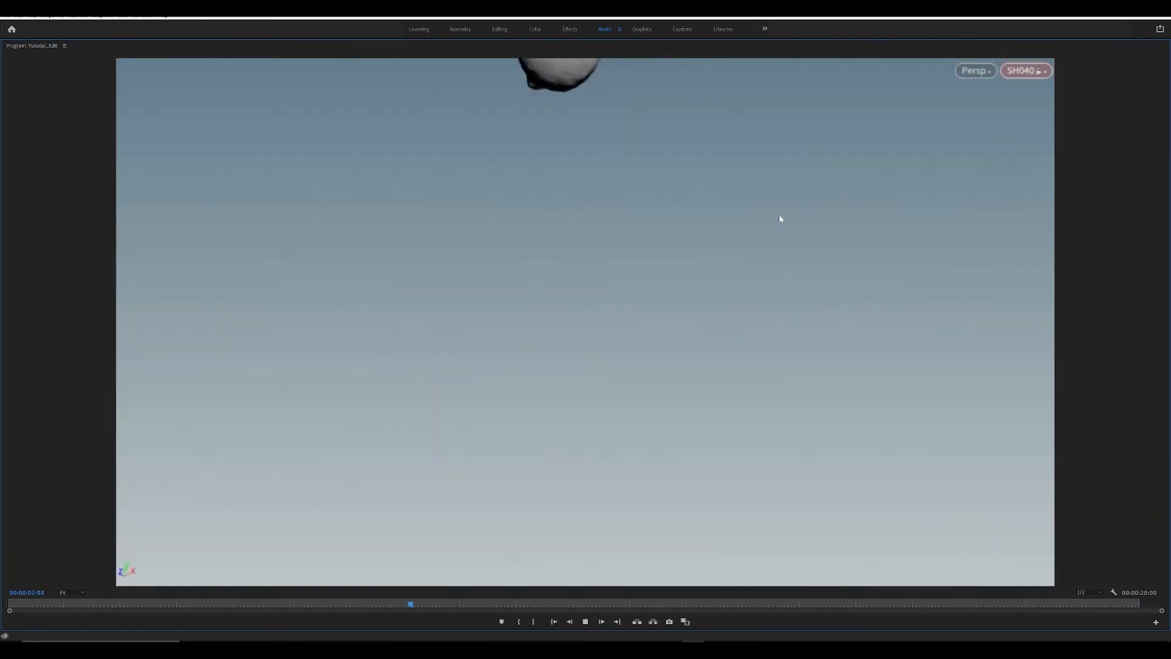
Step: Stop the playback, restore the full panel layout, and save the project
{"action": "key", "text": "space"}
{"action": "key", "text": "grave"}
{"action": "key", "text": "ctrl+s"}
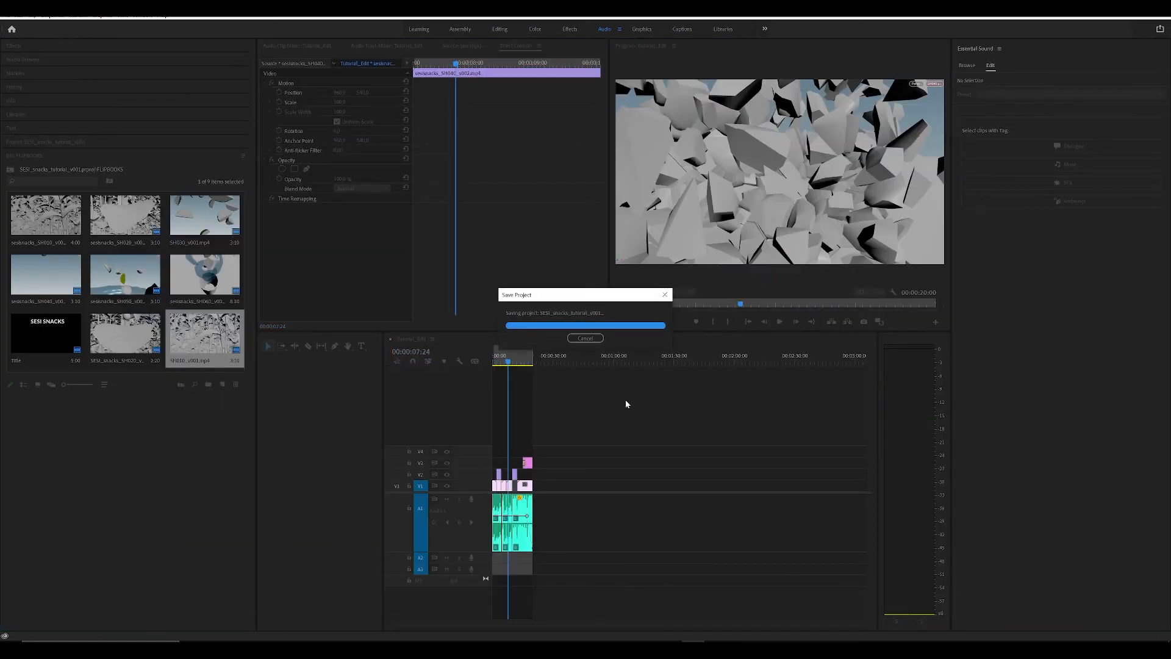
{"action": "left_click", "coordinate": [625, 400]}
Step: Zoom the timeline in on the edit, check frames in the SH020 and SH010 clips, and save the project
{"action": "key", "text": "equal"}
{"action": "key", "text": "equal"}
{"action": "key", "text": "equal"}
{"action": "left_click", "coordinate": [538, 363]}
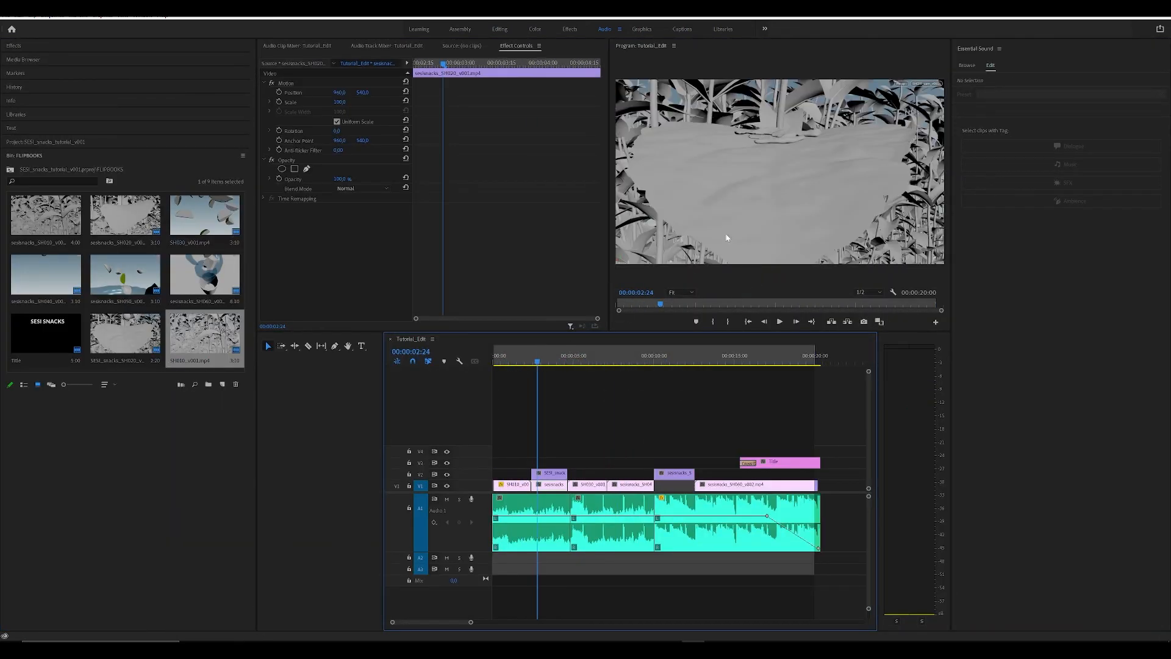
{"action": "key", "text": "ctrl+s"}
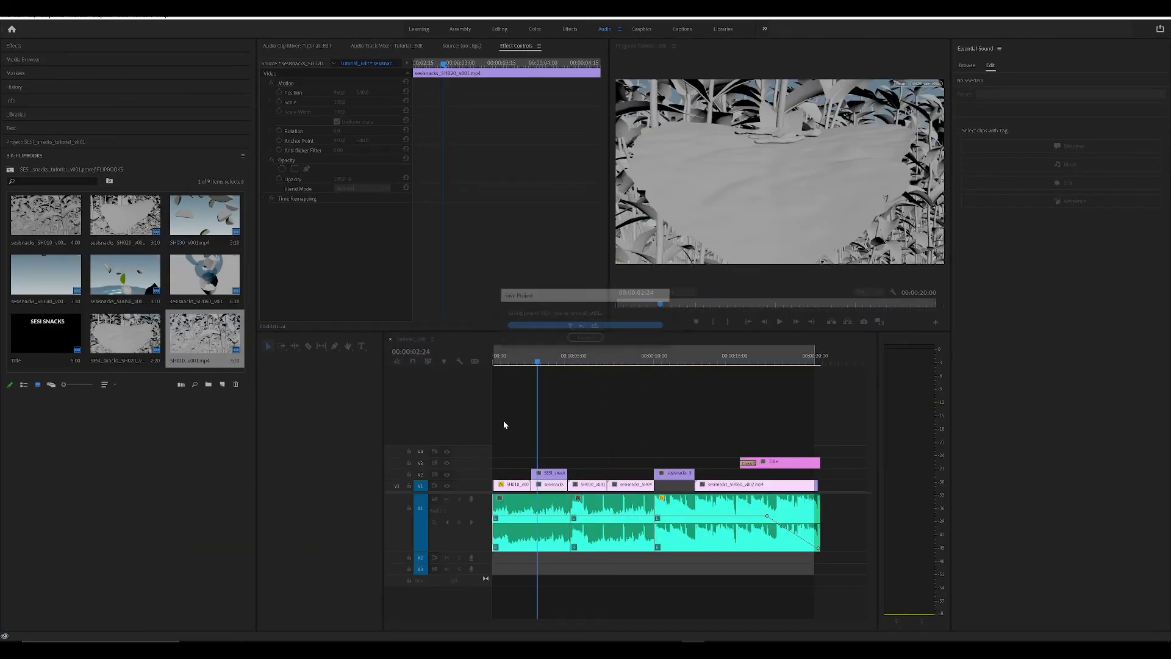
{"action": "left_click", "coordinate": [517, 363]}
{"action": "key", "text": "ctrl+s"}
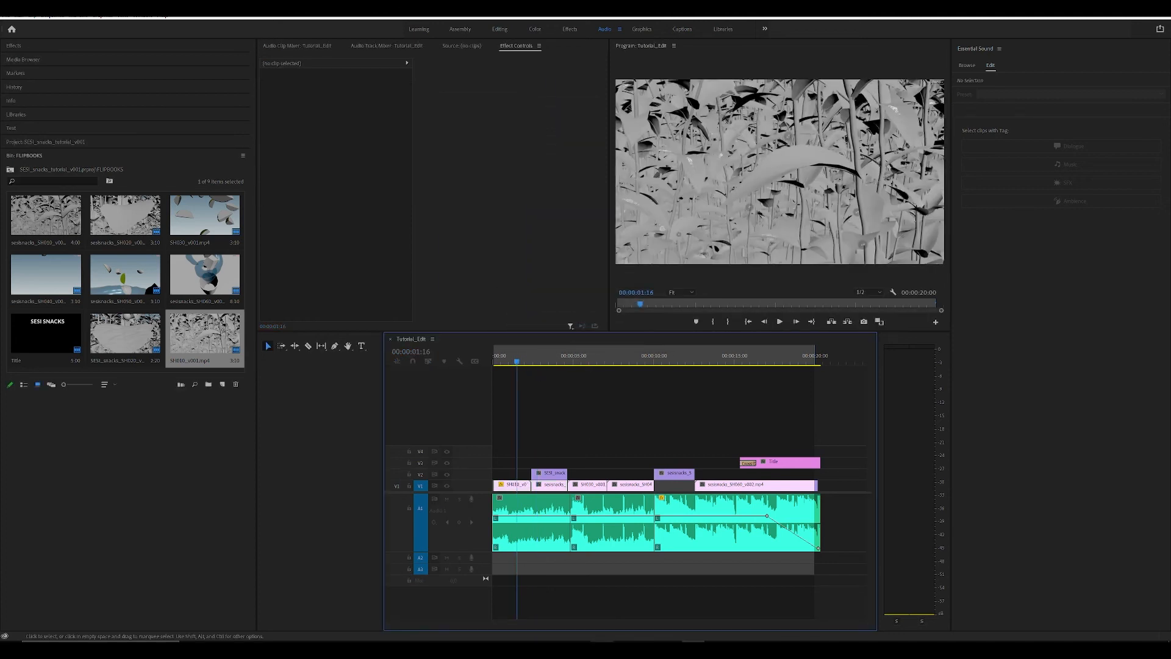
Step: Switch to the SH010 scene in Houdini and scrub the big drop's fall up to frame 1100
{"action": "mouse_move", "coordinate": [670, 642]}
{"action": "left_click", "coordinate": [609, 631]}
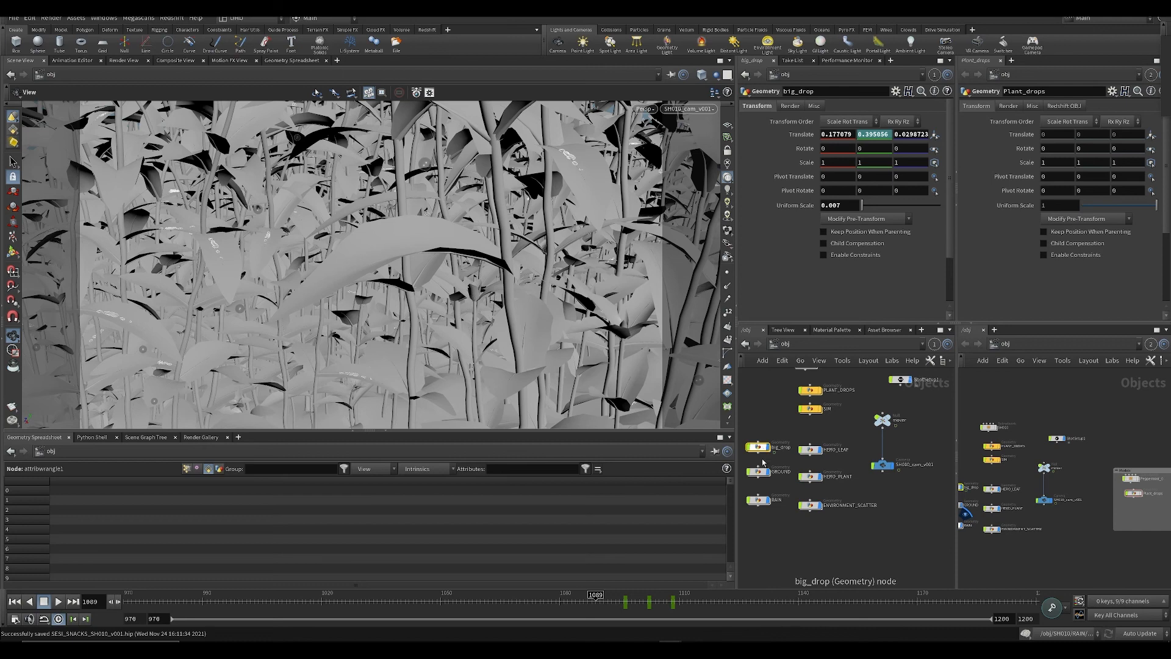
{"action": "left_click_drag", "start_coordinate": [631, 603], "coordinate": [643, 603]}
{"action": "left_click", "coordinate": [637, 604]}
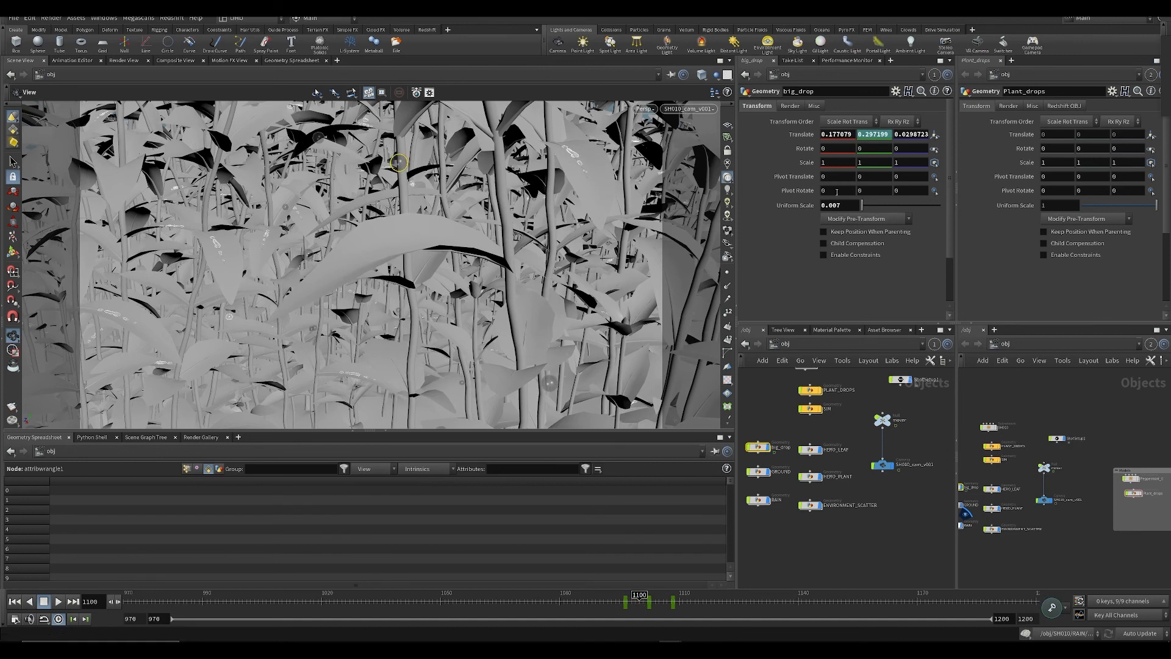
Step: Shift big_drop's Translate Y keyframes two frames earlier in the animation curve, so the first sits at frame 1094, and check the drop's impact
{"action": "left_click", "coordinate": [865, 142], "text": "shift"}
{"action": "left_click_drag", "start_coordinate": [985, 77], "coordinate": [814, 288]}
{"action": "scroll", "coordinate": [925, 146], "scroll_direction": "up", "scroll_amount": 10}
{"action": "middle_click_drag", "start_coordinate": [924, 129], "coordinate": [920, 150]}
{"action": "scroll", "coordinate": [920, 150], "scroll_direction": "up", "scroll_amount": 1}
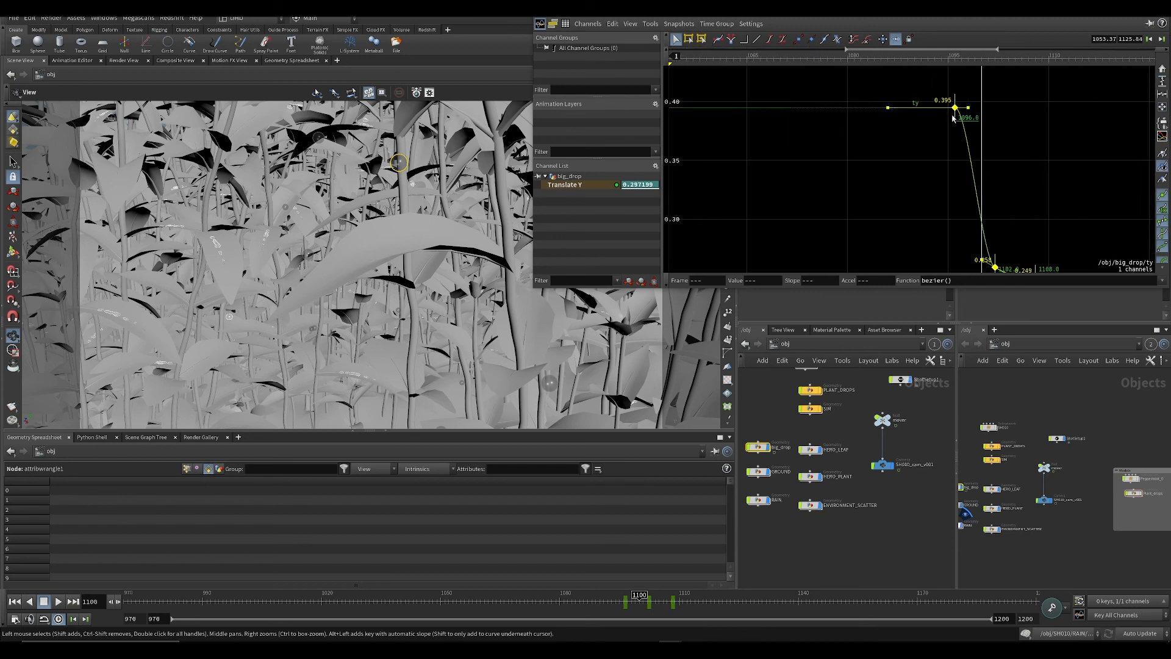
{"action": "left_click_drag", "start_coordinate": [956, 122], "coordinate": [943, 121]}
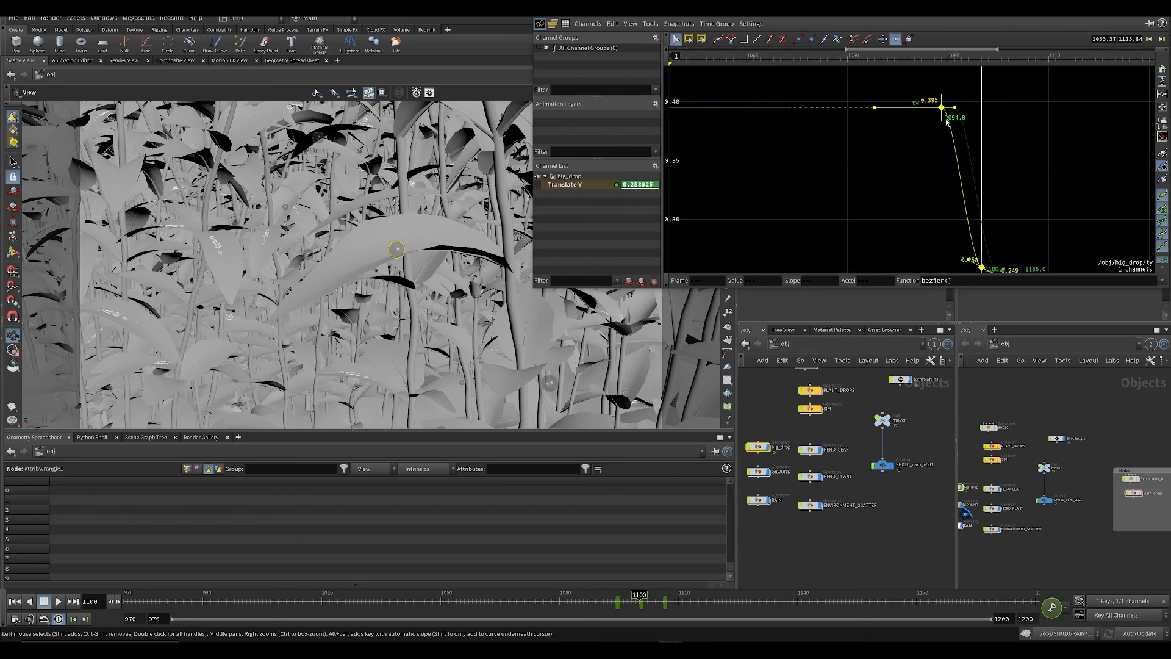
{"action": "left_click_drag", "start_coordinate": [640, 600], "coordinate": [645, 599]}
{"action": "left_click", "coordinate": [1159, 10]}
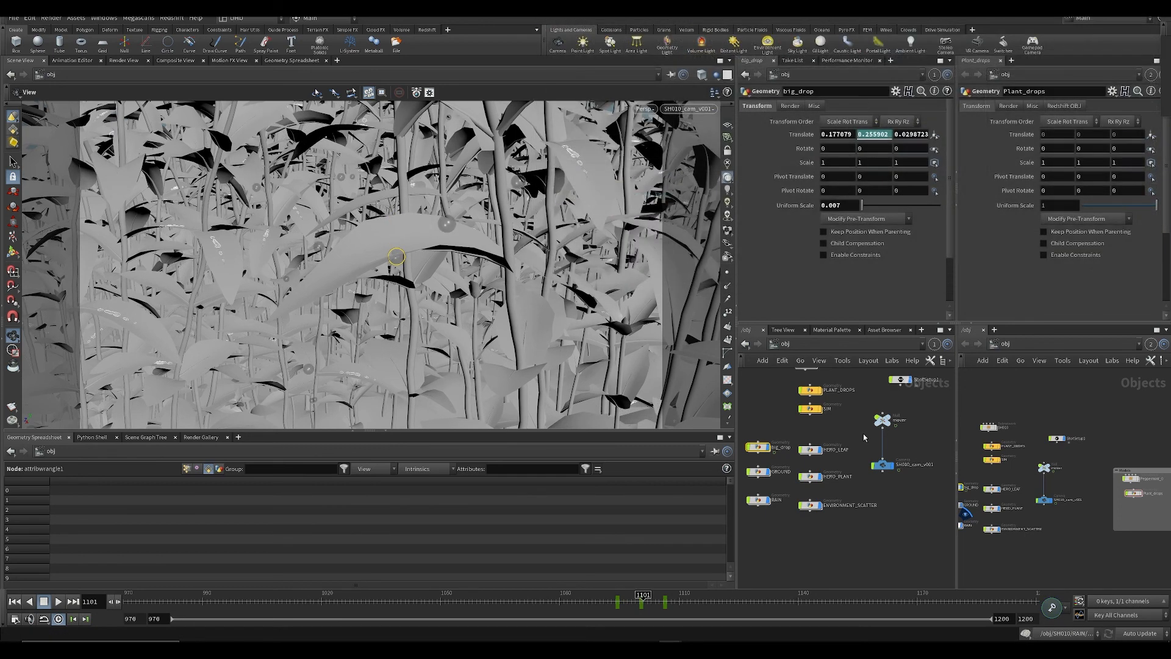
Step: Delete the attribwrangle1 node inside big_drop, return to object level, and save the SH010 scene
{"action": "double_click", "coordinate": [762, 454]}
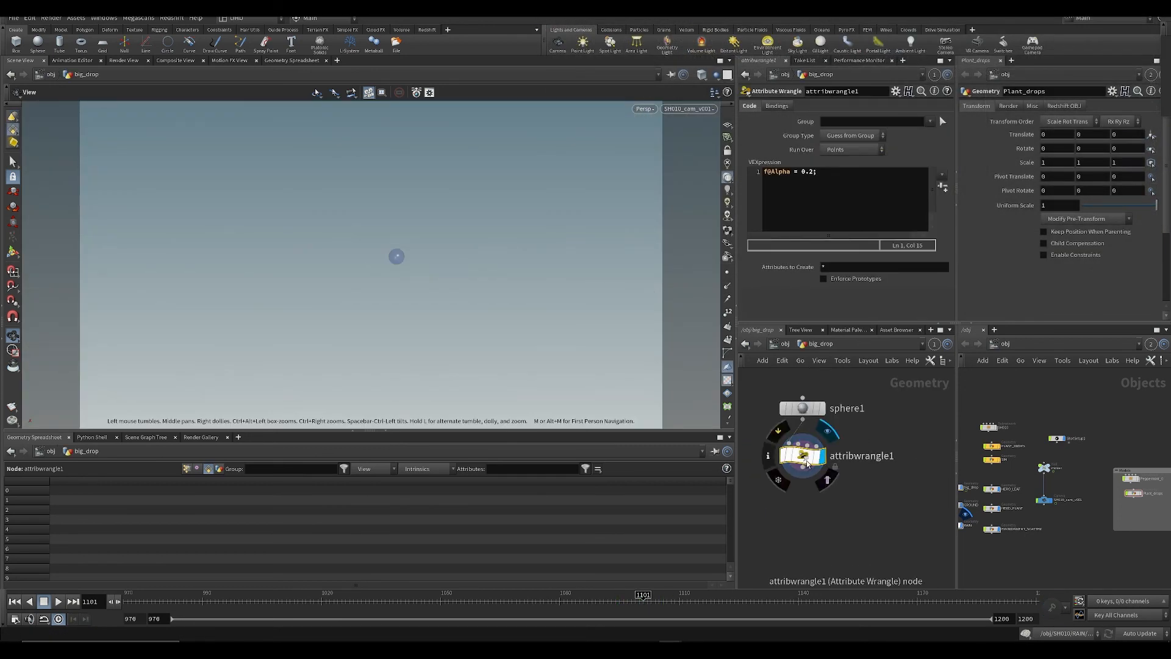
{"action": "key", "text": "Delete"}
{"action": "key", "text": "u"}
{"action": "key", "text": "ctrl+s"}
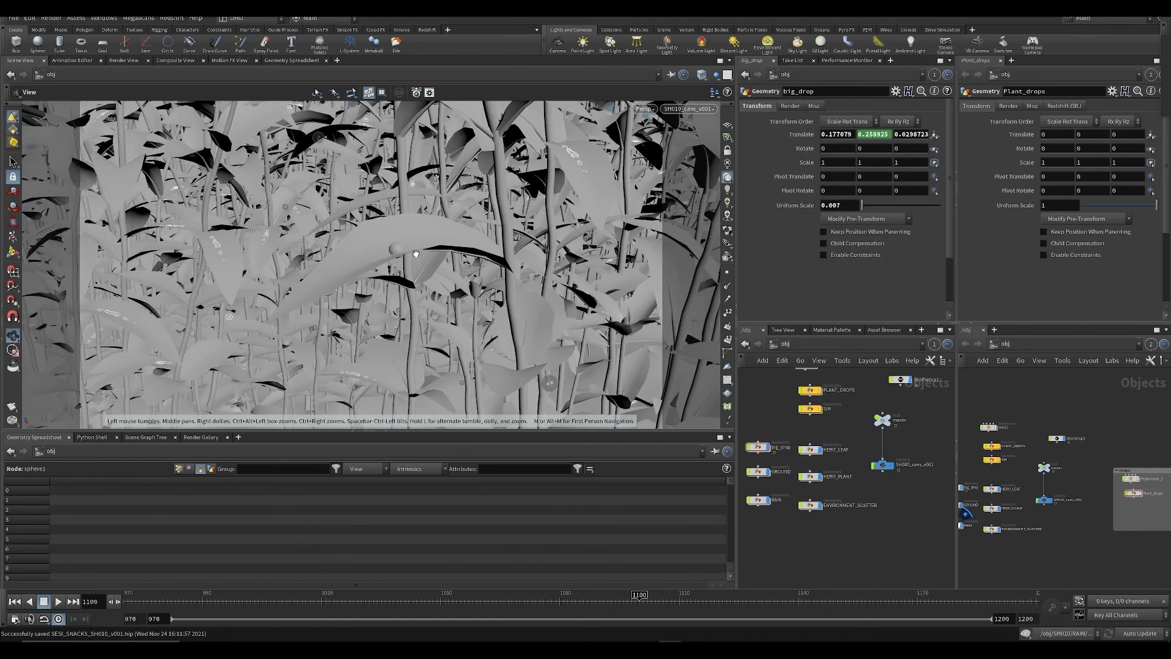
Step: Render the SH010 flipbook and export it as the MPEG-4 video SH010_v001.mp4 in the FLIP folder
{"action": "left_click", "coordinate": [11, 416]}
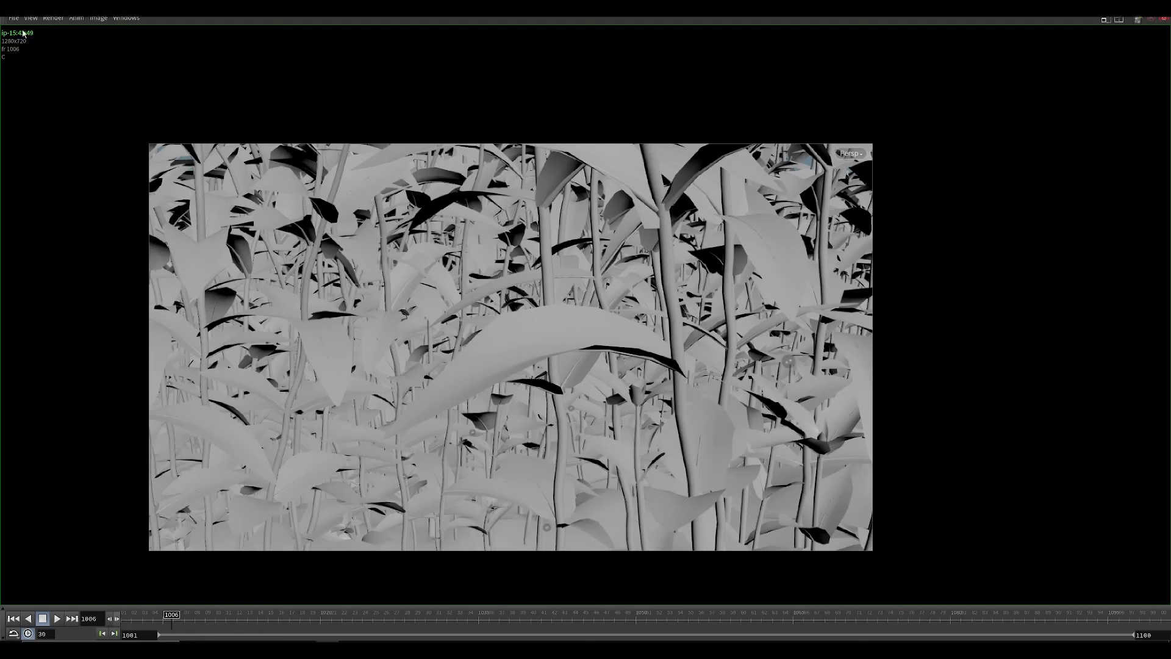
{"action": "left_click", "coordinate": [13, 18]}
{"action": "mouse_move", "coordinate": [64, 172]}
{"action": "left_click", "coordinate": [140, 184]}
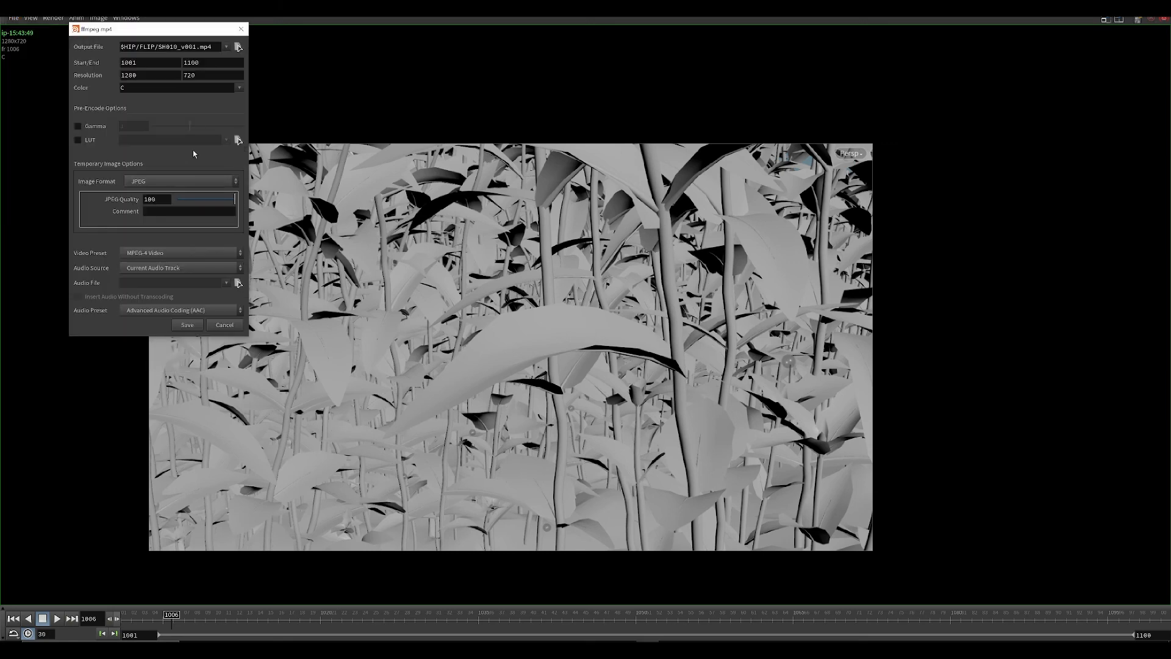
{"action": "left_click", "coordinate": [237, 47]}
{"action": "double_click", "coordinate": [214, 65]}
{"action": "left_click", "coordinate": [187, 324]}
{"action": "left_click", "coordinate": [318, 343]}
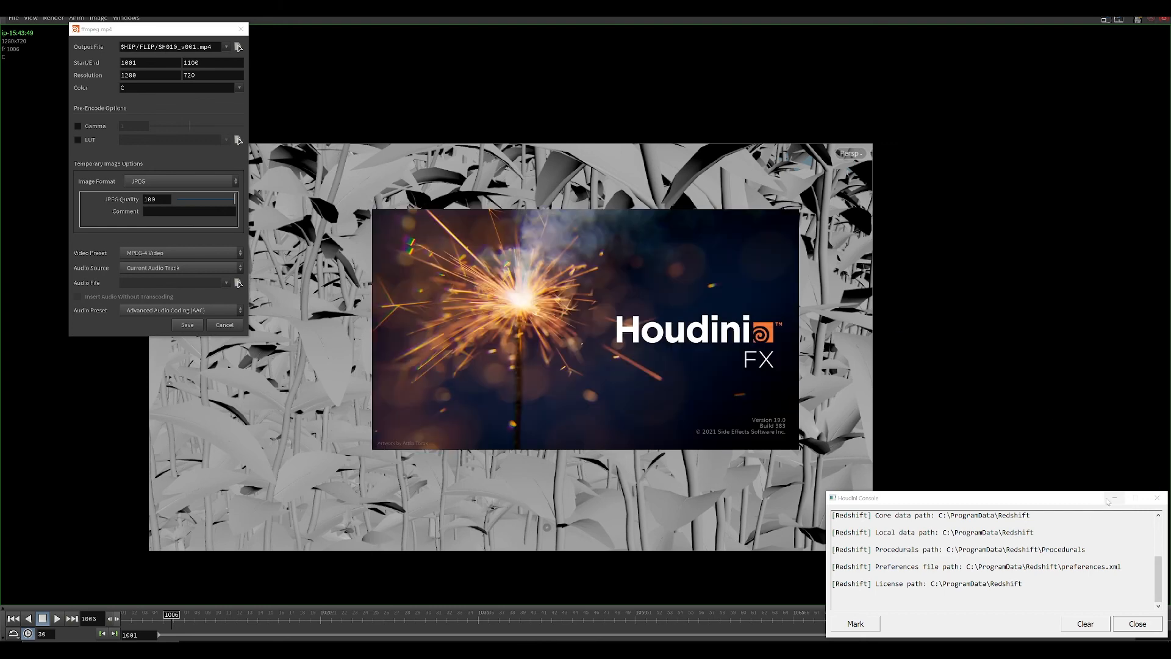
{"action": "left_click", "coordinate": [1115, 500]}
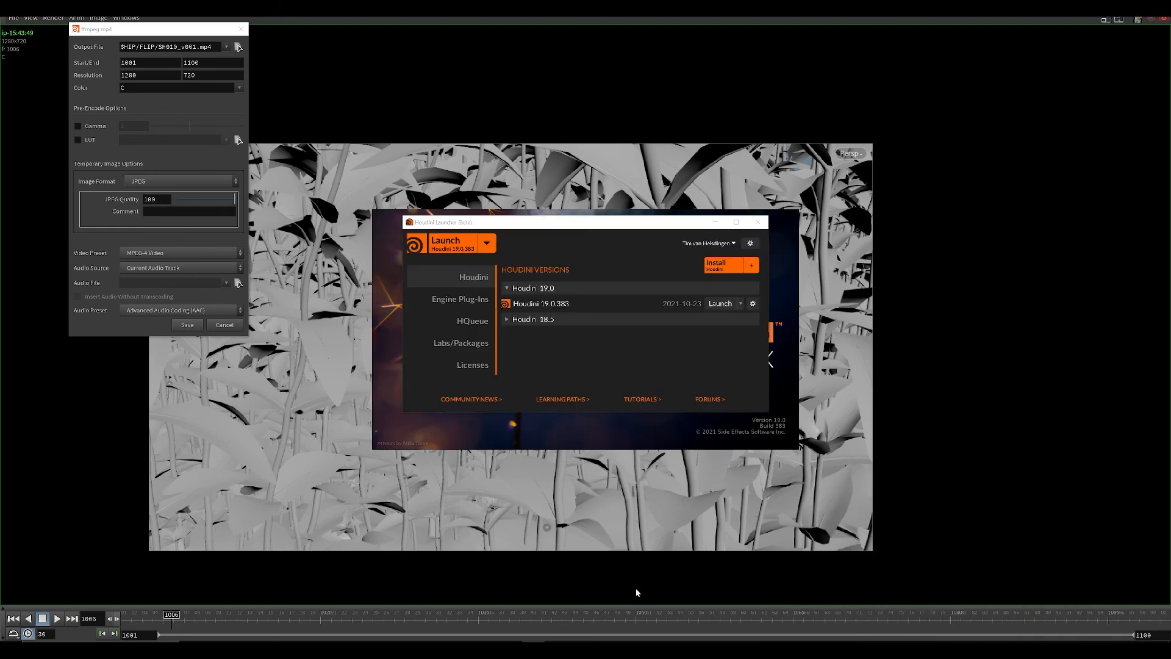
{"action": "left_click", "coordinate": [636, 593]}
{"action": "left_click", "coordinate": [818, 621]}
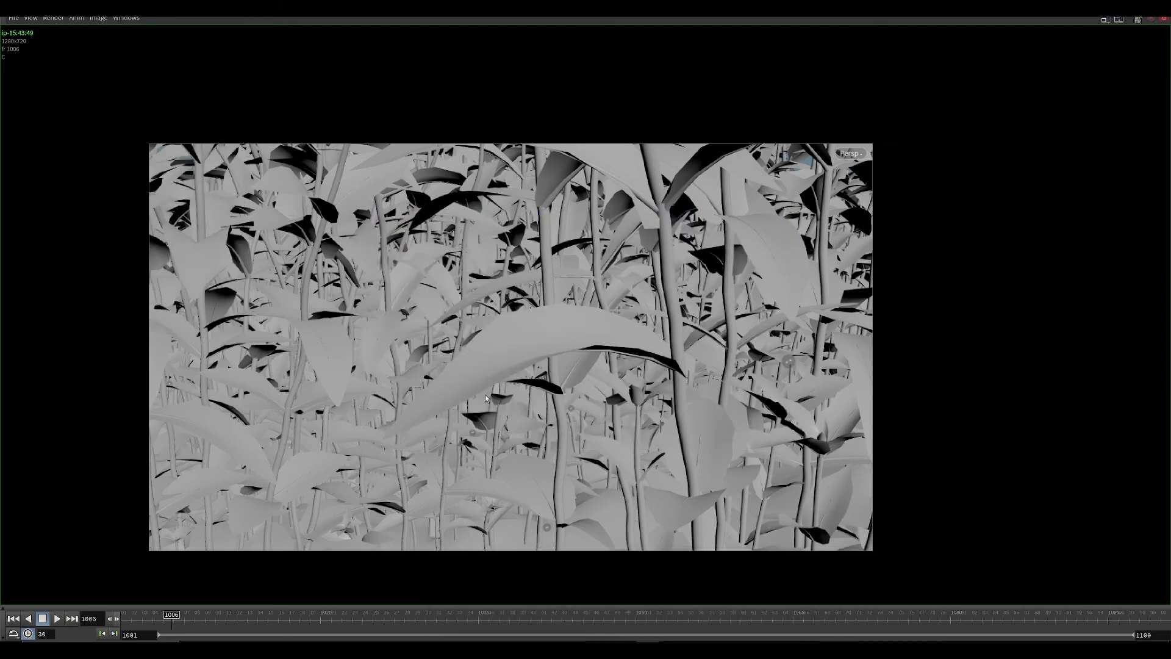
{"action": "left_click_drag", "start_coordinate": [374, 622], "coordinate": [272, 320]}
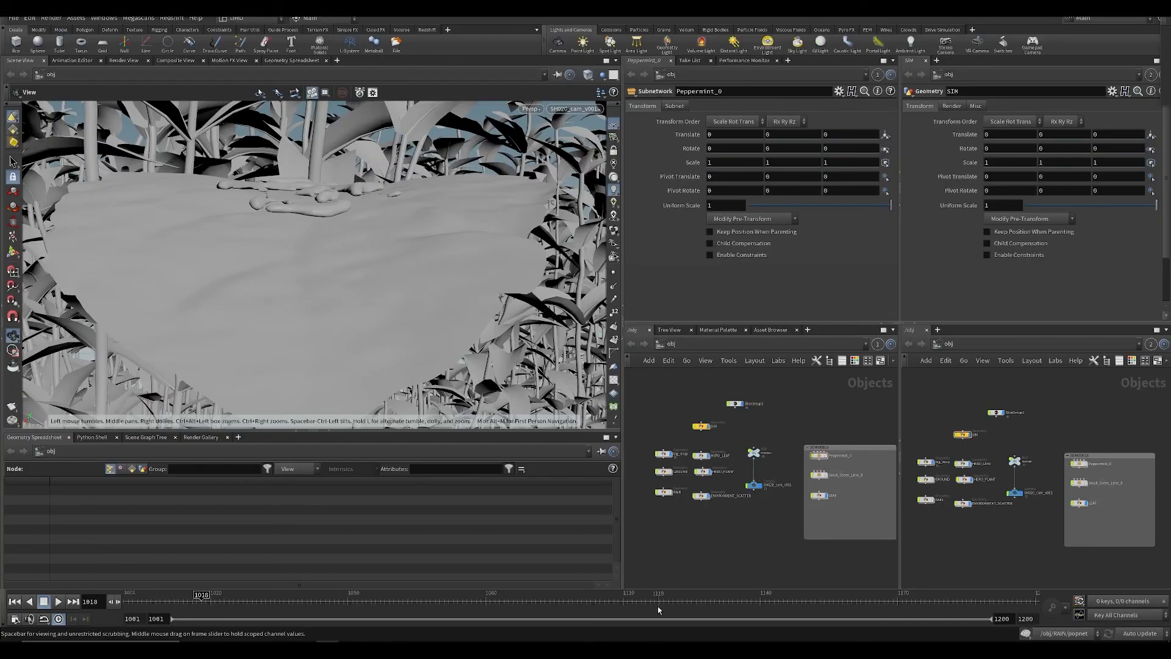
Step: Copy the Plant_drops geometry node from the models box of the SH010 scene
{"action": "left_click", "coordinate": [470, 596]}
{"action": "middle_click_drag", "start_coordinate": [870, 552], "coordinate": [730, 528]}
{"action": "left_click_drag", "start_coordinate": [818, 443], "coordinate": [818, 440]}
{"action": "key", "text": "ctrl+c"}
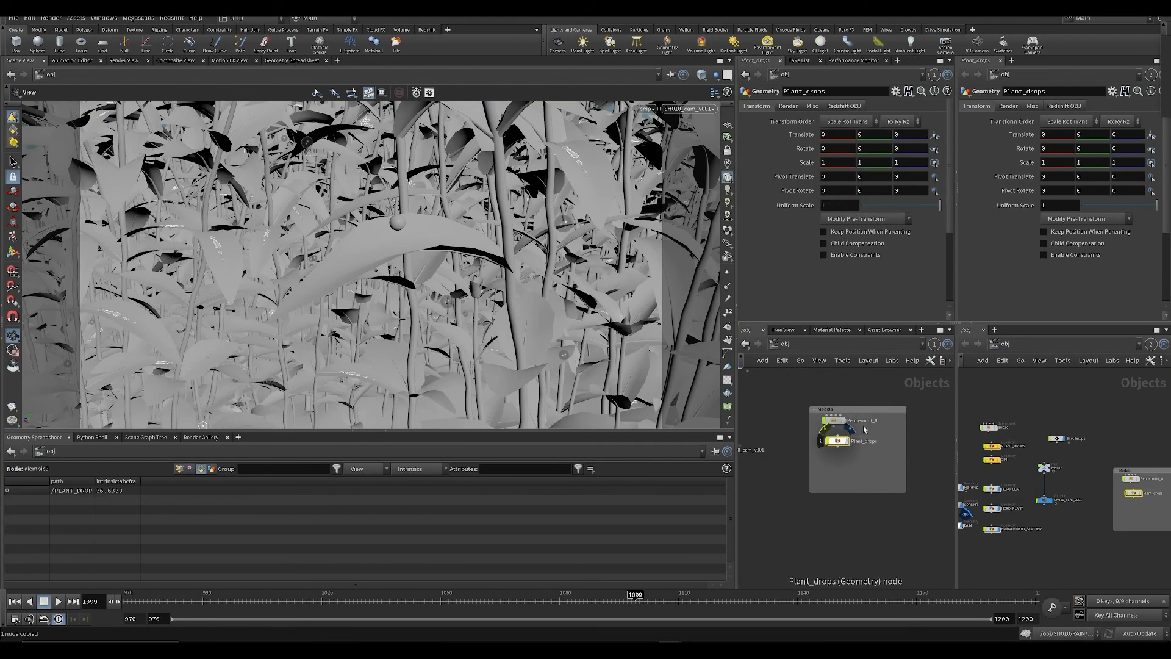
Step: Paste Plant_drops into the 3D MODELS box of the SH020 scene and save the scene
{"action": "mouse_move", "coordinate": [669, 646]}
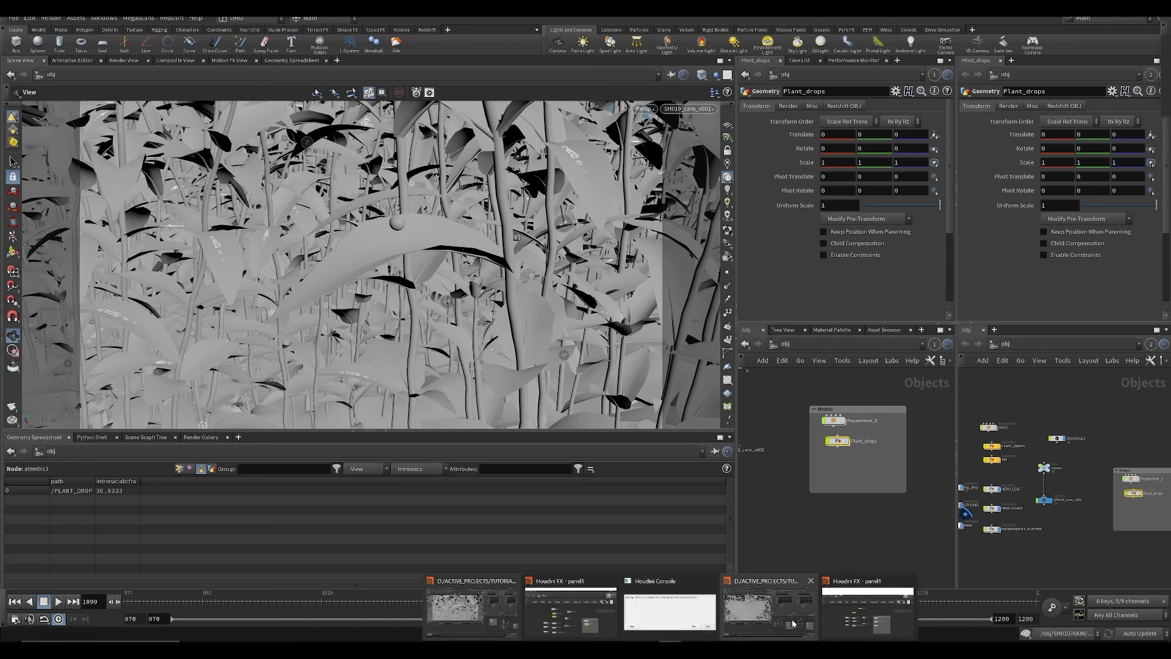
{"action": "left_click", "coordinate": [784, 614]}
{"action": "middle_click_drag", "start_coordinate": [888, 511], "coordinate": [766, 505]}
{"action": "scroll", "coordinate": [715, 512], "scroll_direction": "up", "scroll_amount": 4}
{"action": "key", "text": "ctrl+v"}
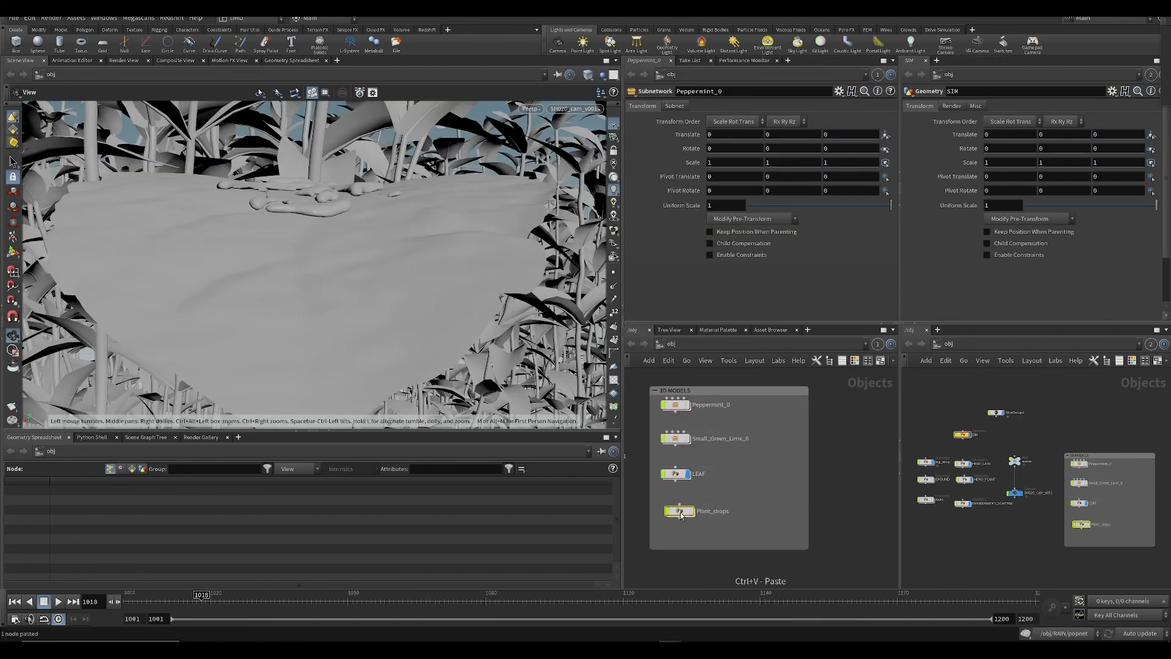
{"action": "key", "text": "ctrl+s"}
Step: Point the plant Object Merge inside SH020's ENVIRONMENT_SCATTER to the Plant_drops object
{"action": "scroll", "coordinate": [732, 488], "scroll_direction": "down", "scroll_amount": 3}
{"action": "scroll", "coordinate": [732, 488], "scroll_direction": "up", "scroll_amount": 4}
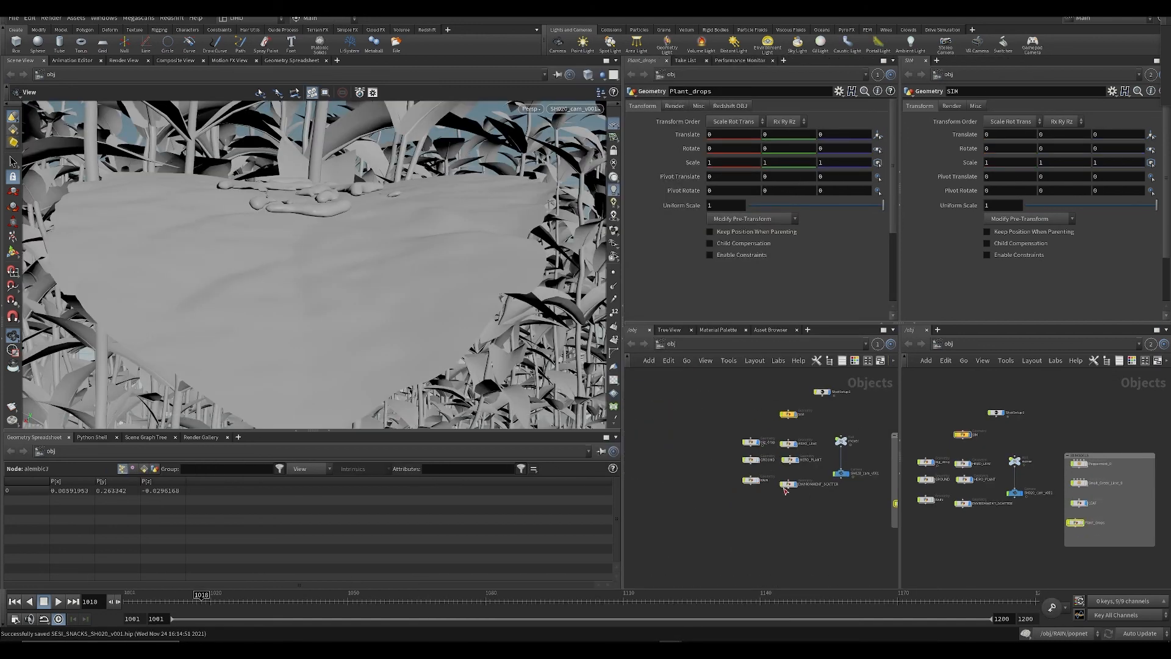
{"action": "double_click", "coordinate": [794, 498]}
{"action": "middle_click_drag", "start_coordinate": [757, 416], "coordinate": [735, 438]}
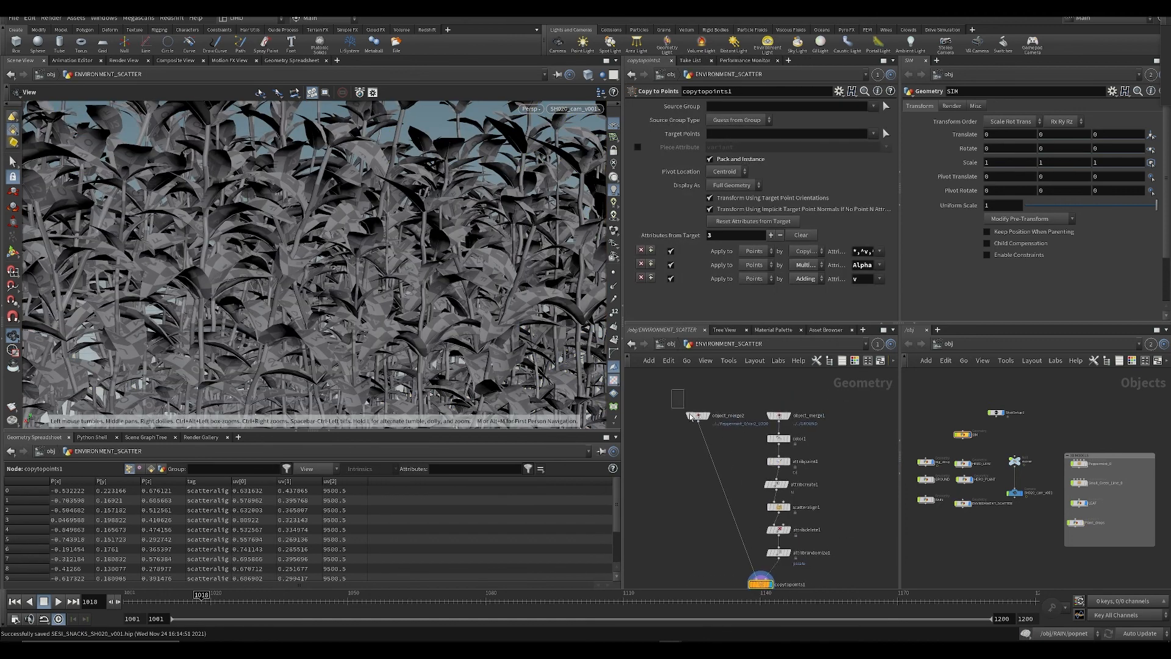
{"action": "left_click", "coordinate": [698, 416]}
{"action": "scroll", "coordinate": [1076, 534], "scroll_direction": "up", "scroll_amount": 3}
{"action": "left_click_drag", "start_coordinate": [1080, 540], "coordinate": [768, 140]}
{"action": "middle_click_drag", "start_coordinate": [699, 536], "coordinate": [682, 430]}
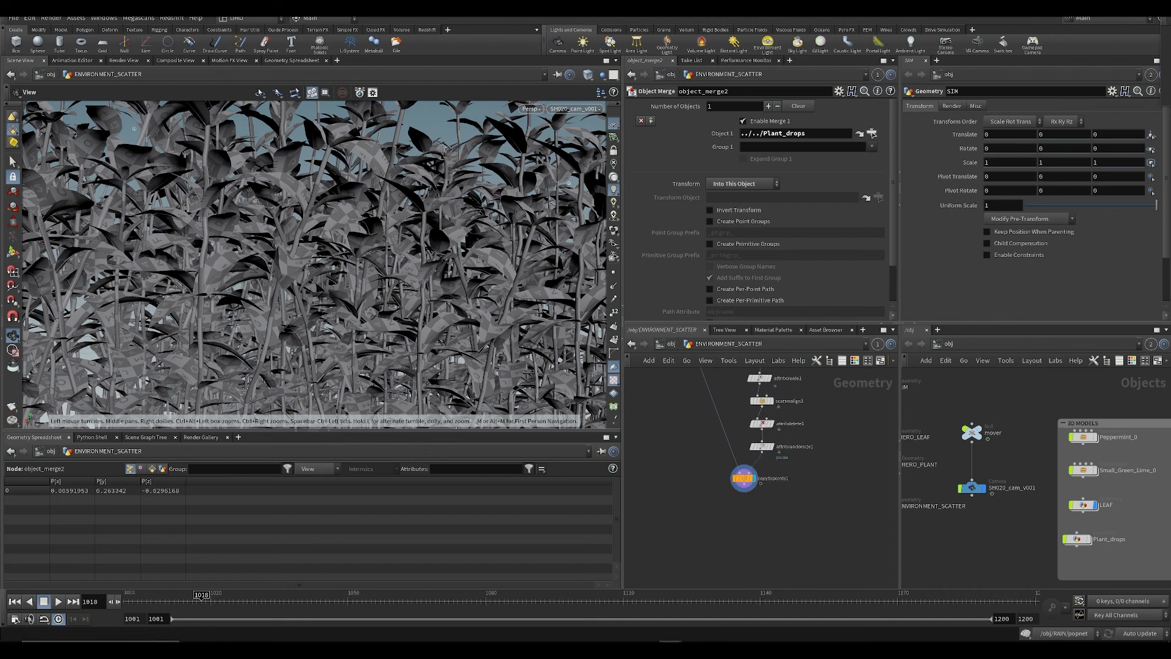
Step: Switch to the SH010 scene and open its ENVIRONMENT_SCATTER network
{"action": "mouse_move", "coordinate": [671, 649]}
{"action": "left_click", "coordinate": [572, 610]}
{"action": "middle_click_drag", "start_coordinate": [814, 509], "coordinate": [841, 507]}
{"action": "scroll", "coordinate": [851, 509], "scroll_direction": "down", "scroll_amount": 3}
{"action": "scroll", "coordinate": [781, 453], "scroll_direction": "up", "scroll_amount": 4}
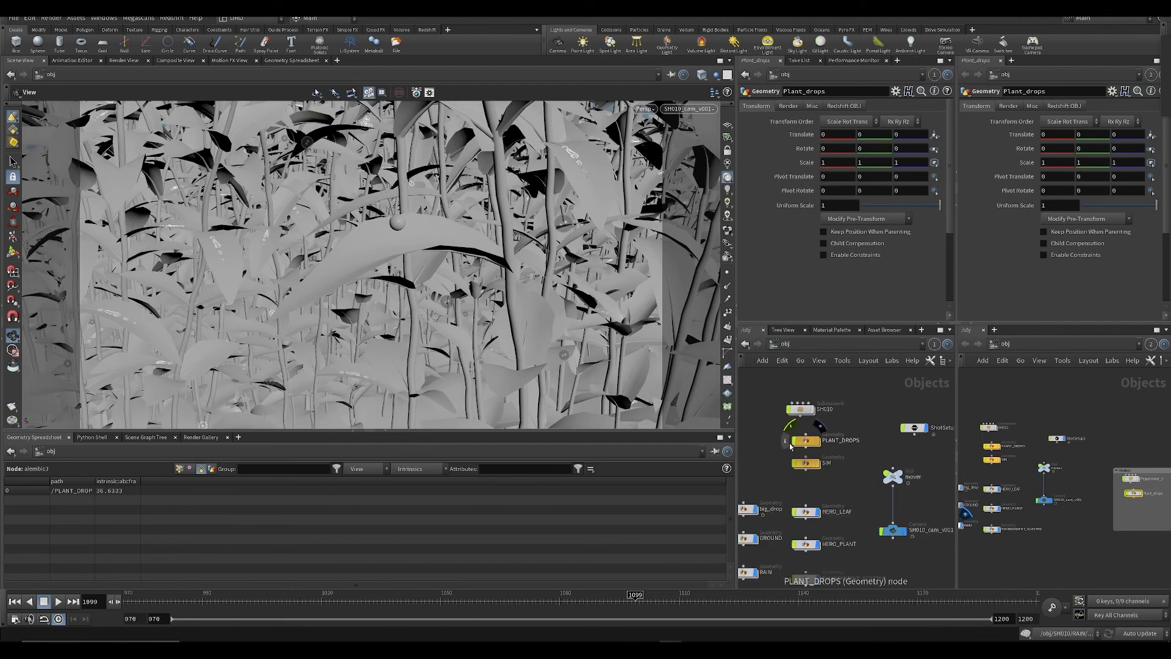
{"action": "middle_click_drag", "start_coordinate": [806, 579], "coordinate": [826, 480]}
{"action": "left_click", "coordinate": [825, 480]}
{"action": "double_click", "coordinate": [826, 481]}
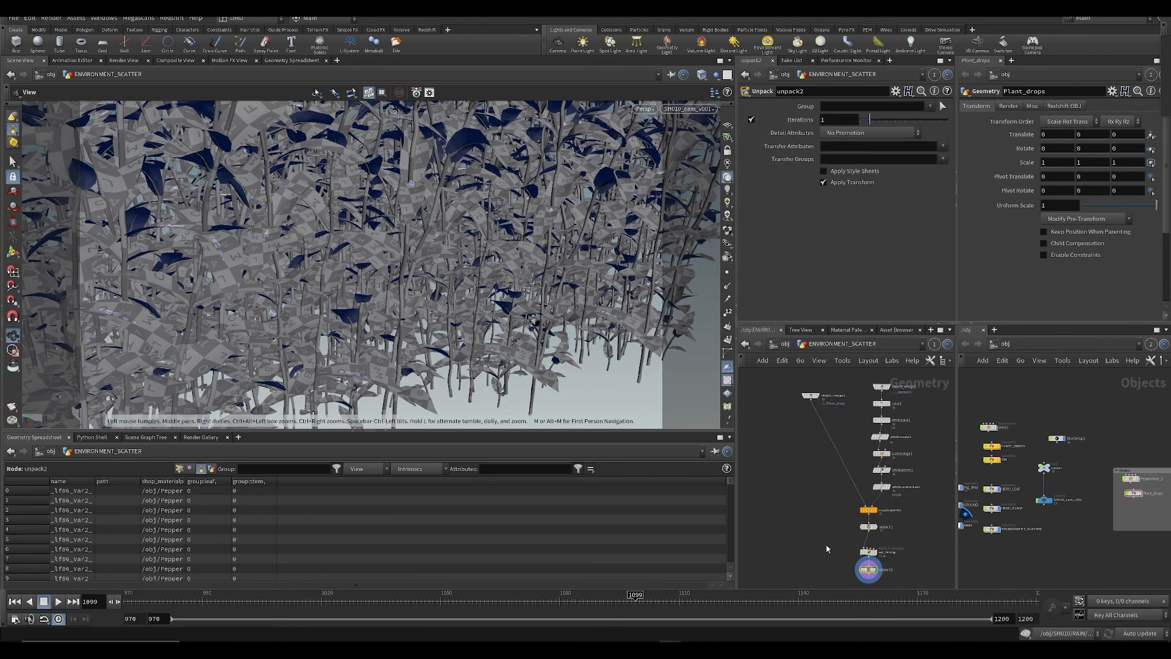
Step: Copy the unpack1, set_timing and unpack2 nodes below copytopoints1 in SH010's scatter network
{"action": "left_click_drag", "start_coordinate": [814, 475], "coordinate": [921, 560]}
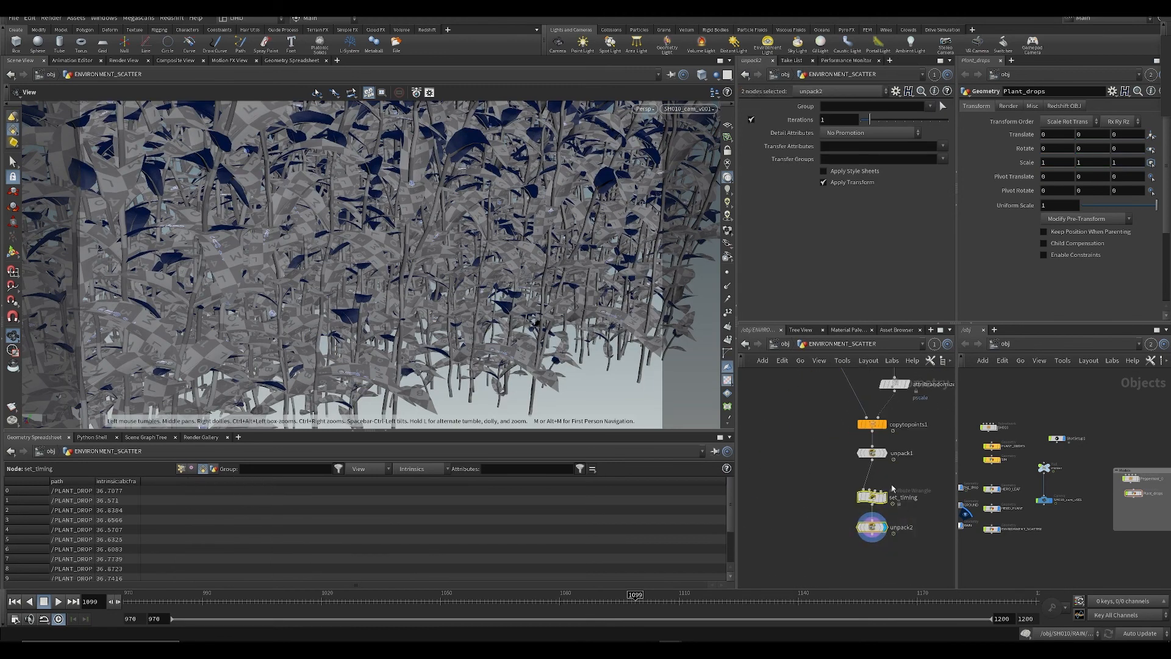
{"action": "left_click", "coordinate": [821, 492]}
{"action": "left_click_drag", "start_coordinate": [827, 483], "coordinate": [894, 558]}
{"action": "key", "text": "ctrl+c"}
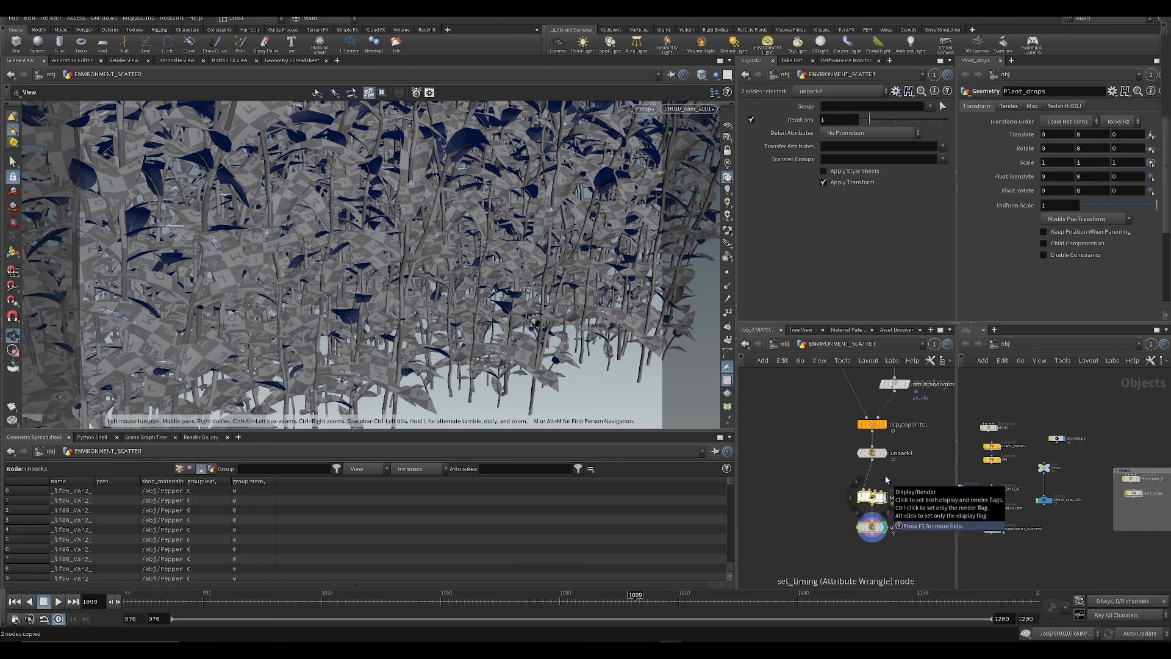
{"action": "key", "text": "ctrl+c"}
{"action": "left_click_drag", "start_coordinate": [828, 437], "coordinate": [938, 560]}
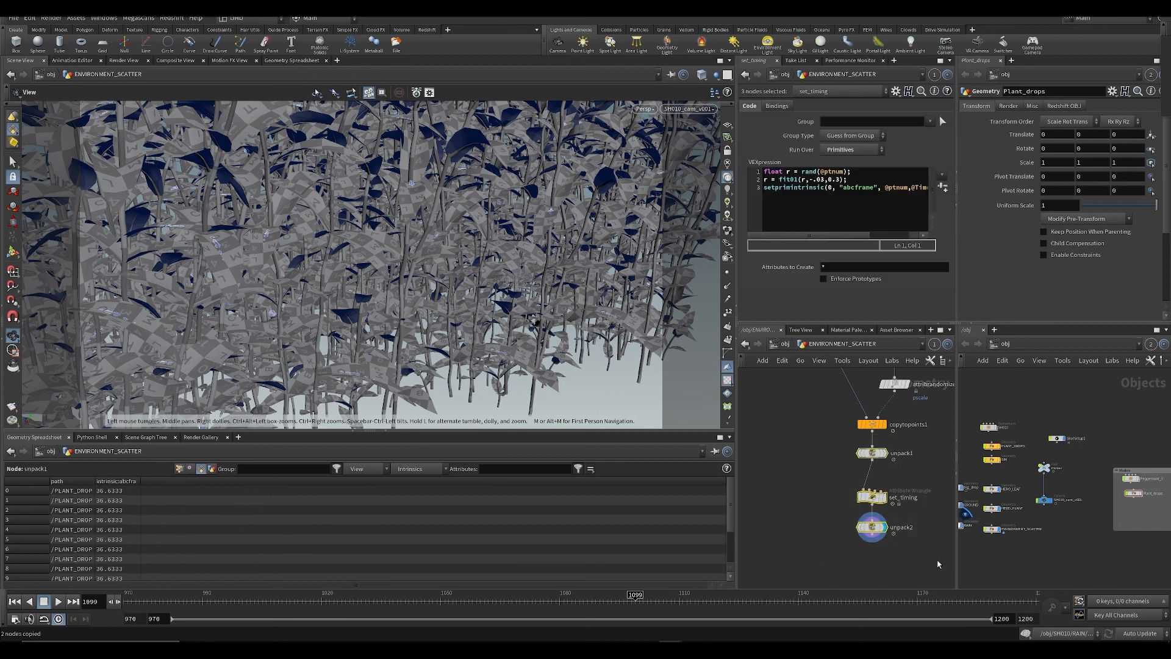
{"action": "key", "text": "ctrl+c"}
Step: Paste the unpack and set_timing nodes after copytopoints1 in SH020's ENVIRONMENT_SCATTER, display unpack2, and save the scene
{"action": "left_click", "coordinate": [796, 586]}
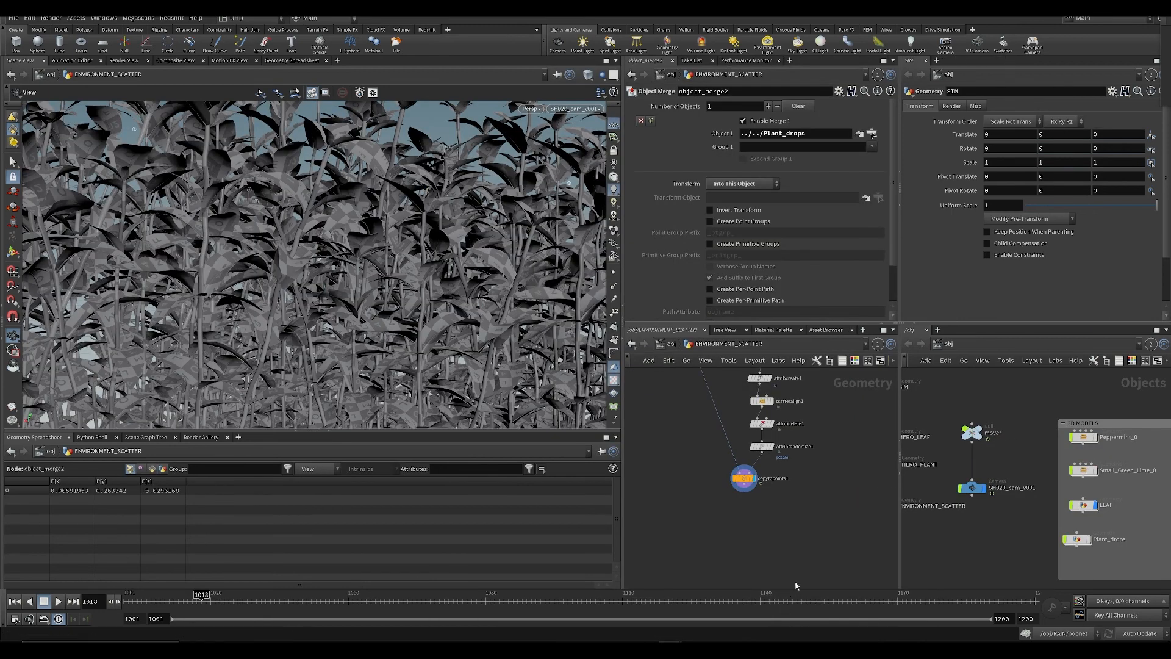
{"action": "key", "text": "ctrl+v"}
{"action": "middle_click_drag", "start_coordinate": [694, 514], "coordinate": [740, 409]}
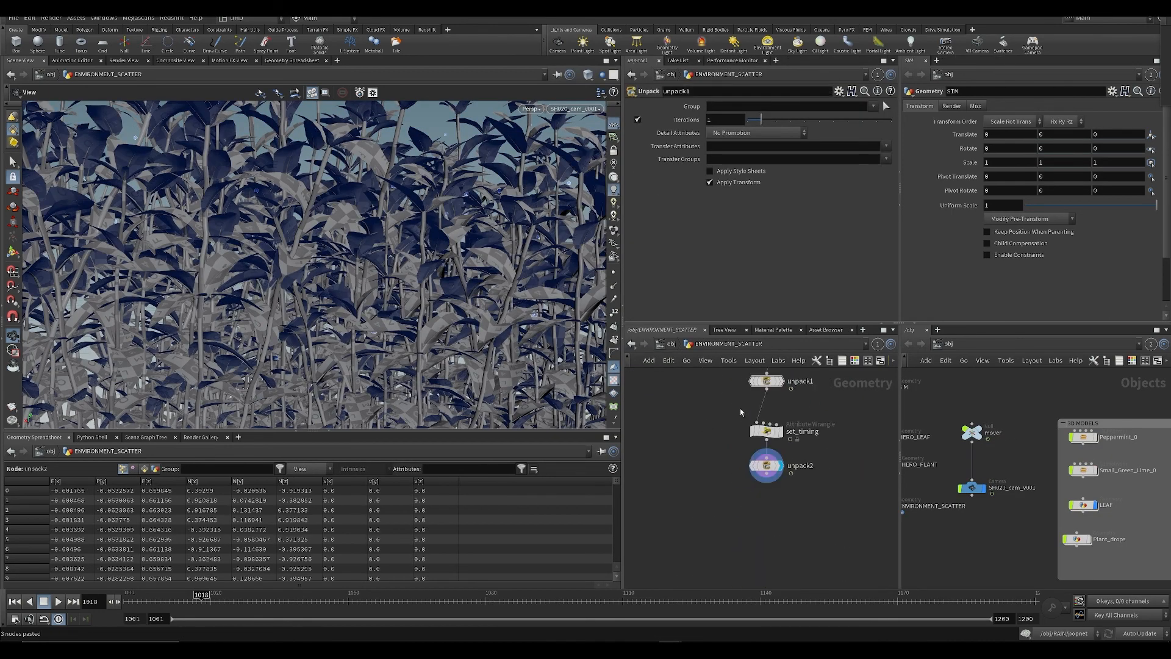
{"action": "key", "text": "ctrl+s"}
Step: Return to object level in SH020 and scrub the shot to check the animated plants, stopping at frame 1039
{"action": "left_click_drag", "start_coordinate": [299, 611], "coordinate": [632, 598]}
{"action": "key", "text": "u"}
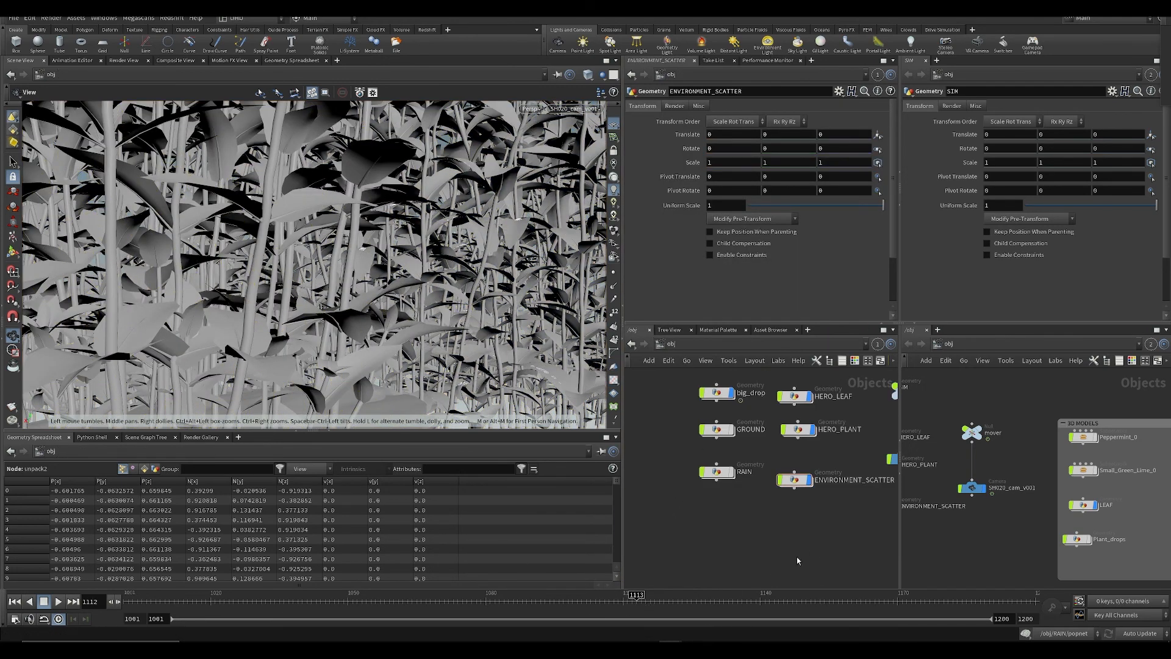
{"action": "middle_click_drag", "start_coordinate": [822, 470], "coordinate": [730, 497]}
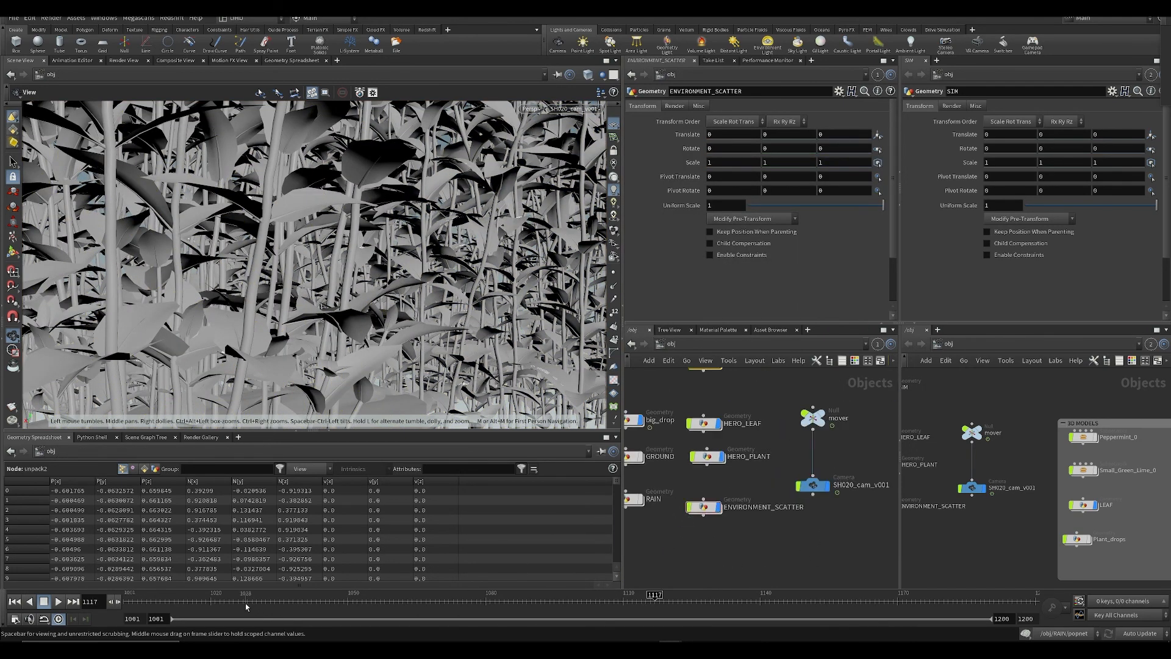
{"action": "left_click_drag", "start_coordinate": [287, 603], "coordinate": [297, 604]}
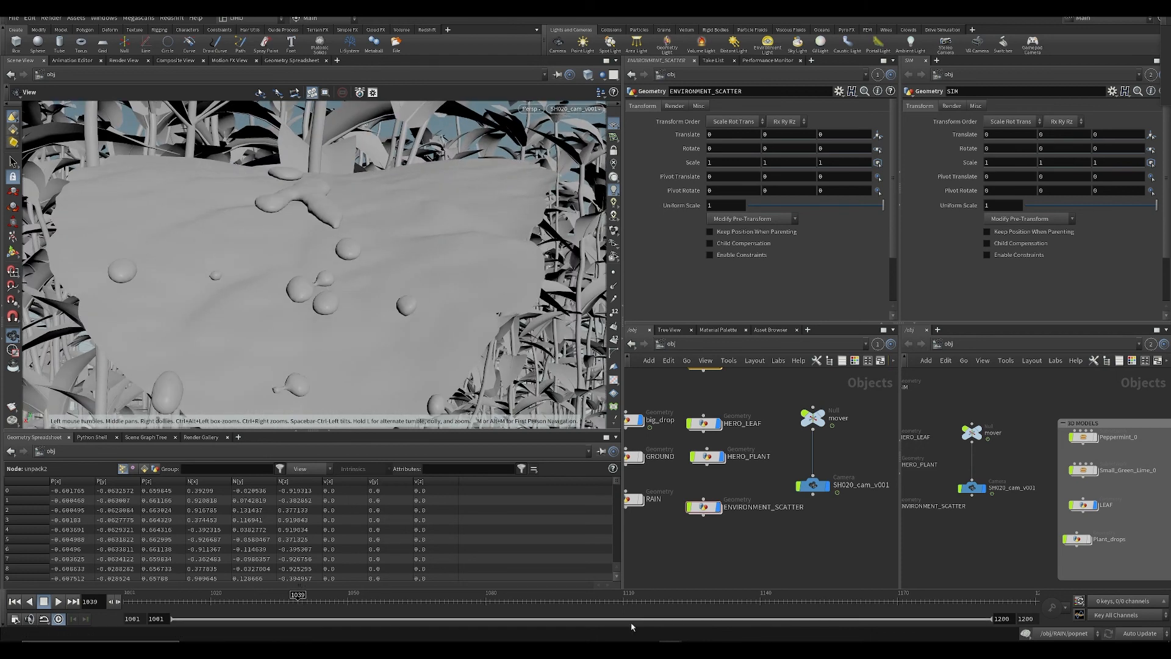
Step: Switch back to the SH010 scene and return its network to object level
{"action": "mouse_move", "coordinate": [670, 649]}
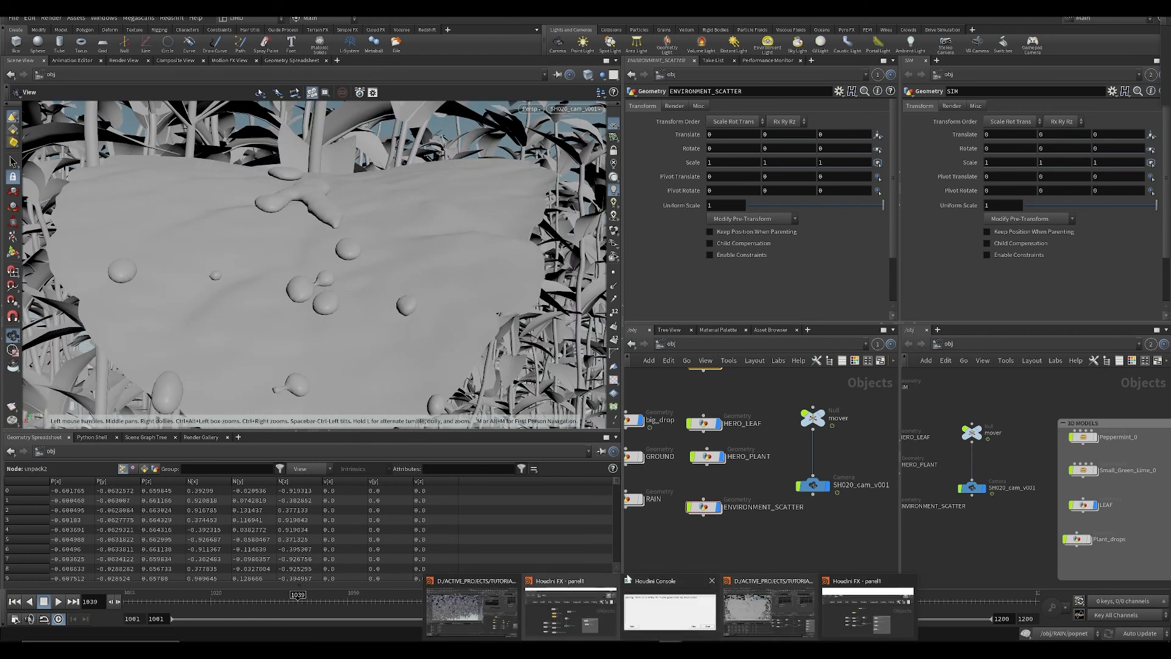
{"action": "left_click", "coordinate": [471, 610]}
{"action": "left_click", "coordinate": [785, 344]}
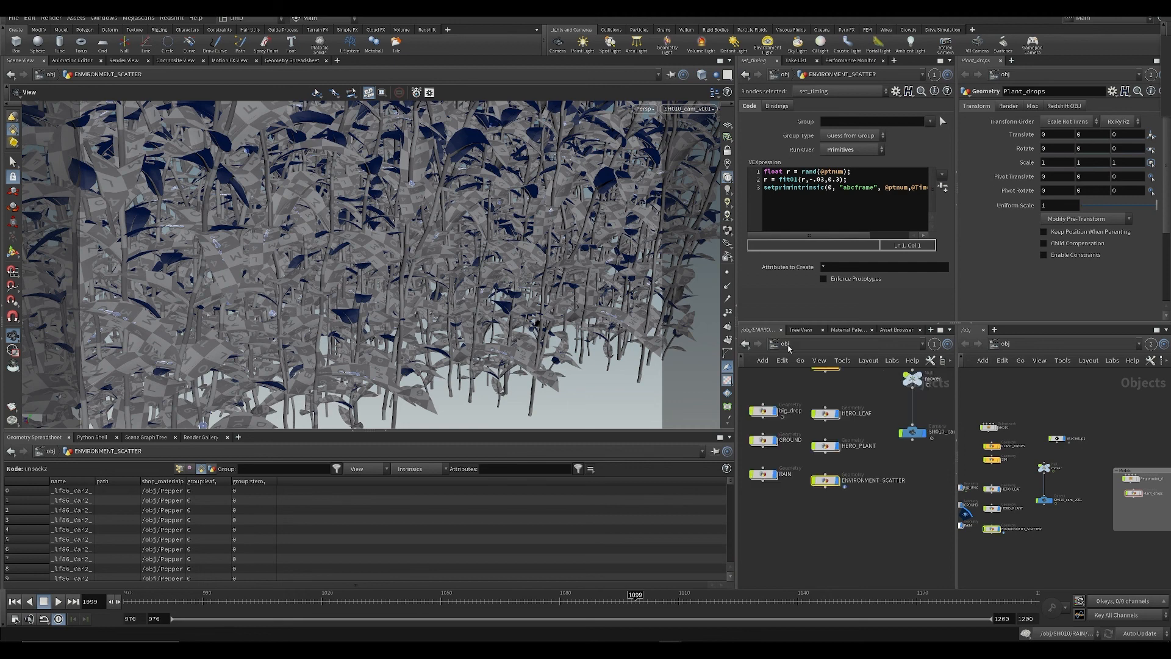
Step: Copy the RAIN object at SH010's object level and switch to the SH020 scene
{"action": "middle_click_drag", "start_coordinate": [777, 547], "coordinate": [807, 553]}
{"action": "scroll", "coordinate": [807, 549], "scroll_direction": "up", "scroll_amount": 2}
{"action": "left_click_drag", "start_coordinate": [808, 540], "coordinate": [761, 465]}
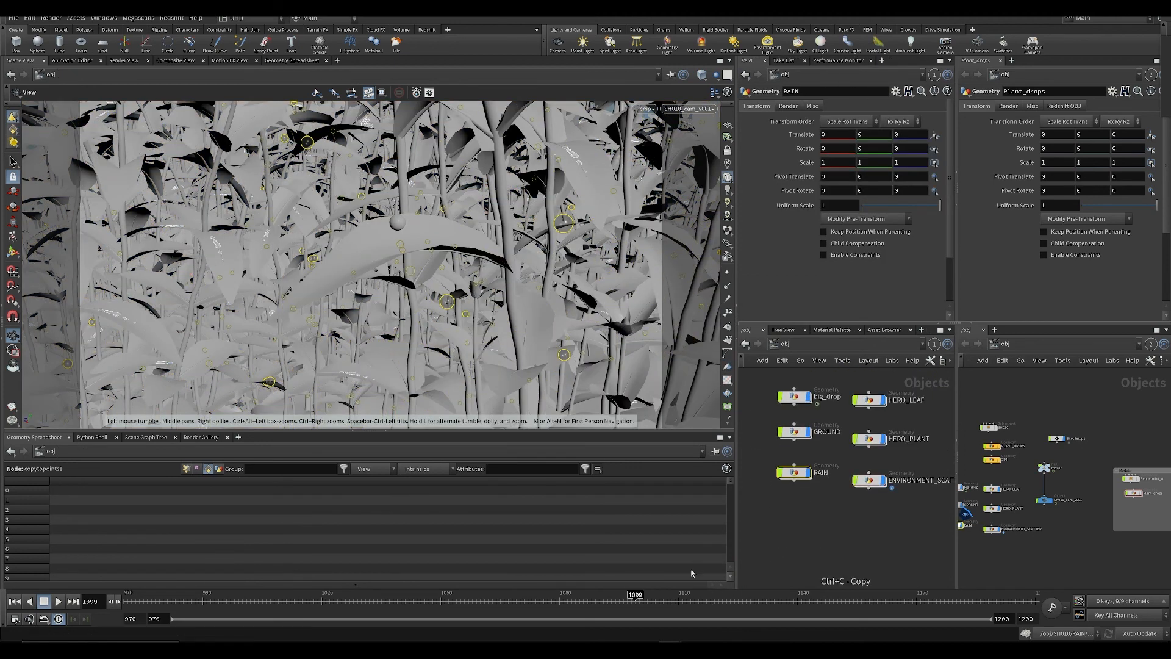
{"action": "mouse_move", "coordinate": [669, 650]}
{"action": "left_click", "coordinate": [763, 607]}
{"action": "middle_click_drag", "start_coordinate": [748, 555], "coordinate": [840, 494]}
{"action": "scroll", "coordinate": [840, 494], "scroll_direction": "down", "scroll_amount": 2}
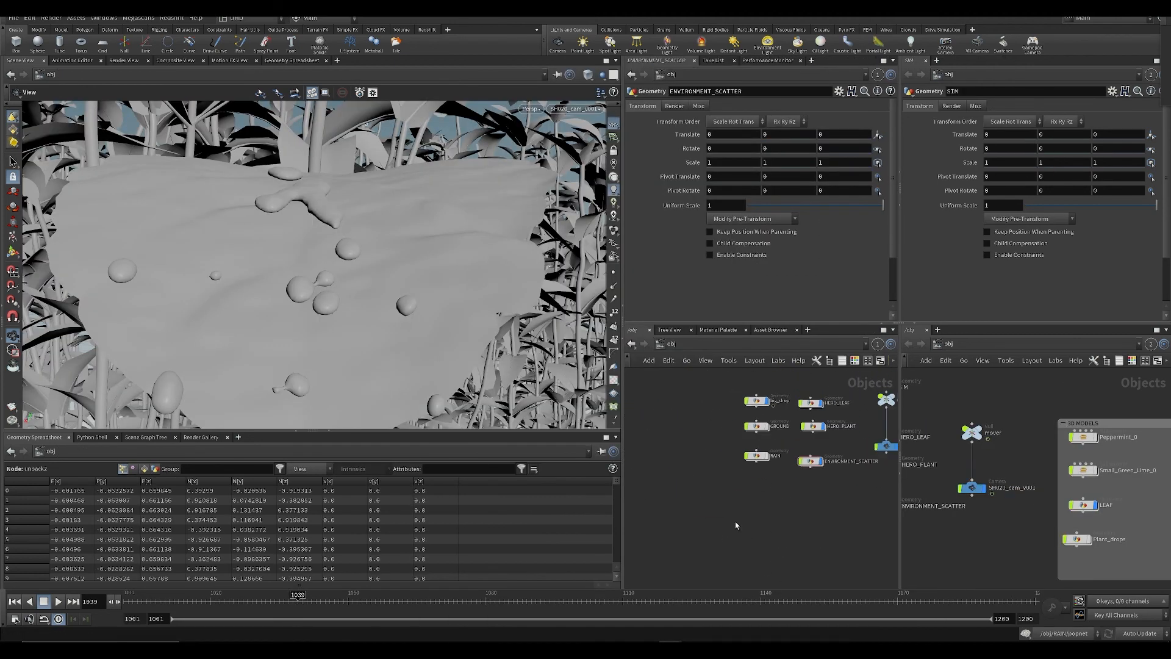
{"action": "key", "text": "ctrl+v"}
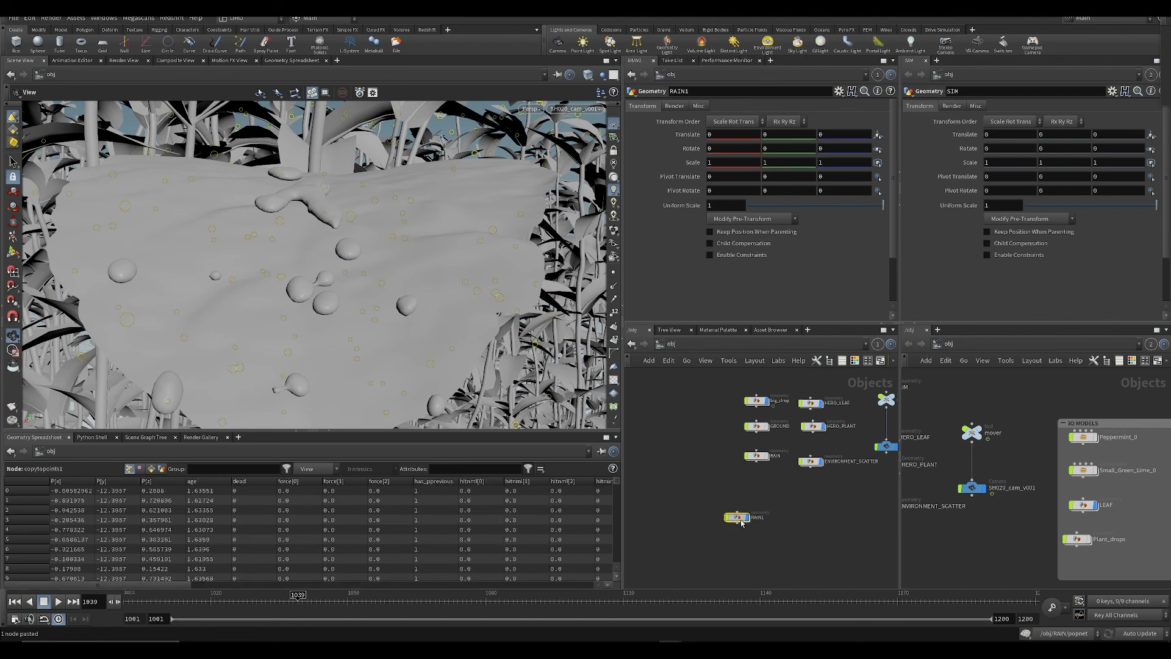
{"action": "left_click_drag", "start_coordinate": [742, 523], "coordinate": [758, 505]}
{"action": "key", "text": "Delete"}
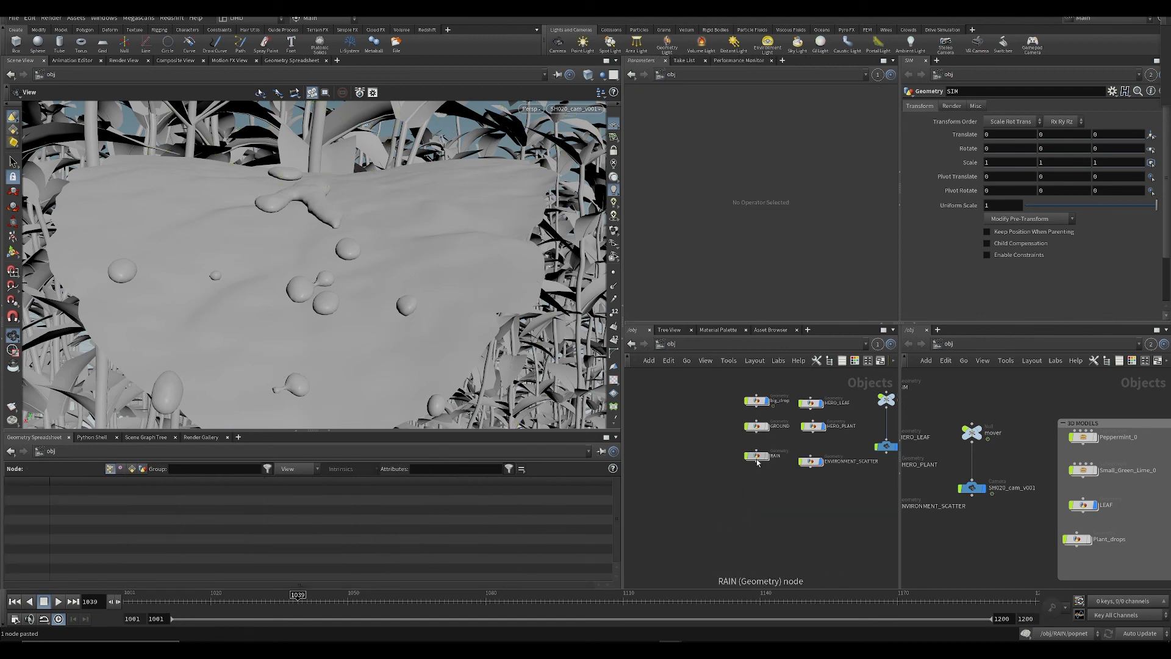
Step: Enter SH020's existing RAIN network and look down on the shot from above with no camera active
{"action": "left_click", "coordinate": [757, 457]}
{"action": "double_click", "coordinate": [756, 458]}
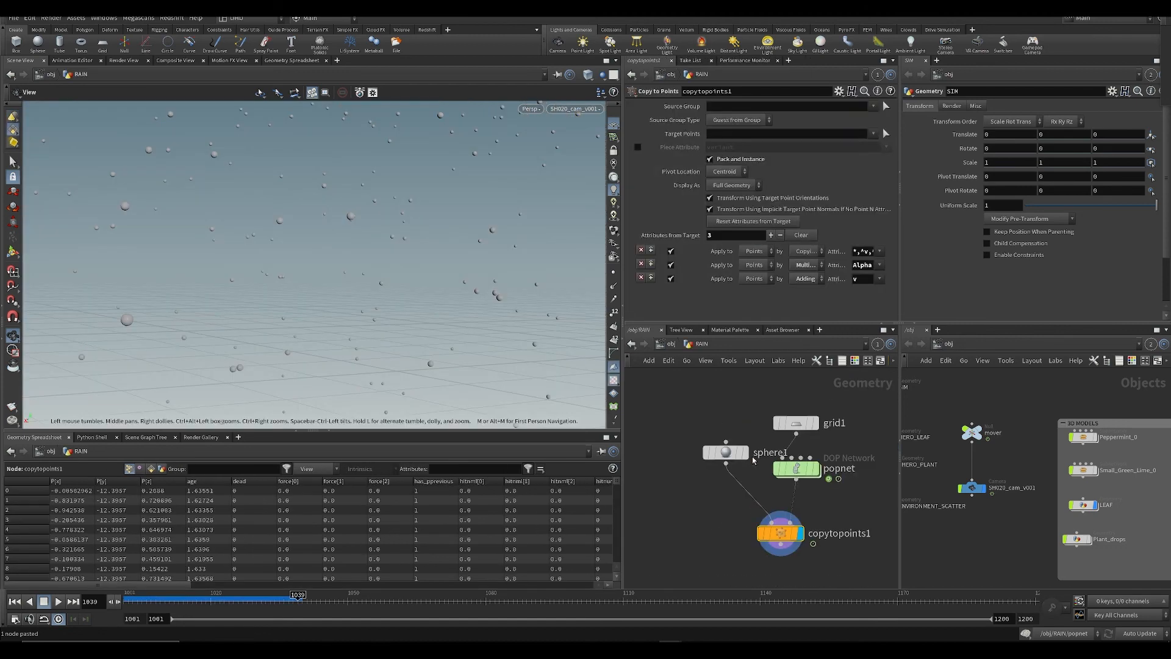
{"action": "middle_click_drag", "start_coordinate": [807, 510], "coordinate": [841, 596]}
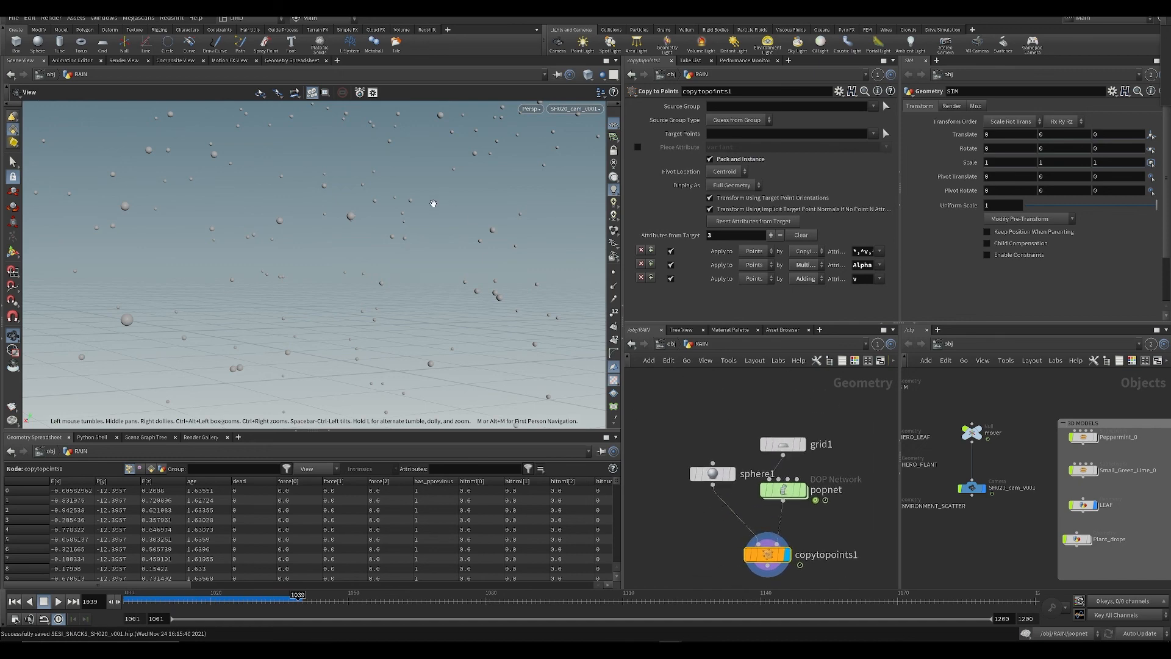
{"action": "left_click", "coordinate": [603, 77]}
{"action": "left_click", "coordinate": [606, 87]}
{"action": "left_click_drag", "start_coordinate": [379, 182], "coordinate": [452, 348]}
{"action": "scroll", "coordinate": [390, 268], "scroll_direction": "down", "scroll_amount": 10}
Step: Template grid1 and reshape it to about 0.57 by 0.42, centred near 0.0005, 0.498, -0.181 over the leaf in front of the camera
{"action": "left_click", "coordinate": [807, 468]}
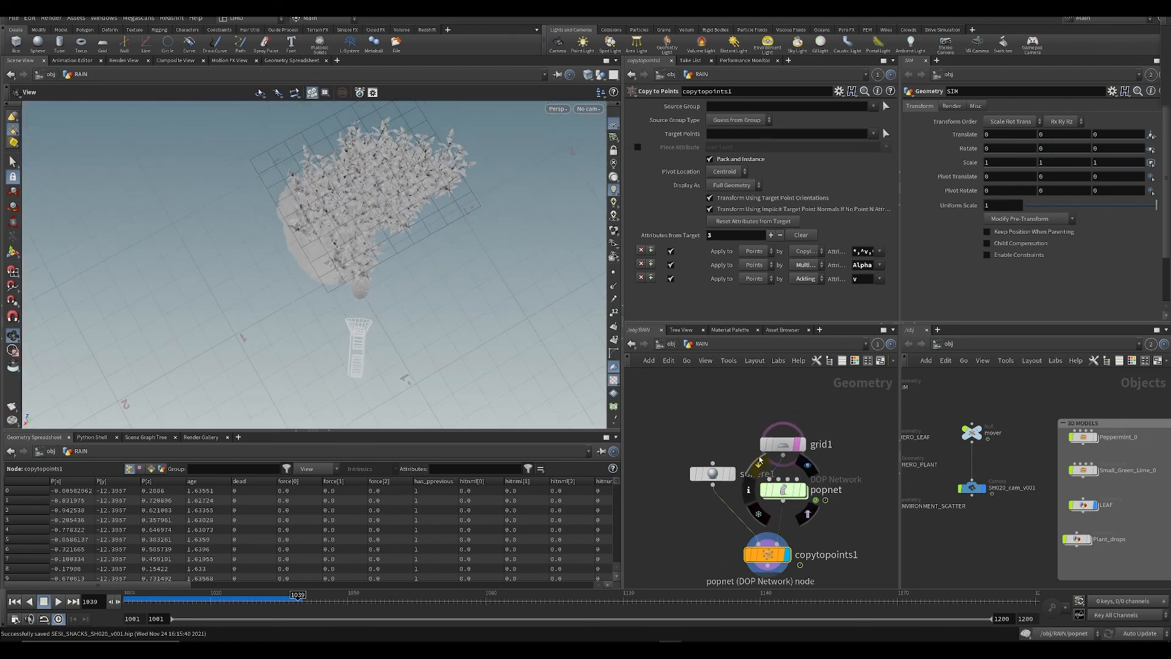
{"action": "left_click", "coordinate": [781, 444]}
{"action": "key", "text": "Return"}
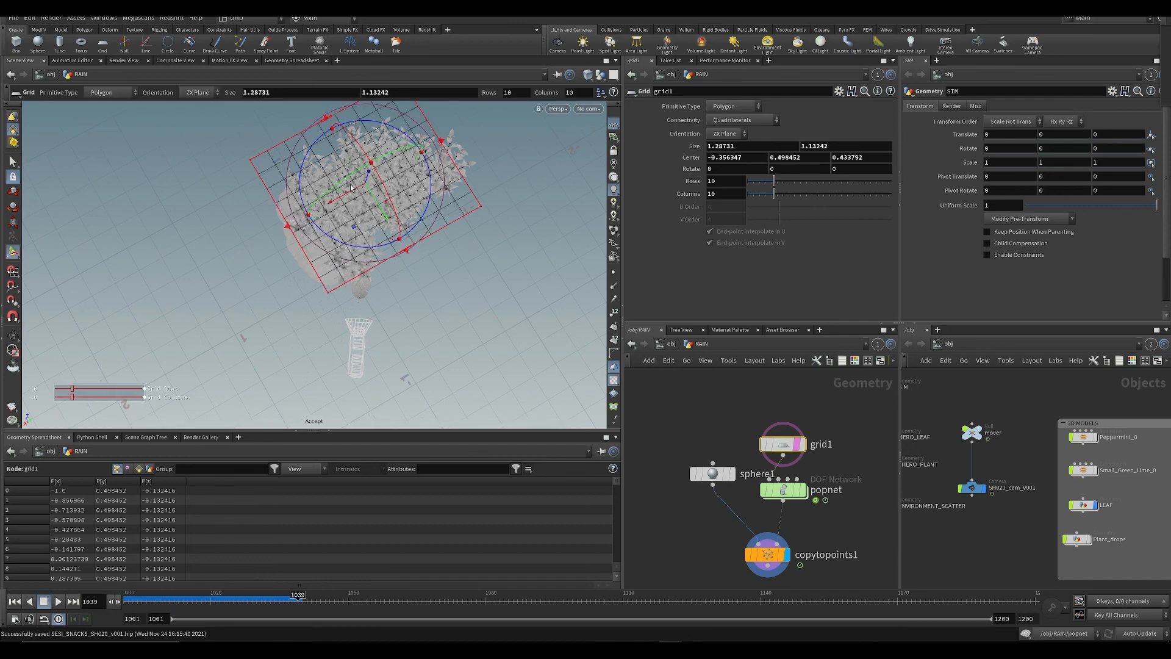
{"action": "left_click_drag", "start_coordinate": [377, 207], "coordinate": [385, 225]}
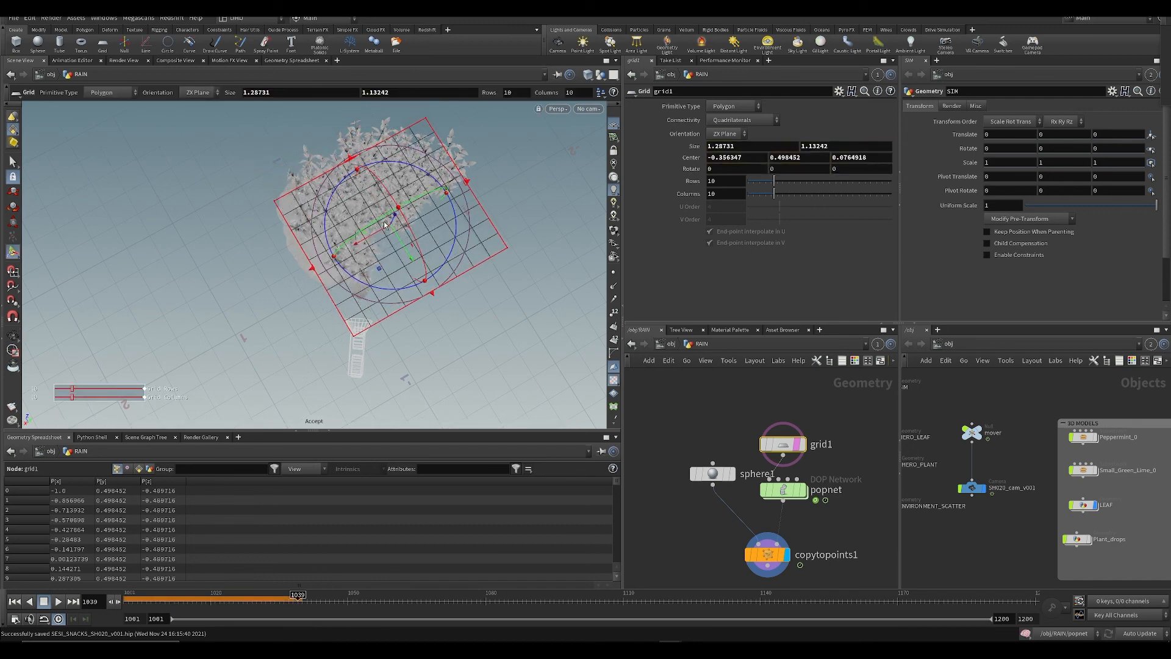
{"action": "left_click_drag", "start_coordinate": [454, 185], "coordinate": [335, 275]}
{"action": "right_click_drag", "start_coordinate": [334, 275], "coordinate": [423, 266], "text": "alt"}
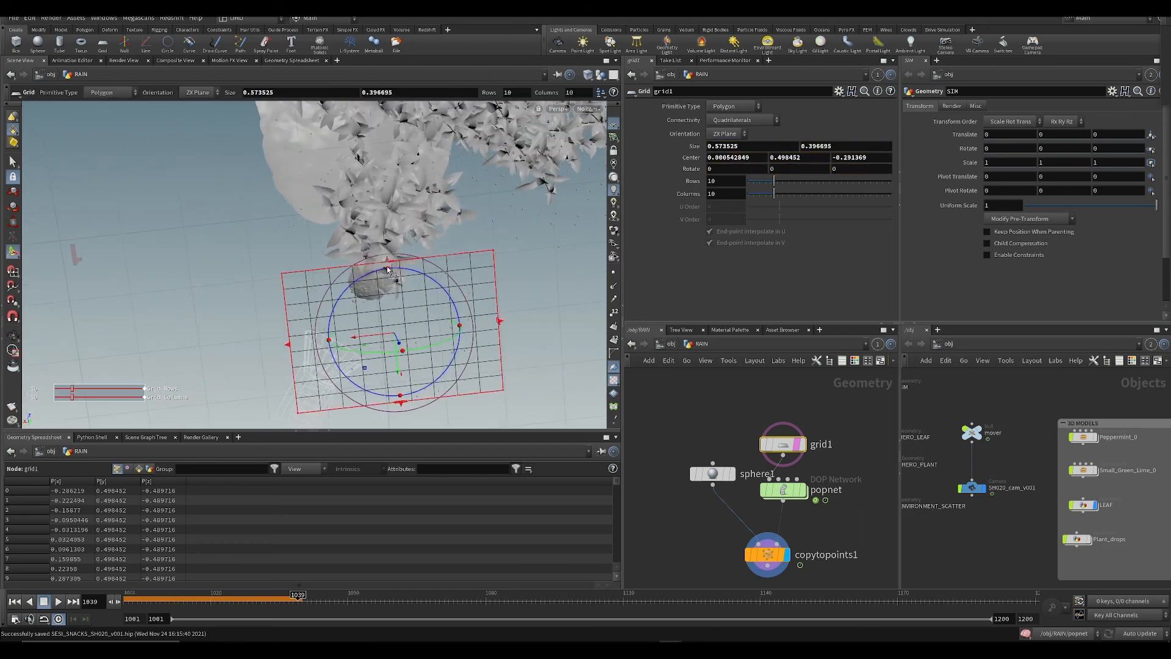
{"action": "left_click_drag", "start_coordinate": [388, 261], "coordinate": [383, 217]}
{"action": "left_click_drag", "start_coordinate": [401, 403], "coordinate": [394, 359]}
{"action": "mouse_move", "coordinate": [394, 359]}
{"action": "left_mouse_down", "text": "alt"}
{"action": "mouse_move", "coordinate": [440, 339]}
{"action": "mouse_move", "coordinate": [399, 341]}
{"action": "left_mouse_up", "text": "alt"}
Step: Remove the middle grid1 faces over the leaf in front of the camera with a Blast node, and save the scene
{"action": "key", "text": "s"}
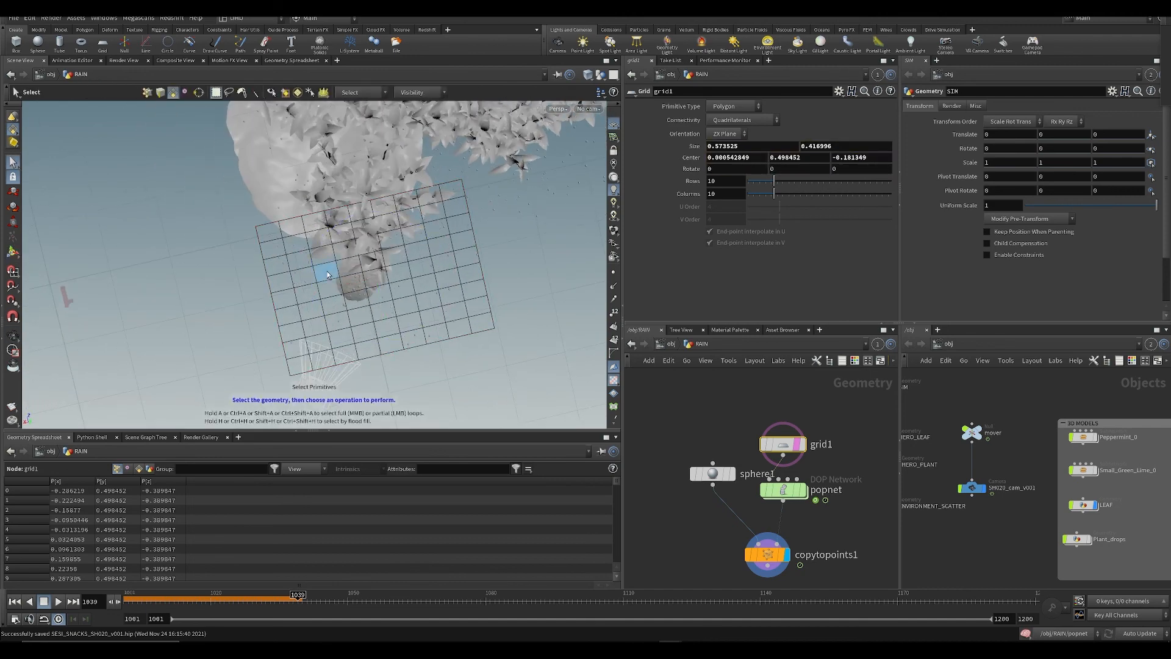
{"action": "left_click_drag", "start_coordinate": [340, 265], "coordinate": [379, 299]}
{"action": "key", "text": "Delete"}
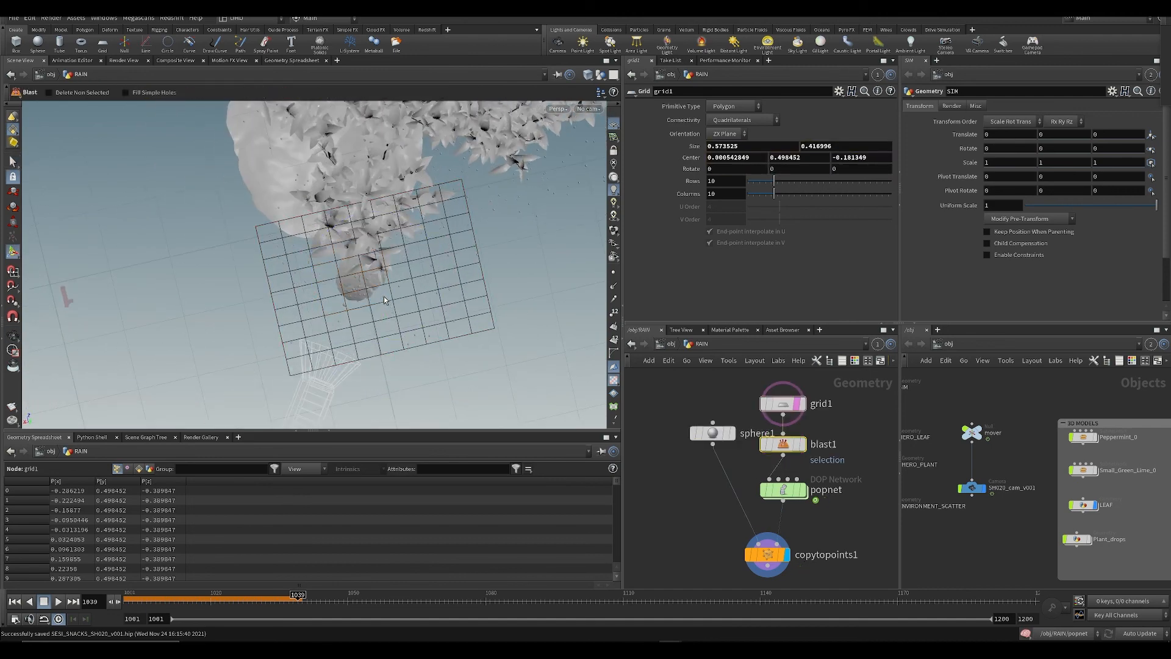
{"action": "key", "text": "ctrl+s"}
{"action": "left_click", "coordinate": [693, 519]}
{"action": "middle_click_drag", "start_coordinate": [693, 518], "coordinate": [683, 485]}
{"action": "left_click_drag", "start_coordinate": [764, 520], "coordinate": [764, 516]}
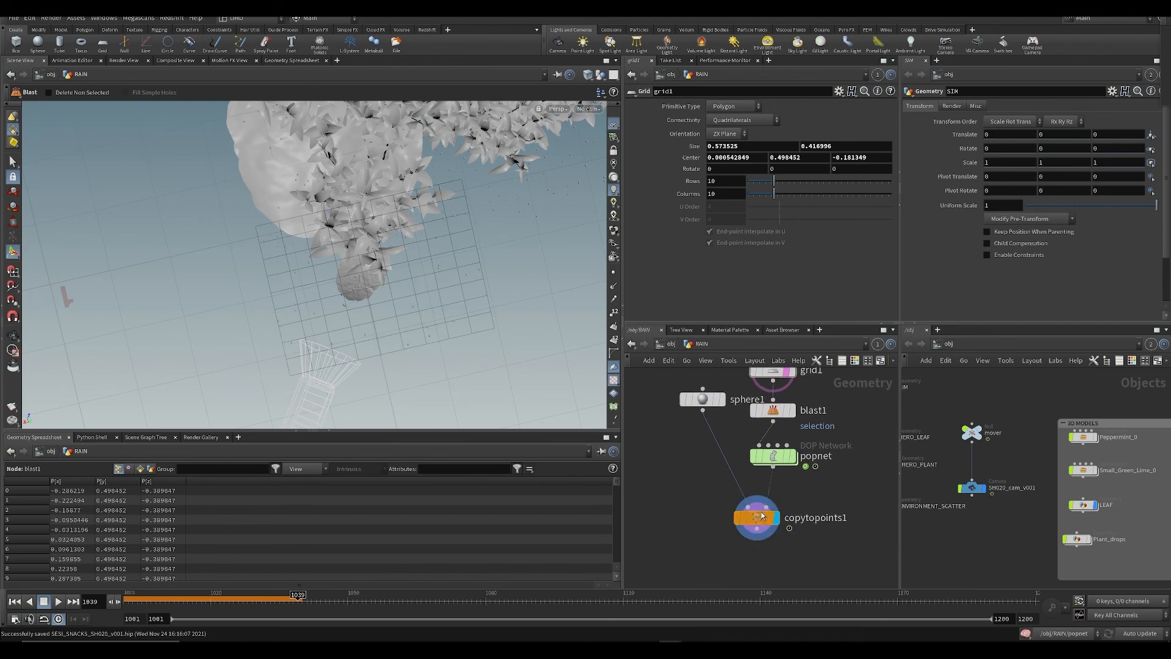
Step: Look through the SH020 camera and play the rain from the first frame
{"action": "left_click", "coordinate": [590, 108]}
{"action": "left_click", "coordinate": [601, 163]}
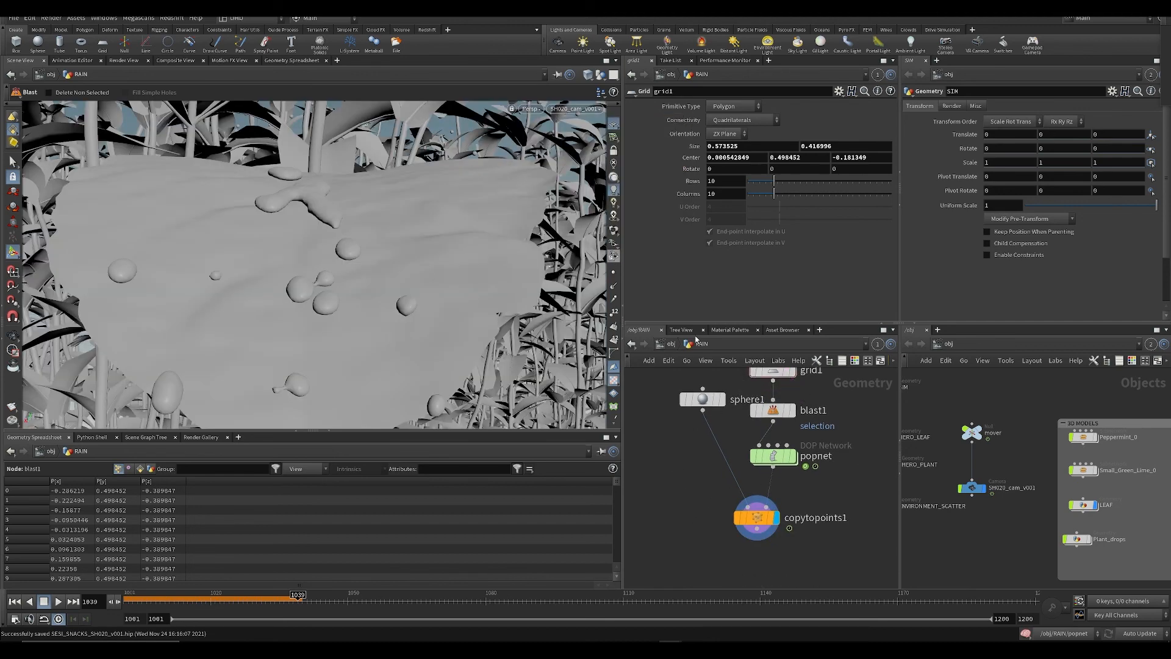
{"action": "key", "text": "ctrl+Up"}
{"action": "key", "text": "Up"}
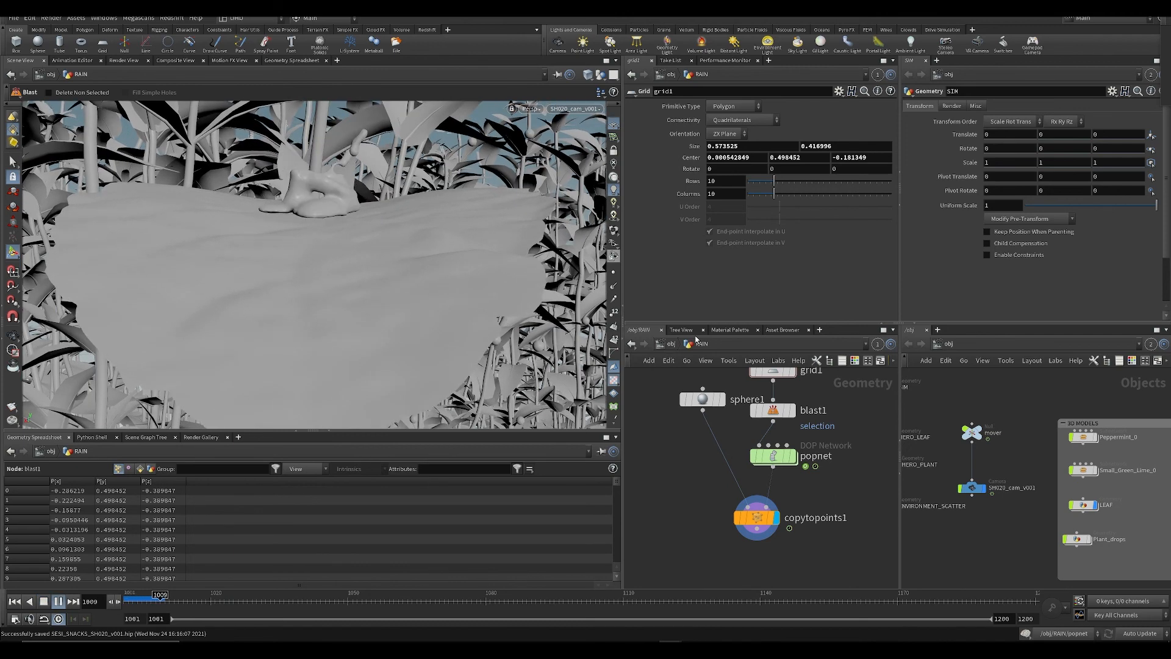
Step: Inside popnet, set the popsolver's Time Scale to 0.3
{"action": "double_click", "coordinate": [772, 459]}
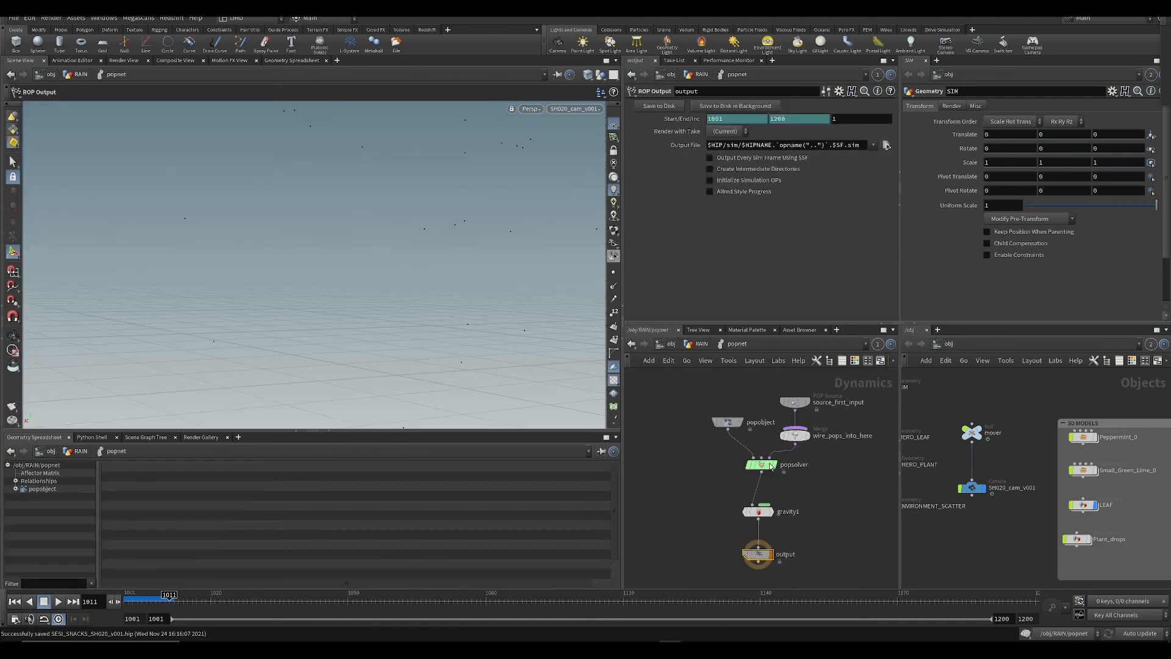
{"action": "left_click_drag", "start_coordinate": [787, 470], "coordinate": [788, 473]}
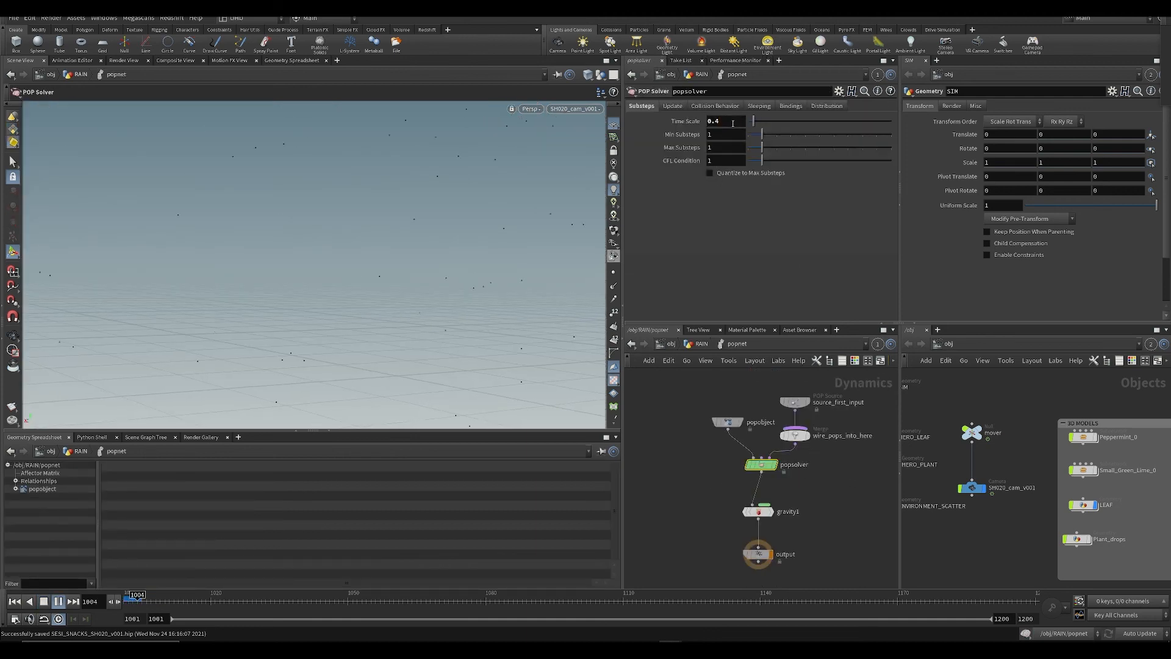
{"action": "left_click", "coordinate": [15, 602]}
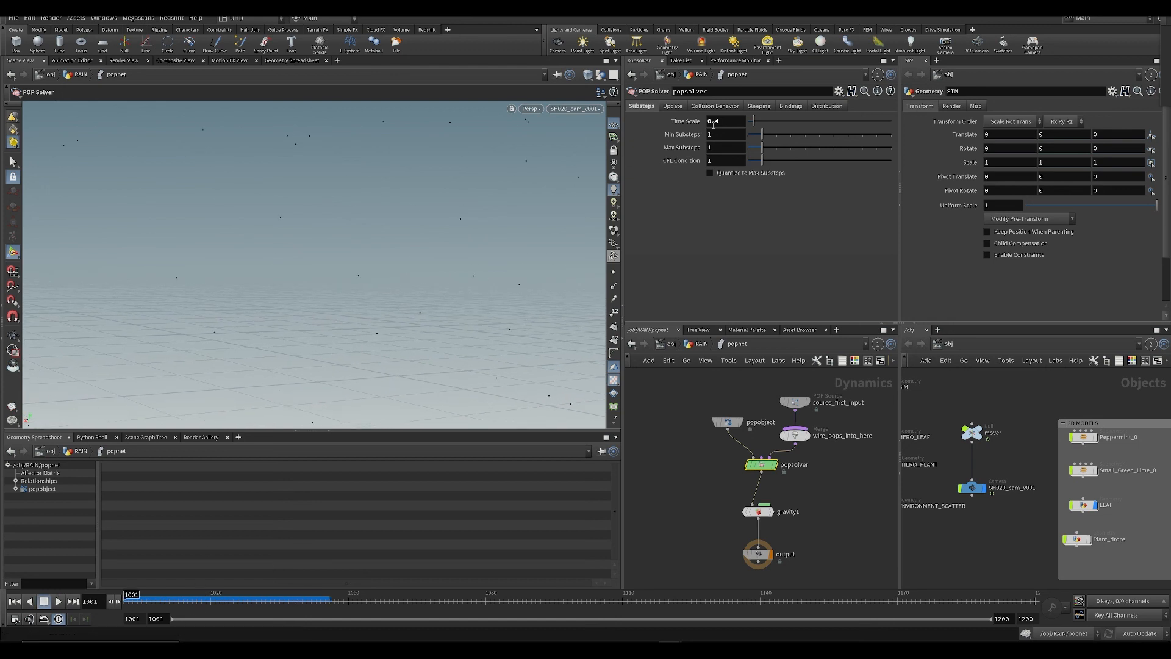
{"action": "key", "text": "BackSpace"}
{"action": "type", "text": "3"}
{"action": "key", "text": "Return"}
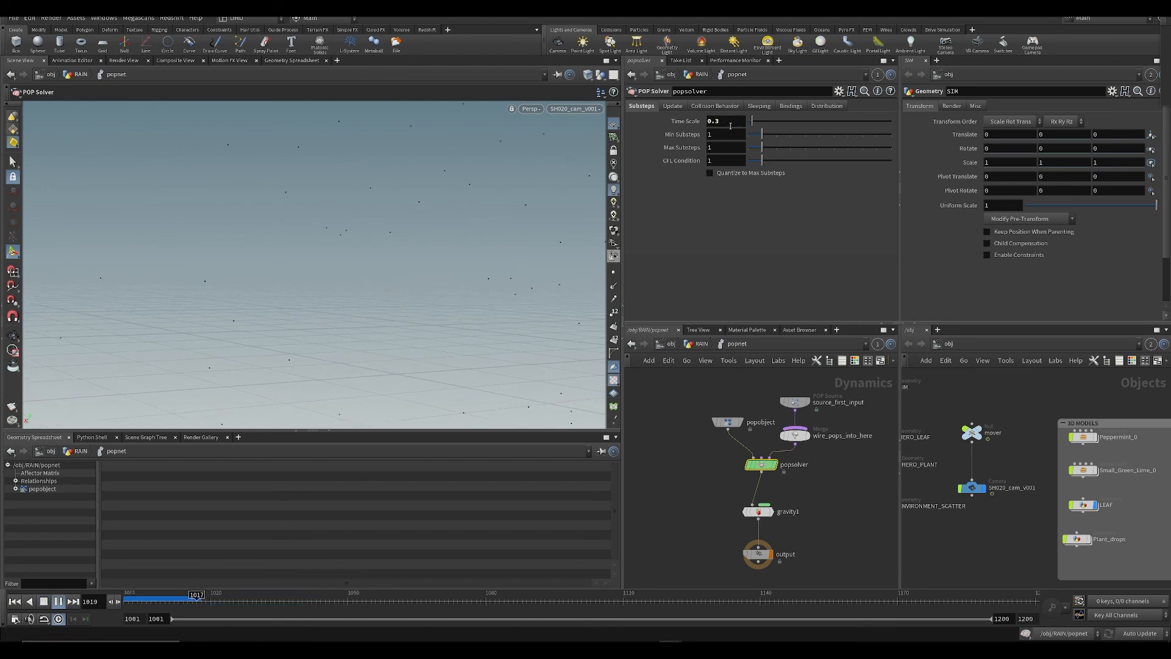
Step: Return to the RAIN network, play the slowed rain through the camera, and save the scene
{"action": "left_click", "coordinate": [700, 344]}
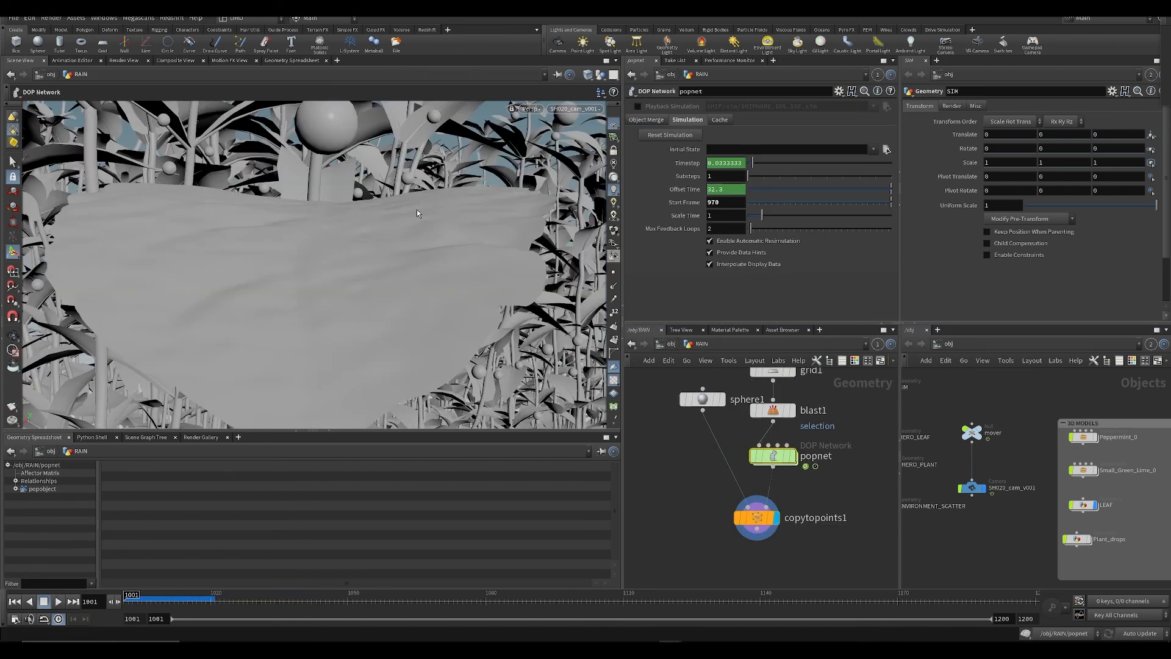
{"action": "key", "text": "Up"}
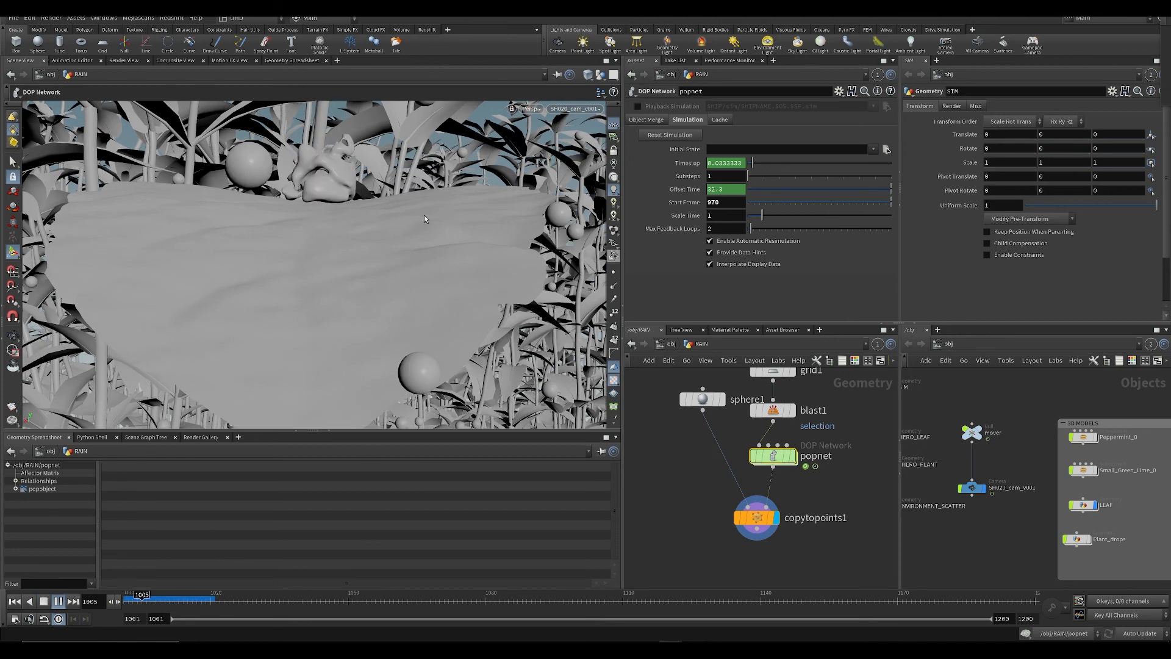
{"action": "key", "text": "Up"}
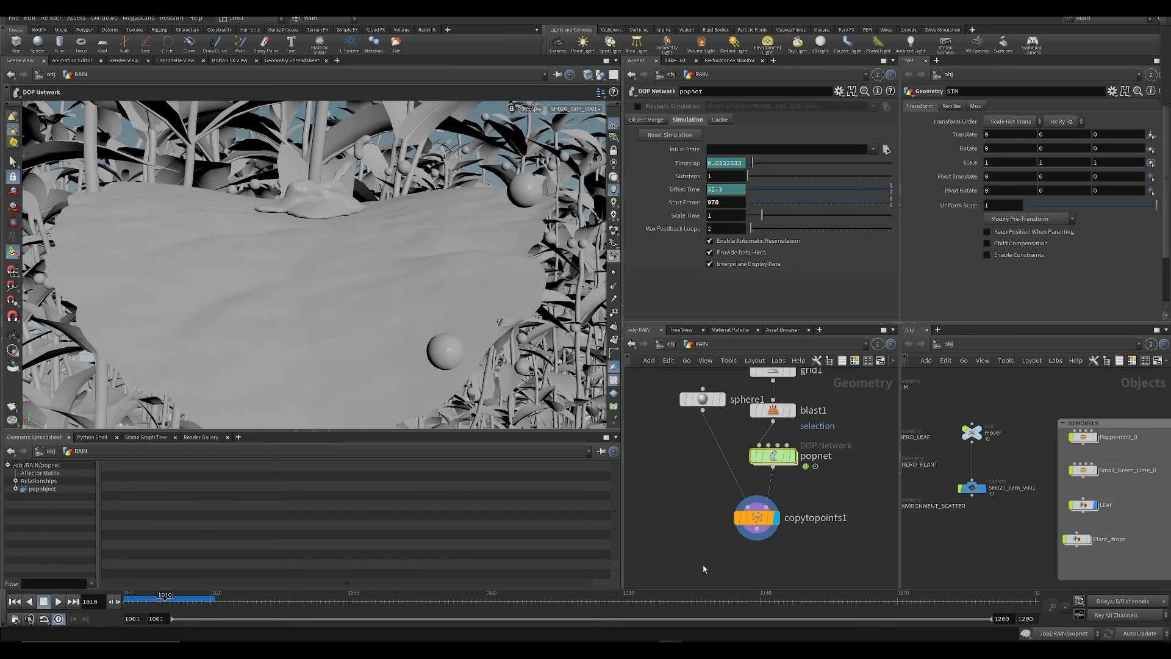
{"action": "middle_click_drag", "start_coordinate": [705, 567], "coordinate": [696, 537]}
{"action": "key", "text": "ctrl+s"}
Step: Insert a File Cache node between popnet and copytopoints1 in the RAIN network
{"action": "left_click_drag", "start_coordinate": [729, 445], "coordinate": [731, 486]}
{"action": "key", "text": "Tab"}
{"action": "type", "text": "null"}
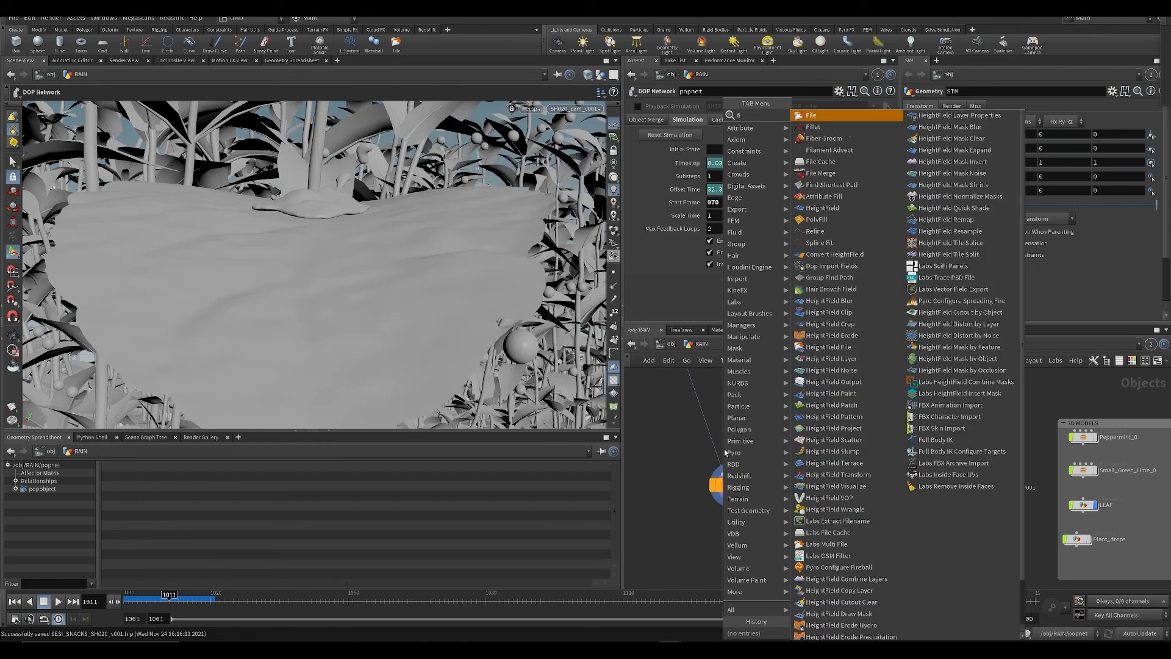
{"action": "key", "text": "Return"}
{"action": "scroll", "coordinate": [725, 452], "scroll_direction": "up", "scroll_amount": 2}
{"action": "left_click", "coordinate": [754, 428]}
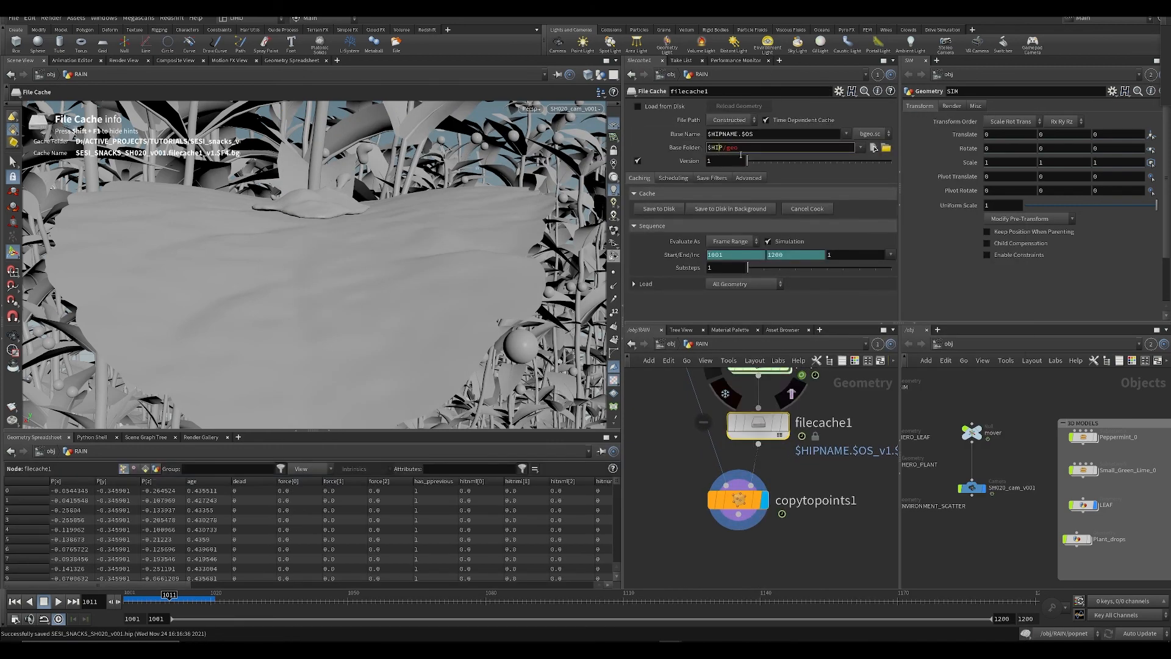
Step: Set the file cache's base folder to $JOB/geo and base name to rain, and cache the rain to disk with Load from Disk enabled
{"action": "key", "text": "BackSpace"}
{"action": "key", "text": "BackSpace"}
{"action": "type", "text": "JOB"}
{"action": "key", "text": "Return"}
{"action": "triple_click", "coordinate": [760, 136]}
{"action": "type", "text": "rain"}
{"action": "key", "text": "Return"}
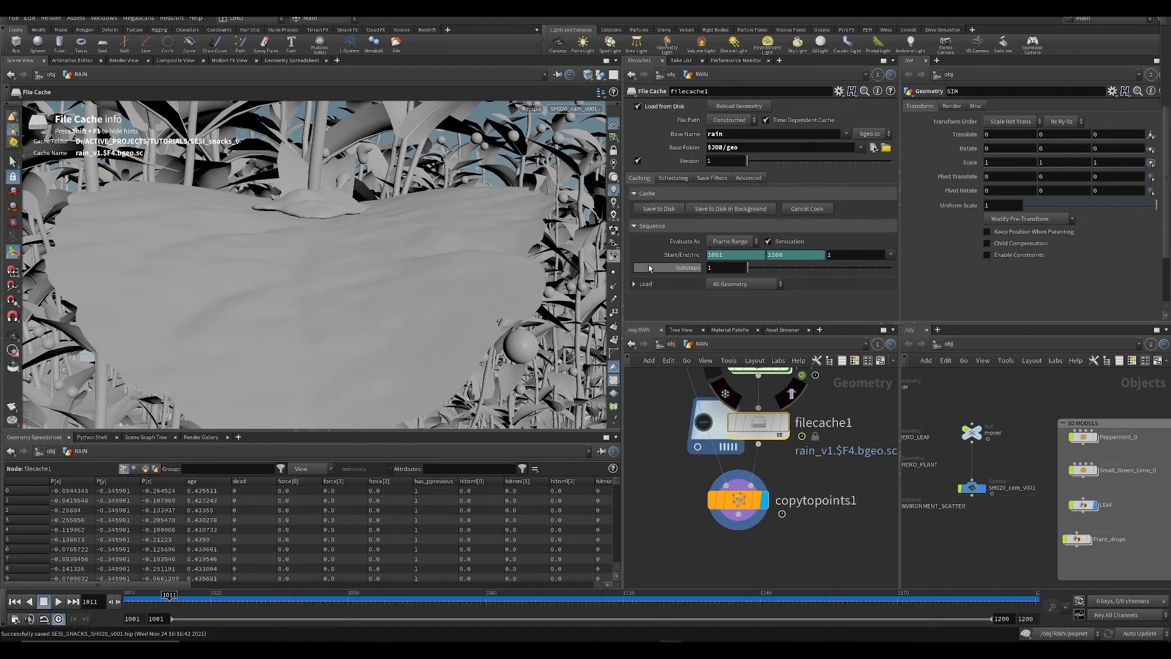
Step: Copy filecache1 into SH010's RAIN network, placing it between popnet and copytopoints1
{"action": "middle_click_drag", "start_coordinate": [679, 486], "coordinate": [686, 431]}
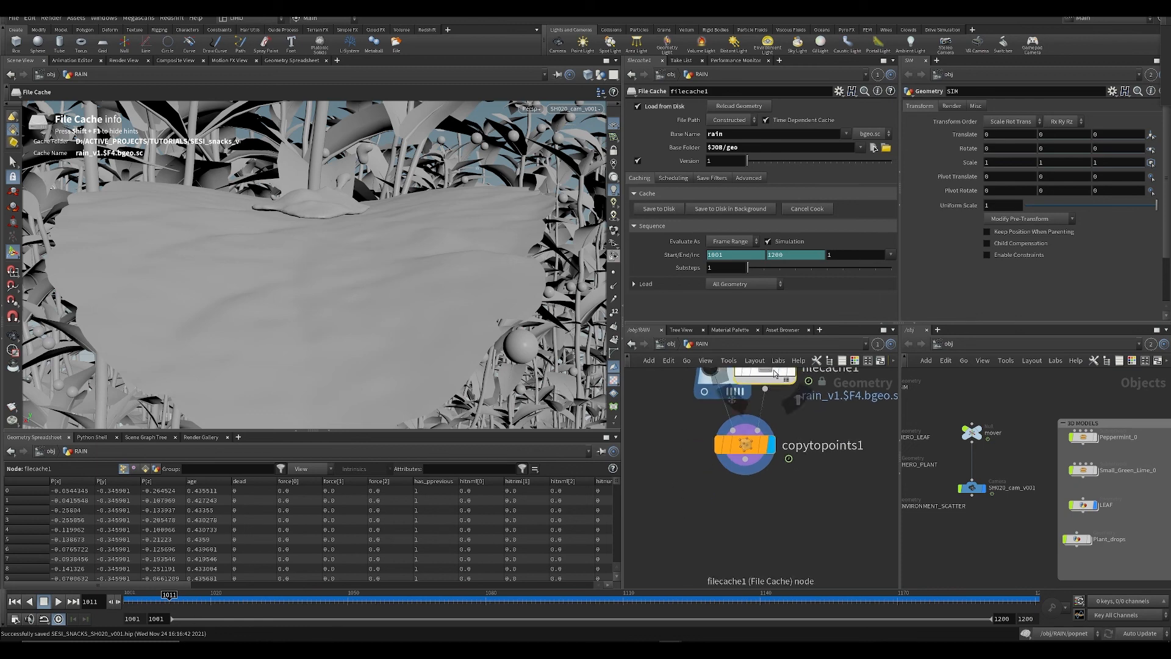
{"action": "mouse_move", "coordinate": [671, 641]}
{"action": "left_click", "coordinate": [470, 616]}
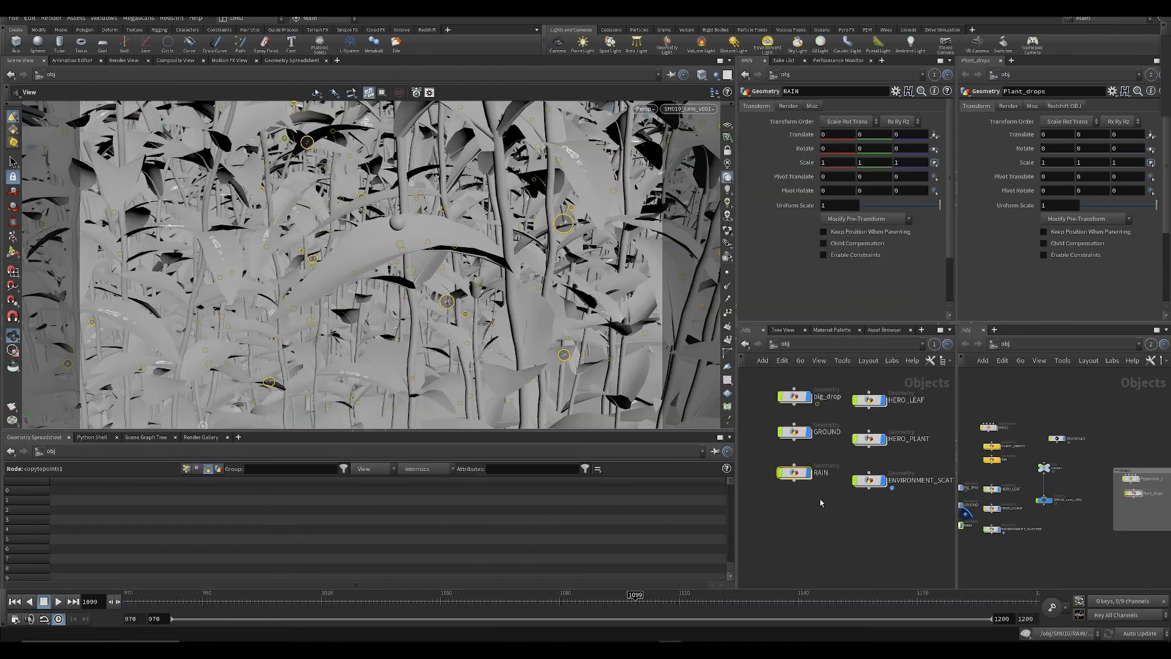
{"action": "double_click", "coordinate": [793, 473]}
{"action": "key", "text": "ctrl+v"}
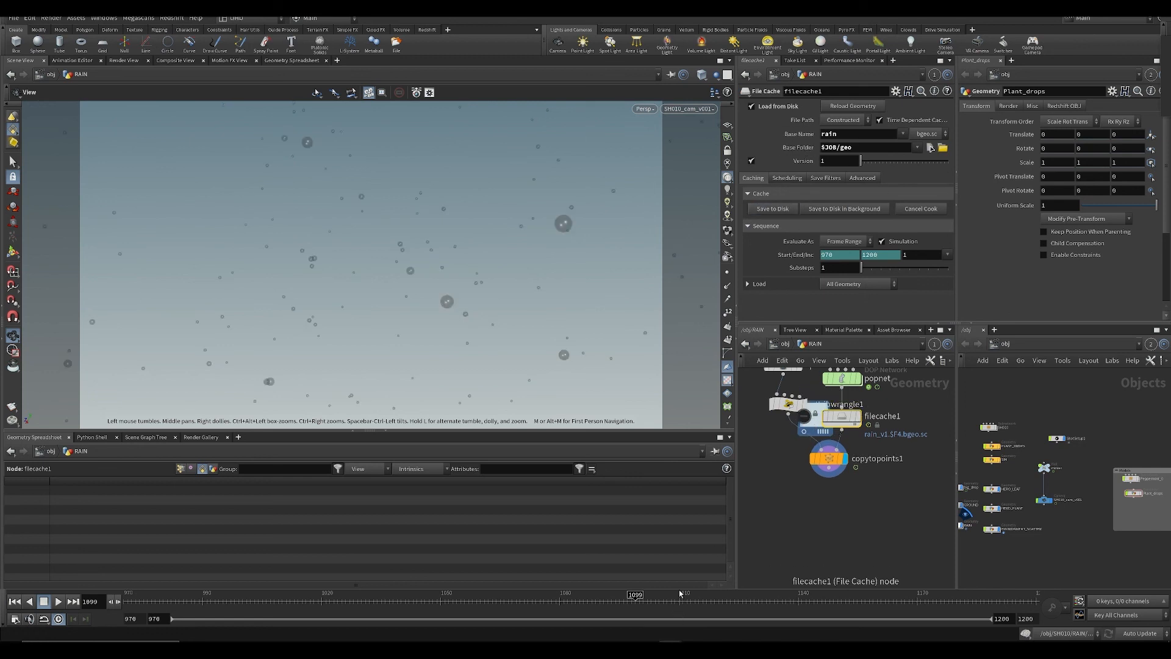
Step: Switch back to SH020, return to object level, and start a flipbook at 1920 by 1080
{"action": "mouse_move", "coordinate": [670, 648]}
{"action": "left_click", "coordinate": [767, 604]}
{"action": "middle_click_drag", "start_coordinate": [747, 532], "coordinate": [705, 553]}
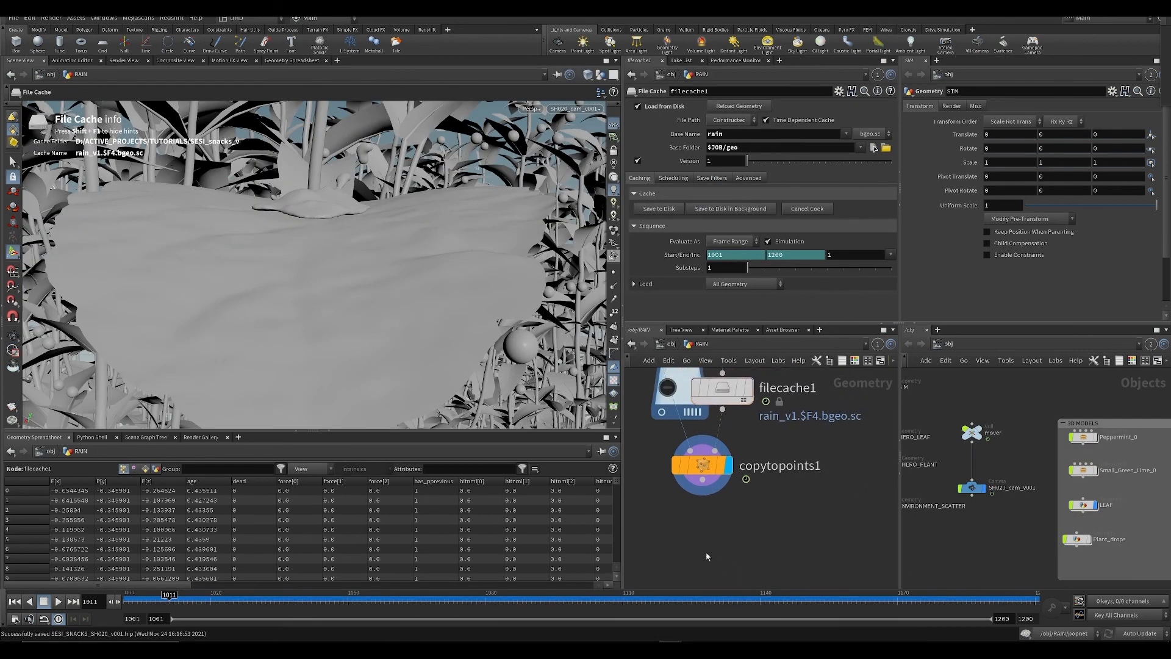
{"action": "key", "text": "u"}
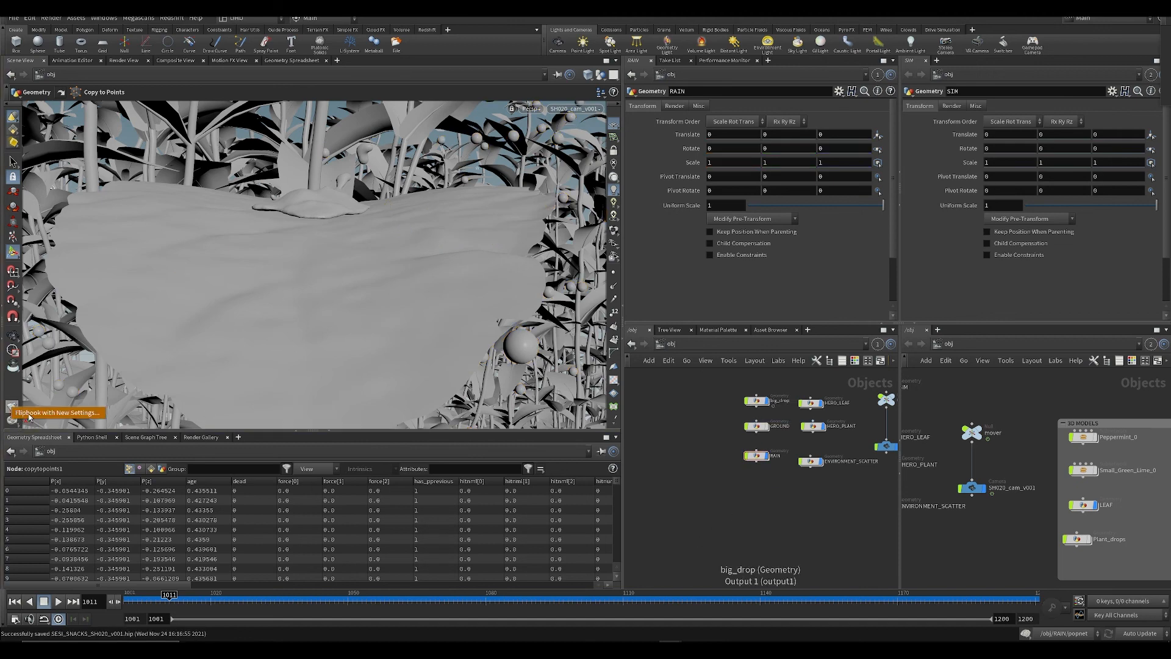
{"action": "left_click", "coordinate": [12, 406]}
{"action": "left_click", "coordinate": [100, 345]}
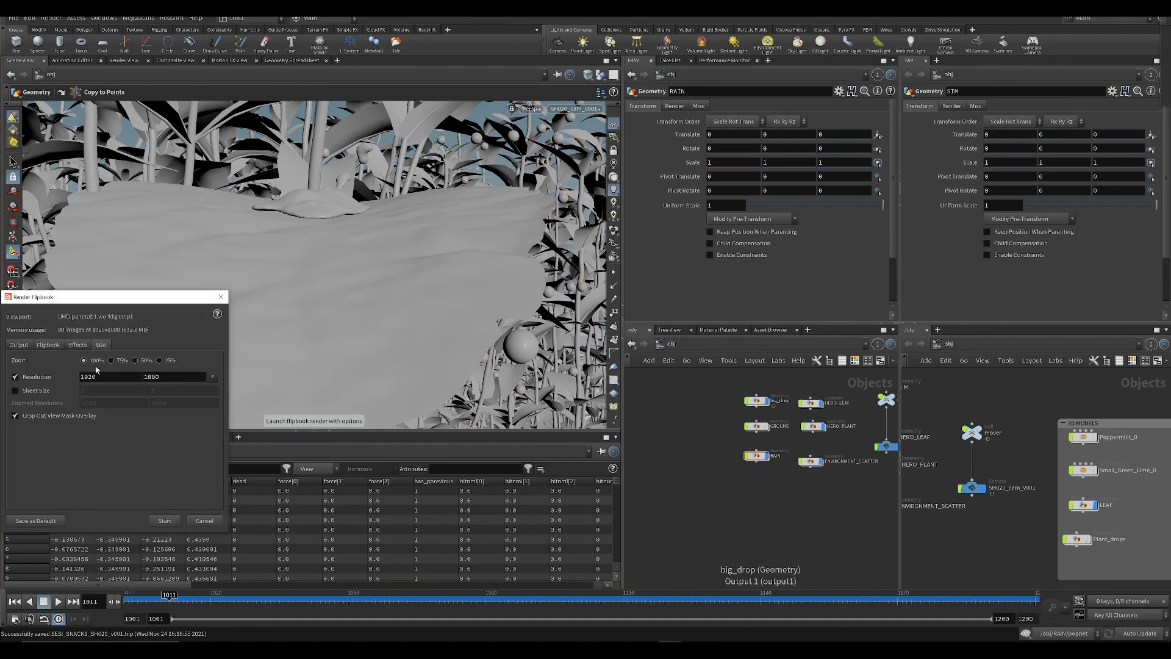
{"action": "left_click", "coordinate": [164, 521]}
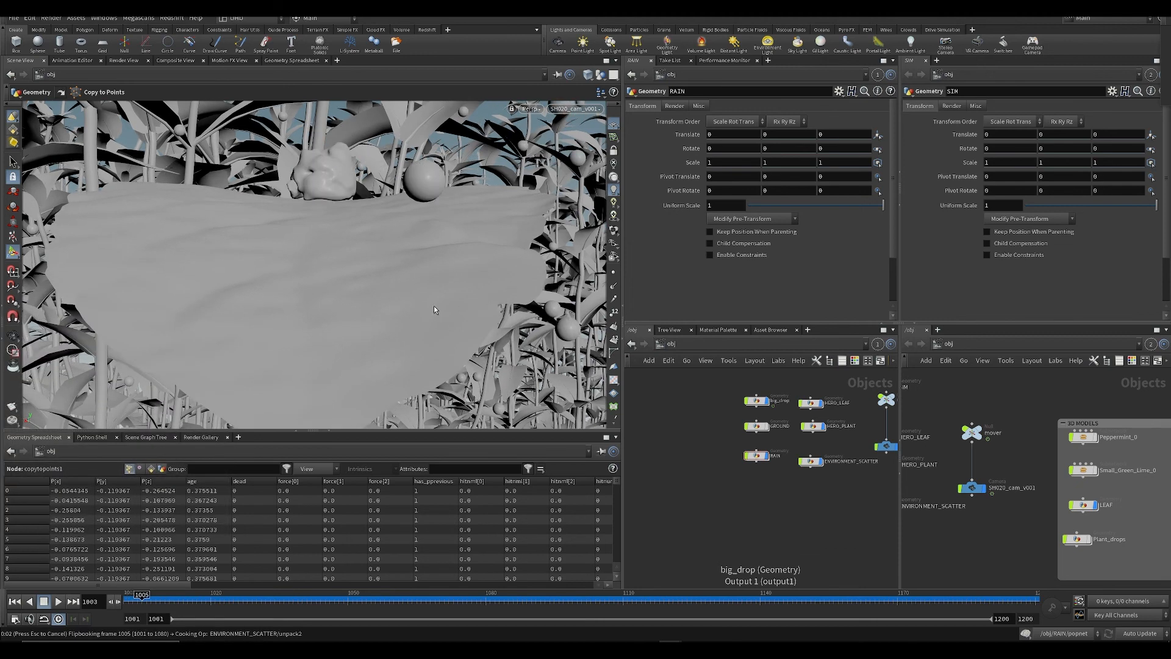
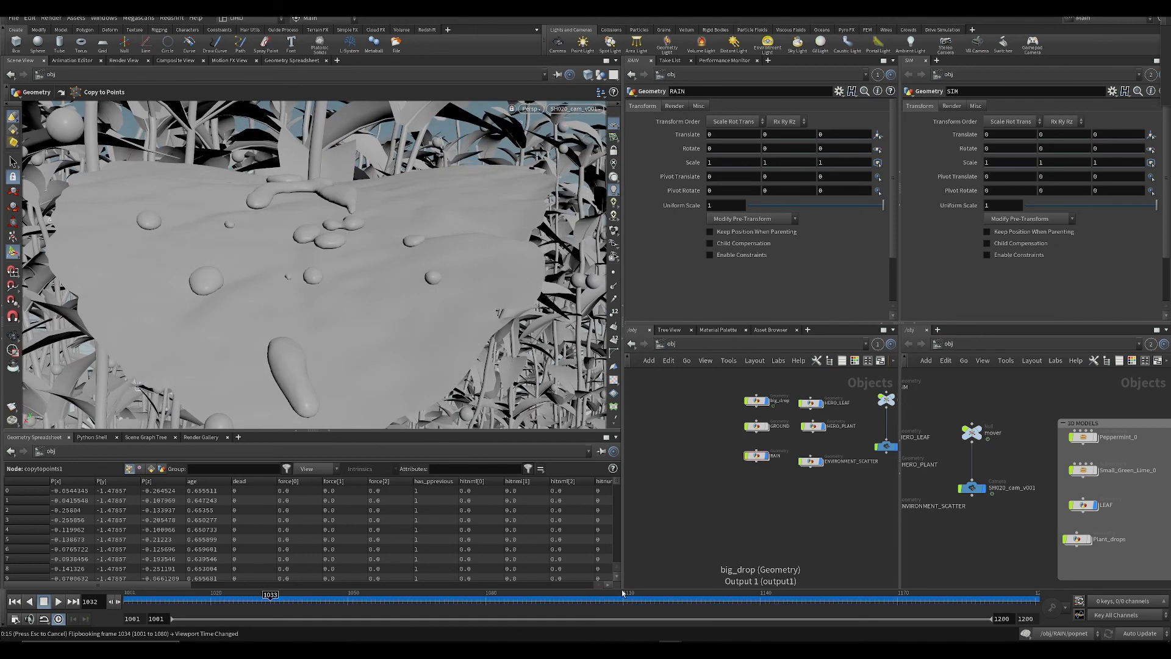
Step: Bring up the flipbook viewer and frame the SH020 render to review the leaf, drops and rain
{"action": "left_click", "coordinate": [648, 649]}
{"action": "scroll", "coordinate": [645, 341], "scroll_direction": "down", "scroll_amount": 7}
{"action": "middle_click_drag", "start_coordinate": [690, 254], "coordinate": [537, 296]}
{"action": "scroll", "coordinate": [602, 287], "scroll_direction": "up", "scroll_amount": 5}
{"action": "scroll", "coordinate": [522, 258], "scroll_direction": "down", "scroll_amount": 7}
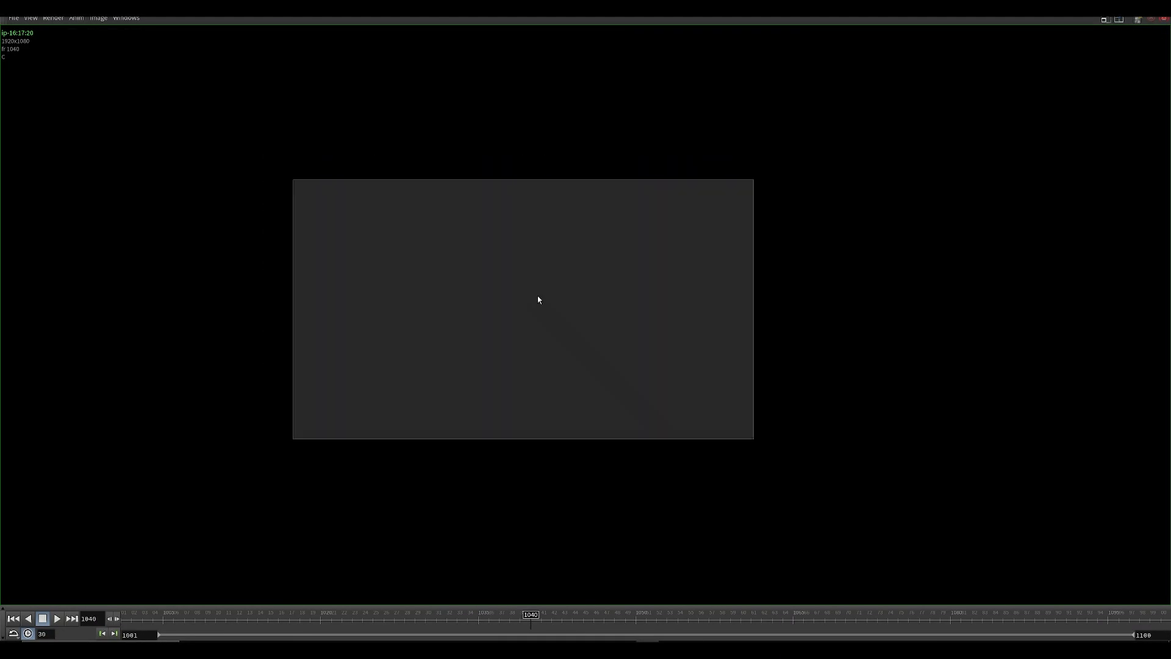
{"action": "scroll", "coordinate": [539, 296], "scroll_direction": "up", "scroll_amount": 3}
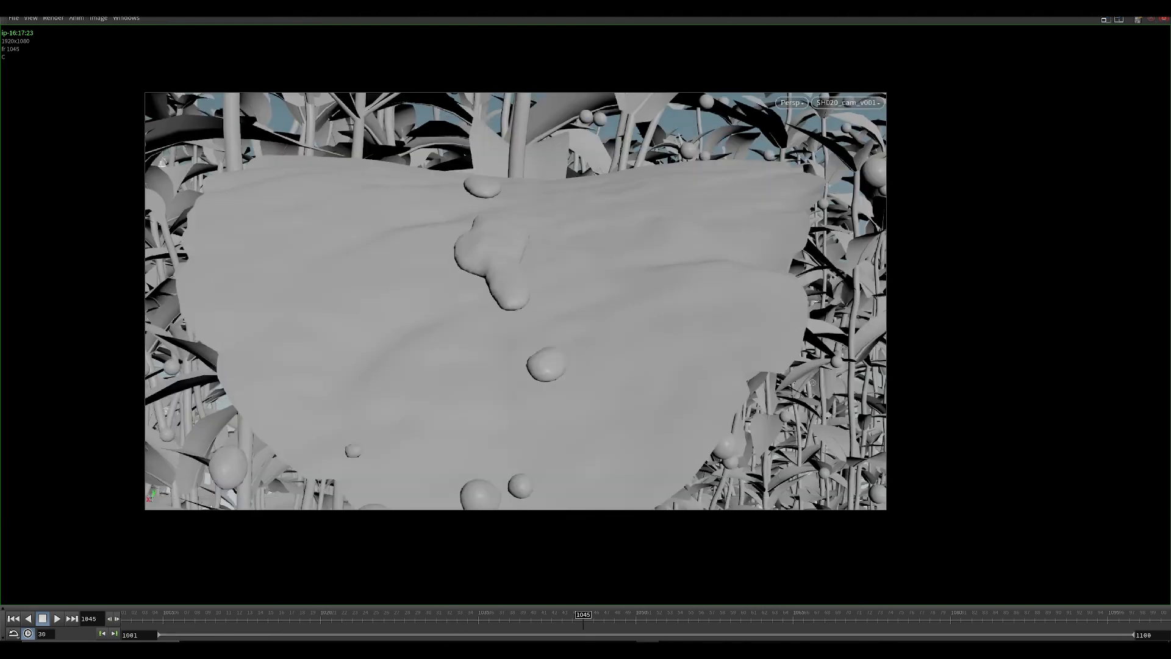
Step: Review the SH020 flipbook, shorten its playback range to drop the final frames, and put the flipbook viewer away
{"action": "left_click_drag", "start_coordinate": [694, 7], "coordinate": [670, 279]}
{"action": "double_click", "coordinate": [670, 276]}
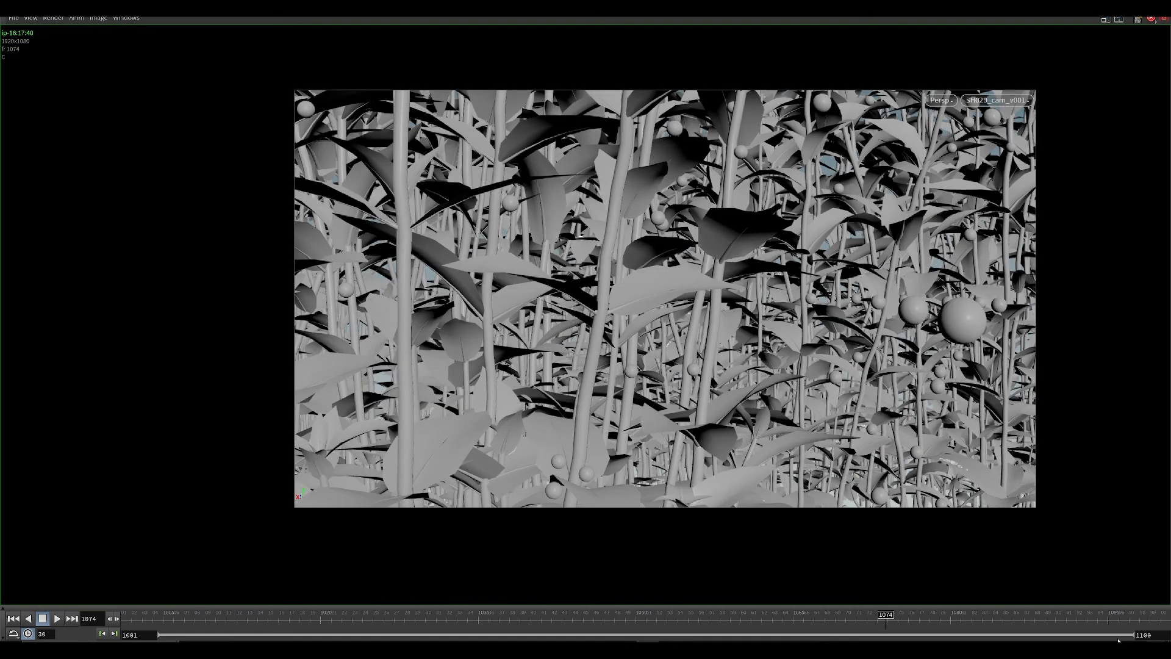
{"action": "left_click_drag", "start_coordinate": [1034, 633], "coordinate": [903, 632]}
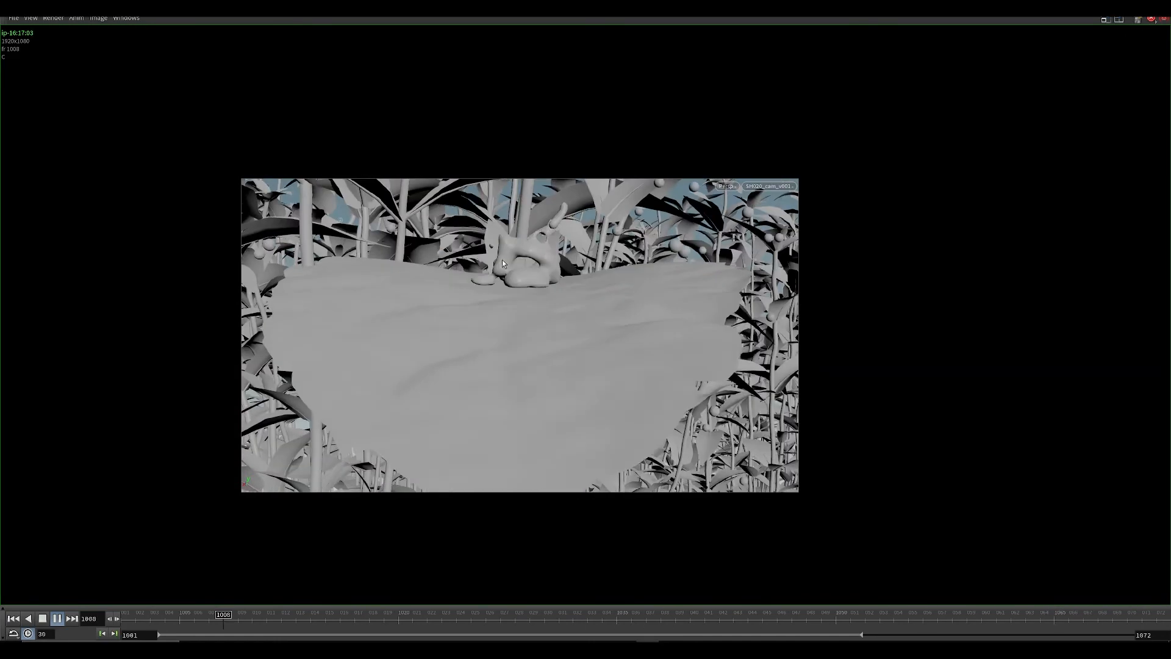
{"action": "key", "text": "Up"}
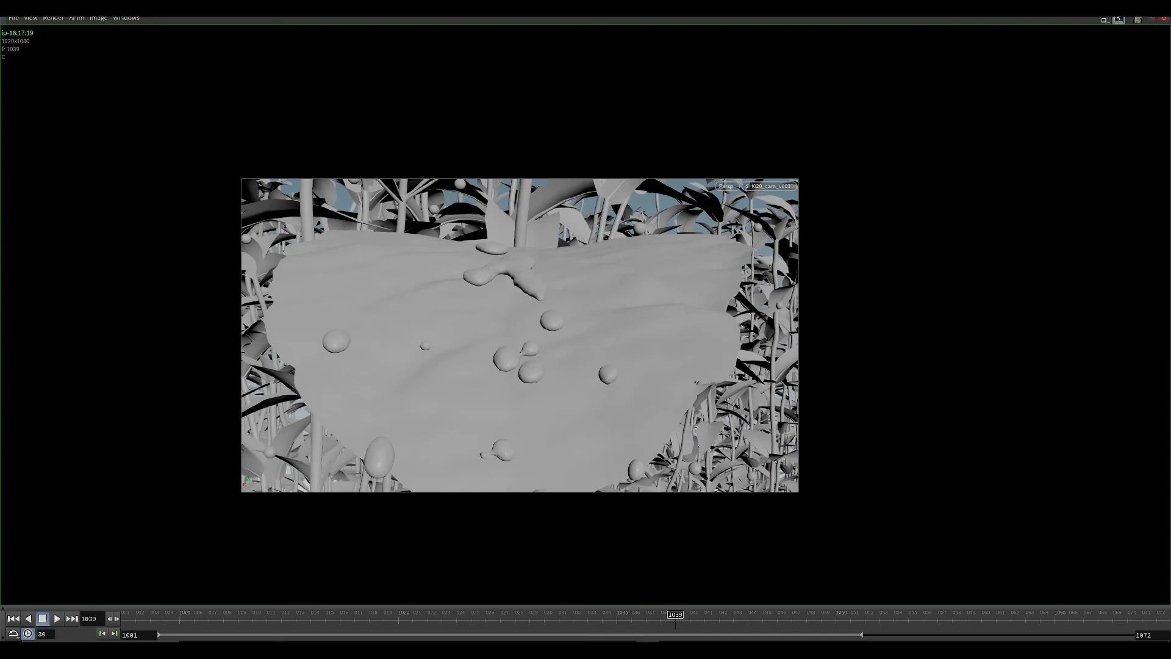
{"action": "left_click", "coordinate": [1119, 7]}
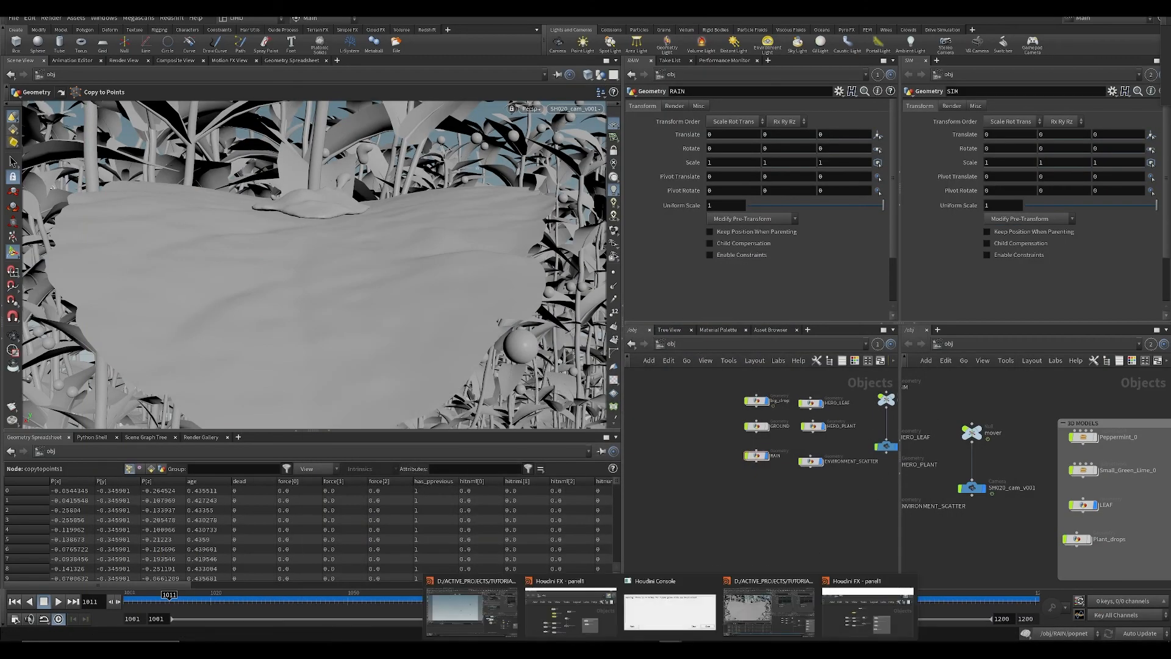
Step: Return to the SH020 Houdini scene, hide the RAIN object, and go to frame 1050
{"action": "left_click", "coordinate": [647, 650]}
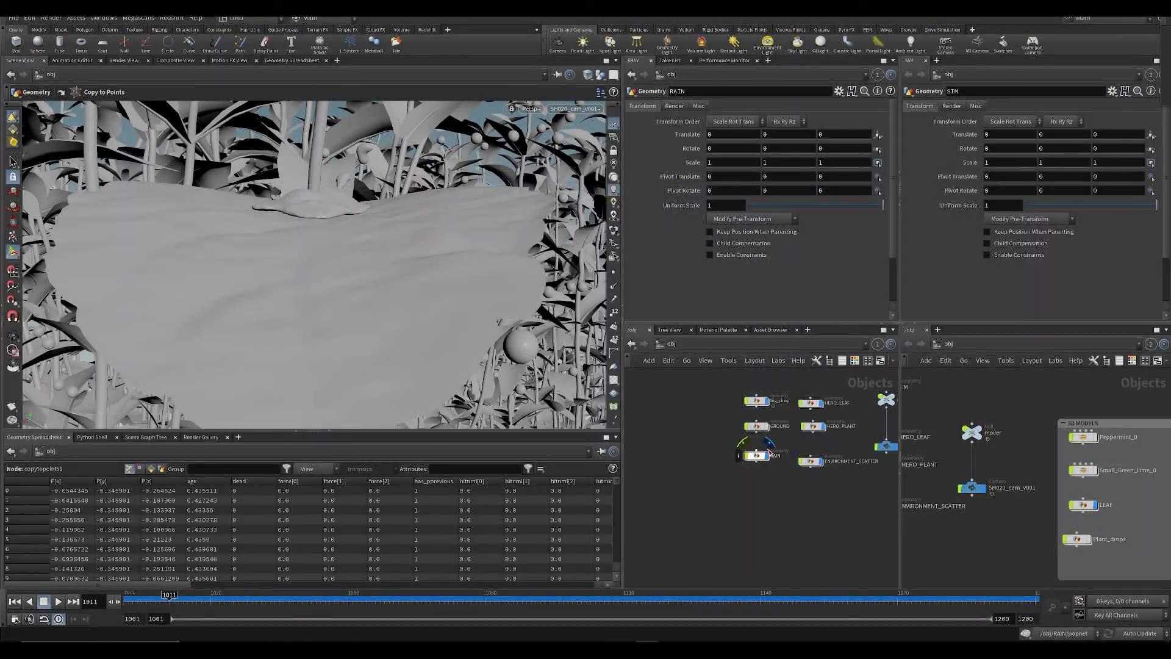
{"action": "left_click", "coordinate": [770, 448]}
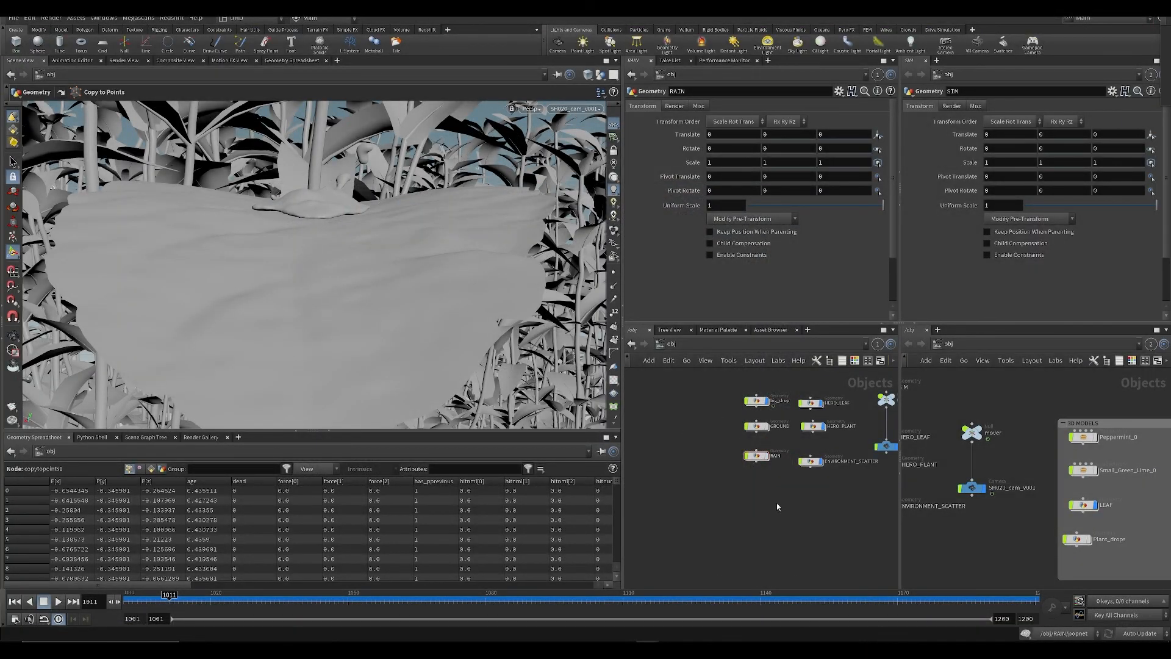
{"action": "left_click", "coordinate": [345, 602]}
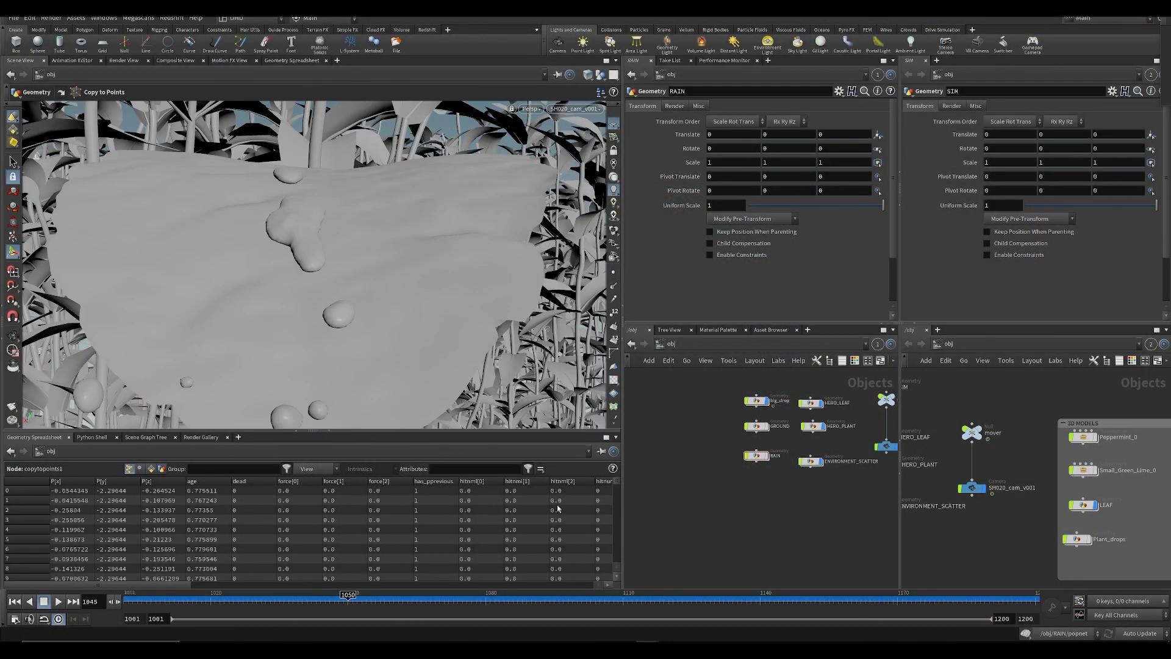
Step: Open the ENVIRONMENT_SCATTER network, go to frame 1072, and inspect the plant scatter from outside the shot camera
{"action": "double_click", "coordinate": [819, 466]}
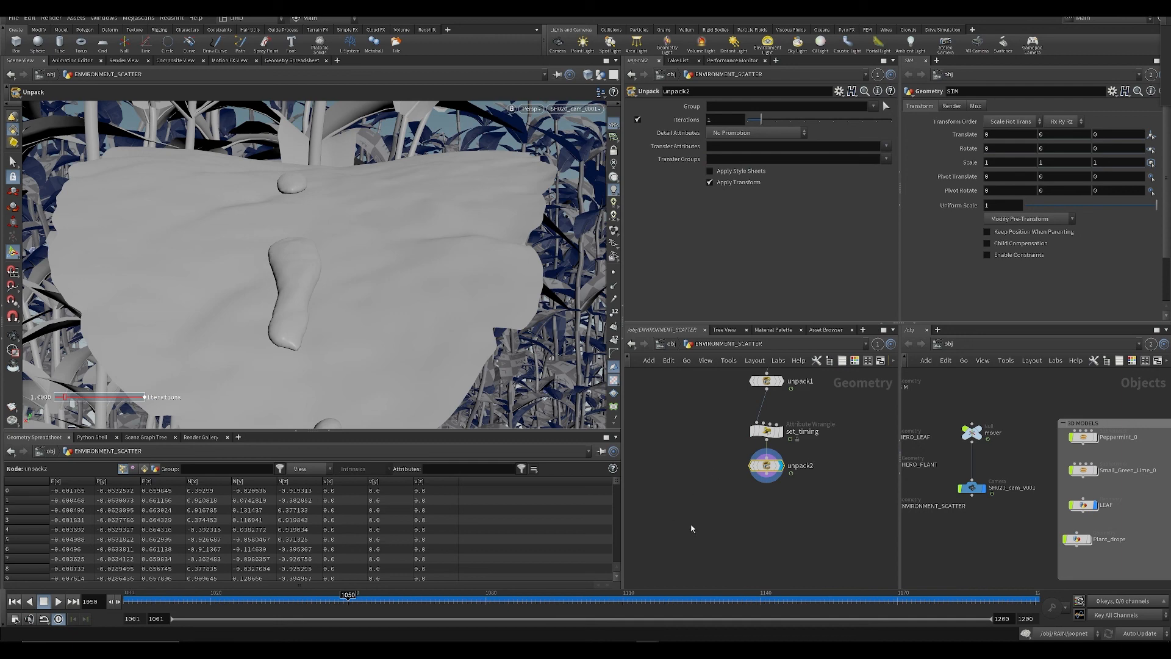
{"action": "left_click_drag", "start_coordinate": [389, 598], "coordinate": [449, 603]}
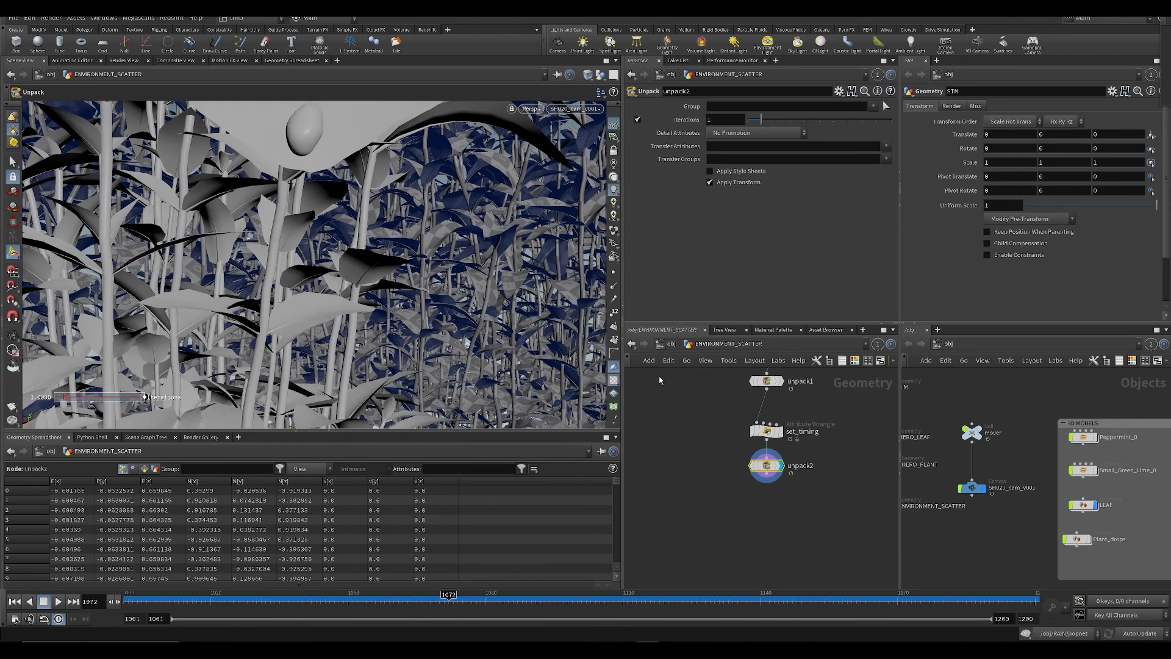
{"action": "right_click_drag", "start_coordinate": [451, 291], "coordinate": [305, 244], "text": "alt"}
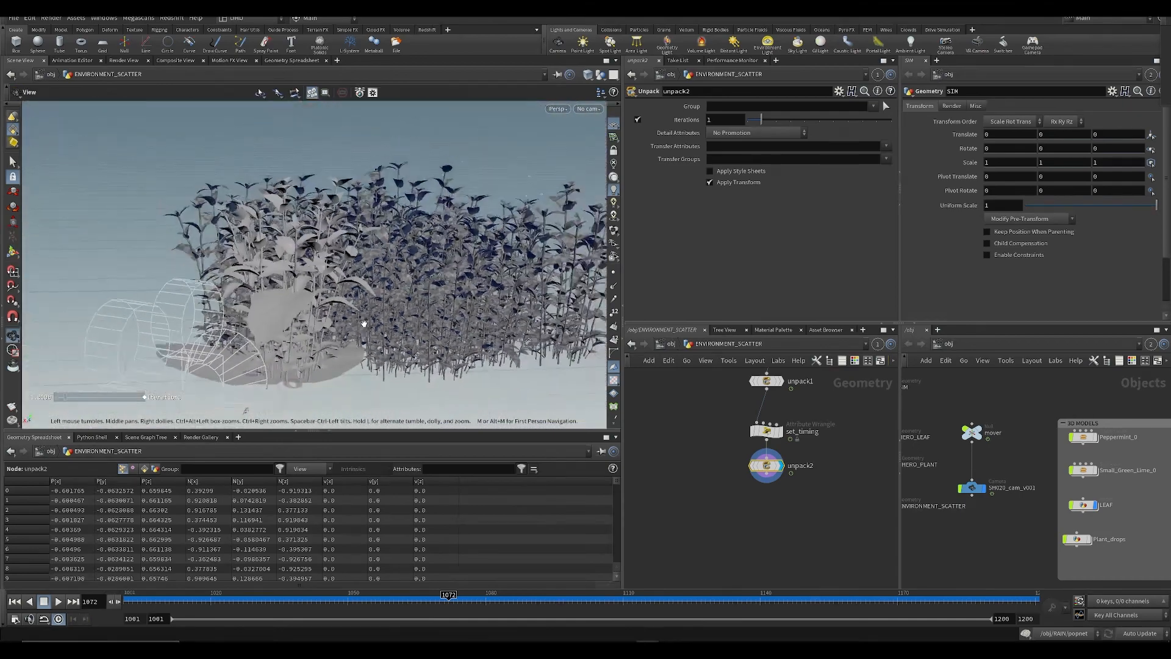
{"action": "left_click_drag", "start_coordinate": [305, 183], "coordinate": [323, 226], "text": "alt"}
{"action": "scroll", "coordinate": [323, 226], "scroll_direction": "up", "scroll_amount": 5}
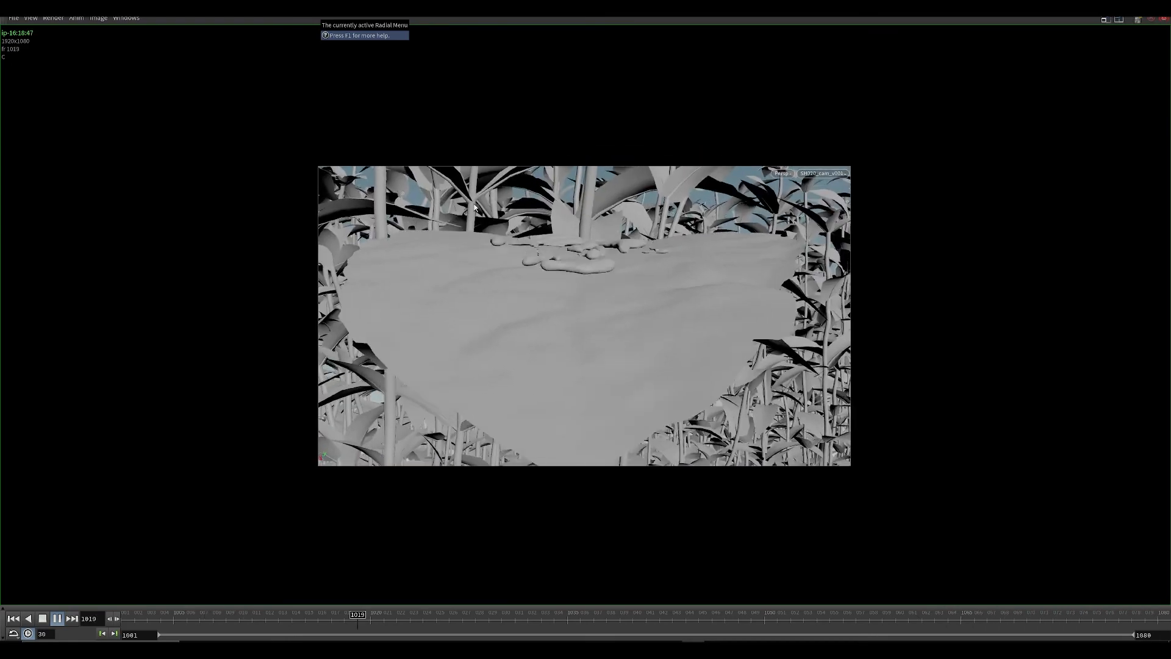
Step: Export the SH020 flipbook as an MPEG-4 video, overwriting SESI_snacks_SH020_v001.mp4 in the project's FLIP folder
{"action": "left_click", "coordinate": [13, 17]}
{"action": "mouse_move", "coordinate": [84, 163]}
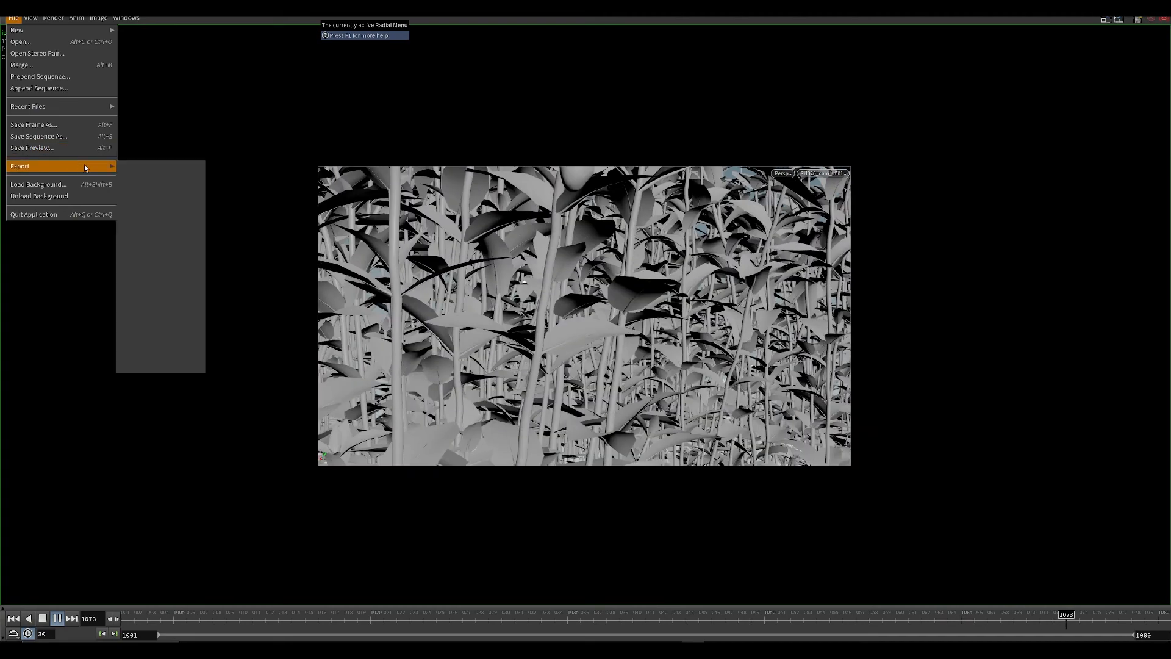
{"action": "left_click", "coordinate": [153, 188]}
{"action": "left_click", "coordinate": [261, 50]}
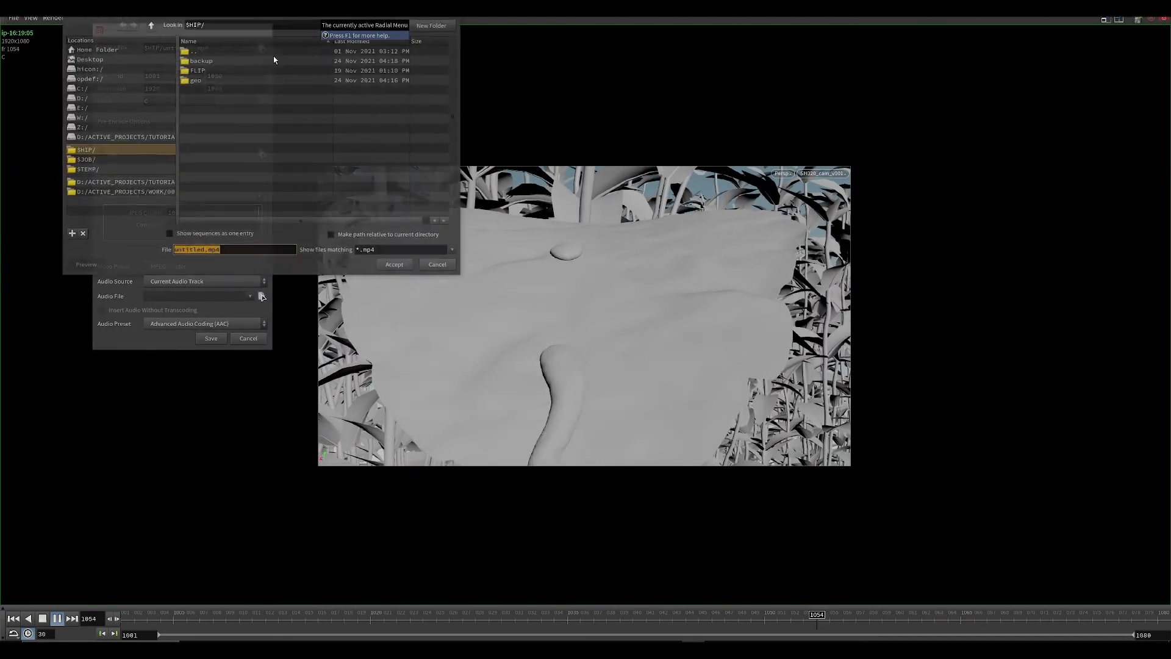
{"action": "double_click", "coordinate": [237, 60]}
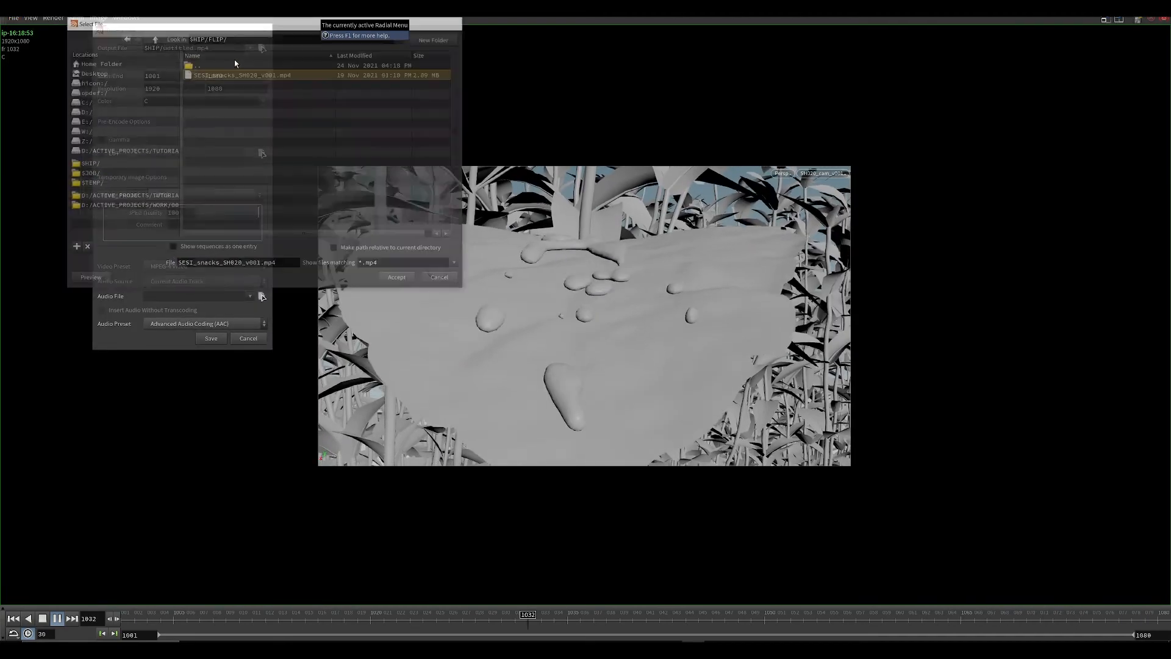
{"action": "left_click", "coordinate": [210, 338]}
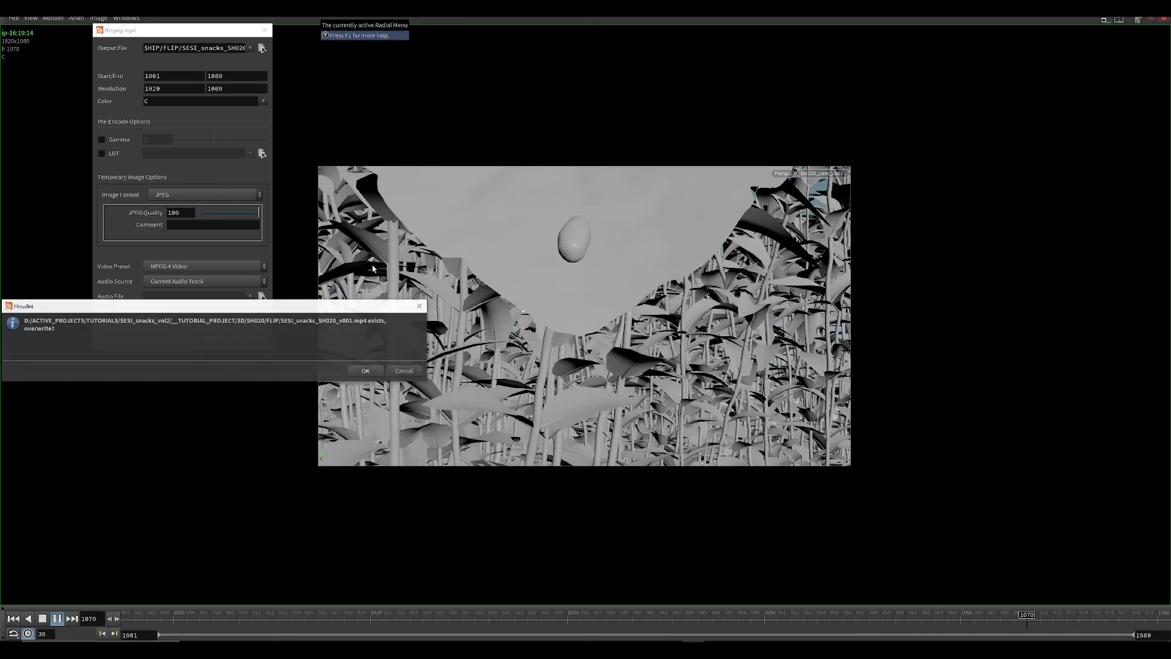
{"action": "left_click", "coordinate": [373, 368]}
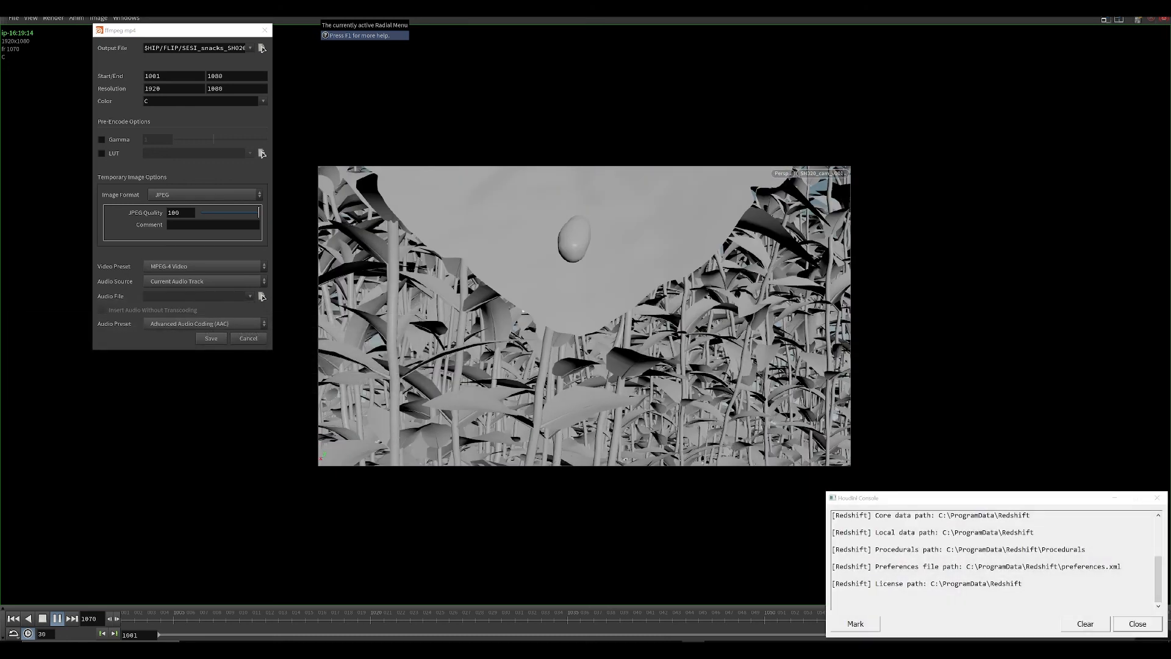
{"action": "left_click", "coordinate": [1118, 497]}
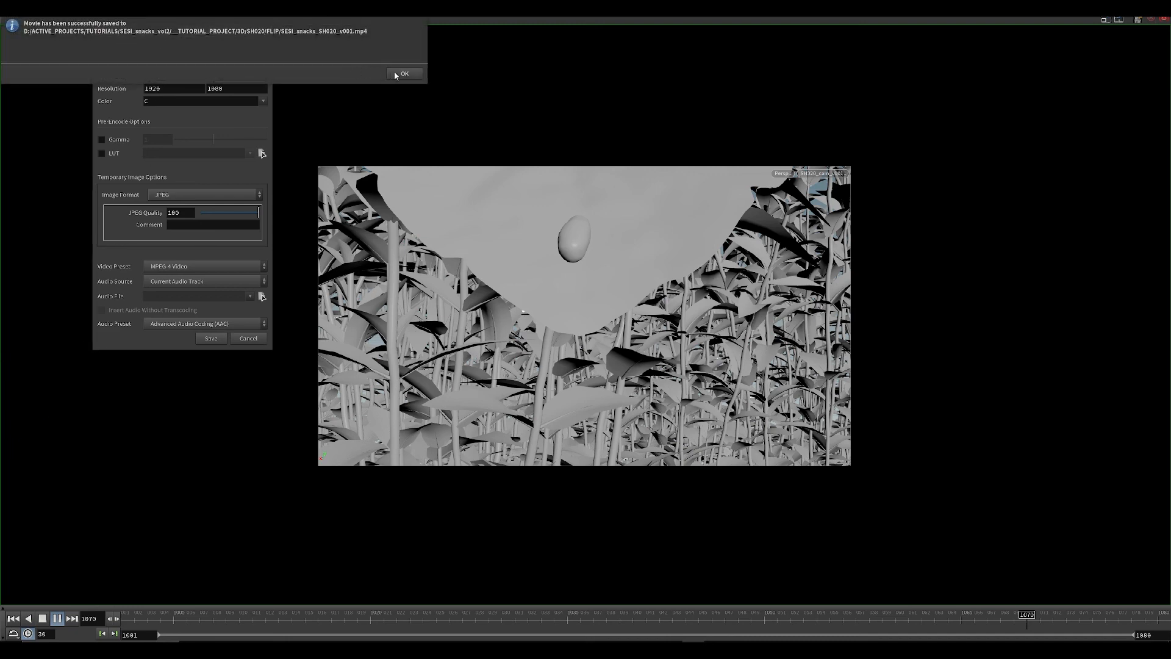
{"action": "left_click", "coordinate": [396, 73]}
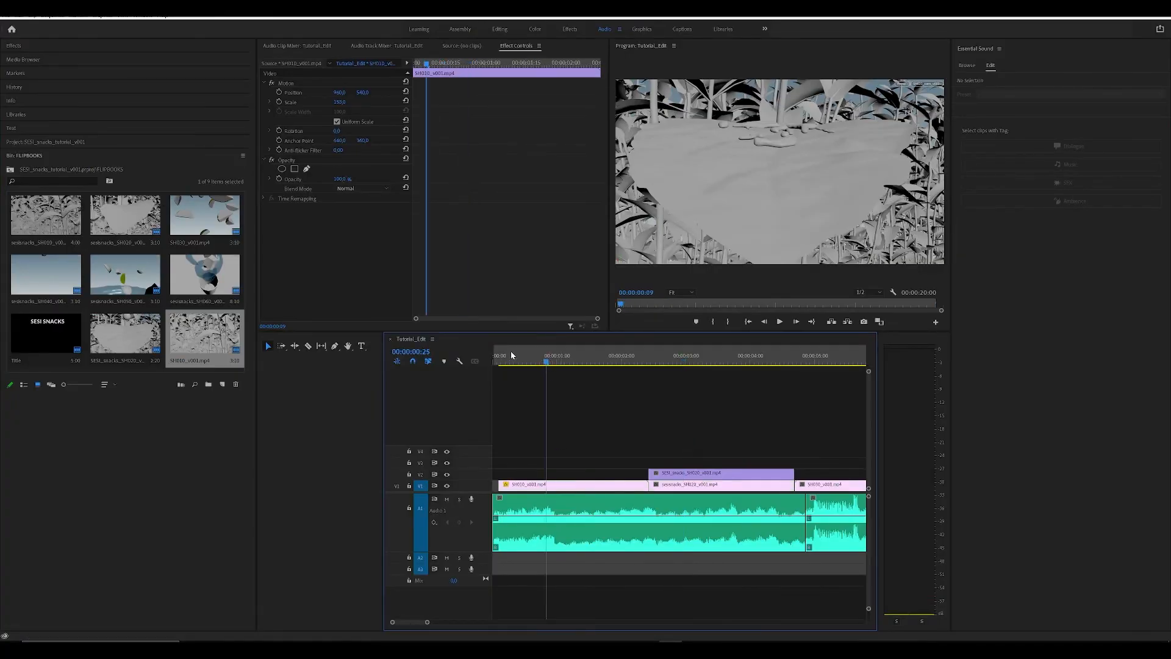
Step: In the Premiere Pro edit, show the whole timeline, return to the start, and play the sequence in the maximized program monitor
{"action": "left_click", "coordinate": [536, 378]}
{"action": "key", "text": "minus"}
{"action": "key", "text": "minus"}
{"action": "left_click_drag", "start_coordinate": [505, 365], "coordinate": [490, 360]}
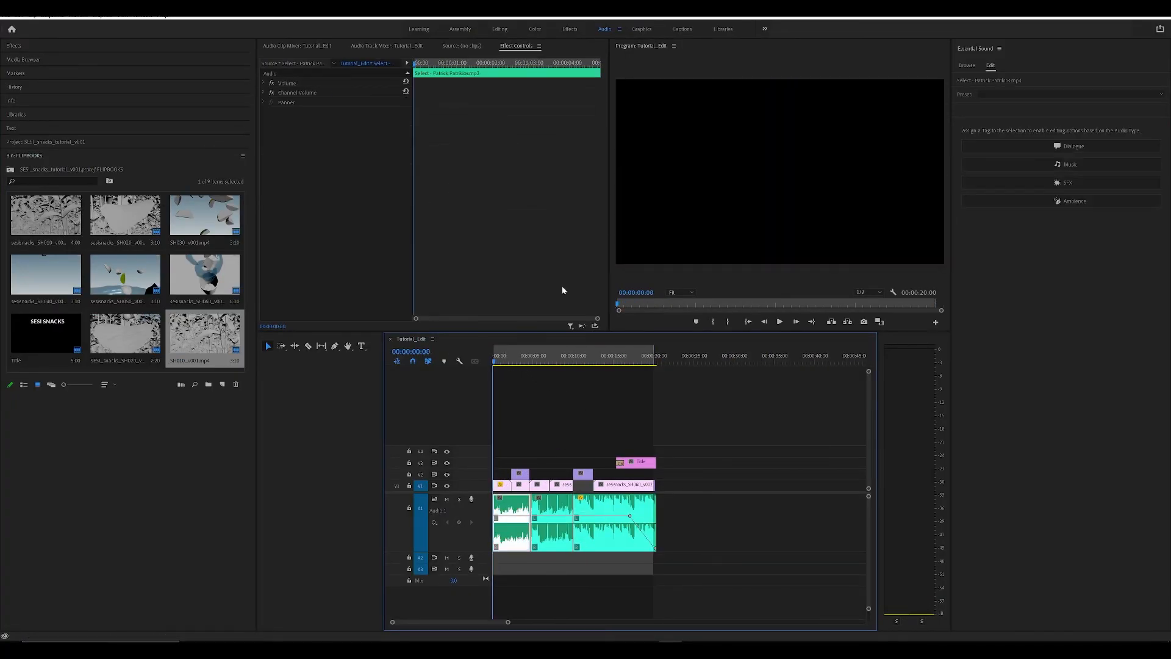
{"action": "left_click", "coordinate": [791, 177]}
{"action": "key", "text": "grave"}
{"action": "key", "text": "space"}
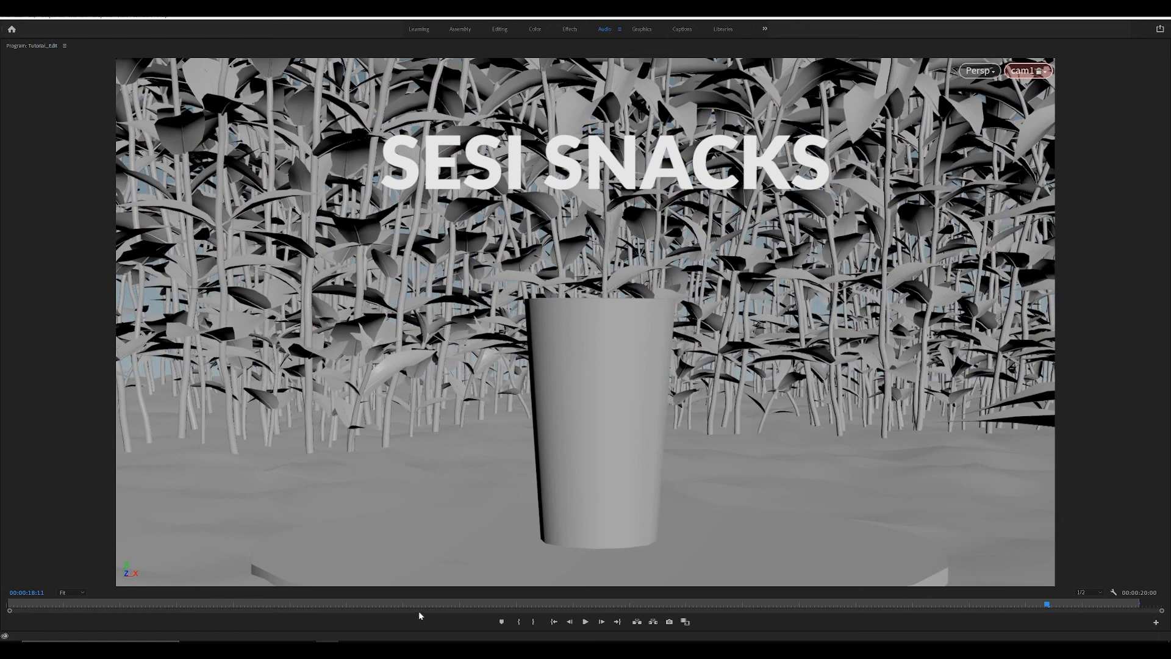
Step: Scrub through the SH040 fracture shot, replay the edit from there, and save the Premiere Pro project
{"action": "left_click", "coordinate": [456, 604]}
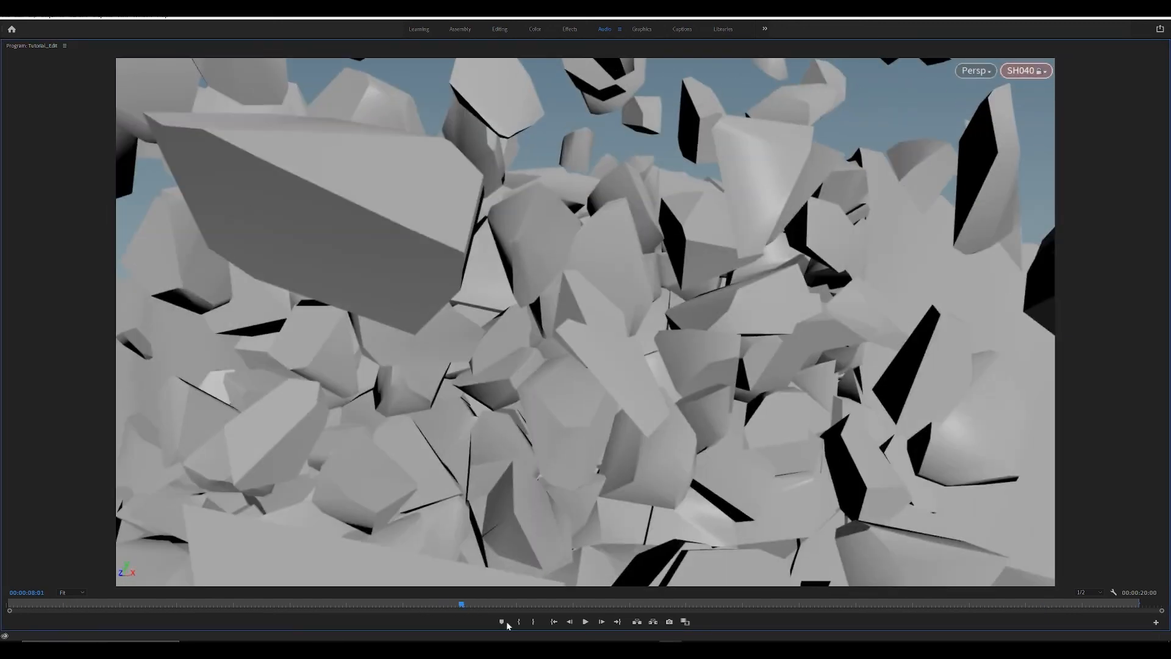
{"action": "mouse_move", "coordinate": [448, 604]}
{"action": "left_mouse_down"}
{"action": "mouse_move", "coordinate": [431, 605]}
{"action": "mouse_move", "coordinate": [460, 605]}
{"action": "mouse_move", "coordinate": [419, 604]}
{"action": "mouse_move", "coordinate": [455, 610]}
{"action": "left_mouse_up"}
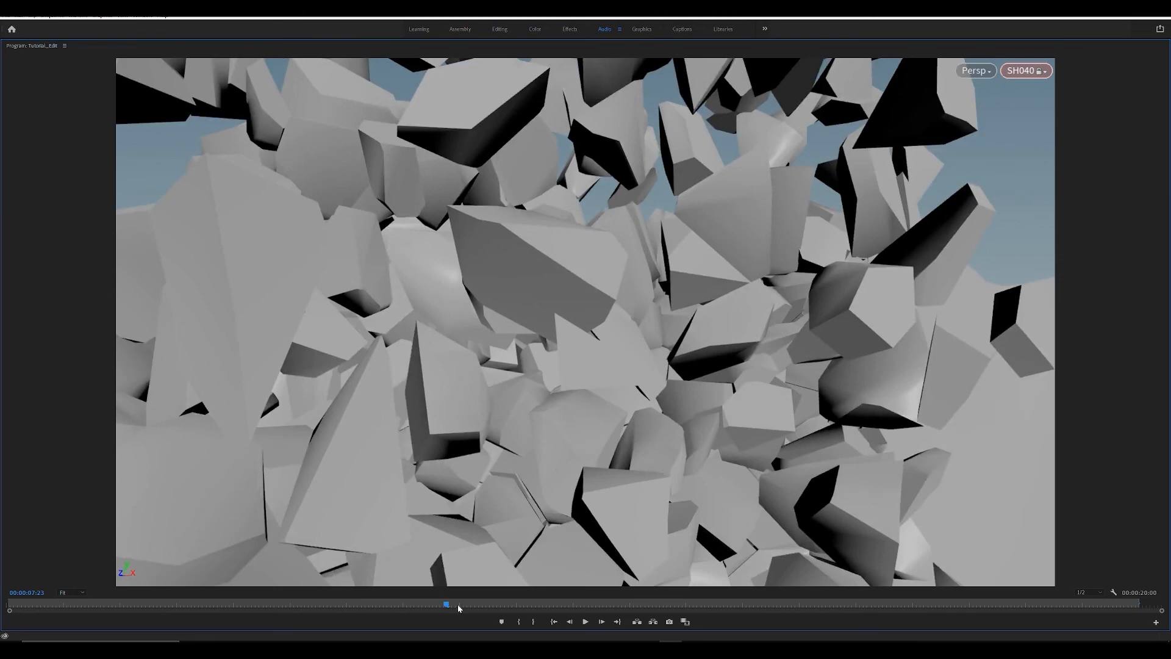
{"action": "left_click_drag", "start_coordinate": [459, 608], "coordinate": [470, 607]}
{"action": "key", "text": "space"}
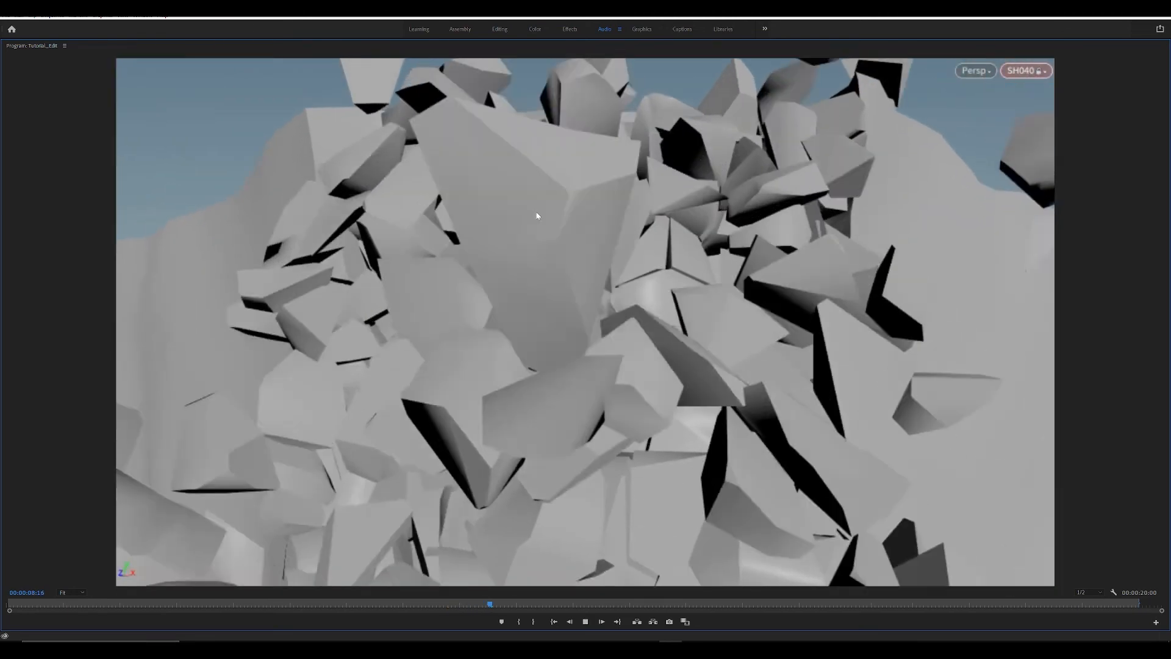
{"action": "key", "text": "space"}
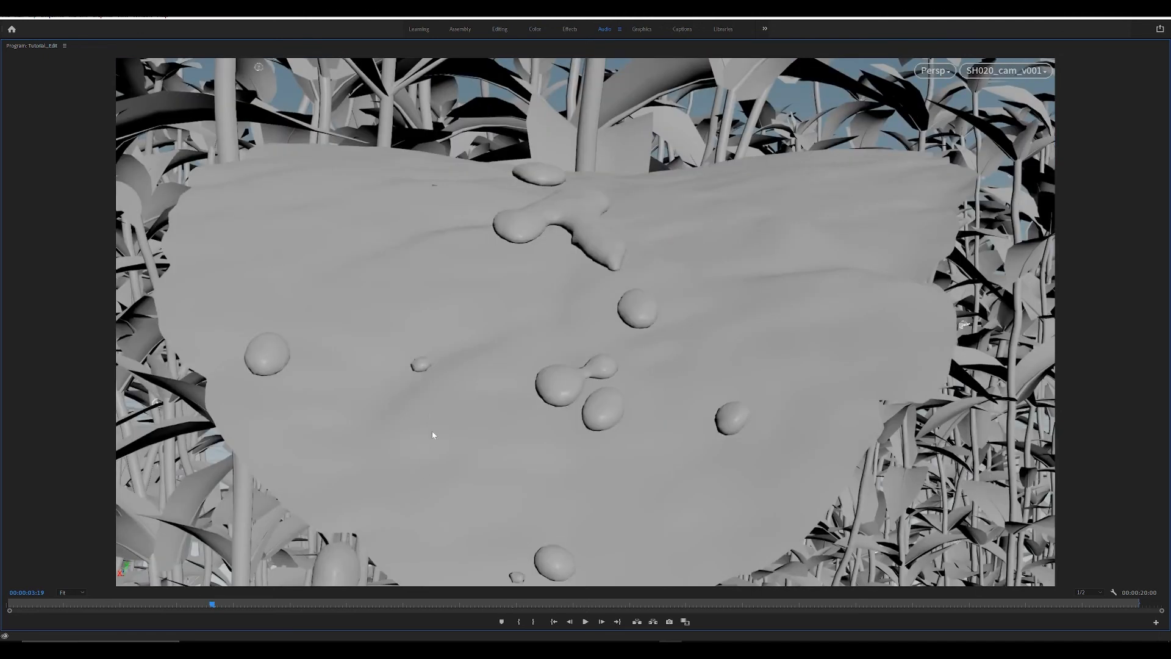
{"action": "key", "text": "ctrl+s"}
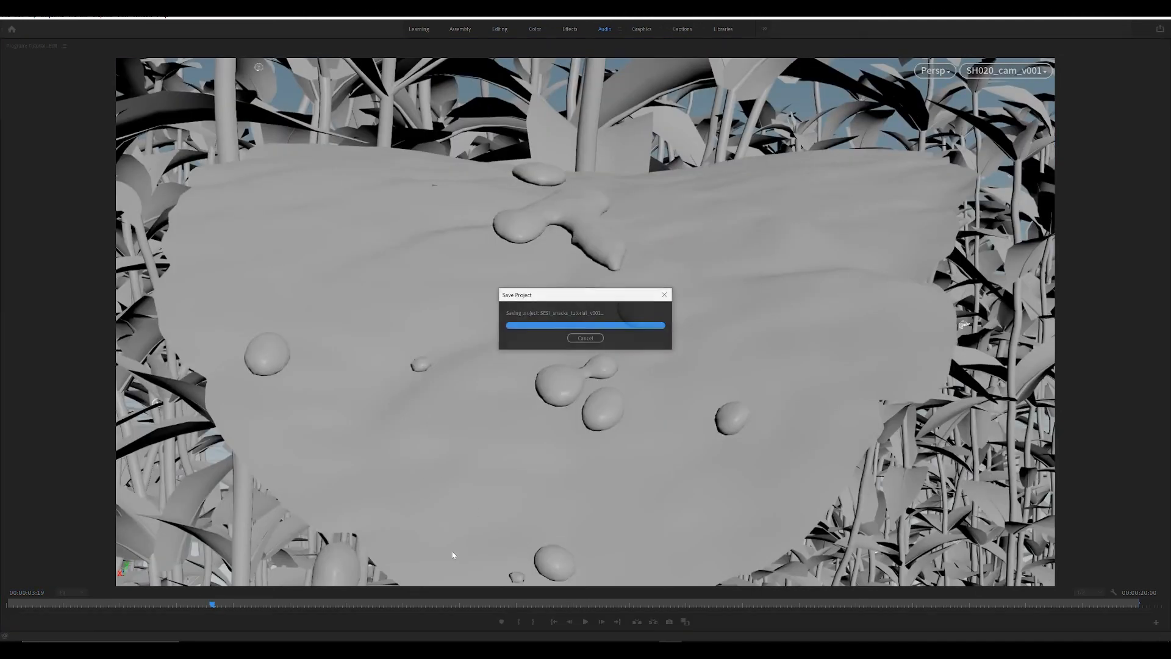